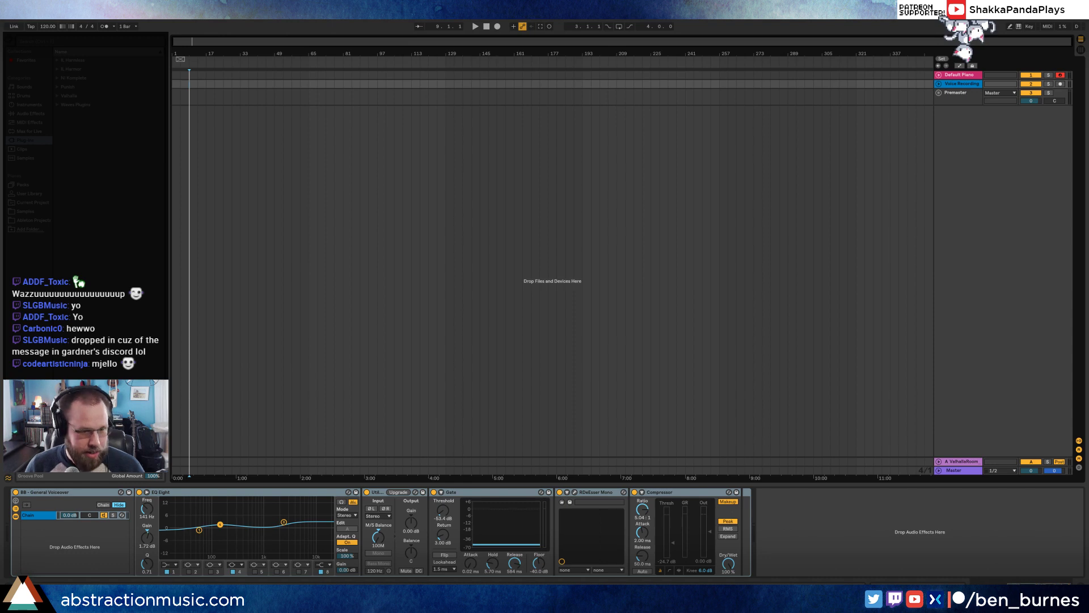
Switch to Firefox and search the web for "timer".
key(super)
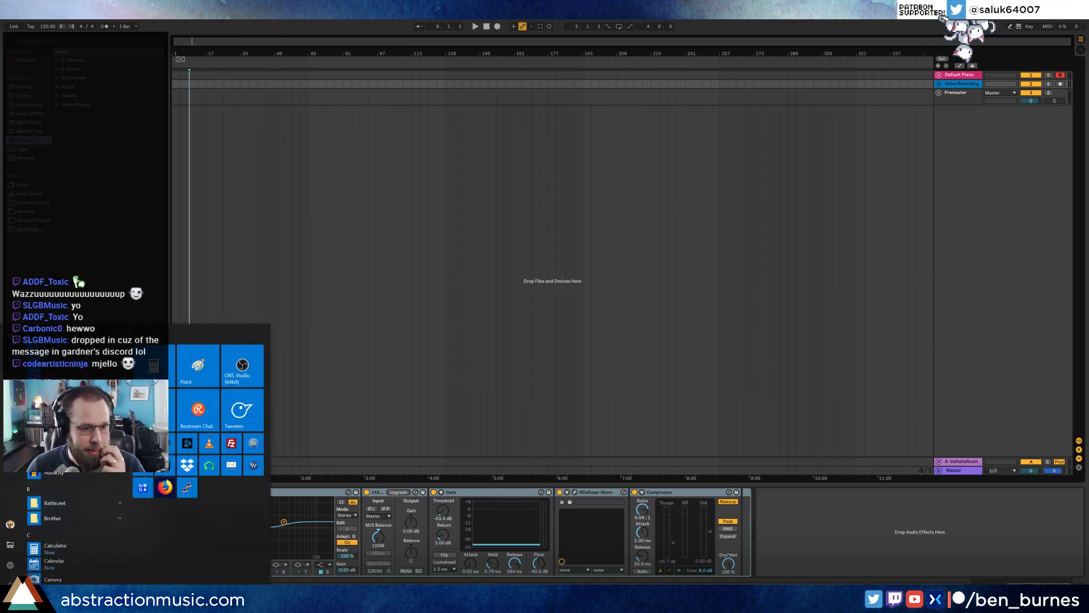
click(165, 488)
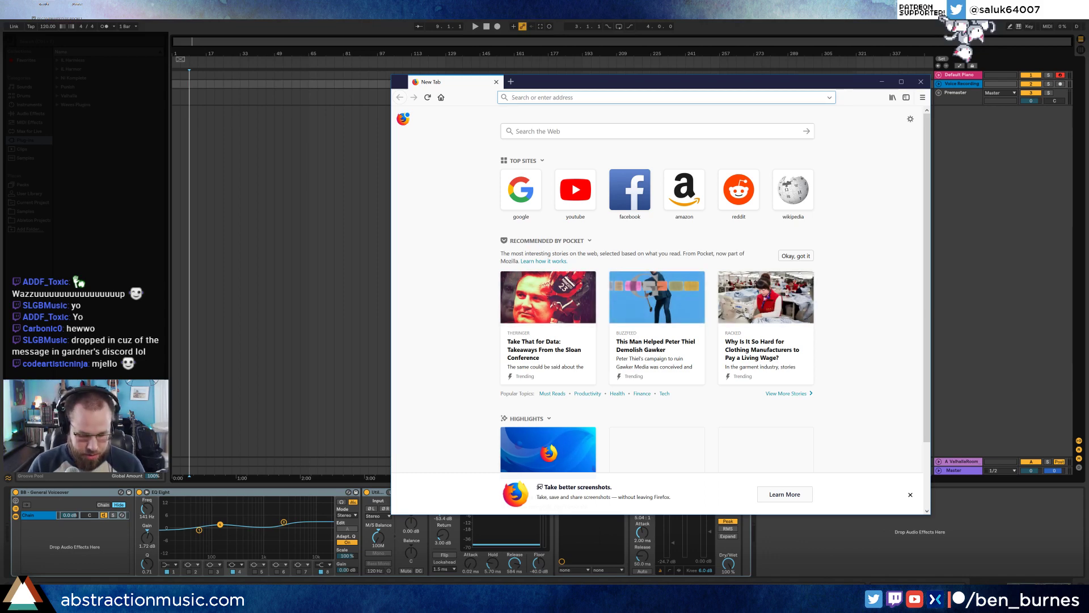
text(timer)
key(Return)
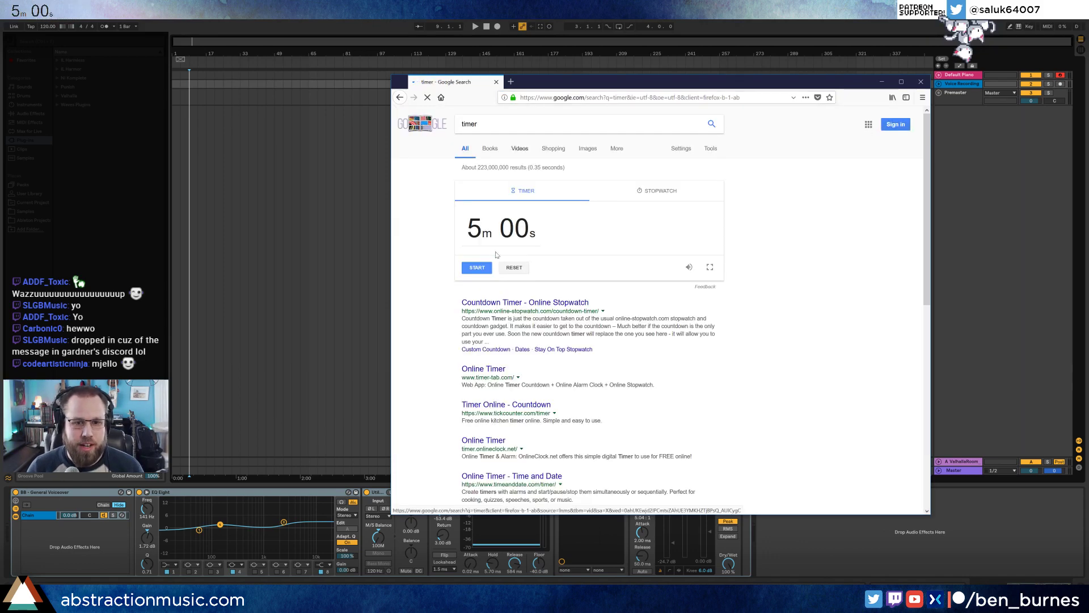
Set the countdown timer in the search results to 2 hours 00 minutes 00 seconds.
click(501, 237)
text(2000)
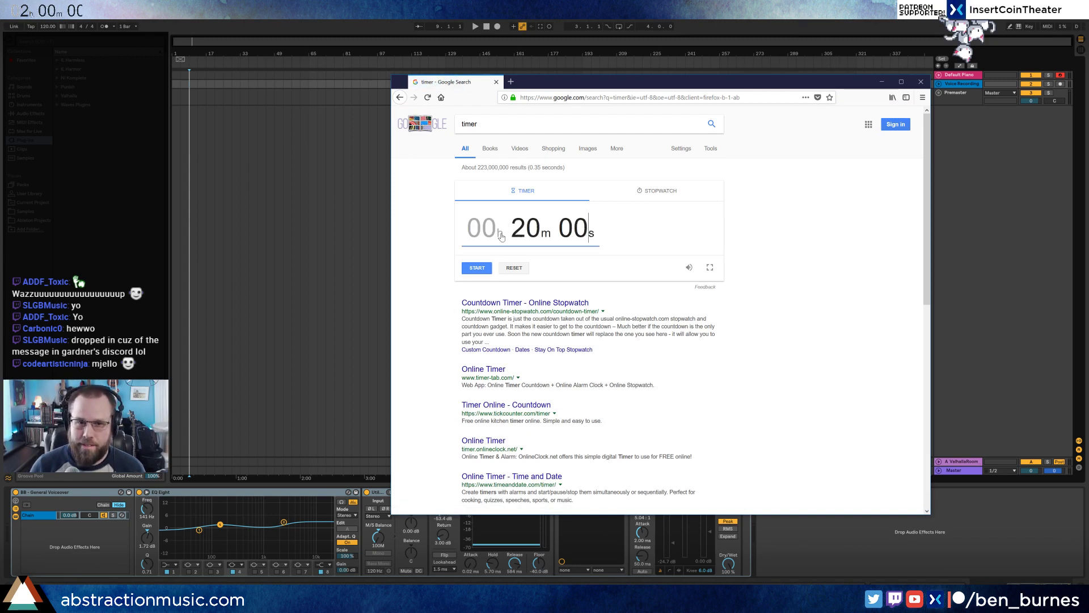
text(0)
key(Return)
click(439, 218)
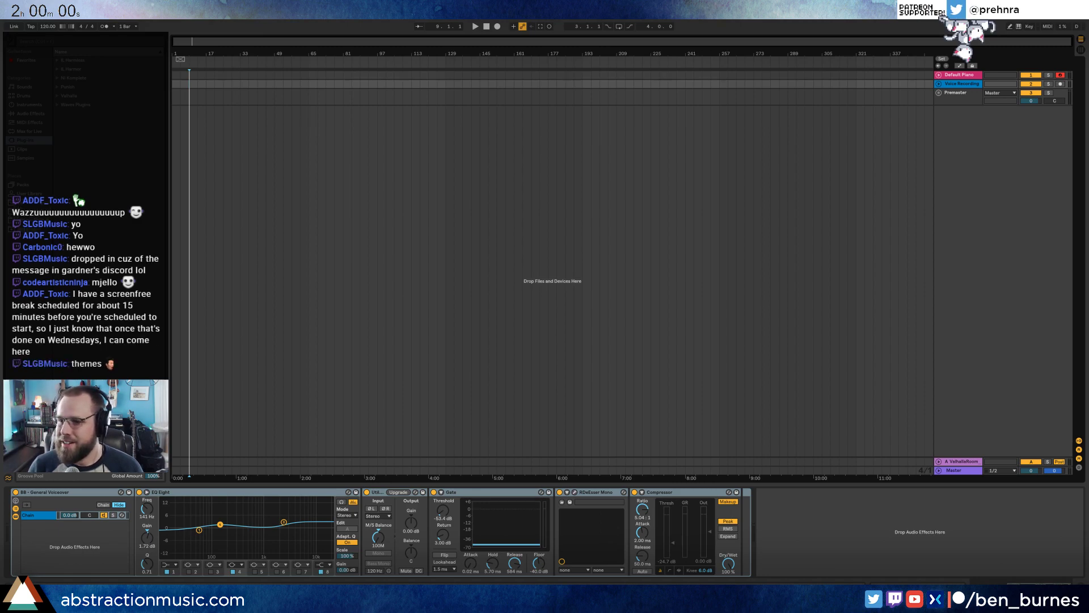
Bring up the Two Hour Track Challenge card in Trello, hide its activity details and examine the challenge suggestions in its comments.
drag(1077, 71, 675, 95)
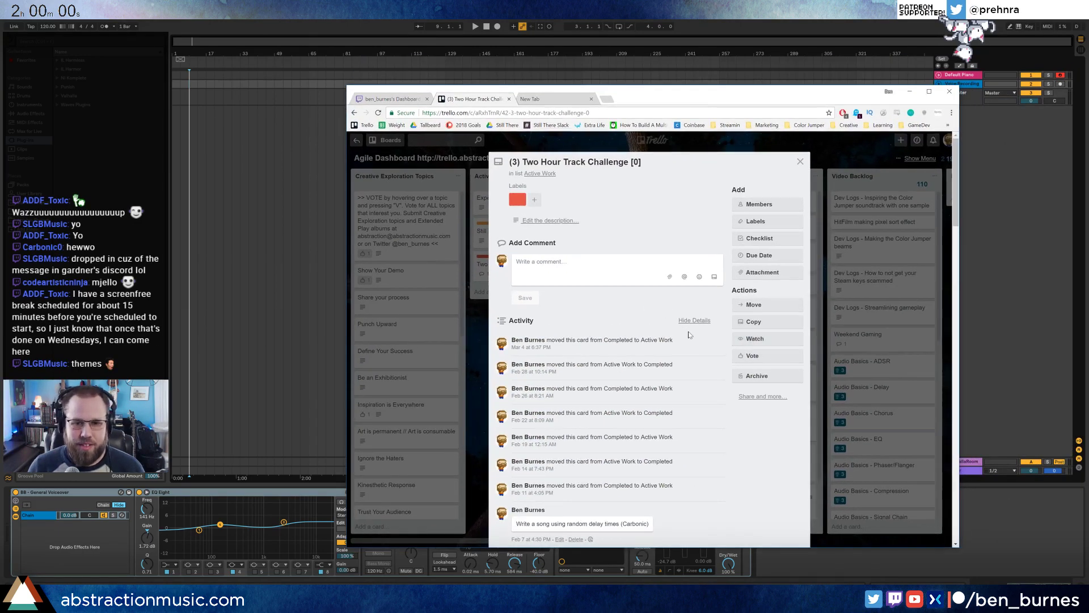
scroll(689, 335, down, 4)
scroll(692, 307, up, 3)
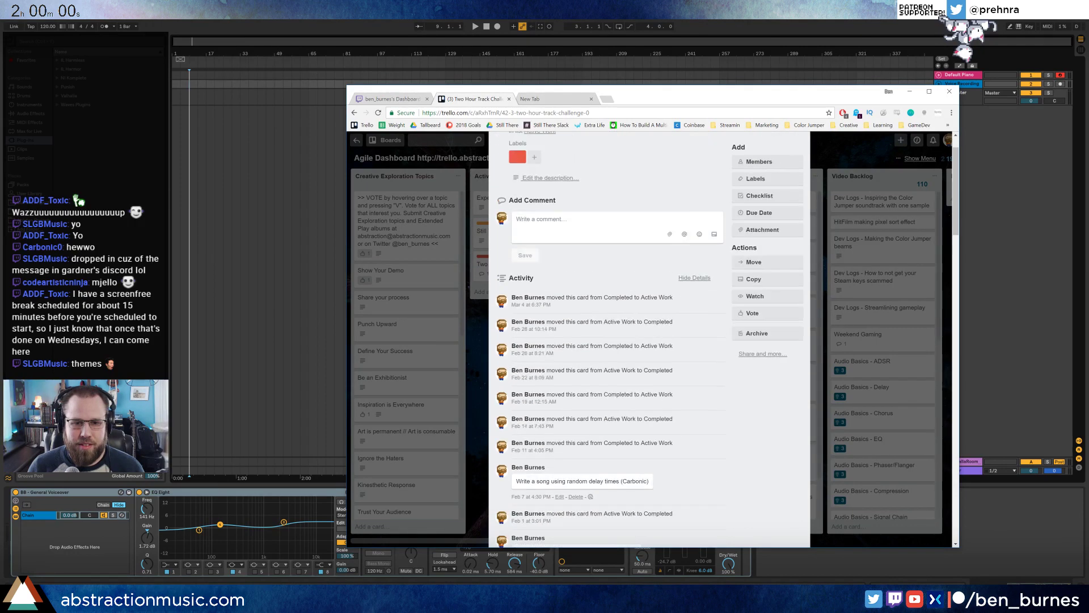
click(693, 277)
scroll(693, 284, down, 5)
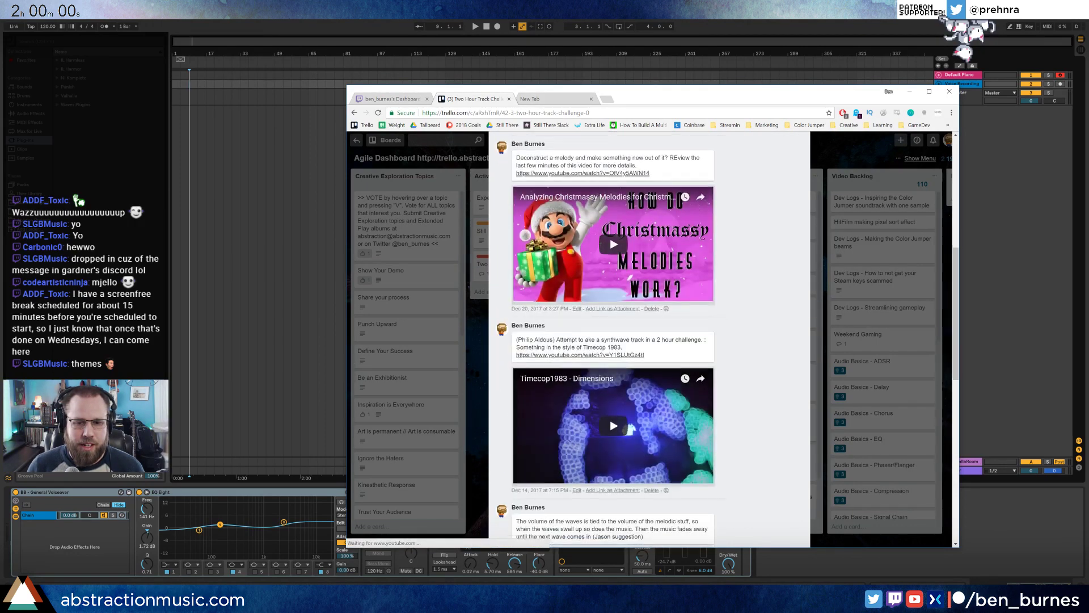
scroll(613, 335, down, 10)
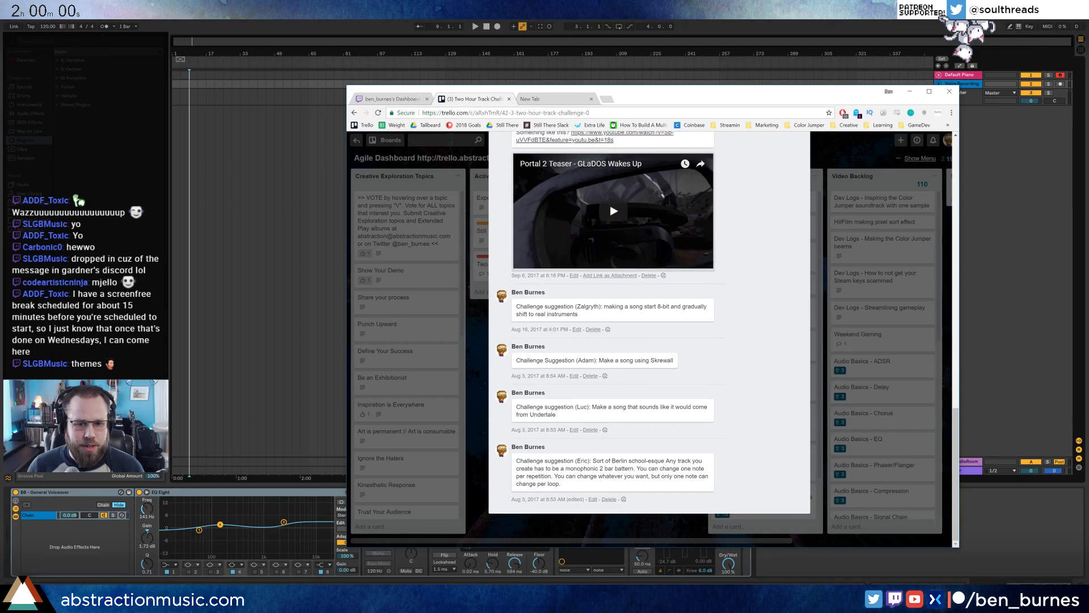
scroll(652, 422, up, 15)
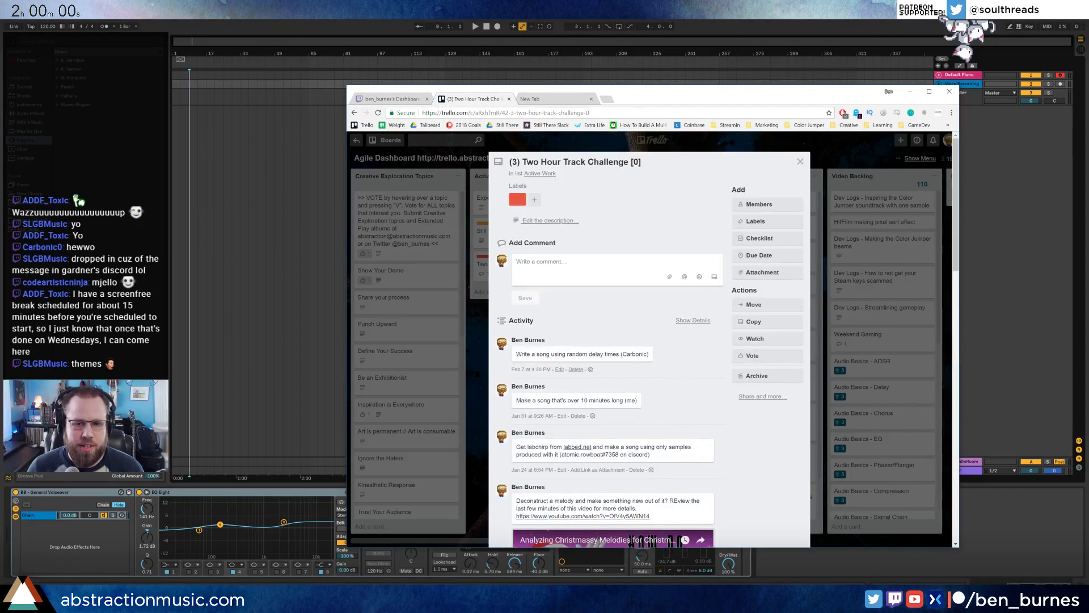
scroll(634, 372, down, 14)
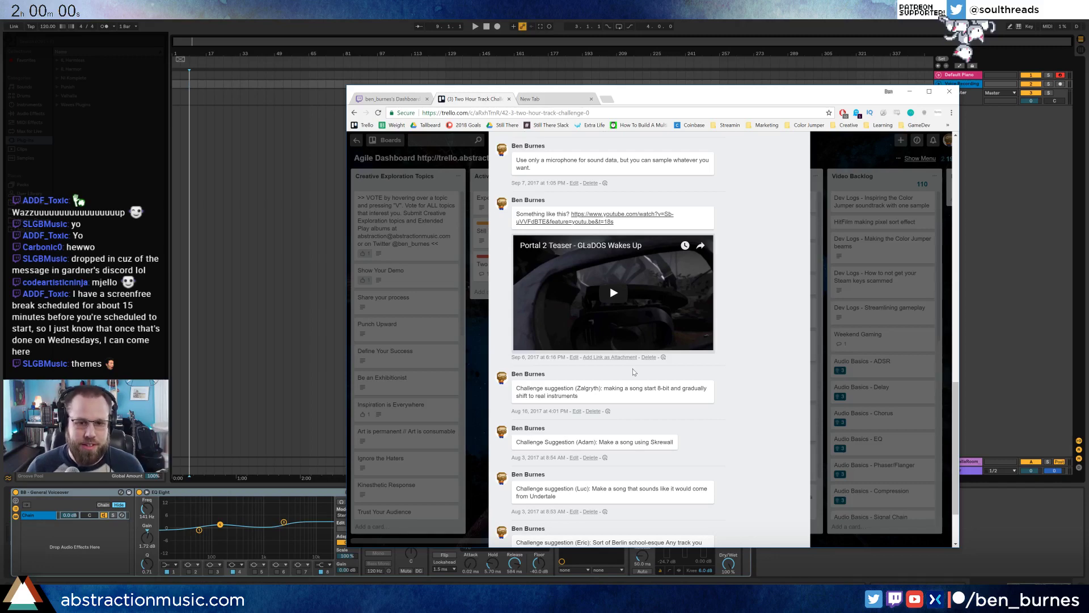
scroll(633, 372, down, 2)
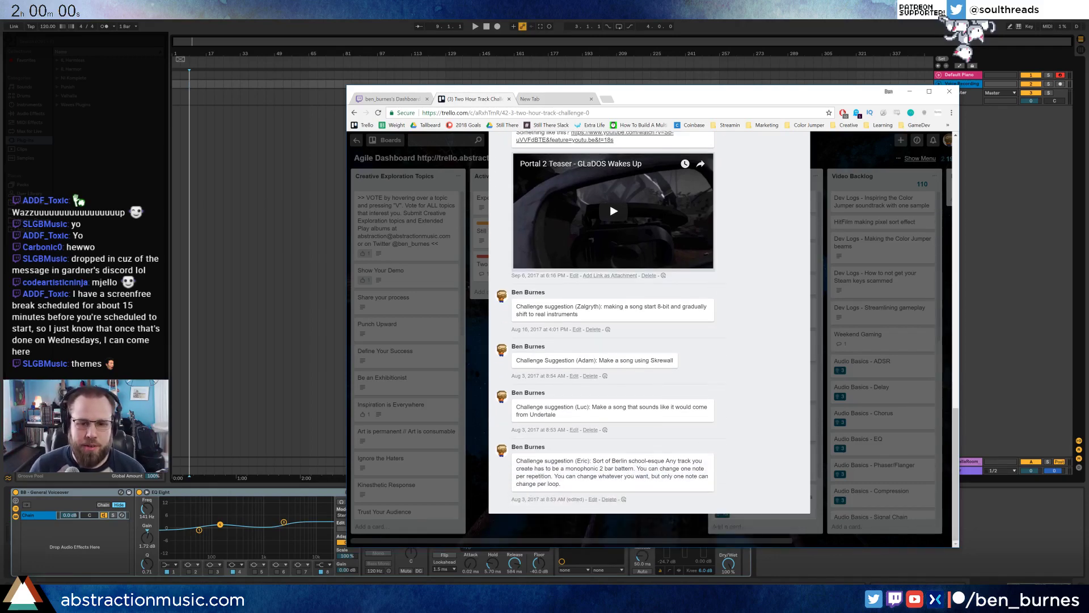
scroll(629, 426, up, 5)
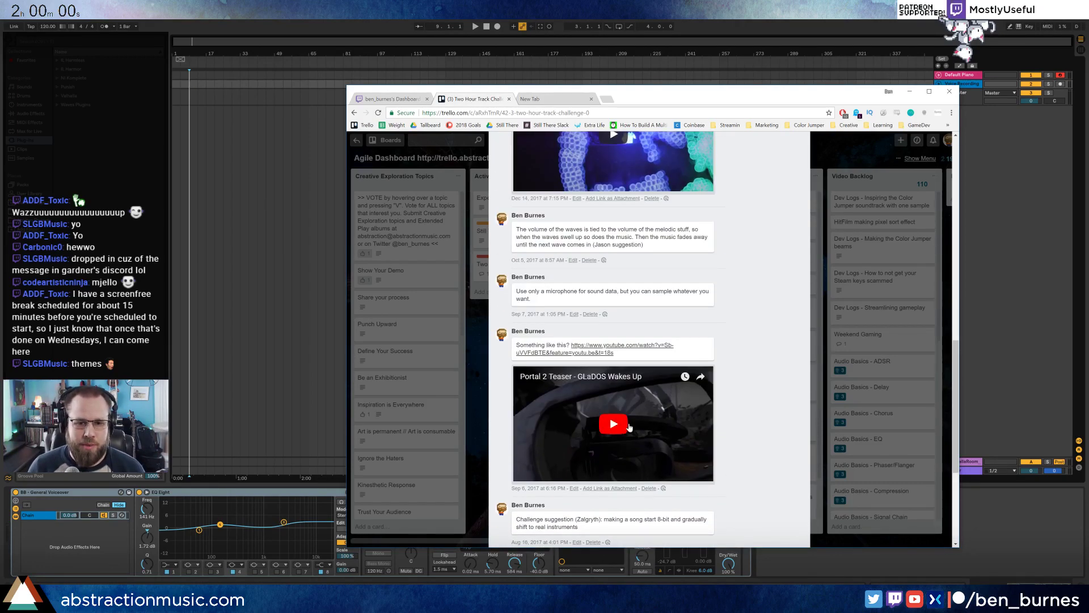
Sample the Portal 2 teaser linked in the card's comments, close it and check the Twitch stream dashboard.
click(601, 349)
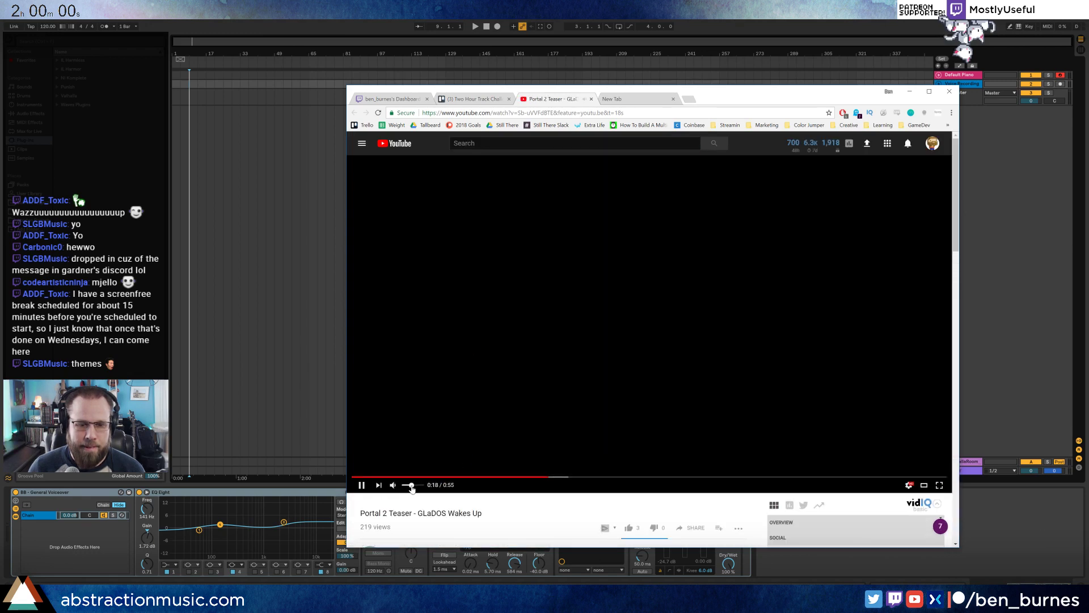
drag(412, 487, 414, 489)
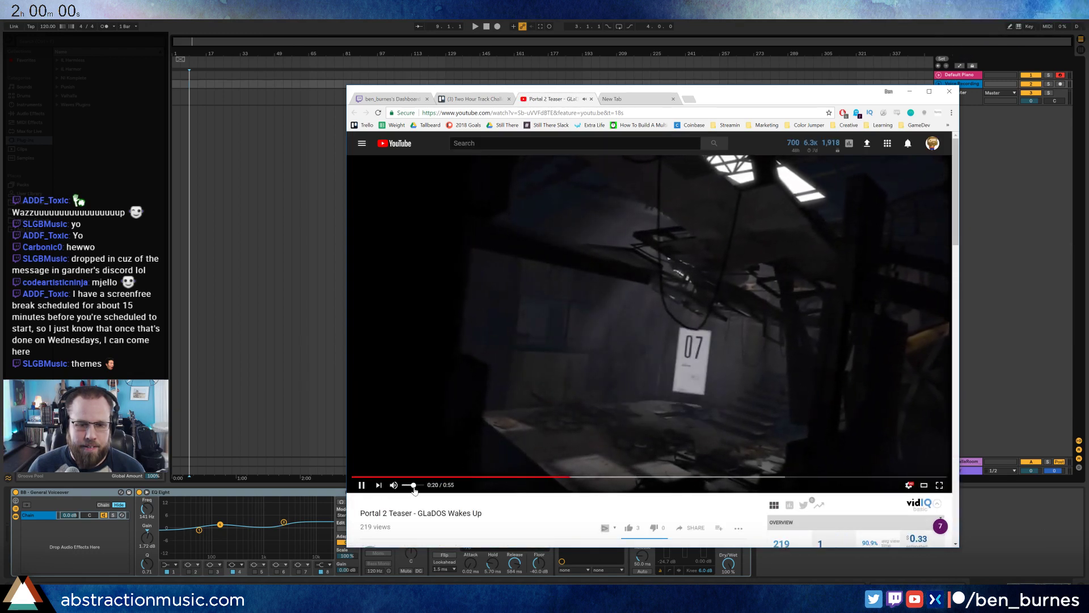
click(545, 323)
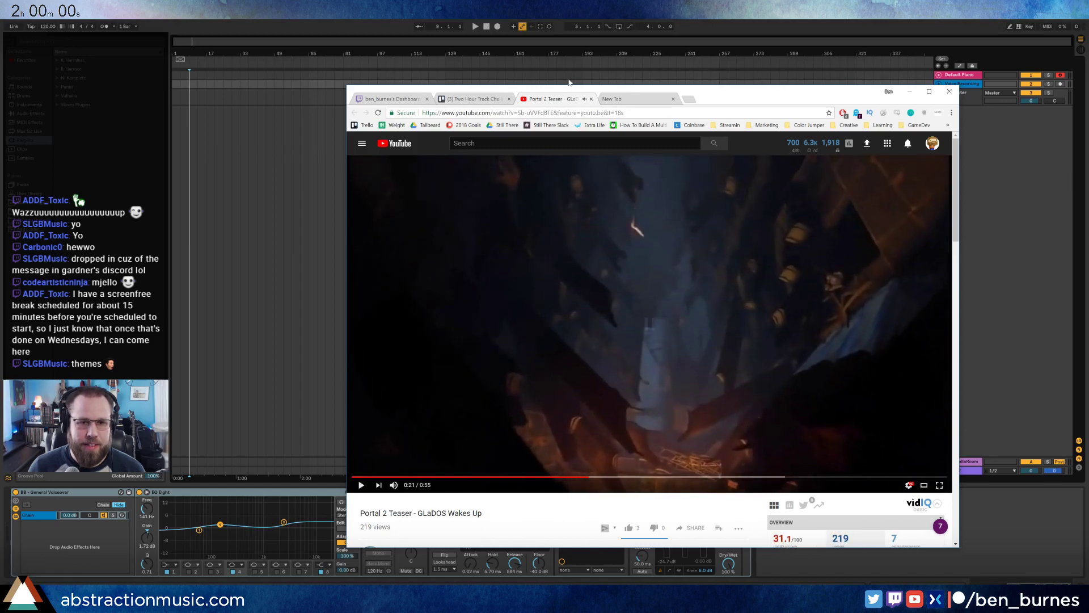
click(591, 99)
click(385, 98)
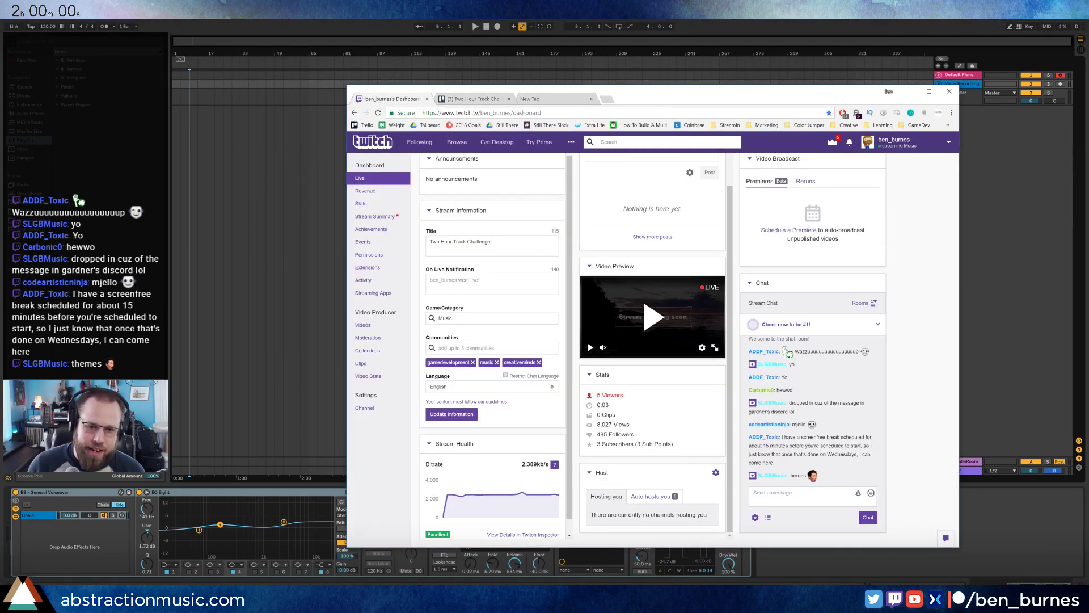
Start the two-hour countdown in Firefox and return to the empty arrangement in Ableton Live.
key(alt+Tab)
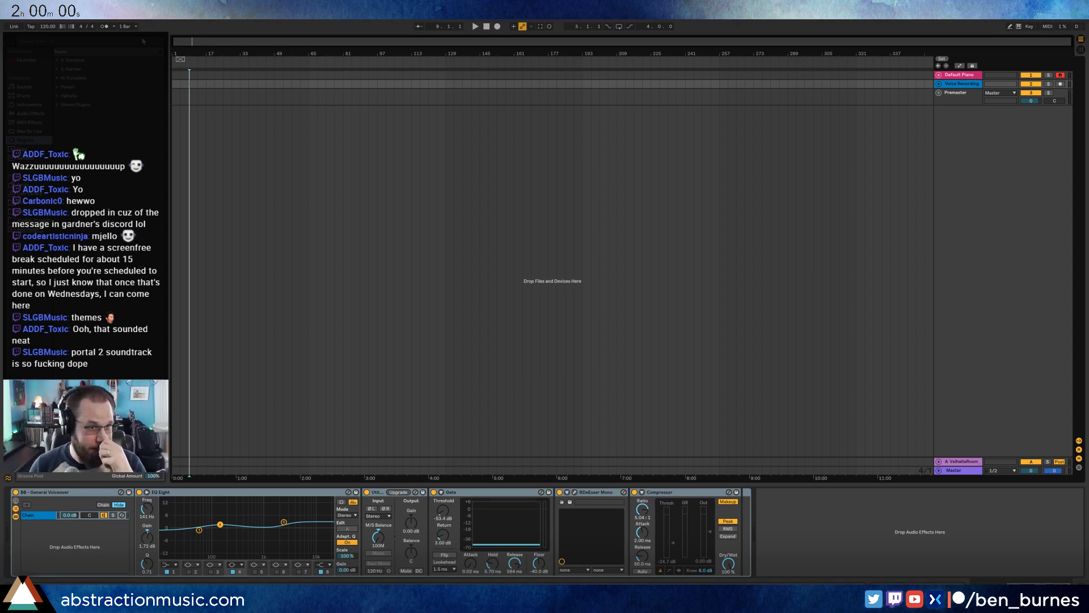
drag(186, 51, 199, 82)
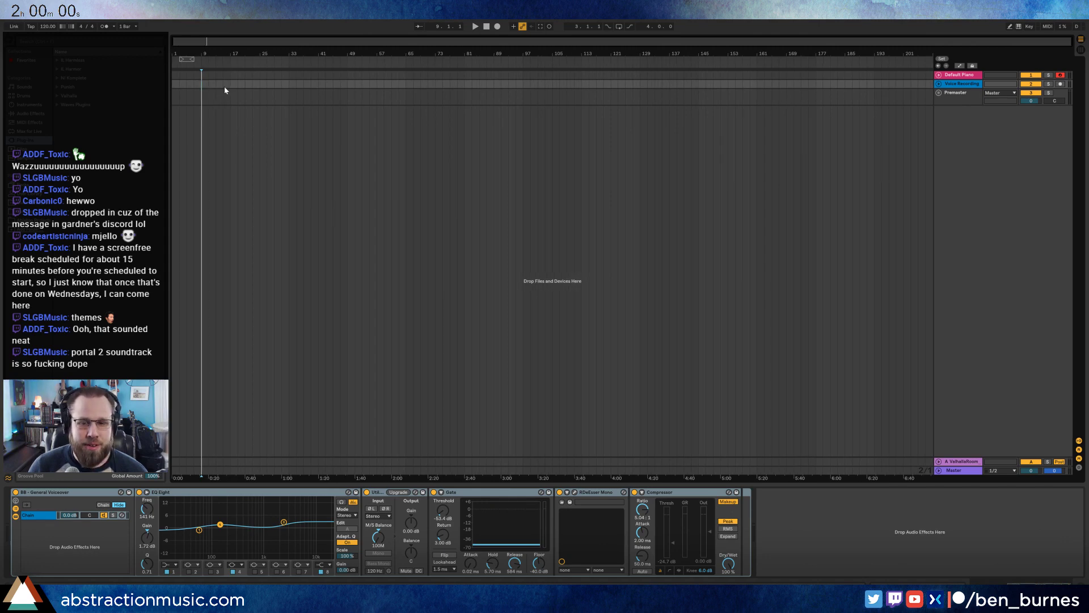
click(352, 603)
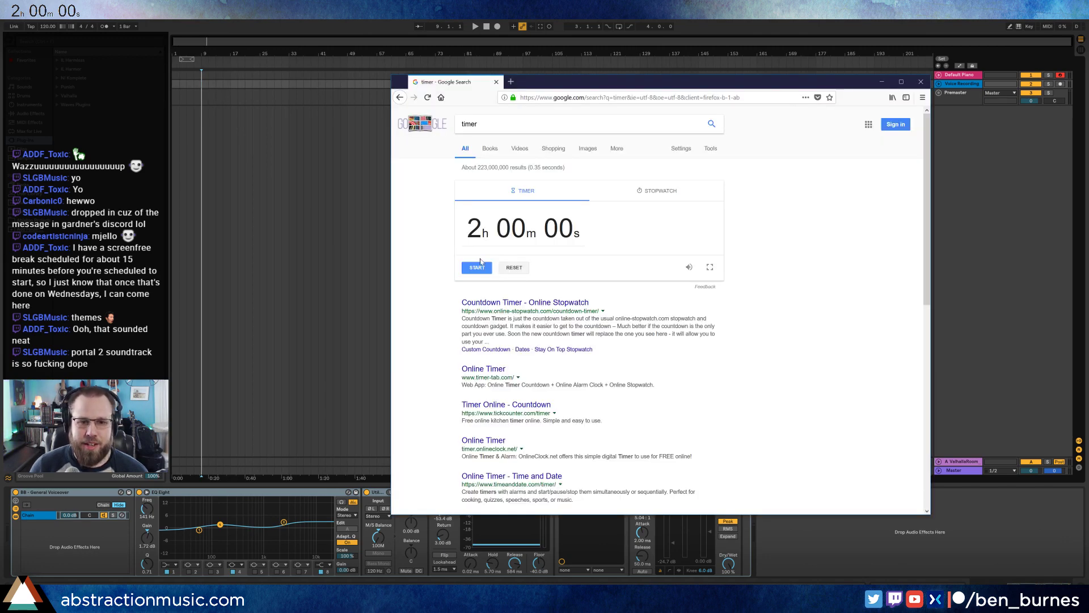
click(477, 267)
click(342, 158)
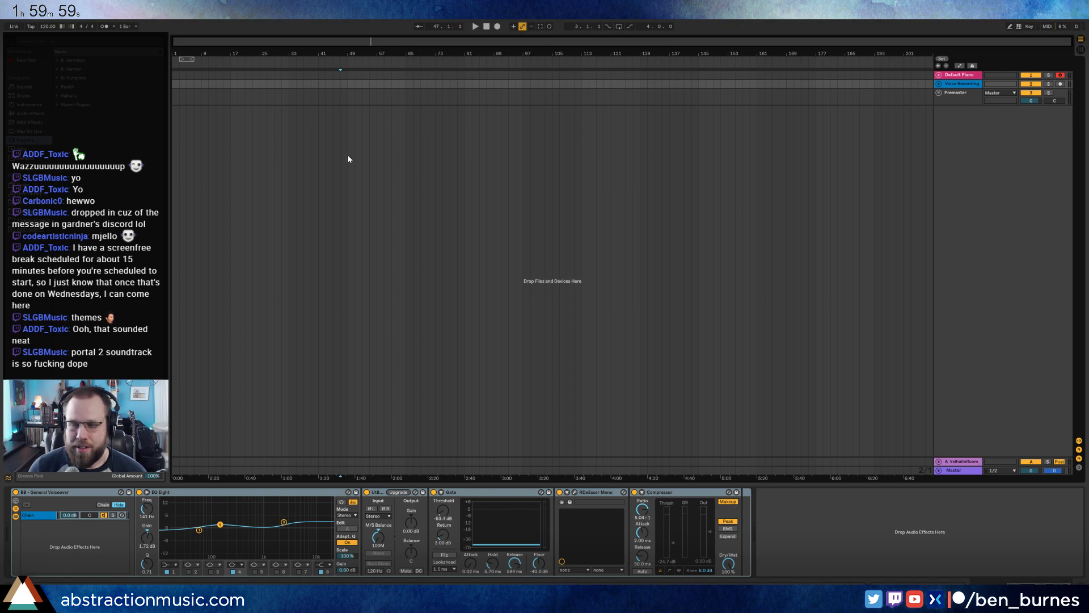
Expand the Premaster group, unfold its Arp track and load an Operator instrument onto that track.
click(196, 75)
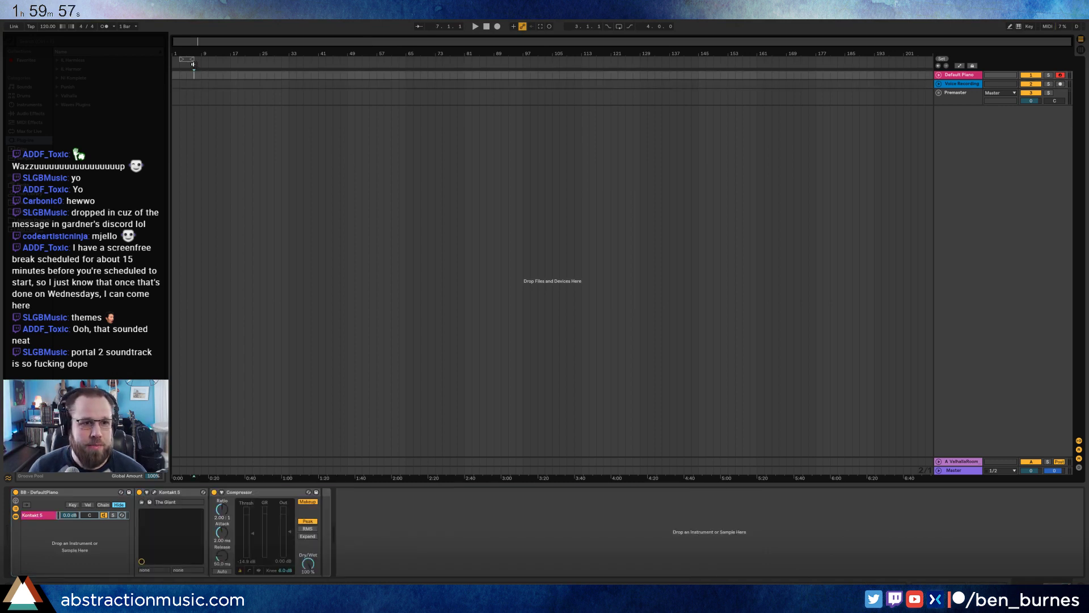
drag(191, 52, 218, 79)
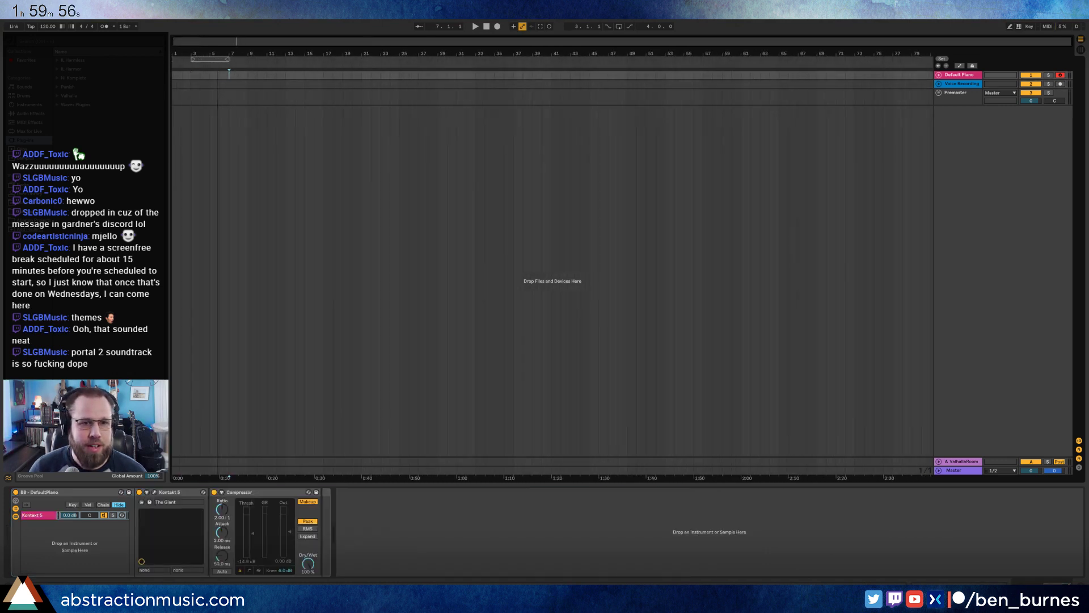
click(938, 93)
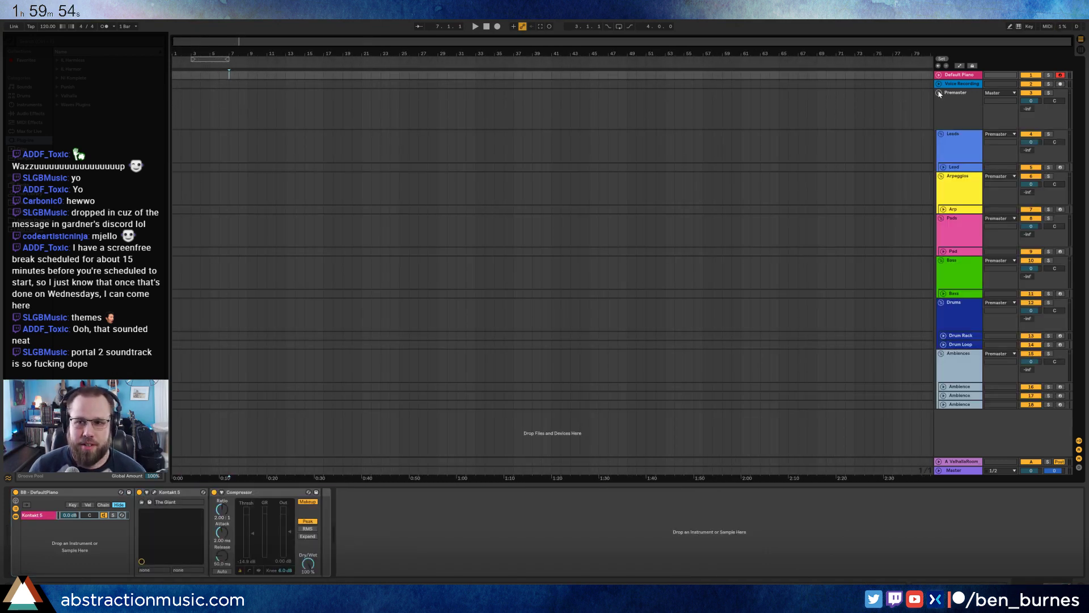
click(951, 210)
click(951, 211)
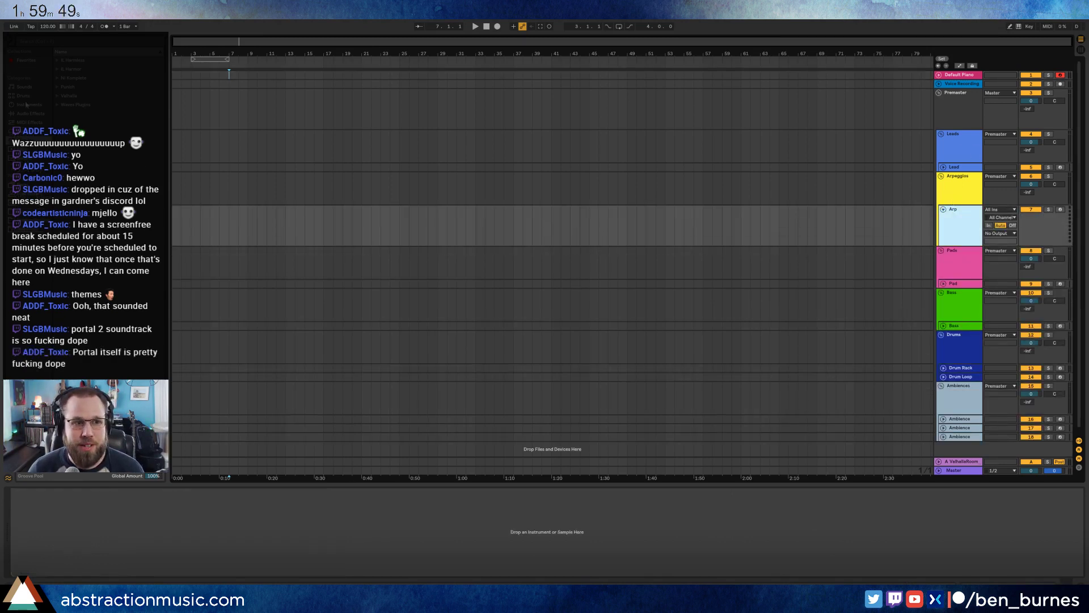
click(26, 104)
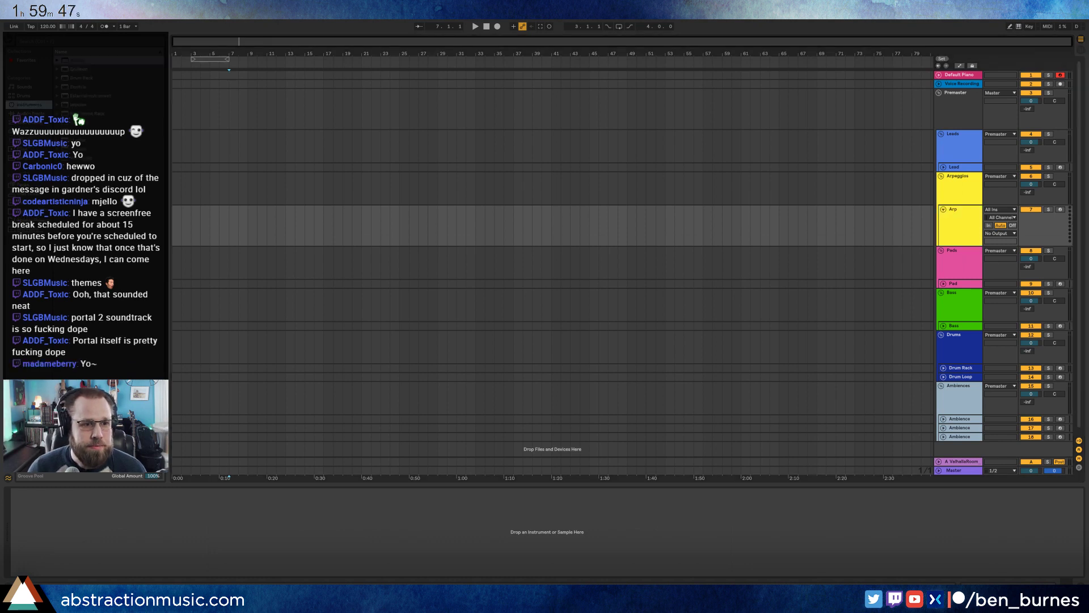
drag(85, 124, 286, 249)
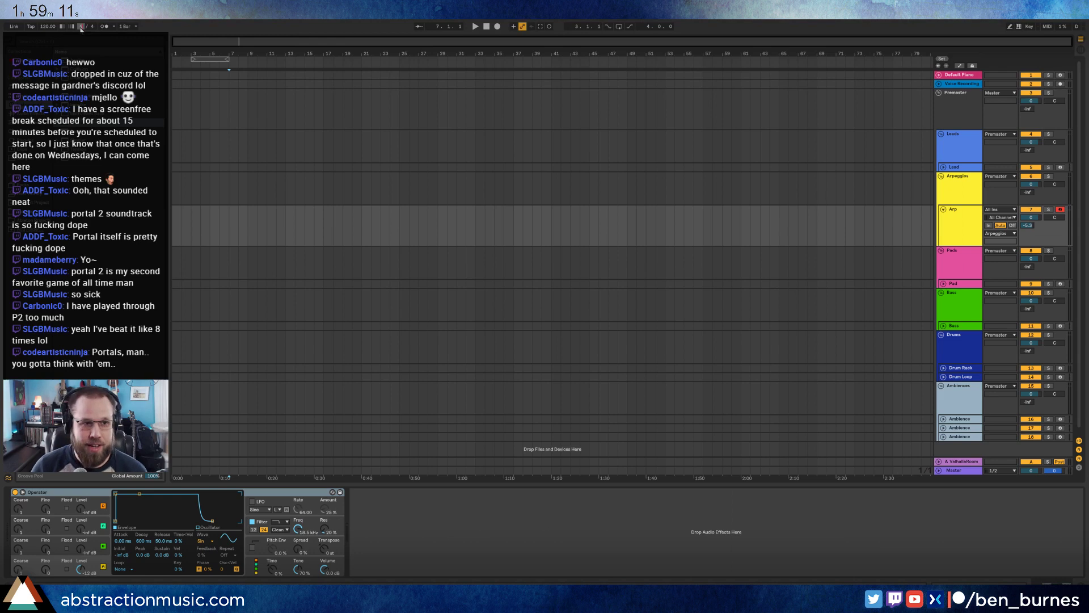
Set the project's time signature to 5/8 and create an empty one-bar MIDI clip at bar 4 on the Arp track.
scroll(81, 27, up, 1)
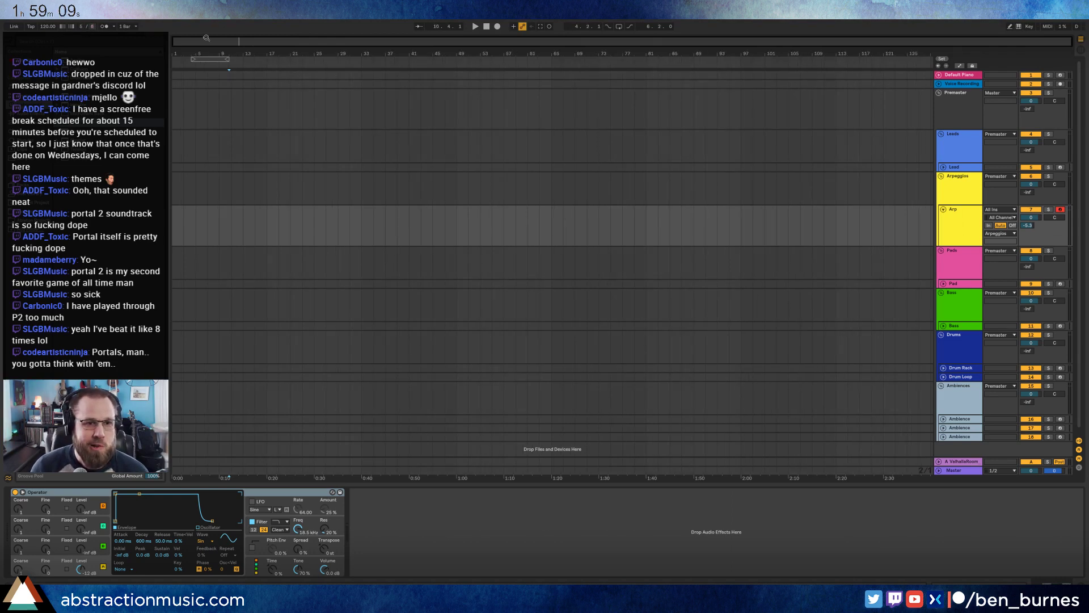
drag(201, 44, 233, 193)
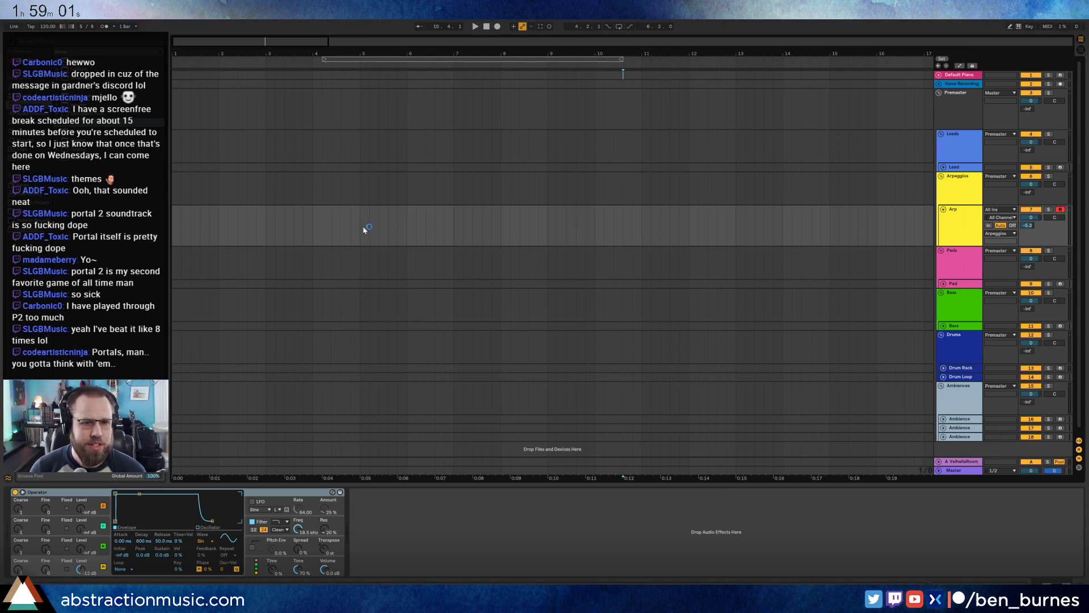
drag(313, 227, 359, 234)
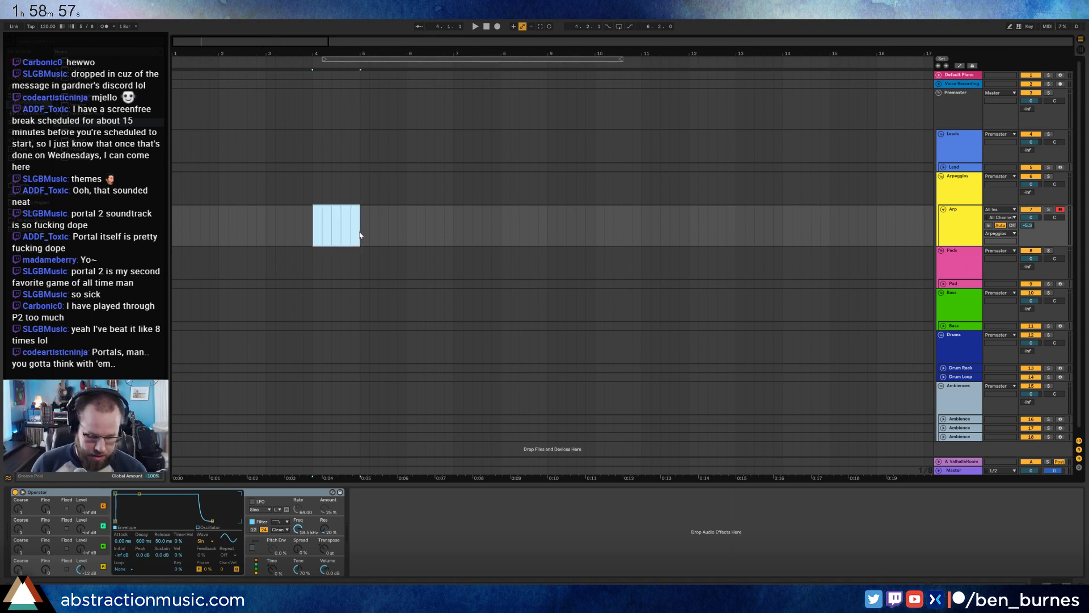
key(ctrl+shift+m)
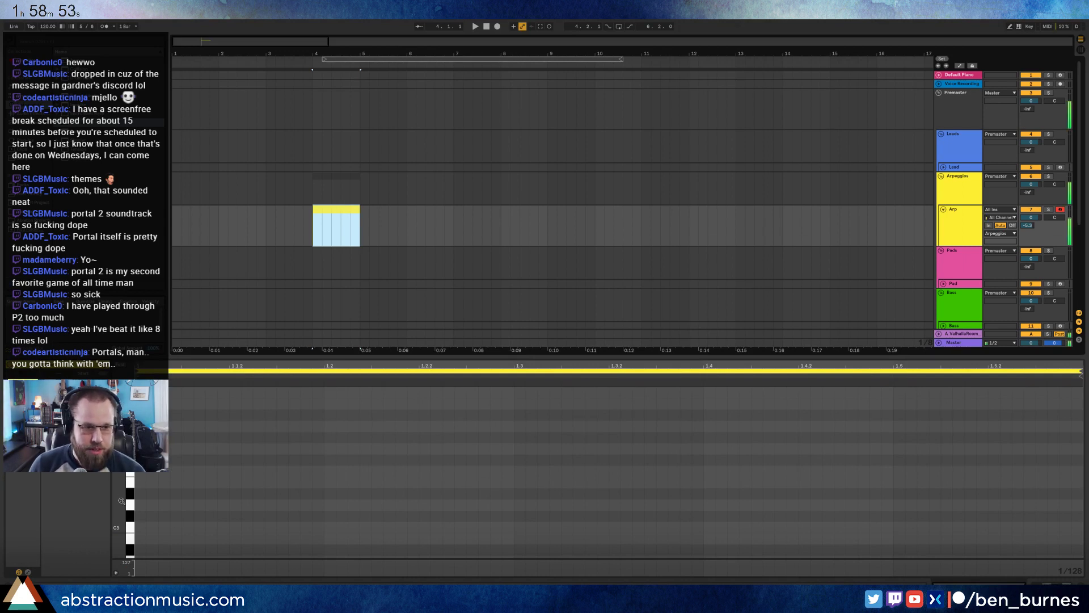
Enter a note spanning the first beat of the Arp clip, from 1.1 to 1.2.
click(137, 547)
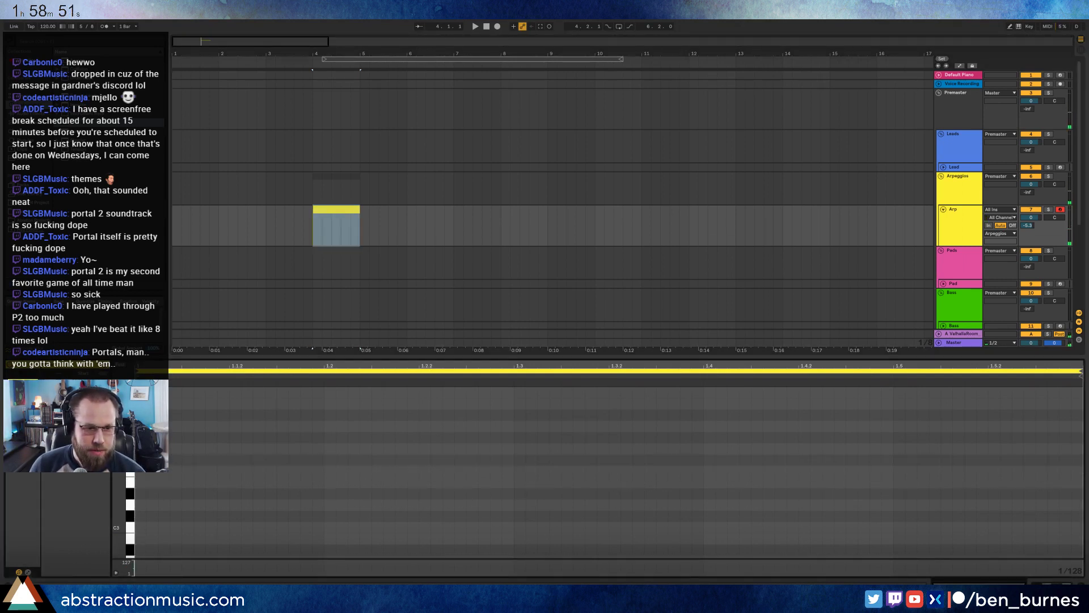
drag(131, 547, 97, 533)
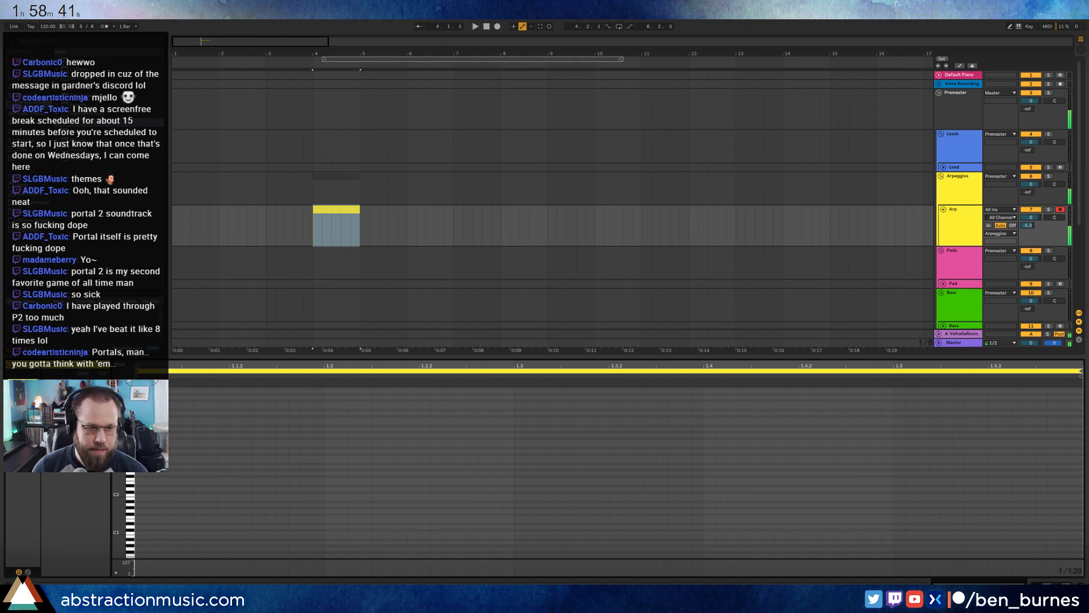
mouse_move(142, 457)
mouse_down()
mouse_move(338, 474)
mouse_move(322, 468)
mouse_up()
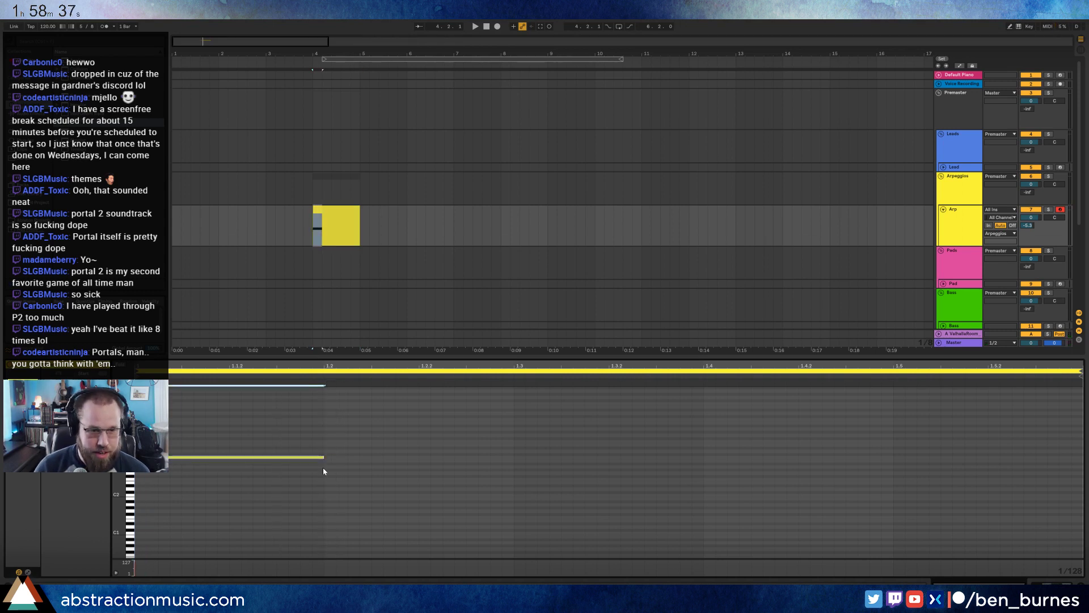
Add a second arpeggio note three semitones above the first and a third note four semitones above the second, each one beat long.
key(ctrl+d)
key(Up)
key(Up)
key(Up)
key(ctrl+d)
key(Up)
key(Up)
key(Up)
key(Up)
Complete the five-note arpeggio with a fourth note four semitones below the third and a fifth note nine semitones above the fourth.
key(ctrl+d)
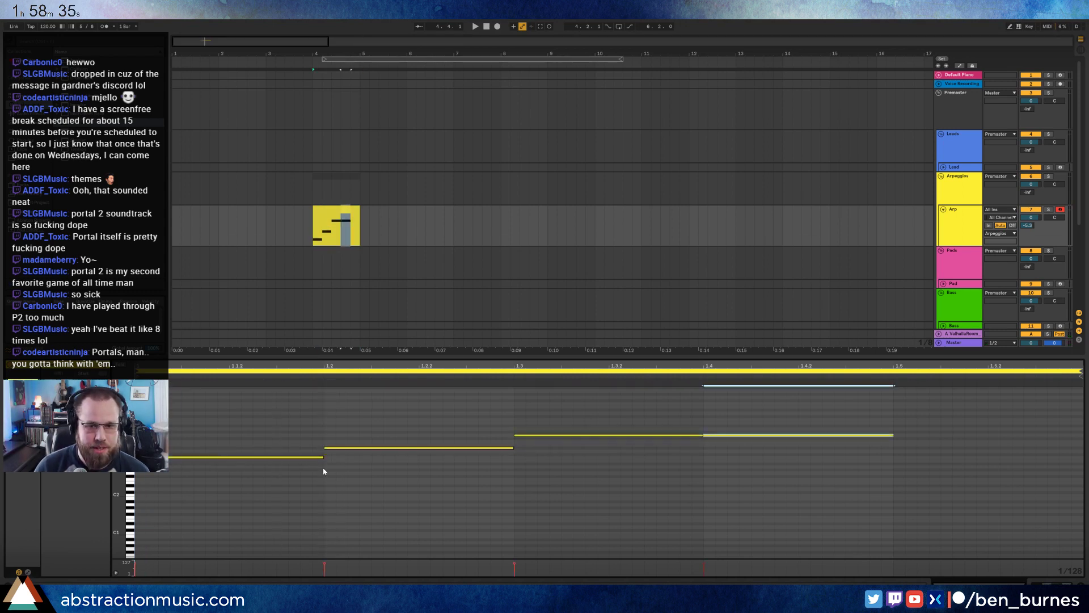
key(Down)
key(Down)
key(Down)
key(Down)
key(ctrl+d)
key(Up)
key(Up)
key(Up)
key(Up)
key(Up)
key(Up)
key(Up)
key(Up)
key(Up)
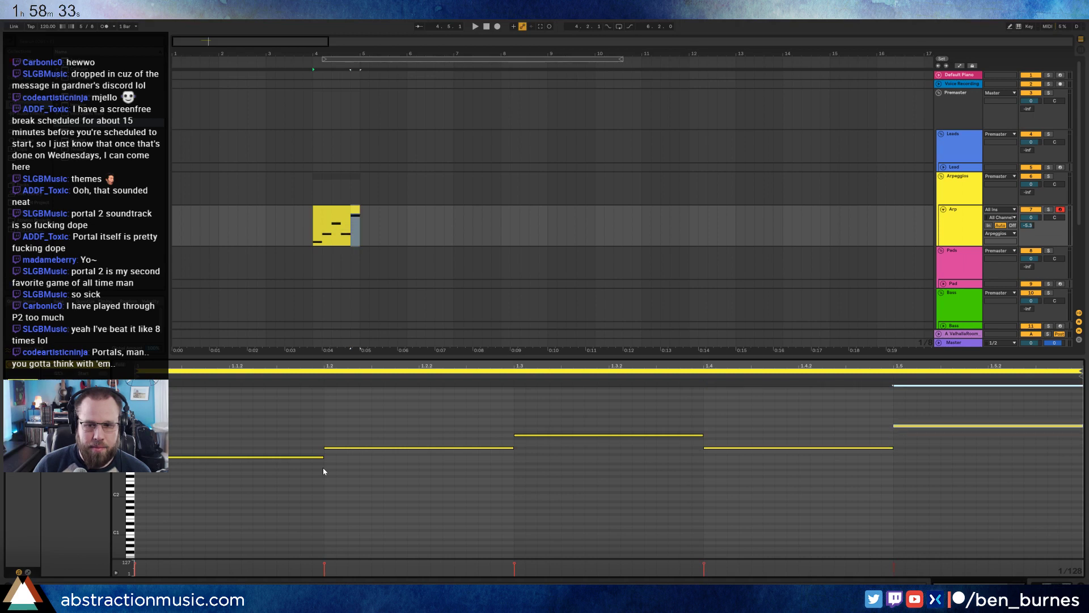
Loop the one-bar Arp clip, shorten the release of Operator's oscillator A to about 10.8 ms and play the result.
click(324, 207)
key(ctrl+l)
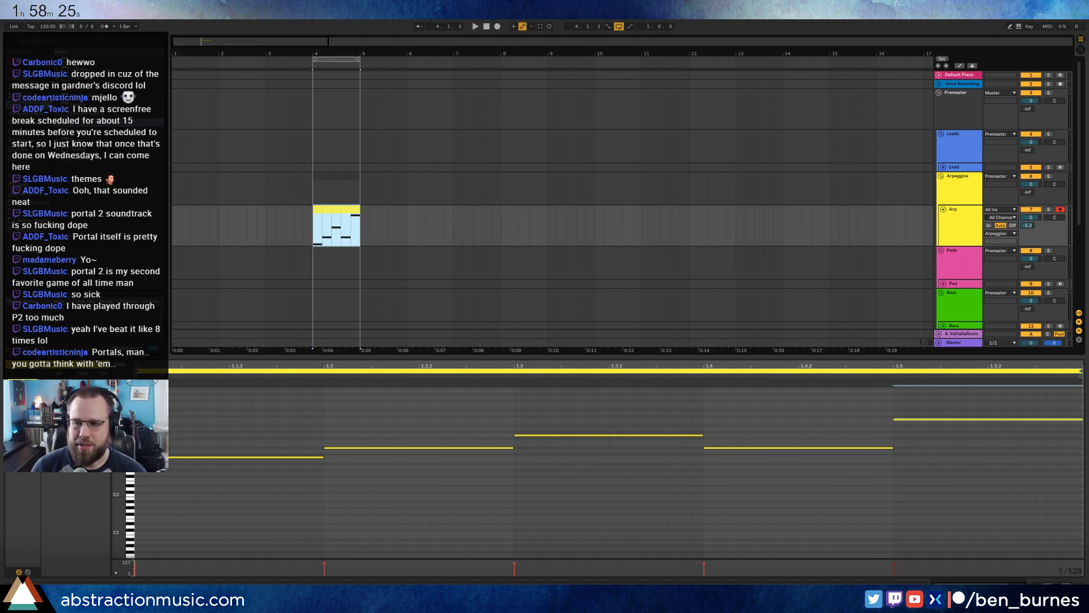
key(shift+Tab)
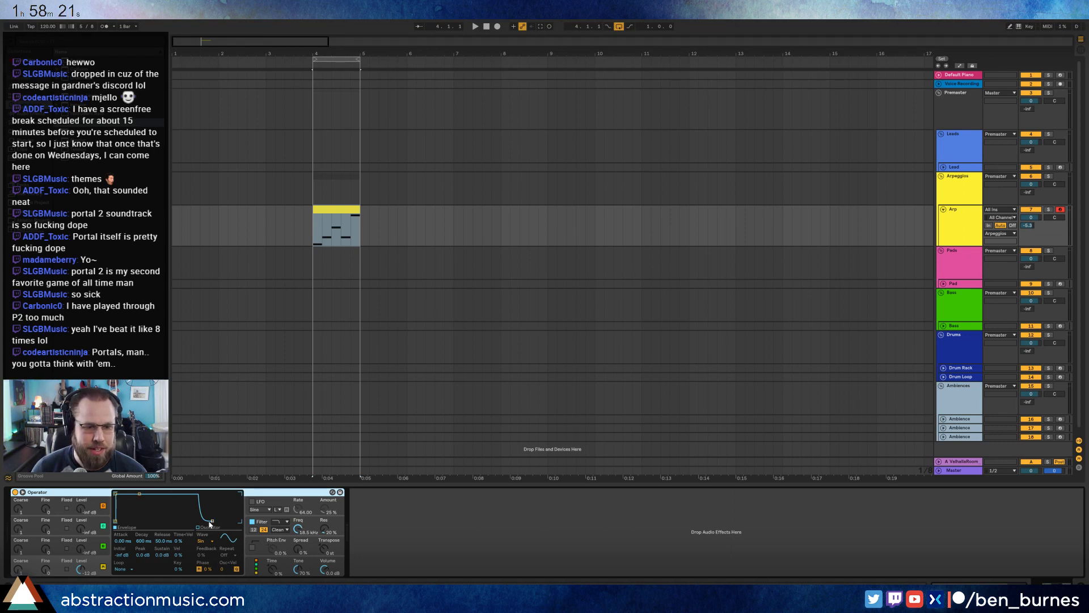
drag(212, 520, 208, 520)
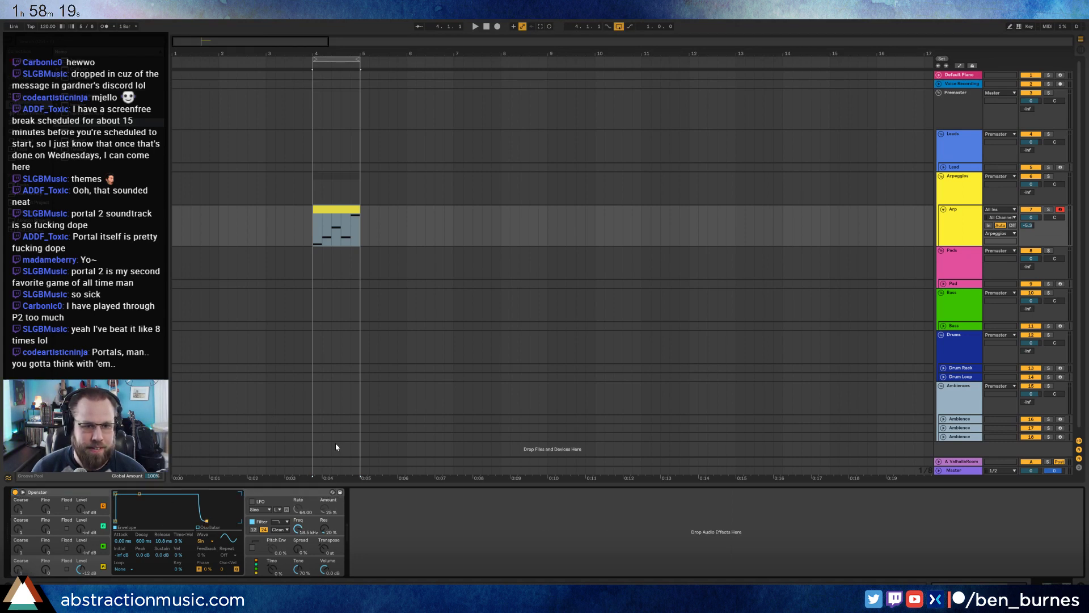
key(space)
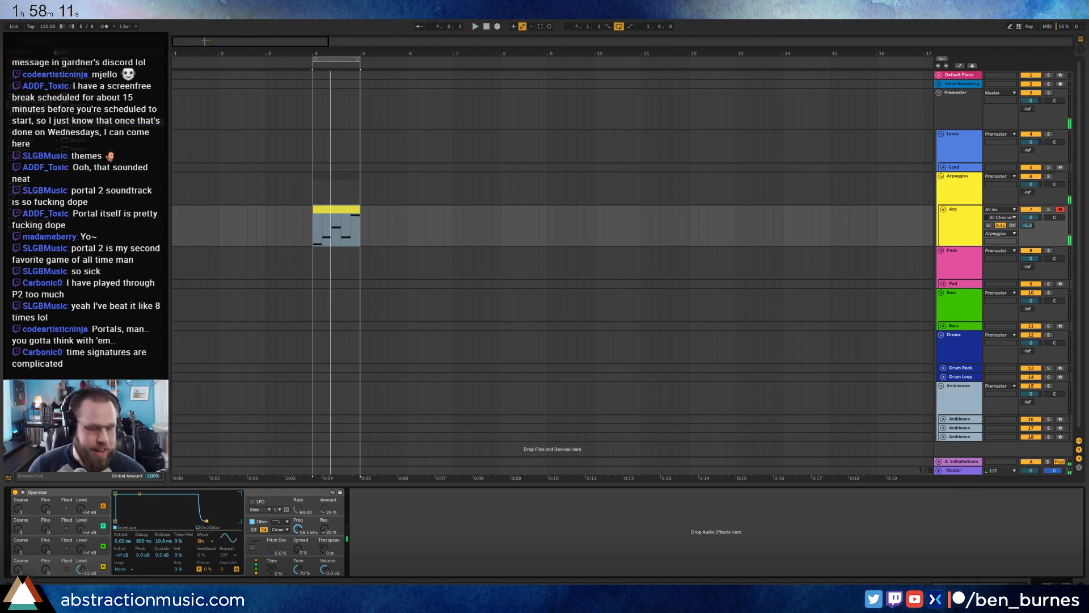
Stop playback at the start of the Arp clip and raise the project tempo to 135 BPM.
click(310, 227)
key(space)
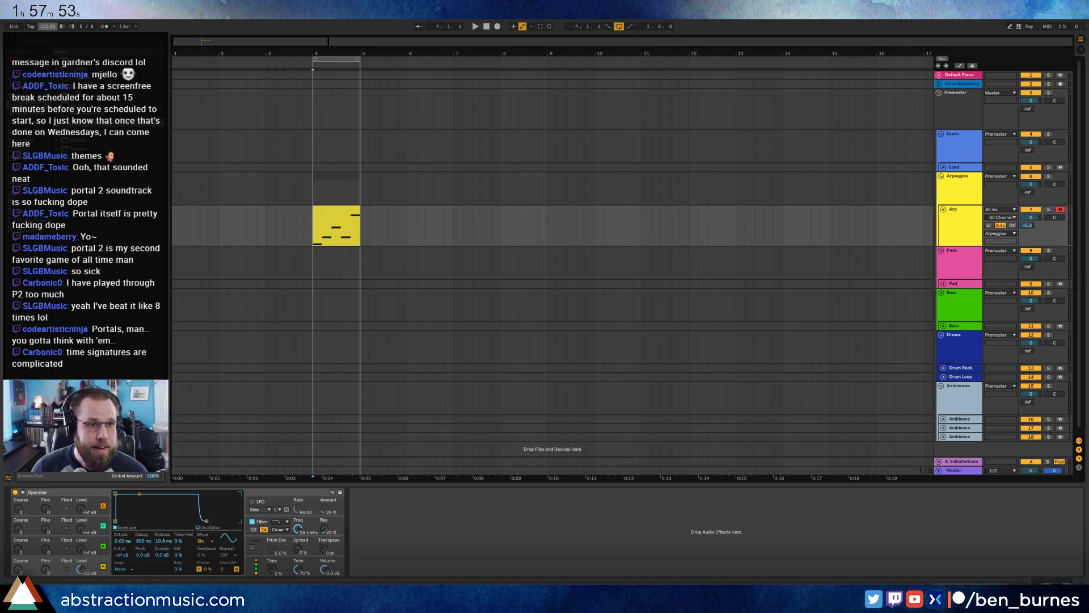
drag(48, 27, 48, 18)
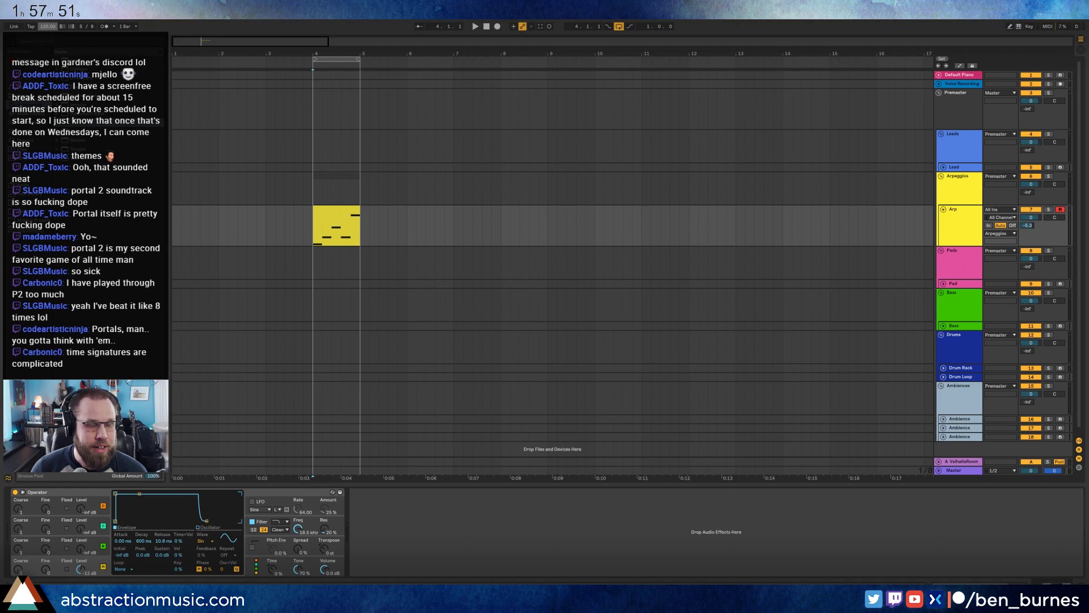
Play the loop and set oscillator A's envelope to a release of about 10.8 ms and an attack of about 0.30 ms.
click(333, 211)
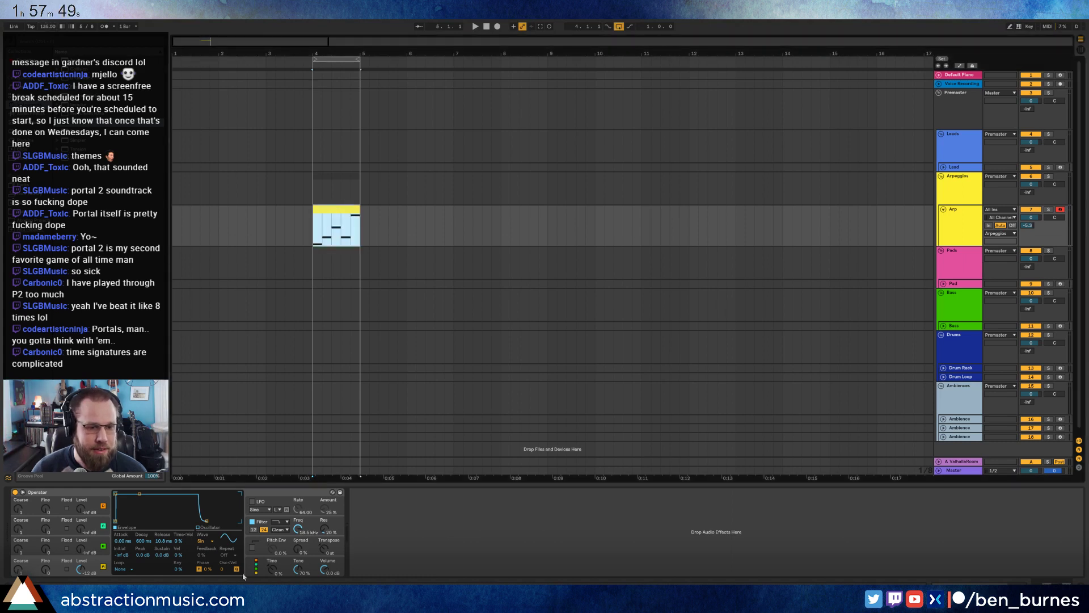
click(207, 521)
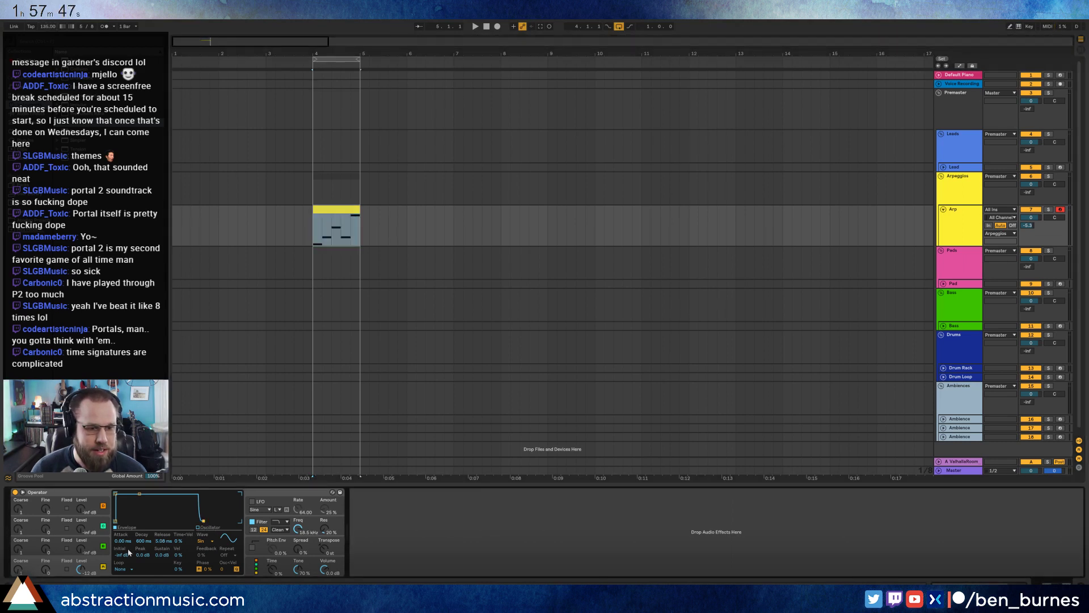
key(space)
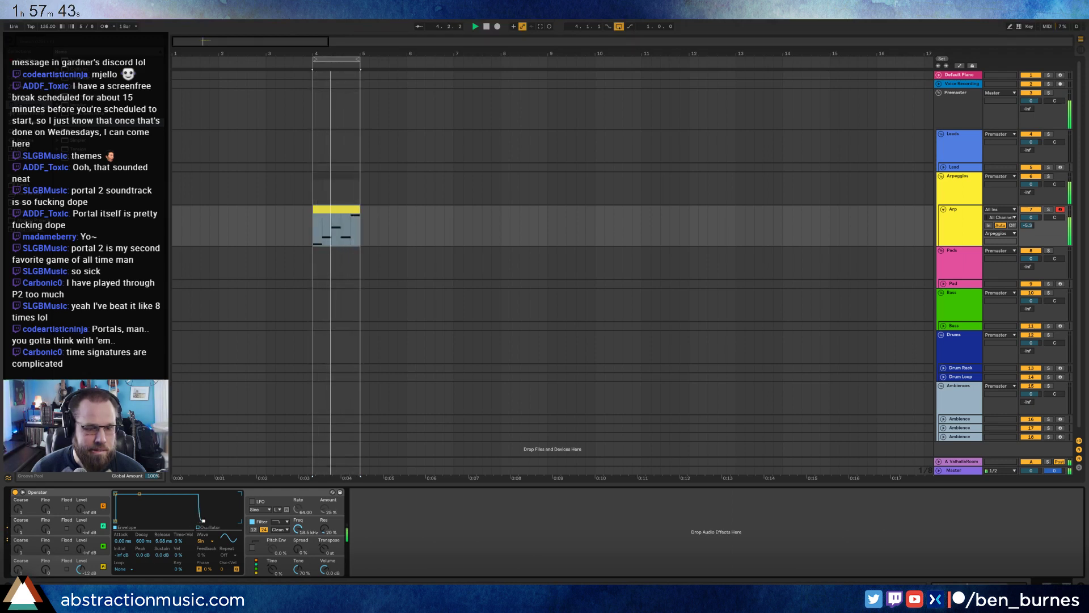
drag(203, 521, 207, 520)
drag(115, 494, 119, 493)
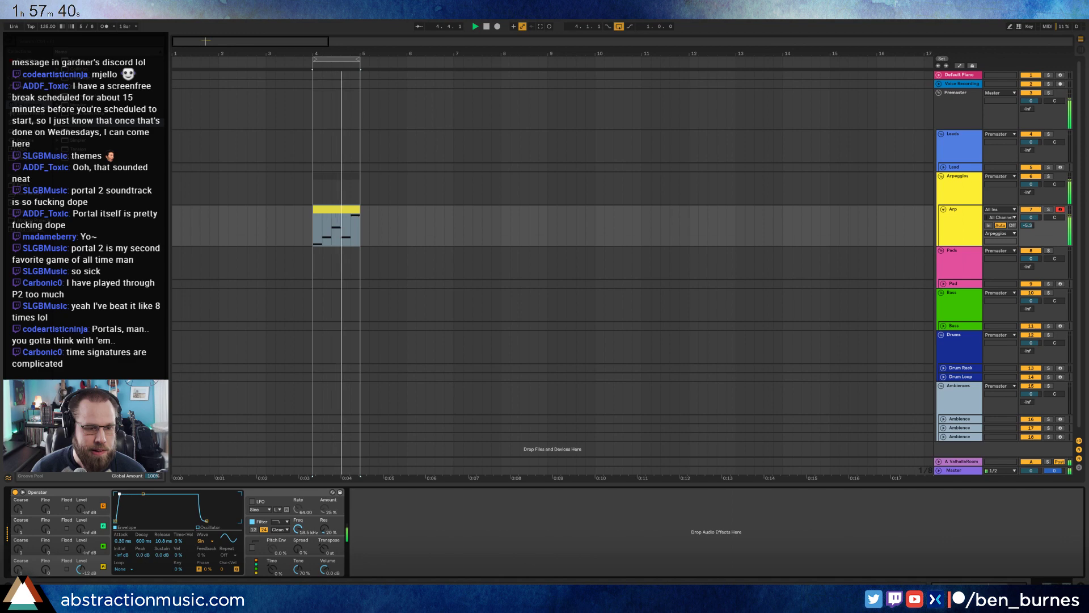
Try the whole arpeggio one octave lower during playback, transpose it back up and return to the Operator controls.
double_click(337, 212)
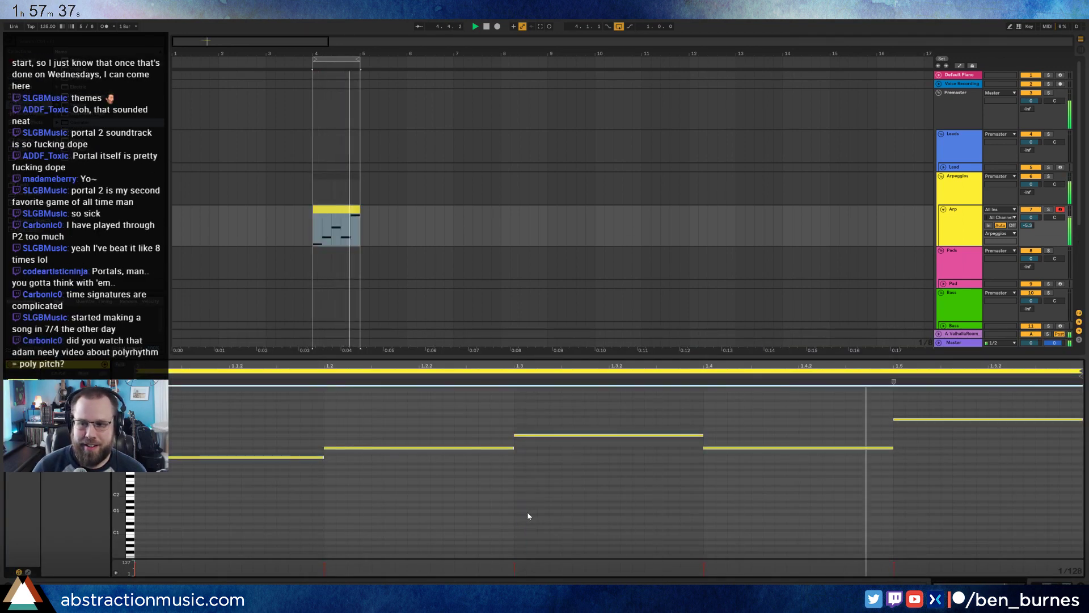
key(shift+Down)
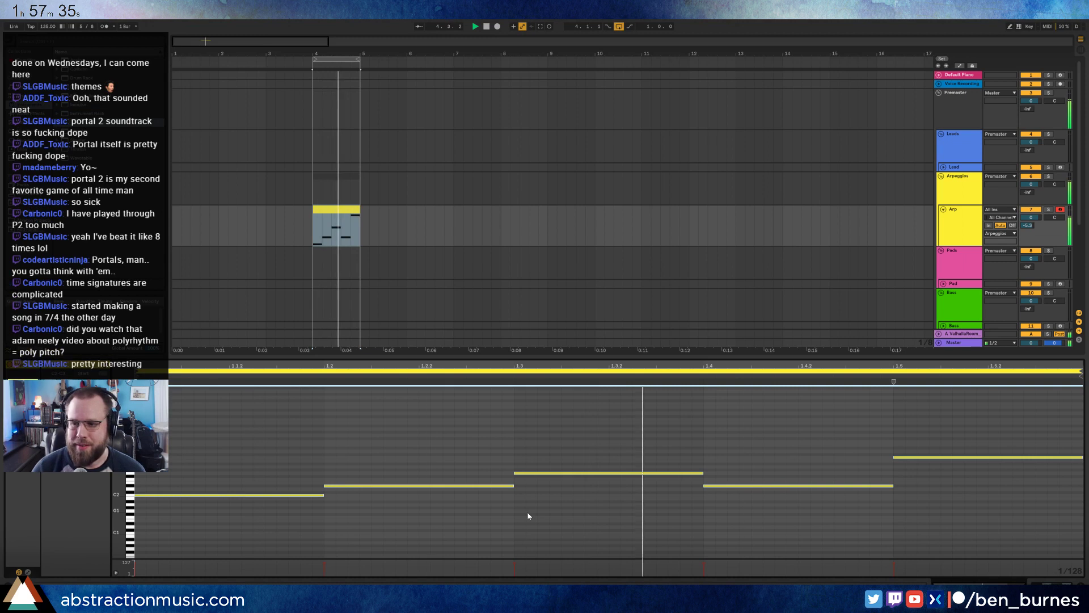
key(shift+Up)
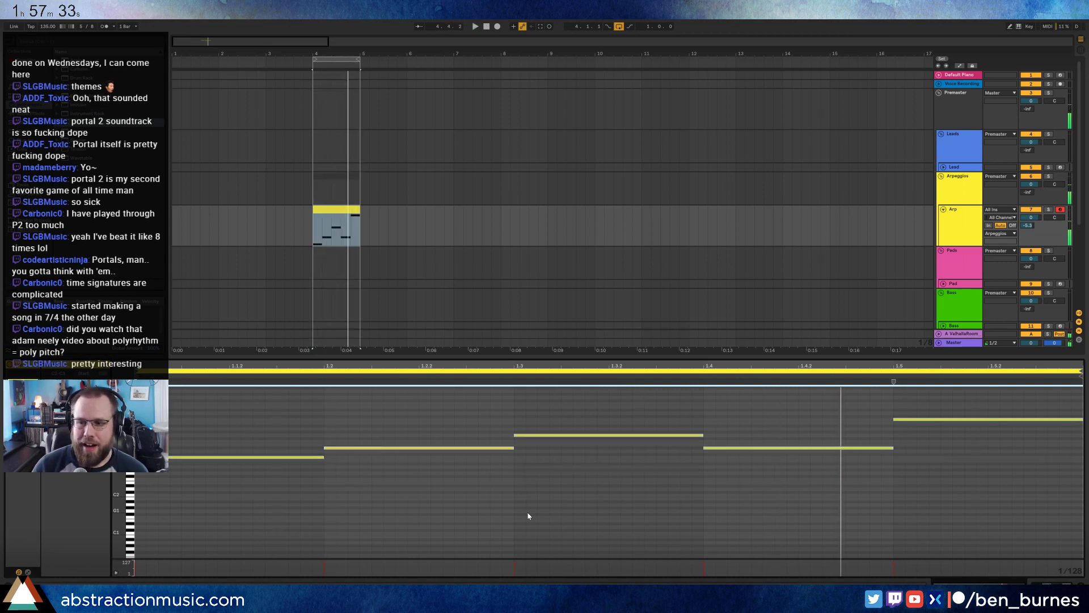
key(shift+Tab)
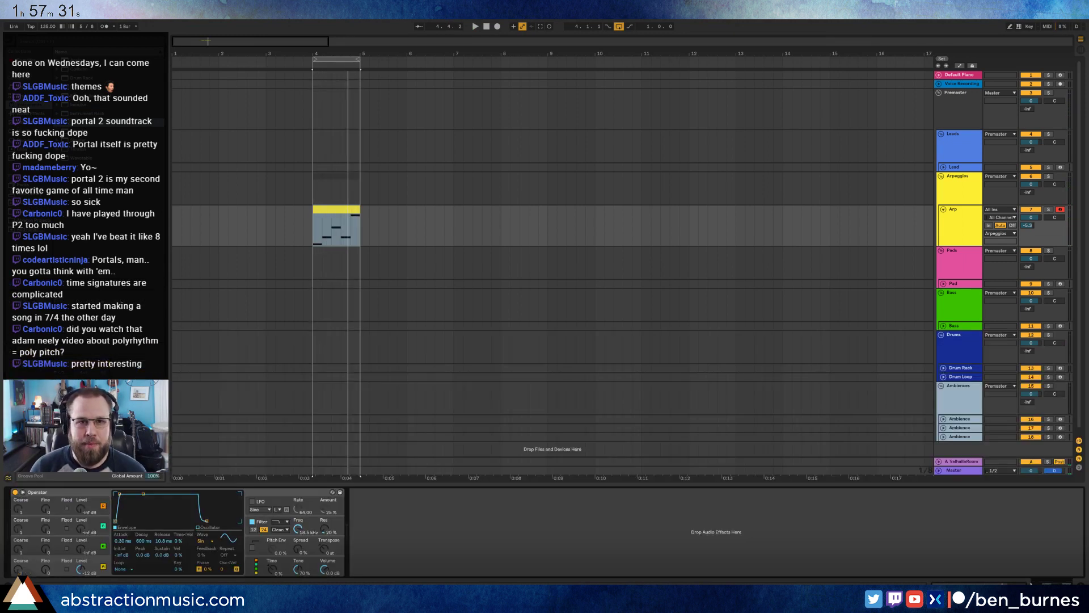
Set Operator's oscillator B to the Square 3 waveform, raise its level slightly and play the loop from the clip's start.
click(311, 221)
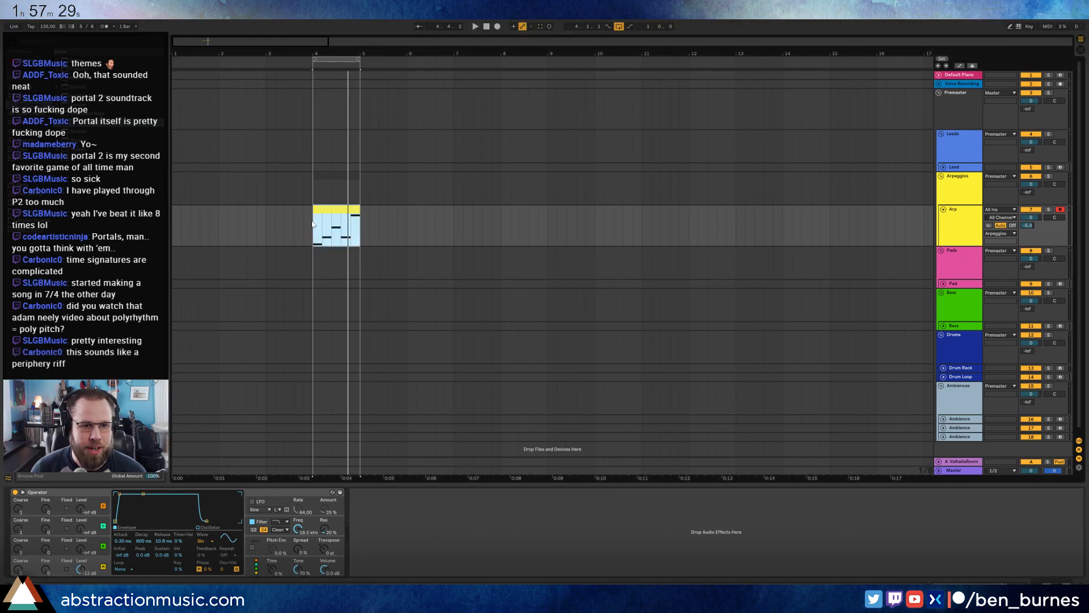
click(56, 544)
click(208, 540)
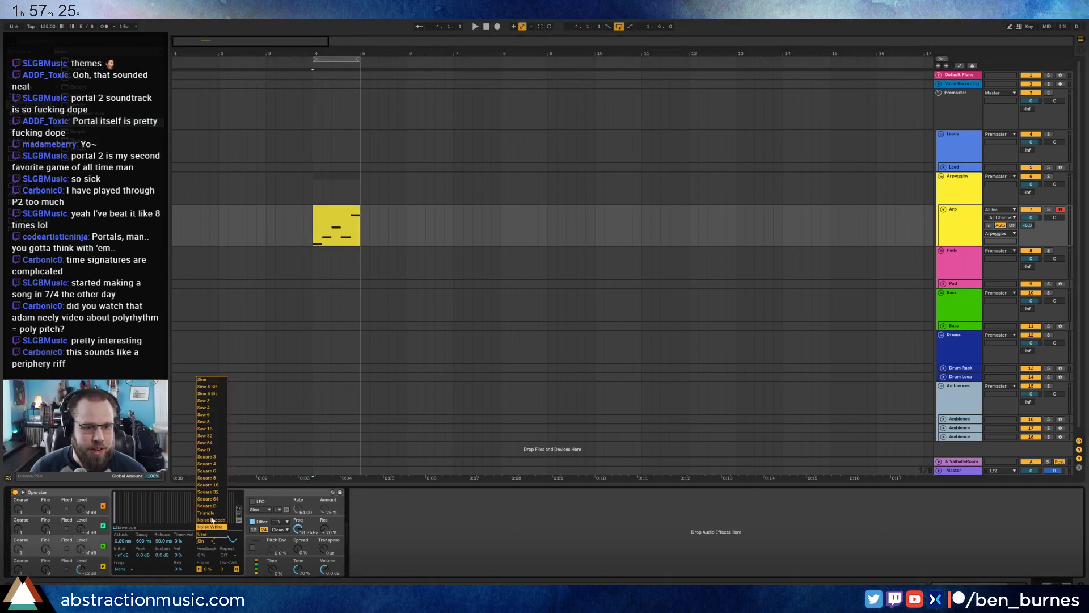
click(207, 457)
key(space)
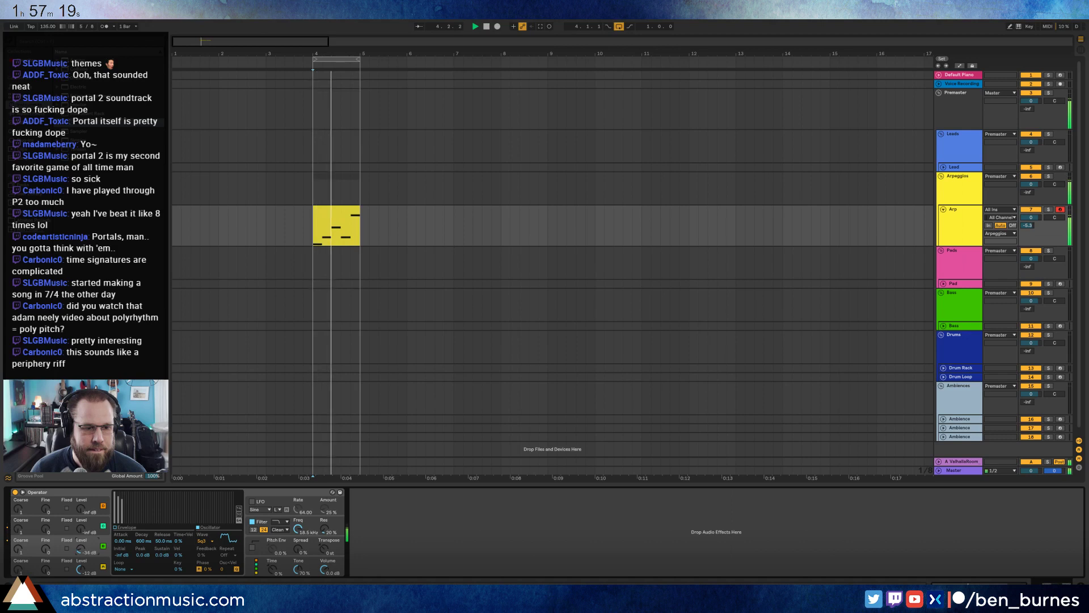
Raise Operator's Spread to about 53 % and add an Auto Filter after it on the Arp track.
click(285, 543)
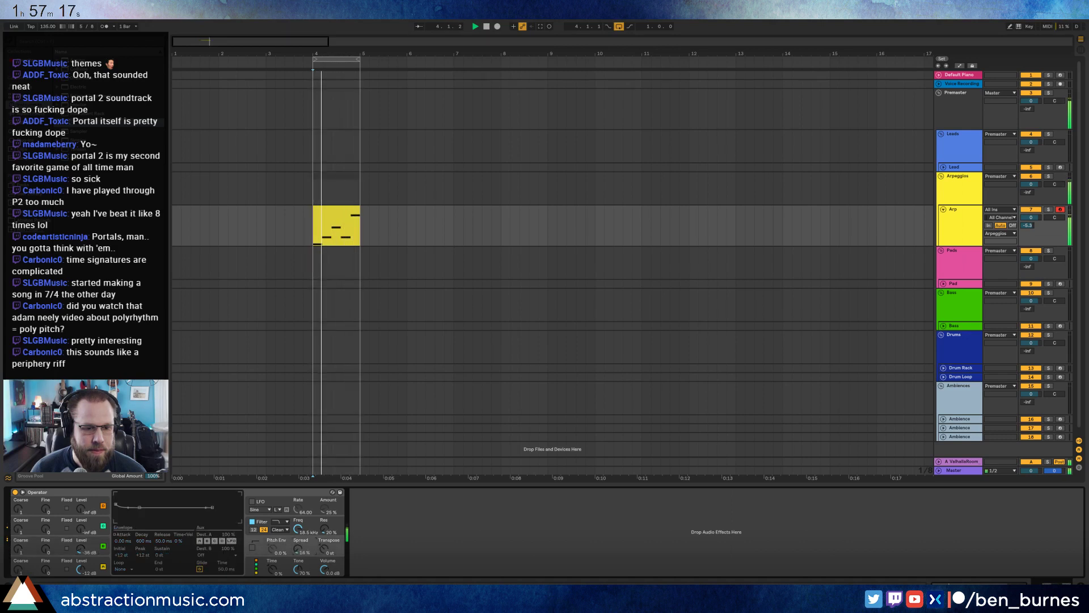
drag(301, 529, 296, 495)
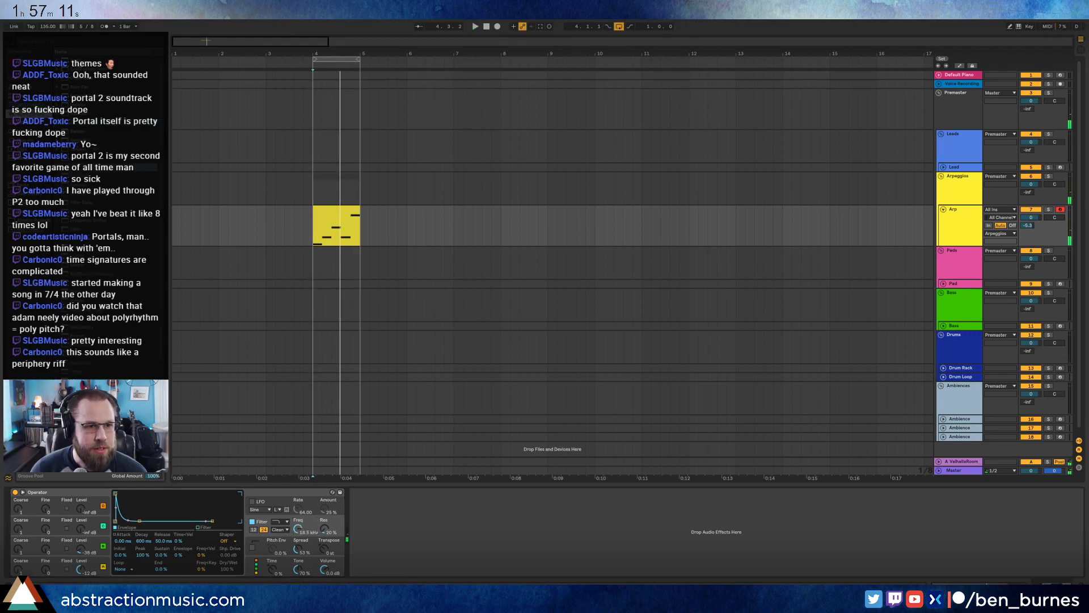
drag(77, 79, 457, 544)
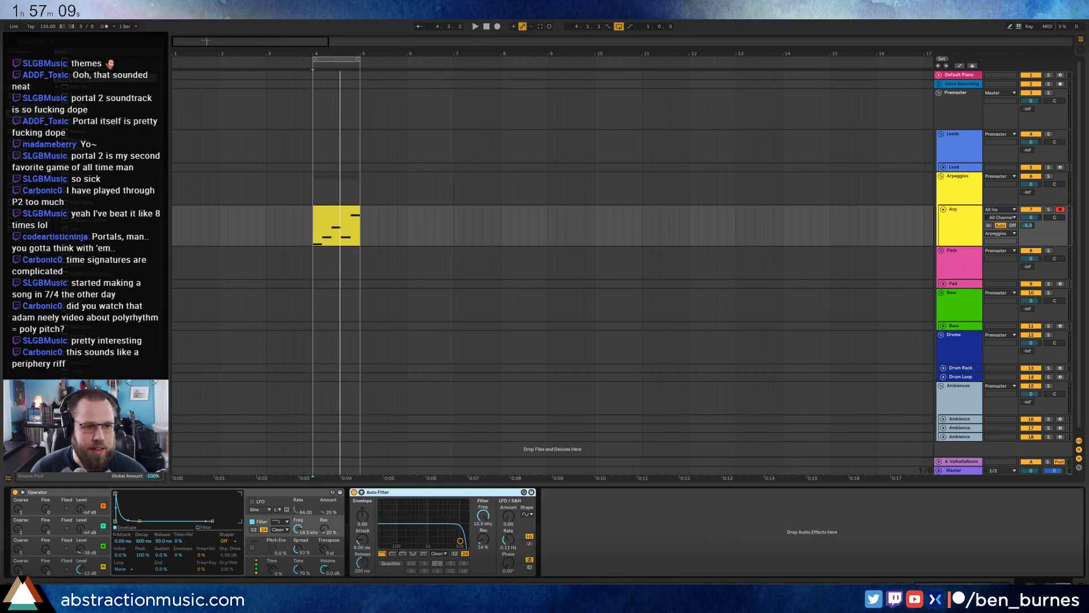
Insert an EQ Eight between Operator and Auto Filter and boost its third band during playback.
drag(82, 167, 333, 527)
key(space)
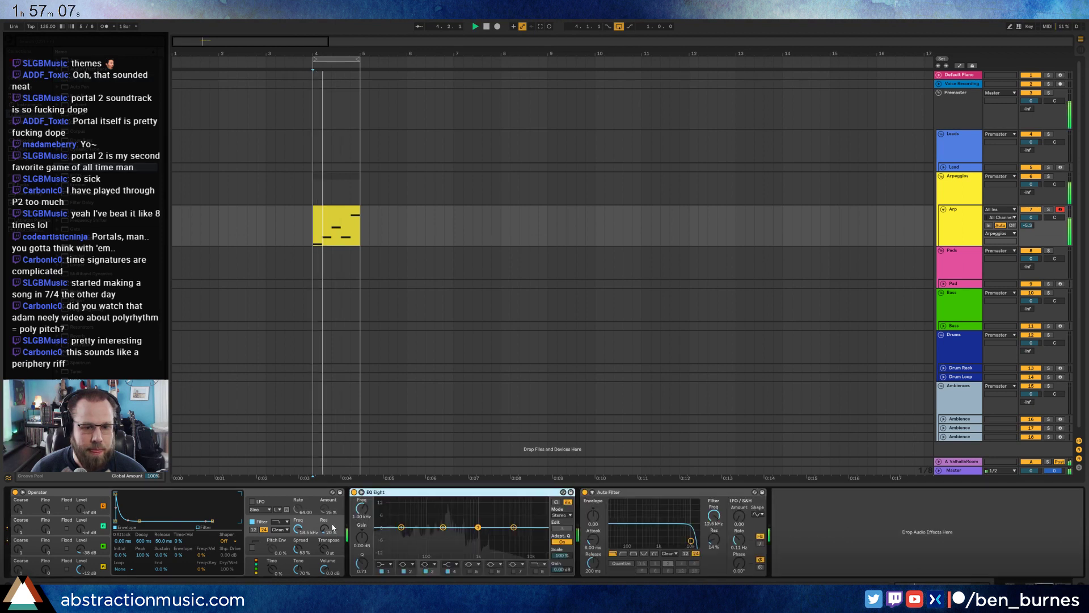
mouse_move(478, 527)
mouse_down()
mouse_move(512, 506)
mouse_move(489, 510)
mouse_up()
Change oscillator B's waveform to Square 16.
click(62, 545)
click(204, 541)
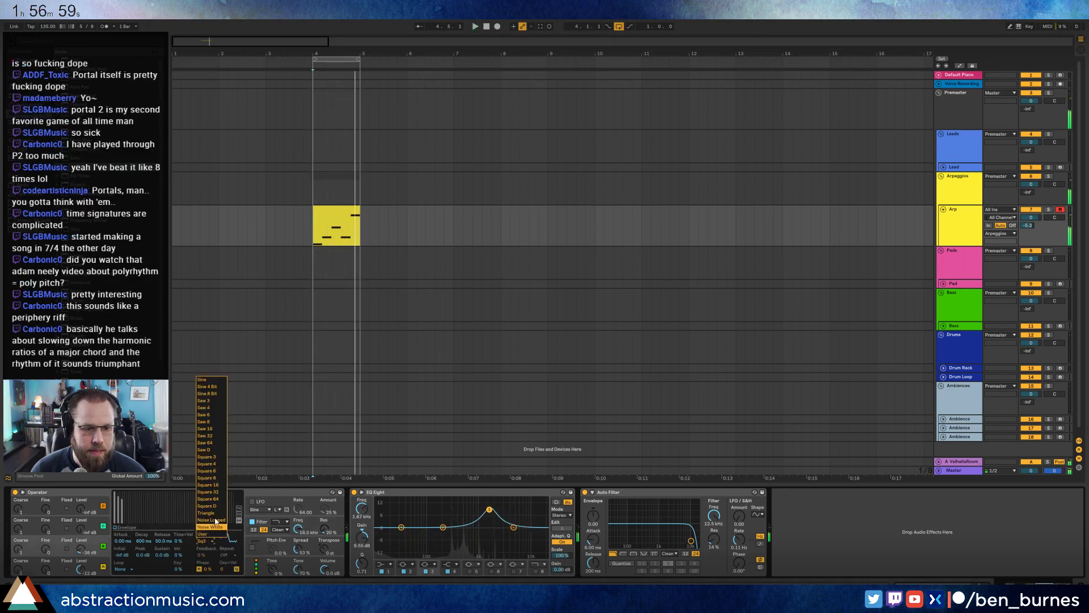
click(219, 485)
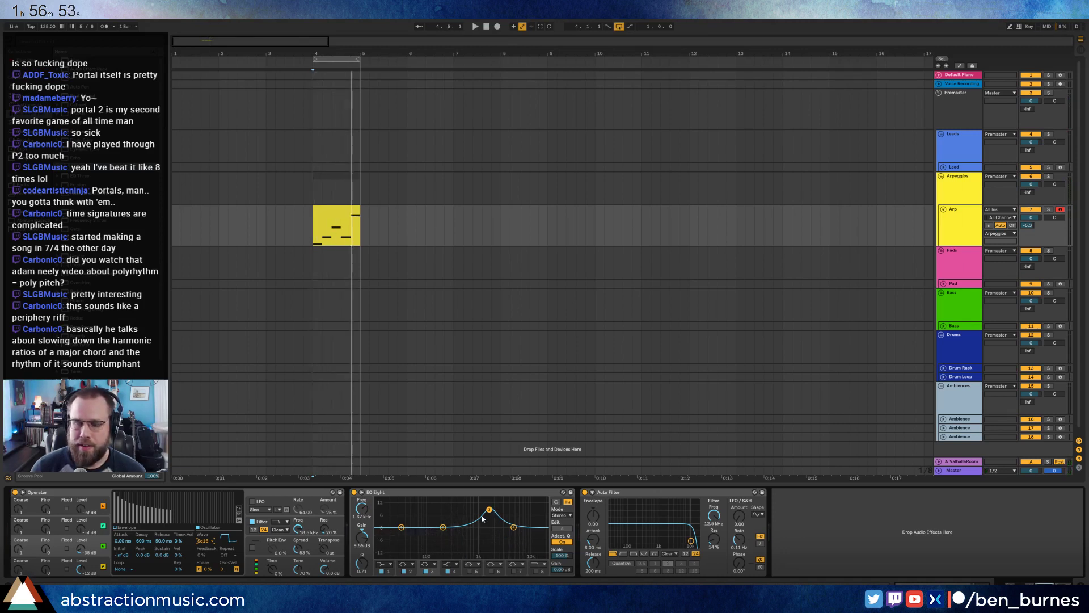
Delete the EQ Eight and lower Auto Filter's cutoff to about 3.1 kHz with a strong resonance peak.
click(482, 537)
key(Delete)
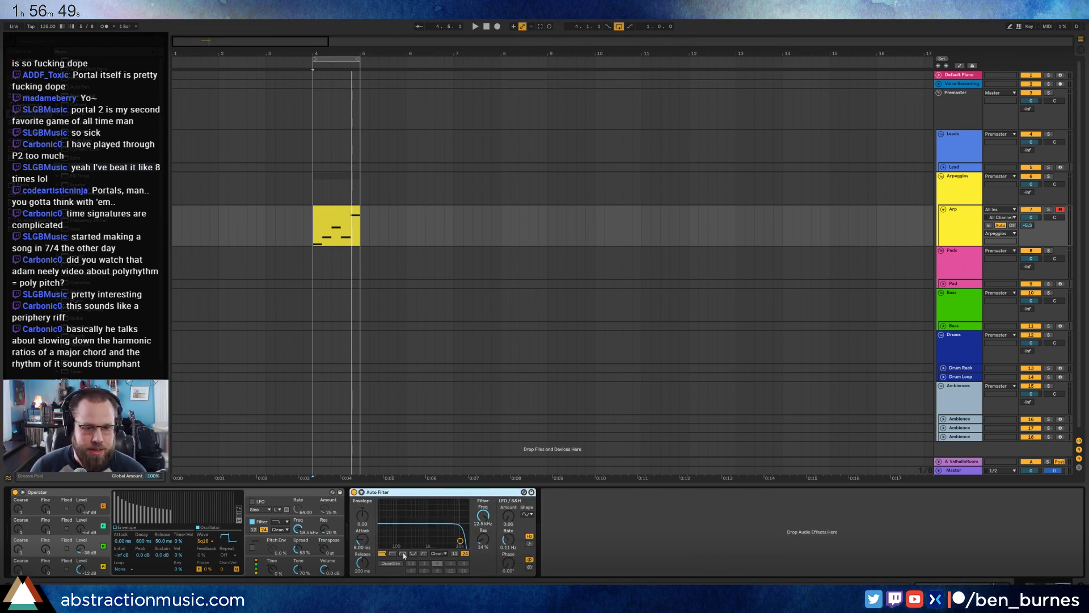
drag(460, 541, 442, 513)
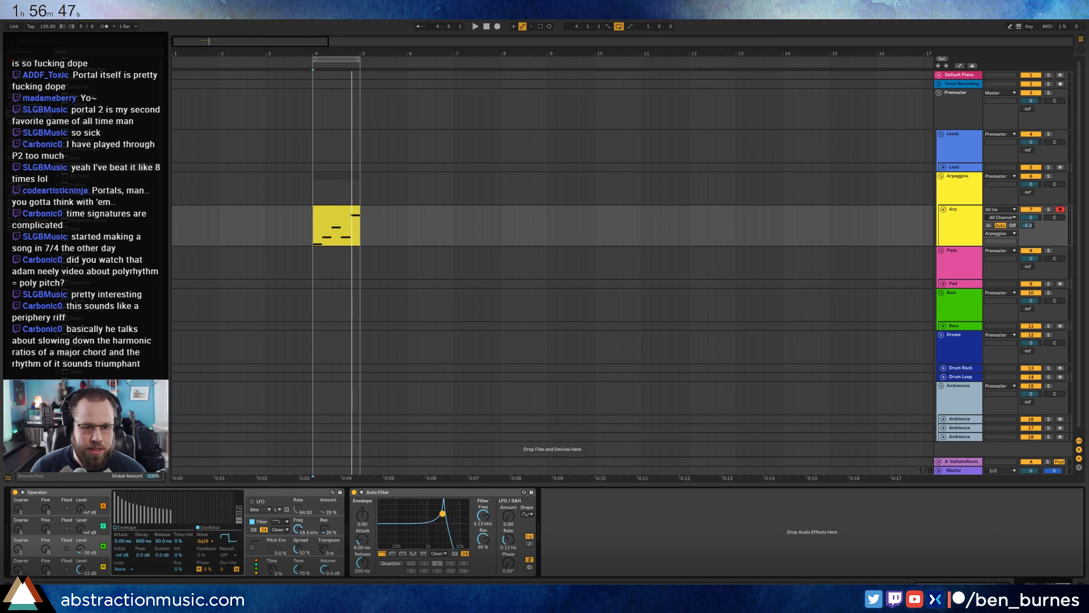
Play the loop and modulate the Auto Filter with its LFO, setting the amount to about 7.14 and adjusting the rate.
key(space)
drag(508, 516, 508, 491)
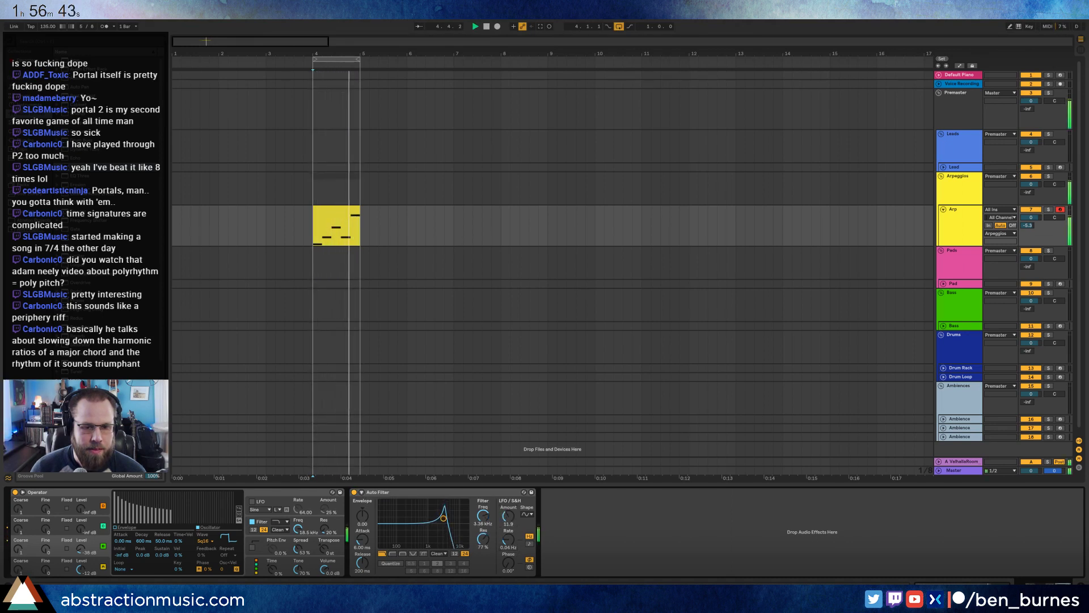
drag(510, 542, 505, 527)
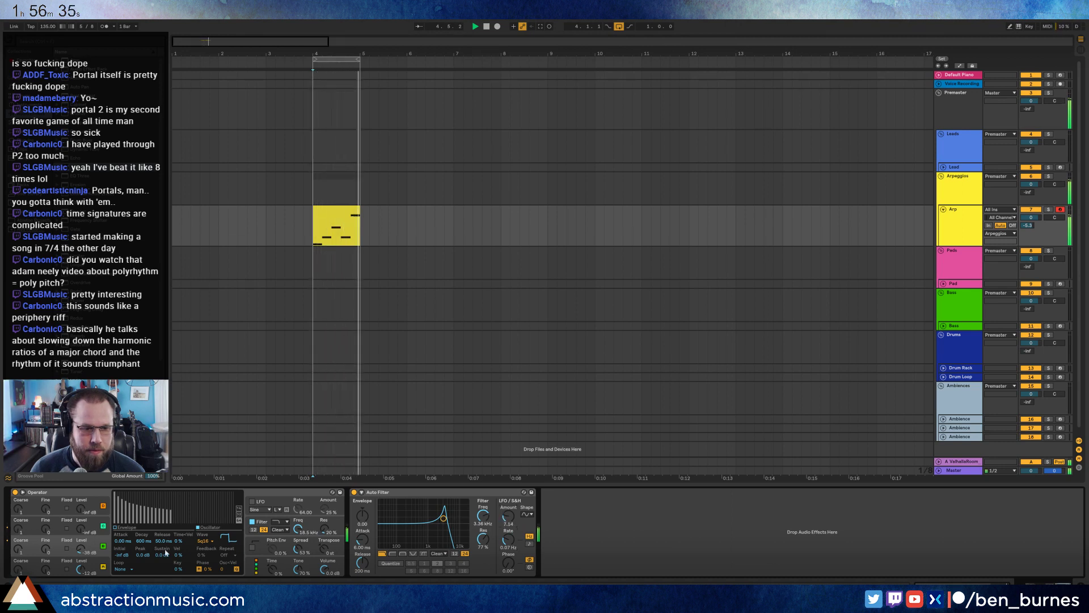
Reshape oscillator A's amplitude envelope to a 0 ms attack and a sustain of about -15 dB, and play the loop.
click(87, 565)
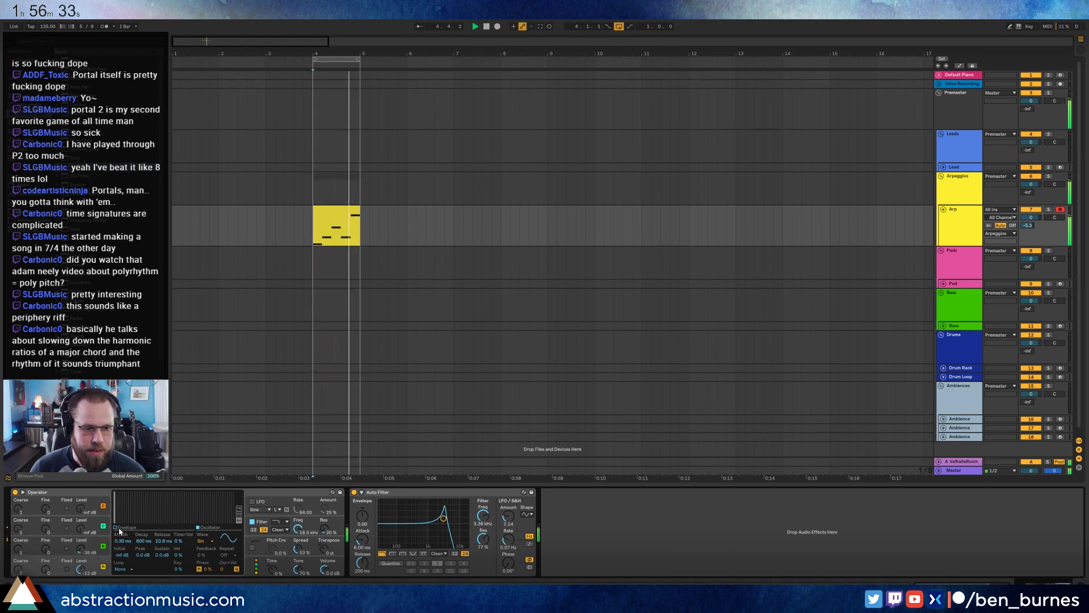
click(120, 527)
key(space)
drag(145, 495, 144, 503)
key(space)
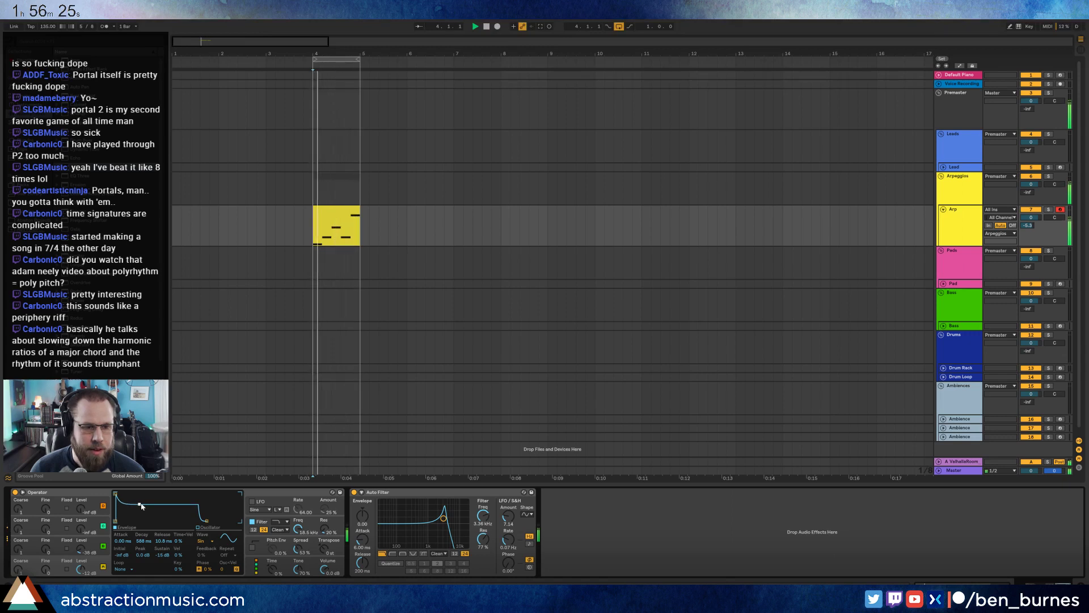
Refine oscillator A's envelope to a sustain of about -14 dB and a shorter release, and display oscillator B's envelope.
key(space)
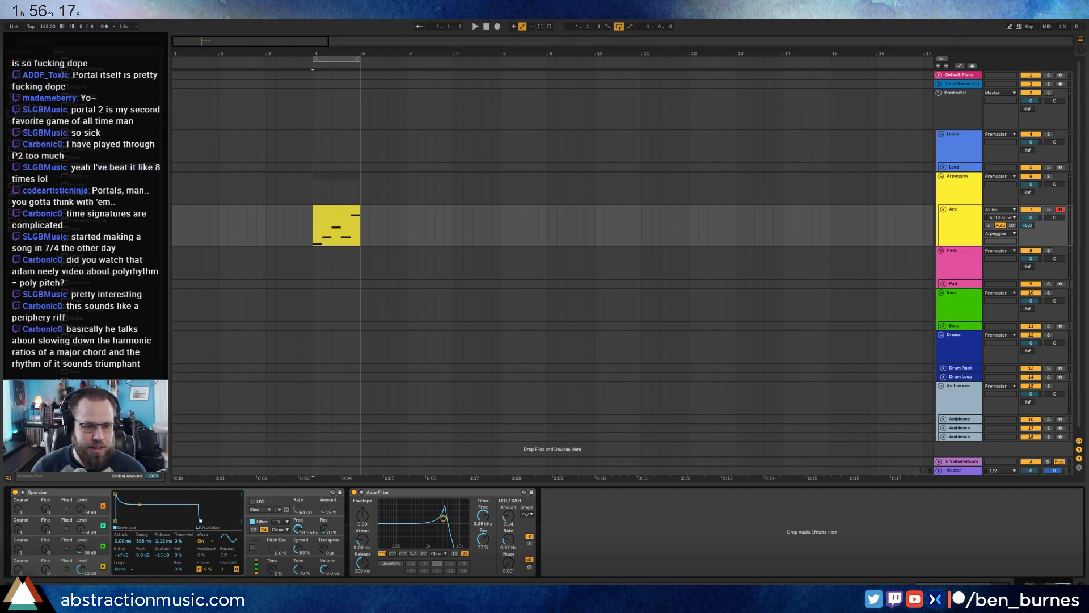
key(space)
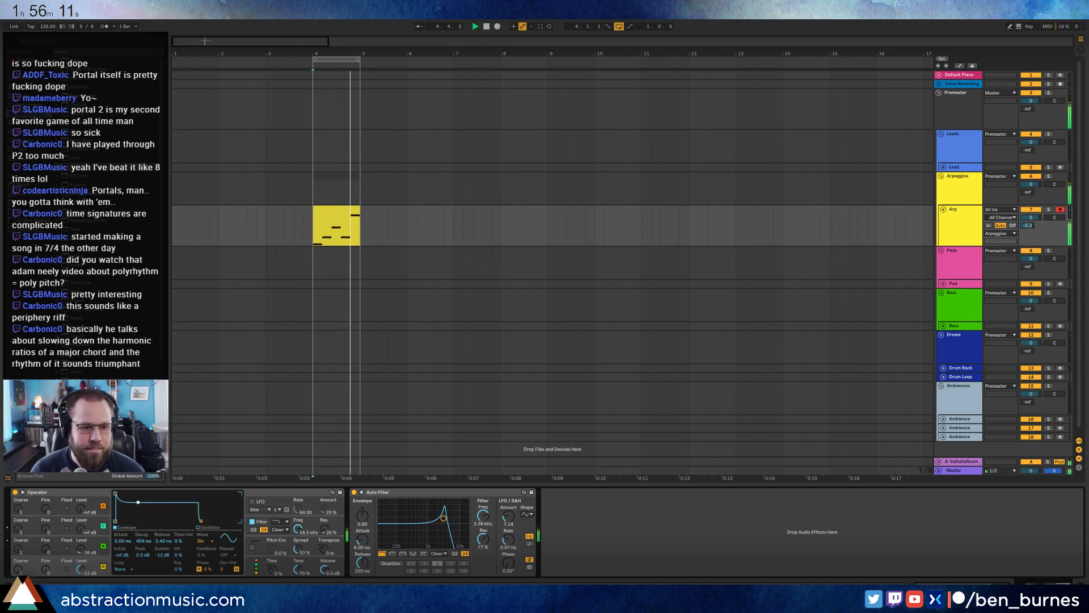
drag(139, 501, 140, 503)
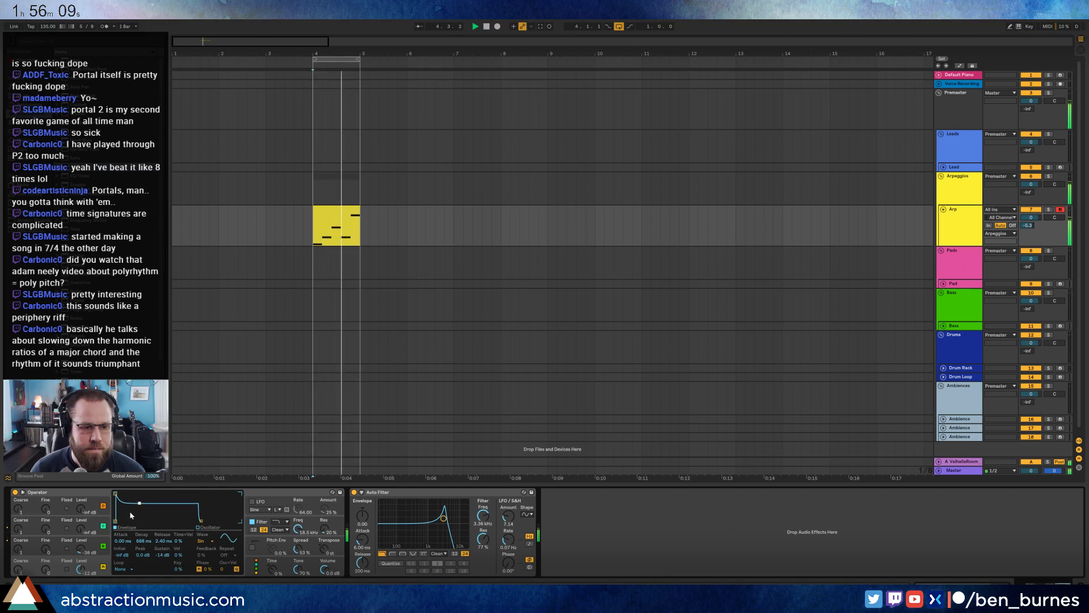
click(82, 546)
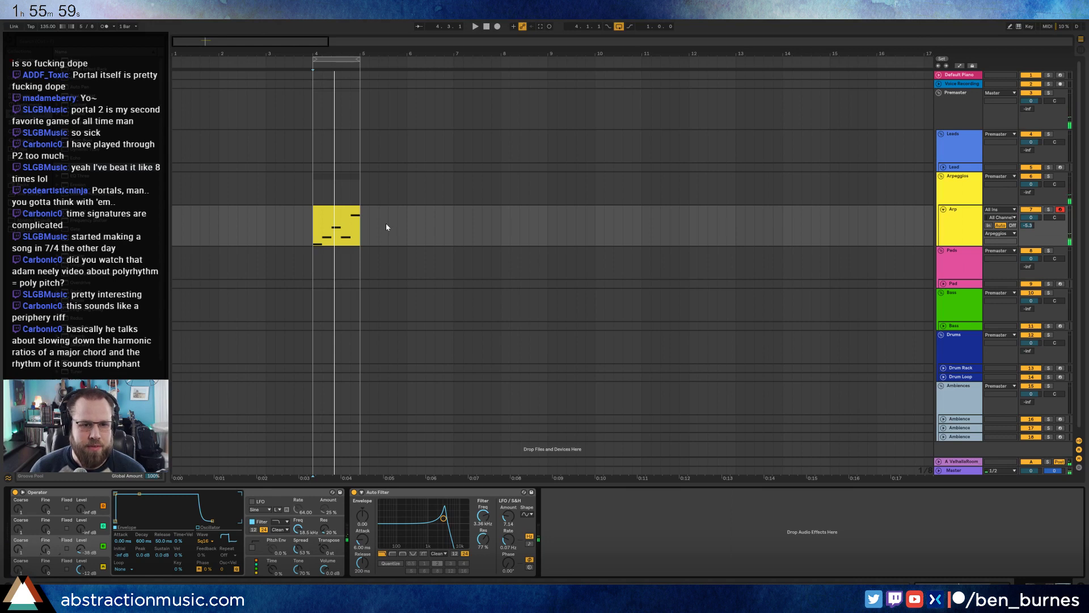
Extend the Arp clip to four bars, starting at bar 4, and lengthen the loop region to match the clip.
drag(360, 227, 500, 234)
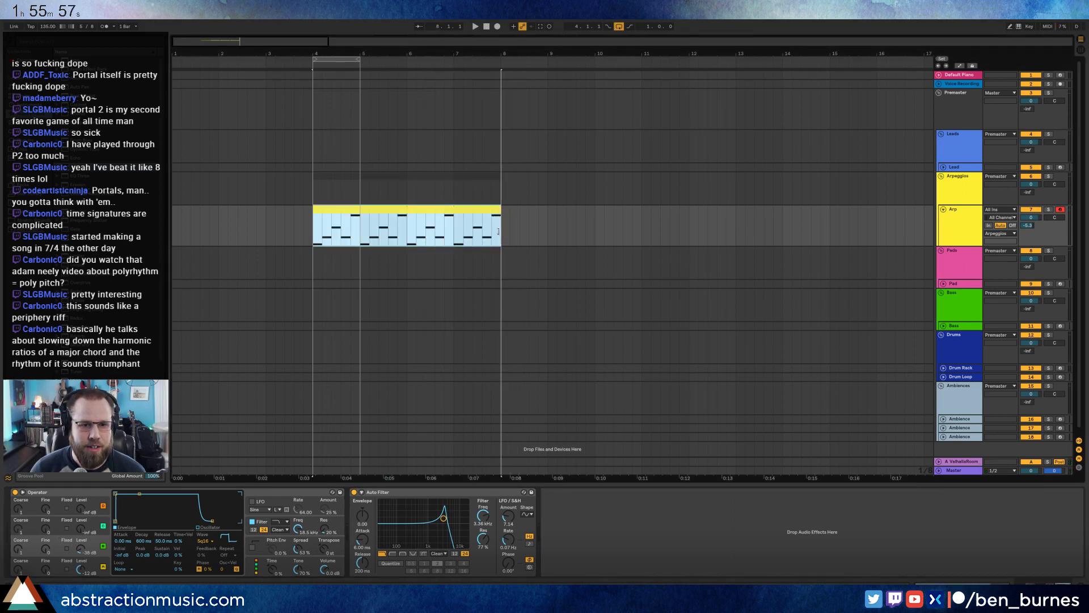
drag(359, 60, 502, 72)
click(481, 60)
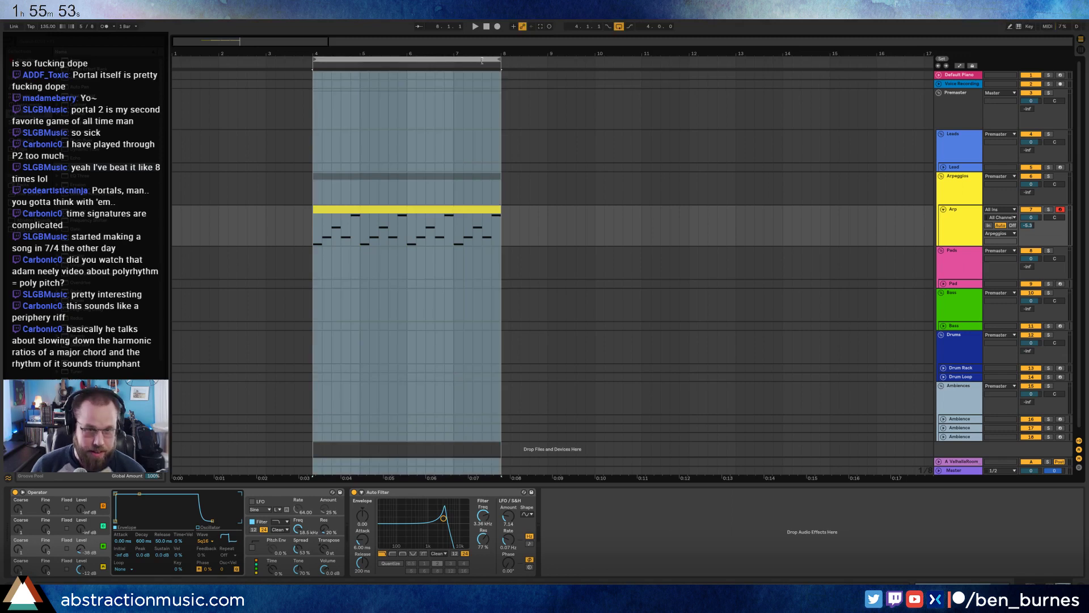
Unfold the Drum Rack track and explore the sample library's folders for new sounds.
click(961, 369)
click(944, 368)
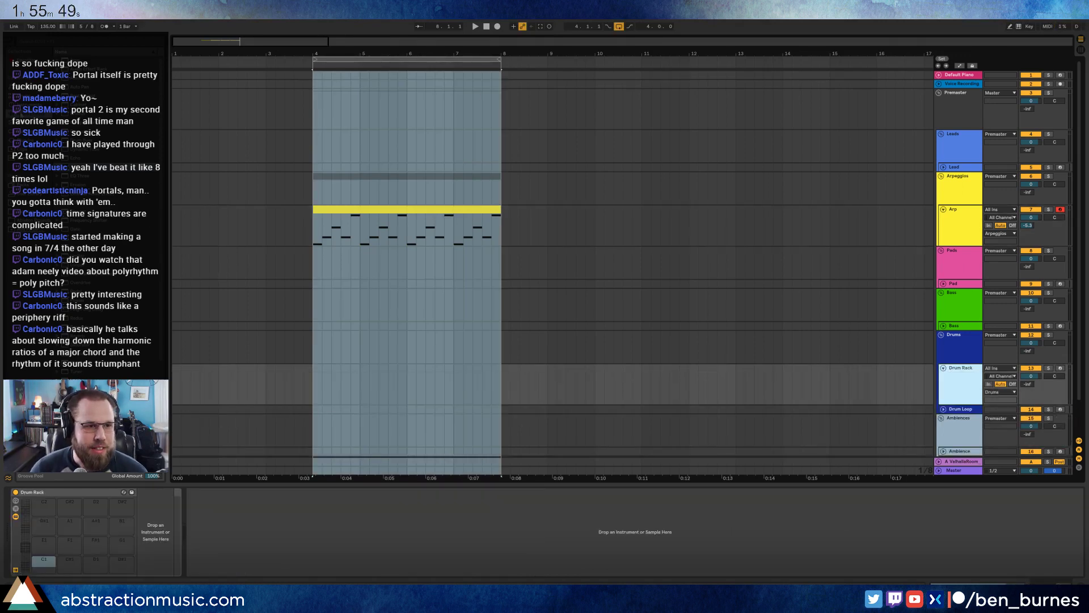
click(27, 104)
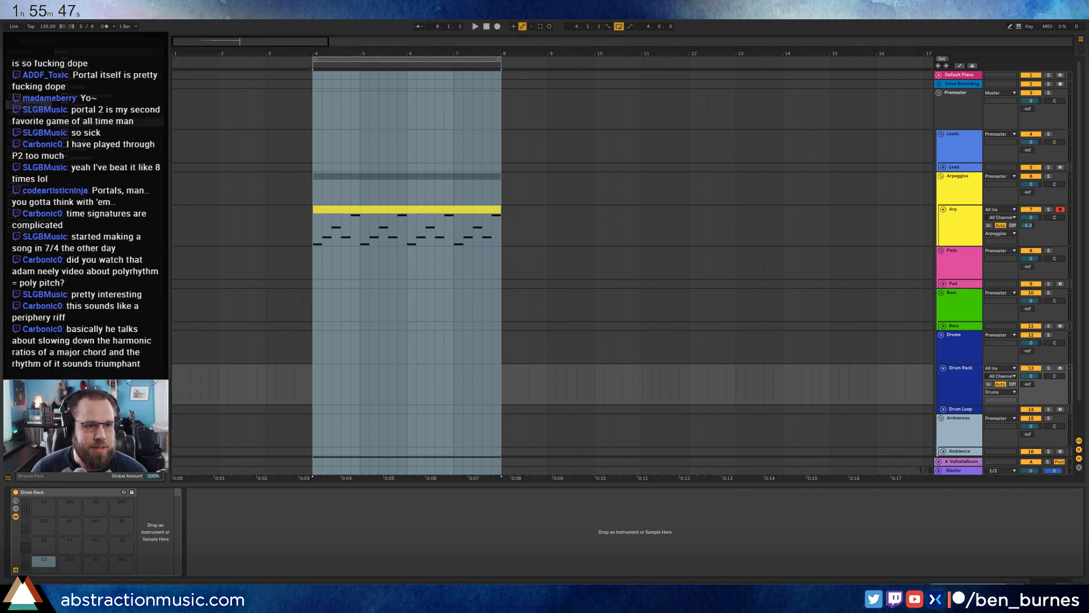
click(28, 212)
click(58, 60)
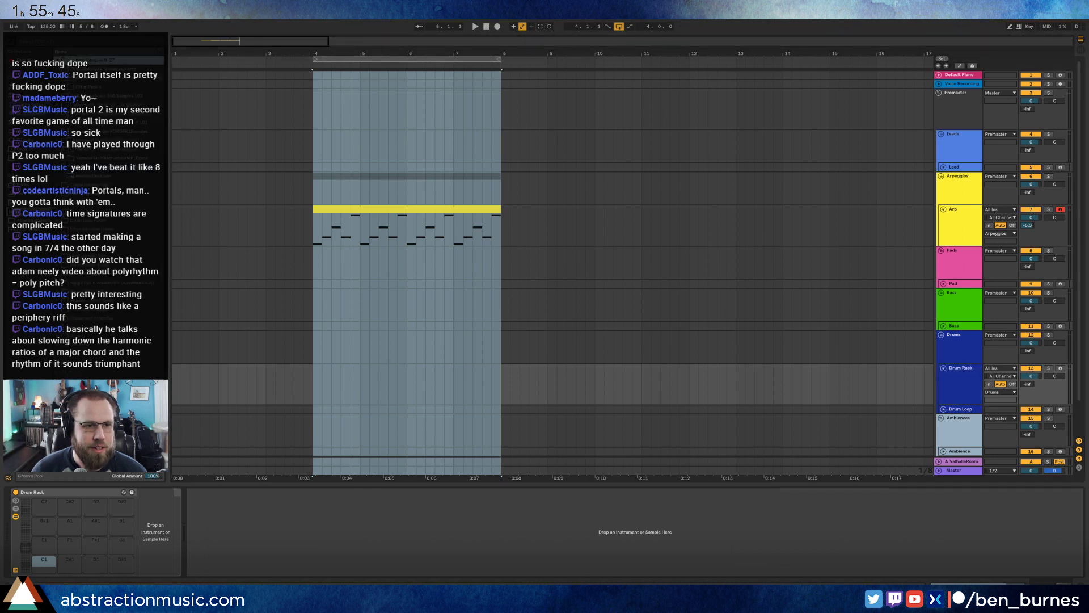
click(64, 69)
click(81, 113)
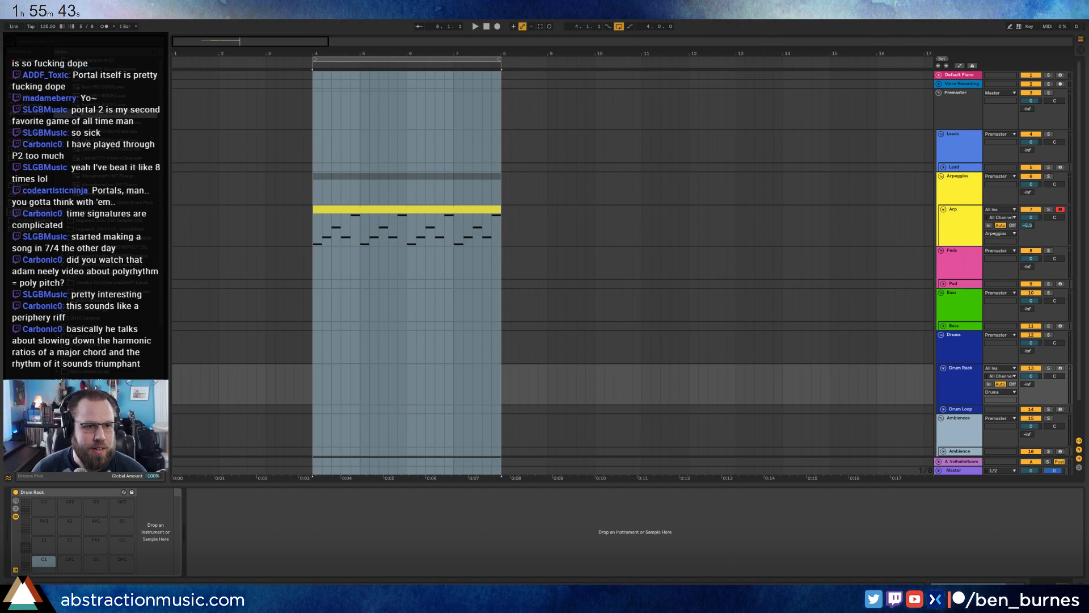
click(81, 149)
click(110, 176)
click(63, 69)
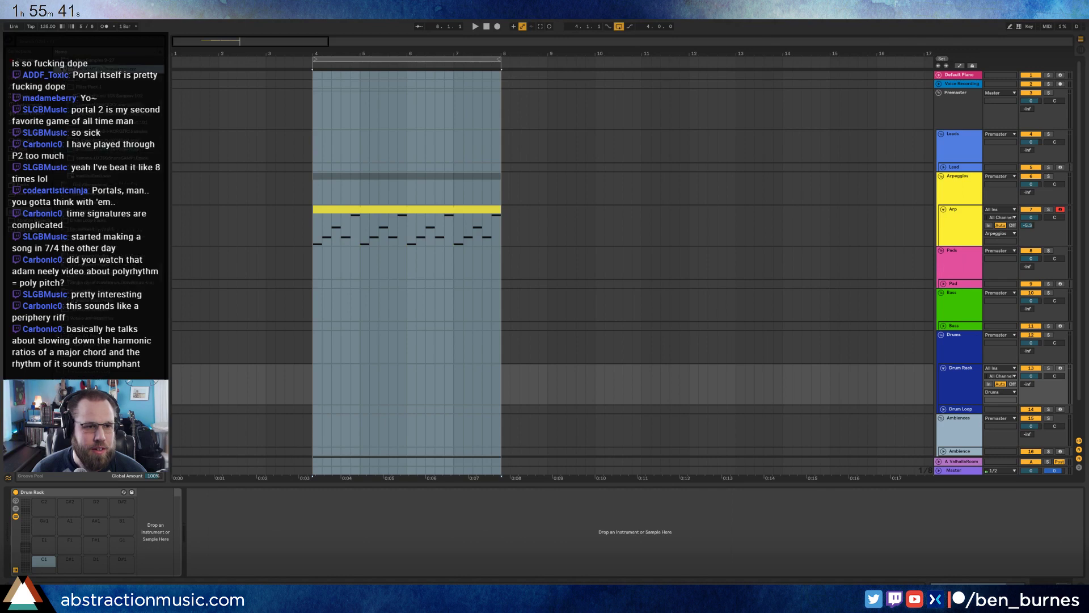
click(65, 79)
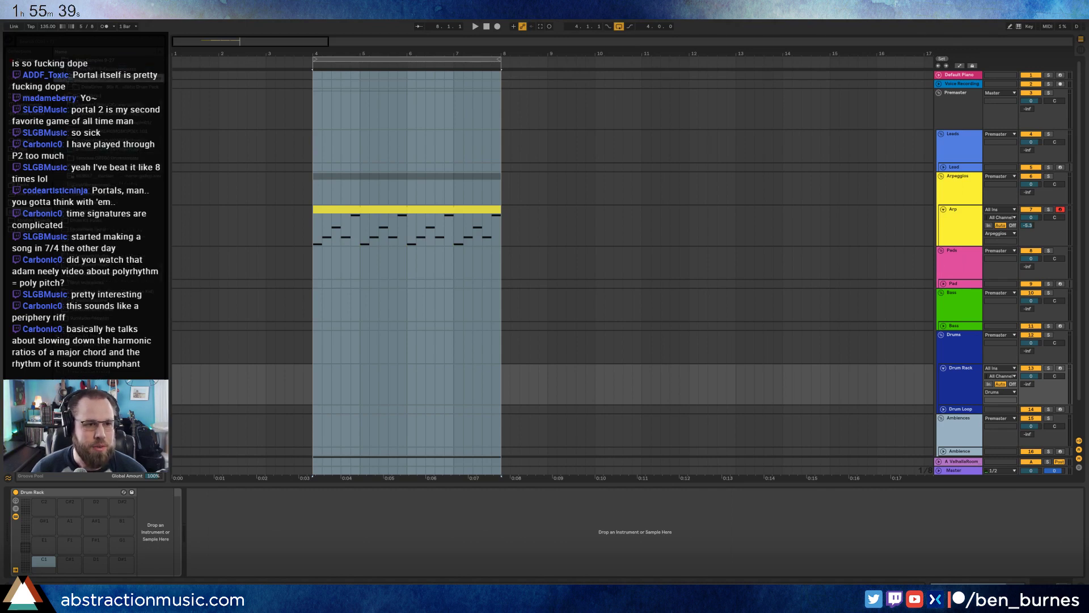
Look through the library's subfolders and audition bass samples against the character of the arpeggio.
key(Left)
key(Down)
key(Down)
key(Down)
key(Down)
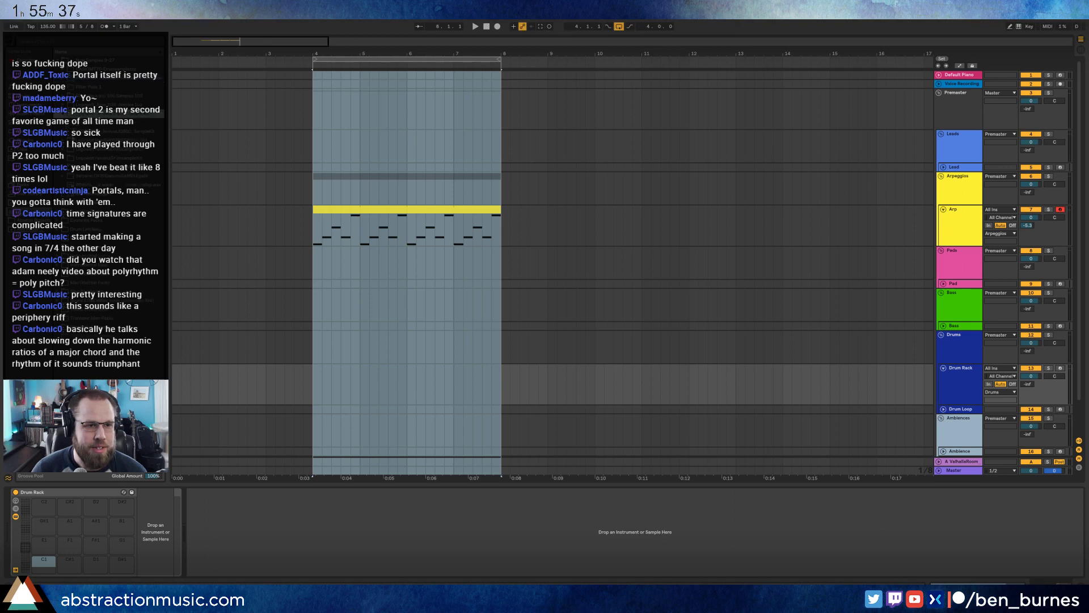
key(Down)
key(Down)
key(Right)
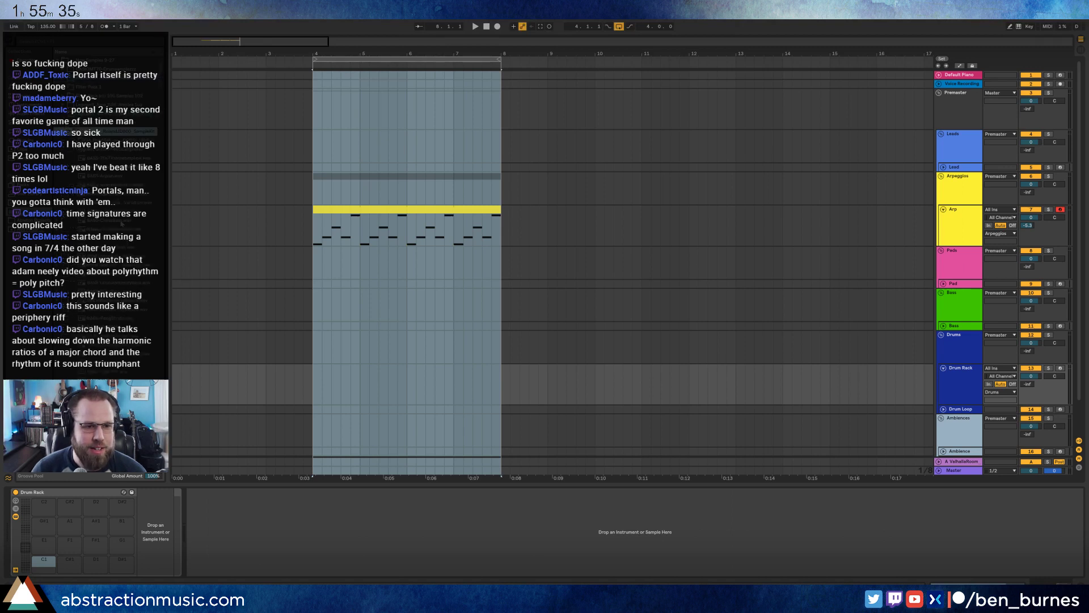
click(121, 222)
click(109, 275)
scroll(106, 275, down, 2)
click(102, 283)
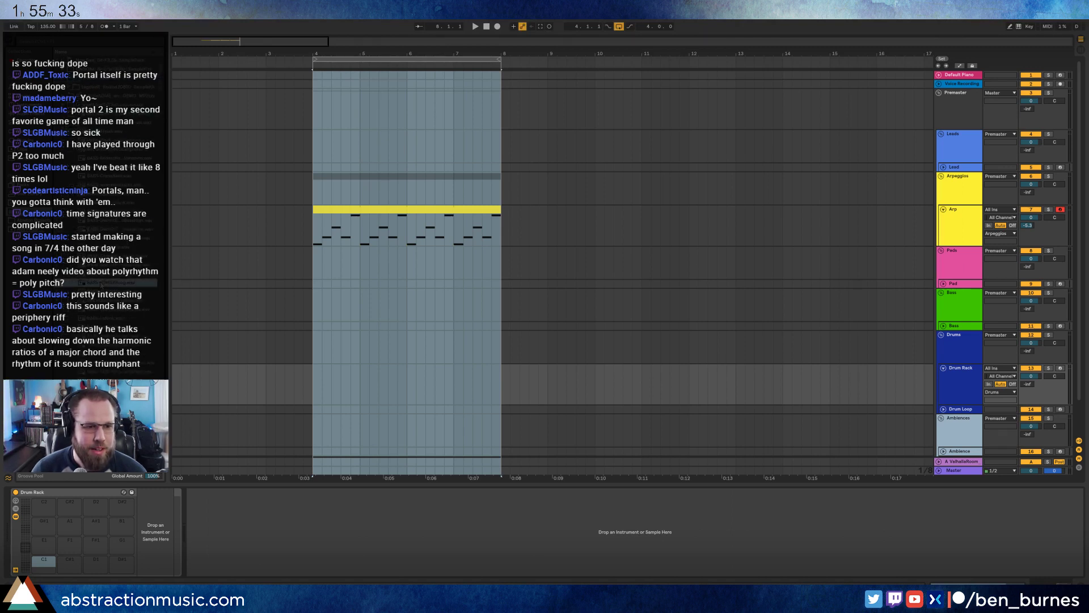
scroll(100, 284, down, 3)
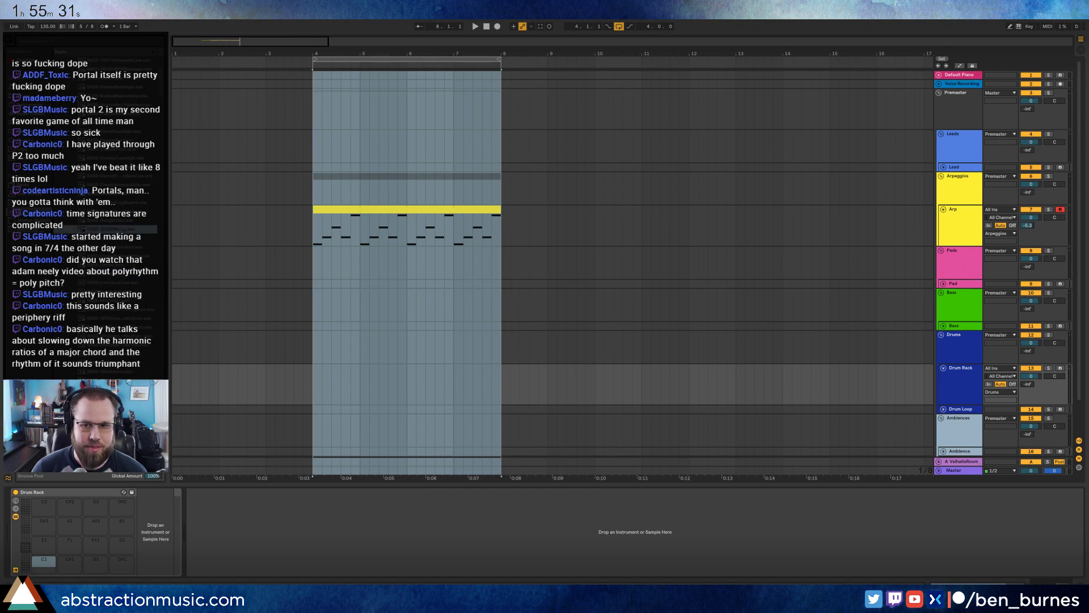
Insert an audio track below the Pad track, place the chosen bass sample on it at bar 4, and play the loop.
click(951, 284)
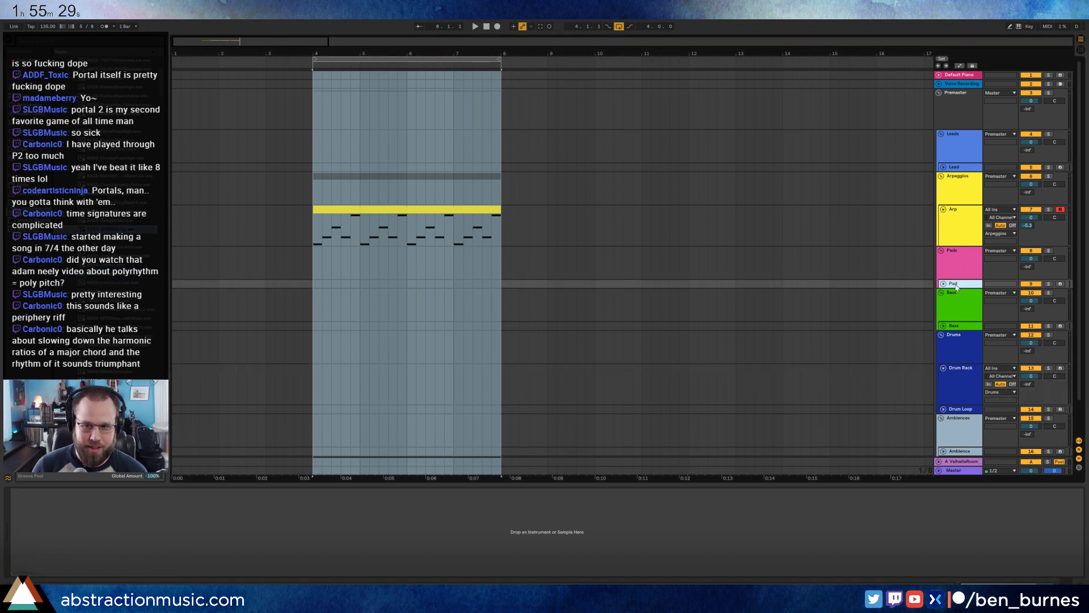
key(ctrl+t)
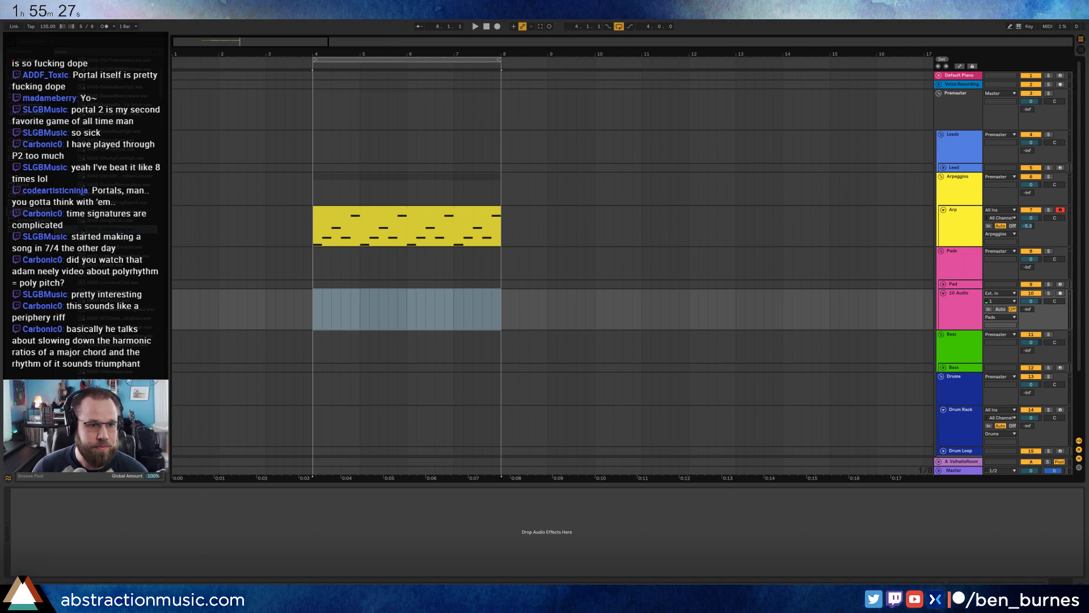
drag(107, 230, 316, 305)
key(space)
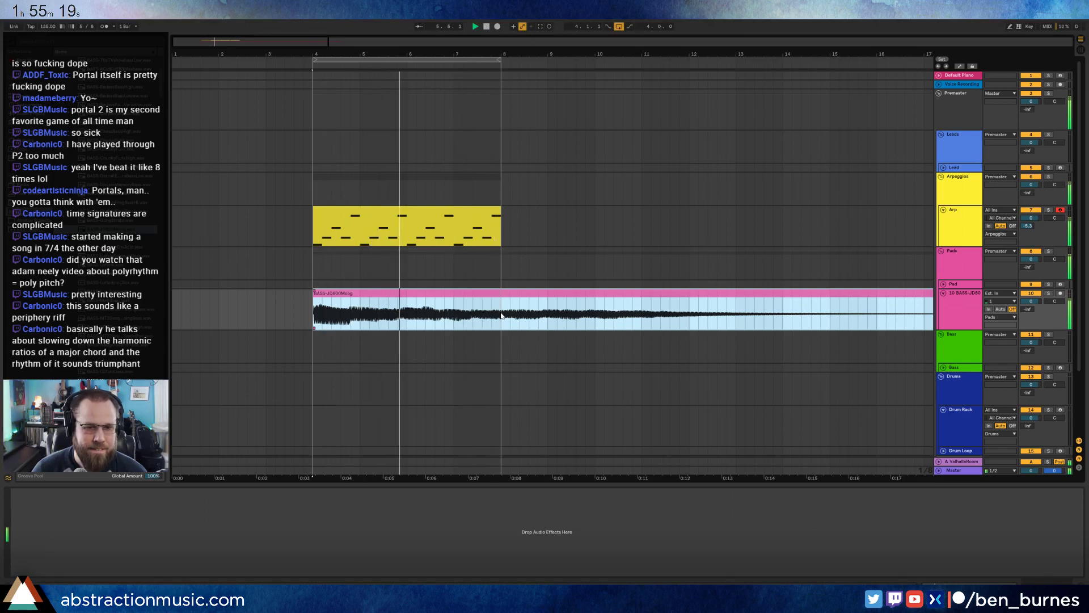
click(501, 315)
key(space)
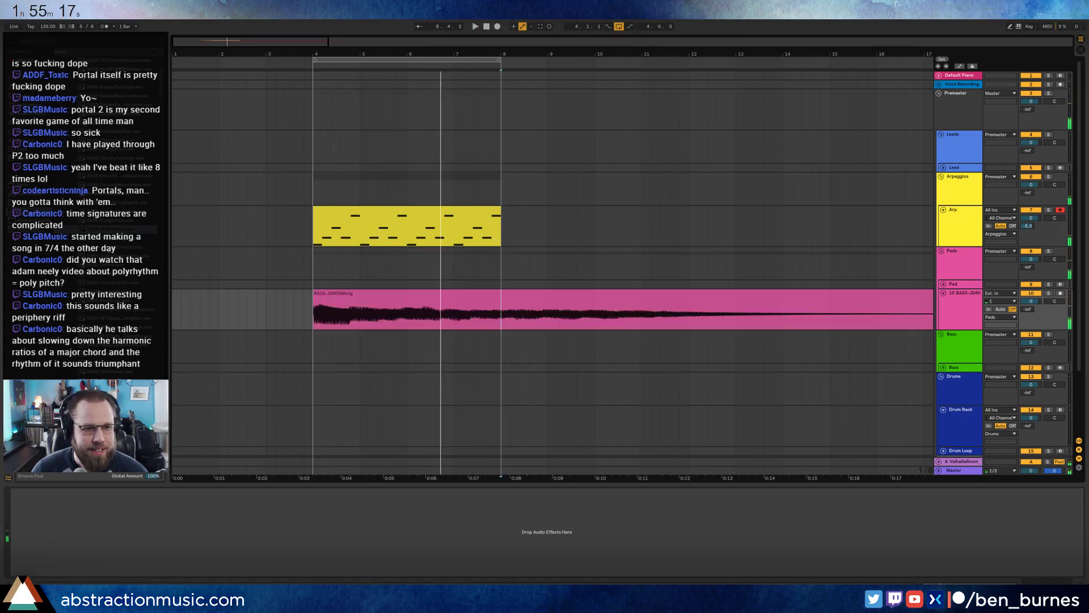
Look through more of the sample list and return to the library's higher-level folders.
scroll(108, 227, down, 5)
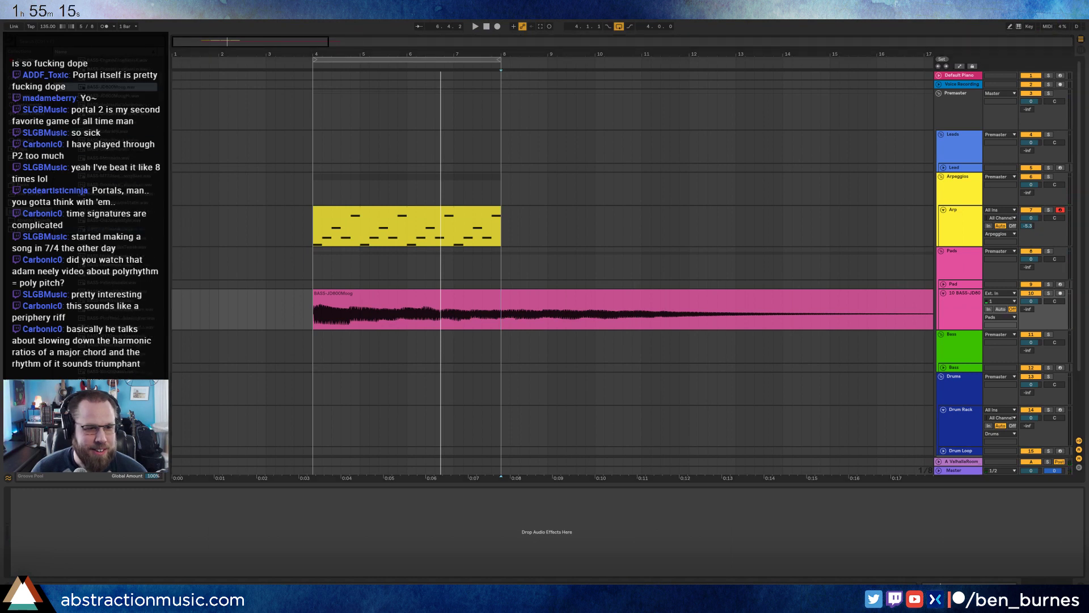
scroll(103, 284, down, 8)
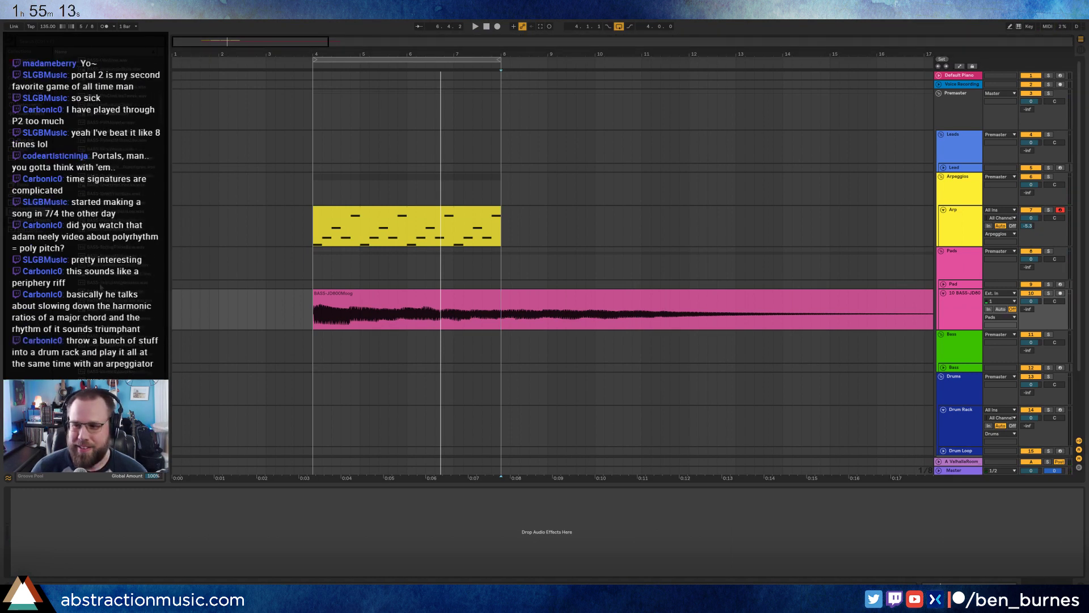
scroll(103, 288, down, 3)
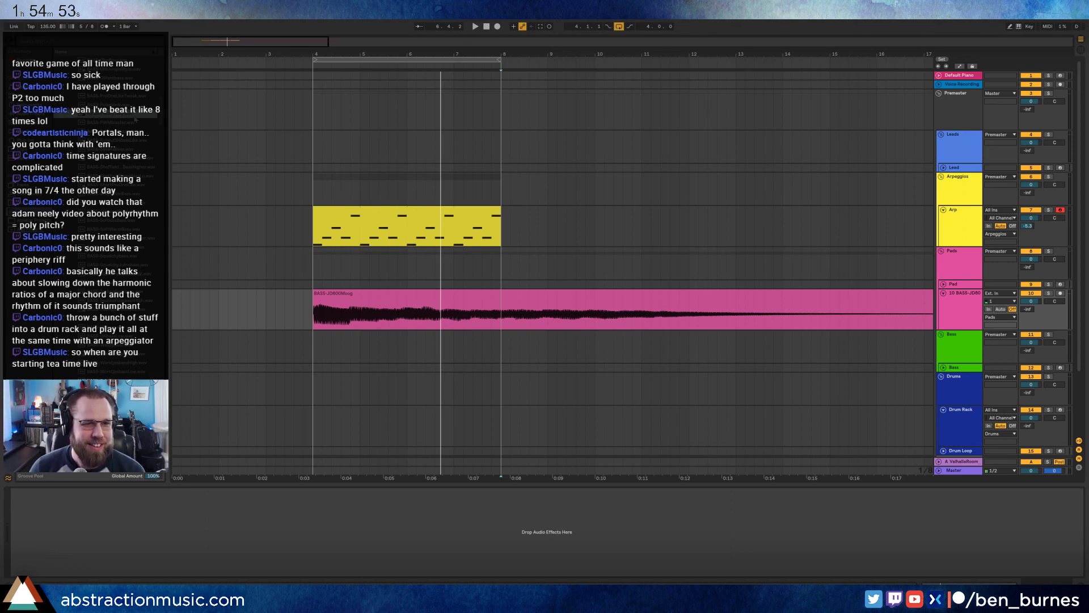
key(Left)
key(Left)
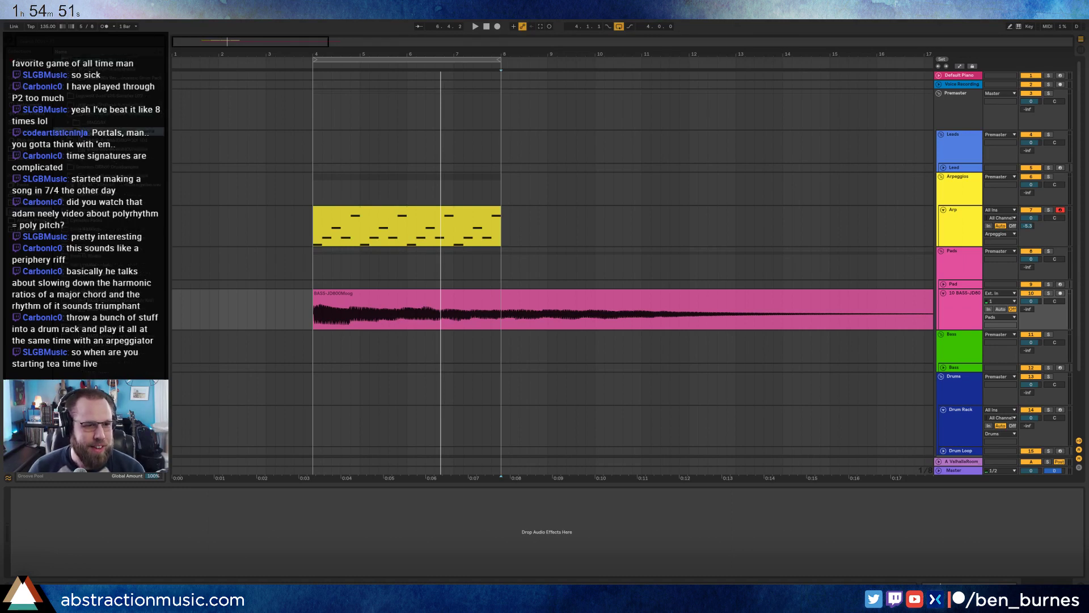
key(Left)
key(Left)
key(Left)
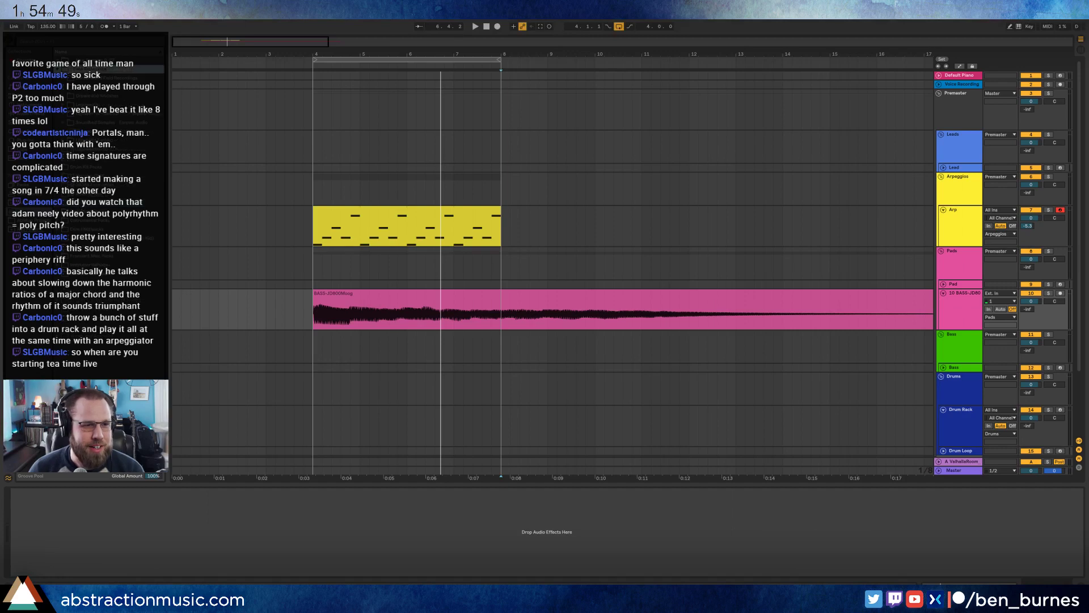
key(Down)
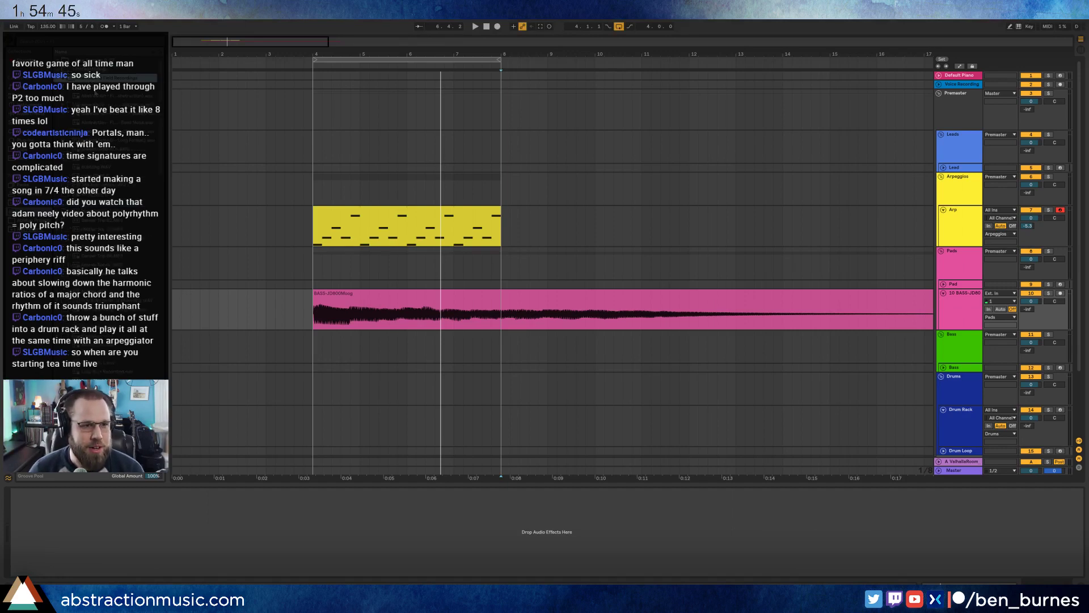
drag(161, 97, 166, 105)
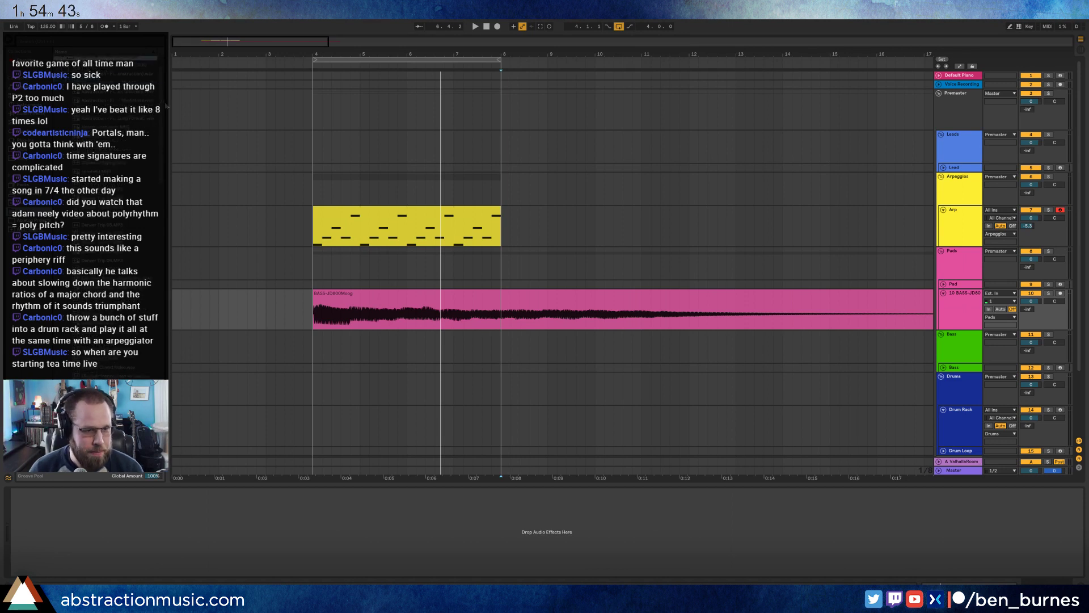
key(Left)
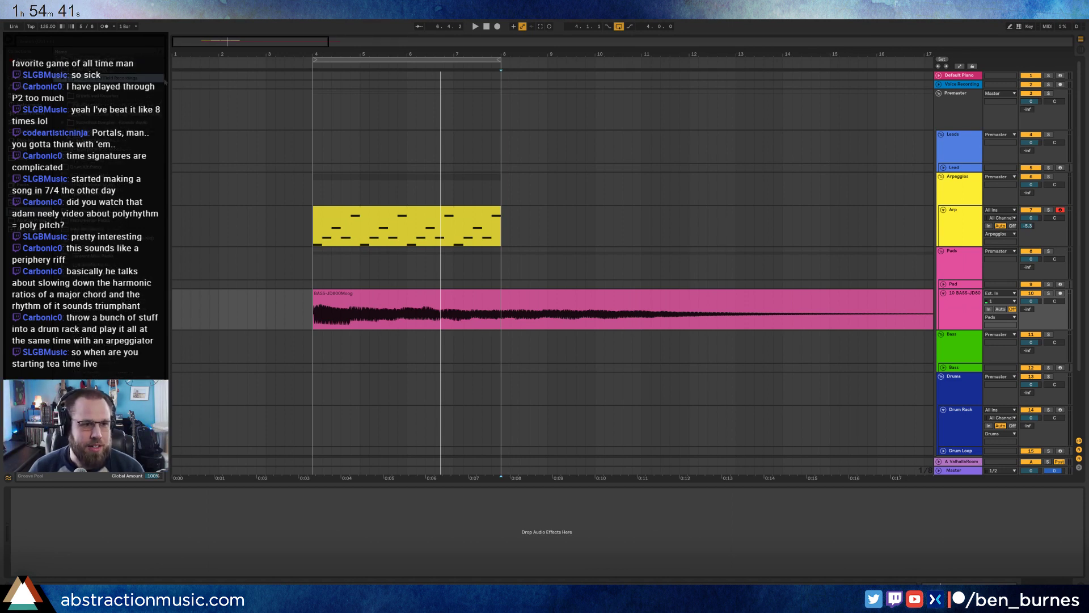
key(Down)
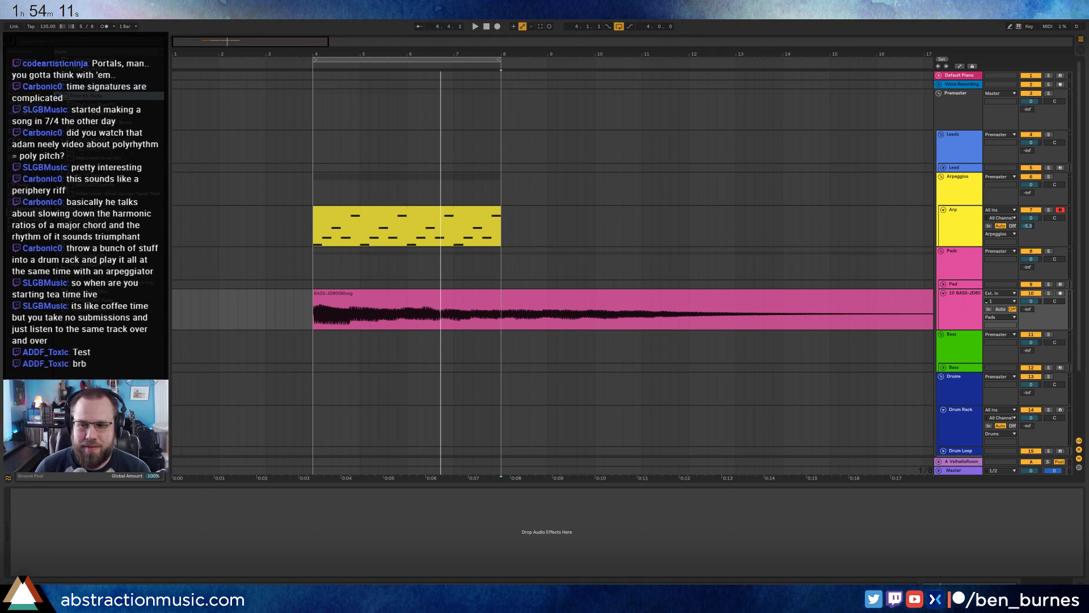
Find the Kick Decay 1 sample in the library and load it onto the Drum Rack's lowest pad.
click(64, 176)
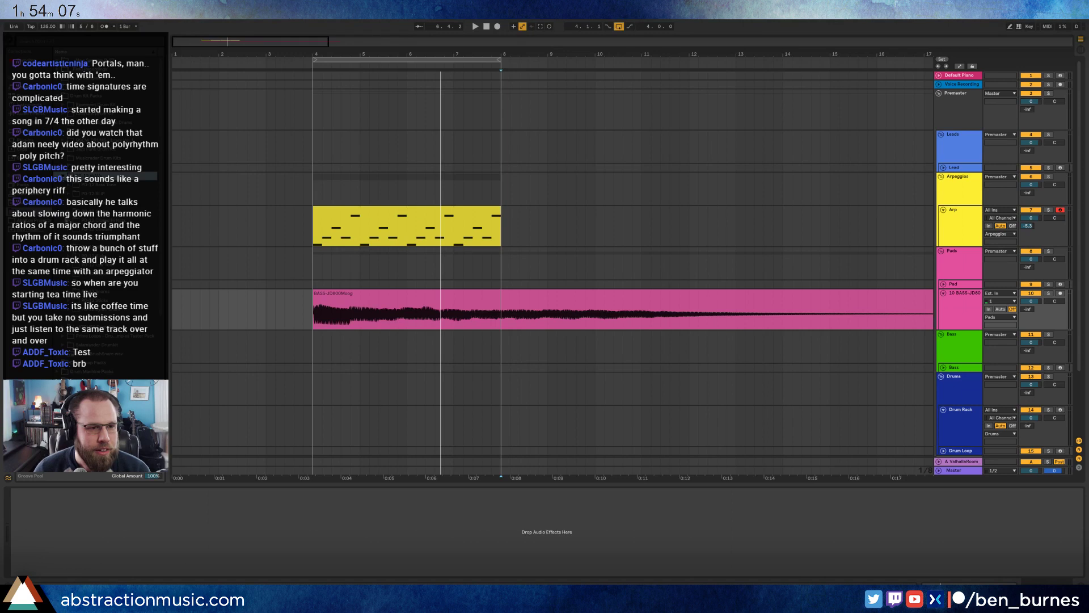
click(69, 256)
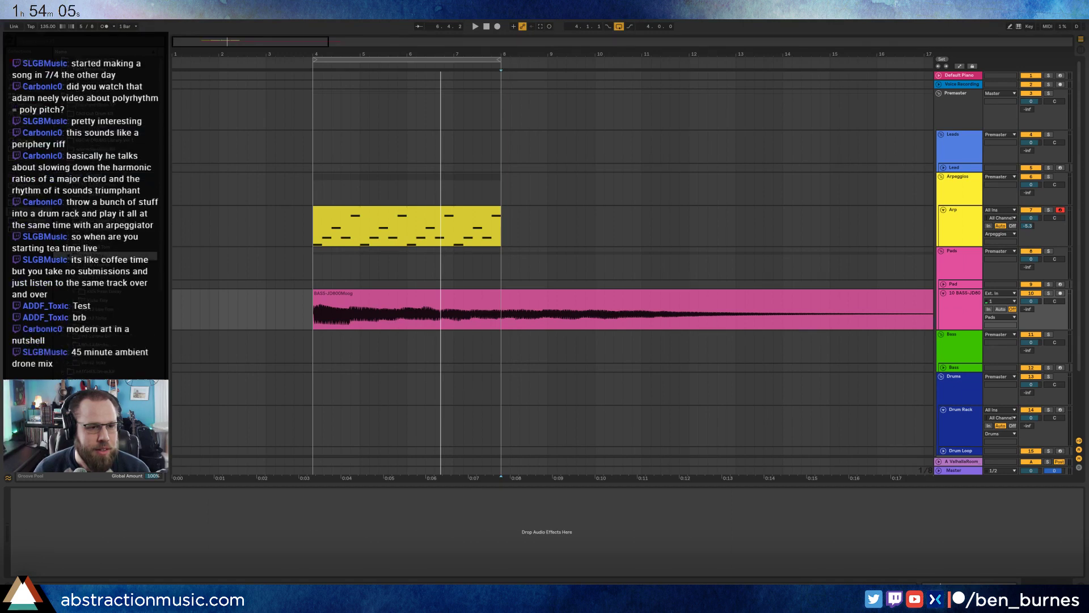
key(Down)
key(Down)
key(Down)
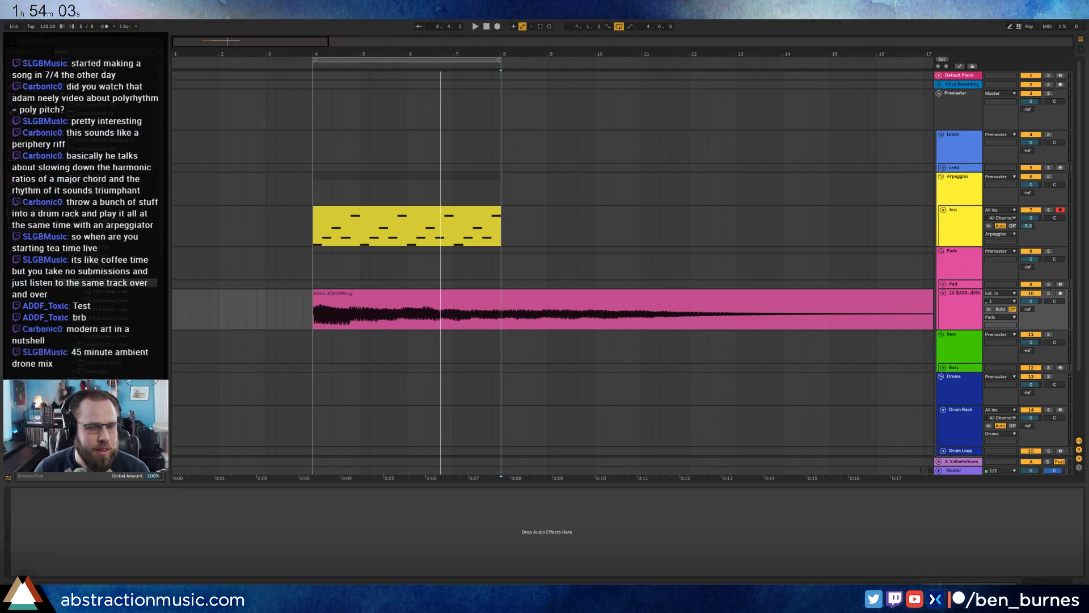
key(Up)
click(407, 386)
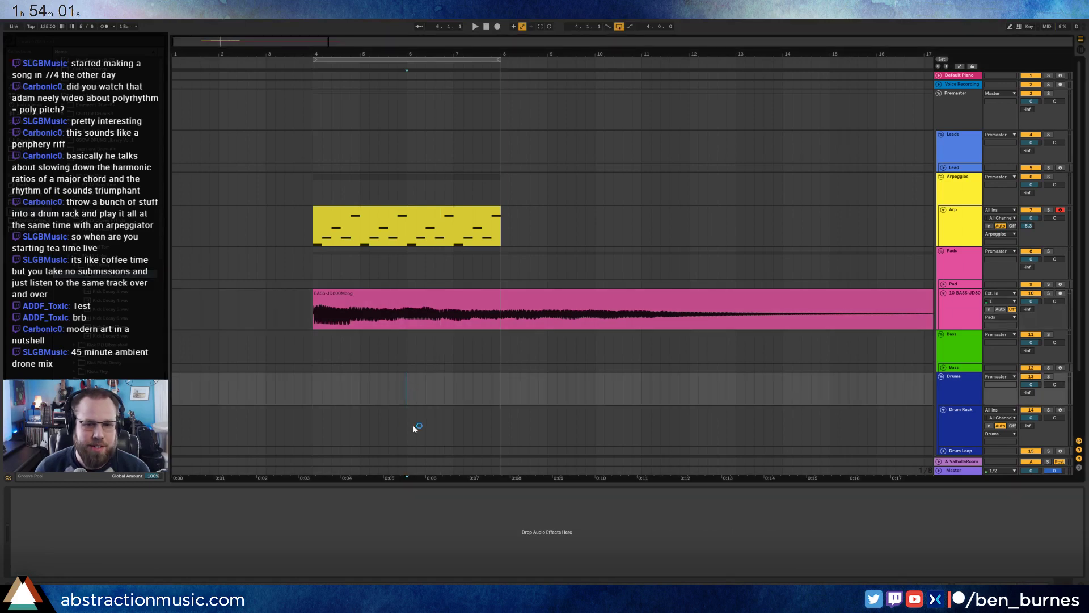
click(416, 425)
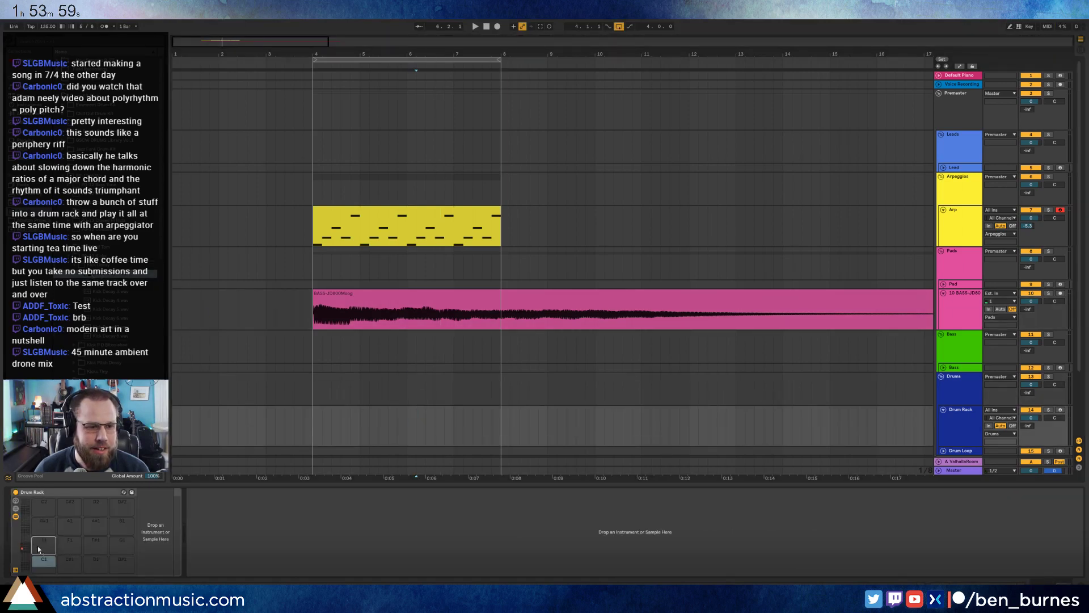
drag(295, 422, 313, 417)
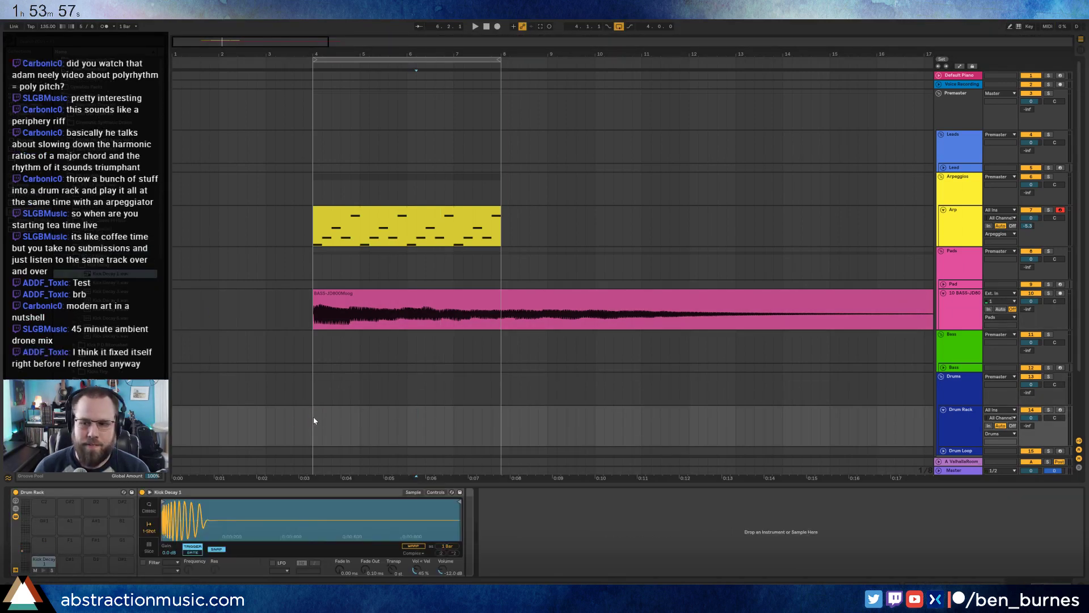
Create a four-bar MIDI clip on the Drum Rack track from bar 4 and place one Kick Decay 1 note at the start of each bar.
drag(413, 418, 500, 422)
double_click(427, 416)
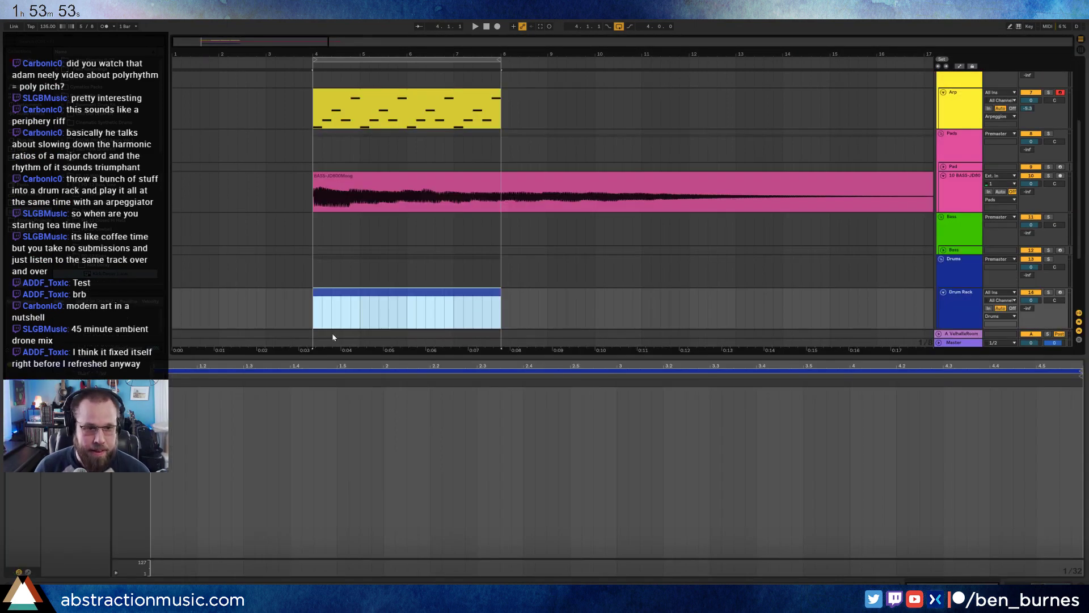
click(156, 393)
mouse_move(156, 392)
mouse_down()
mouse_move(209, 392)
mouse_move(198, 392)
mouse_up()
drag(387, 395, 170, 397)
key(ctrl+d)
key(ctrl+d)
key(ctrl+d)
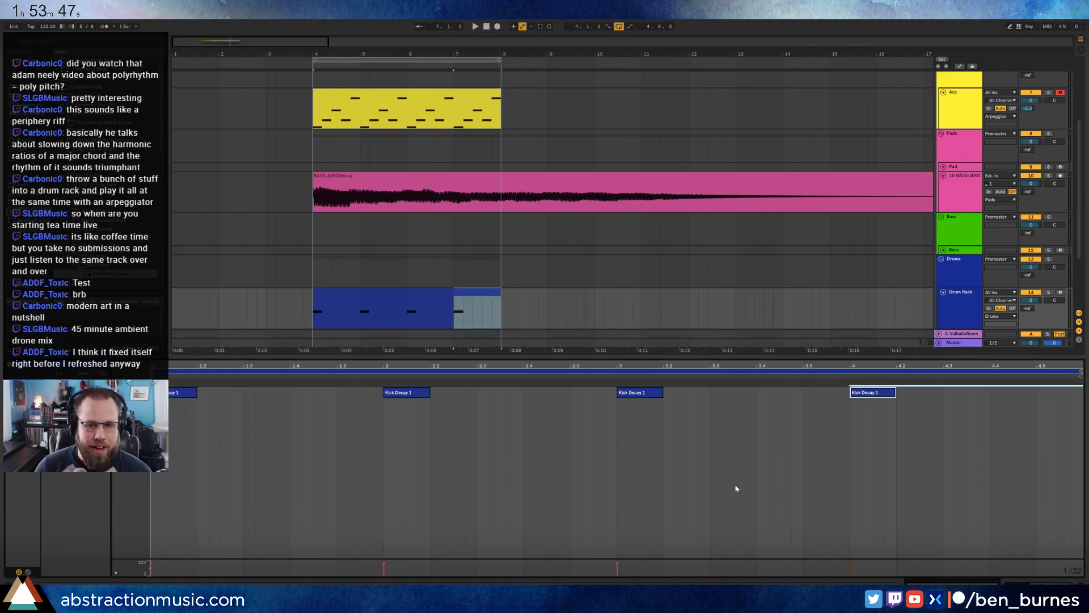
Deactivate the kick clip on the Drum Rack track and the bass sample clip below the Pad track.
key(shift+Tab)
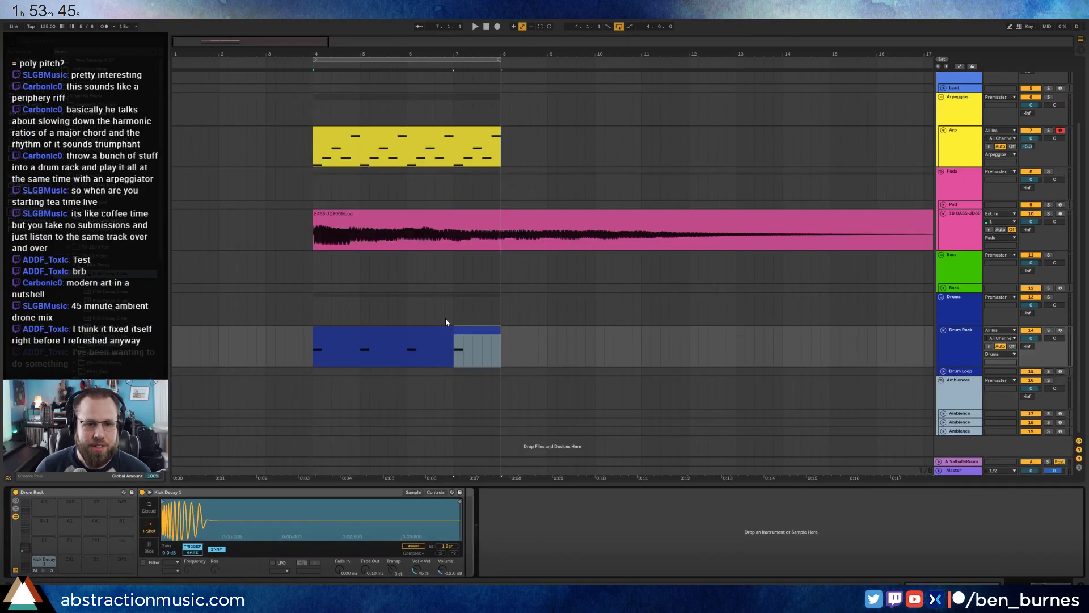
click(381, 338)
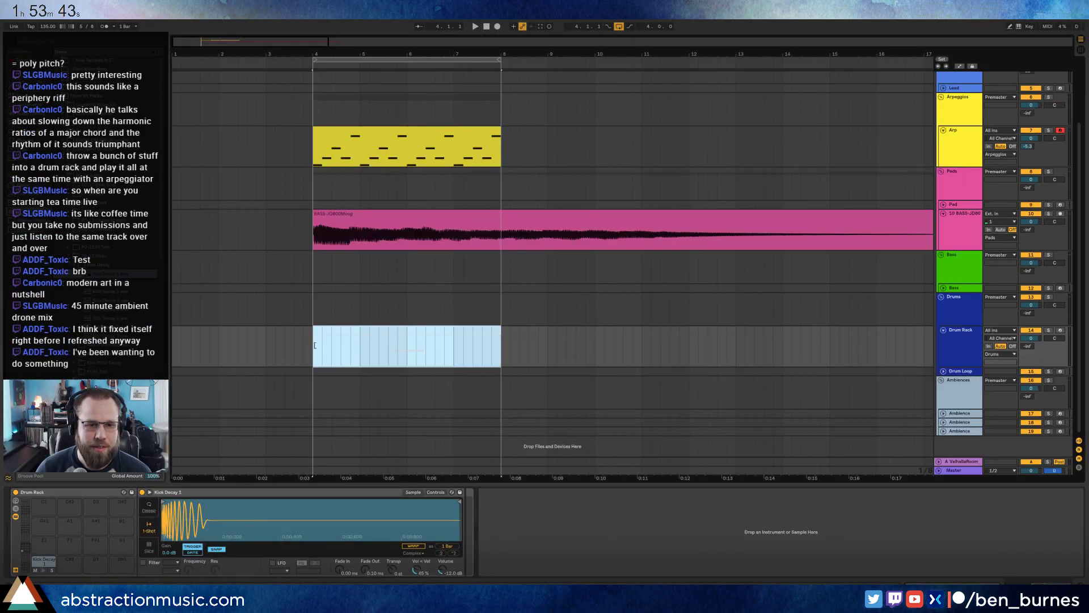
click(356, 212)
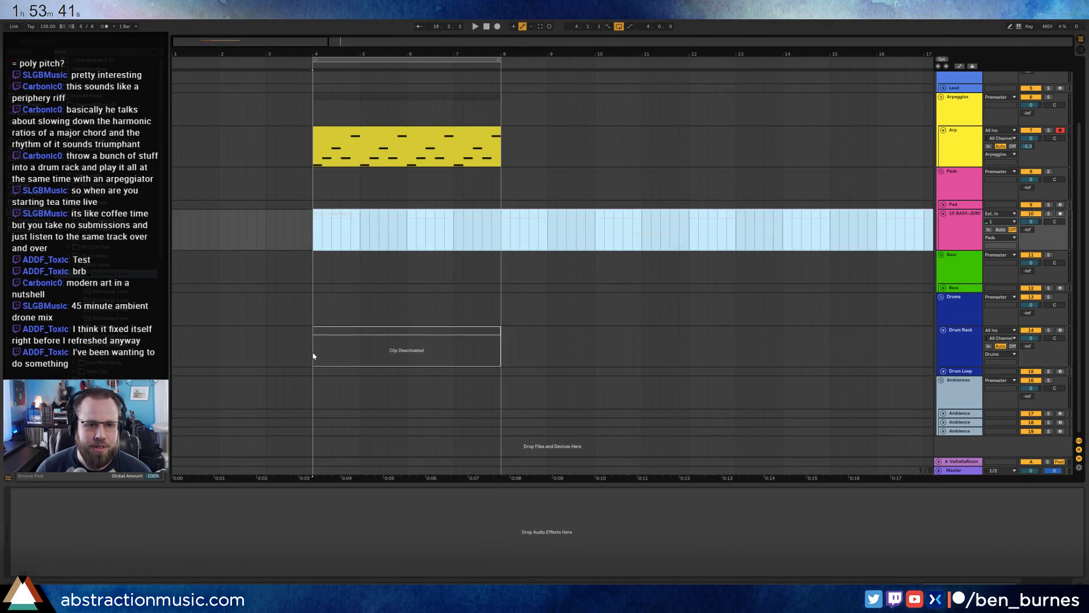
click(356, 353)
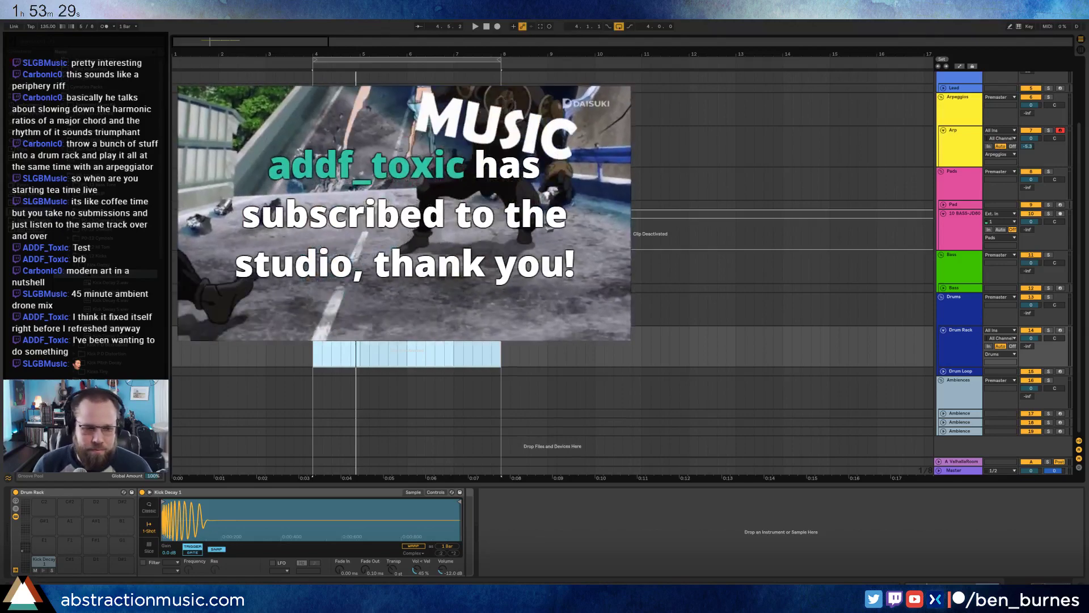
key(alt+Tab)
key(alt+Tab)
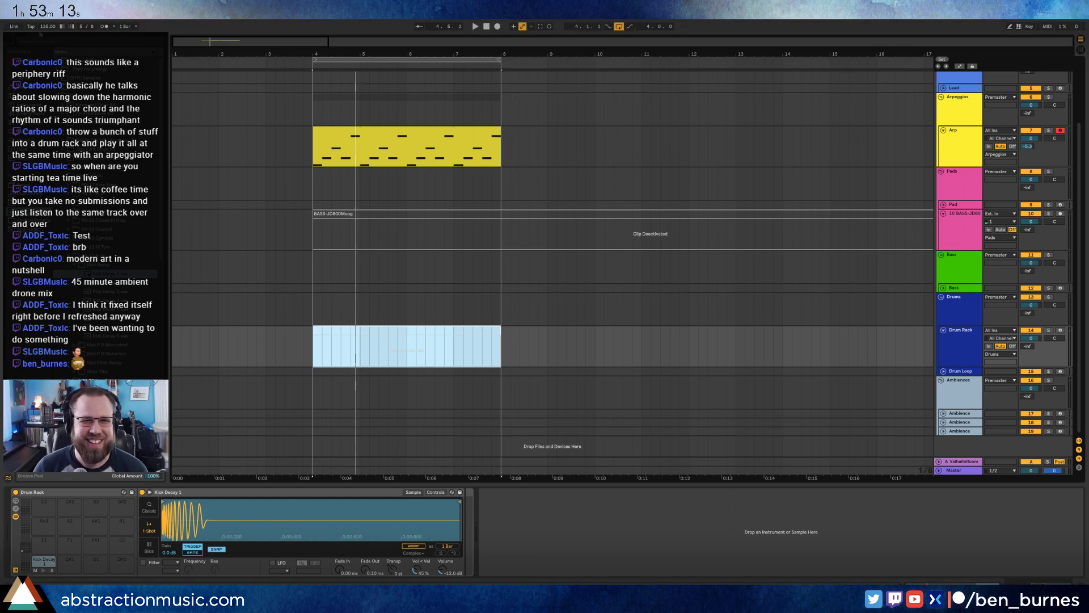
Play the loop, reactivate the Drum Rack clip during playback, and set the global launch quantization to None.
key(space)
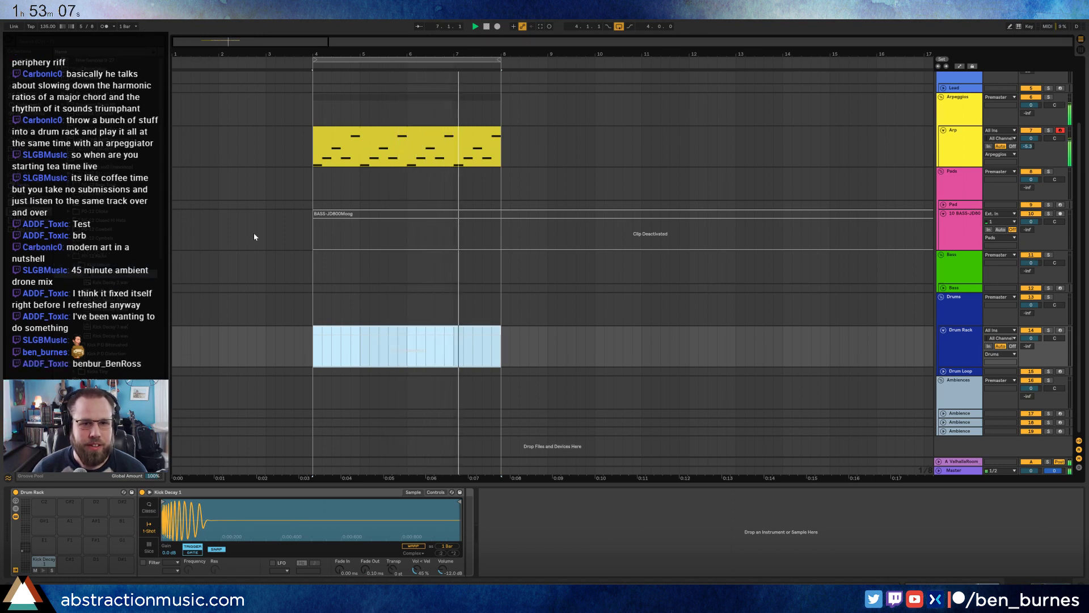
click(322, 277)
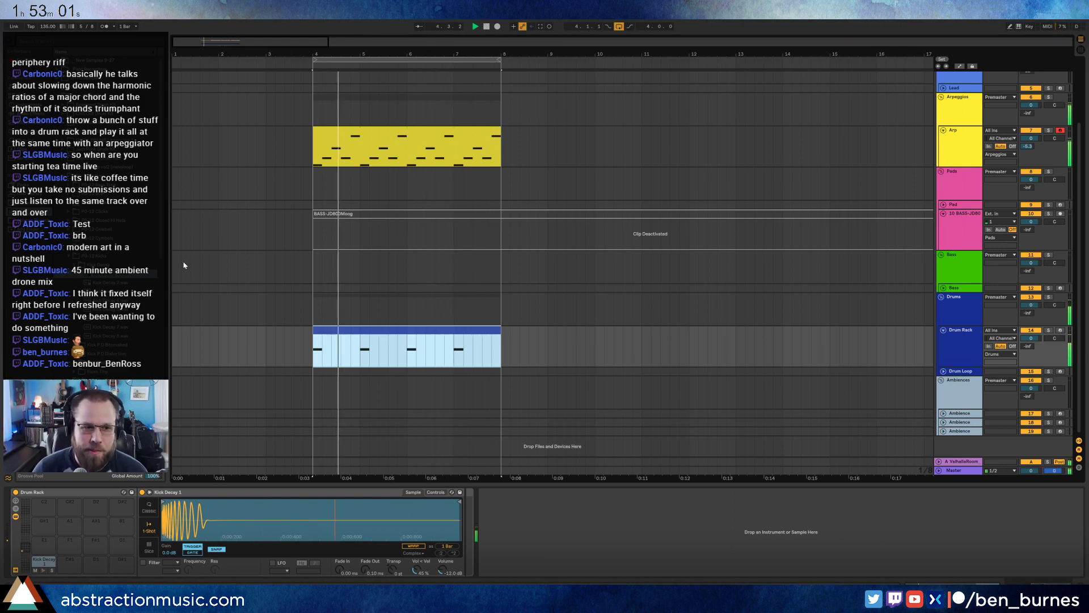
click(143, 35)
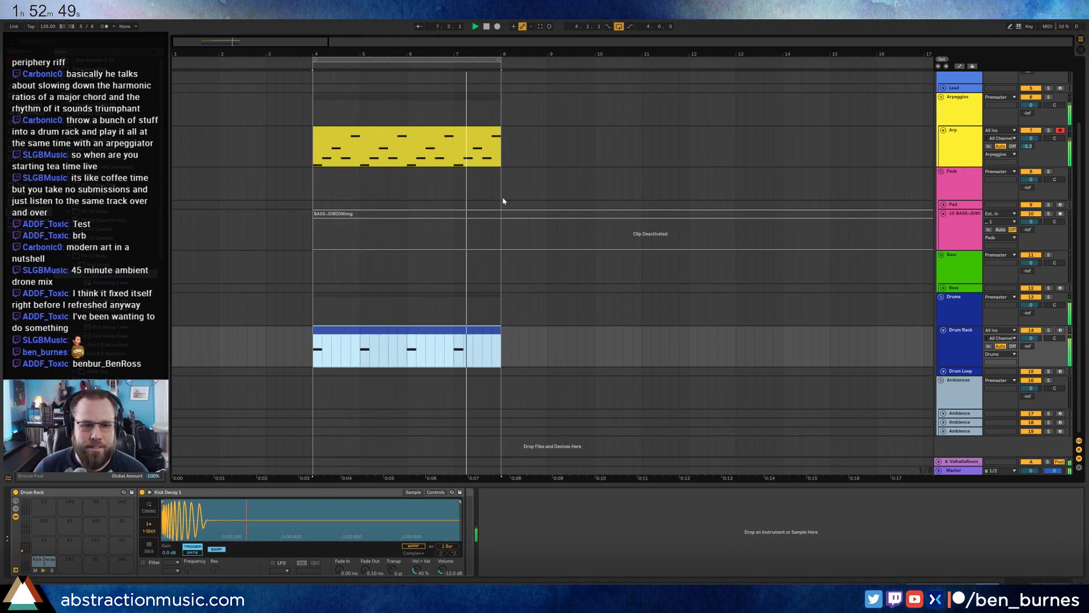
key(space)
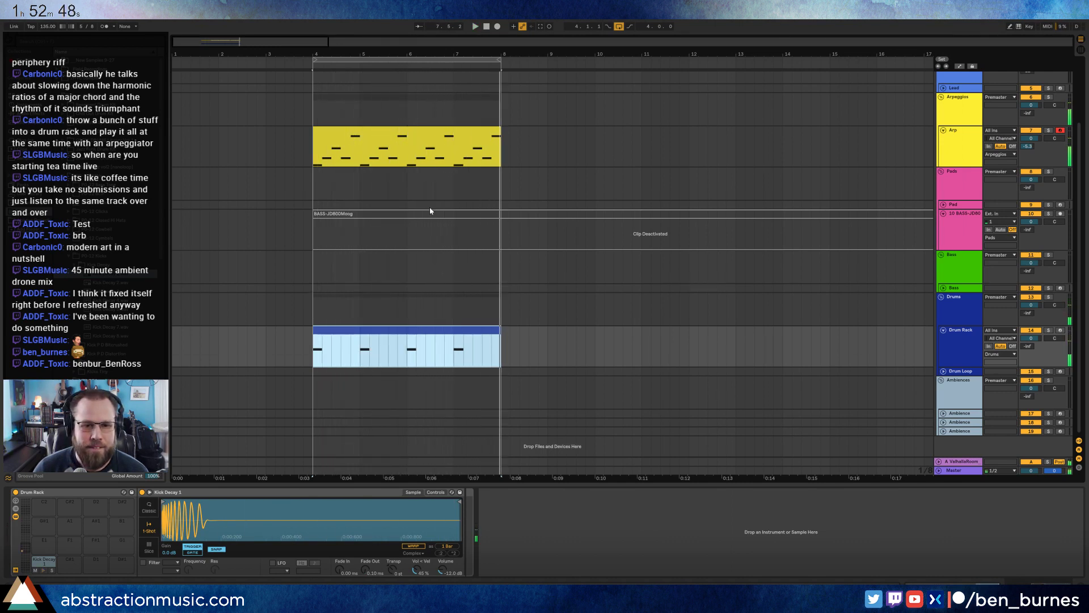
Enable the LFO in the Arp track's Operator, lower its amount, raise its rate to about 73, and set the filter resonance to about 27%.
click(363, 128)
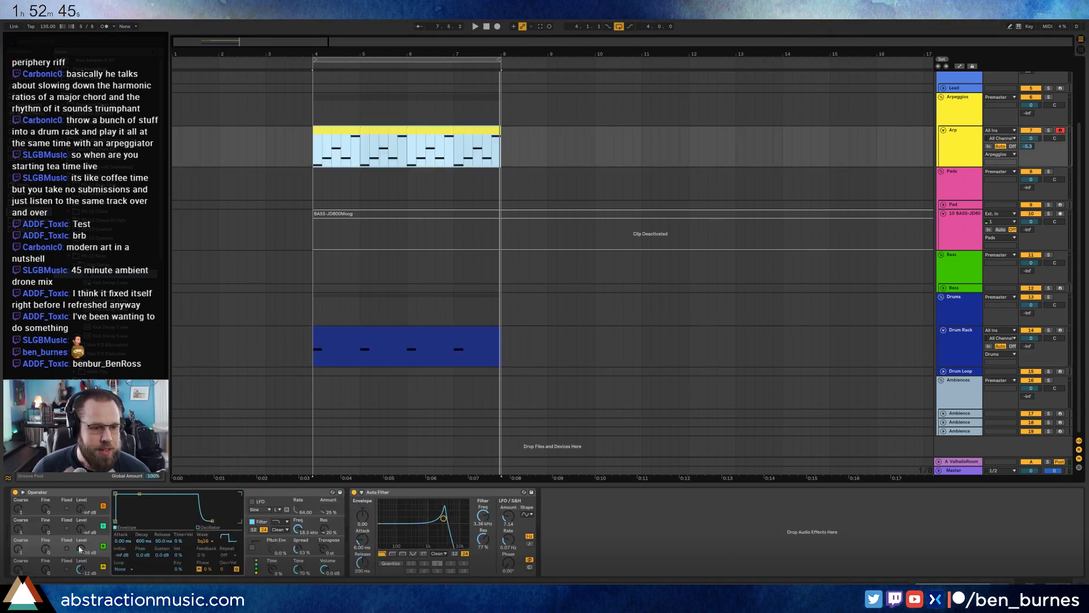
click(253, 501)
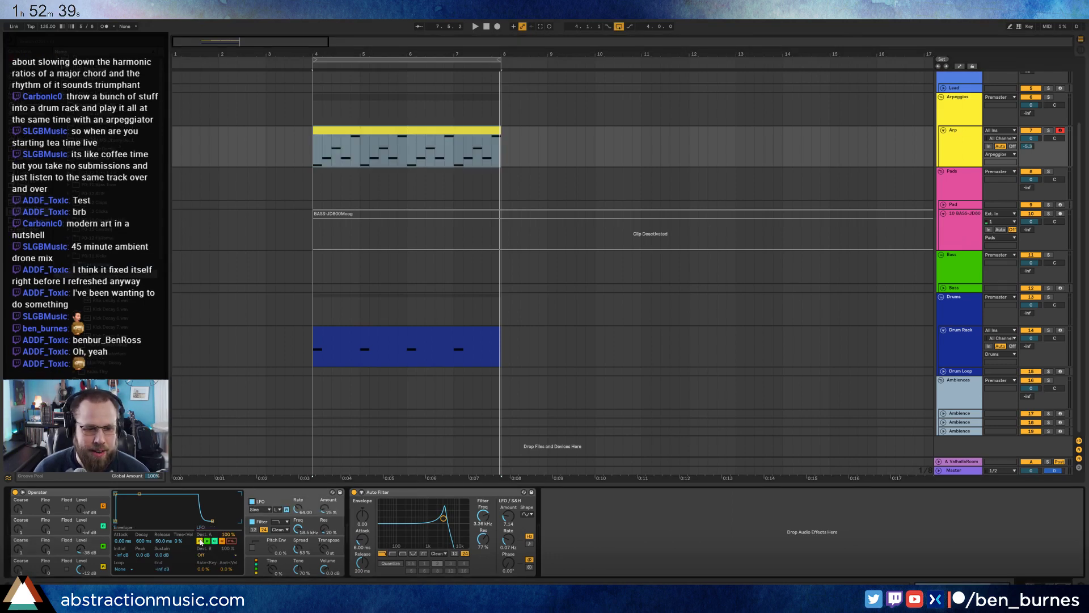
key(space)
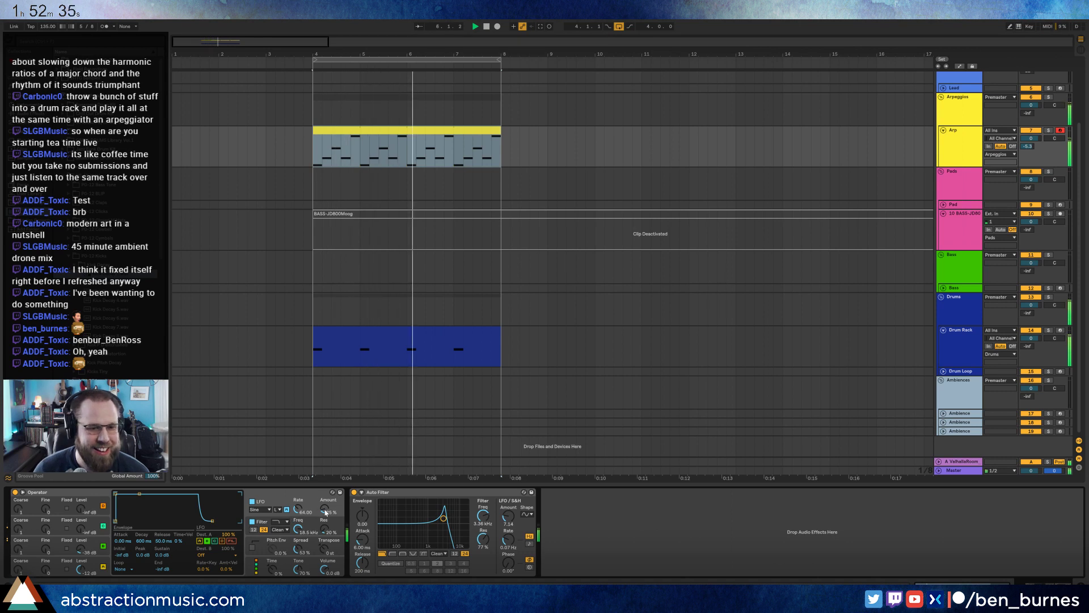
drag(325, 510, 297, 505)
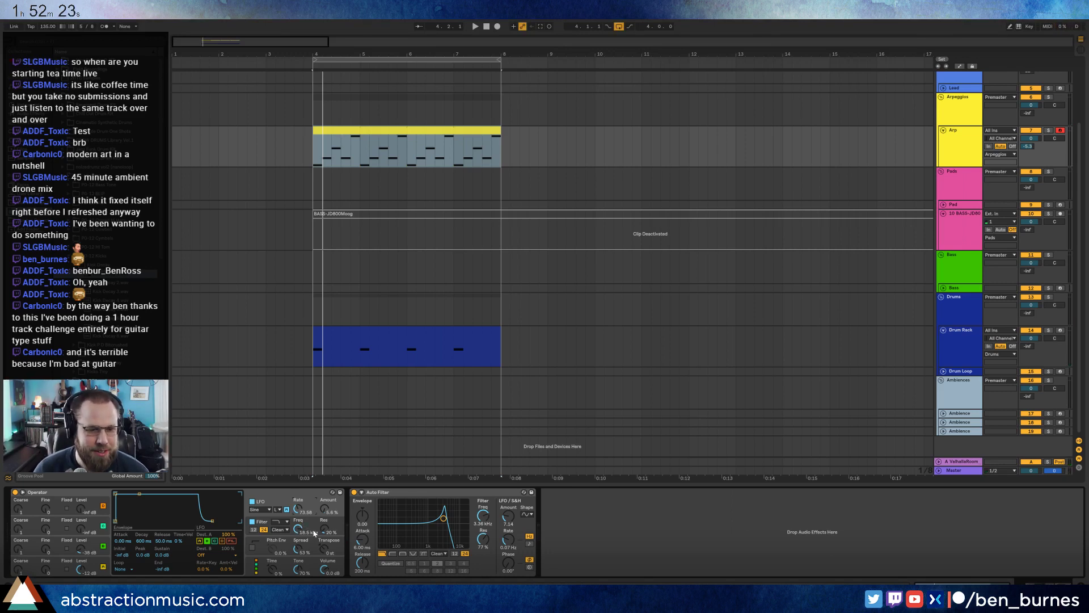
drag(324, 529, 325, 523)
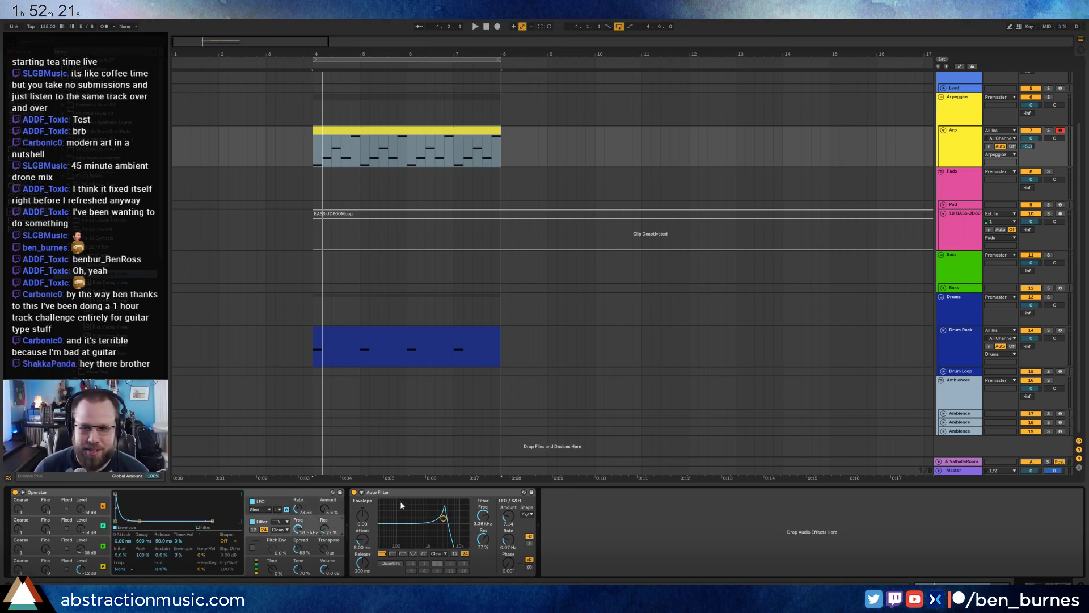
key(space)
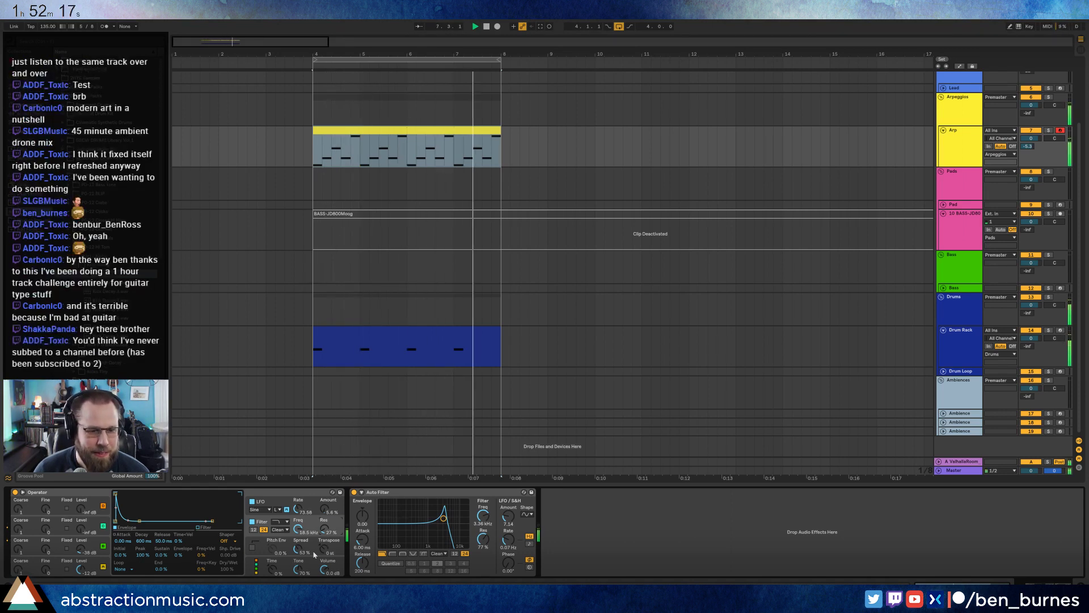
Raise the Arp clip's note at 4.3 by eight semitones, checking the pitch against the playing loop.
click(449, 135)
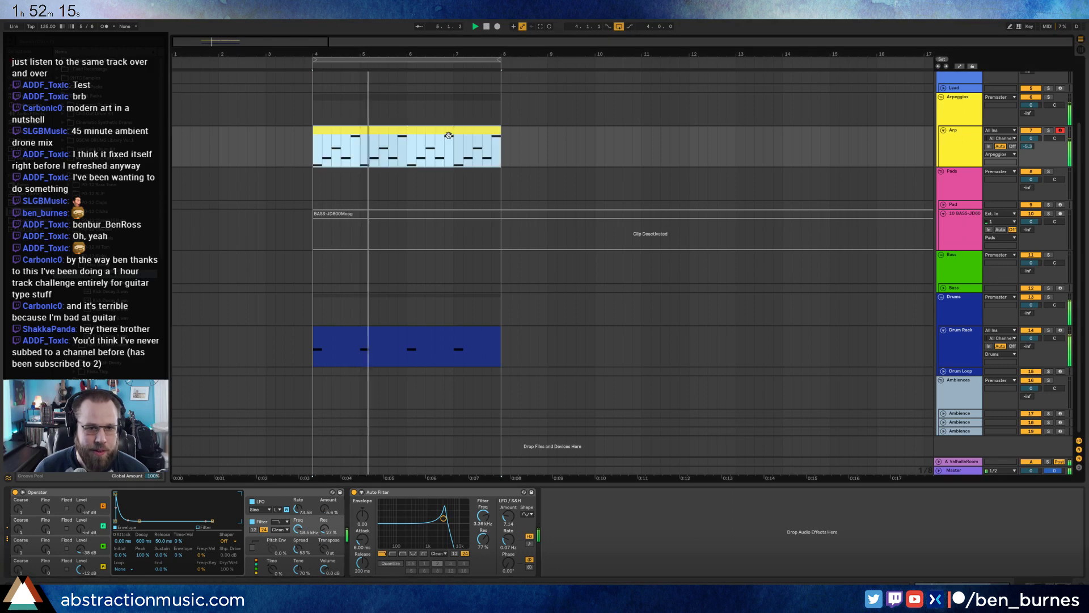
click(1045, 582)
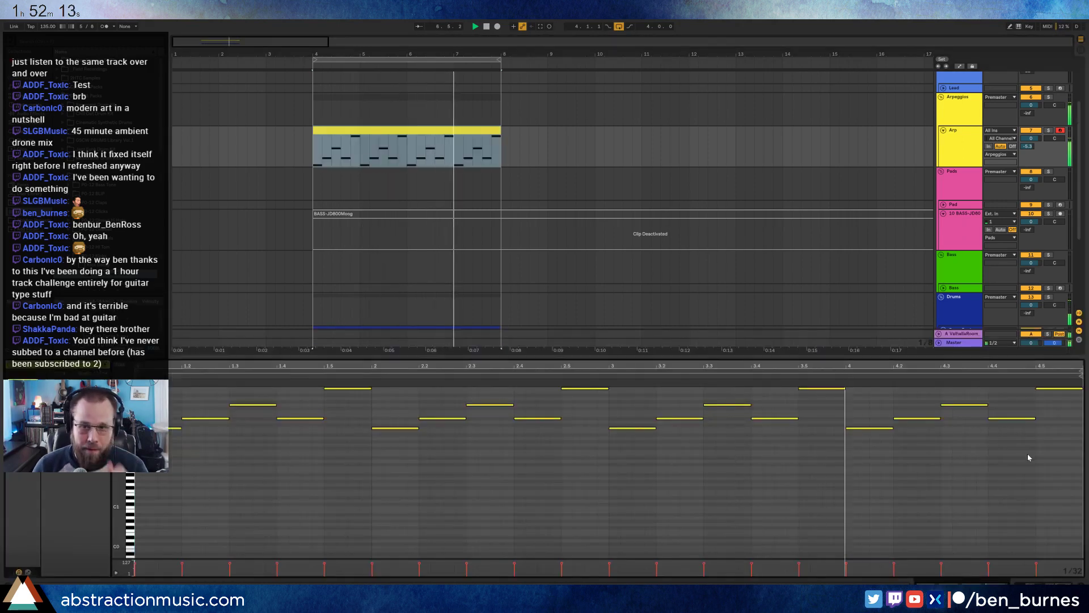
scroll(1031, 434, up, 4)
key(space)
click(963, 444)
key(Up)
key(Up)
key(Up)
key(Up)
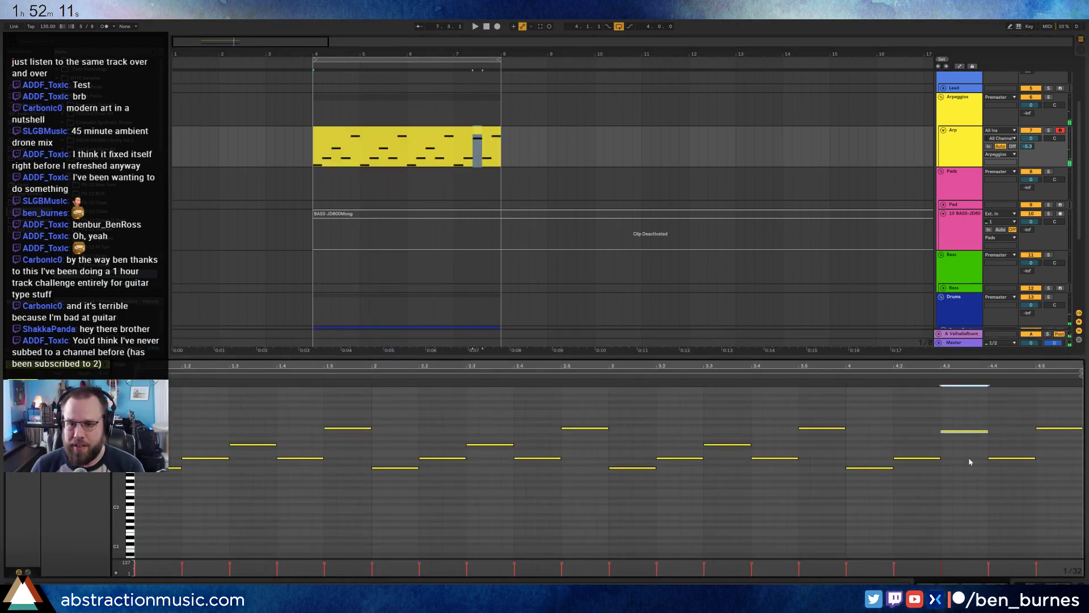
key(Up)
key(Up)
key(Up)
key(space)
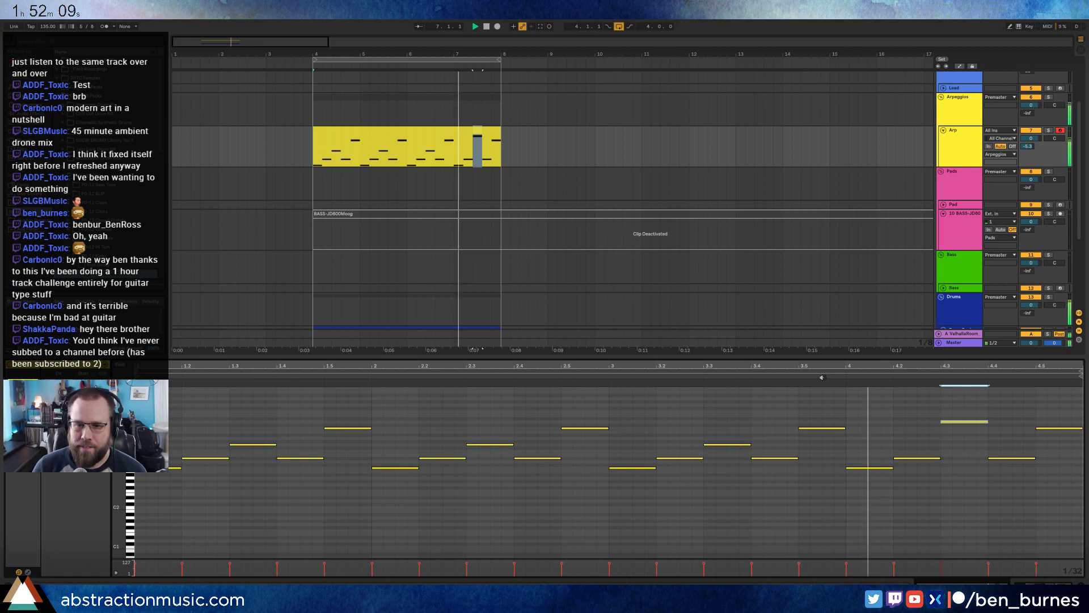
key(Up)
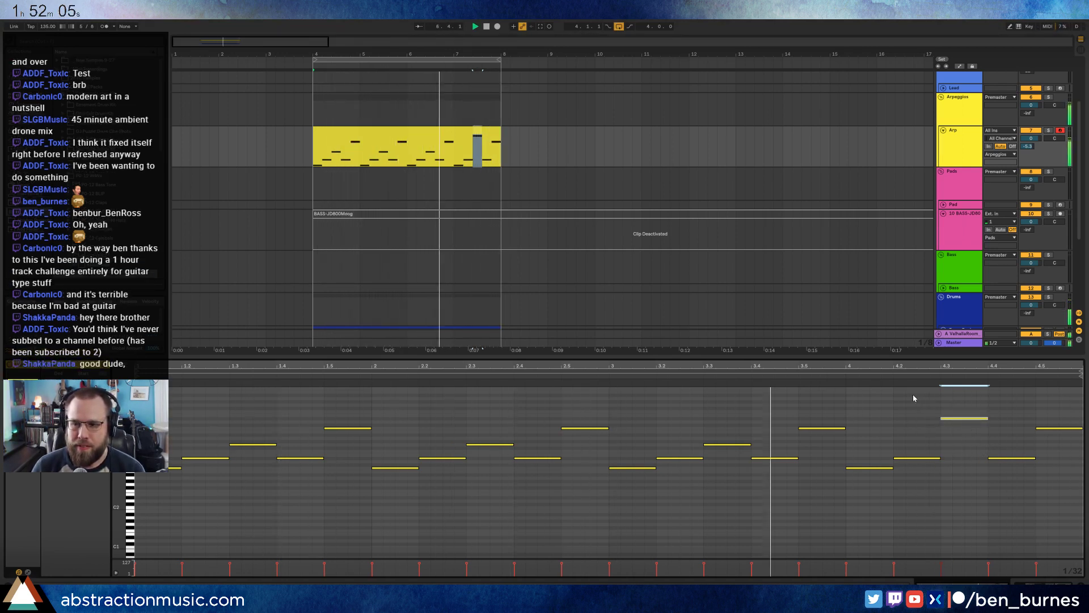
key(Up)
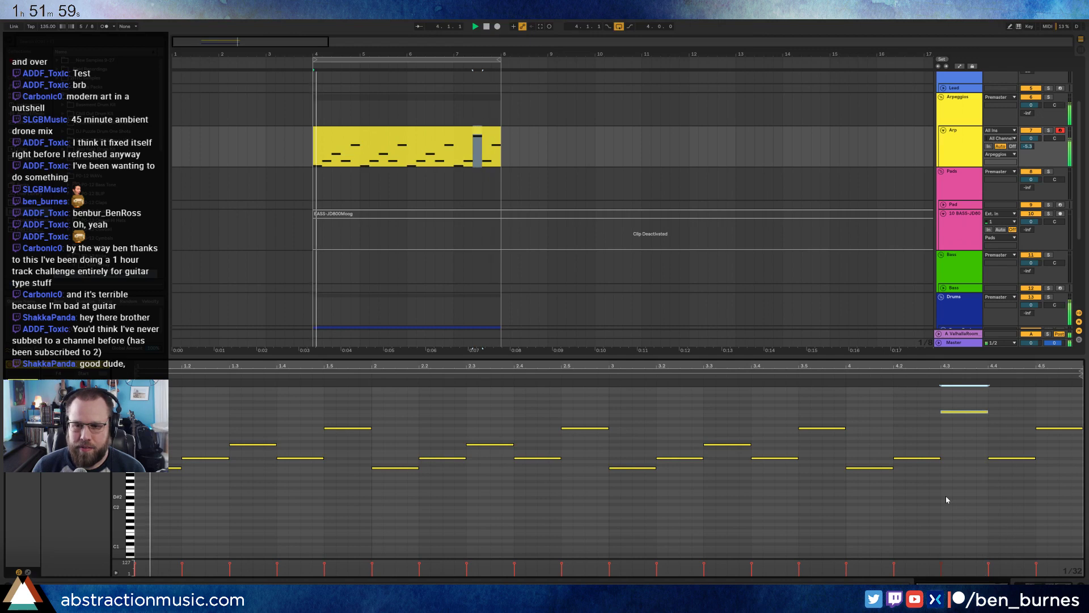
key(Down)
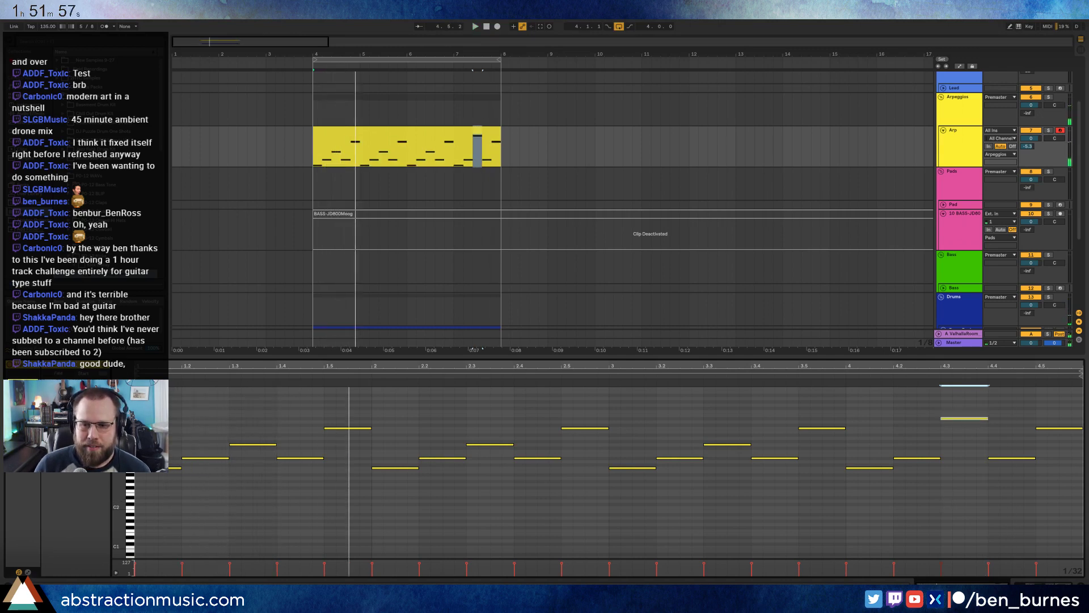
click(1040, 583)
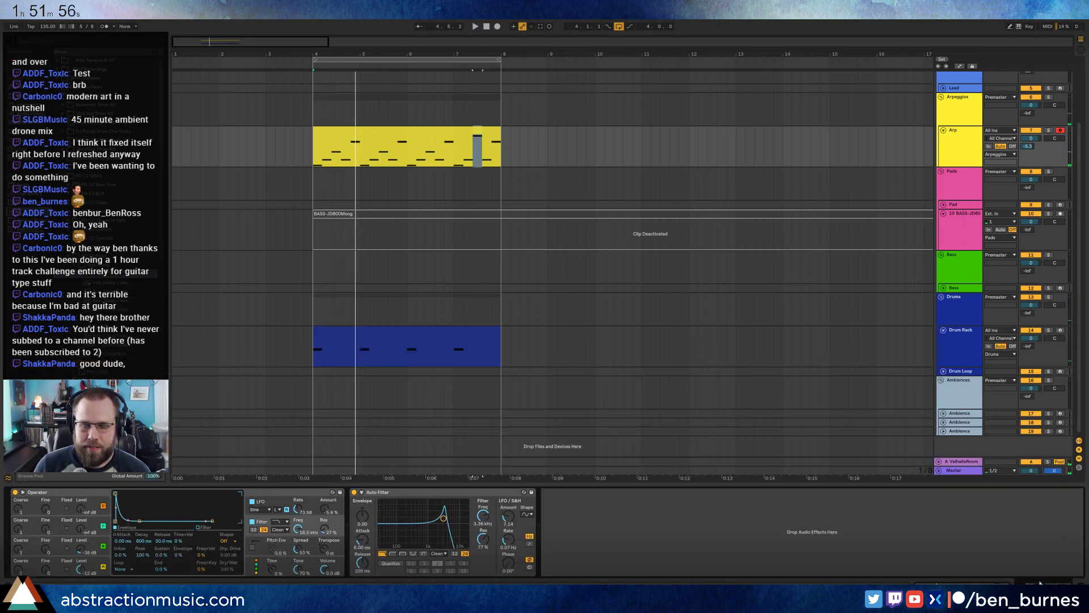
click(310, 151)
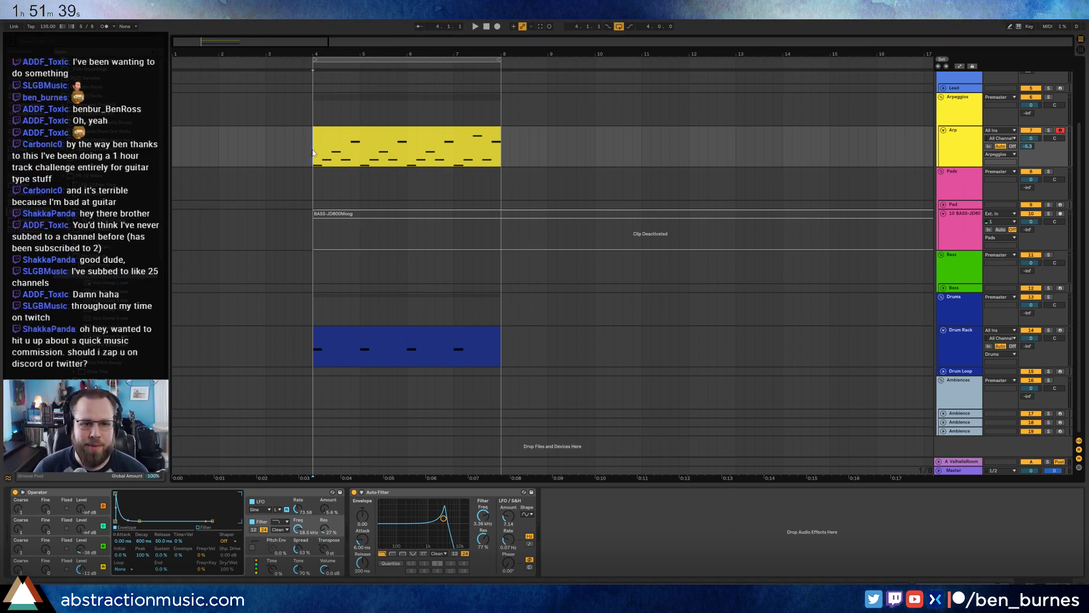
click(402, 138)
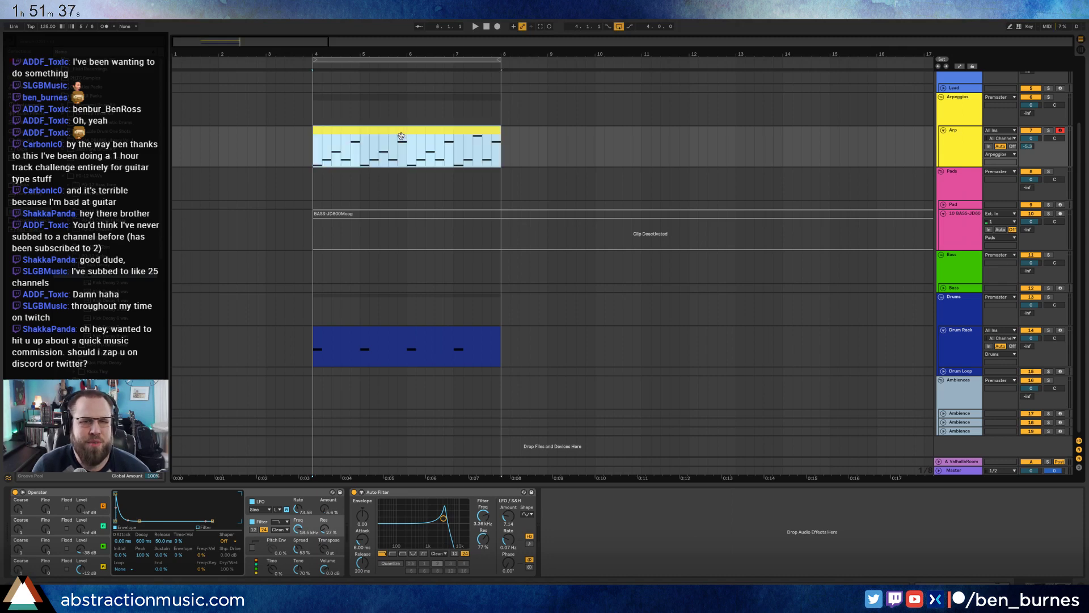
double_click(406, 327)
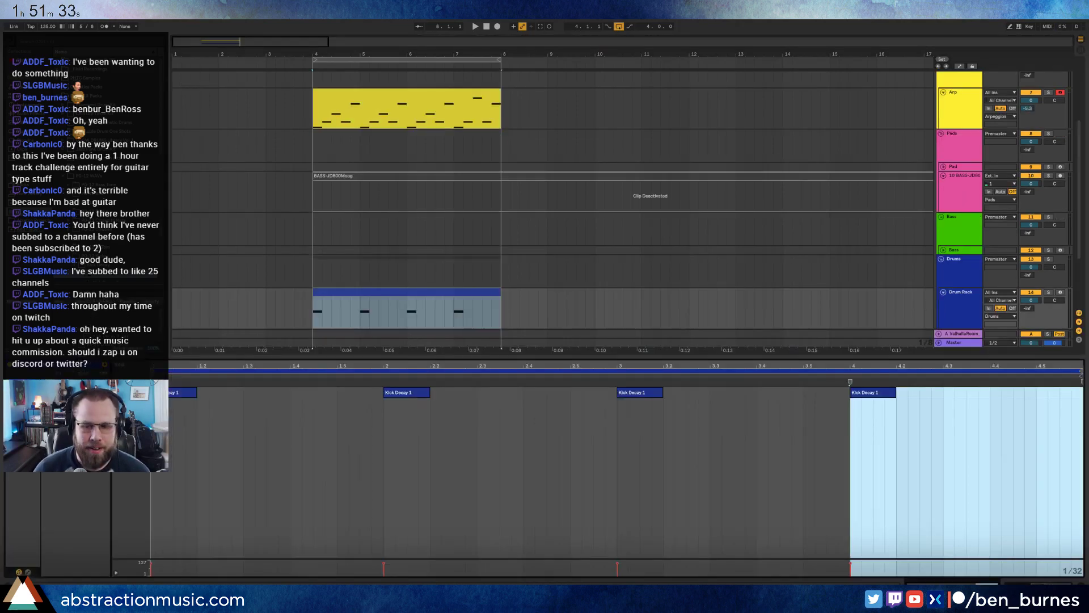
key(shift+Tab)
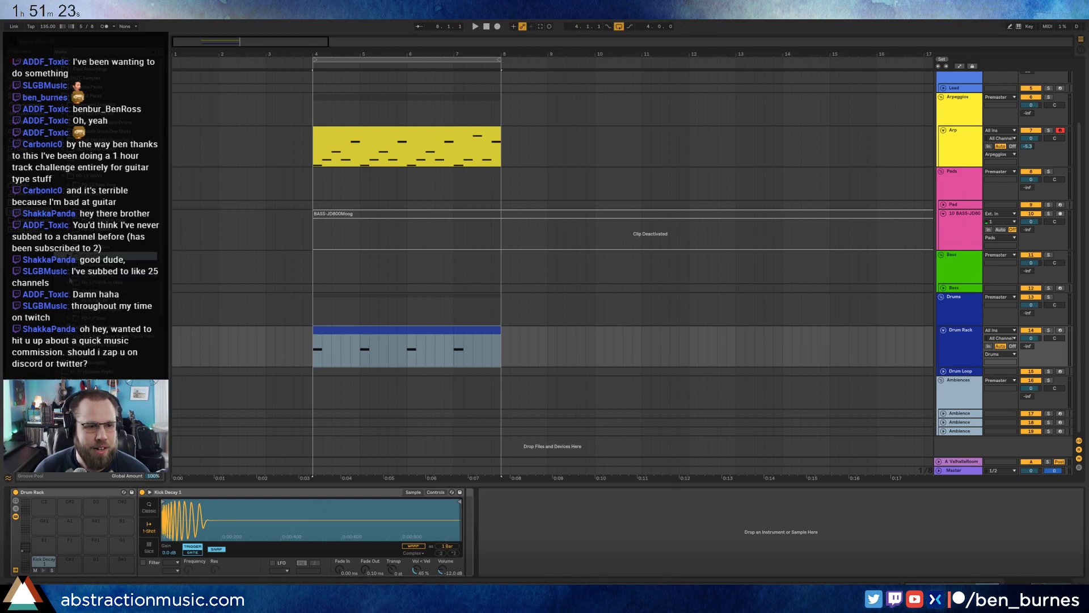
Open a sample folder in the library and audition its samples in order for the drum part.
click(68, 283)
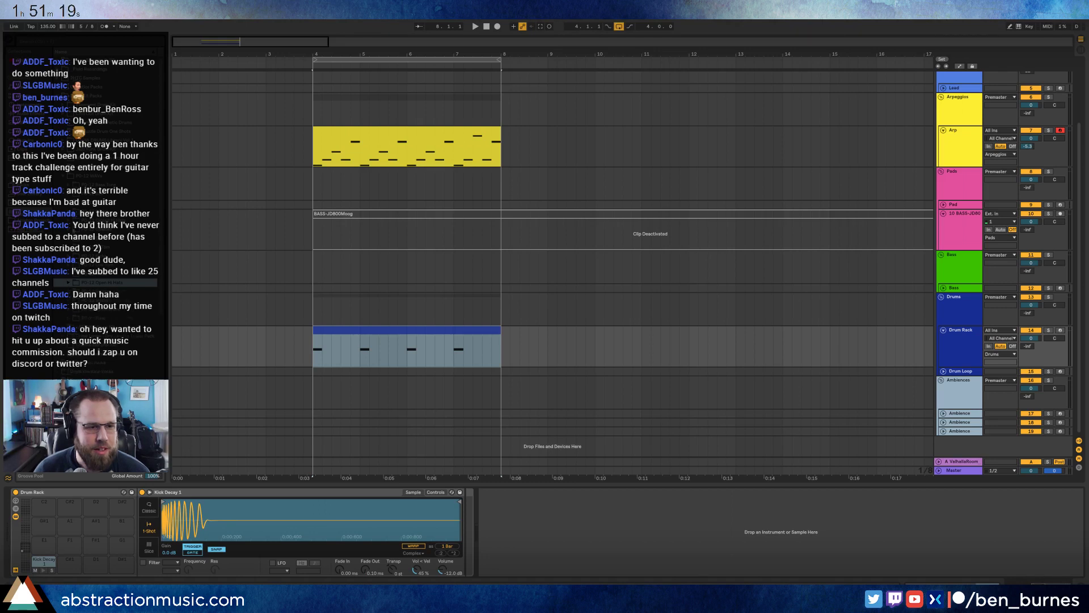
click(68, 221)
key(Down)
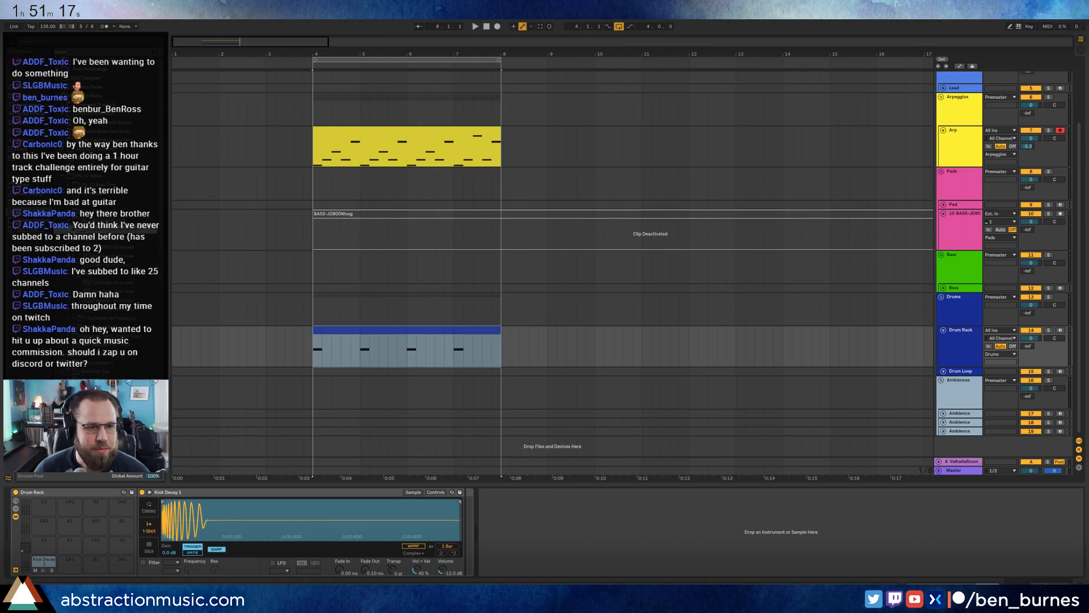
key(Down)
key(Down)
key(Down)
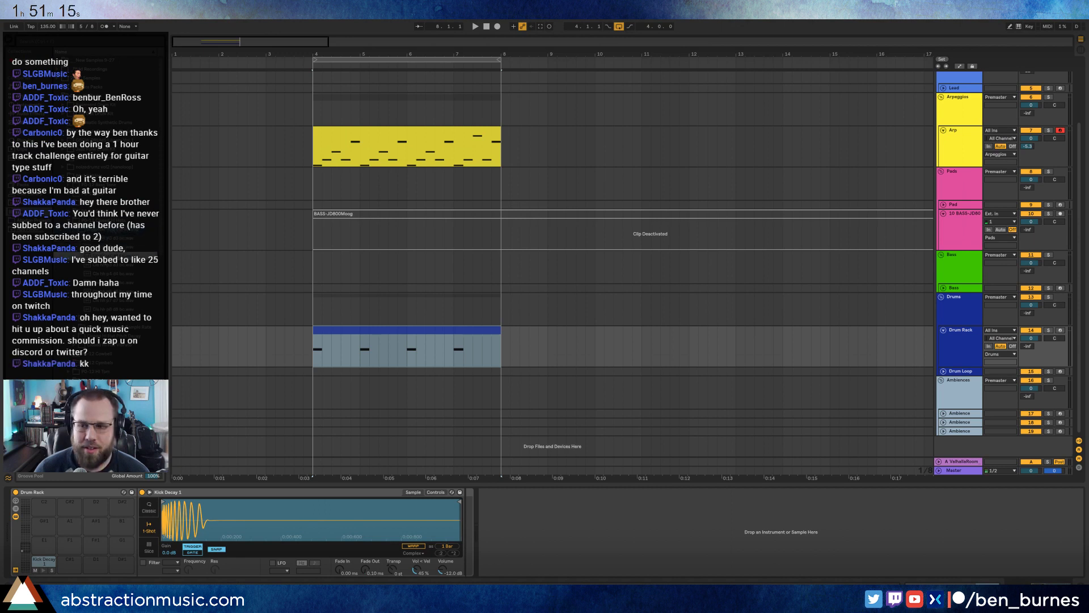
key(Down)
key(Down)
key(Down)
Leave that sample folder, open the next one below it and audition its samples.
key(Left)
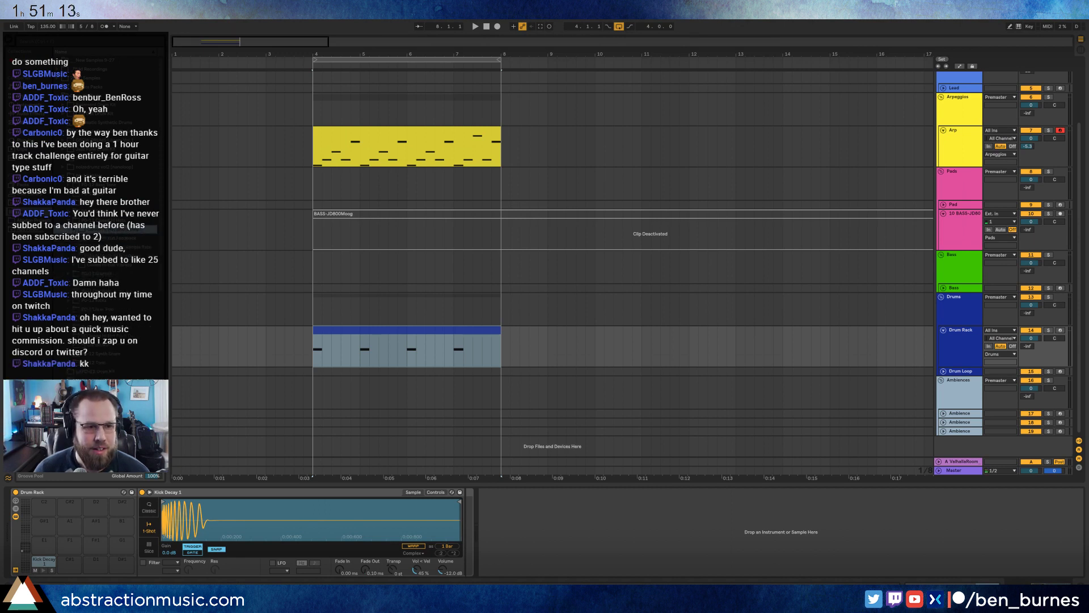
key(Down)
key(Right)
key(Down)
key(Down)
key(Down)
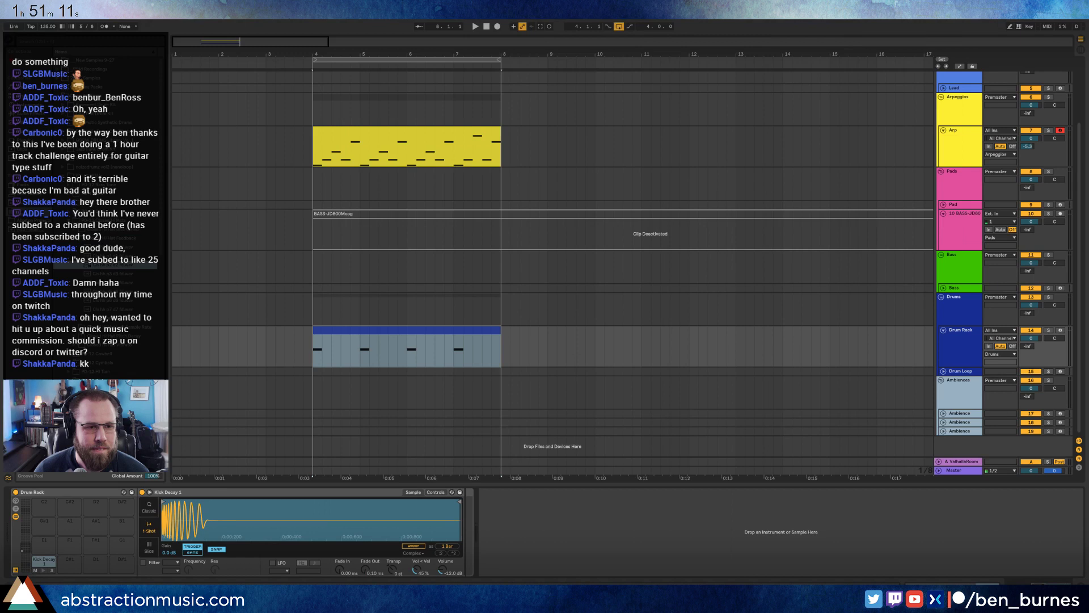
key(Up)
key(Up)
key(Down)
key(Down)
key(Down)
key(Down)
key(Down)
key(Down)
key(Down)
key(Down)
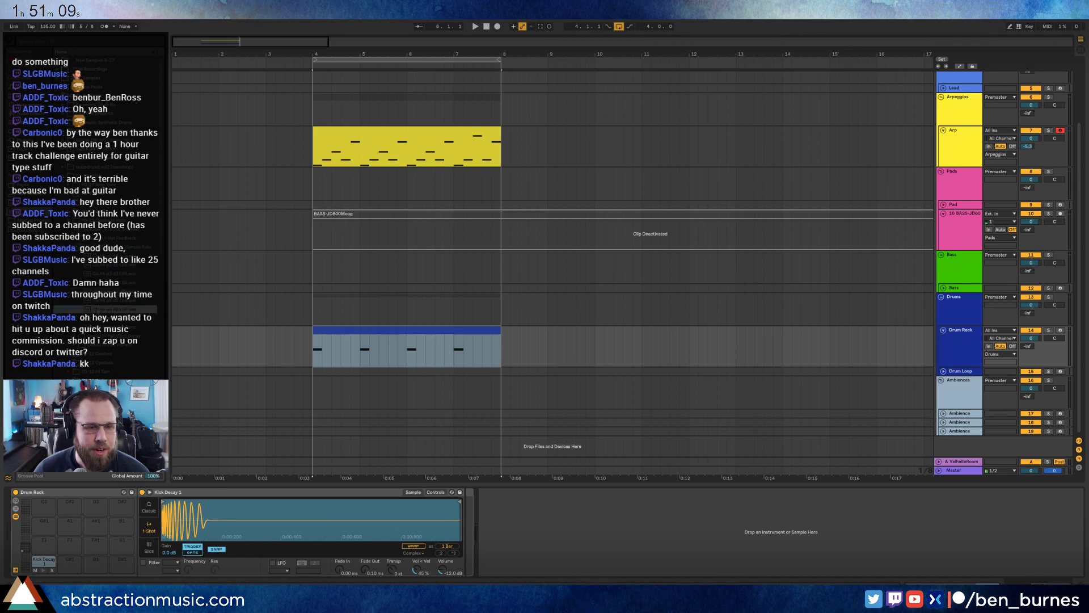
Audition the samples of the open folder one after another, going down the list and back up.
click(101, 267)
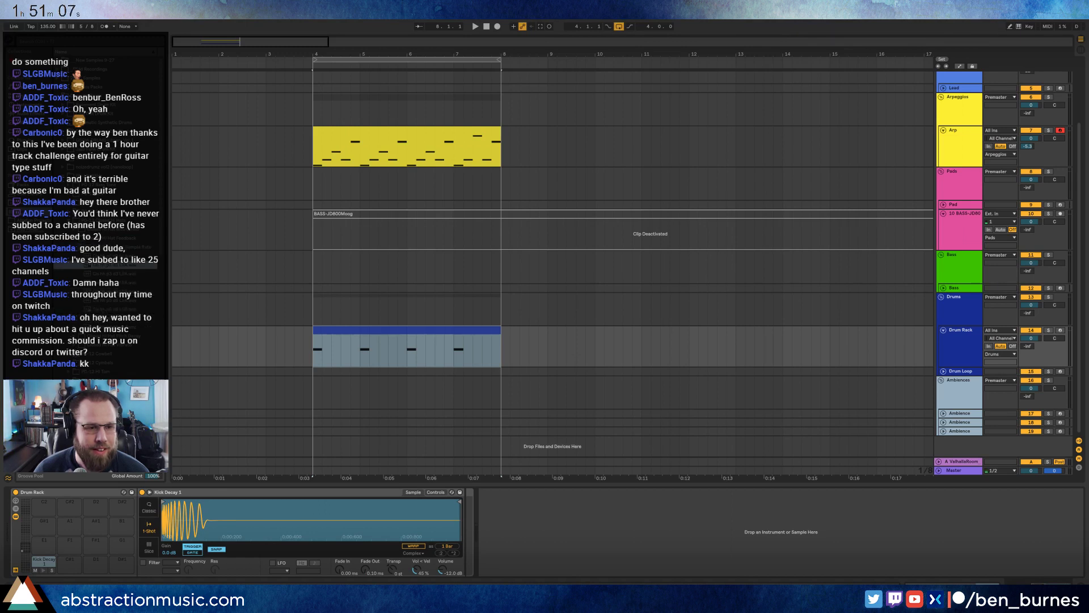
key(Down)
key(Down)
key(Down)
key(Down)
key(Down)
key(Up)
key(Up)
key(Up)
key(Up)
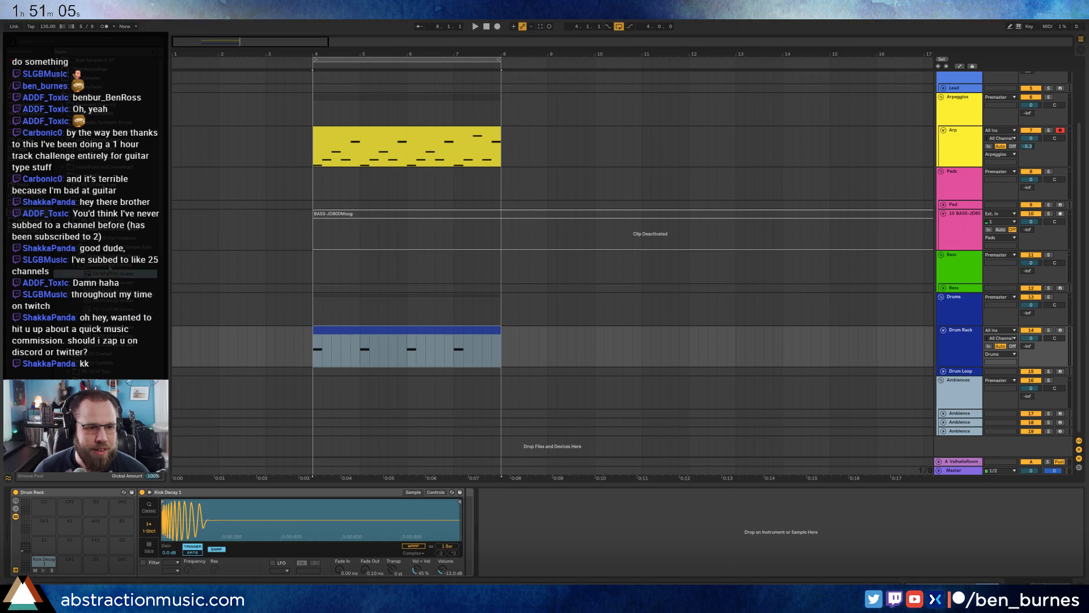
key(Up)
Leave that sample folder, open the one above it and audition its samples.
key(Left)
key(Up)
key(Right)
key(Down)
key(Down)
key(Down)
key(Down)
key(Down)
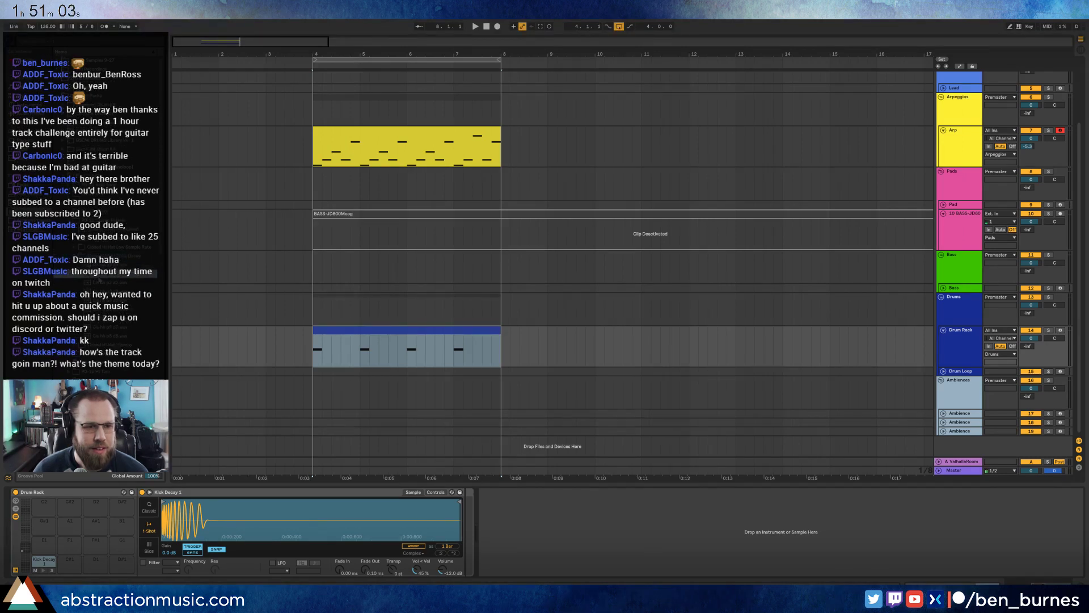
Compare a few more samples and load the chosen closed hi-hat onto the Drum Rack pad above the kick.
click(105, 327)
key(Down)
key(Up)
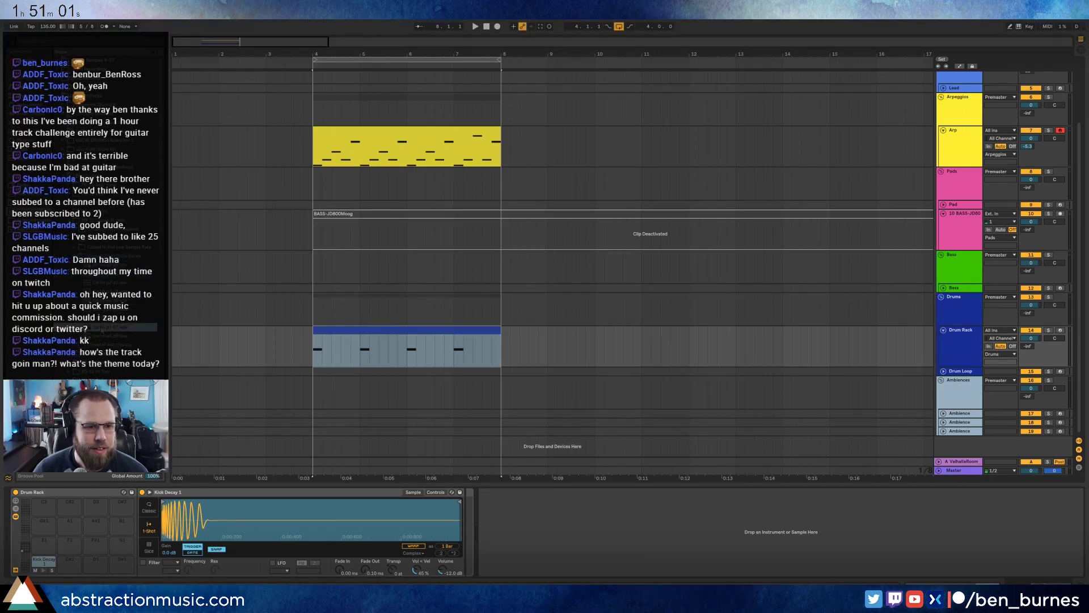
key(Up)
drag(101, 319, 46, 543)
Open the Drum Rack clip and add closed hi-hat notes at 1.2, 1.3 and 1.5, each three thirty-second notes long.
double_click(352, 333)
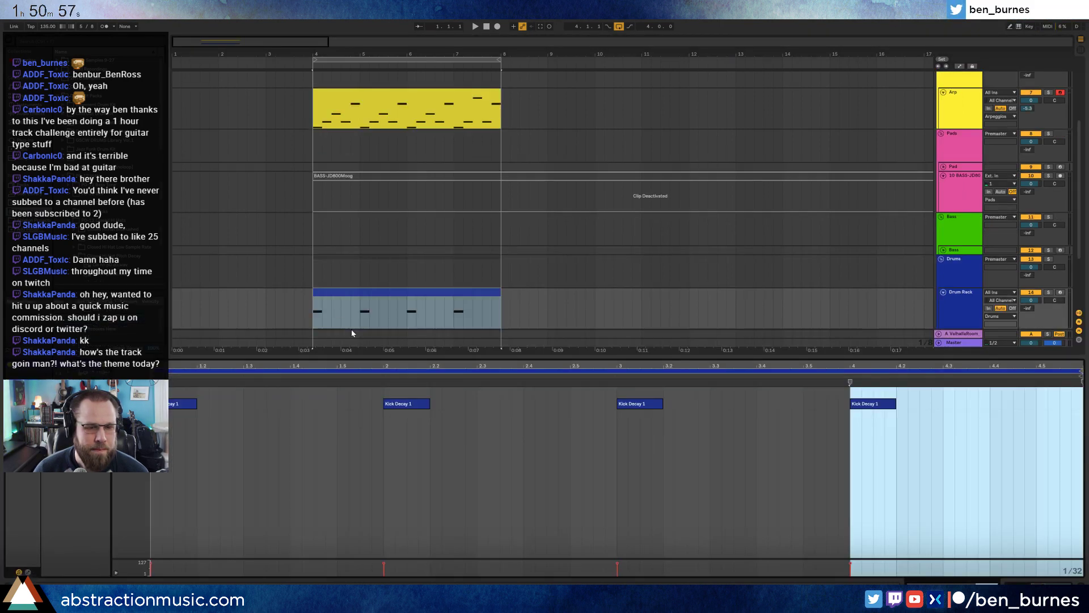
double_click(199, 393)
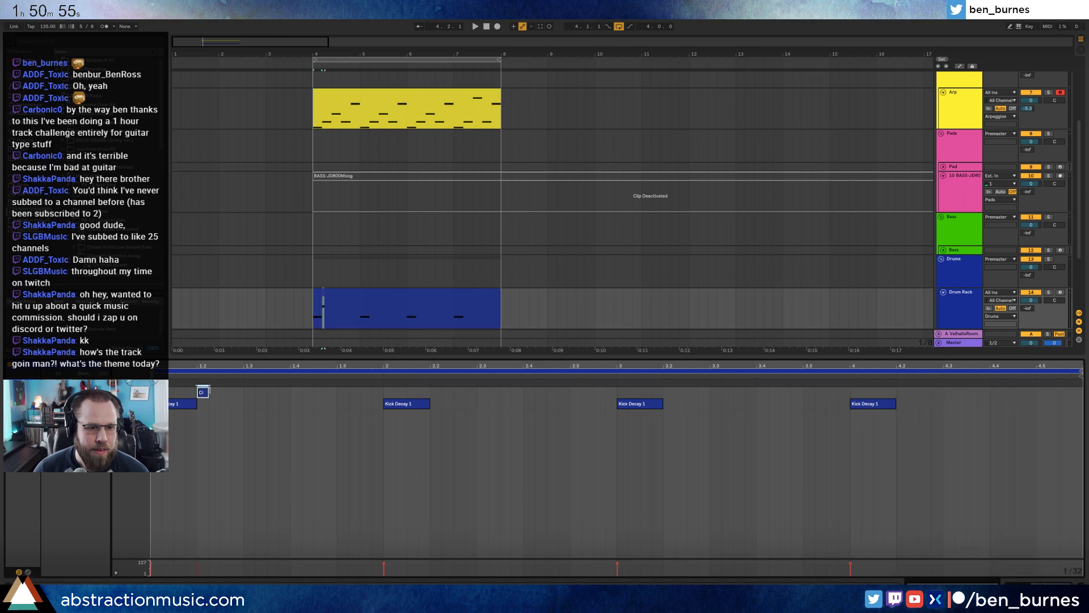
drag(200, 393, 232, 392)
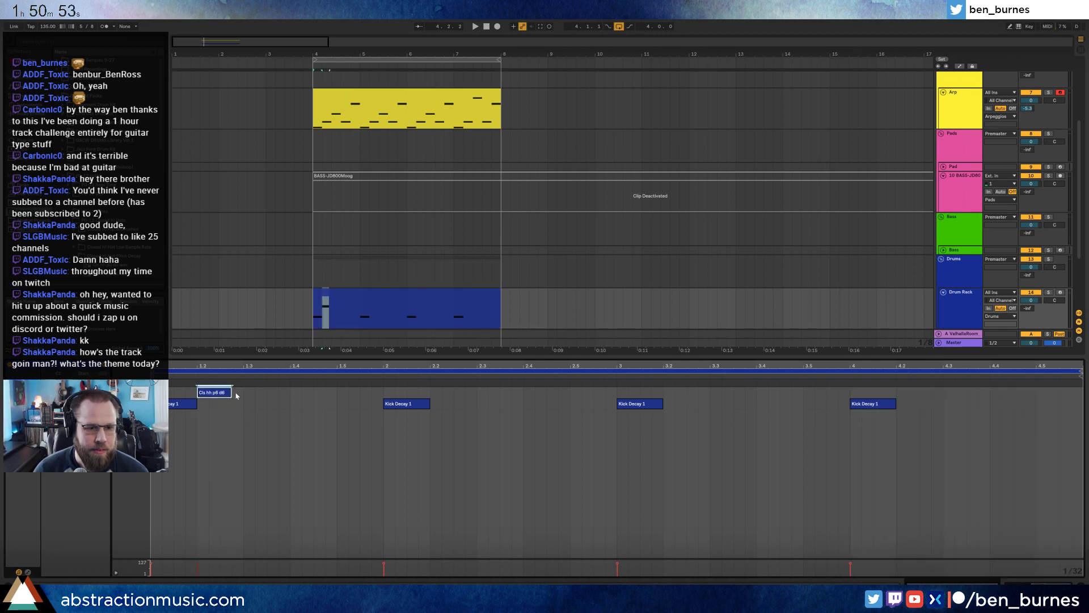
double_click(244, 391)
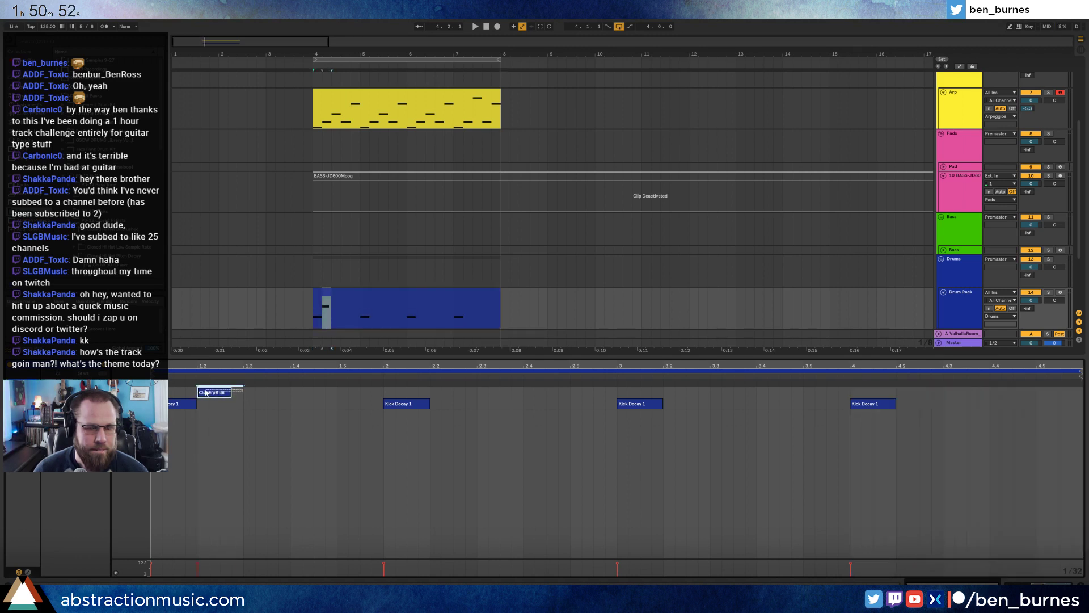
double_click(339, 393)
Select the first bar's hi-hat notes, check them in playback and duplicate them into bars 2 and 3.
drag(339, 393, 166, 386)
key(space)
key(space)
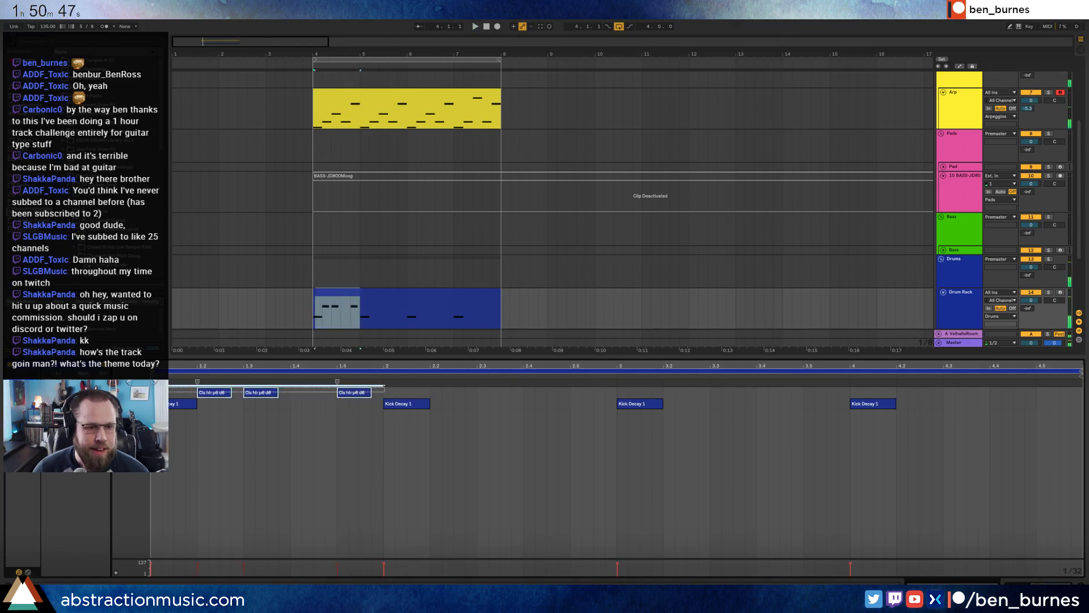
key(ctrl+d)
key(ctrl+d)
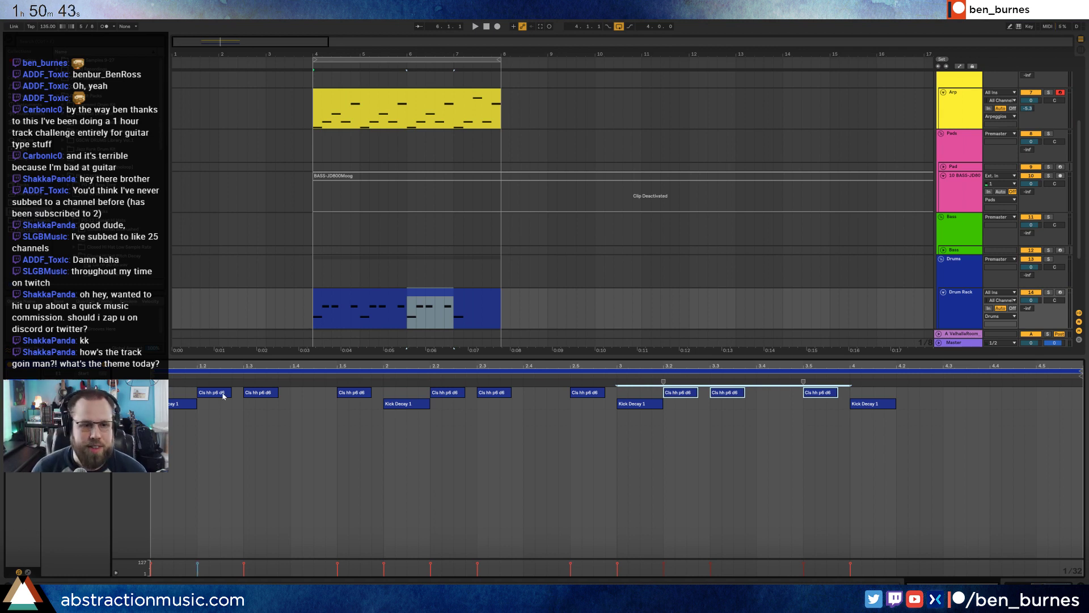
Play the loop from its start to check the hi-hats against the kick and the arpeggio.
click(152, 424)
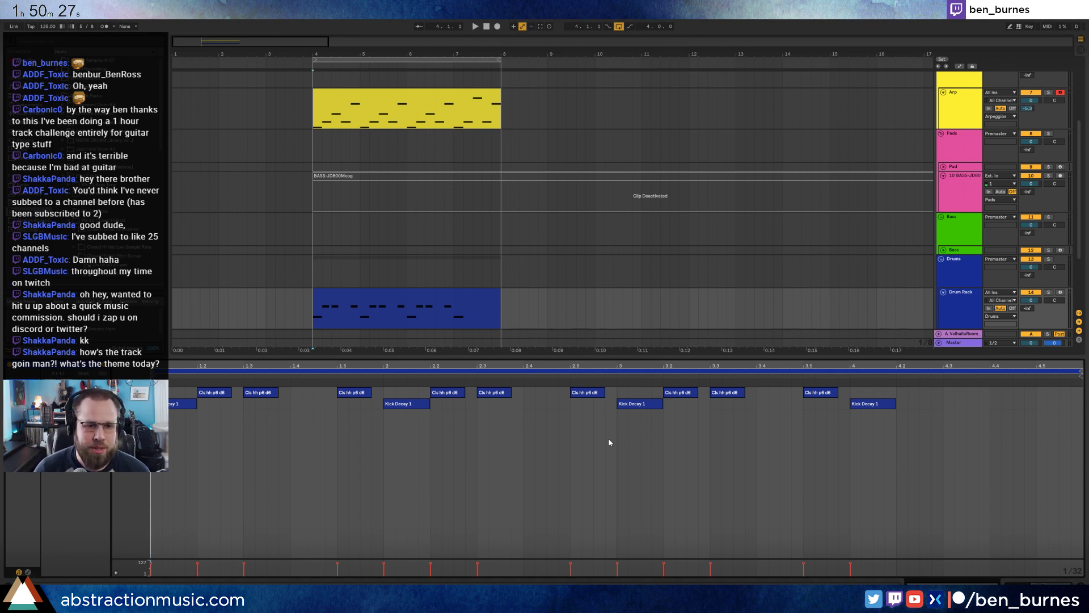
click(315, 434)
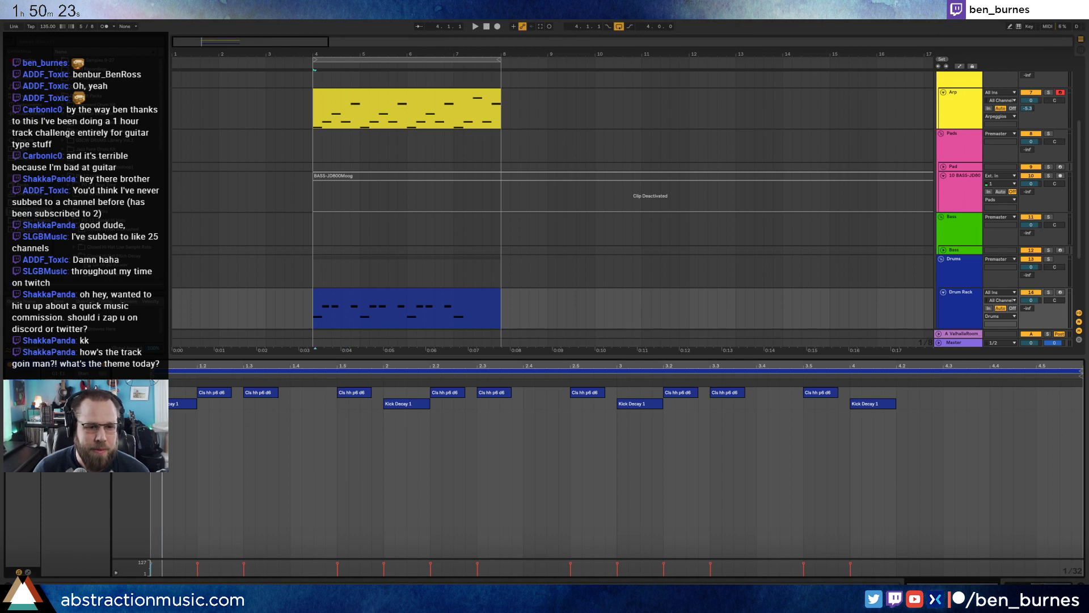
key(space)
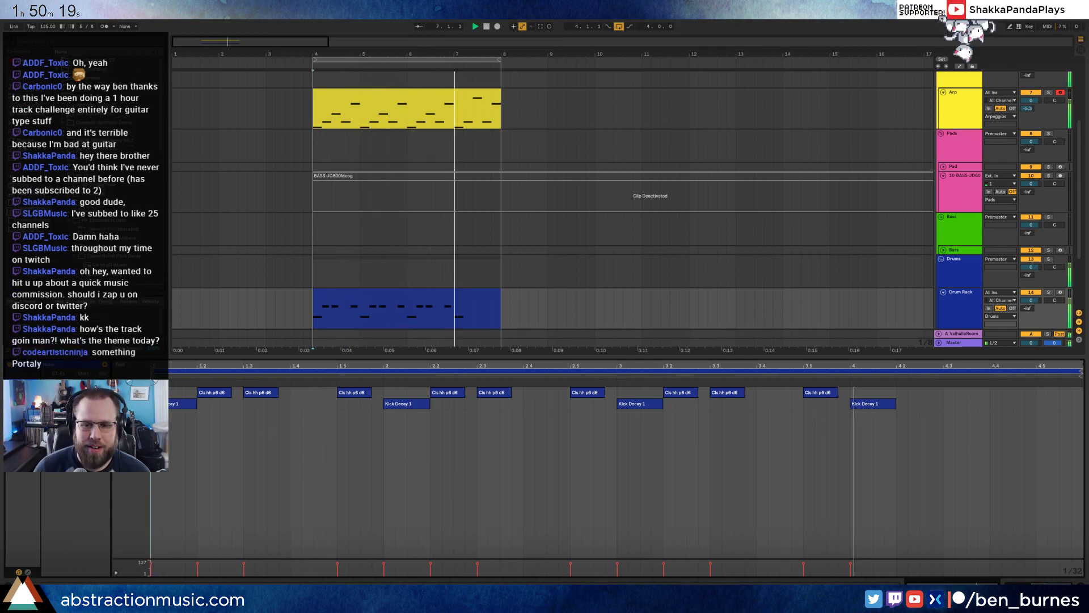
key(space)
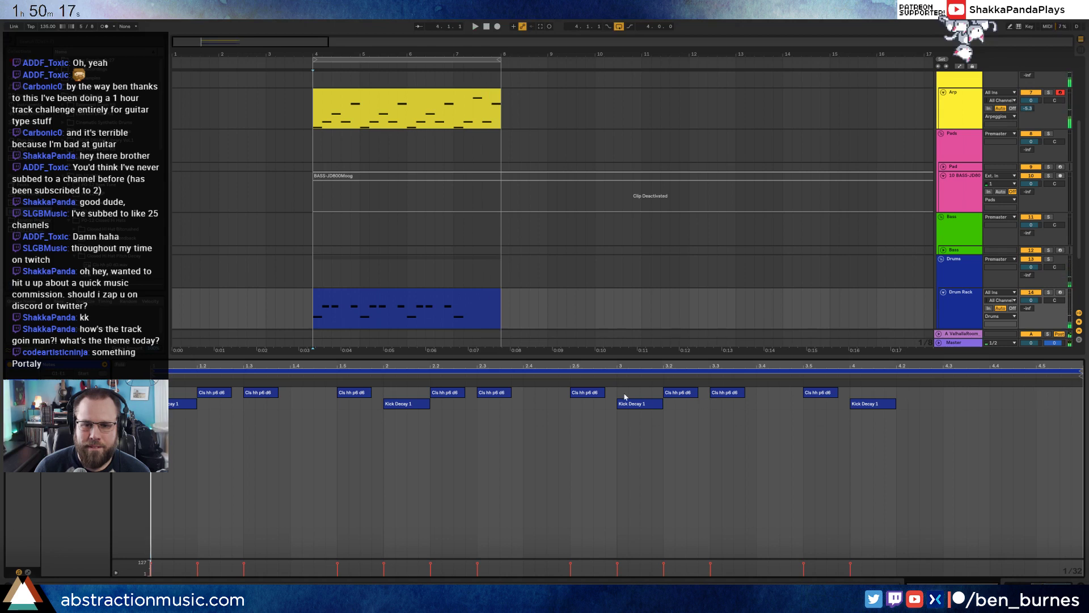
Duplicate the third bar's hi-hats into bar 4 and add an extra hi-hat note at 4.4.
drag(618, 390, 848, 392)
key(ctrl+d)
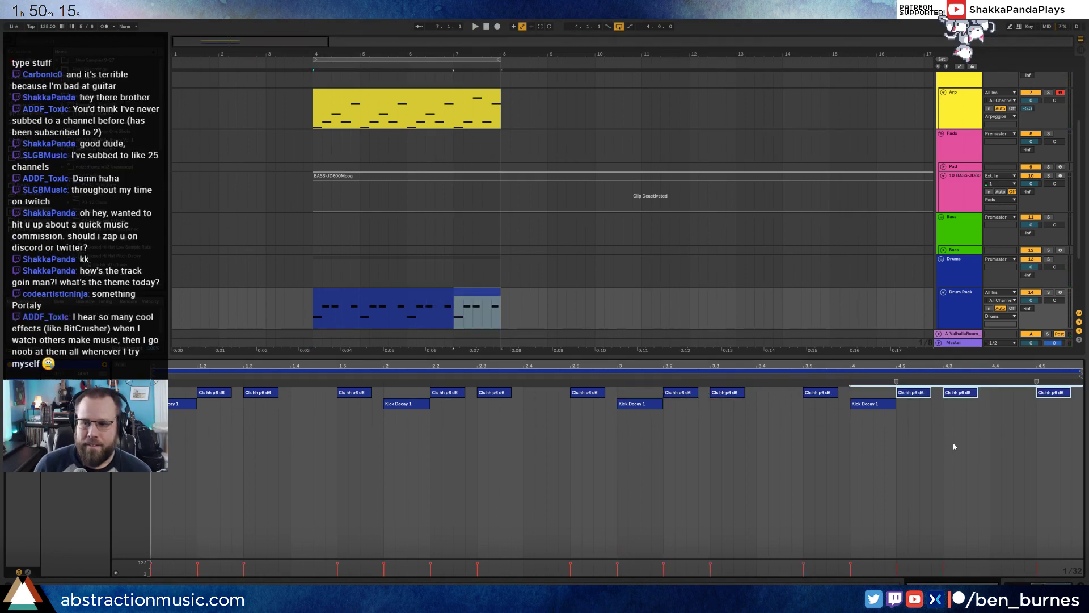
click(955, 444)
double_click(993, 394)
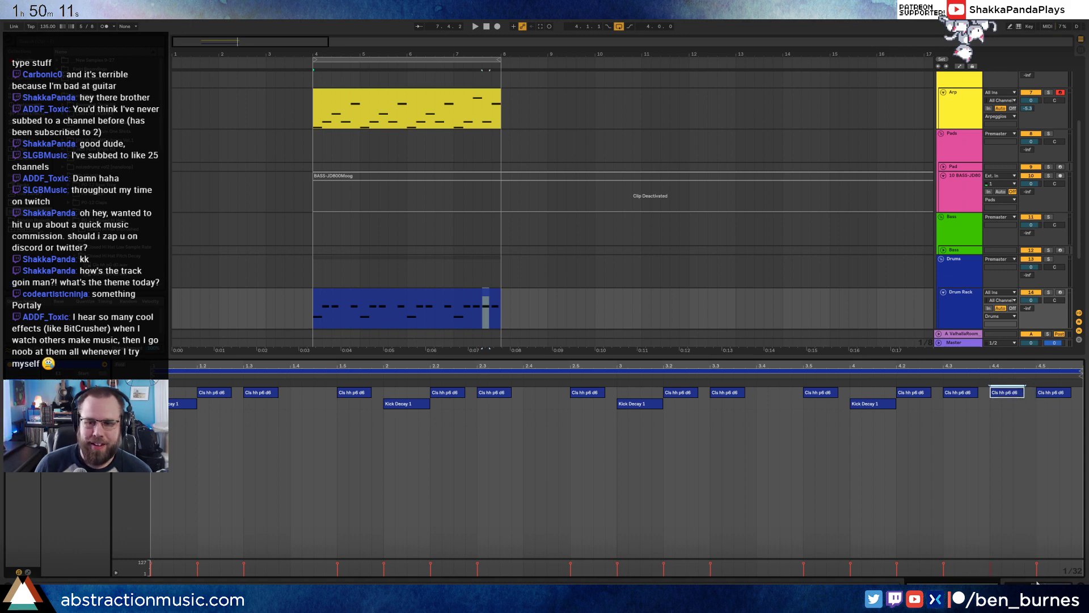
click(1012, 583)
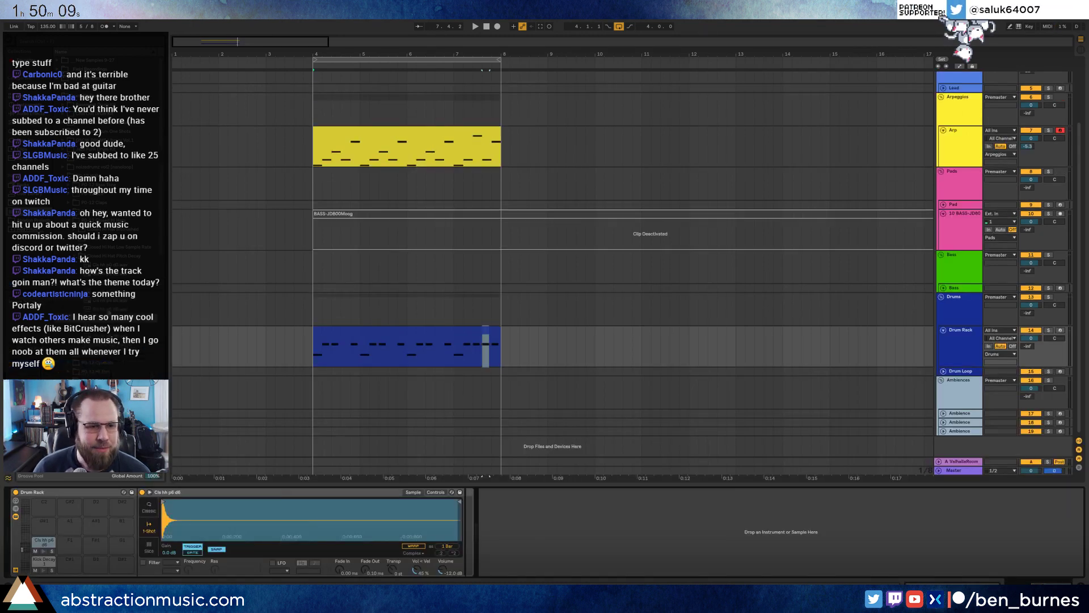
scroll(70, 334, down, 1)
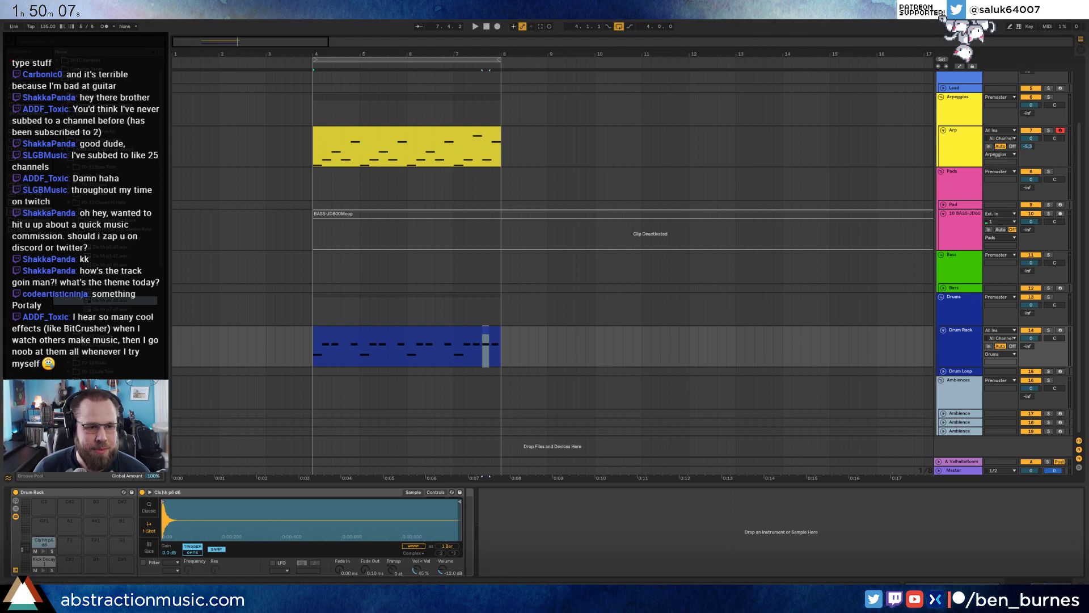
click(97, 318)
click(98, 301)
key(Up)
key(Up)
key(Up)
key(Up)
key(Up)
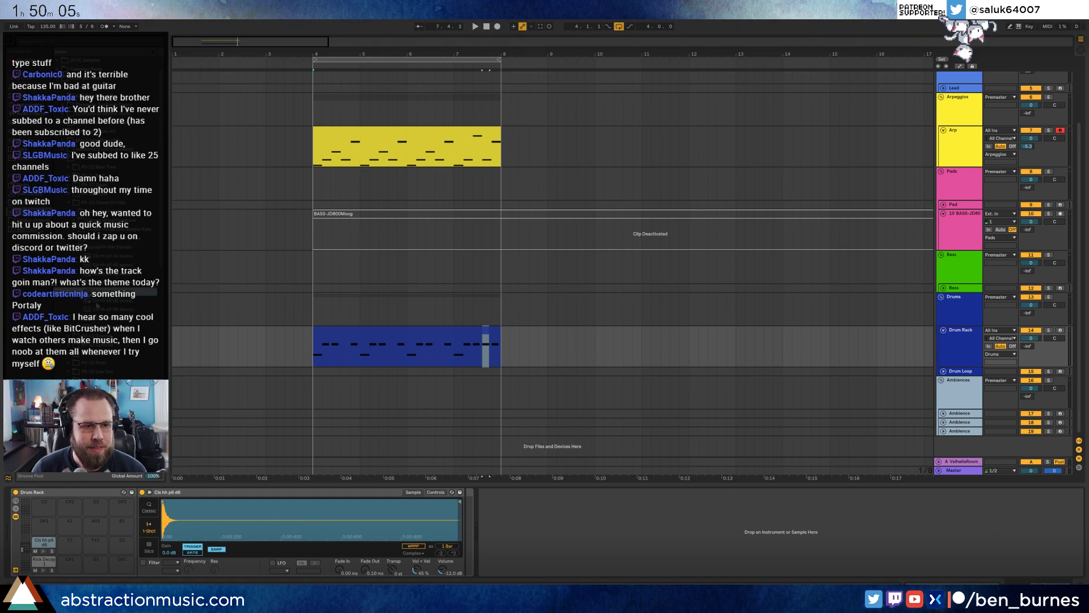
key(Down)
key(Down)
key(Down)
key(Down)
key(Down)
key(Down)
key(Down)
key(Down)
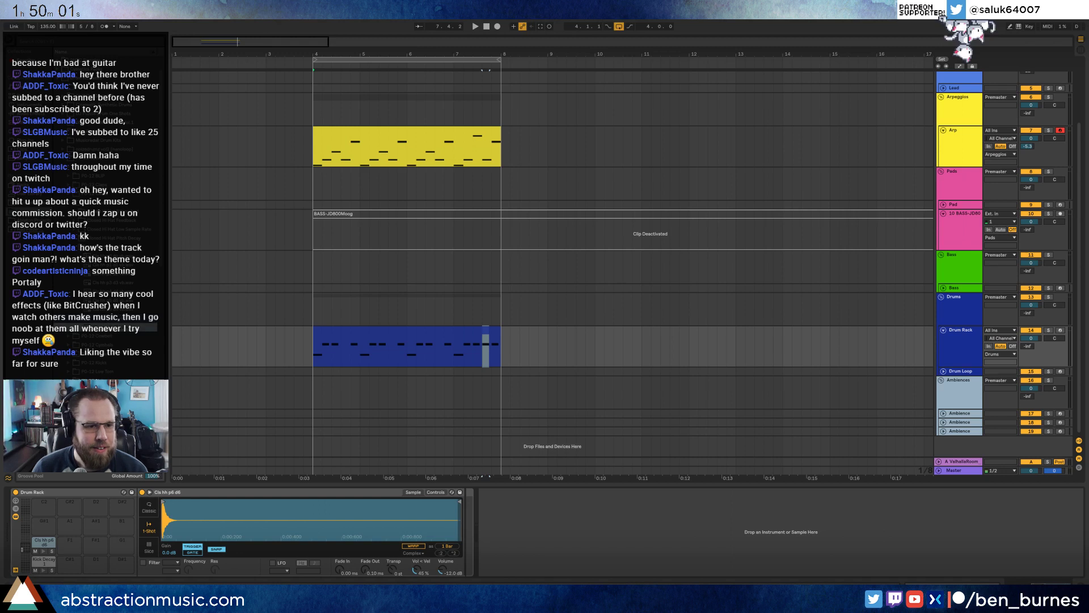
Open a different sample folder in the library and audition its samples in both directions.
click(78, 230)
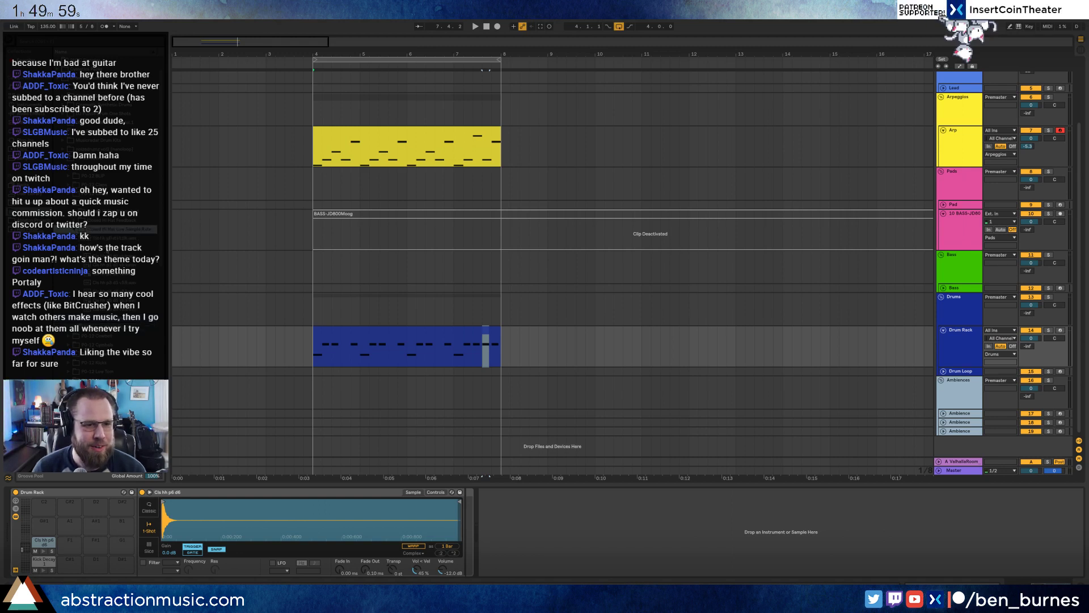
key(Down)
key(Down)
key(Down)
key(Down)
key(Down)
key(Down)
key(Up)
key(Up)
key(Up)
key(Up)
key(Up)
key(Up)
key(Up)
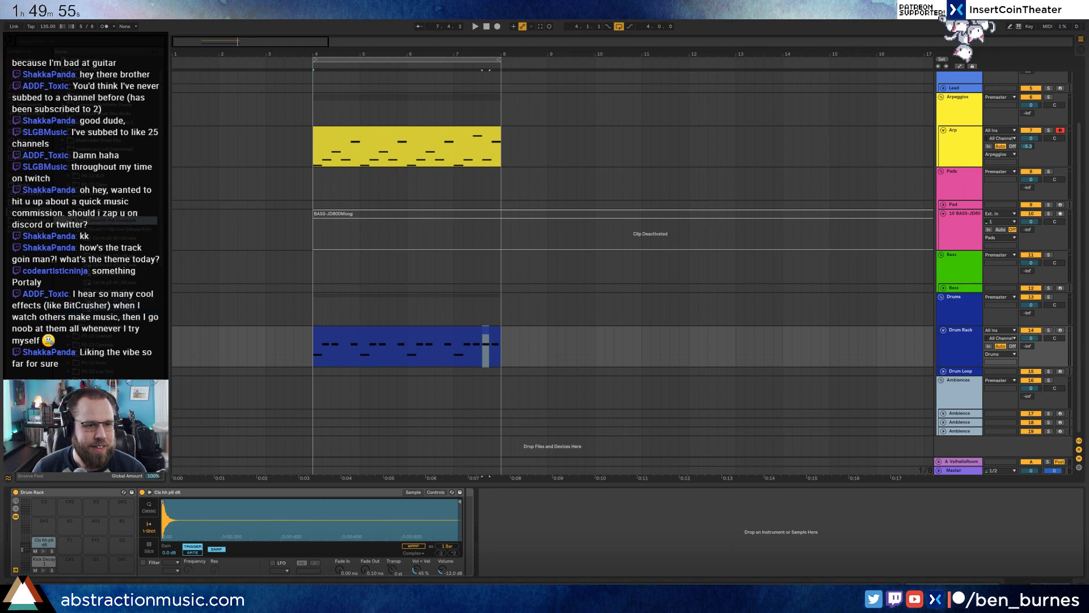
key(Down)
key(Down)
key(Down)
key(Down)
key(Down)
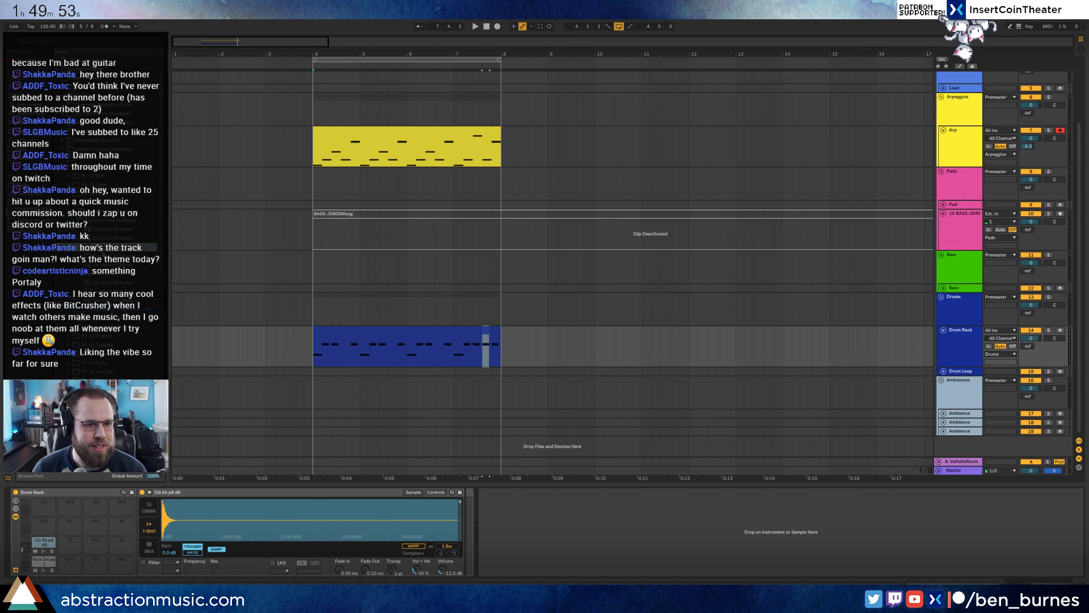
key(Down)
key(Down)
key(Down)
key(Down)
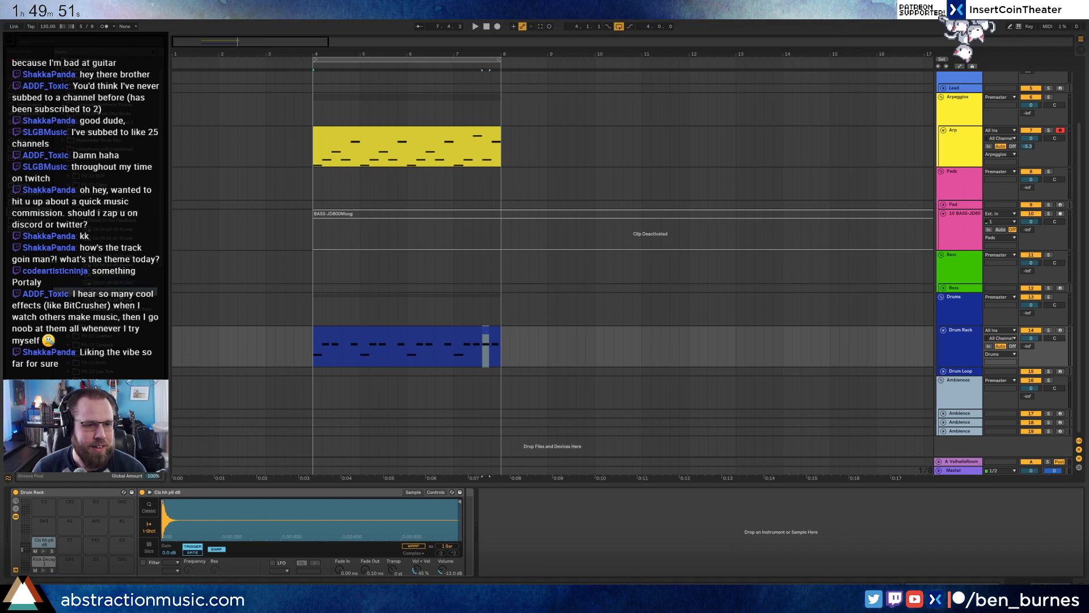
Leave this folder, move on to the entries below it and compare the samples there.
key(Left)
key(Down)
key(Down)
key(Down)
key(Down)
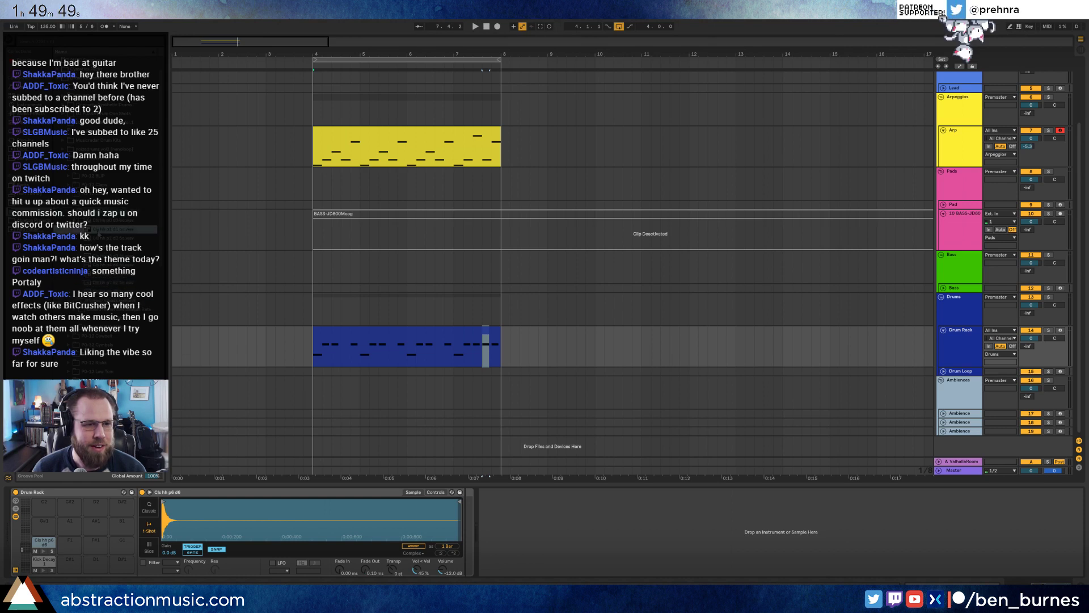
key(Down)
key(Down)
key(Down)
key(Down)
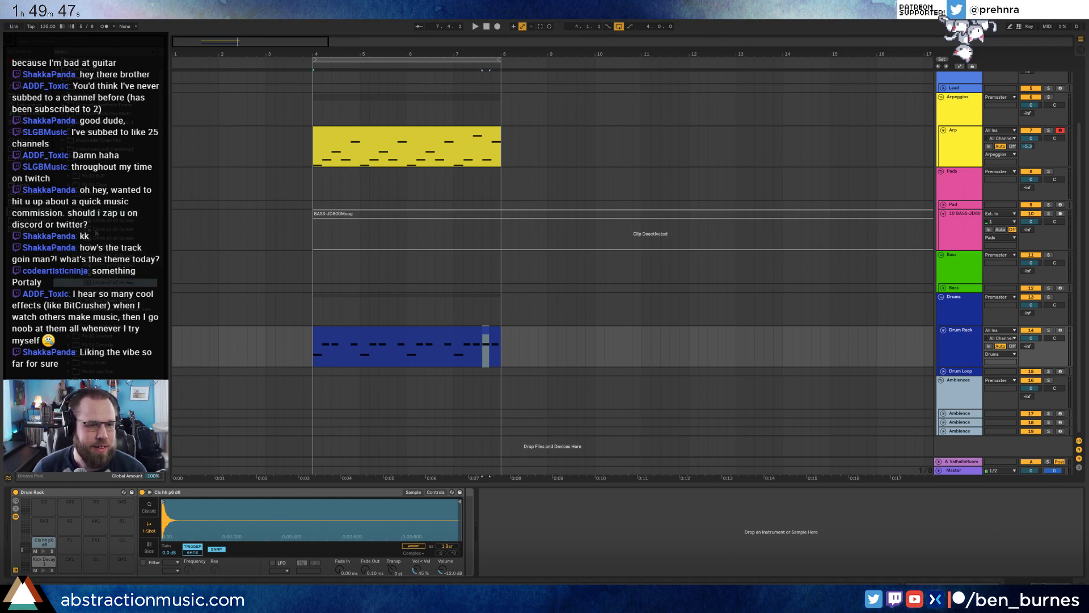
key(Up)
key(Up)
key(Up)
key(Down)
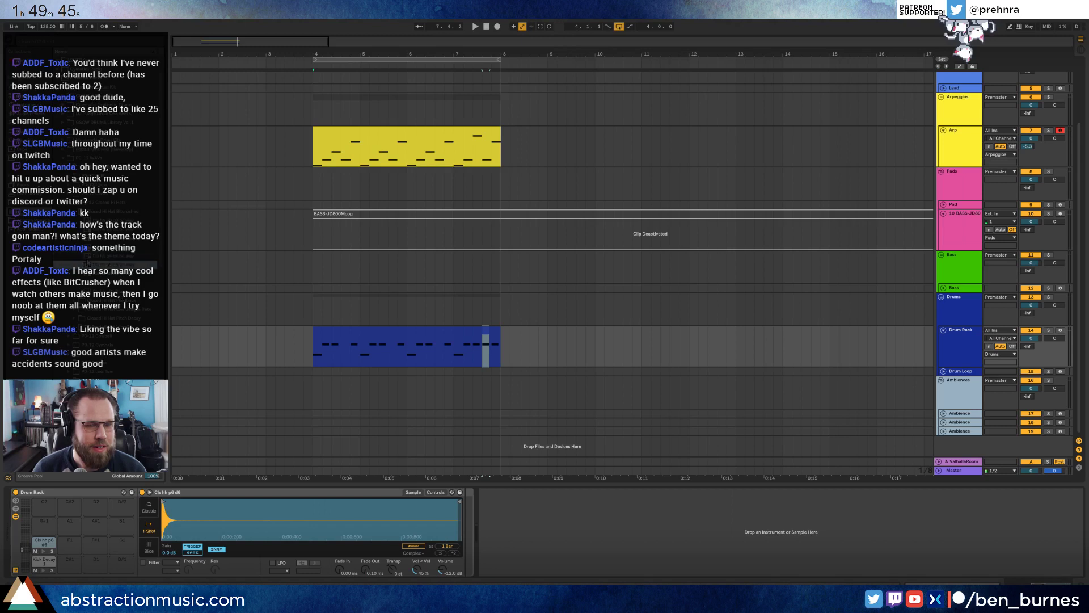
Go back up to the parent folders, open another sample folder further down and run through its samples.
key(Left)
key(Left)
key(Left)
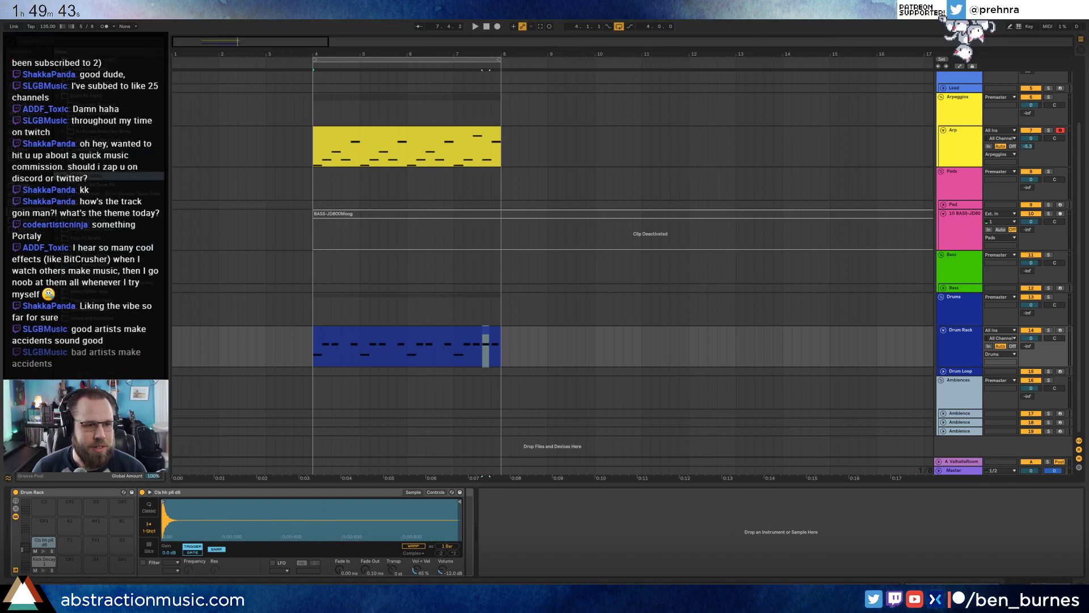
key(Down)
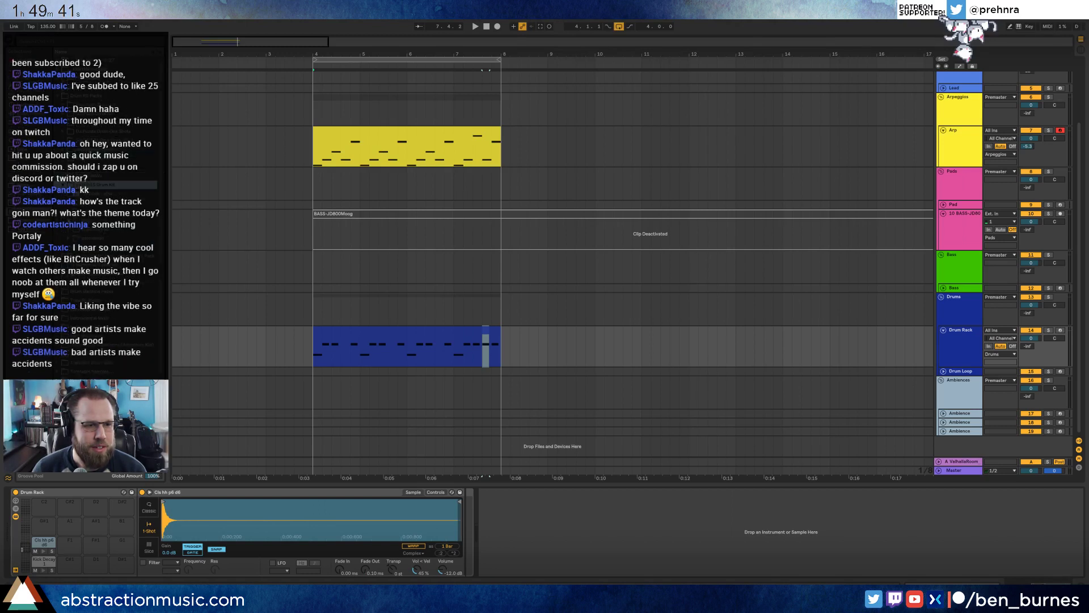
key(Down)
key(Down)
key(Down)
key(Right)
key(Down)
key(Down)
key(Down)
key(Down)
key(Down)
key(Down)
key(Down)
key(Down)
key(Down)
key(Down)
key(Down)
key(Down)
key(Down)
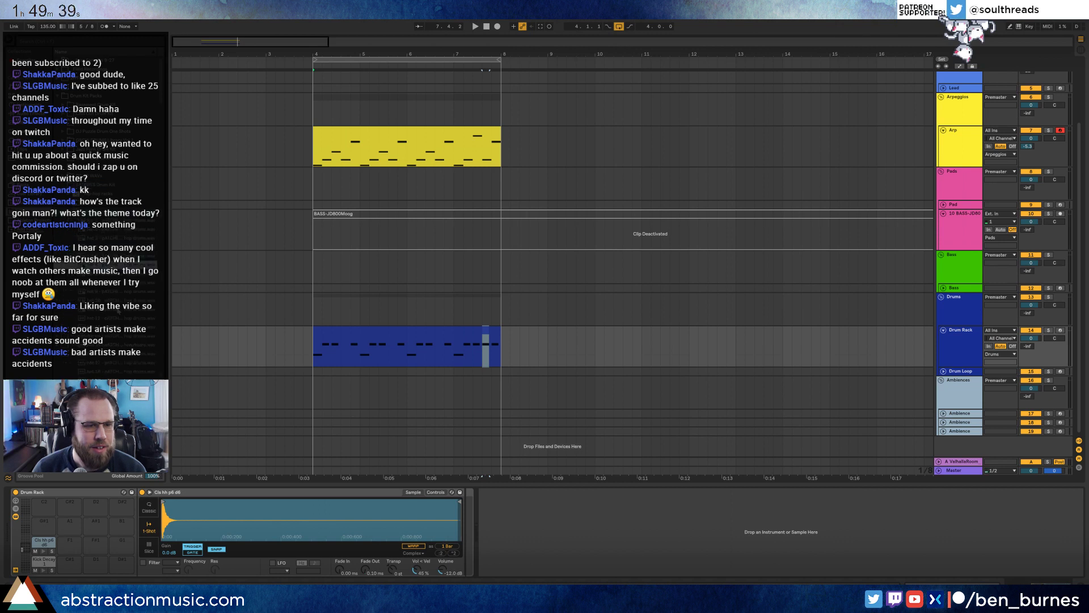
key(Down)
key(Down)
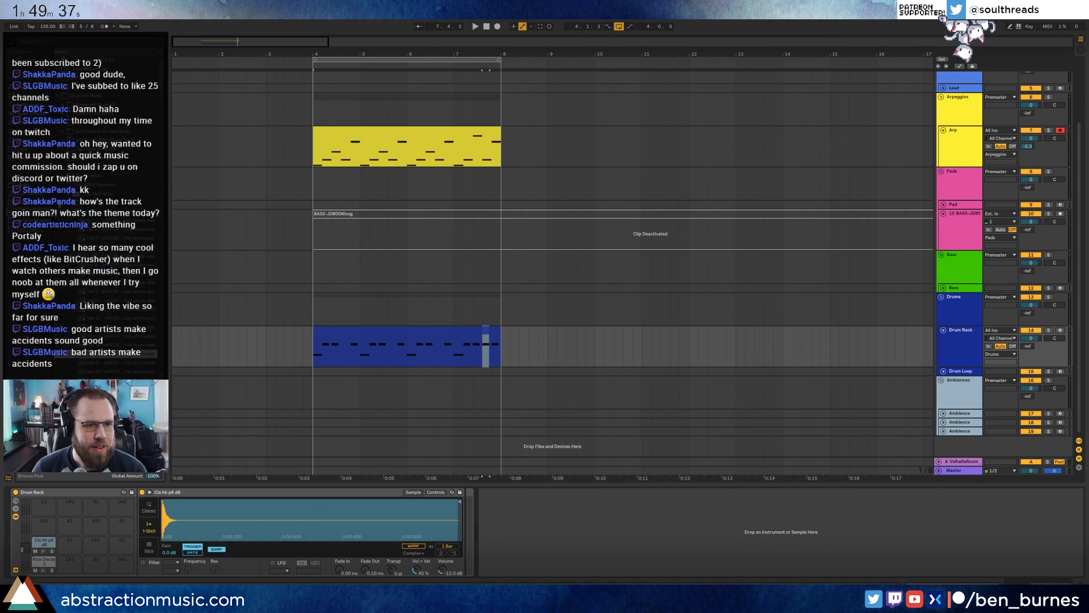
Leave the current sample folder, open another one in the library and browse further down its contents.
key(Left)
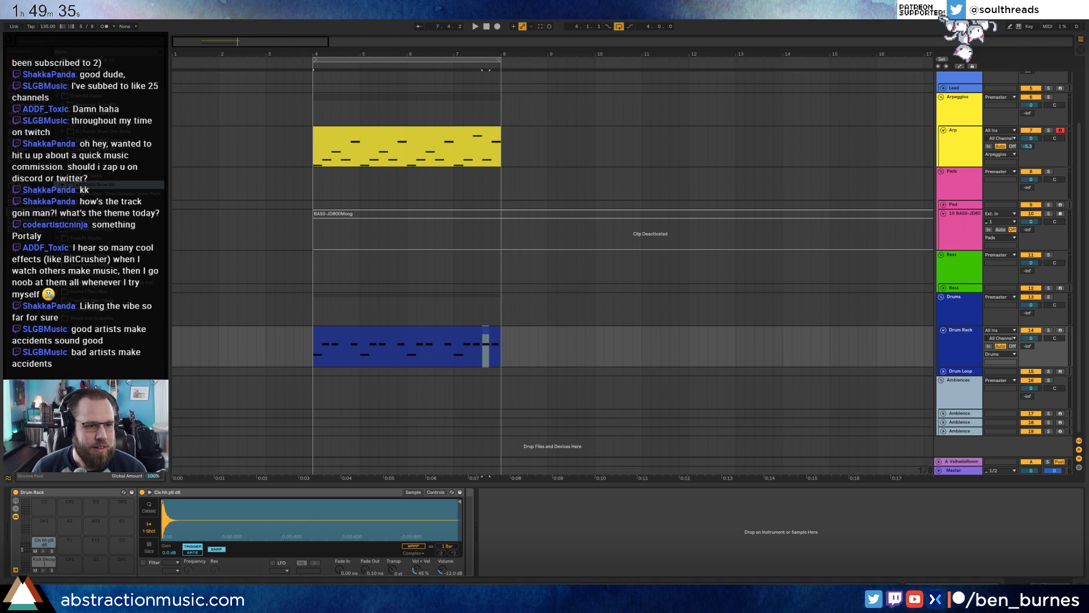
click(58, 105)
click(64, 172)
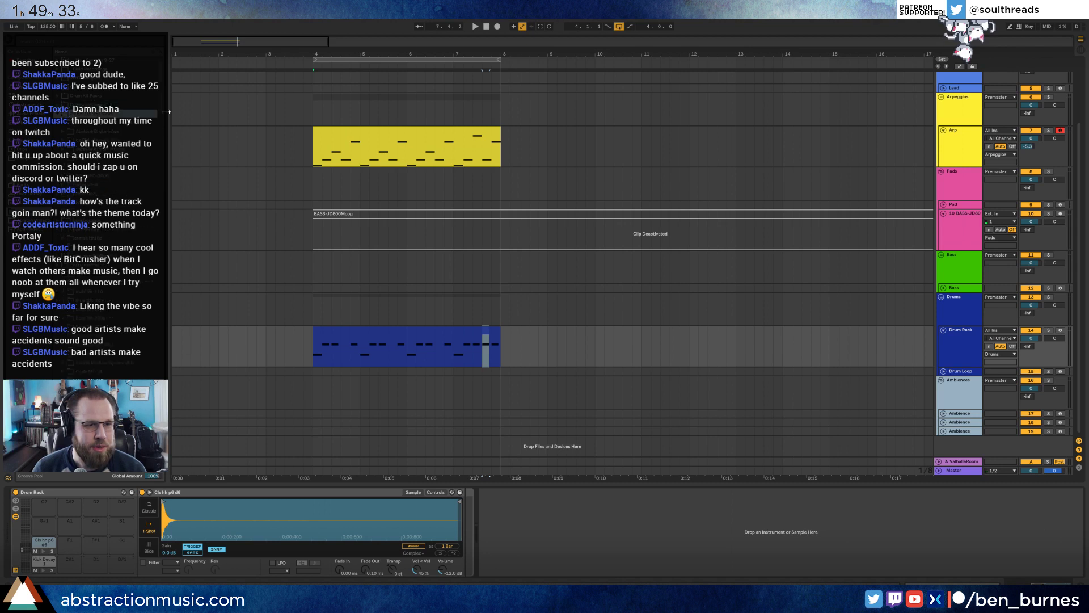
drag(162, 107, 164, 312)
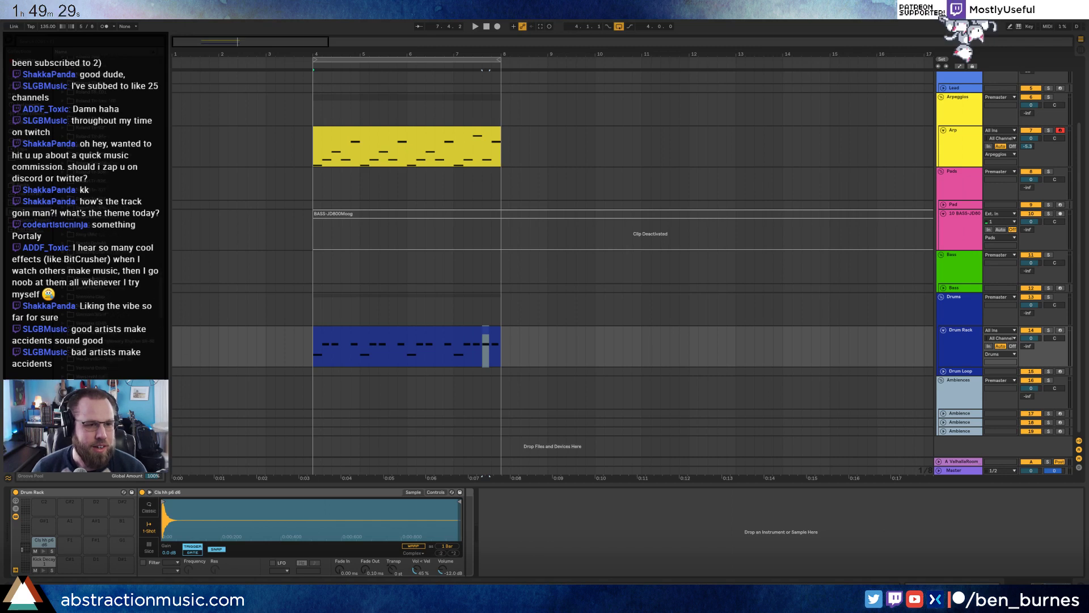
click(64, 208)
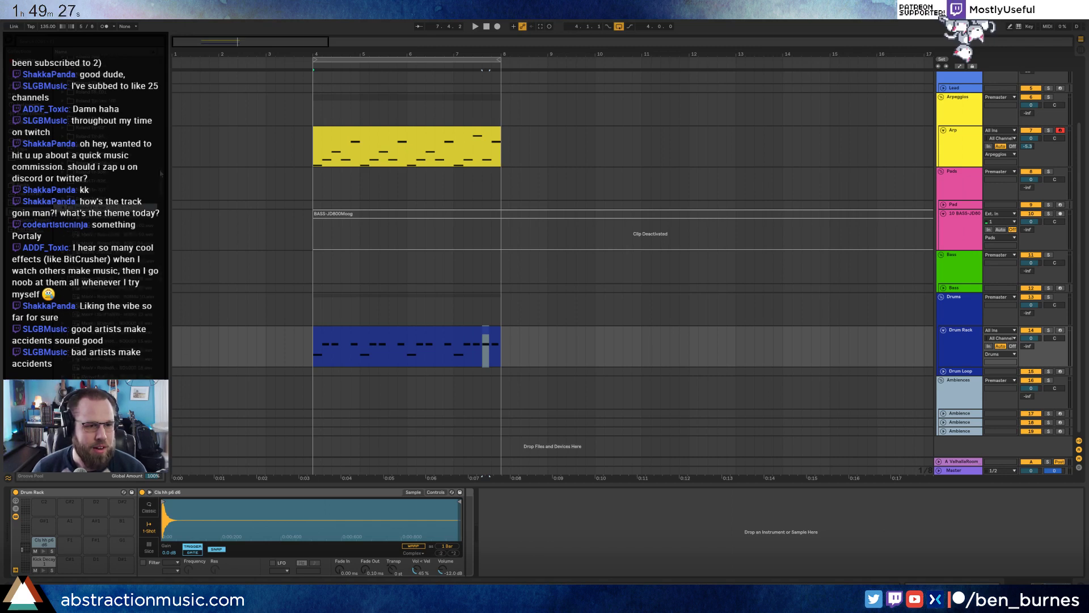
drag(161, 174, 161, 203)
click(122, 206)
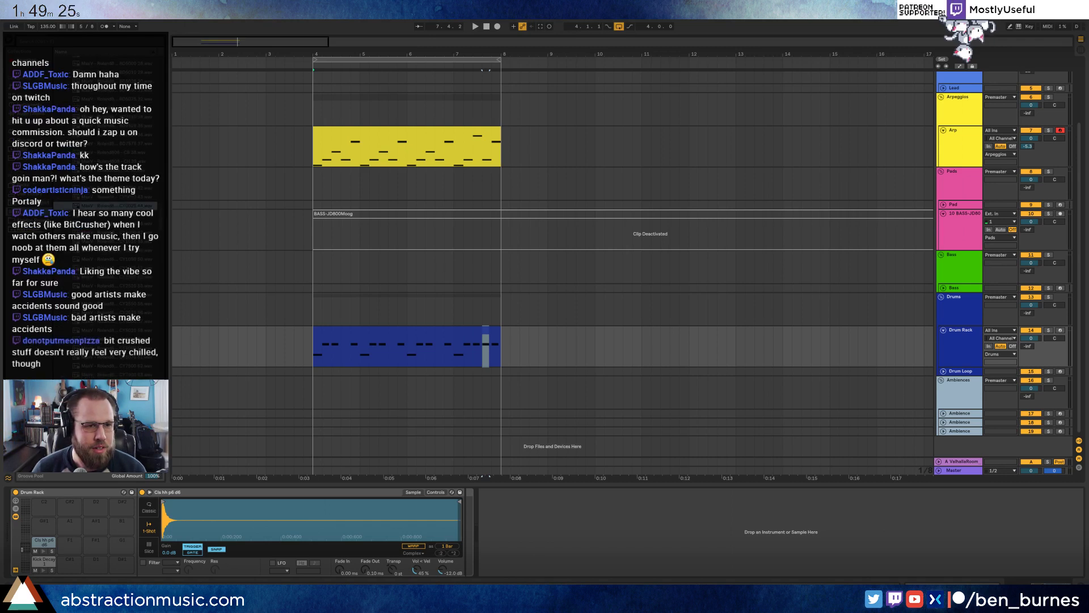
Audition the samples one after another down through the newly opened folder.
click(142, 250)
click(145, 312)
scroll(144, 313, down, 6)
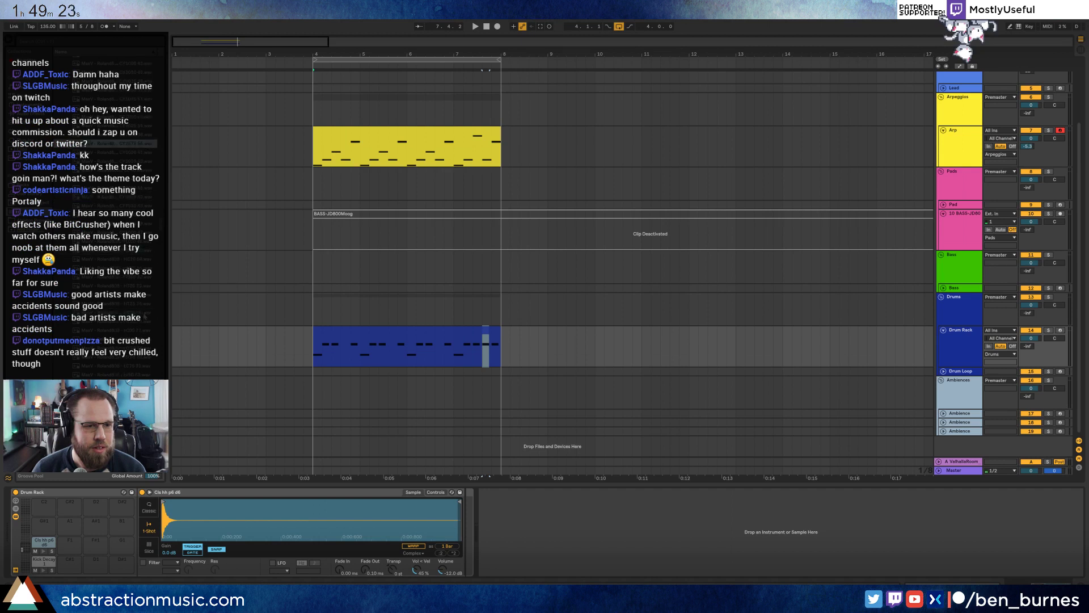
click(143, 306)
scroll(141, 308, down, 2)
click(139, 314)
scroll(136, 316, down, 2)
click(130, 323)
scroll(130, 324, down, 1)
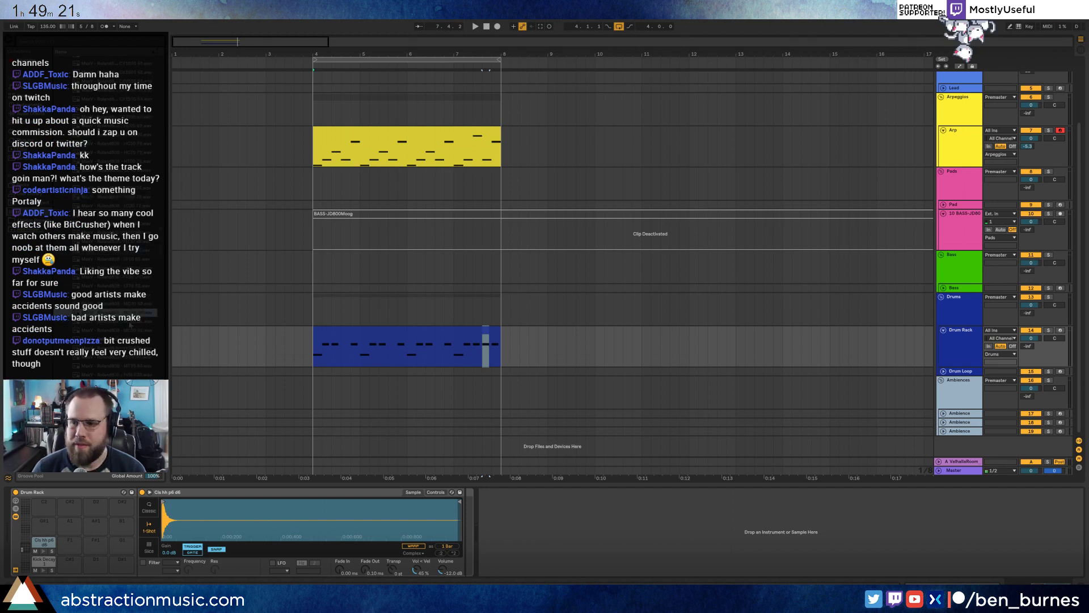
scroll(130, 323, down, 2)
click(130, 324)
scroll(130, 324, down, 2)
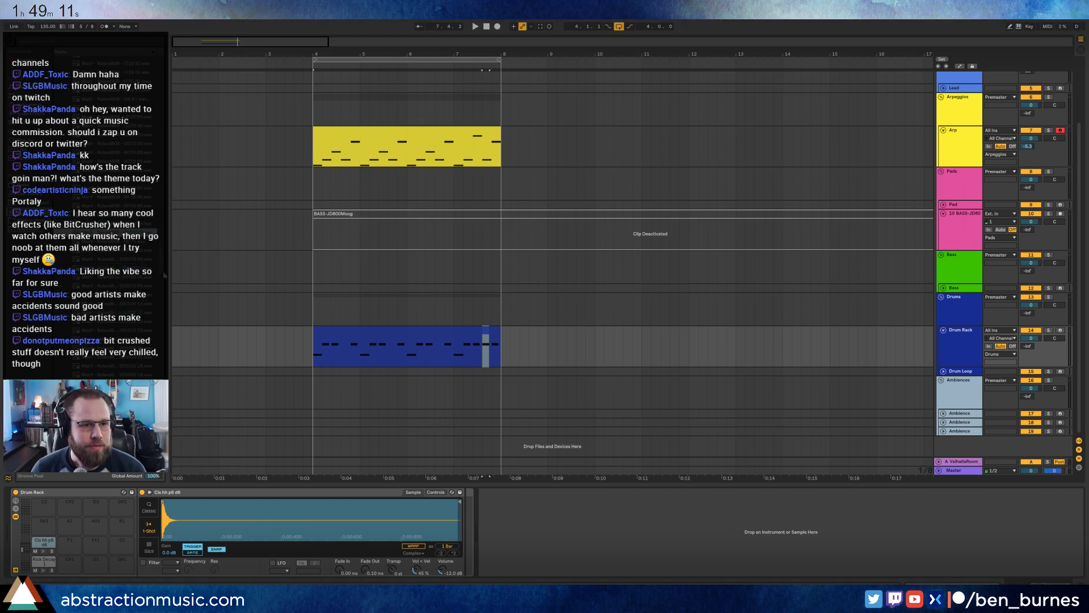
Replace the hi-hat pad's sample in the Drum Rack with TR-808Hat_C05 and play the drum pattern with it.
drag(163, 272, 164, 297)
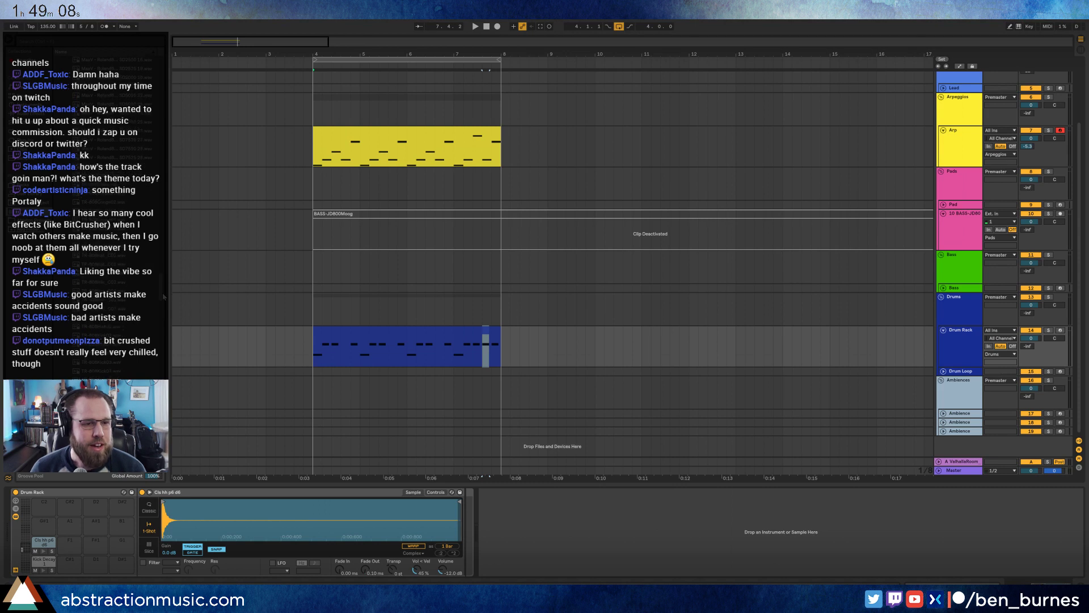
click(129, 283)
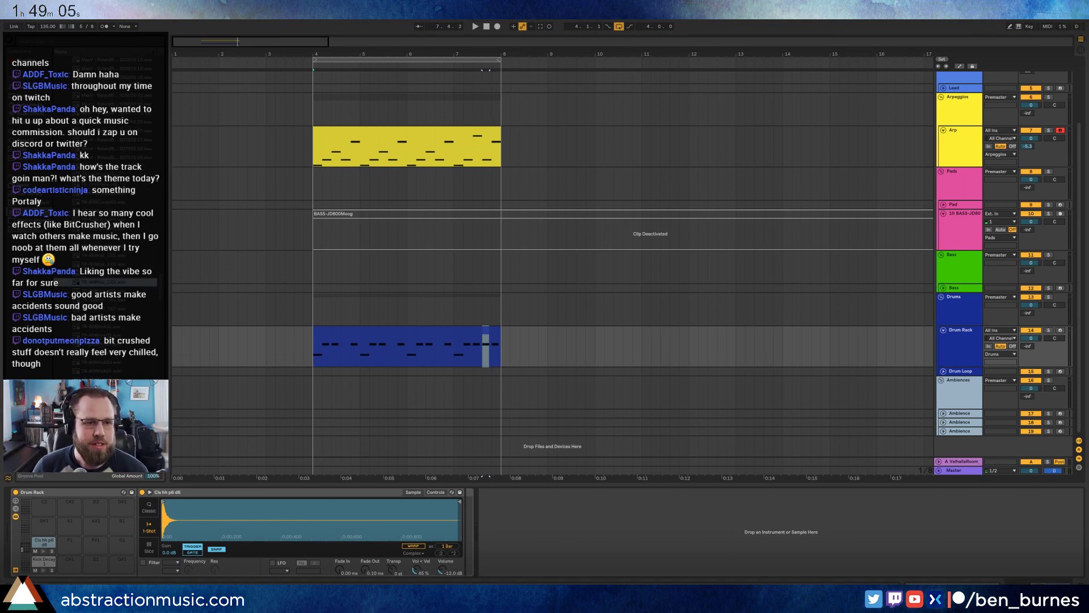
drag(129, 282, 50, 542)
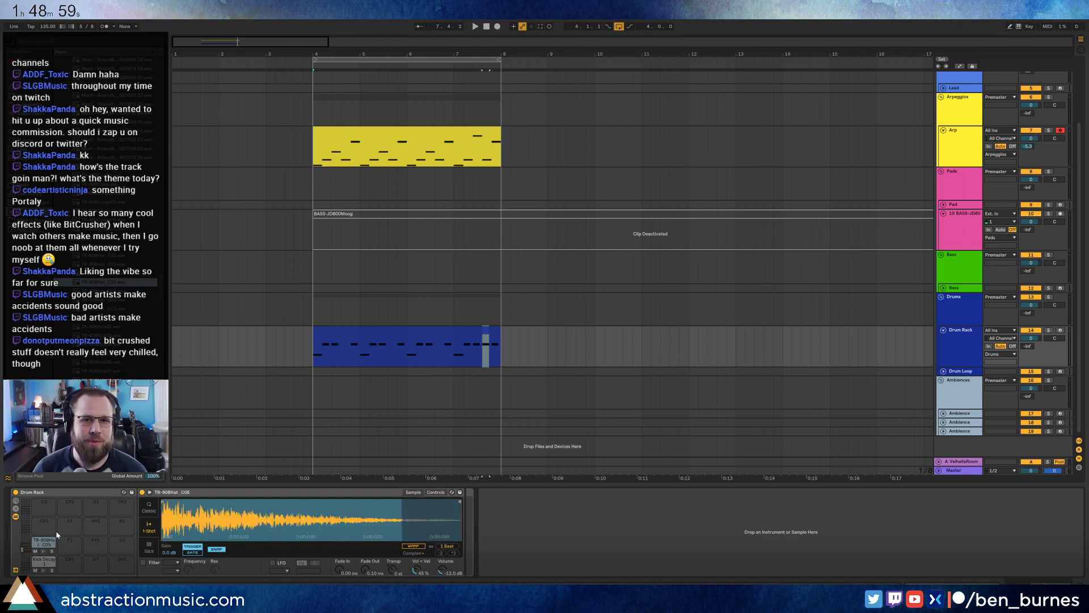
double_click(422, 328)
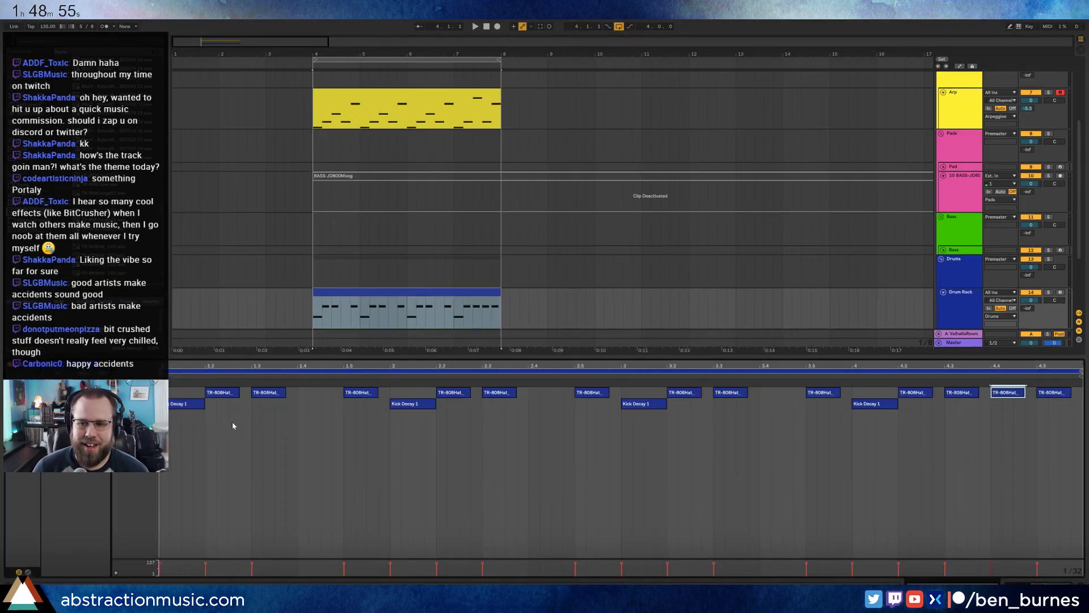
key(space)
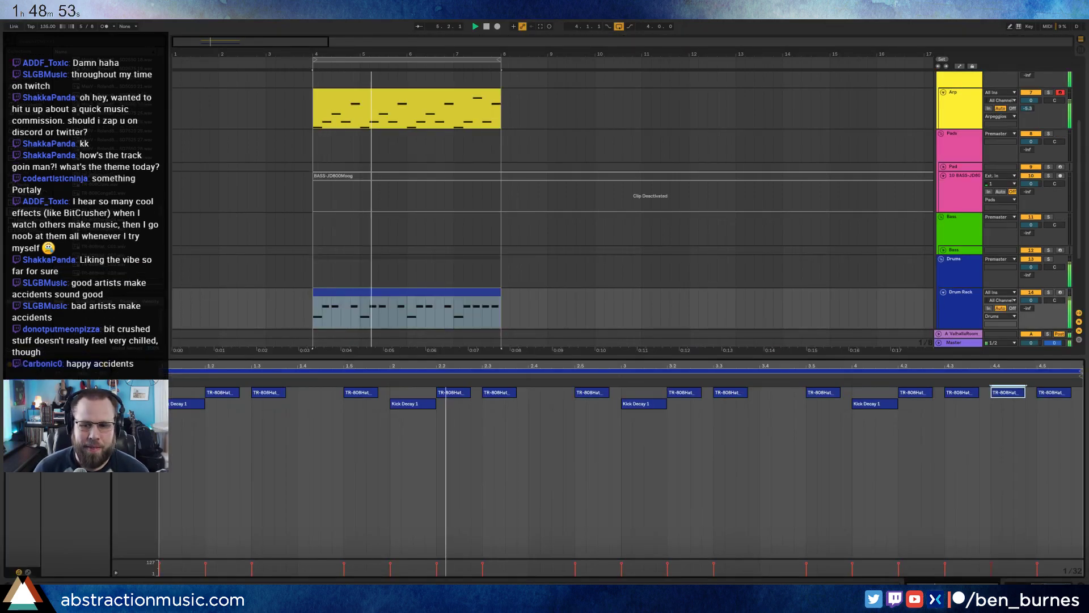
Lengthen the TR-808 hat sample's fade-out, shorten the sample by moving its end point earlier, and play it back.
key(shift+Tab)
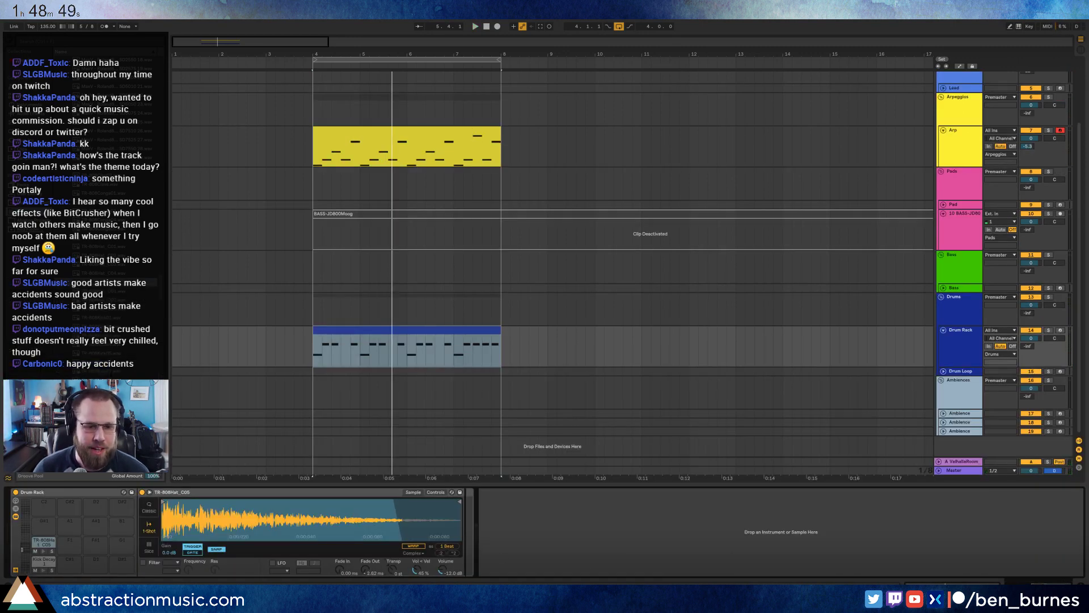
drag(365, 569, 364, 577)
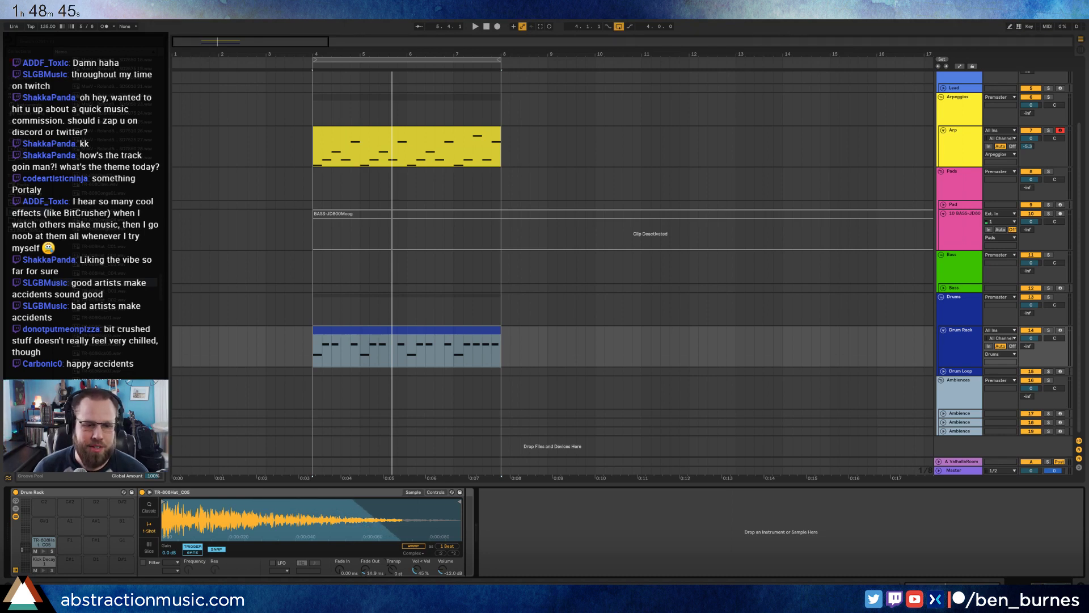
drag(458, 502, 361, 498)
key(space)
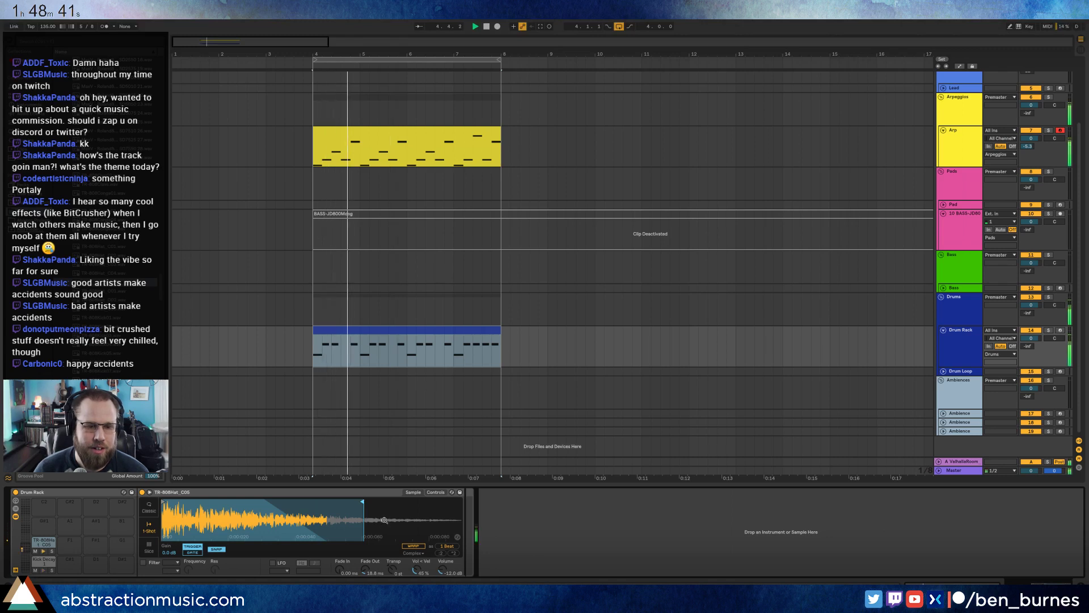
Lower the hi-hat notes' velocities, with the second hit of each pair and the final hit softer, and return to the hat sample's device view.
double_click(354, 331)
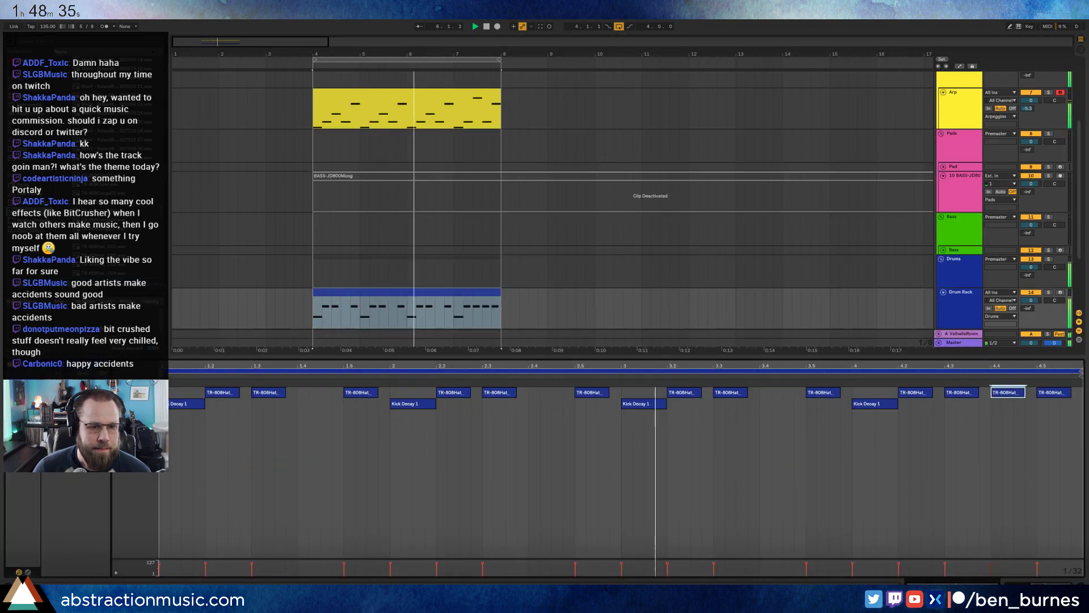
key(ctrl+a)
drag(267, 392, 267, 401)
click(267, 402)
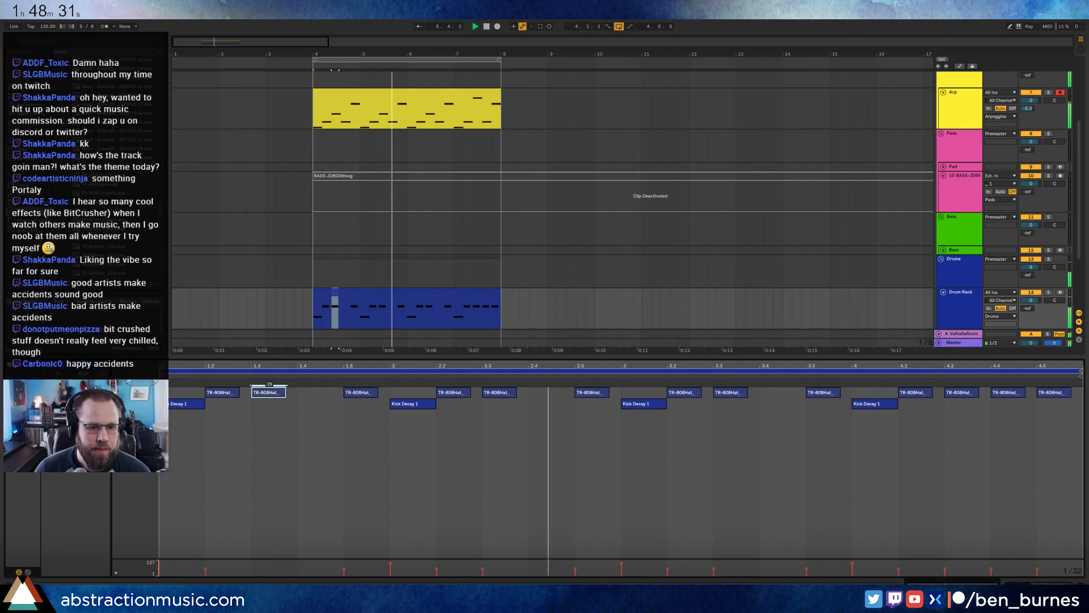
click(499, 392)
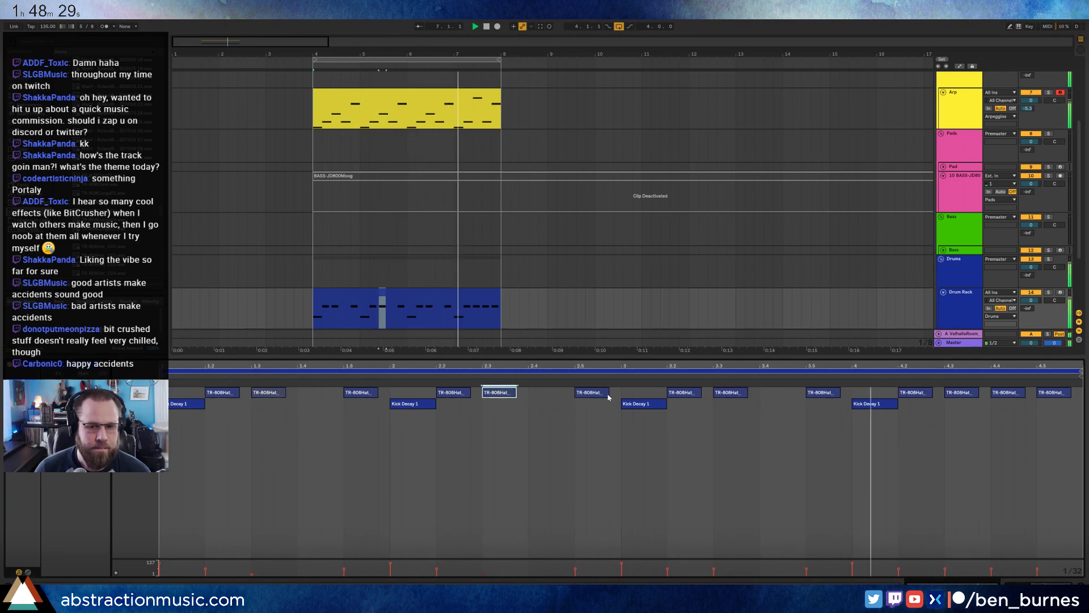
click(961, 392)
drag(1040, 390, 1040, 410)
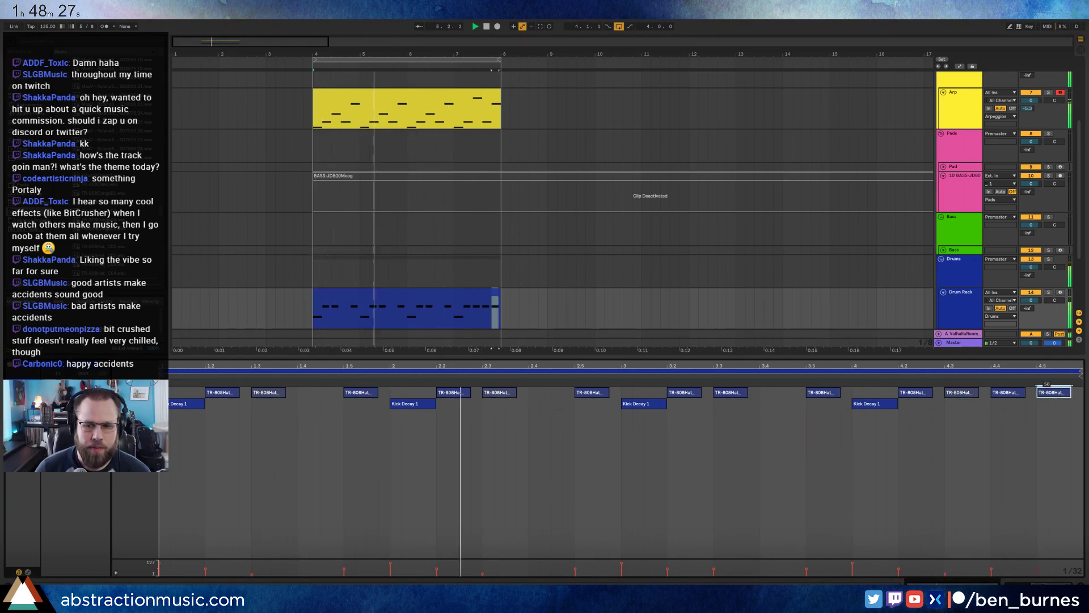
click(1059, 409)
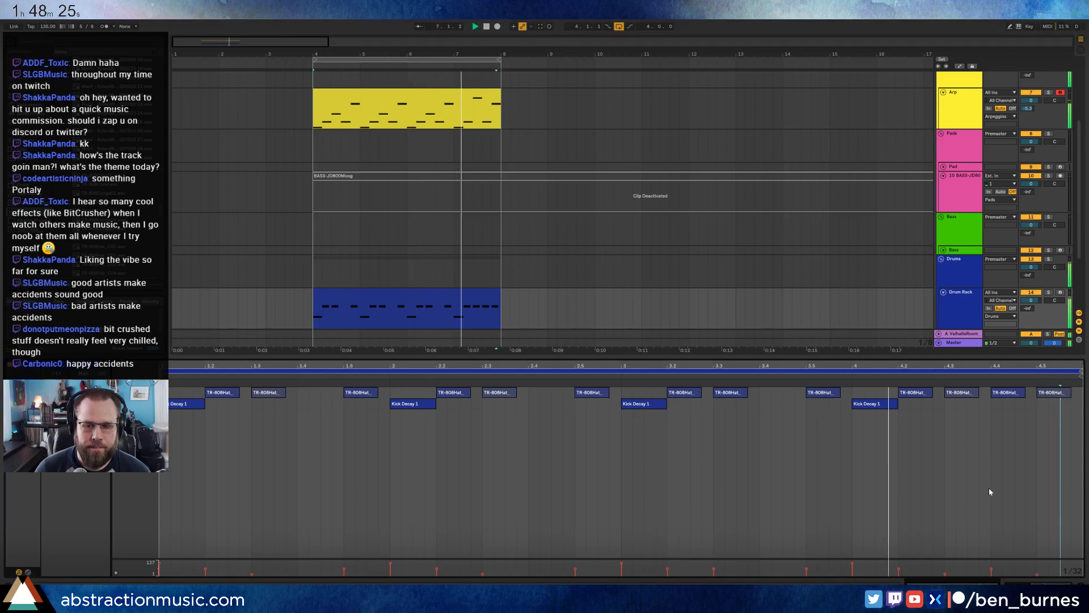
key(shift+Tab)
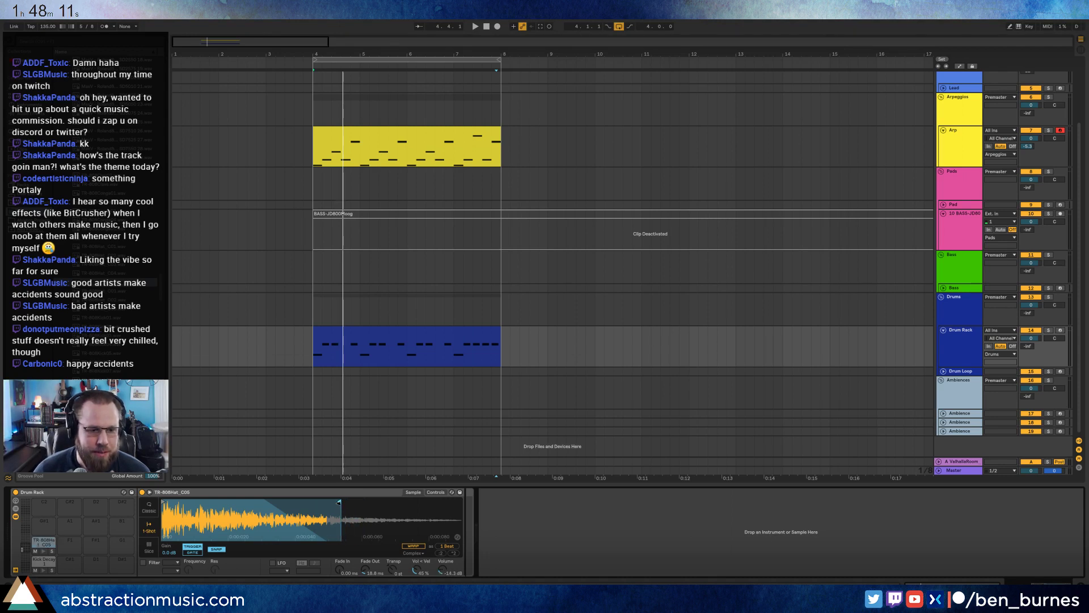
Show the Arp track's Auto Filter Frequency automation, and loop the Arp clip out to bar 16.
click(357, 134)
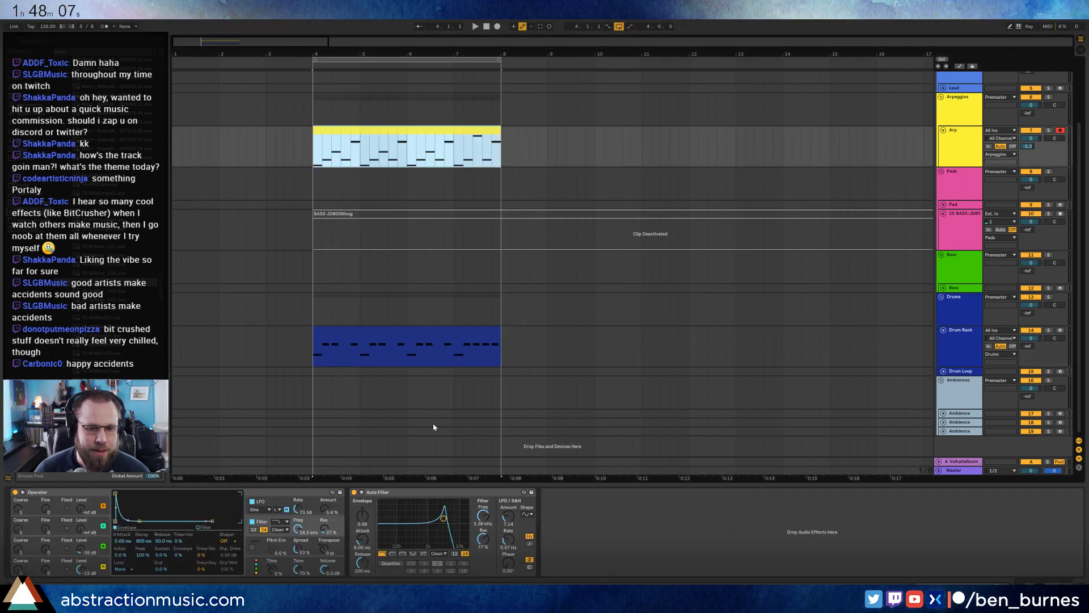
key(a)
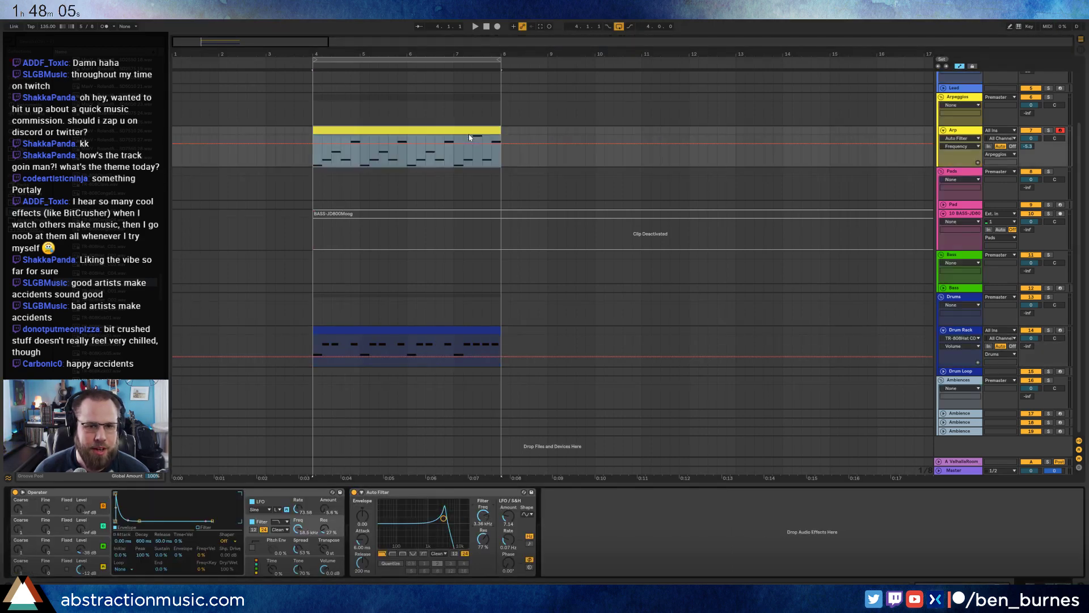
mouse_move(497, 138)
mouse_down()
mouse_move(671, 146)
mouse_move(501, 147)
mouse_up()
double_click(483, 132)
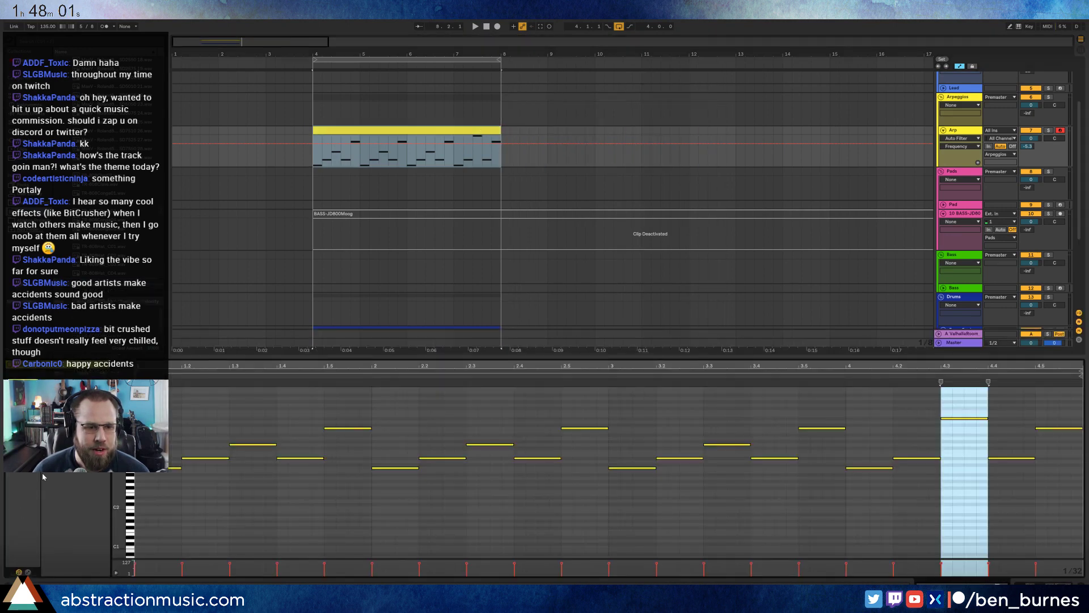
click(90, 413)
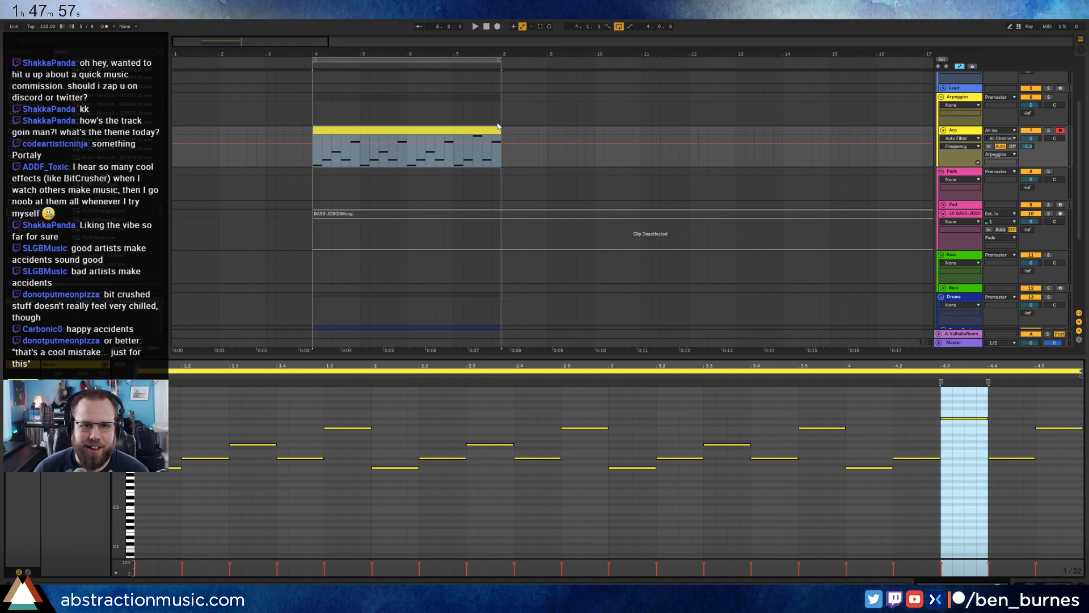
drag(500, 130, 877, 145)
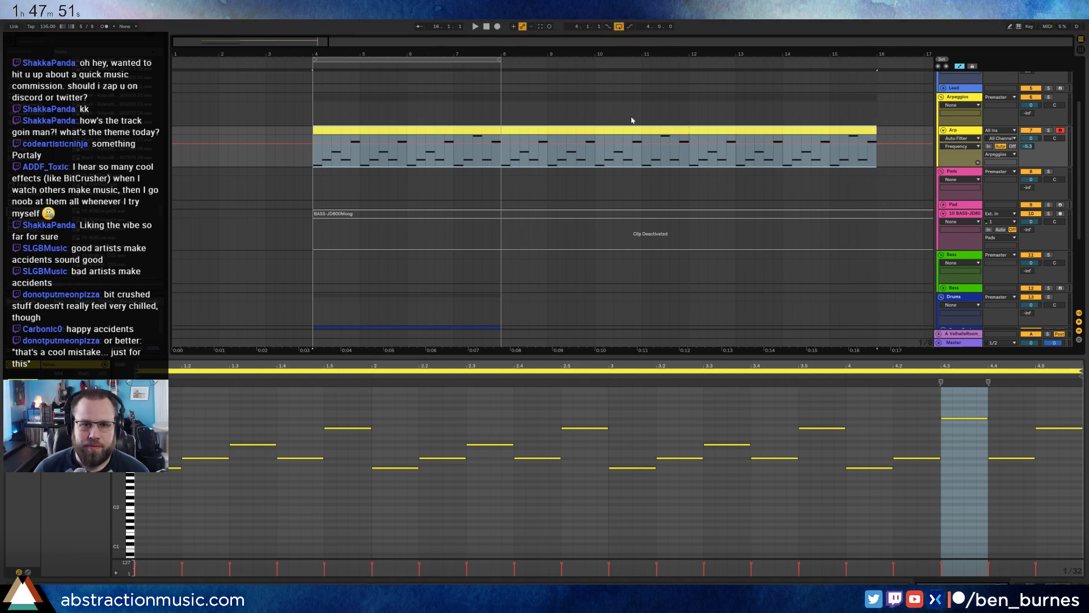
Shape the Arp's Auto Filter Frequency automation into a rising ramp from a lower value at bar 4 to bar 12.
drag(285, 42, 286, 19)
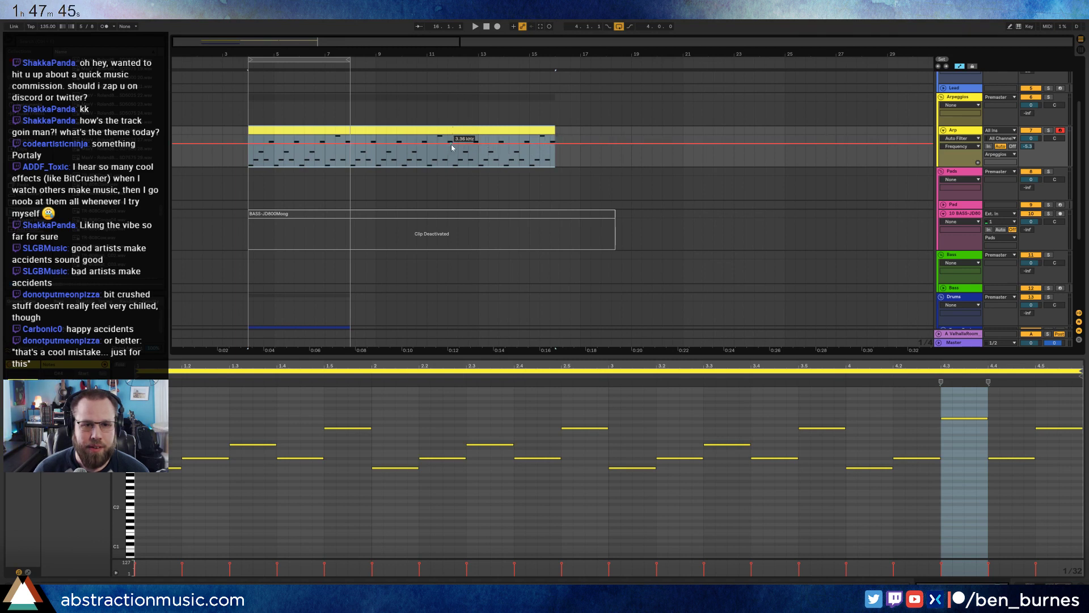
click(229, 156)
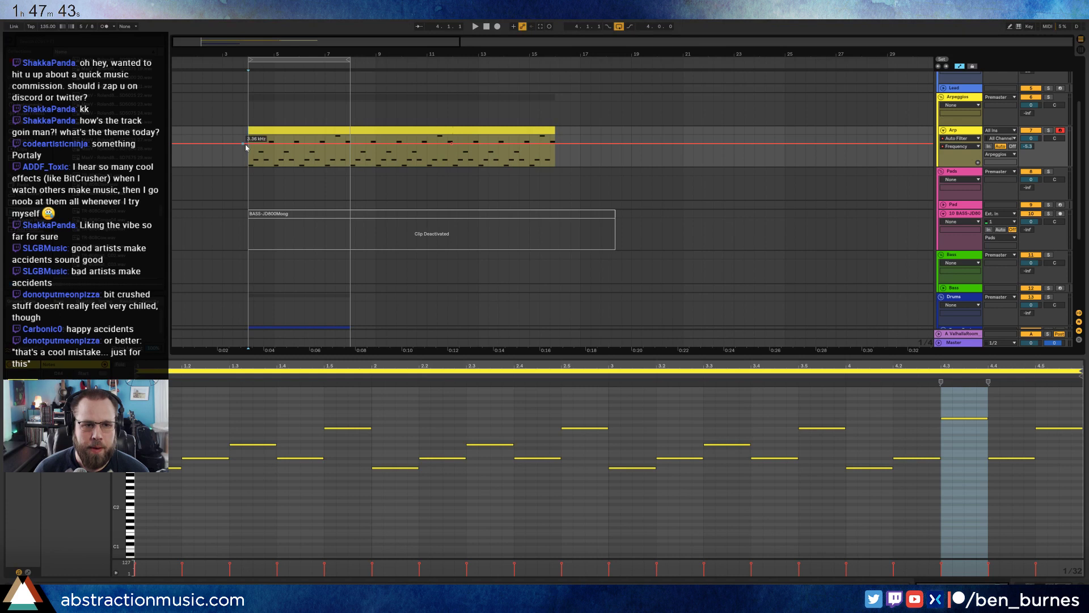
drag(248, 146, 248, 157)
click(246, 149)
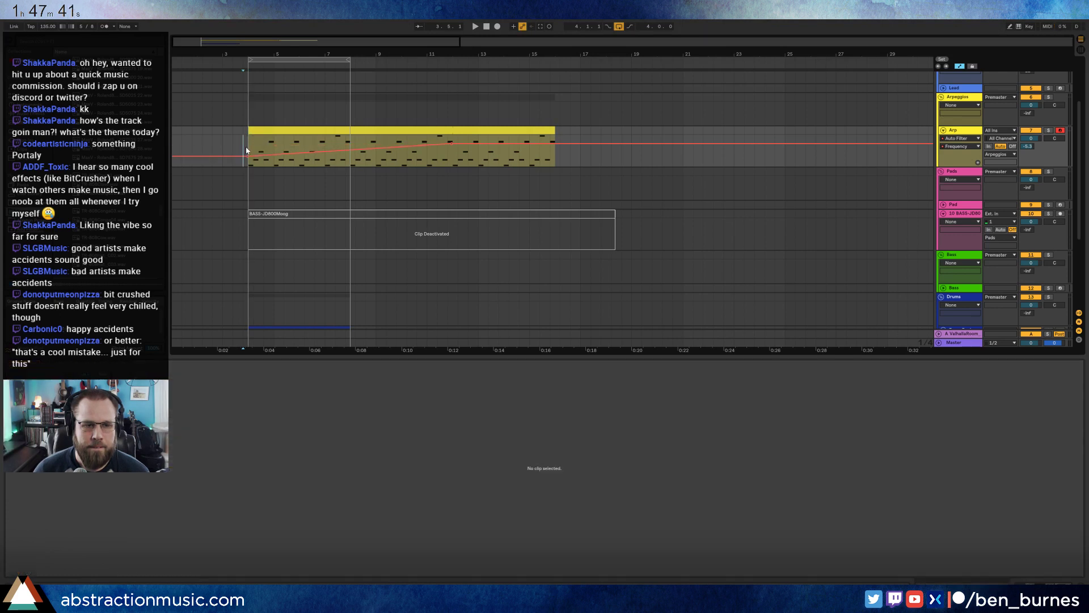
Move the deactivated BASS-JD800Moog clip and the Drum Rack clip so that both start at bar 12.
drag(266, 214, 469, 225)
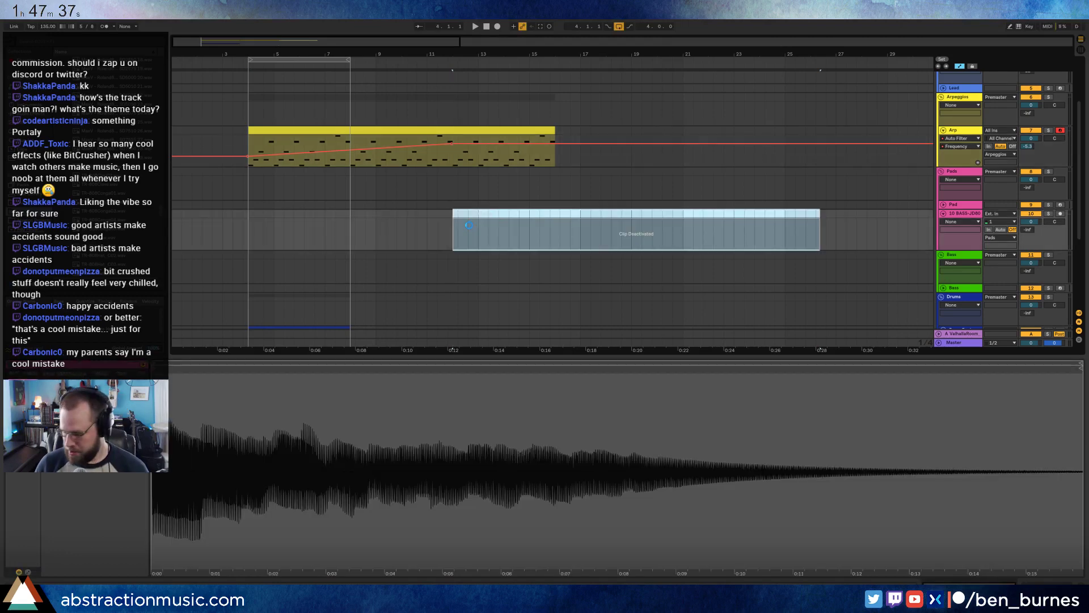
scroll(352, 233, down, 2)
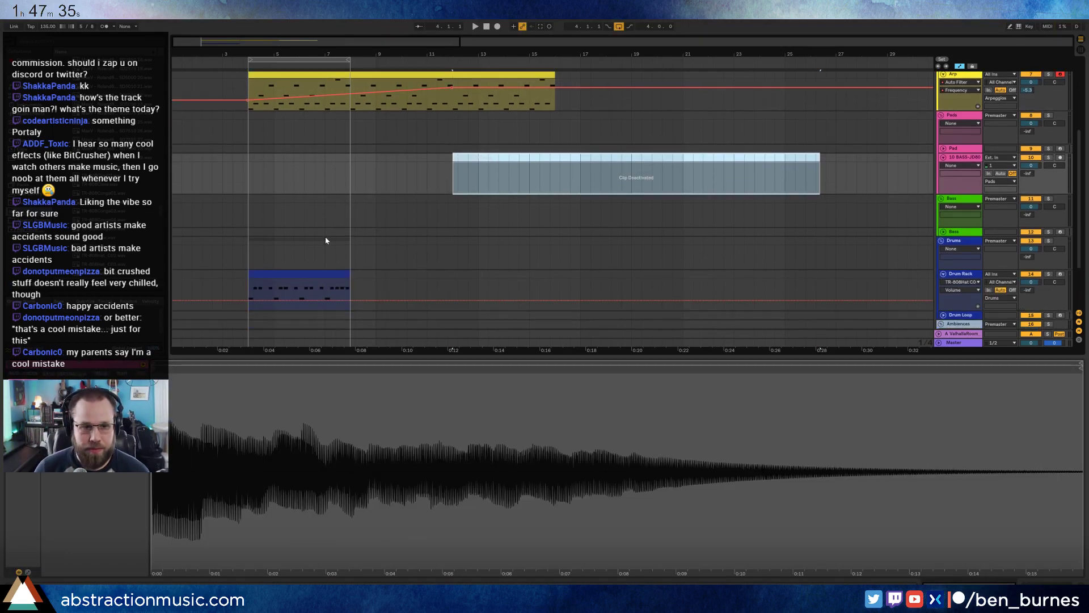
drag(312, 275, 517, 272)
Move the four-bar arrangement loop so that it spans bars 12 to 16.
scroll(469, 179, up, 3)
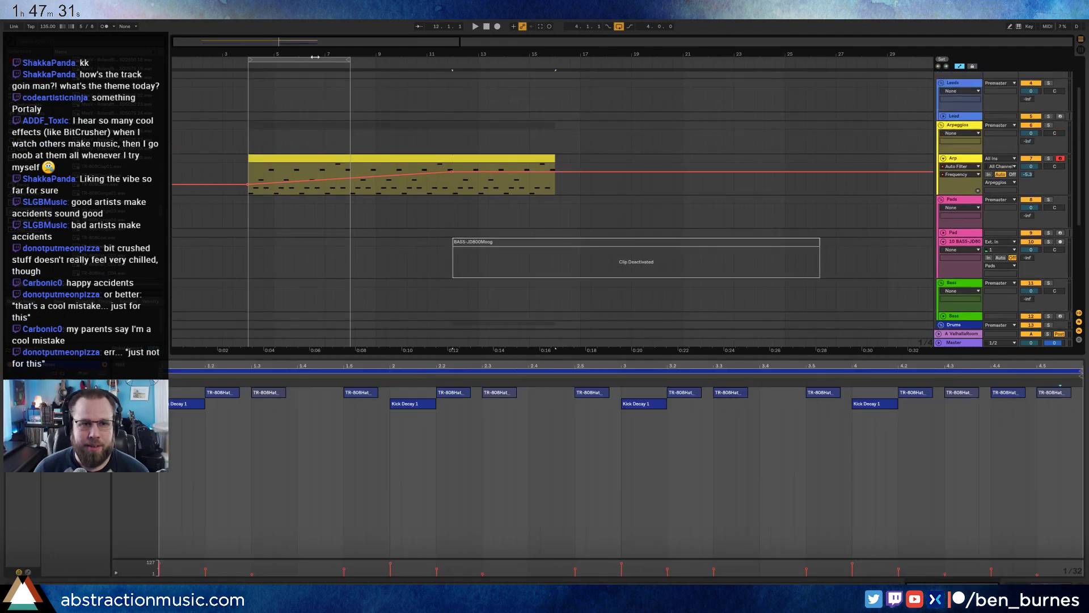
drag(315, 57, 515, 57)
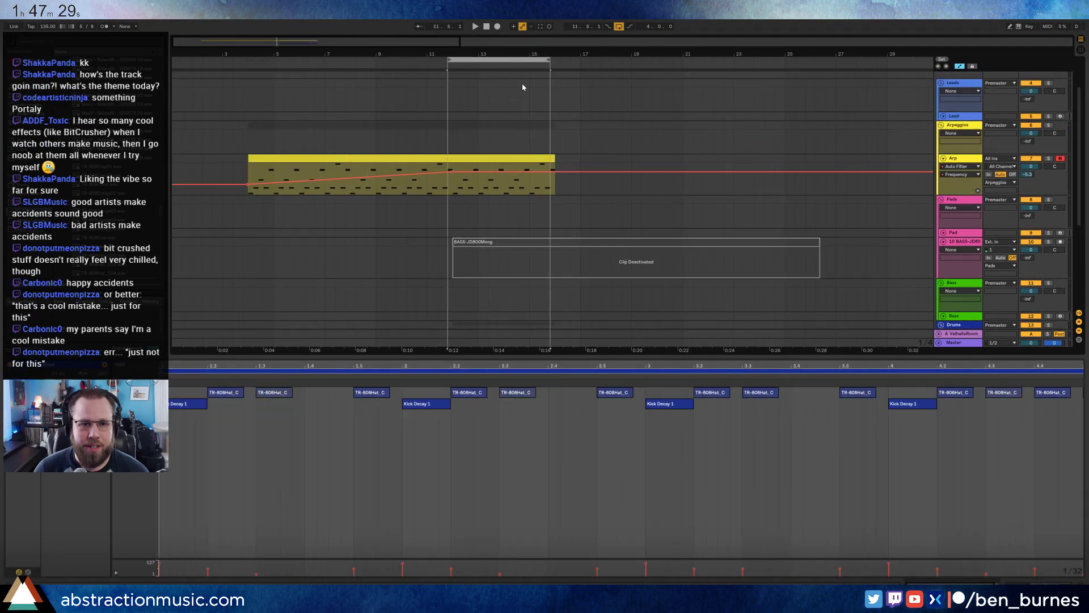
drag(285, 41, 288, 48)
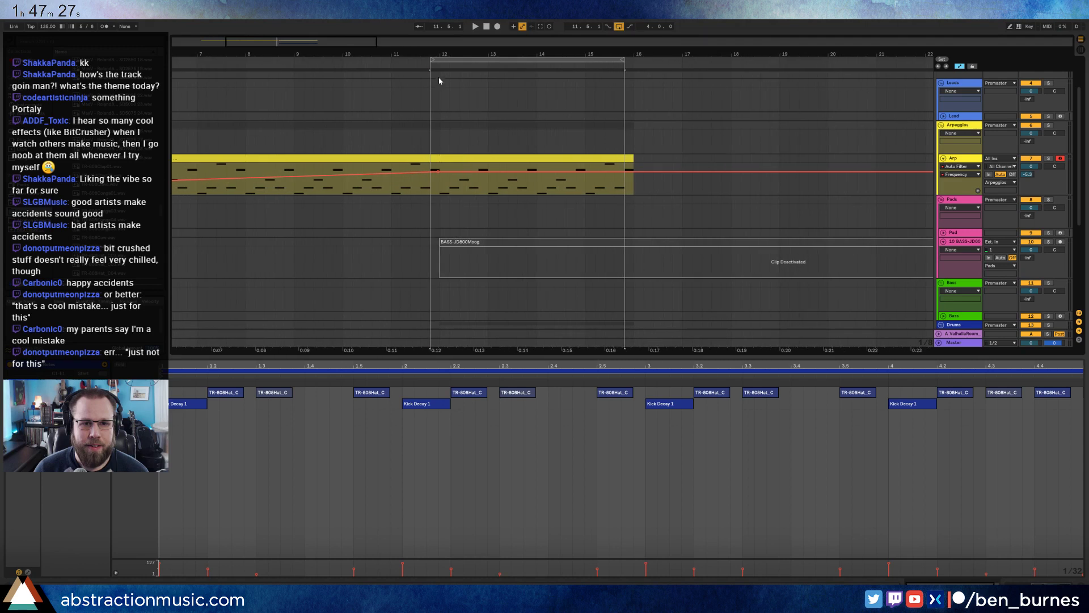
drag(469, 58, 480, 59)
drag(268, 43, 271, 31)
Audition the arp intro and shape the Arp's Auto Filter Resonance automation into a ramp rising from about 15 % at bar 4 to bar 12.
click(226, 168)
key(space)
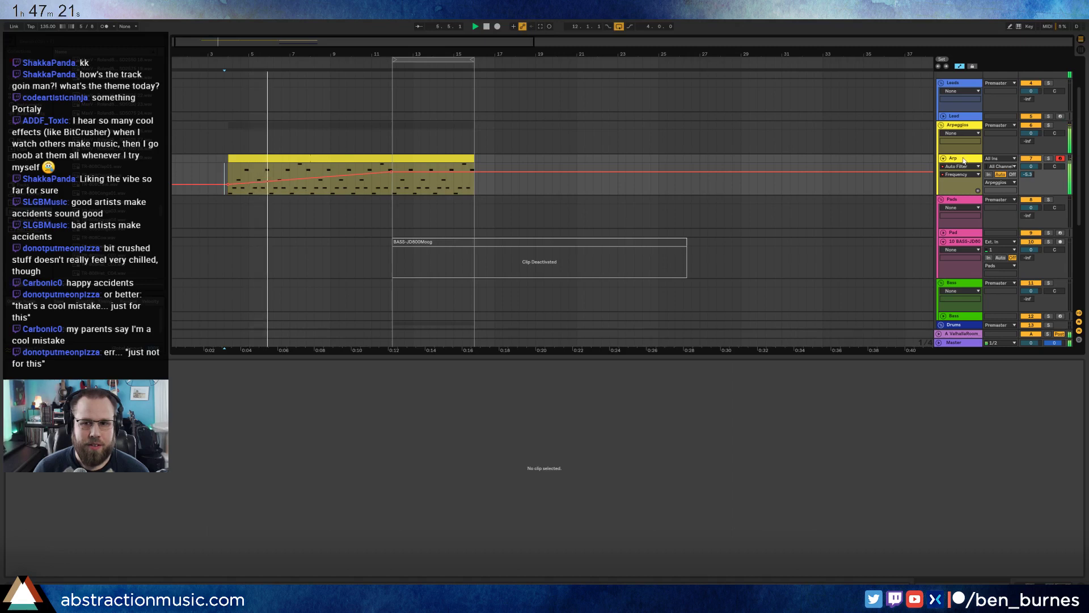
scroll(518, 342, down, 1)
key(shift+Tab)
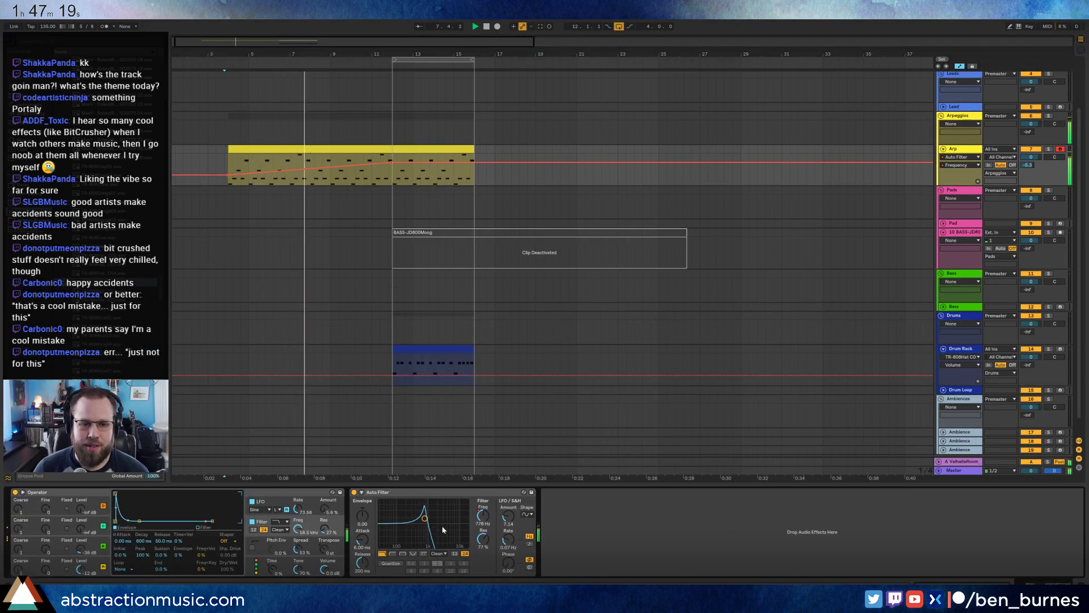
click(484, 537)
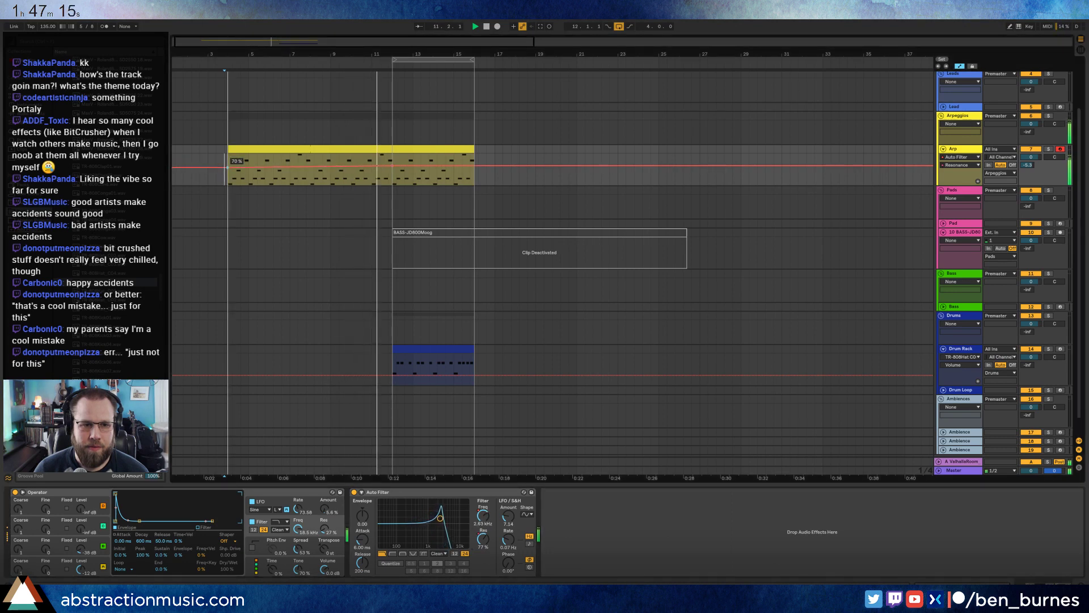
drag(226, 167, 227, 180)
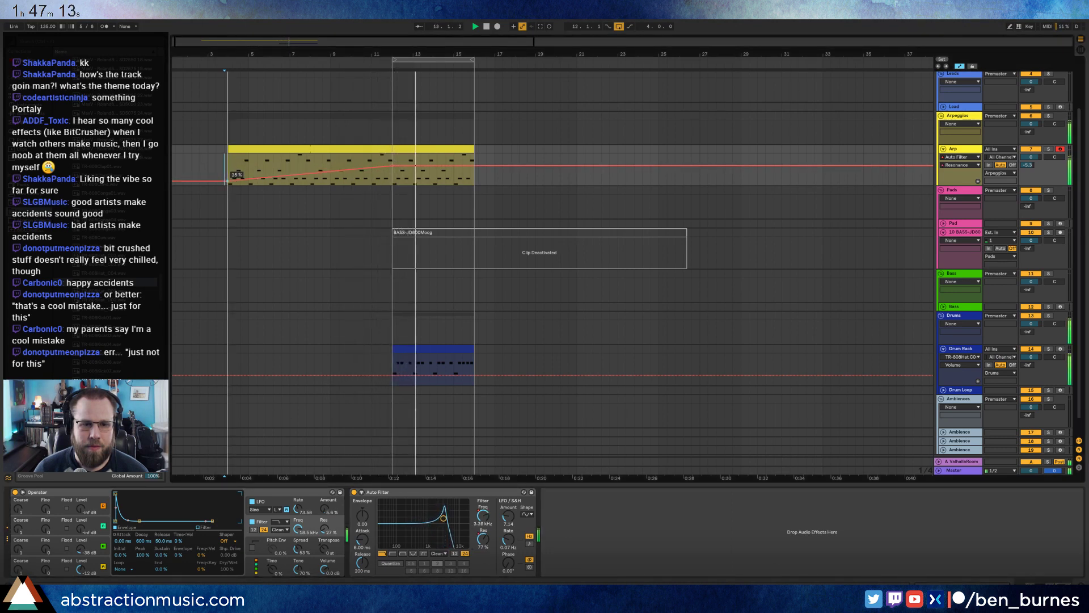
click(258, 148)
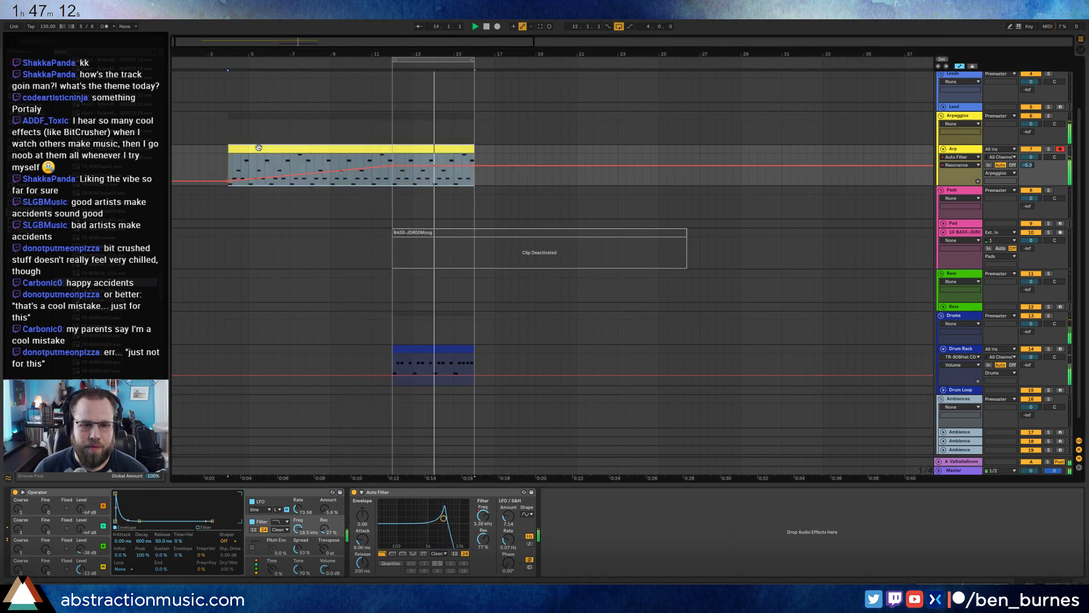
Lower the start of the Arp's Auto Filter Frequency automation at bar 4 to about 107 Hz and audition the intro.
click(484, 515)
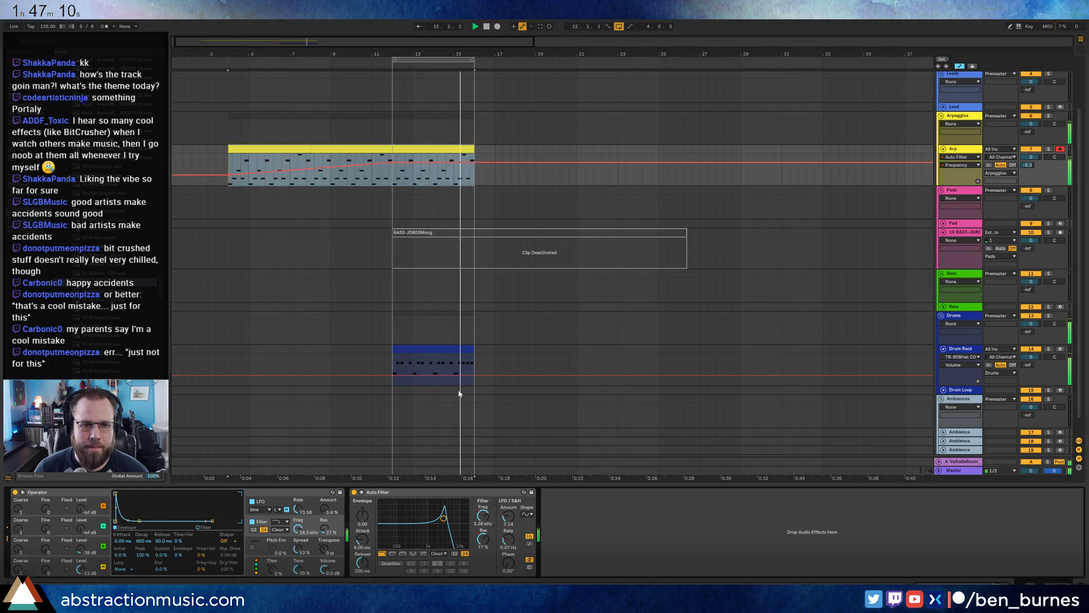
click(191, 180)
drag(191, 179, 228, 179)
click(225, 150)
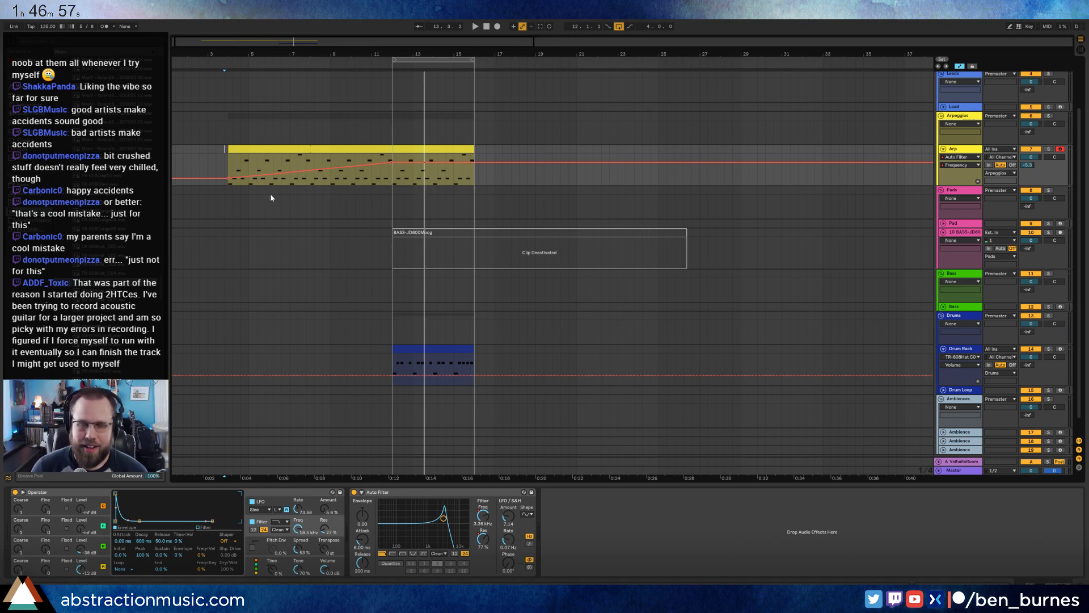
key(space)
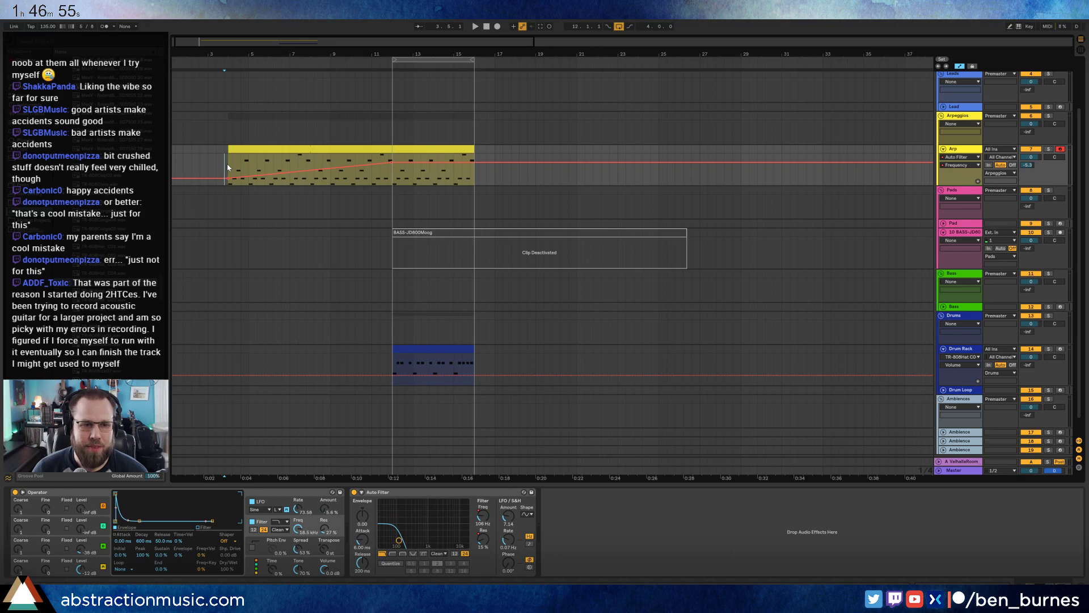
key(a)
click(228, 163)
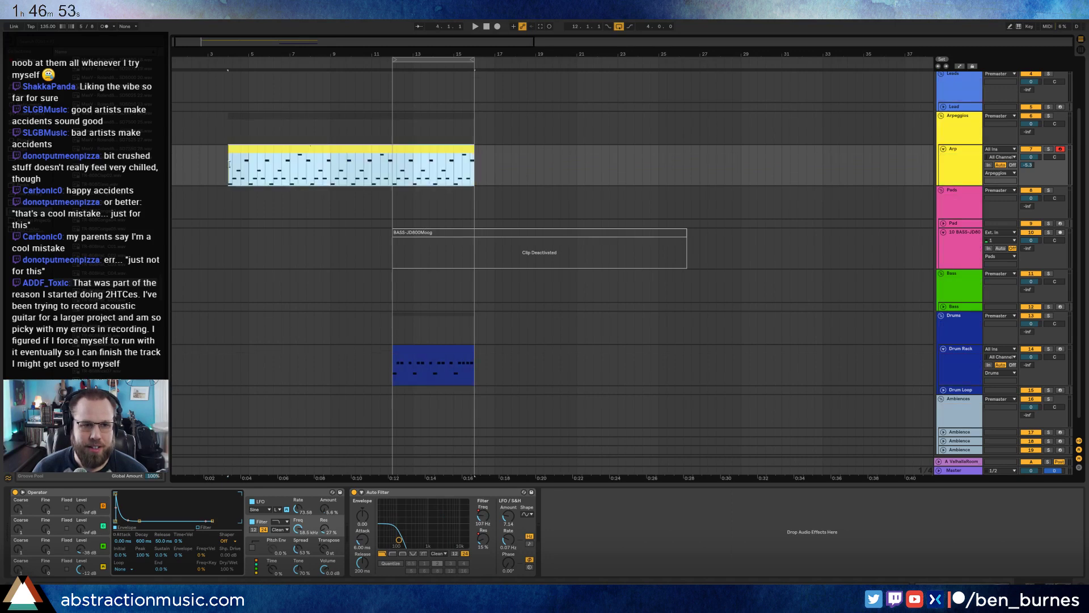
key(space)
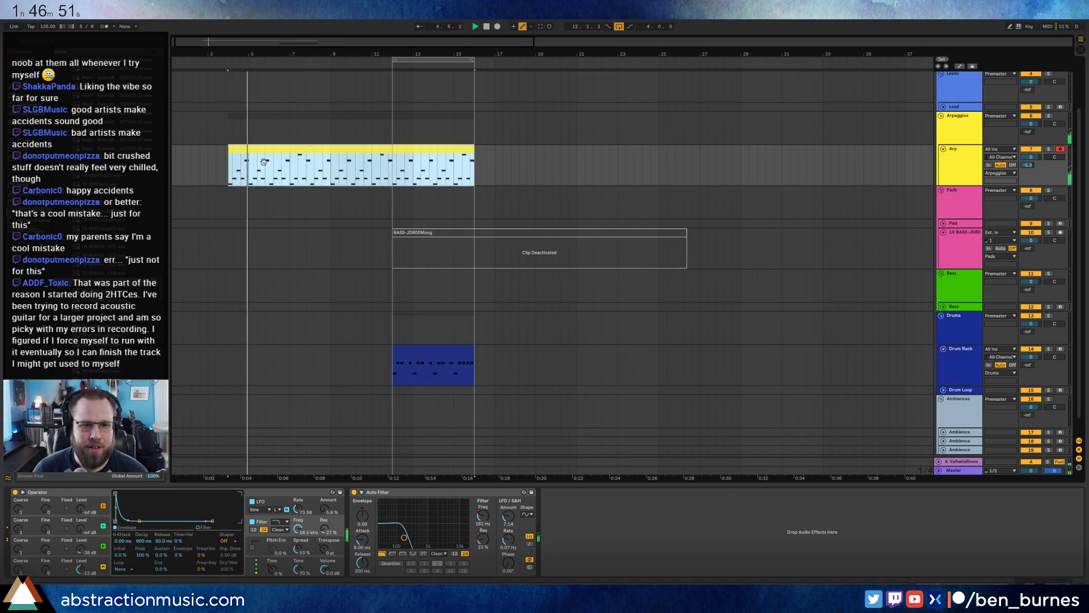
Raise the start of the Arp's Auto Filter Frequency ramp to about 380 Hz and curve it to rise more slowly at first.
click(483, 517)
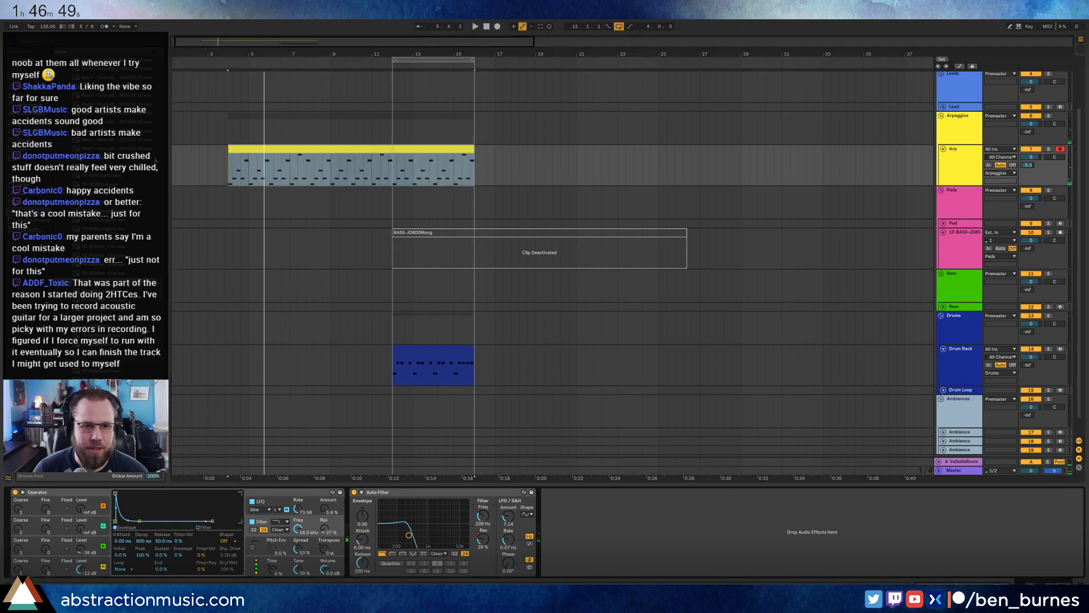
key(a)
click(199, 164)
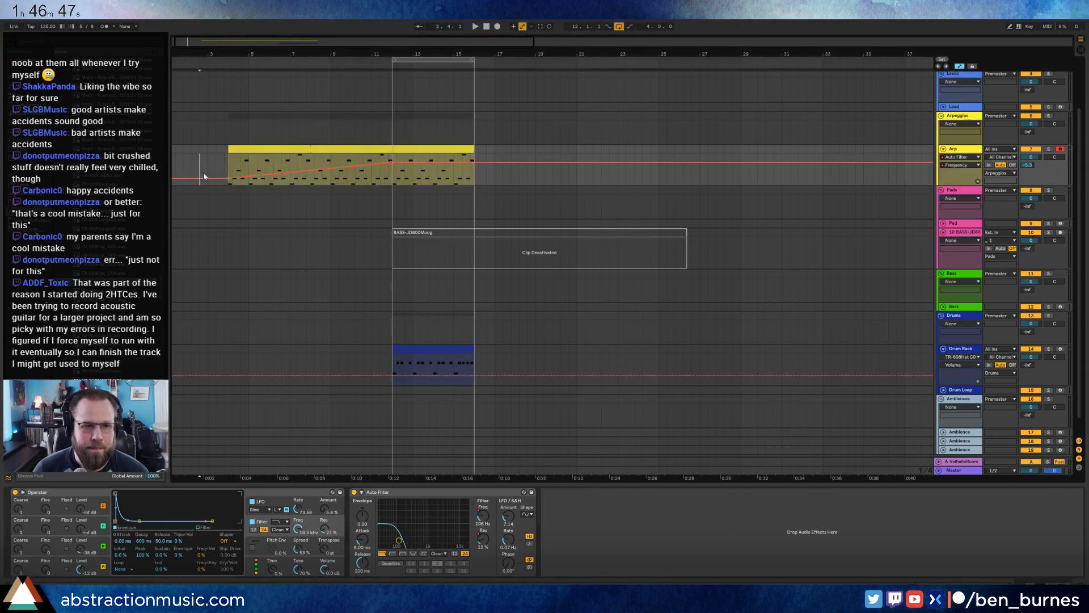
drag(203, 173, 203, 168)
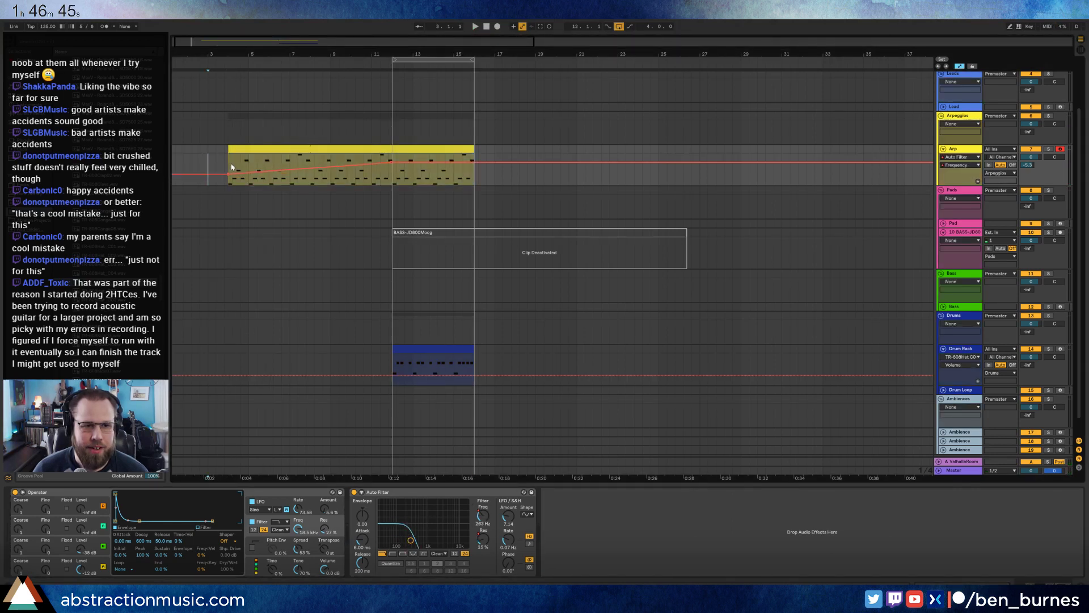
key(space)
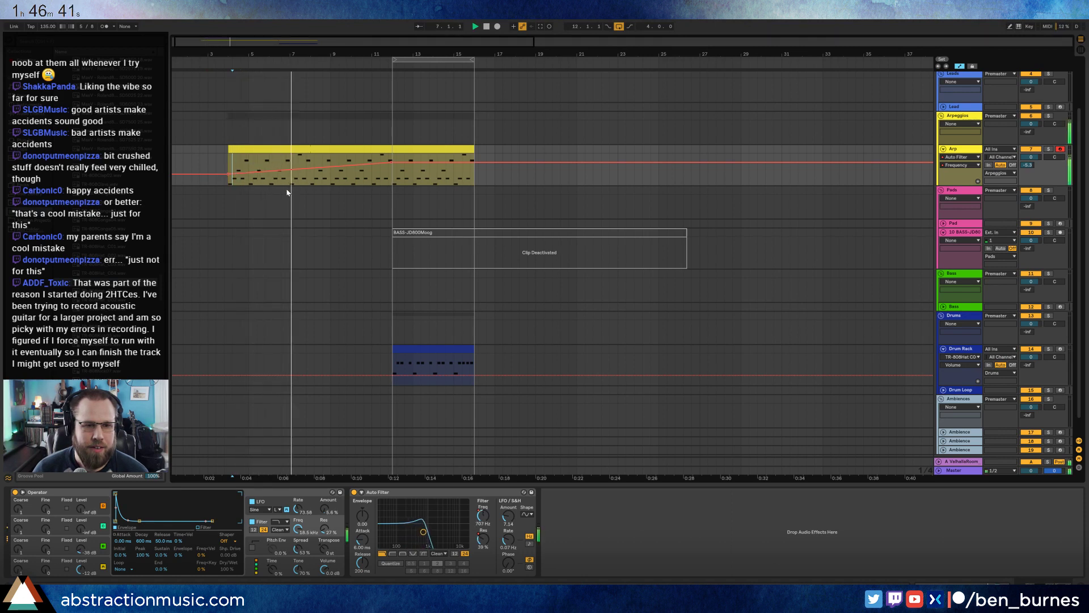
drag(306, 170, 307, 177)
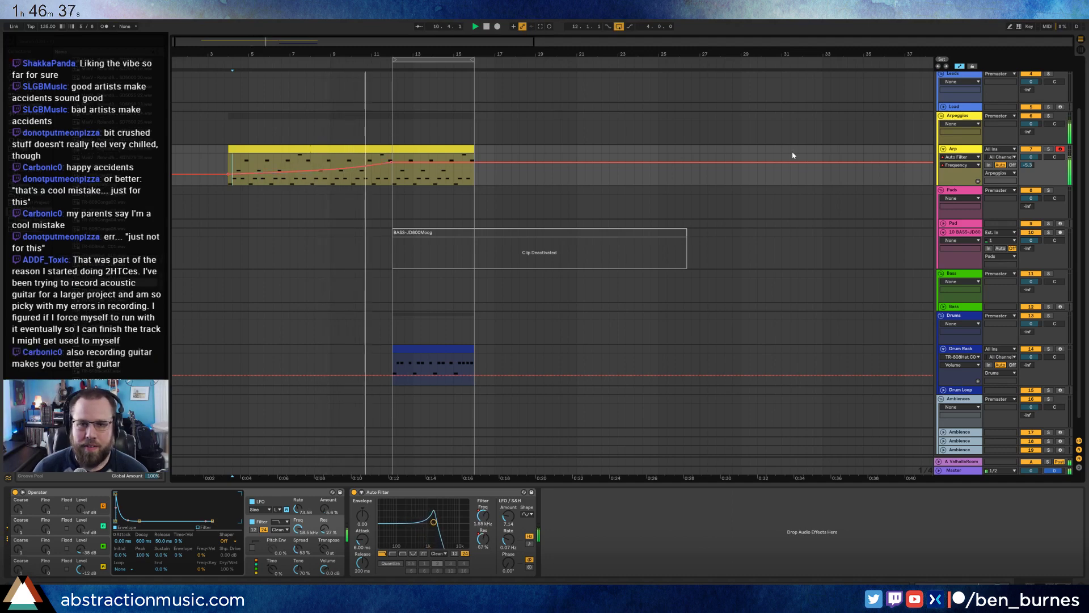
Reactivate the BASS-JD800Moog clip and lower its track volume to about -5.8 dB during playback.
click(631, 235)
key(0)
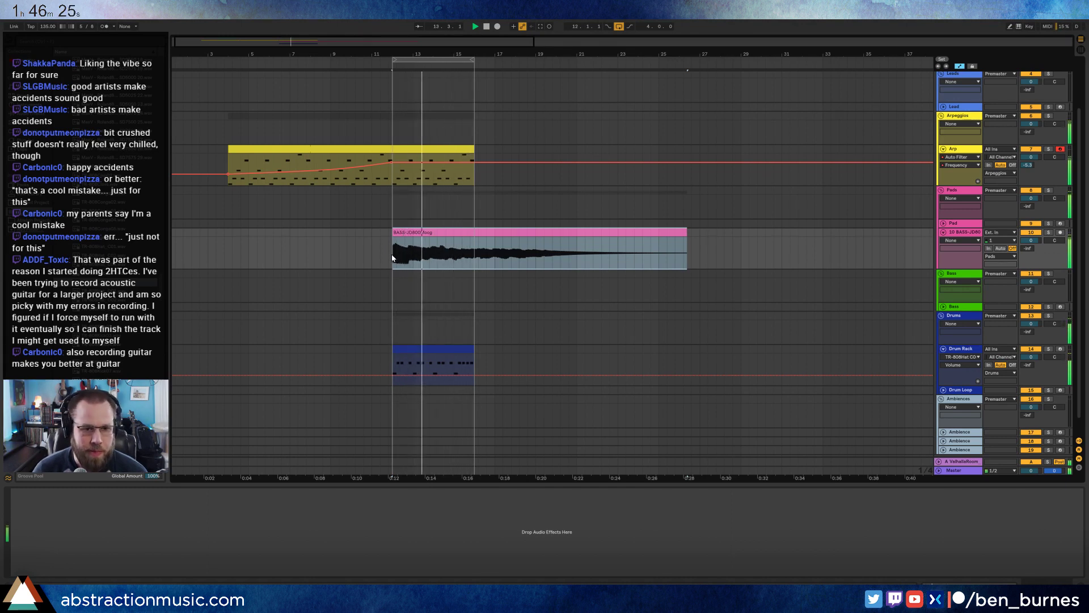
drag(1030, 240, 1031, 258)
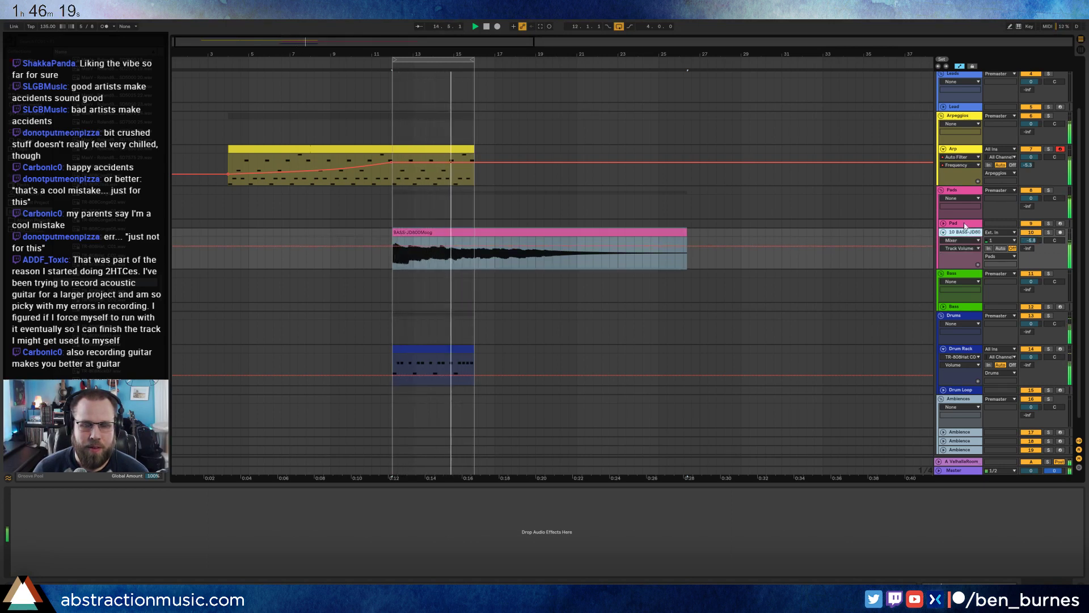
key(space)
Duplicate the Arp's bars 12 to 16 onto bars 16 to 20 and join both sections into one clip.
click(392, 183)
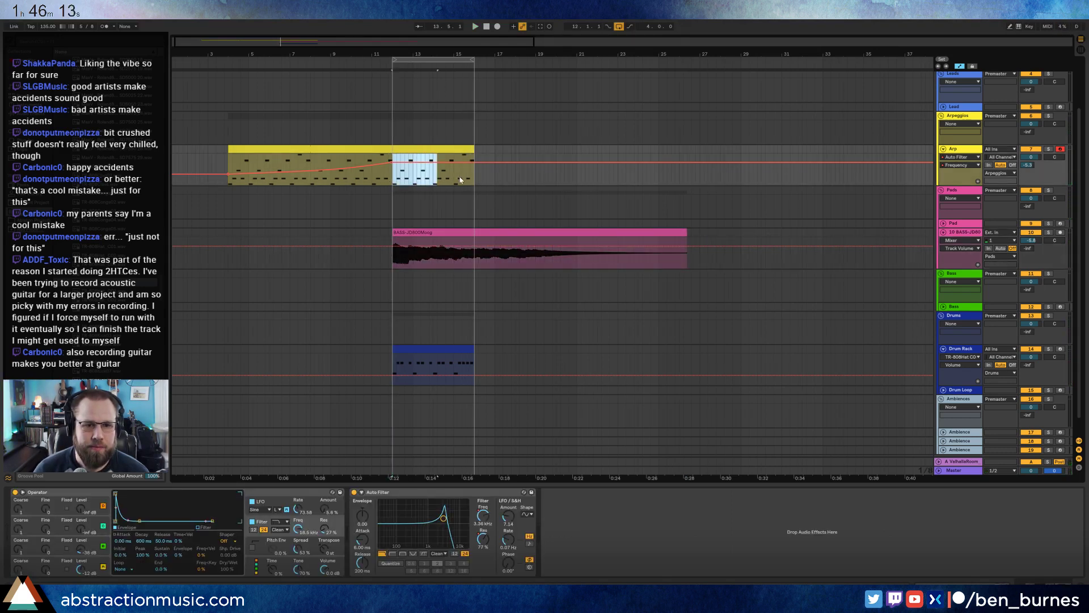
drag(460, 179, 474, 179)
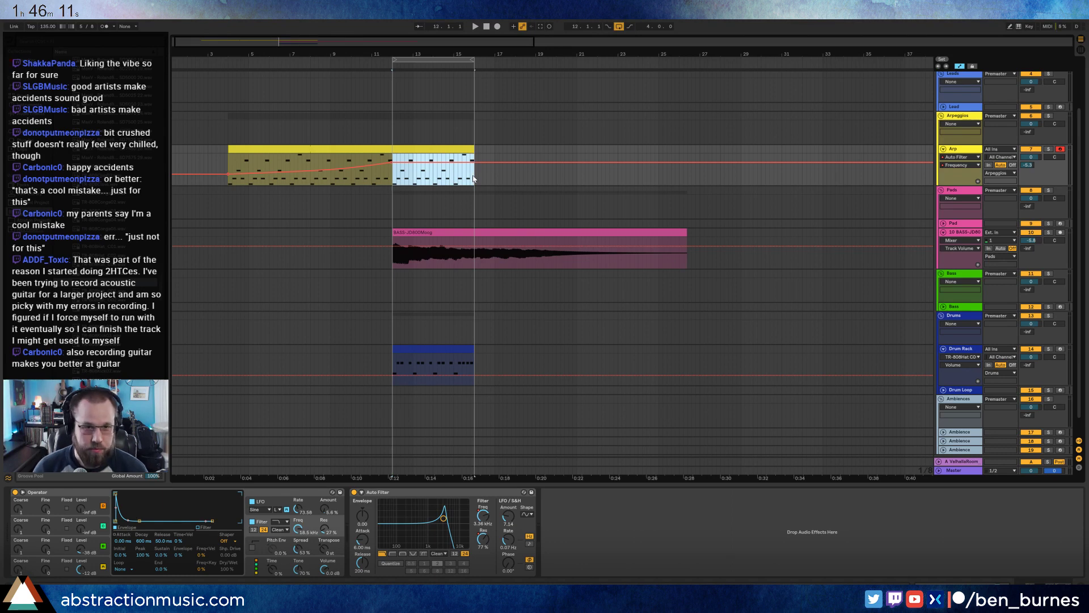
key(ctrl+d)
click(460, 150)
key(ctrl+d)
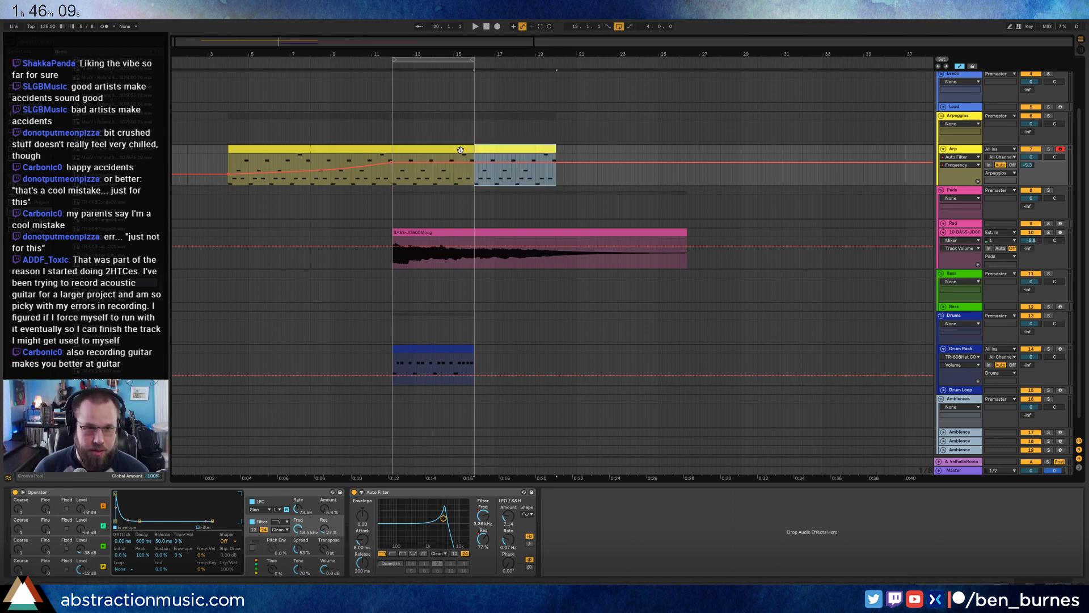
click(460, 150)
shift+click(488, 150)
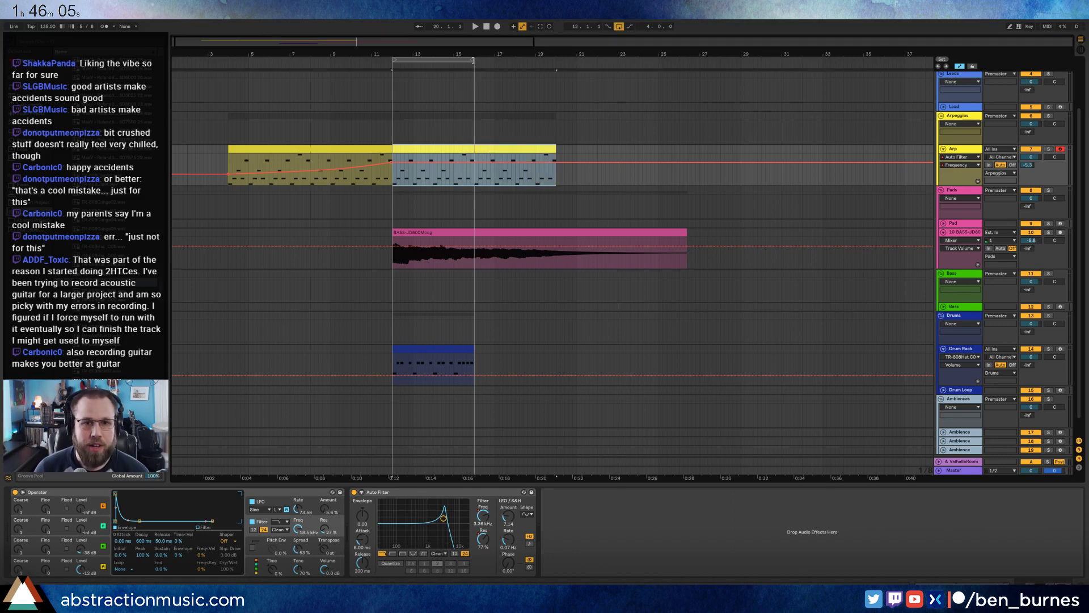
Extend the arrangement loop to bar 20 and open the Arp clip from bar 12 in the note editor.
drag(473, 61, 556, 67)
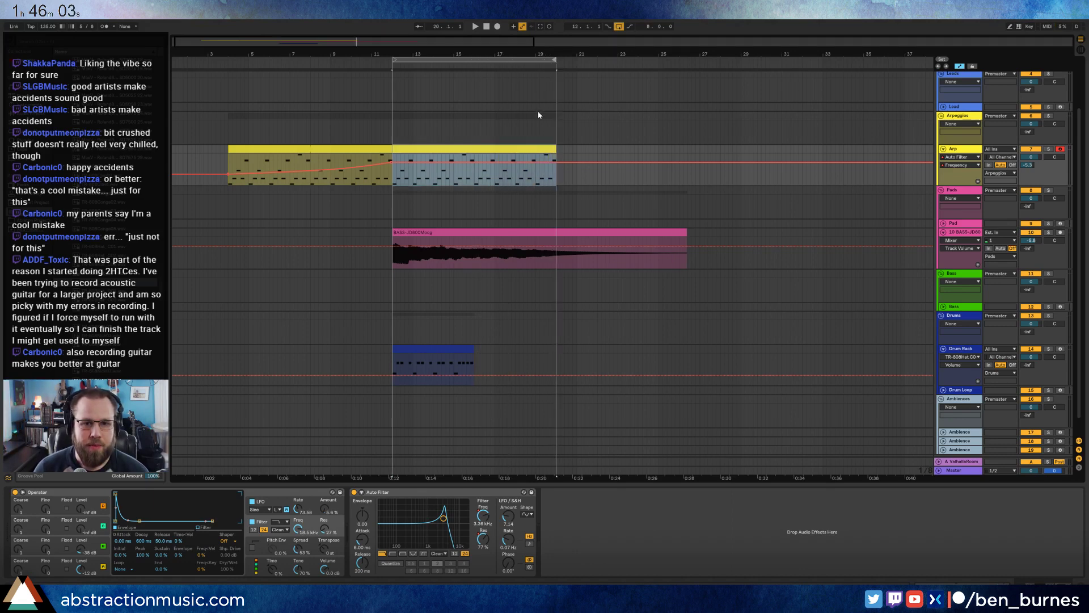
double_click(532, 148)
click(391, 542)
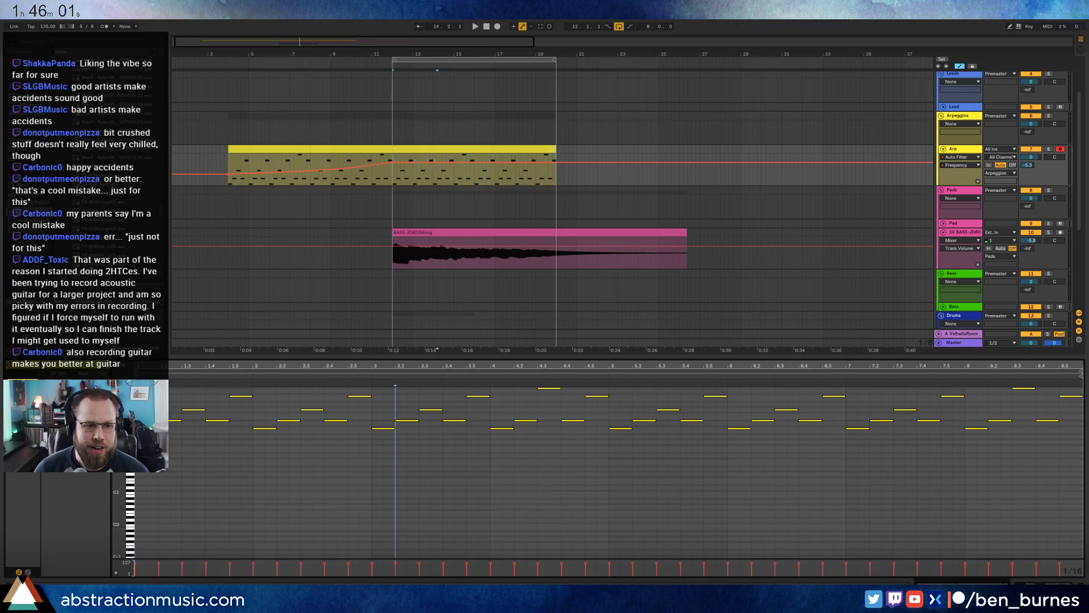
drag(119, 425, 147, 448)
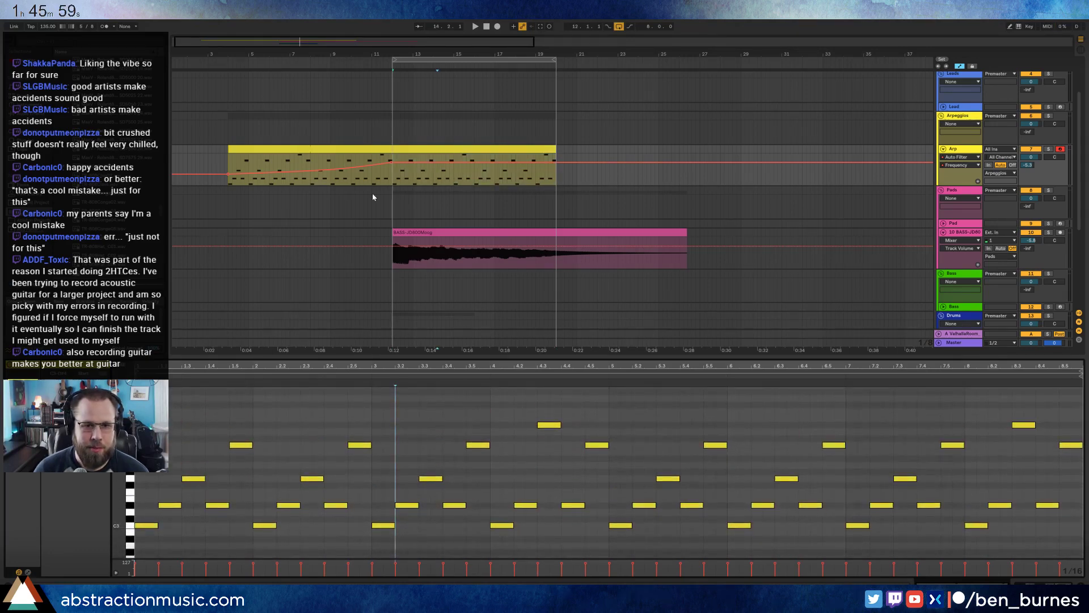
Duplicate the opening four bars of the BASS-JD800Moog clip onto bars 16 to 20.
scroll(397, 193, down, 3)
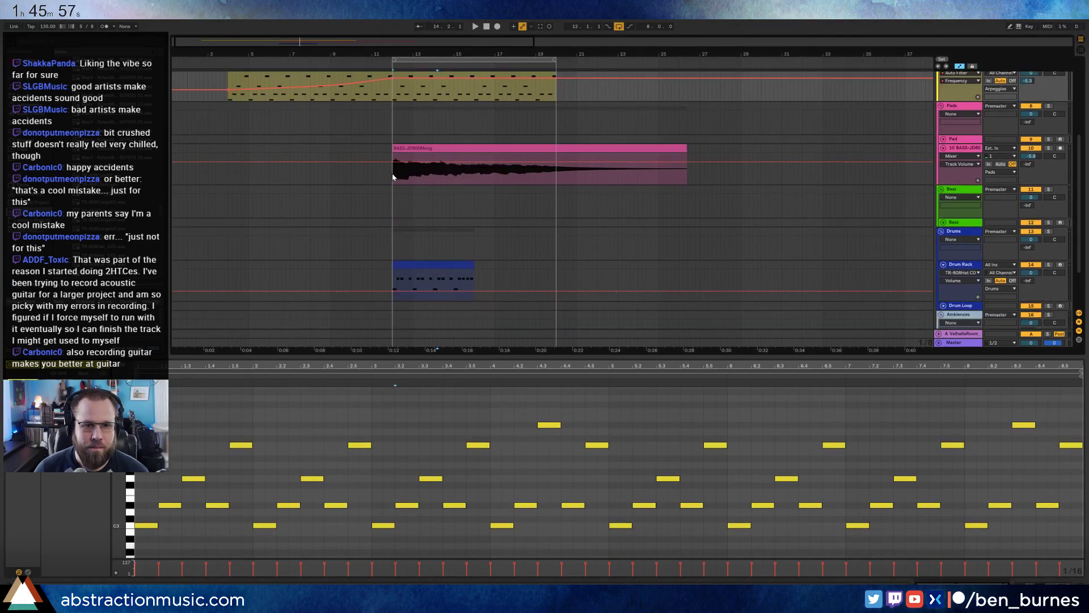
drag(393, 176, 473, 174)
scroll(475, 186, up, 1)
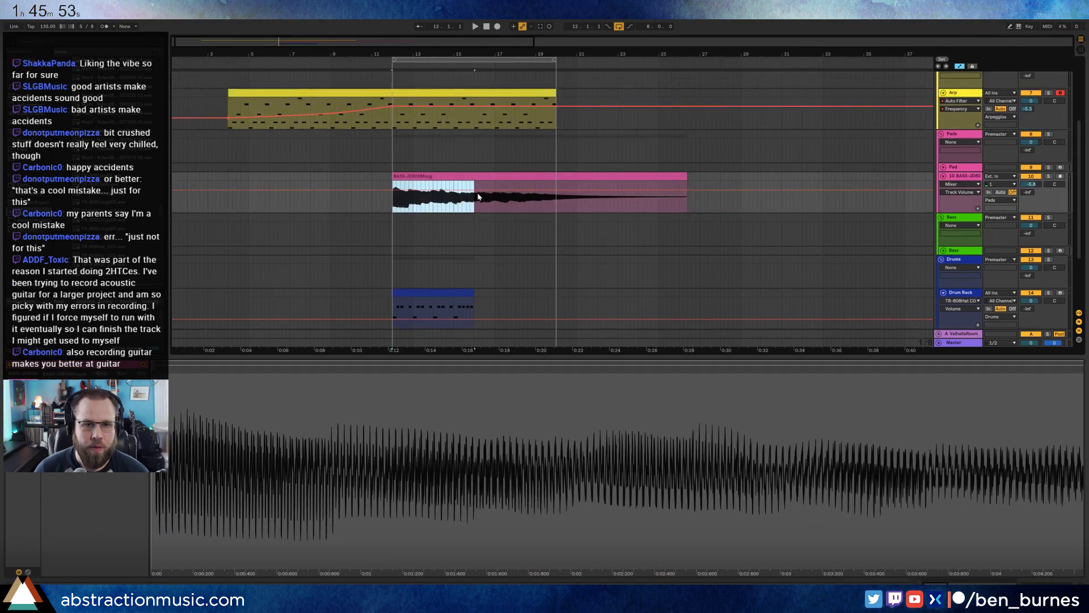
key(ctrl+d)
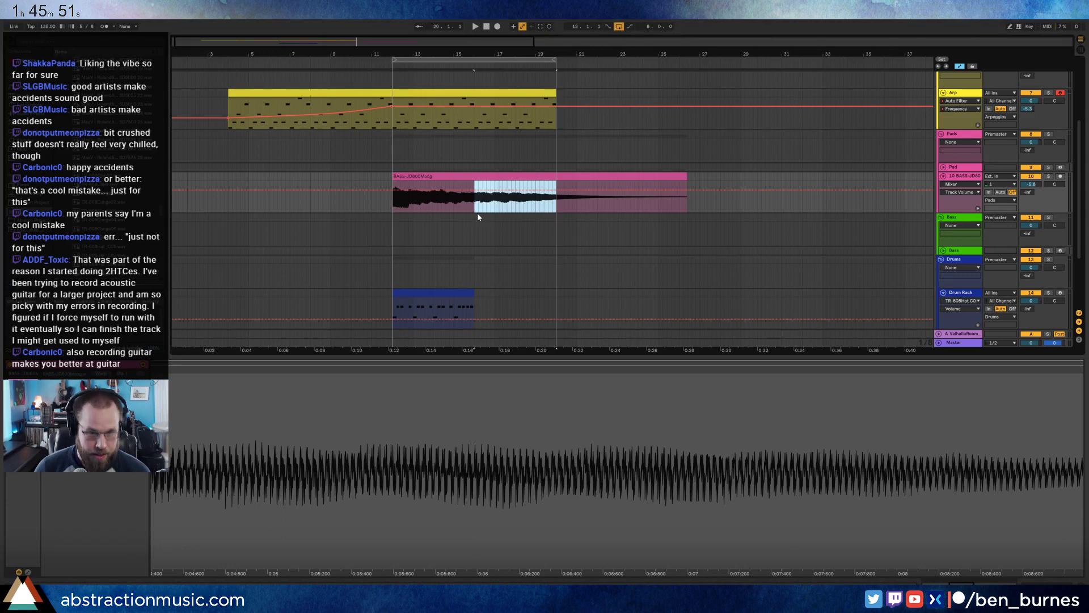
drag(475, 208, 396, 177)
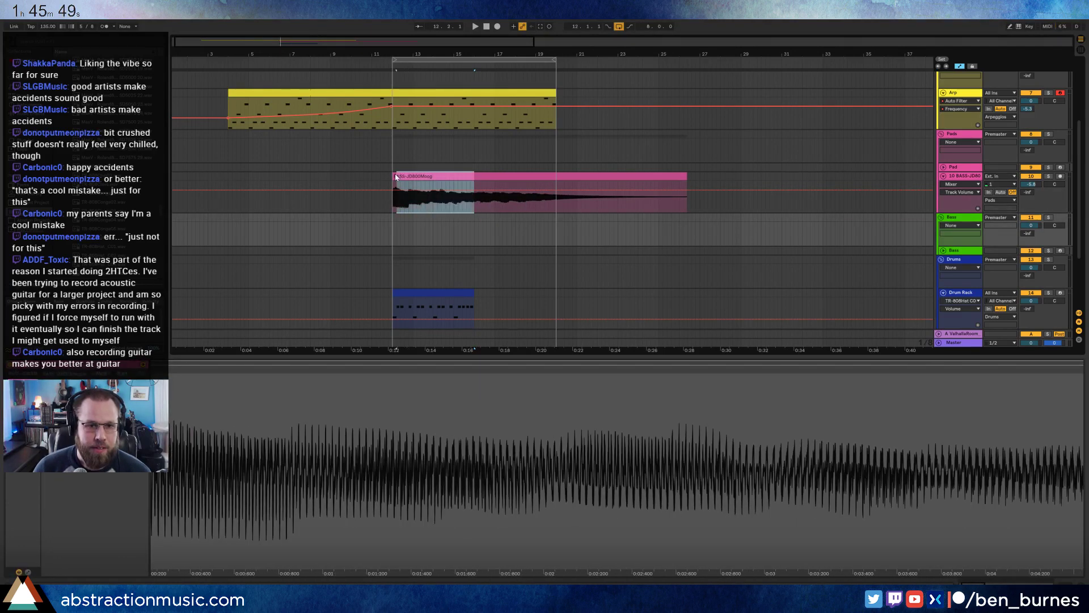
key(ctrl+d)
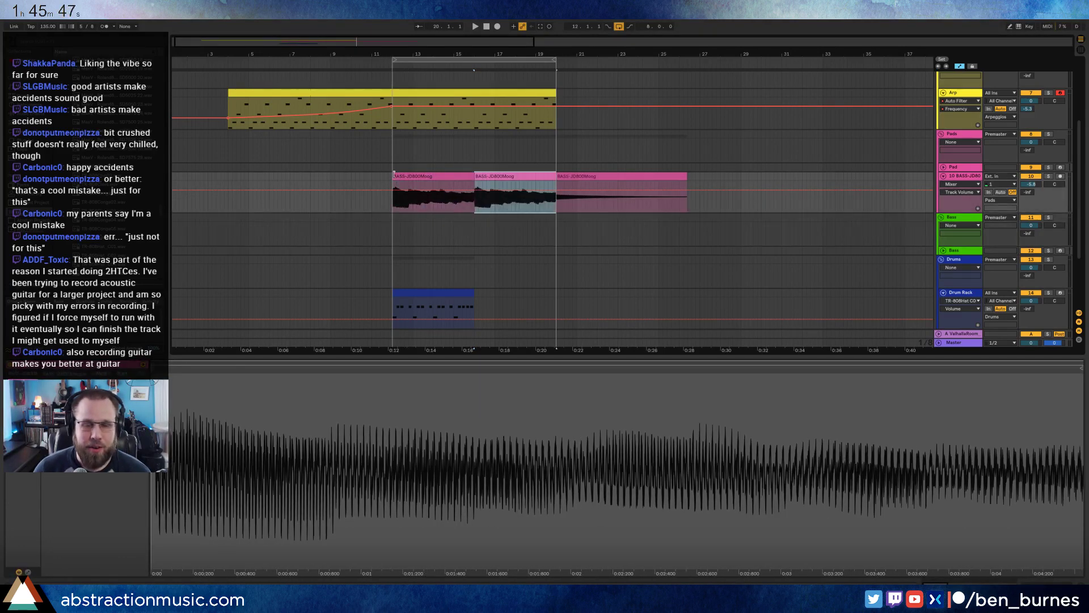
Hide the automation and loop the Drum Rack clip out to bar 20.
key(ctrl+a)
click(417, 214)
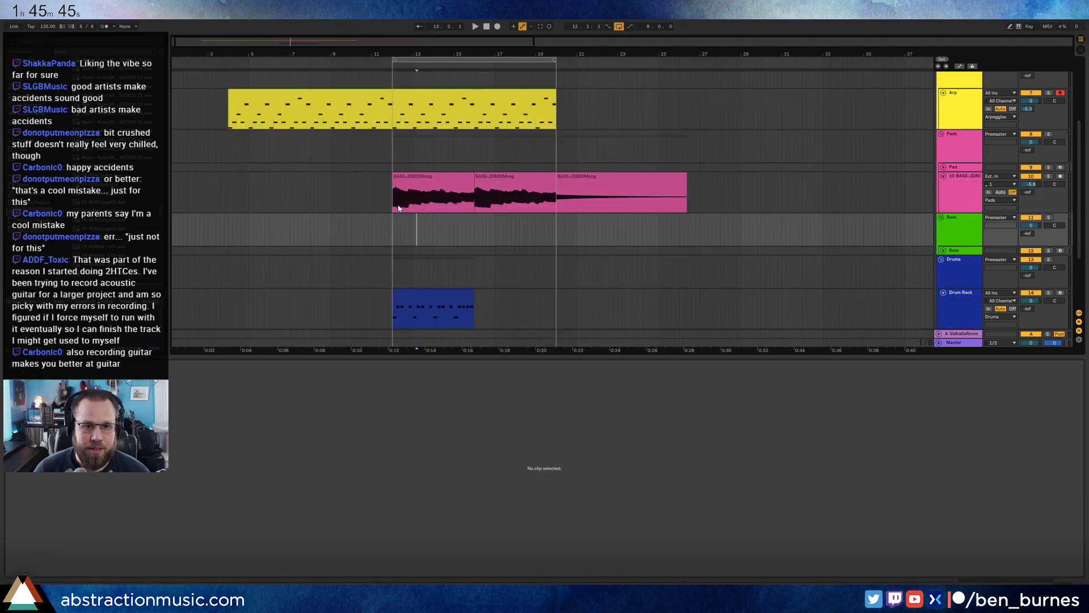
click(452, 290)
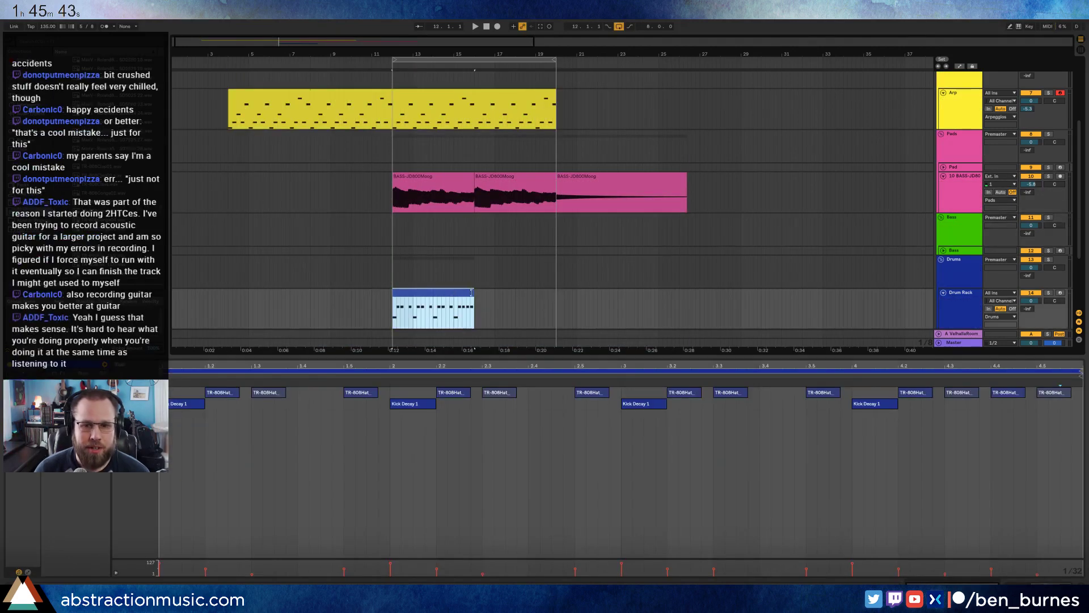
drag(472, 293, 556, 293)
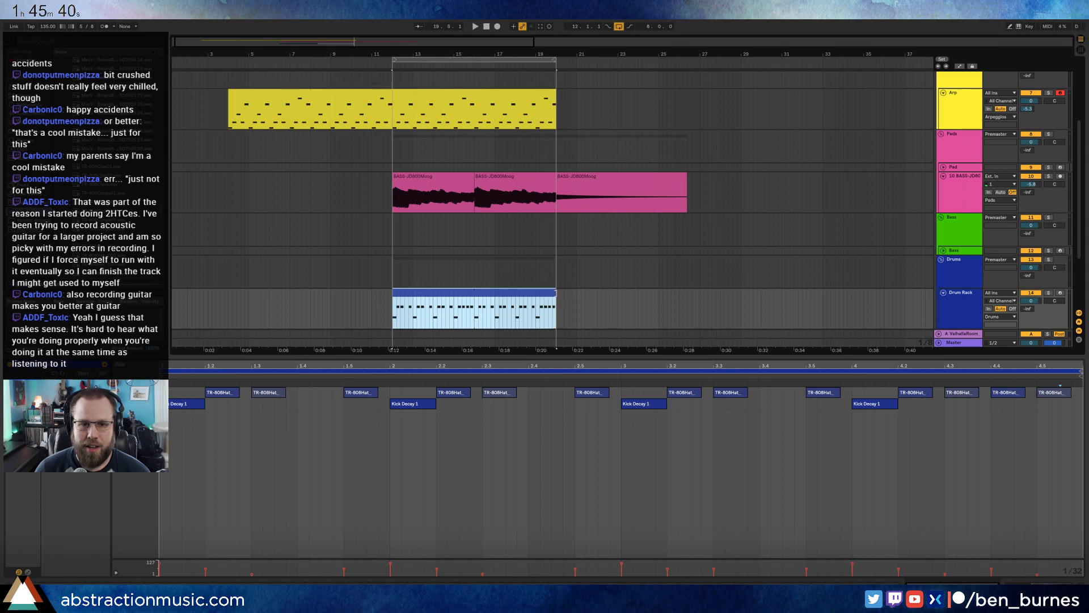
Delete the leftover piece of the BASS-JD800Moog clip that extends past the end of the loop.
click(582, 178)
key(Delete)
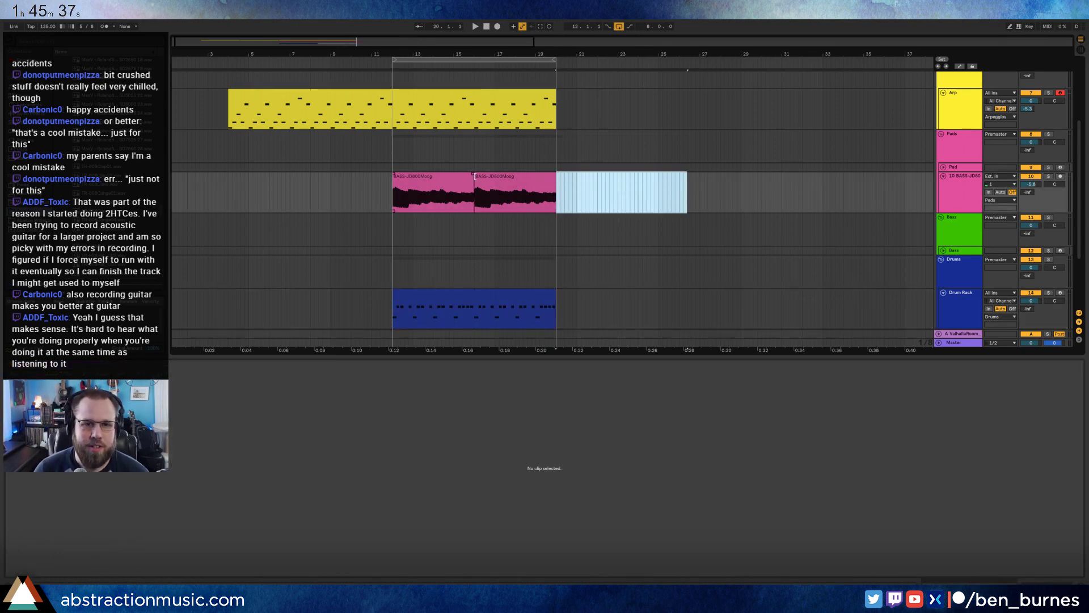
click(495, 173)
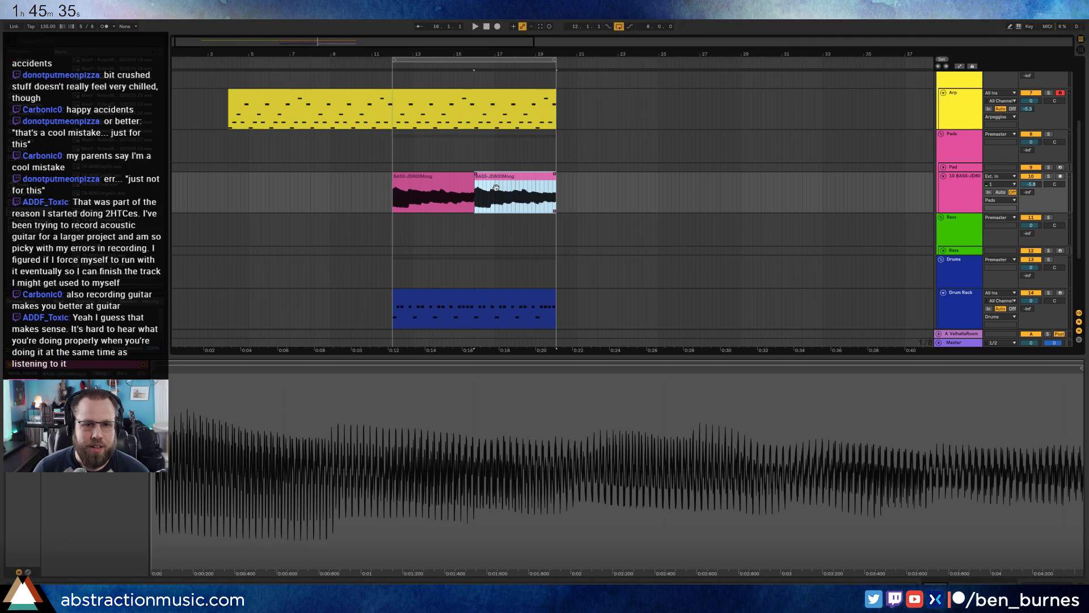
click(390, 192)
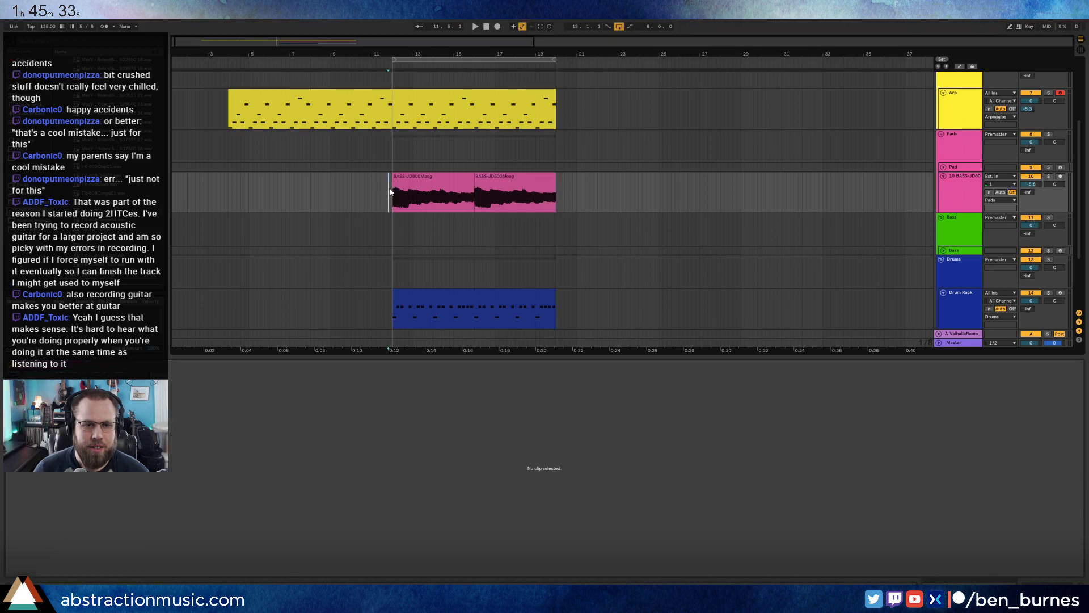
Play the arrangement from just before the Arp clip and show the Arp's devices.
click(220, 109)
key(space)
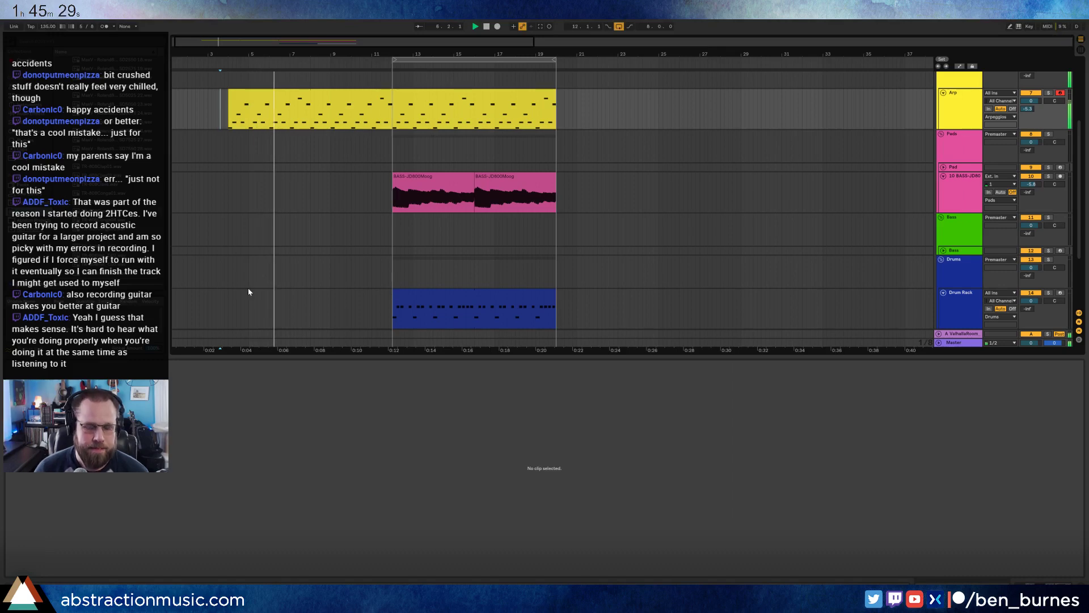
key(shift+Tab)
scroll(454, 306, up, 3)
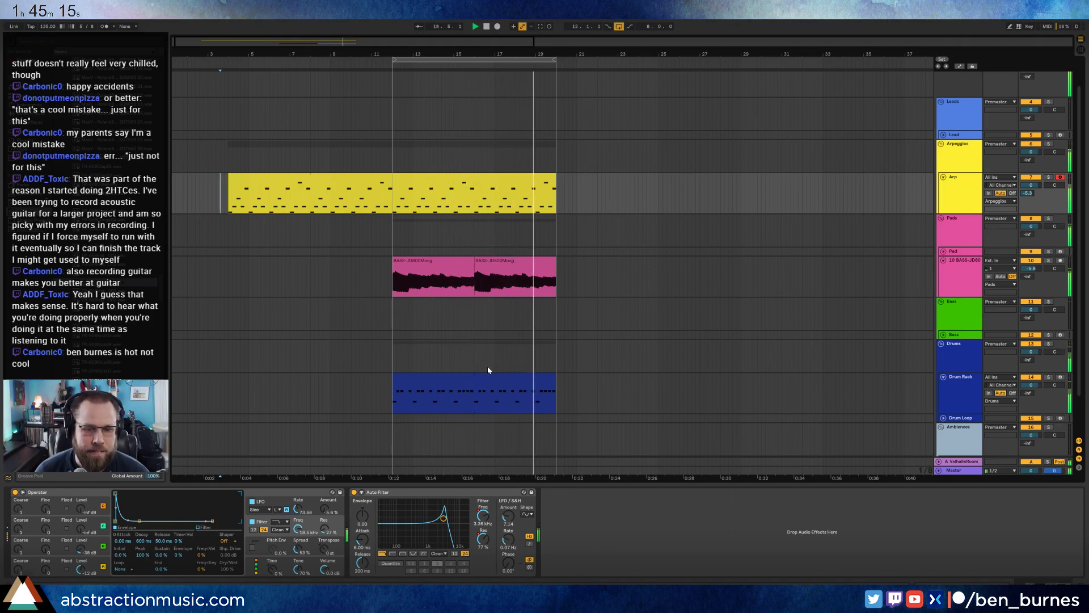
Add an extra Kick Decay 1 note midway between 4.3 and 4.4 in the Drum Rack clip and play it.
double_click(520, 379)
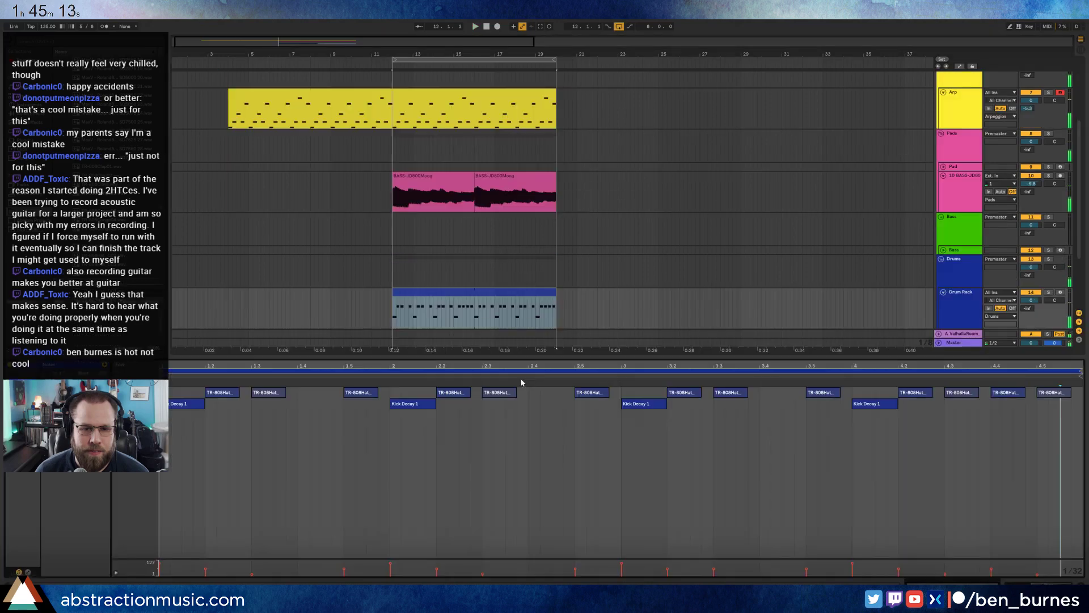
click(866, 468)
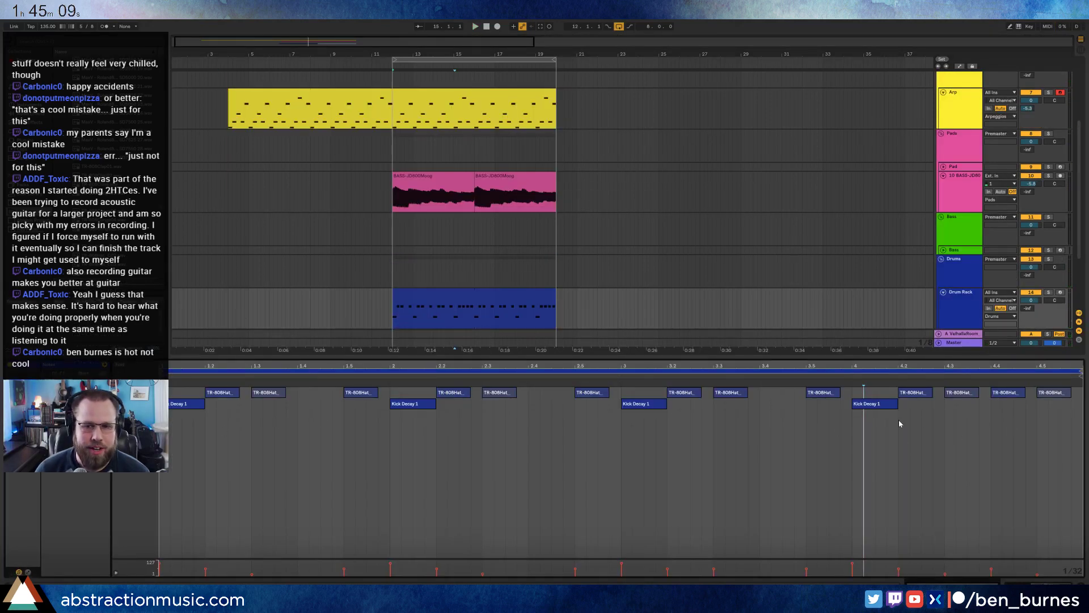
drag(982, 406, 1001, 392)
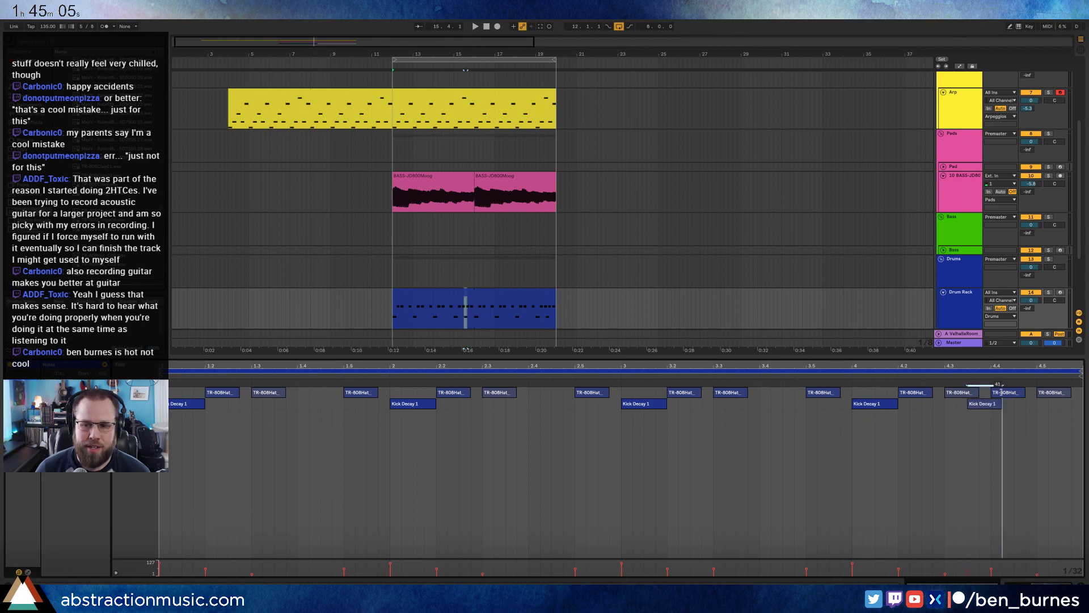
click(832, 377)
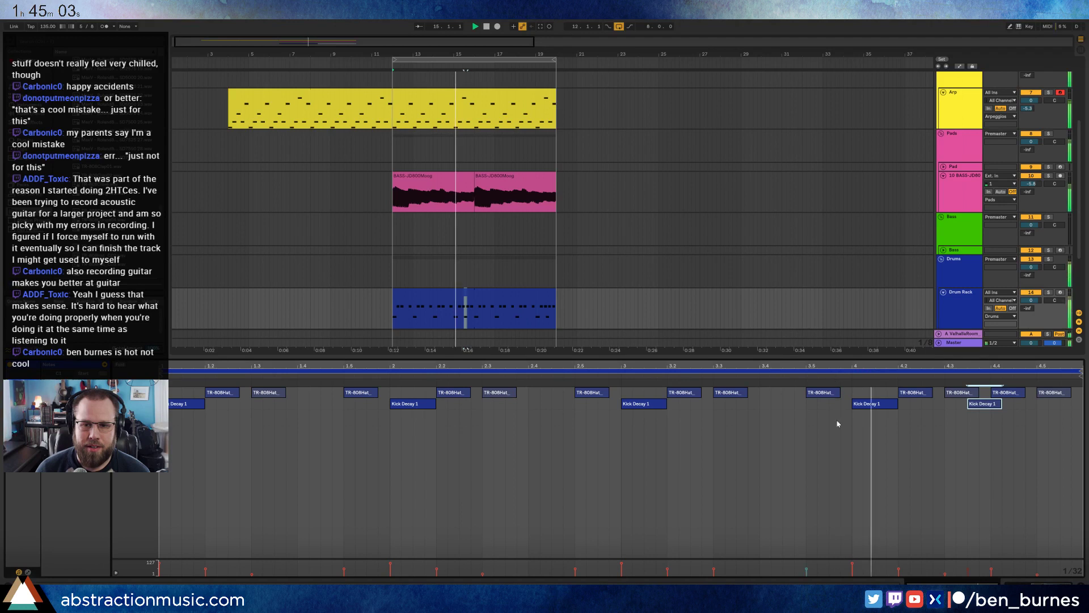
Try the added kick one 32nd note later and return it midway between 4.3 and 4.4.
click(984, 404)
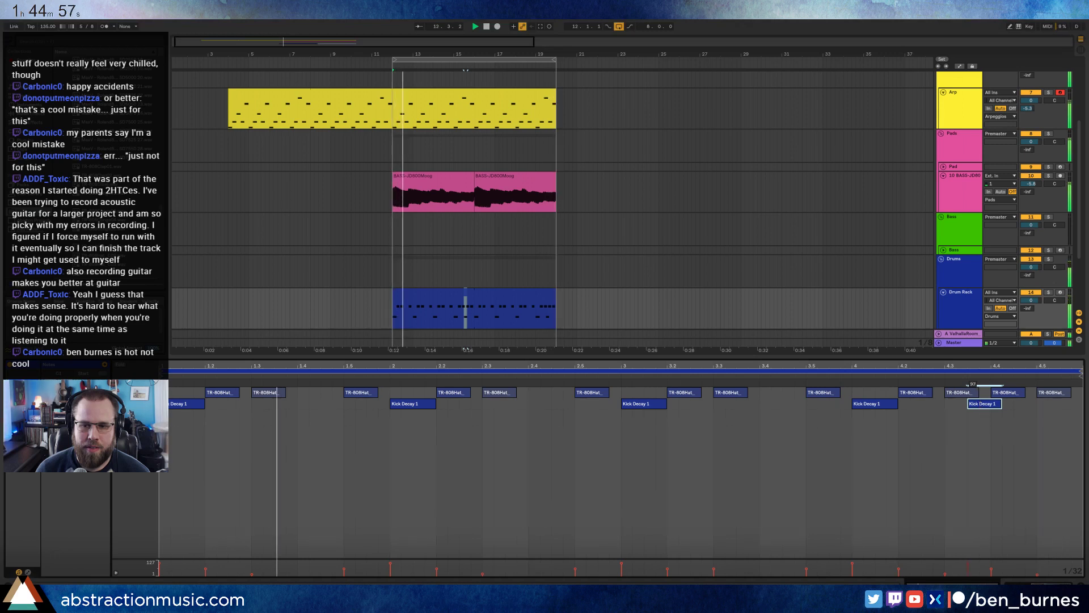
drag(983, 404, 996, 409)
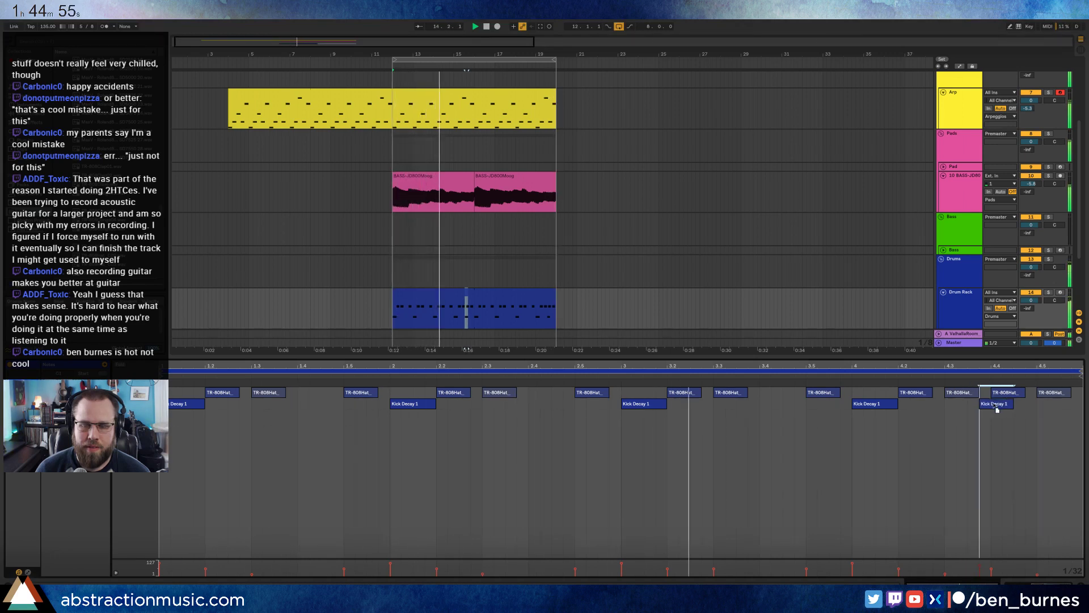
click(995, 407)
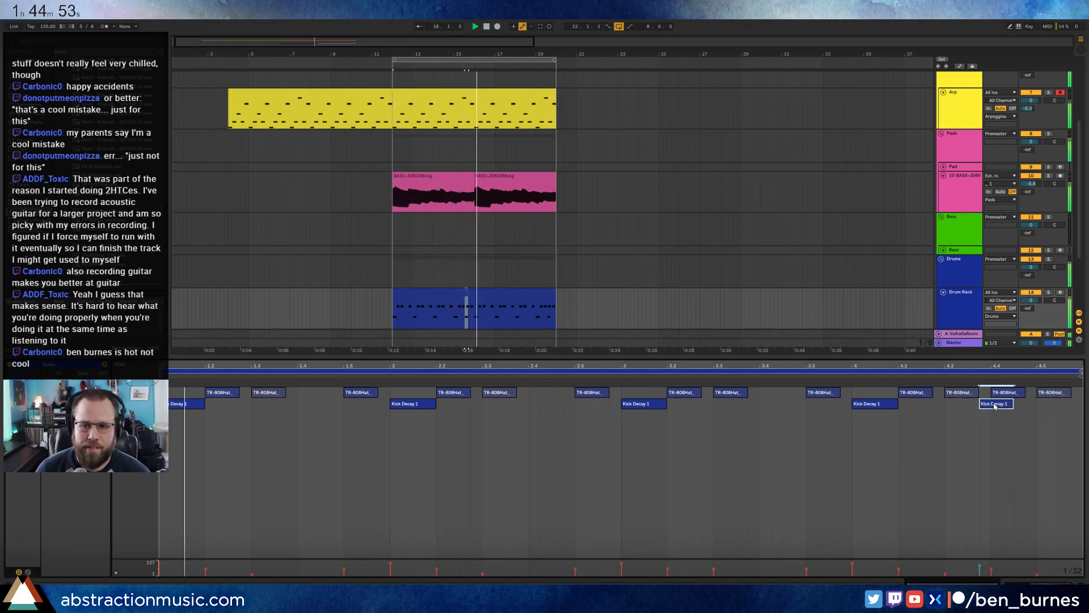
drag(994, 406, 983, 406)
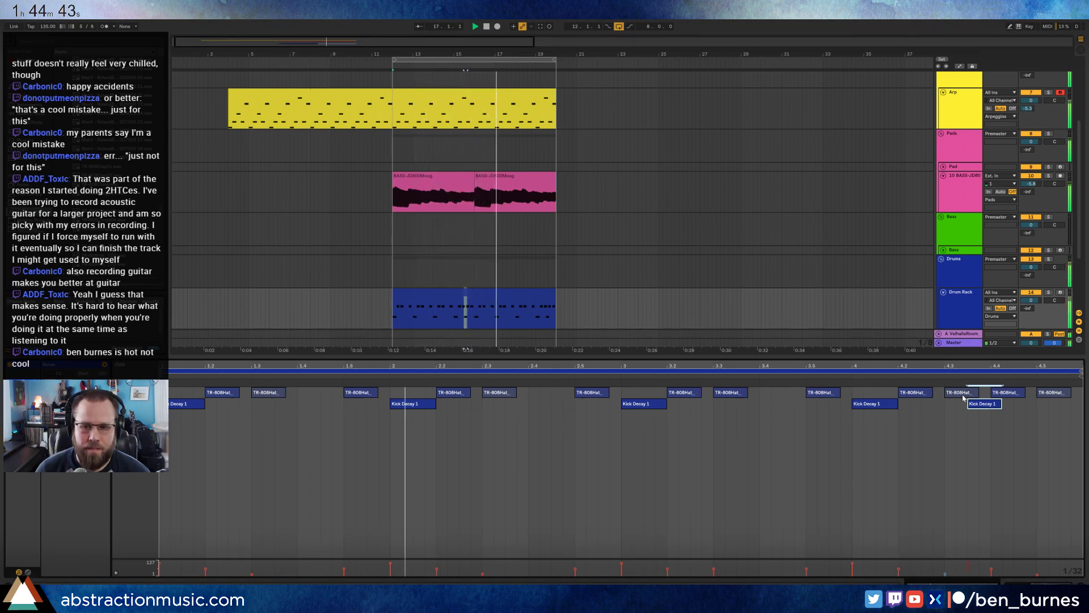
Replace the TR-808 hat notes at 4.3 and 4.4 with one short hat at 4.3 ending where the added kick starts.
drag(948, 396, 1002, 397)
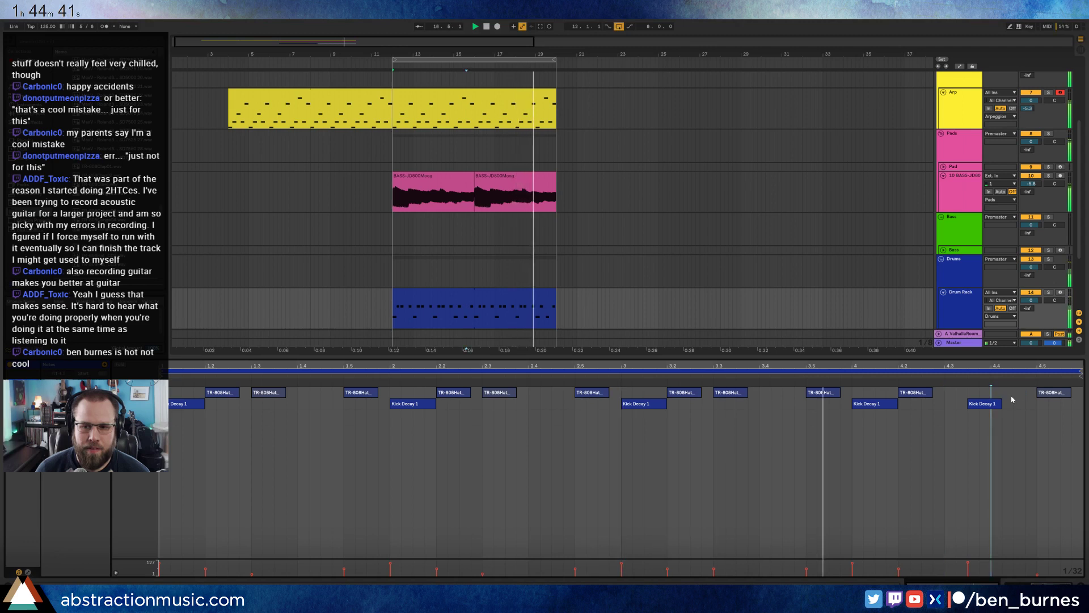
click(947, 394)
drag(947, 394, 970, 407)
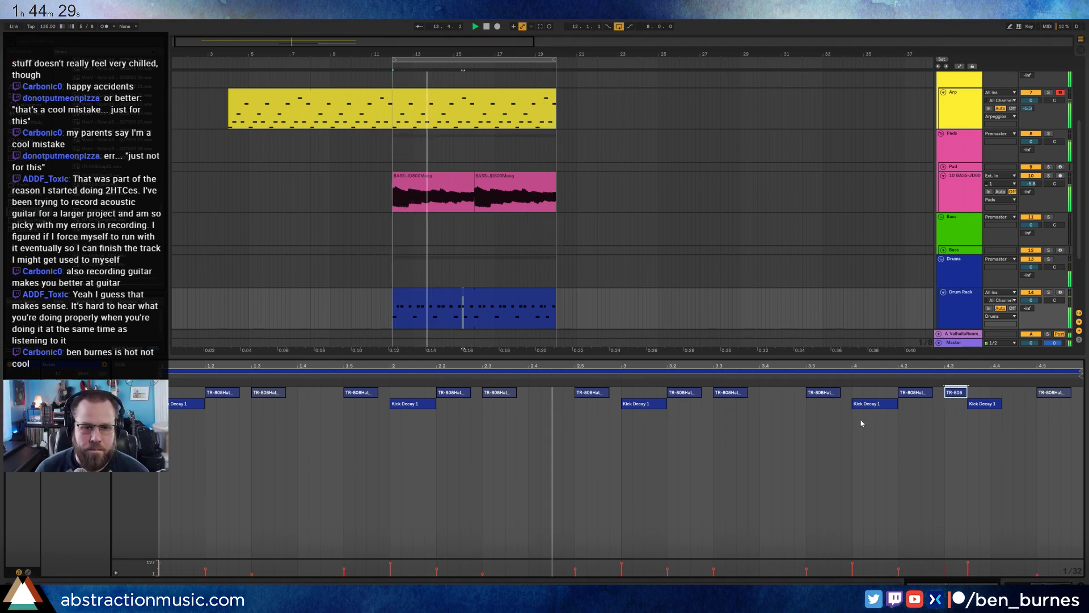
Try a transposition envelope on the second BASS-JD800Moog clip that ramps up to +7 st at 1.3, and play it.
key(shift+Tab)
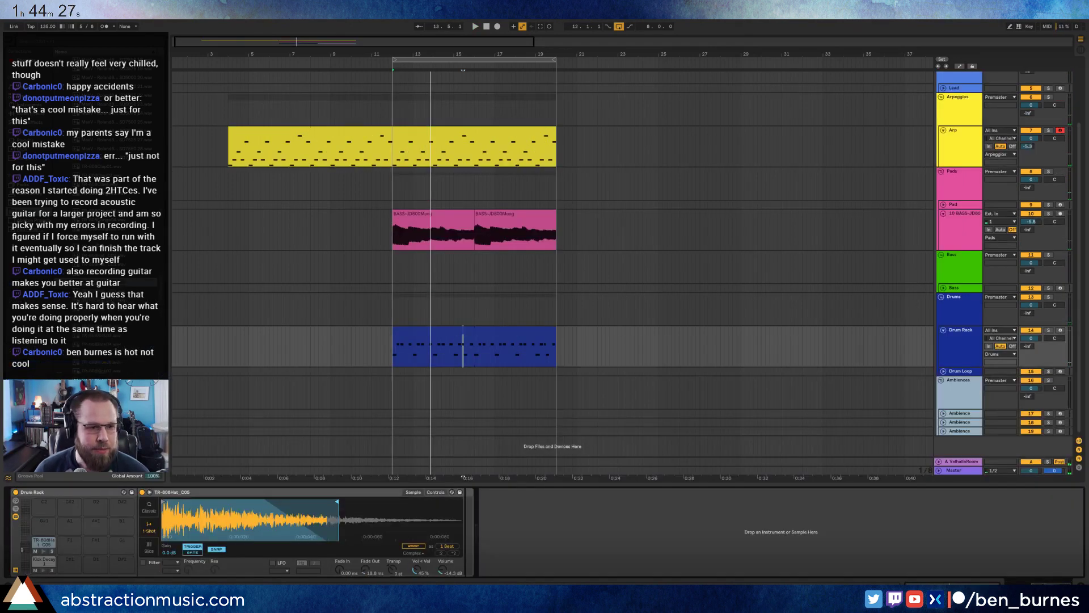
click(504, 212)
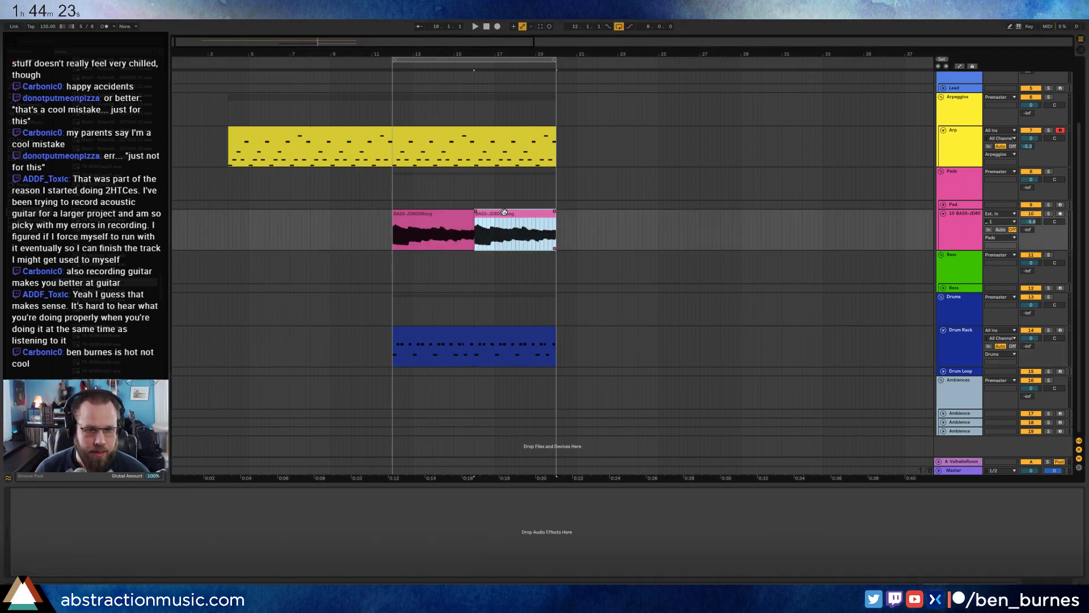
key(shift+Tab)
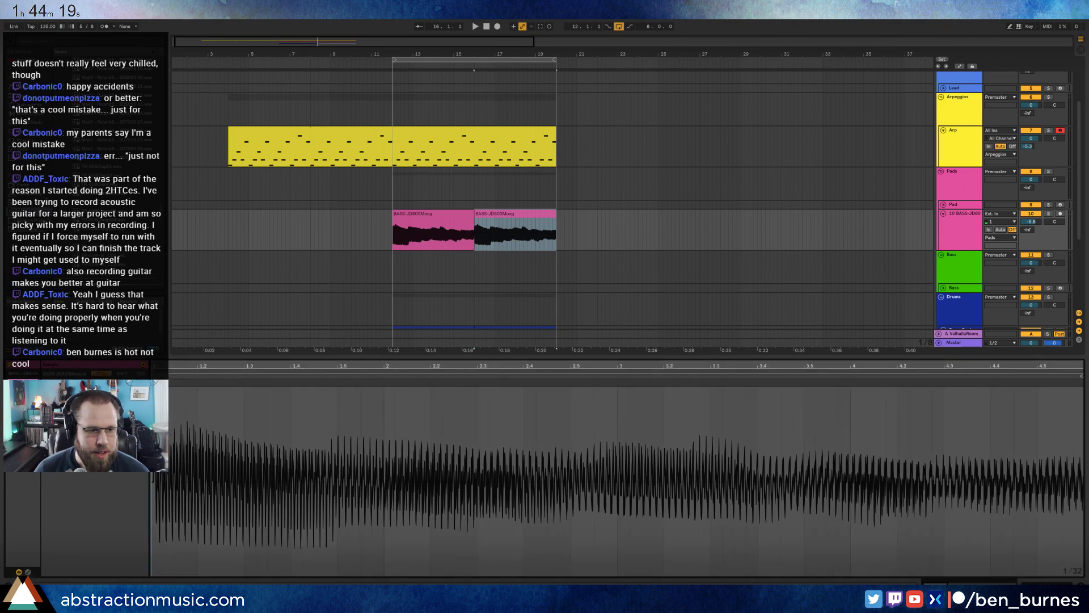
click(29, 572)
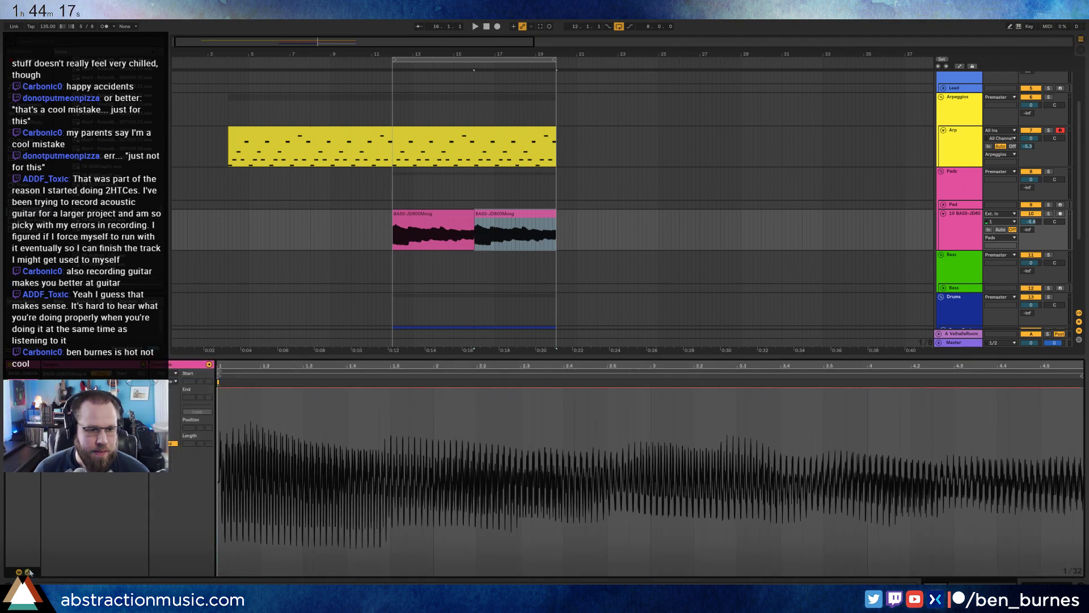
click(175, 382)
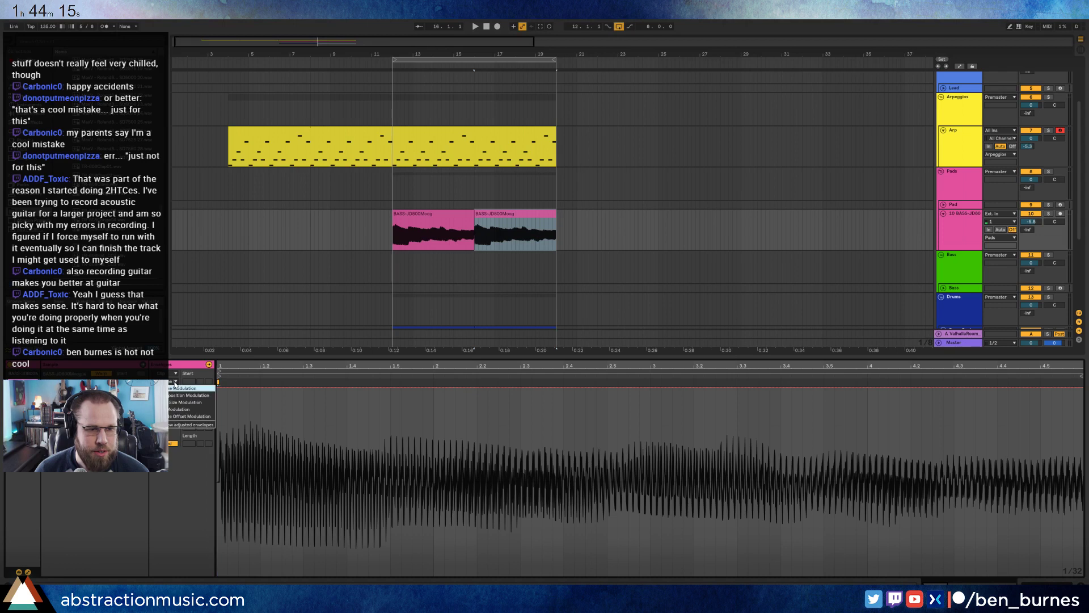
click(177, 396)
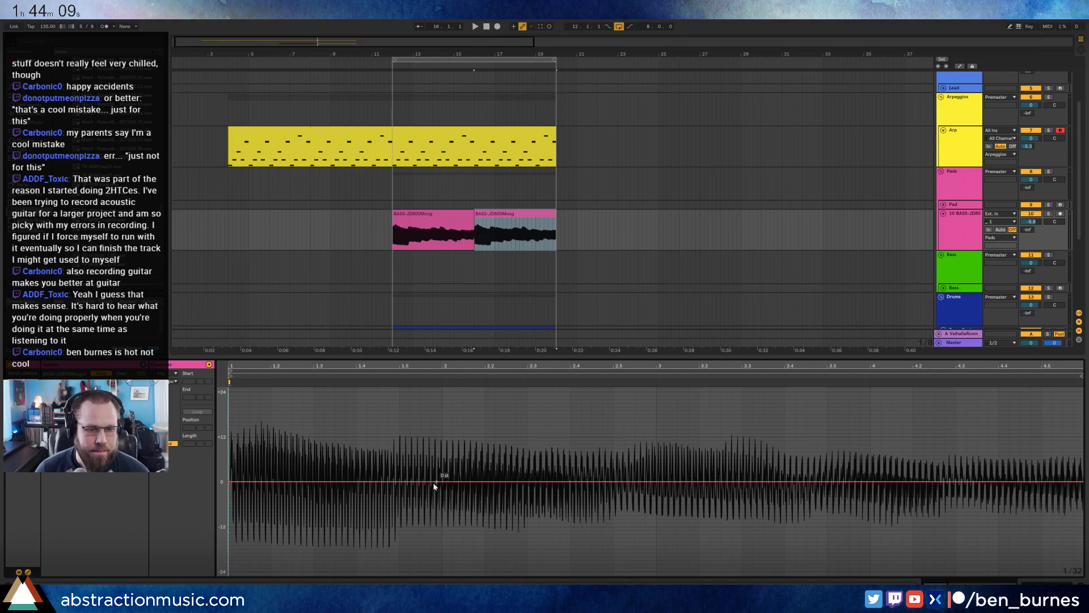
drag(313, 481, 313, 458)
key(space)
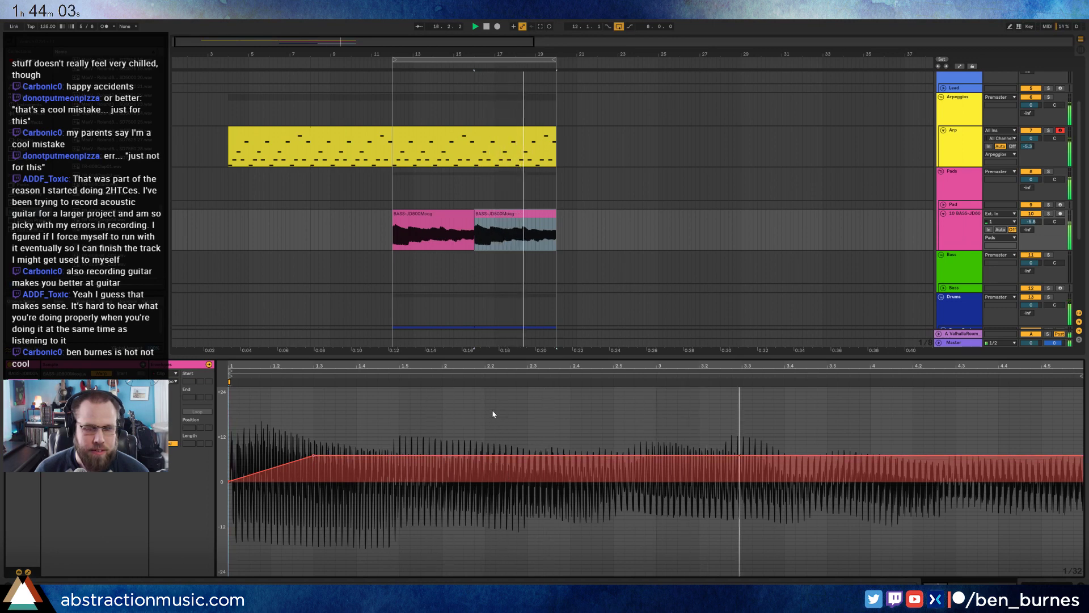
key(space)
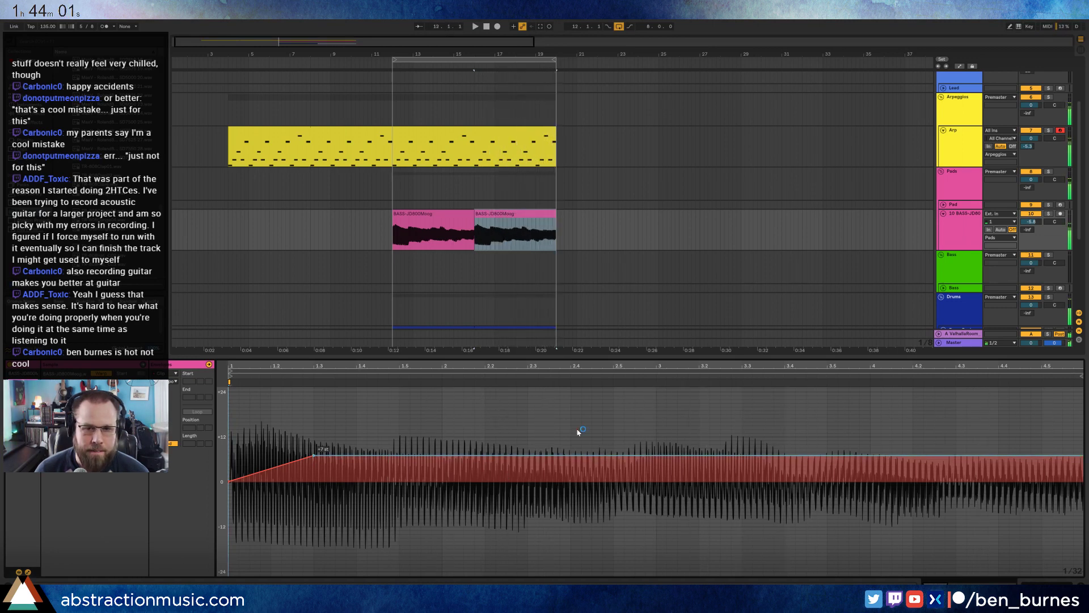
Try starting the second bass clip's transposition envelope at about +7 st and dropping it to -6, then -5 st at 1.3.
click(457, 214)
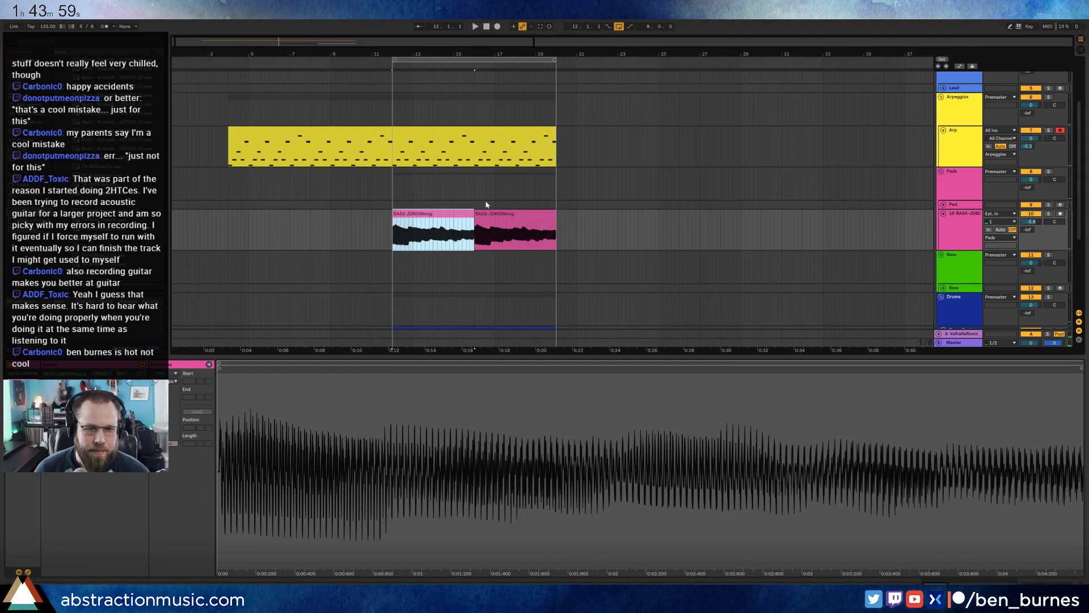
click(497, 211)
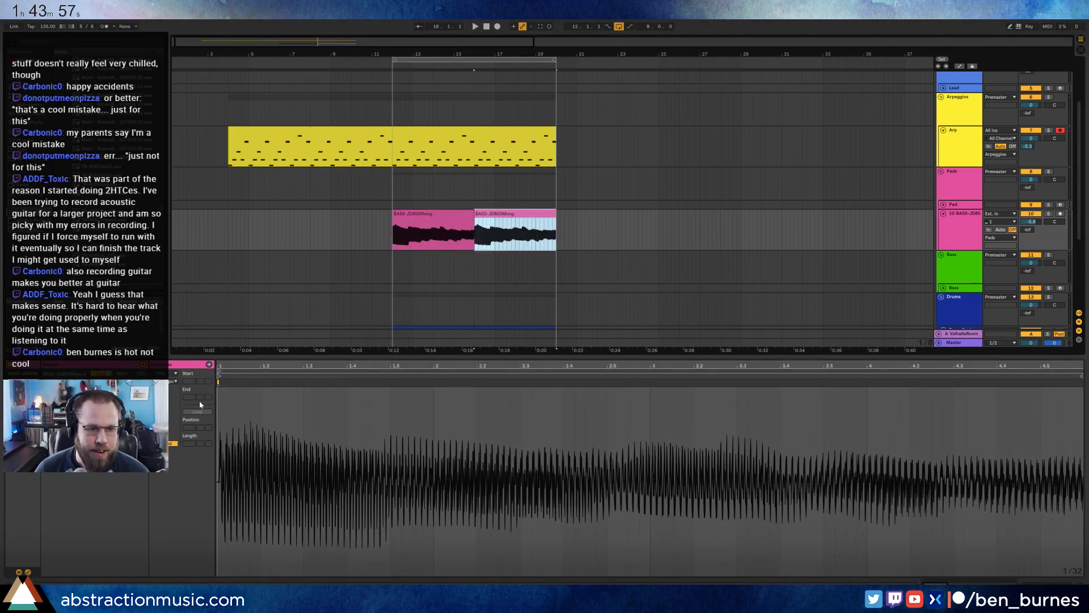
click(198, 365)
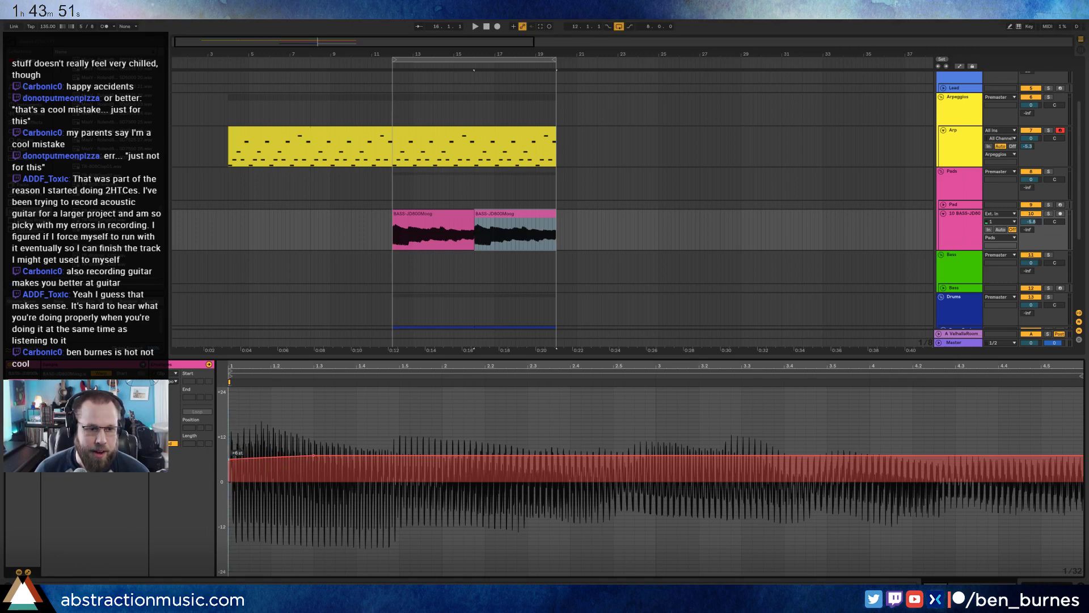
drag(314, 458, 314, 503)
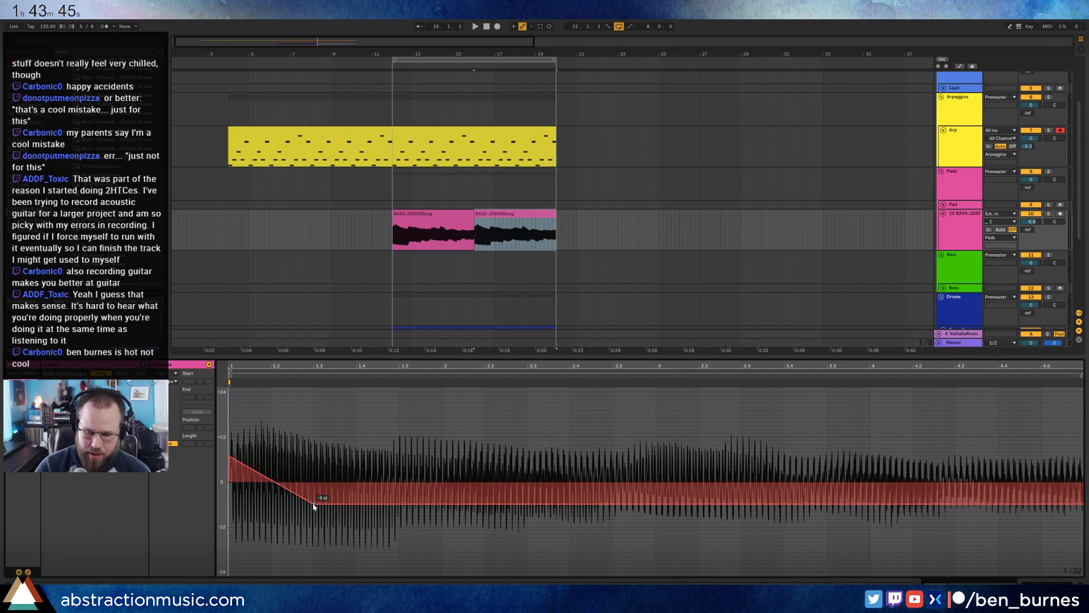
drag(314, 504, 314, 500)
key(space)
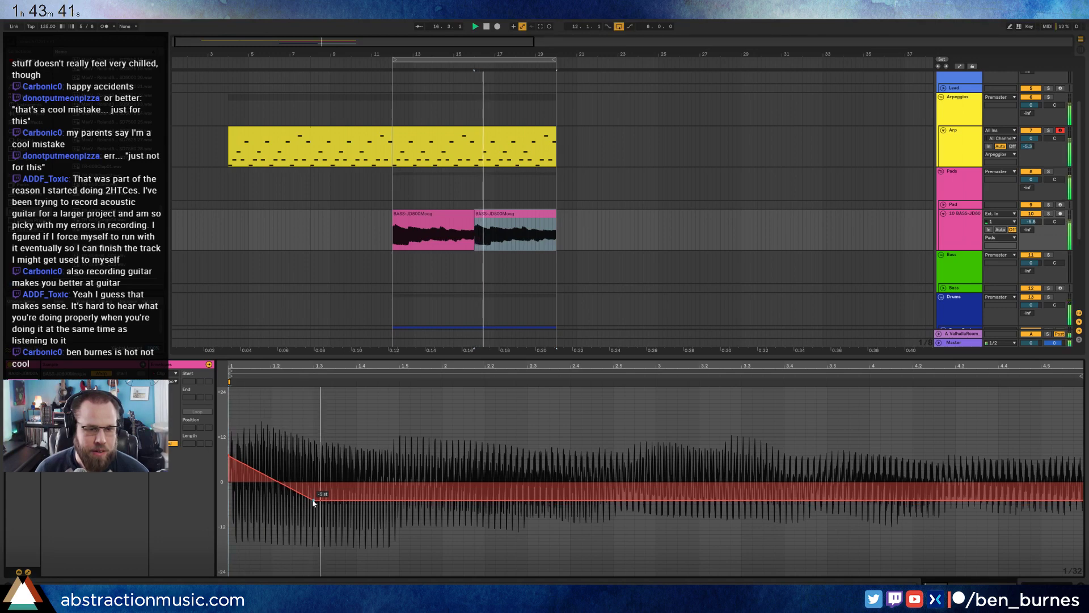
Try the 1.3 transposition breakpoint at -2 st and 0 st, and flatten the whole envelope to zero.
drag(313, 499, 314, 488)
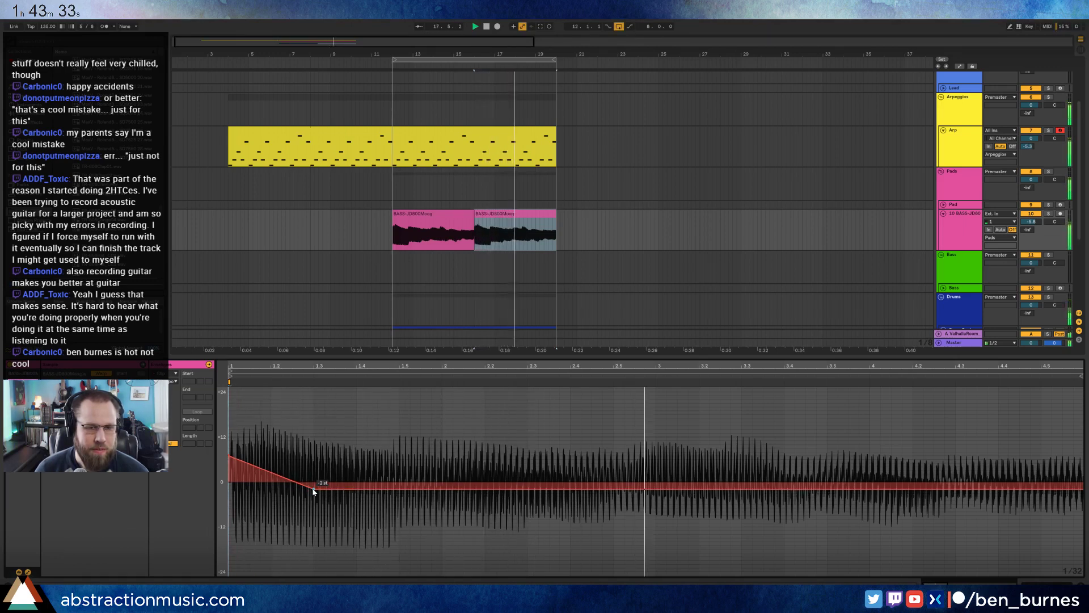
drag(313, 487, 314, 482)
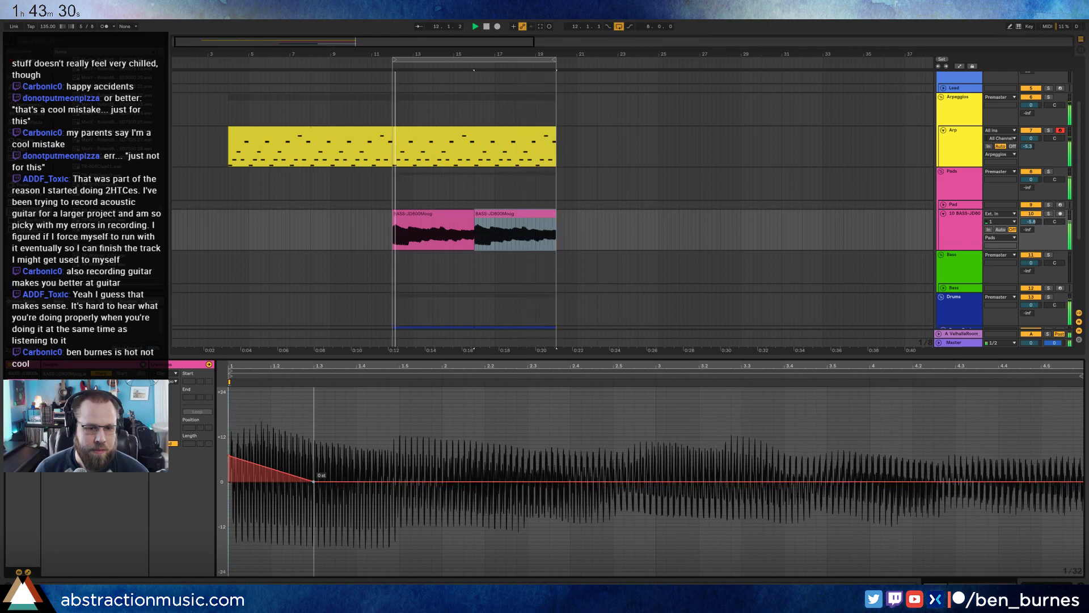
click(230, 459)
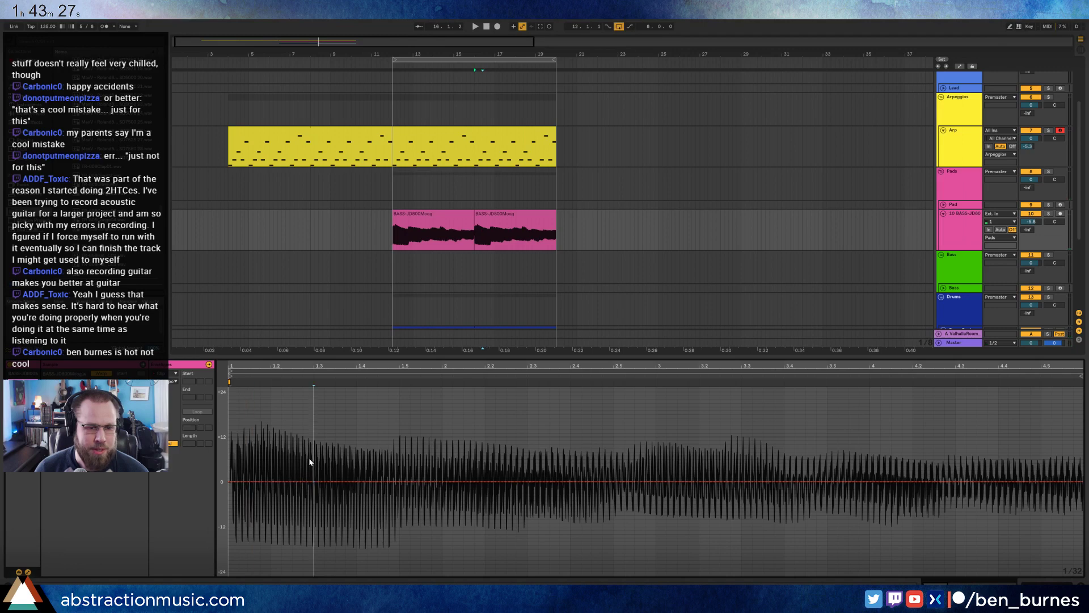
Return to the device view and play the section with the untransposed bass.
click(1047, 582)
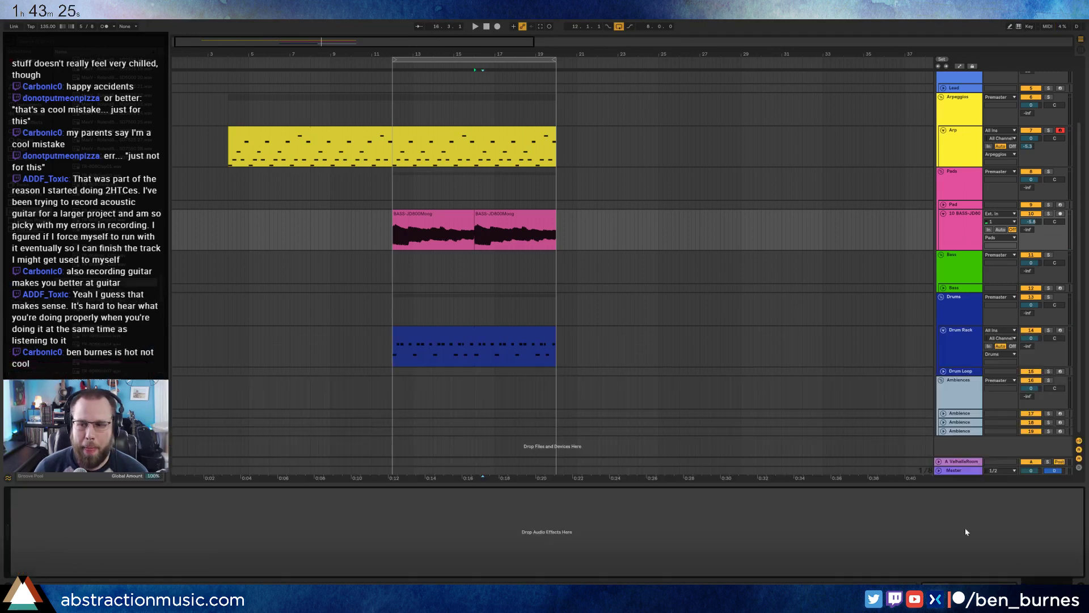
key(space)
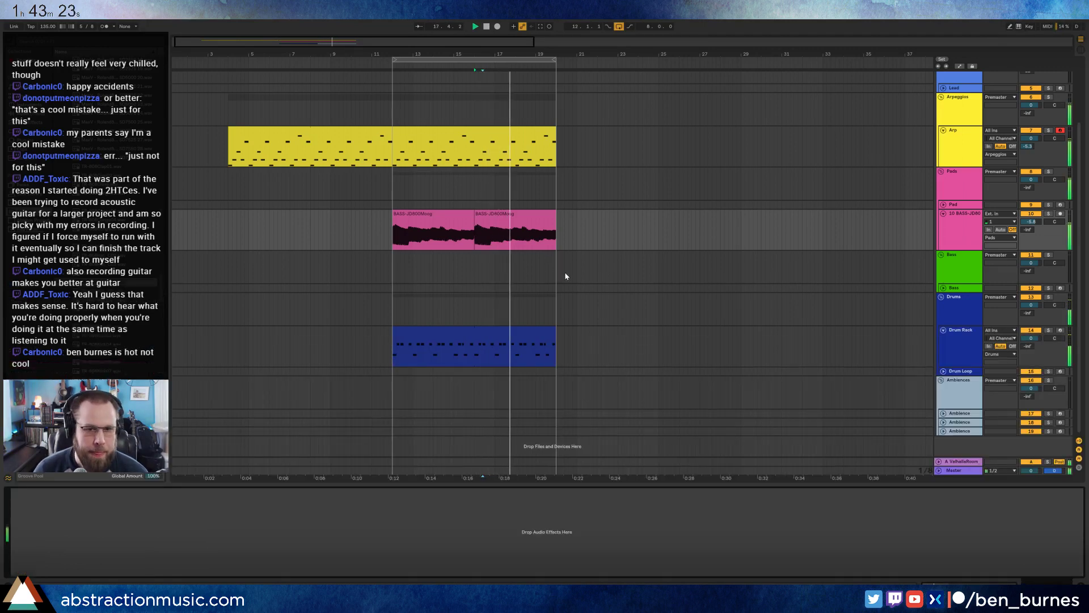
Stop playback, show the drum clip's Drum Rack, and browse the sample library folders for a snare.
click(493, 335)
key(space)
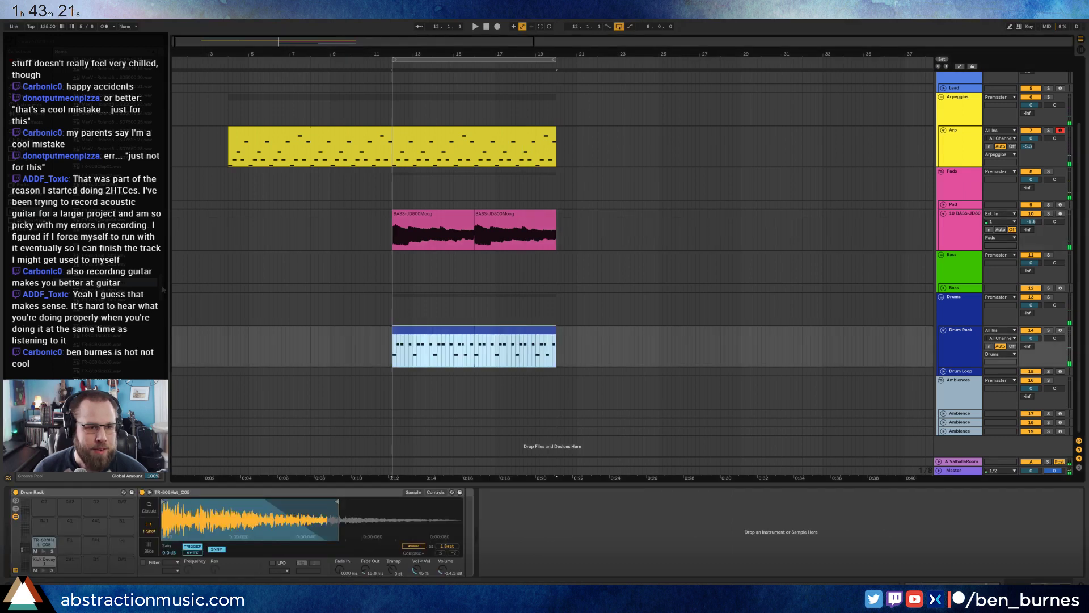
drag(162, 287, 171, 210)
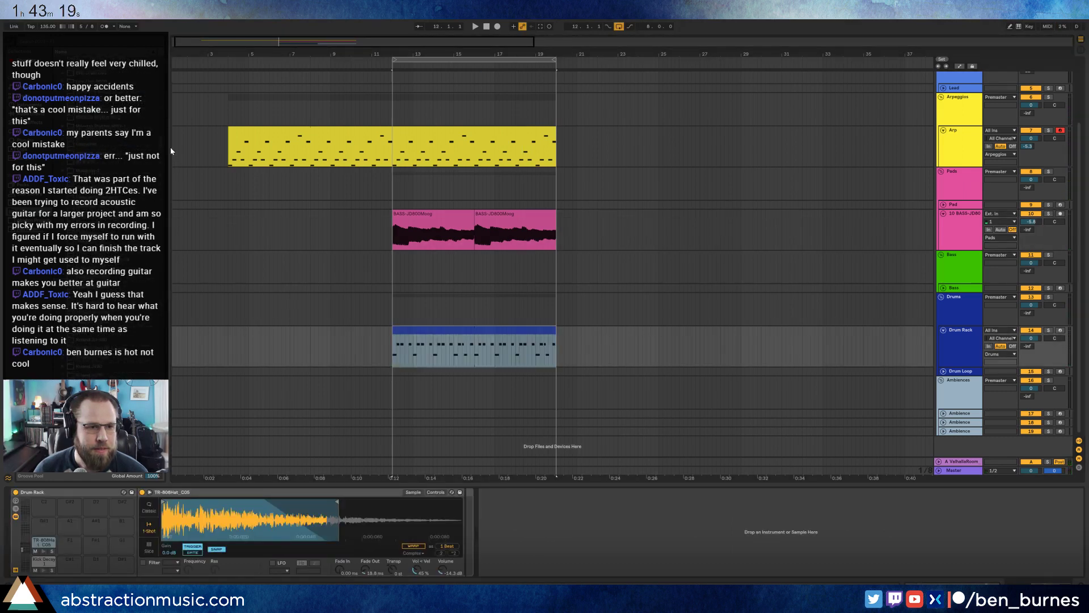
drag(171, 151, 165, 278)
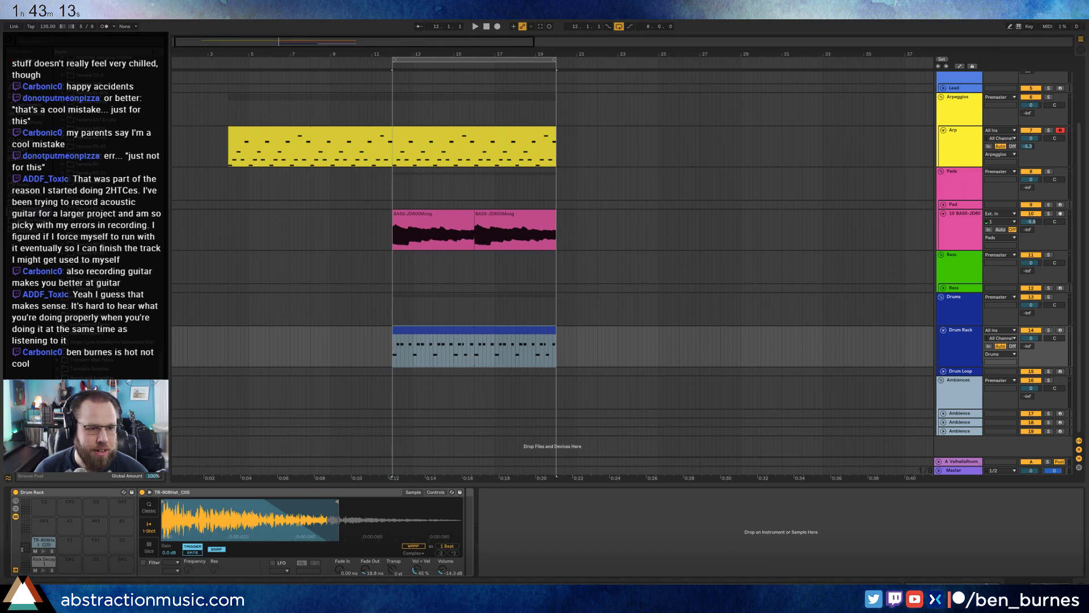
click(91, 324)
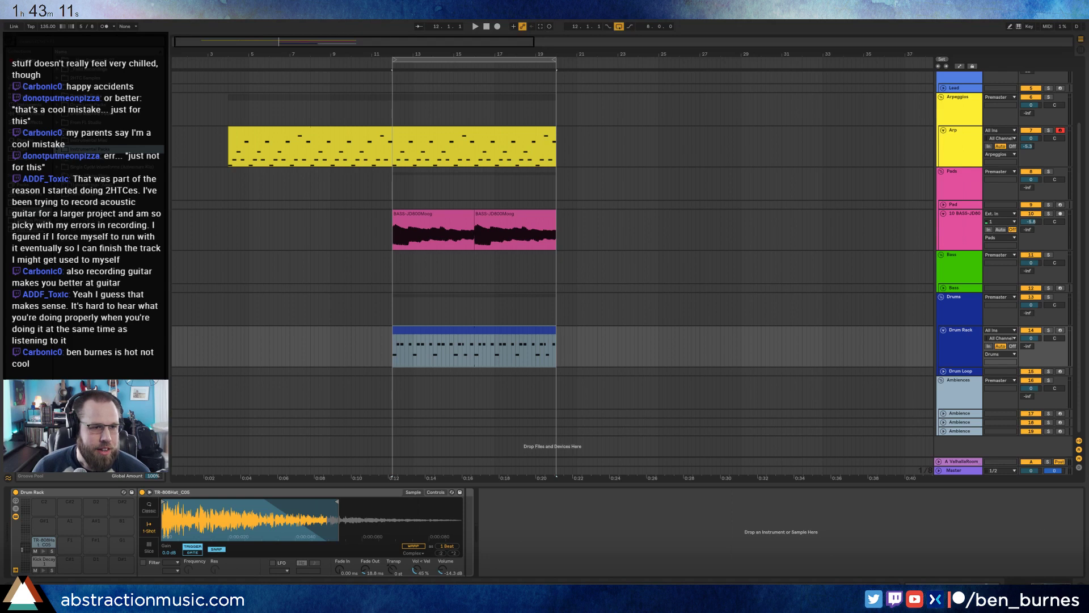
click(57, 160)
click(64, 177)
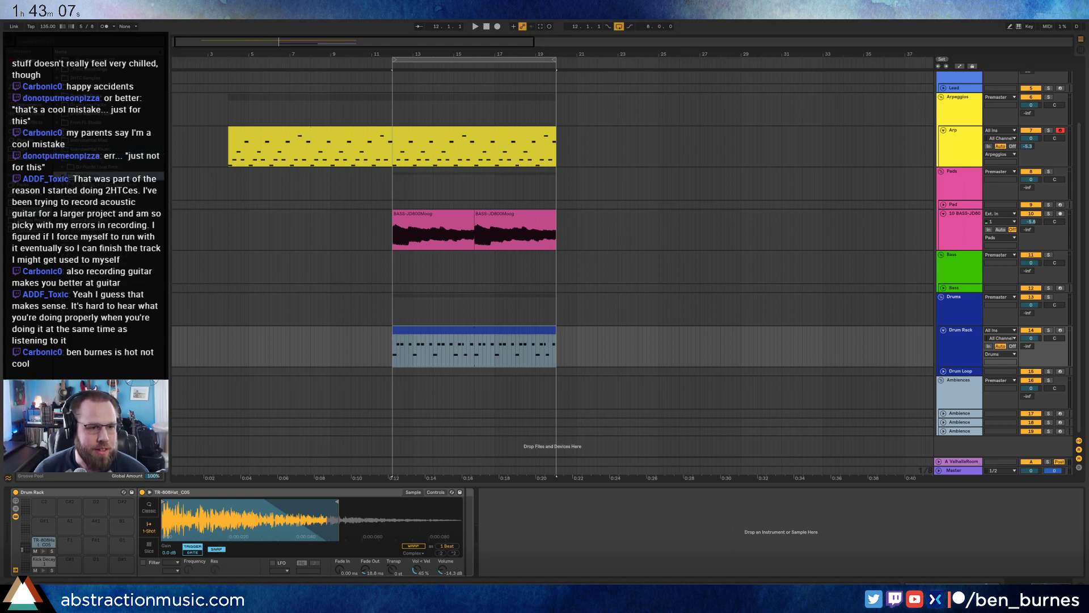
click(64, 203)
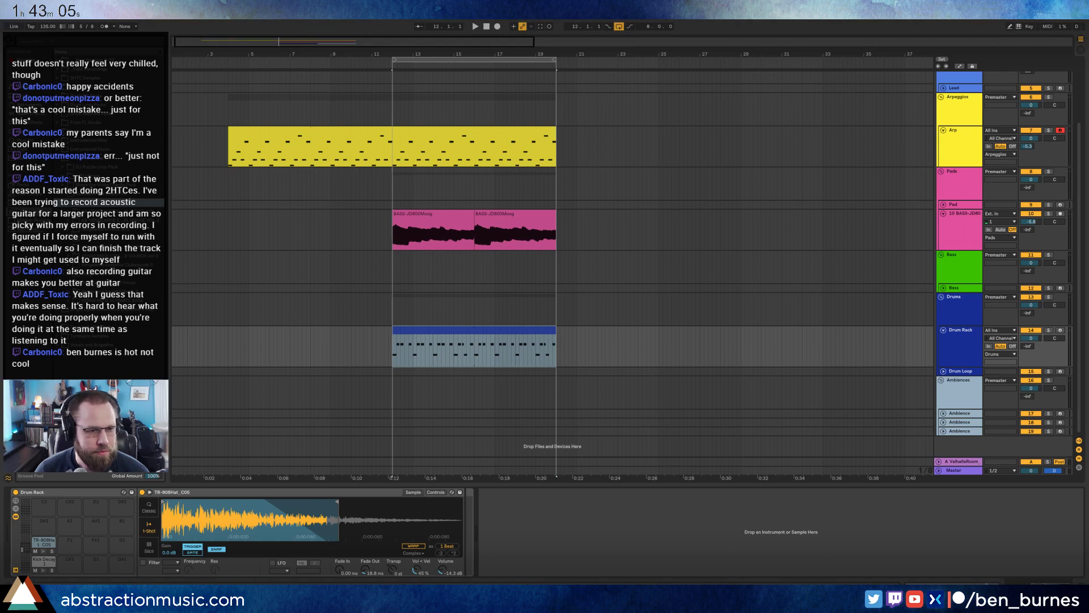
click(69, 248)
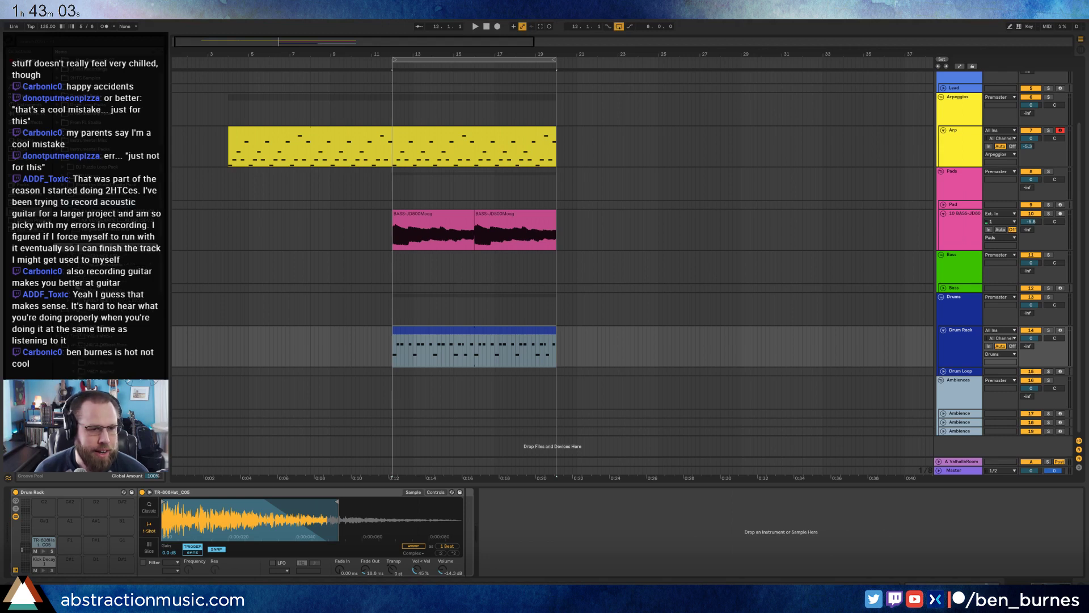
Audition snare samples and load VEC1 Snare 017 onto the empty Drum Rack pad beside the kick.
scroll(82, 283, down, 4)
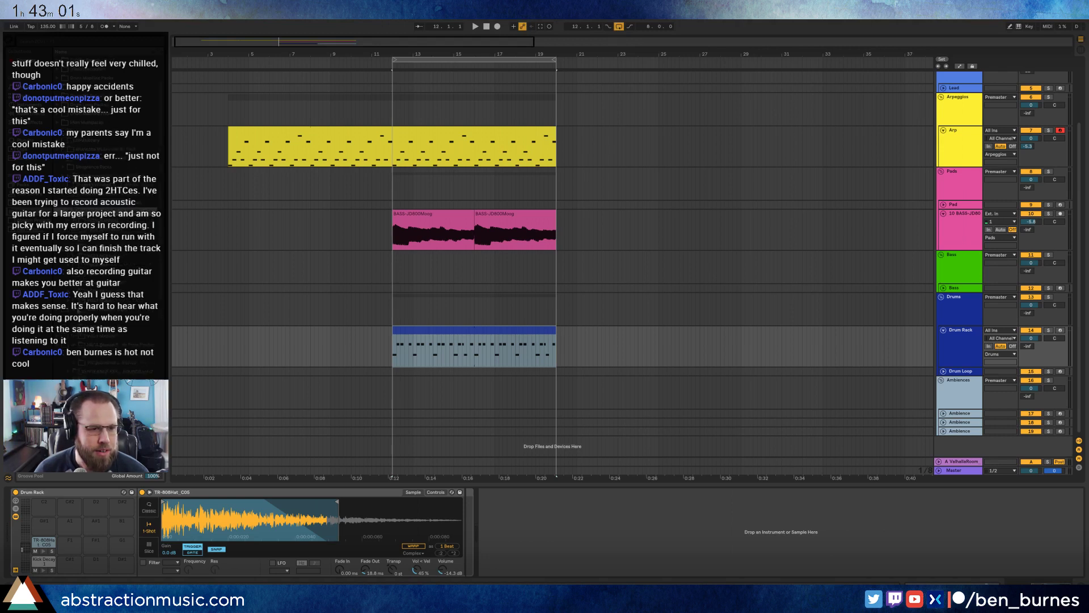
scroll(79, 311, down, 1)
click(75, 319)
scroll(76, 318, down, 5)
click(77, 302)
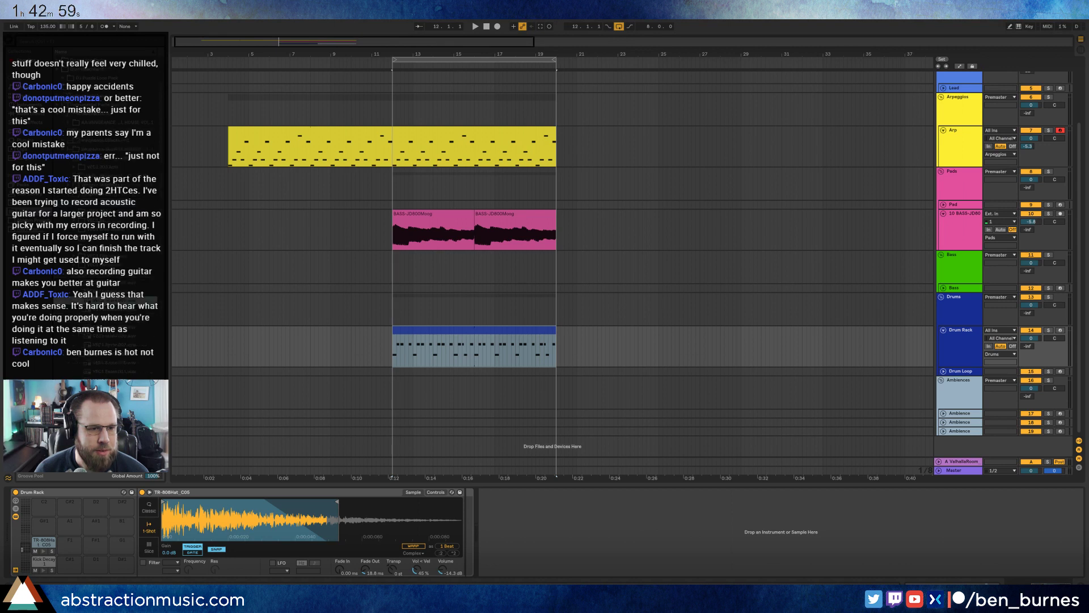
scroll(77, 306, down, 6)
click(80, 318)
scroll(93, 320, down, 4)
click(96, 320)
scroll(99, 323, down, 3)
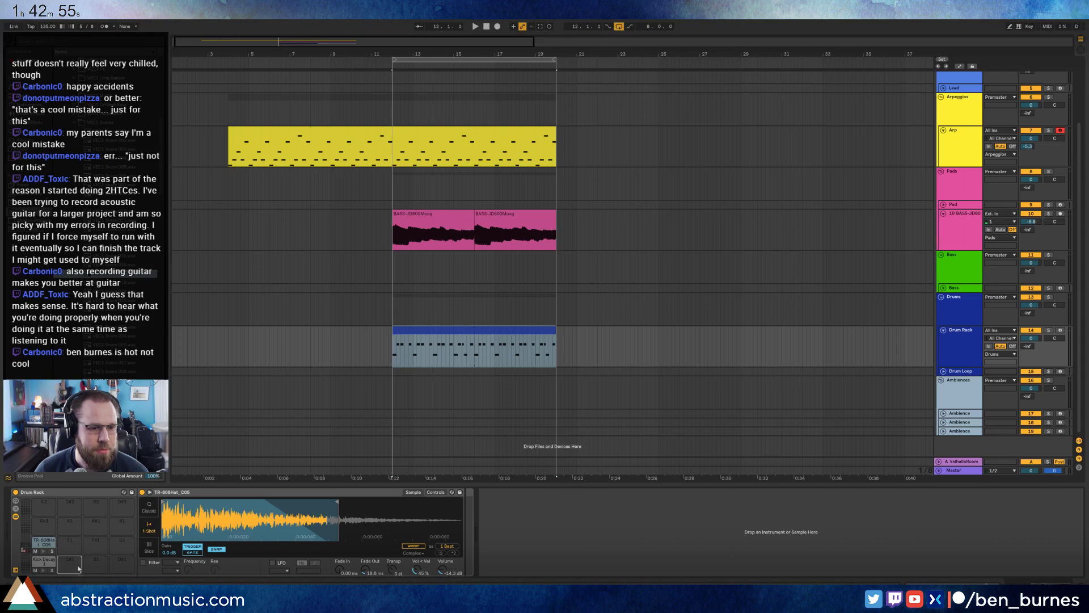
Add VEC1 Snare 017 notes at bars 2 and 4 of the drum clip, each about three sixteenths long, and play the section.
double_click(445, 329)
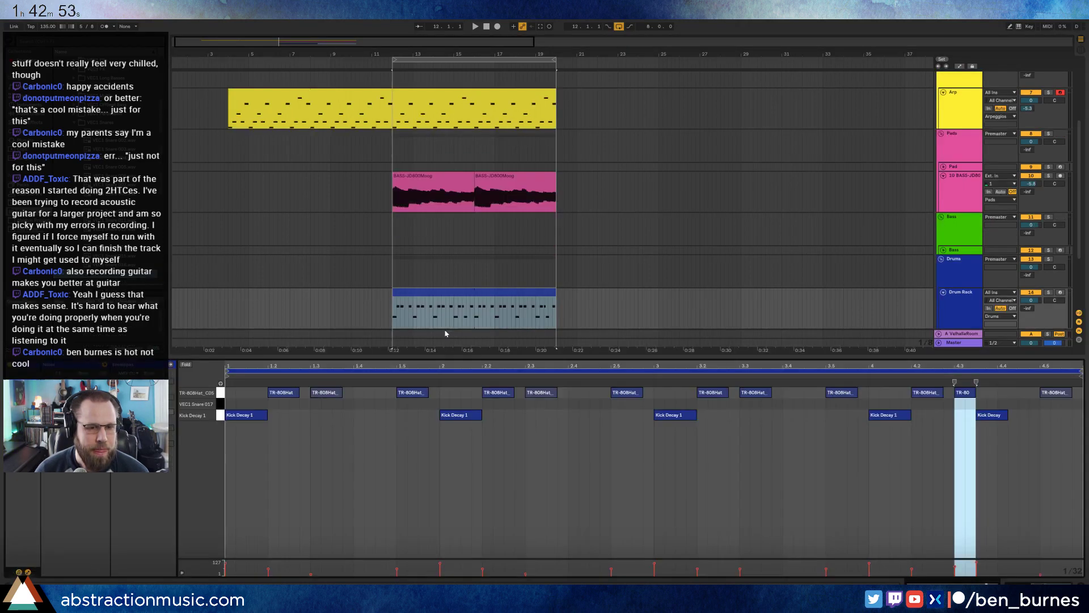
key(space)
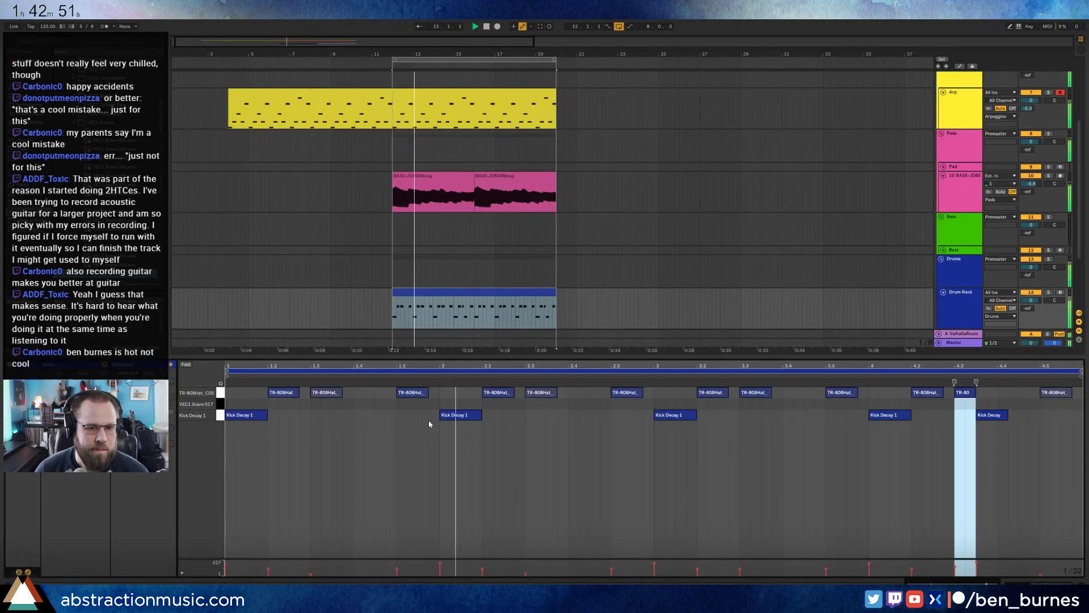
key(space)
double_click(444, 404)
drag(445, 402, 503, 413)
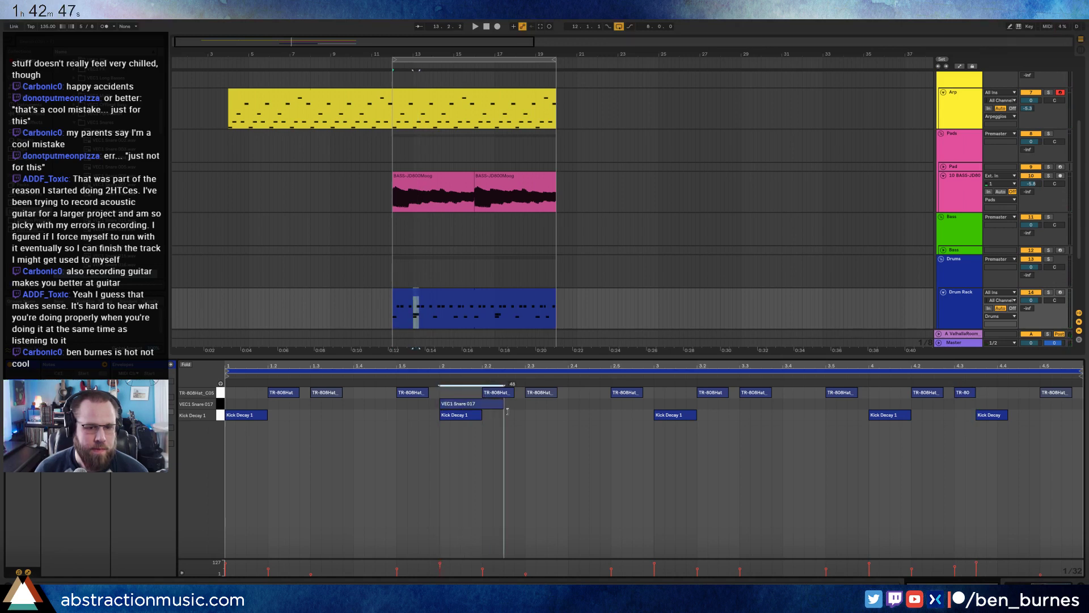
double_click(873, 404)
drag(874, 404, 933, 413)
key(space)
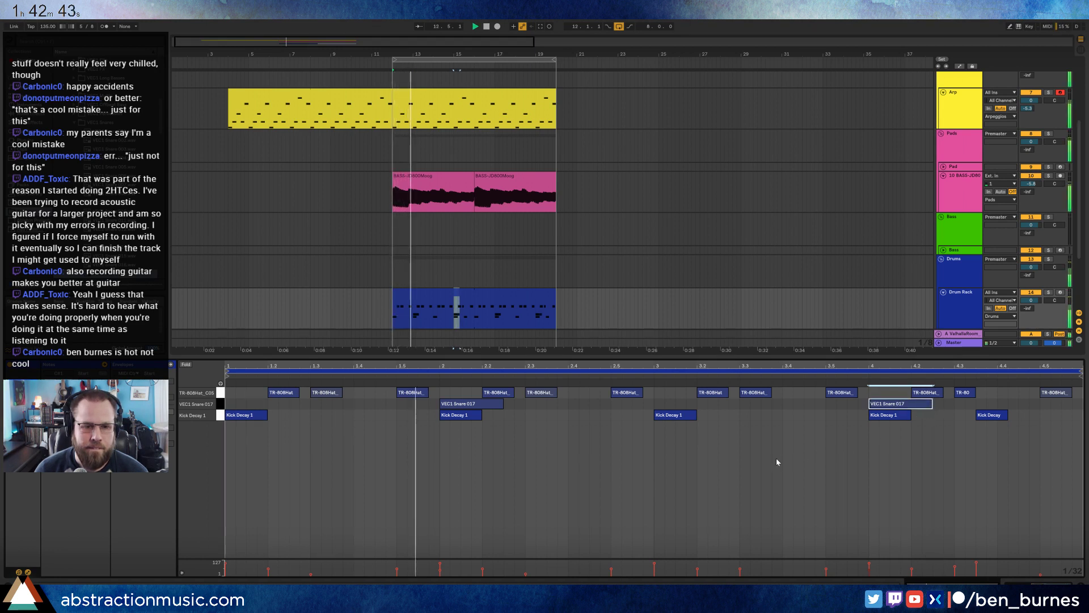
Select all snare notes, lengthen the snare sample's fade-out in the device view, and listen from about bar 4.
click(219, 406)
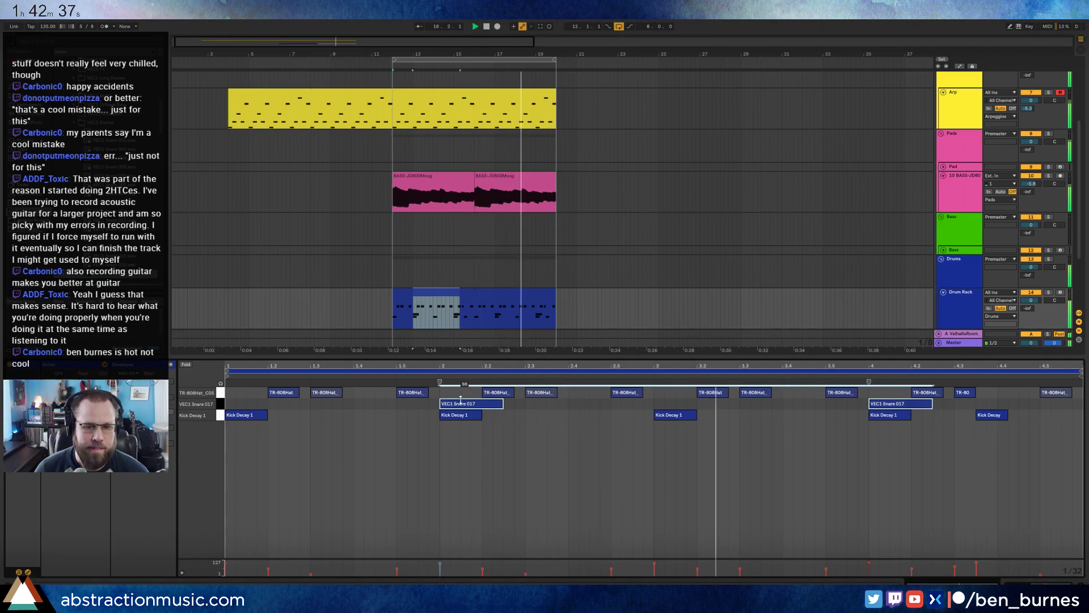
key(shift+Tab)
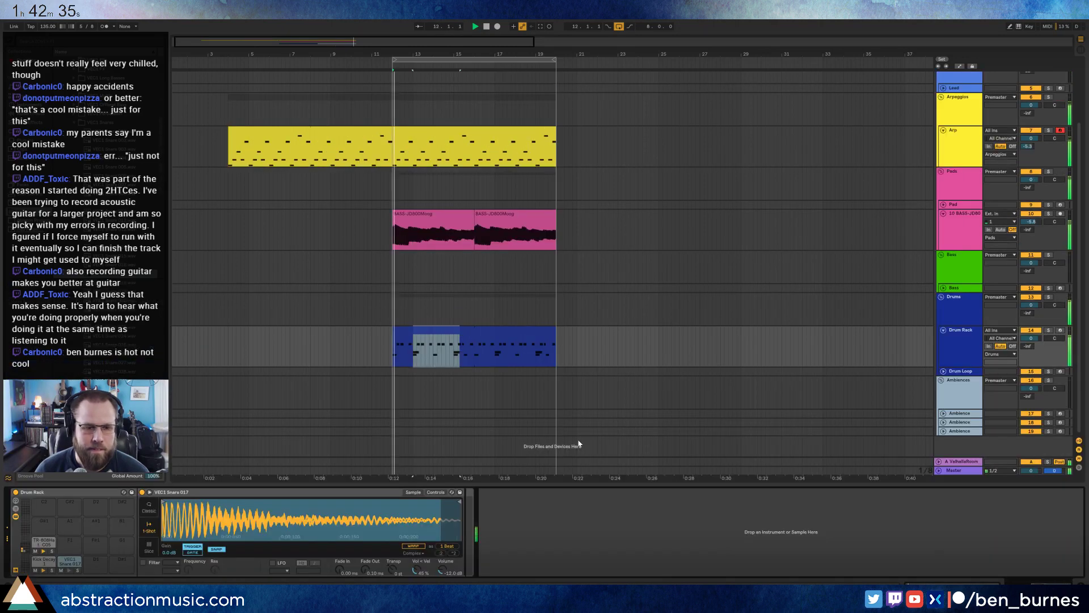
key(space)
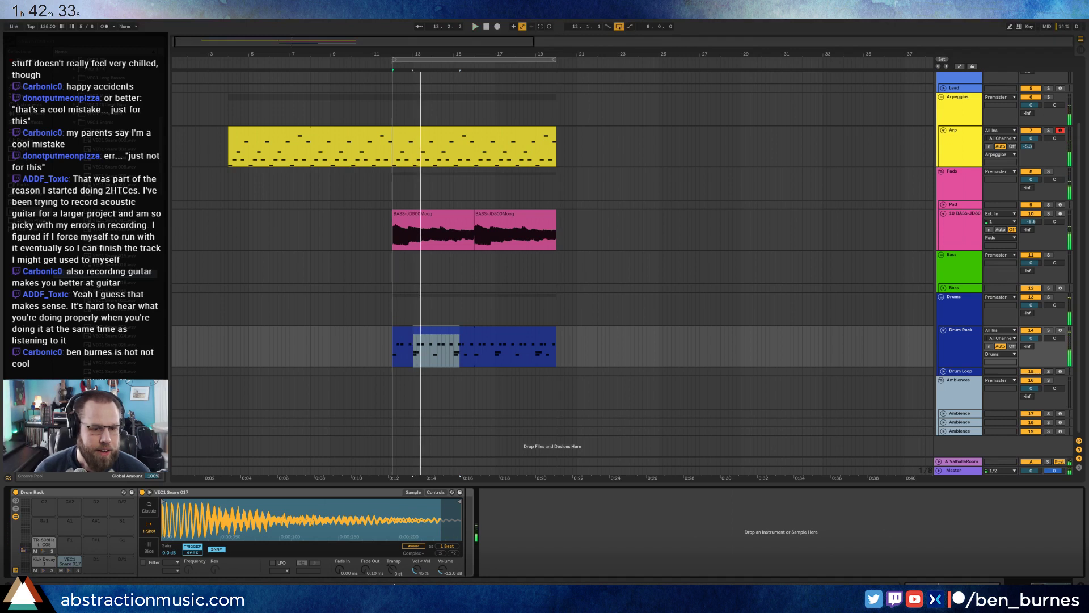
drag(363, 569, 363, 547)
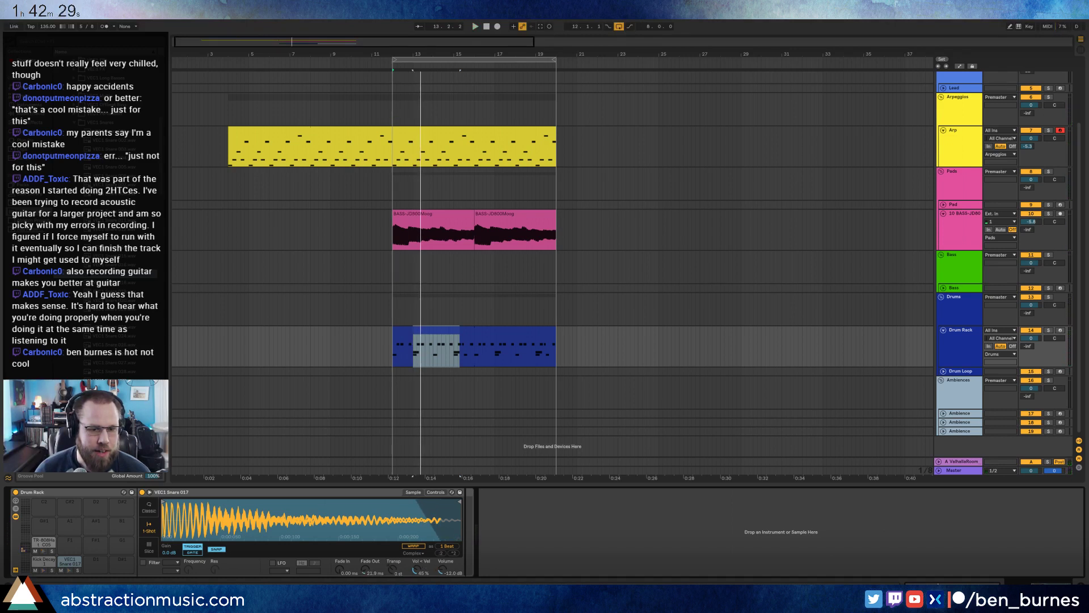
key(space)
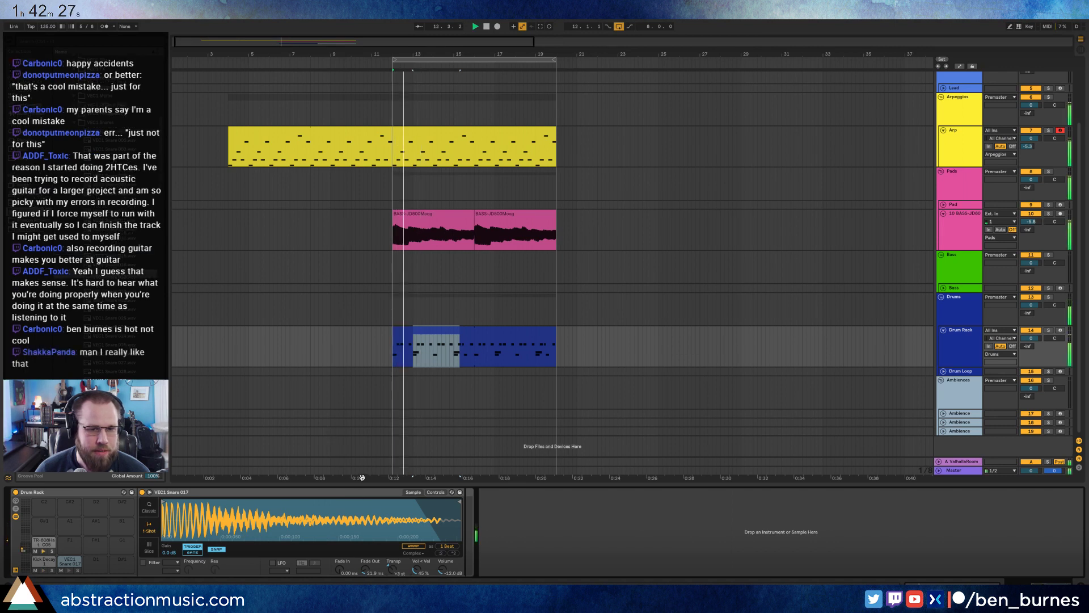
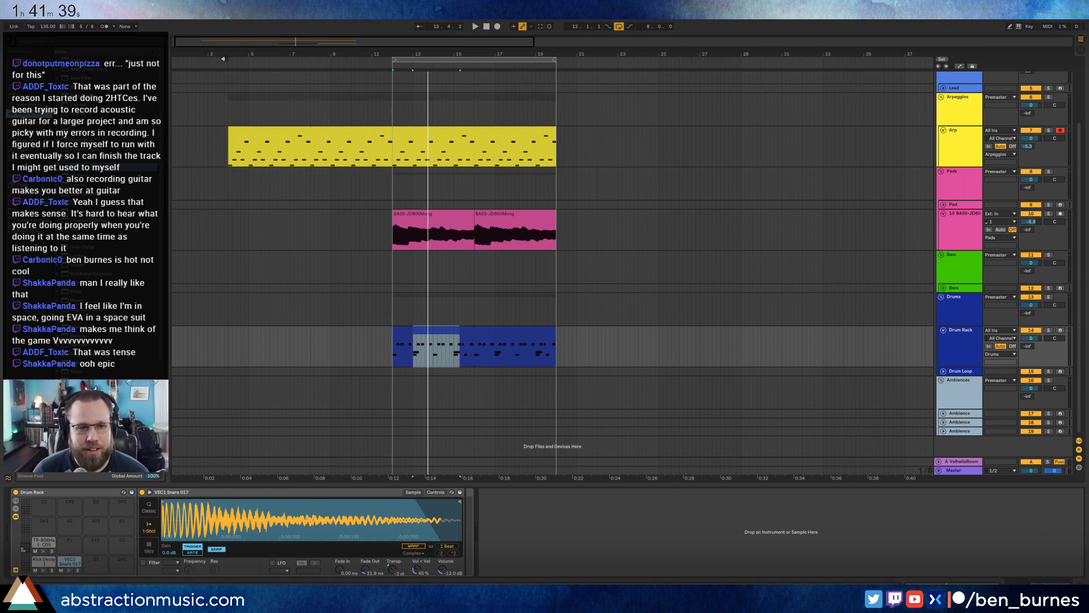
click(223, 59)
Add a Reverb after the snare sample inside the Drum Rack and lower its dry/wet mix.
click(476, 329)
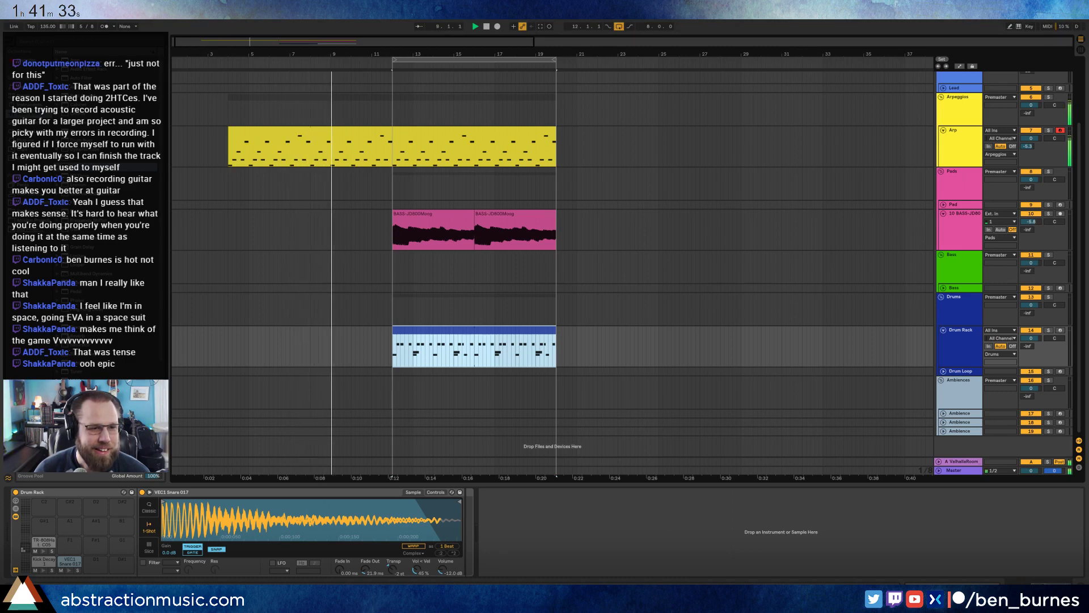
drag(78, 336, 464, 525)
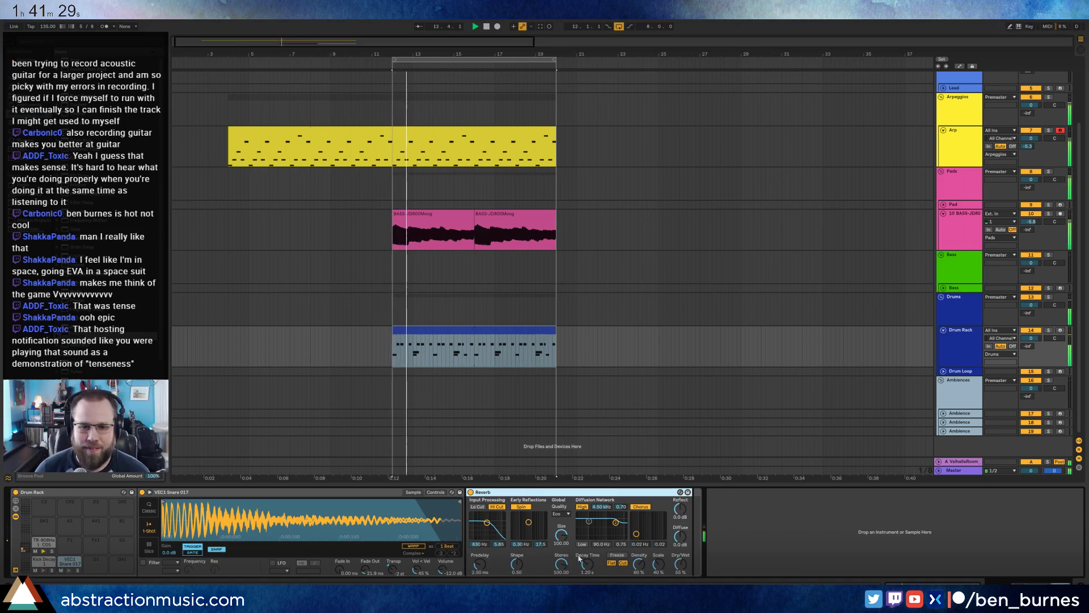
drag(680, 564, 684, 570)
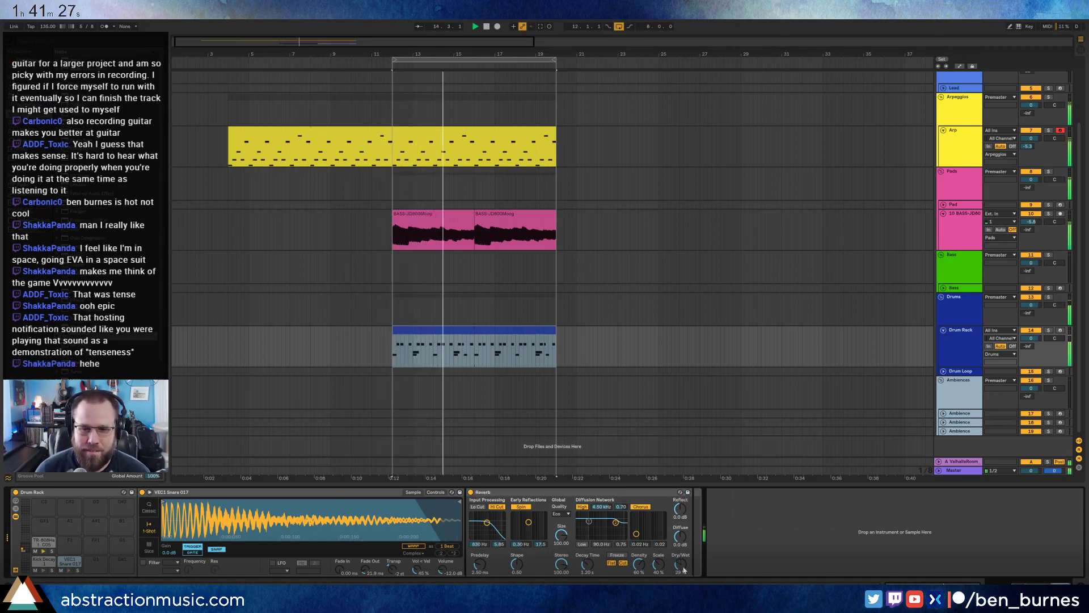
Set the snare reverb's decay to about 4.15 s, cut the lows from its input, and raise dry/wet to about 46%.
drag(587, 564, 587, 549)
mouse_move(487, 523)
mouse_down()
mouse_move(482, 512)
mouse_move(501, 521)
mouse_up()
drag(588, 565, 588, 560)
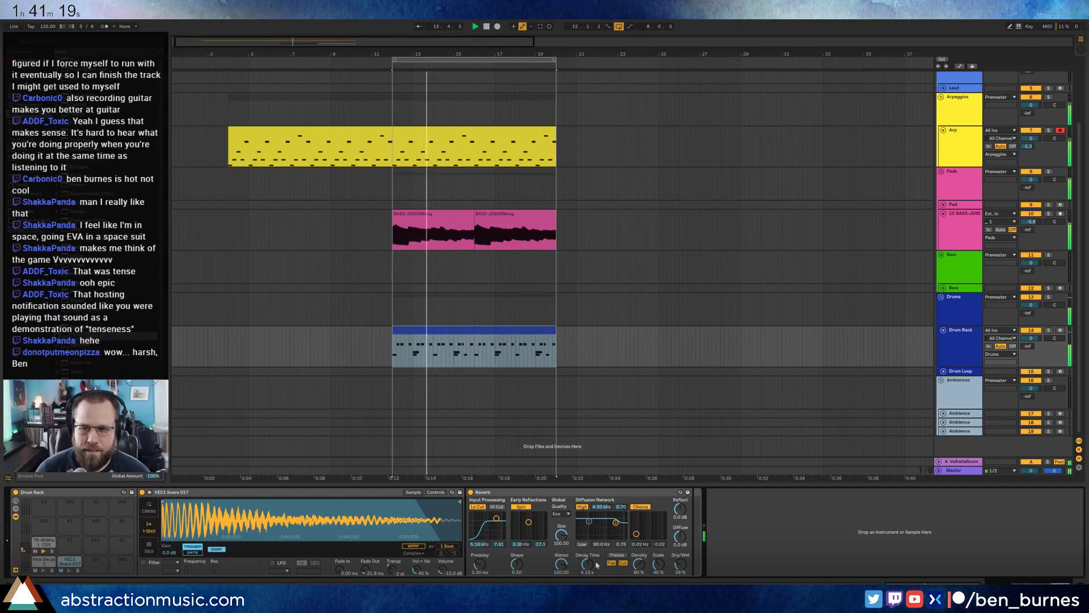
drag(680, 564, 680, 553)
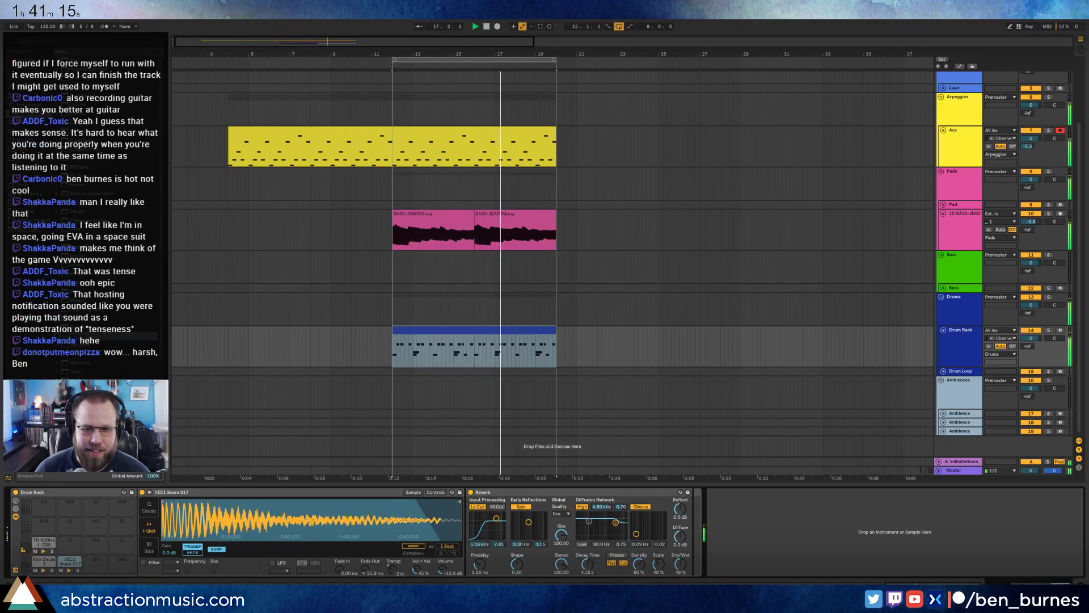
drag(680, 564, 680, 566)
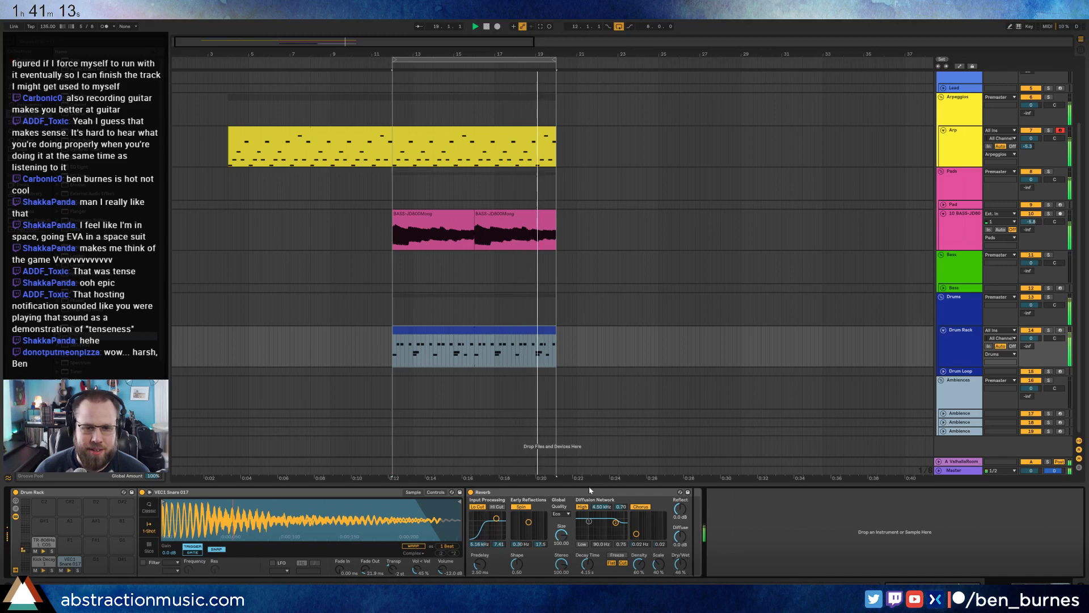
Listen to the Drum Rack soloed, unsolo it, and play the full mix from just before bar 12.
click(1048, 331)
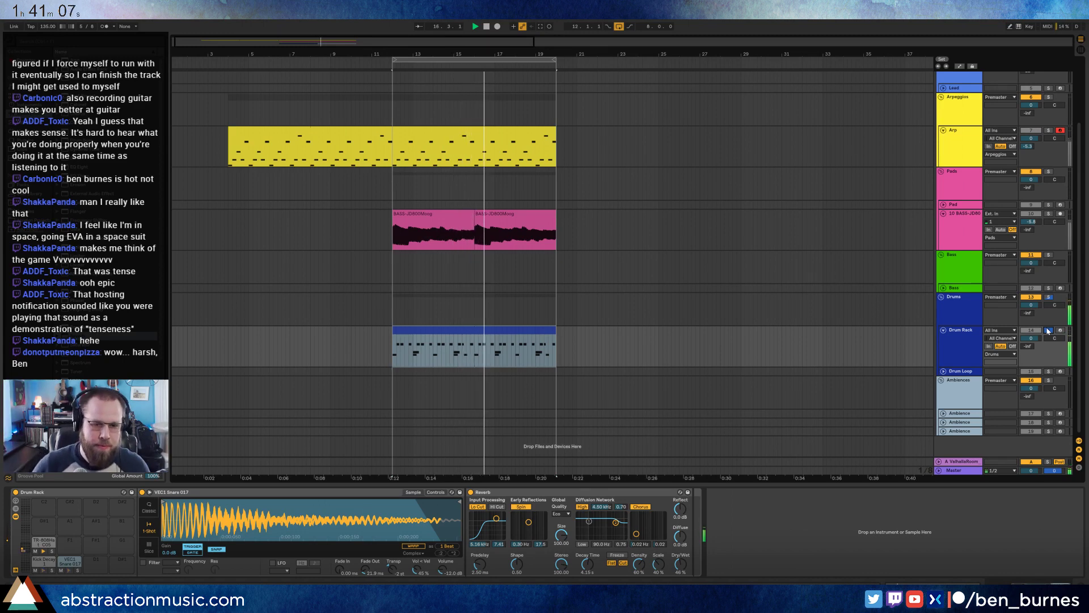
click(1048, 330)
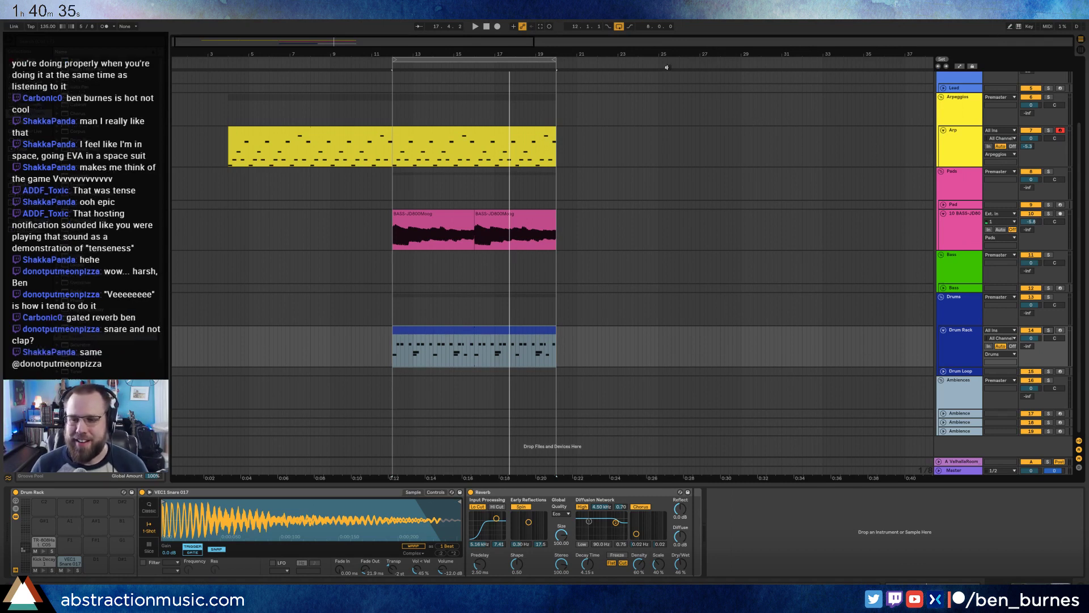
click(383, 65)
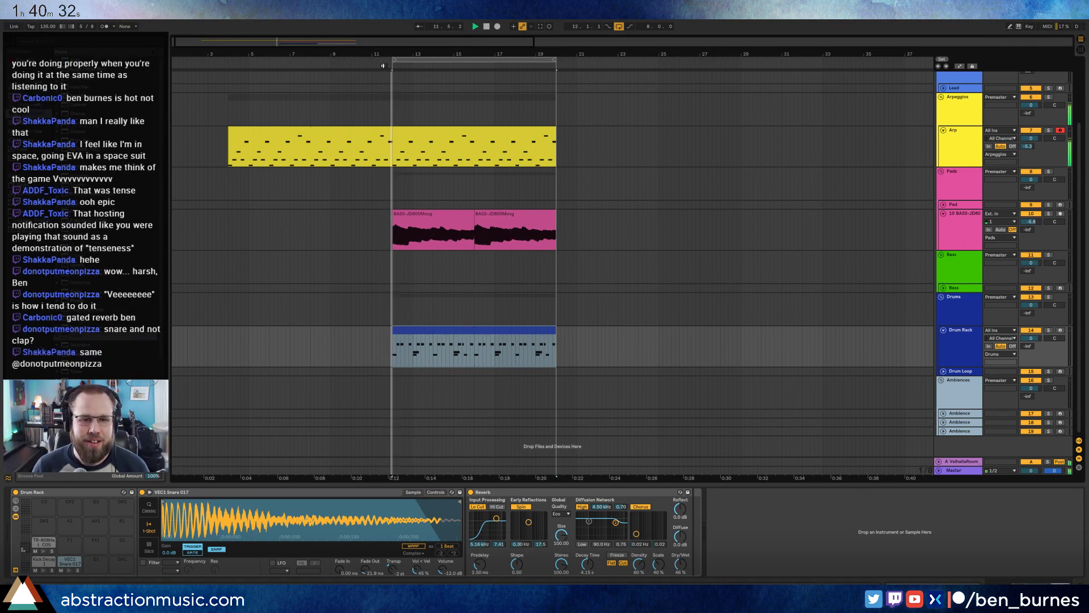
Try grouping the snare's Reverb into an Audio Effect Rack with its chain list shown, and undo the grouping.
click(521, 493)
key(ctrl+g)
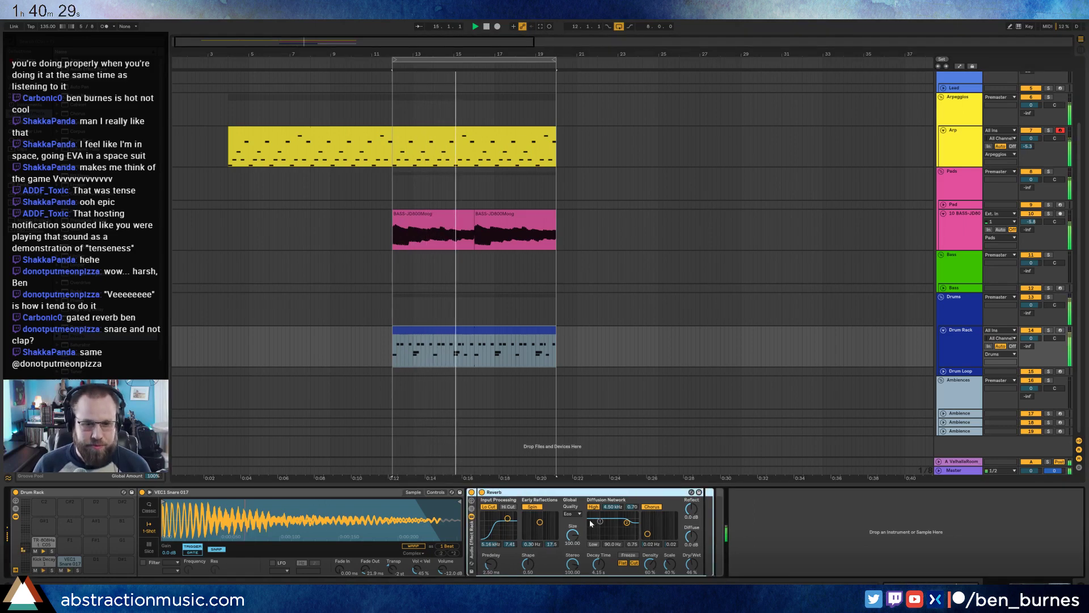
click(472, 509)
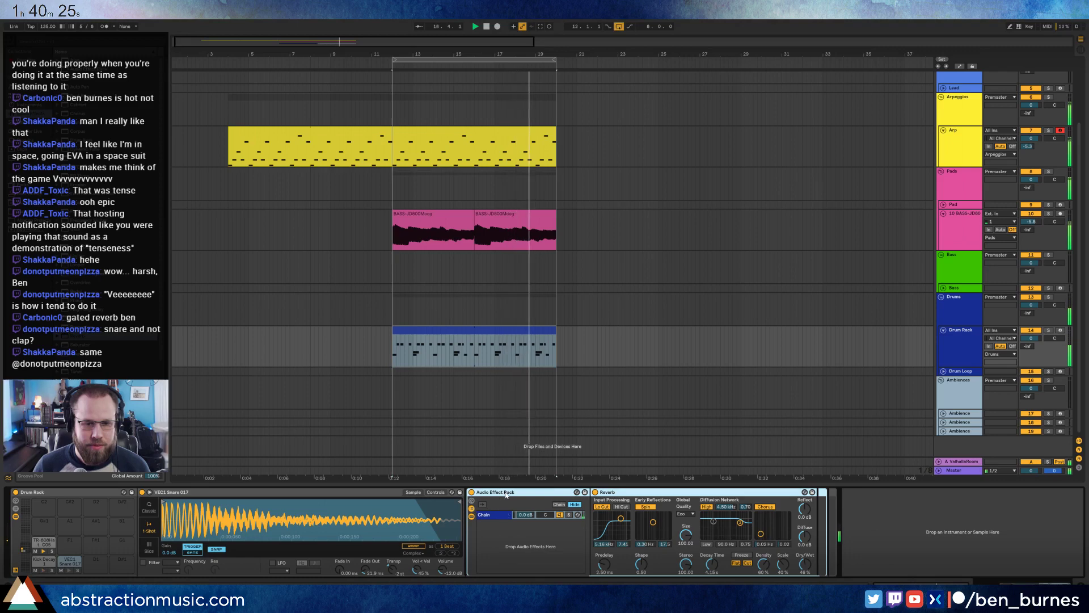
key(ctrl+z)
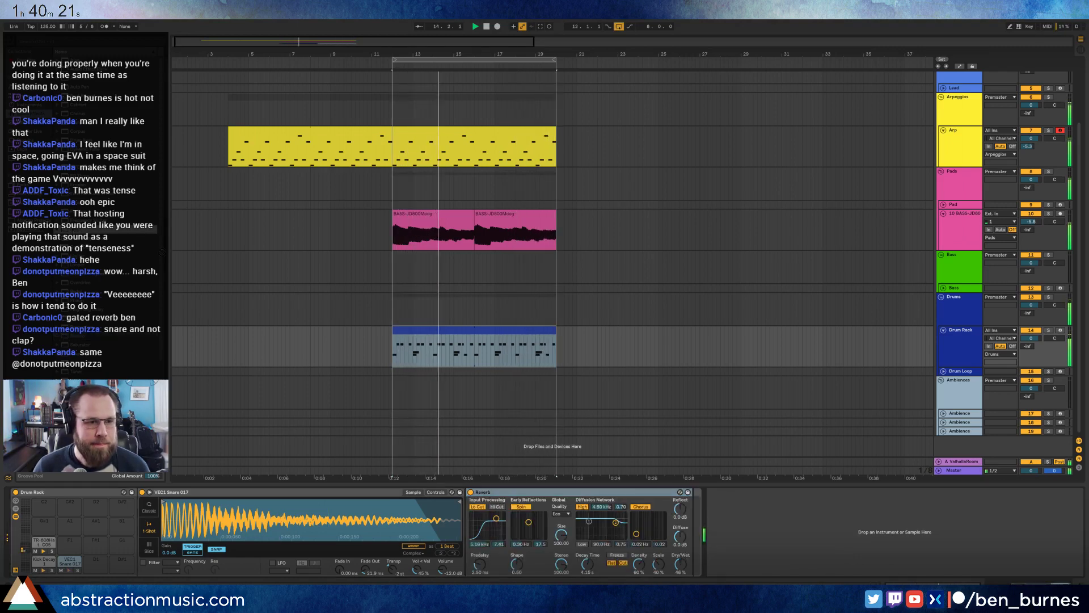
Add a Gate after the snare's Reverb, adjust its threshold, and open the drum clip's notes.
drag(162, 251, 714, 549)
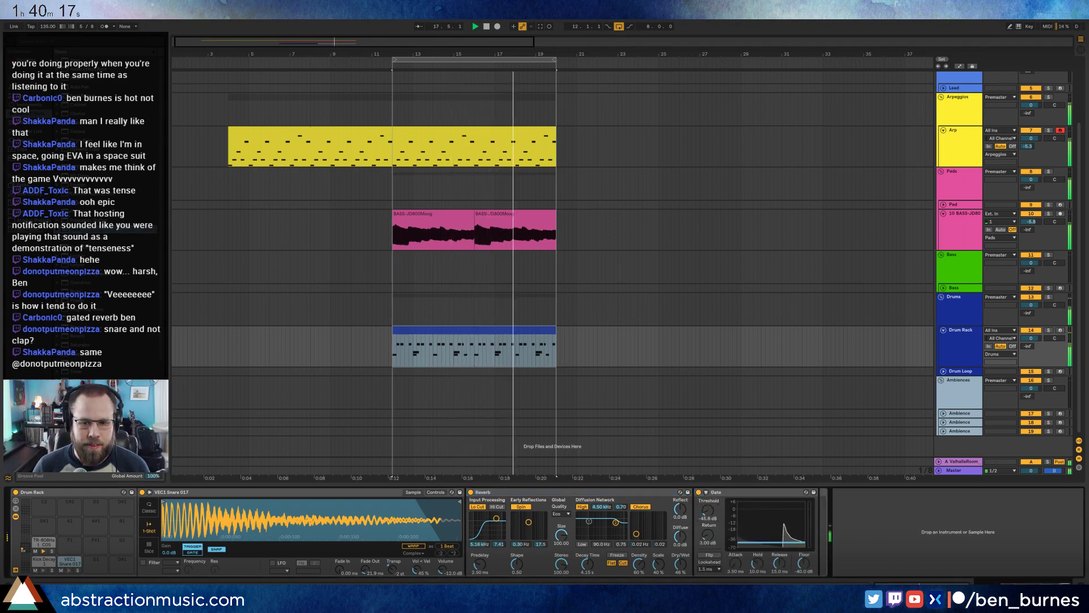
drag(707, 510, 714, 516)
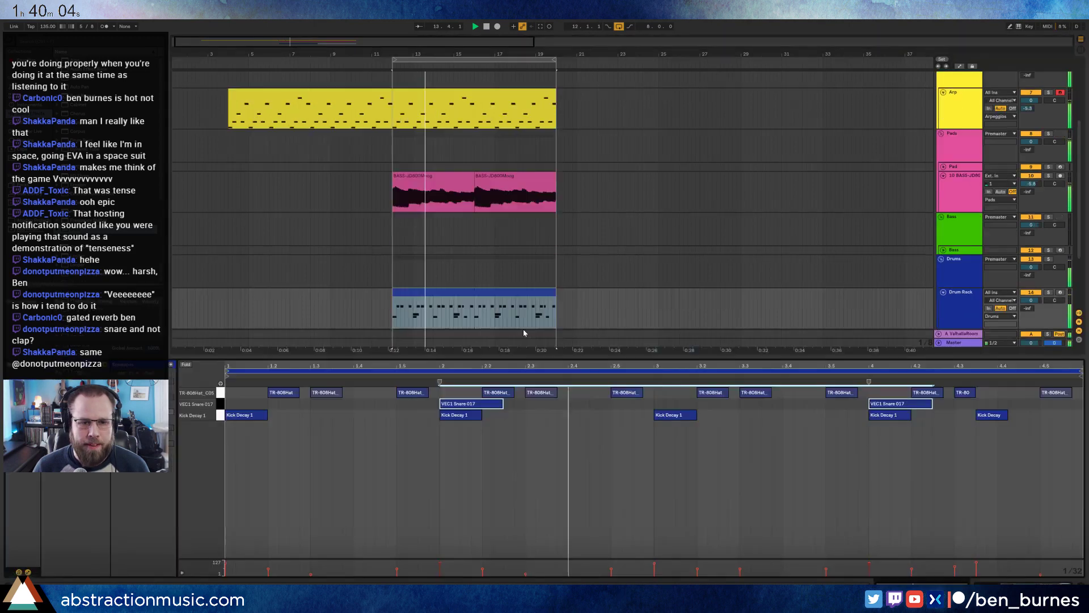
double_click(523, 329)
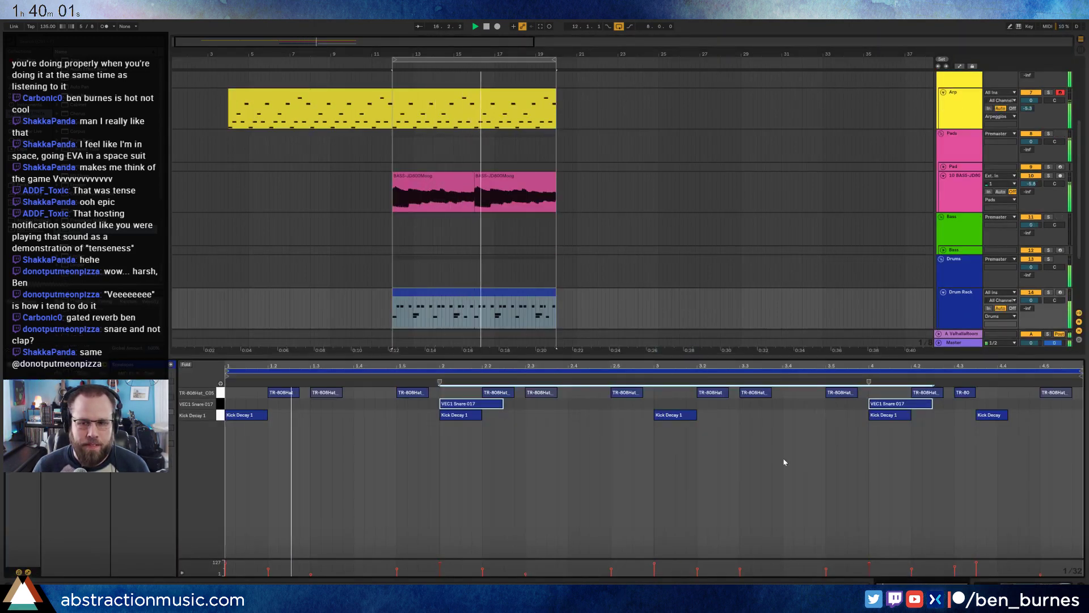
click(826, 452)
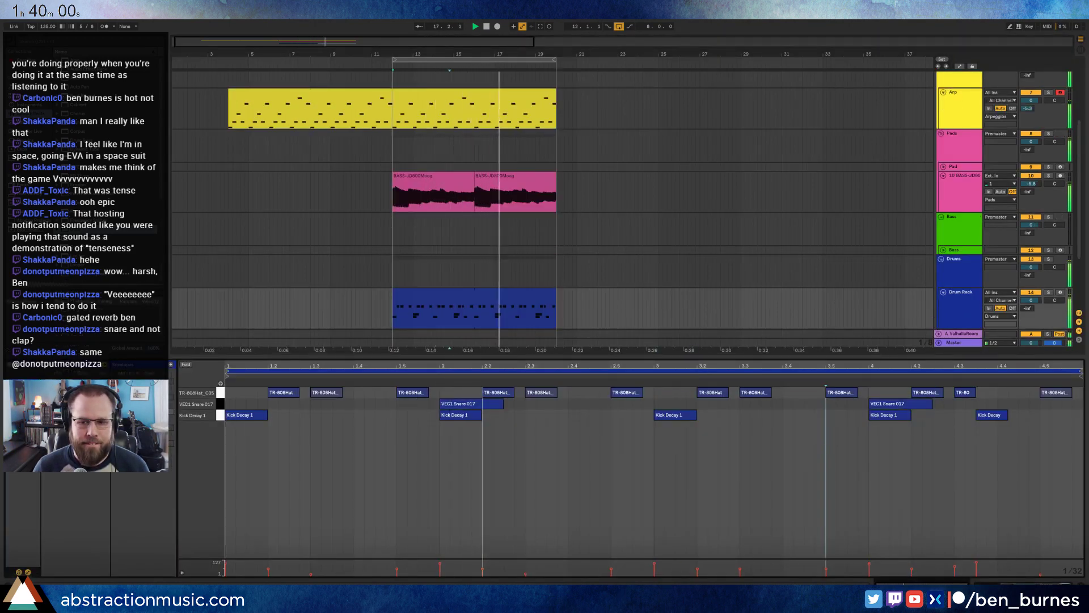
click(987, 415)
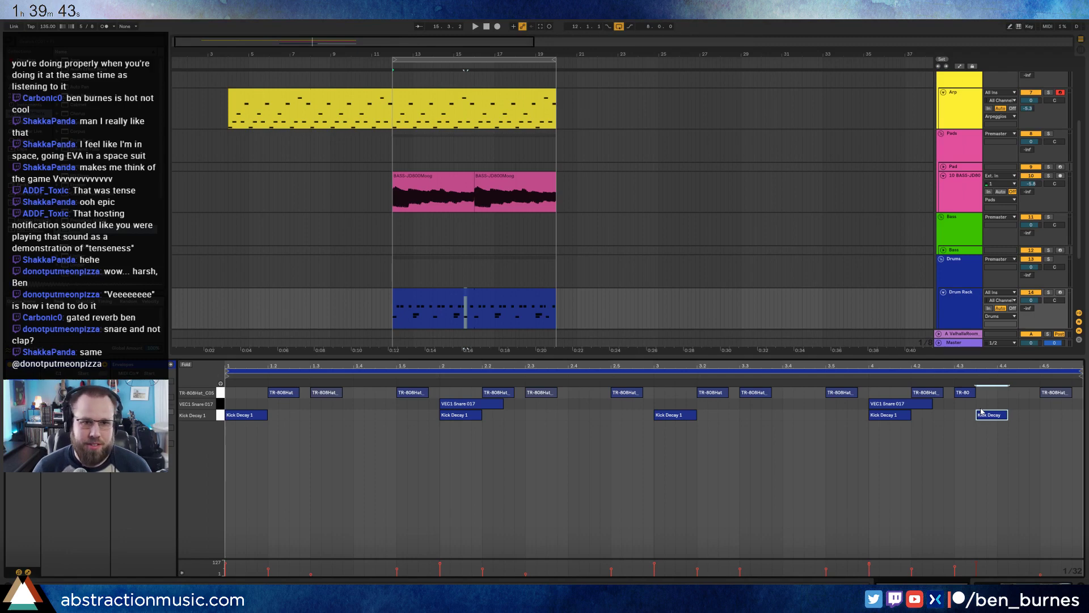
click(711, 311)
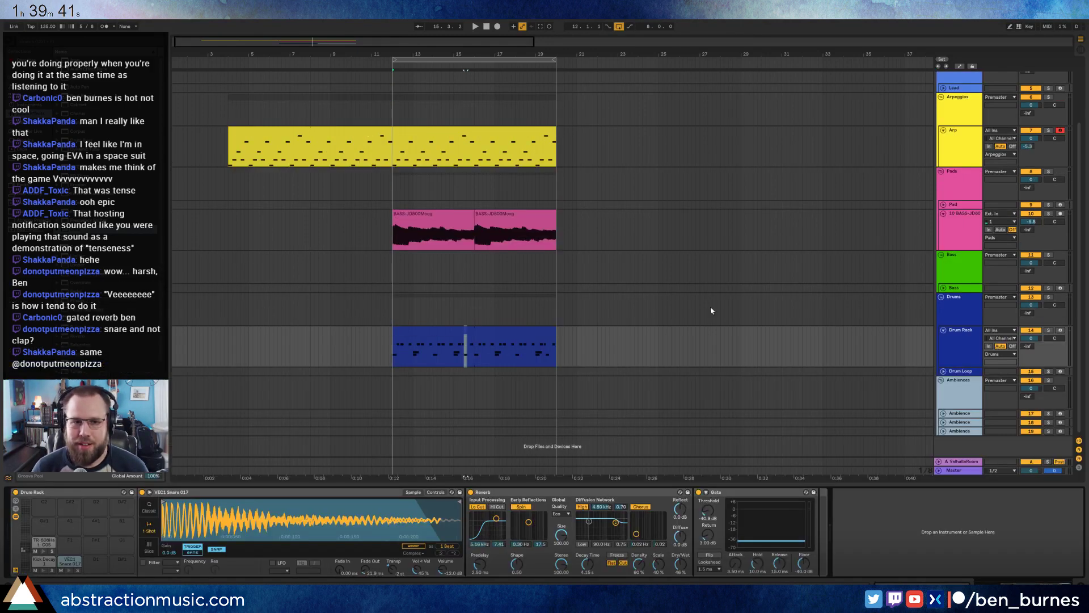
Duplicate both bass clips and the arp clip so they continue from bar 20 to bar 28.
click(442, 227)
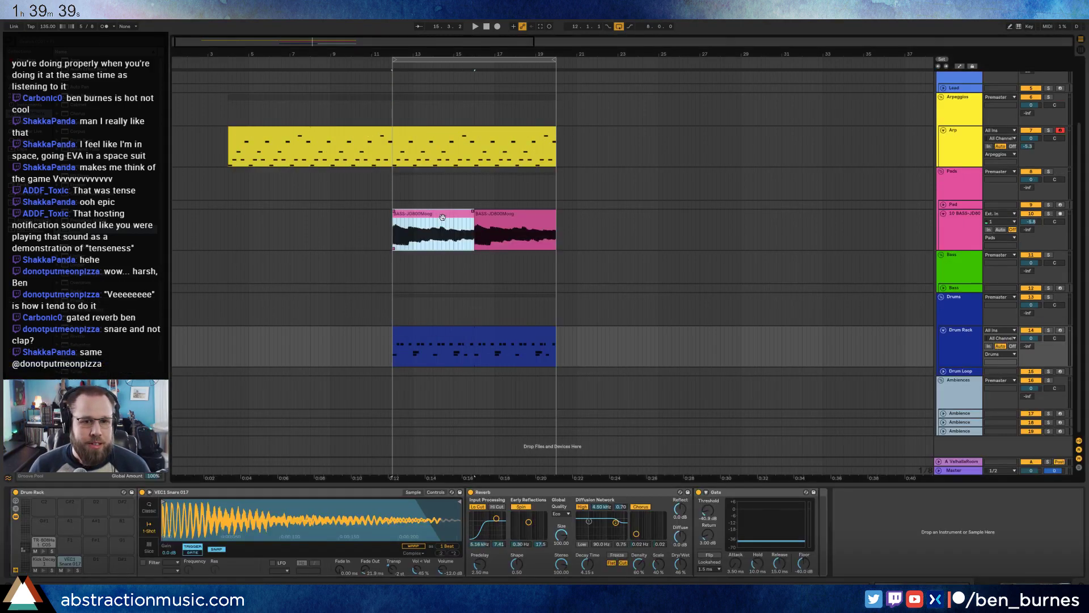
shift+click(502, 219)
key(ctrl+d)
click(505, 129)
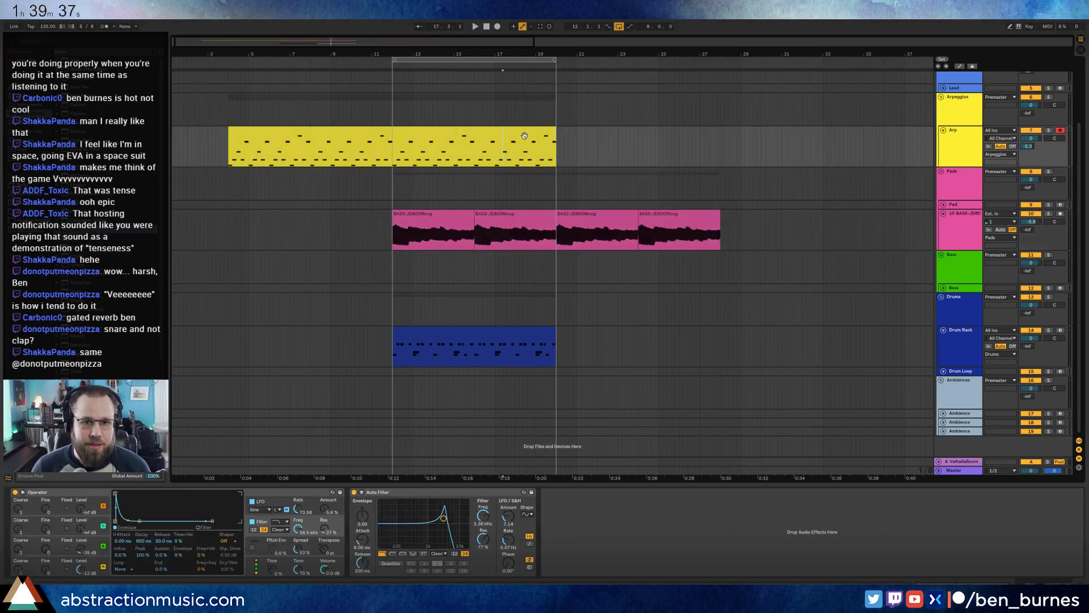
key(ctrl+d)
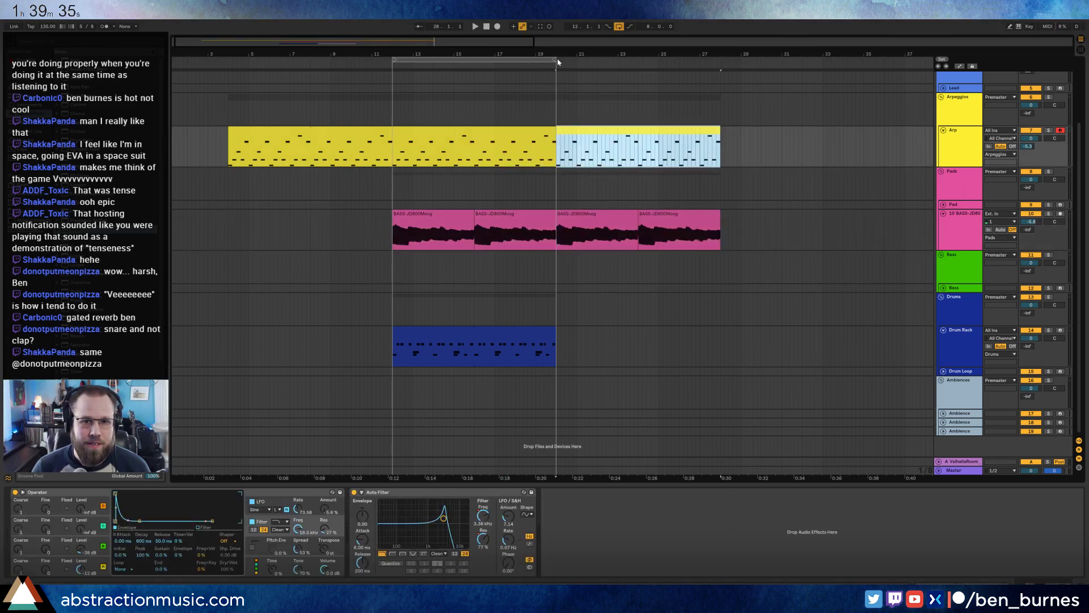
Extend the arrangement loop to bar 28 and duplicate the drum clip across bars 20 to 28.
drag(558, 61, 719, 81)
click(512, 338)
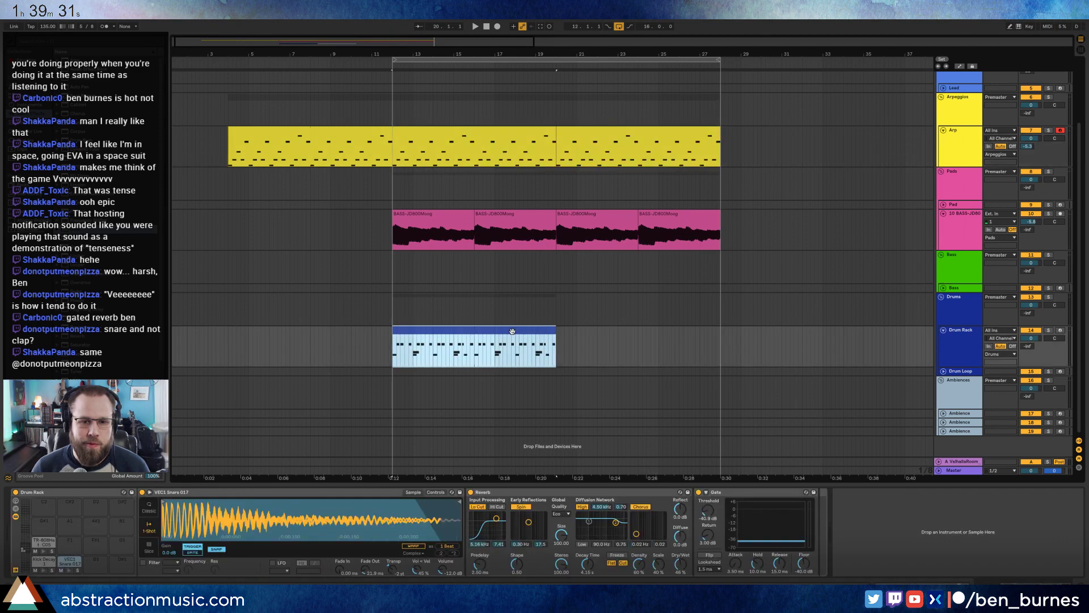
key(ctrl+d)
Ramp the third bass clip's transposition envelope up to about +7 semitones by beat 1.3 and play it.
click(580, 213)
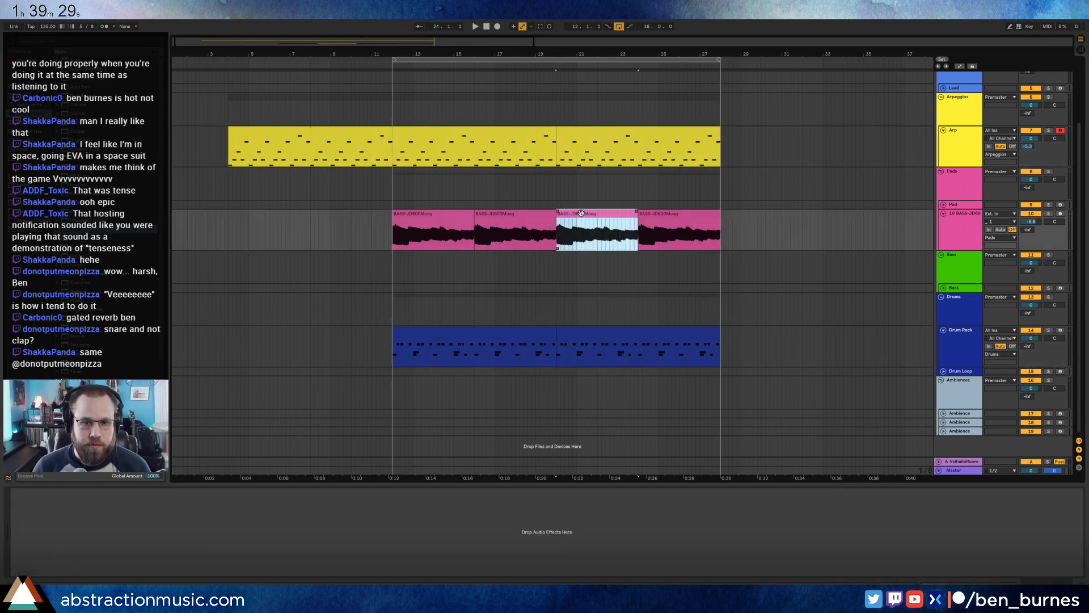
key(shift+Tab)
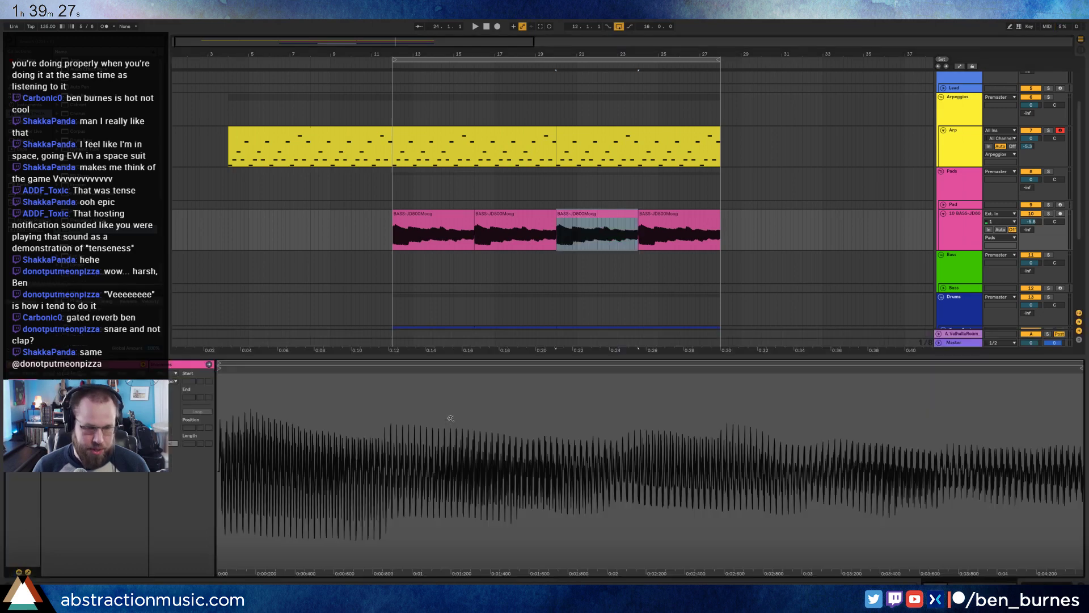
click(173, 443)
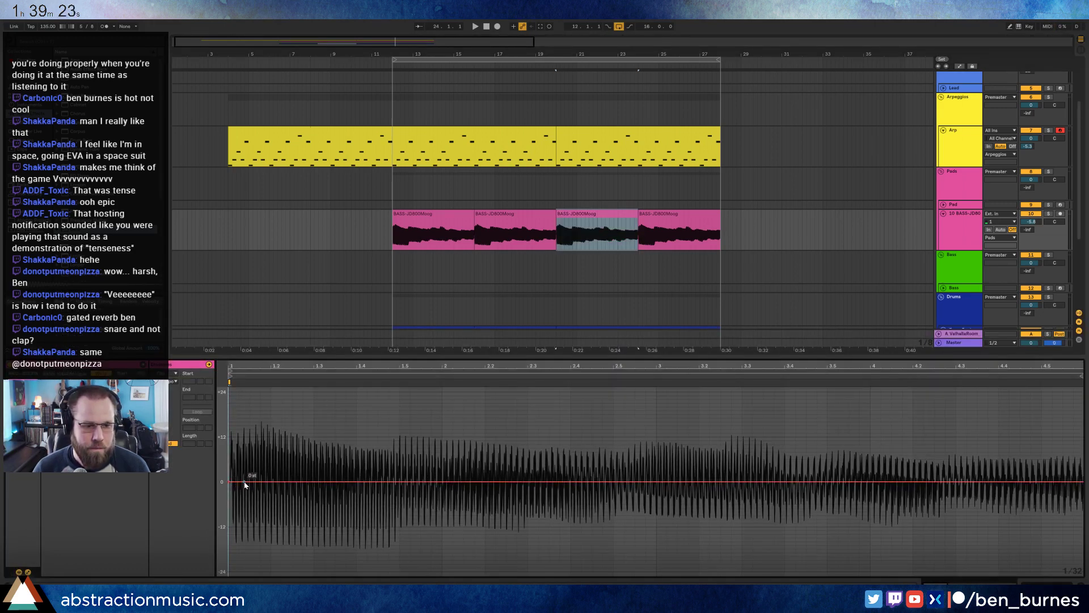
drag(244, 481, 314, 459)
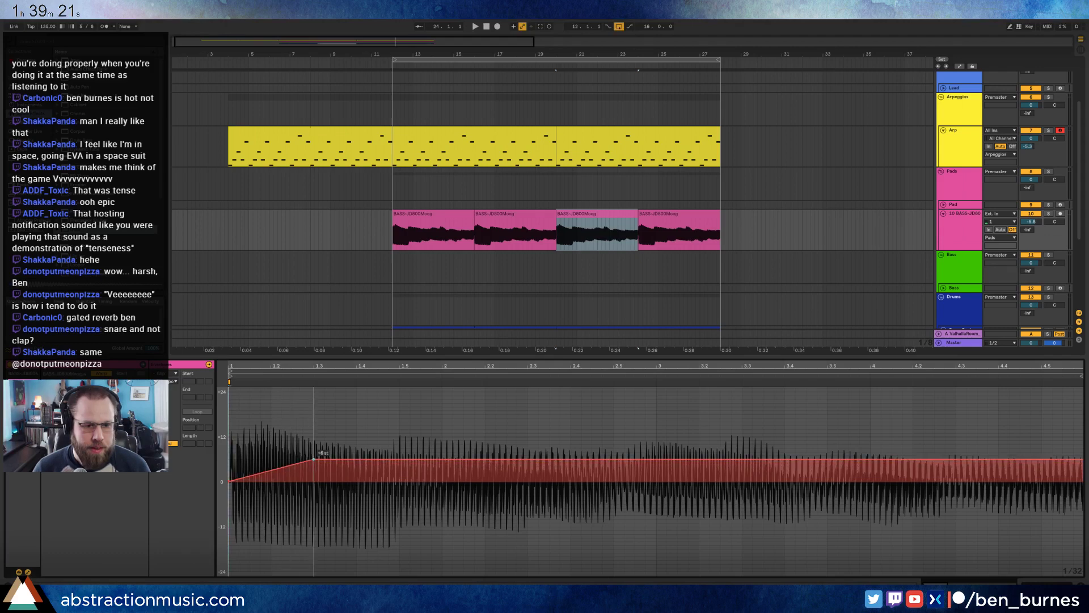
key(space)
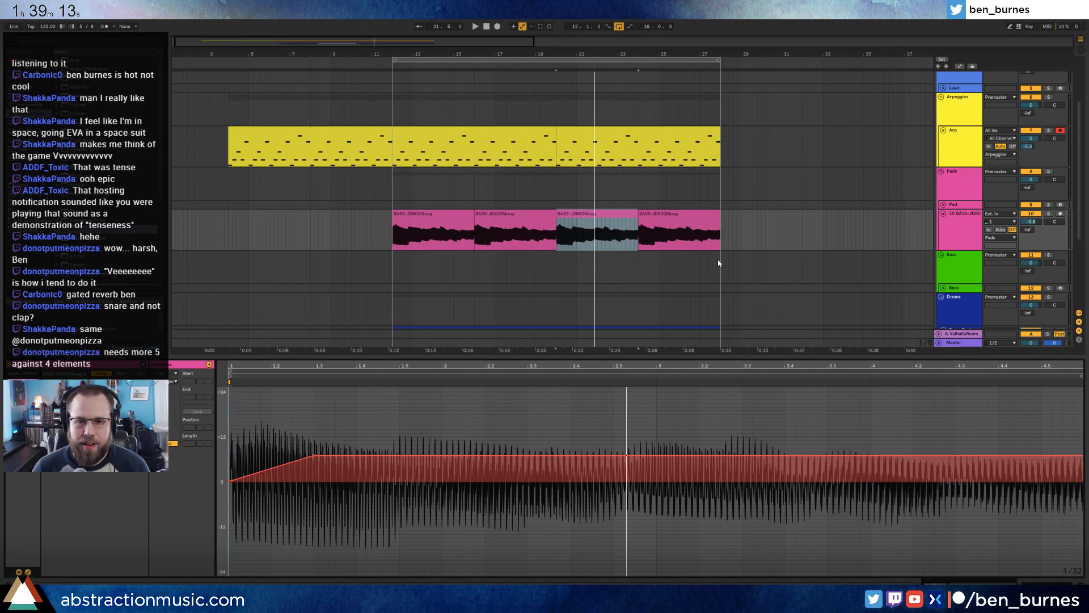
Glide the fourth bass clip's transposition envelope from about +7 down to -4 semitones by beat 1.4 and play it.
click(672, 213)
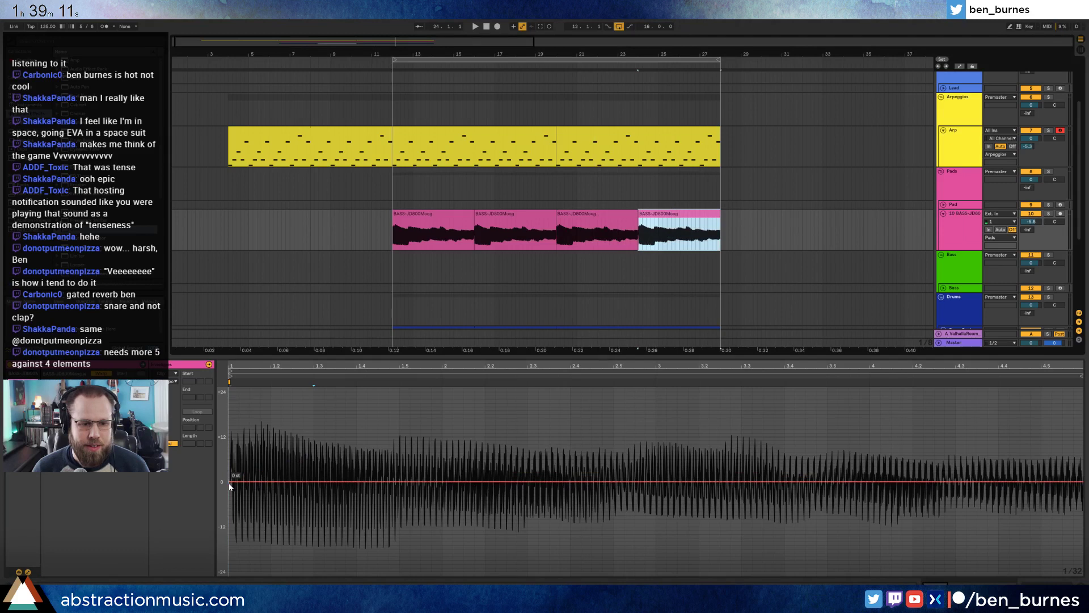
drag(265, 481, 357, 498)
key(space)
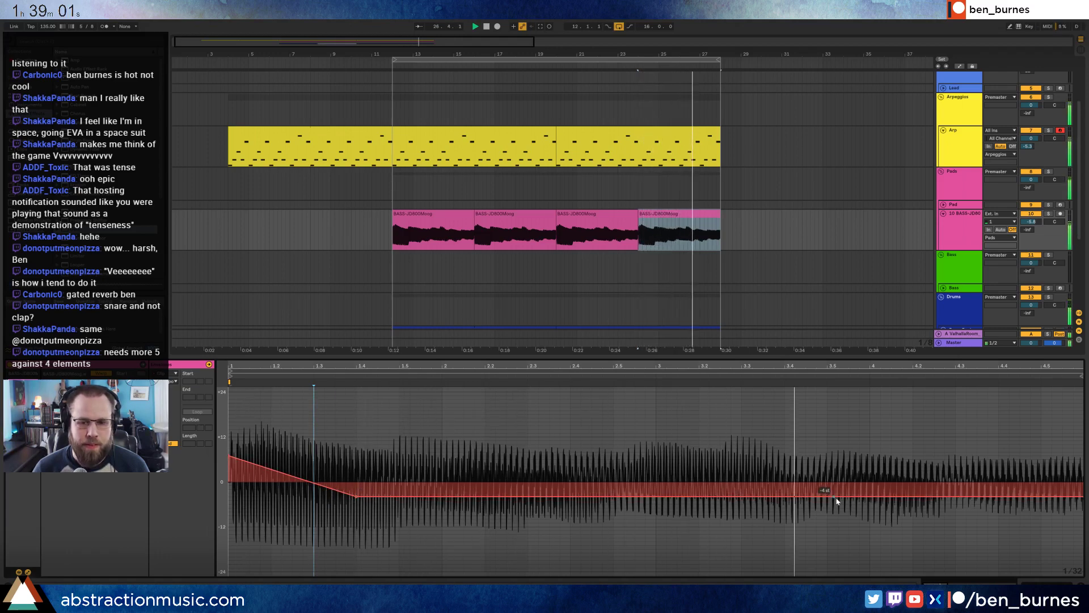
key(space)
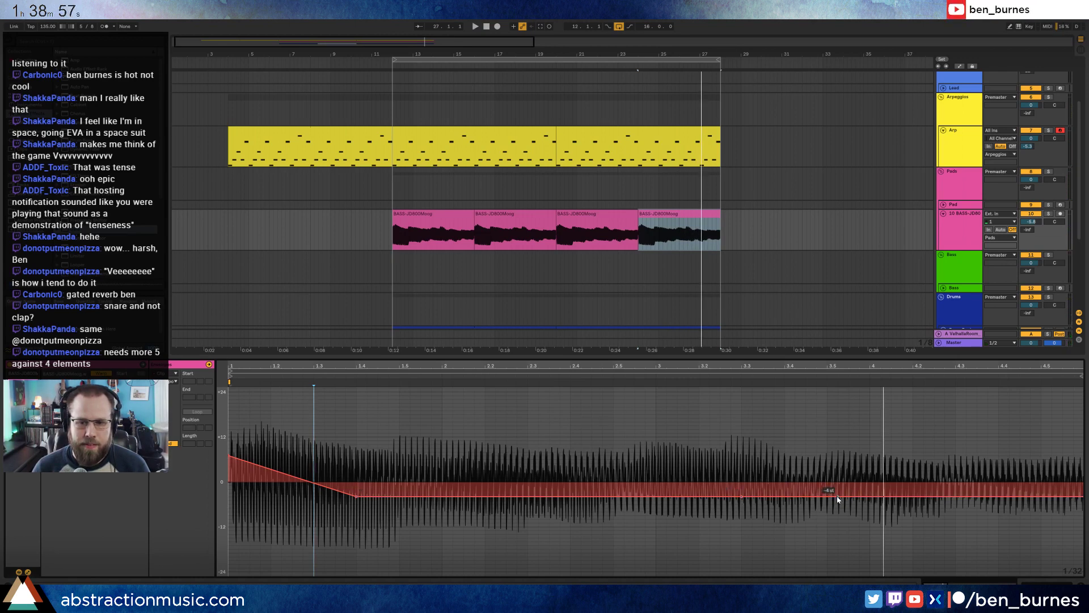
Step the end of the fourth bass clip's transposition envelope up to about -2, then -1 semitones, and play the loop.
drag(837, 497, 827, 489)
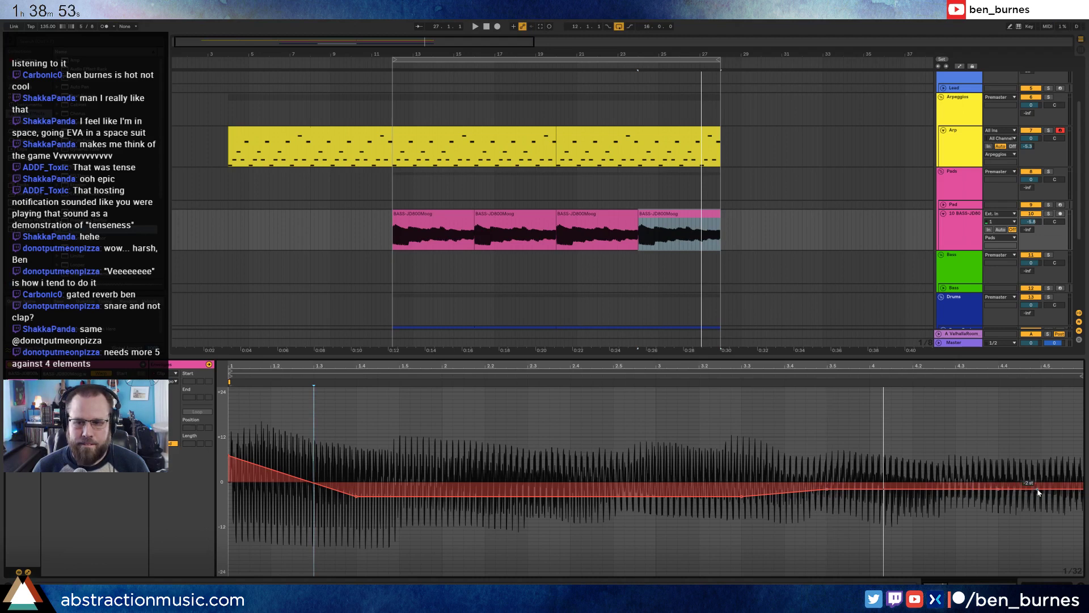
drag(1041, 485, 1020, 486)
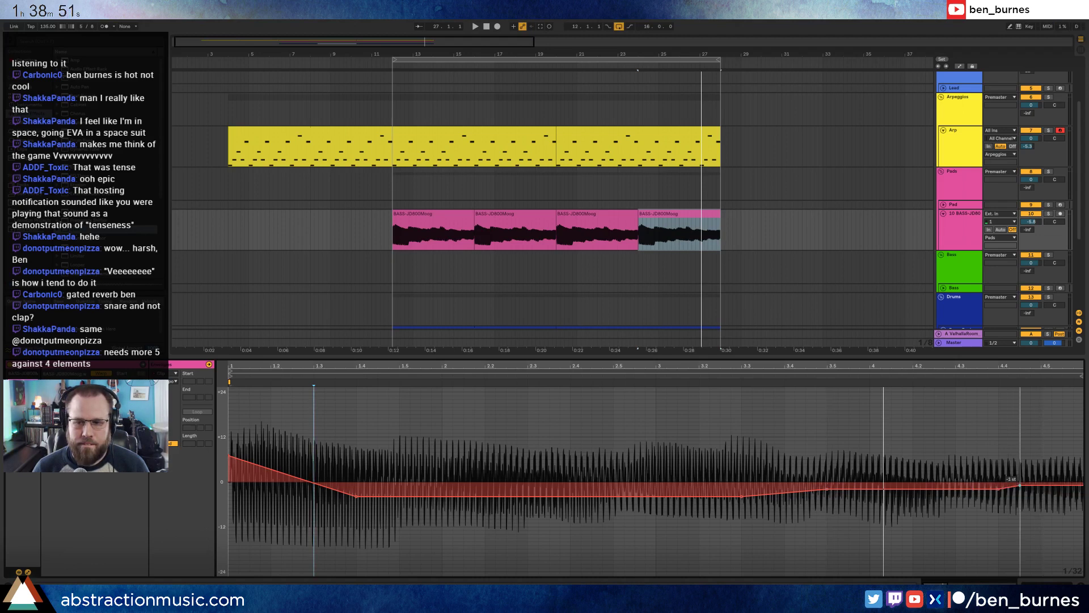
key(space)
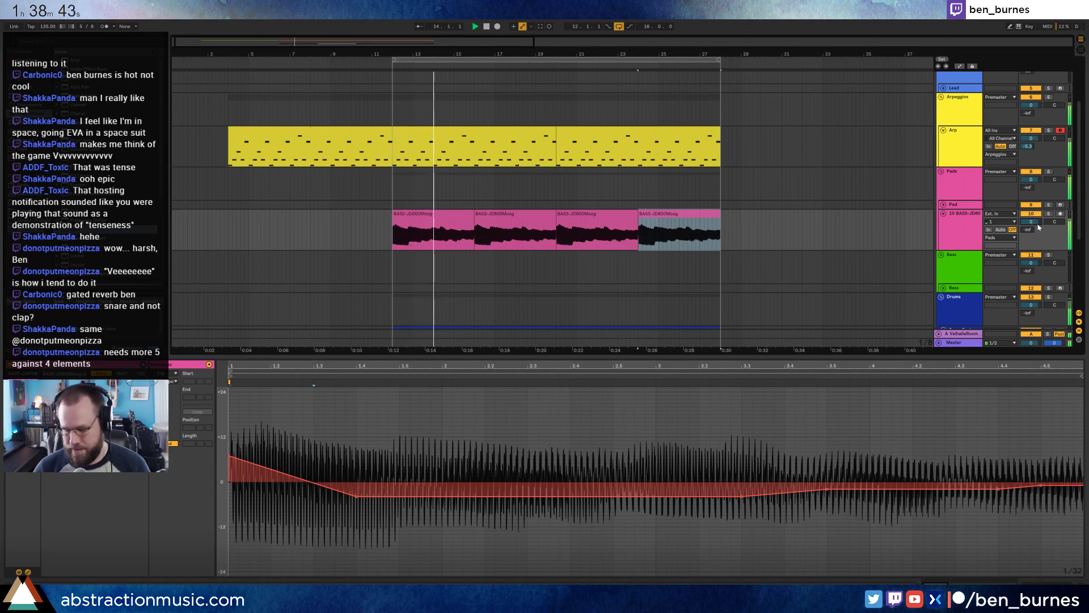
Add an EQ Eight to the bass track, reshape its four bands, and make band 1 a low cut near 27 Hz.
key(shift+Tab)
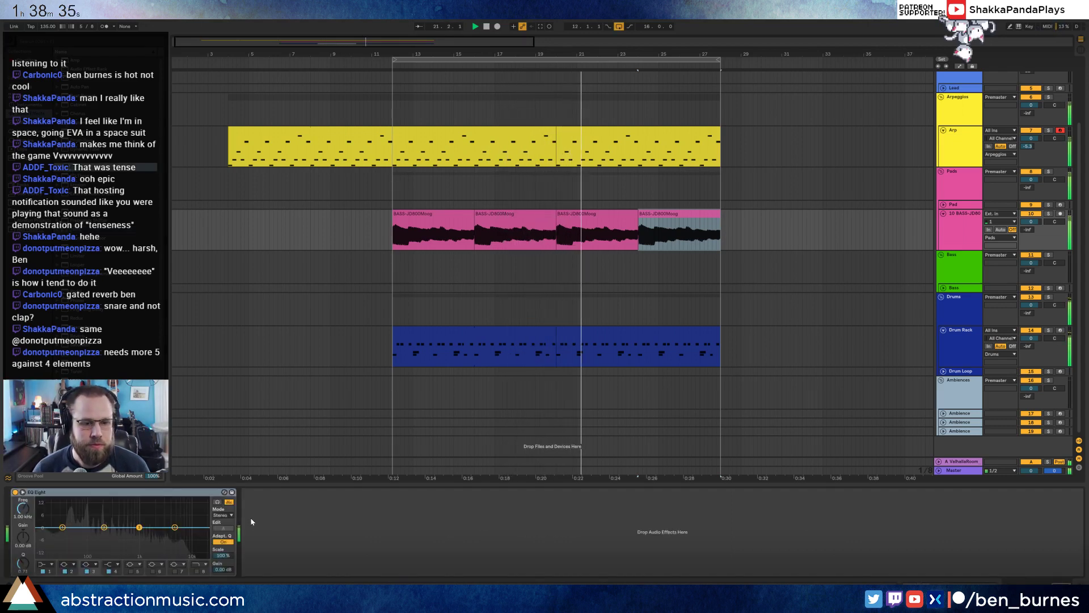
mouse_move(63, 529)
mouse_down()
mouse_move(64, 541)
mouse_move(103, 533)
mouse_move(103, 547)
mouse_move(146, 527)
mouse_move(147, 539)
mouse_move(127, 521)
mouse_move(145, 539)
mouse_move(59, 536)
mouse_up()
click(173, 526)
click(57, 540)
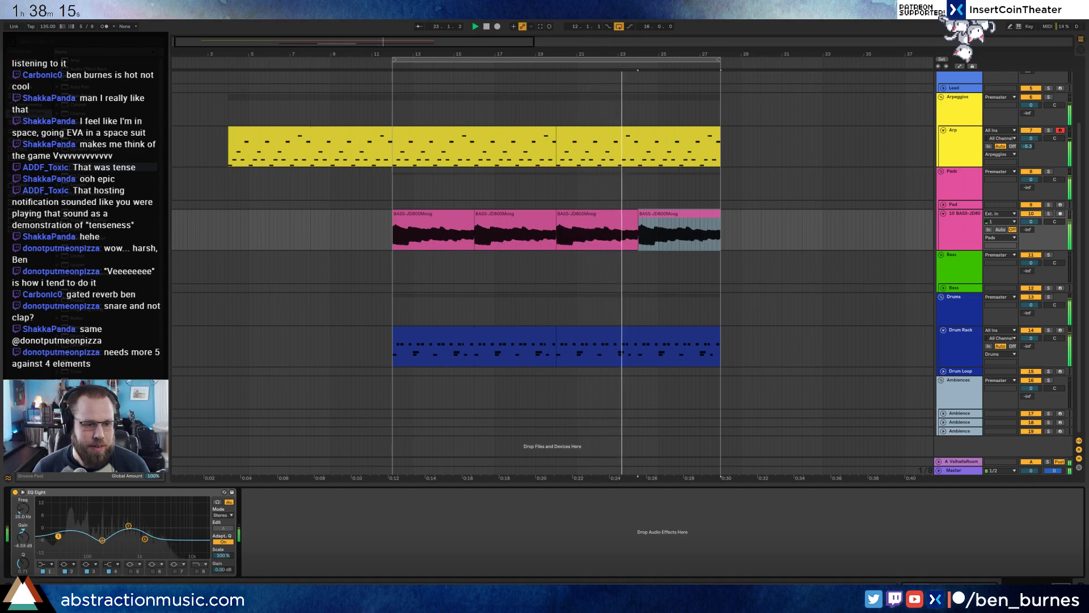
click(46, 564)
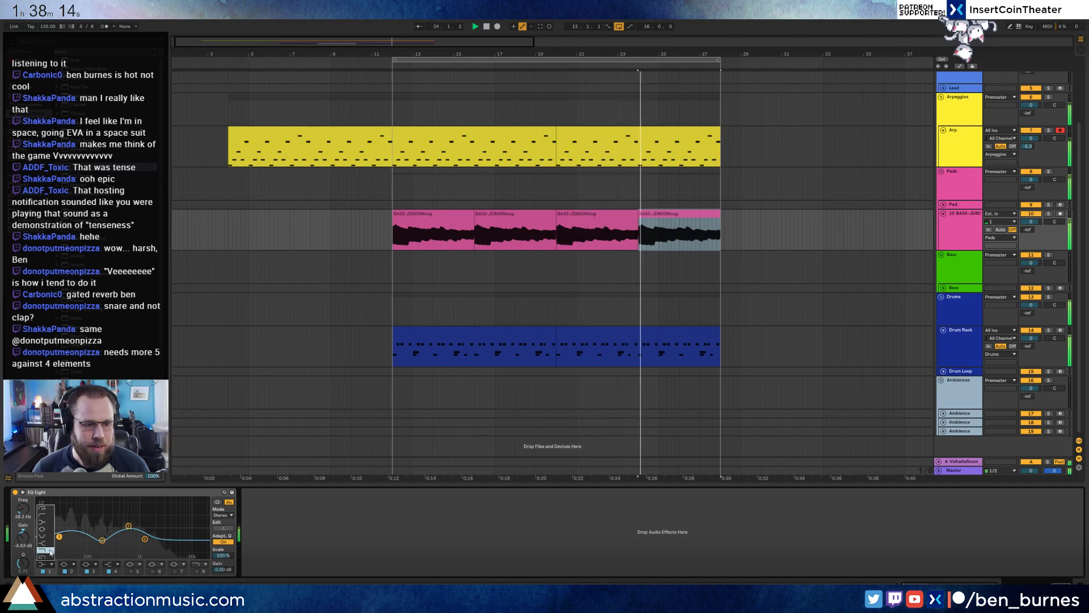
click(43, 515)
drag(59, 533, 60, 535)
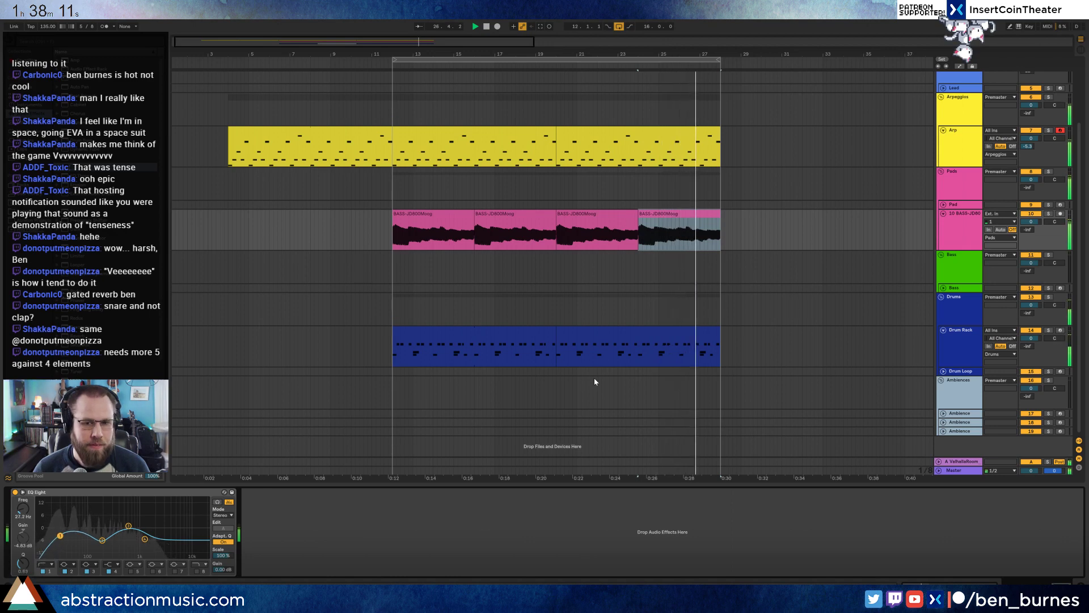
In the drum clip starting at bar 12, deactivate the hi-hat notes for a listen and delete them all.
double_click(515, 333)
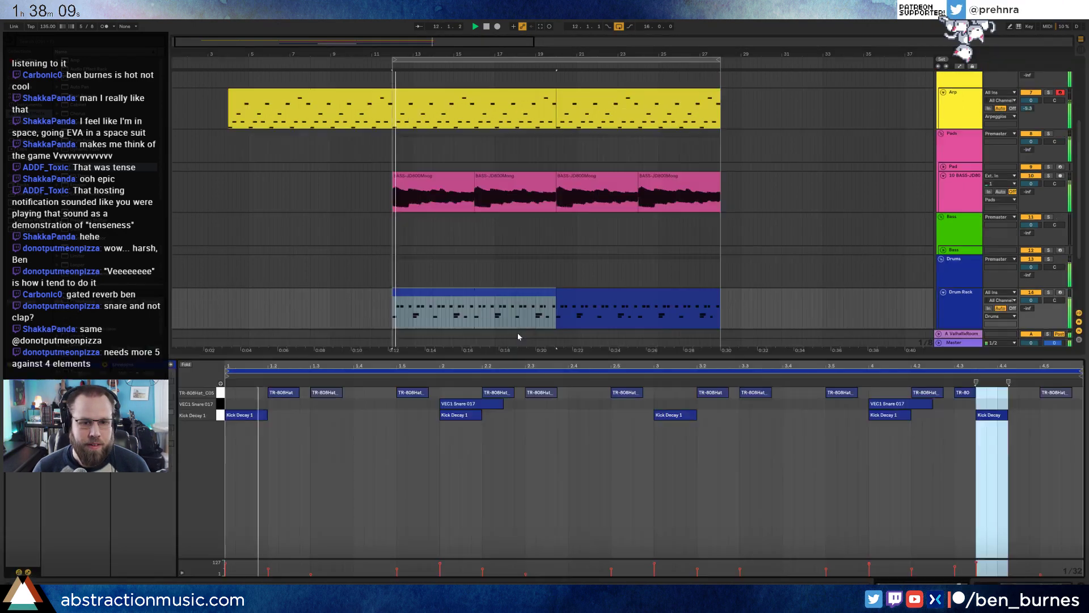
click(477, 476)
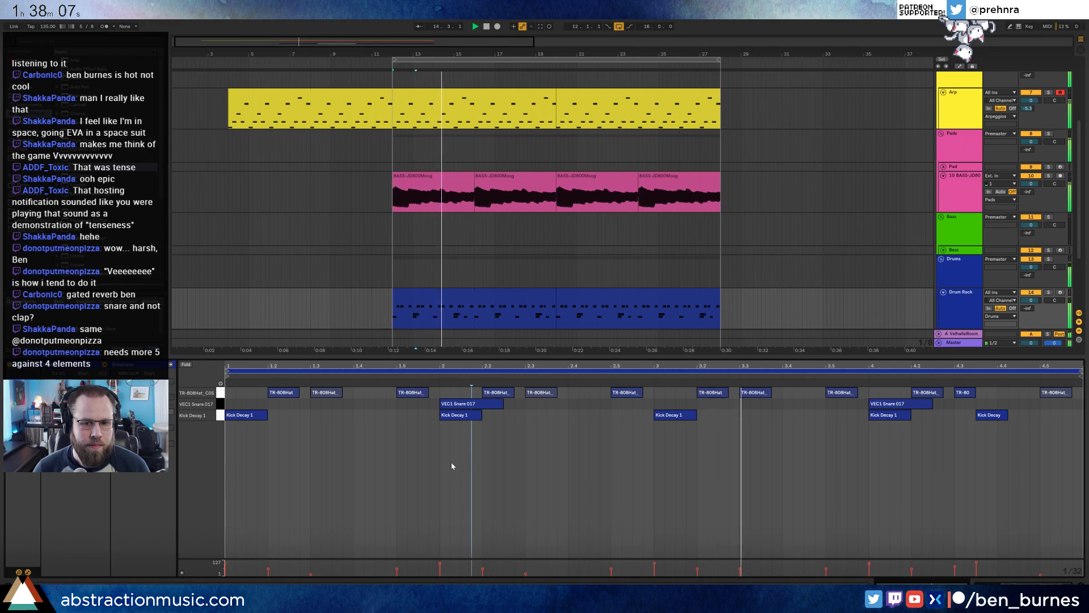
key(space)
click(350, 447)
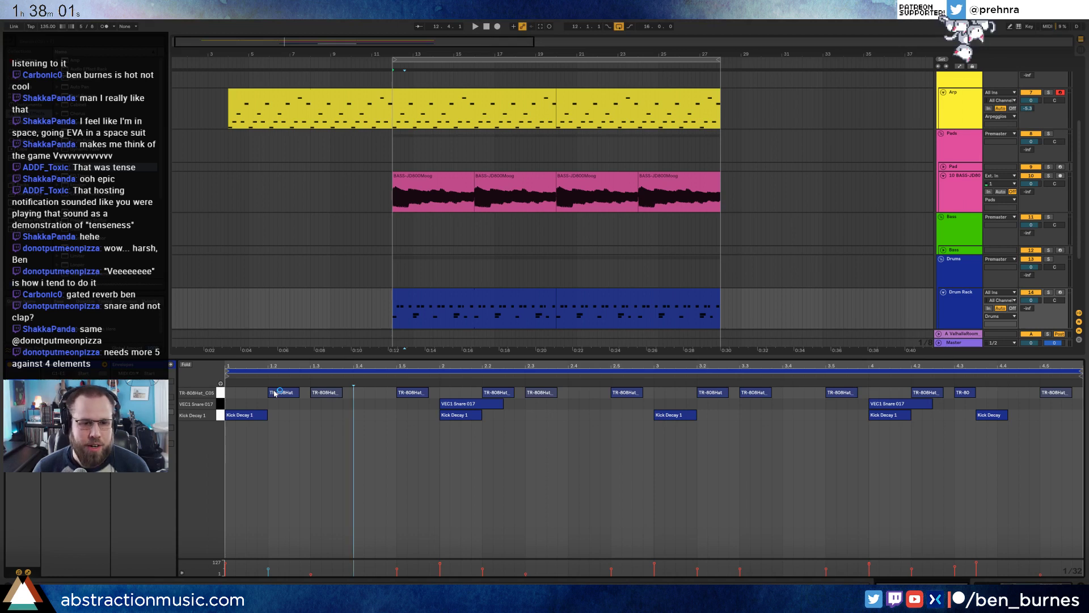
double_click(275, 393)
click(221, 392)
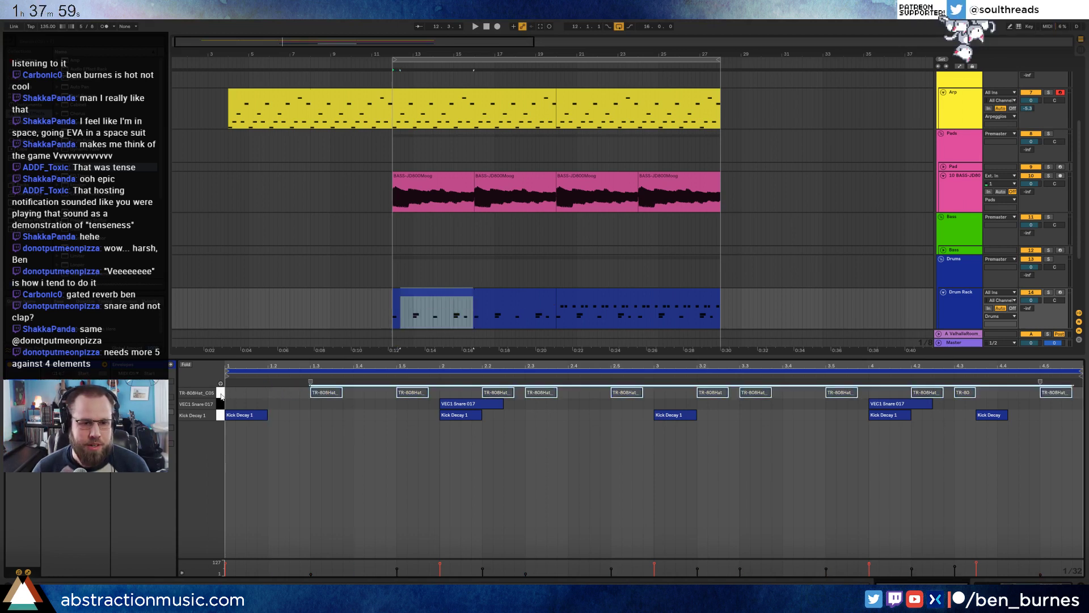
double_click(269, 394)
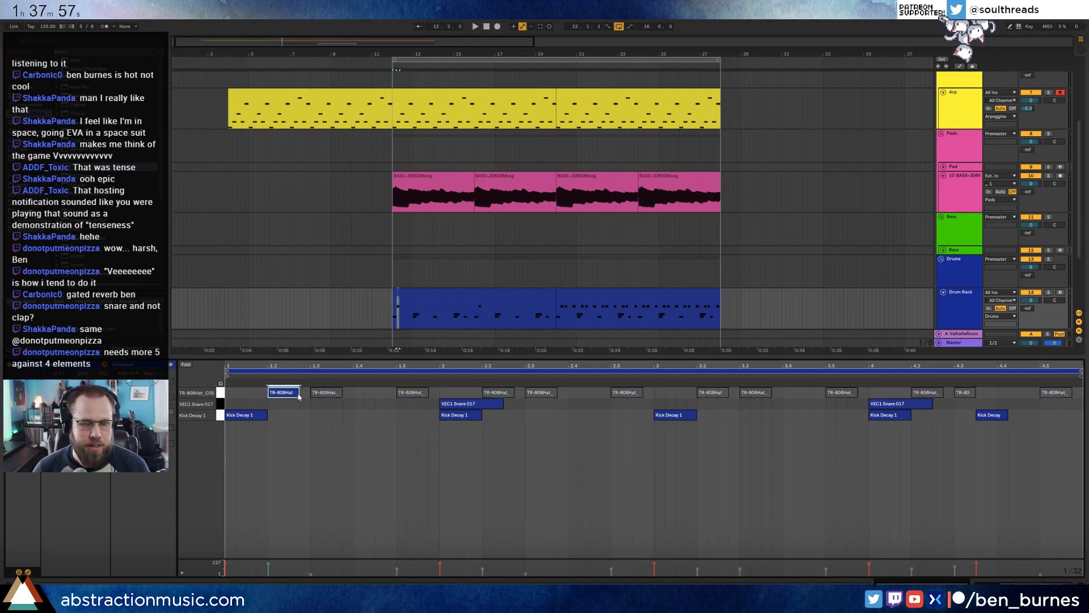
key(space)
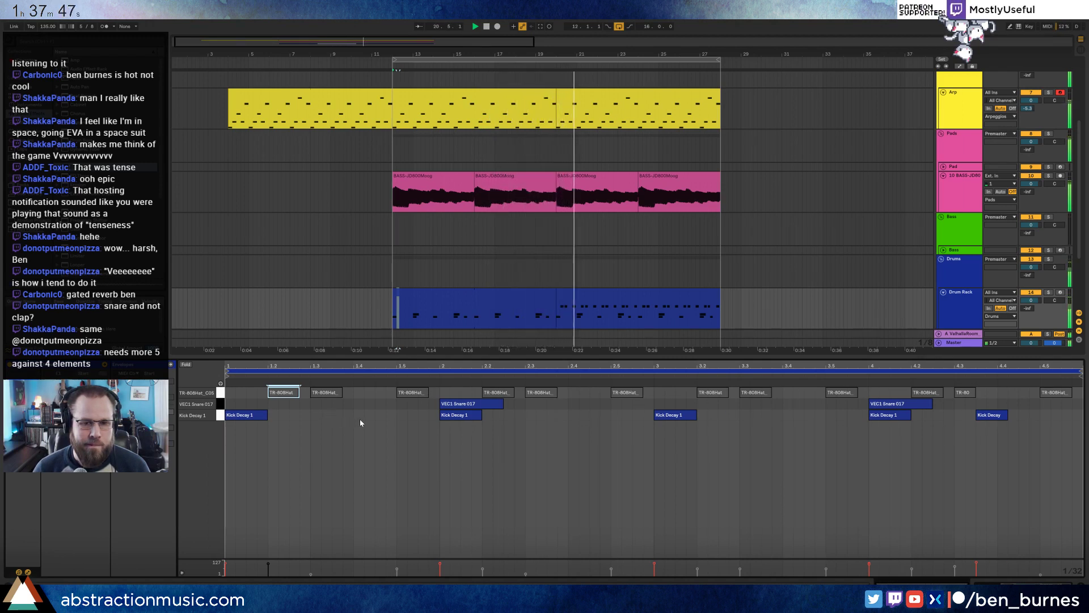
click(220, 394)
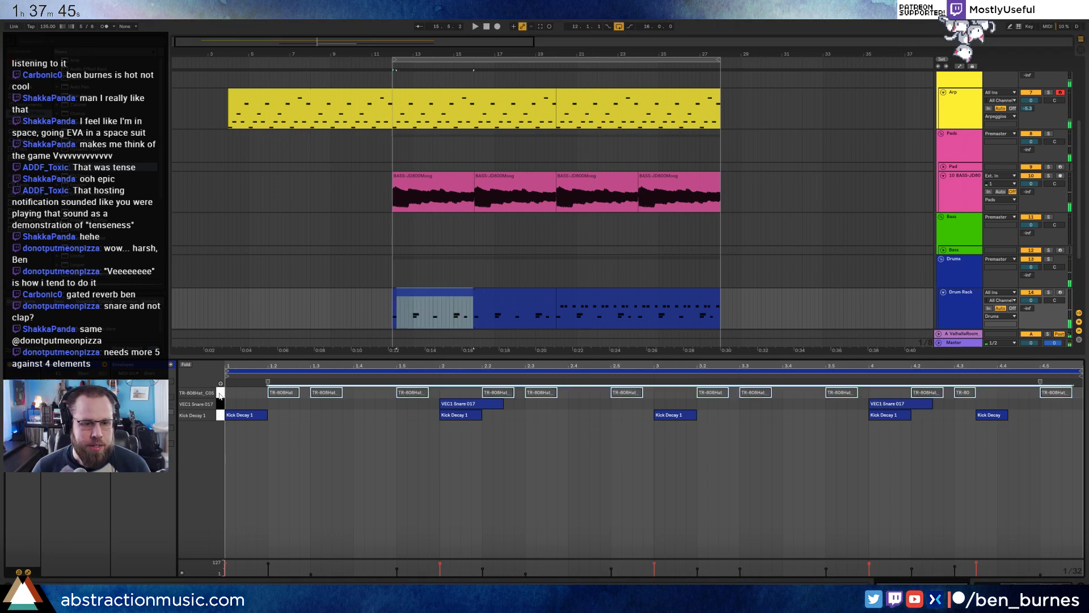
key(Delete)
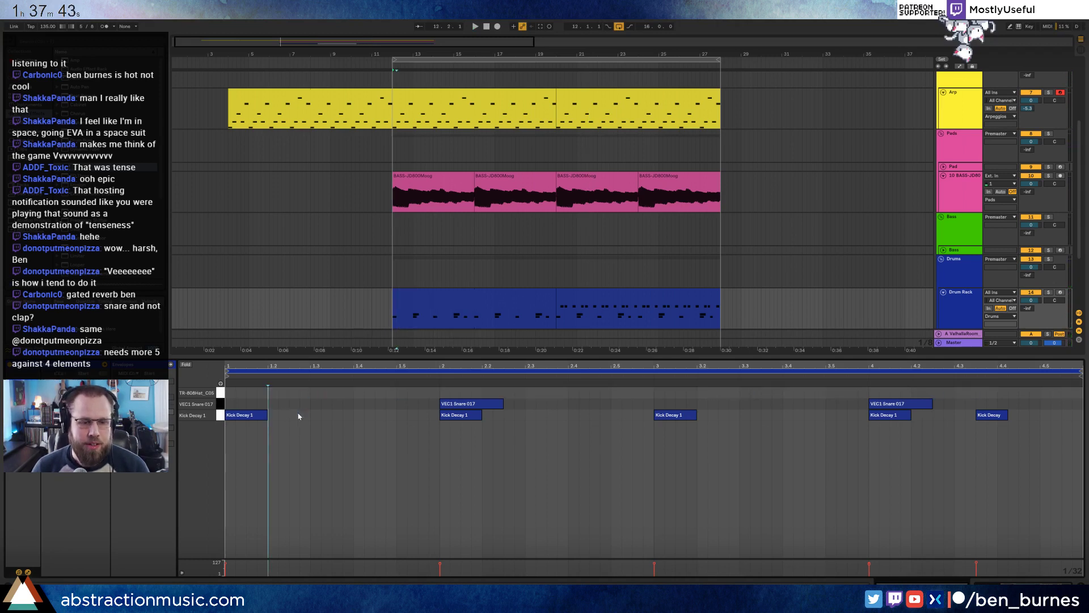
Add a kick note midway through each of the drum clip's first three bars and play the pattern.
double_click(335, 415)
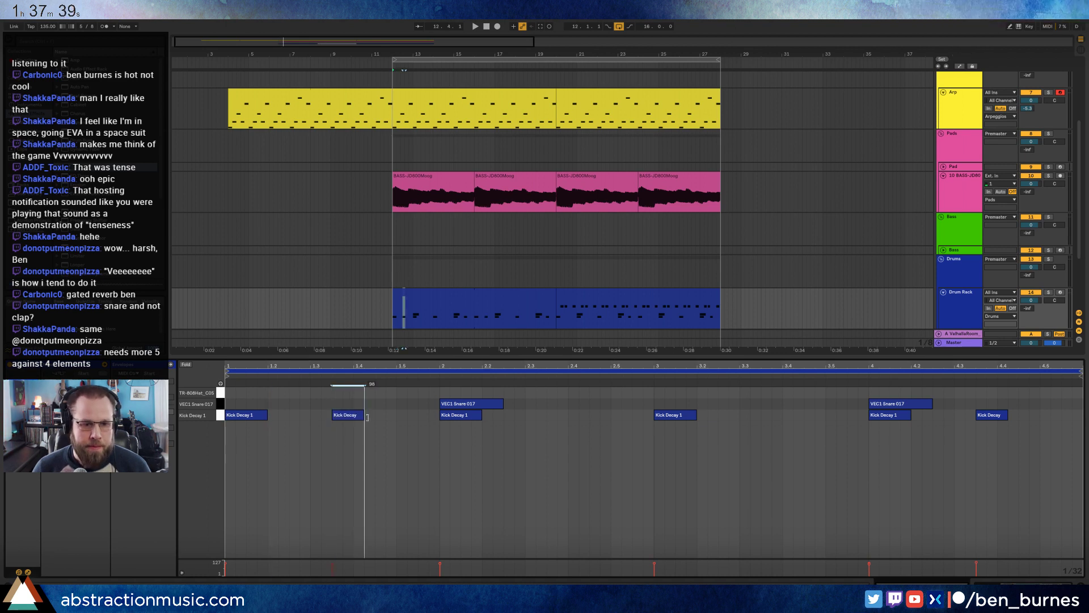
key(space)
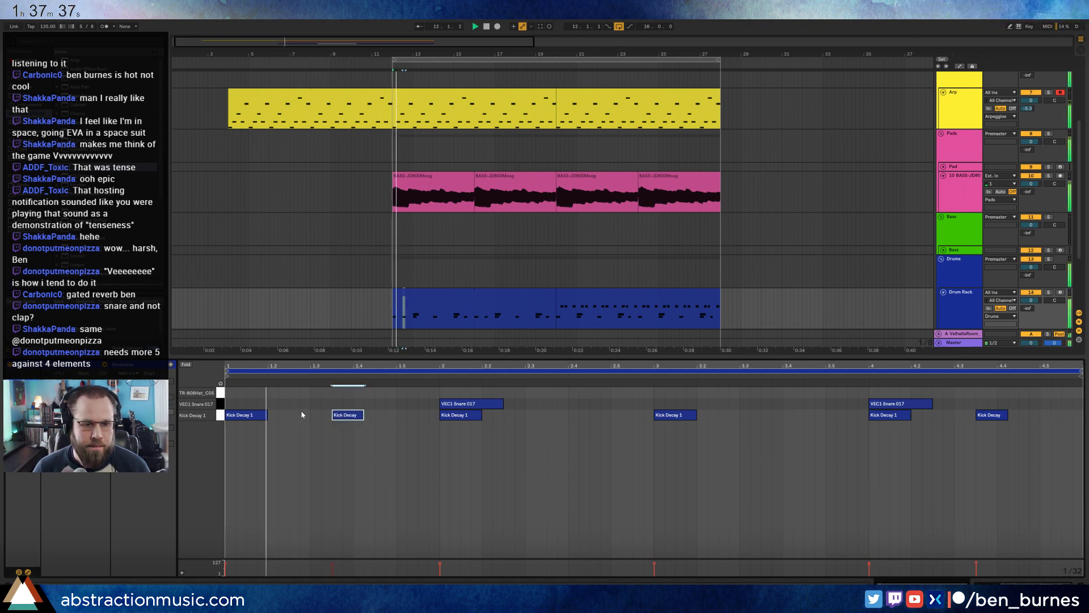
key(space)
double_click(551, 414)
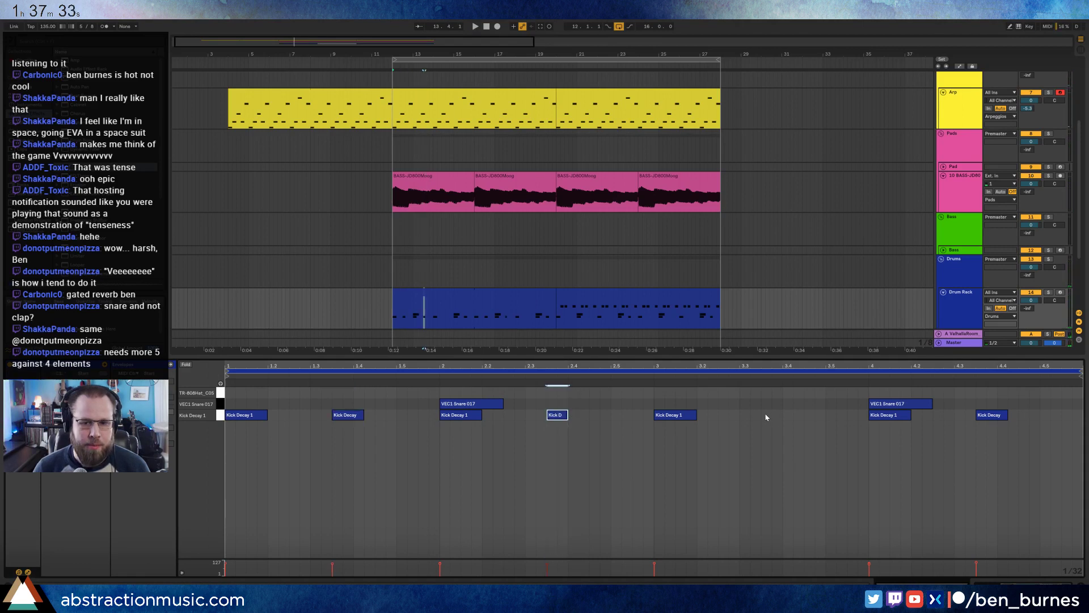
double_click(766, 416)
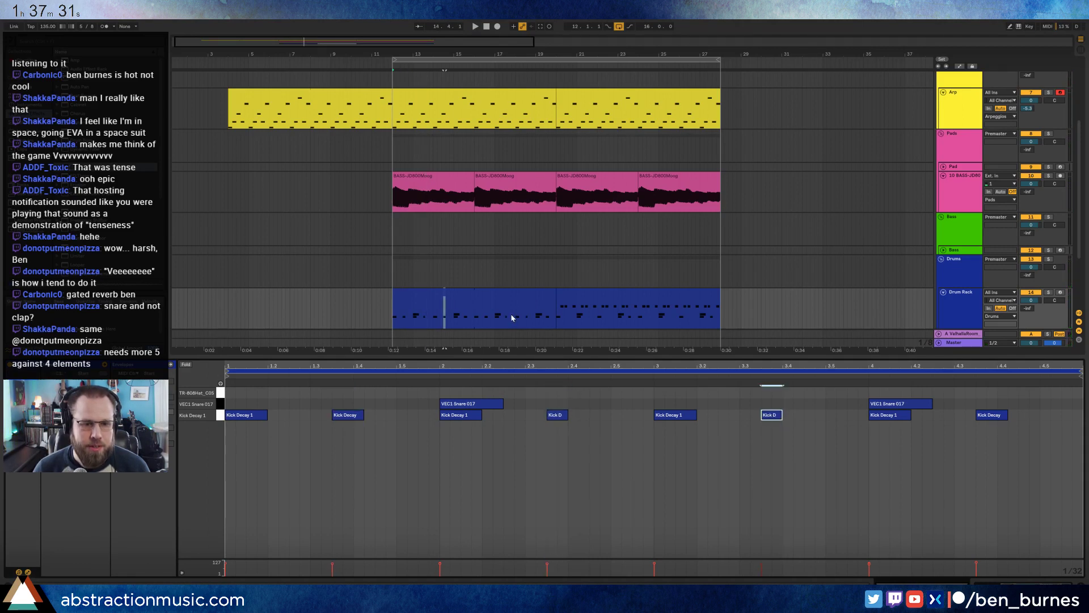
key(space)
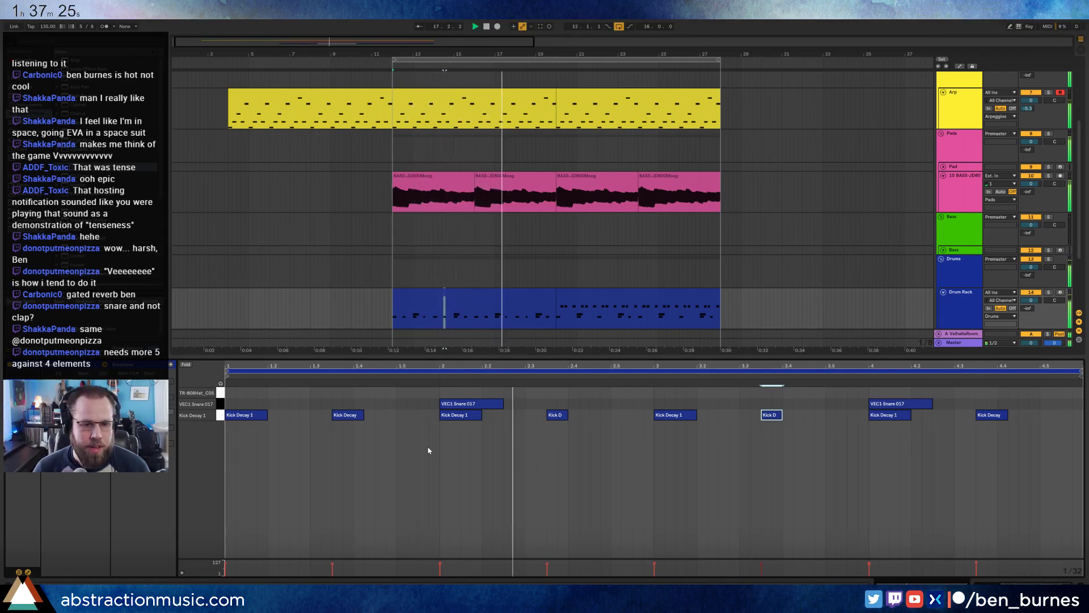
Shorten the first two kick notes in the drum clip at bar 12, add four evenly spaced hi-hats in its first bar, and play.
key(space)
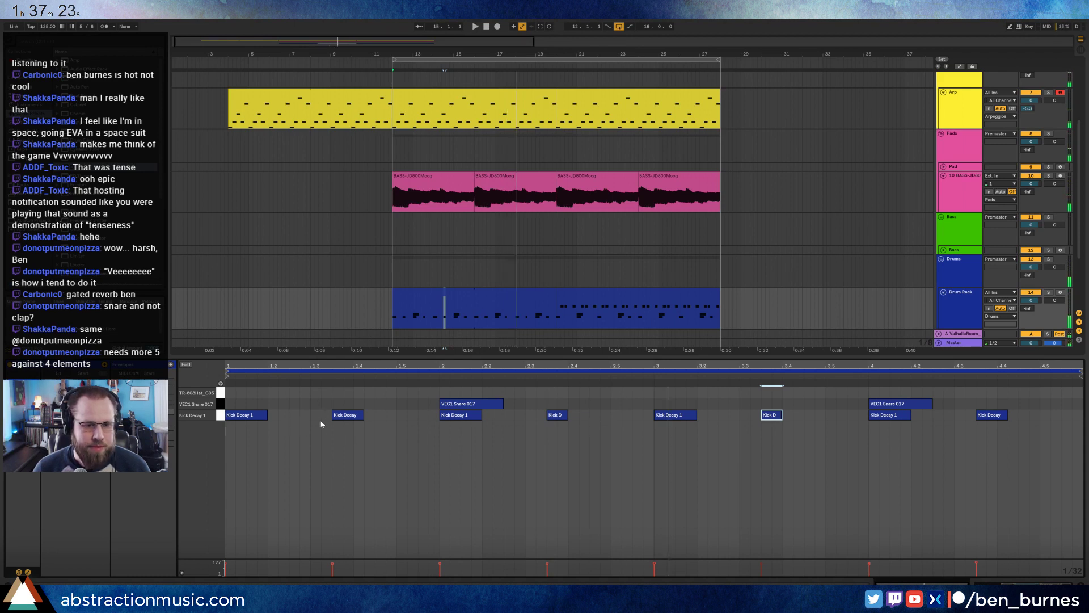
drag(267, 414, 244, 414)
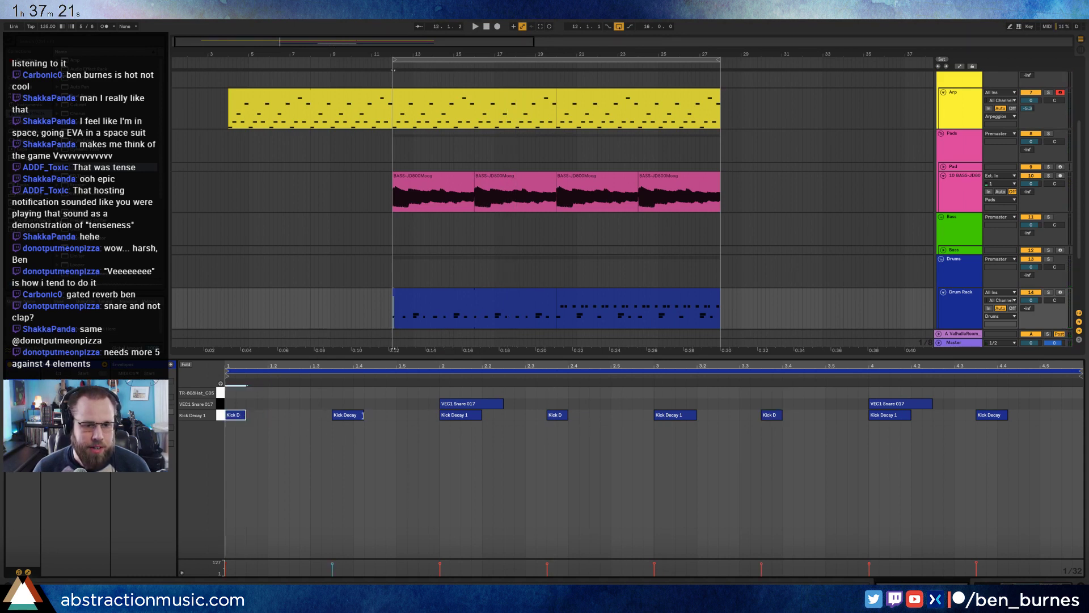
double_click(281, 403)
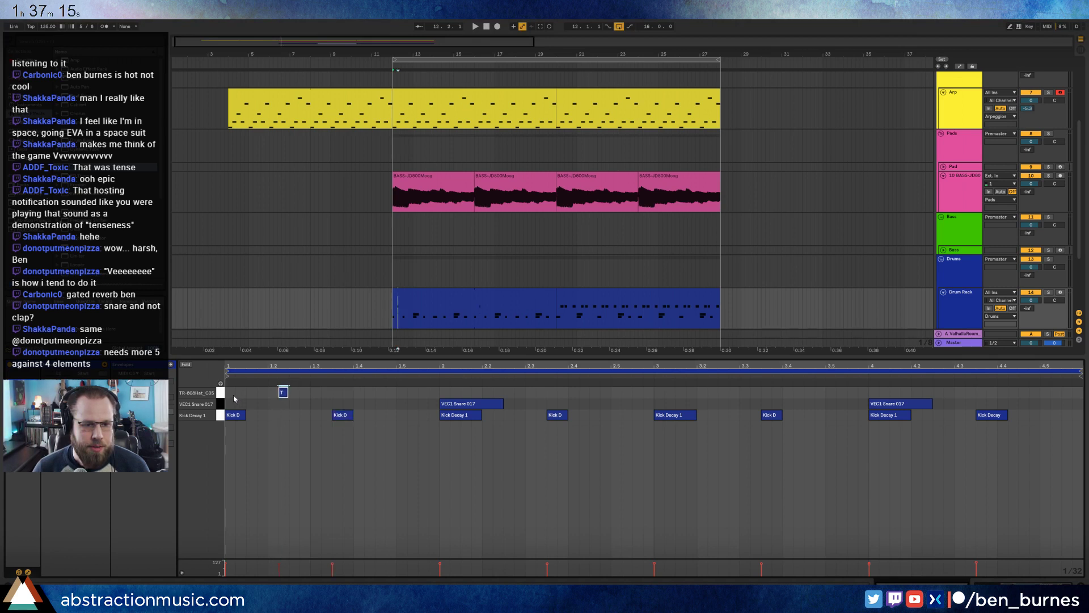
double_click(391, 393)
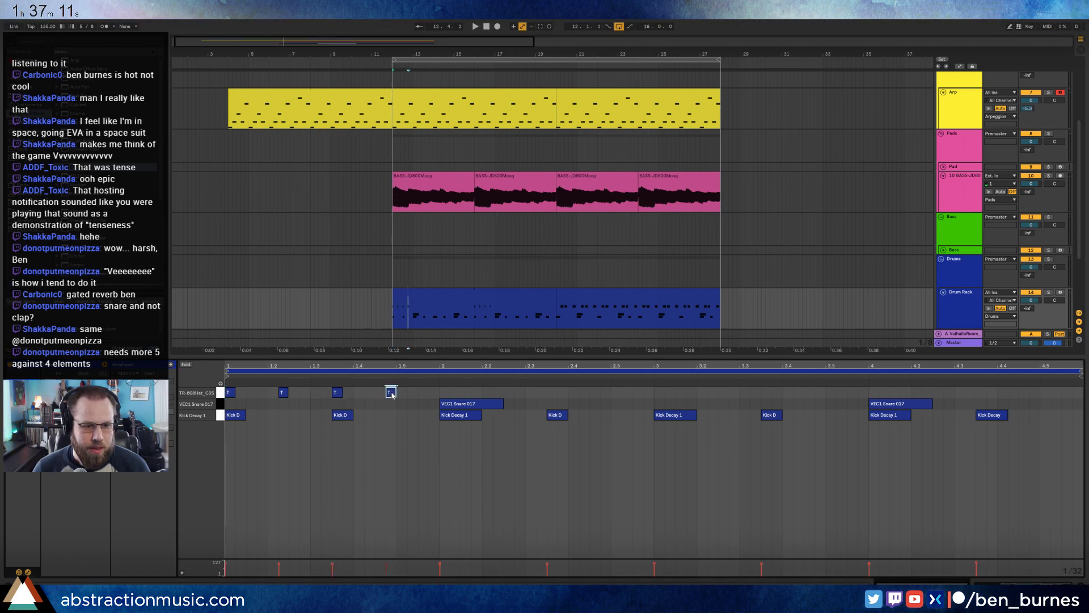
key(space)
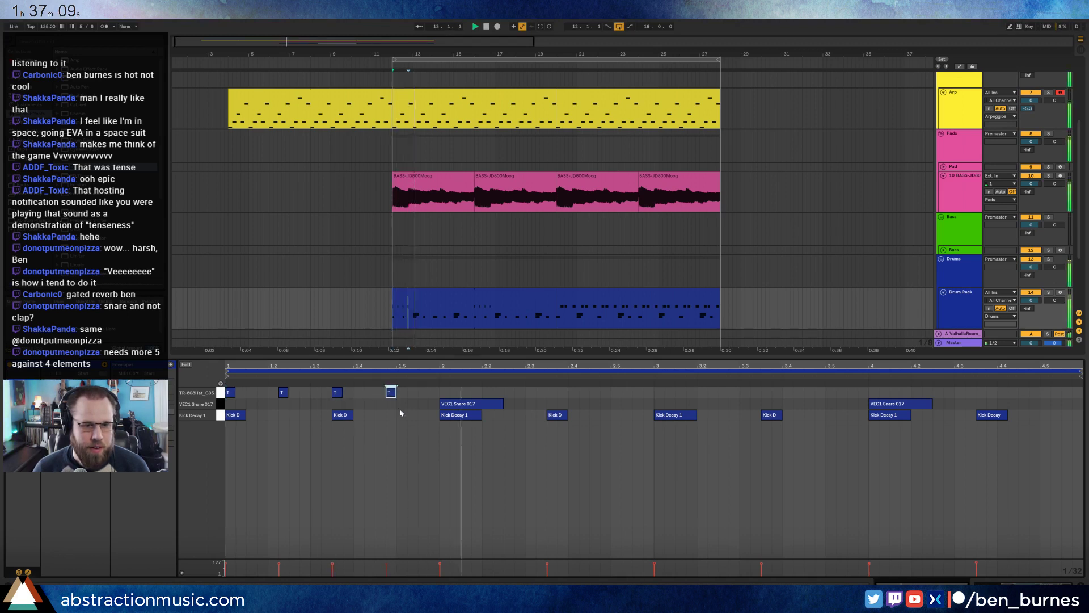
Duplicate the first bar's four hi-hat notes three times to fill the drum clip's remaining bars and play the pattern.
key(space)
drag(439, 396, 232, 394)
key(ctrl+d)
key(ctrl+d)
key(ctrl+d)
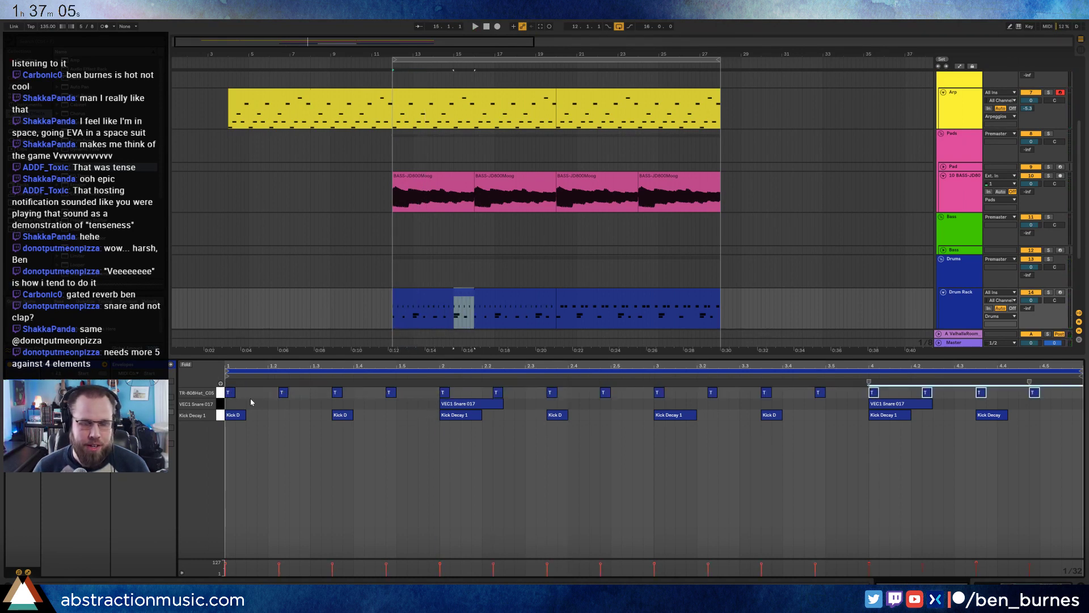
key(space)
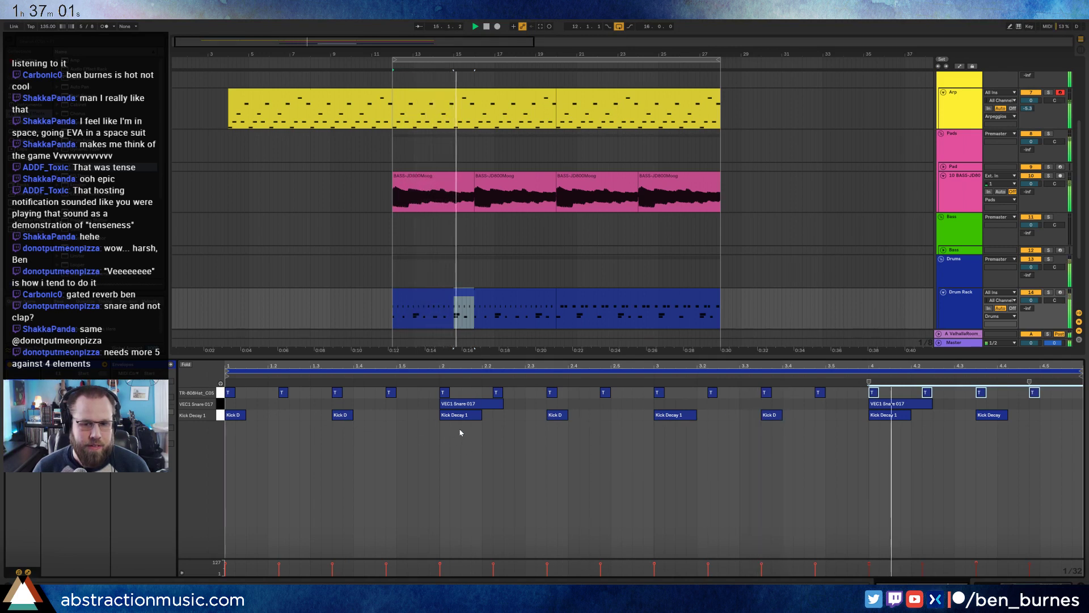
Remove the hi-hats coinciding with kicks in the first two bars, replace bars 3 and 4 with a duplicate of them, and play.
double_click(232, 396)
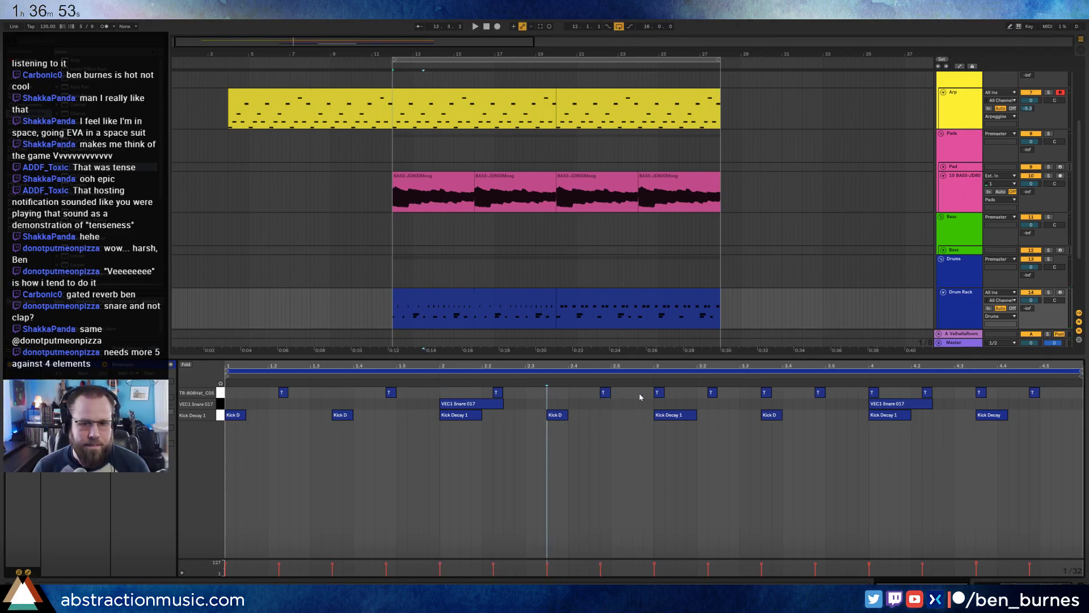
drag(641, 397, 1083, 427)
key(Delete)
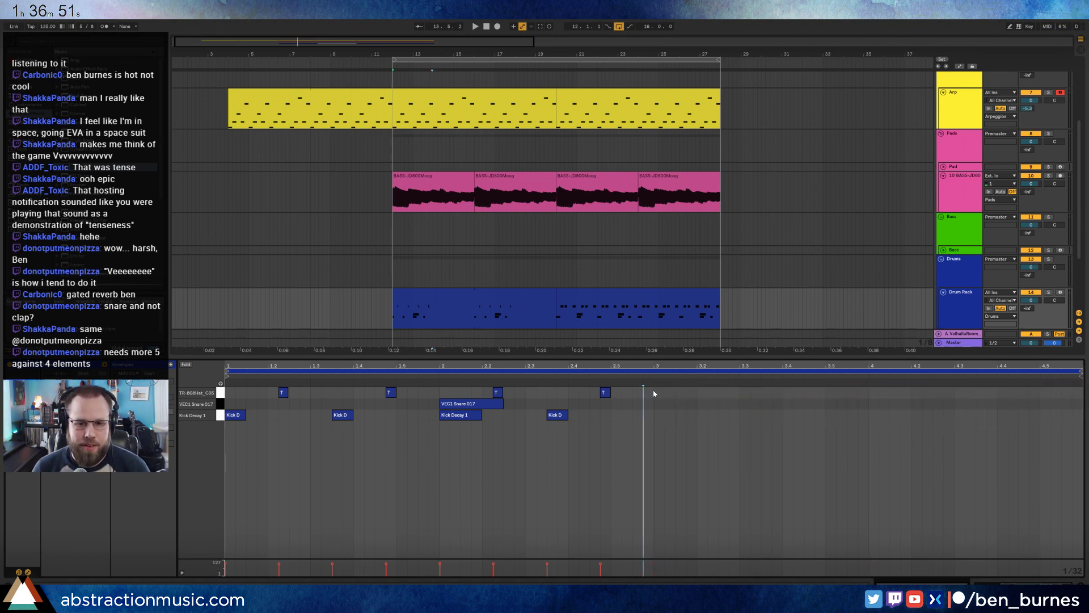
drag(654, 392, 222, 424)
key(ctrl+d)
key(space)
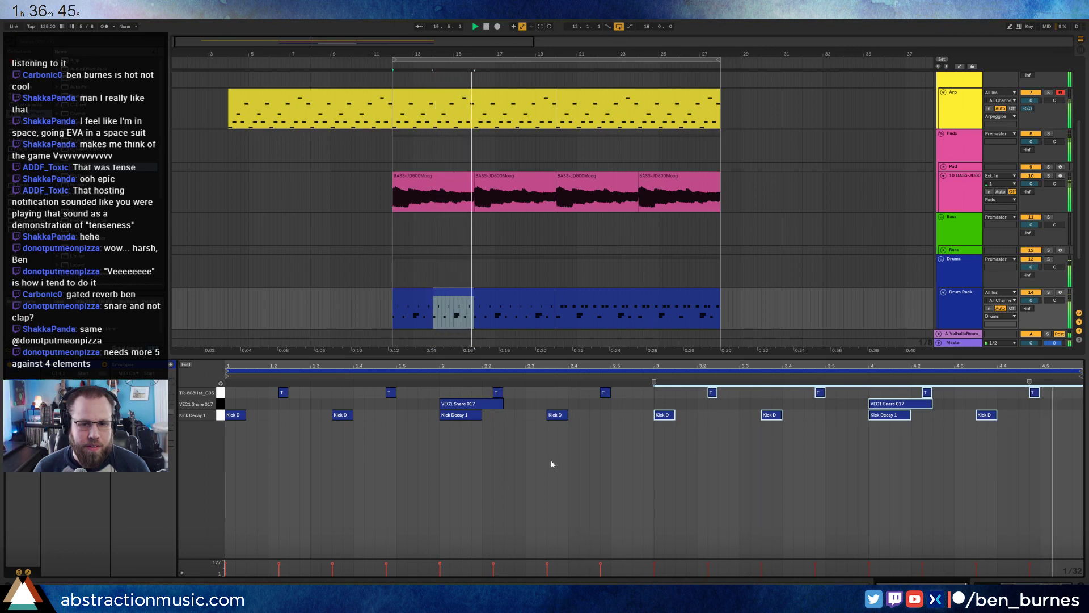
Replace the drum clip at bar 12 with a copy of the drum clip at bar 20.
click(561, 298)
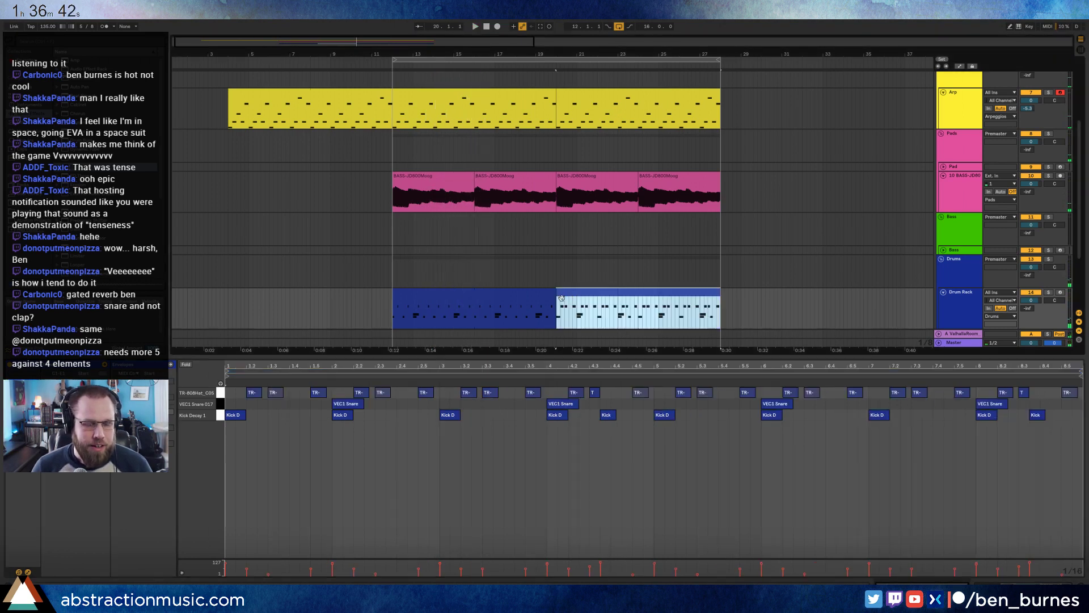
click(447, 298)
click(606, 299)
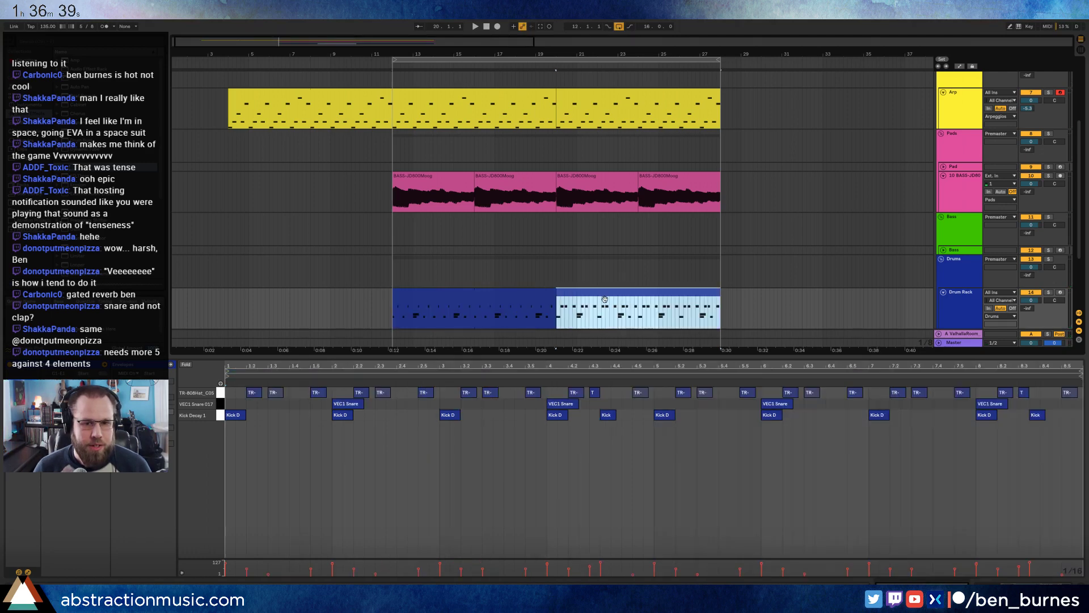
click(438, 298)
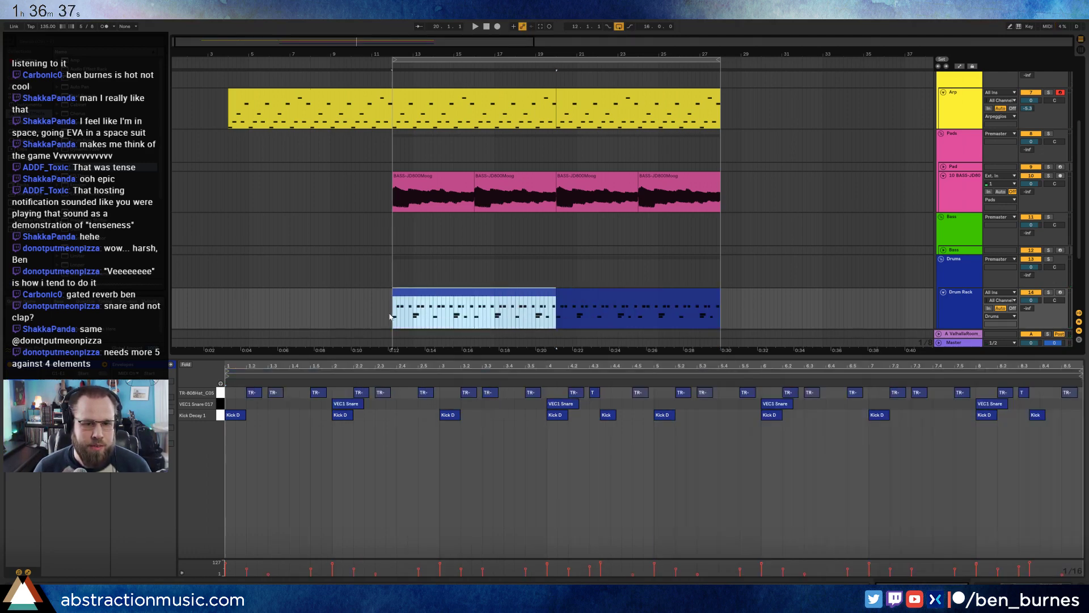
click(394, 315)
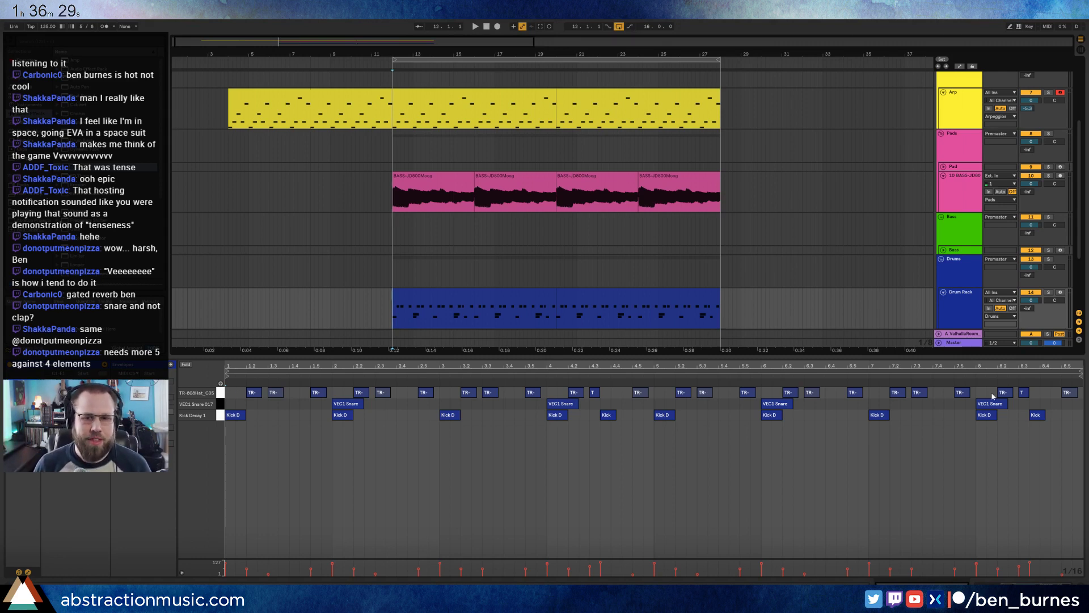
In the drum clip starting at bar 20, delete the last bar's hi-hats and add one short hi-hat on its downbeat.
click(653, 289)
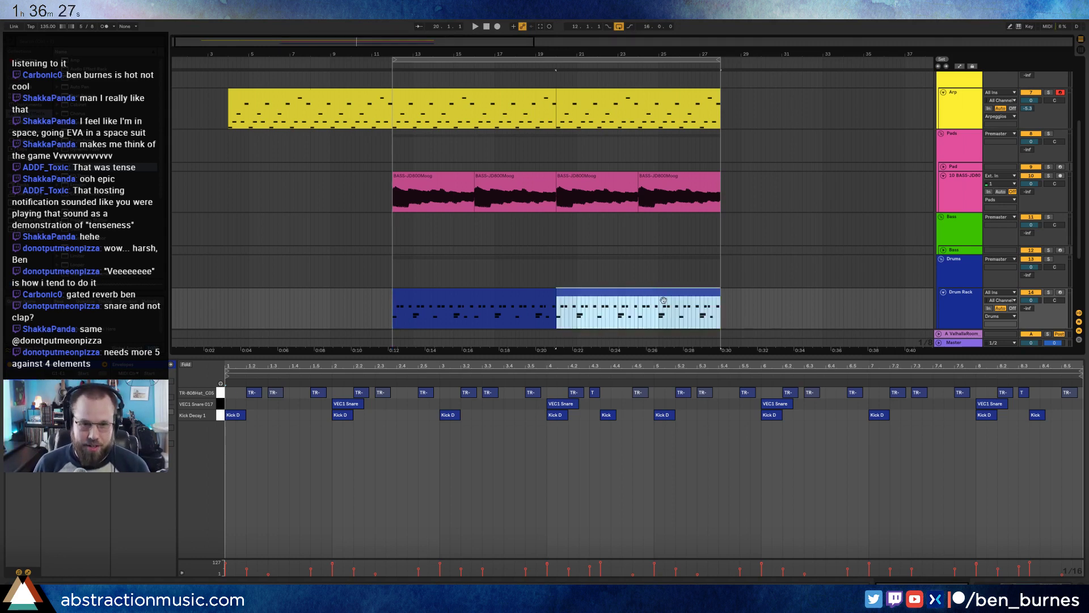
click(812, 476)
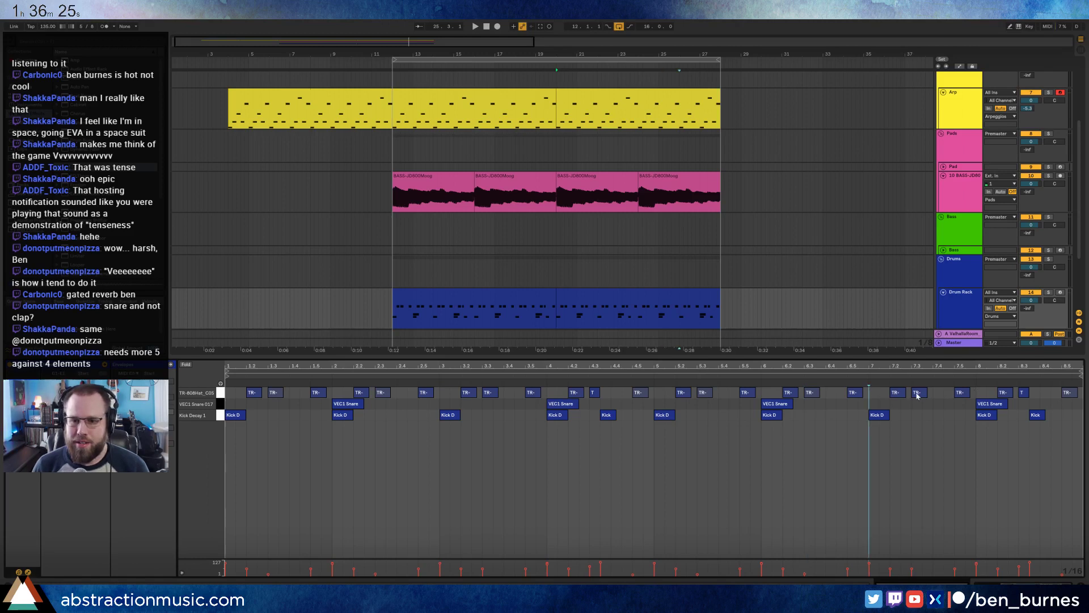
drag(872, 393, 1072, 394)
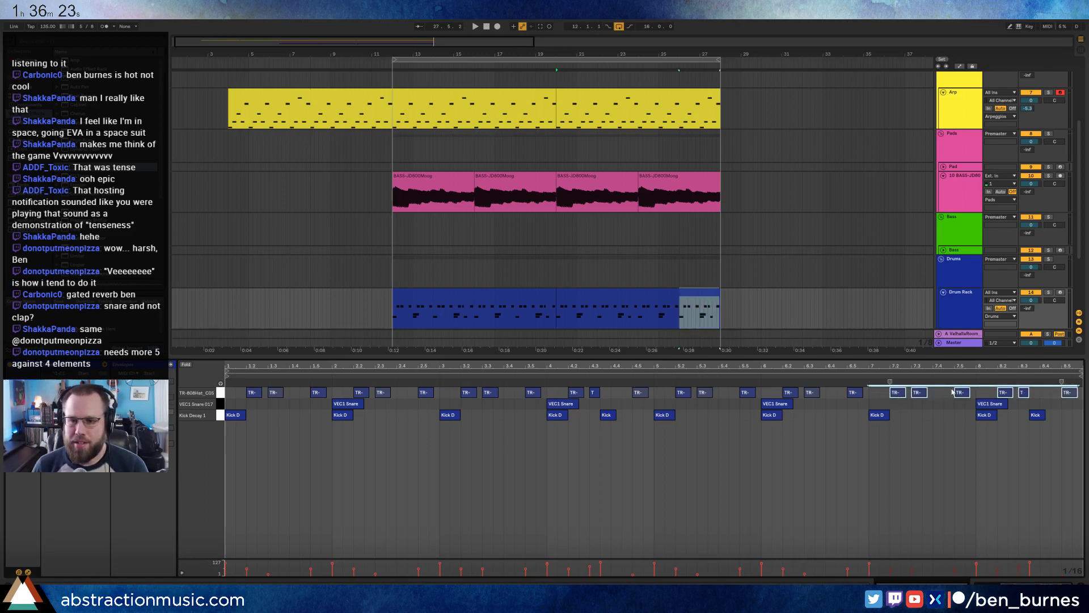
drag(1021, 366, 1021, 391)
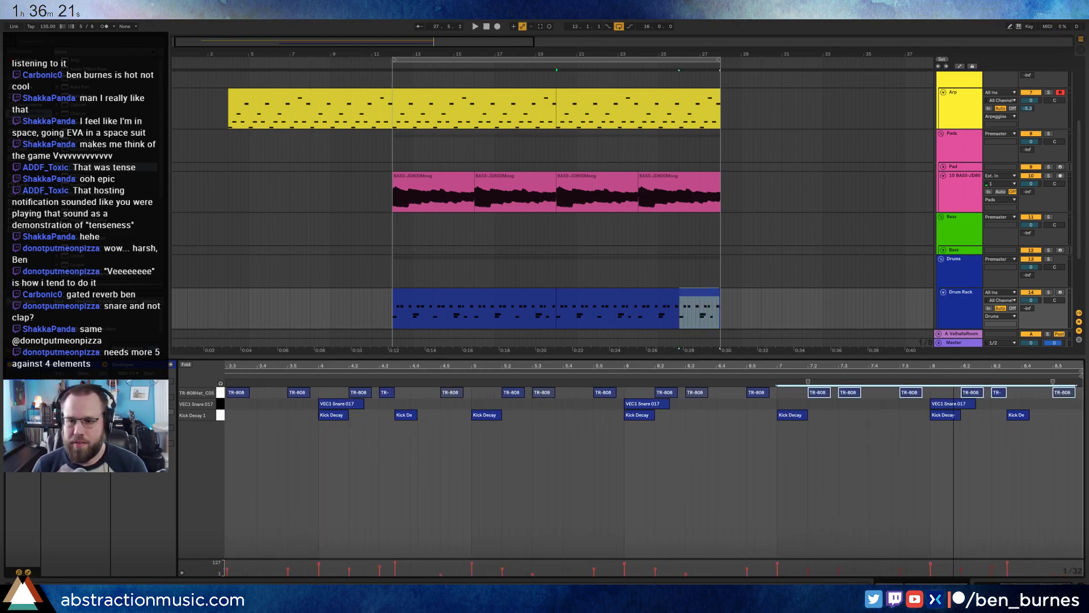
drag(938, 394, 1071, 391)
key(Delete)
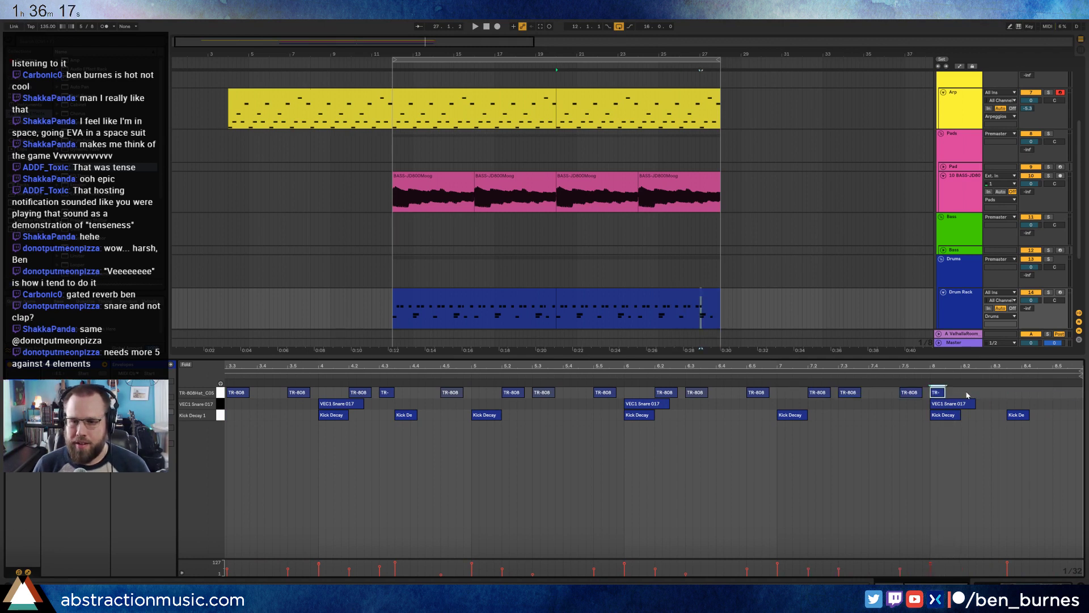
Duplicate the downbeat hi-hat three times at even spacing across the clip's last bar and play the loop.
key(ctrl+d)
key(ctrl+d)
key(ctrl+d)
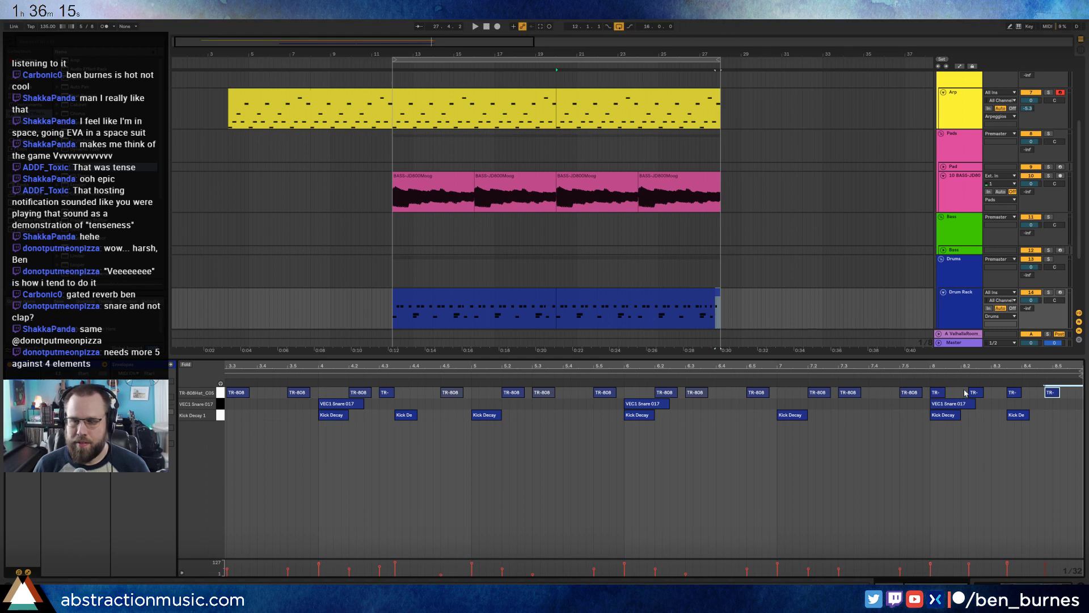
key(space)
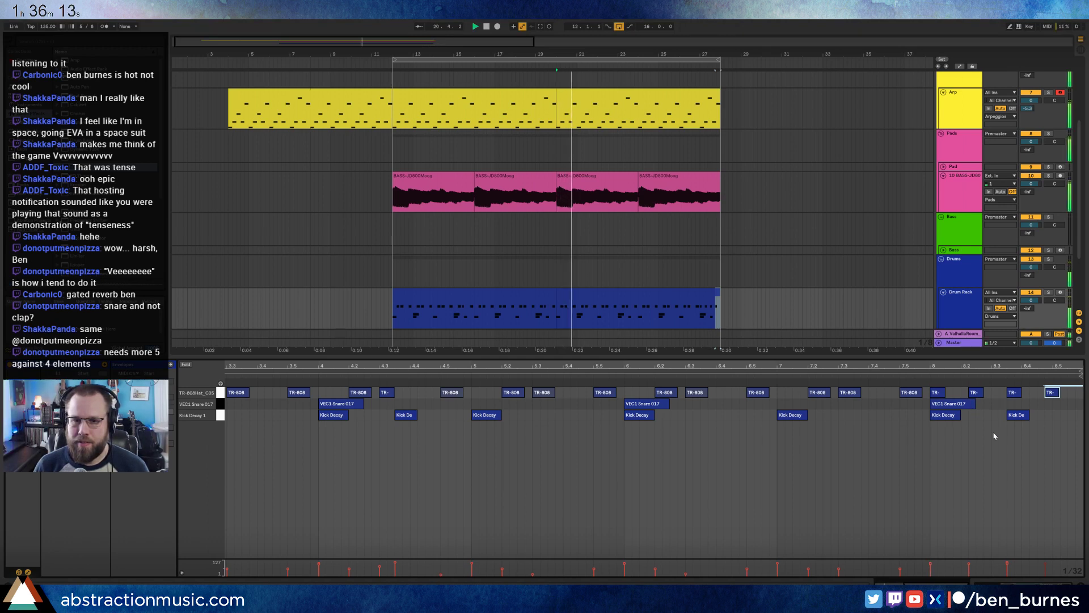
drag(1070, 394, 937, 401)
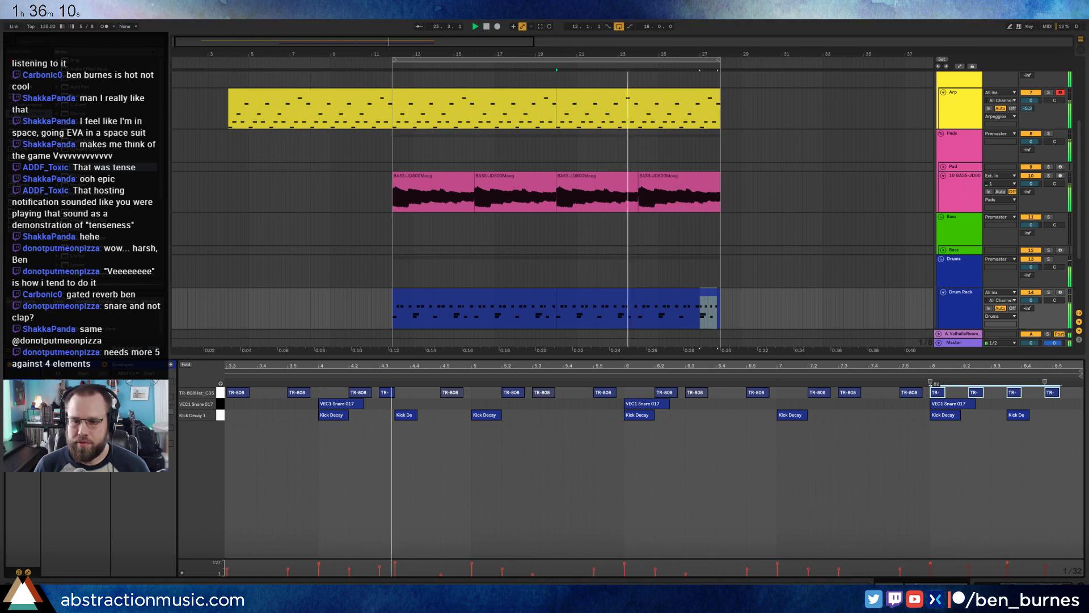
click(907, 432)
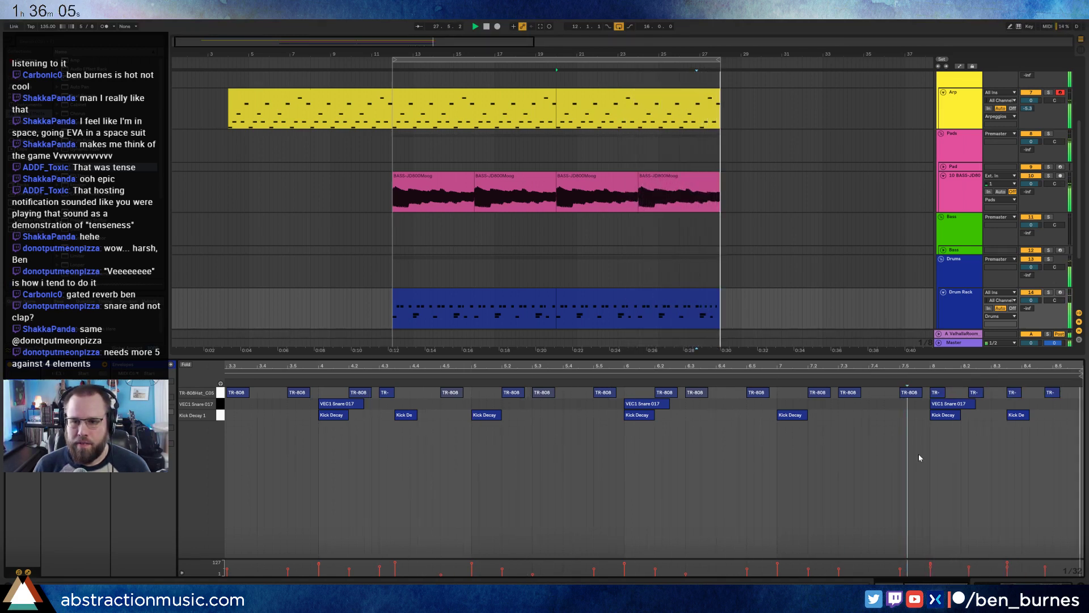
click(1068, 419)
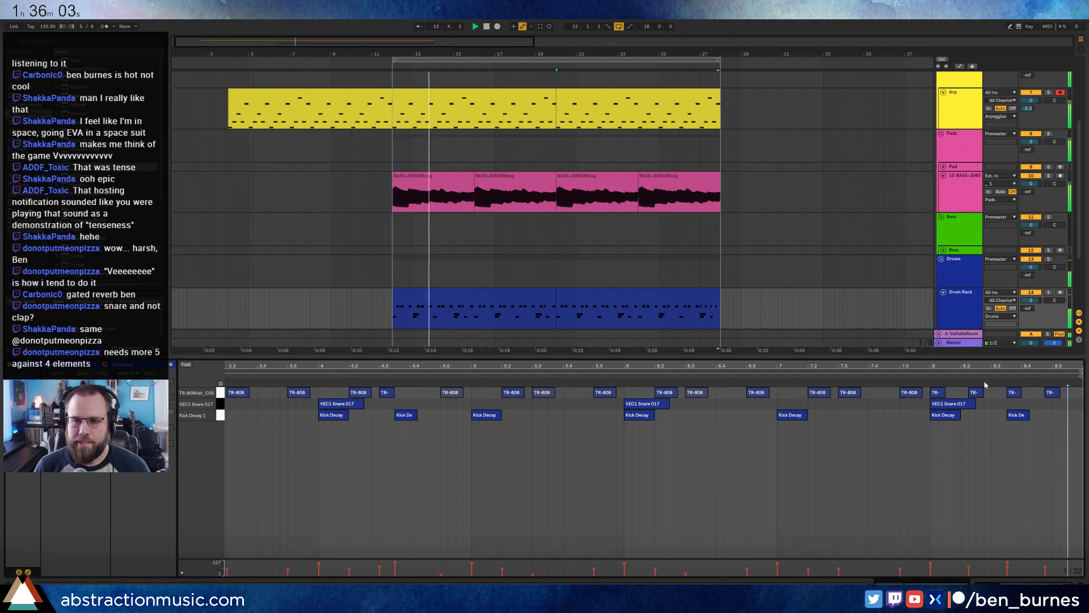
drag(1000, 368, 975, 339)
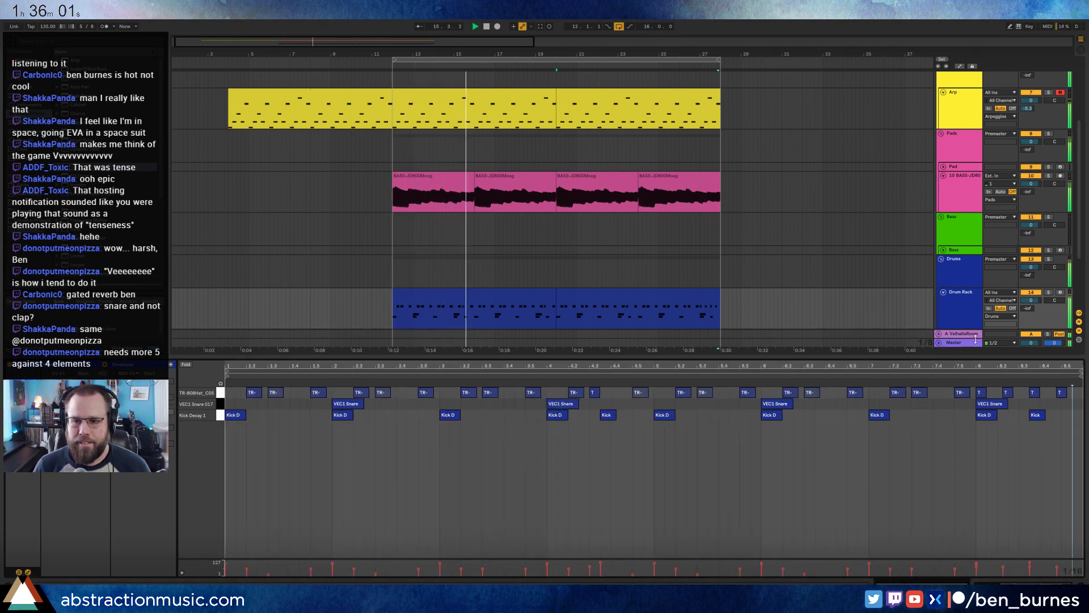
Add a short hi-hat note on the very first beat of the drum clip at bar 12.
click(471, 293)
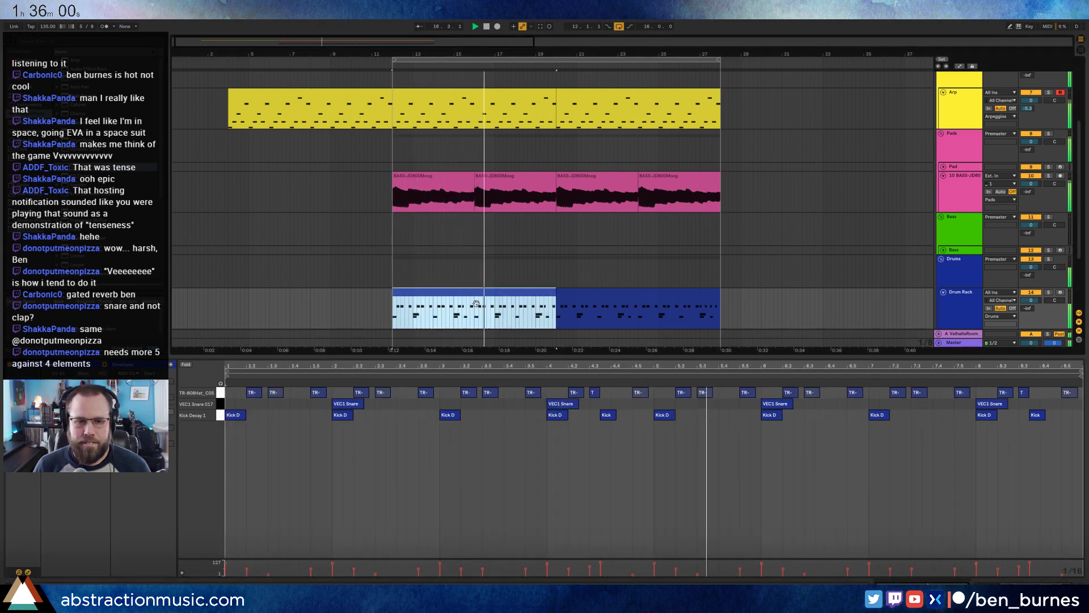
click(220, 393)
click(231, 392)
drag(232, 393, 233, 403)
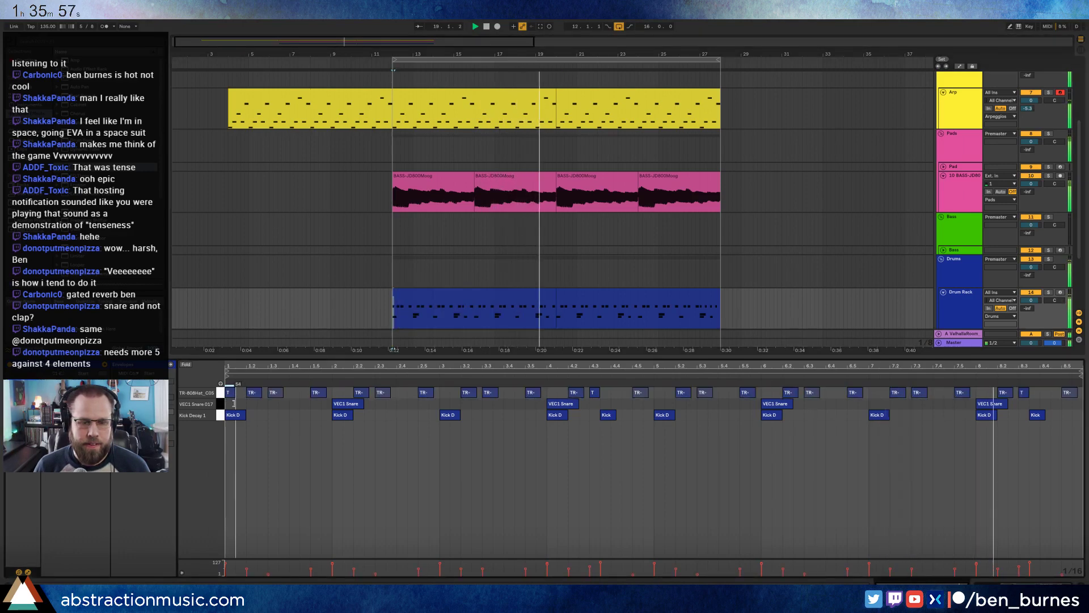
In the third bass clip's transposition envelope, lower the held level to +3 semitones, ramp up to +7 from bar 4, and play.
click(580, 174)
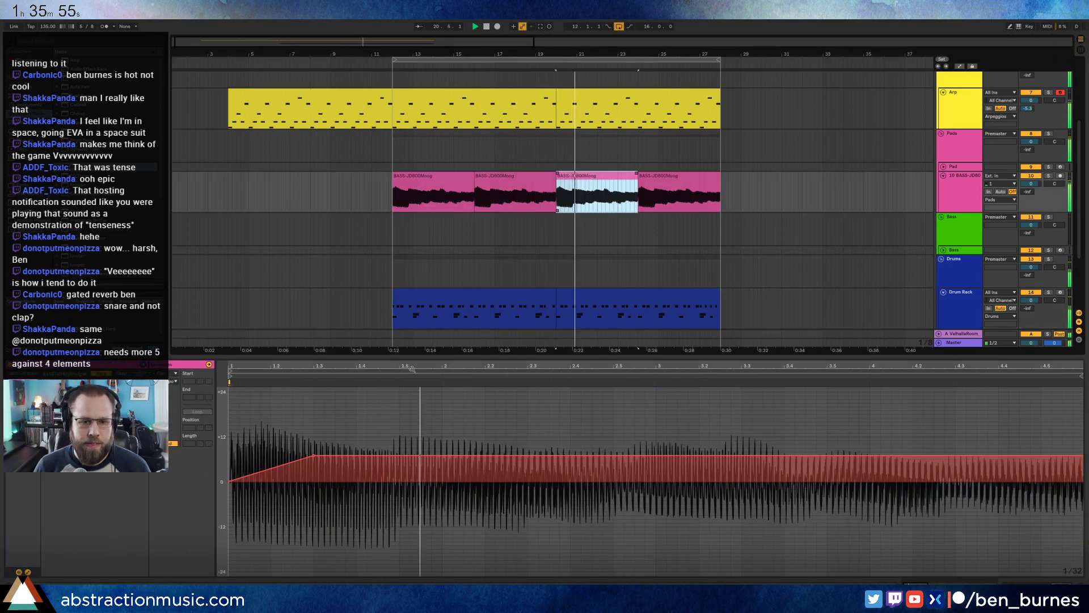
drag(313, 454, 314, 470)
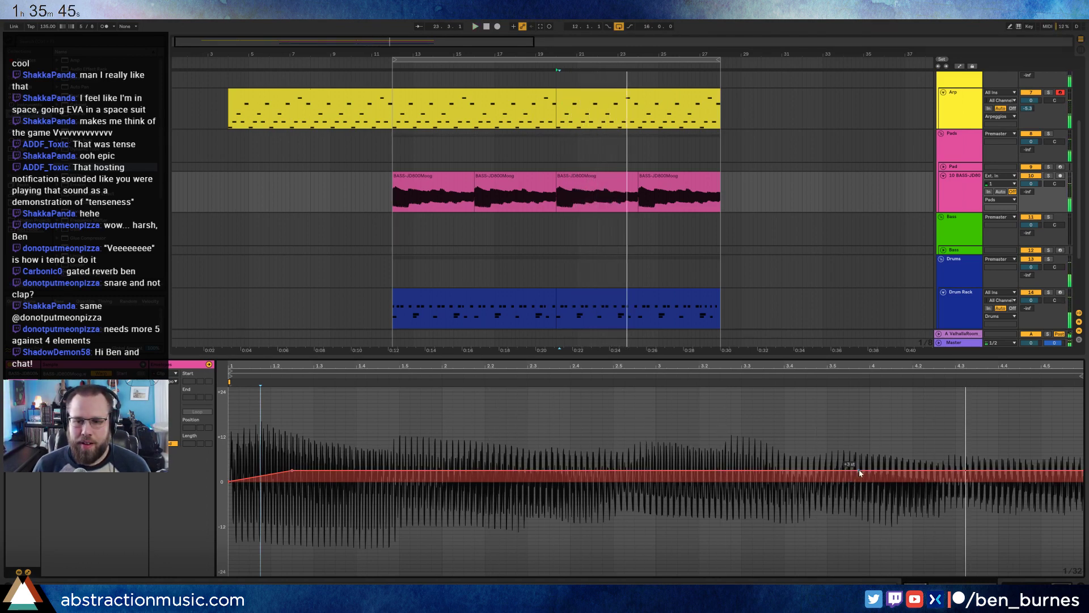
drag(901, 472, 902, 462)
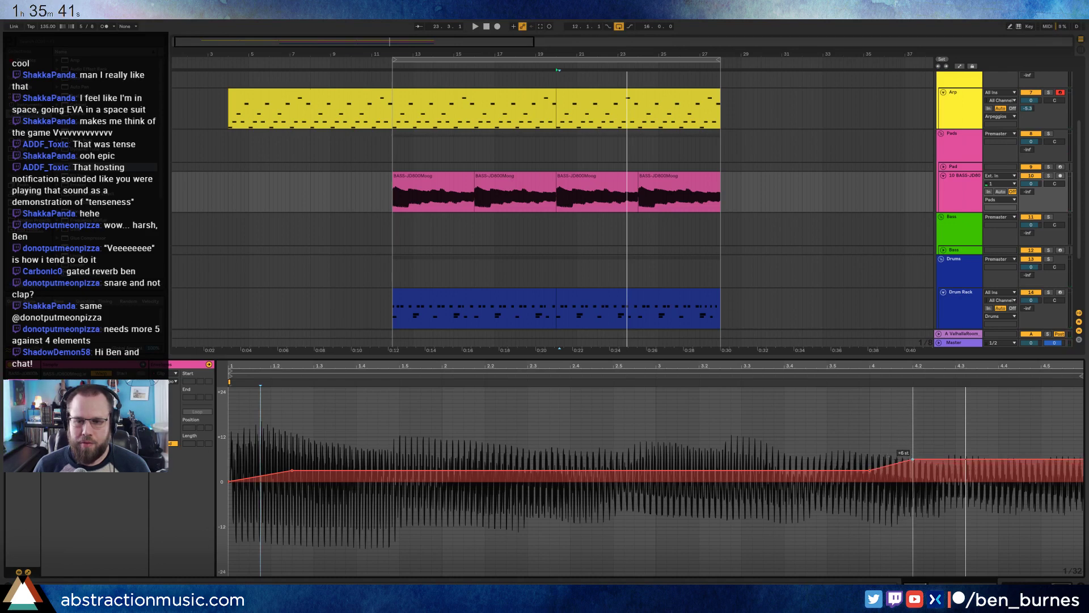
drag(913, 458, 934, 458)
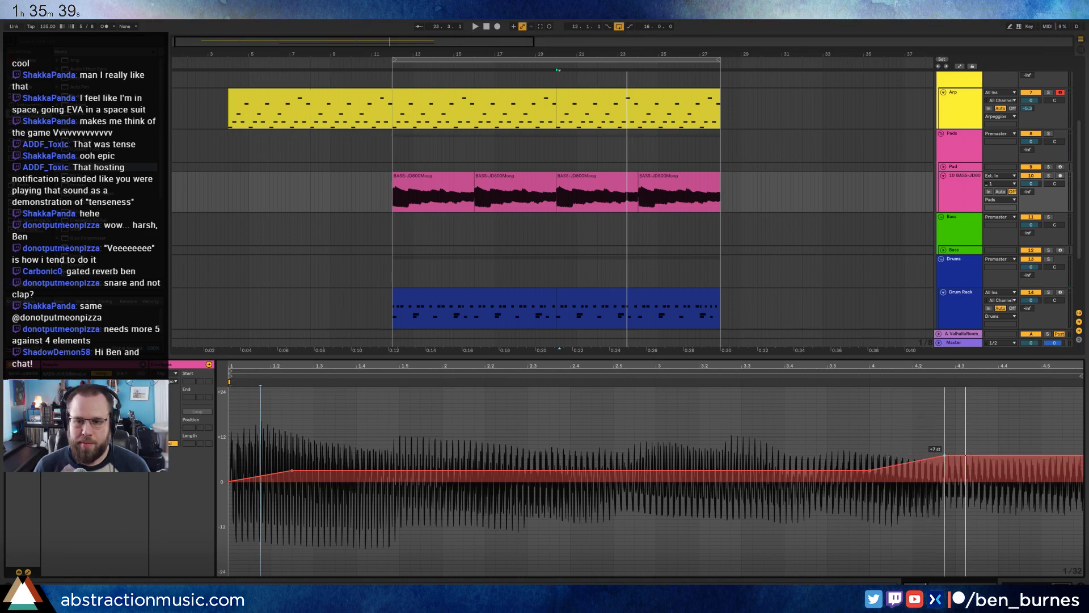
key(space)
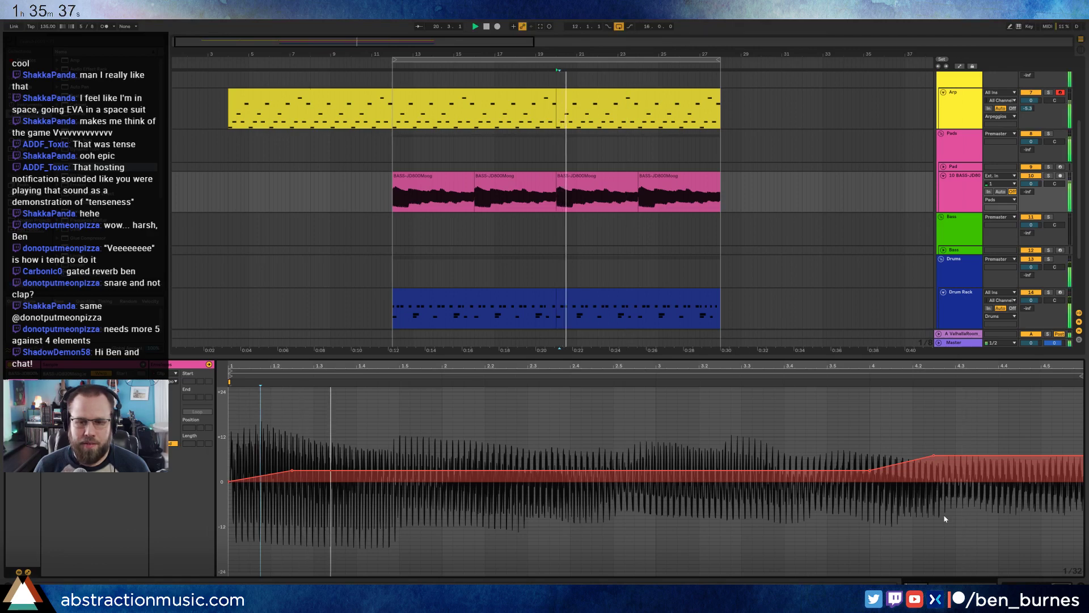
Lengthen the third bass clip's opening pitch ramp to reach +3 semitones at 1.4, then show the bass track's devices.
click(355, 470)
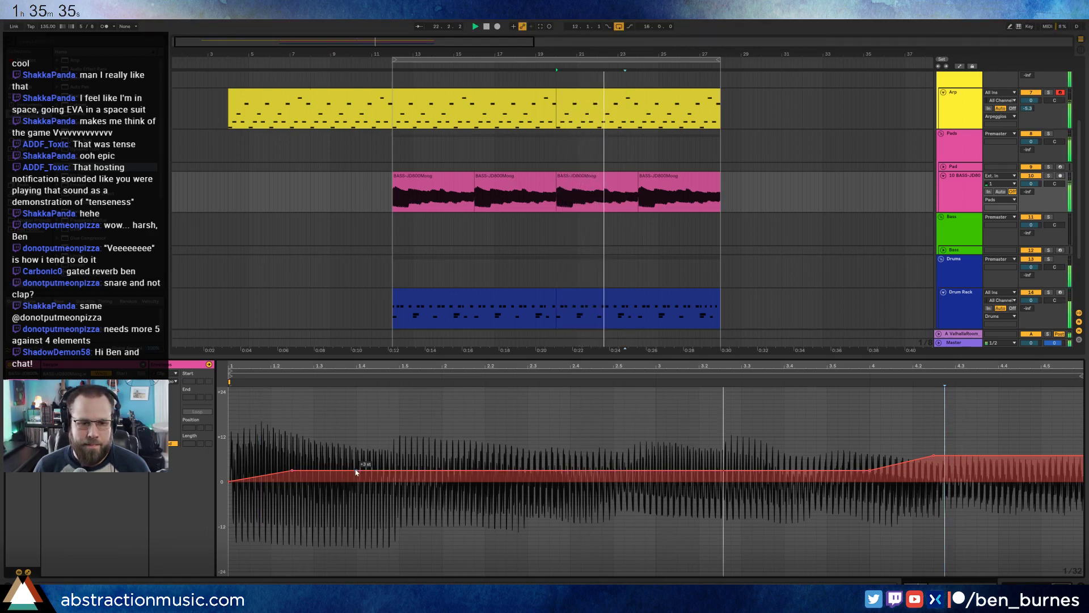
click(291, 471)
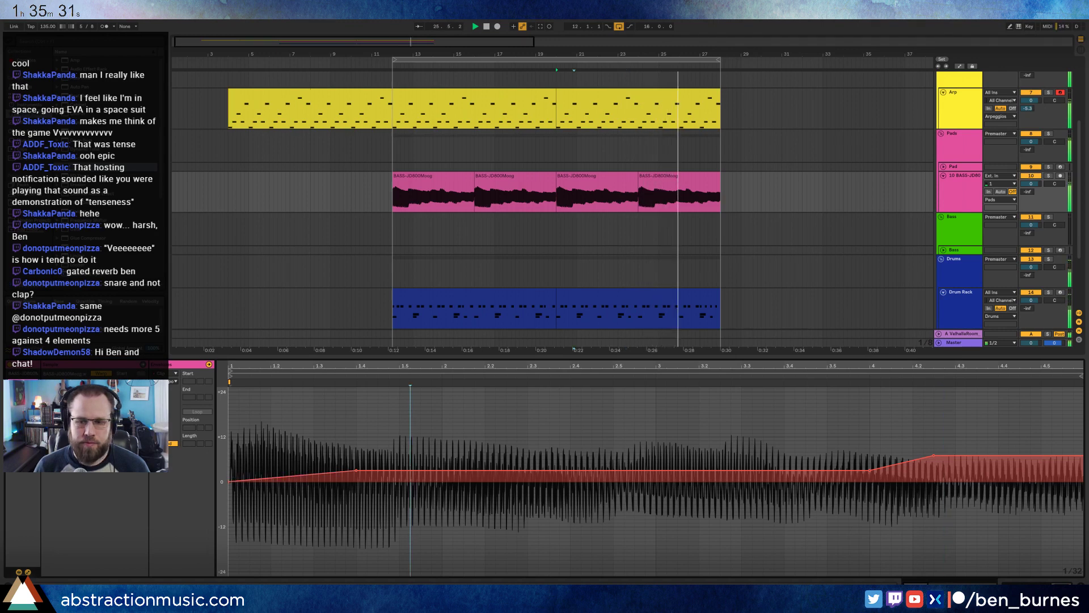
key(shift+Tab)
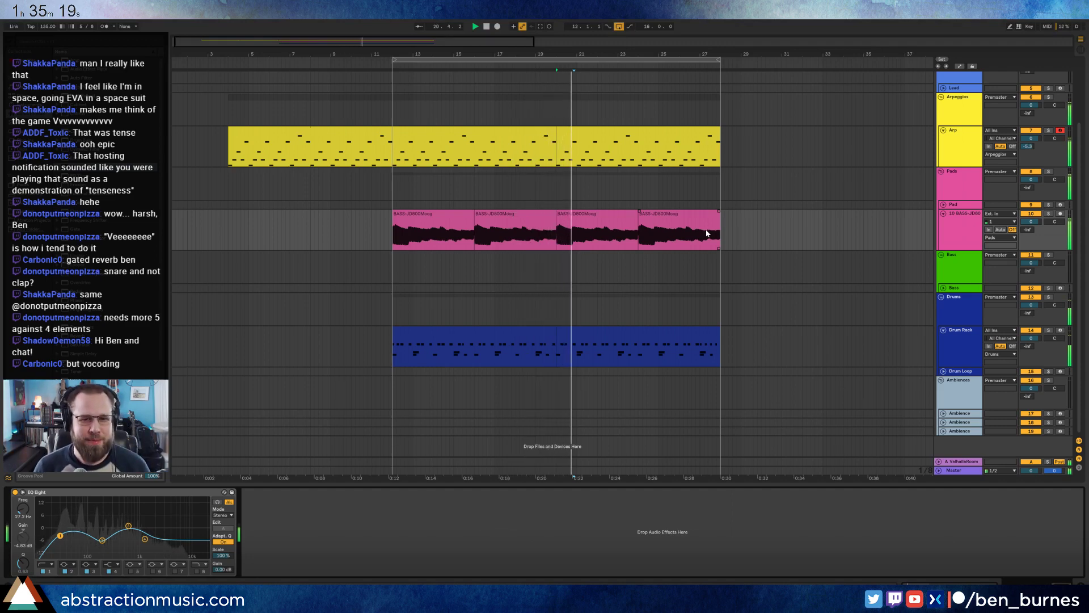
key(space)
key(ctrl+s)
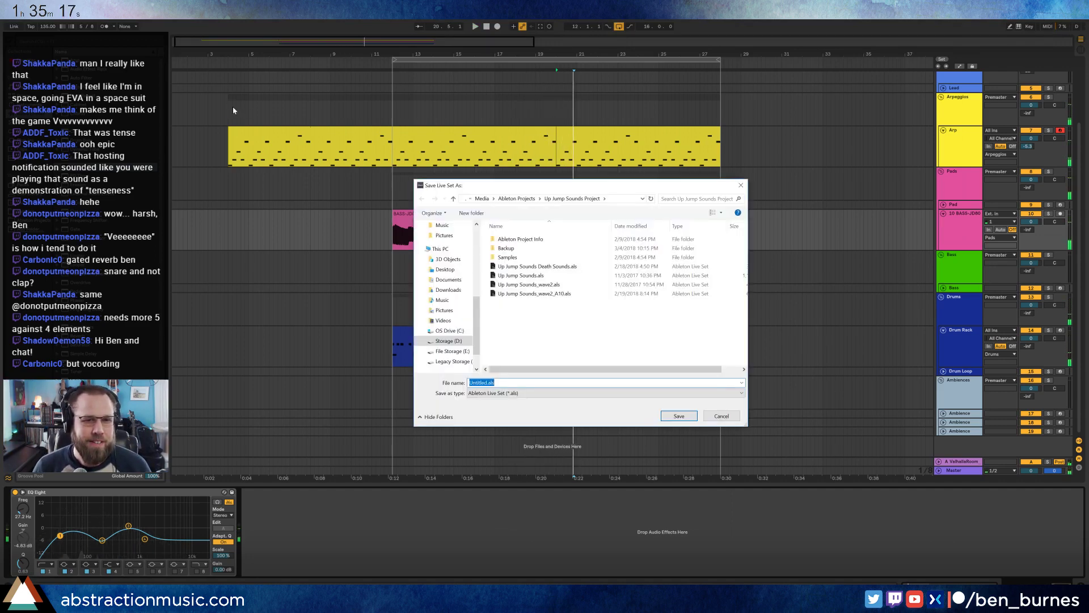
click(720, 415)
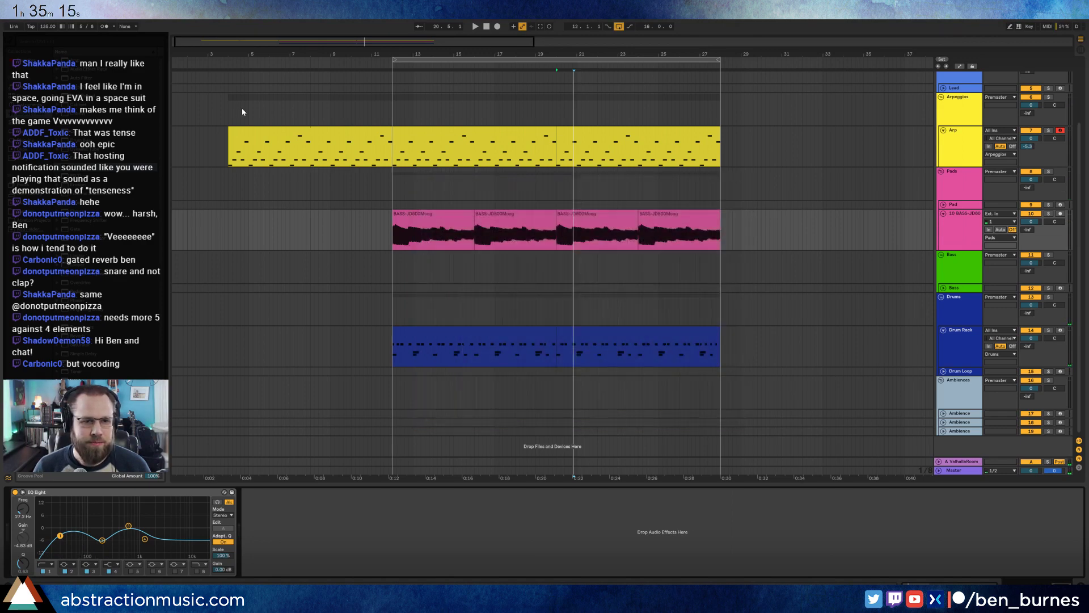
Play the arp intro from bar 4, select the first arp clip and stop playback.
click(229, 105)
key(space)
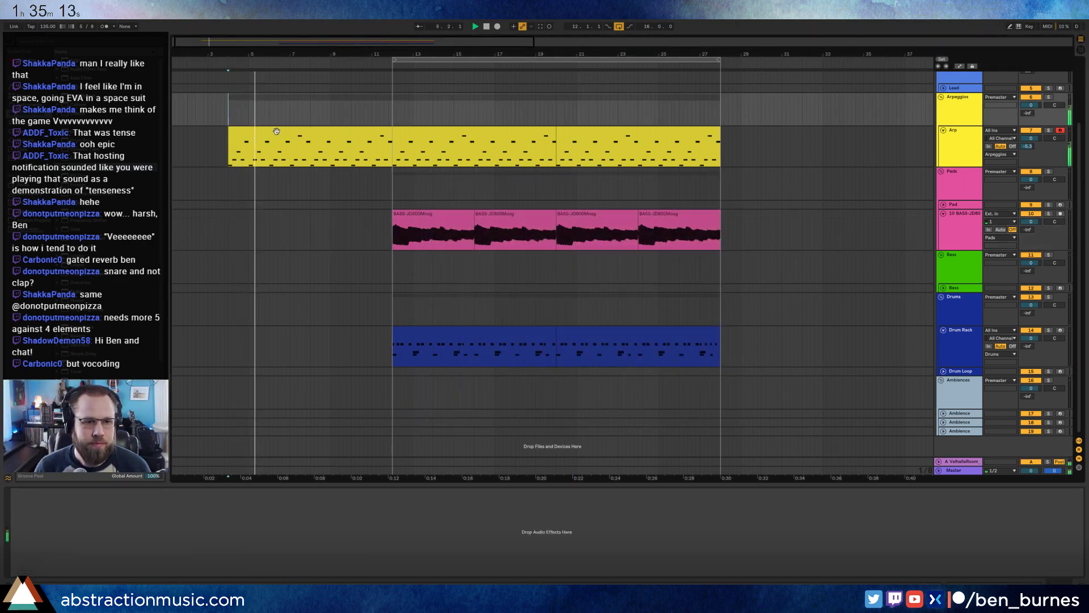
click(258, 130)
key(space)
Automate Operator's sustain on the Arp track to rise from -inf dB at bar 4 to -14 dB at bar 12, and play.
click(63, 563)
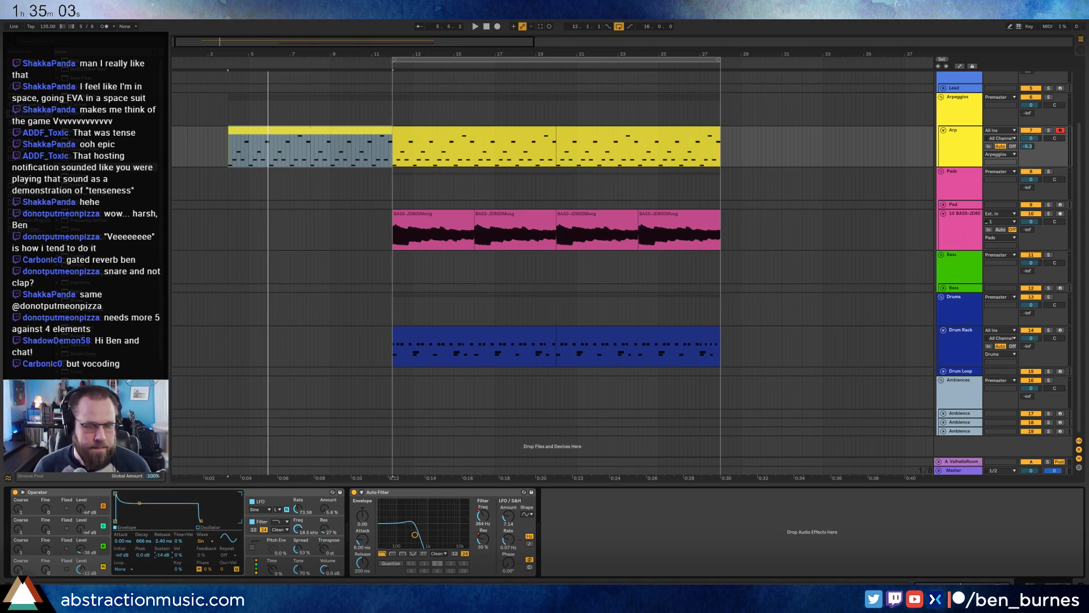
key(a)
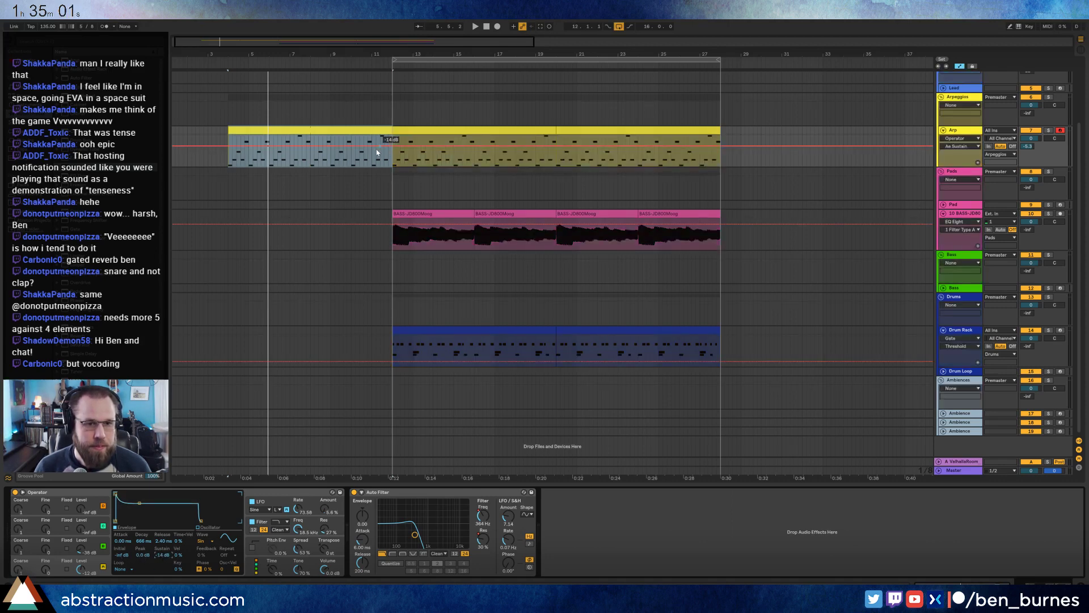
drag(365, 151, 389, 168)
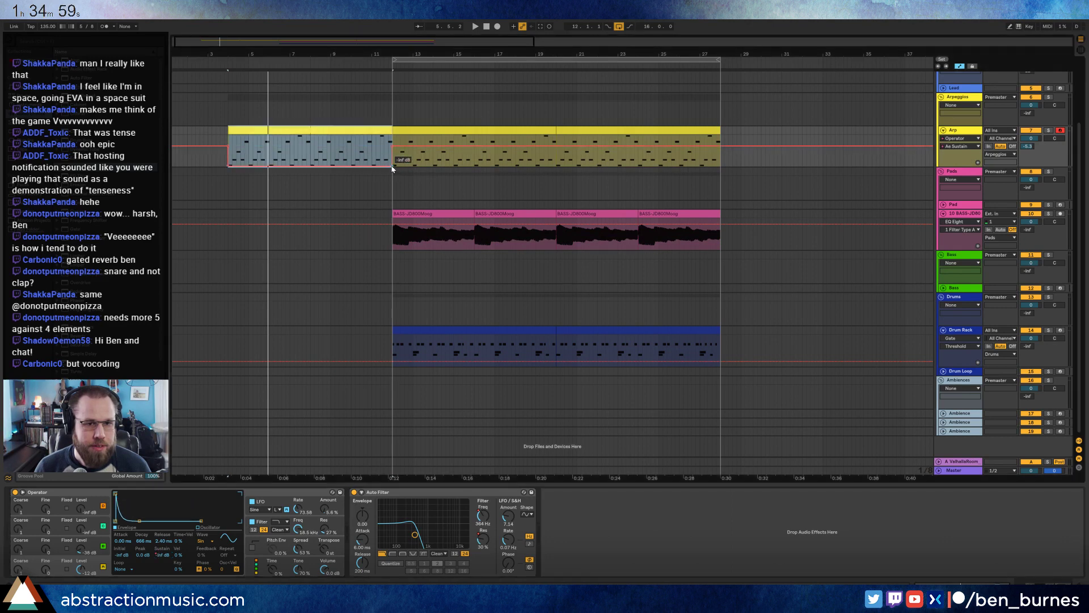
click(226, 144)
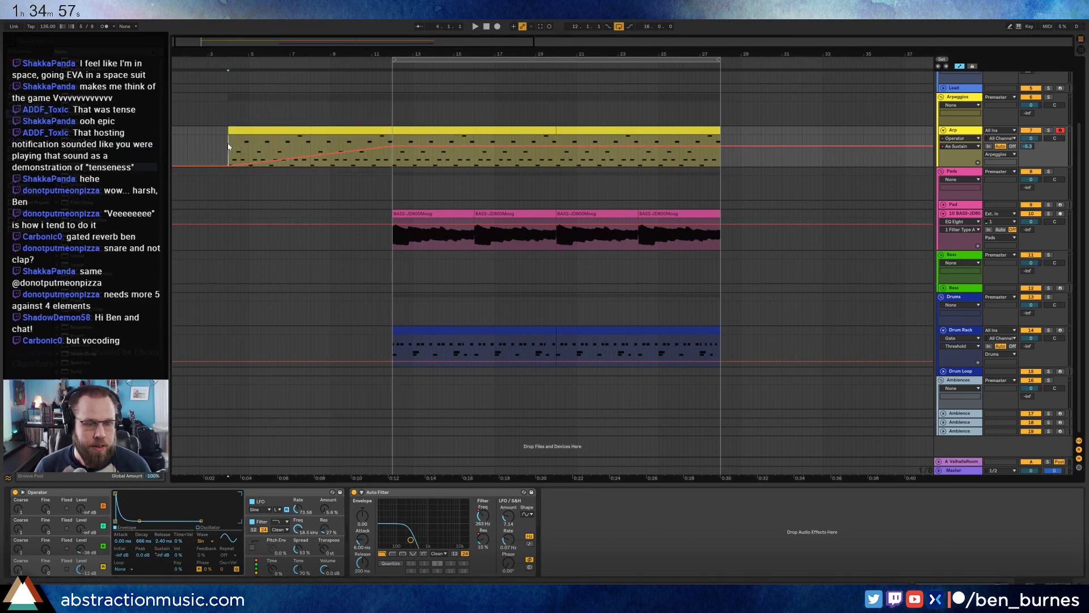
key(space)
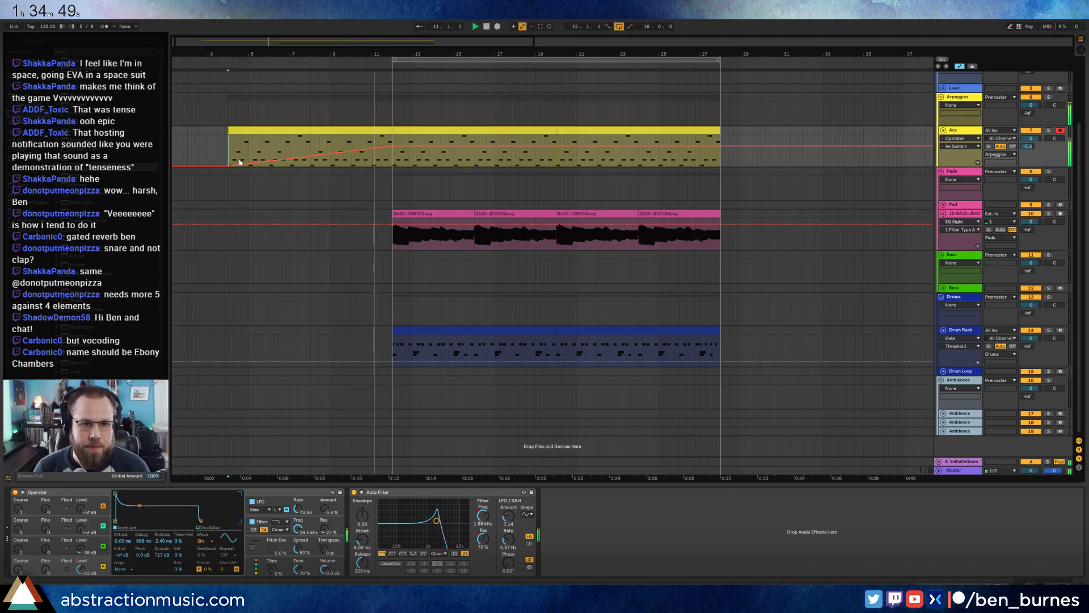
Open the first arp clip, raise its high note at 8.3 to G4, and play the transition into bar 12.
click(380, 132)
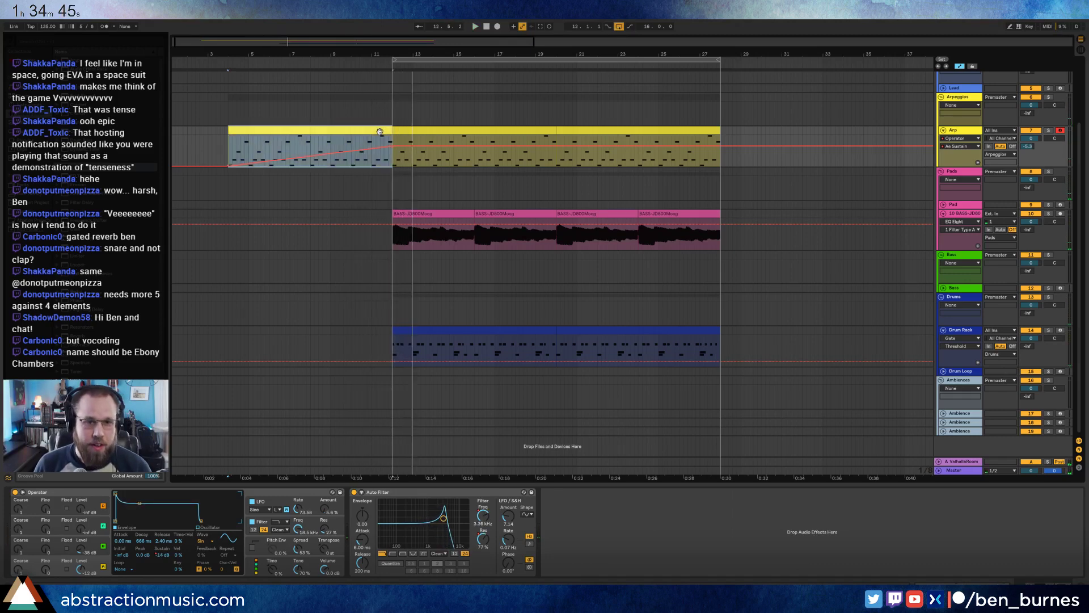
double_click(380, 132)
click(1061, 502)
scroll(1061, 503, up, 3)
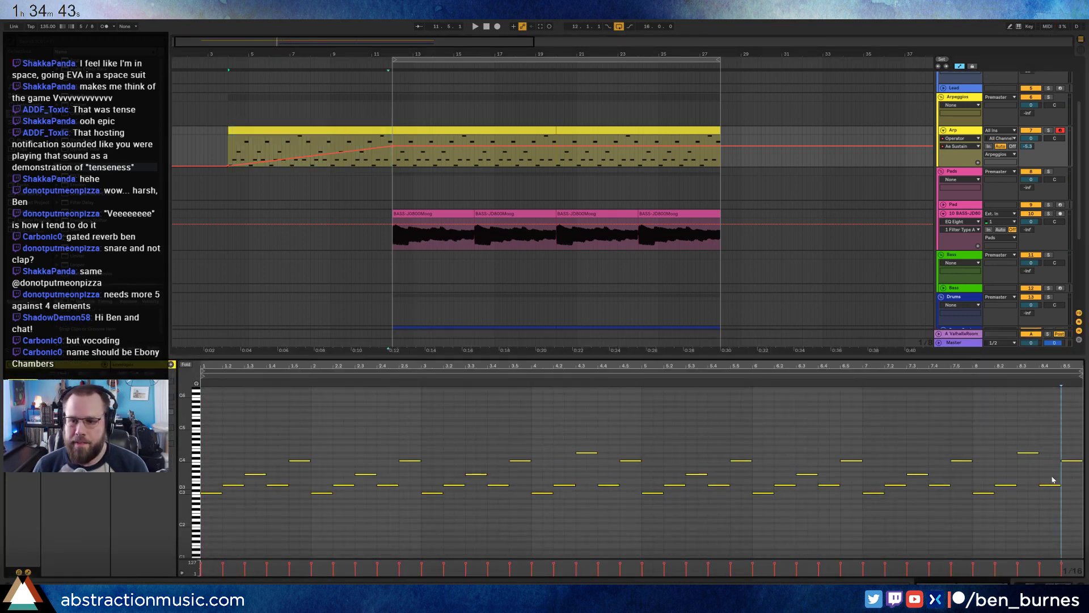
click(1028, 460)
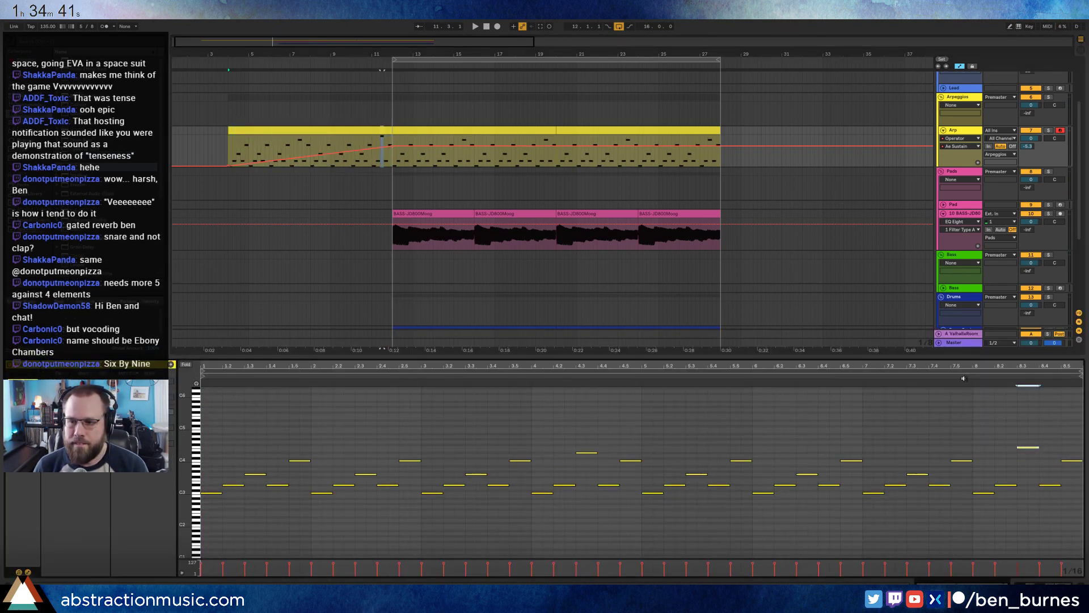
key(space)
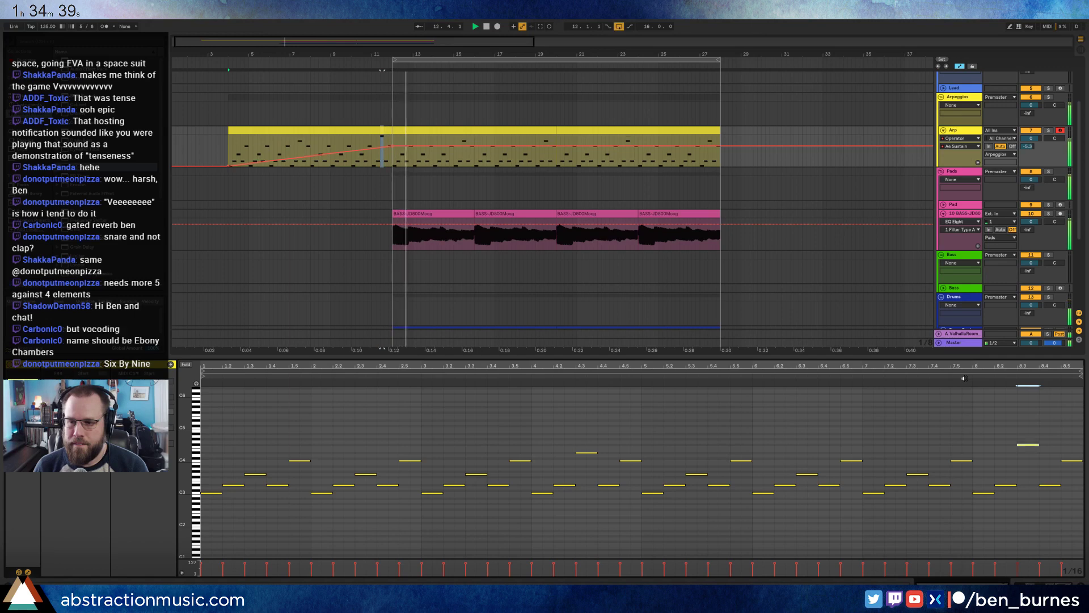
click(963, 377)
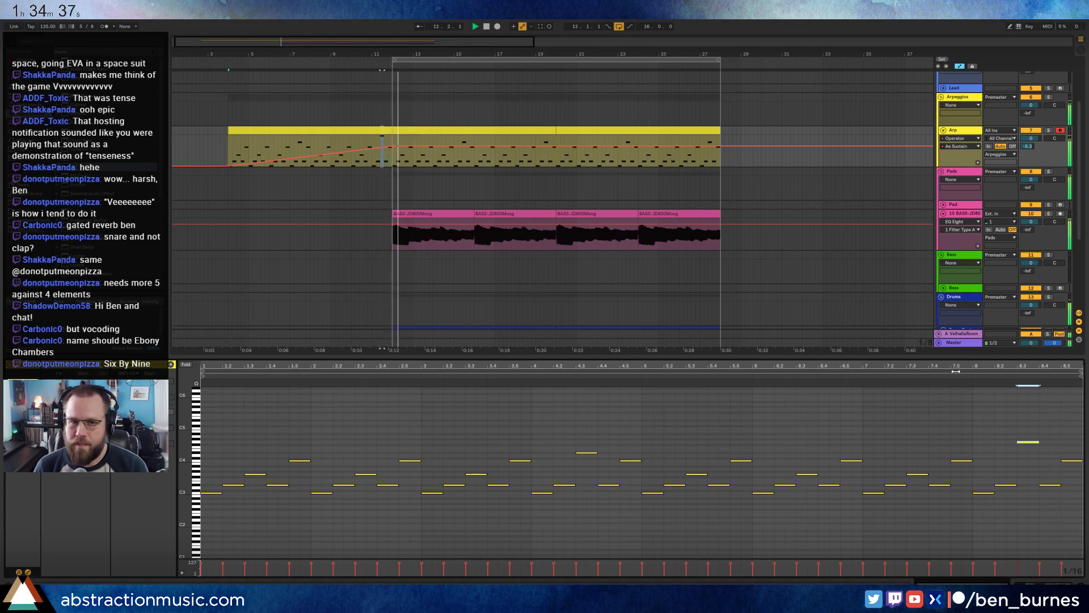
Open the second arp clip at bar 12 and raise its last note at 8.5 from C4 to F4.
click(544, 131)
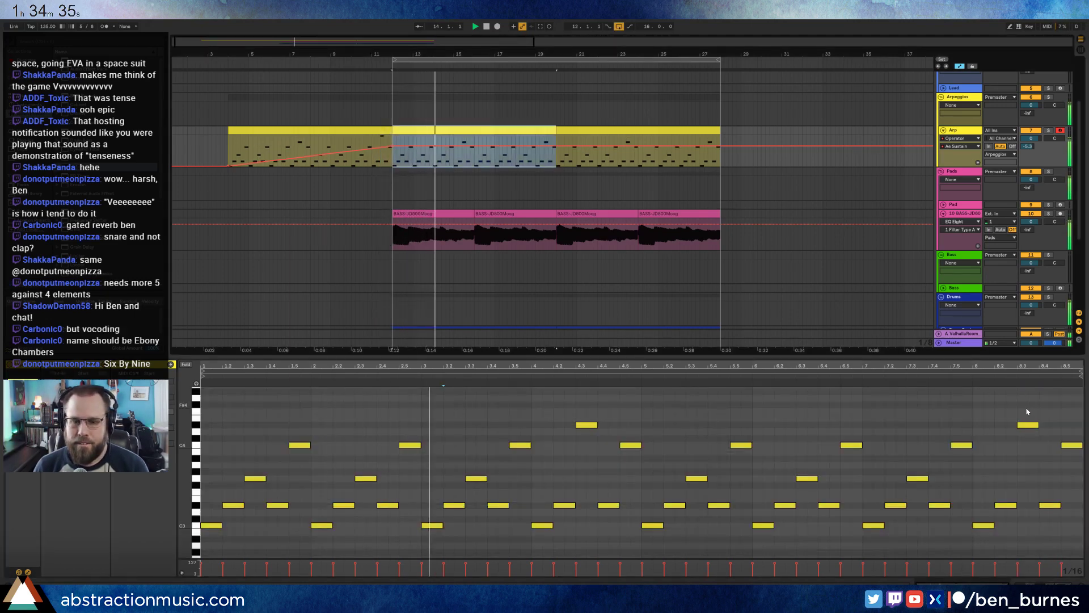
drag(1059, 433, 1073, 480)
key(Up)
key(Up)
key(Up)
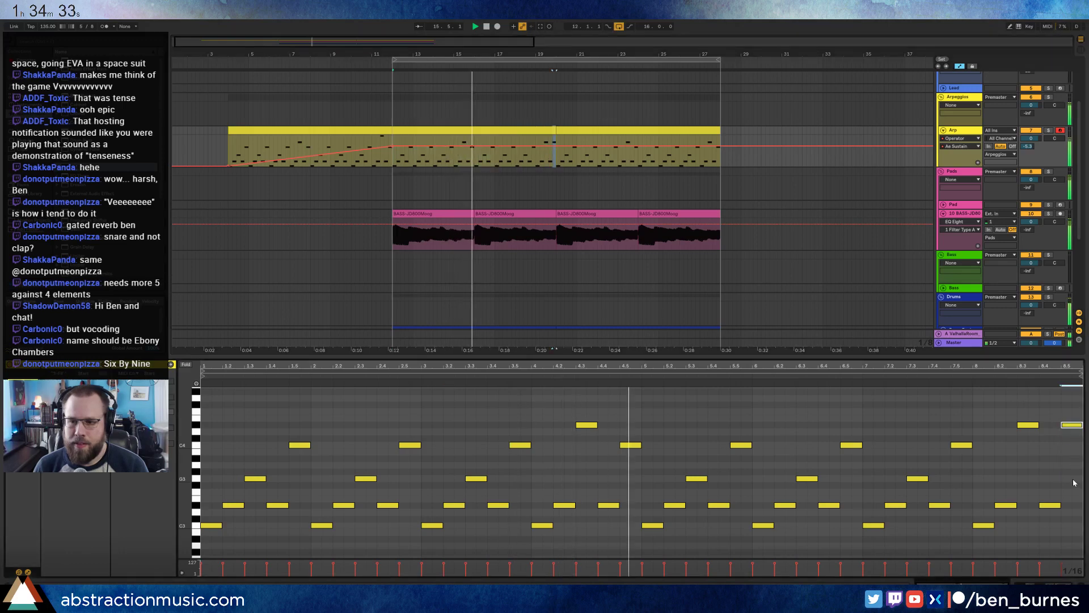
Check the first arp clip's notes, then reopen the second arp clip and select its last note at 8.5.
click(355, 135)
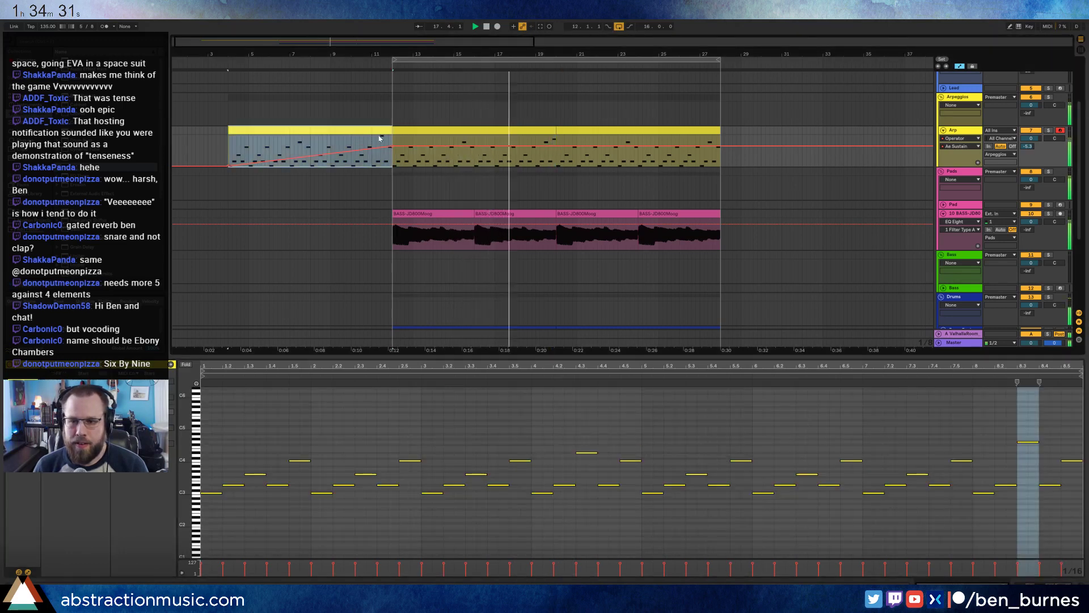
click(486, 136)
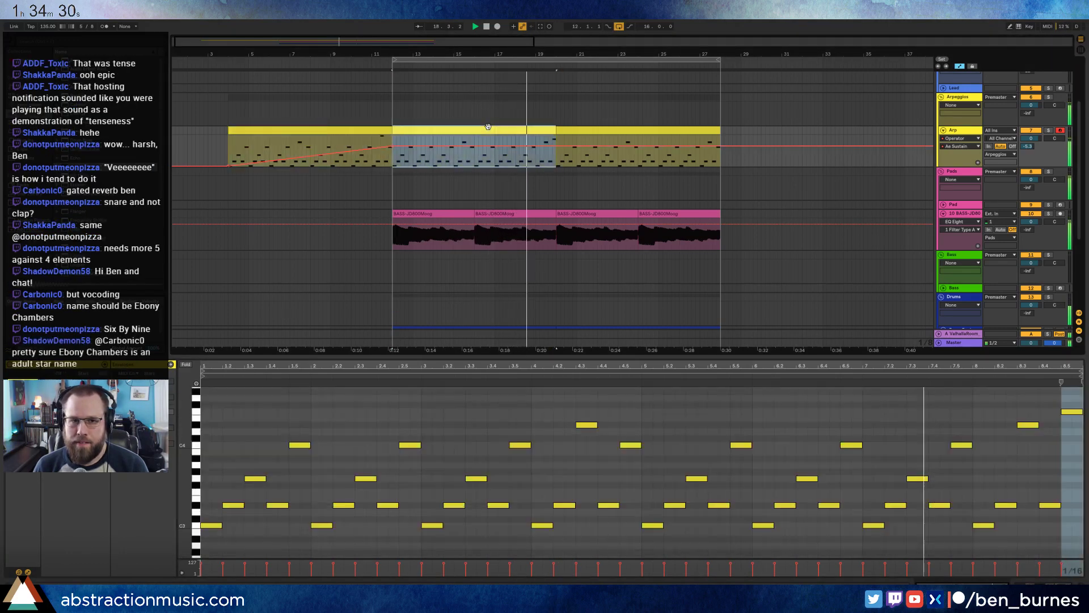
click(1072, 411)
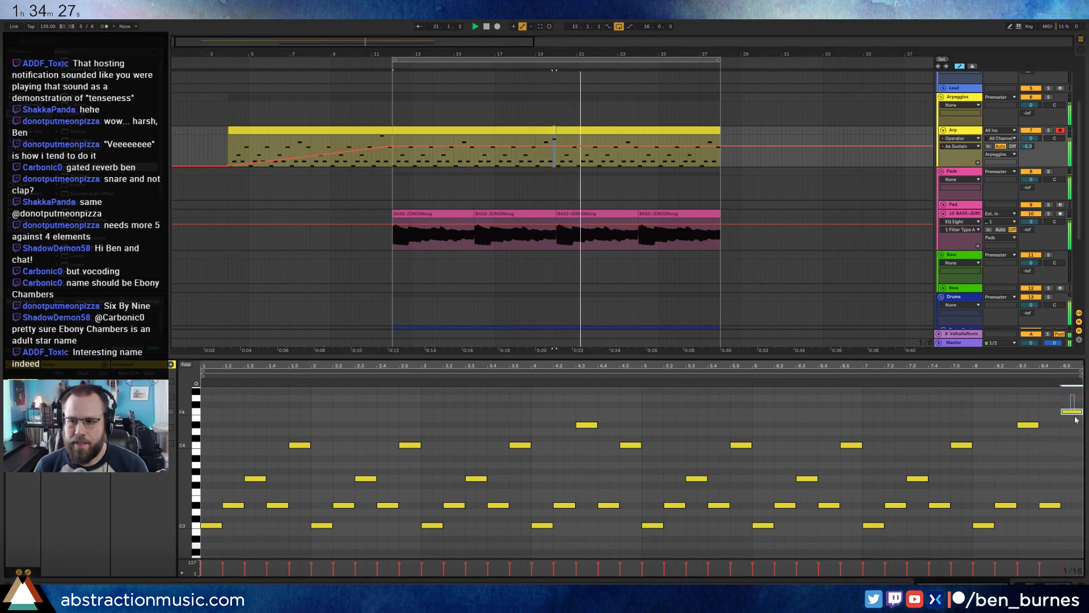
Rework the last notes of the second Arp clip into a rising ending that uses D4, D#4 and G4.
click(664, 130)
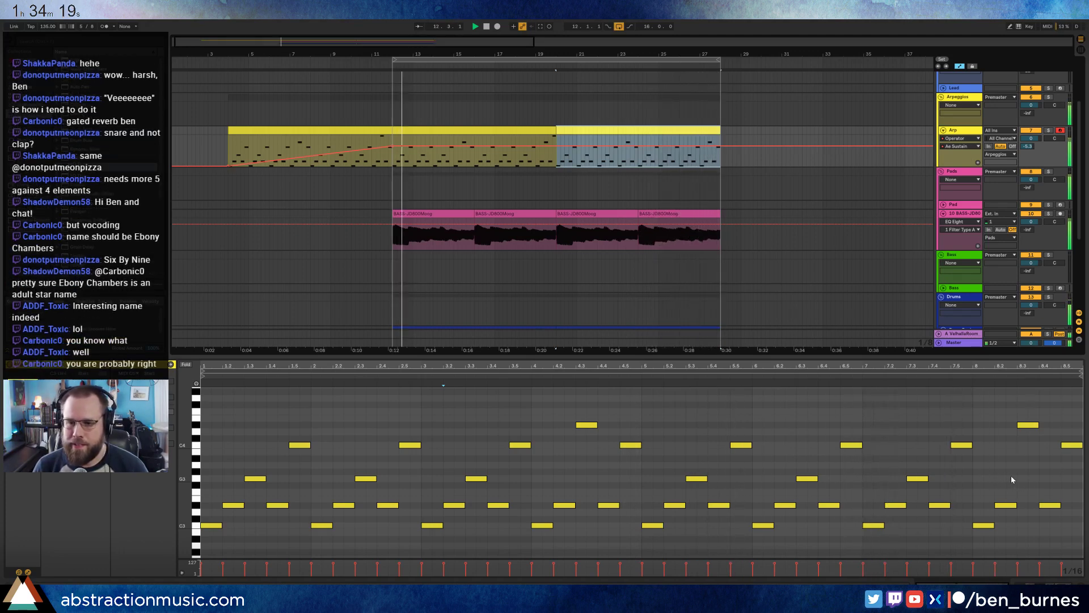
click(970, 445)
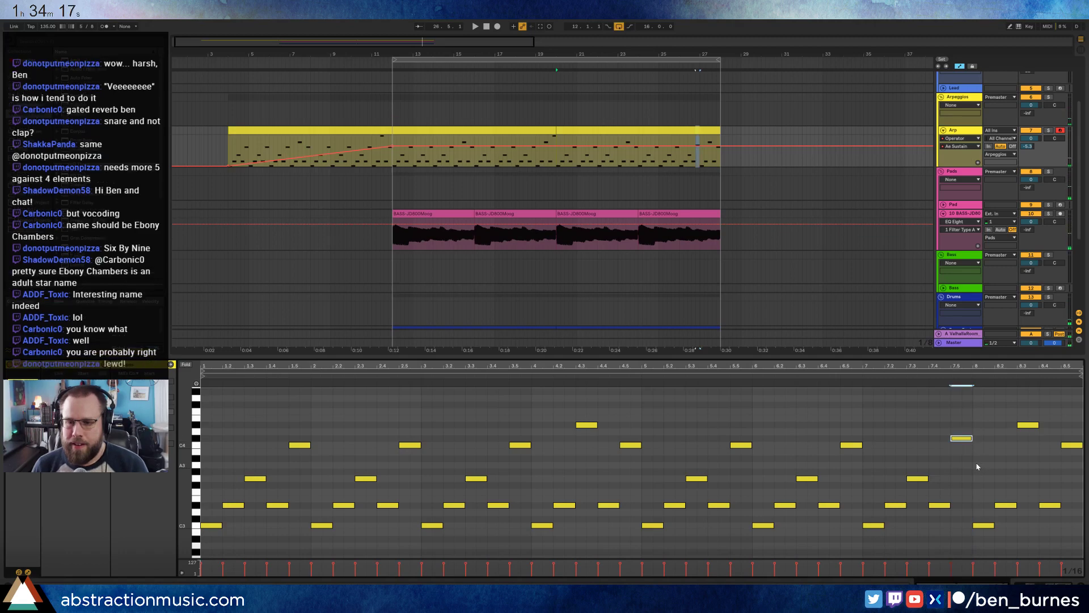
key(Down)
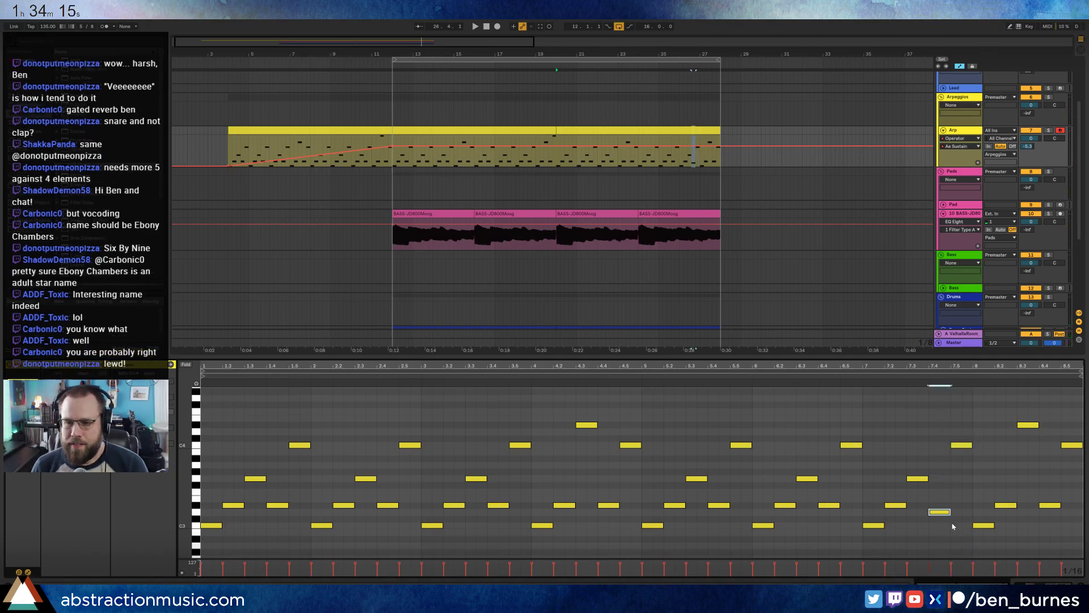
double_click(965, 505)
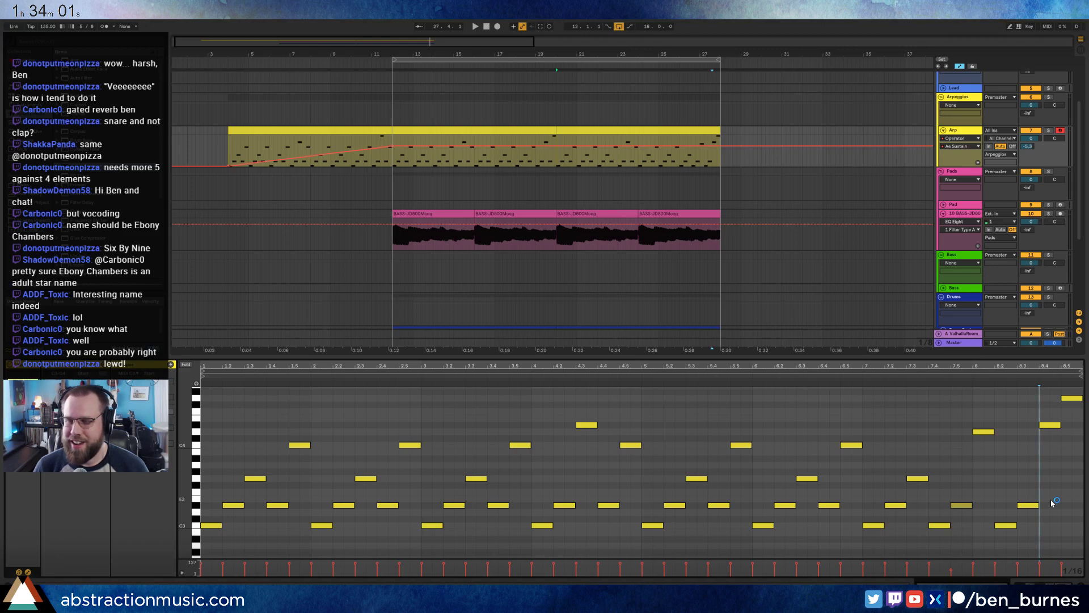
Swap the D#4 and the low D#3 near the clip's end so D#4 falls on 8.3, and audition the arpeggio.
key(space)
click(960, 504)
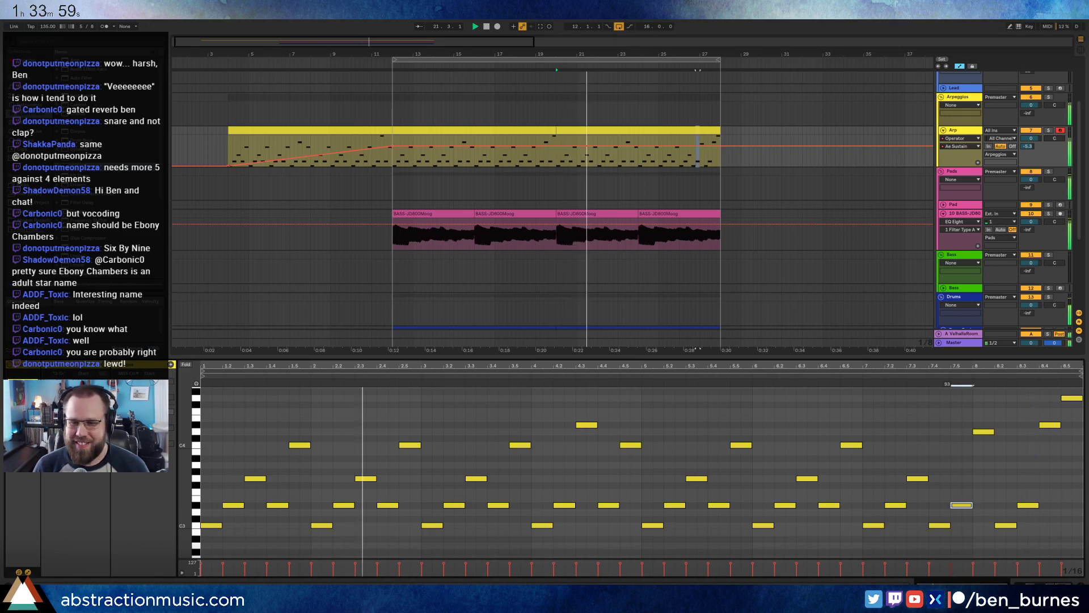
click(965, 491)
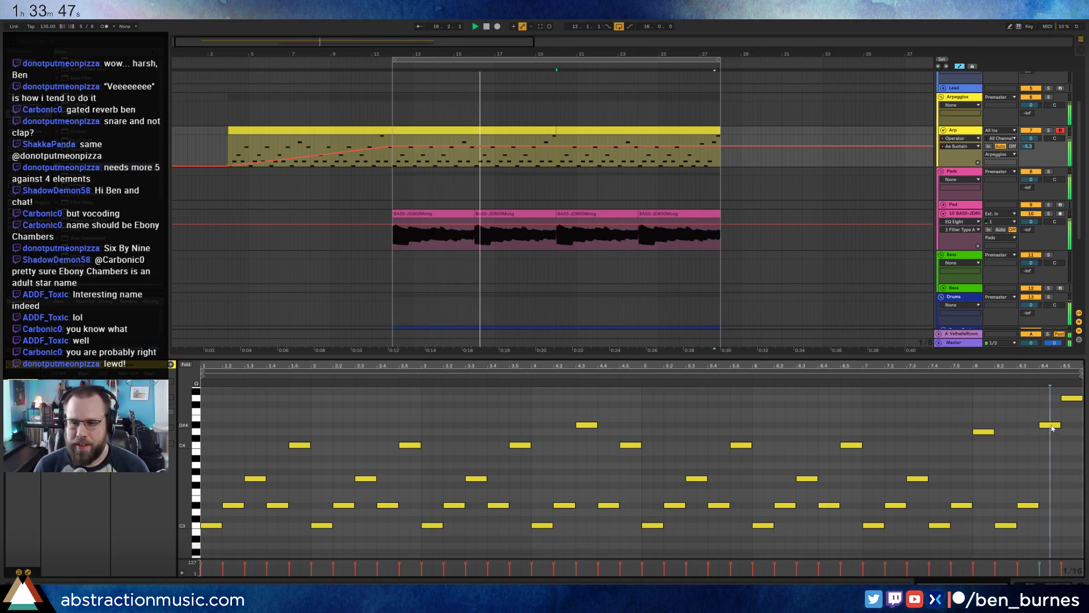
drag(1052, 426, 1032, 429)
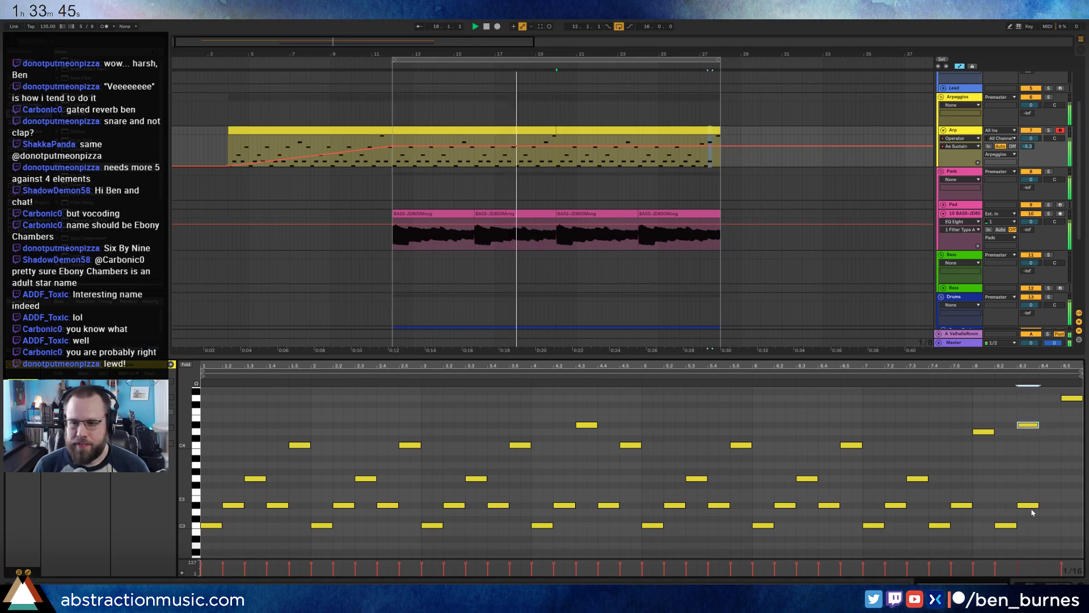
drag(1031, 505, 1053, 505)
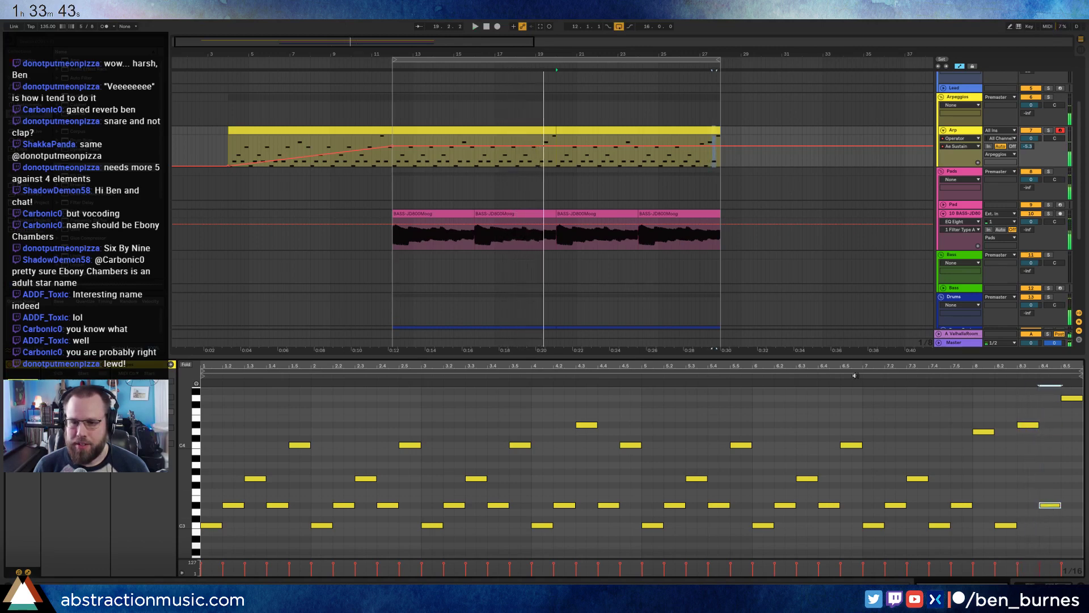
click(854, 375)
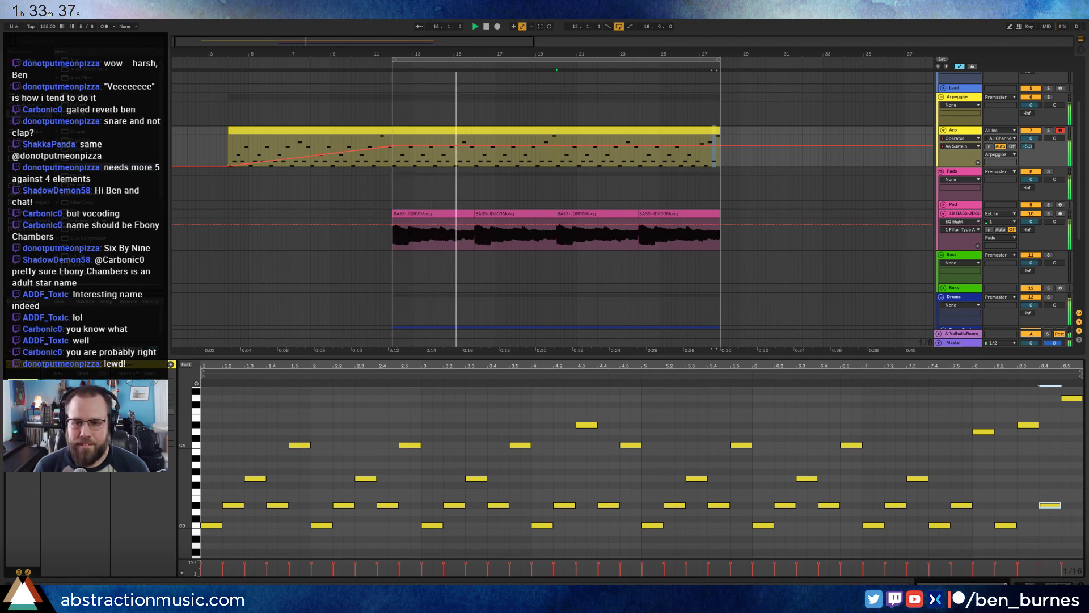
On the Drum Rack track, adjust the Drum Buss Boom to 7.9% and Transients to 0.16 during playback.
key(shift+Tab)
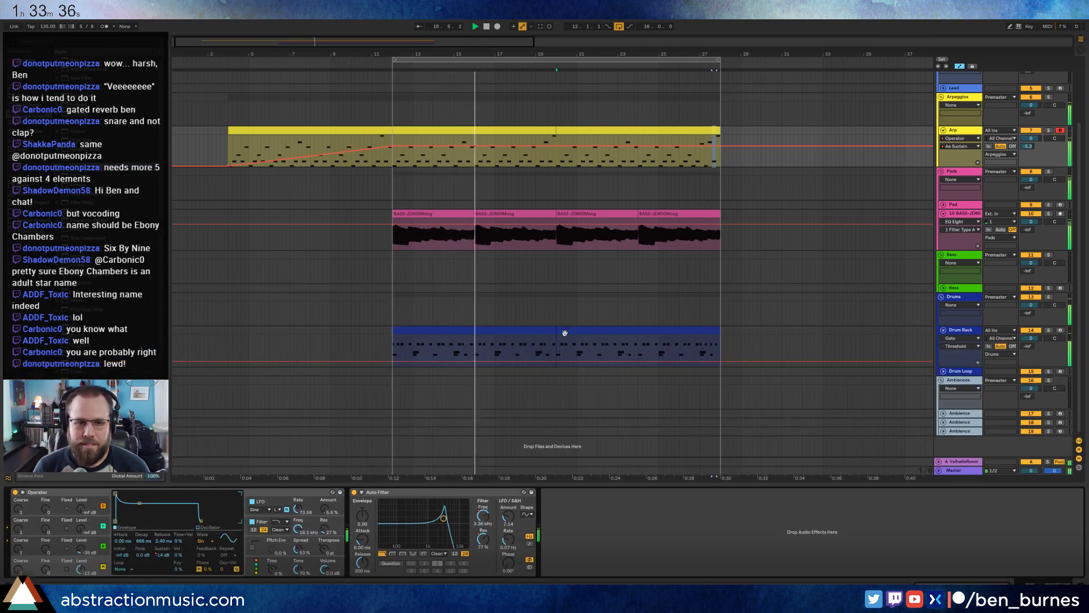
click(525, 325)
click(524, 328)
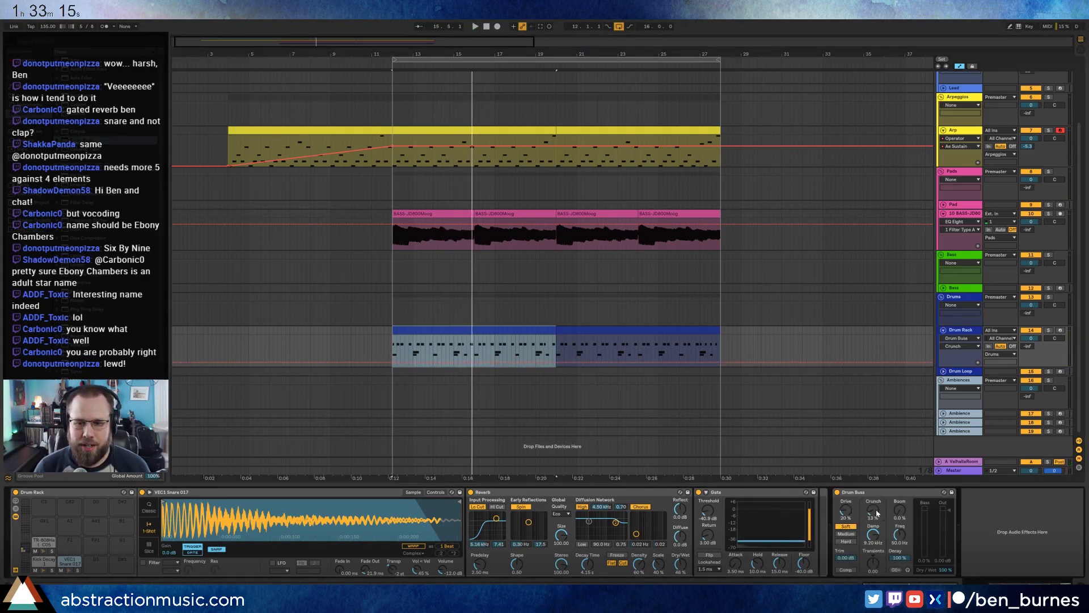
key(space)
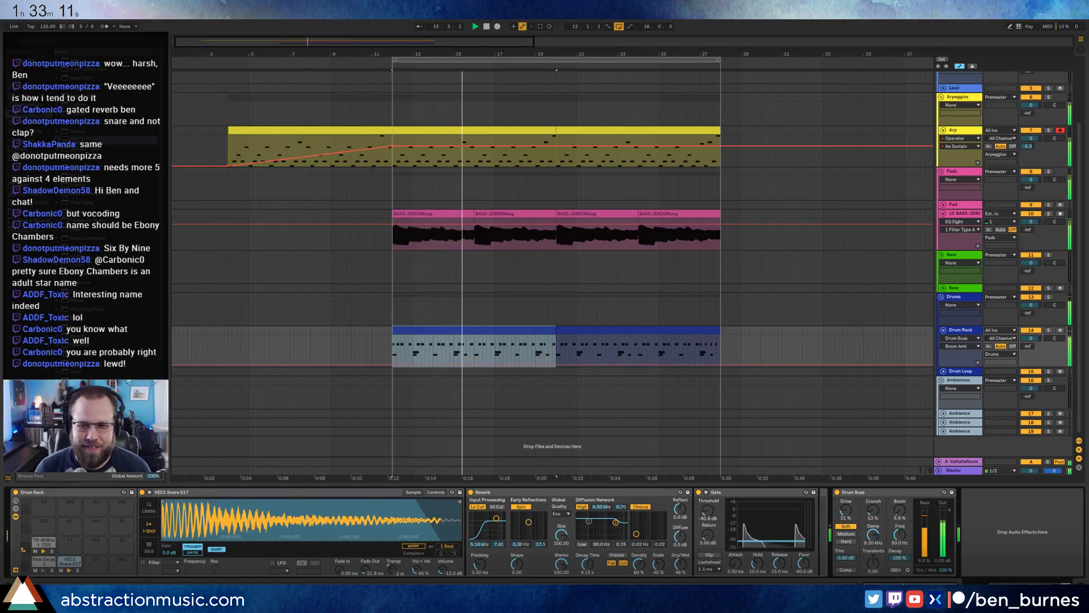
drag(900, 513, 903, 512)
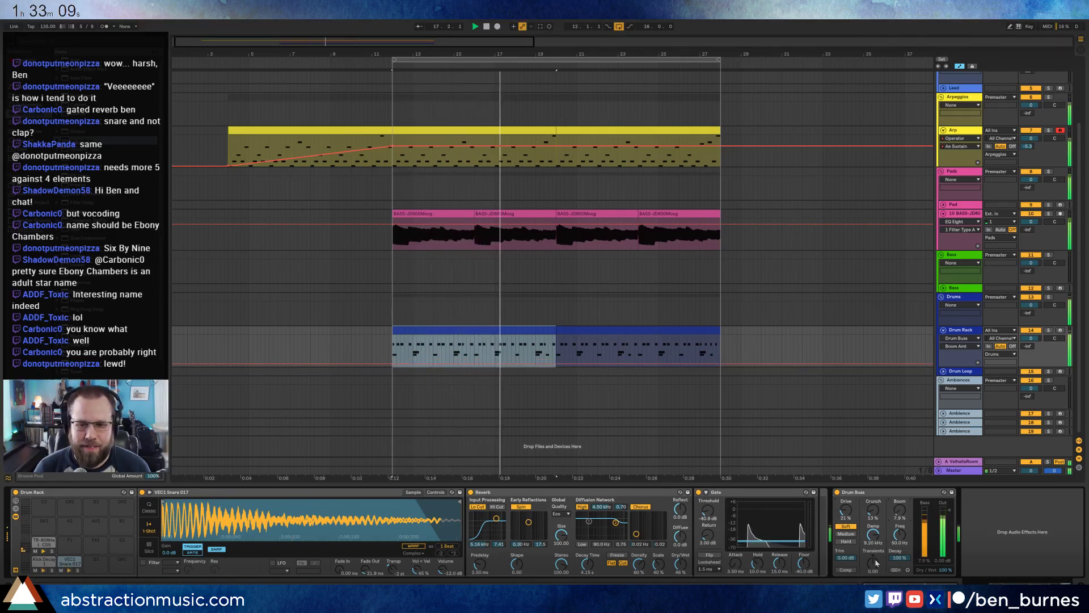
drag(873, 559, 873, 555)
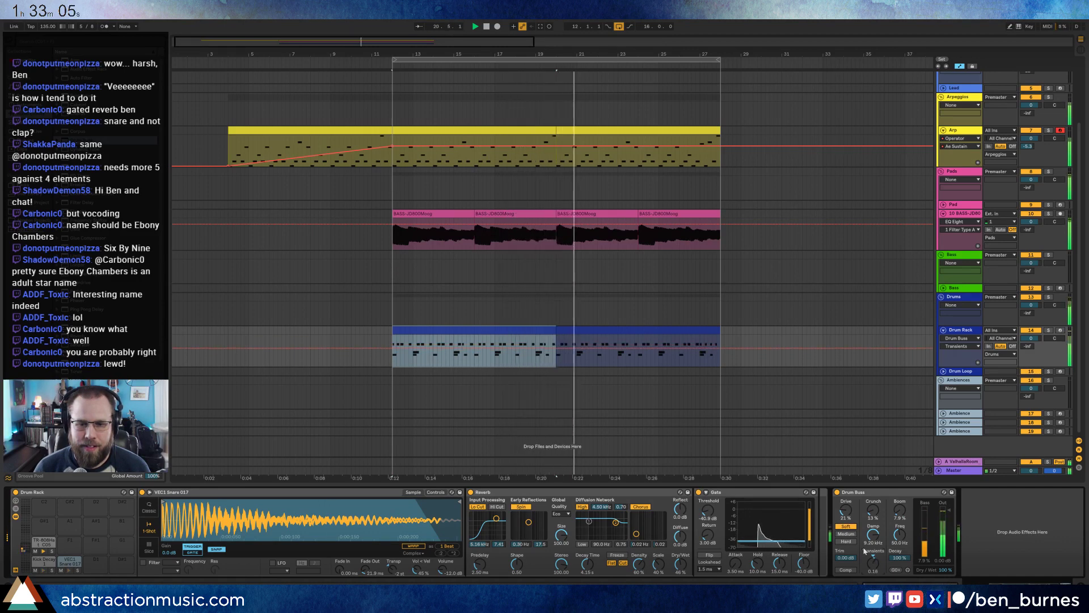
In the third bass audio clip's pitch envelope, move the +3 st breakpoint earlier to beat 1.3.
click(577, 213)
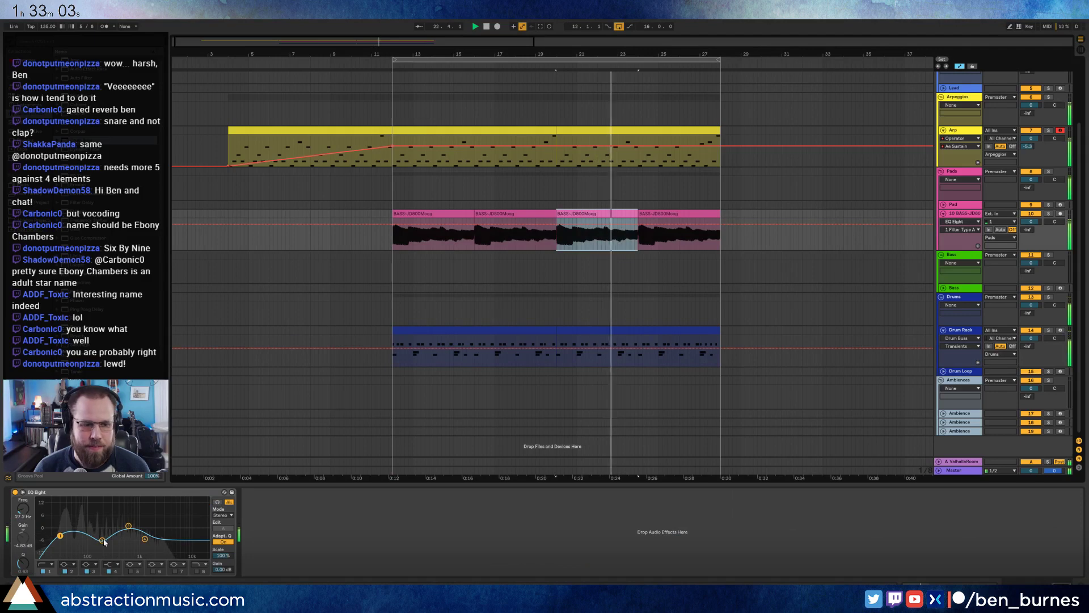
key(shift+Tab)
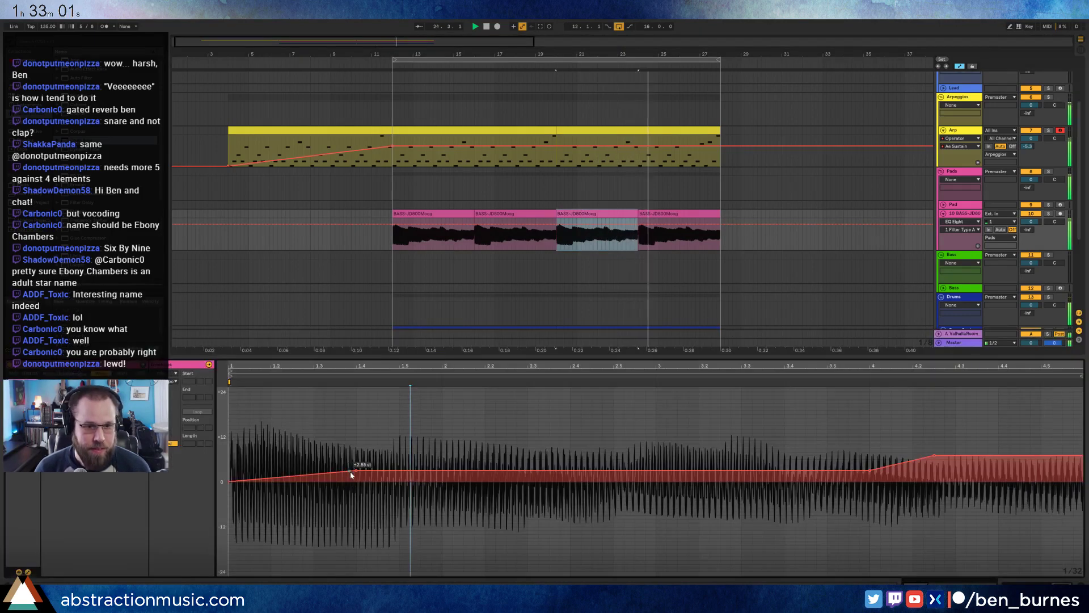
drag(351, 474, 314, 470)
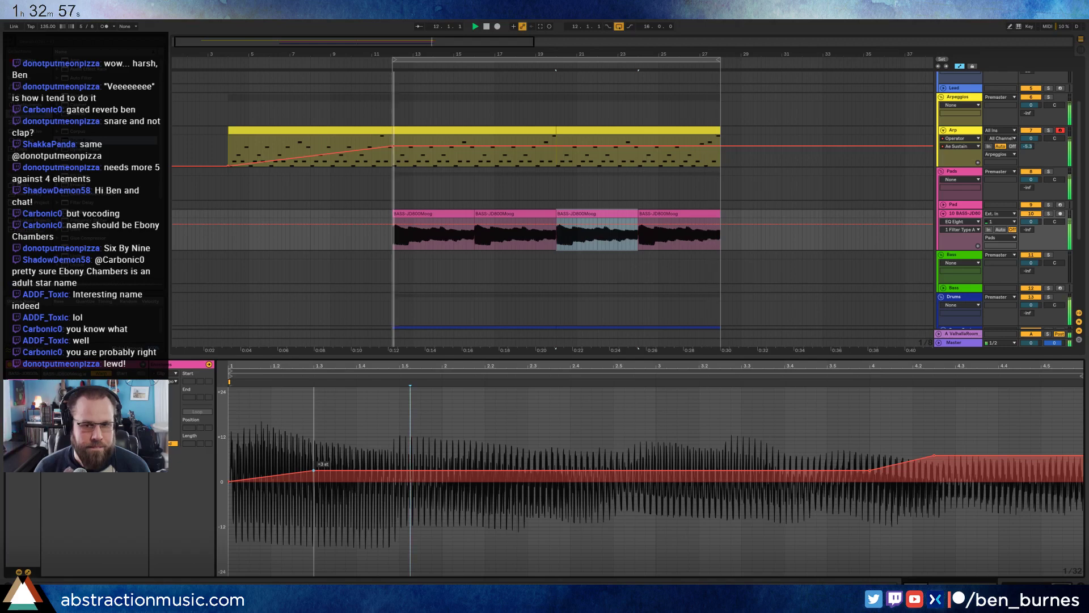
click(1059, 583)
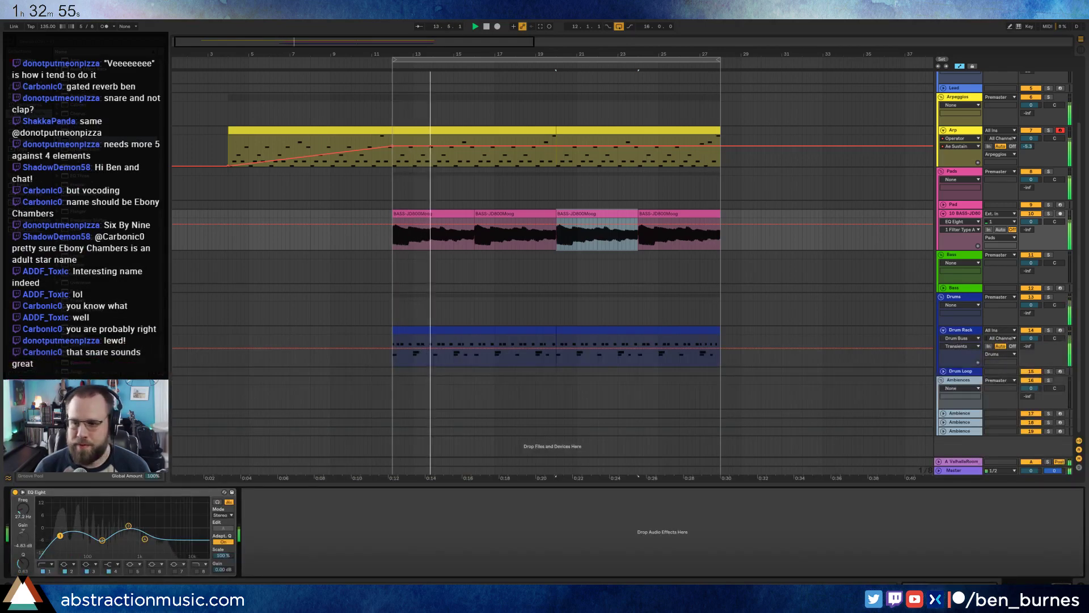
Select the first Drum Rack clip and set the Drum Buss Drive to 20% while playing the loop.
click(491, 331)
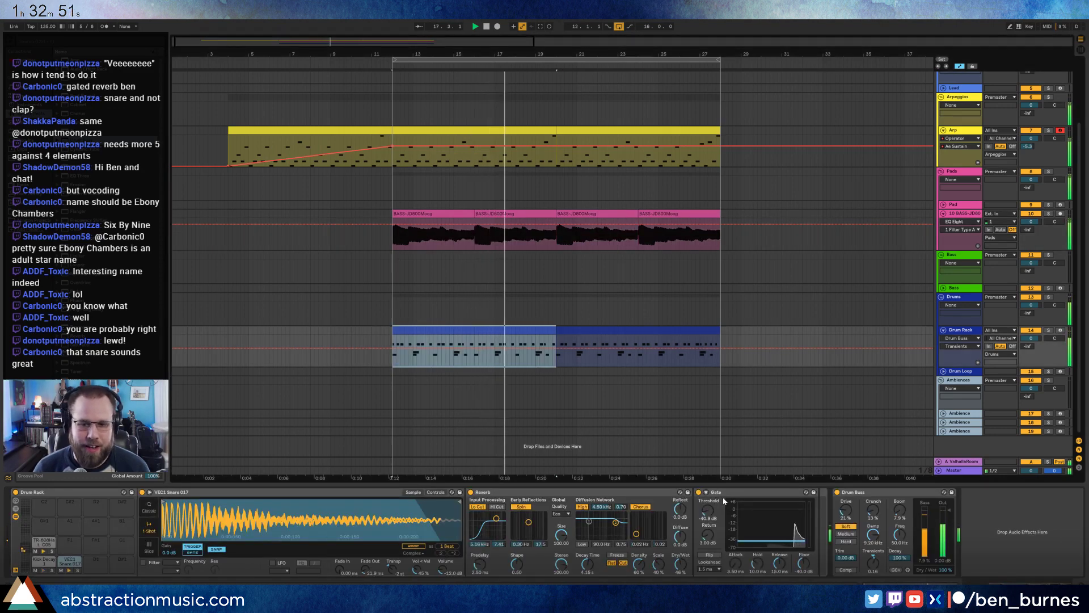
key(space)
click(759, 493)
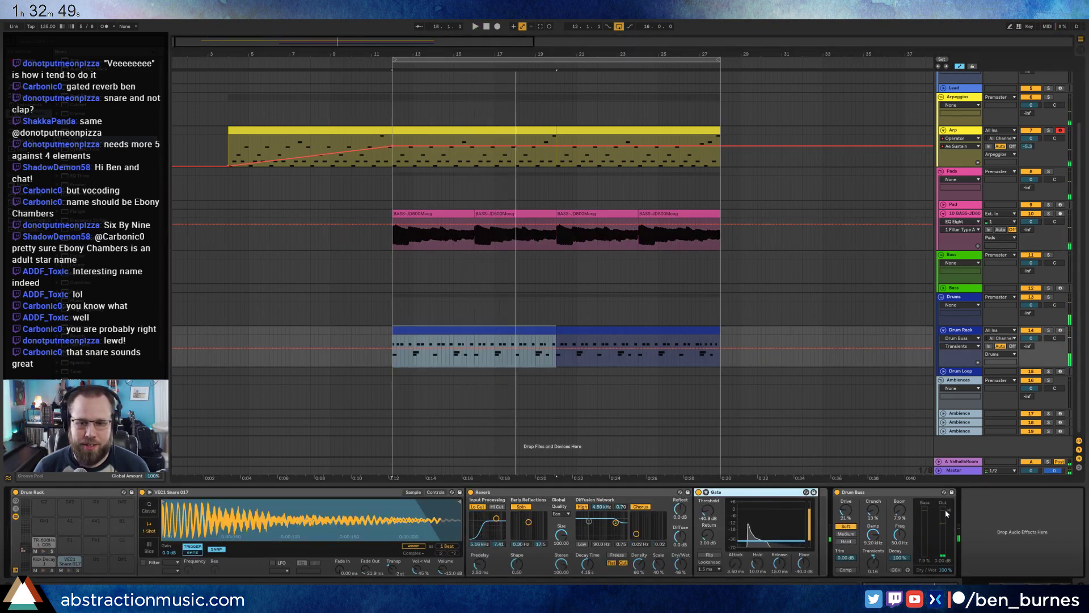
click(874, 493)
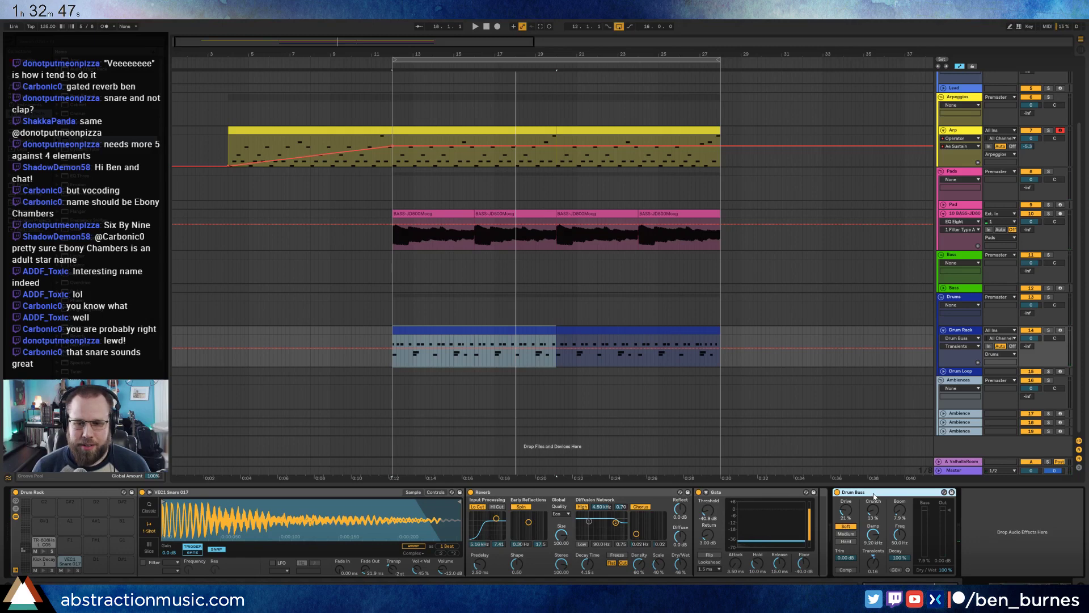
key(space)
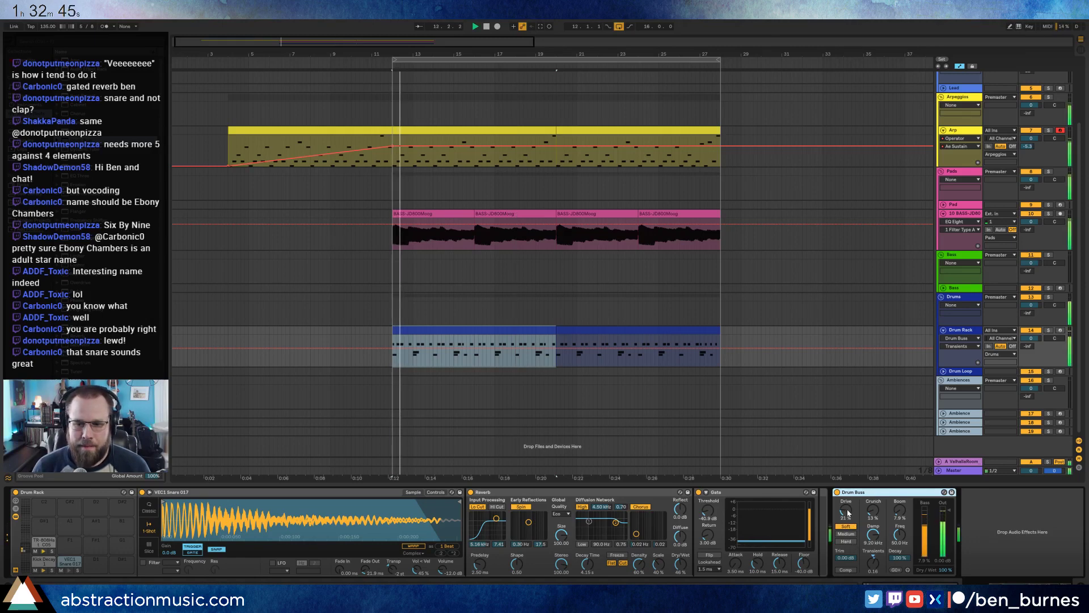
mouse_move(846, 511)
mouse_down()
mouse_move(846, 456)
mouse_move(846, 519)
mouse_move(846, 508)
mouse_up()
Compare the drums with Drum Buss bypassed and re-enabled, and set its Damp to 8.07 kHz and Boom to 5.6%.
click(837, 492)
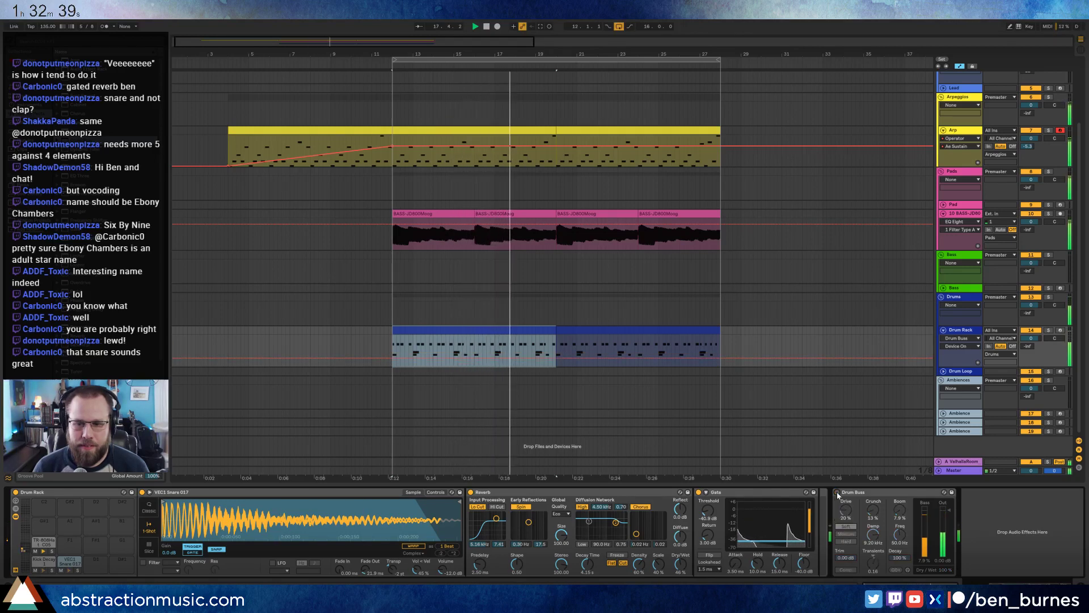
click(837, 493)
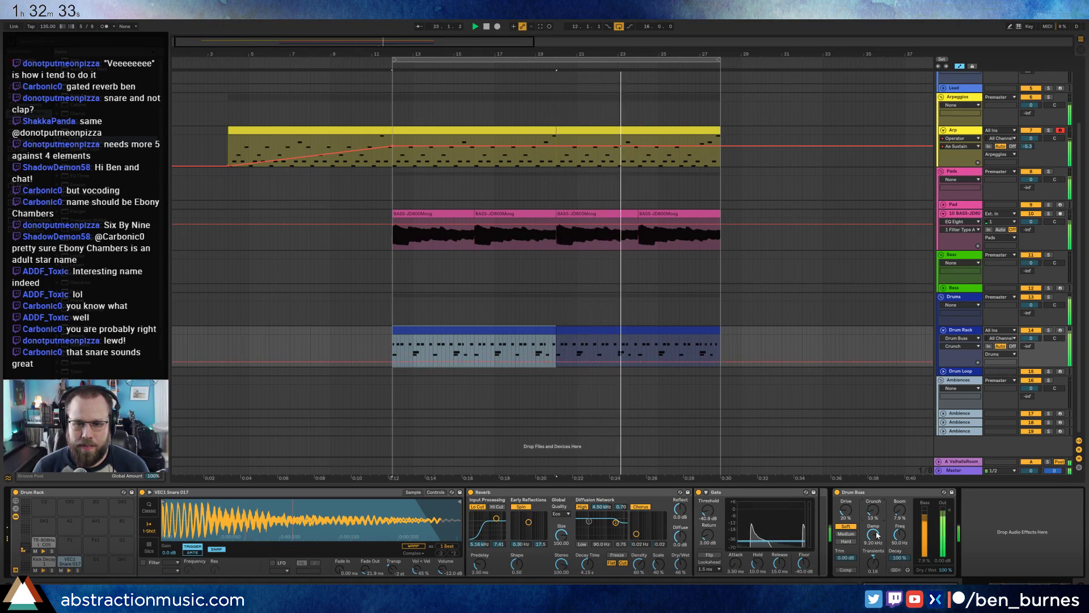
drag(873, 535, 899, 513)
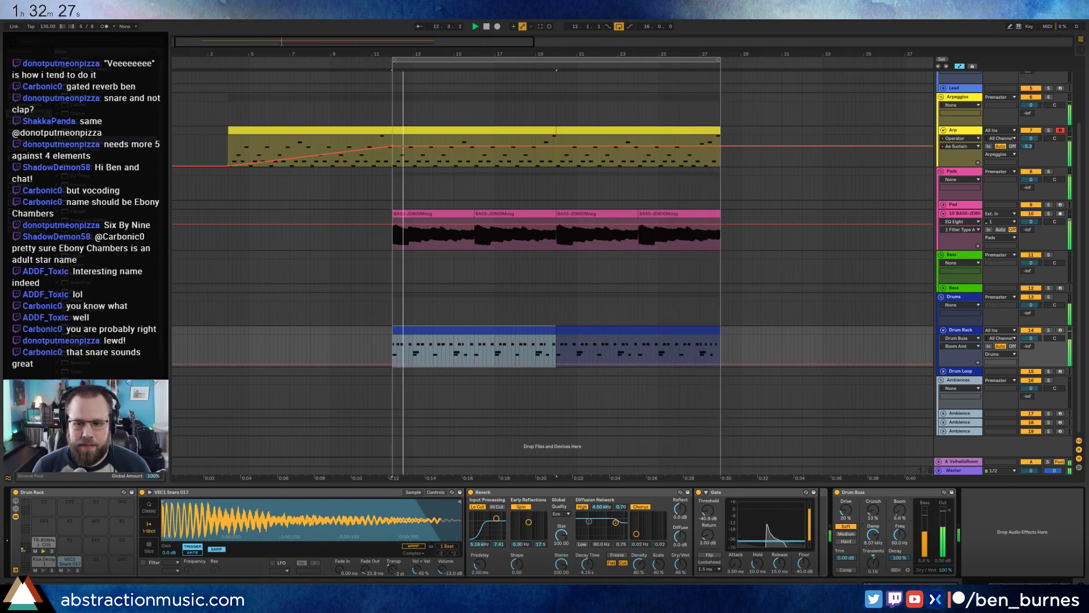
Audition the soloed drums, raise the snare Reverb's Dry/Wet, set the Gate threshold to -36.8 dB and lengthen its release.
click(391, 346)
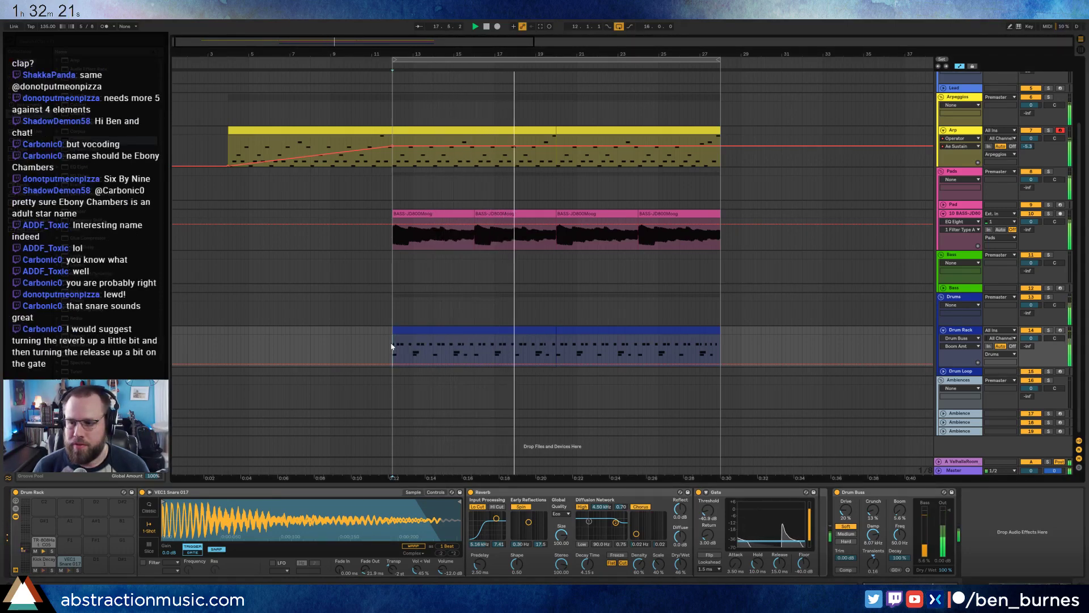
key(space)
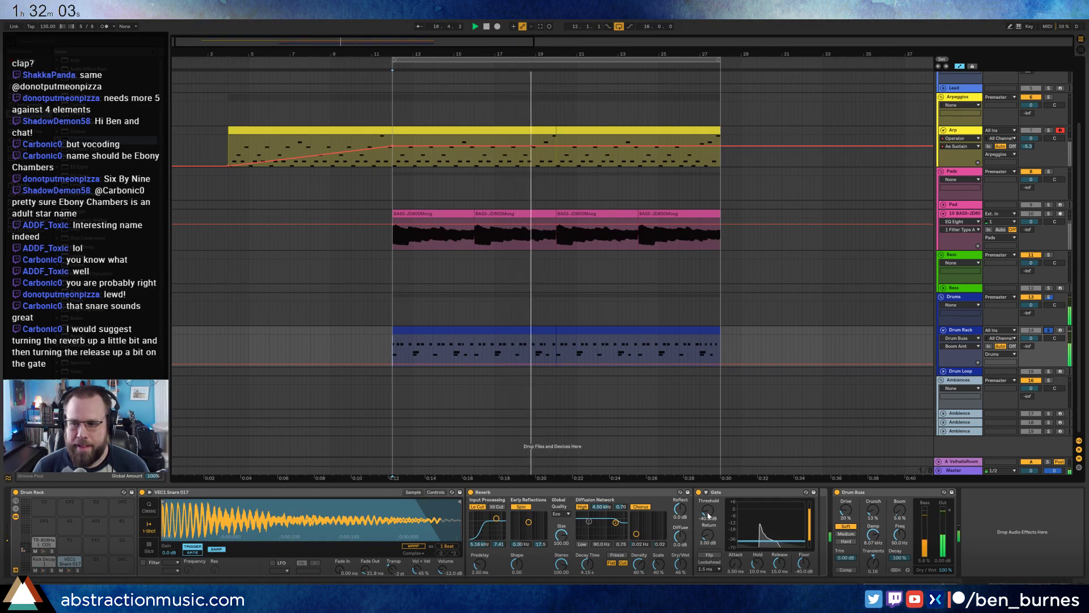
drag(680, 563, 680, 558)
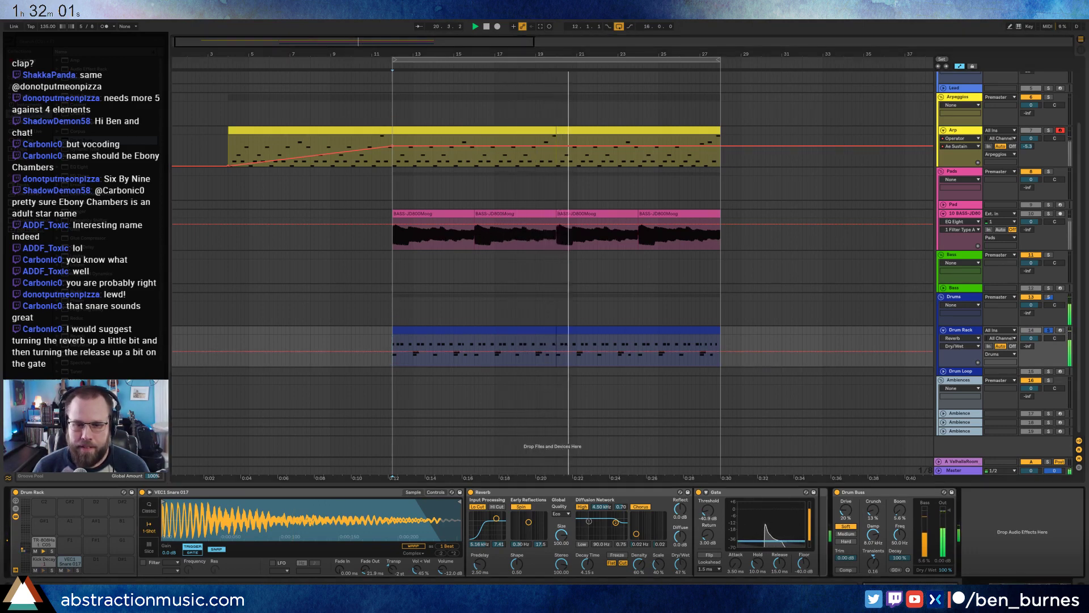
click(707, 514)
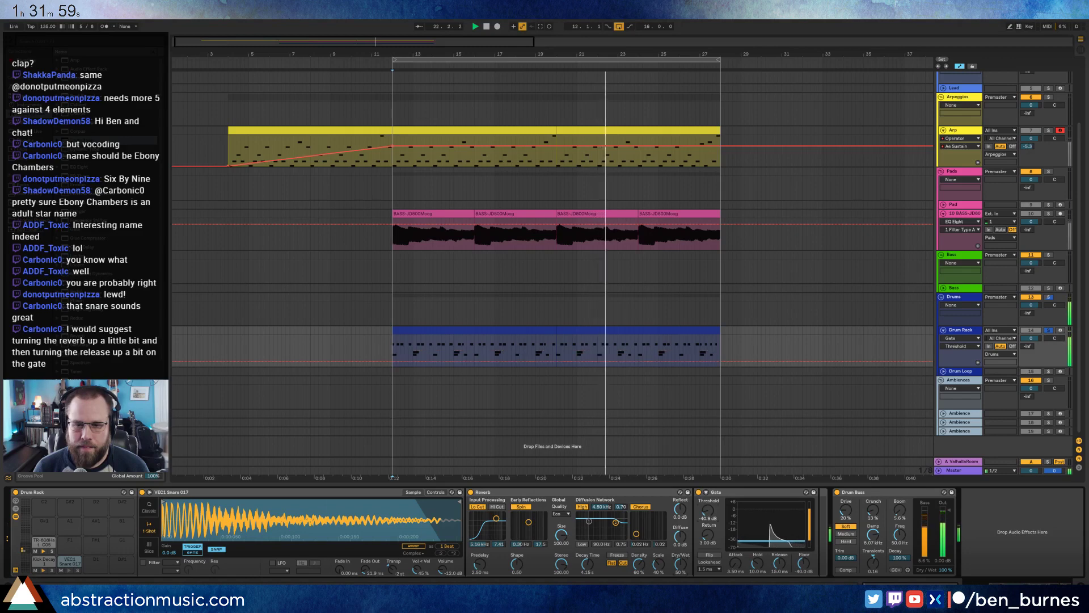
drag(707, 512, 706, 508)
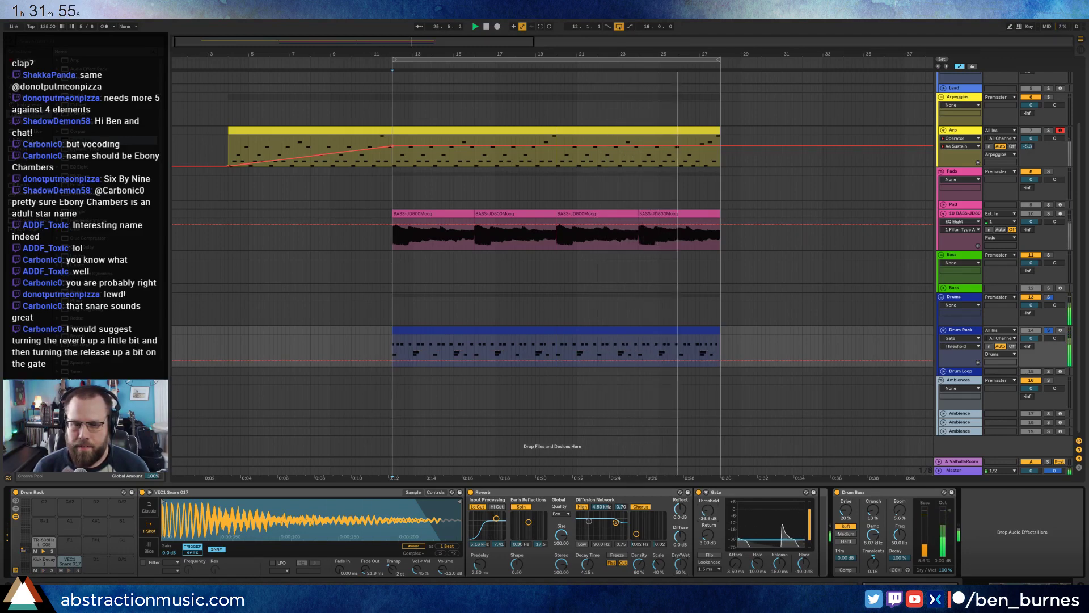
drag(778, 565, 778, 547)
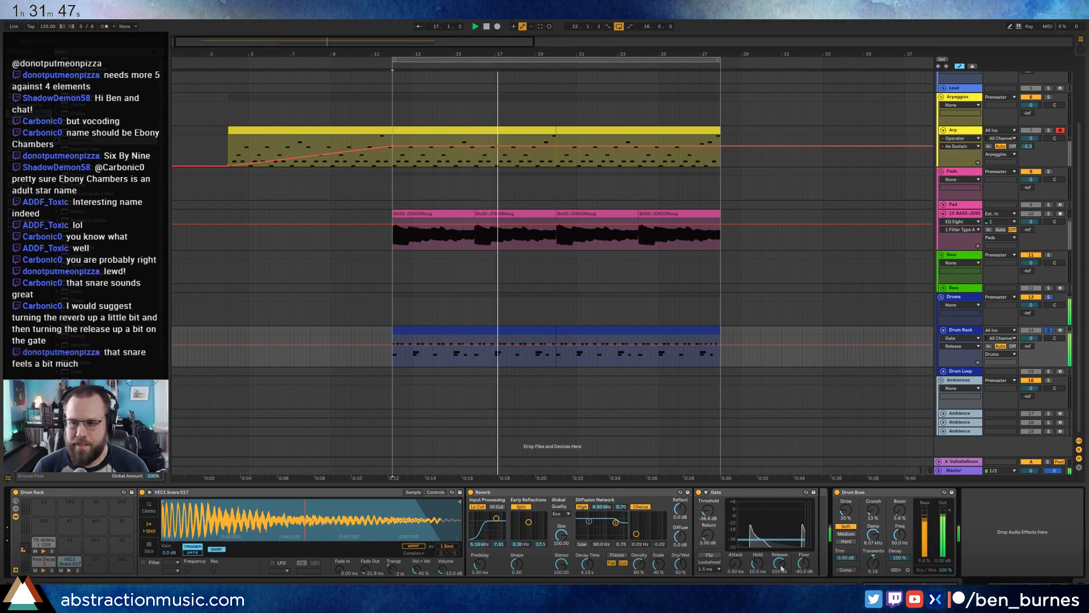
Lower the snare Reverb's Dry/Wet and set the Gate threshold to -42.0 dB while auditioning the drums.
drag(681, 565, 680, 568)
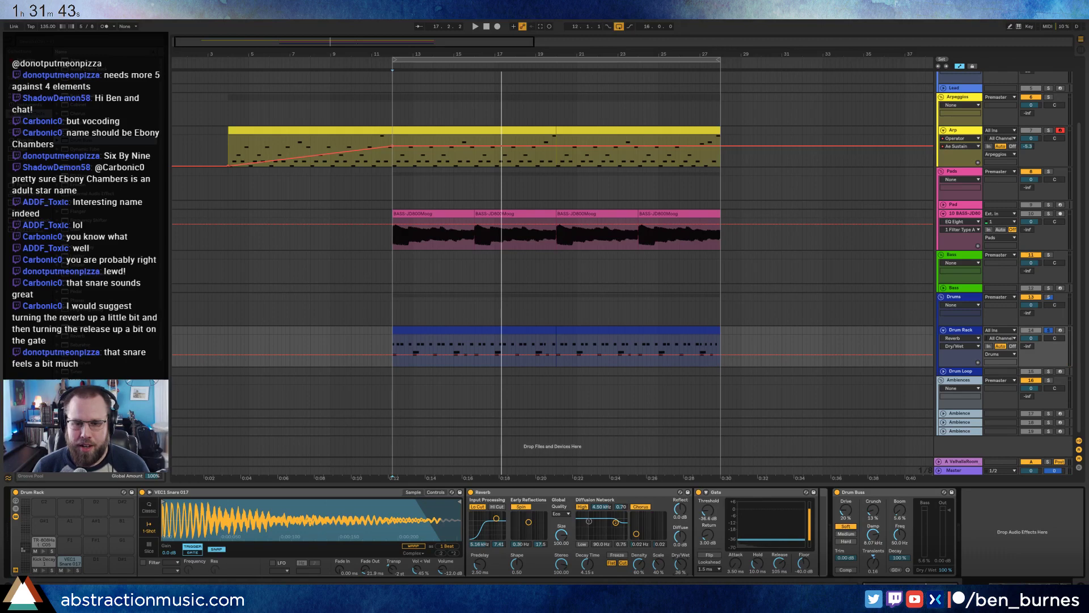
drag(708, 509, 708, 515)
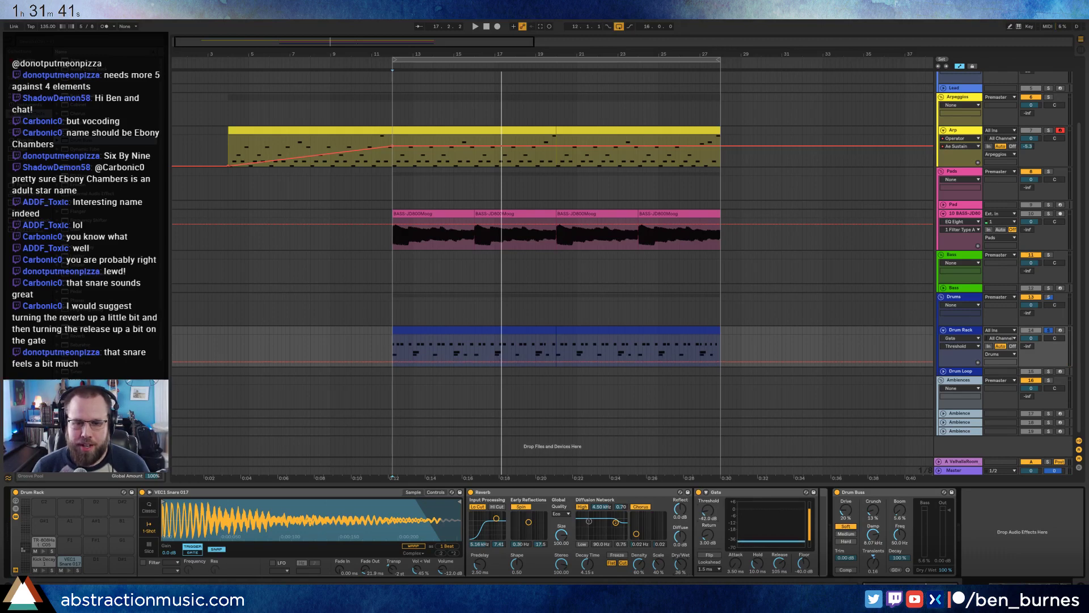
key(space)
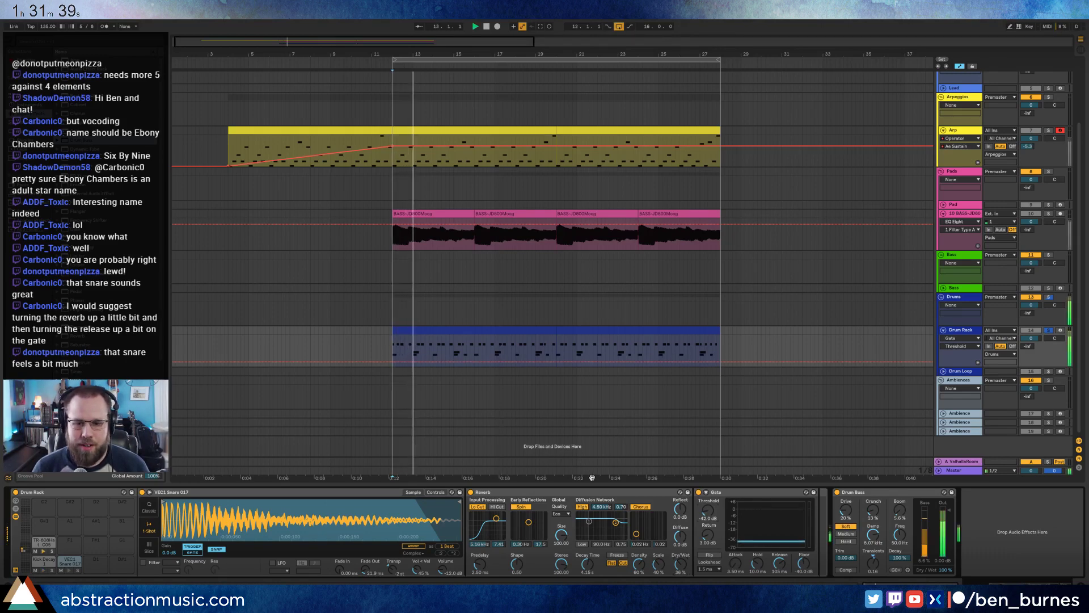
drag(675, 571, 675, 579)
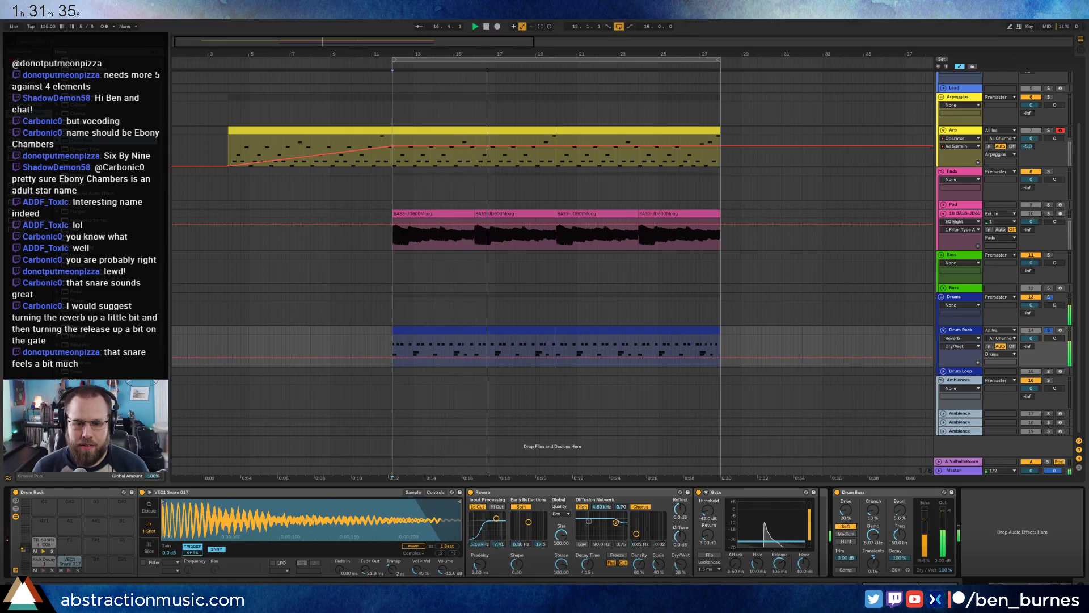
Set the snare Gate's threshold to -45.8 dB and unsolo the Drum Rack track.
drag(708, 510, 708, 517)
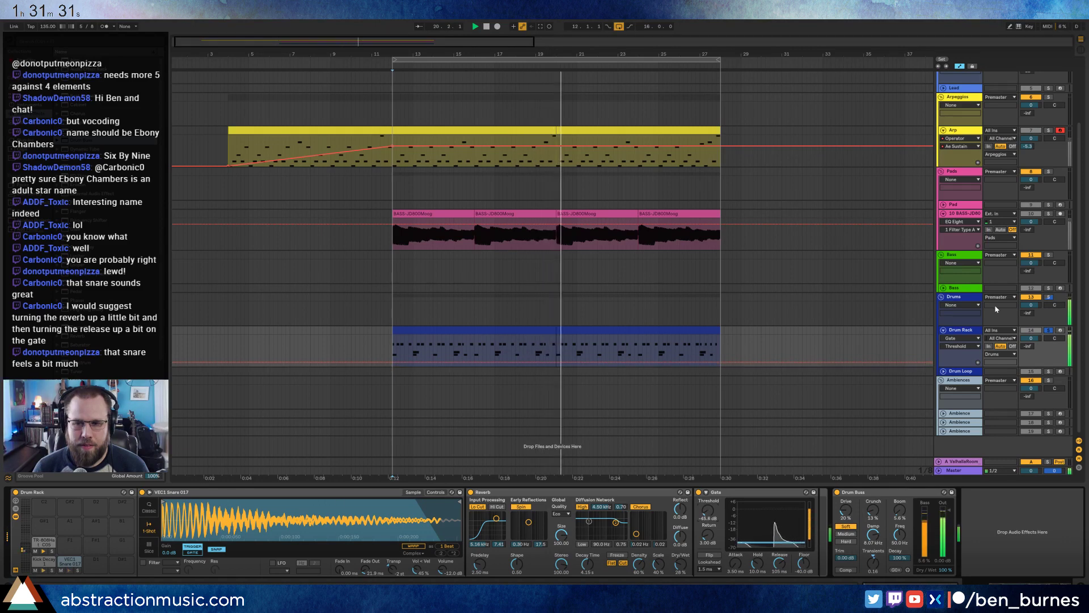
click(1048, 331)
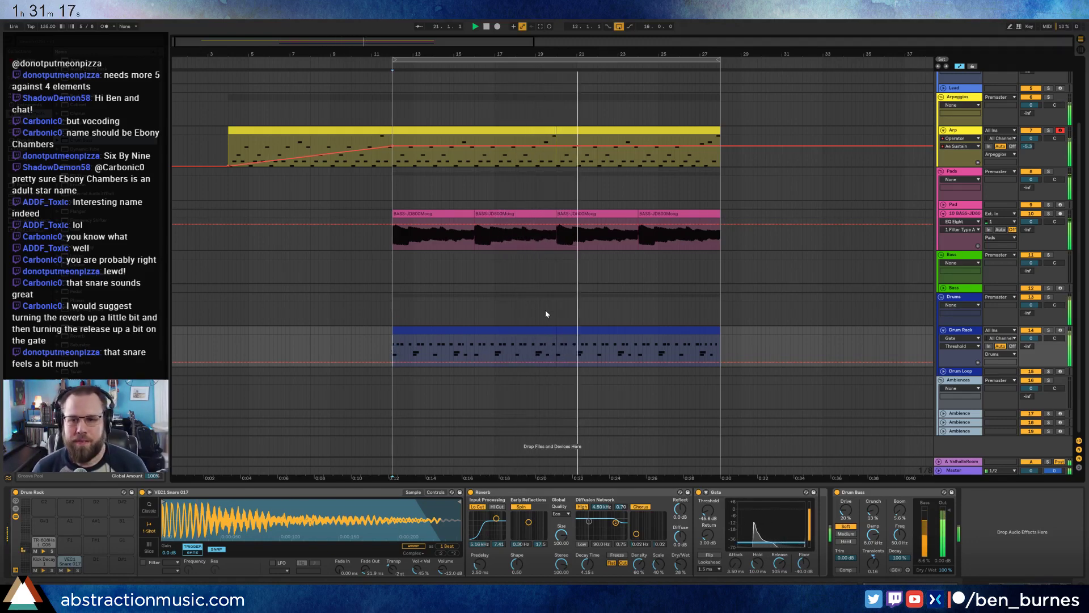
Load Analog on the Bass track and create an empty eight-bar MIDI clip there starting at bar 12.
click(959, 289)
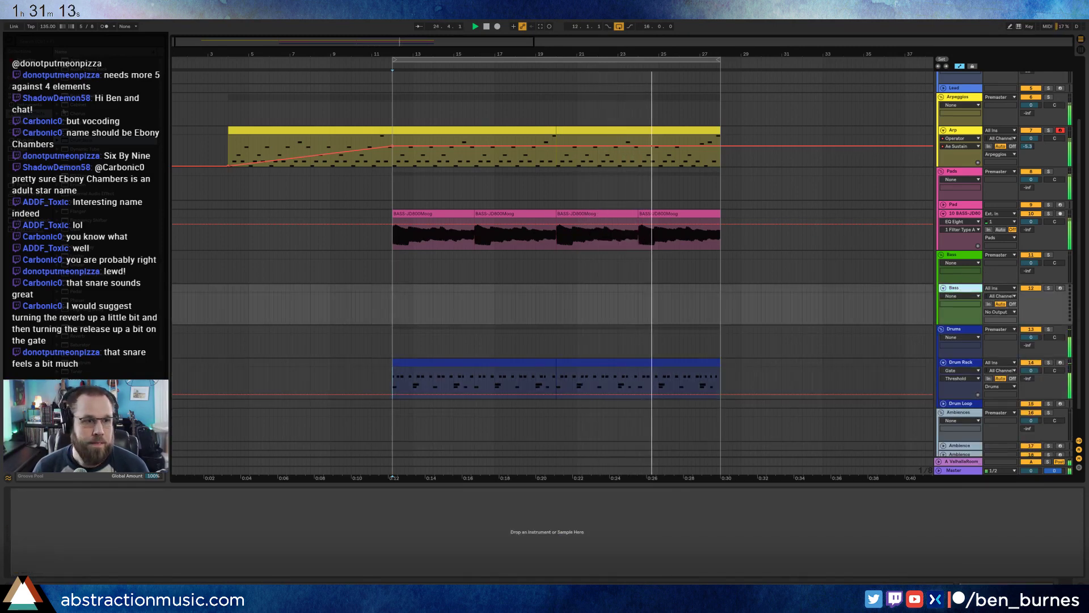
click(30, 105)
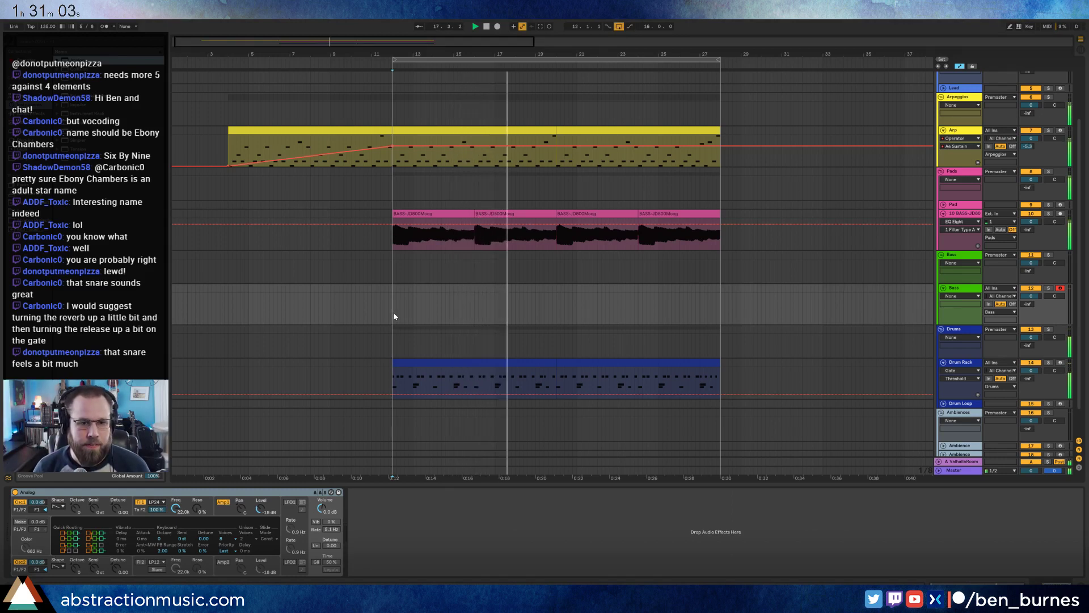
drag(394, 316, 491, 316)
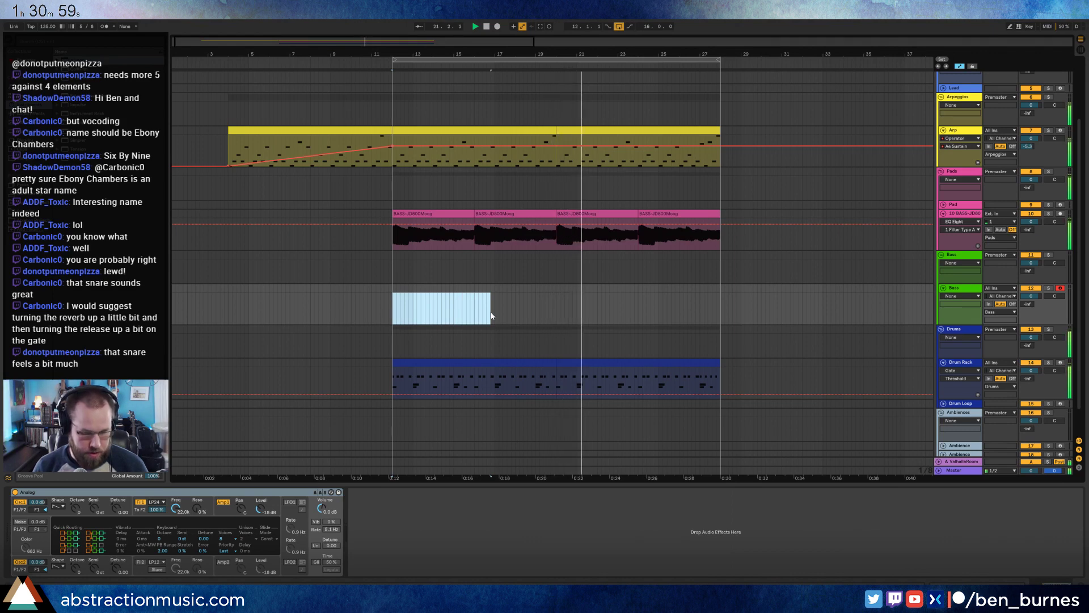
key(a)
click(392, 299)
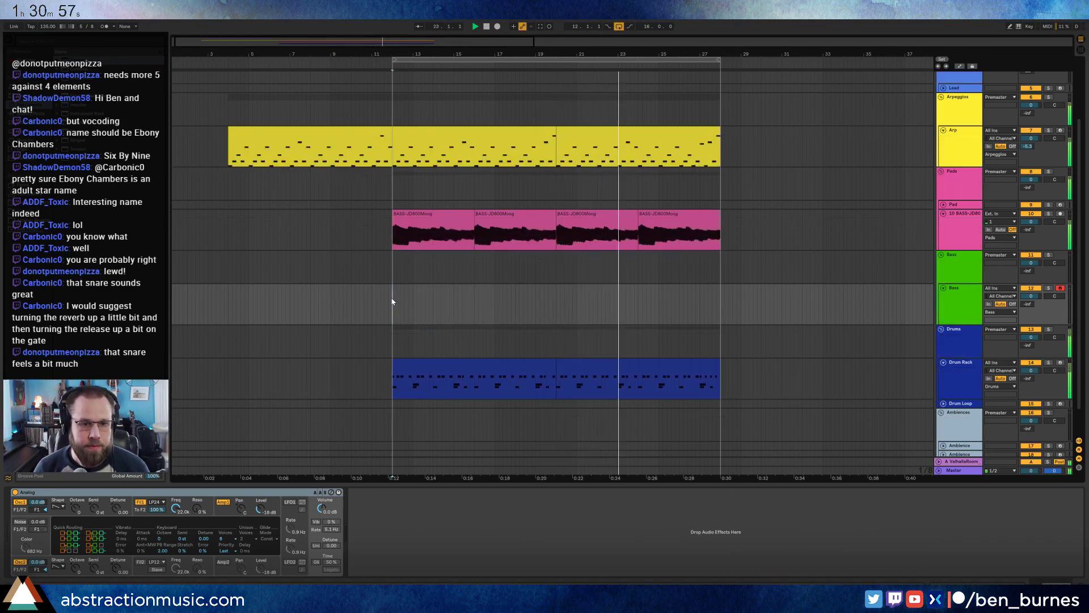
drag(393, 301, 555, 308)
key(ctrl+shift+m)
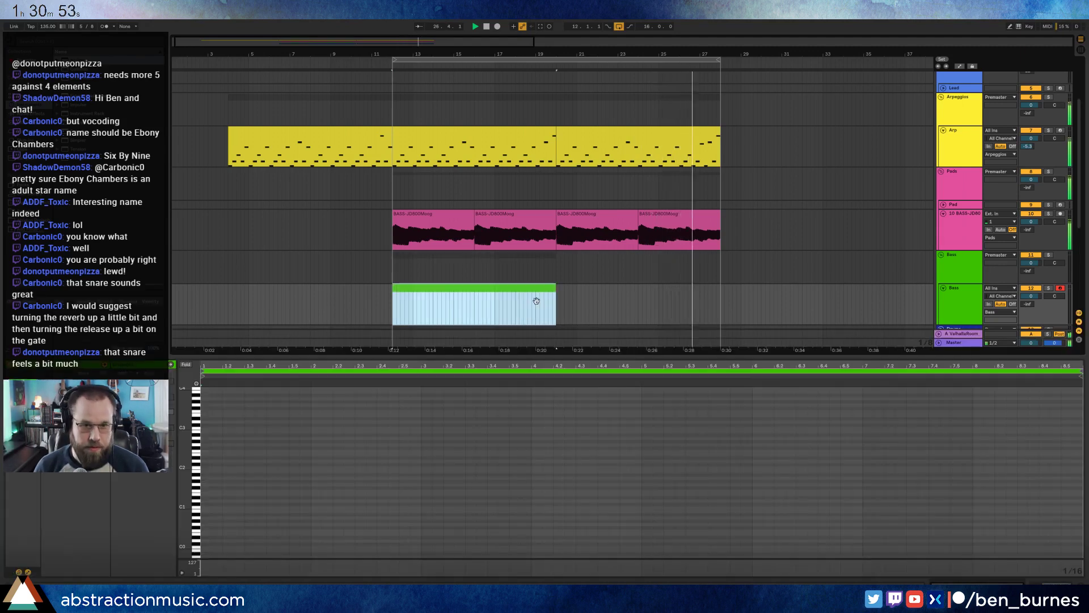
Enter a one-beat C3 note, repeat it every two and a half beats across the eight-bar Bass clip, and play it back.
double_click(207, 428)
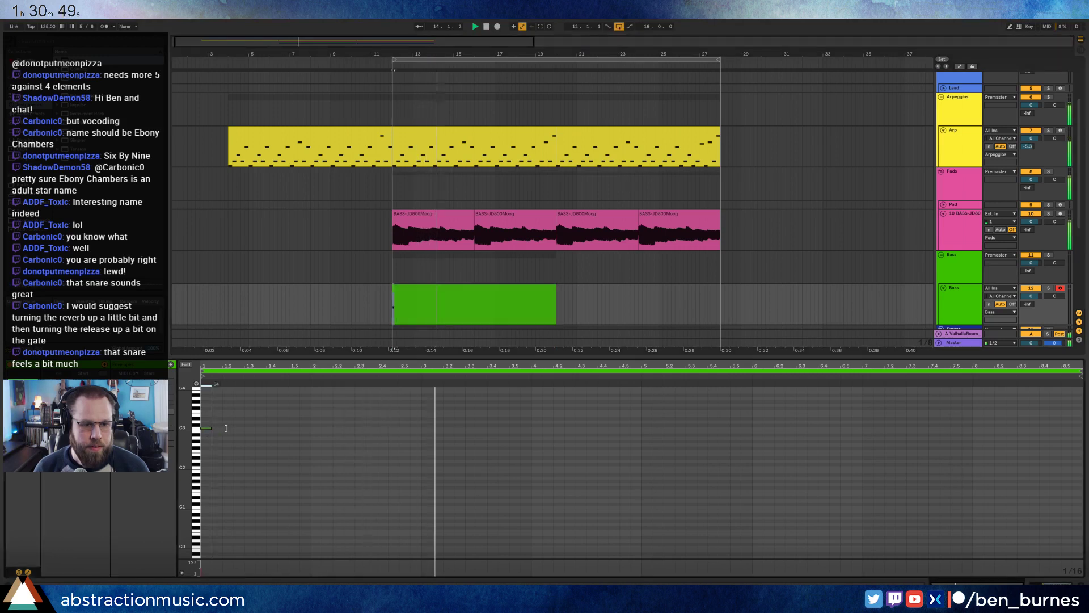
drag(225, 427, 223, 425)
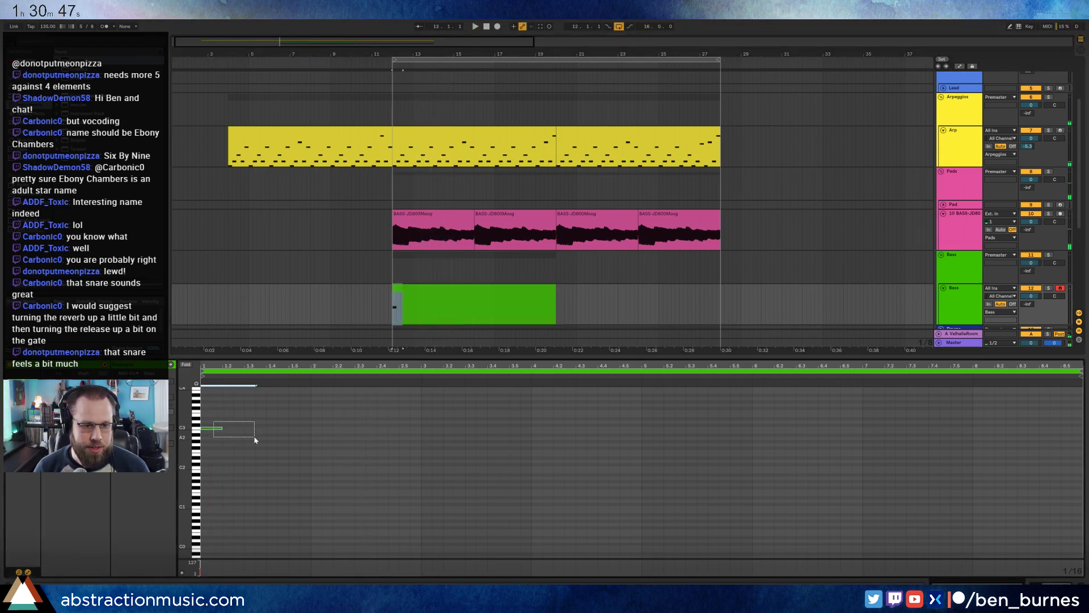
drag(310, 420, 216, 441)
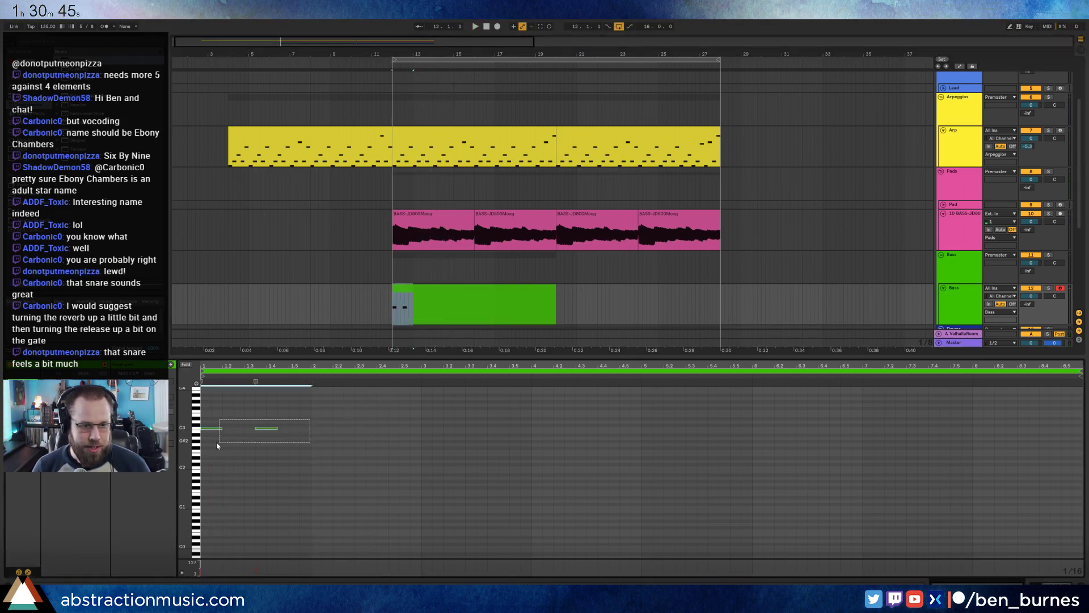
key(ctrl+d)
key(ctrl+d)
key(ctrl+d)
key(ctrl+d)
key(ctrl+d)
key(ctrl+d)
key(ctrl+d)
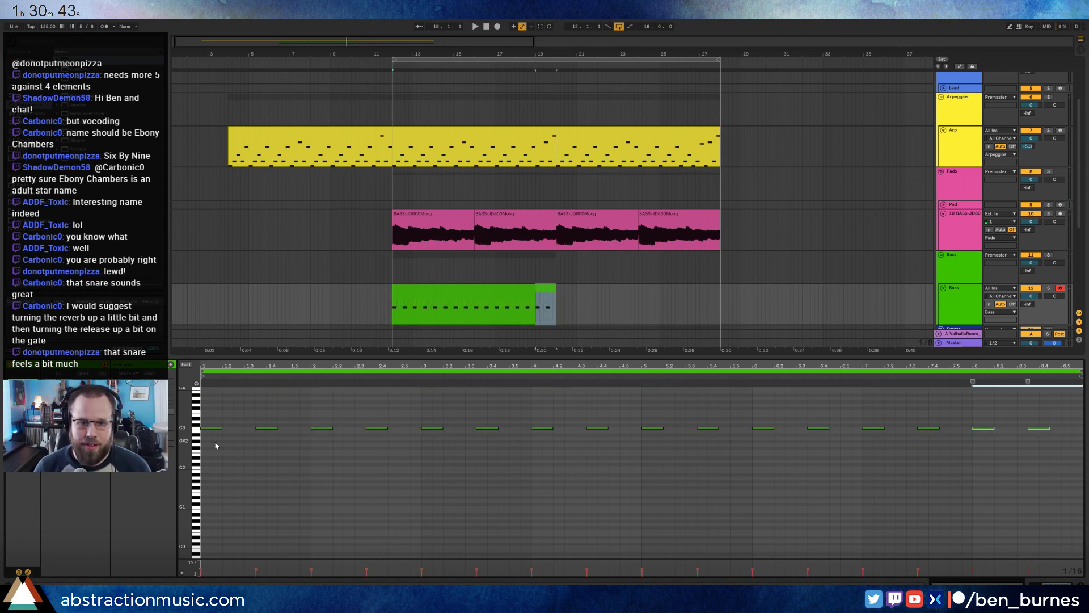
key(space)
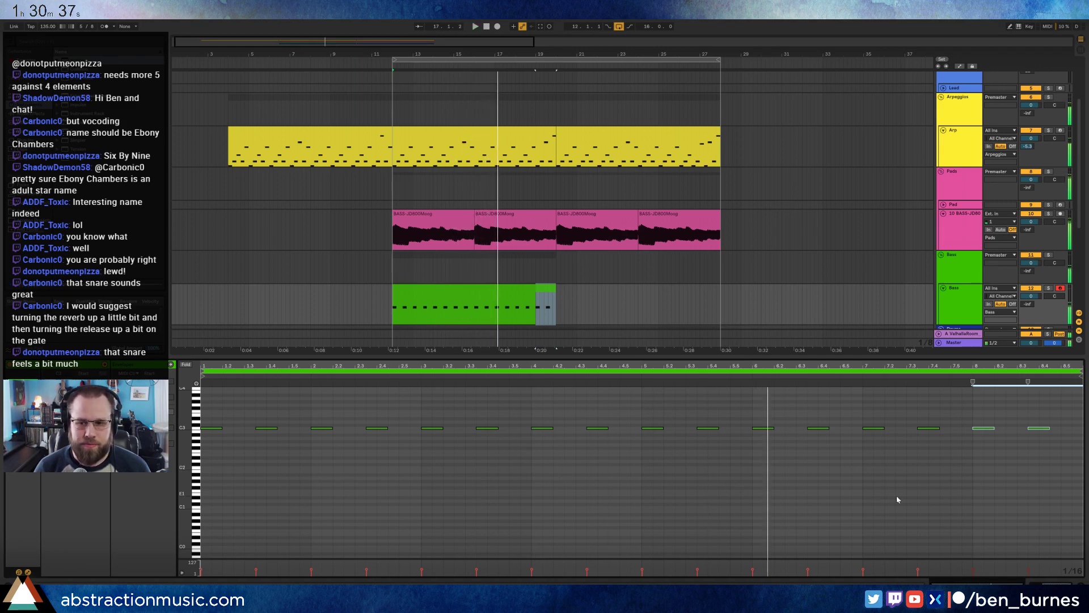
Move the repeated-note clip from the Bass track to the Lead track at bar 12.
click(946, 300)
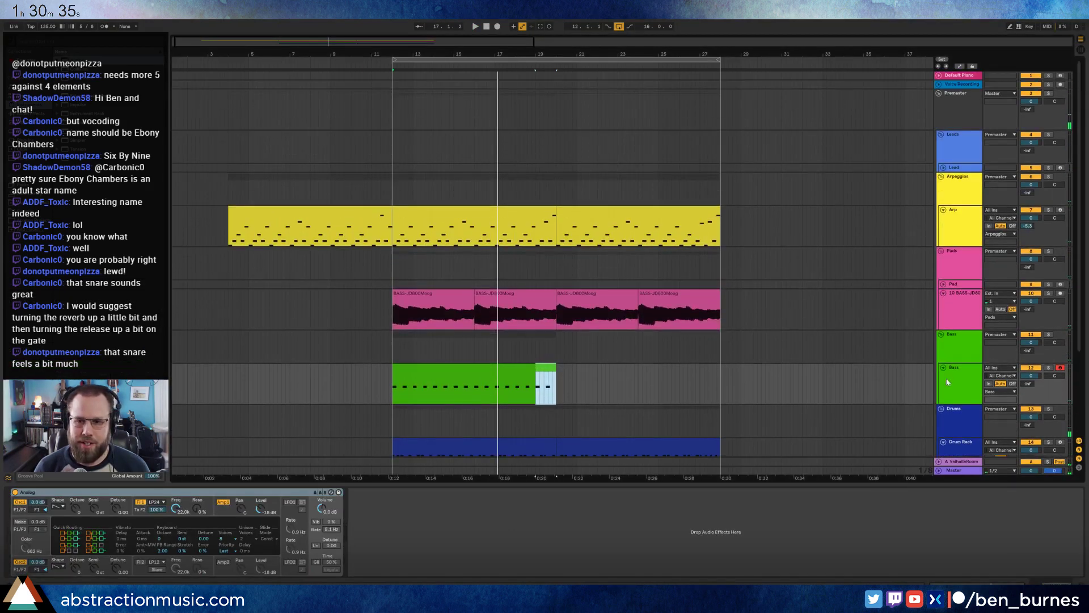
click(518, 370)
key(space)
key(Delete)
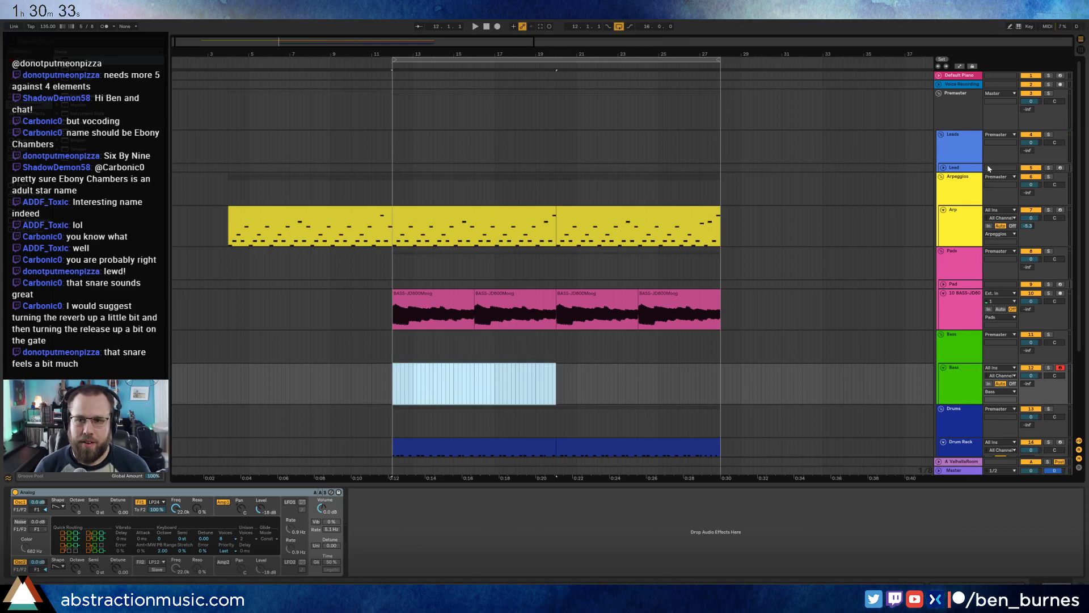
click(972, 168)
click(403, 170)
key(ctrl+v)
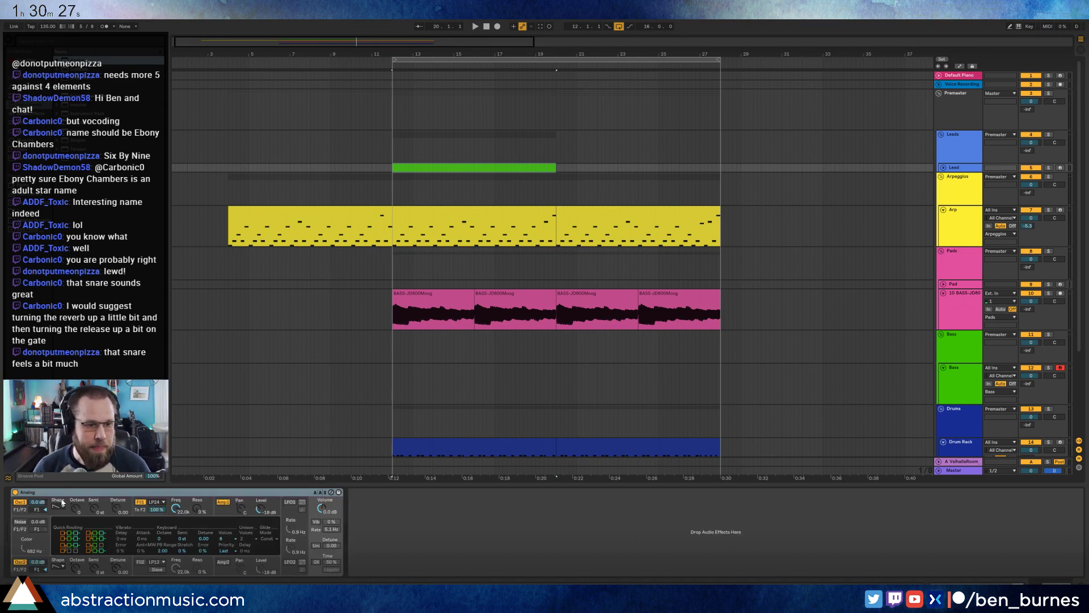
Change the Osc1 shape in the Lead's Analog and duplicate the Lead clip to fill the loop.
click(59, 506)
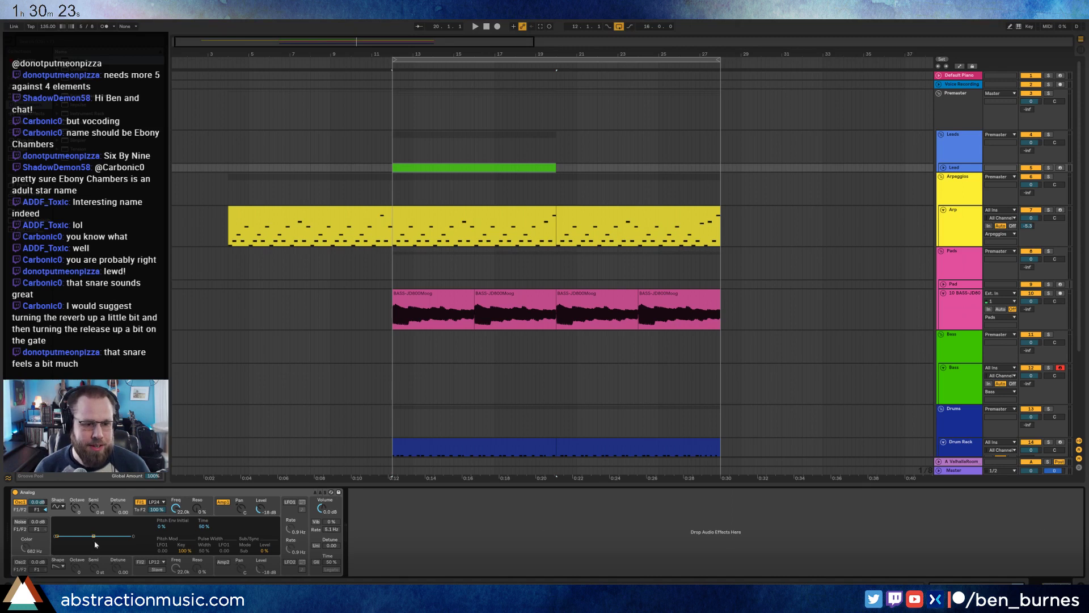
drag(553, 168, 717, 168)
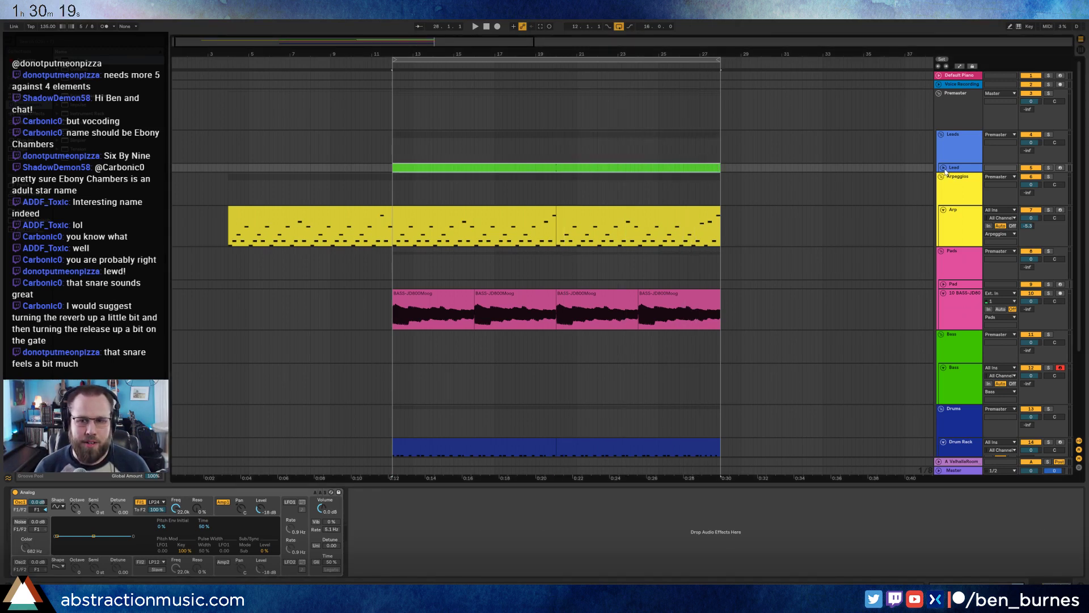
click(944, 169)
Set the Amp1 envelope's Decay to 733 ms with minimal sustain and transpose the first Lead clip's notes up to C4.
click(223, 511)
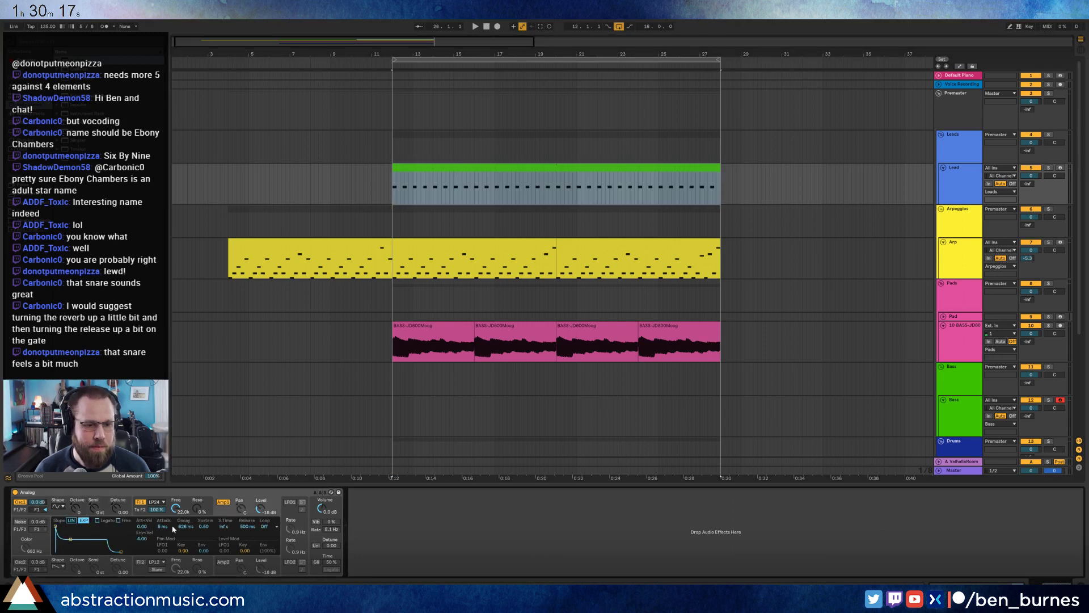
key(space)
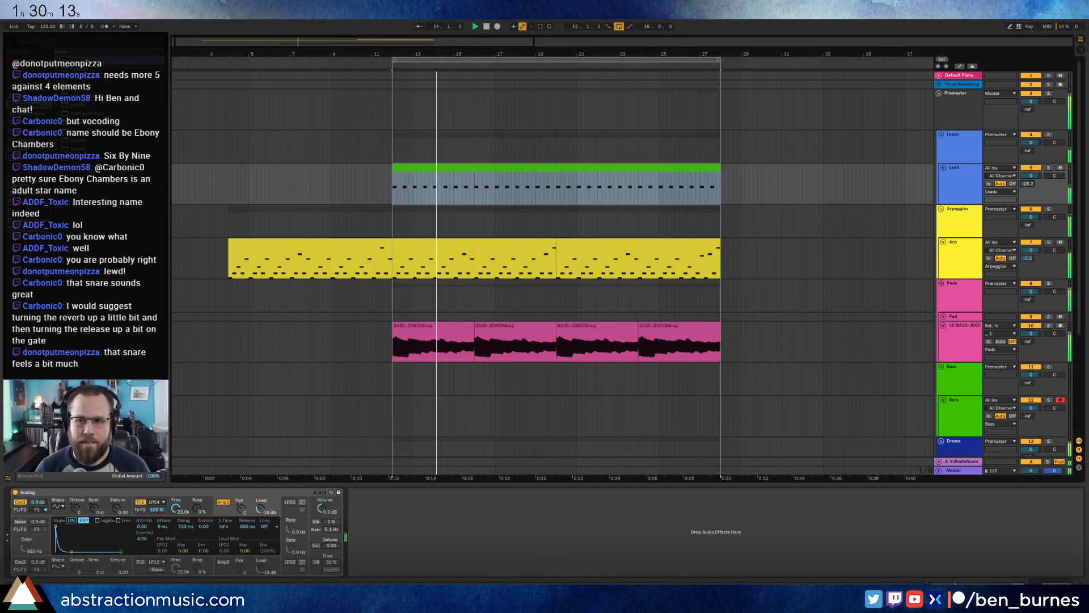
double_click(613, 172)
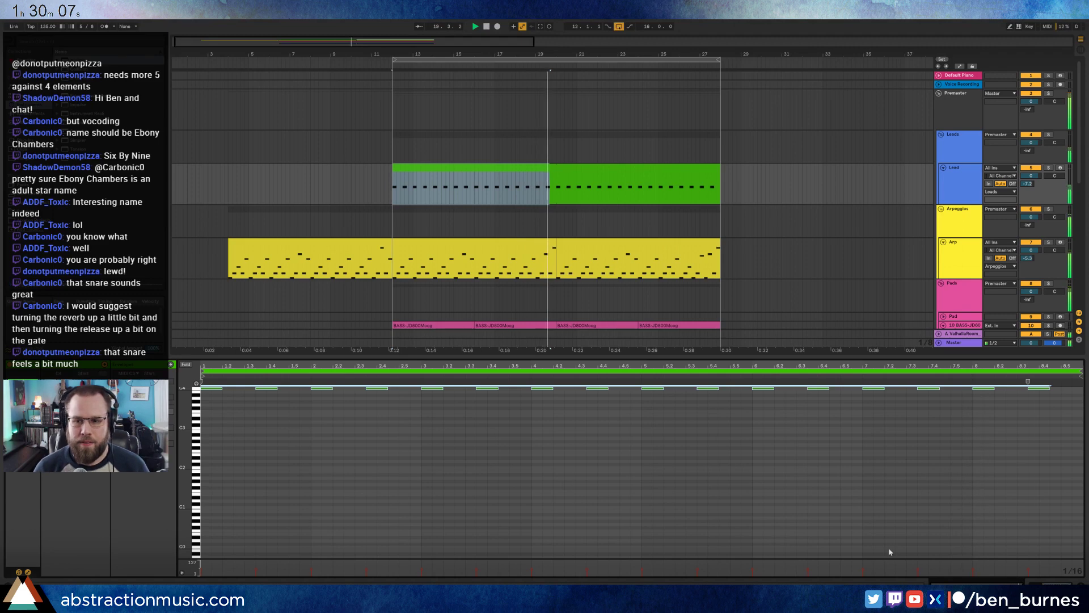
key(shift+Tab)
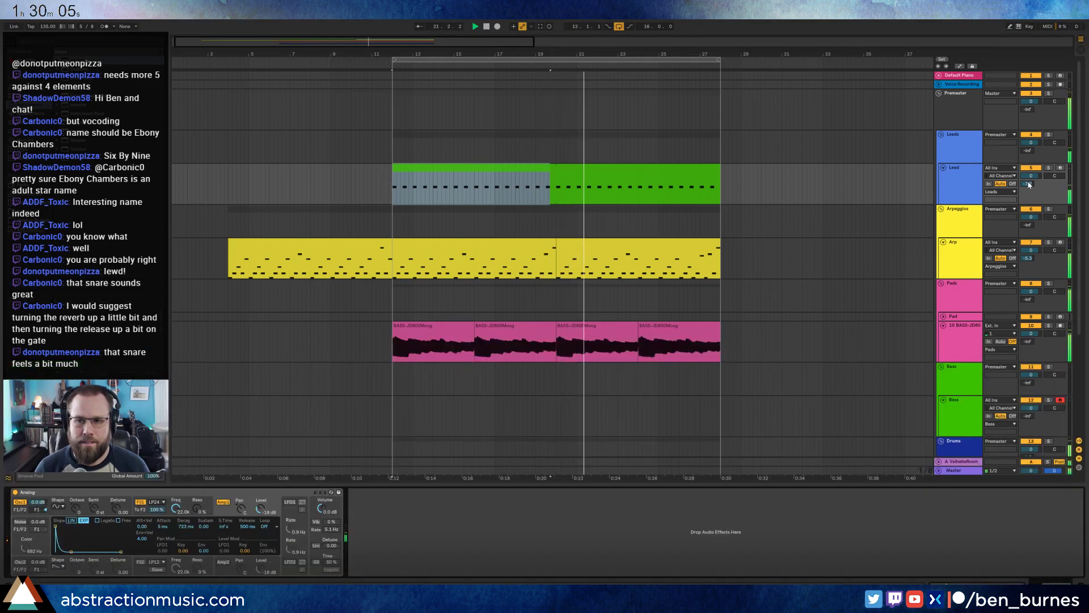
Raise the Lead track's reverb send to 0 dB and lengthen the Amp1 envelope's Decay to 15.0 s.
drag(1029, 185, 1029, 153)
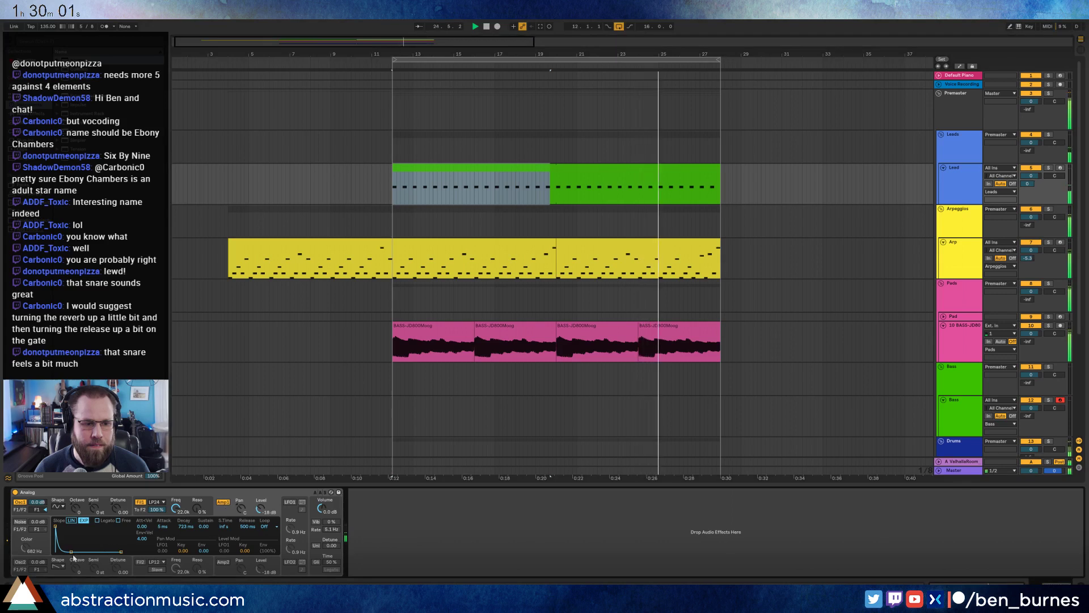
drag(75, 551, 81, 551)
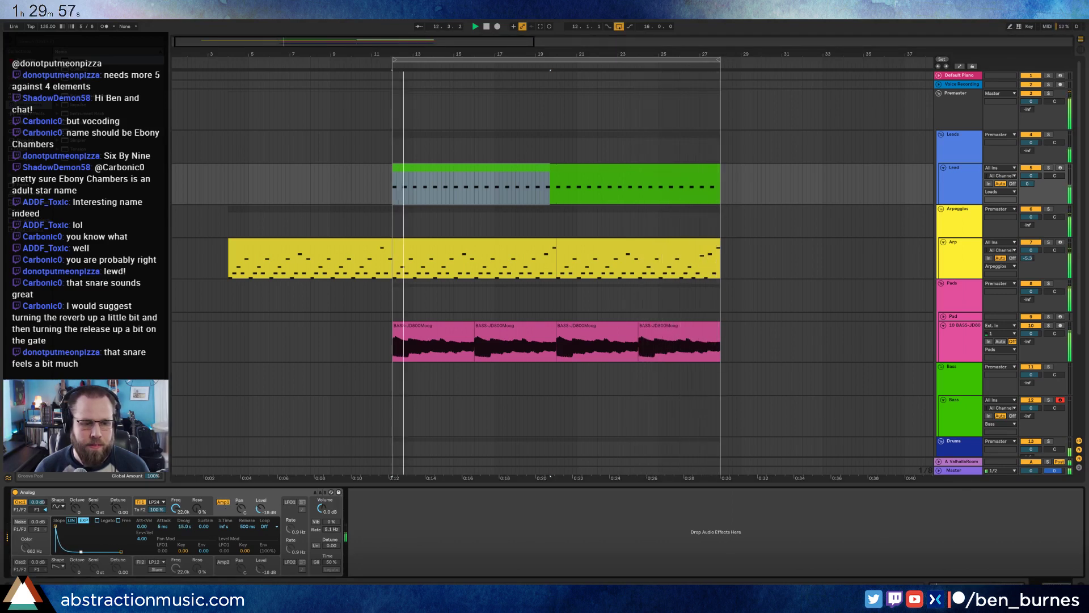
Raise the velocity of all the C4 notes in the Lead clip while auditioning the loop.
click(488, 176)
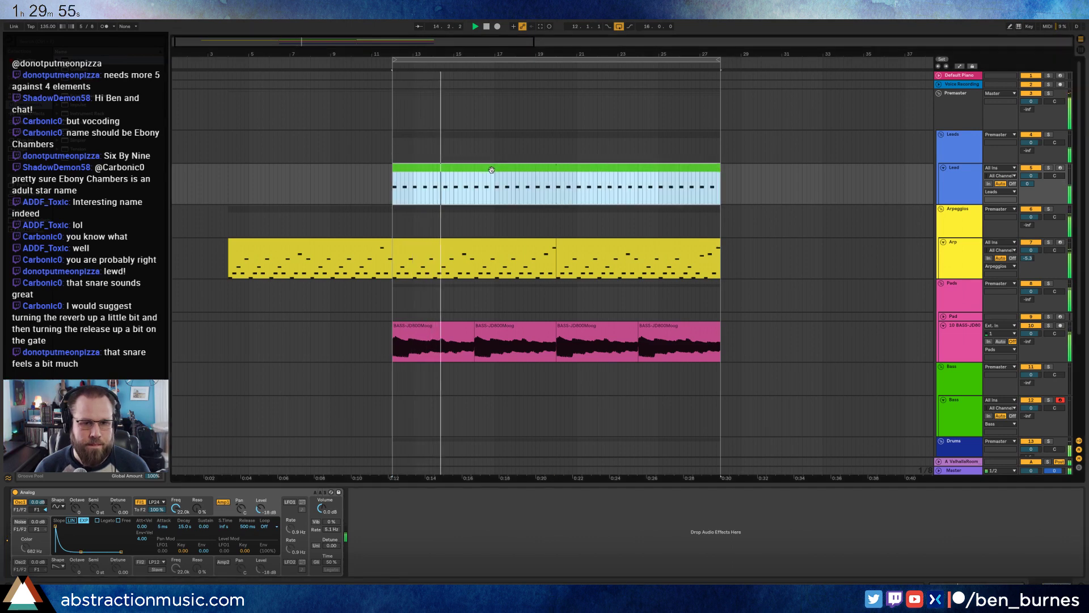
double_click(475, 165)
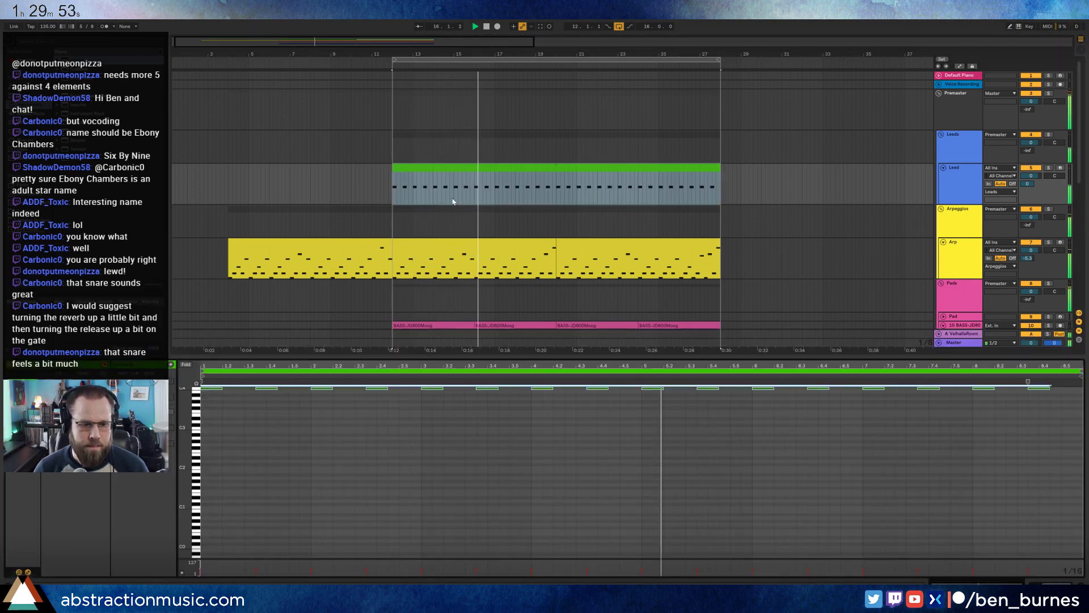
click(266, 438)
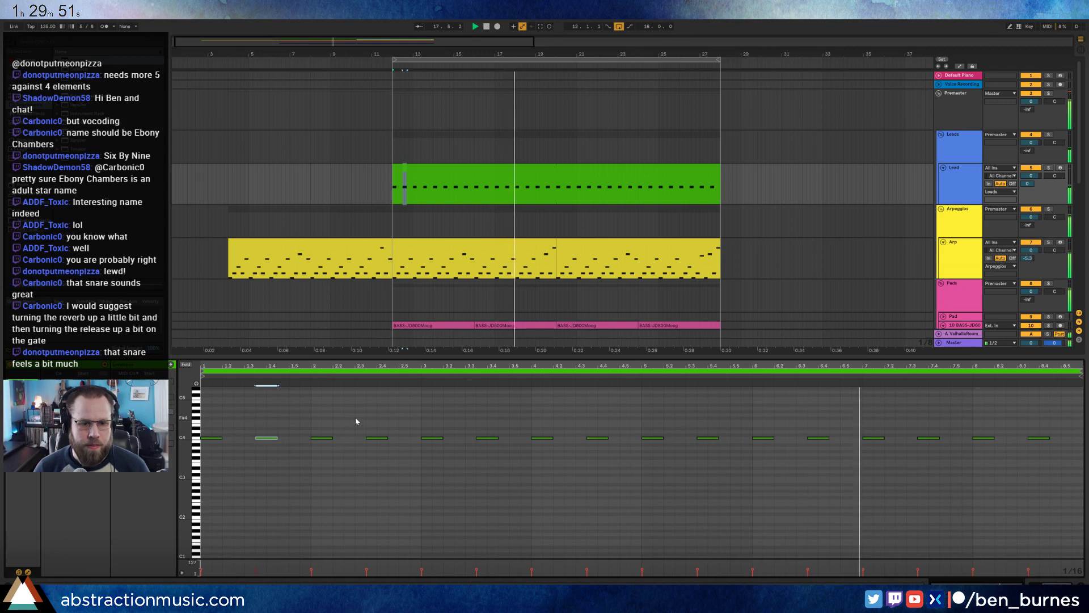
shift+click(377, 437)
key(ctrl+a)
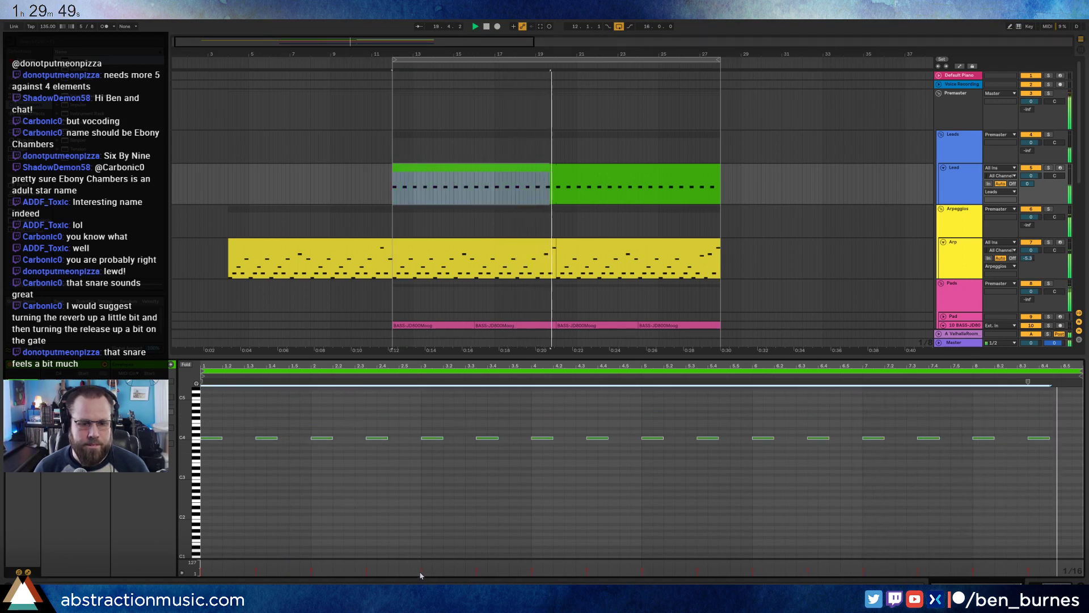
drag(422, 569, 422, 562)
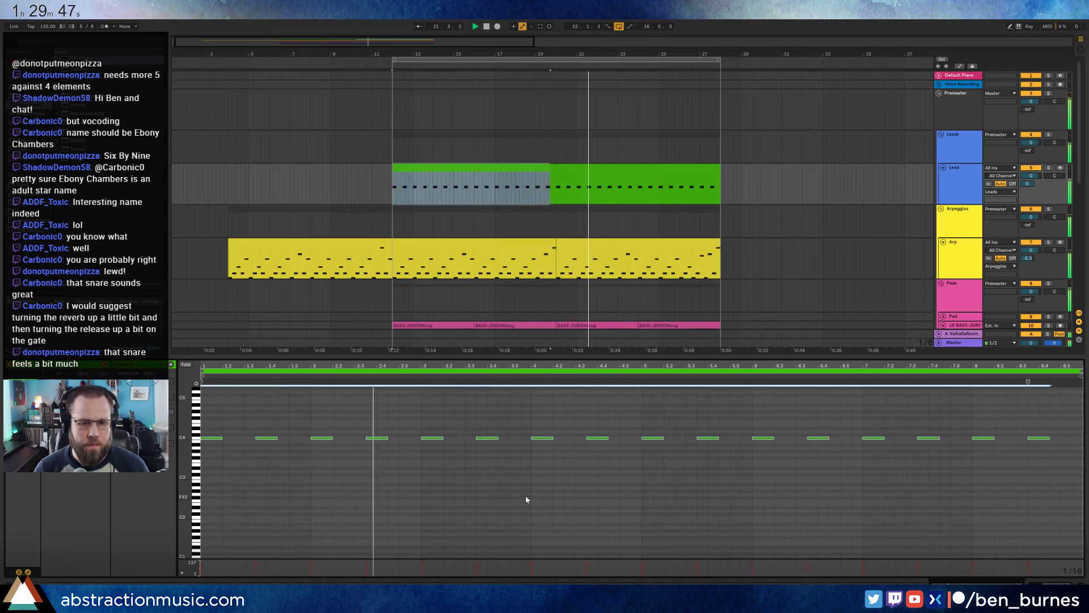
key(space)
Lower the velocity of the second, fourth and sixth Lead notes and delete all notes from clip bar 4 onward.
click(269, 438)
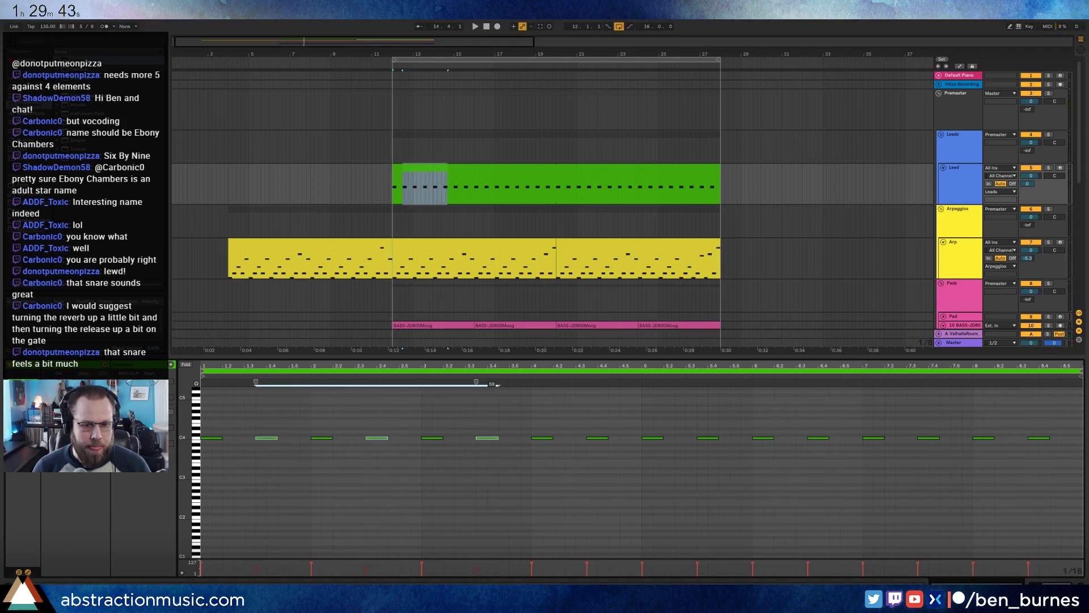
drag(539, 410, 1072, 485)
key(Delete)
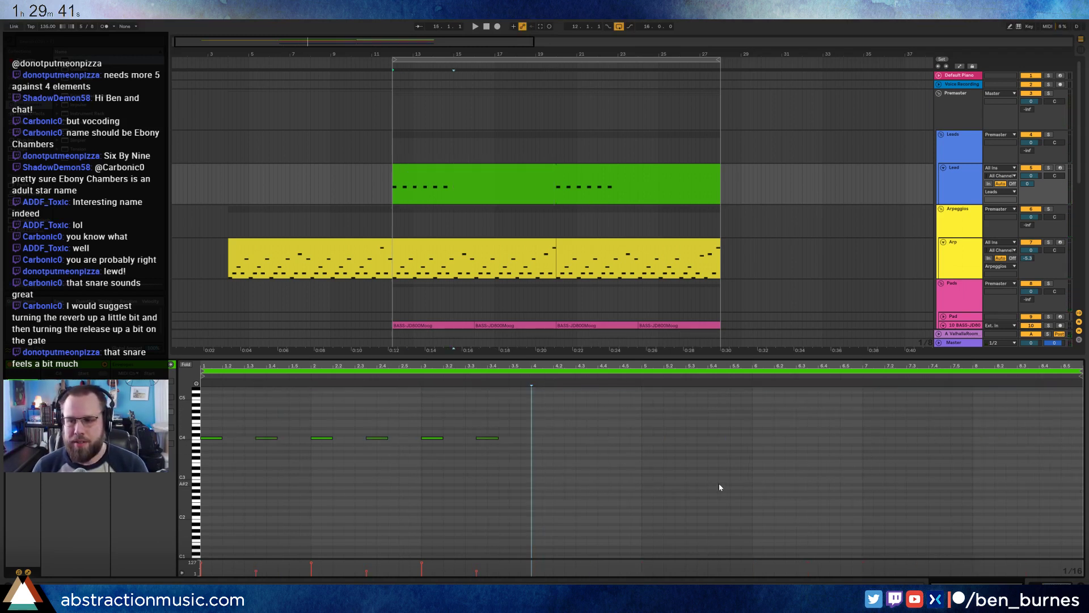
Duplicate the alternating-velocity notes through clip bar 8 and remove the copies beyond the clip's end.
drag(422, 452, 216, 464)
key(ctrl+d)
key(ctrl+d)
key(ctrl+d)
key(ctrl+z)
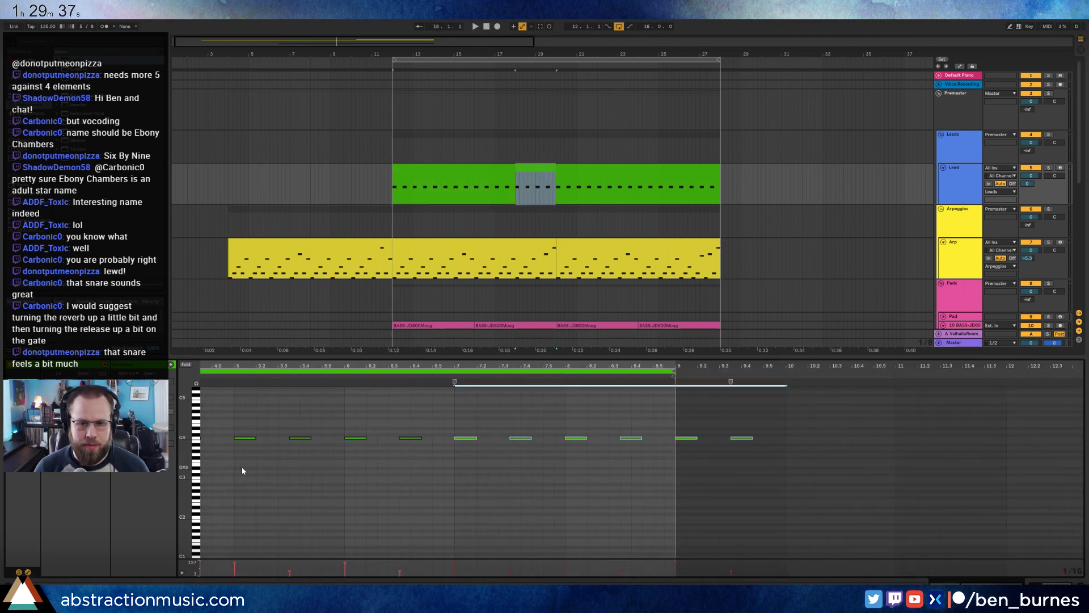
drag(677, 405, 763, 477)
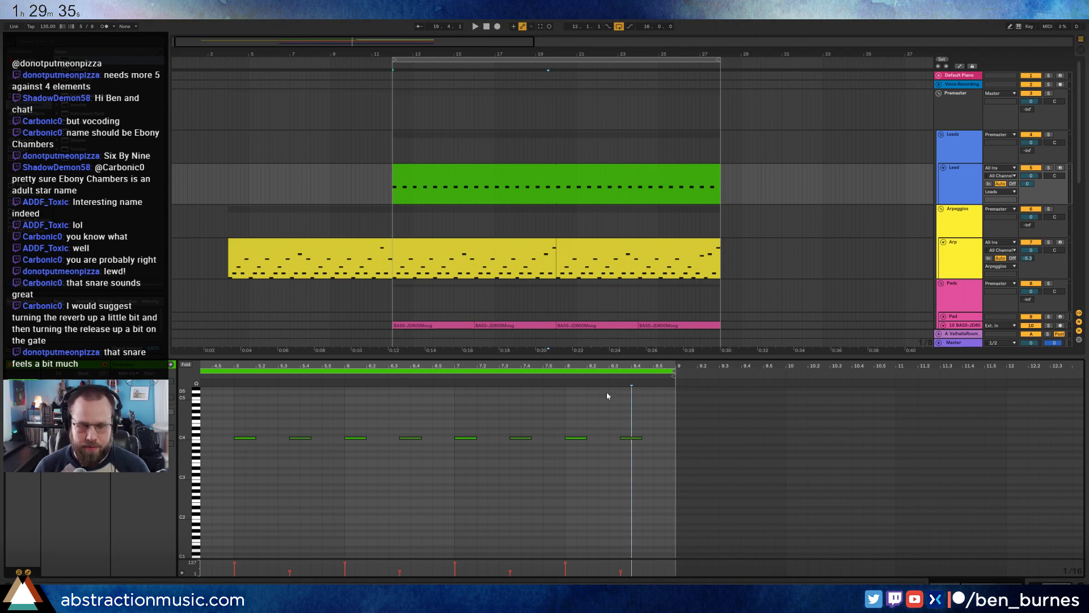
drag(517, 362, 925, 363)
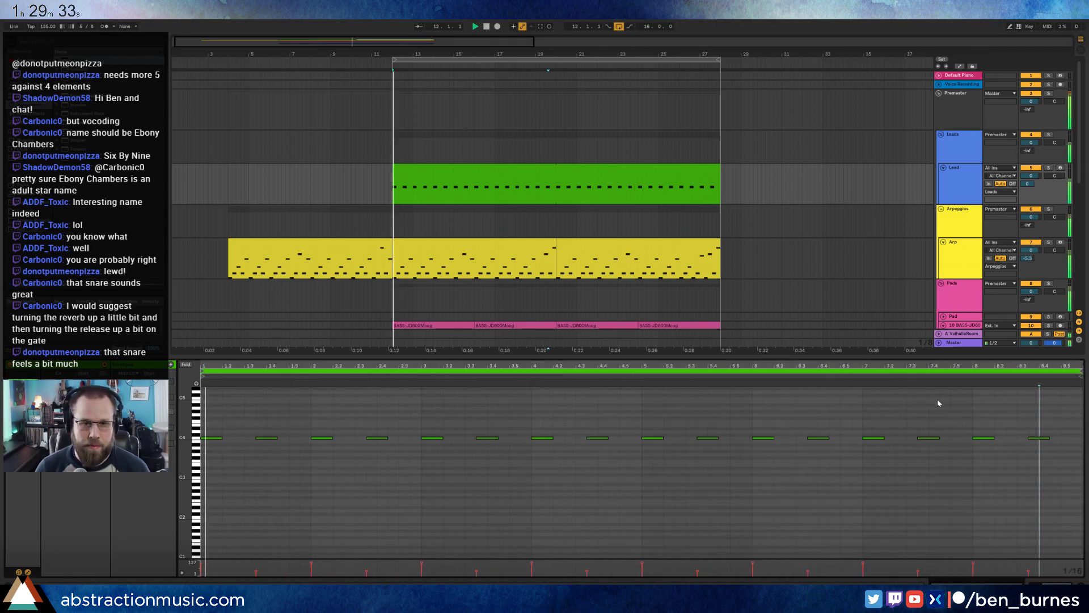
Turn on Osc2 in the Lead track's Analog during playback.
click(1043, 583)
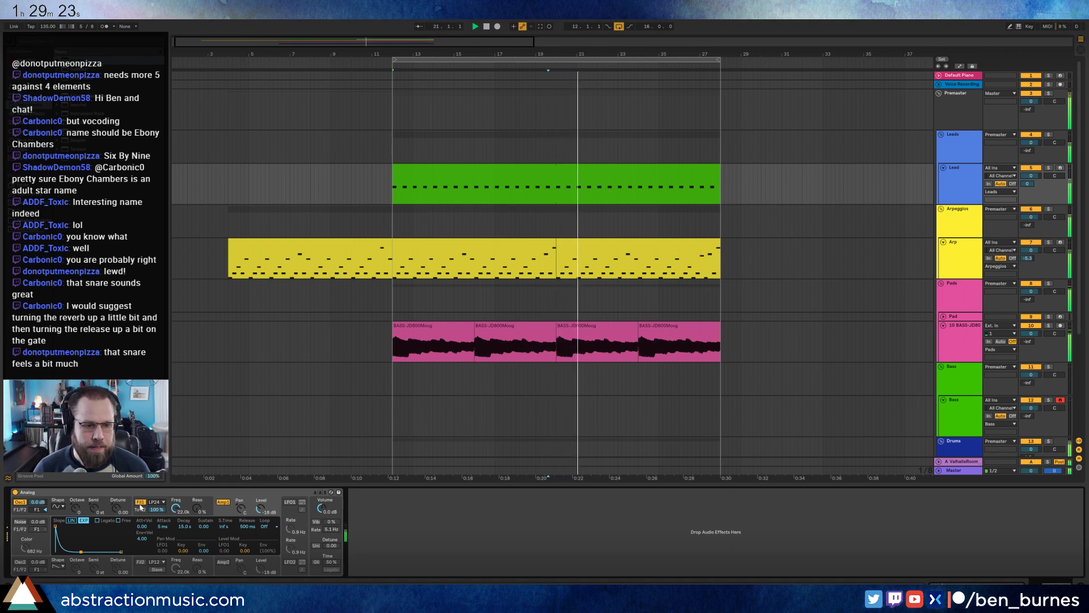
click(20, 561)
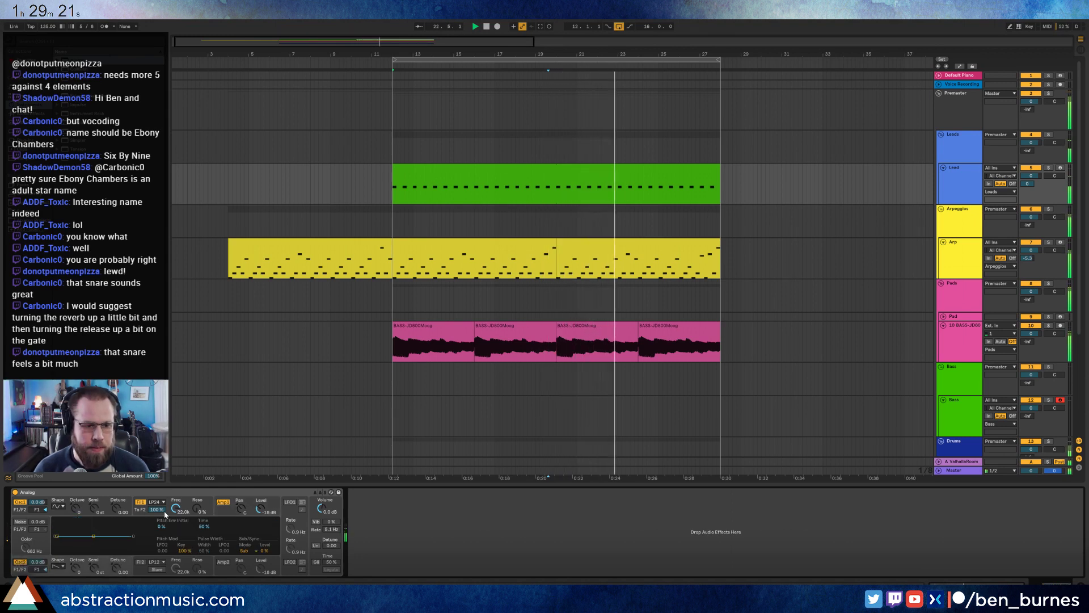
Lower the first filter's frequency in the Lead track's Analog and raise its resonance to 27%.
drag(176, 509, 176, 539)
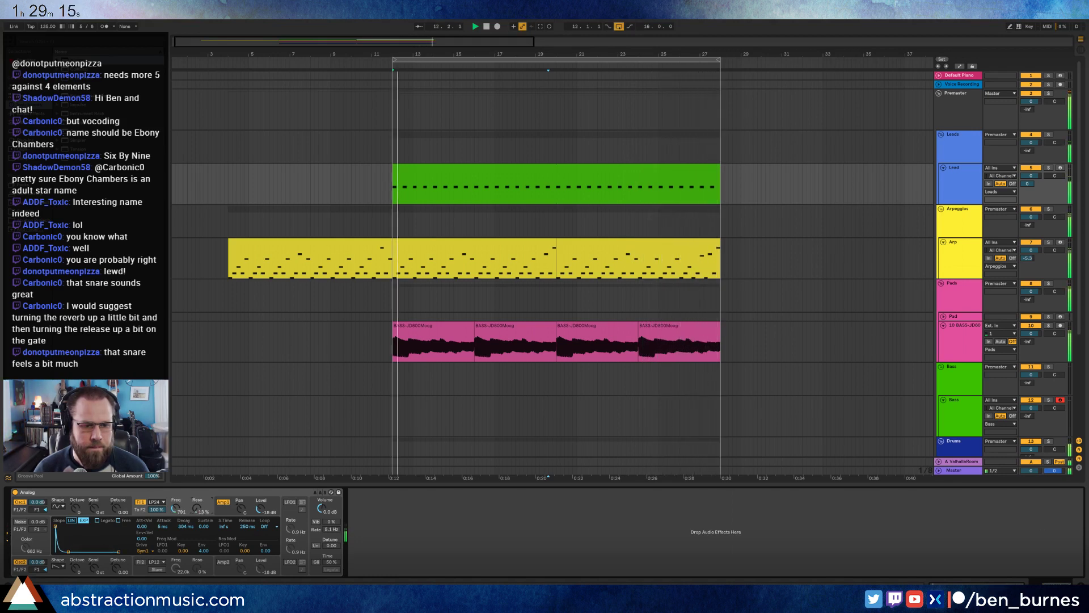
mouse_move(176, 509)
mouse_down()
mouse_move(196, 493)
mouse_move(196, 508)
mouse_move(176, 515)
mouse_move(194, 509)
mouse_up()
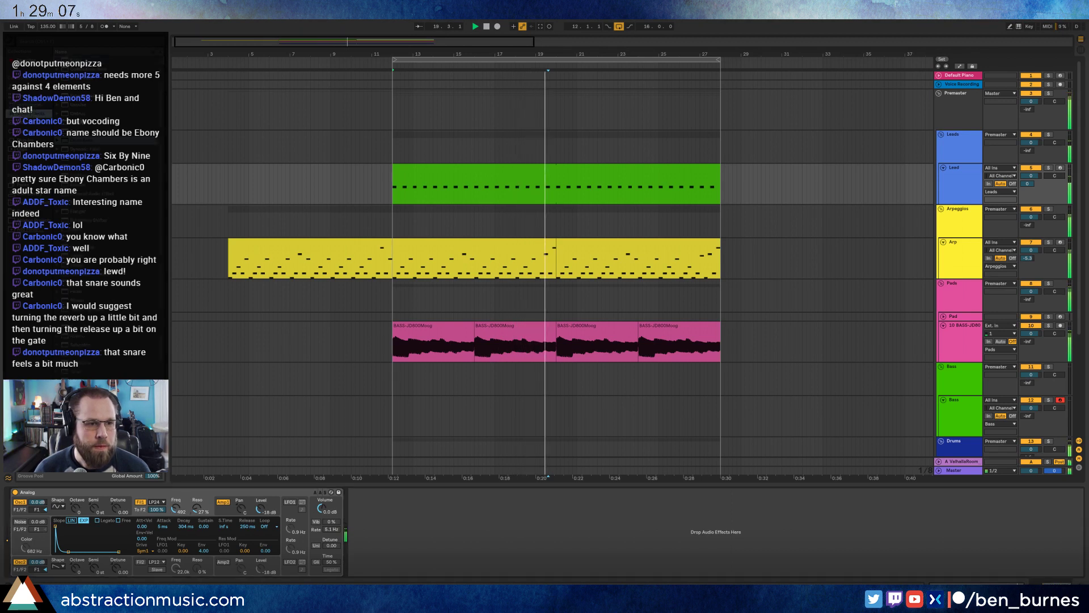
Add a Ping Pong Delay after Analog with a 1-sixteenth delay, 46% feedback, 44% dry/wet and its filter band at 2.98 kHz.
drag(381, 438, 444, 535)
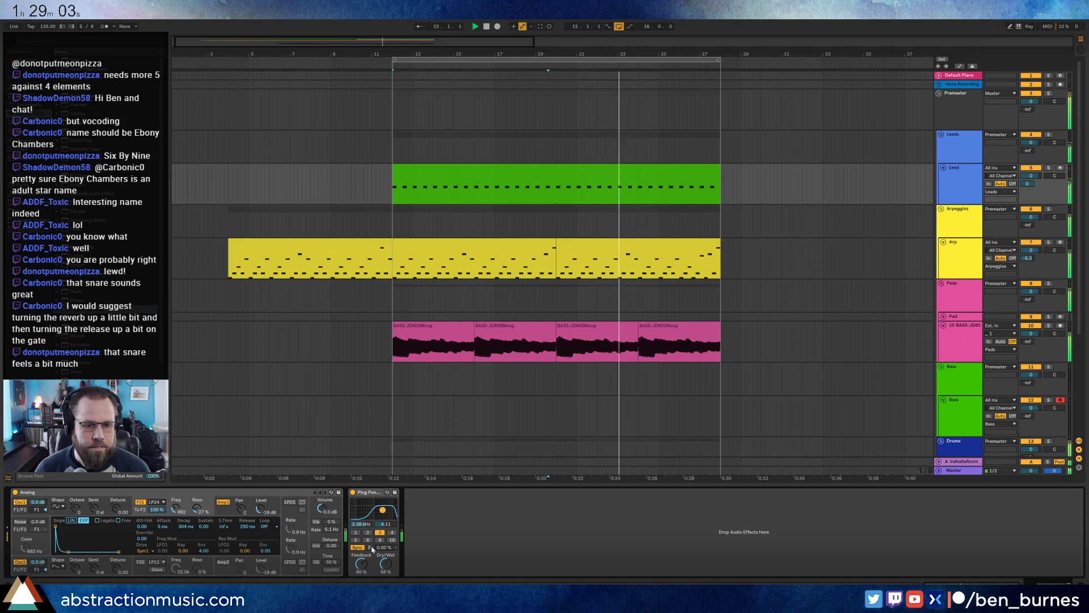
click(356, 532)
drag(384, 565, 362, 576)
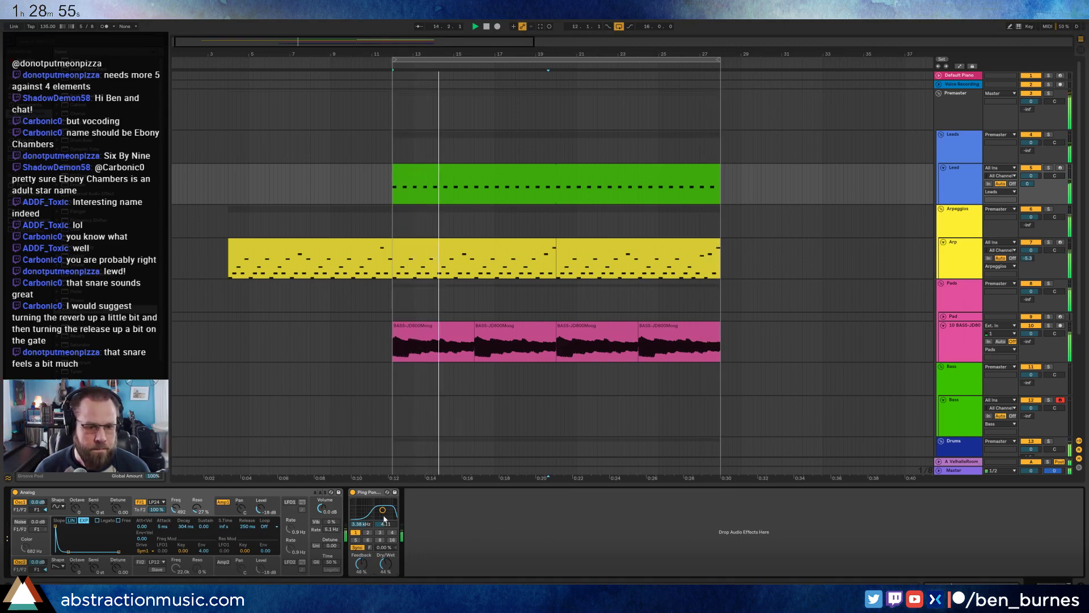
drag(382, 510, 381, 507)
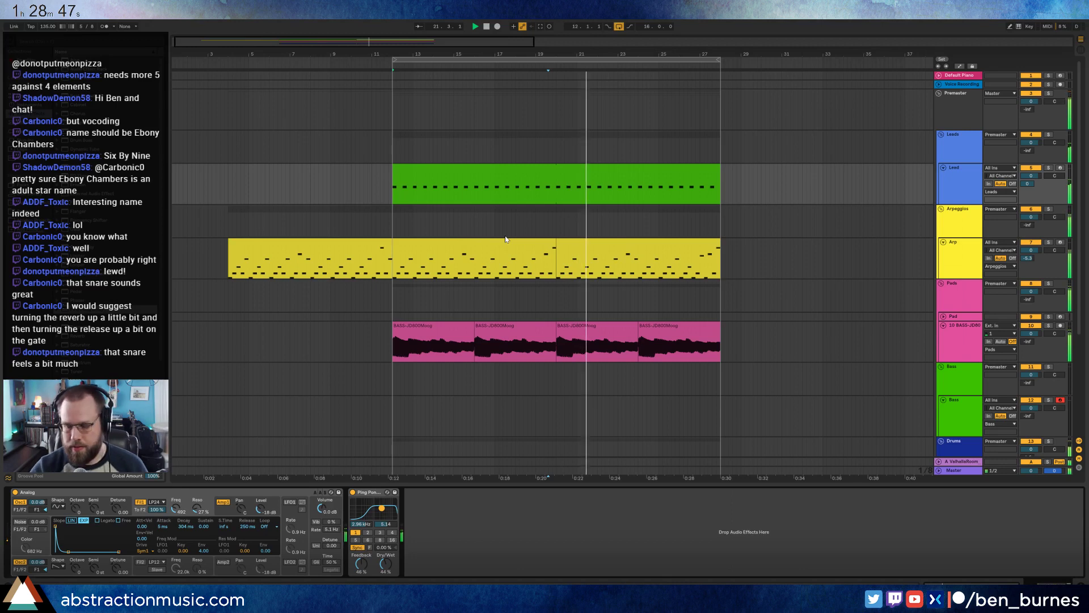
Unfold the Default Piano track, set its reverb send to -10.4, stop playback and select the track.
click(939, 75)
drag(1026, 93, 1027, 74)
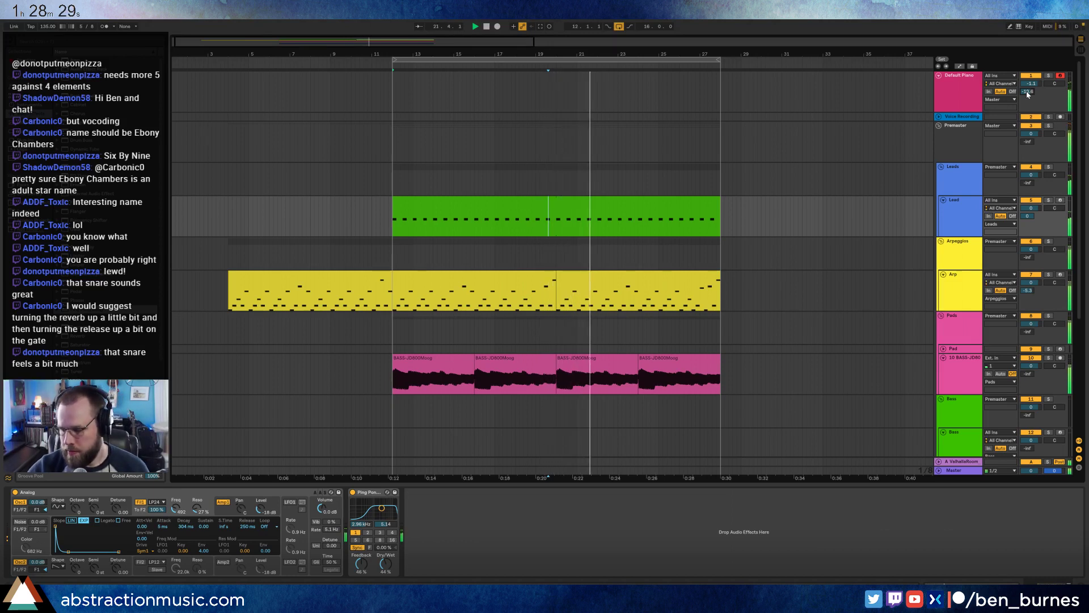
key(space)
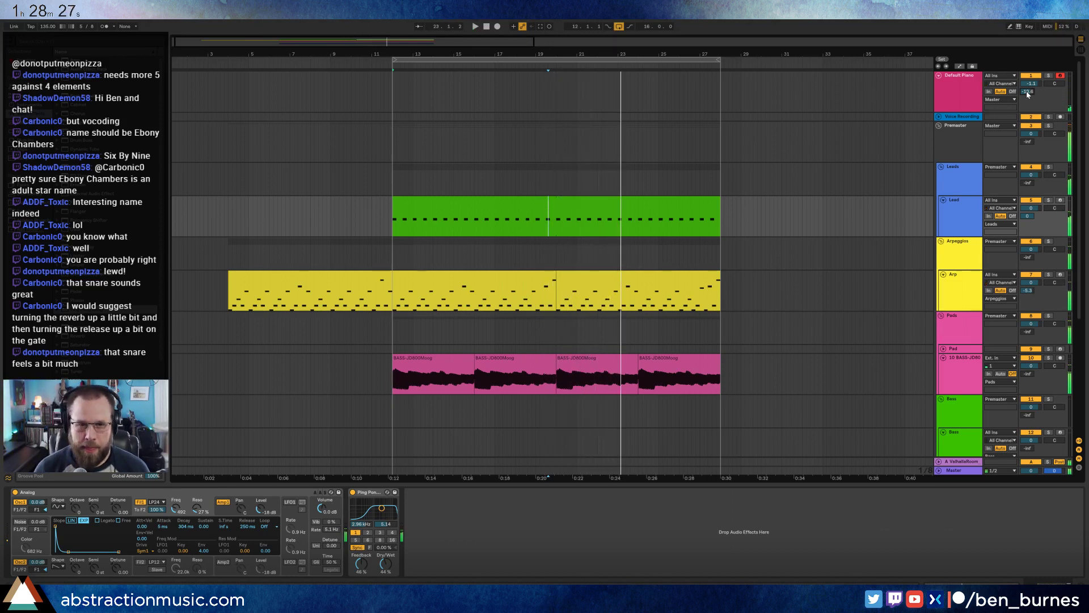
click(957, 78)
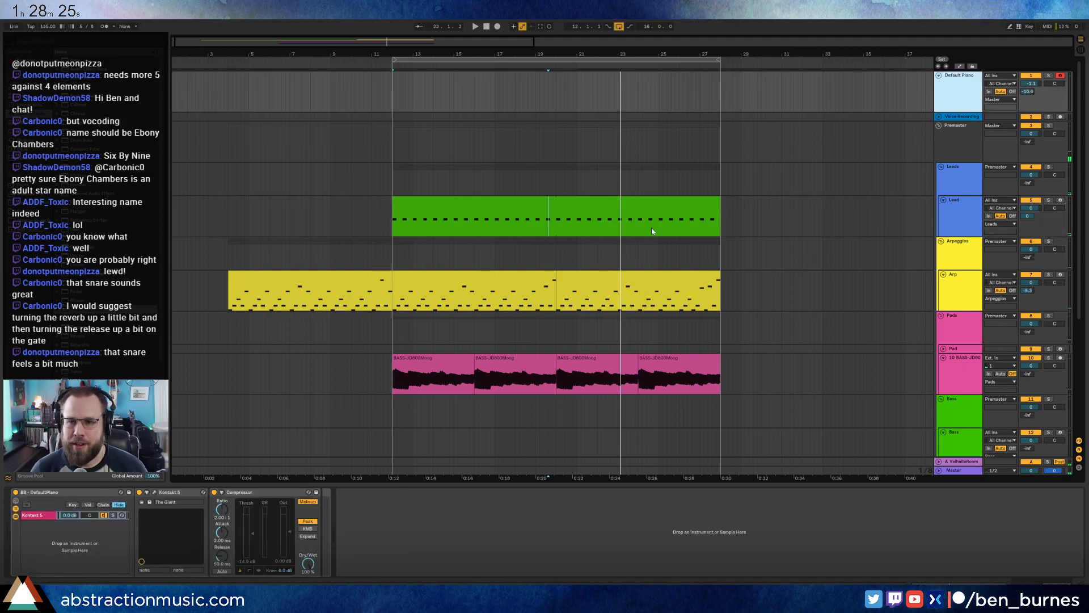
Insert a MIDI track below Lead and load Massive on it, placing the plugin window over the arrangement.
click(961, 201)
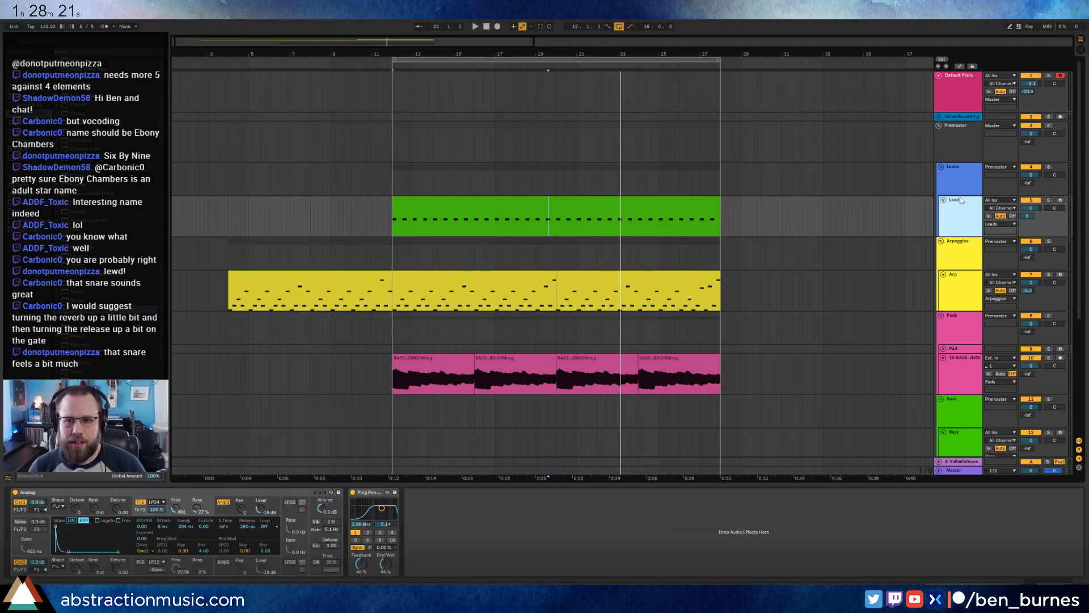
key(ctrl+shift+t)
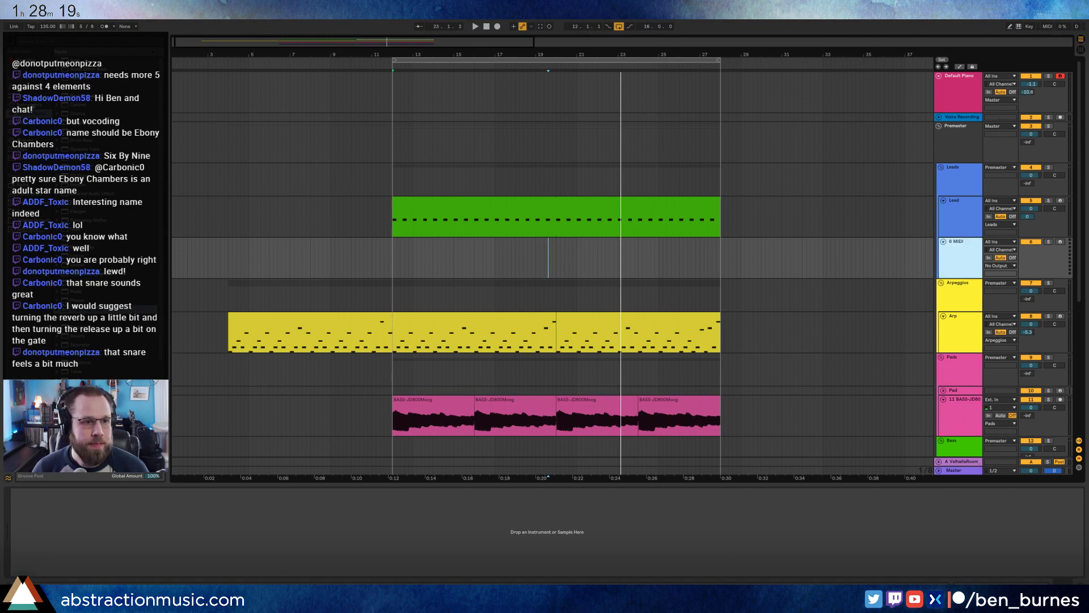
click(27, 141)
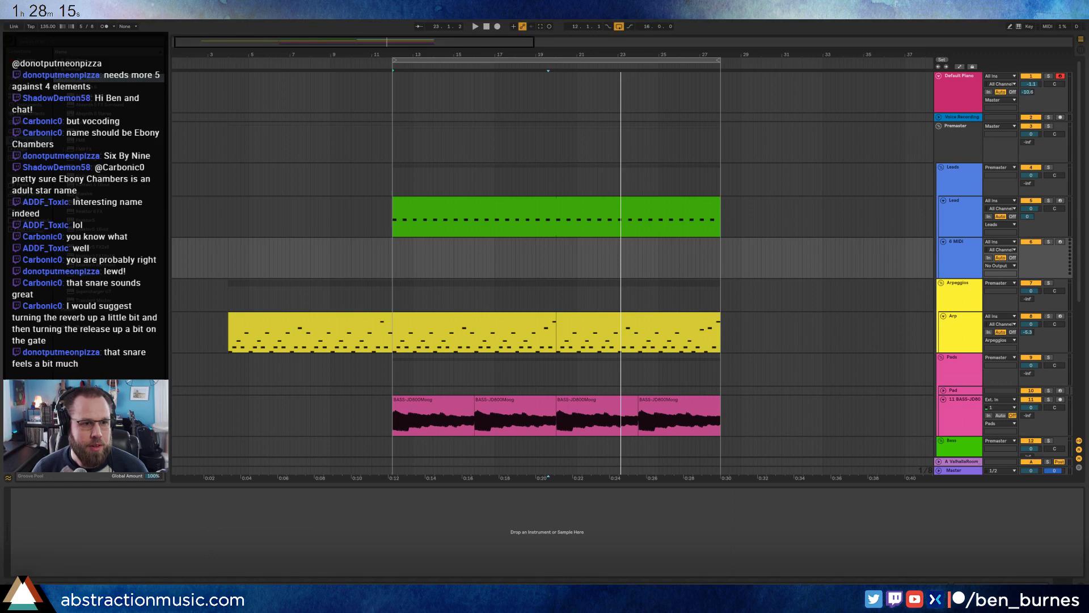
drag(76, 195, 496, 277)
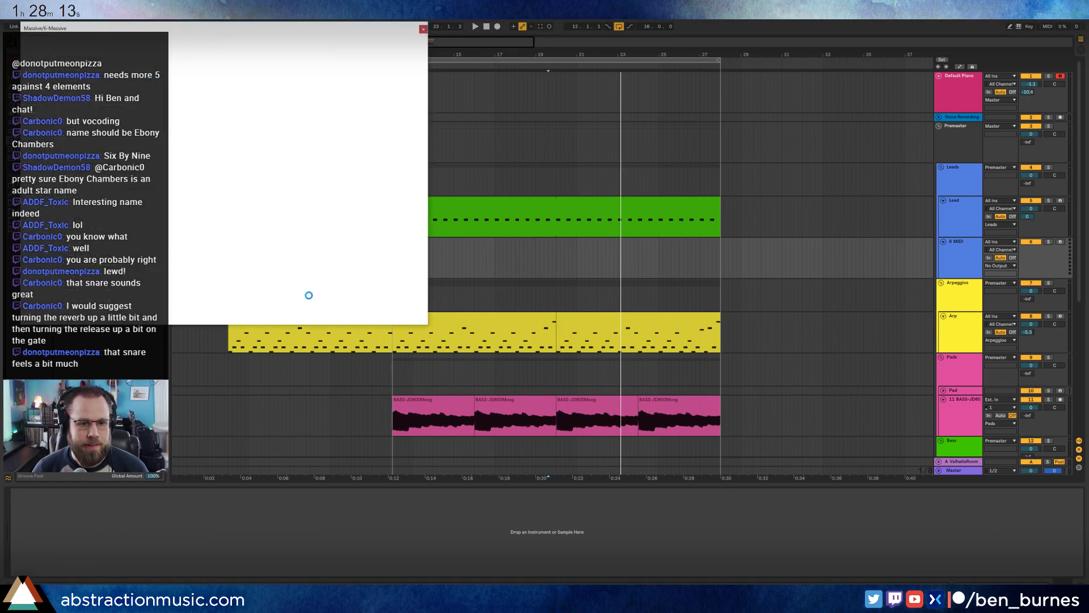
drag(231, 25, 612, 168)
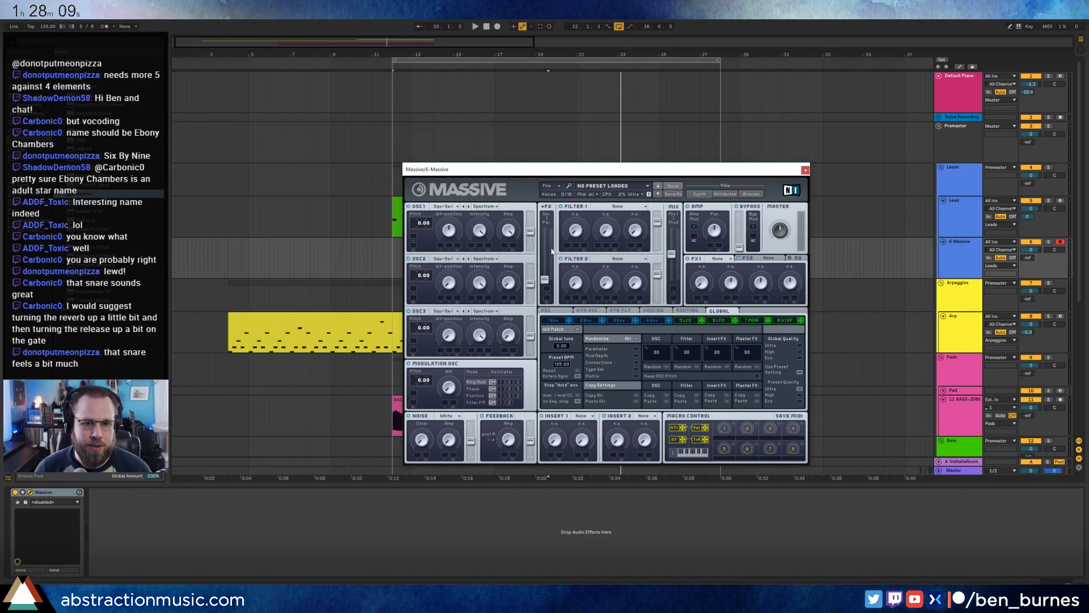
Set Massive's Filter 1 to Highpass 4, raise the filter routing fader and route OSC1 and OSC2 fully to Filter 1.
click(615, 211)
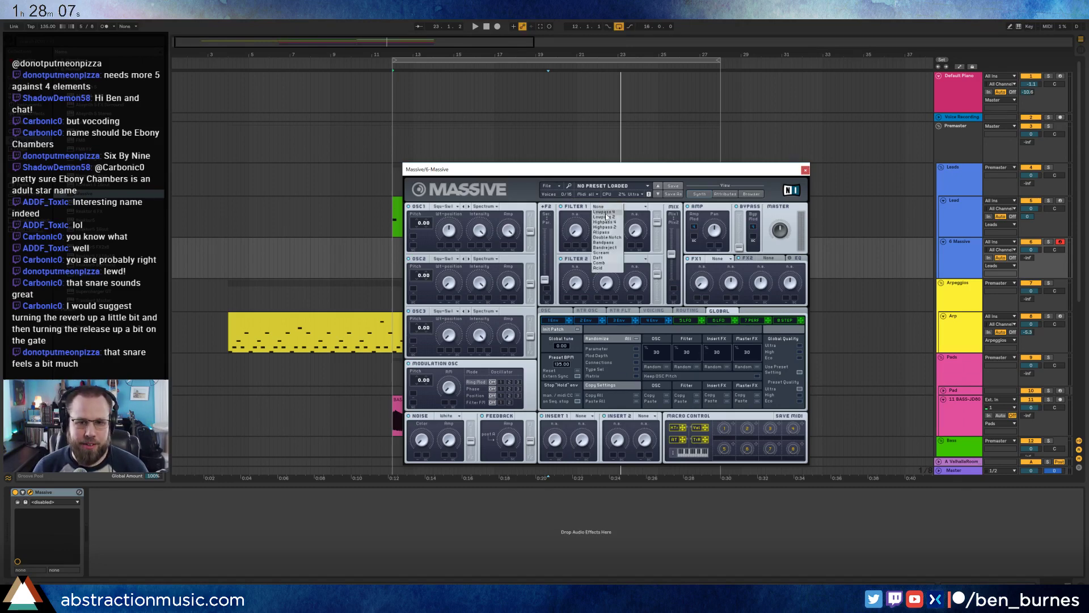
click(613, 222)
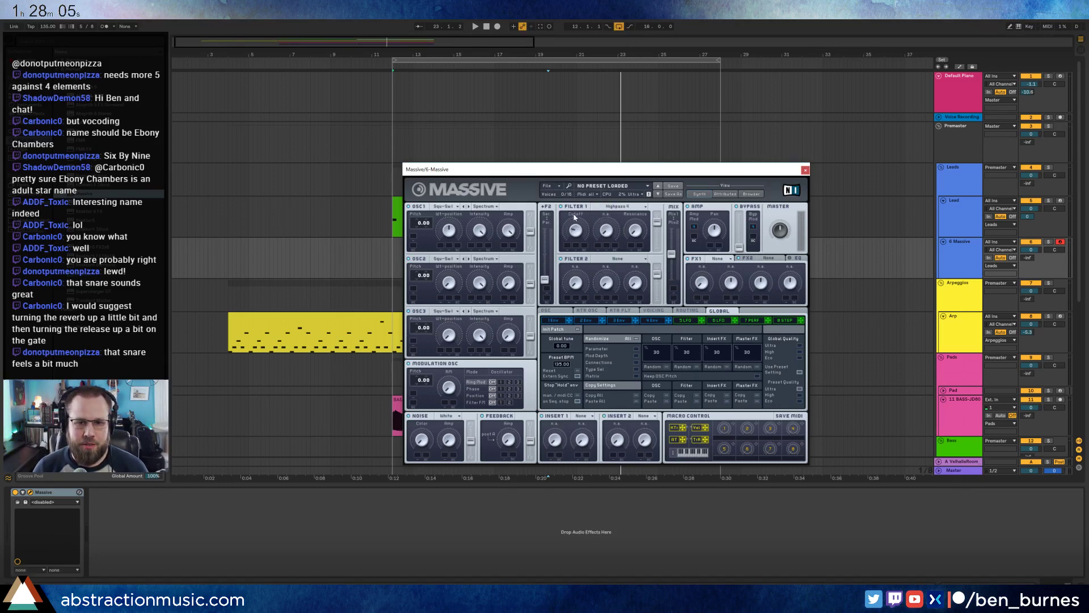
drag(546, 251, 532, 236)
drag(530, 283, 491, 215)
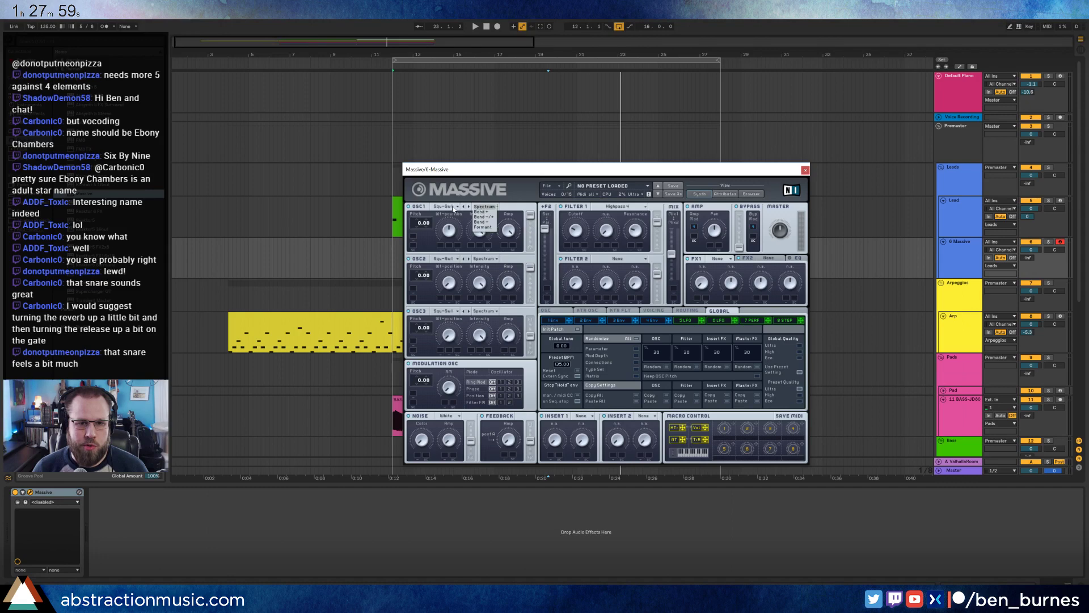
Assign the Flenders II wavetable to OSC1 and Scrap Yard to OSC2, and set Massive's FX1 to Reverb.
click(443, 205)
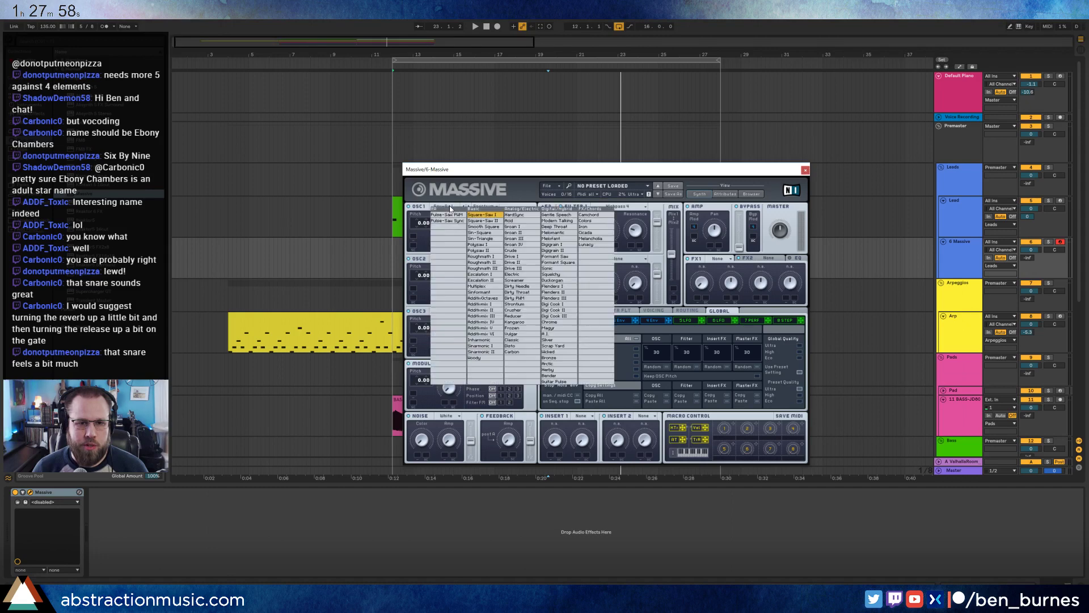
click(565, 292)
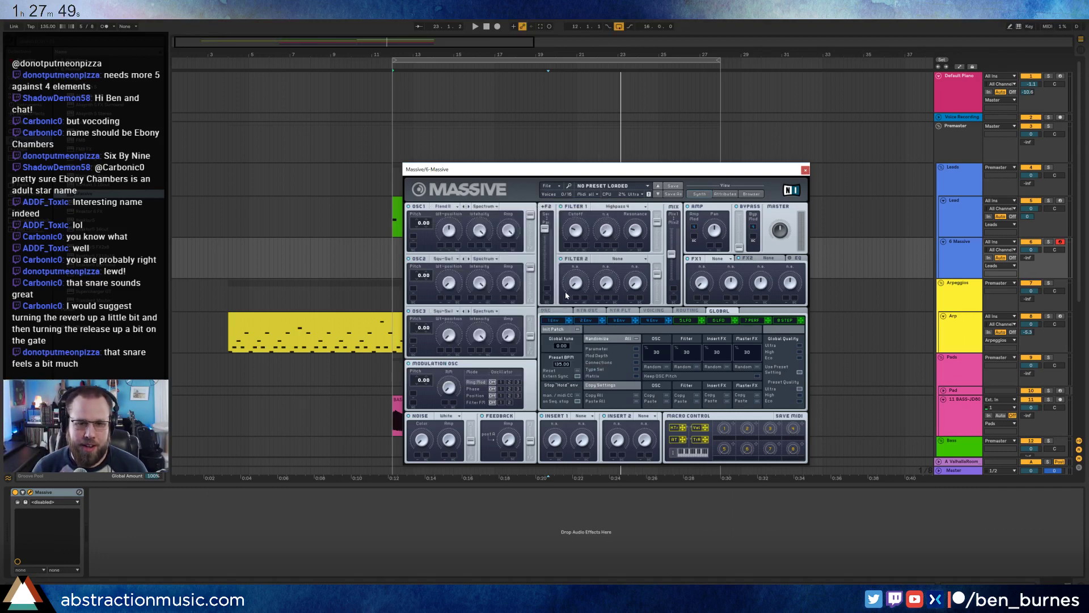
click(451, 258)
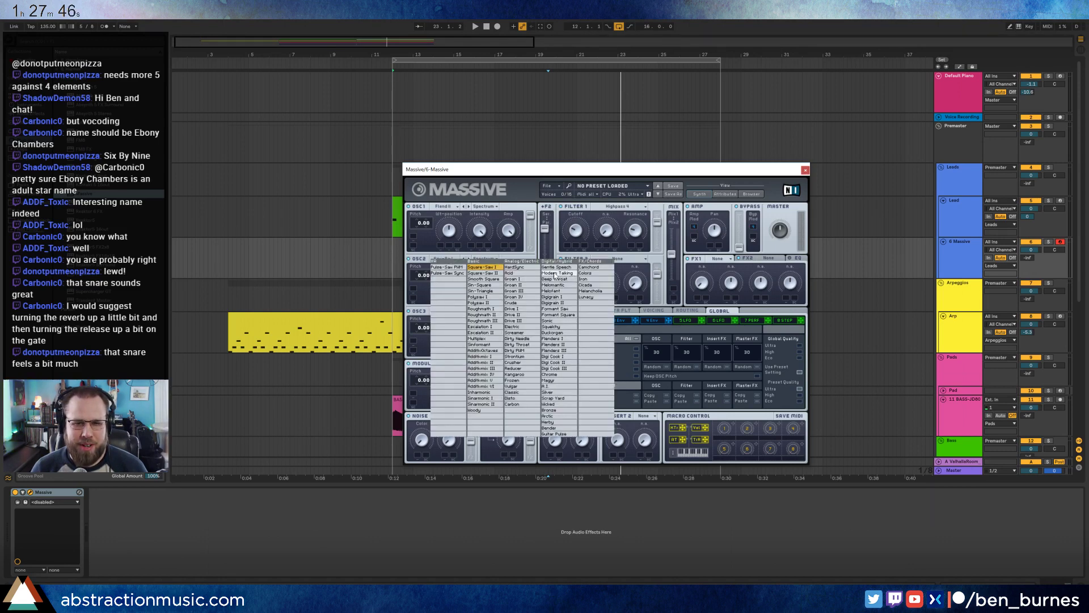
click(565, 397)
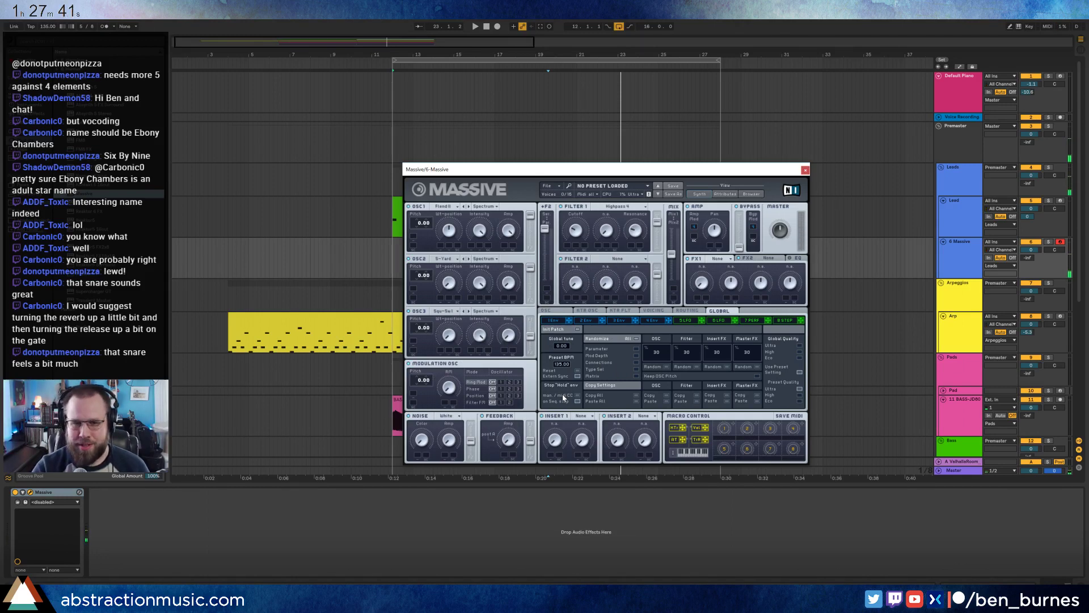
click(719, 258)
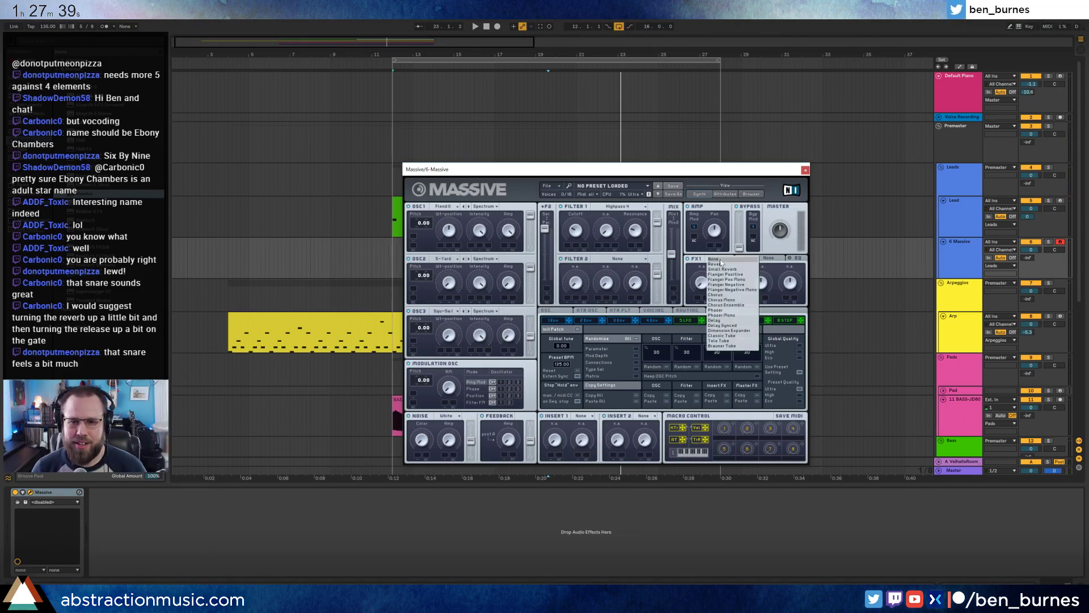
click(715, 264)
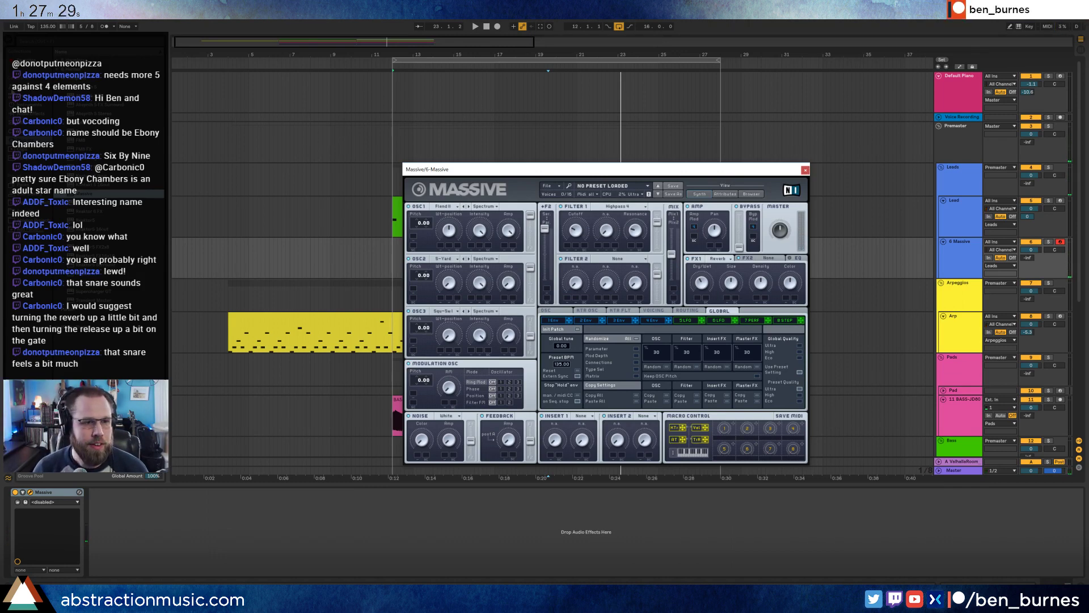
Add a Ping Pong Delay after Massive and set the Massive track's reverb send to -22.0.
click(36, 114)
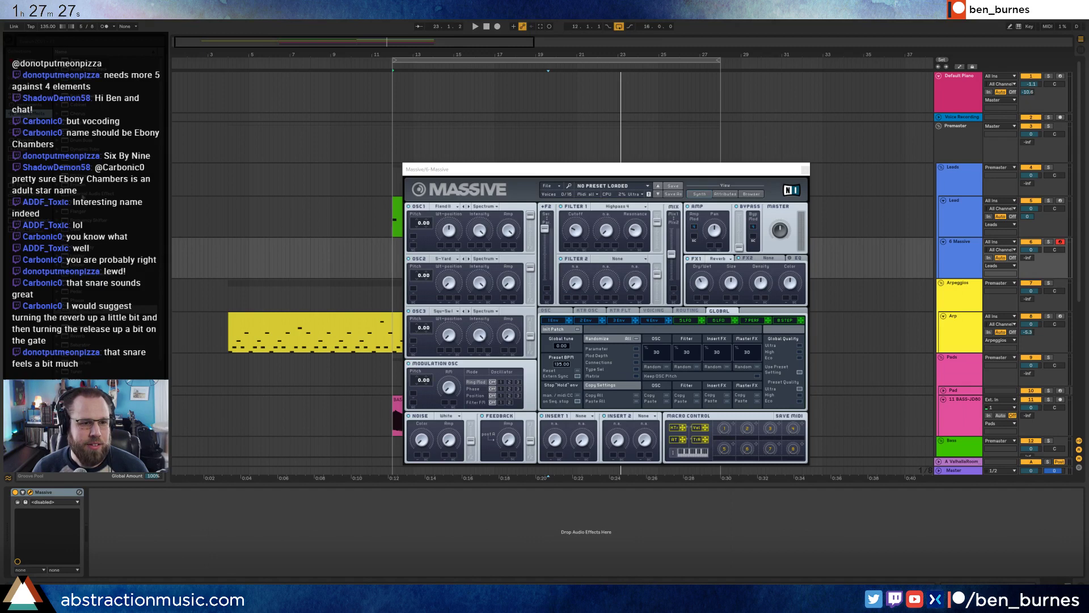
drag(34, 309, 175, 567)
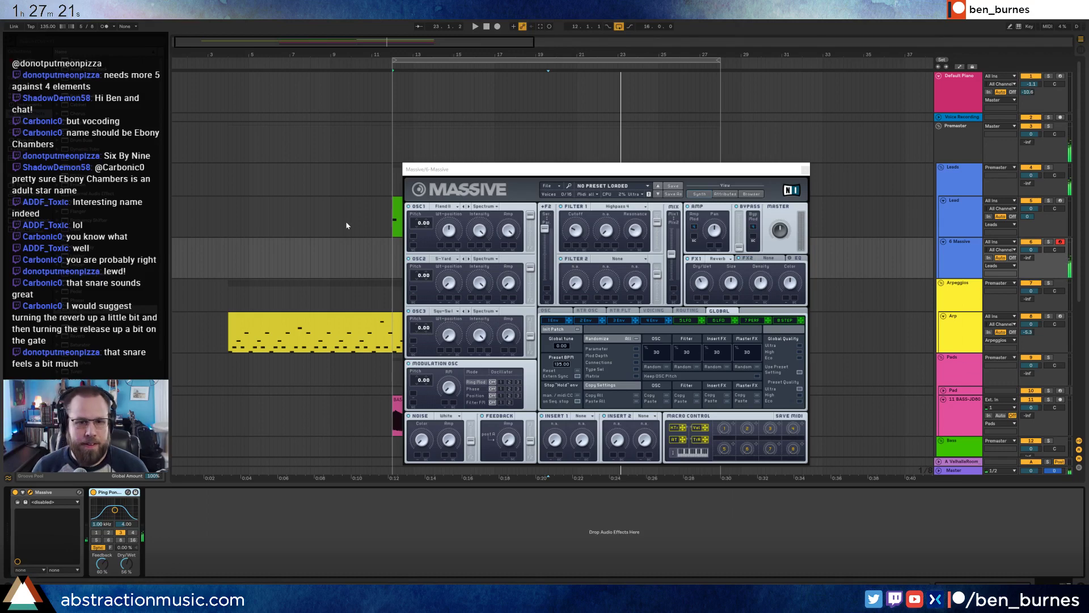
drag(481, 171, 313, 127)
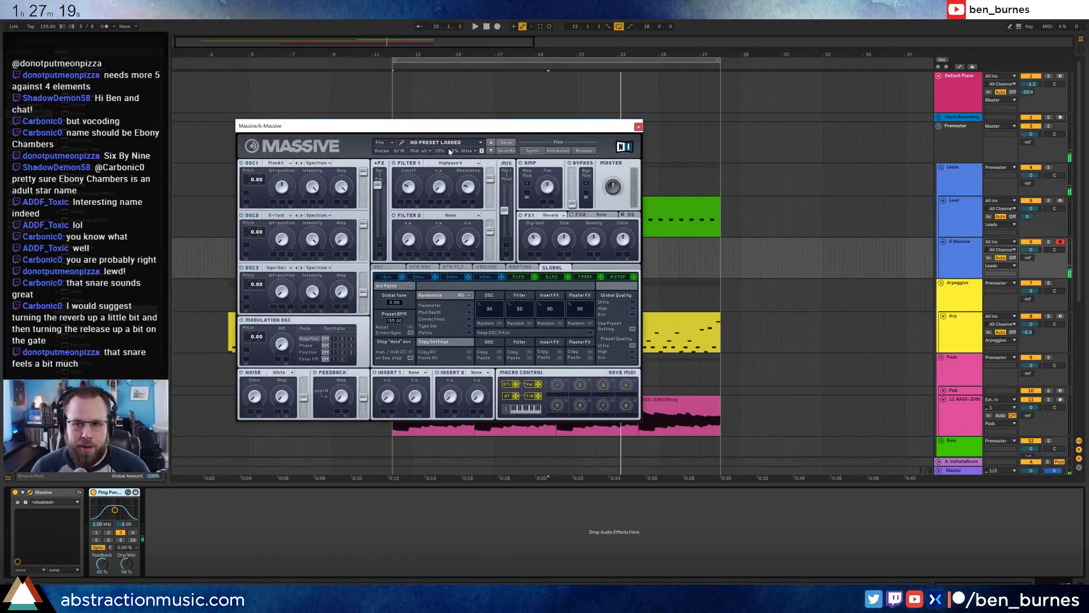
click(1028, 258)
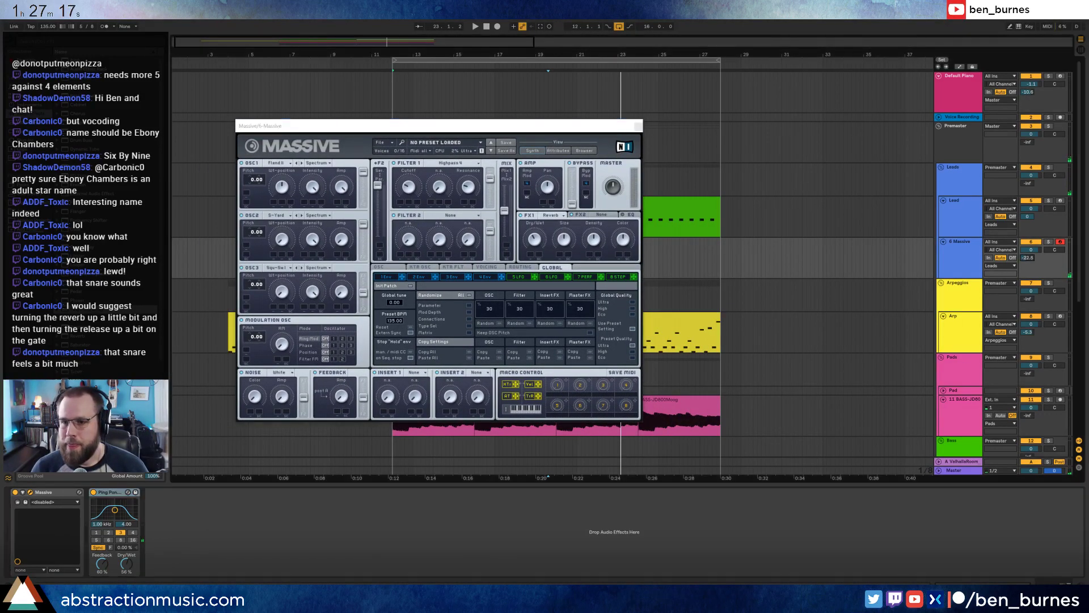
Replace the Ping Pong Delay on the Massive track with an Echo device.
drag(320, 121, 329, 187)
click(105, 499)
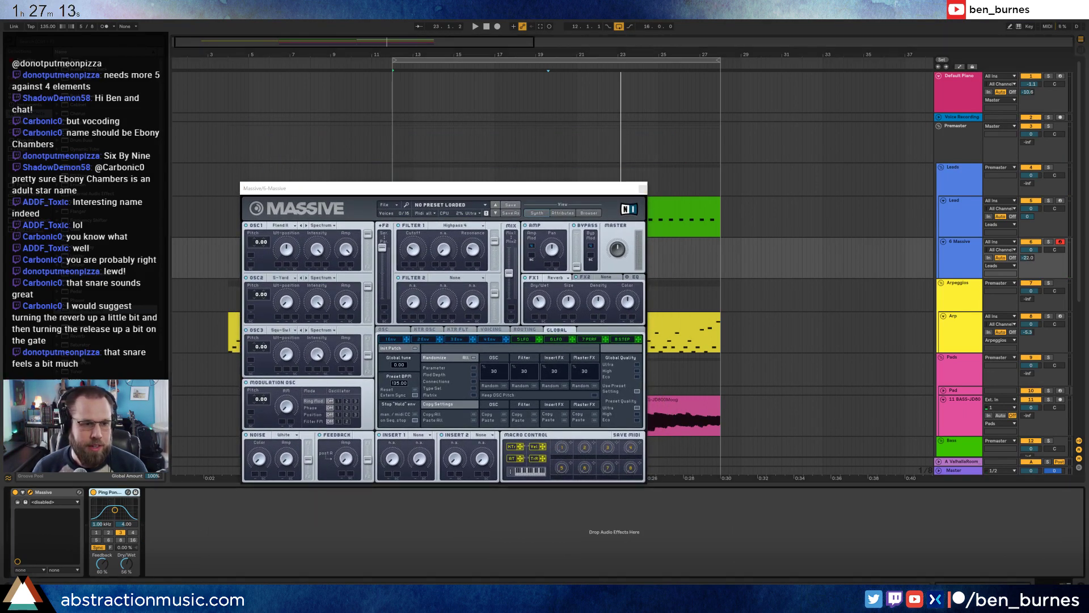
key(Delete)
click(173, 540)
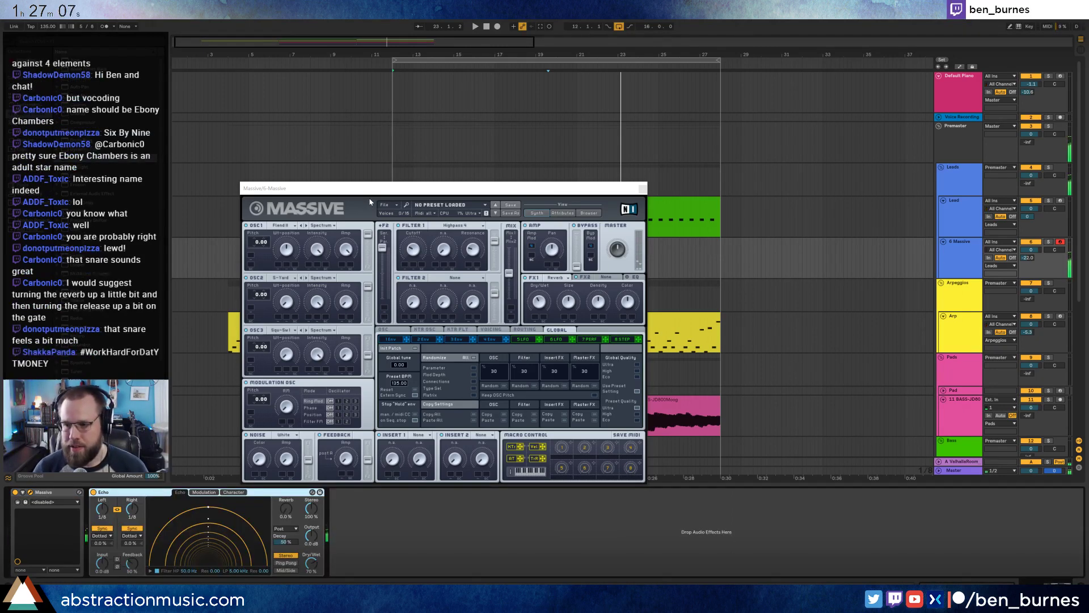
Set Echo's feedback to 100% and its noise to 40% amount with 15% morph.
drag(374, 188, 300, 99)
drag(127, 561, 127, 494)
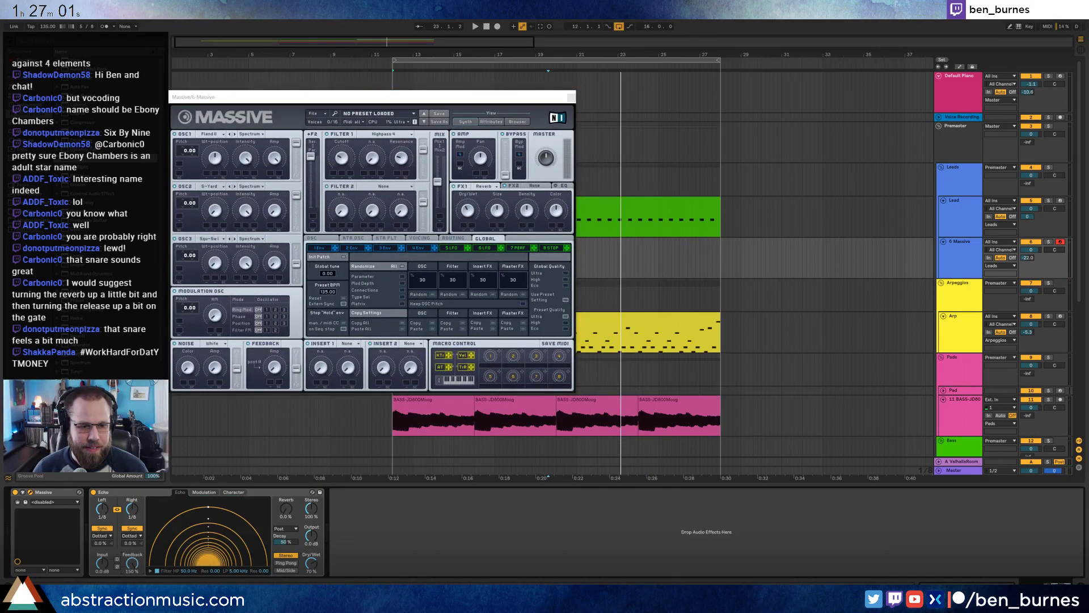
drag(133, 566, 133, 590)
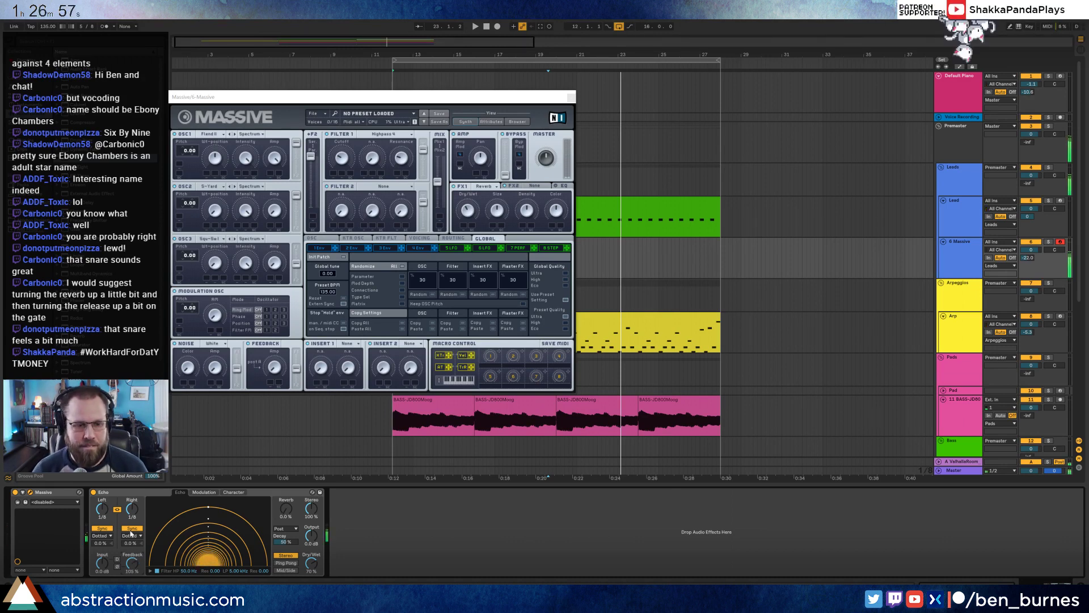
click(233, 492)
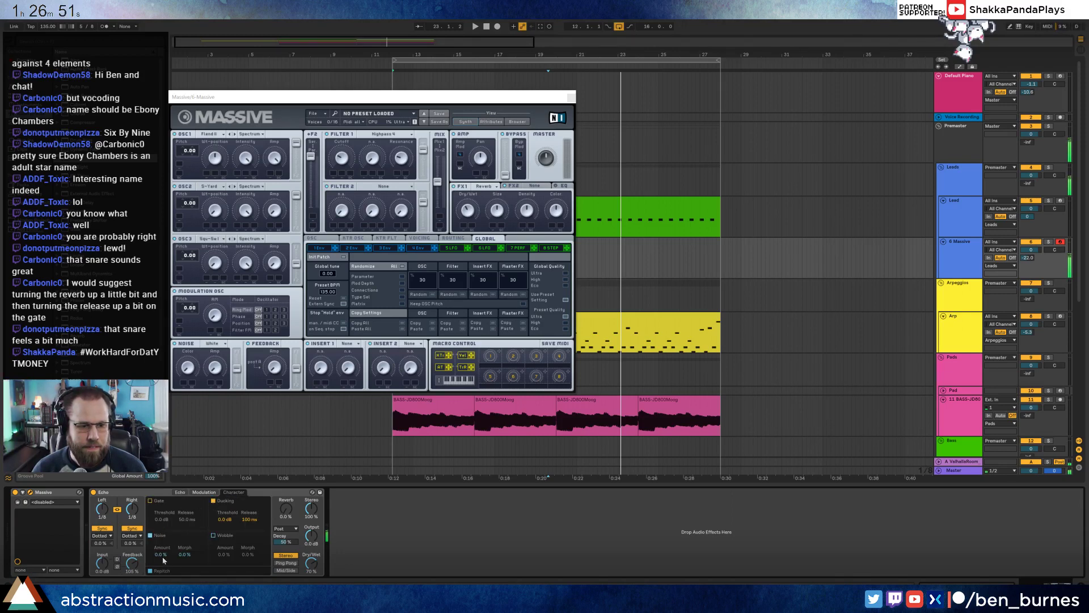
drag(162, 556, 163, 533)
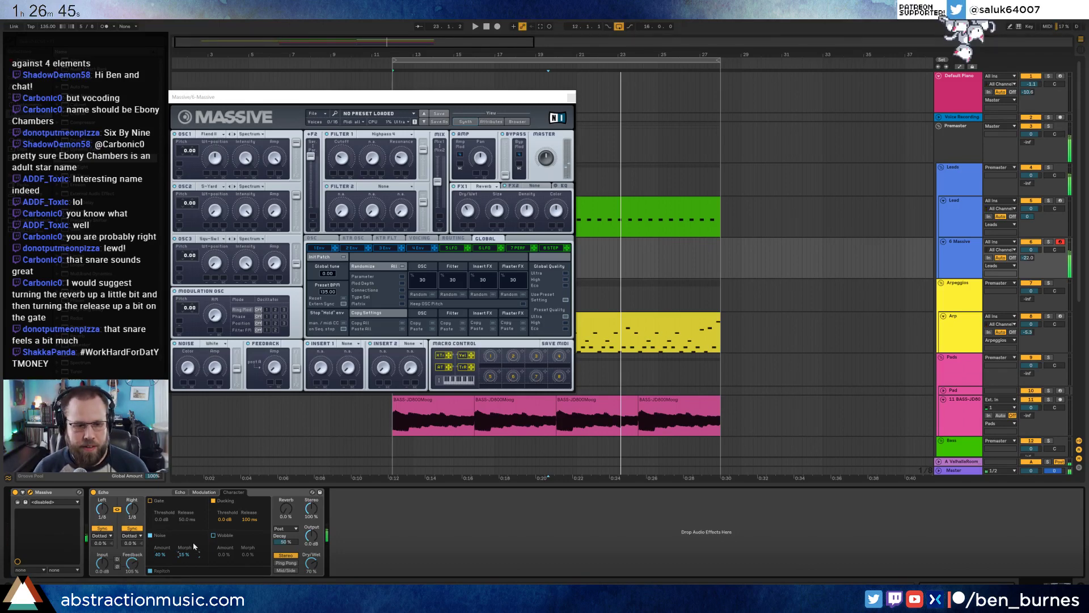
Lower Echo's dry/wet to 36%, set the left and right delay times to 1/16, and close the Massive window.
drag(311, 563, 311, 567)
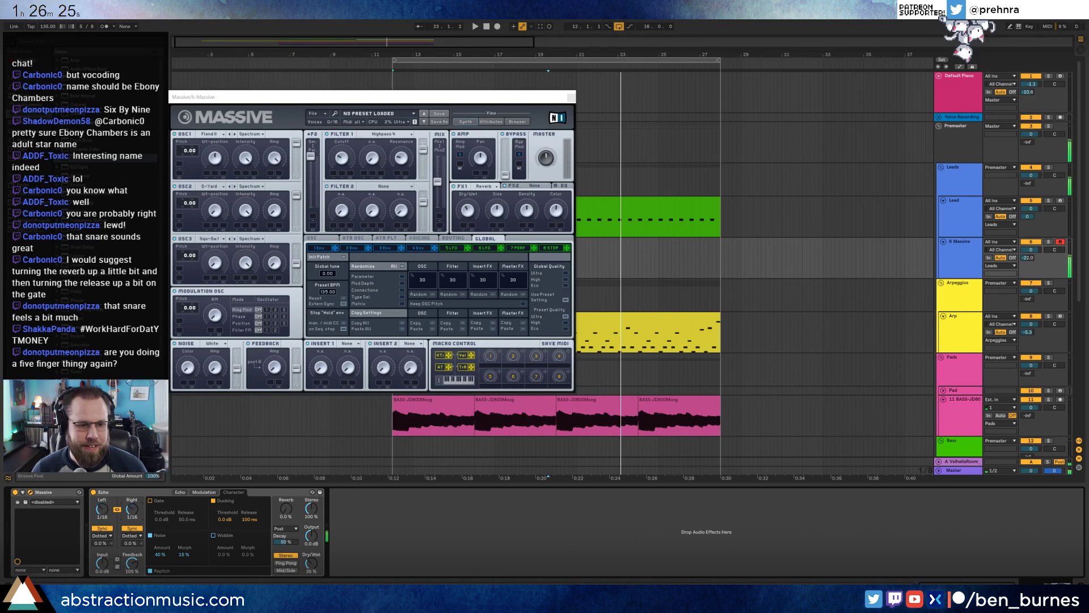
drag(132, 509, 132, 503)
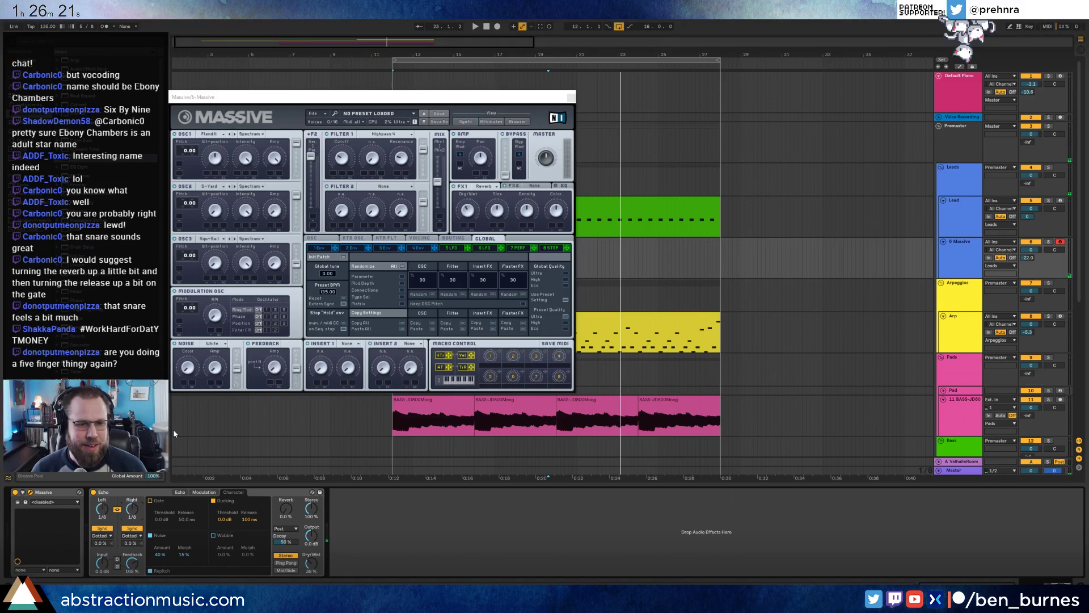
click(571, 96)
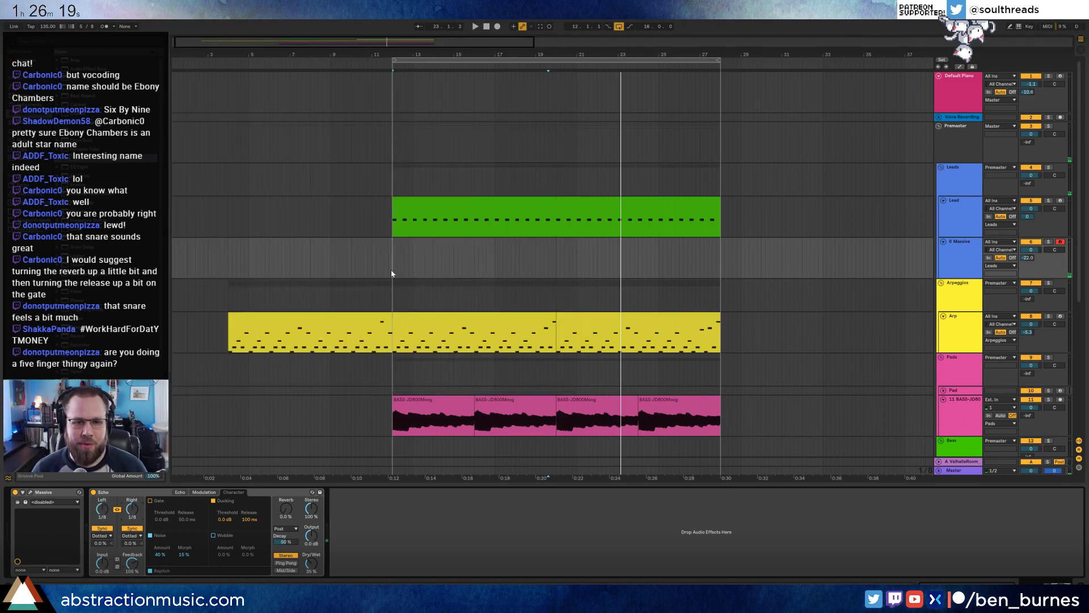
Switch Echo's ducking off and its gate on, with a -12 dB threshold and 68.1 ms release, and raise the feedback to 107%.
click(388, 262)
key(space)
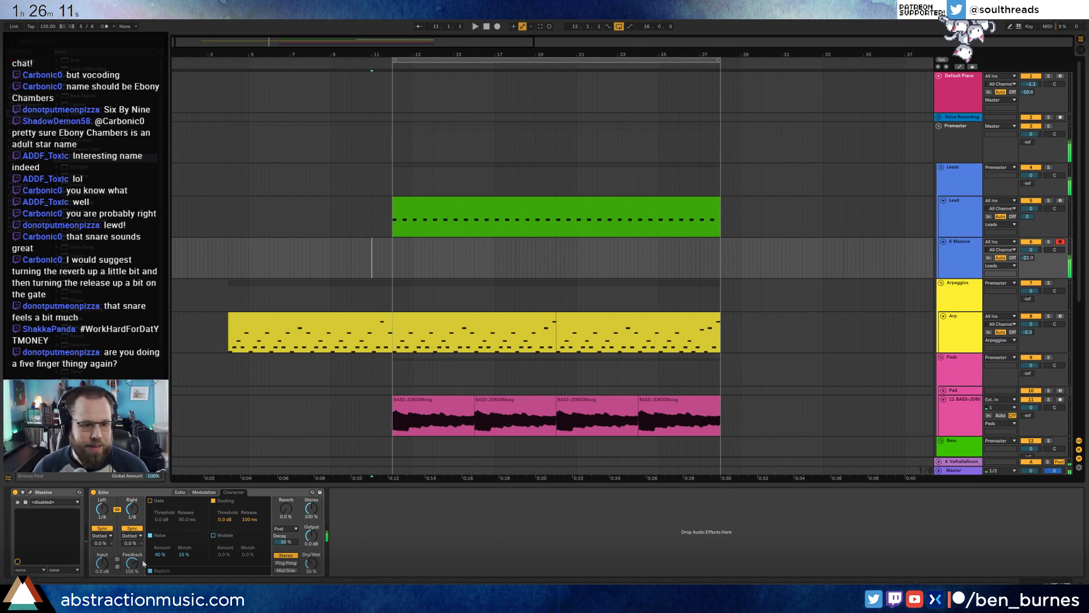
drag(131, 563, 138, 564)
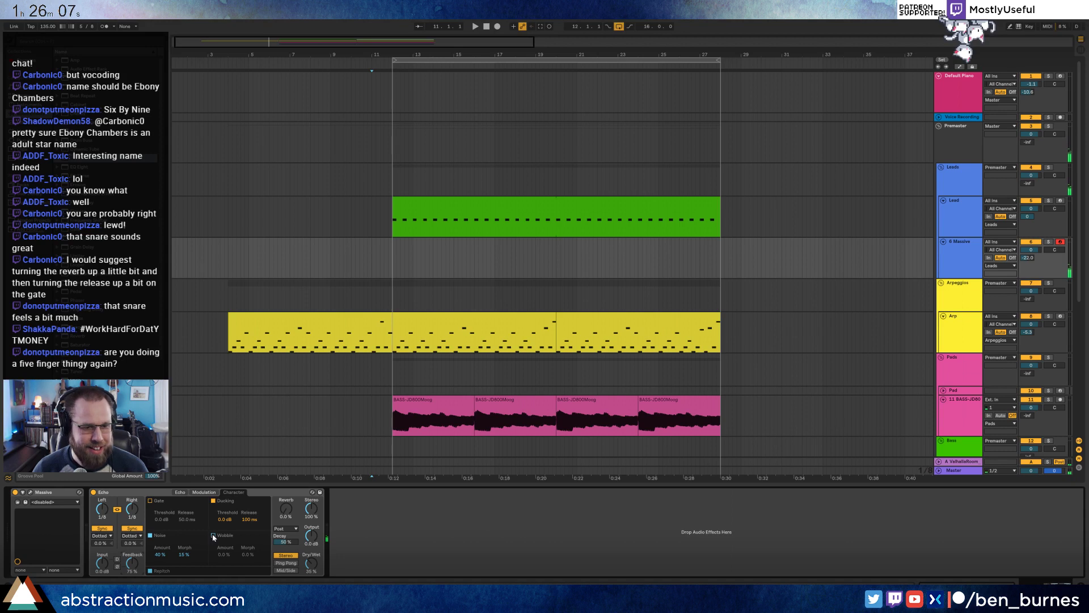
click(151, 502)
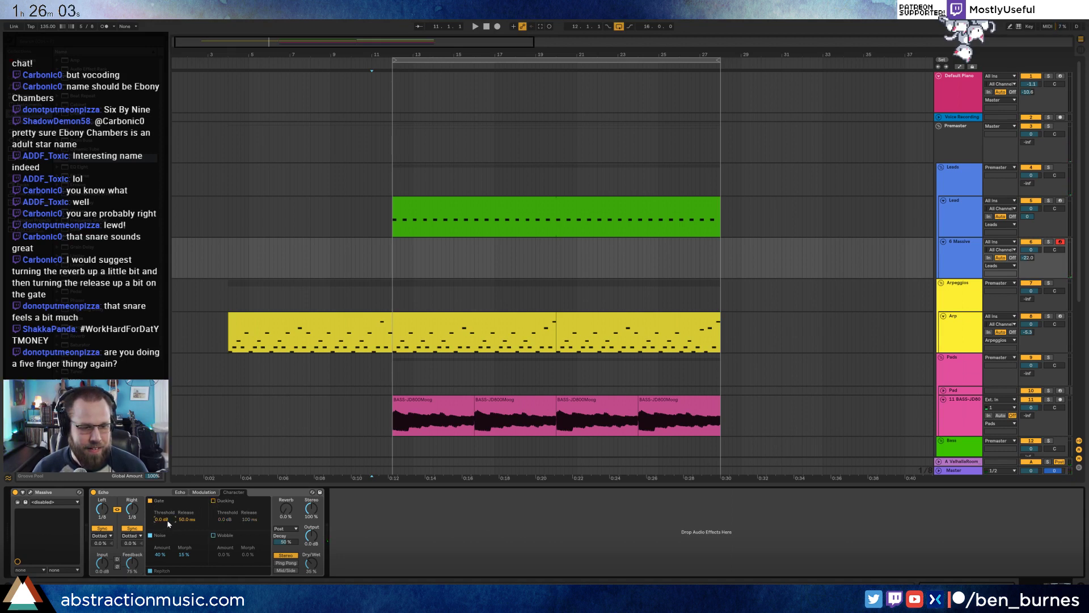
drag(188, 519, 188, 511)
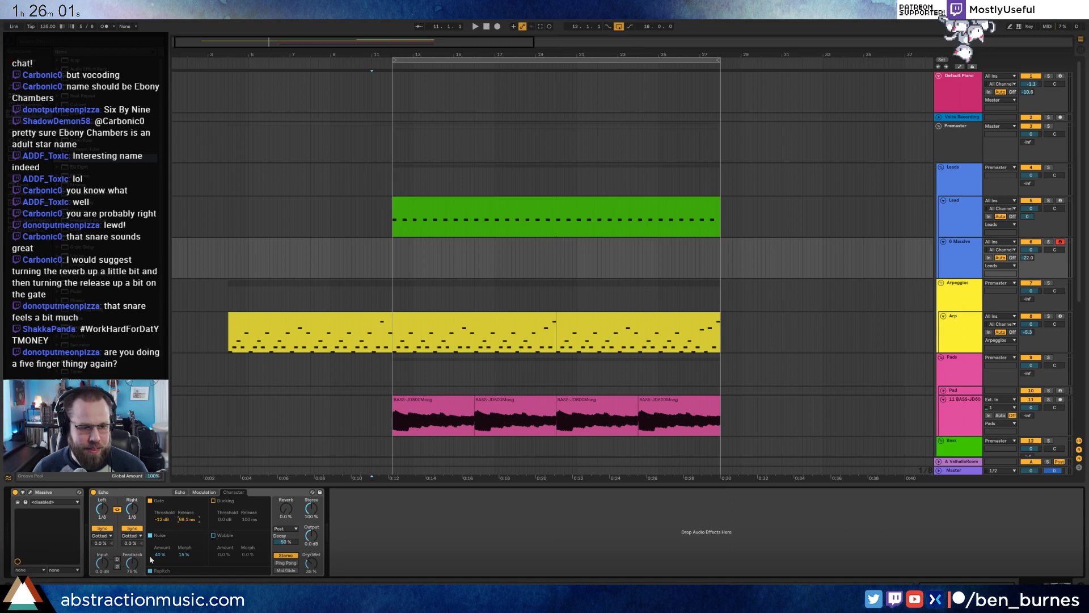
drag(131, 563, 132, 545)
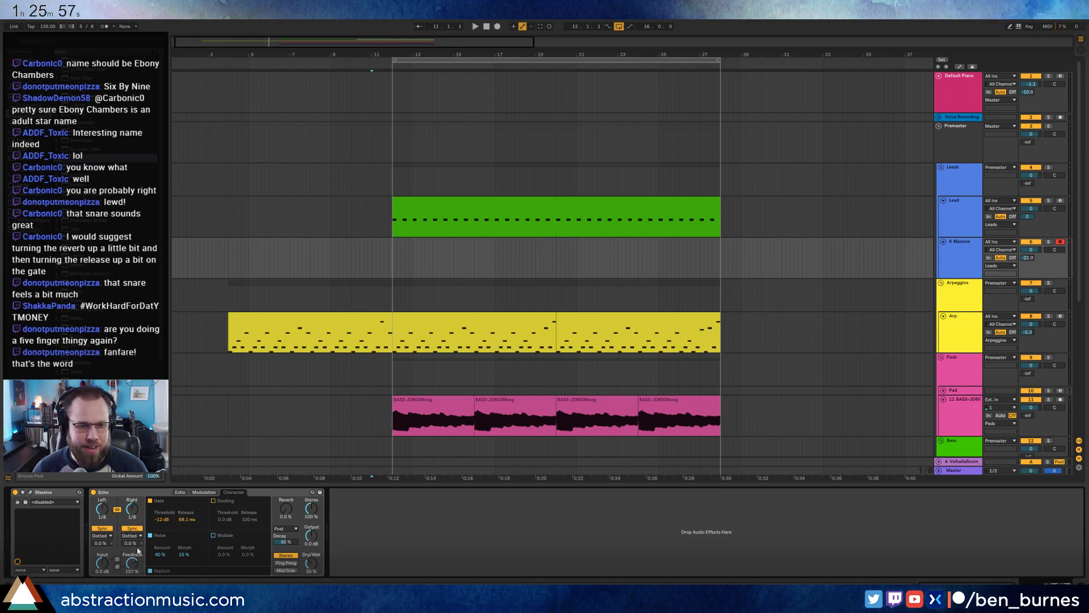
Record a lead melody on the Massive track starting from bar 9 and lower Echo's feedback to about 83%.
click(333, 251)
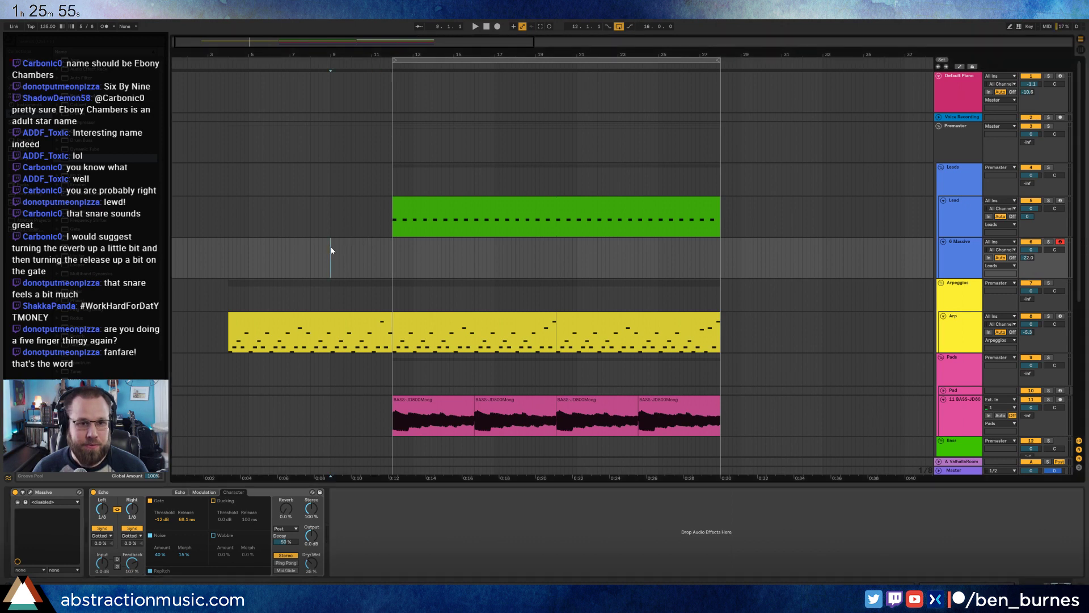
key(space)
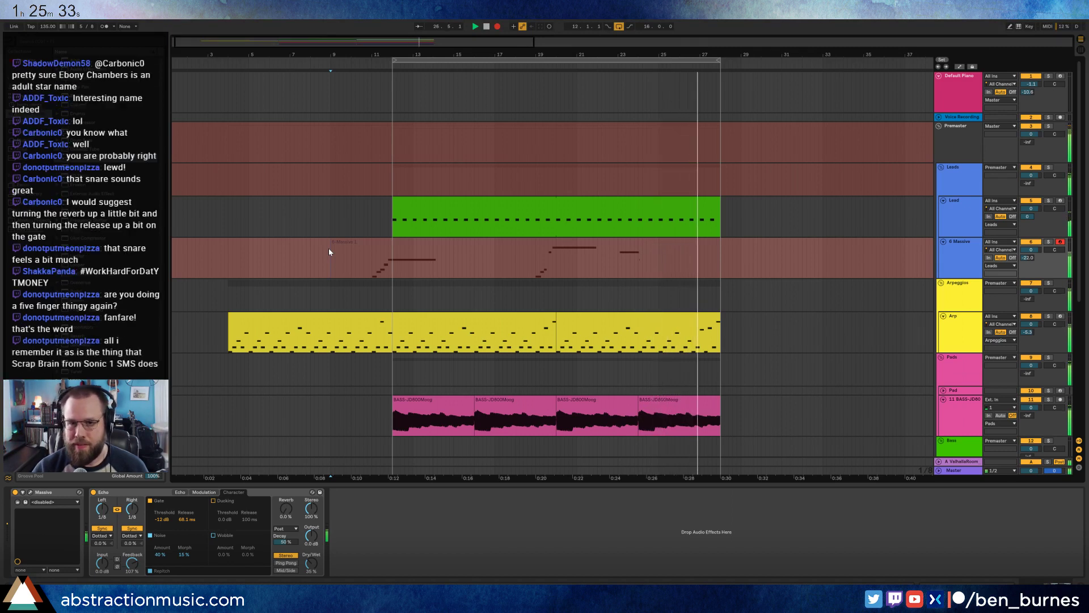
key(space)
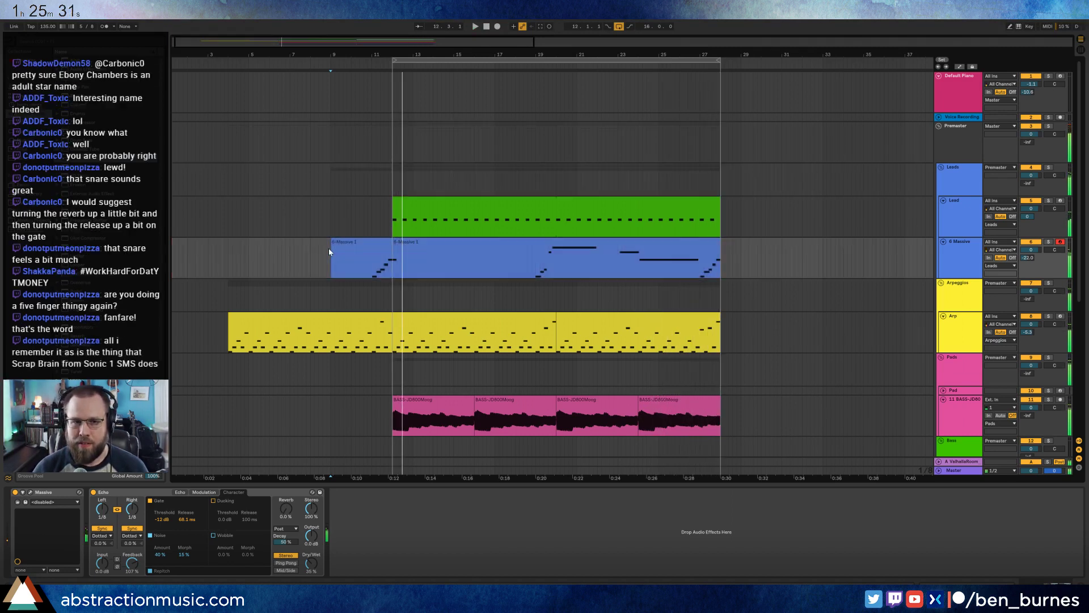
drag(146, 570, 146, 573)
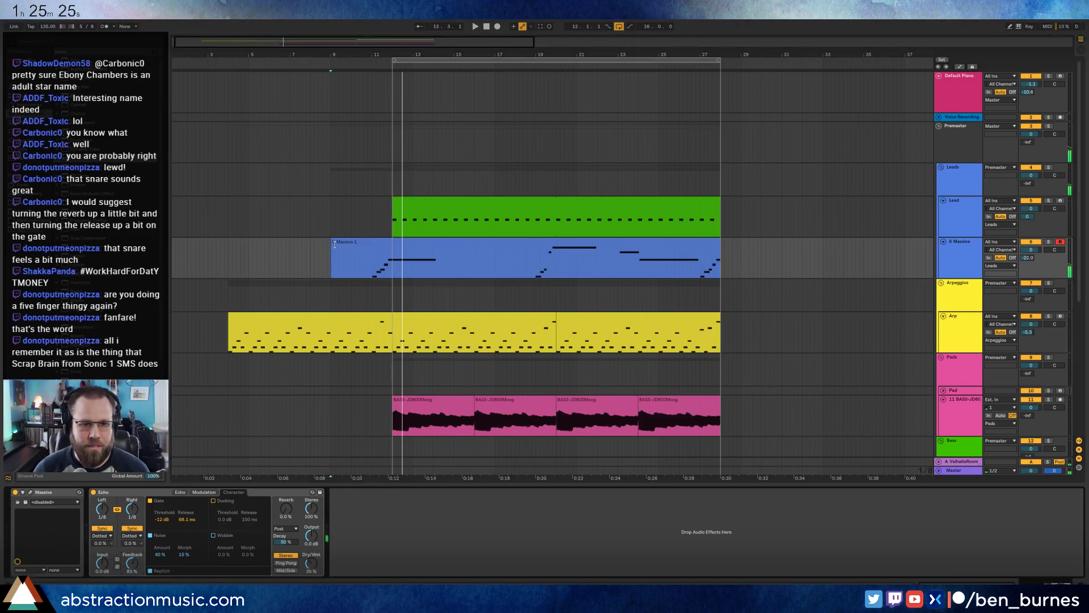
Trim the start of the recorded Massive clip to bar 11 and extend its first long G3 note to bar 7 in the clip.
drag(334, 244, 373, 245)
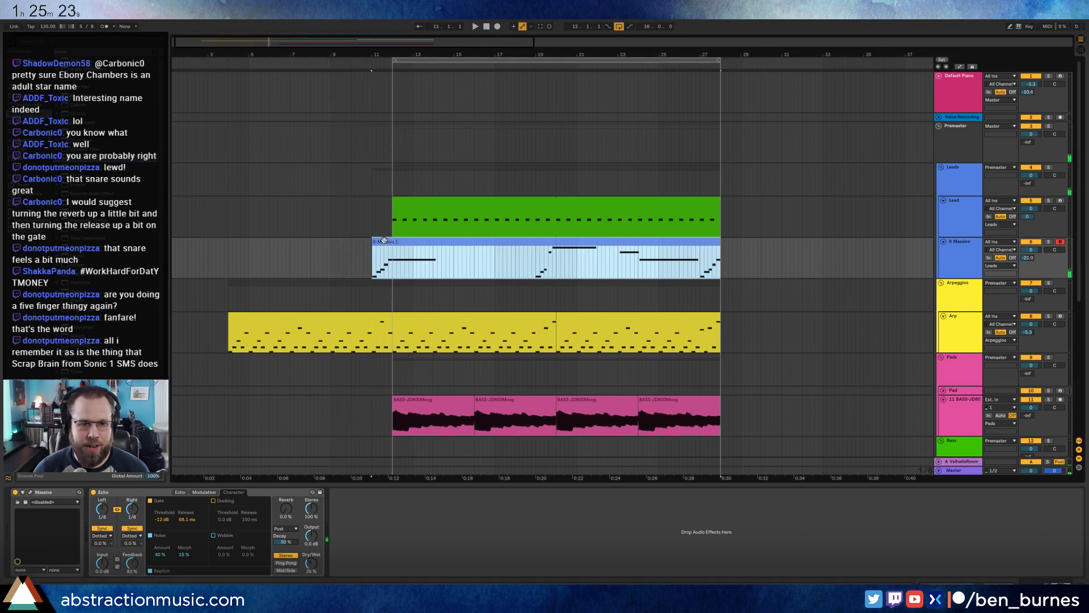
double_click(384, 240)
click(443, 495)
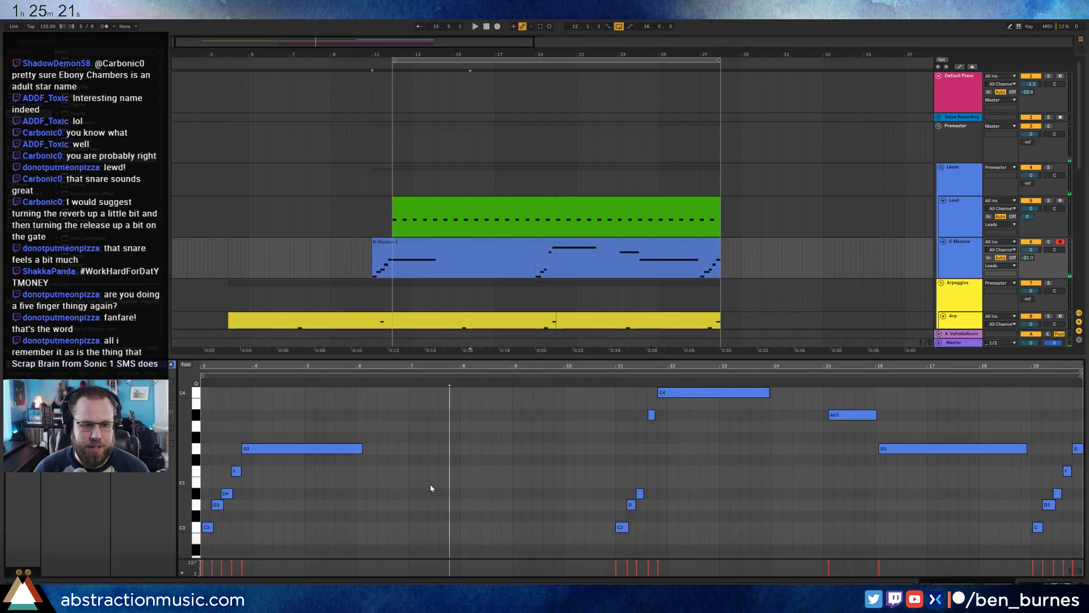
key(space)
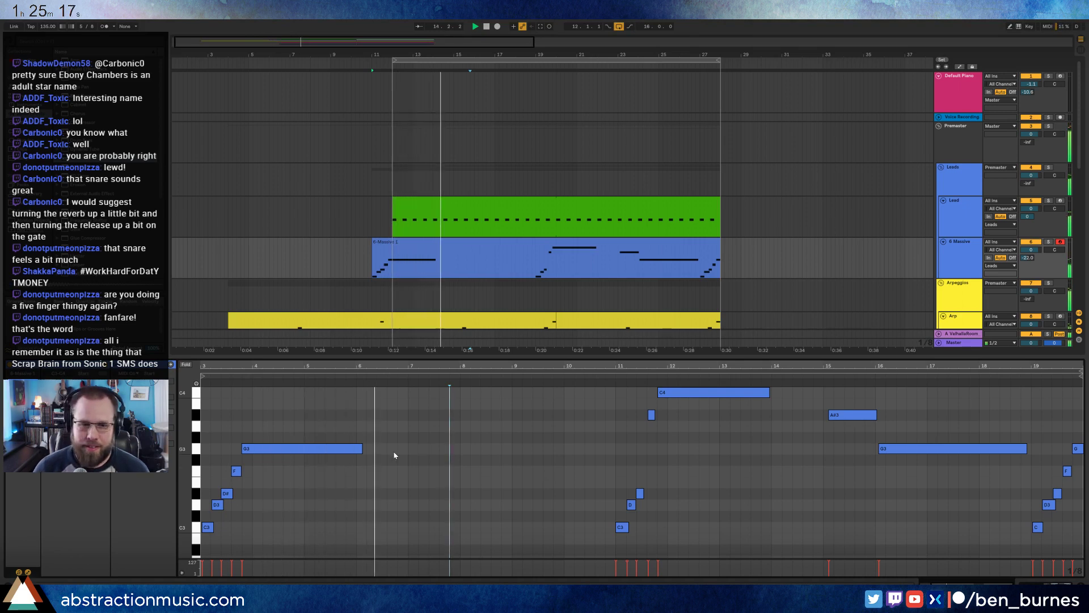
drag(362, 449, 403, 454)
click(754, 414)
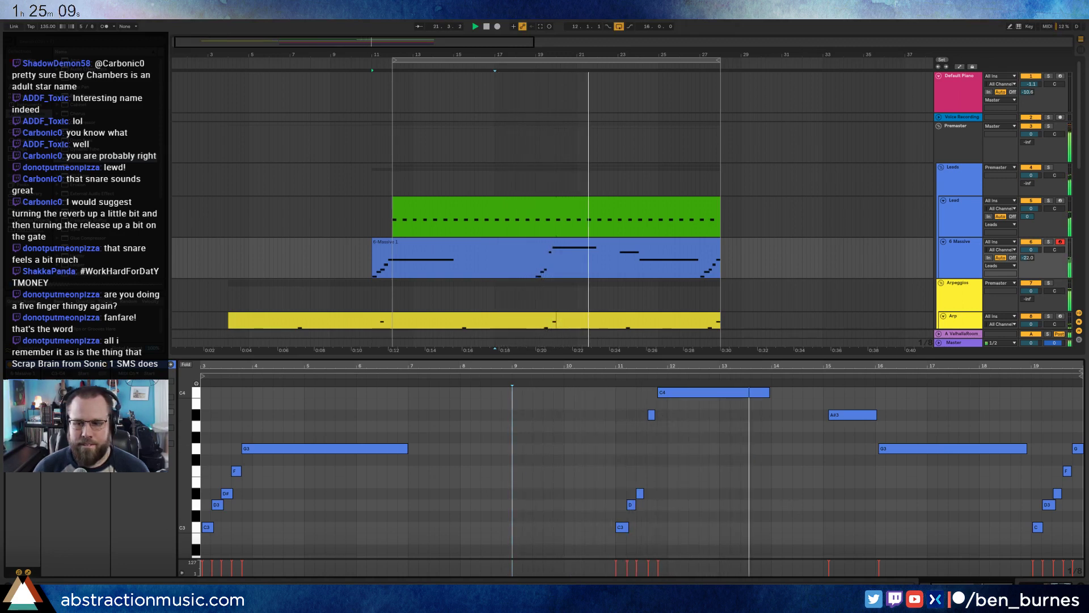
Lower the sustain level of Massive's envelope 4 almost to zero.
key(shift+Tab)
click(31, 493)
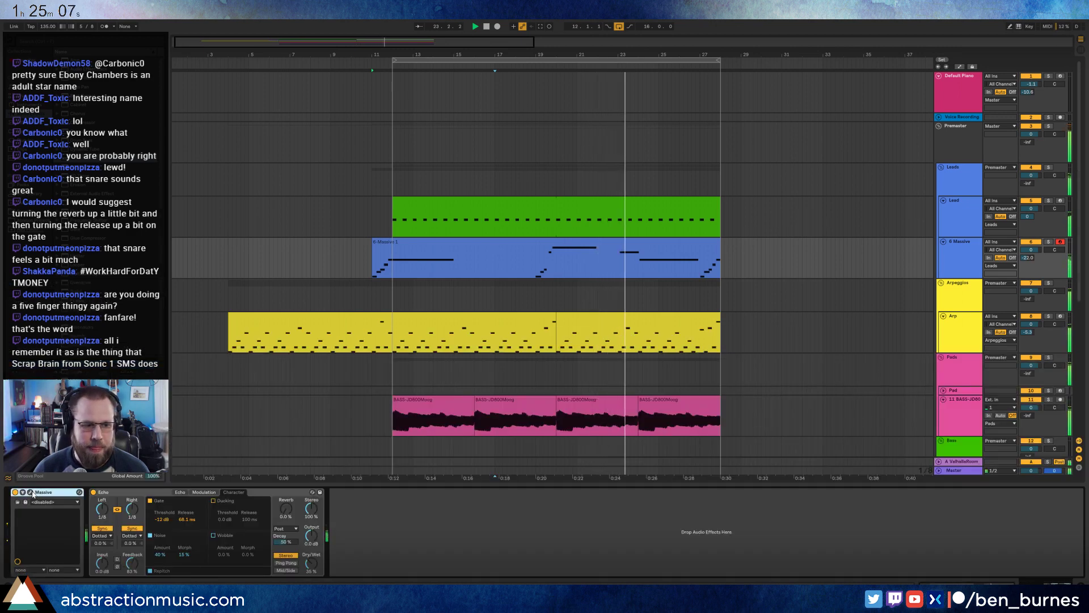
click(31, 491)
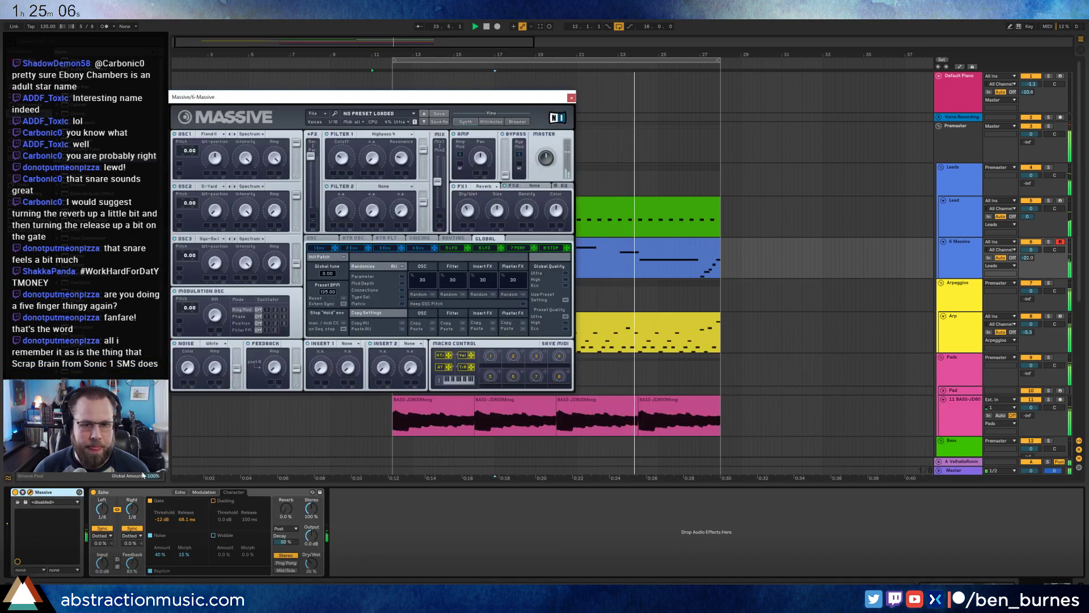
click(417, 248)
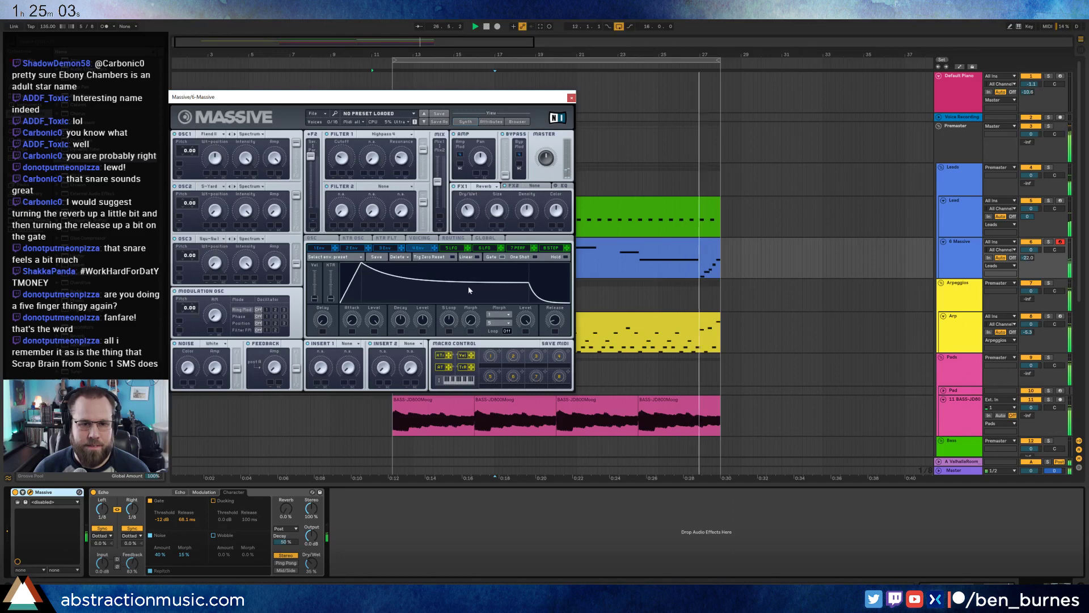
drag(528, 282, 531, 309)
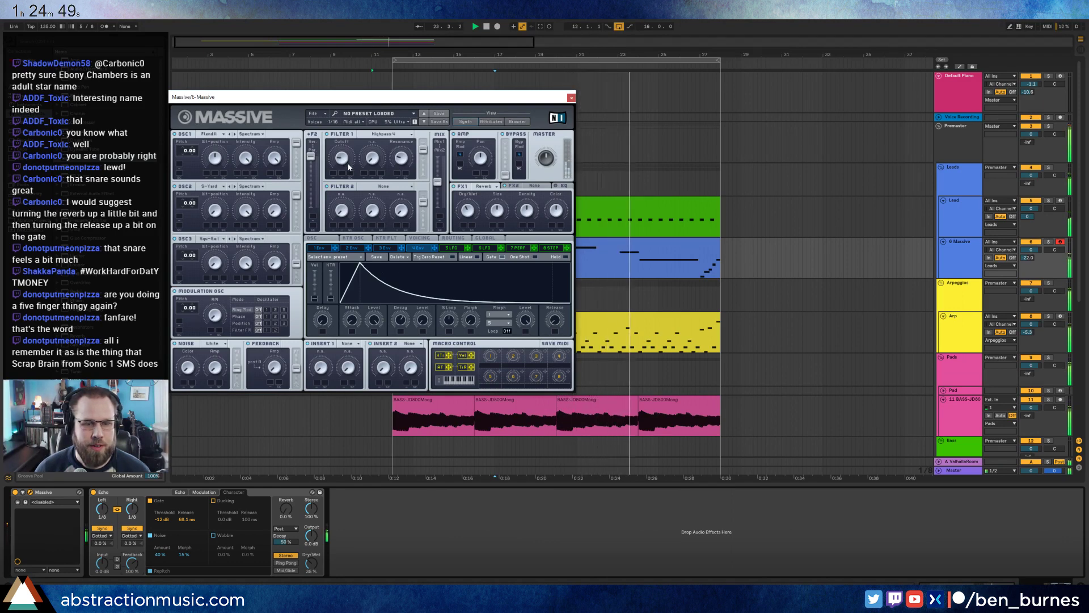
Shift the A#3 note and the following long G3 note slightly earlier in the Massive clip, and close the Massive window.
double_click(677, 239)
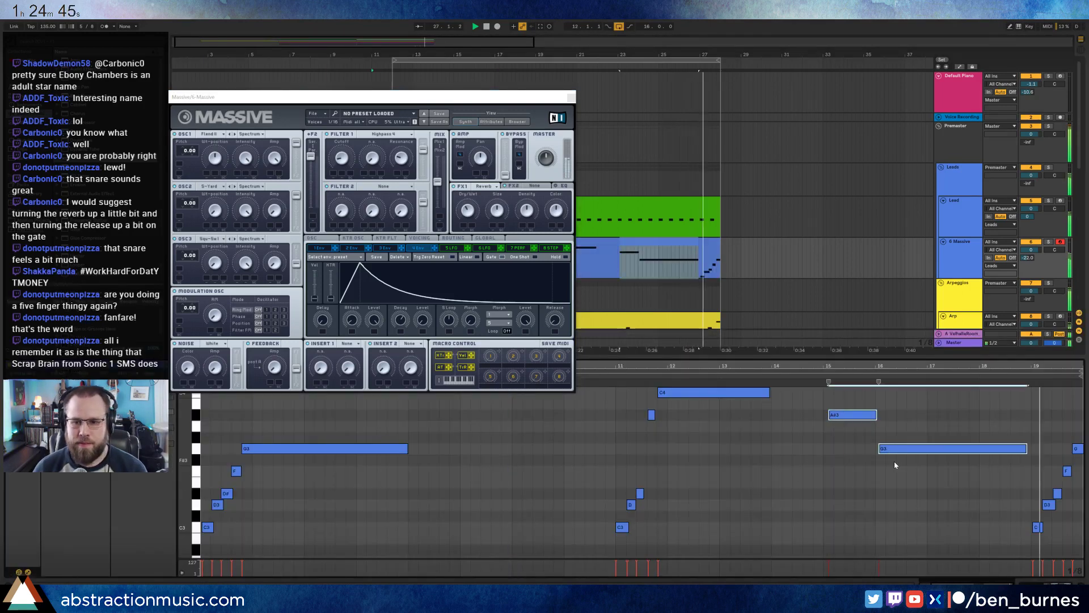
drag(849, 415, 844, 414)
click(937, 473)
drag(937, 448, 940, 449)
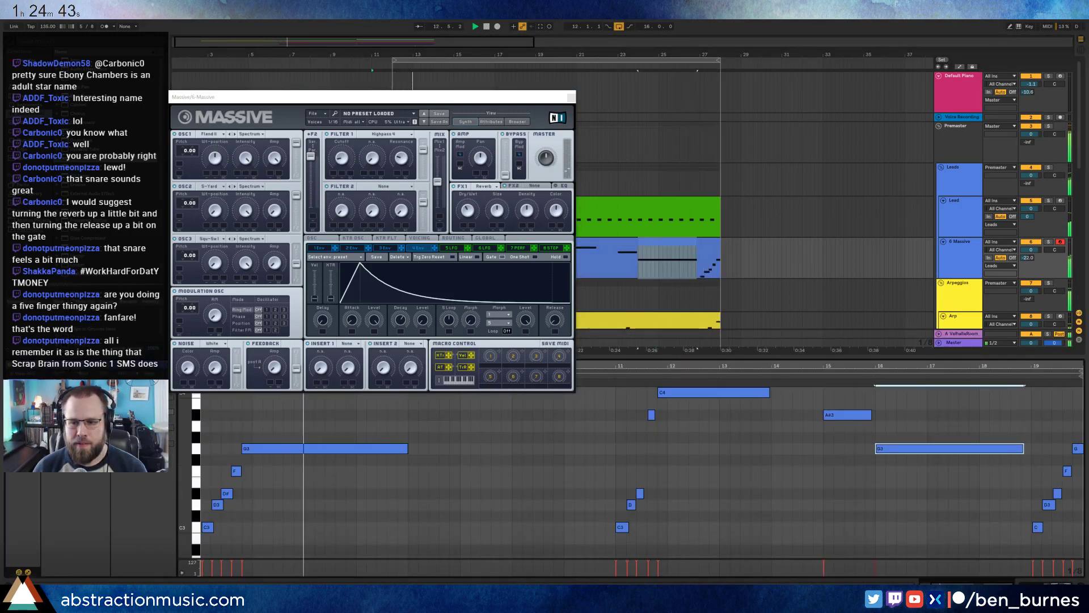
key(shift+Tab)
drag(415, 97, 298, 90)
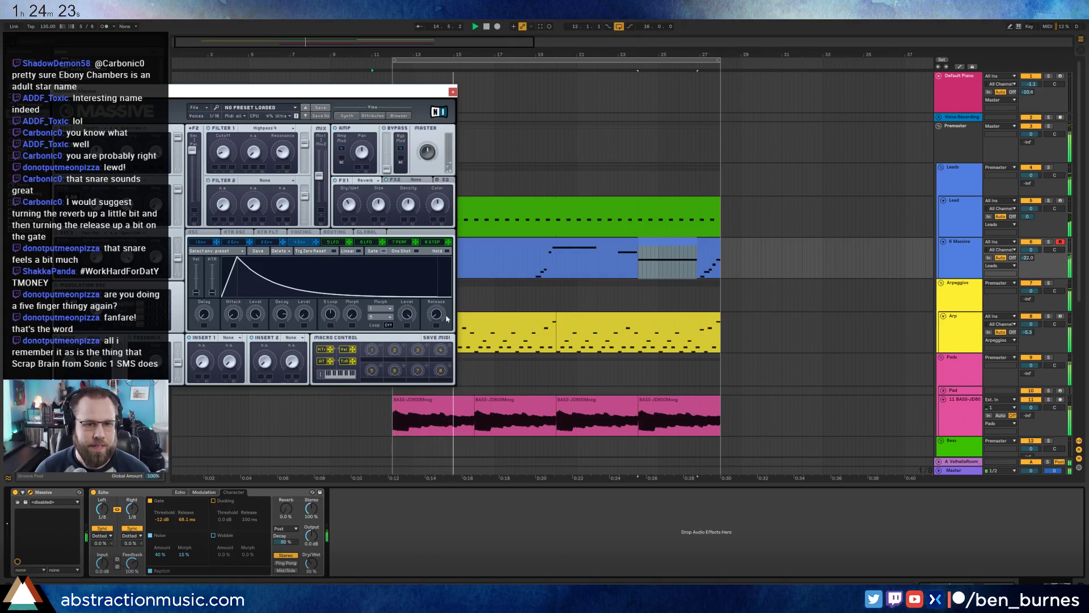
click(453, 93)
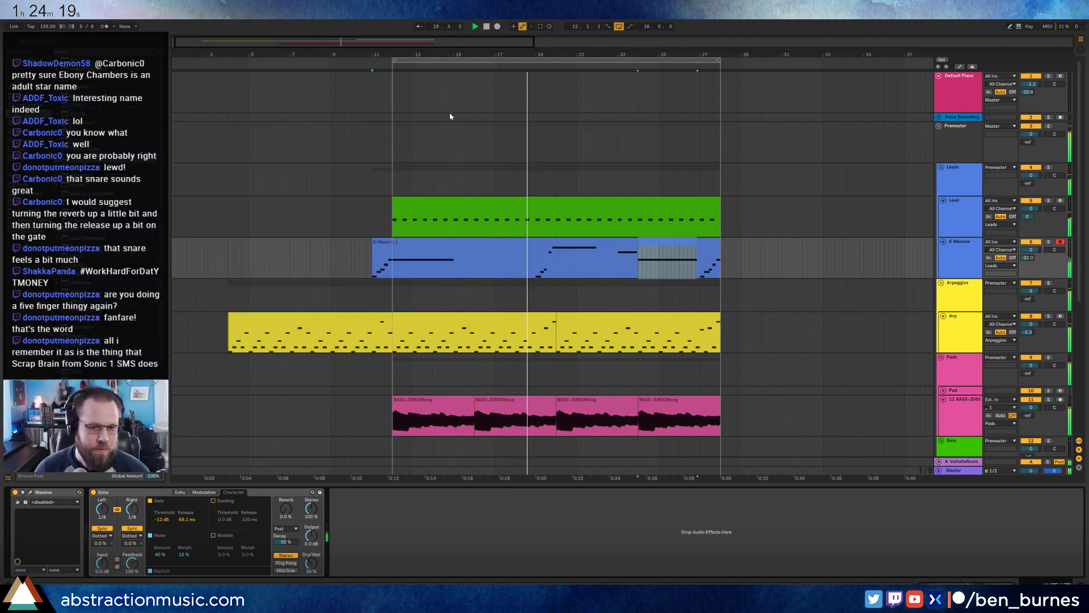
Slightly lengthen the short D#3 and A#3 notes leading up to the long C4 note in the Massive clip.
double_click(558, 255)
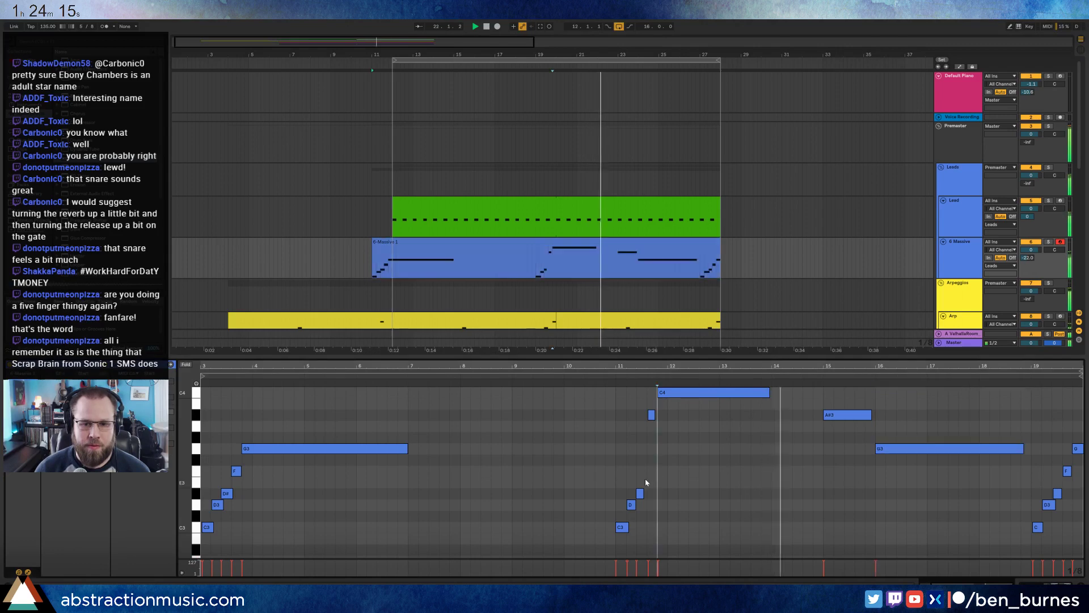
drag(643, 494, 647, 494)
click(657, 415)
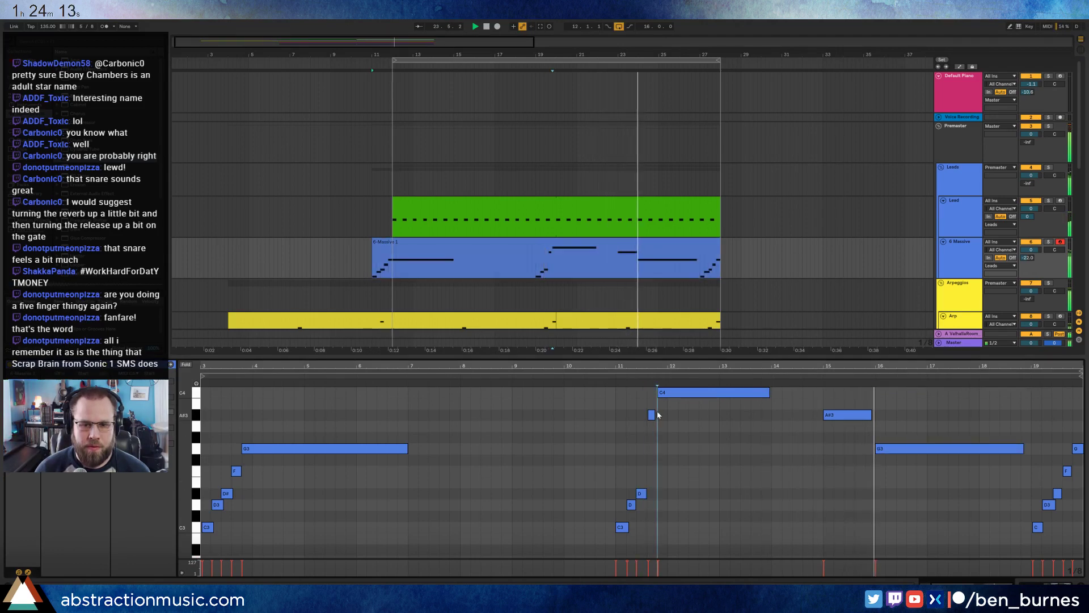
drag(654, 415, 657, 415)
click(679, 435)
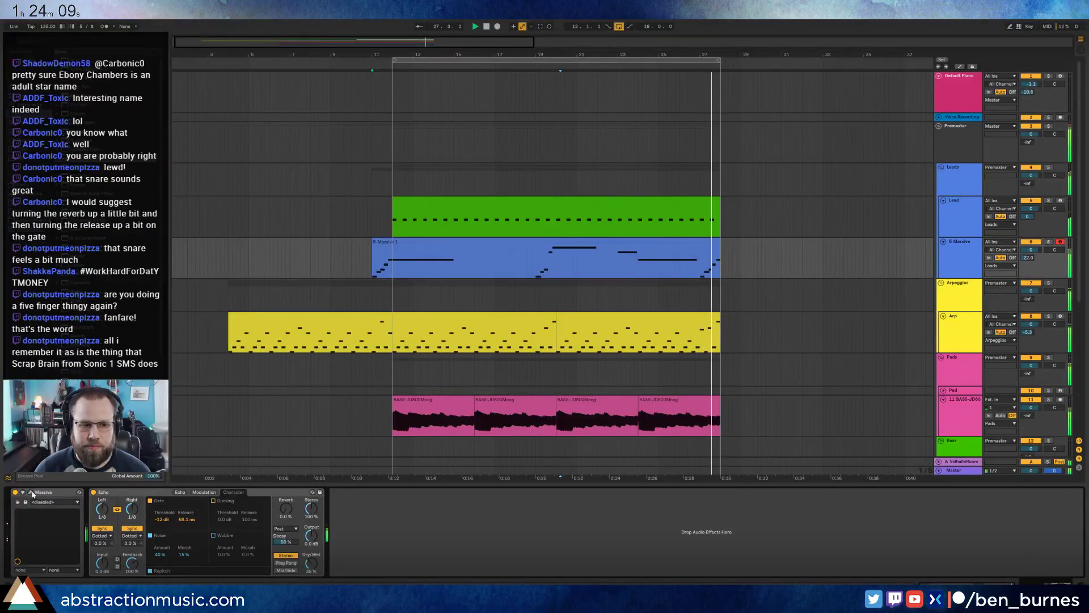
Review the vibrato settings on Massive's oscillator page, play the arrangement from near its start, and close the Massive window.
click(31, 492)
drag(263, 89, 698, 208)
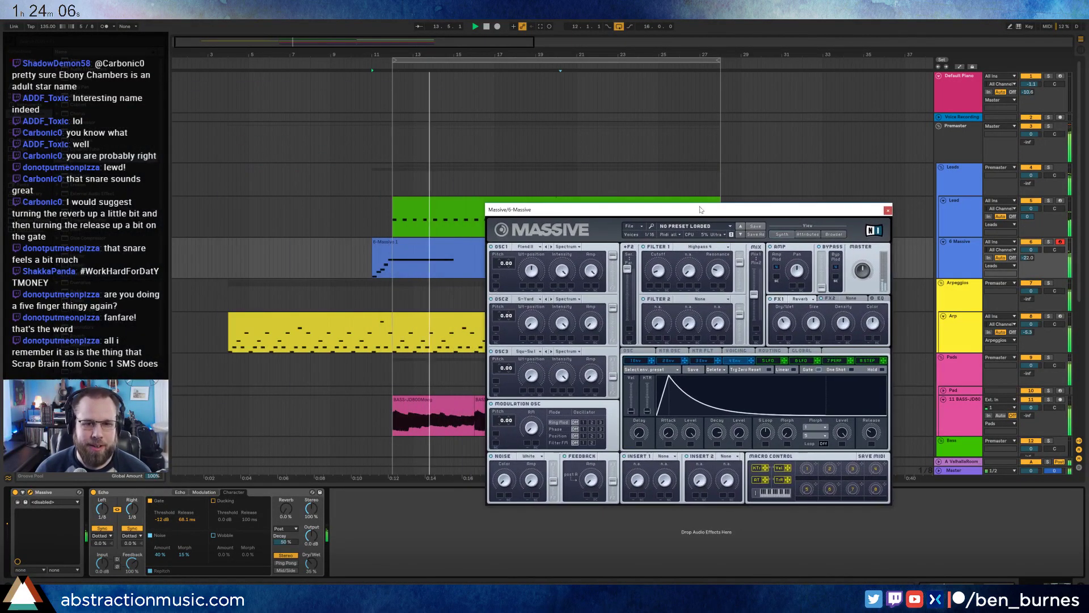
click(636, 352)
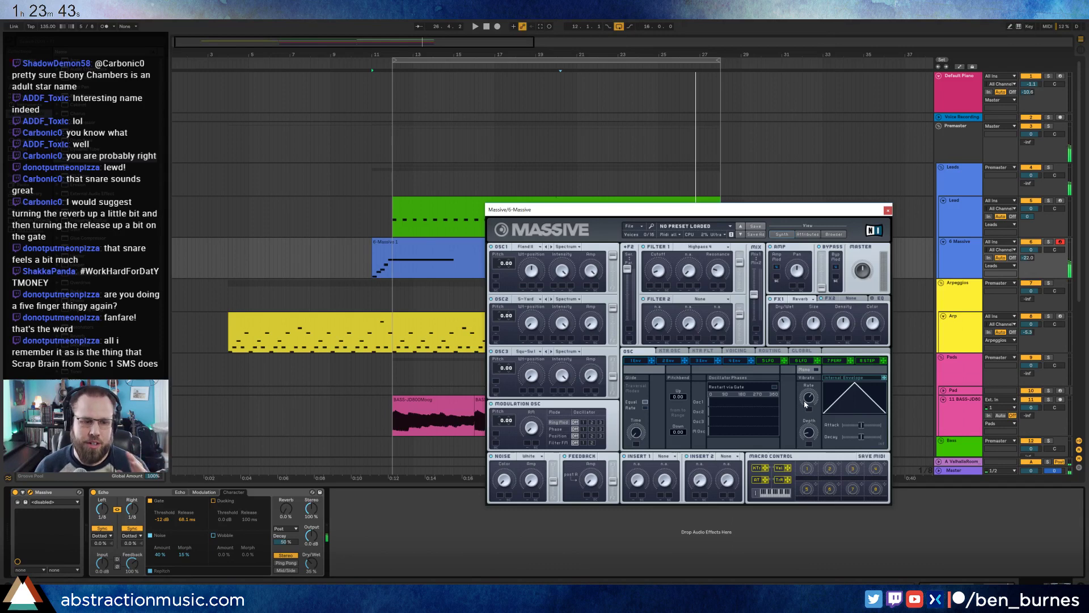
click(217, 68)
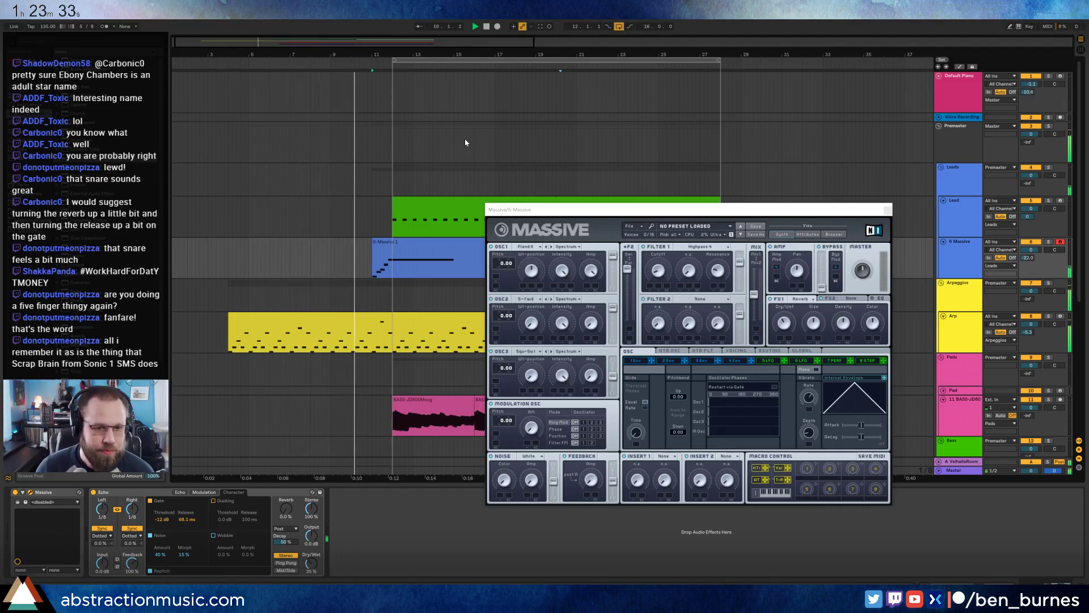
click(888, 210)
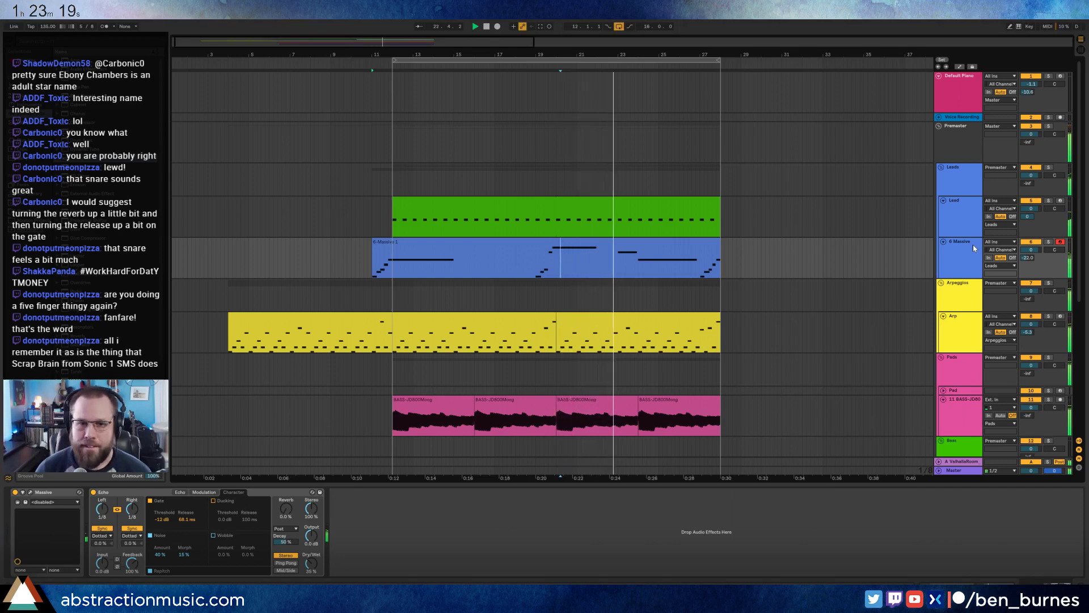
Extend the C4 note to about the middle of bar 14, move the last long G3 note earlier, and shorten the A#3 note to meet it.
double_click(646, 239)
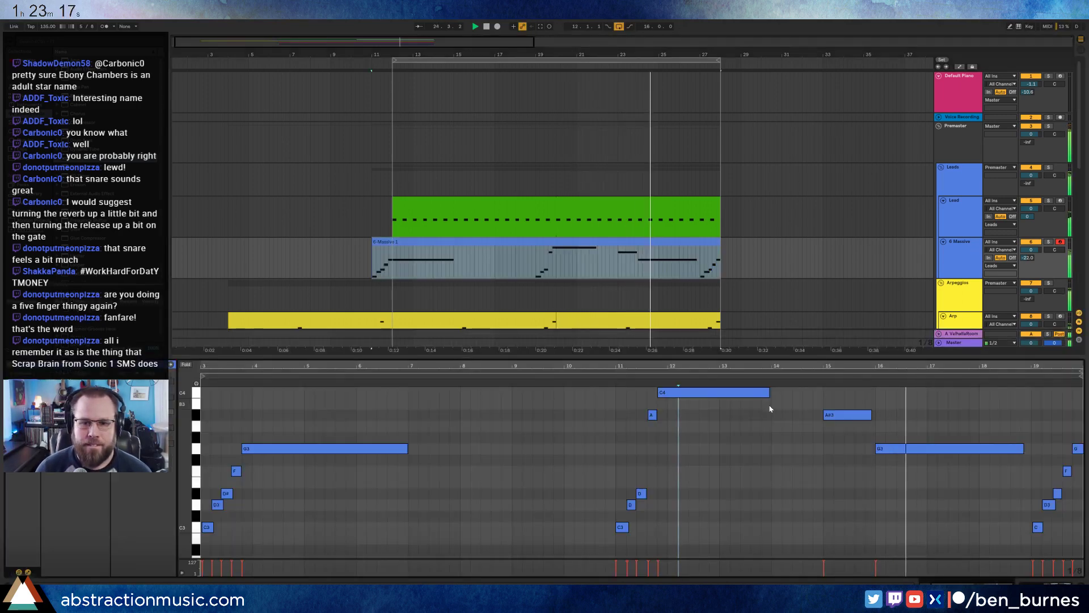
drag(769, 393, 800, 393)
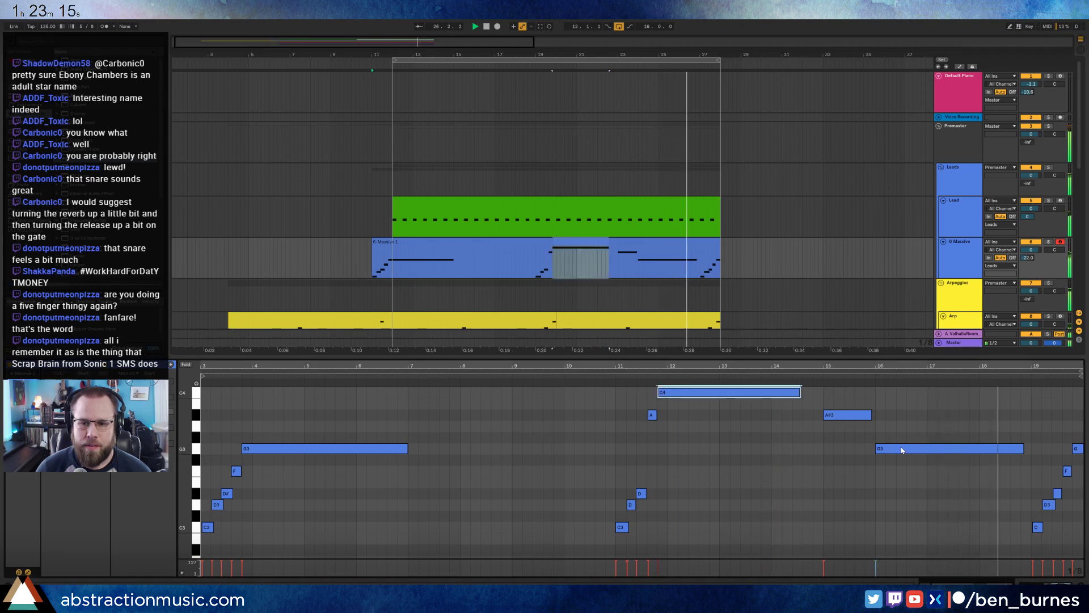
drag(905, 448, 895, 450)
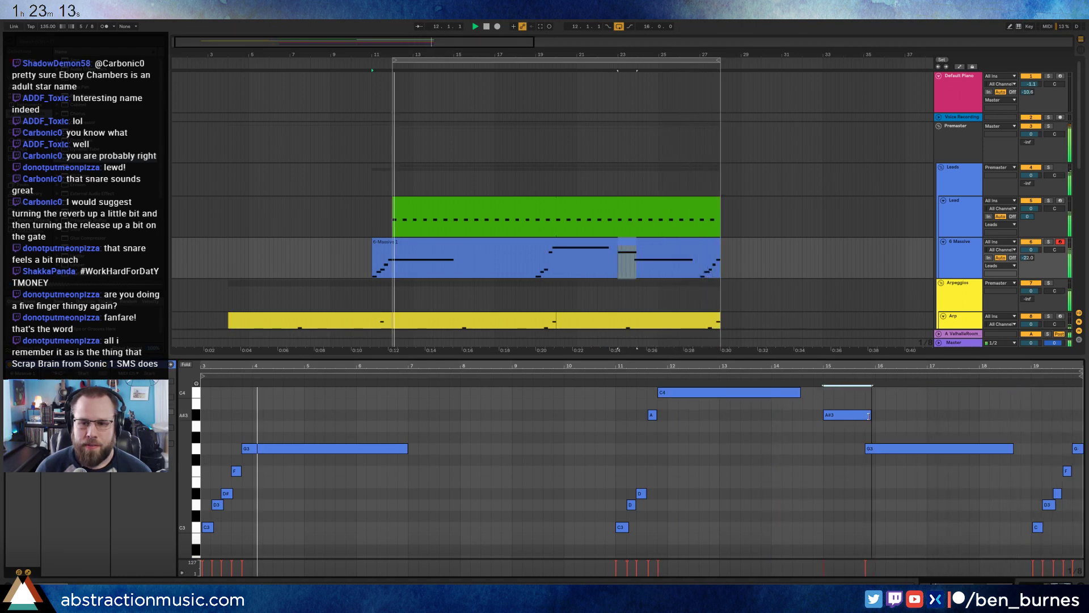
click(909, 471)
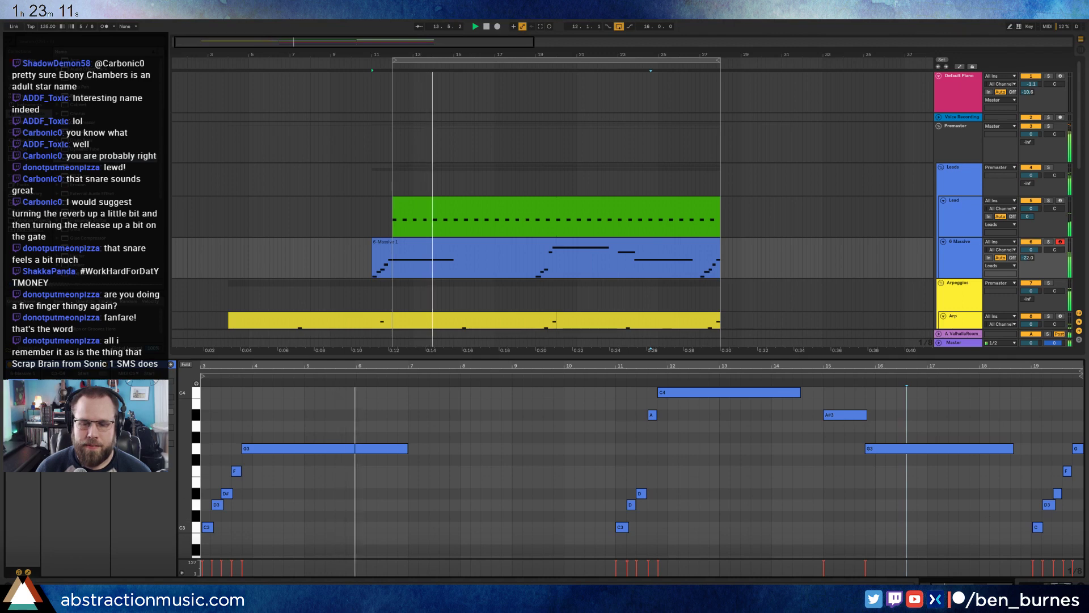
click(1049, 587)
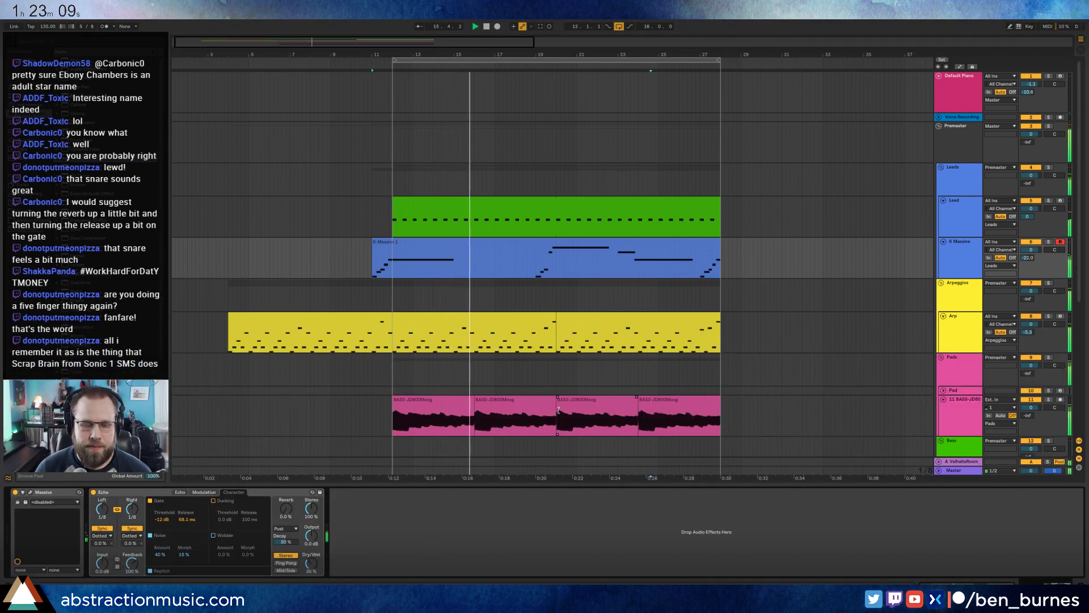
scroll(558, 410, down, 5)
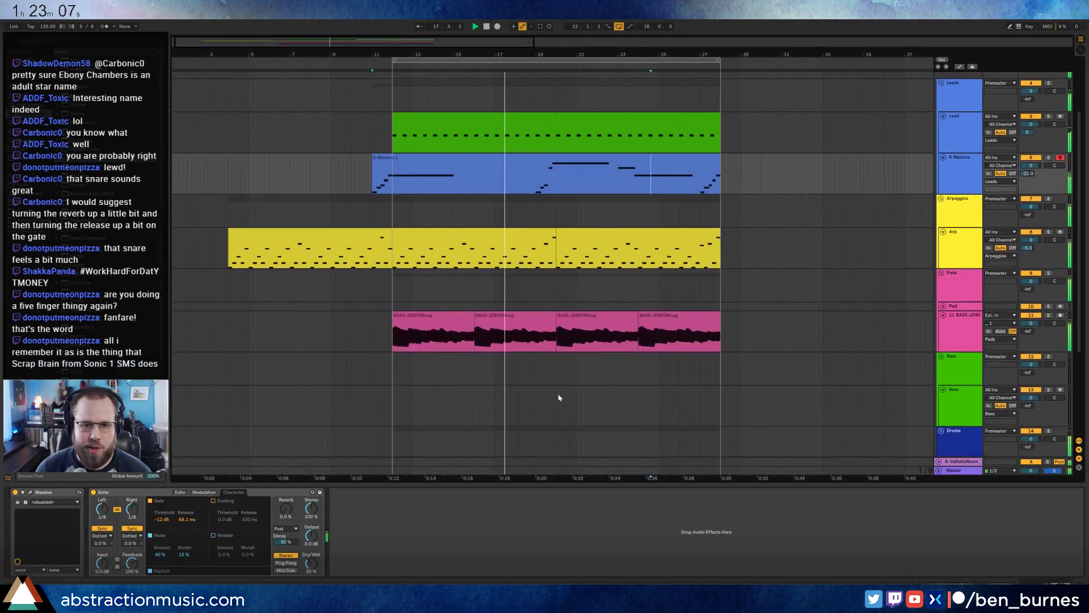
scroll(561, 397, up, 1)
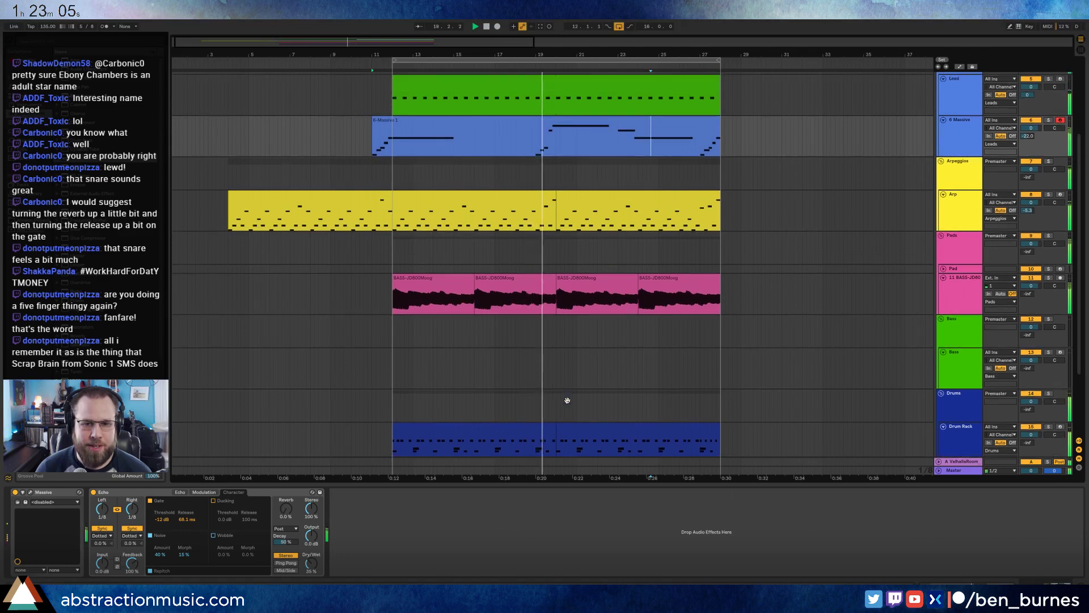
Move the Lead track into the Arpeggios group below the Arp track and rename it Pedal Arp.
scroll(566, 403, up, 2)
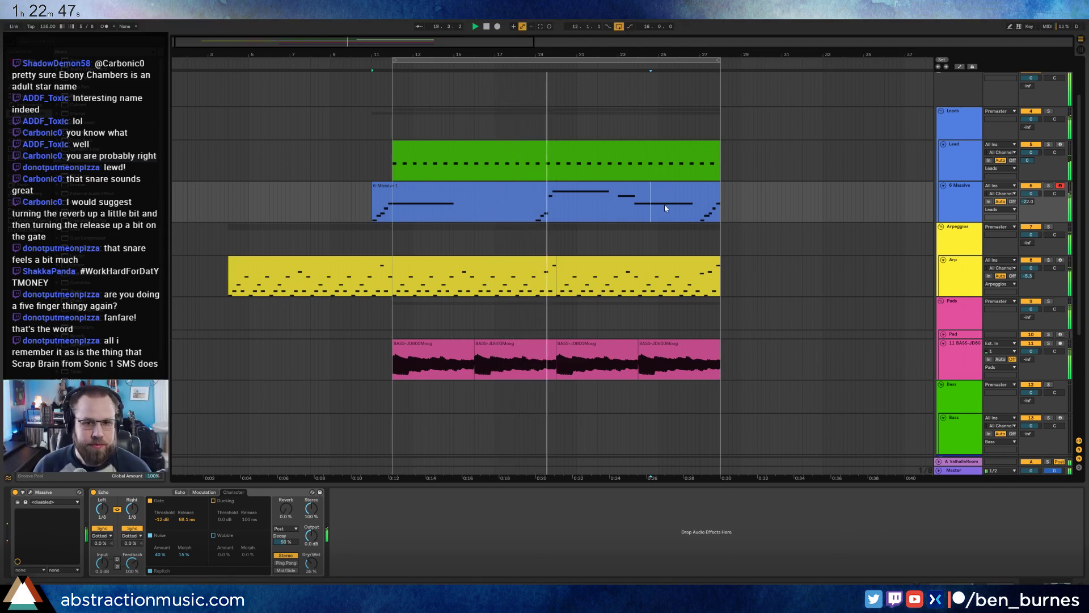
scroll(660, 222, up, 3)
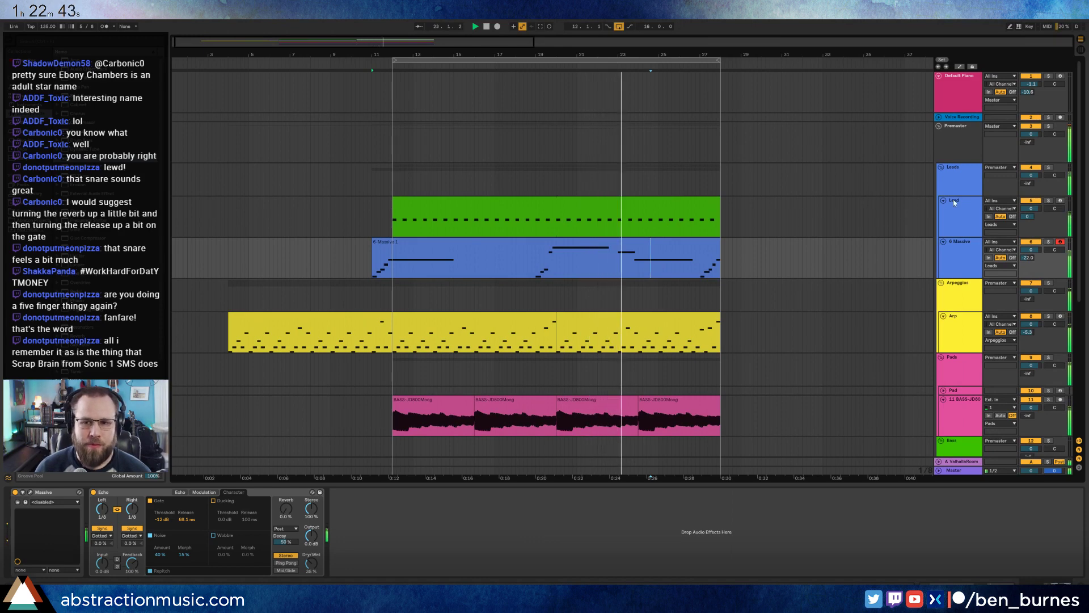
drag(954, 201, 953, 343)
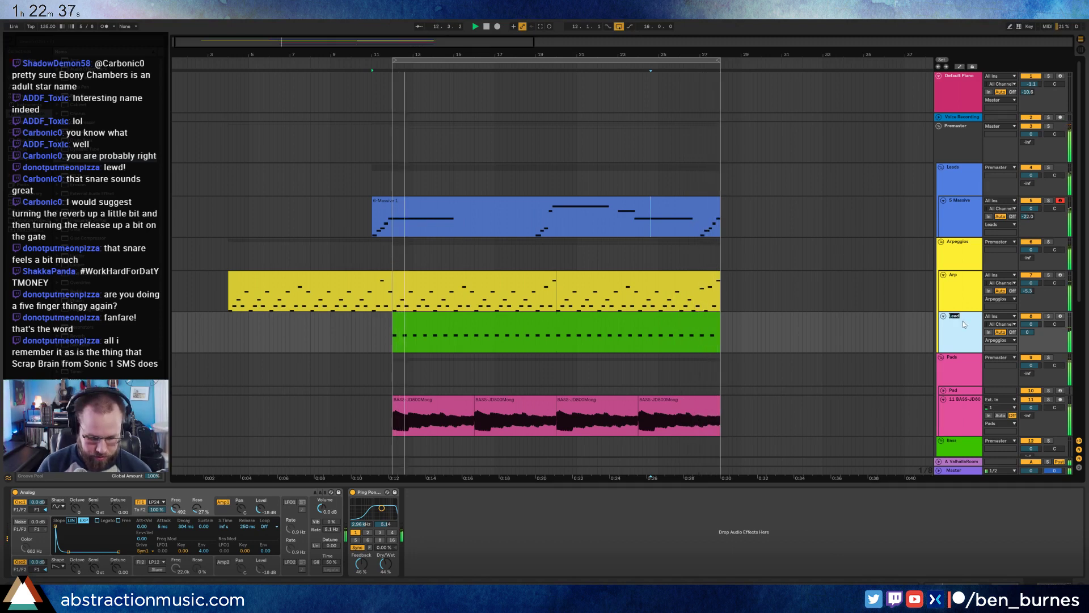
key(ctrl+r)
text(Pedal Arp)
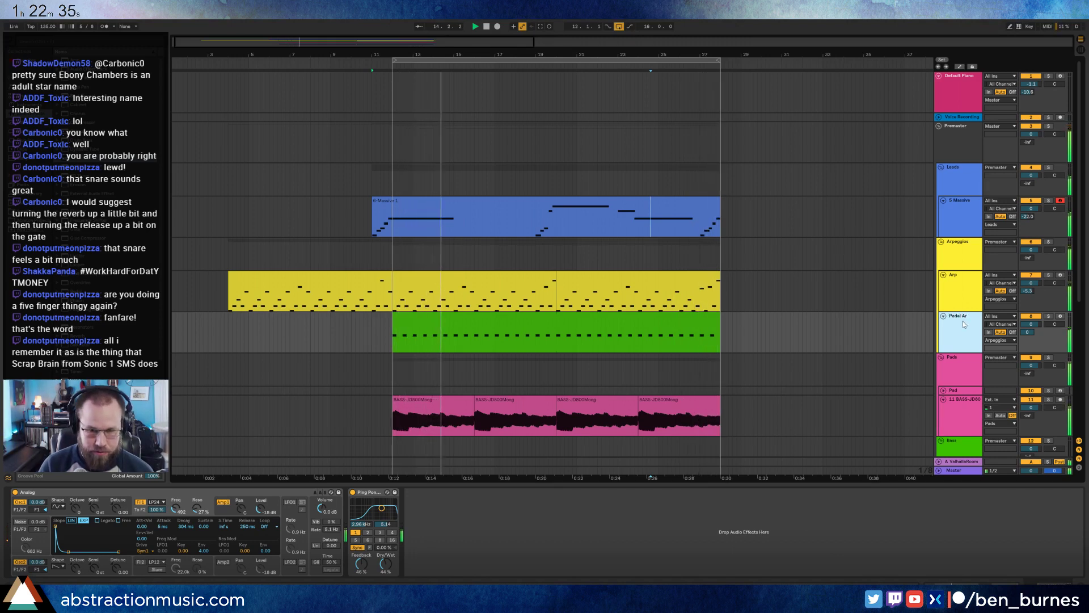
key(Return)
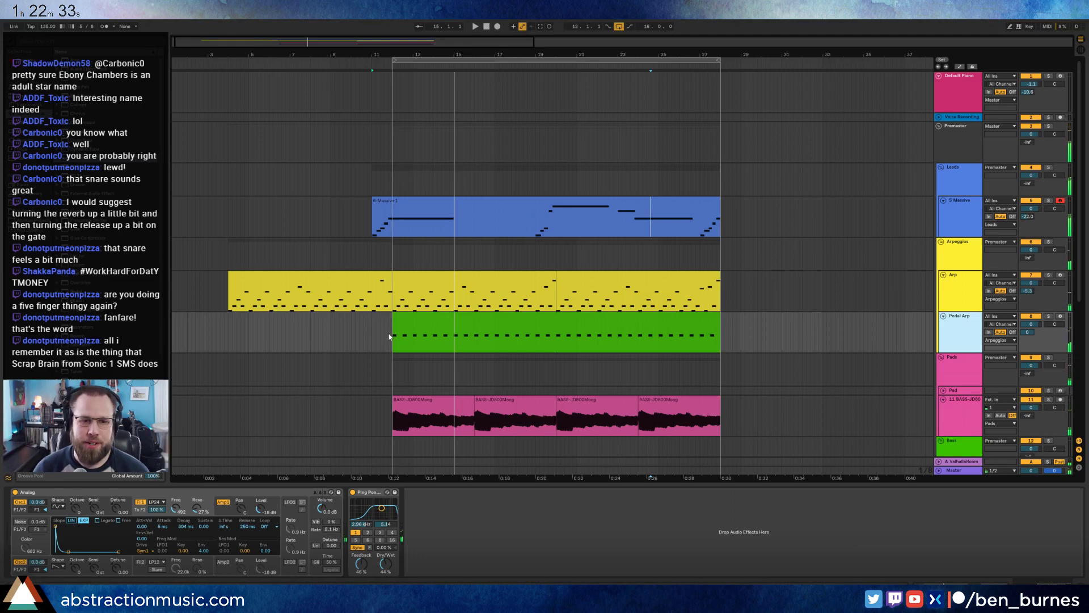
Open the Pedal Arp clip and raise the second C4 note of every bar by one octave to C5.
key(space)
click(429, 316)
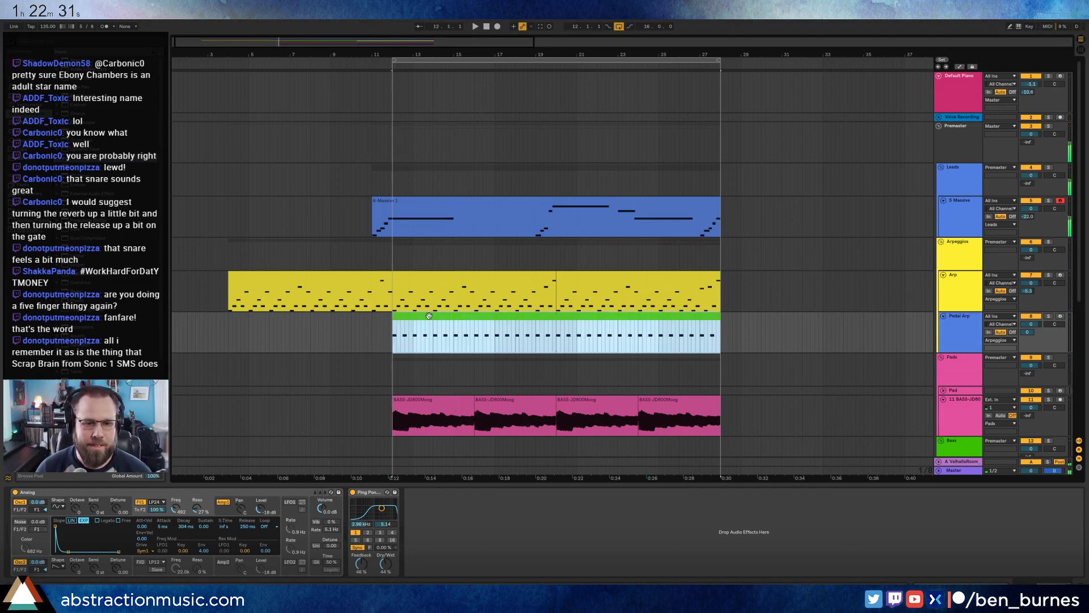
double_click(429, 316)
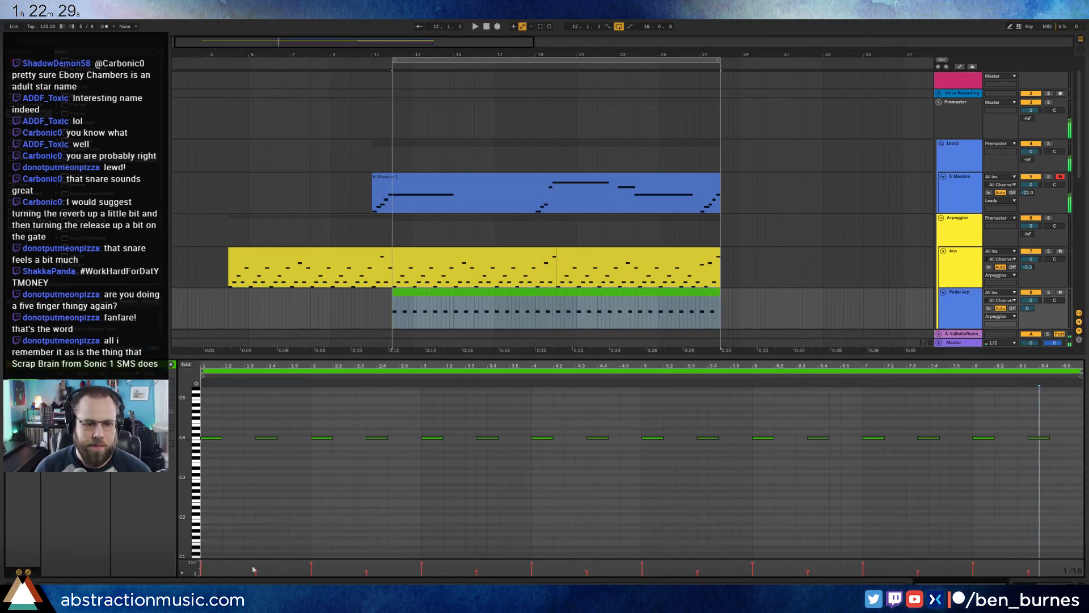
drag(253, 569, 1030, 574)
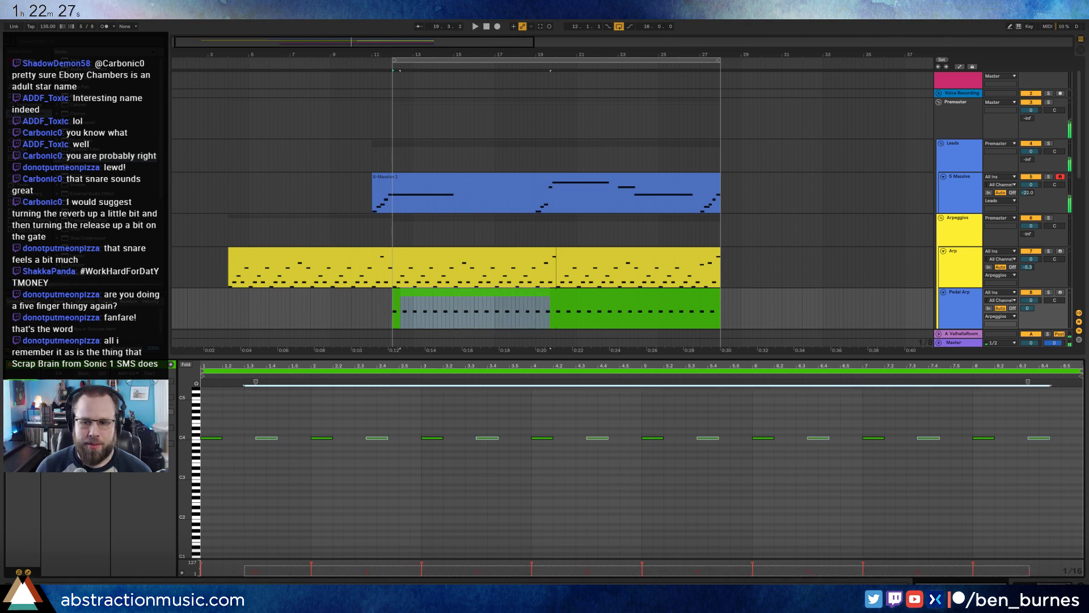
key(shift+Up)
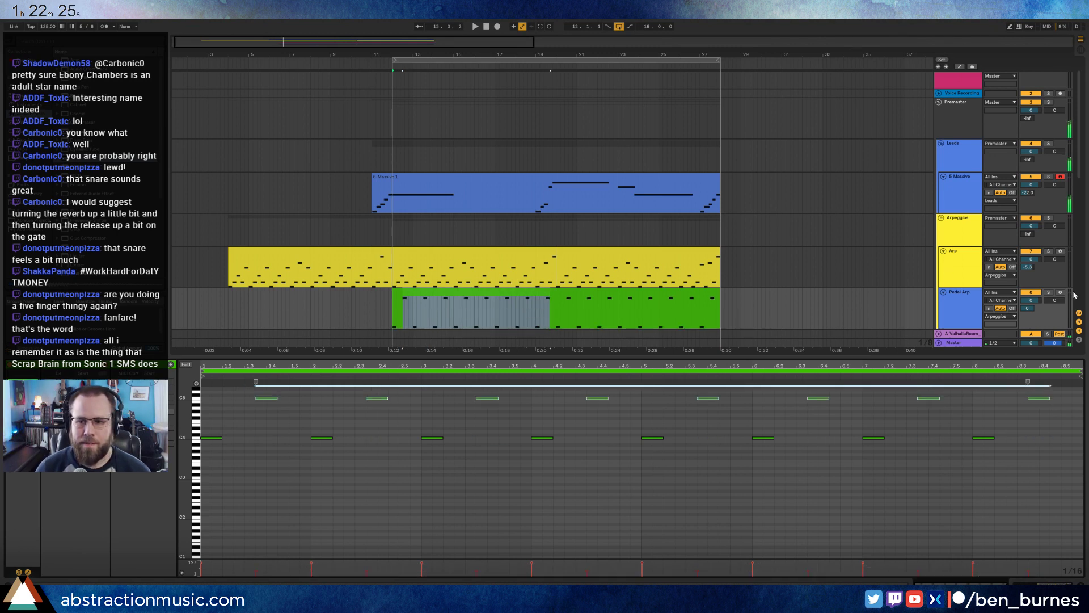
Play the Pedal Arp track soloed, and bring back the full mix during playback.
click(1048, 292)
key(space)
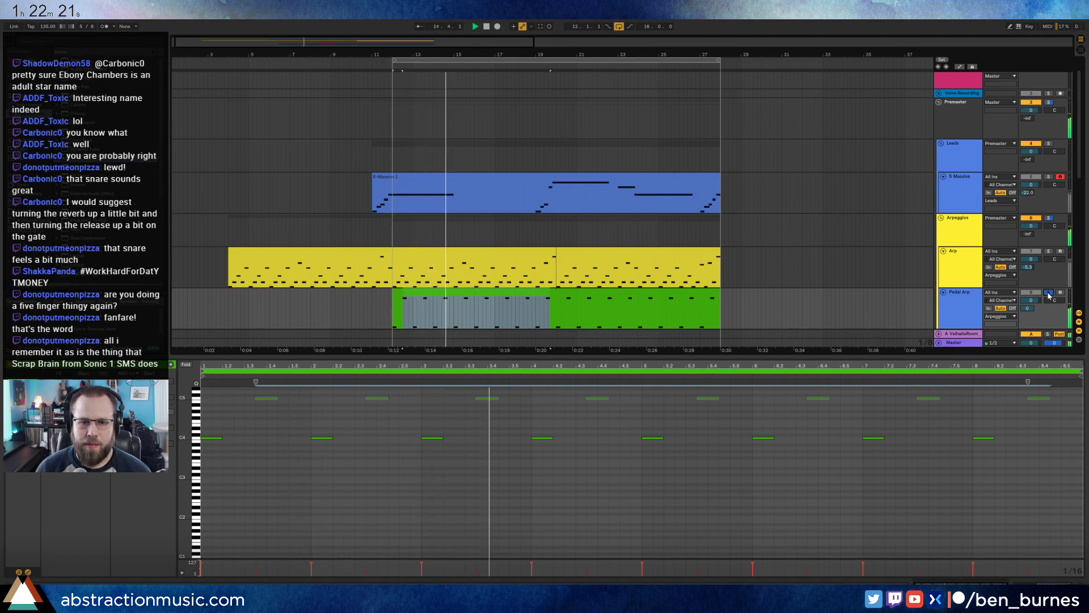
click(1049, 293)
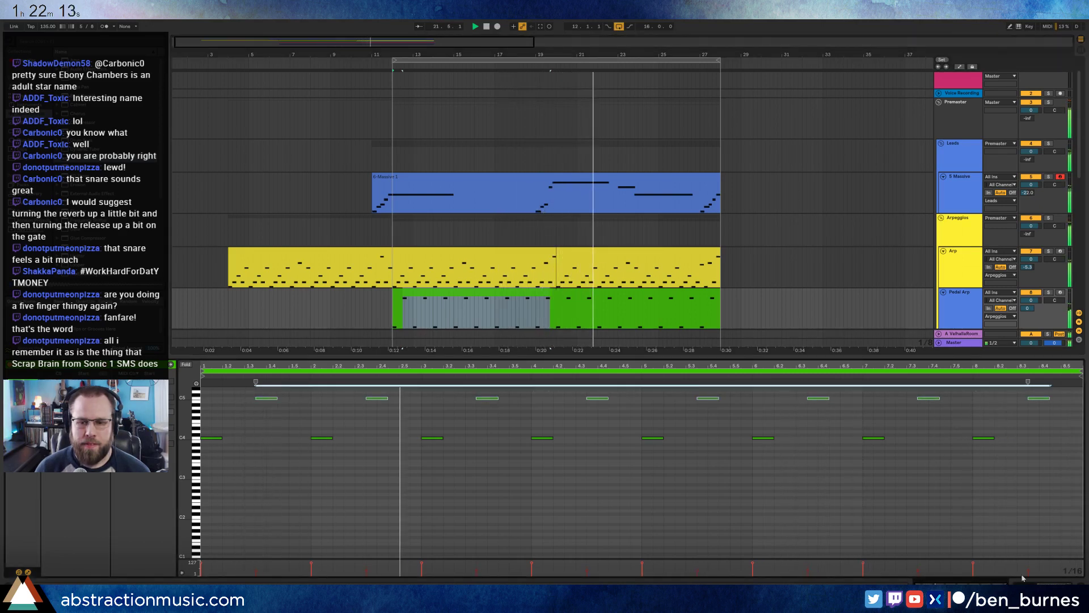
Open the second Drum Rack clip and add an extra kick between beats 2 and 3 of bar 7.
key(shift+Tab)
scroll(661, 352, down, 5)
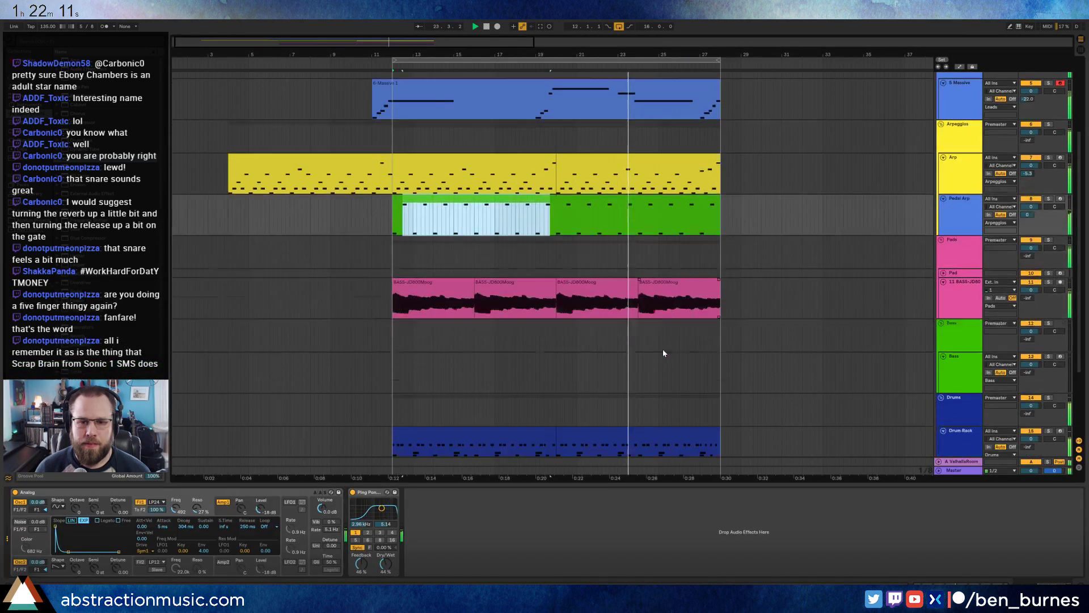
click(661, 355)
key(shift+Tab)
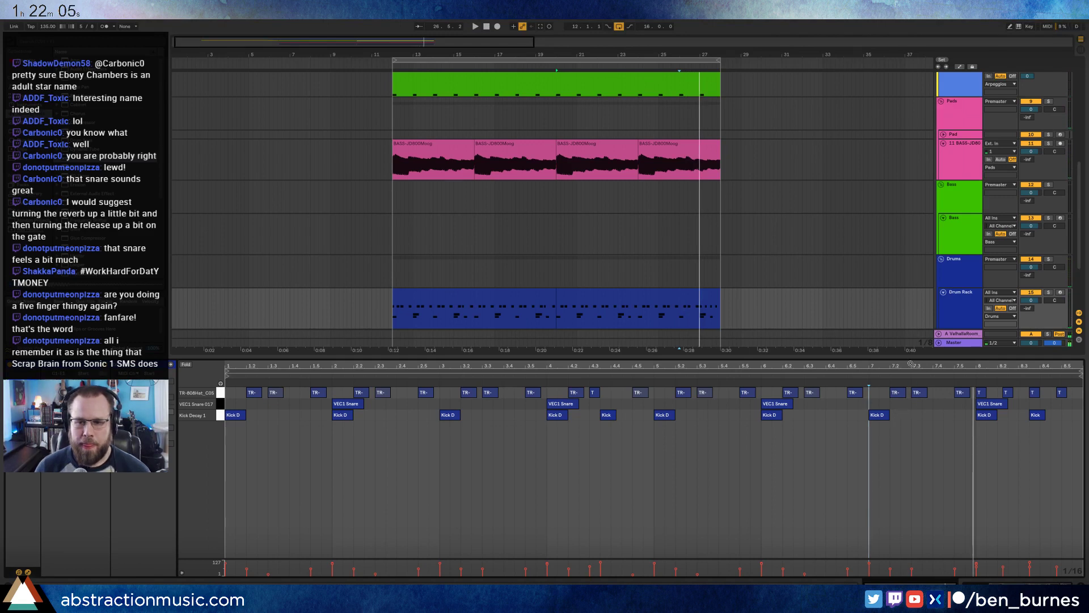
drag(911, 366, 861, 389)
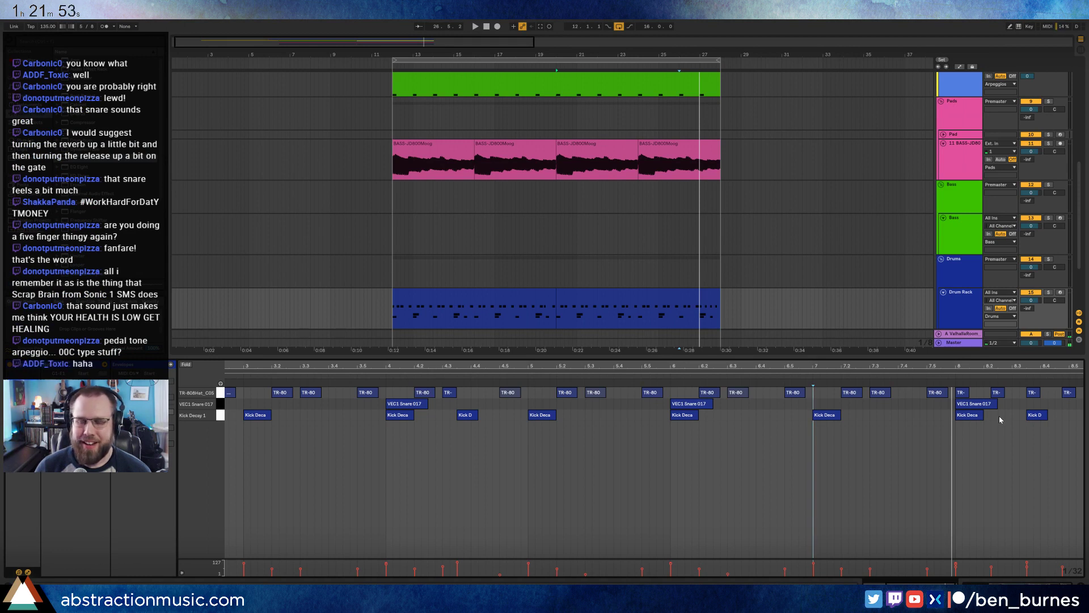
double_click(859, 414)
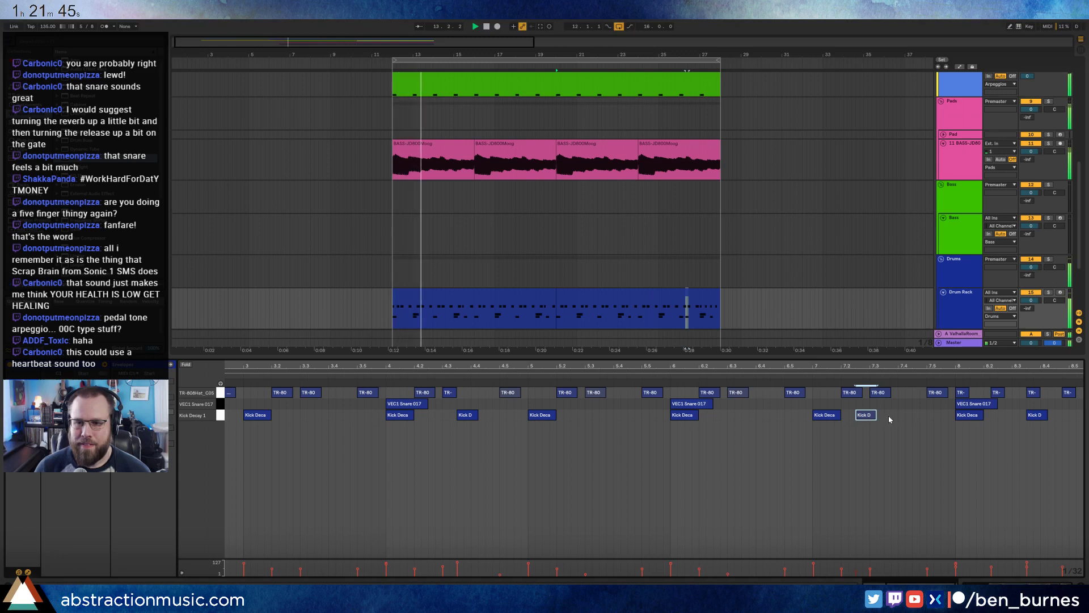
click(960, 393)
drag(1082, 395, 957, 392)
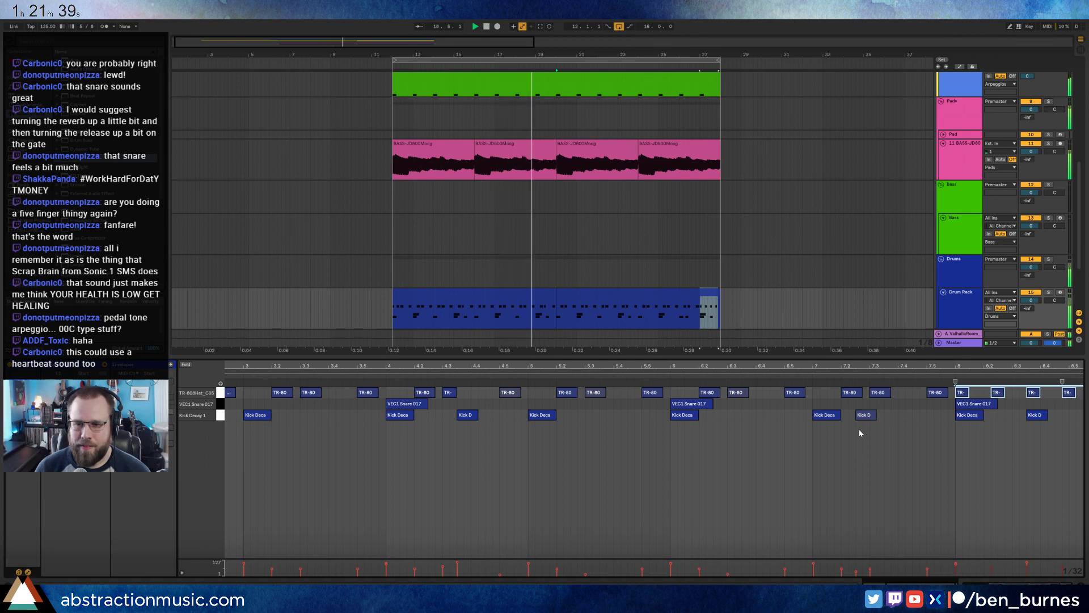
Build a short kick run in bar 7 by shortening the first kick, moving the extra kick to 7.2, and adding one at 7.3.
drag(863, 415, 856, 415)
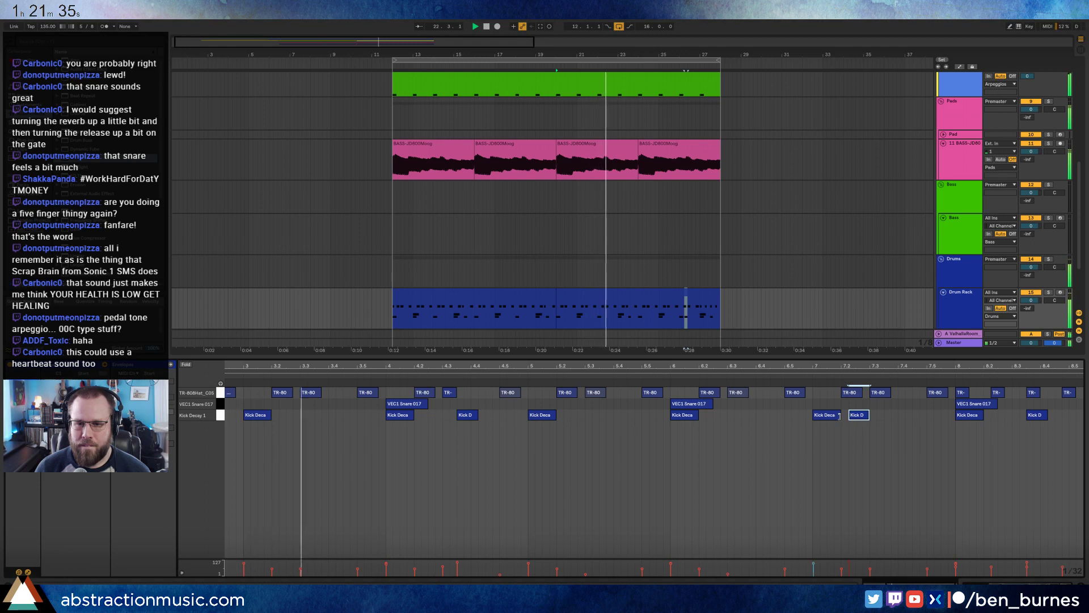
drag(839, 416, 833, 416)
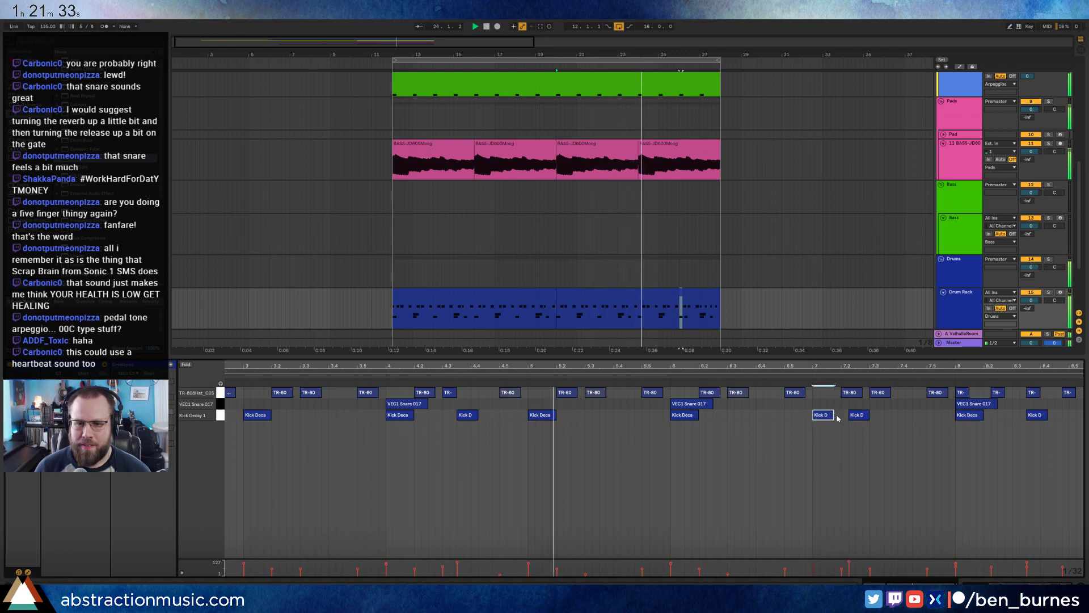
click(838, 418)
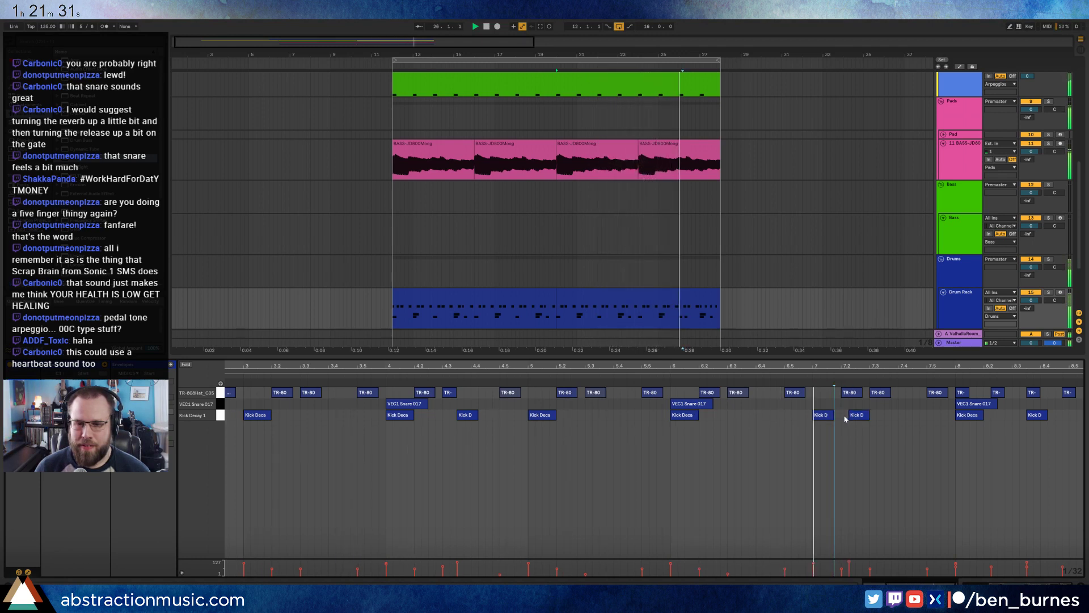
drag(867, 417, 859, 419)
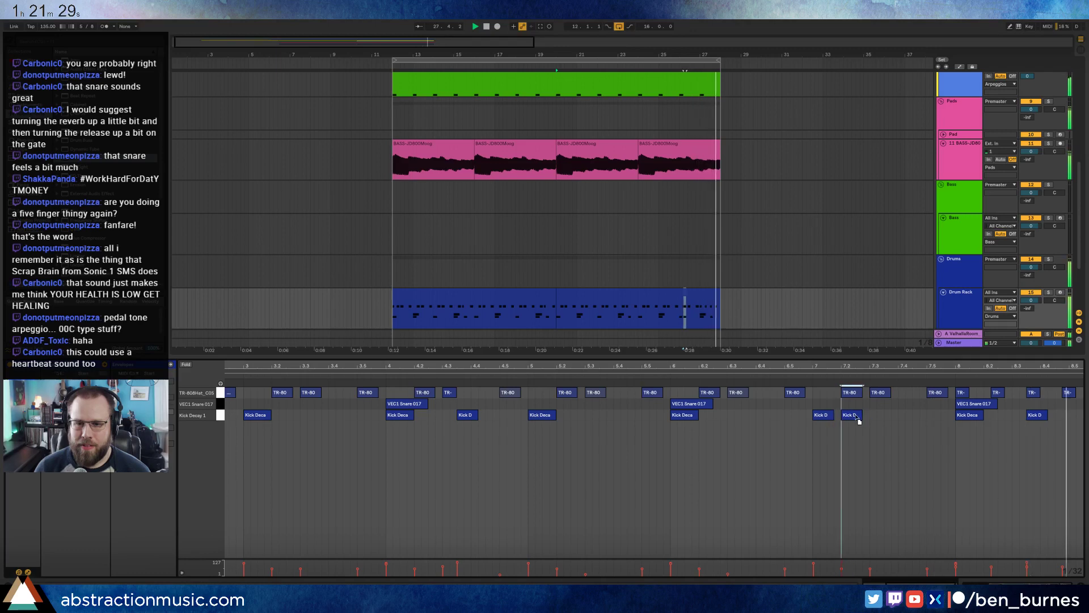
click(876, 420)
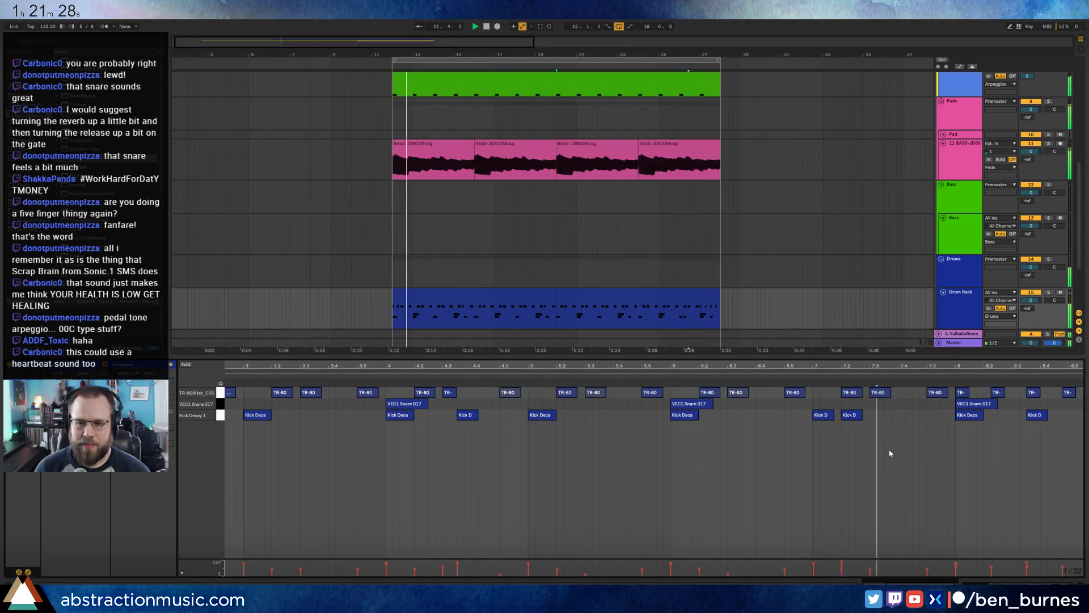
double_click(876, 417)
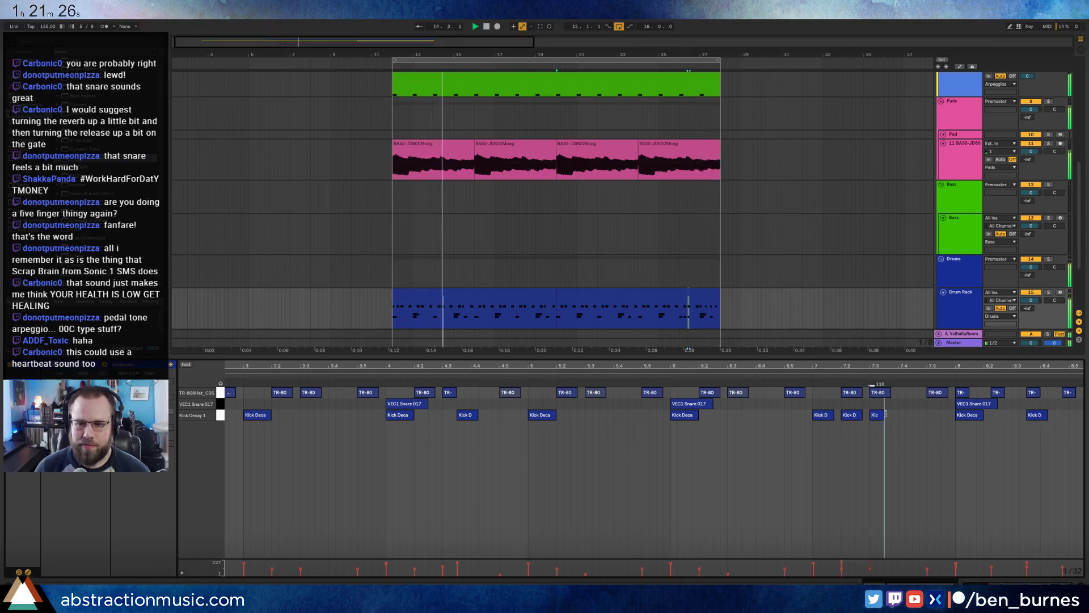
Delete the TR-808 note at 7.2, move the one at 7.3 to 7.4, play the pattern, and close the drum clip editor.
double_click(856, 395)
drag(883, 396, 912, 398)
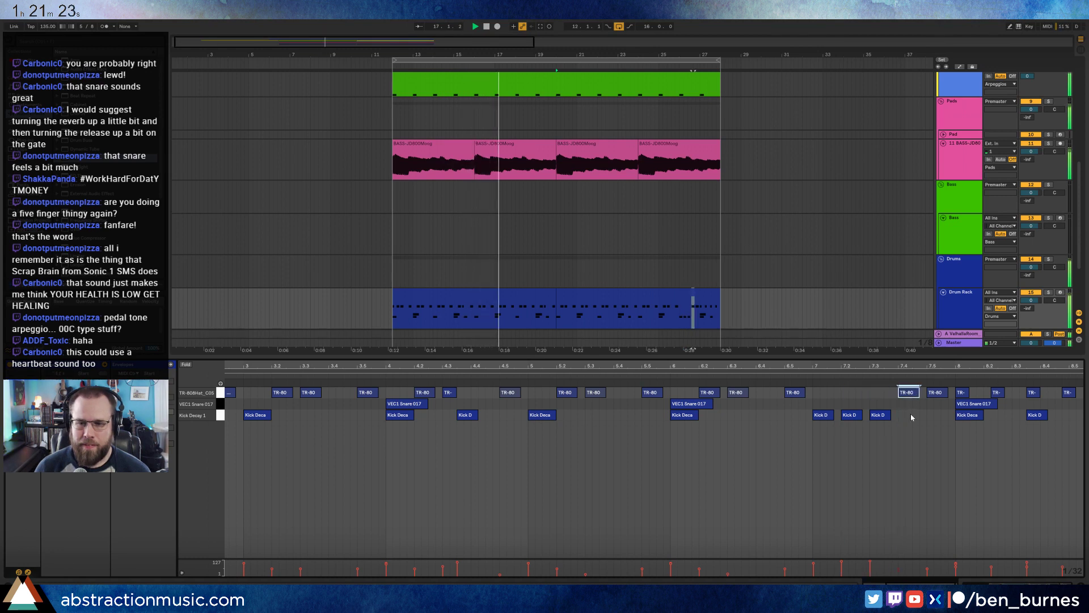
click(912, 417)
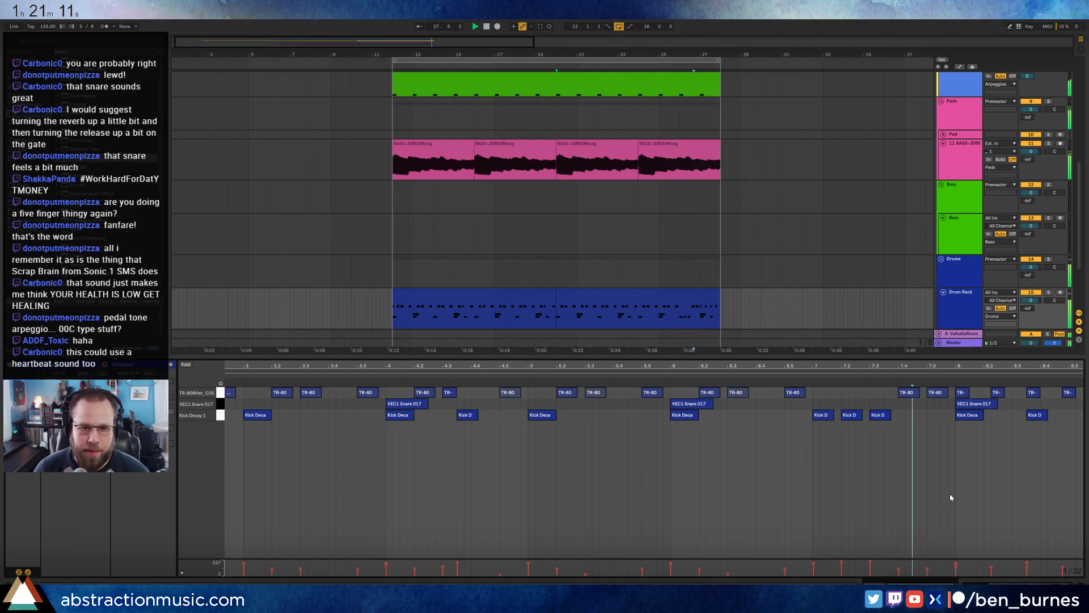
key(space)
click(987, 589)
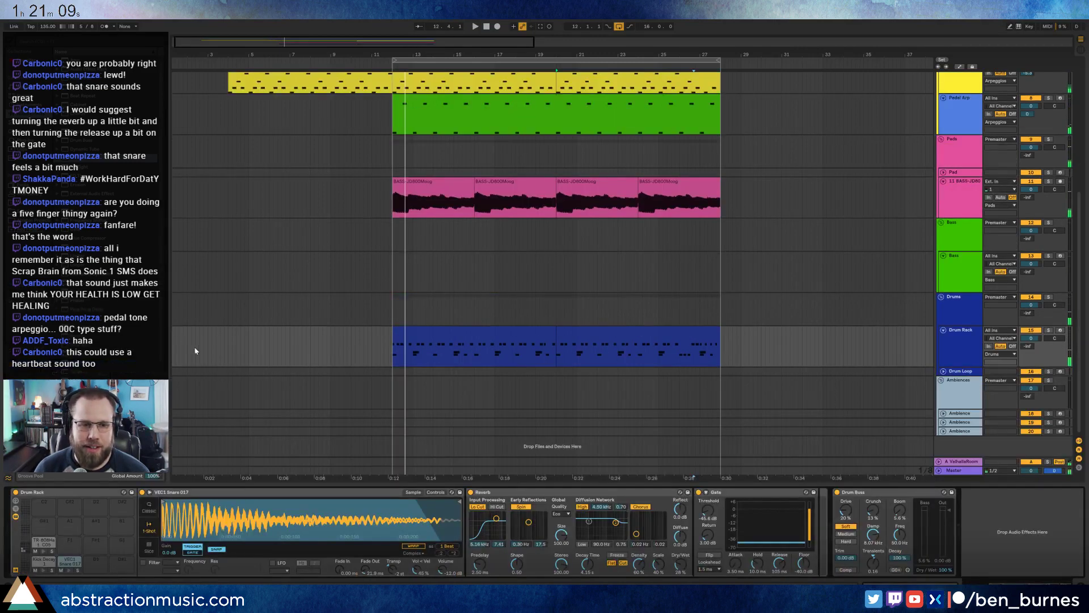
click(248, 343)
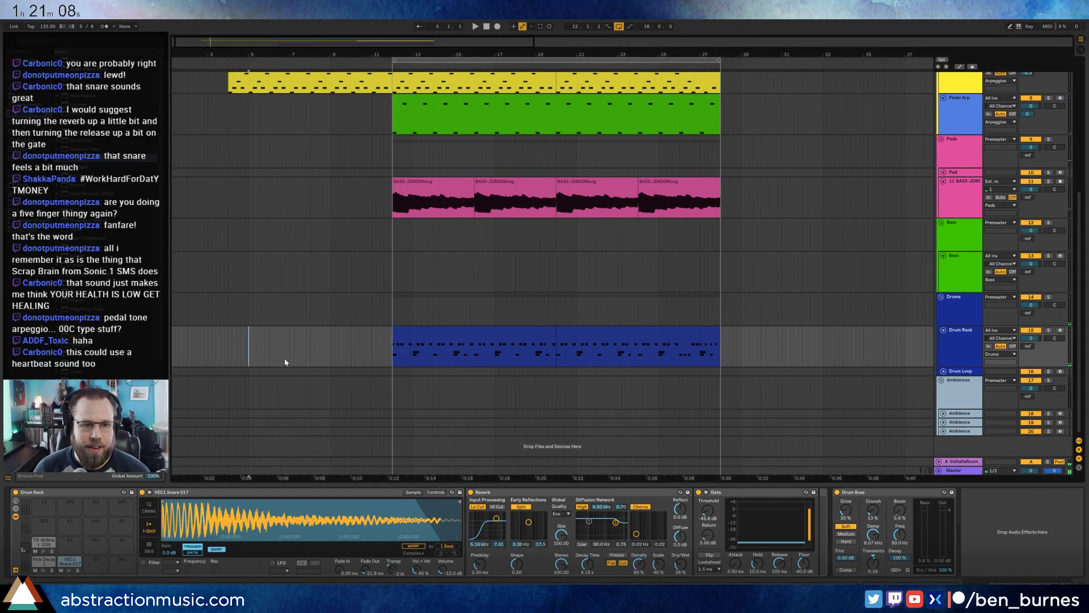
click(232, 349)
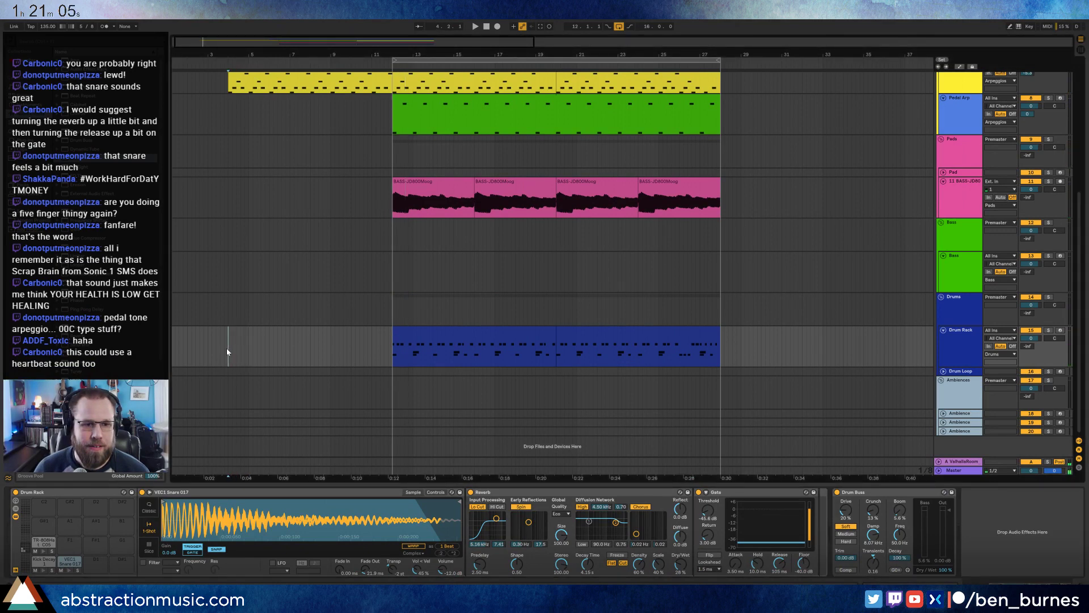
key(ctrl+s)
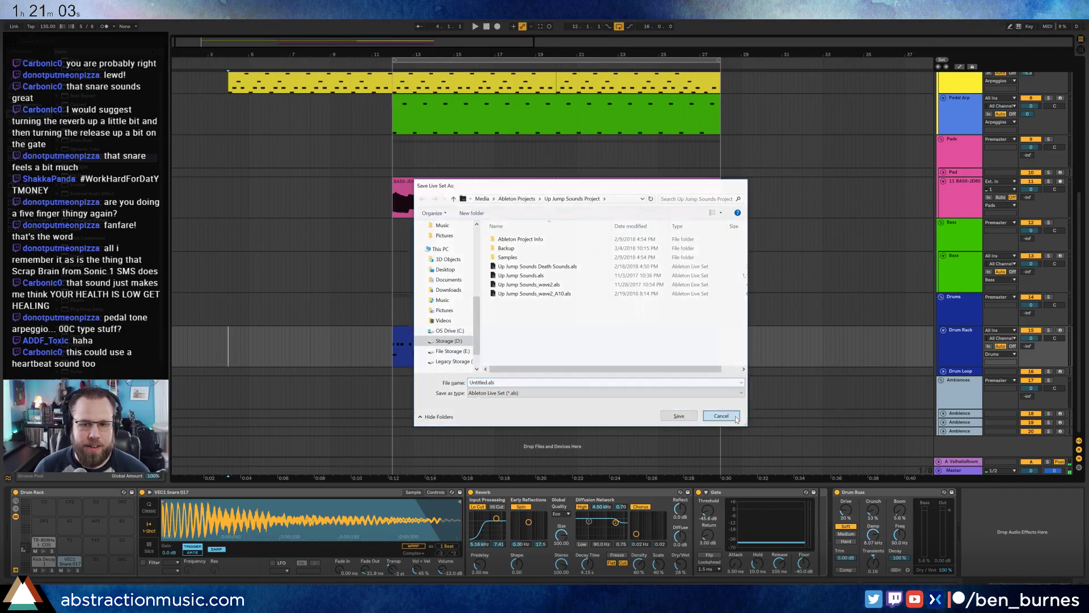
click(735, 417)
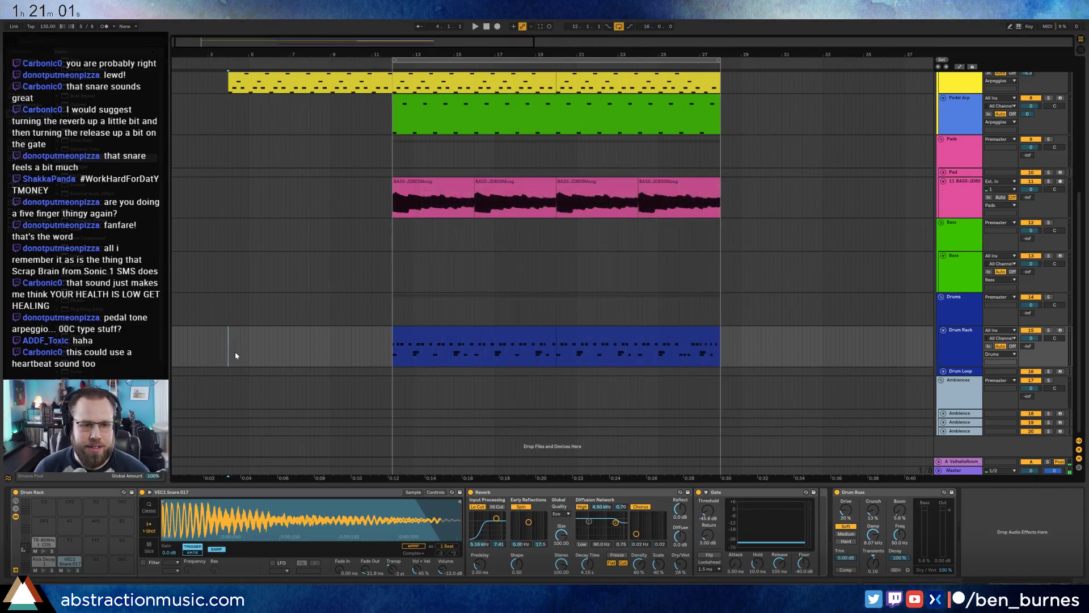
Insert an audio track in the Drums group, place it above Drum Loop, and name it Heartbeat.
click(960, 371)
key(ctrl+t)
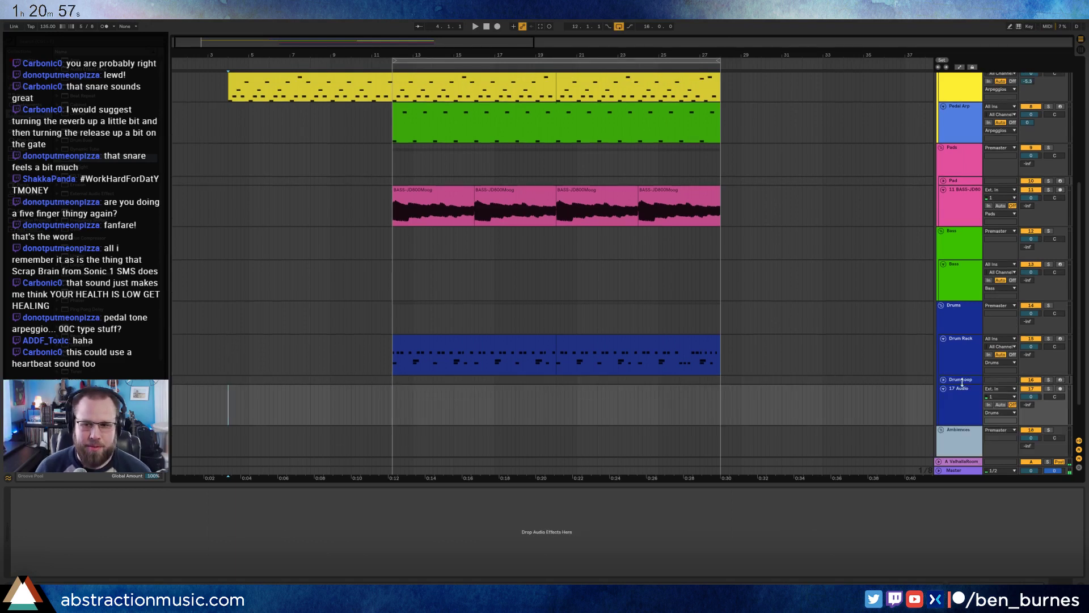
drag(962, 380, 962, 383)
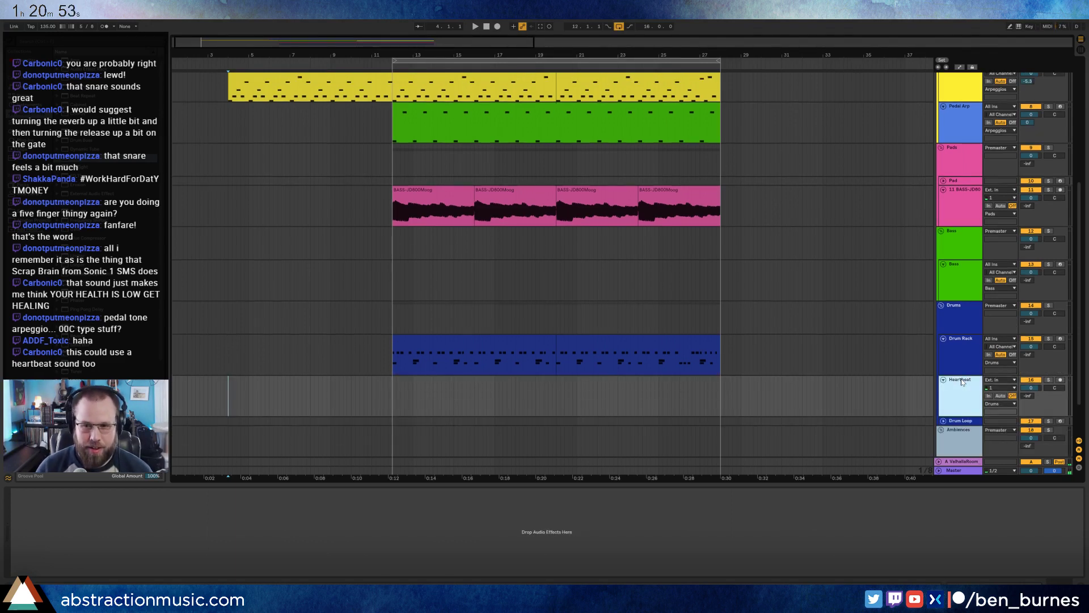
Search the browser for heartbeat, preview the samples, and place the heartbeat slow sample around bar 5 on the Heartbeat track.
click(48, 43)
text(heartbeat)
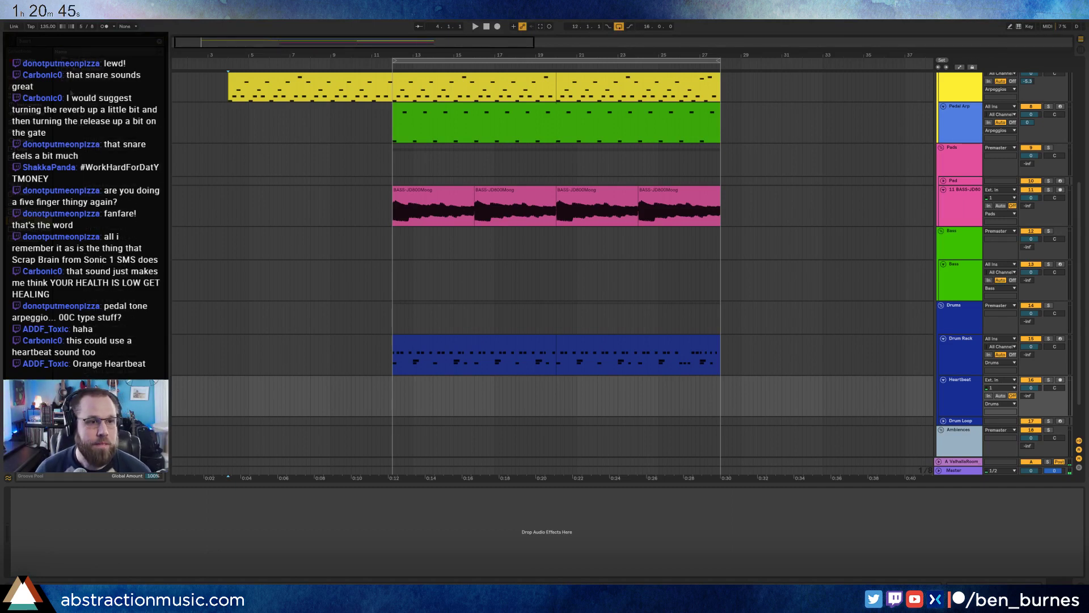
click(66, 69)
click(72, 78)
click(82, 87)
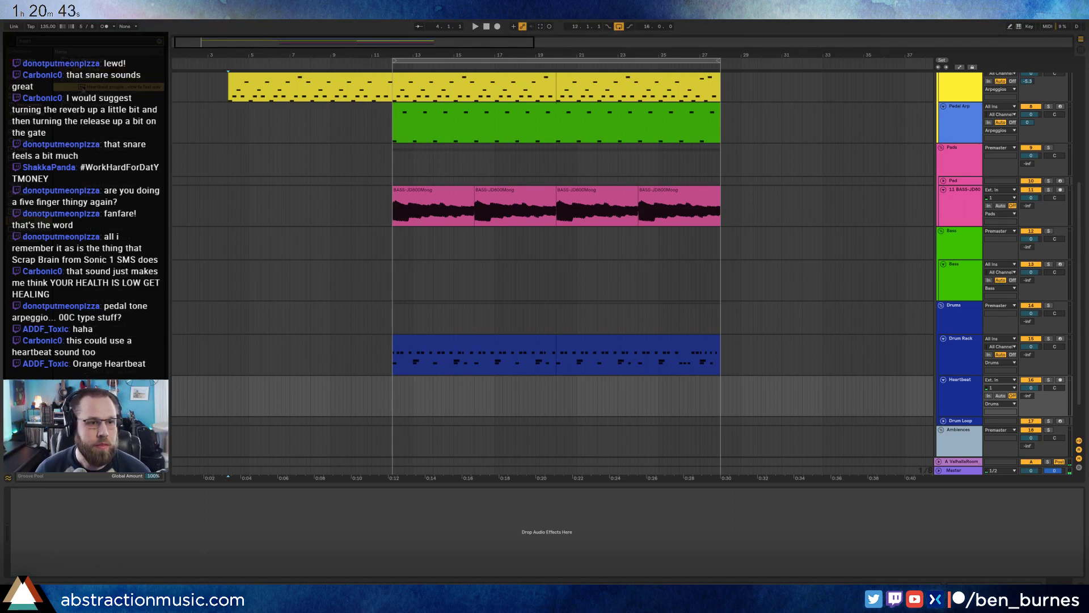
click(100, 96)
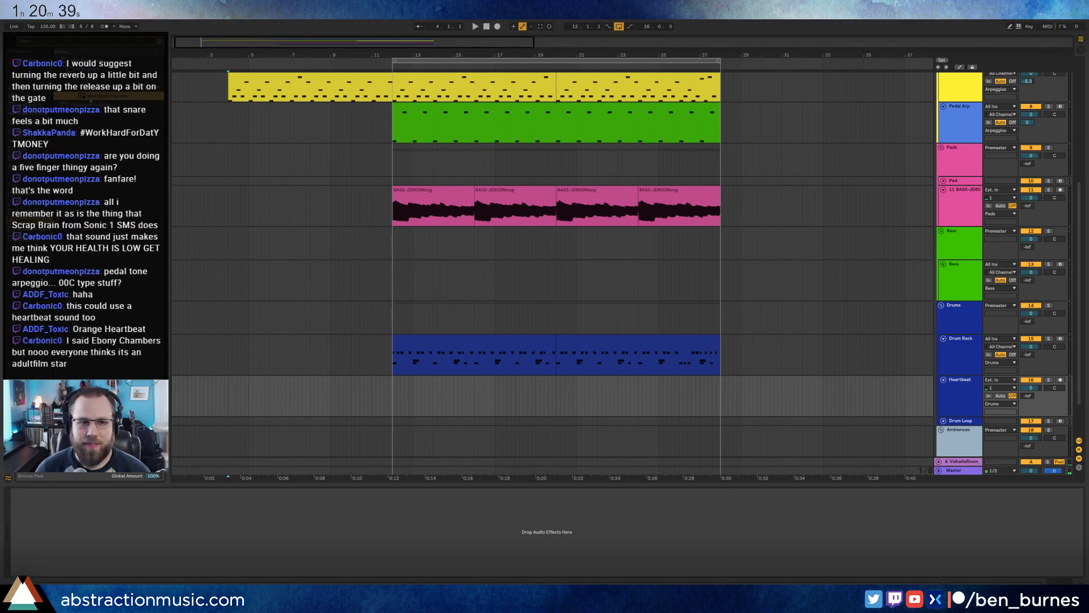
drag(99, 96, 411, 403)
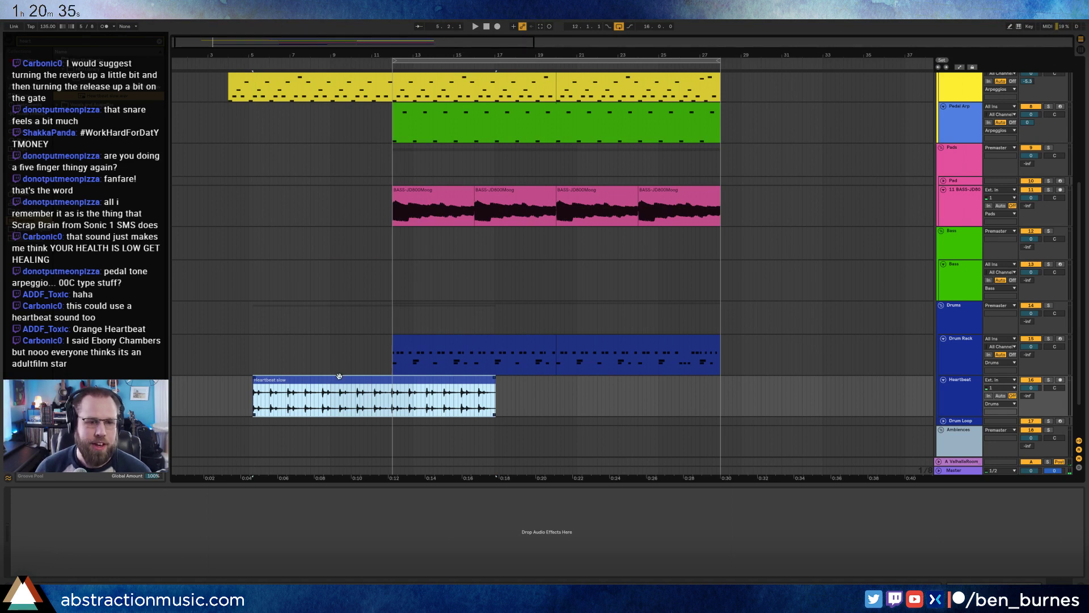
Move the heartbeat clip to start at bar 4 with the arpeggio and trim it to a single double-thump.
drag(340, 376, 315, 379)
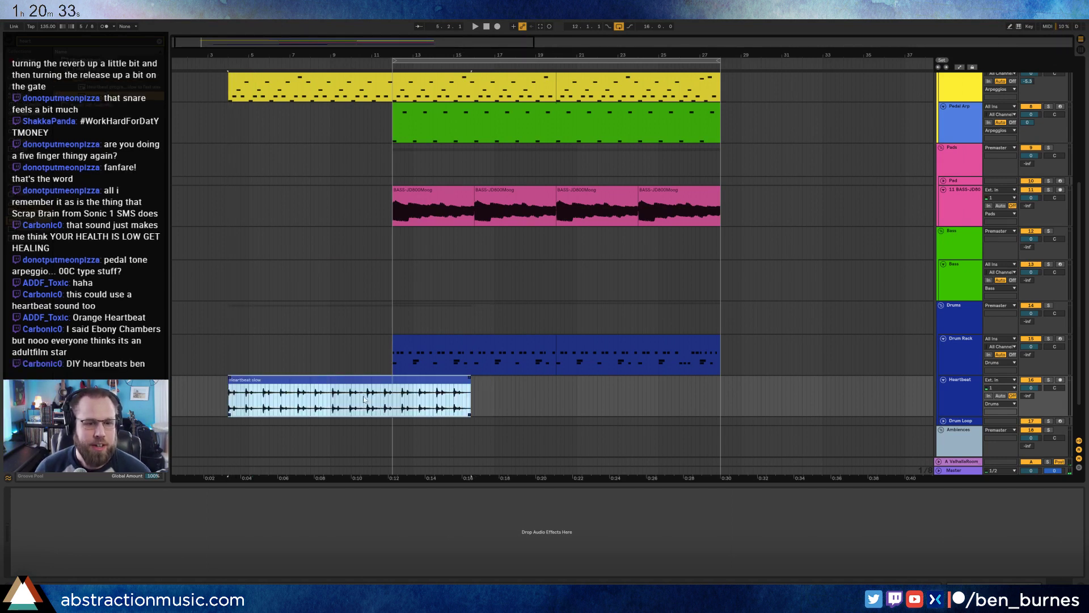
drag(472, 378, 246, 386)
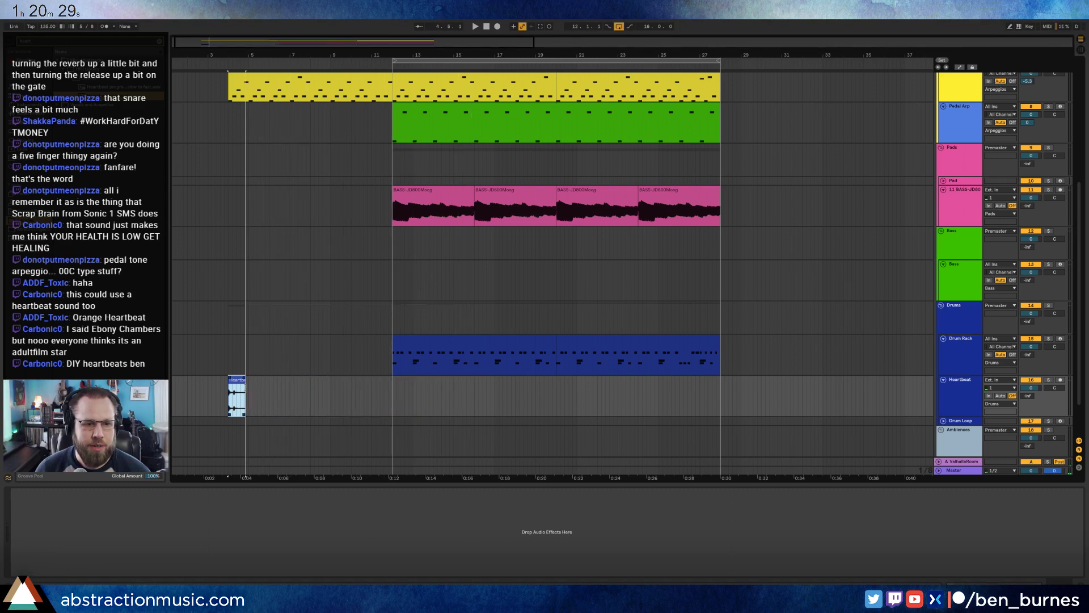
click(253, 396)
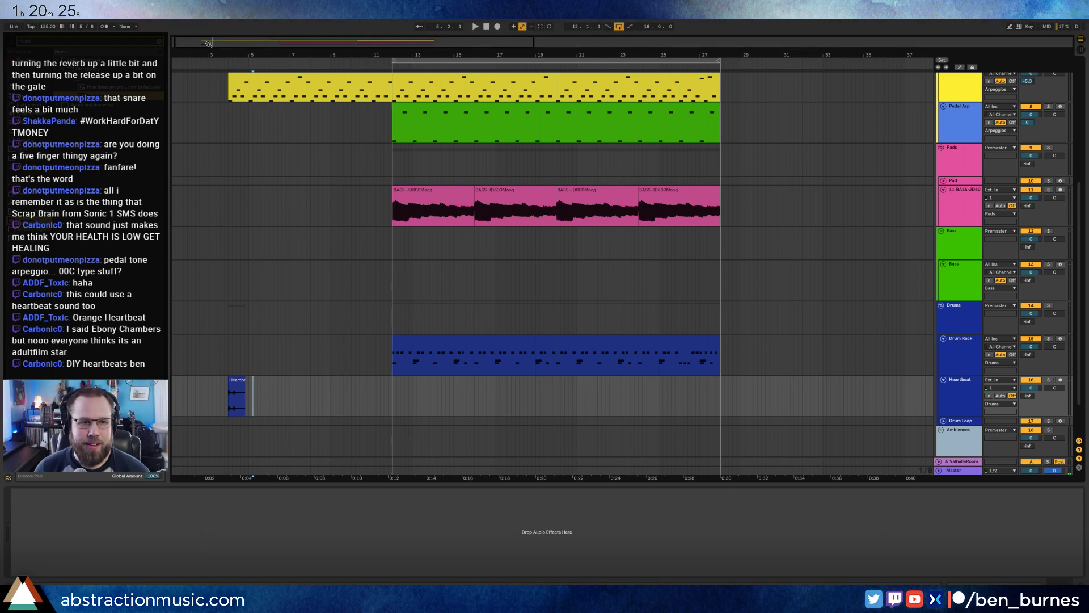
drag(208, 44, 203, 88)
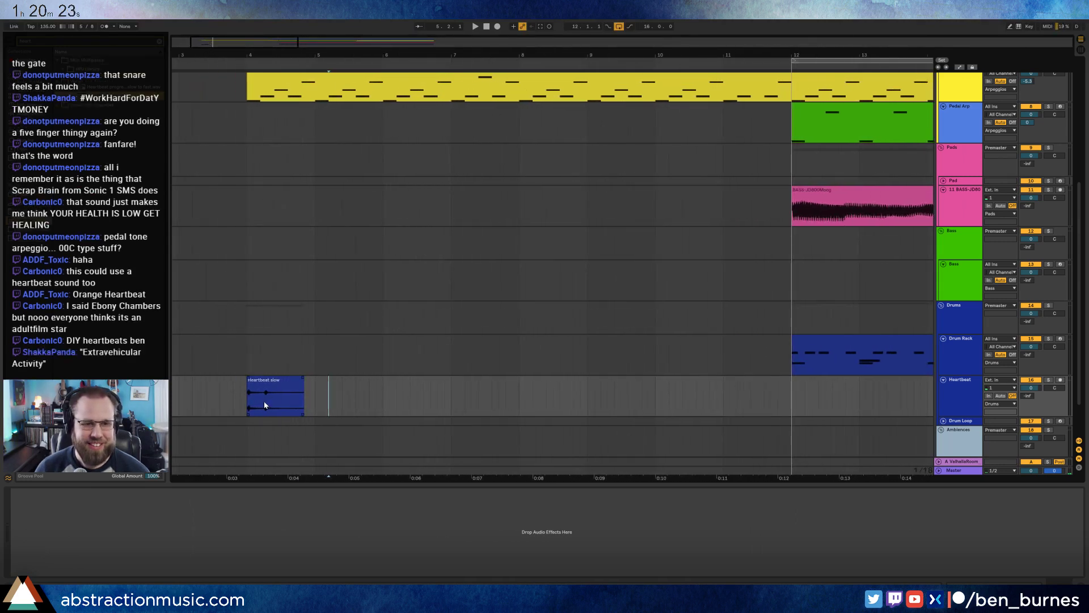
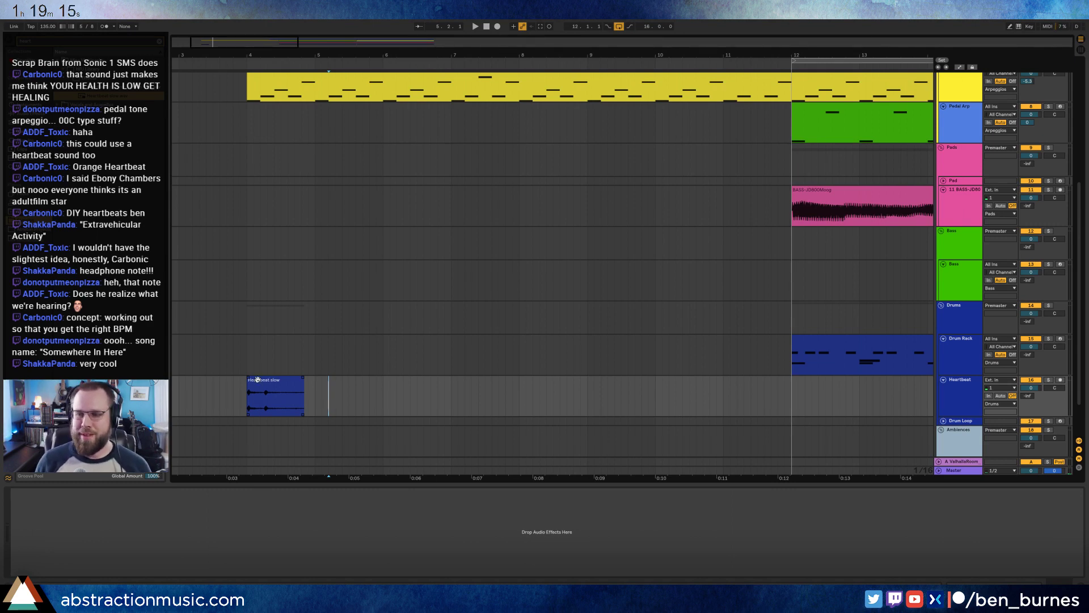
Enable warping on the trimmed heartbeat clip and shift its second thump slightly earlier with a warp marker.
double_click(268, 379)
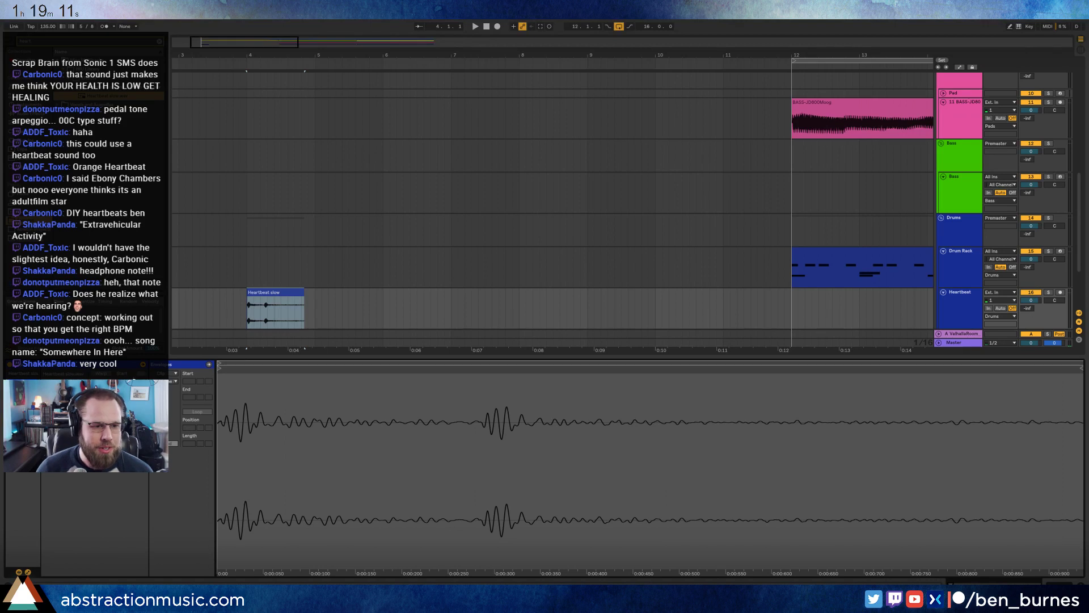
click(101, 374)
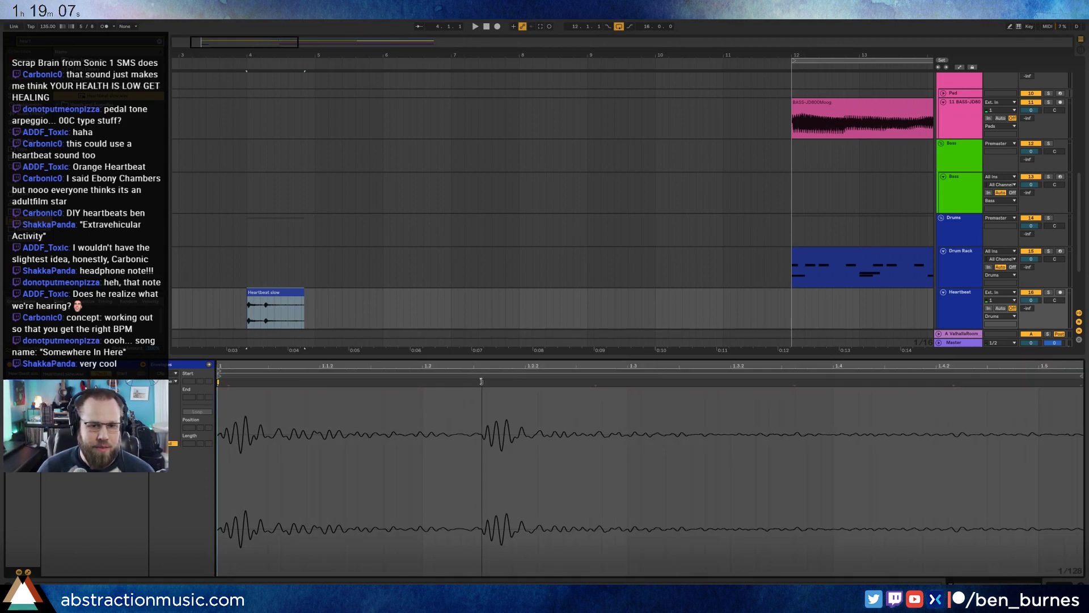
drag(481, 381, 474, 382)
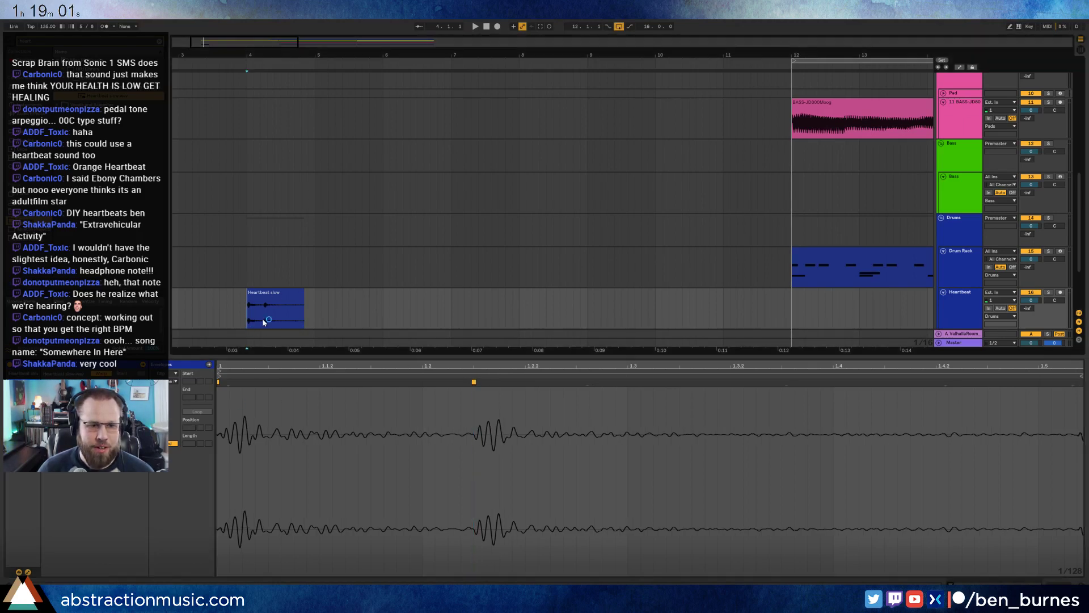
Duplicate the heartbeat clip three times at two-bar intervals from bar 4 and play the result.
drag(247, 311, 389, 315)
key(ctrl+d)
key(ctrl+d)
key(ctrl+d)
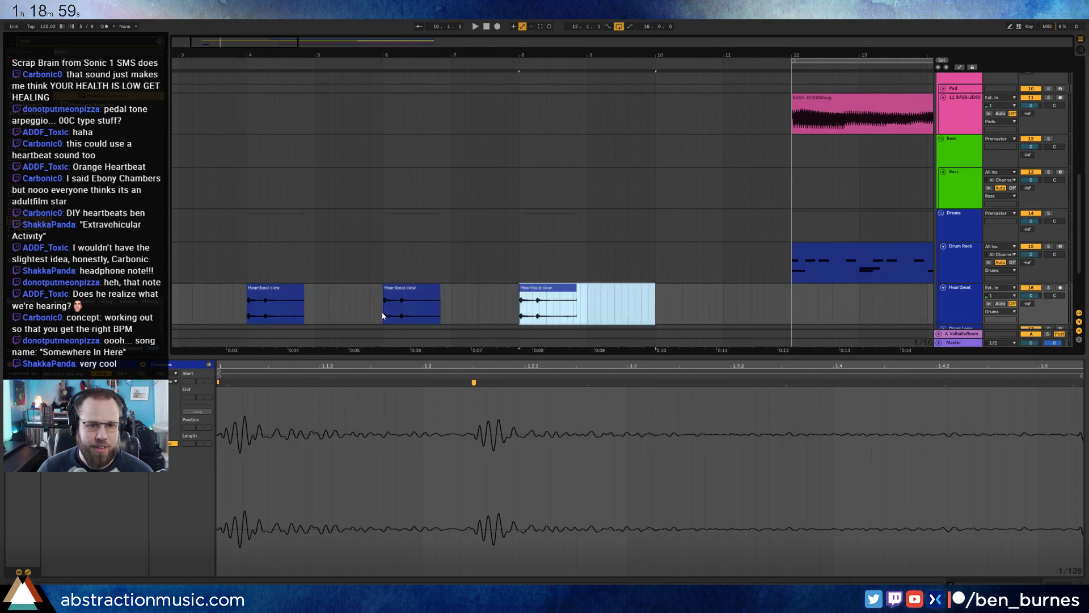
click(234, 305)
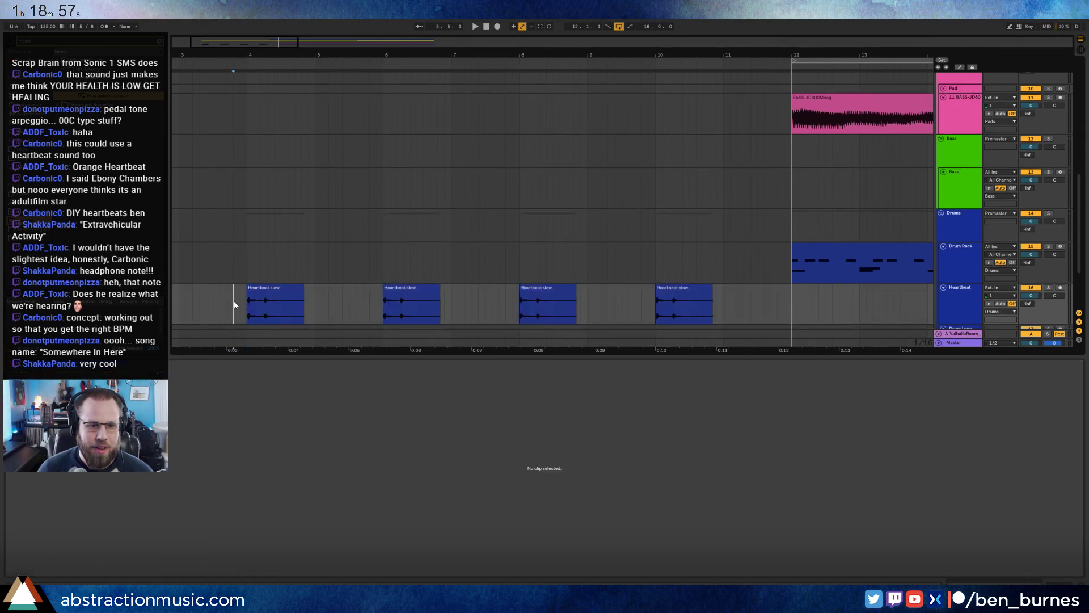
key(space)
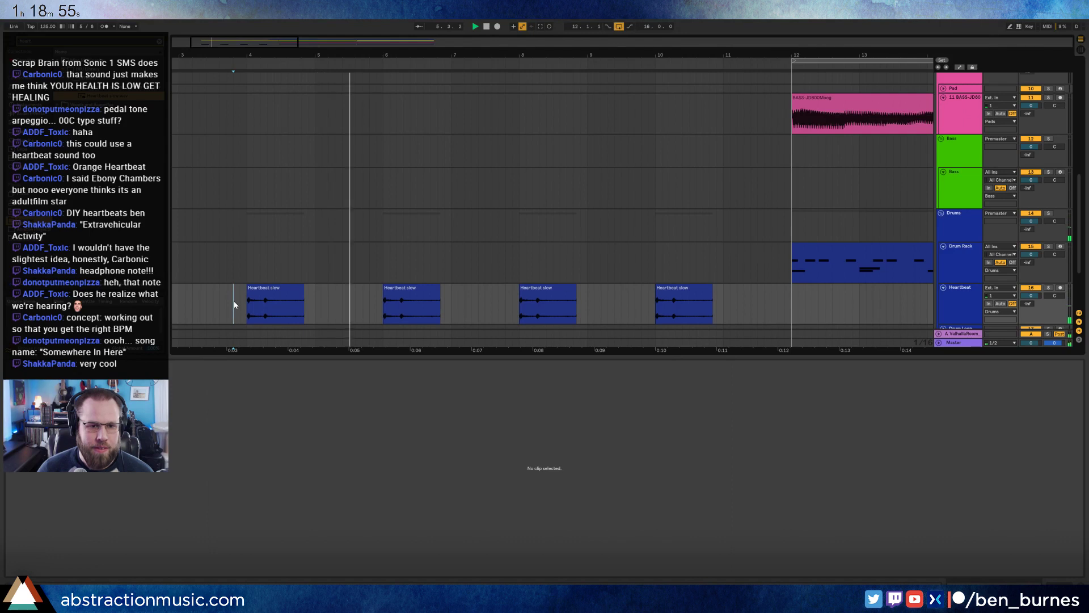
key(space)
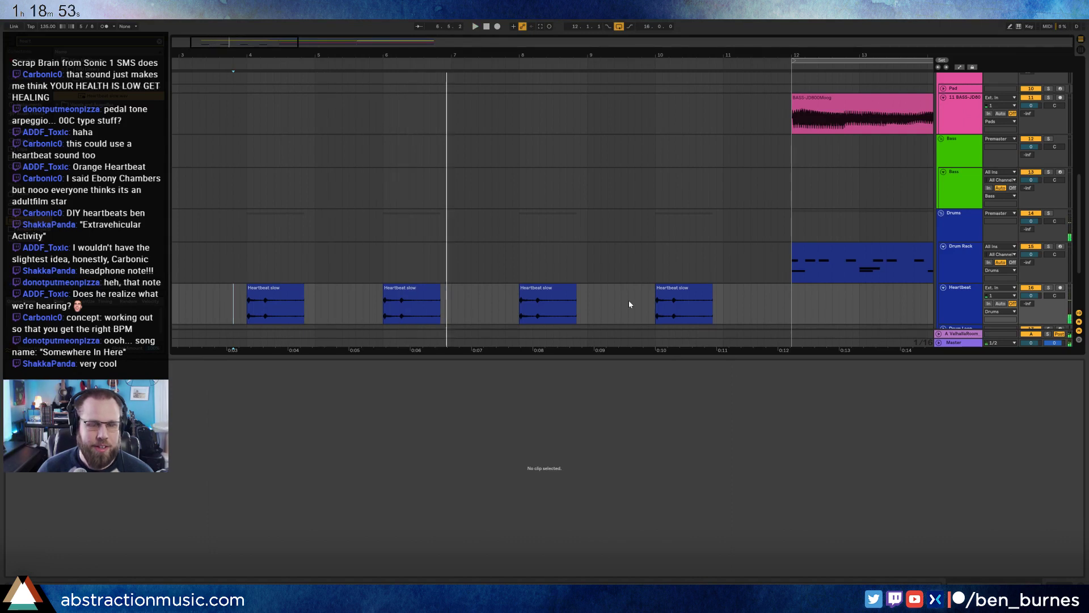
Close the clip editor and consolidate the first heartbeat with the silence up to bar 6 into one two-bar clip.
key(shift+Tab)
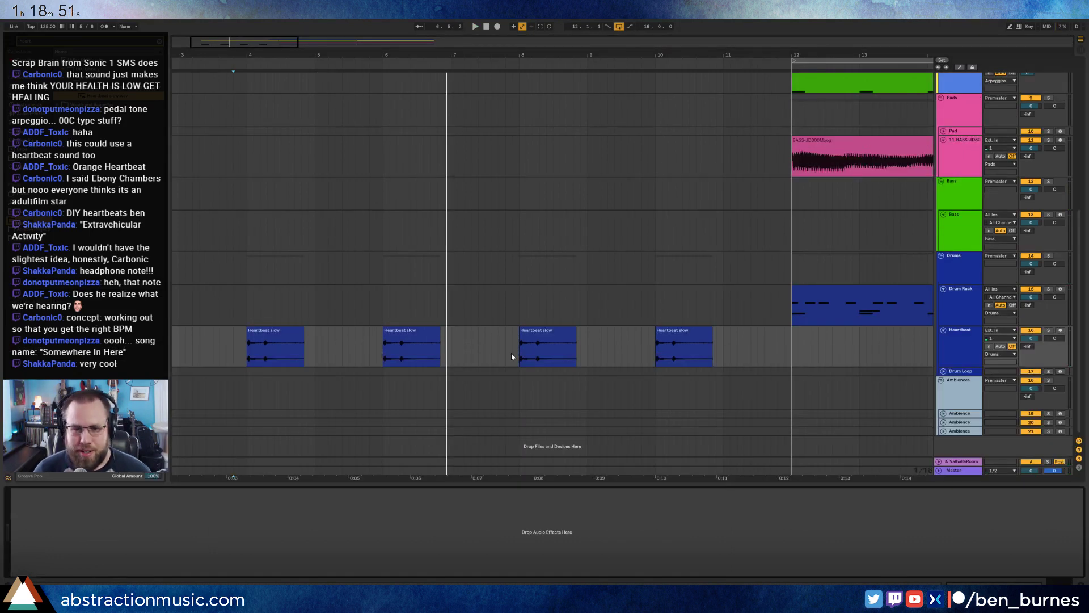
drag(241, 46, 319, 167)
click(265, 345)
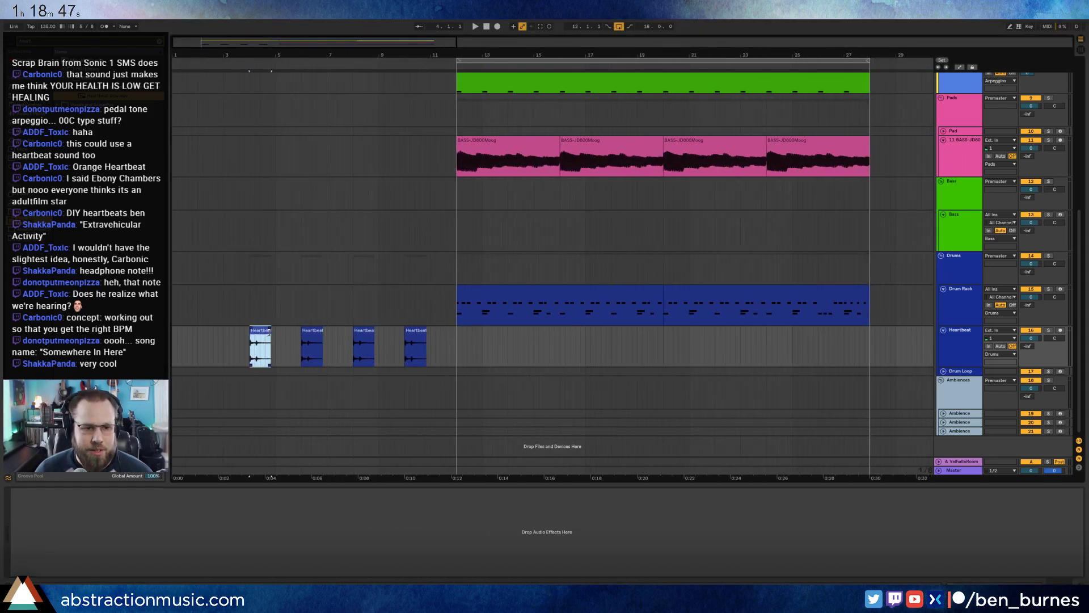
mouse_move(271, 340)
mouse_down()
mouse_move(300, 343)
mouse_move(264, 337)
mouse_move(247, 356)
mouse_move(300, 361)
mouse_up()
click(251, 356)
click(282, 332)
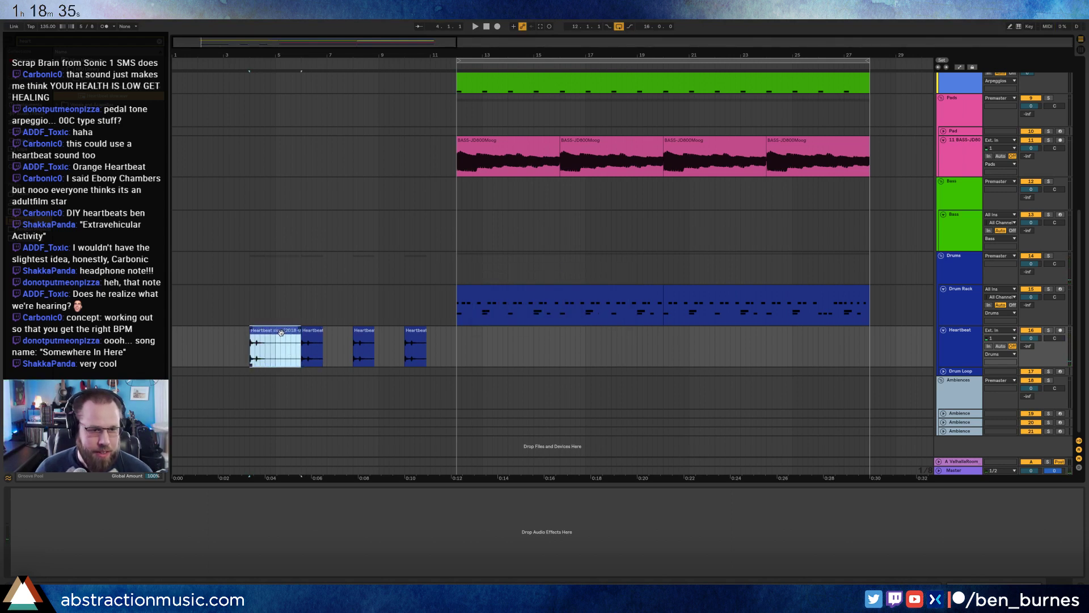
Loop the consolidated heartbeat clip and extend it over the remaining copies to bar 28, the end of the loop section.
double_click(281, 332)
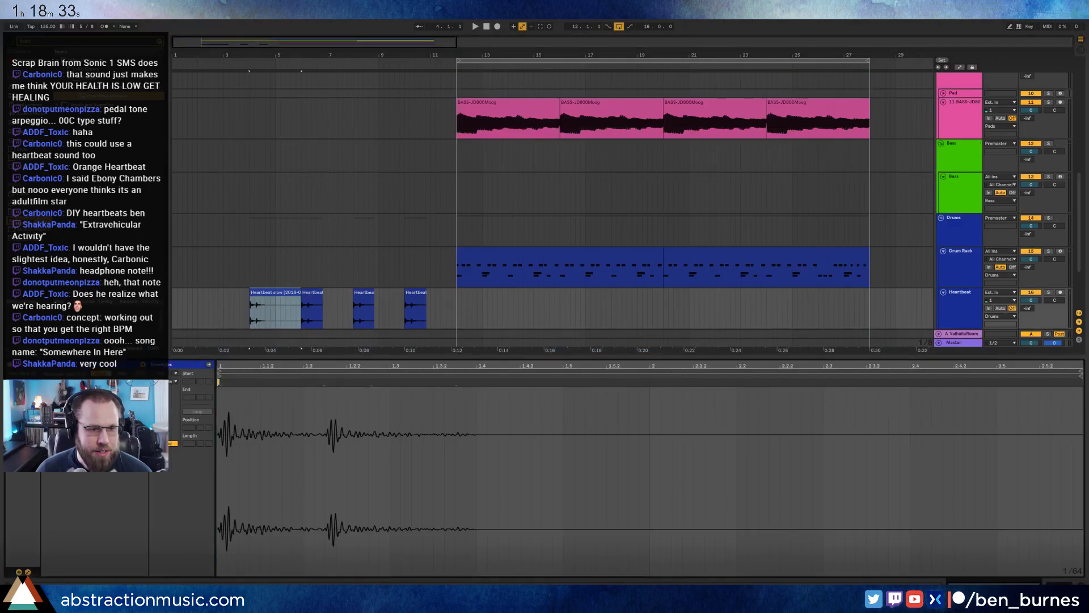
drag(300, 309, 358, 309)
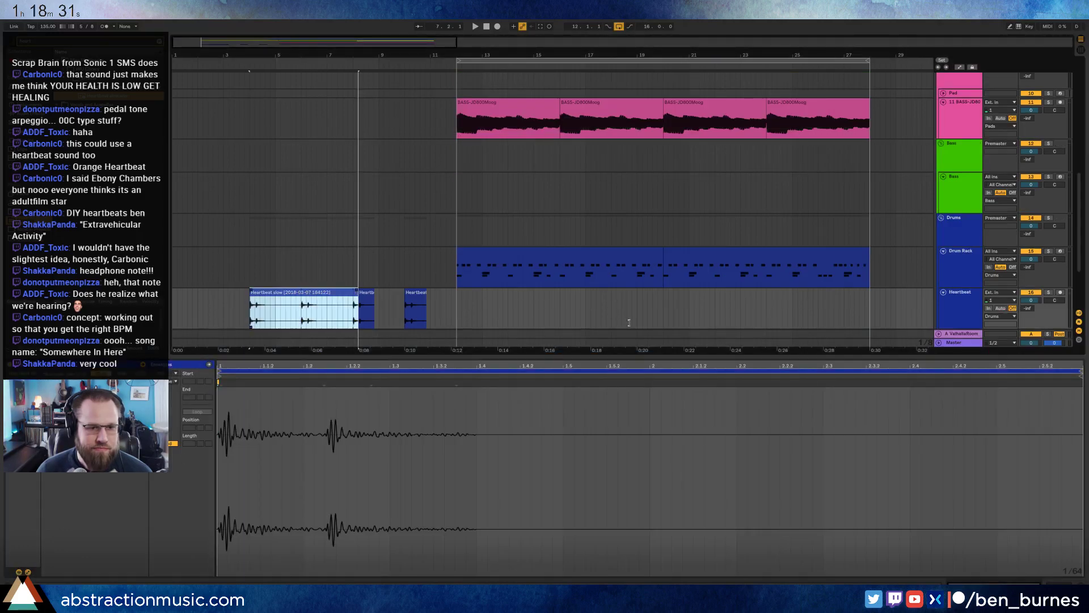
drag(628, 322, 869, 322)
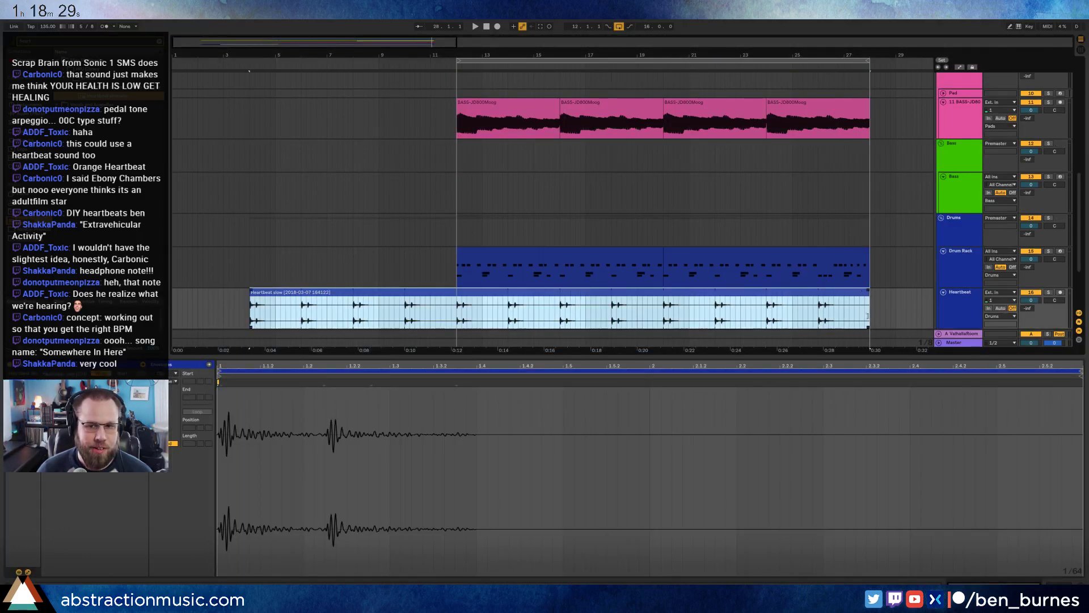
Play the looped heartbeat from bar 4 and close the clip editor.
click(256, 337)
key(space)
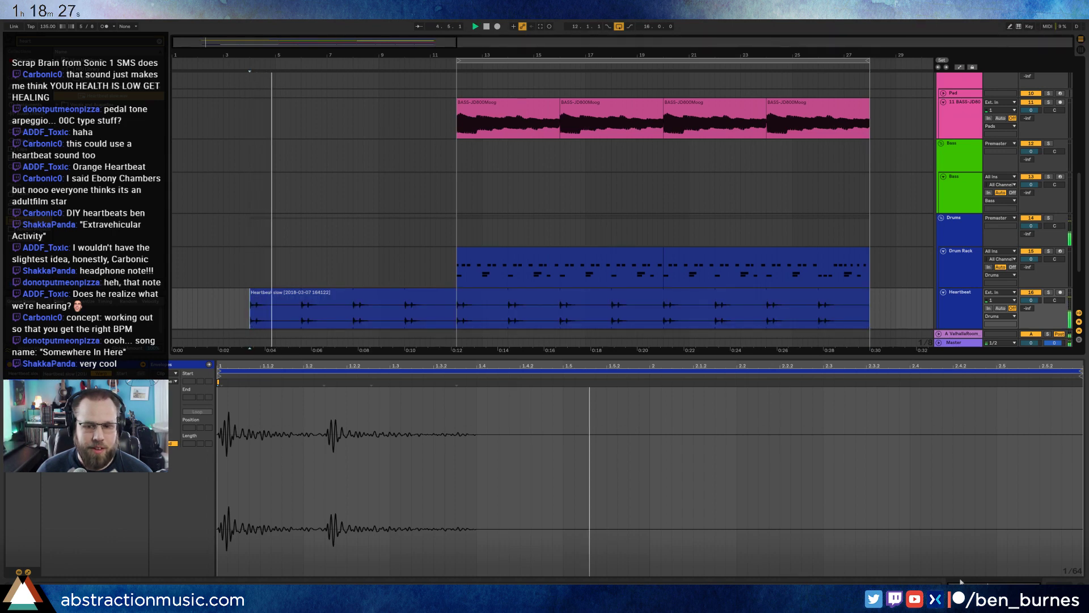
click(1057, 586)
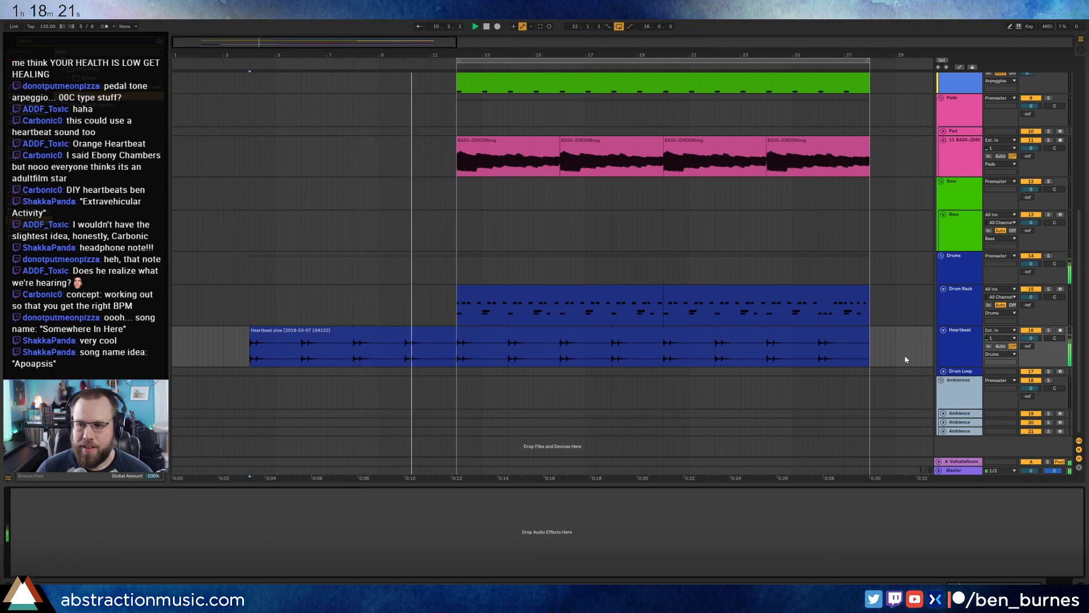
key(space)
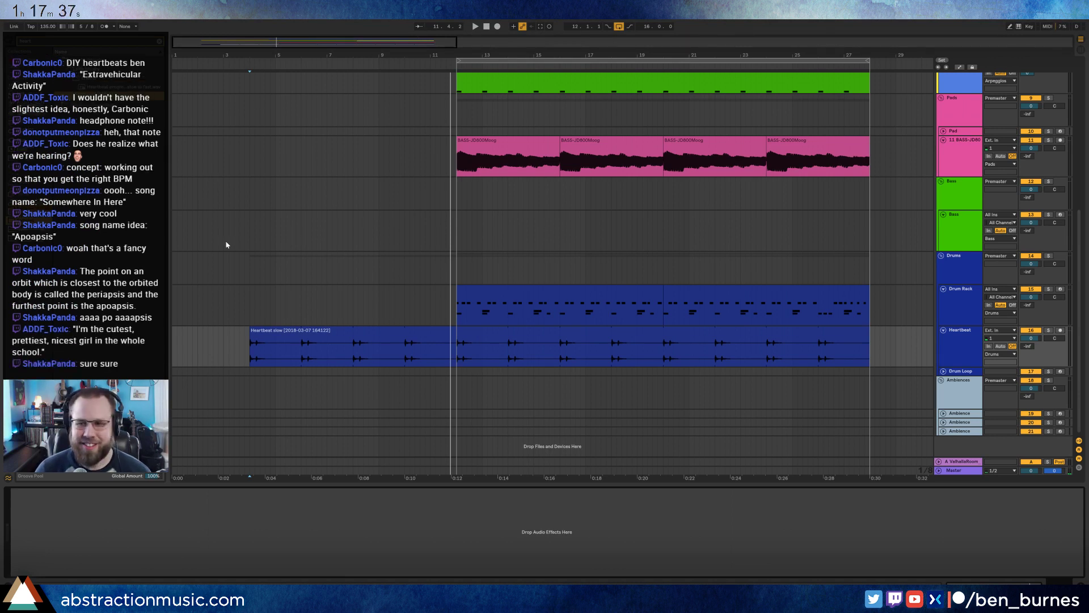
Save the set as "2018-03-07 Apoapsis" in the 2 Hour Tracks 2018 folder and accept the default choice for the temporary files.
click(250, 288)
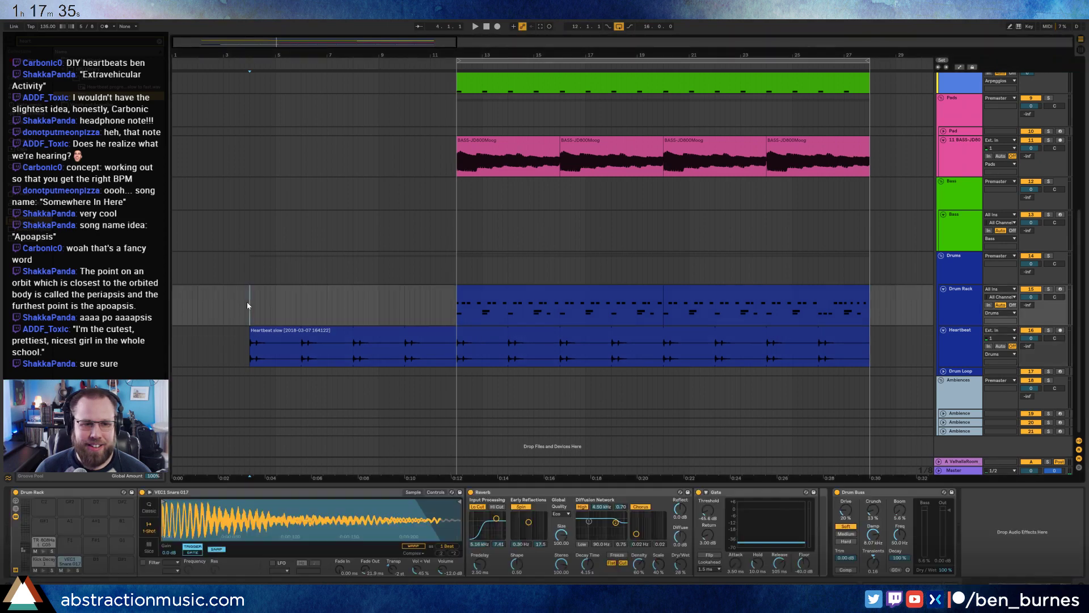
key(ctrl+s)
click(519, 198)
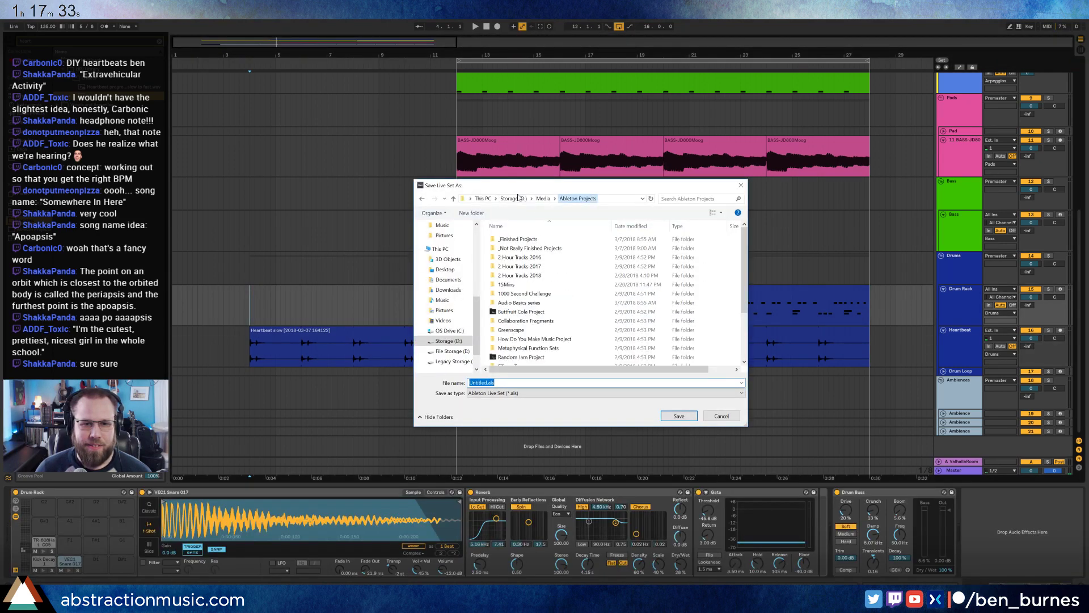
double_click(525, 277)
double_click(527, 381)
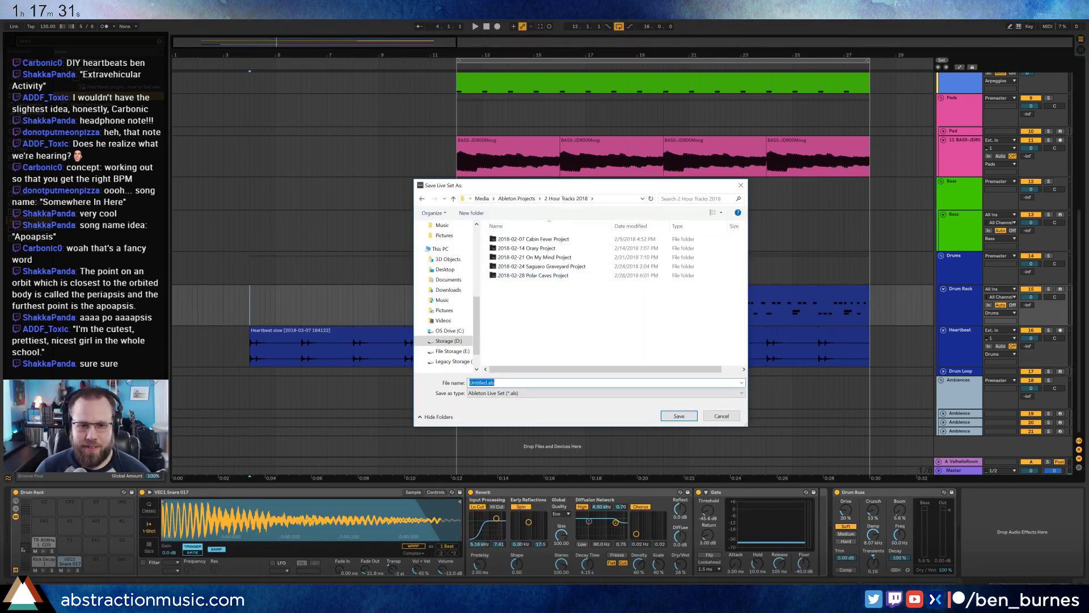
text(2018-)
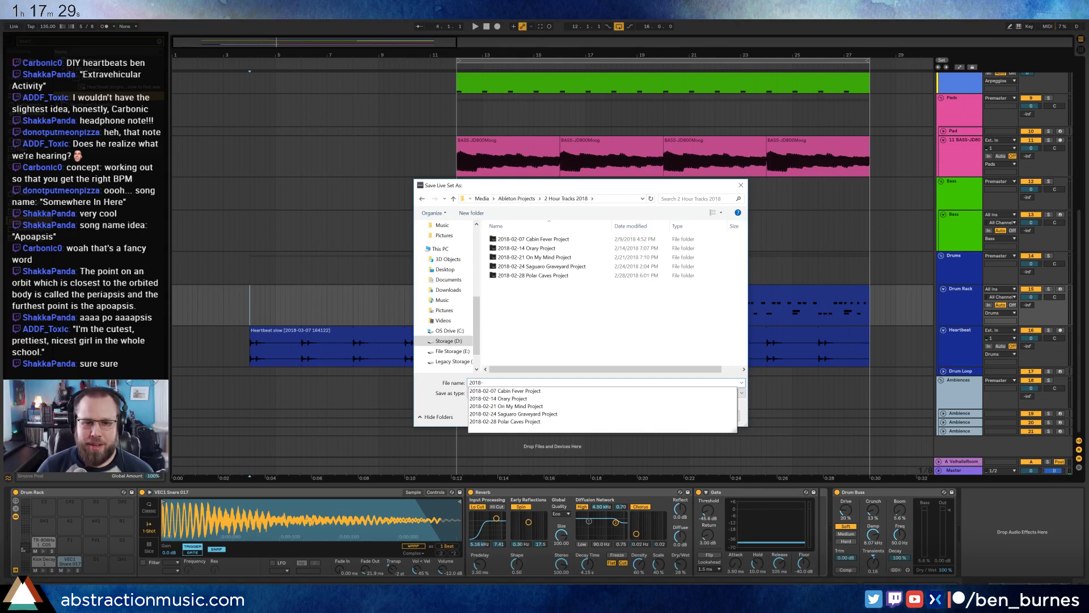
text(03-07 Apoapsis)
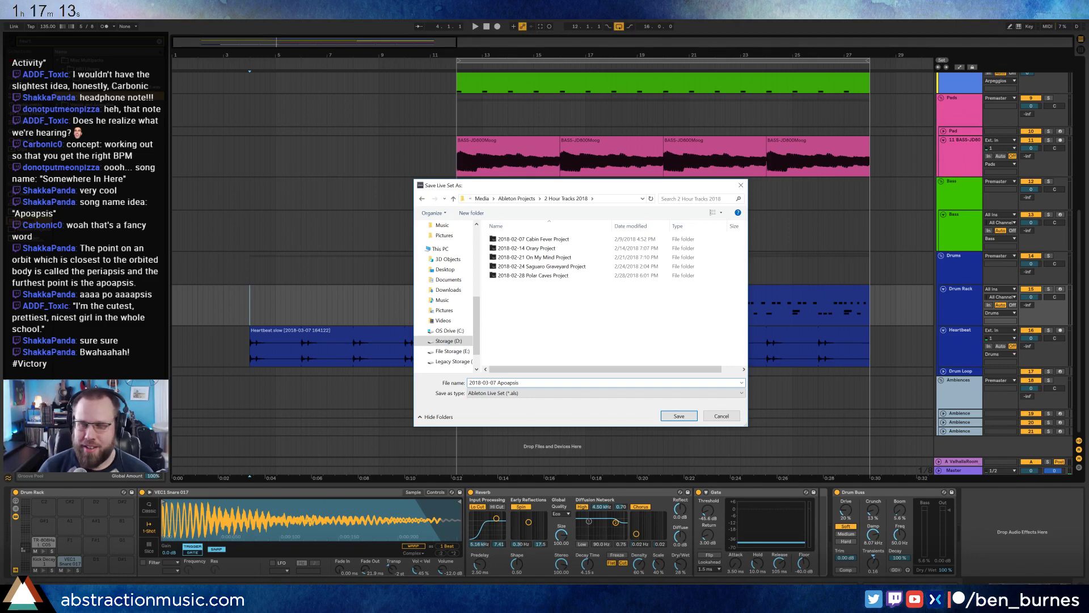
key(Return)
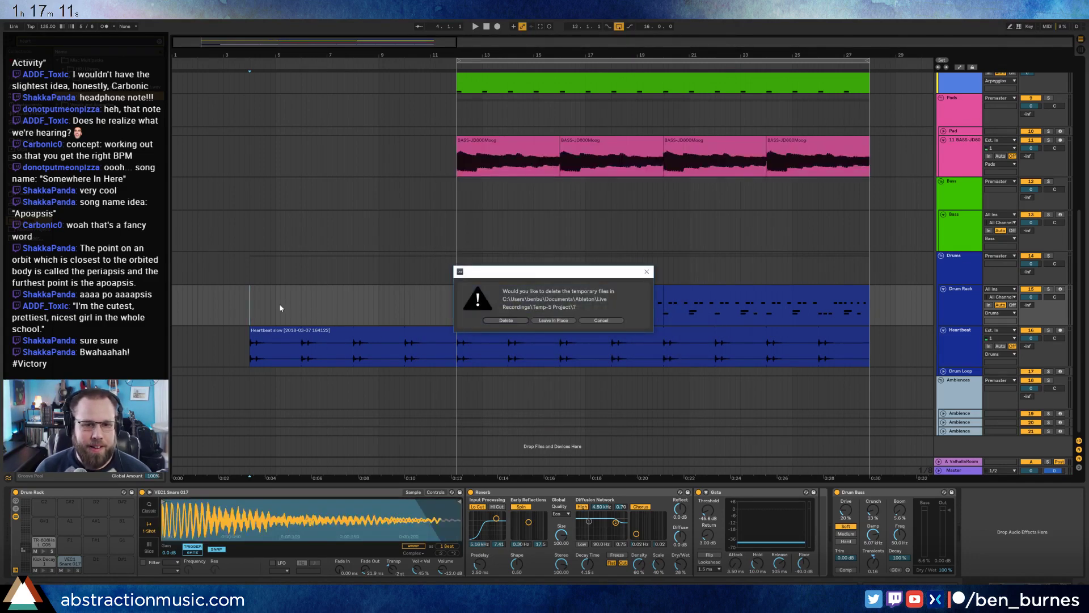
key(Return)
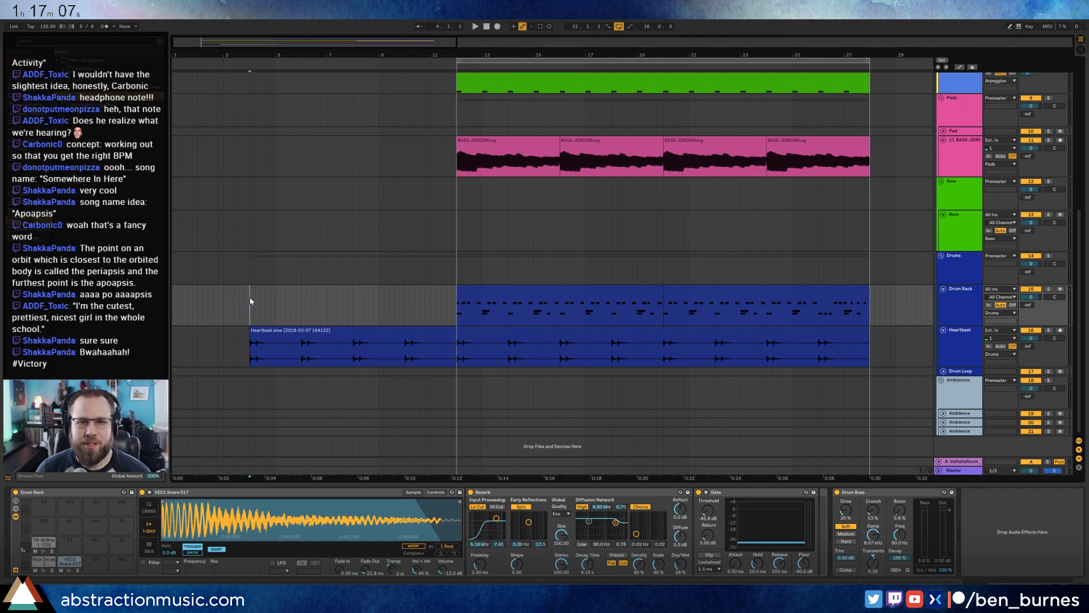
Play the arrangement from bar 4 and review how the lead, arpeggio, bass, drum and heartbeat parts fit together.
key(space)
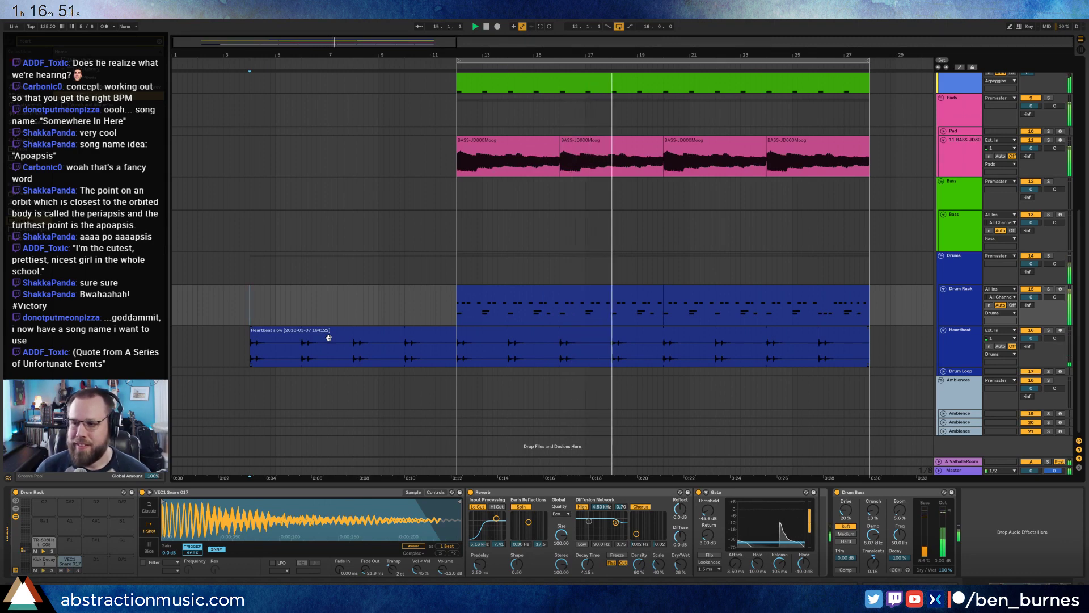
scroll(553, 255, up, 3)
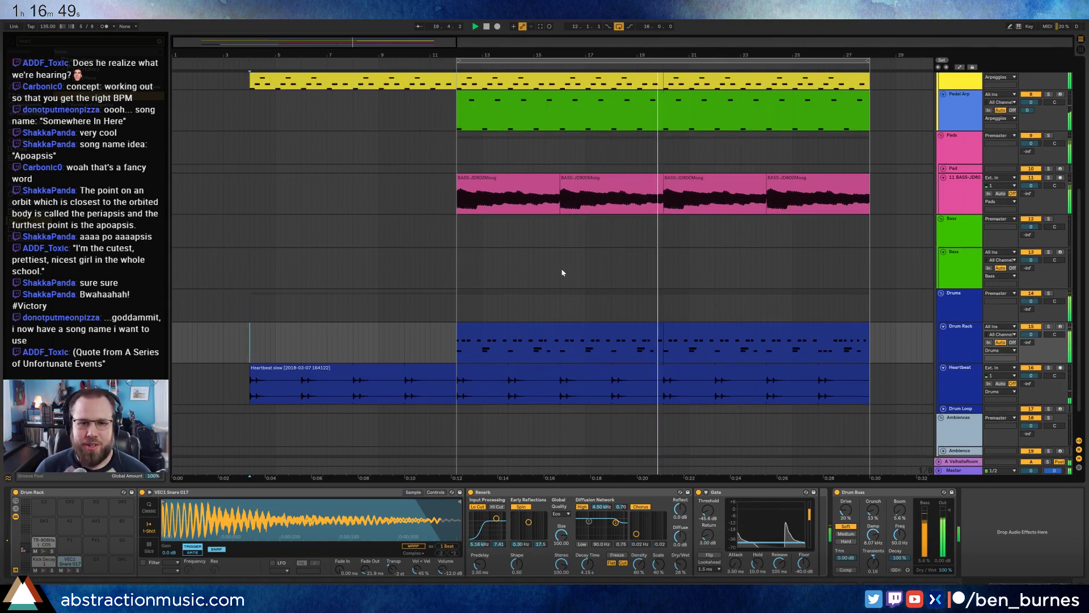
scroll(563, 273, up, 10)
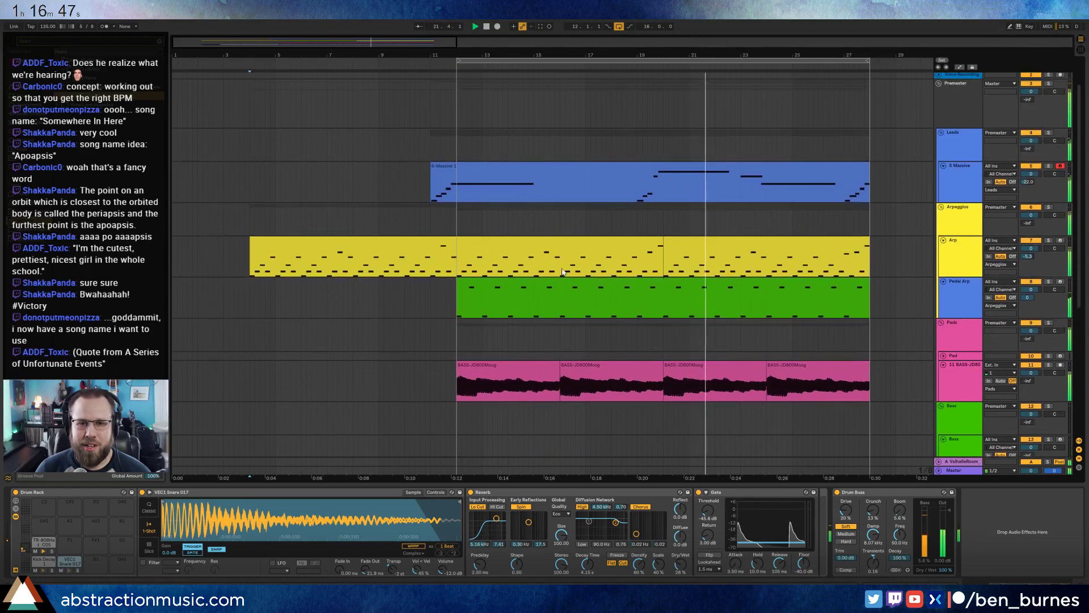
scroll(561, 270, up, 2)
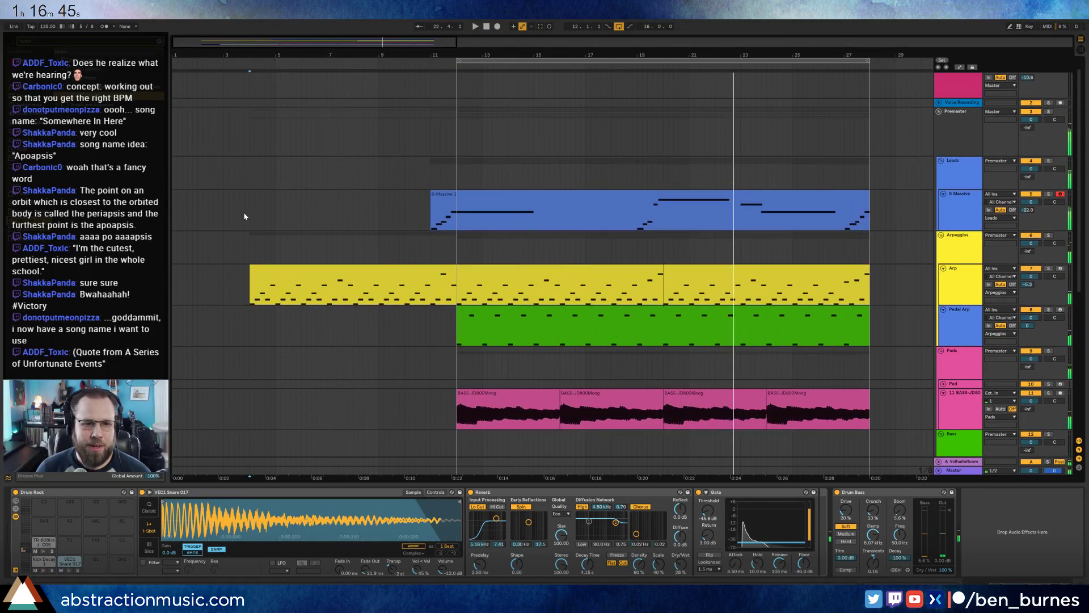
click(250, 208)
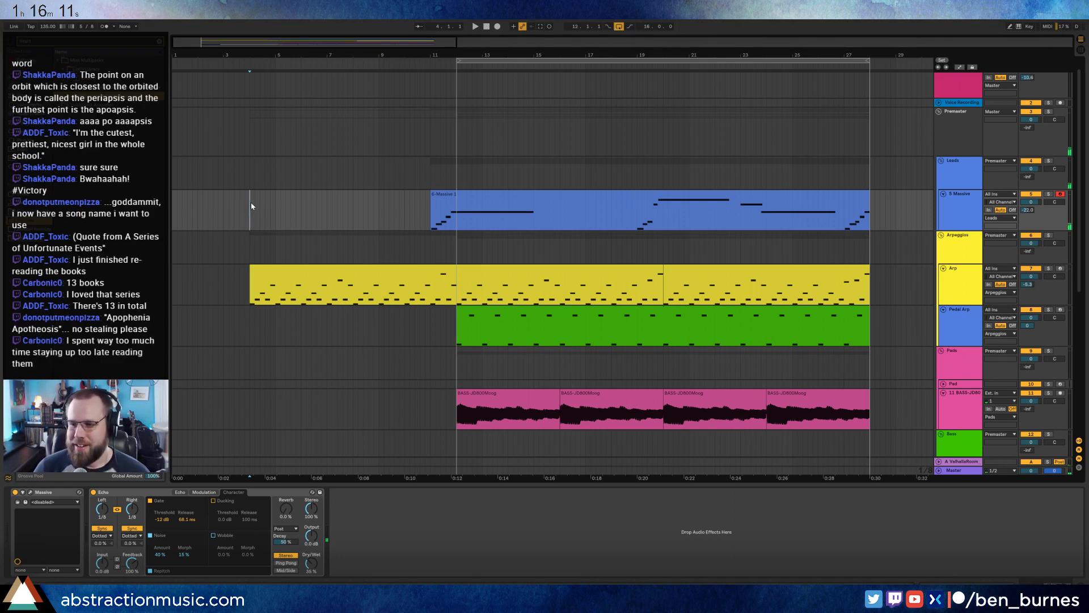
key(space)
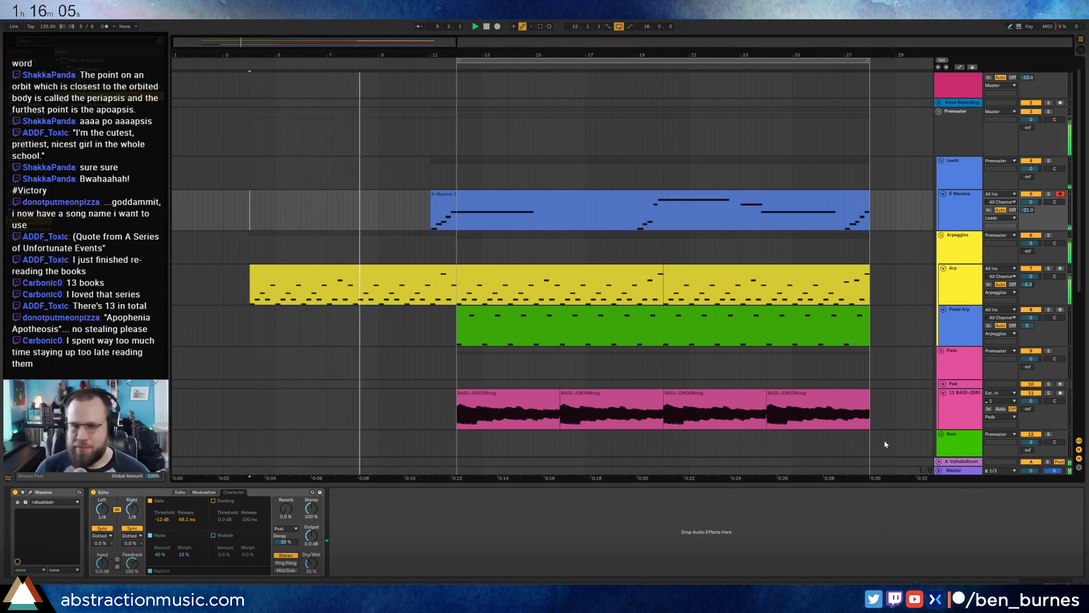
scroll(626, 211, down, 2)
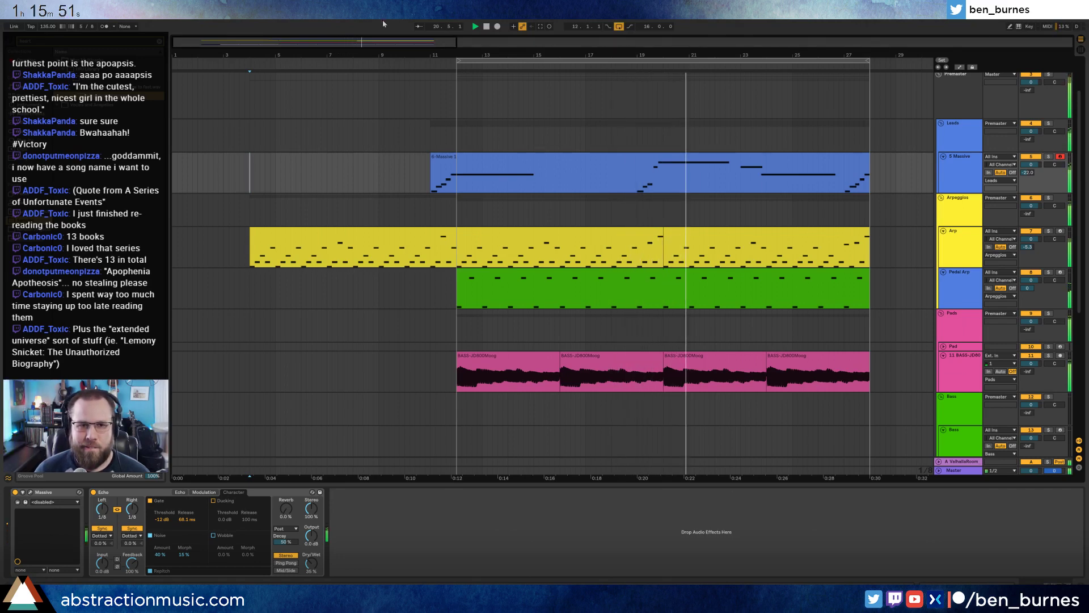
Move the BASS-JD800 audio track from the Pads group into the Bass group and delete the empty Bass instrument track there.
scroll(624, 182, right, 5)
scroll(526, 202, down, 4)
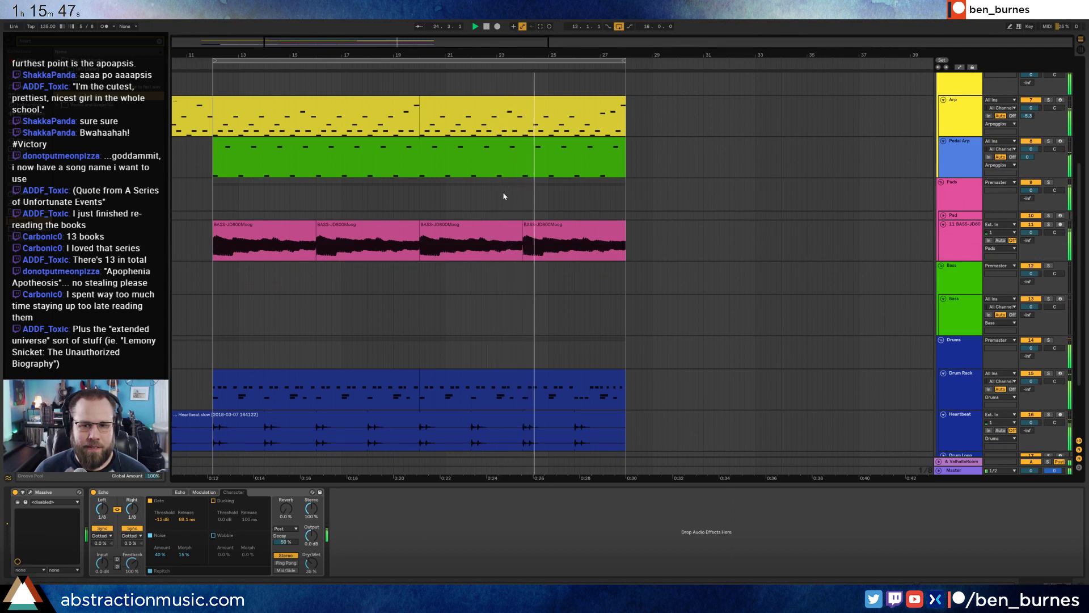
scroll(504, 193, up, 1)
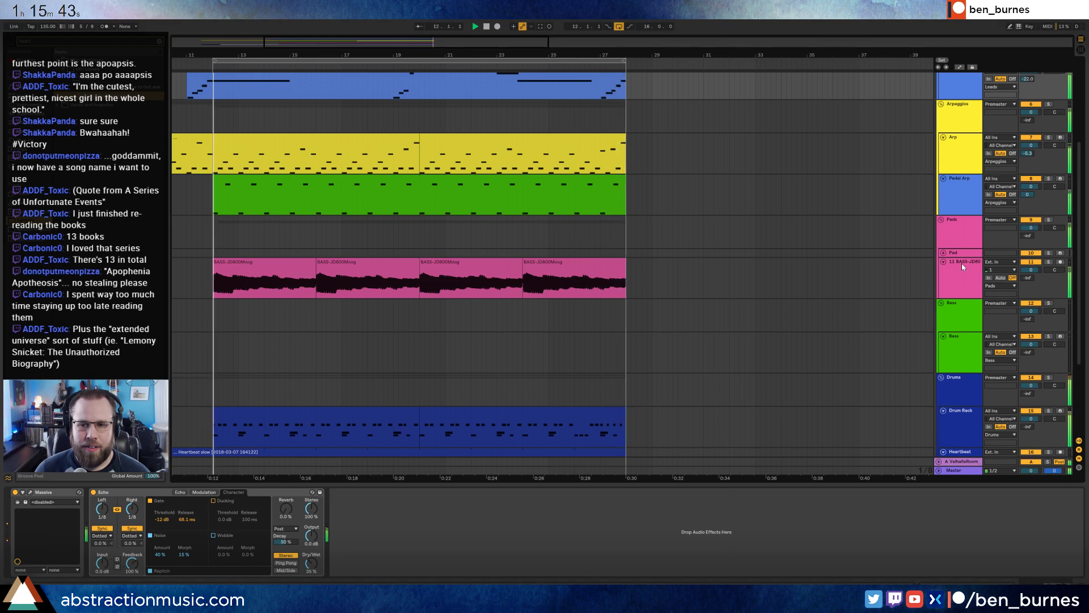
drag(961, 264, 963, 342)
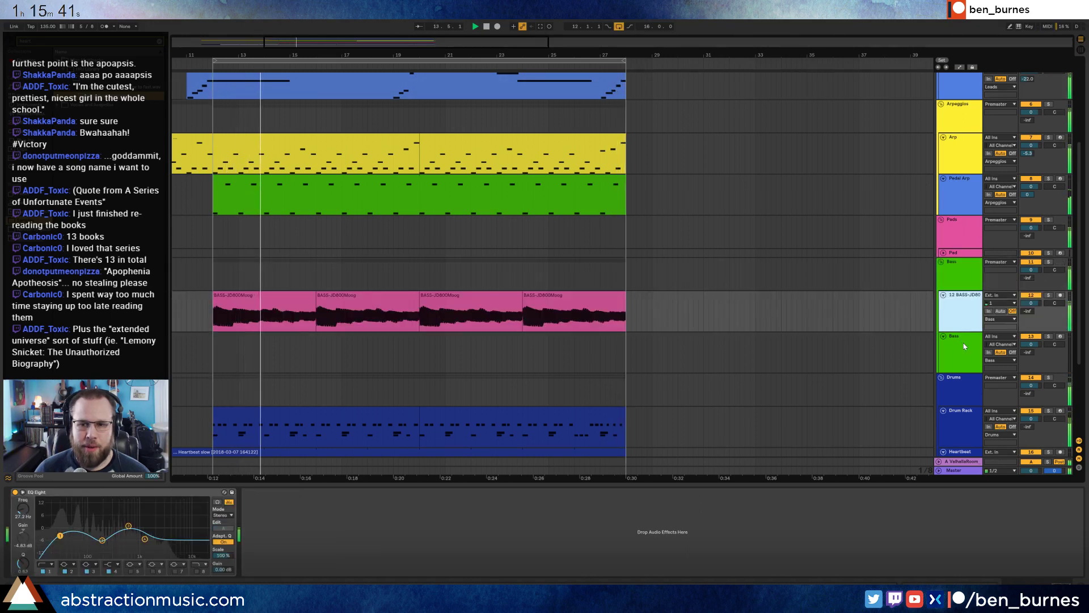
click(965, 335)
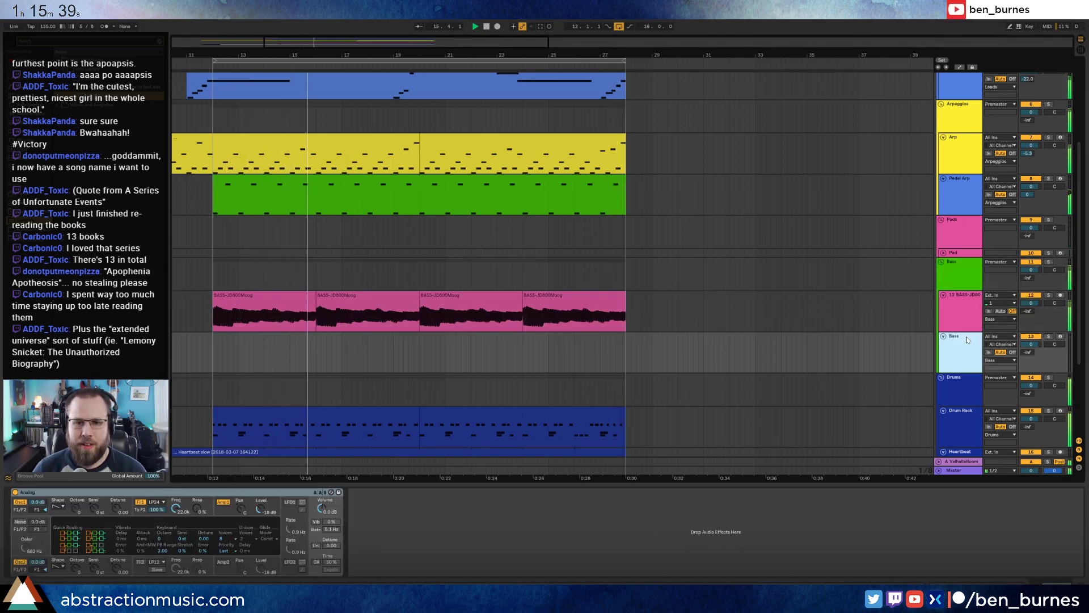
key(Delete)
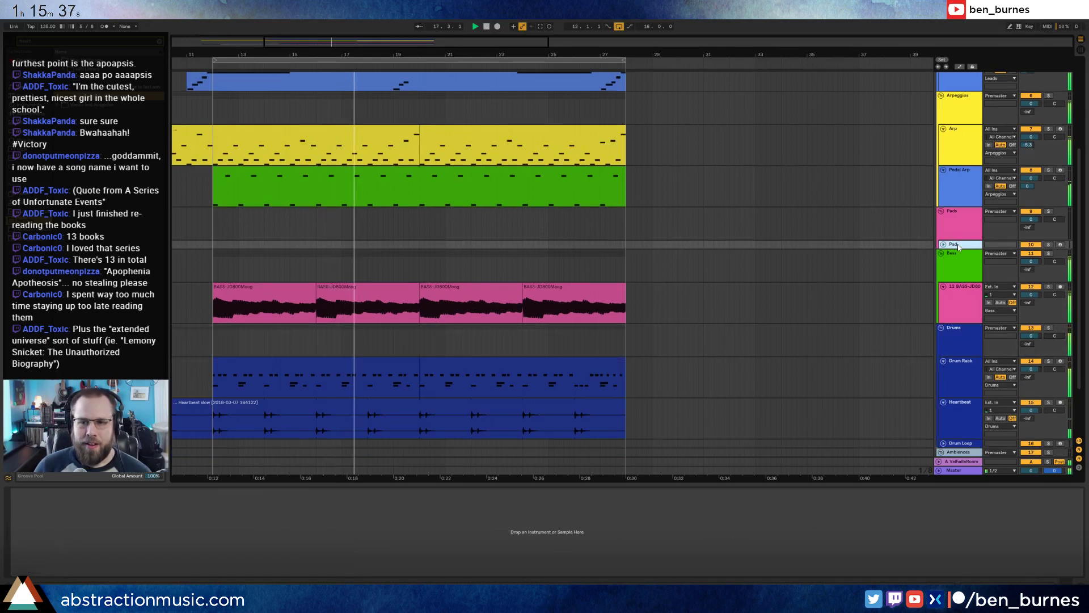
Recolour the BASS-JD800 track header green to match the Bass group.
right_click(958, 292)
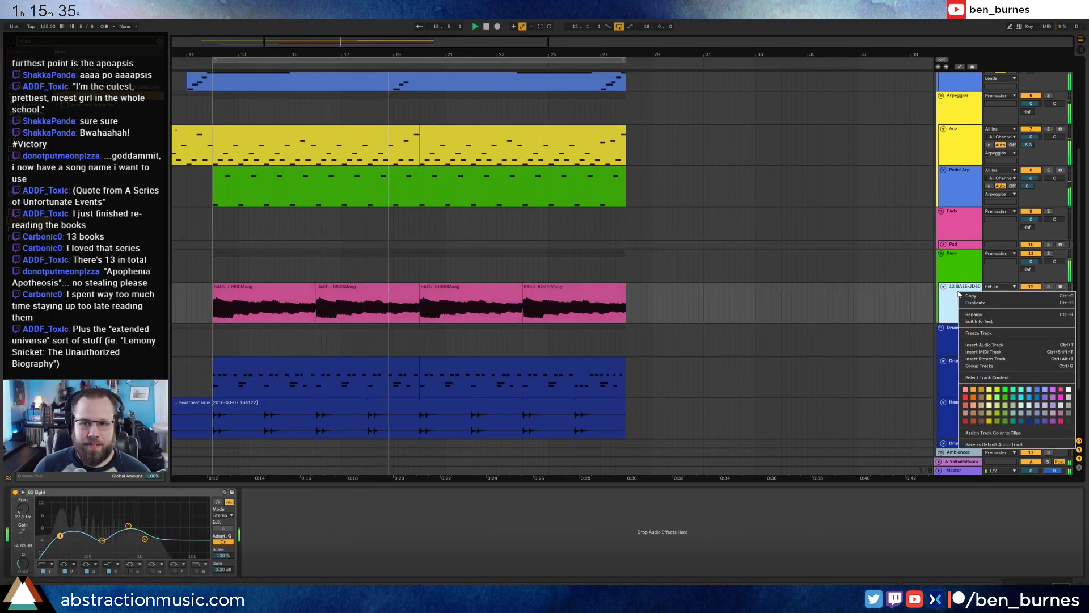
click(1005, 389)
right_click(966, 288)
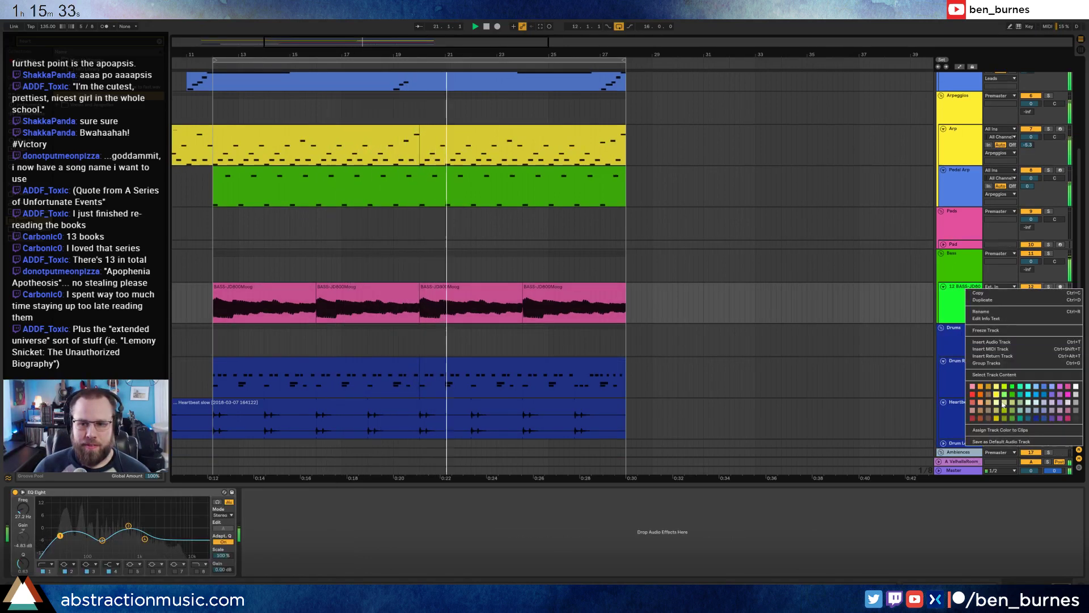
click(1008, 397)
right_click(960, 290)
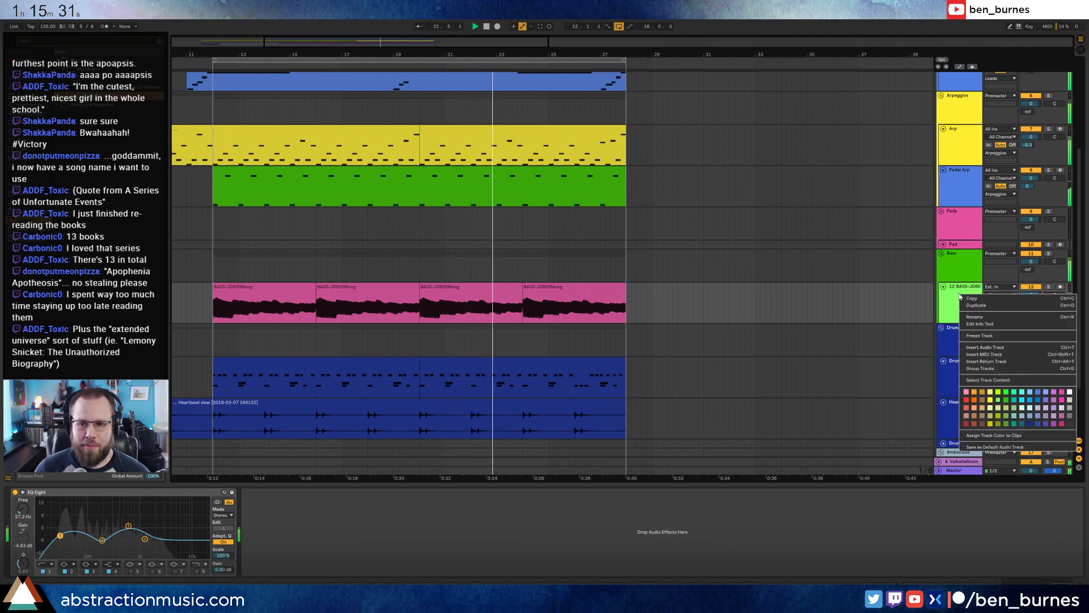
click(998, 400)
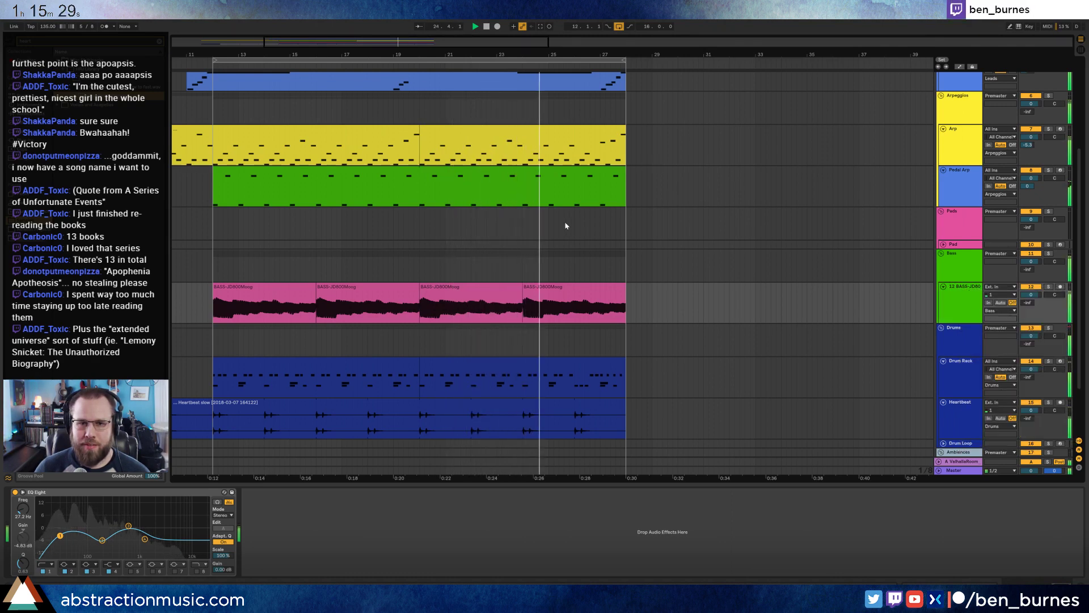
Recolour the Pedal Arp track and its clip yellow to match the Arpeggios group.
scroll(959, 227, up, 2)
right_click(966, 220)
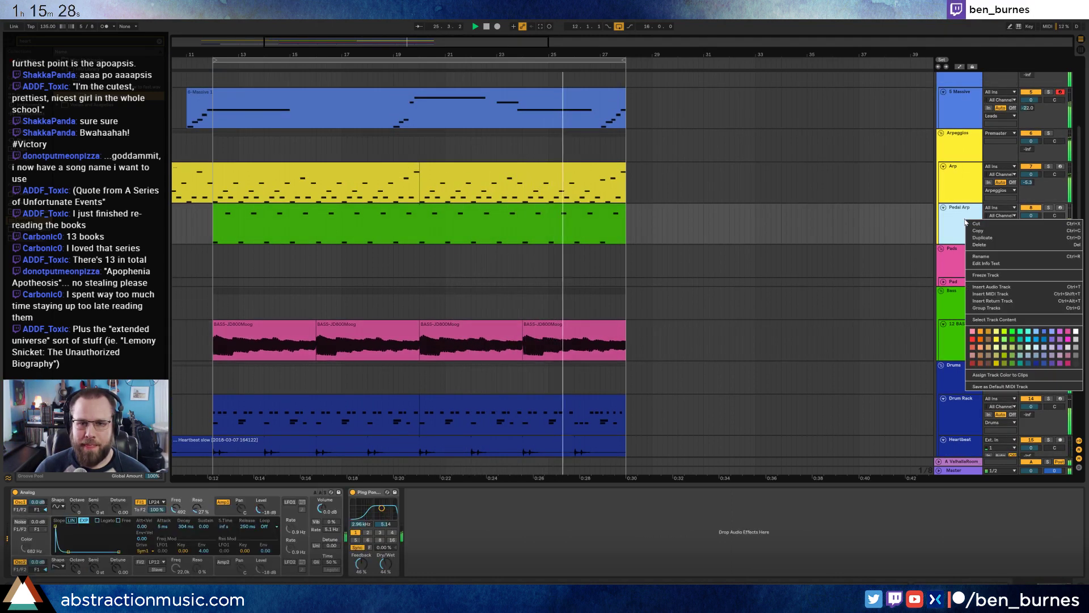
click(997, 340)
click(516, 207)
right_click(516, 208)
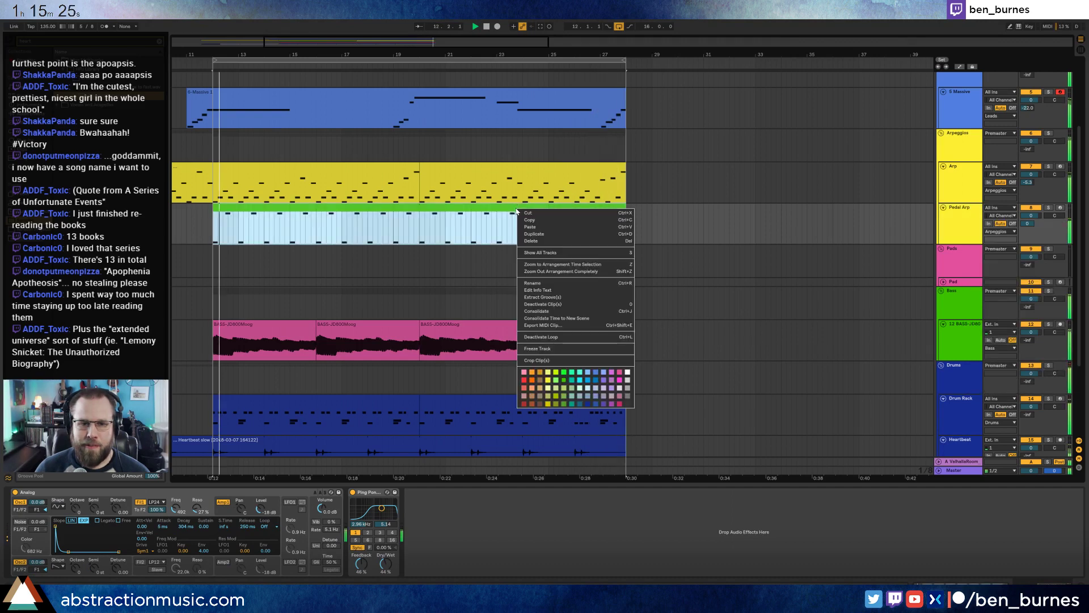
click(549, 373)
Recolour all four BASS-JD800Moog clips green to match their track.
drag(683, 340, 181, 340)
right_click(275, 328)
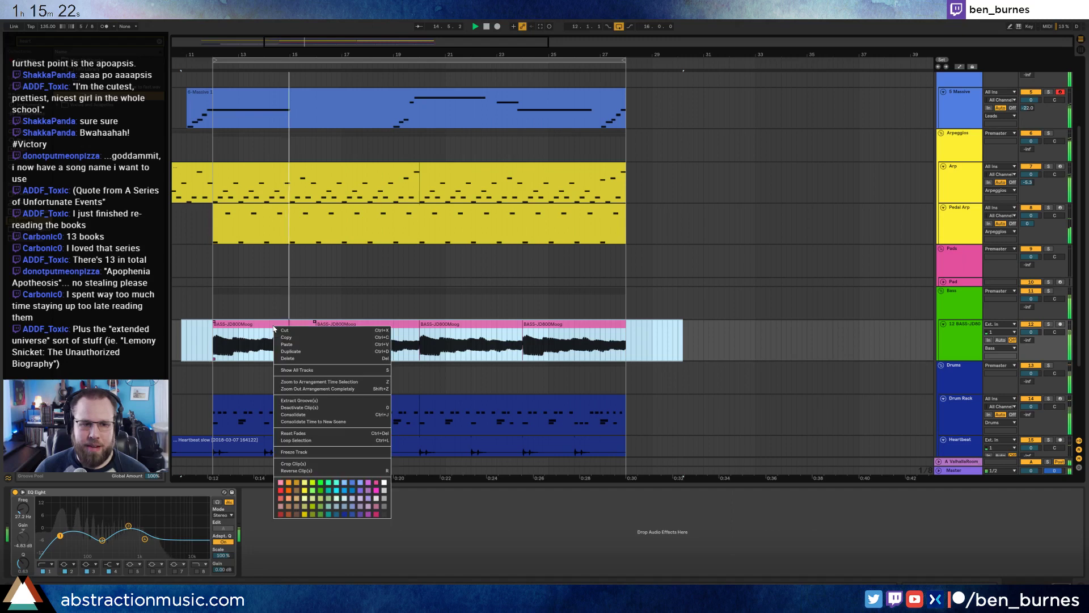
click(321, 490)
In the second Drum Rack clip, add two more kick hits after the three-kick run leading into bar 8.
scroll(478, 304, down, 2)
scroll(467, 307, down, 2)
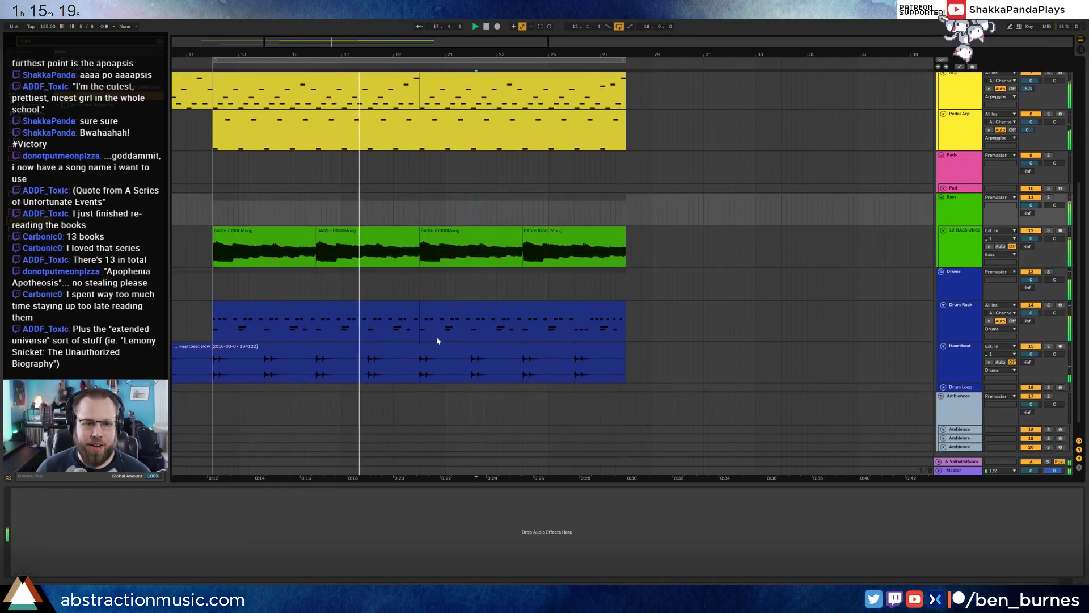
double_click(514, 308)
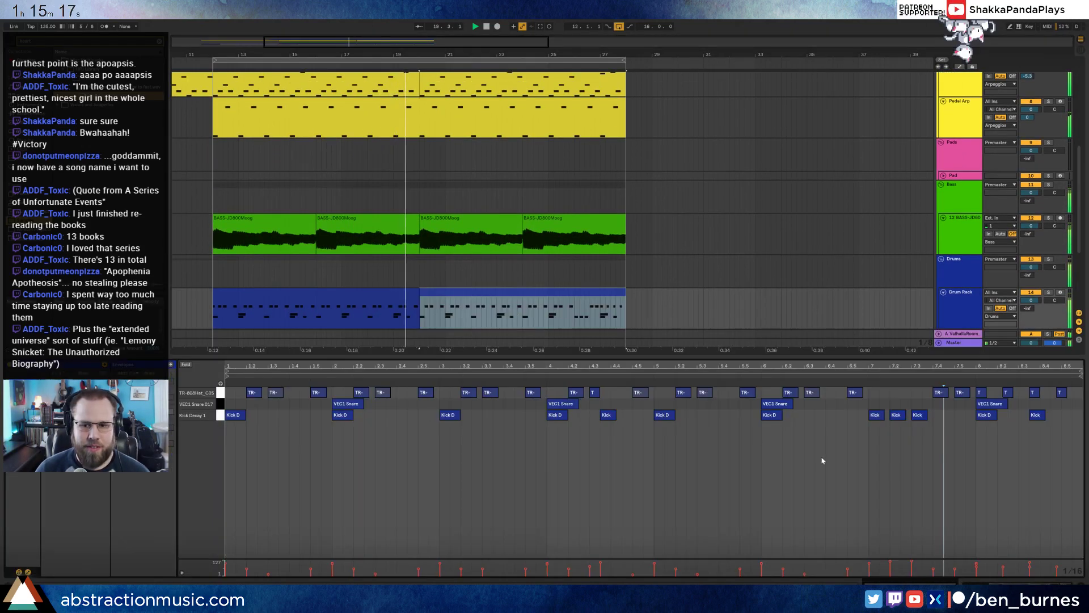
drag(911, 408, 936, 426)
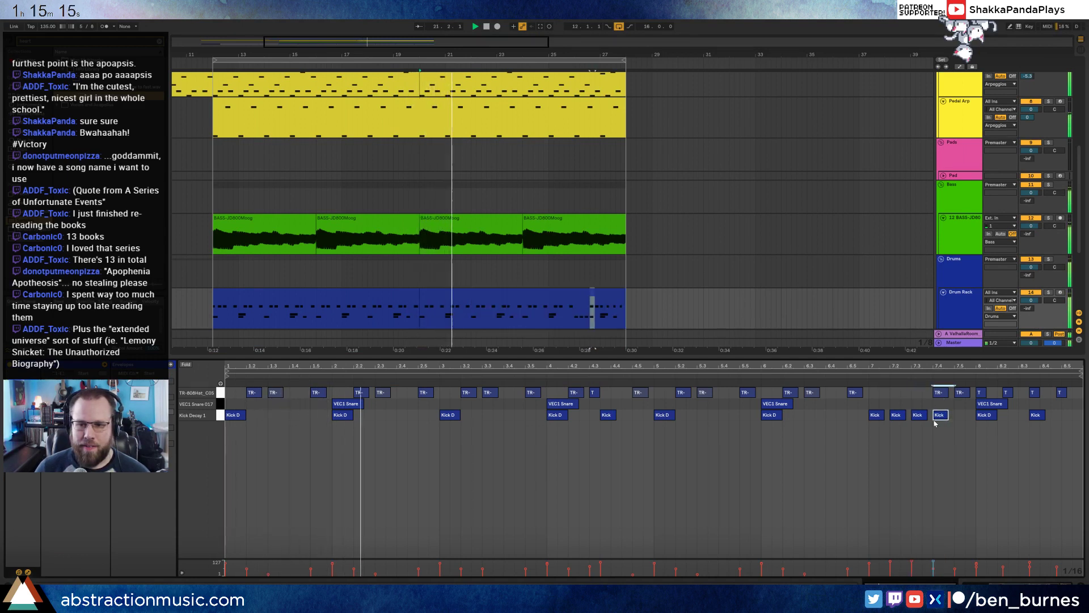
key(ctrl+d)
key(ctrl+d)
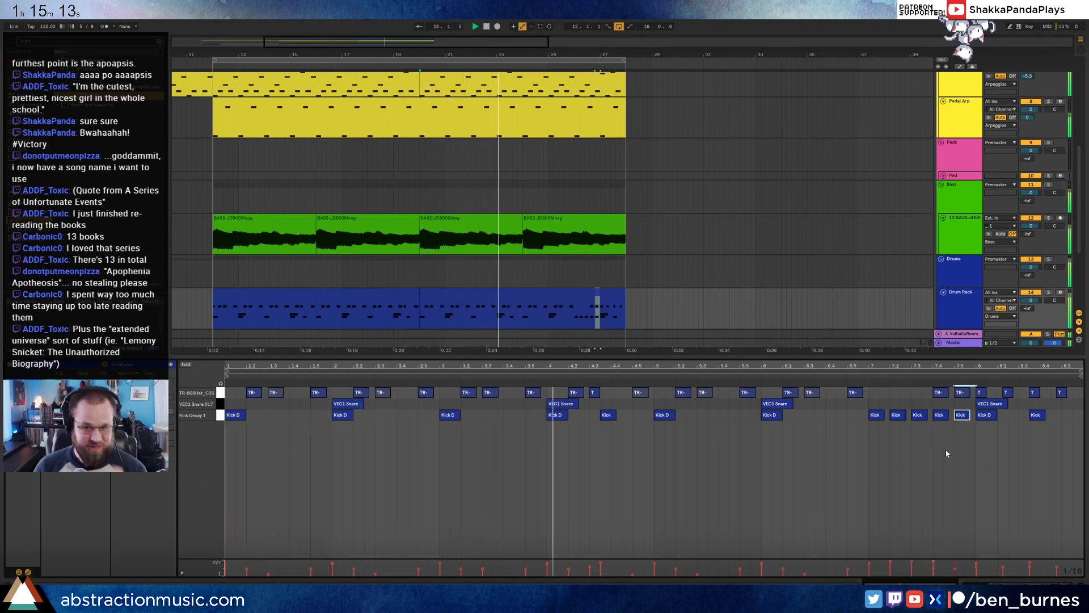
Delete the two kick hits just added before bar 8 of the second drum clip.
click(942, 417)
key(Delete)
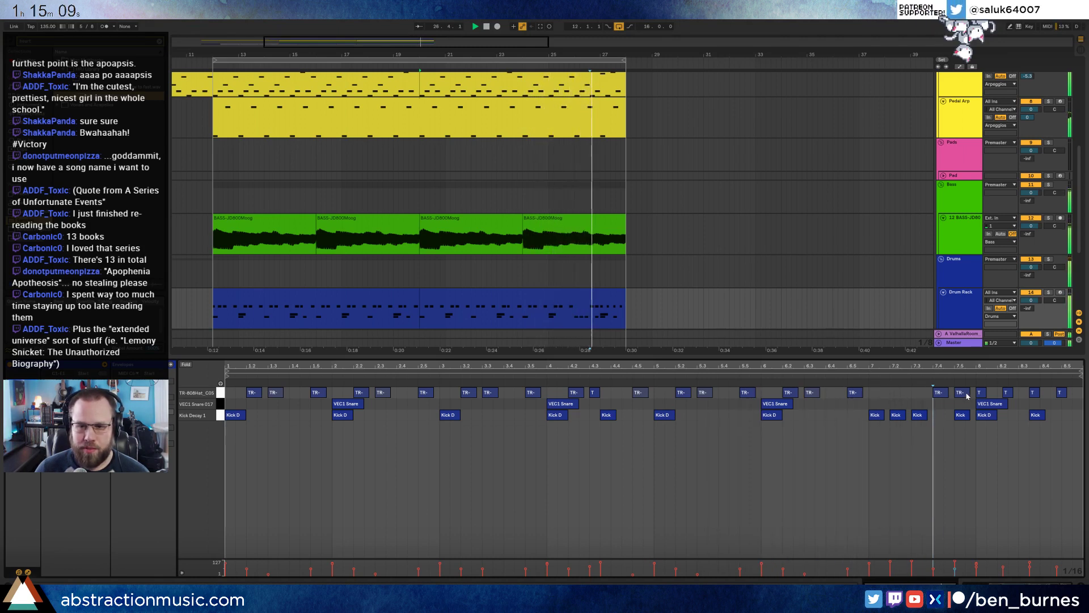
click(966, 415)
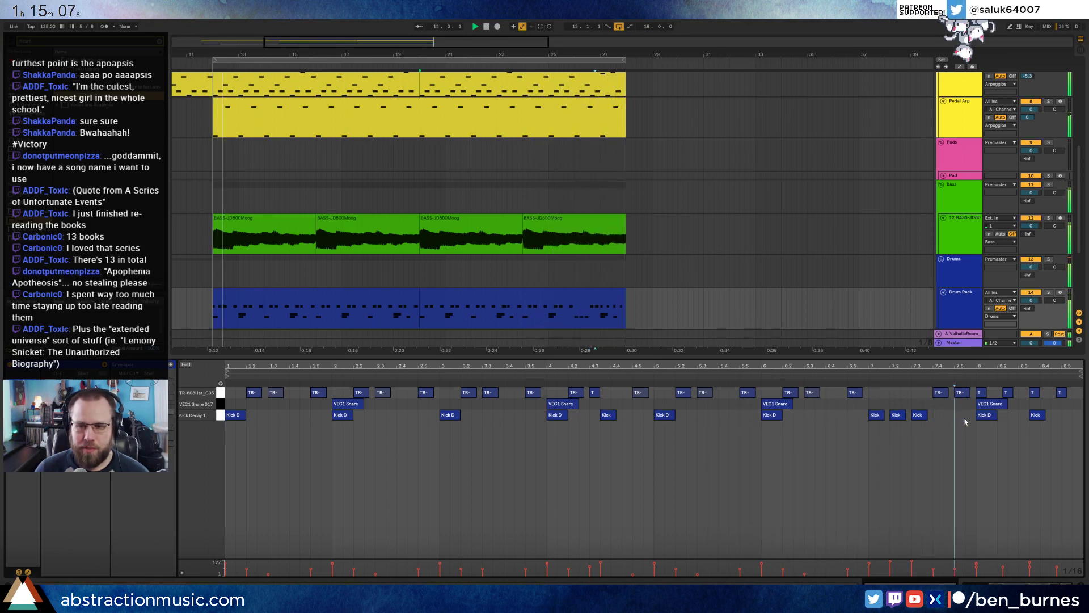
key(Delete)
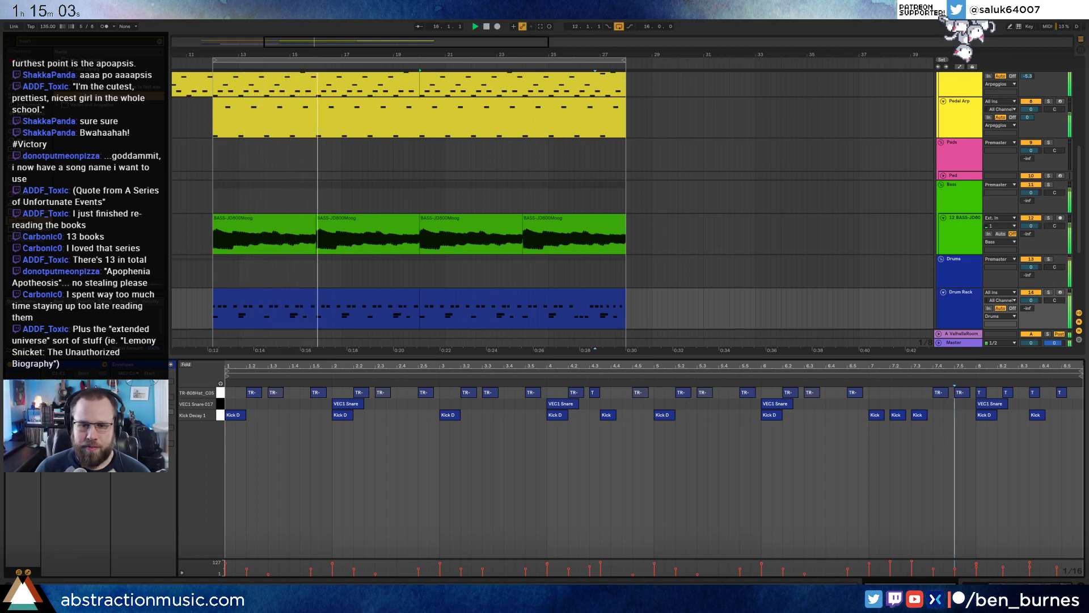
Close the drum clip's note editor, stop playback and set the start position to bar 4.
key(shift+Tab)
key(space)
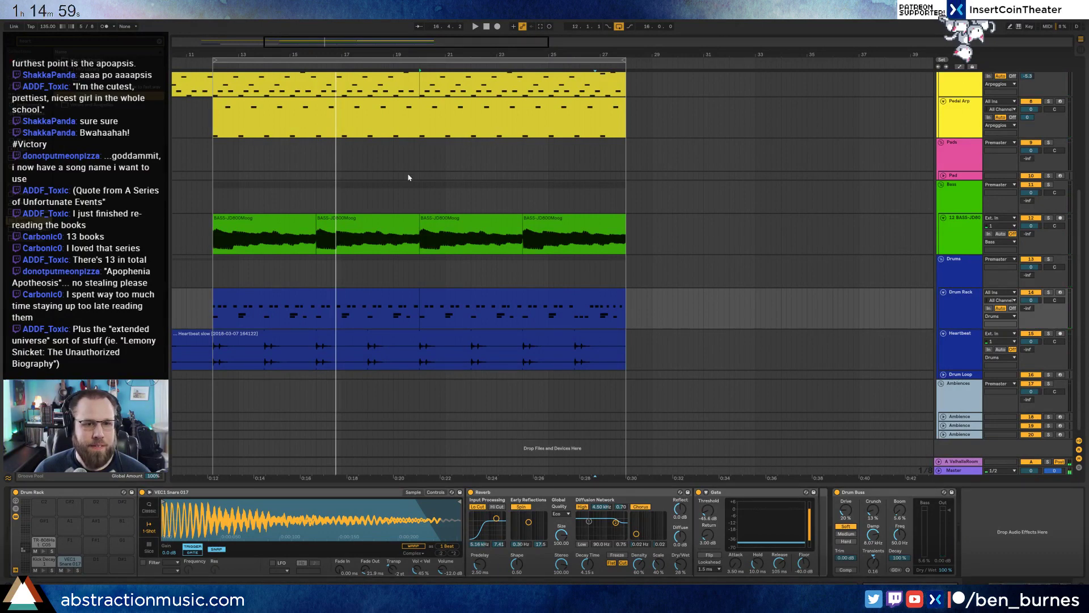
scroll(402, 135, up, 2)
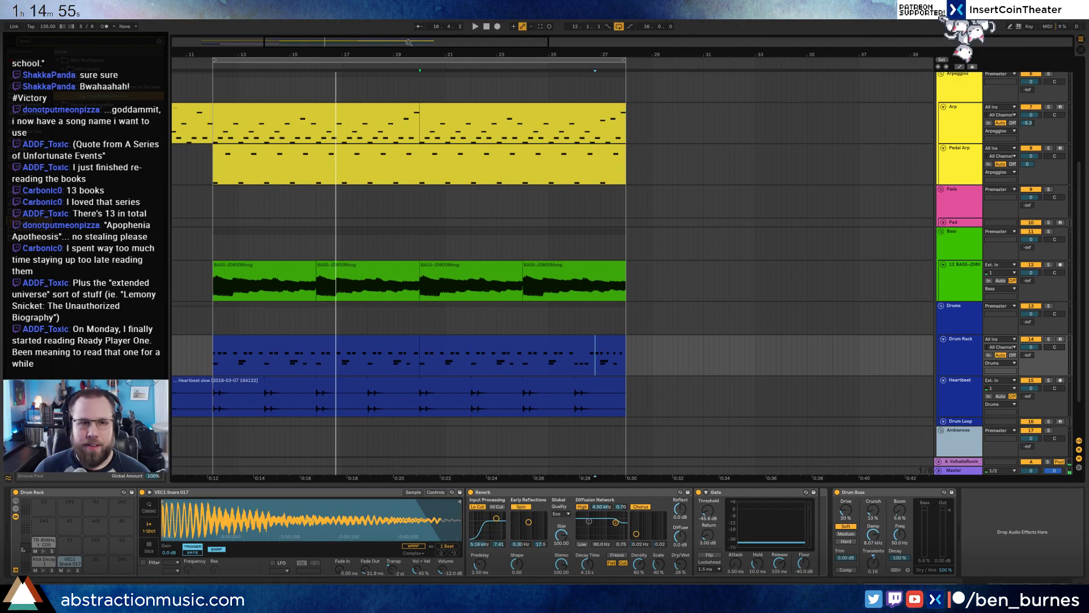
drag(409, 42, 325, 42)
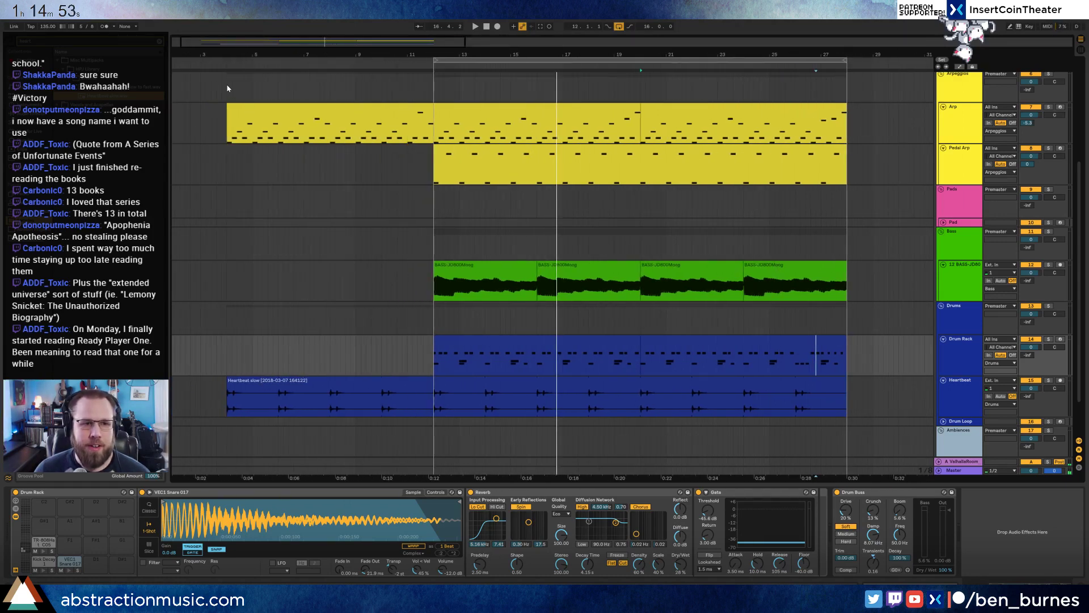
click(227, 87)
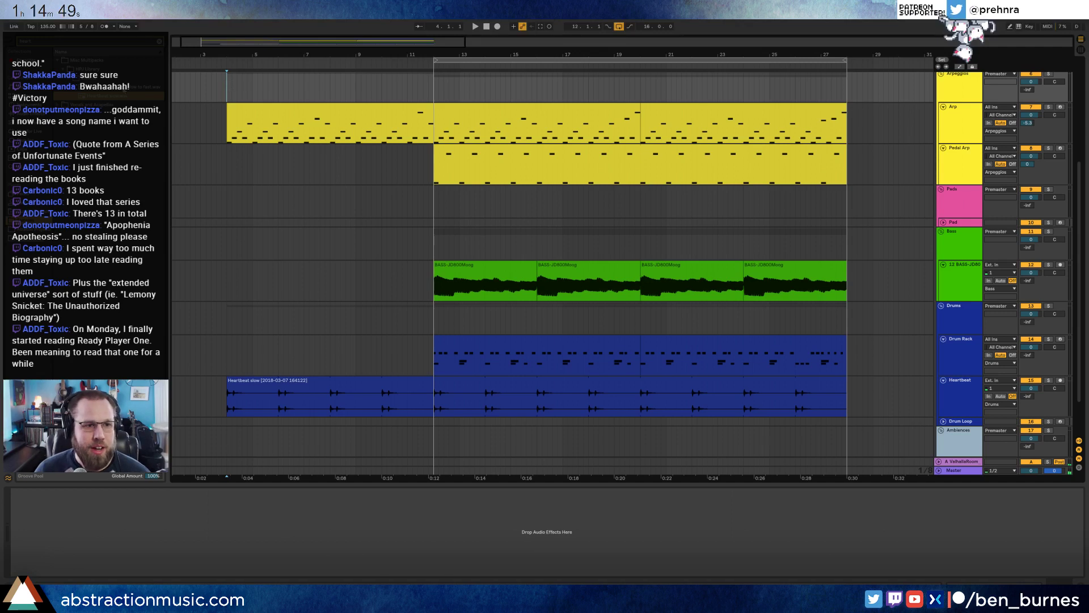
Clear the browser search and open the folders leading to the sample collection.
click(40, 44)
key(BackSpace)
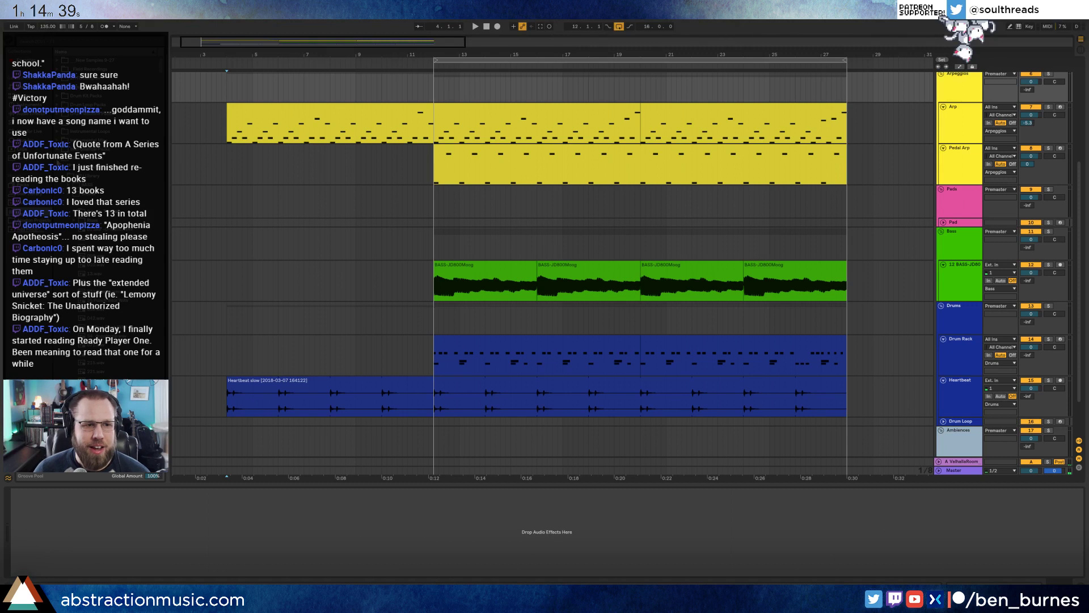
click(57, 160)
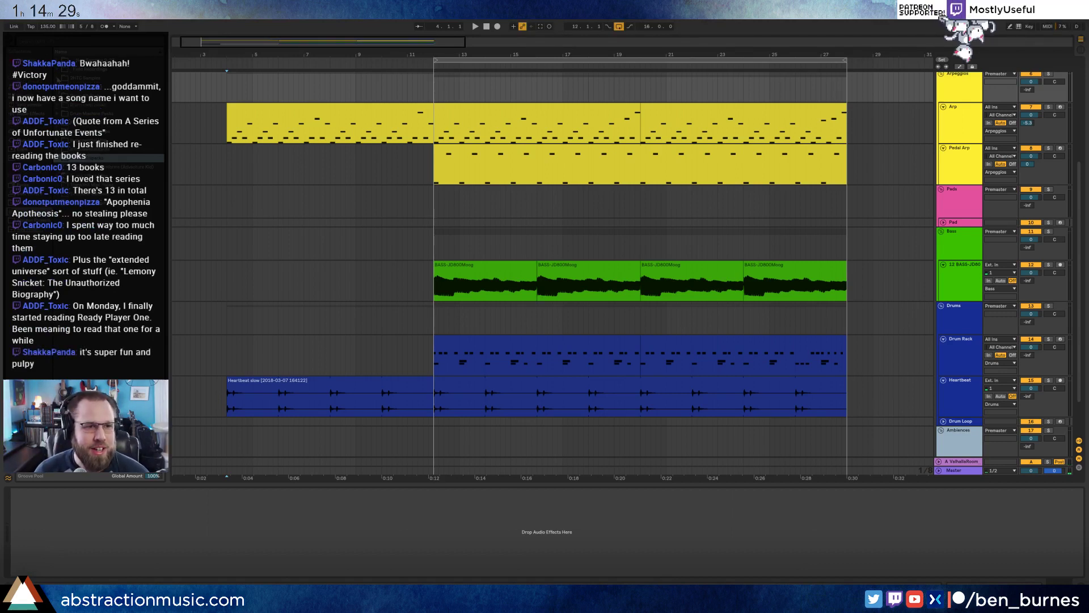
click(57, 61)
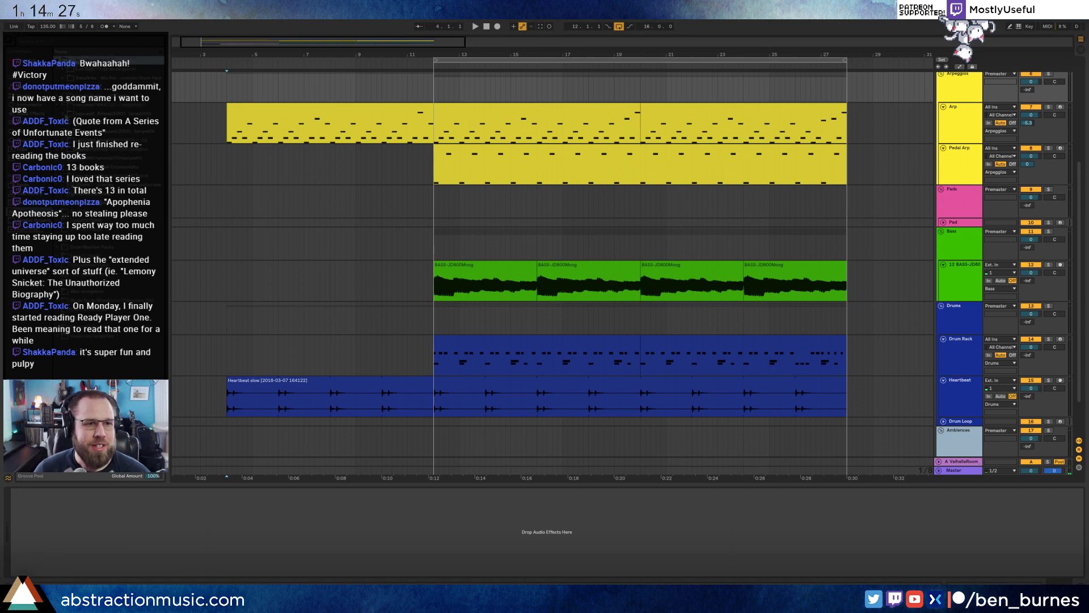
click(63, 114)
click(63, 140)
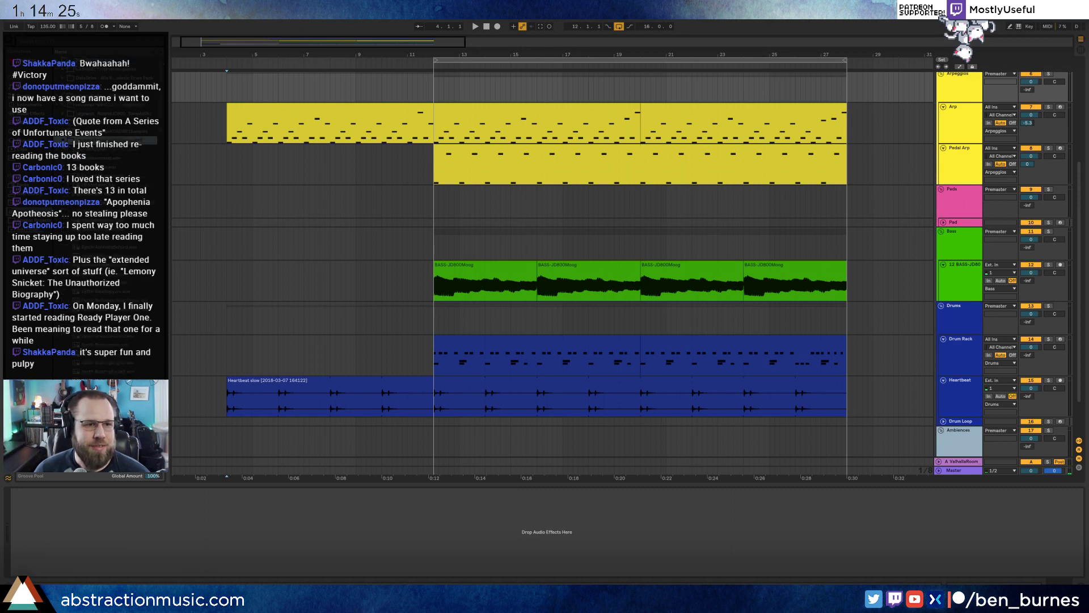
Work down the sample list in the browser and audition successive sounds for the intro.
click(121, 221)
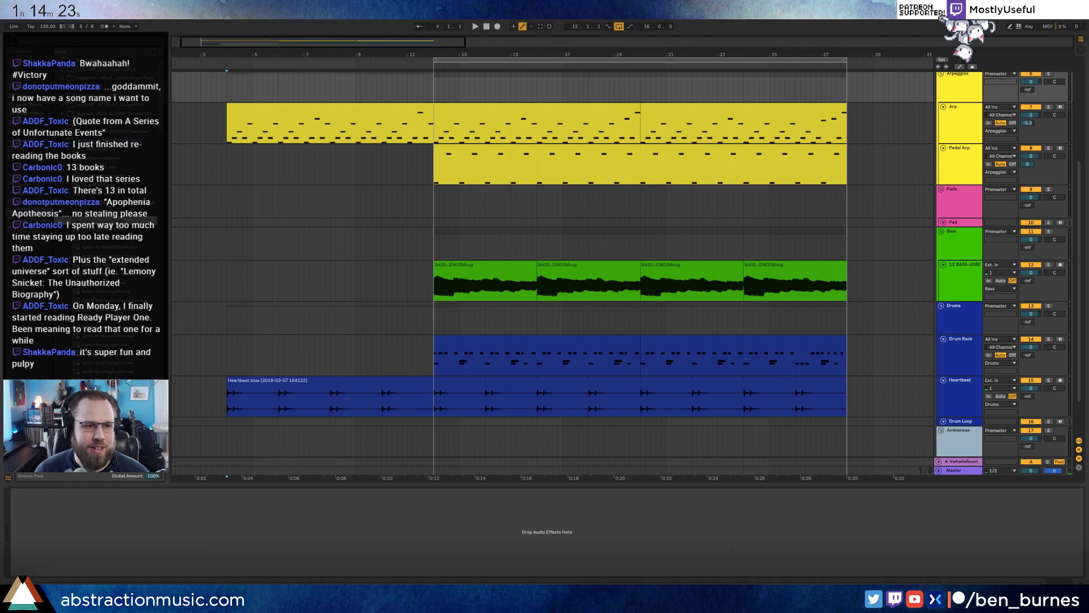
click(117, 265)
click(117, 283)
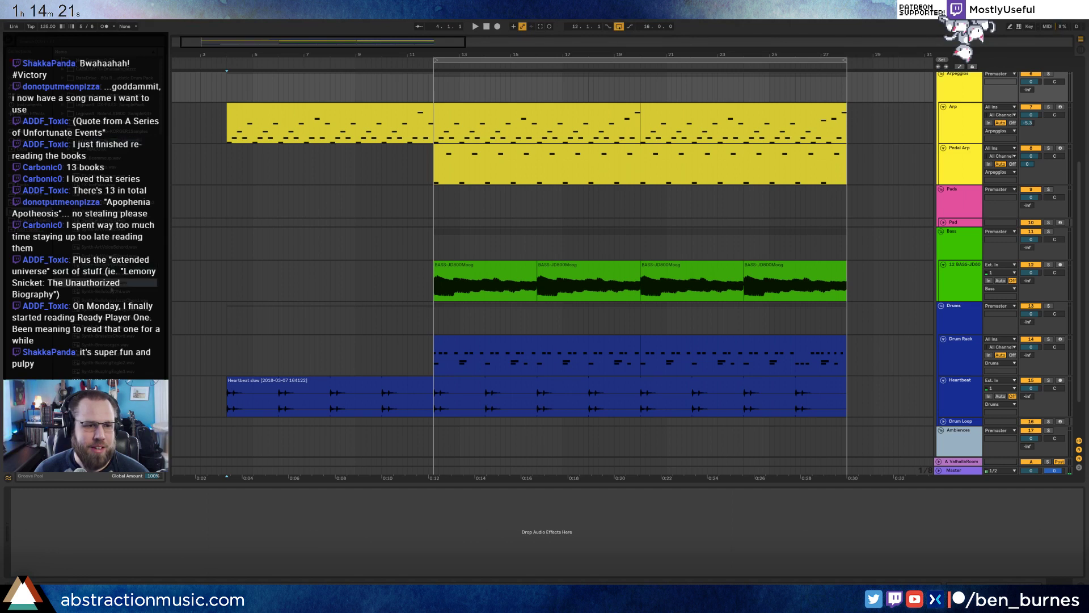
scroll(117, 282, down, 2)
click(116, 283)
scroll(116, 282, down, 2)
click(116, 265)
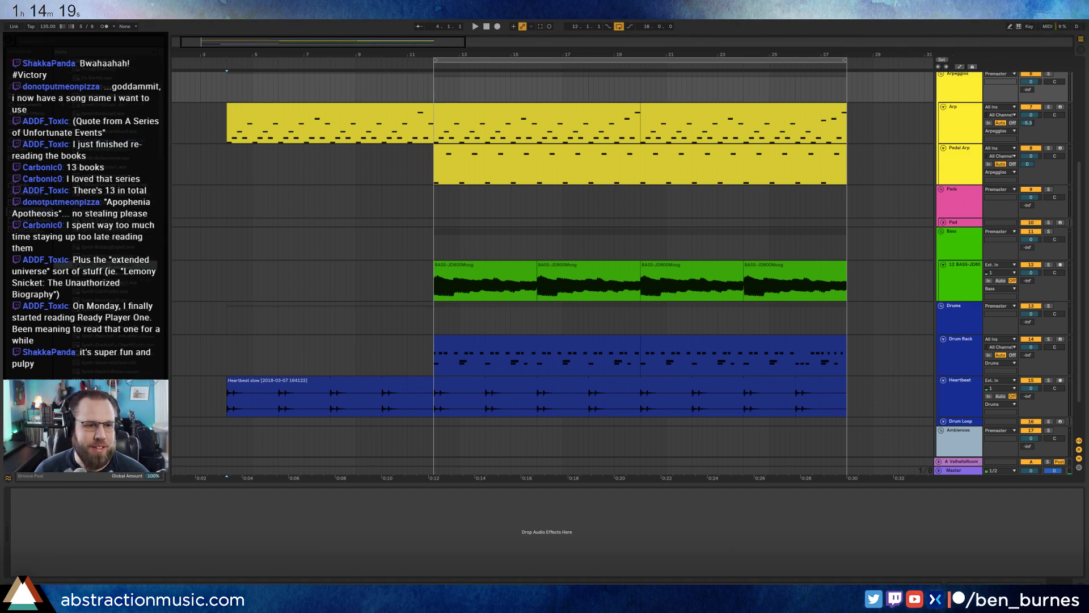
click(124, 301)
scroll(124, 300, down, 2)
click(122, 309)
scroll(122, 308, down, 2)
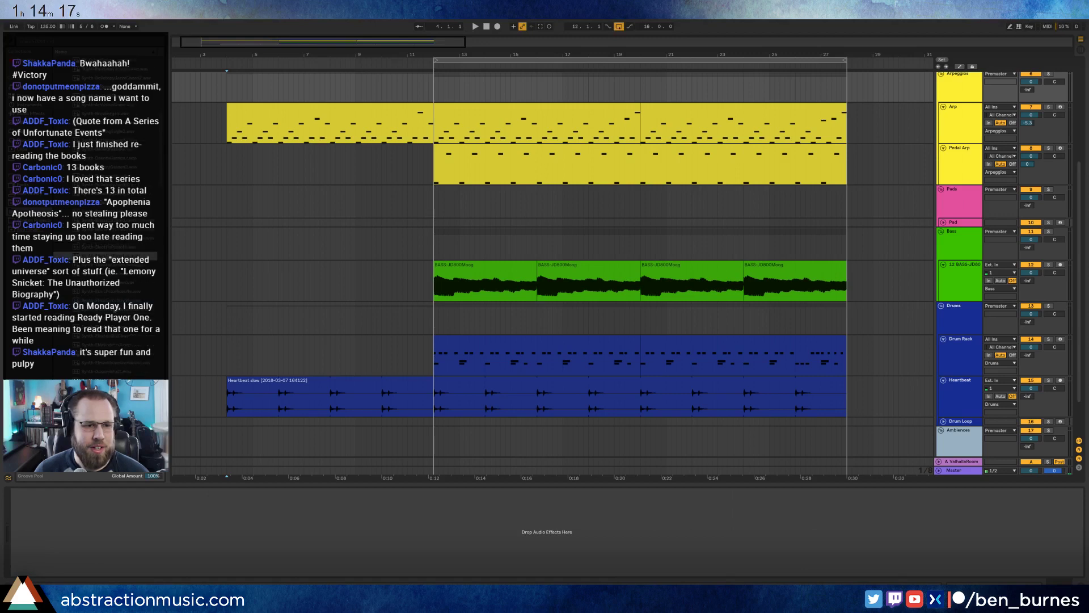
click(120, 308)
scroll(120, 309, down, 1)
scroll(121, 309, down, 1)
click(121, 309)
scroll(120, 309, down, 2)
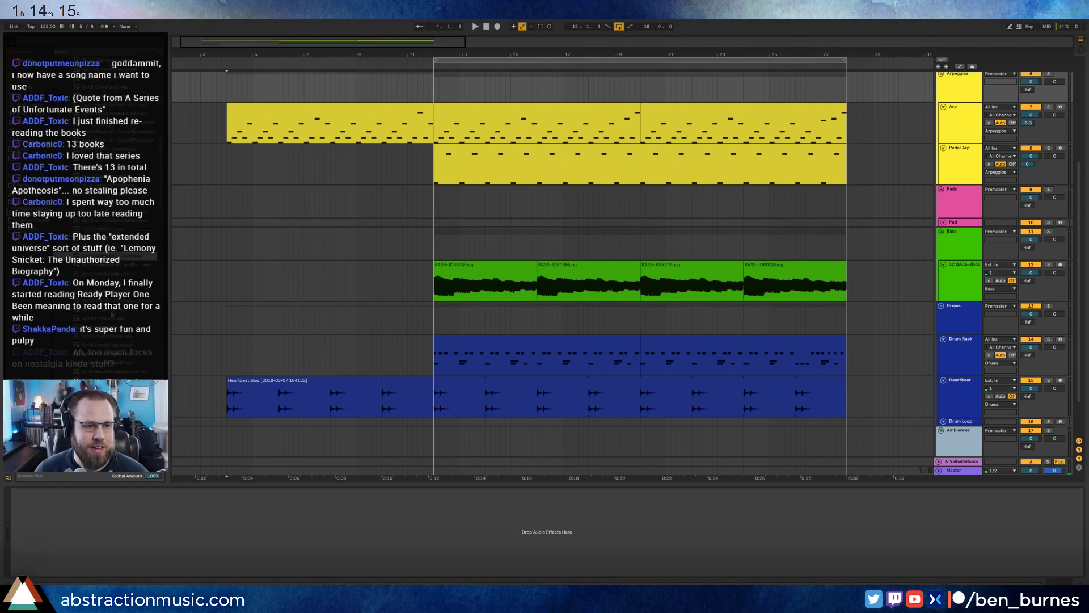
click(120, 284)
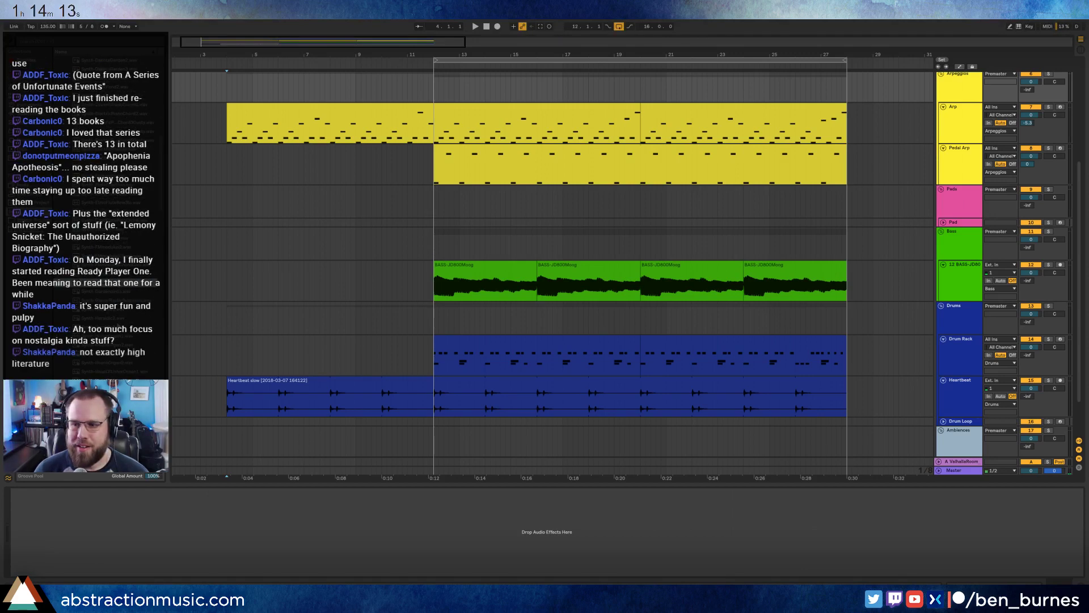
Collapse the open sample folders in the browser.
click(117, 319)
key(Left)
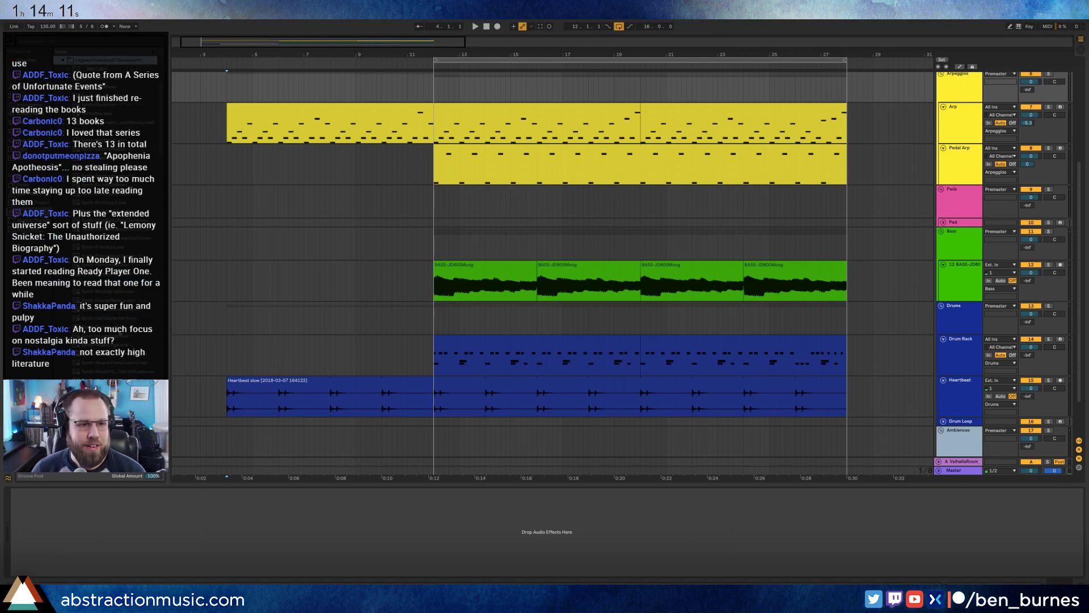
key(Left)
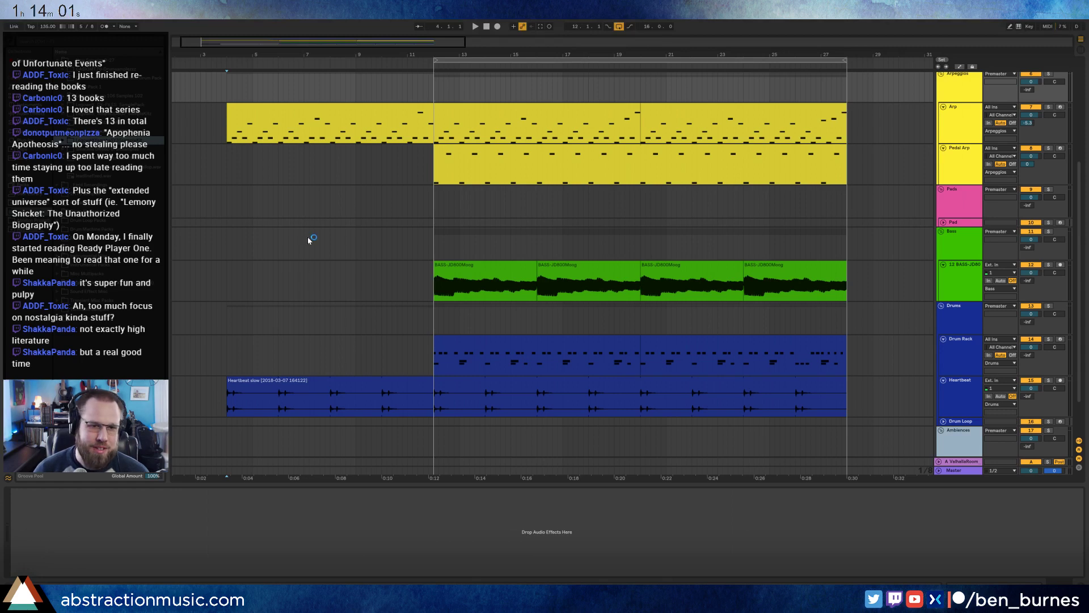
scroll(308, 240, up, 5)
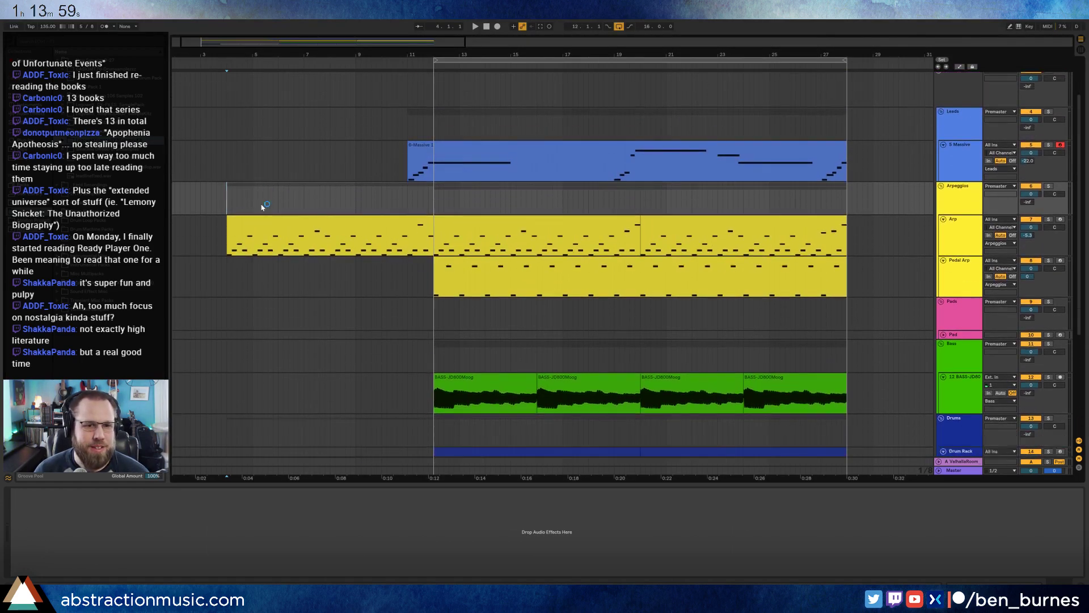
scroll(260, 206, down, 3)
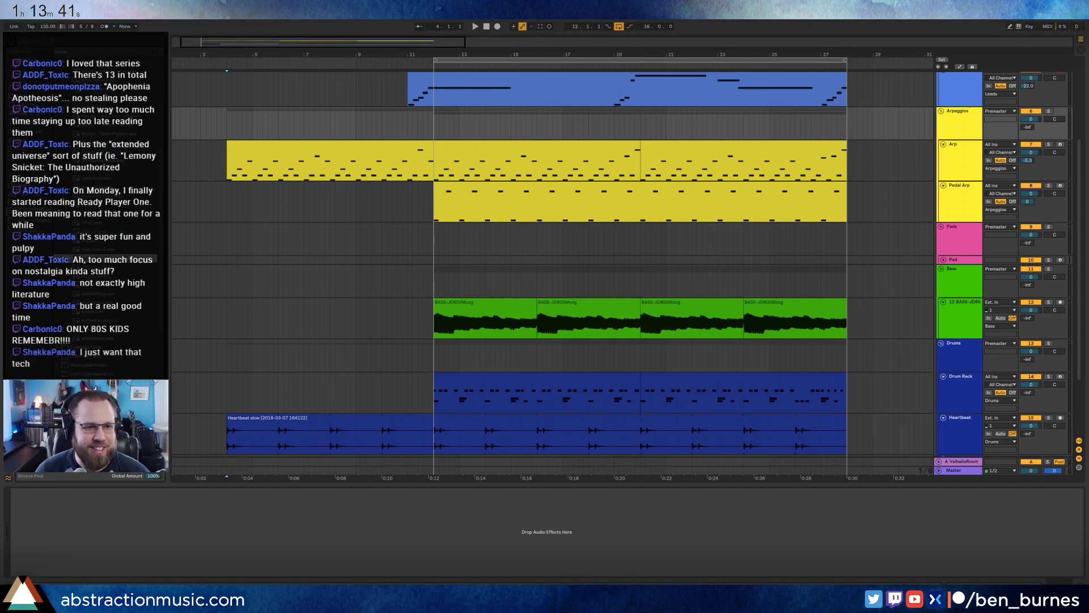
Go up and down the browser's sample list and audition several more sounds.
scroll(126, 258, down, 4)
click(126, 259)
scroll(126, 259, down, 3)
click(125, 249)
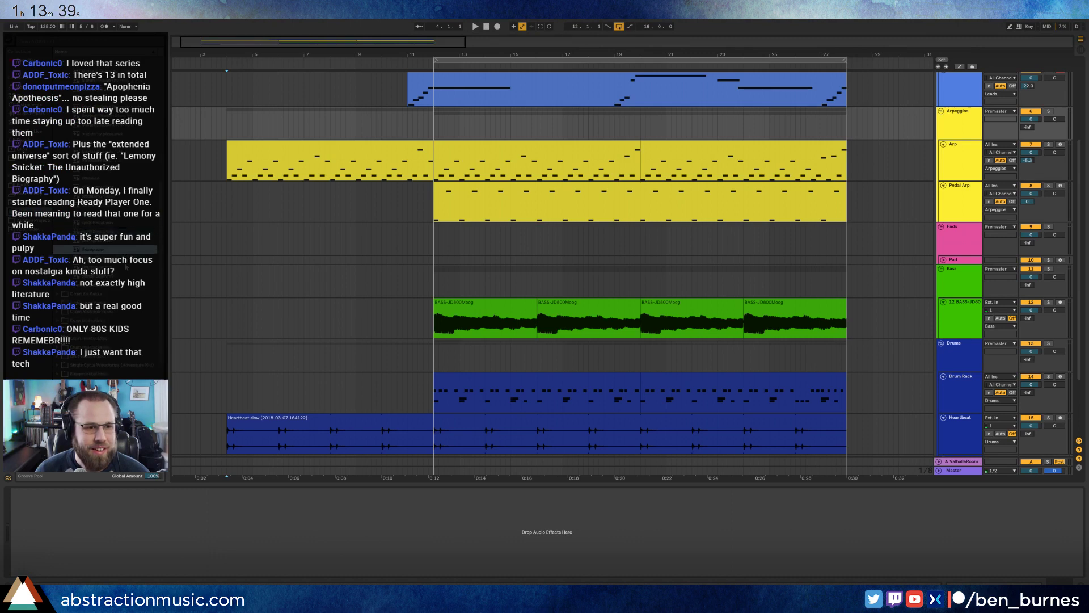
click(126, 266)
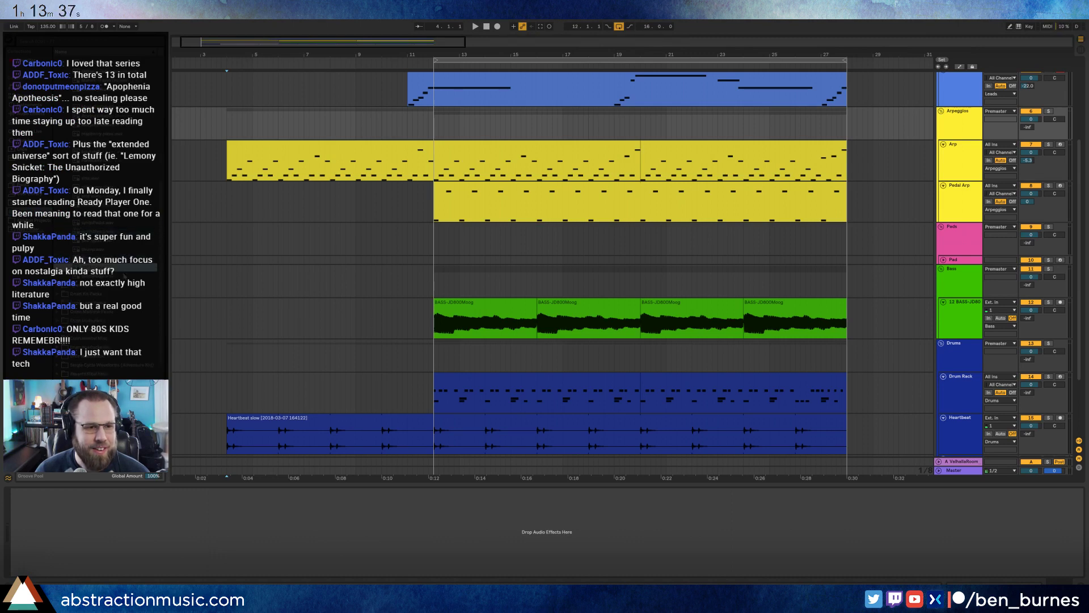
scroll(127, 261, up, 4)
scroll(130, 253, up, 2)
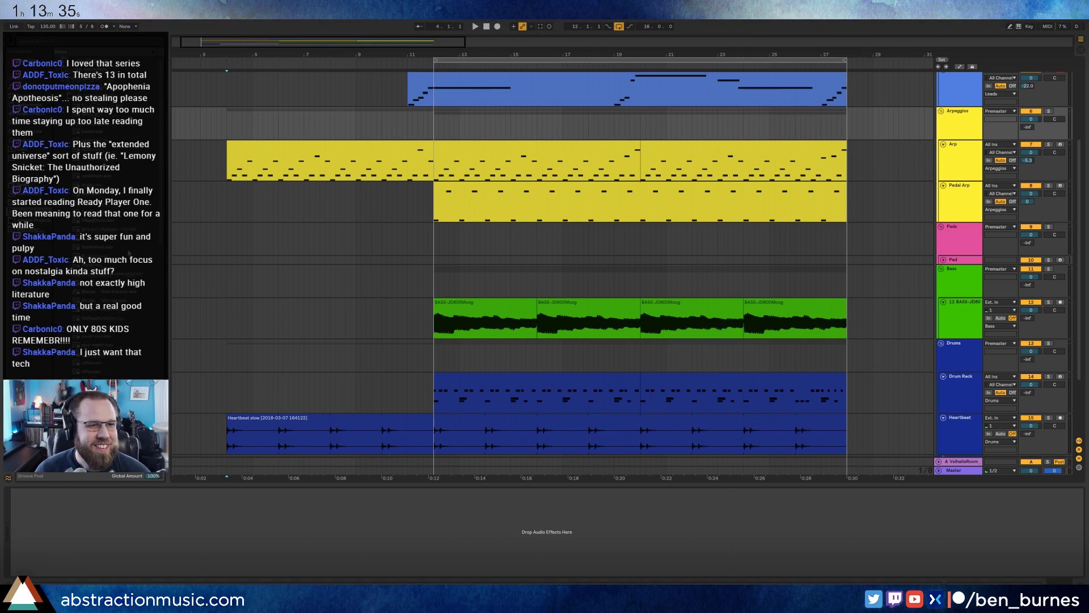
scroll(129, 254, down, 4)
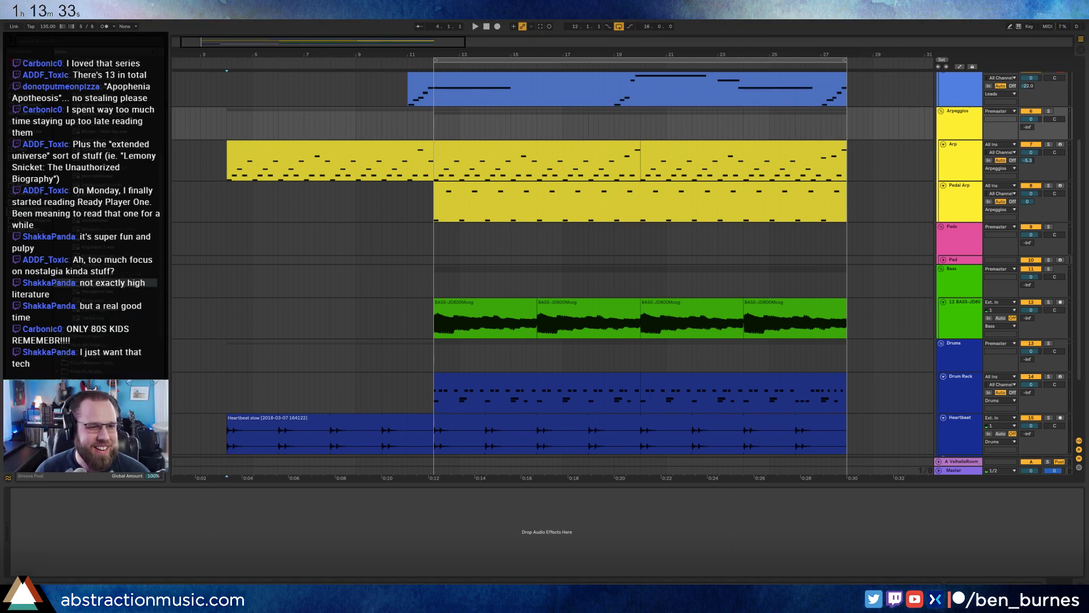
scroll(124, 267, down, 1)
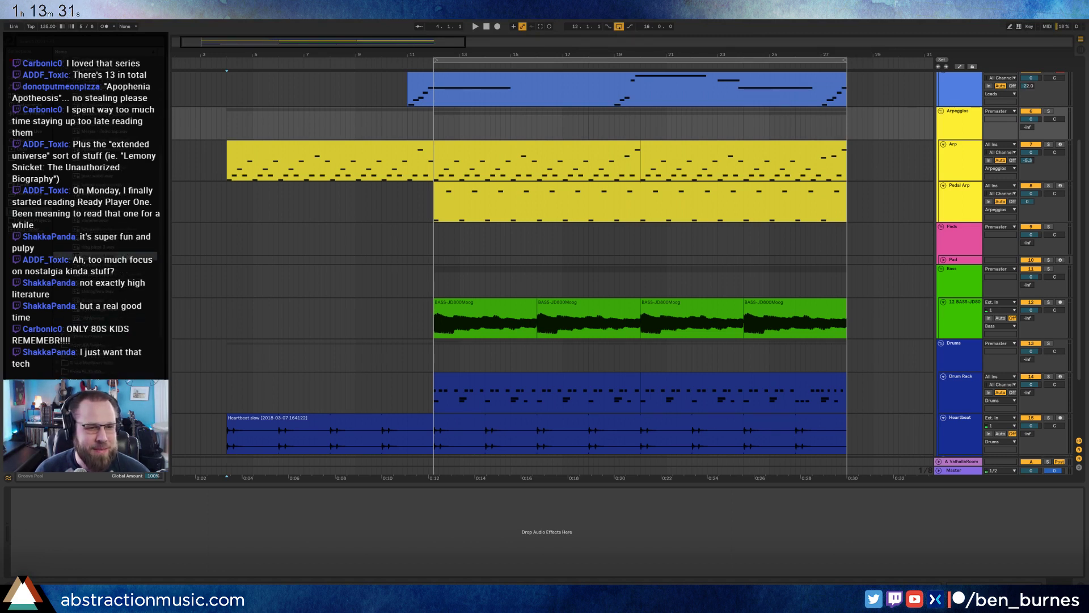
click(129, 248)
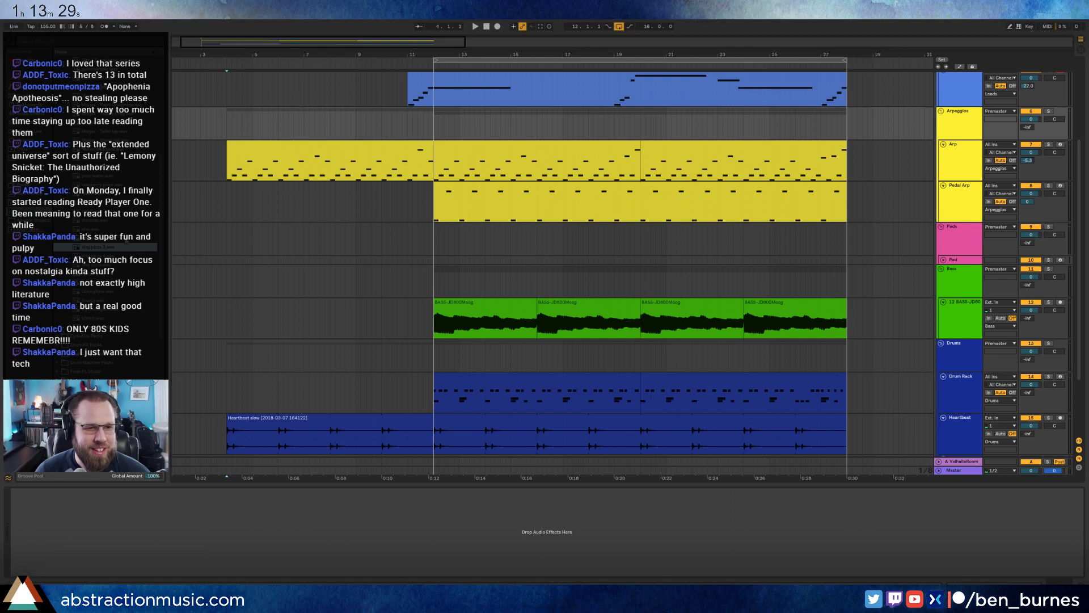
click(125, 239)
click(117, 229)
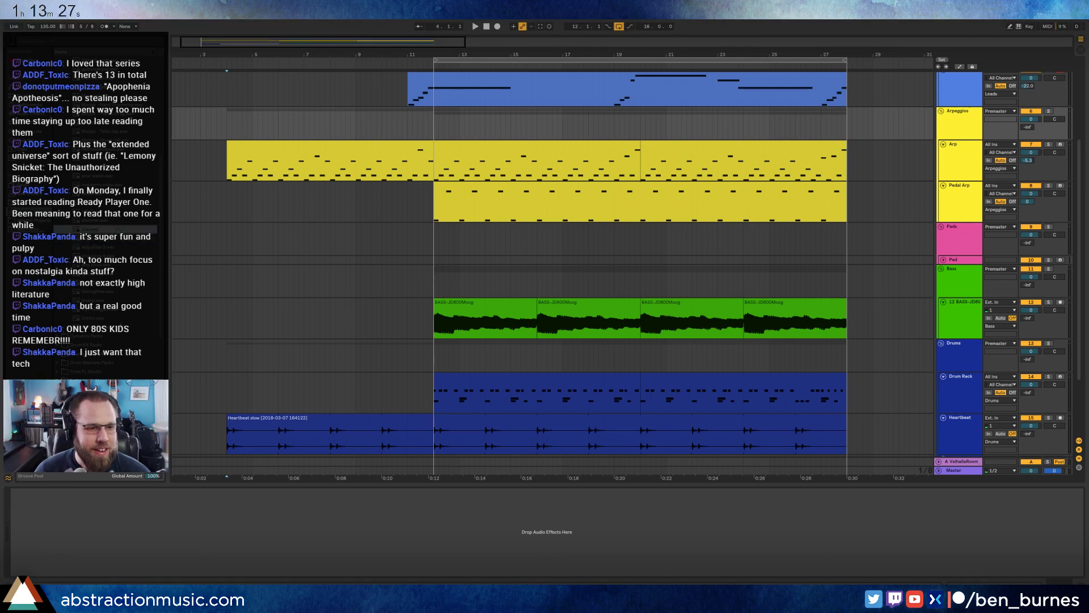
Close the current sample folder and open the nested folders of another sample collection.
click(119, 321)
key(Left)
key(Left)
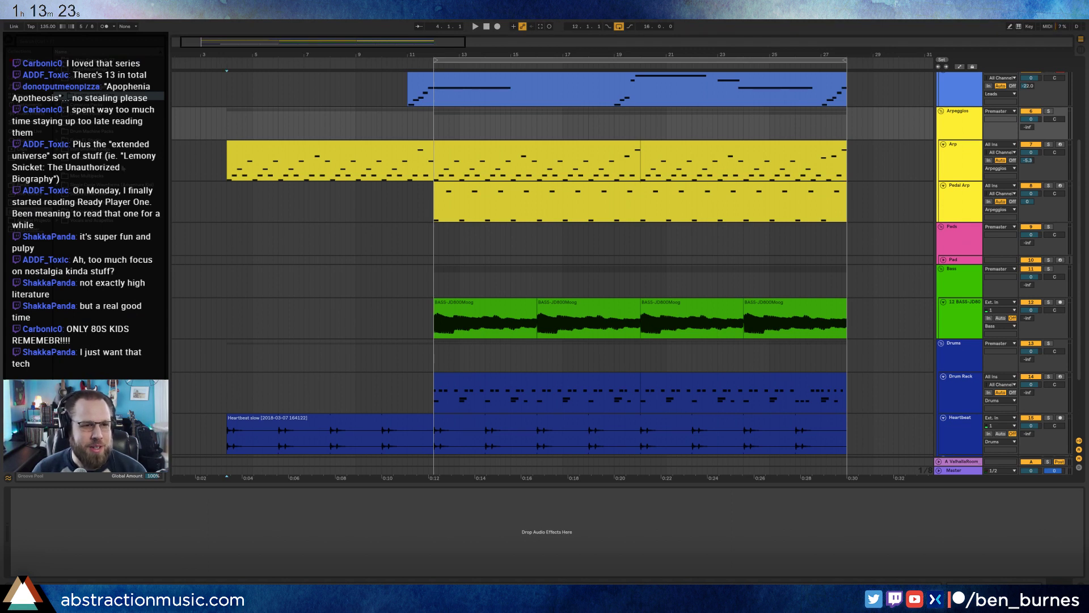
click(58, 158)
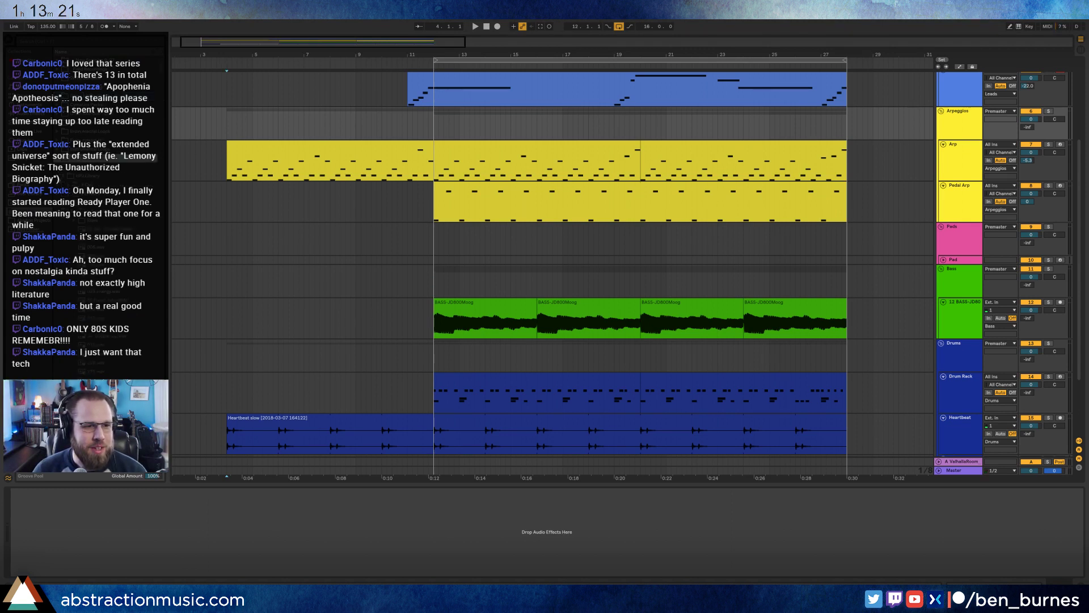
click(68, 202)
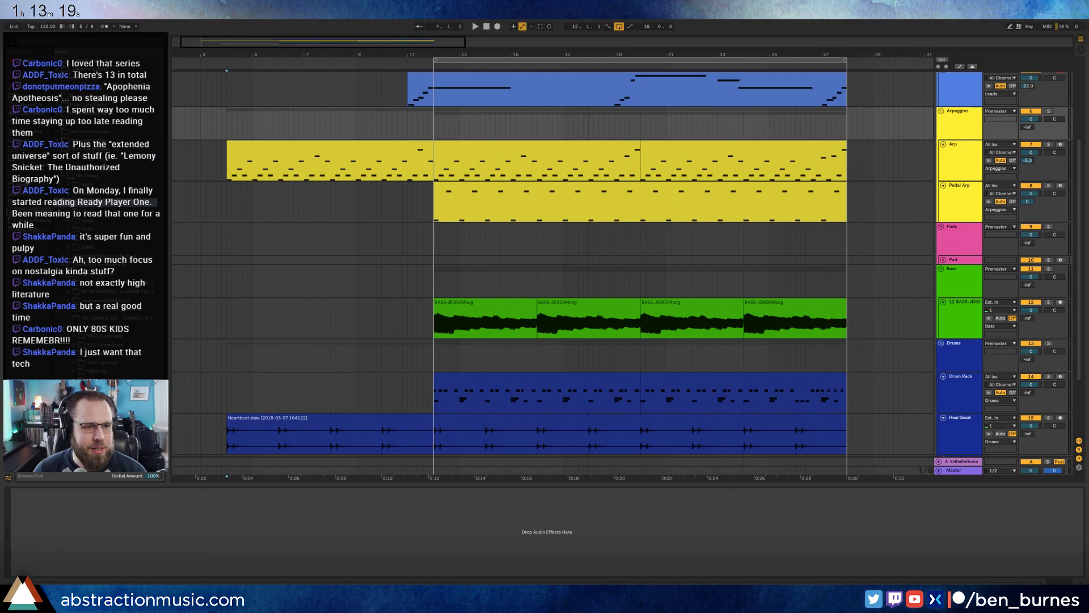
click(69, 247)
click(85, 265)
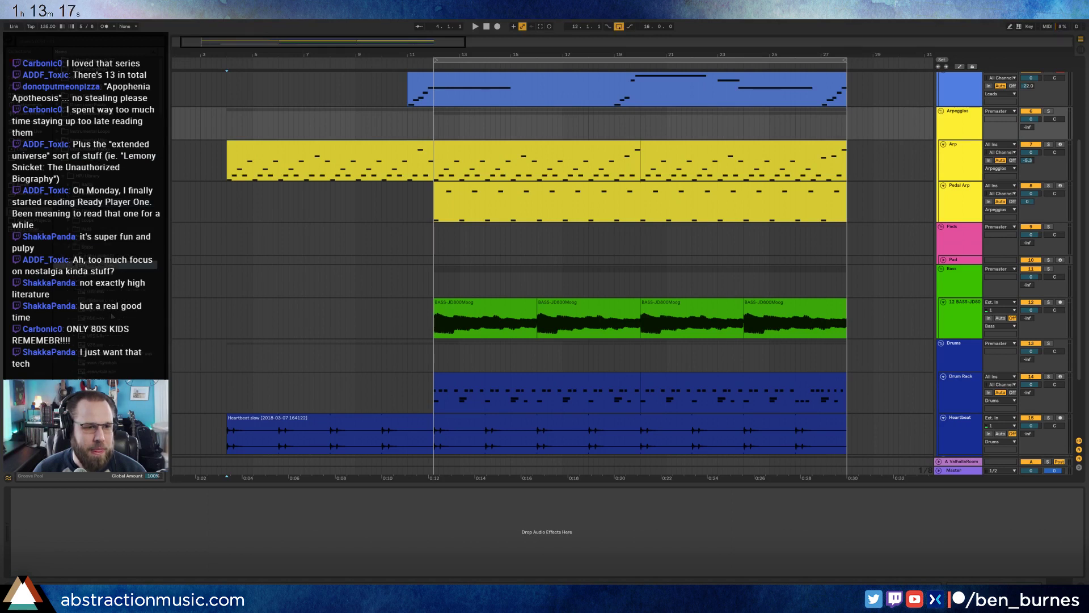
Audition successive sounds further down the newly opened sample folder.
click(102, 309)
scroll(107, 306, down, 2)
click(111, 300)
scroll(114, 296, down, 1)
click(114, 293)
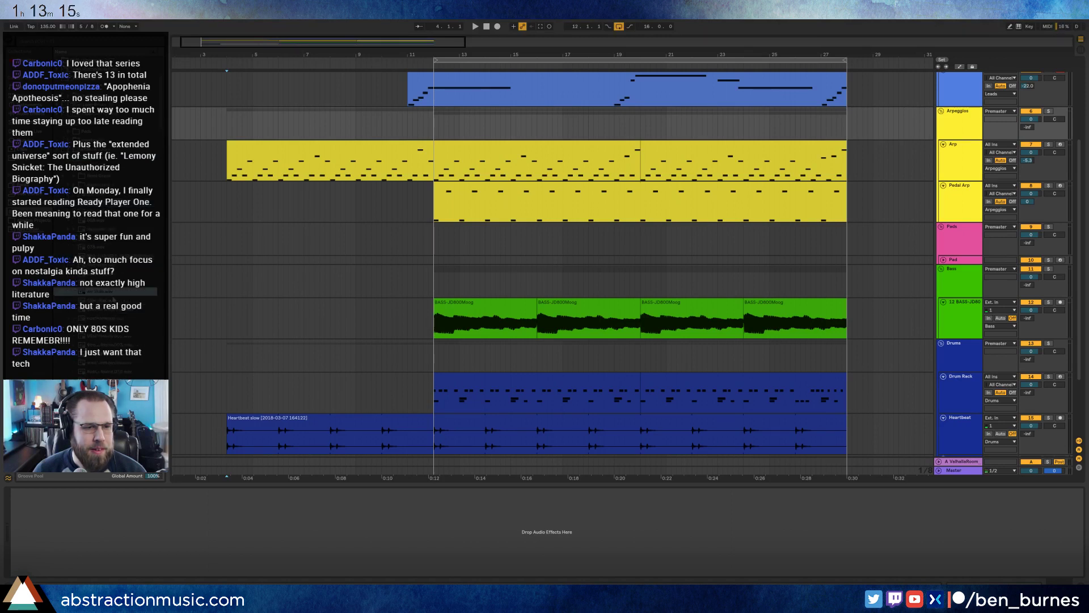
scroll(113, 294, down, 1)
click(113, 294)
click(128, 318)
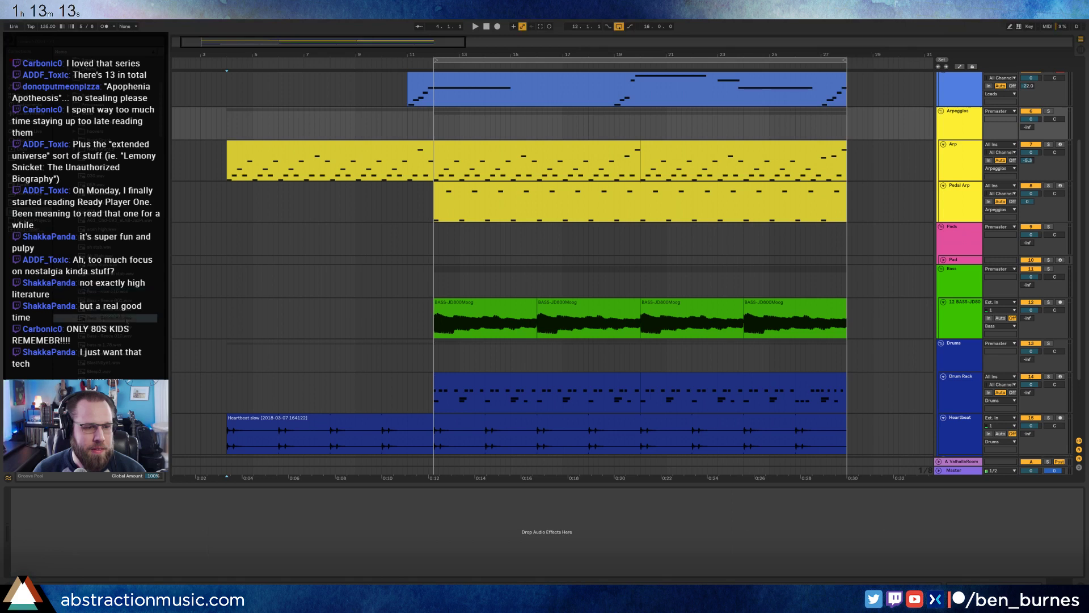
Collapse the sample folders back to the upper level and play the arrangement from bar 4.
key(Left)
key(Left)
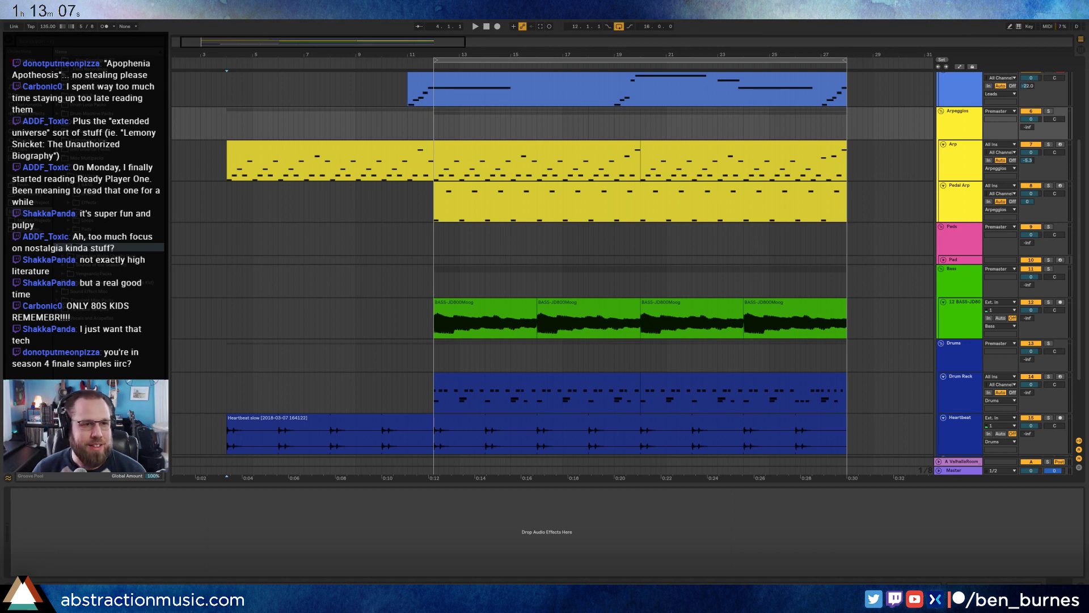
key(Left)
key(Left)
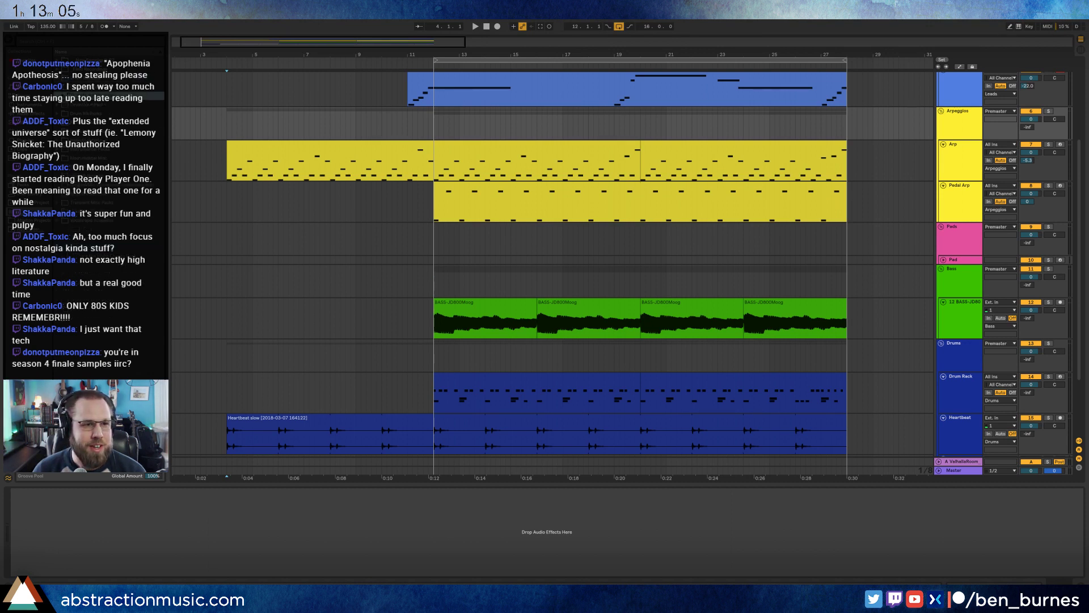
click(110, 106)
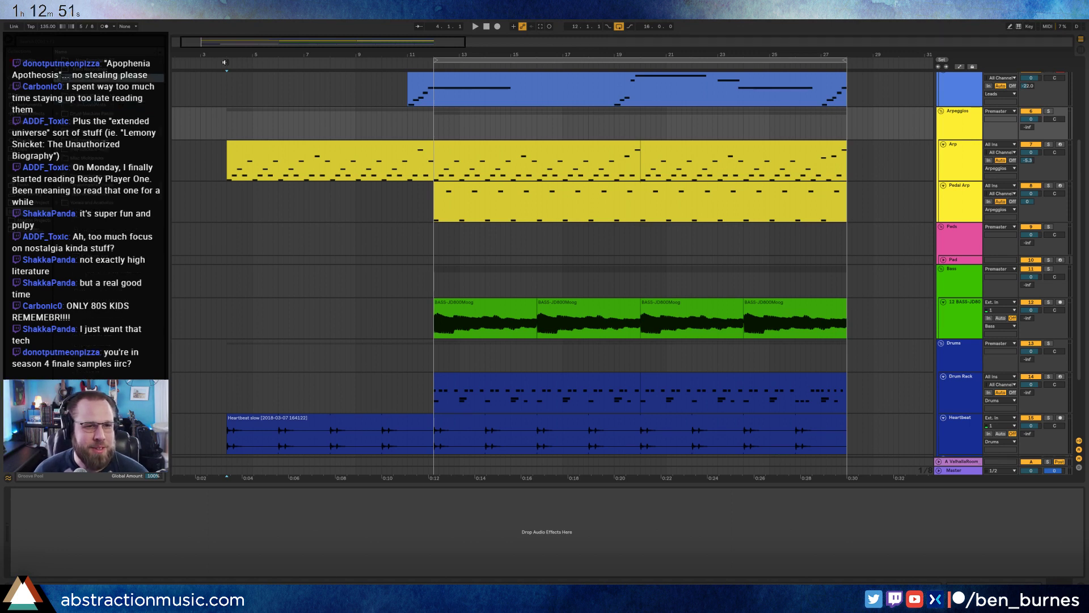
click(224, 63)
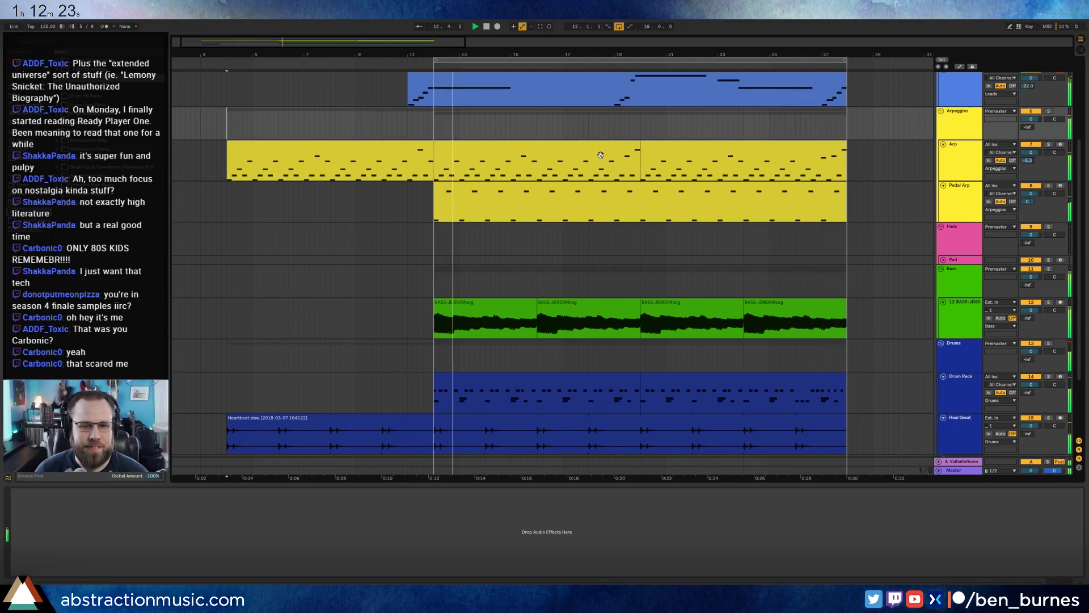
Duplicate the Massive lead section spanning bars 12 to 28 so the copy starts at bar 28.
scroll(393, 171, up, 3)
scroll(393, 170, up, 1)
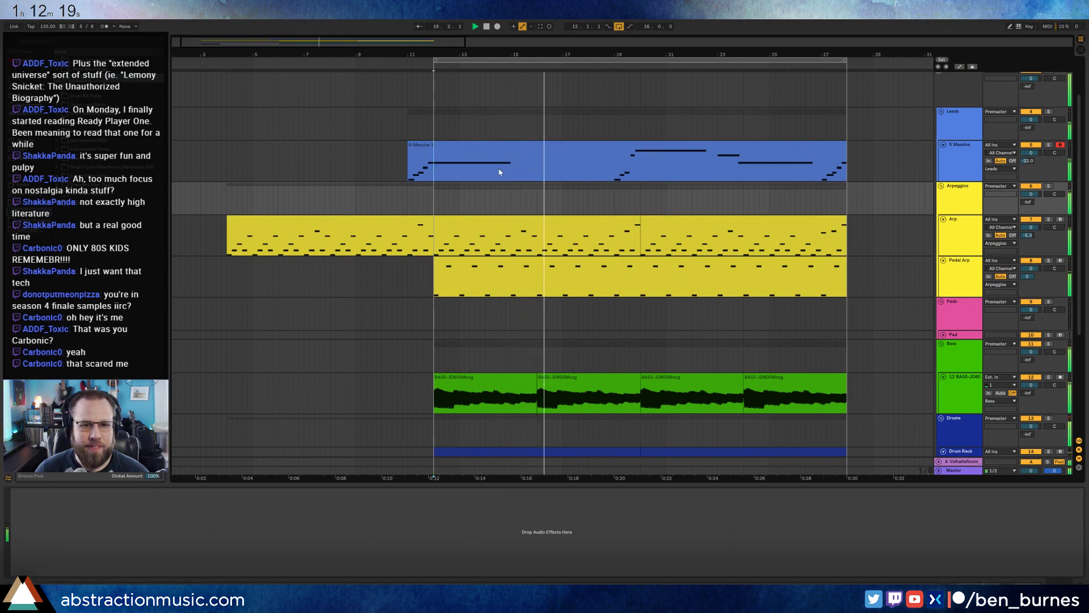
drag(432, 172, 844, 166)
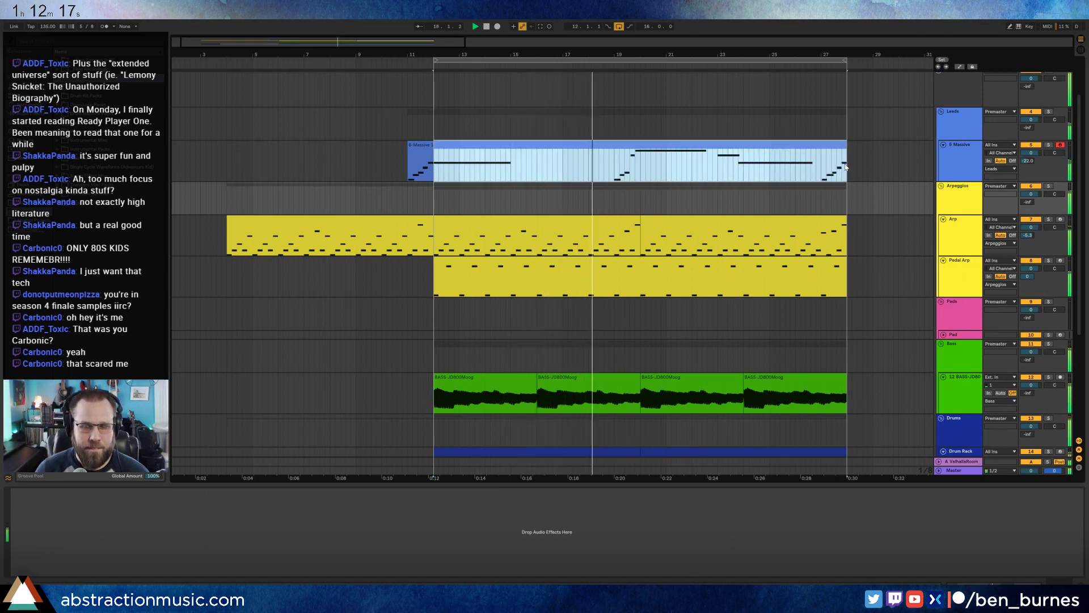
key(ctrl+d)
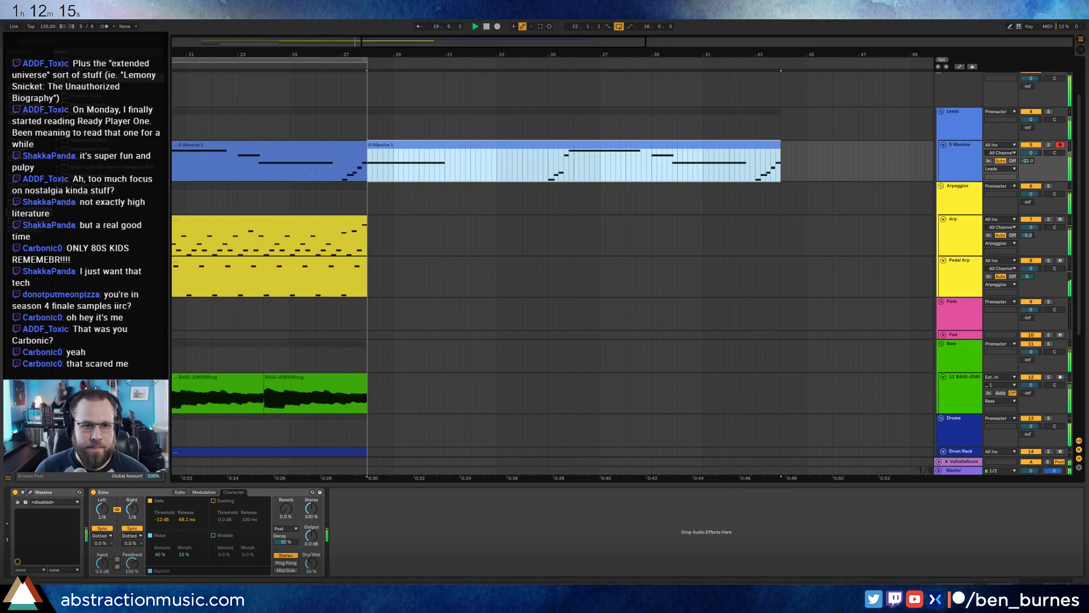
Duplicate the two Arp clips between bars 12 and 28 so the copies follow from bar 28.
drag(318, 55, 525, 43)
click(430, 219)
shift+click(468, 217)
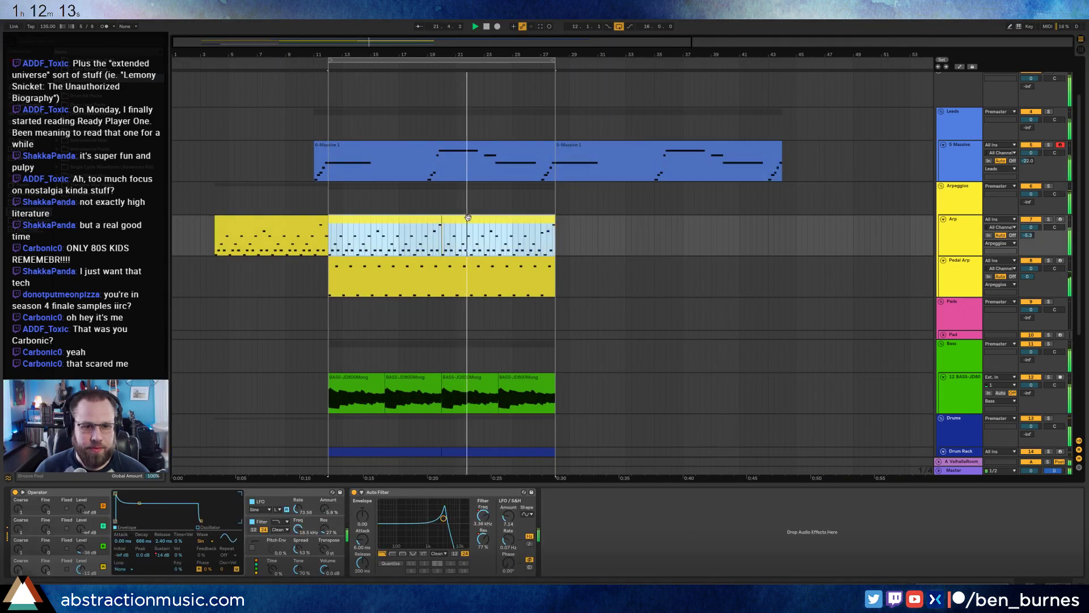
key(ctrl+d)
Open the copied lead clip's notes and raise the short note at clip bar 15 to D4.
click(621, 142)
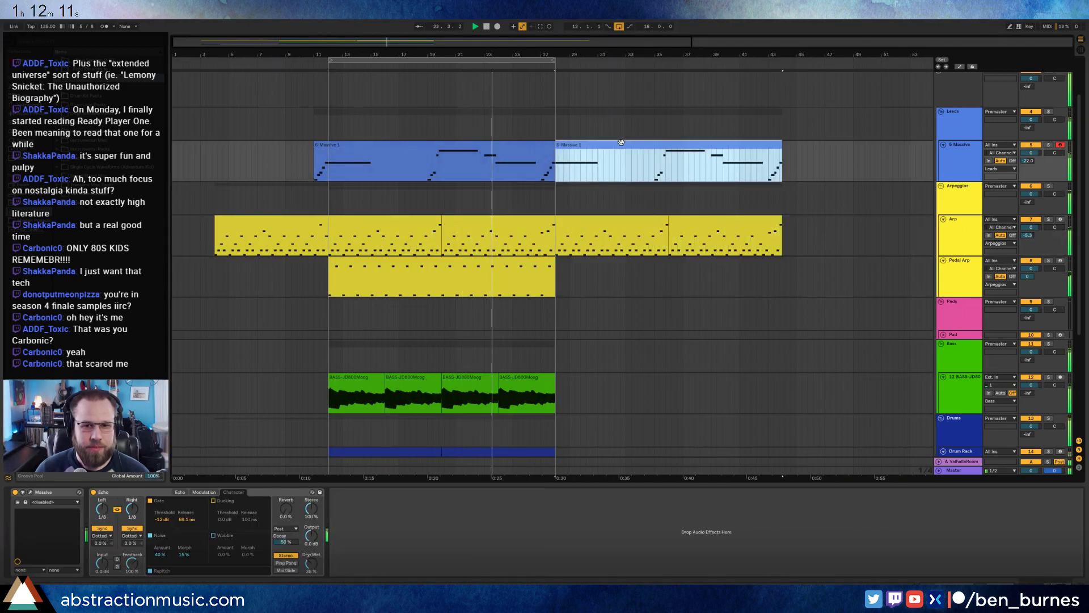
double_click(621, 142)
click(844, 407)
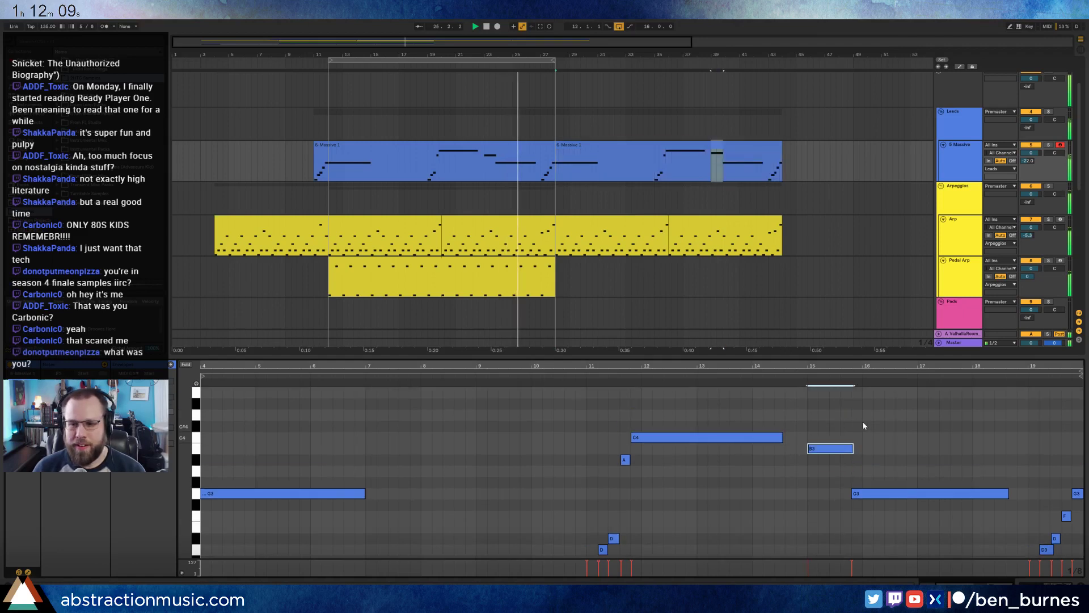
key(Up)
key(Up)
key(Up)
Raise the long note ending near clip bar 18 to D4 and the short note before it to D#4.
click(907, 494)
key(Up)
key(Up)
key(Up)
key(Up)
key(Up)
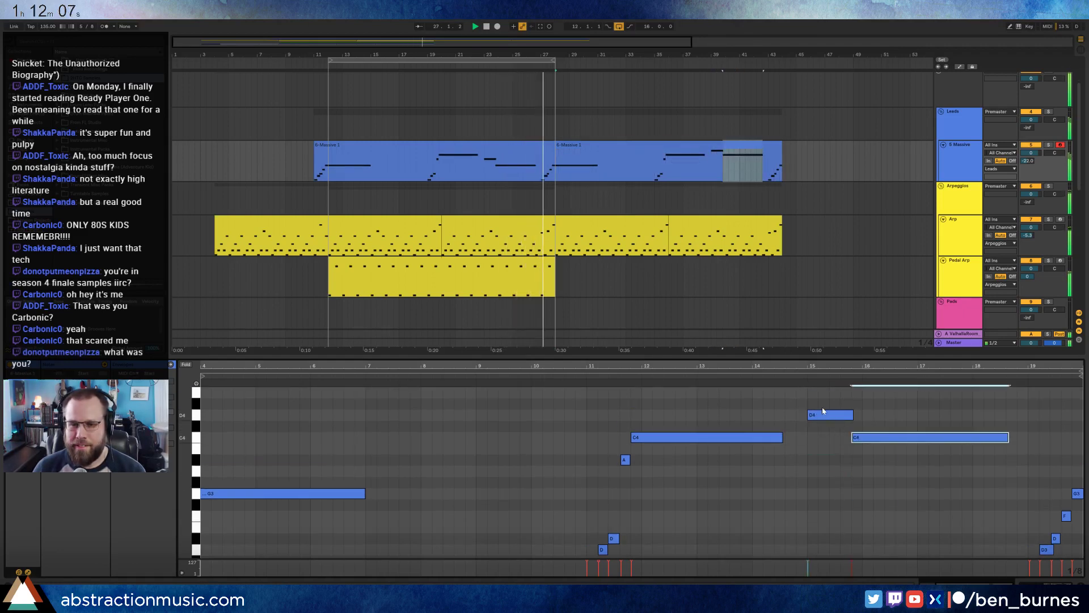
key(Up)
drag(819, 400, 860, 430)
key(Up)
click(975, 494)
scroll(975, 490, down, 2)
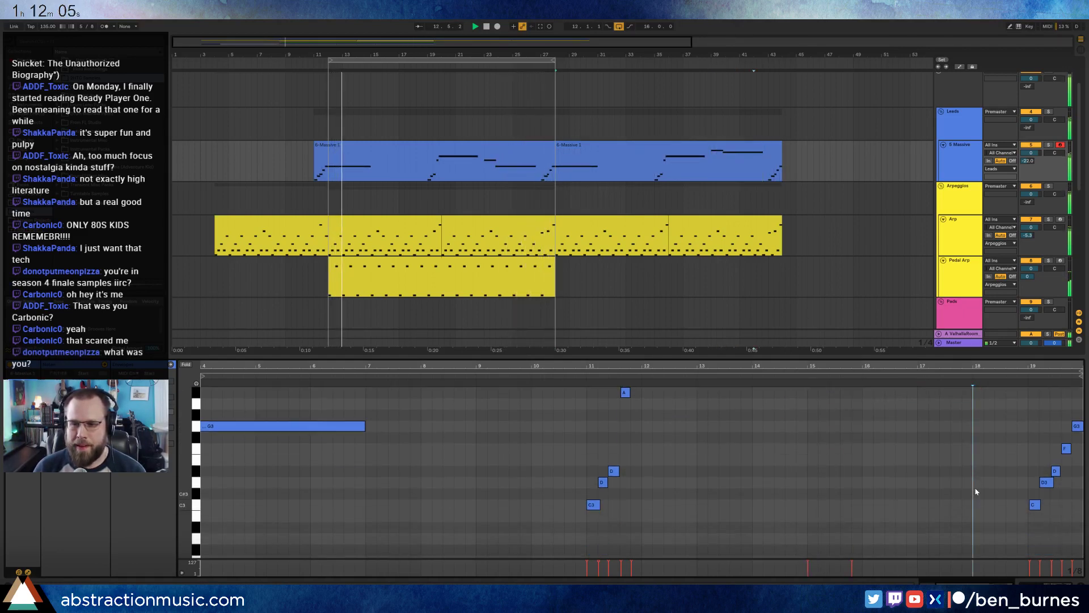
scroll(1041, 427, up, 3)
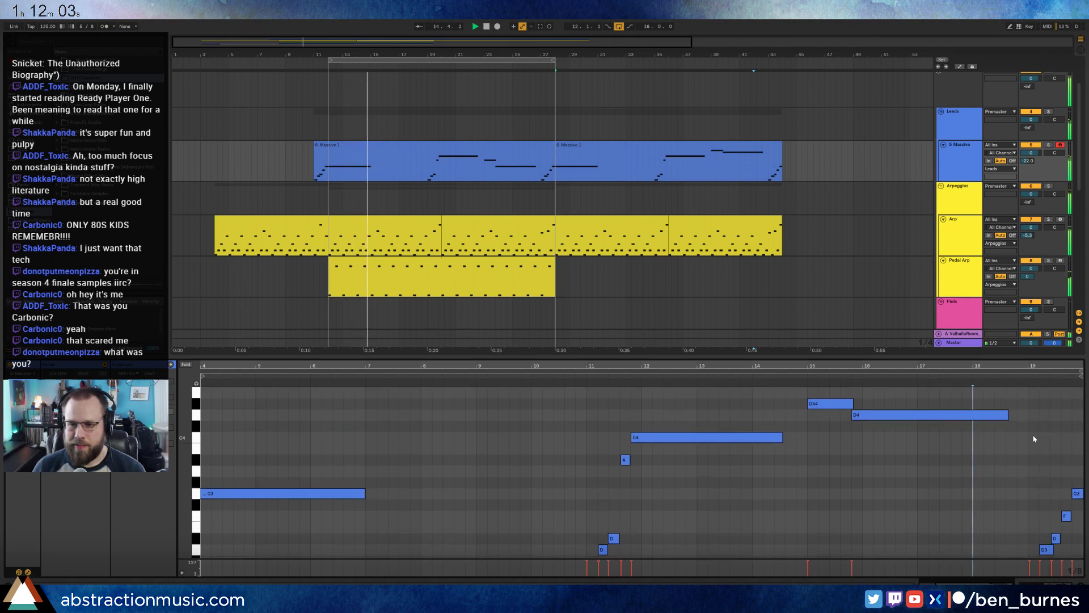
Add two short descending notes at clip bar 19 and transpose them up to D4 and C4.
double_click(1033, 437)
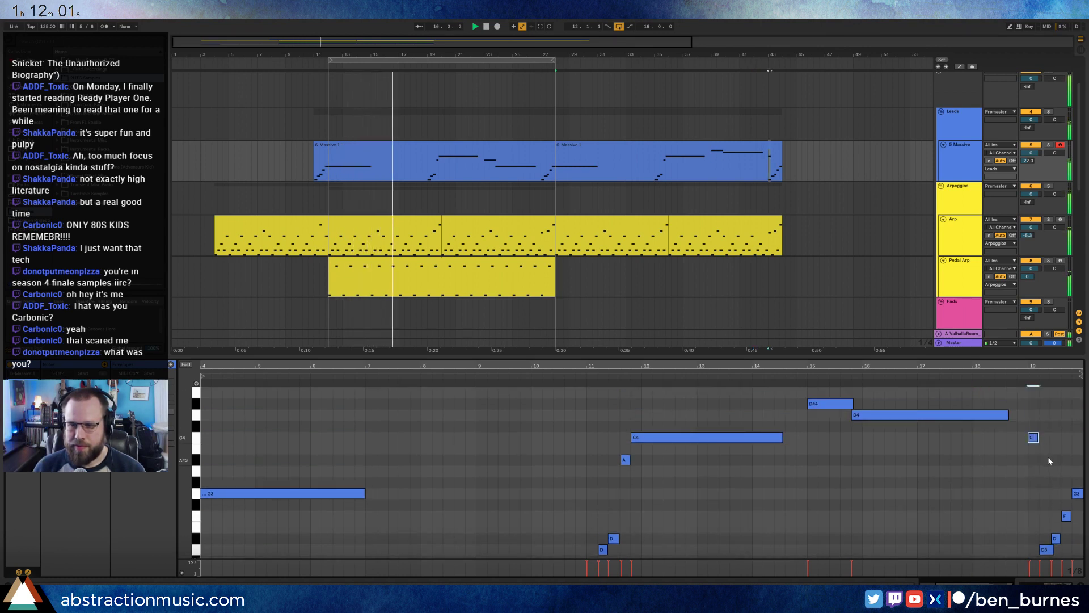
double_click(1046, 459)
drag(1027, 419, 1054, 477)
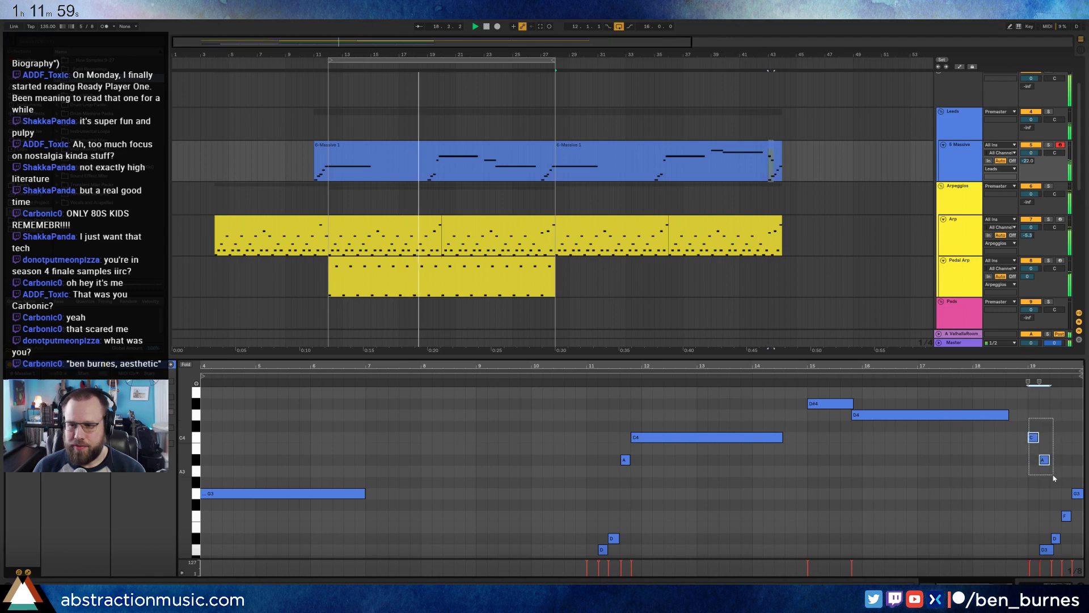
key(Up)
key(Up)
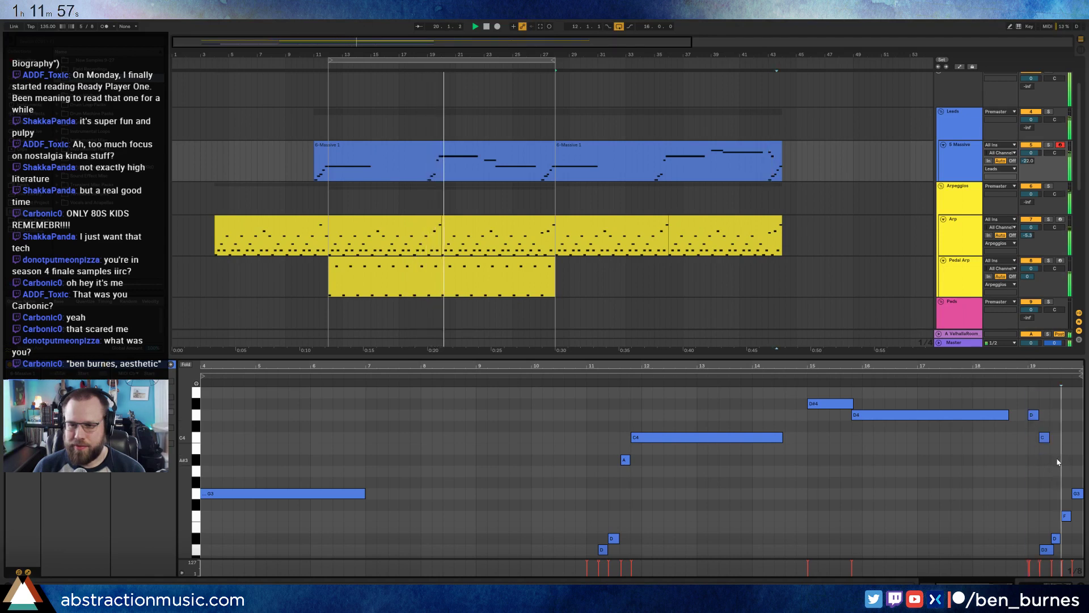
Continue the descending run with short A#3 and G#3 notes and delete the old rising pickup notes beneath it.
double_click(1056, 459)
double_click(1066, 482)
scroll(1036, 472, down, 3)
drag(1036, 472, 1075, 553)
key(Delete)
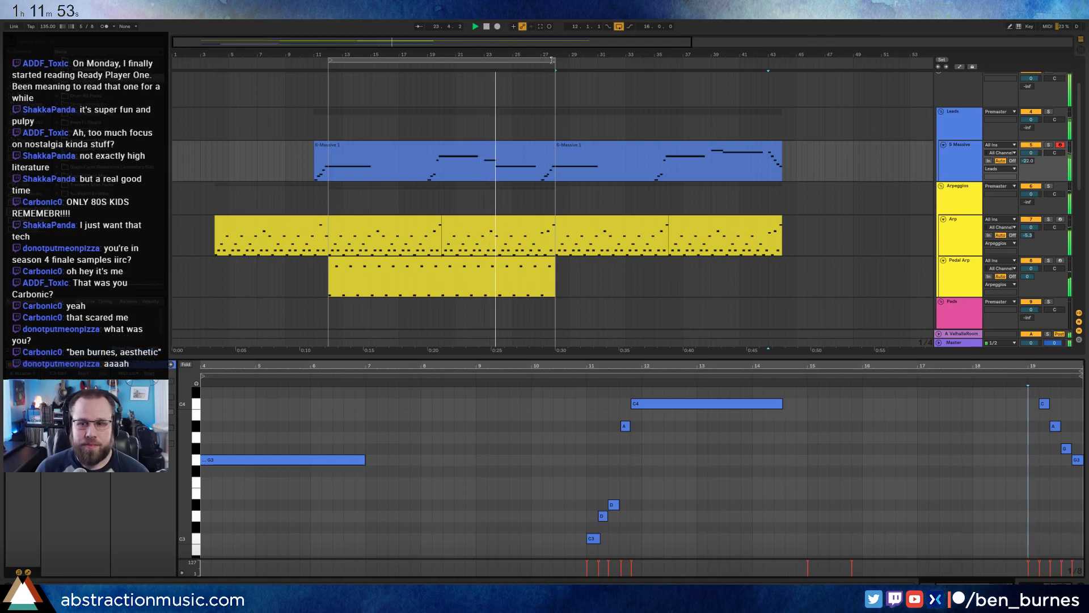
Extend the arrangement loop's end from bar 28 to the end of the copied lead and Arp clips.
drag(543, 61, 778, 62)
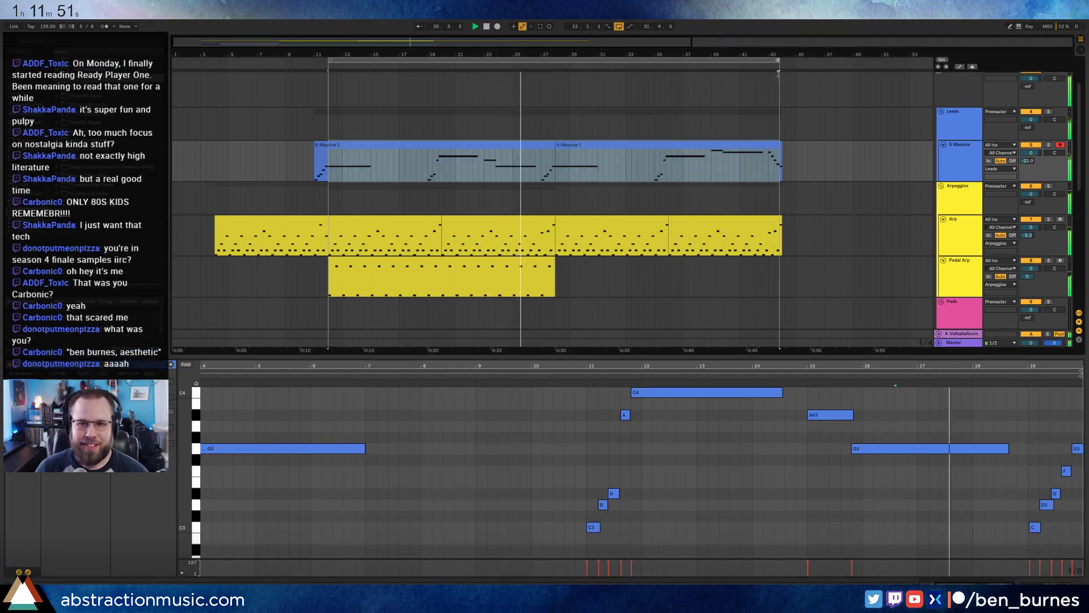
Duplicate the Pedal Arp clip and the four bass clips so both tracks fill bars 28 to 44.
click(526, 264)
key(ctrl+d)
scroll(634, 266, down, 4)
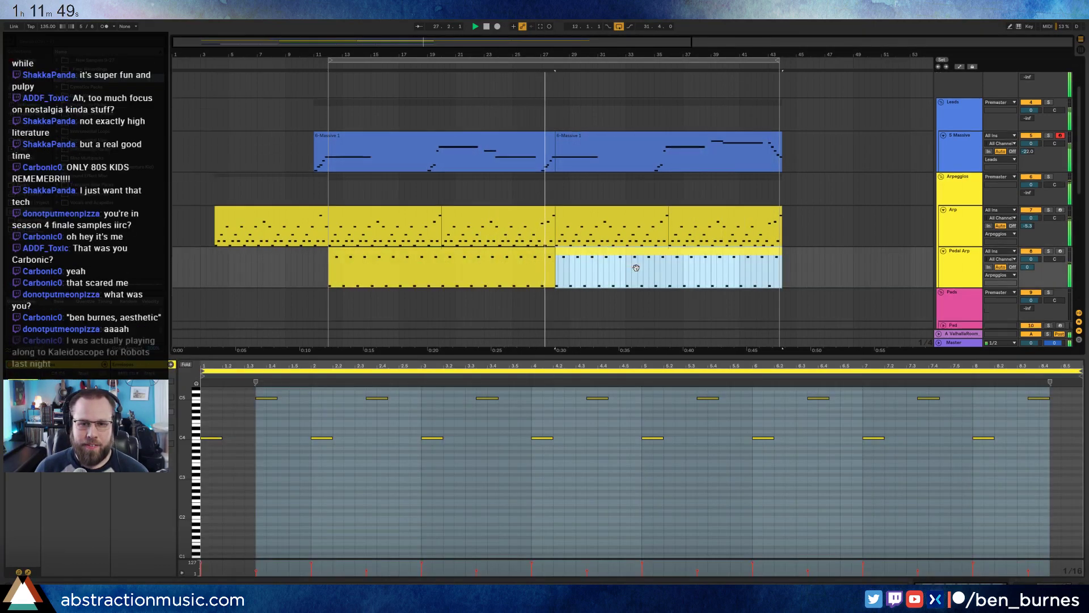
click(523, 256)
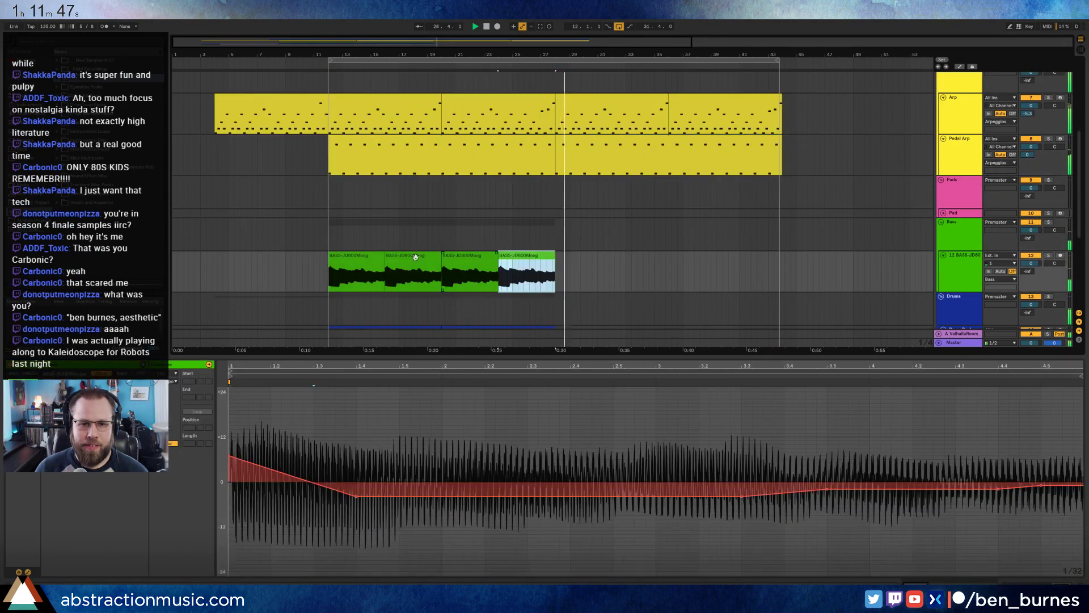
shift+click(367, 255)
key(ctrl+d)
Duplicate both Drum Rack clips directly after the originals, from bar 28 to bar 44.
scroll(482, 277, down, 3)
click(467, 236)
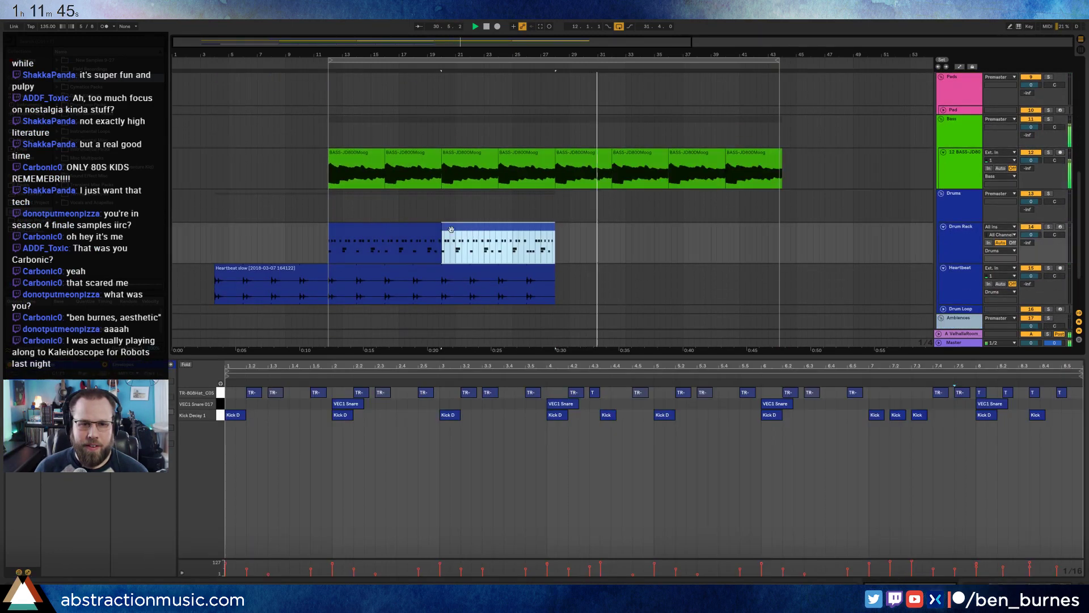
shift+click(392, 241)
key(ctrl+d)
Extend the Heartbeat audio clip so it ends exactly with the bass and drum clips at bar 44.
drag(554, 270, 781, 289)
scroll(792, 274, up, 3)
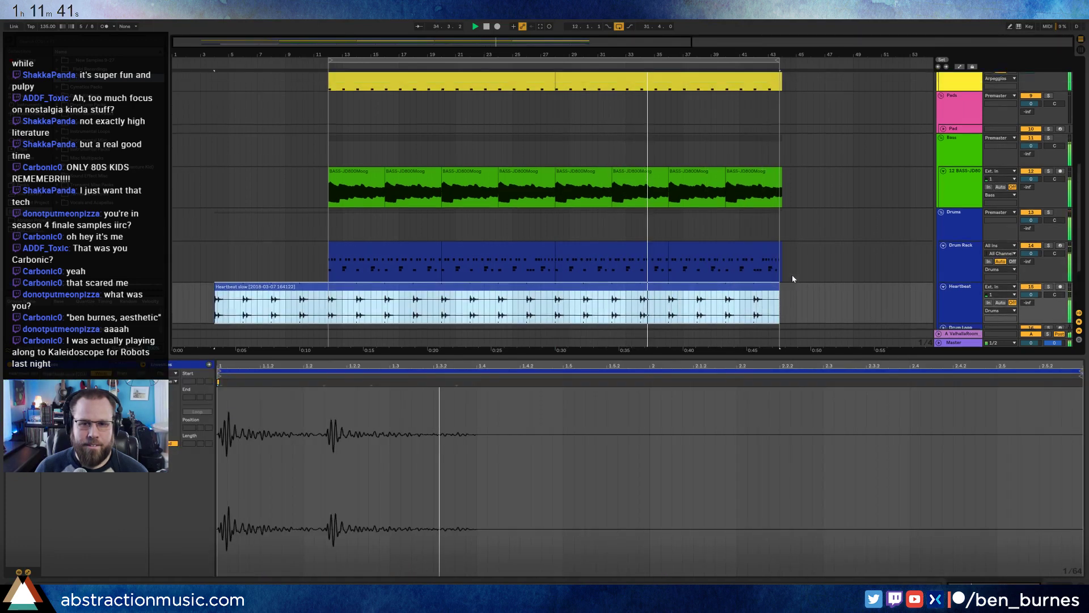
scroll(792, 280, down, 3)
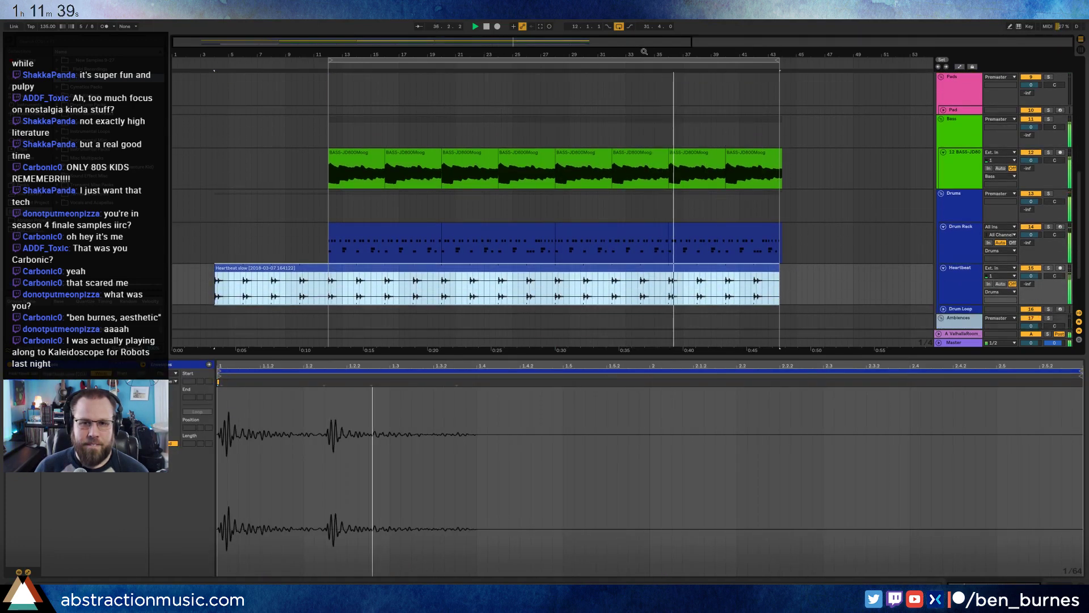
drag(785, 51, 648, 284)
click(648, 285)
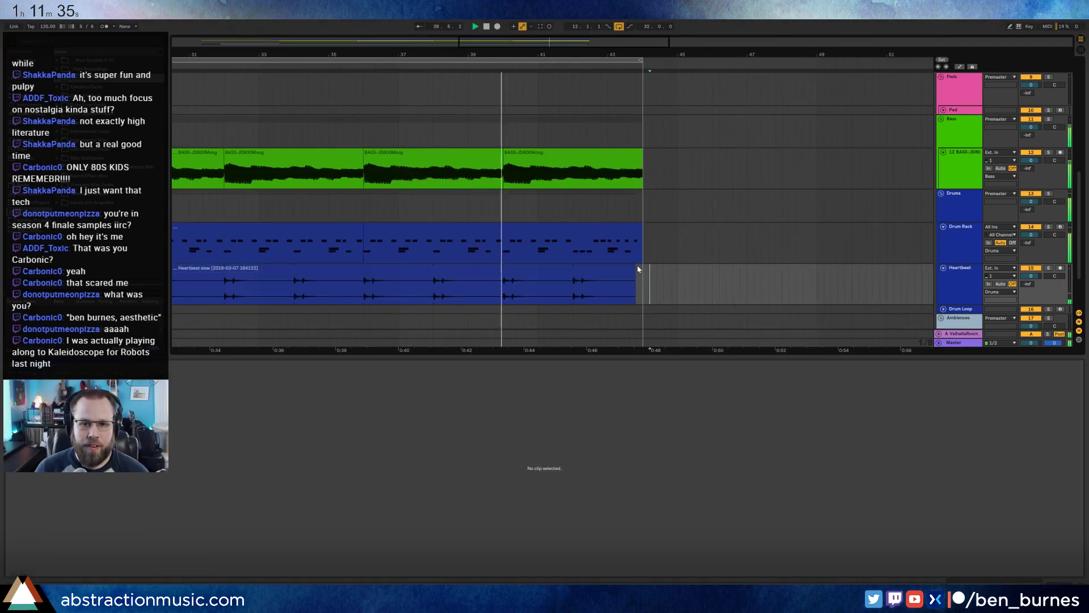
click(636, 267)
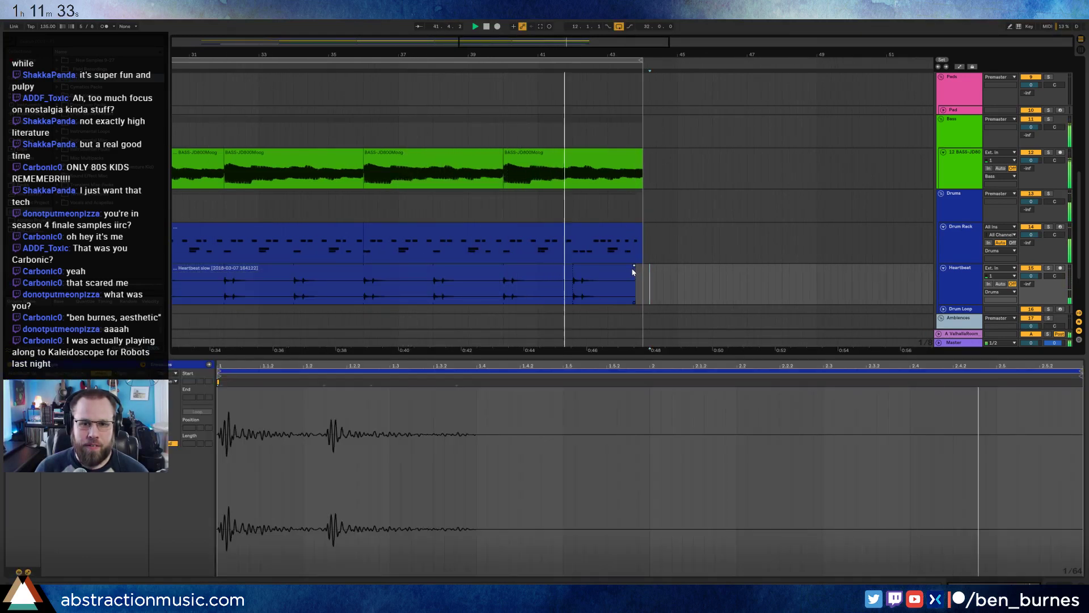
drag(635, 268, 643, 268)
In the second lead clip, add a short C4 note at clip bar 15 and raise the D#4 note there to F4 with a later start.
scroll(668, 268, up, 2)
scroll(669, 266, up, 5)
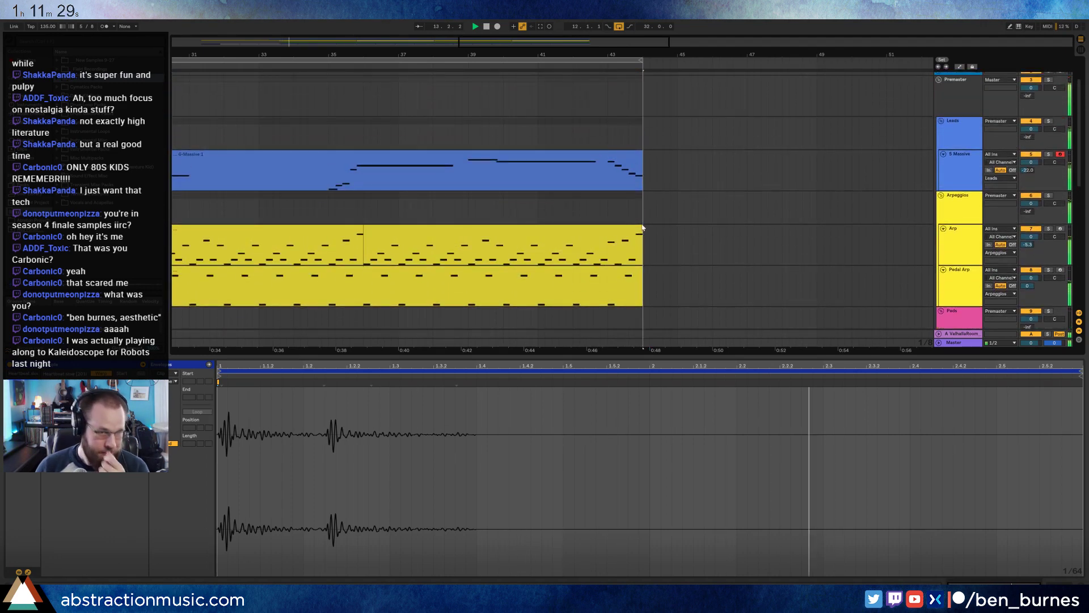
drag(336, 55, 369, 66)
click(715, 158)
click(759, 495)
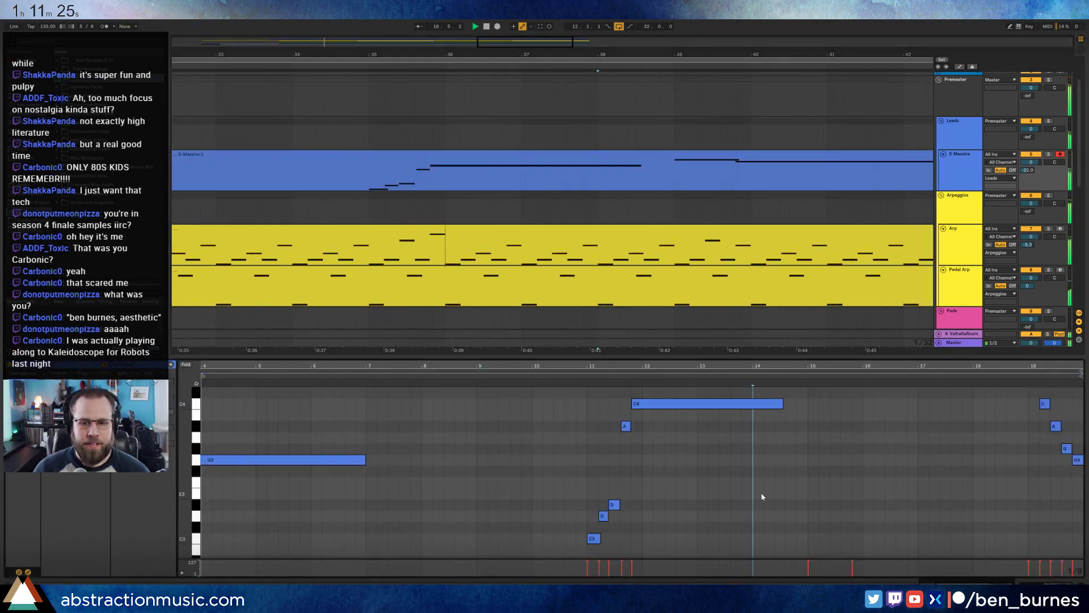
scroll(766, 491, up, 4)
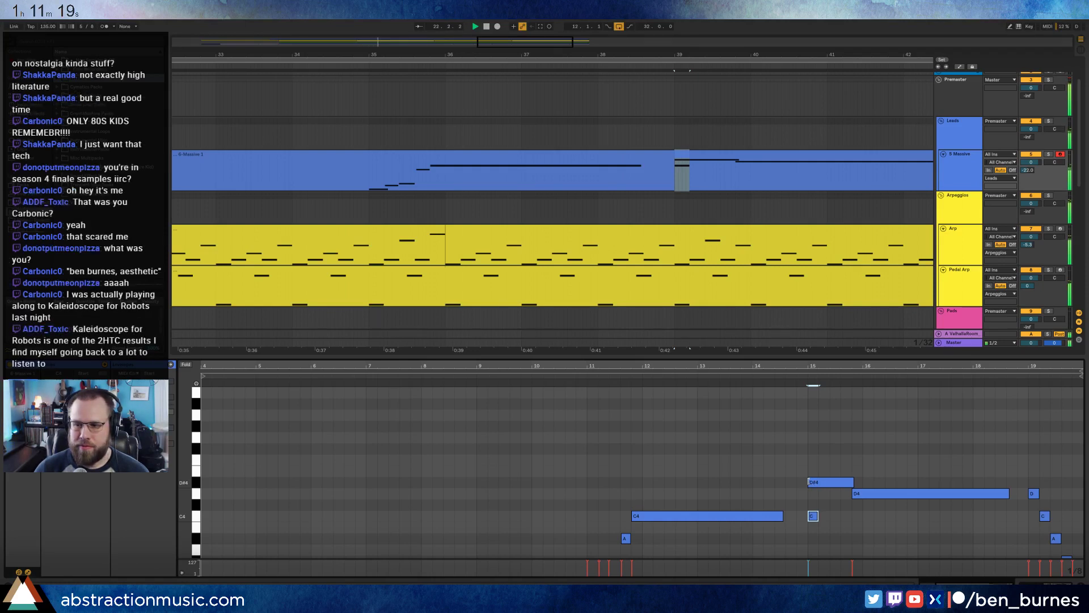
drag(810, 482, 831, 464)
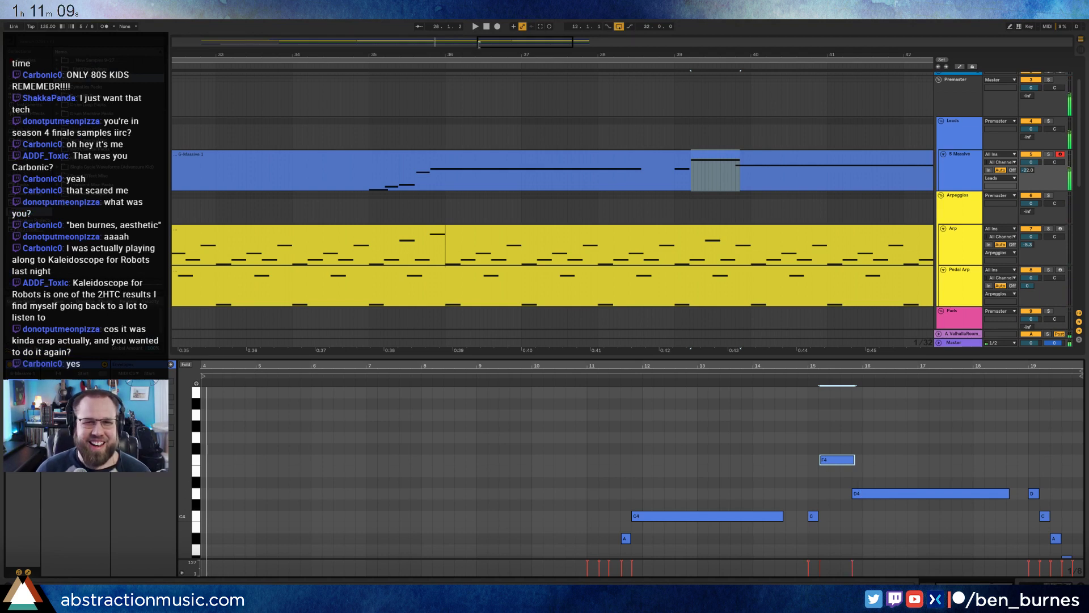
Play the arrangement from the start of the Arp clips and stop around bar 13, after the bass enters.
drag(479, 43, 186, 44)
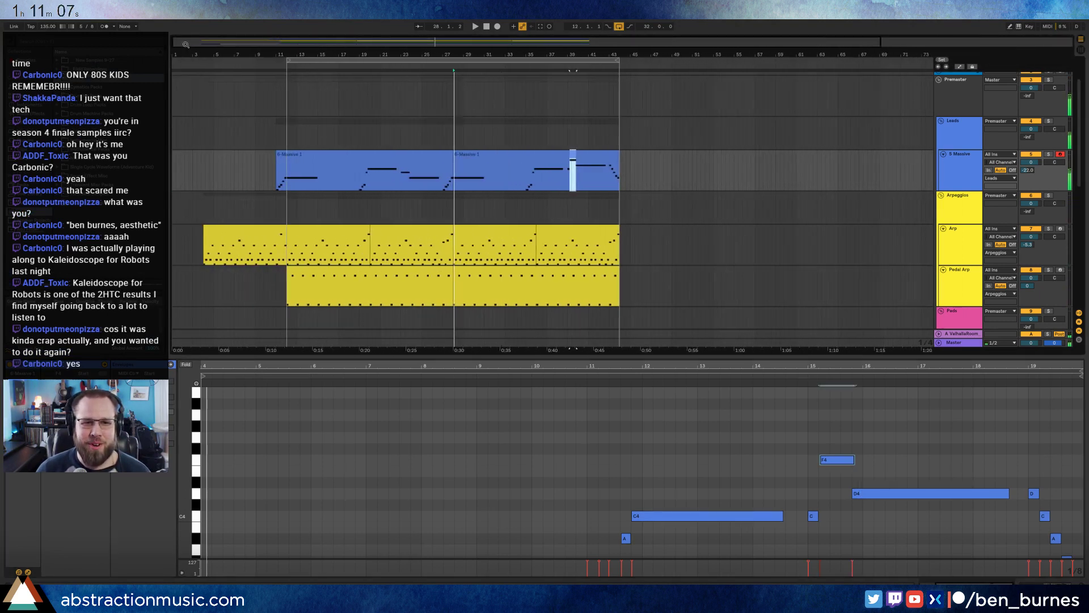
click(1031, 580)
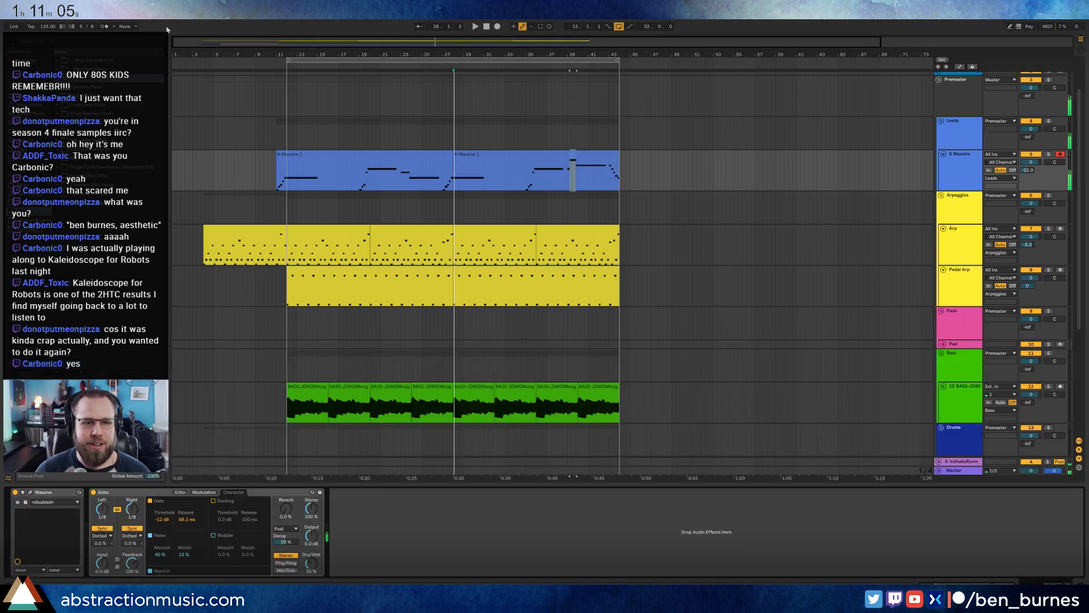
click(205, 215)
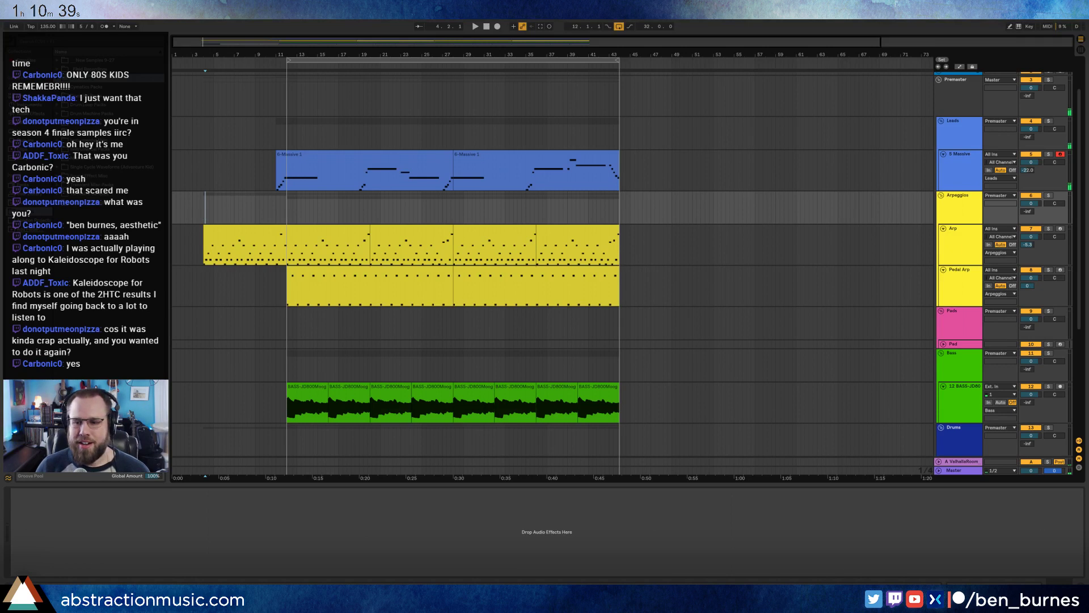
click(1054, 604)
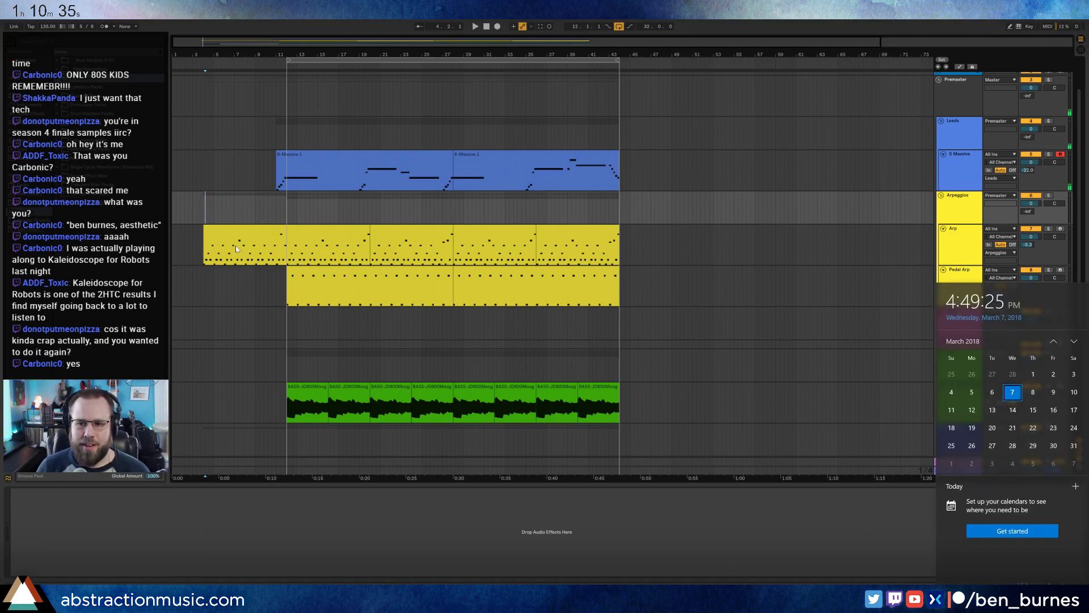
click(203, 209)
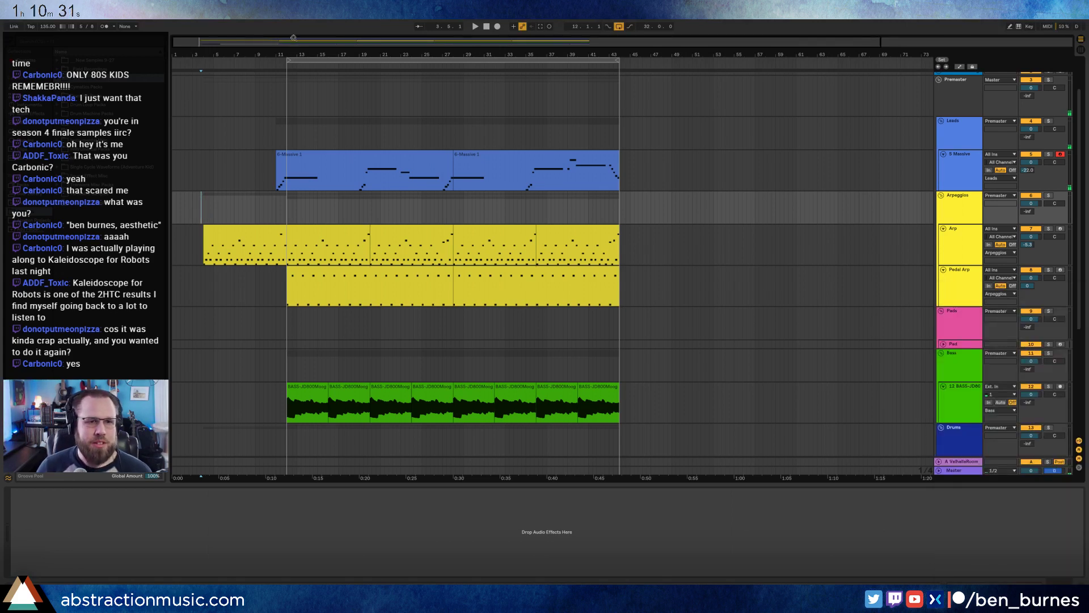
drag(293, 37, 246, 178)
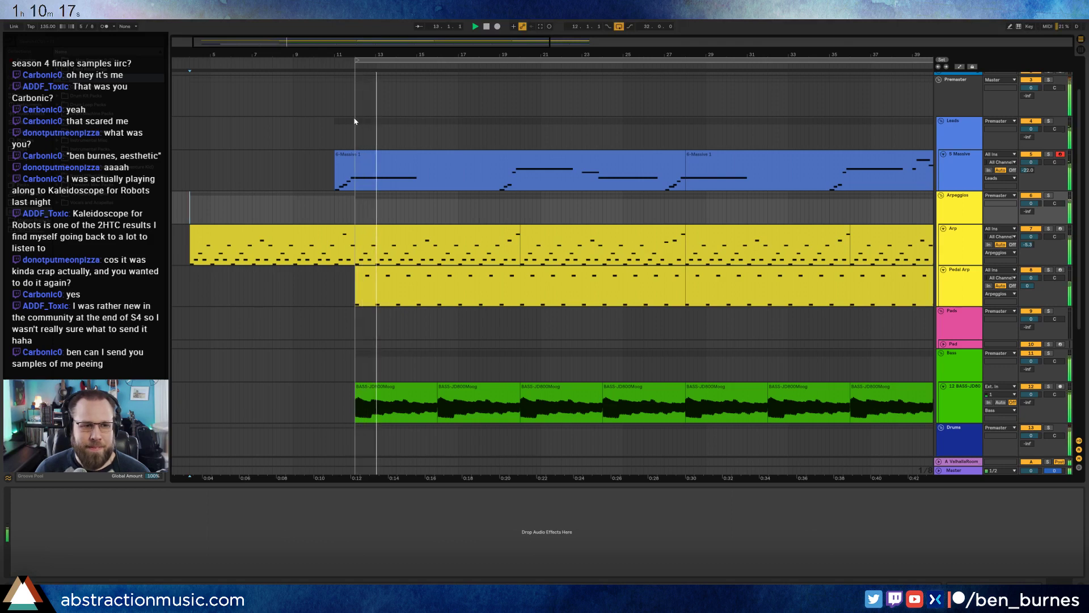
key(space)
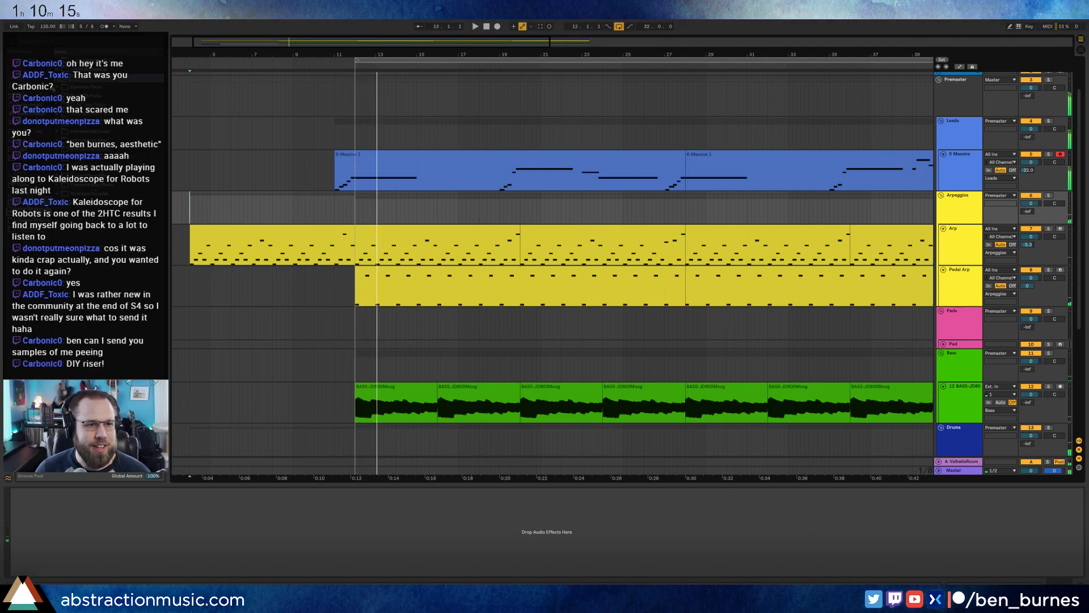
Look through the sample folders in the browser and resume playback from bar 13.
click(74, 70)
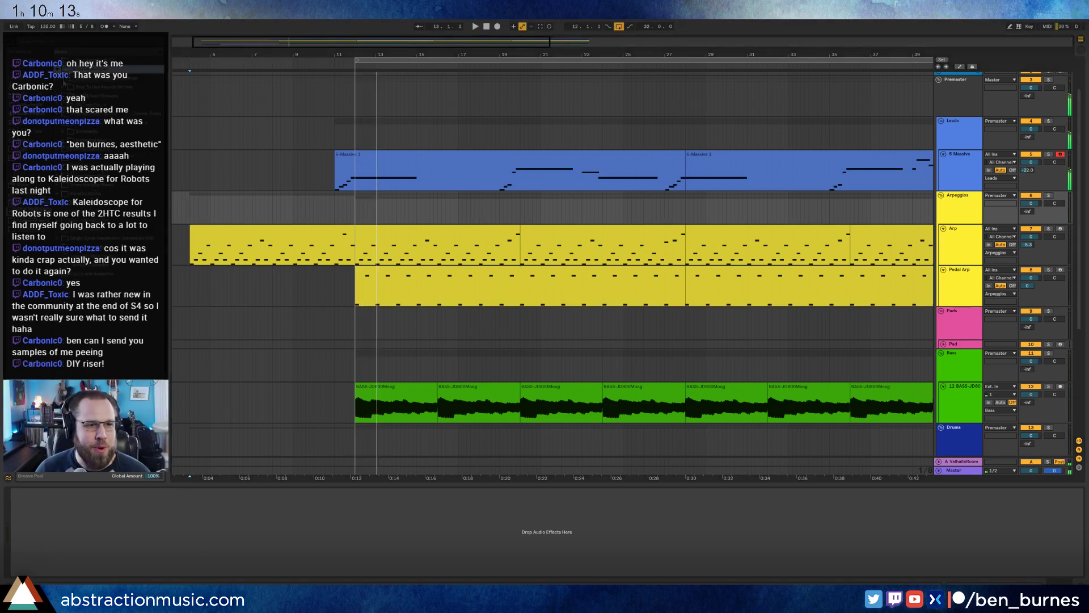
click(64, 80)
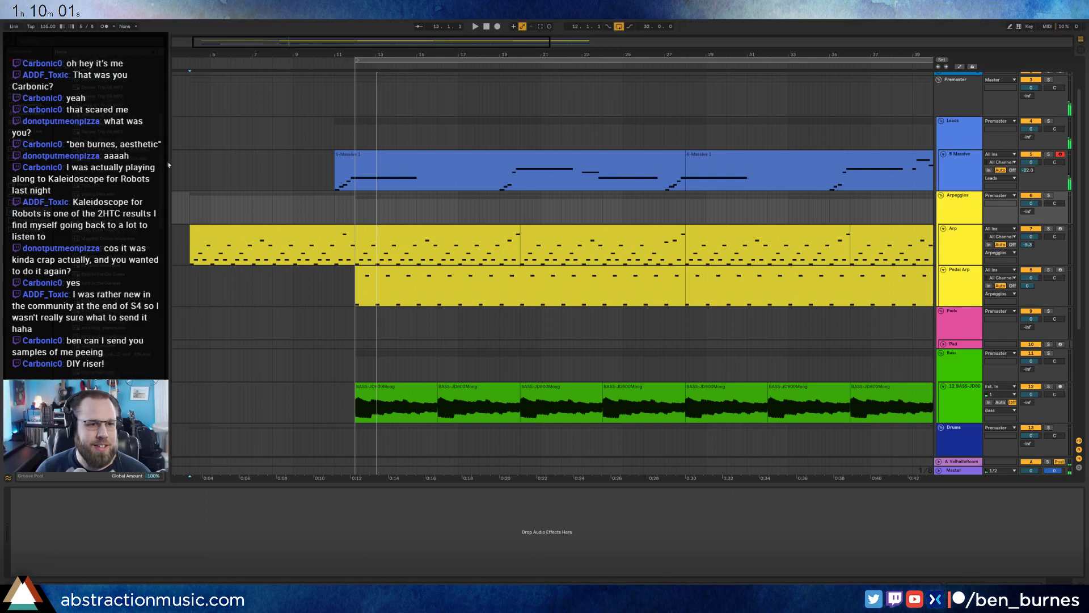
drag(163, 198, 163, 76)
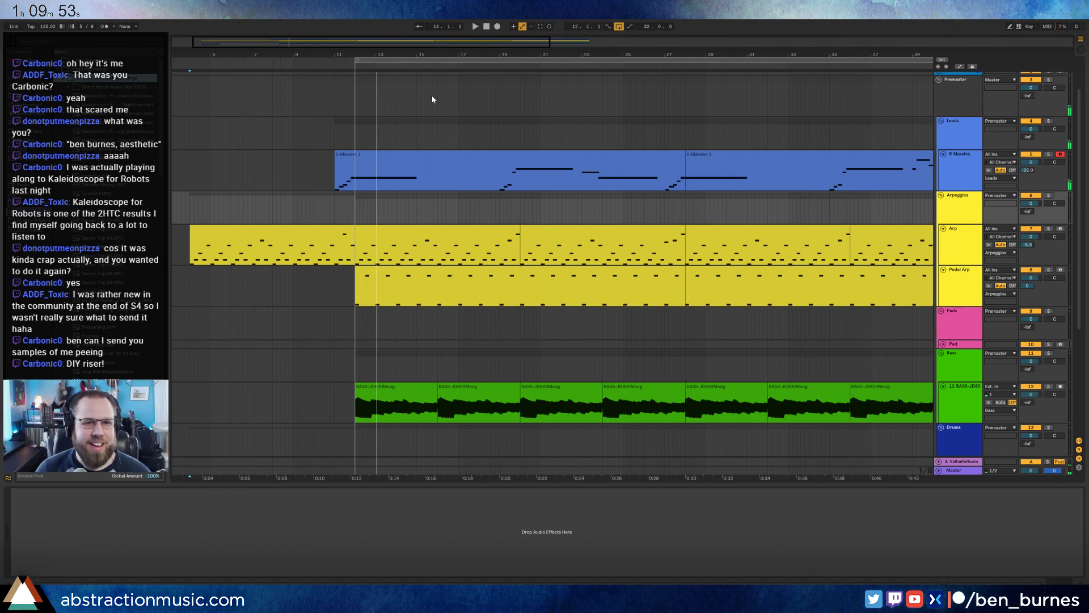
key(space)
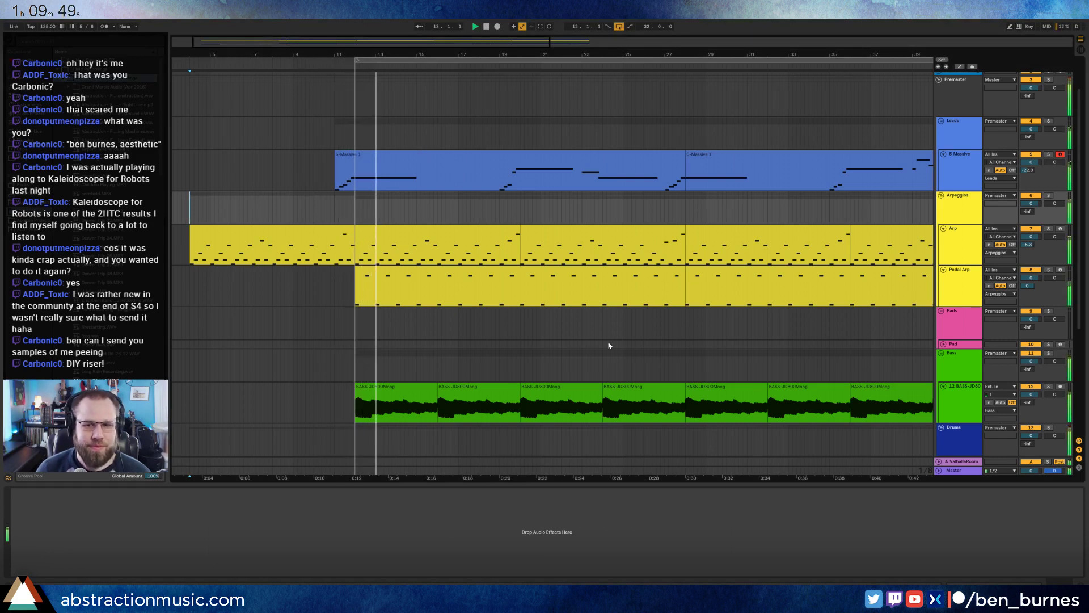
Stop playback and create an empty MIDI clip on the Pad track from bar 16 to bar 20.
click(957, 345)
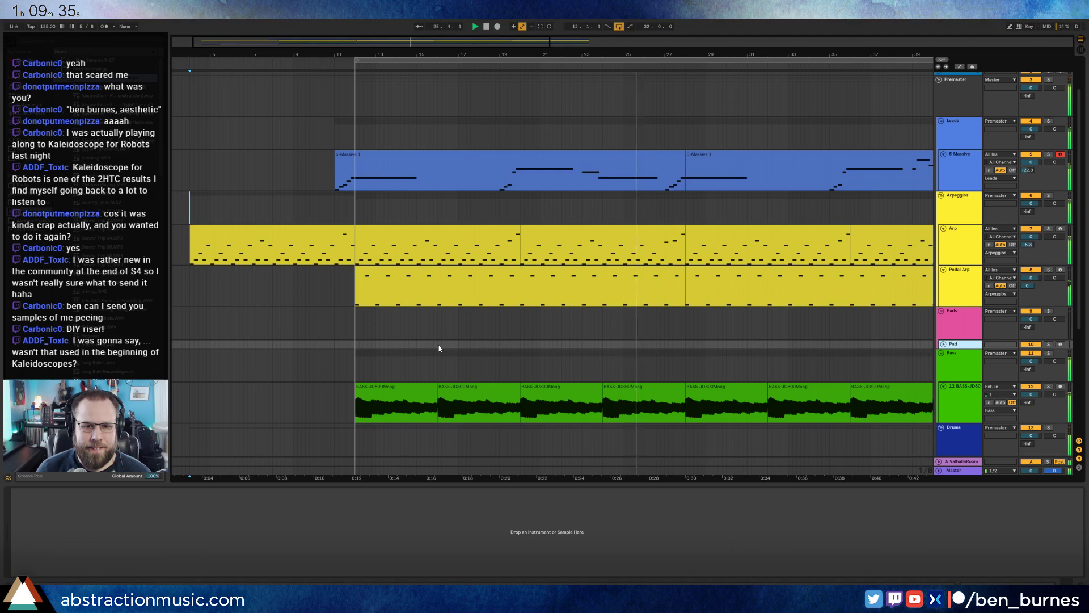
key(space)
drag(437, 345, 520, 349)
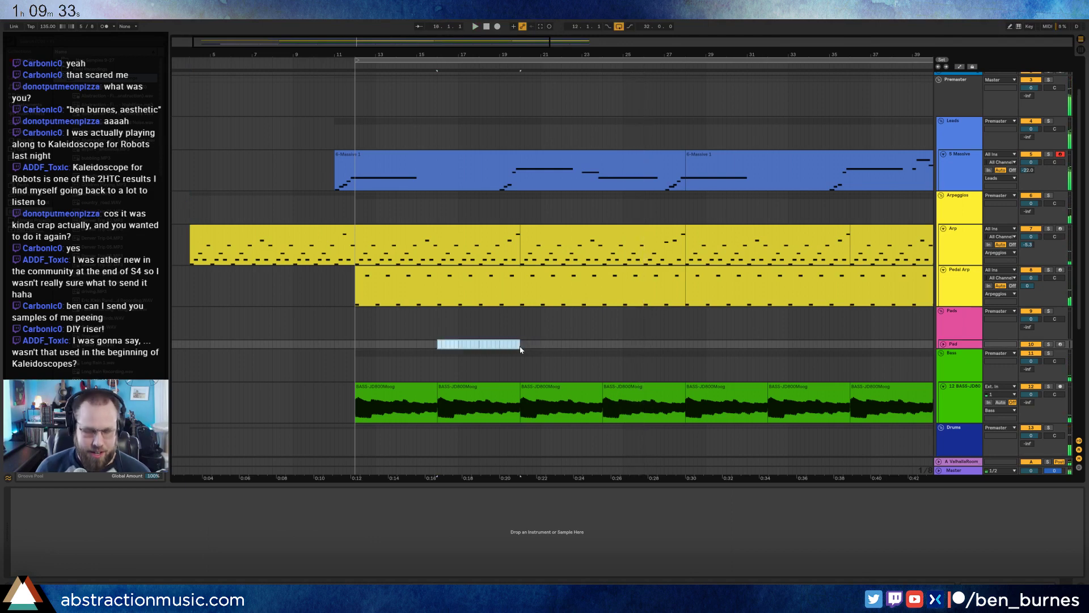
double_click(516, 346)
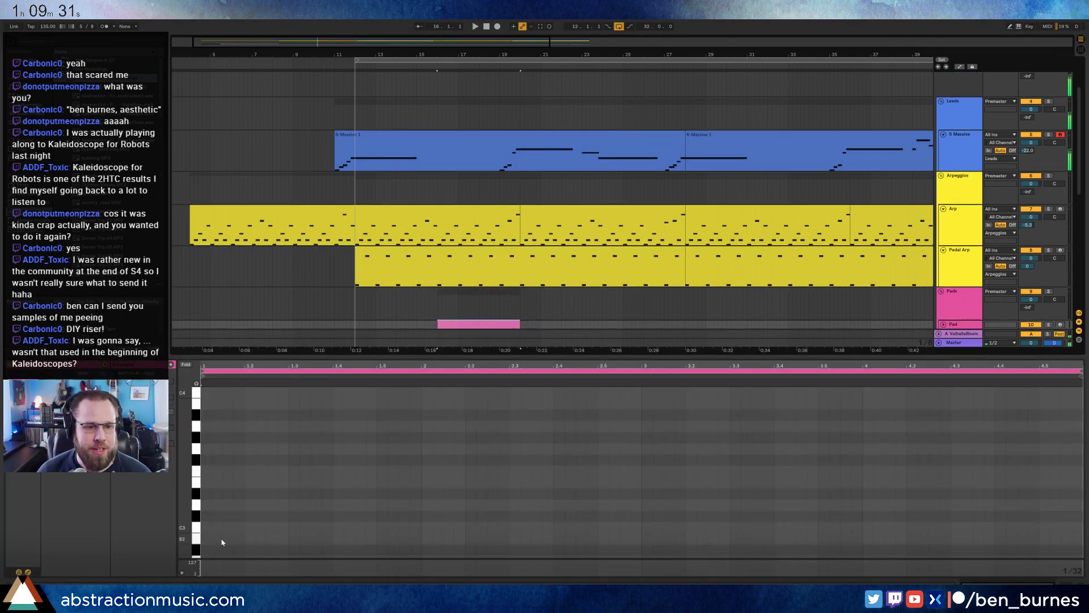
Draw sustained C4 and G3 notes across the full length of the new pad clip.
scroll(208, 437, up, 3)
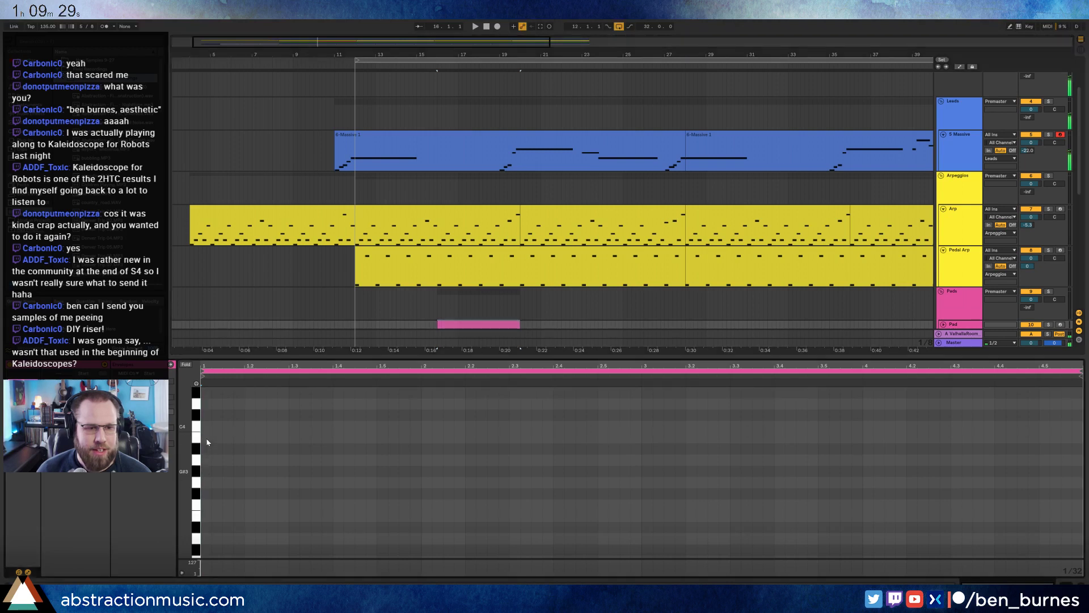
drag(205, 423, 1081, 426)
drag(209, 483, 1078, 490)
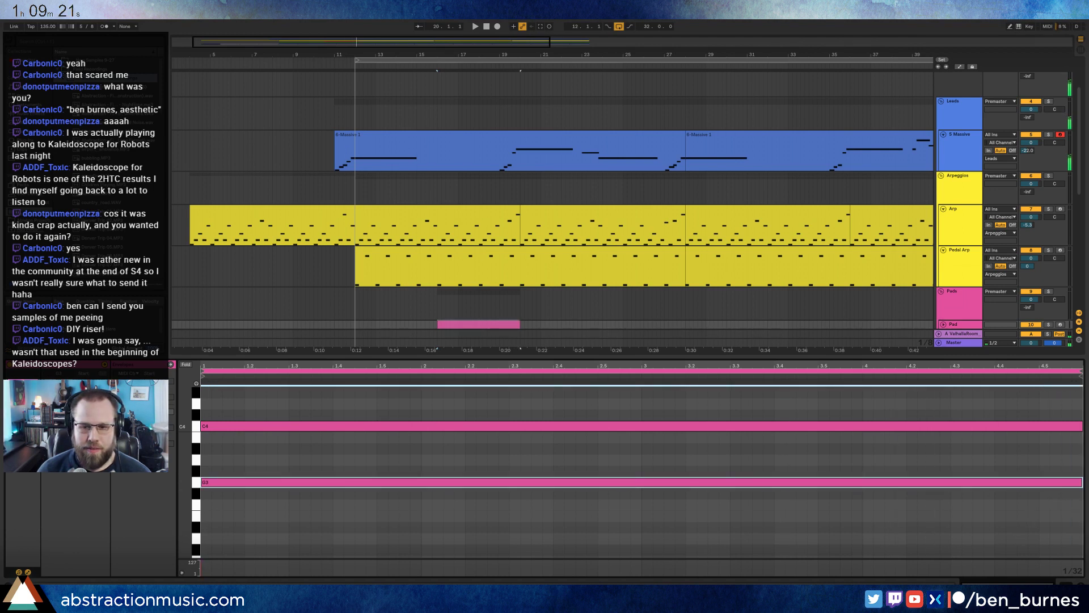
Load the Analog instrument onto the Pad track and duplicate its bar 12–20 section so the pad clip repeats at bar 24.
click(29, 105)
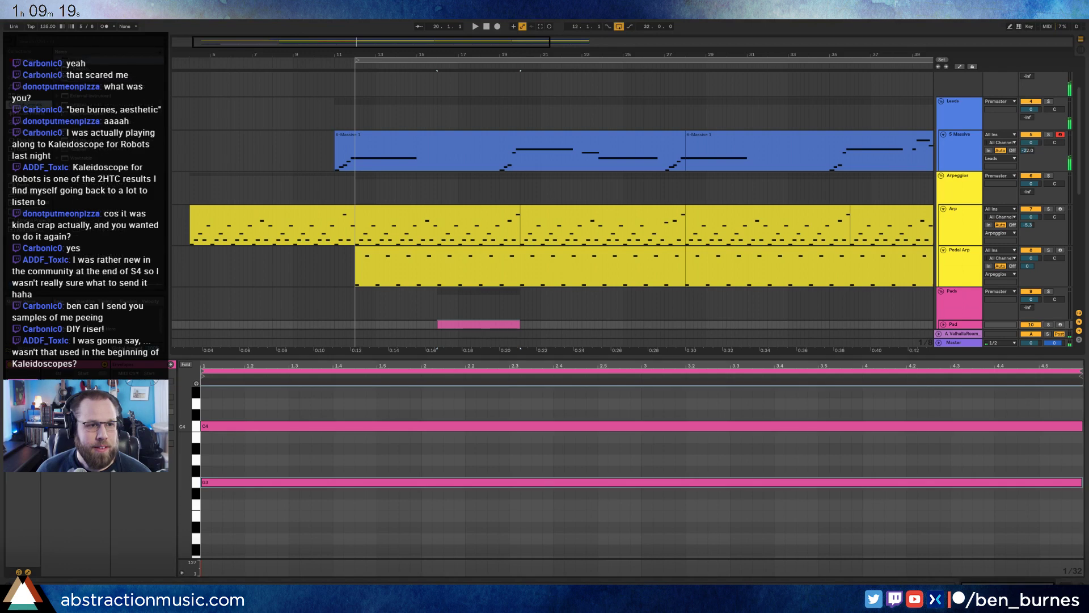
scroll(499, 301, down, 2)
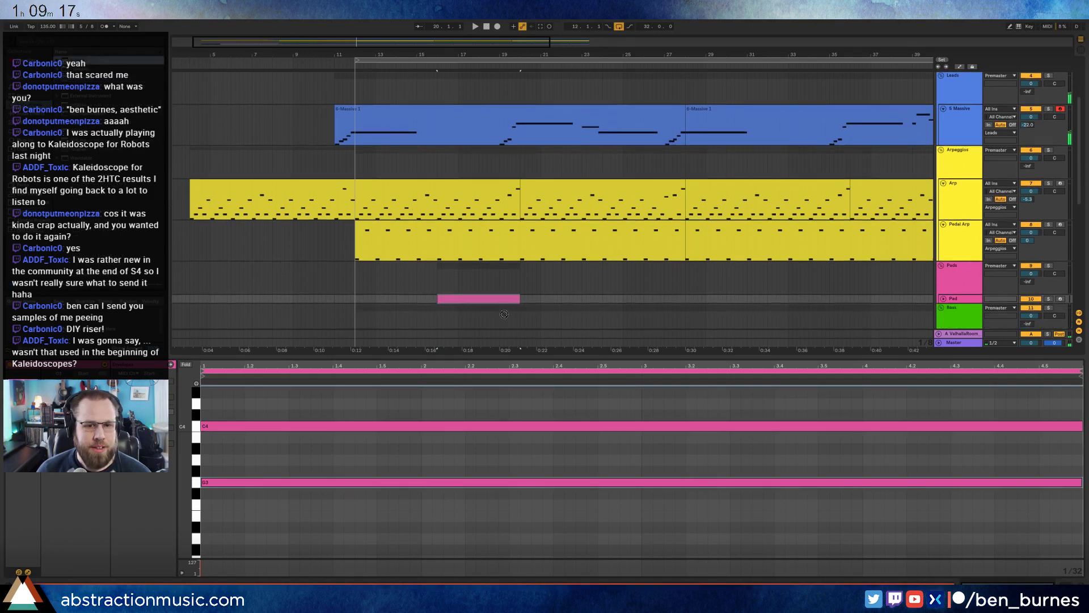
key(shift+Tab)
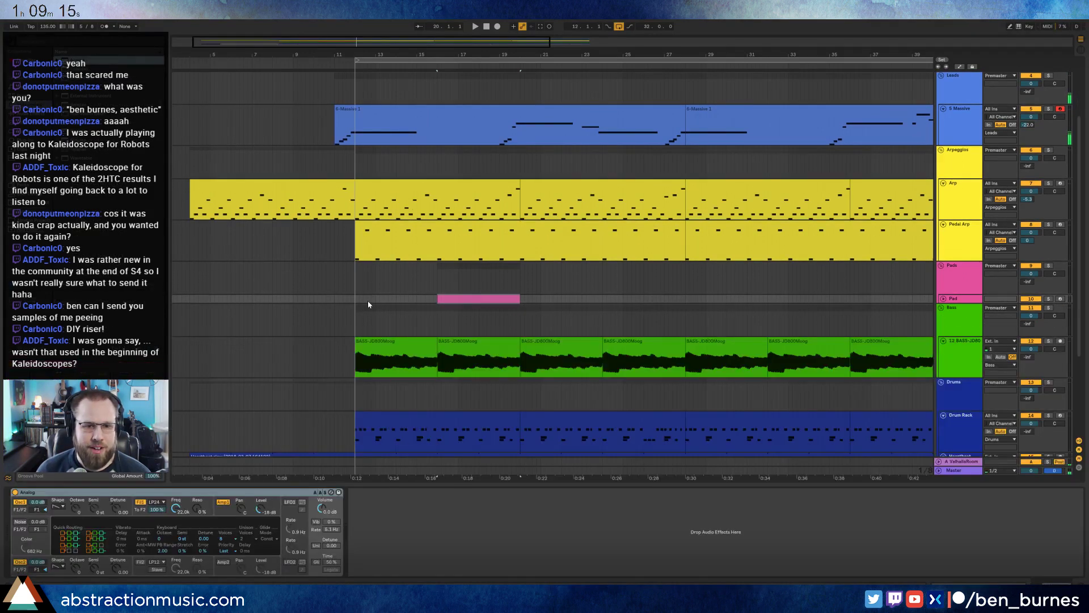
drag(355, 302, 529, 303)
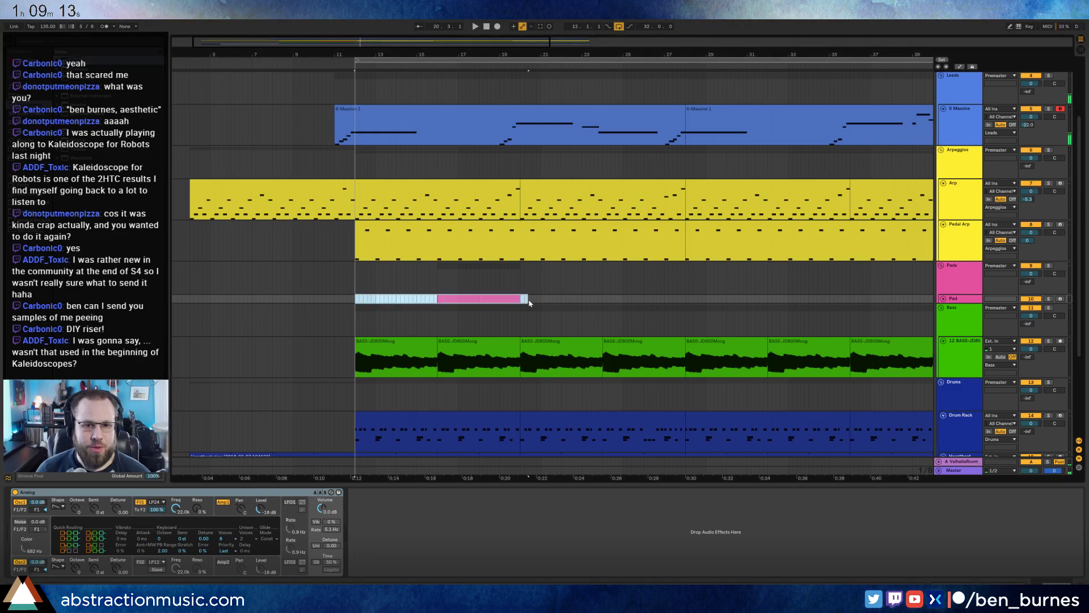
key(ctrl+d)
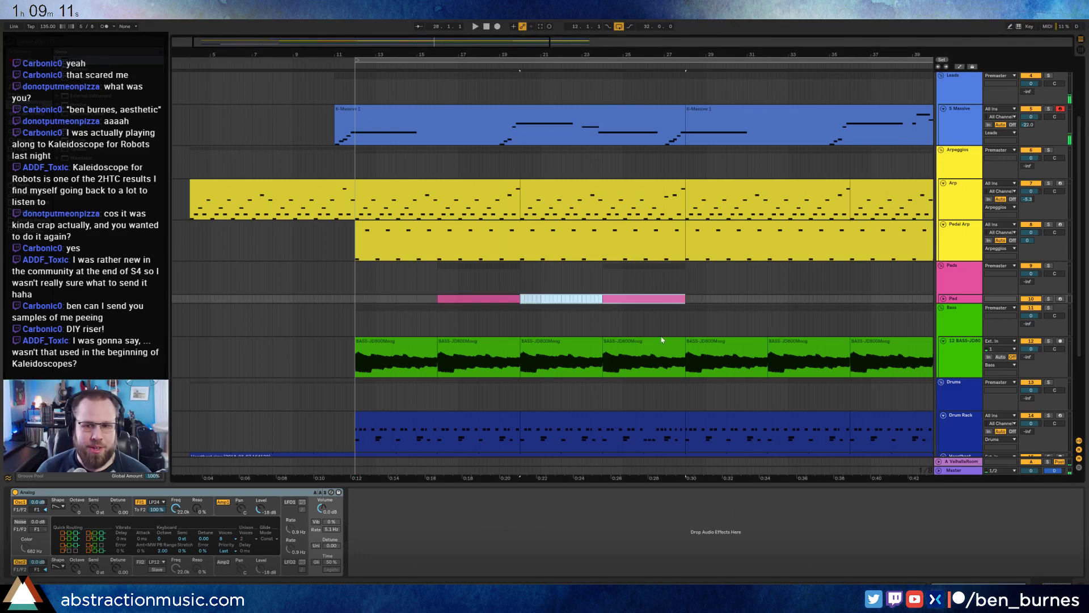
Enable unison on the pad's Analog instrument and set the detune to 11.72.
click(331, 548)
drag(331, 547, 331, 554)
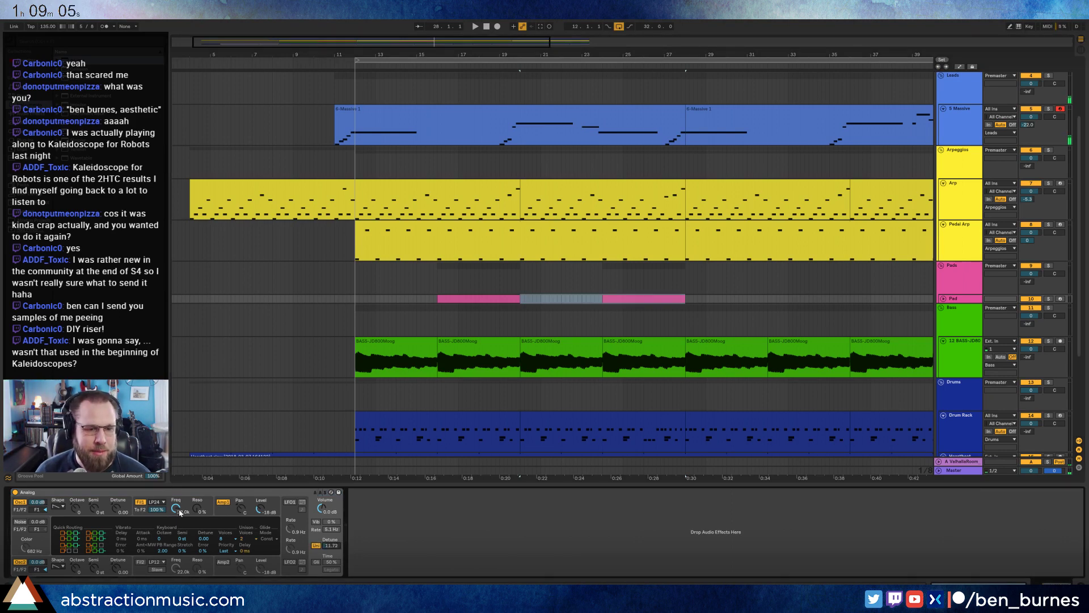
Lower the pad Analog's filter frequency to 240, slow its envelope attack to 1.49 s, and audition from just before bar 16.
drag(180, 513, 180, 519)
mouse_move(73, 541)
mouse_down()
mouse_move(79, 549)
mouse_move(76, 526)
mouse_up()
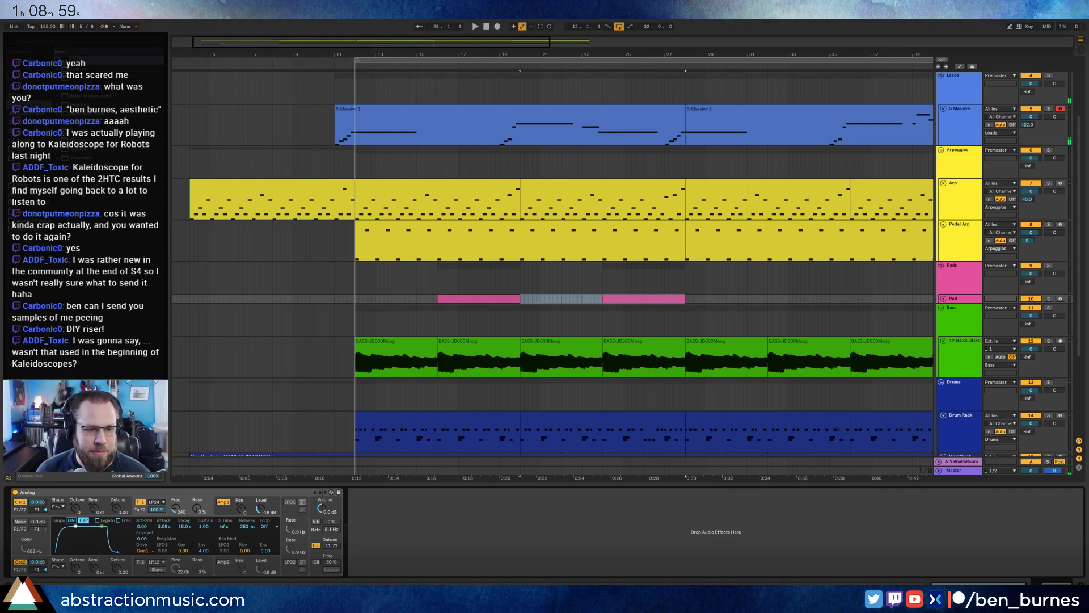
click(225, 506)
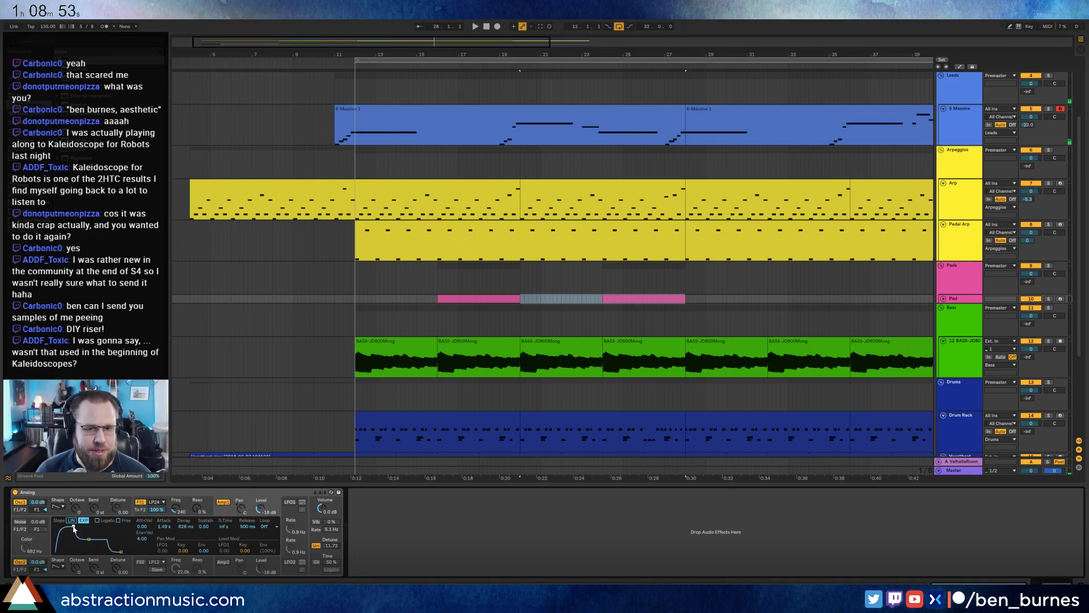
click(434, 301)
key(space)
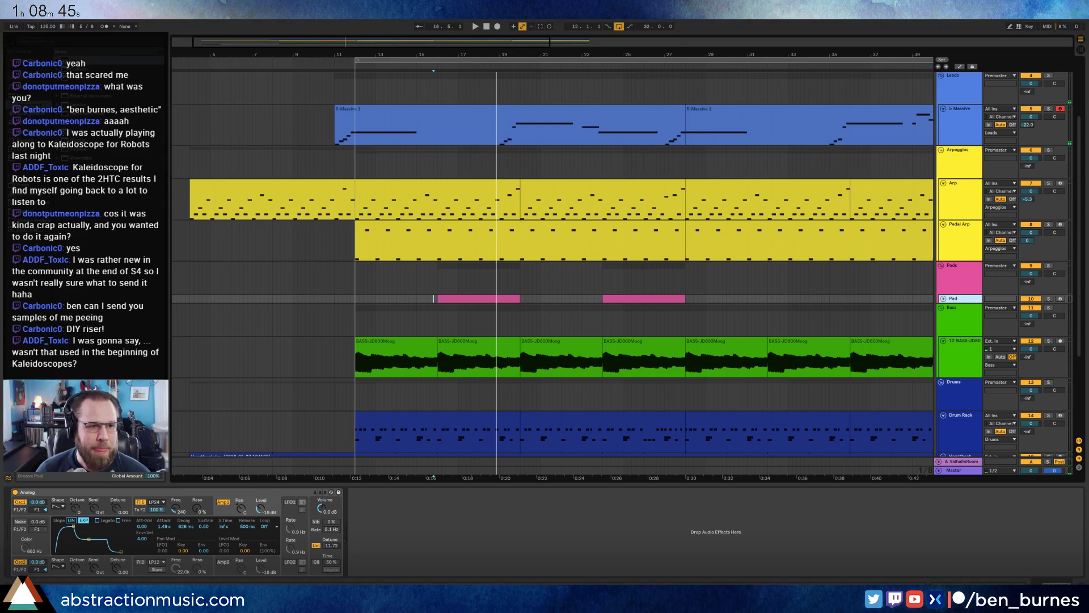
Replace the Pad track's instrument with Kontakt 5, search its database for brass, and load Brass Ensemble.
click(29, 139)
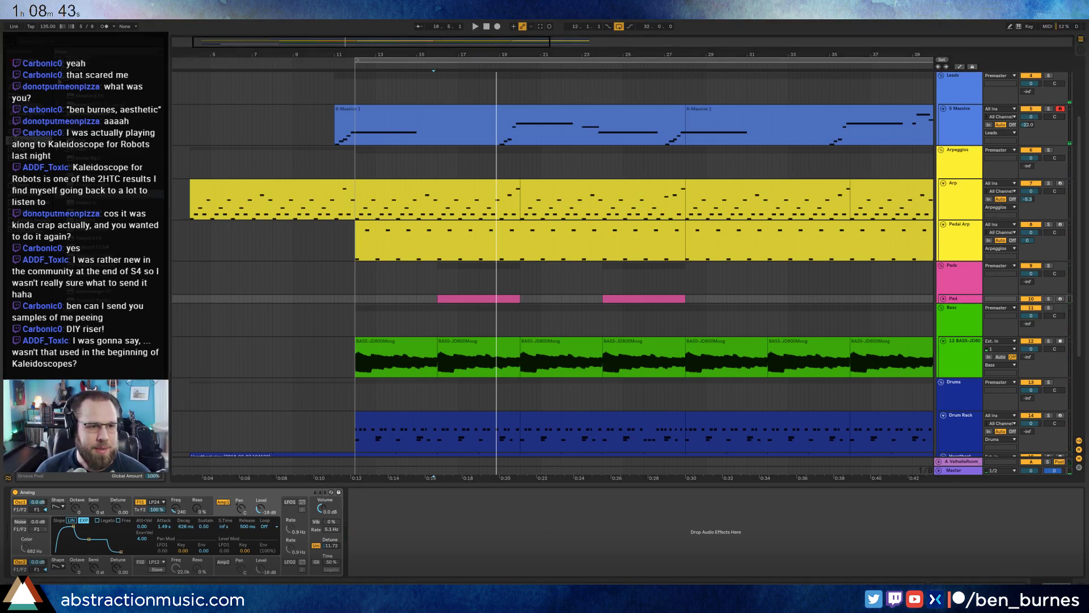
drag(91, 167, 114, 546)
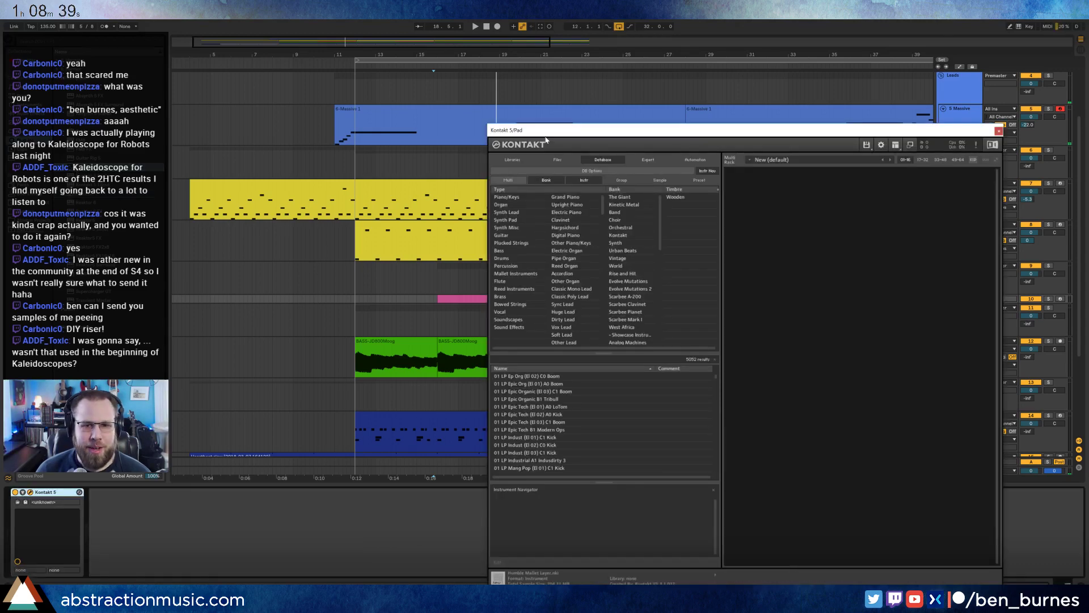
drag(545, 129, 323, 77)
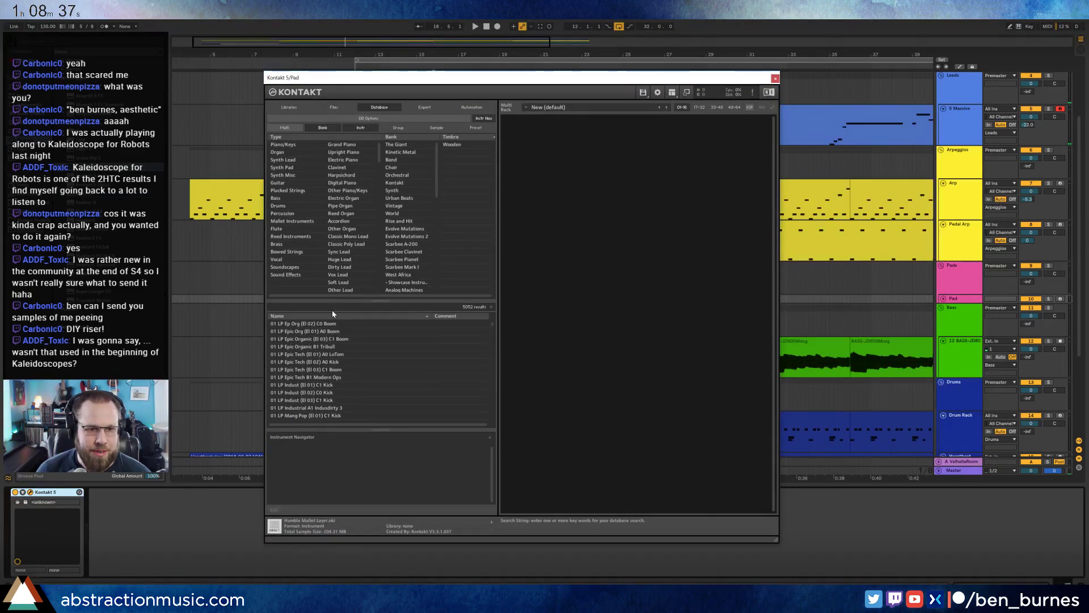
text(rass)
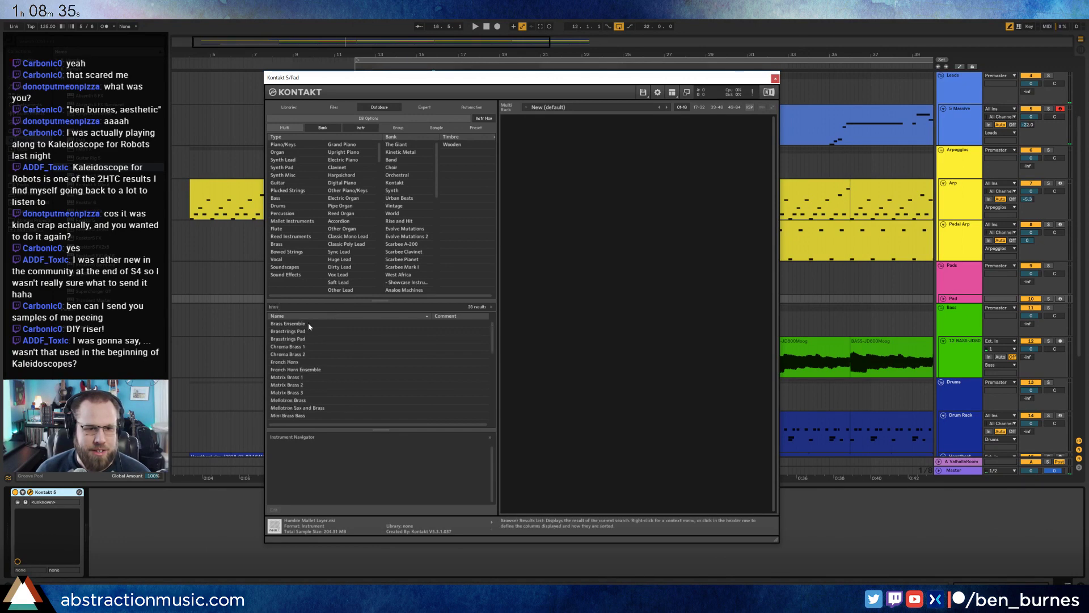
double_click(311, 323)
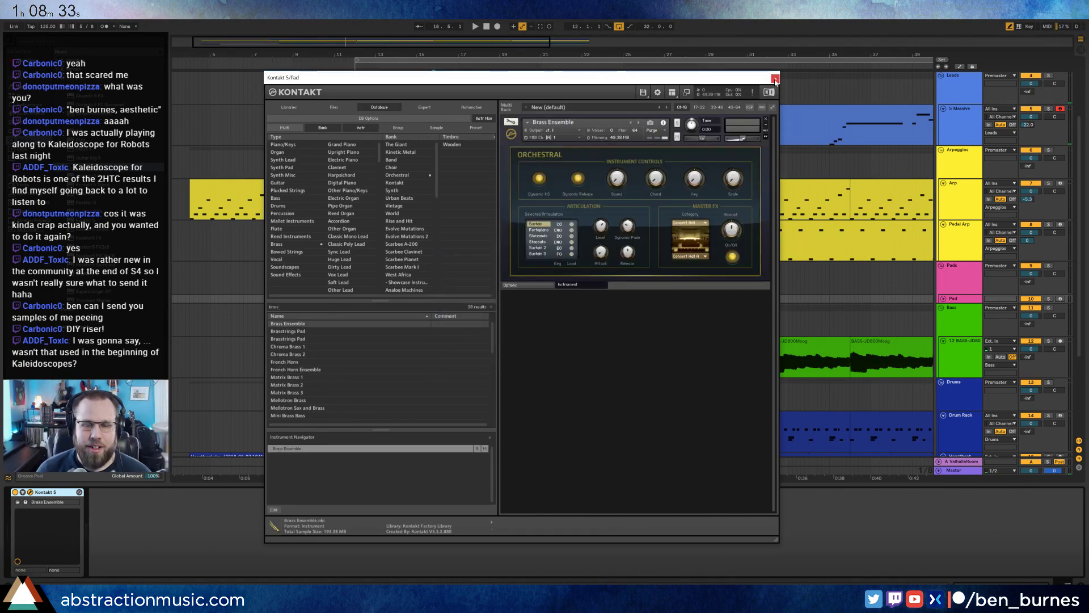
Close the Kontakt window, show the automation lanes, and unfold the Pad track.
drag(763, 78, 577, 78)
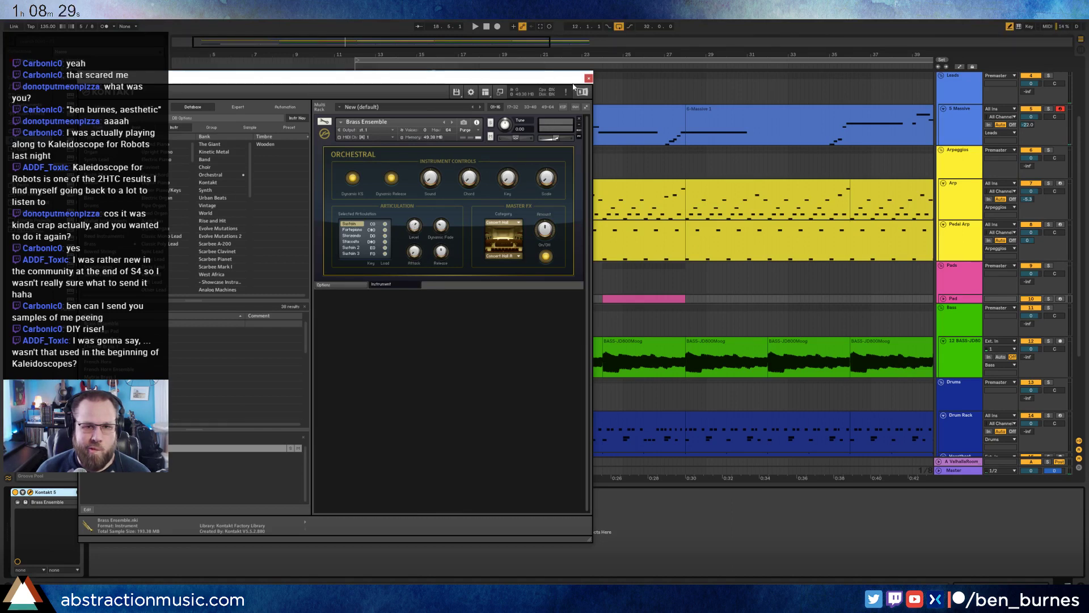
key(a)
click(588, 79)
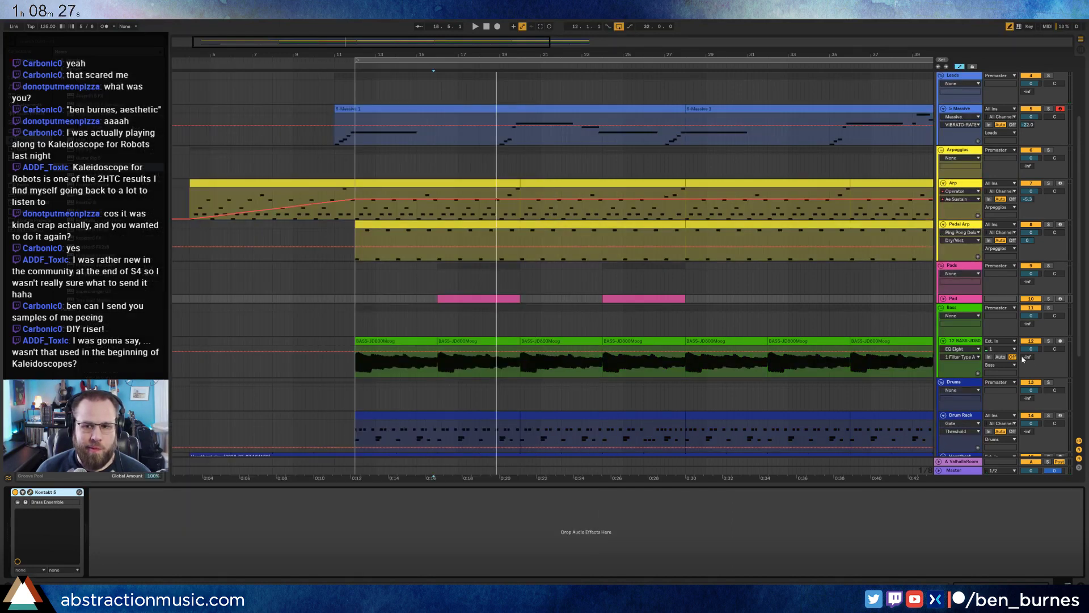
click(944, 300)
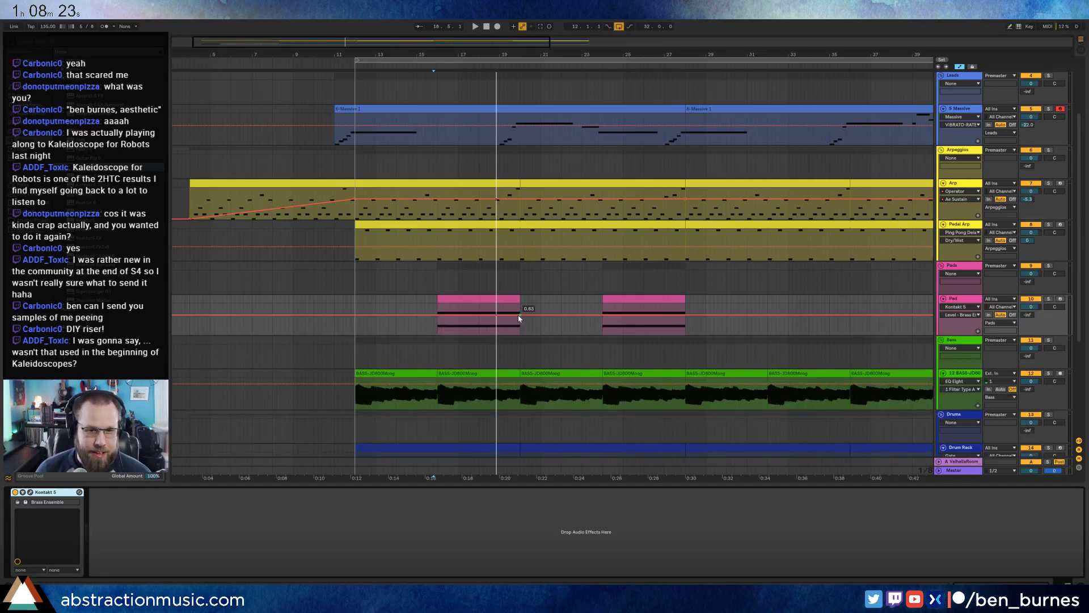
Draw a curved Brass Ensemble level swell from 0 and back across the bar 16–20 pad clip, and repeat it on the bar 24 clip.
click(518, 319)
drag(440, 319, 438, 334)
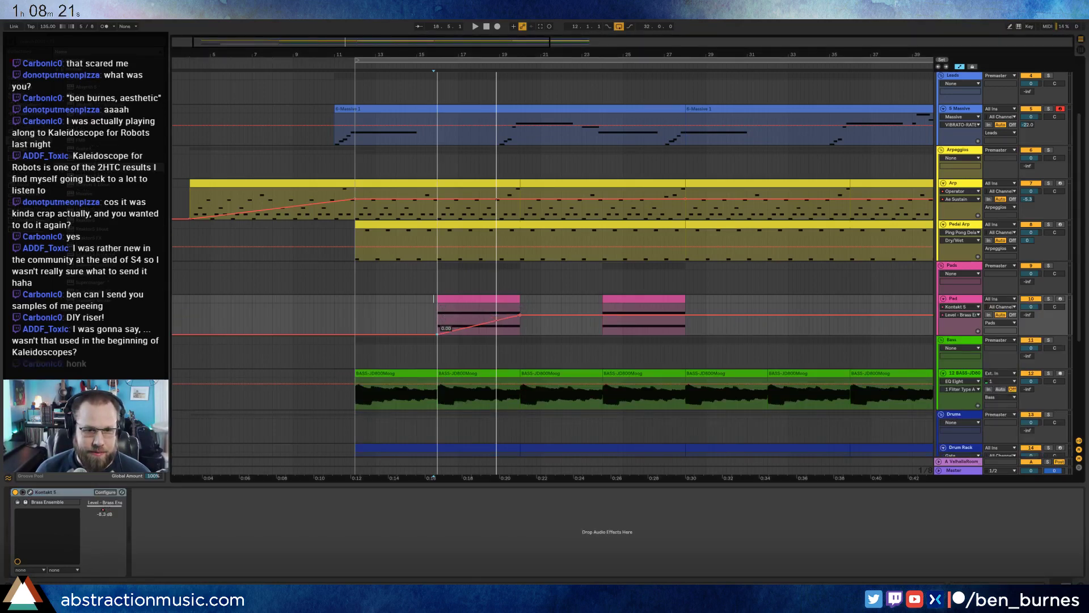
mouse_move(521, 318)
mouse_down()
mouse_move(498, 314)
mouse_move(519, 318)
mouse_move(521, 335)
mouse_up()
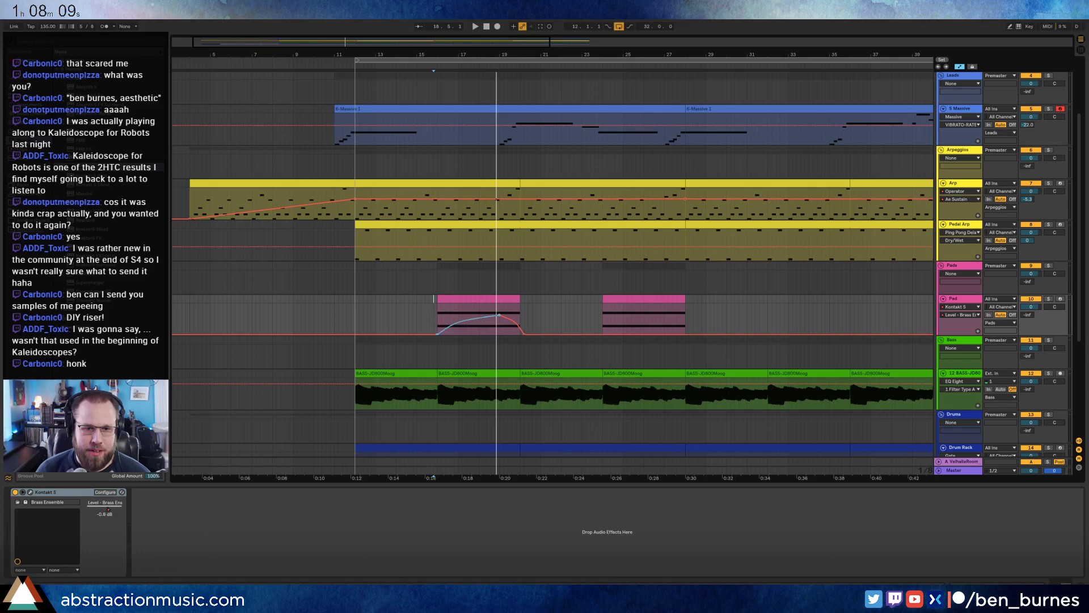
click(479, 295)
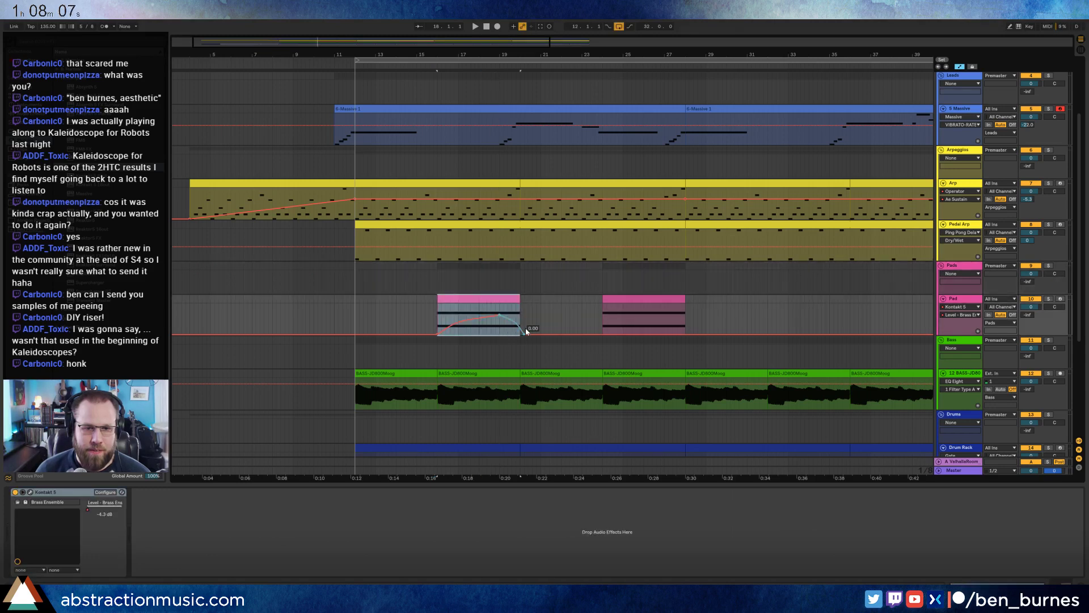
drag(523, 337, 515, 333)
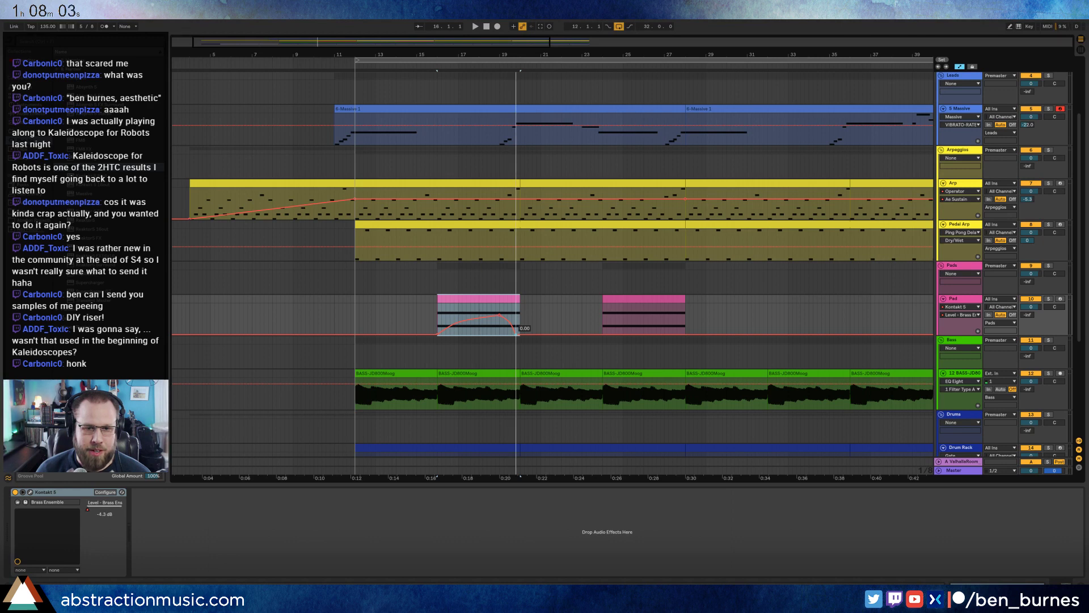
drag(516, 334, 519, 334)
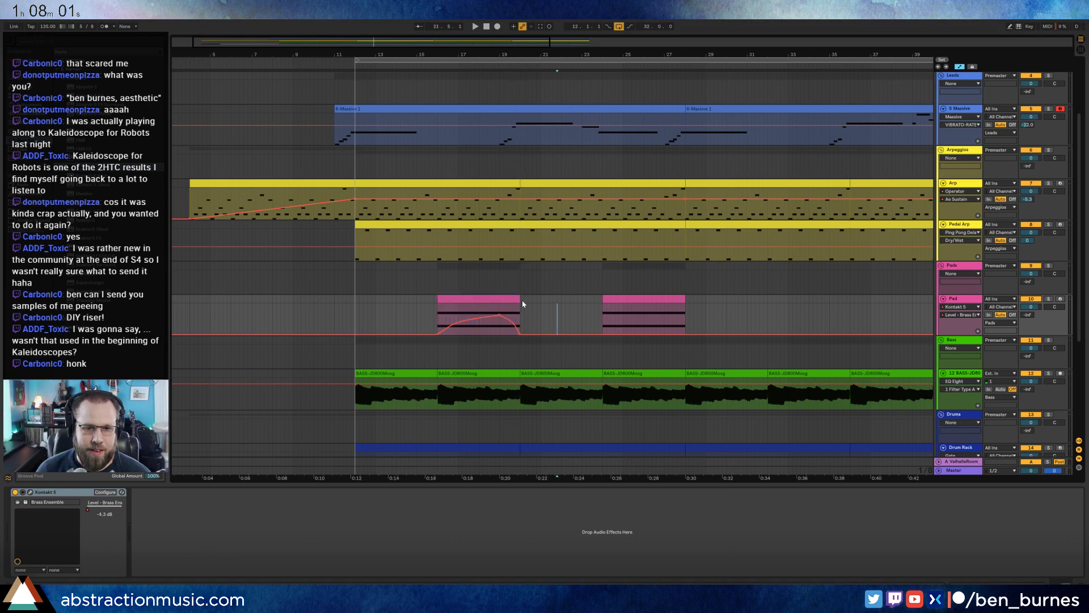
click(639, 297)
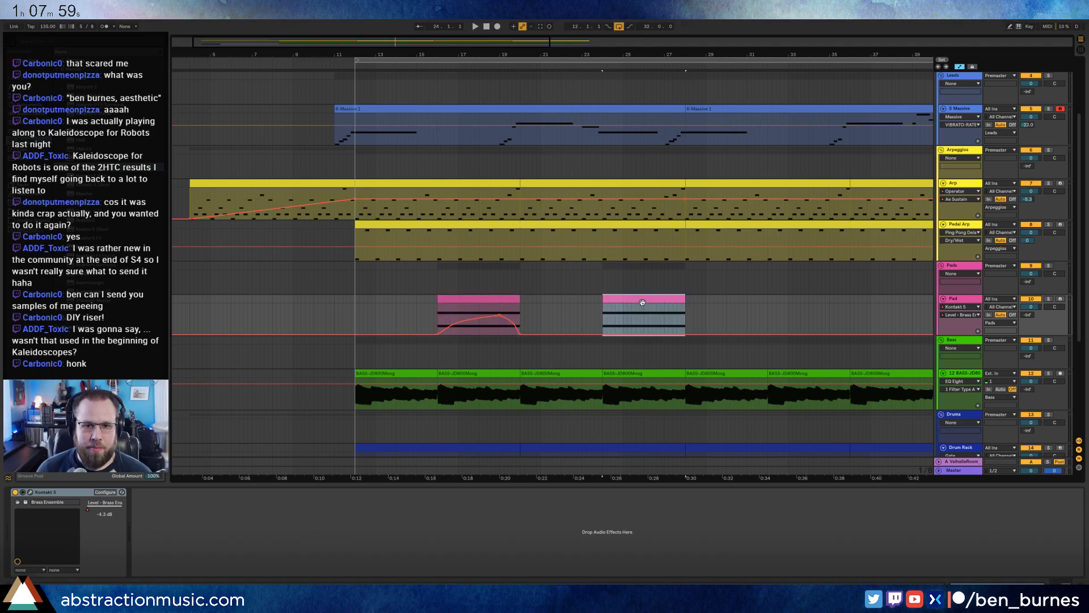
Audition the brass pad from bar 16 and raise the Pad track's send to the ValhallaRoom reverb.
click(438, 318)
key(space)
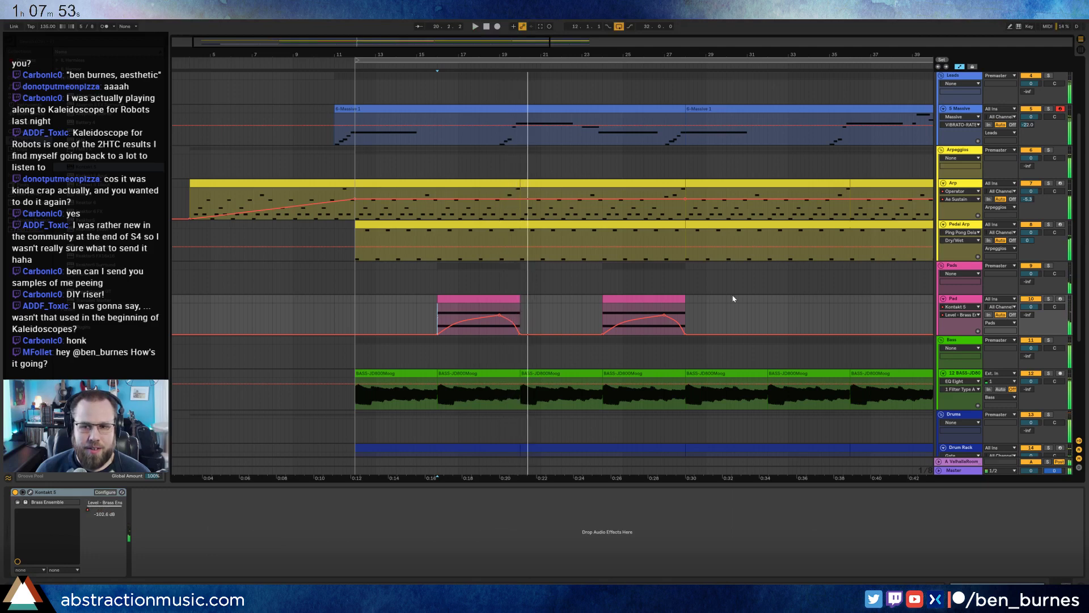
click(1028, 315)
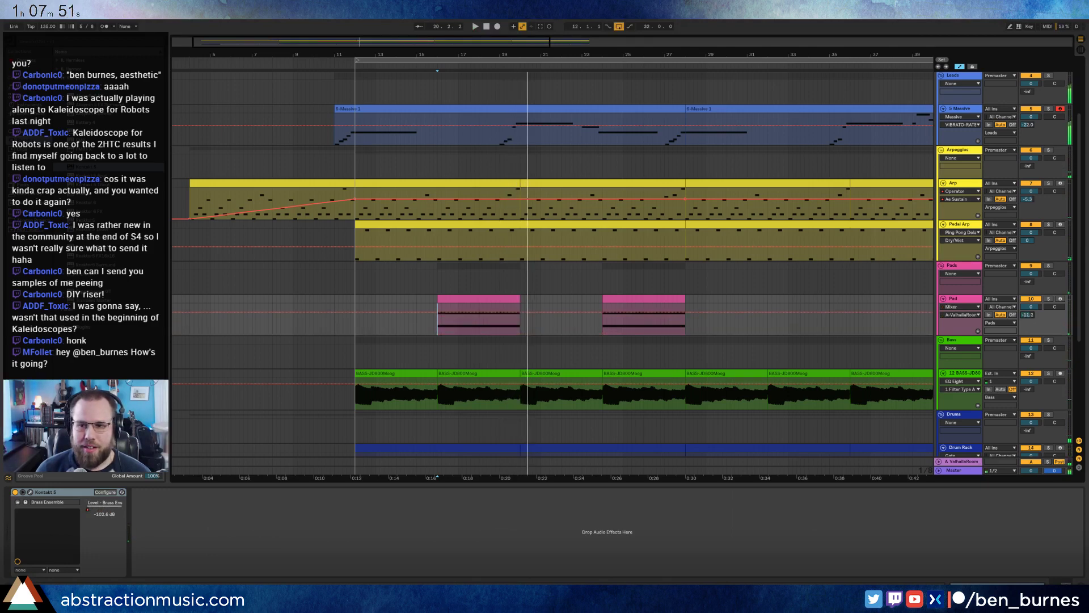
drag(1028, 315, 1028, 319)
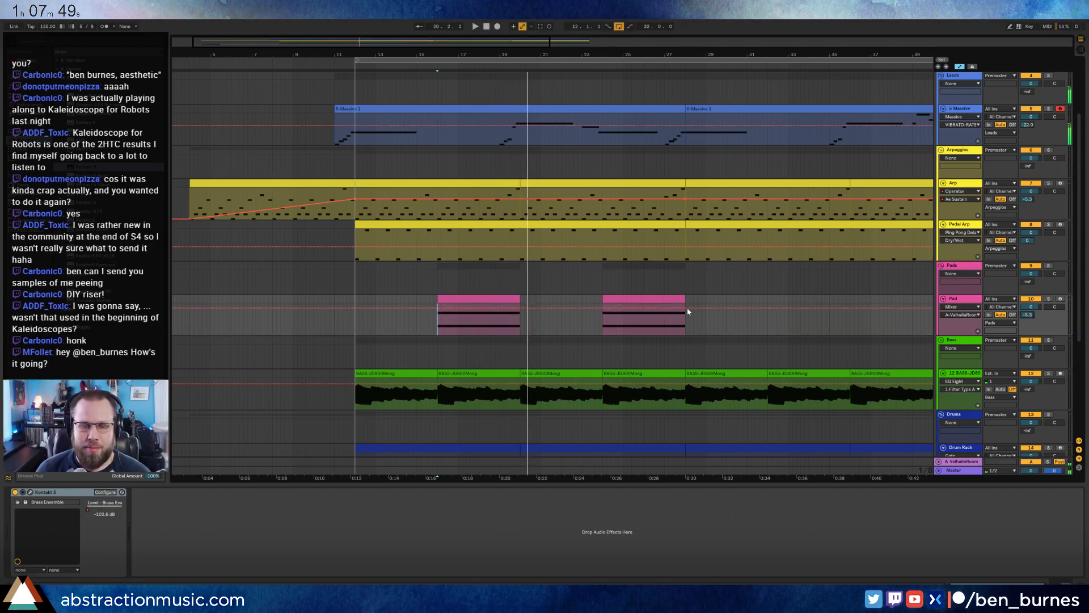
Transpose all notes of the first pad clip down one octave to C3 and G2, and audition the result.
double_click(449, 315)
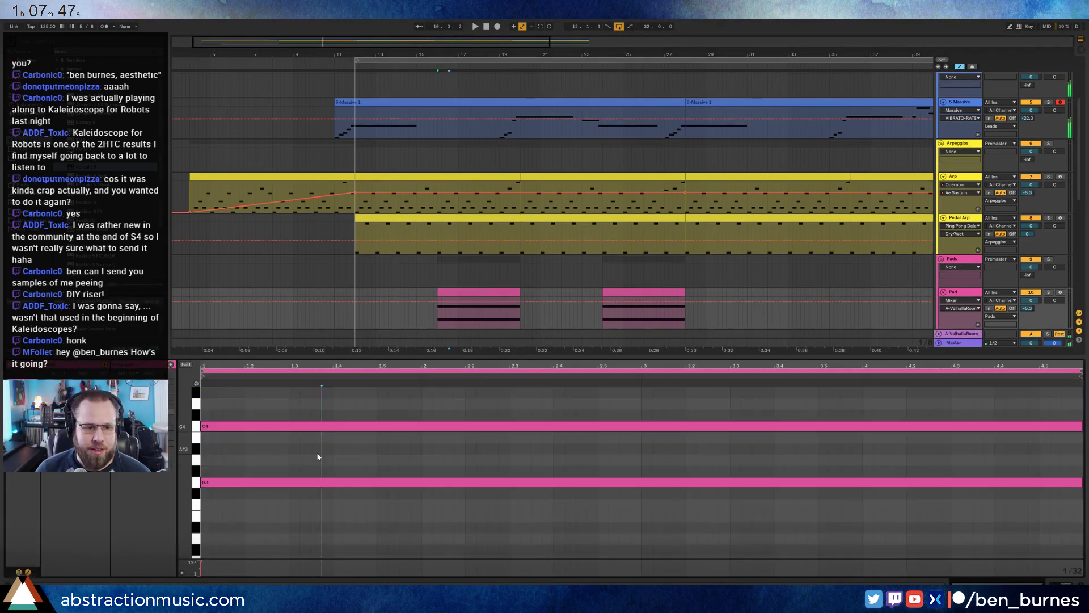
key(ctrl+a)
key(shift+Down)
key(space)
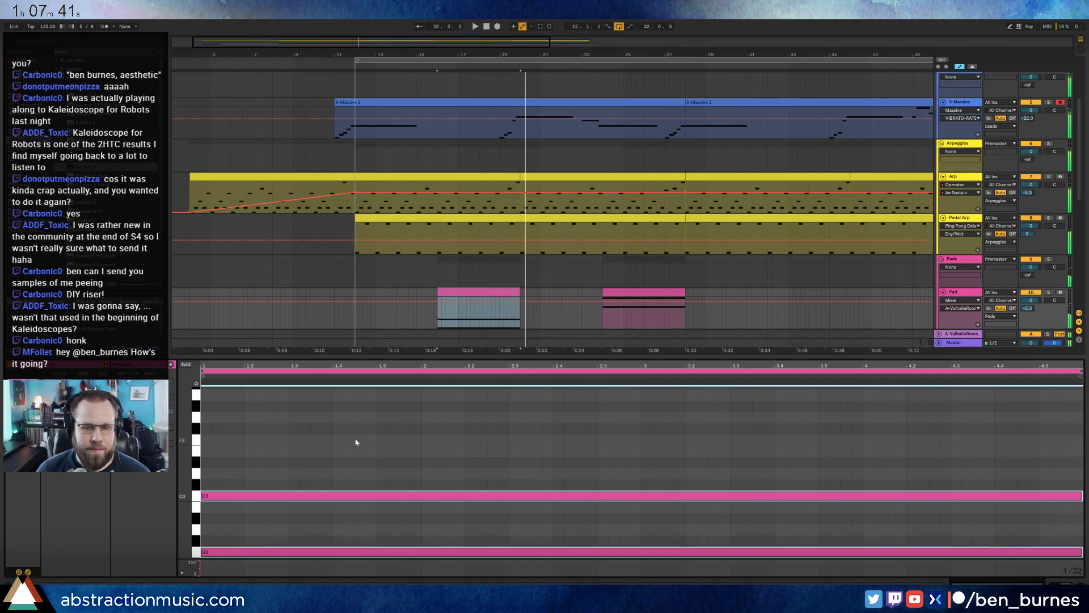
scroll(267, 437, down, 2)
scroll(227, 432, up, 3)
key(space)
Add a sustained G3 note spanning the full length of the first pad clip, and return to the device view.
click(208, 428)
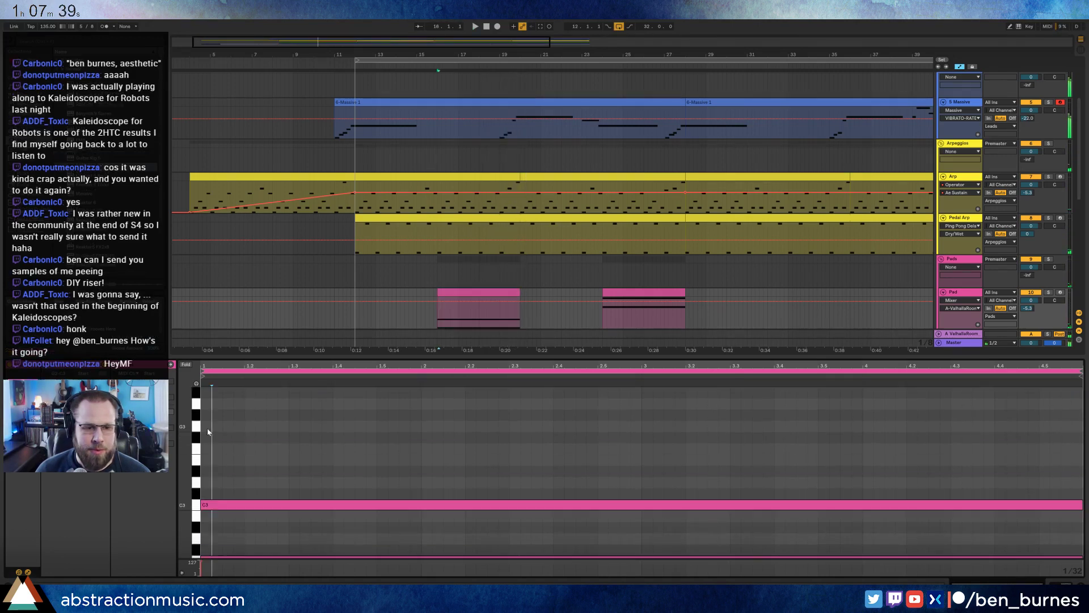
drag(208, 429, 1081, 433)
click(1014, 581)
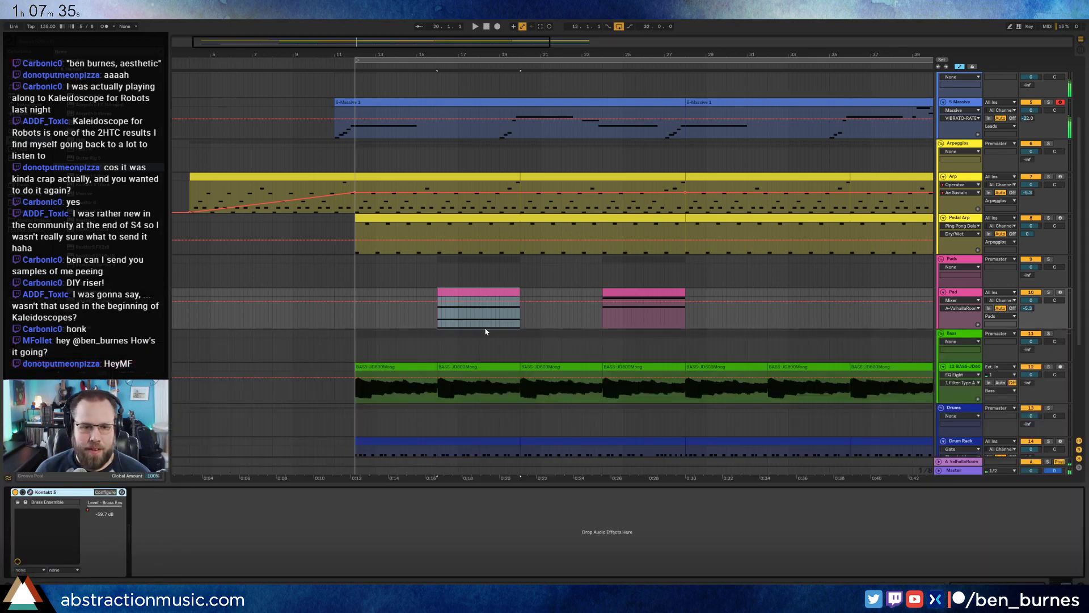
Lower the peak of the first pad clip's level swell to about 0.47 and copy the clip over the one at bar 24.
click(90, 512)
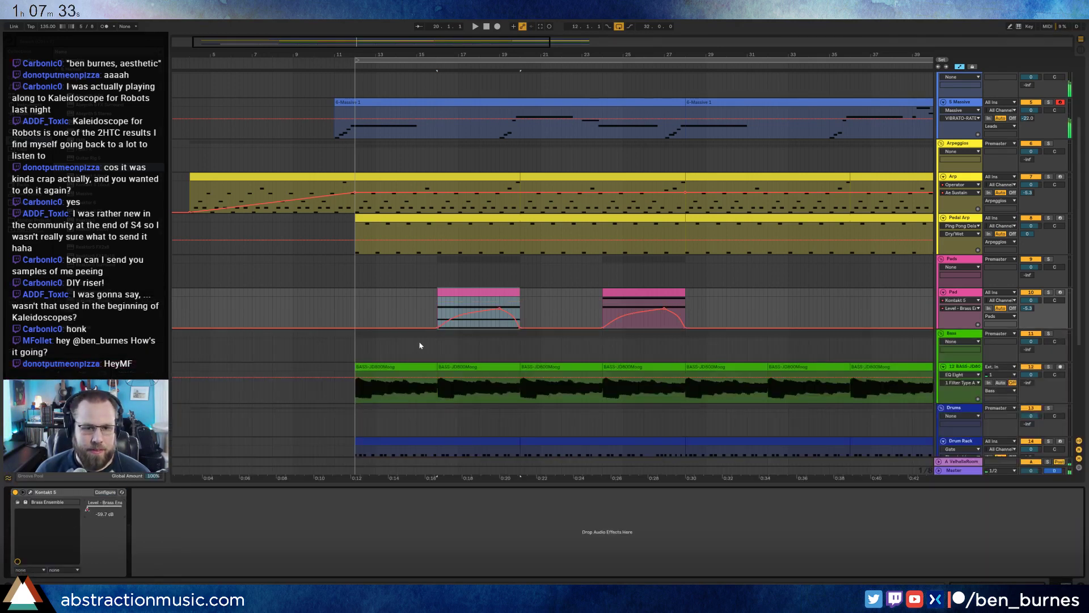
click(507, 309)
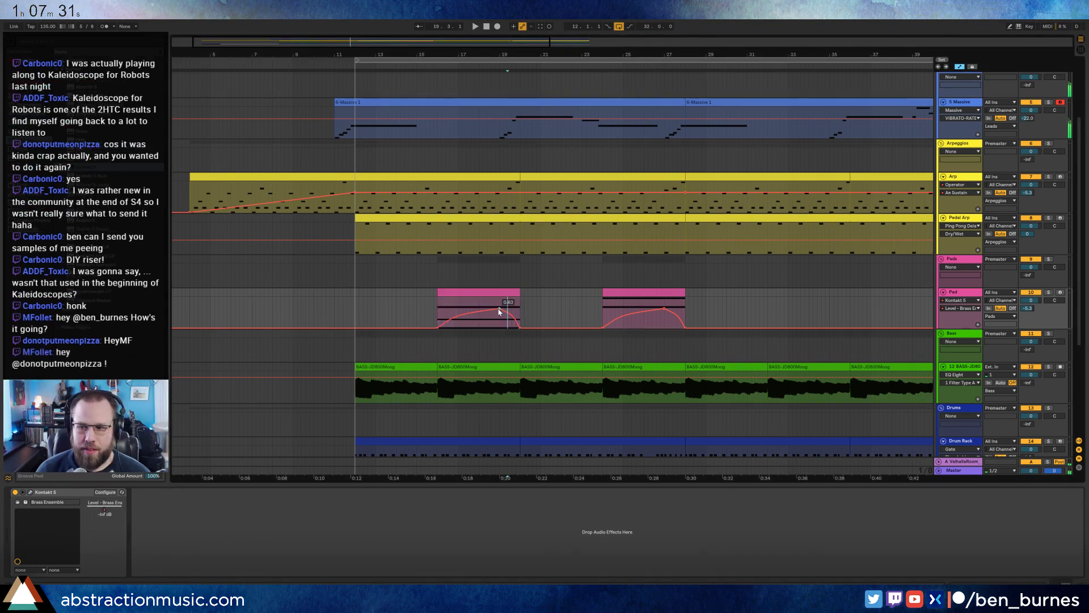
drag(500, 310, 499, 313)
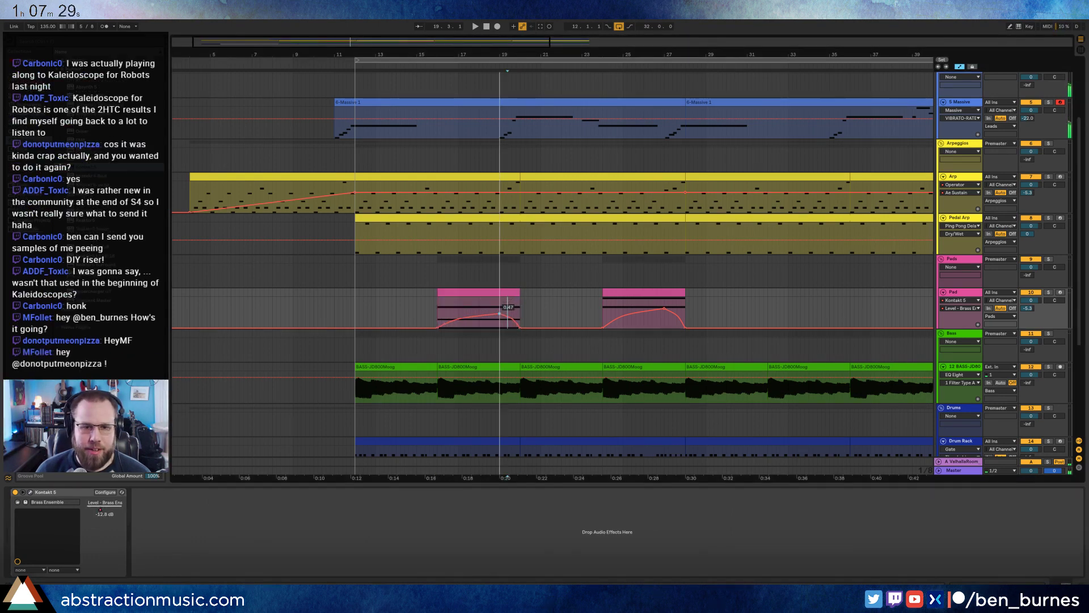
click(503, 292)
click(618, 294)
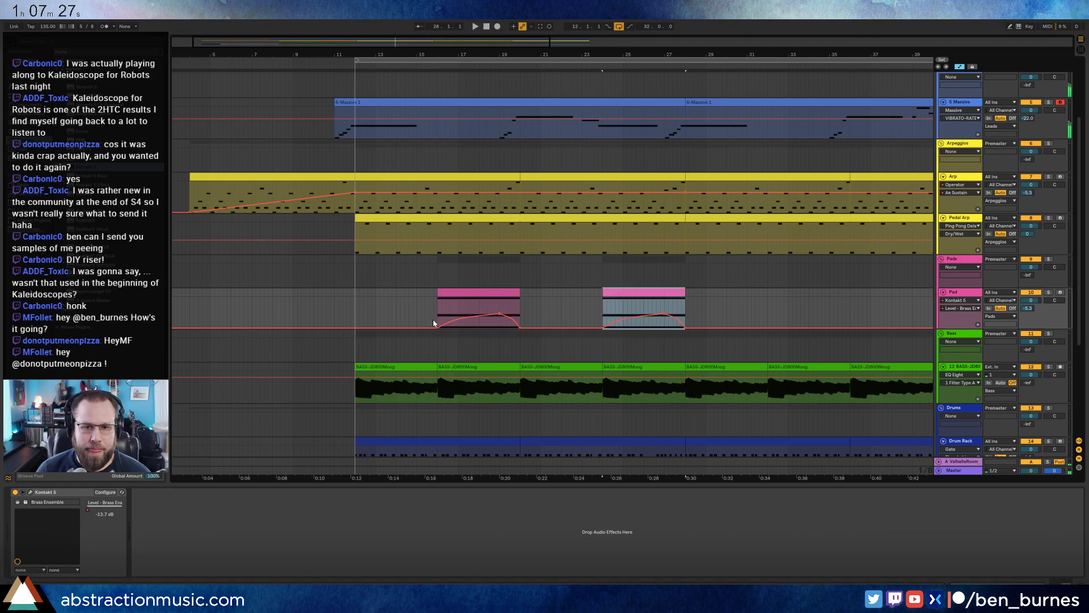
Audition from bar 12 and extend the first pad clip and its level fade-out slightly past bar 20.
click(354, 306)
key(space)
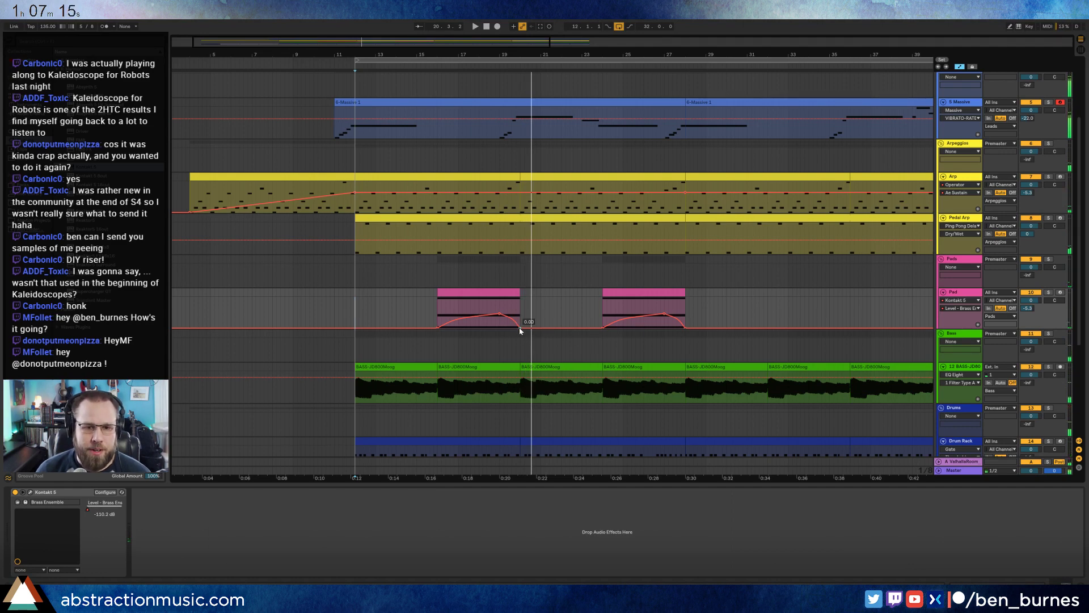
drag(520, 327, 528, 293)
click(521, 297)
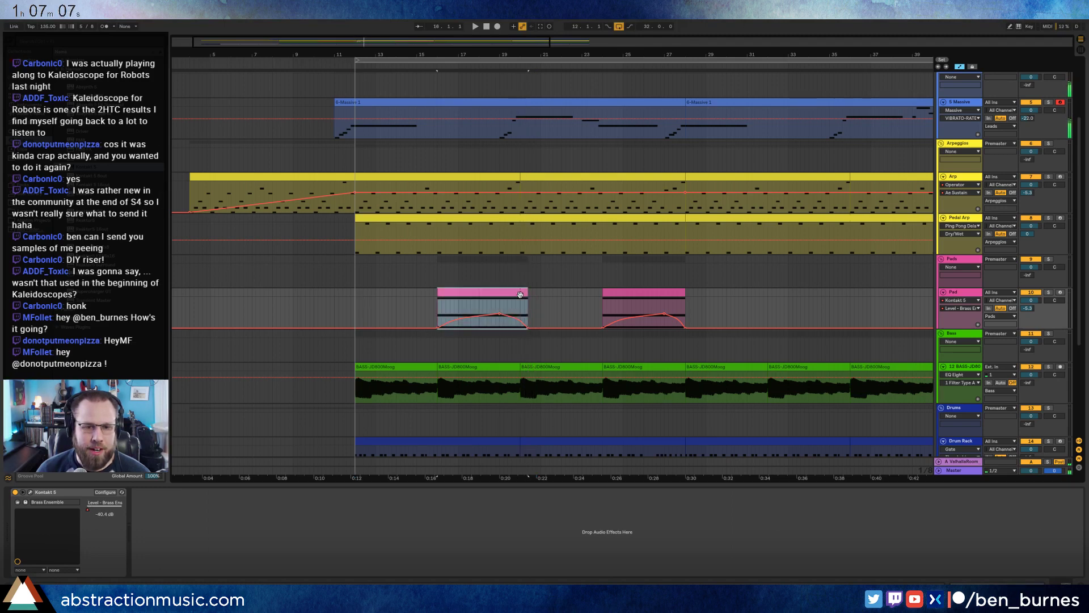
Lengthen all notes in the first pad clip to end at 5.3, and start playback from bar 16.
double_click(520, 295)
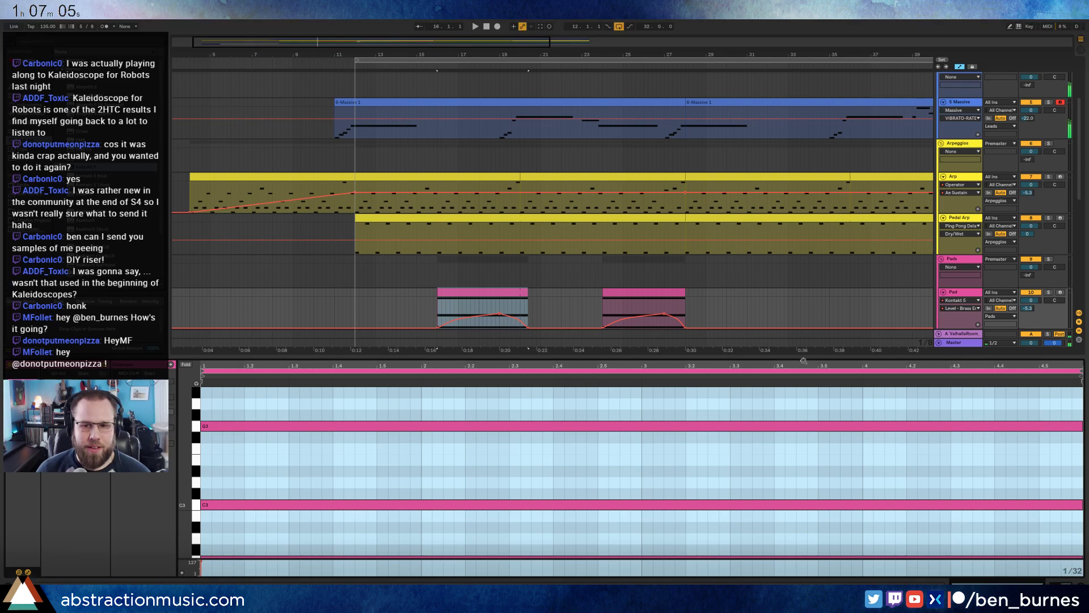
drag(94, 443, 93, 429)
drag(842, 400, 939, 574)
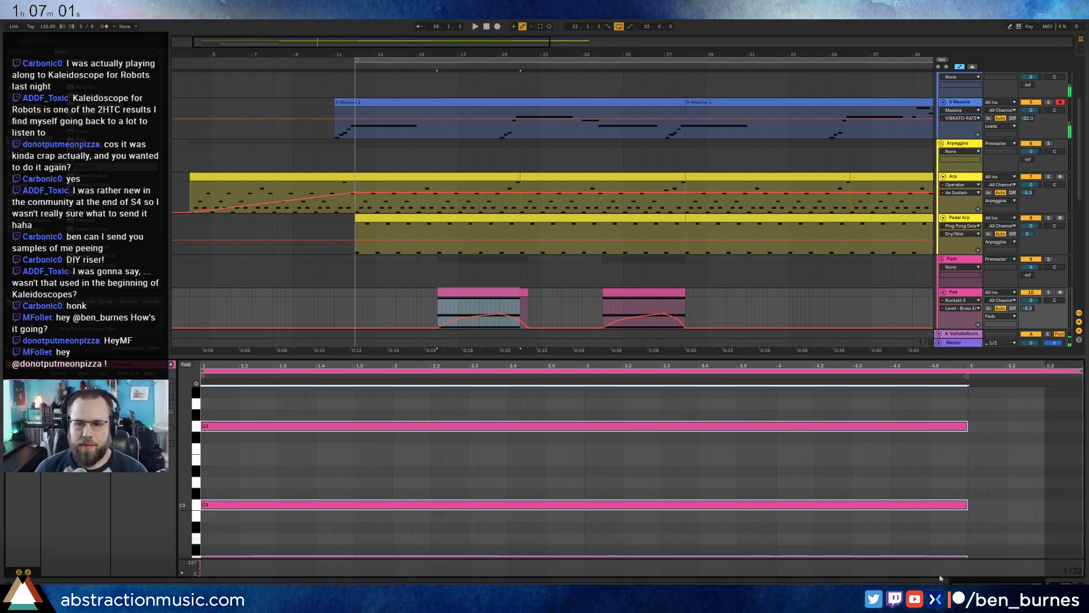
key(shift+Right)
key(shift+Right)
key(shift+Right)
key(shift+Right)
key(shift+Right)
key(shift+Right)
key(shift+Right)
key(shift+Right)
key(space)
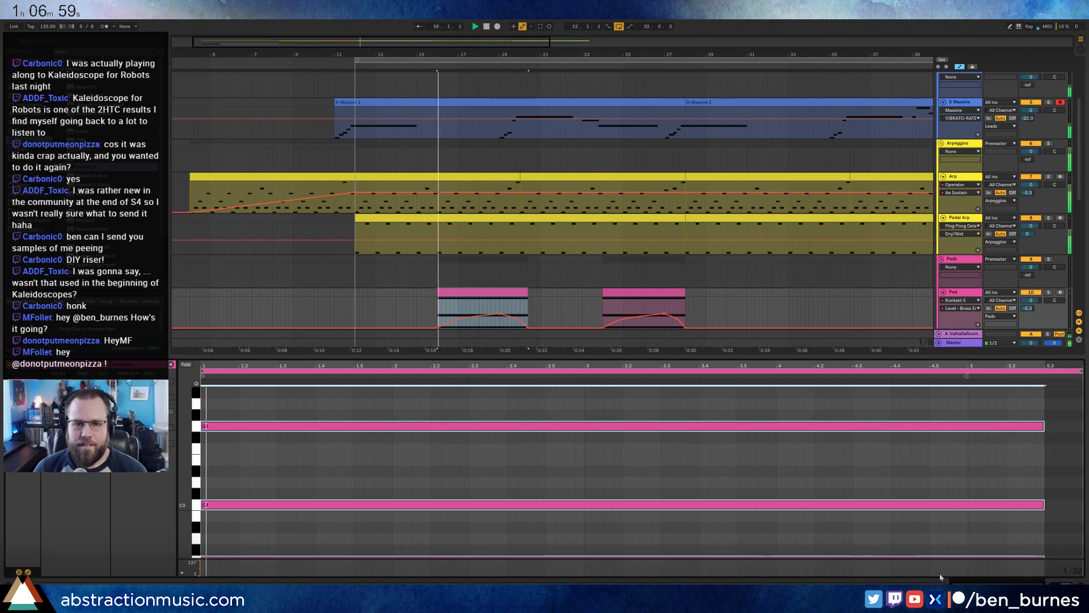
Copy the extended first pad clip over the pad clip at bar 24.
click(525, 291)
key(ctrl+c)
click(649, 292)
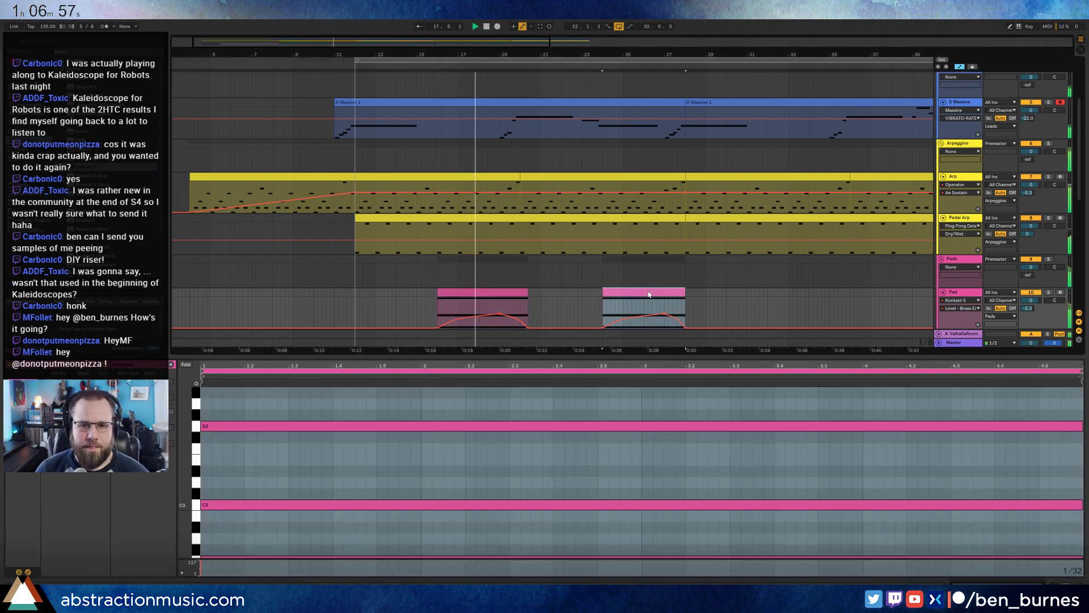
key(ctrl+v)
click(555, 305)
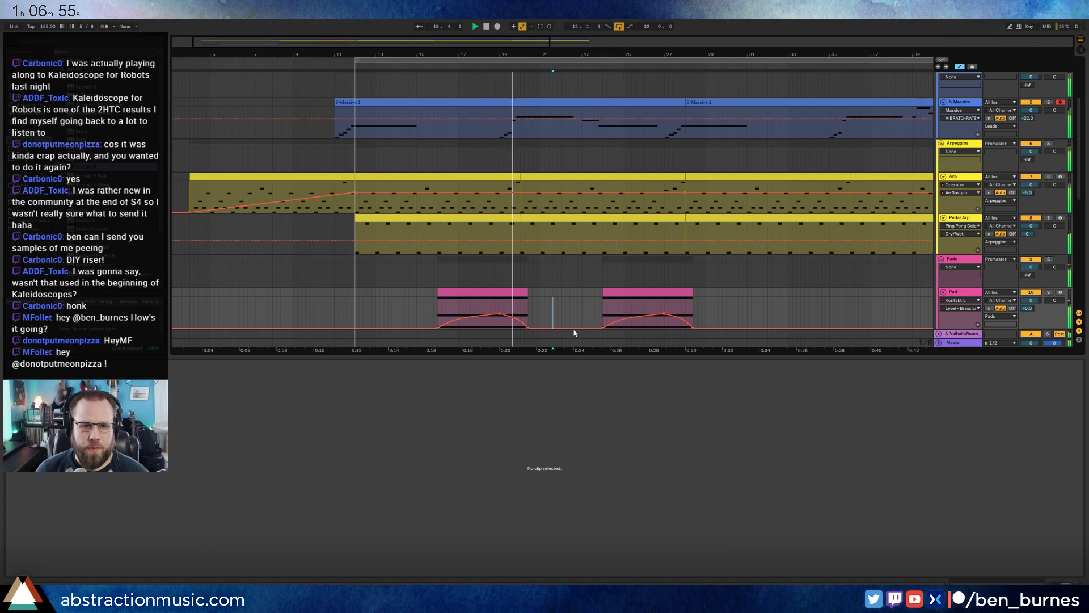
Lower the first pad clip's level swell peak to about 0.41 and copy the clip over the one at bar 24.
click(503, 312)
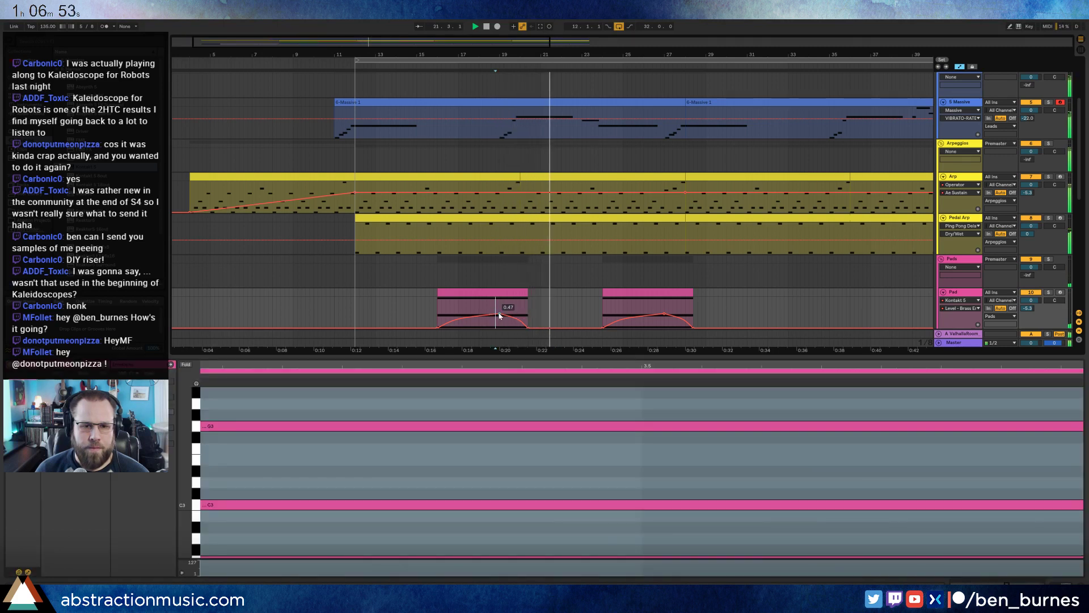
click(522, 292)
click(608, 289)
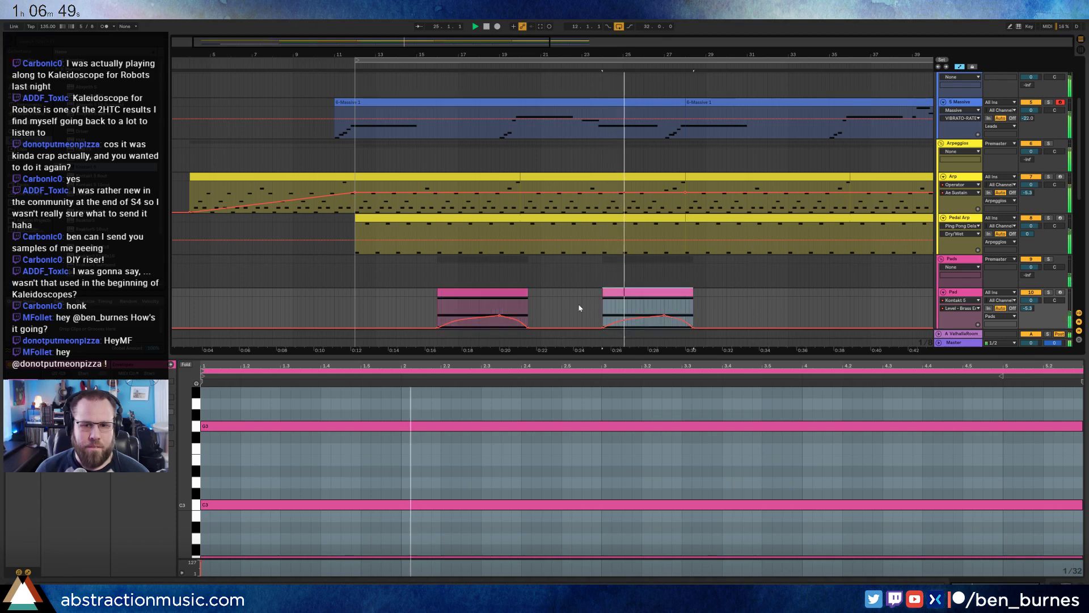
click(578, 309)
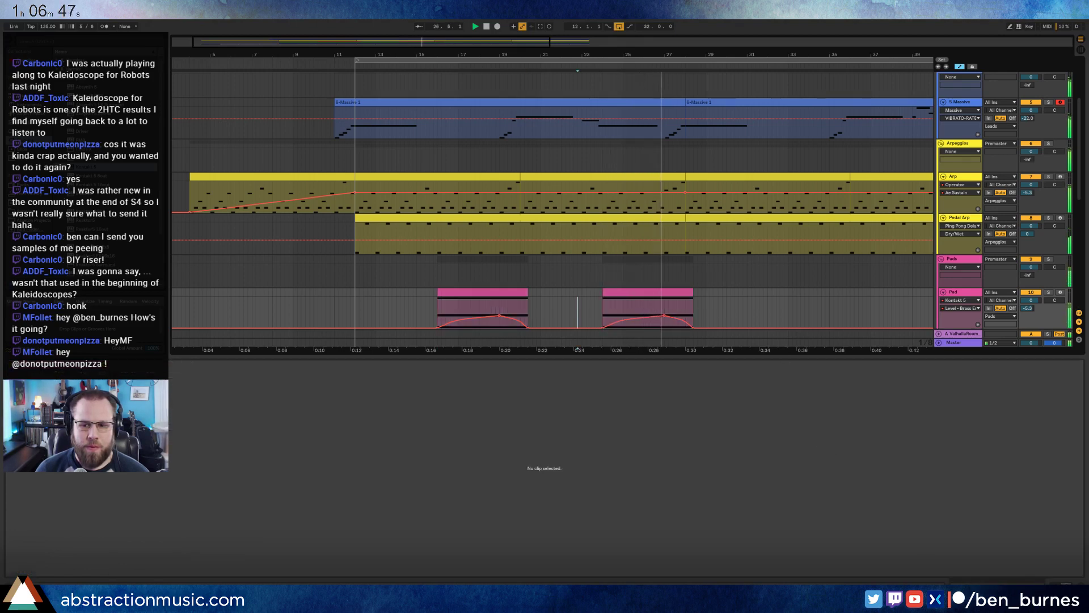
Stop playback, slightly lower the pad track's volume, and add an EQ Eight after Kontakt.
key(shift+Tab)
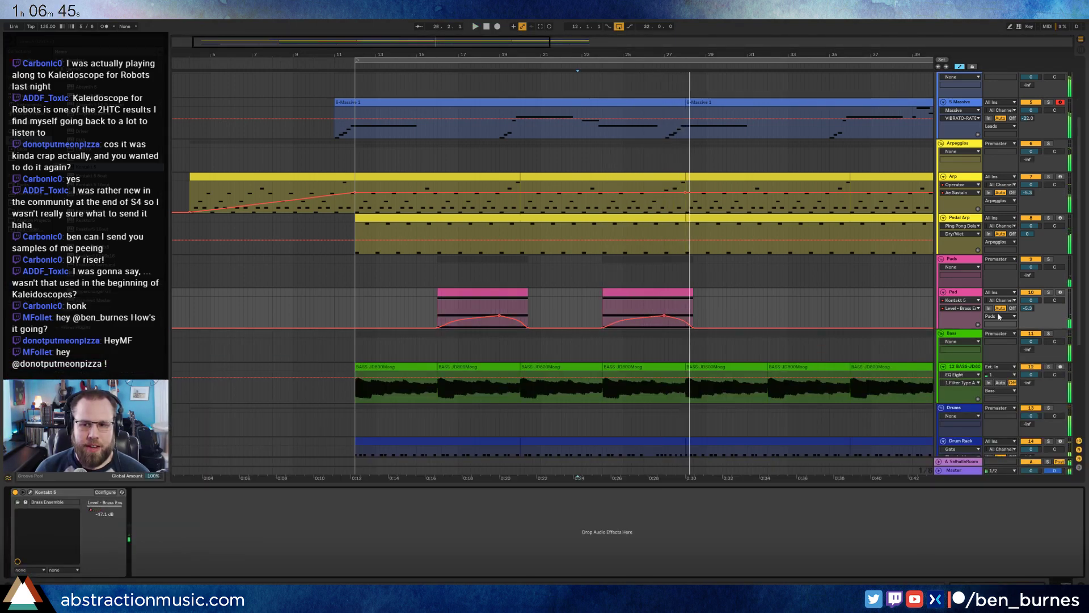
drag(1026, 311, 1026, 318)
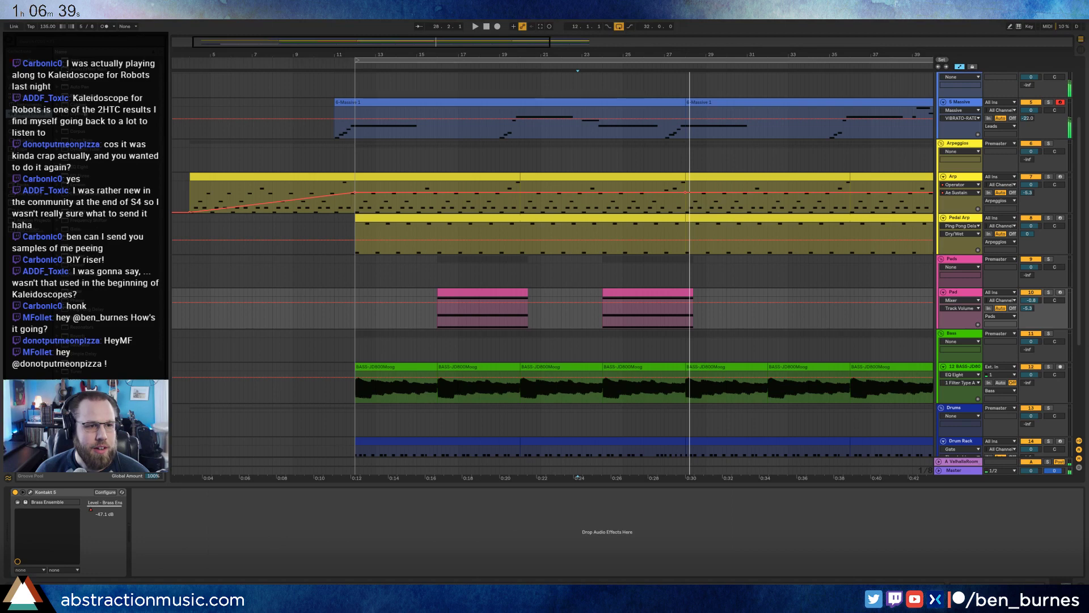
click(79, 167)
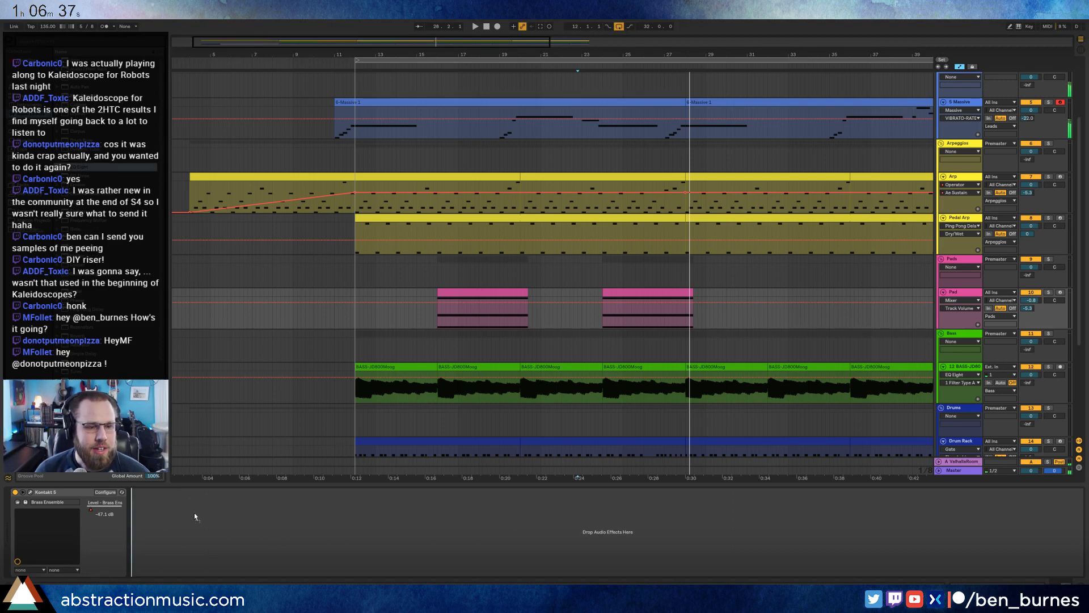
drag(195, 516, 187, 519)
Set the pad EQ's first band to a low cut at about 170 Hz and audition from bar 16.
click(167, 564)
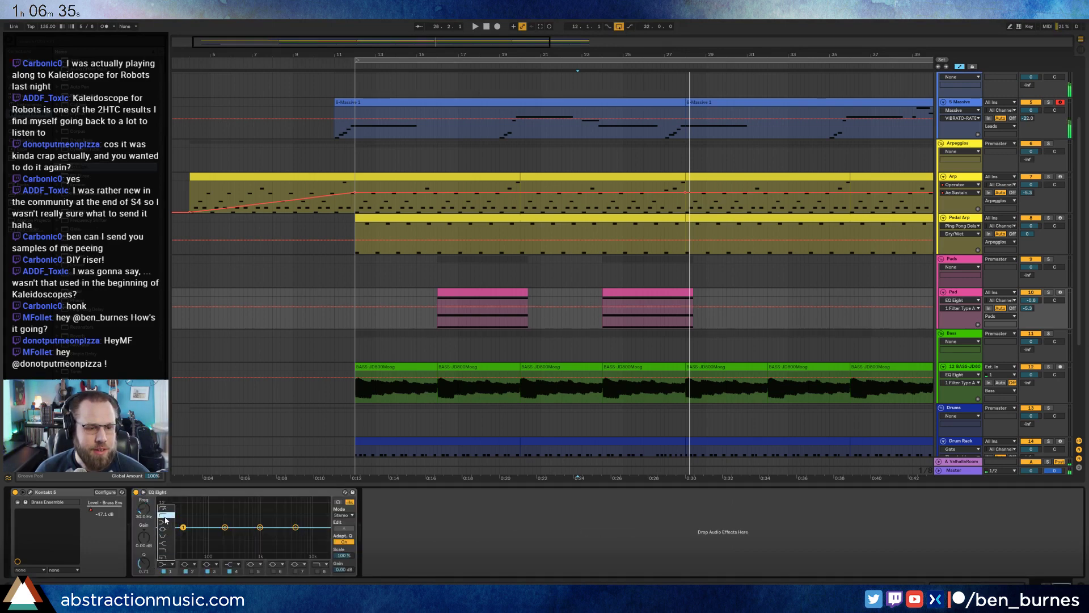
click(165, 517)
drag(182, 527, 204, 539)
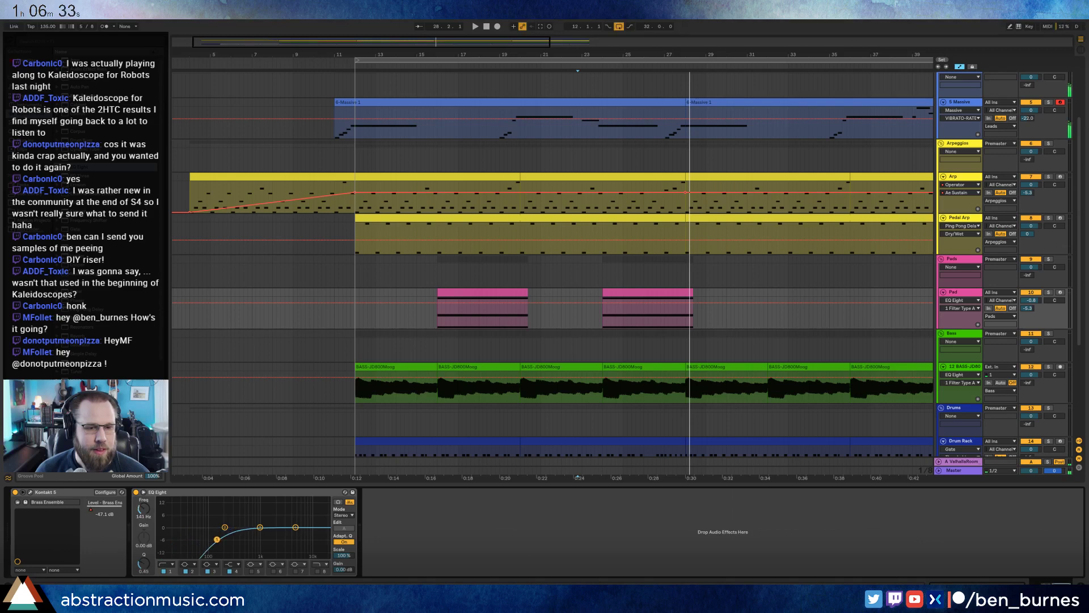
click(441, 332)
key(space)
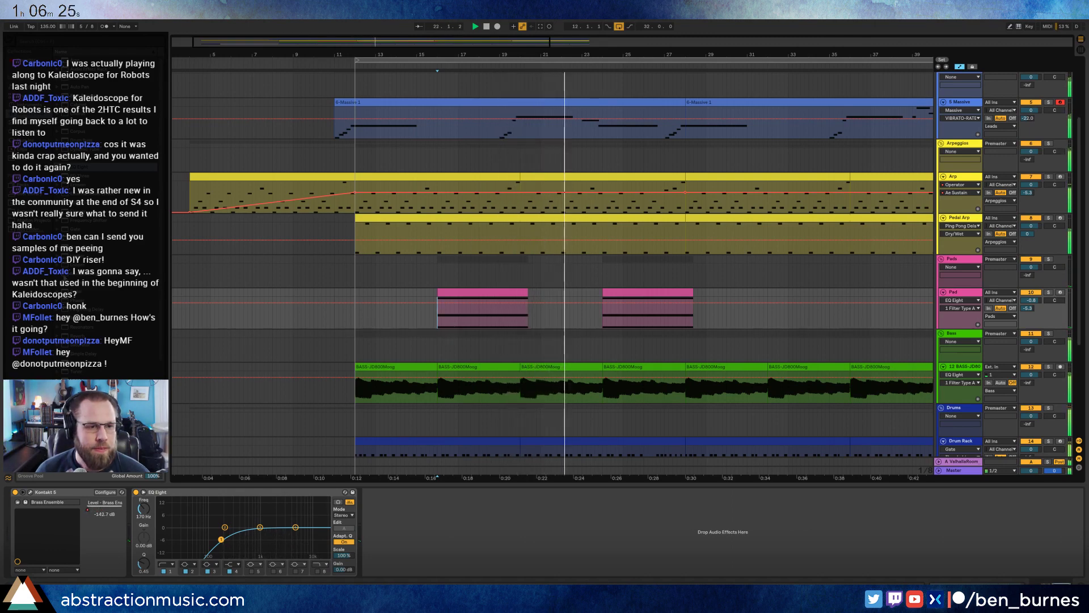
Add a Compressor after the pad's EQ Eight and enable its sidechain with the Massive lead track as source.
drag(76, 123, 399, 531)
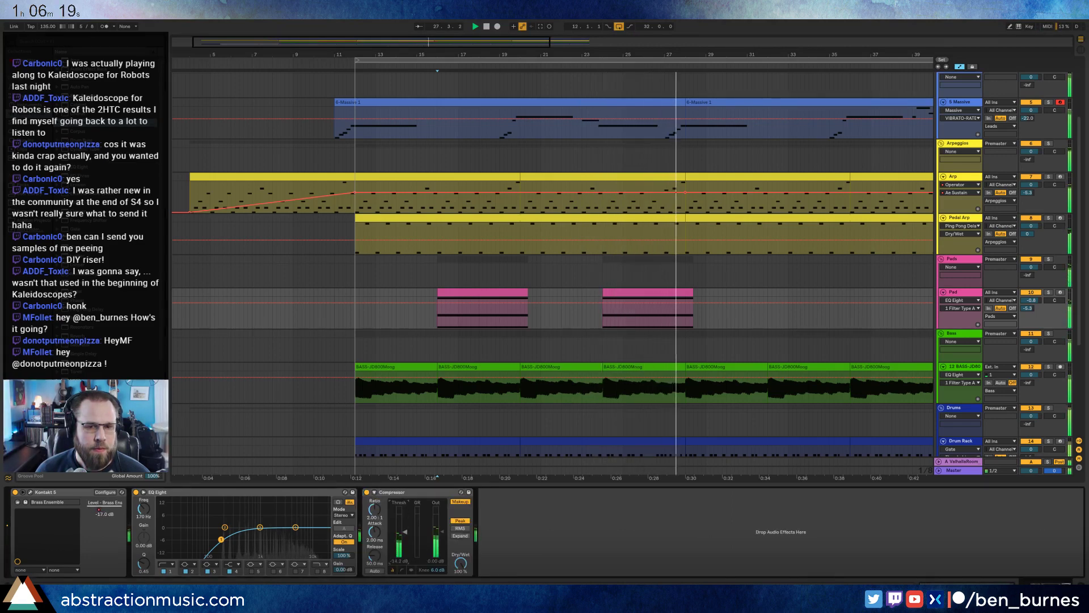
drag(405, 533, 405, 529)
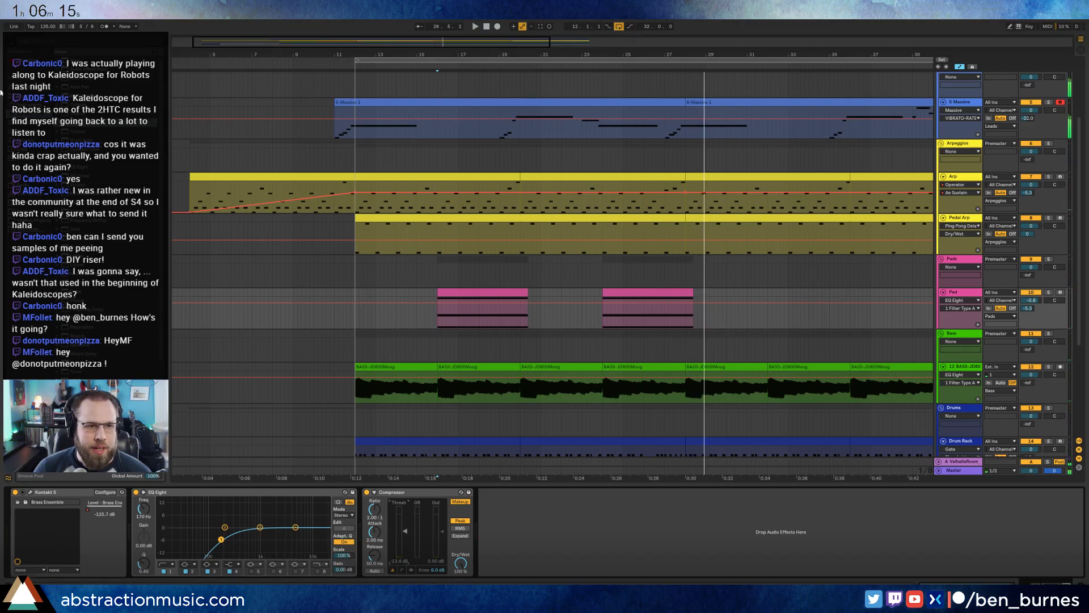
click(374, 492)
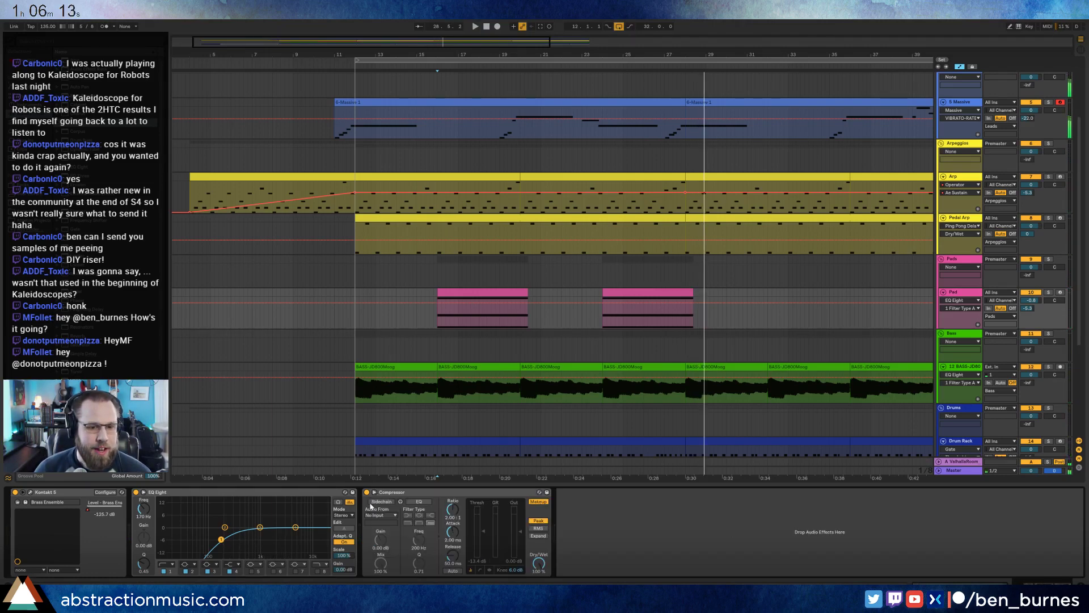
click(380, 515)
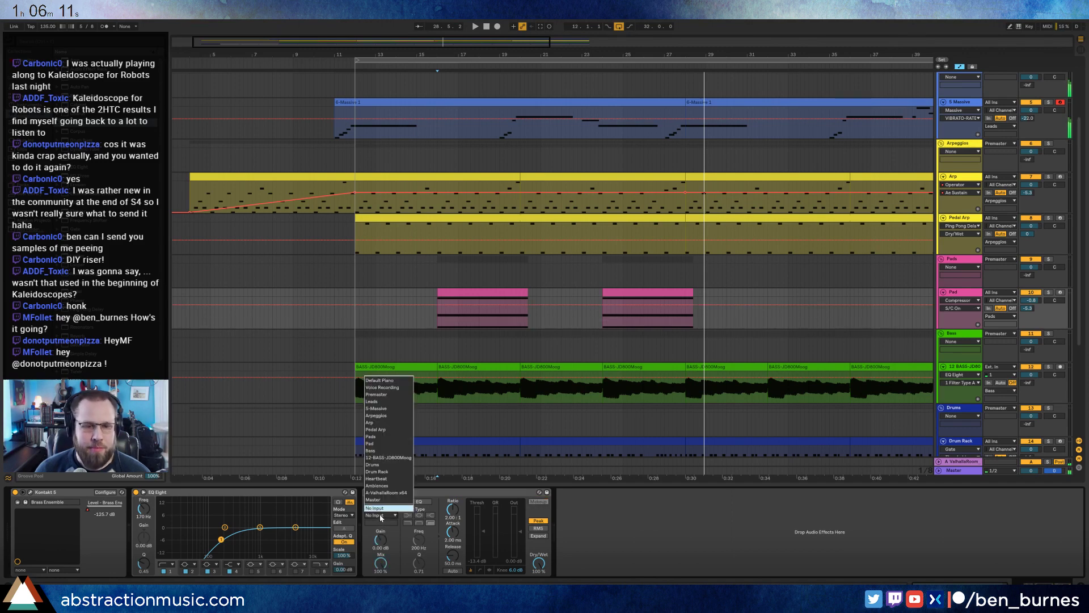
key(Escape)
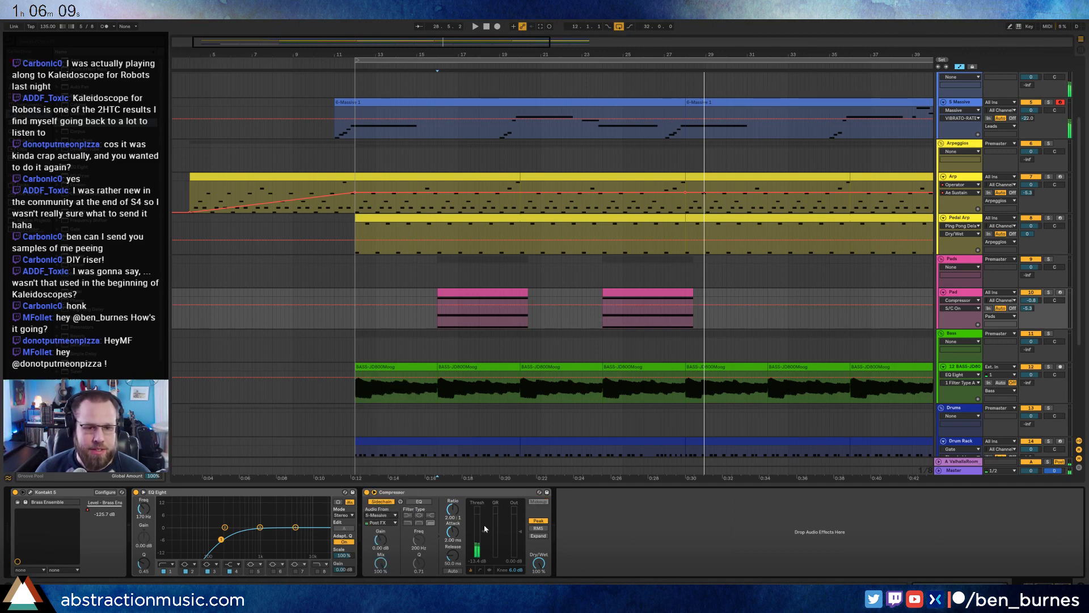
Lower the pad compressor's threshold to about -31 dB and audition from bar 16.
drag(485, 533, 483, 547)
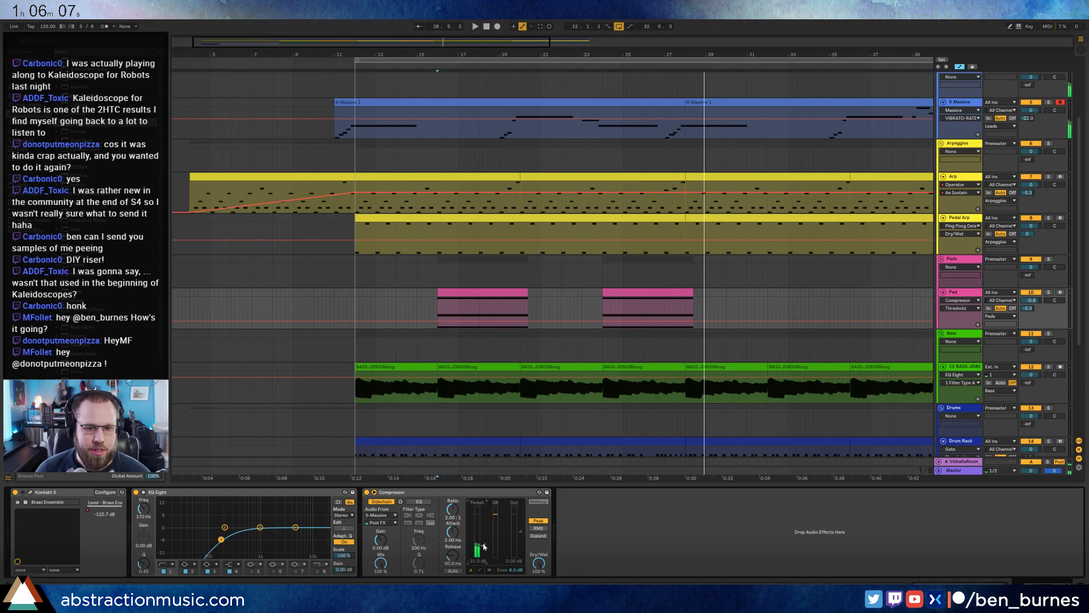
click(433, 297)
key(space)
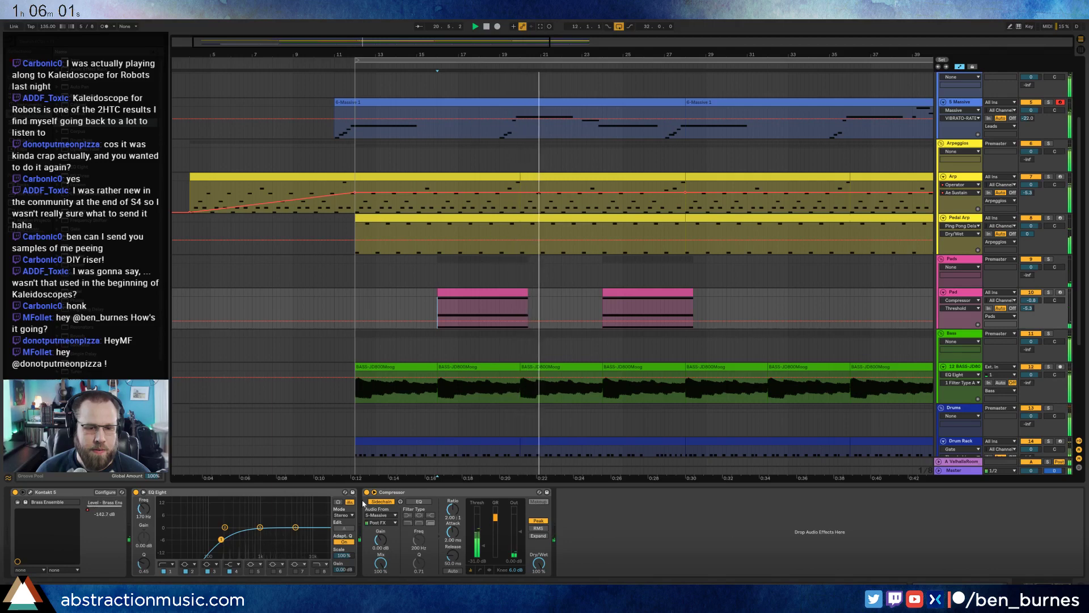
Show the pad's Kontakt level automation and raise the peak of the first clip's swell.
click(459, 319)
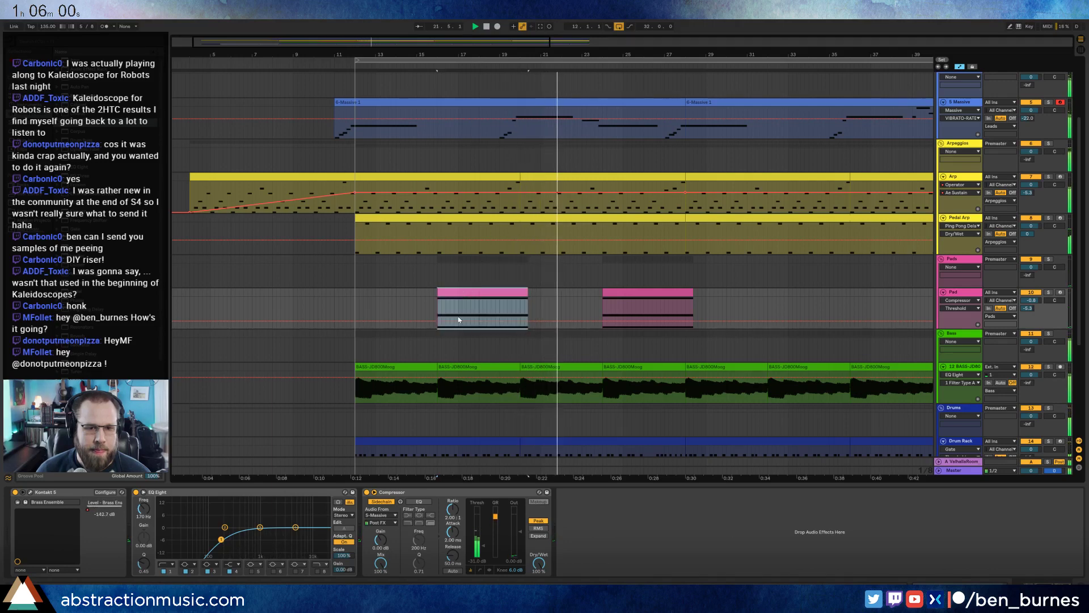
click(88, 513)
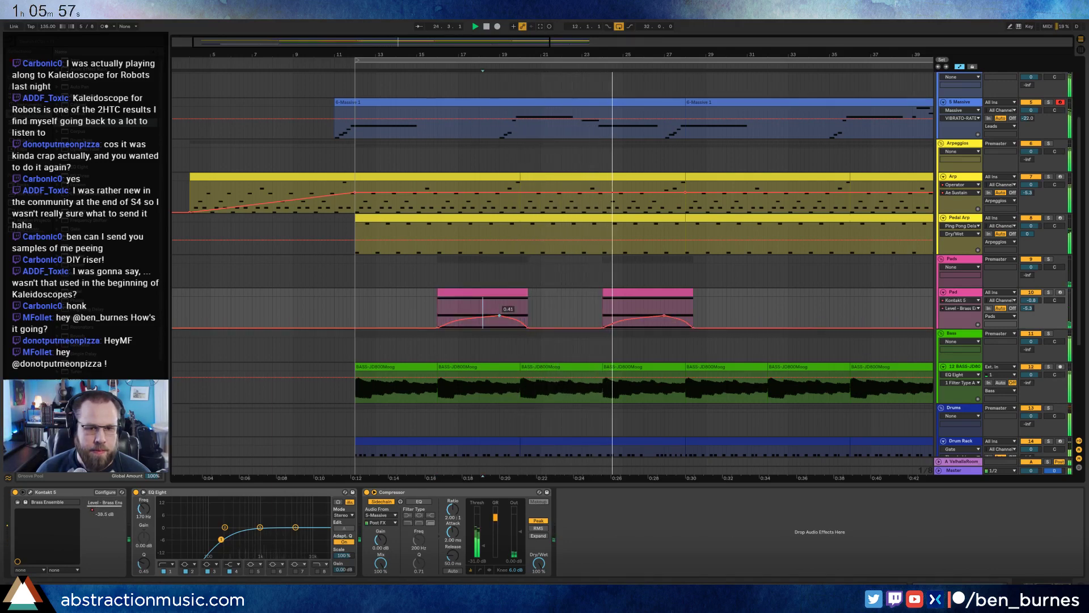
drag(499, 315, 499, 307)
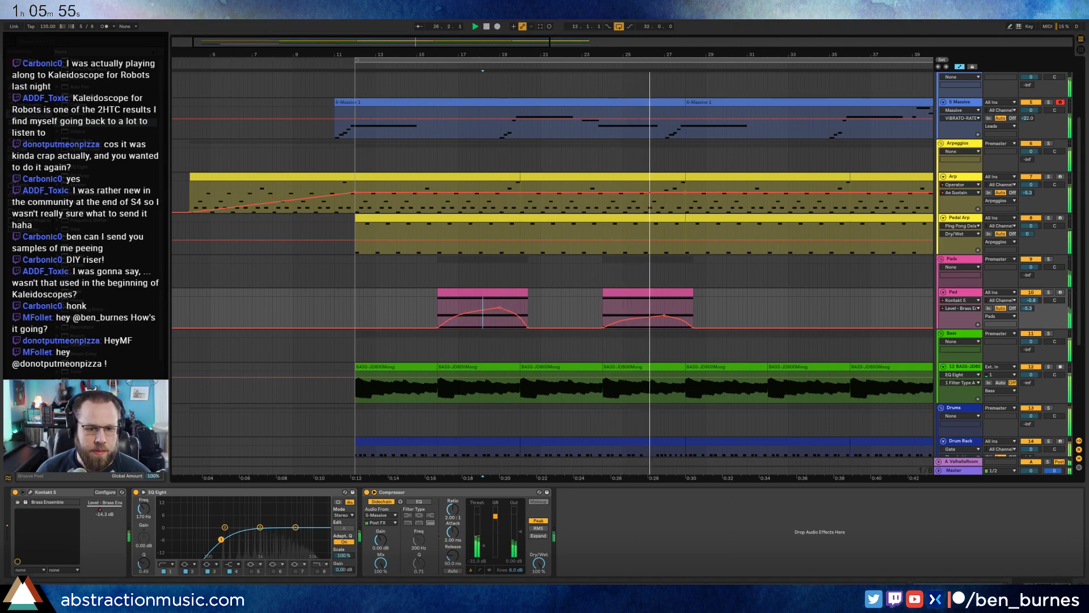
Raise the pad compressor's threshold to about -19.8 dB and copy the first pad clip over the one at bar 24.
drag(483, 545, 484, 538)
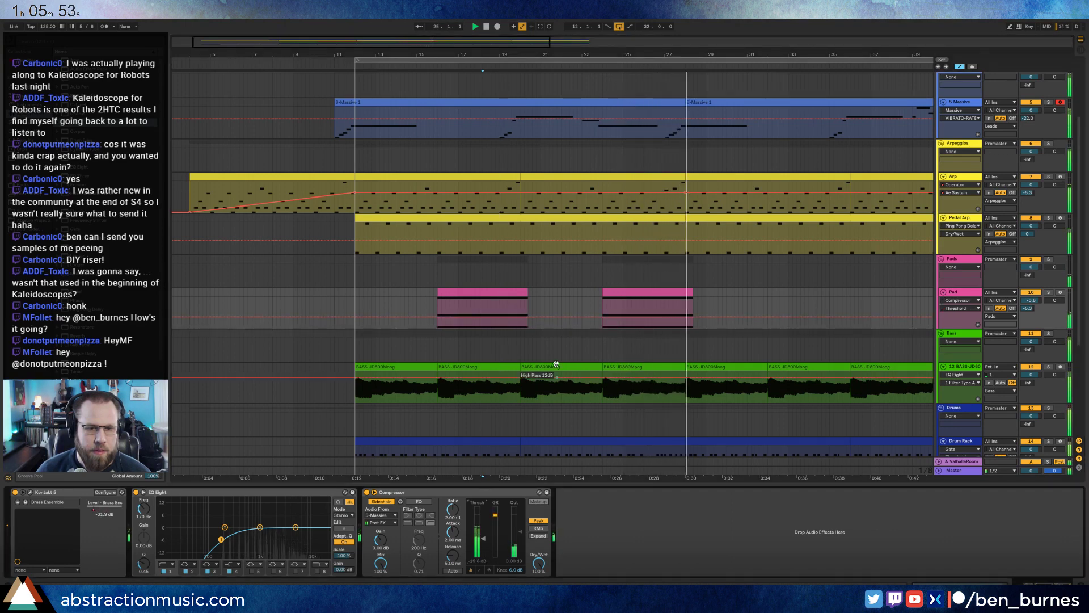
click(524, 294)
click(626, 291)
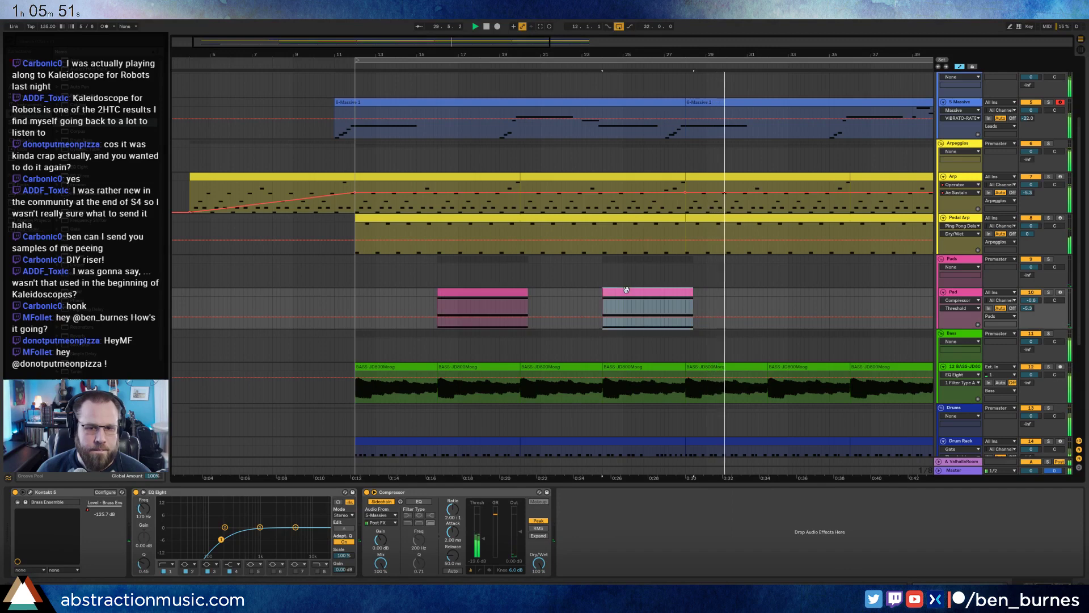
Try to duplicate bars 12 to 28 of the pad track onto bars 28 to 44.
drag(354, 299, 516, 301)
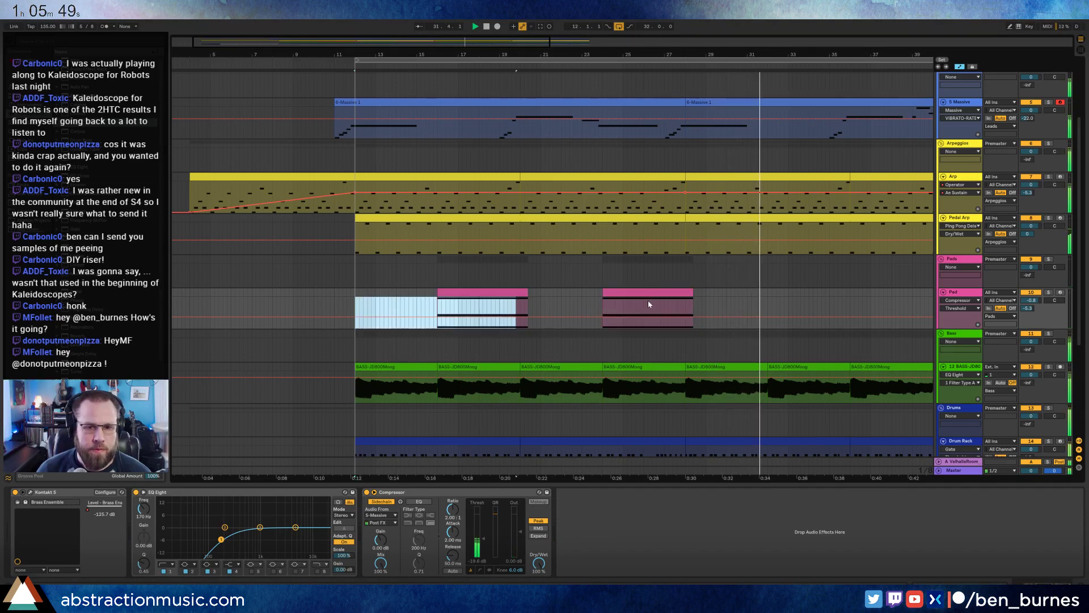
drag(647, 303, 686, 303)
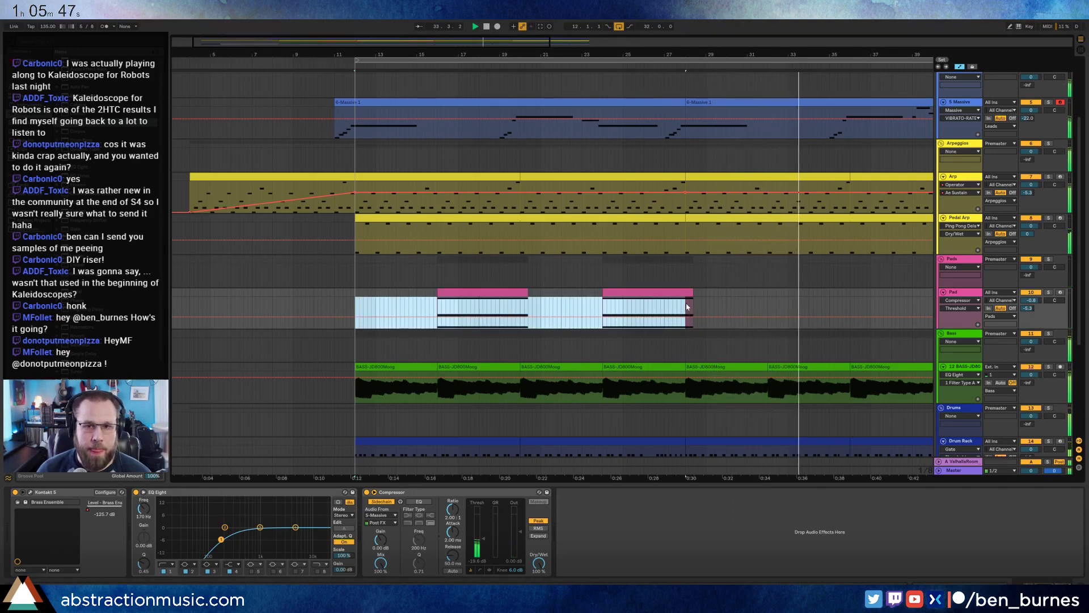
key(ctrl+d)
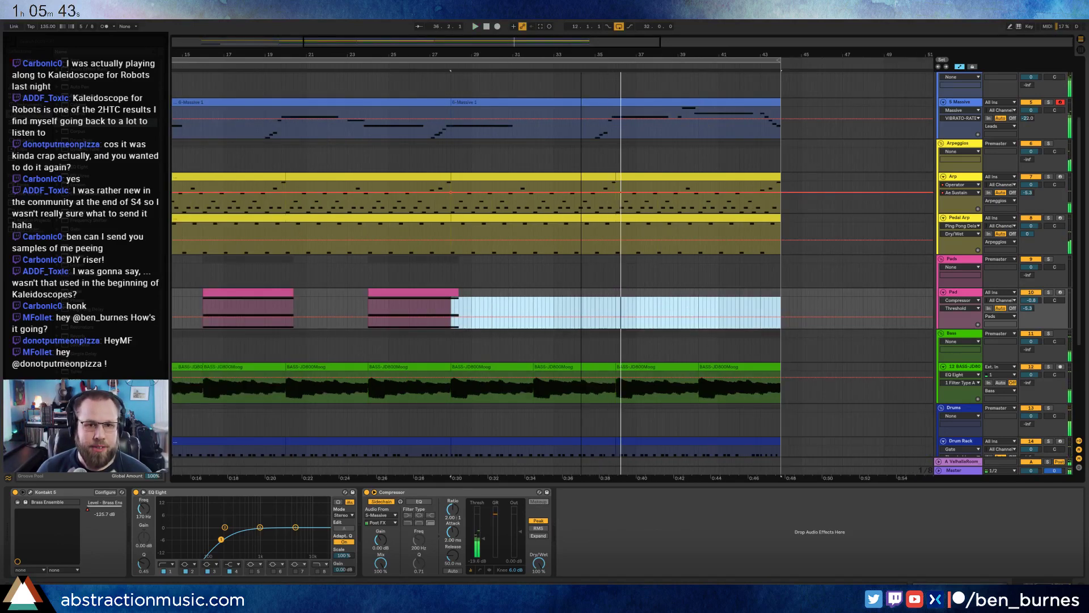
drag(581, 55, 617, 35)
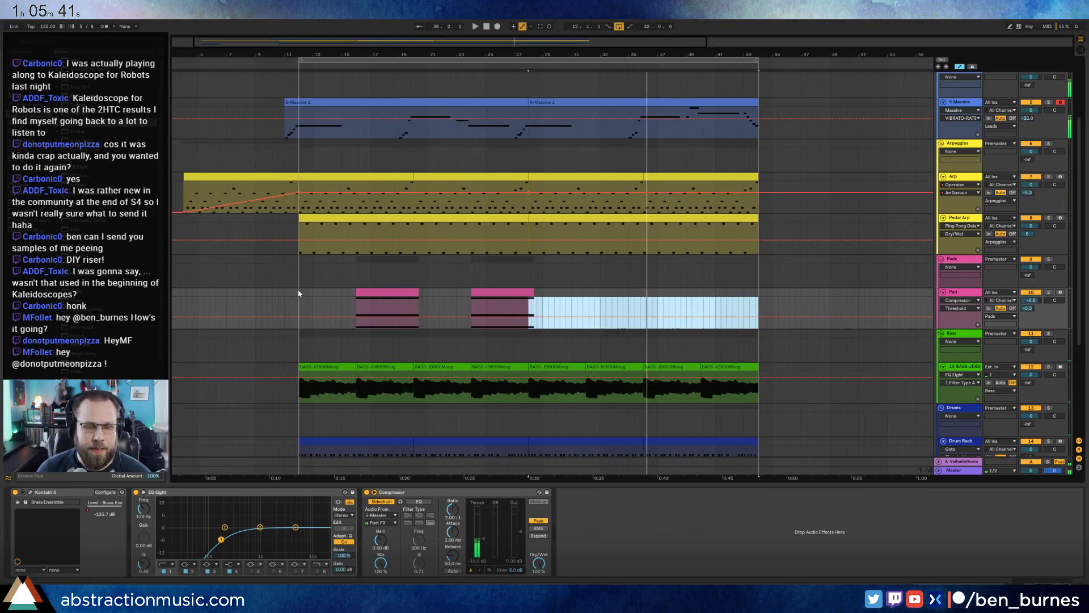
Duplicate the section holding both pad clips past bar 28 and nudge the copied clips slightly earlier.
drag(298, 293, 538, 301)
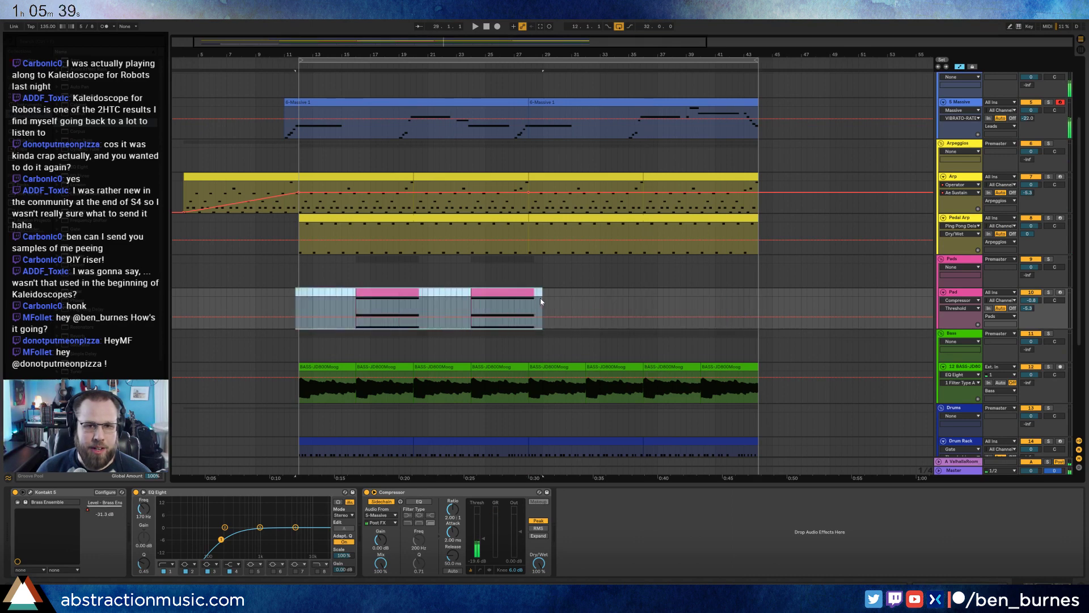
key(ctrl+d)
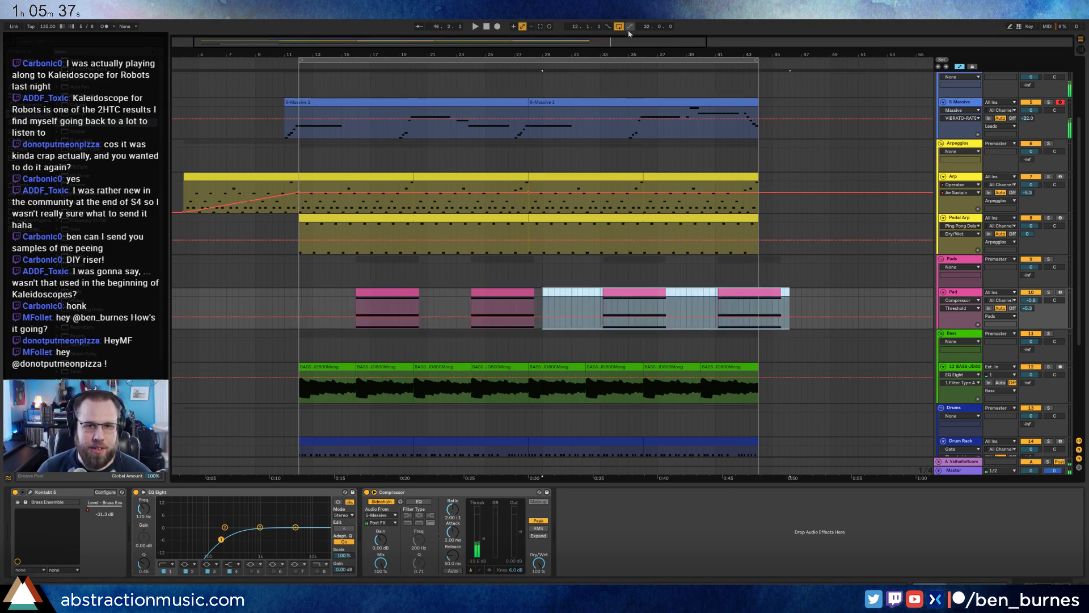
drag(613, 40, 597, 68)
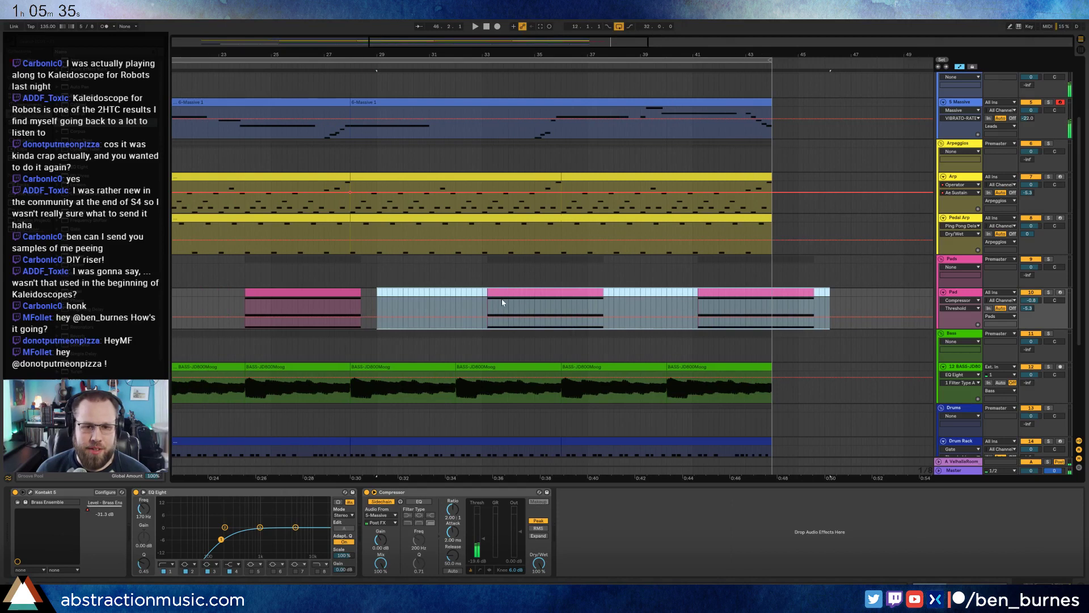
drag(503, 294, 496, 295)
click(452, 304)
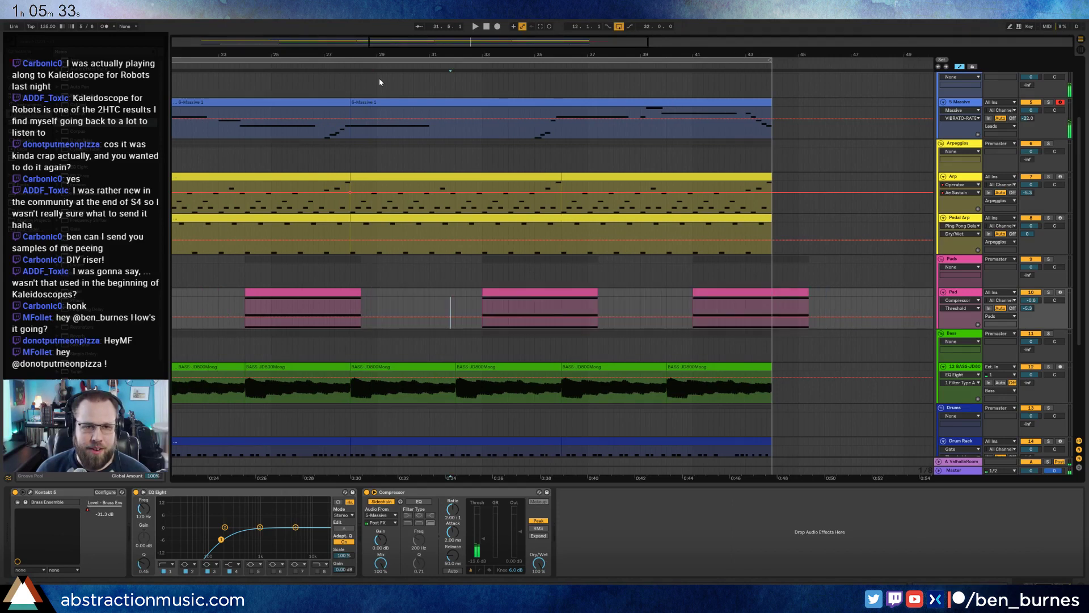
Start playback just before bar 28 and align the two copied pad clips to start at bars 32 and 40.
click(338, 65)
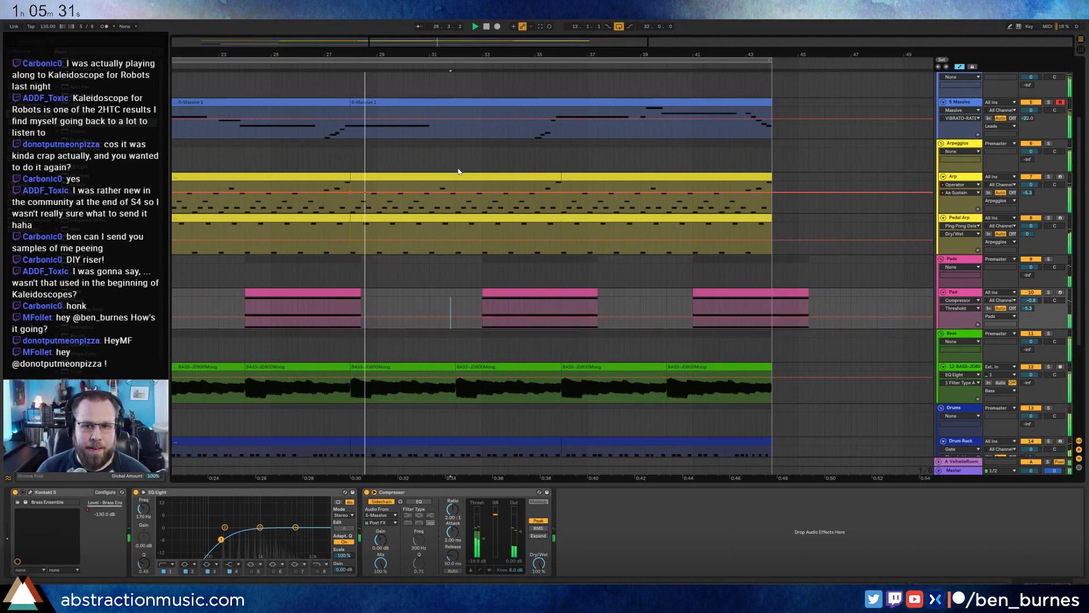
scroll(624, 318, left, 5)
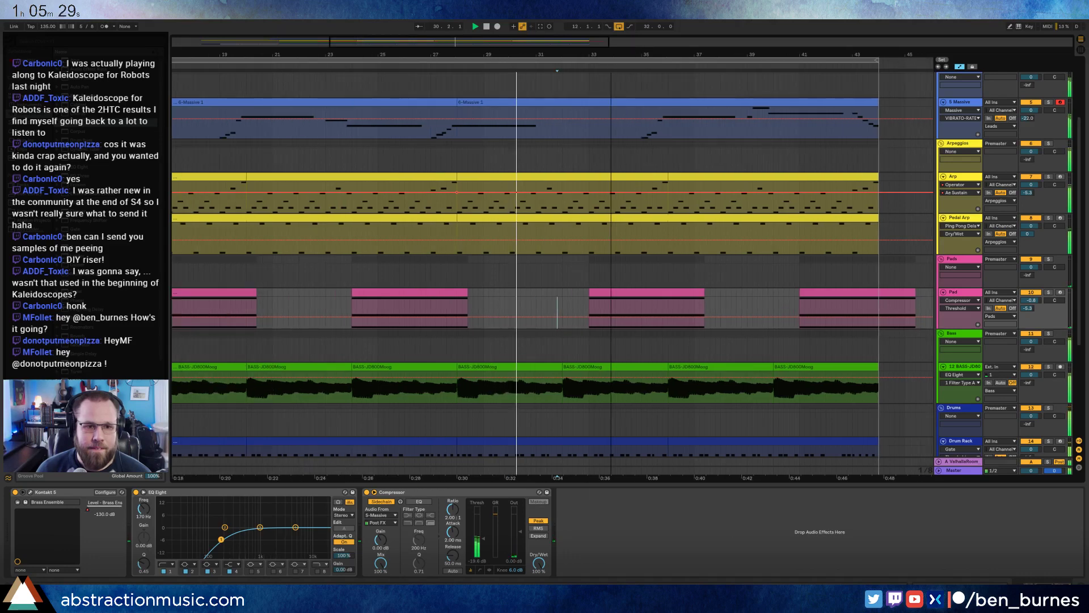
drag(765, 293, 739, 294)
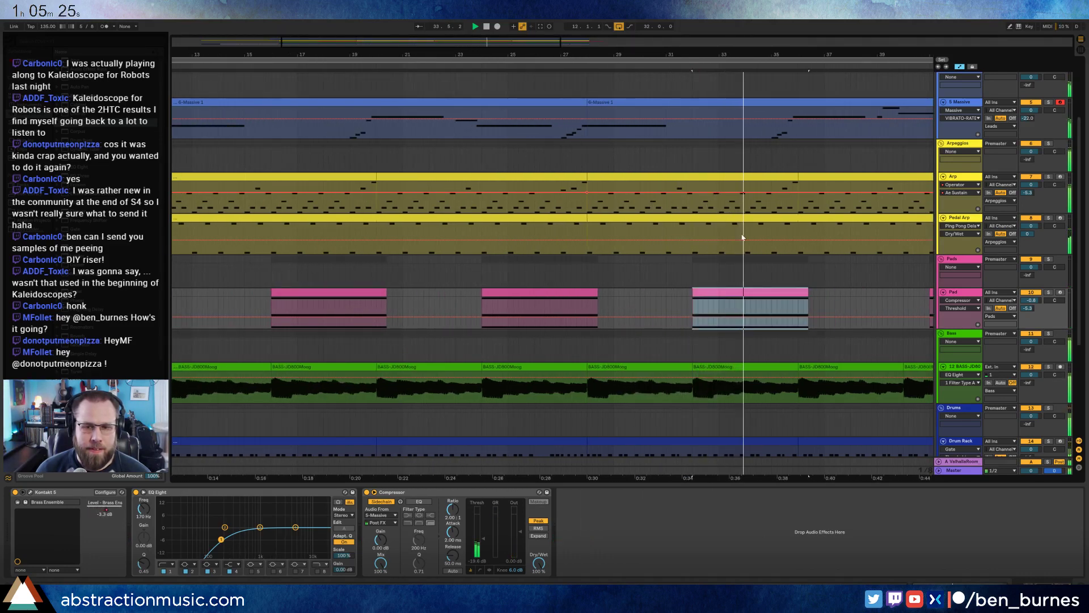
scroll(653, 283, right, 7)
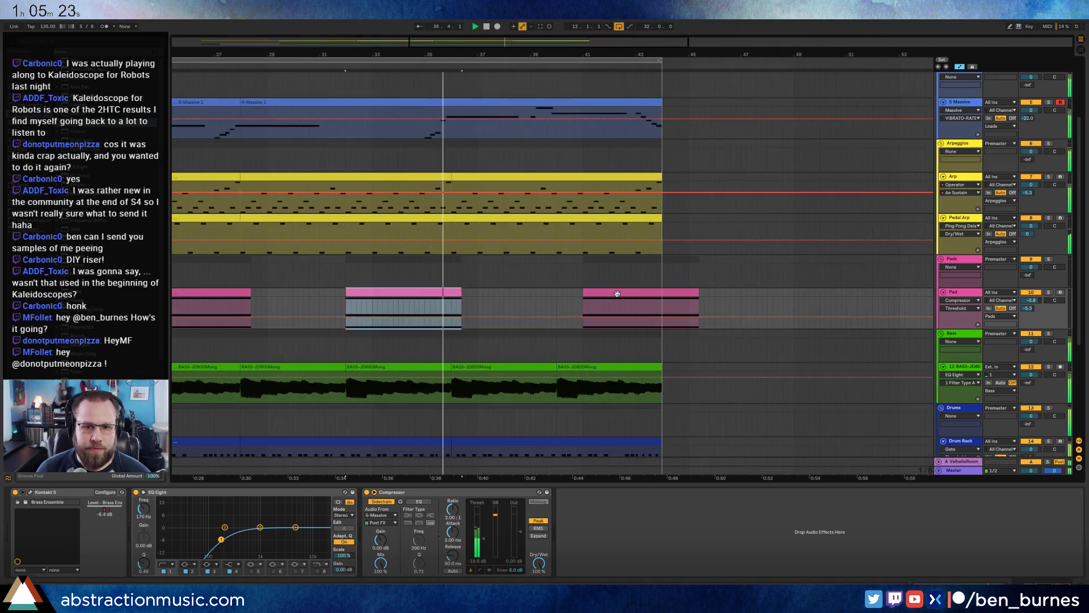
drag(617, 293, 589, 293)
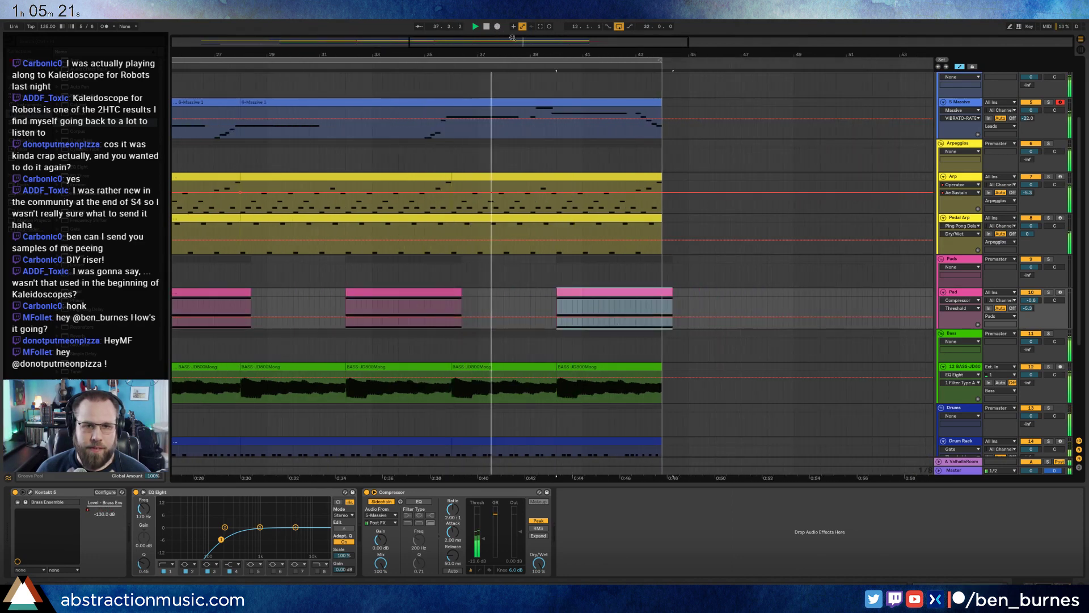
drag(512, 38, 406, 44)
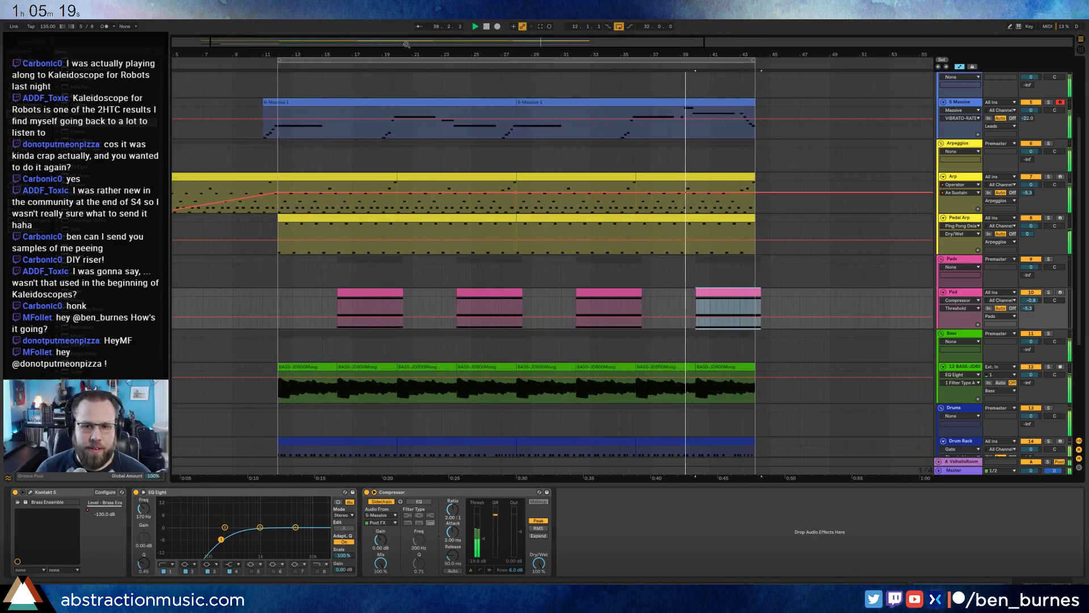
Raise the long D4 note near the end of the second Massive lead clip by one semitone to D#4.
double_click(642, 101)
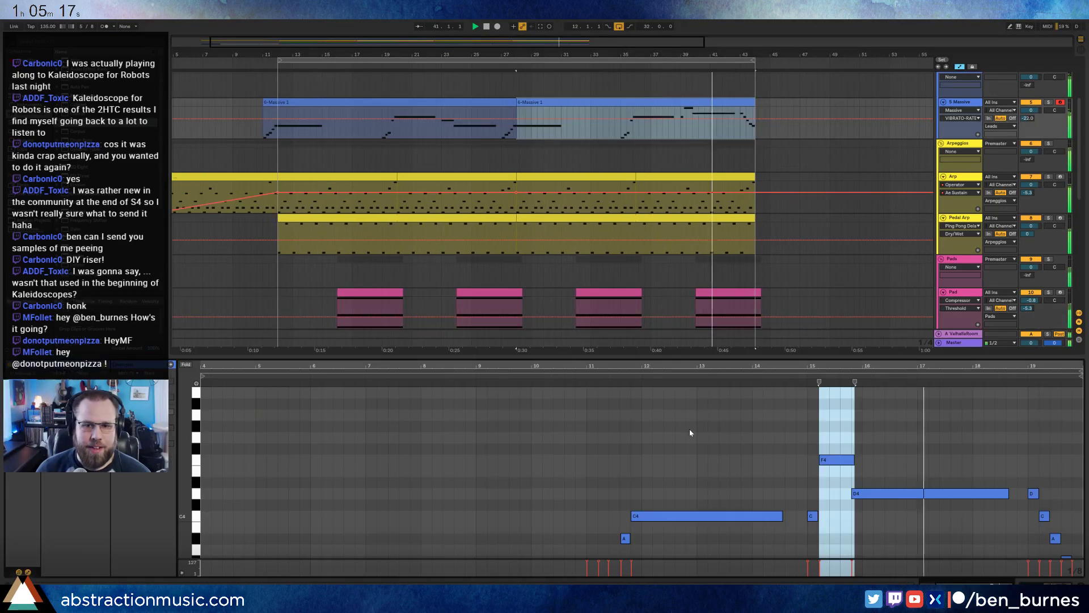
click(913, 494)
key(Up)
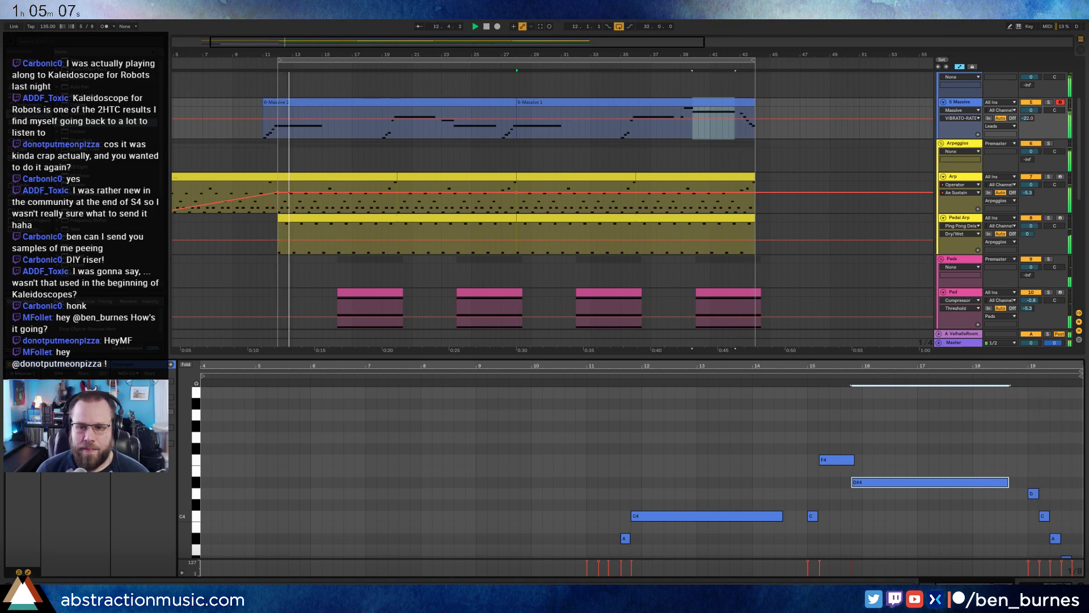
Stop playback and slightly lower the Echo feedback on the Massive lead track.
key(shift+Tab)
scroll(601, 311, down, 2)
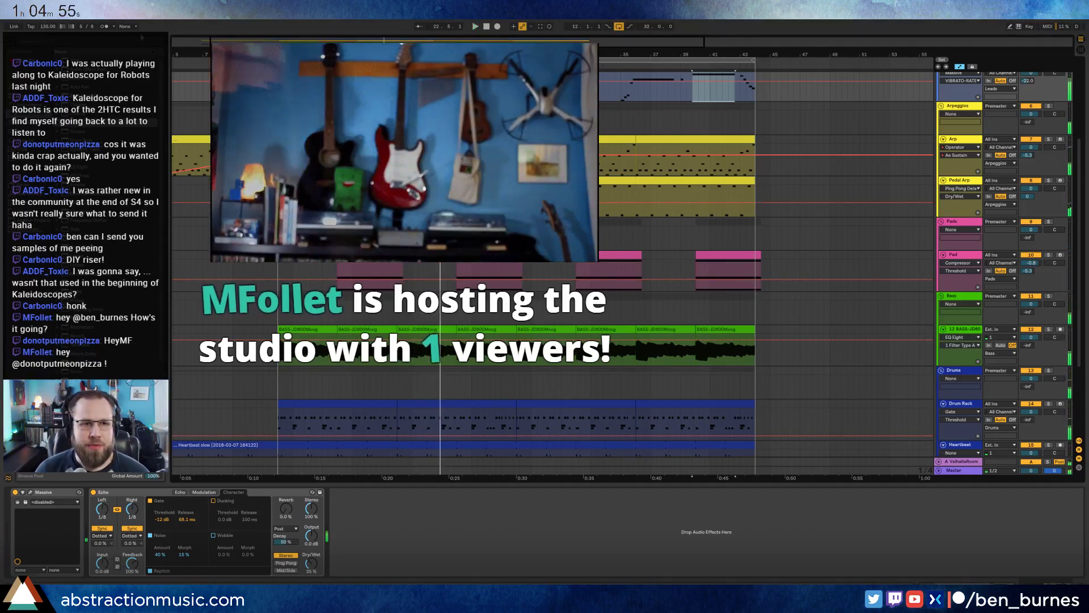
key(space)
scroll(397, 102, down, 3)
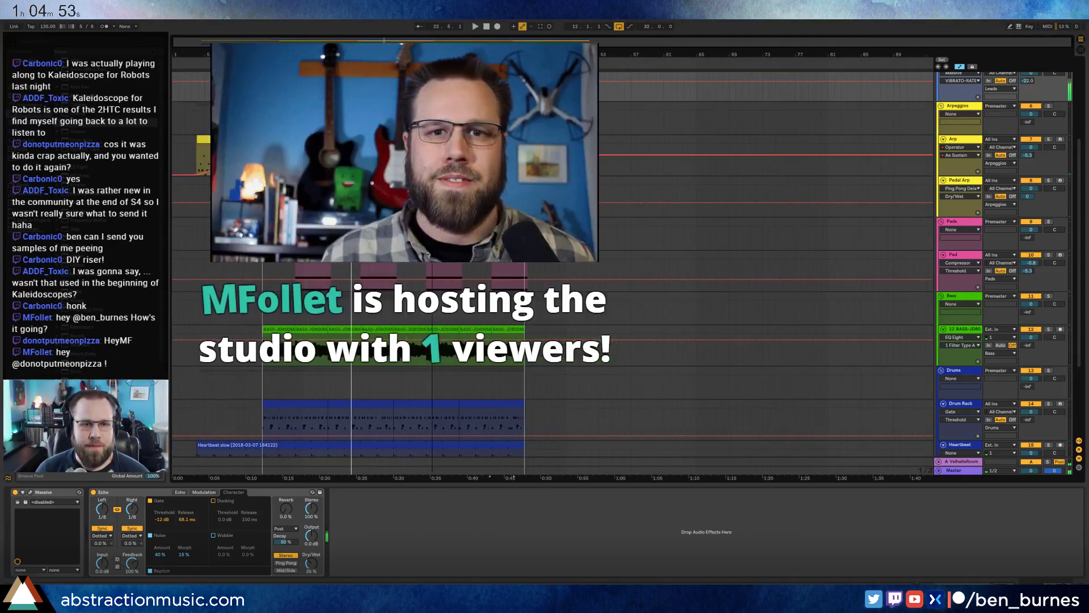
click(201, 91)
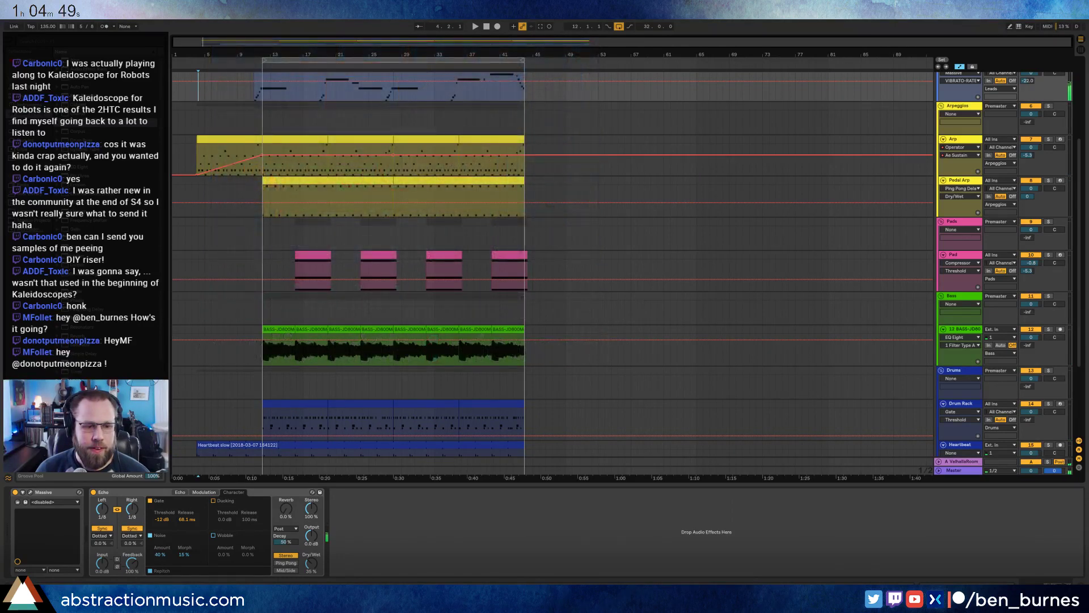
drag(132, 563, 132, 565)
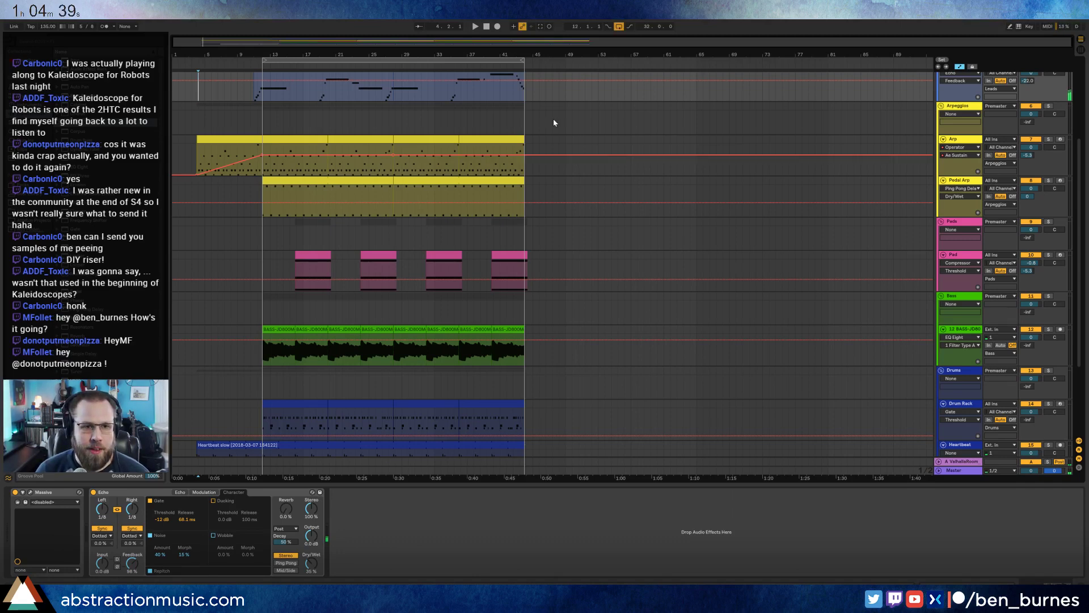
Select the last Arp clip, starting at bar 36.
click(511, 140)
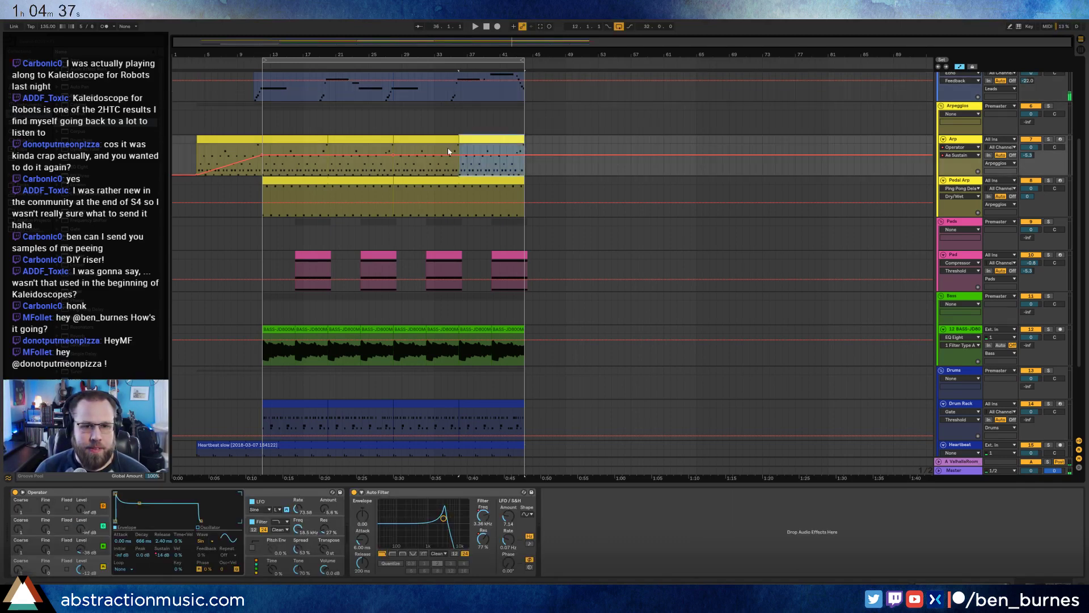
Duplicate the last Arp clip twice and repeat the last Drum Rack clips so both tracks run to bar 60.
key(ctrl+d)
key(ctrl+d)
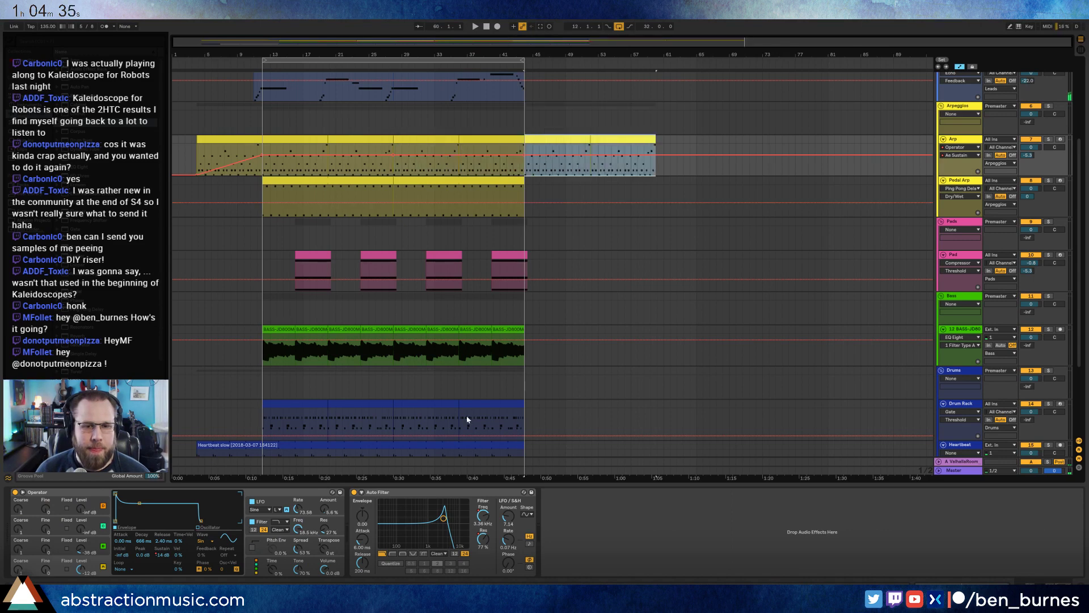
click(418, 401)
click(470, 404)
key(ctrl+d)
key(ctrl+d)
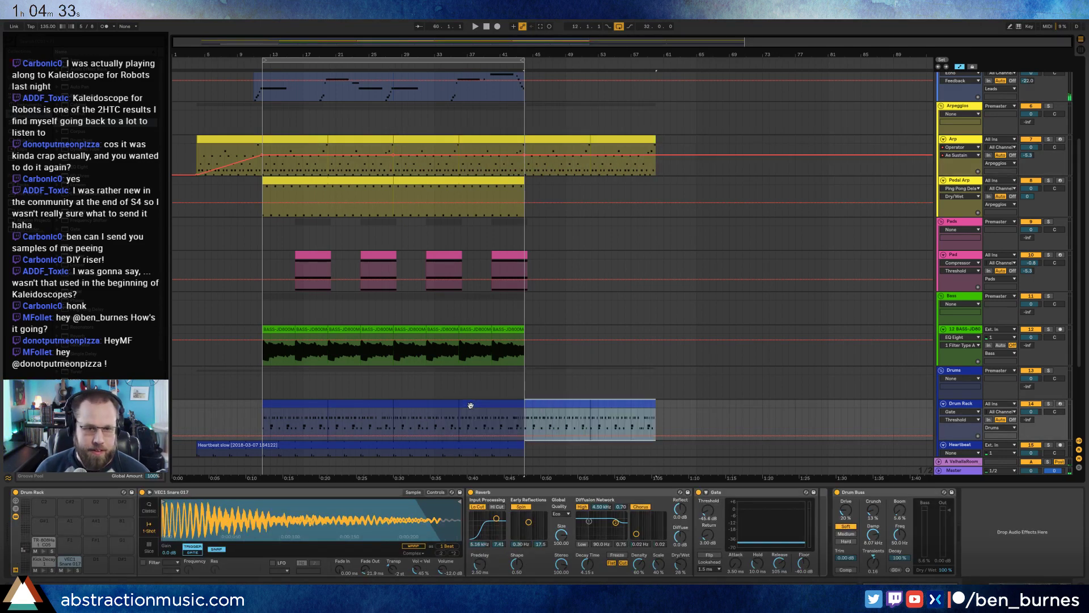
Duplicate the last four clips on the bass audio track to extend it to bar 60.
click(393, 327)
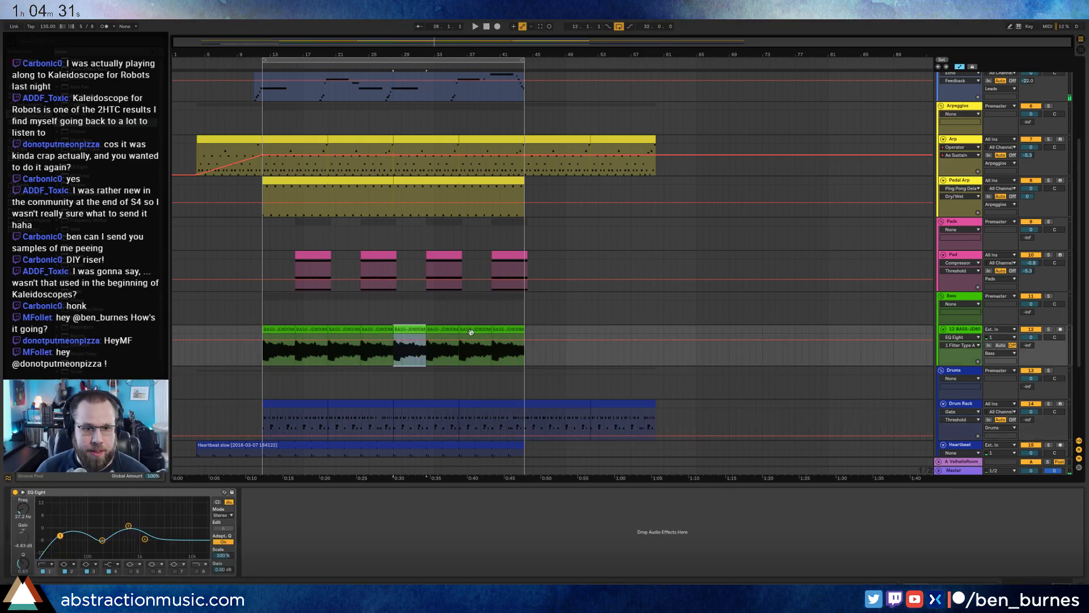
shift+click(501, 331)
key(ctrl+d)
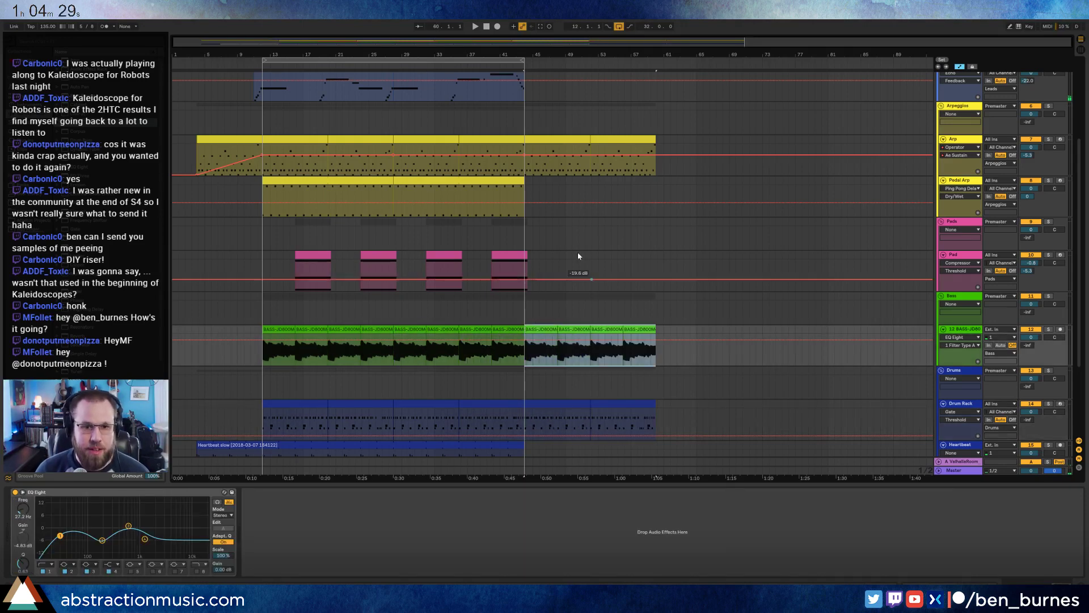
Extend the Pedal Arp clip so it ends at bar 60, in line with the Arp track.
click(517, 180)
key(ctrl+d)
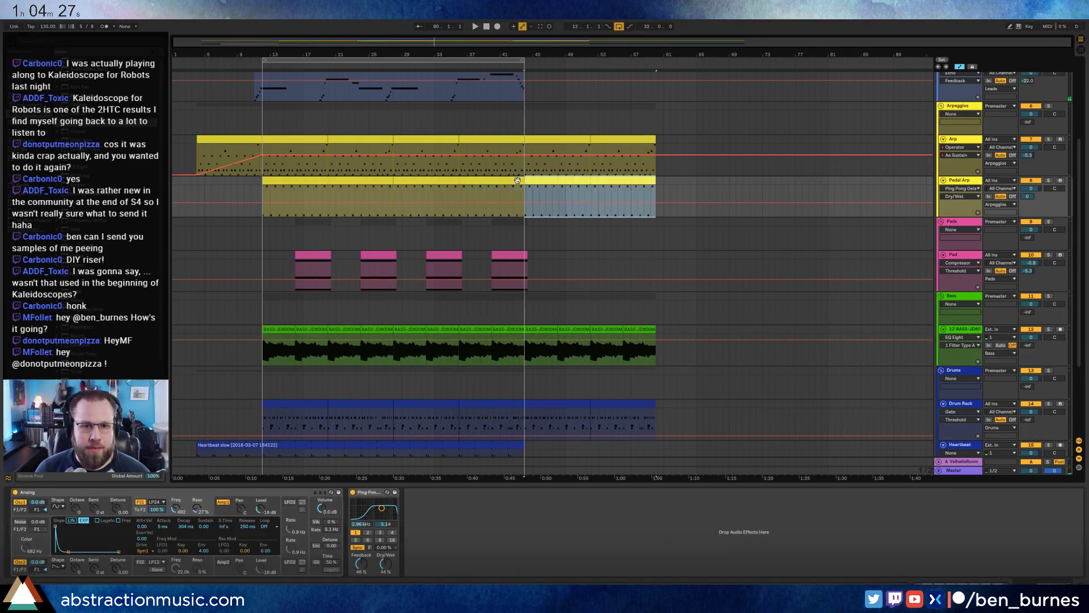
drag(389, 183, 655, 190)
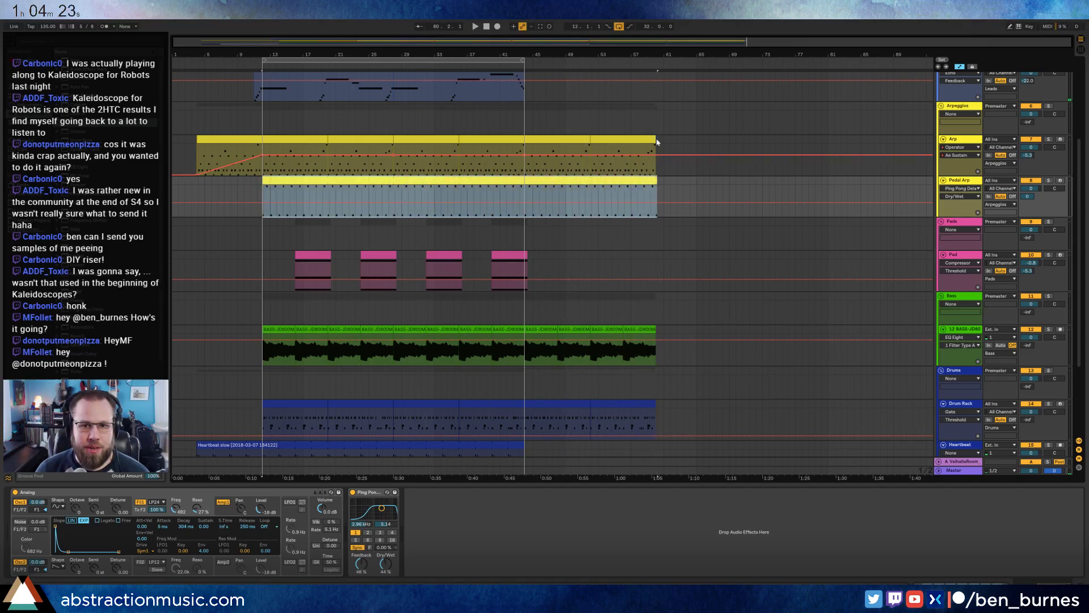
drag(673, 42, 686, 95)
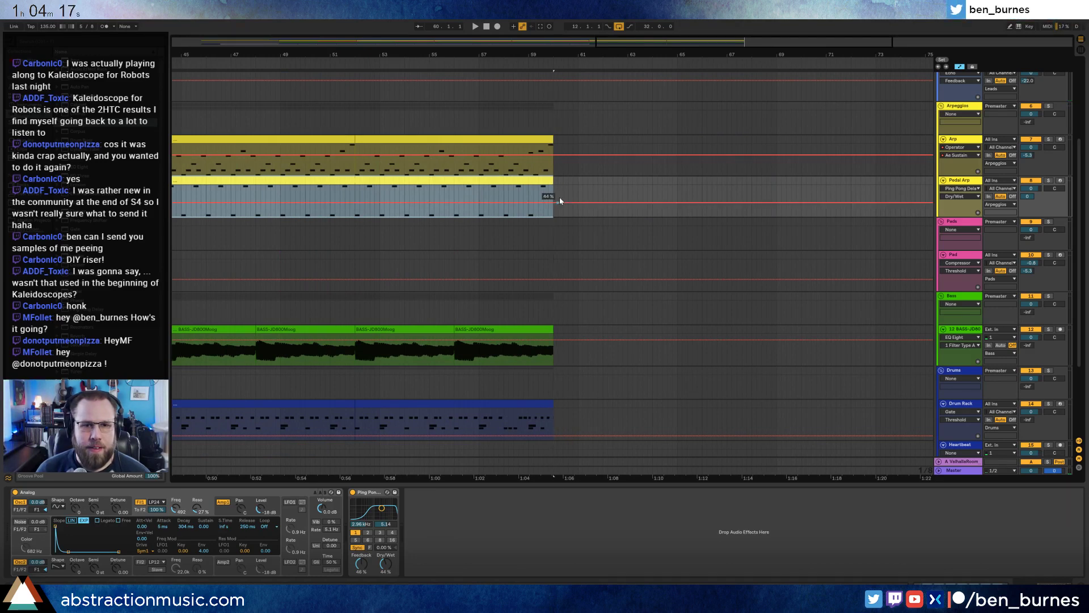
Extend the Heartbeat clip on the Heartbeat track to bar 60.
drag(744, 43, 731, 83)
mouse_move(448, 57)
mouse_down()
mouse_move(454, 43)
mouse_move(554, 56)
mouse_move(445, 57)
mouse_up()
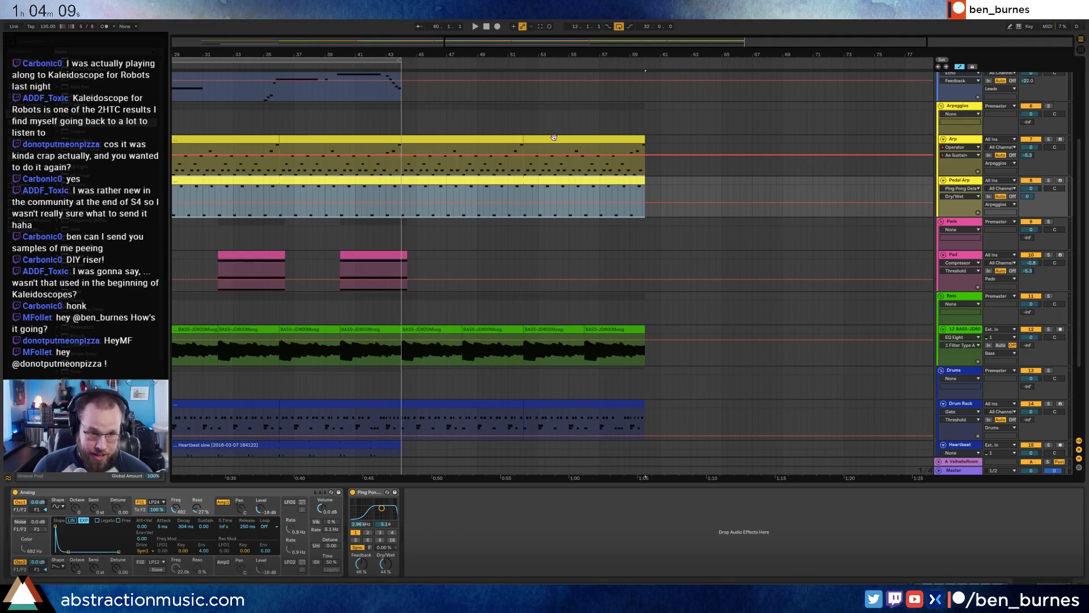
scroll(468, 354, down, 3)
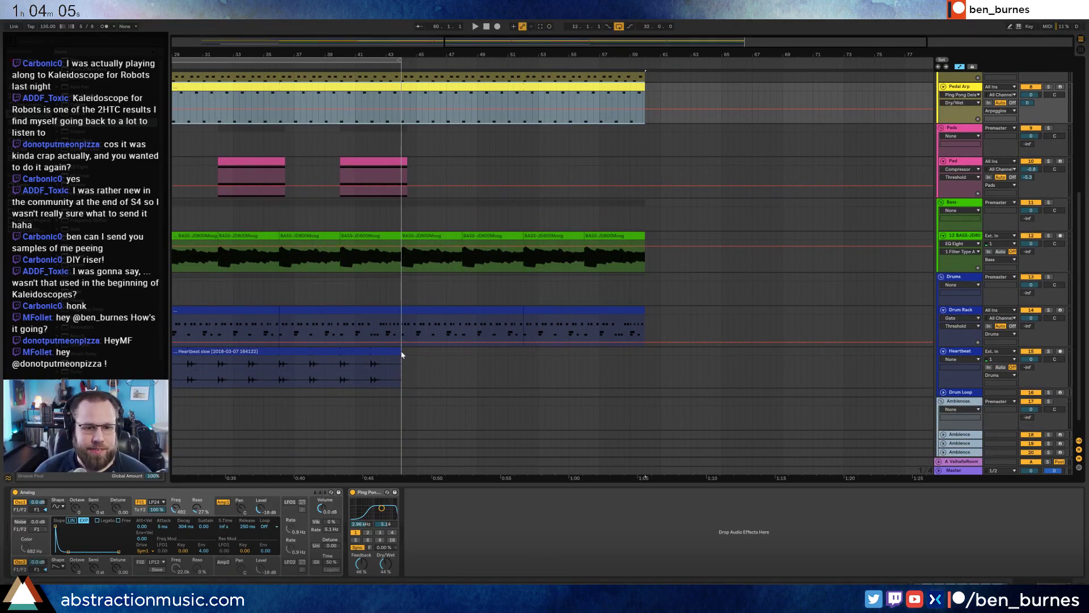
drag(401, 354, 642, 358)
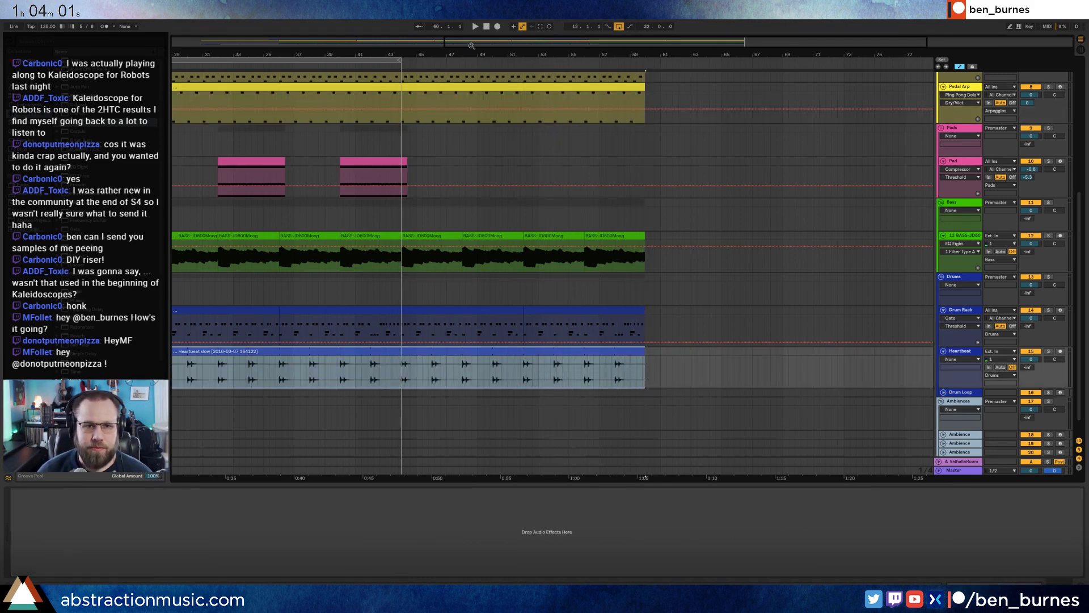
Switch off the arrangement loop and play the arrangement from bar 12.
drag(472, 46, 448, 23)
scroll(352, 216, up, 5)
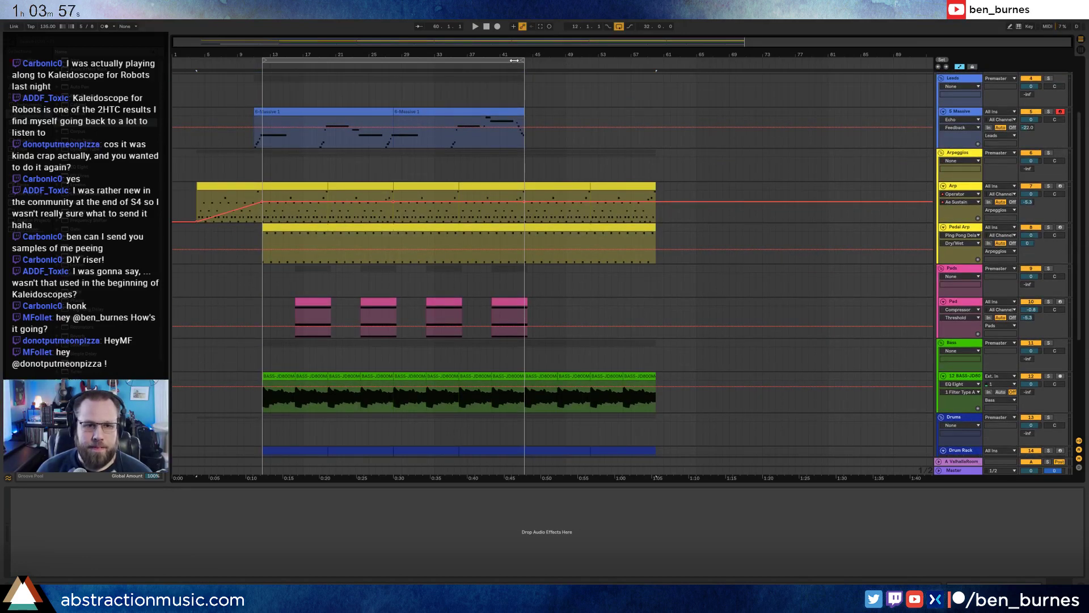
click(619, 27)
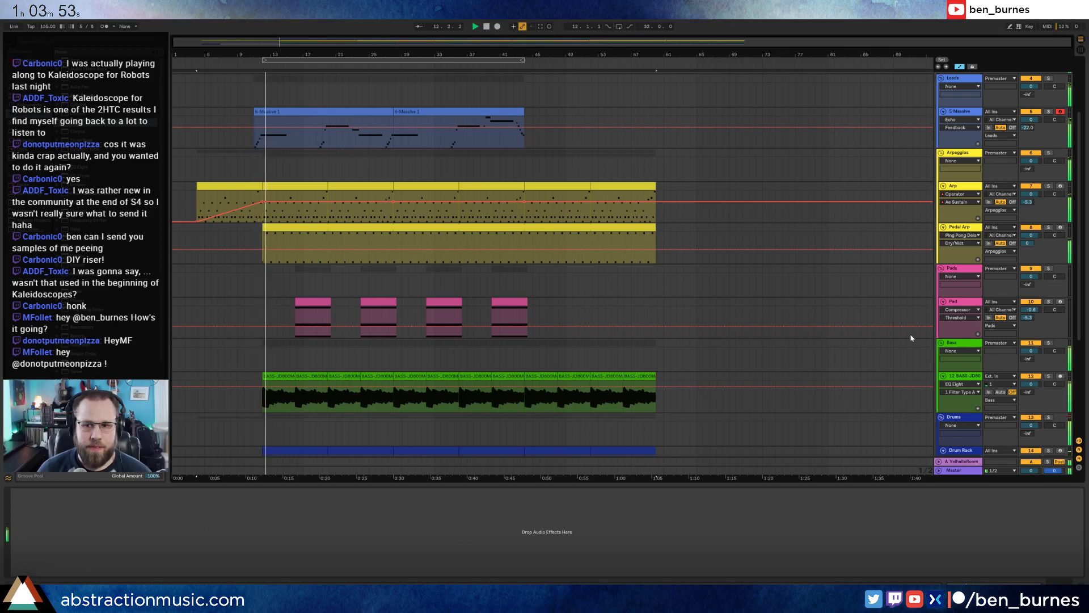
Insert a MIDI track in the Bass group beneath the bass audio track and delete the surplus MIDI track.
click(961, 344)
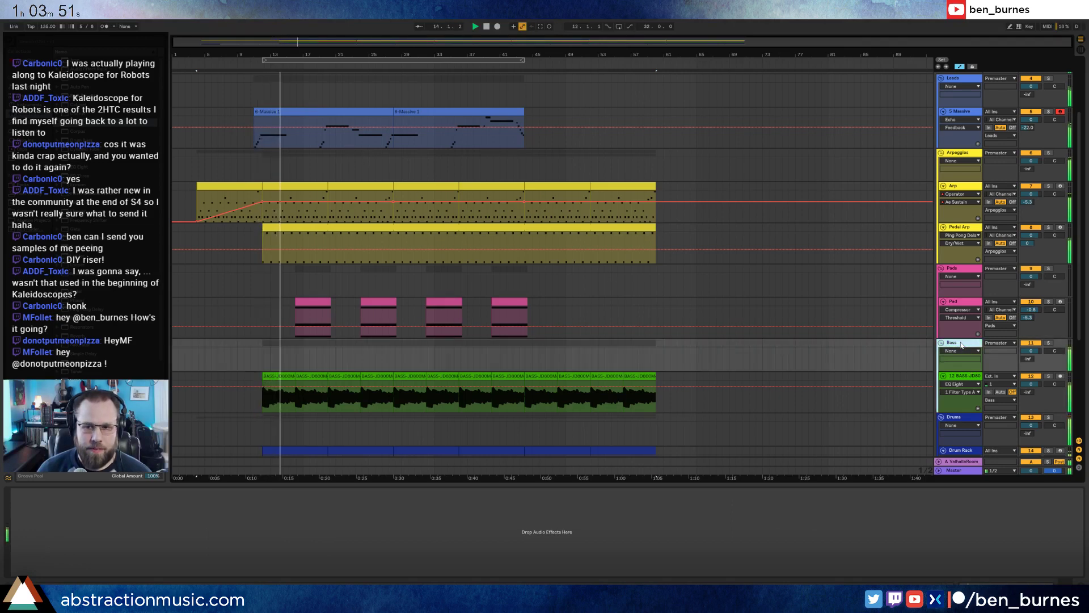
key(ctrl+shift+t)
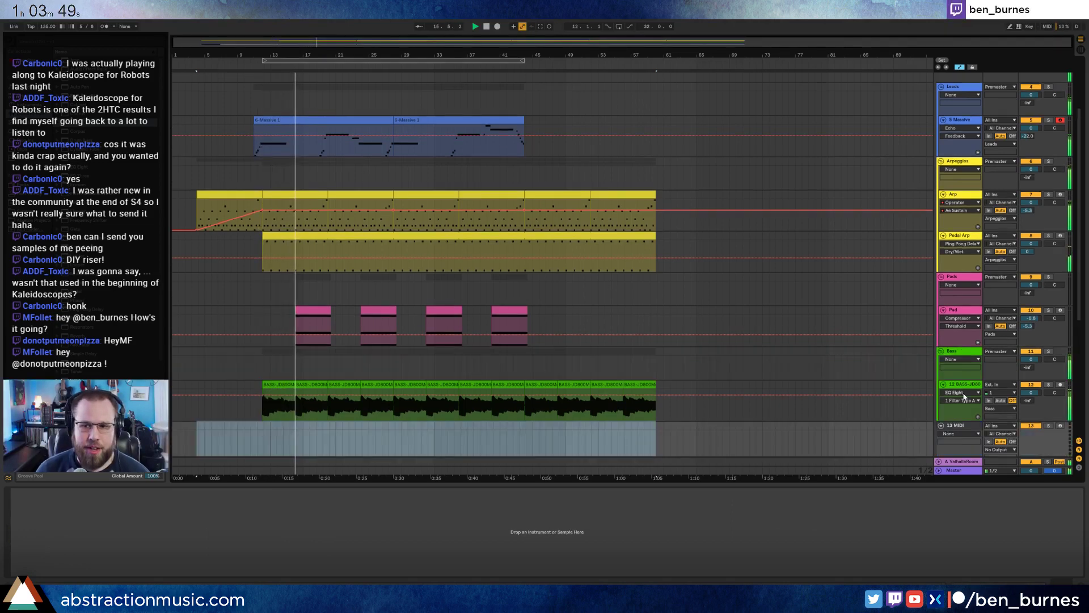
scroll(790, 351, down, 2)
scroll(790, 351, down, 2)
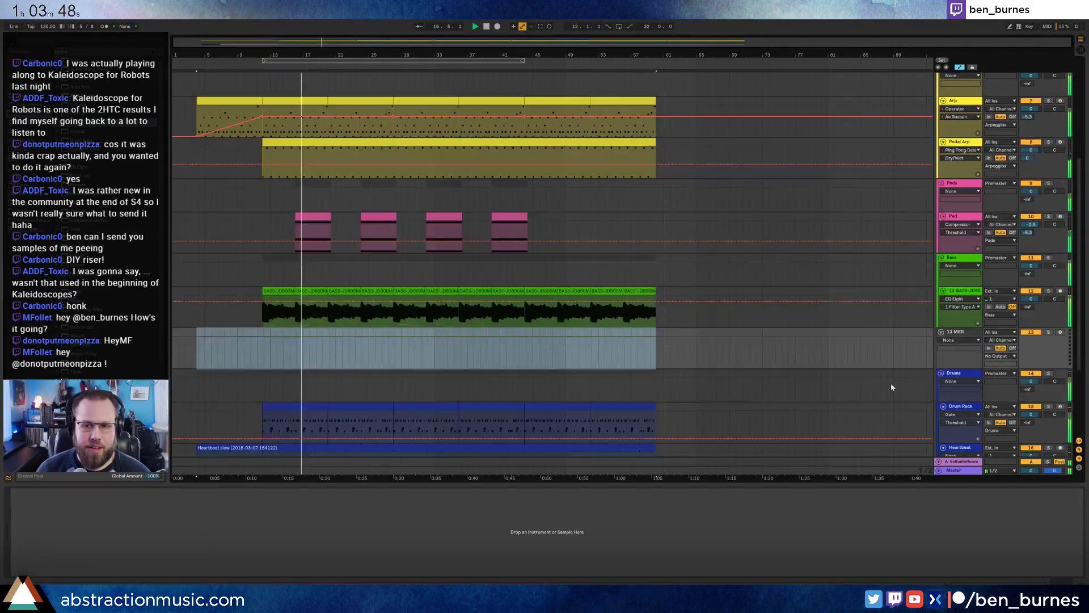
click(961, 299)
key(ctrl+shift+t)
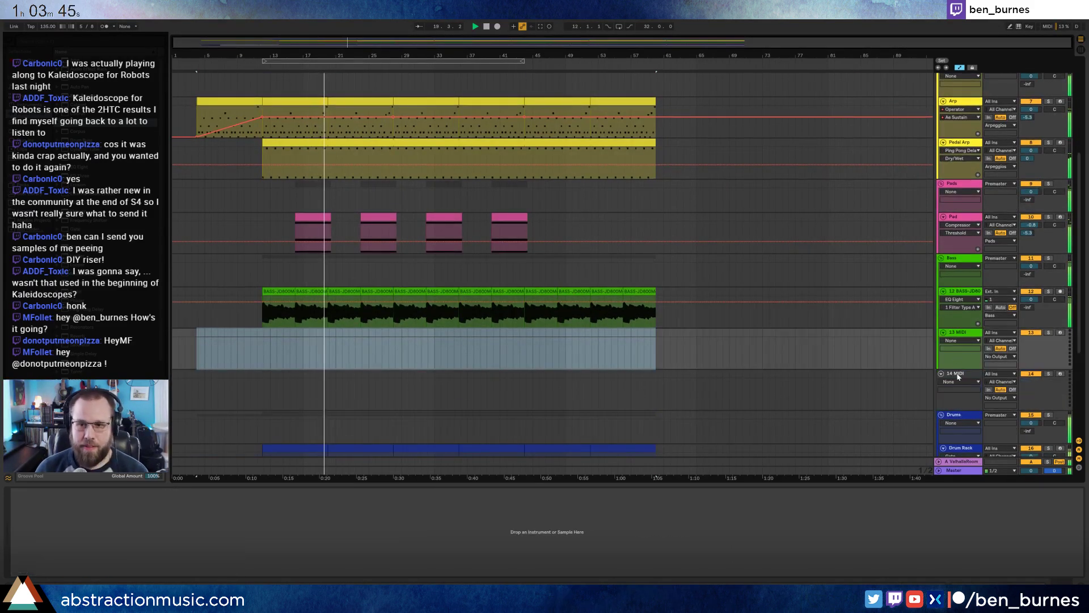
click(958, 375)
key(Delete)
Adjust the Pad track's volume slightly and load an Analog instrument onto the new MIDI track in the Bass group.
drag(1030, 225, 1031, 229)
click(960, 332)
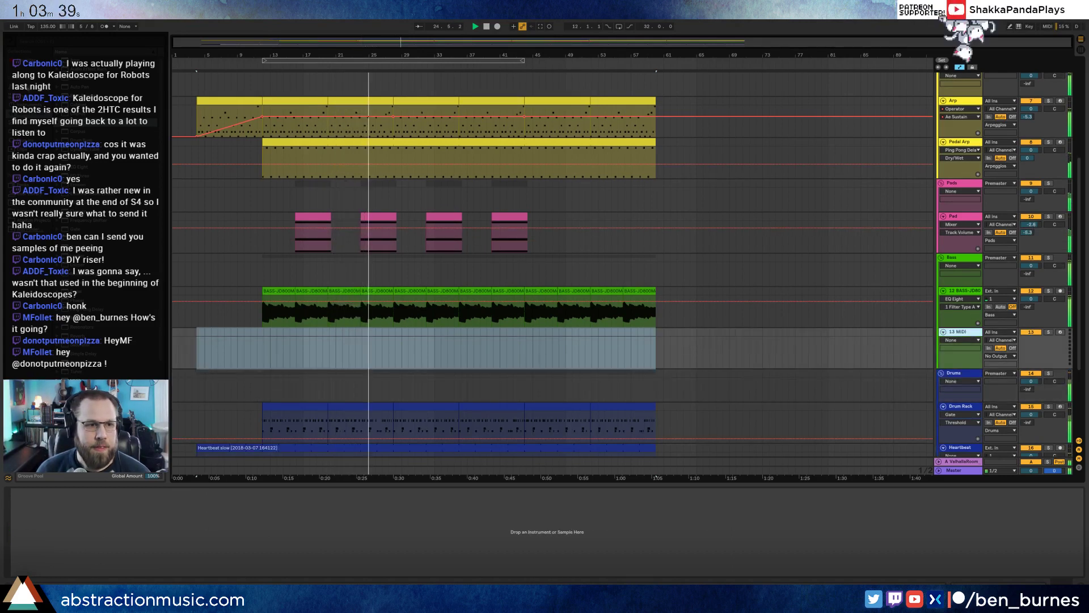
click(28, 105)
drag(77, 60, 568, 354)
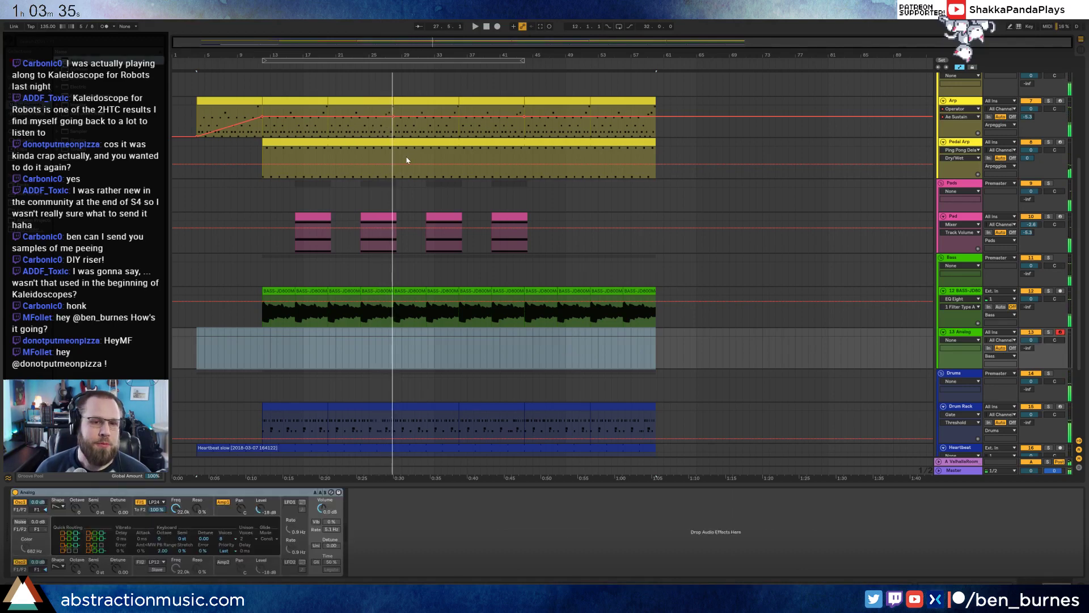
Add a mid dip of -4.83 dB at 1.14 kHz in the Pad track's EQ Eight and play from the first pad clip.
click(378, 213)
key(space)
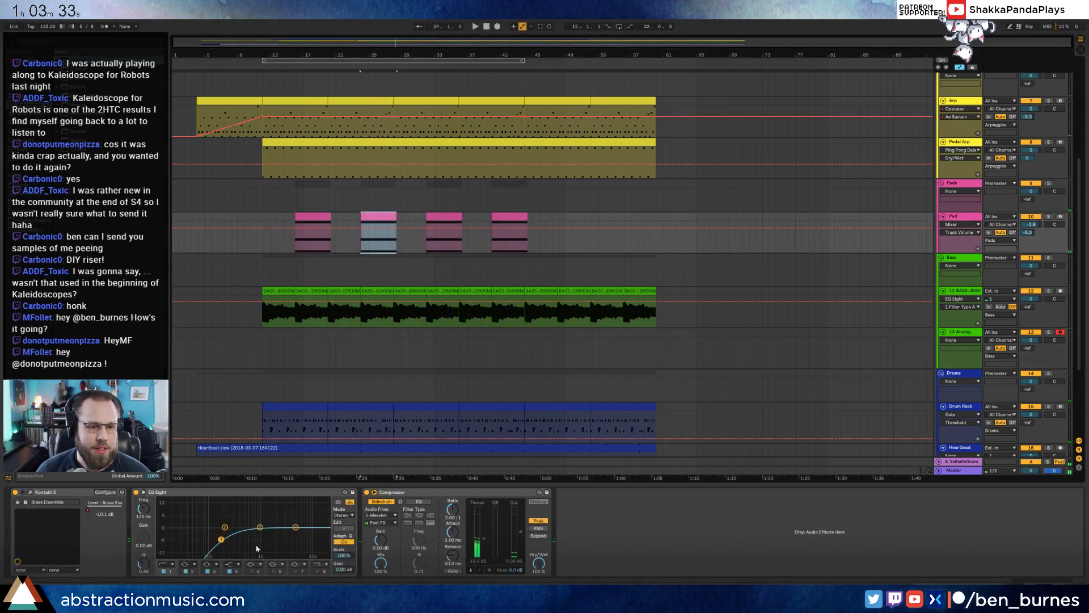
drag(219, 547, 263, 536)
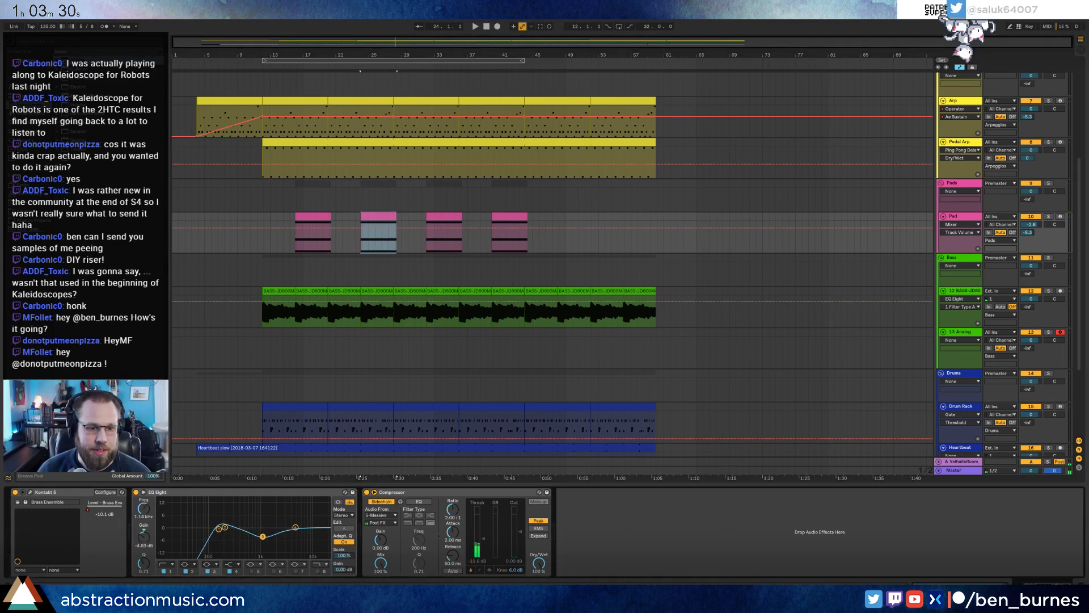
click(294, 243)
key(space)
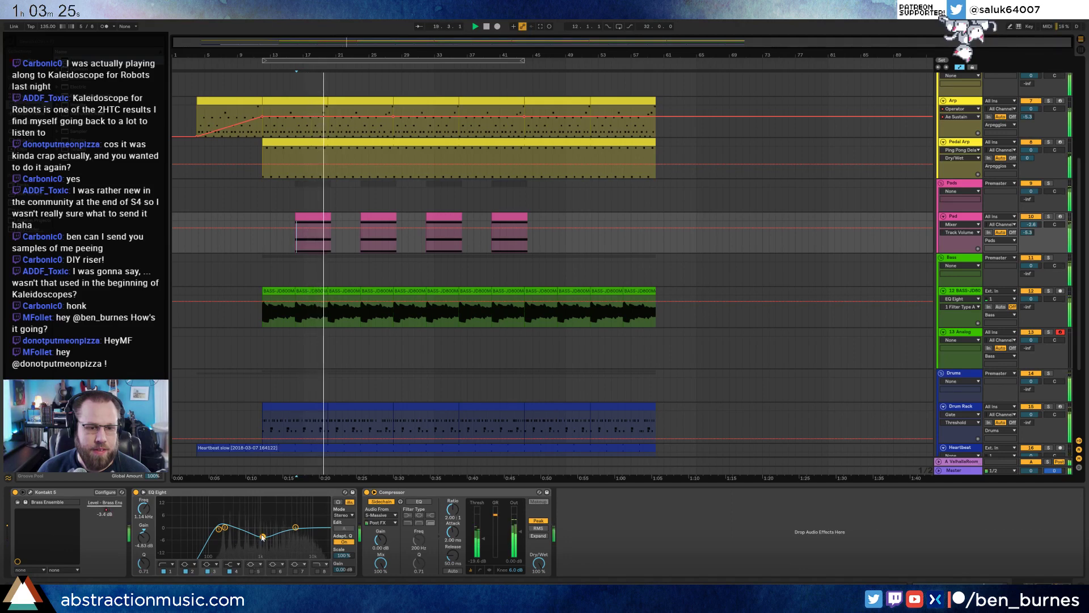
Refine the Pad track's EQ Eight curve with a deeper mid dip, a lowered high band and a low cut at about 160 Hz.
drag(262, 536, 290, 534)
click(219, 528)
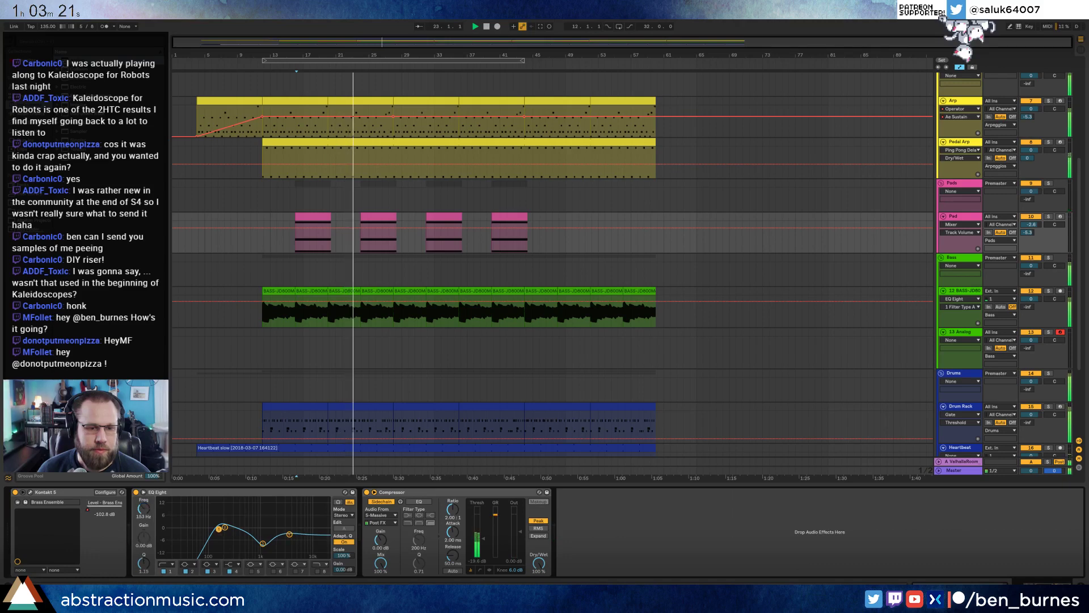
drag(219, 529, 221, 535)
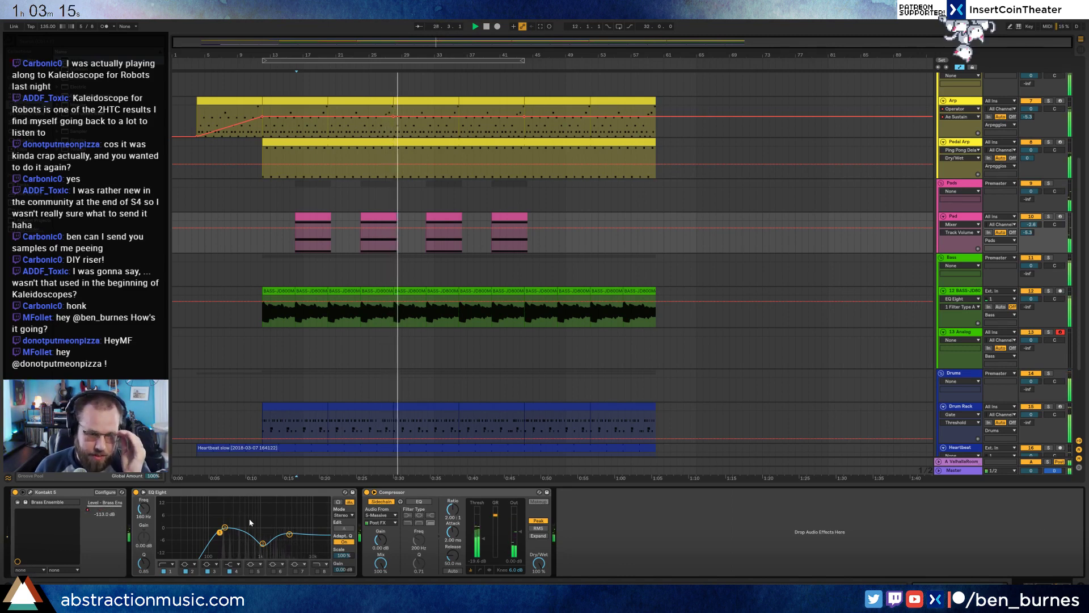
Create an empty four-bar MIDI clip on the Analog track from bar 44 to bar 48.
click(527, 360)
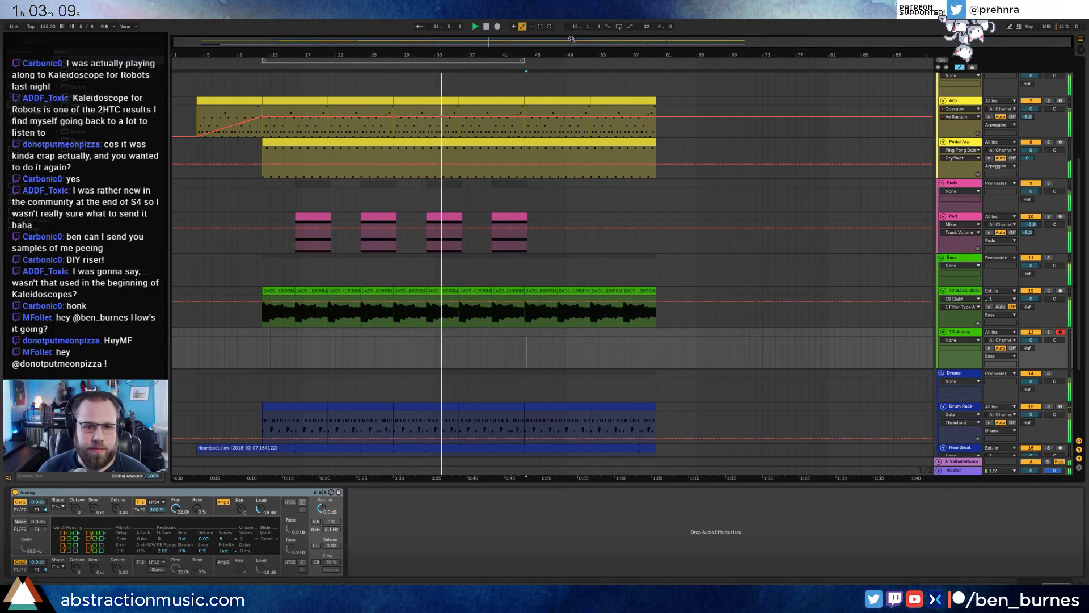
drag(571, 39, 460, 110)
drag(527, 355, 563, 355)
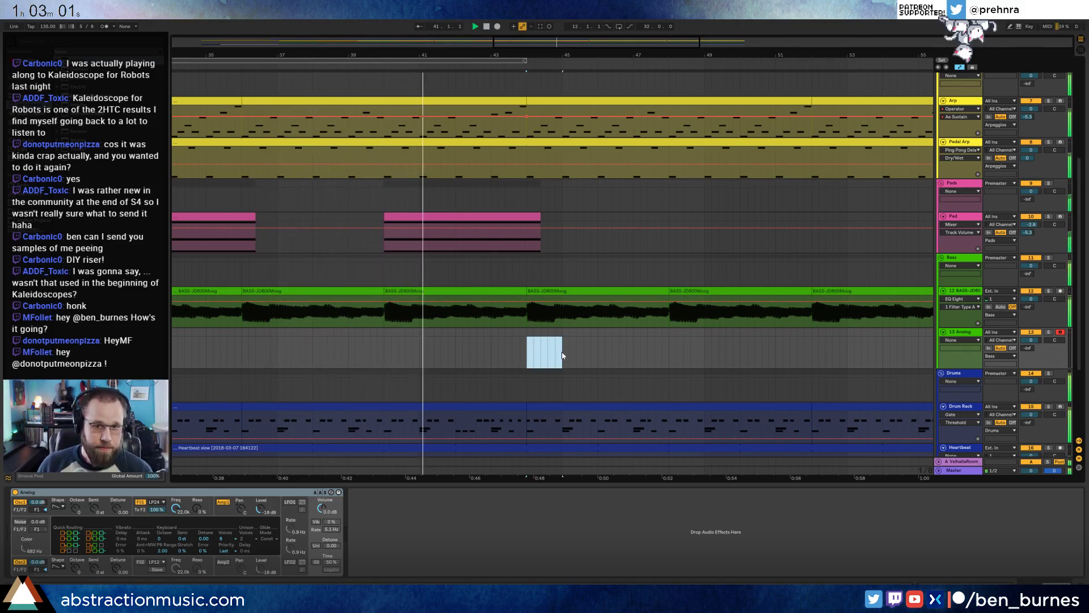
drag(563, 355, 678, 358)
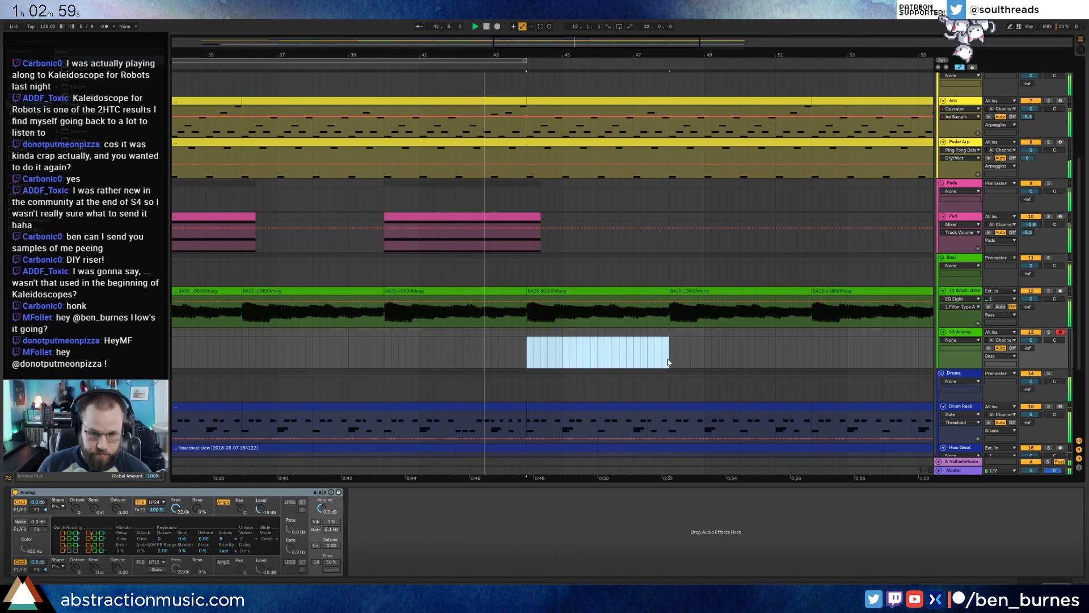
key(ctrl+shift+m)
scroll(620, 284, down, 4)
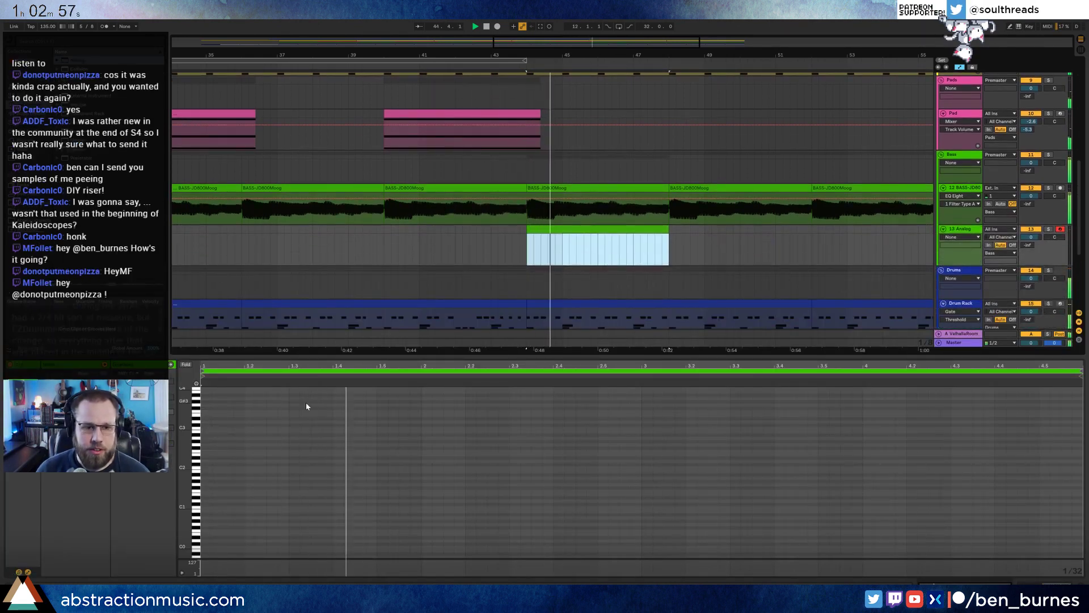
Extend the last Massive lead clip to beat 4 of bar 47 and lengthen its final G3 note to bar 47.
scroll(536, 216, up, 5)
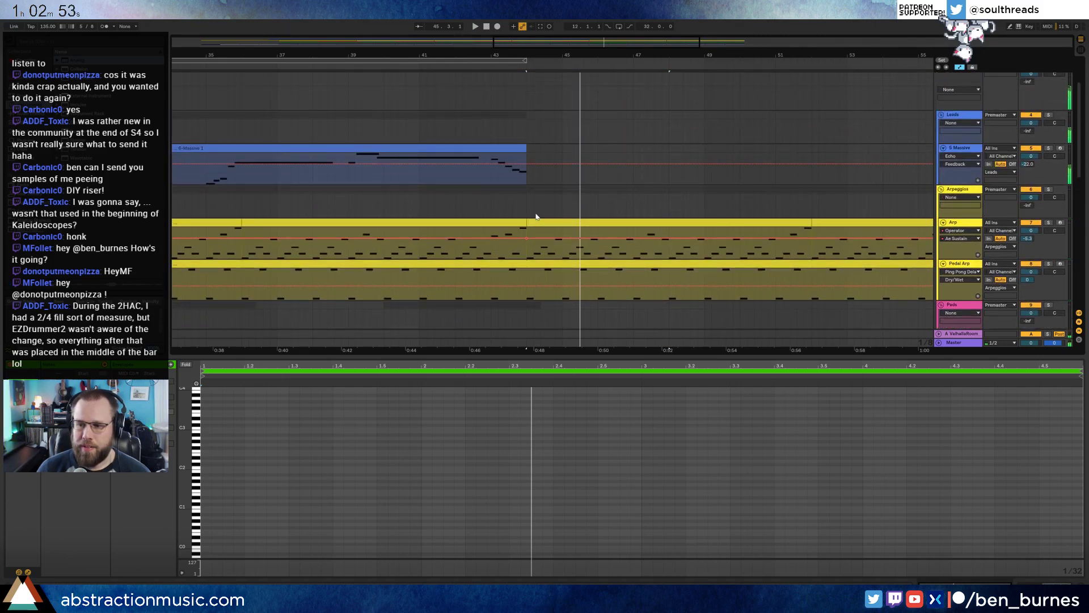
drag(527, 151, 655, 150)
scroll(927, 465, down, 5)
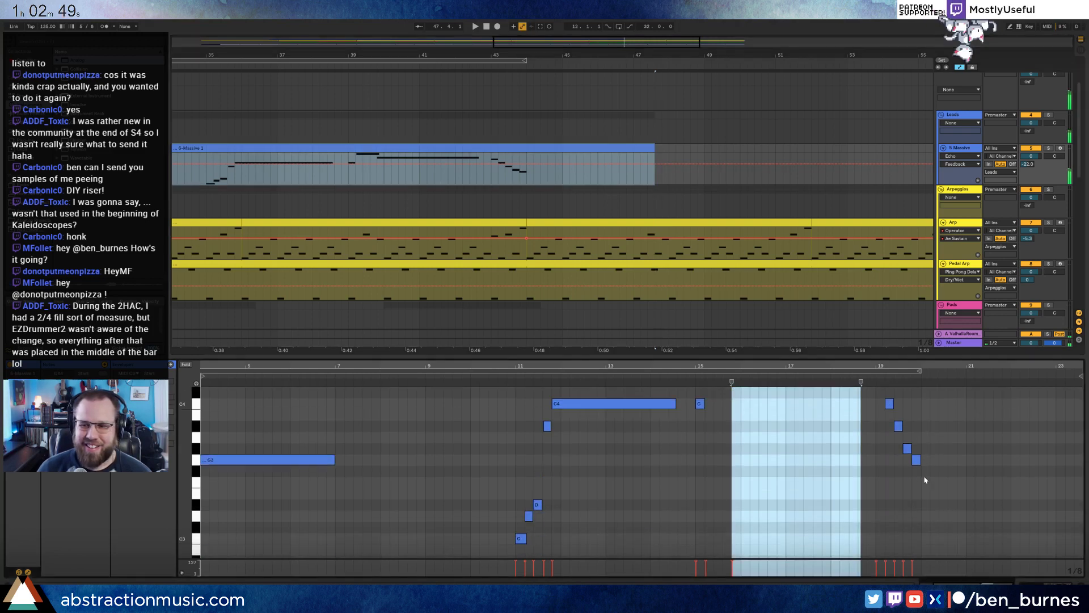
click(940, 507)
drag(921, 459, 1050, 467)
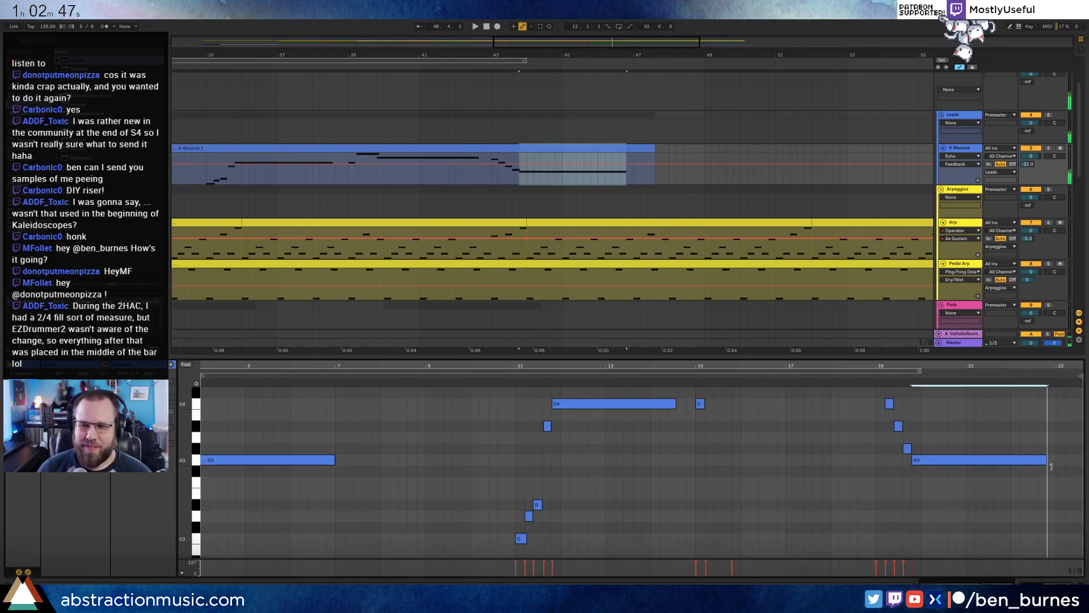
scroll(1032, 459, right, 2)
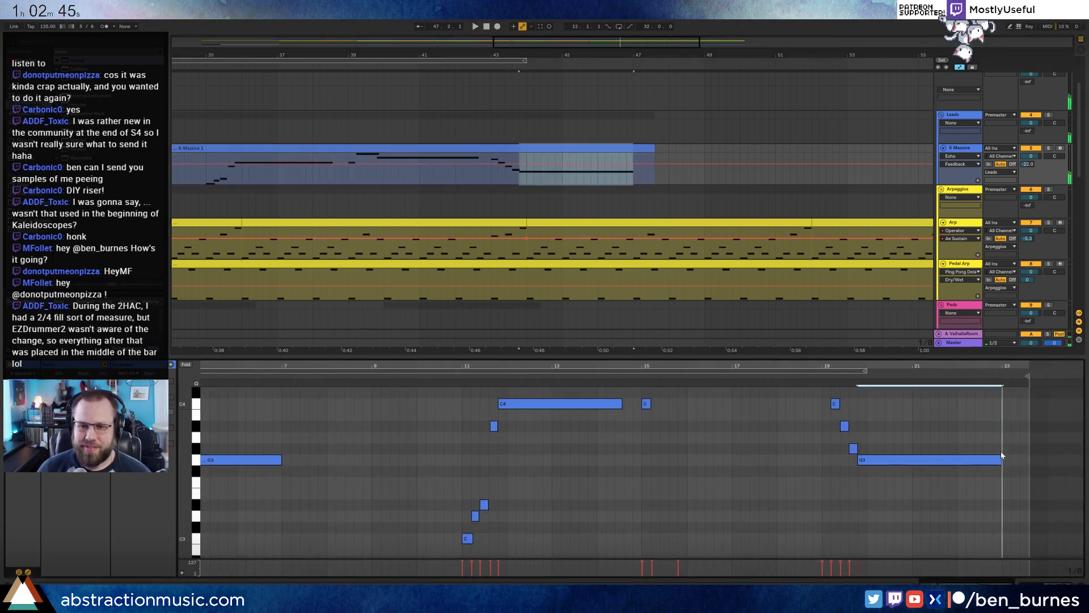
click(1043, 584)
Add a C2 note at the start of the Analog clip and duplicate it to place one on each of the first five beats.
scroll(759, 287, down, 3)
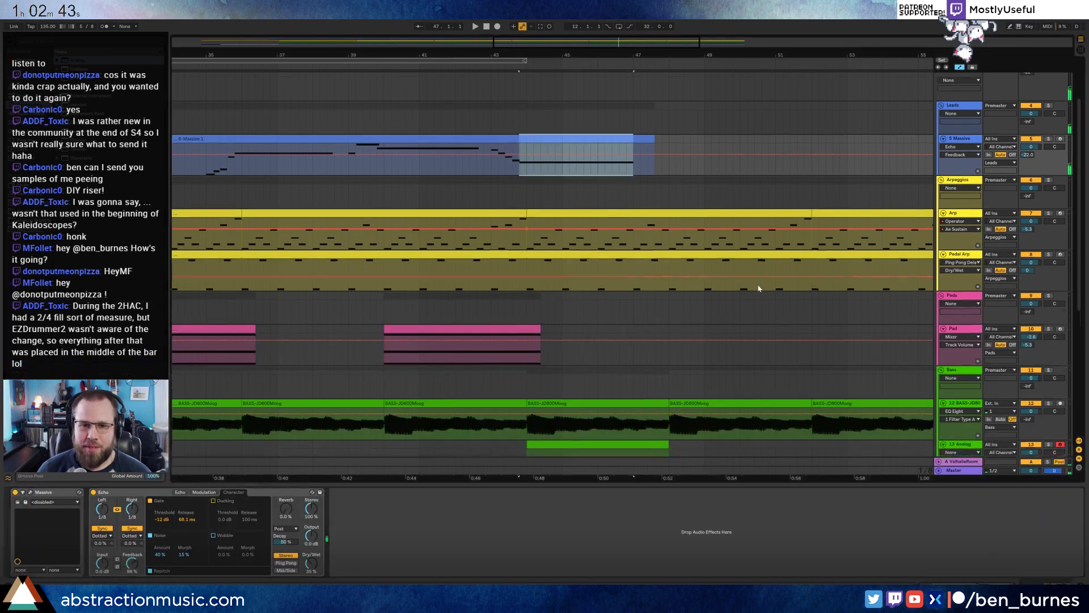
double_click(573, 358)
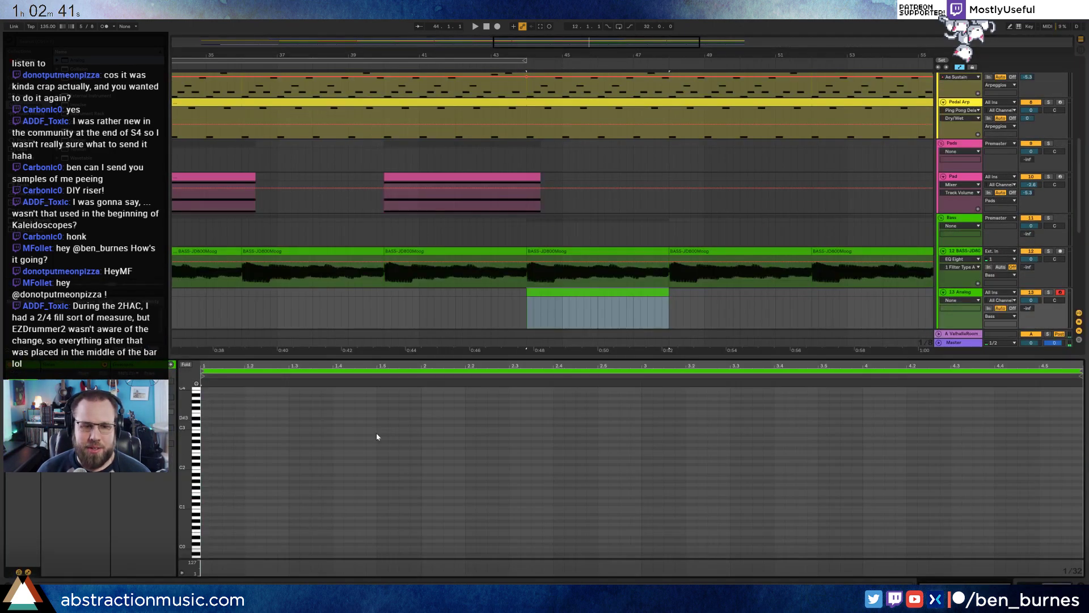
double_click(206, 468)
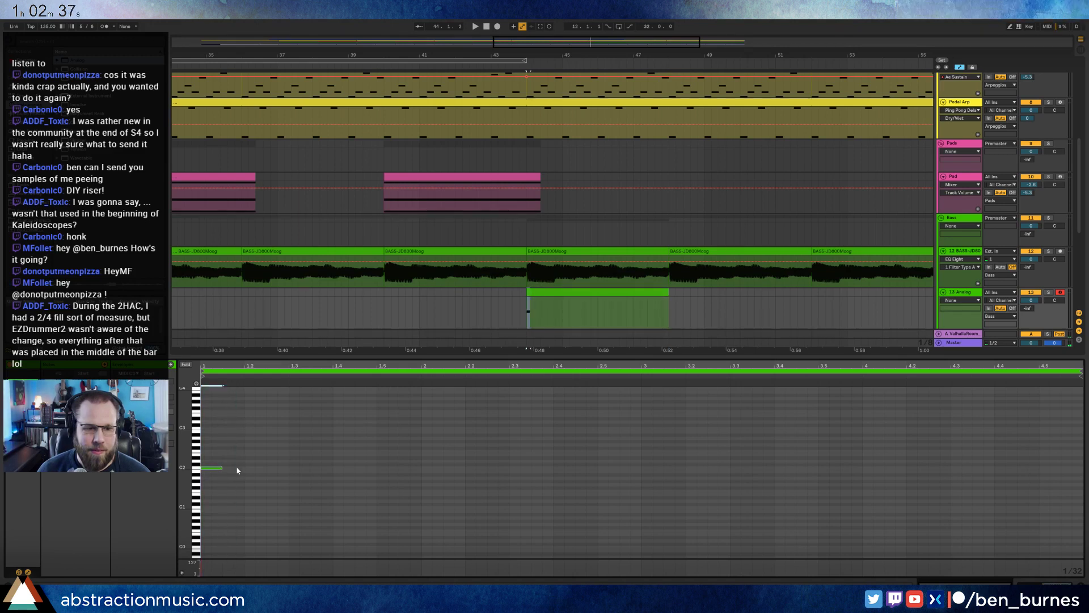
key(ctrl+d)
key(ctrl+d)
key(ctrl+d)
key(ctrl+d)
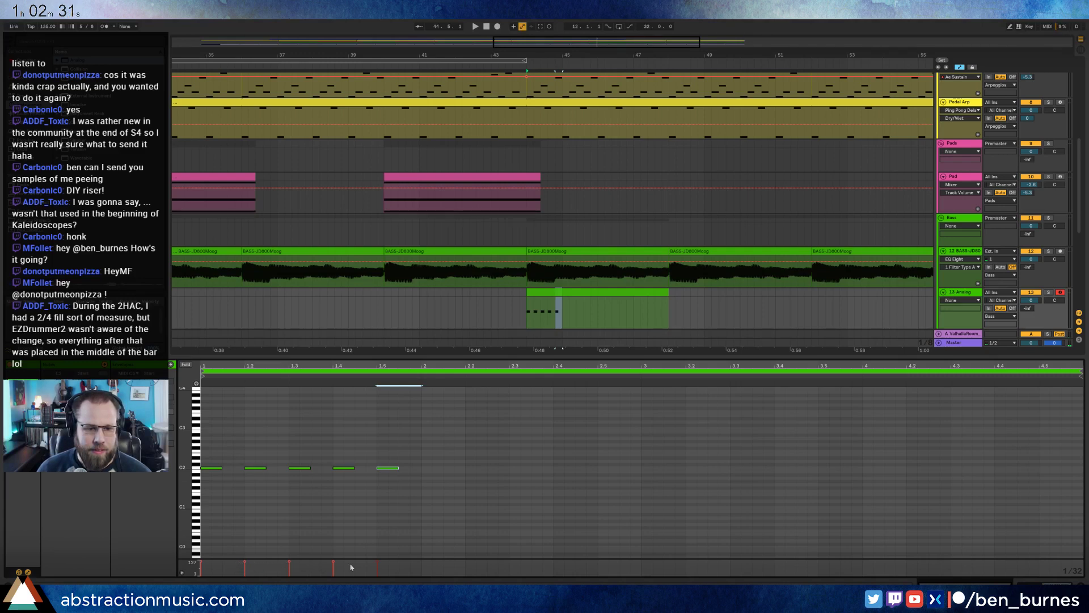
Vary the velocities of the five C2 notes in the Analog clip and duplicate the pattern to fill all four bars.
drag(226, 559, 227, 560)
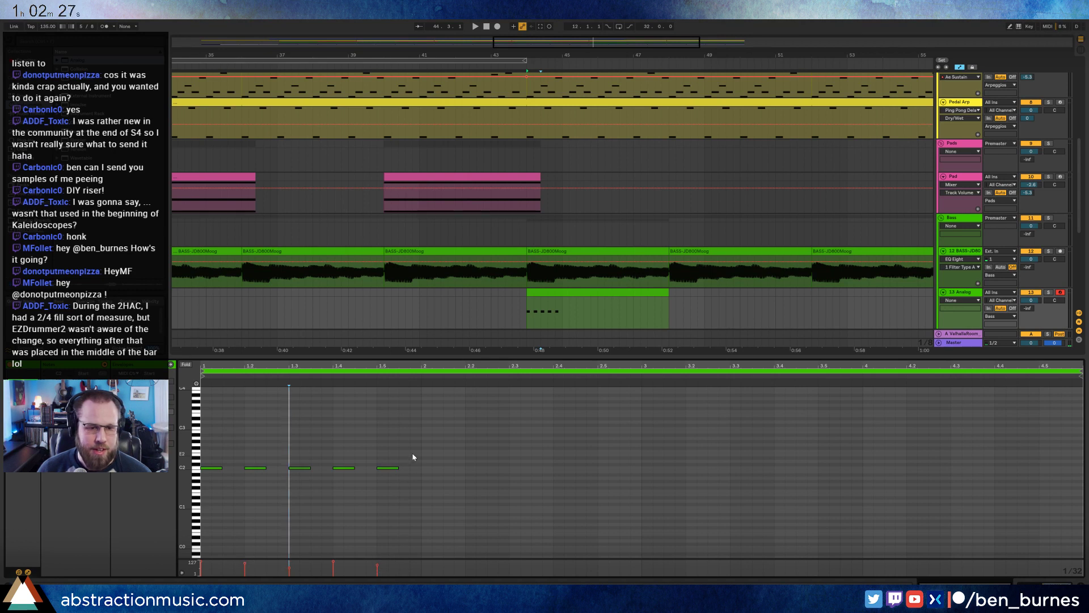
drag(420, 452, 181, 492)
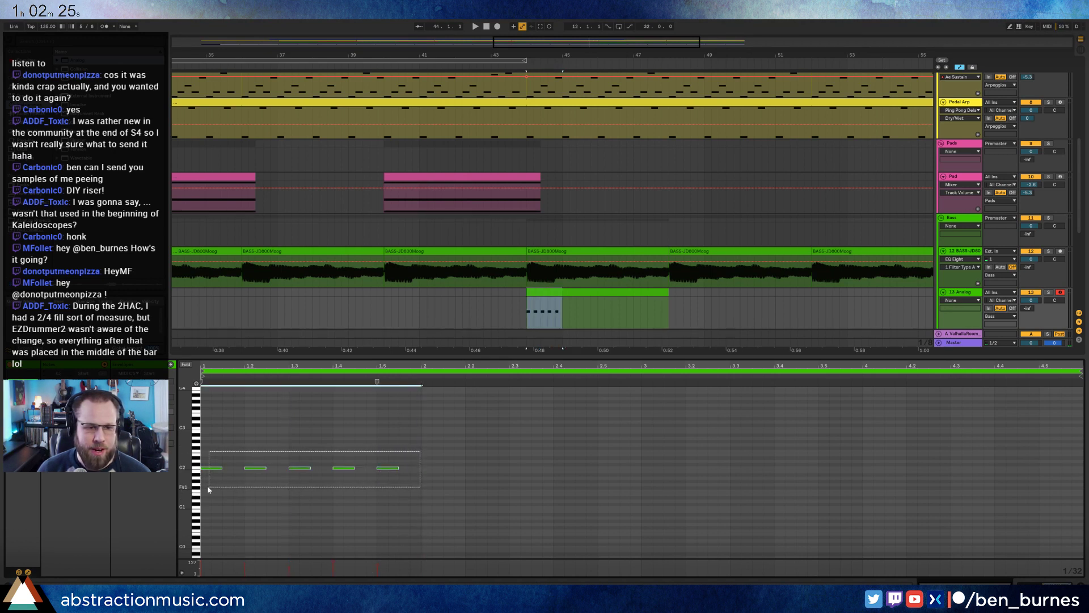
key(ctrl+d)
key(ctrl+d)
key(ctrl+d)
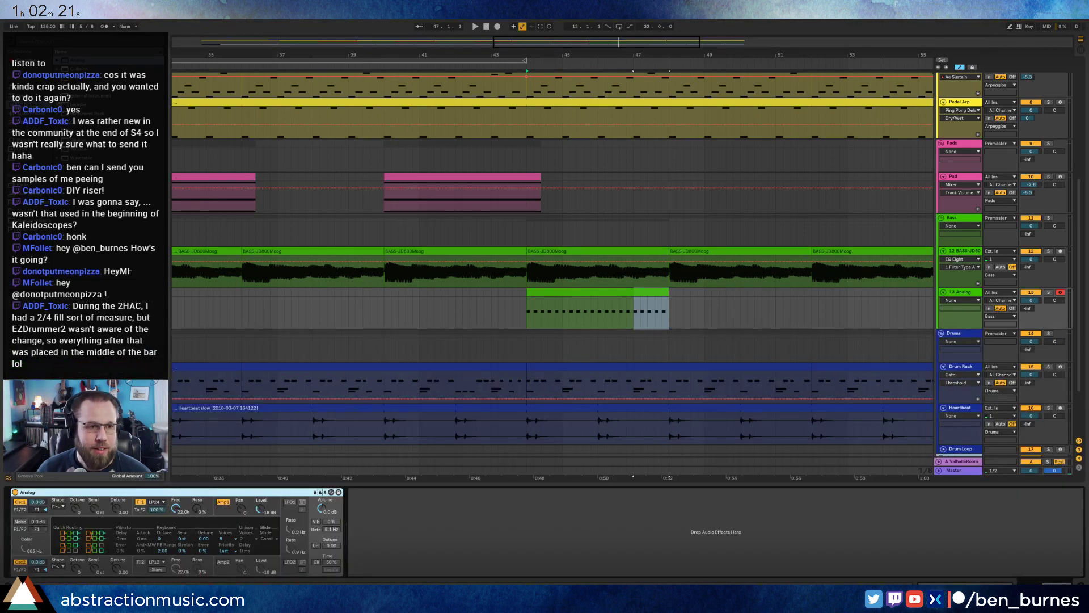
Detune Analog's oscillator 1 to 0.04 and oscillator 2 to -0.01, and enable unison with a detune of 3.13.
drag(119, 509, 119, 507)
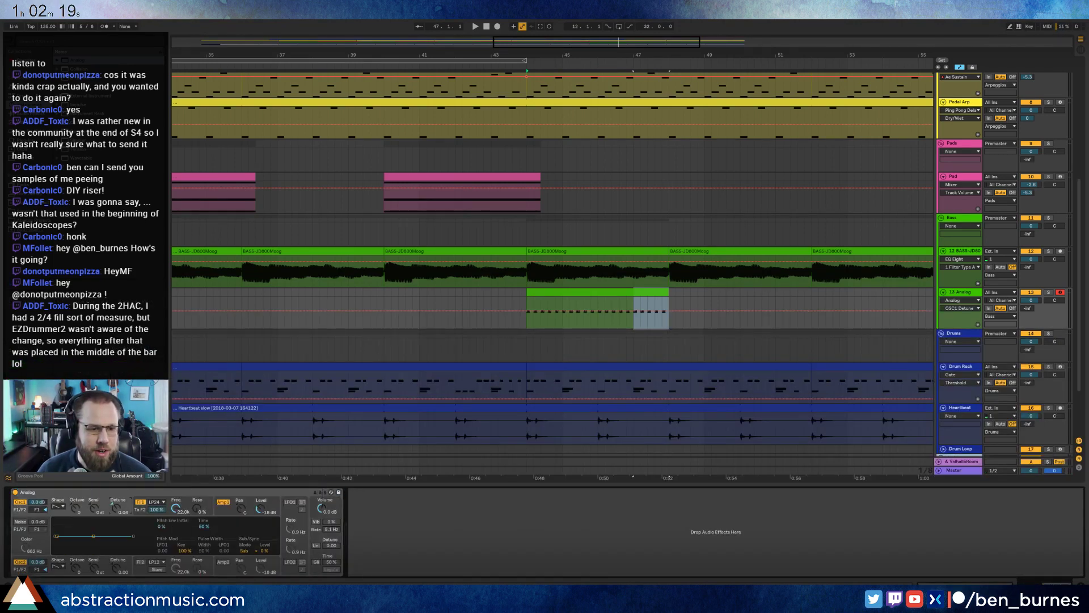
drag(116, 563, 116, 565)
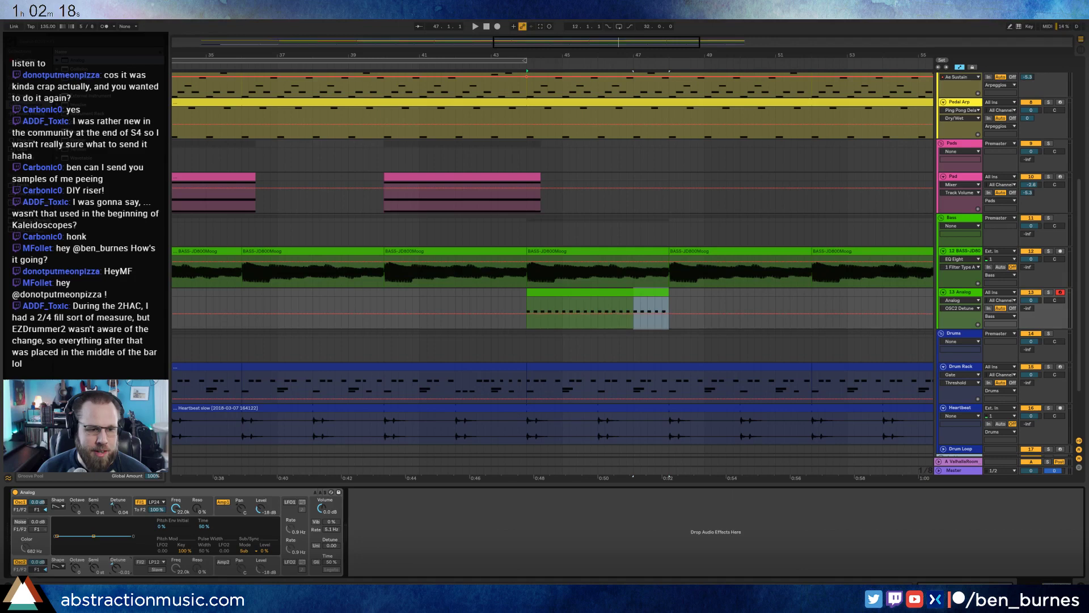
click(316, 545)
drag(331, 546, 330, 541)
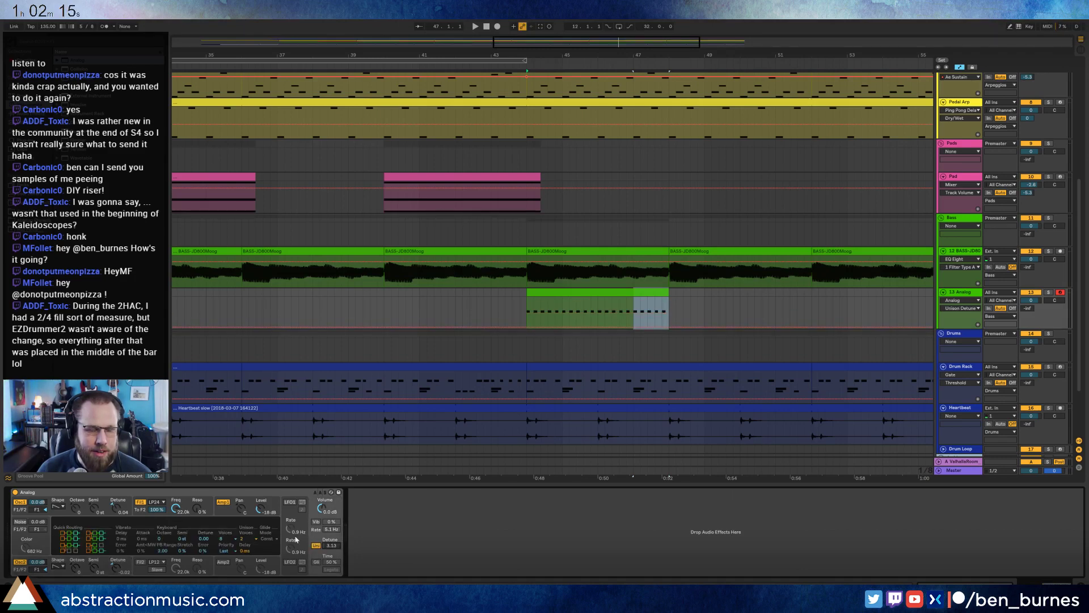
Lower Analog's filter 1 cutoff to 712 Hz and set its envelope frequency modulation to 4.00.
drag(176, 516, 175, 545)
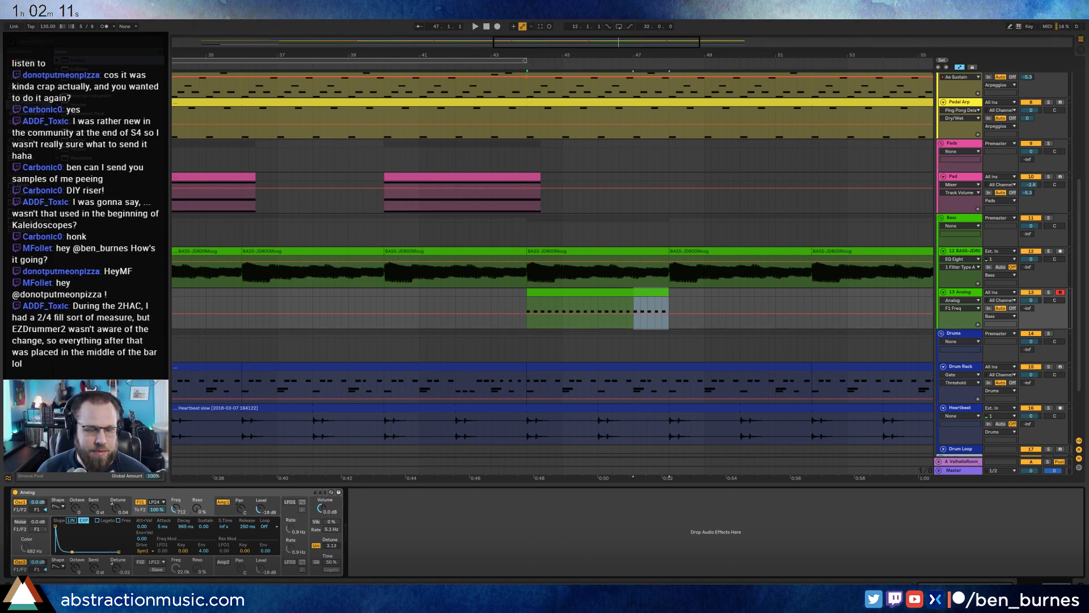
drag(203, 551, 204, 533)
Extend the Analog clip to bar 60 so its pattern repeats, and play the section.
drag(641, 41, 717, 35)
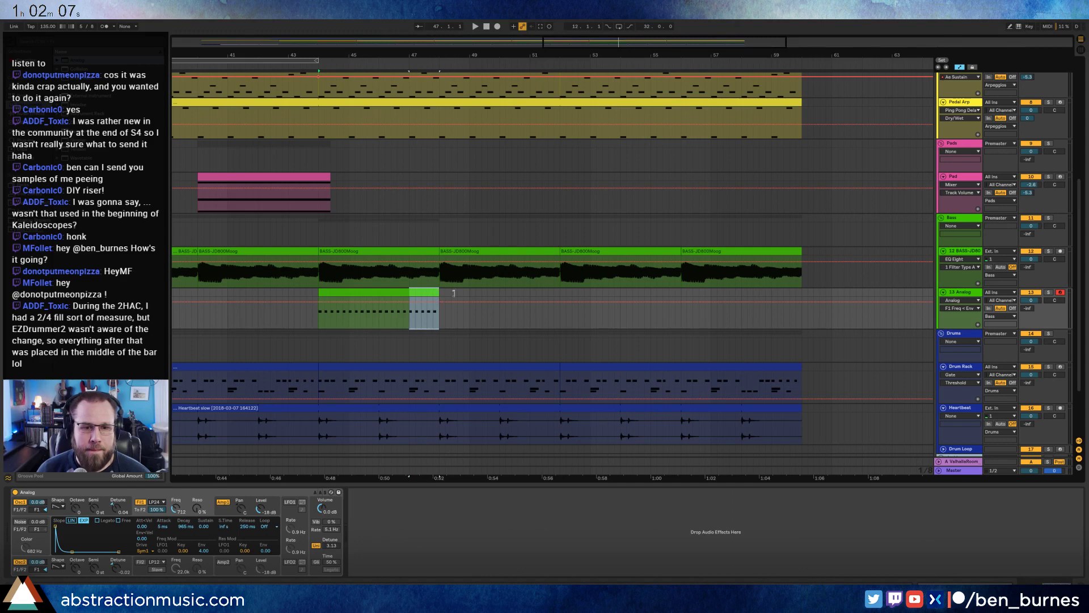
drag(453, 293, 800, 300)
key(space)
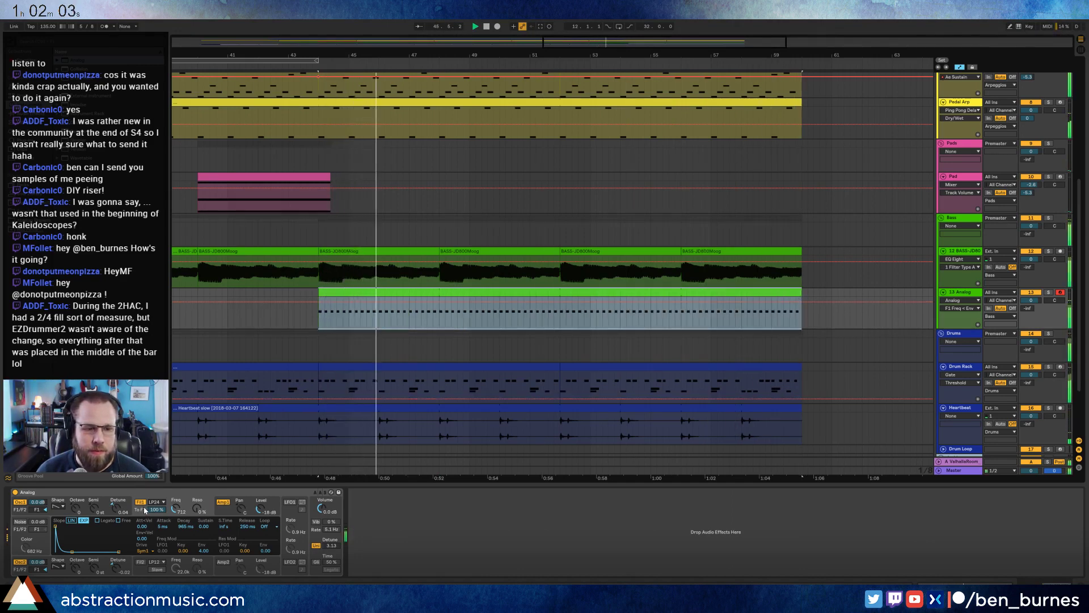
Set Analog's oscillator 2 octave to -1 and loop playback over the Analog clip from bar 44 to 60.
double_click(366, 293)
click(478, 506)
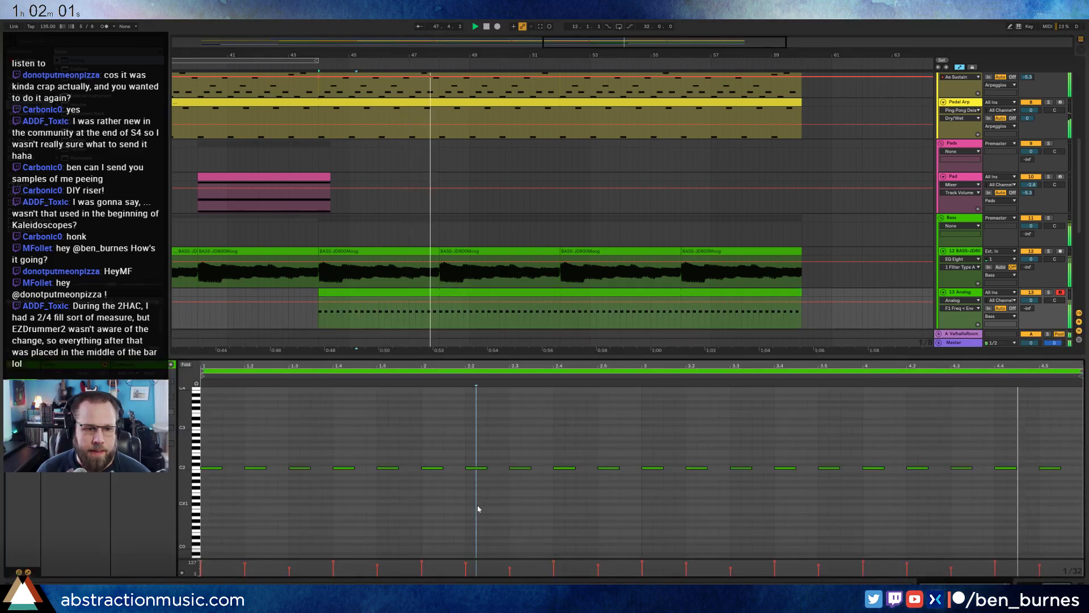
key(ctrl+a)
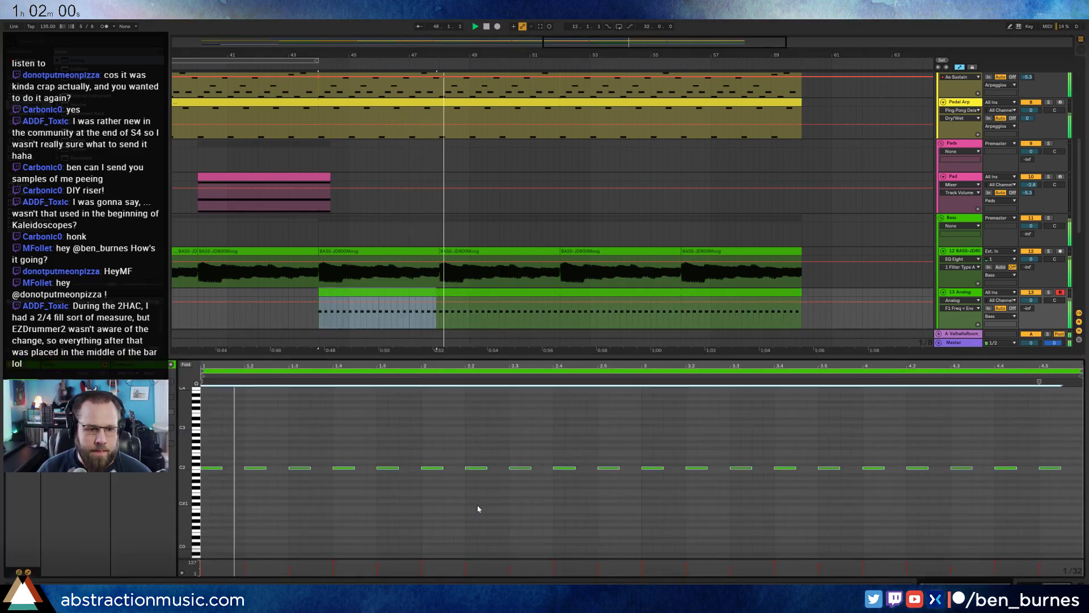
click(1049, 582)
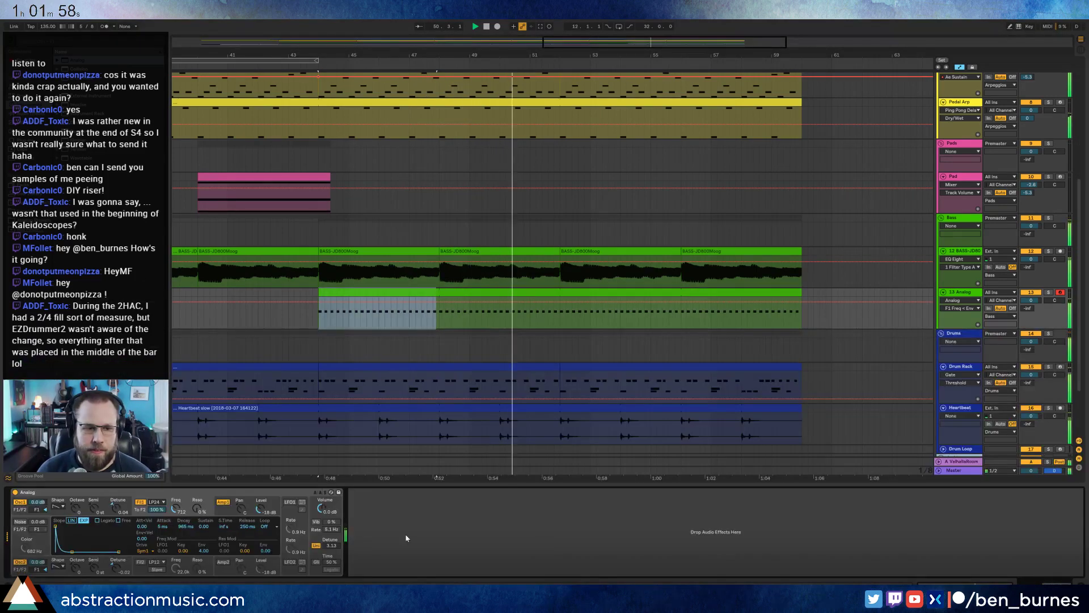
click(79, 572)
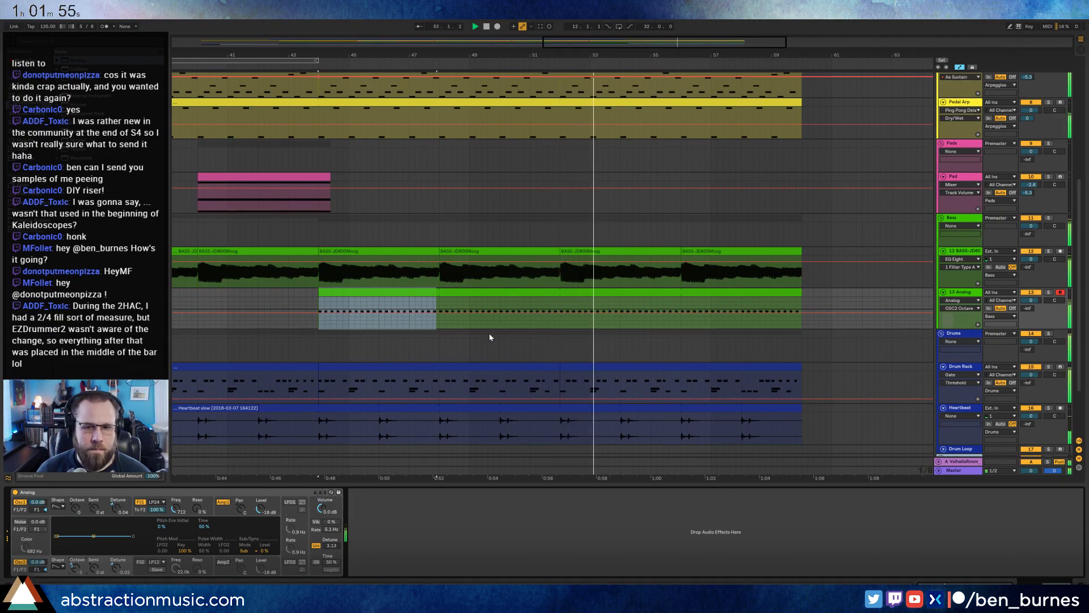
click(412, 291)
key(ctrl+l)
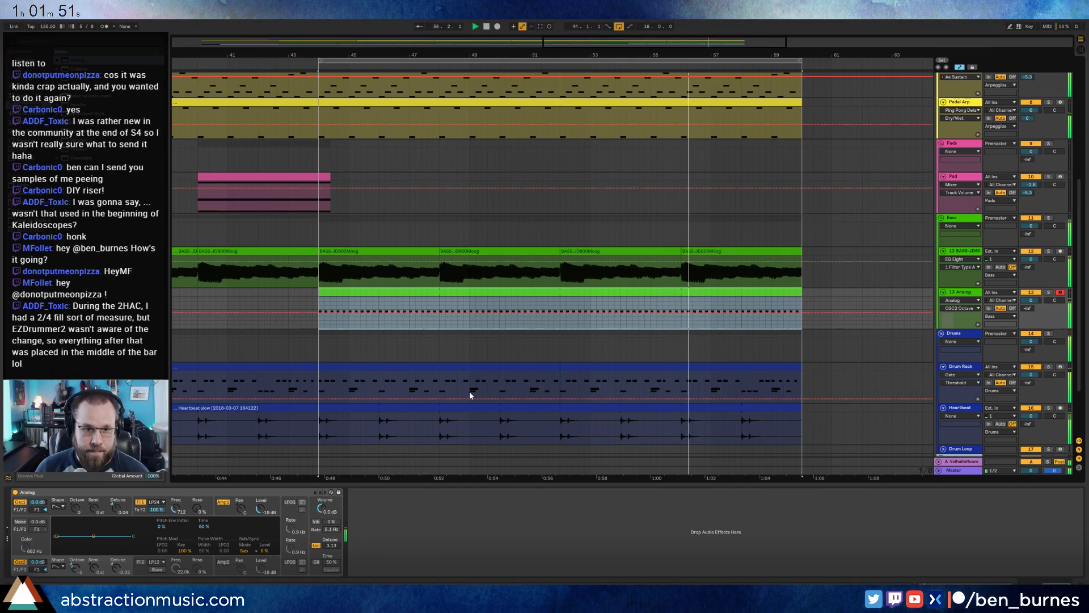
Deactivate all TR-808 hat notes in the Drum Rack clip from bar 44 to 60.
click(441, 368)
shift+click(596, 364)
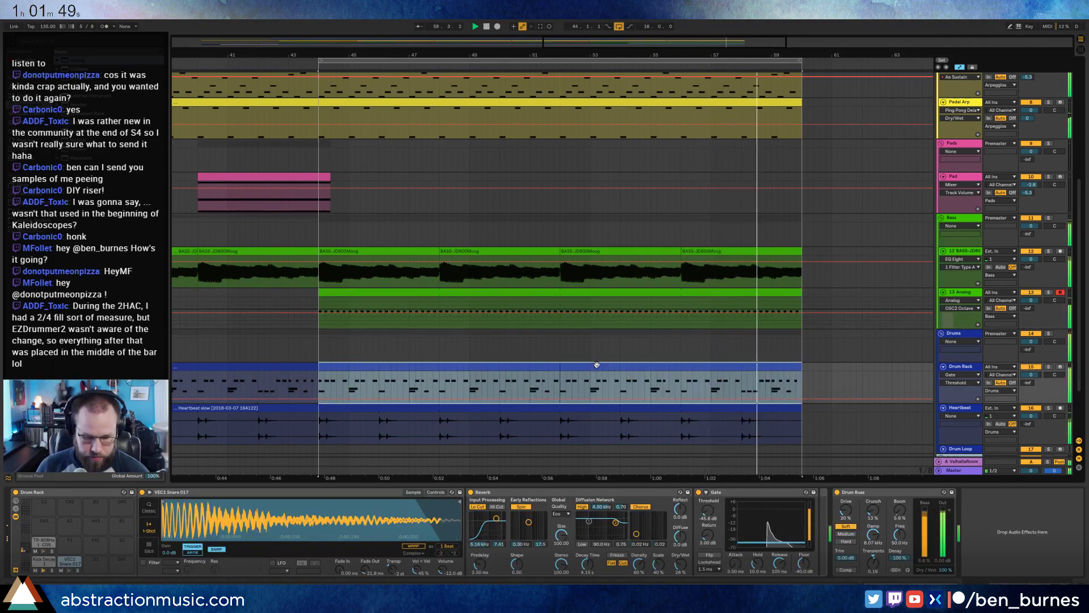
double_click(567, 365)
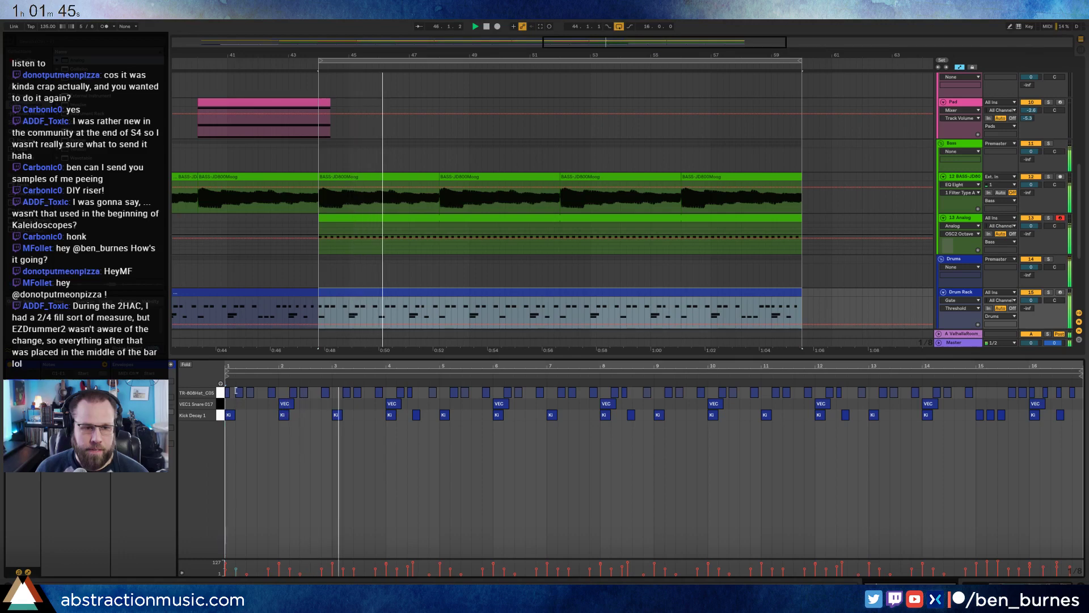
click(220, 392)
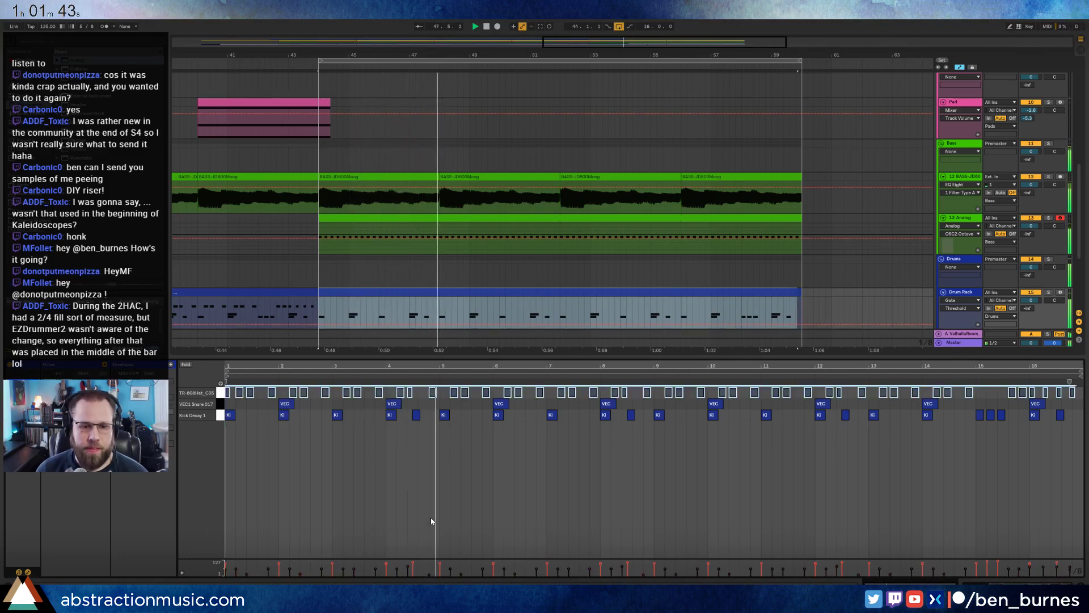
key(shift+Tab)
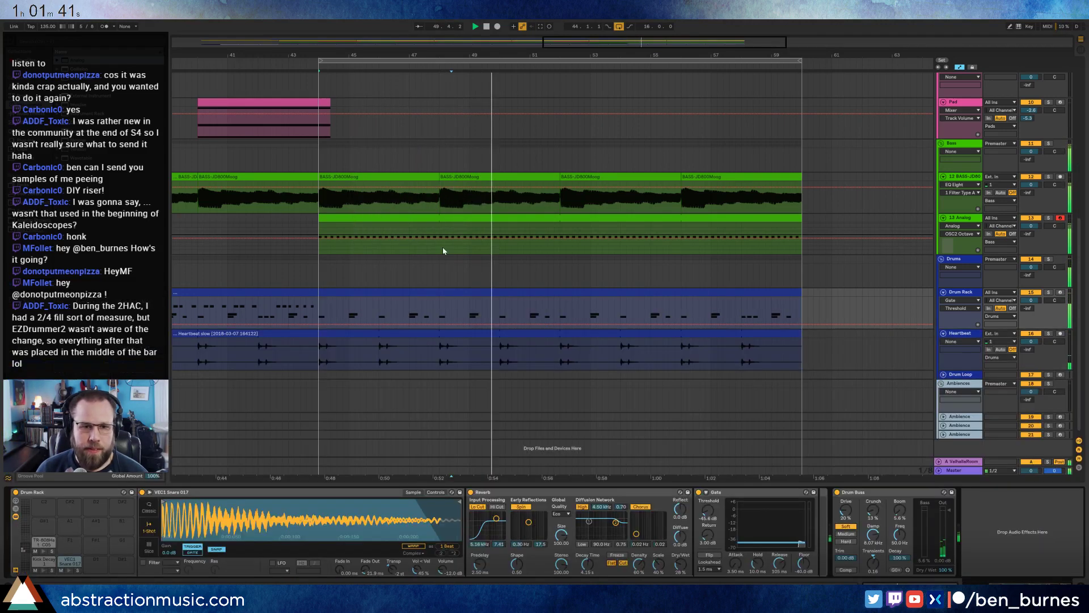
Show the Drum Rack's chain list and lower the volume of the TR-808 hat chain.
click(346, 243)
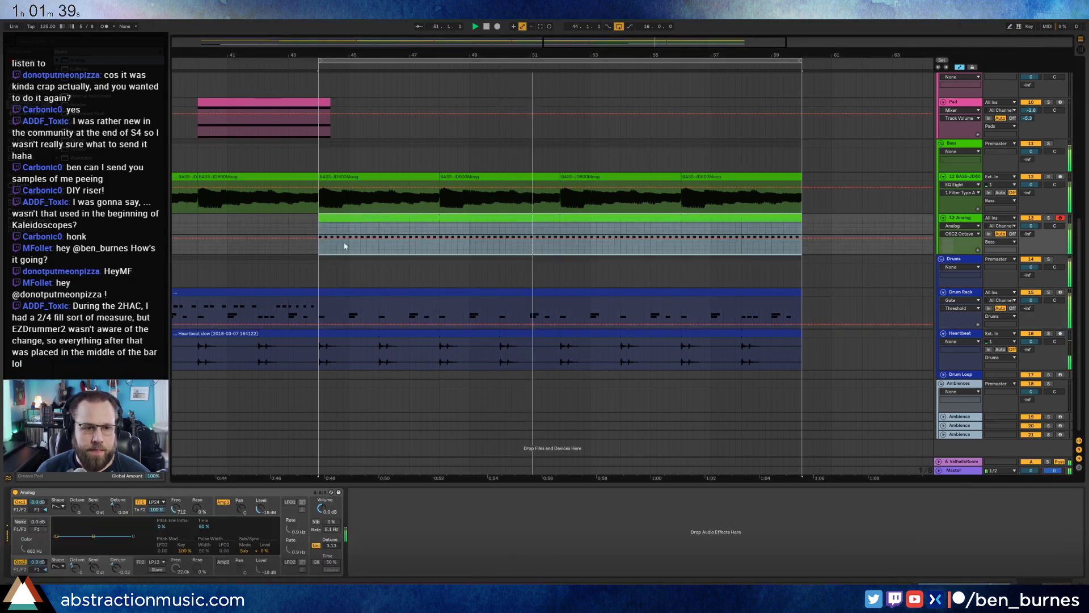
click(294, 291)
click(17, 513)
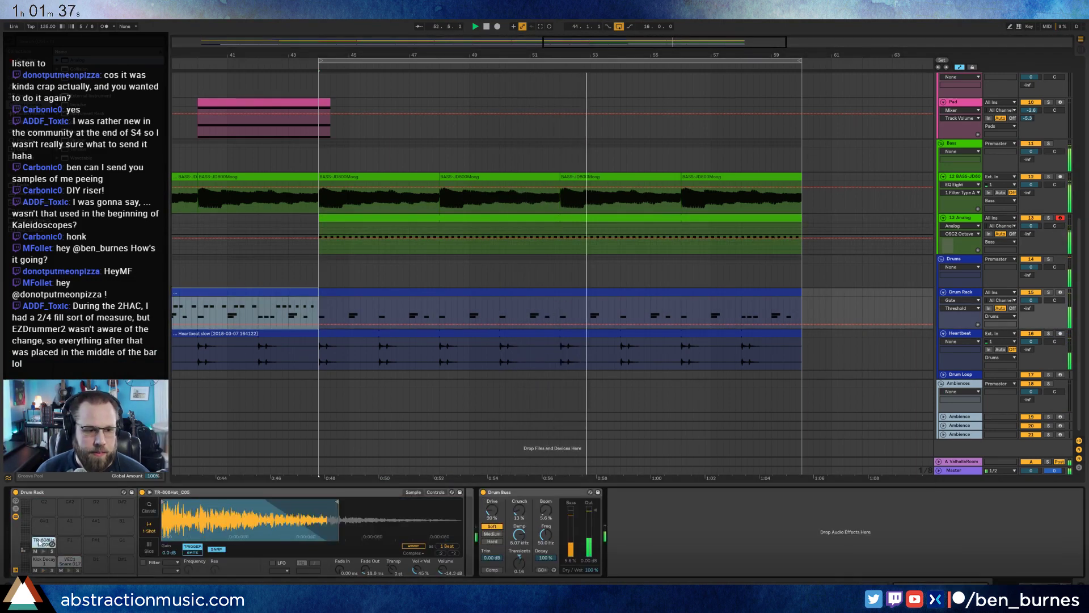
click(16, 515)
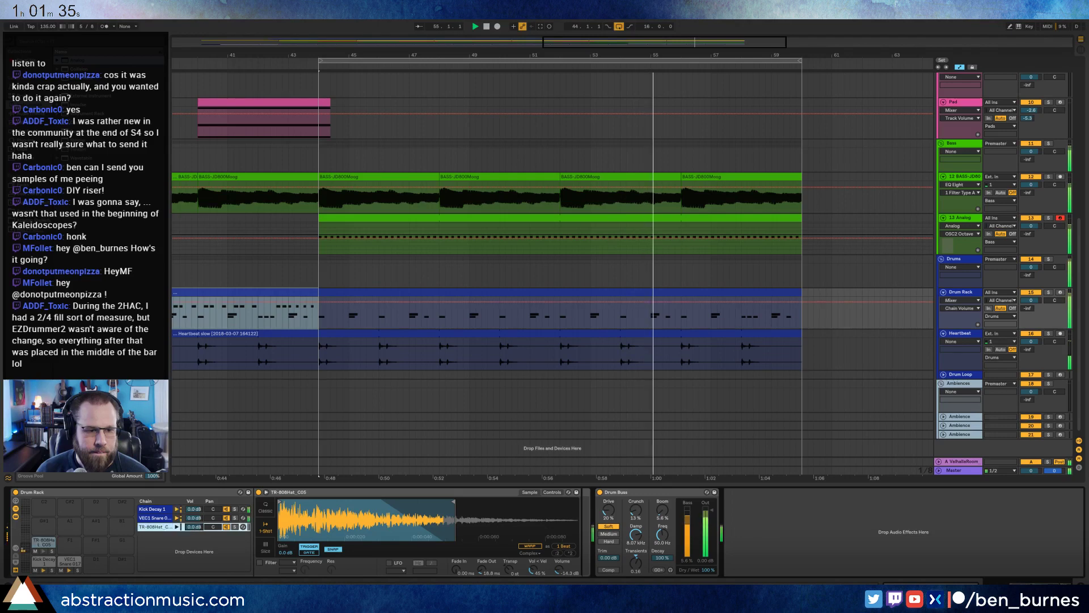
drag(194, 527, 194, 532)
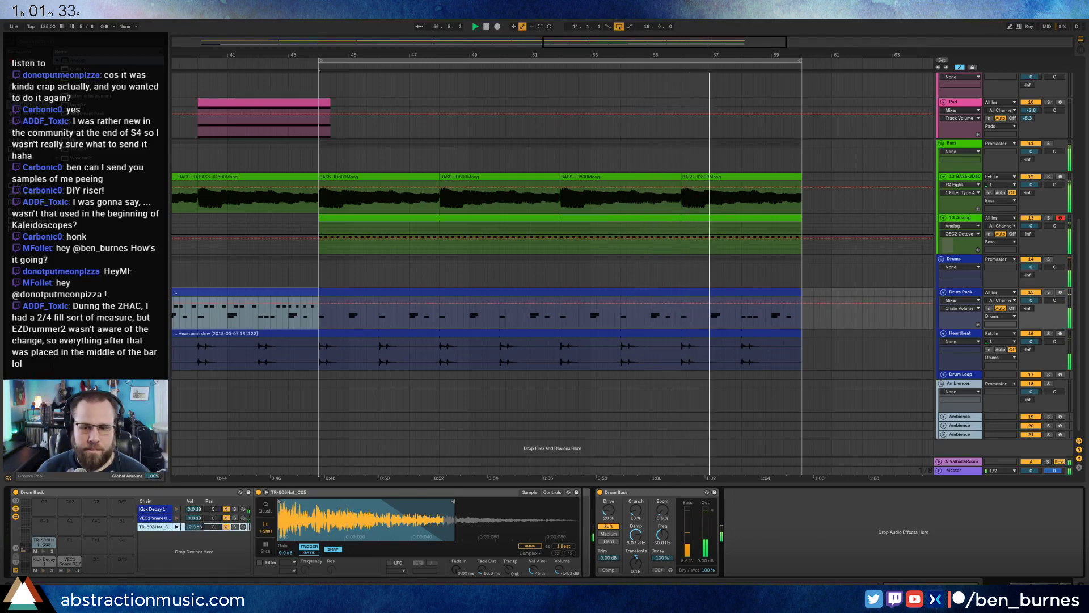
Set Analog's filter 1 to 834 Hz with 22% resonance, and its amp envelope to 835 ms decay with zero sustain.
double_click(455, 220)
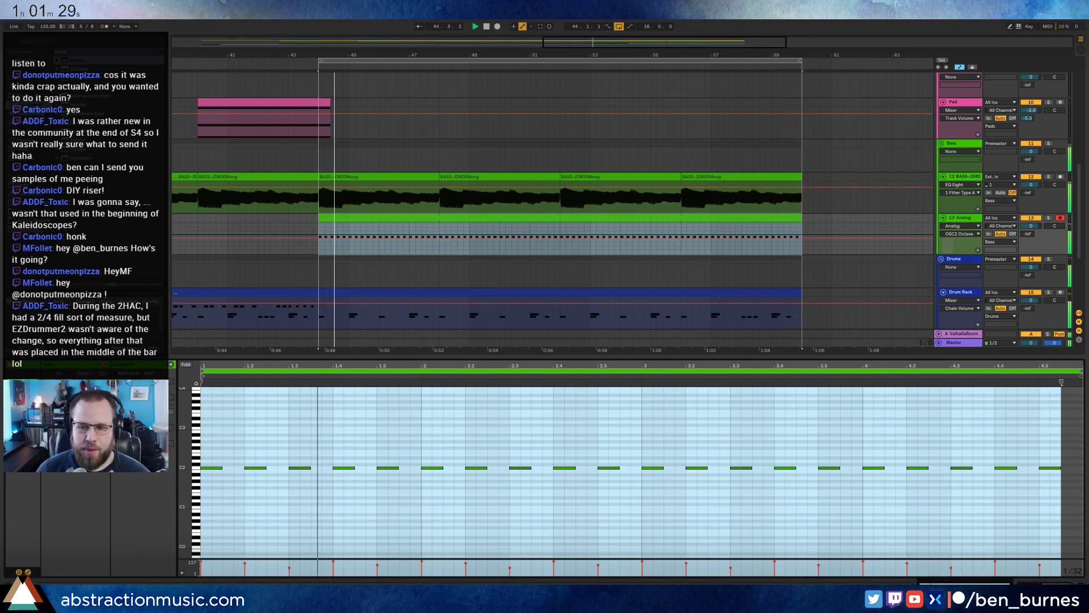
key(shift+Tab)
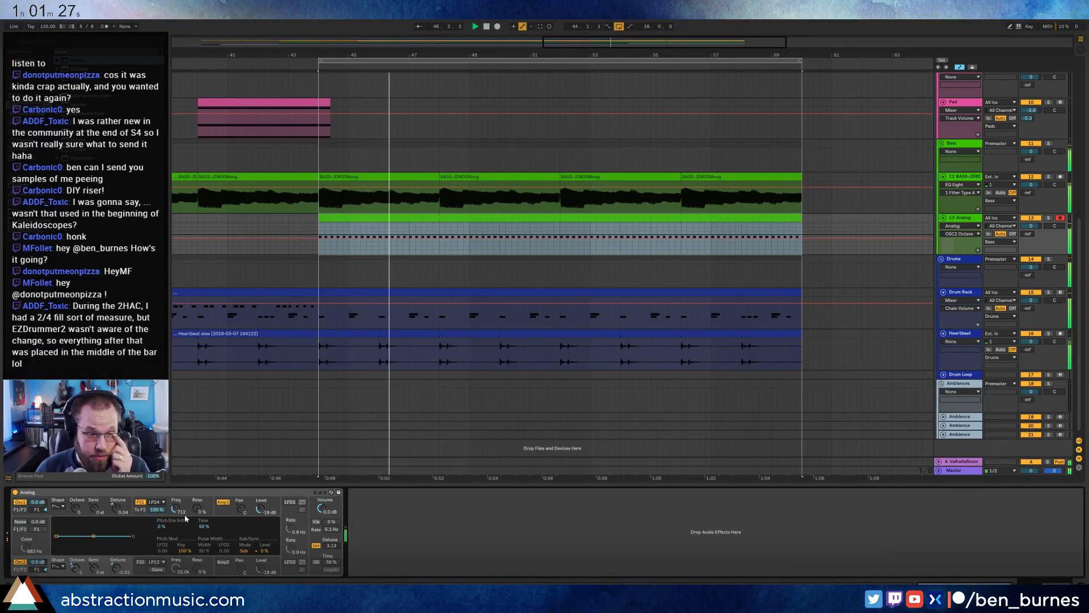
drag(180, 510, 196, 508)
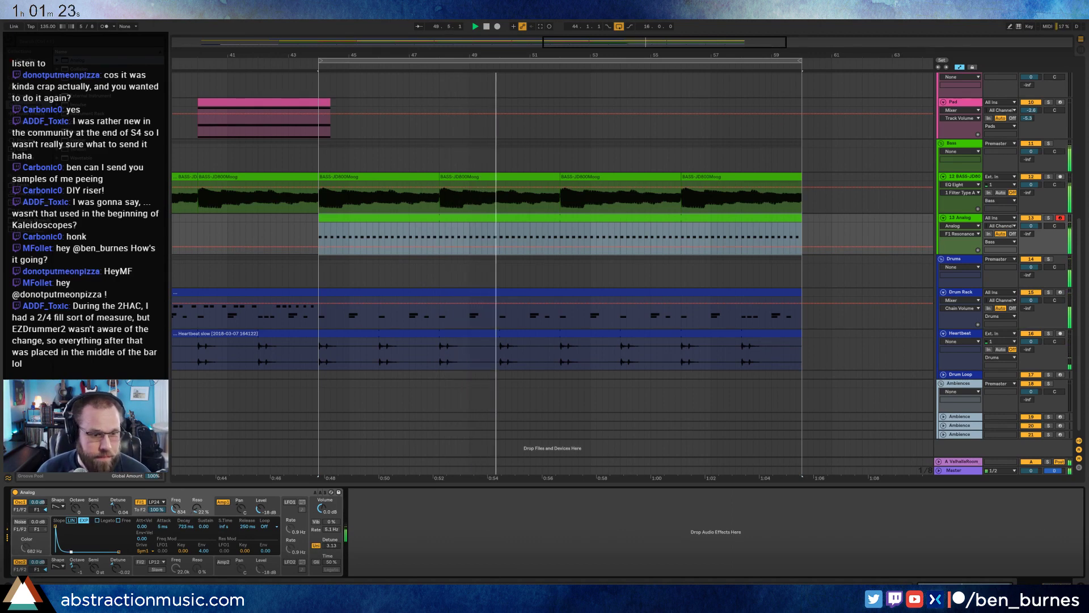
click(227, 514)
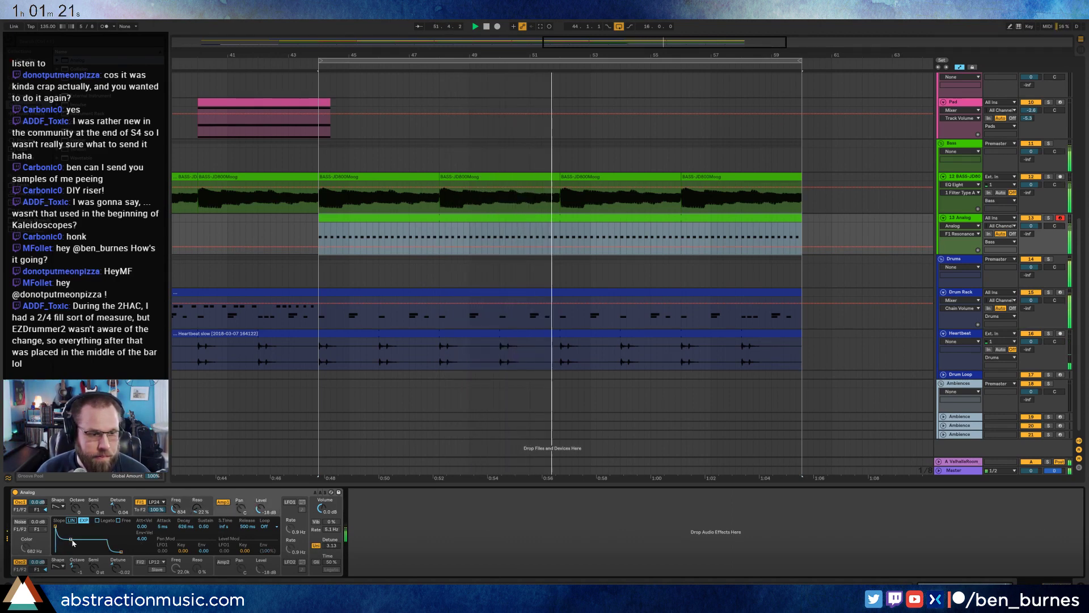
drag(73, 543, 72, 551)
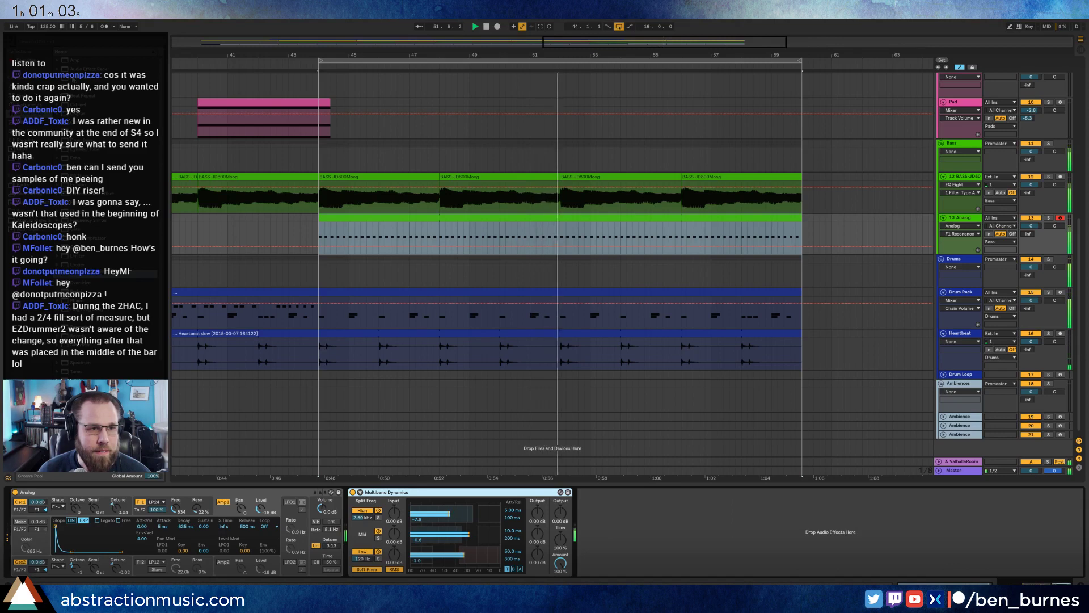
Add an Auto Filter before Multiband Dynamics on the Analog track, set to high-pass with a low cutoff.
drag(332, 561, 332, 559)
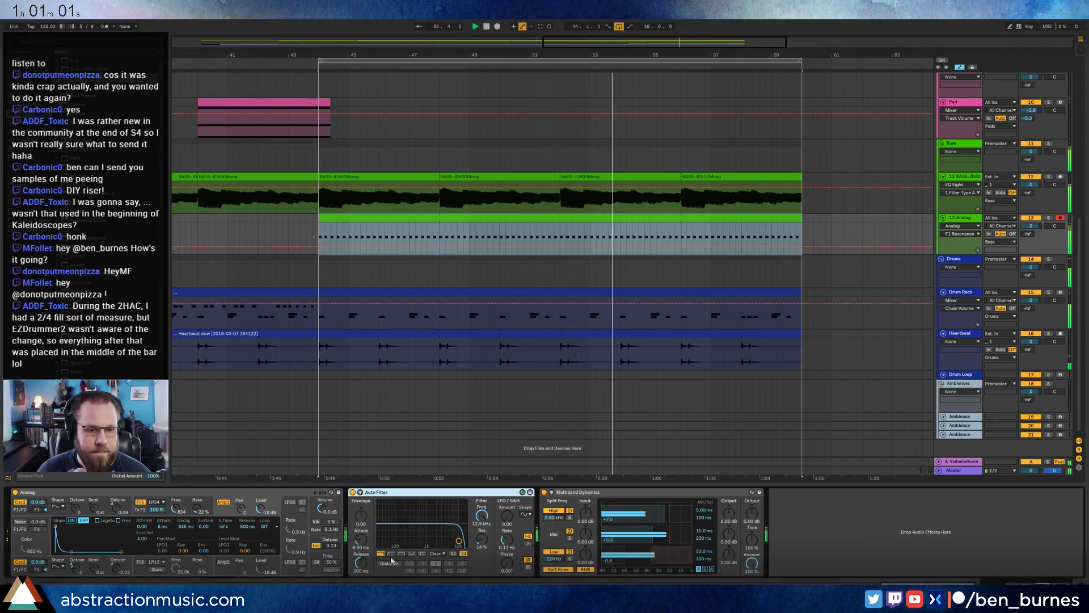
drag(417, 545, 392, 541)
click(391, 553)
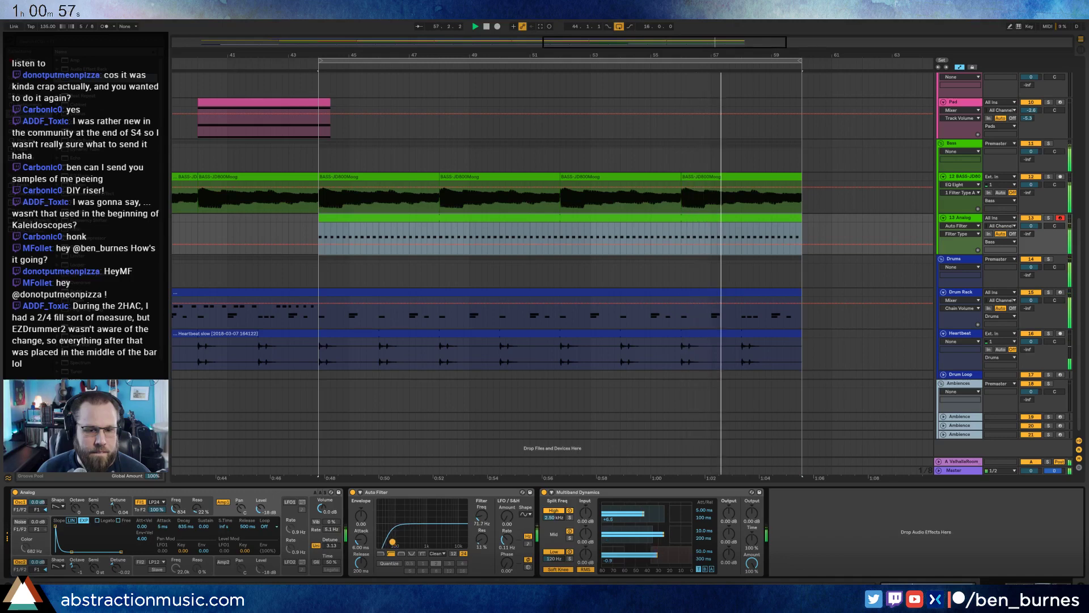
Set the Auto Filter's LFO amount to 5.95 and rate to 0.18 Hz, and lower its high-pass cutoff slightly.
drag(507, 516, 507, 501)
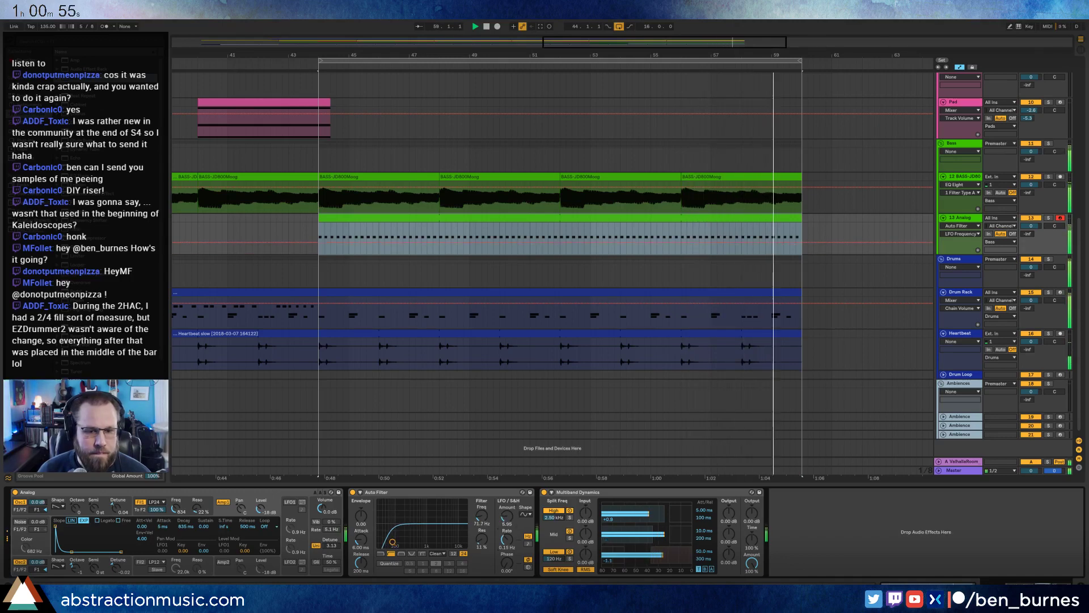
drag(507, 539, 506, 535)
drag(392, 543, 392, 543)
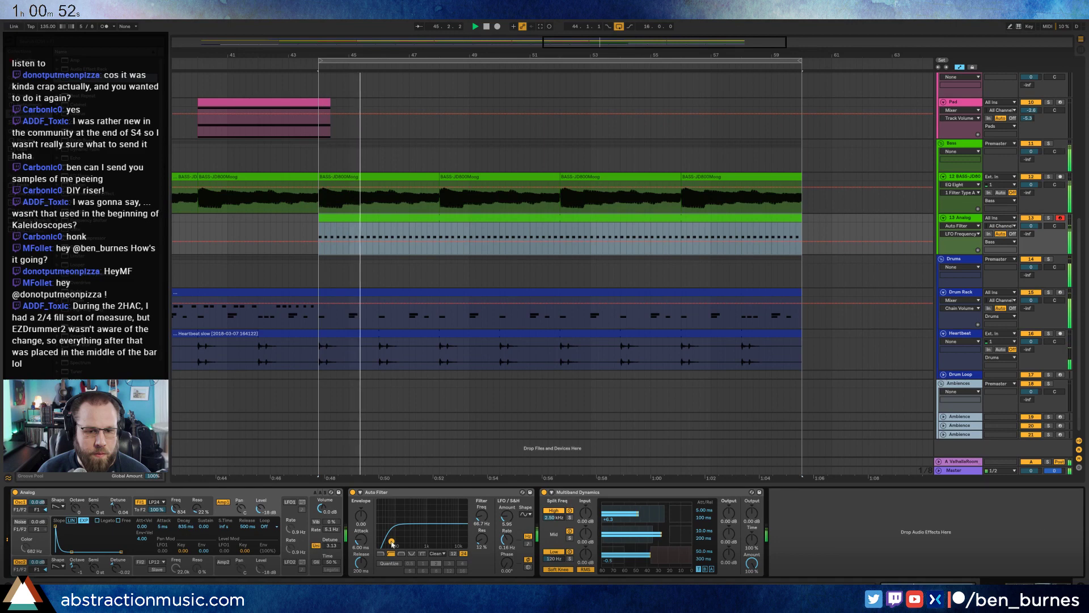
Raise the velocities of all C2 notes in the Analog clip slightly.
double_click(416, 218)
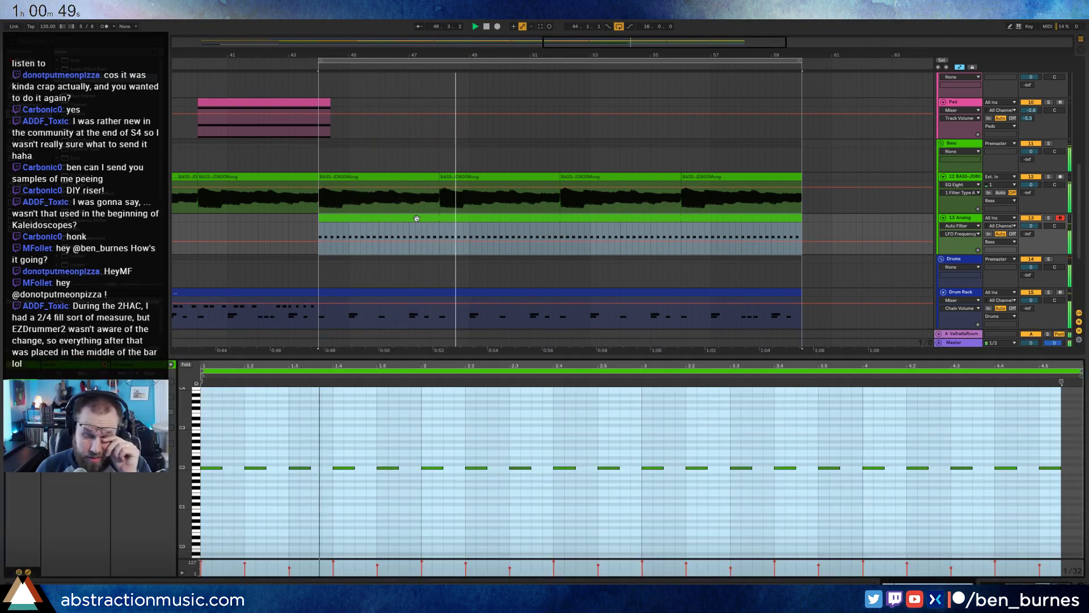
click(397, 427)
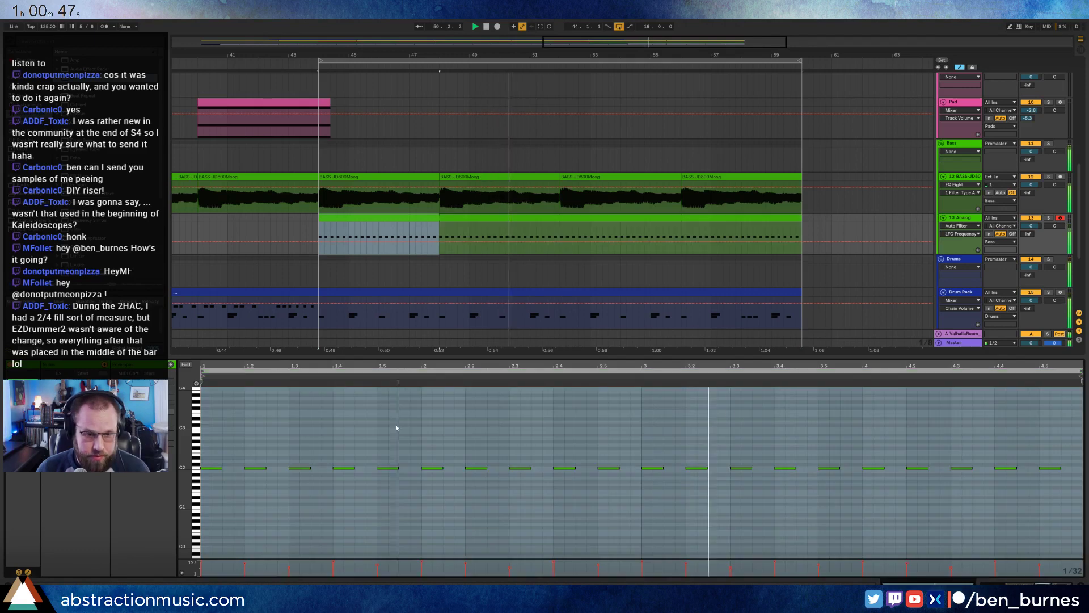
key(ctrl+a)
drag(337, 564, 337, 560)
click(429, 525)
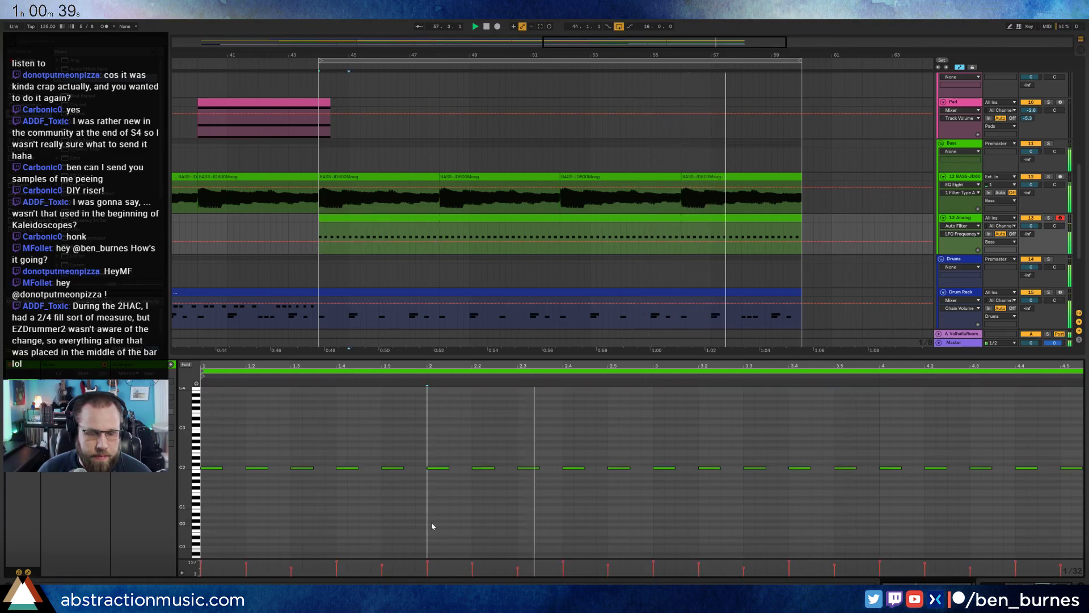
key(shift+Tab)
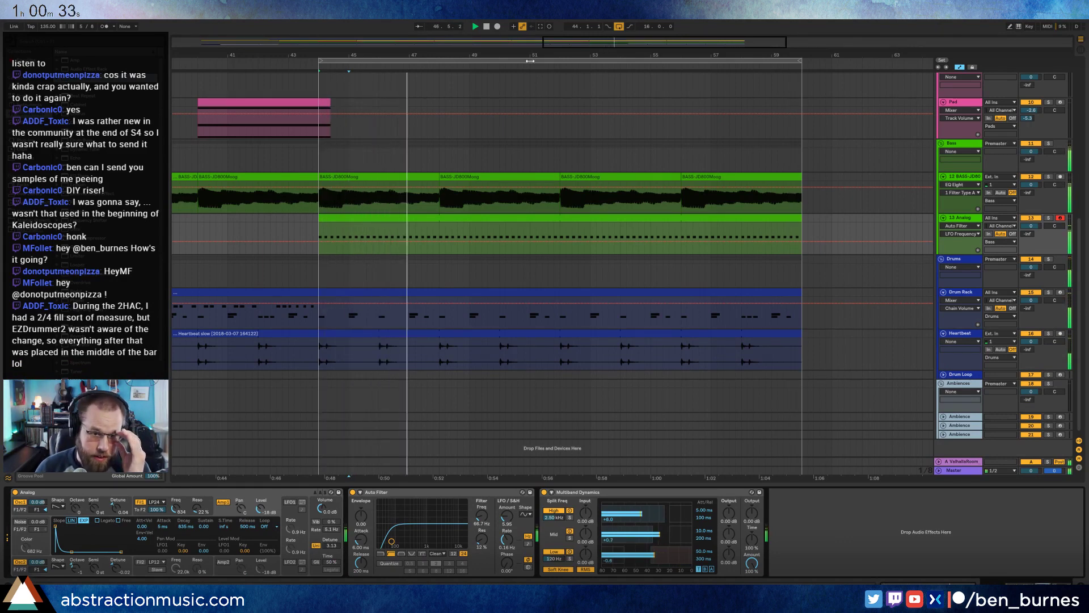
Add a new MIDI track below the Massive lead in the Leads group and load the Analog instrument on it.
scroll(515, 229, up, 5)
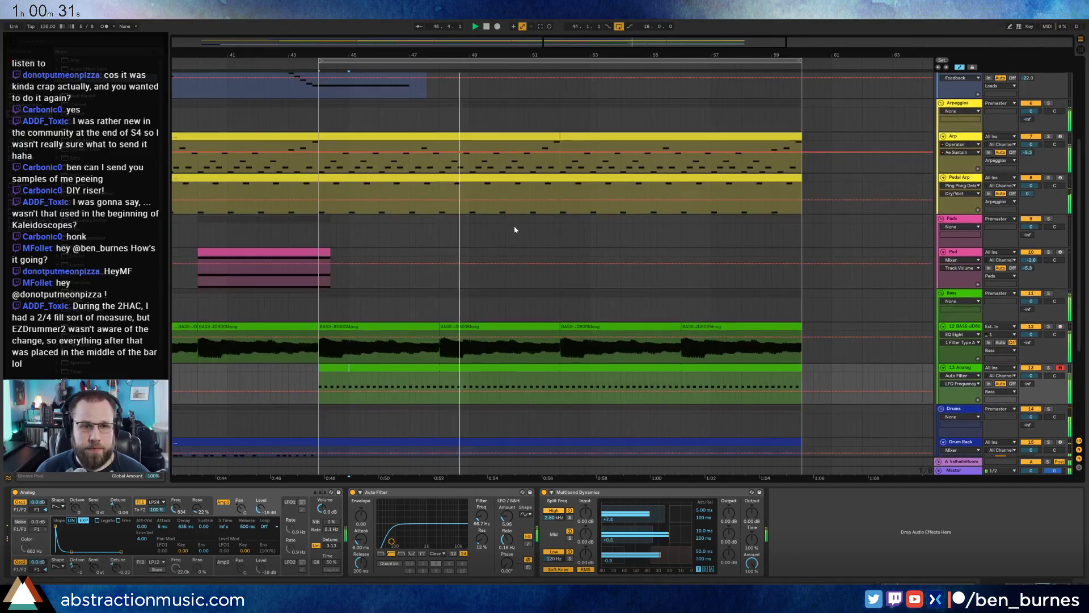
scroll(514, 229, up, 4)
click(960, 166)
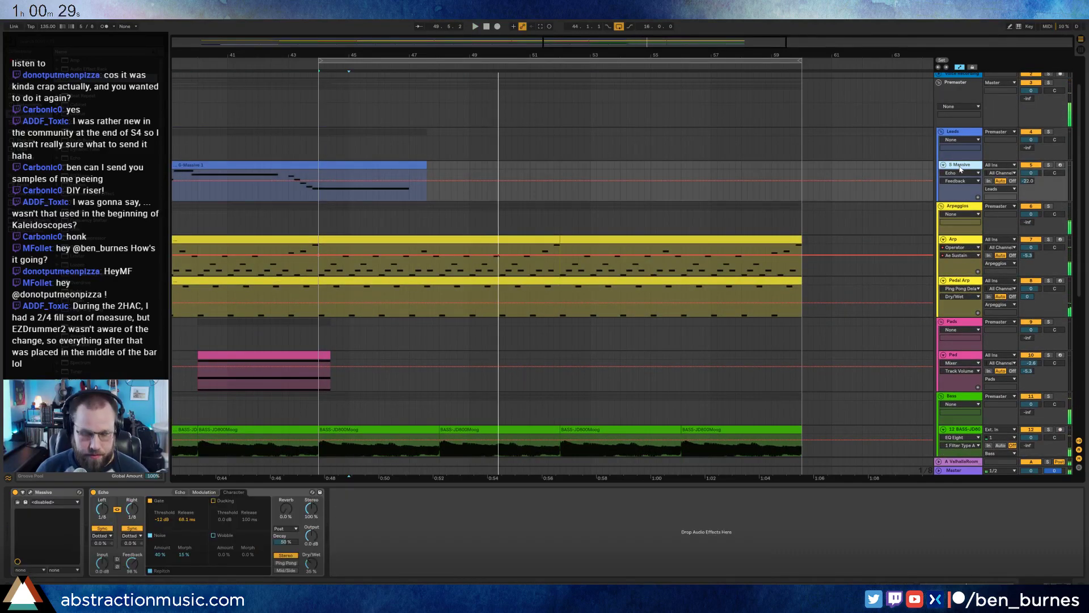
key(ctrl+shift+t)
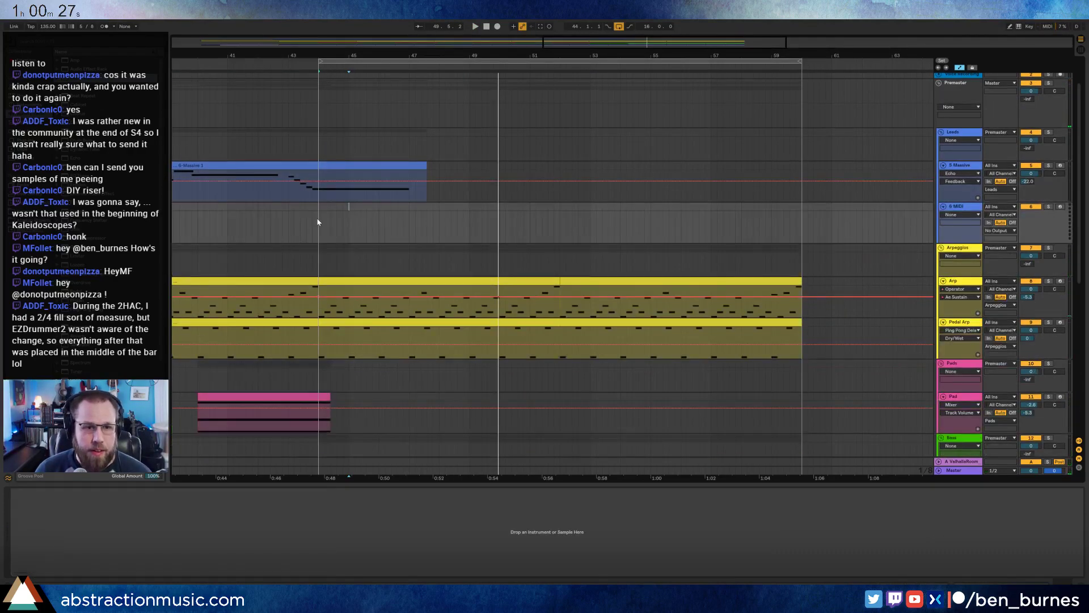
key(a)
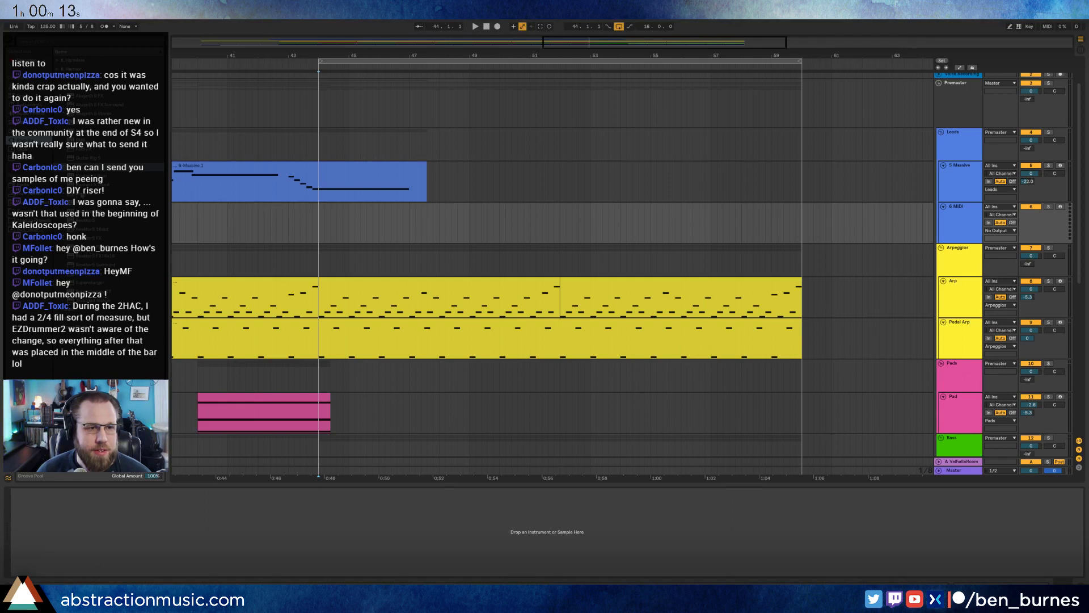
drag(82, 195, 134, 196)
click(28, 104)
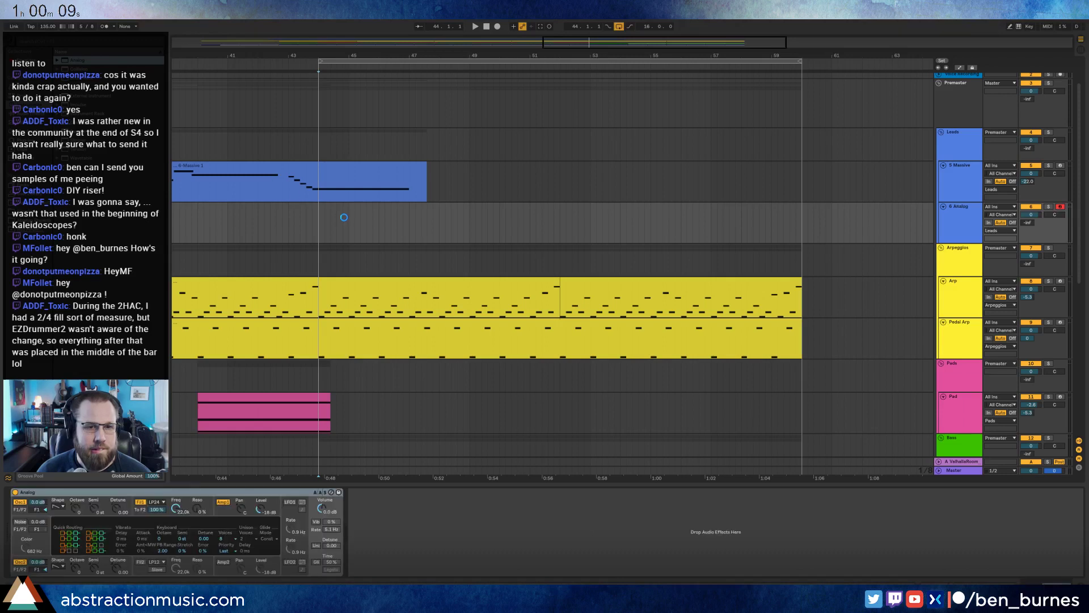
Set the lead Analog's oscillator 1 to a rectangle wave, enable vibrato and unison, and set filter 1 to 7.8 kHz with 37% resonance.
click(60, 506)
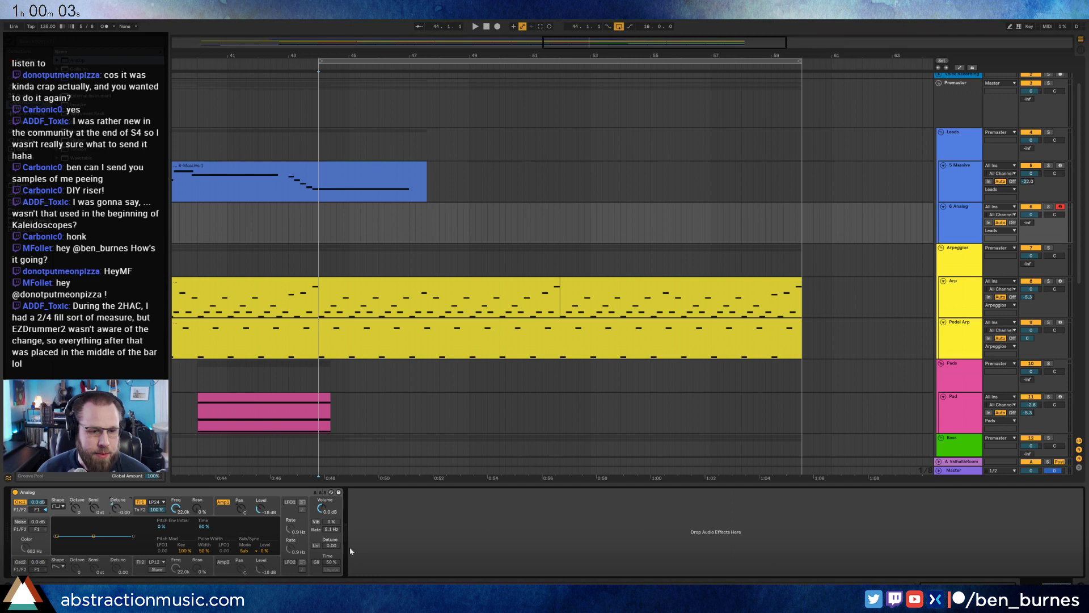
click(317, 545)
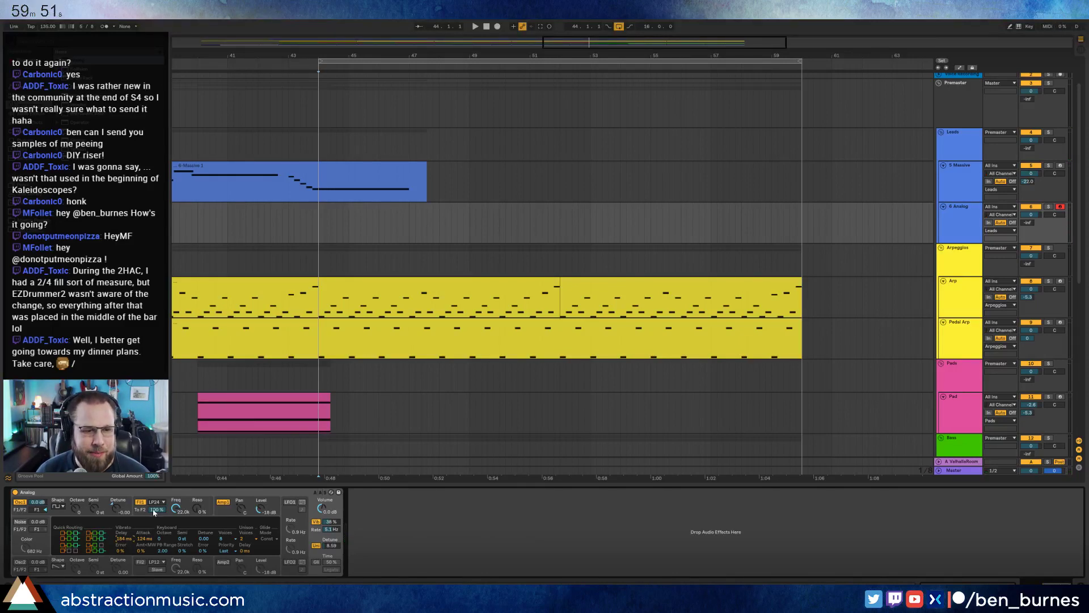
click(198, 508)
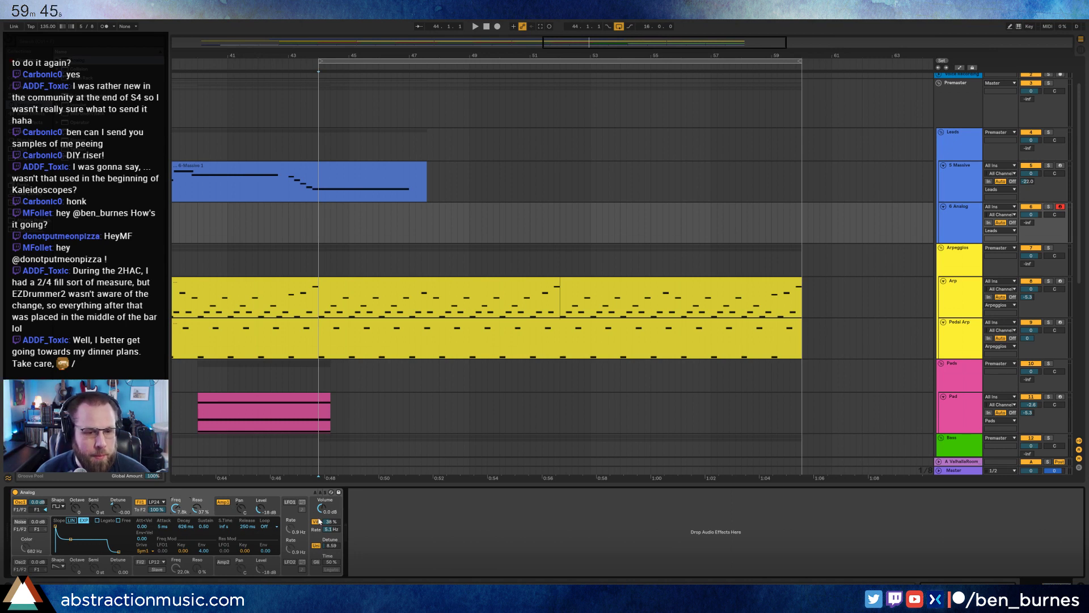
Raise the lead Analog's vibrato amount and audition the sound over the section from bar 44.
drag(332, 522, 331, 498)
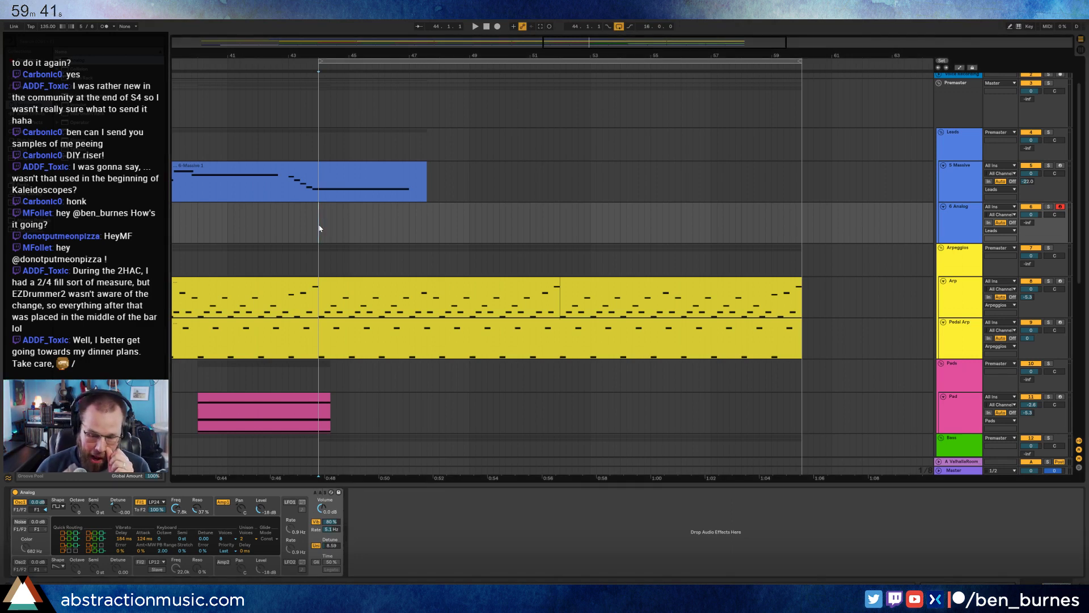
key(space)
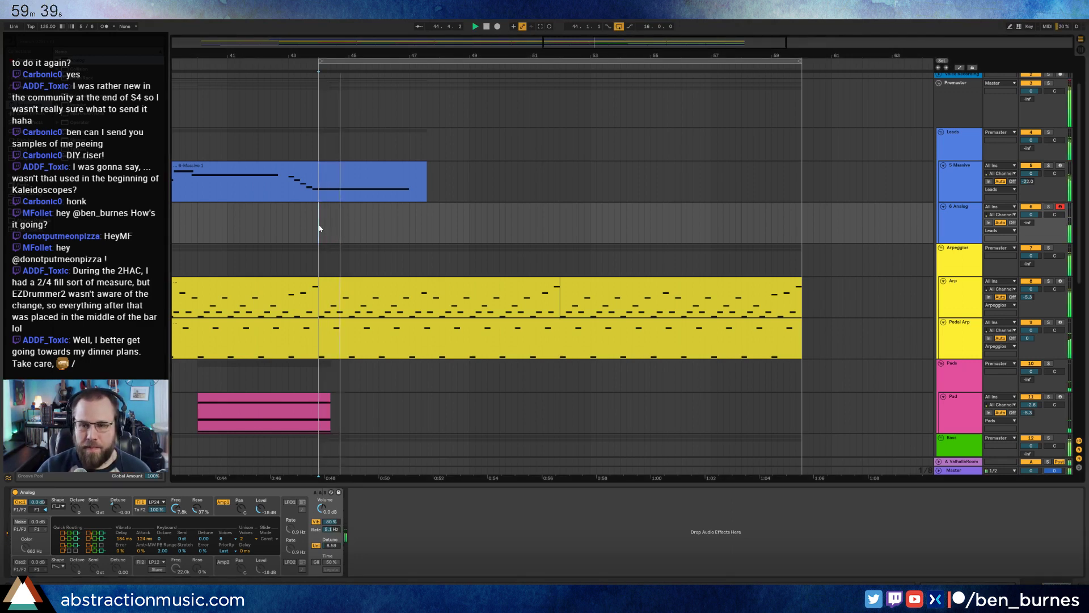
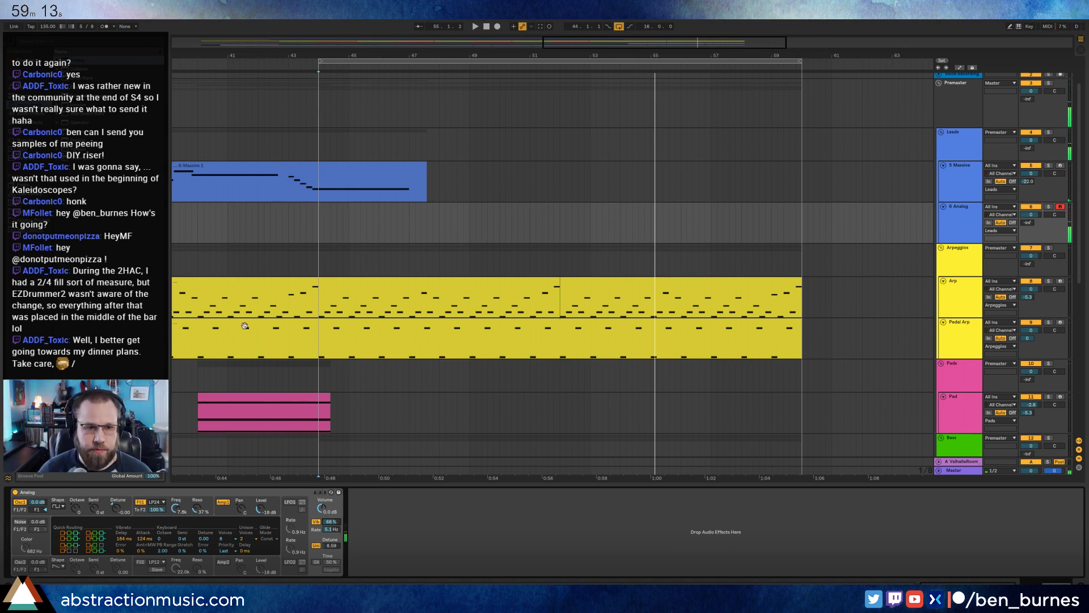
key(space)
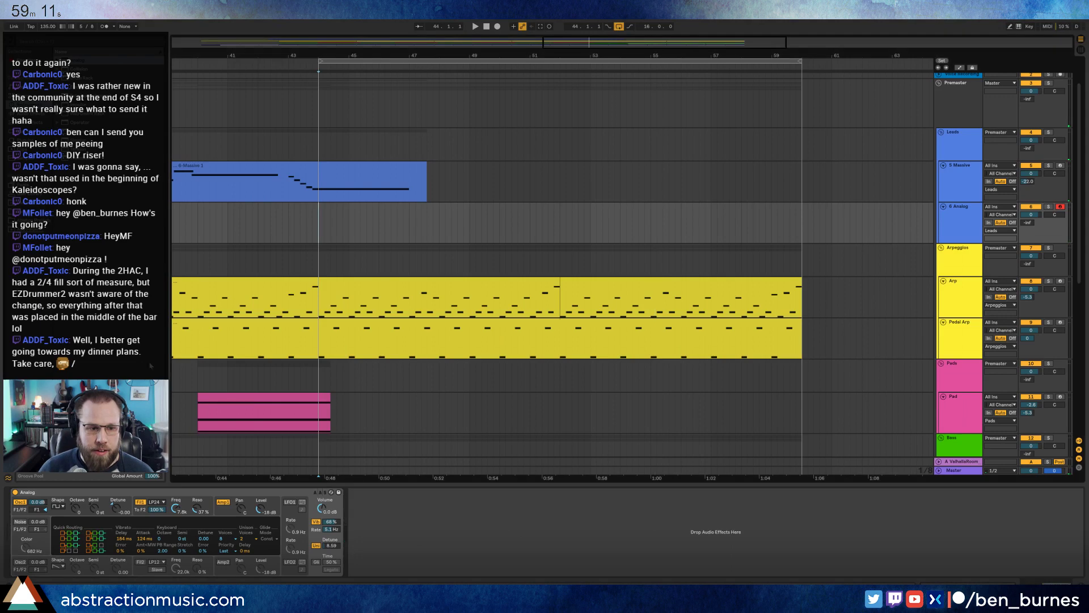
Enable oscillator 2 as a rectangle wave one octave down, and modulate both oscillators' pulse widths with LFO 1 and LFO 2.
click(20, 562)
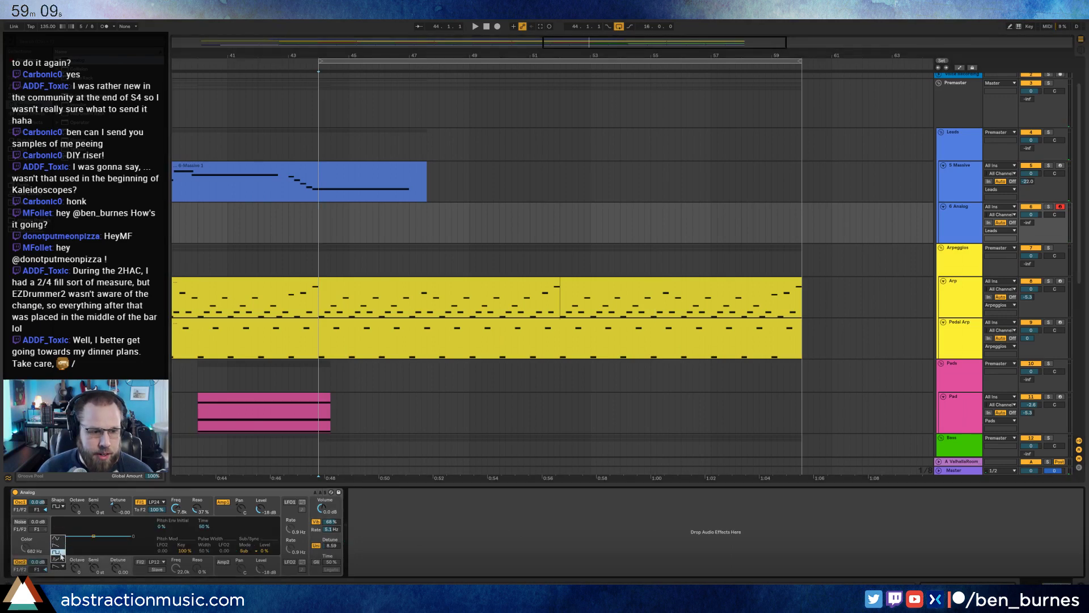
click(290, 504)
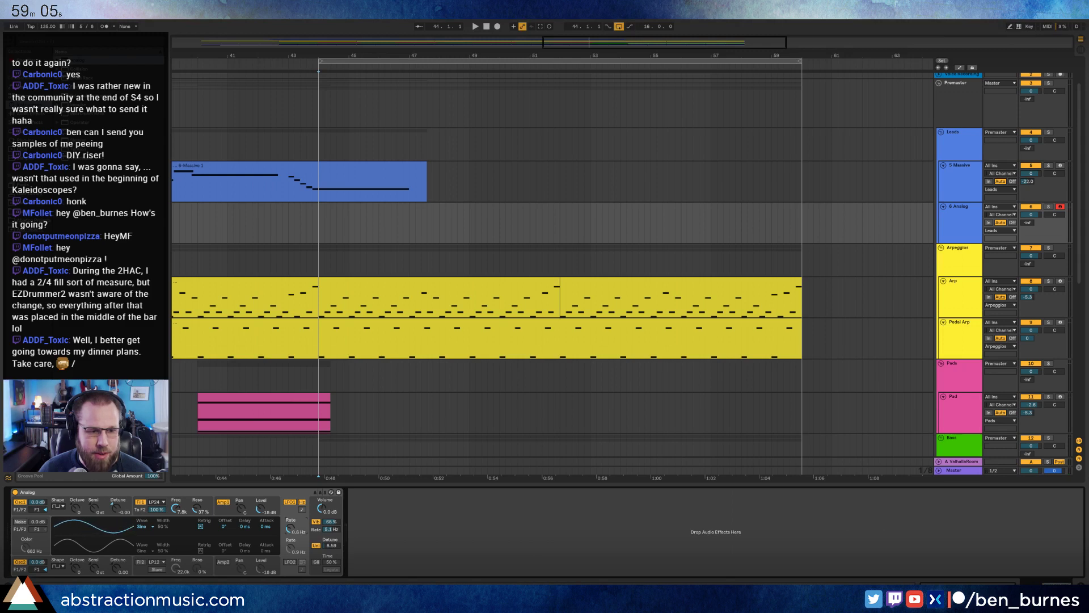
click(24, 513)
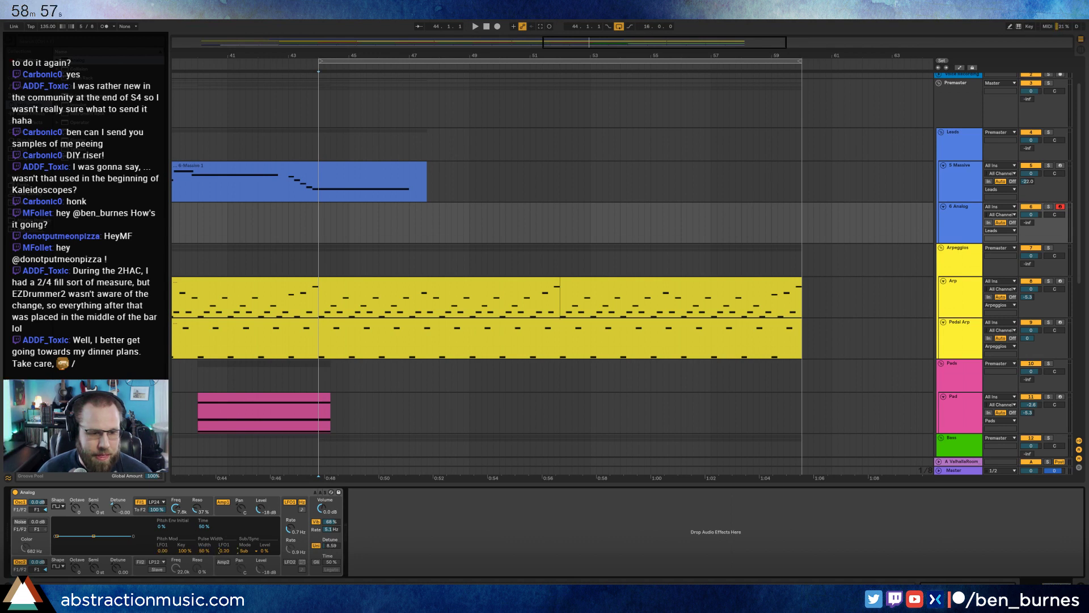
click(290, 563)
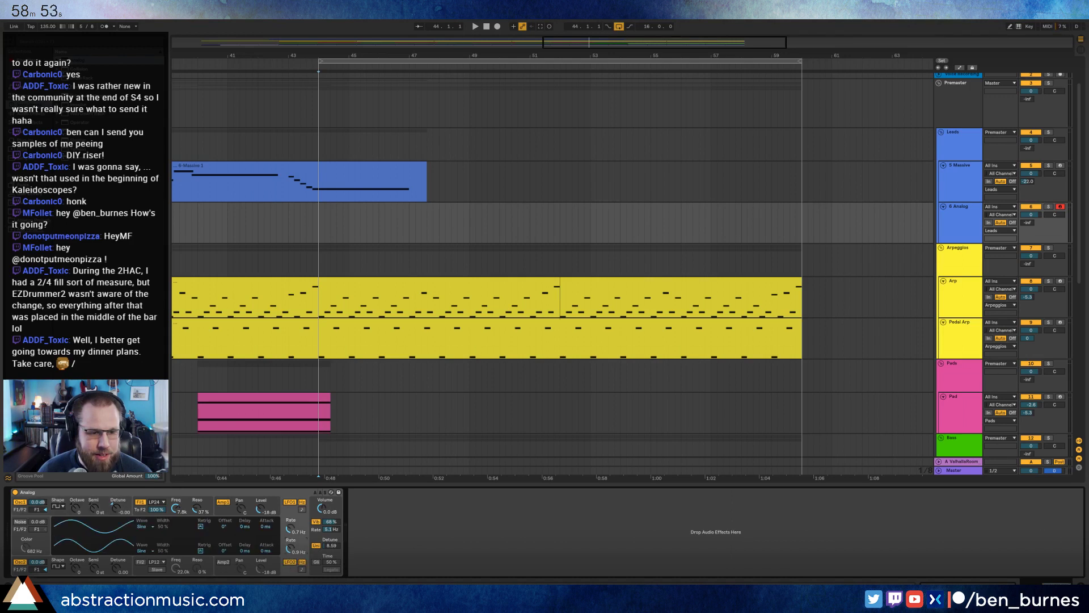
click(32, 574)
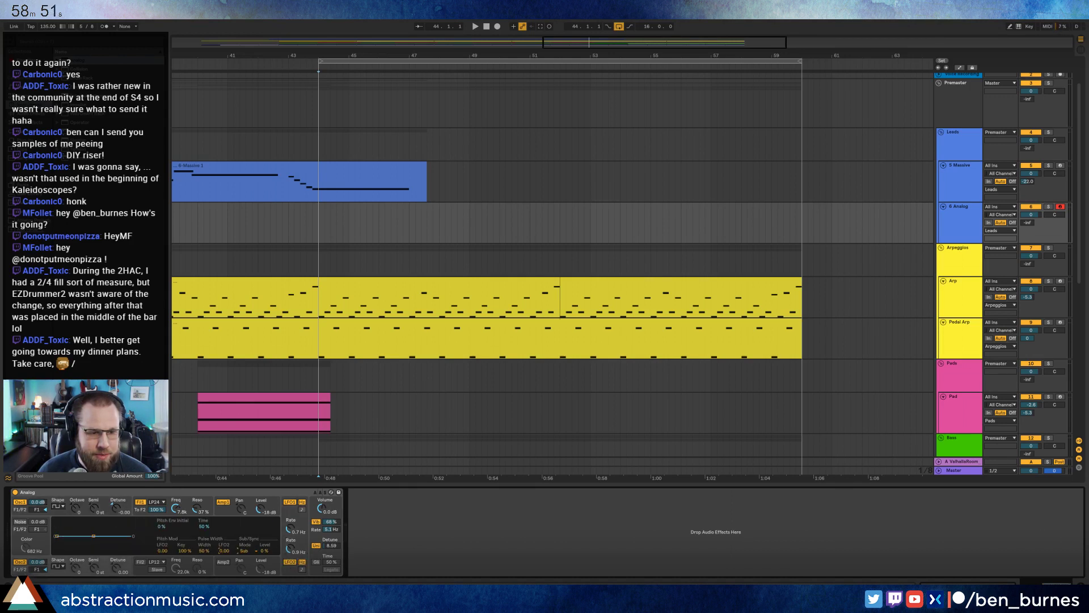
mouse_move(225, 550)
mouse_down()
mouse_move(204, 542)
mouse_move(221, 552)
mouse_up()
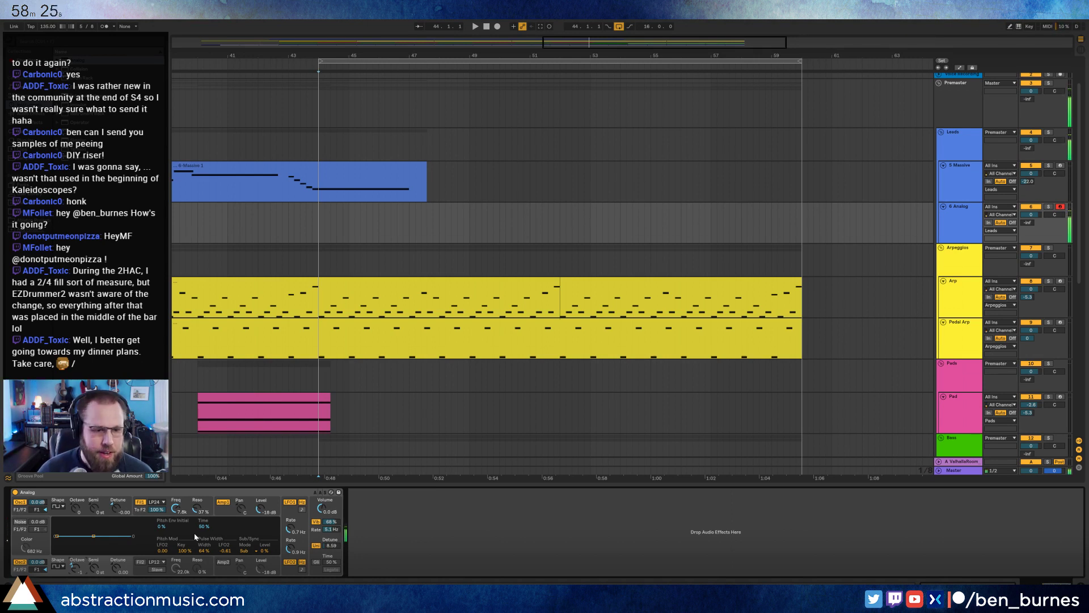
Set LFO 1's rate to 0.4 Hz and slow LFO 2, and readjust both oscillators' pulse-width modulation.
click(287, 529)
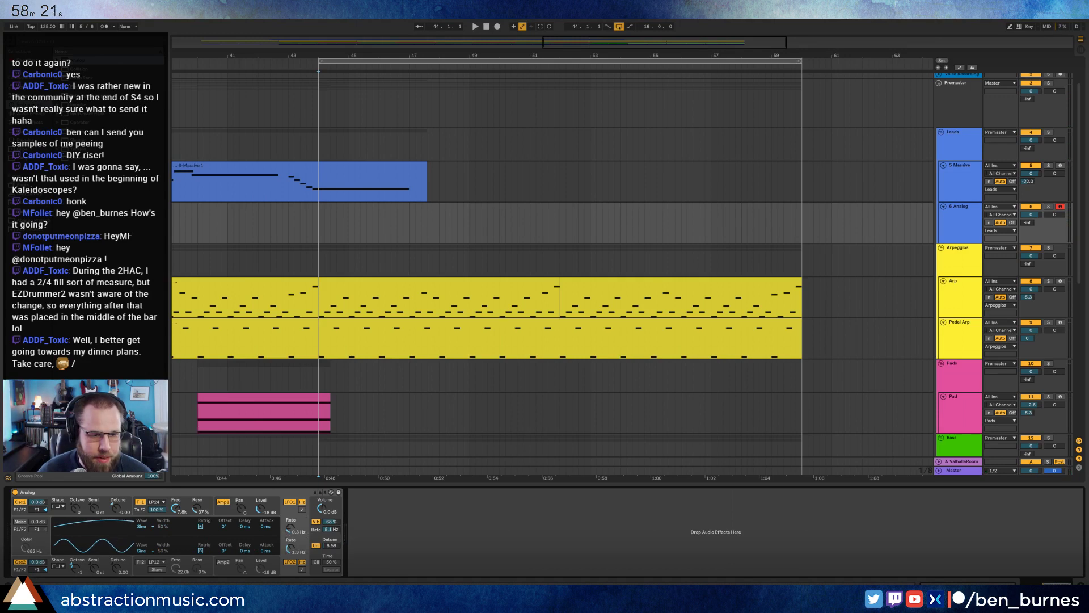
drag(290, 548, 290, 556)
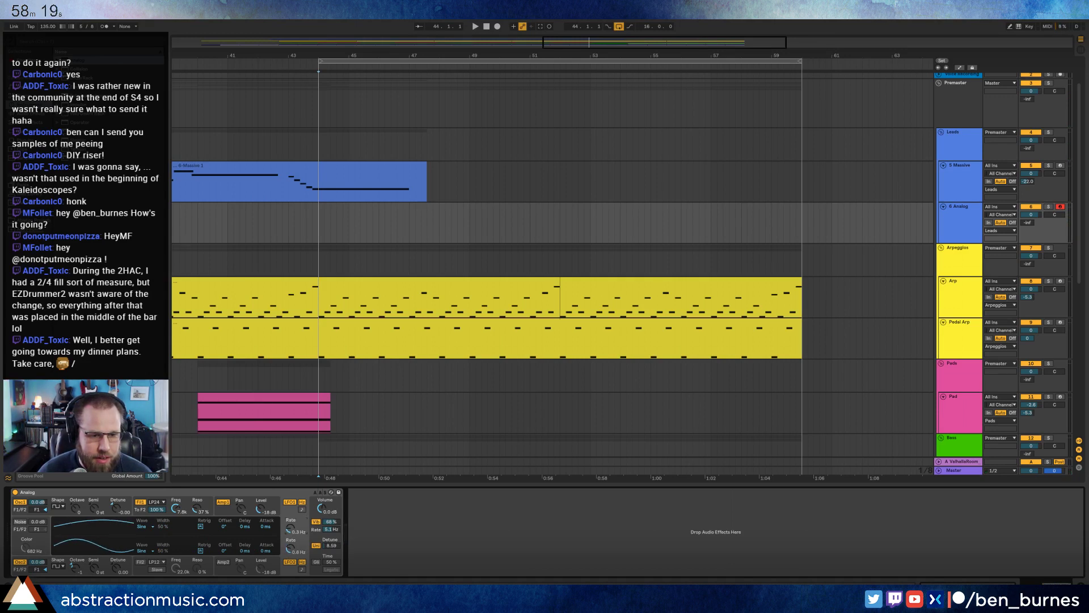
click(21, 510)
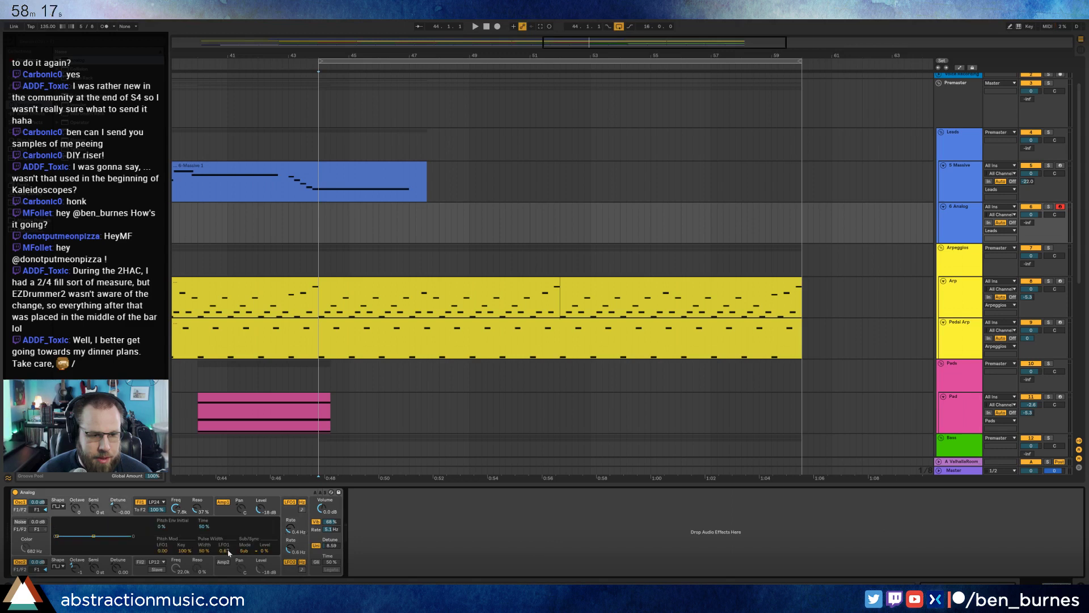
click(21, 569)
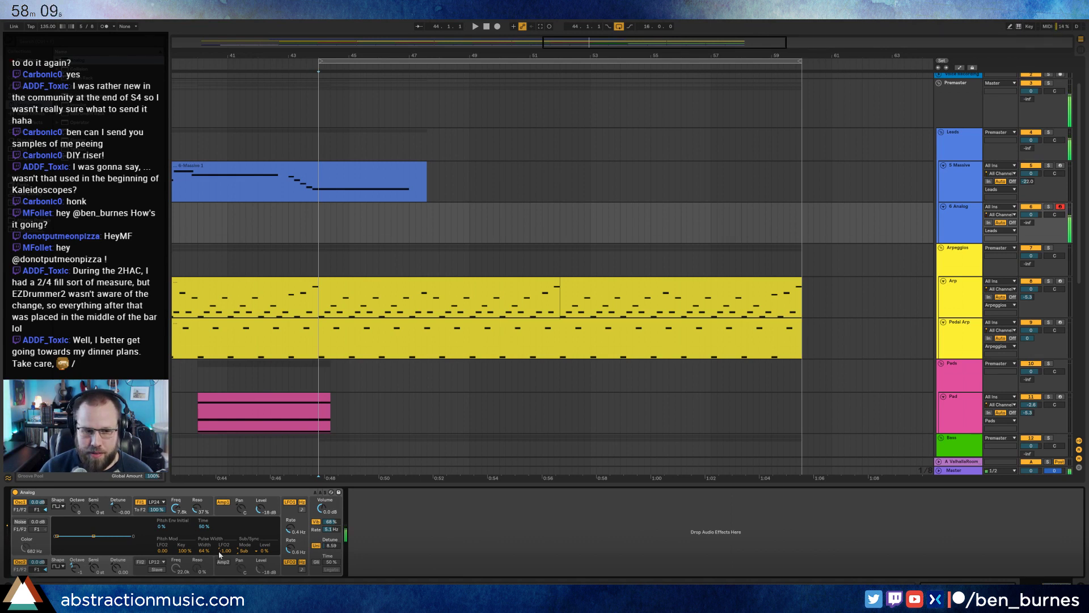
Set the lead Analog's unison to 4 voices and its polyphony to Mono.
click(315, 538)
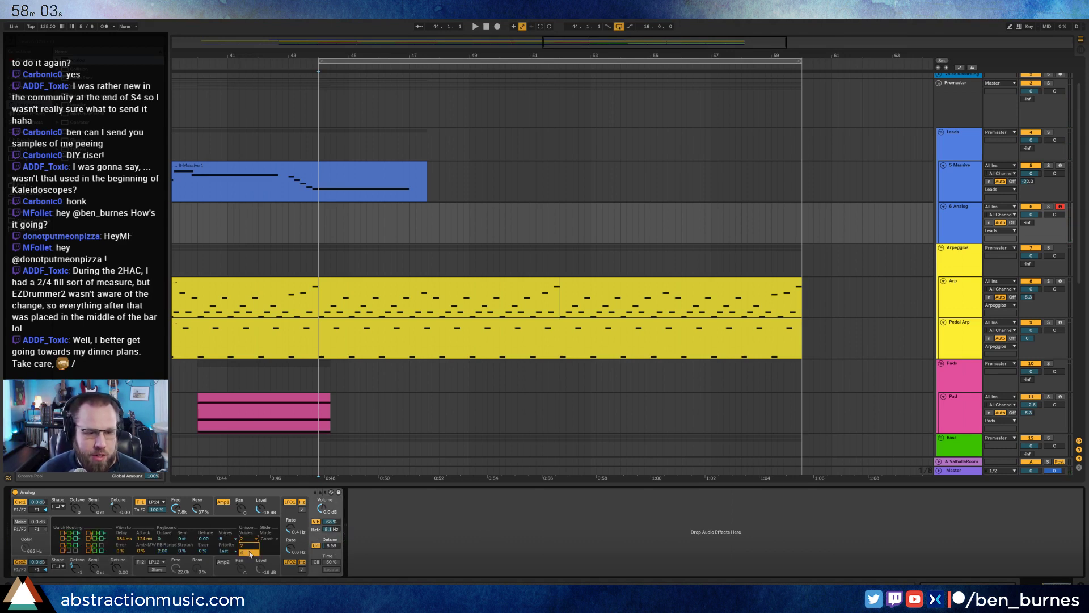
click(250, 552)
click(234, 540)
click(231, 470)
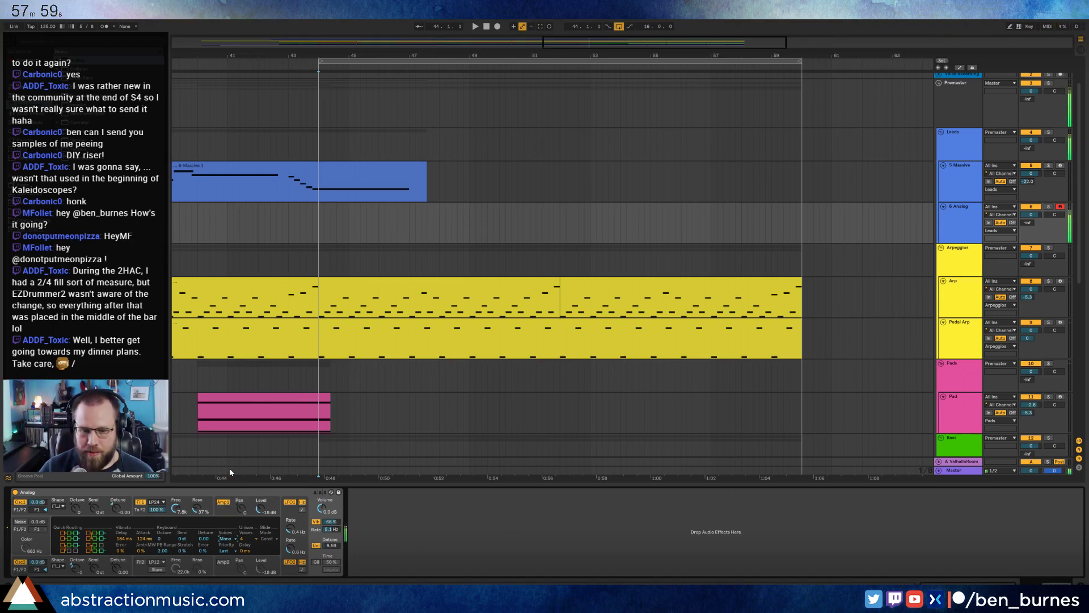
Record a sustained lead melody on the Analog track from bar 44 to 60, with the LFO rates slowed to 0.2 and 0.3 Hz.
click(294, 547)
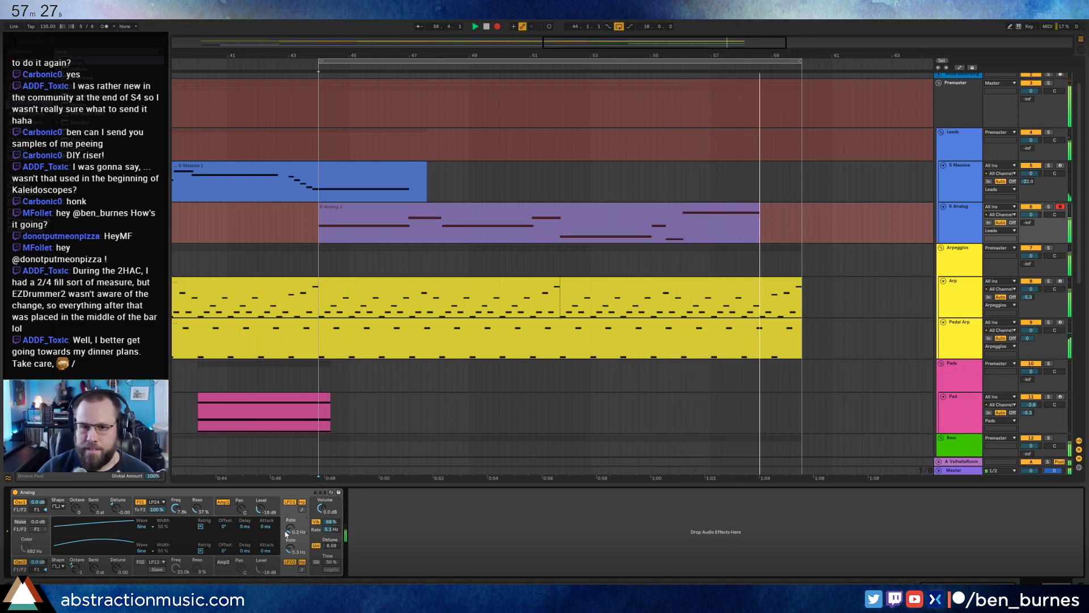
key(space)
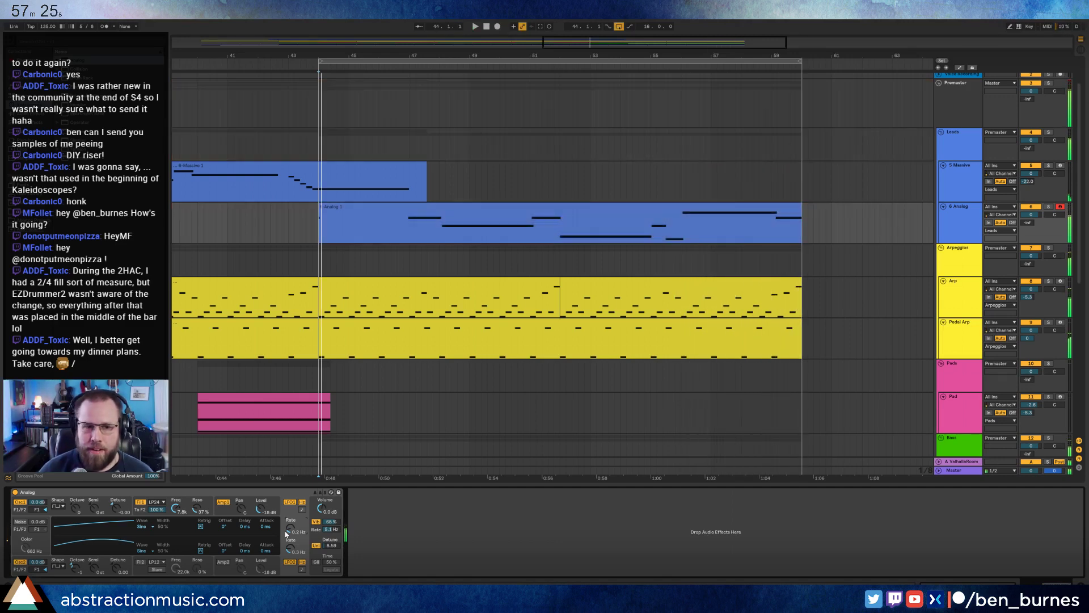
Open the recorded lead clip, set all its notes to the same velocity, and play it back.
double_click(456, 226)
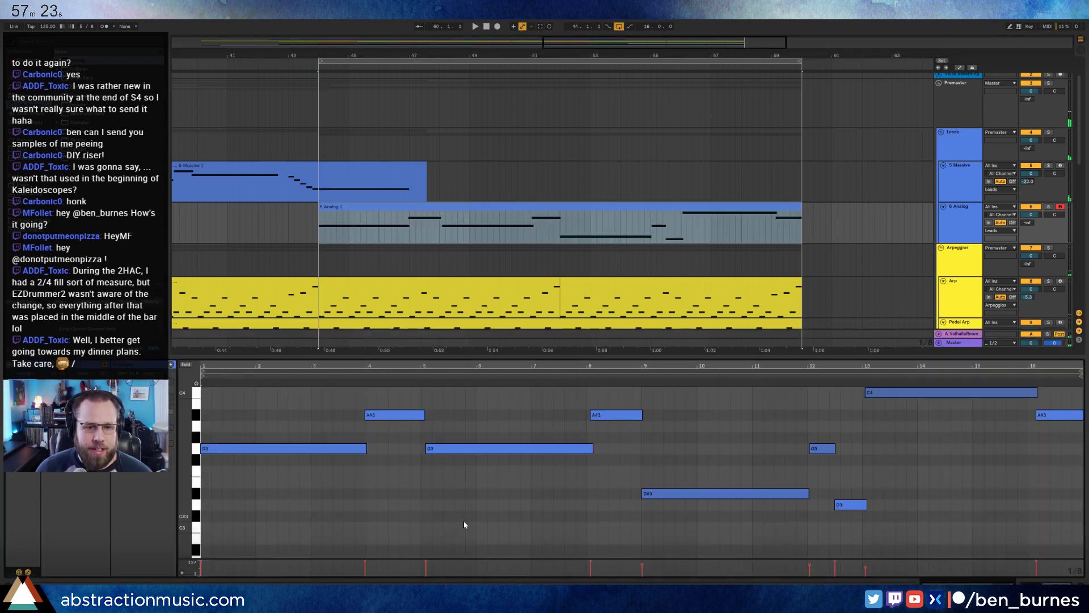
key(ctrl+a)
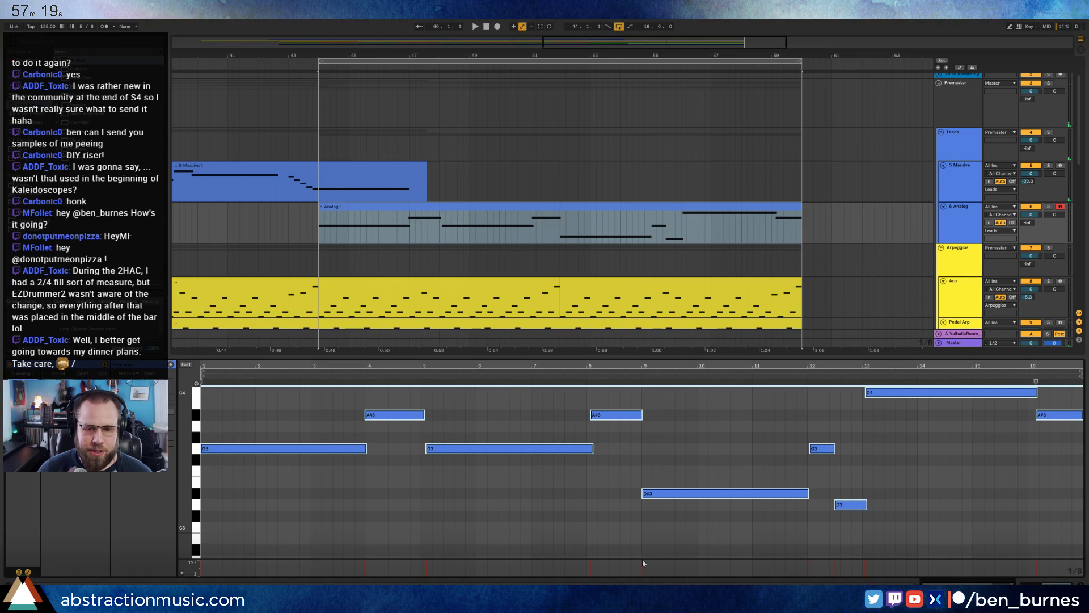
drag(641, 564, 642, 566)
key(space)
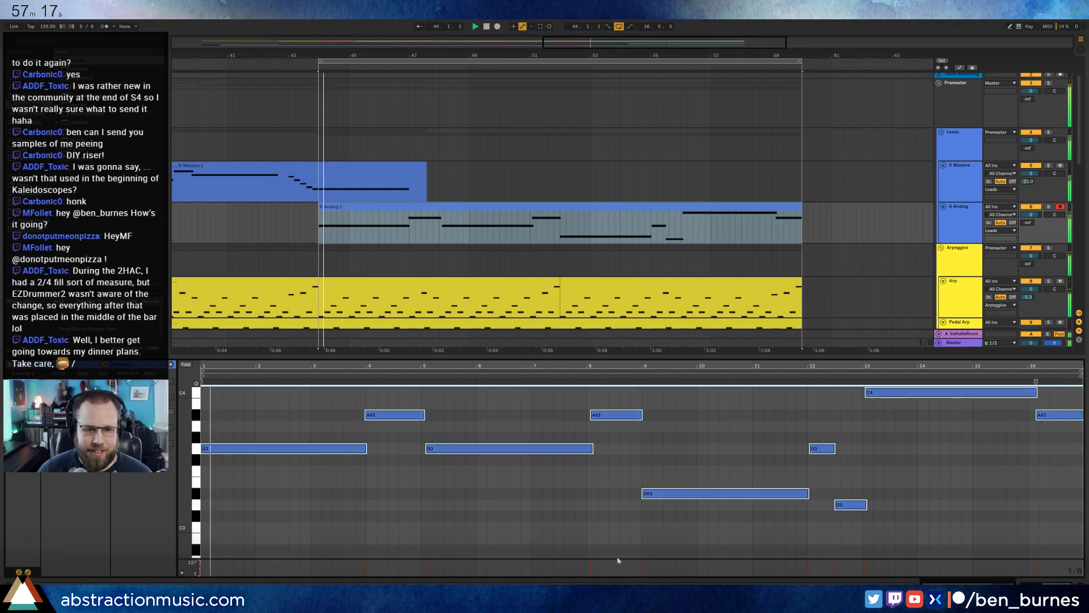
Quantize the long G3 note at bar 5 and the A#3 note near bar 8 of the lead clip.
click(606, 544)
key(ctrl+a)
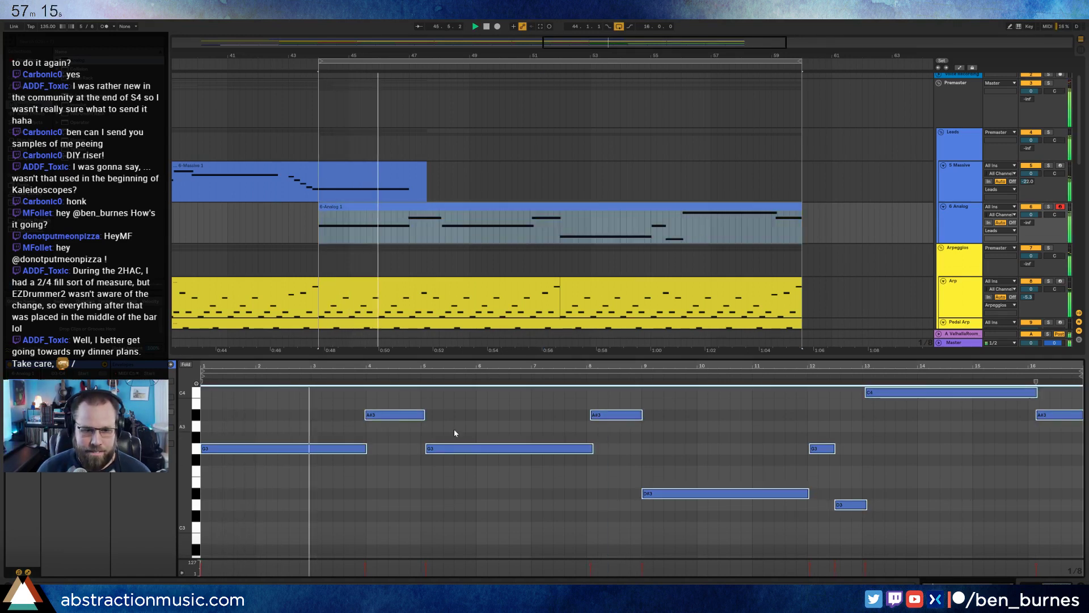
click(464, 468)
click(474, 449)
key(ctrl+u)
drag(622, 399, 647, 429)
key(ctrl+u)
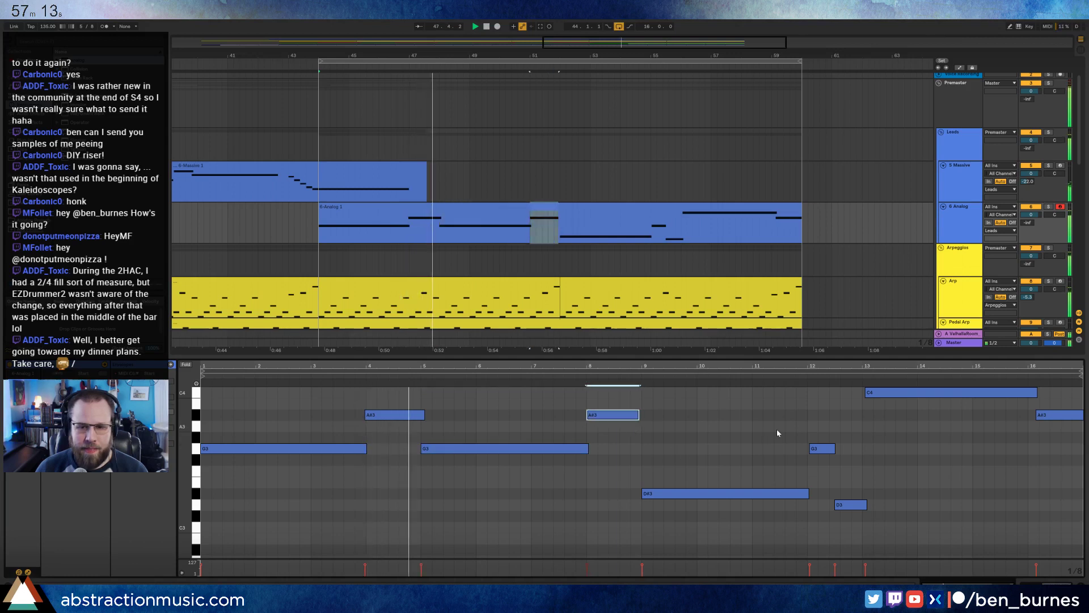
Quantize the short G3 and D3 notes around bar 12 and the long C4 note that follows them.
drag(808, 424, 851, 504)
key(ctrl+u)
key(ctrl+u)
click(882, 392)
key(ctrl+u)
click(858, 531)
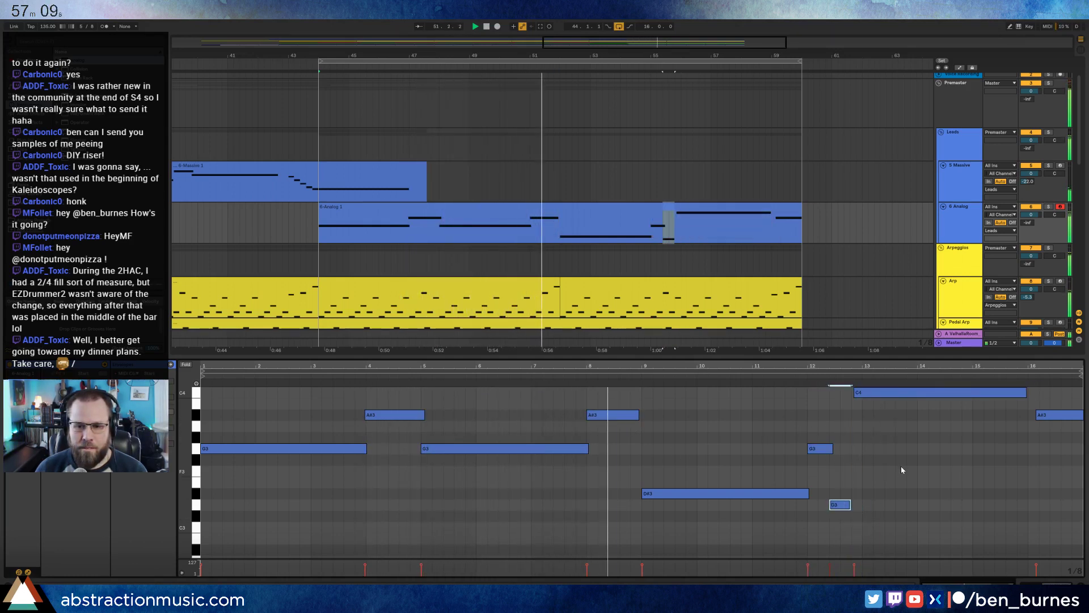
Quantize the long C4 and the final A#3, and extend the C4 so it ends where the final A#3 starts.
click(911, 393)
key(ctrl+u)
drag(1040, 396, 1051, 436)
key(ctrl+u)
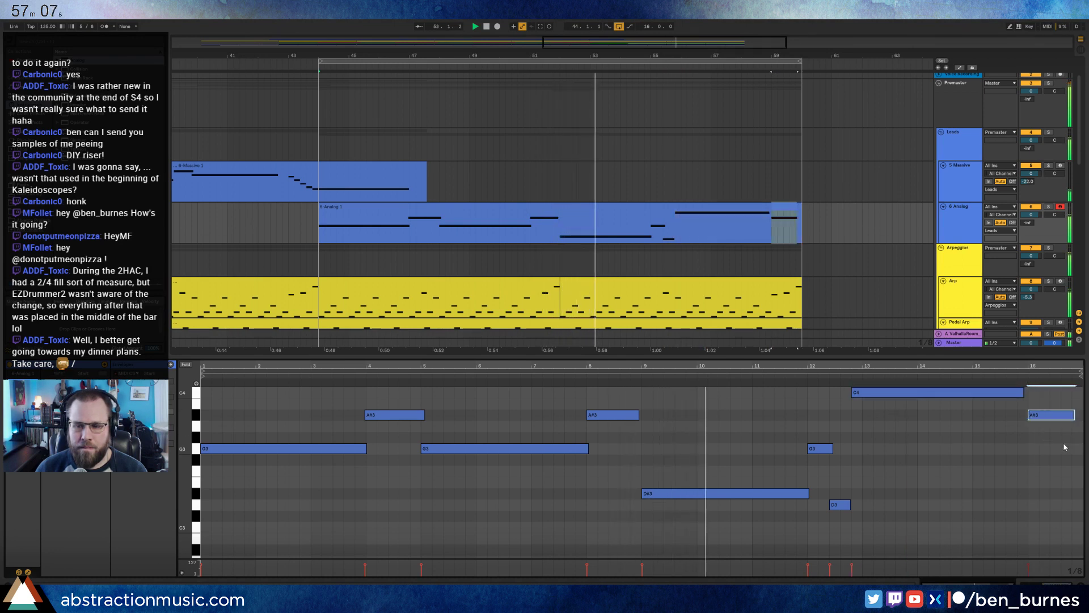
click(1020, 392)
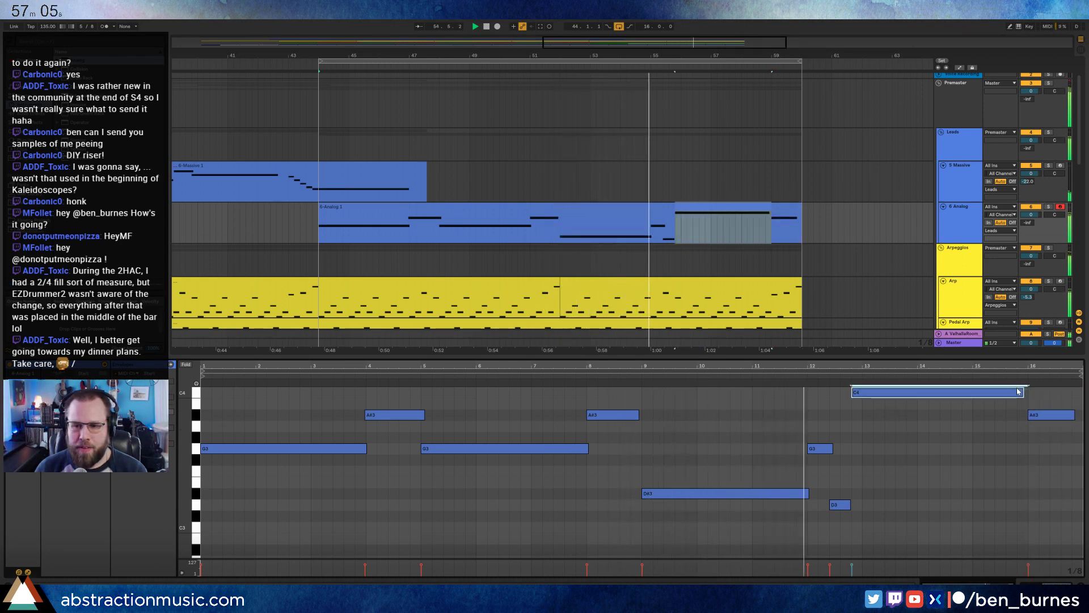
drag(1024, 392, 1027, 392)
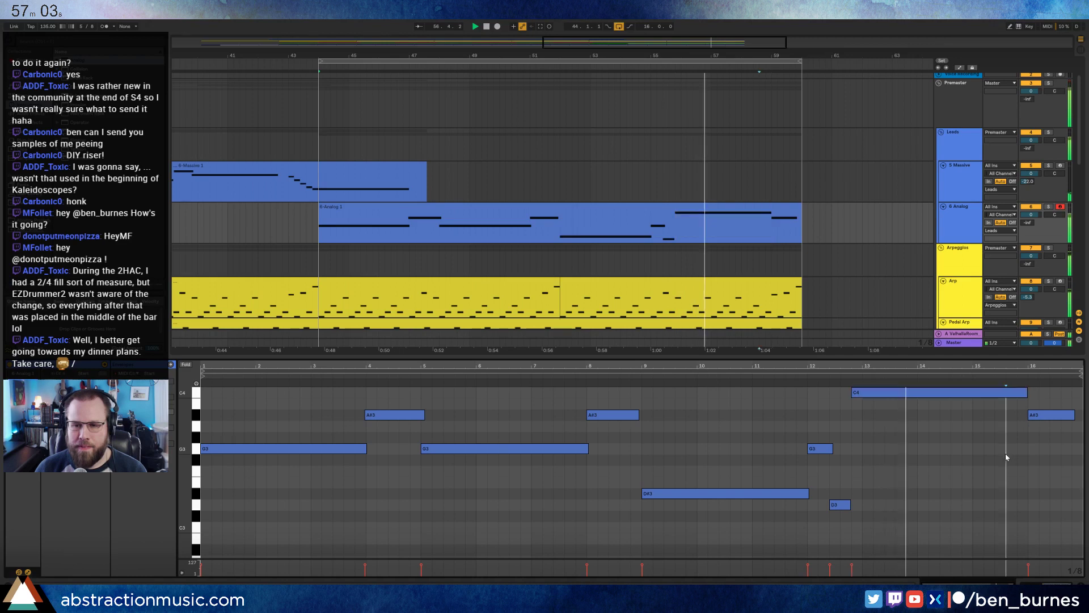
Extend the final A#3 note of the lead clip to the end of the clip.
click(1006, 494)
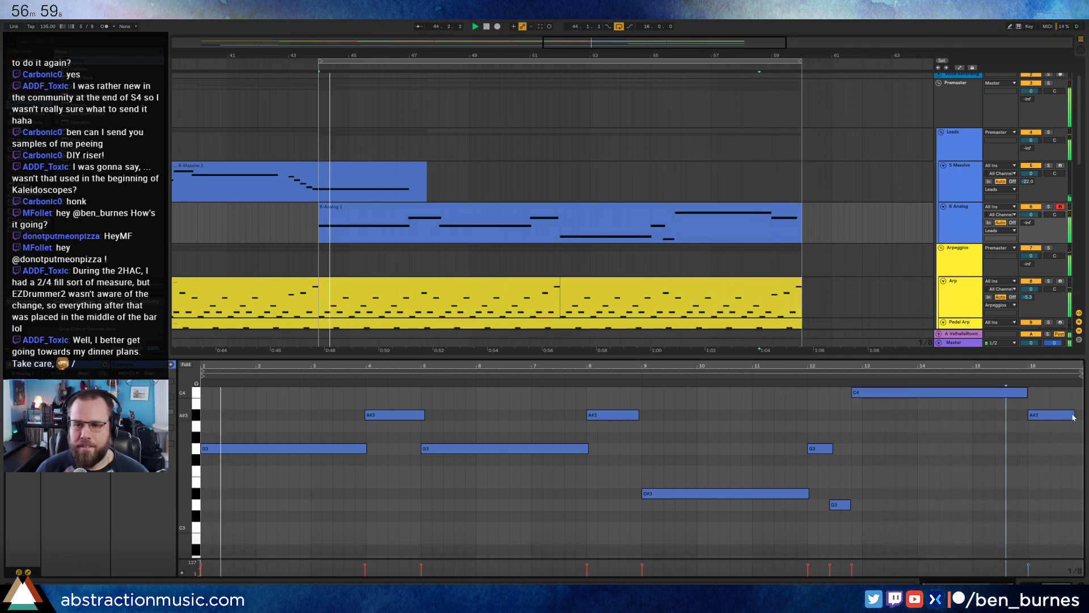
drag(1074, 414, 1085, 416)
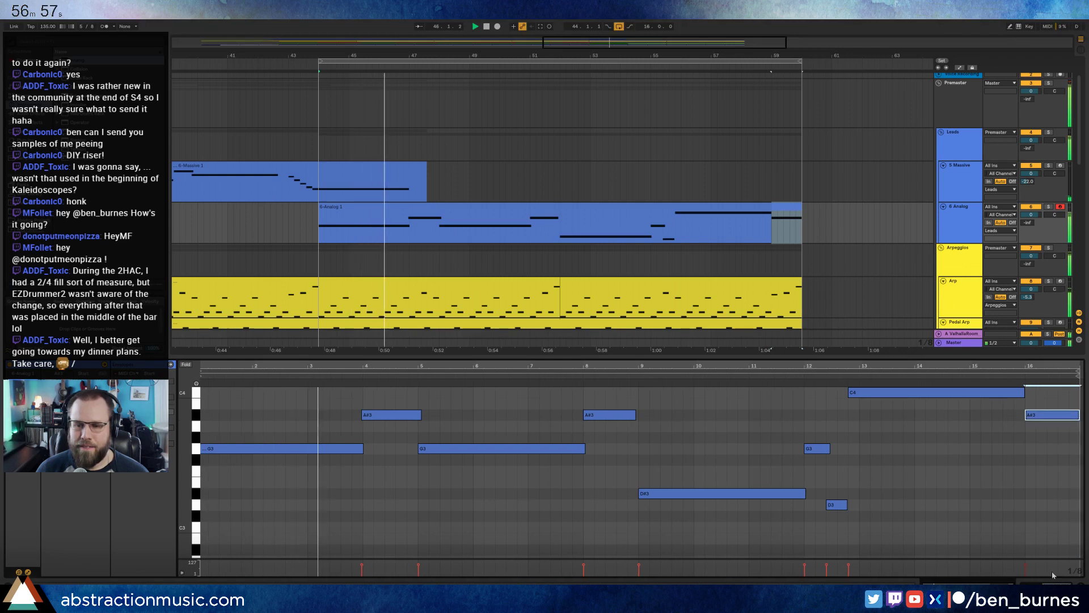
key(shift+Tab)
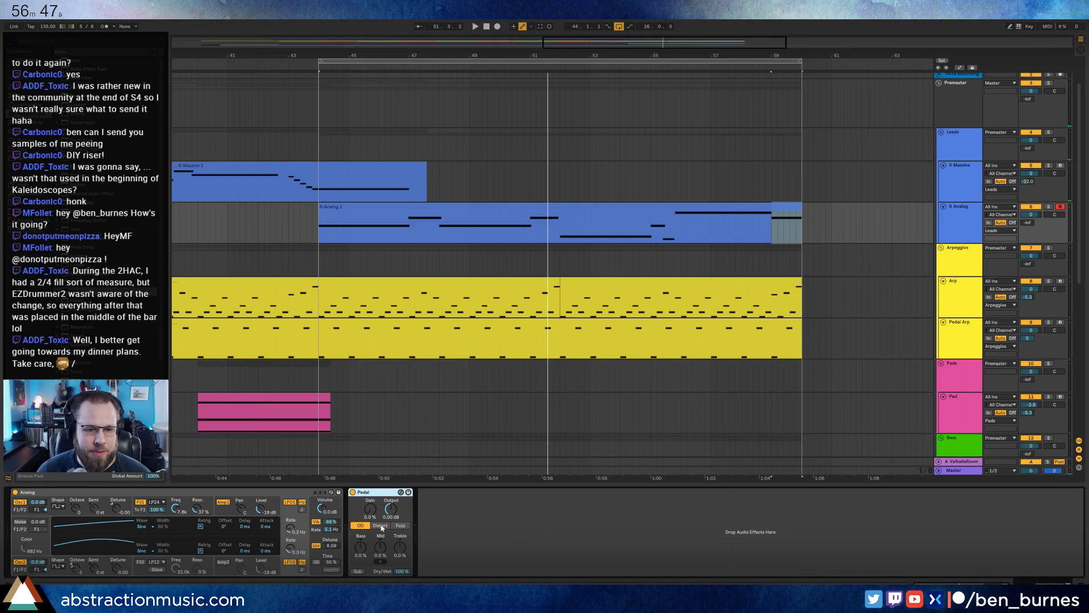
Set the lead's Pedal to Fuzz with 30% gain, -54% bass, -3.17 dB output and 63% dry/wet while playing the section.
click(400, 525)
key(space)
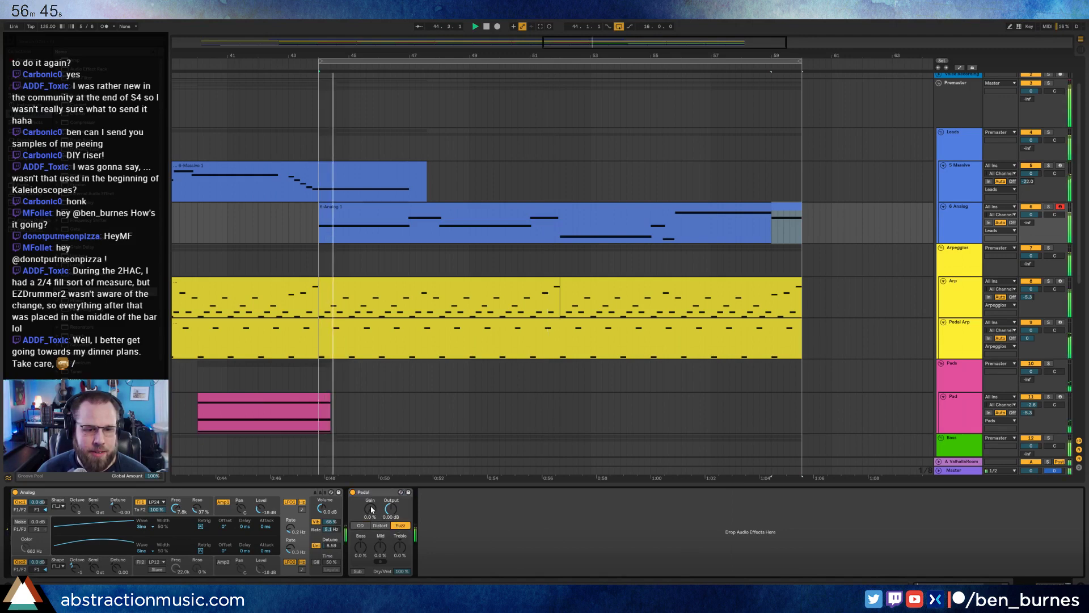
mouse_move(370, 508)
mouse_down()
mouse_move(370, 481)
mouse_move(391, 525)
mouse_move(370, 510)
mouse_move(391, 503)
mouse_move(370, 516)
mouse_up()
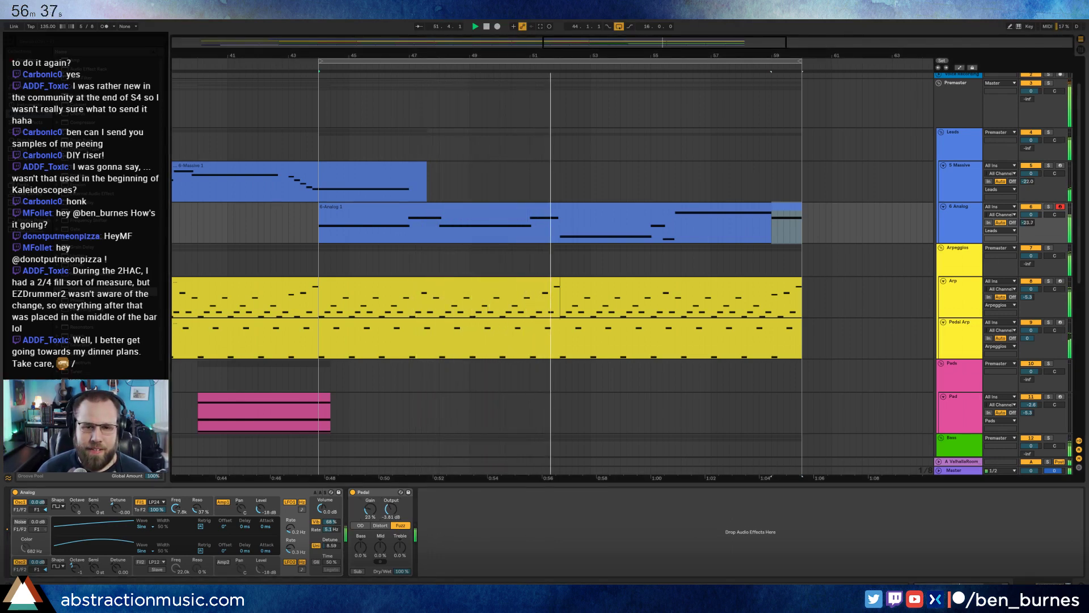
drag(360, 547, 404, 588)
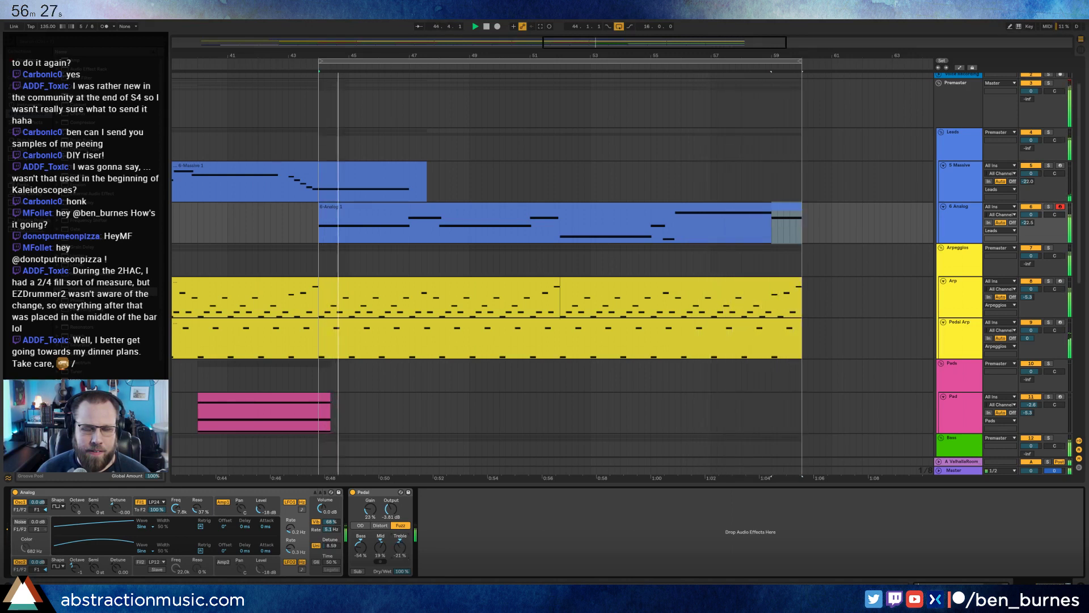
mouse_move(404, 588)
mouse_down()
mouse_move(404, 572)
mouse_move(409, 596)
mouse_up()
drag(390, 509, 391, 508)
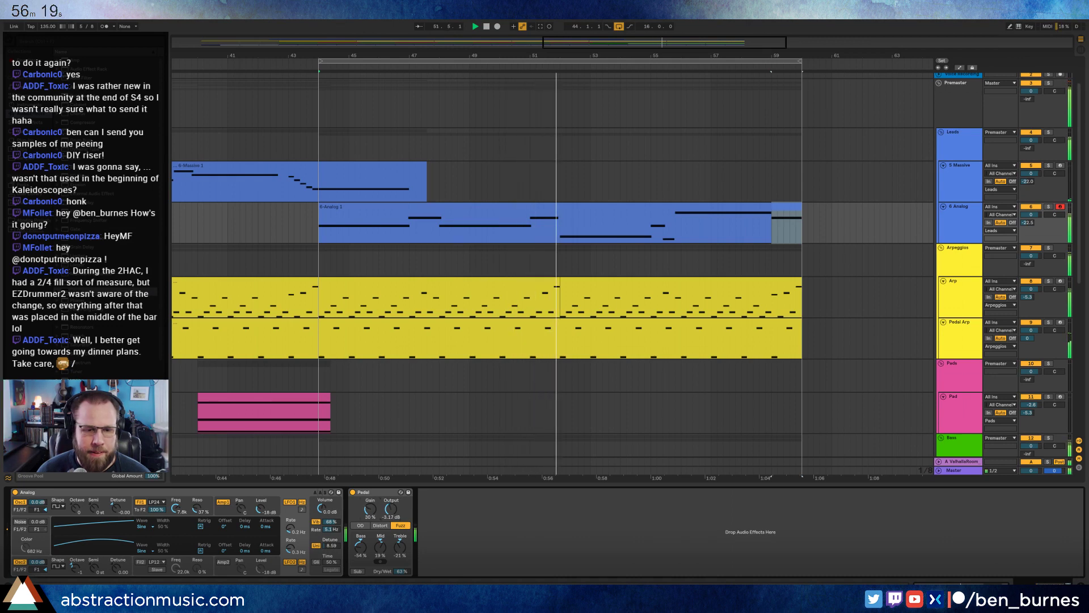
Open the lead clip for note editing and stop the playback.
double_click(670, 206)
click(609, 461)
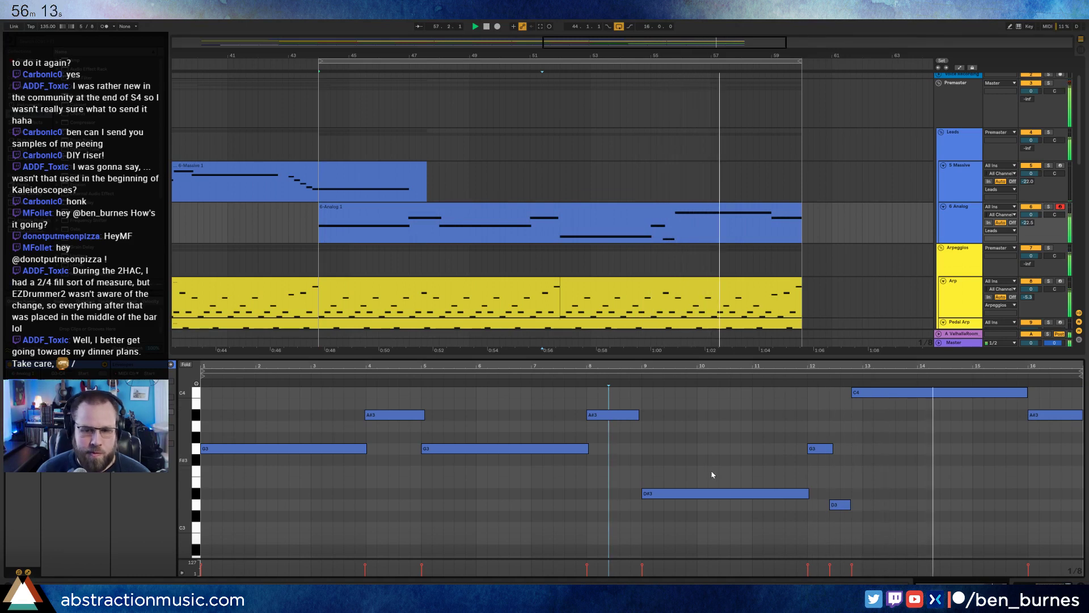
click(762, 473)
key(space)
Try the long D#3 note at bar 9 of the lead at F3, listen to it, and restore its pitch.
drag(715, 475, 723, 521)
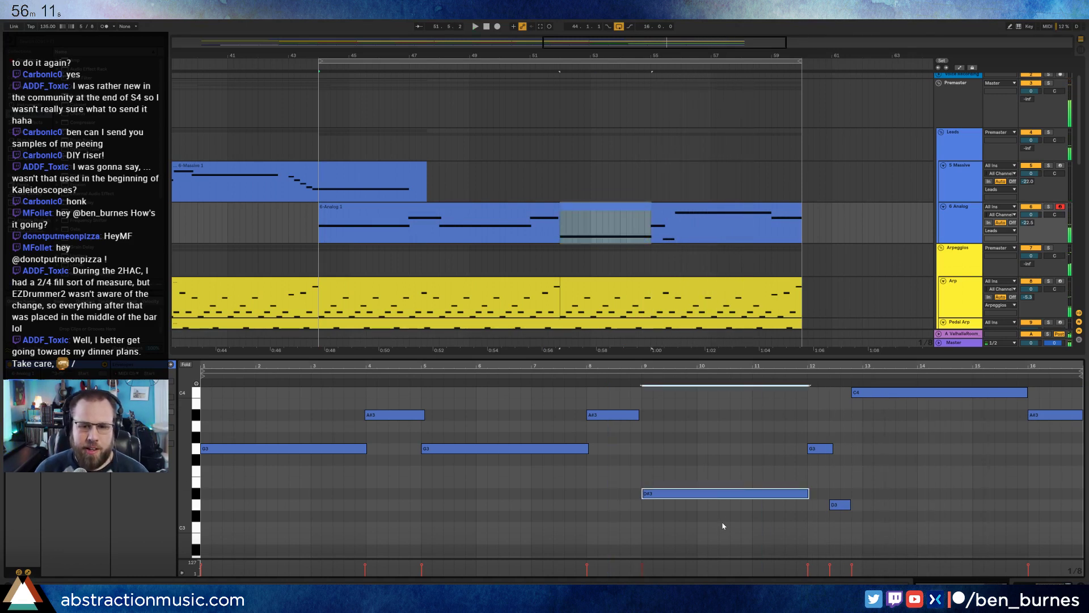
key(Up)
key(Up)
click(581, 377)
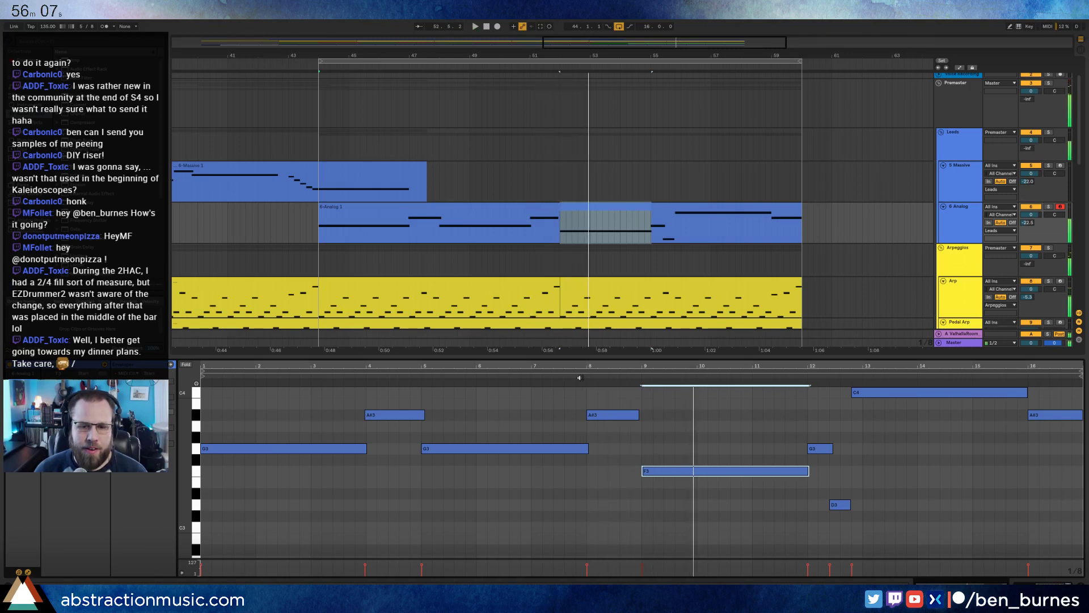
key(Down)
key(Down)
click(631, 374)
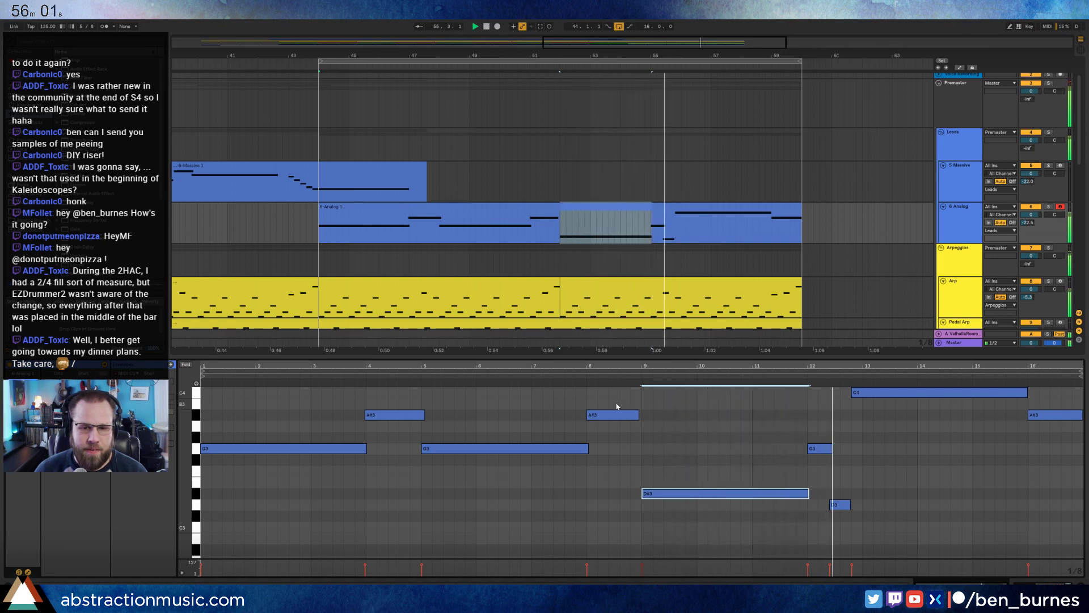
Lower the short A#3 note near bar 8 of the lead to F3 and play the melody back.
drag(610, 400, 621, 441)
key(Down)
key(Down)
key(Down)
key(Down)
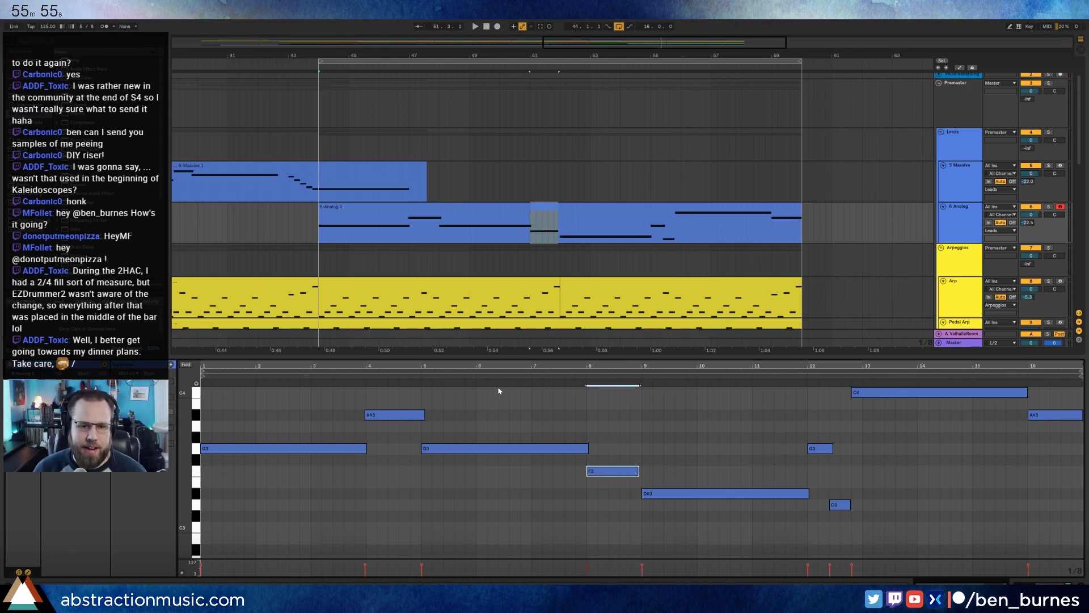
click(408, 381)
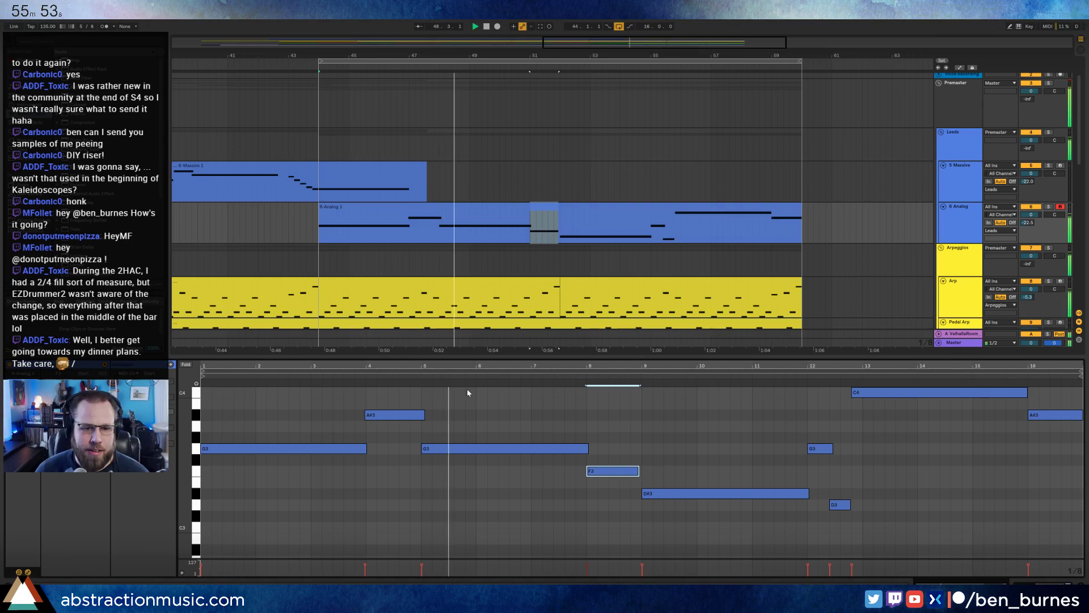
click(642, 397)
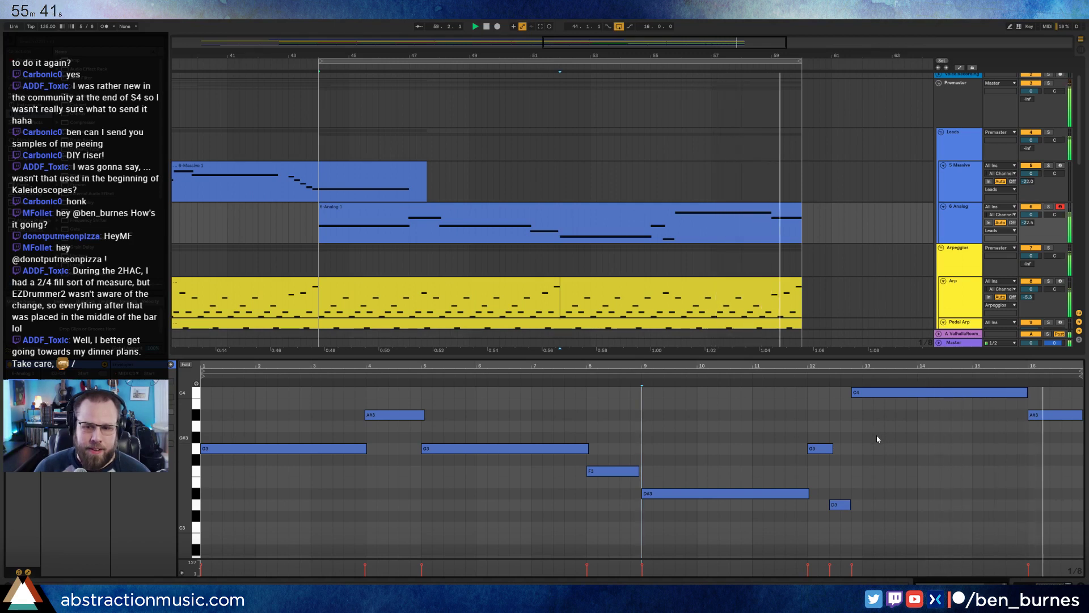
Try the long C4 note near bar 13 of the lead an octave lower and put it back.
key(shift+Down)
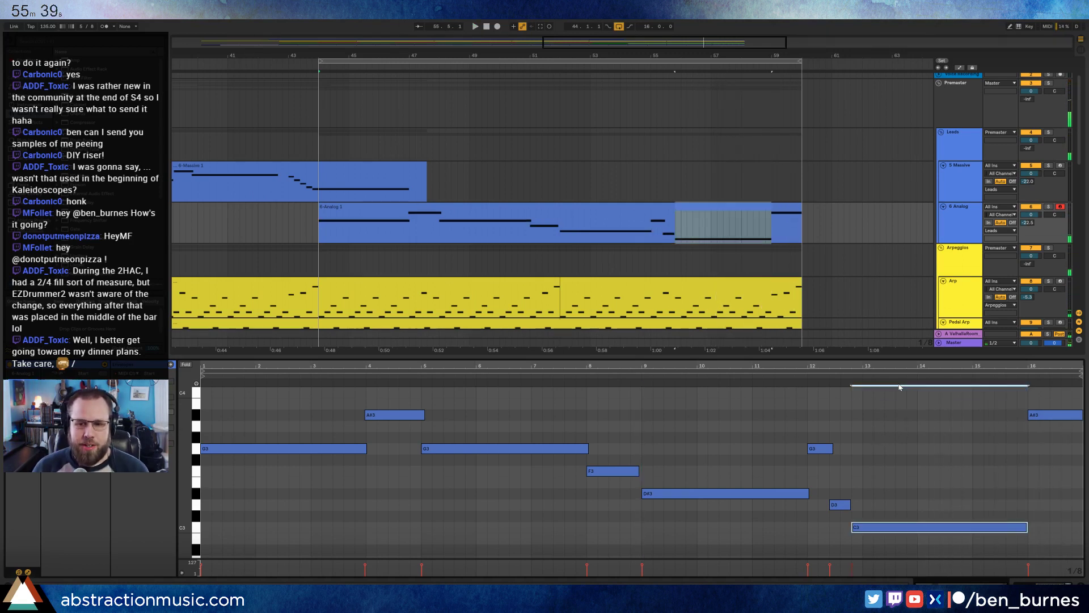
key(shift+Up)
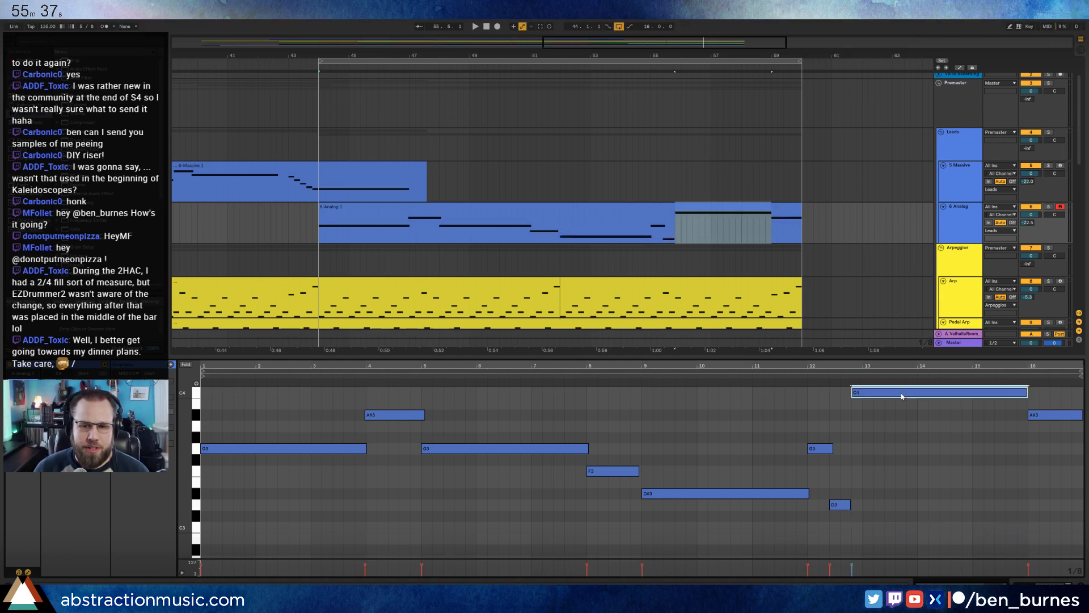
key(shift+Down)
key(shift+Up)
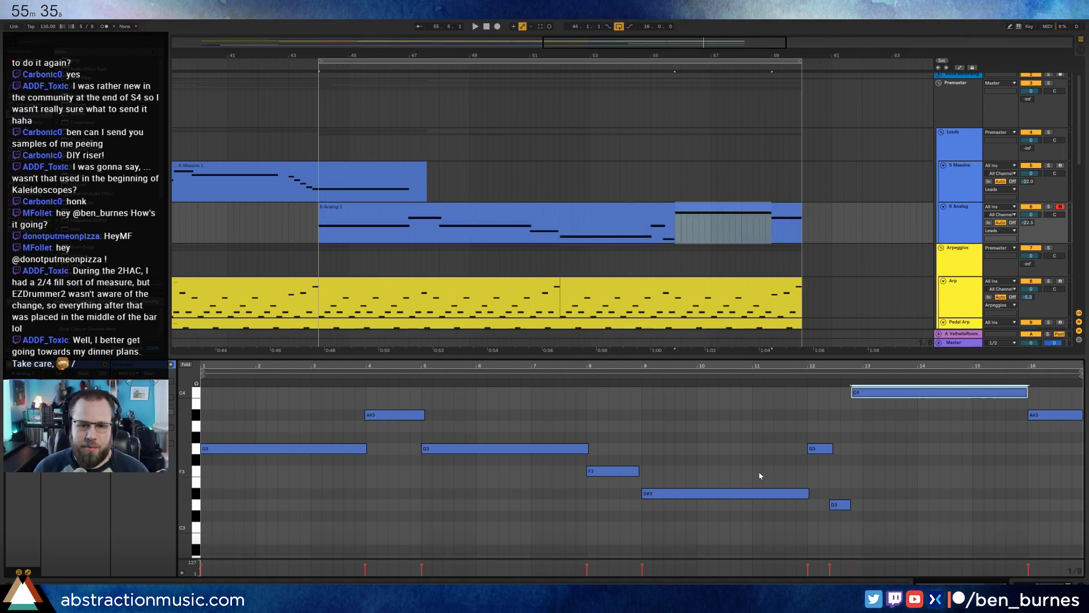
Audition single lead notes: the long D#3, the F3, the long C4, both A#3 notes and the opening G3.
click(732, 493)
click(624, 471)
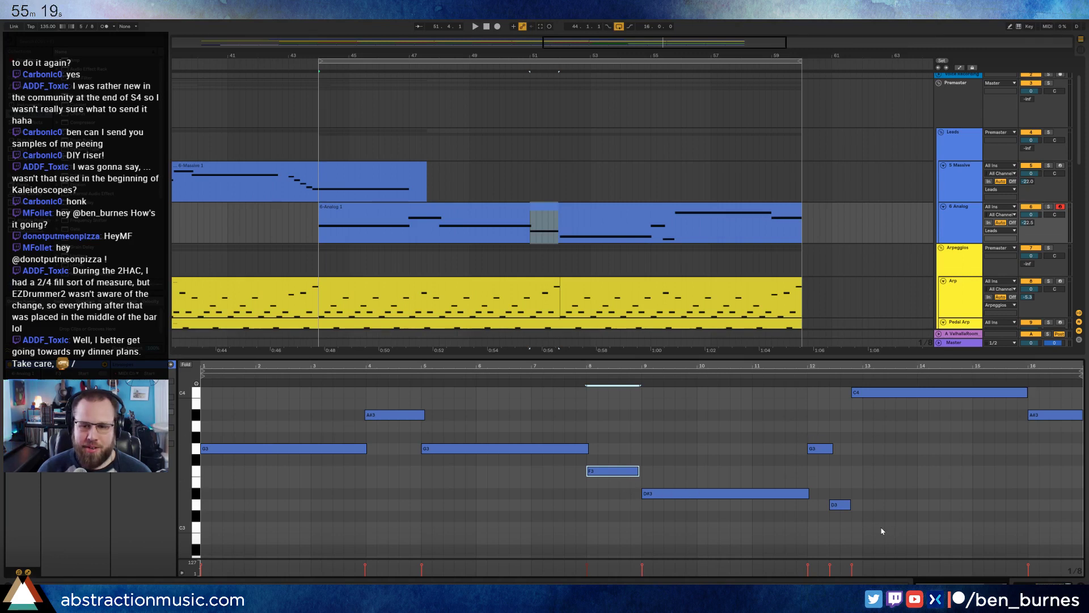
drag(880, 466, 889, 367)
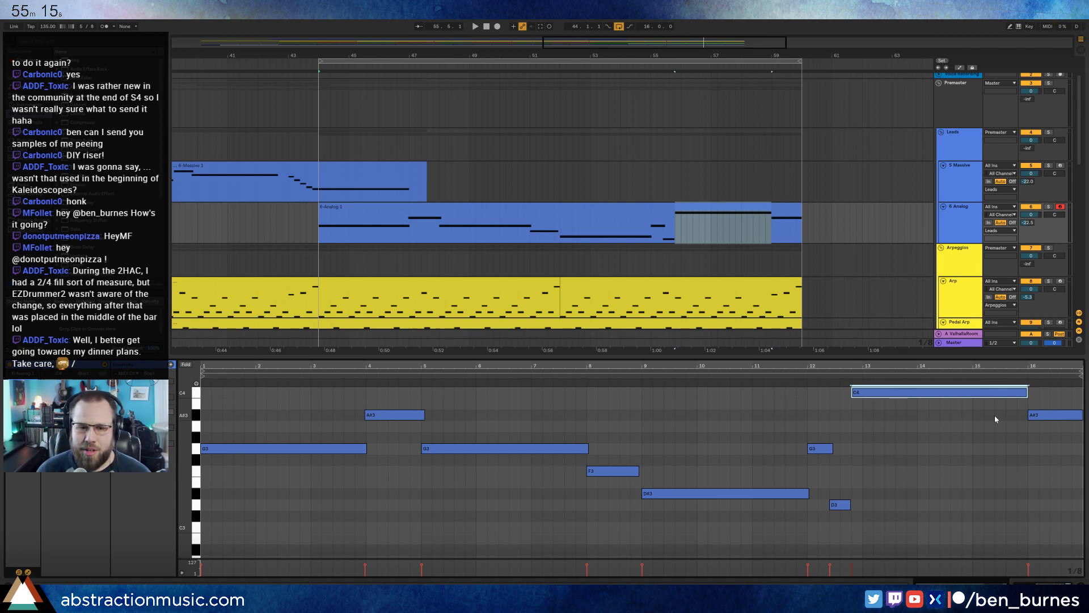
click(1030, 414)
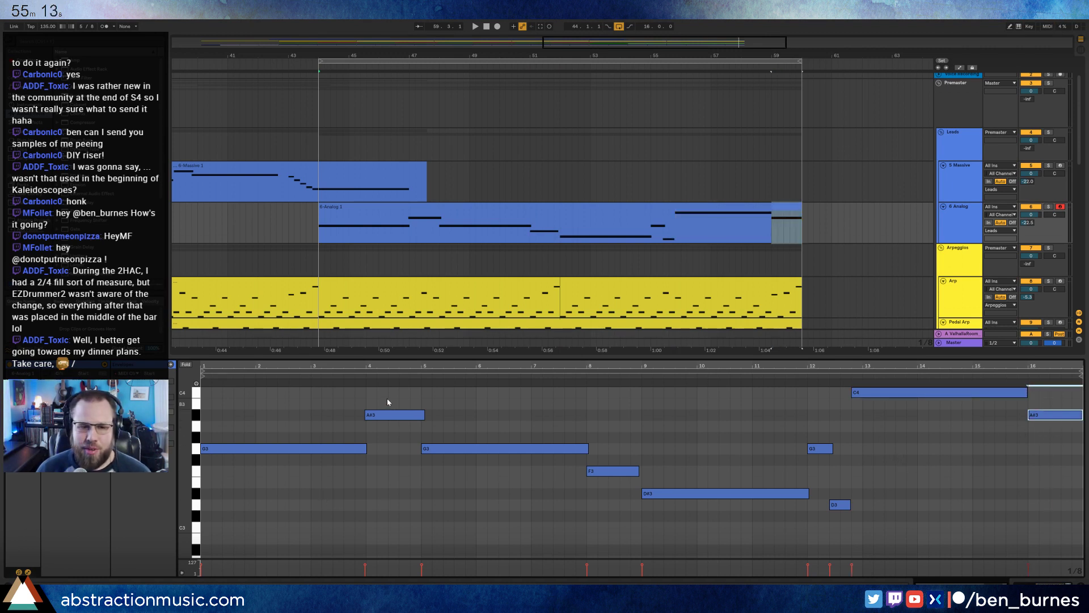
click(389, 414)
click(340, 448)
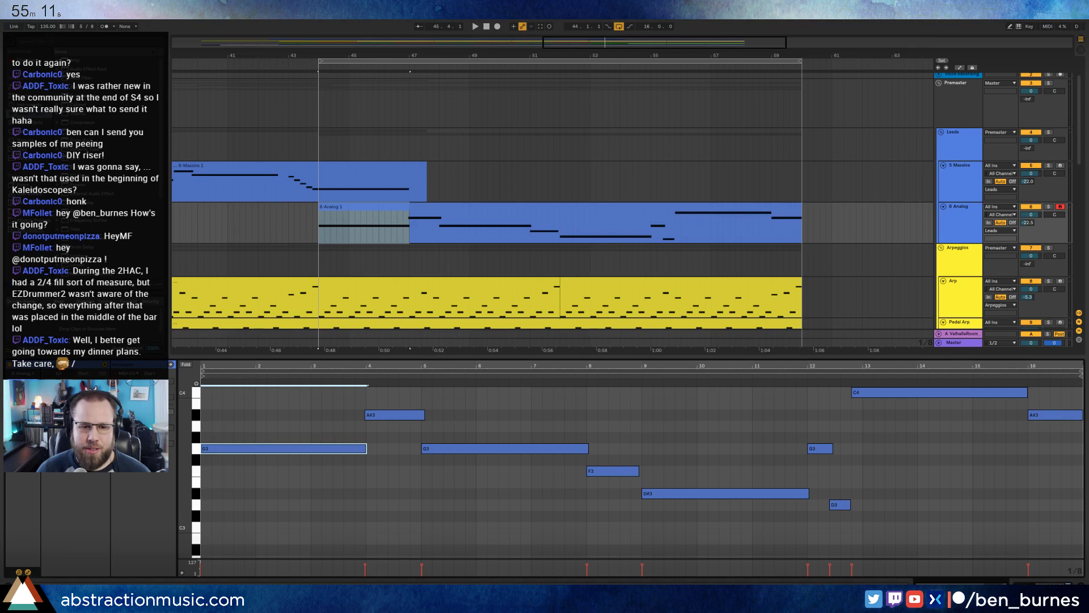
Play the arrangement from around bar 27 to check the transition into the new section.
key(shift+Tab)
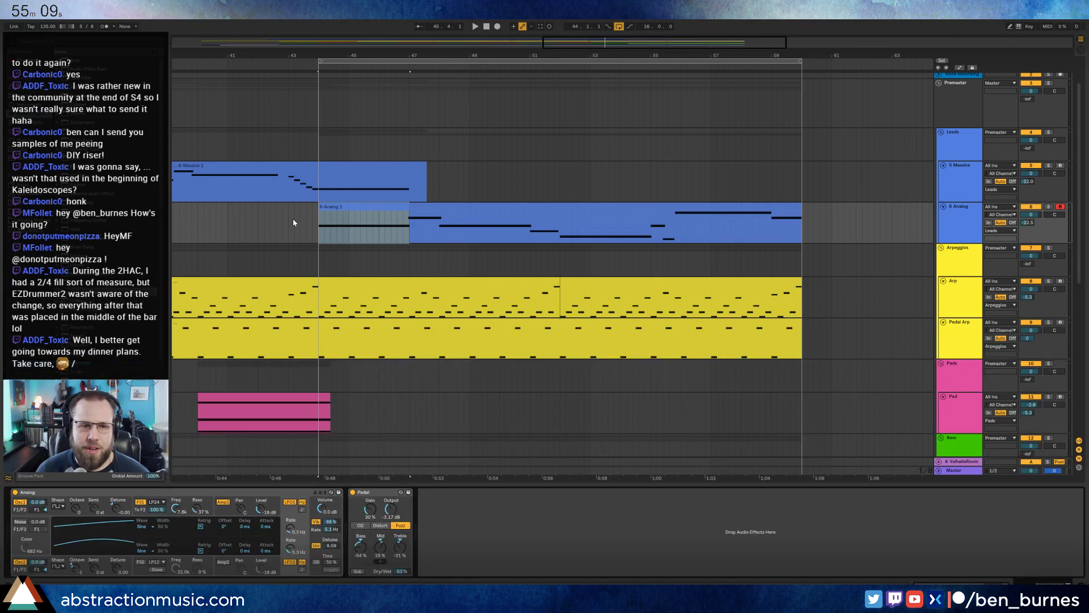
click(294, 223)
drag(566, 46, 435, 24)
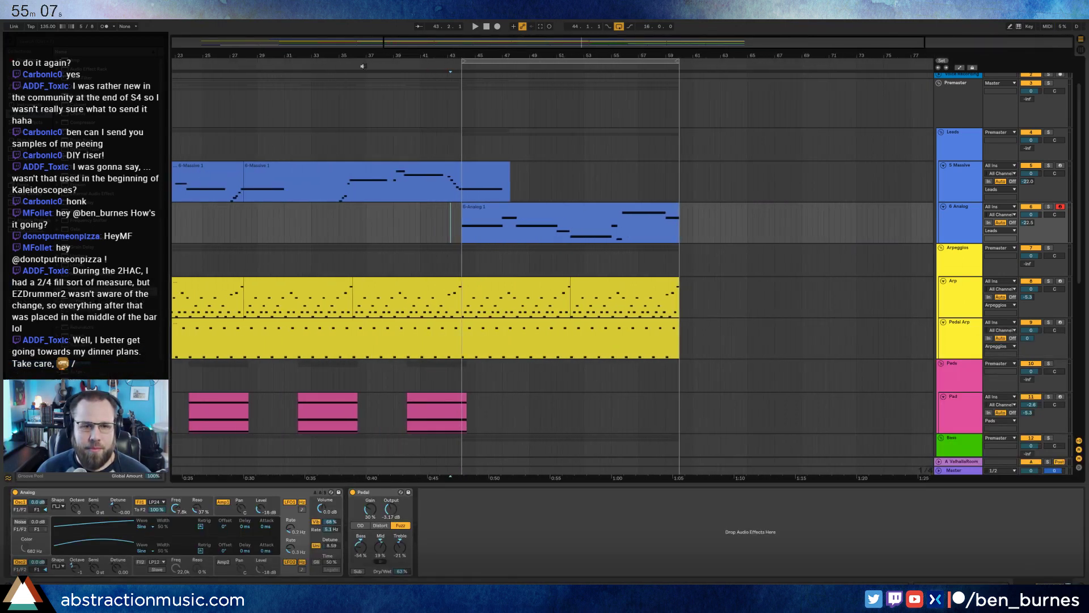
click(285, 67)
click(229, 68)
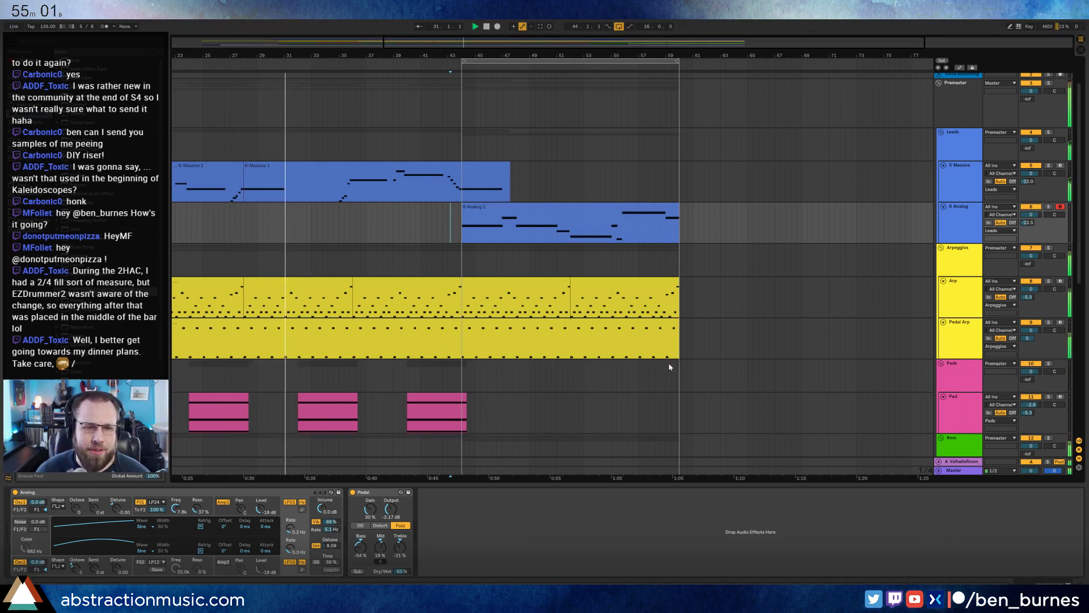
Open the Analog bass clip and raise the notes on beats 1.4 and 1.5 an octave to C3.
scroll(568, 409, down, 5)
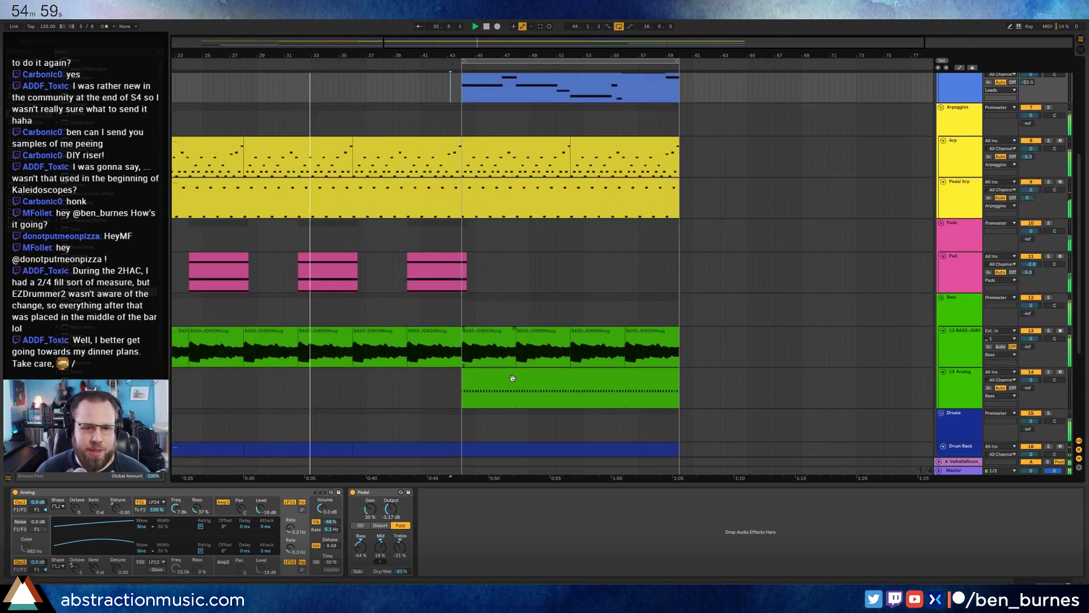
double_click(512, 378)
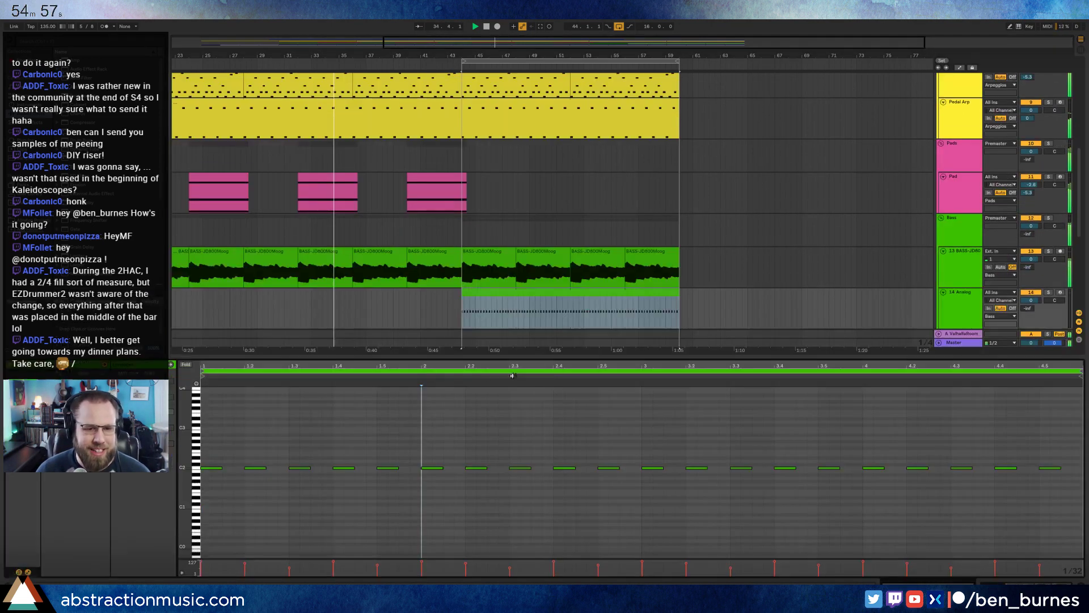
drag(338, 437, 391, 494)
key(shift+Up)
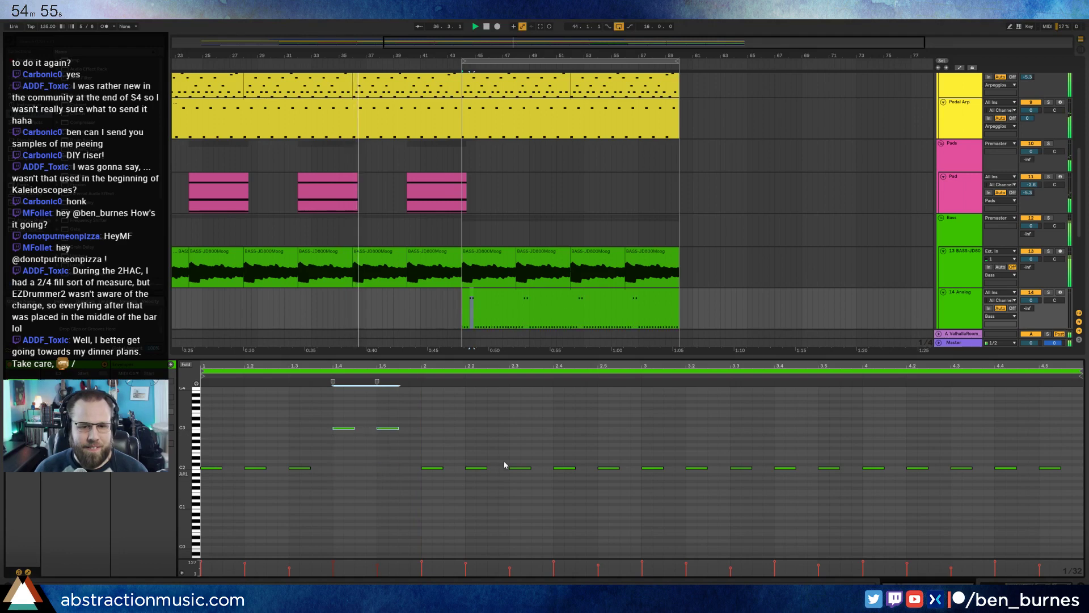
Raise the bass note pairs at 2.4–2.5, 3.3–3.4 and 4.4–4.5 an octave to C3 and listen to the pattern.
drag(552, 447, 617, 500)
drag(732, 452, 801, 499)
key(shift+Up)
drag(987, 448, 1049, 485)
key(shift+Up)
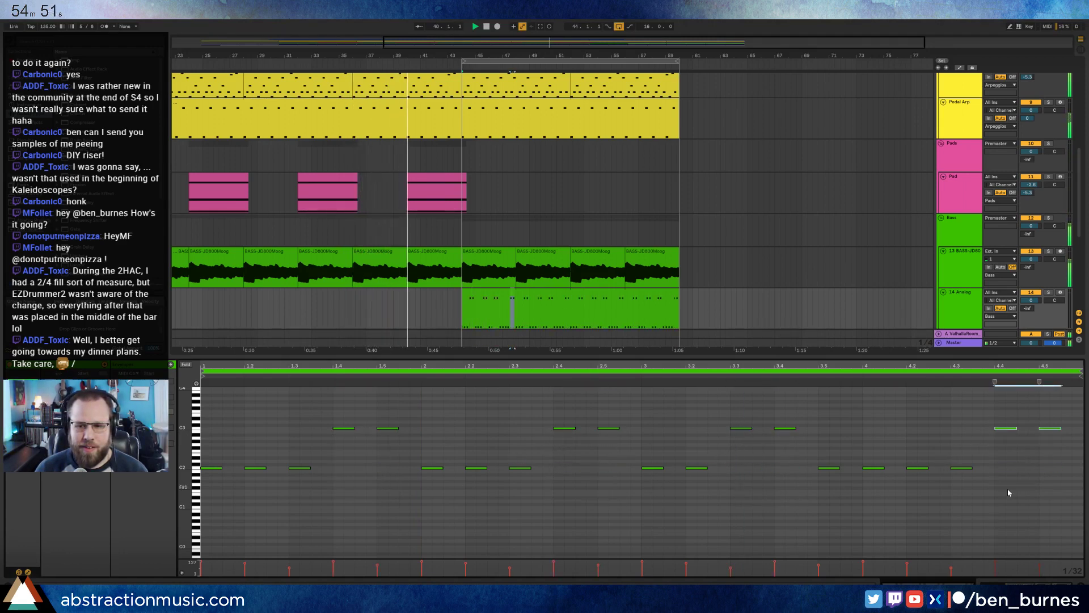
key(shift+Tab)
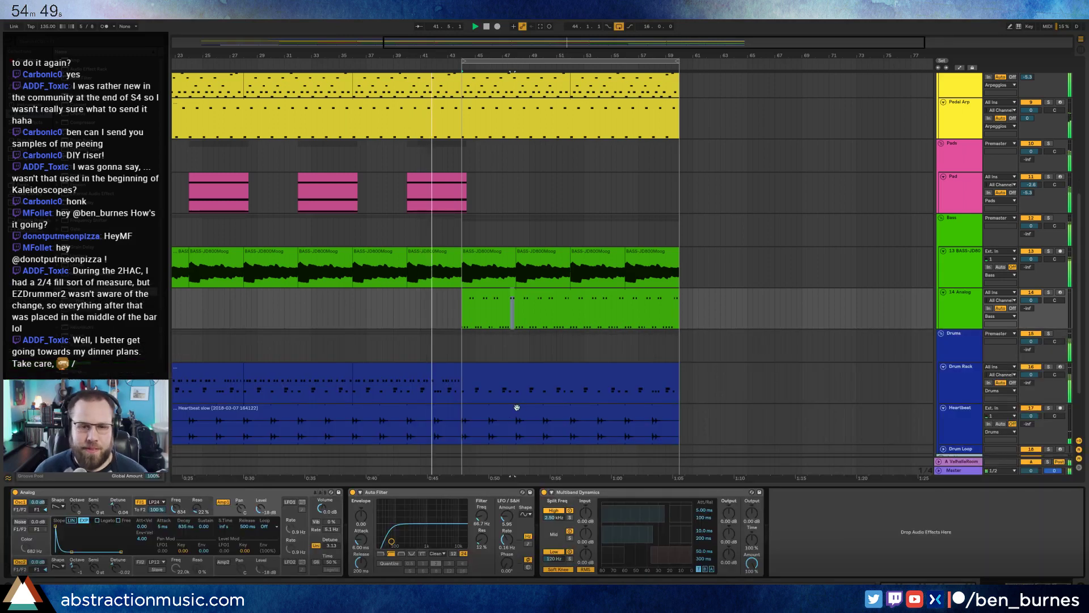
click(535, 356)
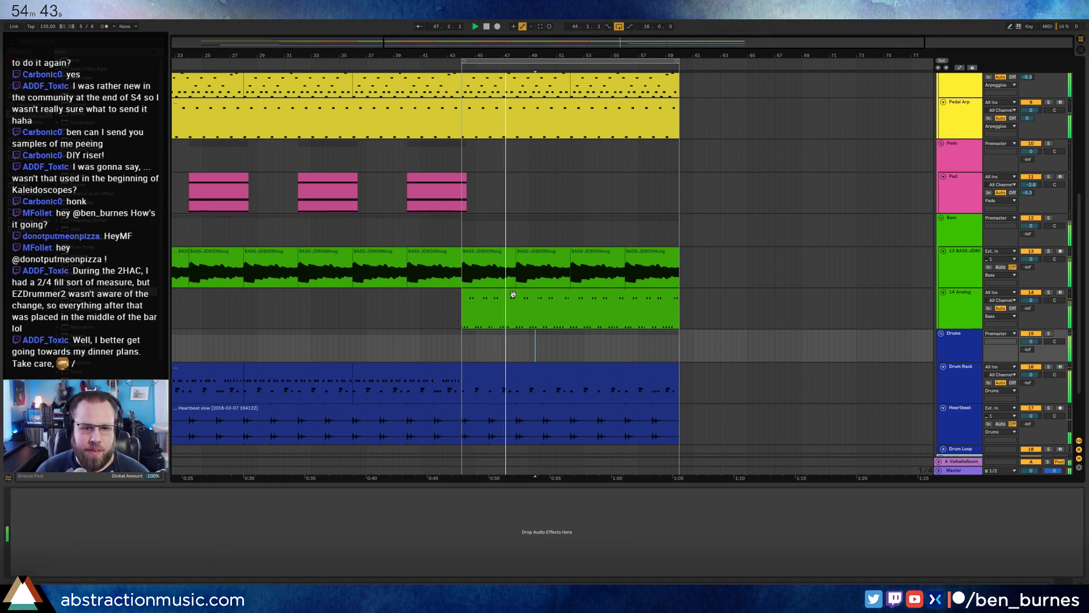
In the bass clip's third bar, lower the note on beat 3 to C2 and raise the note on beat 5 to C3.
click(509, 312)
drag(734, 415, 828, 490)
key(shift+Down)
key(shift+Up)
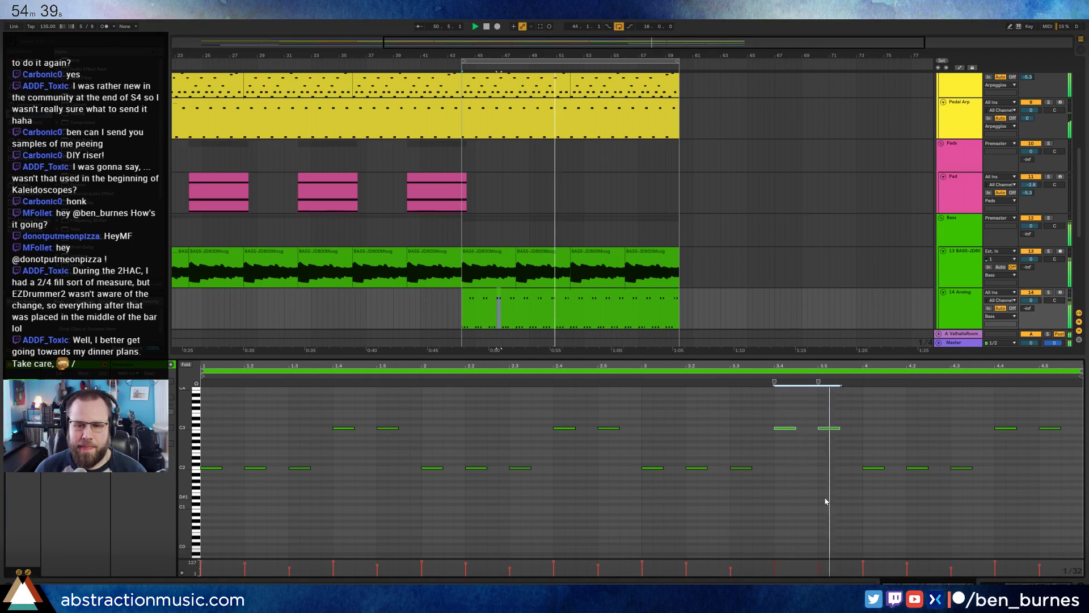
In the bass clip's fourth bar, place the notes on beats 2 and 4 at C3 and the beat 5 note at C2.
drag(990, 407, 1061, 452)
key(shift+Down)
drag(904, 432, 930, 489)
key(shift+Up)
drag(994, 448, 1004, 486)
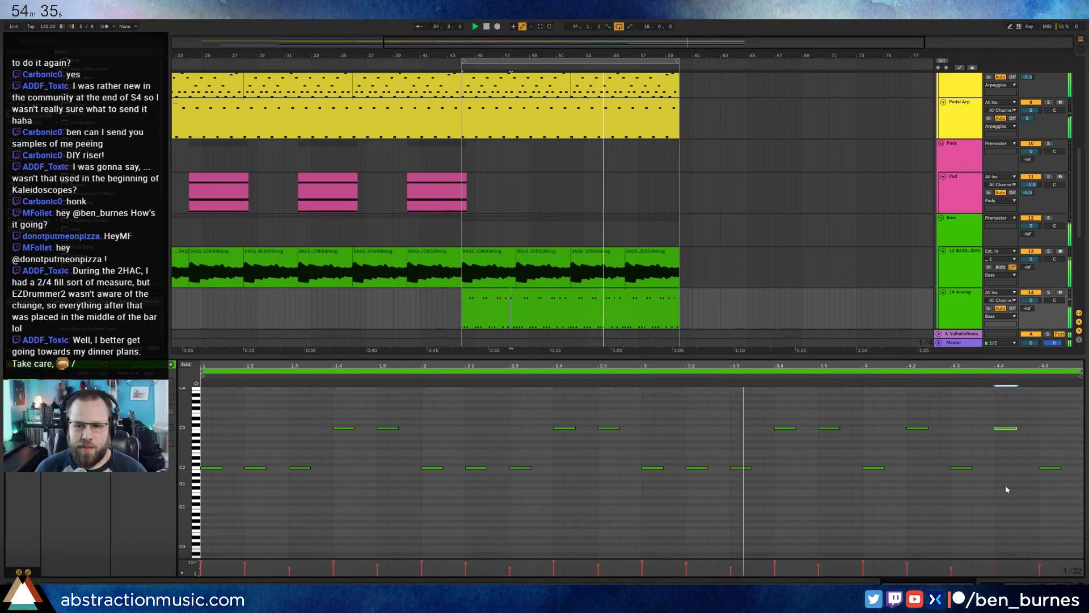
key(shift+Up)
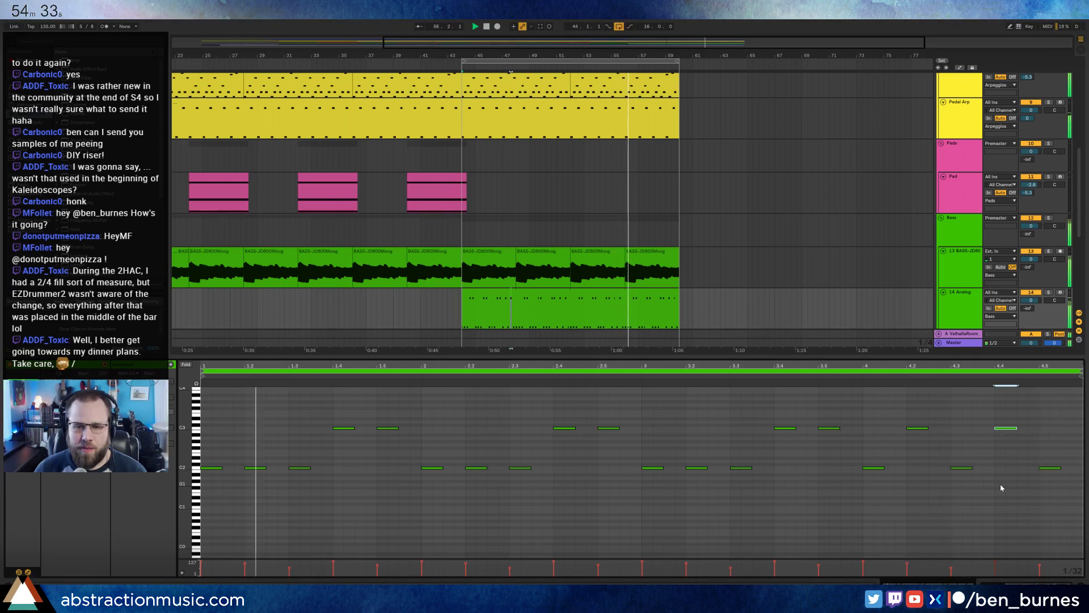
key(shift+Tab)
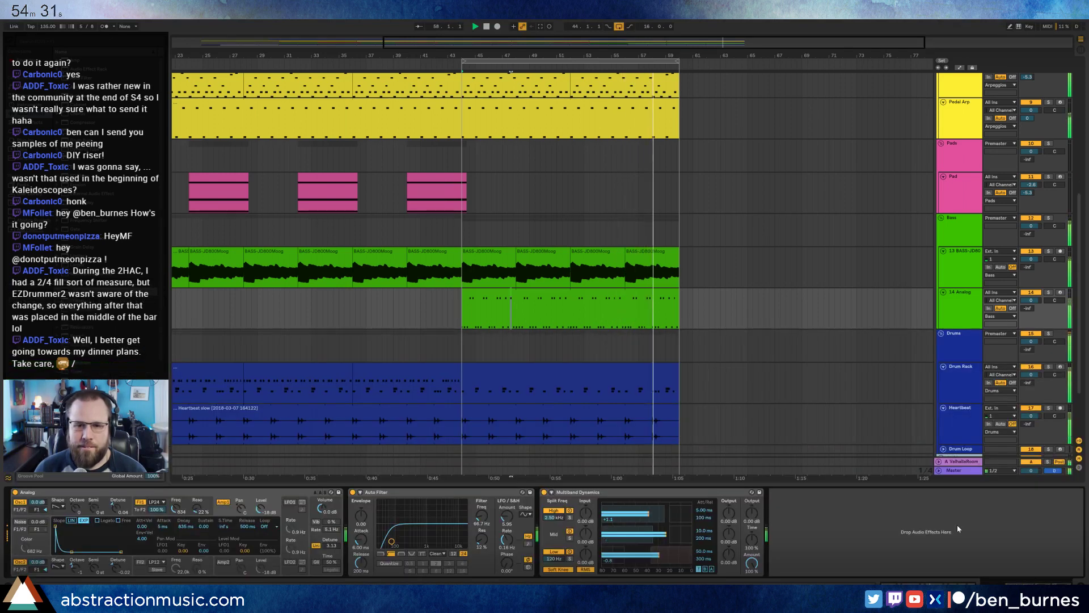
Open the drum clip from bar 44 and duplicate kick notes to fill its bar 15 with hits leading into bar 16.
double_click(652, 369)
drag(986, 408, 1007, 429)
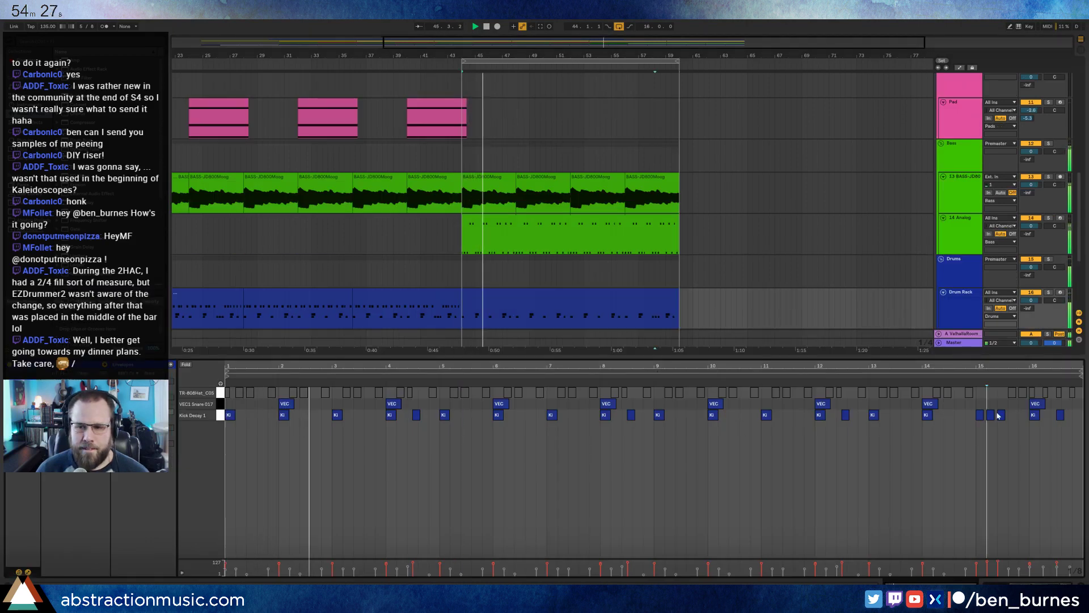
key(ctrl+d)
click(999, 460)
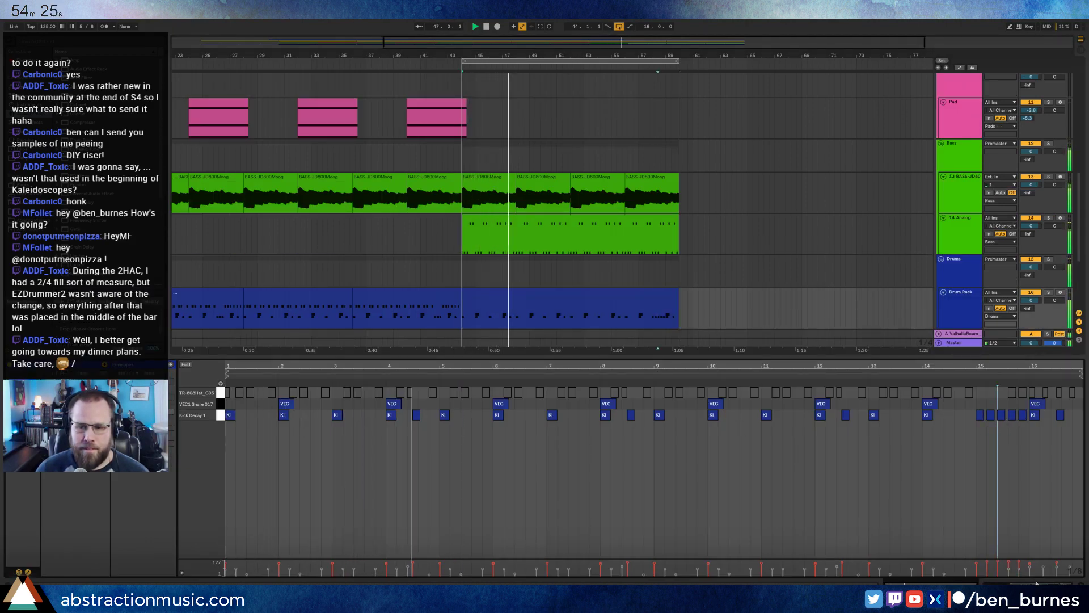
key(shift+Tab)
On the Analog lead's Pedal effect, set Mid to 11% and raise the Dry/Wet amount.
scroll(668, 252, up, 6)
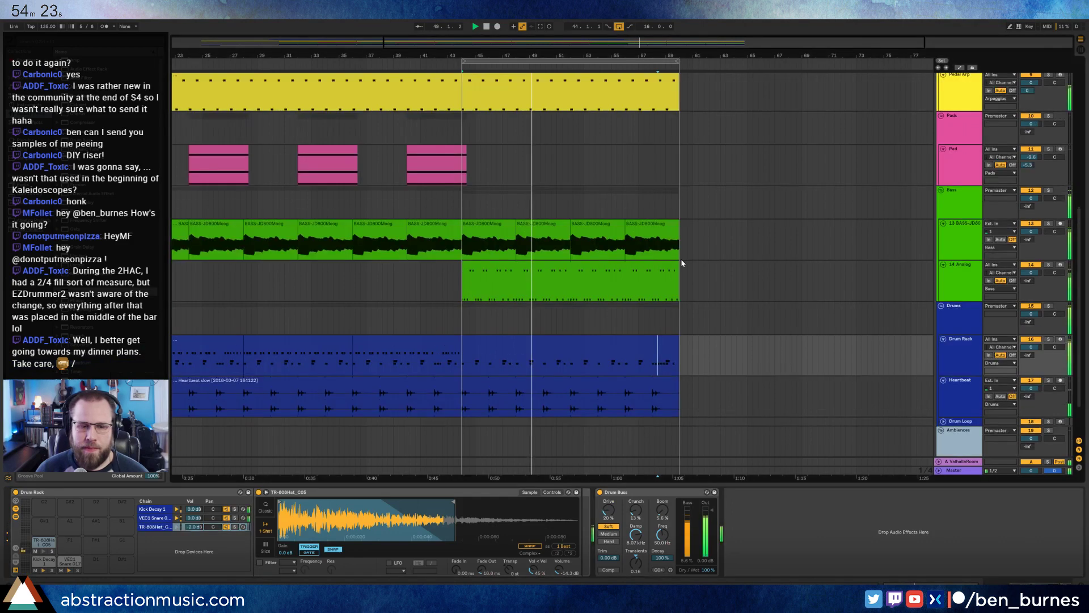
click(567, 108)
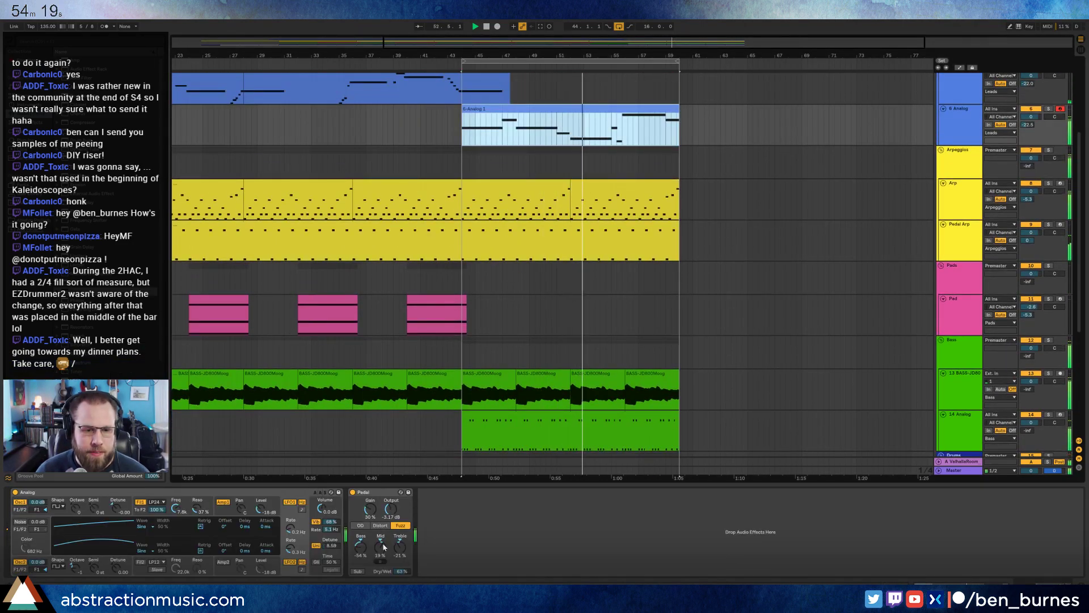
mouse_move(383, 546)
mouse_down()
mouse_move(383, 561)
mouse_move(380, 530)
mouse_up()
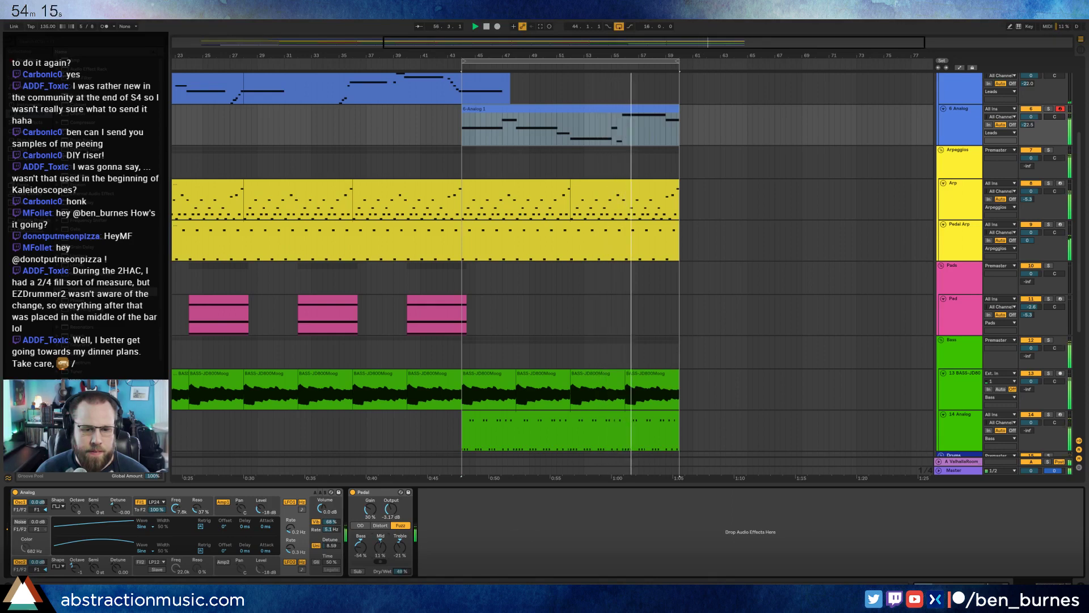
drag(402, 571, 402, 546)
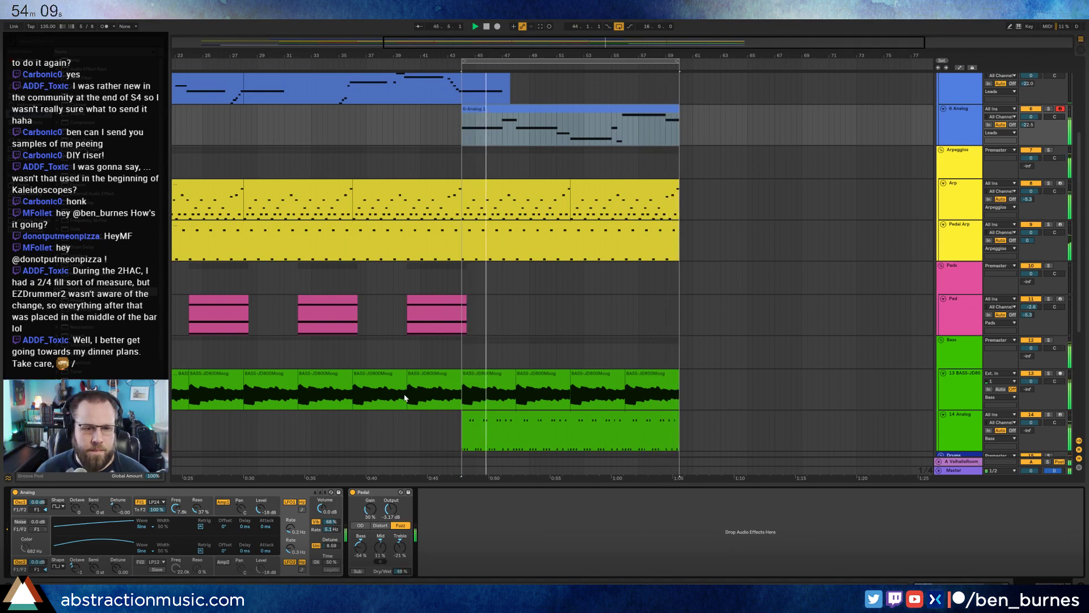
In the drum clip, add kicks at 3.2, 5.2 and 5.4 and play back the pattern.
scroll(435, 425, down, 3)
double_click(503, 384)
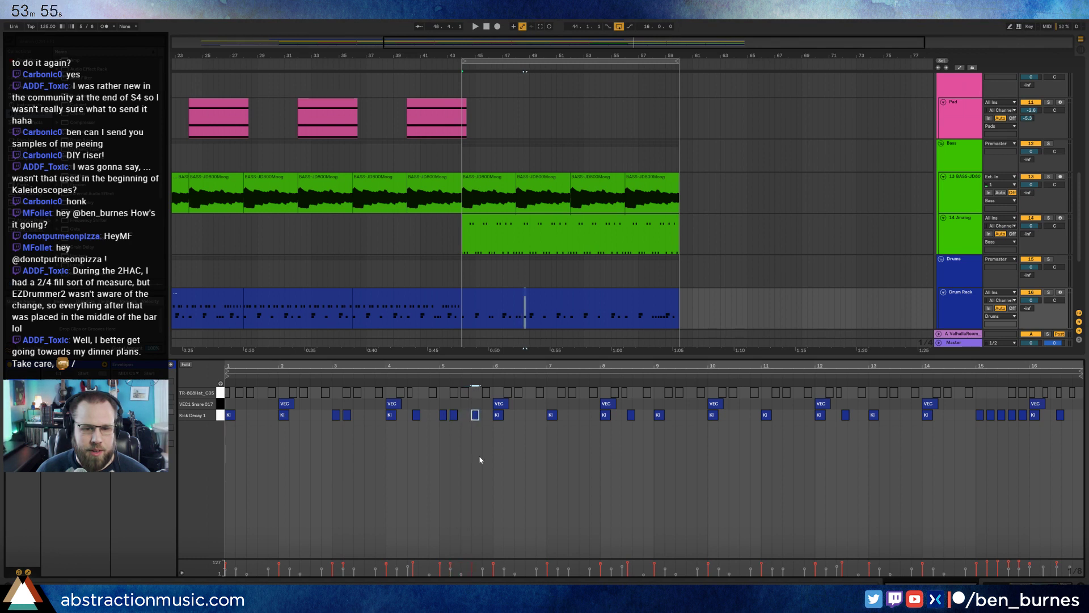
key(space)
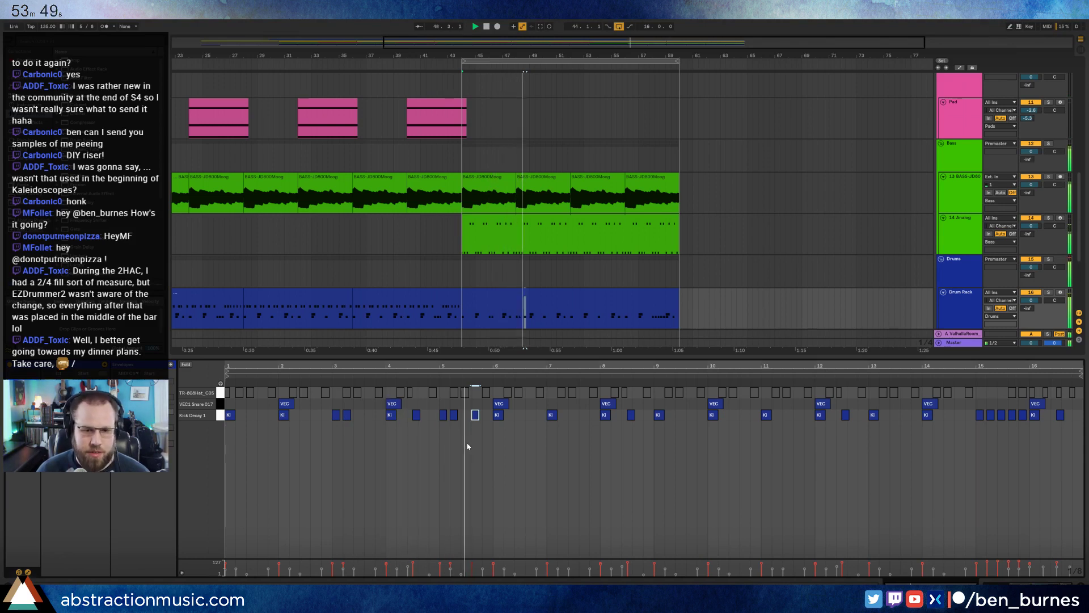
Move the extra kicks at 5.2 and 5.4 in the drum clip to 7.2 and 7.4.
drag(451, 406, 481, 419)
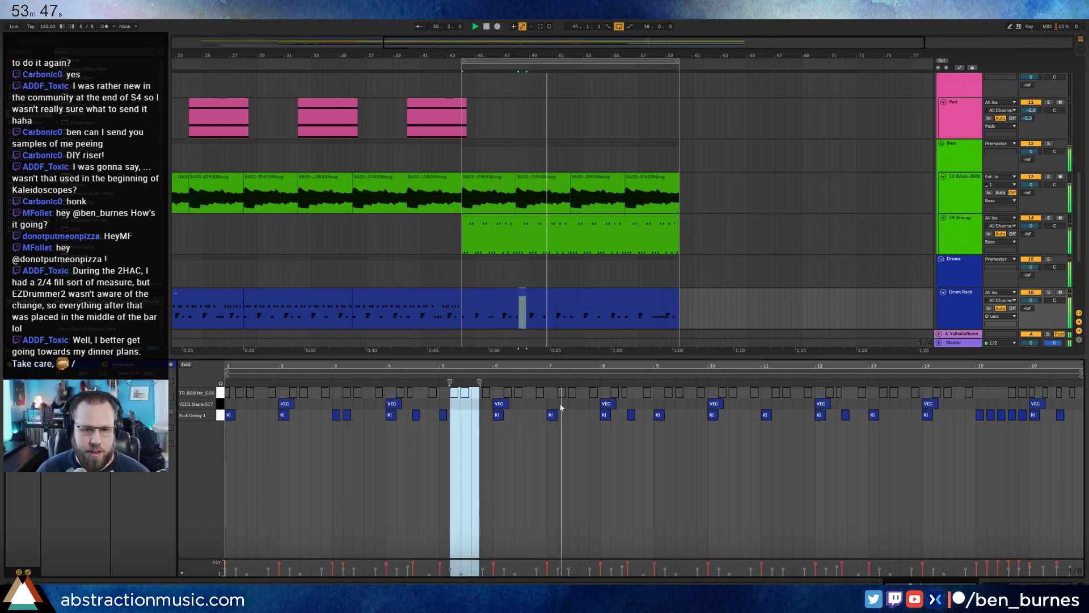
key(Delete)
key(ctrl+v)
click(556, 415)
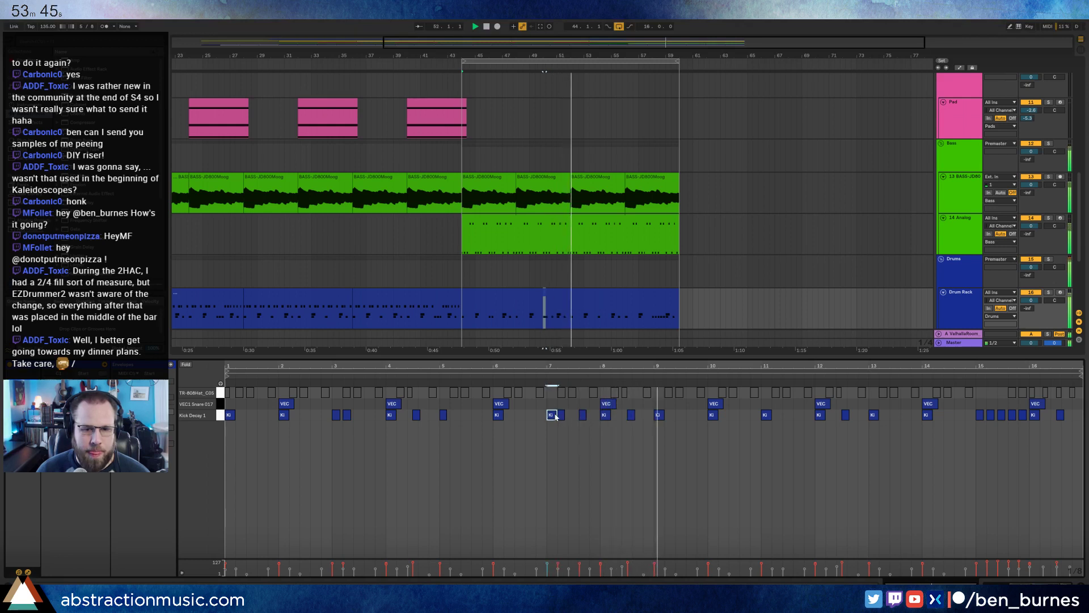
drag(556, 415, 554, 416)
click(740, 482)
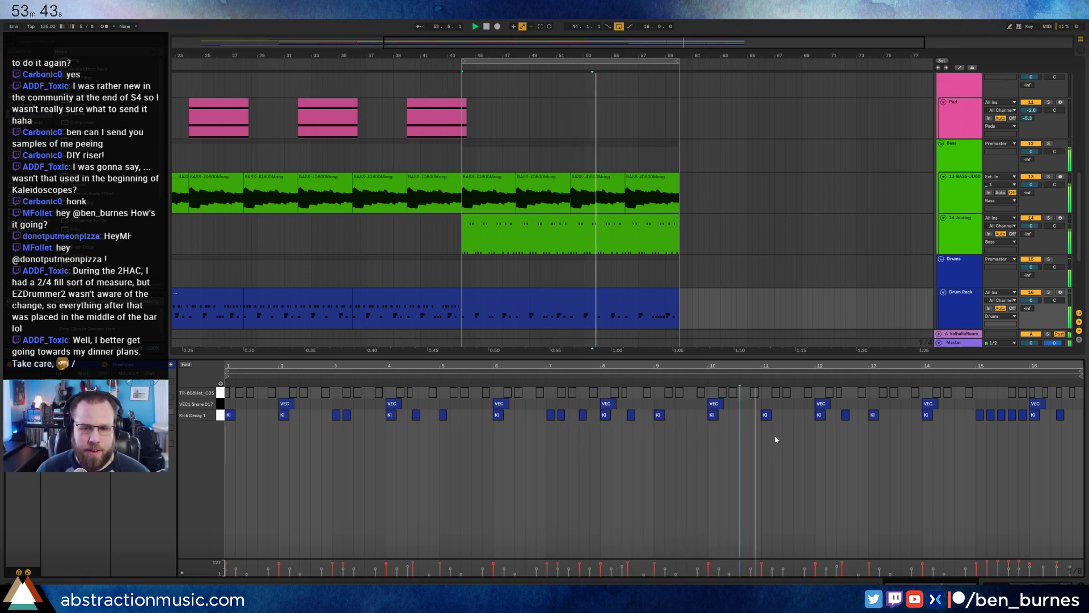
Add a kick at 11.4 in the drum clip and close the note editor.
drag(777, 374, 764, 421)
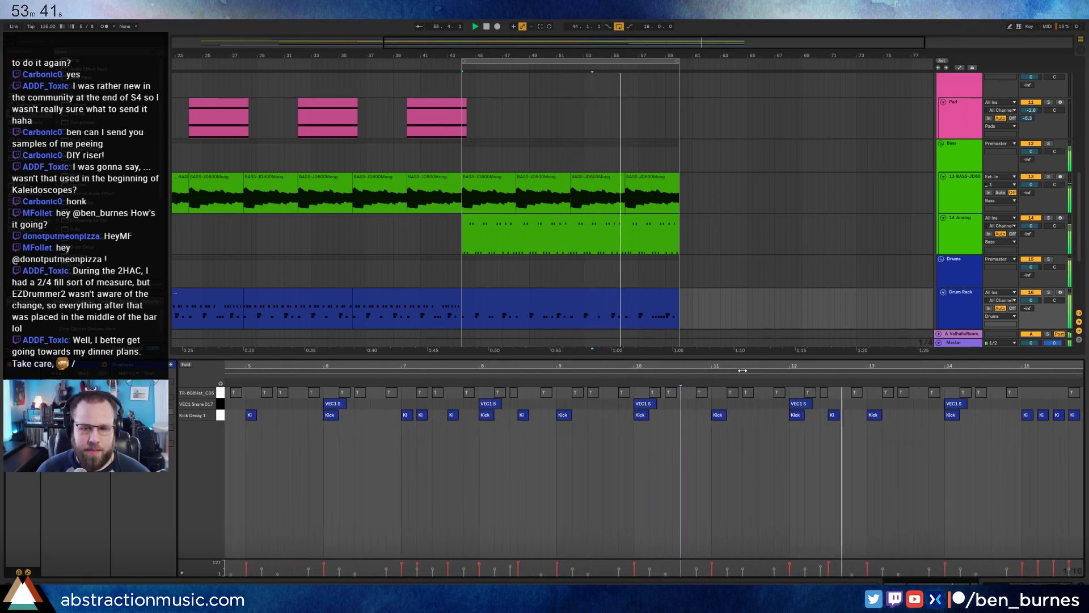
double_click(762, 415)
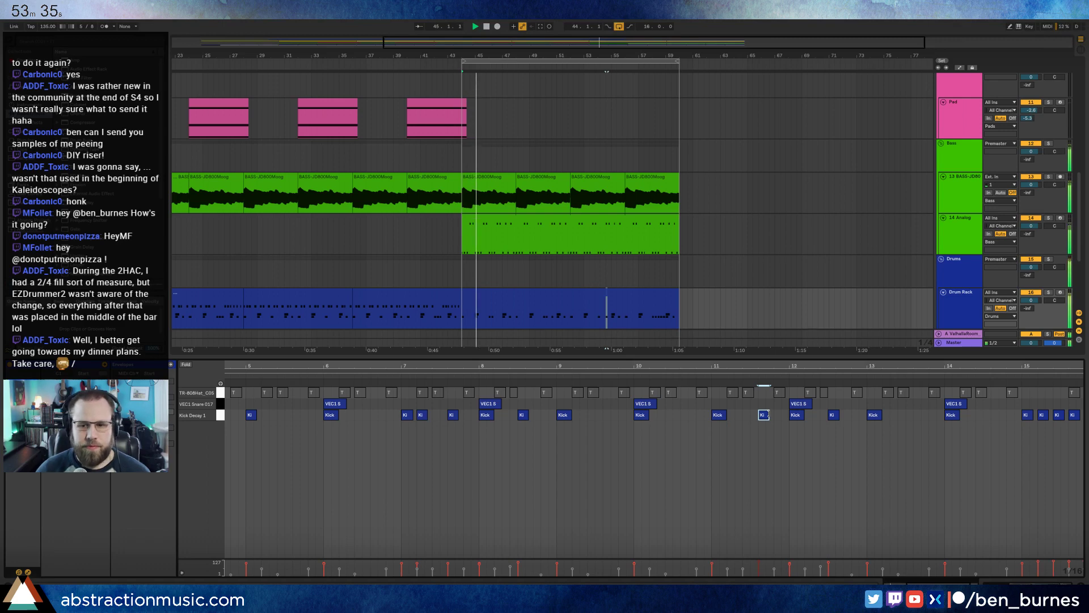
key(shift+Tab)
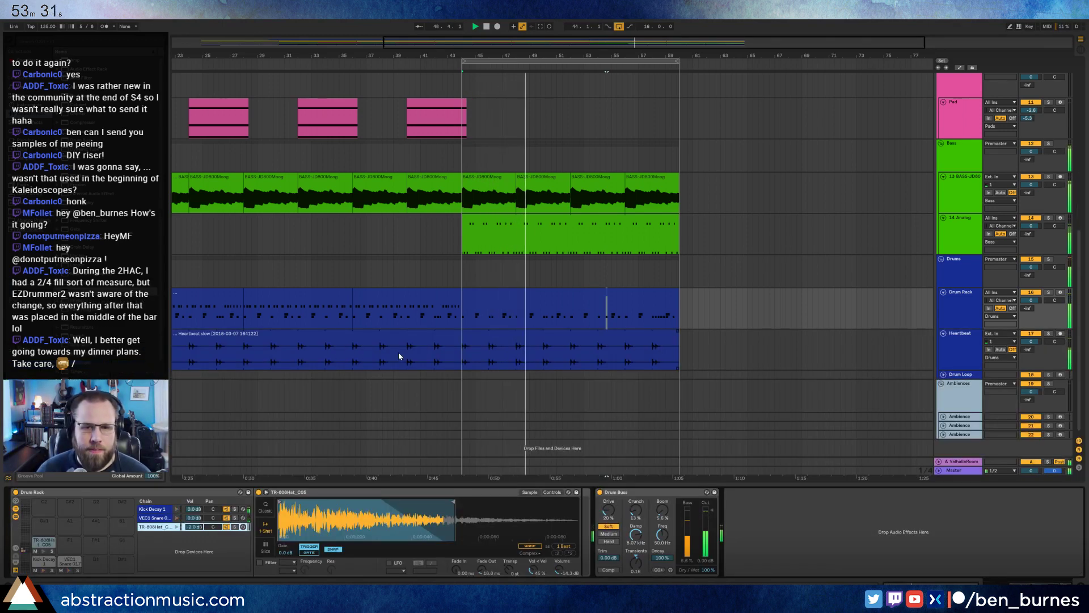
Open the Arp clip at bar 44 and rework its first two bars into a run rising to D#4 and falling back to D#3.
scroll(661, 278, up, 4)
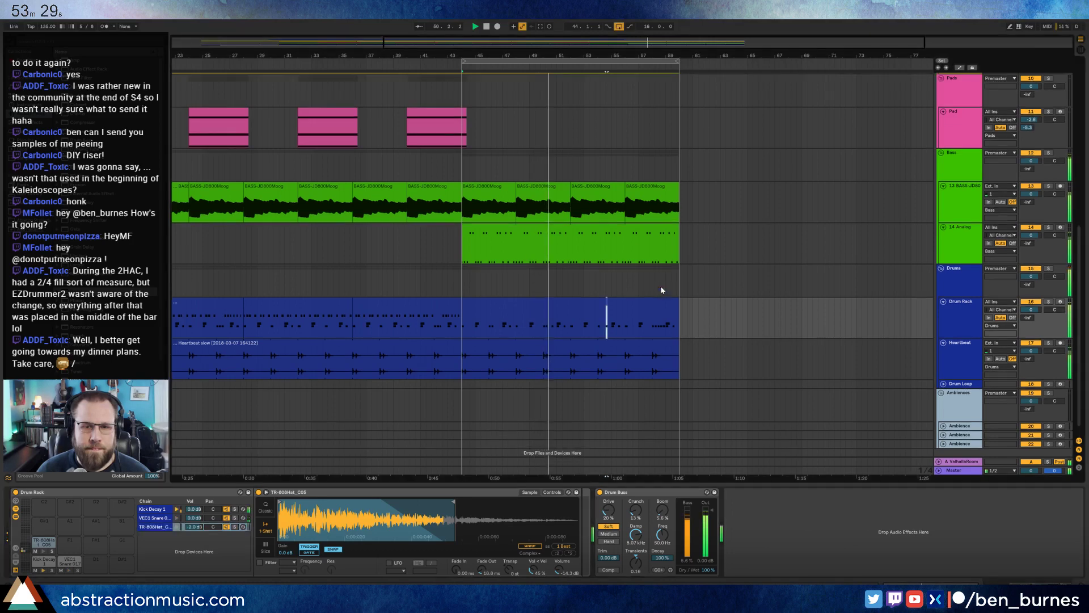
scroll(668, 287, up, 5)
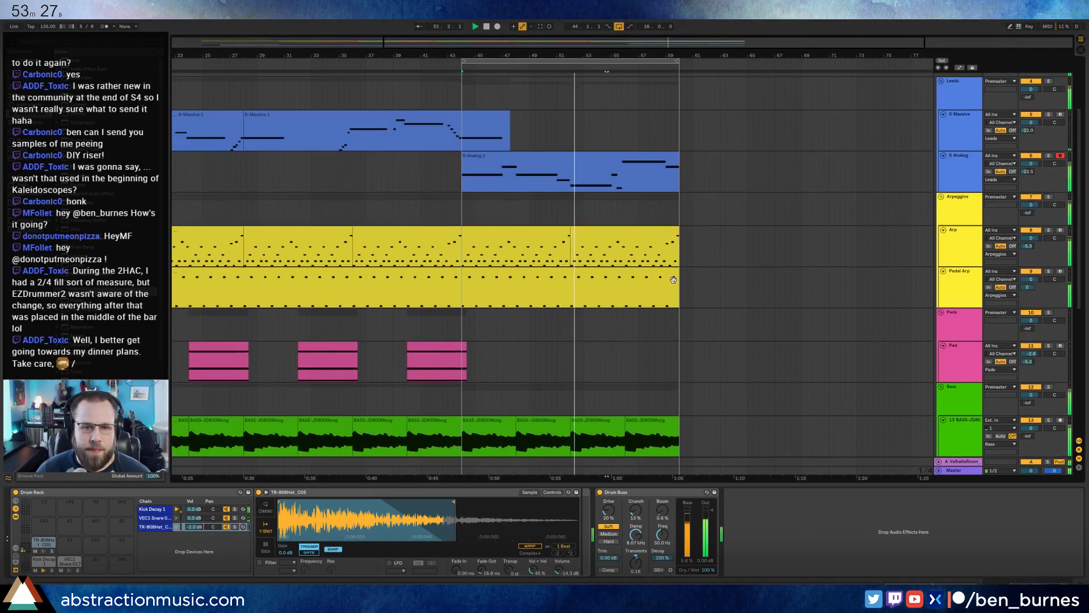
key(space)
double_click(536, 233)
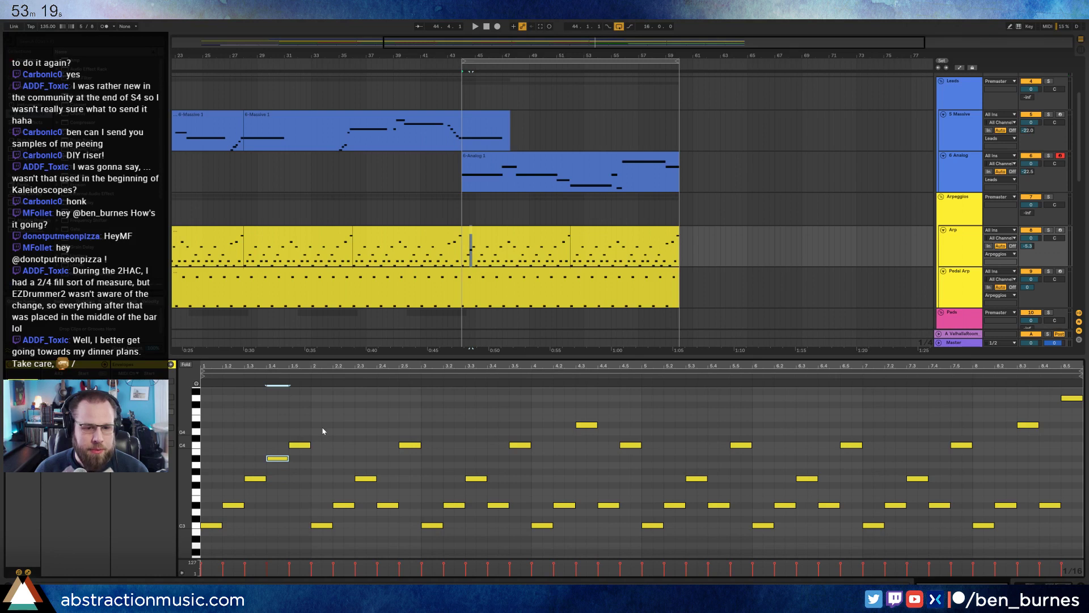
drag(323, 431, 420, 553)
key(Delete)
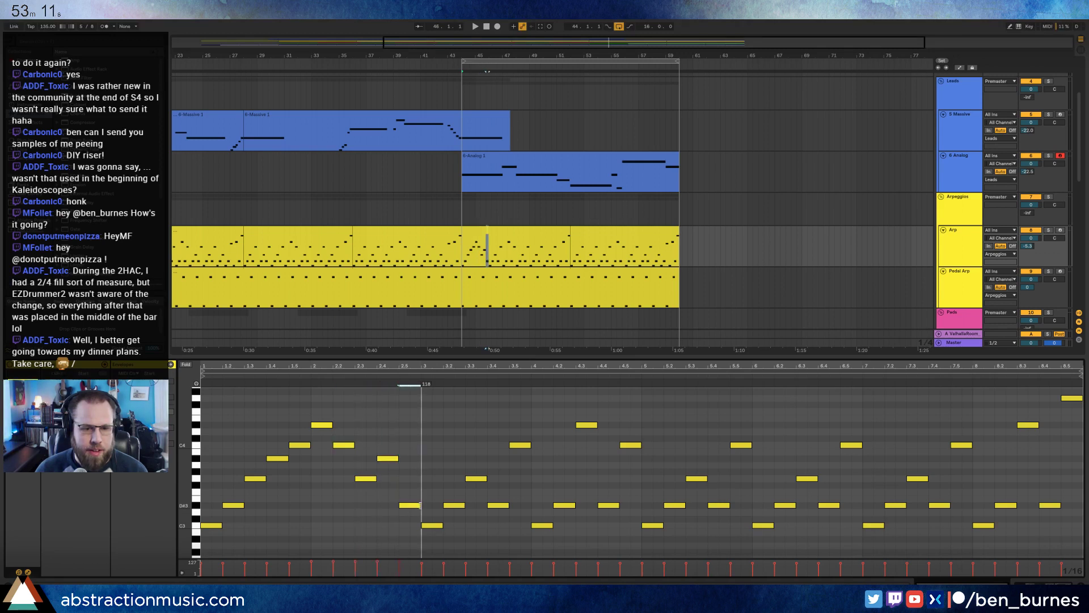
Clear the Arp clip's notes from bar 3 onward, duplicate the two-bar run three times to fill the clip, and play it back.
mouse_move(427, 406)
mouse_down()
mouse_move(973, 542)
mouse_move(1067, 541)
mouse_up()
key(Delete)
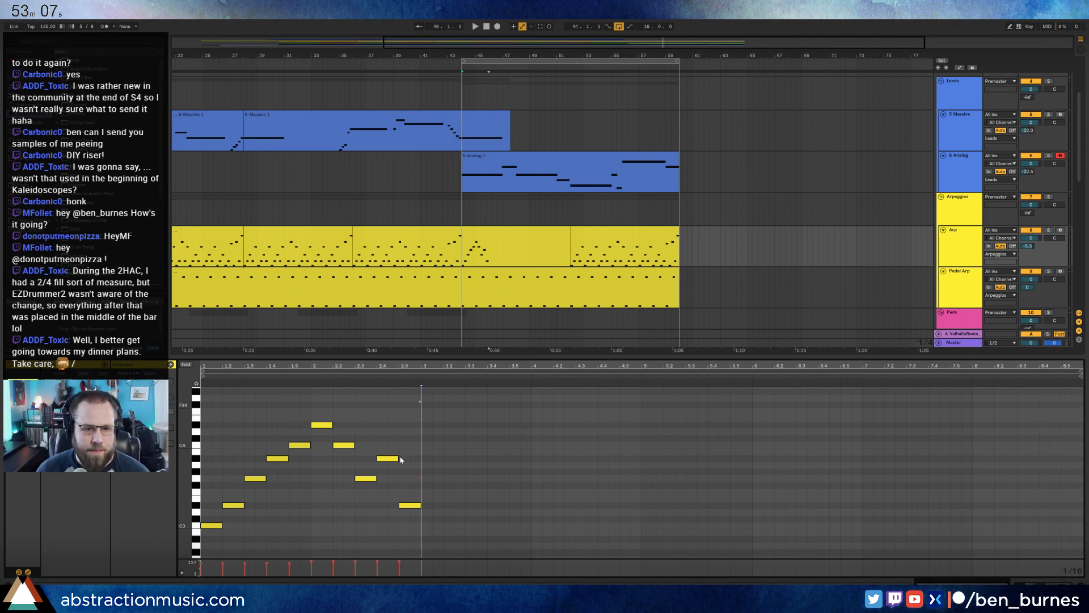
drag(422, 400, 212, 543)
key(ctrl+d)
key(ctrl+d)
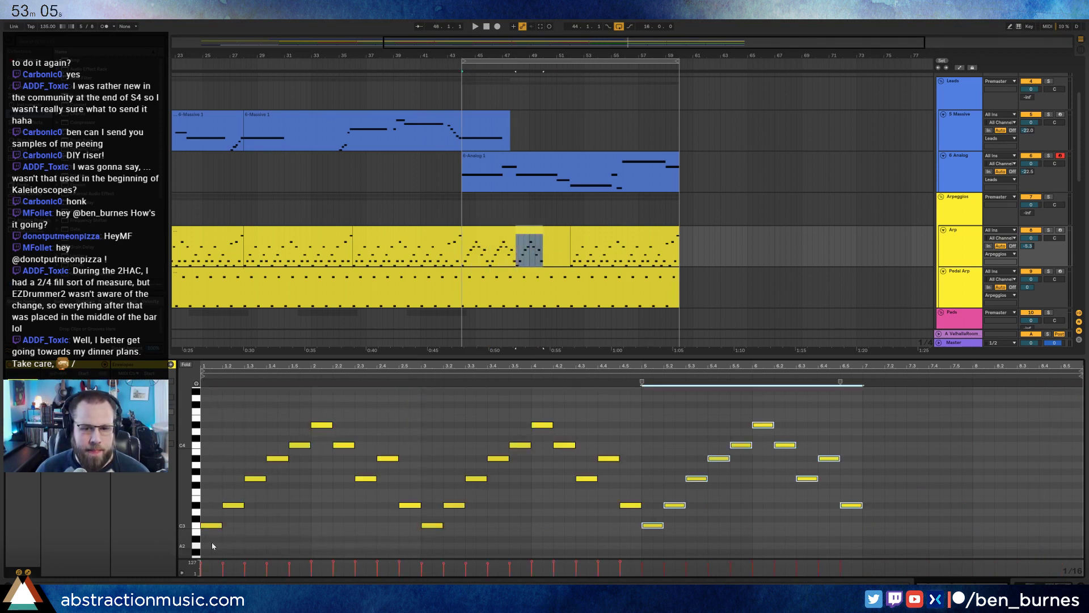
key(ctrl+d)
key(space)
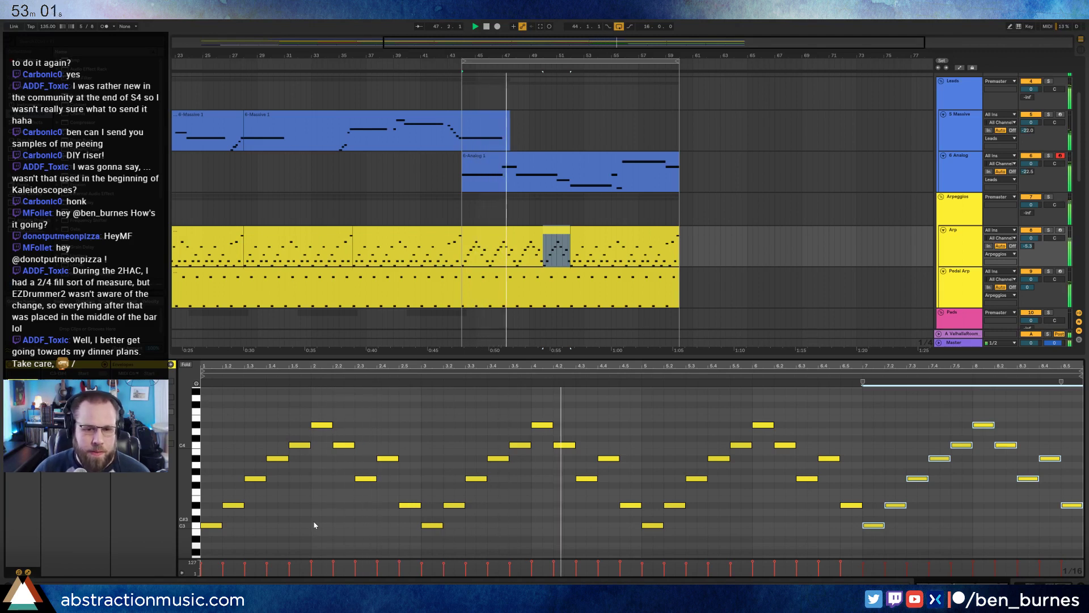
Raise the arp note at 4.5 to F4 and move up the clip's last three notes, with 8.3 at D#4 and 8.4 at F#4.
click(627, 505)
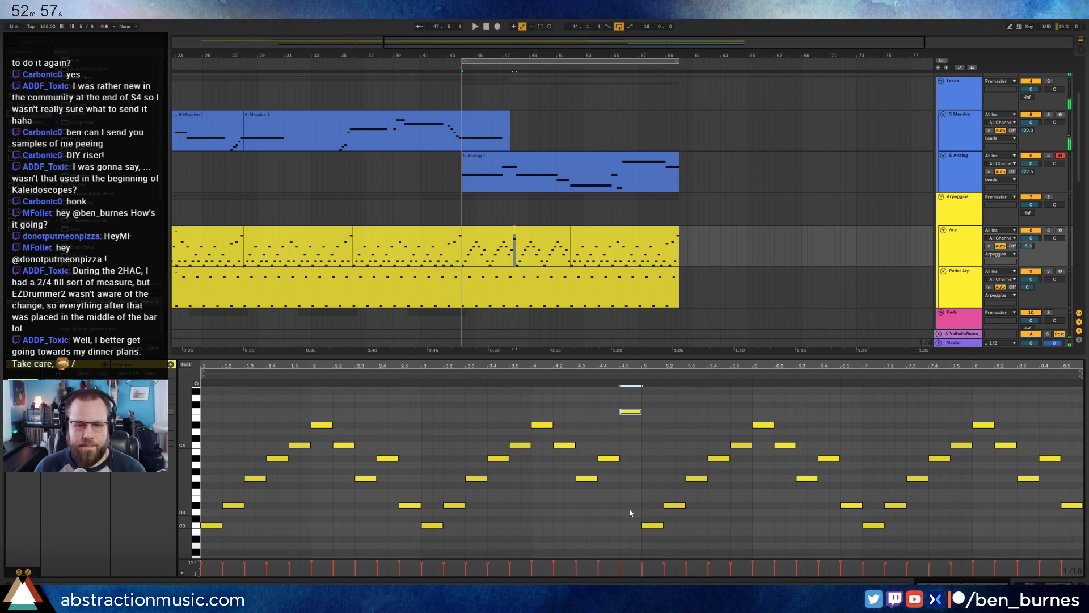
drag(1023, 450, 1072, 521)
key(Up)
key(Up)
key(Up)
key(Up)
key(Up)
key(Up)
key(Up)
key(Up)
key(shift+Up)
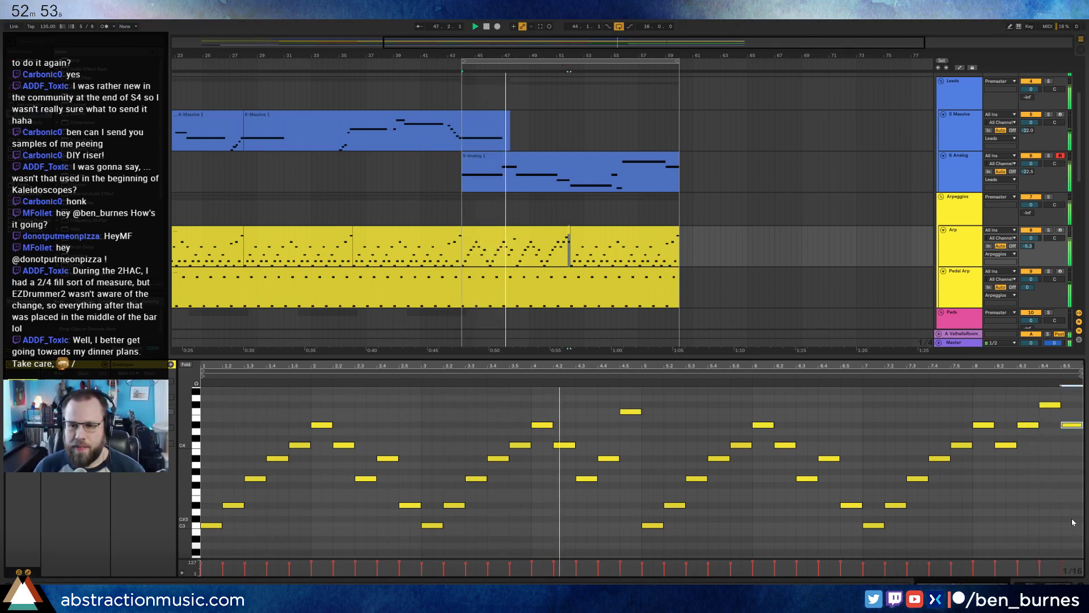
Raise the arp's final note at 8.5 to G4 and set the note at 8.4 to F4.
key(Up)
key(Up)
key(Up)
key(Up)
drag(1042, 395, 1053, 409)
key(Up)
key(Up)
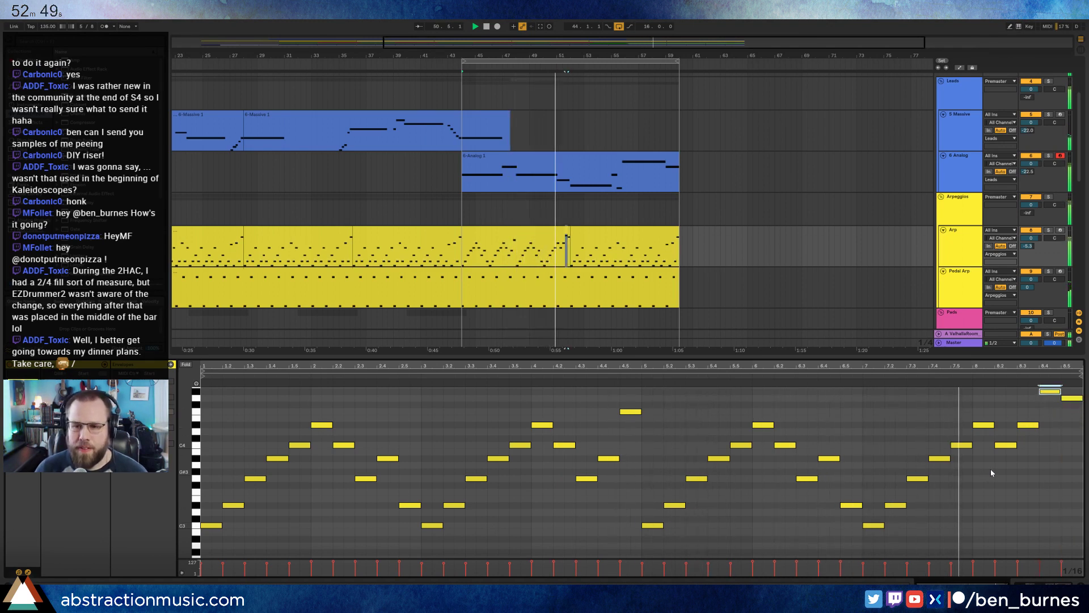
scroll(1021, 442, up, 3)
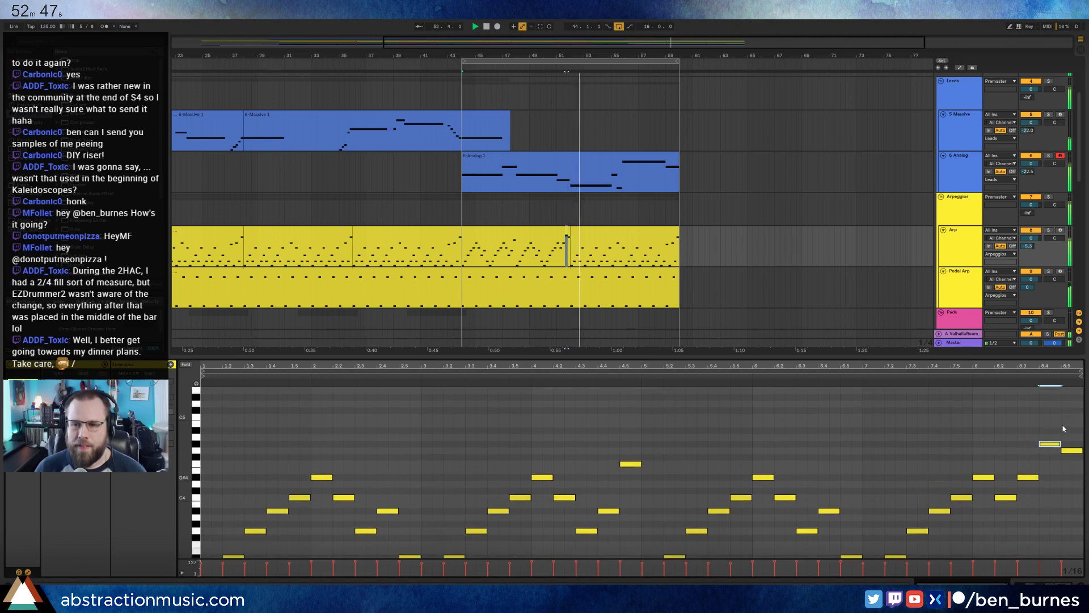
key(Down)
key(Down)
key(Down)
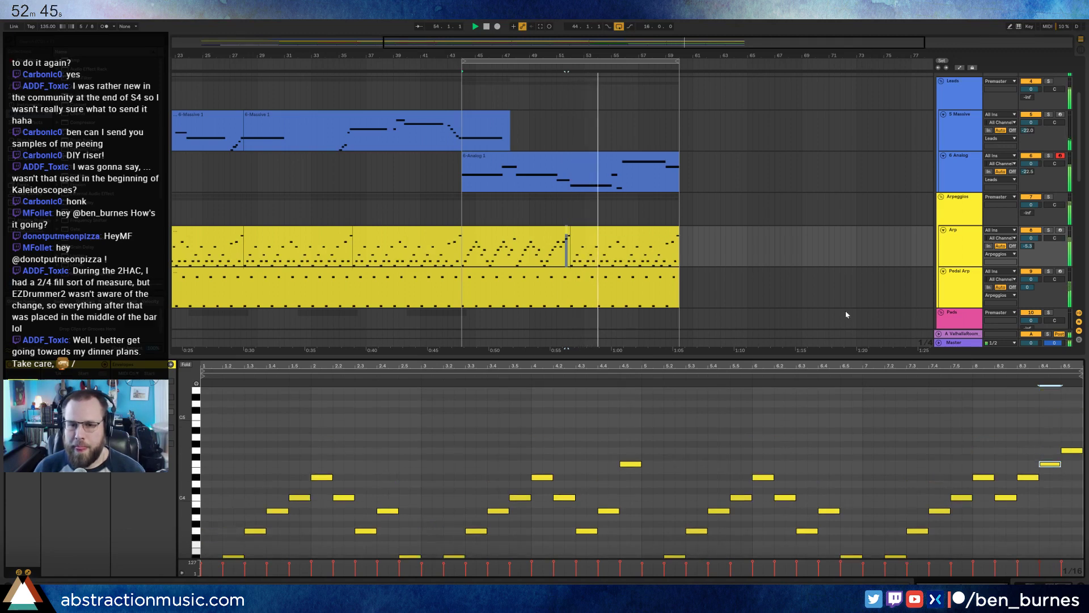
Replace the second Arp clip, from bar 52 to 60, with a duplicate of the edited clip.
click(667, 232)
click(533, 233)
key(ctrl+d)
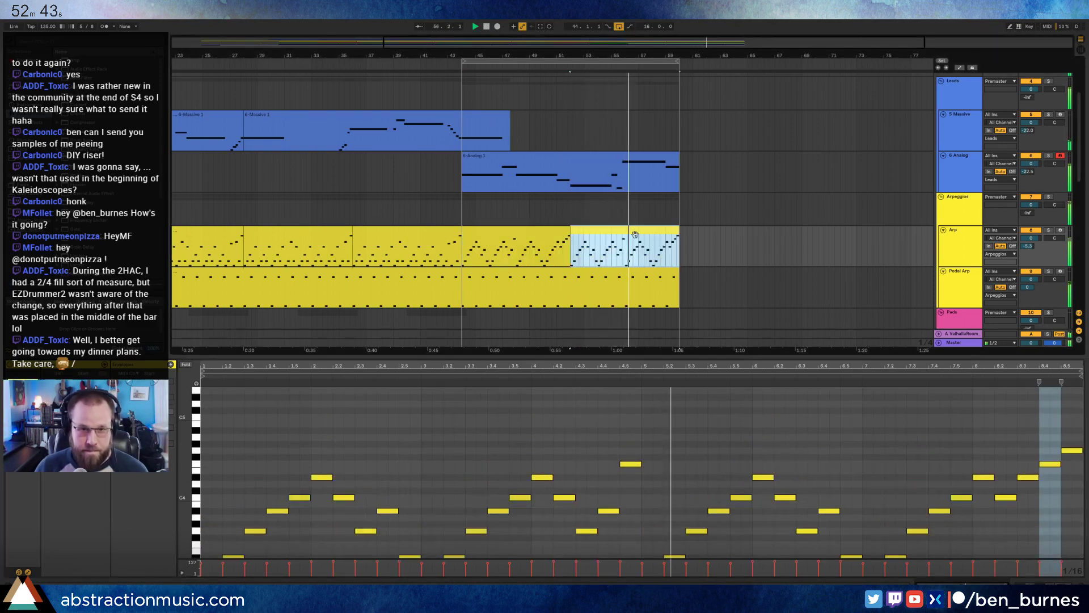
In the duplicated Arp clip, raise the note at 8.4 to G#4 and the note at 8.3 to F4.
click(1049, 463)
key(Up)
key(Up)
key(Up)
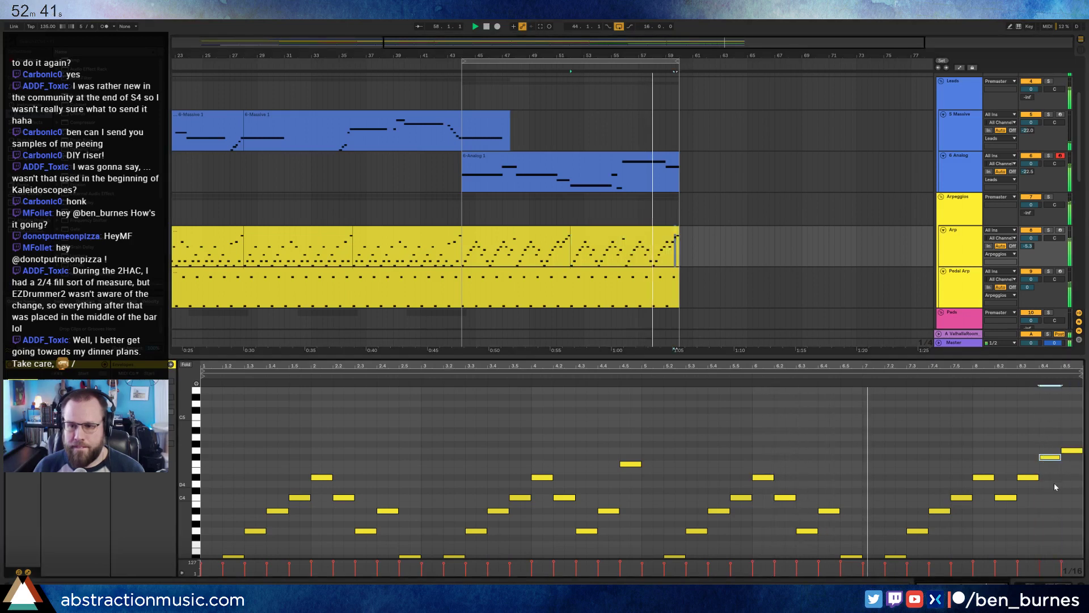
key(Up)
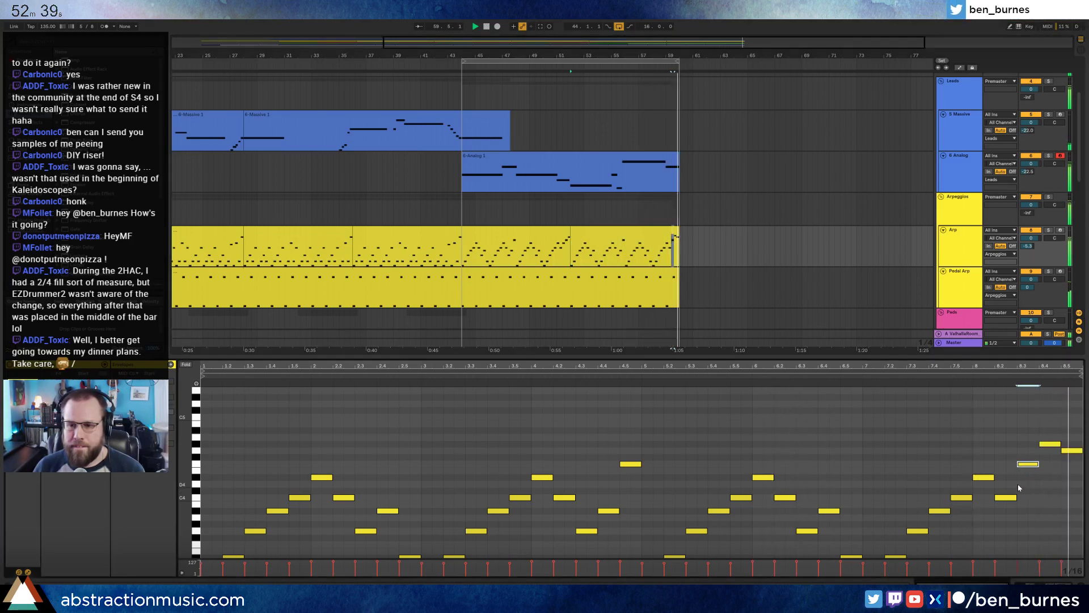
Raise the duplicated arp's note at 8.2 to D4, lower the one at 8.3 to E4, and close the note editor.
click(1006, 503)
click(1010, 498)
key(Up)
key(Up)
key(Down)
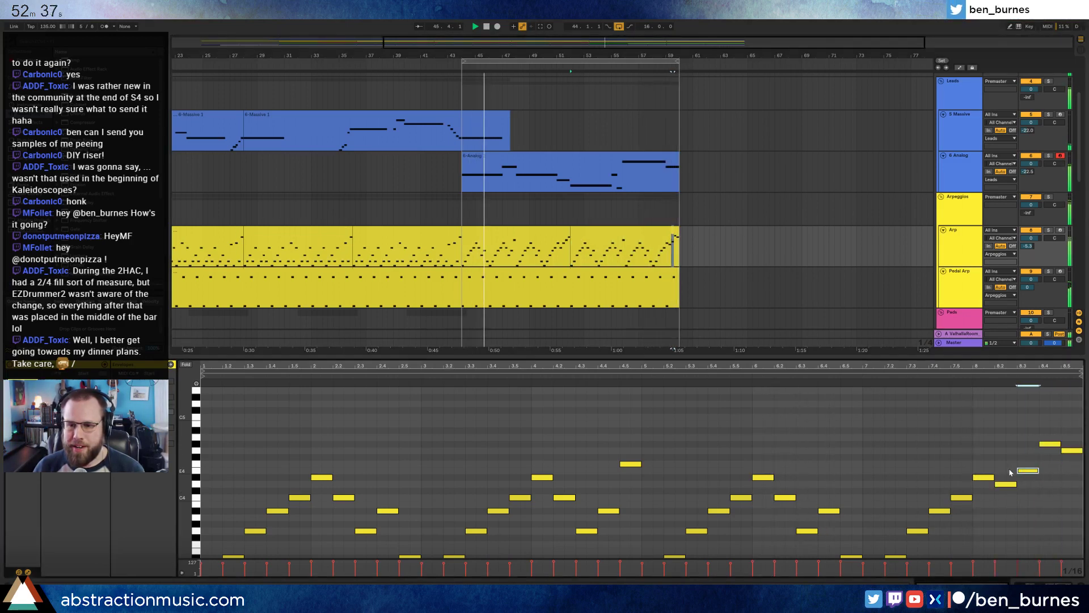
click(1009, 497)
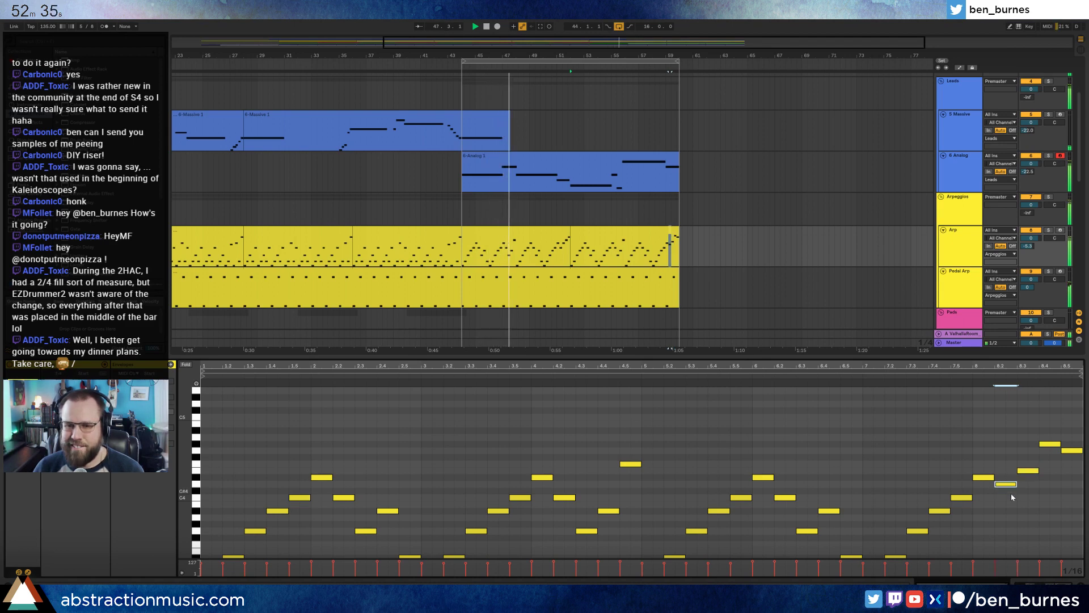
click(1044, 586)
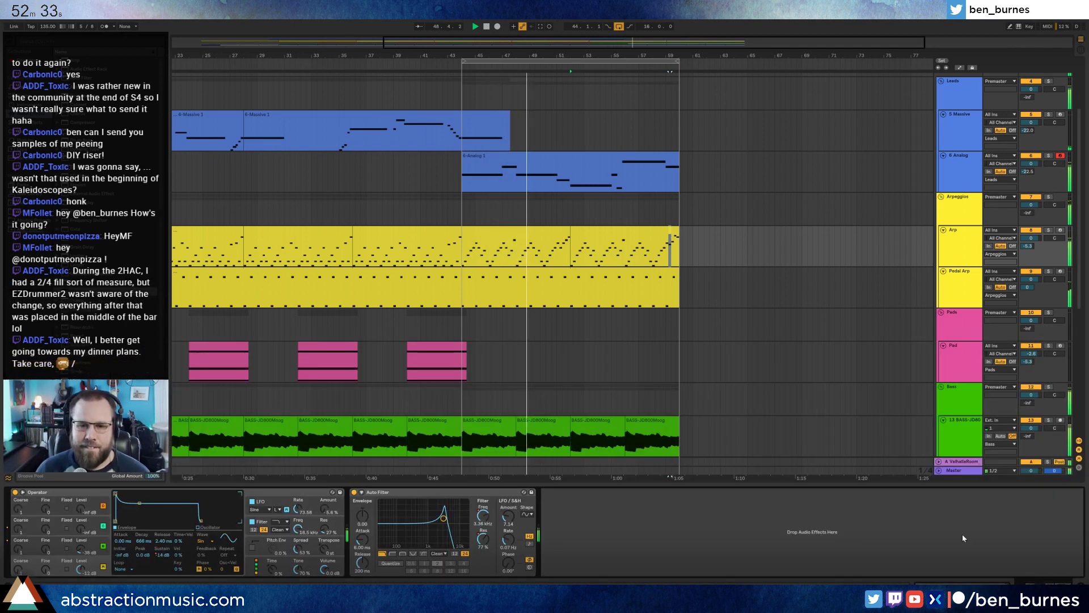
click(650, 321)
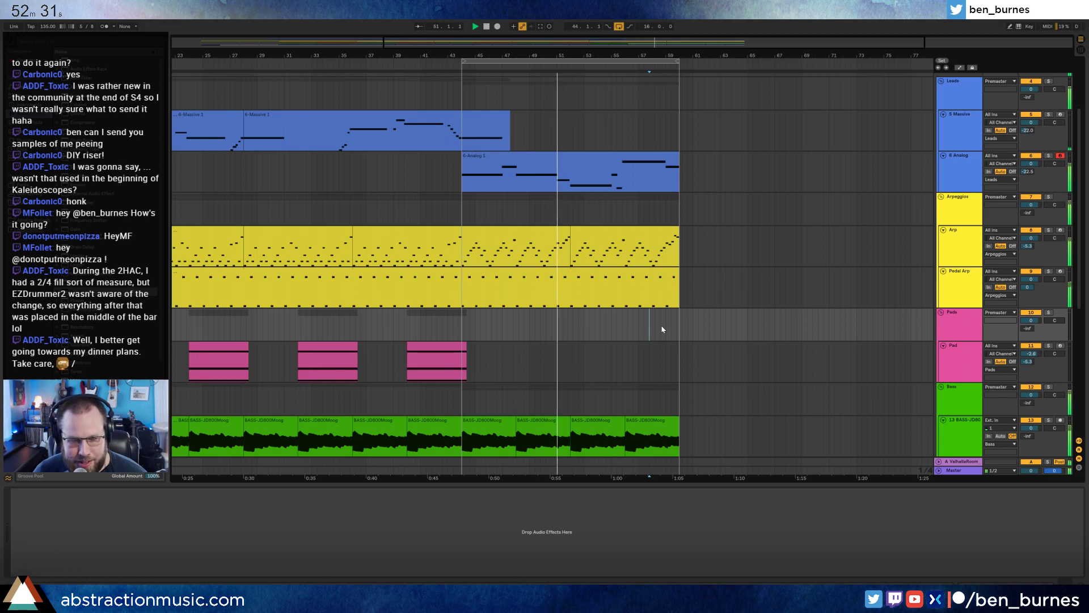
scroll(630, 338, down, 2)
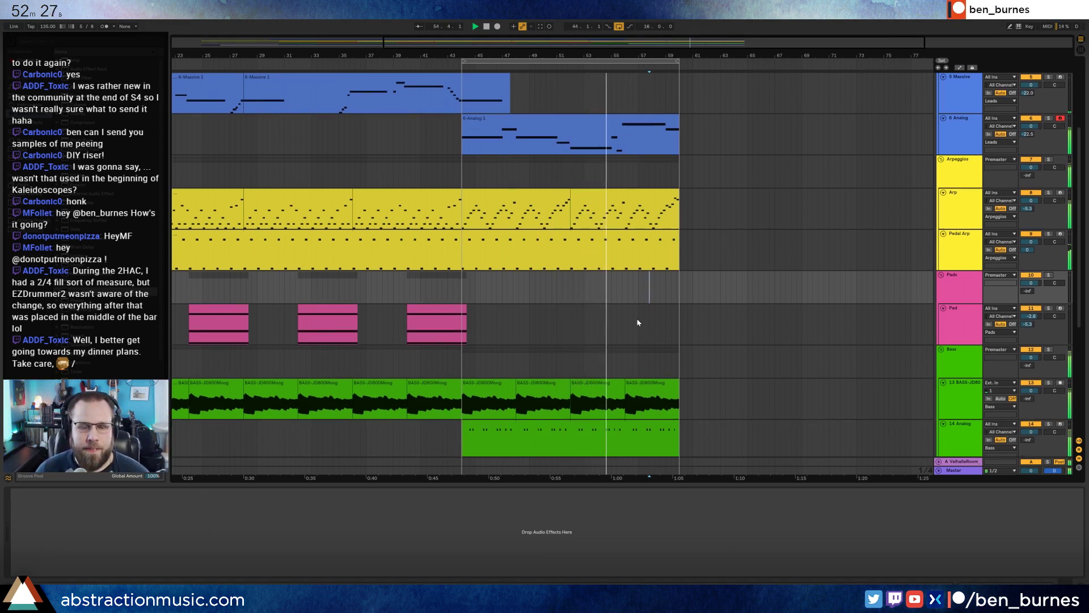
scroll(637, 322, down, 4)
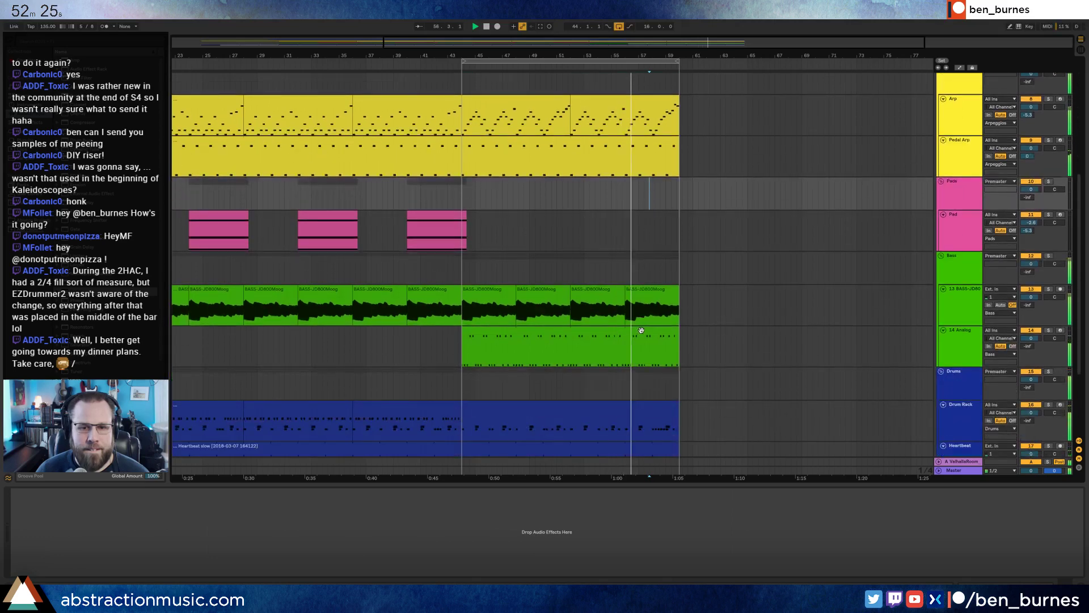
In the Arp clip from bar 52, lower the note at 8.2 to C4, raise the note at 8.3 to F4, and close the note editor.
click(641, 330)
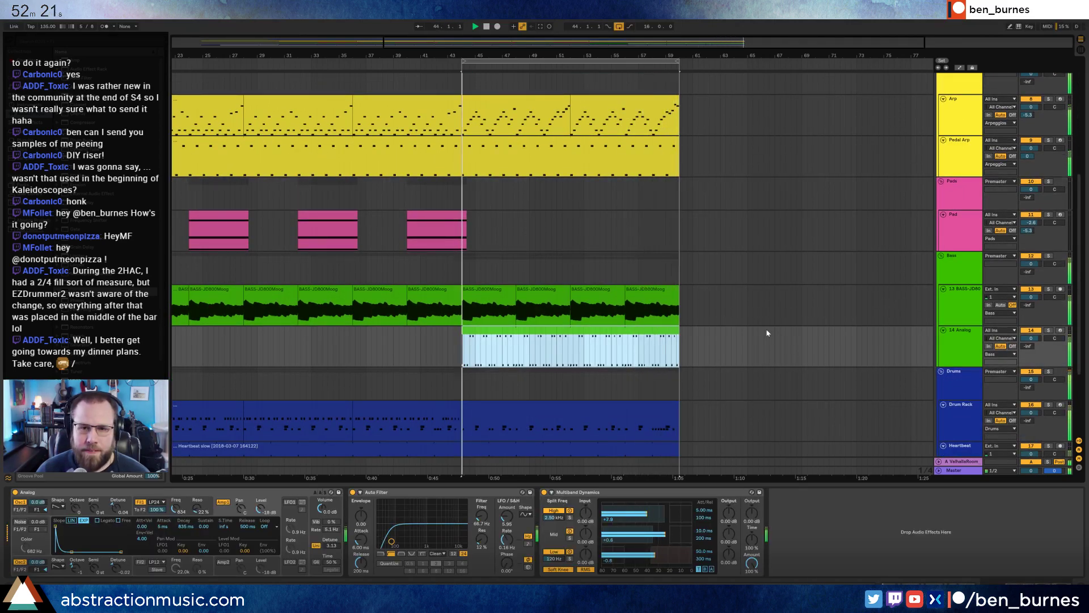
double_click(648, 100)
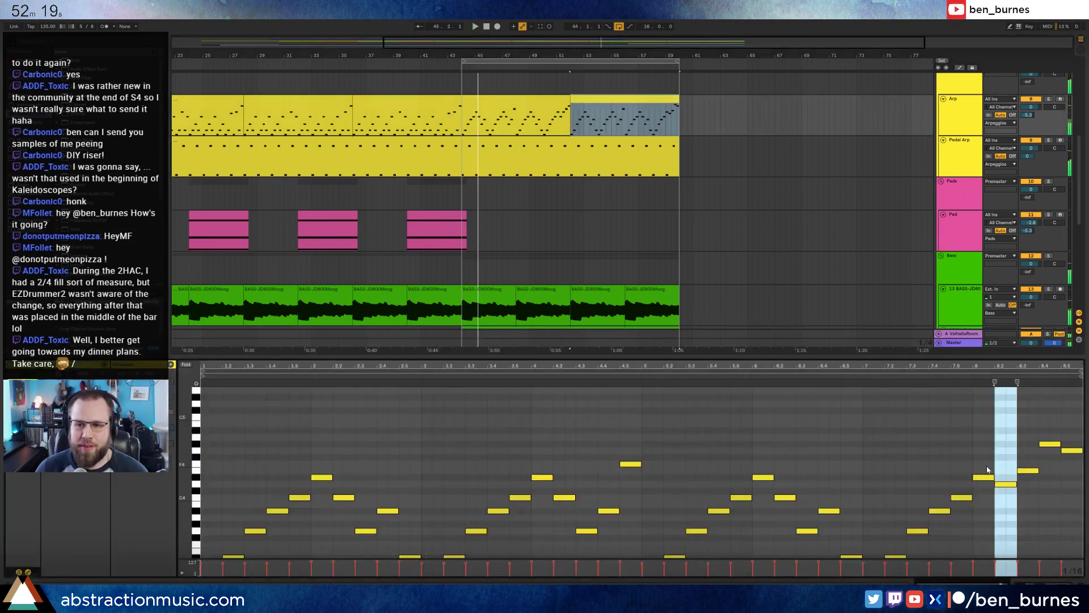
drag(1006, 483, 1007, 493)
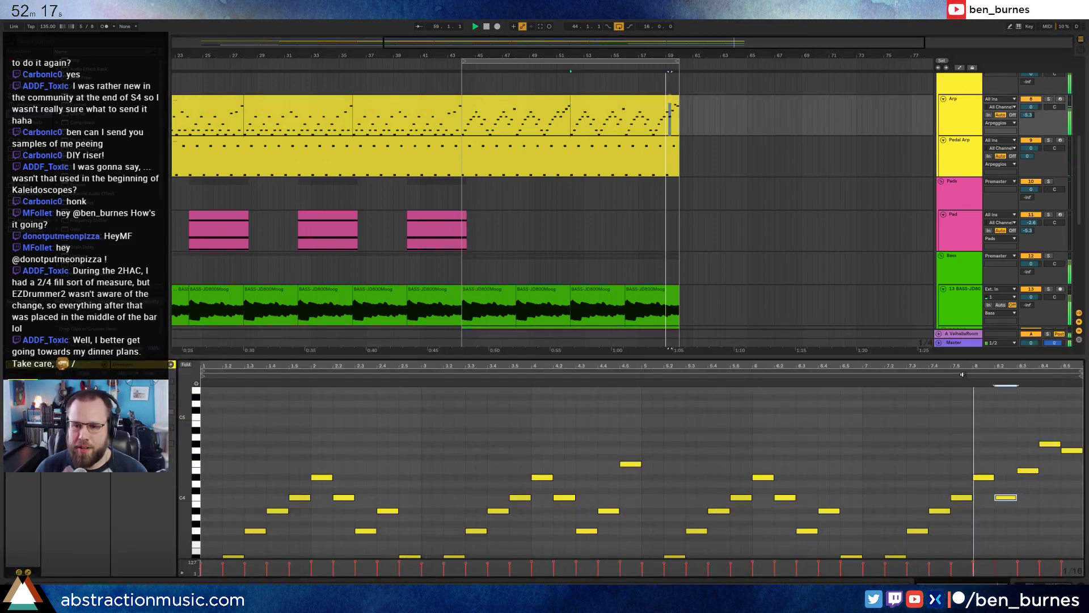
click(1019, 470)
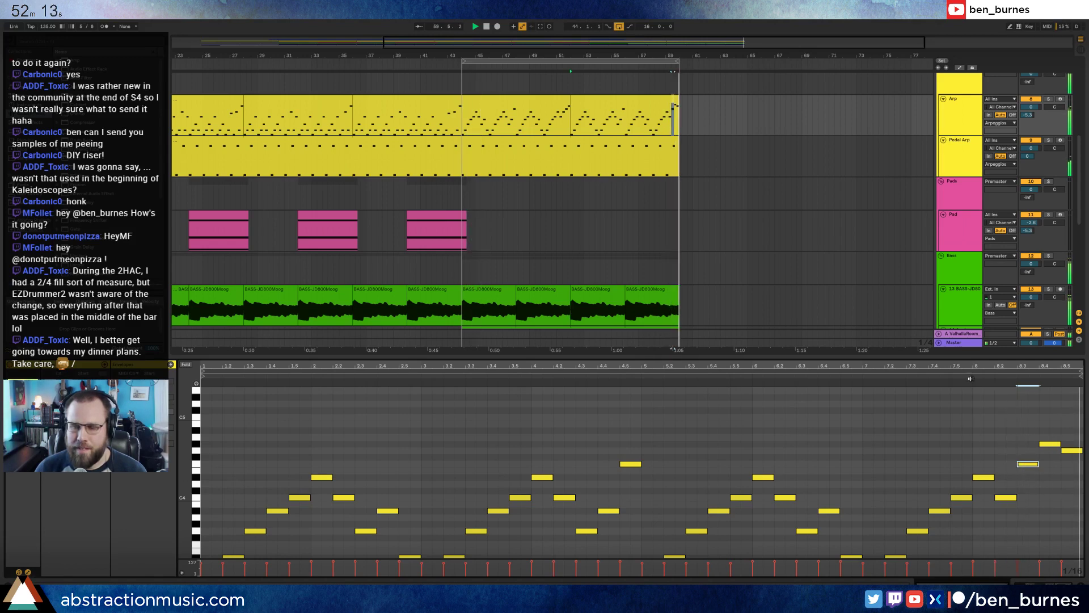
key(shift+Tab)
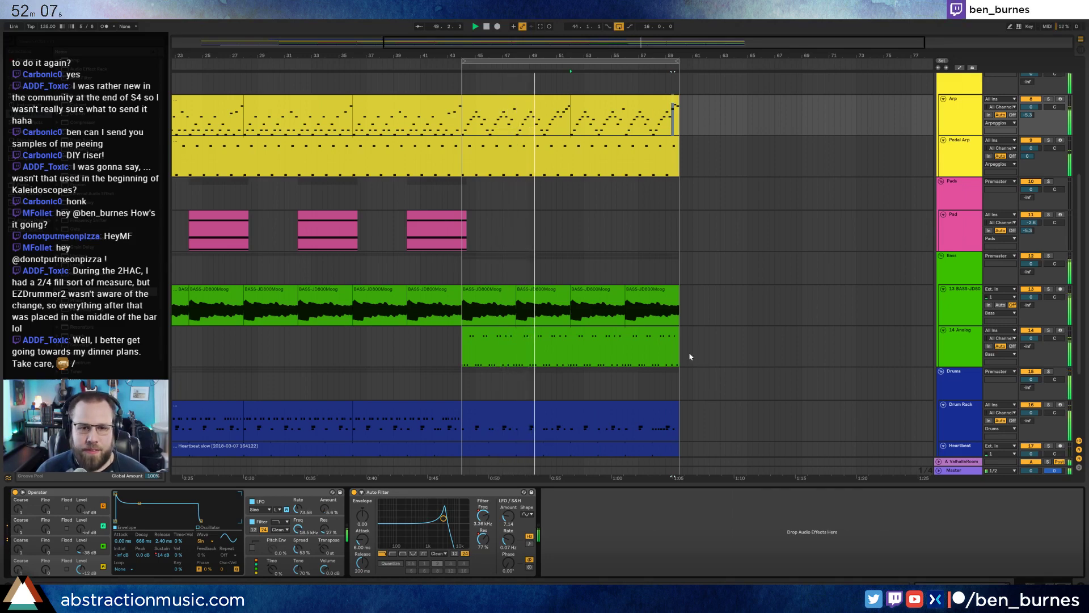
Show the whole arrangement and play it back from about bar 27 to hear the transition into the new section.
scroll(690, 356, up, 5)
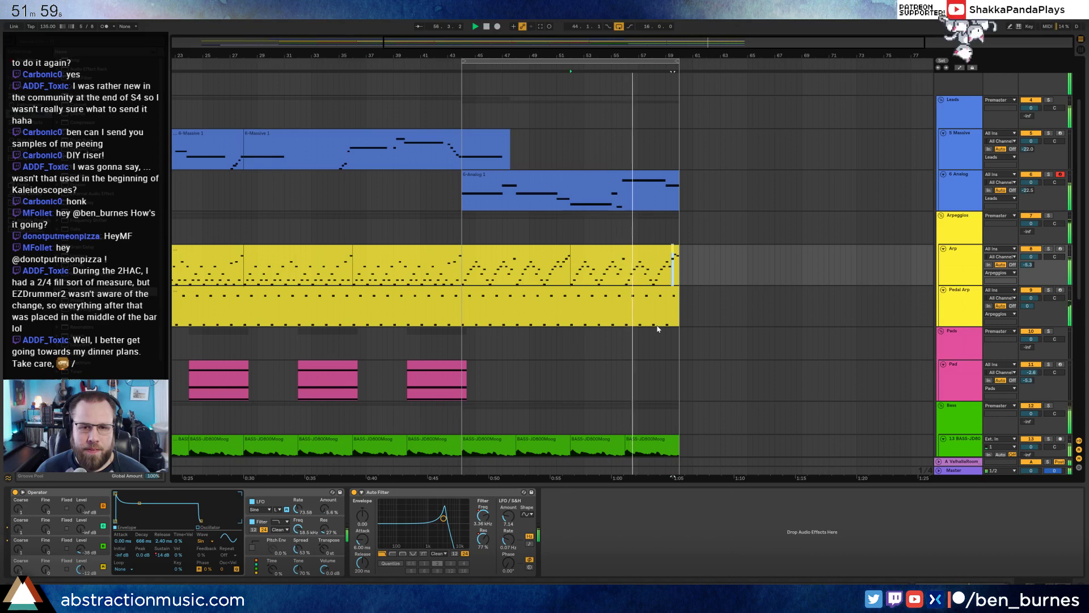
scroll(656, 335, down, 3)
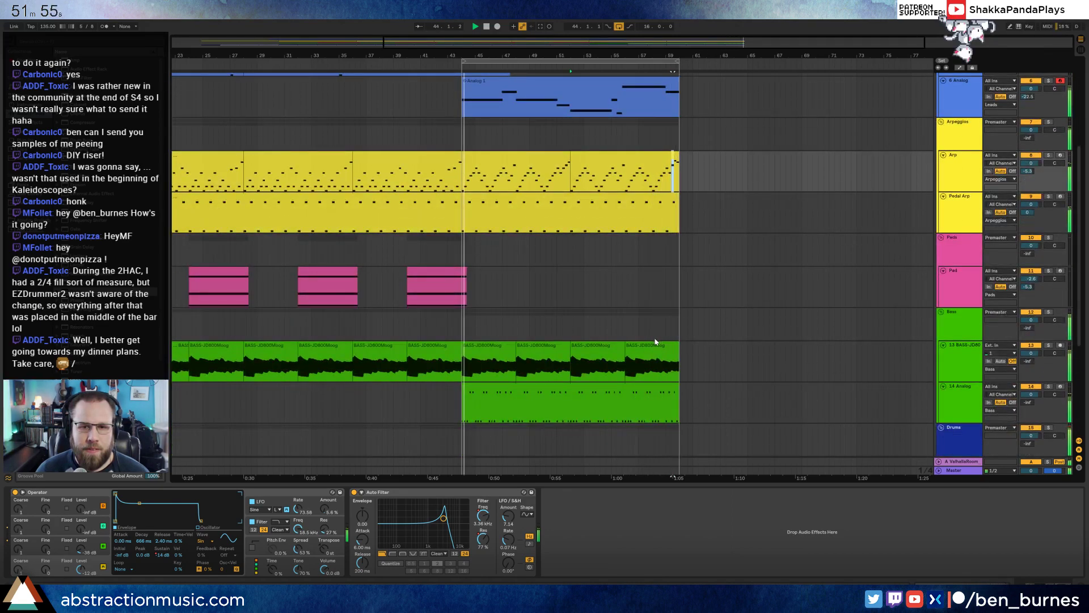
scroll(651, 341, up, 3)
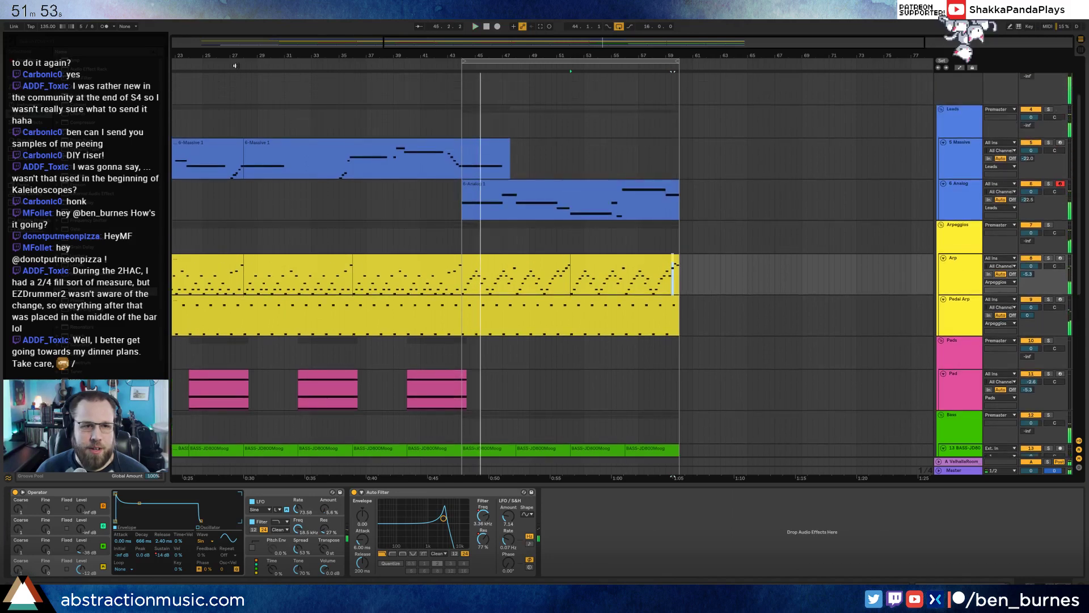
double_click(429, 44)
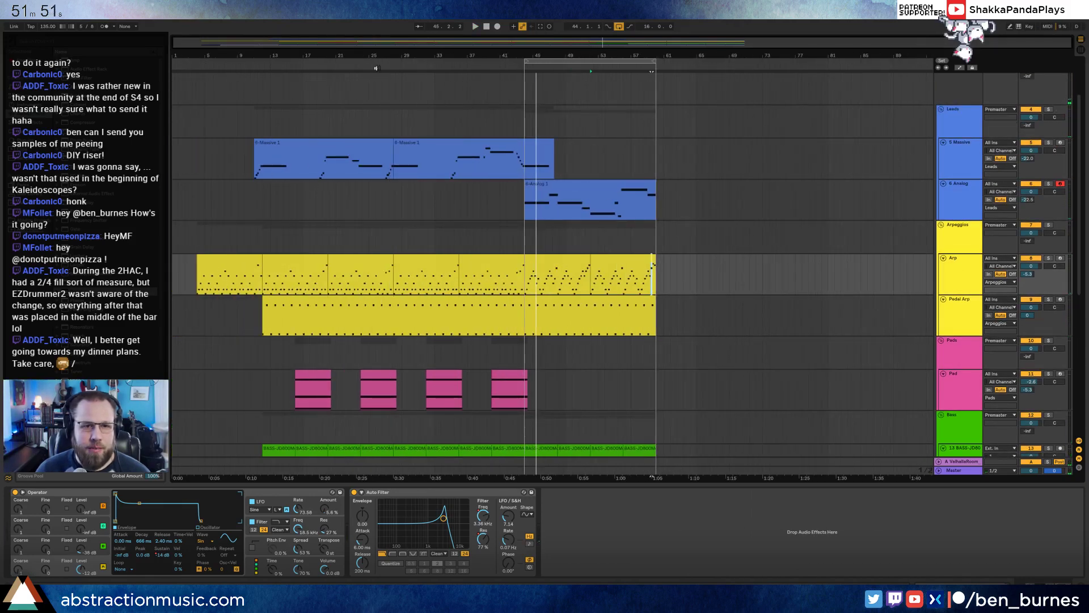
click(387, 65)
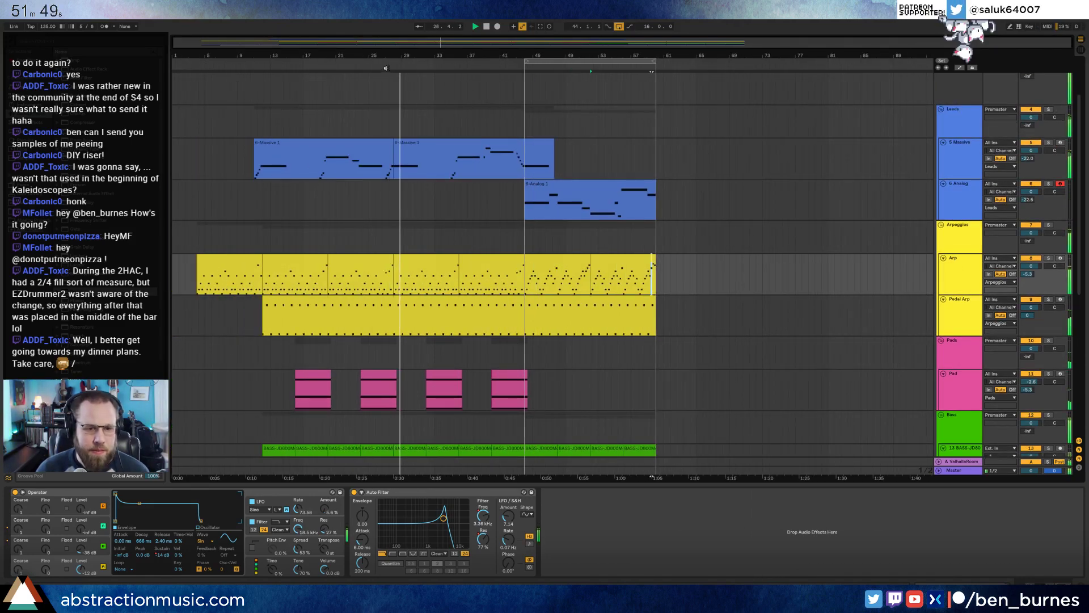
Add EQ Eight after the Pedal on the Analog lead track and set its high shelf to about 2.35 kHz and -4.09 dB.
click(580, 186)
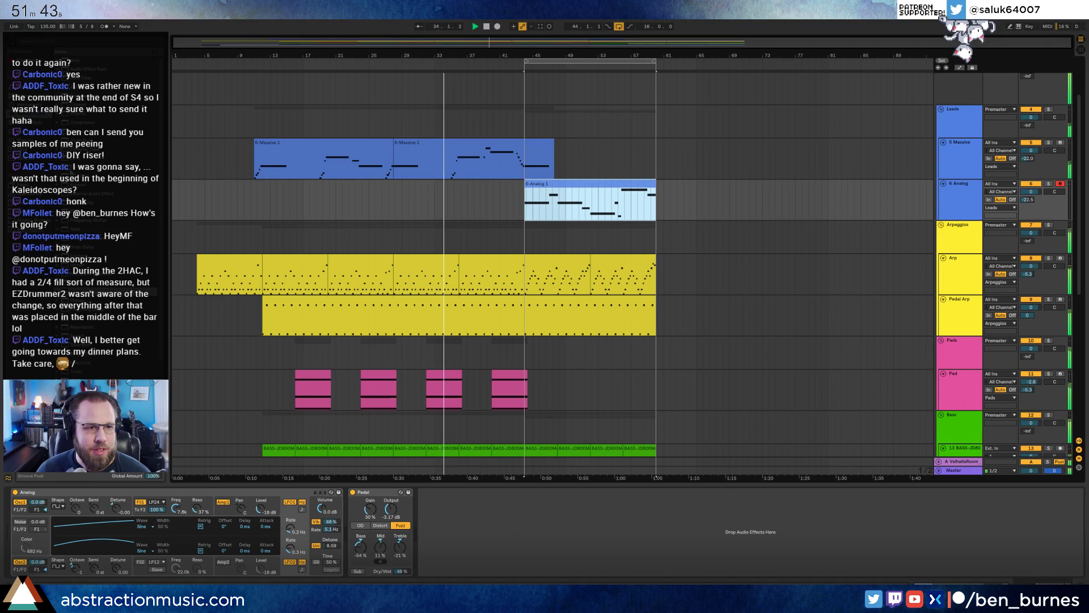
drag(71, 169, 501, 550)
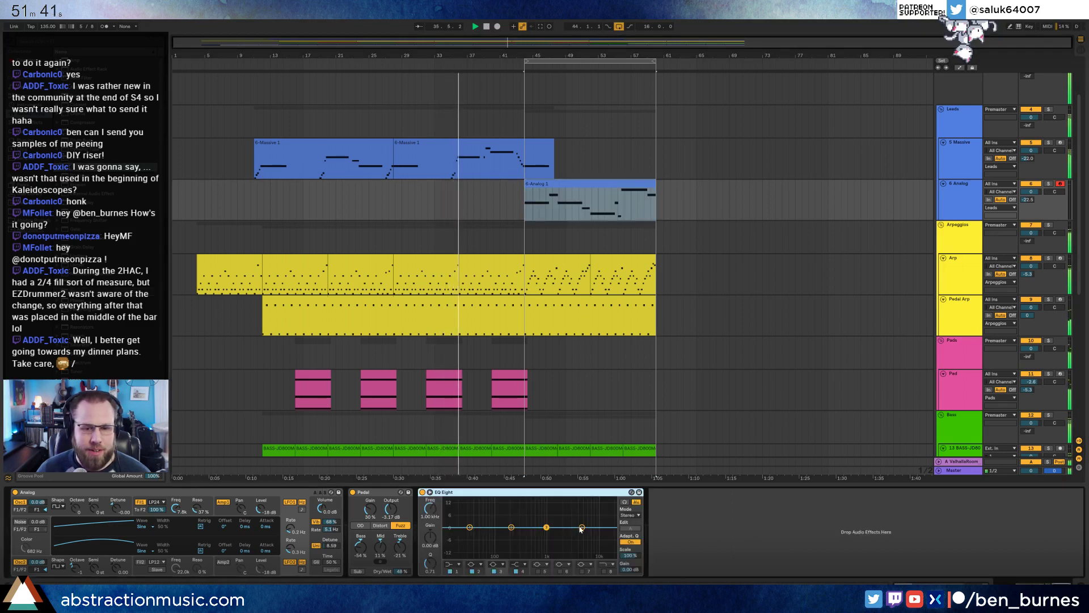
drag(581, 528, 567, 542)
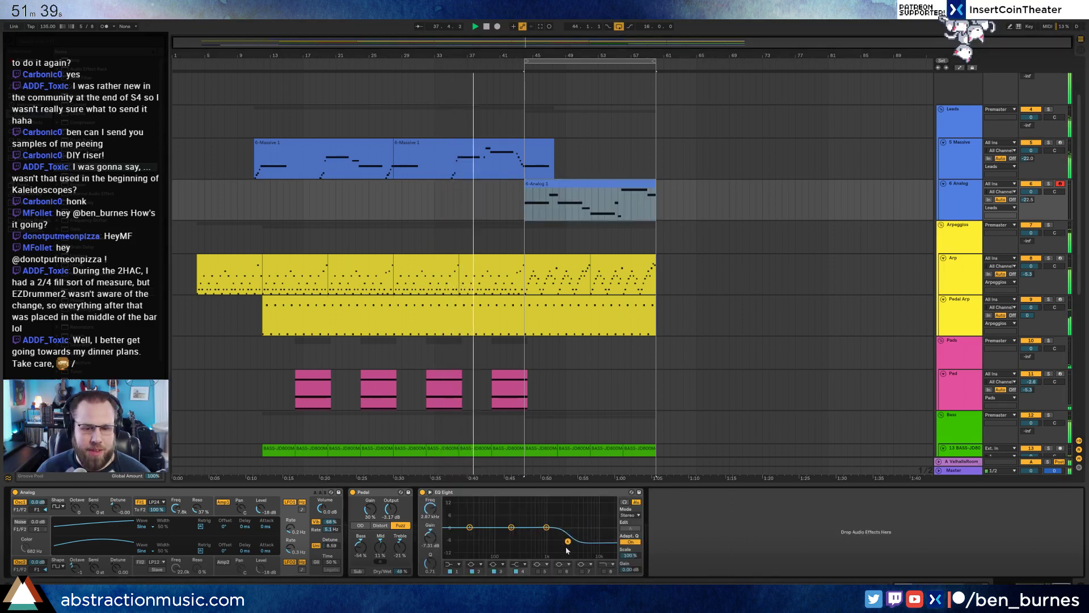
drag(568, 541, 564, 536)
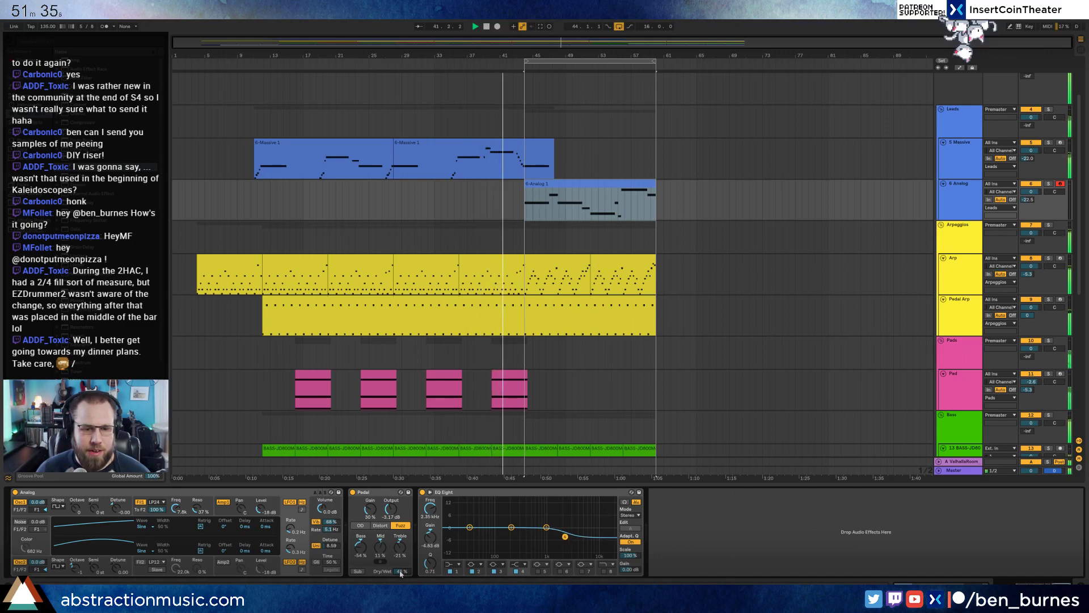
click(565, 536)
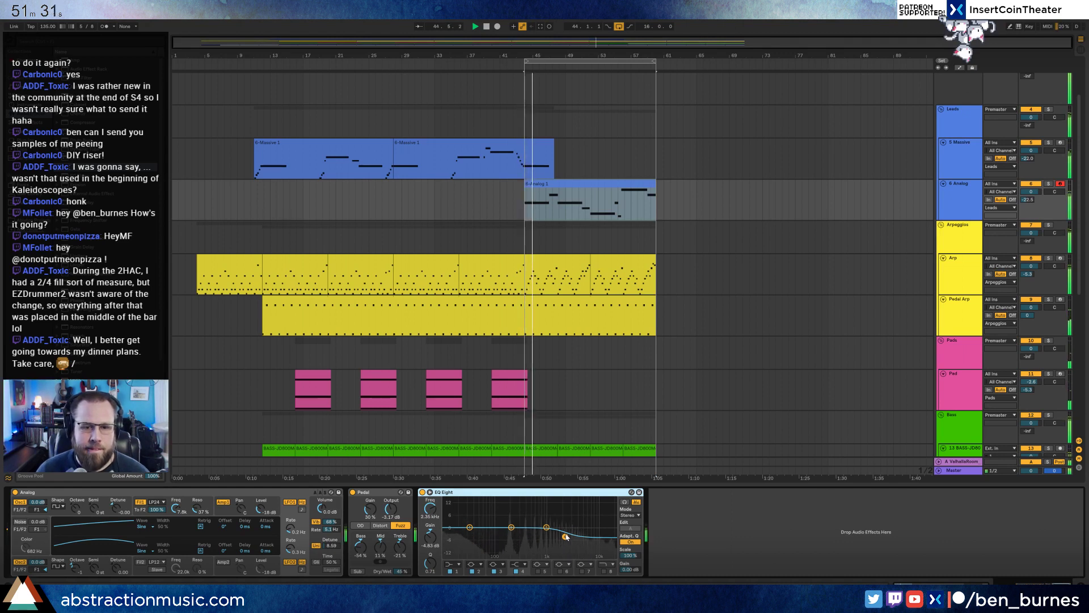
drag(566, 534, 565, 535)
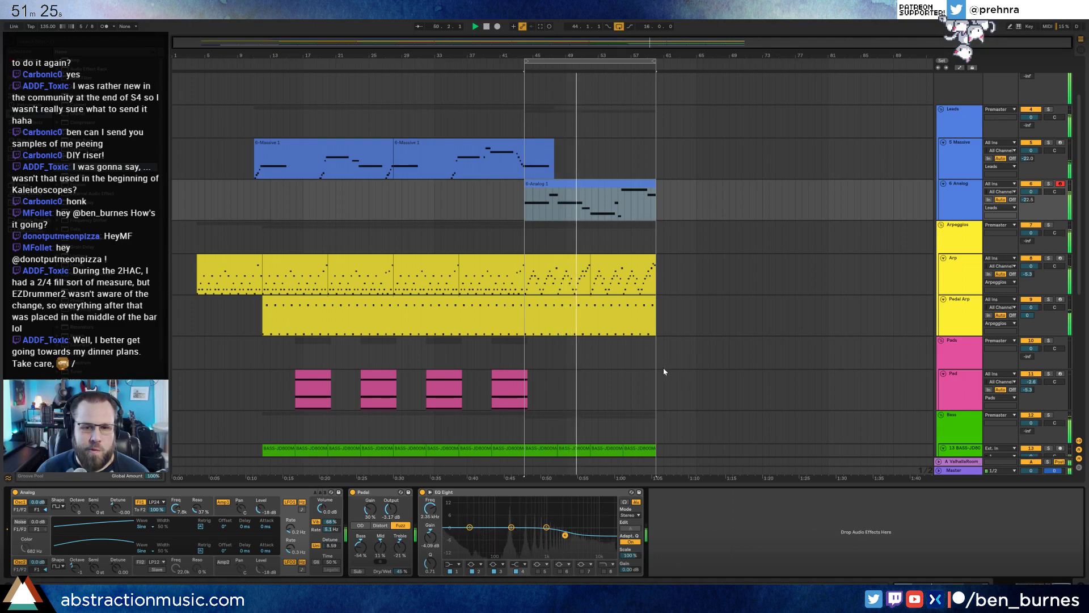
Listen to the new section and inspect the notes of the Analog bass clip from bar 44 to 60.
scroll(658, 374, down, 5)
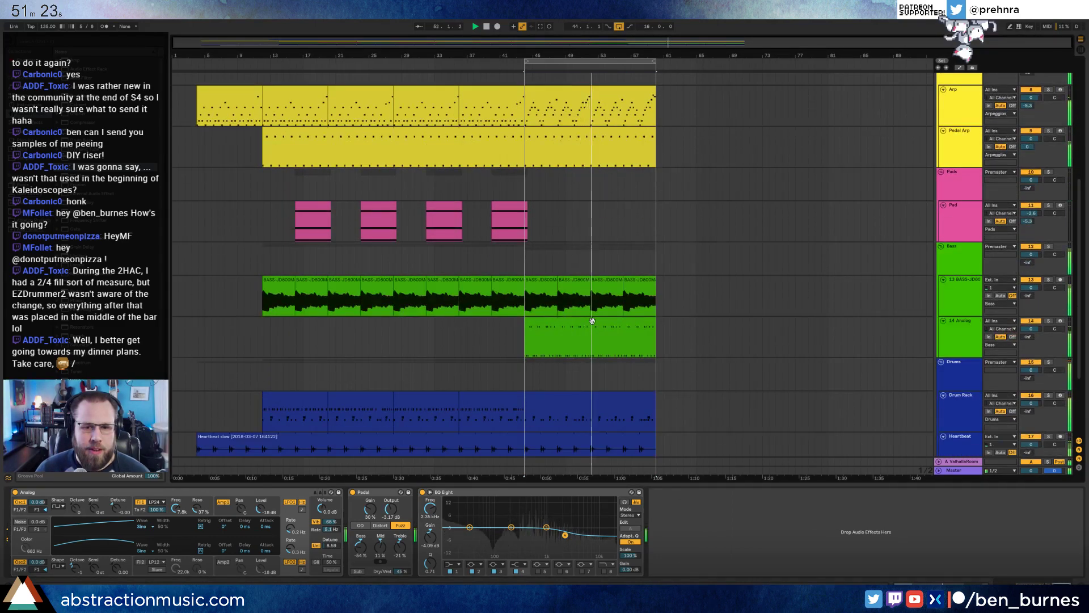
scroll(601, 340, up, 3)
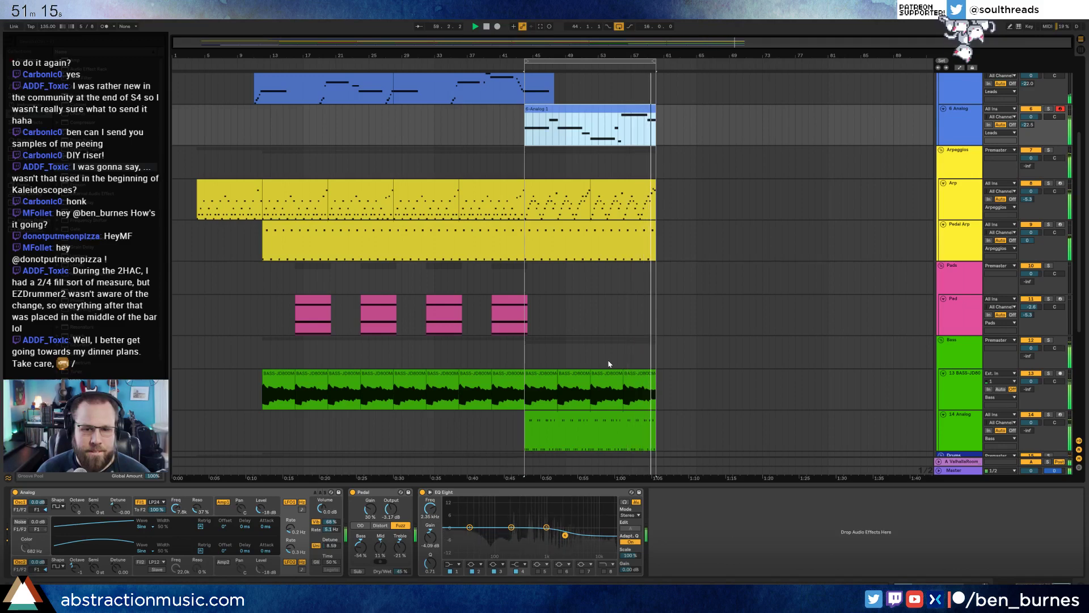
scroll(604, 354, down, 5)
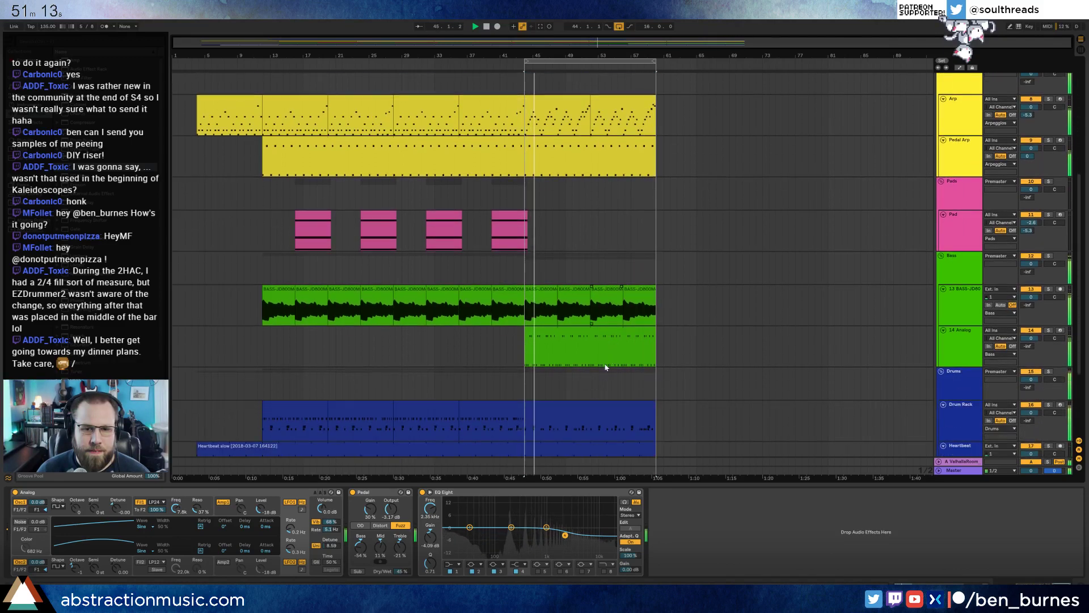
click(595, 336)
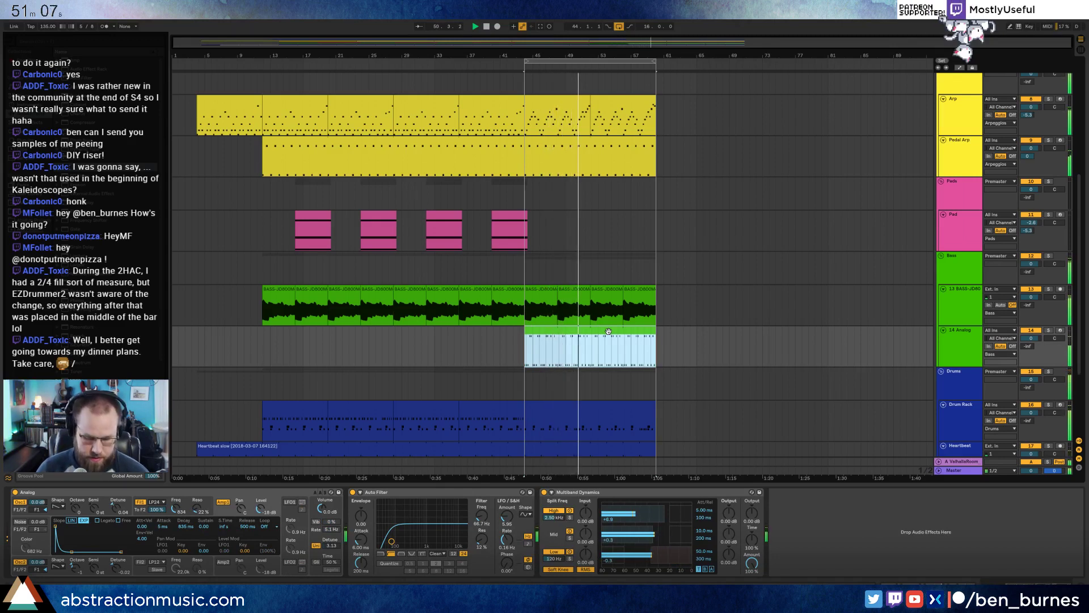
double_click(608, 331)
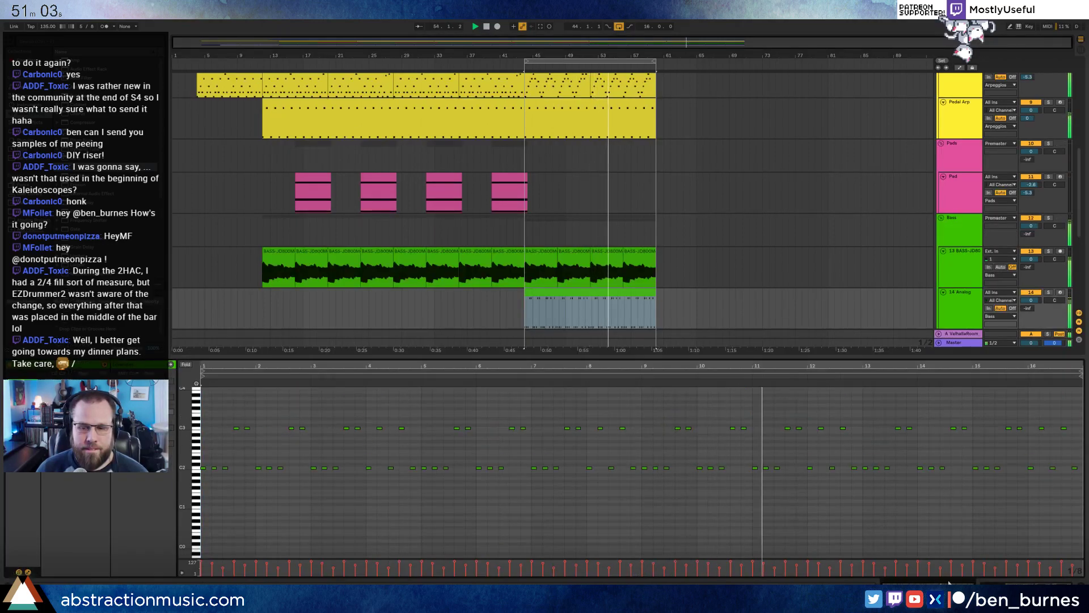
key(ctrl+z)
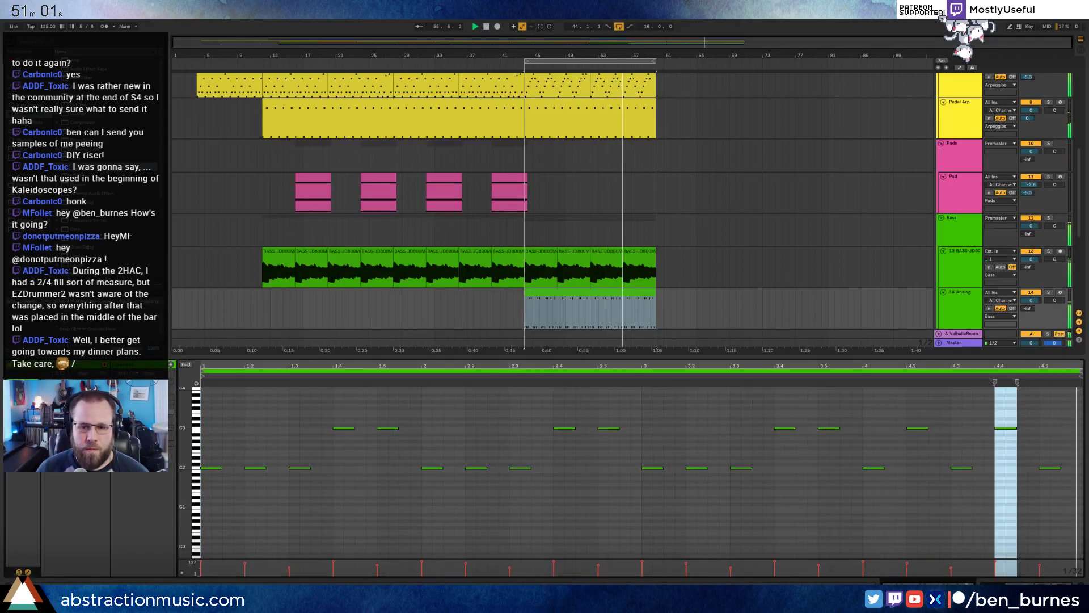
key(shift+Tab)
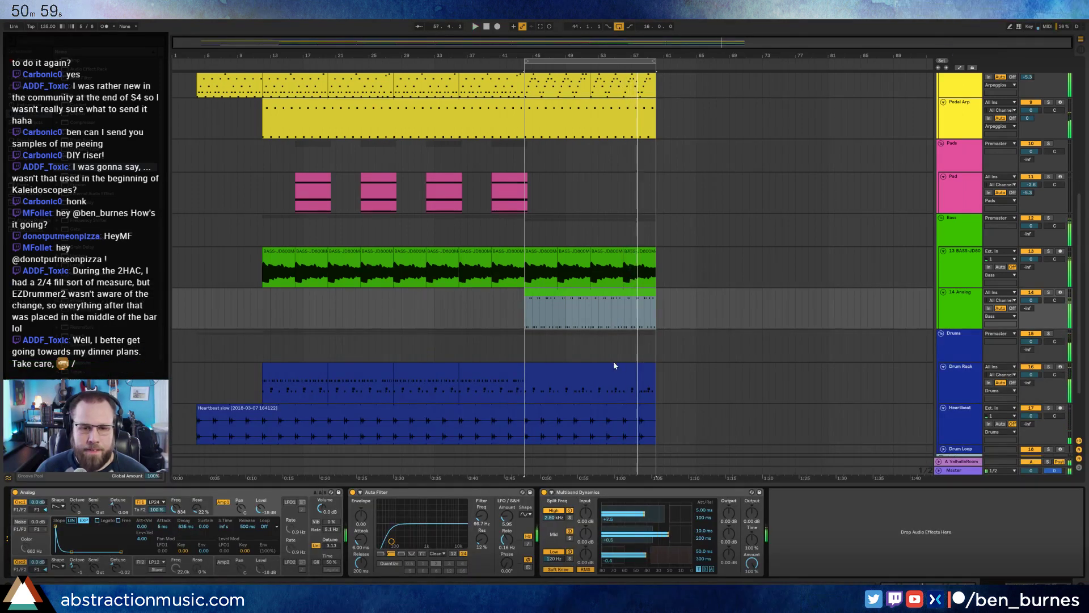
Select the Drum Rack clip from bar 44 to 60 and look through the browser for a sample folder.
click(614, 371)
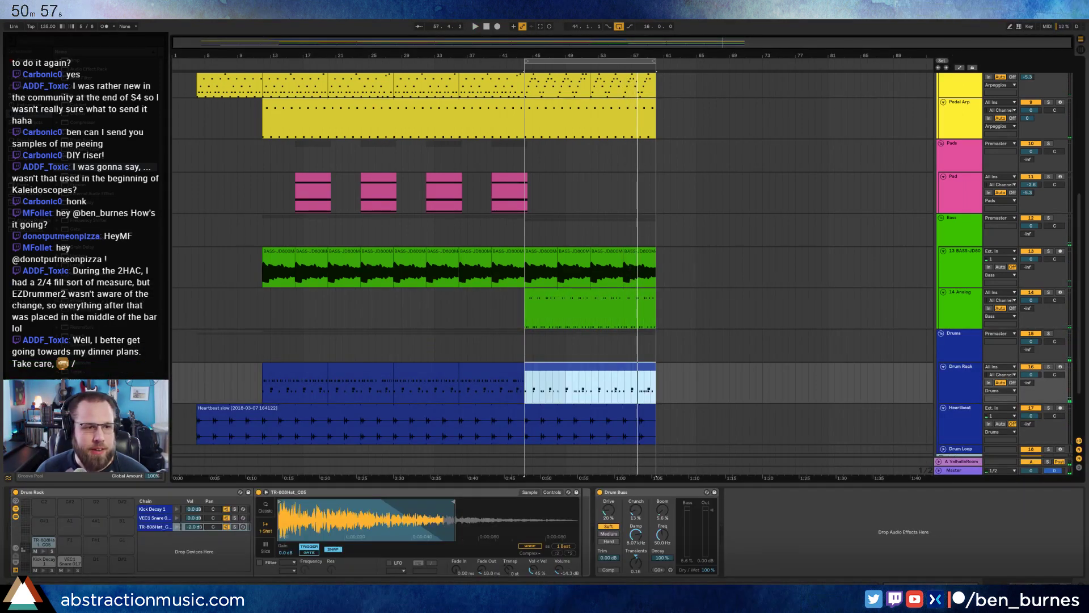
click(27, 212)
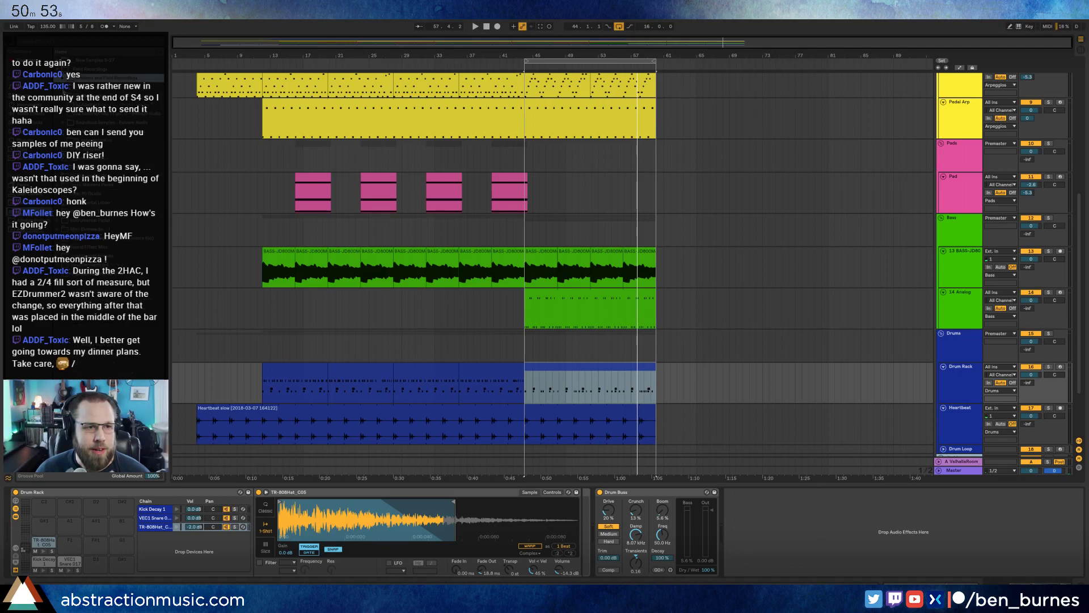
click(64, 87)
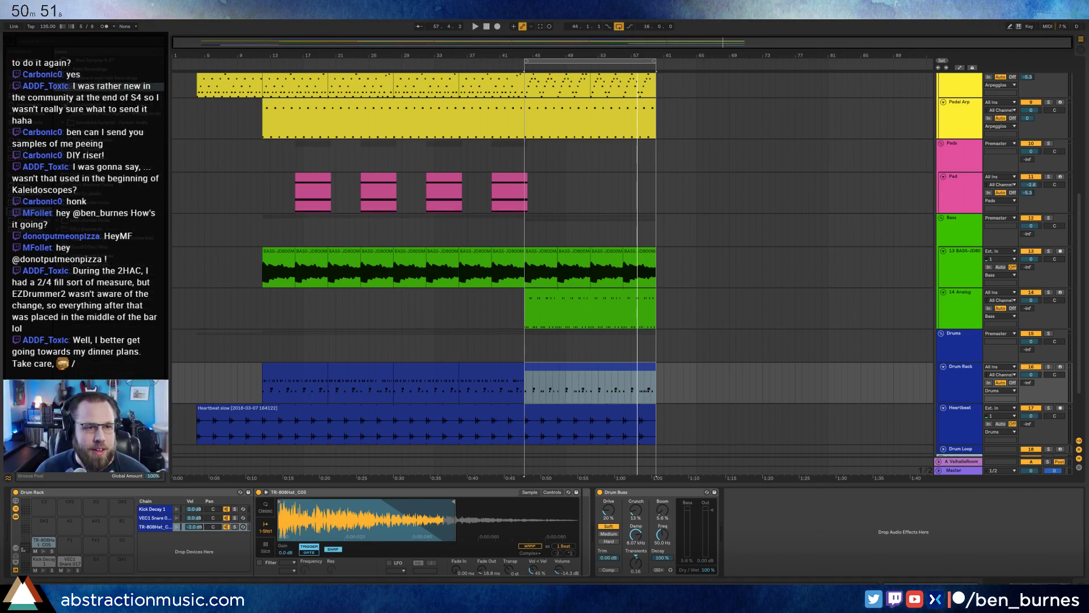
click(63, 133)
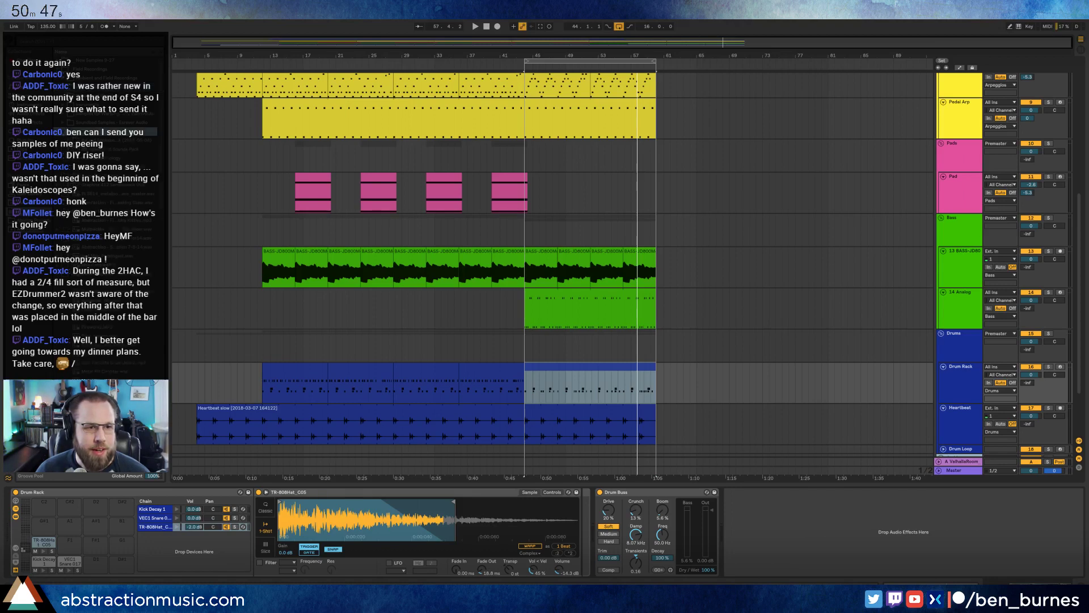
click(64, 140)
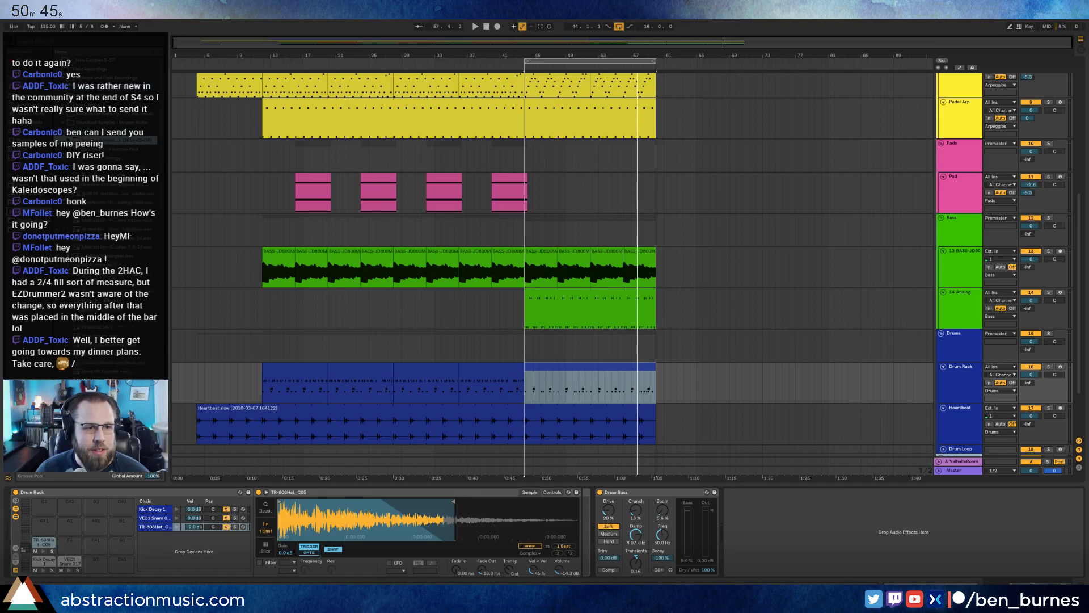
Look through the browser's sample folders and audition their contents for extra percussion sounds.
click(103, 150)
click(104, 185)
click(104, 211)
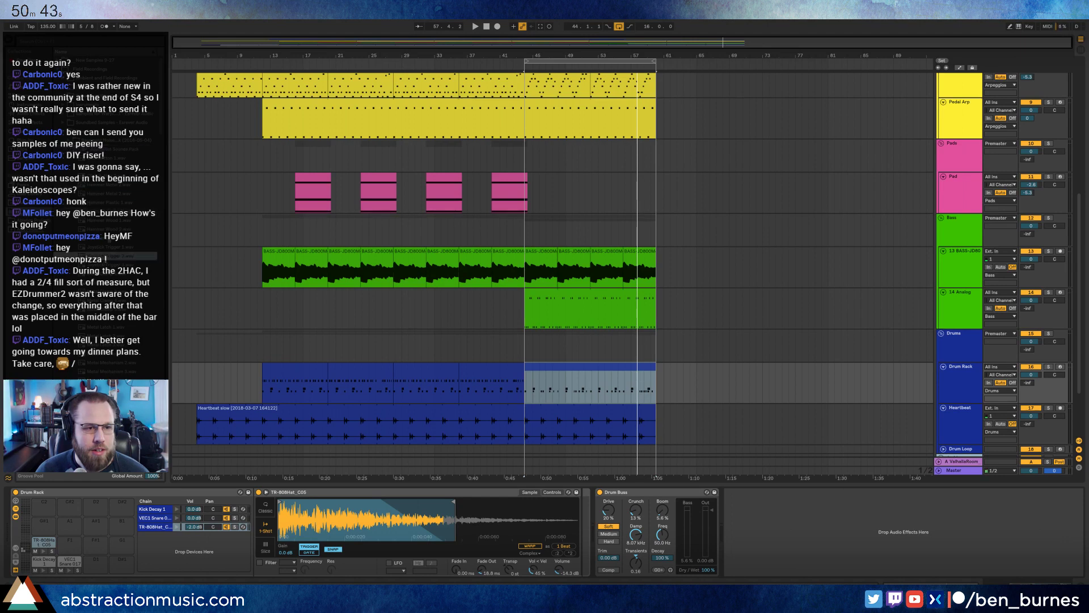
click(109, 239)
click(116, 265)
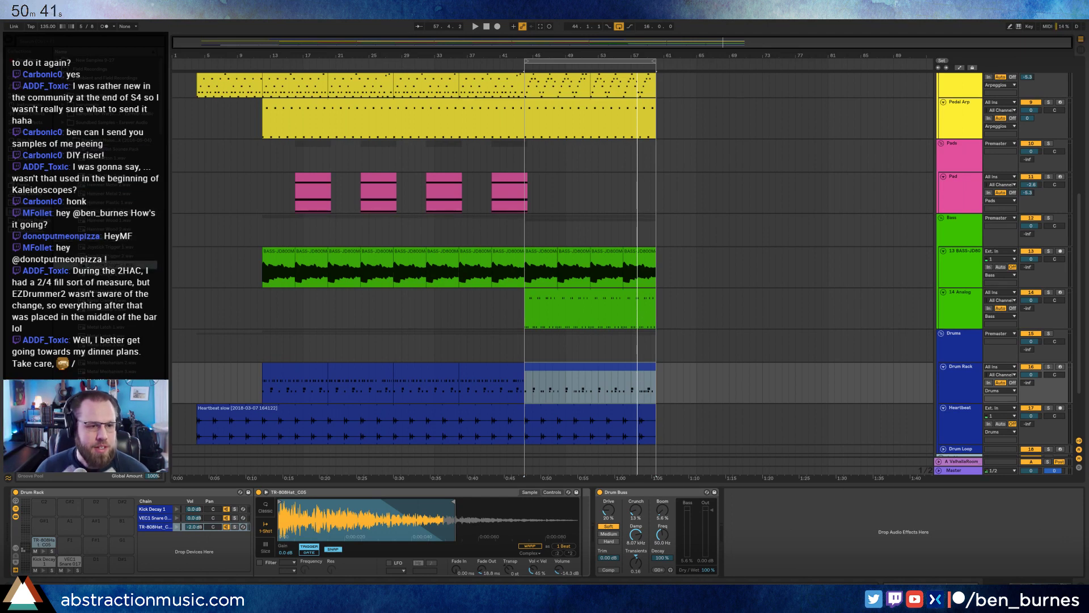
scroll(118, 266, down, 5)
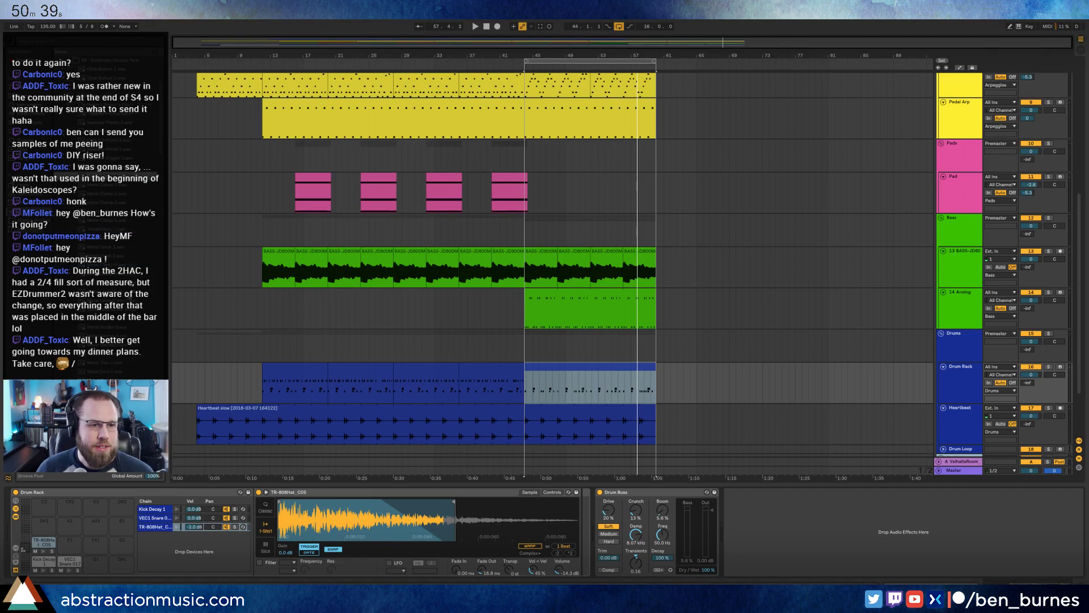
click(128, 292)
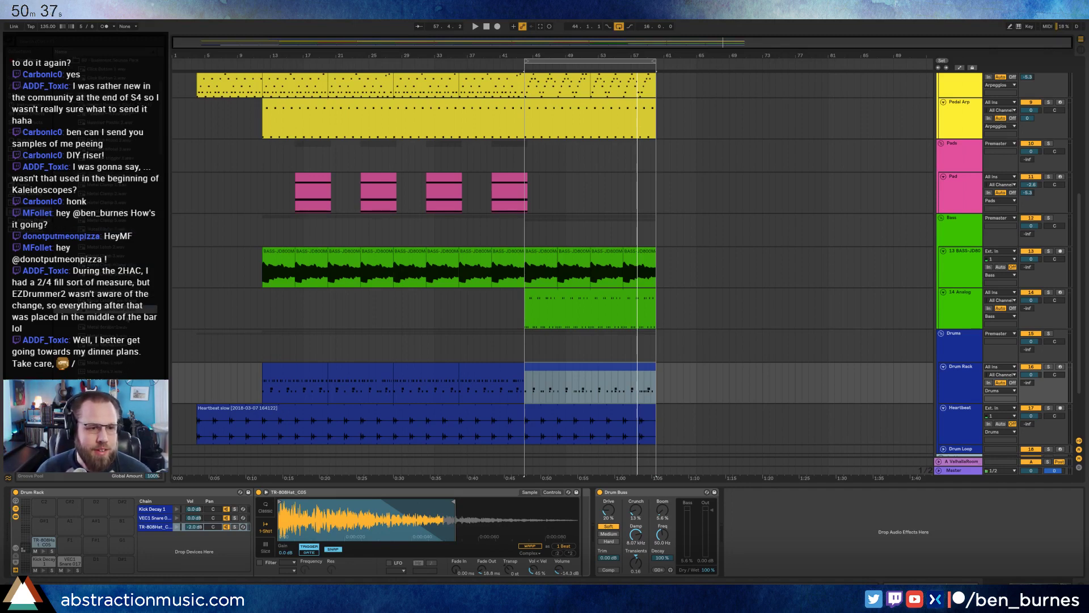
click(120, 318)
click(120, 327)
scroll(121, 328, down, 3)
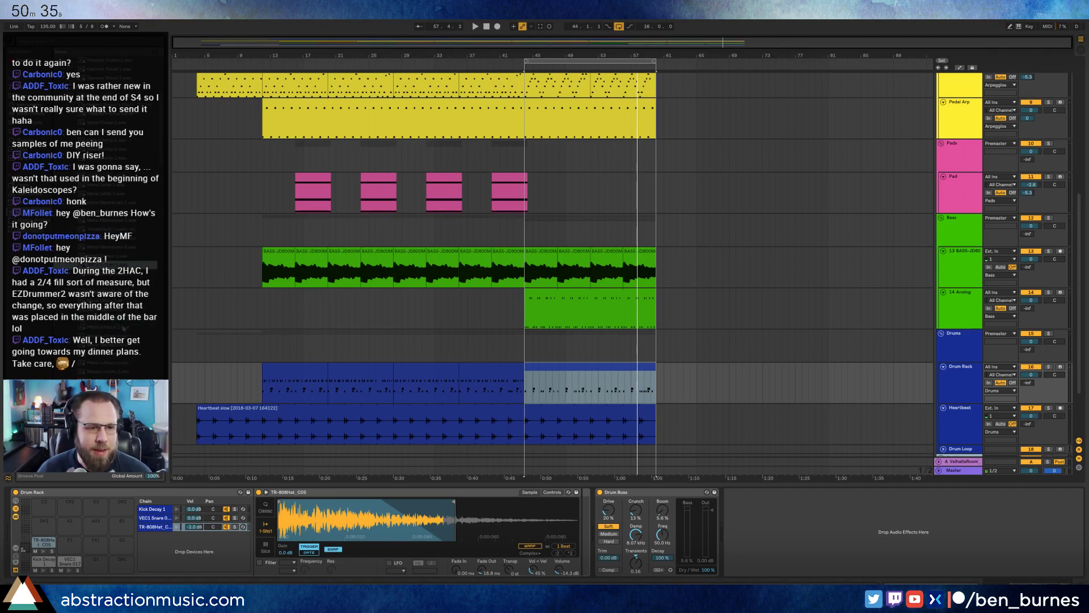
click(122, 310)
click(123, 292)
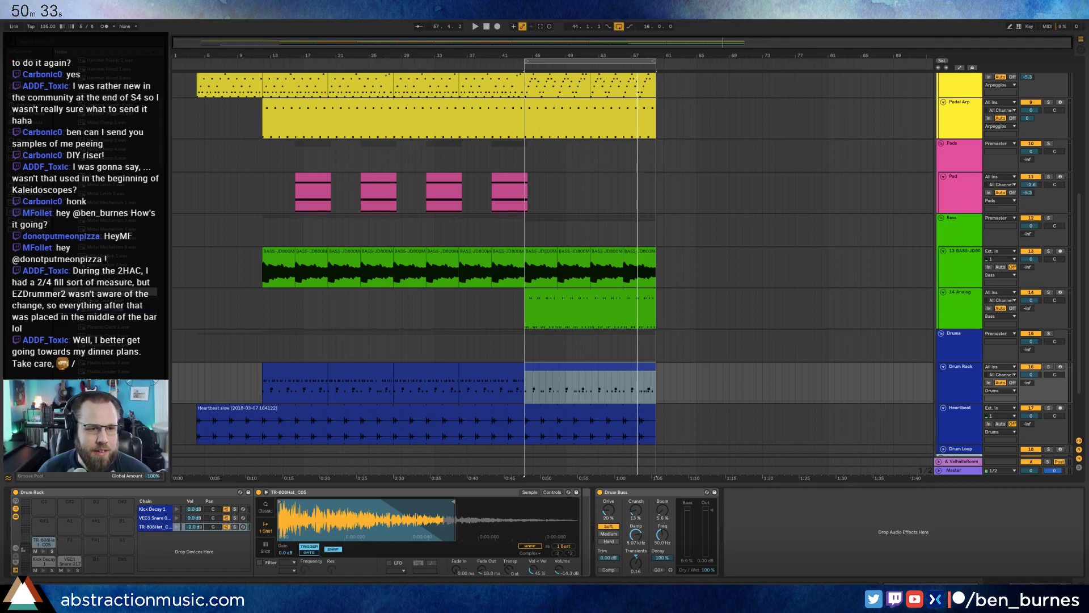
click(123, 328)
click(122, 318)
scroll(123, 318, down, 5)
click(123, 318)
click(123, 335)
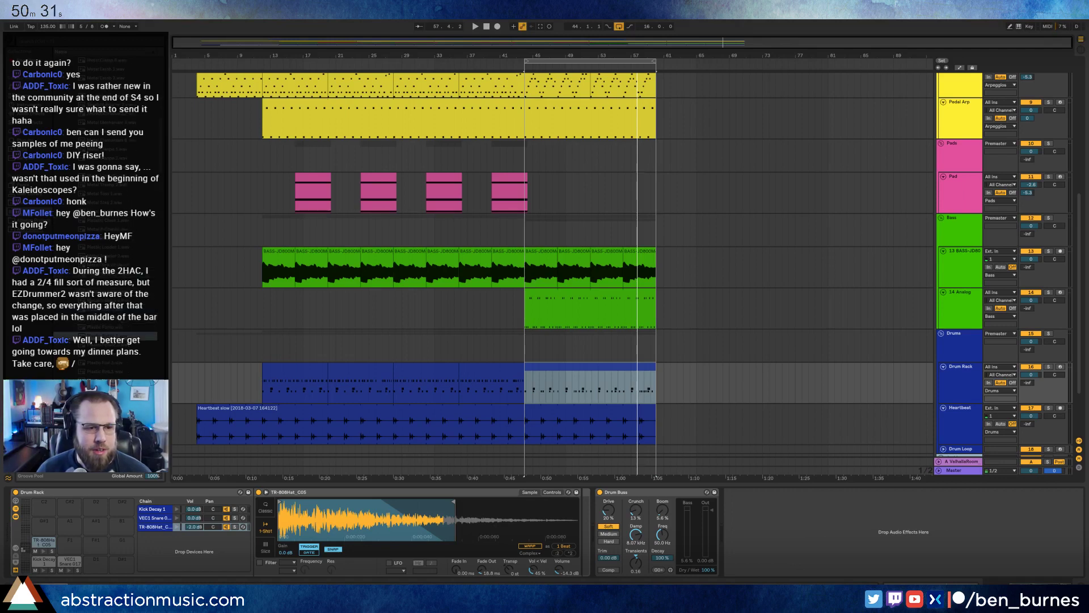
key(Home)
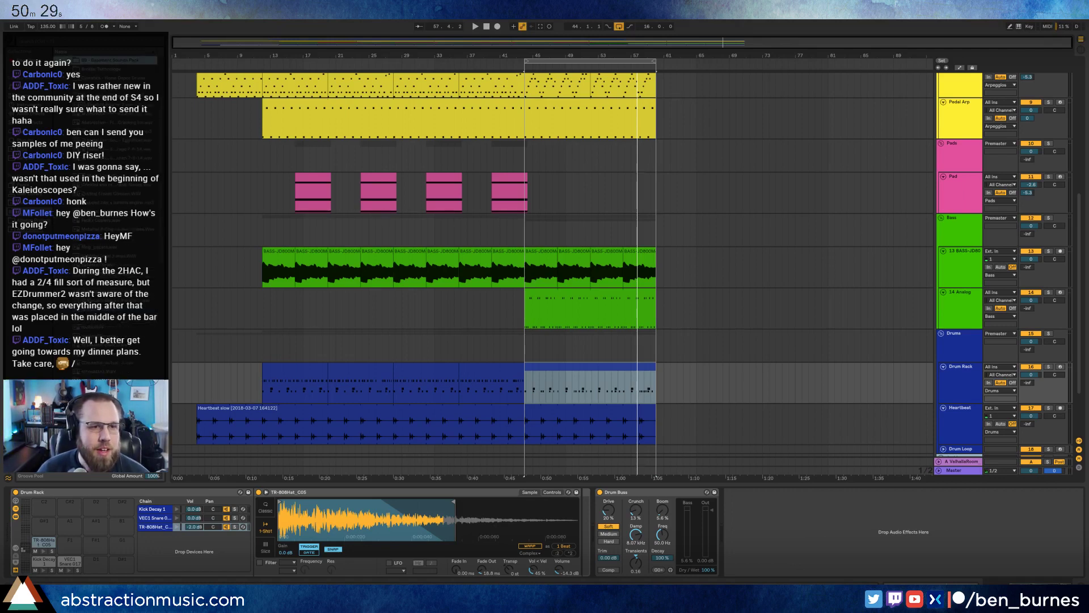
Audition the Cymatics Target Foley samples and load Foley 10 onto the Drum Rack pad diagonally above the TR-808 hat.
click(73, 87)
key(Down)
key(Down)
key(Down)
key(Down)
key(Down)
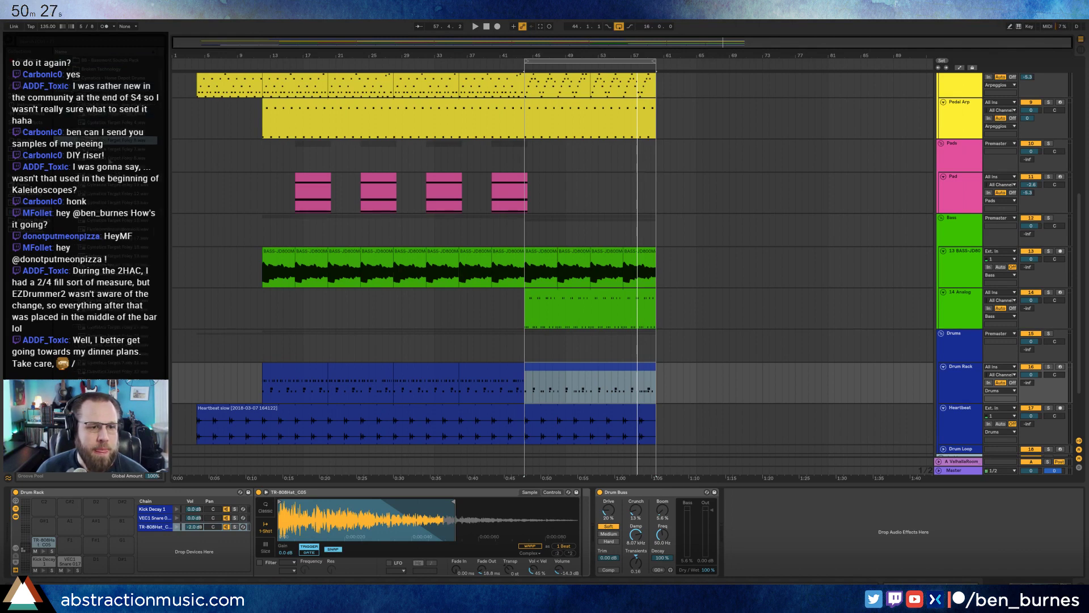
key(Up)
key(Up)
key(Up)
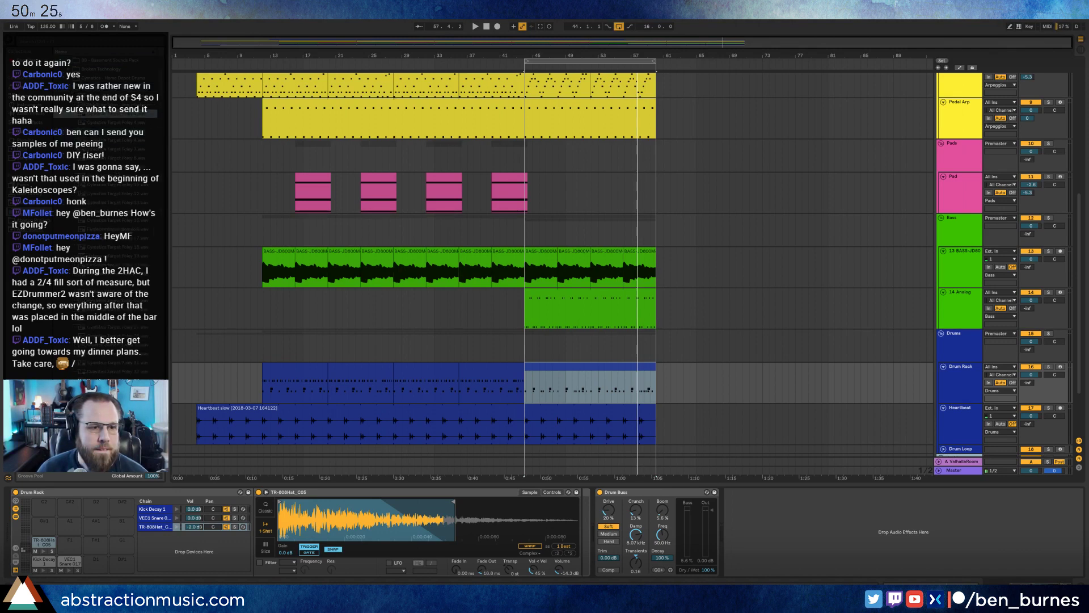
key(Down)
key(Down)
key(Down)
key(Down)
key(Down)
key(Down)
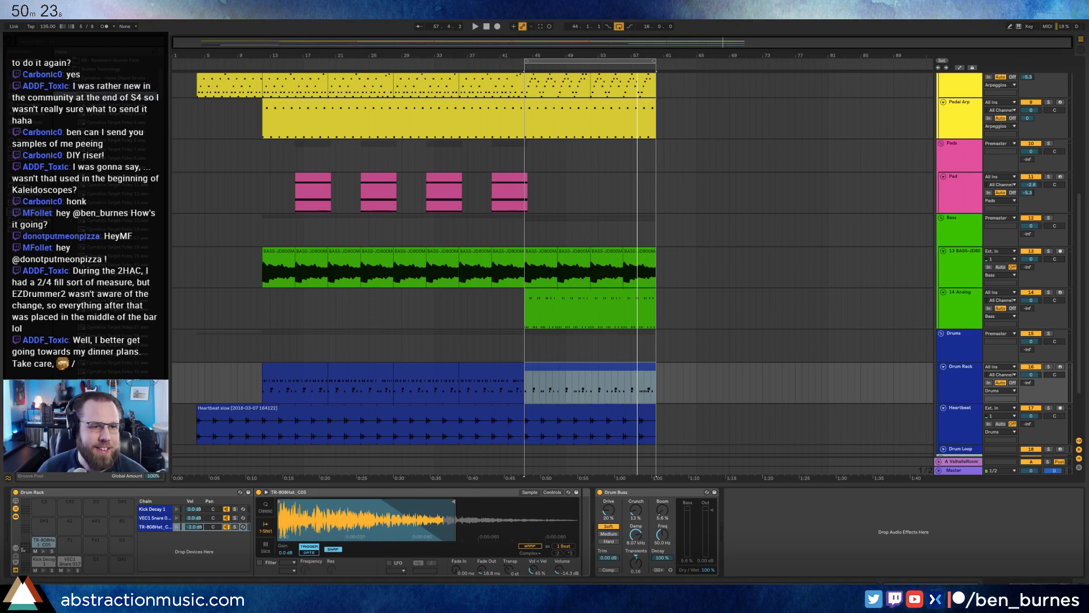
key(Down)
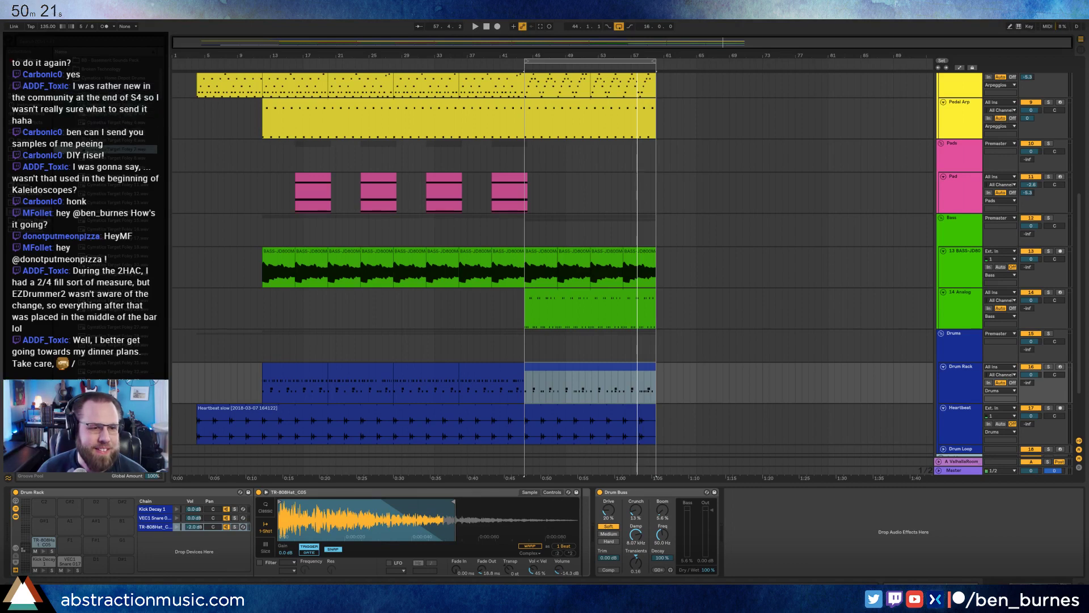
key(Down)
key(Down)
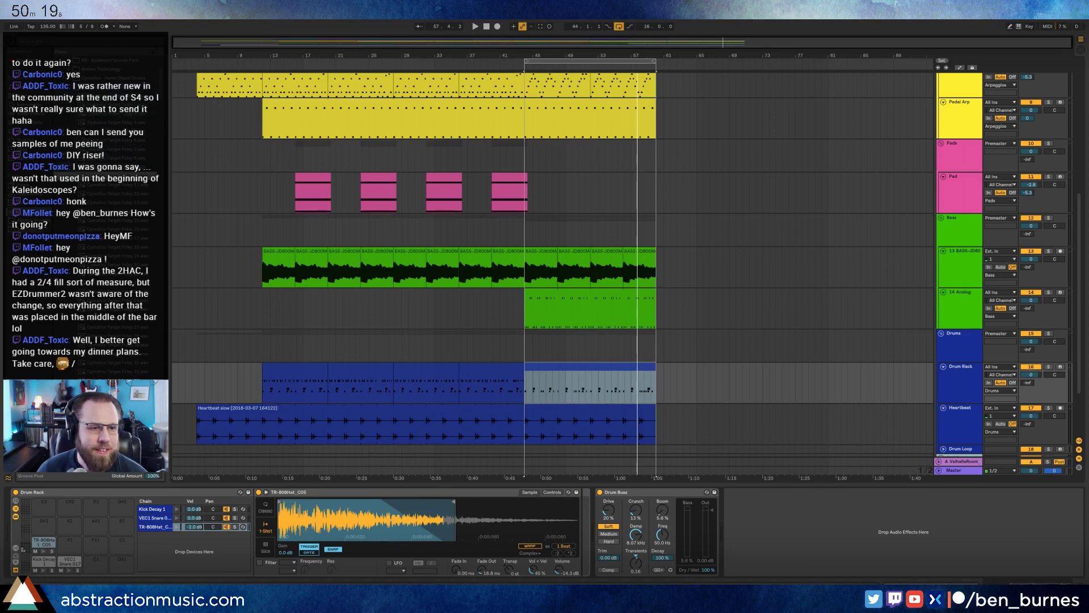
key(Down)
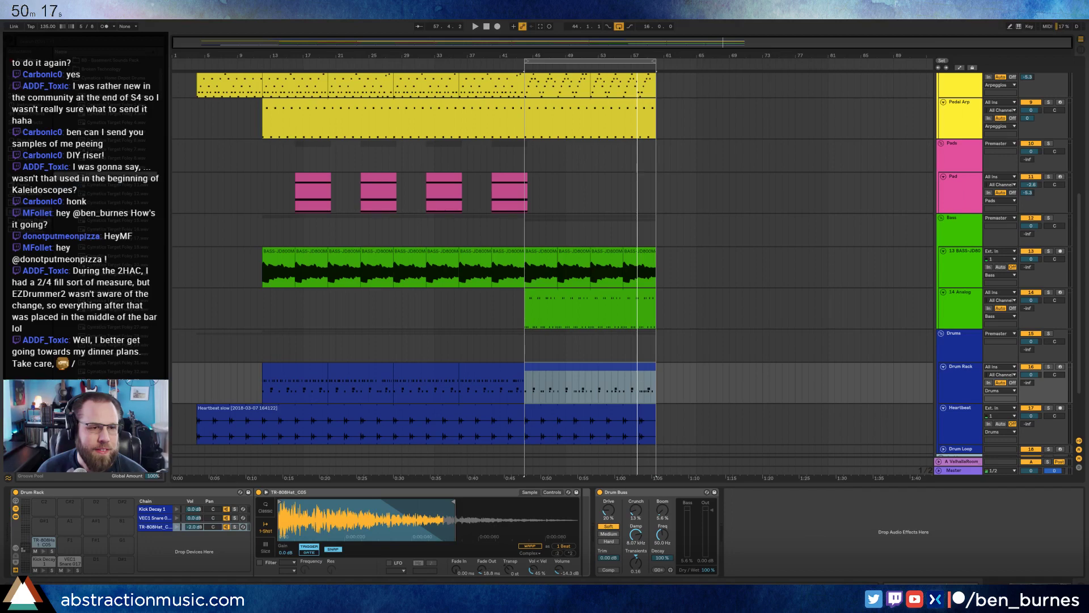
drag(113, 176, 70, 526)
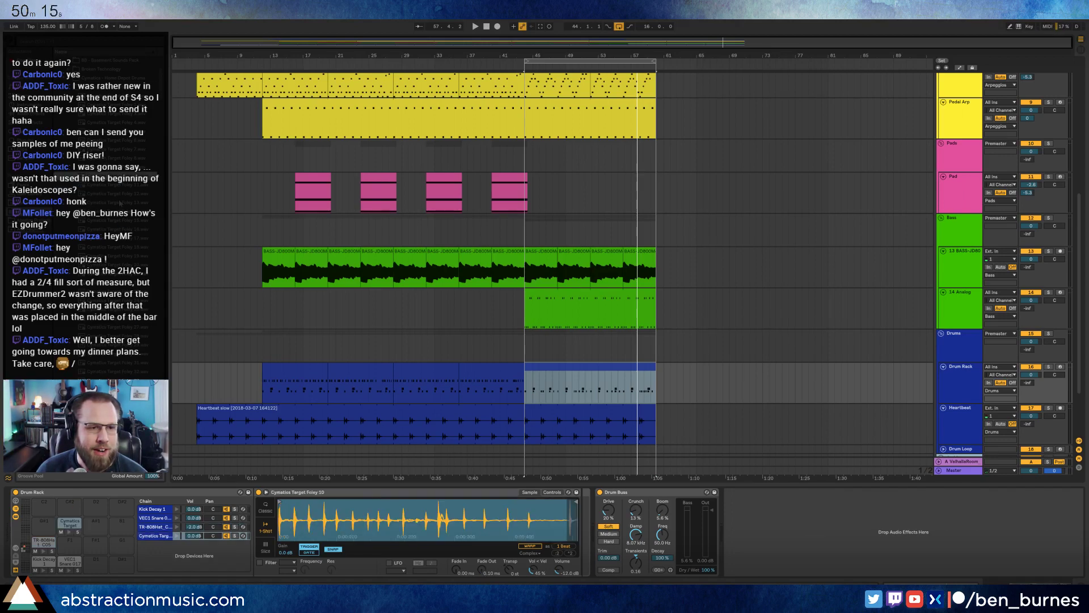
Audition further foley samples and load Cymatics Target Foley 32 onto the empty Drum Rack pad directly above the TR-808 hat.
click(118, 194)
key(Down)
key(Down)
key(Down)
key(Down)
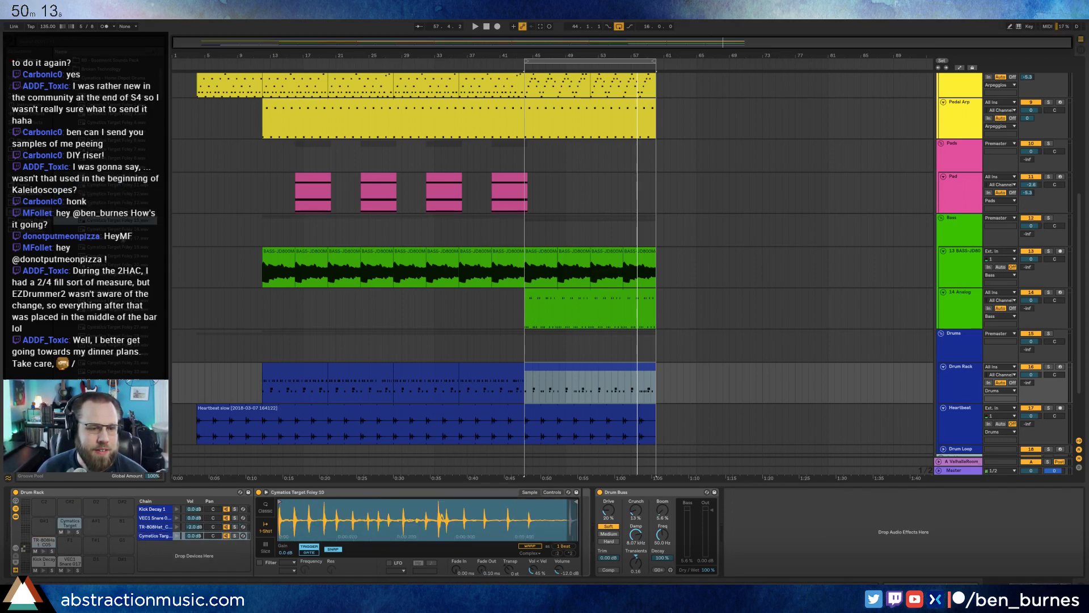
key(Down)
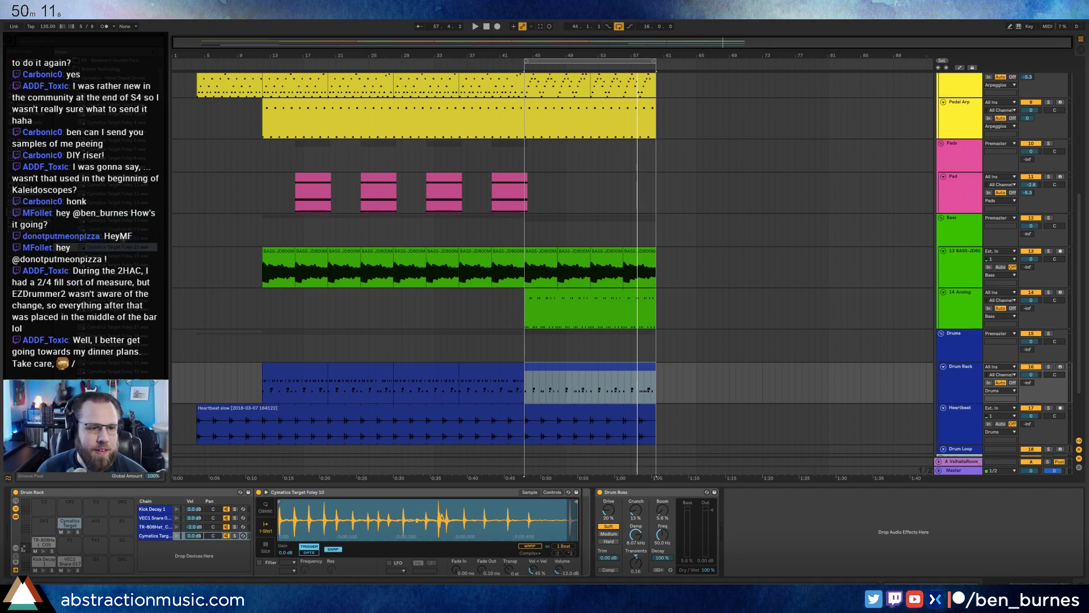
key(Down)
key(Down)
key(Down)
key(Down)
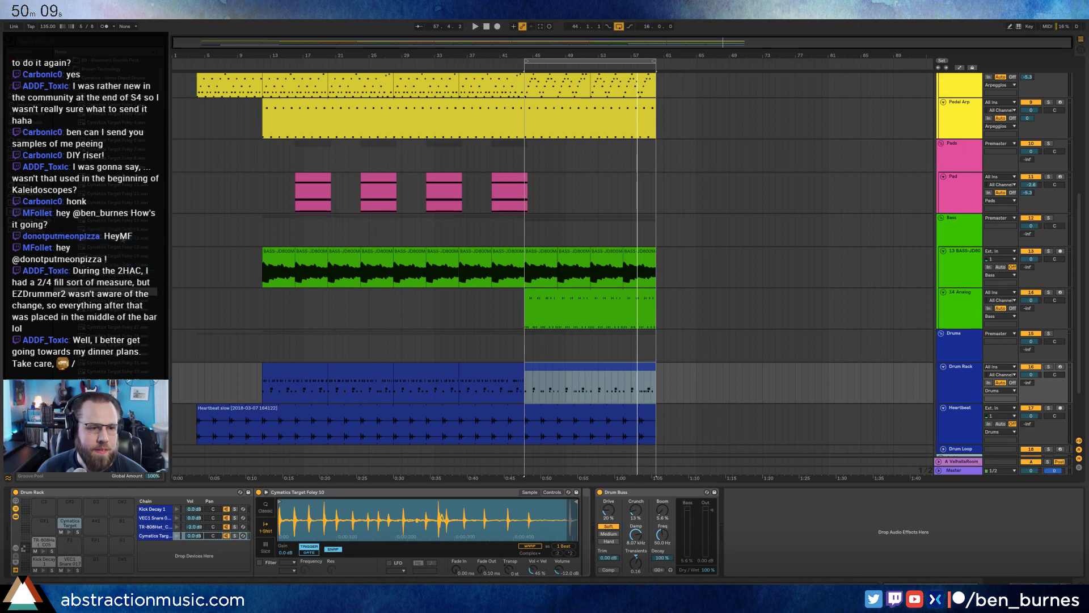
key(Down)
key(Down)
key(Down)
key(Down)
key(Down)
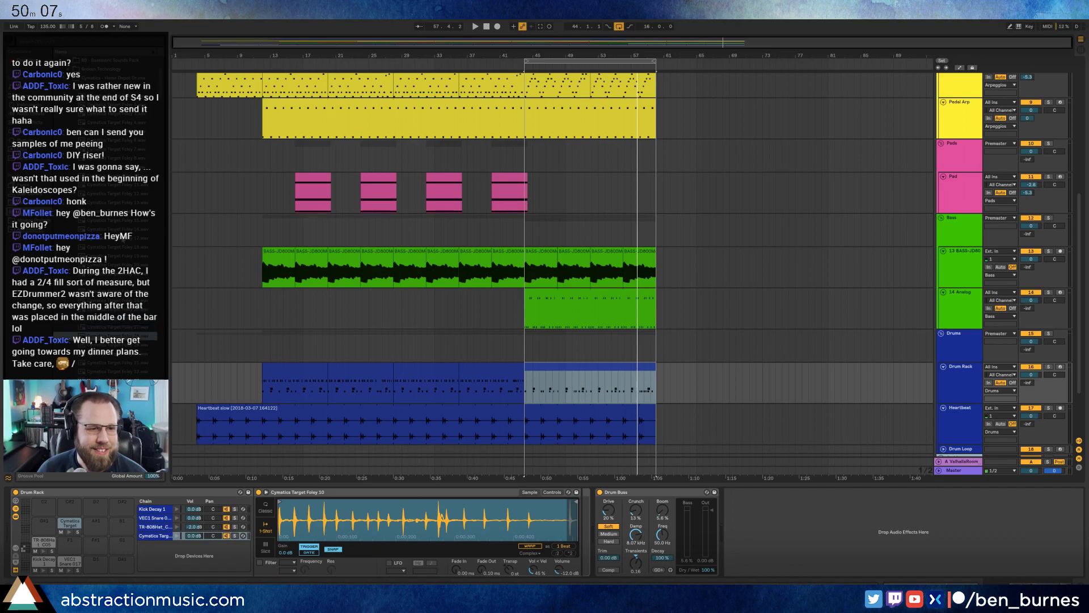
key(Down)
key(Down)
key(Down)
key(Down)
key(Down)
key(Down)
key(Down)
key(Down)
key(Down)
key(Down)
key(Down)
key(Down)
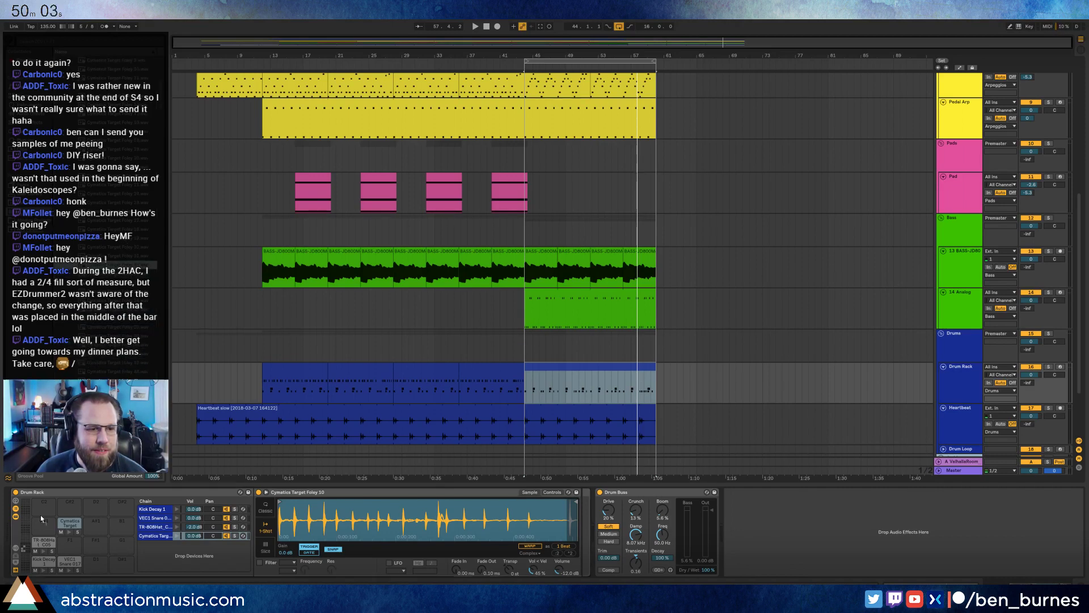
scroll(41, 522, up, 4)
mouse_move(37, 535)
mouse_down()
mouse_move(25, 552)
mouse_move(44, 526)
mouse_up()
Audition more foley samples and load Cymatics Target Foley 65 onto the third pad of the Drum Rack's foley row.
click(102, 291)
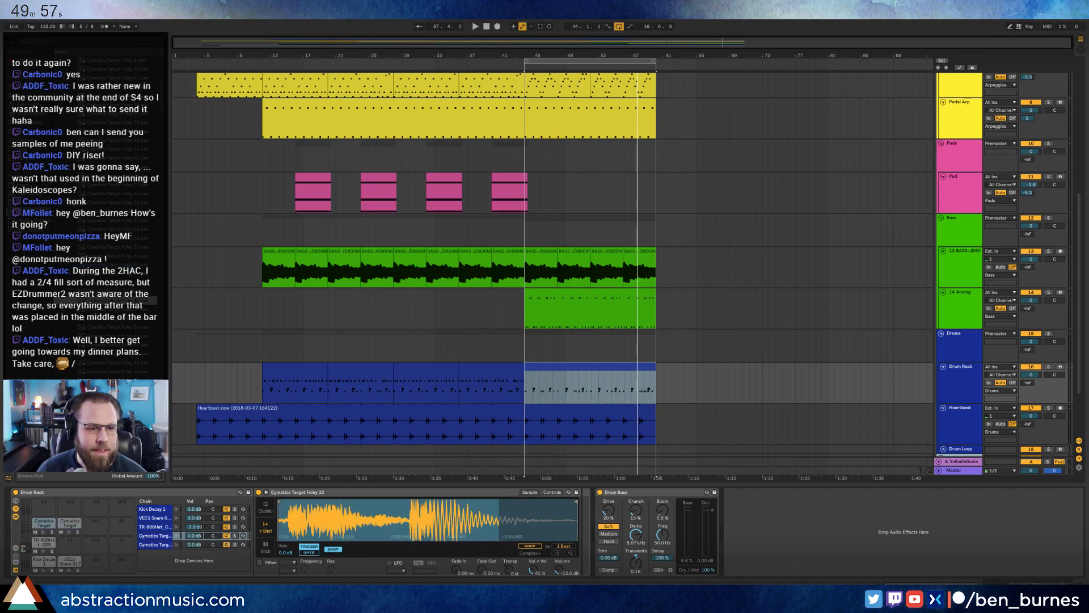
key(Down)
key(Down)
key(Down)
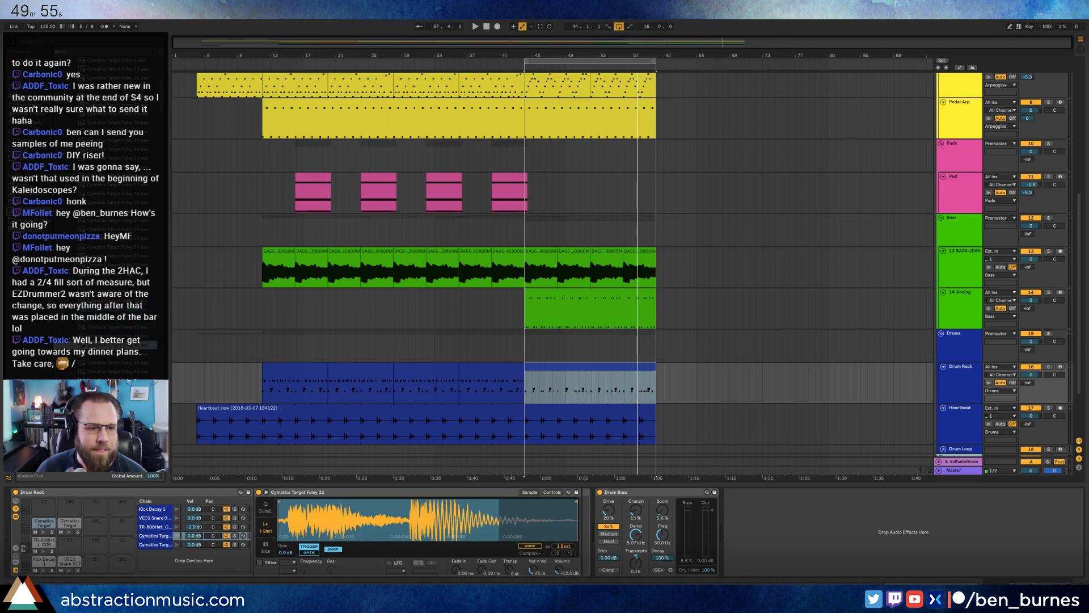
key(Down)
key(Down)
key(Down)
key(Down)
key(Down)
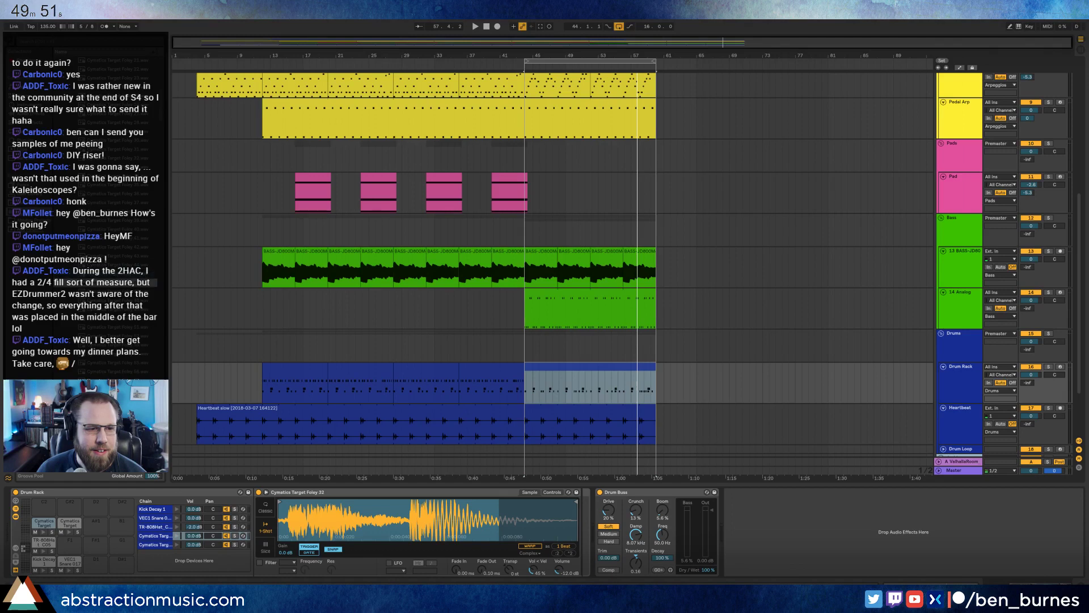
key(Down)
key(Down)
key(Down)
key(Down)
key(Down)
key(Down)
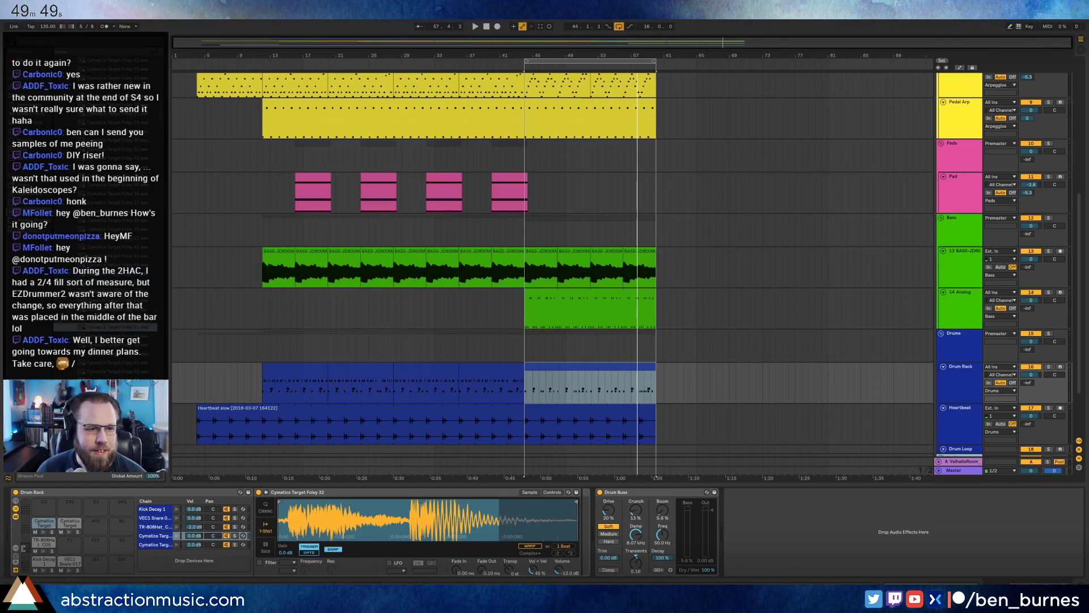
key(Down)
key(Down)
key(Down)
key(Down)
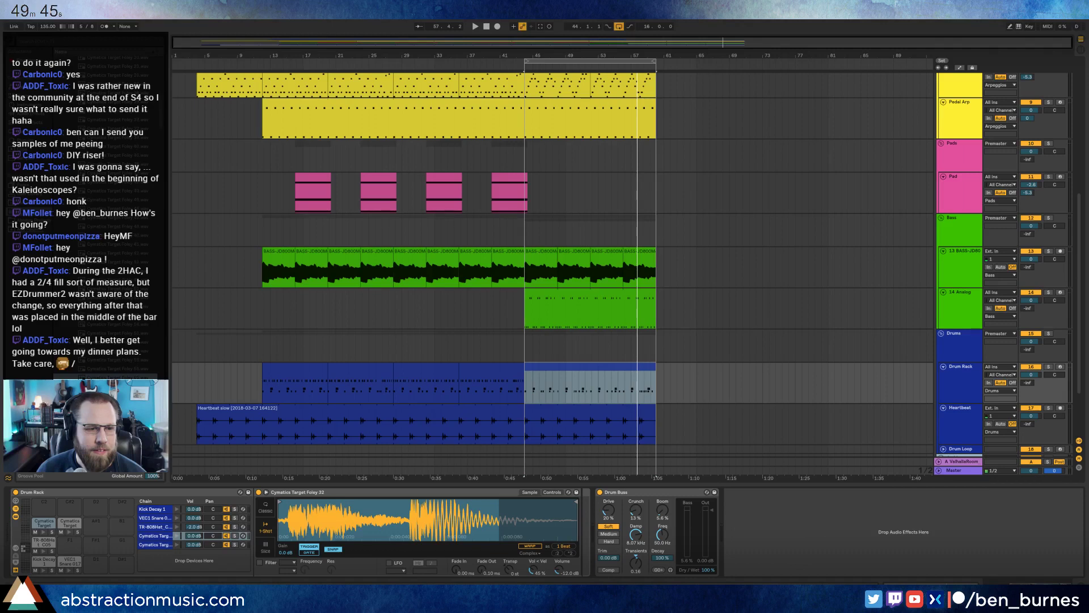
key(Down)
key(Down)
key(Down)
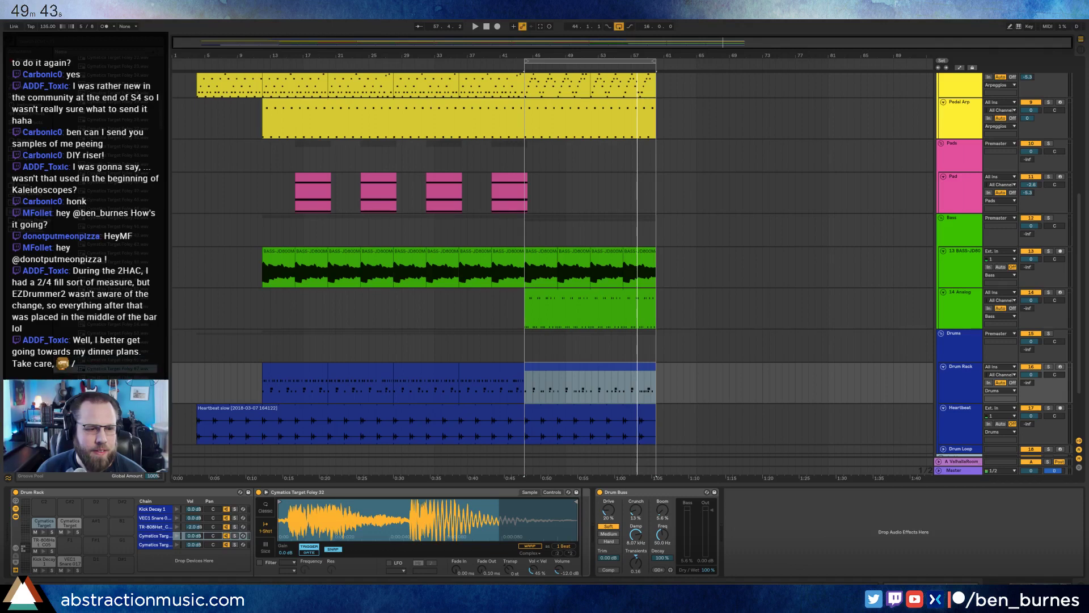
key(Up)
key(Up)
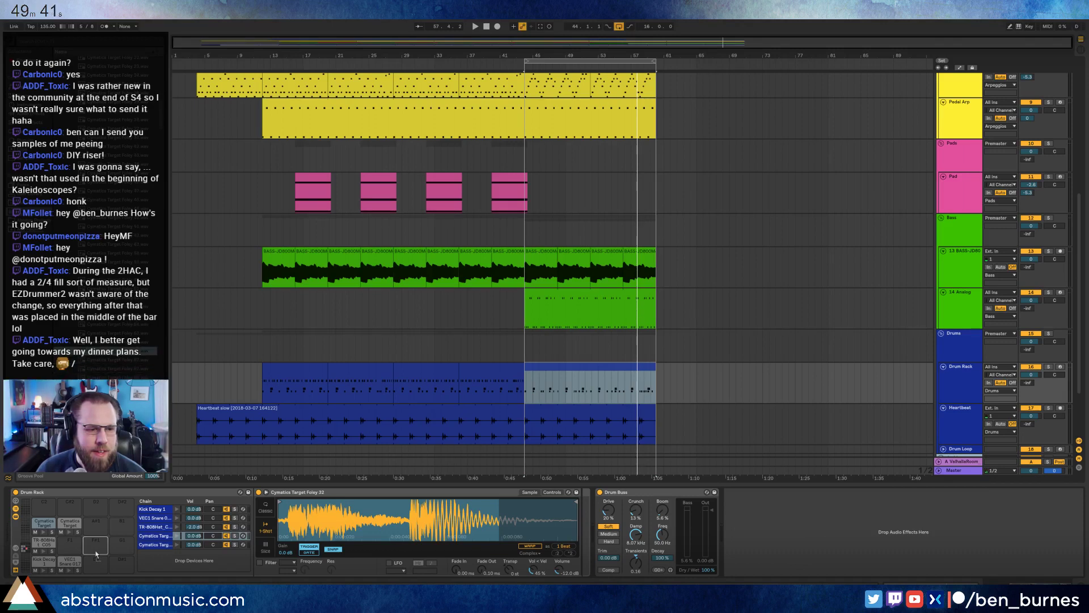
key(Return)
scroll(110, 326, down, 3)
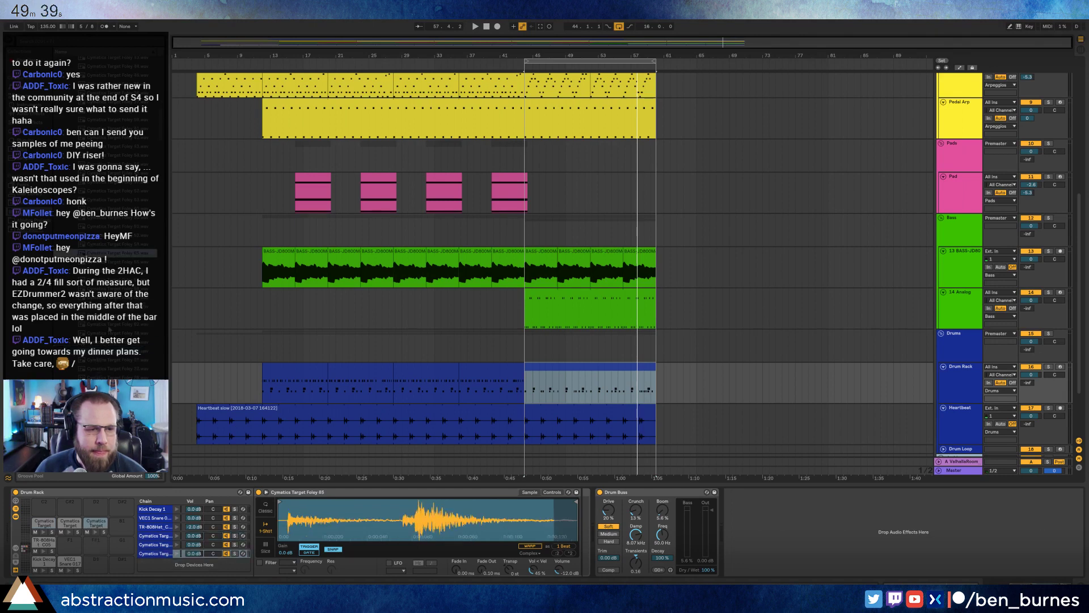
Audition more foley samples and load Cymatics Target Foley 195 onto the fourth pad of the Drum Rack's foley row.
click(109, 326)
key(Down)
key(Down)
key(Down)
key(Down)
key(Down)
key(Down)
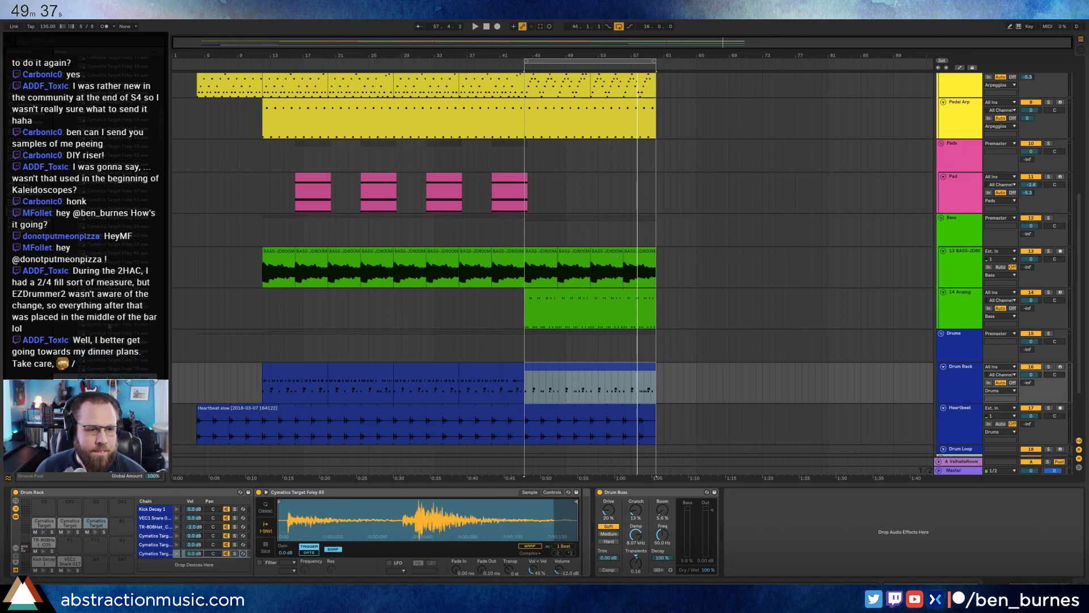
scroll(110, 326, down, 3)
click(109, 327)
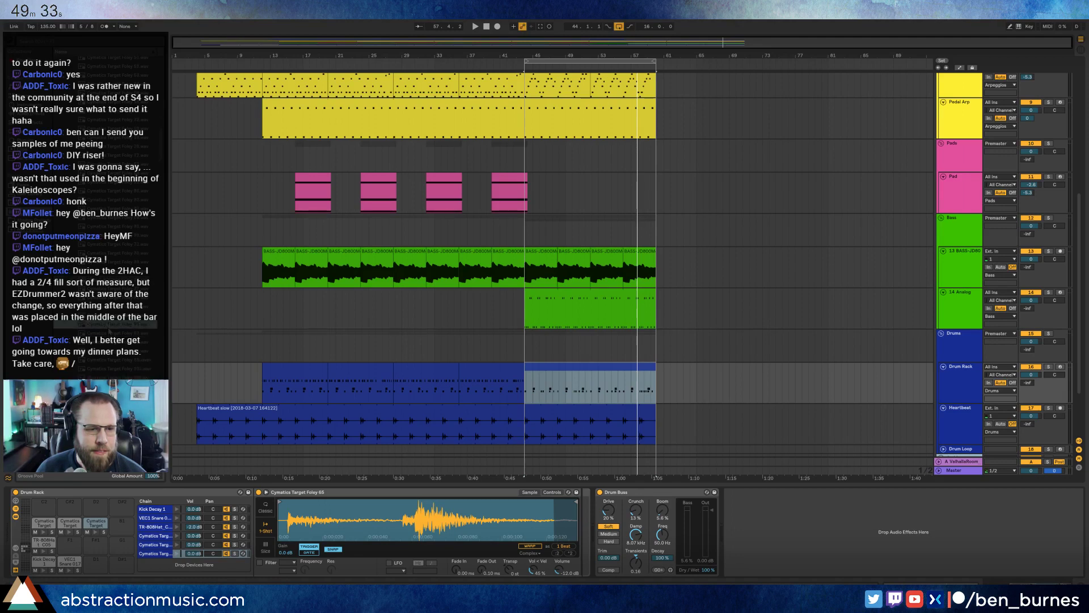
key(Down)
key(Up)
key(Up)
key(Down)
key(Down)
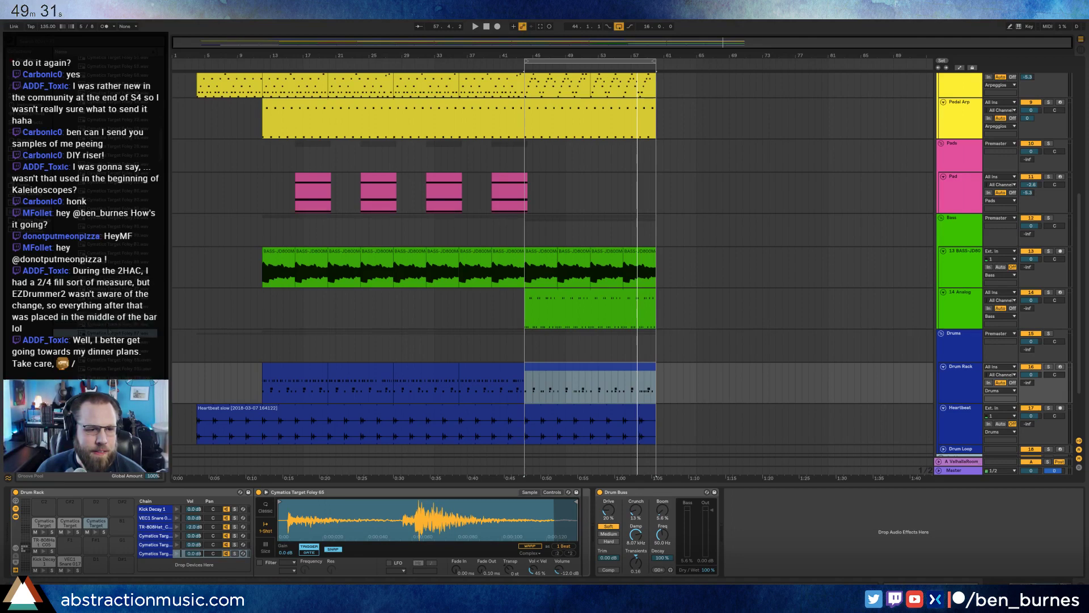
key(Down)
key(Down)
key(Up)
key(Up)
key(Up)
key(Up)
key(Up)
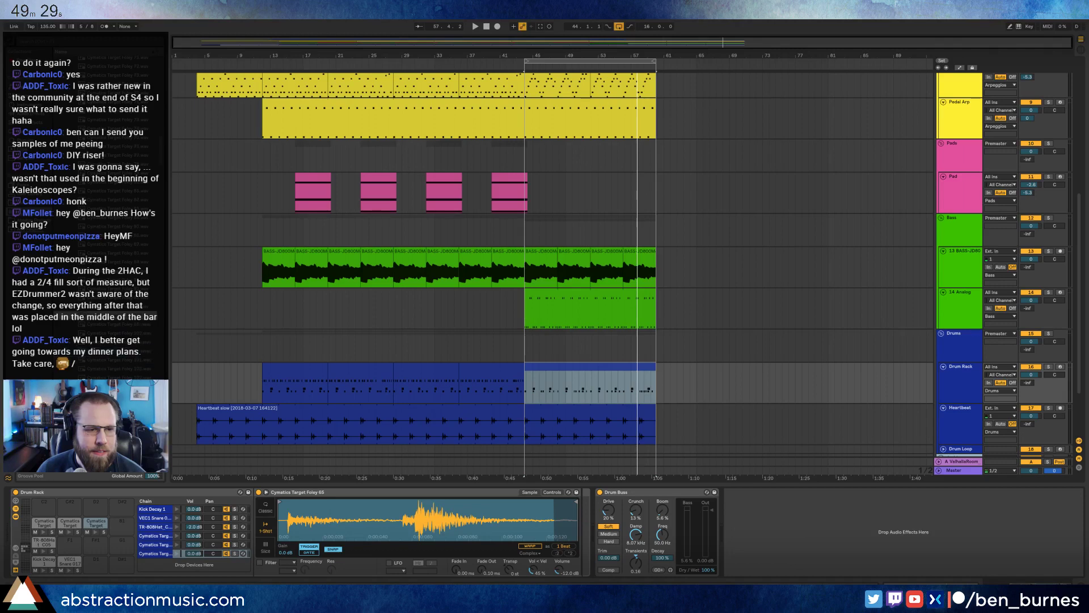
key(Down)
key(Down)
key(Down)
key(Up)
key(Up)
key(Up)
key(Up)
key(Up)
key(Down)
key(Down)
key(Down)
key(Down)
key(Down)
key(Down)
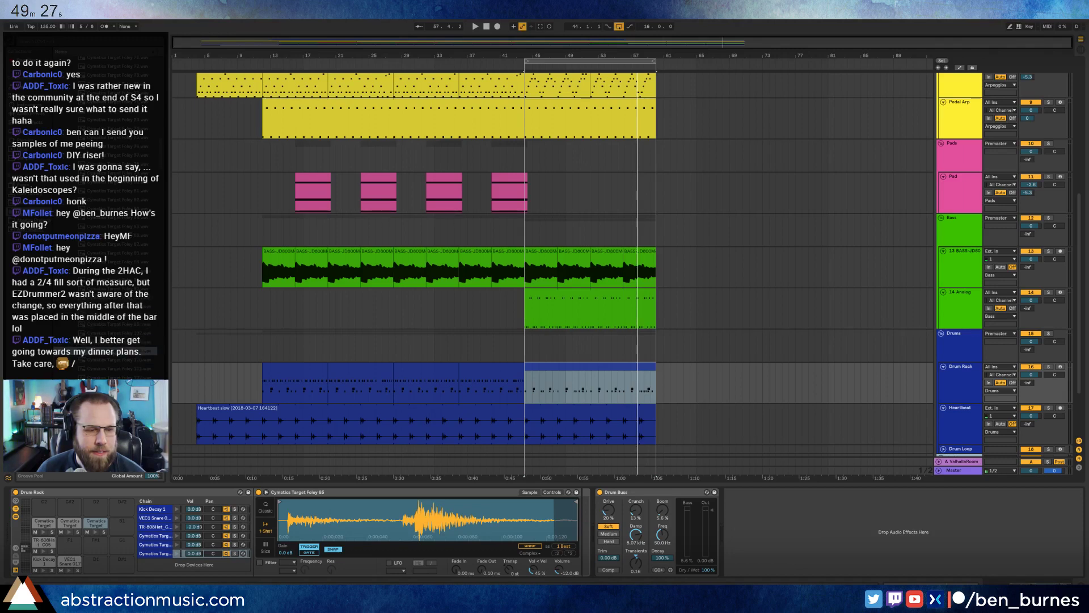
key(Up)
key(Up)
key(Up)
key(Up)
key(Up)
key(Up)
key(Down)
key(Down)
key(Down)
key(Down)
key(Down)
key(Down)
key(Up)
key(Up)
key(Up)
key(Up)
key(Up)
key(Down)
key(Down)
key(Down)
key(Down)
key(Down)
key(Up)
key(Up)
key(Up)
key(Up)
key(Up)
key(Down)
key(Down)
key(Down)
key(Down)
key(Down)
key(Up)
key(Up)
key(Up)
key(Up)
key(Up)
key(Down)
key(Down)
key(Down)
key(Down)
key(Down)
key(Down)
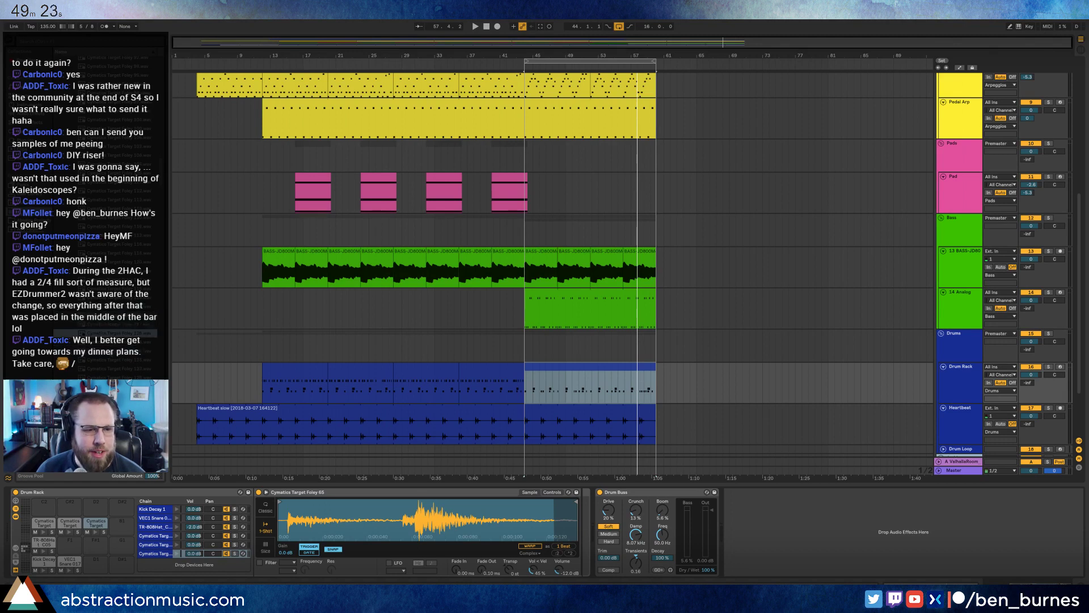
key(Down)
key(Down)
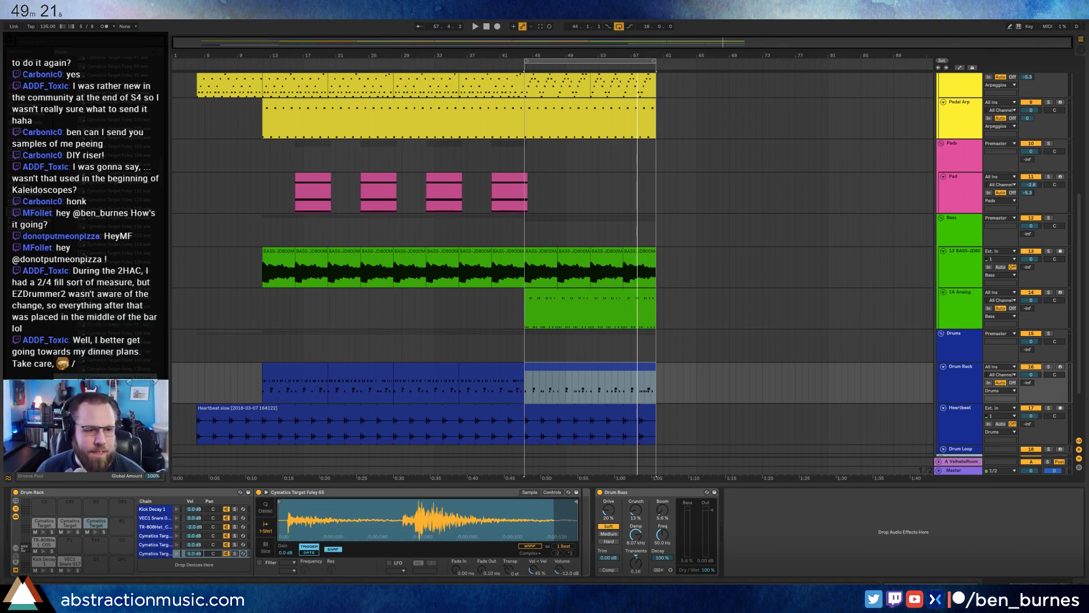
key(Down)
key(Down)
key(Down)
key(Down)
key(Down)
key(Down)
key(Down)
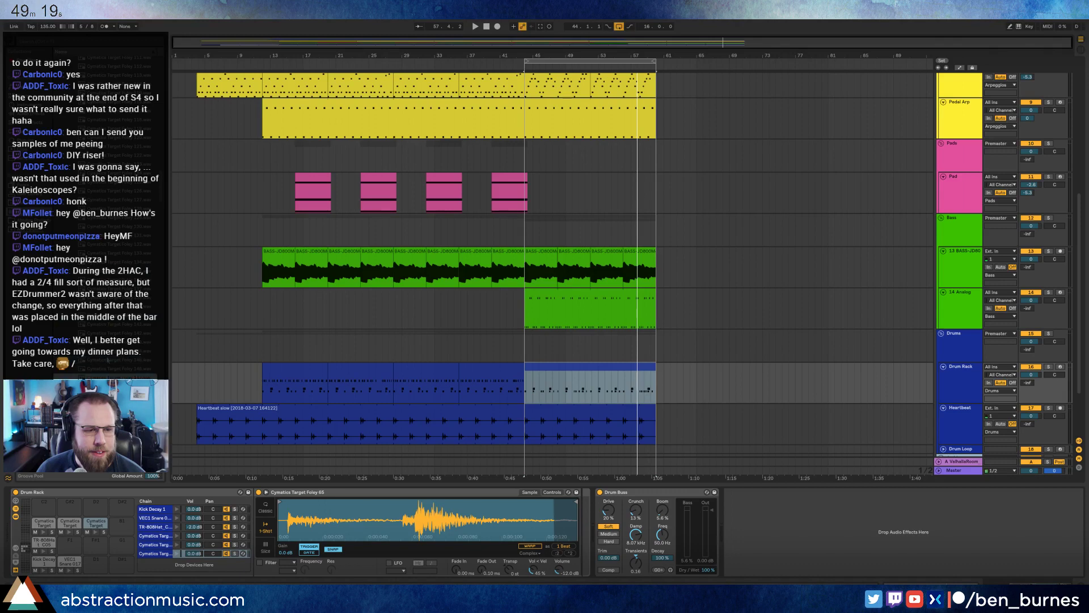
key(Down)
scroll(107, 360, down, 1)
key(Down)
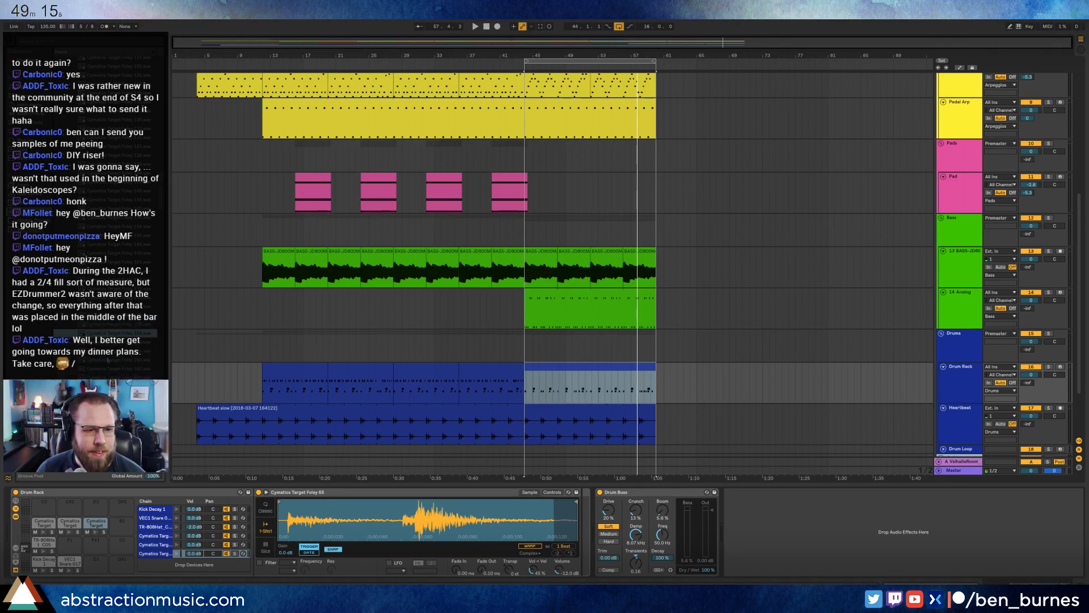
click(107, 360)
scroll(108, 359, down, 1)
click(107, 359)
scroll(108, 361, down, 1)
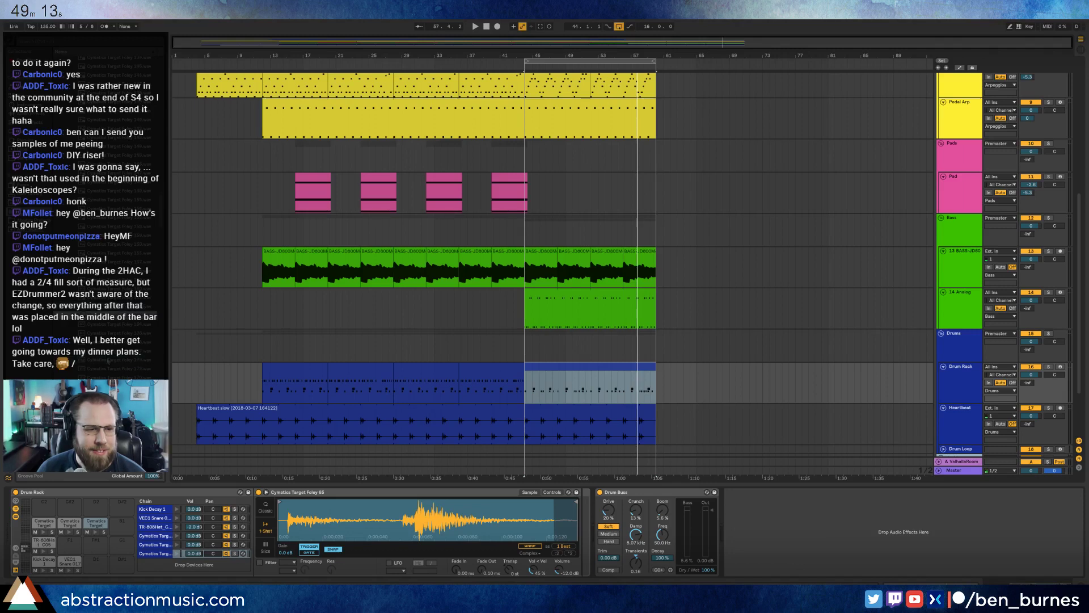
click(107, 360)
scroll(107, 361, down, 1)
click(107, 361)
scroll(107, 361, down, 1)
key(Down)
key(Down)
key(Down)
key(Down)
key(Down)
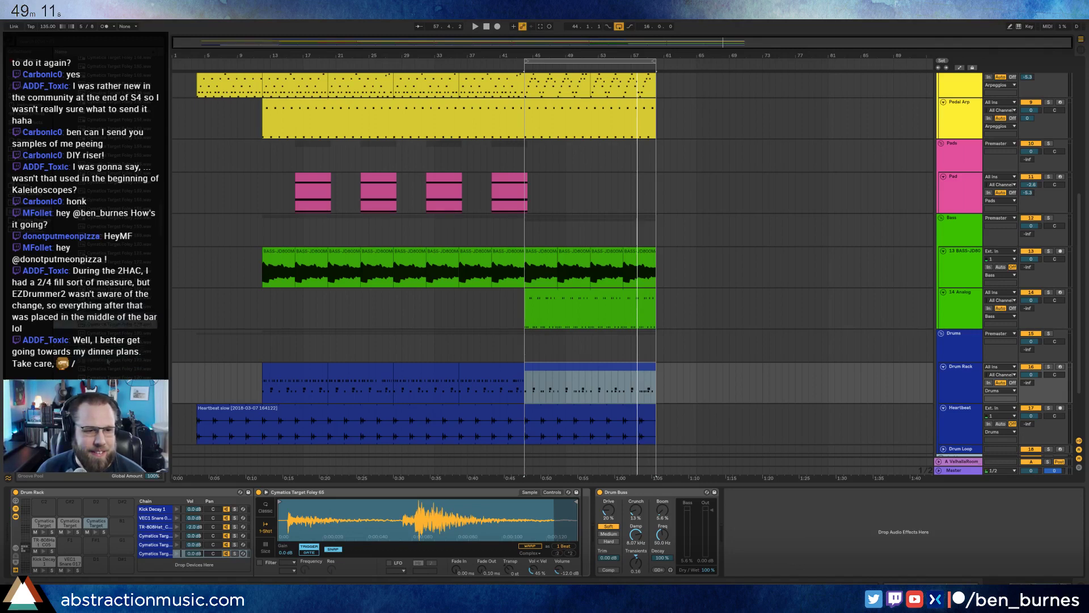
key(Down)
key(Down)
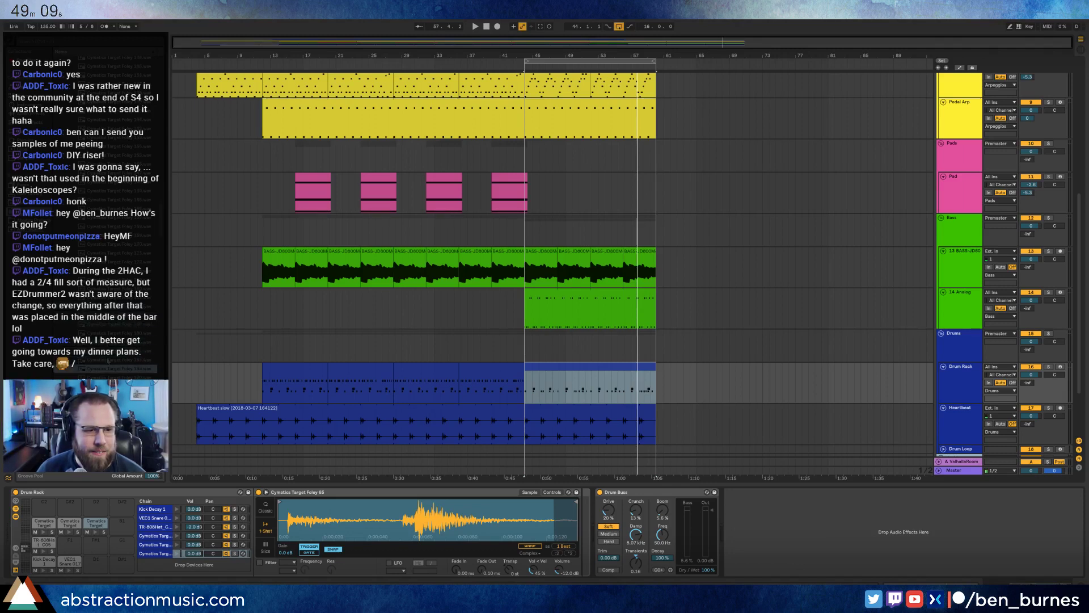
scroll(107, 361, down, 1)
key(Up)
scroll(108, 362, down, 1)
click(107, 361)
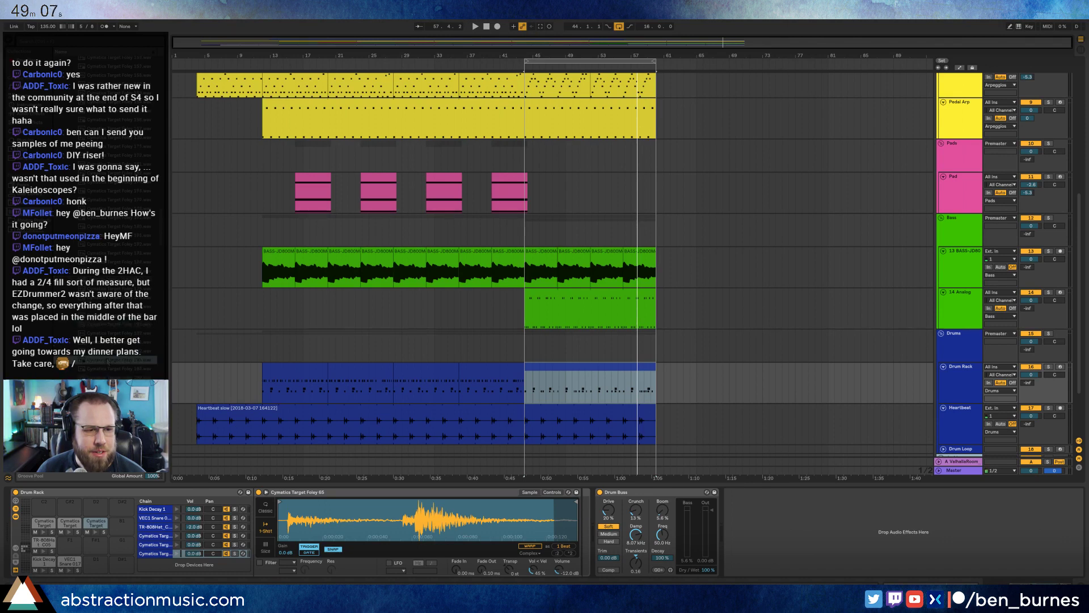
scroll(108, 361, down, 1)
click(107, 361)
scroll(107, 361, down, 1)
click(107, 361)
key(Up)
key(Up)
key(Up)
key(Up)
key(Up)
key(Up)
key(Up)
key(Up)
key(Up)
key(Up)
key(Up)
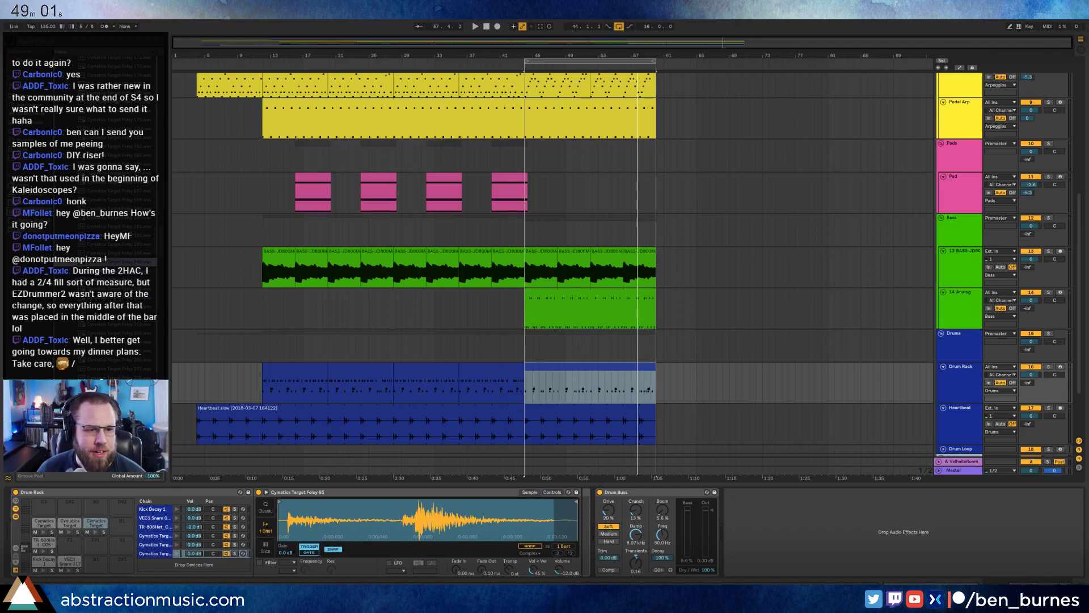
drag(108, 262, 122, 518)
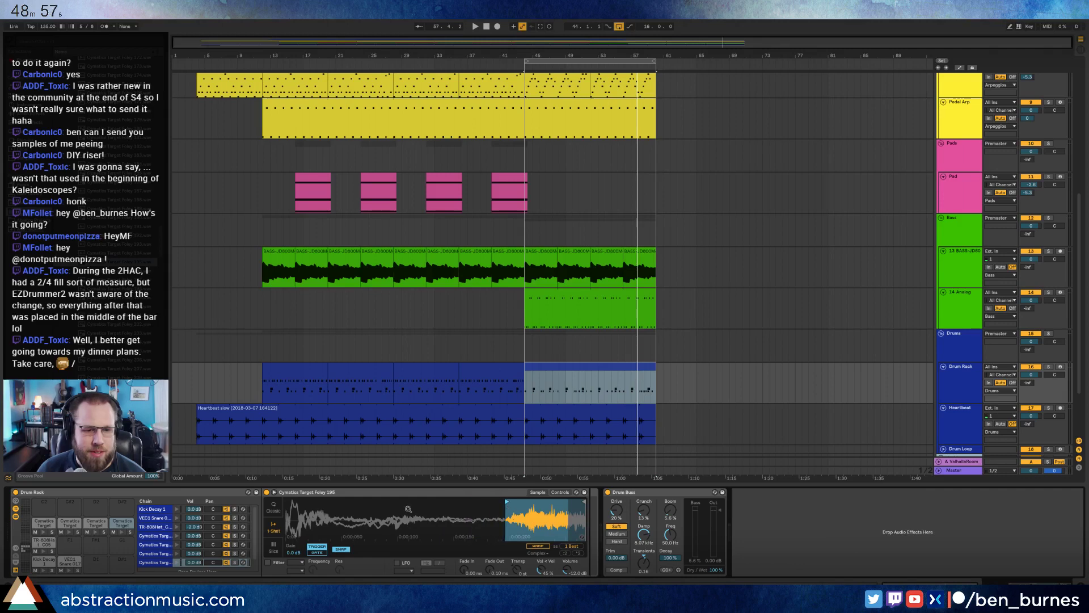
Enable the filter on the Foley 195 sample, choose another filter type and lower its frequency to a few kilohertz, checking the pad's sound.
click(121, 532)
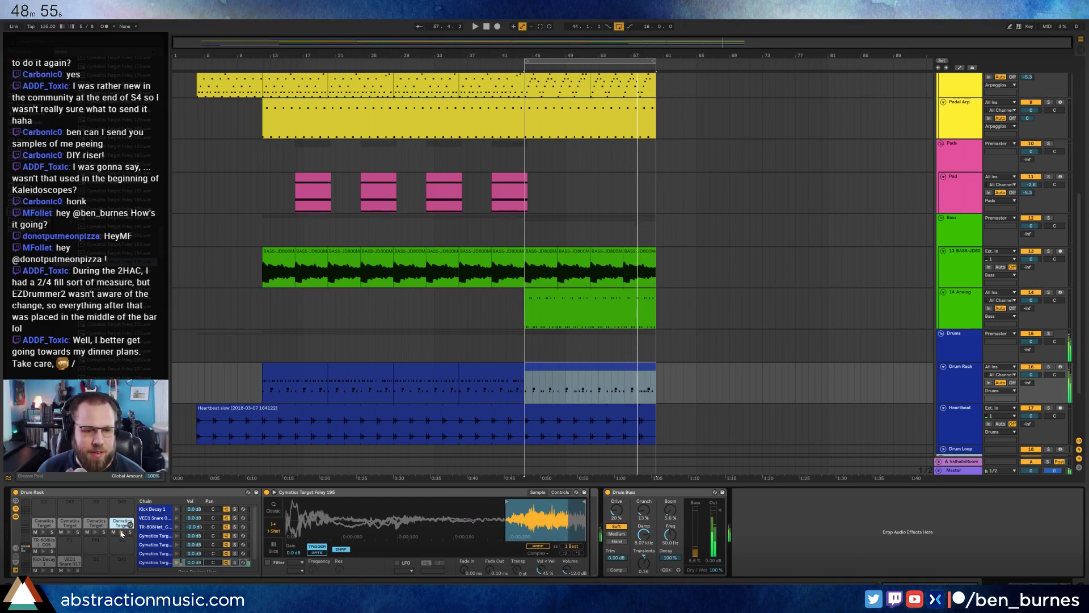
click(268, 563)
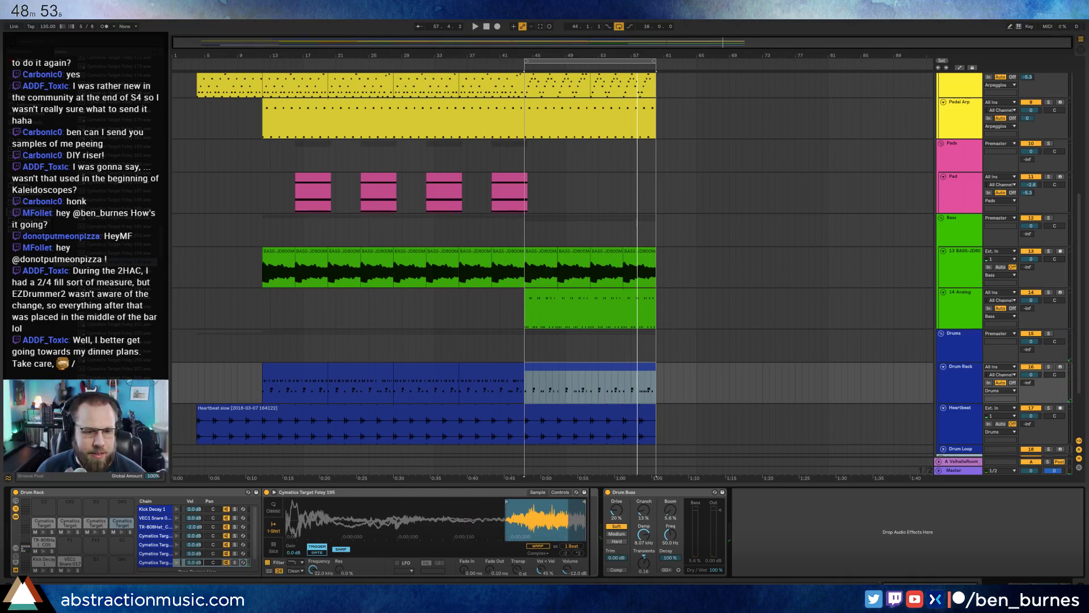
click(301, 562)
click(294, 535)
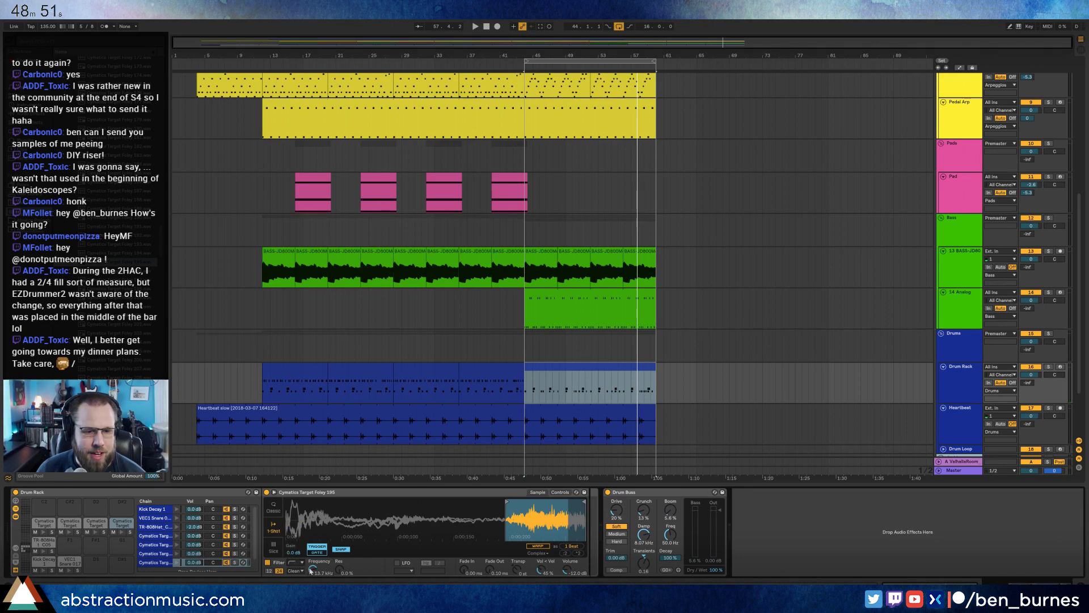
click(122, 532)
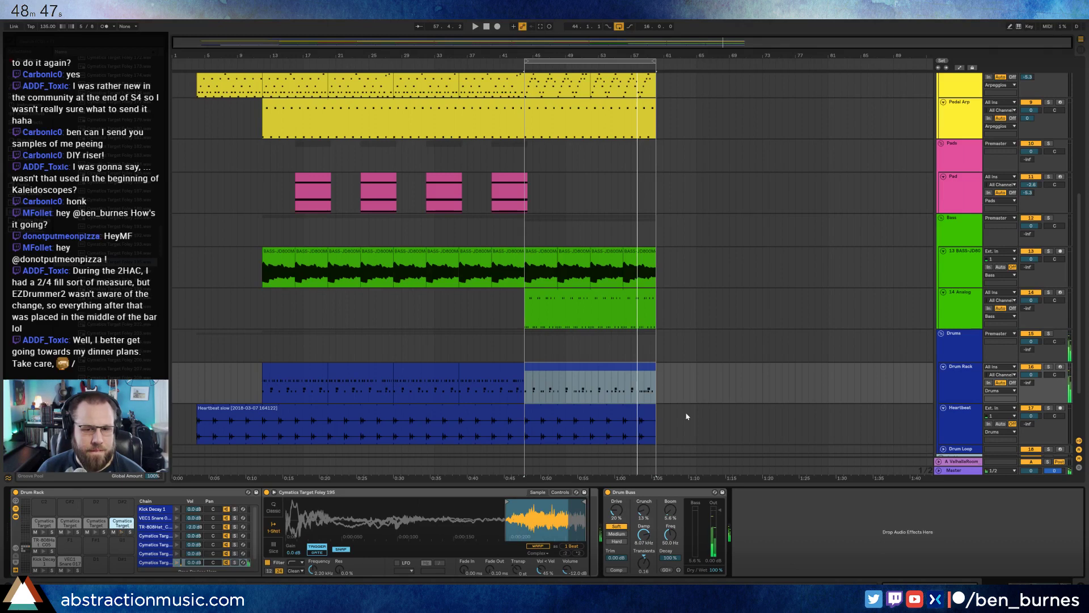
In the Drum Rack clip, copy the four TR-808 hat notes of bar 16 to bar 1 on the Foley 195 row and play them.
double_click(554, 367)
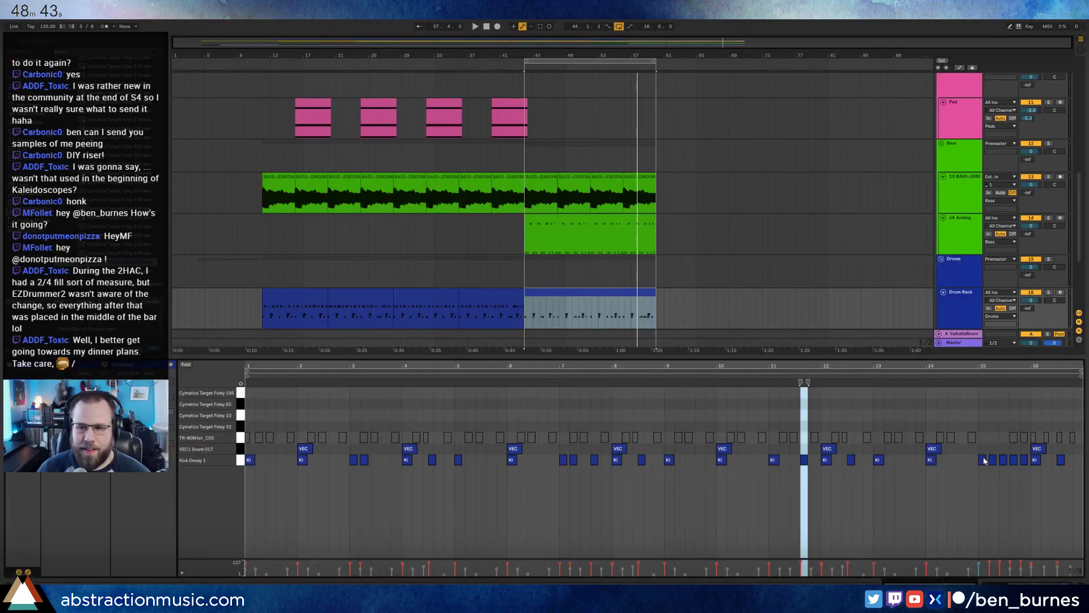
drag(1034, 434, 1083, 441)
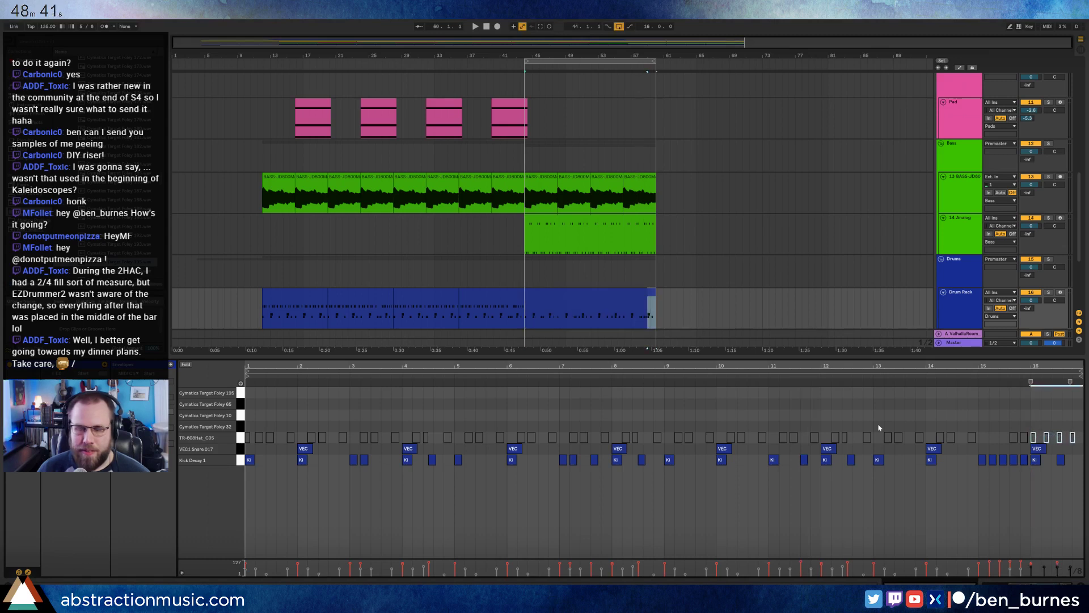
click(249, 405)
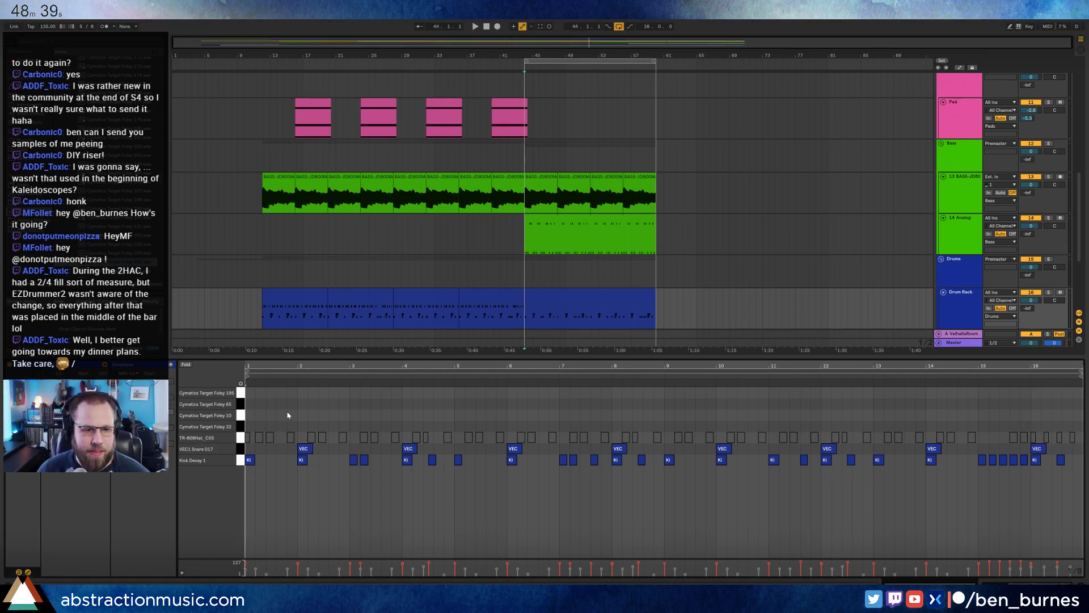
key(ctrl+v)
key(Up)
key(Up)
key(Up)
key(Up)
key(space)
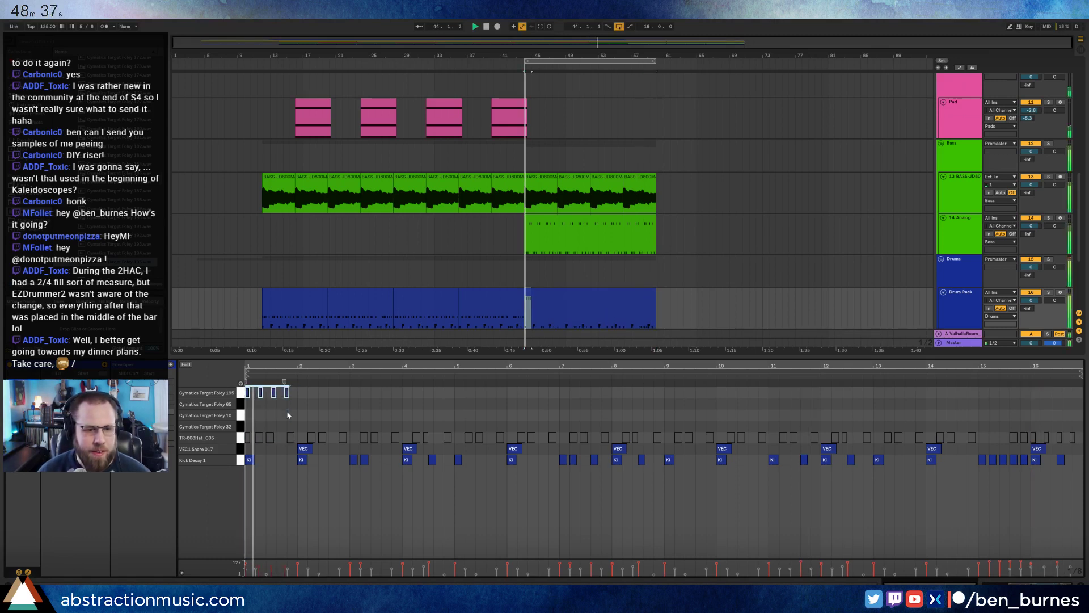
key(space)
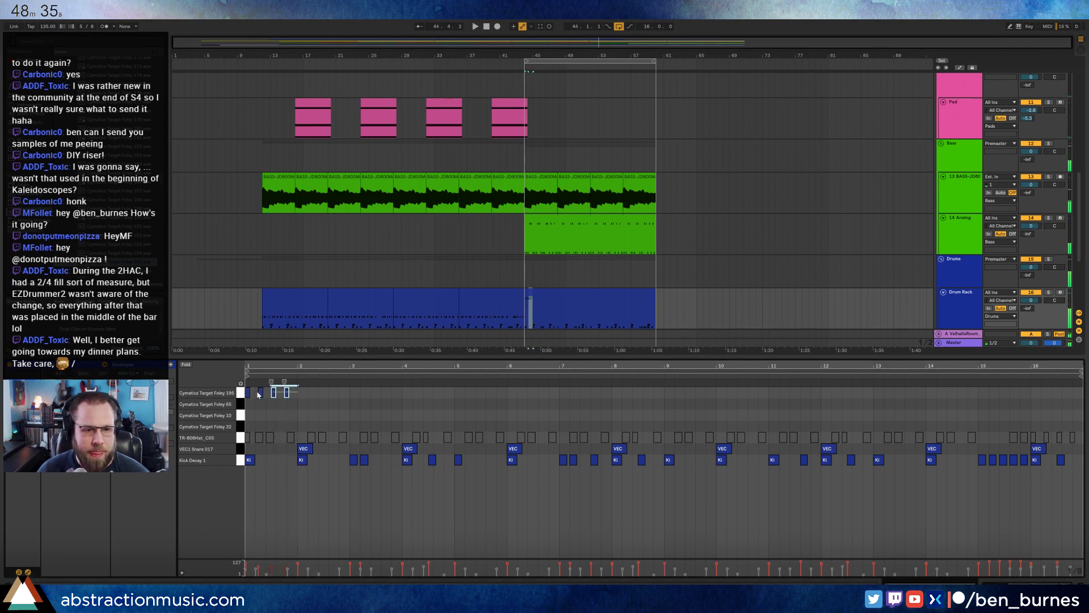
Try repeating the Foley 195 notes across the following bars and delete the copies.
key(ctrl+d)
key(ctrl+d)
key(ctrl+d)
key(ctrl+d)
key(ctrl+d)
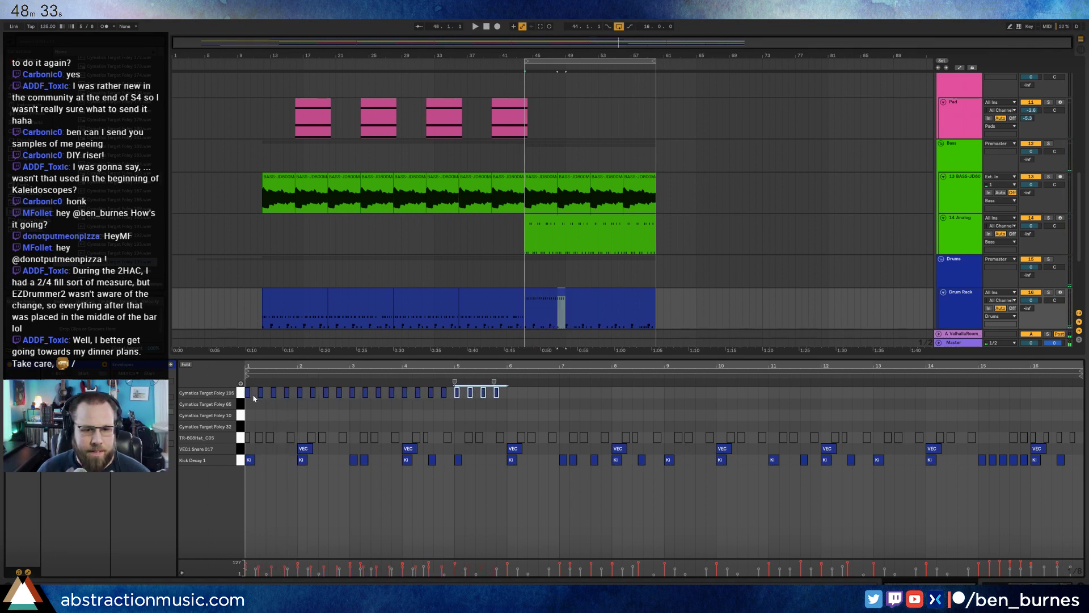
click(279, 410)
drag(296, 406, 571, 380)
key(Delete)
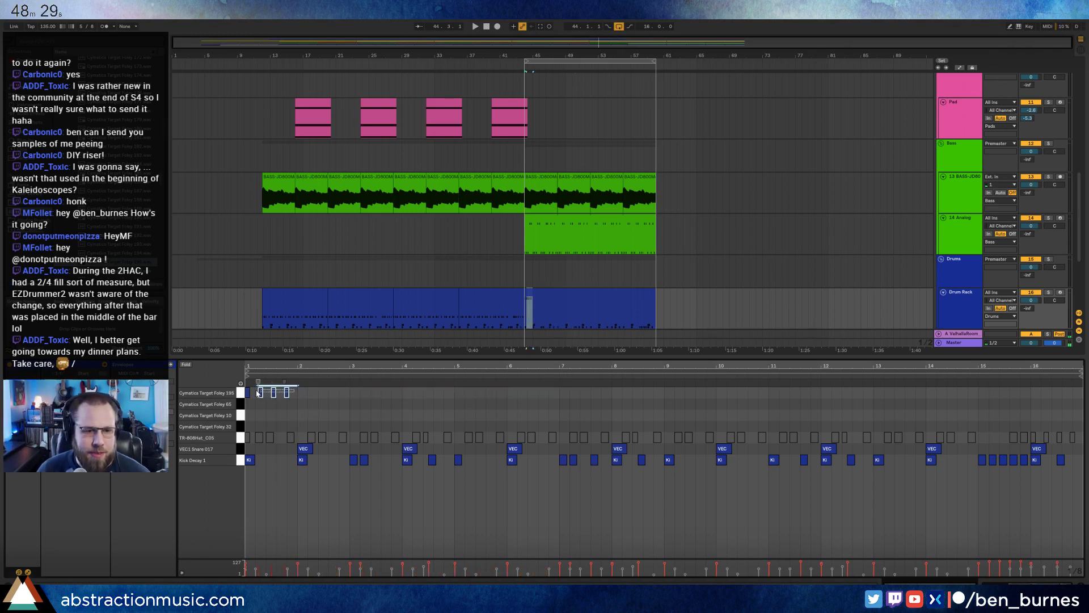
Duplicate bar 1's four Foley 195 notes through bars 2, 3 and 4 and play the result.
click(261, 410)
drag(261, 395, 260, 410)
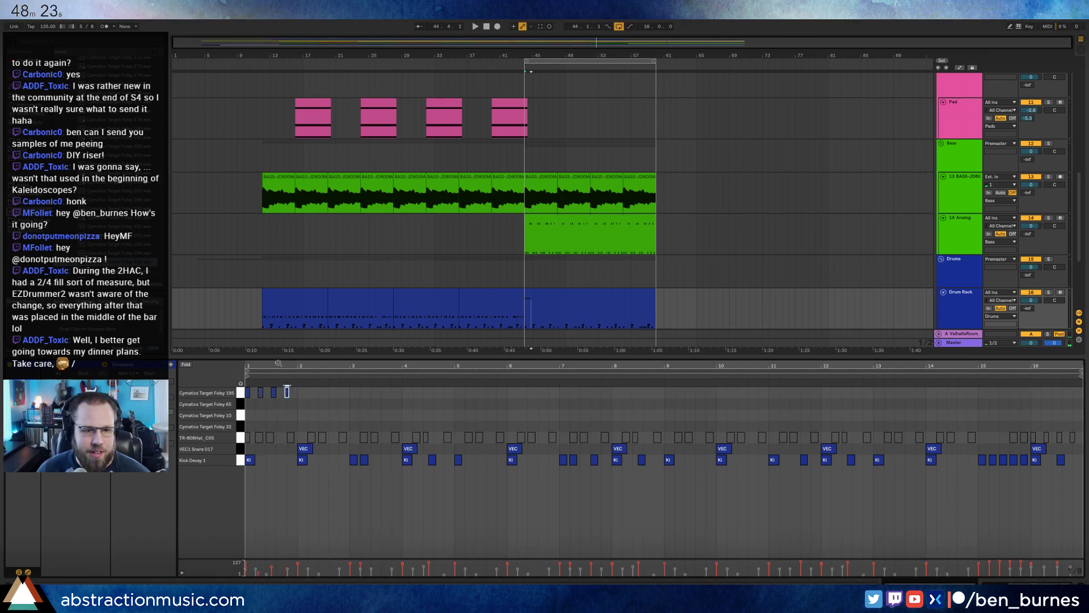
mouse_move(278, 363)
mouse_down()
mouse_move(278, 398)
mouse_move(373, 393)
mouse_move(245, 379)
mouse_up()
click(350, 401)
key(ctrl+d)
key(ctrl+d)
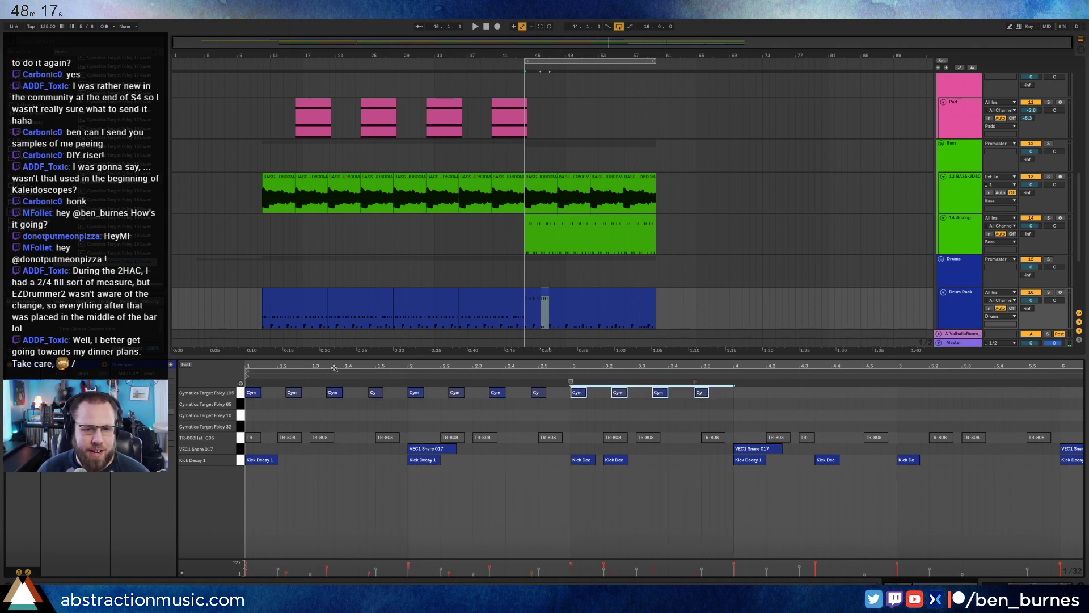
key(ctrl+d)
key(space)
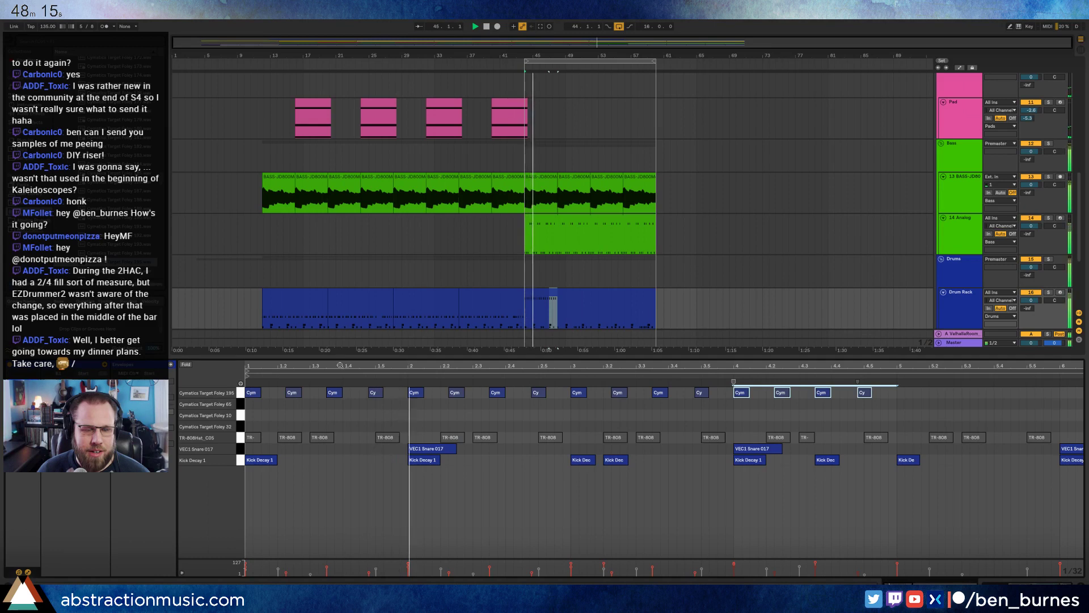
key(space)
Select all Foley 195 notes in bars 1 to 4, lower their velocity and play the section.
drag(898, 396, 268, 382)
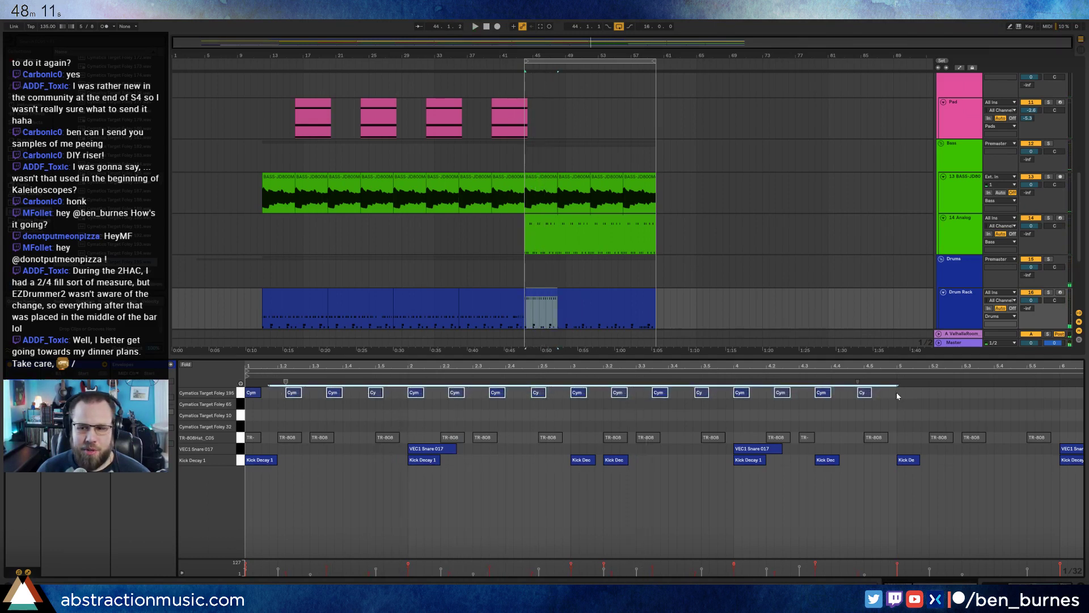
drag(898, 396, 279, 394)
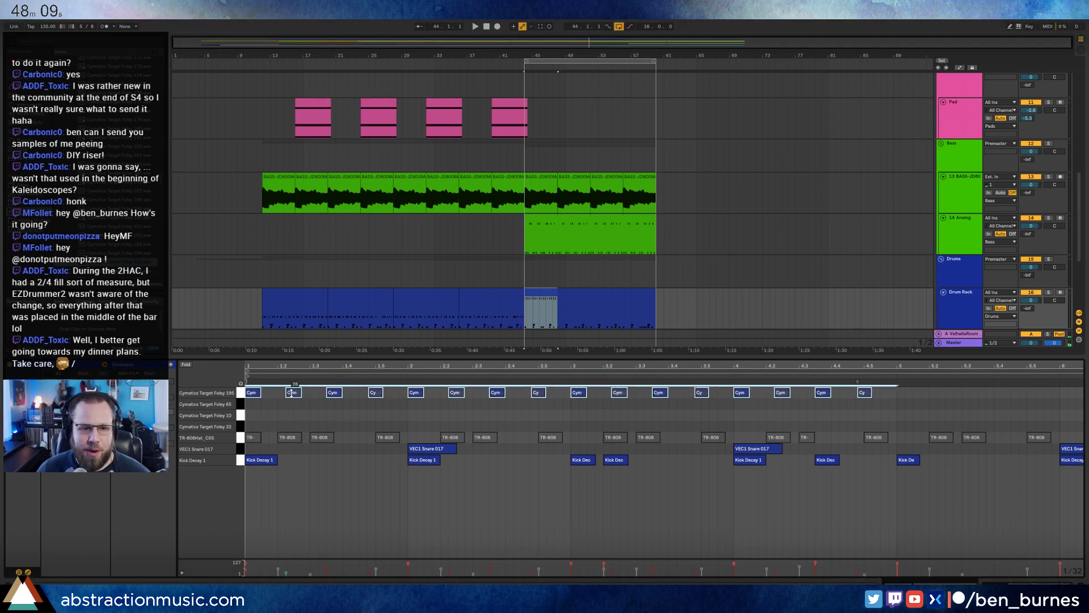
key(space)
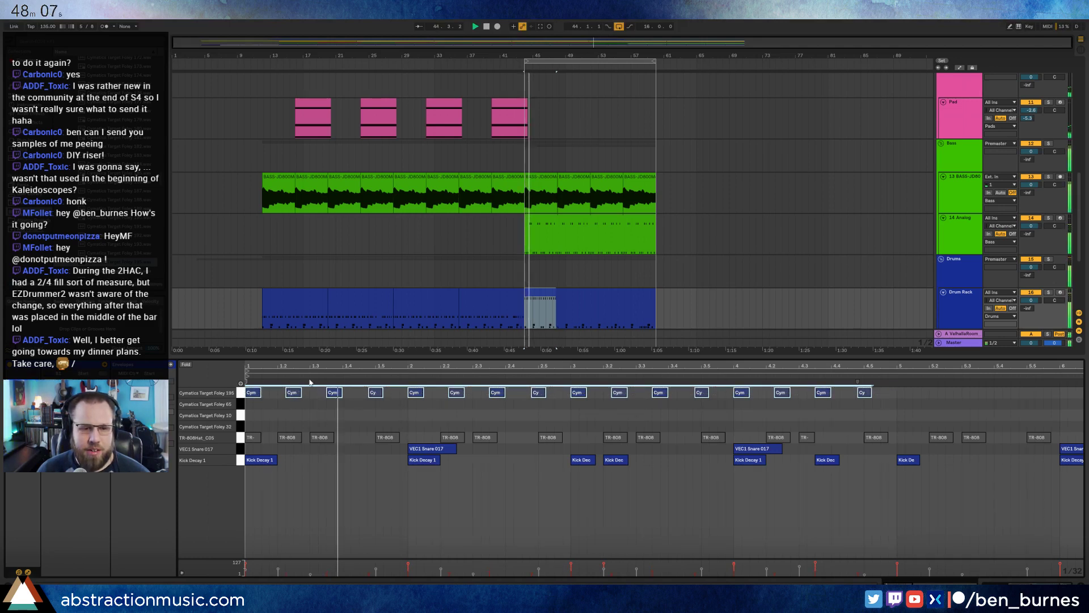
Try repeating the Foley 195 notes of bars 1 to 4 through bar 16 of the Drum Rack clip and play the result.
drag(502, 367, 502, 328)
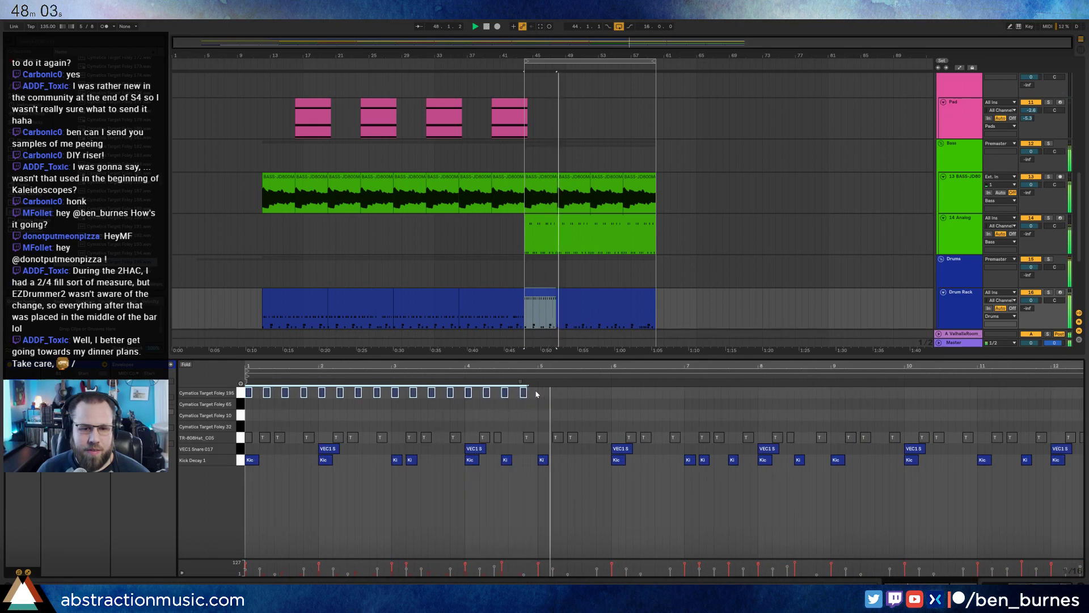
key(space)
drag(538, 390, 254, 380)
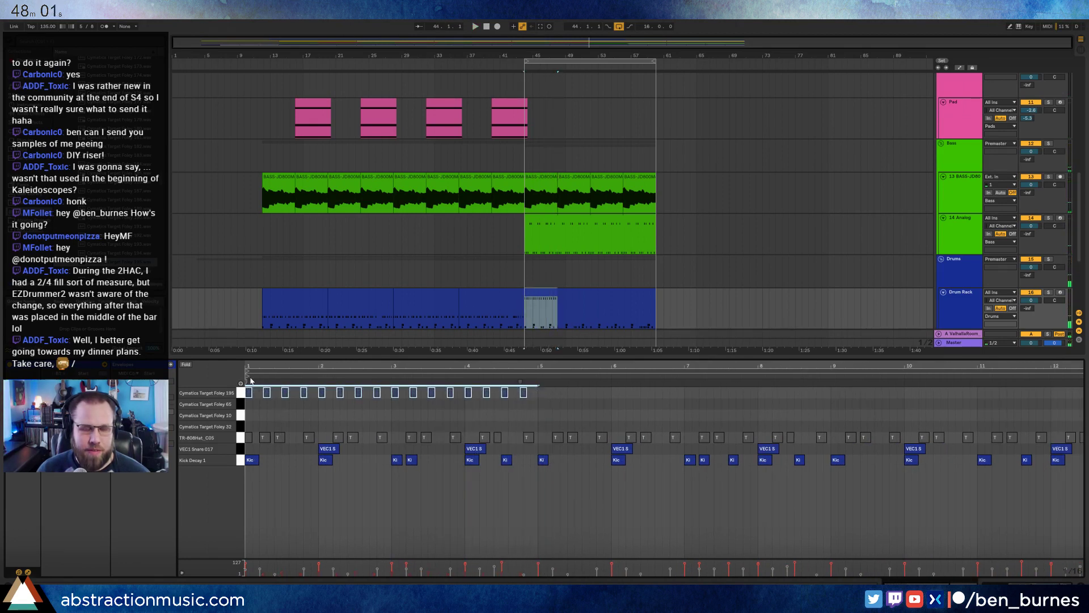
key(ctrl+d)
key(ctrl+d)
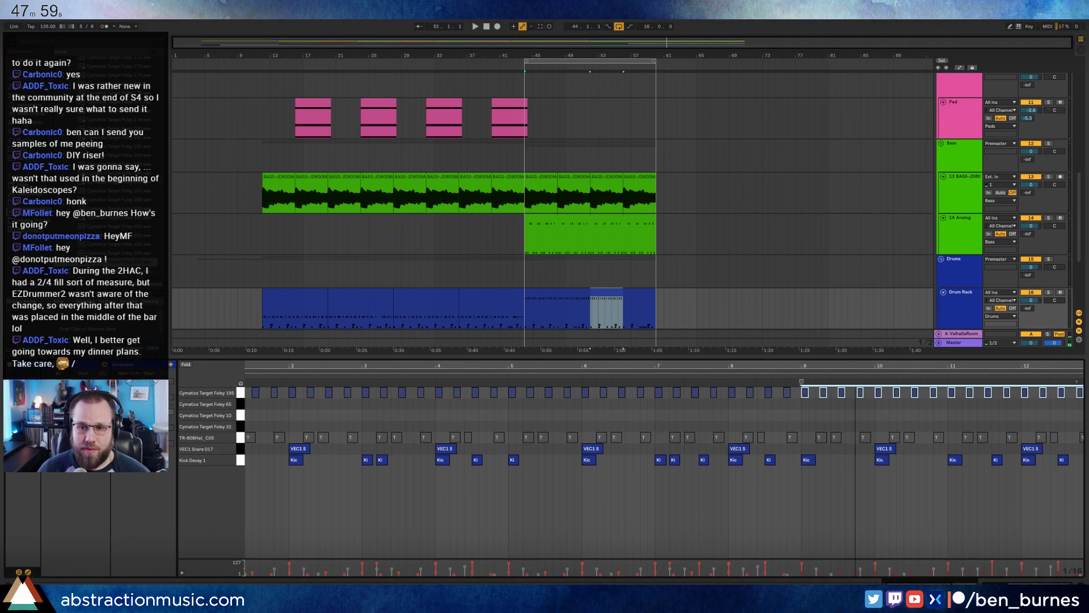
key(ctrl+d)
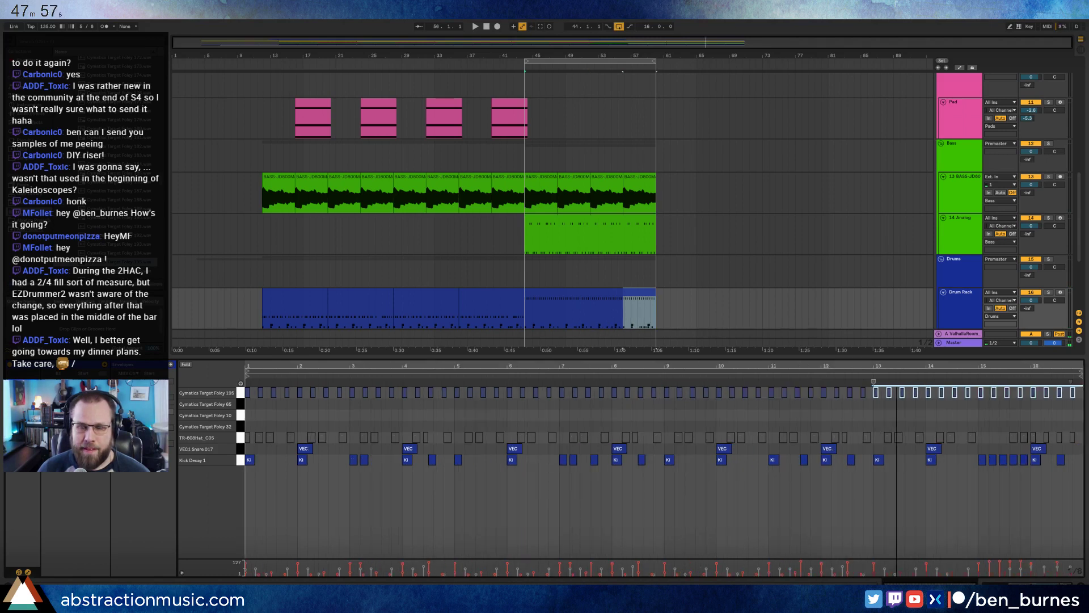
key(space)
click(274, 407)
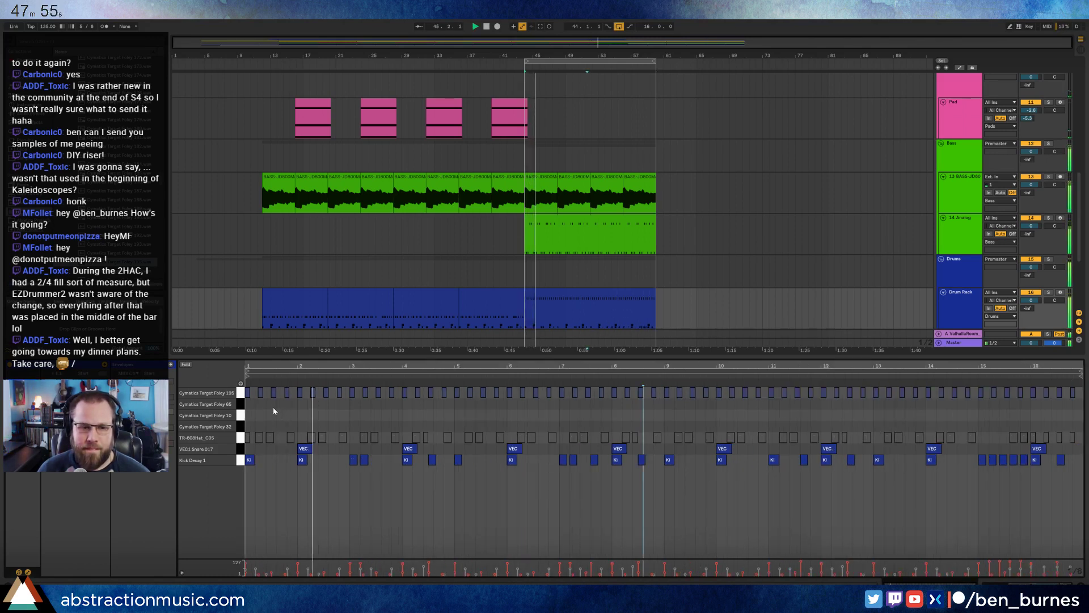
click(240, 392)
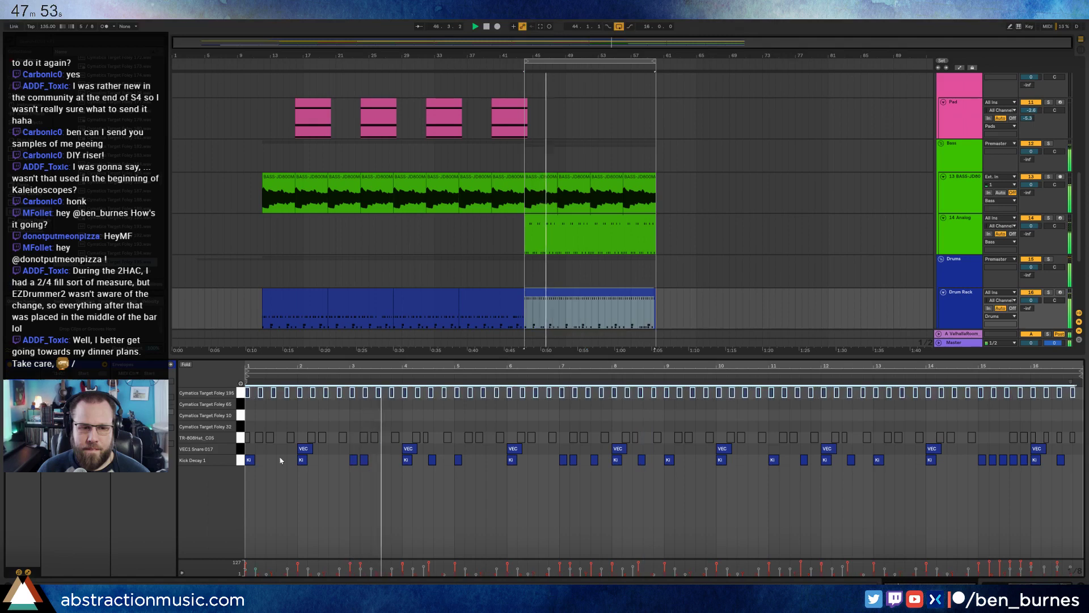
Remove every second Foley 195 note in bars 1 and 2, and delete all Foley 195 notes from bar 3 onward.
click(261, 392)
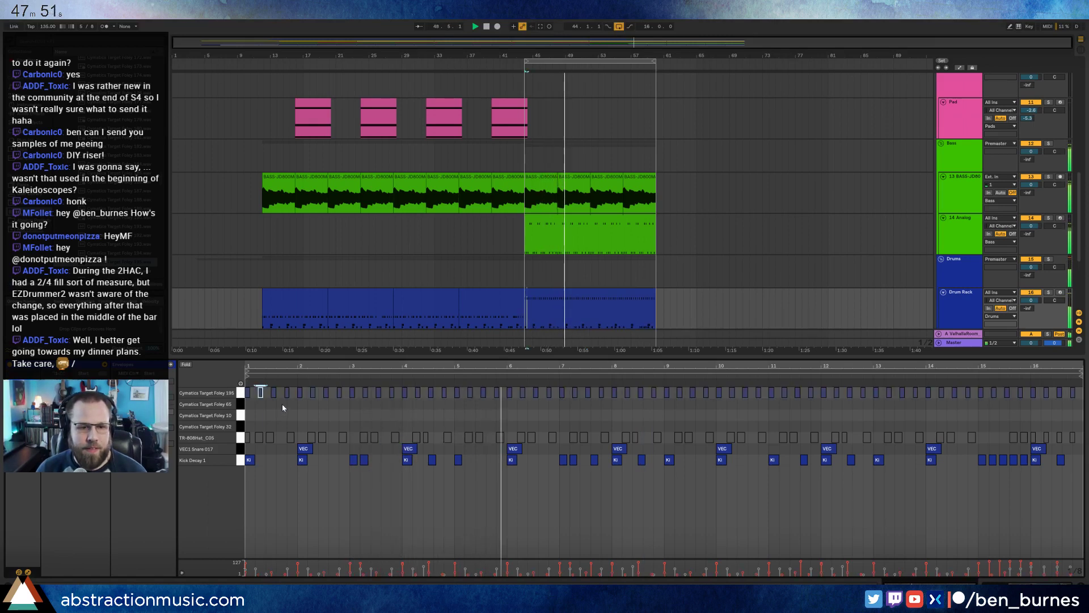
key(Delete)
click(287, 392)
key(Delete)
click(313, 393)
key(Delete)
click(341, 393)
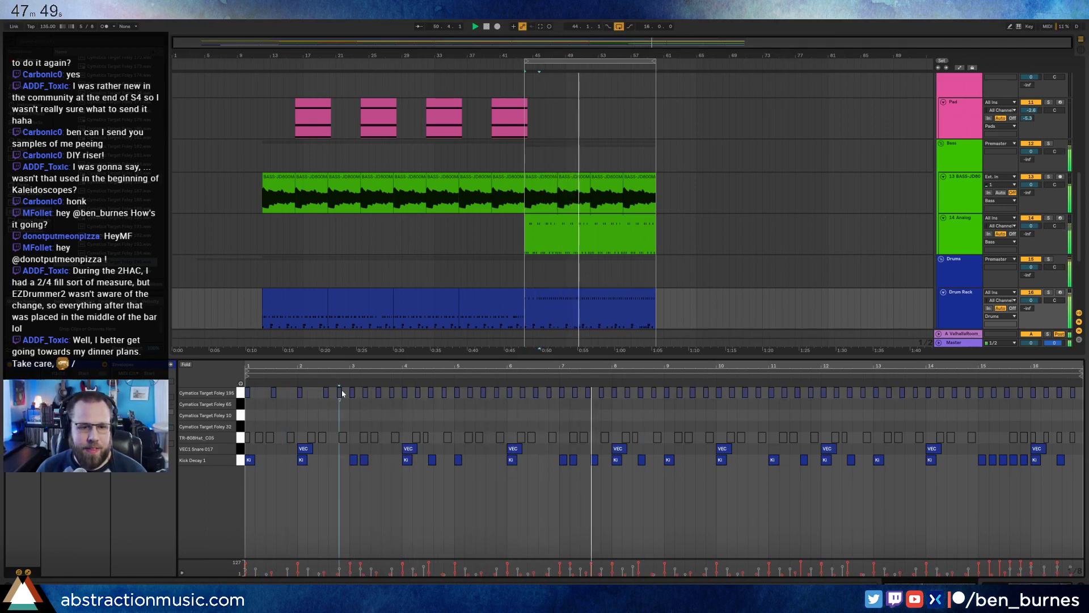
drag(348, 388, 945, 397)
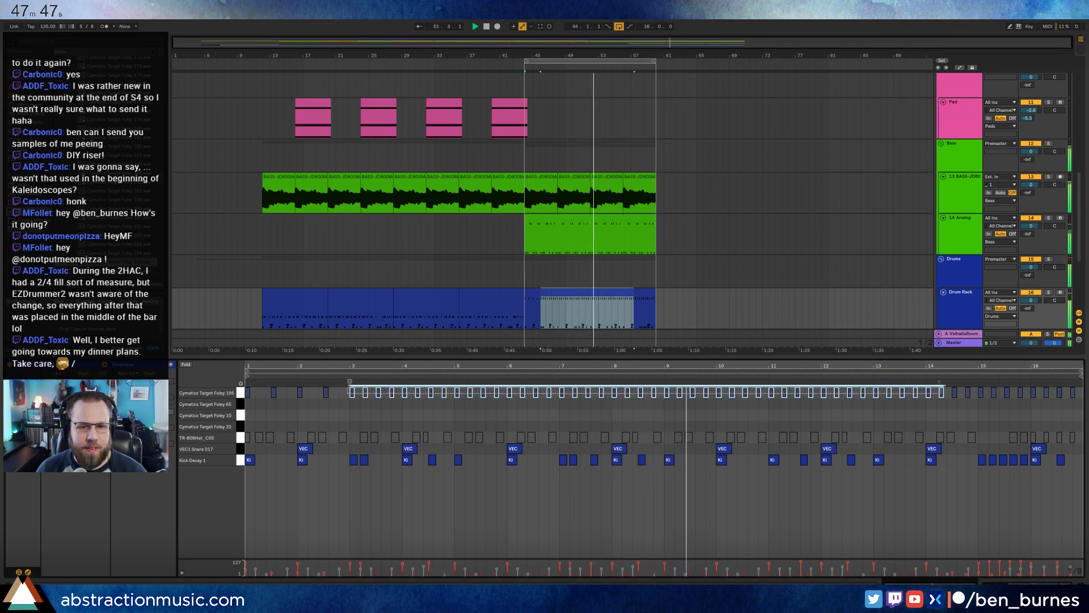
key(Delete)
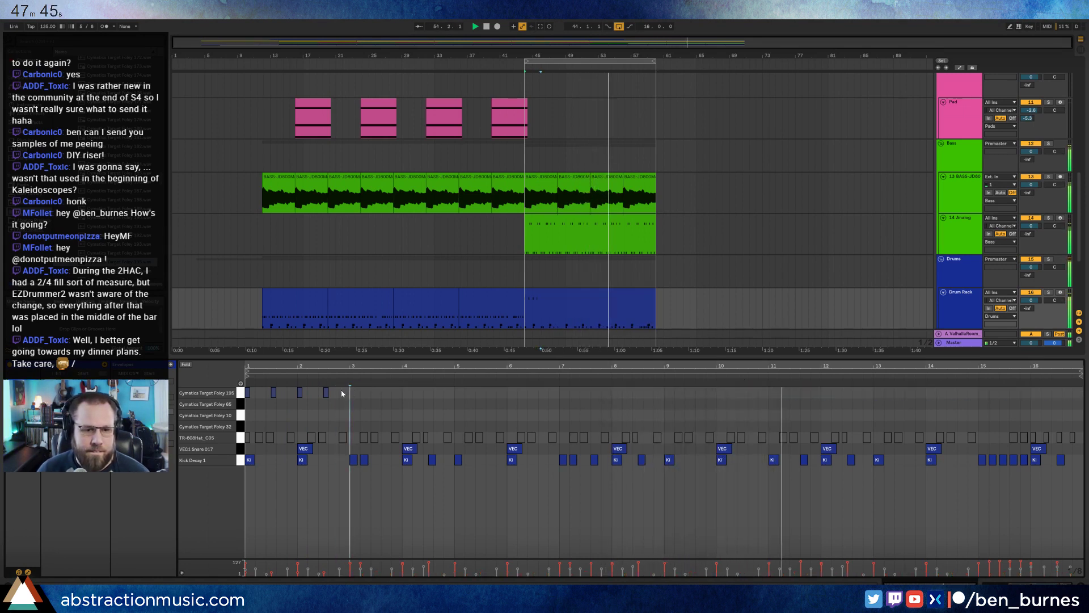
Duplicate the thinned two-bar Foley 195 pattern from bars 1 and 2 through bar 16.
drag(342, 393, 251, 386)
key(ctrl+d)
key(ctrl+d)
key(ctrl+d)
key(ctrl+d)
key(ctrl+d)
key(ctrl+d)
key(ctrl+d)
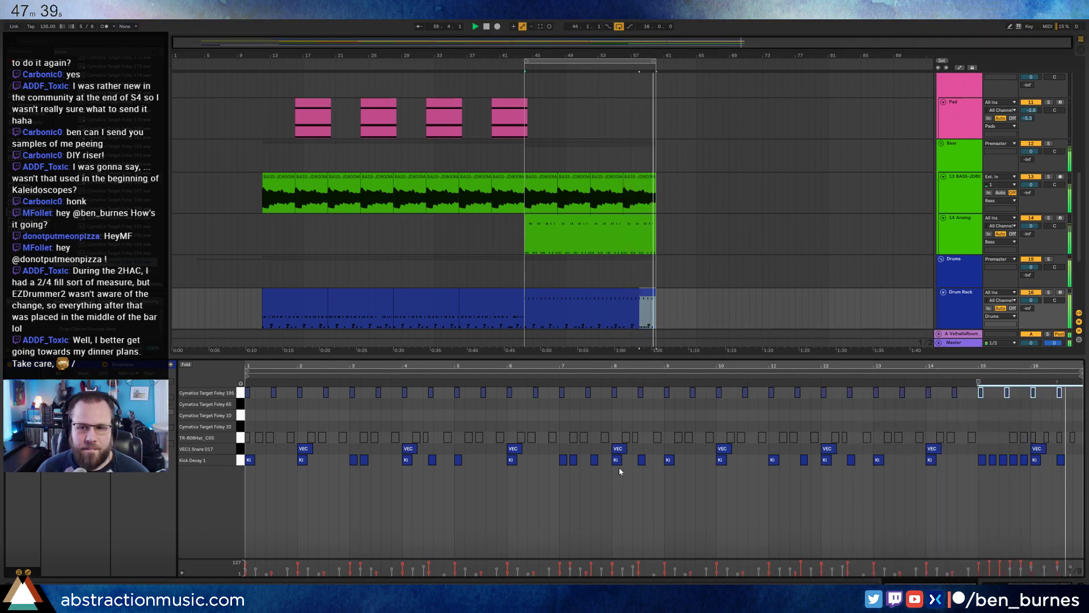
Select all Foley 195 notes and lengthen the fade-out of the Foley 195 sample in its Simpler.
click(241, 393)
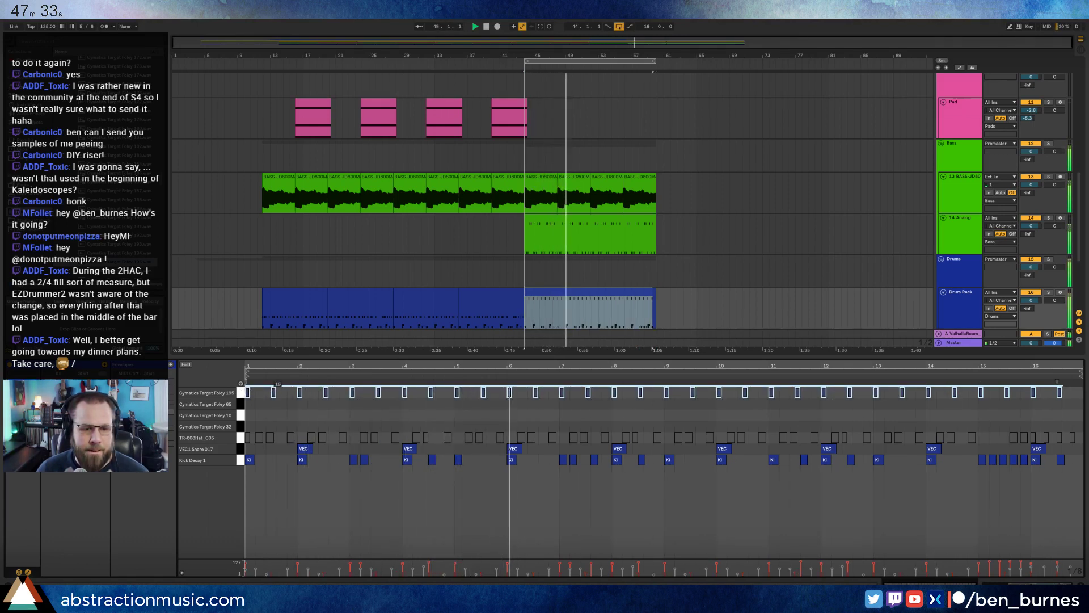
key(shift+Tab)
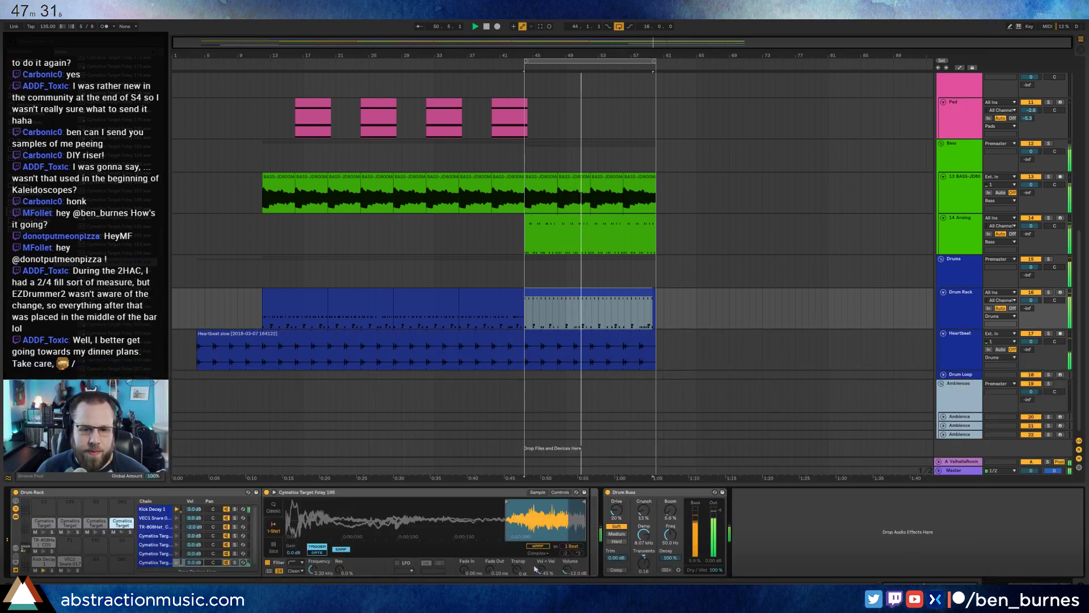
drag(497, 570, 497, 536)
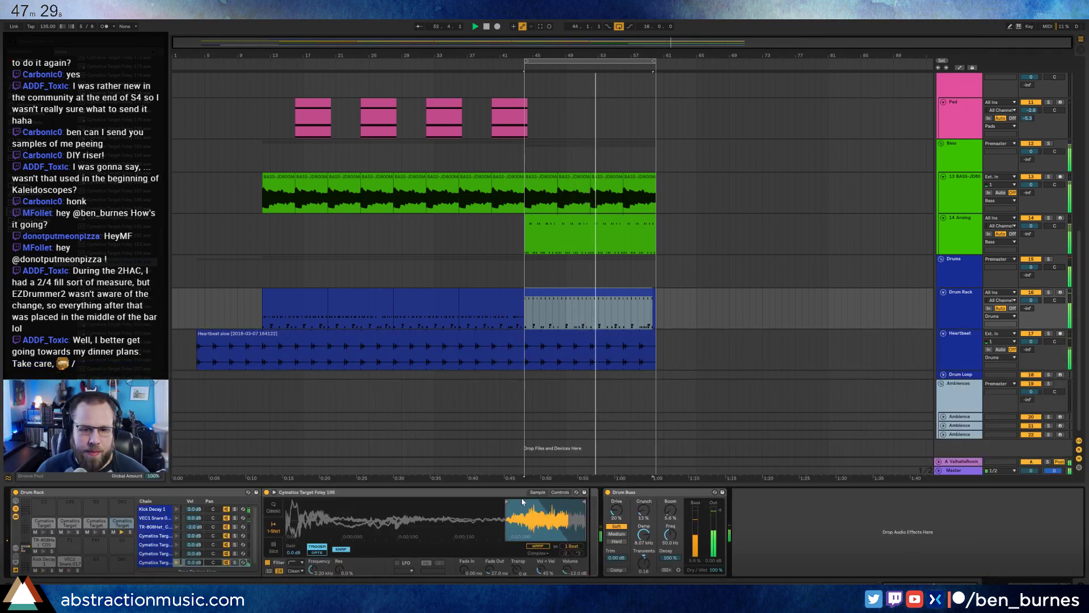
Trim the Foley 65 sample's start slightly, and add Foley 65 notes at 1.2 and 1.3 in the Drum Rack clip.
click(95, 534)
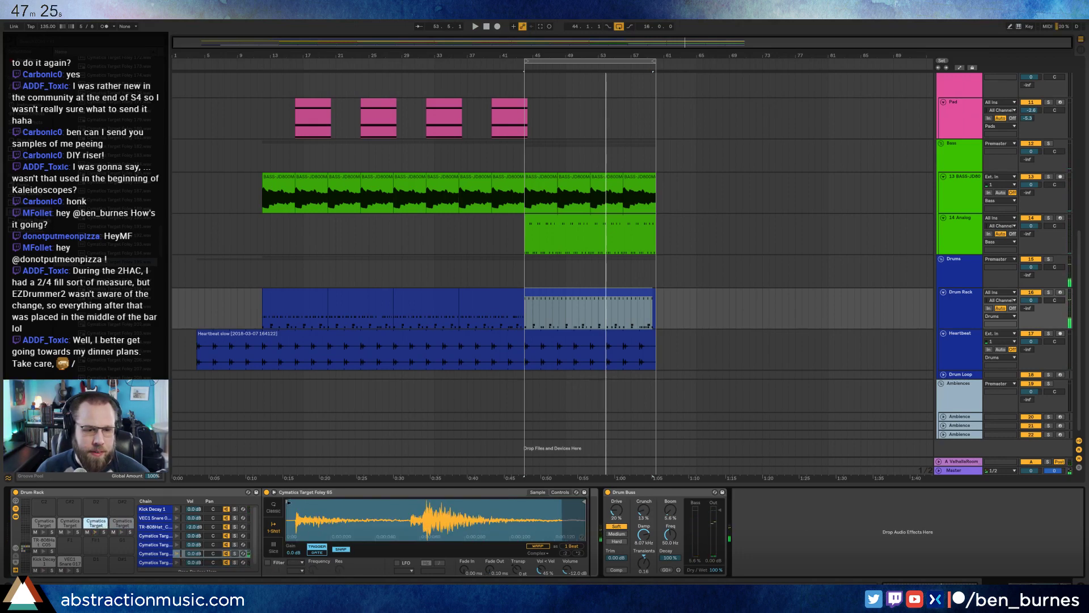
drag(288, 503, 293, 503)
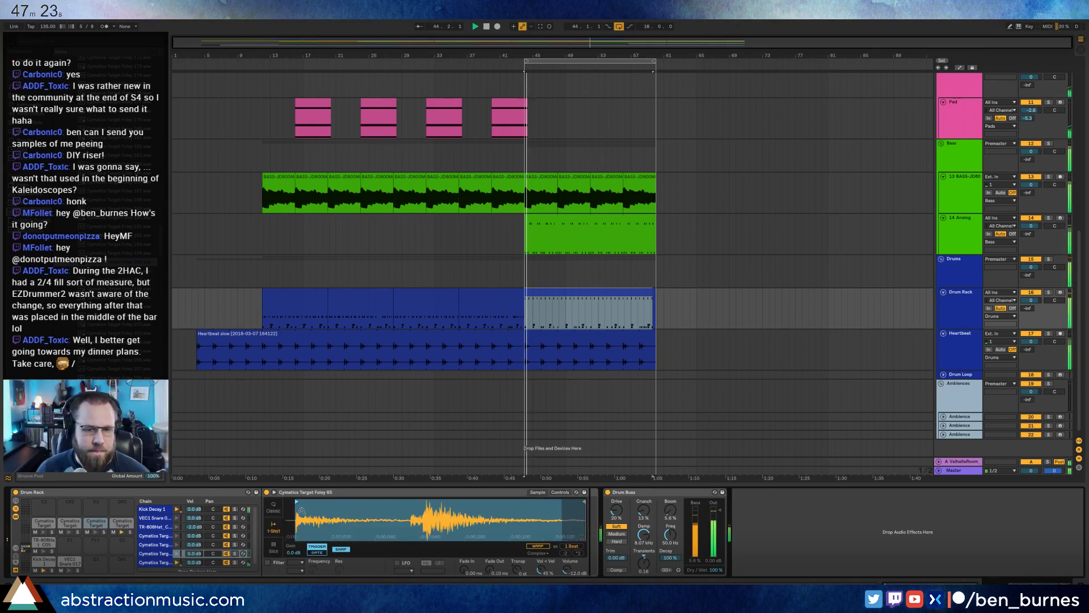
double_click(555, 291)
click(275, 430)
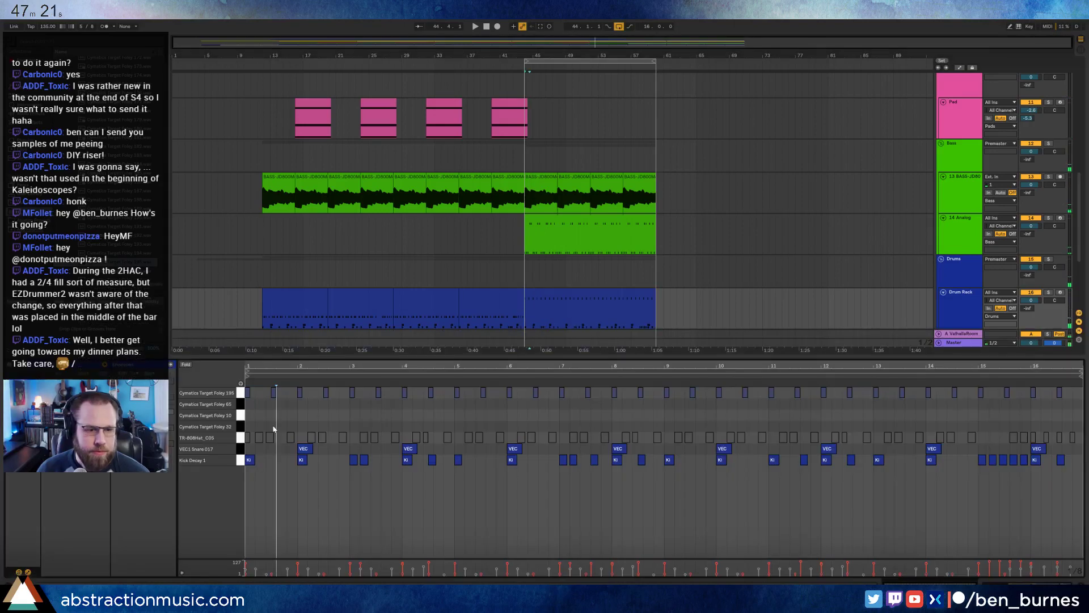
drag(261, 366, 283, 365)
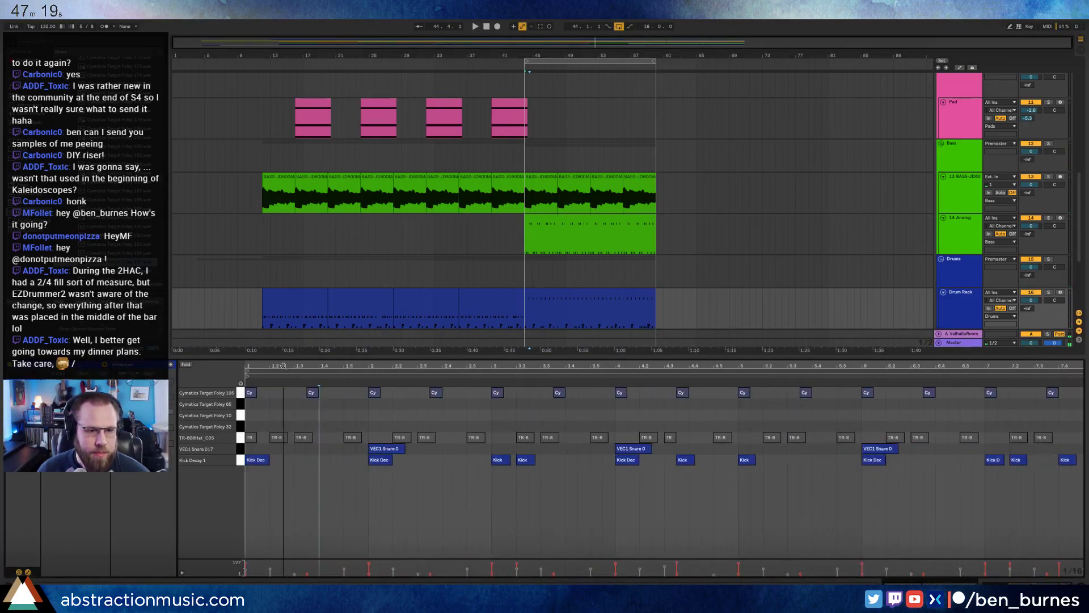
double_click(278, 404)
click(295, 407)
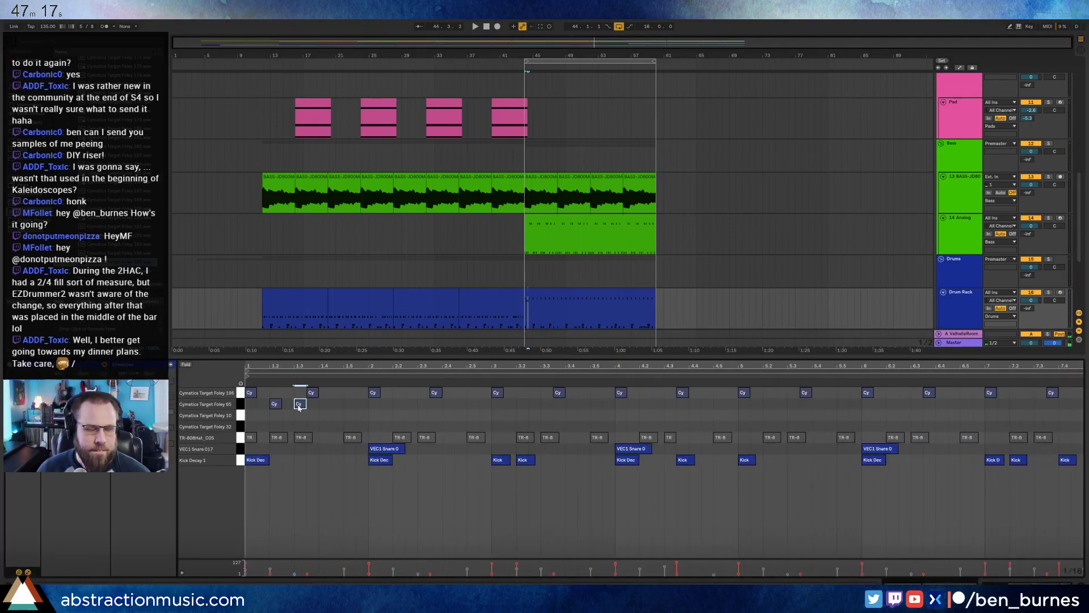
key(space)
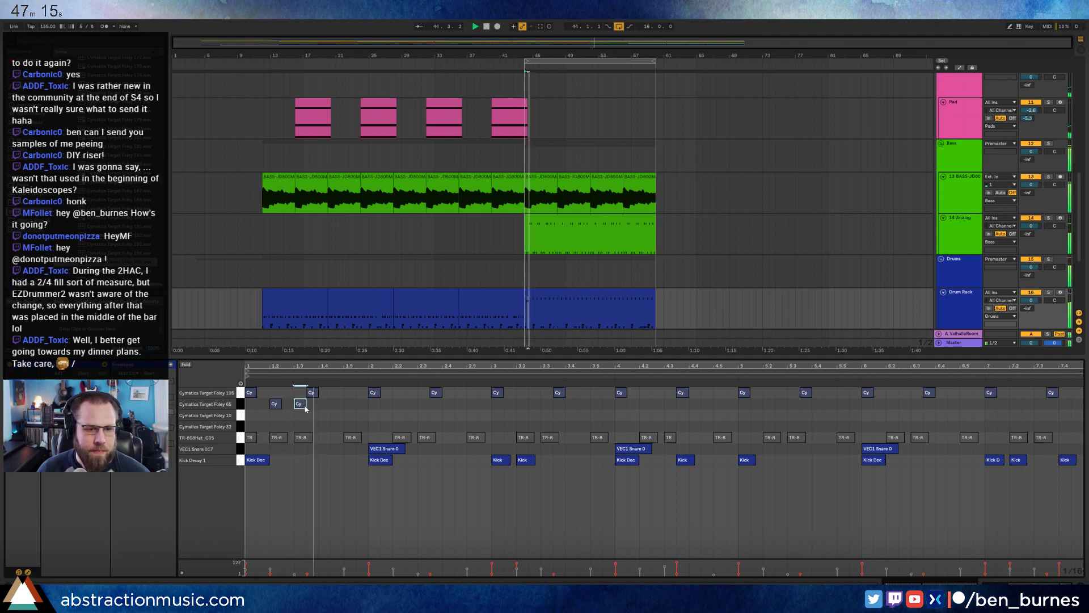
Move the Foley 65 sample's start to its second, louder hit and audition the pad.
key(shift+Tab)
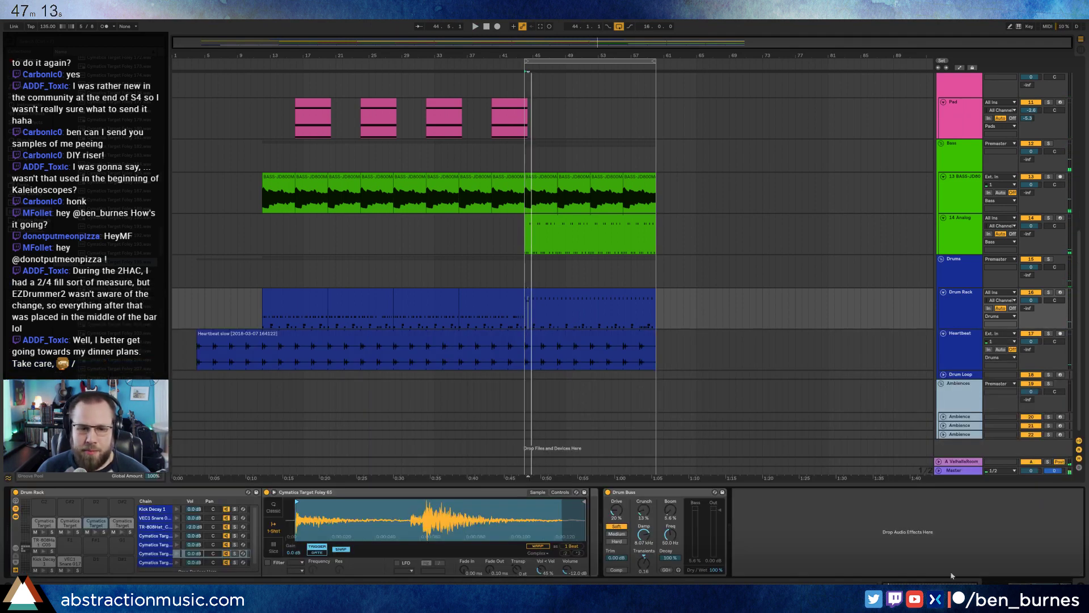
click(98, 532)
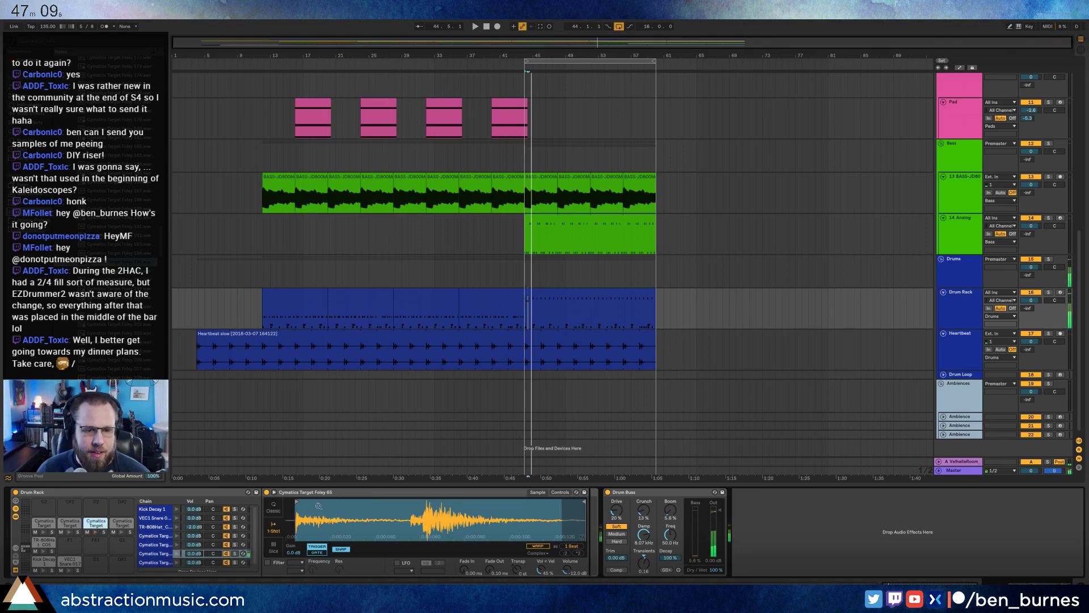
drag(297, 501, 413, 506)
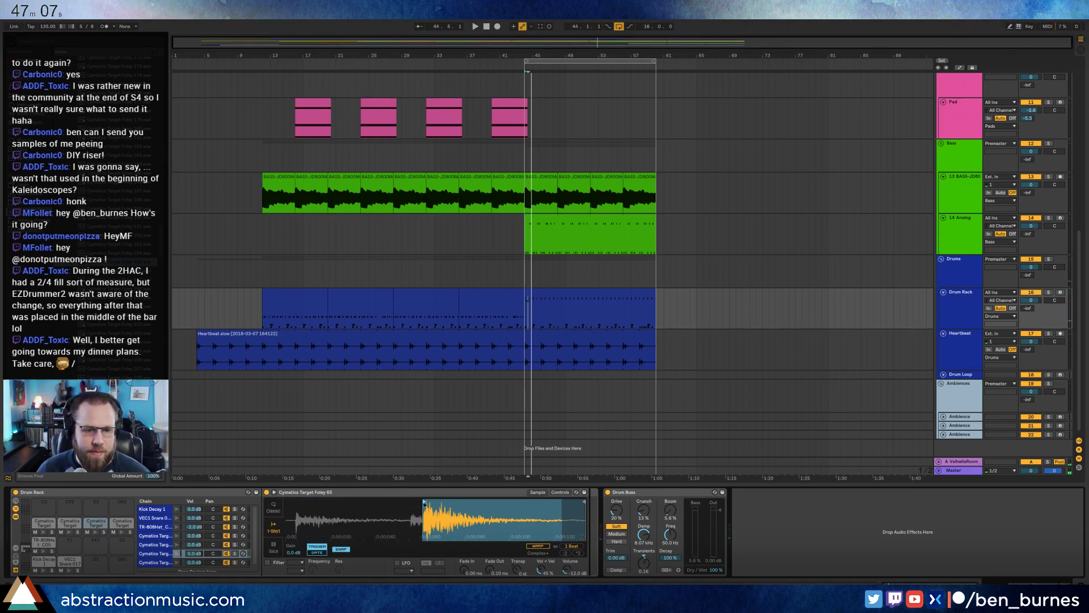
click(97, 532)
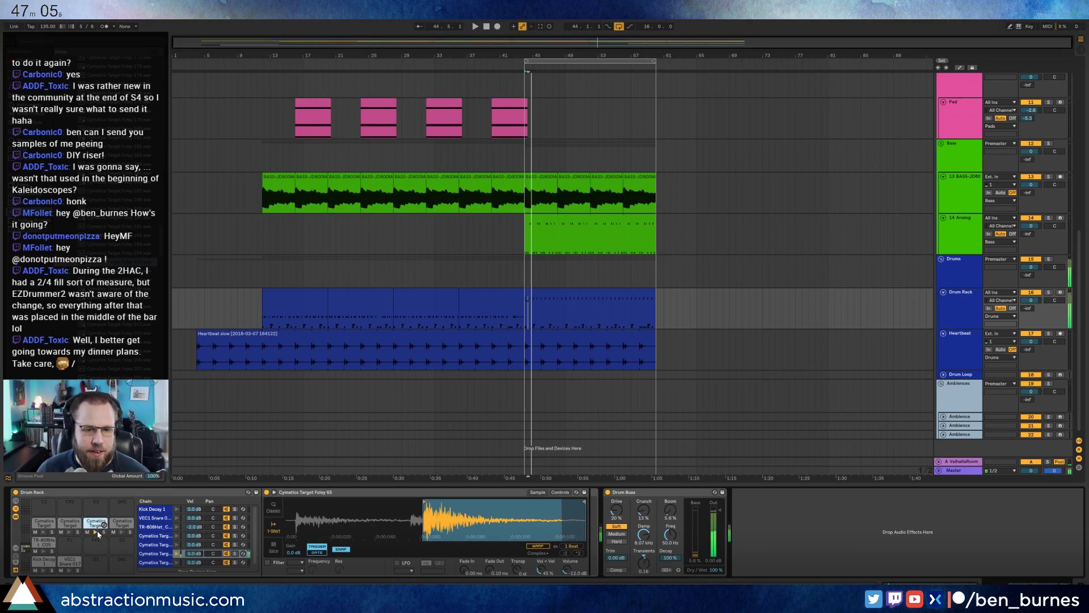
Enable a high-pass filter at 275 Hz on the Foley 65 sample and set its fade-out to about 43 ms.
click(266, 562)
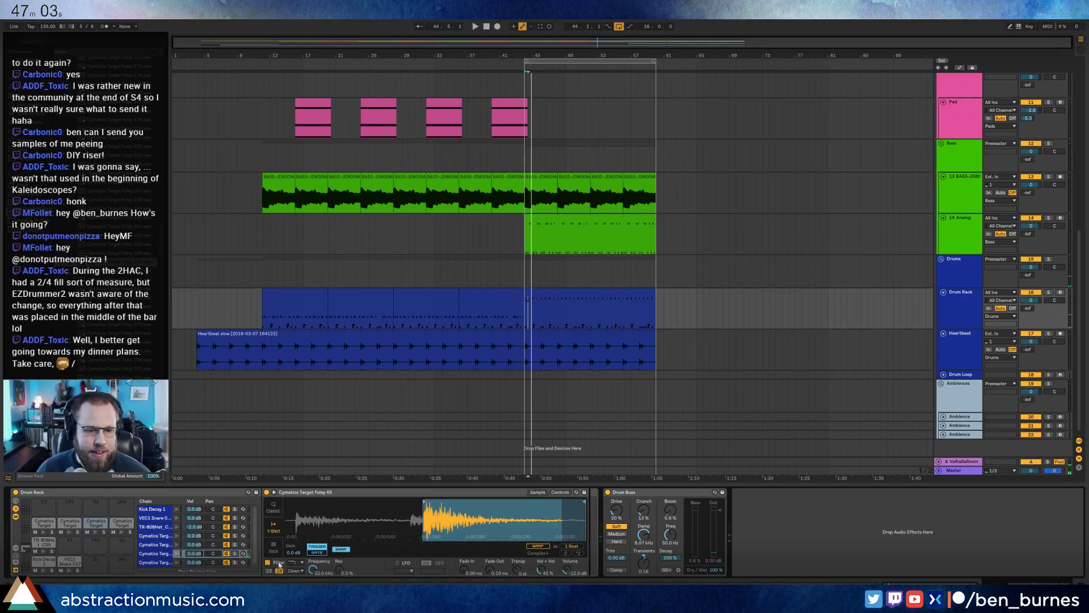
click(290, 564)
click(291, 538)
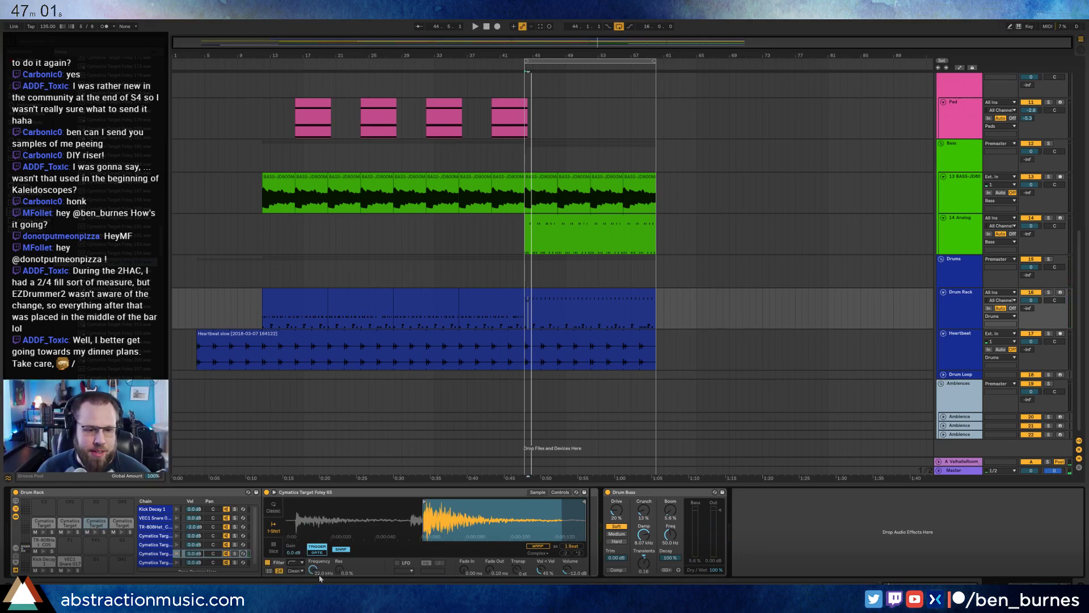
click(93, 533)
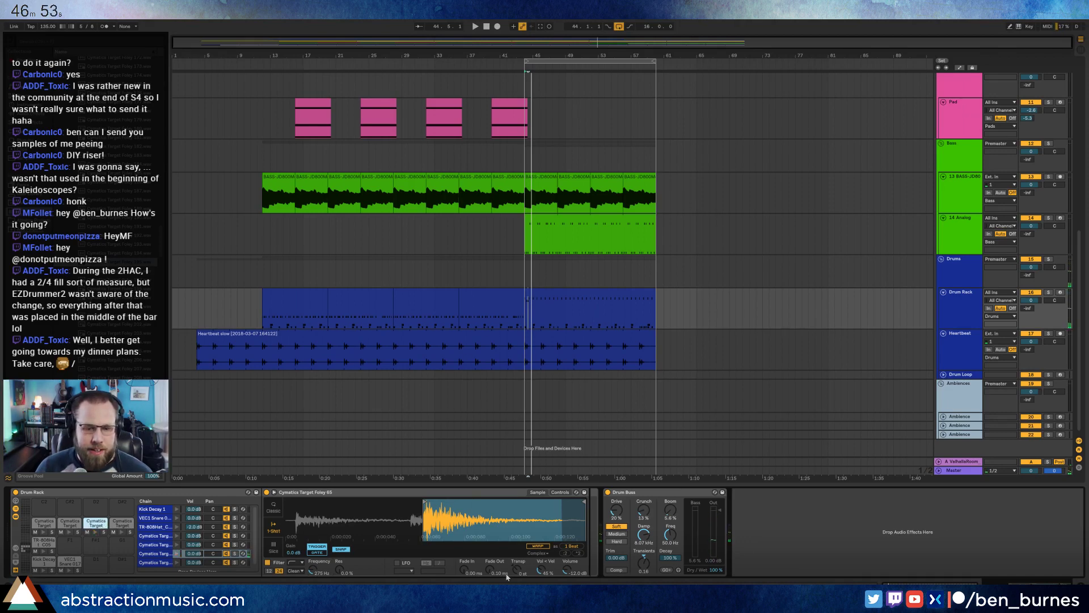
drag(491, 572, 491, 553)
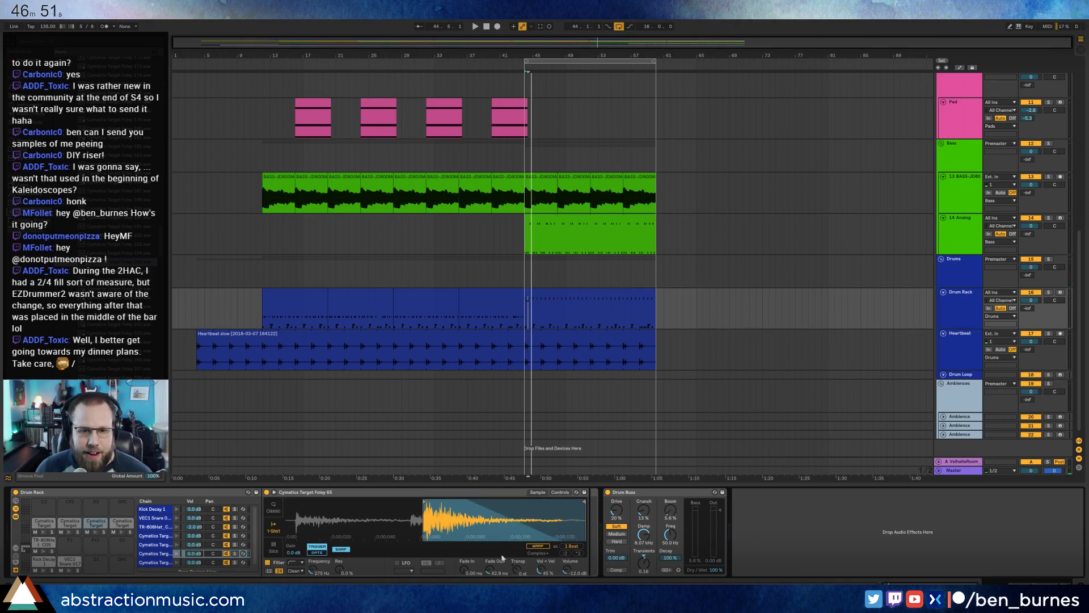
Play the Drum Rack clip and duplicate bar 1's two Foley 65 notes into bars 2 to 5.
double_click(557, 287)
key(space)
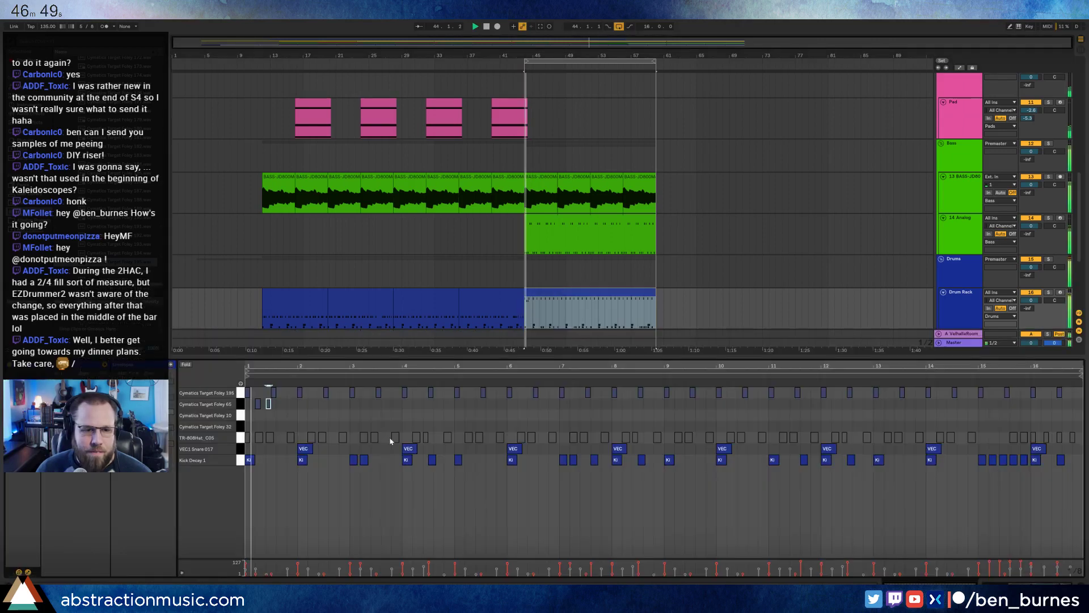
drag(300, 407, 246, 407)
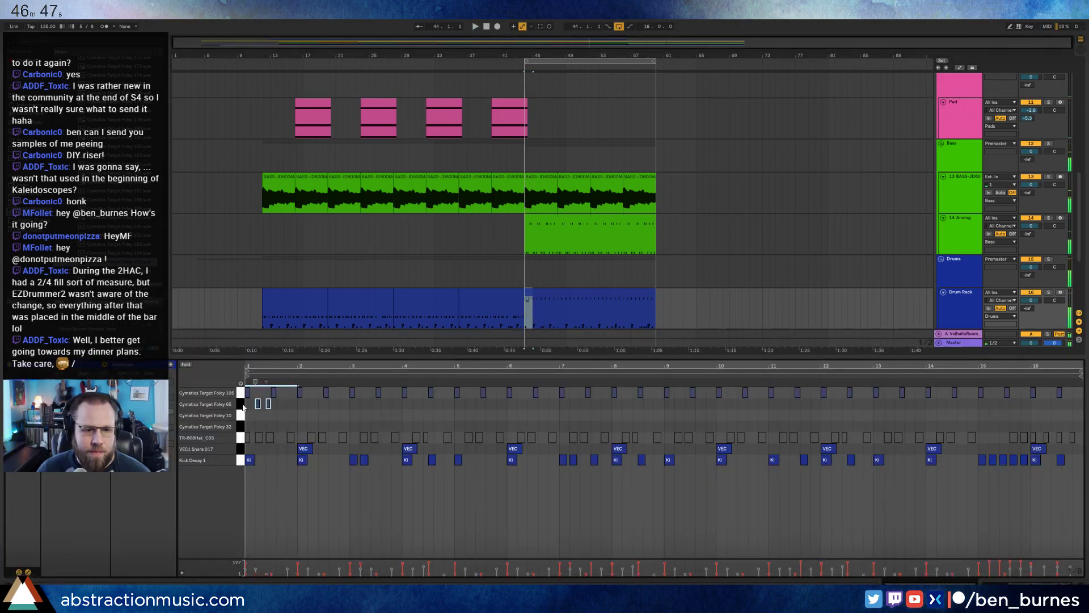
key(ctrl+d)
key(ctrl+d)
key(ctrl+d)
key(ctrl+d)
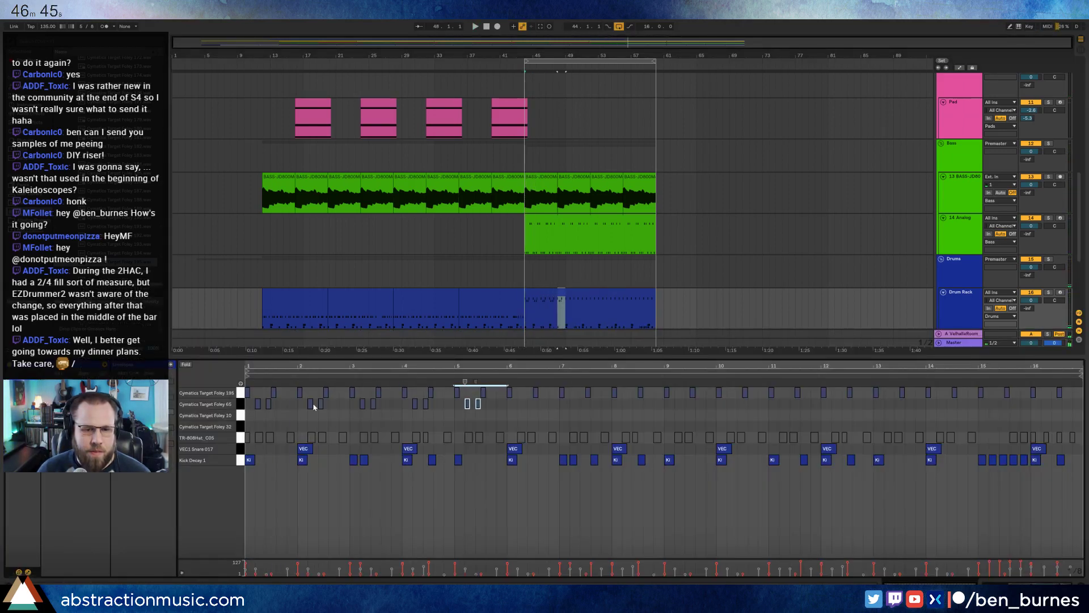
Duplicate the pair of Foley 65 notes in bar 4 directly after itself and play the section.
drag(473, 373, 500, 389)
click(430, 403)
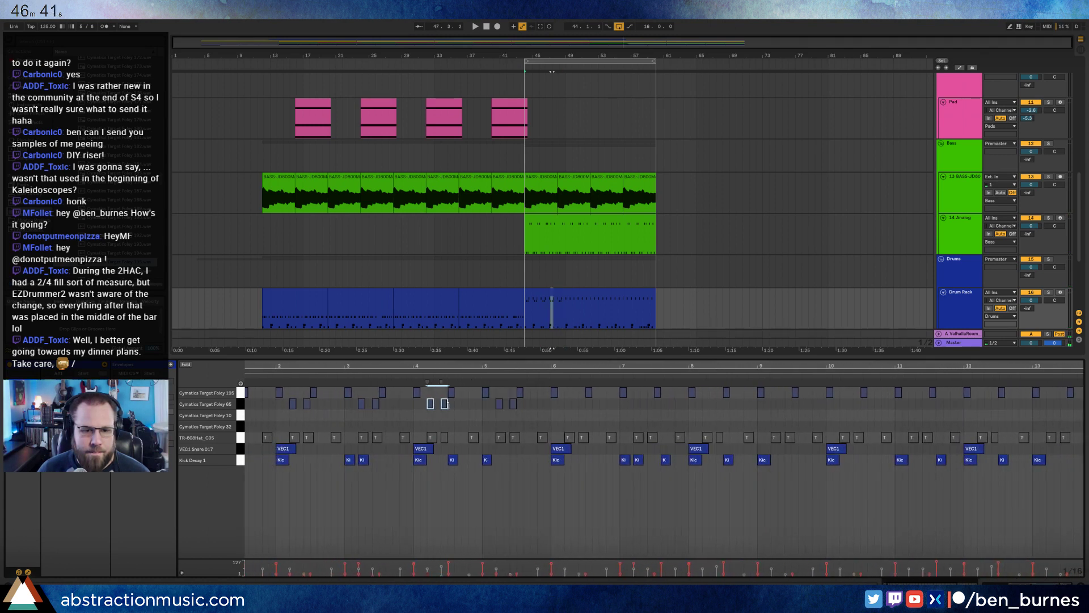
key(ctrl+d)
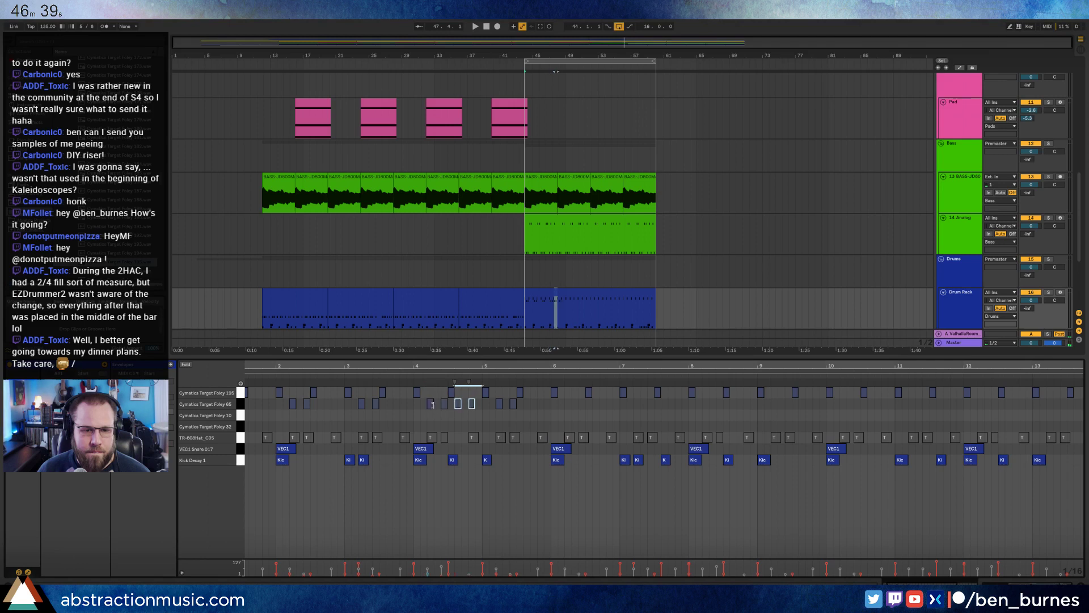
key(space)
drag(445, 365, 440, 348)
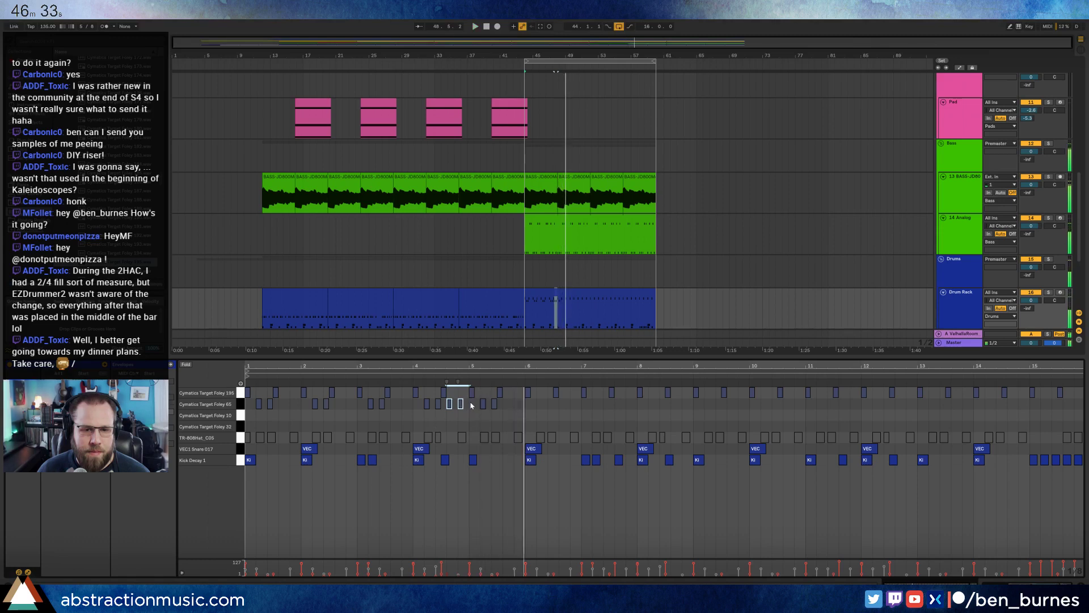
Duplicate the four-bar Foley 65 pattern from bars 1 to 4 through bar 16 and play the section.
key(space)
drag(470, 405, 255, 406)
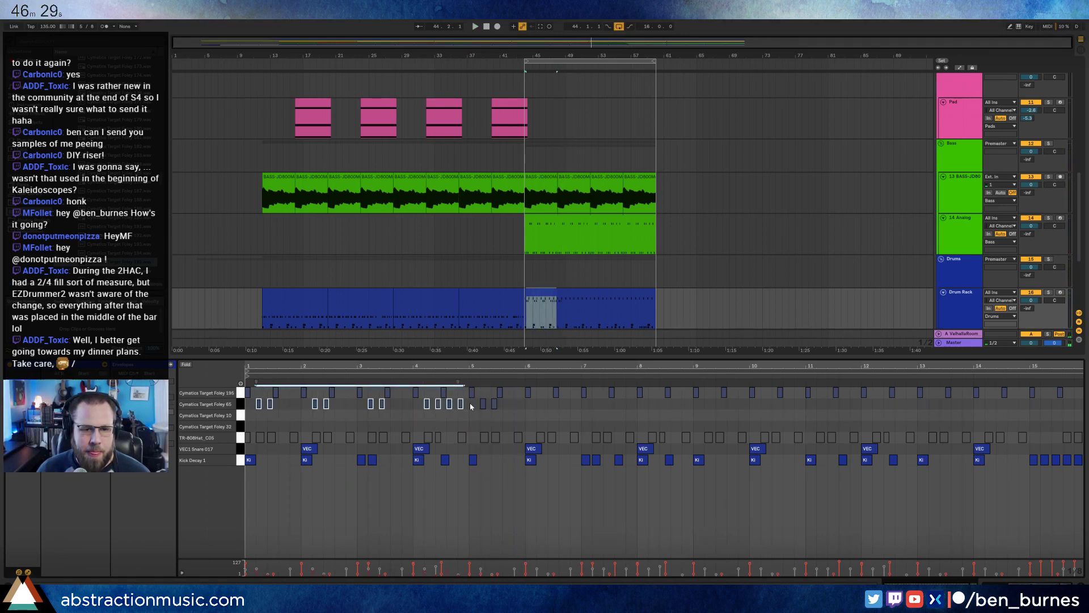
drag(470, 406, 254, 406)
key(ctrl+d)
key(ctrl+d)
key(ctrl+d)
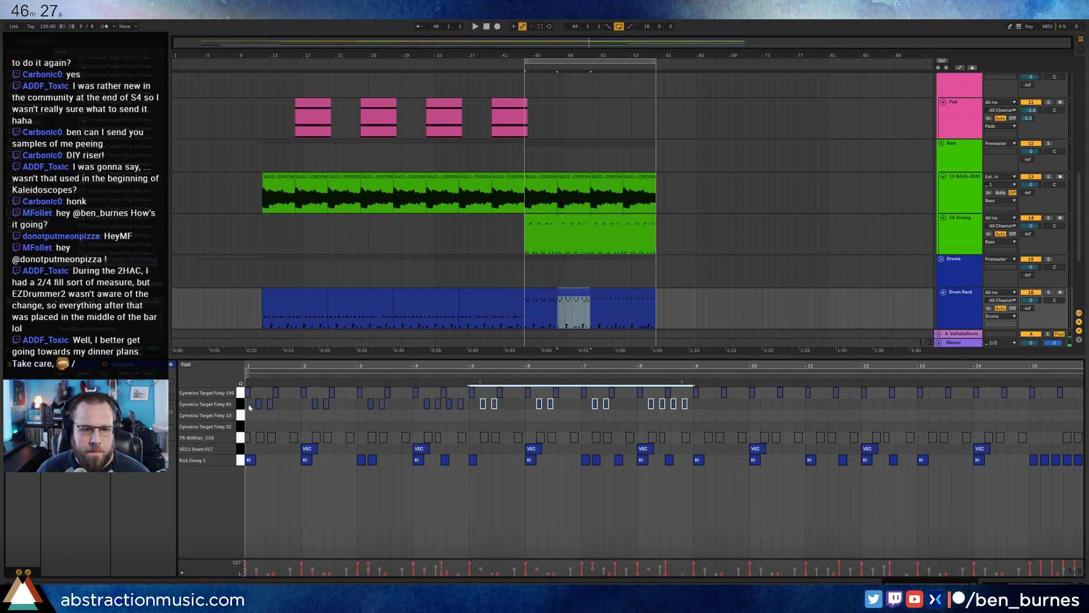
key(space)
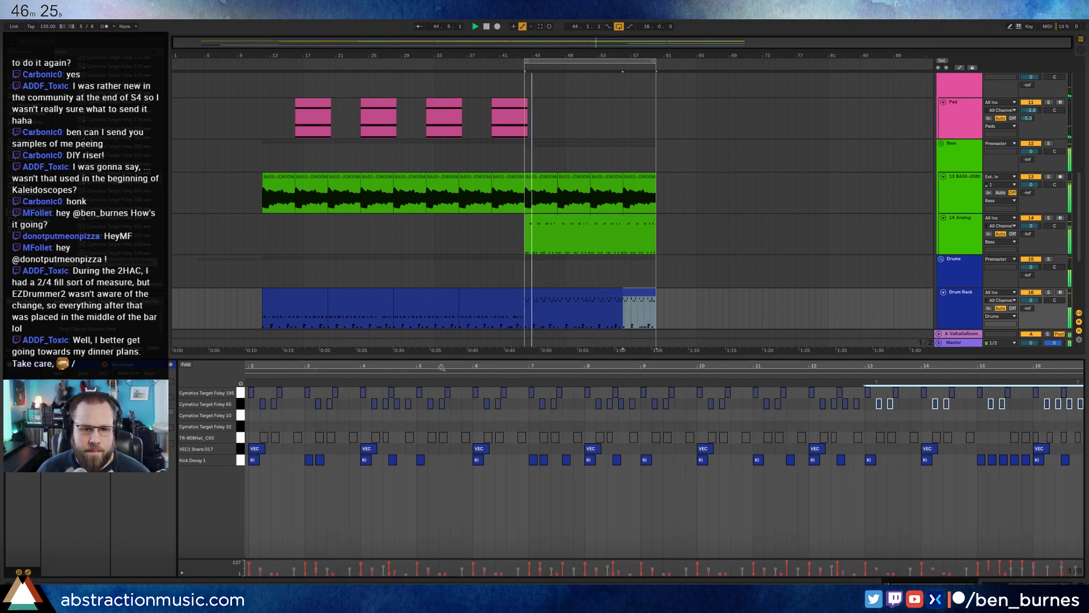
double_click(440, 366)
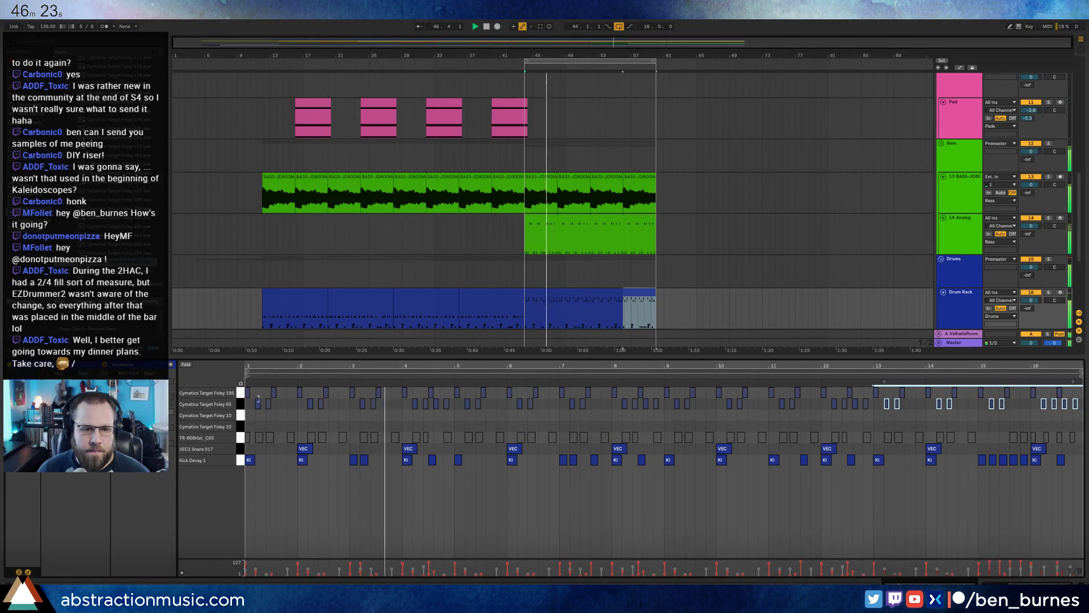
click(240, 405)
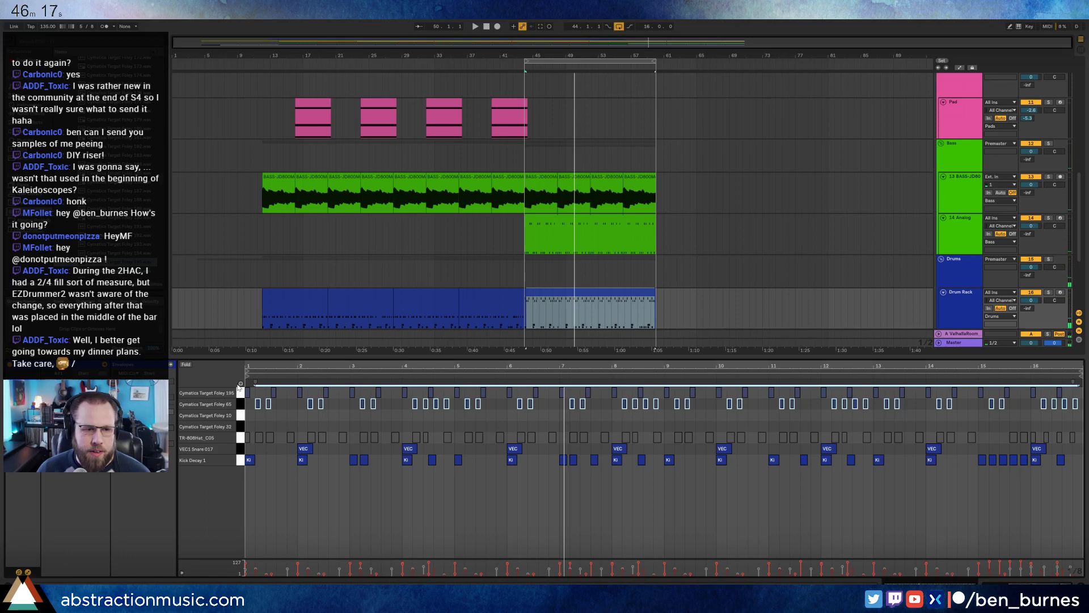
Audition the unused foley pads and add a Foley 10 note in the second half of bar 1, trimmed to end at bar 2.
click(241, 415)
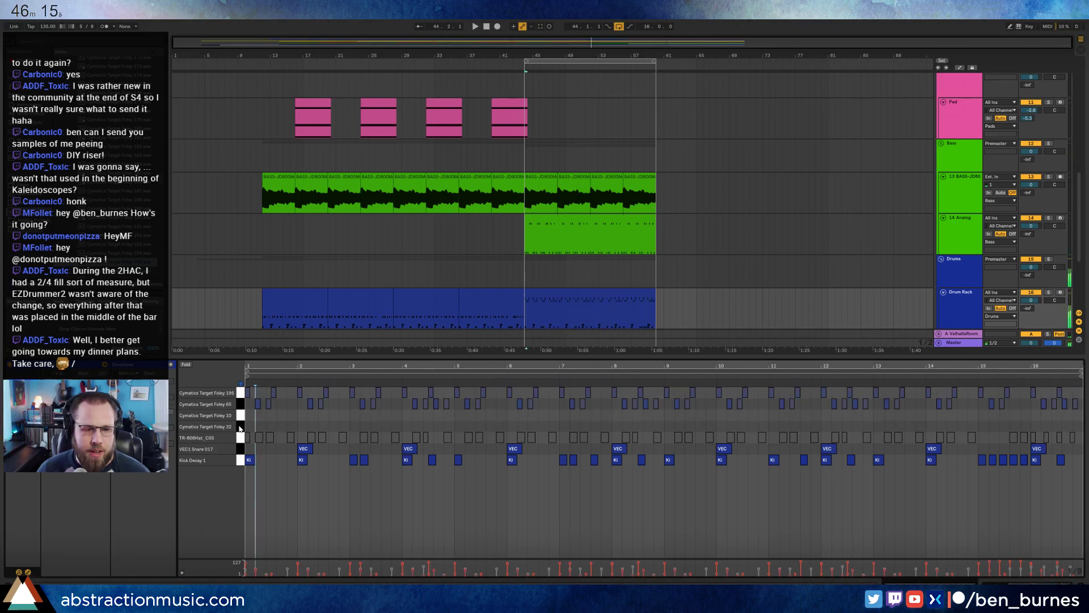
click(241, 426)
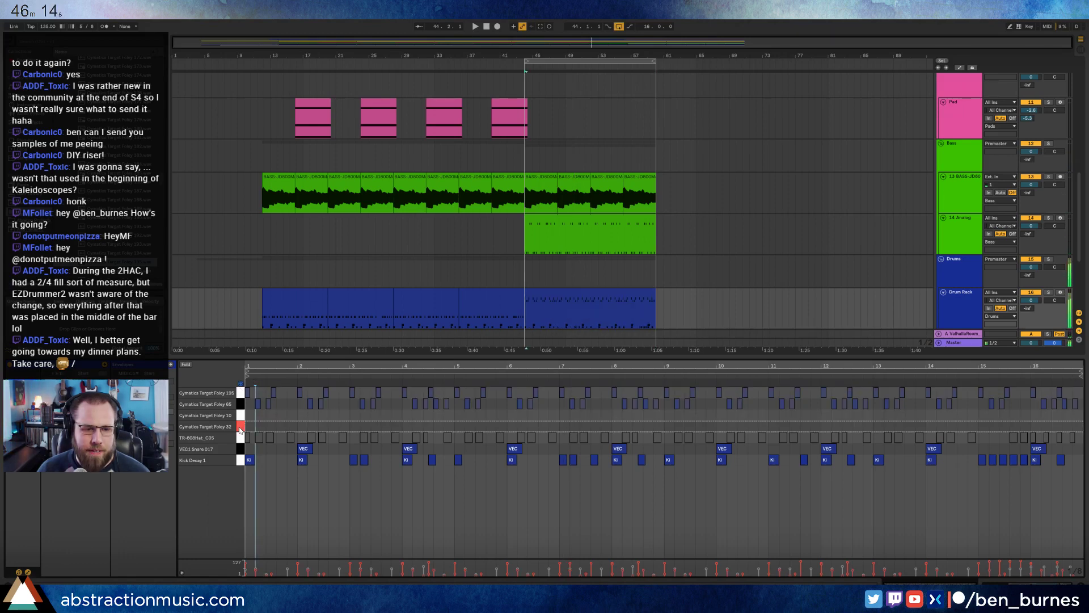
click(280, 418)
drag(280, 417, 302, 416)
key(space)
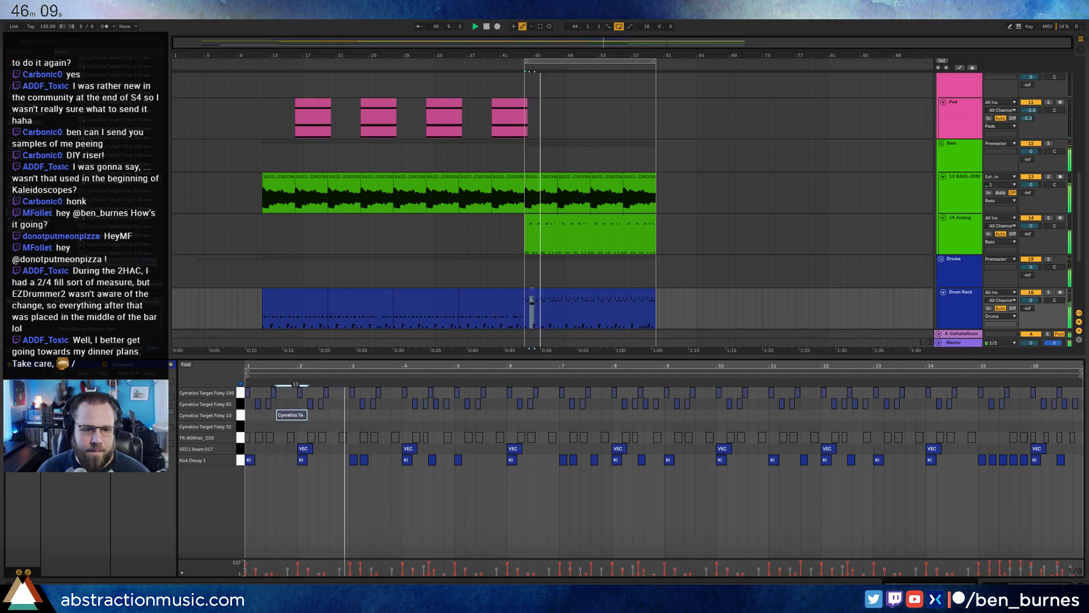
key(space)
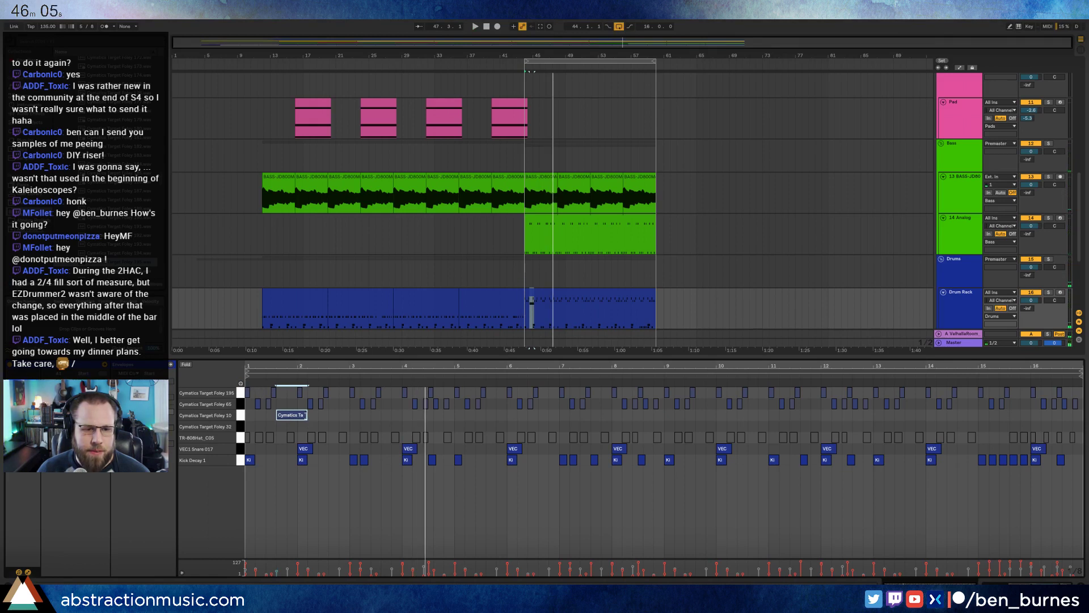
drag(306, 415, 295, 415)
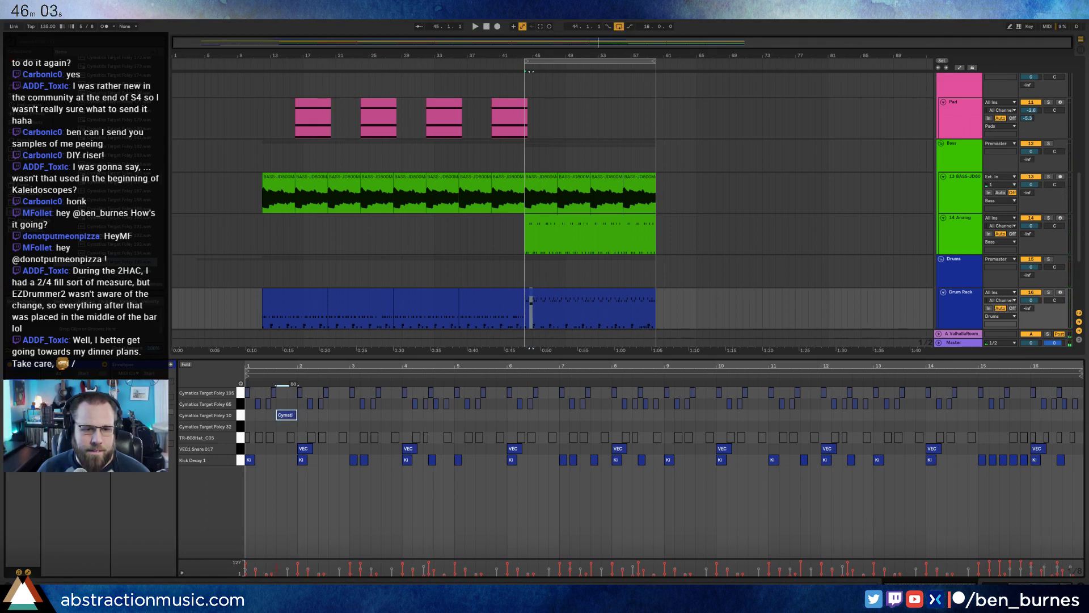
Duplicate the two-bar range with the Foley 10 note through bar 16 and play the result.
drag(351, 417, 248, 418)
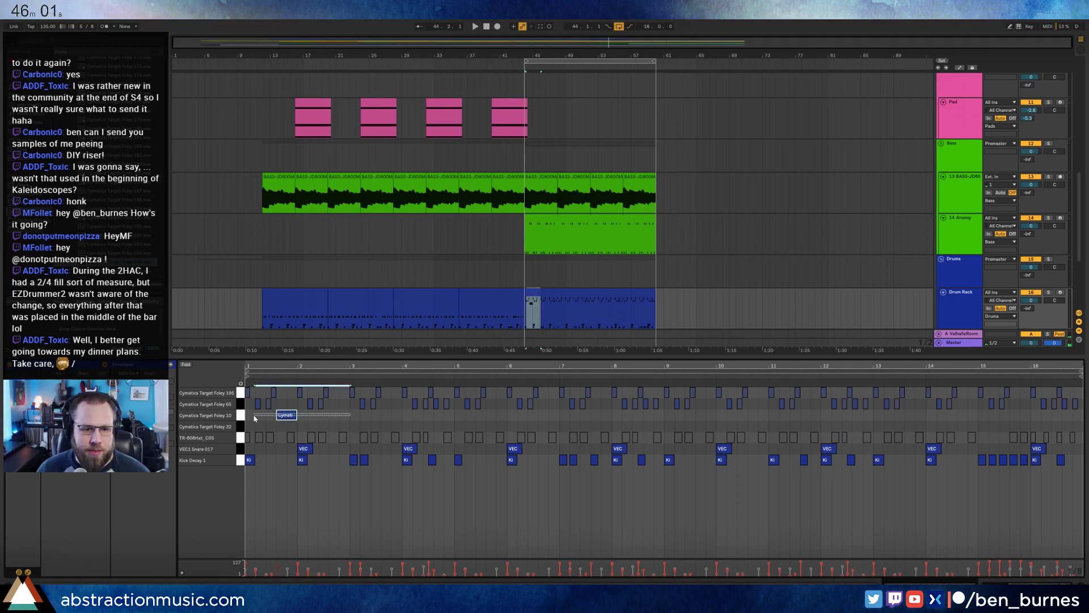
key(ctrl+d)
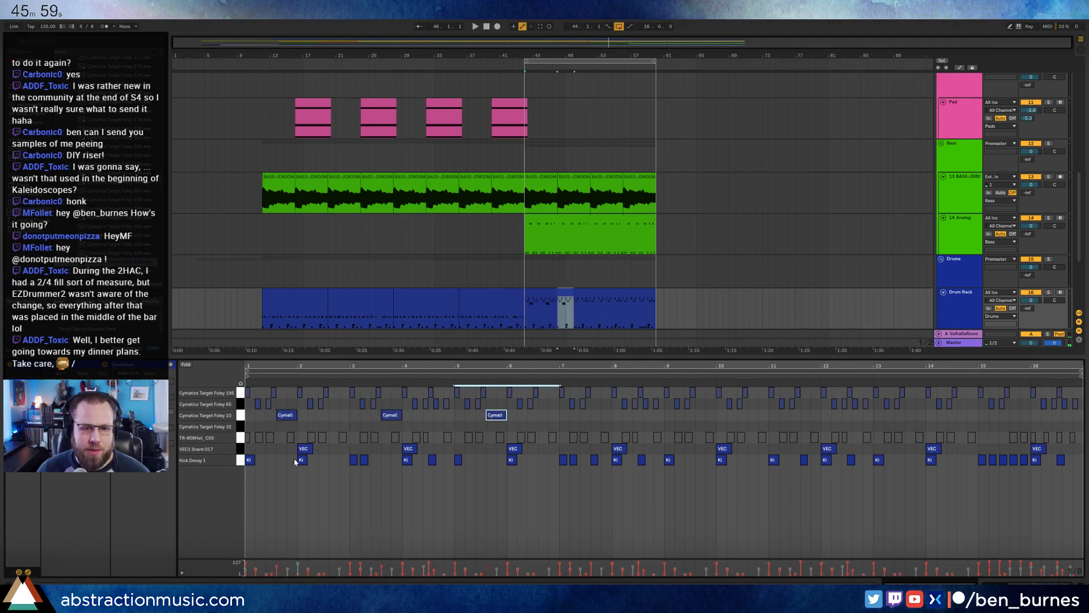
key(ctrl+d)
key(ctrl+d)
key(ctrl+d)
key(ctrl+d)
key(ctrl+d)
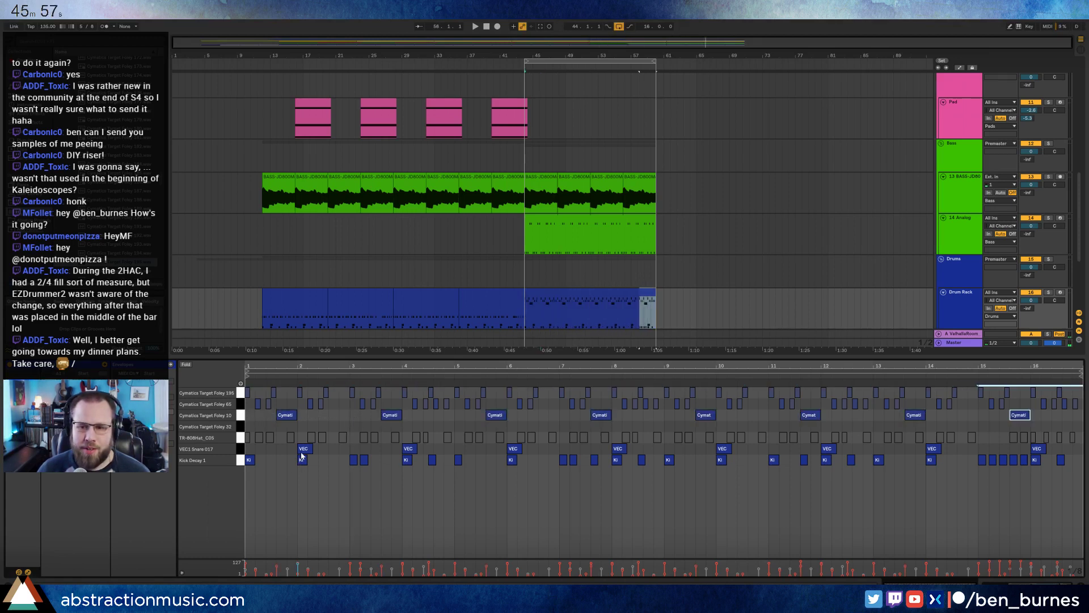
key(space)
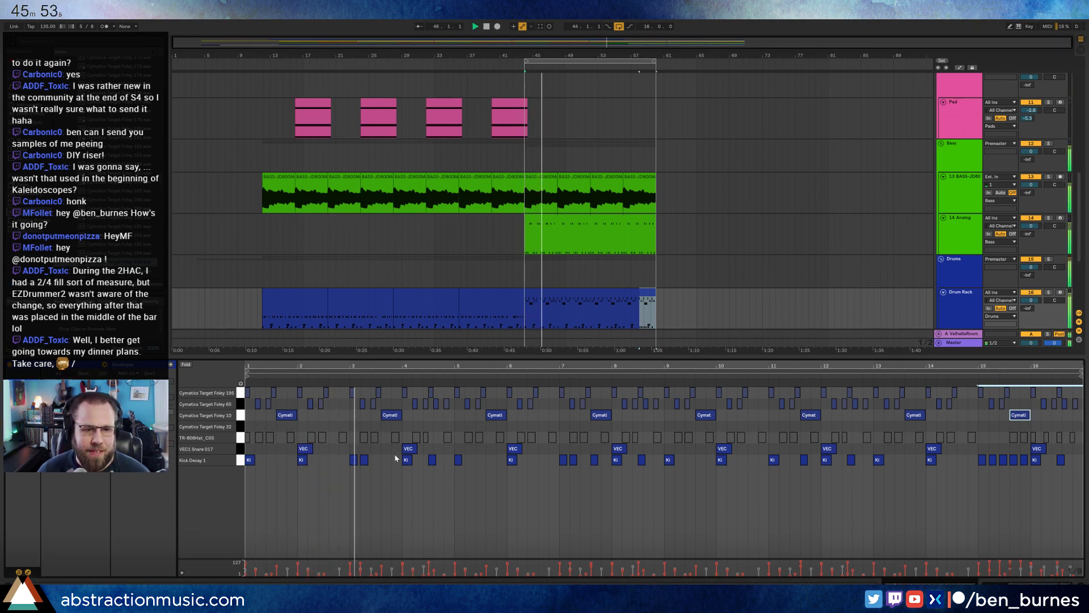
Set the Foley 10 sample's fade-out to about 43 ms and add an Auto Pan to its chain.
click(241, 416)
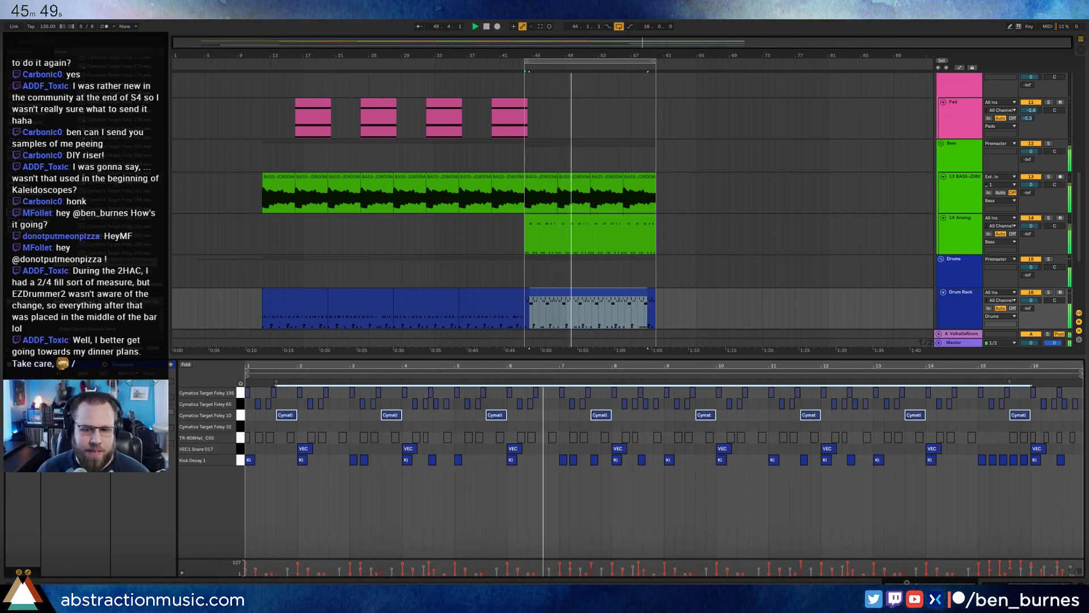
key(shift+Tab)
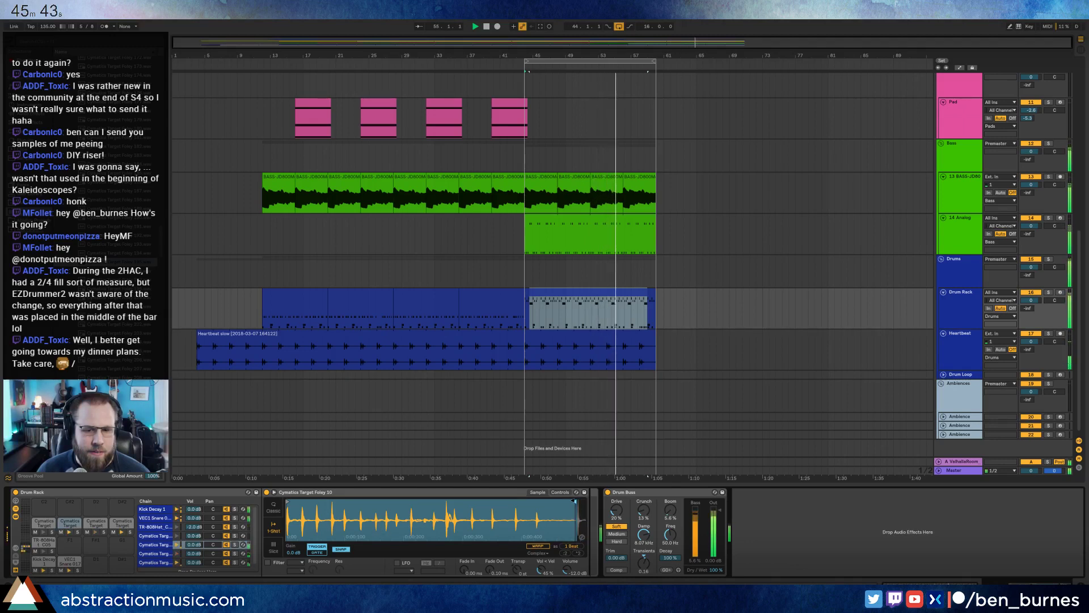
mouse_move(501, 570)
mouse_down()
mouse_move(501, 554)
mouse_move(495, 570)
mouse_up()
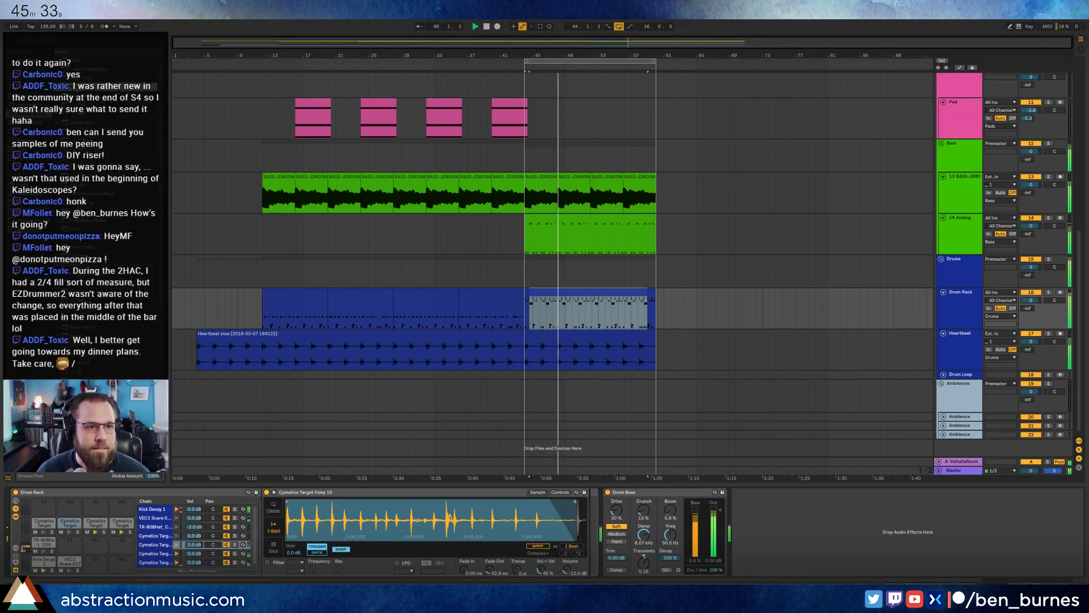
drag(85, 87, 602, 534)
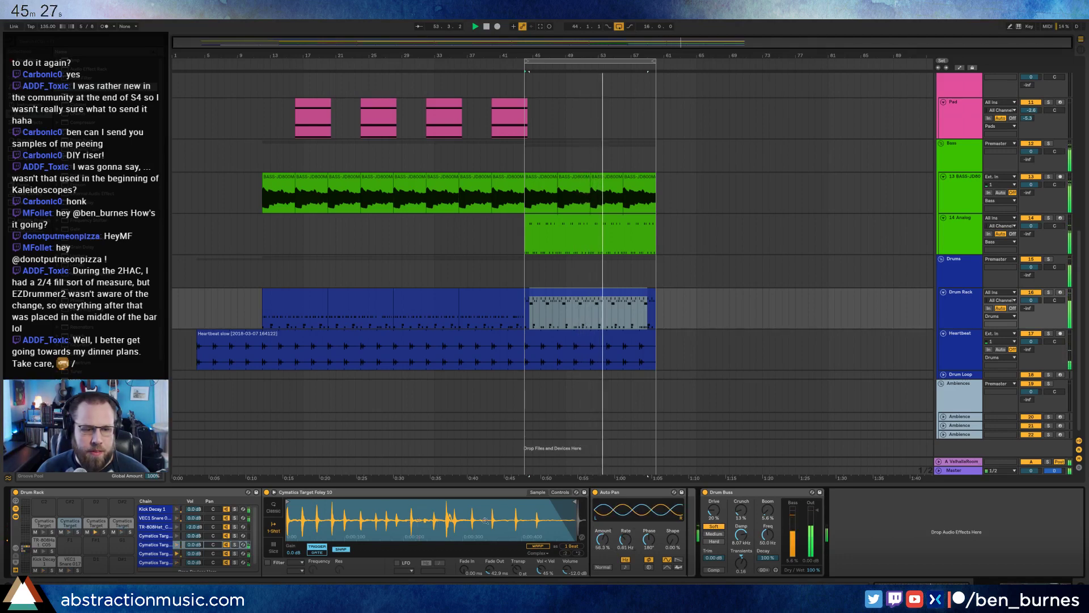
Pan the Foley 65 chain slightly right and the Foley 195 chain slightly left while listening to the section.
click(217, 554)
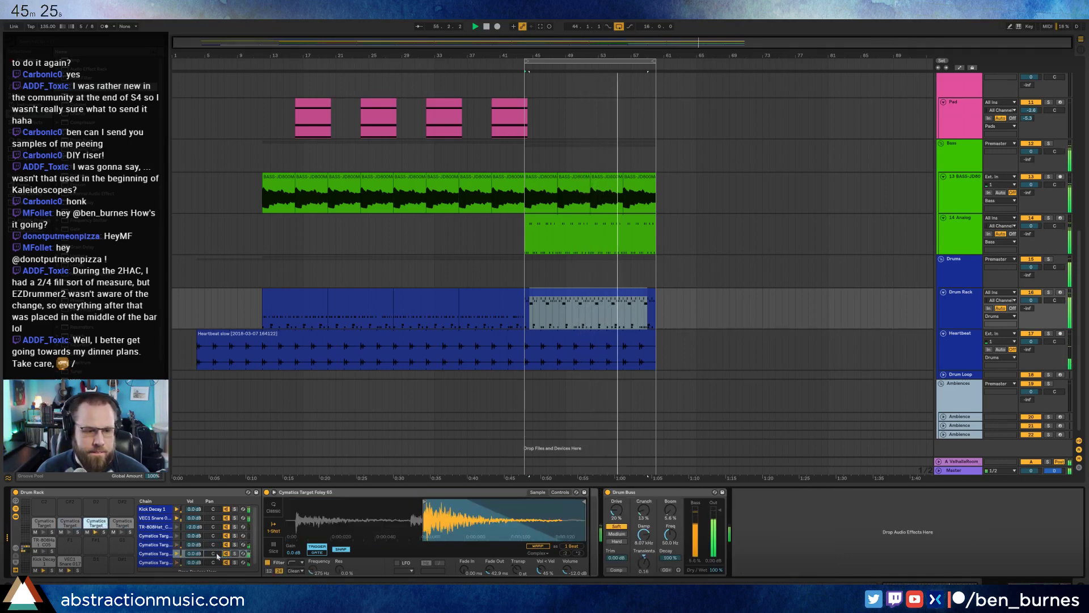
drag(217, 554, 215, 568)
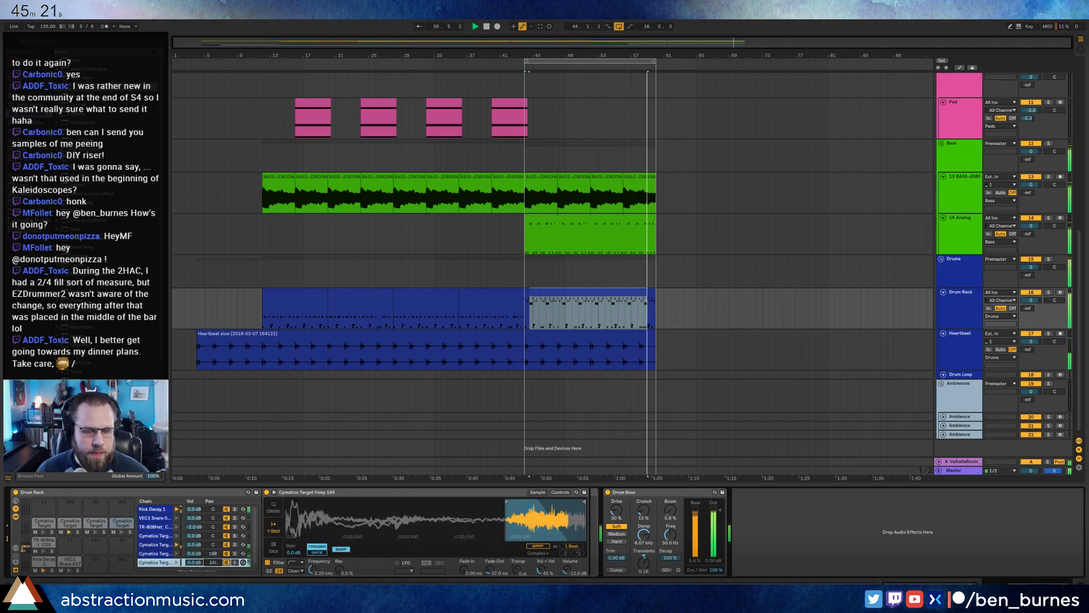
double_click(575, 293)
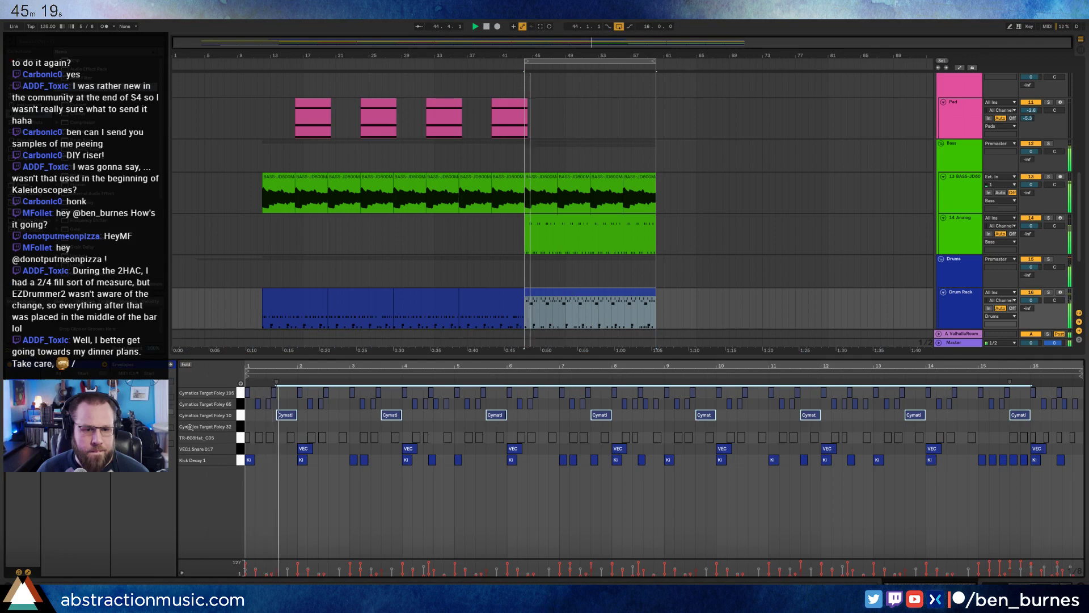
click(198, 404)
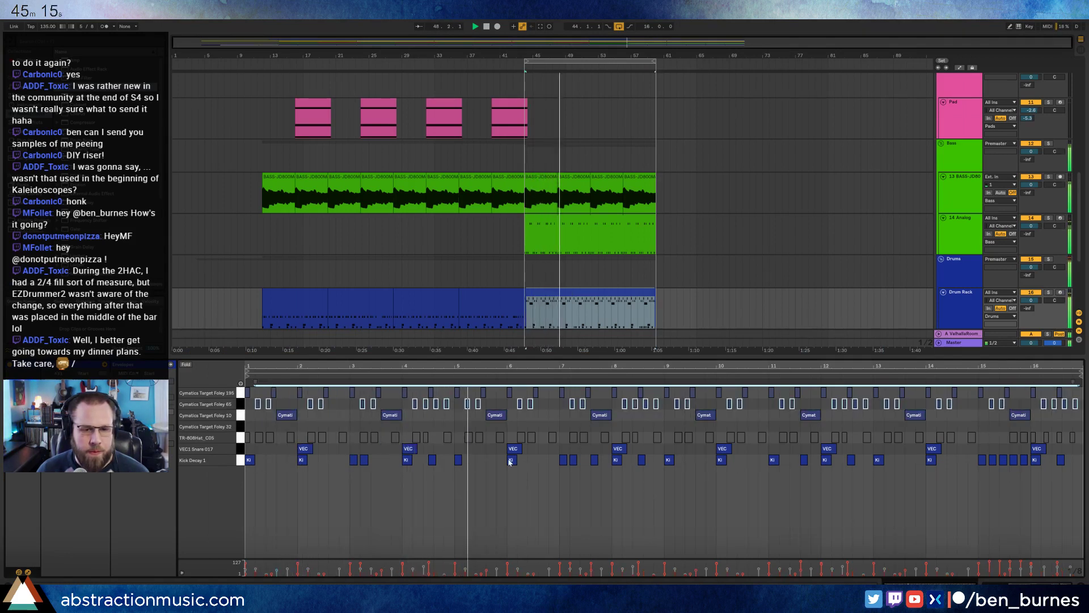
key(shift+Tab)
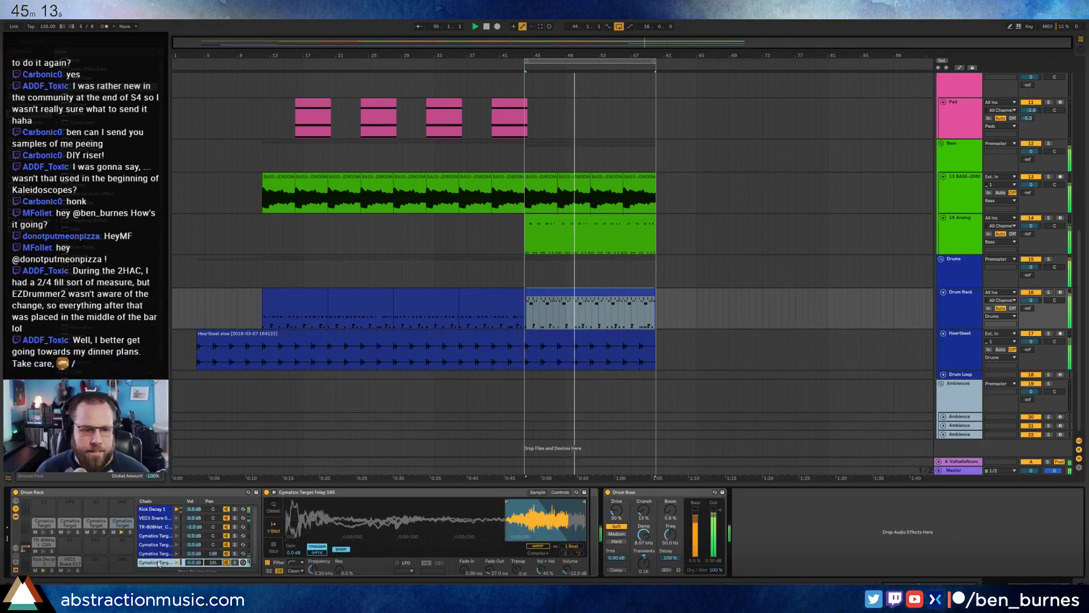
click(545, 295)
key(space)
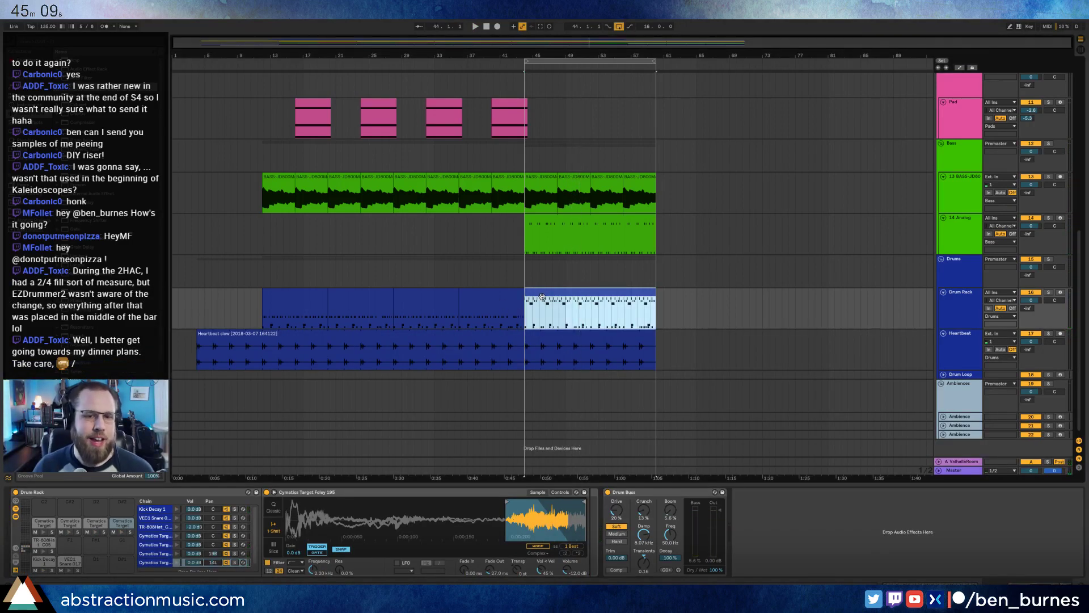
Delete the unused foley sample from the first pad in the Drum Rack's foley row.
click(44, 531)
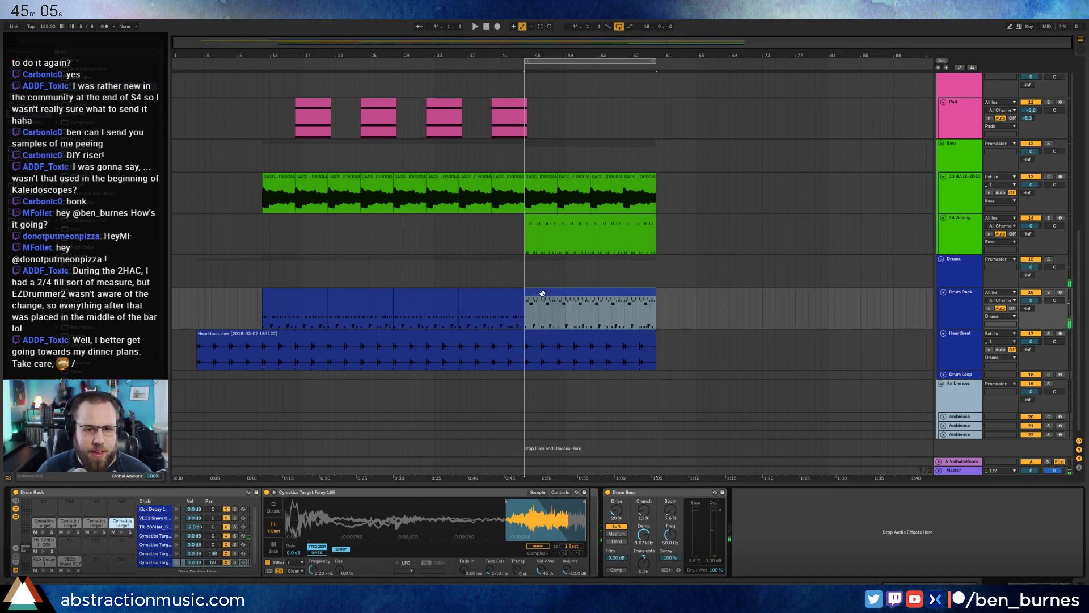
click(37, 528)
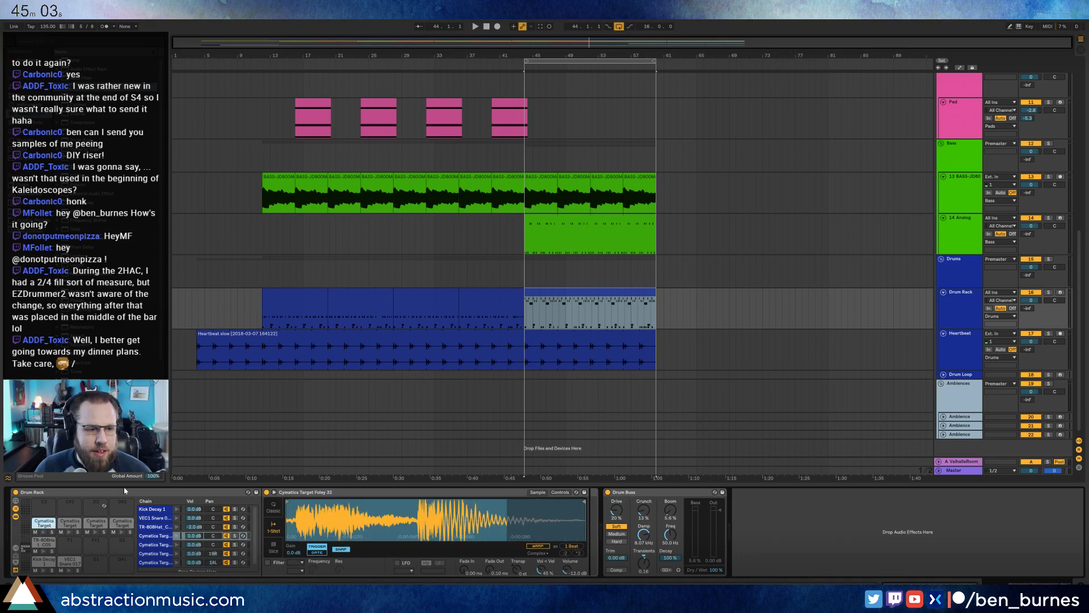
key(Delete)
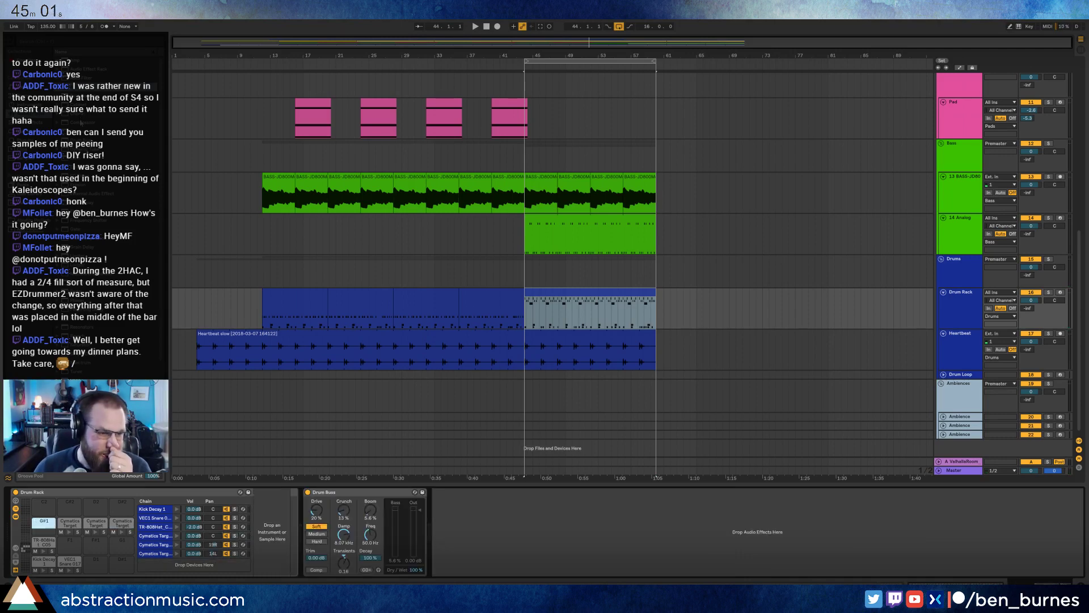
Browse for a ding sample, load GLASS DING onto the emptied Drum Rack pad and audition it.
click(30, 212)
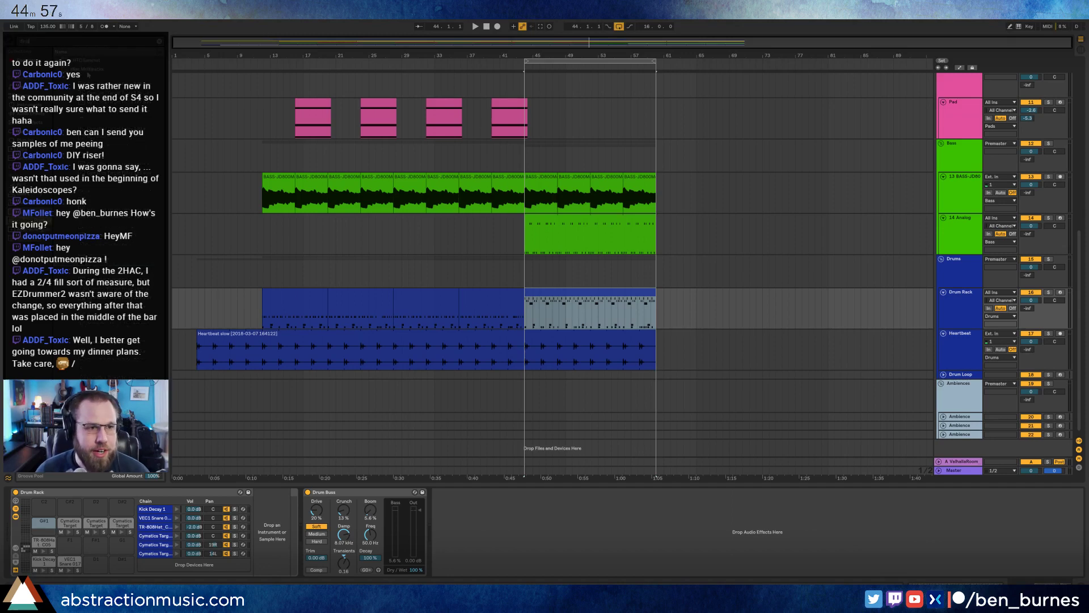
click(68, 87)
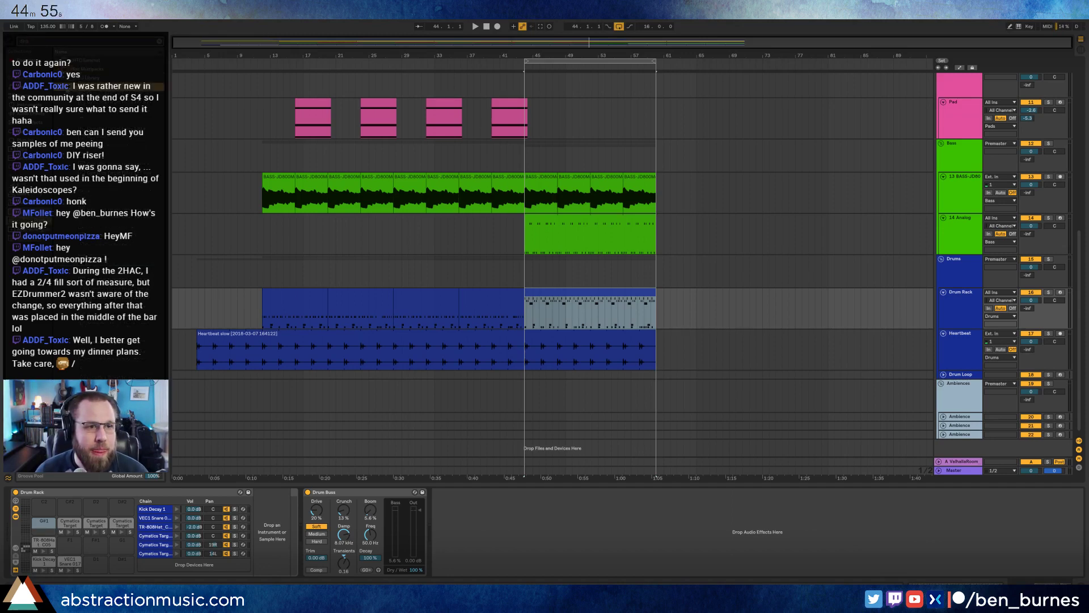
key(Down)
key(Down)
key(Down)
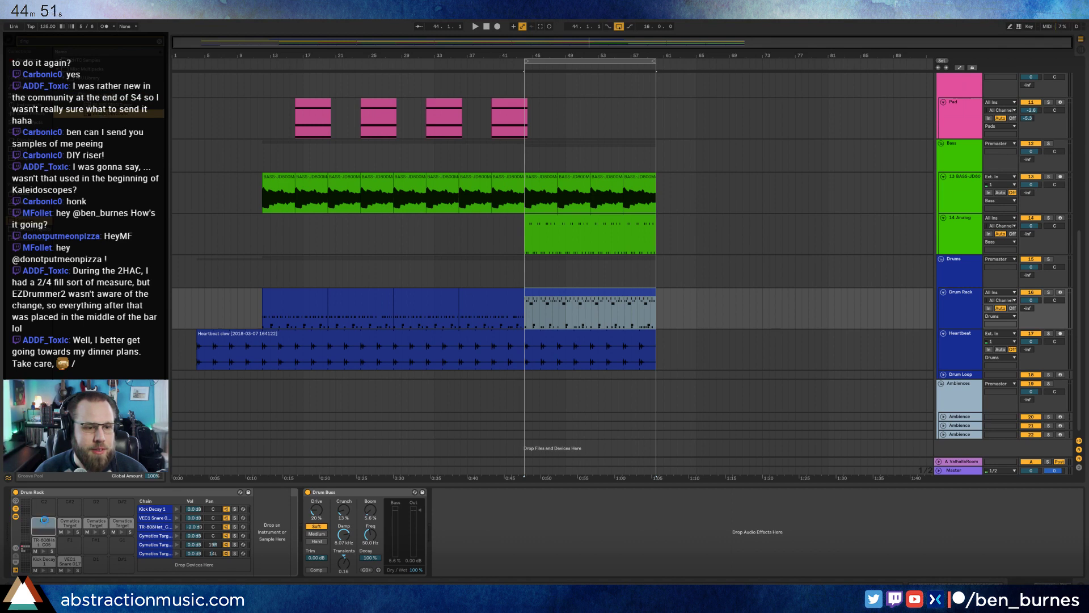
drag(44, 520, 47, 524)
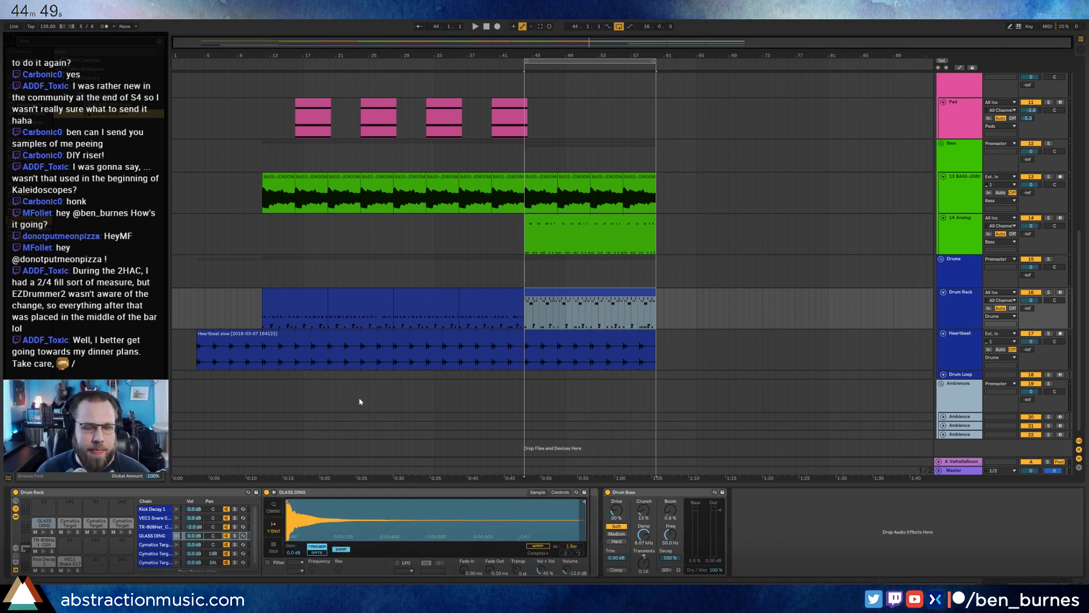
click(43, 534)
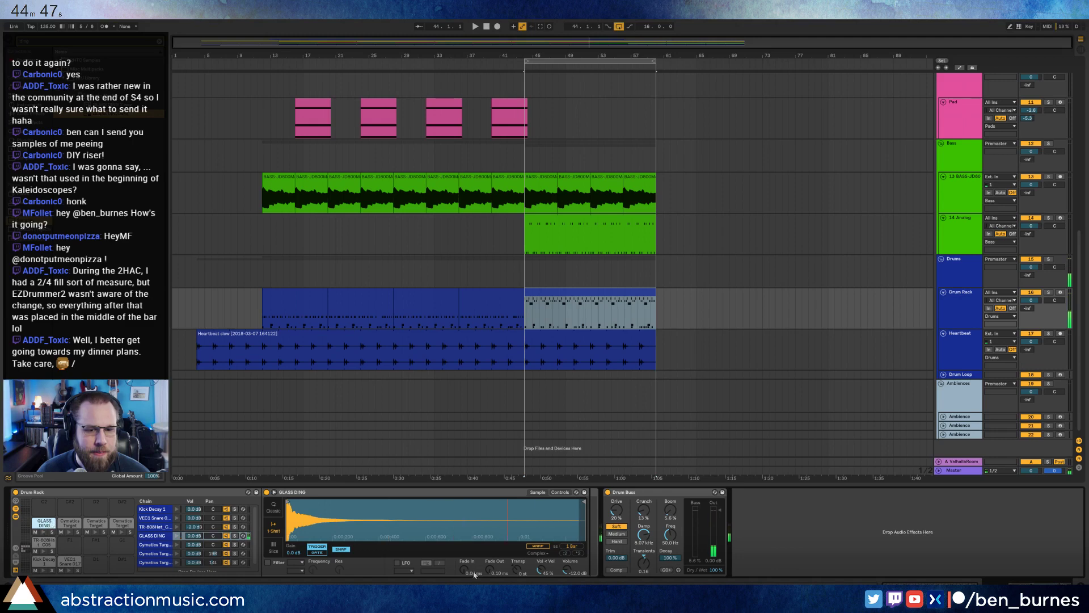
Add a GLASS DING note at the end of bar 4 of the new section's drum clip and play the passage back.
double_click(580, 290)
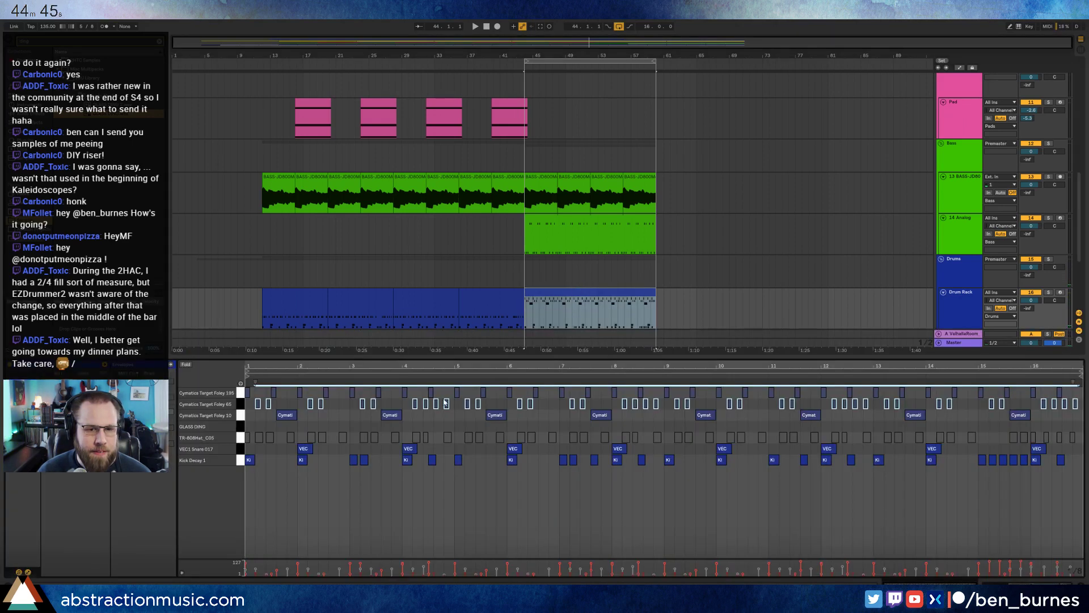
key(space)
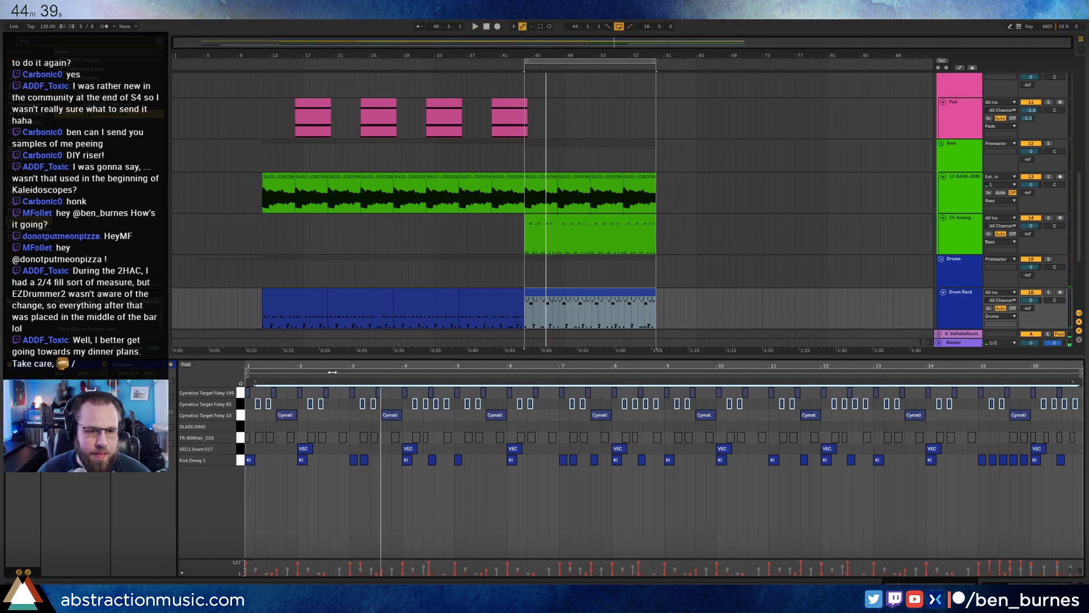
drag(341, 367, 339, 394)
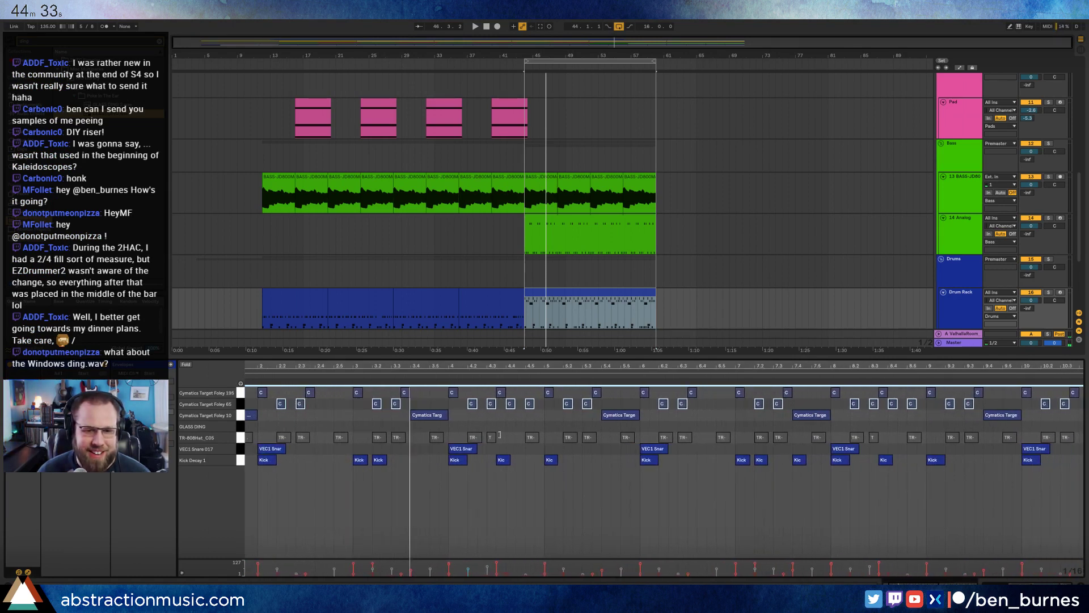
click(530, 429)
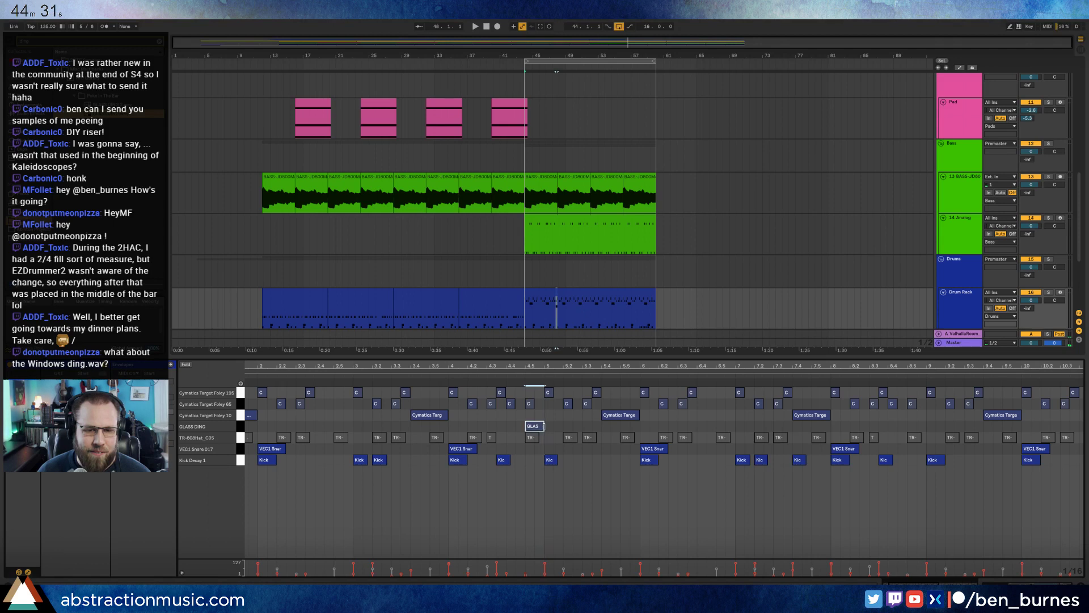
drag(487, 366, 507, 357)
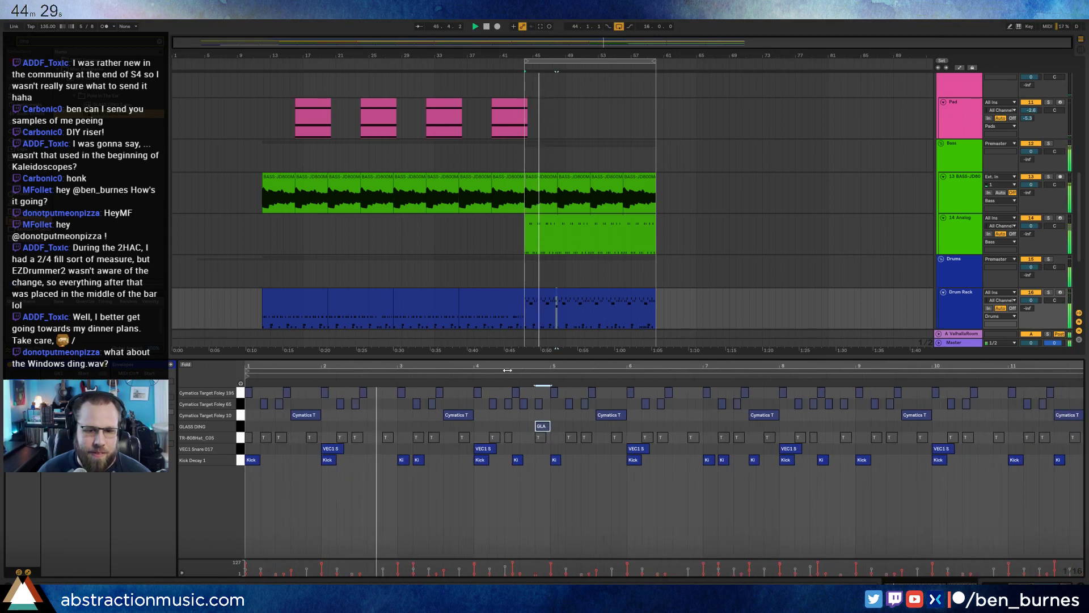
drag(543, 429, 543, 422)
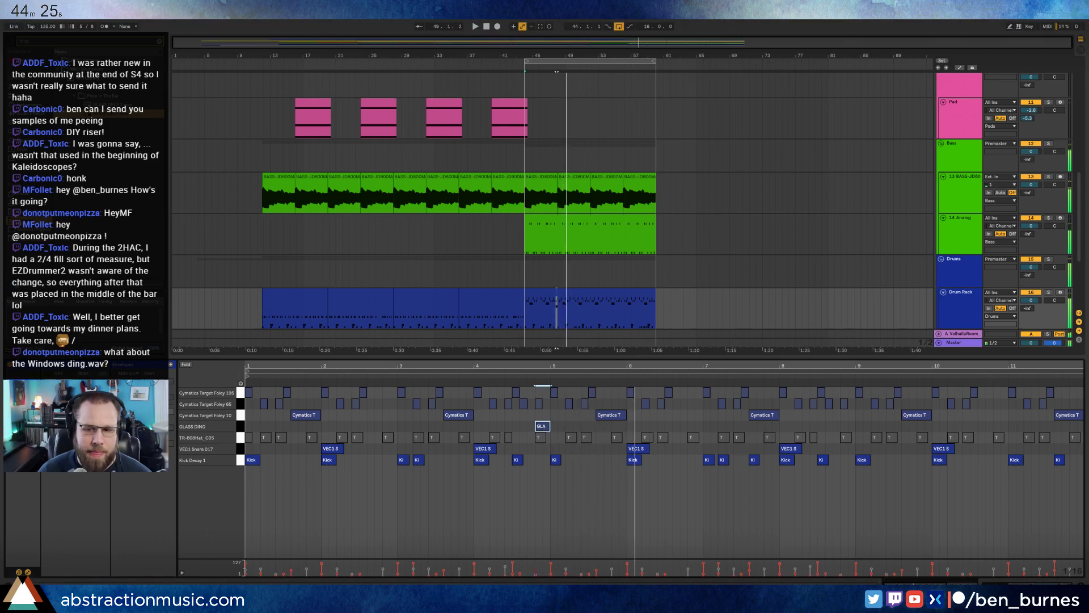
Repeat the four-bar GLASS DING pattern through the drum clip so that bars 8, 12 and 16 also end with a ding.
key(shift+Tab)
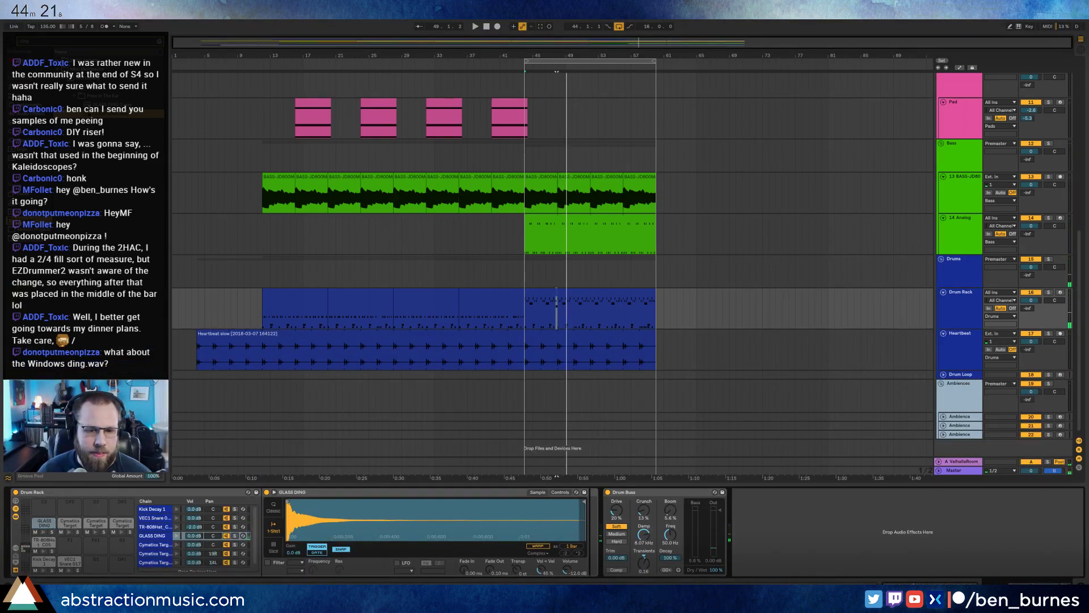
click(44, 540)
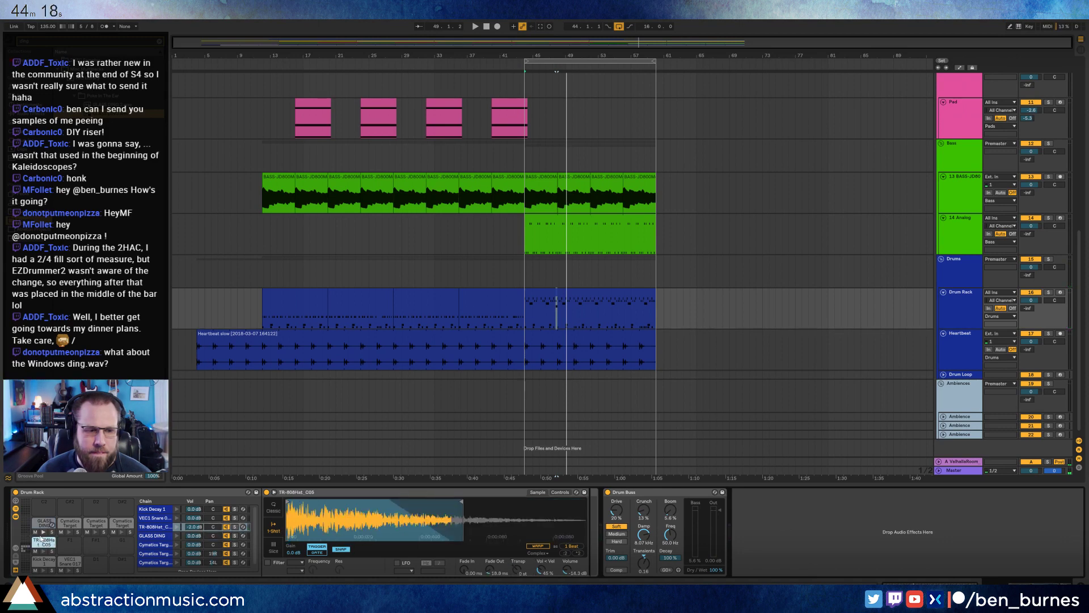
double_click(560, 290)
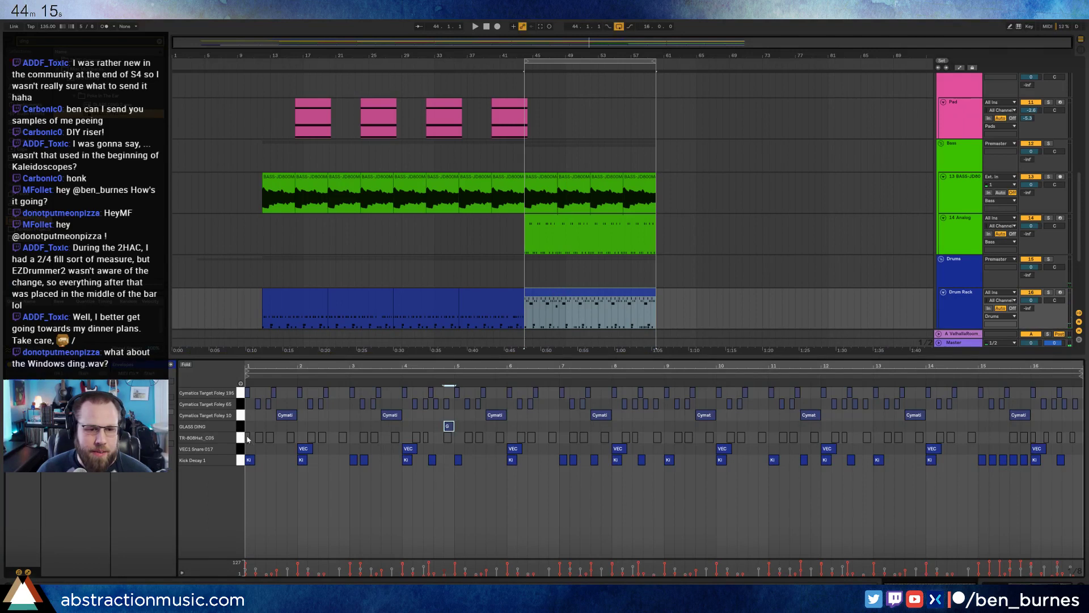
drag(247, 433, 445, 427)
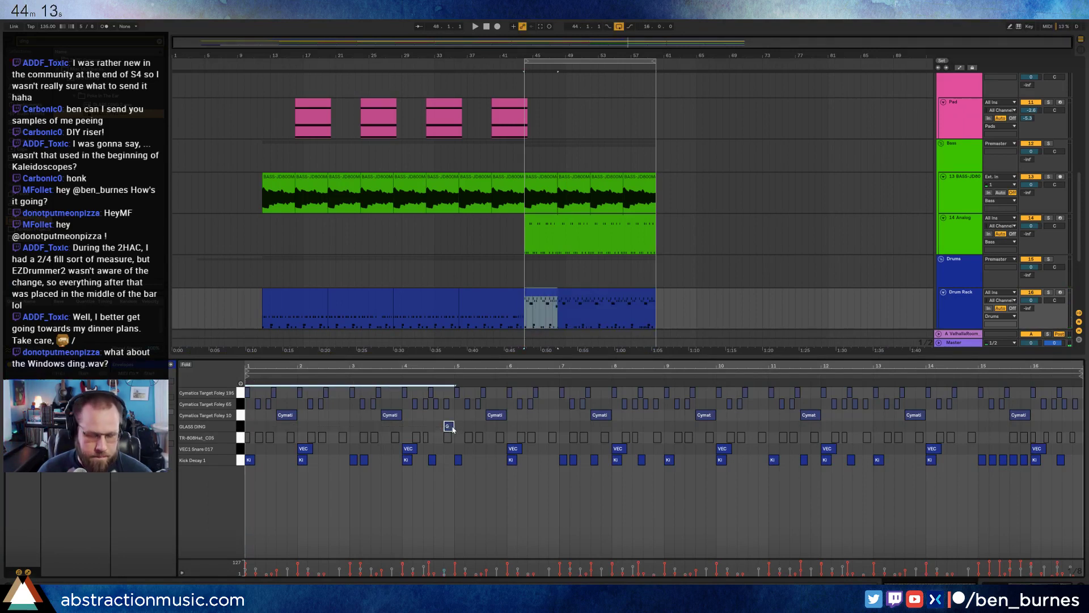
key(ctrl+d)
key(ctrl+d)
key(ctrl+d)
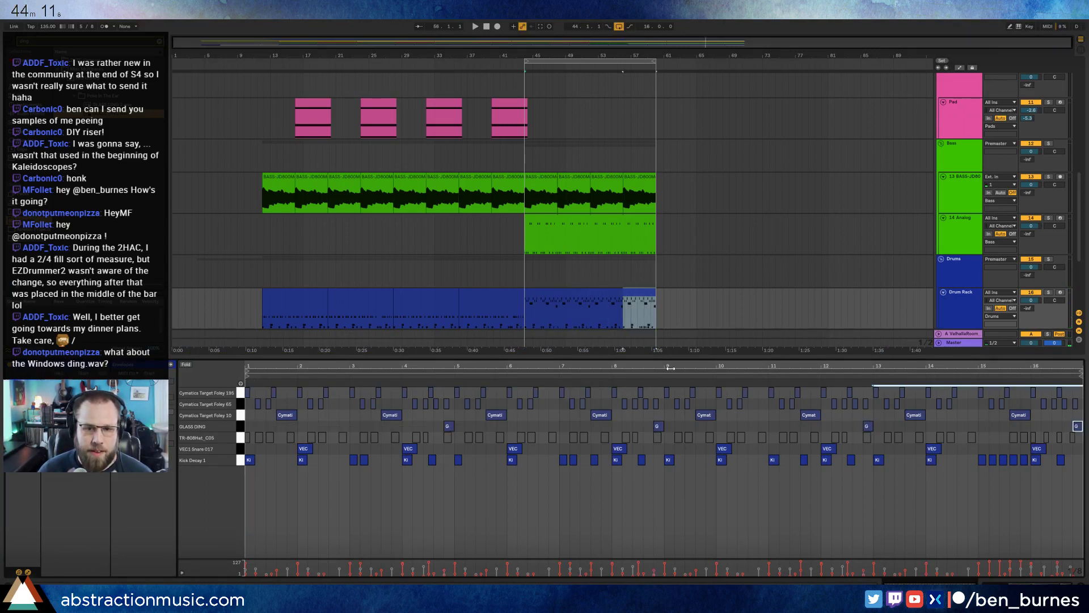
Rework the hi-hat and Foley 195 hits in bar 8 into a fill leading to the glass ding, and play it back.
drag(668, 366, 668, 426)
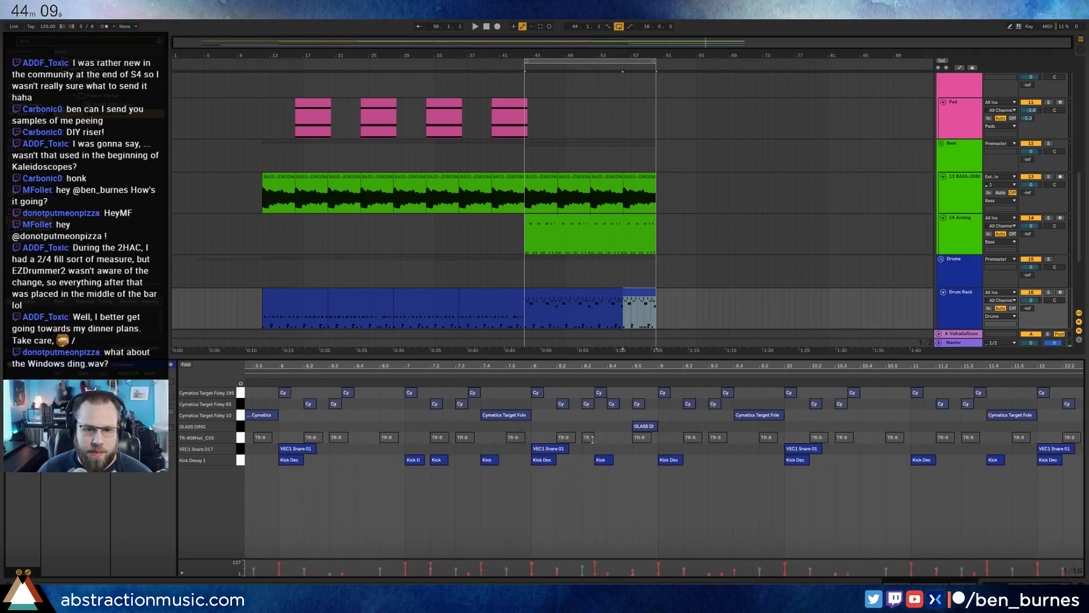
double_click(610, 438)
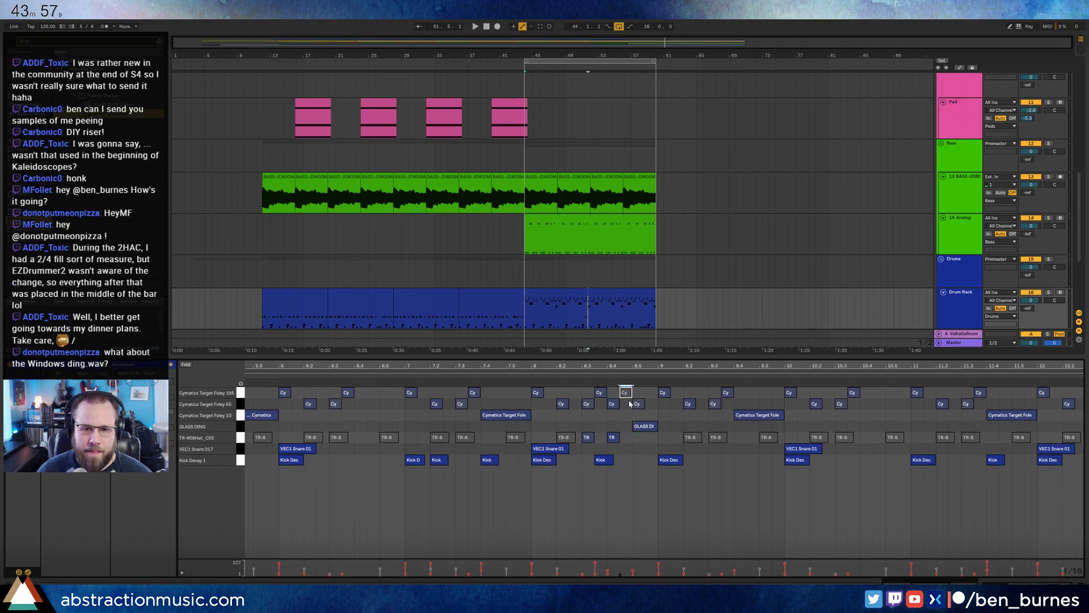
click(496, 373)
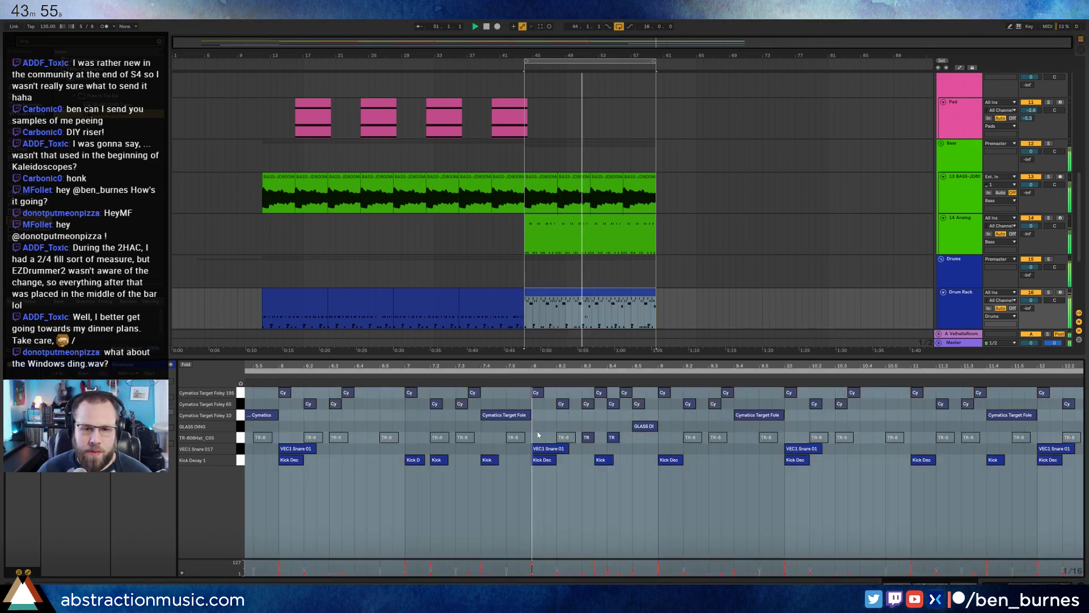
click(651, 427)
drag(627, 363, 630, 312)
key(space)
Arm the Drum Rack track and tune the GLASS DING sample to a -2 st transpose and +50 ct detune during playback.
click(987, 583)
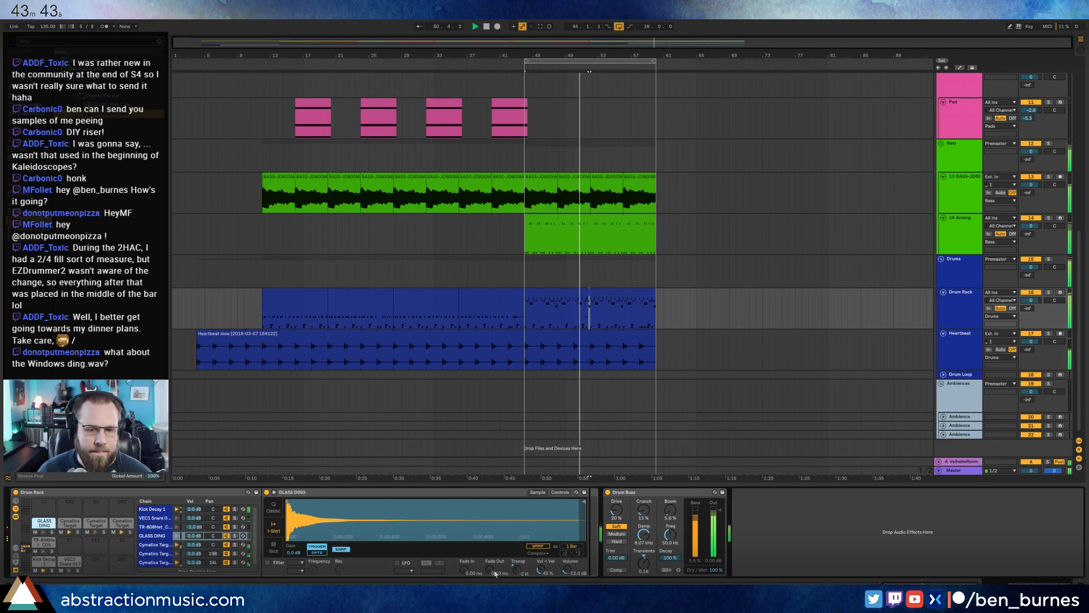
click(559, 492)
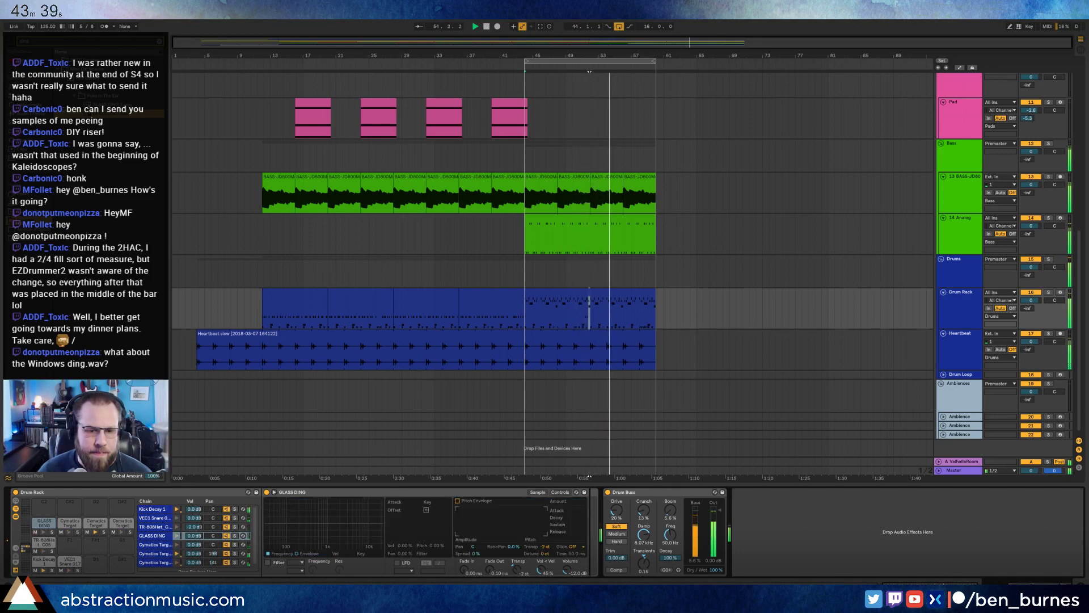
drag(515, 569, 515, 564)
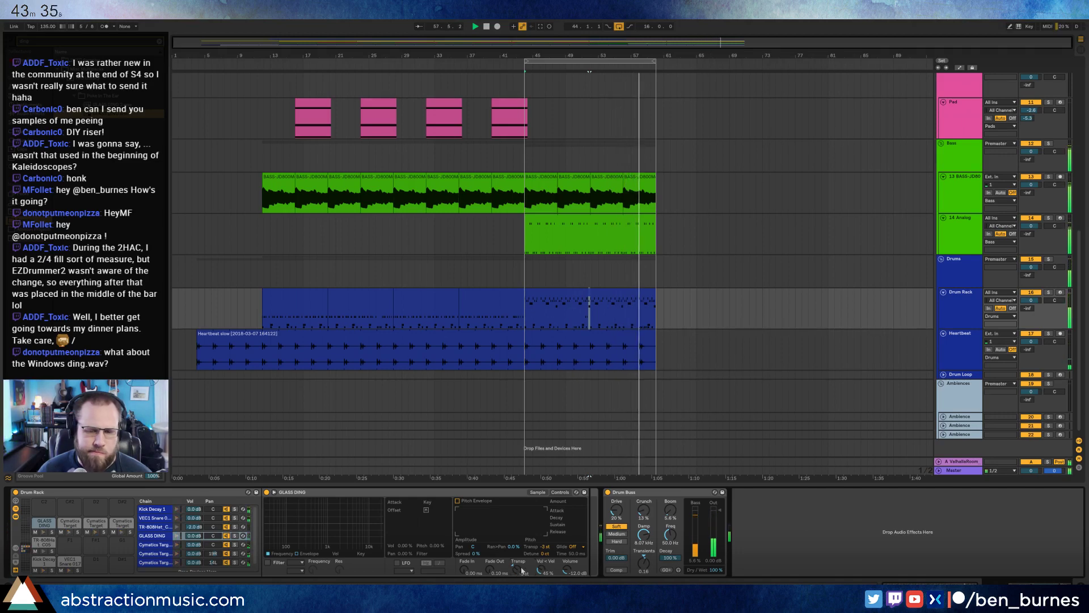
drag(545, 553, 546, 541)
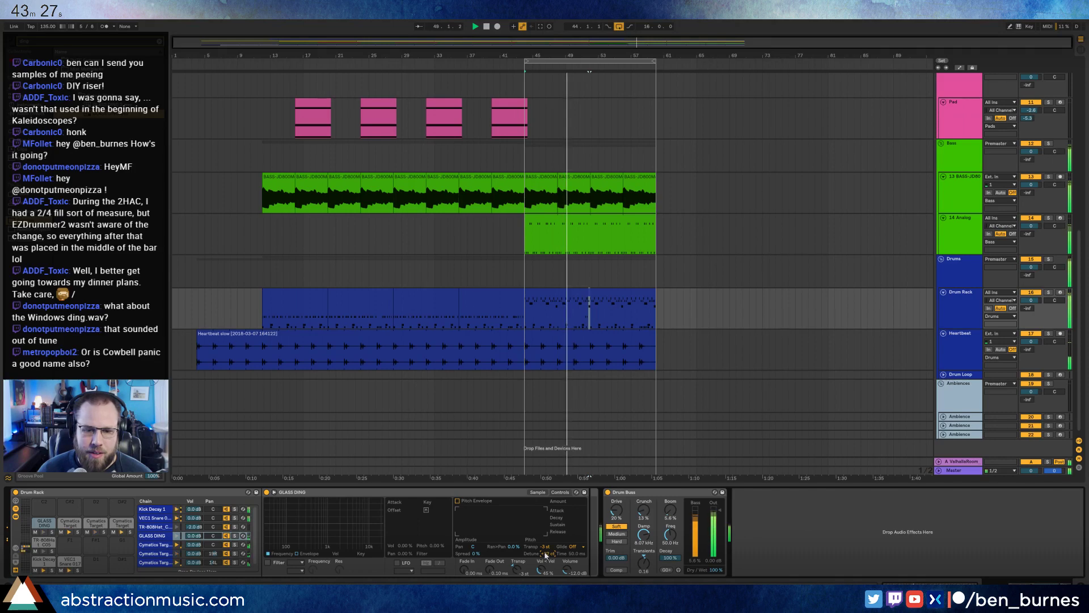
drag(544, 547, 544, 551)
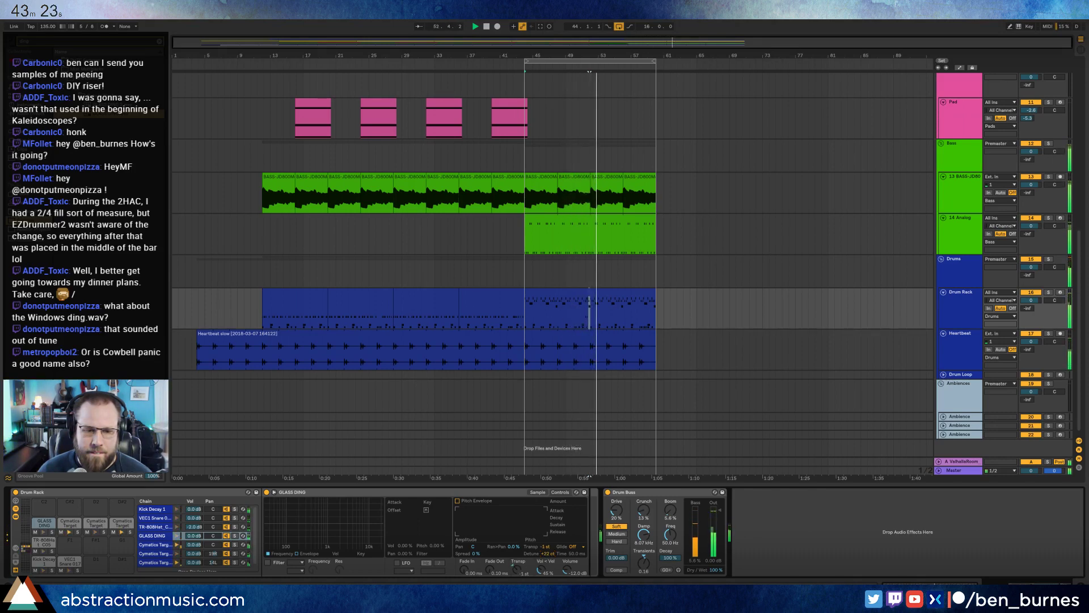
drag(544, 547, 547, 562)
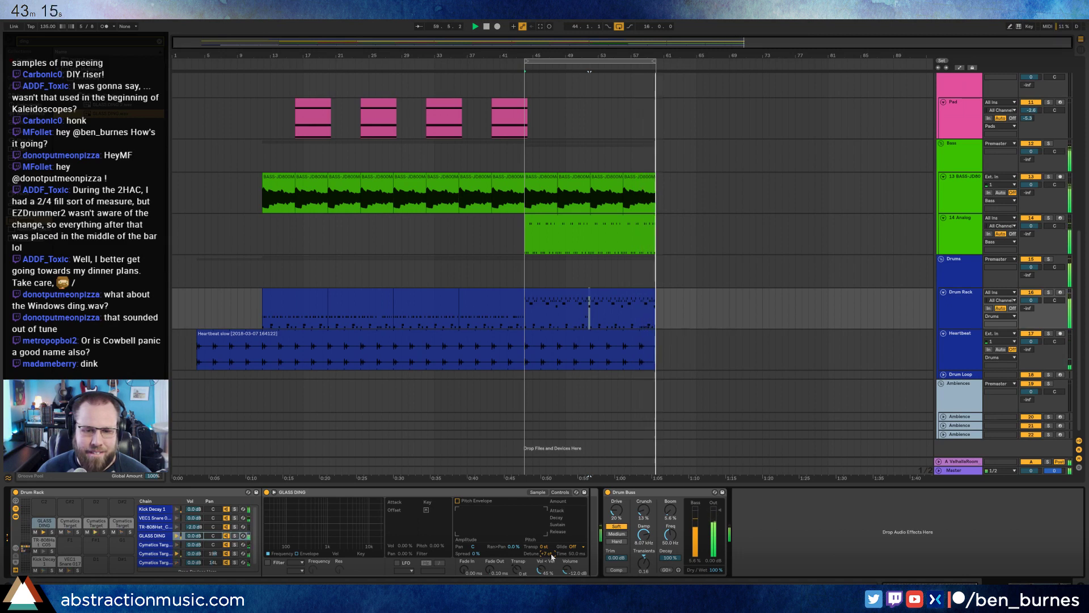
drag(546, 553, 547, 571)
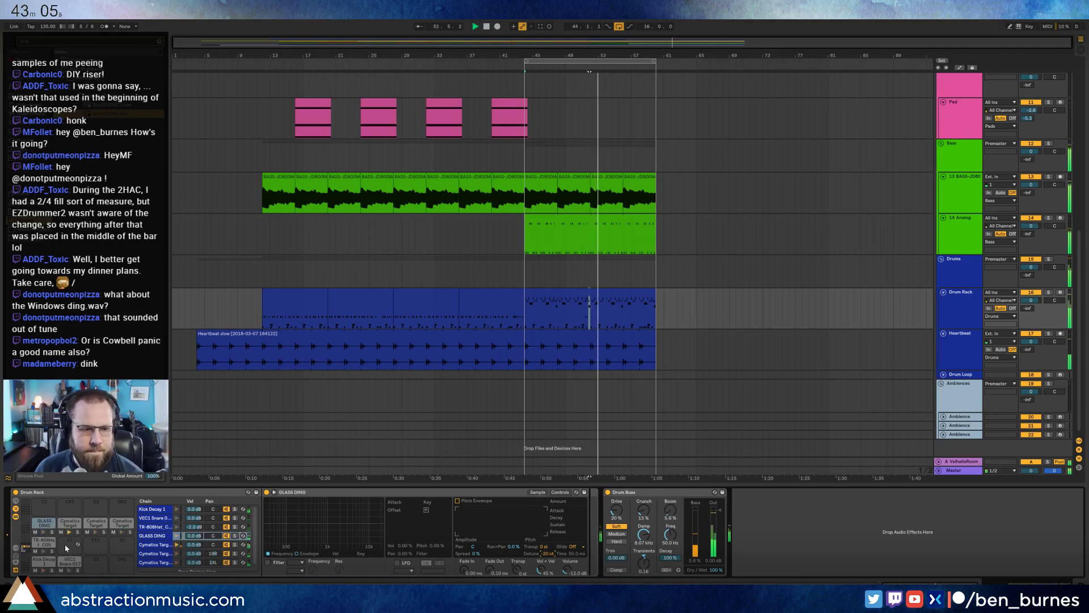
click(1060, 292)
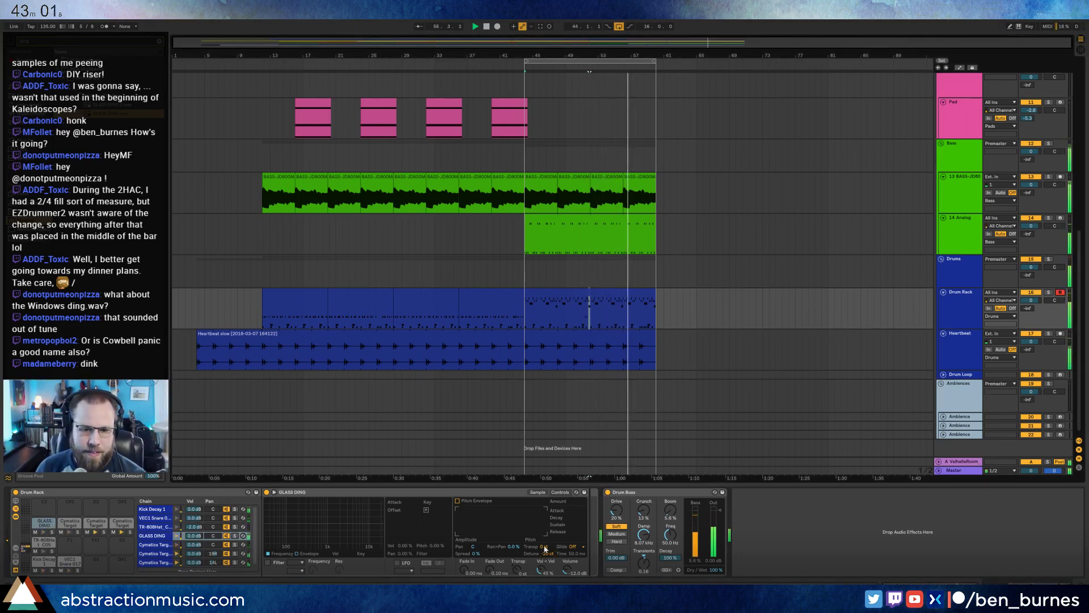
drag(544, 547, 545, 549)
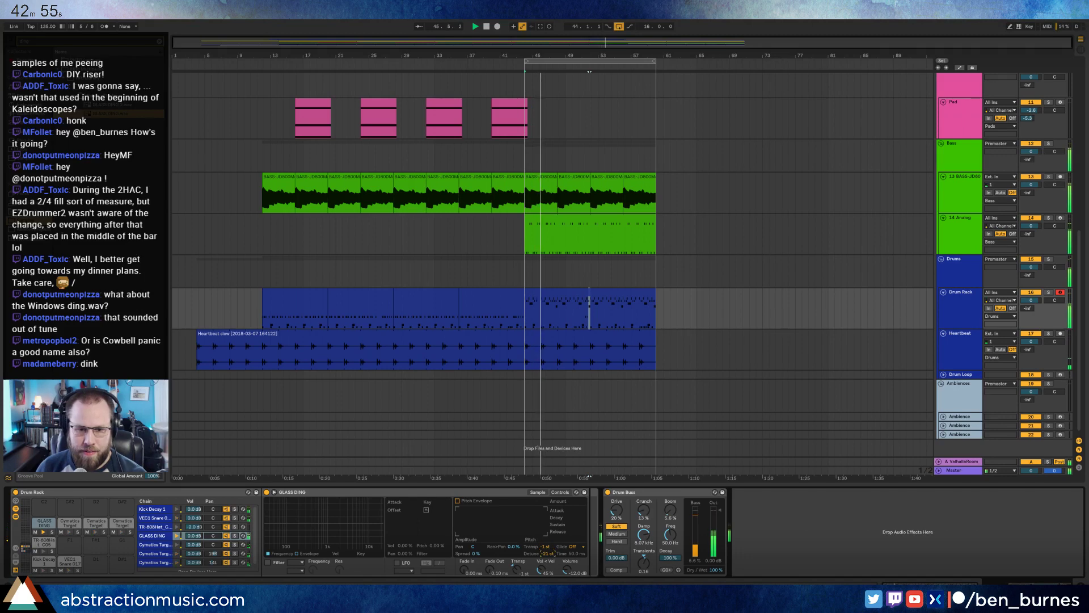
drag(546, 554, 546, 539)
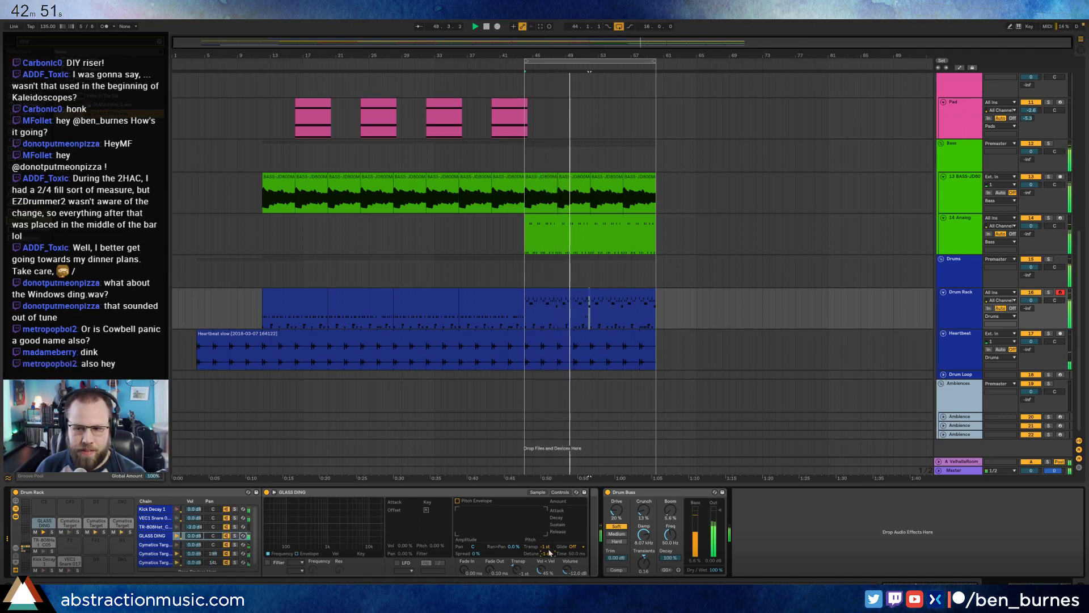
click(548, 547)
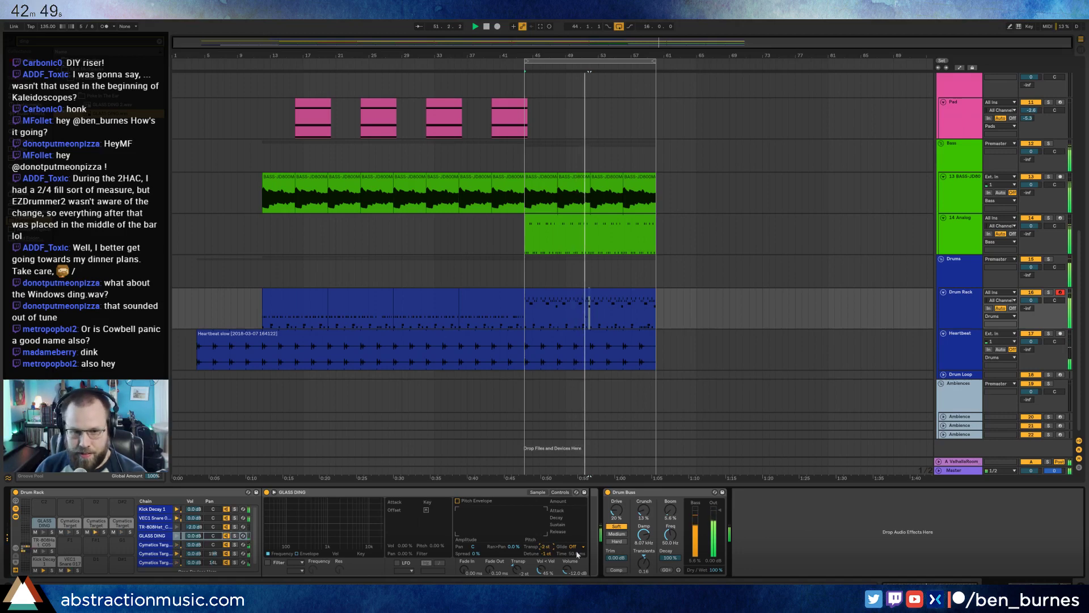
drag(547, 553, 547, 540)
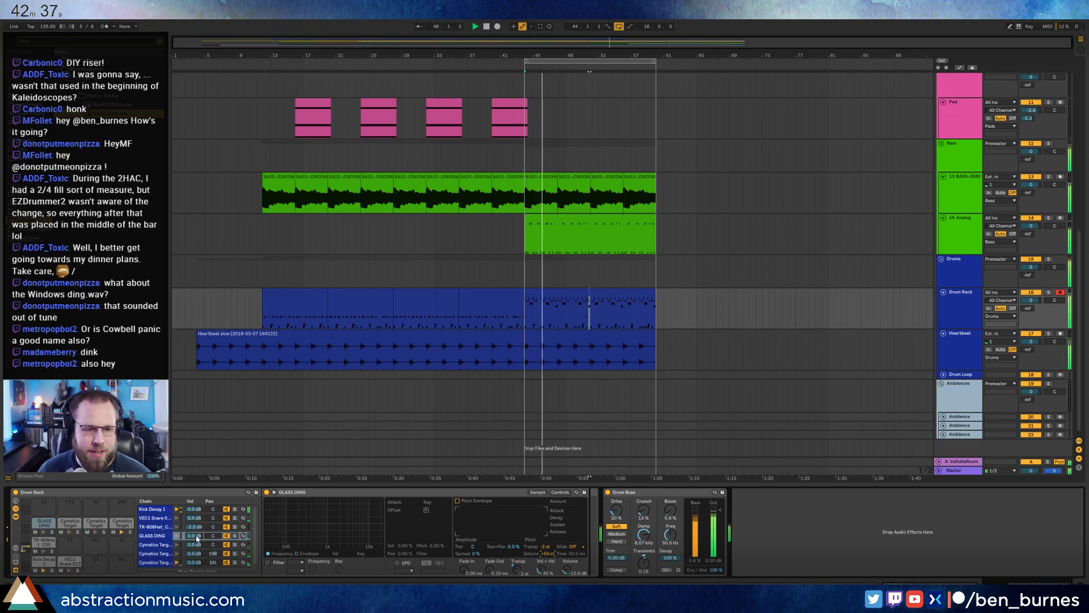
Lower the GLASS DING chain's volume, pan it left, and add a Reverb with a 2.77 kHz input filter and about 1.84 s decay.
drag(194, 536, 213, 552)
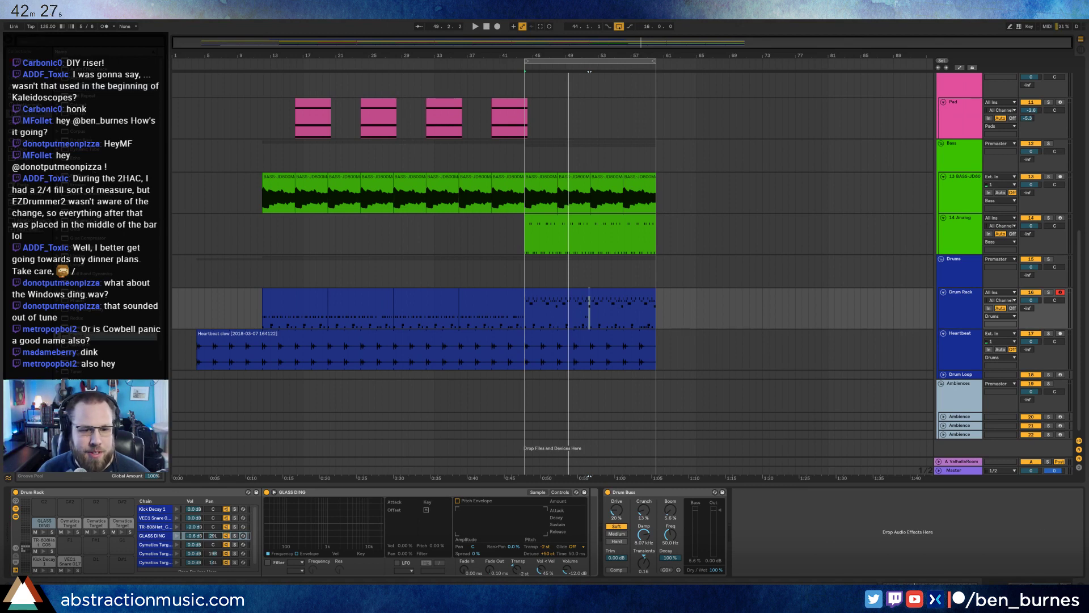
drag(80, 336, 590, 531)
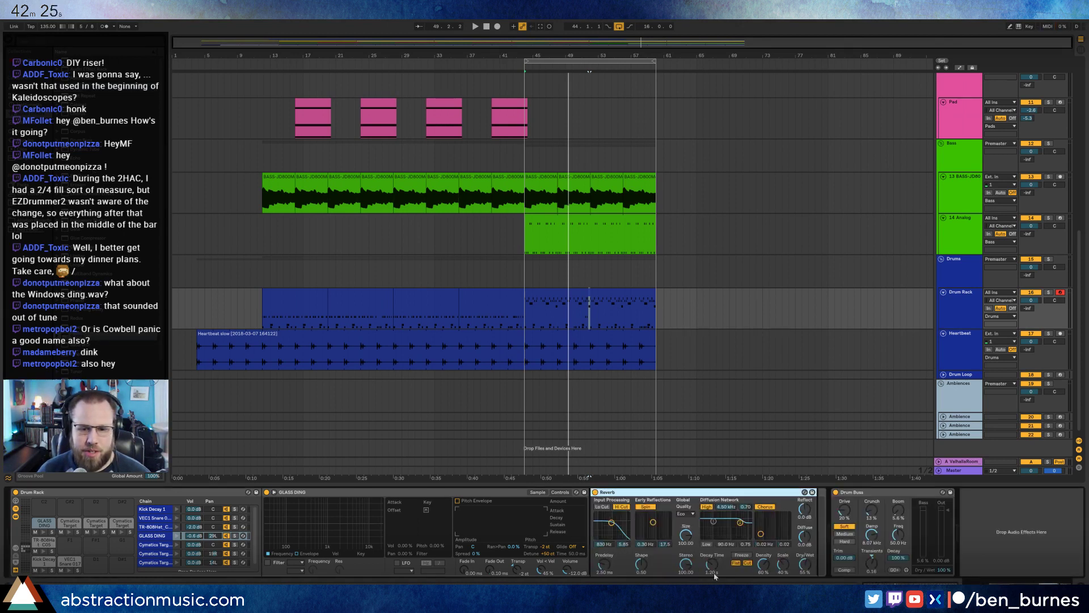
drag(715, 576, 715, 571)
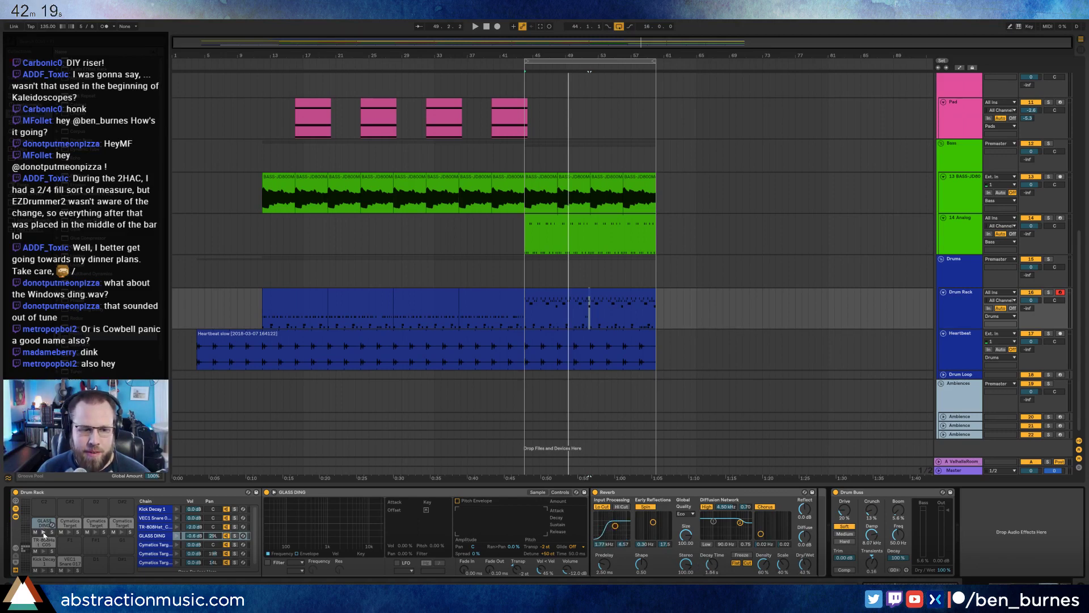
key(space)
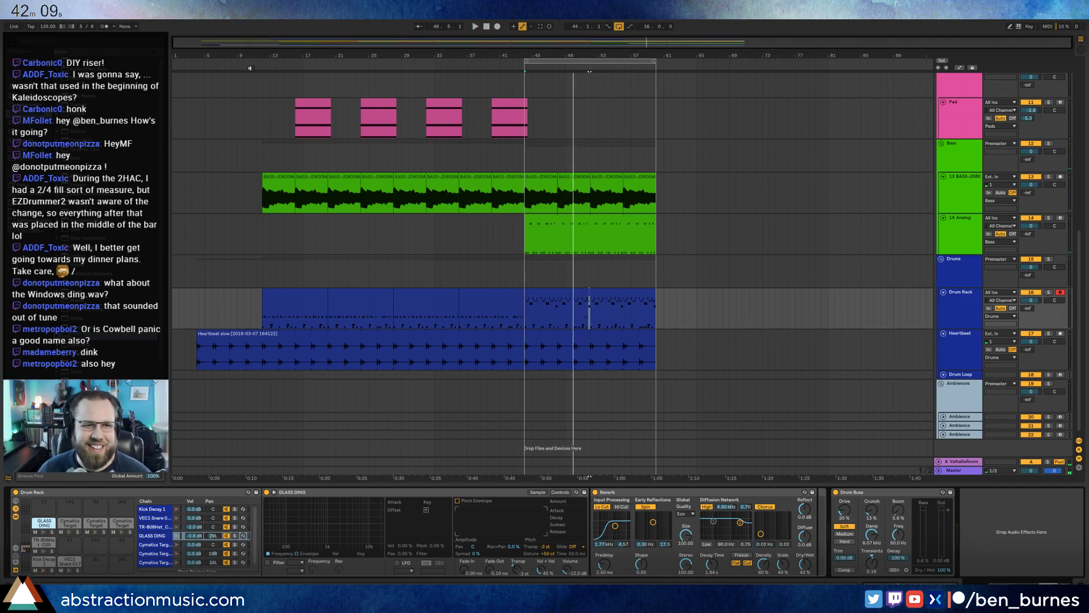
Listen to the arrangement from about bar 11 into the new section and select the audio bass clip at bar 44.
click(253, 63)
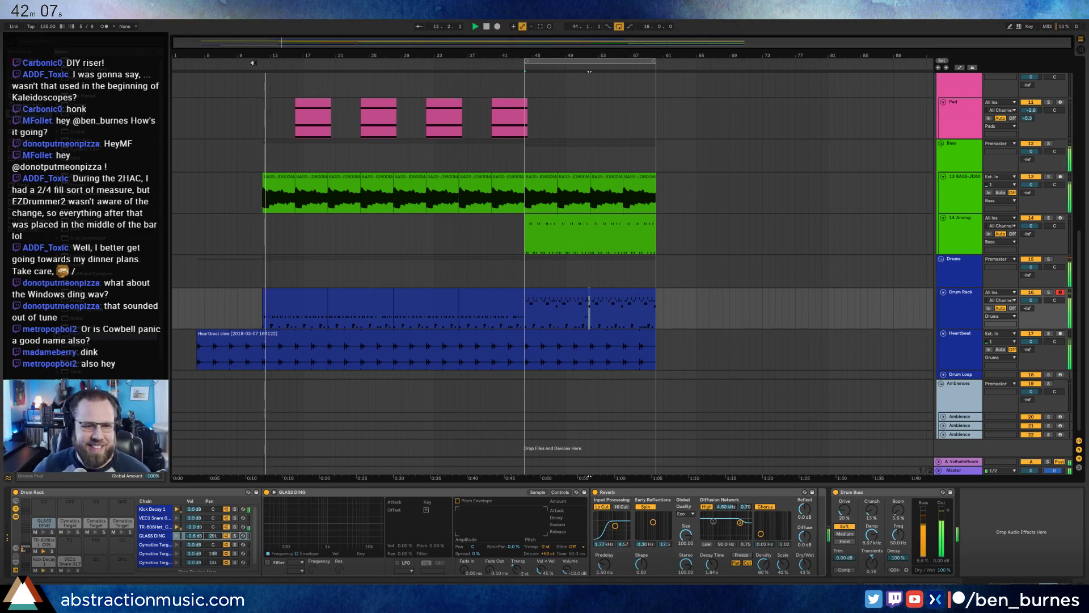
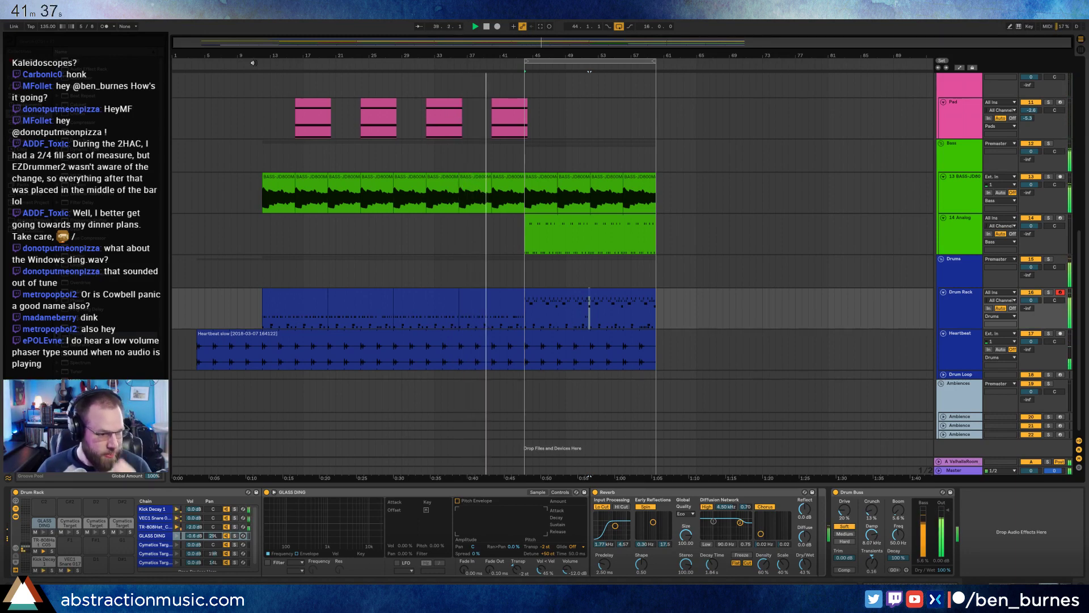
scroll(399, 254, up, 1)
scroll(403, 255, up, 5)
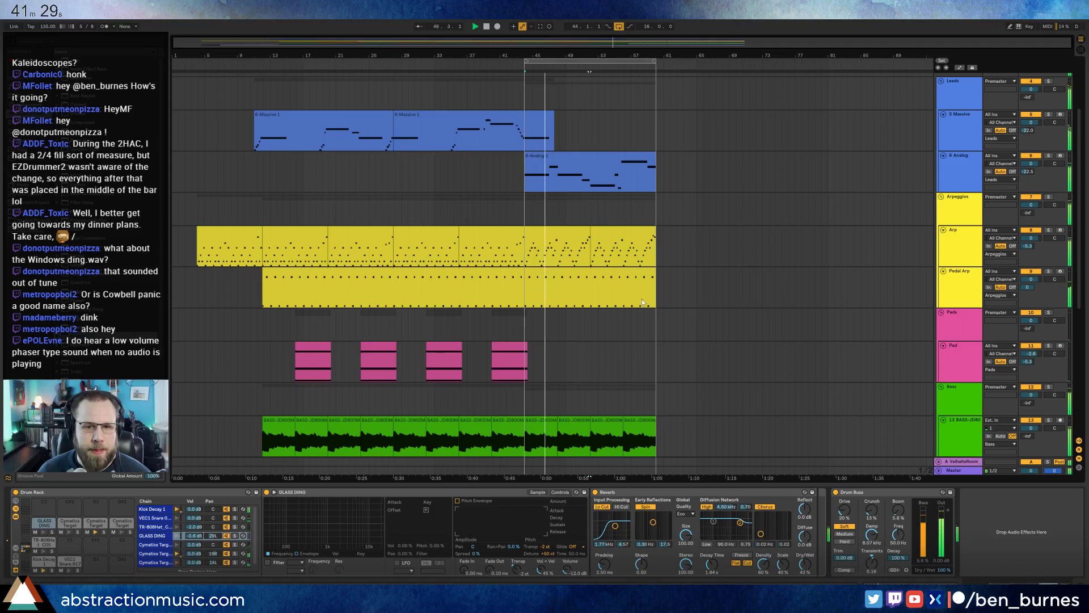
scroll(641, 301, down, 6)
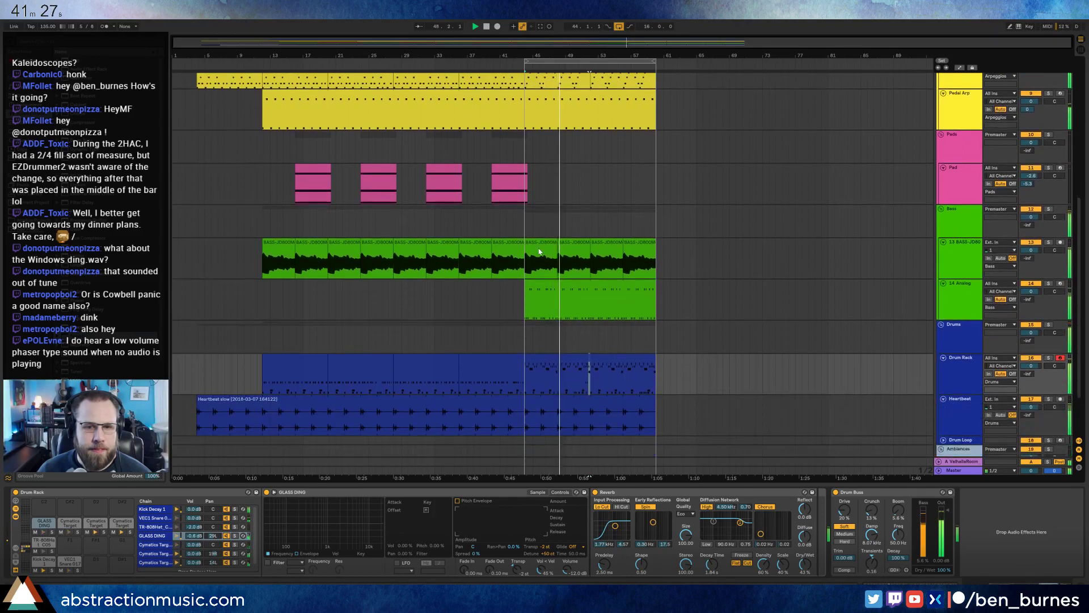
click(539, 251)
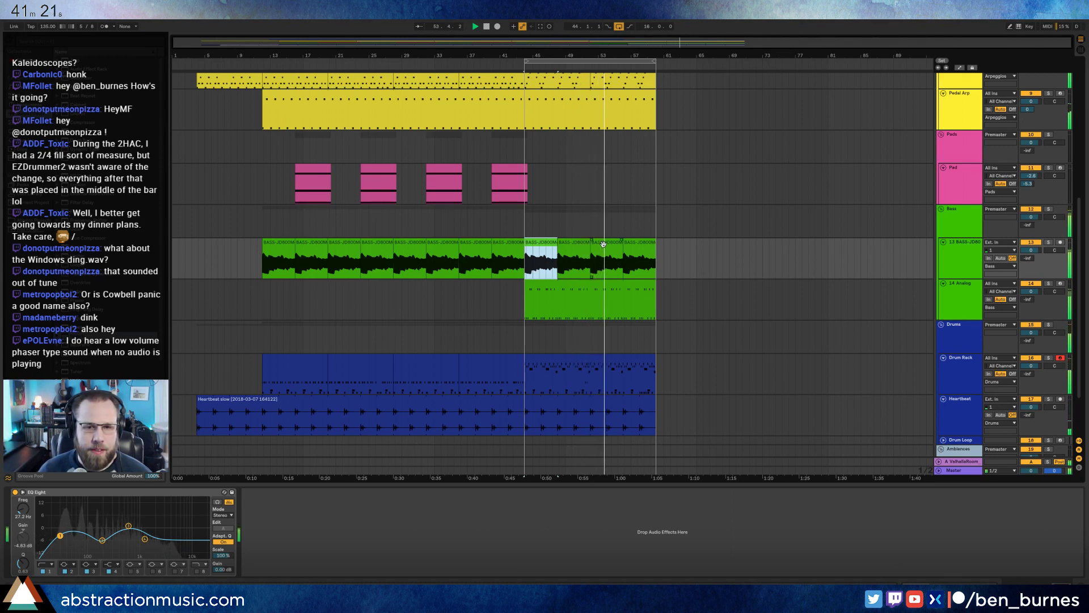
Add an Auto Pan to the audio bass track with a synced 1/8 rate and 0° phase, auditioning it during playback.
key(space)
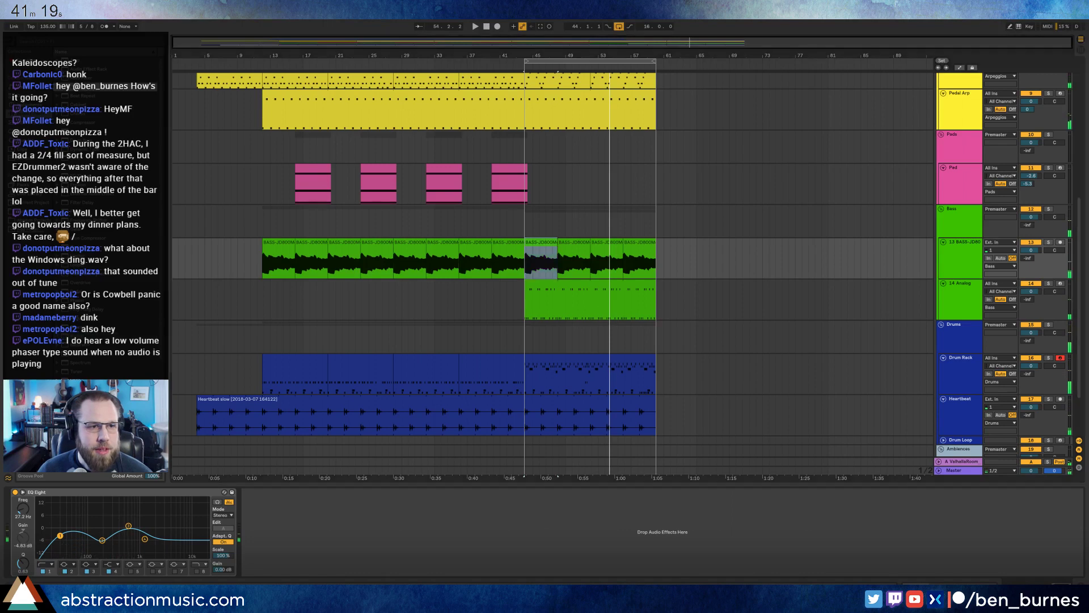
drag(372, 566, 350, 551)
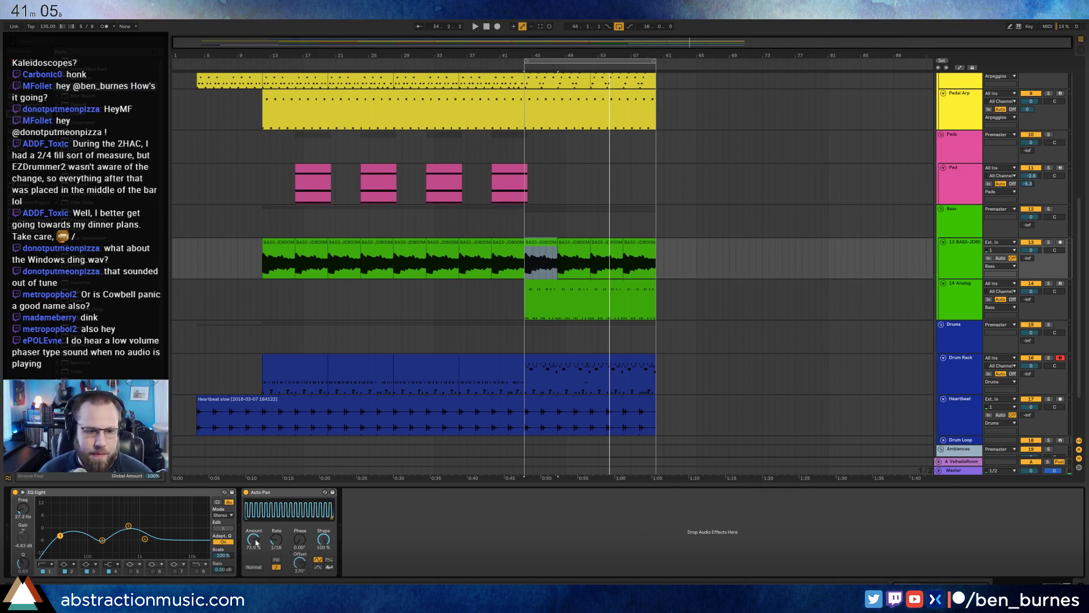
key(space)
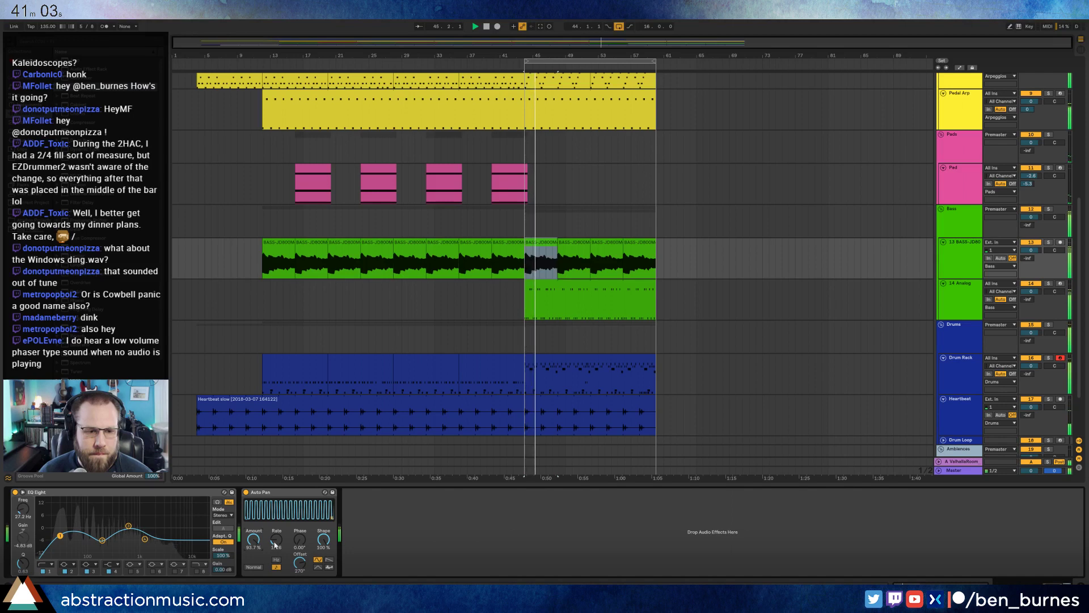
drag(276, 539, 276, 547)
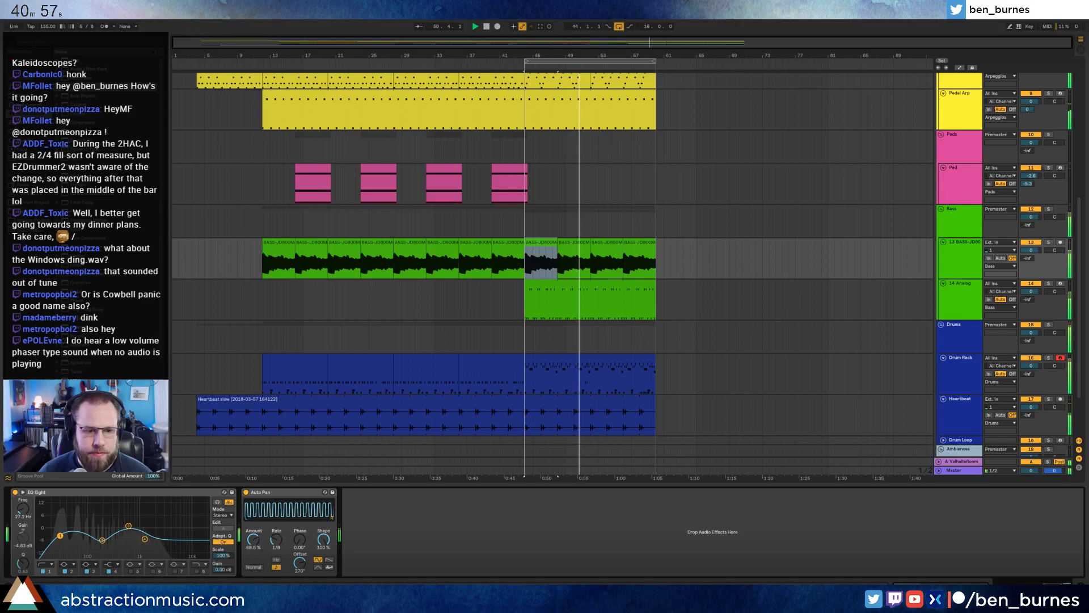
Shape the bass Auto Pan as a sawtooth wave with about 39% shape and 0° offset, checking it with the track soloed.
click(329, 559)
drag(325, 542, 301, 607)
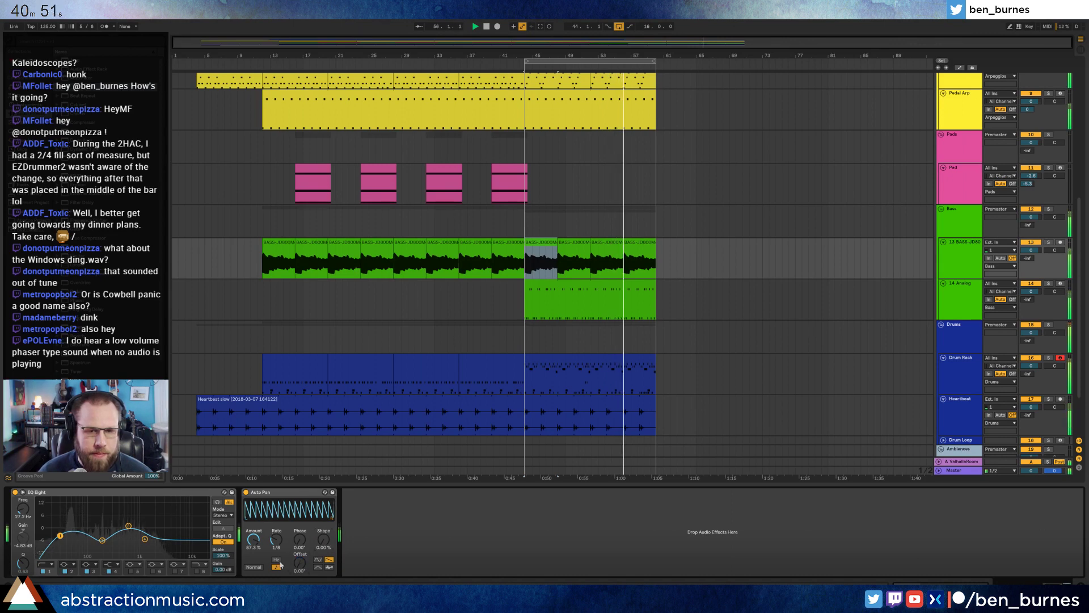
click(1049, 242)
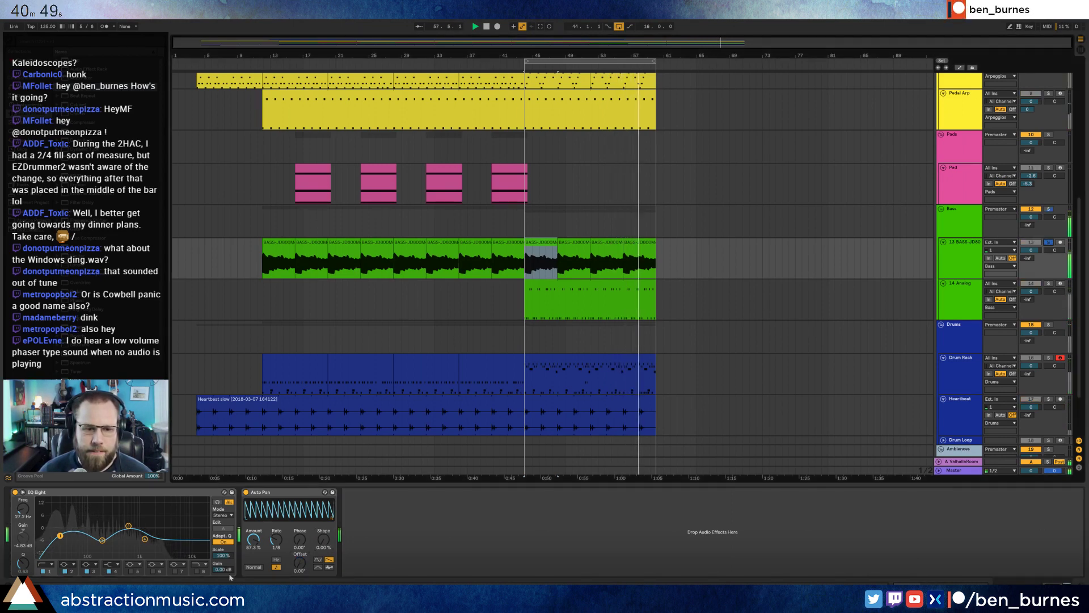
drag(323, 540, 323, 518)
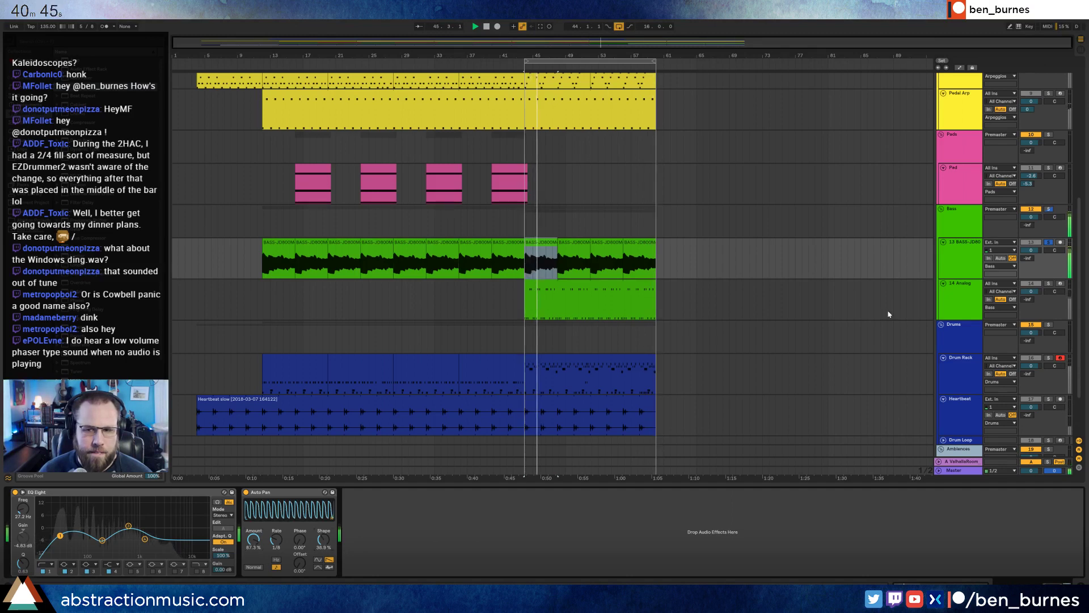
click(1048, 242)
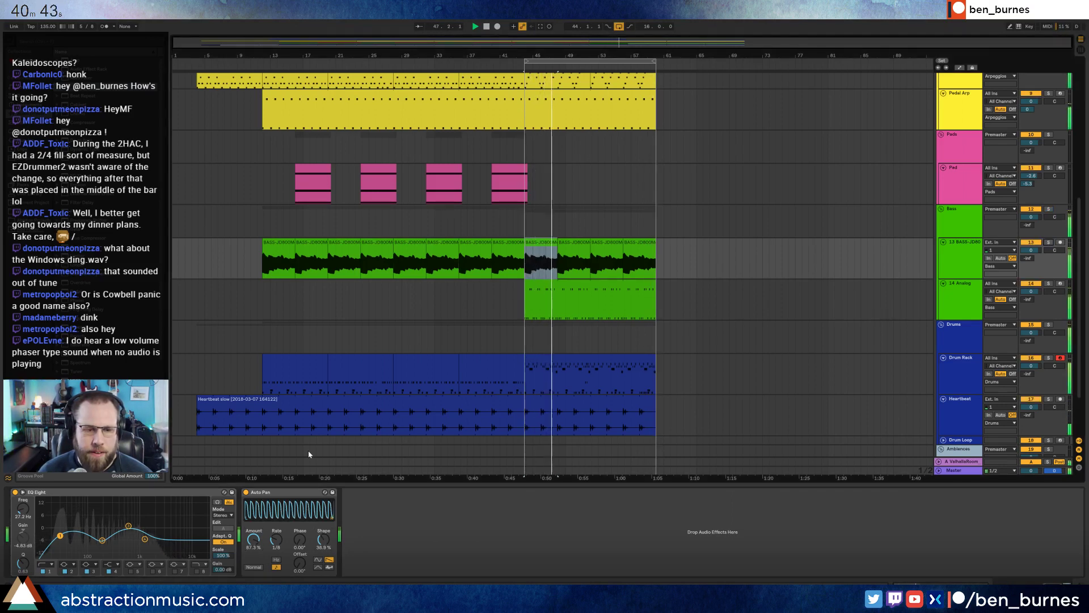
Automate the bass Auto Pan to switch on only from bar 44 to 60, and set its amount to about 71%.
click(246, 492)
key(a)
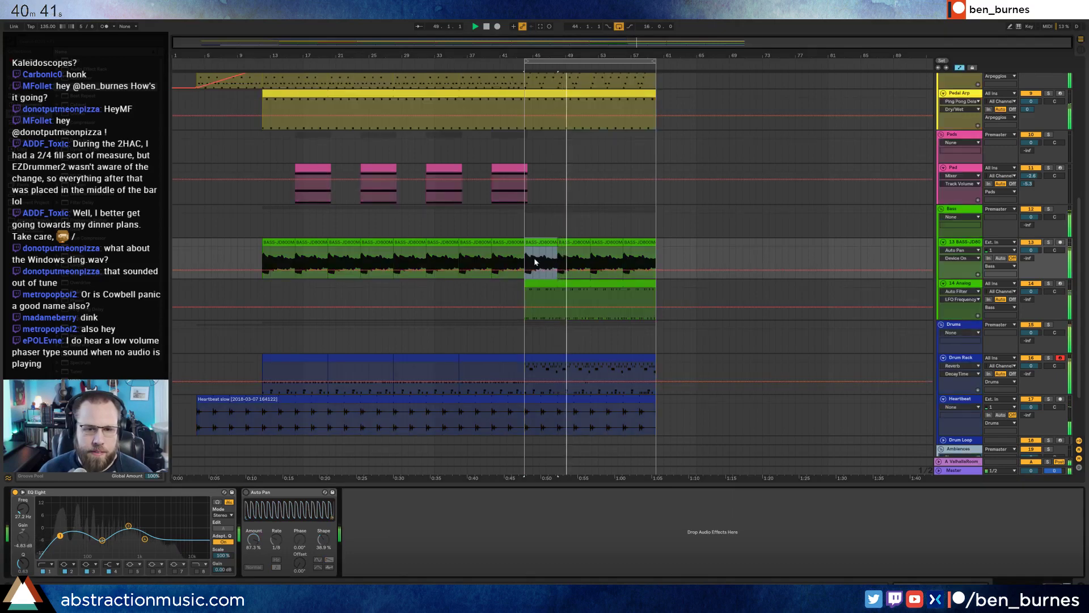
shift+click(639, 242)
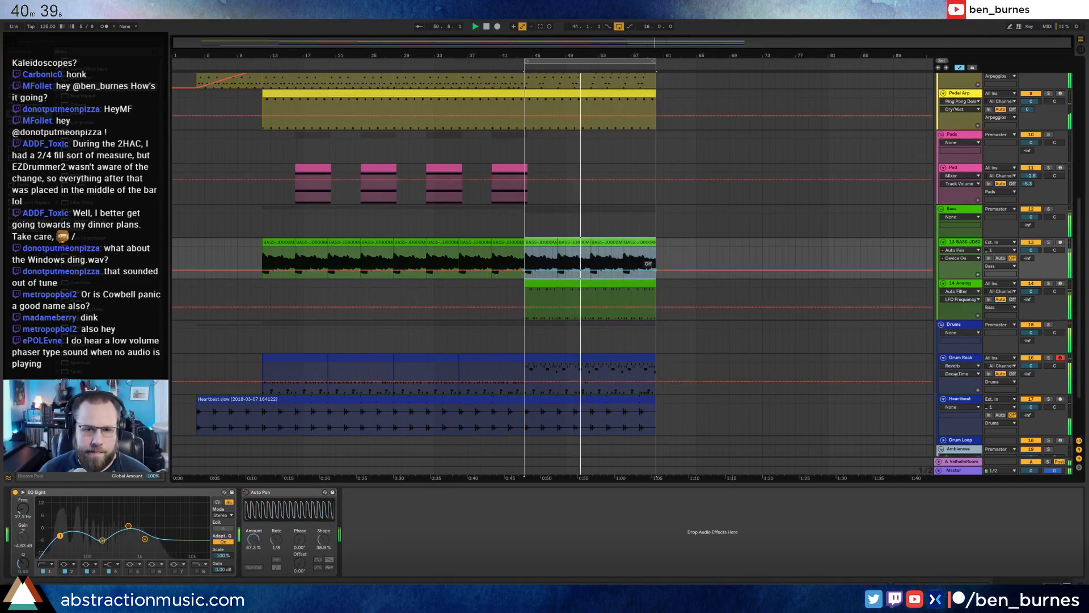
drag(630, 269, 631, 254)
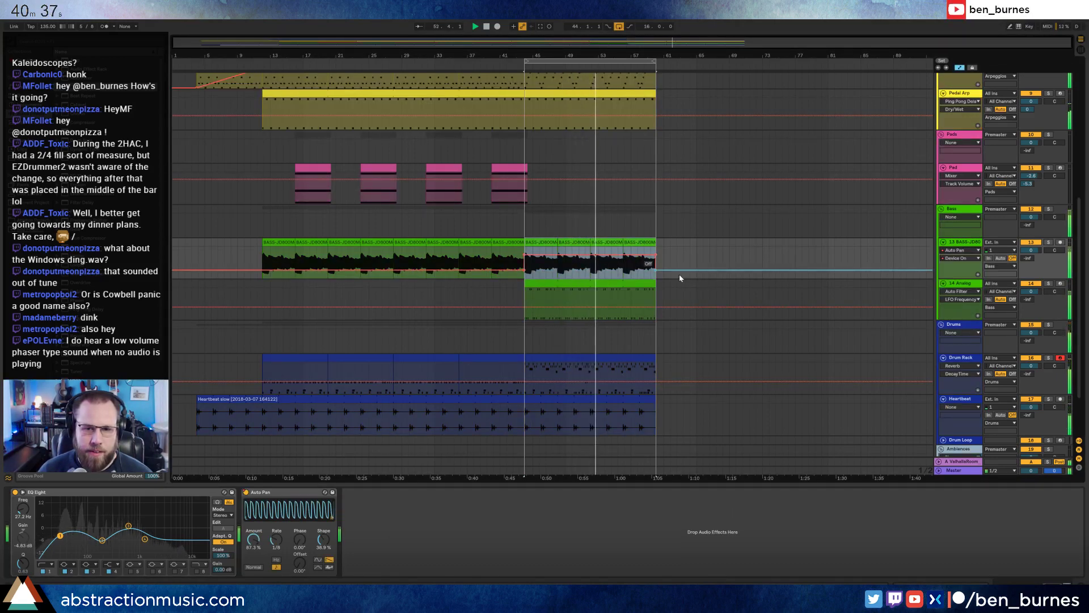
click(670, 262)
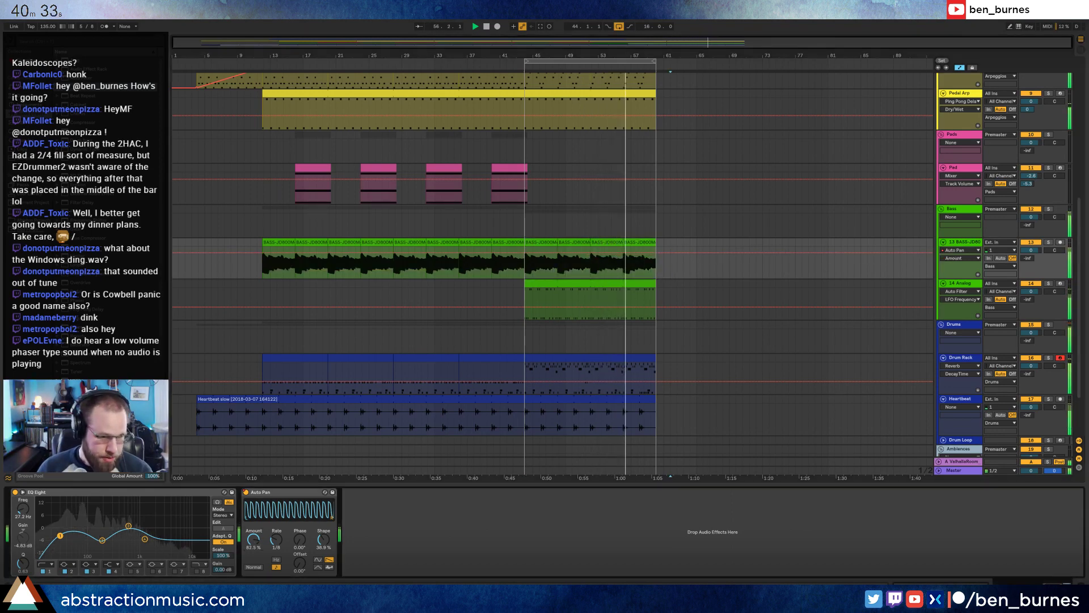
drag(253, 539, 253, 554)
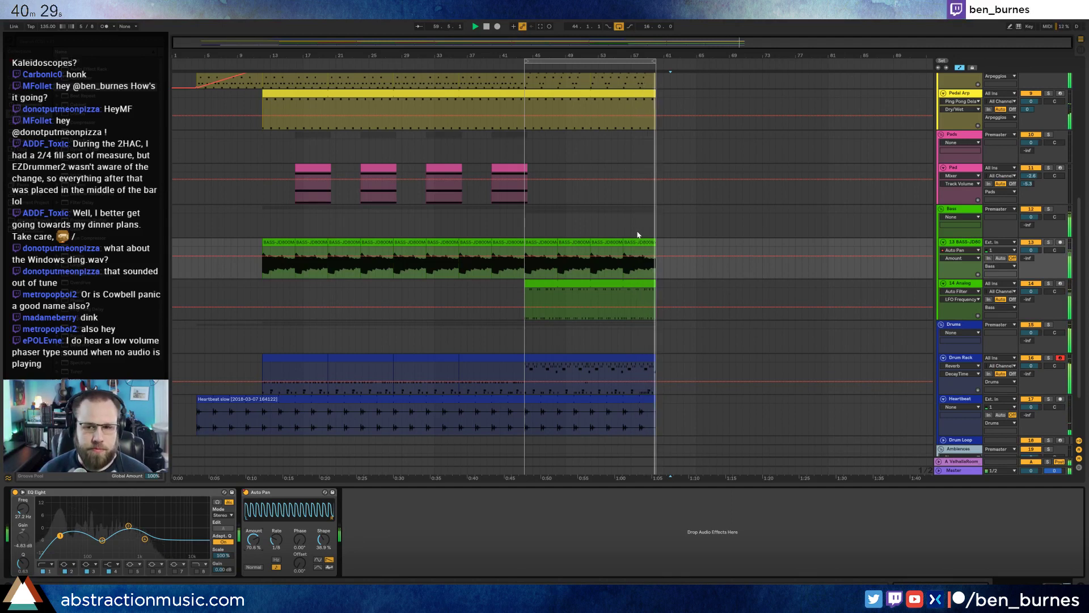
Compare the section with and without the four audio bass clips from bar 44 by deactivating and reactivating them.
click(547, 240)
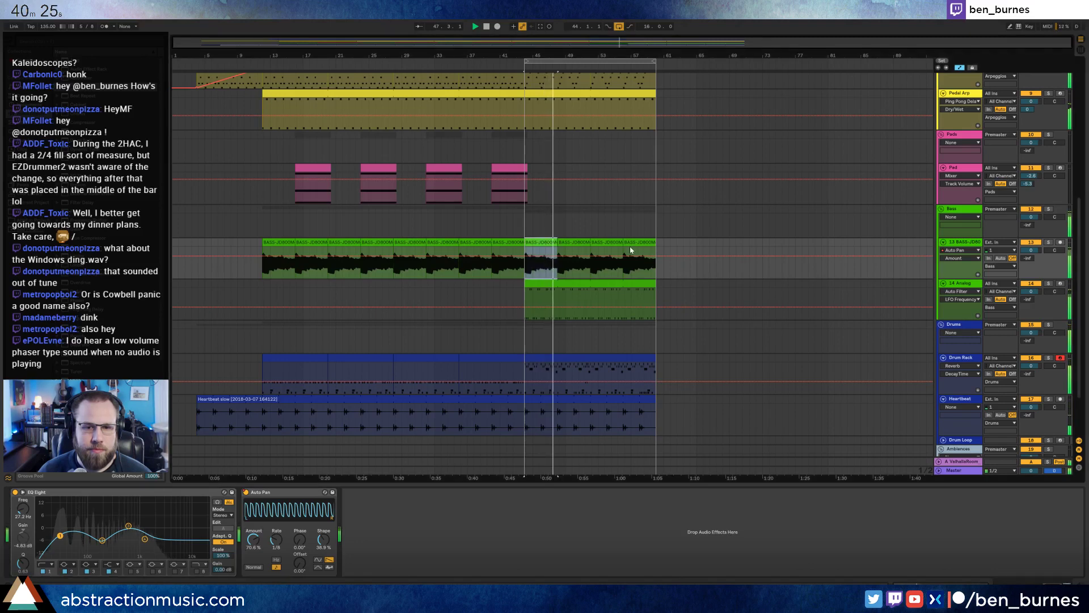
shift+click(648, 241)
key(0)
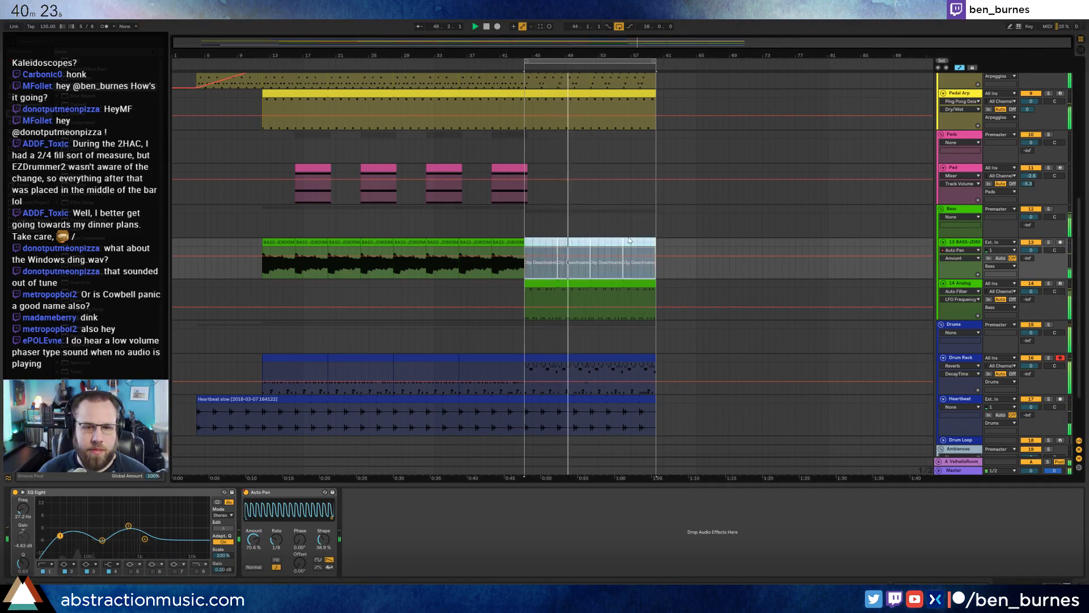
key(0)
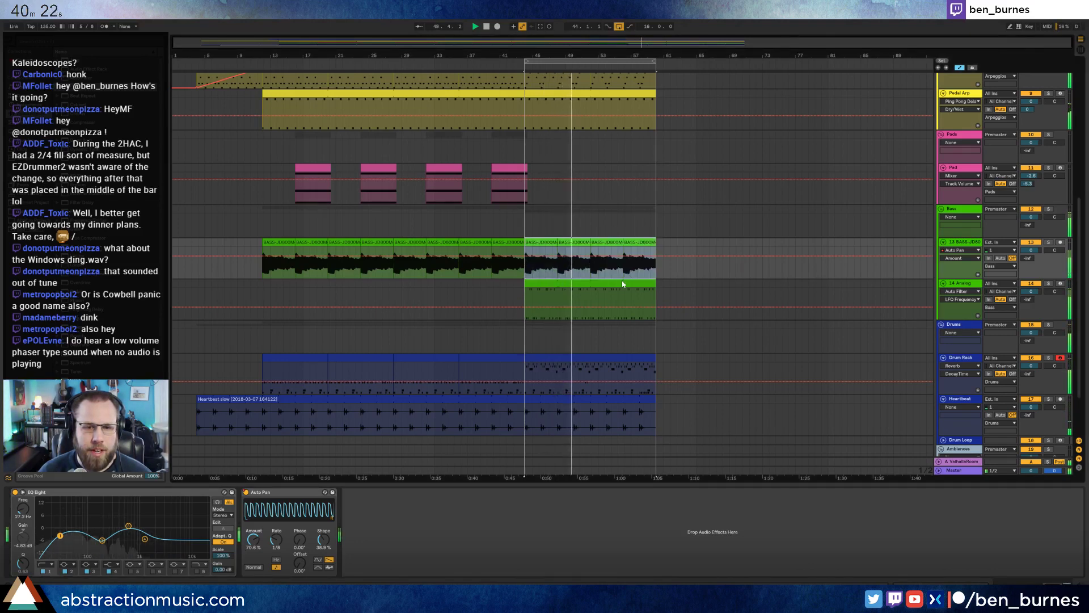
Open the Drum Rack clip at bar 44 and inspect the placement of its drum hits, including the last kick in bar 16.
click(545, 195)
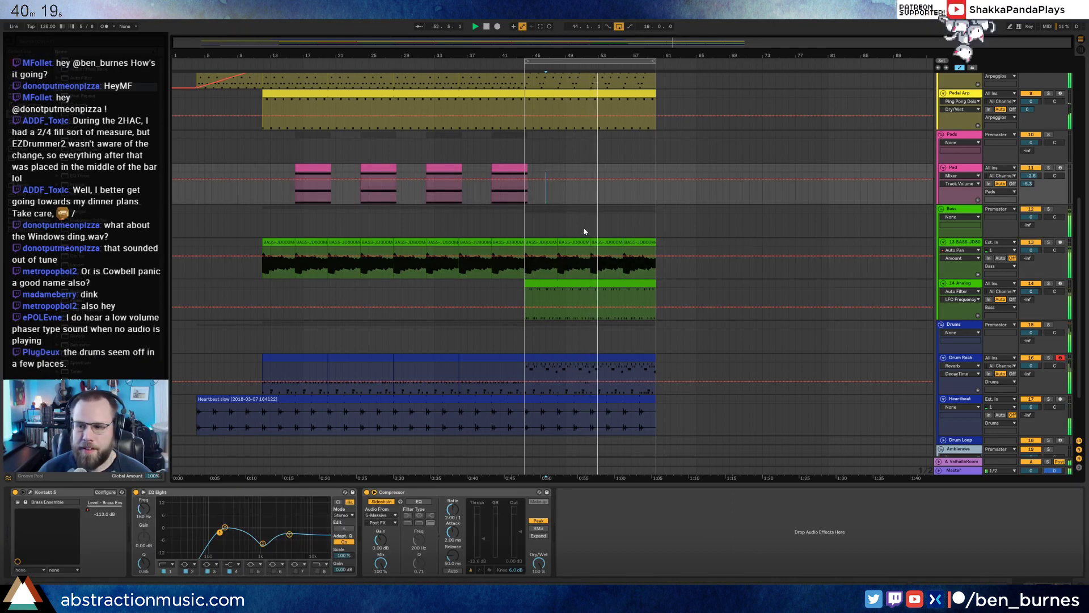
scroll(583, 227, down, 3)
click(577, 290)
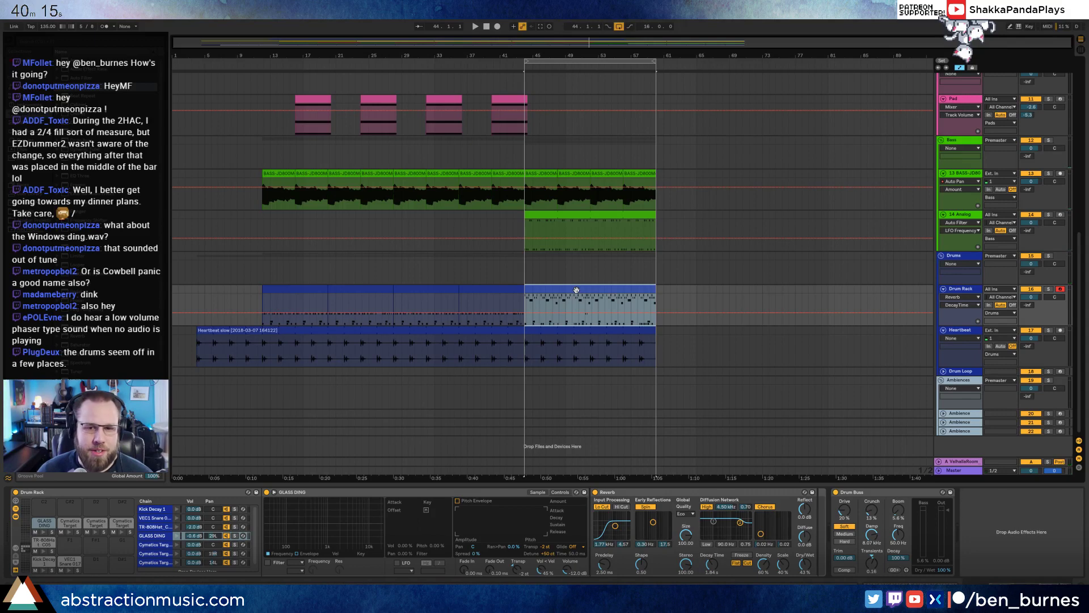
double_click(577, 290)
click(486, 509)
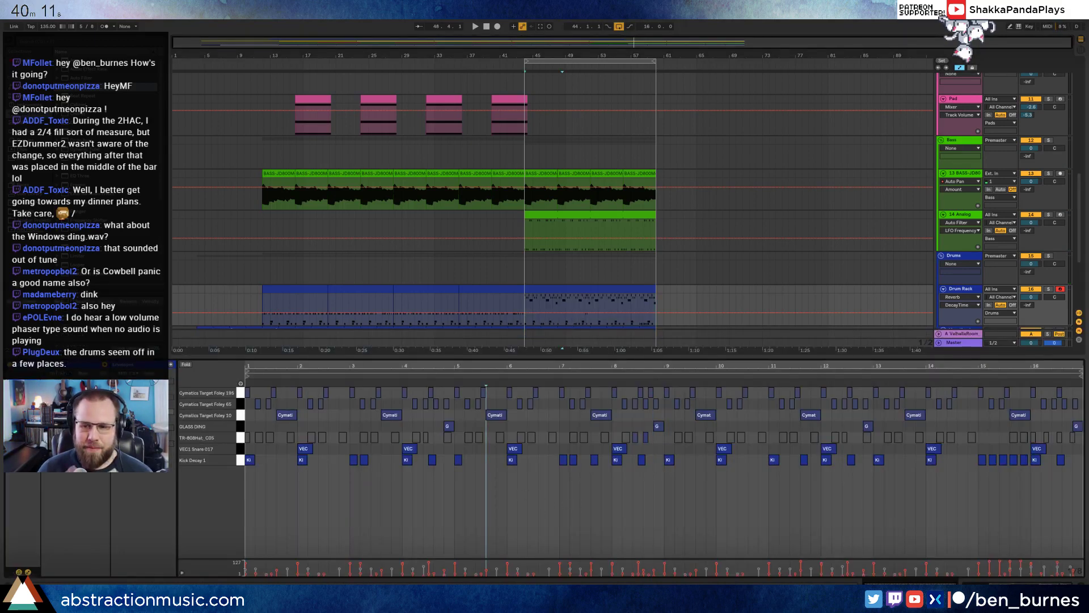
scroll(549, 185, up, 5)
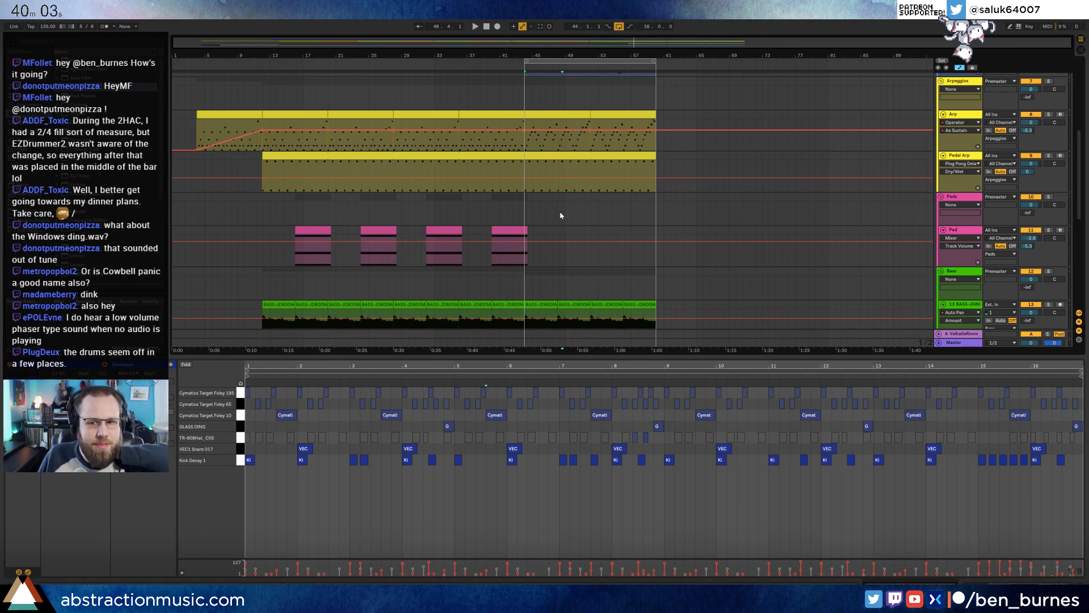
click(1061, 460)
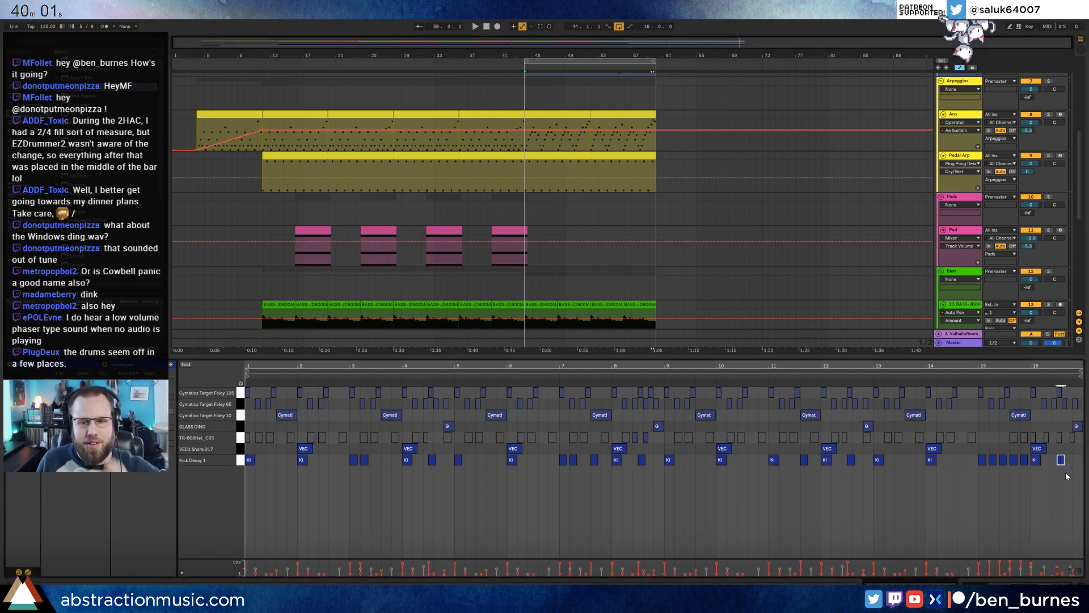
key(shift+Tab)
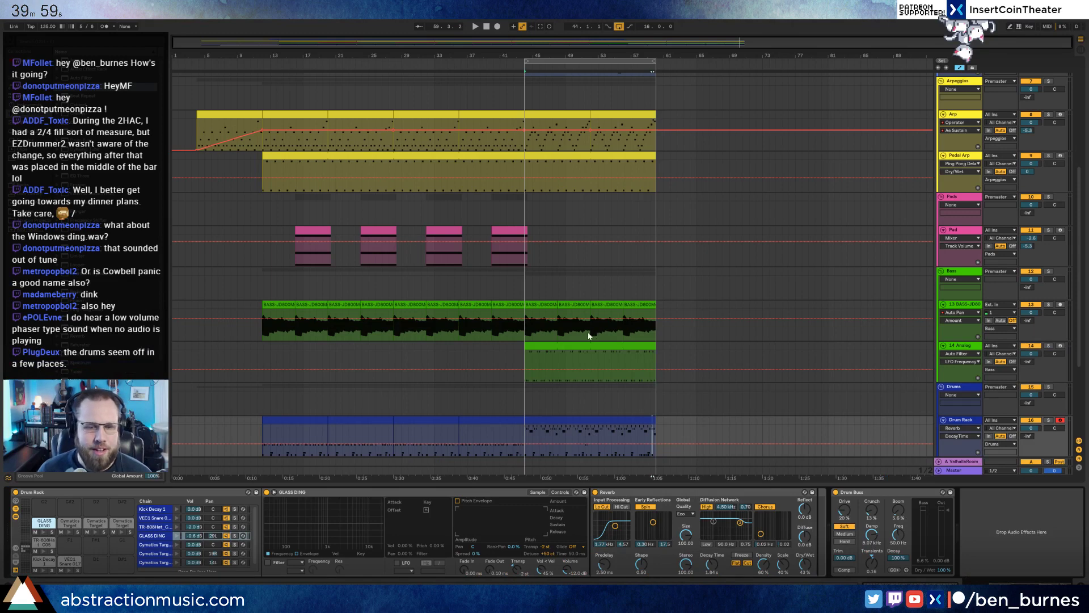
Listen from the Drum Rack clip before bar 44 into the new section, checking the drums against the arpeggio and lead tracks.
scroll(588, 335, down, 5)
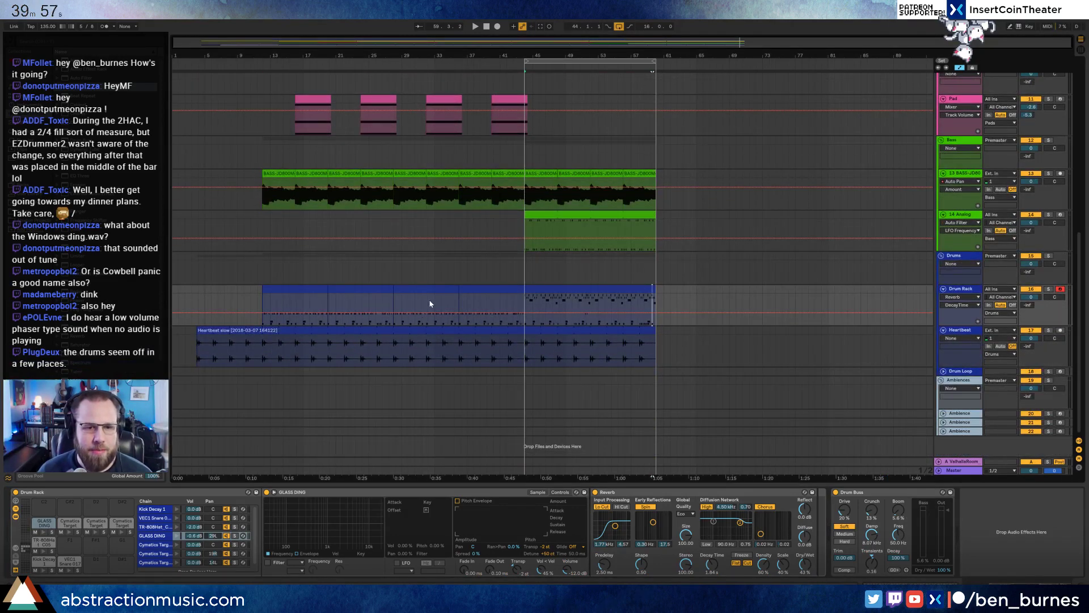
click(469, 286)
key(space)
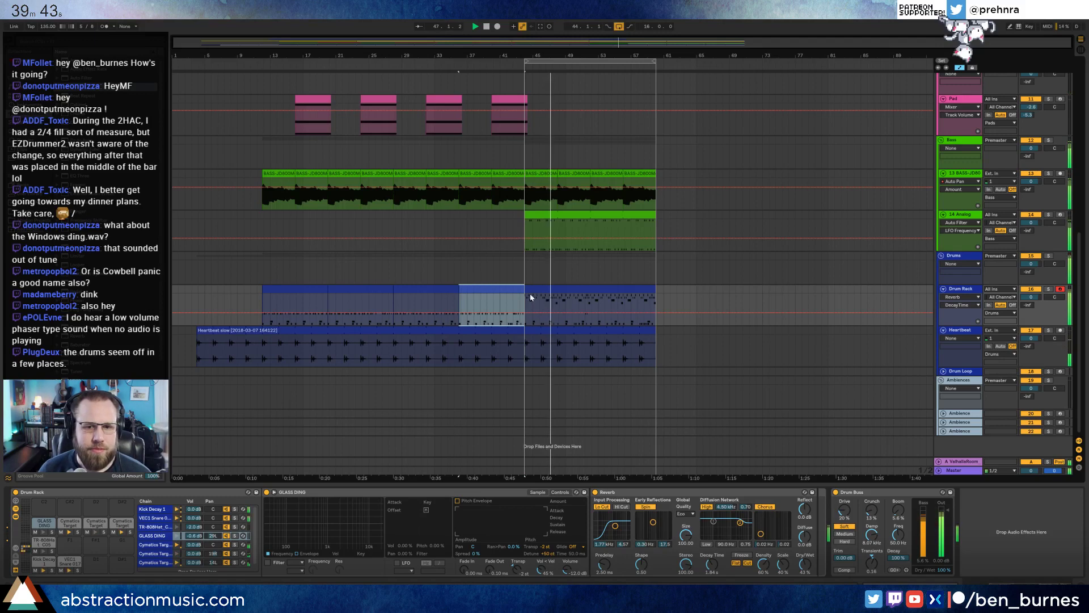
click(550, 292)
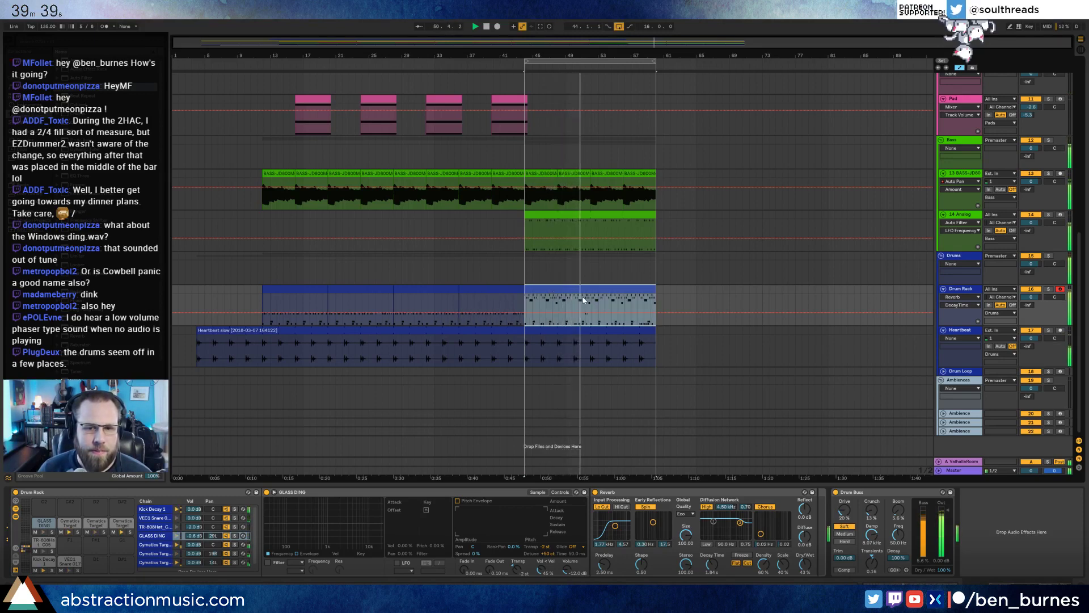
scroll(591, 309, up, 4)
scroll(603, 326, up, 5)
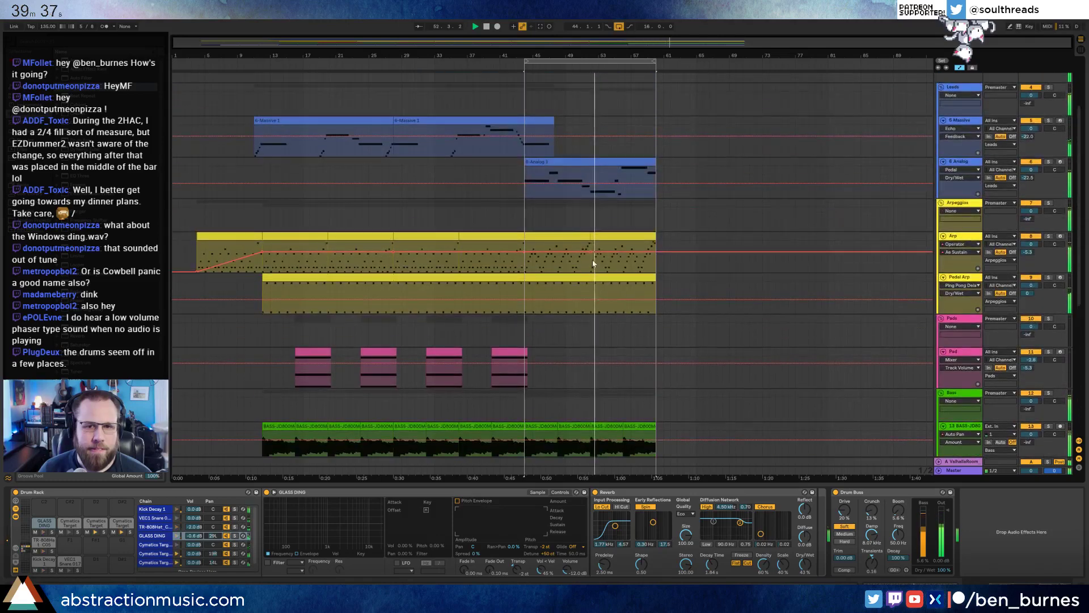
Show the Arp track's Osc-B Level automation, try a different oscillator B level in Operator and undo it.
click(602, 236)
click(571, 237)
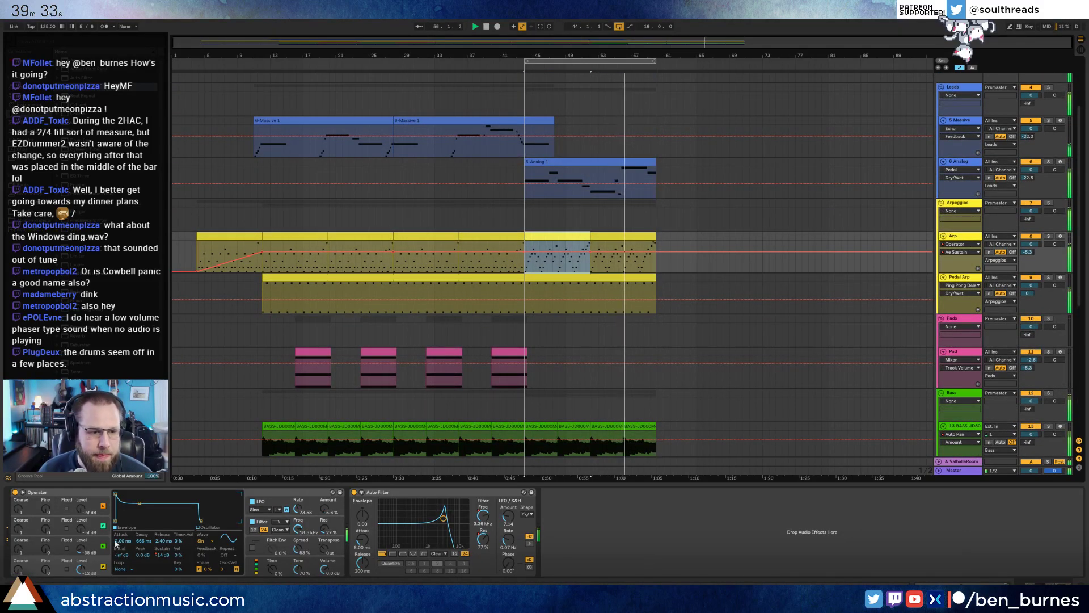
drag(80, 548, 81, 538)
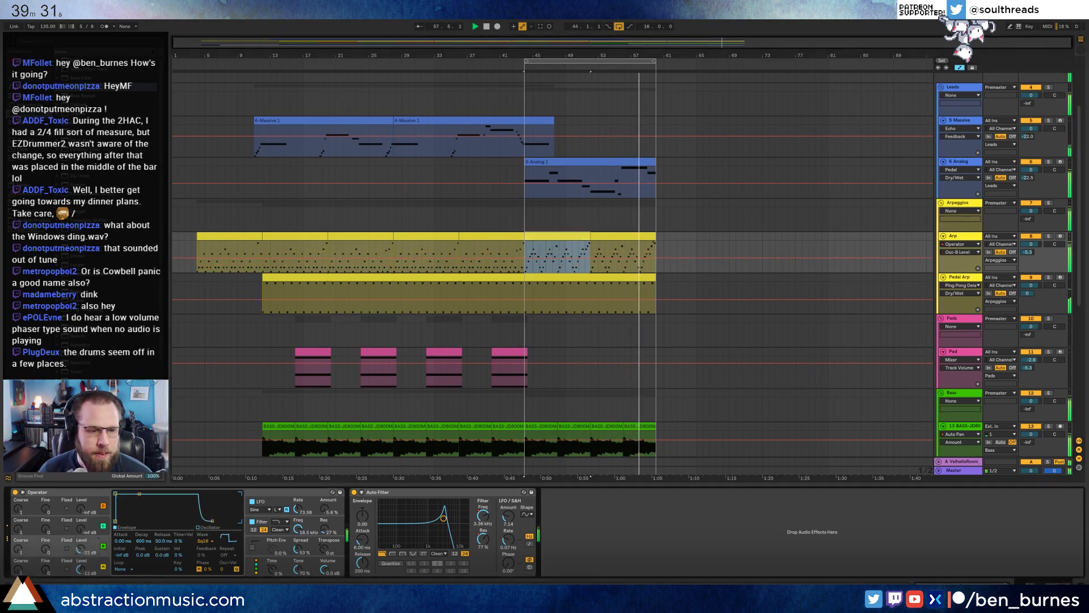
key(ctrl+z)
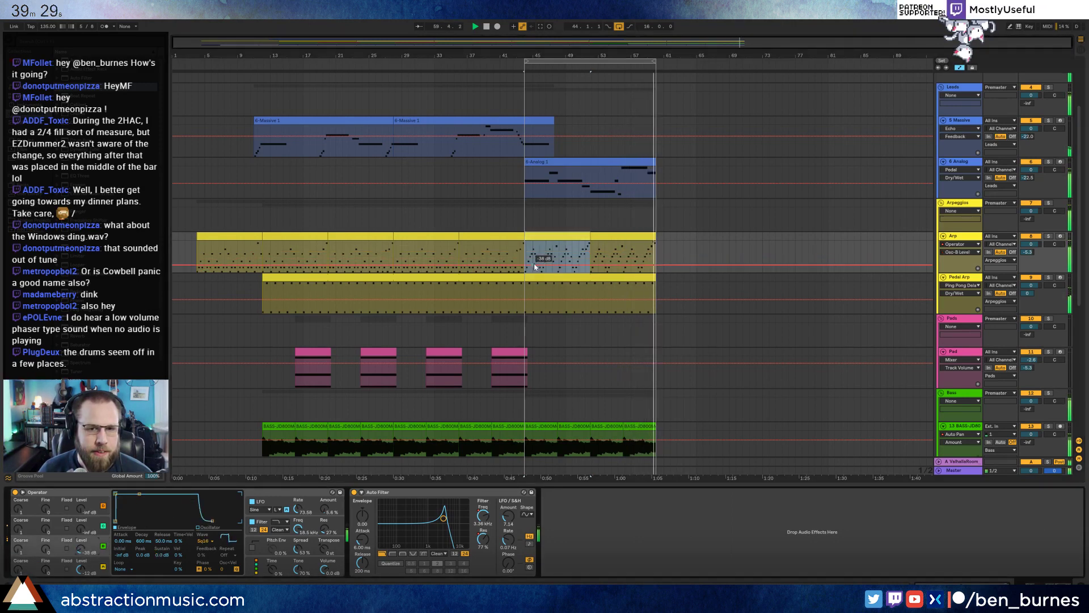
Stop playback and duplicate the two Arp clips spanning bars 44 to 60.
key(space)
shift+click(652, 237)
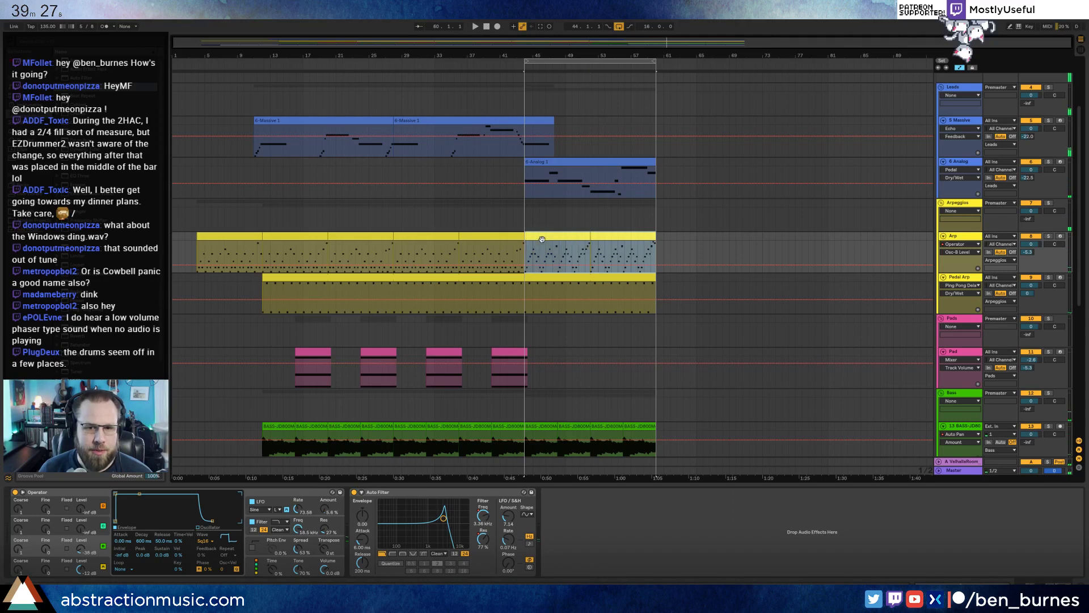
key(ctrl+d)
click(677, 255)
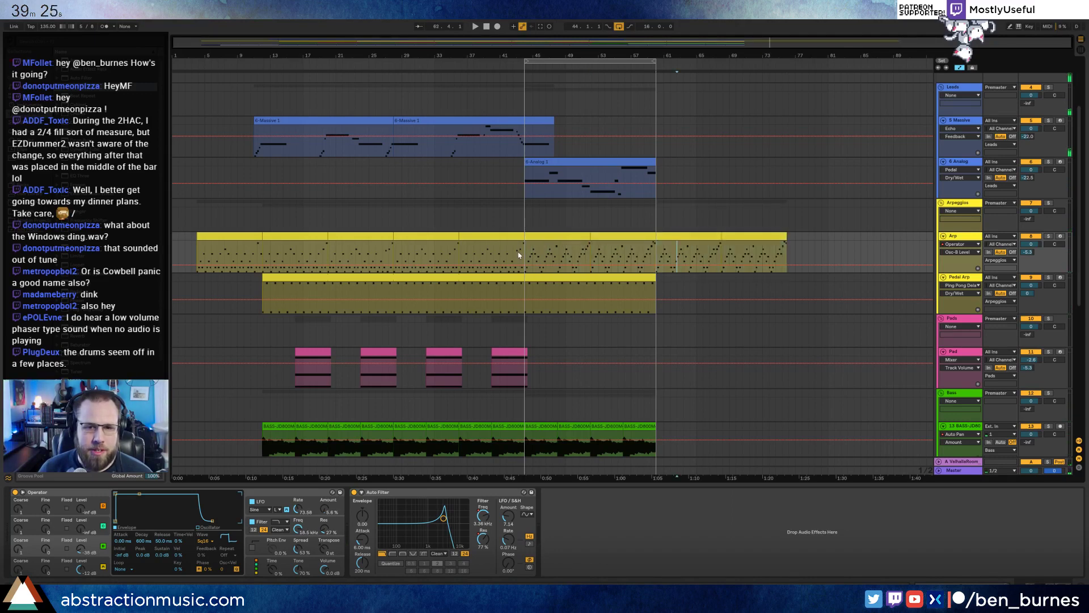
Automate the Arp's Osc-B Level to rise from bar 44 to about -18 dB at bar 60 and fall back by bar 76.
drag(525, 256, 774, 258)
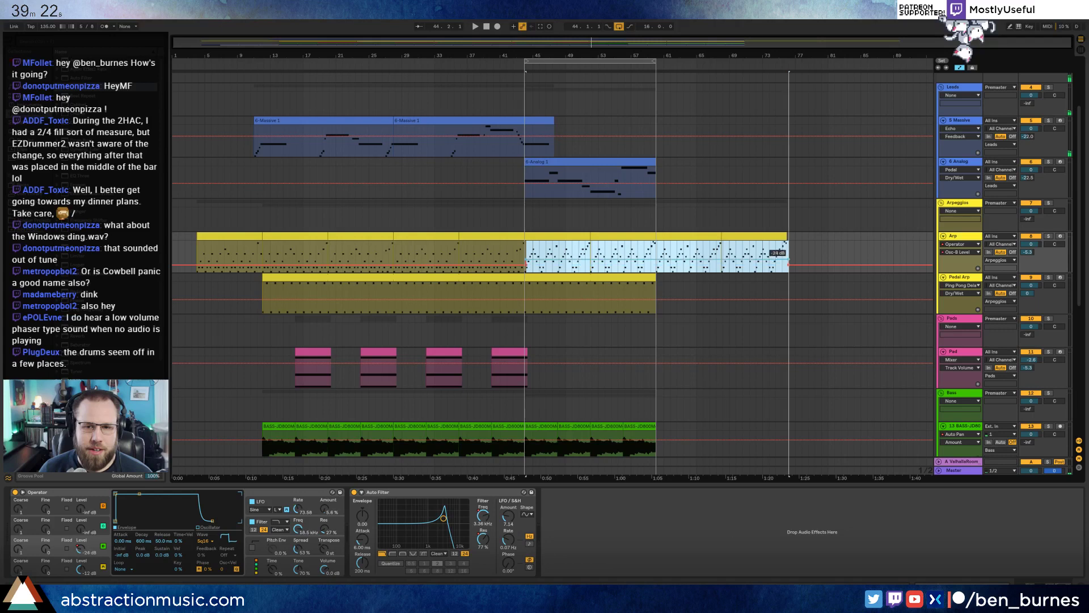
click(658, 255)
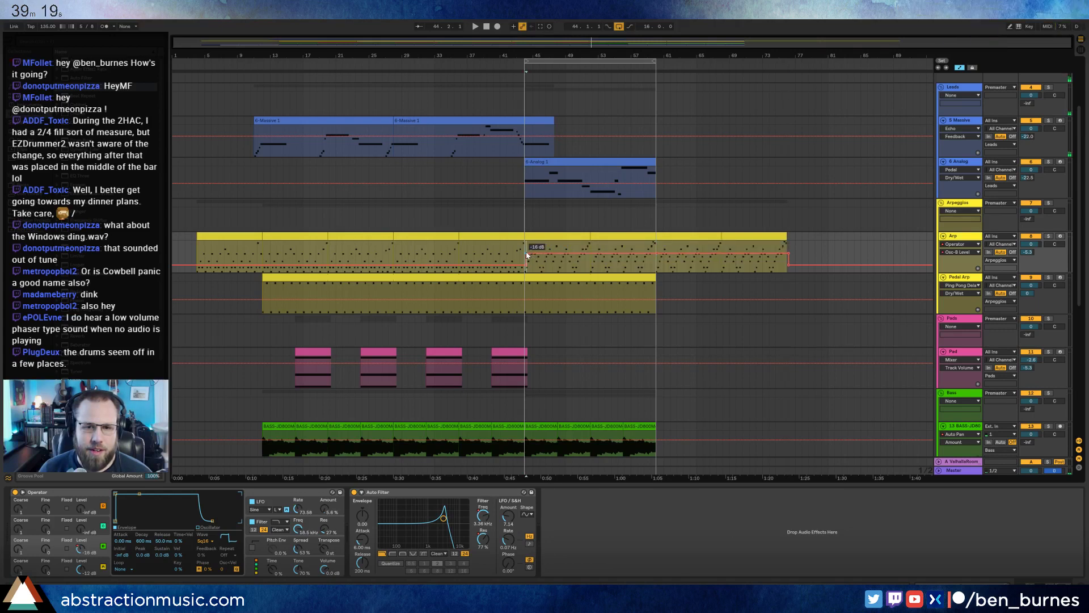
click(528, 254)
click(802, 254)
click(789, 254)
click(523, 246)
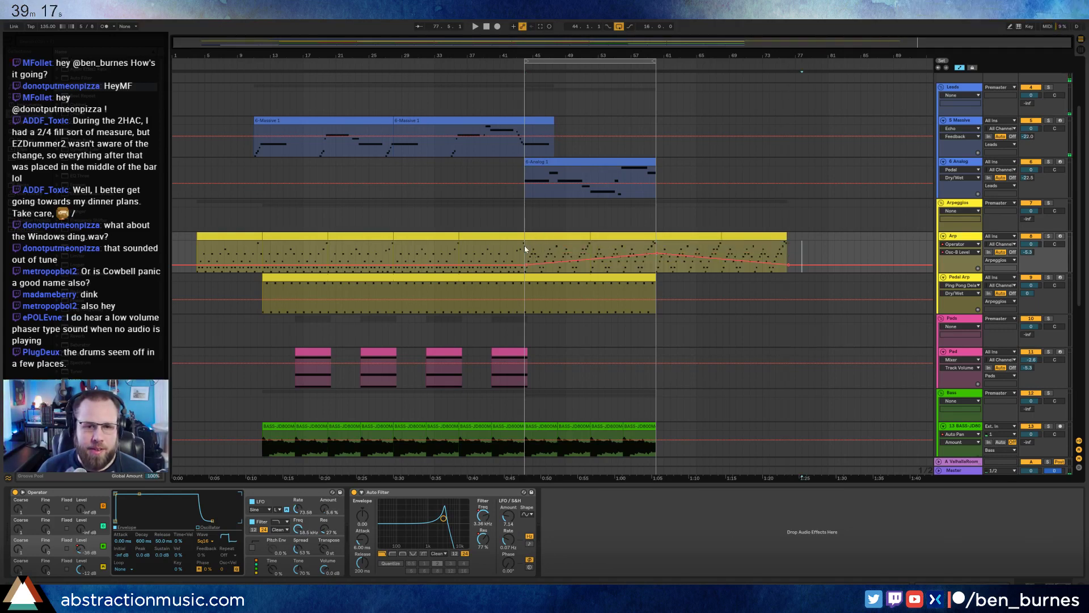
Start playback and duplicate the Analog lead clip so it repeats from bar 60.
key(space)
click(581, 164)
key(ctrl+d)
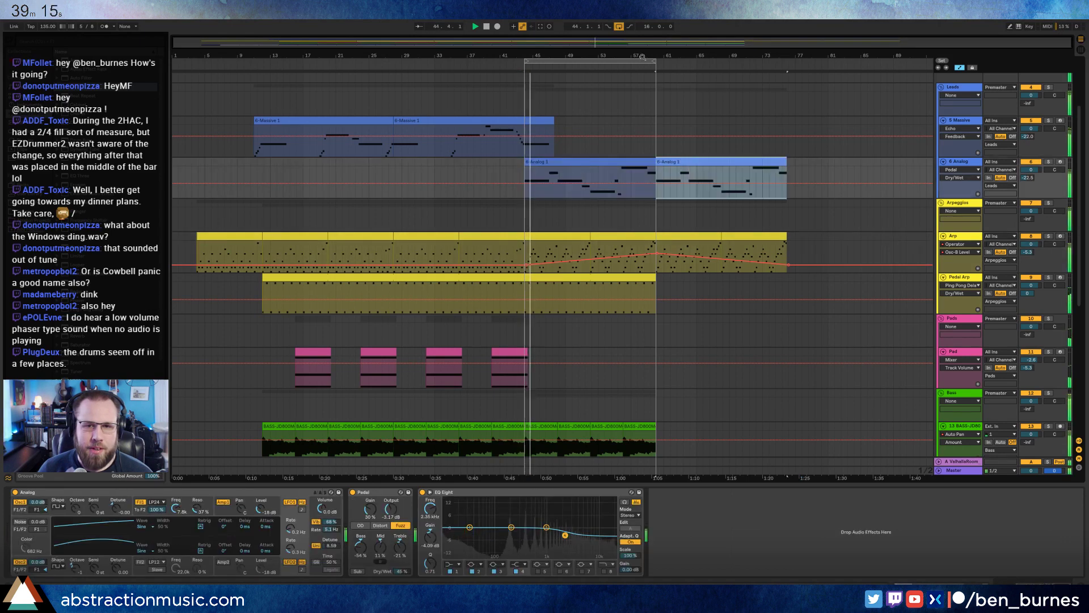
Extend the loop region and the Pedal Arp clip to about bar 76.
shift+click(784, 77)
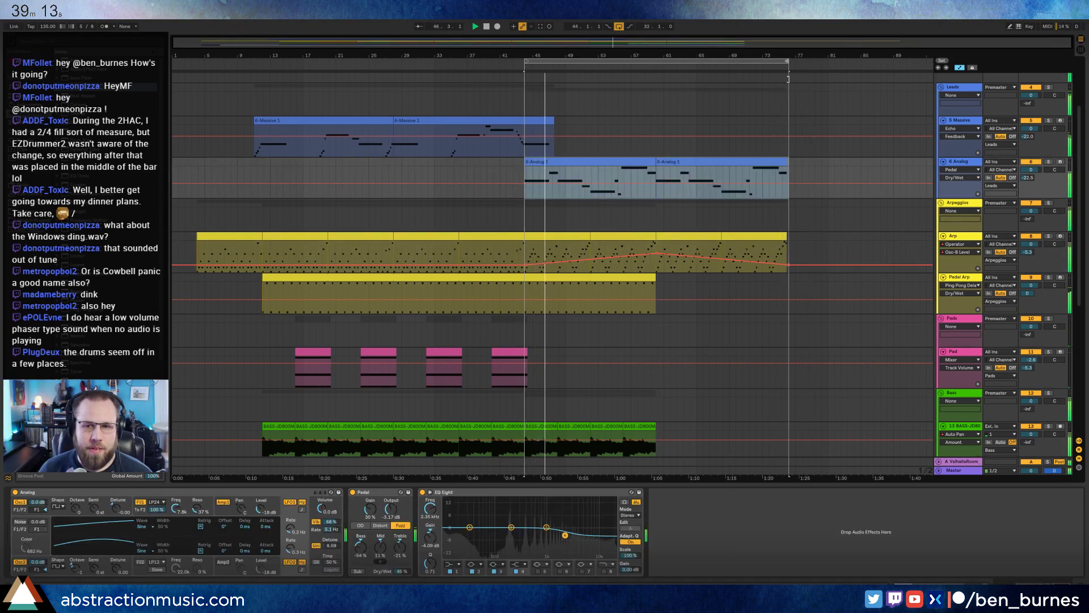
click(640, 278)
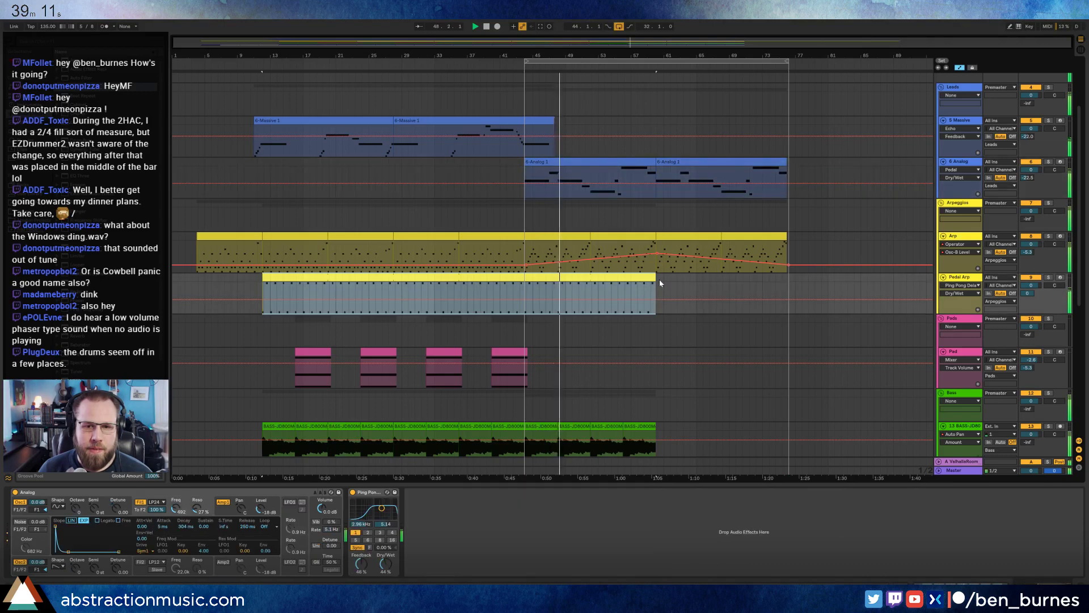
drag(656, 281, 788, 284)
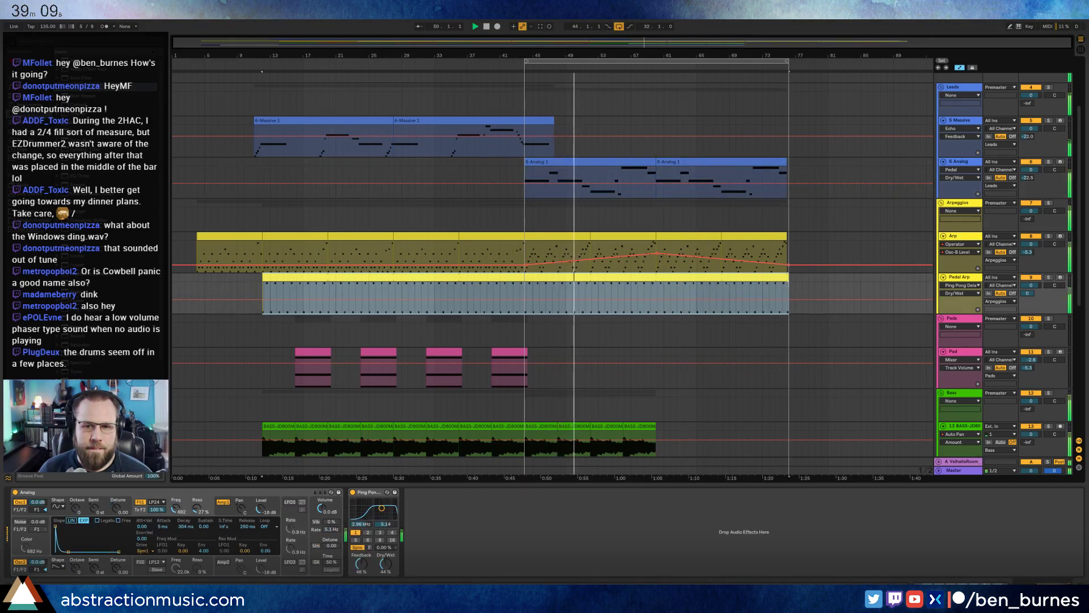
Bend the Arp's Osc-B Level ramps on both sides of the bar 60 peak into curves.
mouse_move(652, 254)
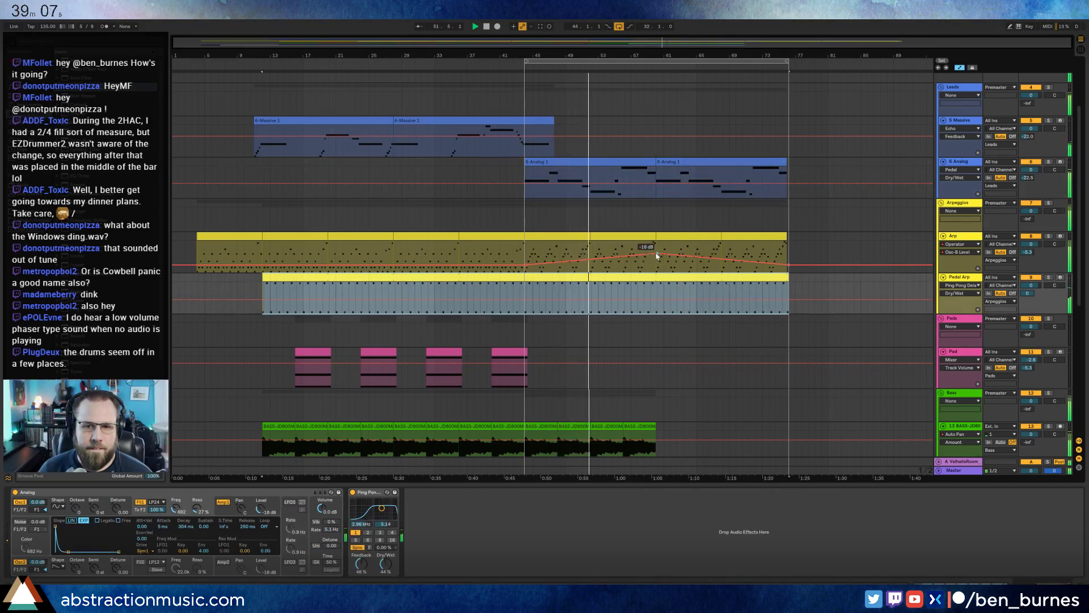
drag(653, 254, 656, 255)
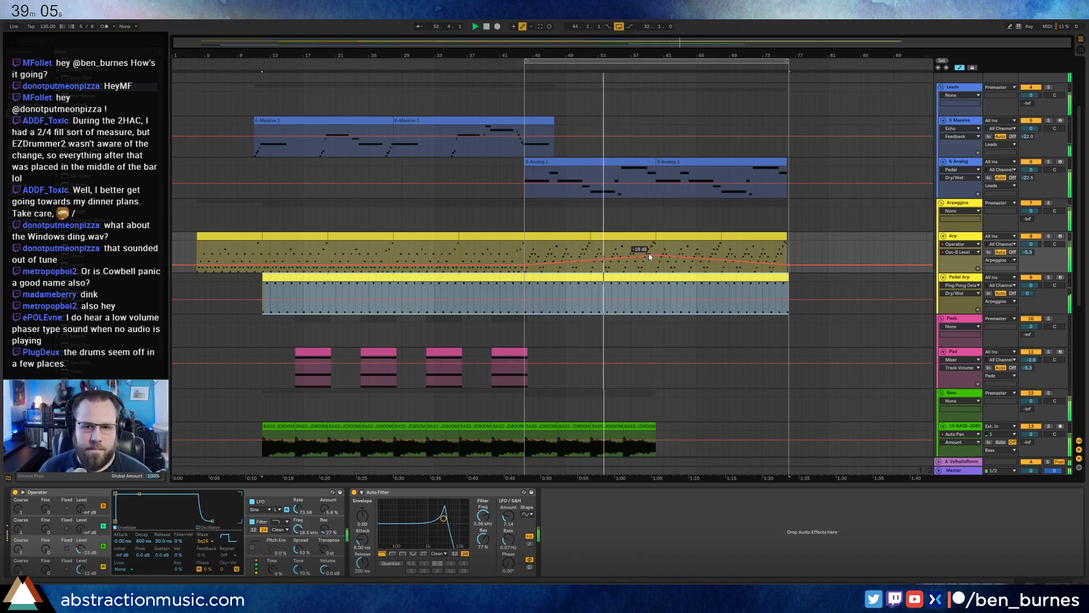
drag(686, 260, 688, 250)
Trim the loop end and the Pedal Arp clip's end exactly to bar 76.
drag(658, 55, 658, 57)
drag(792, 57, 787, 62)
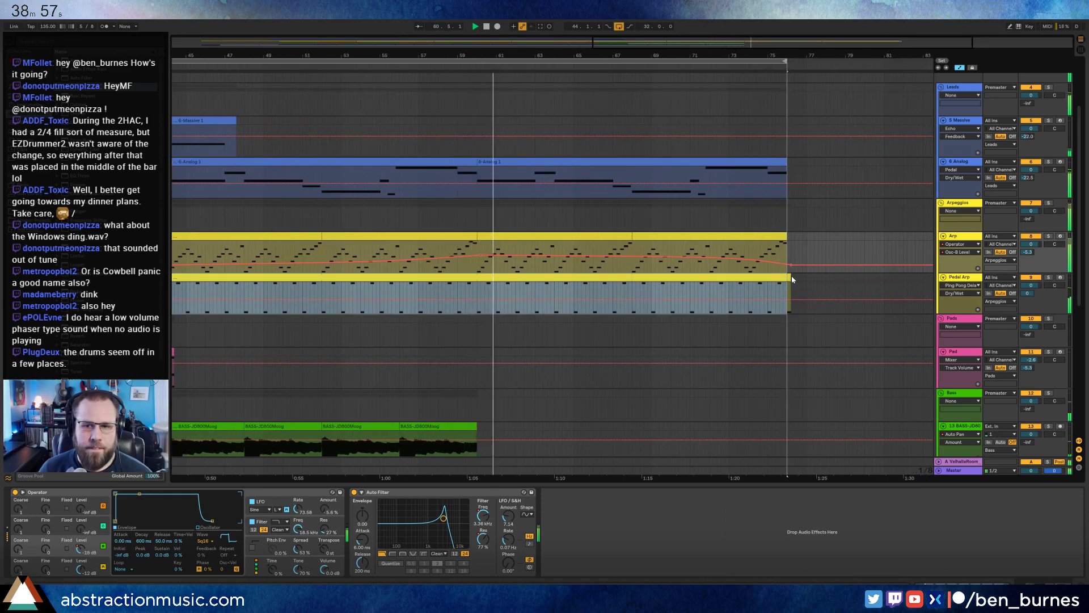
drag(791, 276, 787, 277)
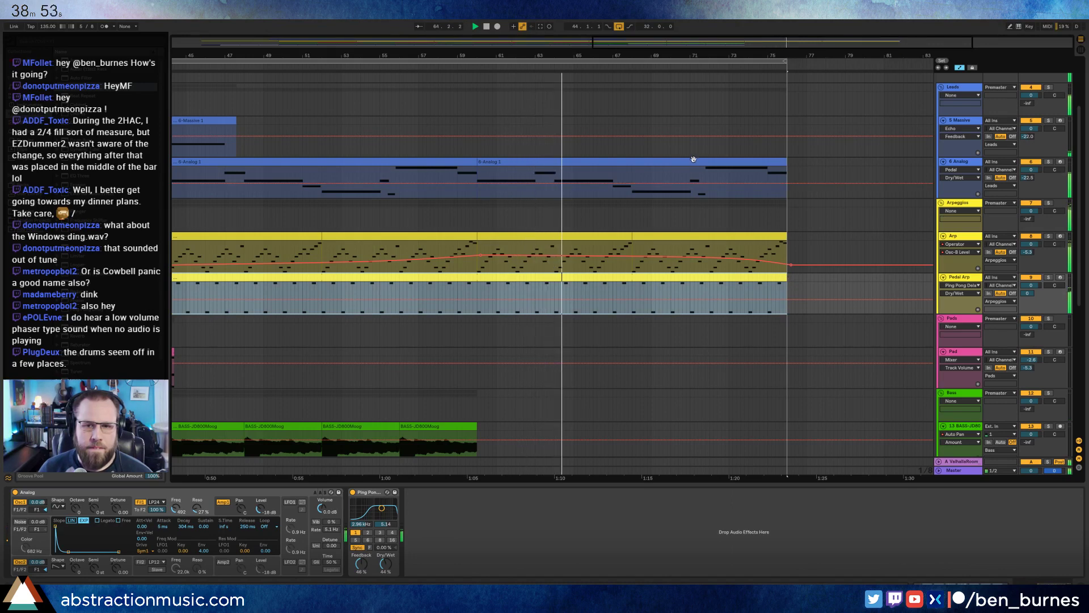
Try the section with the second Analog lead clip deactivated.
click(668, 176)
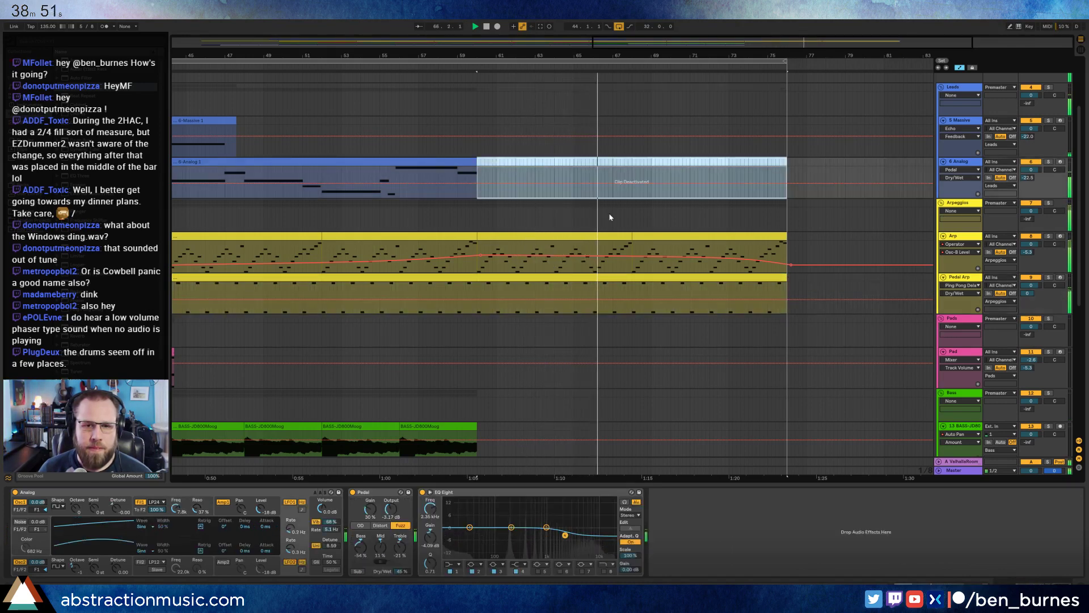
scroll(586, 272, down, 4)
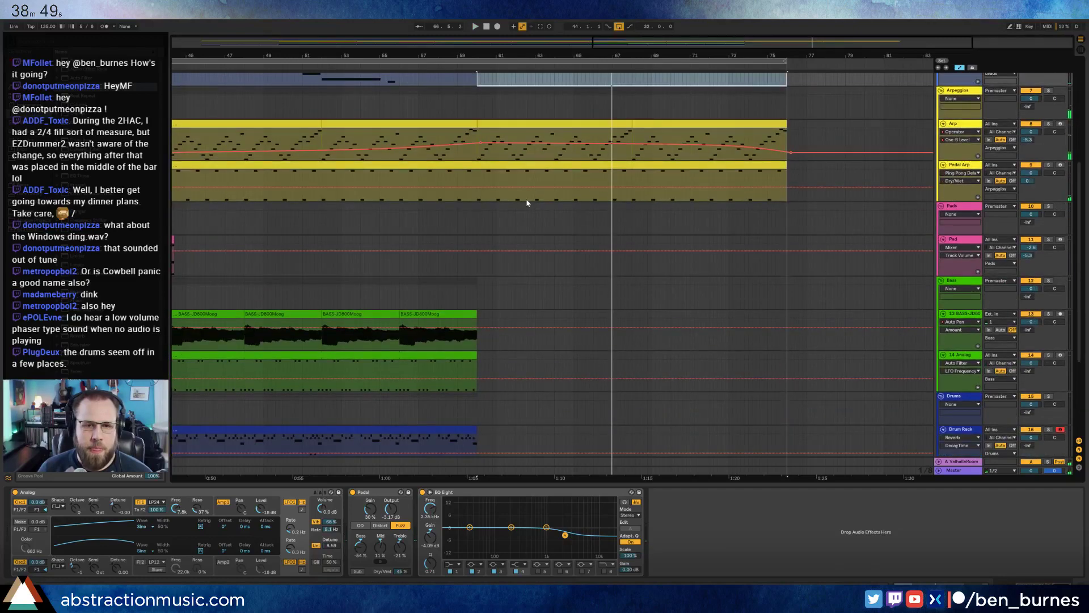
scroll(539, 222, up, 3)
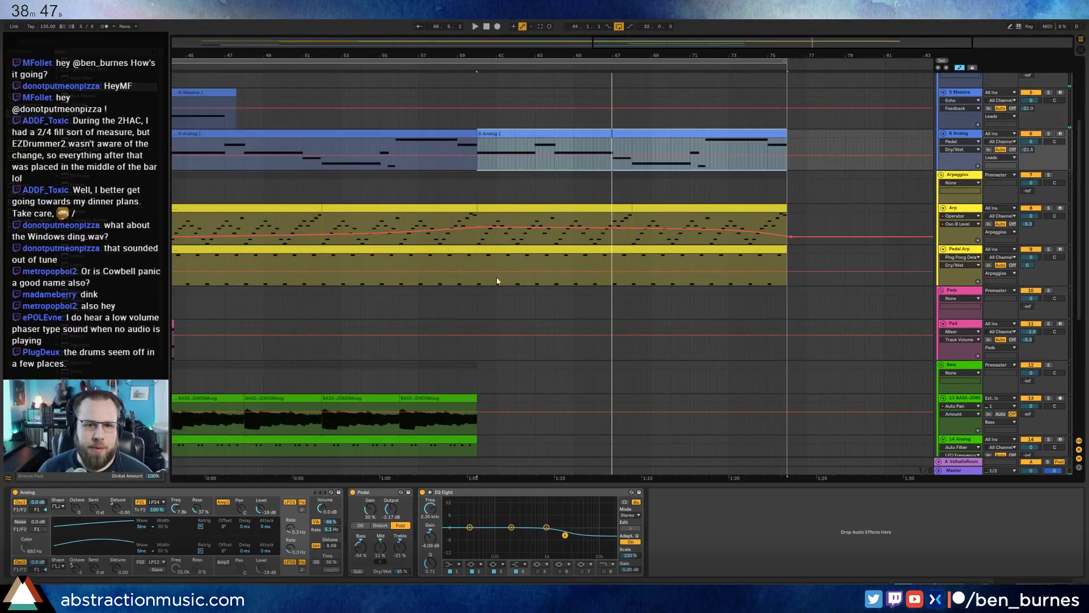
Duplicate the Arp clips spanning bars 60 to 76 and extend the Pedal Arp clip to bar 92.
click(497, 217)
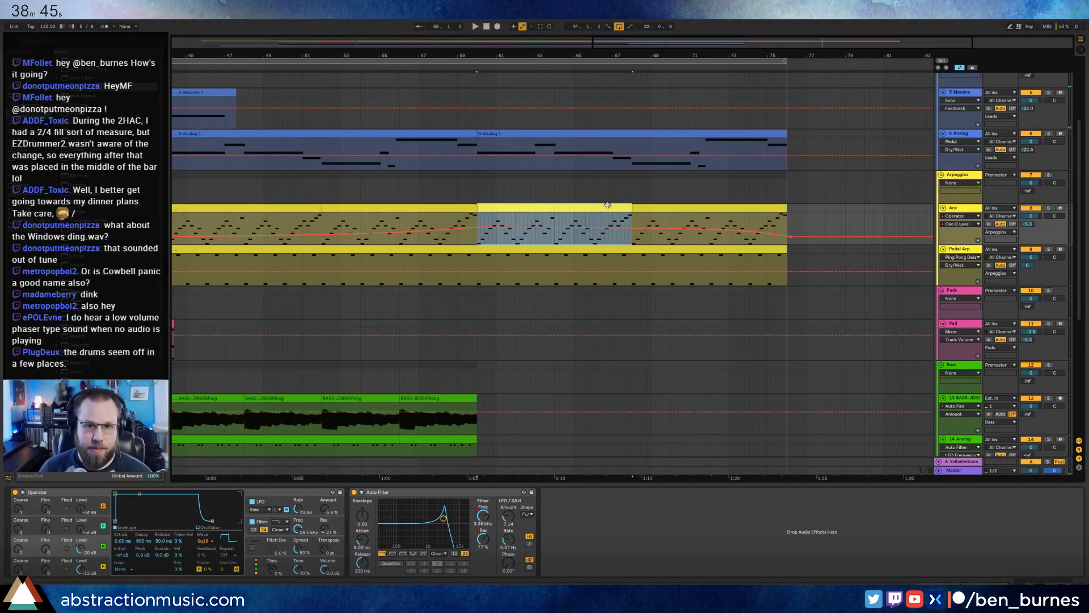
shift+click(636, 208)
key(ctrl+d)
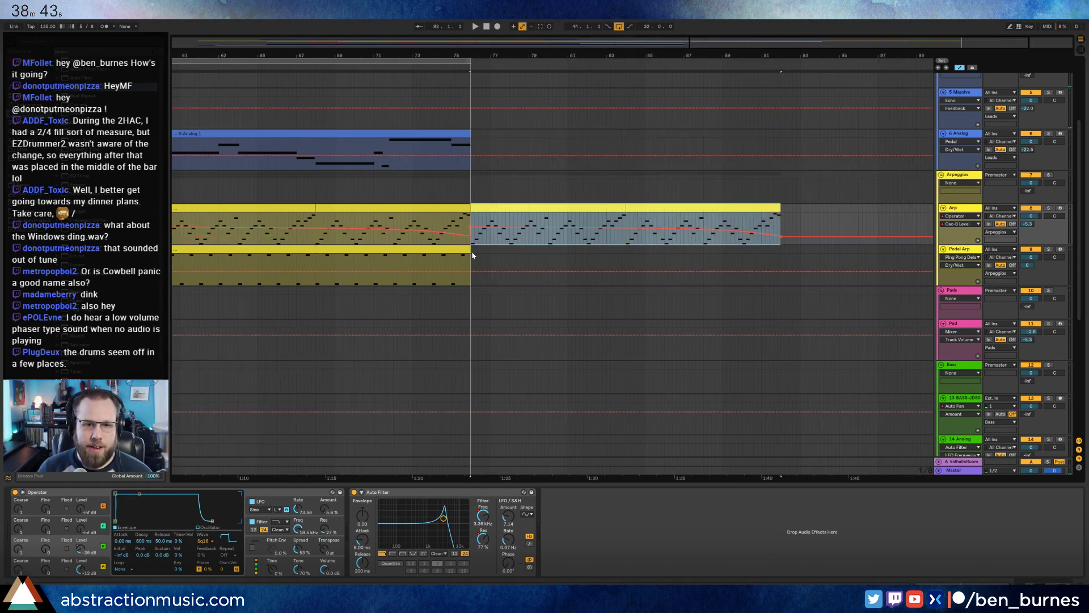
drag(469, 249, 782, 249)
Remove the copied Osc-B Level automation from the Arp track after bar 76.
click(472, 228)
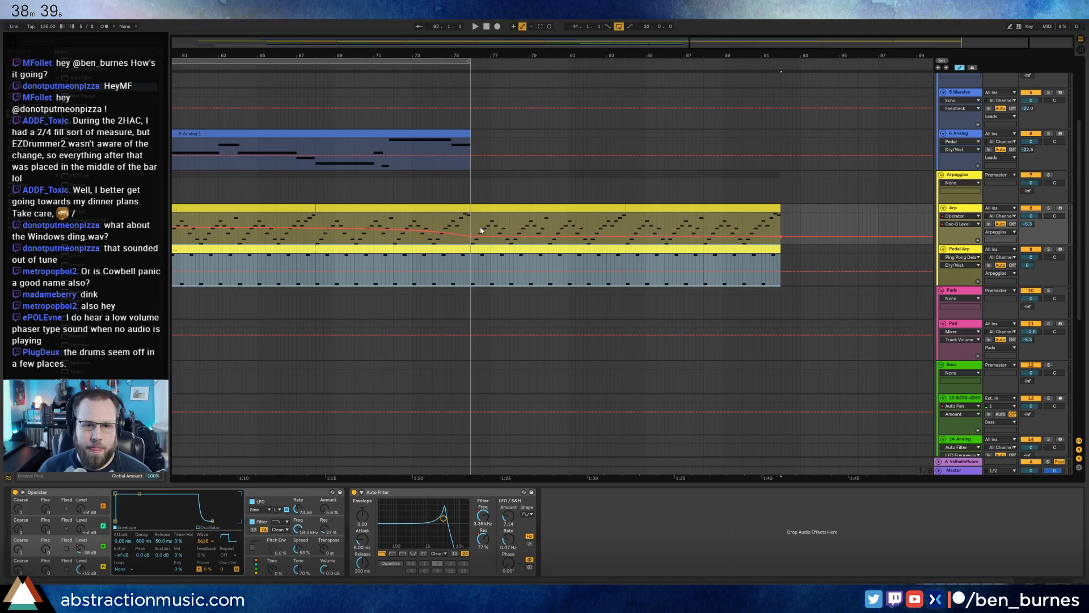
click(510, 228)
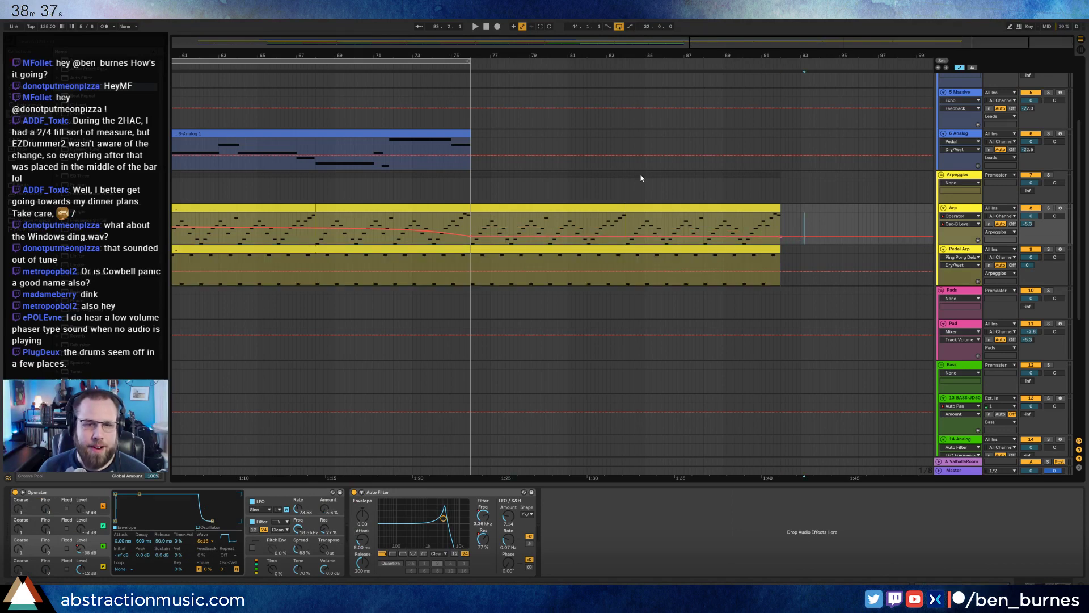
Duplicate the bass audio and Analog bass clips of bars 44 to 60, and stretch the Analog bass clip to bar 76.
mouse_move(666, 47)
mouse_down()
mouse_move(522, 47)
mouse_move(668, 45)
mouse_up()
scroll(670, 161, down, 4)
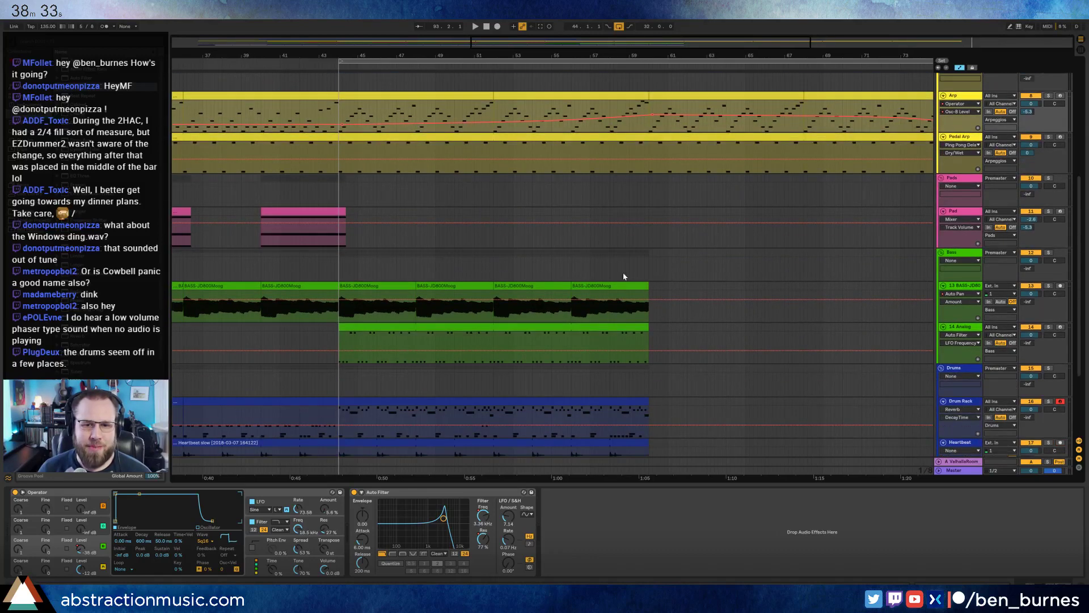
click(607, 284)
shift+click(392, 326)
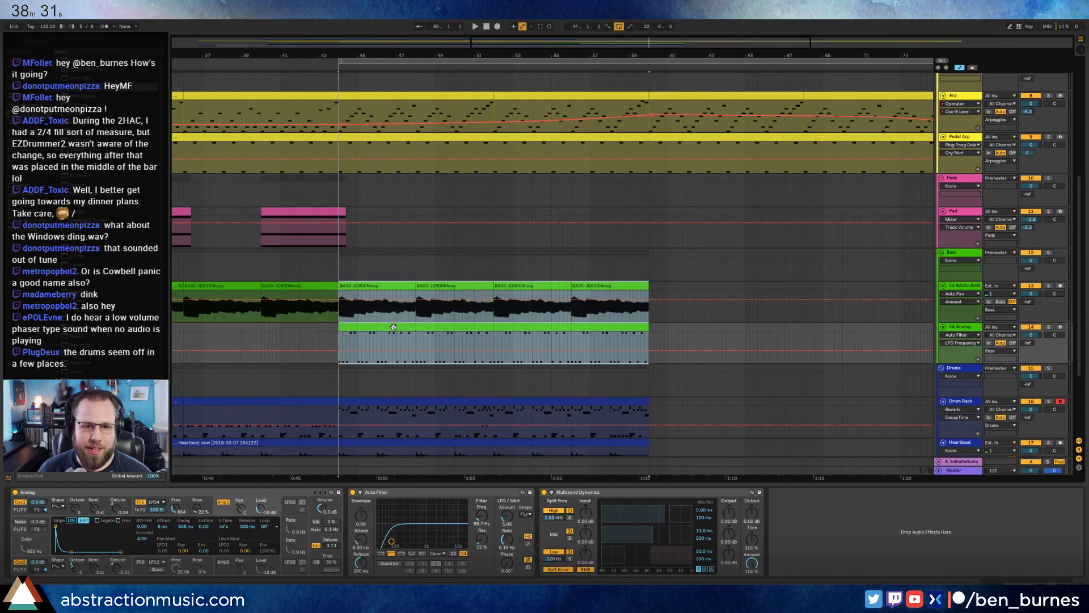
key(ctrl+d)
click(467, 327)
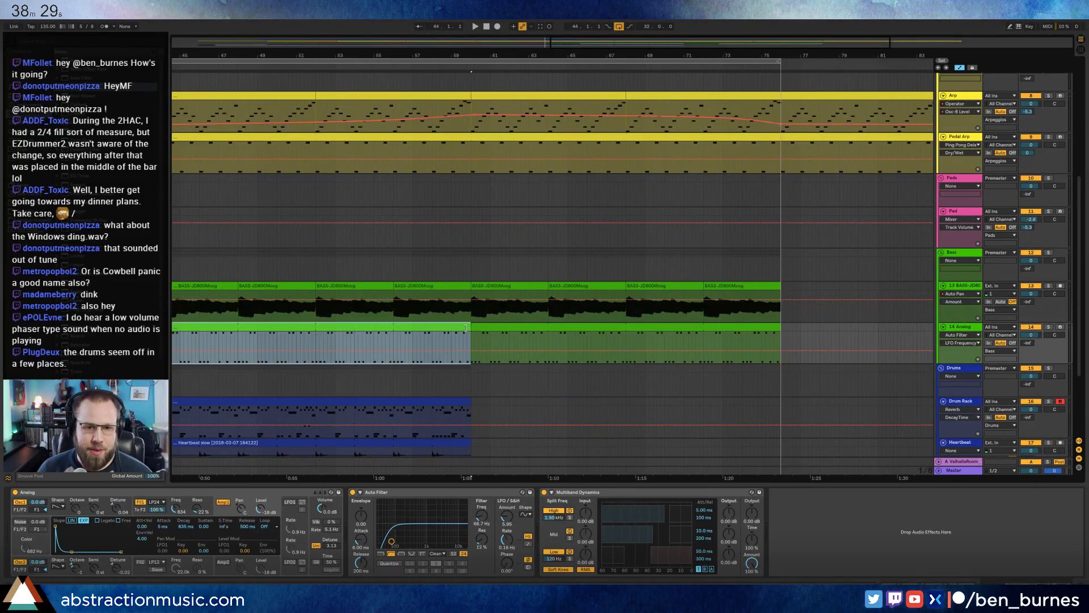
drag(467, 327, 780, 327)
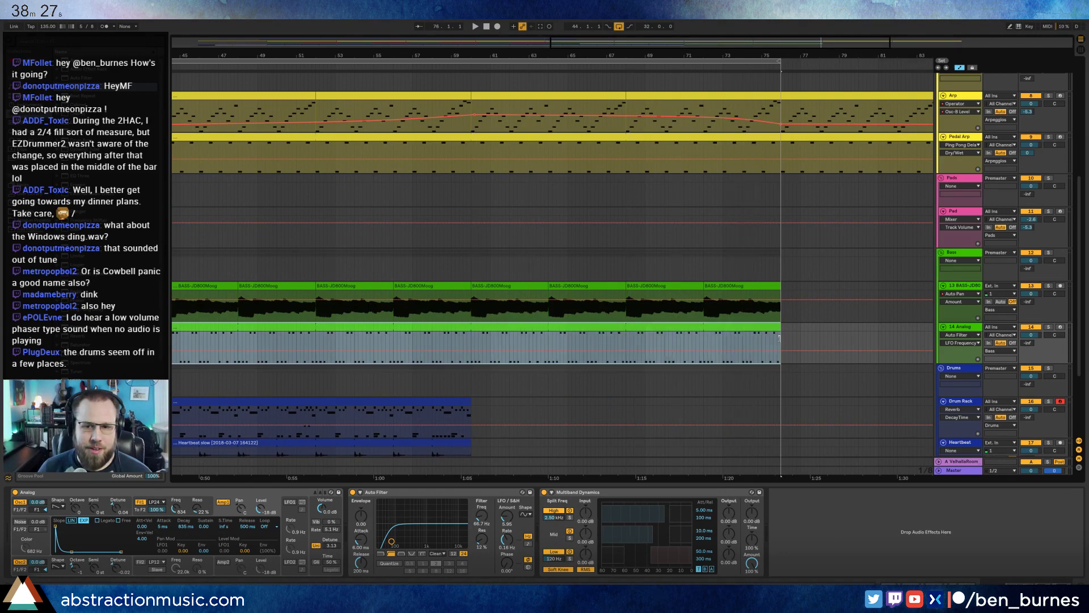
Duplicate the Drum Rack clip from bar 60 and extend the Heartbeat clip to bar 76.
scroll(702, 340, down, 1)
scroll(703, 340, down, 2)
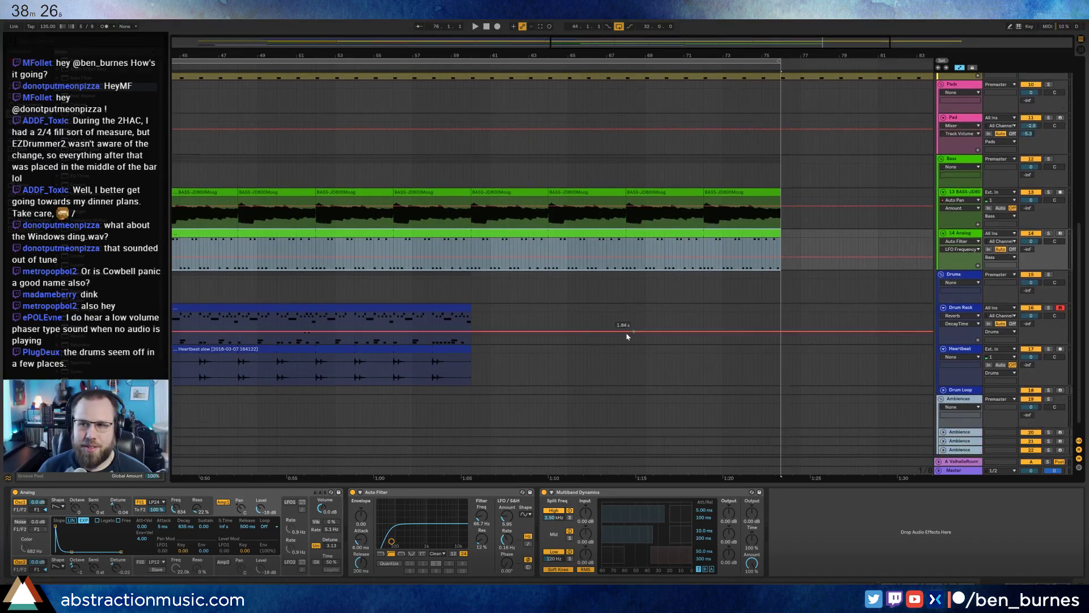
click(415, 309)
shift+click(412, 349)
click(446, 305)
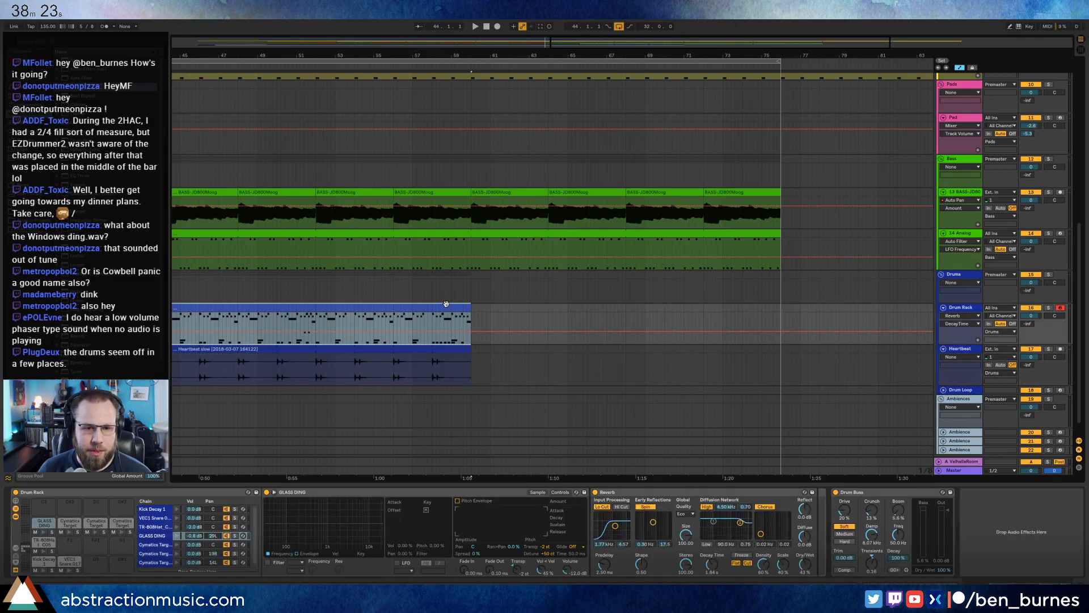
key(ctrl+d)
drag(466, 344, 779, 347)
click(738, 302)
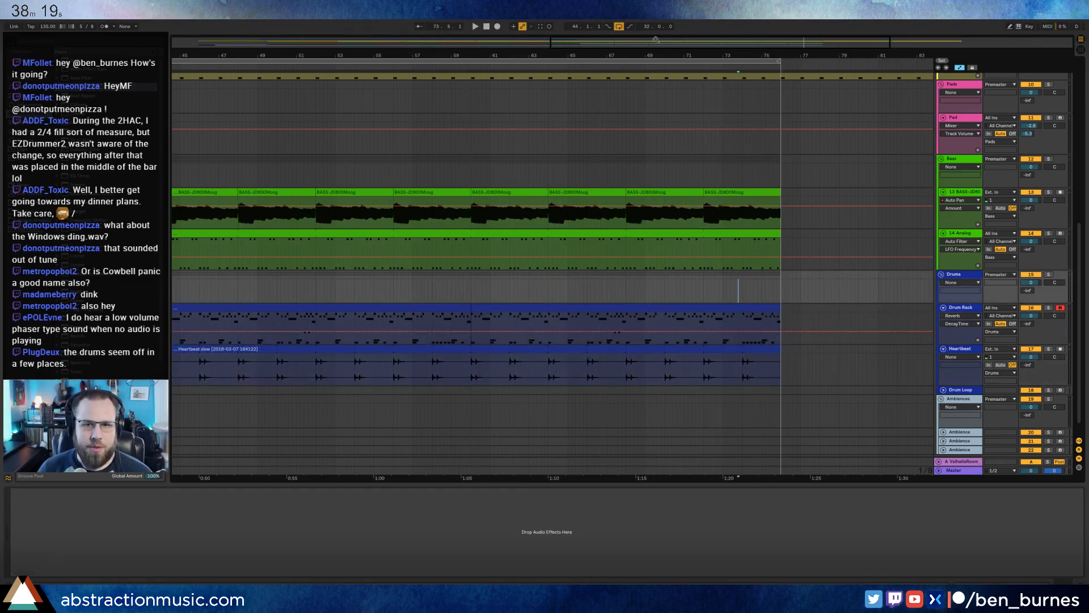
In the second Analog lead clip, shorten the opening G3 note and add a short G3 note before the first A#3.
drag(656, 55, 454, 55)
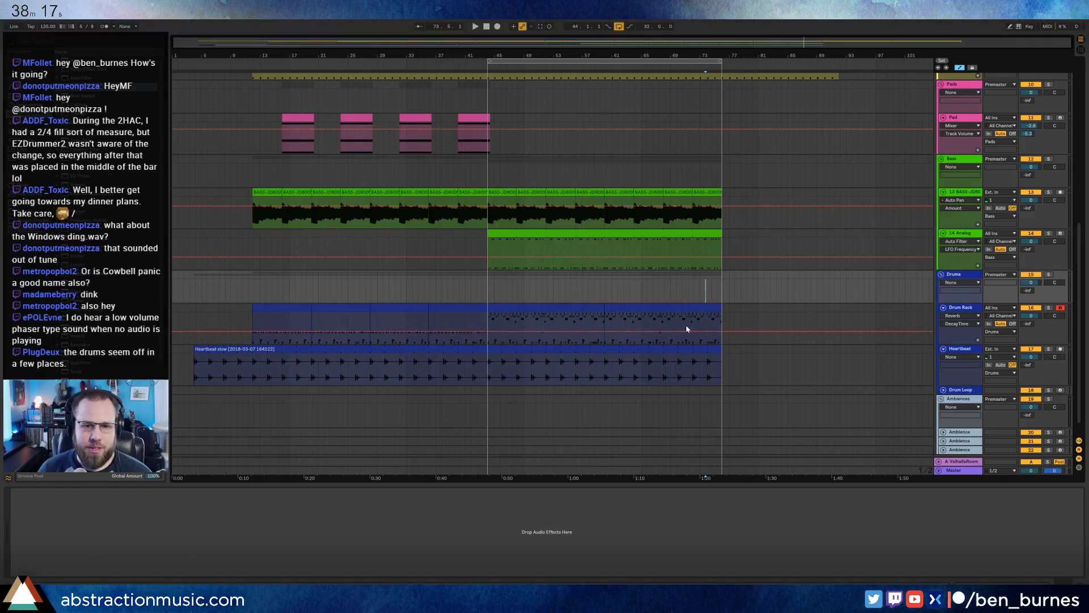
scroll(694, 327, up, 5)
scroll(677, 327, up, 5)
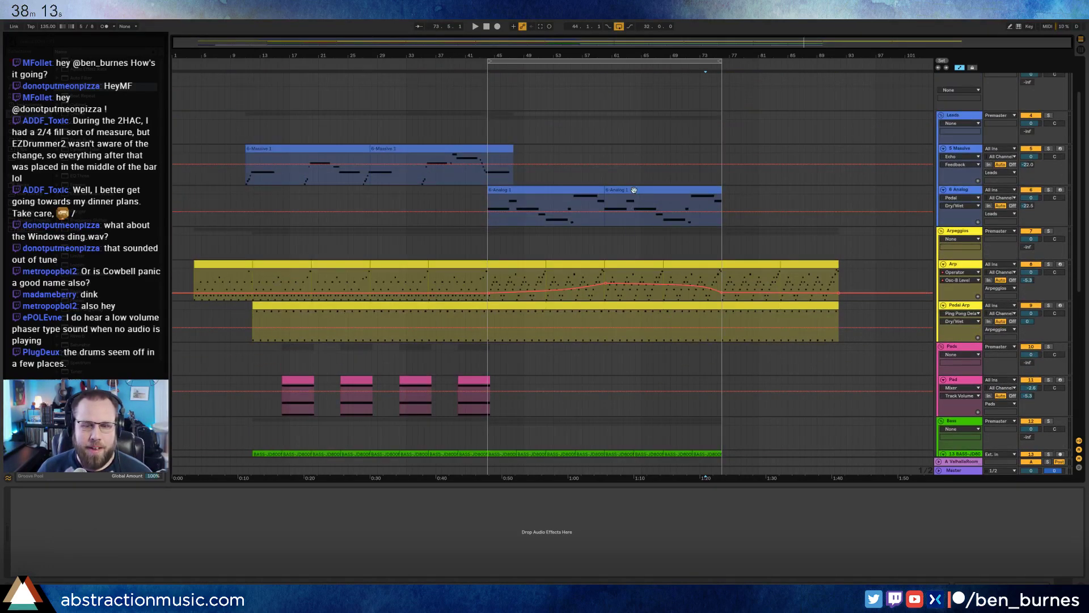
click(634, 189)
double_click(634, 189)
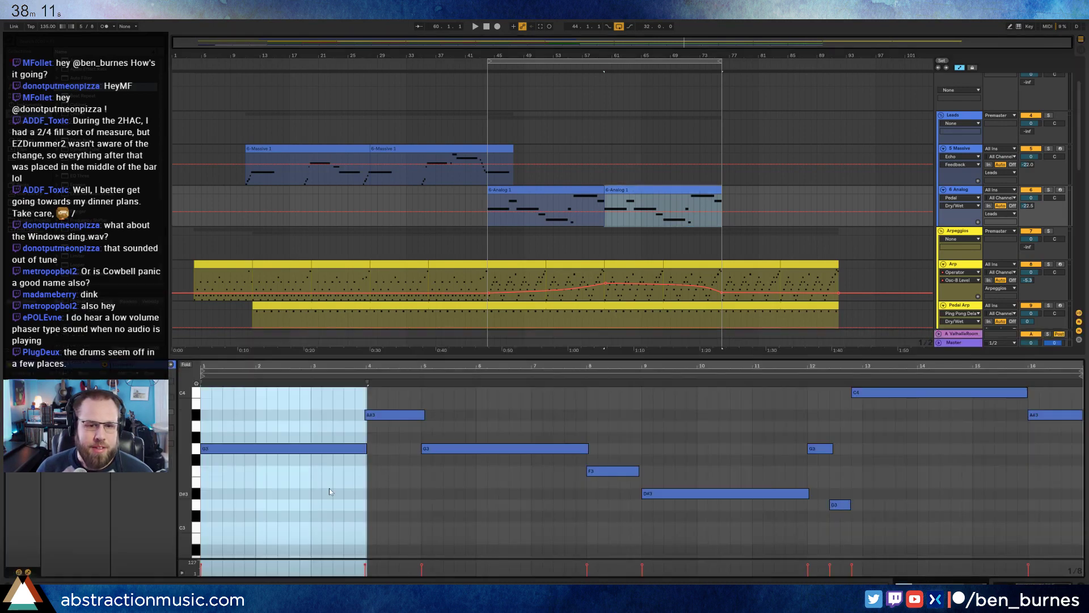
click(379, 510)
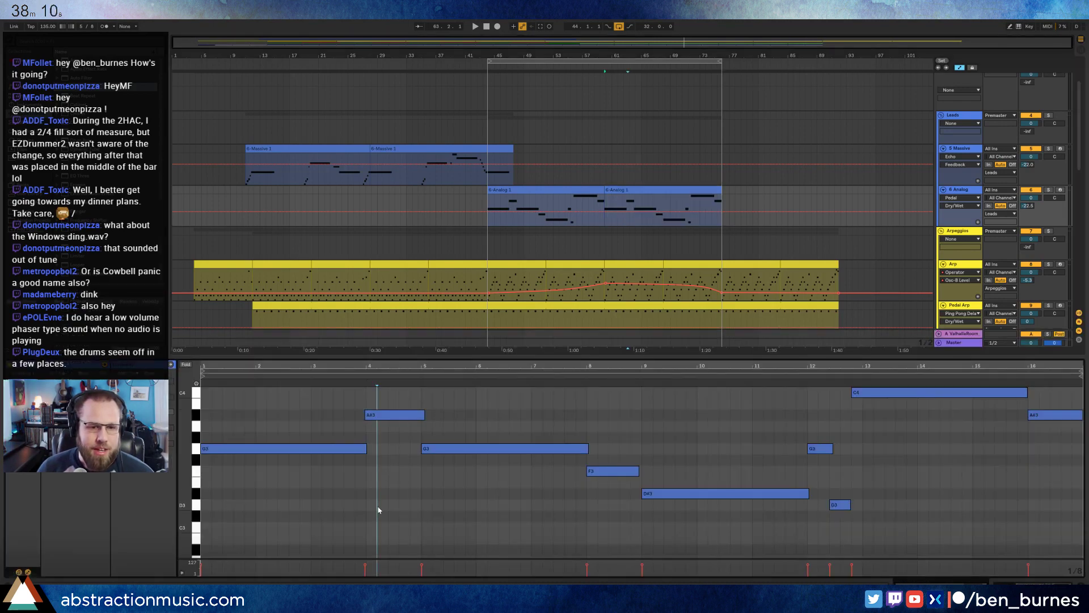
drag(367, 448, 333, 448)
double_click(349, 448)
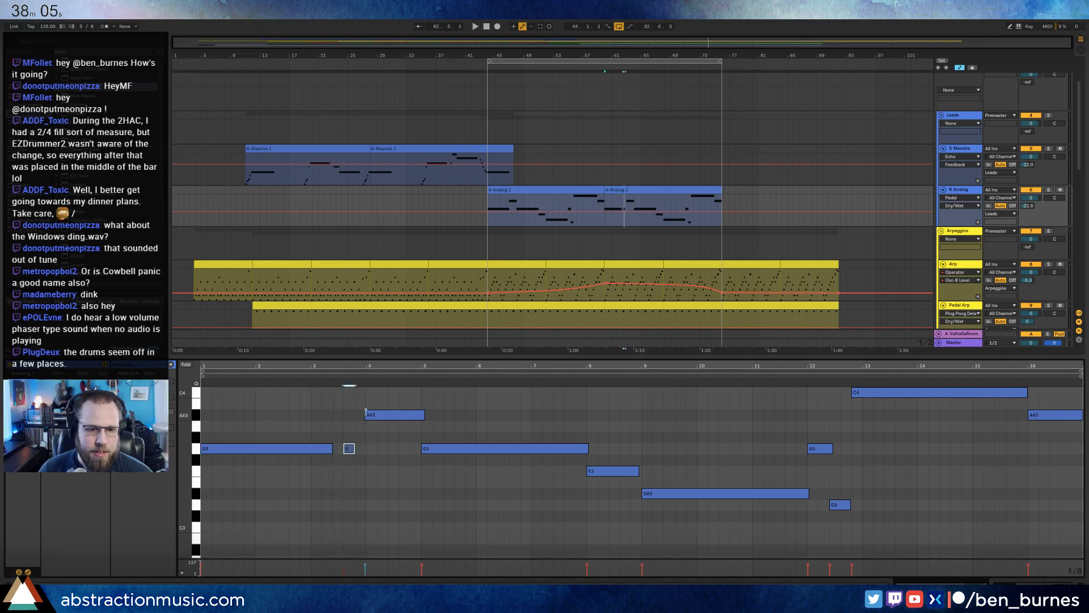
Start the first A#3 note earlier so it meets the short G3, and shorten the second long G3 note.
drag(366, 414, 356, 414)
click(349, 448)
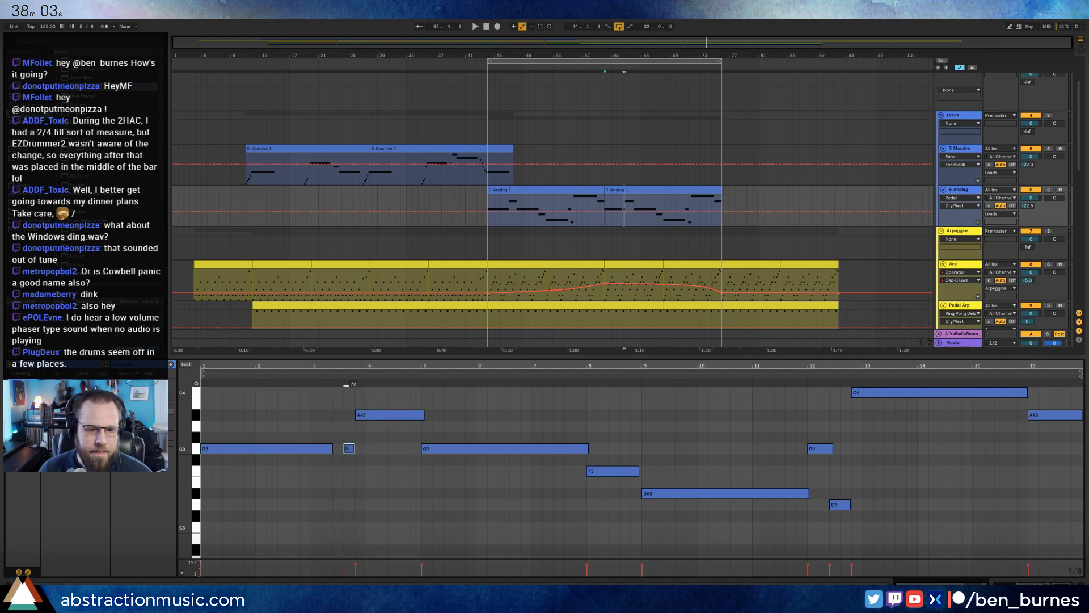
click(506, 481)
drag(588, 448, 553, 448)
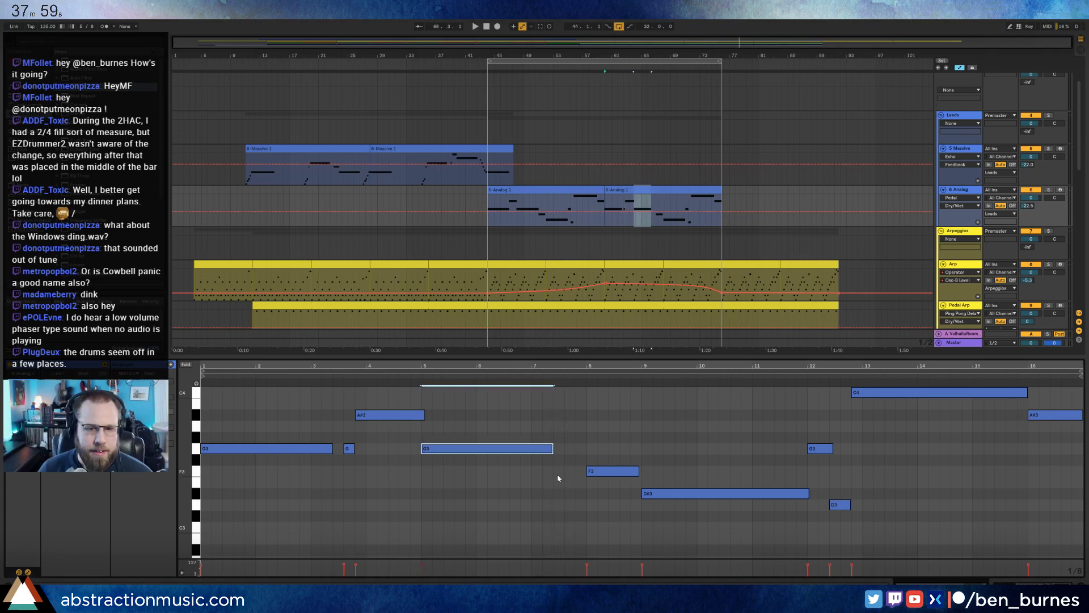
Replace the F3 note before bar 9 with short F3 and G3 notes leading into an A#3 held to bar 9.
double_click(557, 472)
click(566, 450)
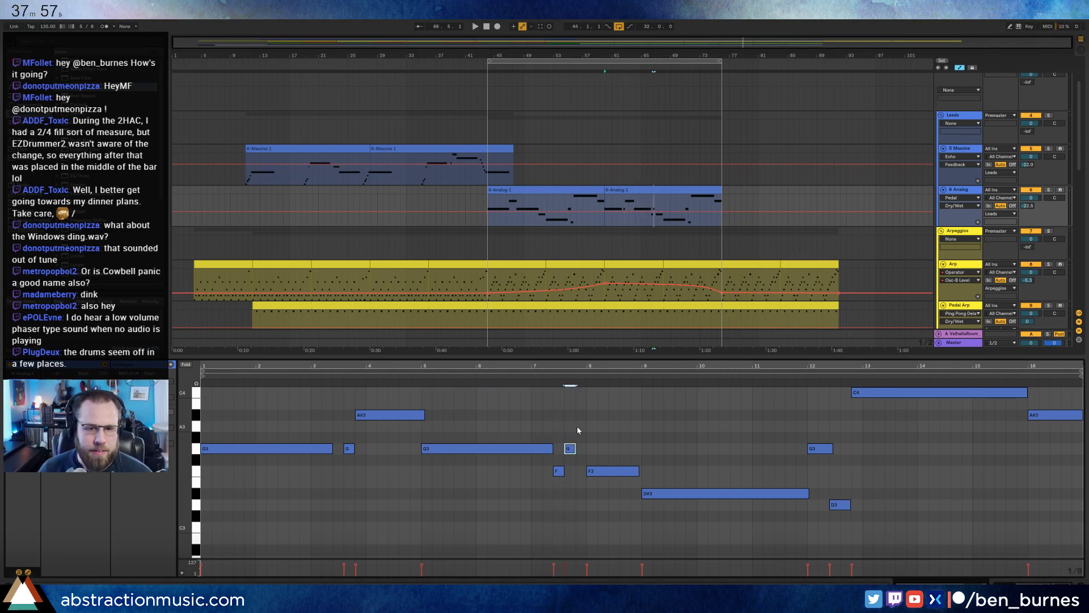
double_click(578, 426)
mouse_move(587, 426)
mouse_down()
mouse_move(624, 429)
mouse_move(641, 414)
mouse_up()
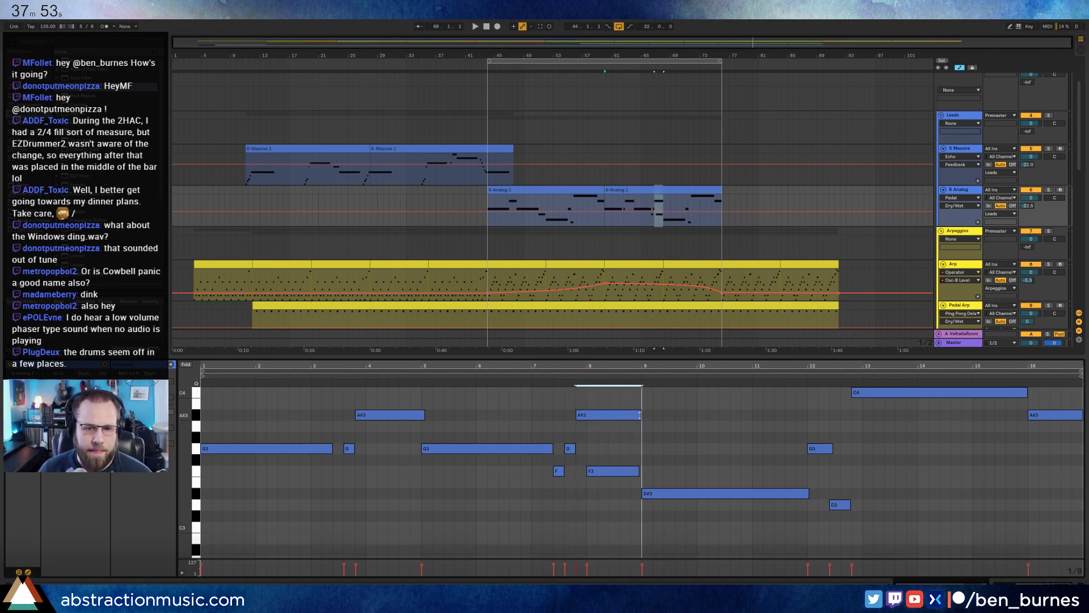
double_click(636, 472)
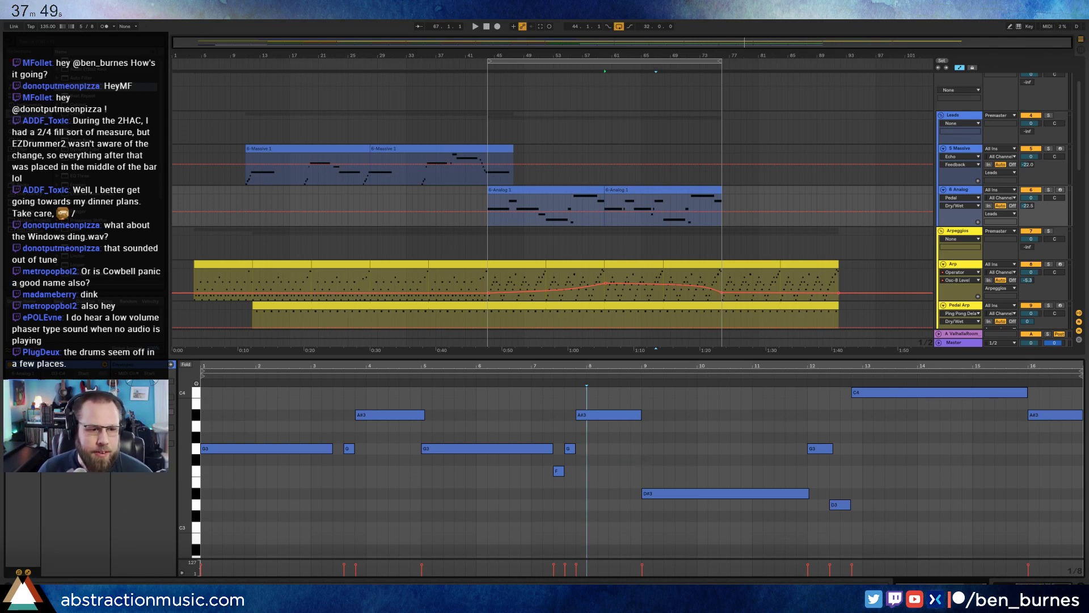
Draw a downward pitch-bend ramp ending at bar 9 in the clip's envelope and play it back.
click(131, 365)
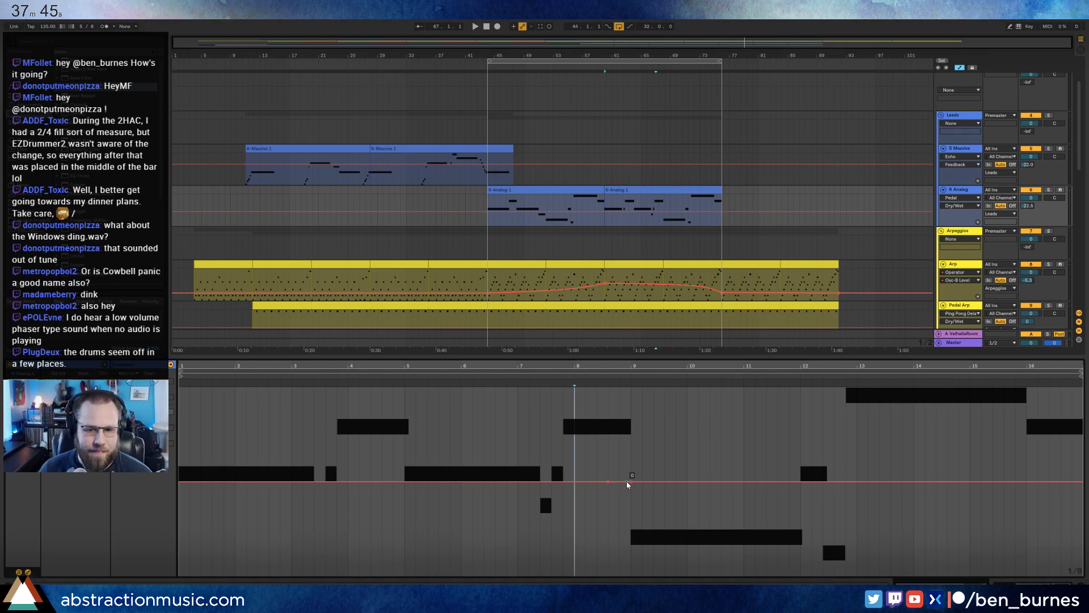
drag(628, 483, 630, 570)
key(space)
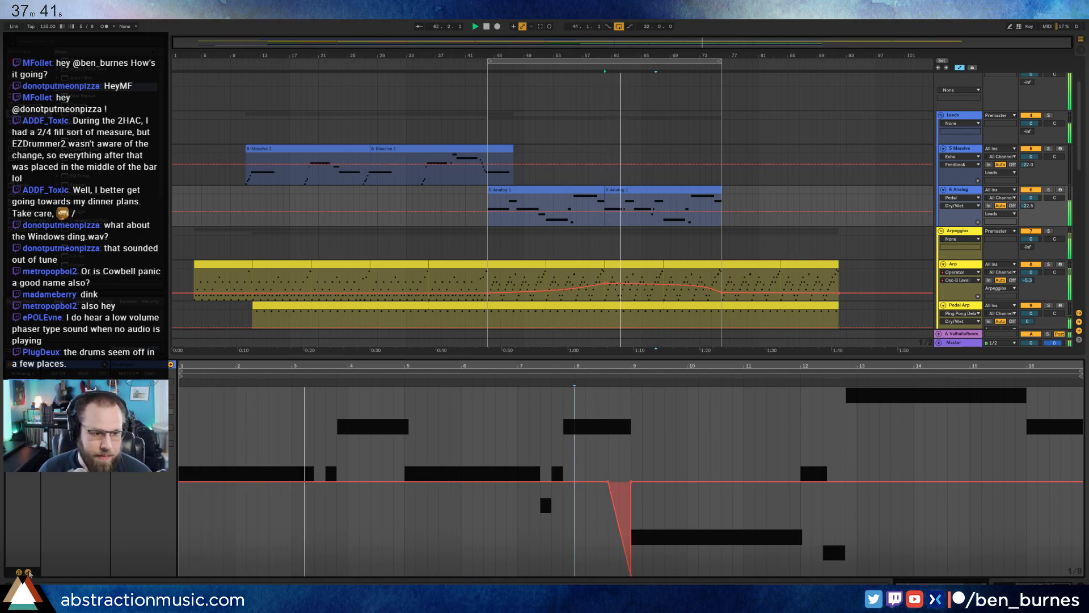
click(28, 572)
click(284, 449)
drag(276, 449, 264, 450)
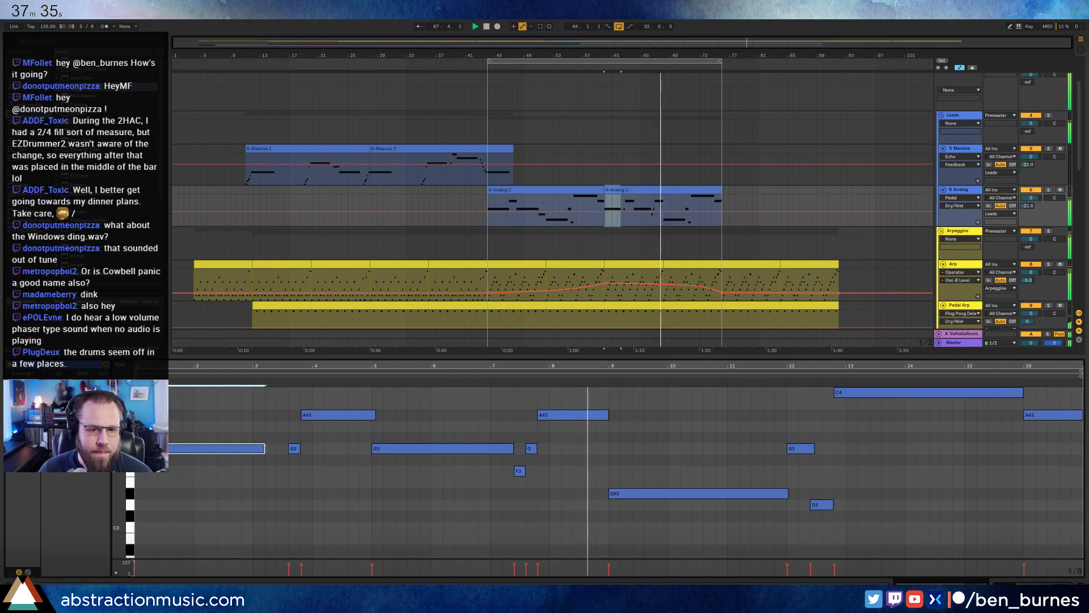
drag(264, 449, 275, 449)
click(302, 483)
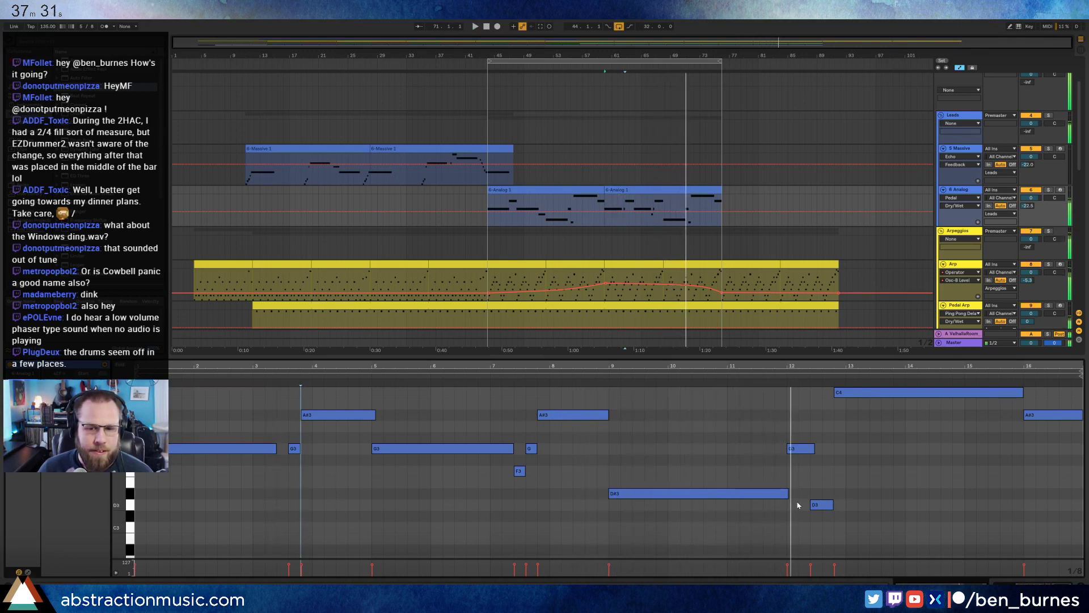
Rework the notes before the long C4 into a run of short G3, D#3, G3 and A#3 notes.
drag(813, 449, 794, 451)
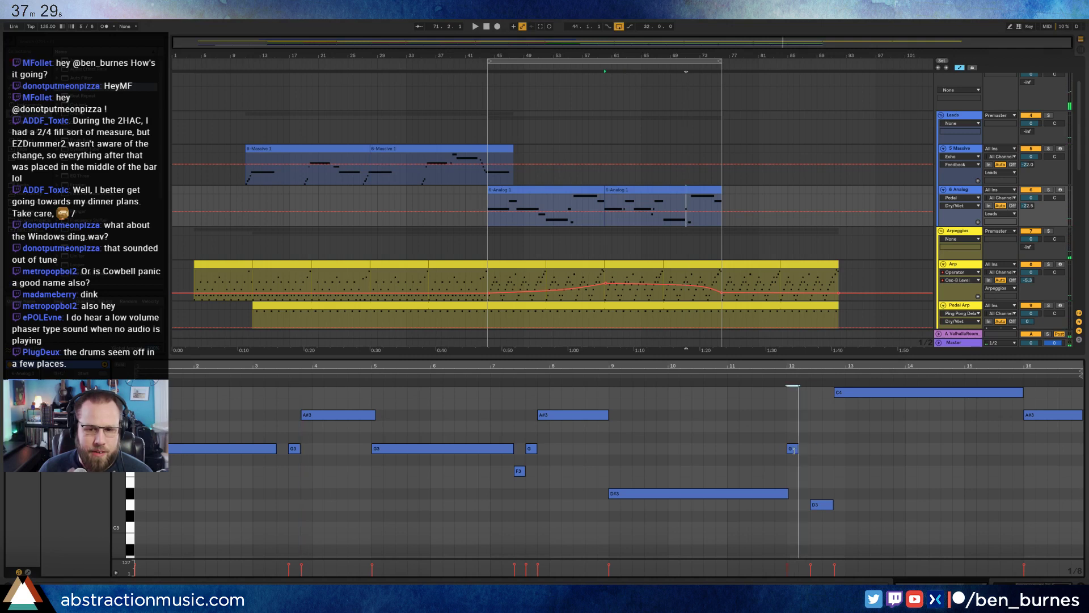
drag(816, 505, 810, 494)
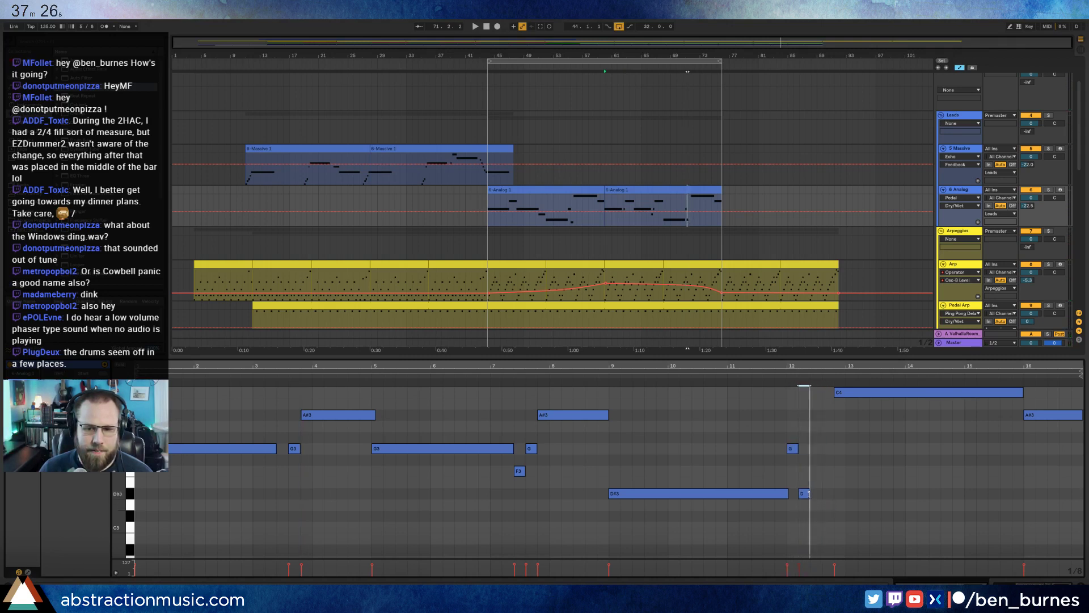
double_click(815, 448)
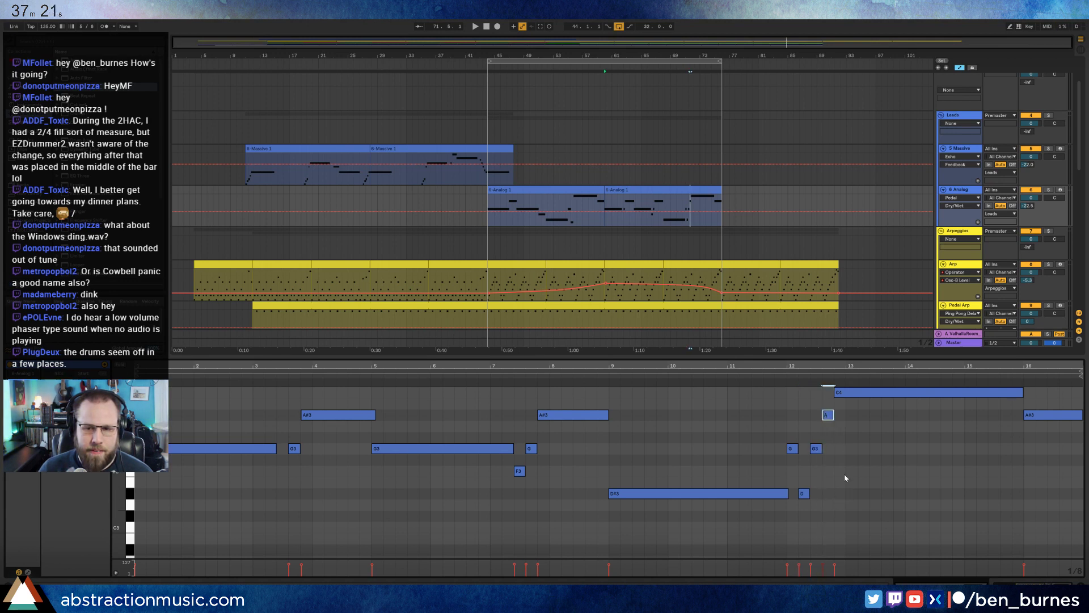
Draw a pitch-bend ramp rising from the lowest value to centre at the start of the long C4, and play it back.
click(29, 572)
click(910, 459)
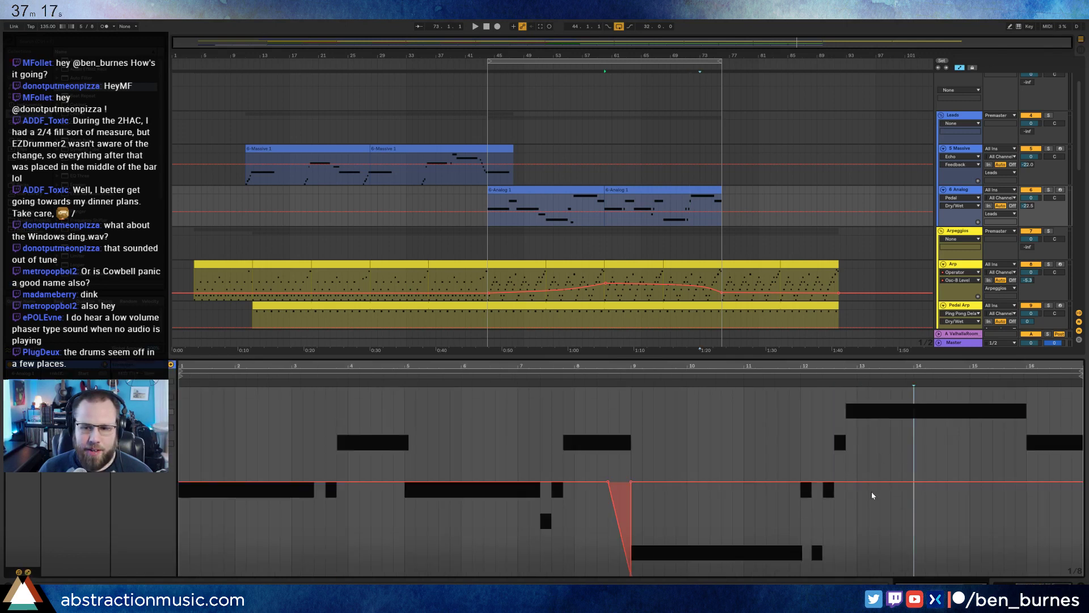
mouse_move(872, 495)
mouse_down()
mouse_move(850, 494)
mouse_move(871, 577)
mouse_up()
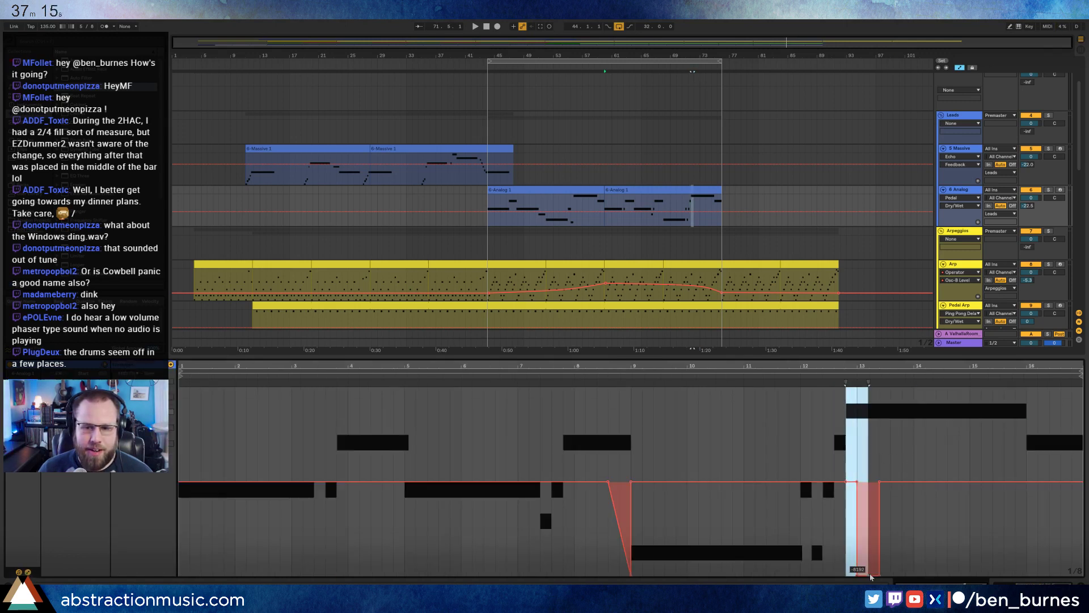
key(ctrl+z)
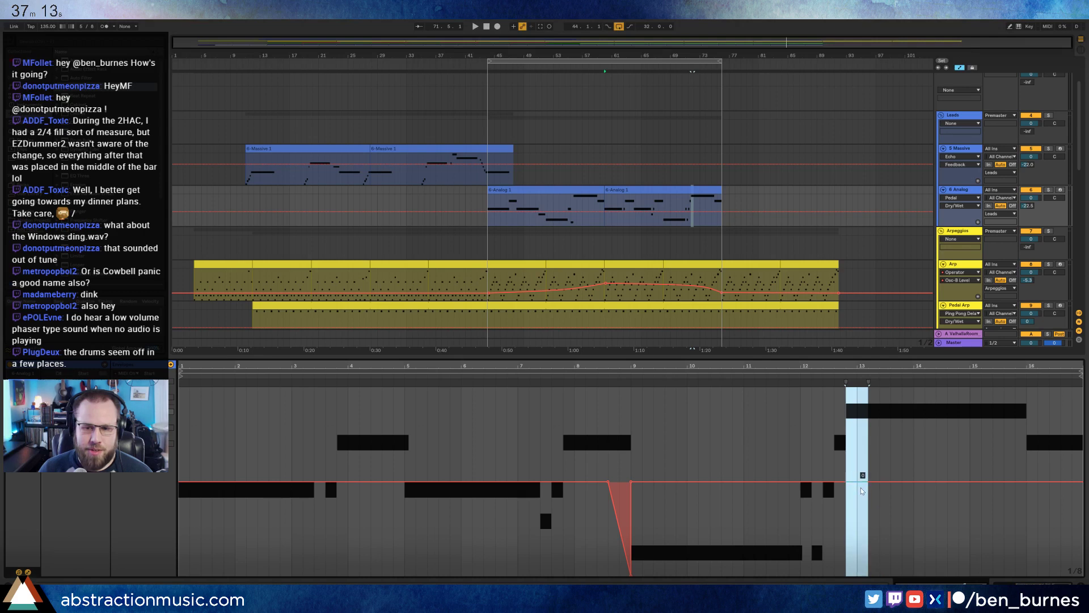
drag(861, 490, 858, 569)
click(869, 576)
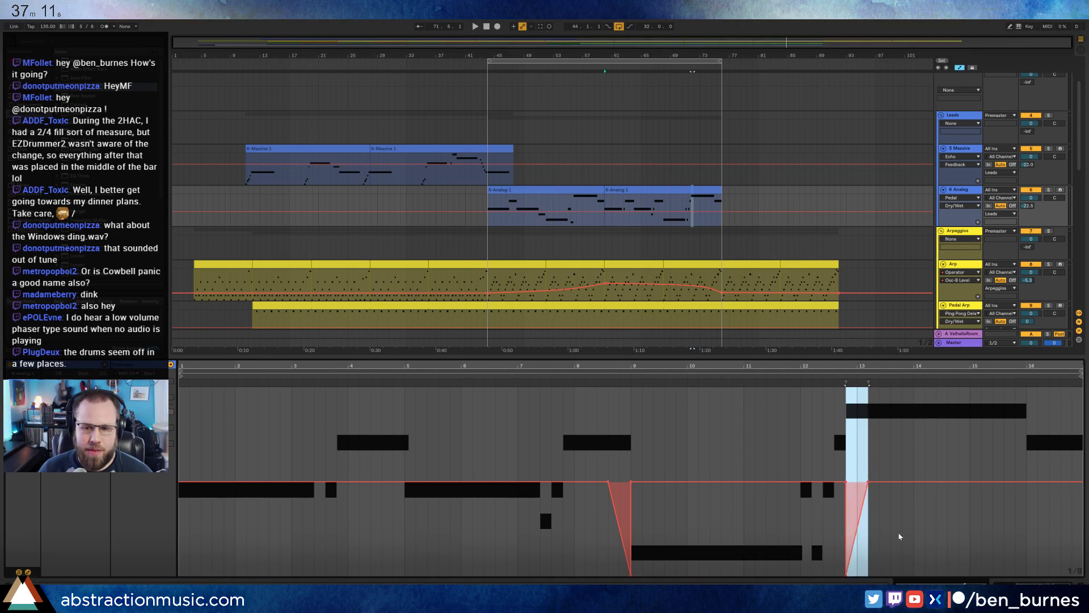
click(901, 536)
key(space)
Lower the peak of the Arp track's Osc-B Level automation at bar 60.
click(653, 423)
click(1030, 585)
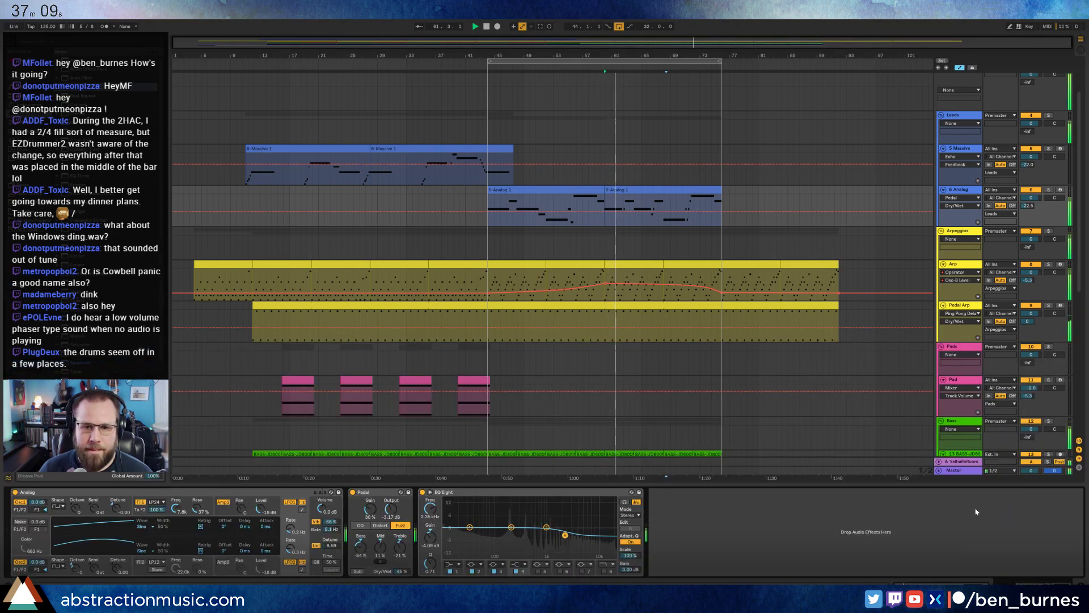
click(604, 283)
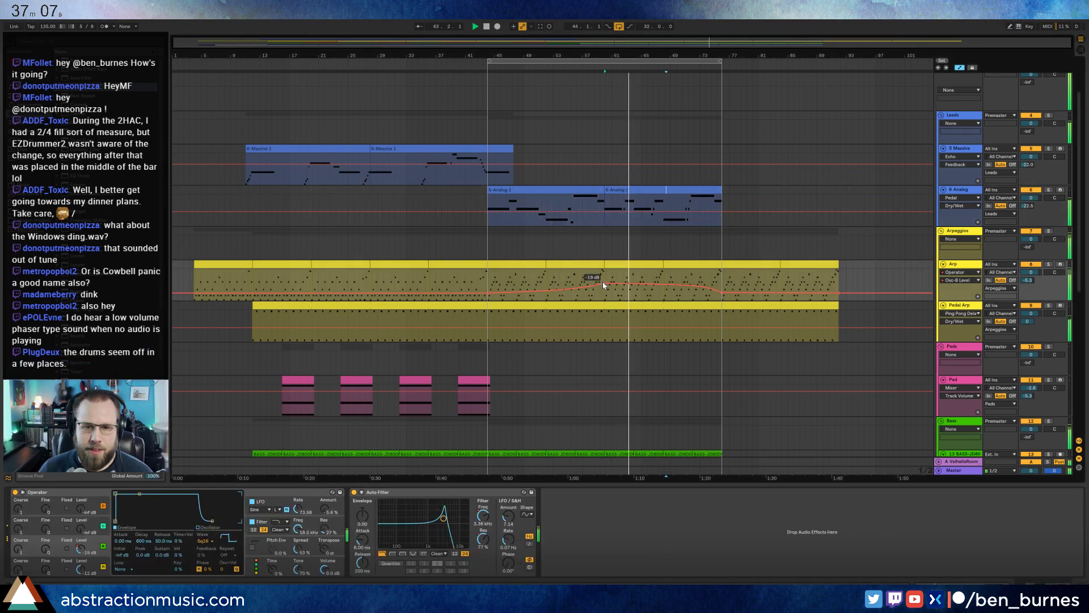
drag(605, 283, 605, 288)
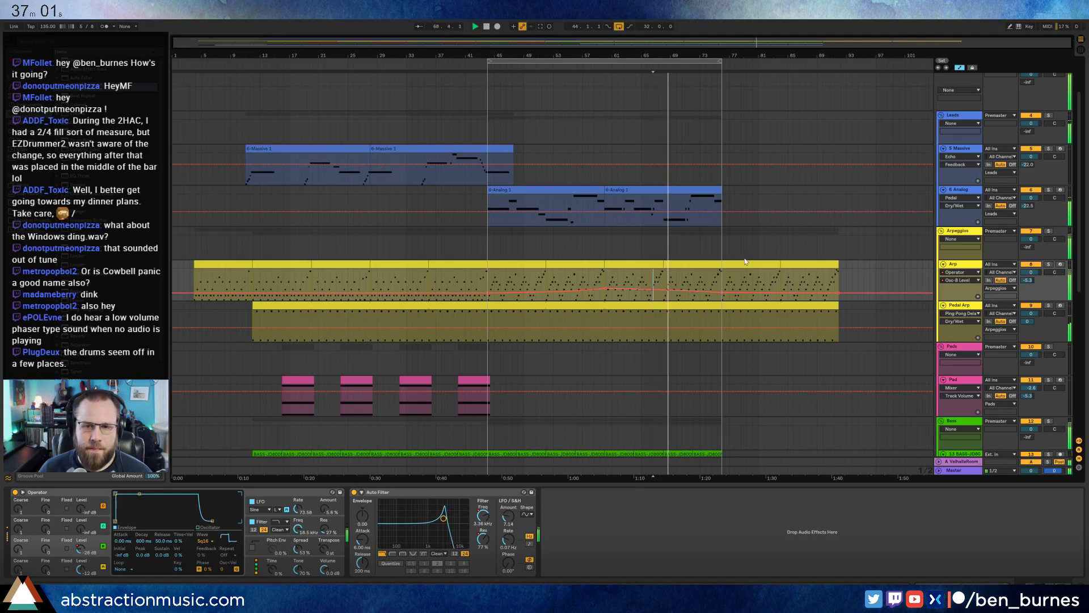
Turn off the arrangement loop and extend the second Analog lead clip to about bar 82.
click(686, 207)
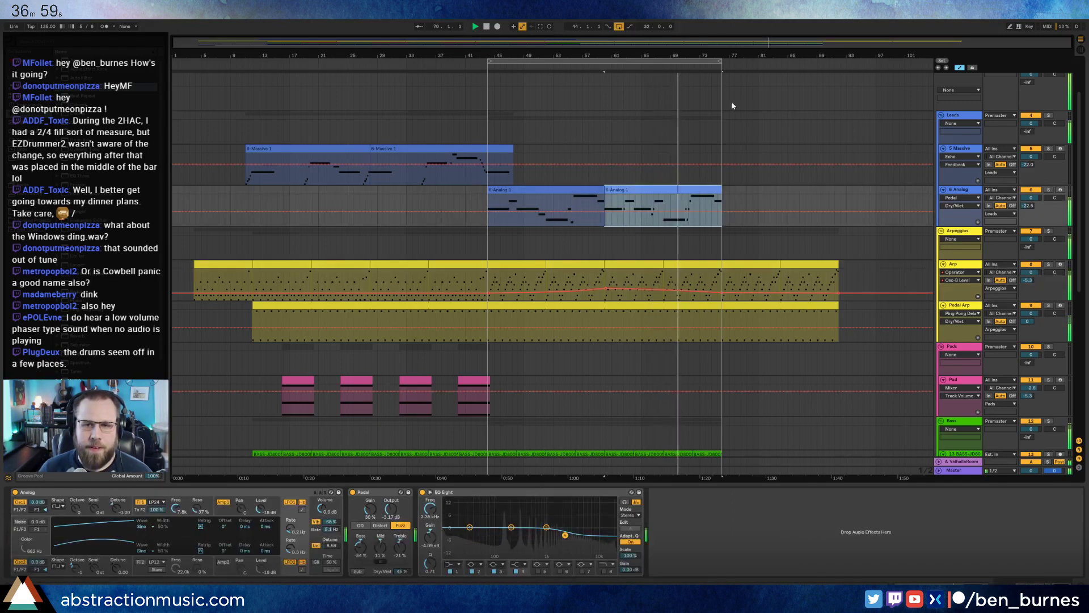
click(619, 27)
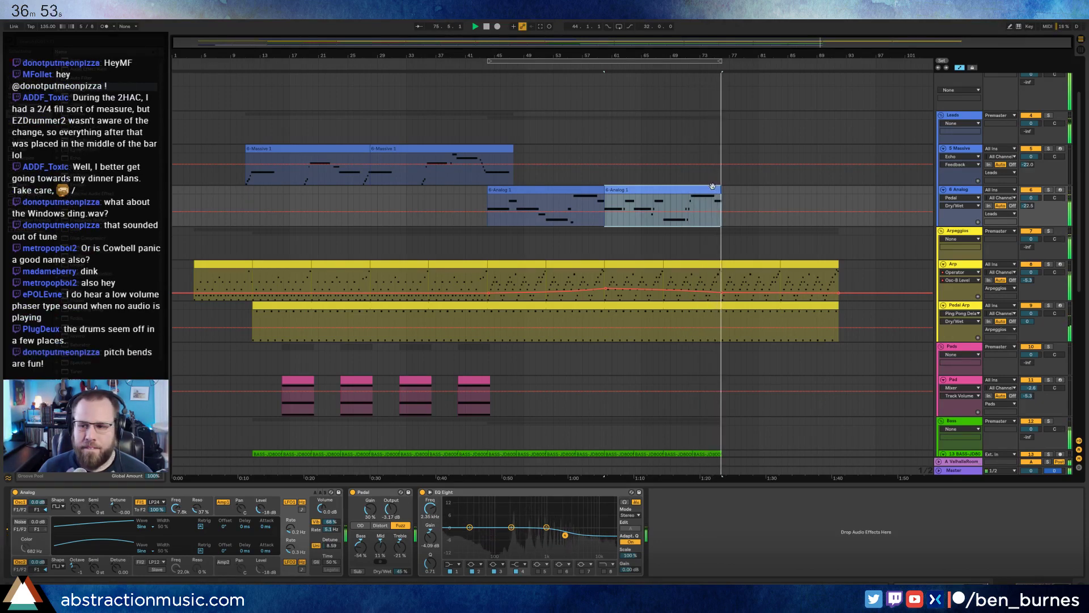
drag(720, 190, 770, 191)
Add a long G3 note from just before bar 17 to nearly bar 21 of the clip, and shorten the last A#3 to meet it.
double_click(760, 207)
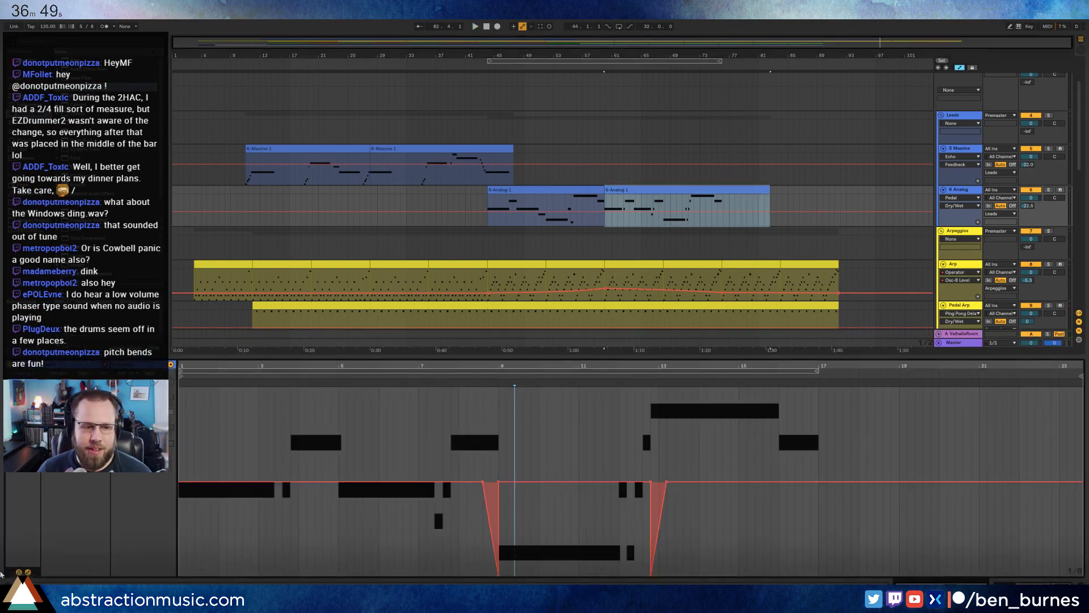
click(773, 467)
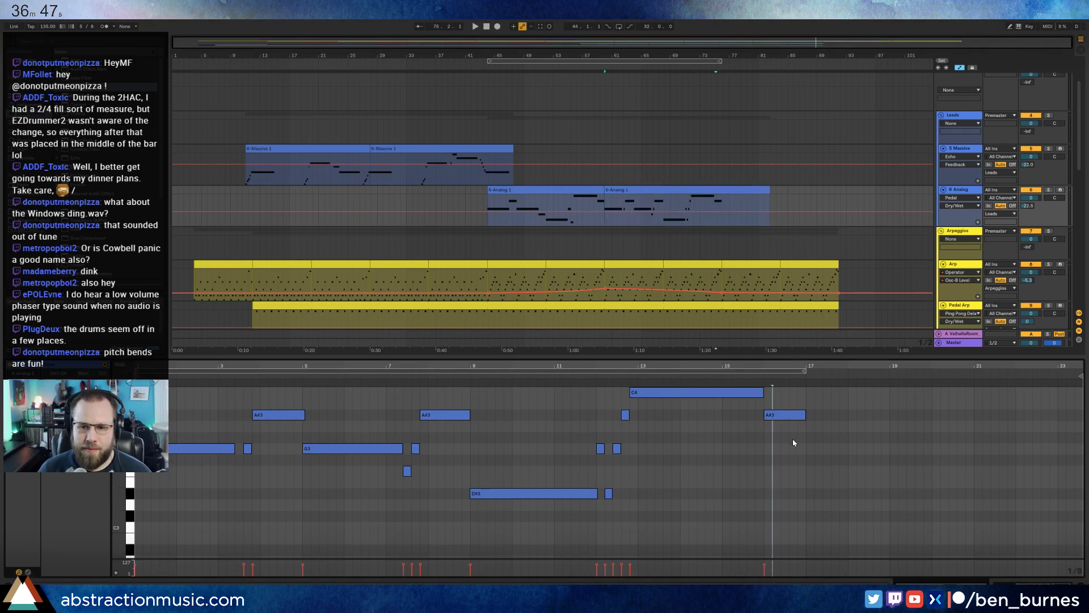
mouse_move(800, 448)
mouse_down()
mouse_move(982, 446)
mouse_move(972, 447)
mouse_up()
click(943, 432)
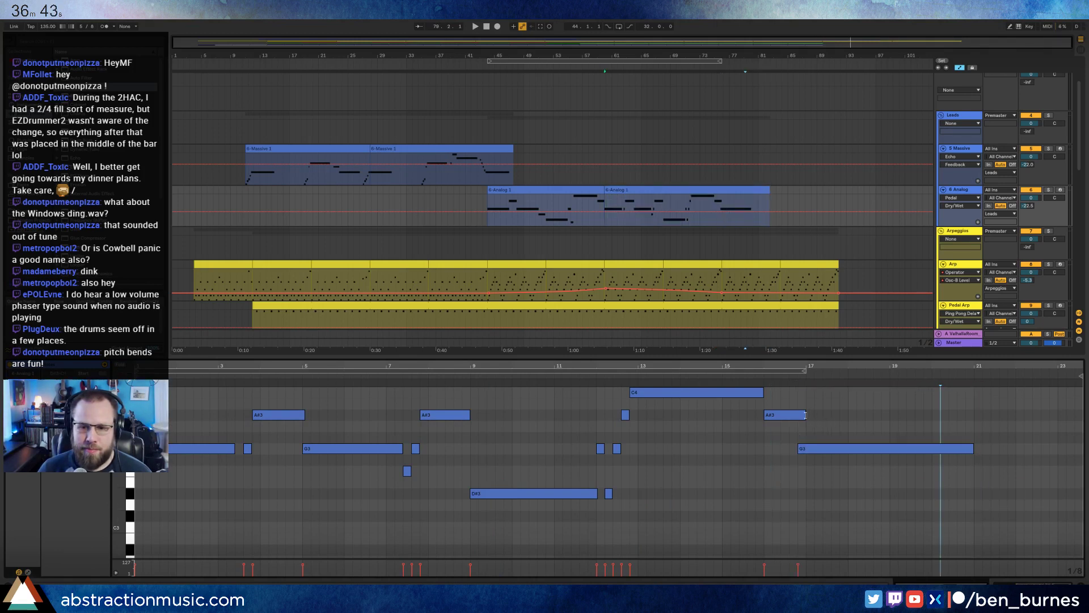
drag(806, 415, 797, 415)
click(832, 423)
Add an Auto Filter after the EQ Eight on the Analog lead track.
key(shift+Tab)
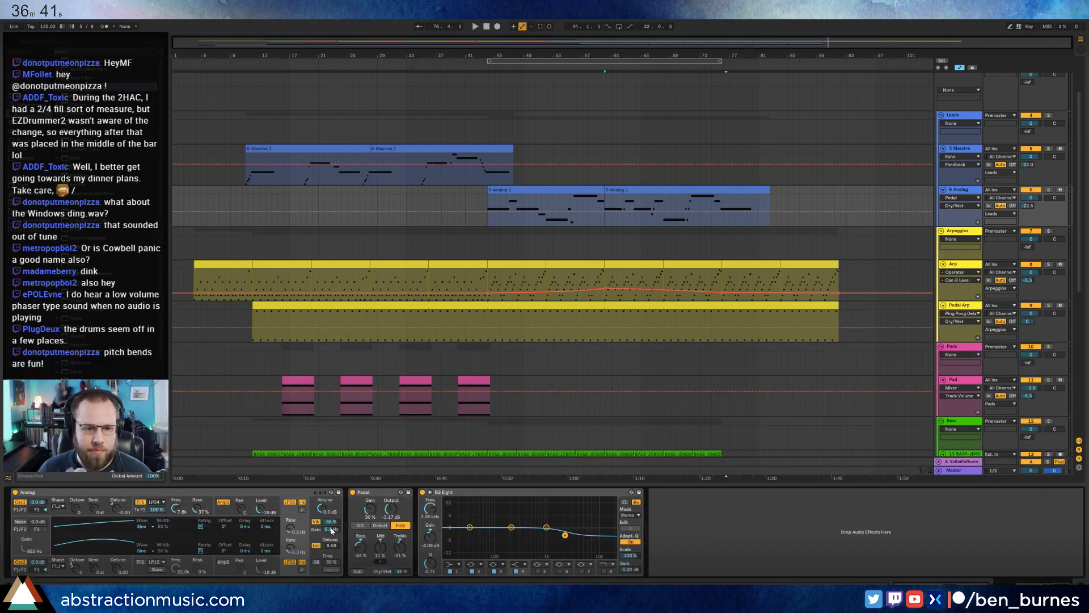
click(511, 493)
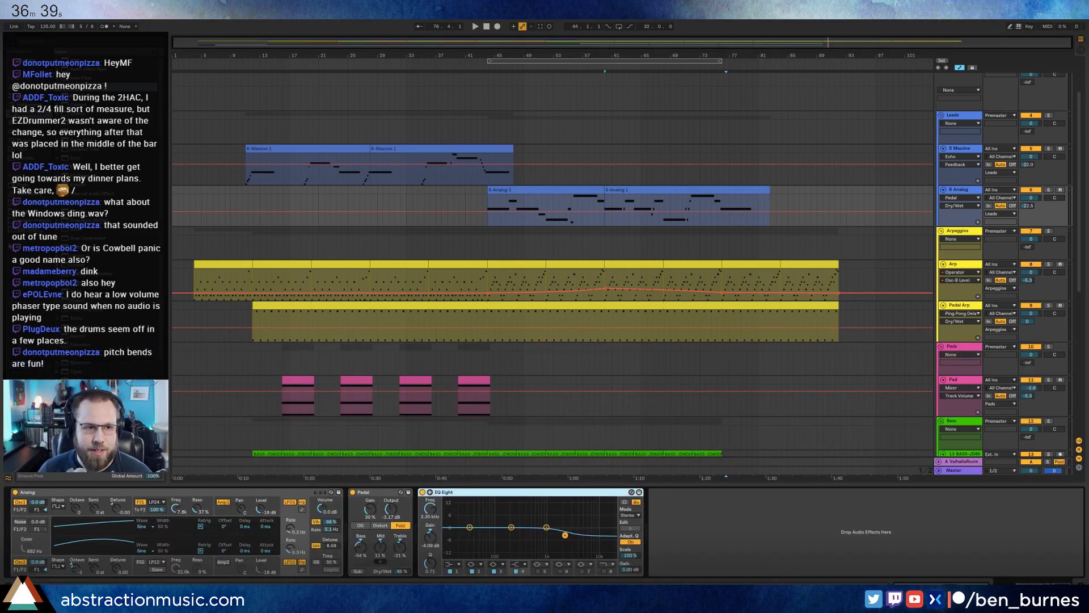
drag(711, 544, 699, 526)
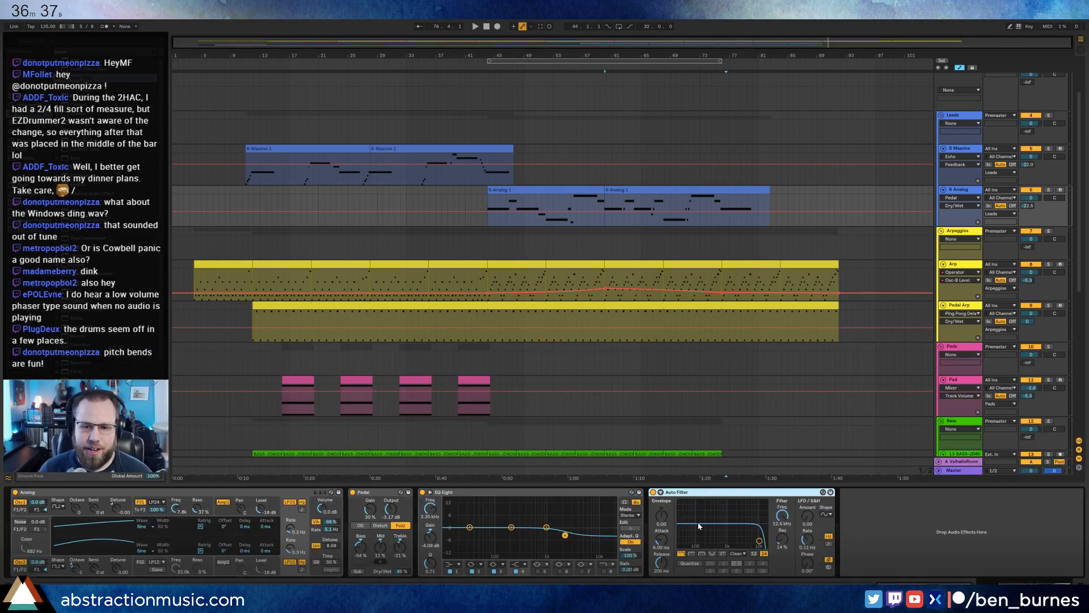
Automate the Auto Filter's Frequency to ramp down to 26.0 Hz across the final G3 note after bar 76.
click(779, 520)
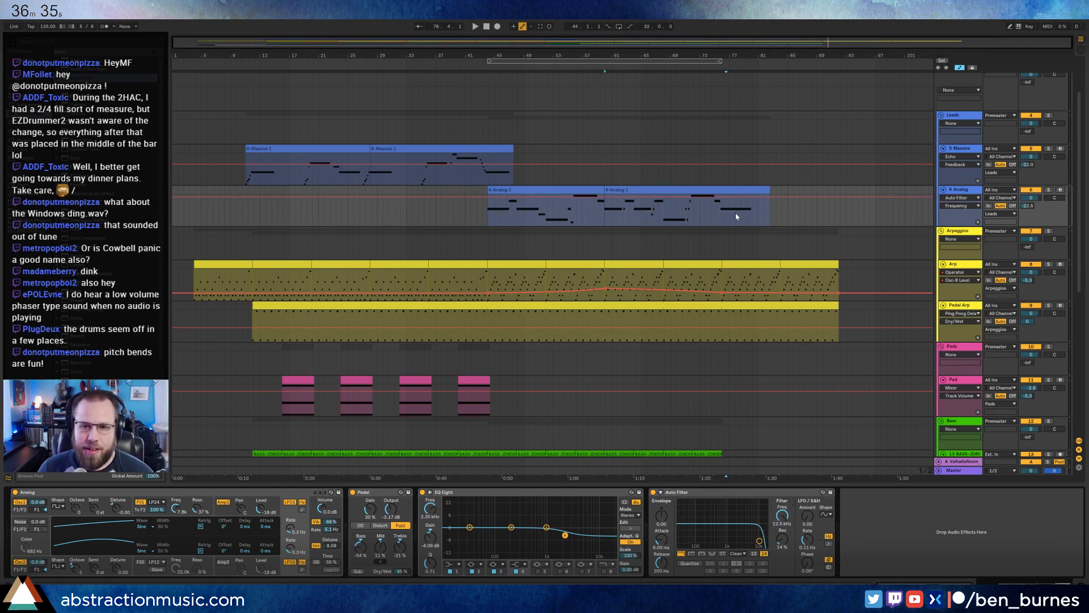
drag(730, 211, 760, 215)
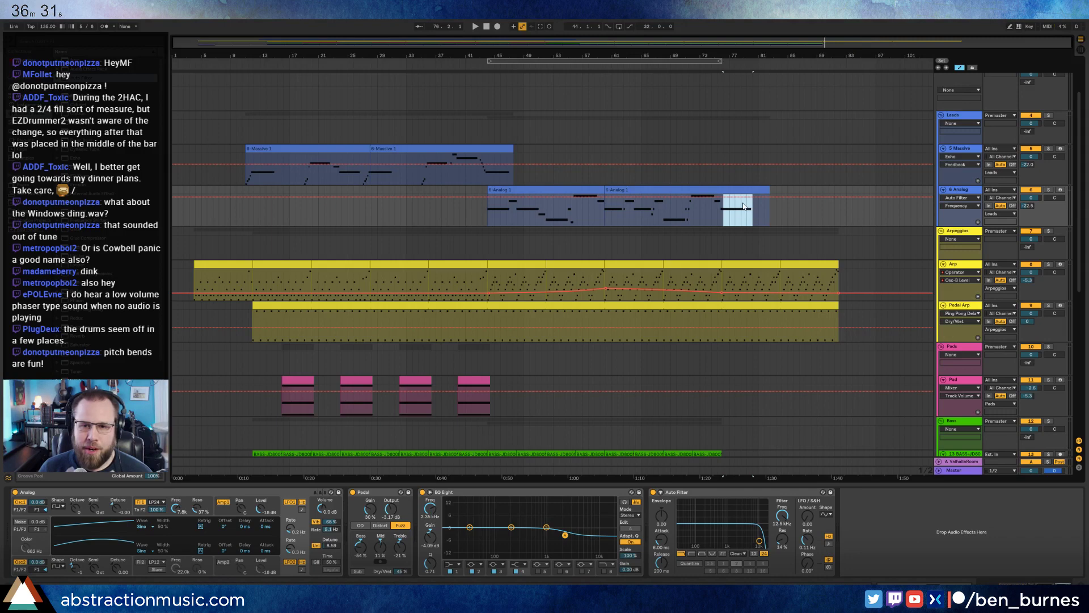
drag(744, 207, 722, 226)
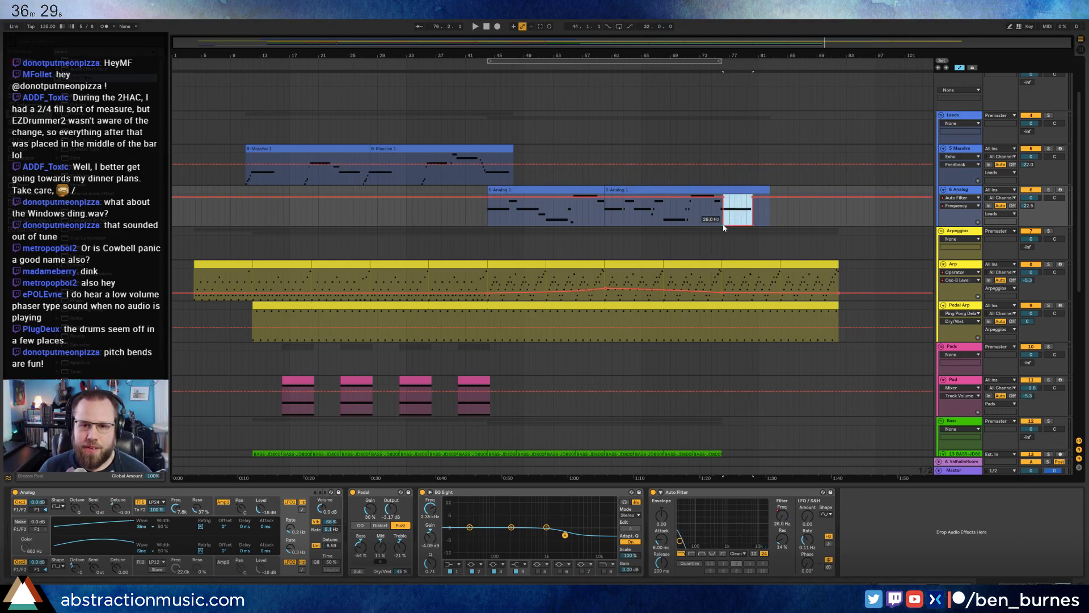
click(776, 213)
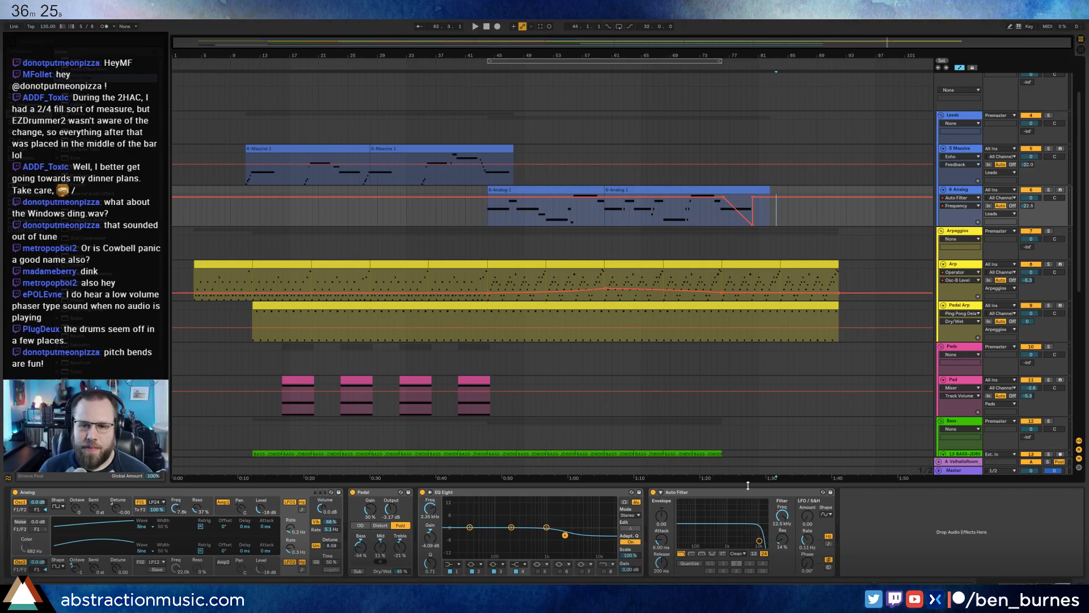
Automate the Auto Filter's Device On to off across the Analog lead clips from bar 44 to bar 76.
right_click(647, 497)
click(677, 499)
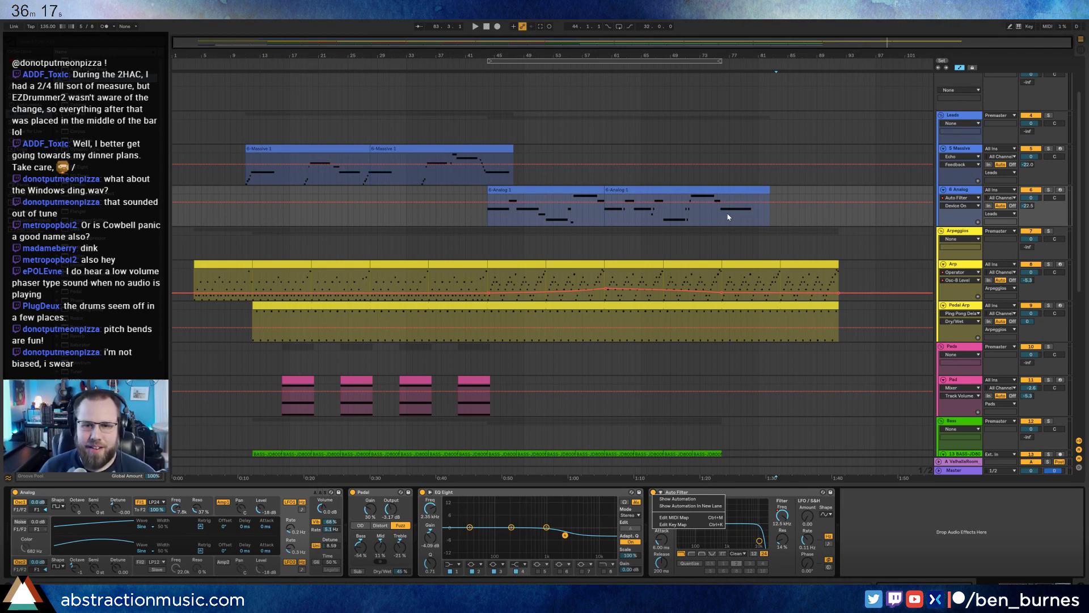
click(729, 217)
click(729, 216)
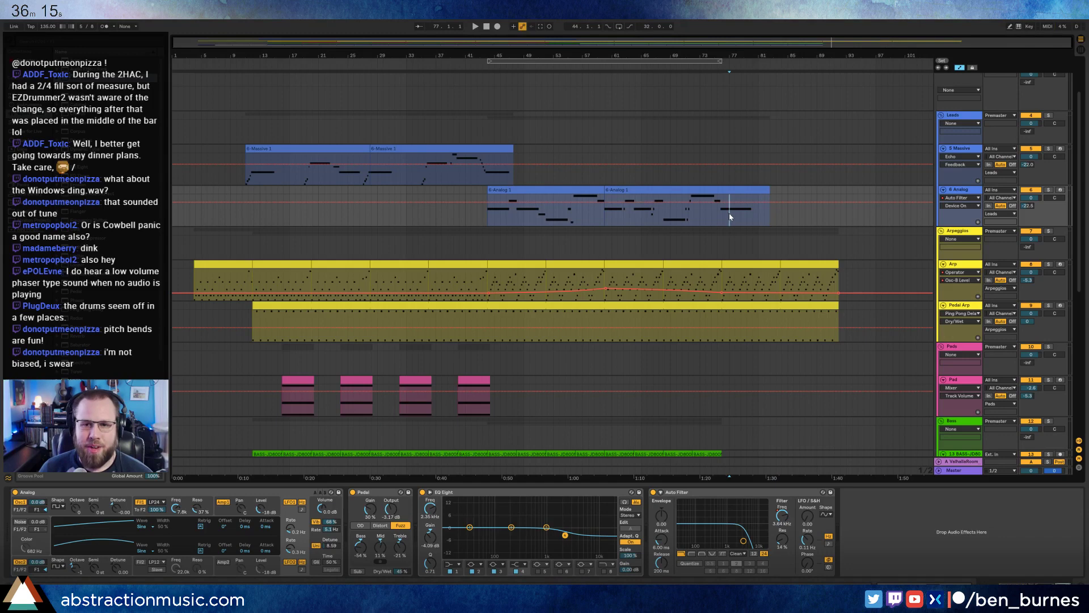
drag(729, 215, 604, 221)
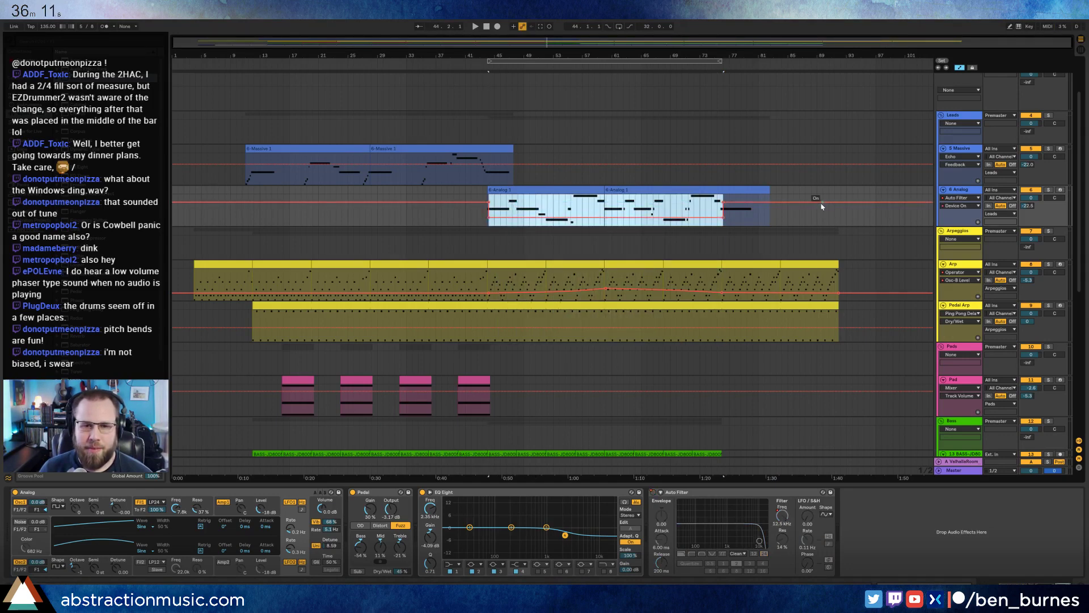
click(488, 203)
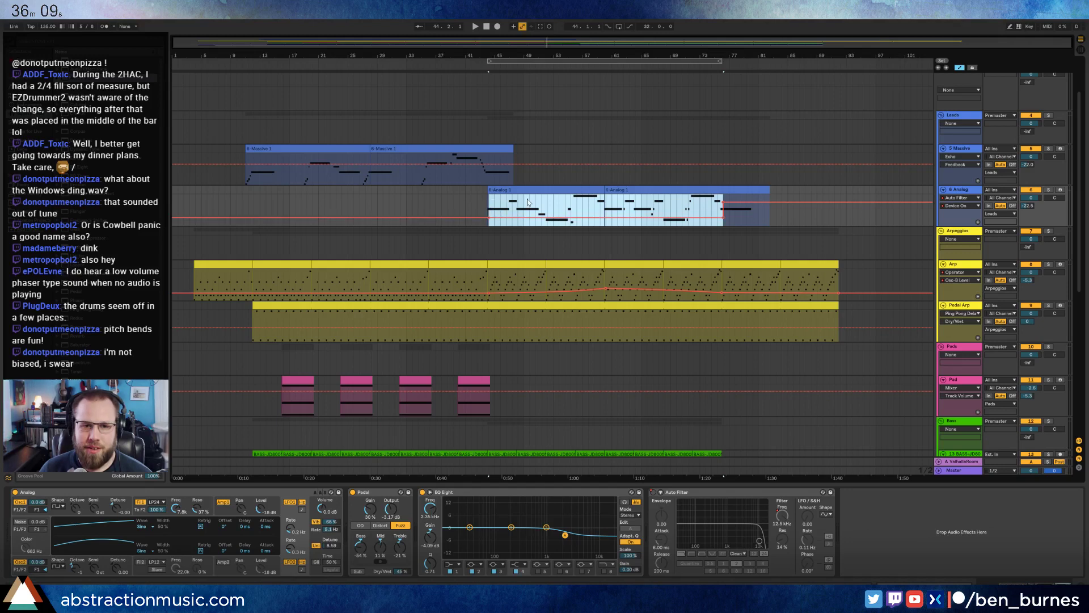
Automate the Auto Filter off just before the last Analog lead clip ends, and set the track's ValhallaRoom send to -15.0 dB.
click(529, 207)
drag(765, 215, 790, 221)
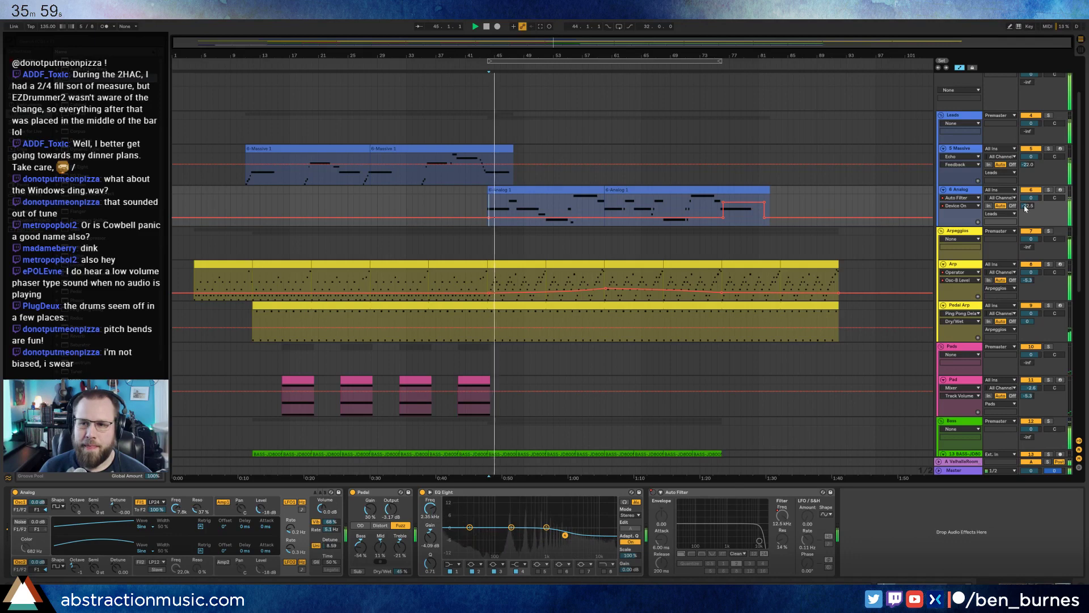
drag(1028, 206, 1028, 192)
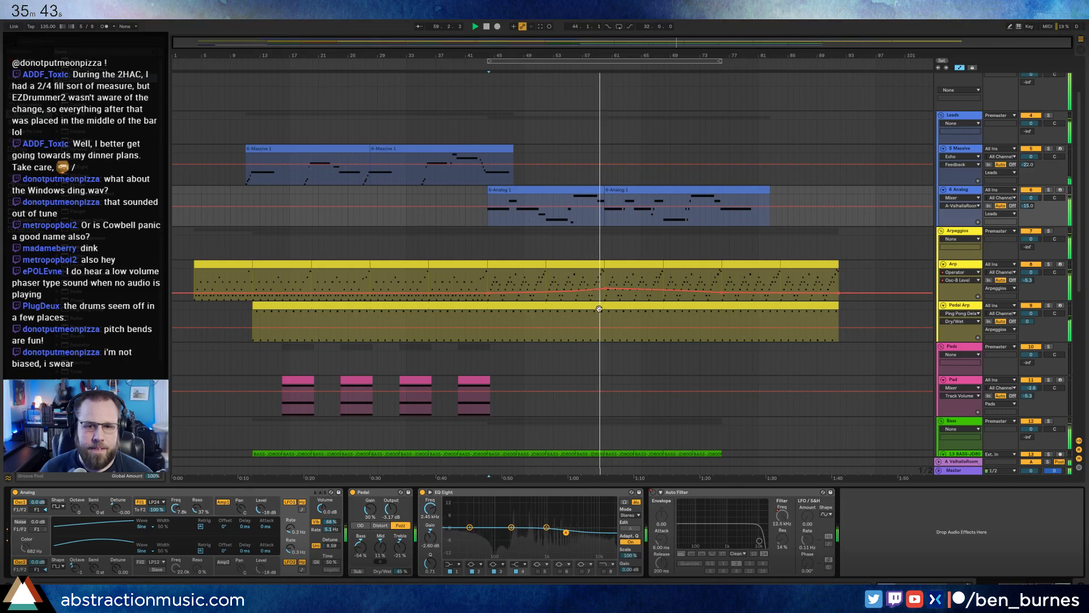
Duplicate the last four clips on the bass audio track to extend it from bar 76 to bar 92.
scroll(592, 320, down, 2)
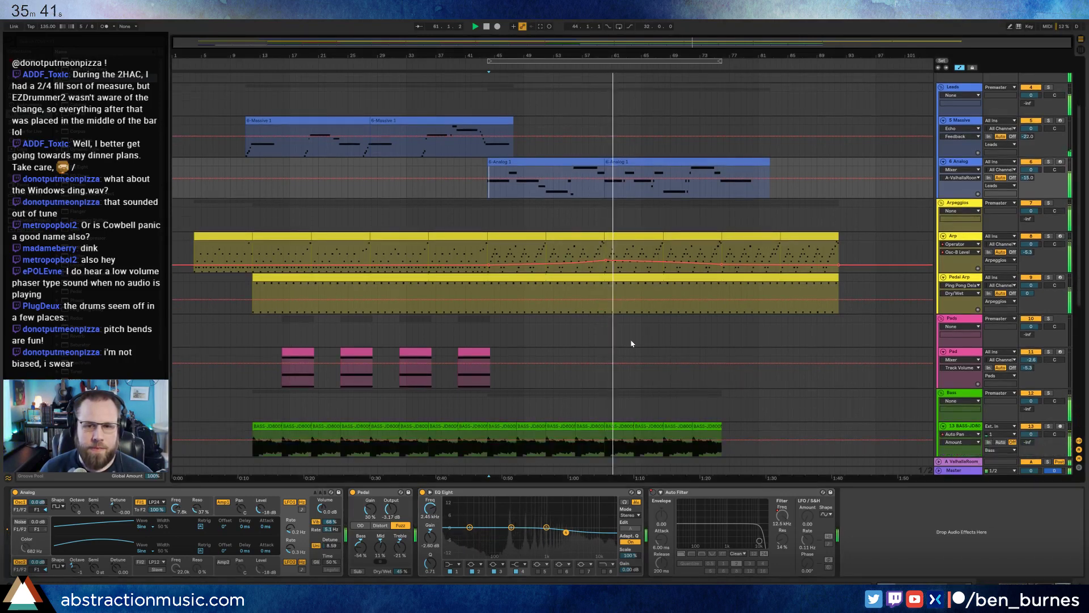
click(742, 238)
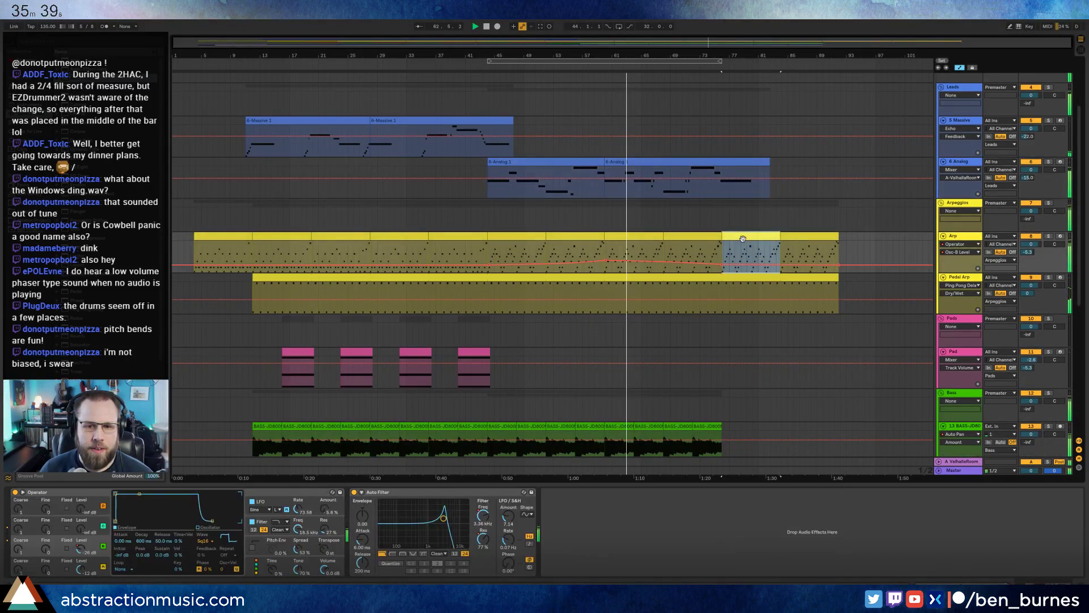
scroll(730, 381, down, 3)
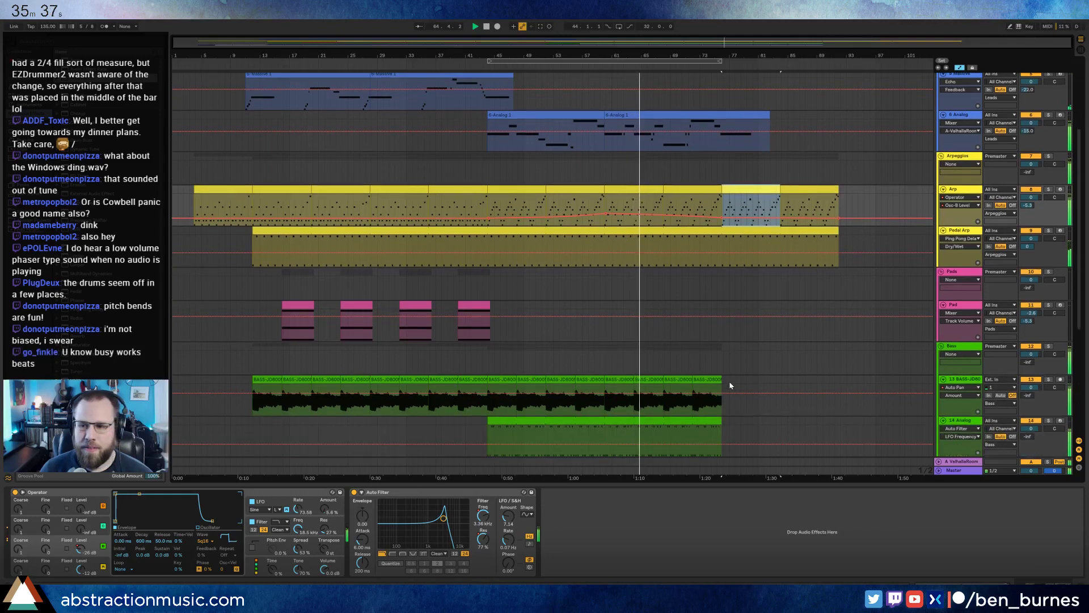
click(685, 398)
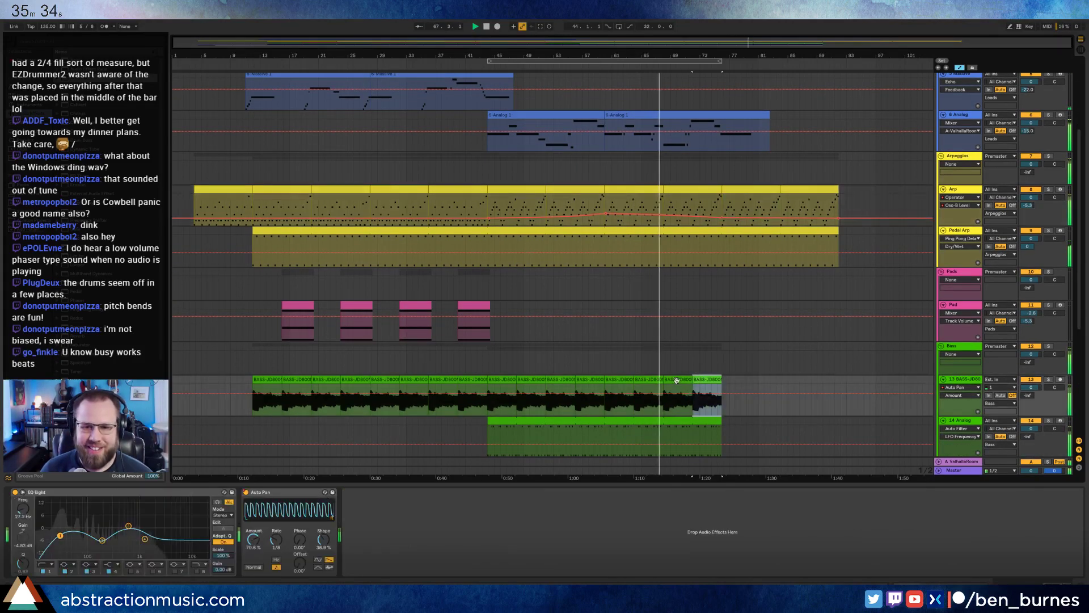
shift+click(621, 378)
key(ctrl+d)
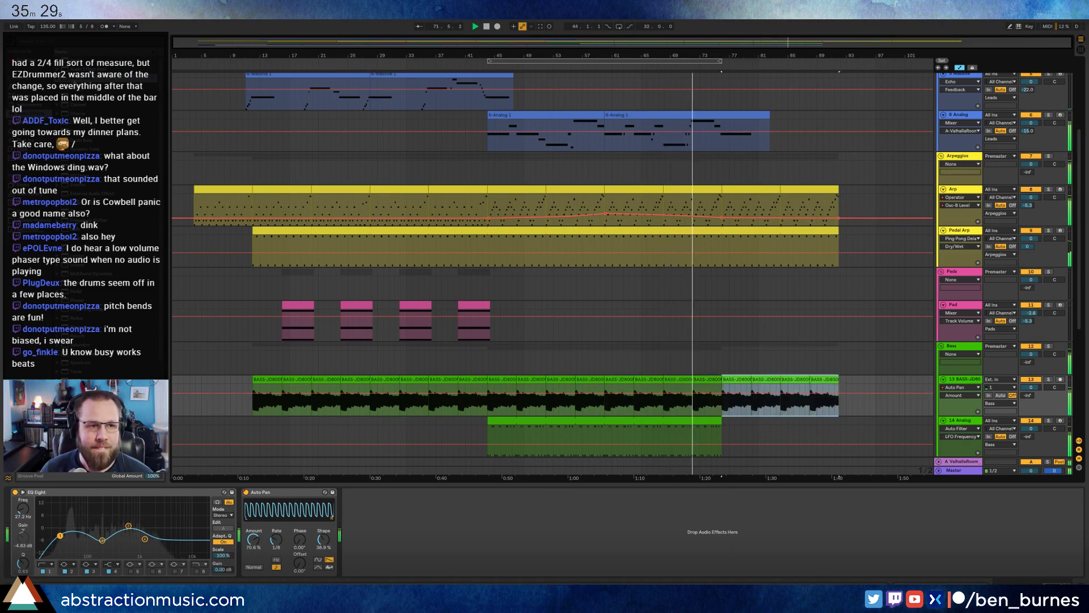
Add an Auto Filter after the Auto Pan on the bass audio track and lower its low-pass frequency to about 589 Hz.
drag(85, 77, 417, 566)
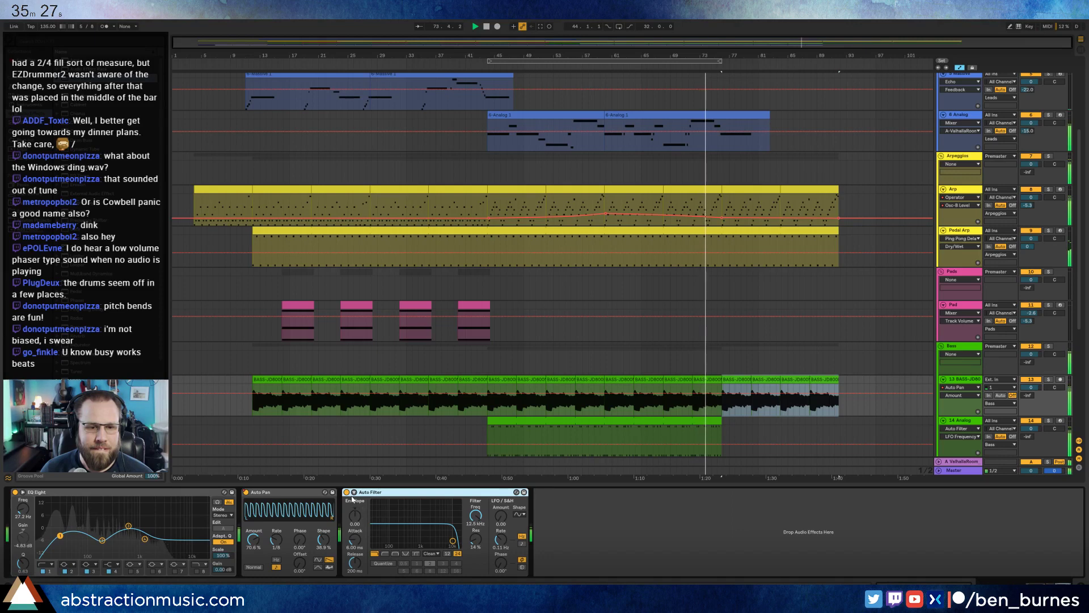
click(347, 492)
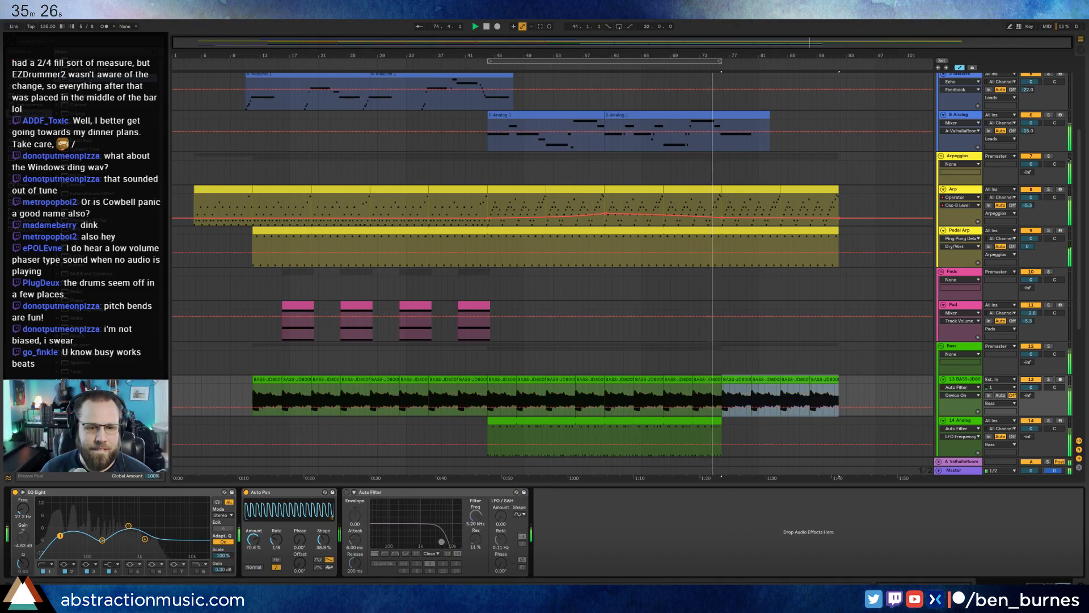
click(347, 492)
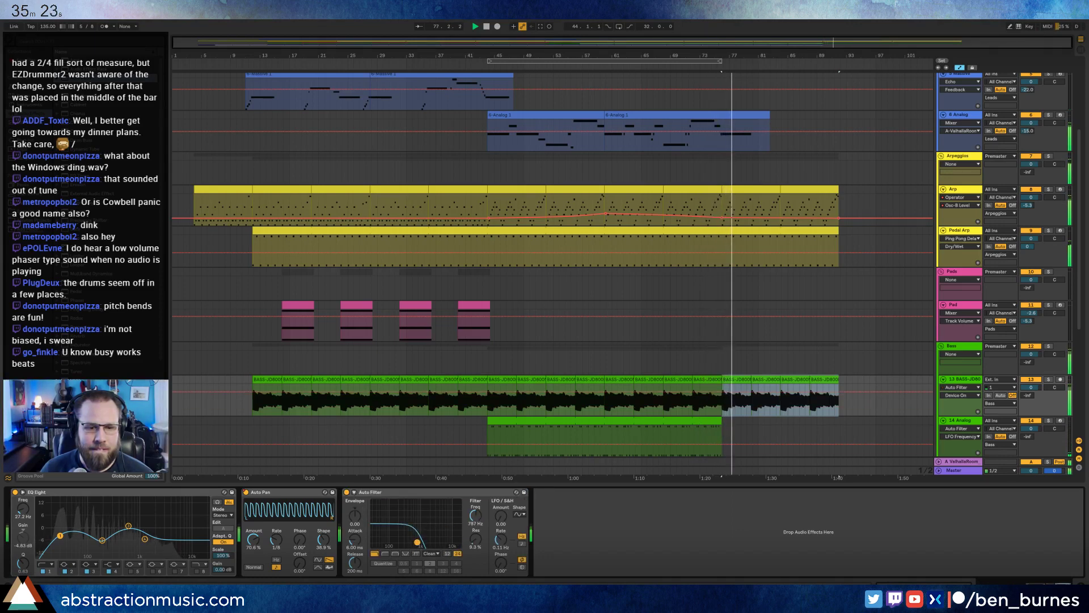
drag(417, 543, 413, 542)
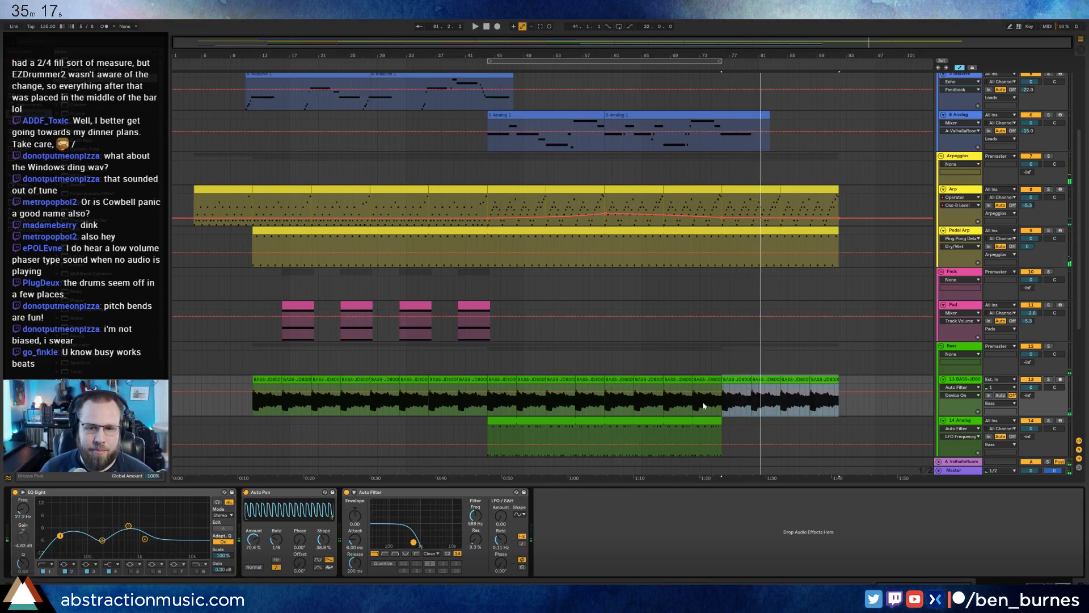
Automate the bass Auto Filter's Device On to stay off before bar 76 and on across the four duplicated clips.
drag(721, 404, 279, 410)
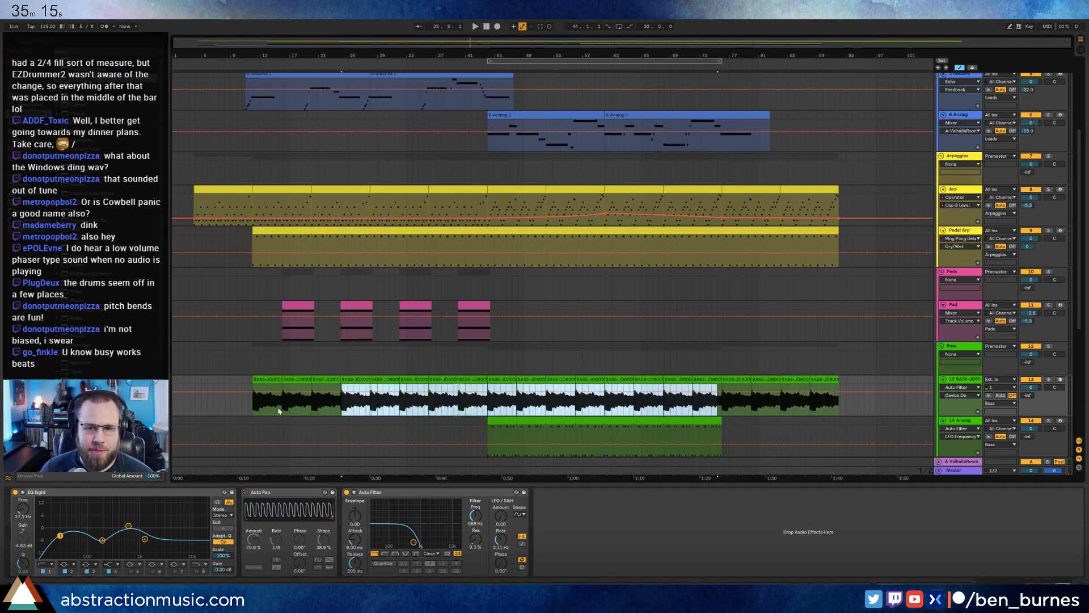
click(247, 411)
click(346, 493)
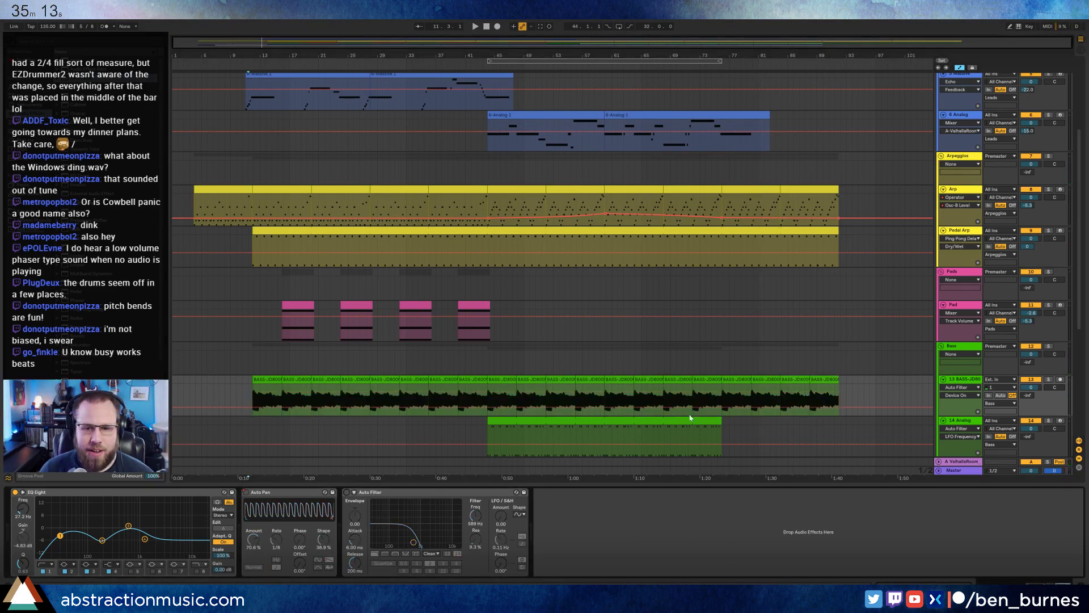
click(734, 379)
shift+click(826, 408)
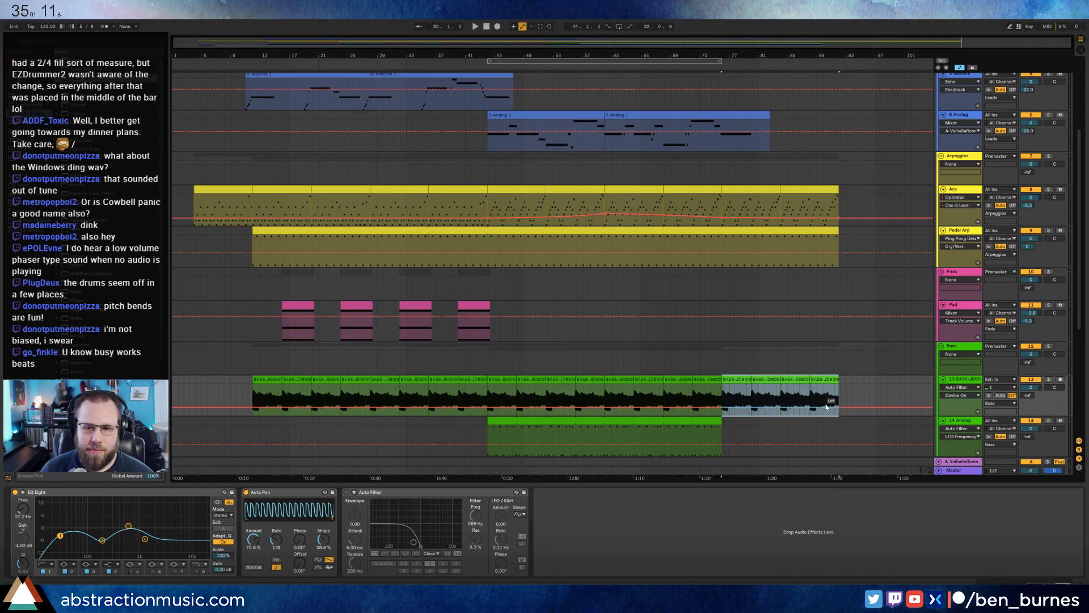
click(875, 403)
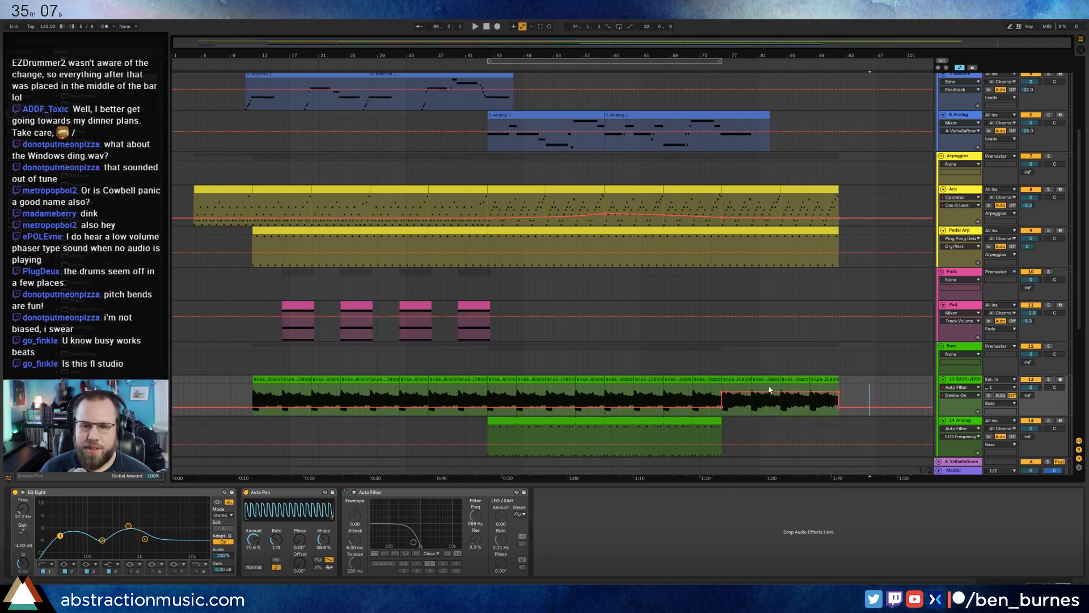
Extend the Heartbeat clip from bar 76 to bar 92.
scroll(770, 390, down, 5)
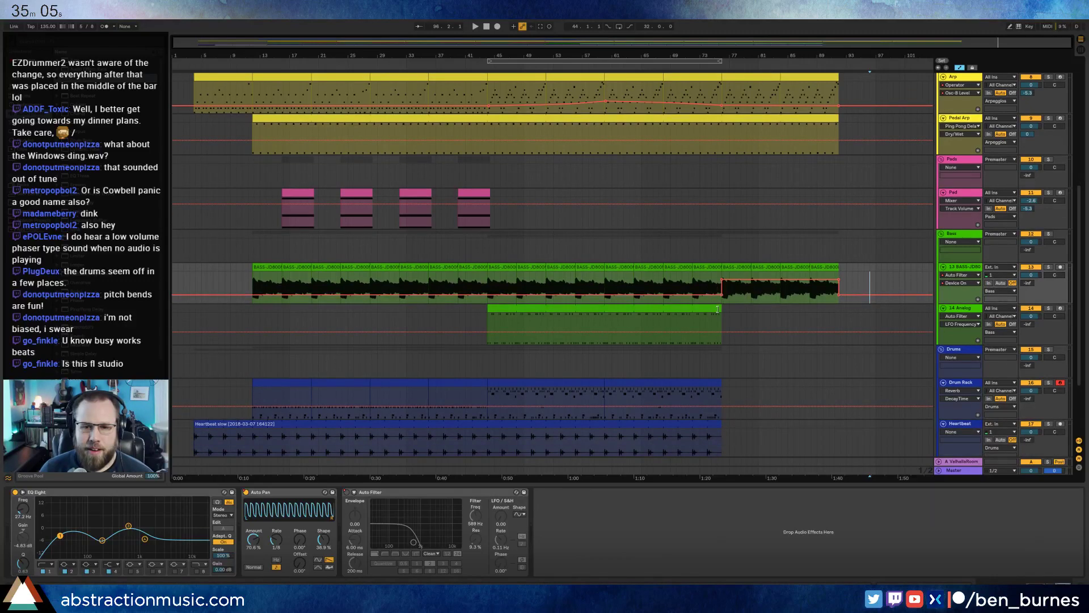
mouse_move(717, 309)
mouse_down()
mouse_move(851, 319)
mouse_move(720, 320)
mouse_up()
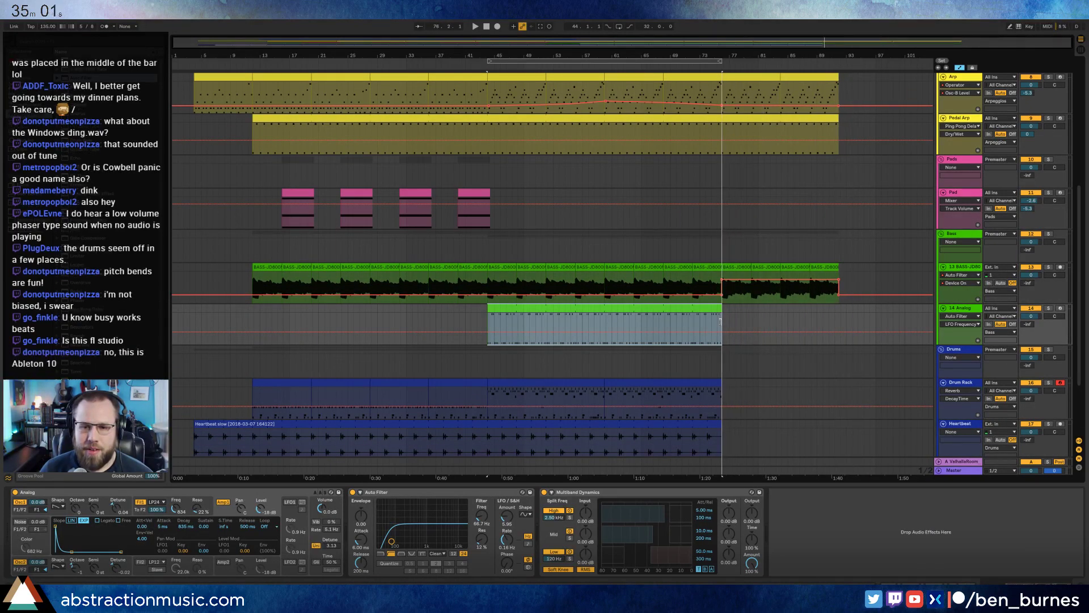
click(746, 329)
scroll(750, 375, down, 4)
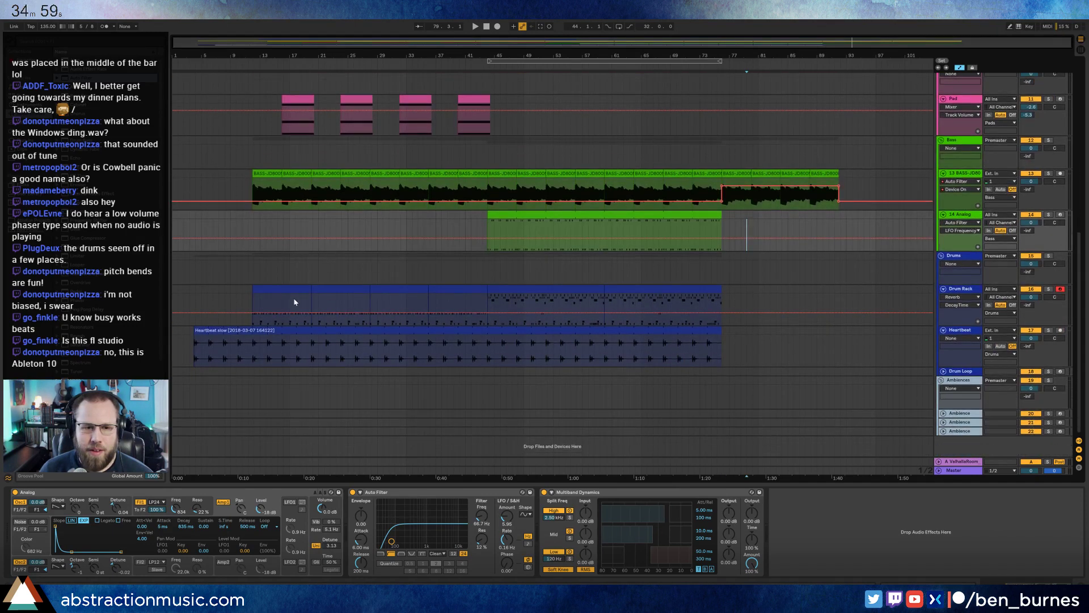
drag(723, 332, 841, 332)
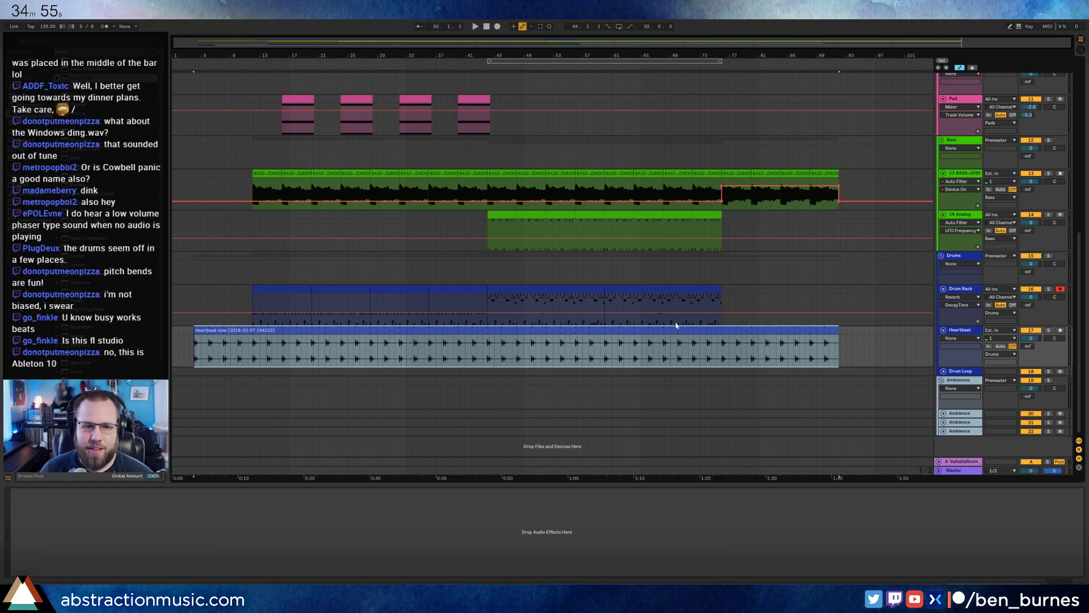
Copy the first Drum Rack clip to bar 76, directly after the existing drum clips.
click(284, 299)
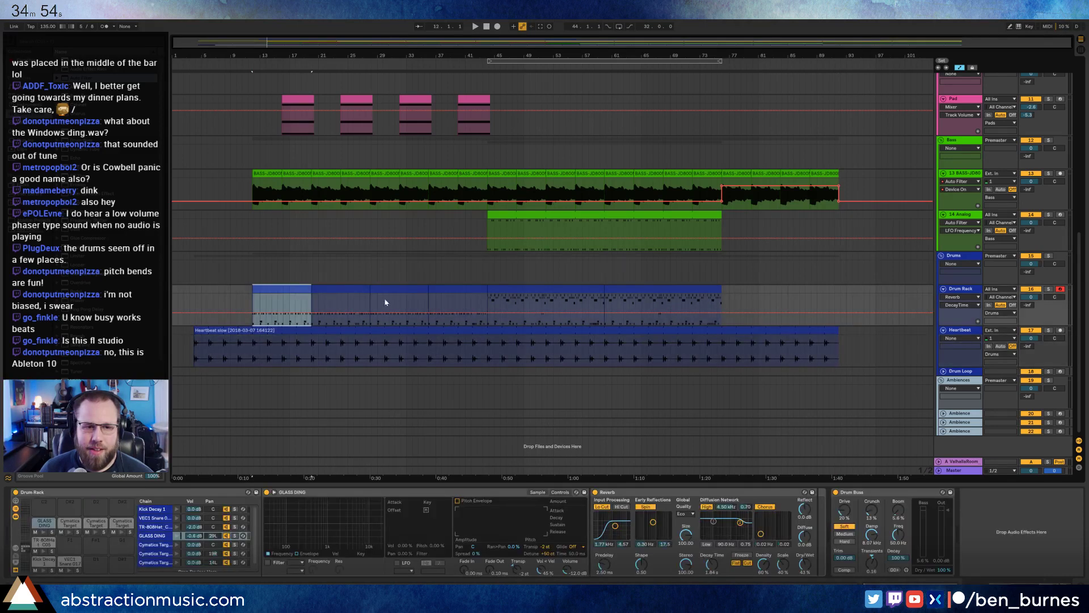
click(729, 301)
mouse_move(838, 40)
mouse_down()
mouse_move(836, 91)
mouse_move(854, 91)
mouse_up()
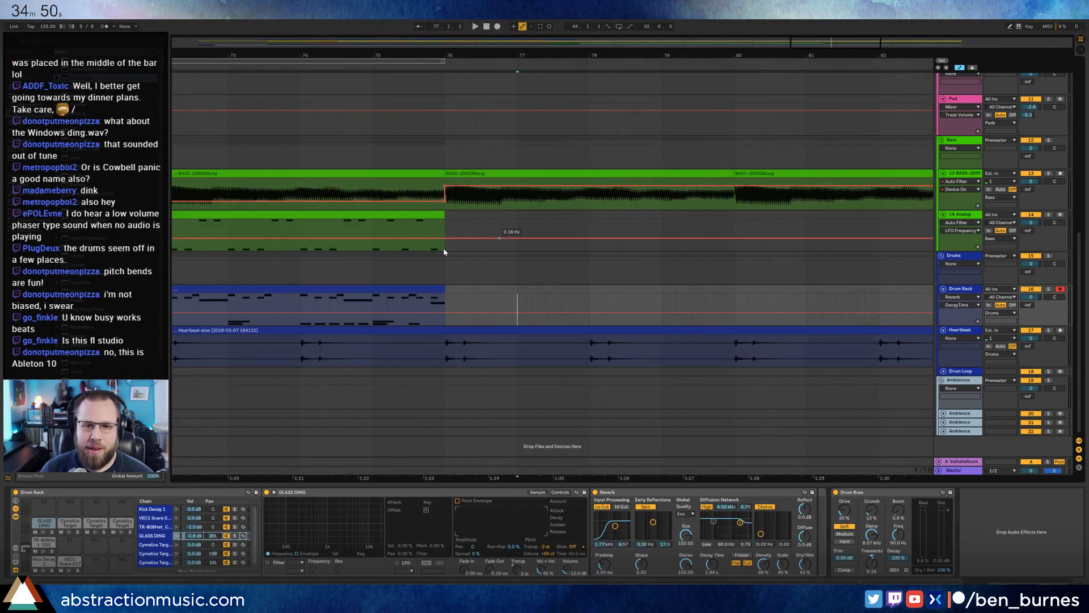
click(445, 303)
key(ctrl+v)
Deactivate every hi-hat and snare note in the copied Drum Rack clip, keeping only the kicks active.
double_click(527, 285)
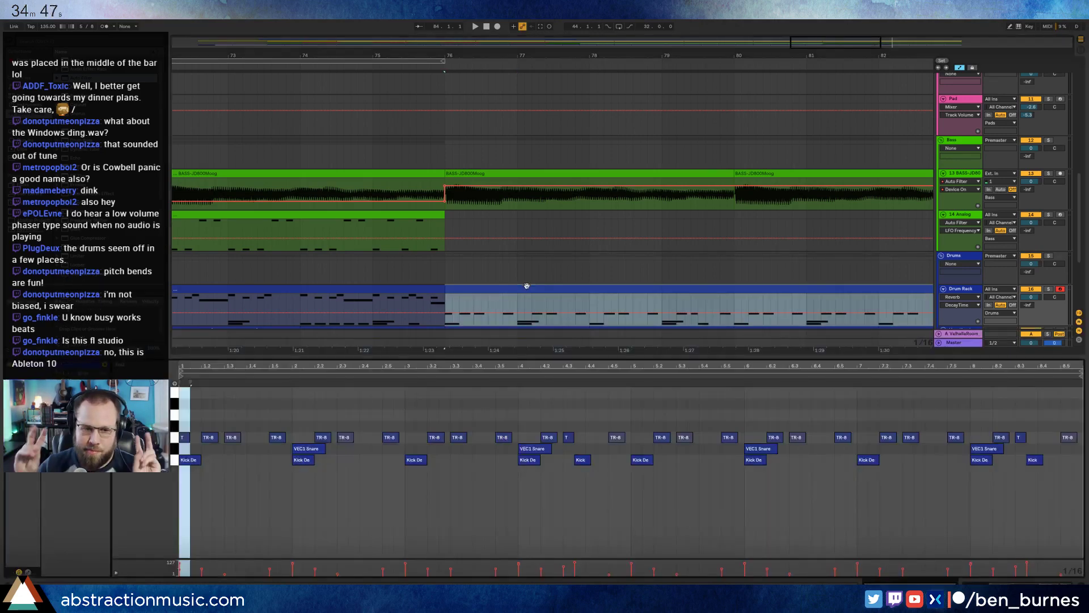
click(173, 458)
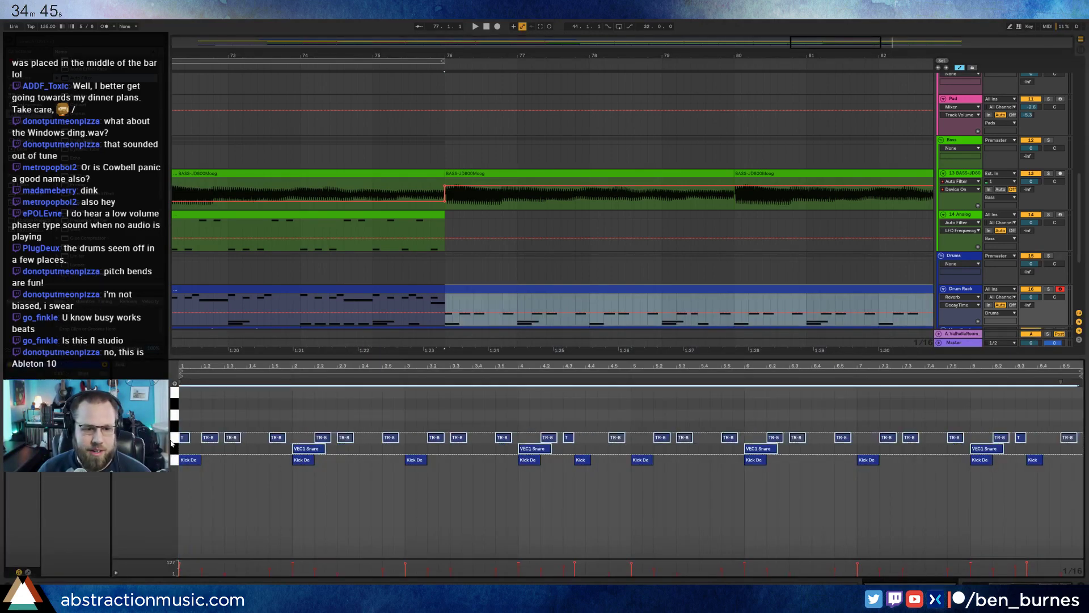
key(shift+Tab)
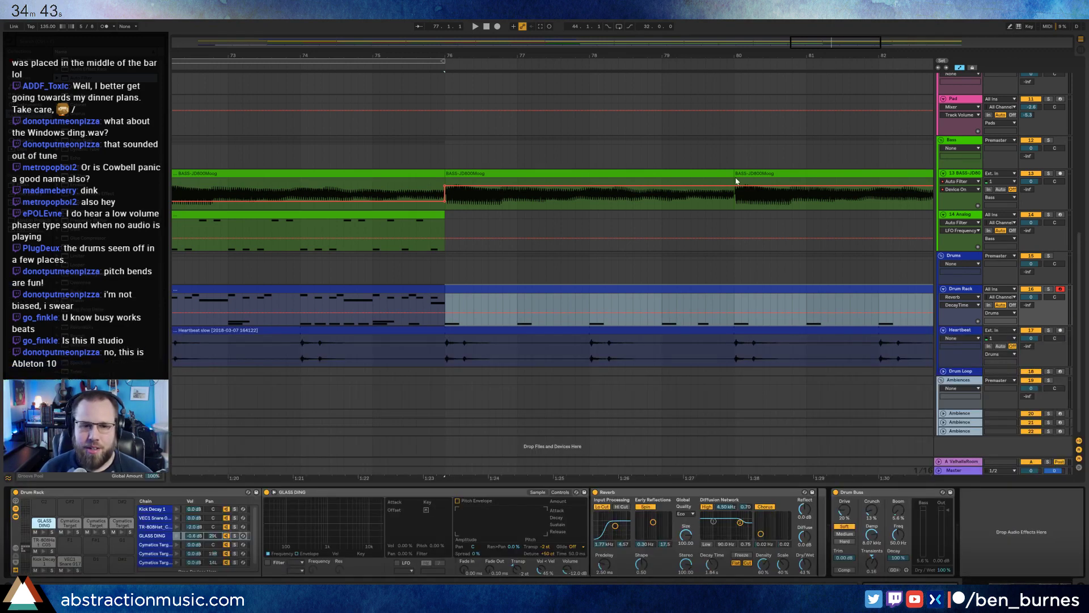
Play back the new section and lengthen the kick-only Drum Rack clip to bar 92.
key(space)
drag(848, 40, 868, 26)
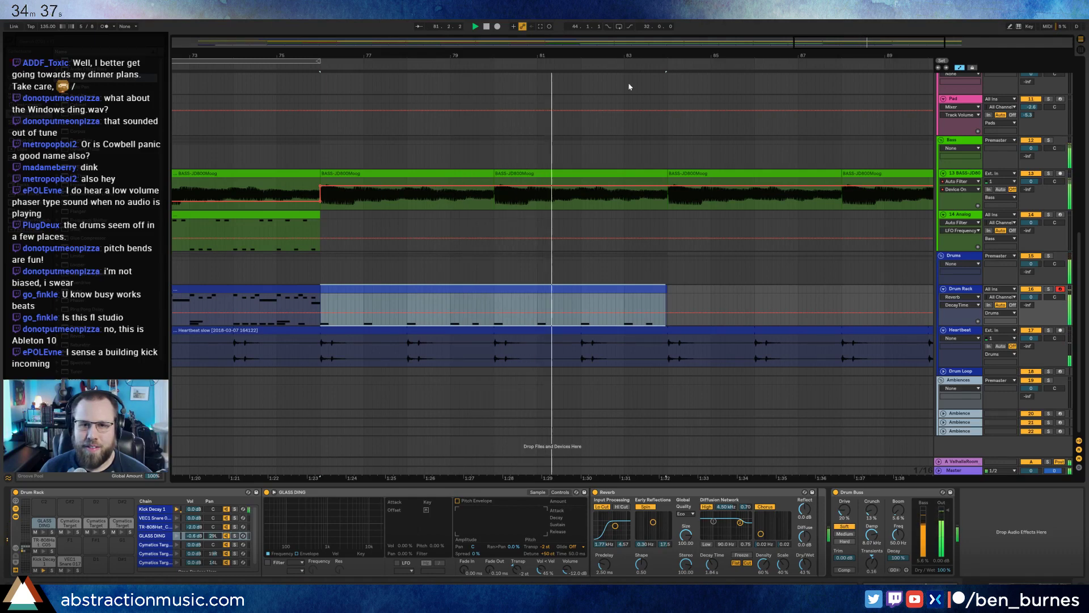
drag(869, 42, 933, 28)
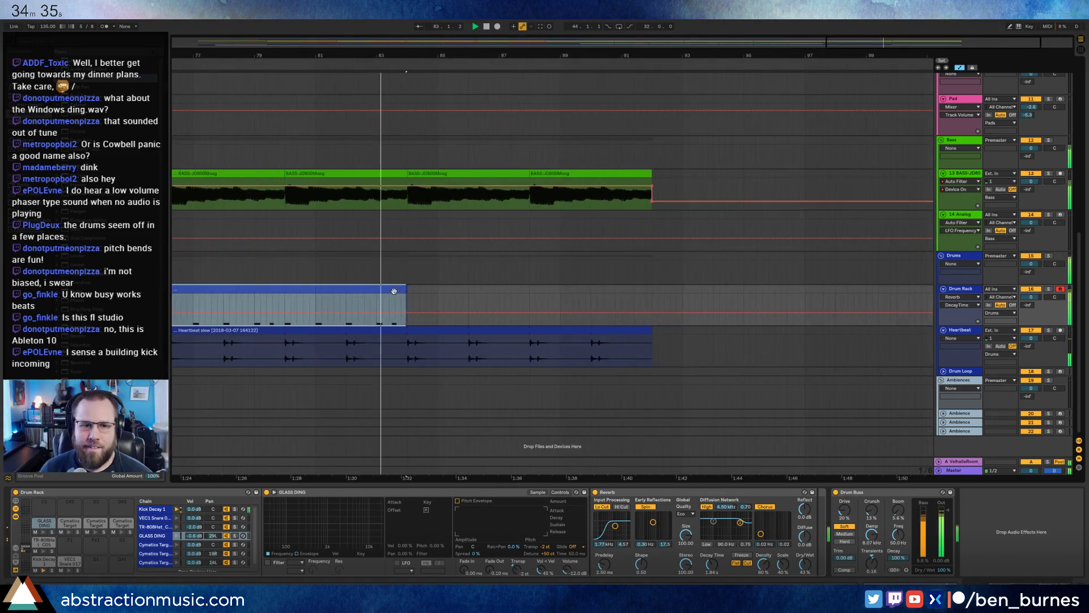
drag(405, 290, 648, 290)
Deactivate the extra off-beat kicks in bars 4 and 8 of the clip and duplicate the kick pattern across bars 9 to 16.
double_click(644, 290)
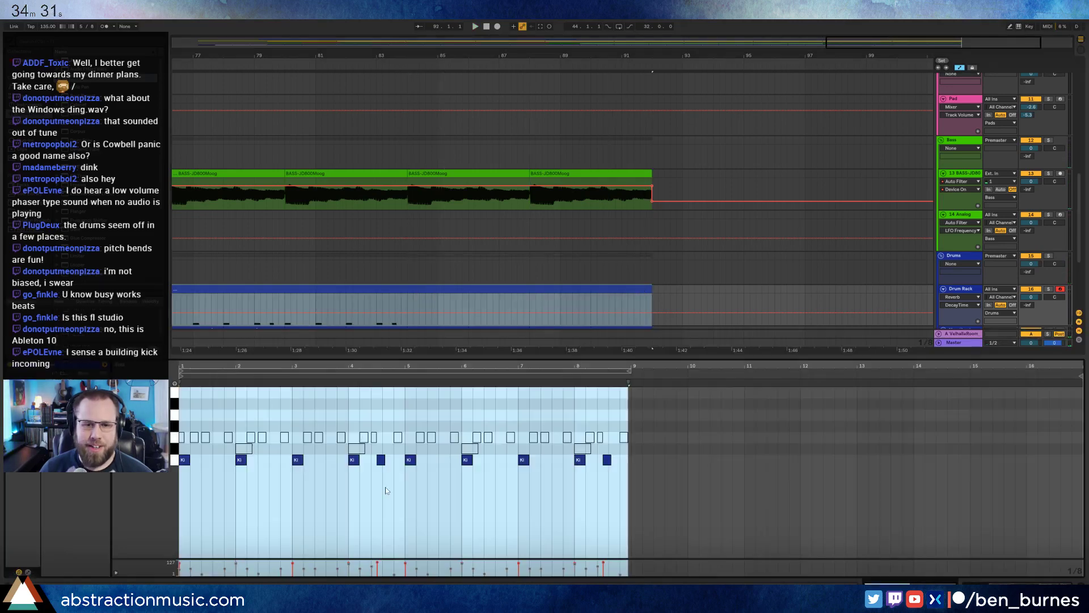
click(360, 482)
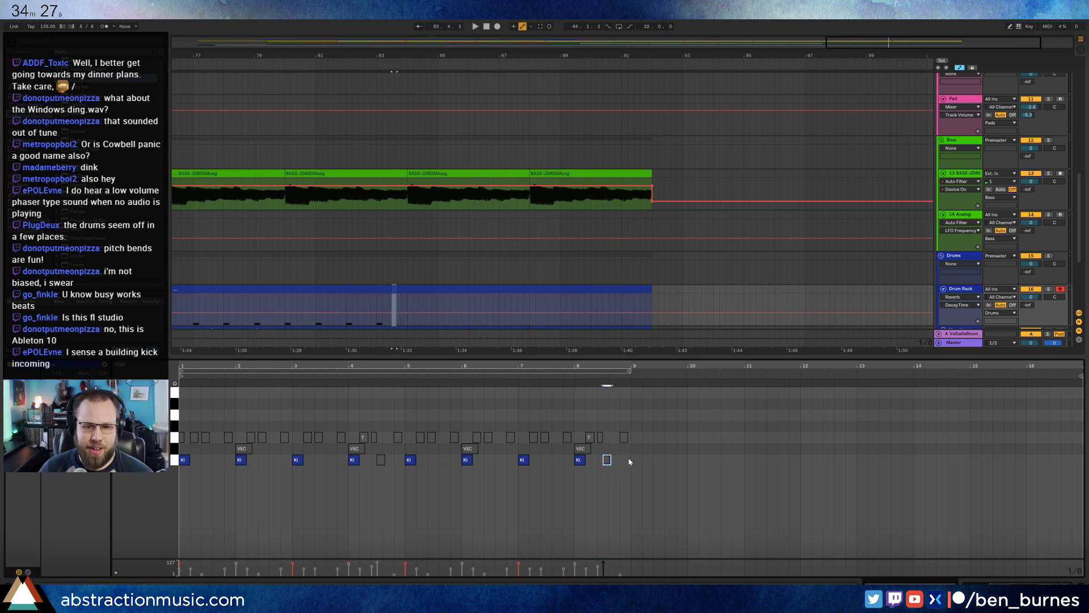
drag(631, 460, 183, 458)
key(ctrl+d)
click(644, 481)
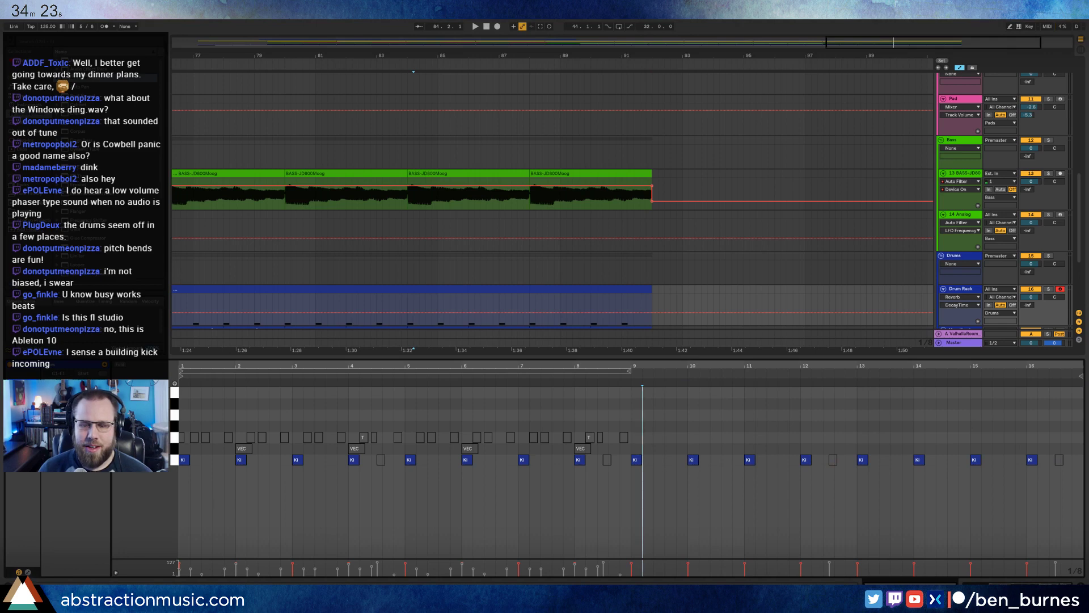
key(shift+Tab)
Insert a 6/8 time signature change at bar 92 and a return to 5/8 at bar 93.
drag(859, 41, 605, 44)
scroll(540, 207, up, 5)
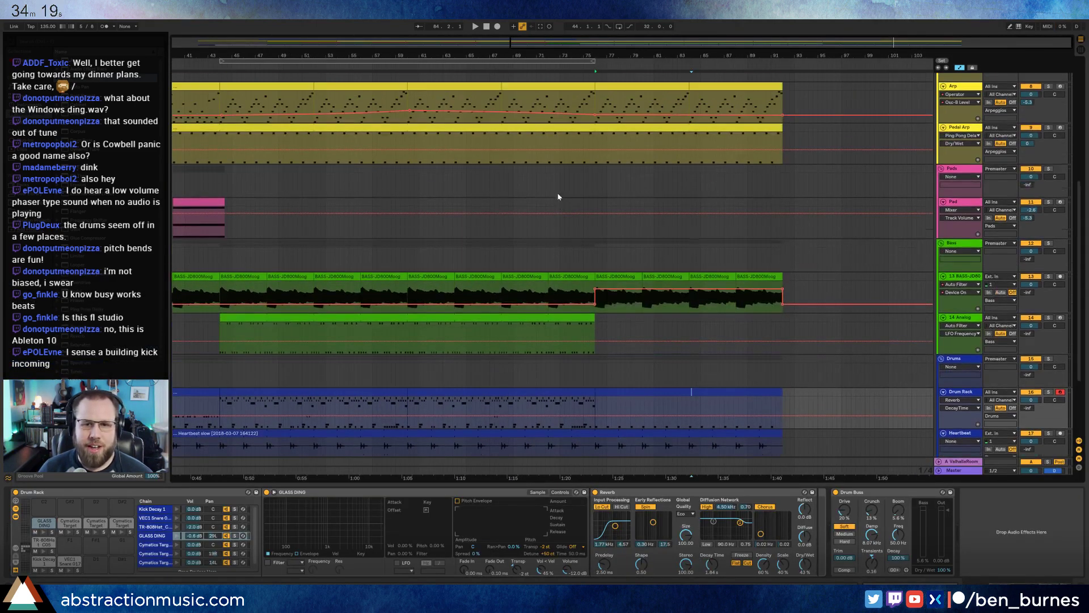
scroll(761, 227, up, 3)
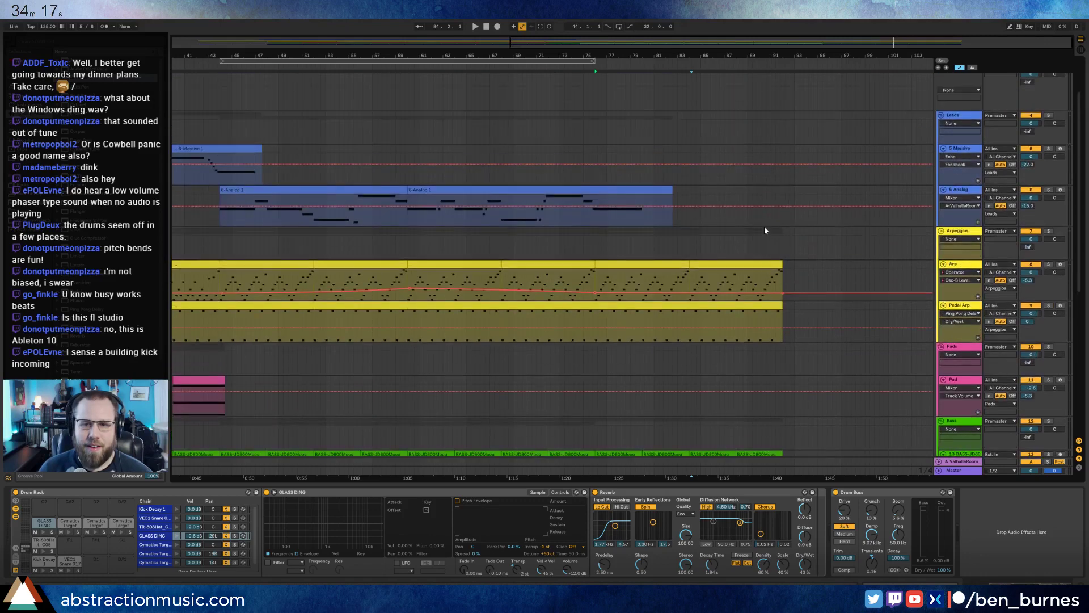
drag(582, 42, 942, 54)
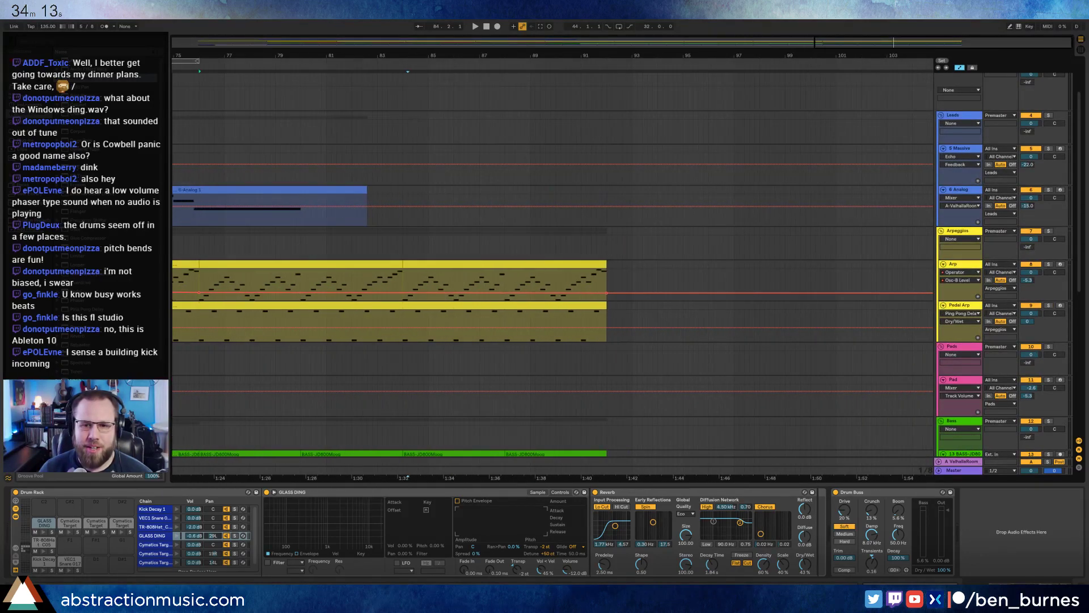
right_click(607, 64)
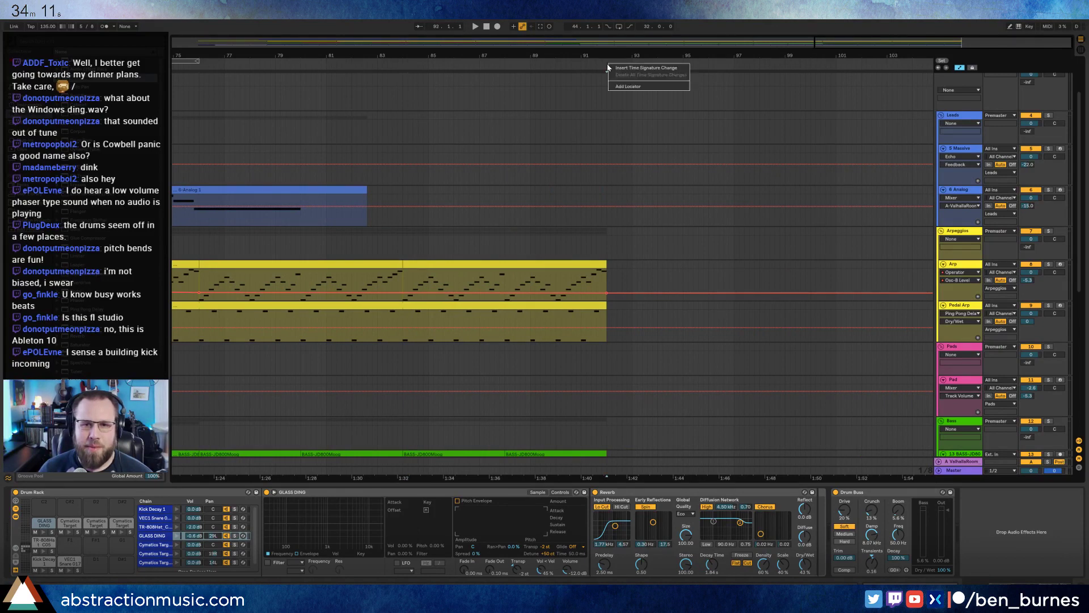
click(623, 68)
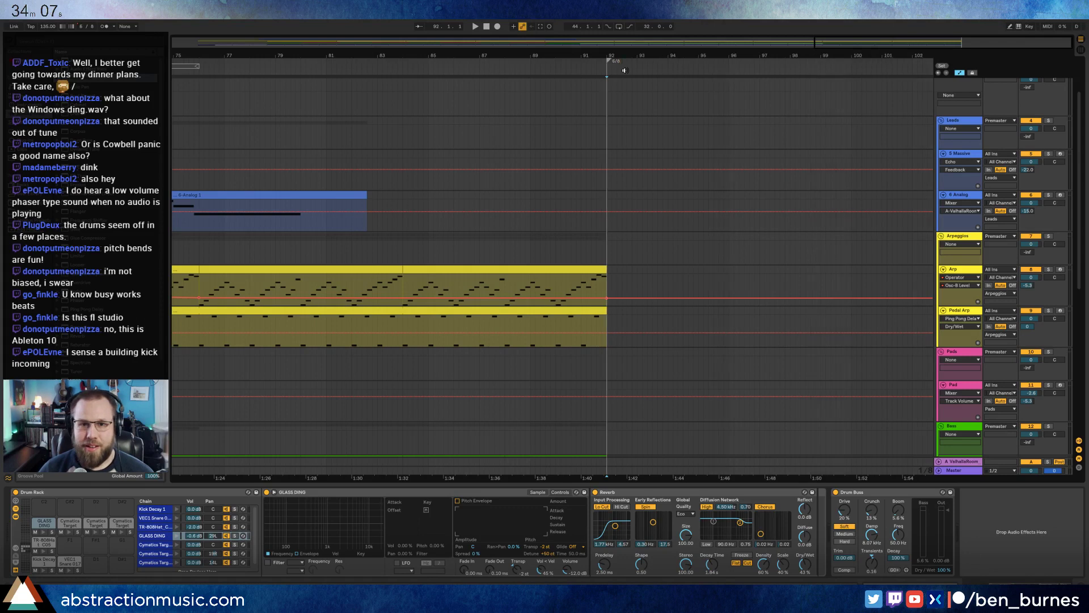
right_click(637, 70)
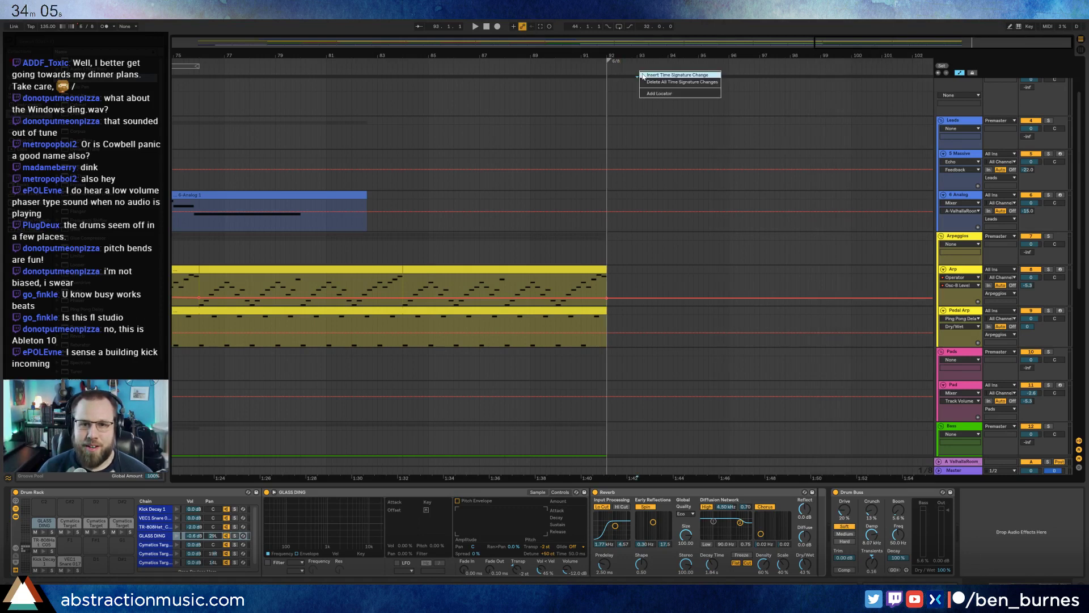
click(642, 74)
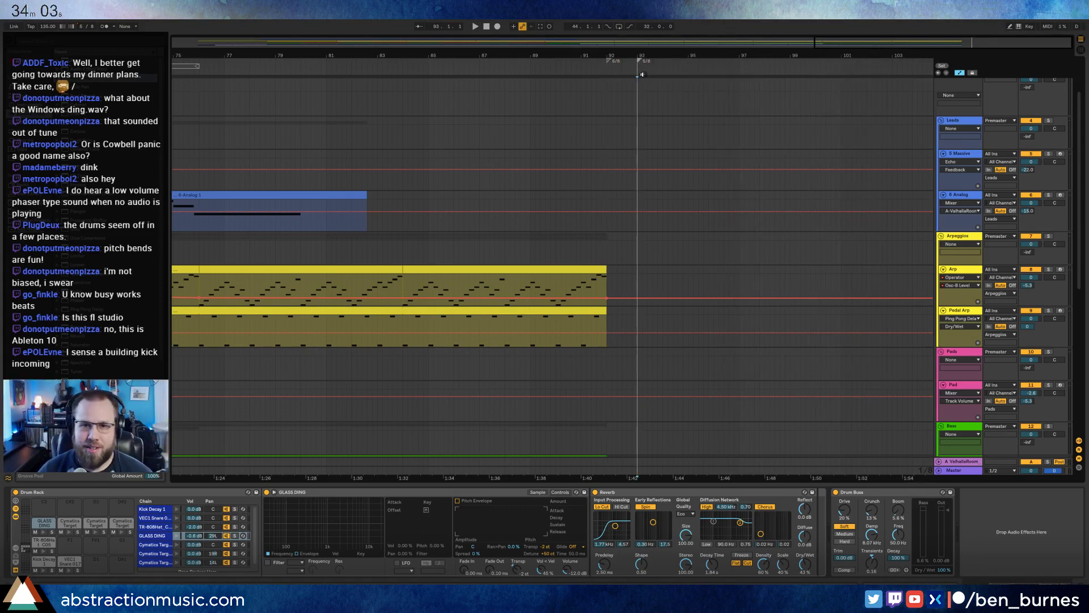
Try to copy the arrangement section from bar 12 to bar 28 and paste it at bar 93.
drag(830, 41, 830, 17)
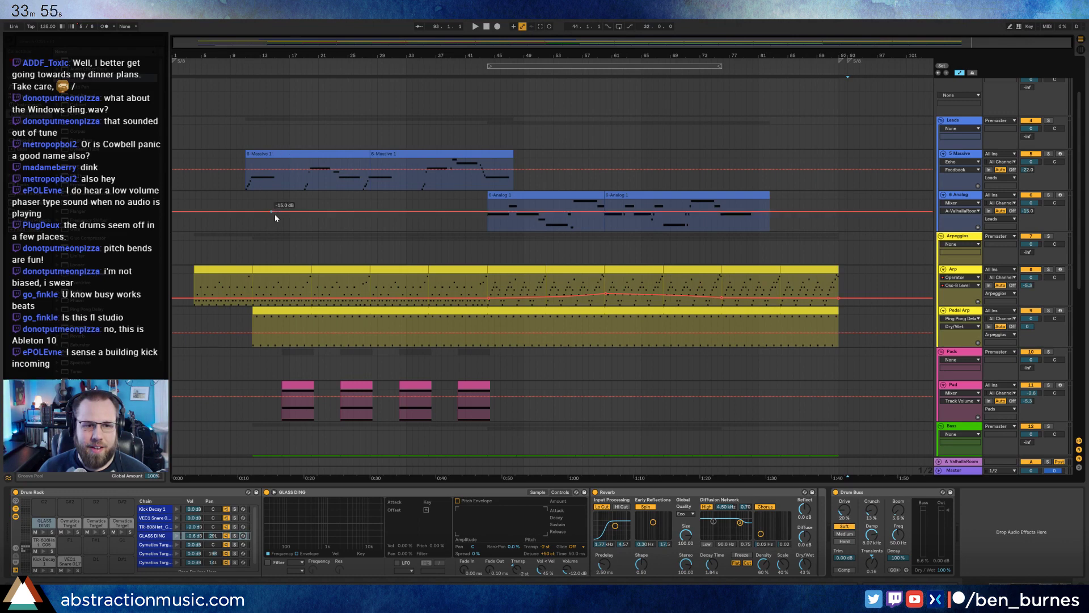
drag(254, 257, 362, 513)
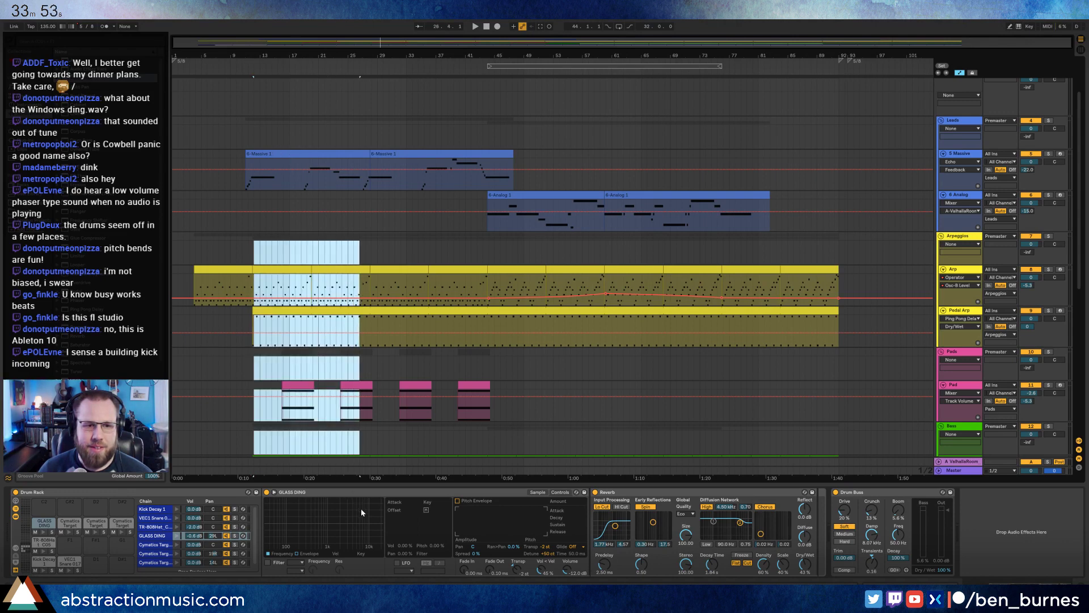
drag(253, 279, 342, 244)
drag(301, 44, 303, 182)
click(304, 261)
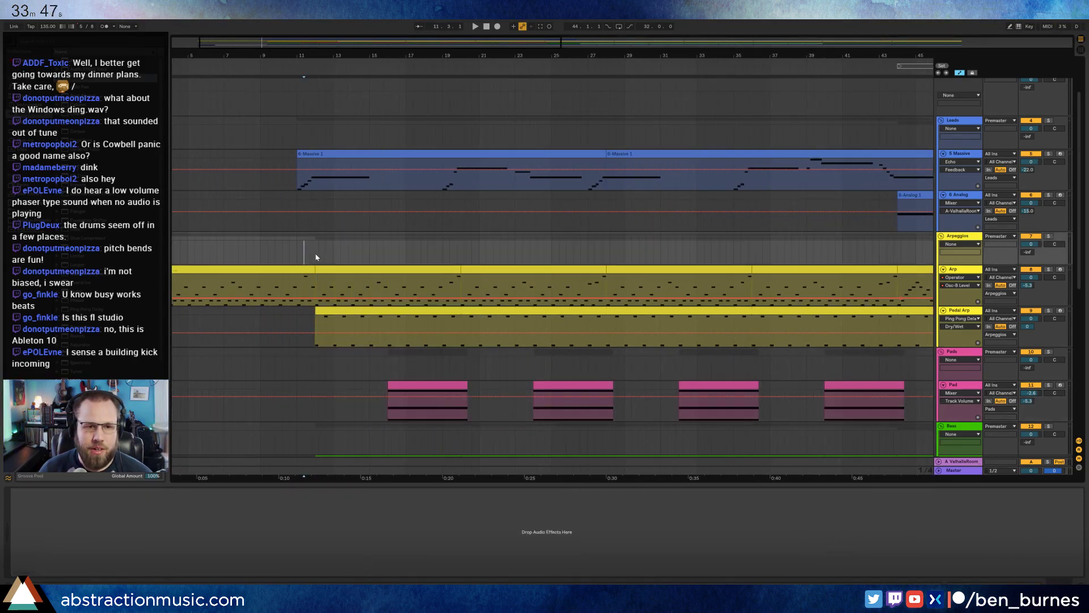
drag(289, 41, 325, 164)
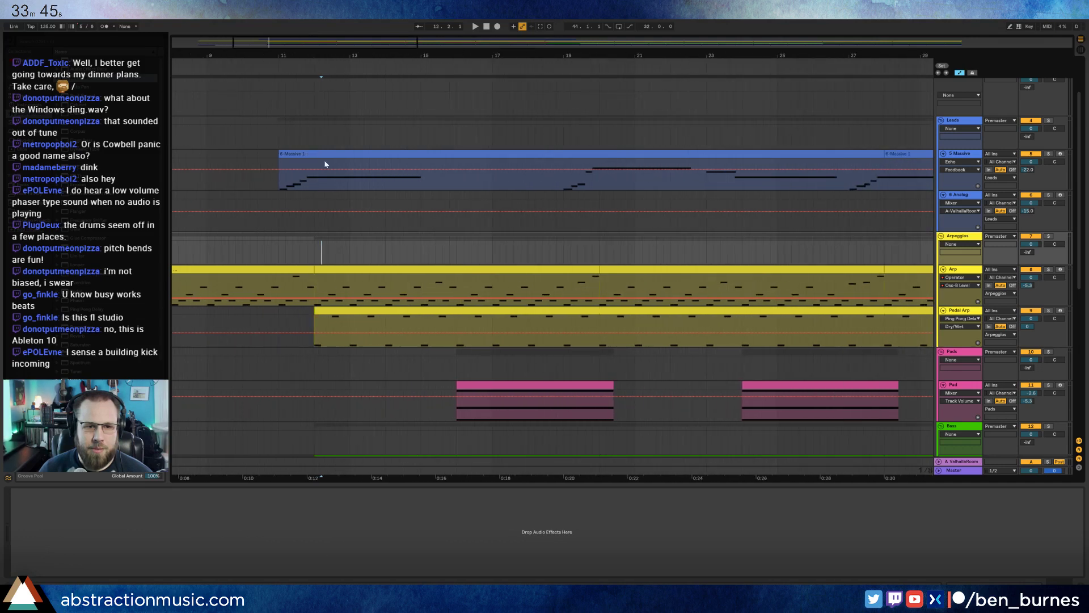
drag(525, 294, 885, 549)
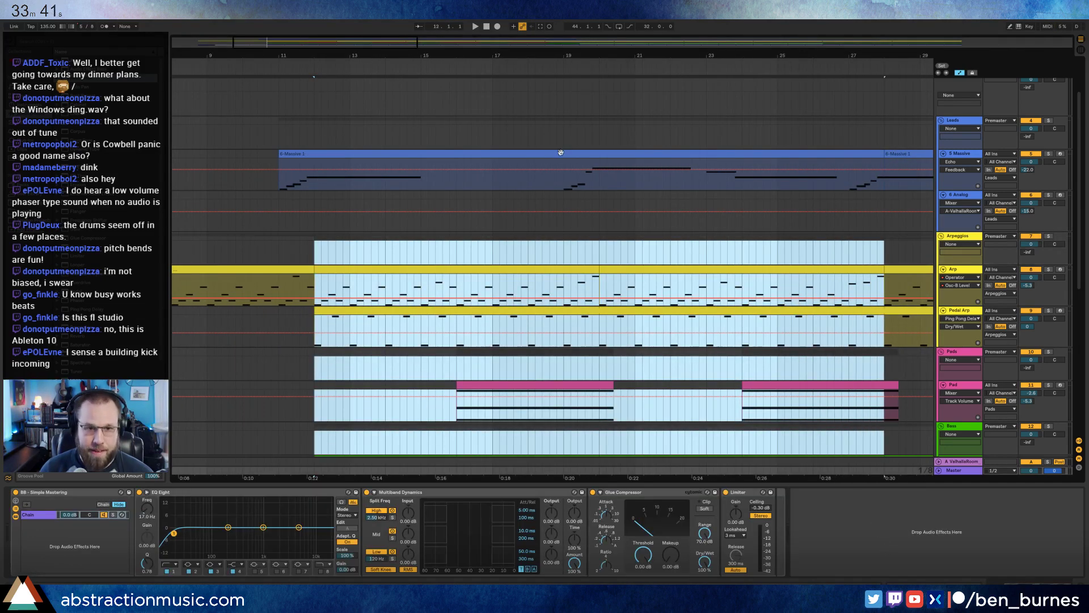
drag(325, 43, 948, 42)
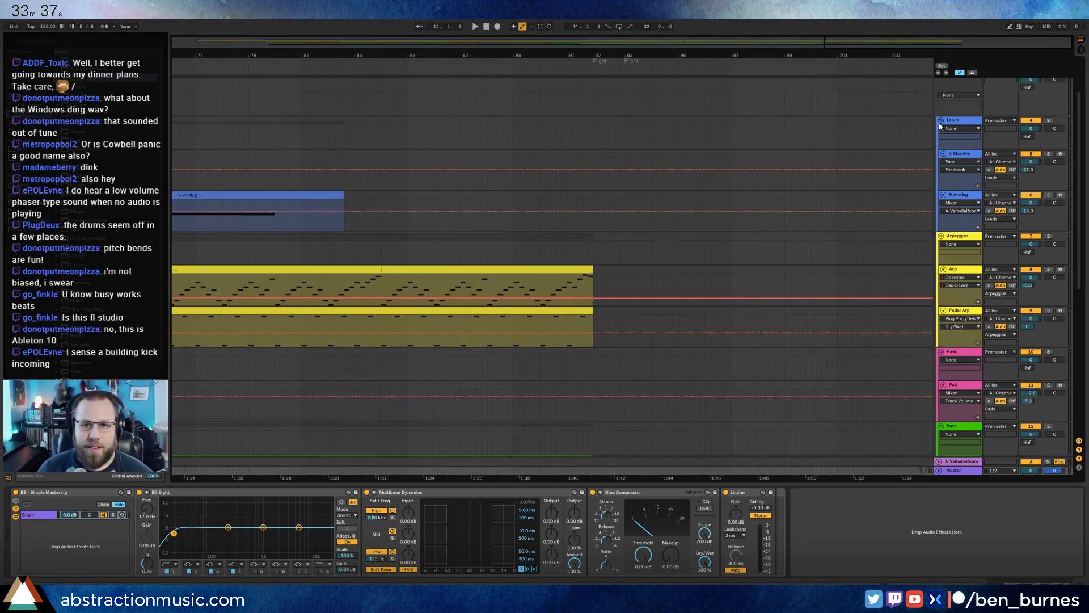
click(625, 286)
key(ctrl+v)
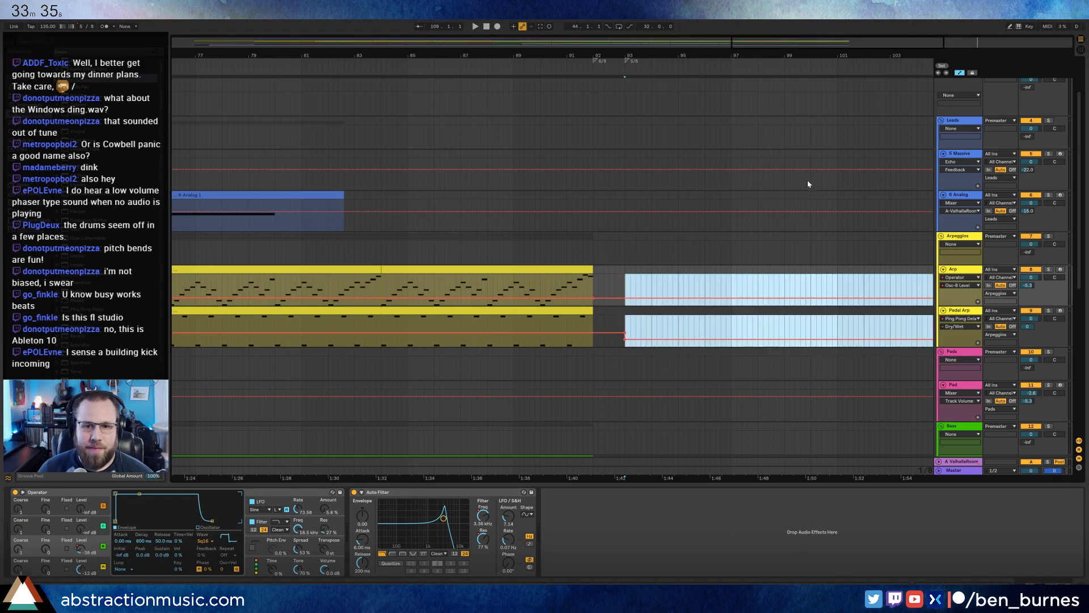
Hide the automation lanes and copy the Arp through Drum Rack clips of bars 12 to 28 to bar 93.
drag(628, 43, 301, 33)
key(a)
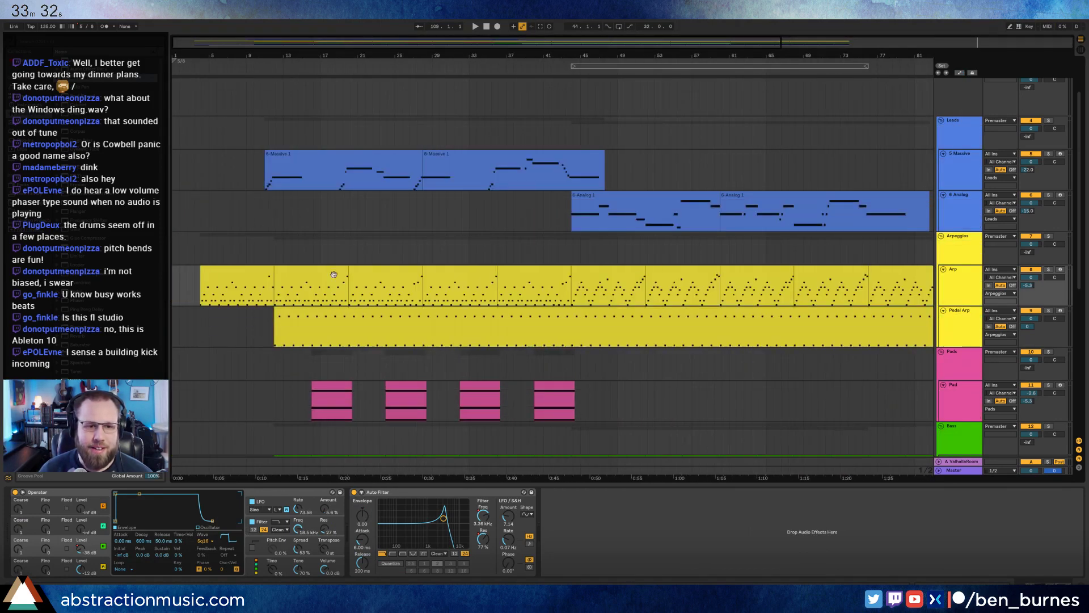
click(281, 271)
scroll(414, 407, down, 5)
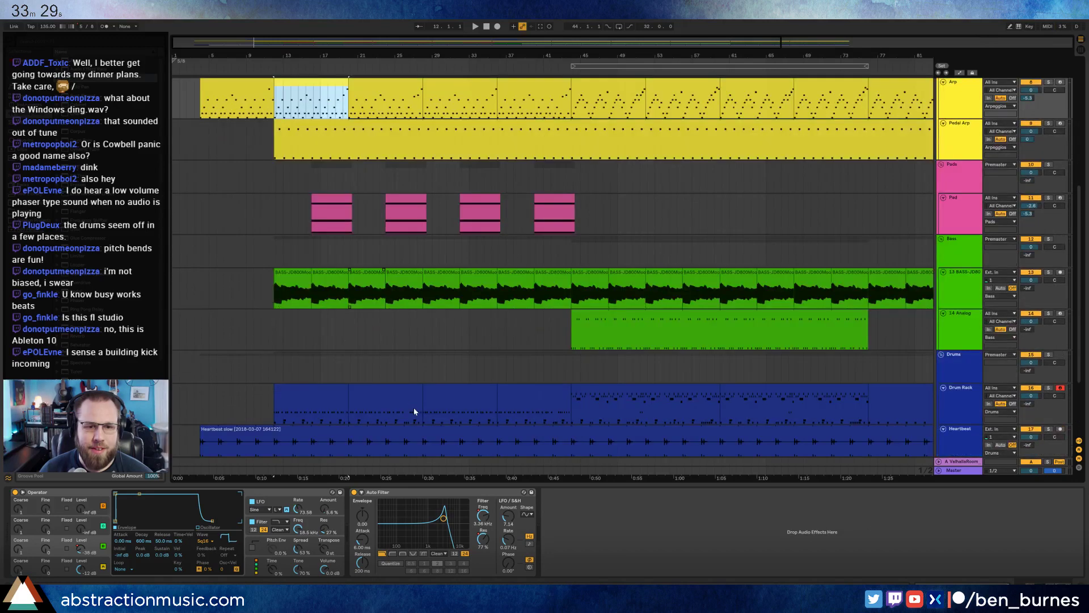
shift+click(412, 393)
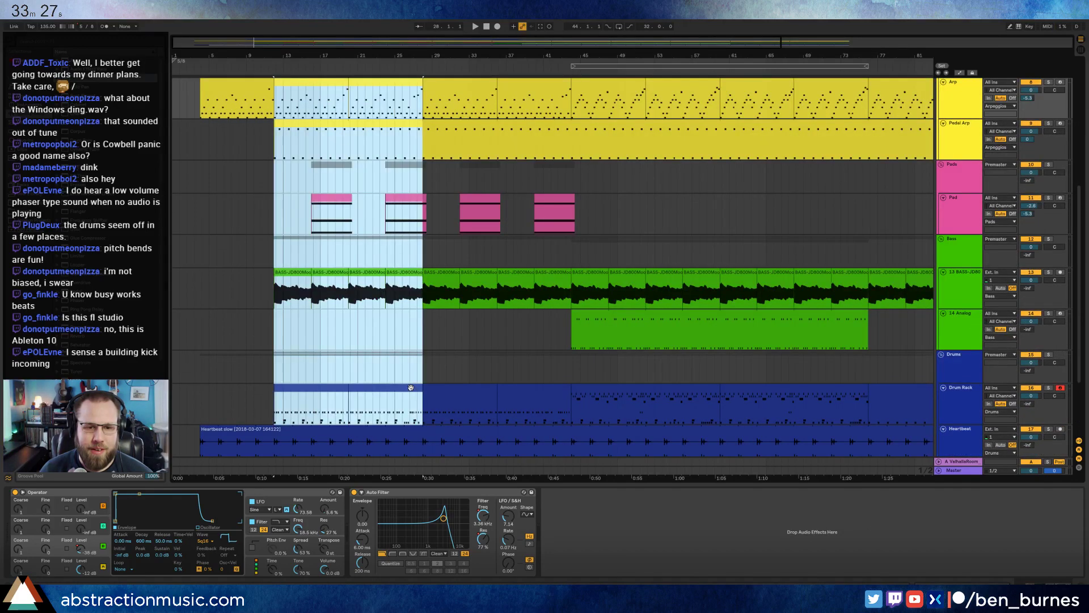
drag(605, 44, 896, 43)
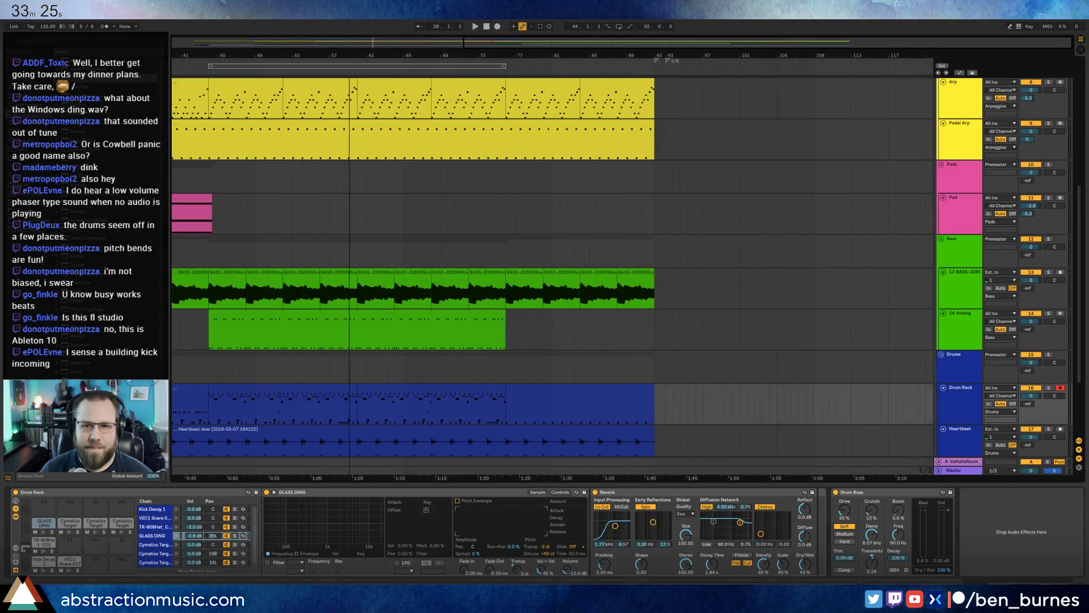
scroll(793, 144, up, 2)
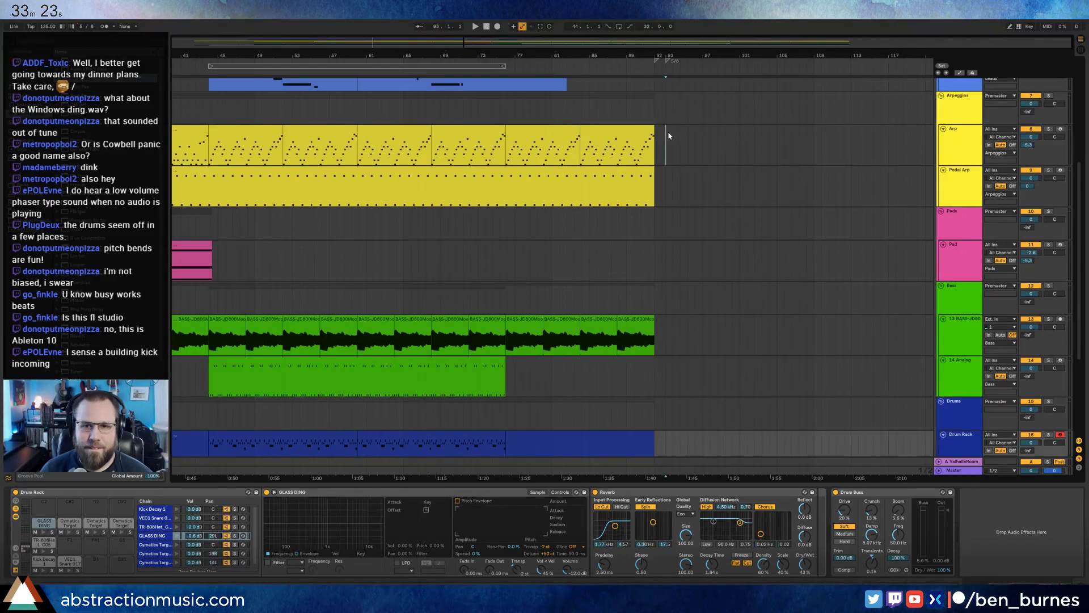
click(669, 130)
key(ctrl+v)
scroll(677, 245, down, 5)
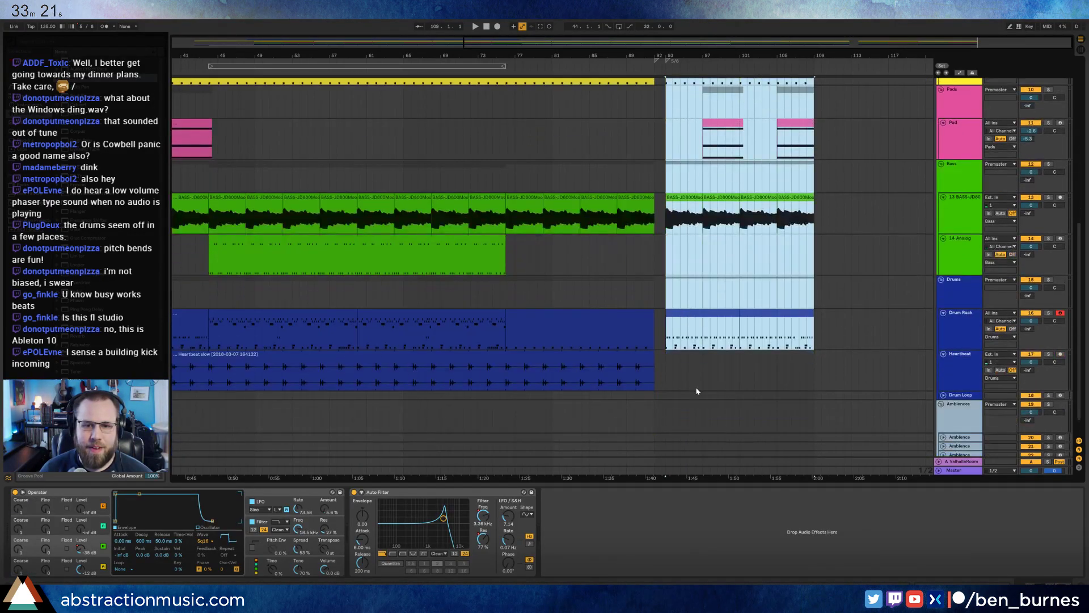
Extend the Heartbeat clip into bar 92 and copy its final heartbeat to bar 93.
drag(652, 356, 661, 356)
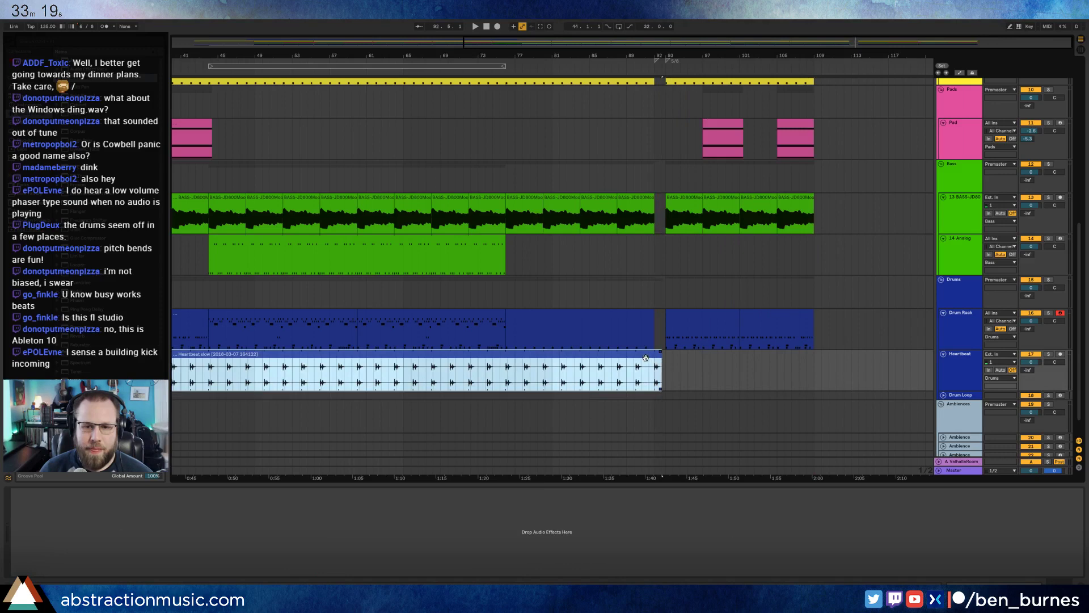
scroll(543, 374, up, 5)
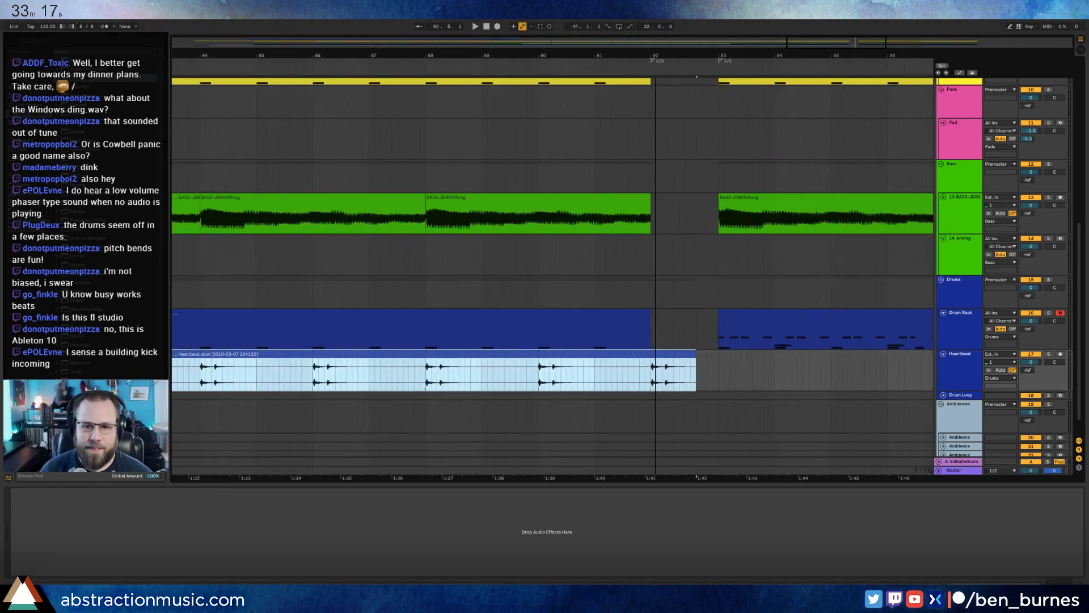
click(496, 375)
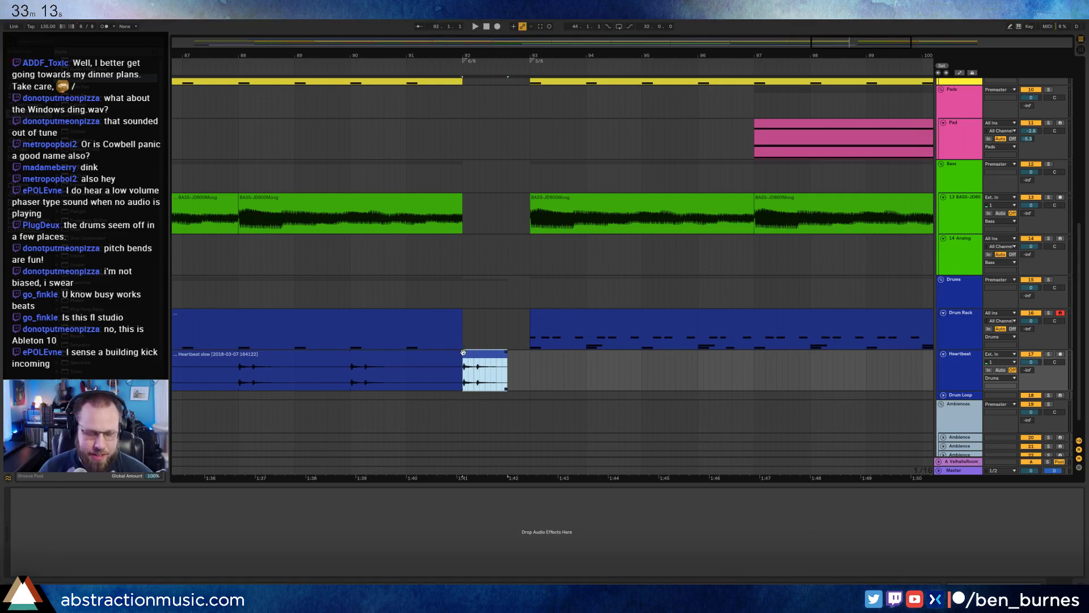
key(ctrl+d)
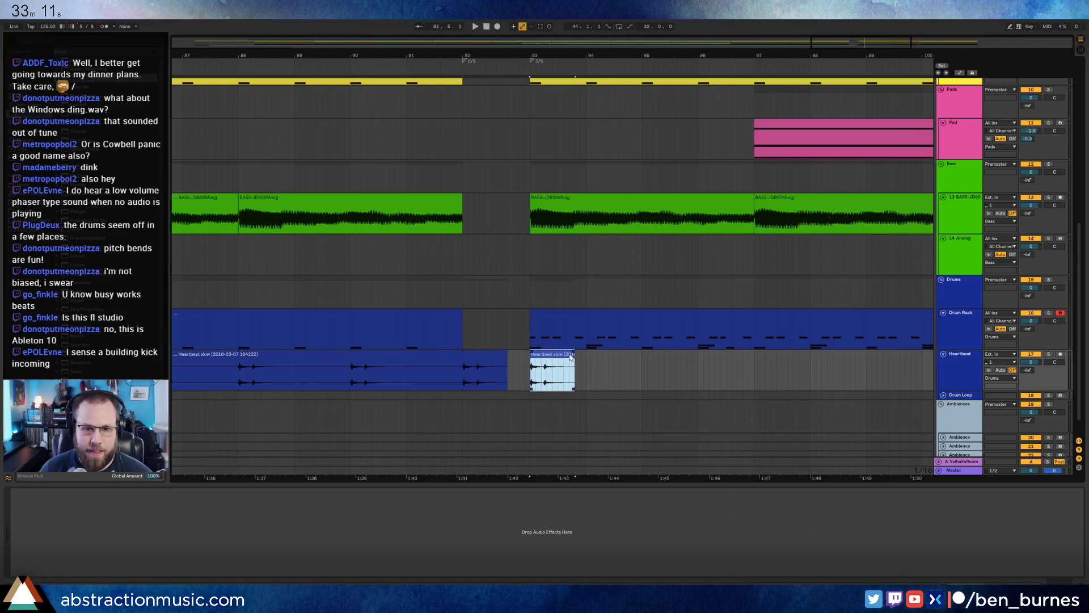
Lengthen the copied Heartbeat clip to bar 109, level with the end of the other pasted clips.
drag(574, 357, 933, 357)
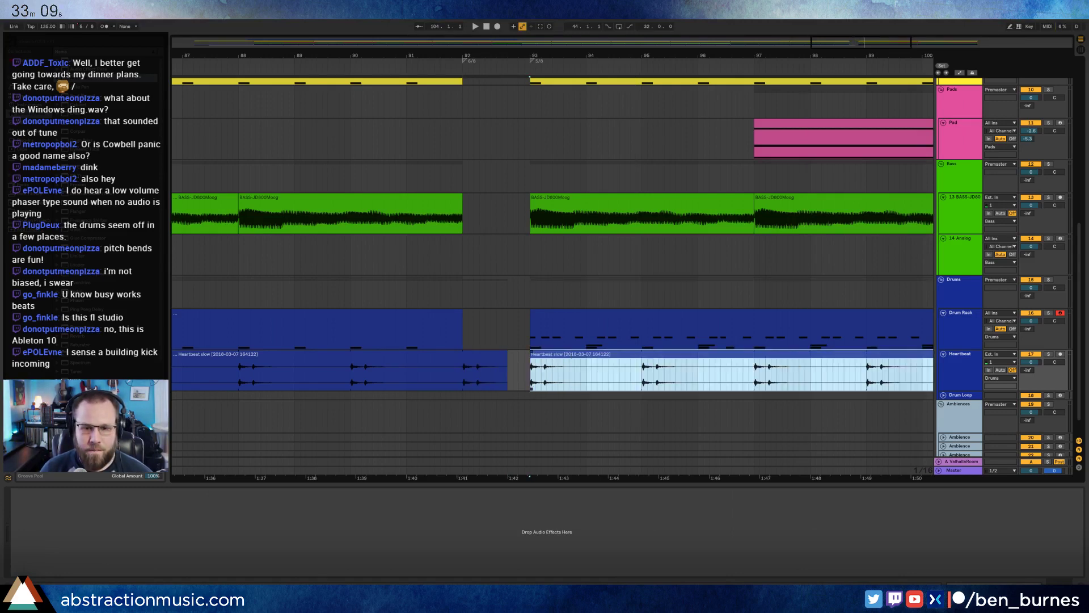
key(minus)
key(minus)
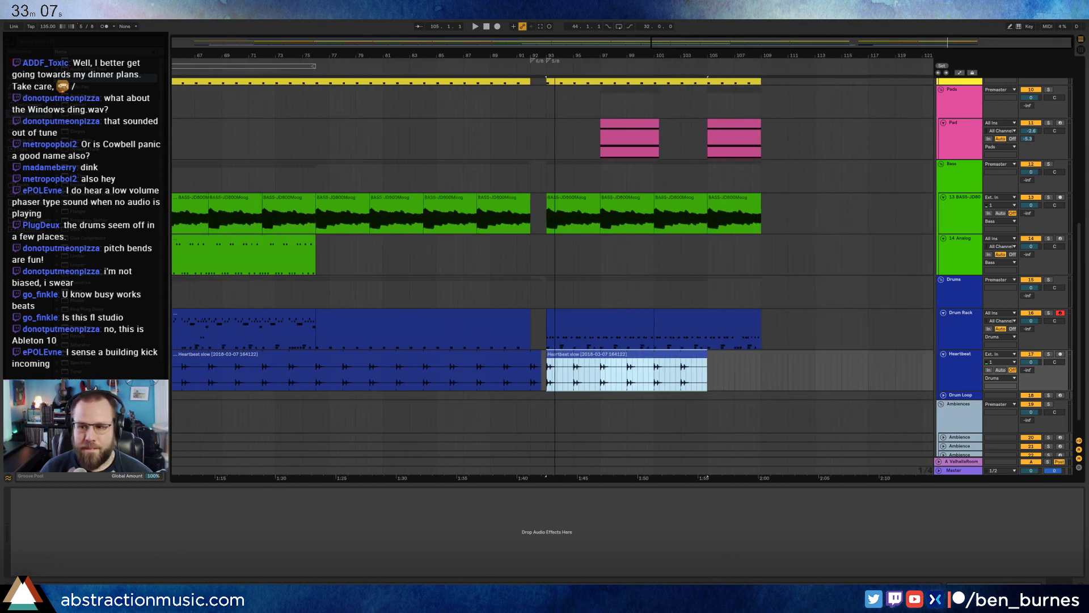
drag(705, 356, 761, 357)
click(766, 369)
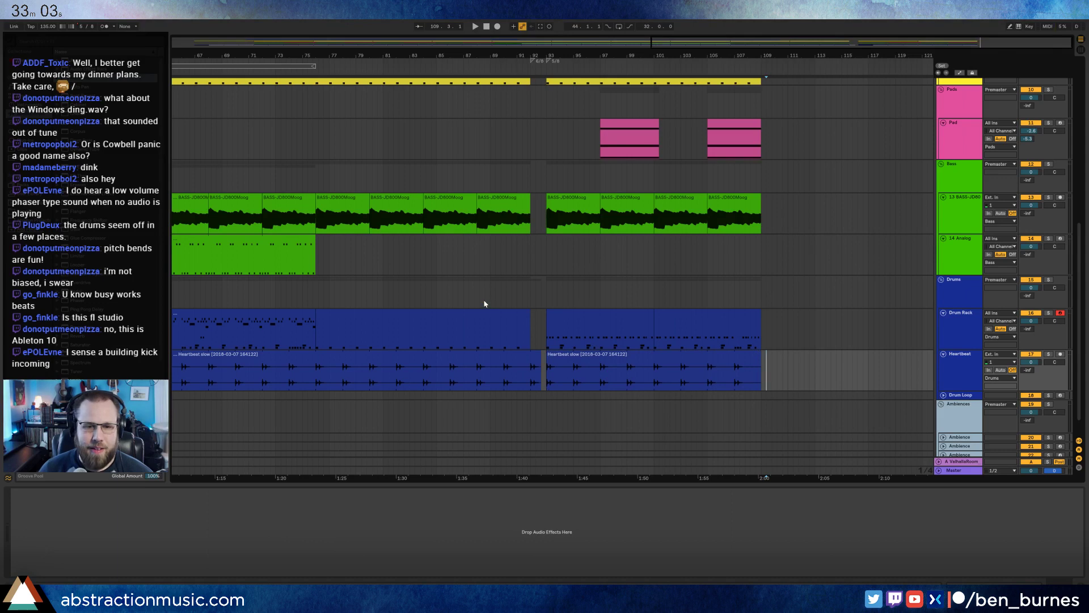
Play back the arrangement from about bar 73 through the time signature changes into the section at bar 93.
scroll(573, 181, up, 5)
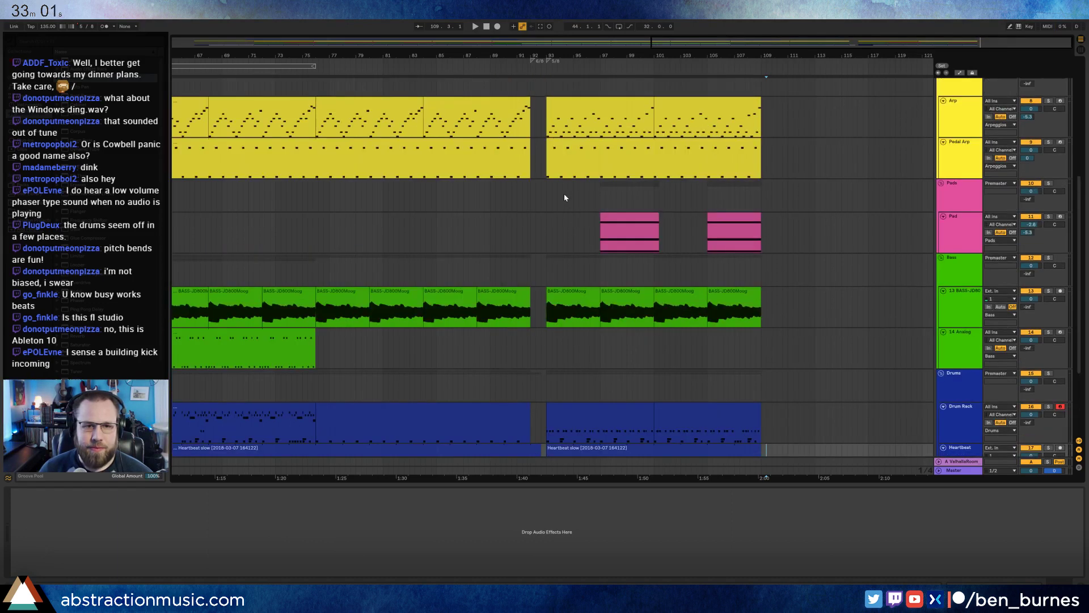
click(279, 70)
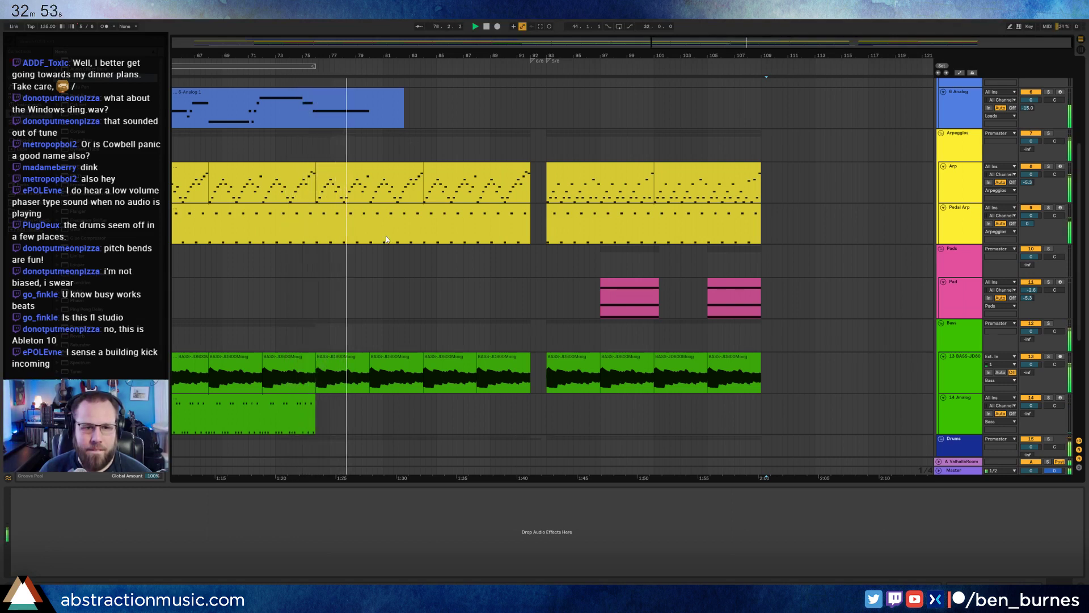
scroll(427, 180, up, 2)
scroll(426, 180, up, 1)
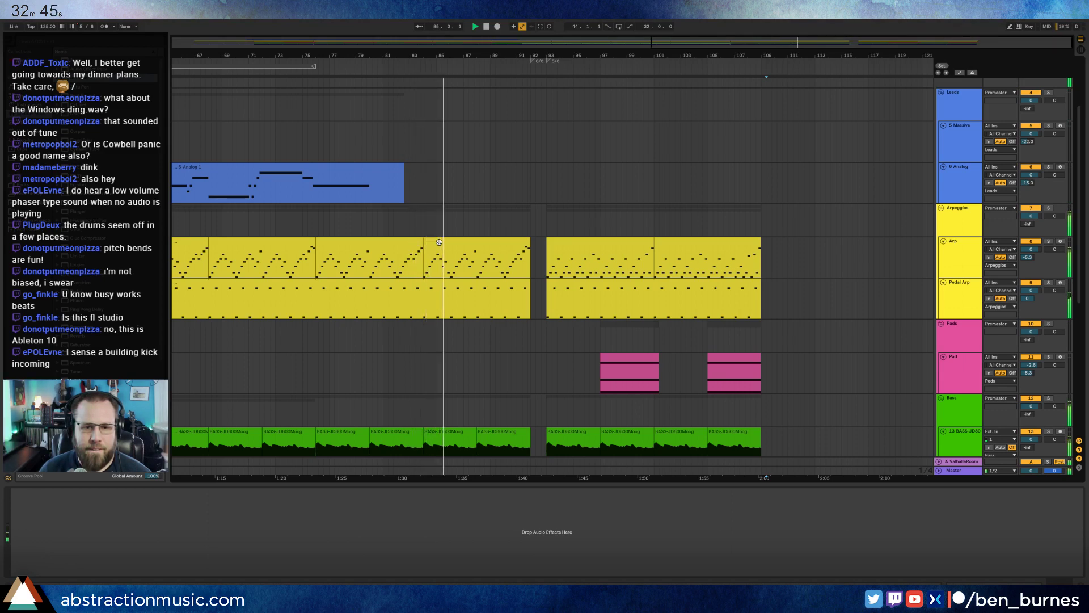
scroll(440, 243, down, 3)
scroll(450, 244, down, 5)
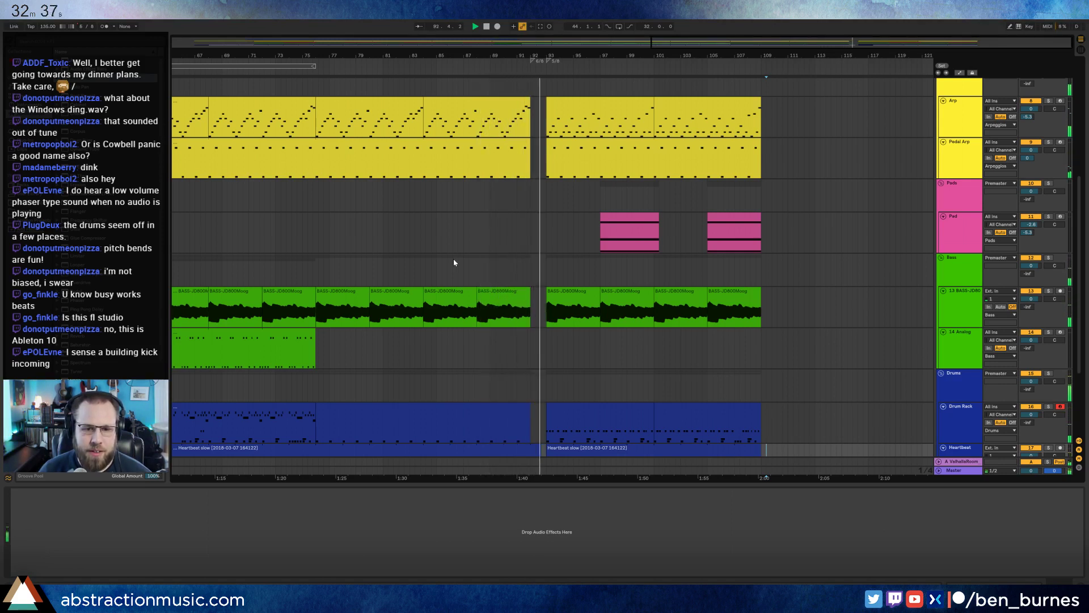
scroll(476, 271, up, 8)
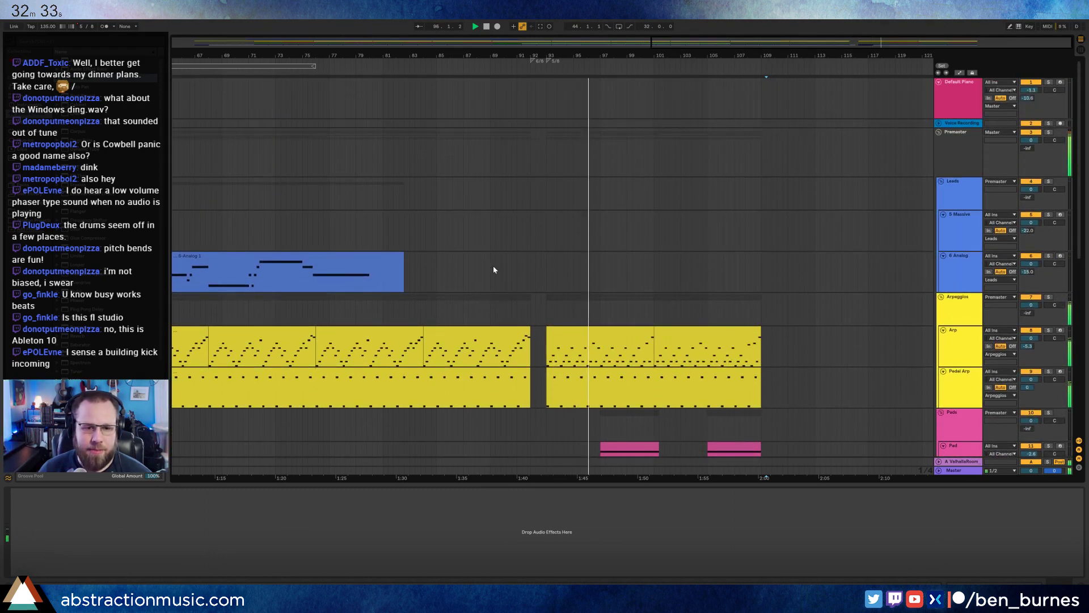
key(space)
Show automation and shape the Arp's Osc-B Level into a curved rise from bar 76 to bar 92, dropping back by bar 93.
key(a)
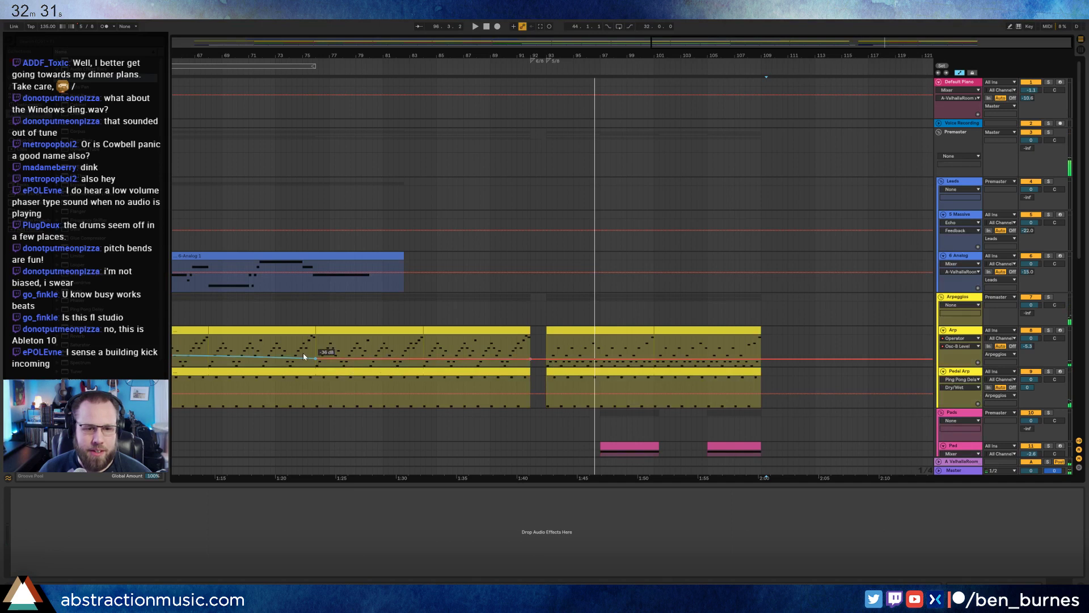
click(546, 361)
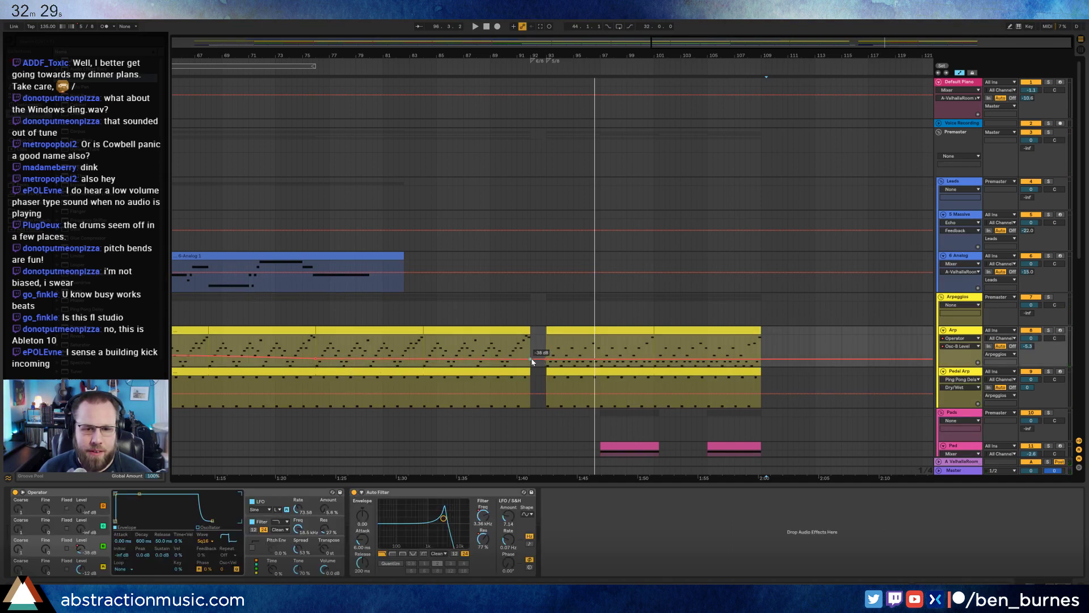
drag(531, 357, 493, 355)
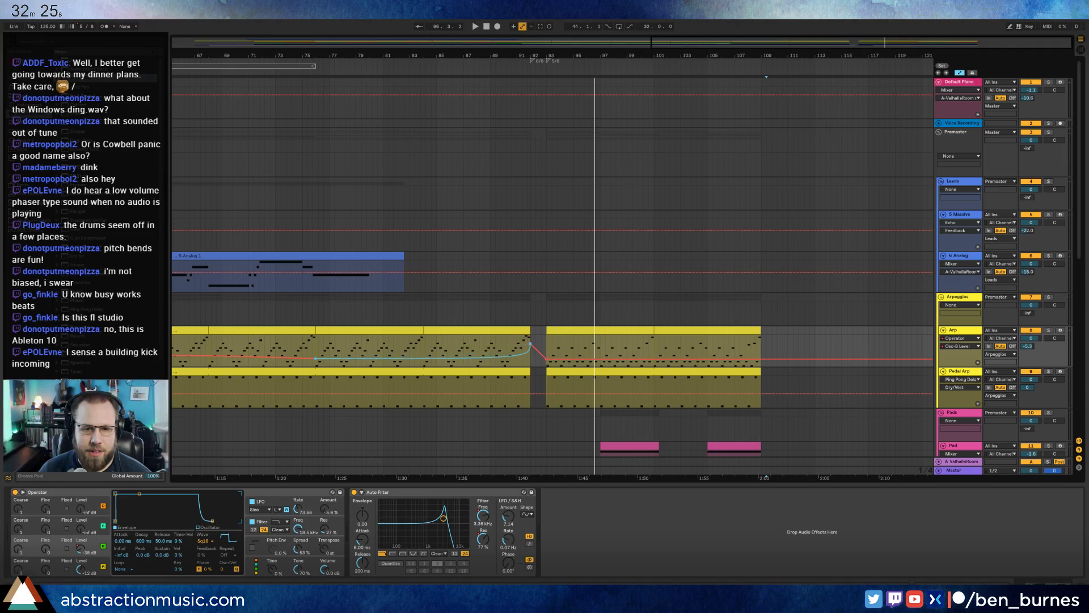
Play back the arrangement from about bar 89 through the transition into bar 93.
click(490, 345)
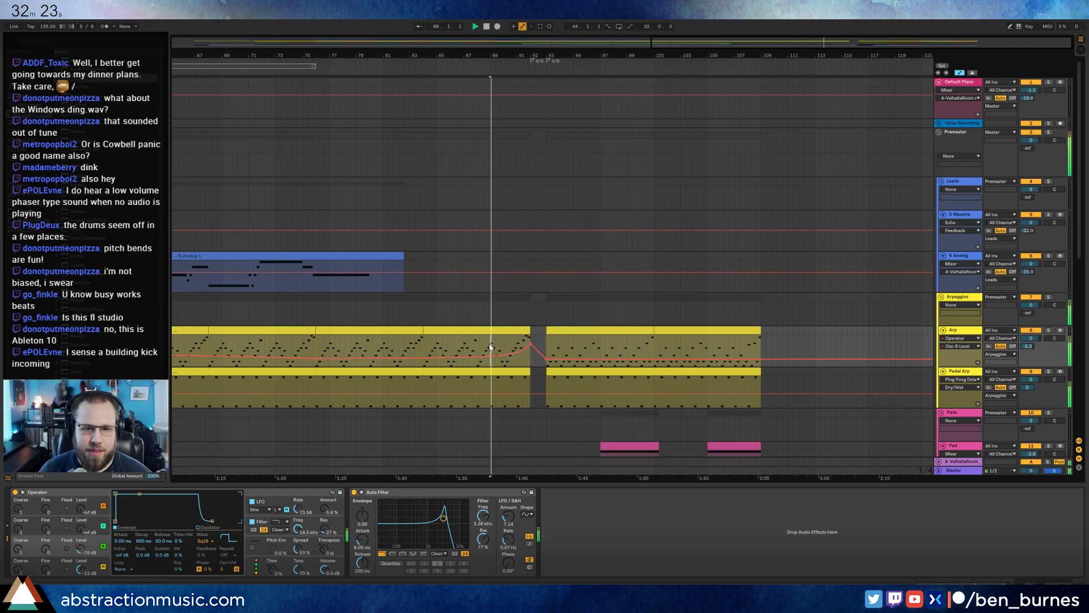
key(space)
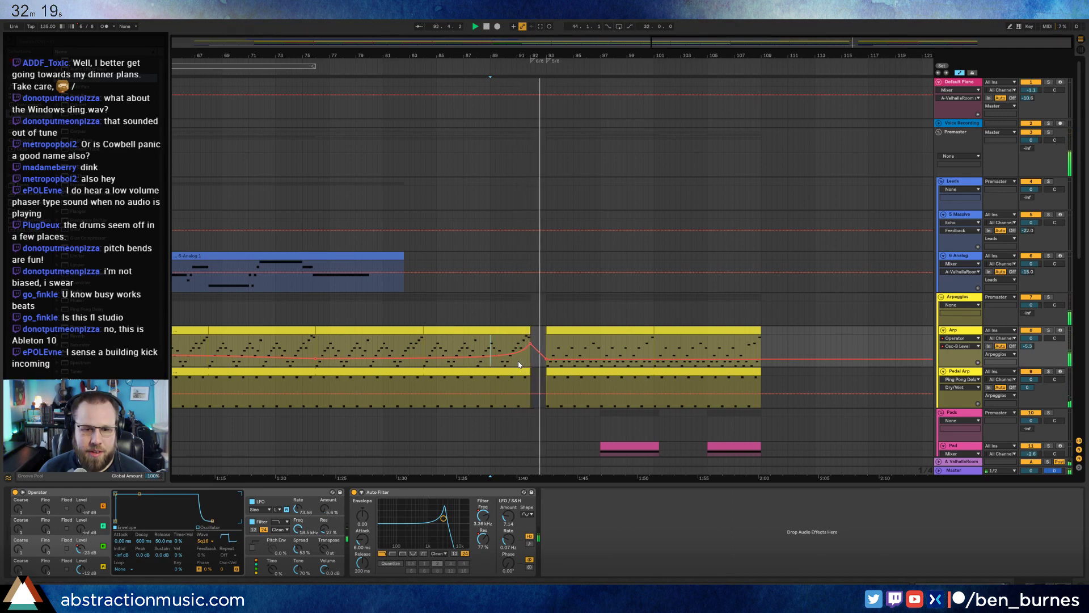
mouse_move(525, 348)
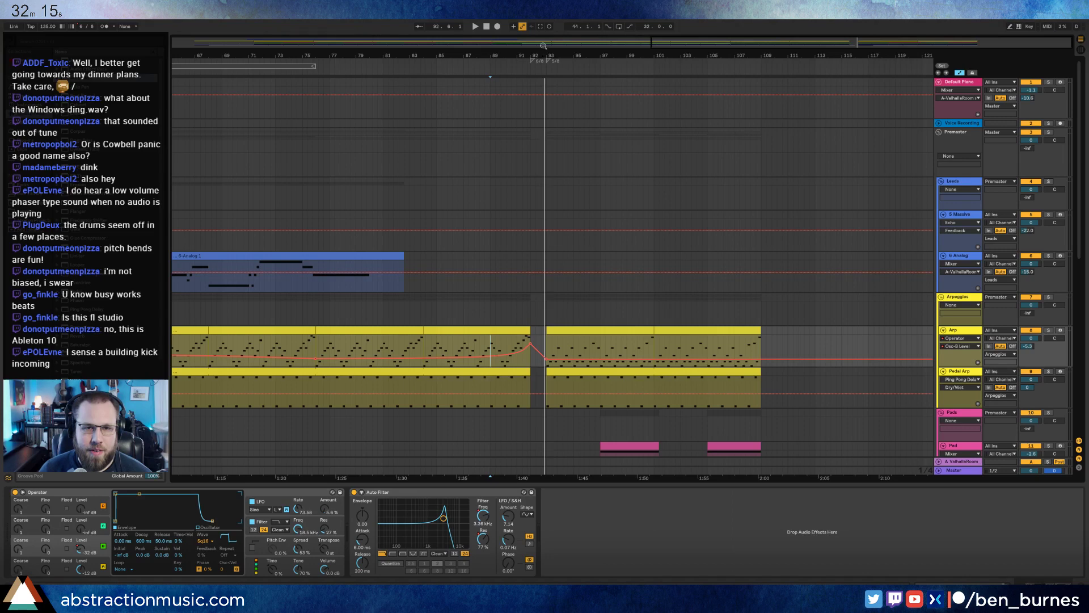
Copy the opening phrase of the first S Massive clip, from about bar 10 to bar 16.
drag(543, 46, 543, 22)
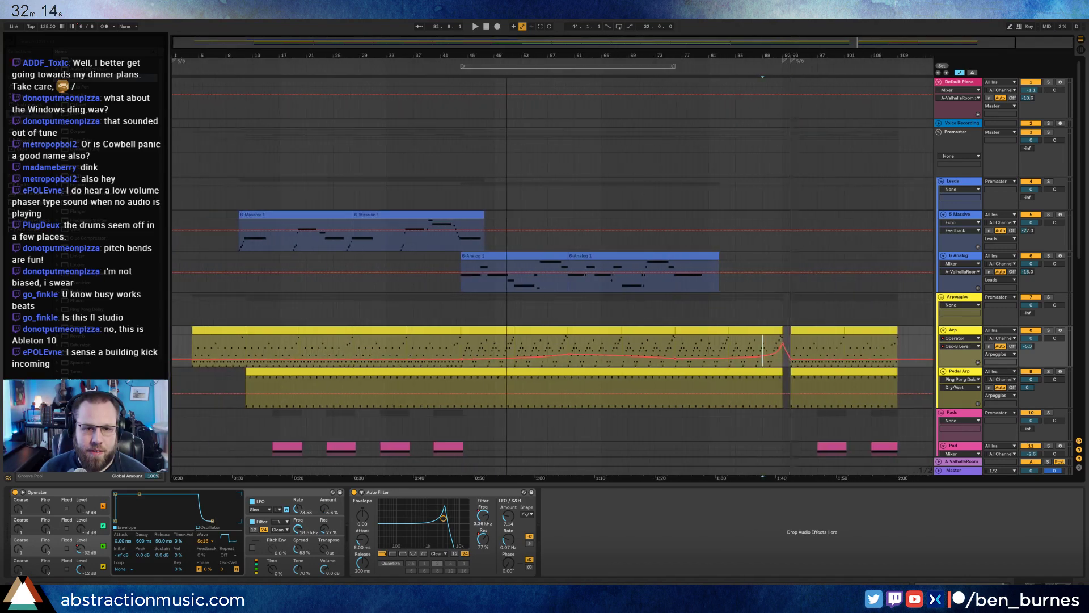
click(240, 247)
drag(278, 252, 279, 210)
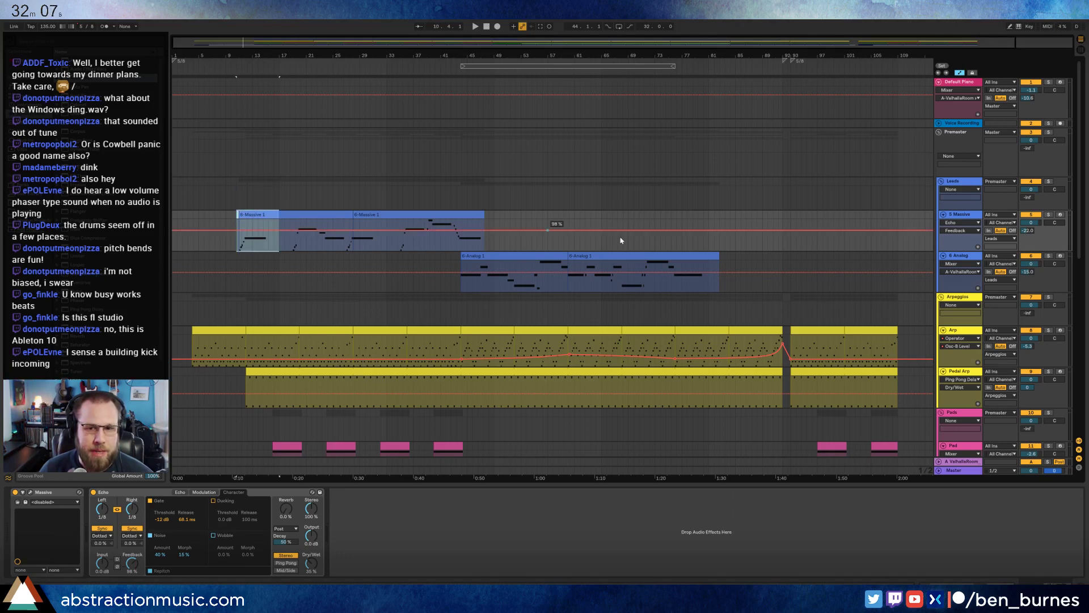
Delete the time signature changes at bars 92 and 93.
drag(814, 42, 708, 55)
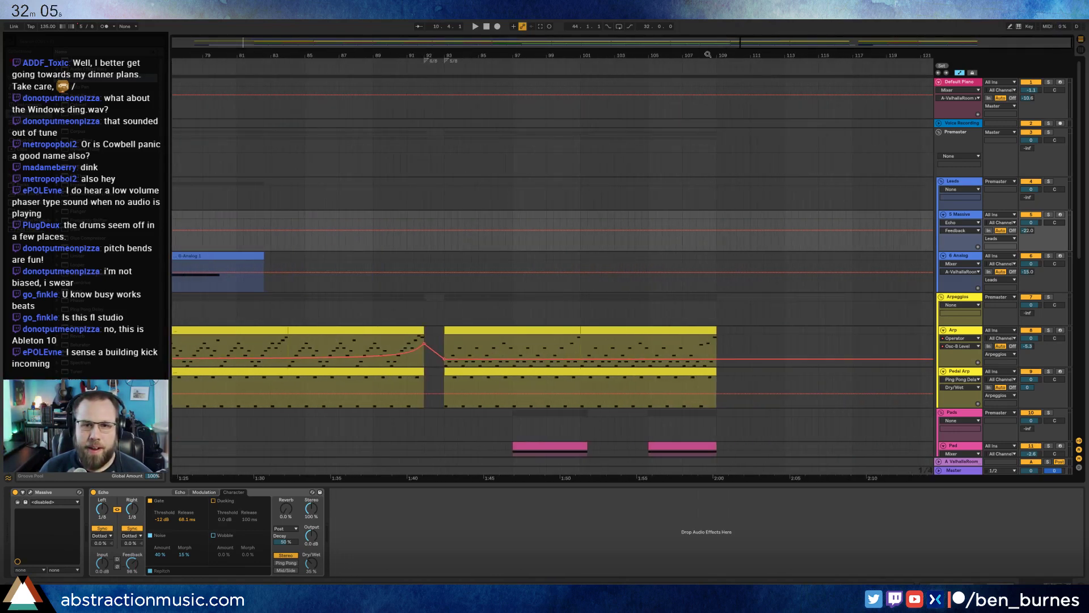
right_click(426, 61)
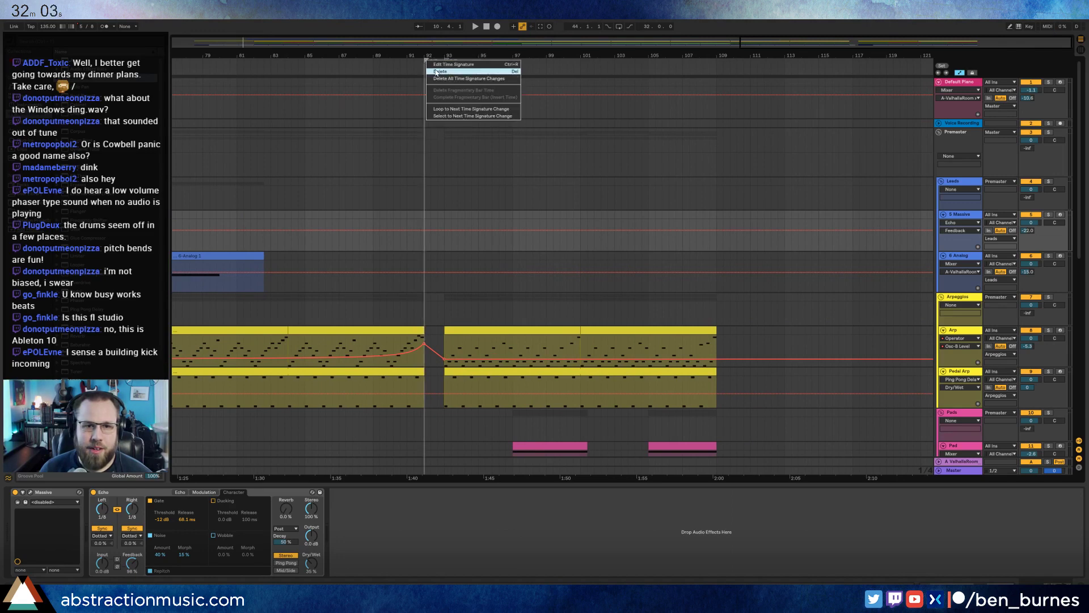
click(434, 72)
right_click(446, 62)
click(460, 71)
Select everything after the gap on the Arpeggios through Drums tracks and shift it so the section starts at bar 94.
scroll(462, 193, down, 5)
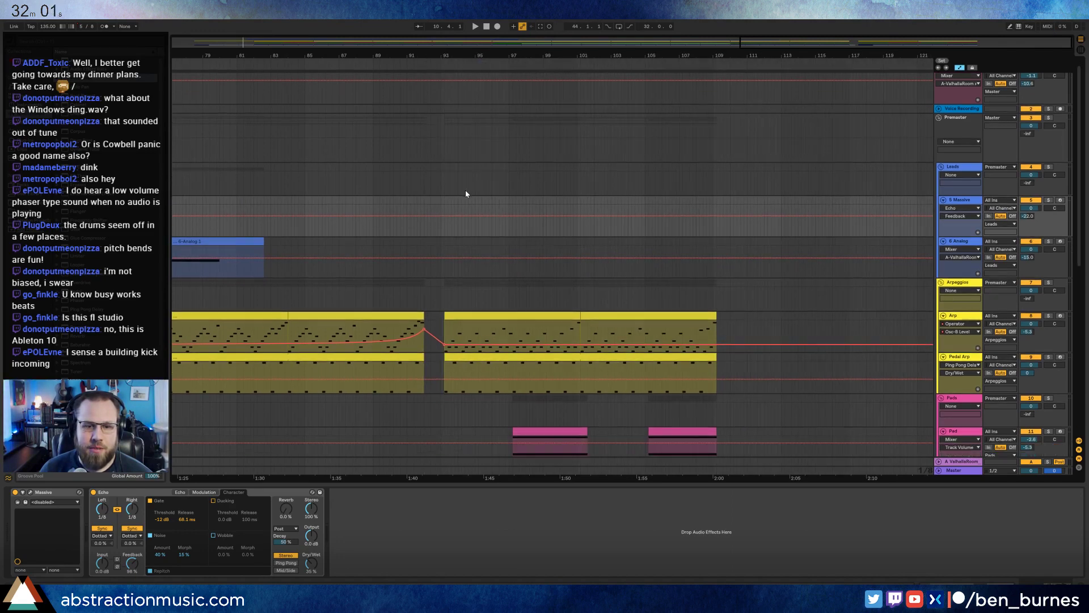
scroll(453, 205, down, 1)
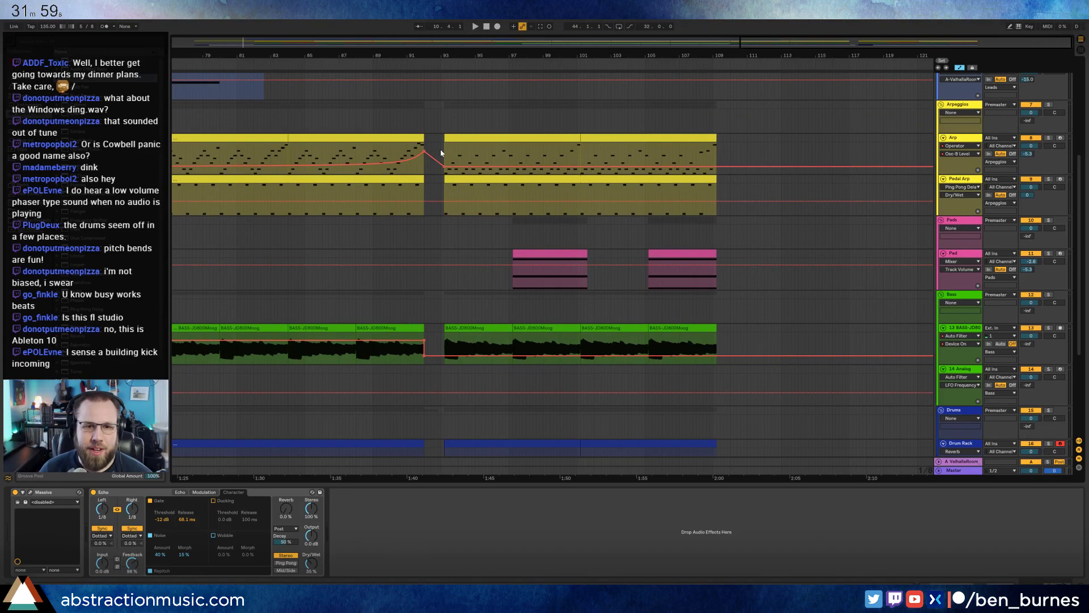
drag(441, 152, 714, 512)
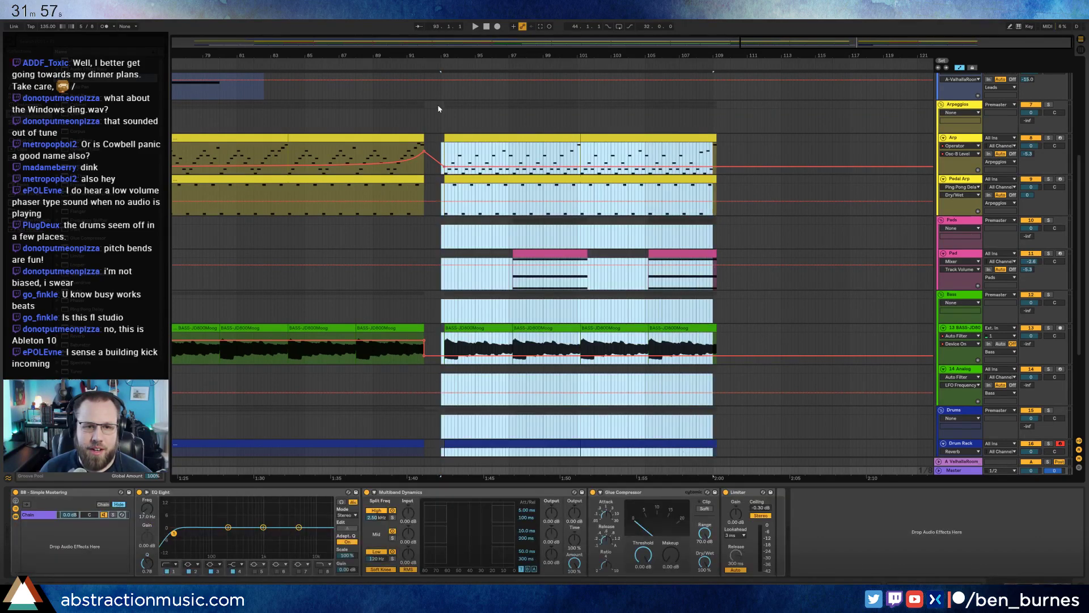
drag(438, 108, 808, 471)
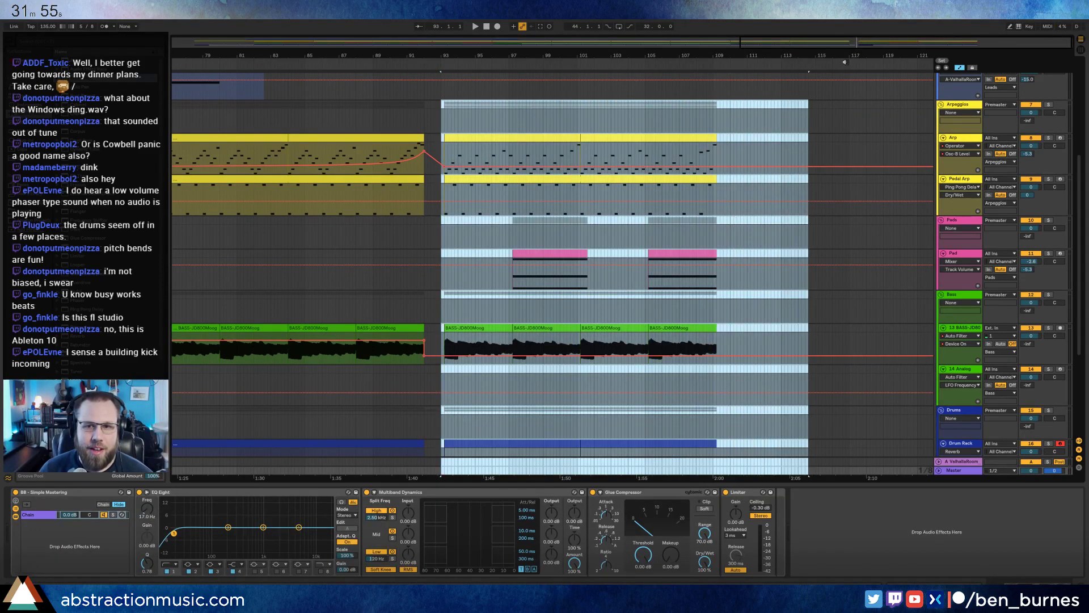
drag(820, 46, 629, 144)
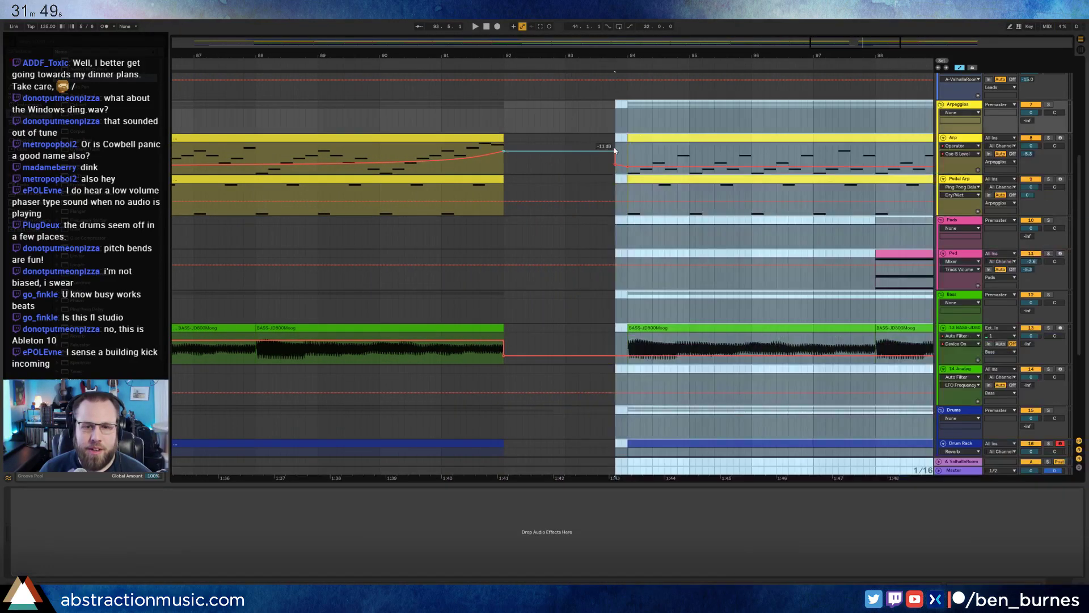
Paste the copied S Massive phrase at bar 93 and shift it earlier so its long note lands on bar 94.
click(545, 174)
scroll(573, 165, up, 3)
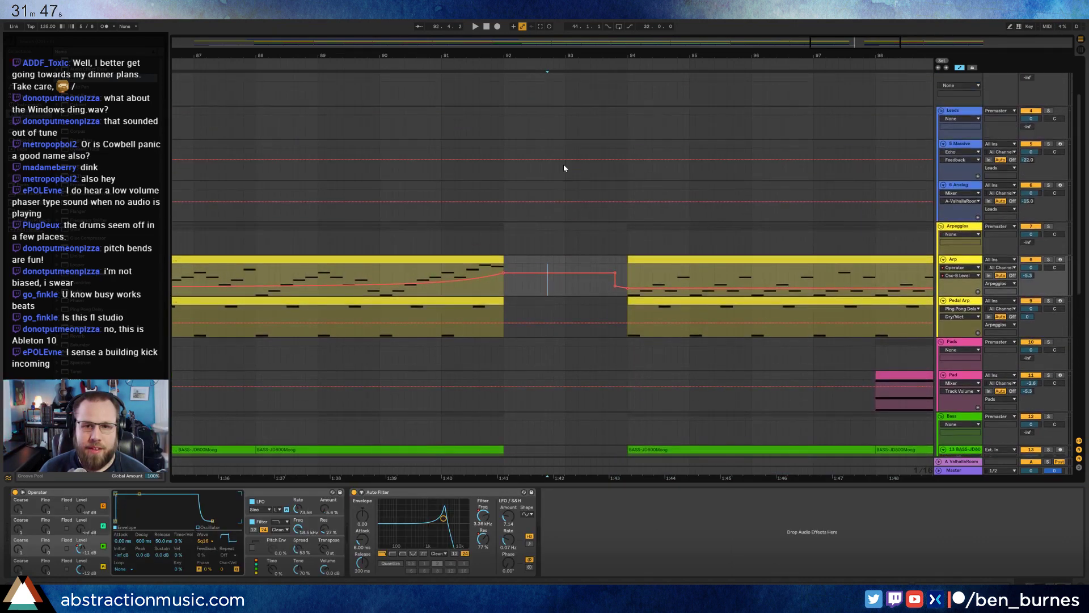
click(564, 168)
key(ctrl+v)
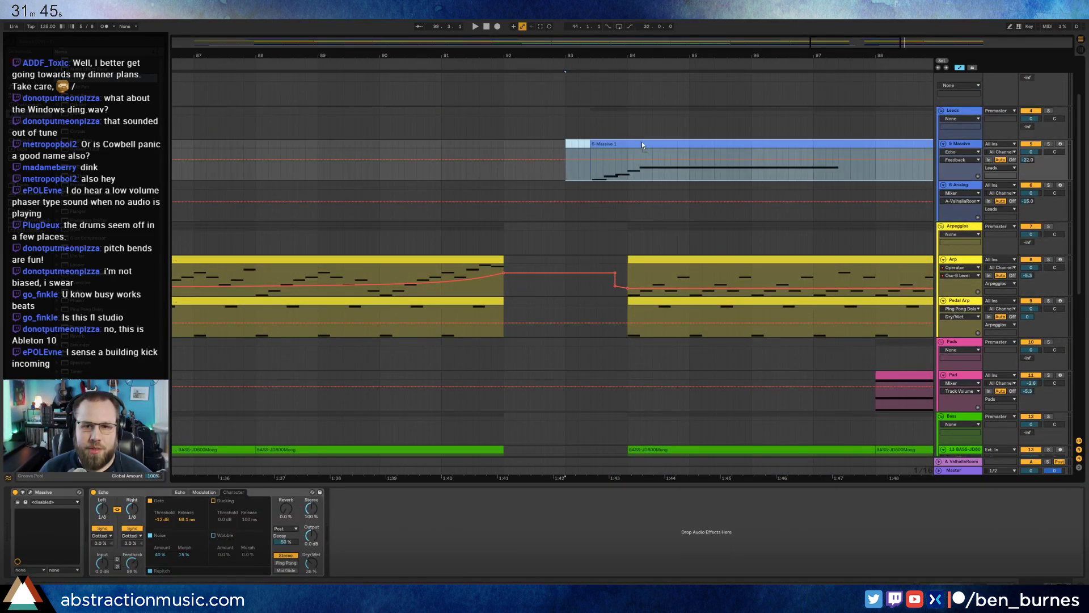
drag(643, 144, 630, 145)
Play back the lead entry and remove the extra Arp Osc-B Level breakpoints so the automation slopes straight from bar 92 to bar 94.
click(564, 172)
key(space)
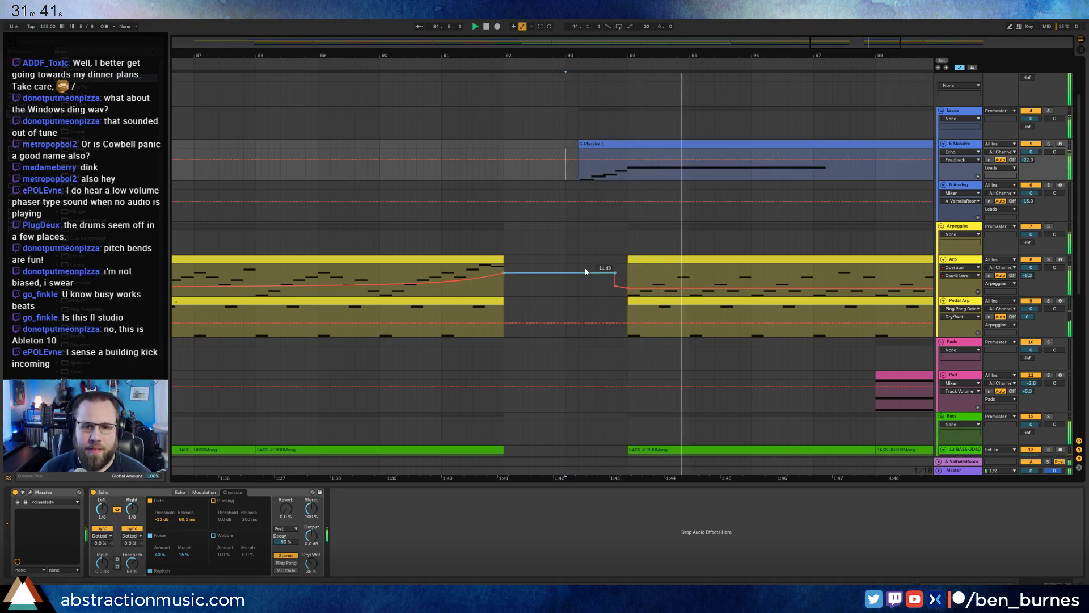
click(609, 283)
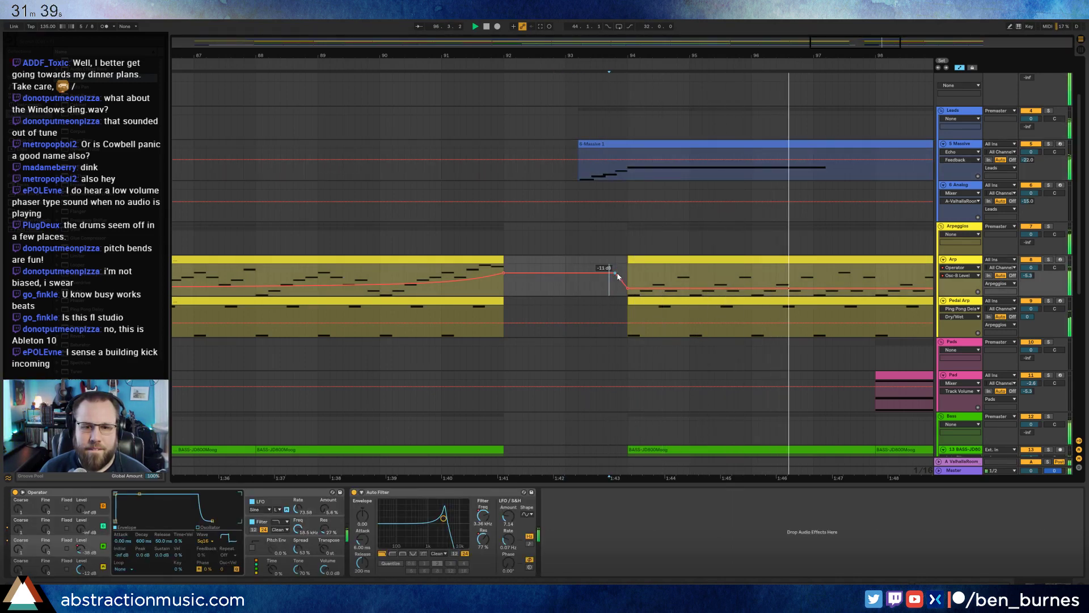
click(615, 273)
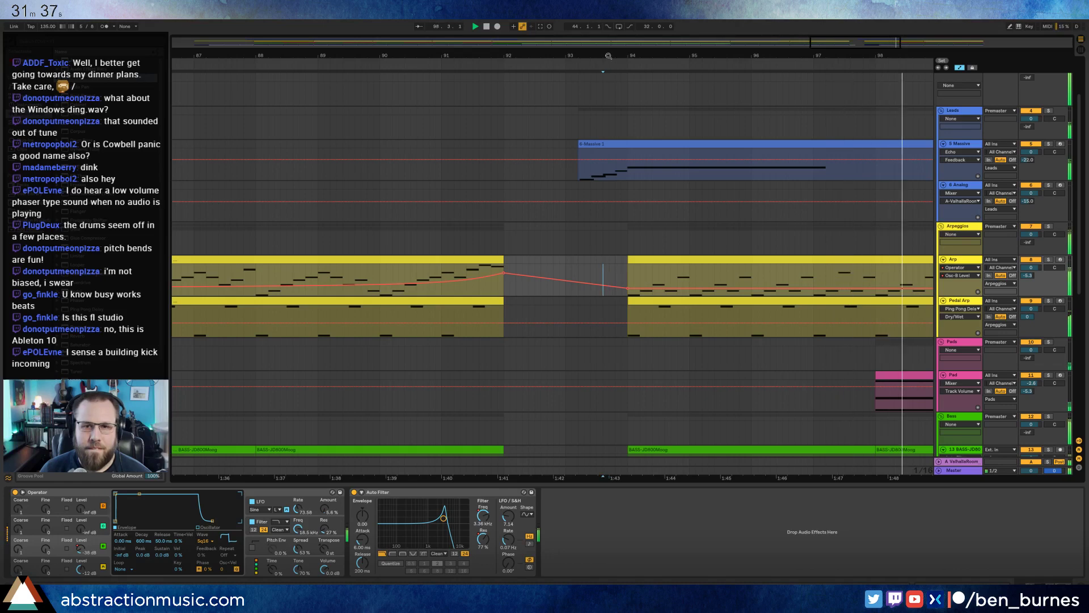
Lengthen the pasted S Massive clip past bar 105 so its following phrases play too.
drag(629, 56, 629, 28)
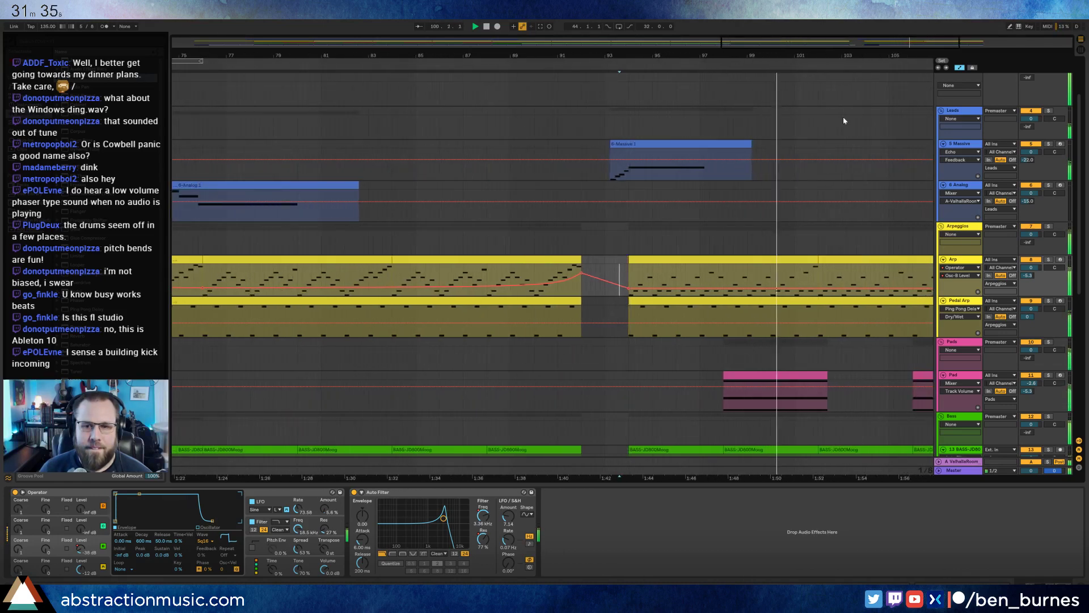
drag(749, 145, 933, 144)
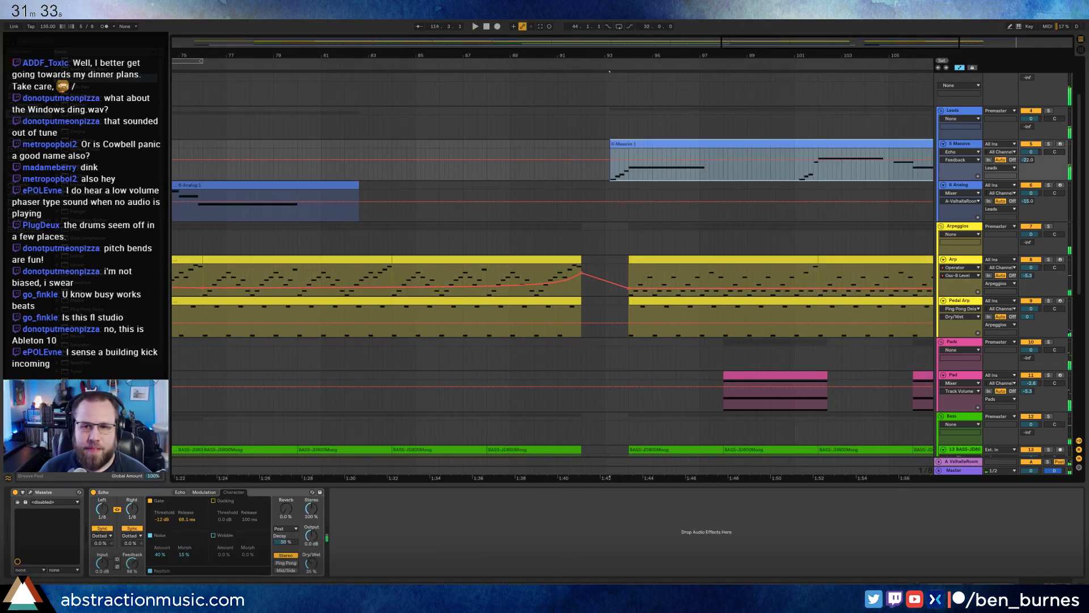
drag(864, 53, 910, 54)
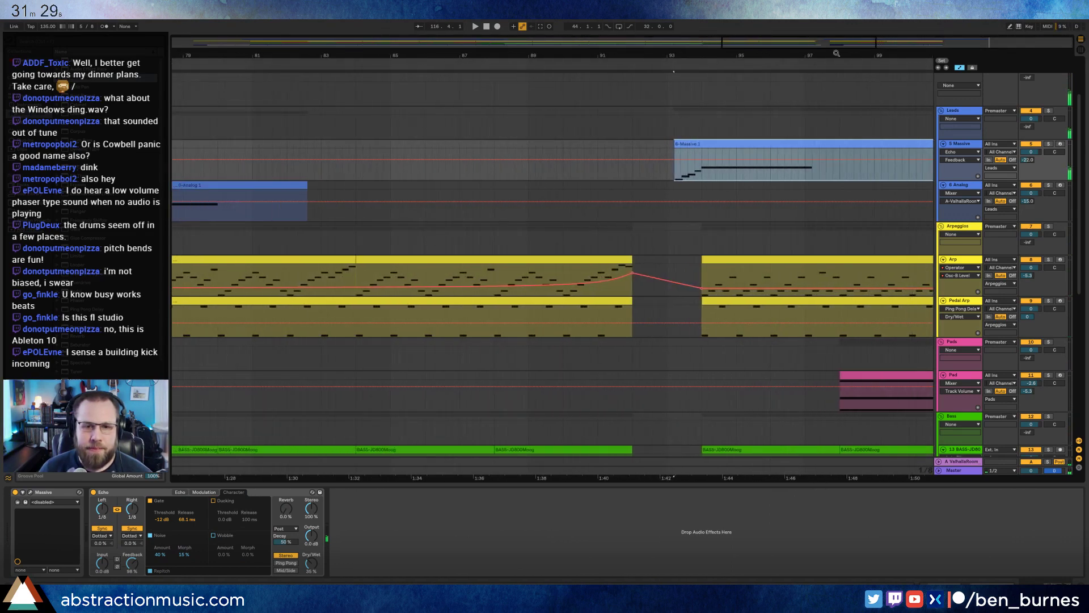
Extend the Heartbeat clip across the gap and through the next section, and lengthen the preceding Drum Rack clip to bar 93.
scroll(690, 143, down, 4)
scroll(670, 233, down, 6)
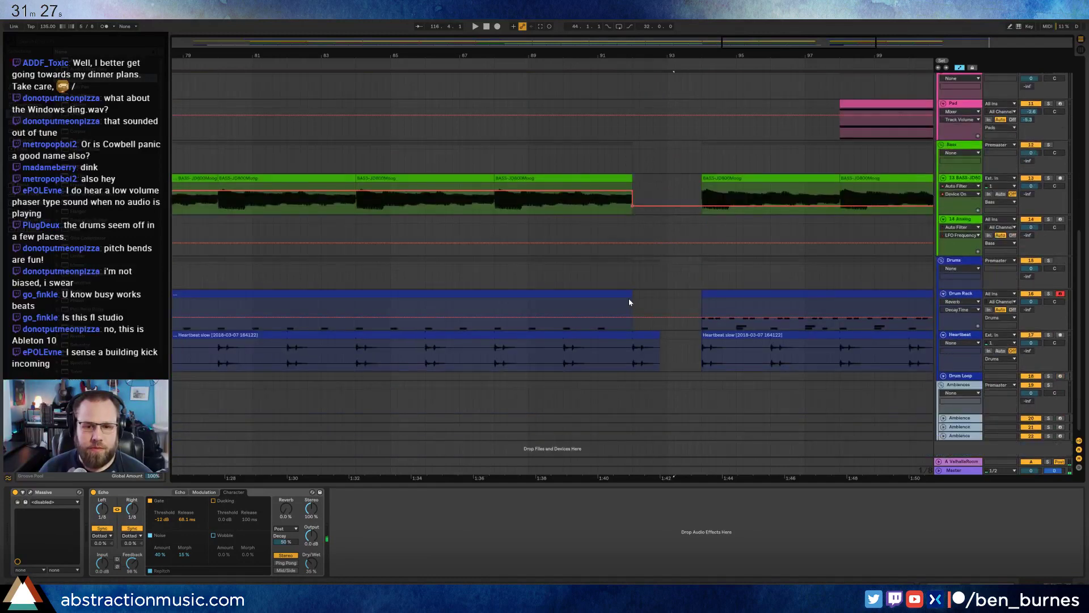
click(630, 294)
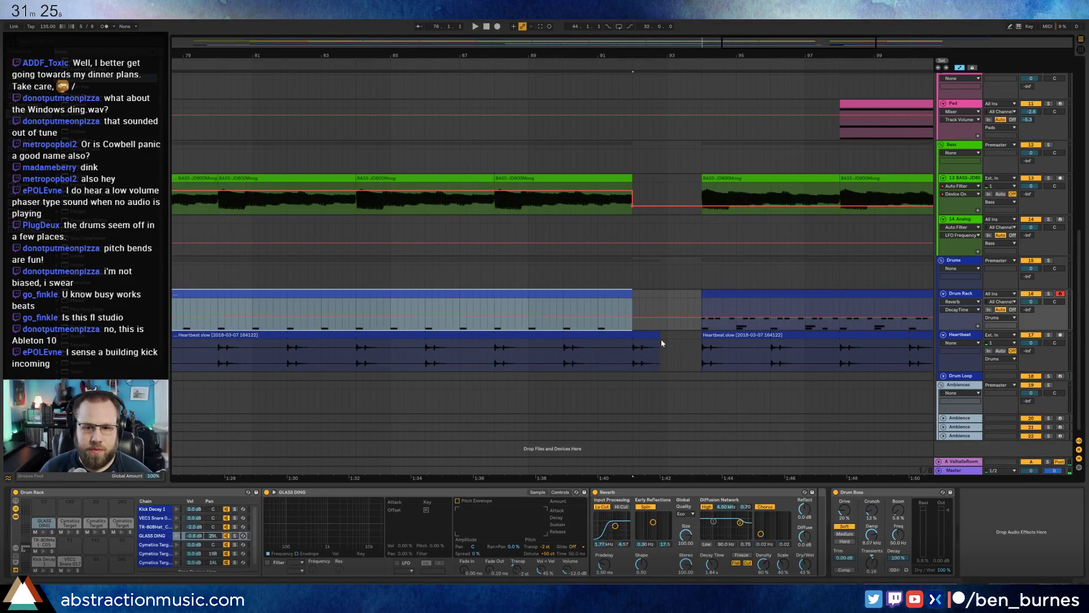
drag(659, 336, 1086, 336)
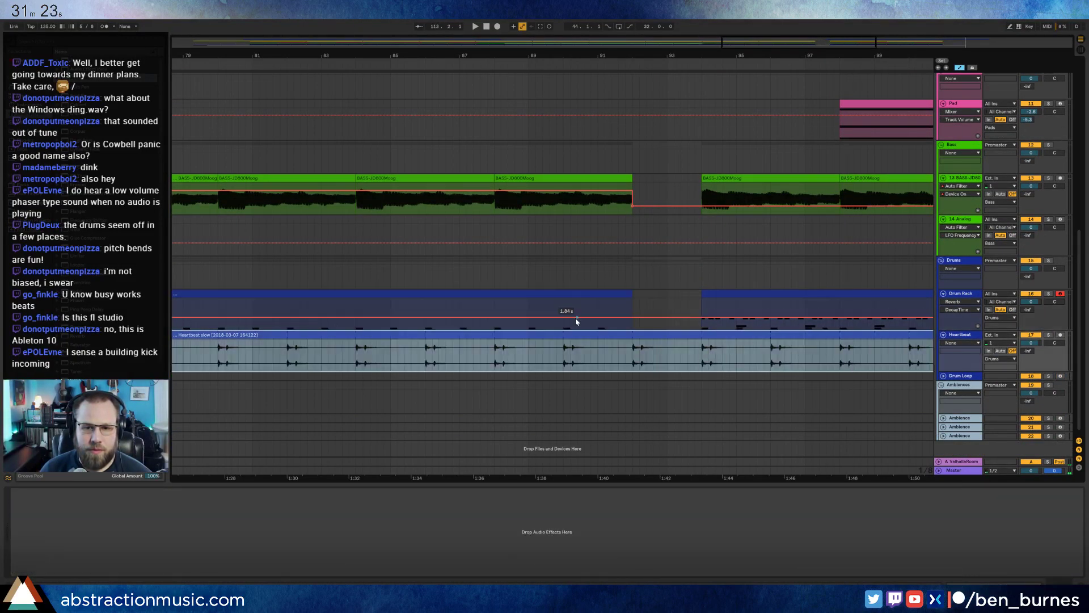
click(647, 328)
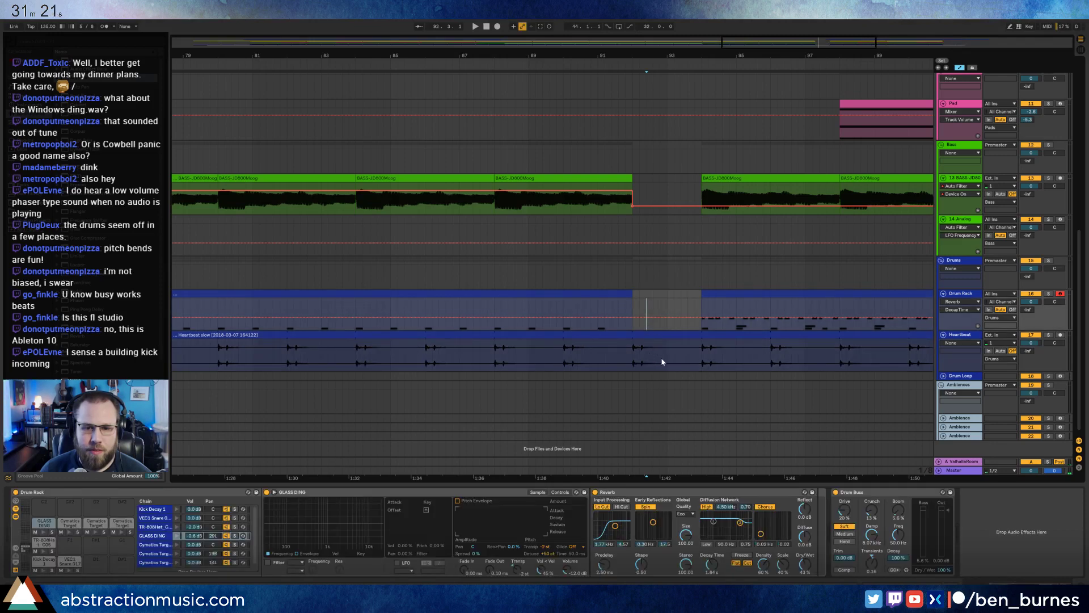
drag(630, 294, 667, 294)
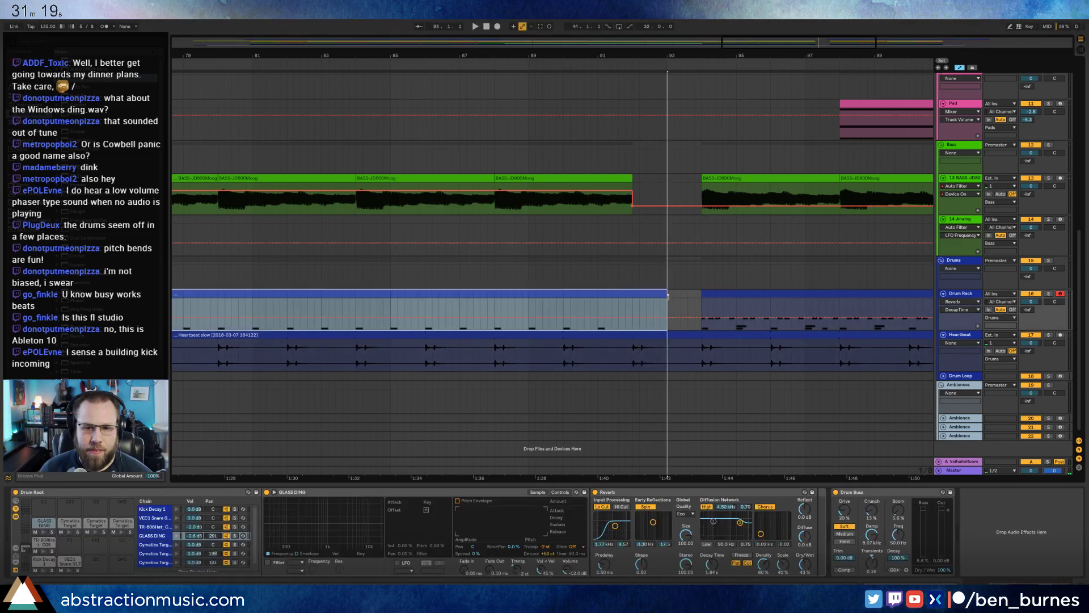
Add a kick note at the start of bar 17 inside the lengthened Drum Rack clip.
double_click(637, 292)
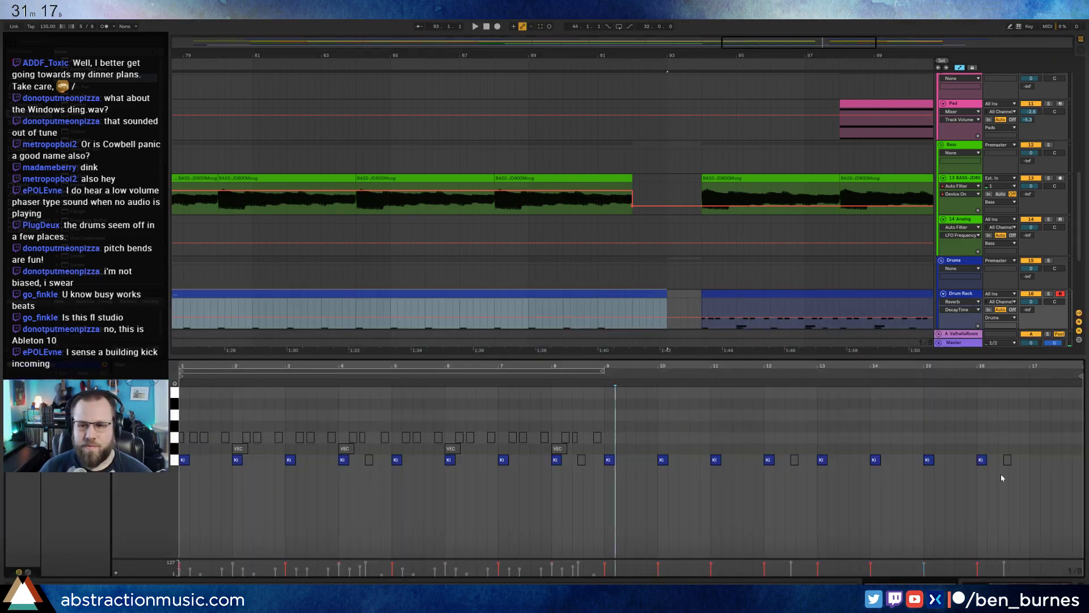
double_click(1033, 460)
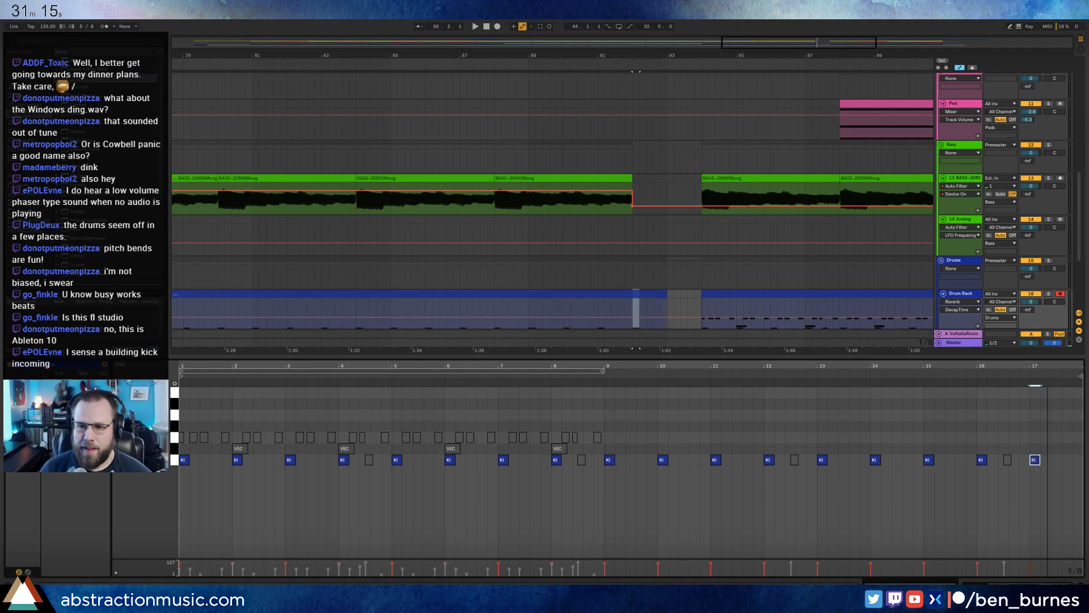
drag(1034, 366, 1015, 397)
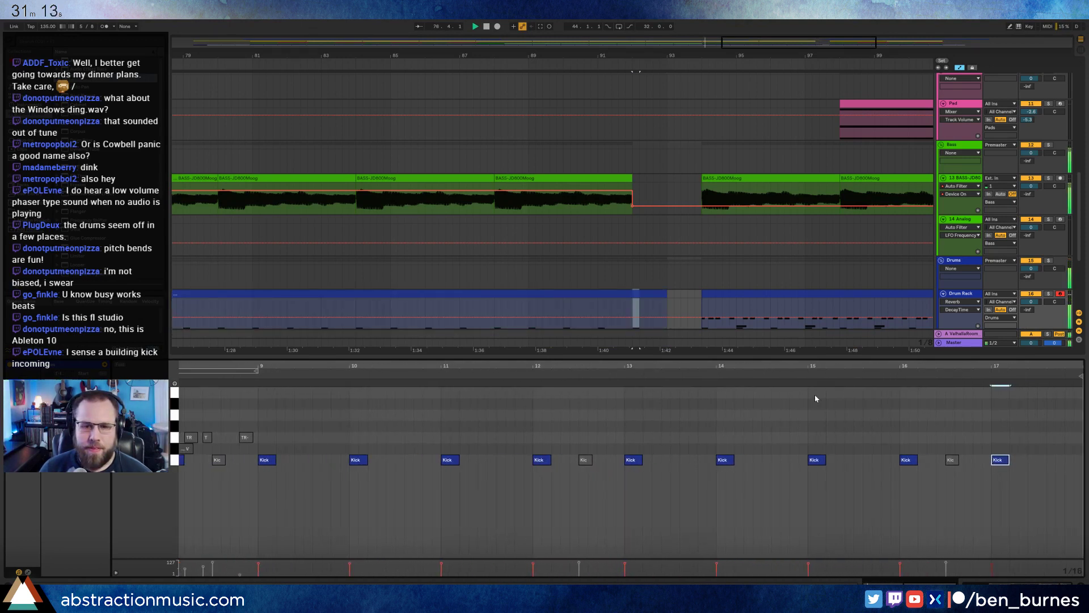
Play back the Drum Rack clip and reactivate the muted kick in the clip's bar 12.
click(854, 437)
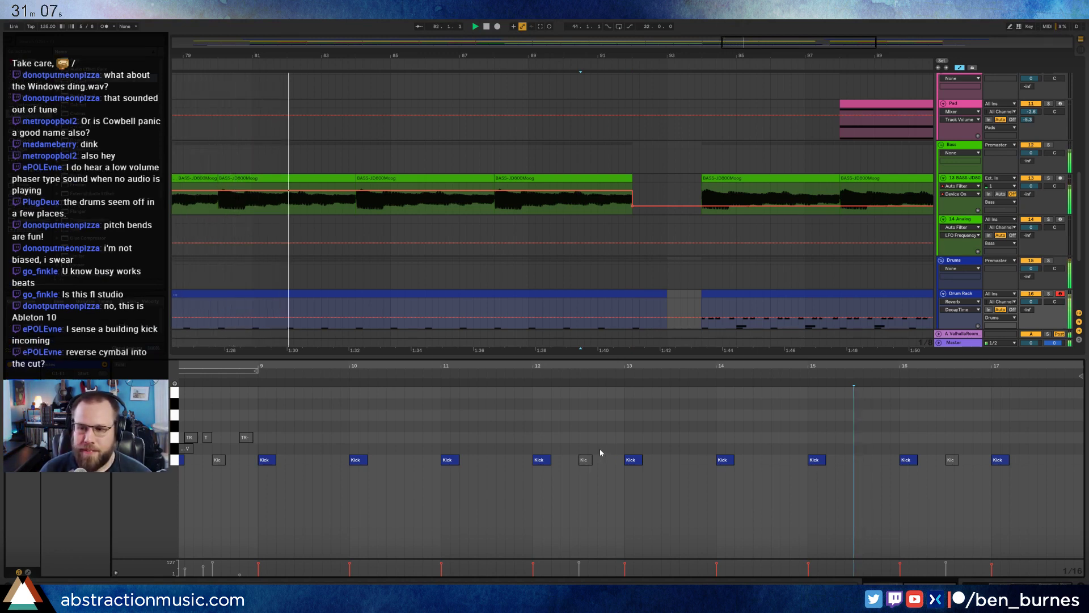
click(585, 459)
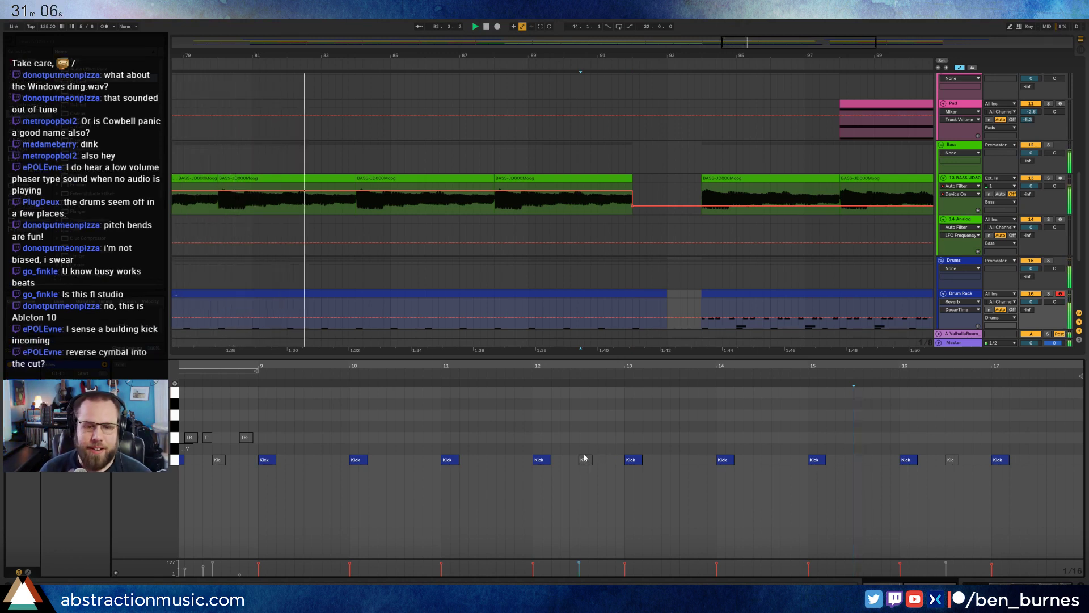
click(553, 428)
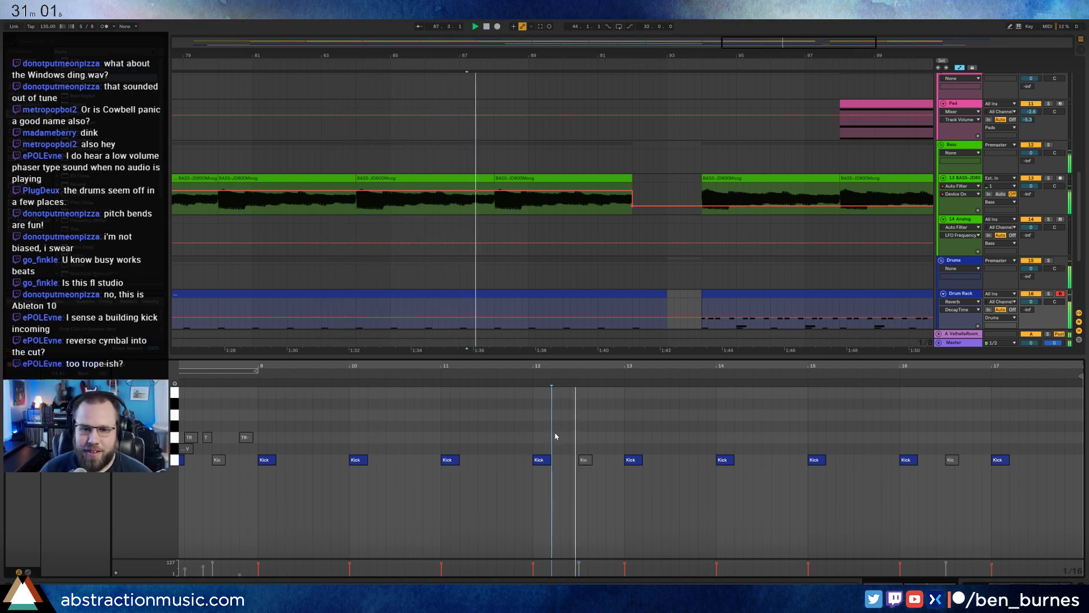
click(584, 459)
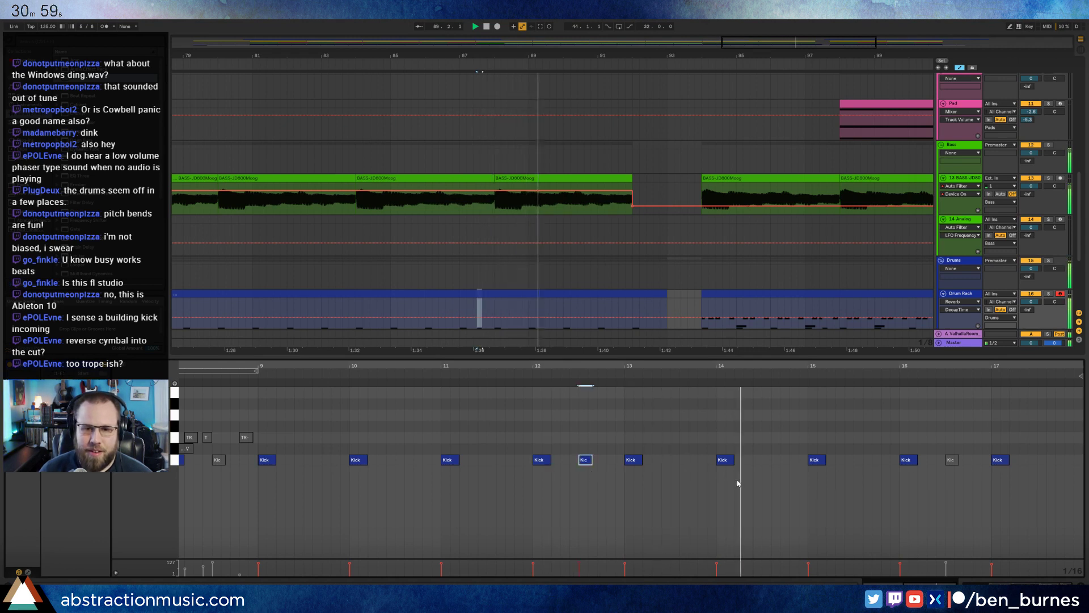
key(space)
Duplicate the kick at the clip's bar 15 four times to fill the bar with consecutive kicks up to bar 16.
click(824, 462)
key(ctrl+d)
key(ctrl+d)
key(ctrl+d)
key(ctrl+d)
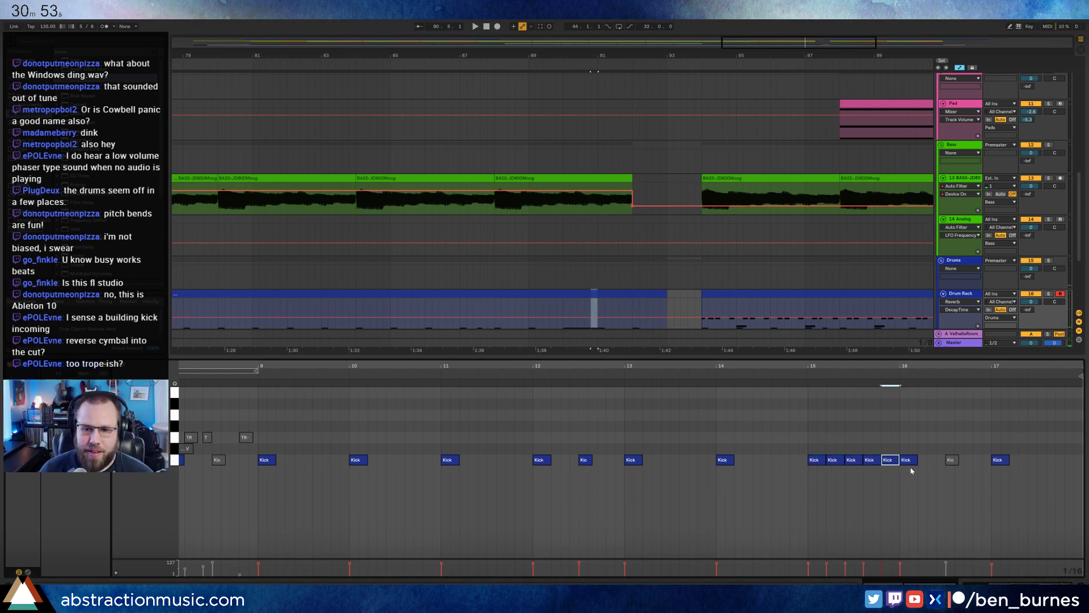
Duplicate the kick at the clip's bar 16 three times, spacing four kicks evenly across the bar up to bar 17.
drag(966, 363, 903, 461)
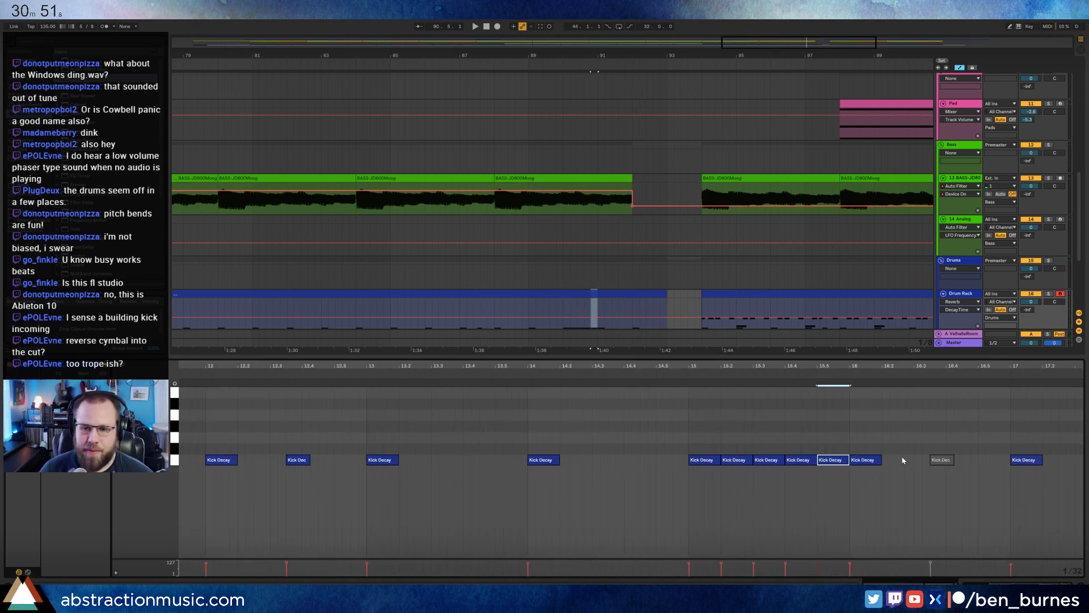
click(880, 462)
key(ctrl+d)
key(ctrl+d)
key(ctrl+d)
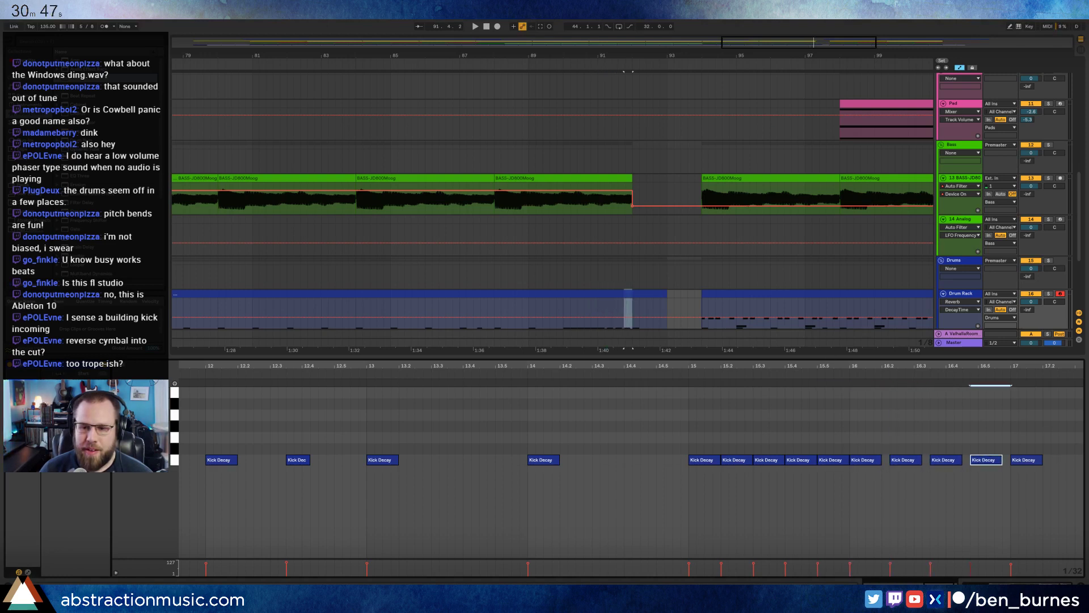
Lower the velocities of the kicks following the first one in the clip's bar 15, shaping them into a rising build-up.
drag(735, 445, 827, 487)
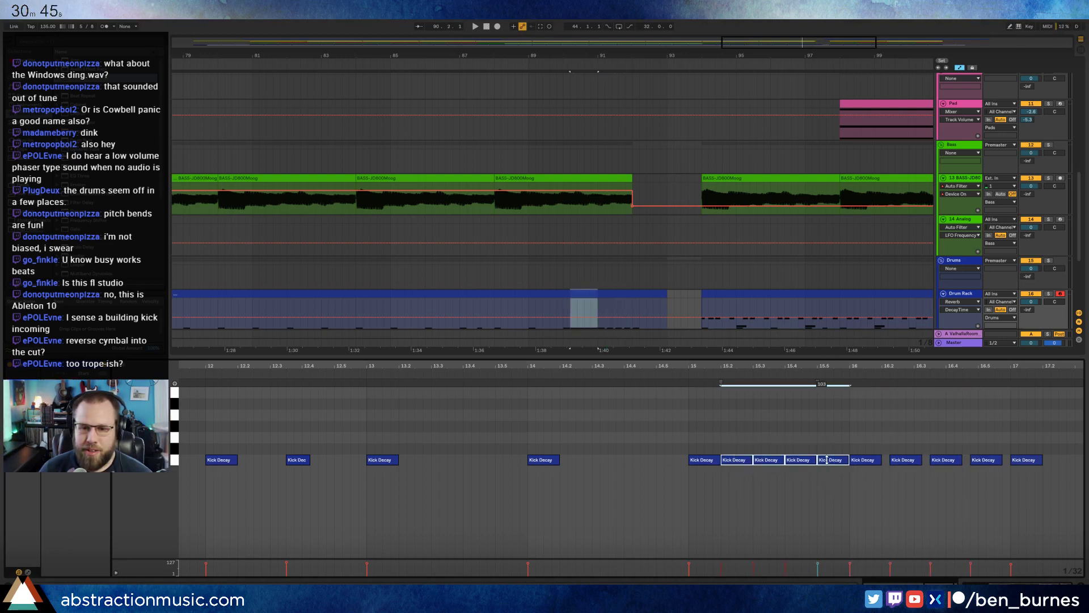
click(769, 459)
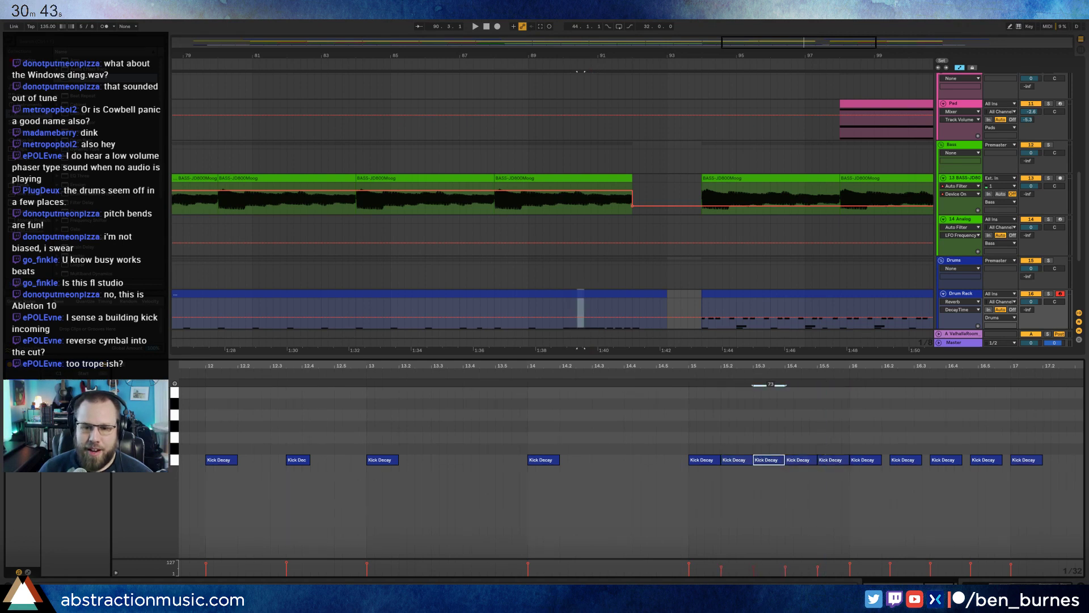
click(827, 459)
click(799, 460)
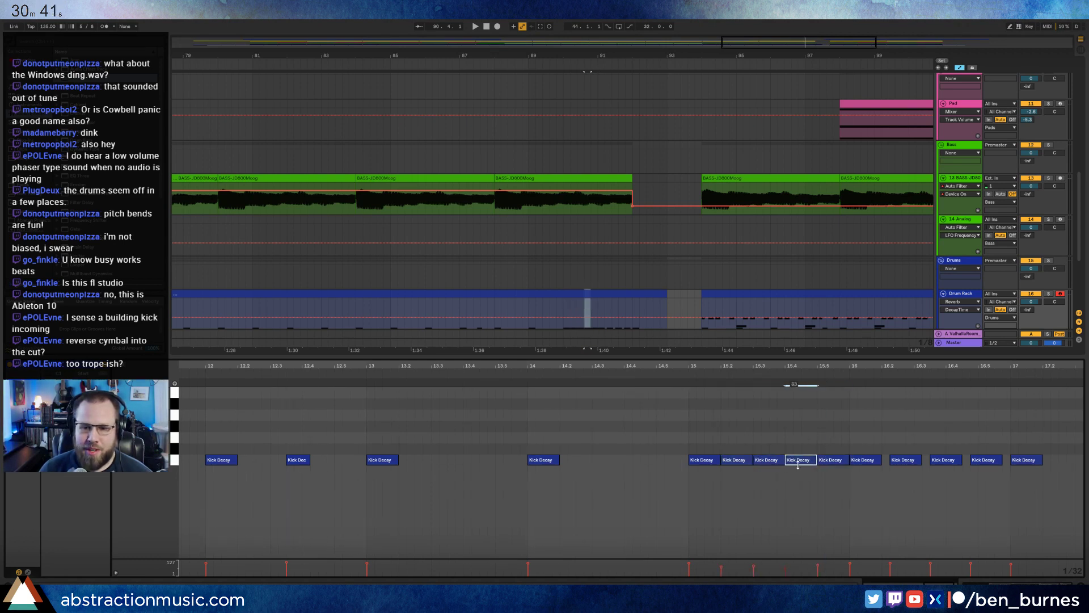
click(826, 492)
Add an audio track beneath the Drum Loop track and arm it for recording.
key(shift+Tab)
scroll(961, 361, down, 1)
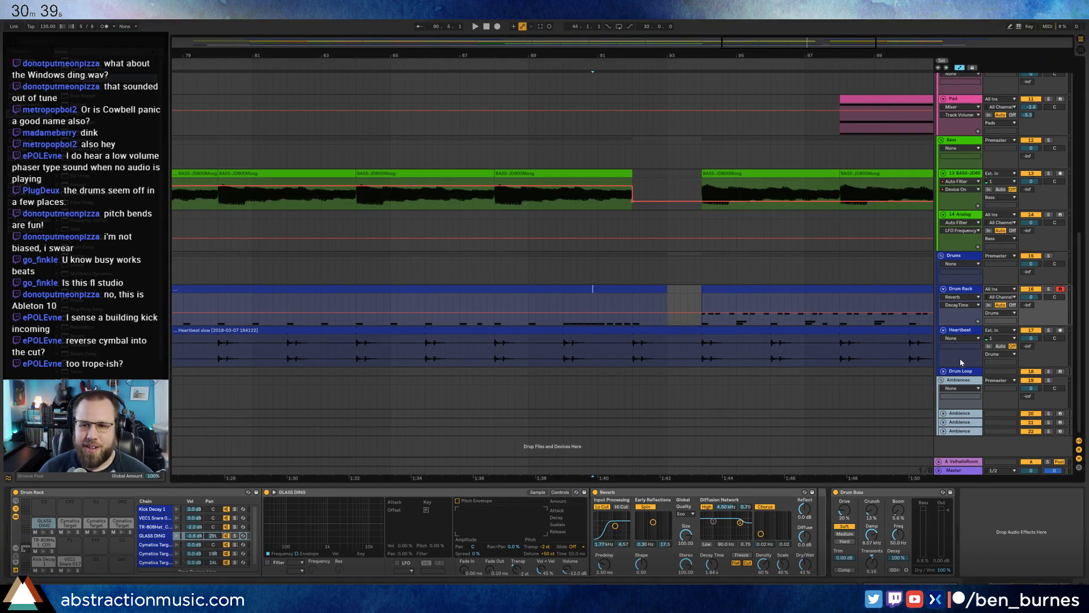
click(963, 372)
key(ctrl+t)
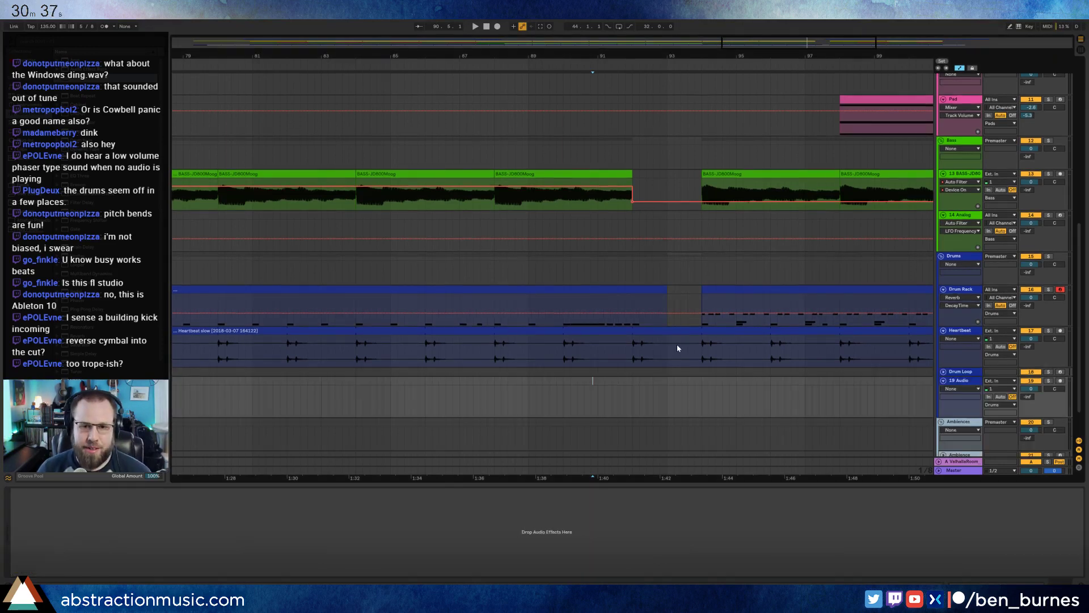
click(536, 371)
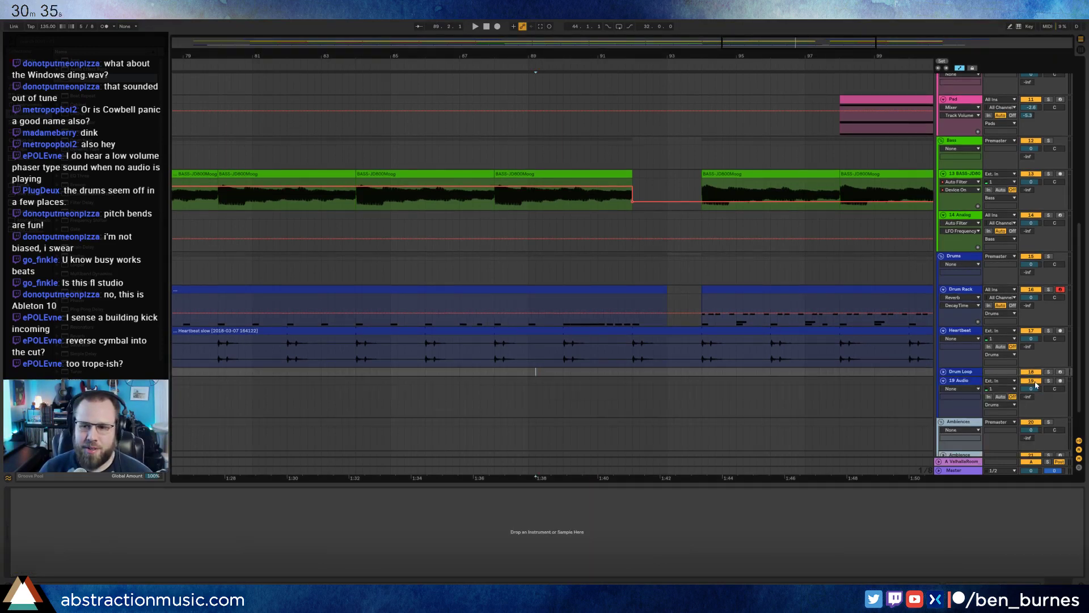
click(1059, 381)
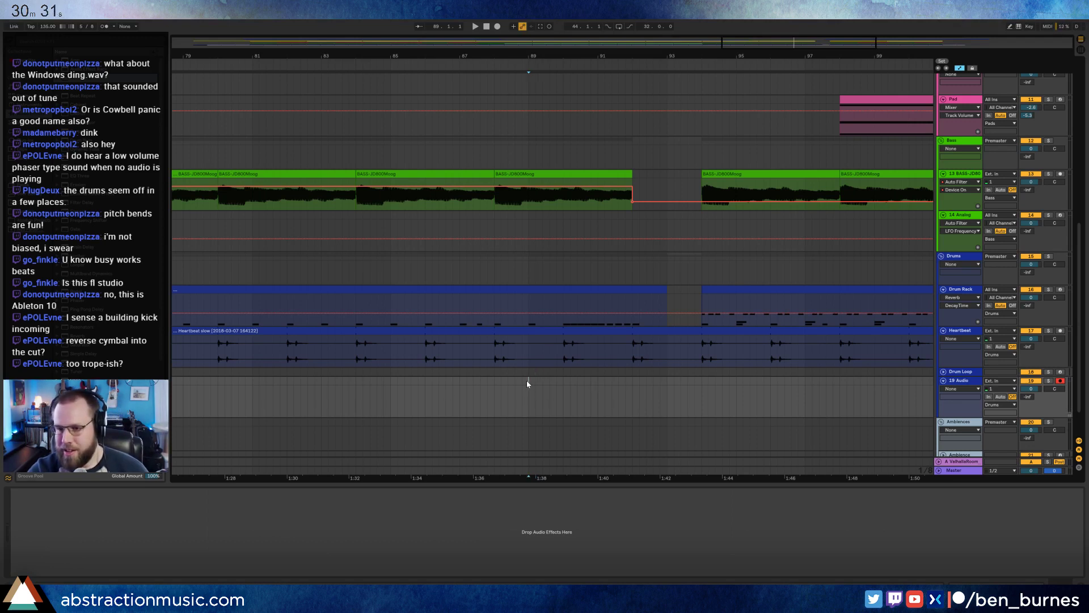
Record external input on the new audio track from bar 89 to past bar 94, and trim the clip's start to bar 90.
key(F9)
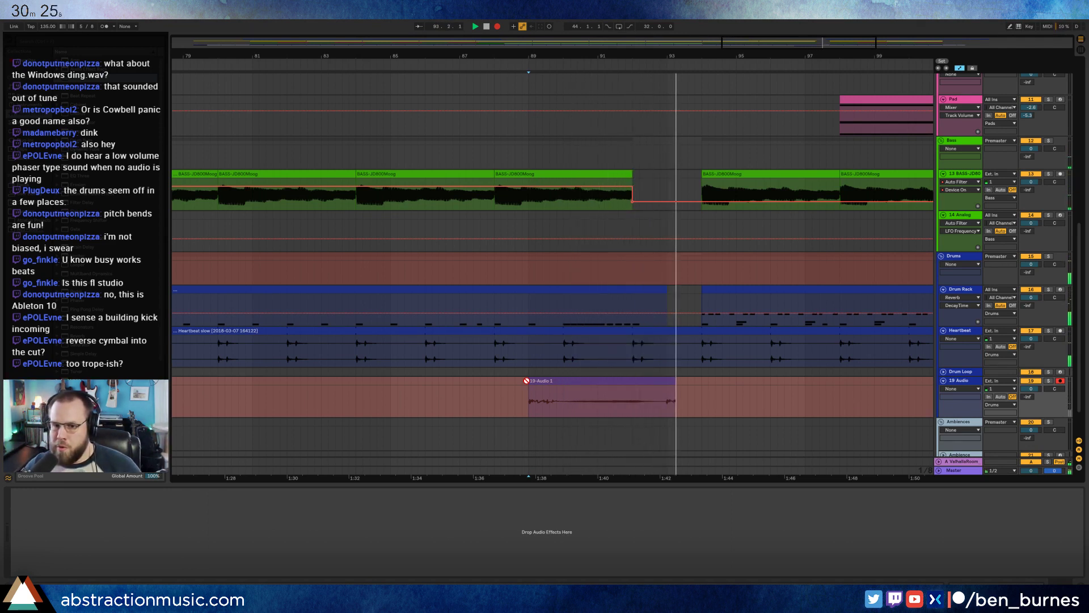
key(space)
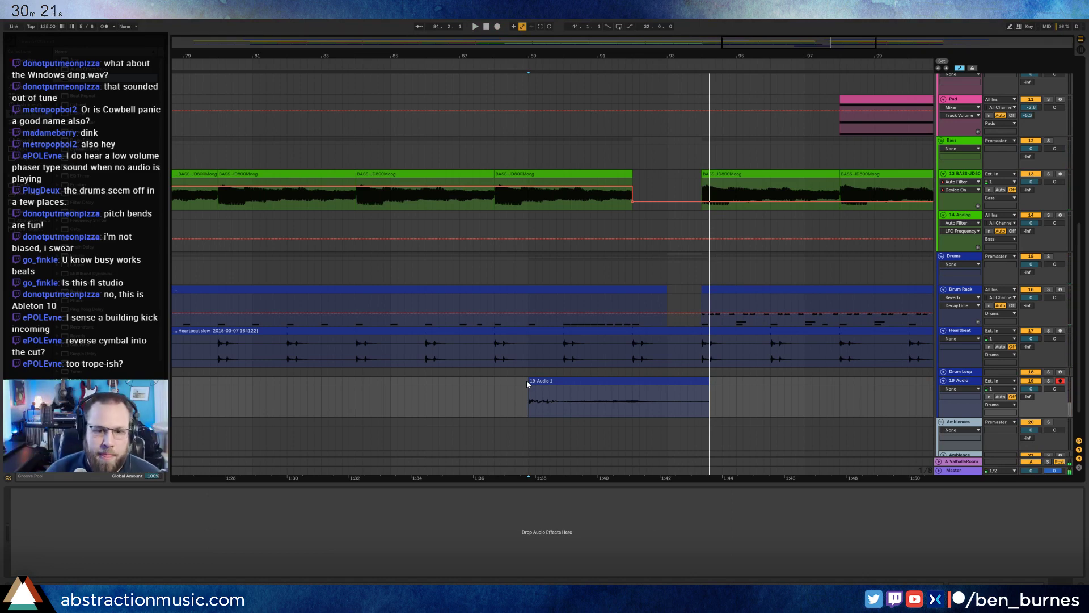
drag(527, 384, 564, 384)
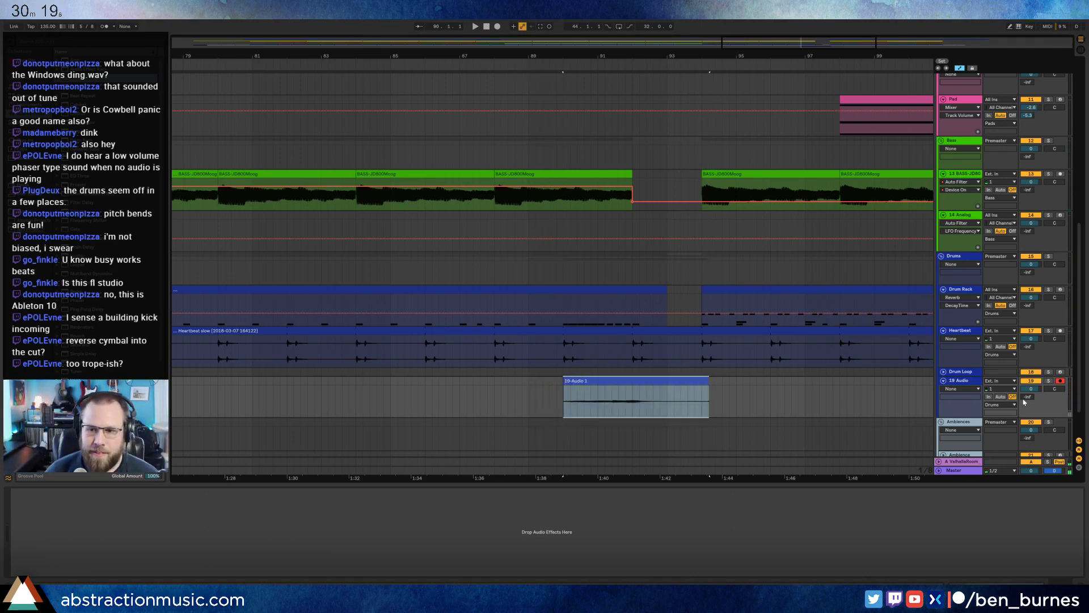
Send the new audio track to the ValhallaRoom reverb and raise the recorded clip's gain after listening back.
drag(1025, 397, 1025, 346)
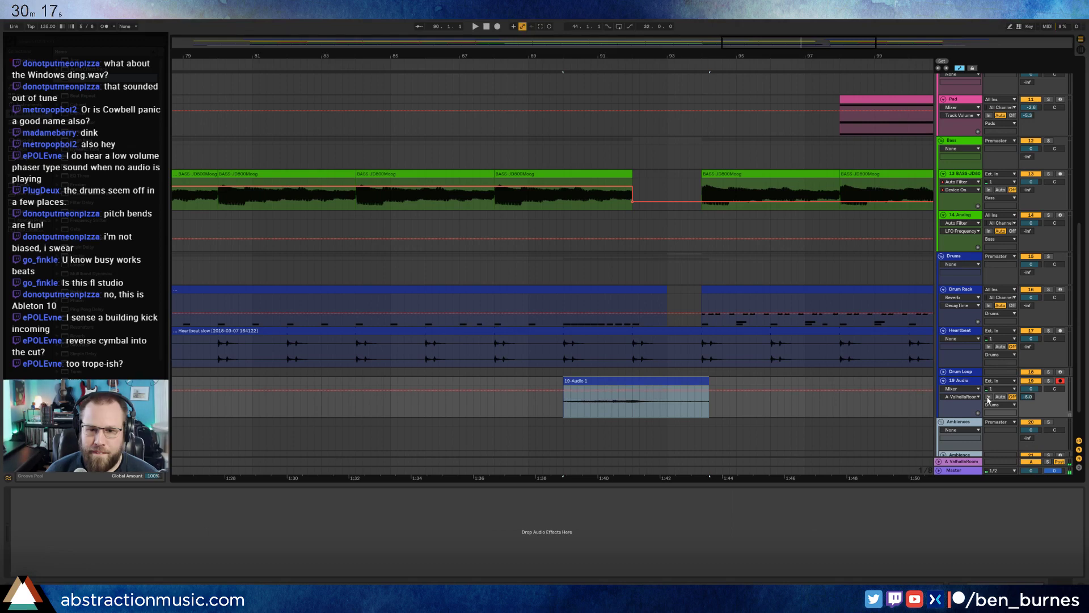
click(473, 406)
key(space)
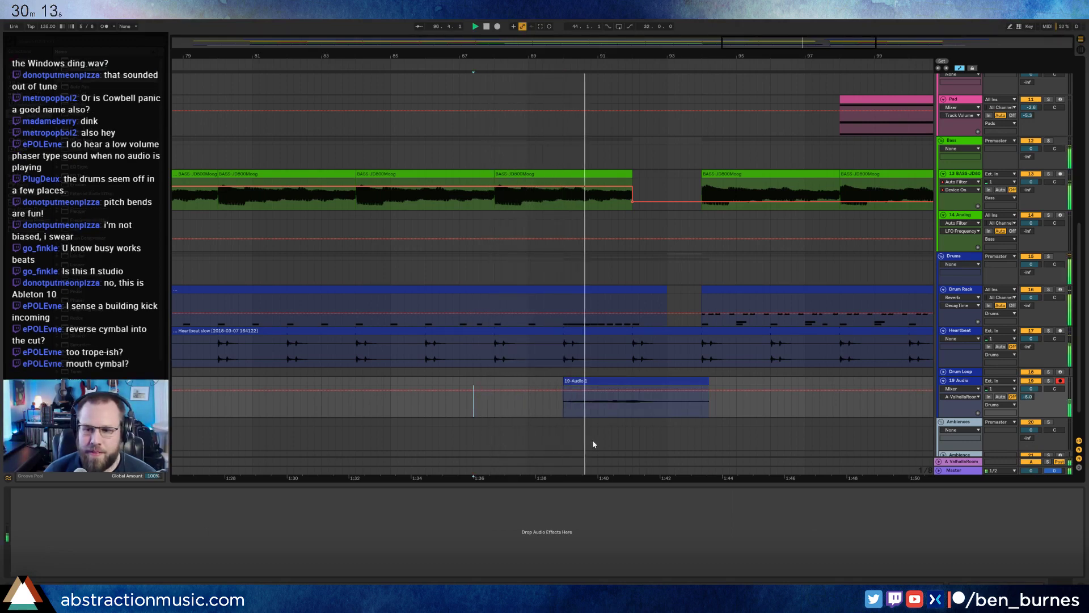
double_click(683, 381)
drag(81, 426, 82, 404)
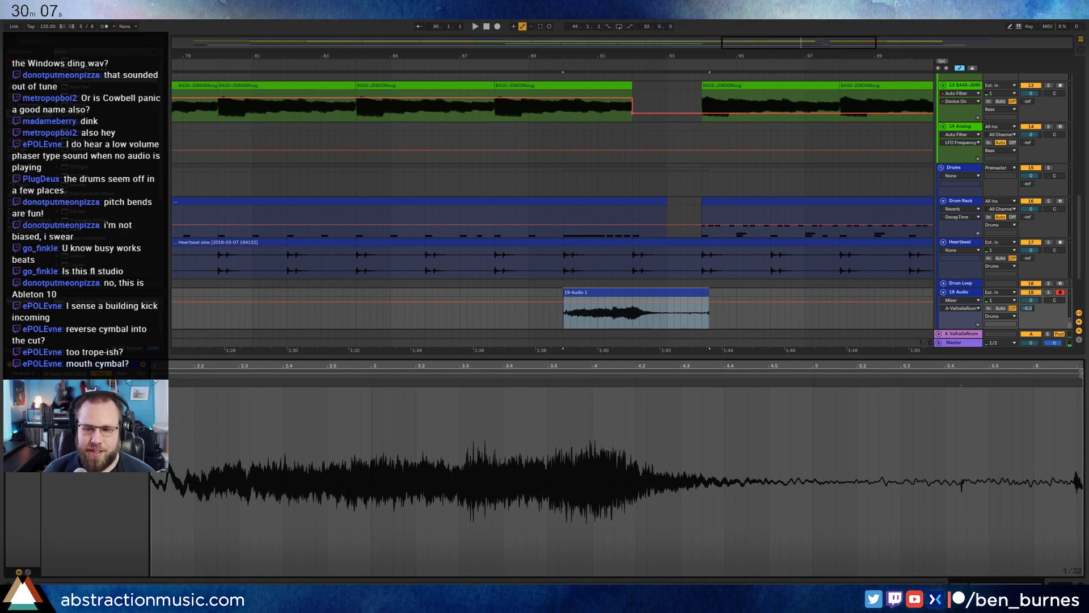
key(shift+Tab)
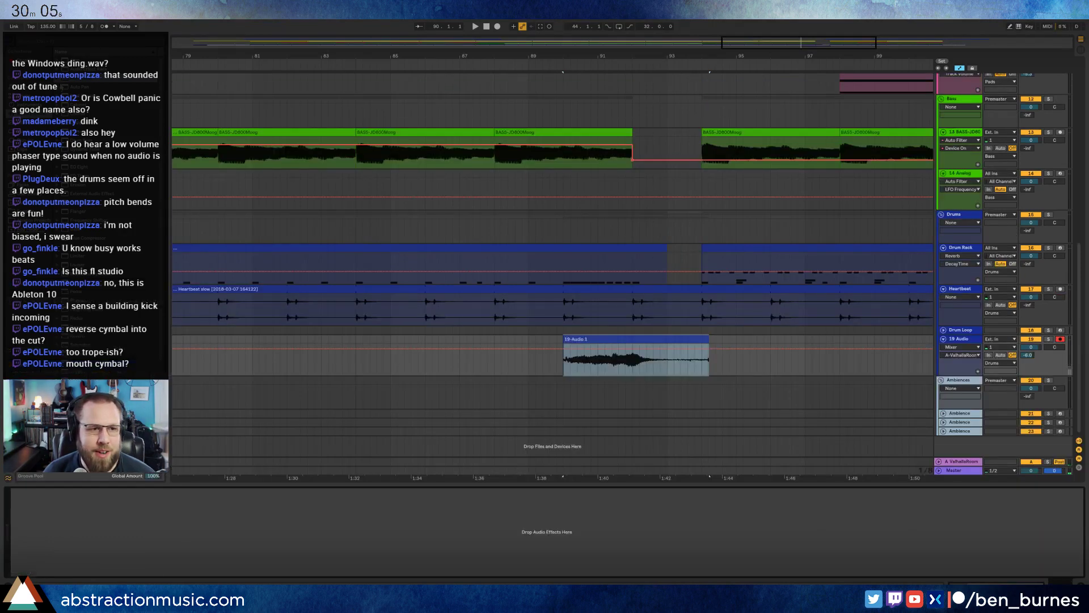
Add an Auto Filter to the new audio track, set it to high-pass at 198 Hz, and play it back.
drag(67, 80, 68, 541)
click(53, 554)
key(space)
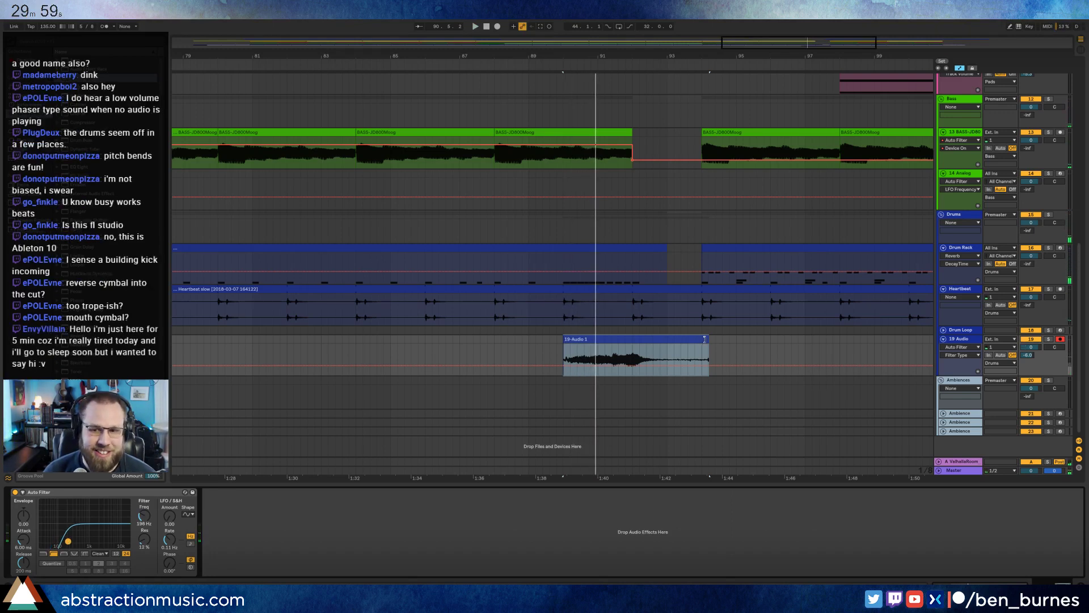
Trim the recorded clip's end back to bar 93 and lower its gain slightly.
drag(704, 338, 665, 339)
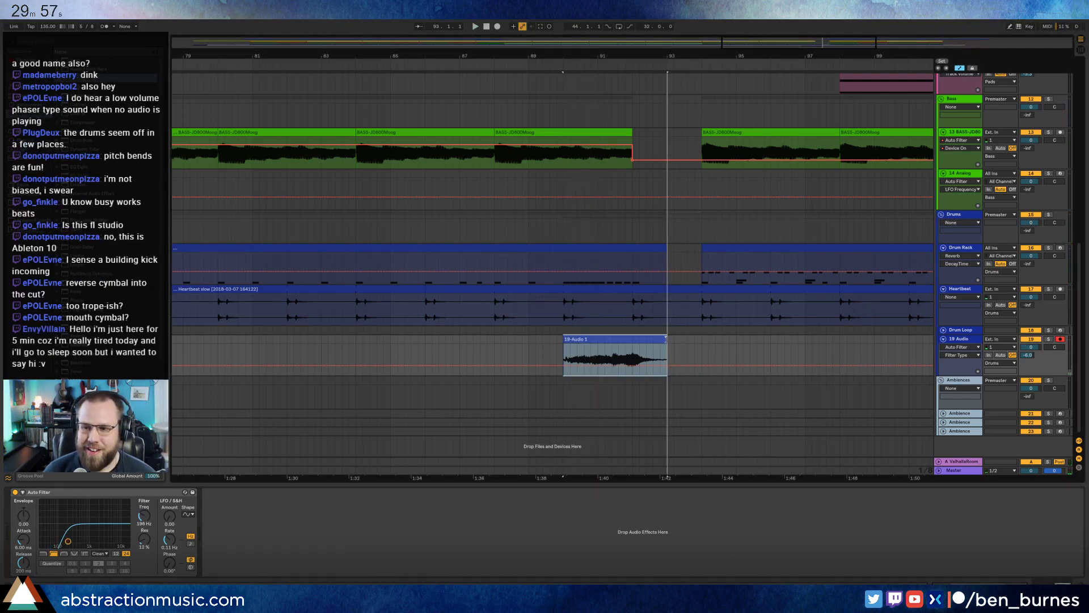
double_click(662, 343)
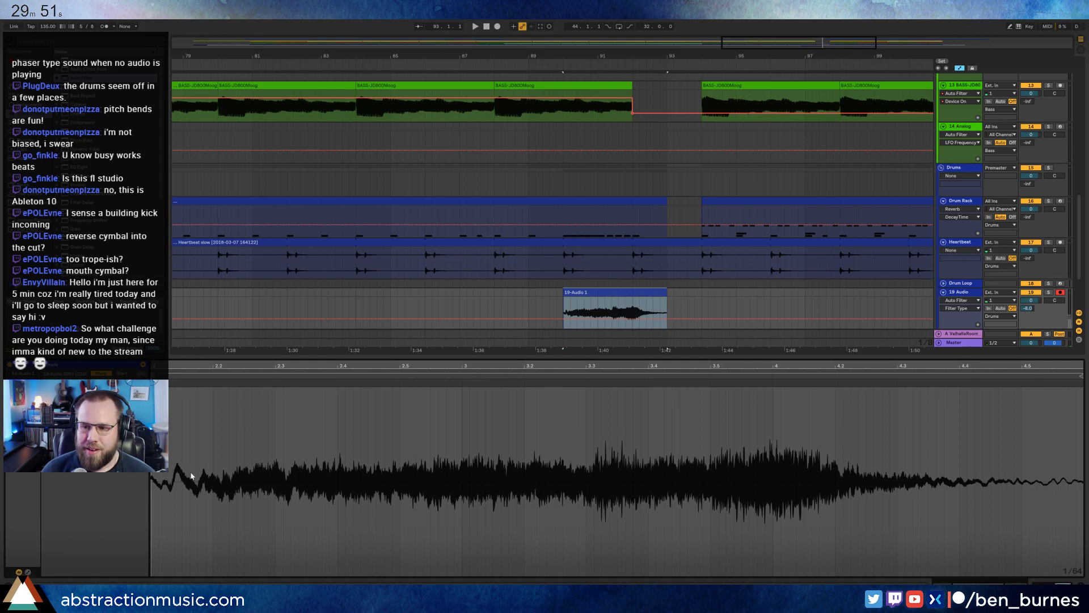
drag(81, 422, 81, 430)
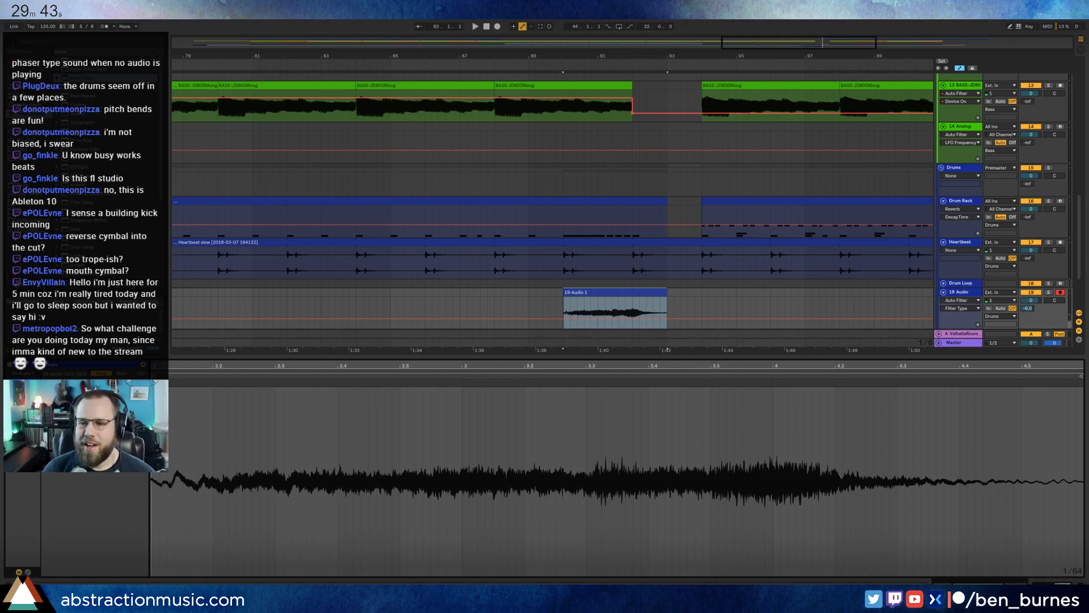
key(shift+Tab)
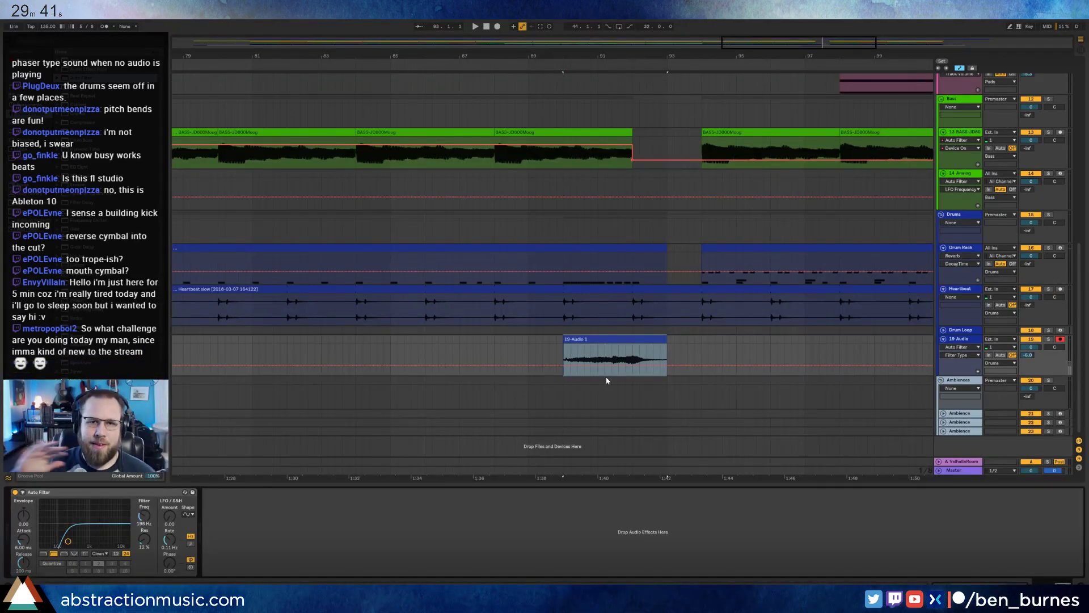
Play the arrangement from about bar 76 and reactivate the muted kick after the beat in bar 8 of the Drum Rack clip.
click(515, 348)
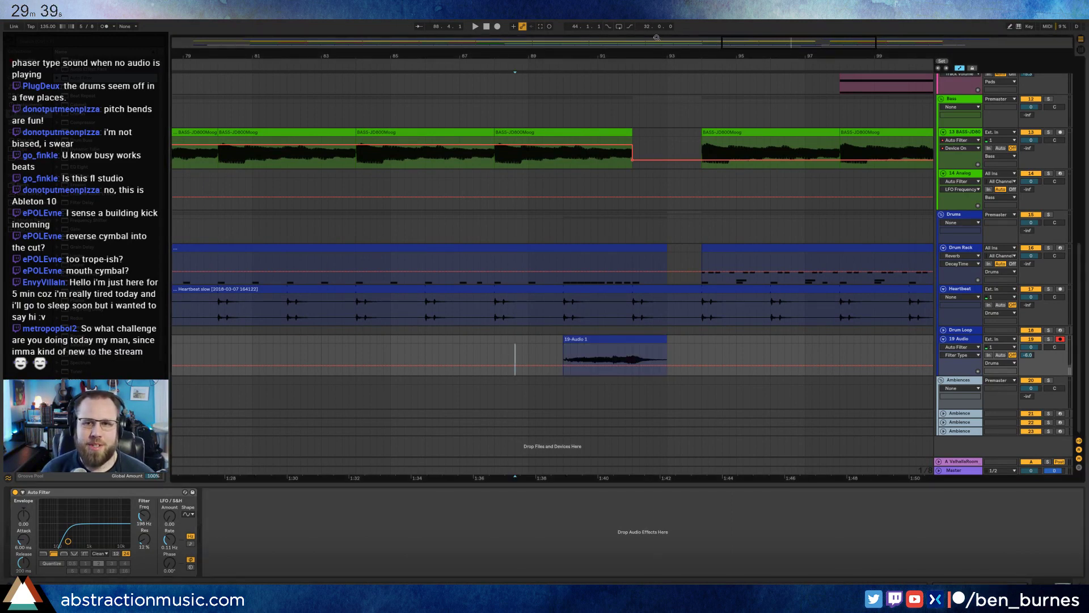
drag(803, 44, 803, 33)
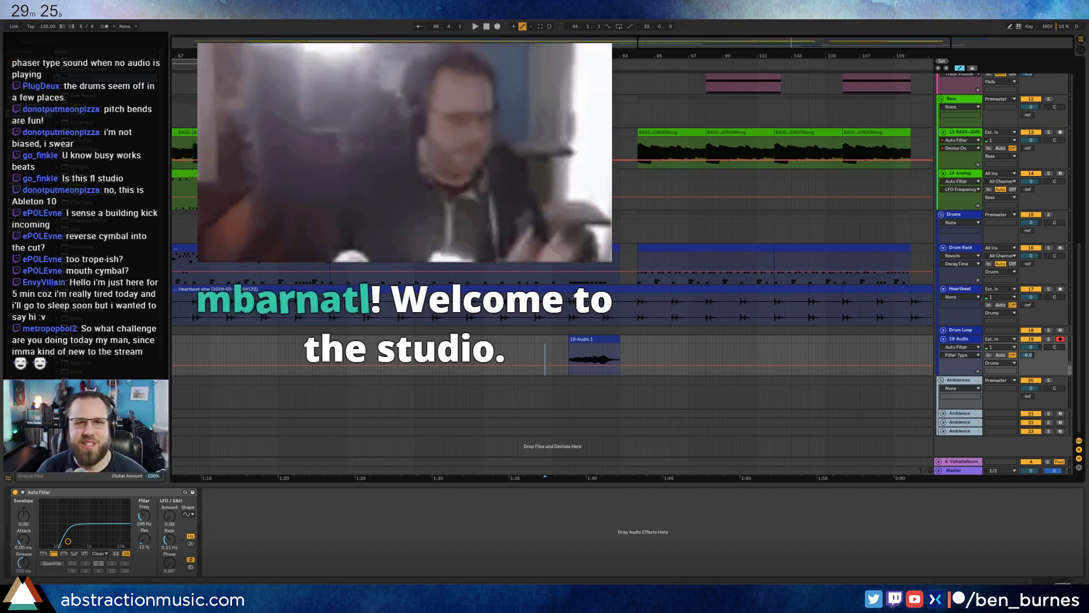
scroll(755, 113, up, 5)
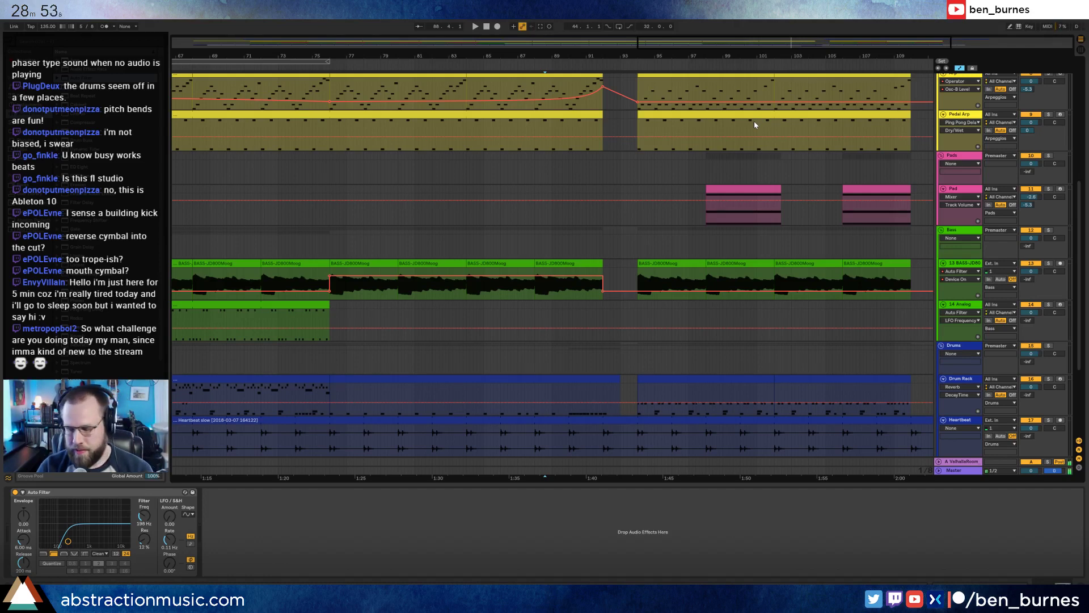
click(323, 65)
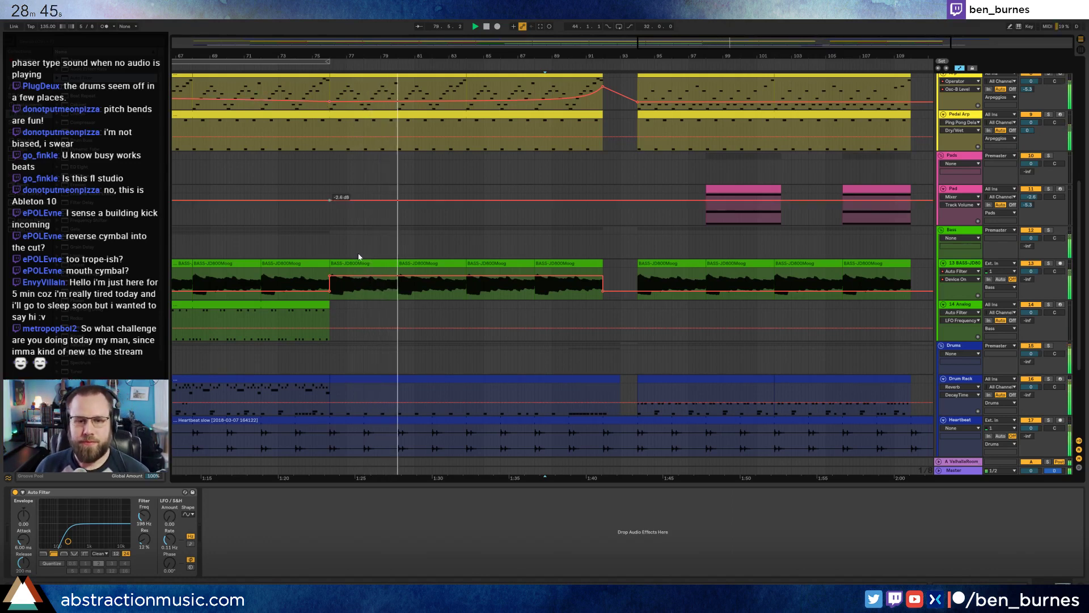
scroll(363, 266, down, 3)
scroll(363, 270, down, 3)
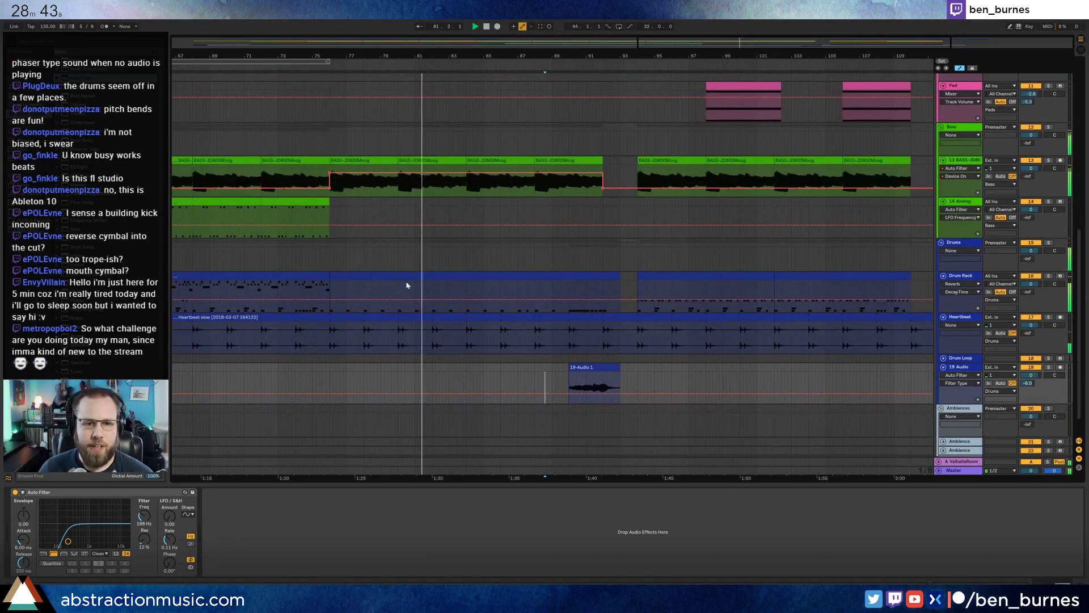
double_click(442, 282)
click(581, 459)
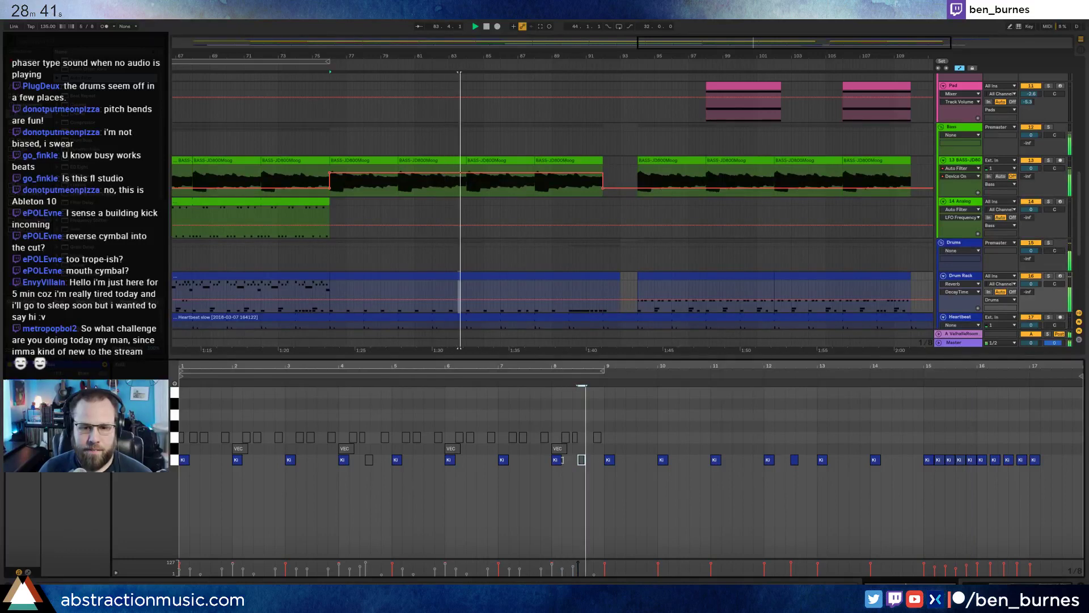
click(649, 517)
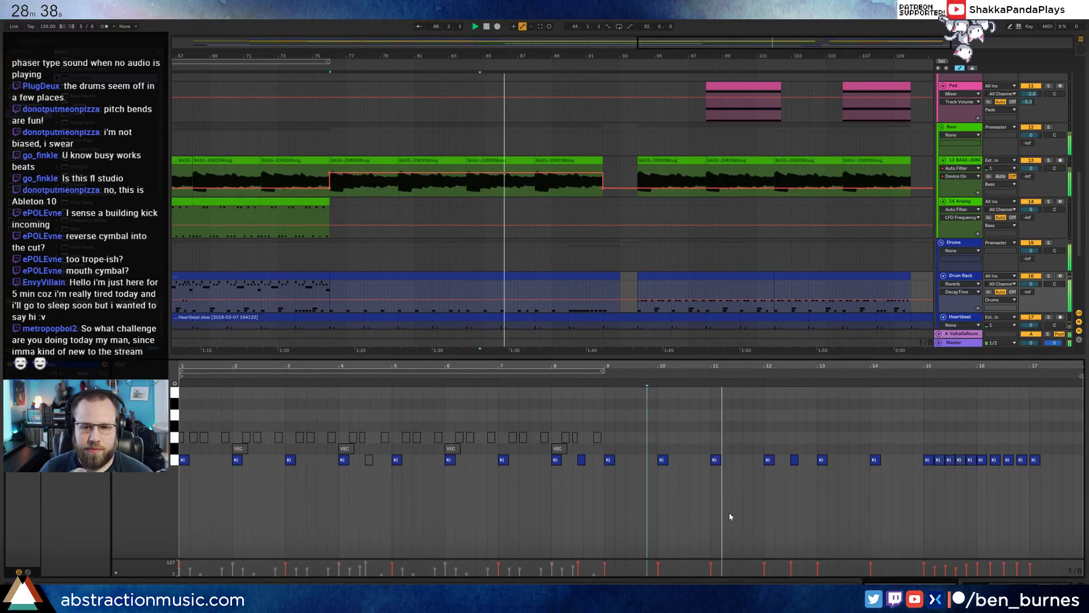
key(shift+Tab)
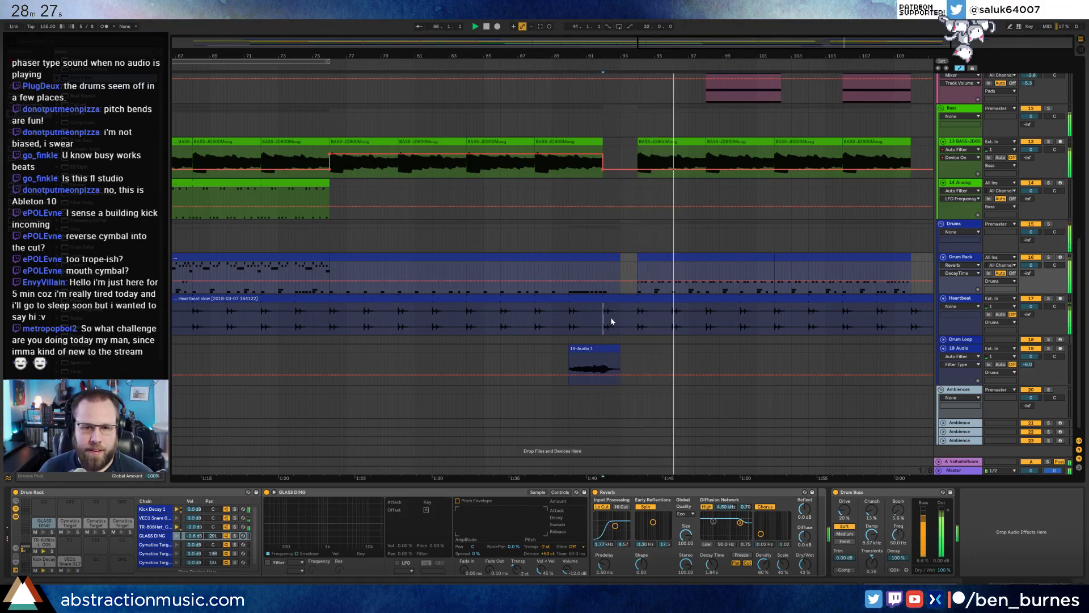
Copy the Heartbeat audio in bar 92 and paste it over bar 93.
drag(605, 321, 620, 321)
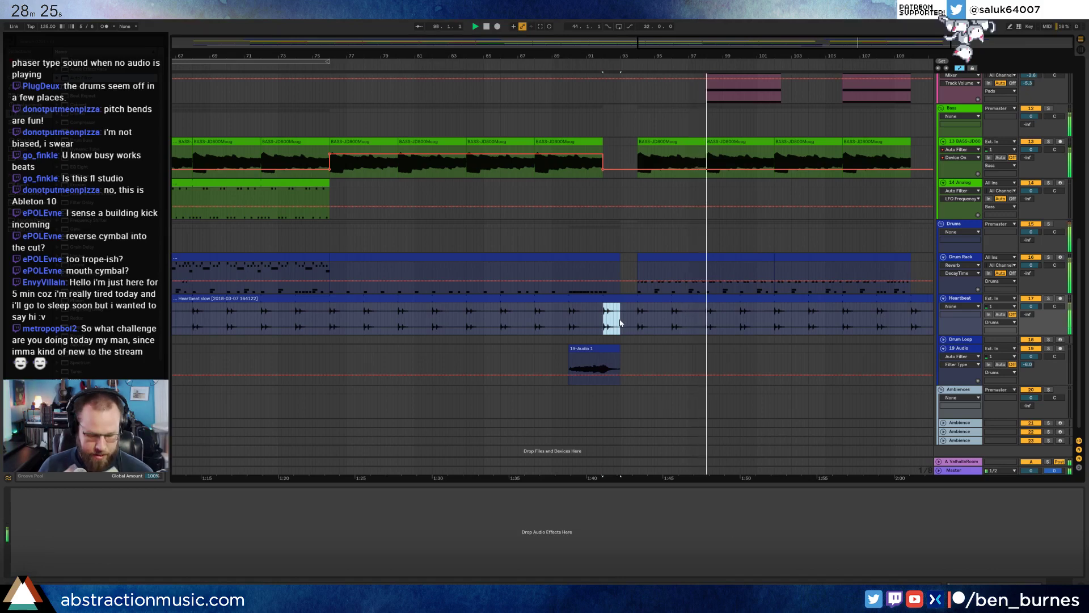
click(619, 320)
key(ctrl+v)
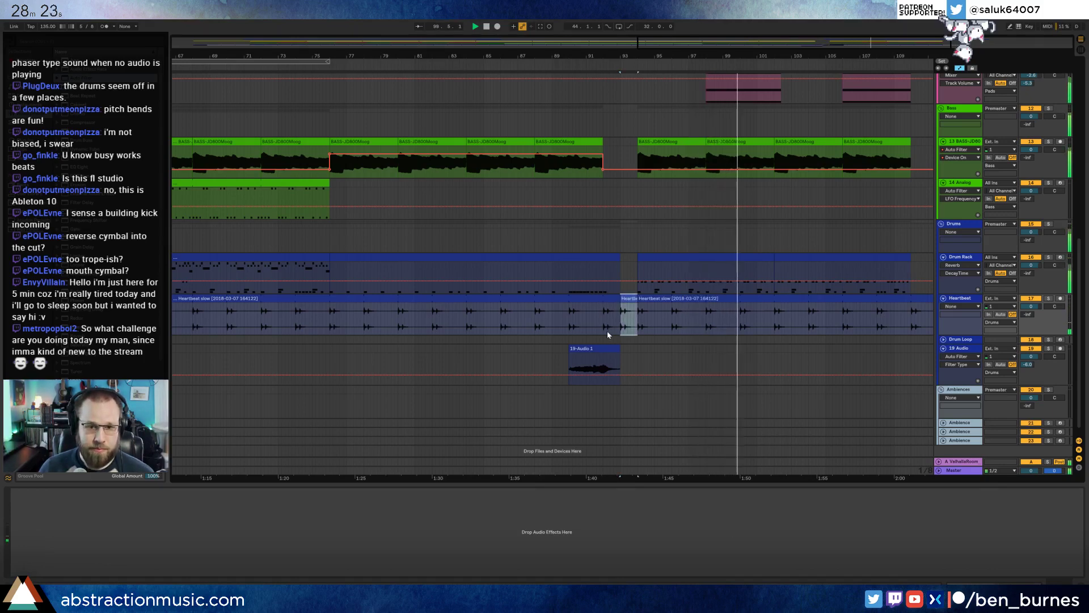
Raise the high-pass cutoff on the recorded track's Auto Filter and move the recorded clip to start at bar 88.
click(598, 344)
drag(73, 545, 82, 546)
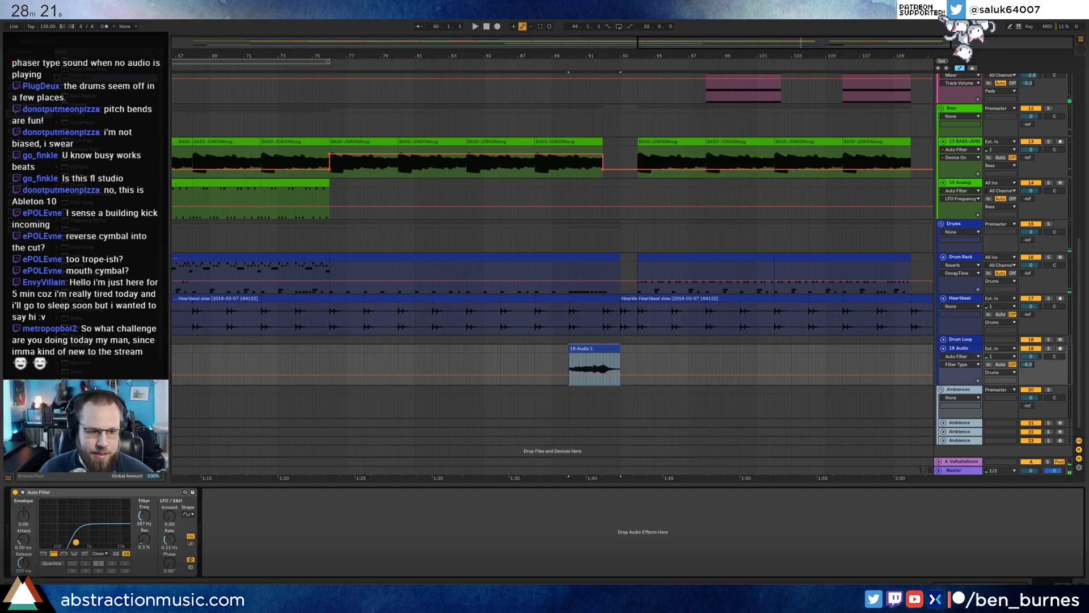
drag(599, 347, 564, 348)
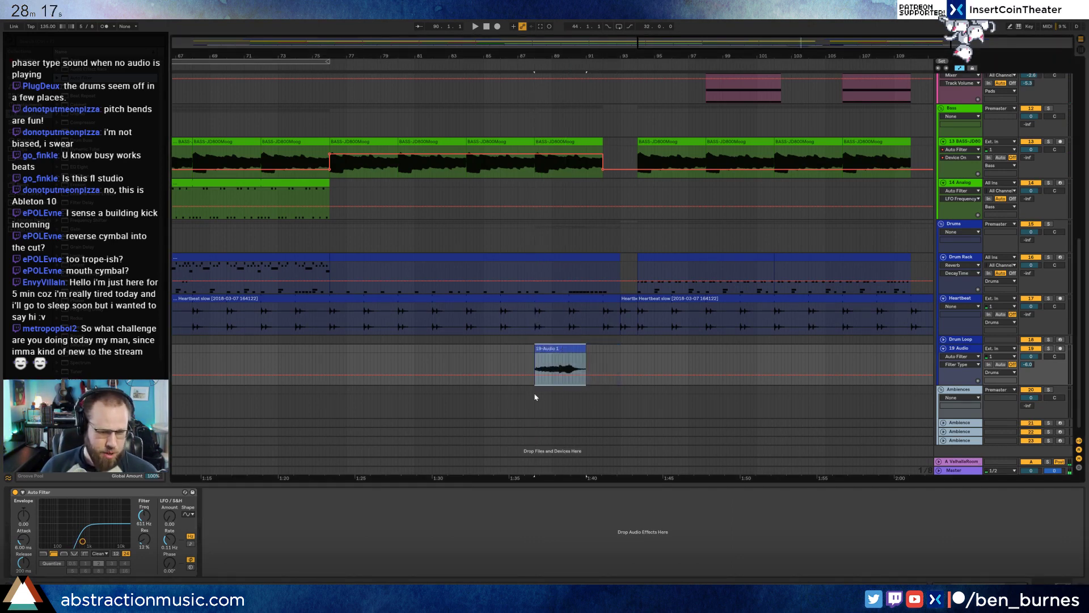
Stretch the recorded clip to double its length so it ends at bar 94, and play it back from bar 88.
key(shift+Tab)
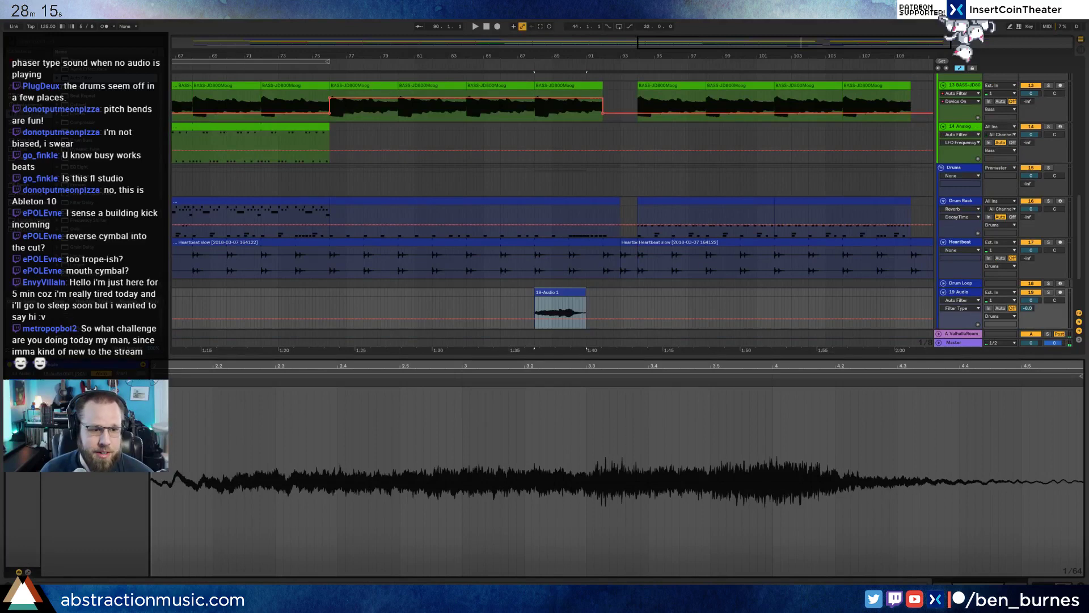
click(106, 406)
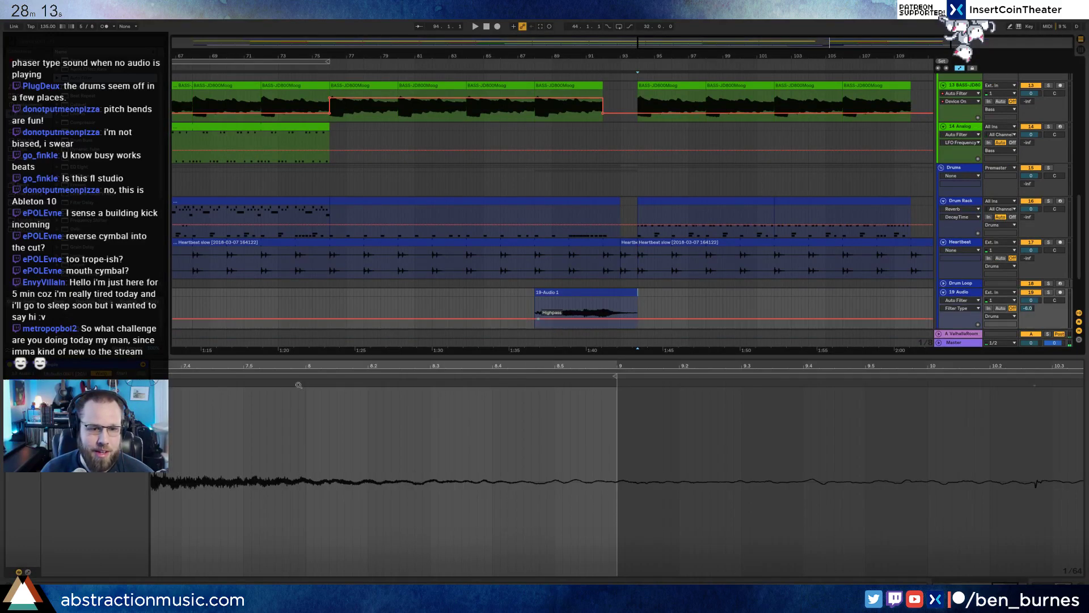
click(557, 309)
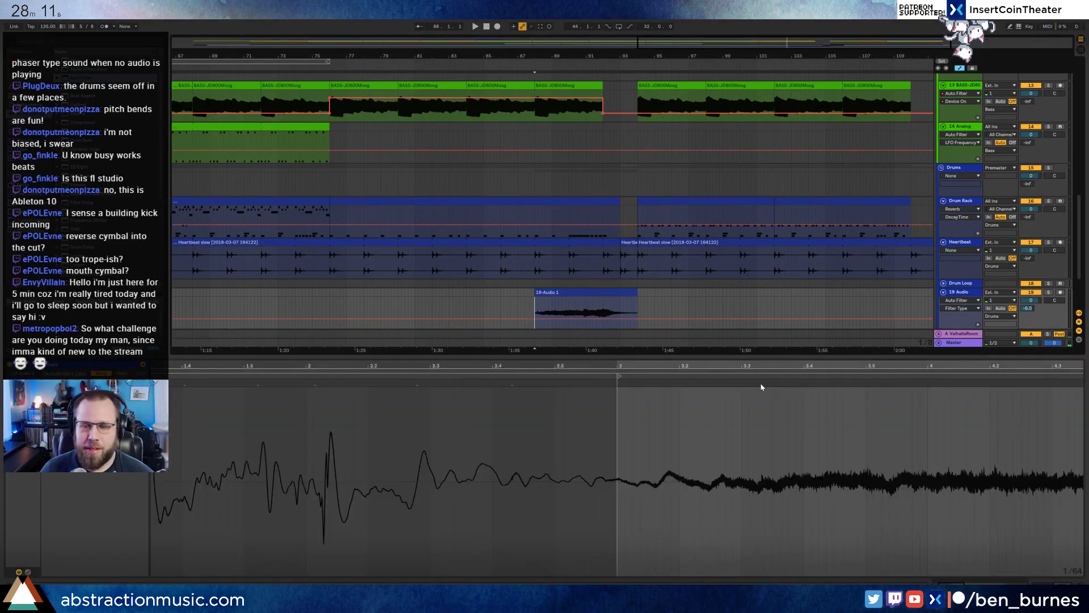
key(space)
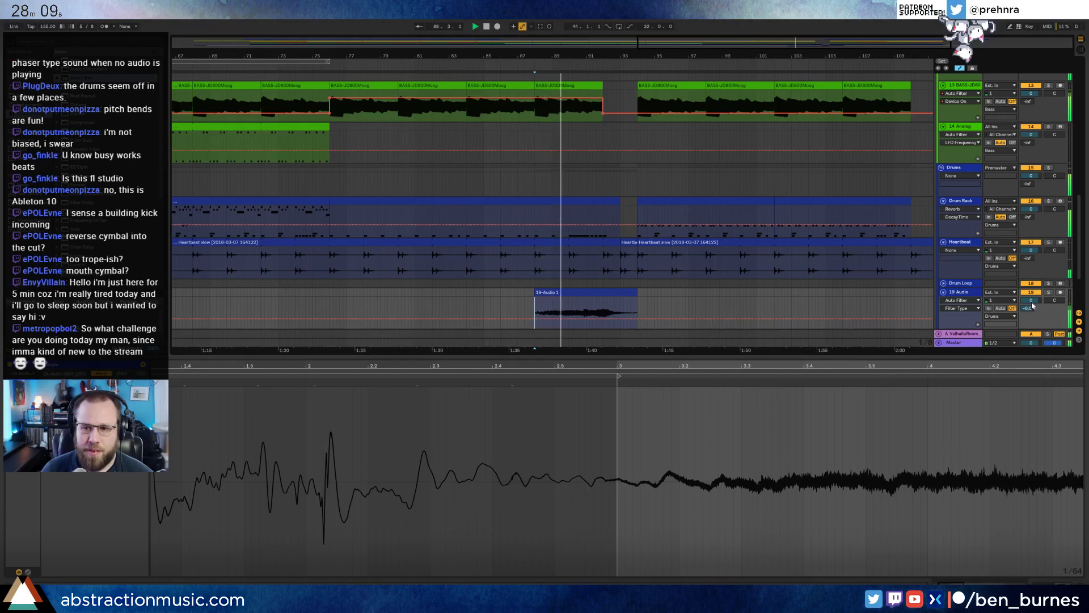
Lower the volume of the recorded audio track slightly while the arrangement plays past bar 94.
drag(1031, 303, 1031, 300)
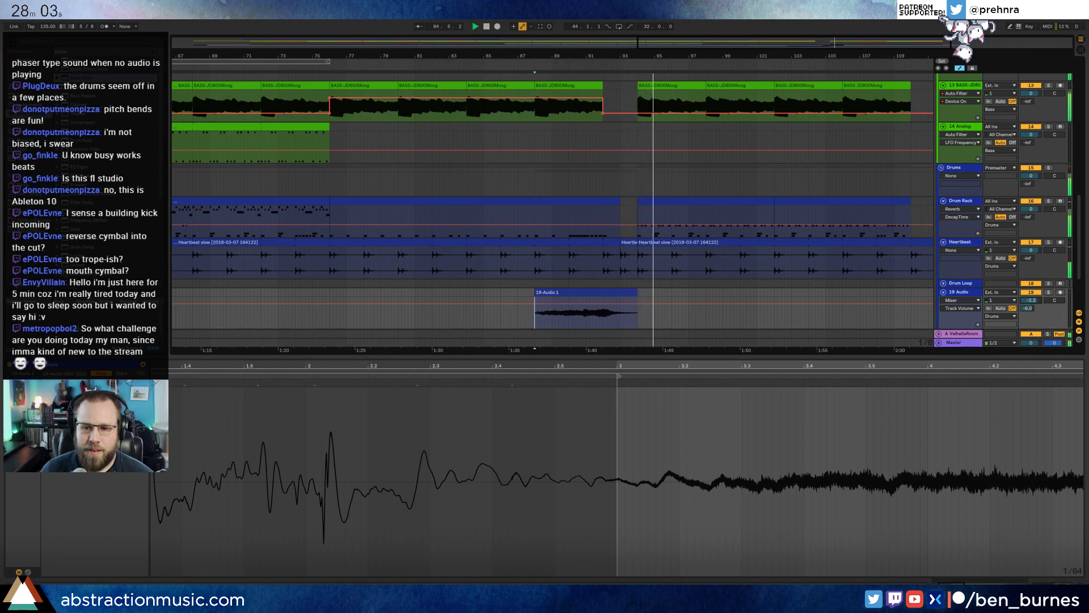
key(shift+Tab)
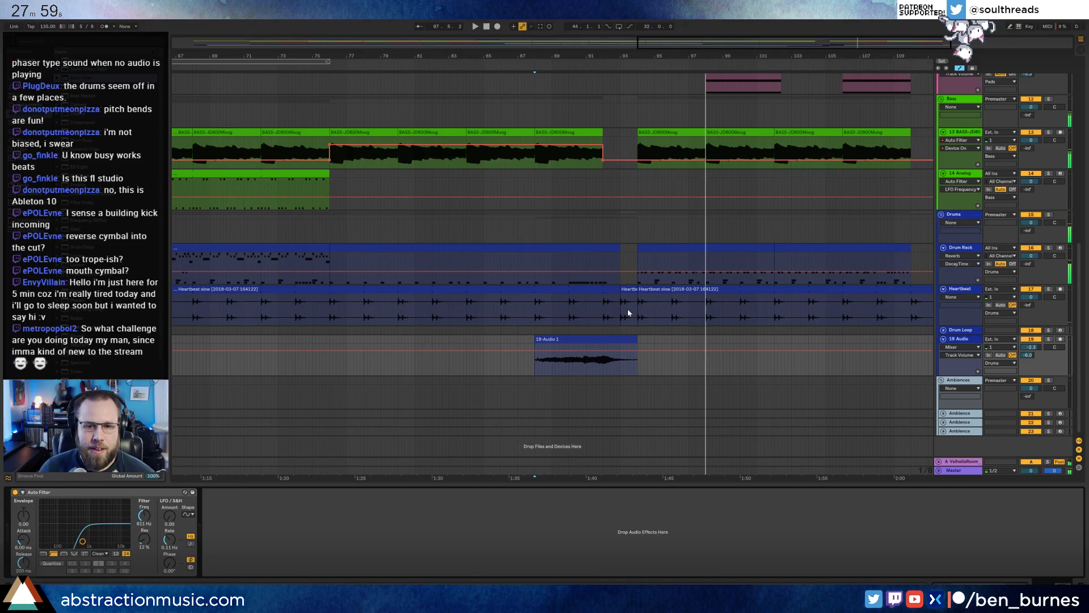
Move everything from bar 94 onward two bars later to bar 96, and fill the gap with continuous Heartbeat audio.
click(629, 290)
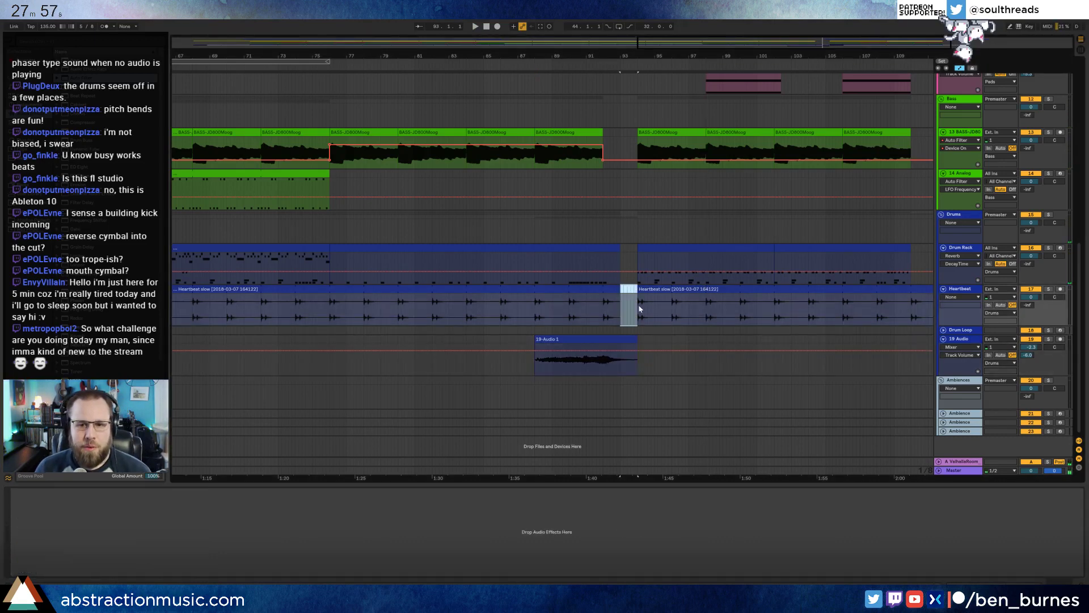
drag(640, 310, 940, 23)
click(650, 217)
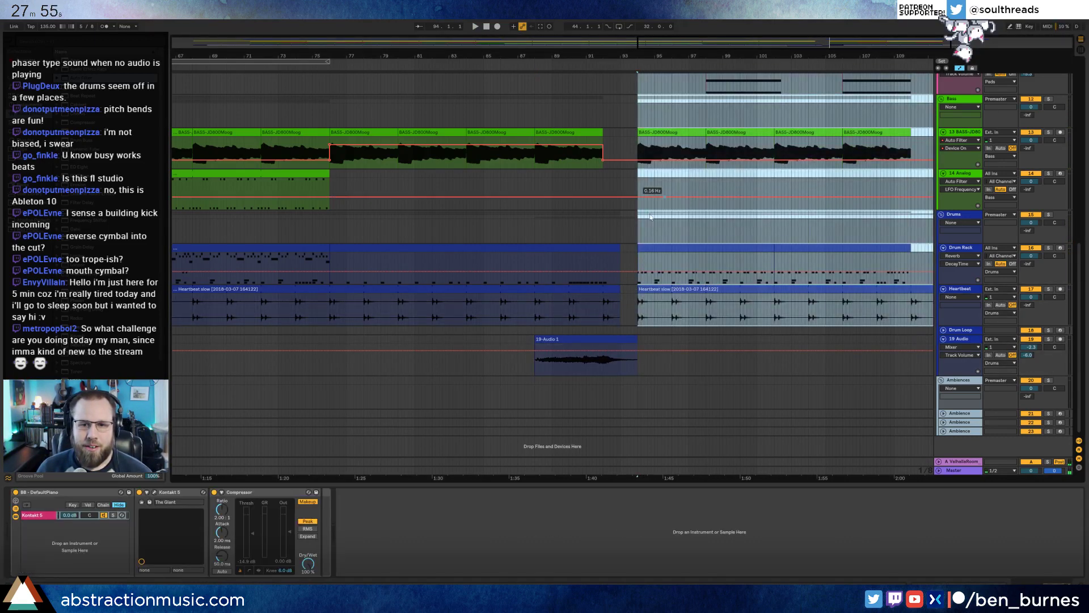
drag(648, 290, 1014, 290)
click(641, 298)
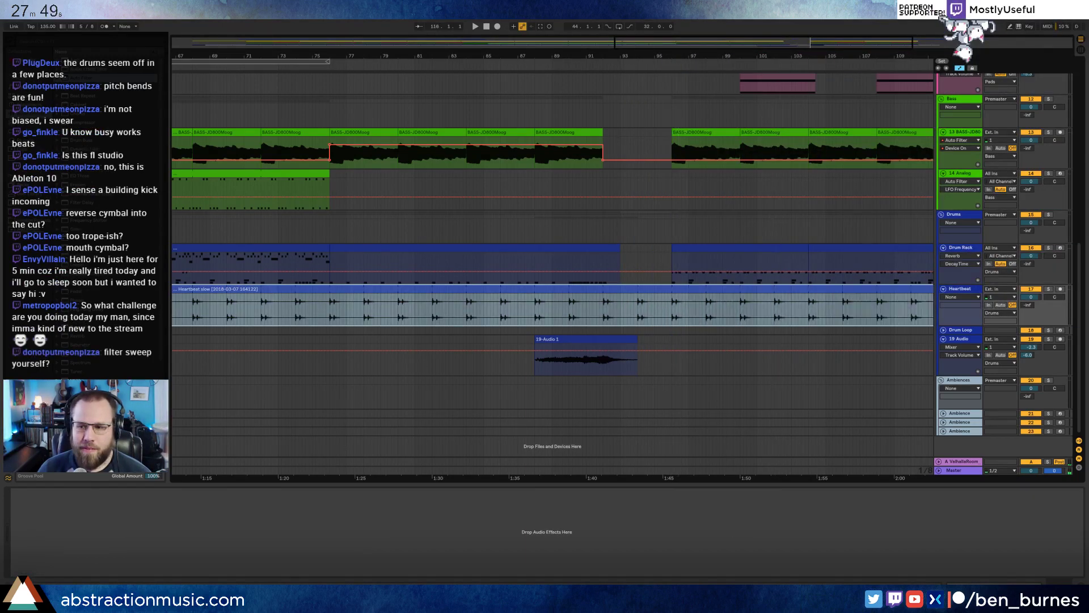
Automate the recorded track's Auto Filter frequency to rise from bar 88 to bar 93, and play back the sweep.
click(565, 338)
drag(82, 542, 82, 542)
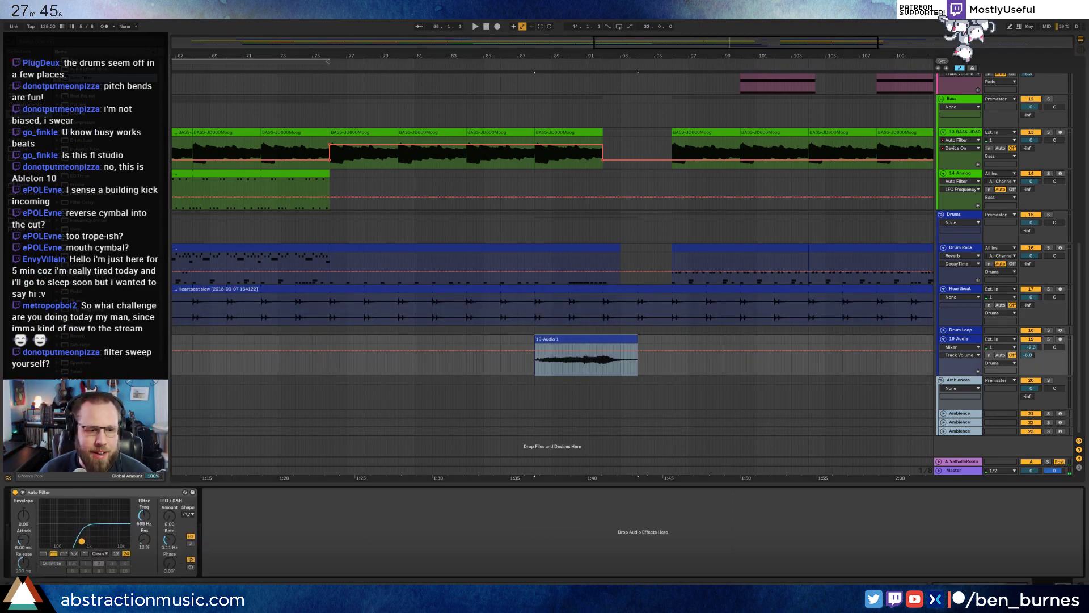
click(147, 518)
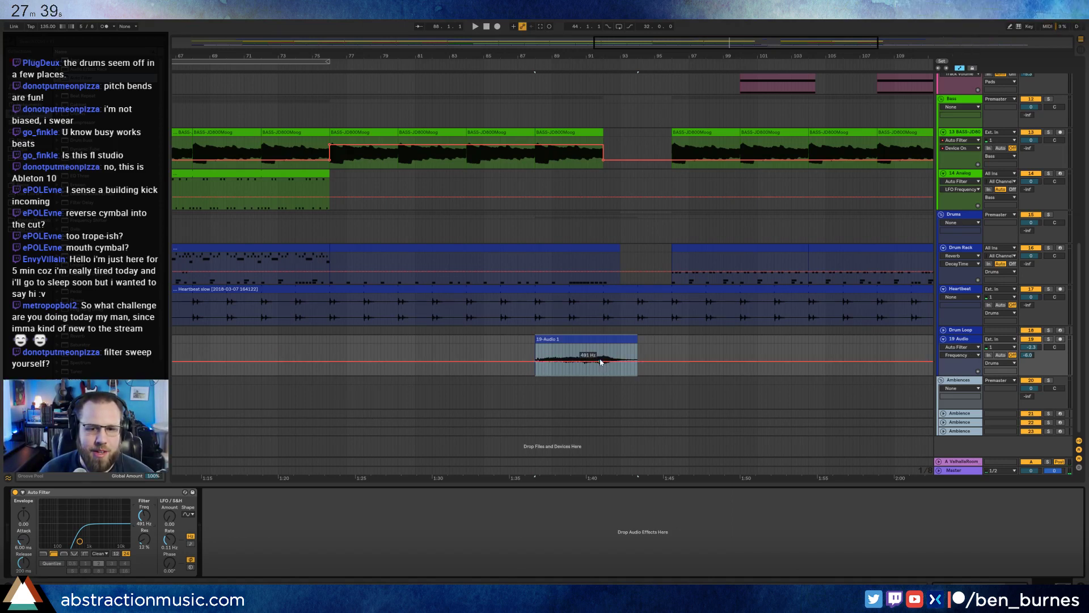
drag(600, 360, 536, 364)
click(558, 367)
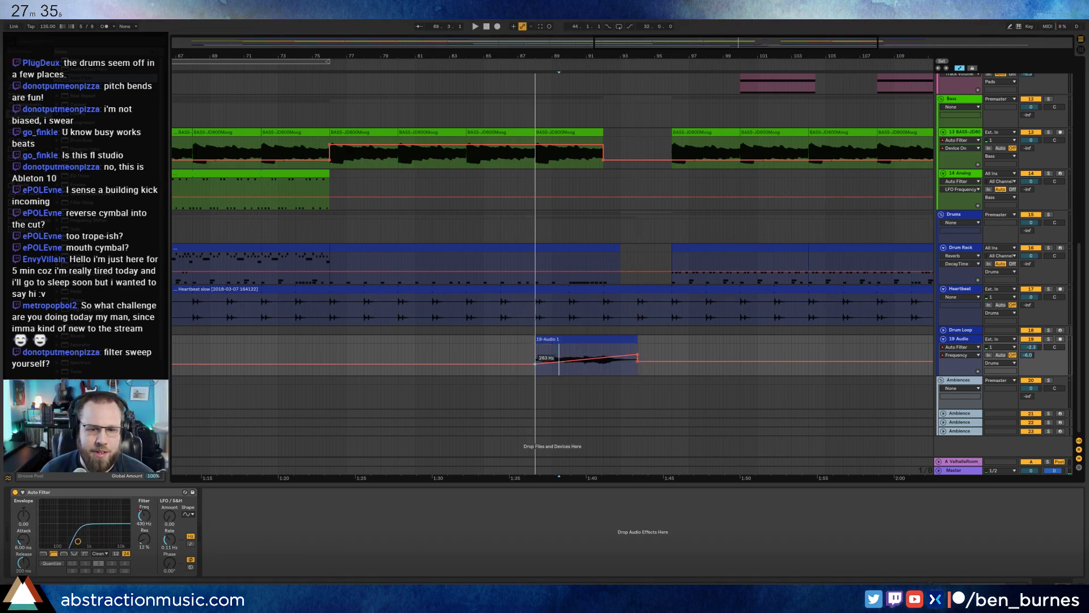
drag(637, 357, 620, 354)
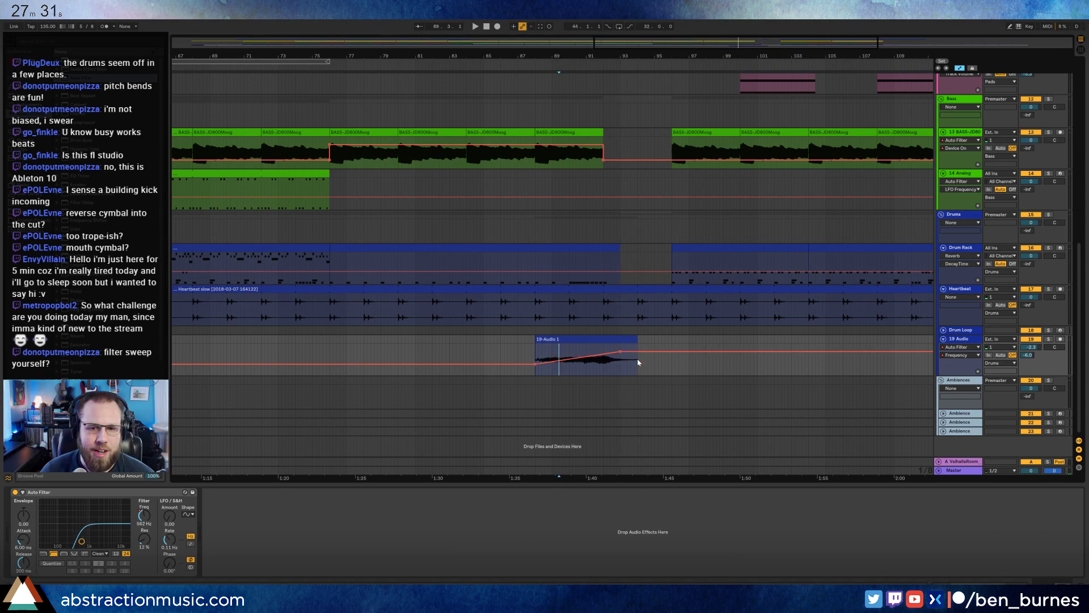
key(a)
key(space)
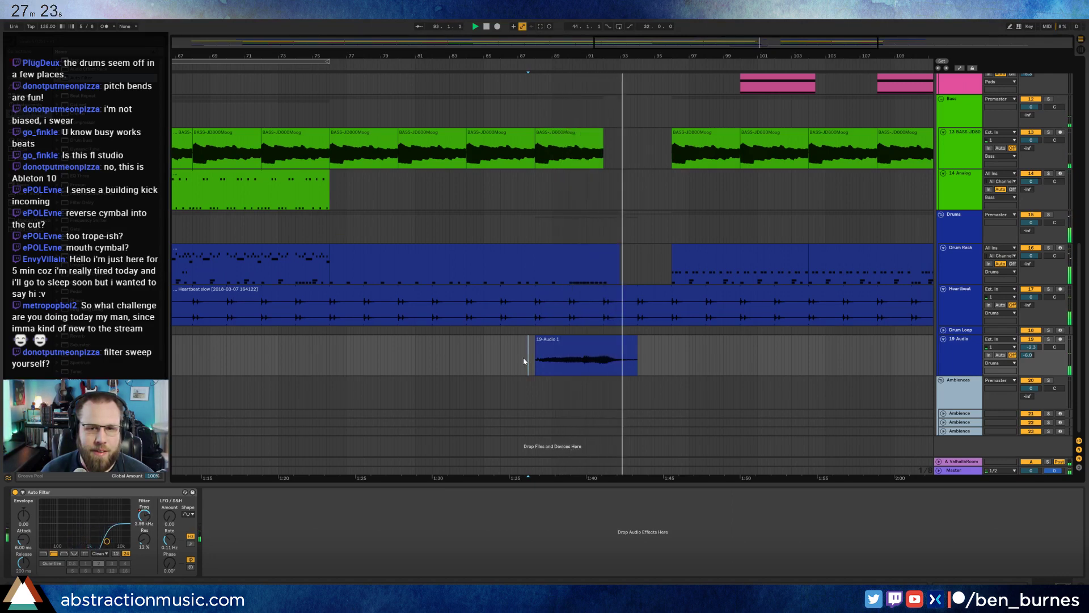
Delete the short Massive clip near bar 93, extend the following Massive clip back to about bar 95, and play the transition.
scroll(544, 355, up, 10)
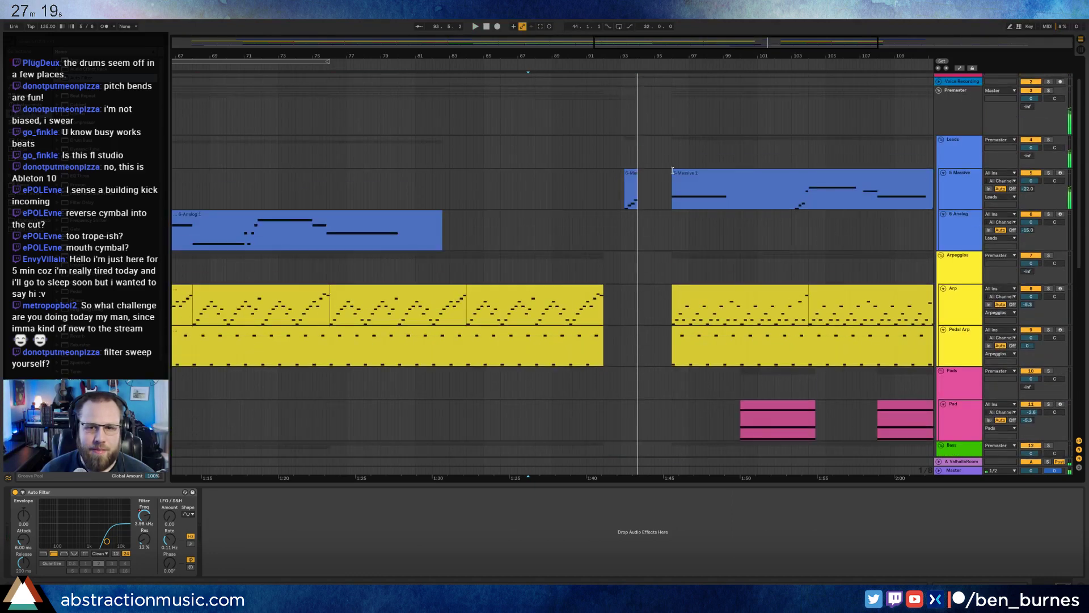
mouse_move(673, 172)
mouse_down()
mouse_move(652, 173)
mouse_move(641, 196)
mouse_up()
key(Delete)
click(641, 188)
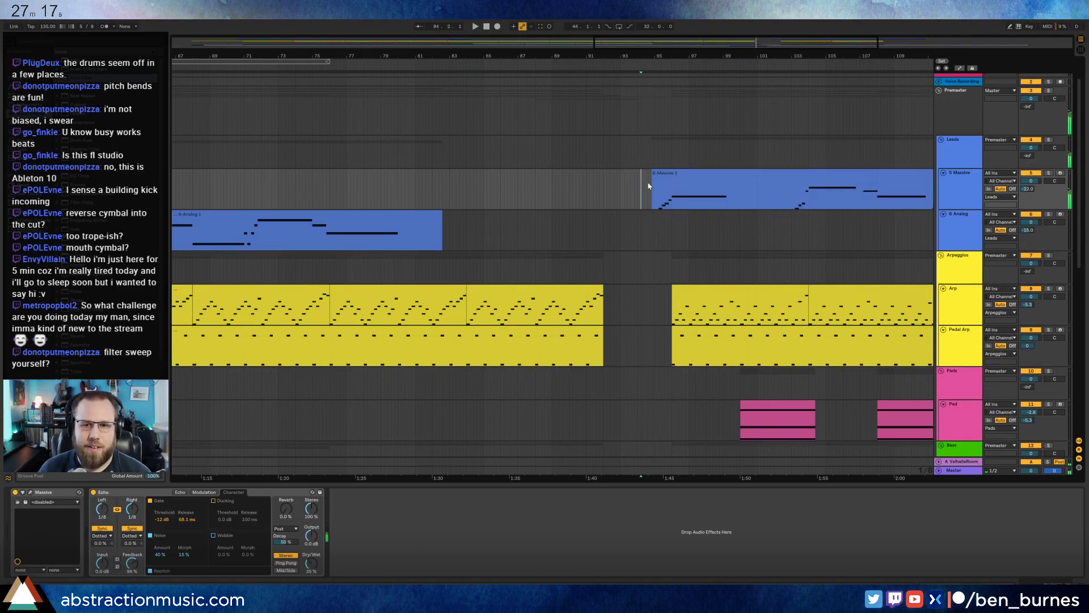
click(653, 177)
scroll(645, 258, down, 6)
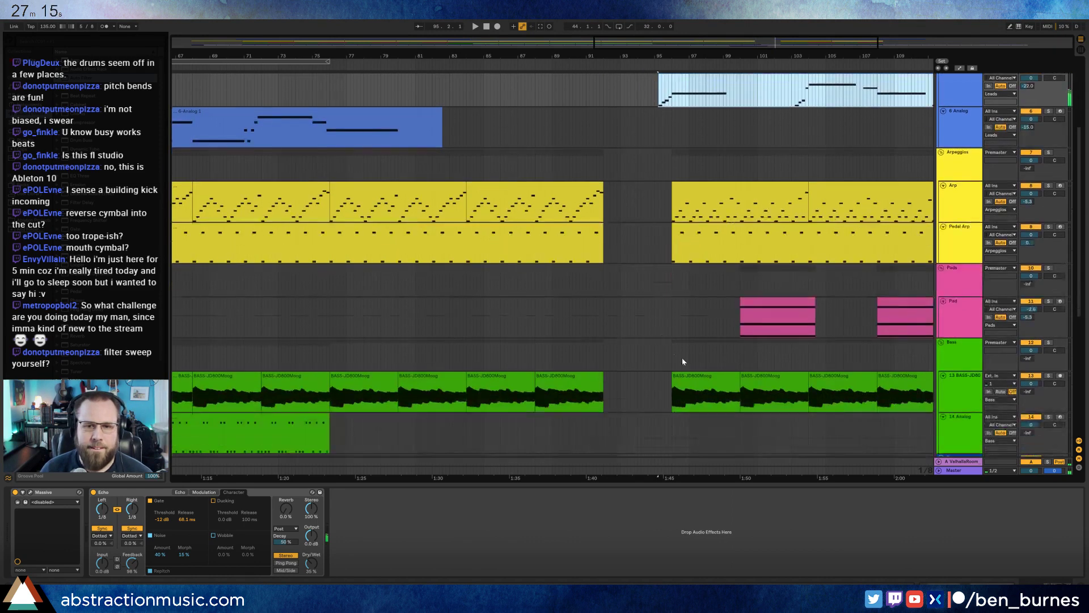
click(543, 64)
Split the Heartbeat audio between bars 92 and 96 into its own clip and raise that clip's gain.
scroll(632, 350, down, 7)
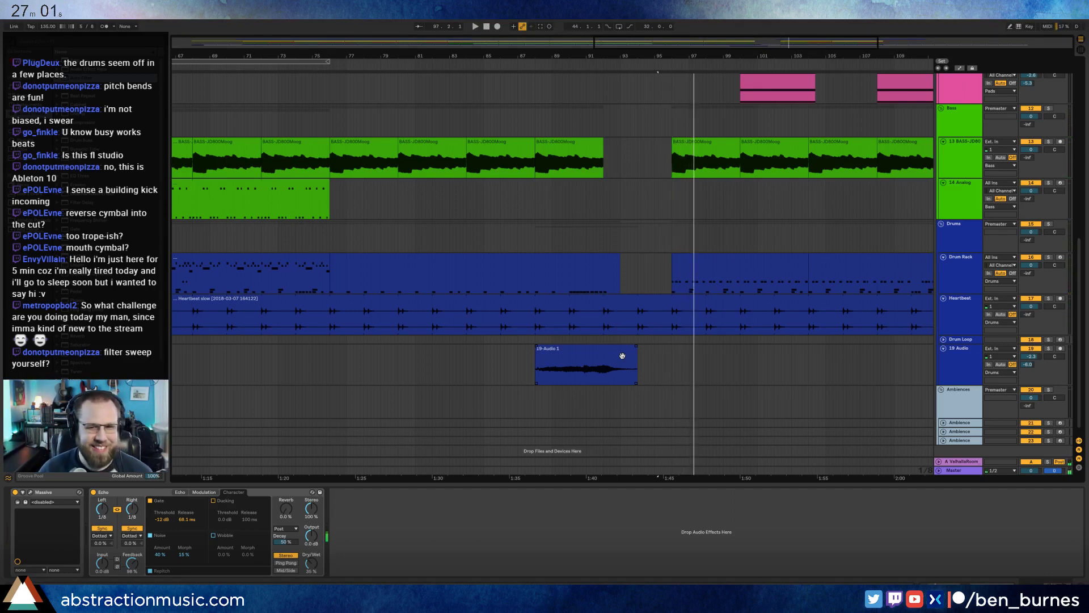
drag(604, 322, 669, 332)
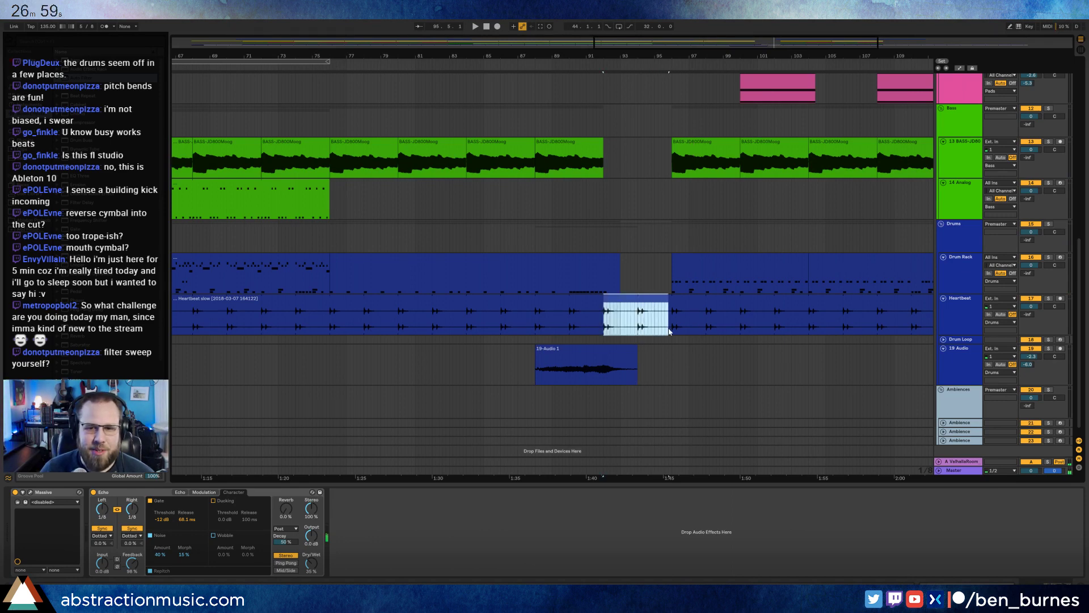
double_click(639, 298)
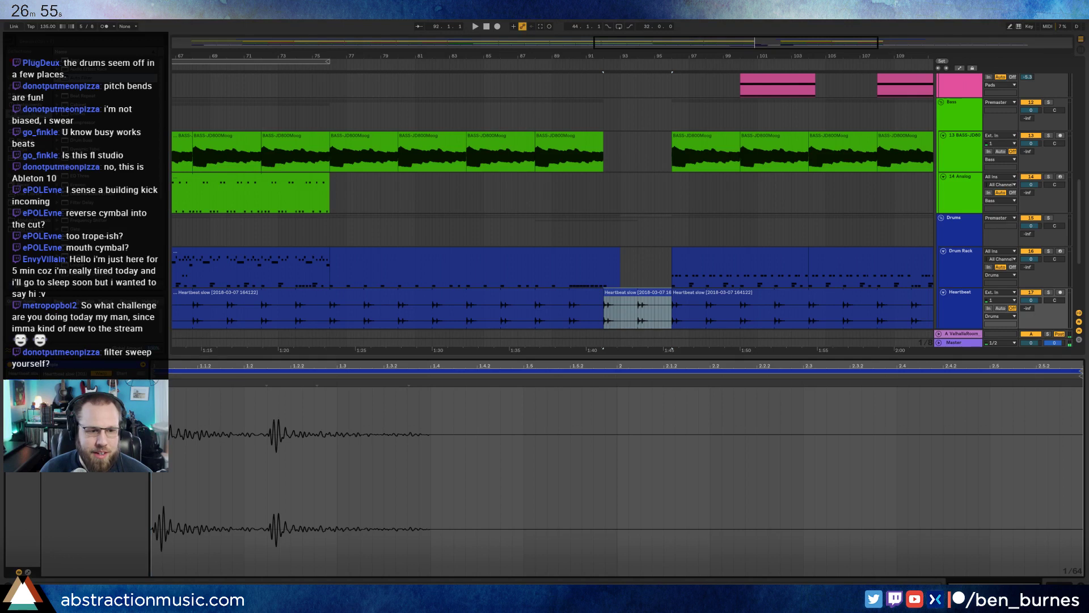
drag(81, 422, 81, 410)
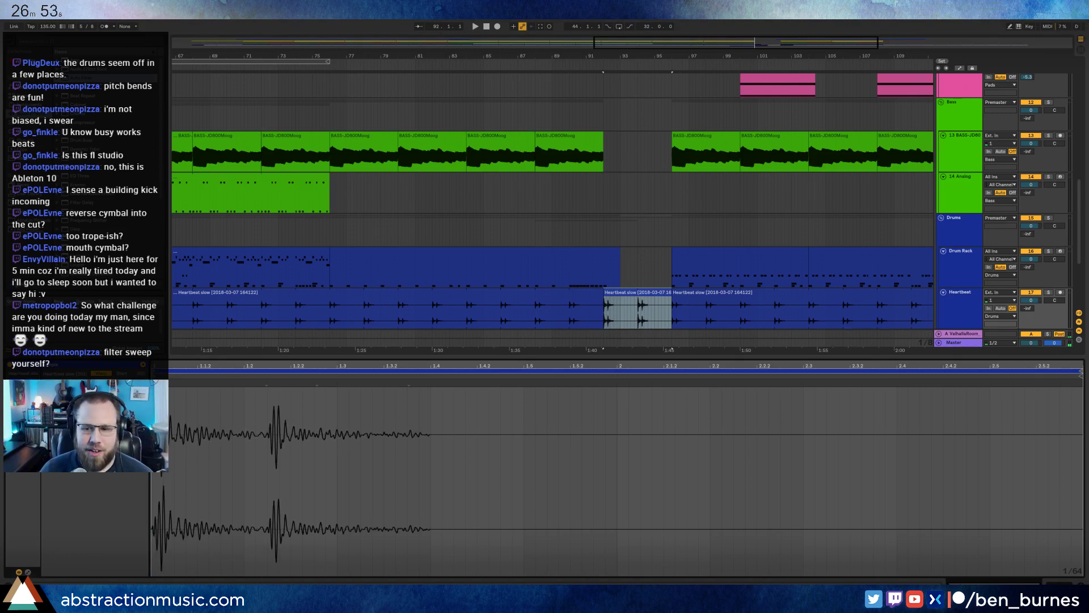
key(shift+Tab)
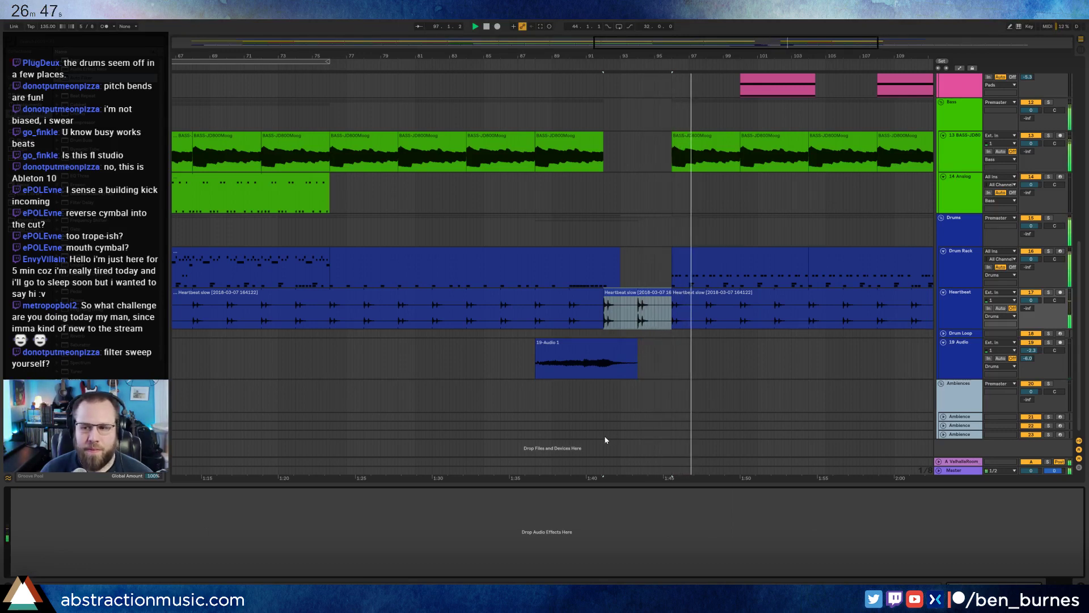
Show a wider range of the arrangement and play it from about bar 69 to review the lead-in.
scroll(638, 400, up, 3)
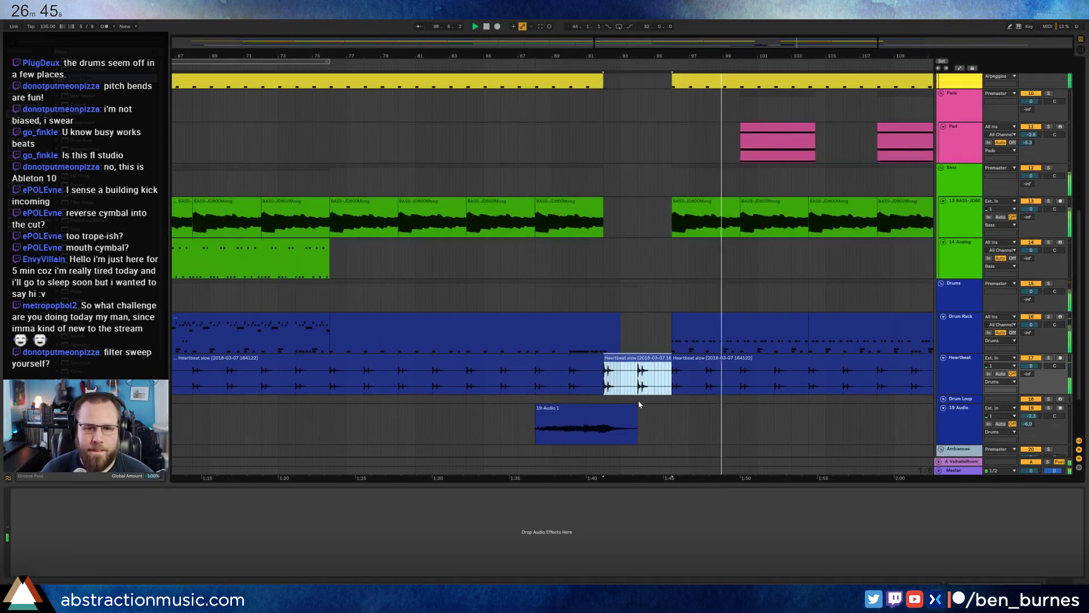
scroll(492, 293, up, 4)
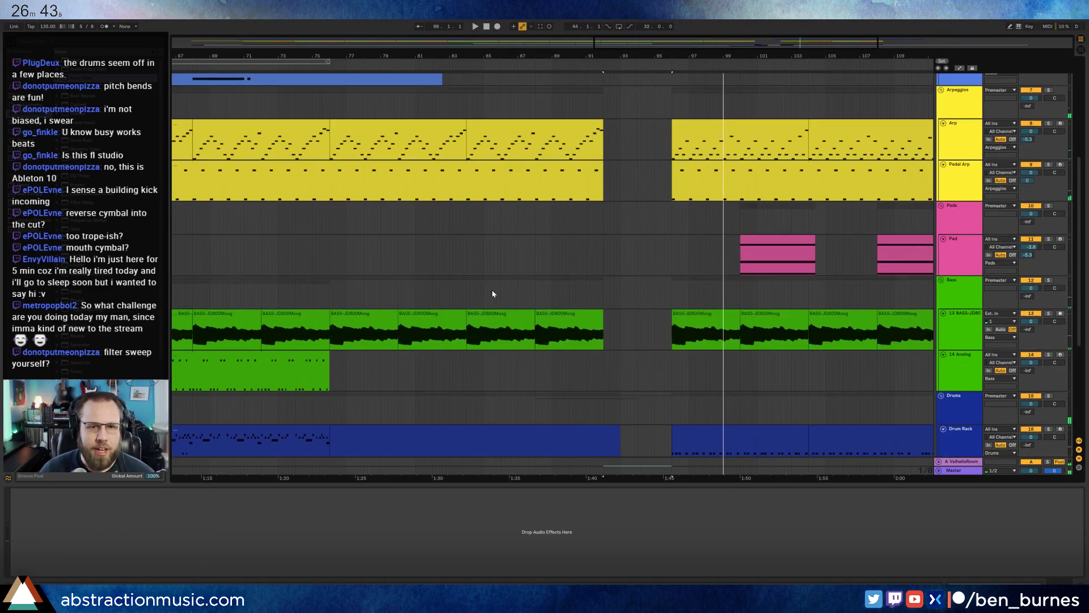
drag(735, 47, 735, 24)
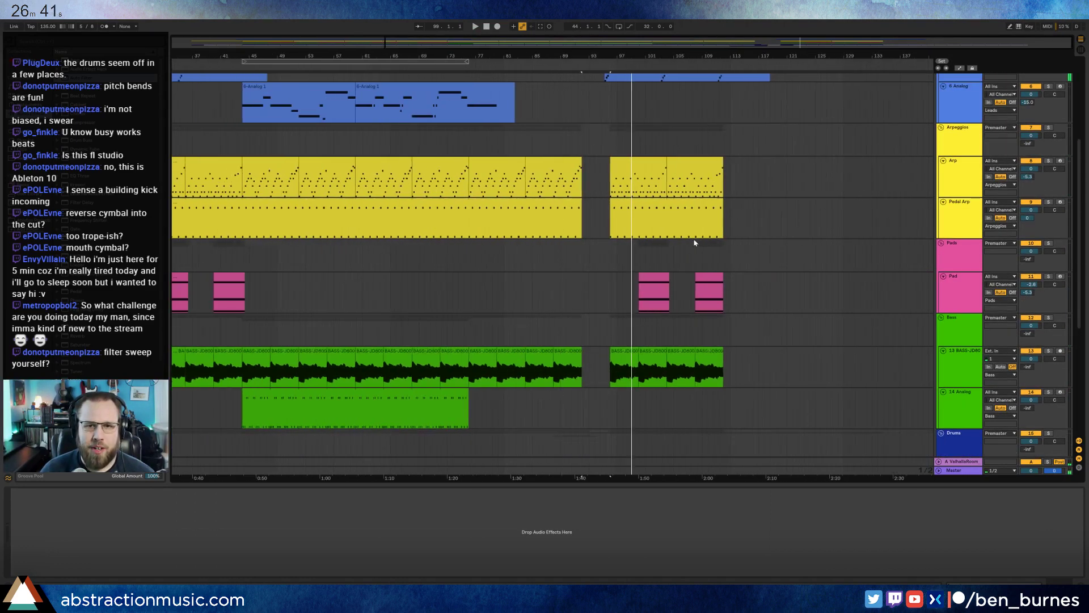
scroll(693, 242, up, 2)
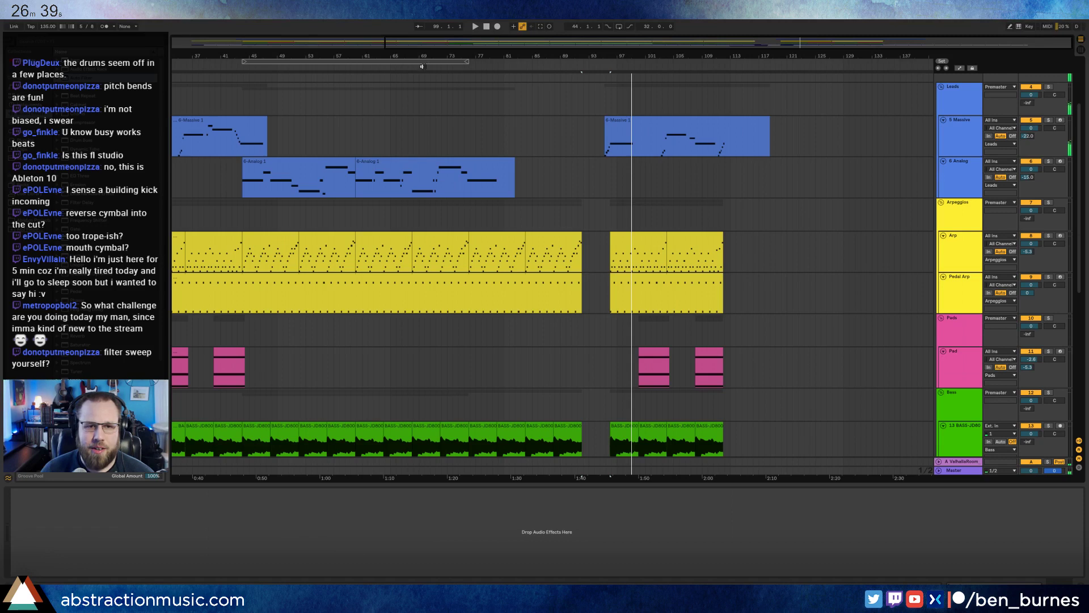
click(421, 67)
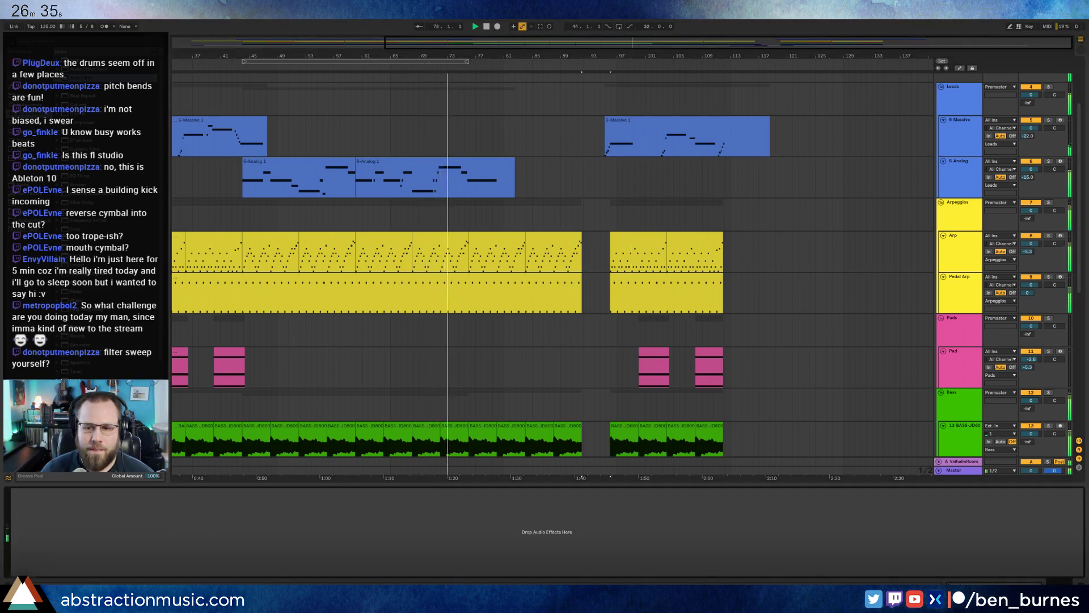
key(shift+Tab)
key(shift+Tab)
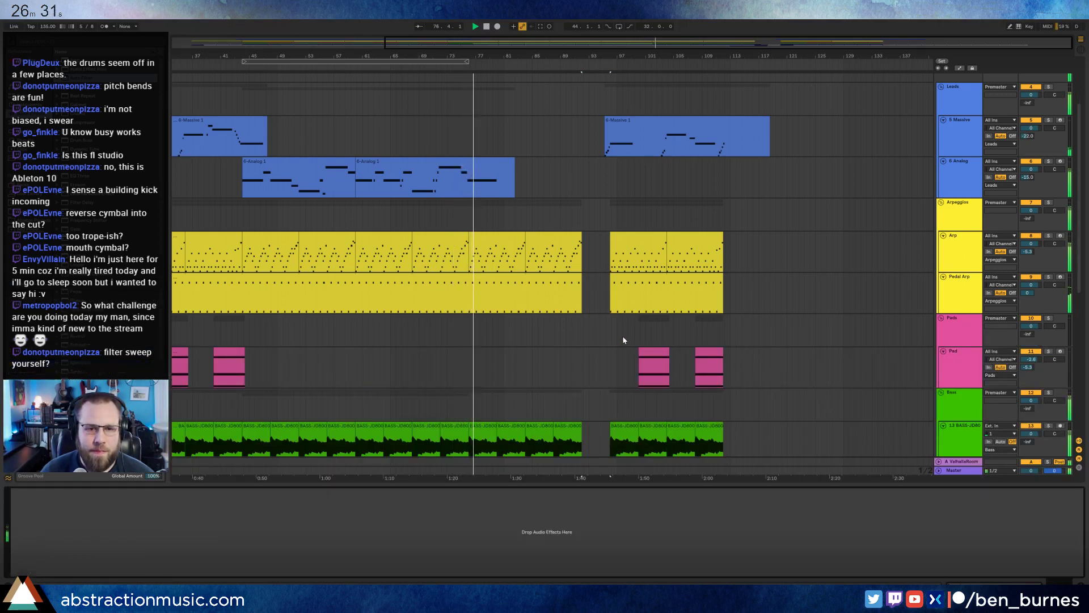
Extend the second Analog lead clip to about bar 86 and end its Auto Filter frequency ramp near bar 82 at 26 Hz.
click(492, 168)
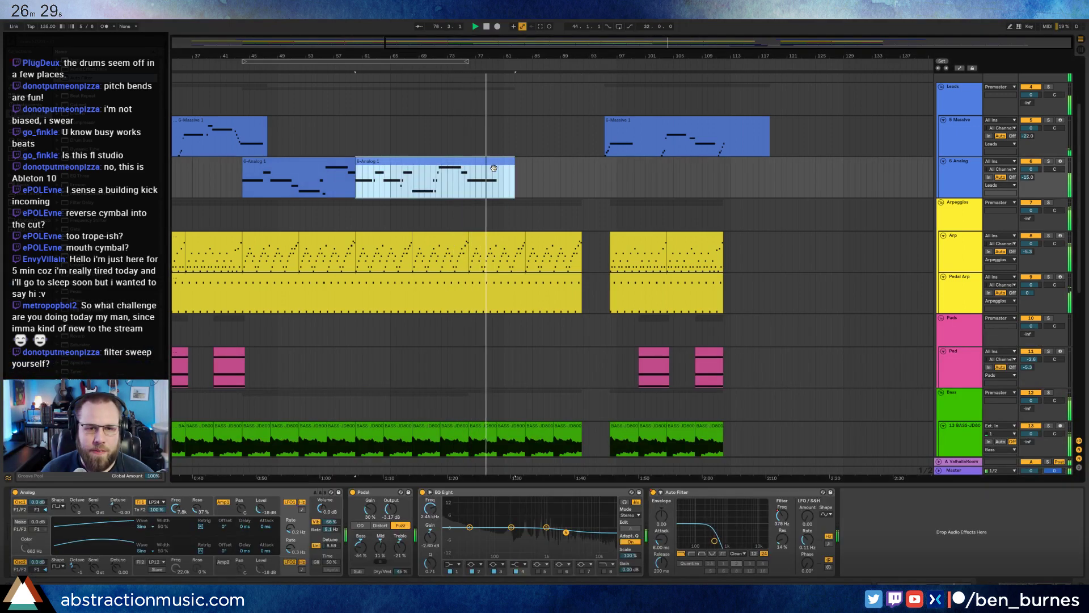
click(782, 516)
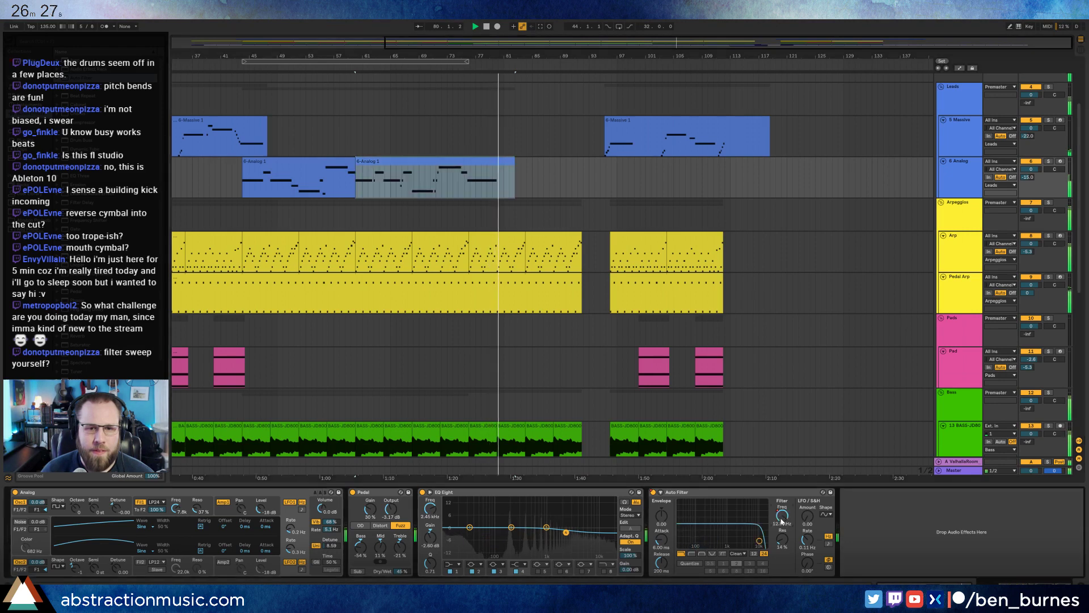
key(a)
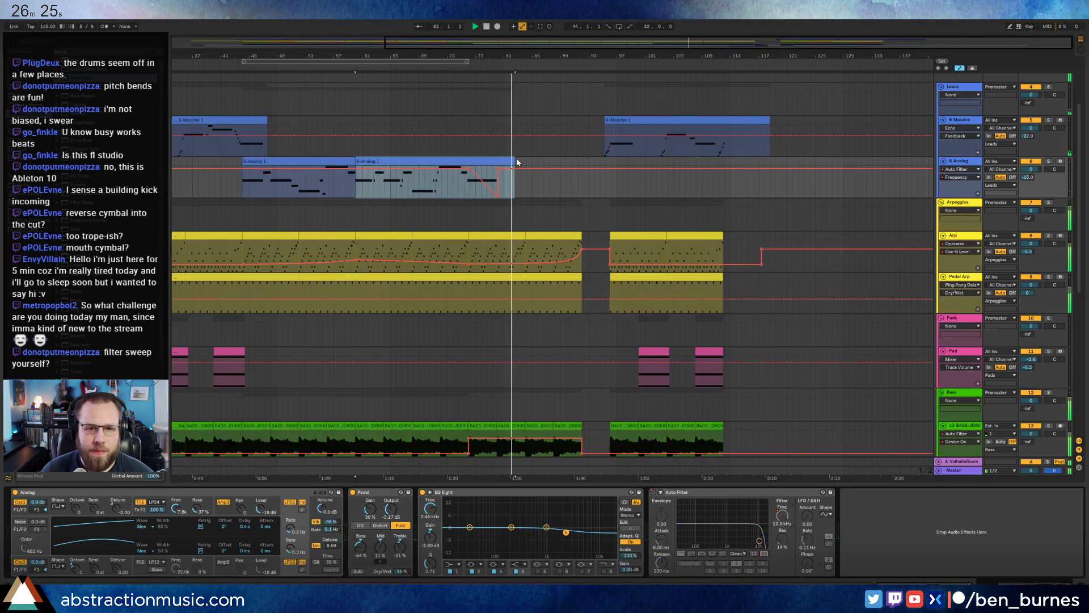
click(533, 161)
drag(498, 167, 509, 199)
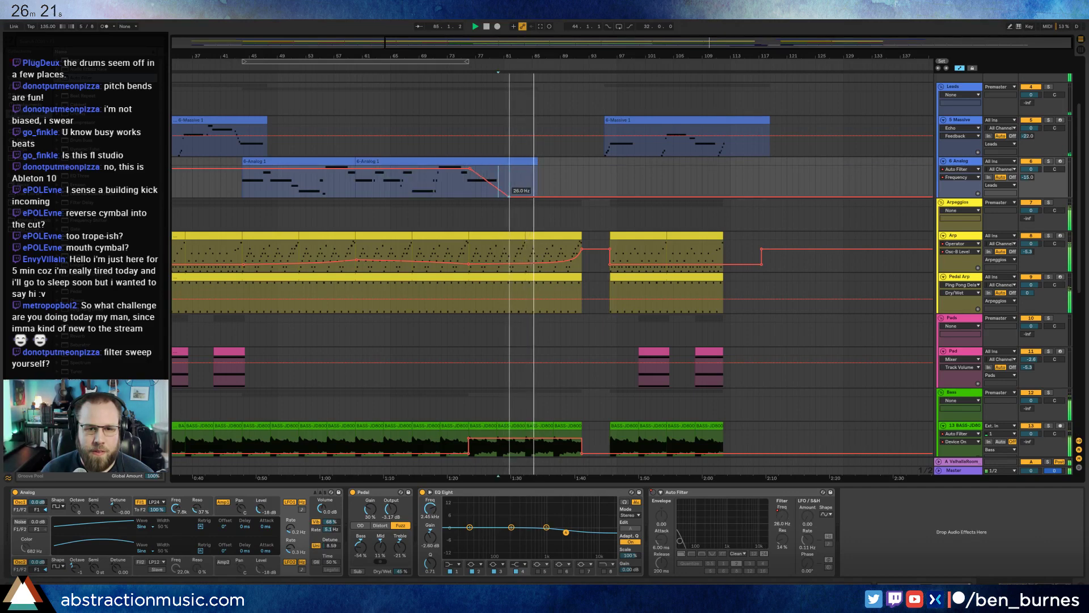
Lengthen the final G3 note in the Analog lead clip so it ends at about bar 23 of the clip.
double_click(496, 161)
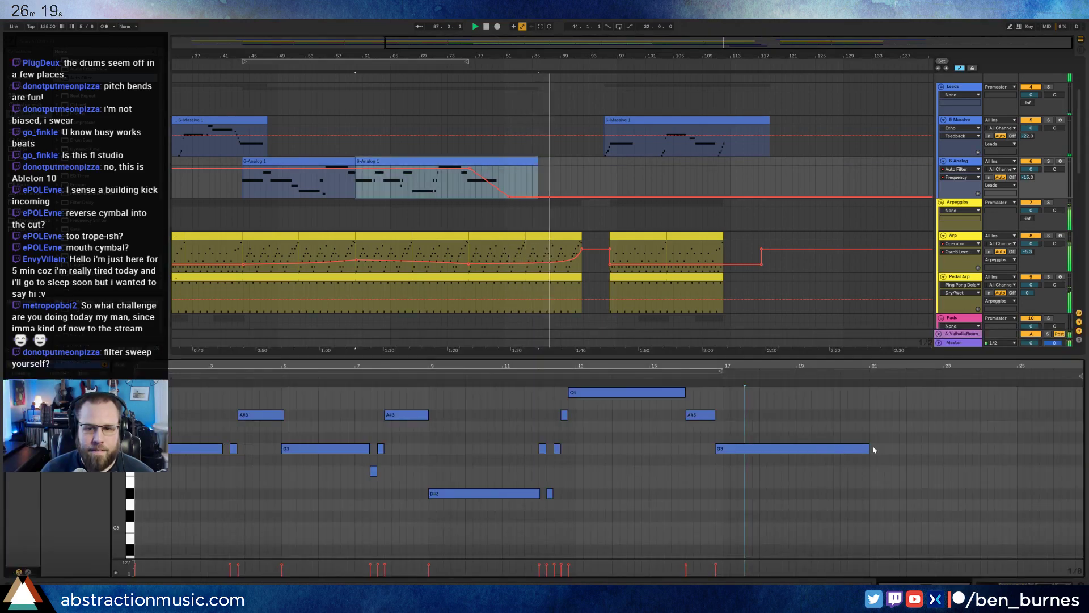
drag(869, 448, 941, 448)
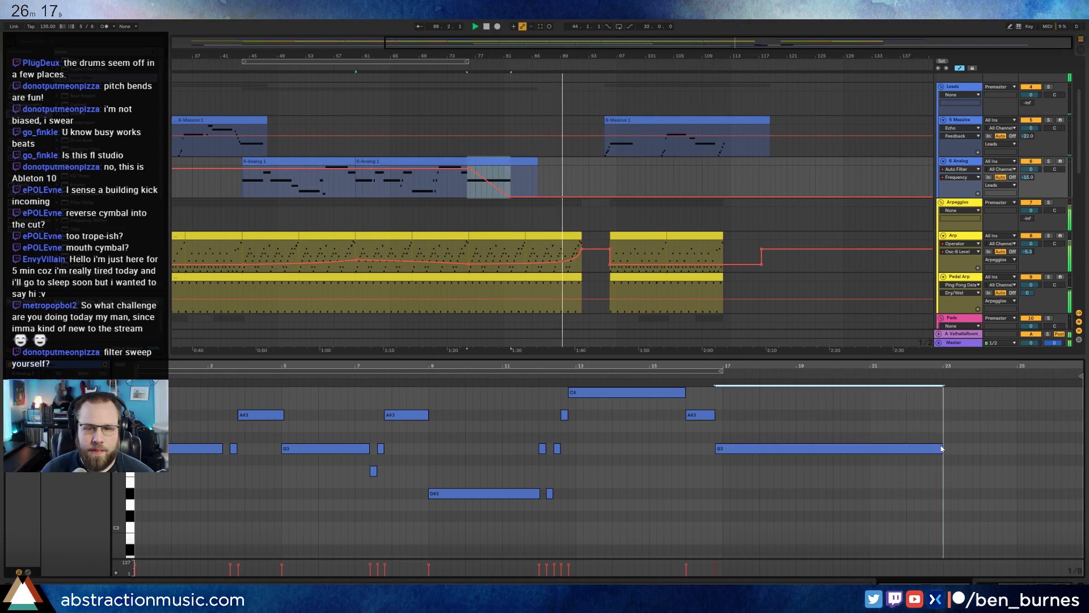
key(shift+Tab)
Add a fade-in about two bars long at the start of the recorded audio clip at bar 88.
scroll(671, 402, down, 5)
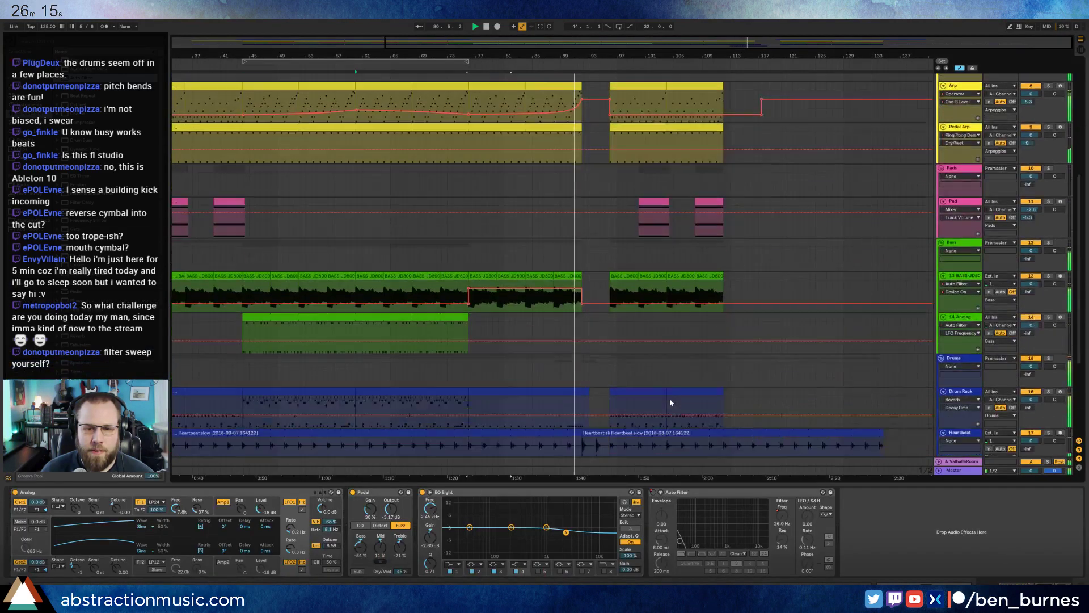
scroll(670, 402, down, 5)
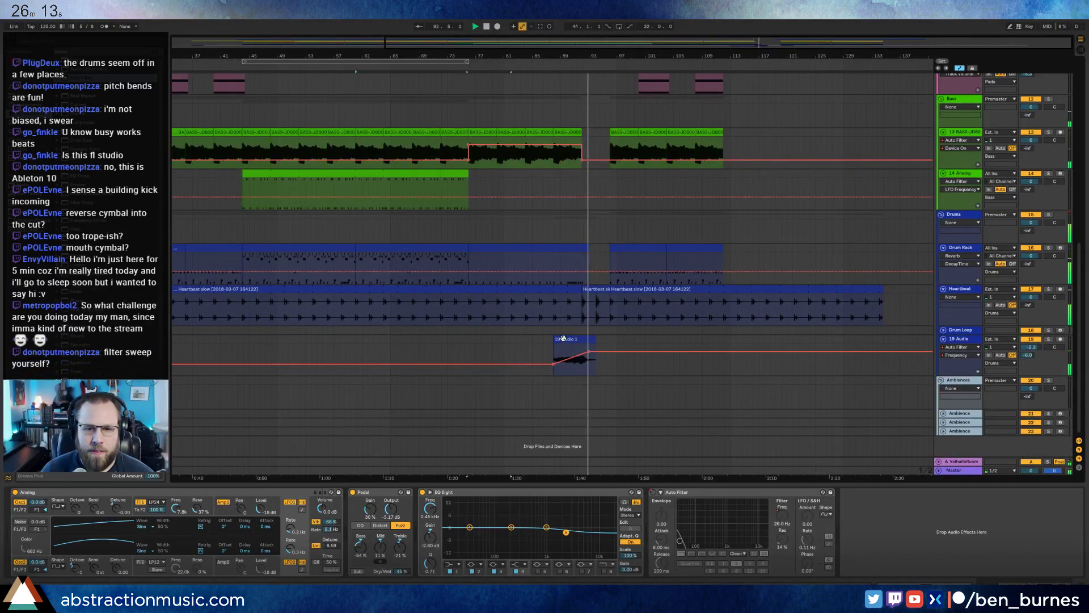
click(563, 338)
key(a)
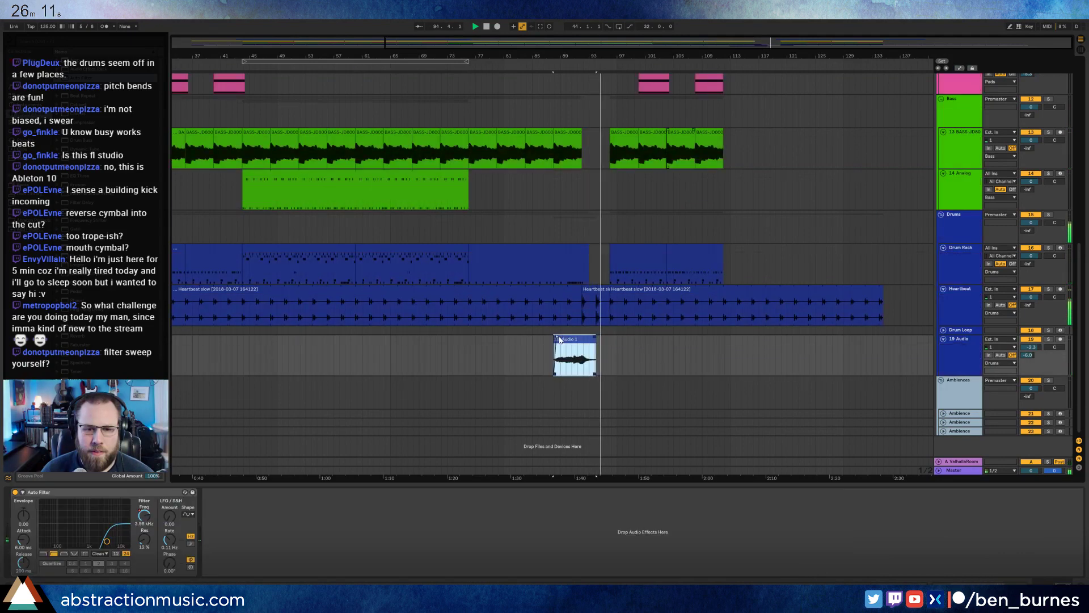
drag(560, 339, 568, 339)
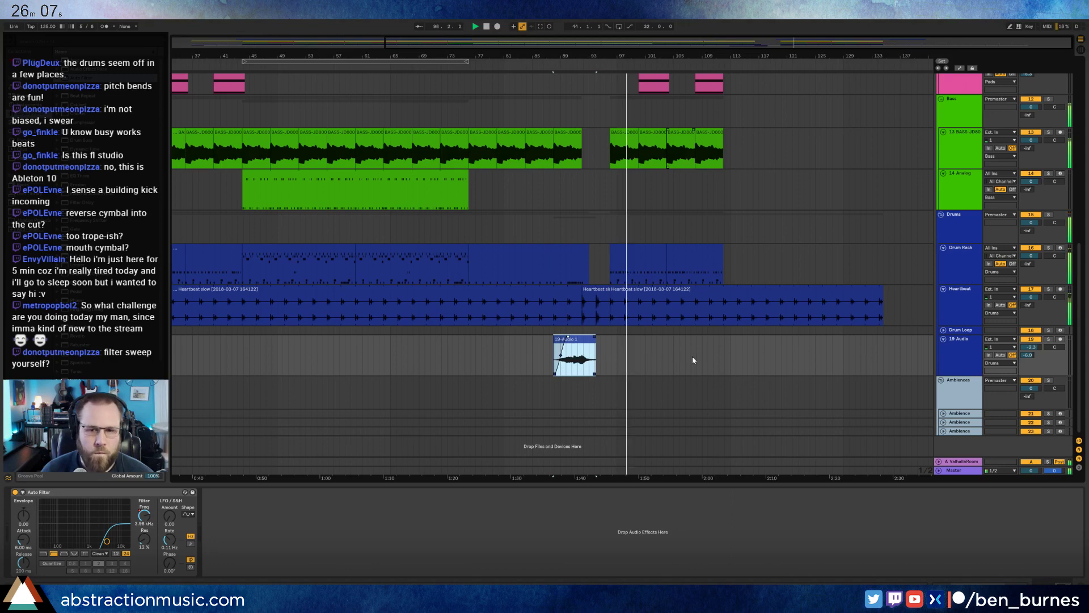
Duplicate the two Drum Rack clips spanning bars 96 to 112 so the copies start at bar 112.
scroll(692, 360, up, 3)
click(708, 341)
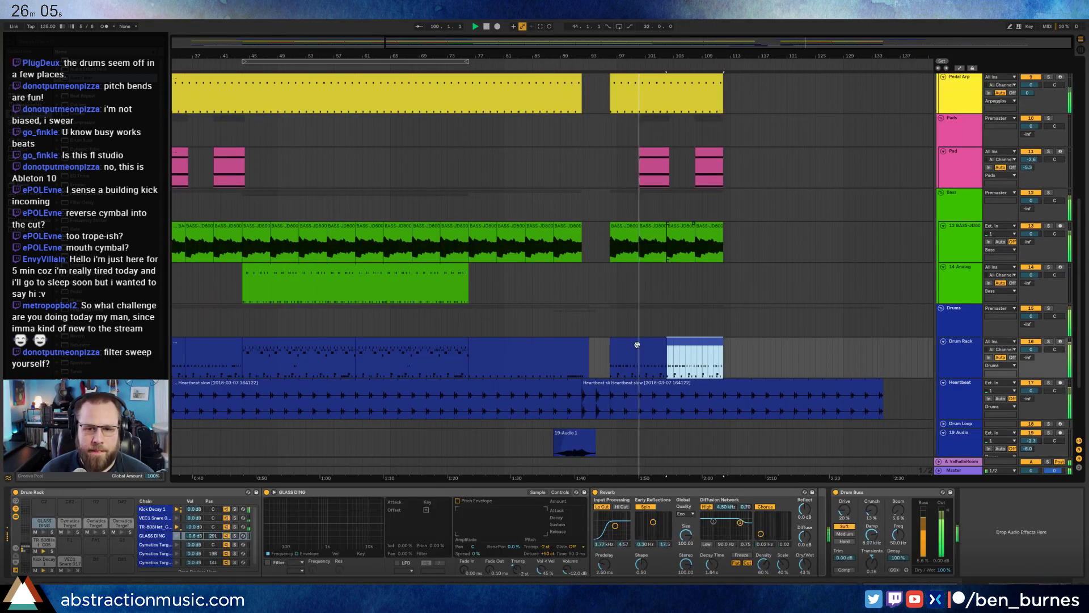
shift+click(637, 345)
key(ctrl+d)
Duplicate the four bass audio clips spanning bars 96 to 112 directly after themselves.
scroll(694, 359, up, 3)
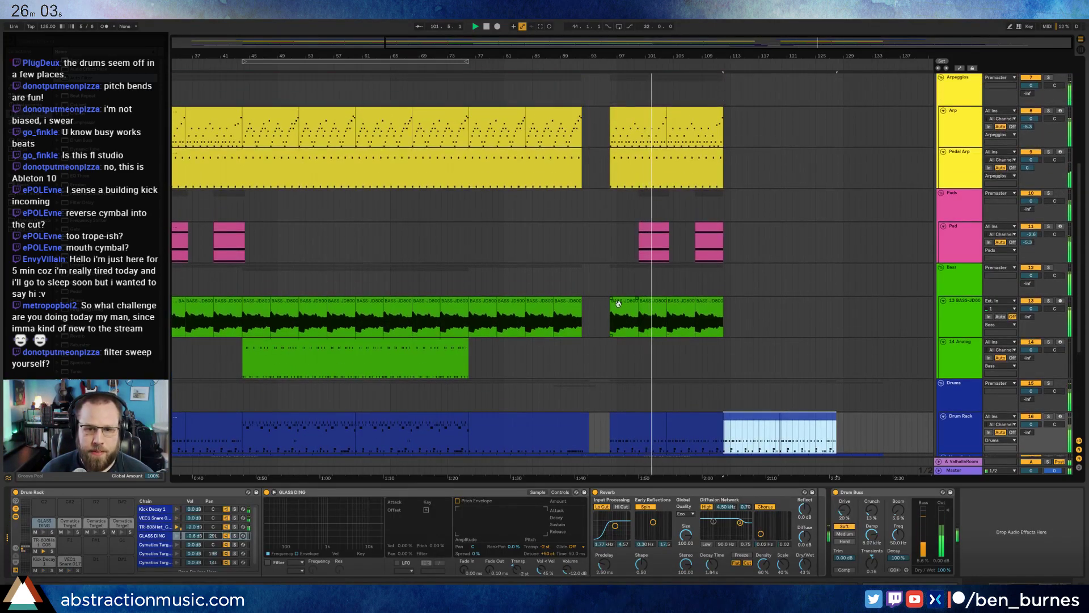
click(619, 303)
shift+click(709, 317)
key(ctrl+d)
Duplicate the Arp and Pedal Arp clips spanning bars 96 to 112 so both parts continue from bar 112.
scroll(737, 323, up, 3)
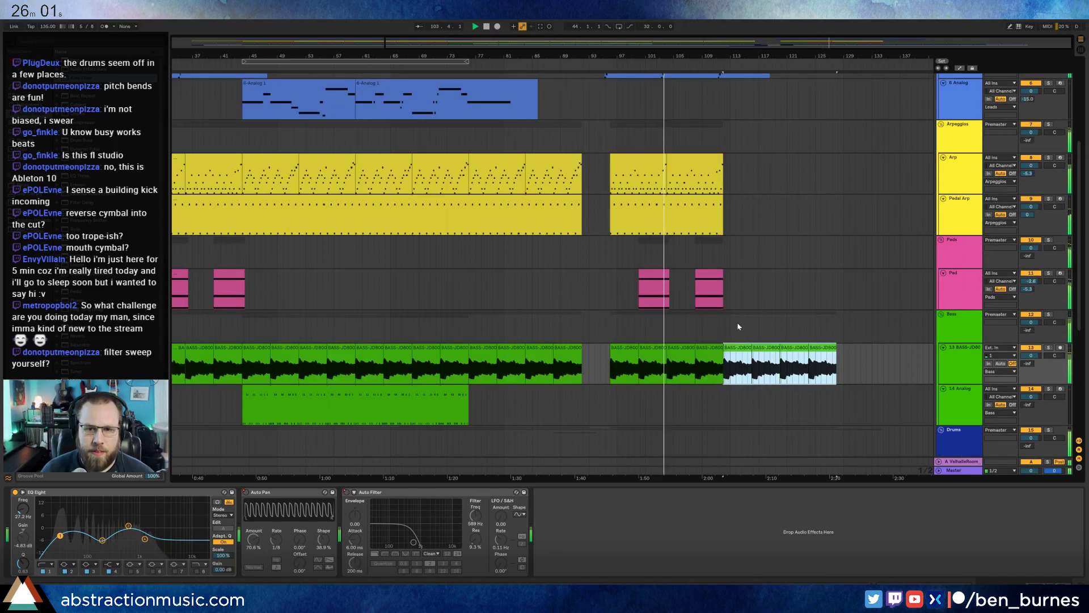
scroll(736, 325, up, 3)
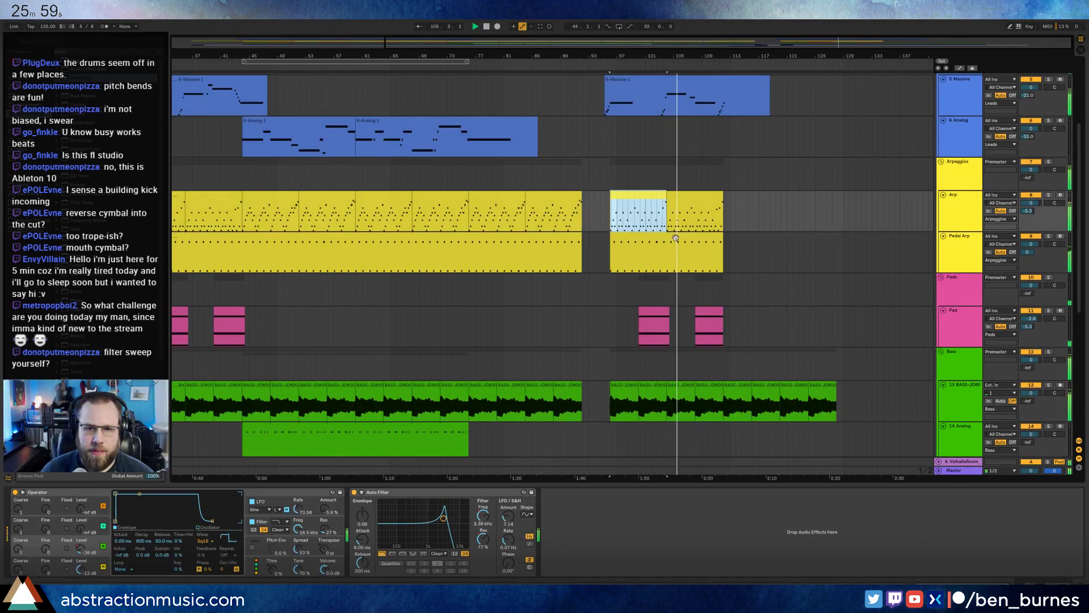
shift+click(675, 236)
key(ctrl+d)
Arm the Massive lead track and try recording a short take from about bar 112.
scroll(726, 204, up, 1)
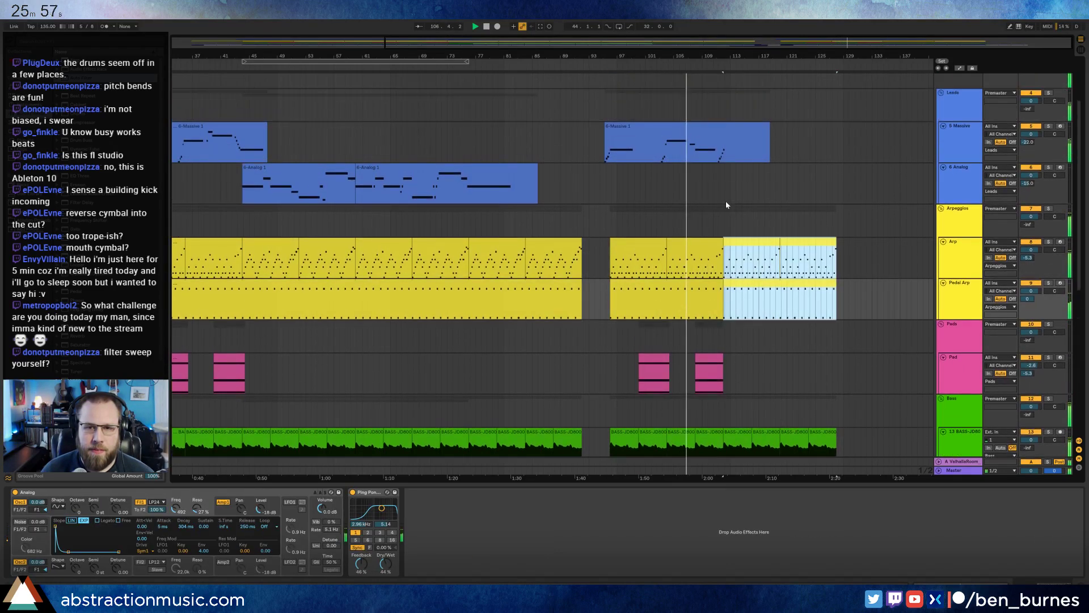
click(725, 125)
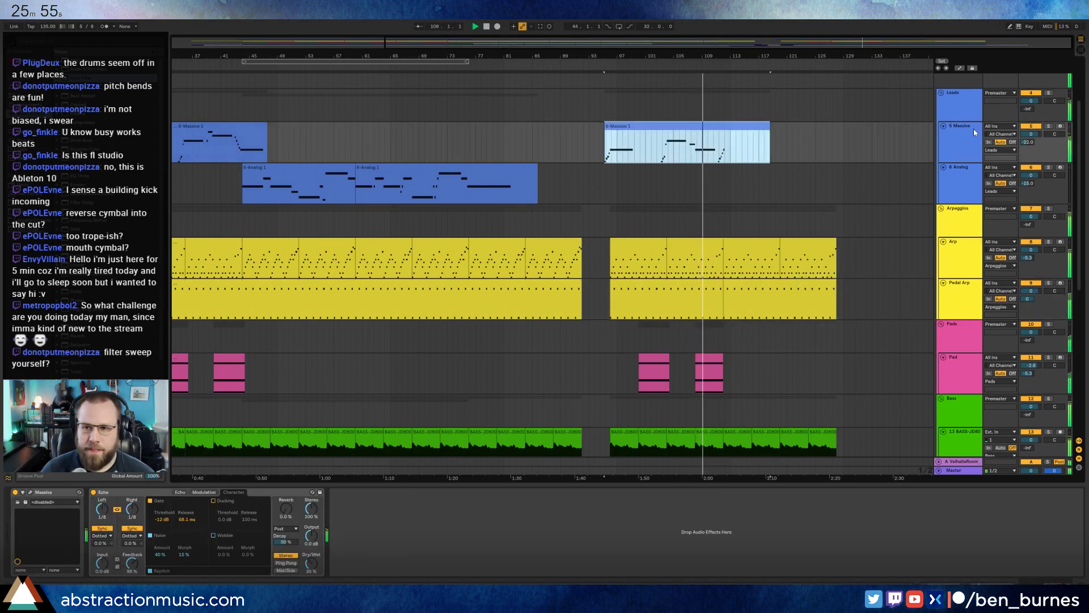
click(1060, 126)
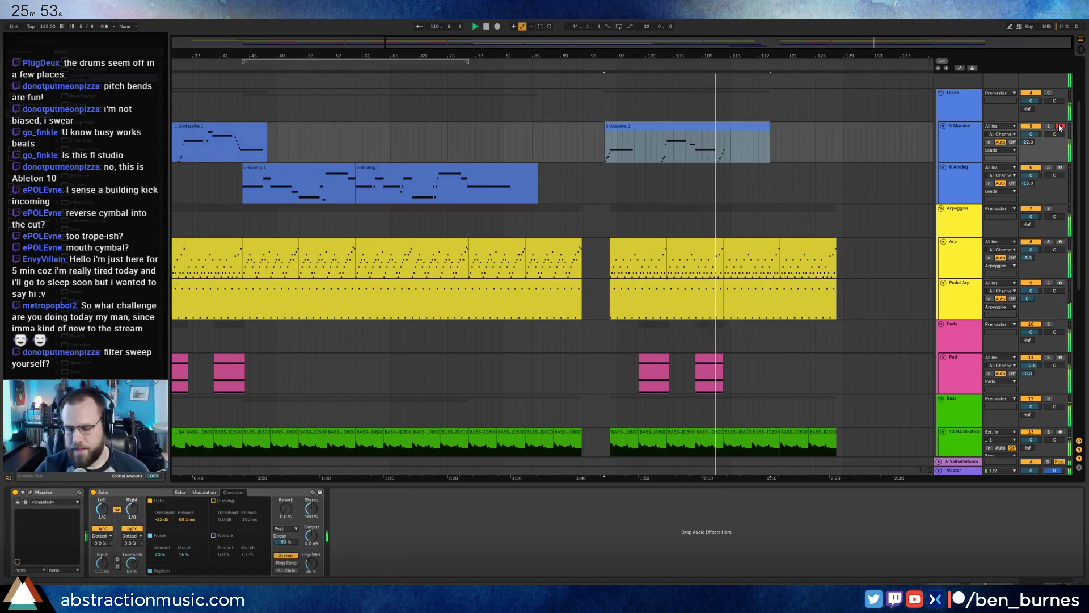
key(F9)
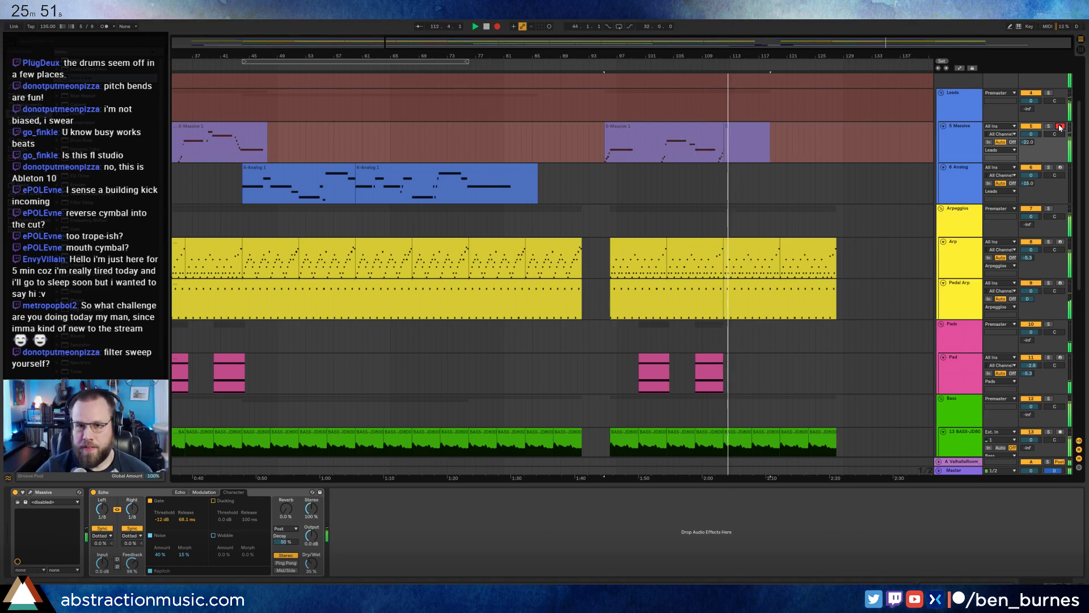
key(space)
Delete the leftover Massive lead clip pieces after bar 112.
click(743, 127)
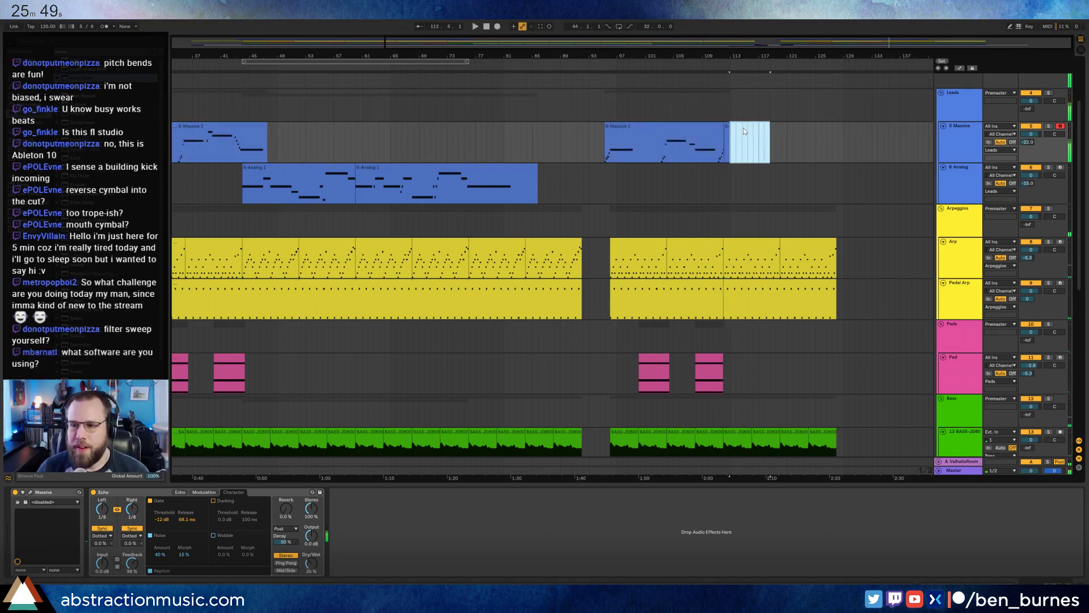
click(728, 128)
key(Delete)
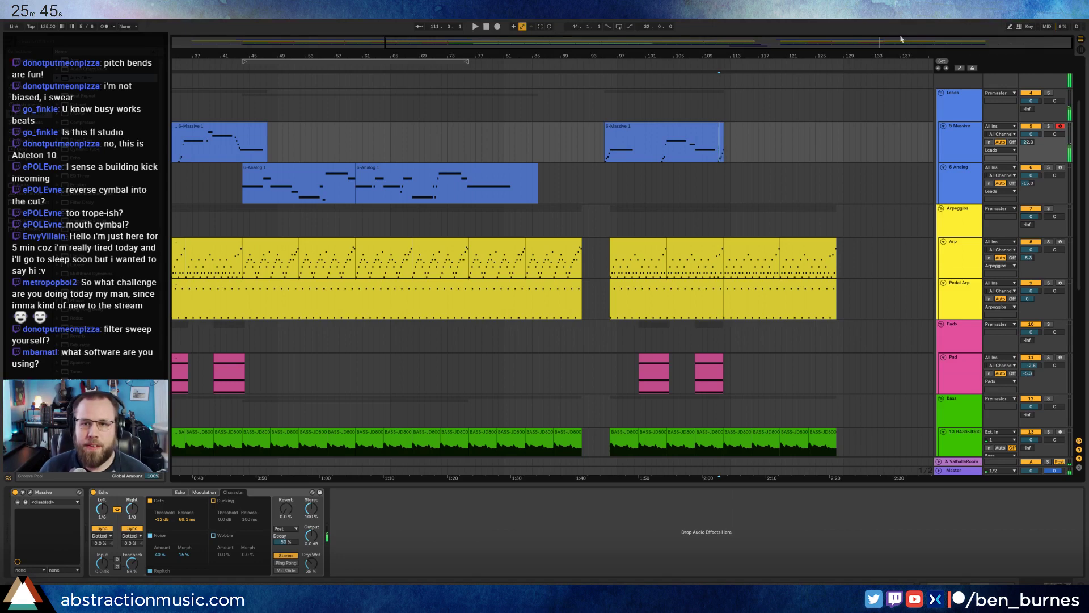
Record a new Massive lead phrase from bar 111 to about bar 133.
drag(880, 43, 912, 99)
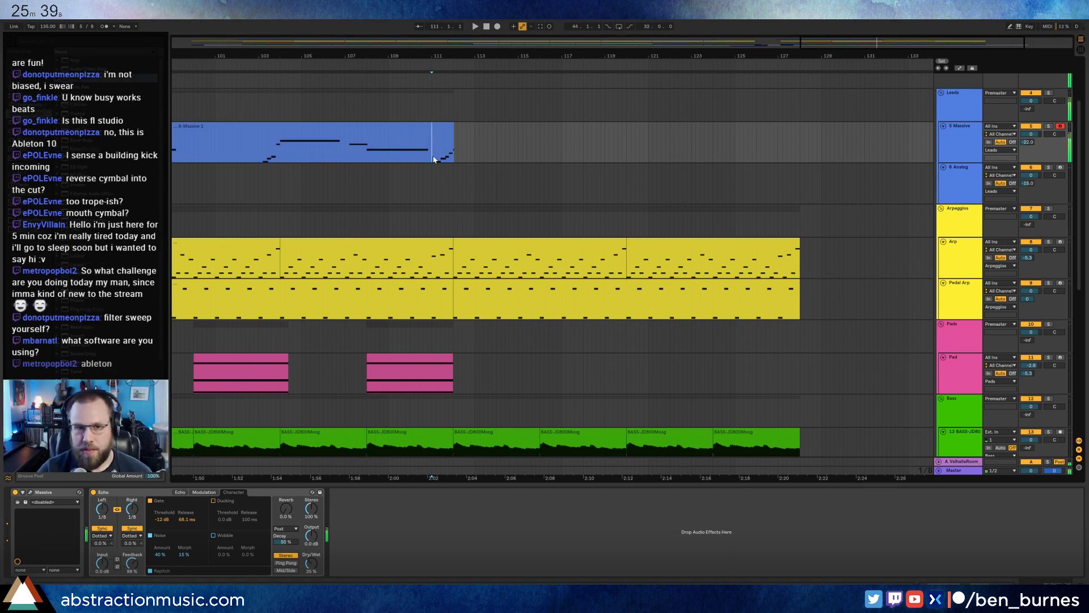
key(F9)
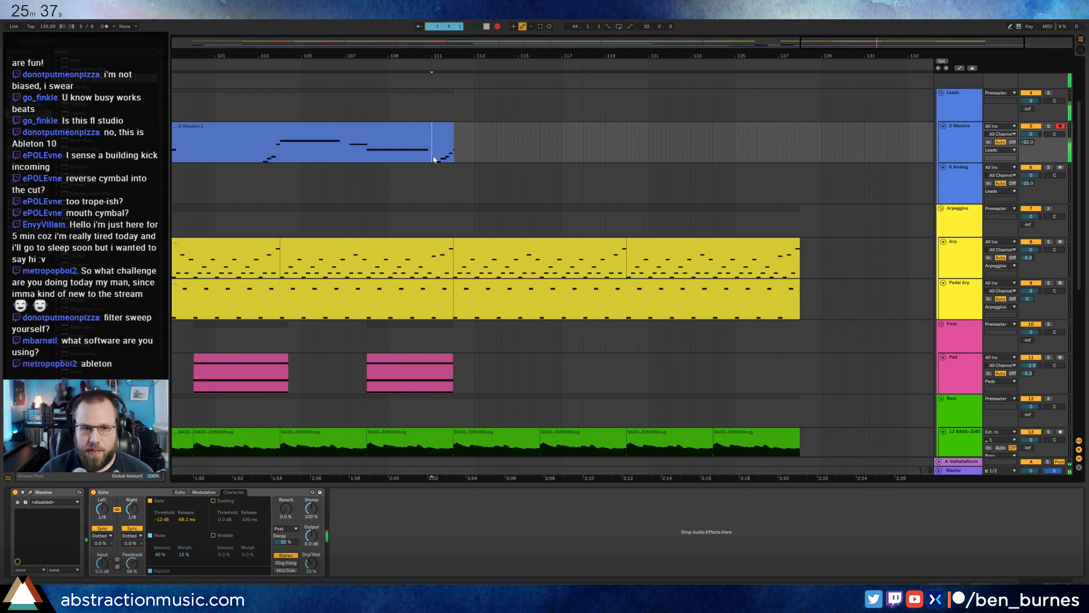
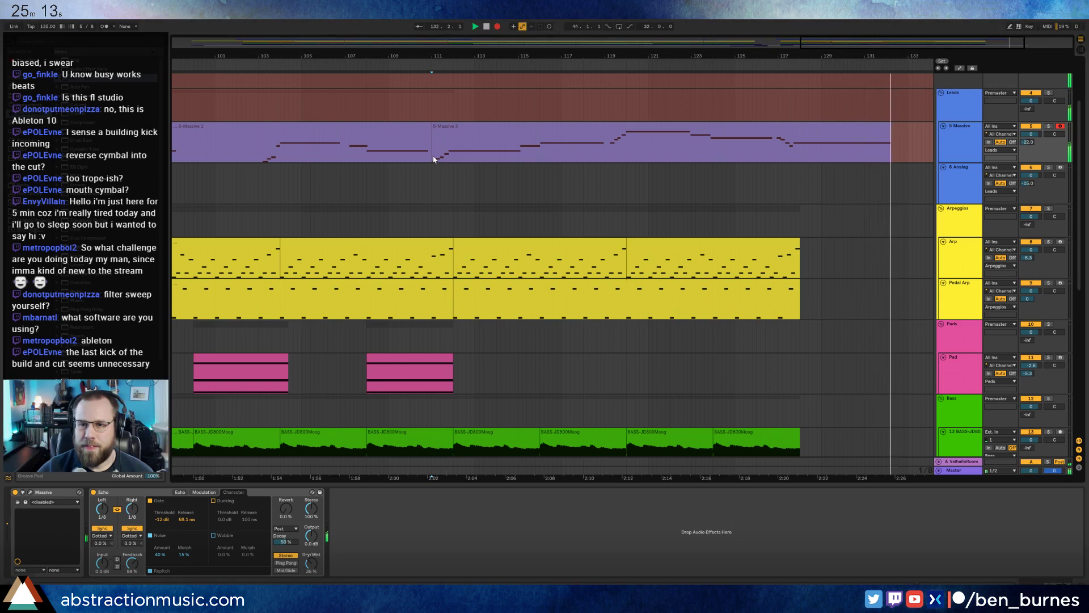
key(space)
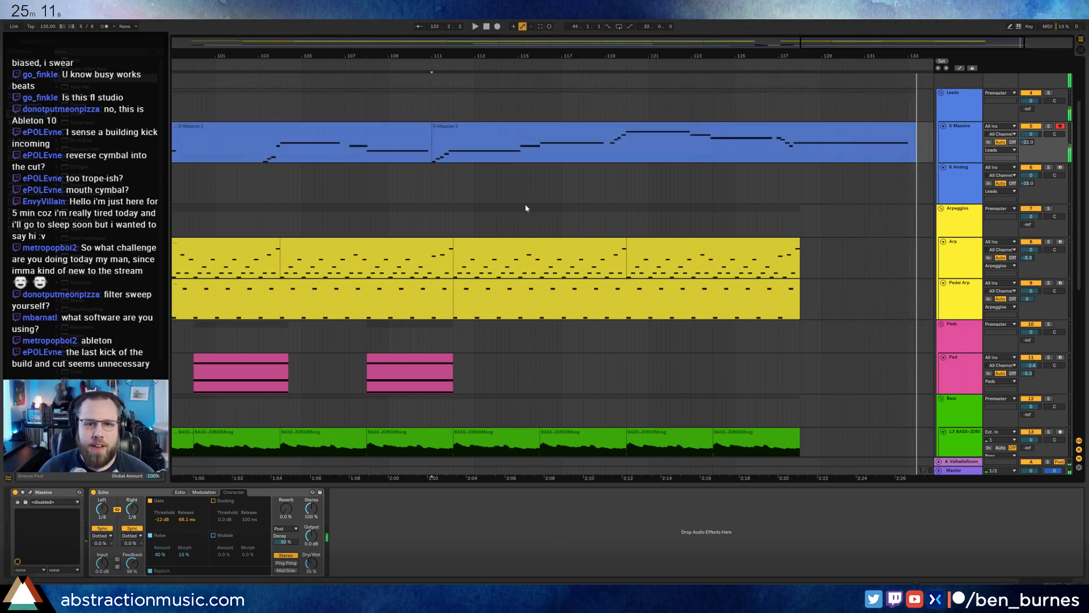
Play the build before the gap and mute the final kick at bar 17 of the Drum Rack build clip.
scroll(526, 208, down, 1)
scroll(525, 386, left, 10)
scroll(525, 386, down, 6)
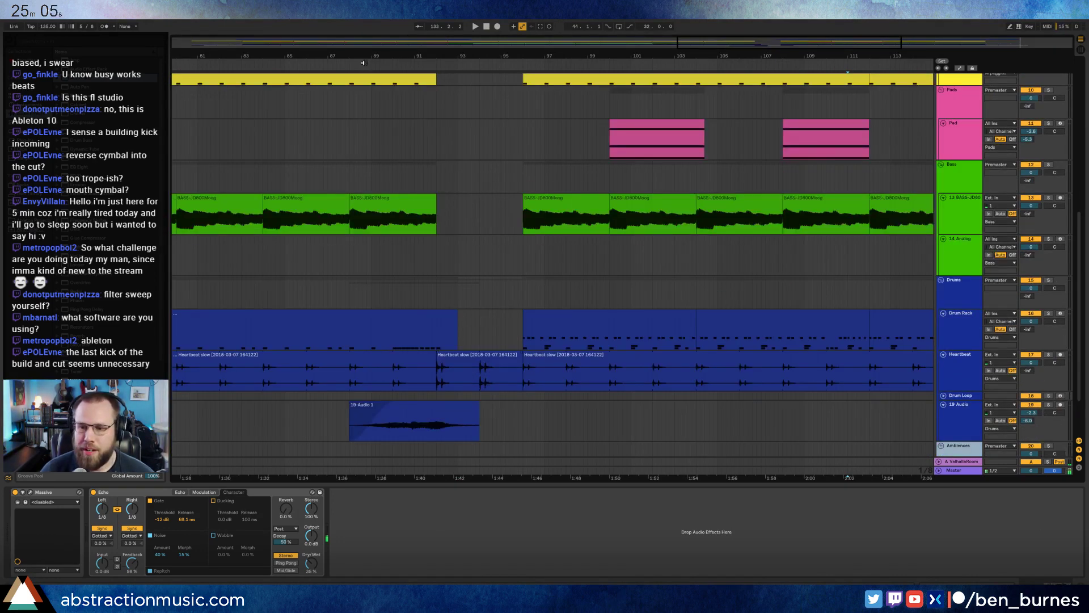
click(363, 62)
double_click(441, 315)
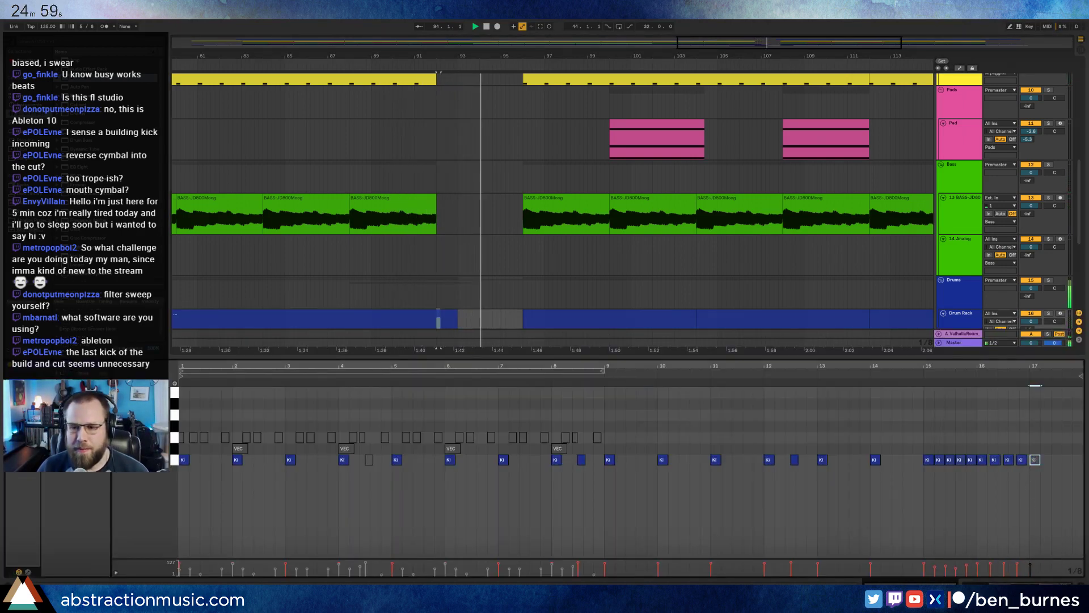
key(shift+Tab)
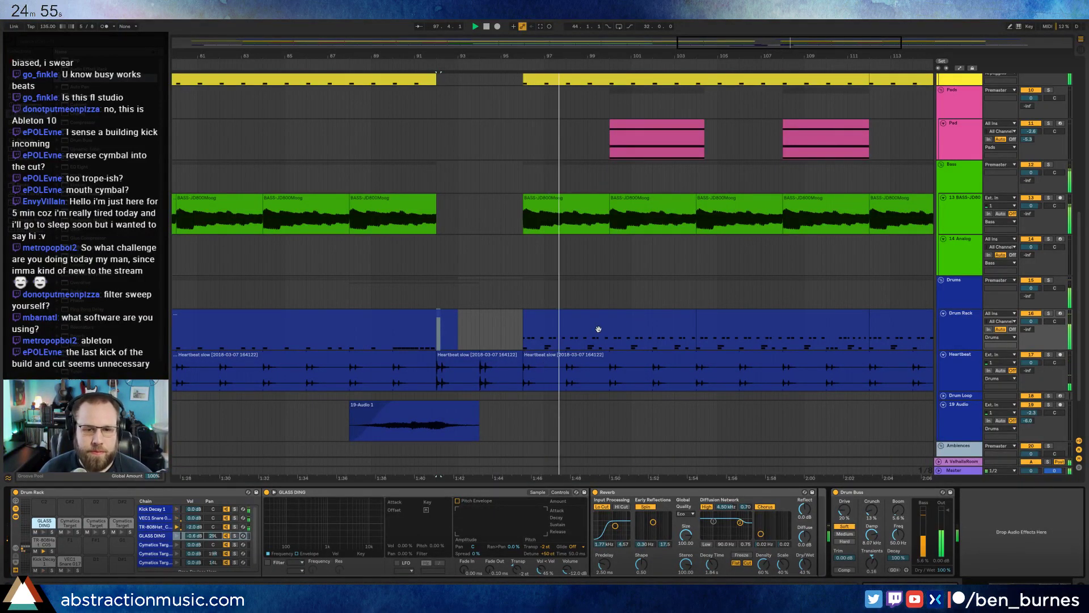
Copy the tail of the recorded audio clip from about bar 92 and paste it at bar 96.
drag(482, 419, 442, 416)
key(space)
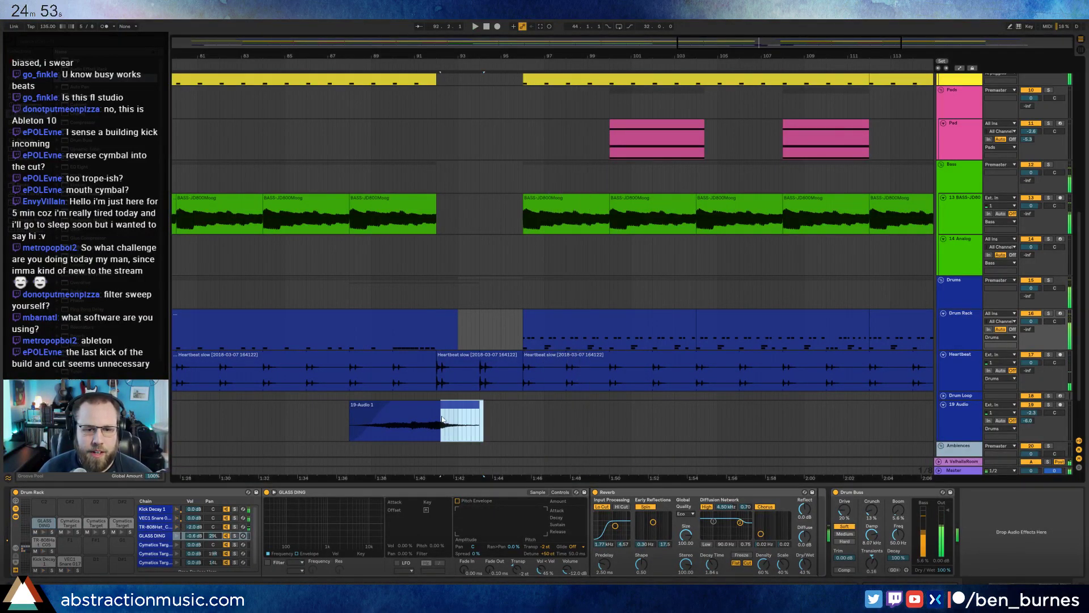
click(526, 420)
key(ctrl+v)
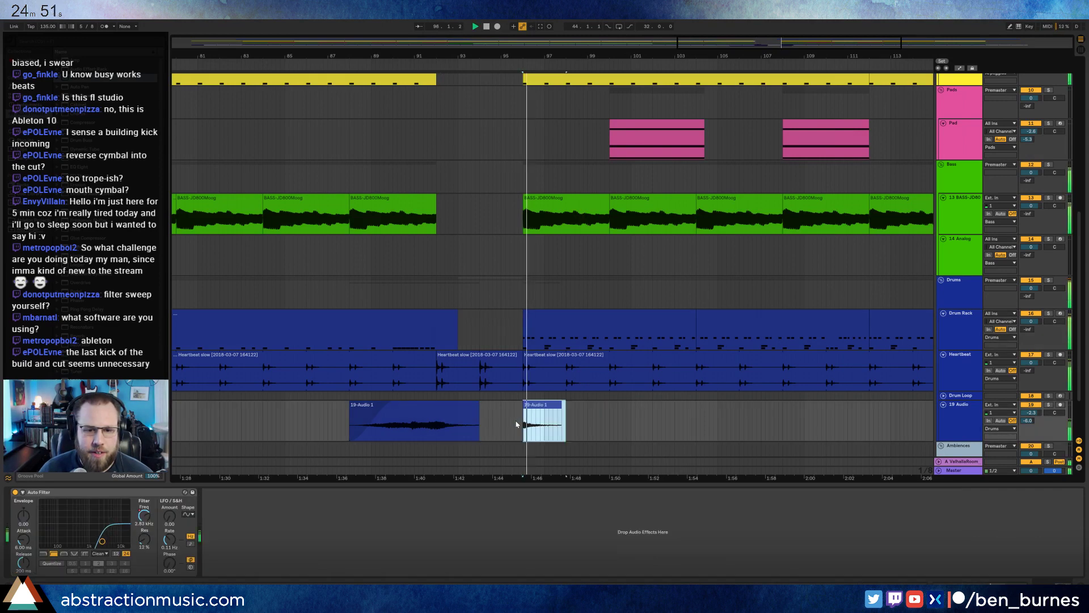
key(space)
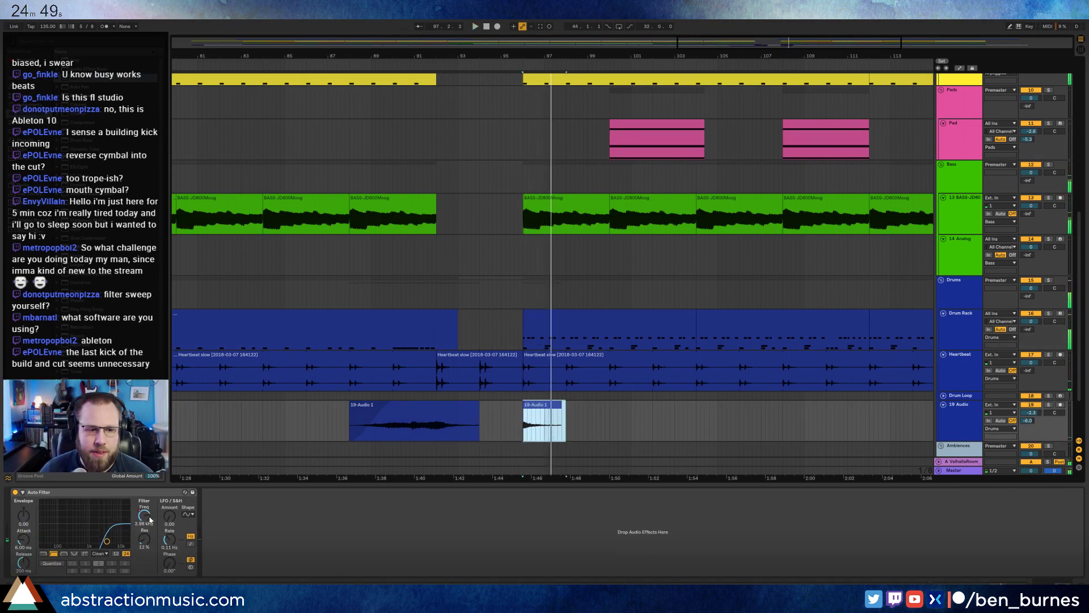
Drop the audio track's Auto Filter frequency automation to 238 Hz at bar 96 and play the pasted tail.
click(150, 518)
key(a)
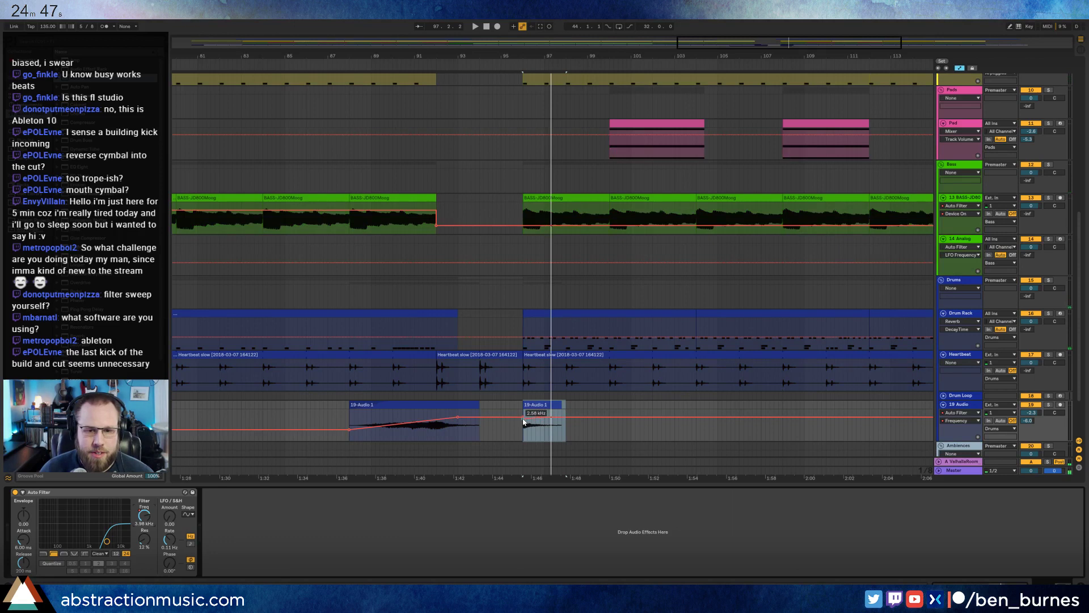
click(523, 418)
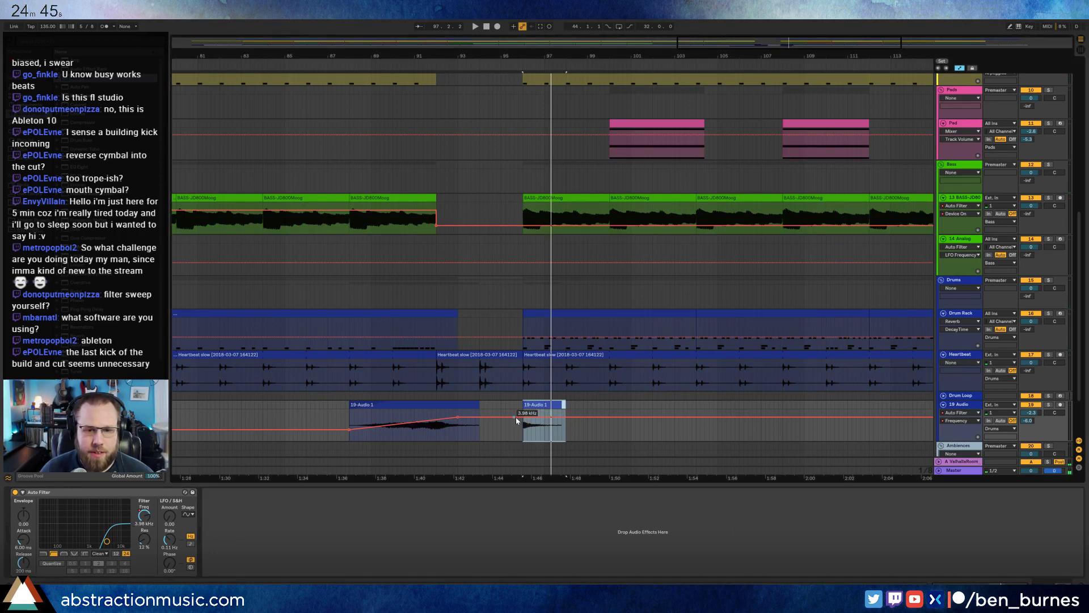
click(518, 418)
drag(523, 418, 523, 431)
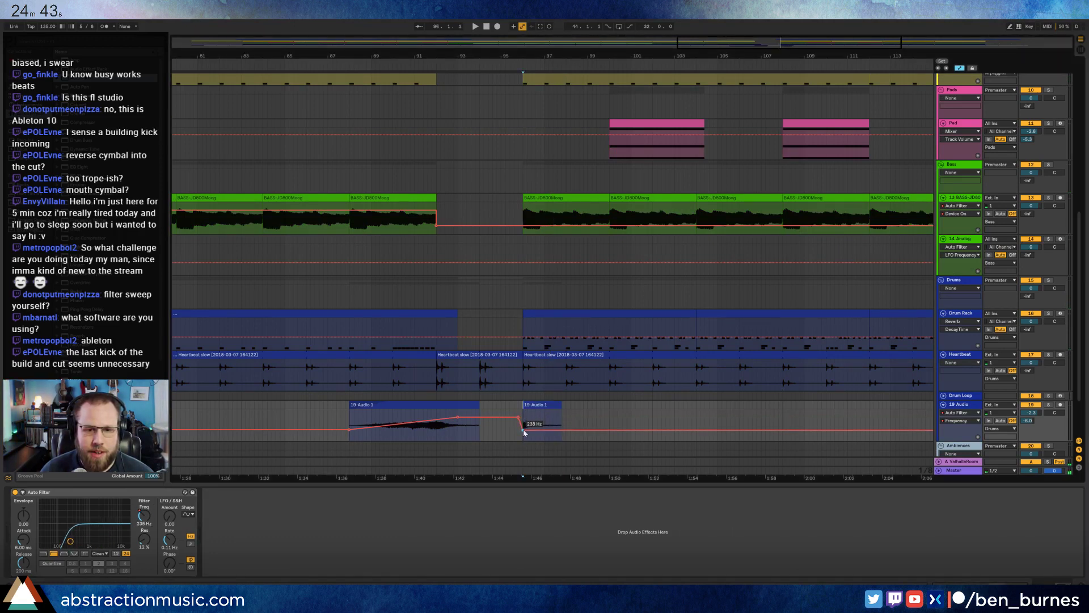
key(space)
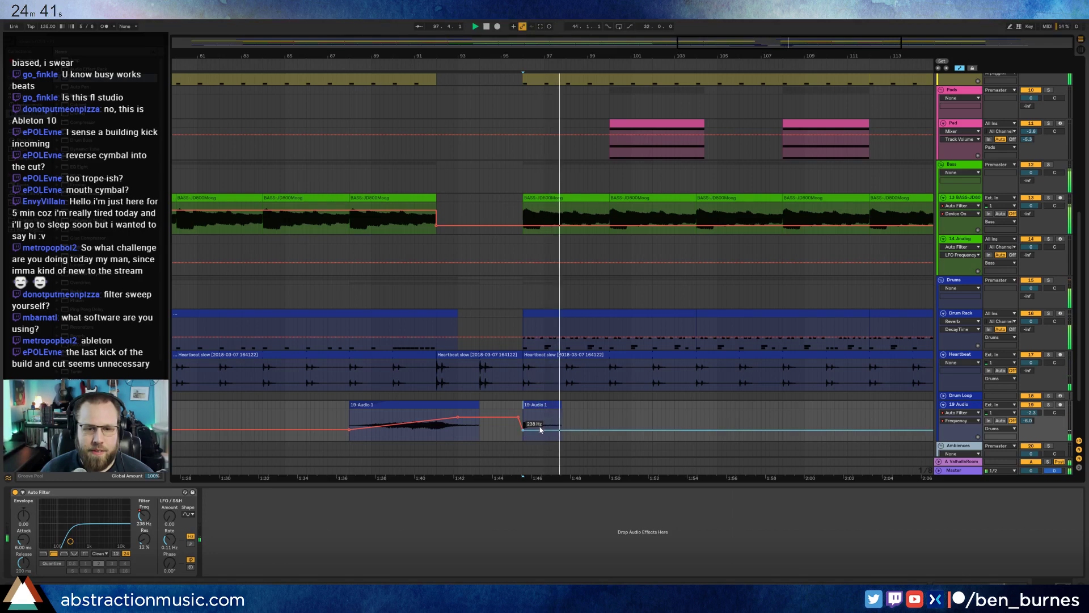
click(571, 419)
key(space)
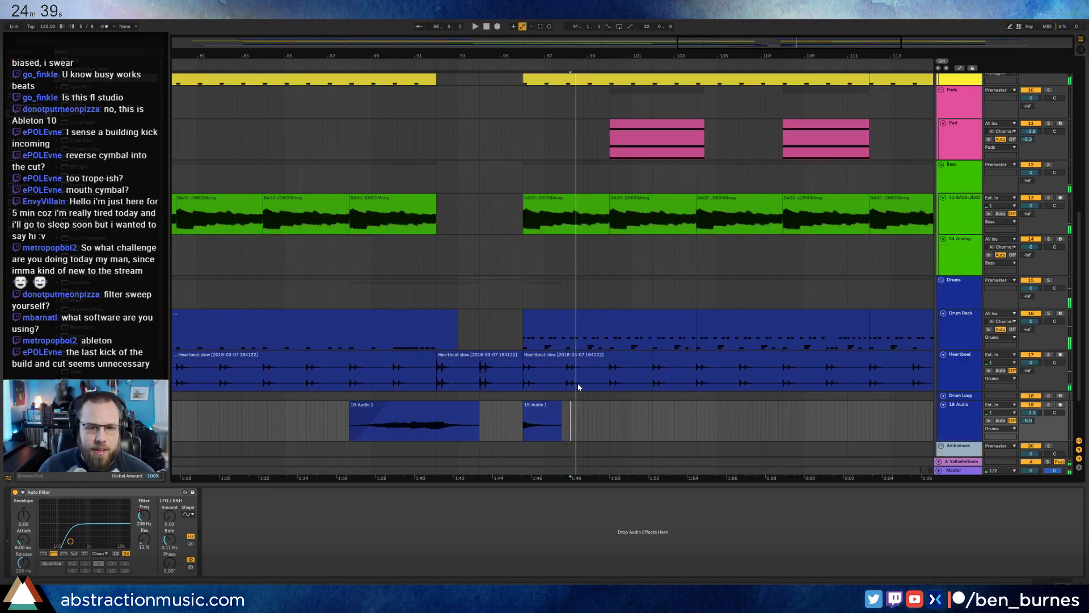
Duplicate the 16-bar Pad section containing the two clips after bar 96 so the chords repeat directly after it.
scroll(577, 383, up, 5)
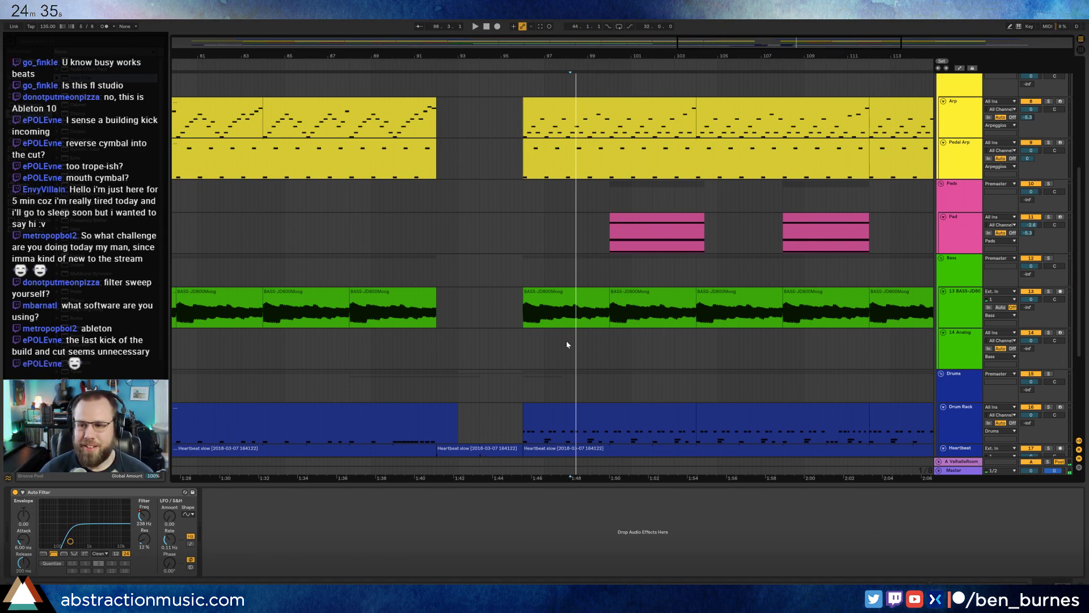
key(minus)
key(minus)
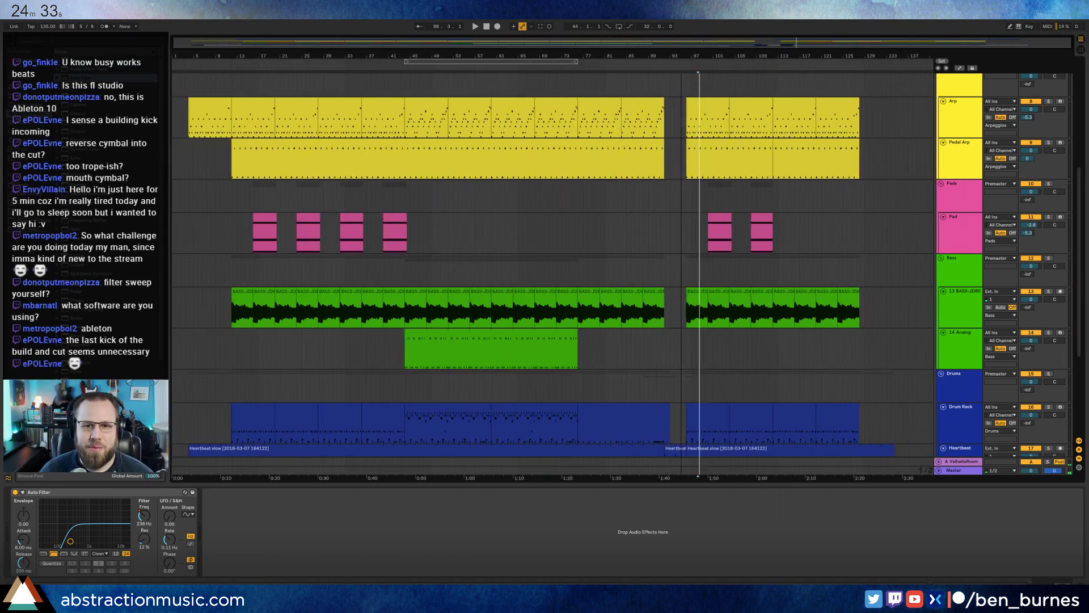
scroll(648, 325, up, 4)
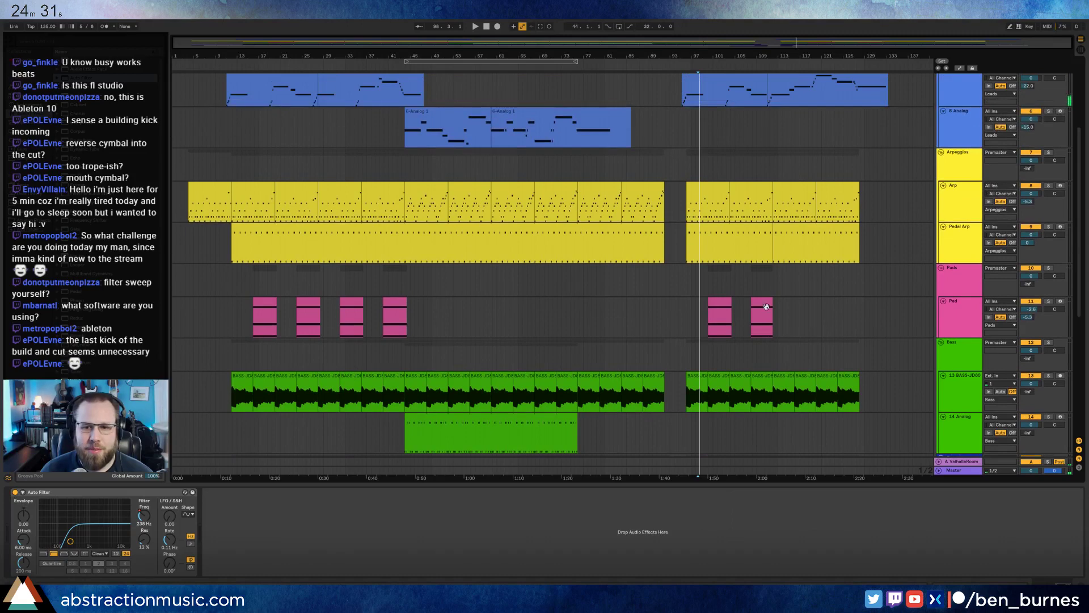
drag(826, 41, 879, 62)
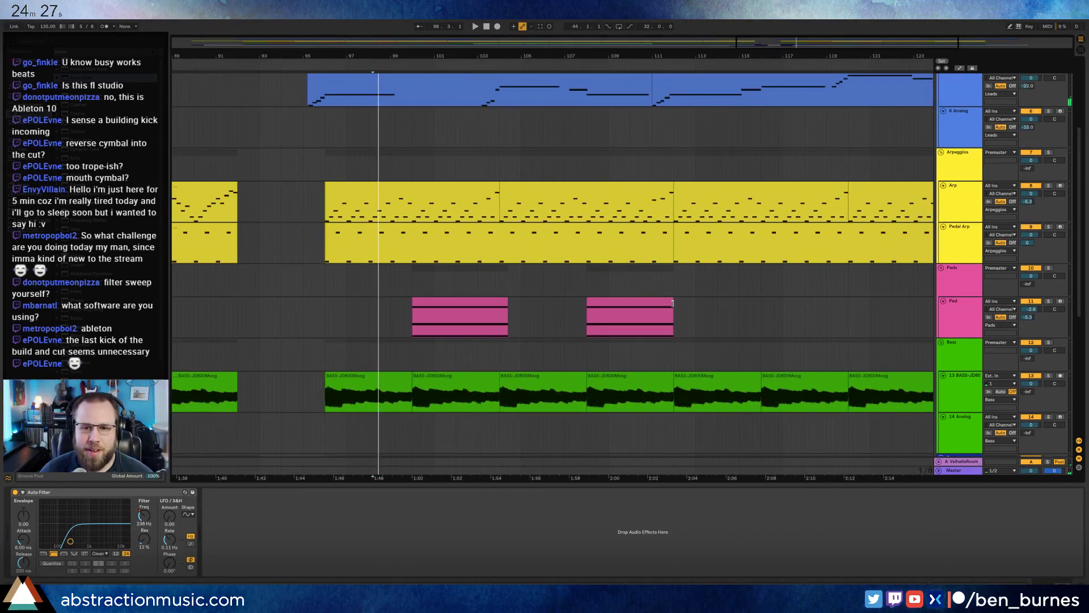
drag(672, 303, 333, 327)
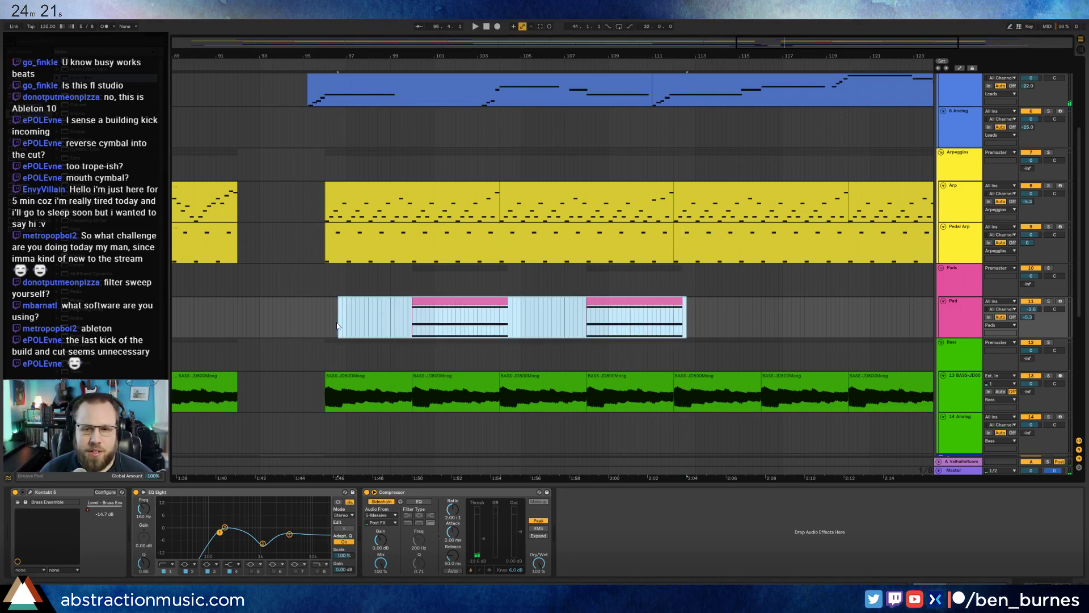
key(ctrl+d)
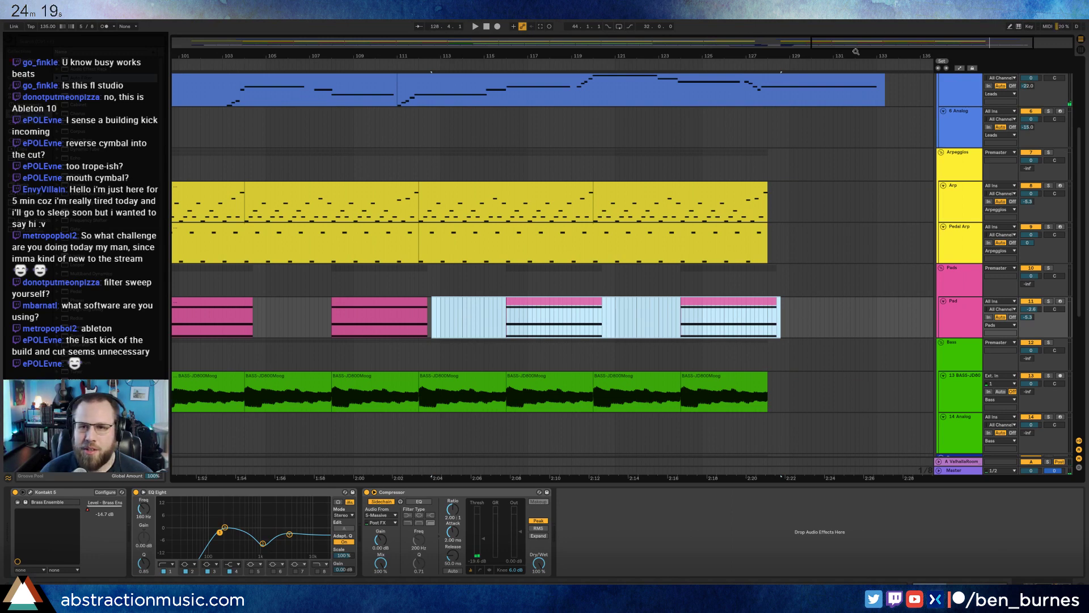
Open the second Massive lead clip, nudge its two notes between bars 5 and 6 earlier, and extend the longer one towards bar 9.
drag(856, 52, 770, 56)
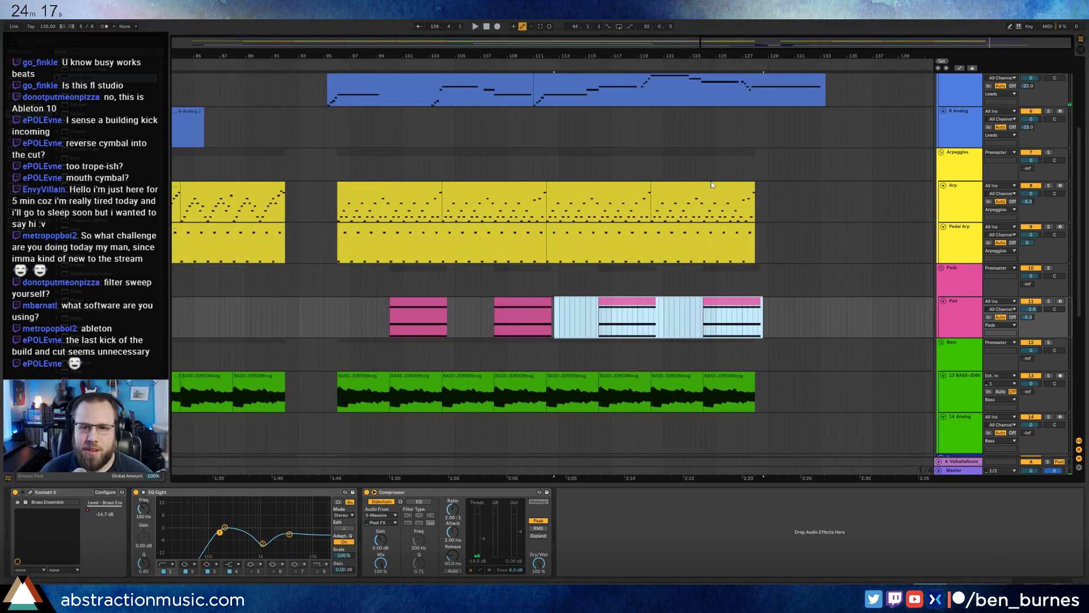
scroll(712, 185, up, 2)
double_click(585, 101)
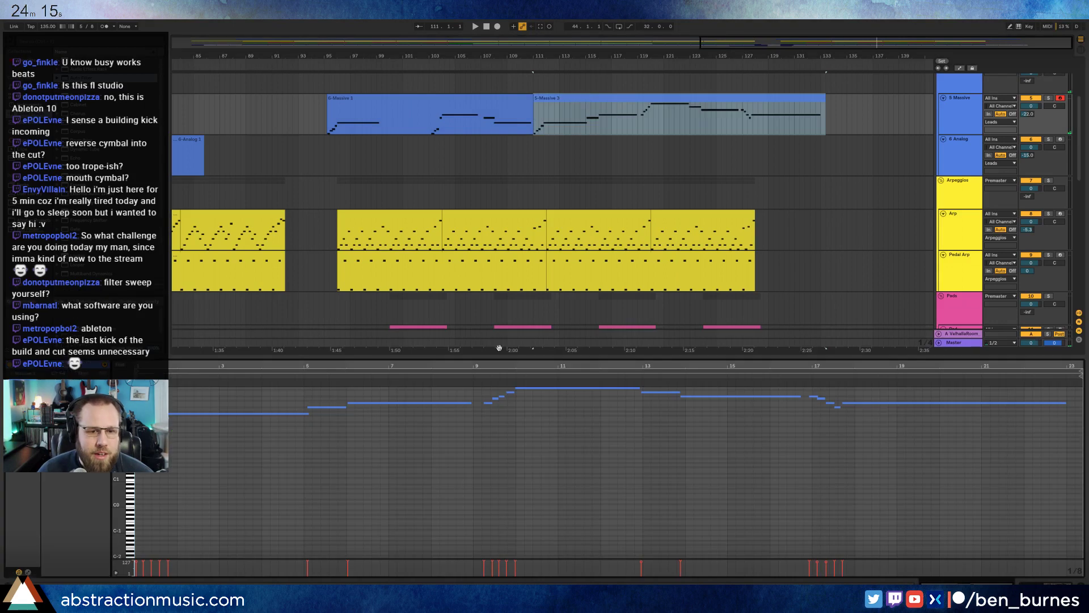
key(space)
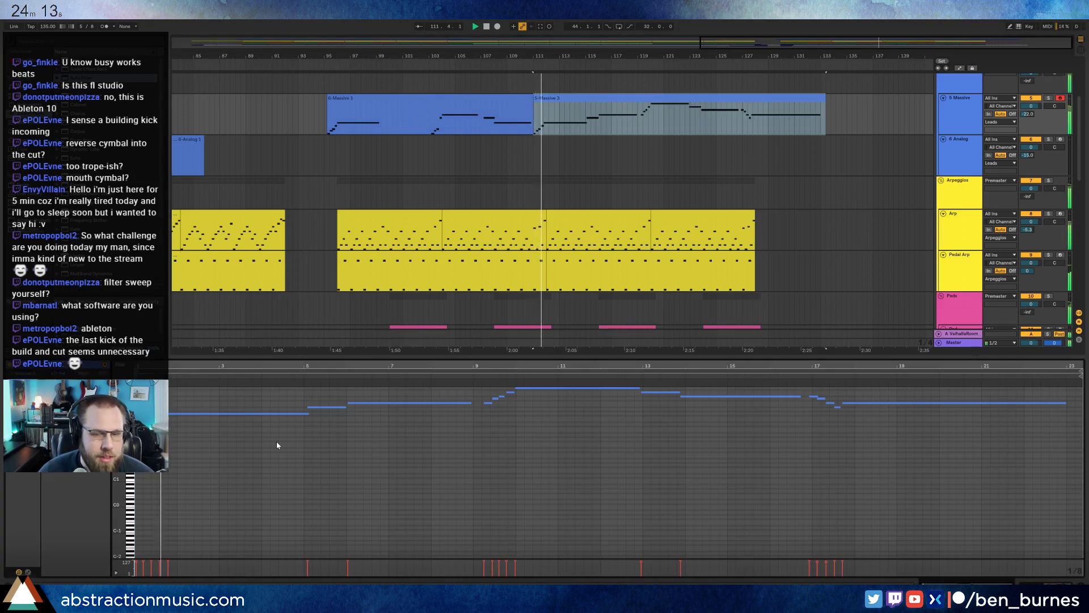
click(326, 412)
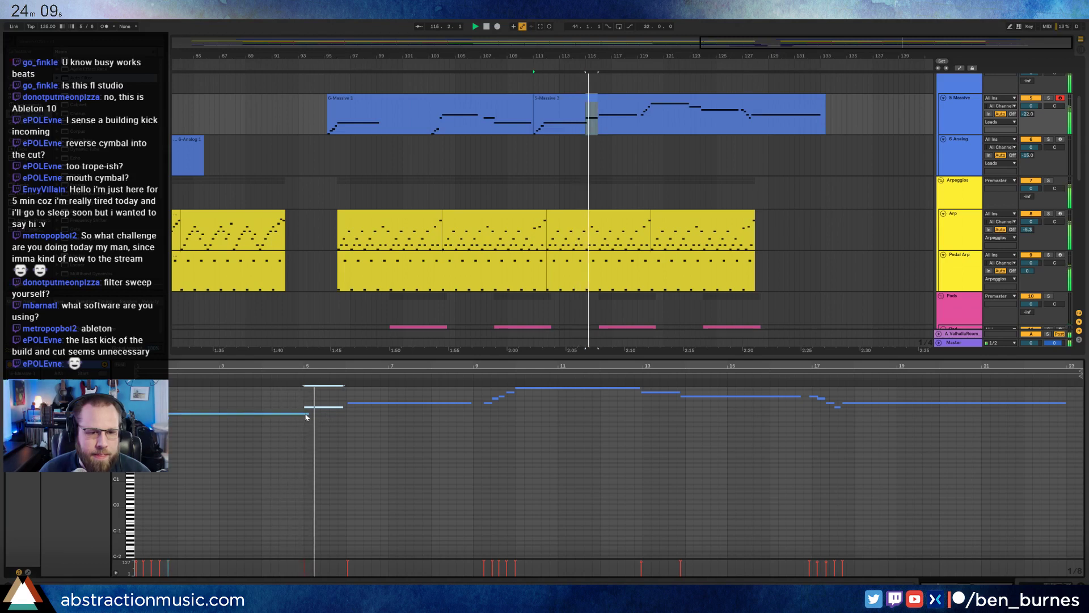
click(369, 401)
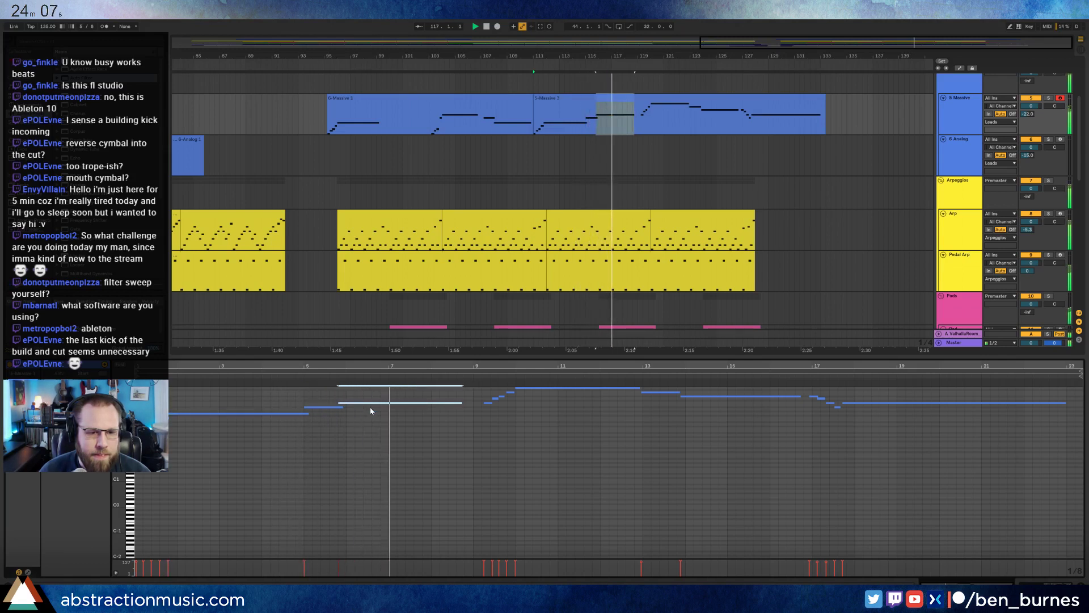
key(shift+Right)
key(shift+Right)
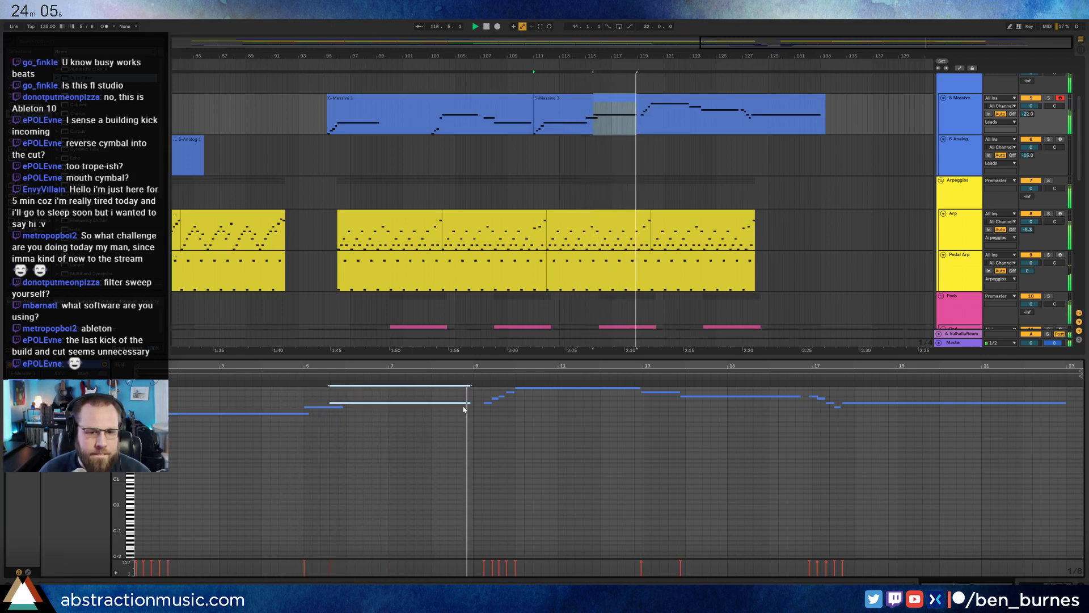
Shift the rising run at bar 9 of the lead clip earlier and align the long high note directly after it.
scroll(489, 415, up, 3)
click(484, 467)
drag(526, 478, 540, 489)
key(Left)
key(Left)
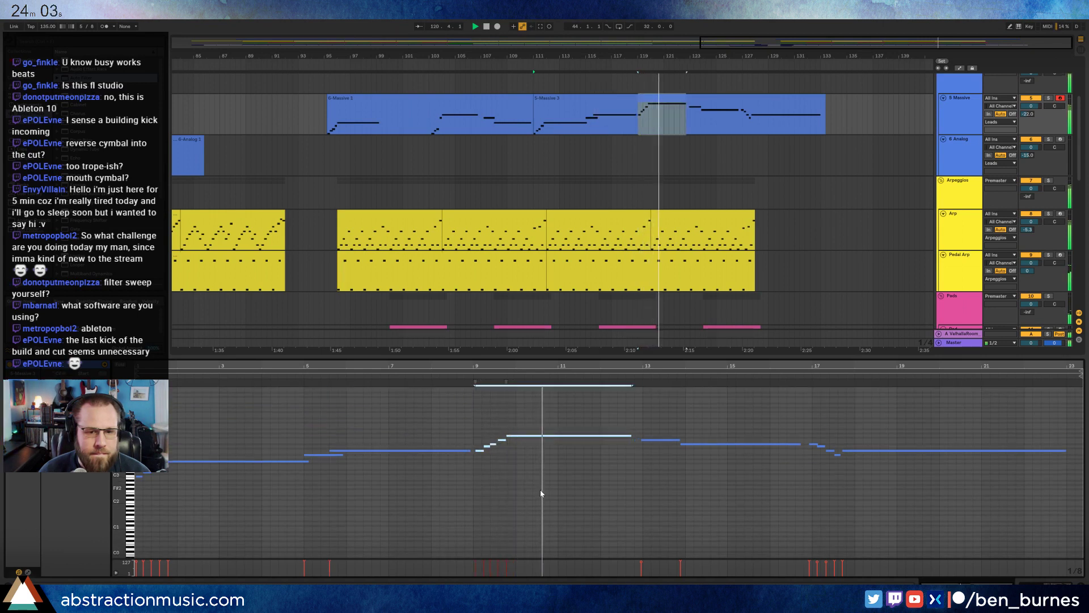
key(space)
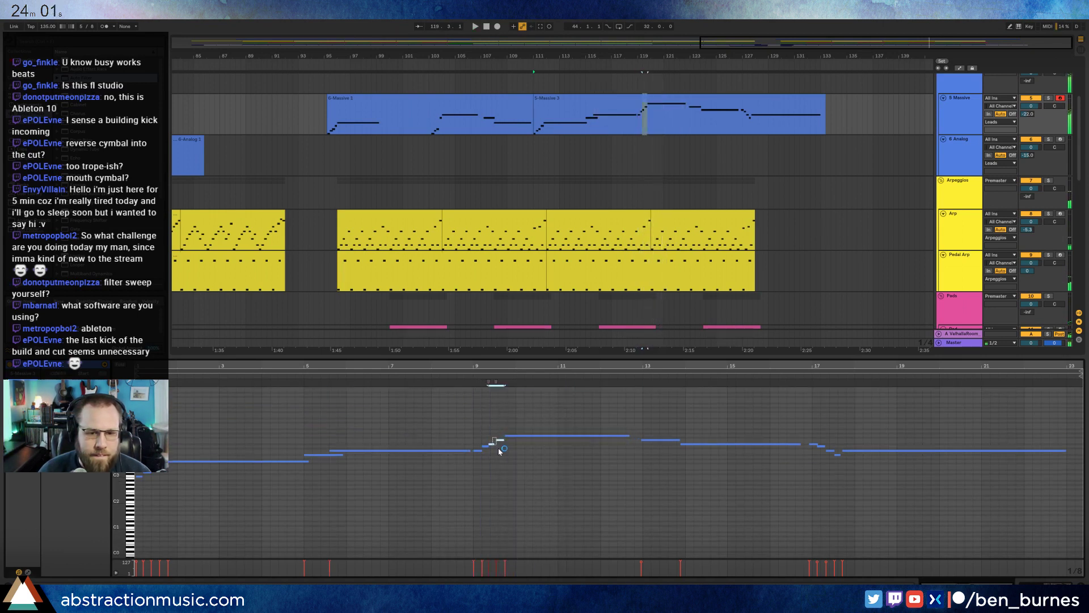
click(506, 436)
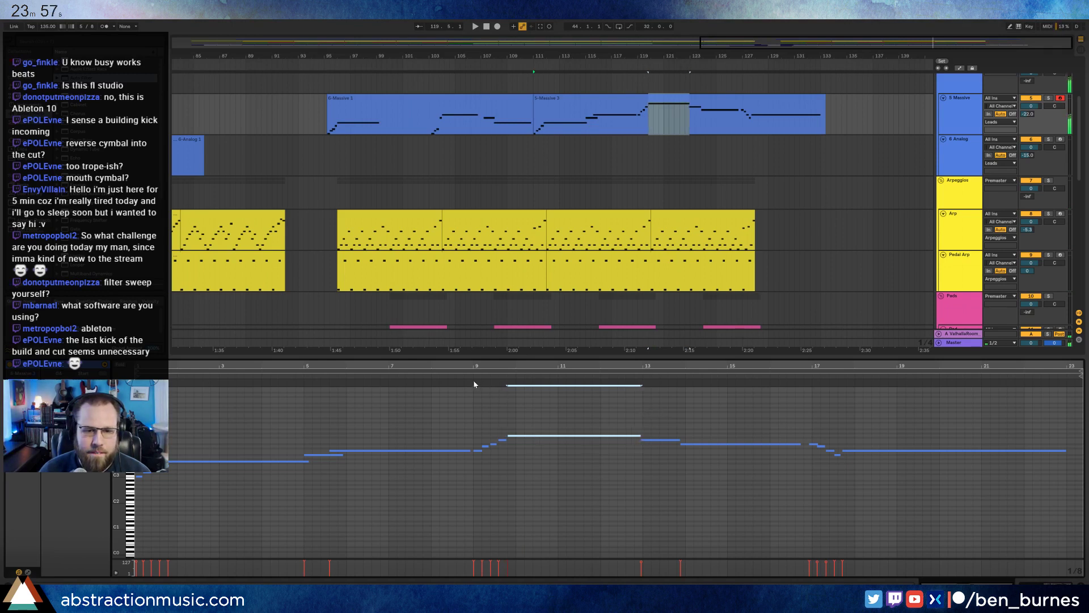
Nudge the bar 13 lead note later, move and lengthen the following note to start earlier, and trim the first note to meet it.
click(637, 506)
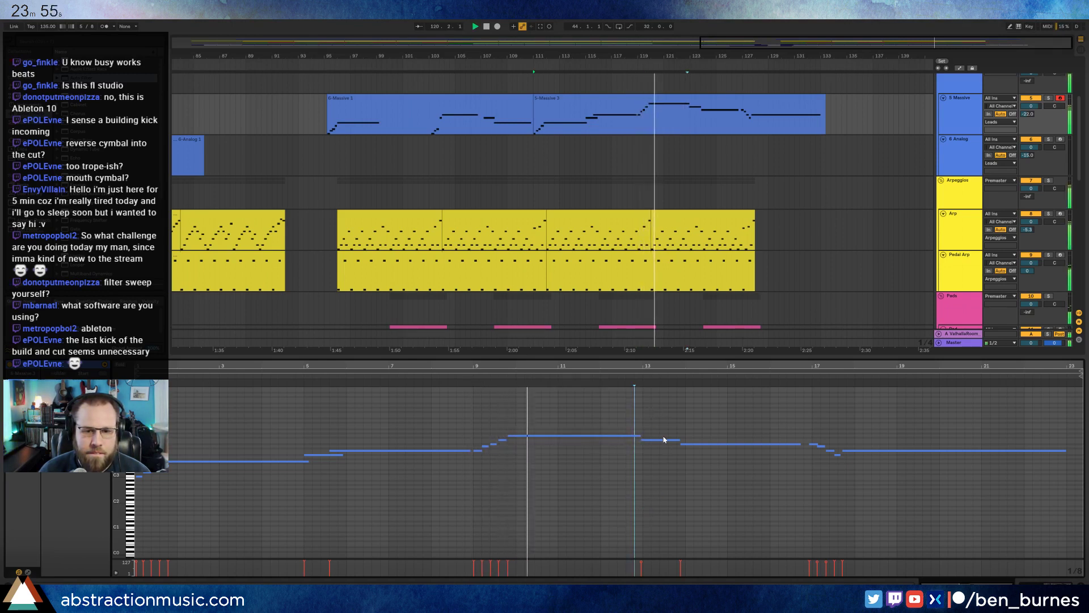
drag(660, 431, 666, 447)
key(Right)
click(692, 444)
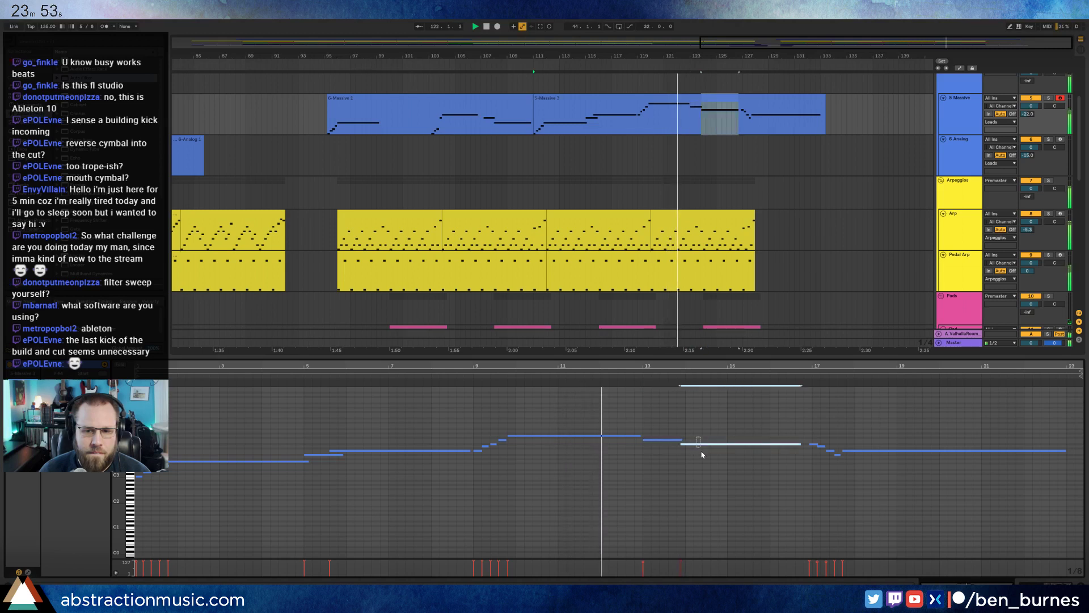
key(Left)
key(Left)
key(Left)
key(shift+Right)
key(shift+Right)
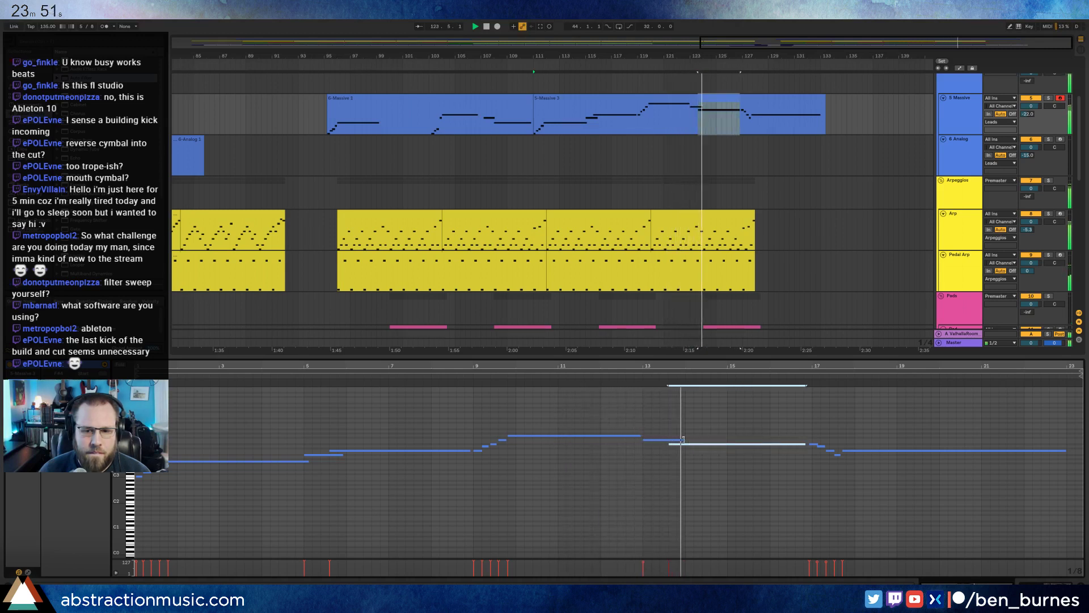
drag(682, 439, 668, 439)
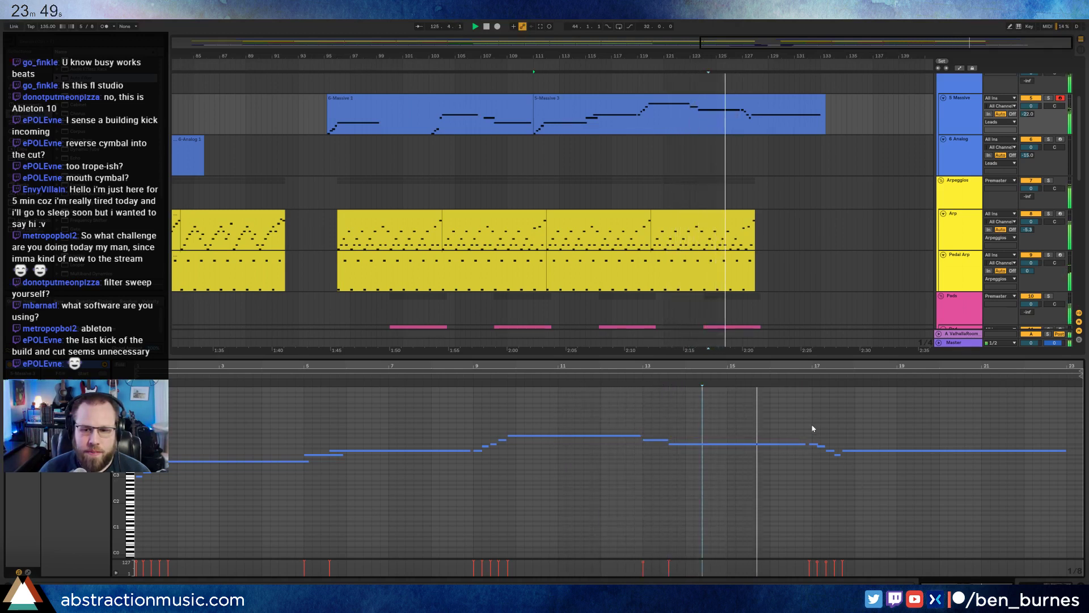
Nudge the lead clip's final descending phrase at bar 17 slightly later and close the note editor.
drag(813, 425, 866, 477)
key(Right)
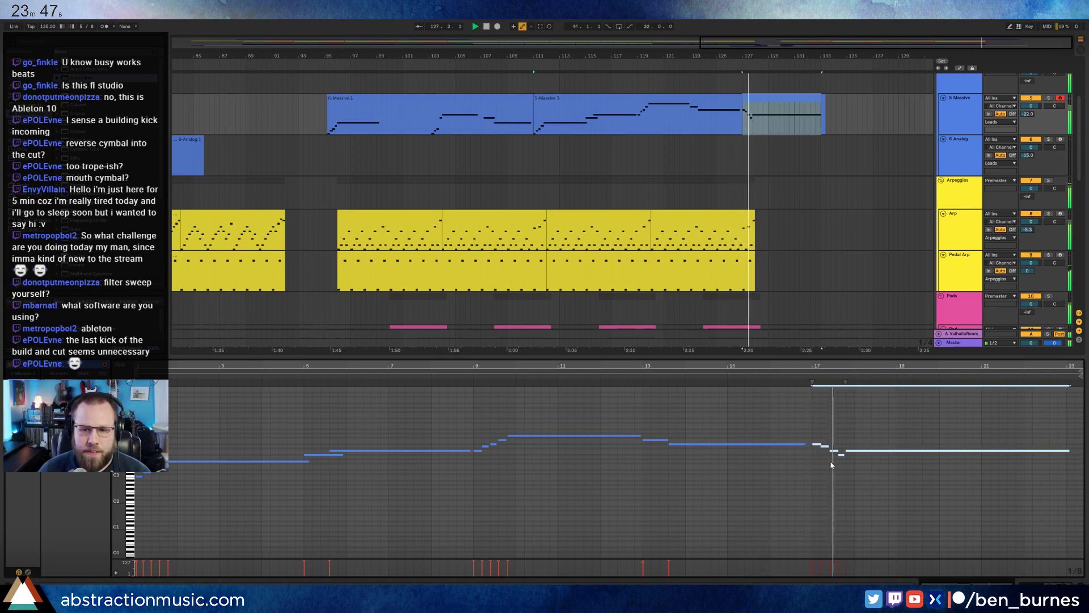
key(shift+Tab)
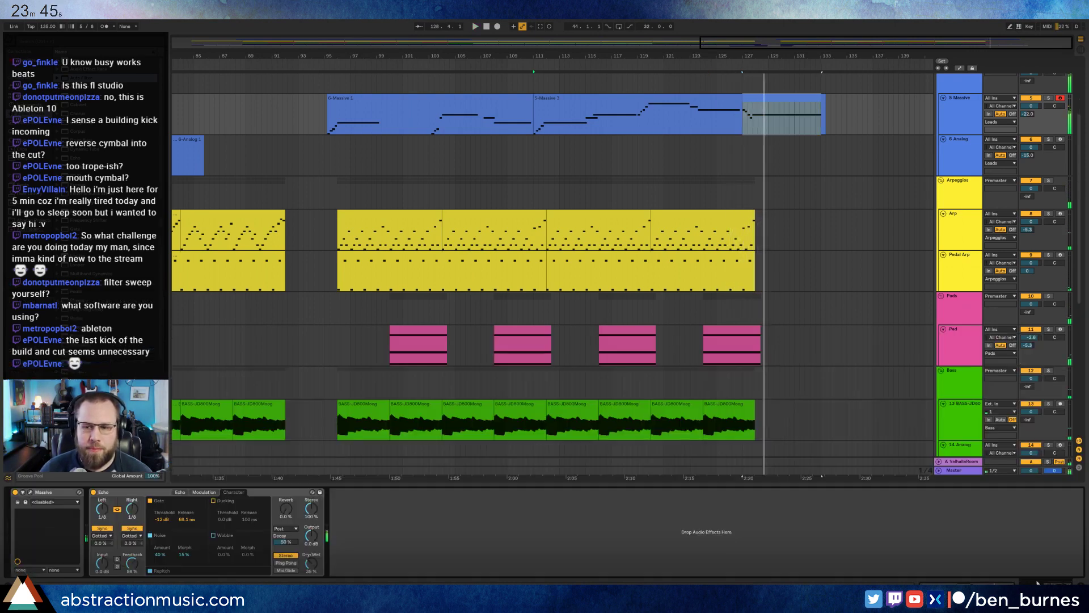
Copy the 14 Analog bass clip from bar 44 and paste it on the same track at bar 128.
scroll(663, 305, down, 2)
scroll(663, 305, down, 2)
scroll(629, 146, up, 6)
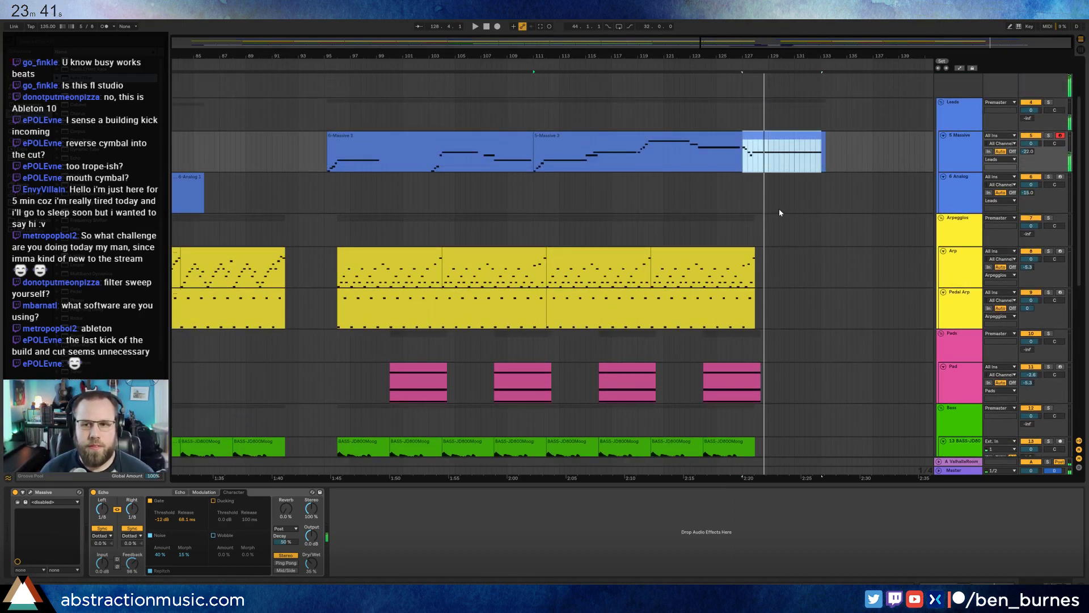
drag(785, 45, 785, 14)
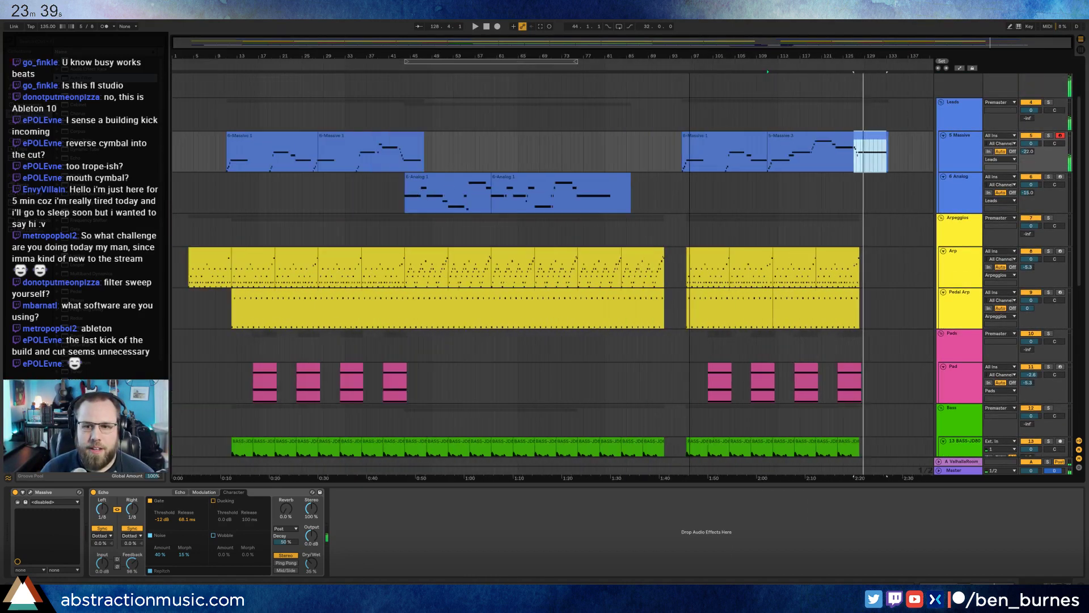
scroll(339, 288, down, 9)
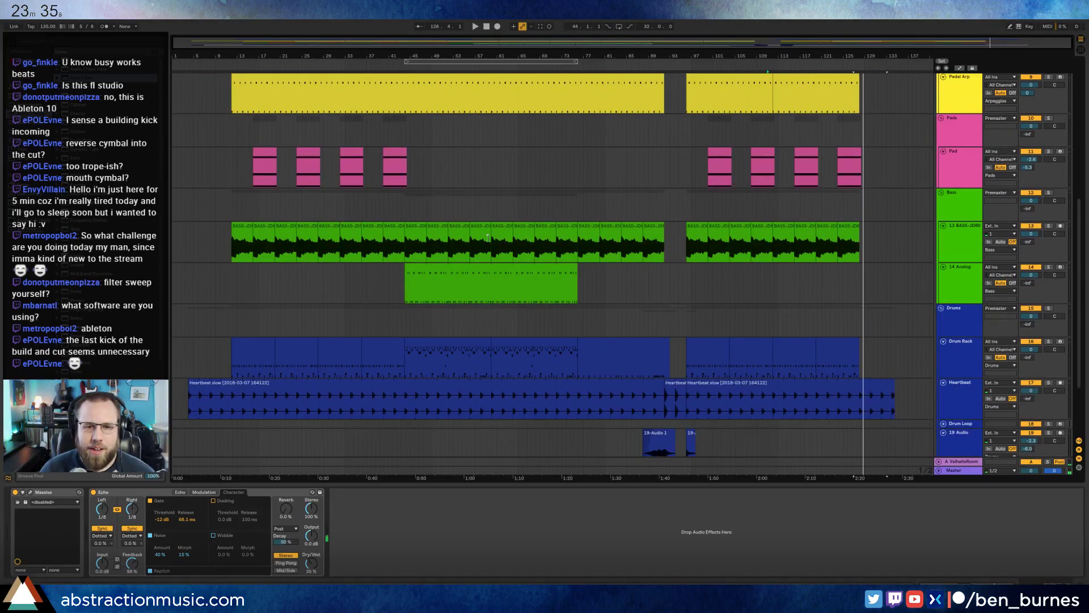
click(488, 268)
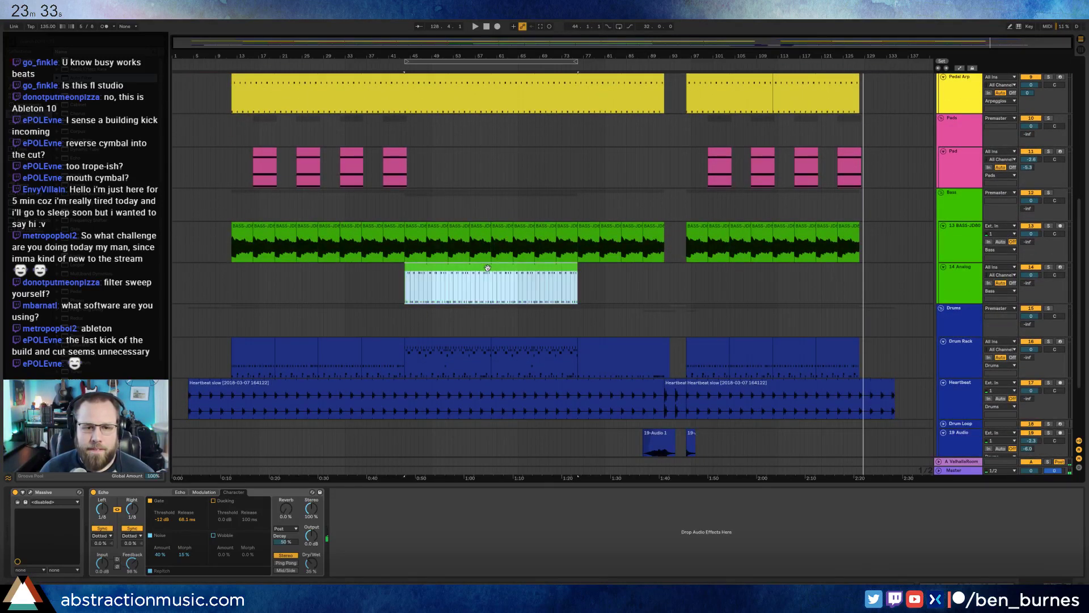
click(860, 279)
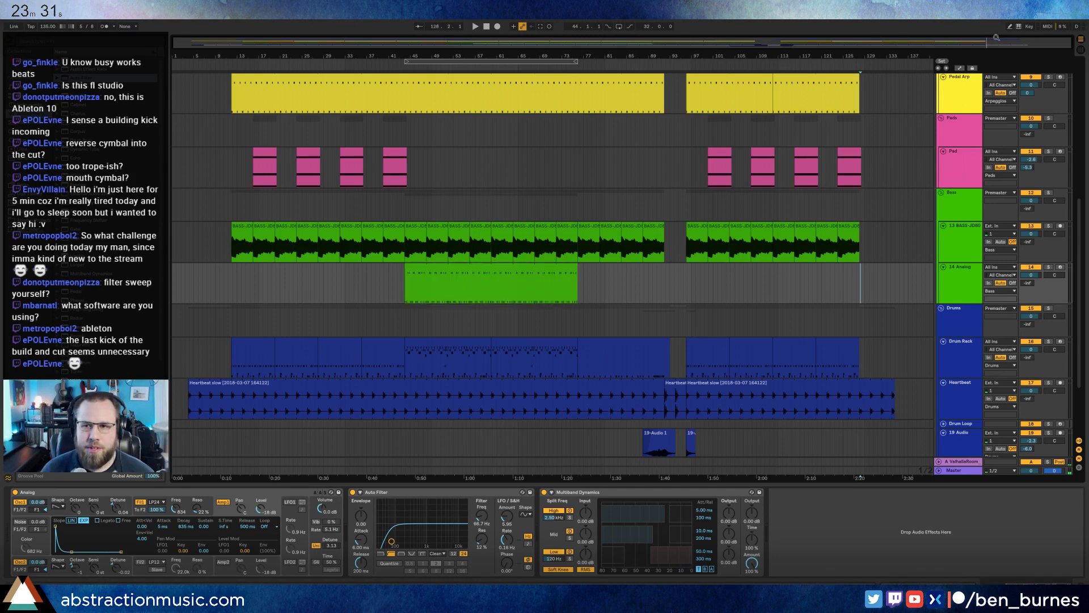
drag(996, 39, 876, 172)
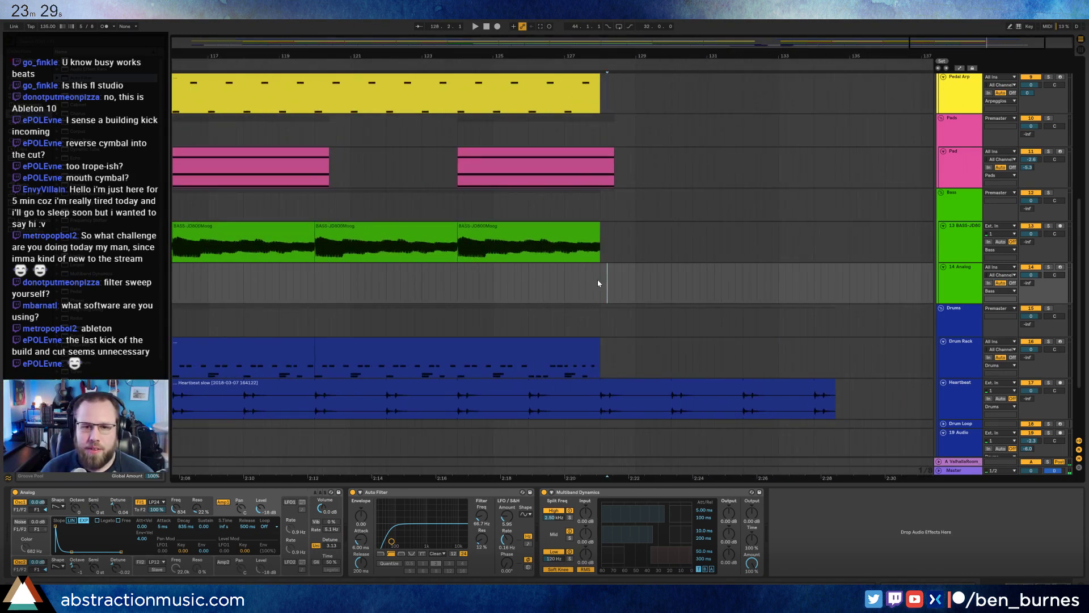
key(ctrl+v)
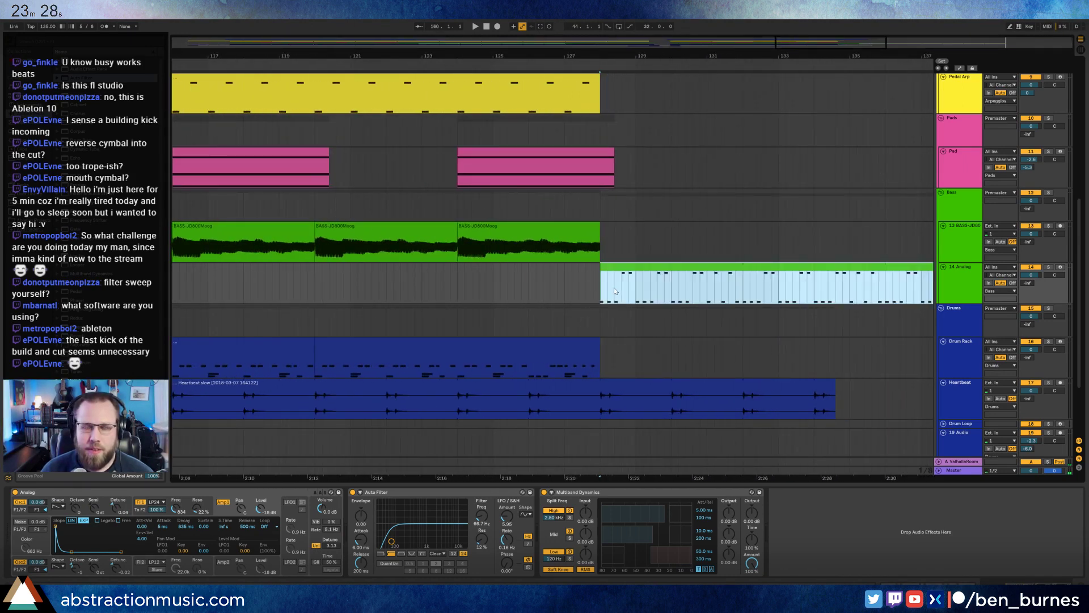
Lower the volume of the TR-808 hi-hat chain in the Drum Rack and show its sample waveform.
double_click(873, 43)
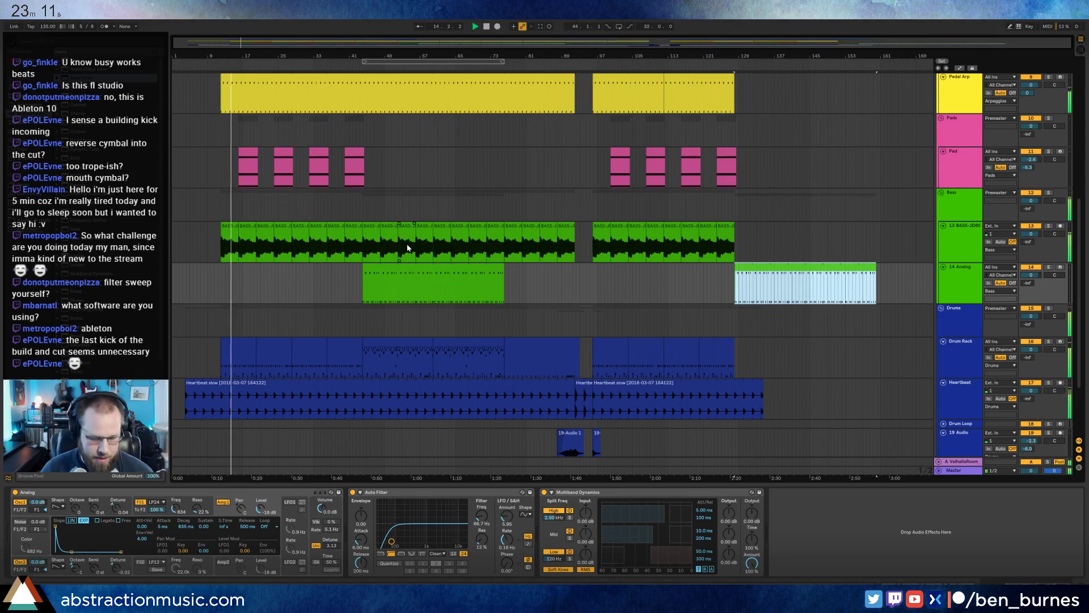
scroll(461, 296, down, 1)
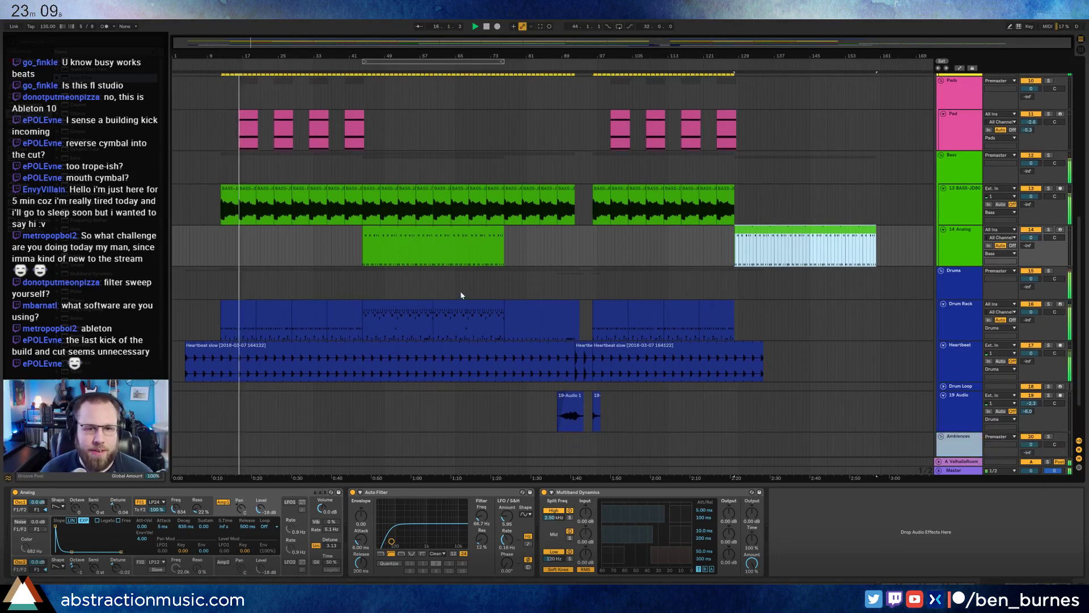
click(247, 304)
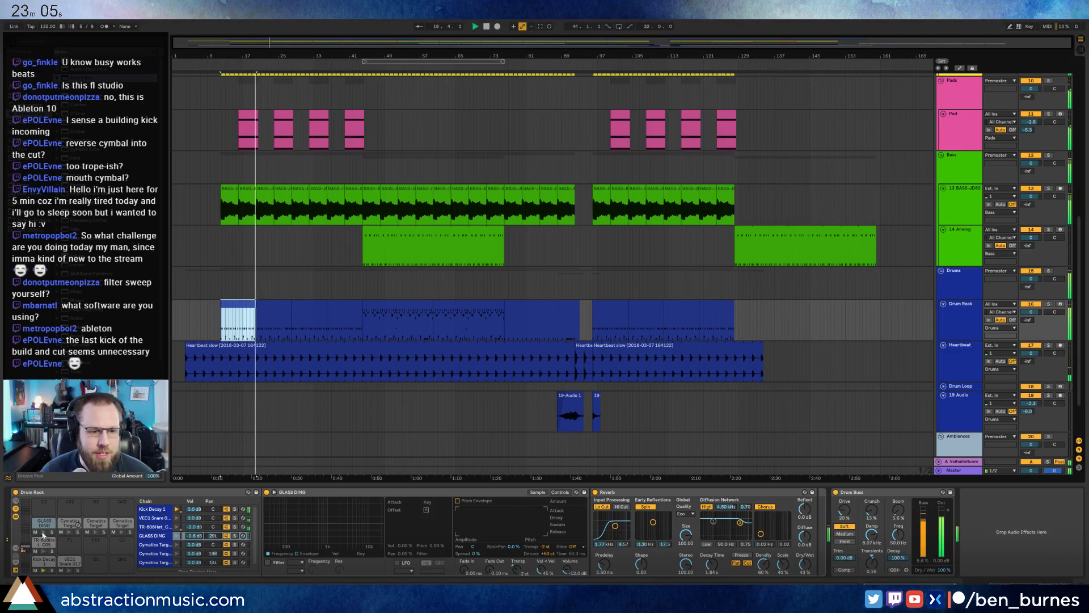
drag(193, 527, 193, 537)
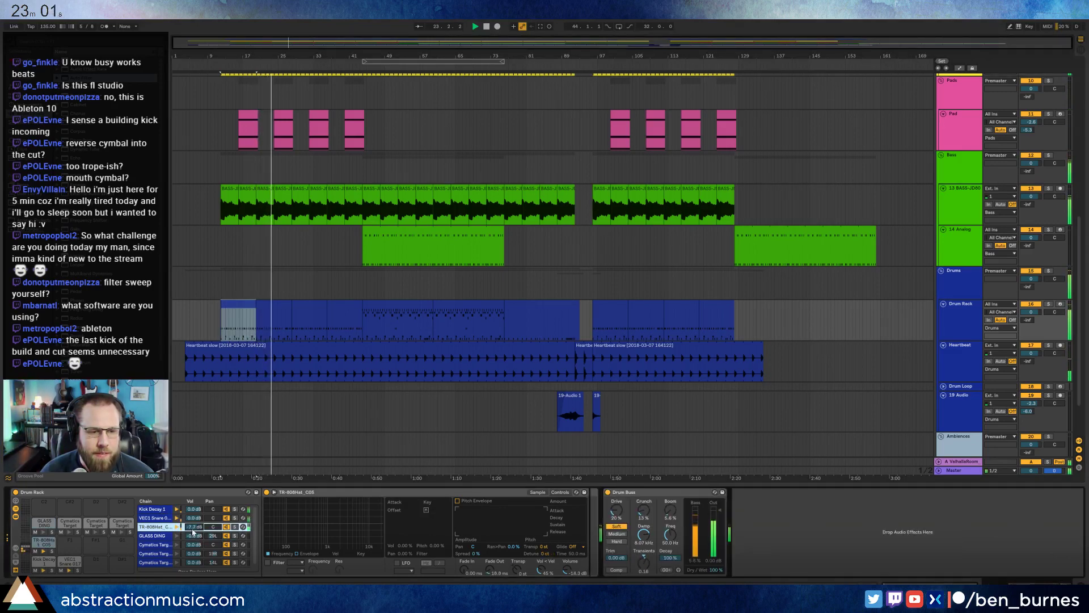
click(537, 492)
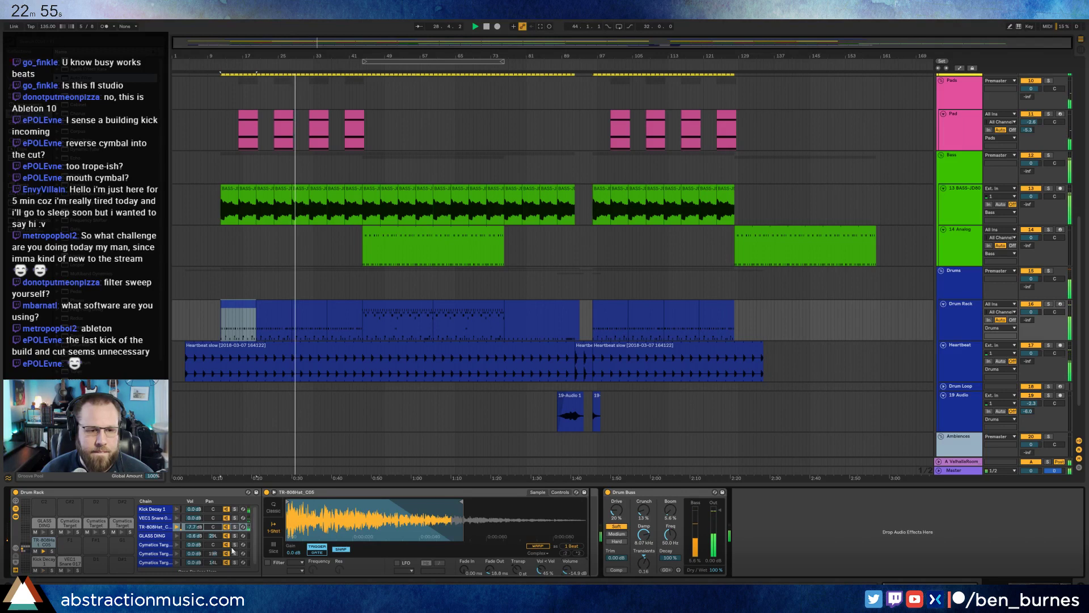
drag(197, 527, 198, 521)
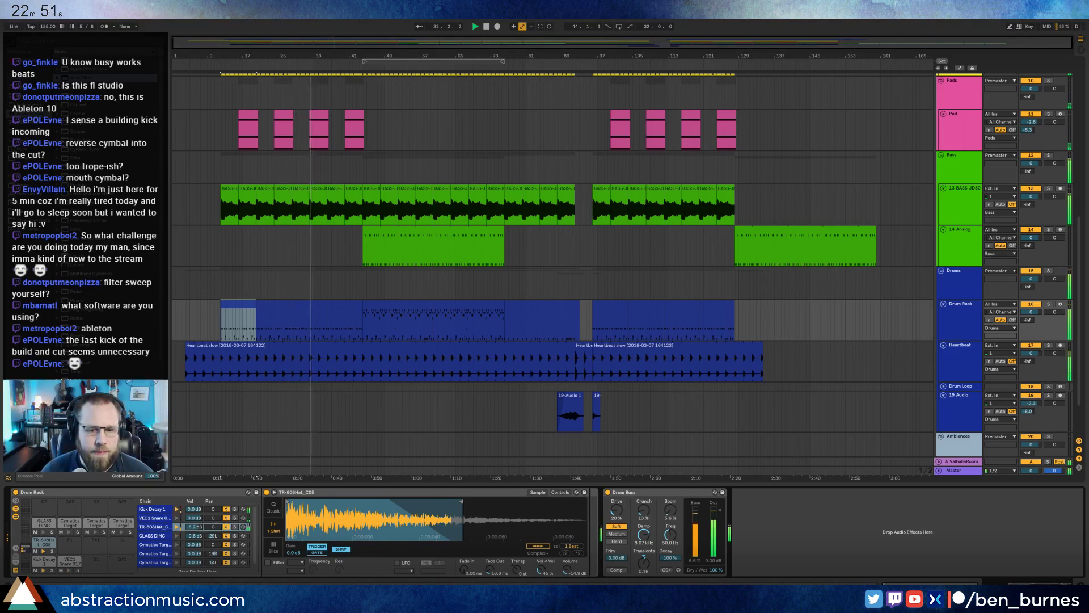
Add an EQ Eight to the Heartbeat track and turn band 1 into a low-cut filter at the very low end.
click(364, 348)
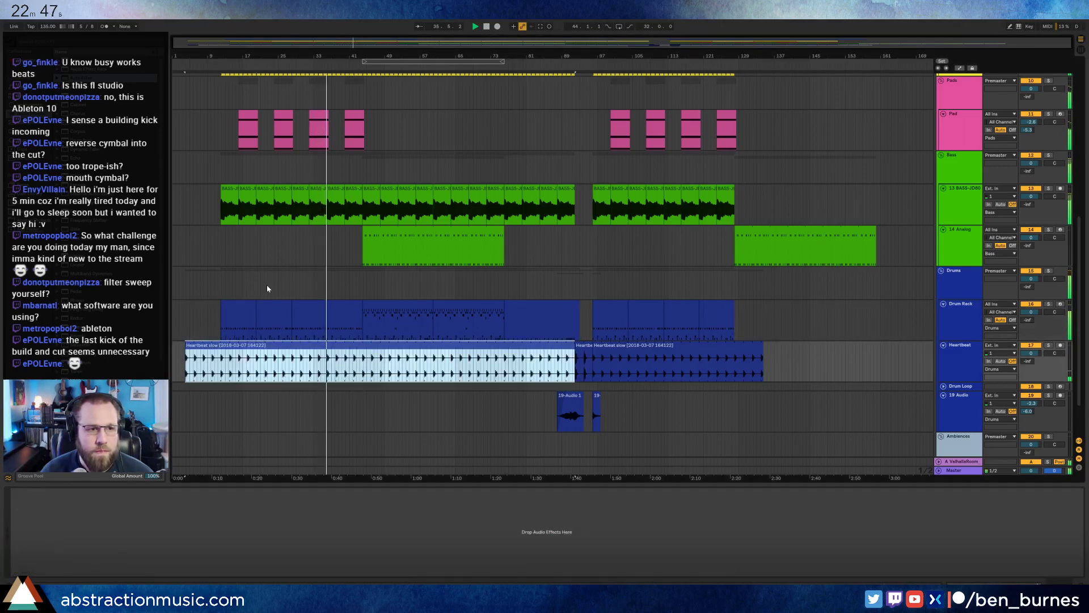
drag(72, 167, 48, 551)
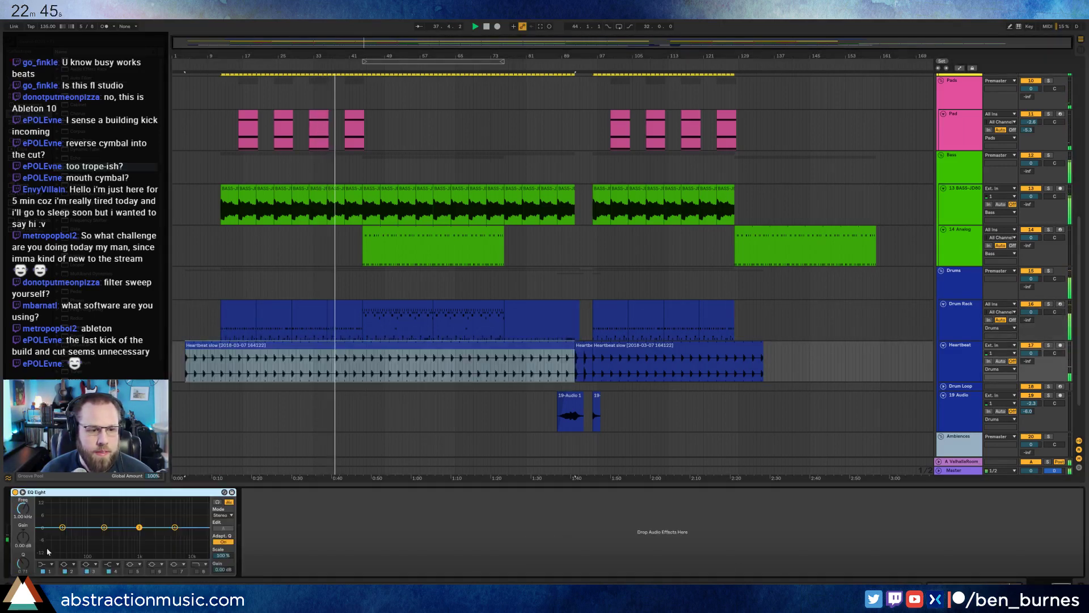
click(63, 527)
click(43, 564)
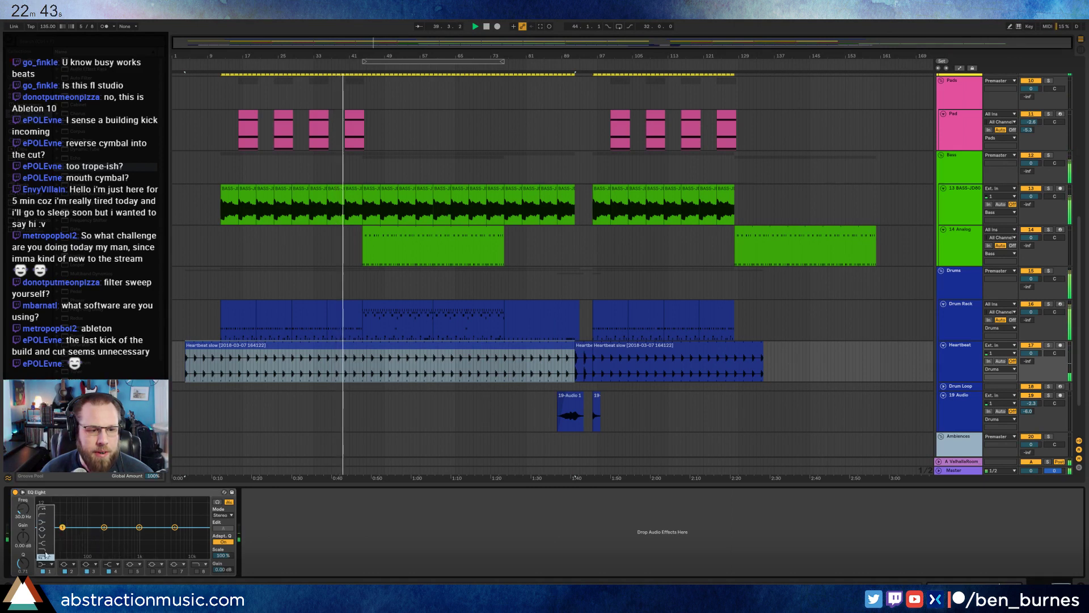
click(45, 509)
drag(62, 532, 53, 528)
drag(55, 536, 55, 535)
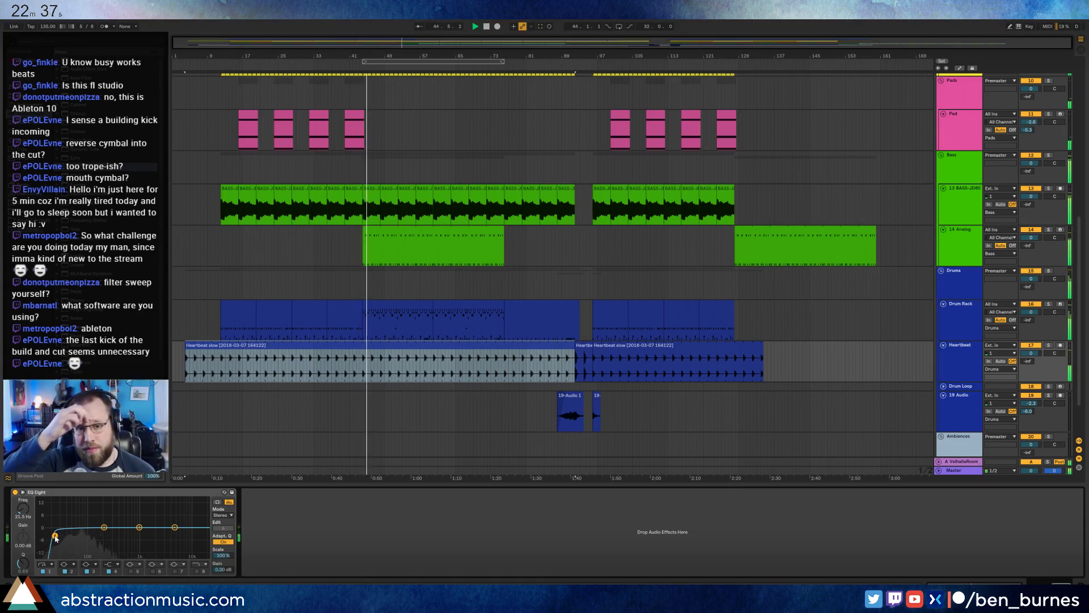
Stop playback and insert a Redux effect after the Reverb on the Drum Rack's GLASS DING chain.
click(395, 308)
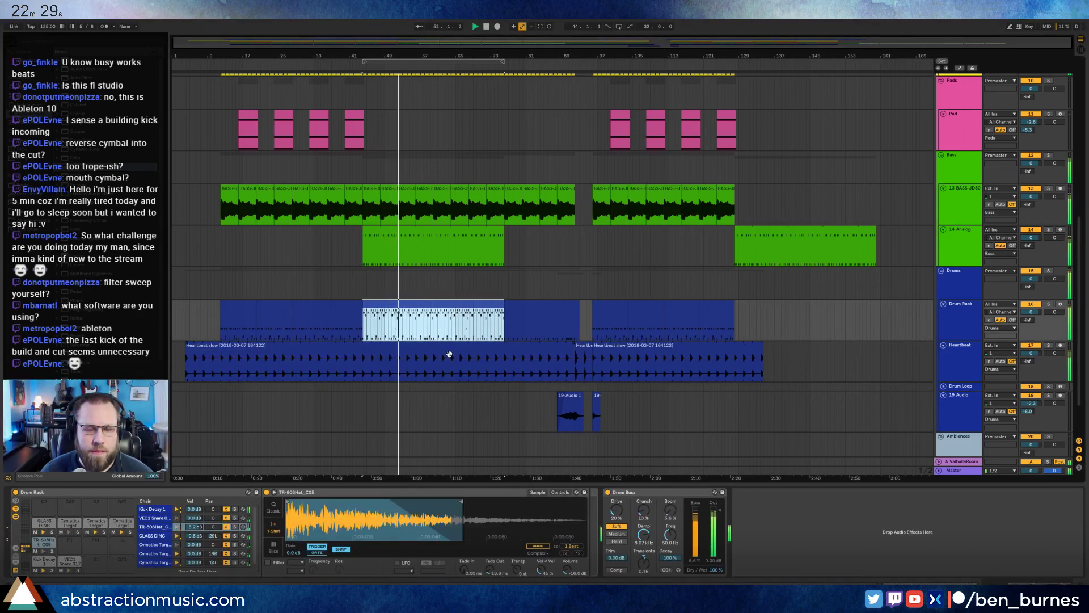
key(space)
click(44, 523)
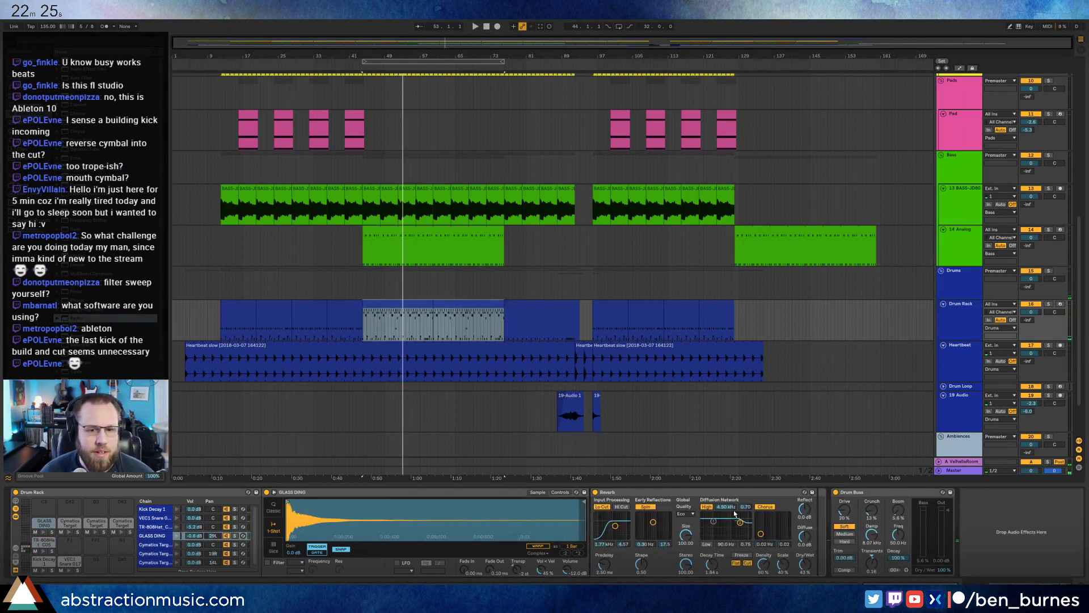
drag(818, 533, 819, 532)
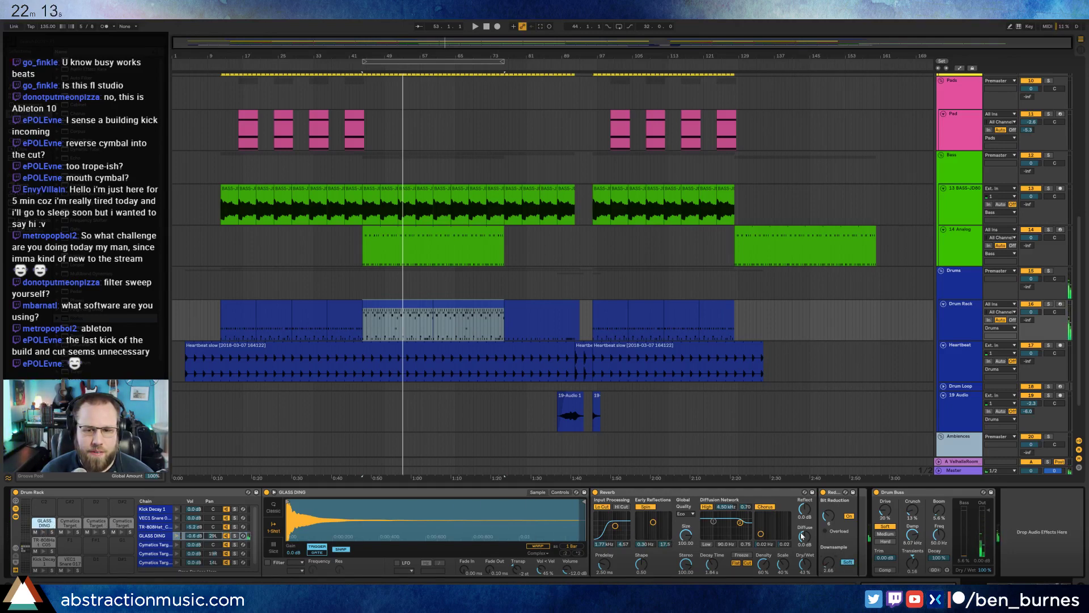
Lower the GLASS DING chain's volume to about -7.7 dB during playback and check the notes in the Drum Rack clip.
key(space)
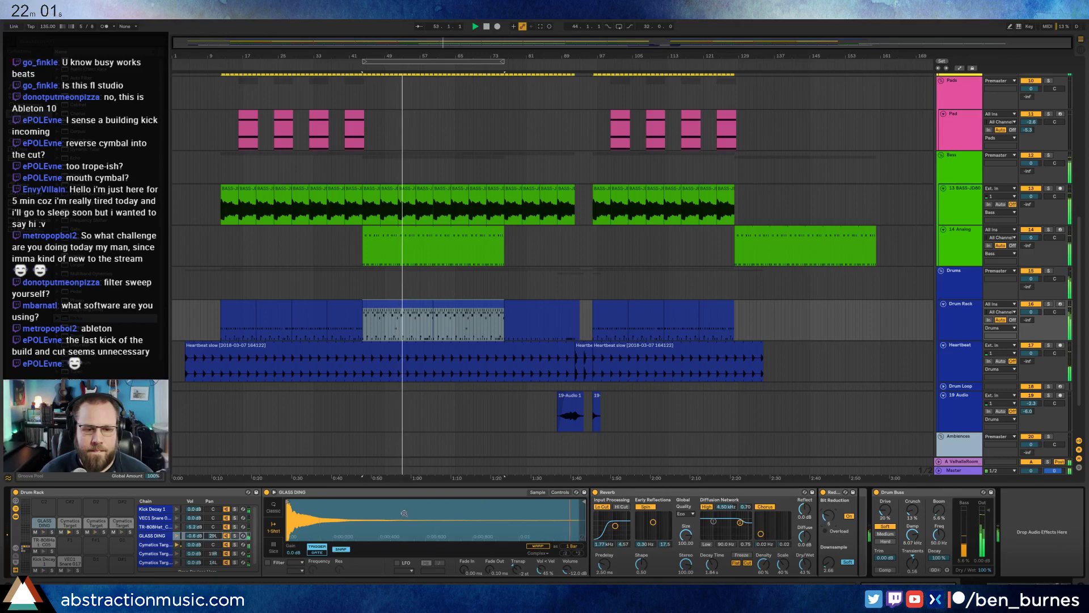
mouse_move(193, 536)
mouse_down()
mouse_move(194, 553)
mouse_move(199, 532)
mouse_up()
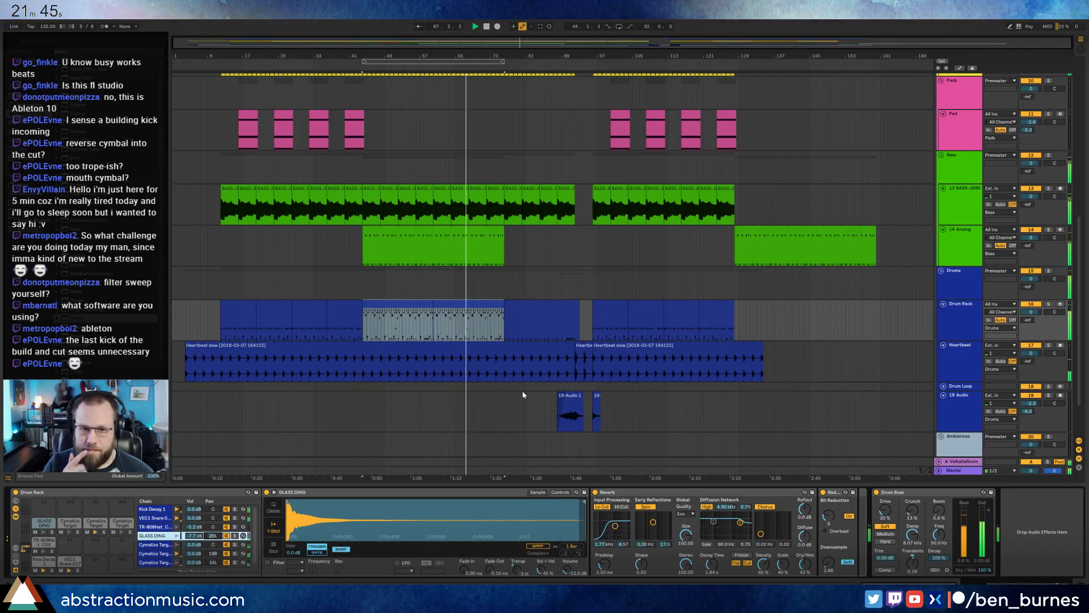
double_click(483, 311)
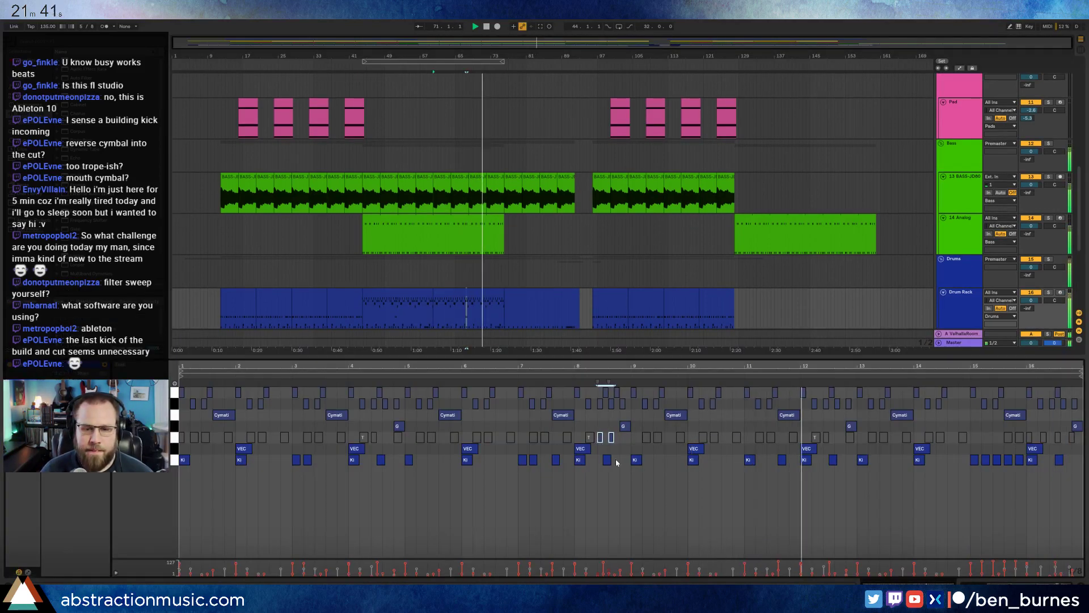
click(800, 498)
click(1007, 584)
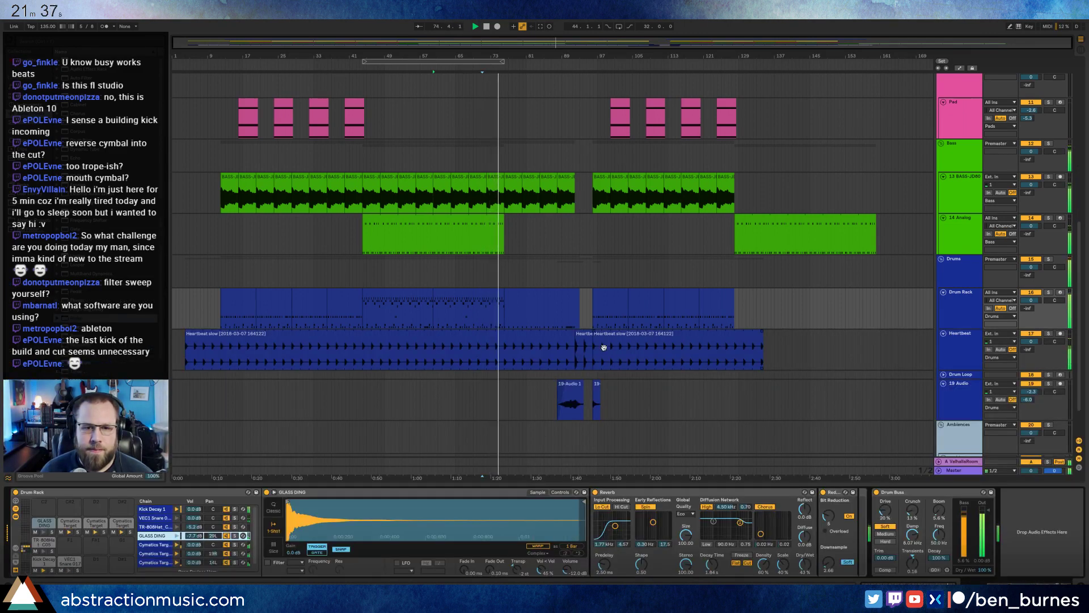
Select the second 6 Analog lead clip and show the track's automation for switching its Auto Filter on and off.
scroll(610, 350, up, 2)
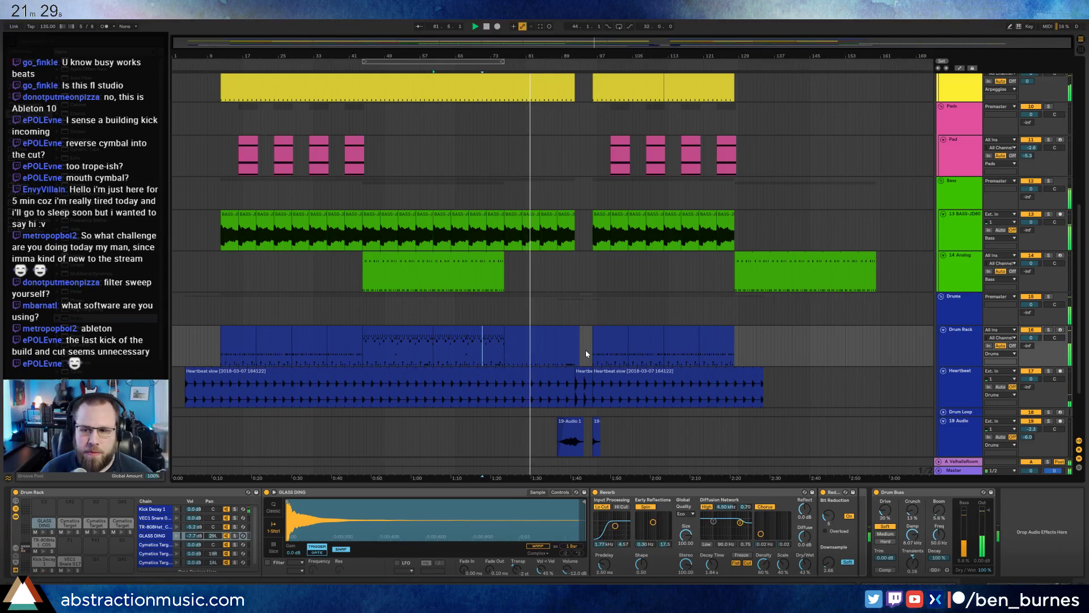
scroll(601, 356, up, 5)
scroll(602, 365, up, 3)
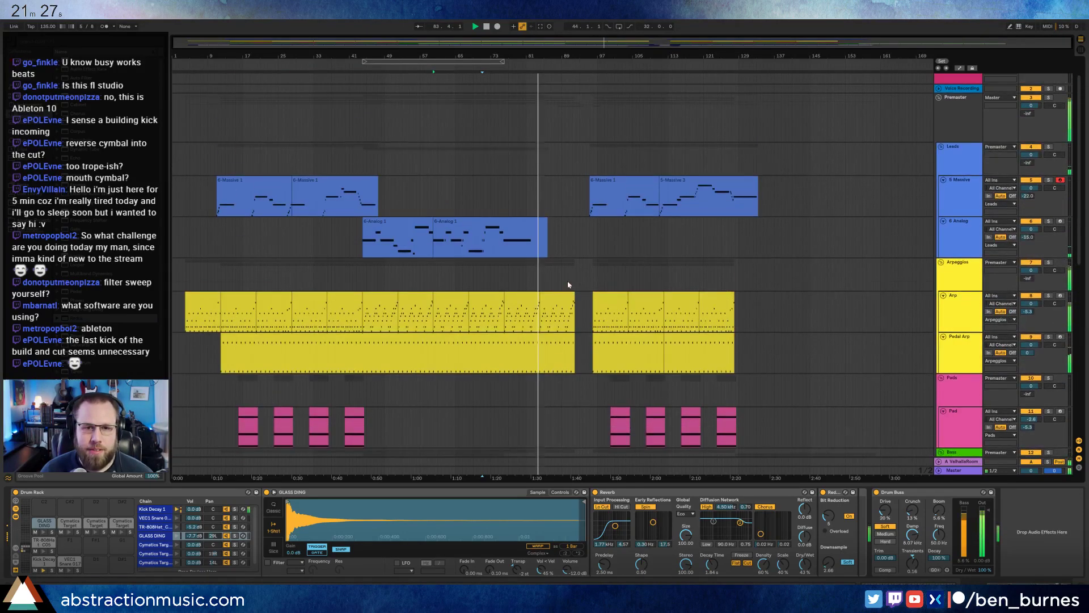
click(522, 221)
key(a)
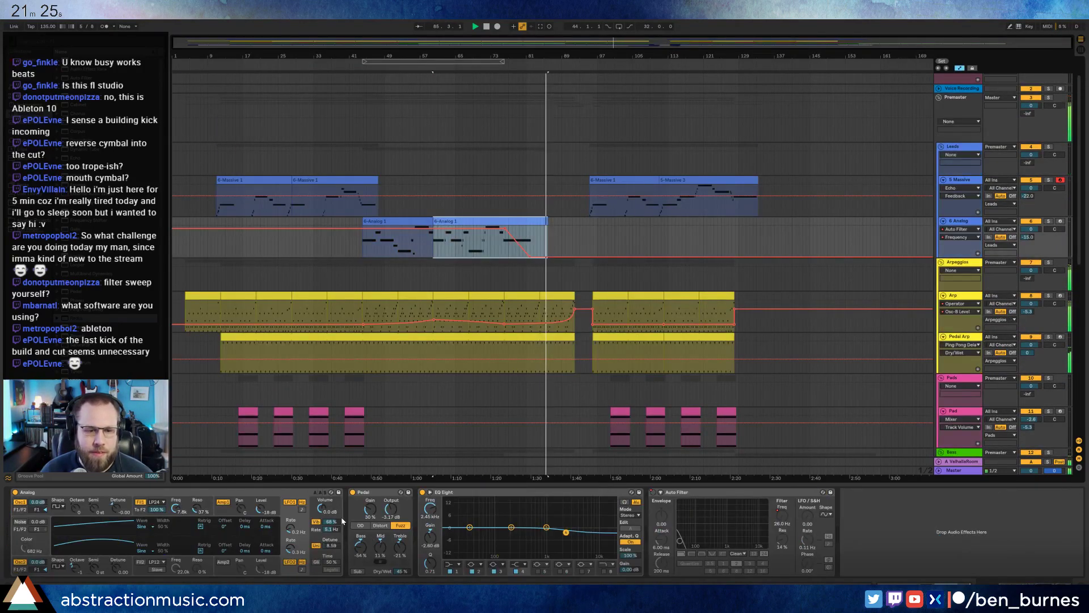
click(785, 518)
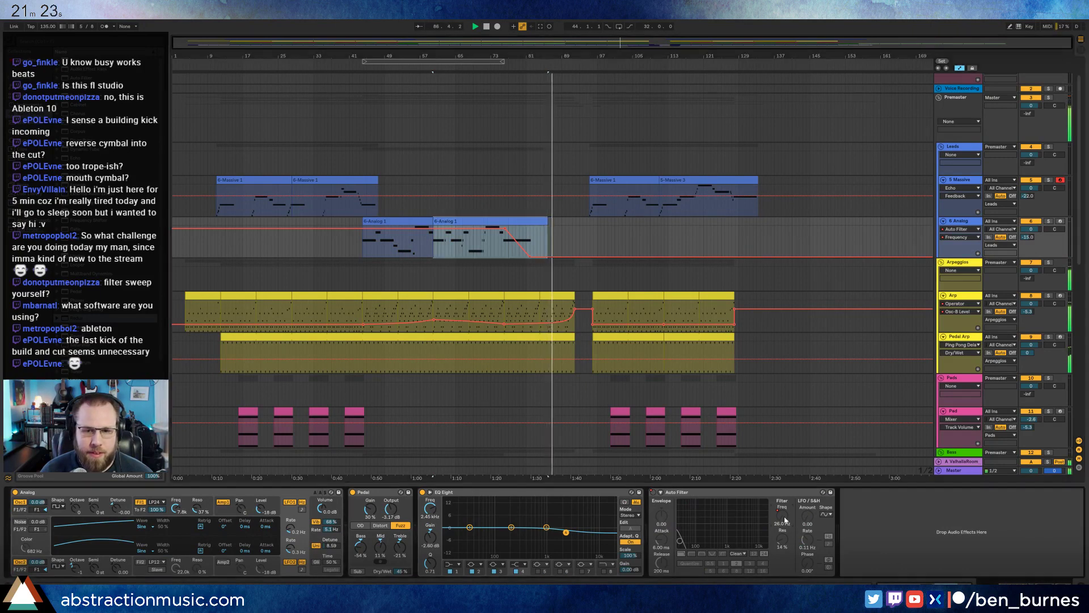
right_click(652, 492)
Automate the Analog lead's Auto Filter to switch on at bar 76 and off again at about bar 90.
click(535, 235)
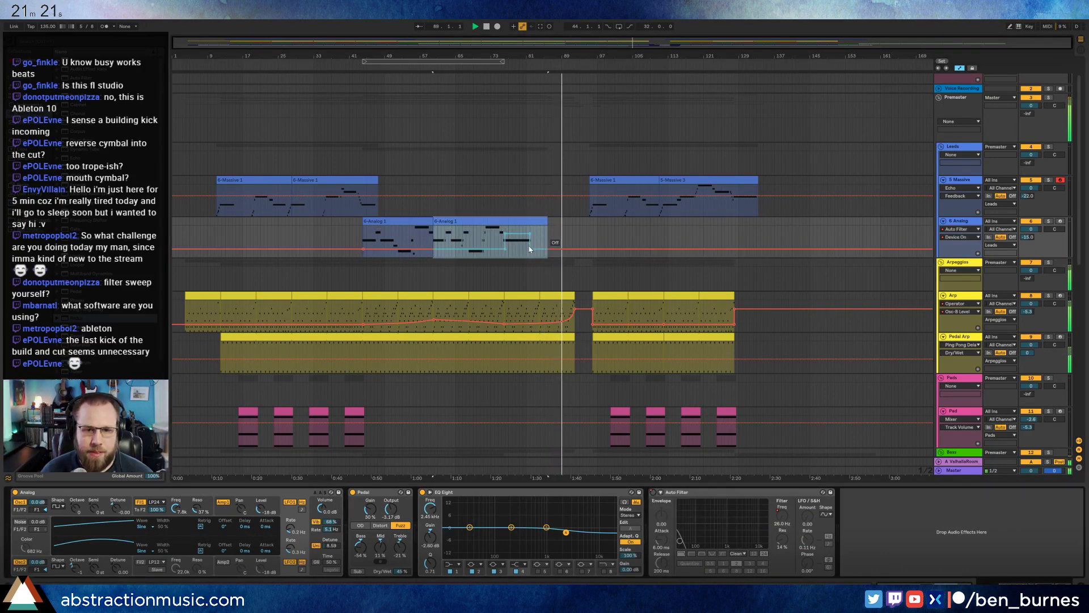
click(530, 249)
click(529, 233)
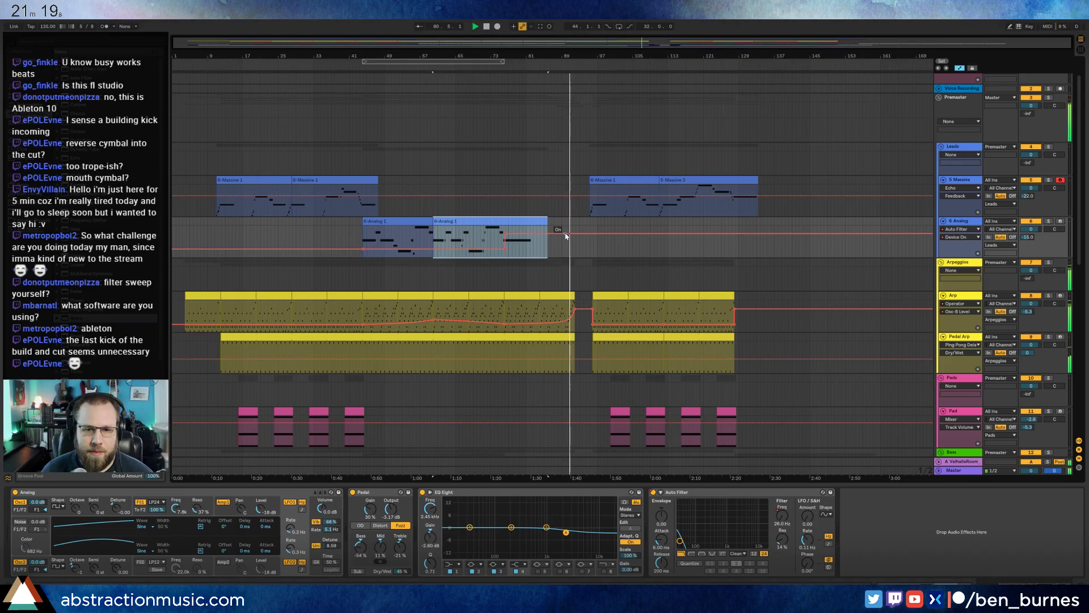
click(565, 233)
drag(574, 234, 565, 248)
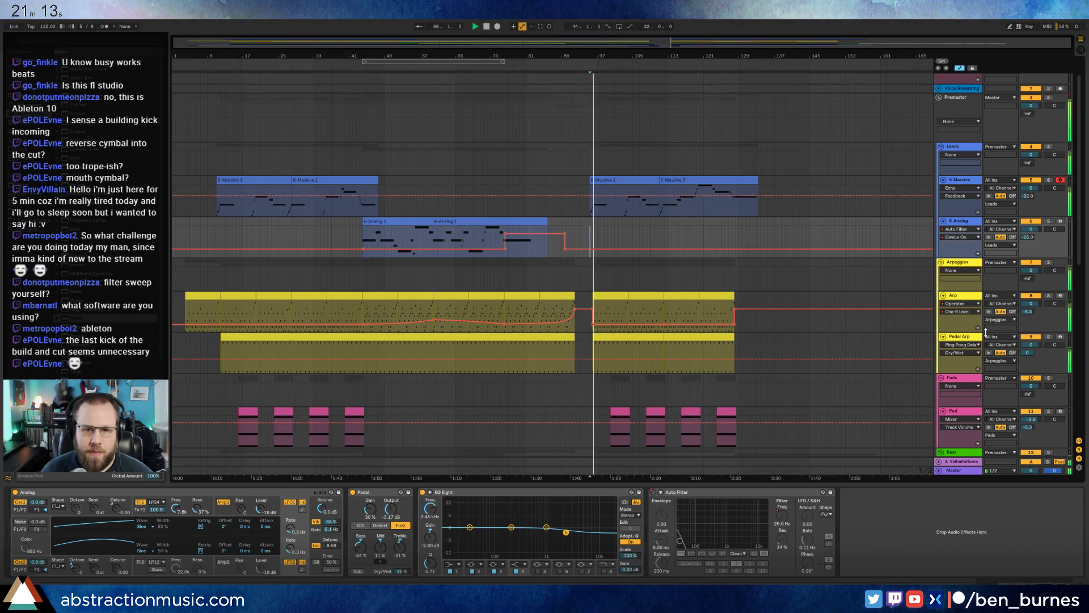
Stop playback and add a Reverb after the Auto Filter on the Arp track, with its Dry/Wet at 0%.
drag(541, 306, 571, 304)
key(space)
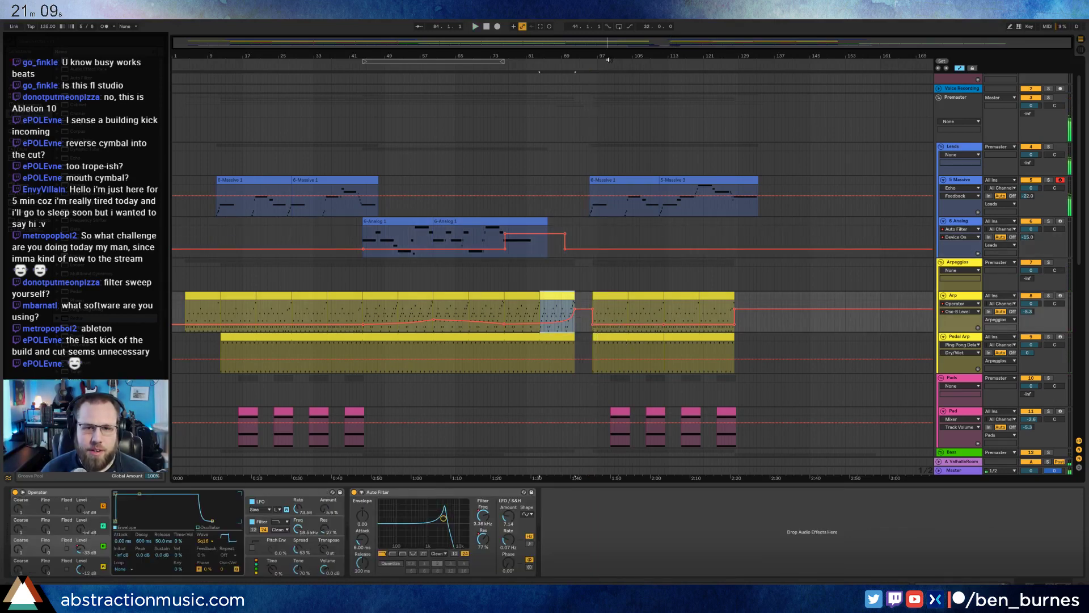
drag(653, 44, 668, 89)
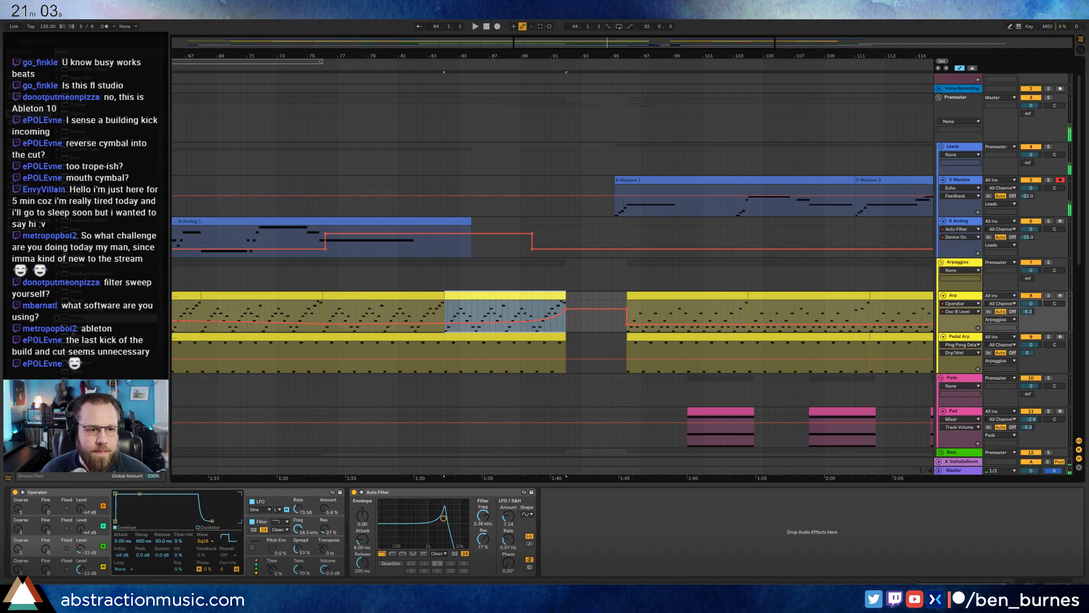
drag(682, 569, 682, 569)
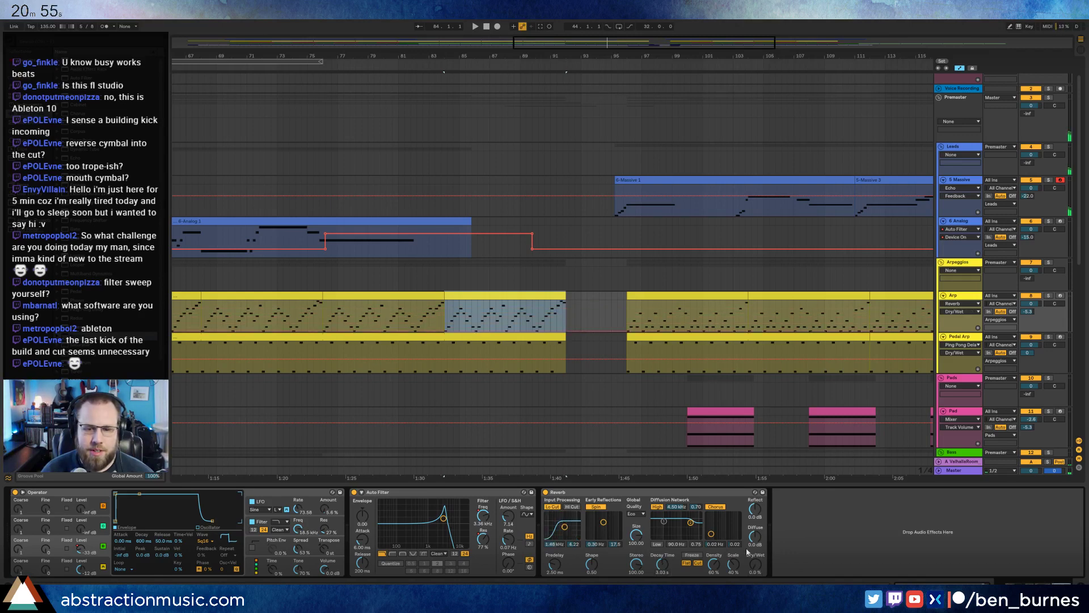
Draw a curved Dry/Wet rise on the Arp's Reverb peaking just after bar 92, falling to 0% by bar 96, and play it.
click(543, 335)
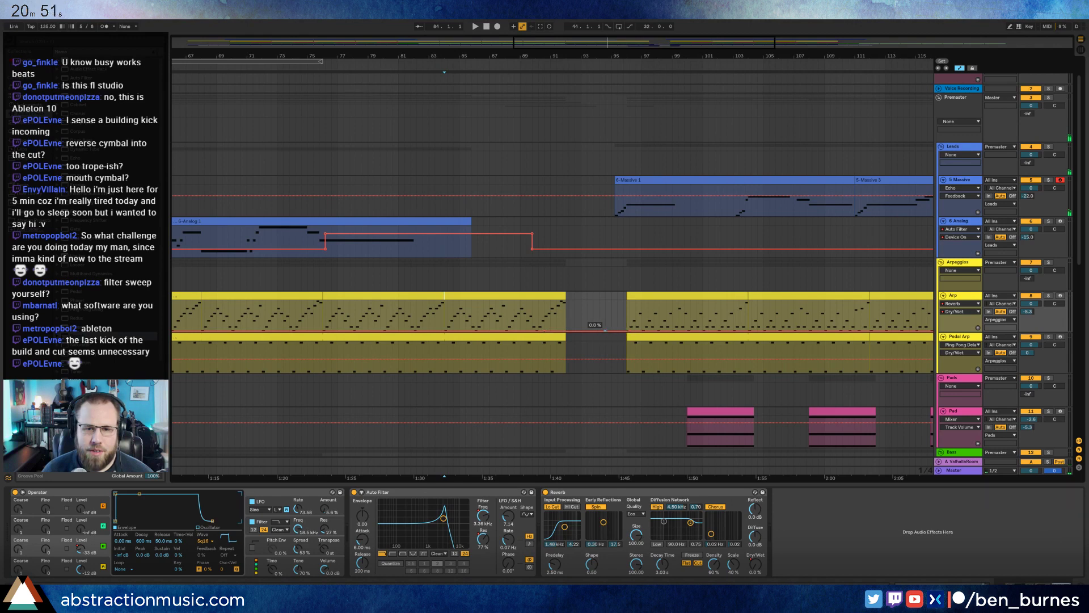
drag(605, 330, 581, 300)
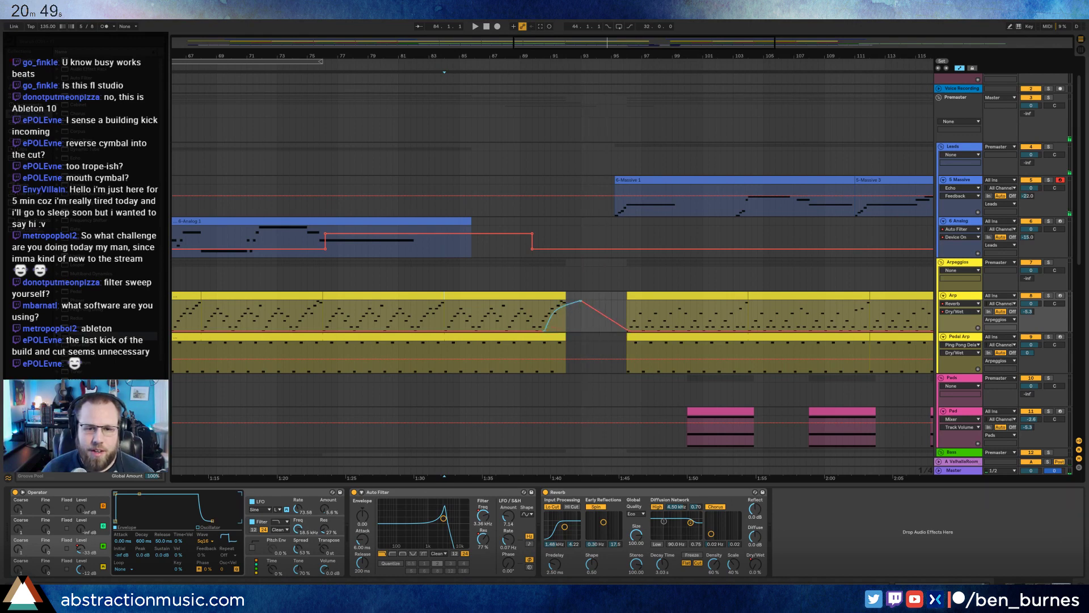
drag(560, 308, 560, 314)
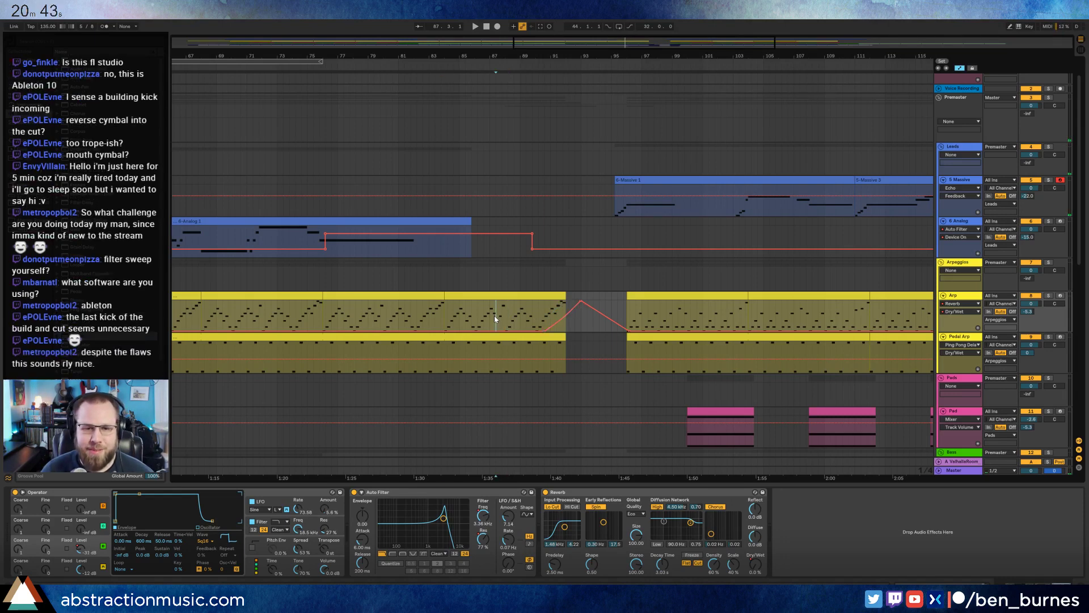
key(space)
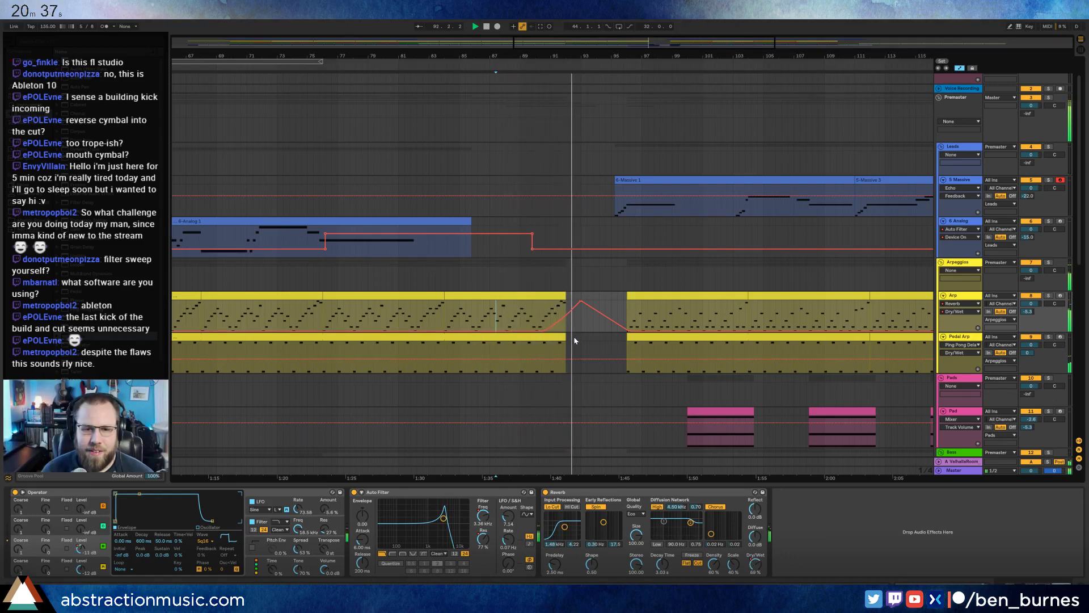
Adjust the peak of the Arp's reverb automation, show its Decay Time envelope, and play the transition from about bar 88.
drag(601, 318, 582, 310)
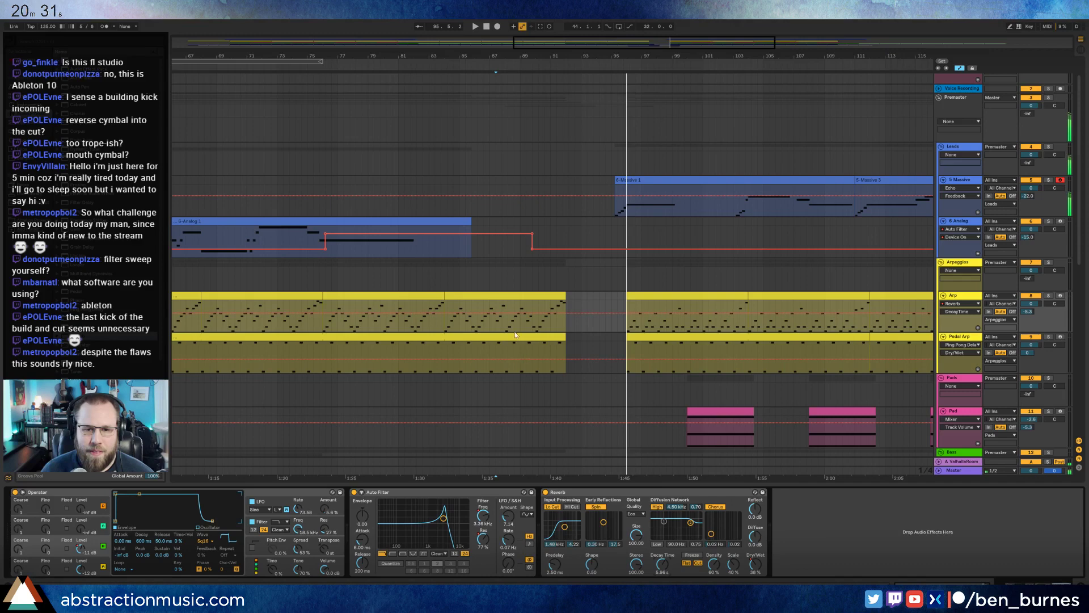
click(509, 327)
key(space)
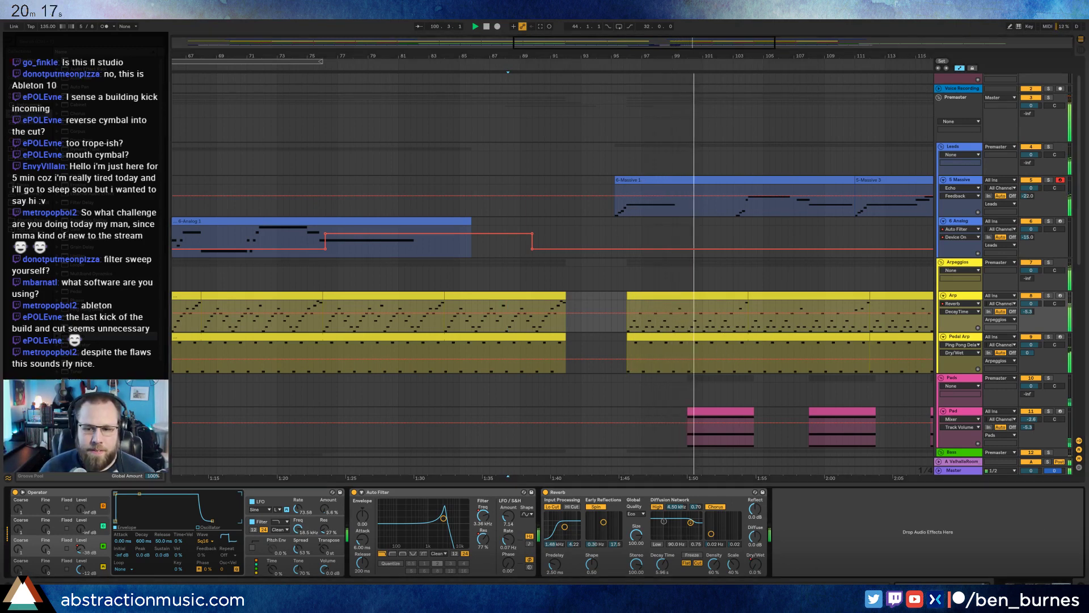
scroll(717, 361, down, 3)
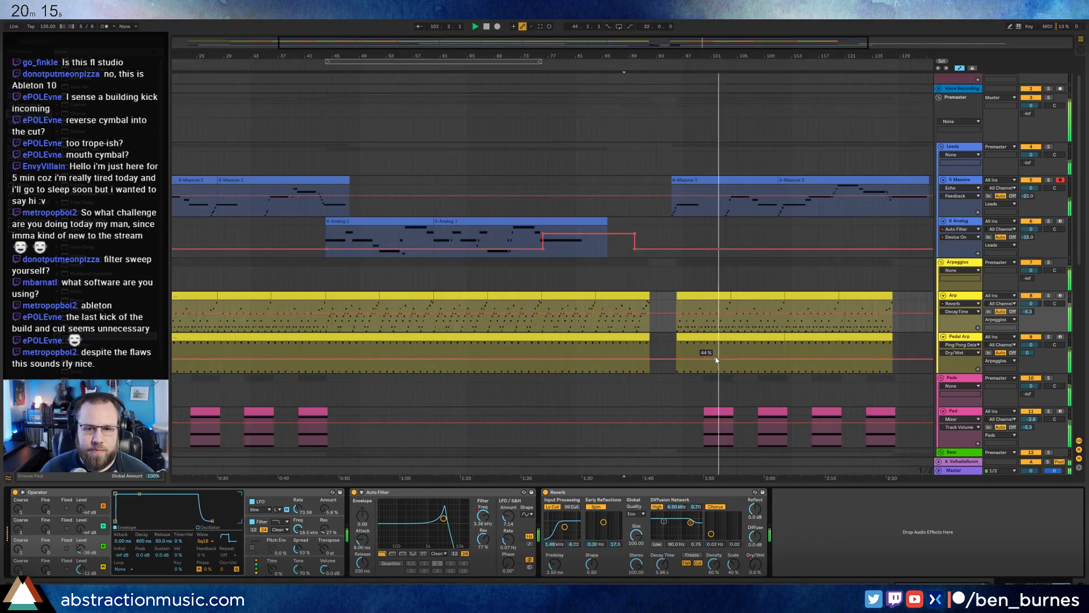
drag(755, 45, 754, 23)
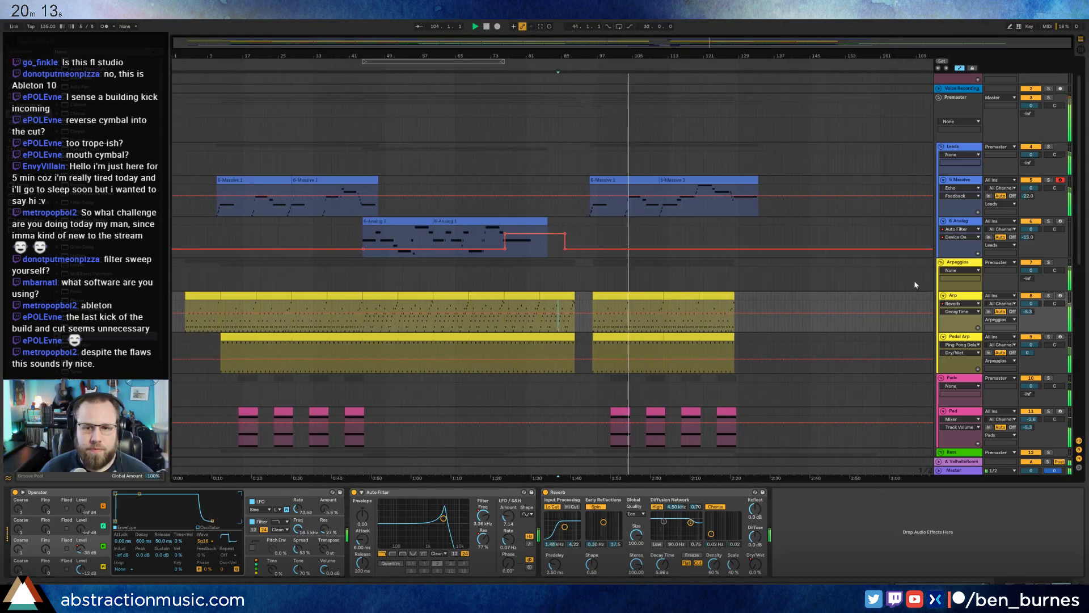
Select the short Heartbeat clip in the break at bars 92 to 96 and raise its send to the A ValhallaRoom return.
scroll(875, 330, down, 4)
scroll(856, 338, down, 2)
scroll(856, 338, up, 3)
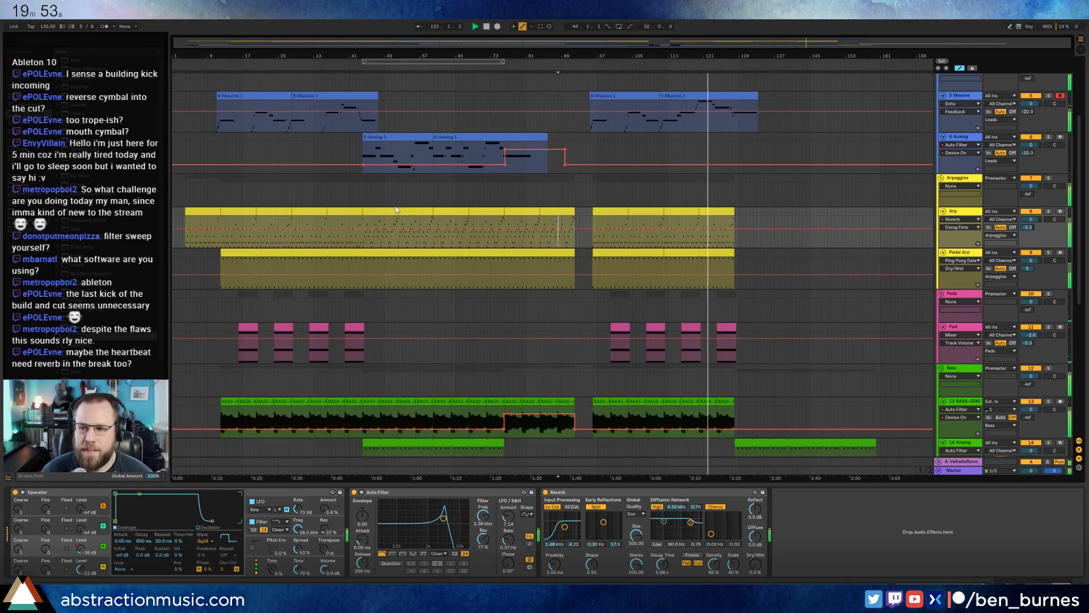
scroll(572, 341, down, 5)
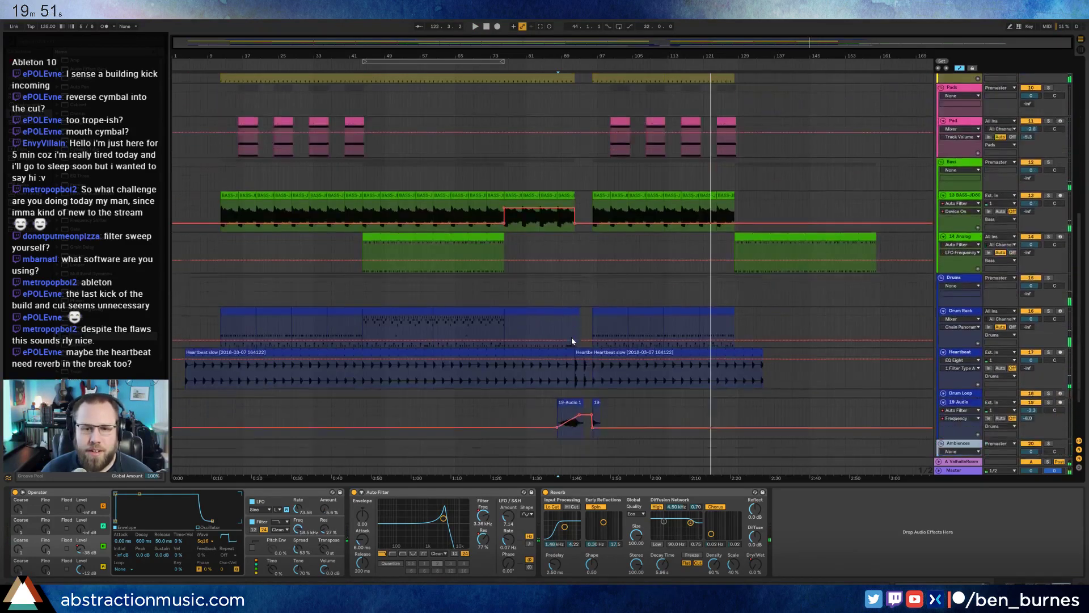
scroll(572, 341, down, 2)
click(586, 306)
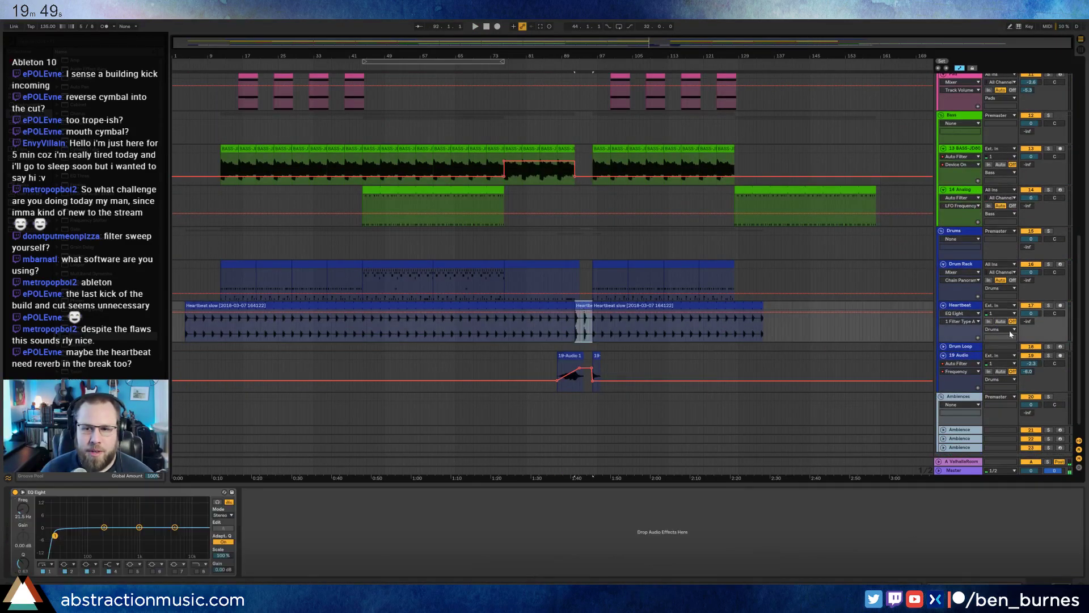
click(1030, 322)
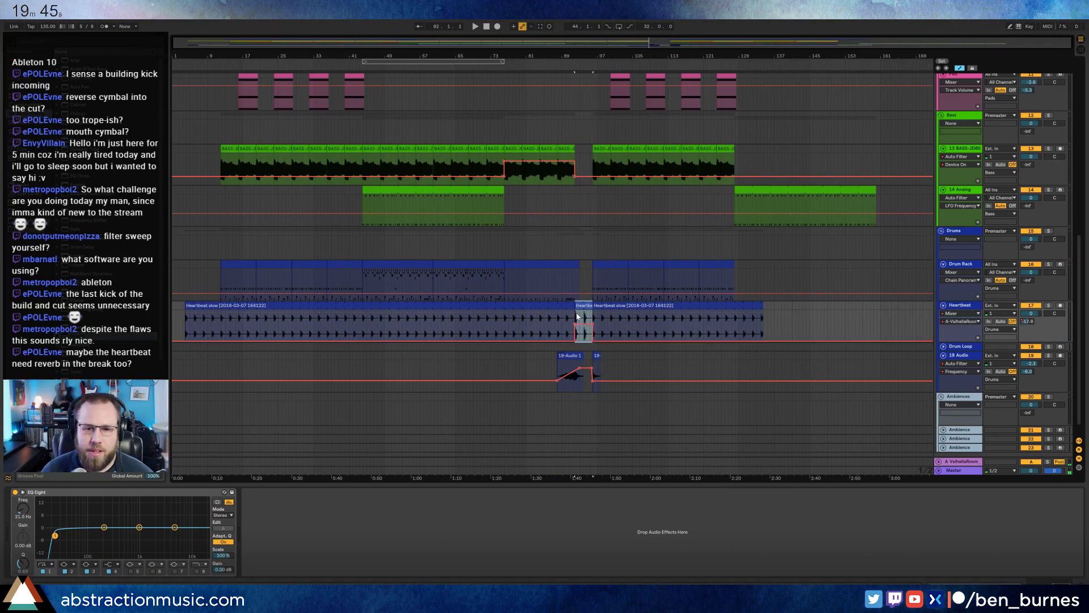
Play the break and rebalance the Heartbeat's ValhallaRoom send automation there to about -15 dB.
key(space)
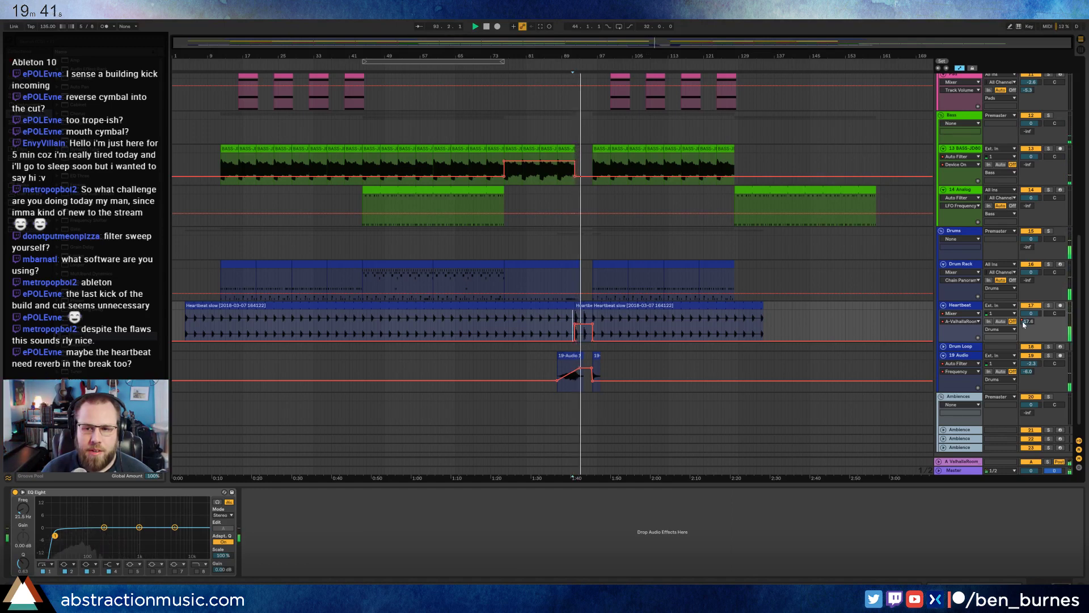
drag(578, 325, 577, 317)
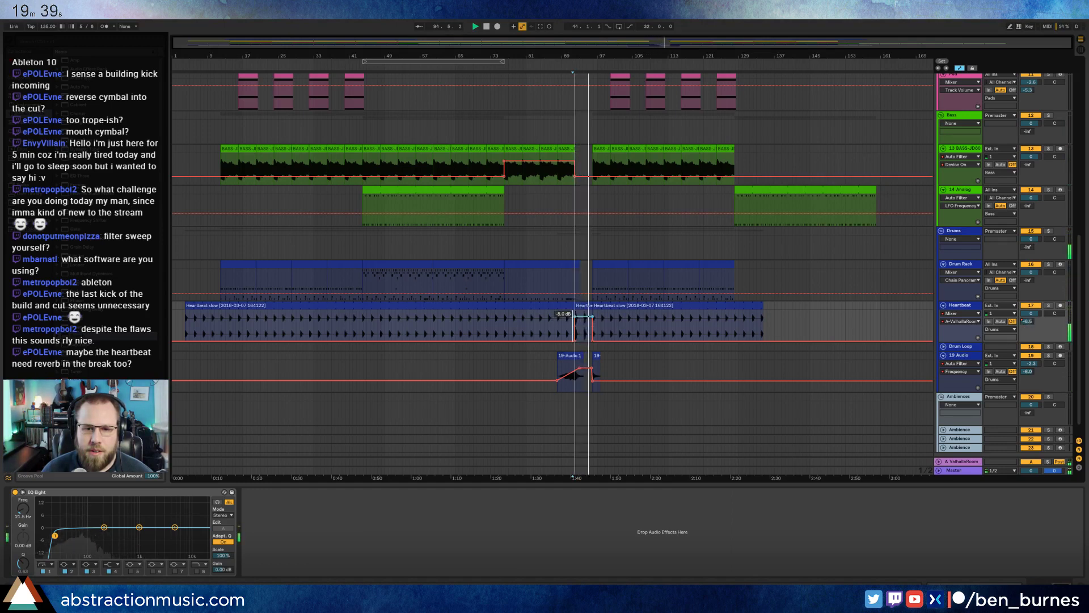
key(space)
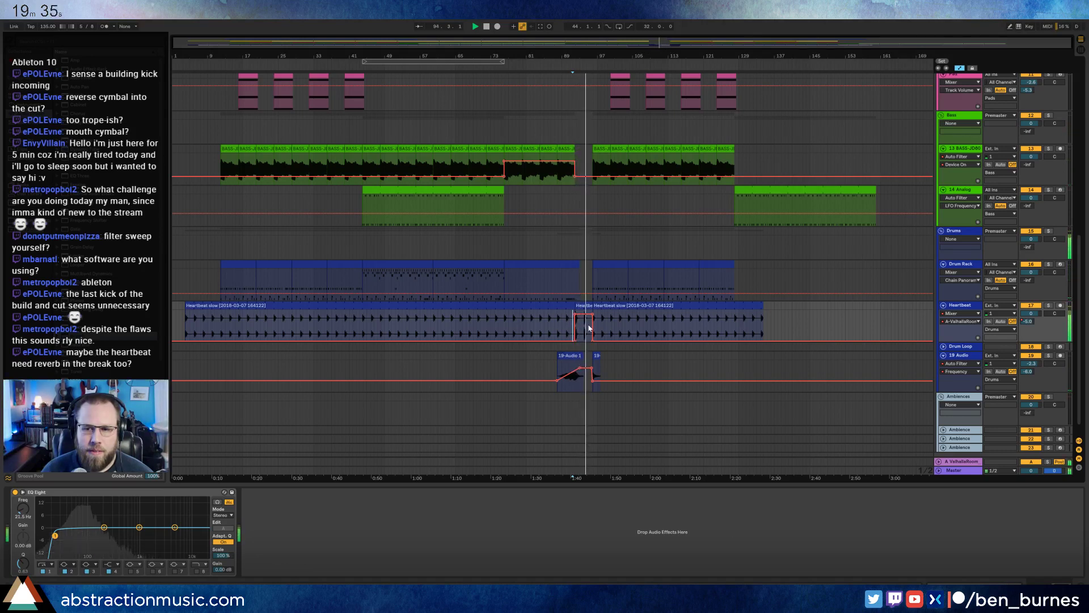
key(space)
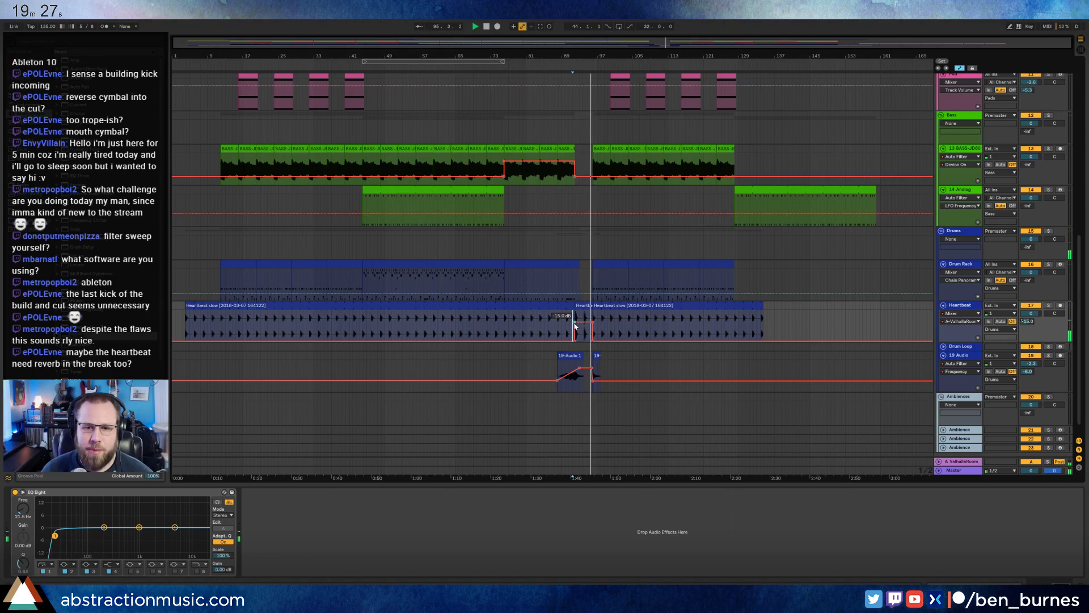
scroll(646, 340, up, 5)
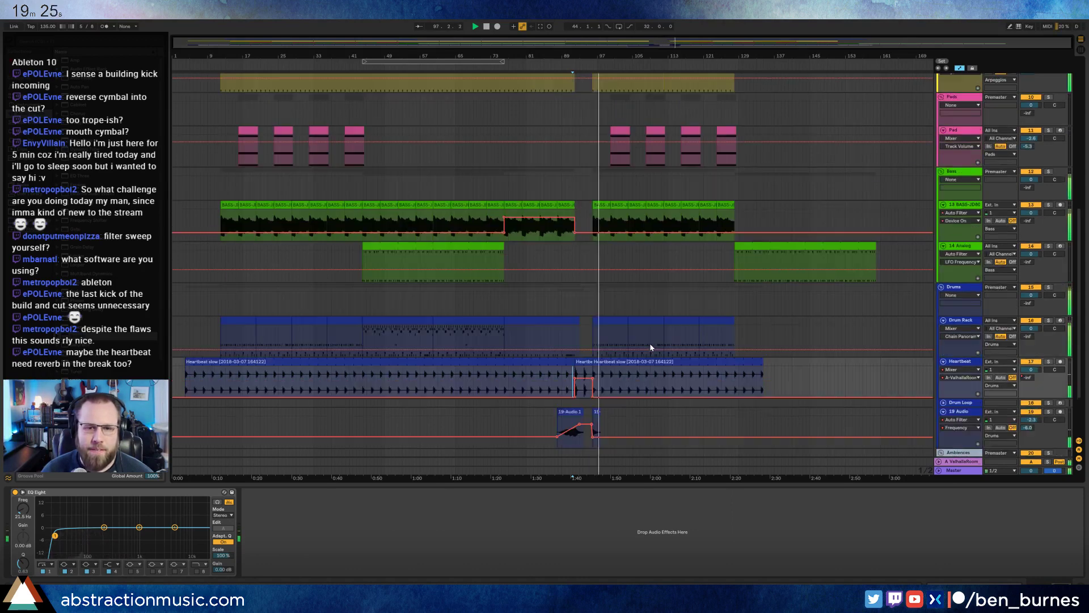
scroll(650, 349, up, 4)
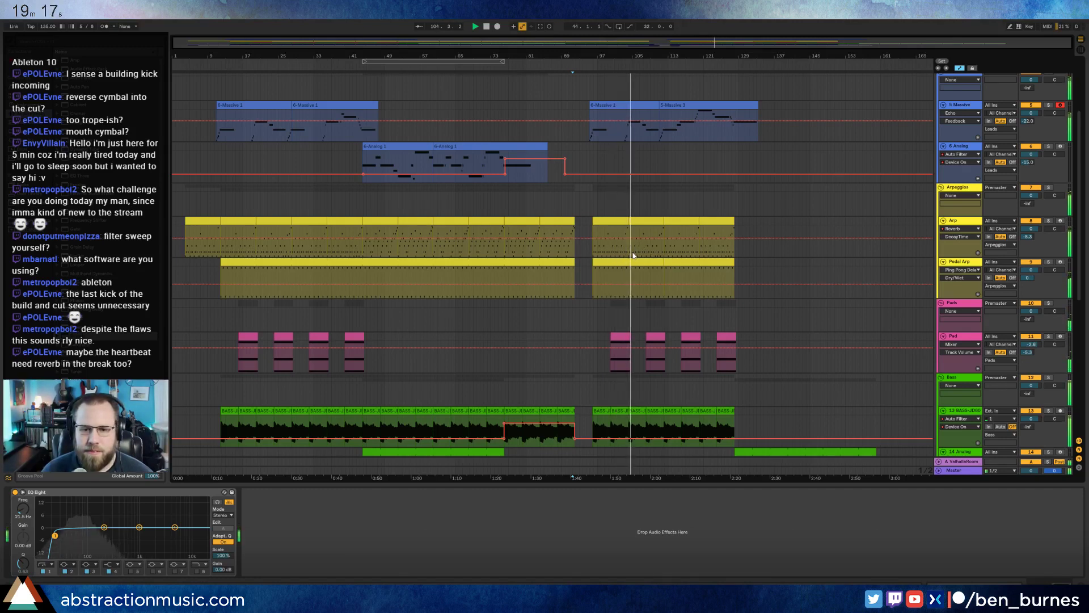
scroll(634, 258, down, 2)
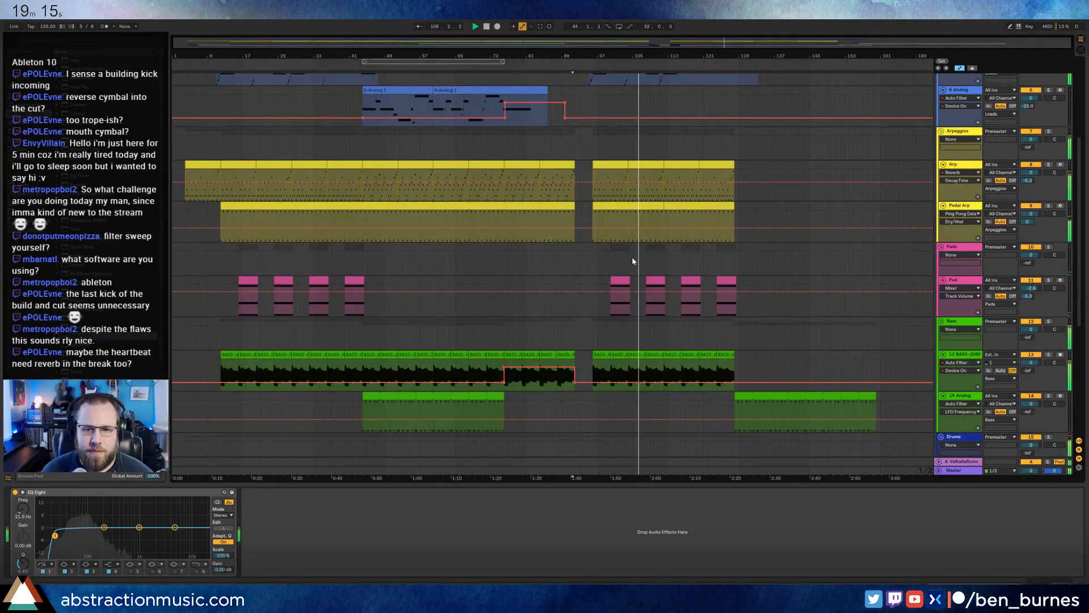
scroll(632, 257, down, 1)
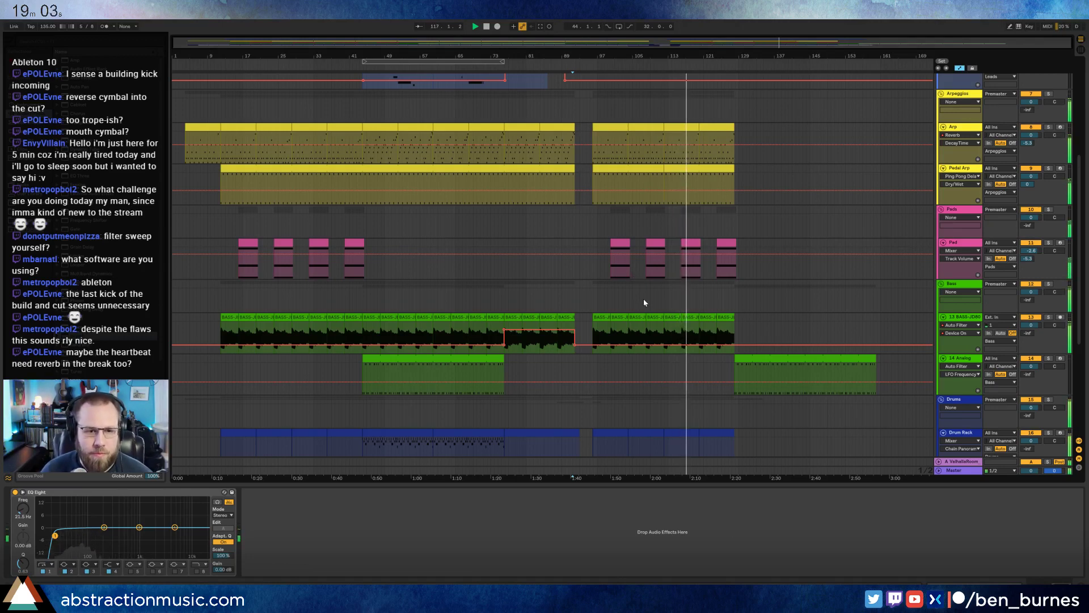
scroll(643, 303, up, 6)
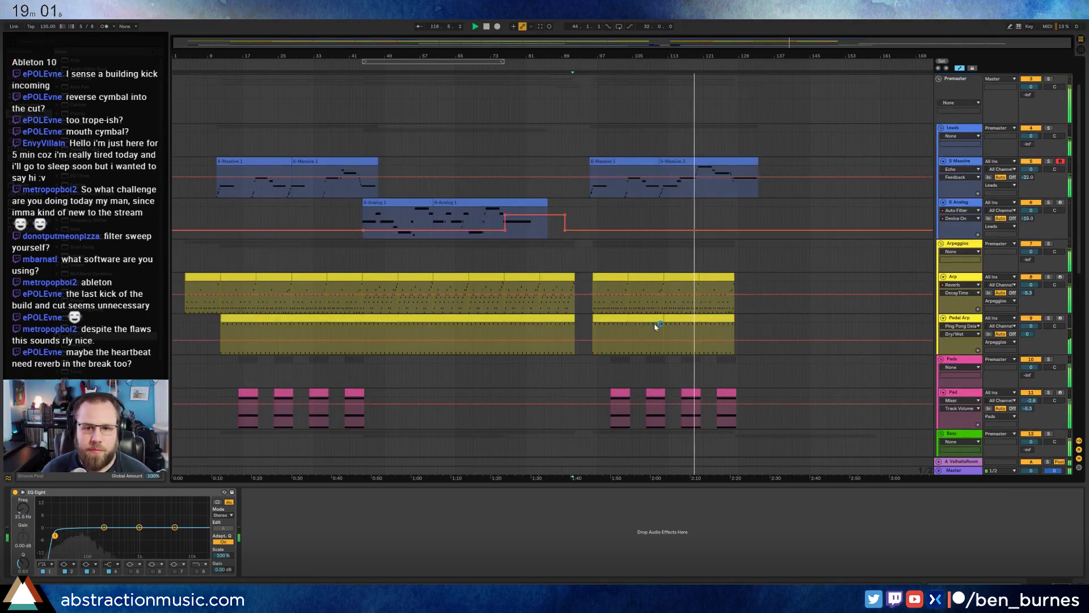
Add repeated kick notes through the end of bar 8 in the Drum Rack clip at bars 112 to 120, then play it.
scroll(655, 324, down, 10)
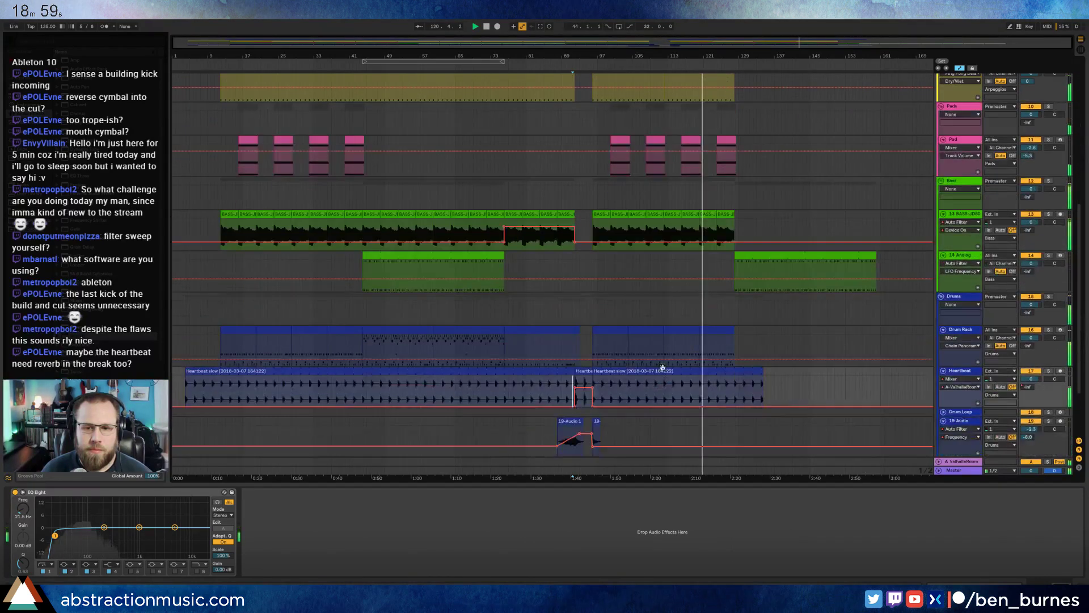
click(680, 345)
double_click(680, 345)
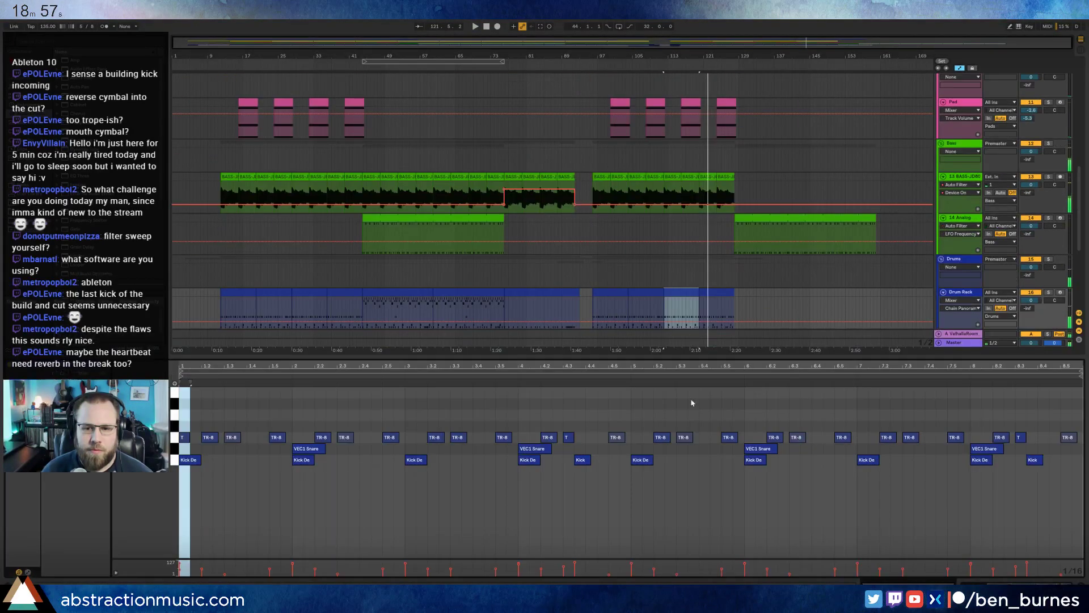
key(space)
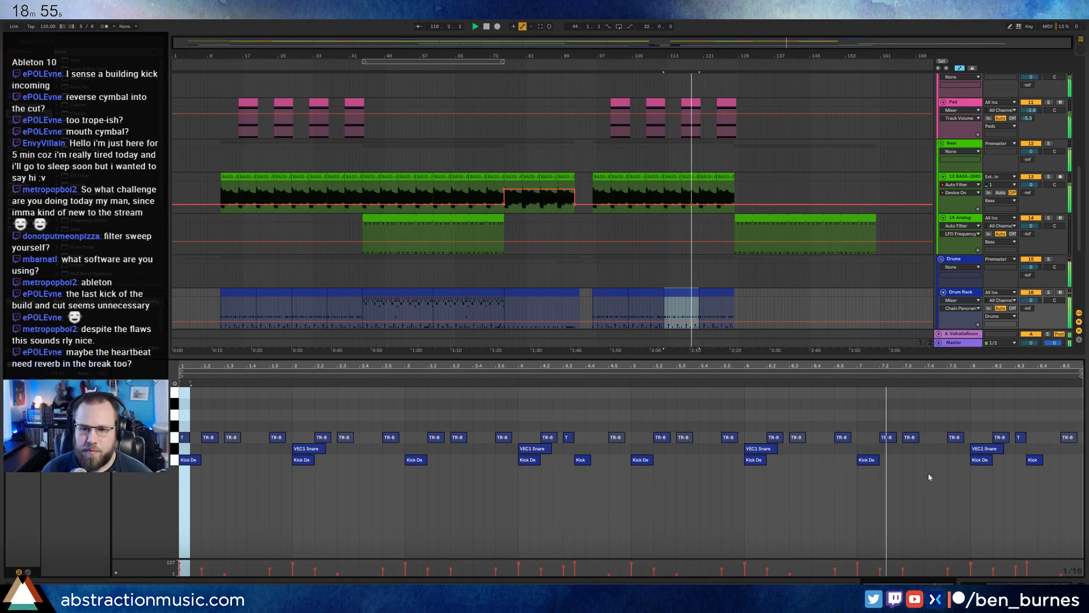
key(space)
double_click(997, 460)
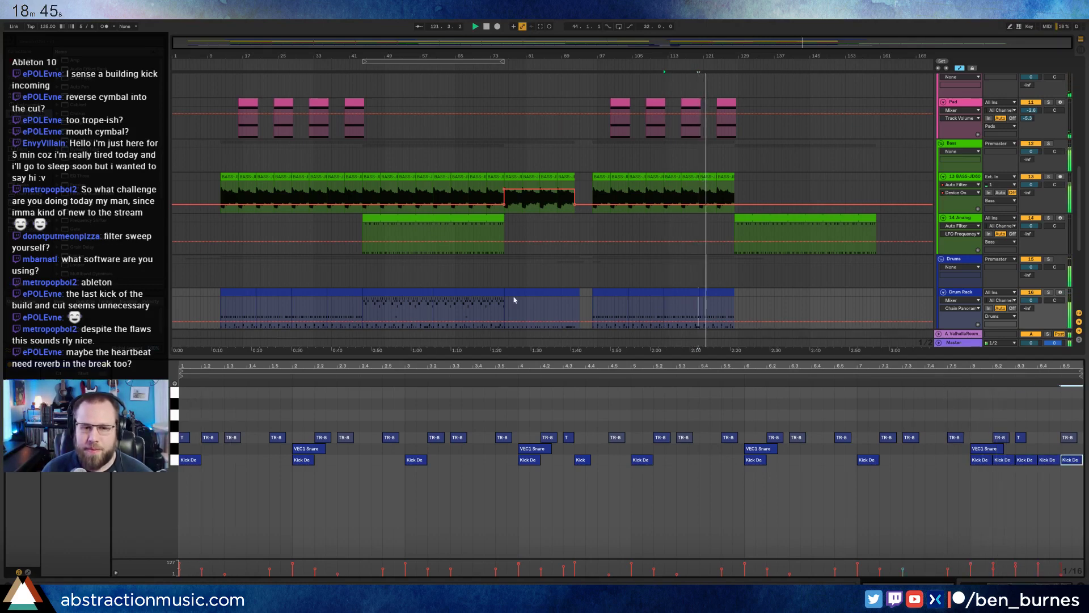
Copy the Drum Rack pattern from bars 44 to 76 and paste it at bar 128.
drag(383, 292, 503, 292)
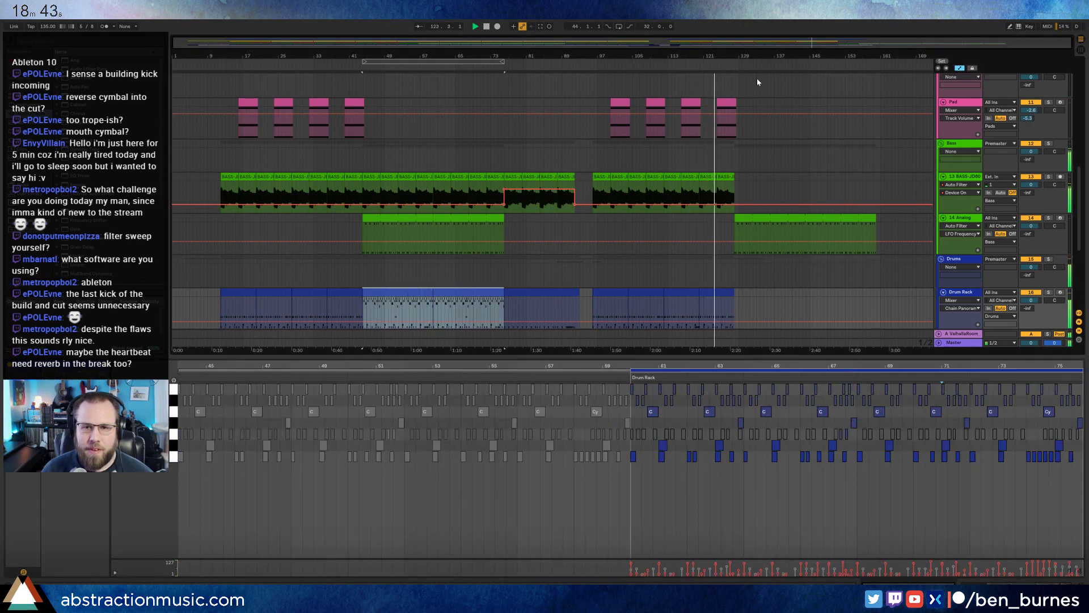
drag(845, 43, 835, 127)
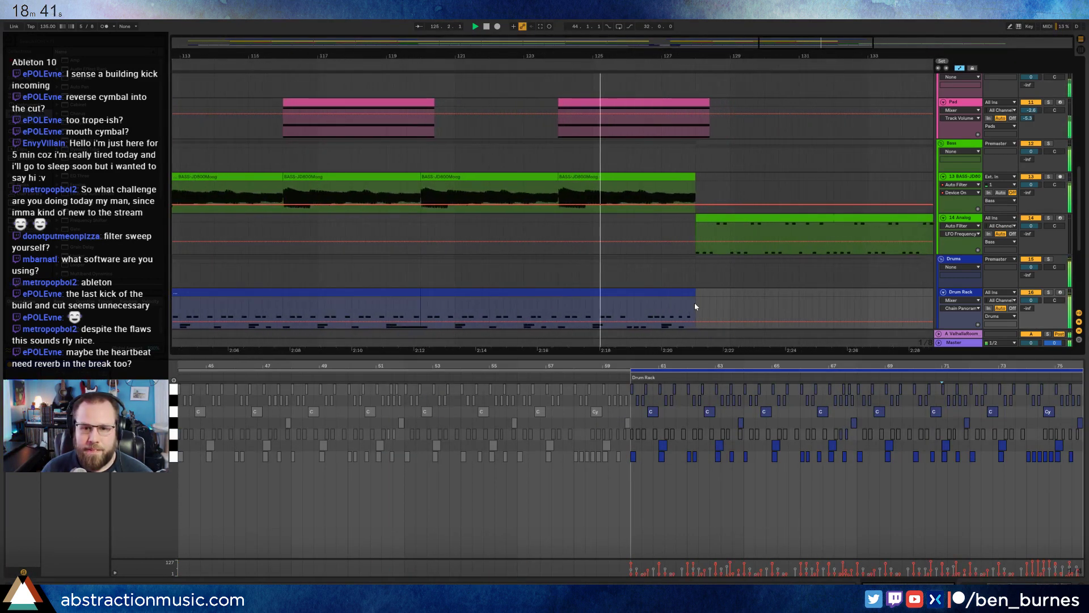
click(695, 302)
key(ctrl+v)
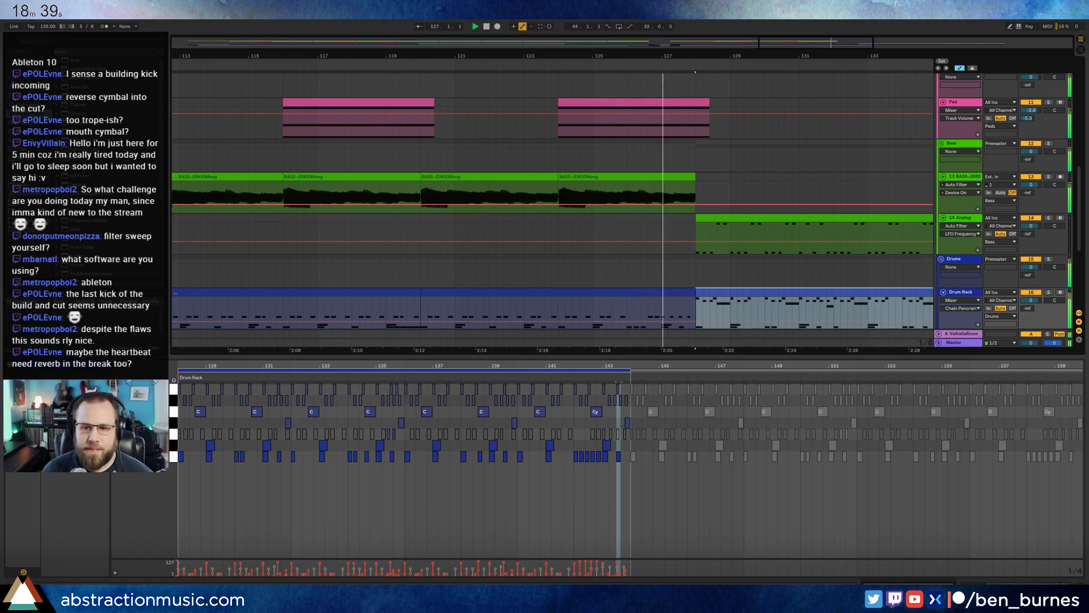
key(shift+Tab)
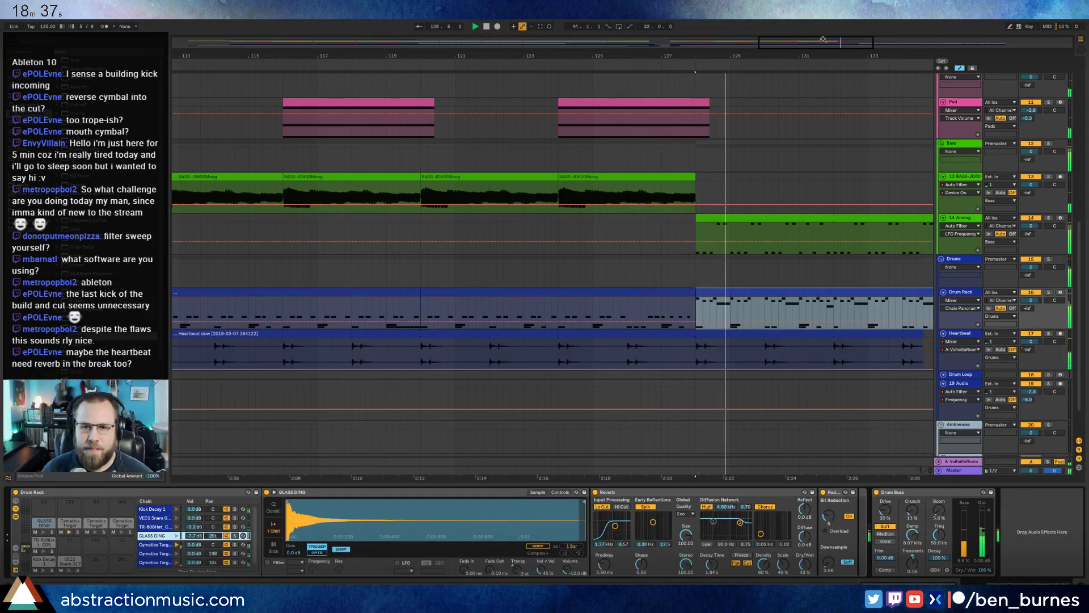
Extend the Heartbeat clip to bar 160 so it ends with the bass and drum clips.
drag(827, 42, 873, 44)
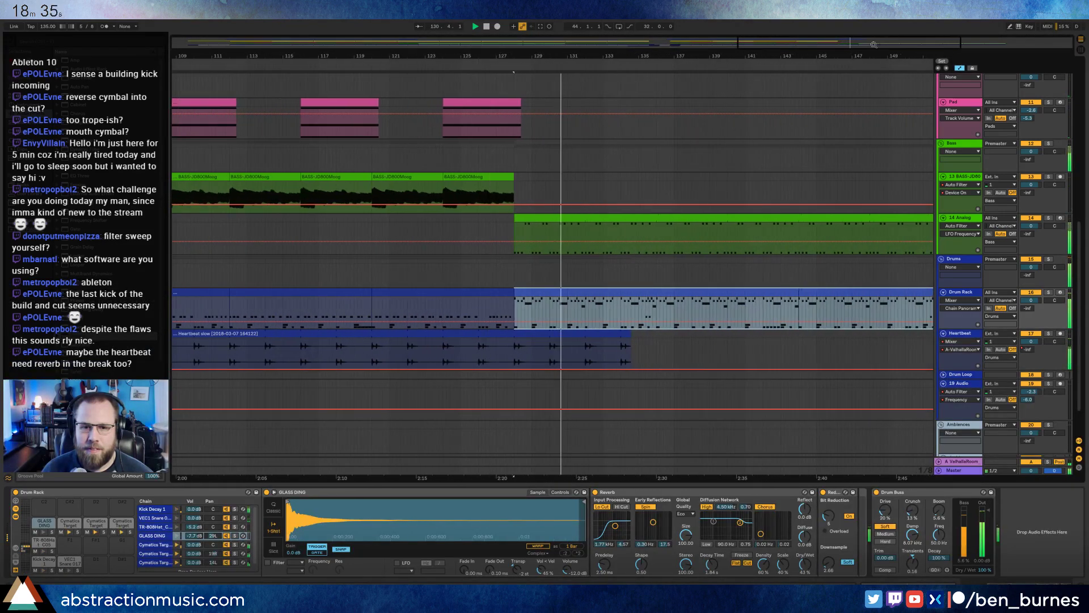
drag(630, 334, 1030, 345)
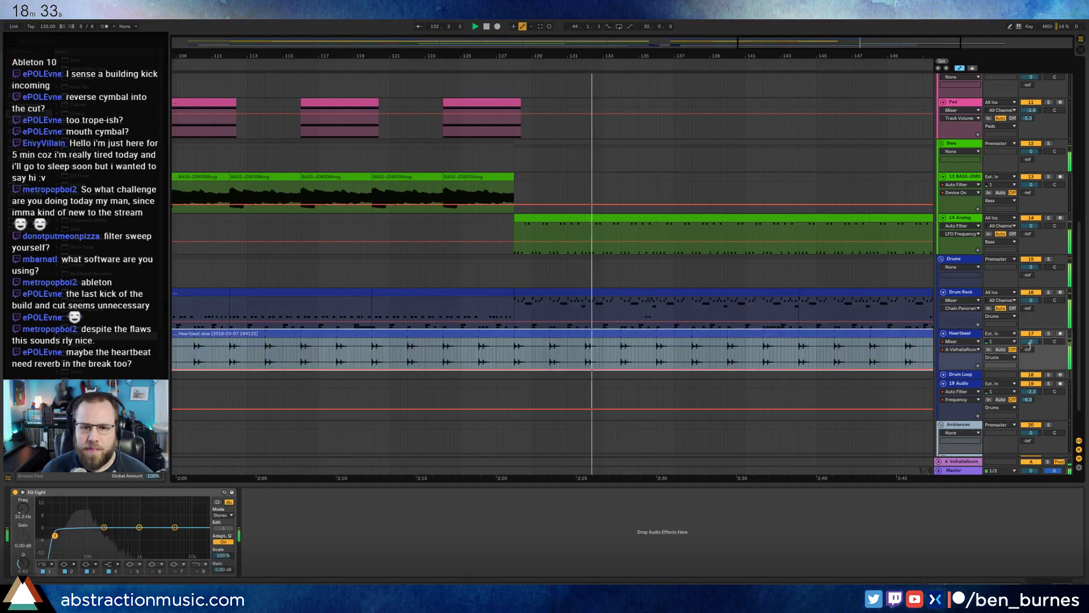
drag(852, 41, 914, 34)
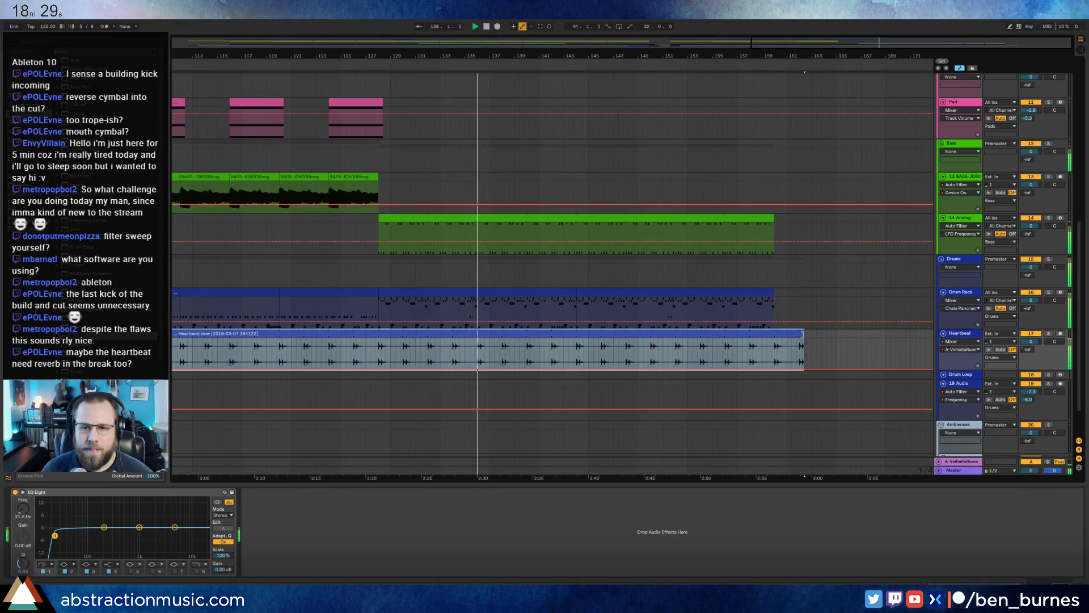
drag(802, 334, 774, 334)
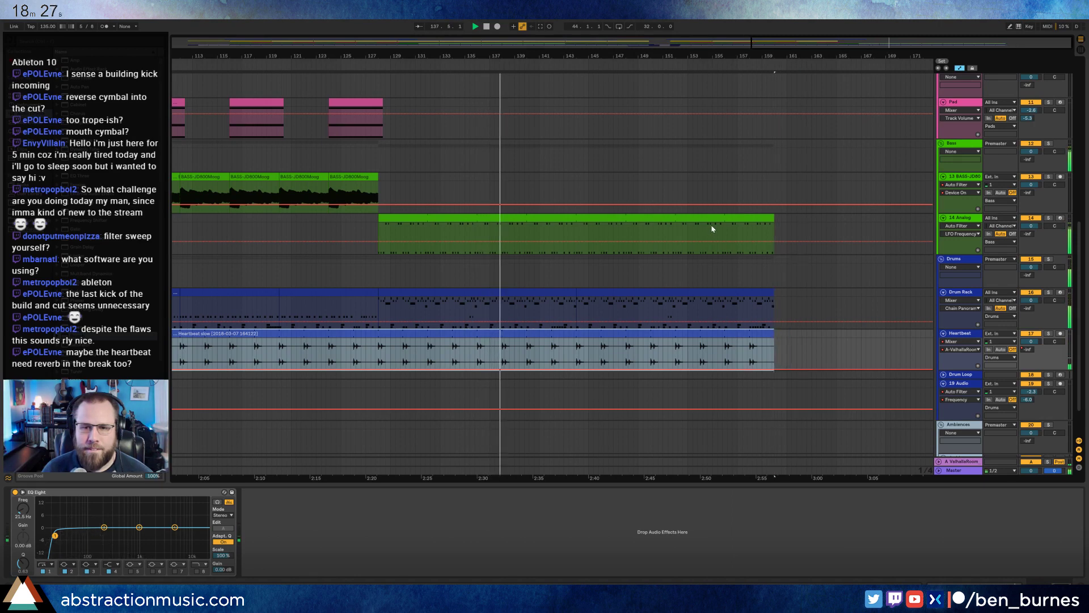
Try recording a lead melody on the 6 Analog track from bar 129.
click(712, 229)
scroll(584, 146, up, 5)
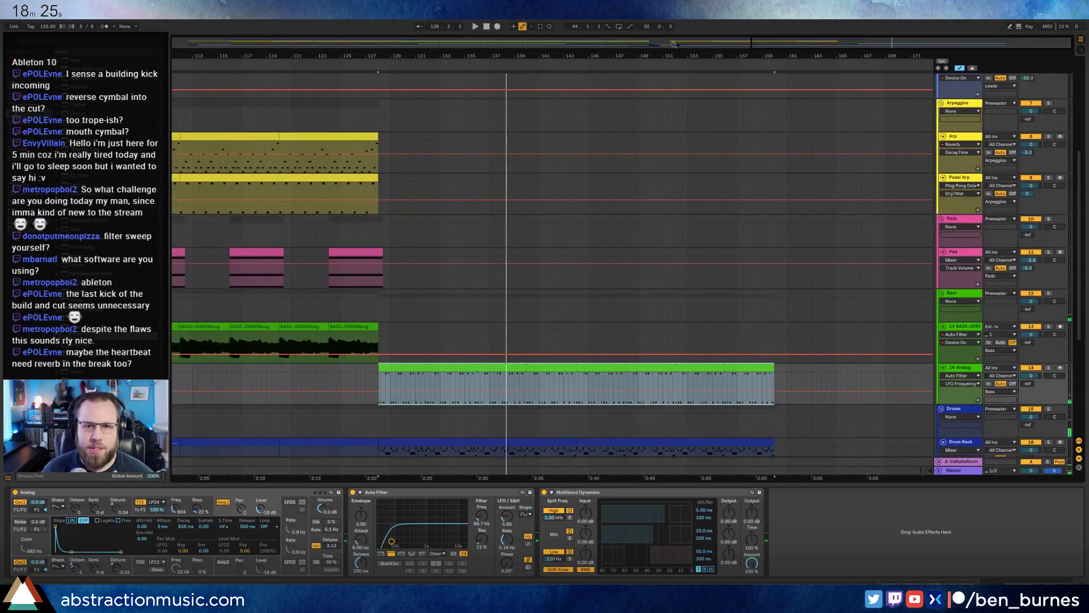
drag(434, 56, 614, 41)
scroll(590, 164, up, 3)
click(587, 148)
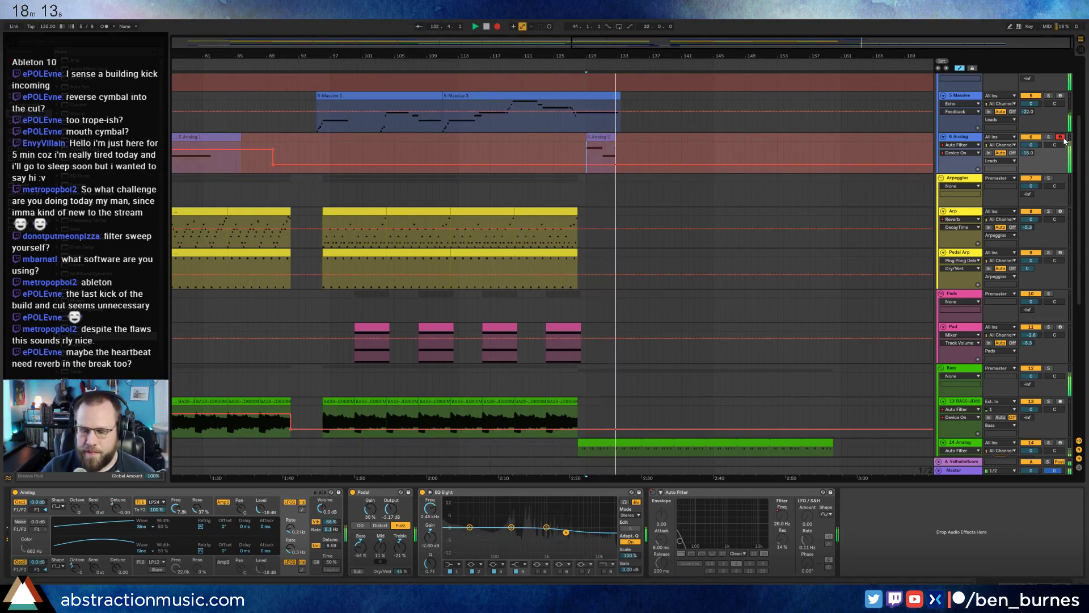
key(space)
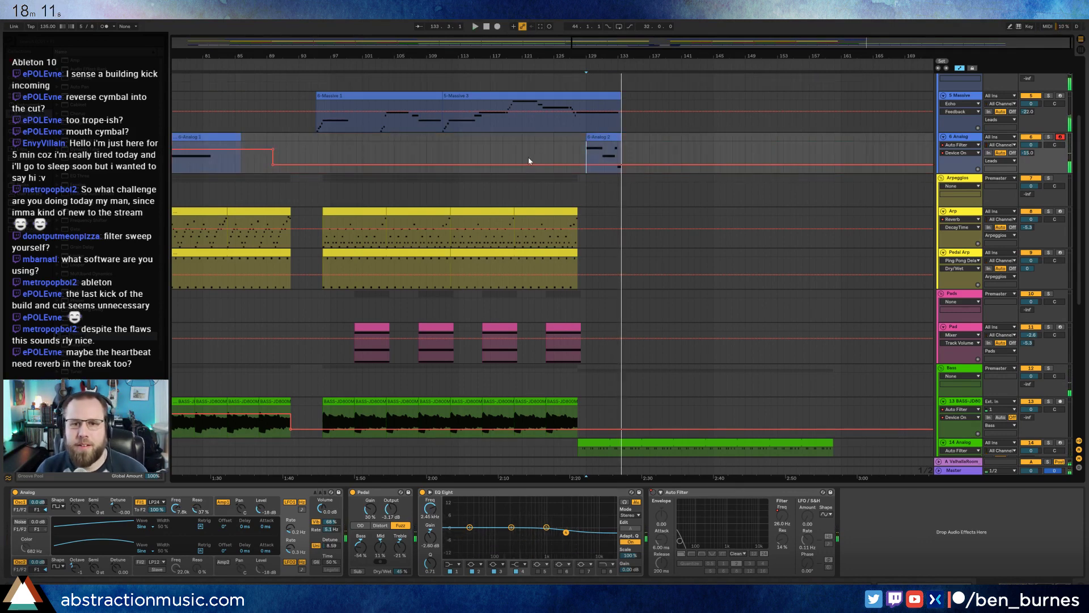
Discard the 6 Analog take and try recording the melody again near bars 128 to 129.
click(590, 141)
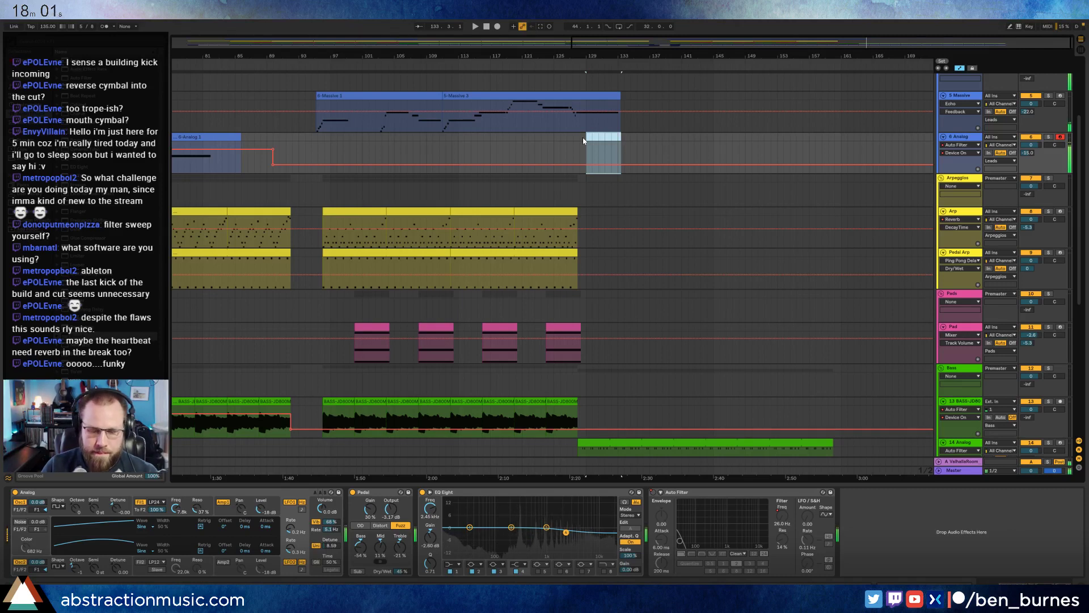
key(F9)
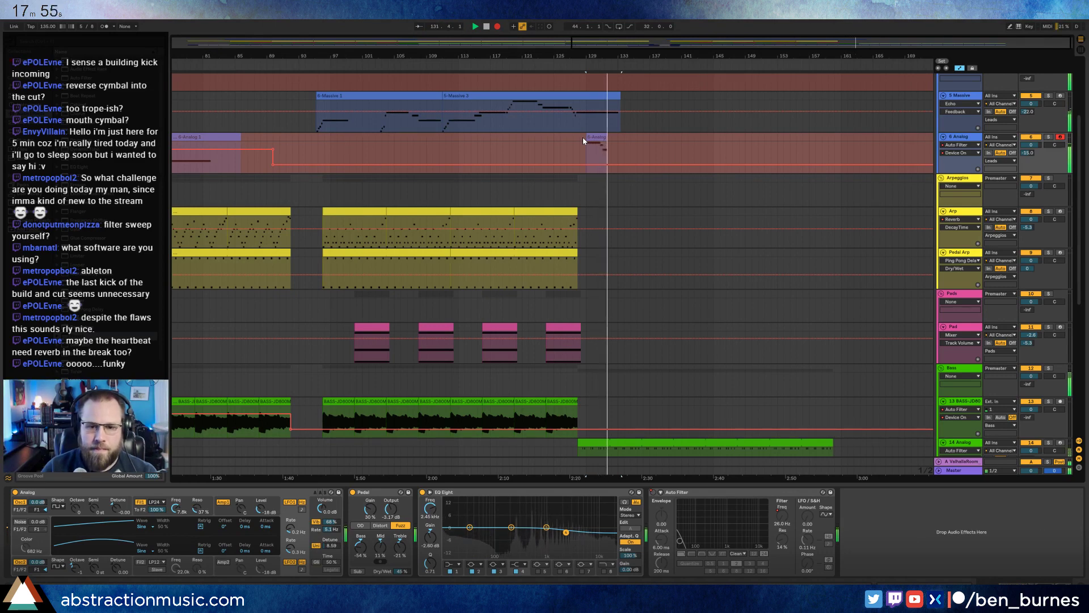
key(space)
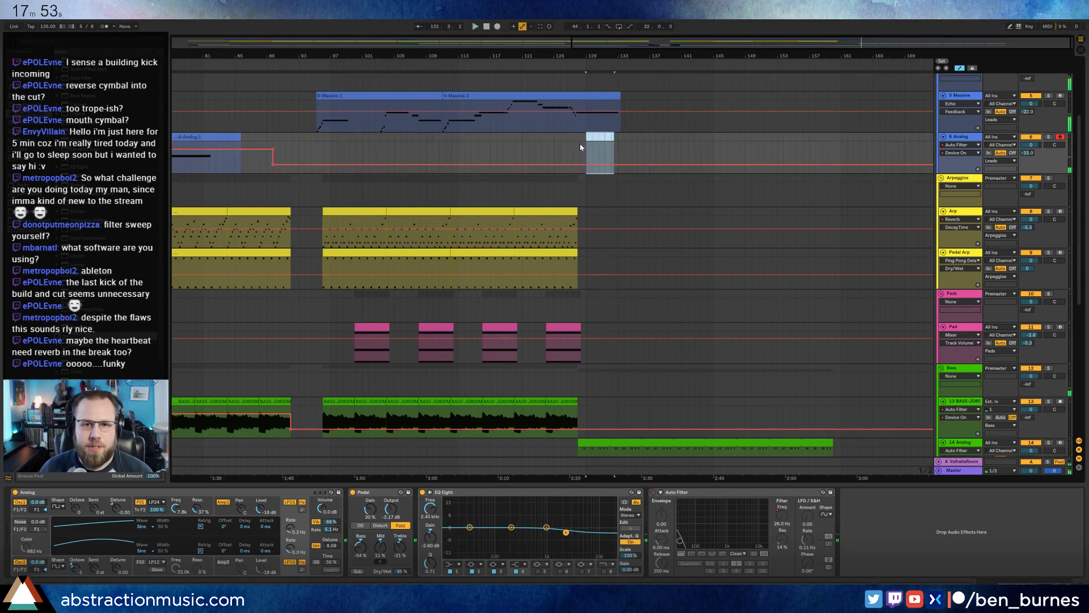
key(ctrl+z)
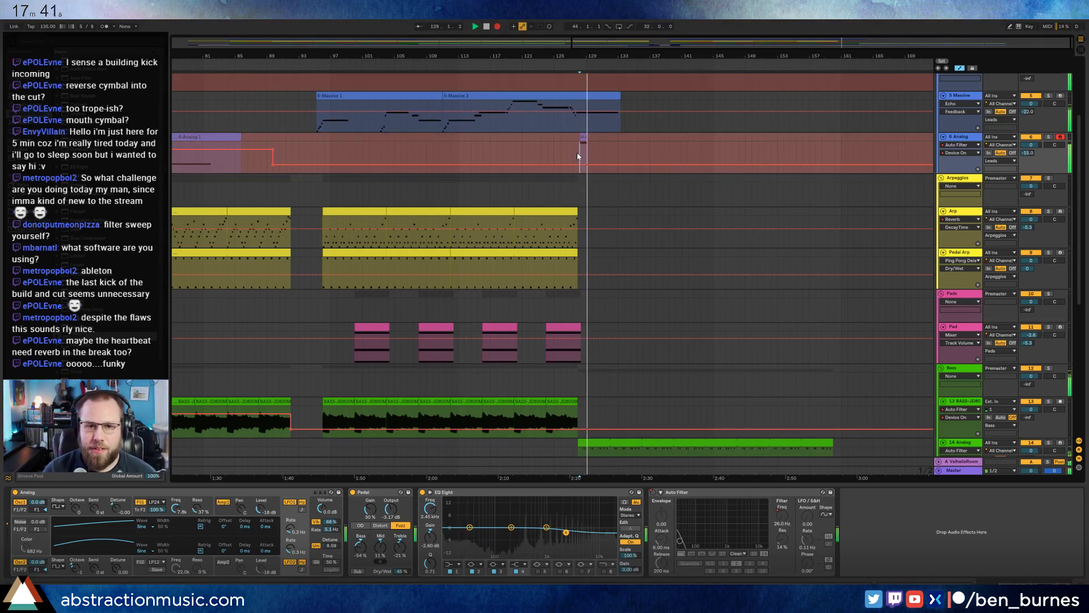
key(space)
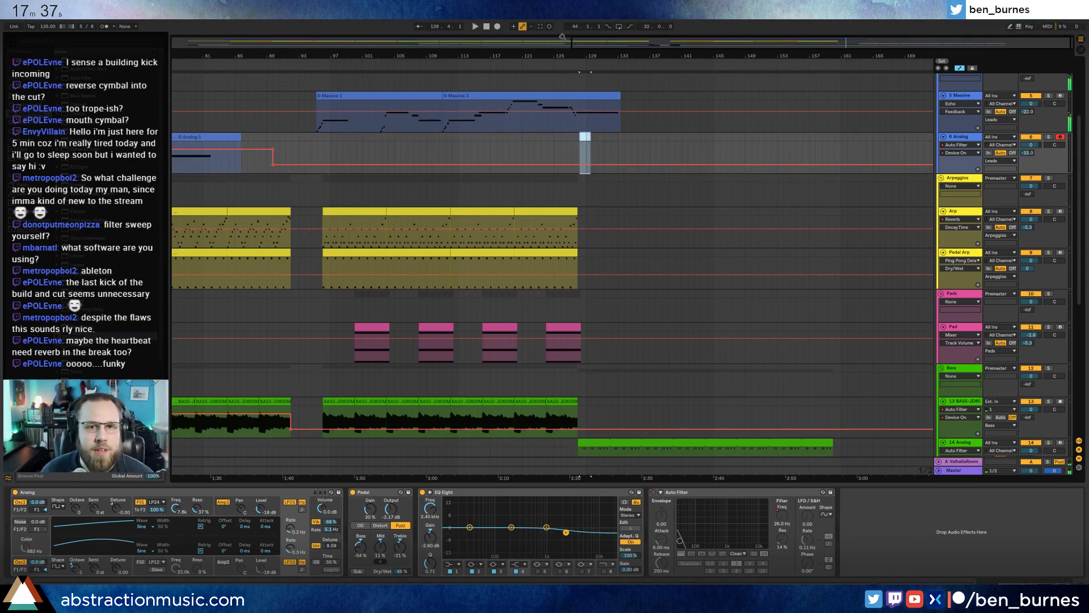
Try recording a longer 6 Analog melody from exactly bar 128 and select the resulting clip.
drag(229, 56, 549, 113)
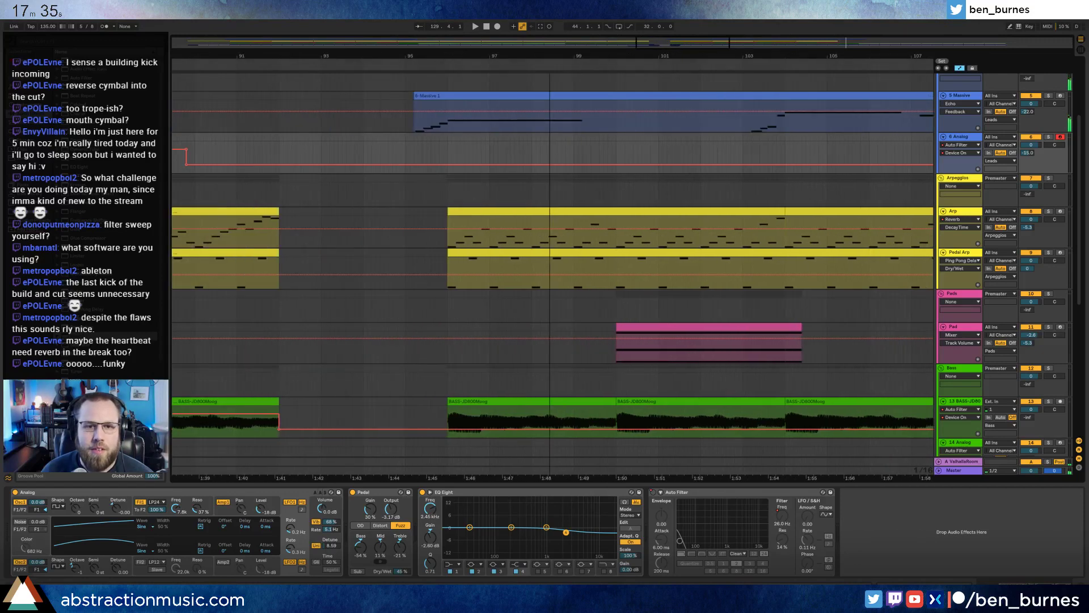
drag(682, 43, 831, 42)
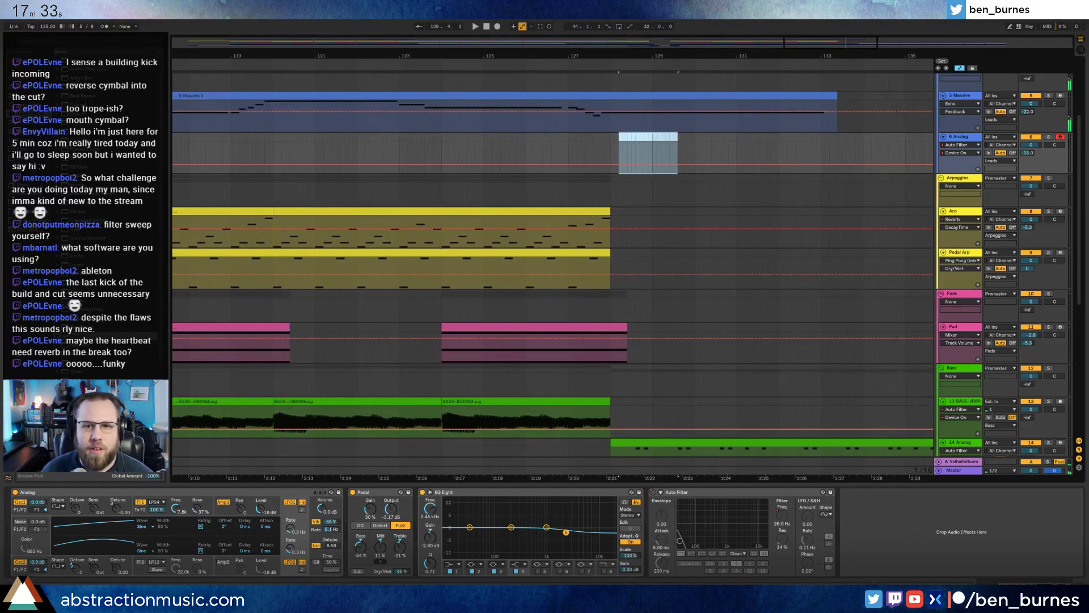
click(610, 147)
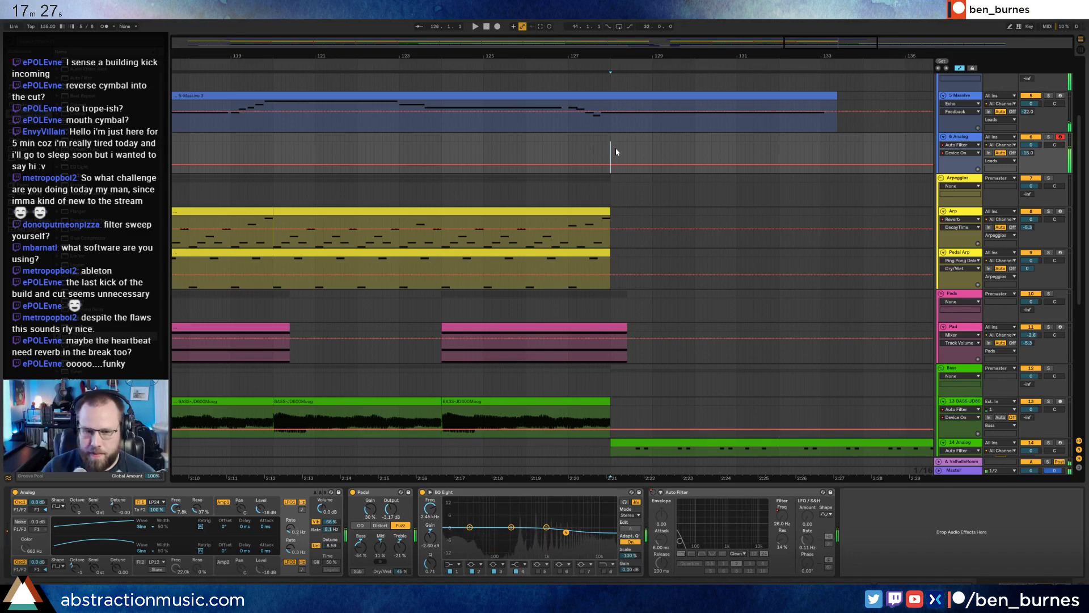
key(F9)
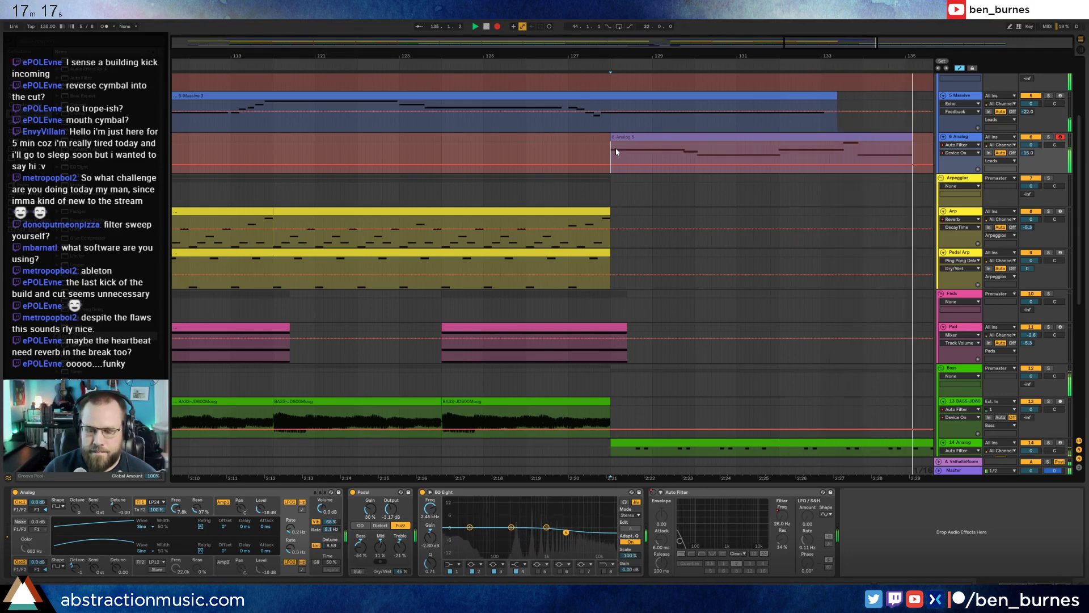
key(space)
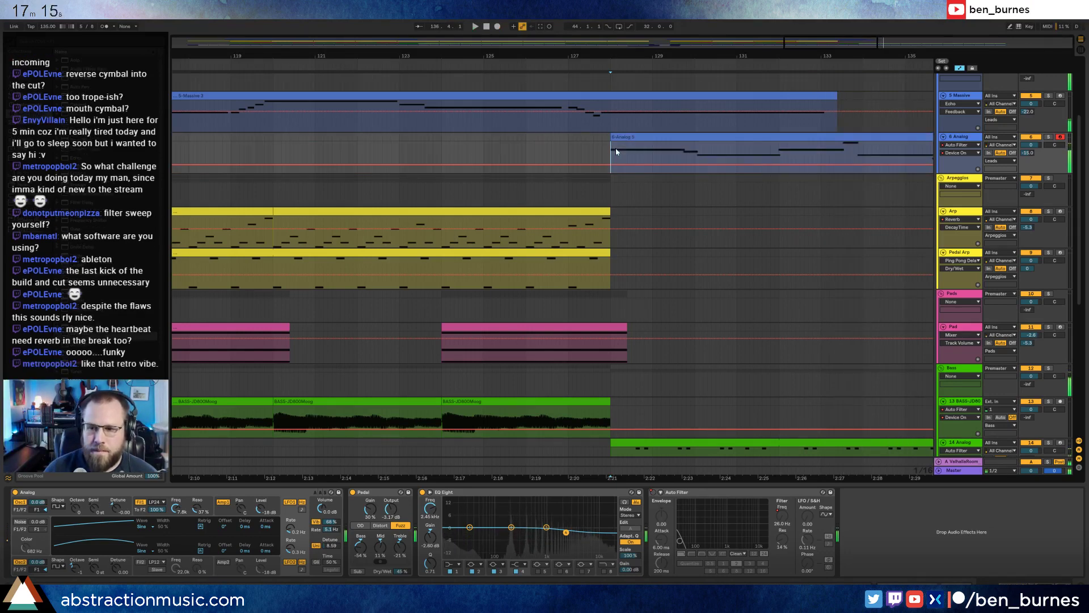
drag(821, 46, 854, 50)
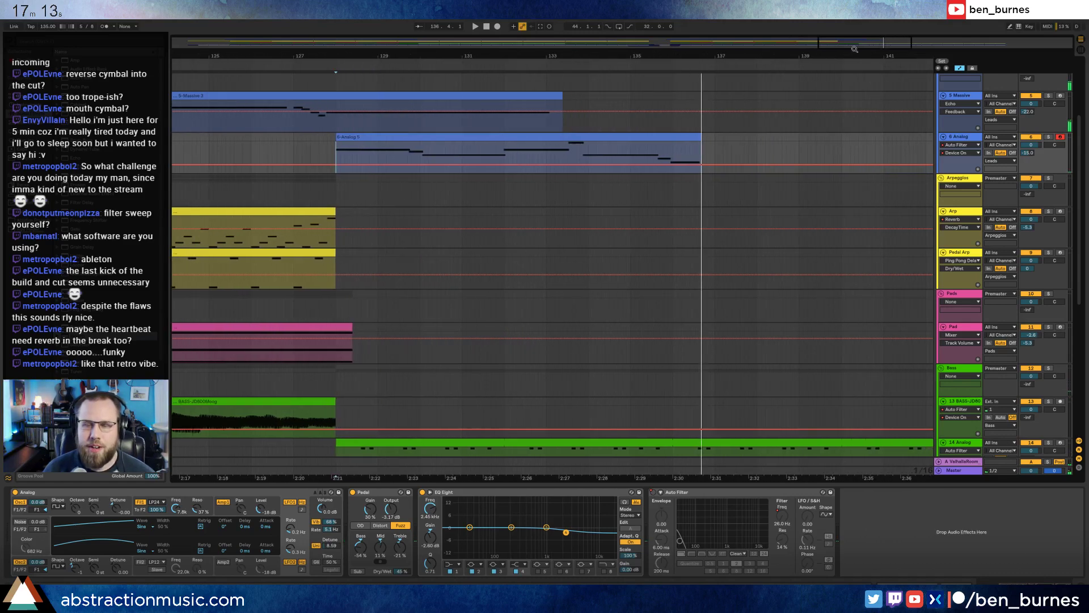
click(664, 135)
scroll(648, 139, up, 4)
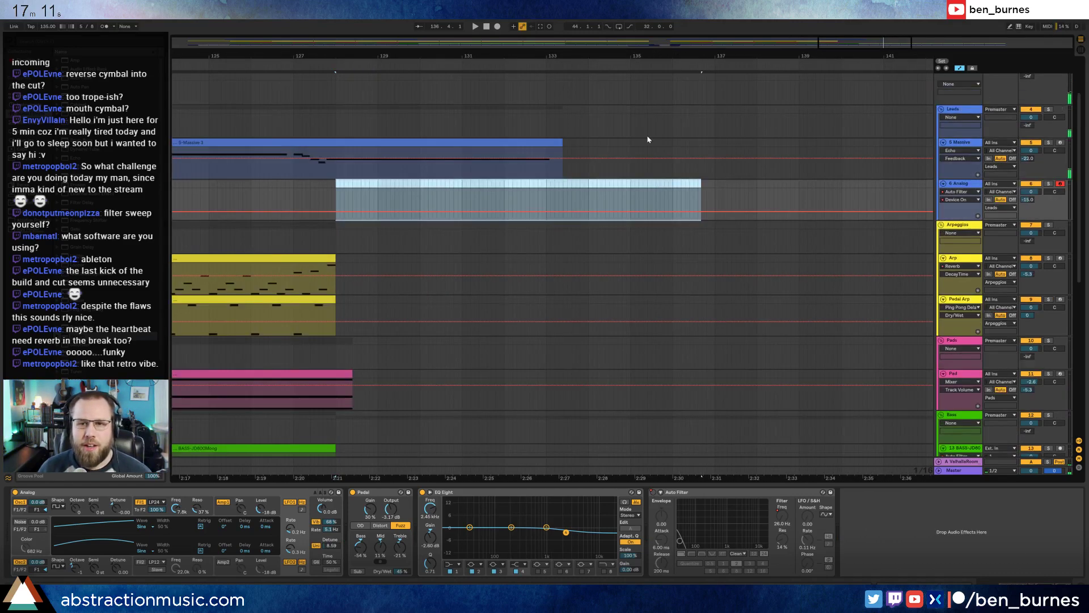
Arm the Default Piano at bar 128 and add Redux after its Compressor, with Bit Reduction on and soft Downsample at 4.77.
click(1062, 78)
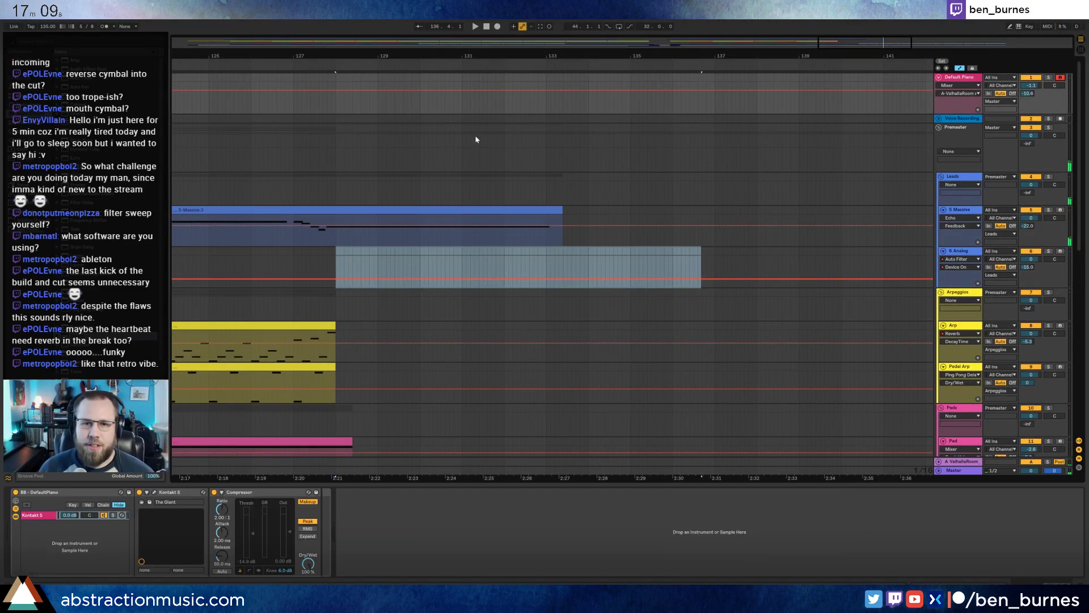
click(336, 106)
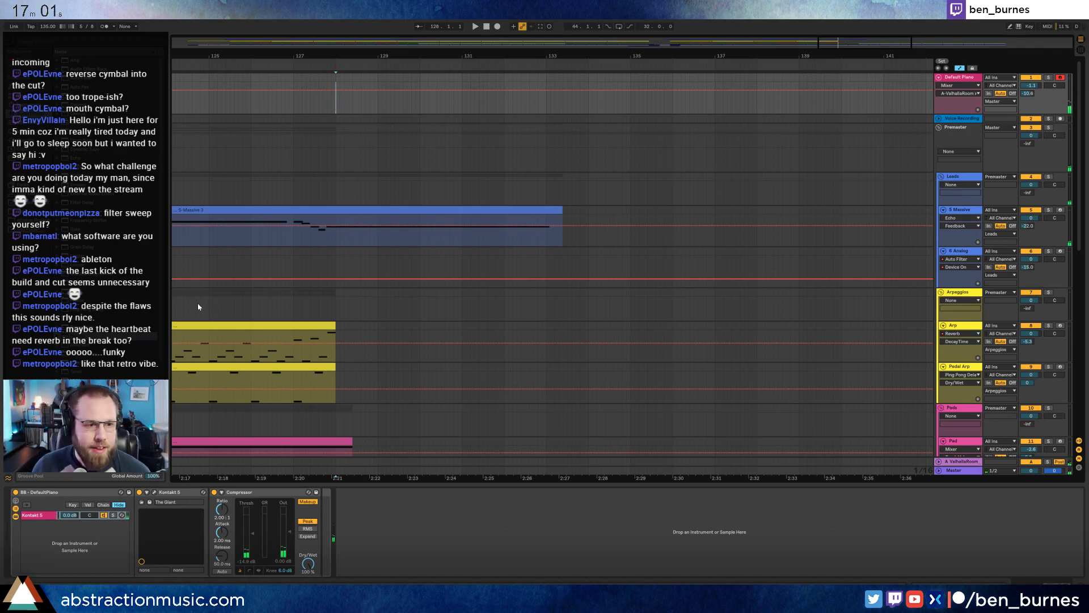
drag(77, 318, 388, 534)
click(367, 516)
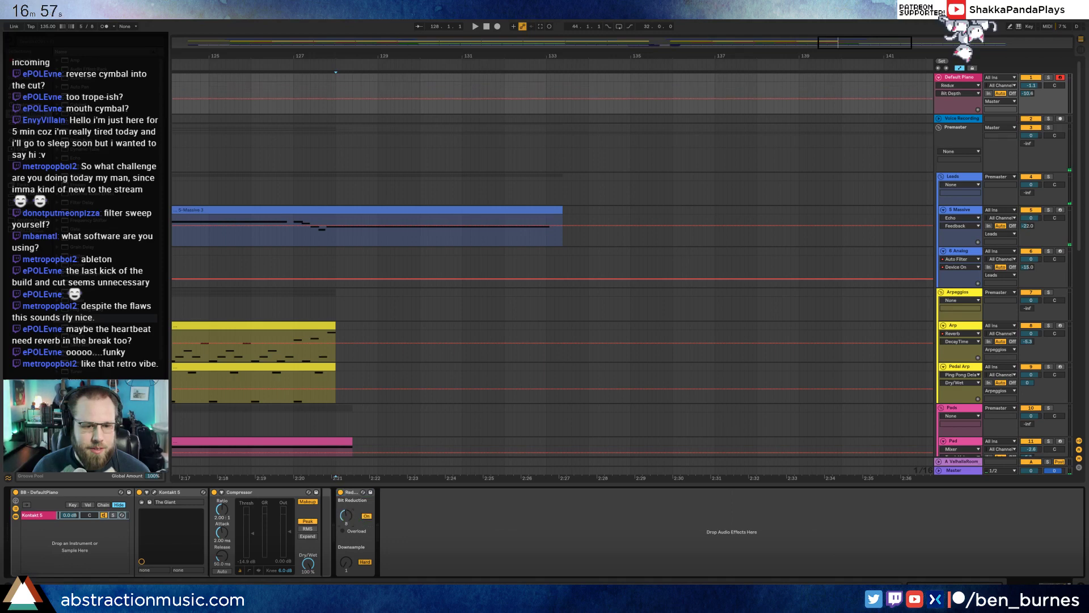
click(363, 561)
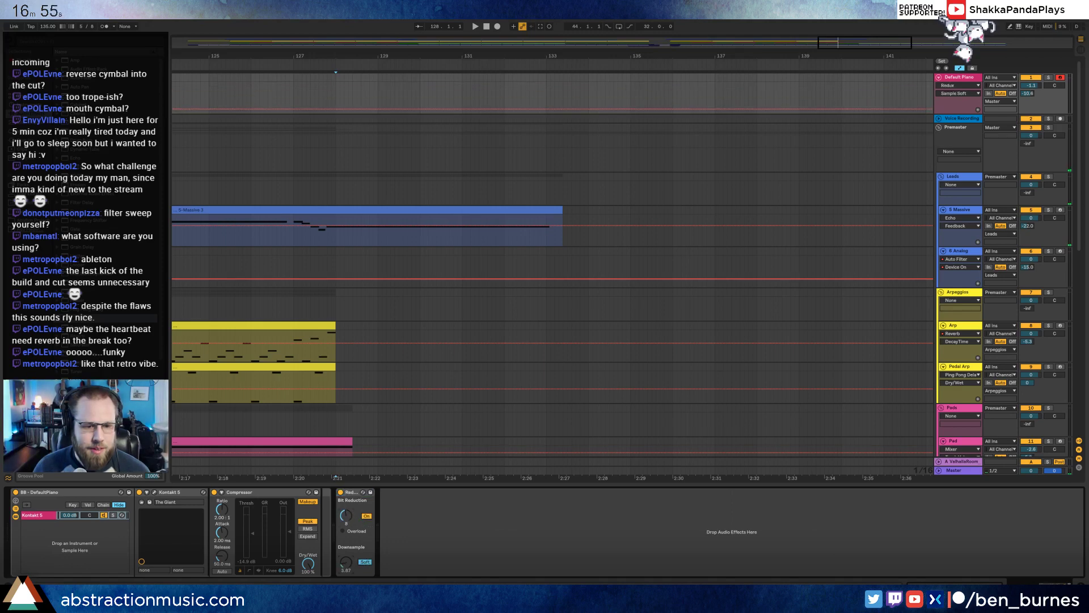
drag(346, 561, 345, 557)
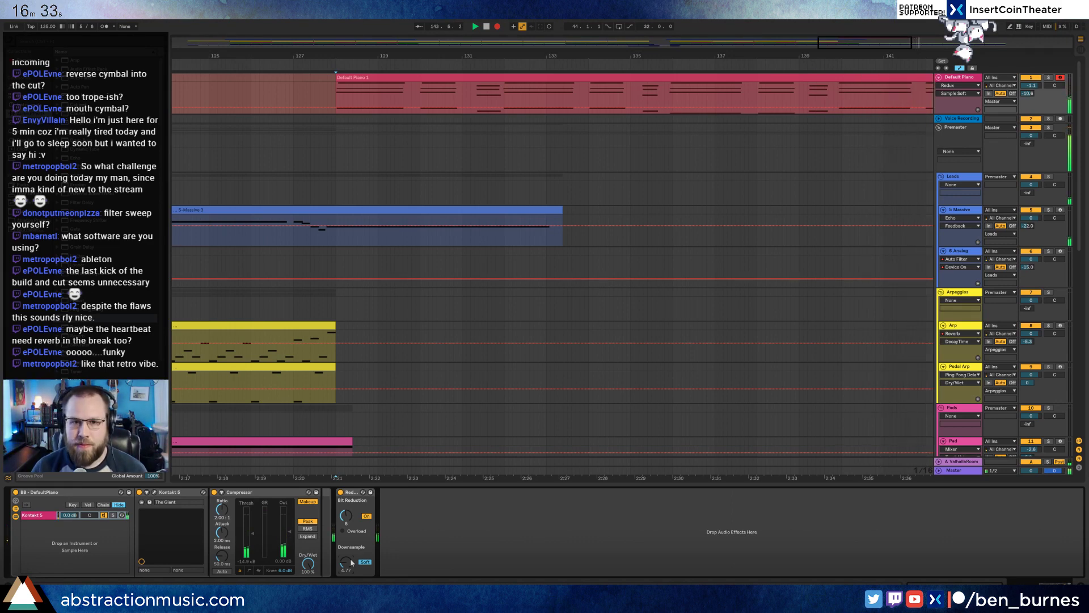
Finish recording a chord part on the Default Piano from bar 128, play it back, and select the recorded clip.
key(space)
key(space)
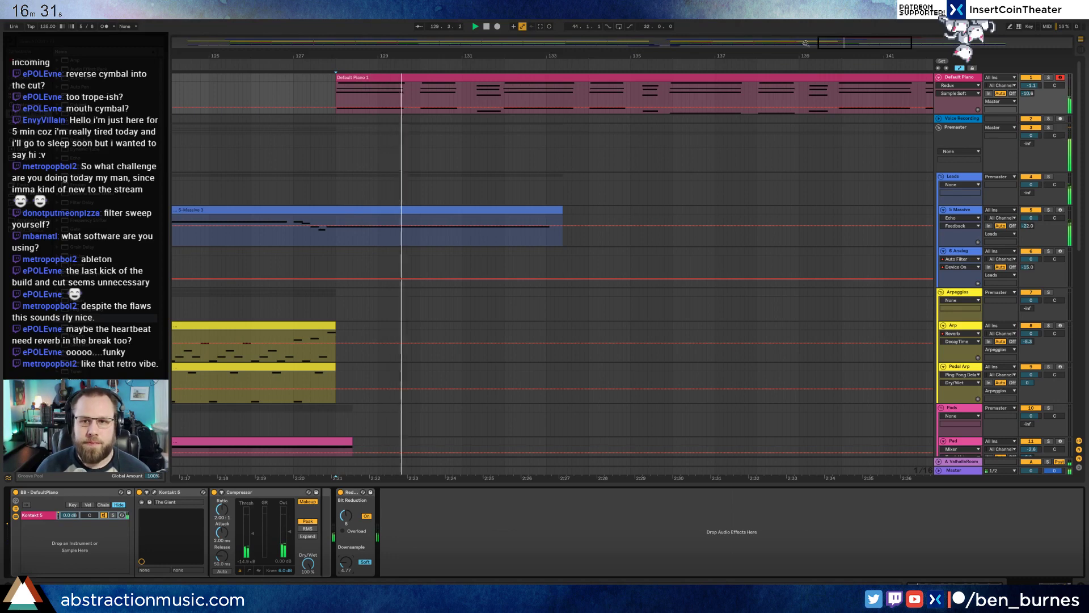
drag(827, 44, 829, 29)
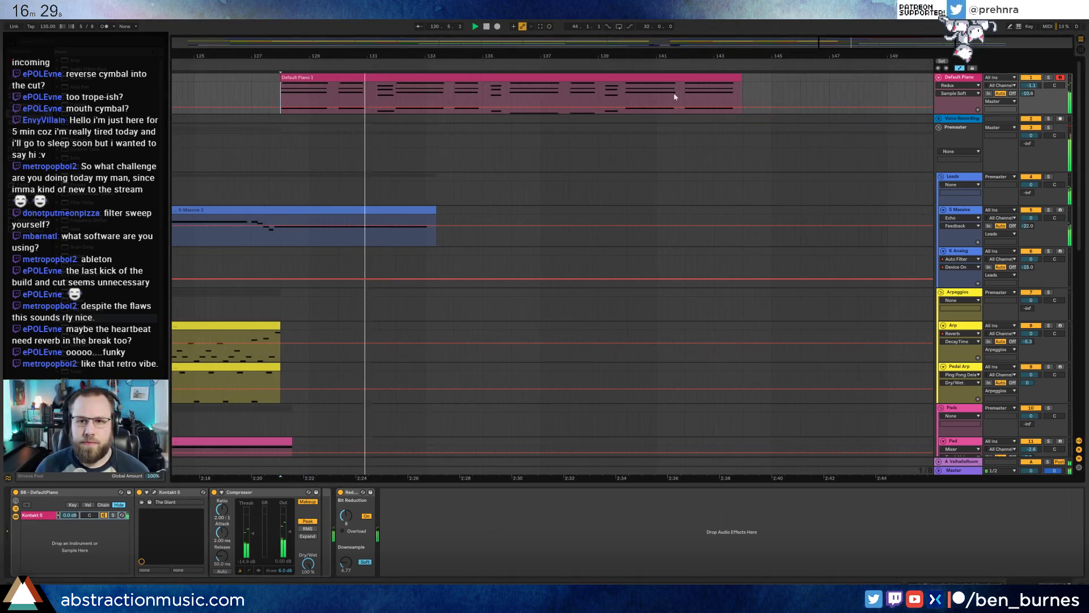
click(729, 78)
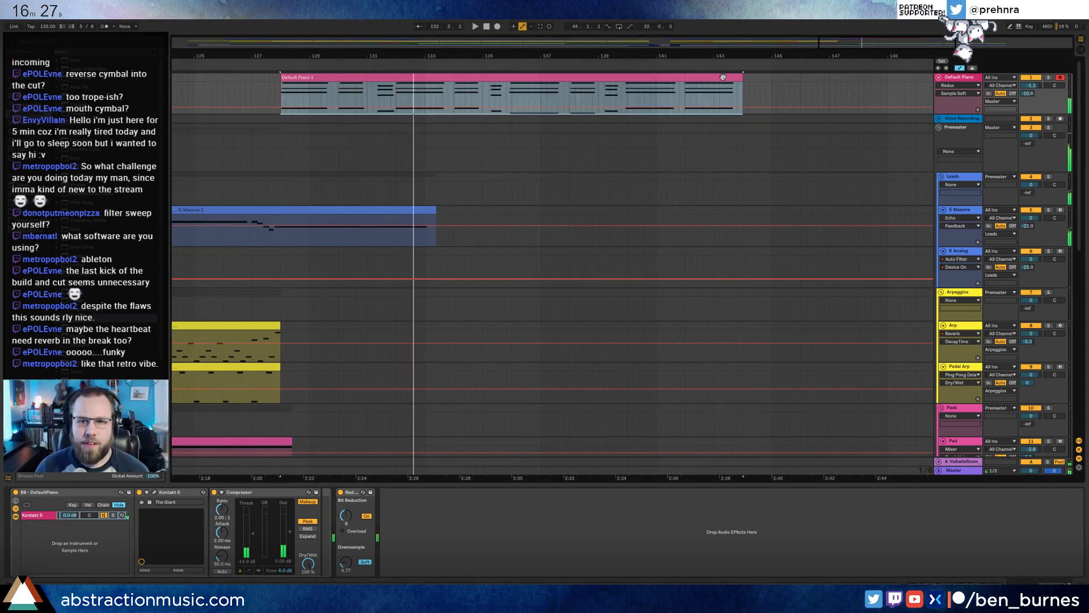
Select the short chord in the fourth bar of the Default Piano clip and nudge its timing slightly.
double_click(723, 78)
drag(336, 400, 355, 484)
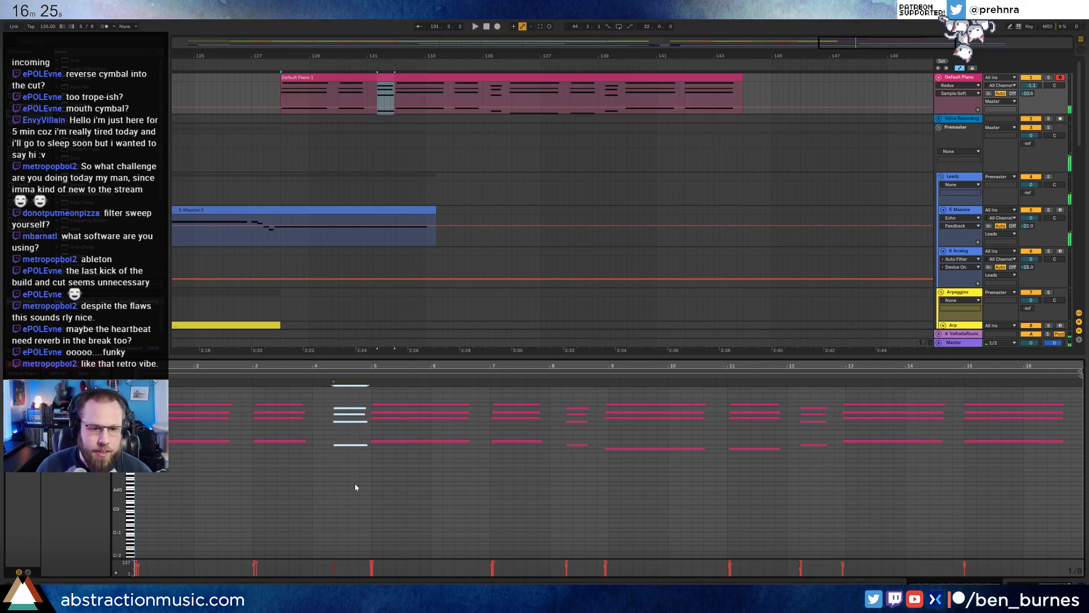
key(shift+Tab)
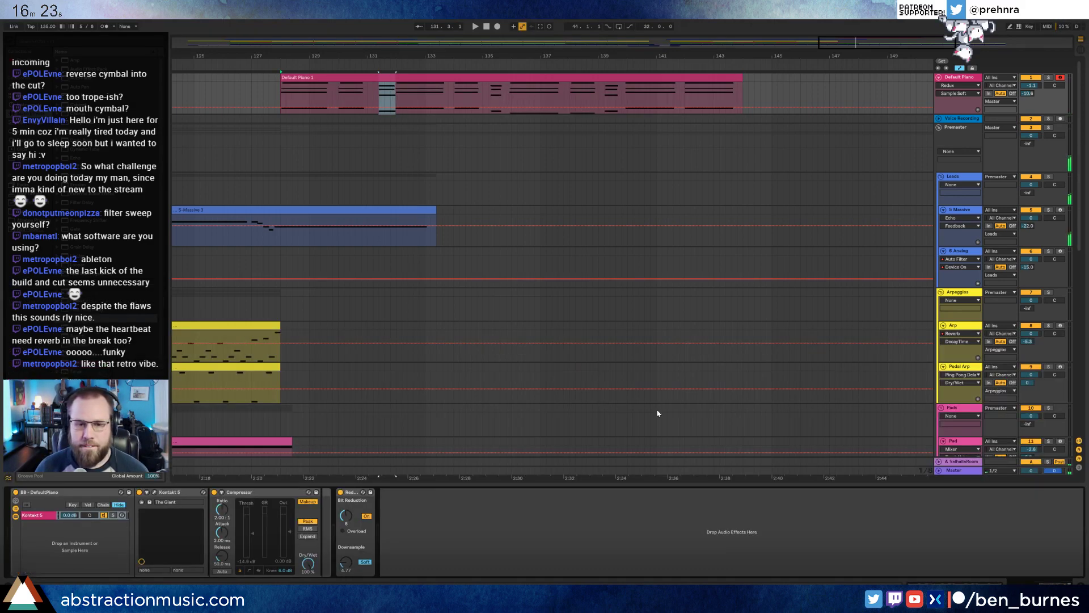
Extend the Pedal Arp clip that starts at bar 96 through to bar 144, in line with the end of the Default Piano clip.
scroll(509, 371, down, 5)
key(w)
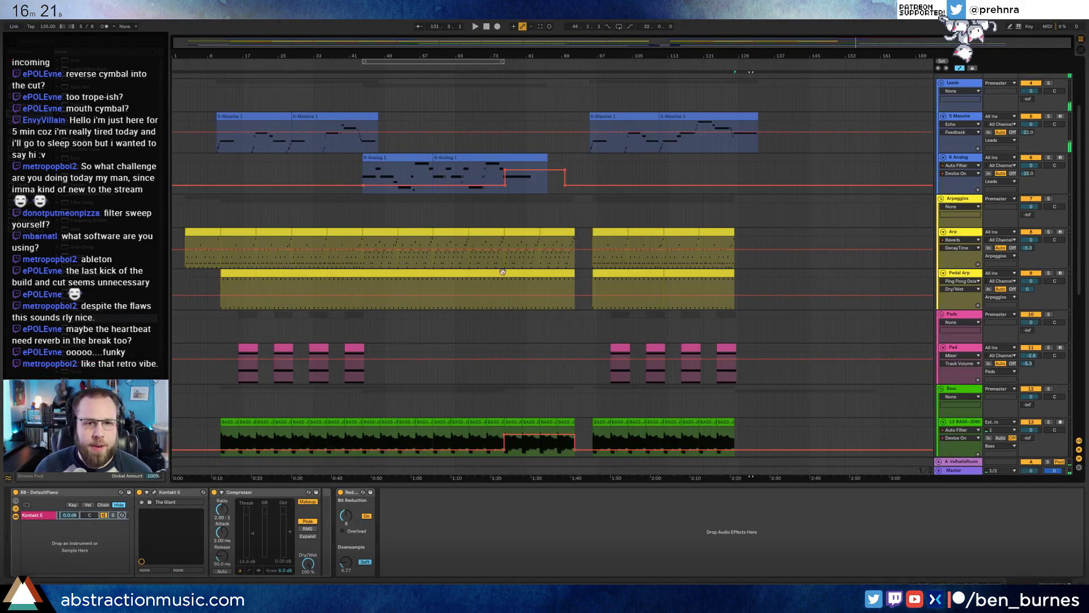
drag(846, 41, 895, 43)
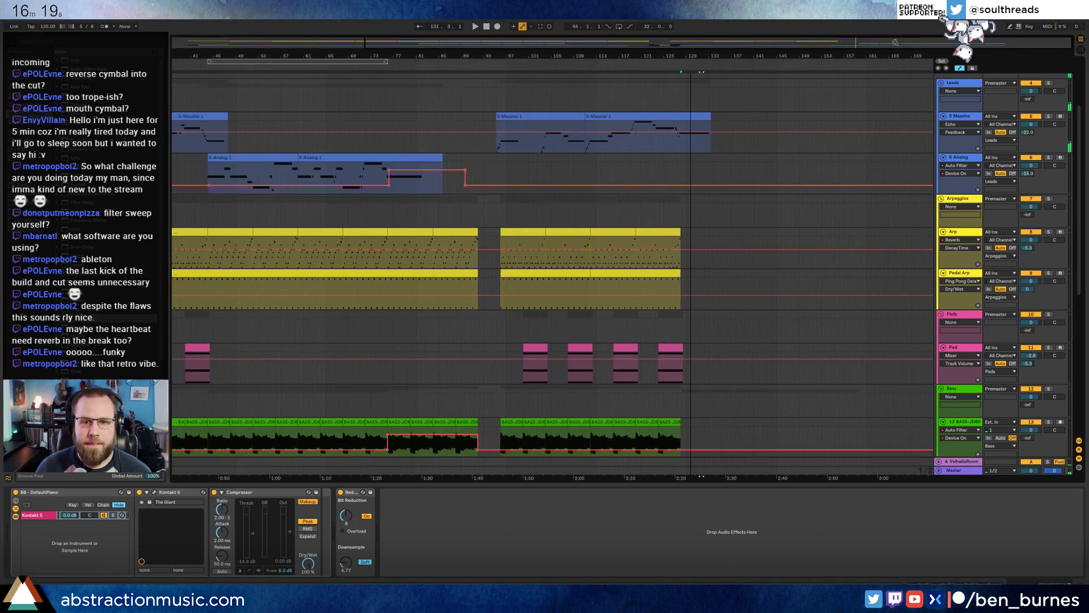
click(523, 229)
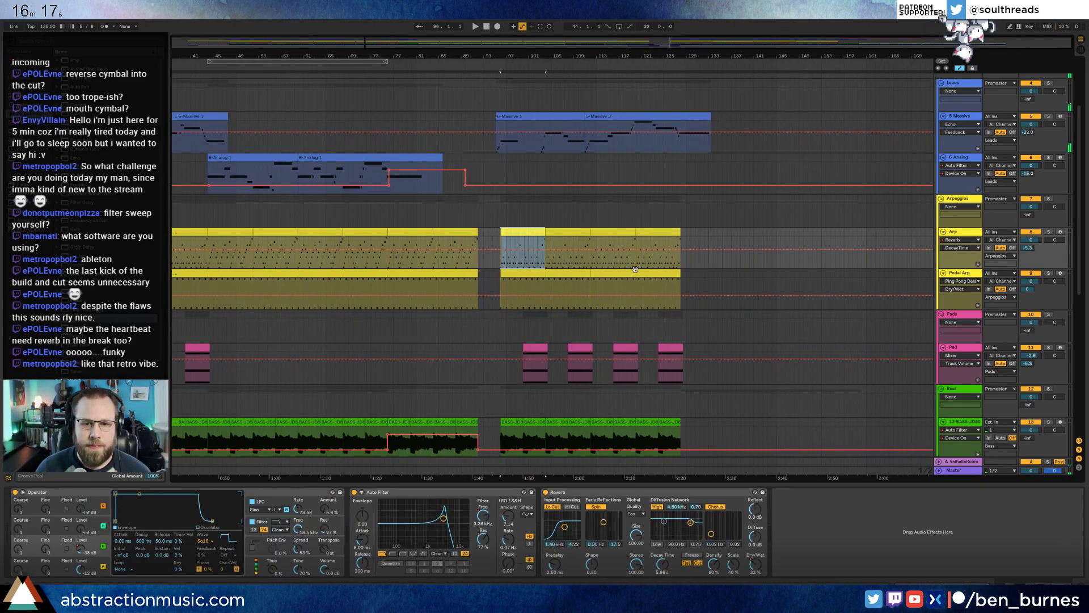
click(679, 272)
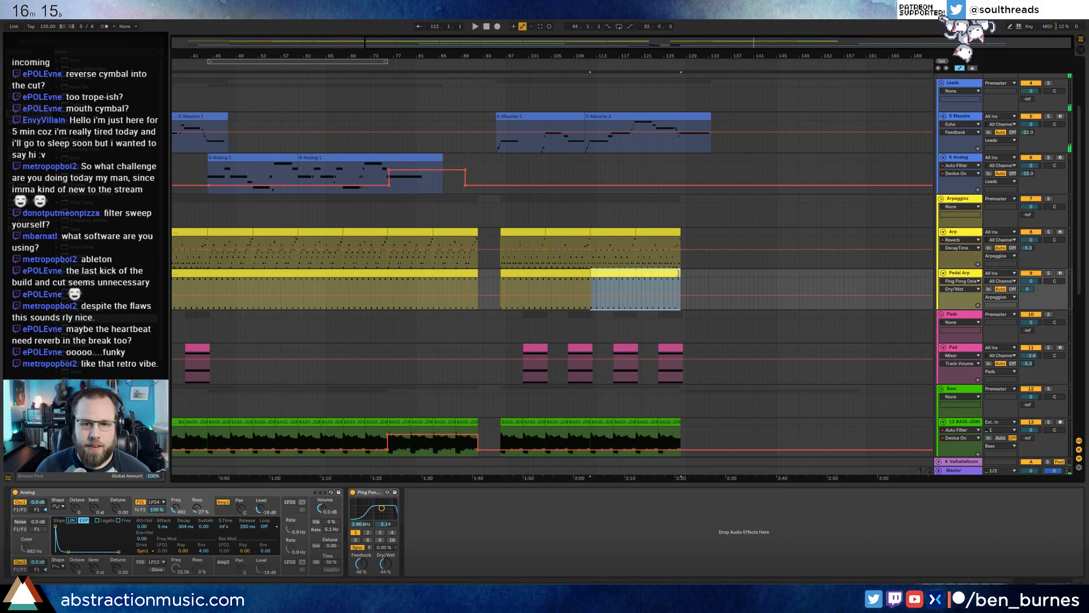
click(585, 272)
drag(588, 273, 767, 284)
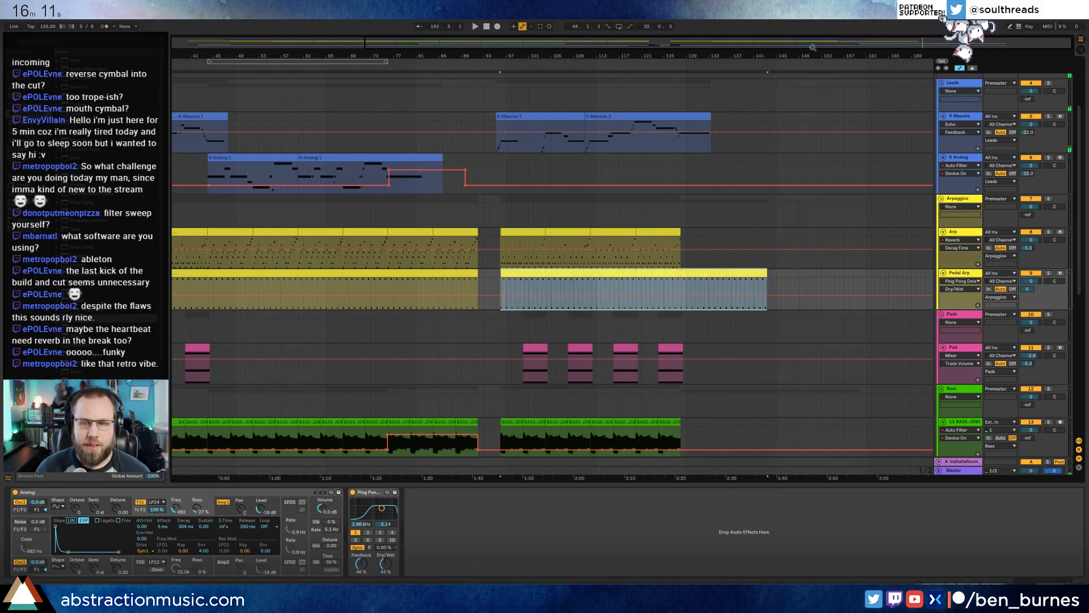
drag(913, 46, 927, 109)
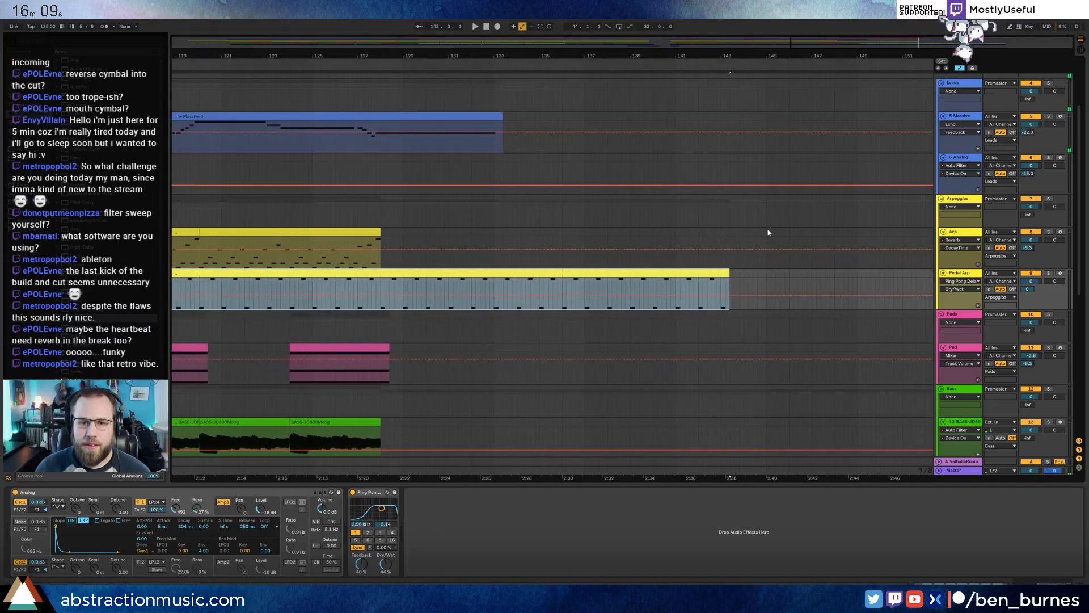
scroll(768, 234, up, 1)
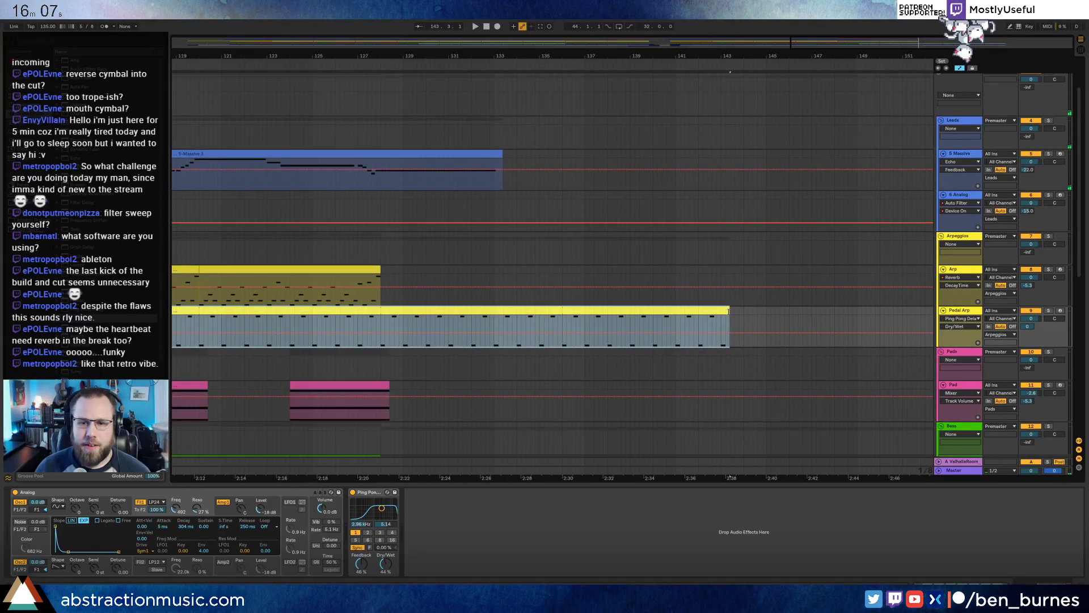
drag(729, 310, 743, 312)
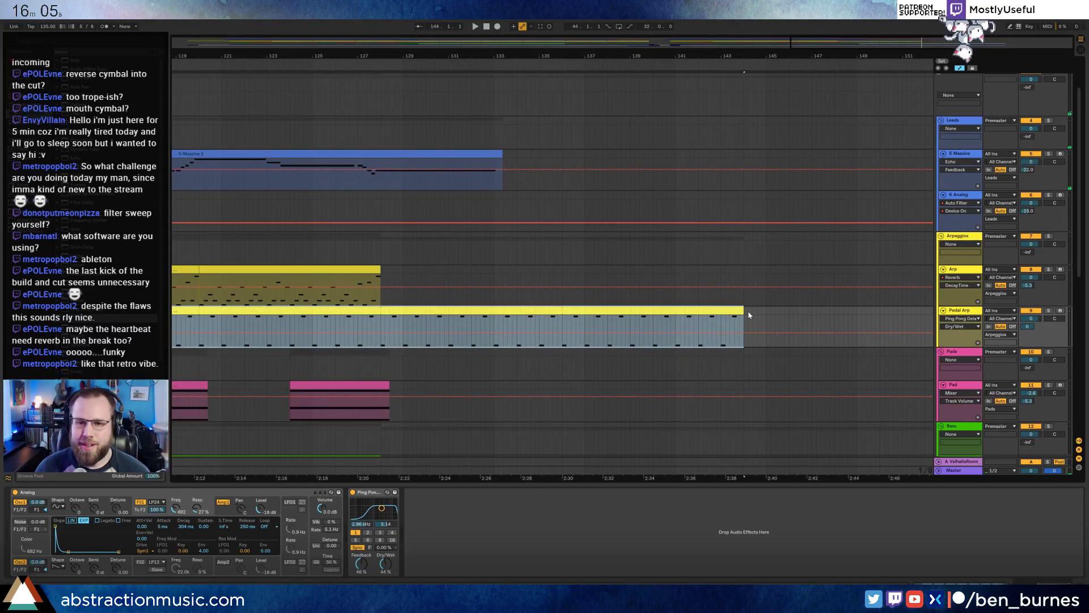
scroll(805, 301, up, 2)
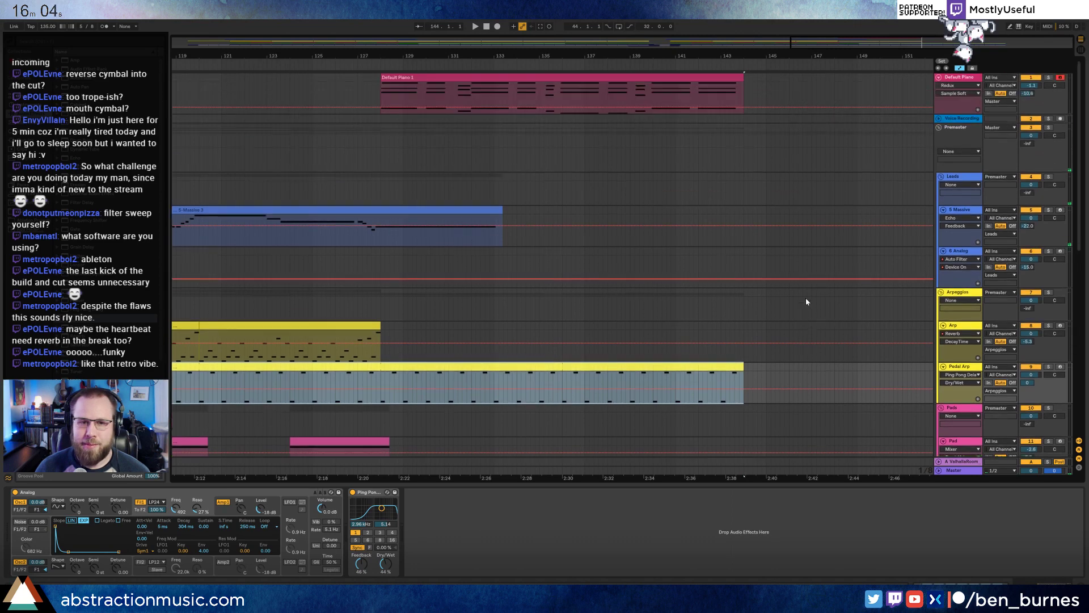
Loop the 16-bar range of the Default Piano clip from bar 128 and play the section back.
click(397, 75)
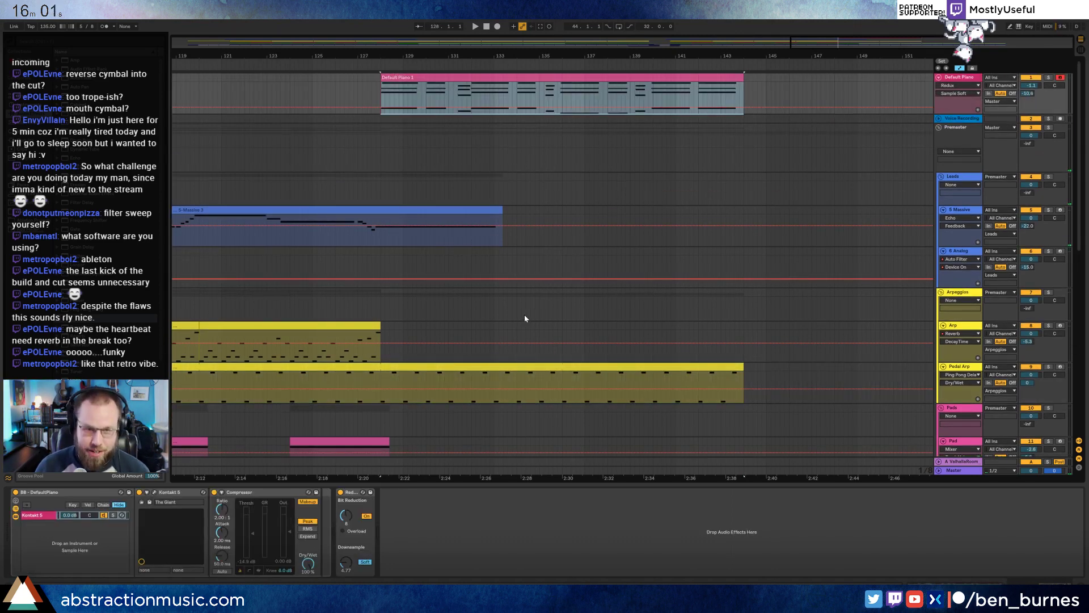
key(ctrl+l)
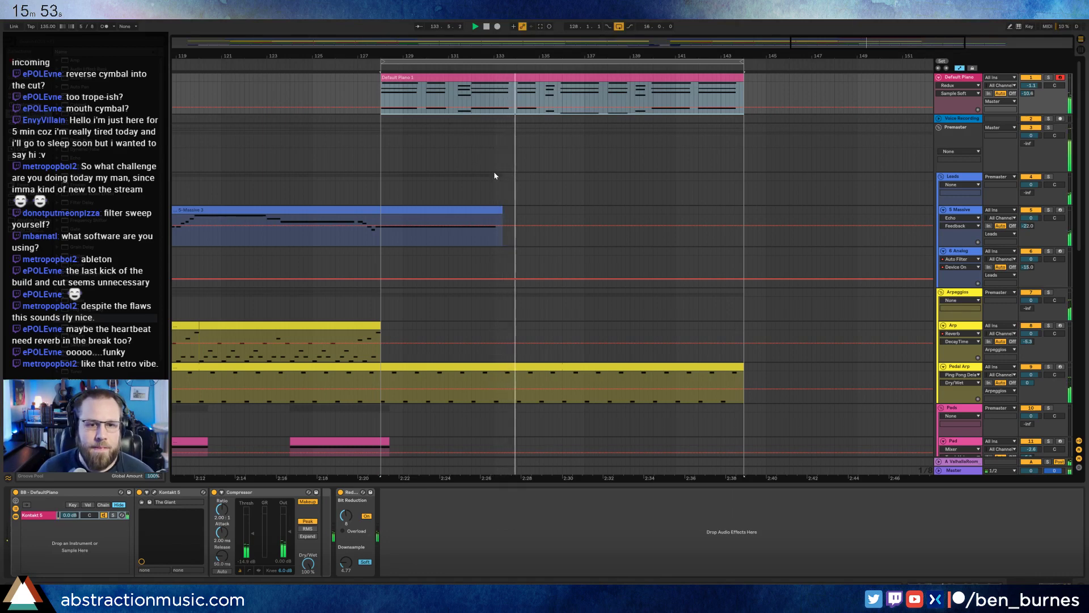
scroll(525, 280, down, 5)
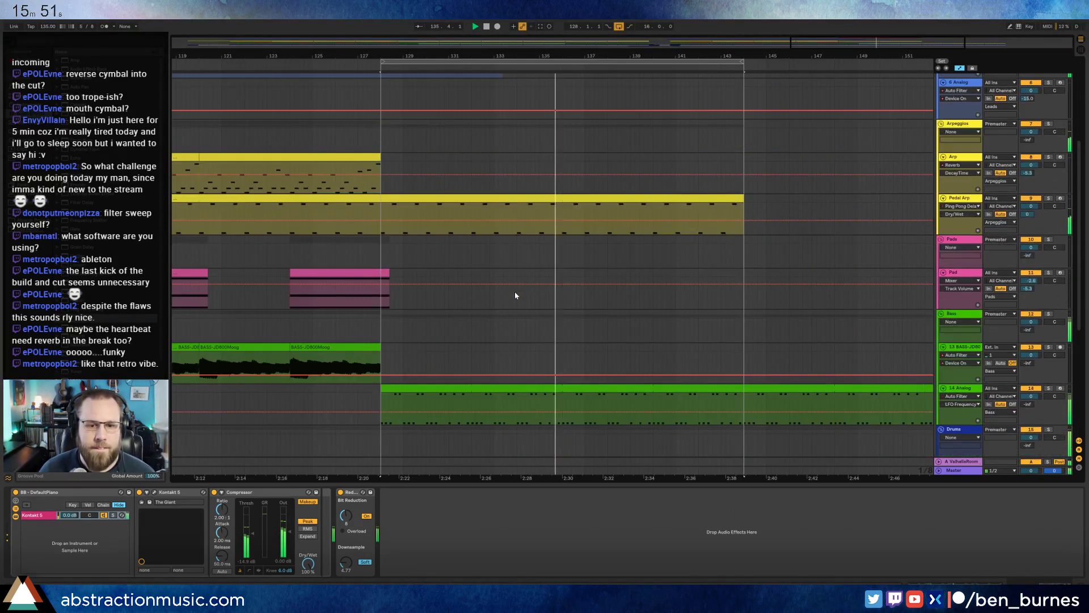
In the Default Piano clip, nudge the short chord in bar 8 and the chord starting at bar 9 slightly later.
scroll(562, 308, up, 5)
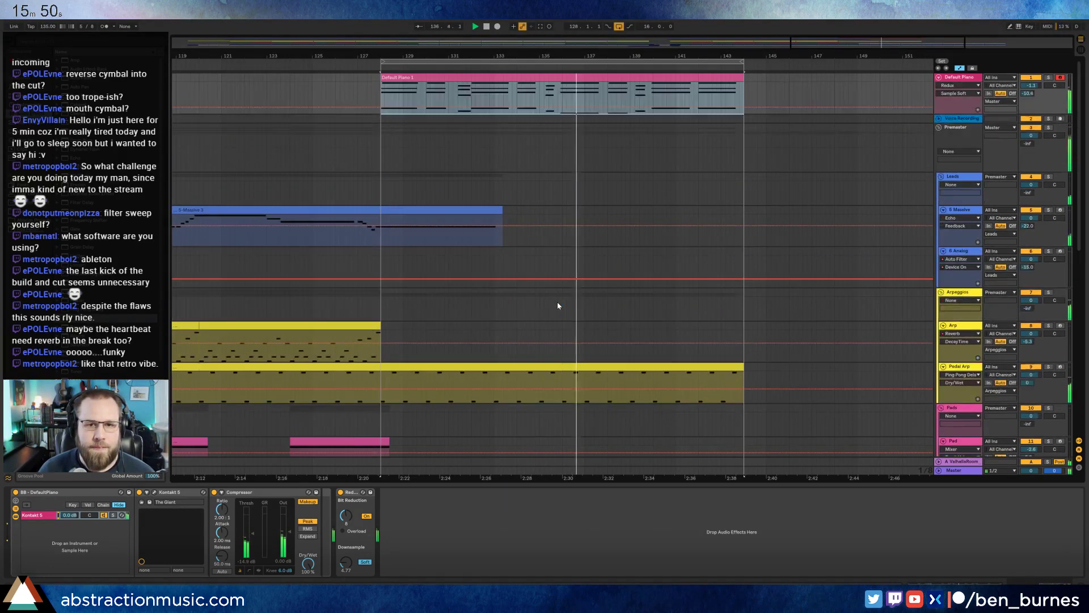
double_click(573, 77)
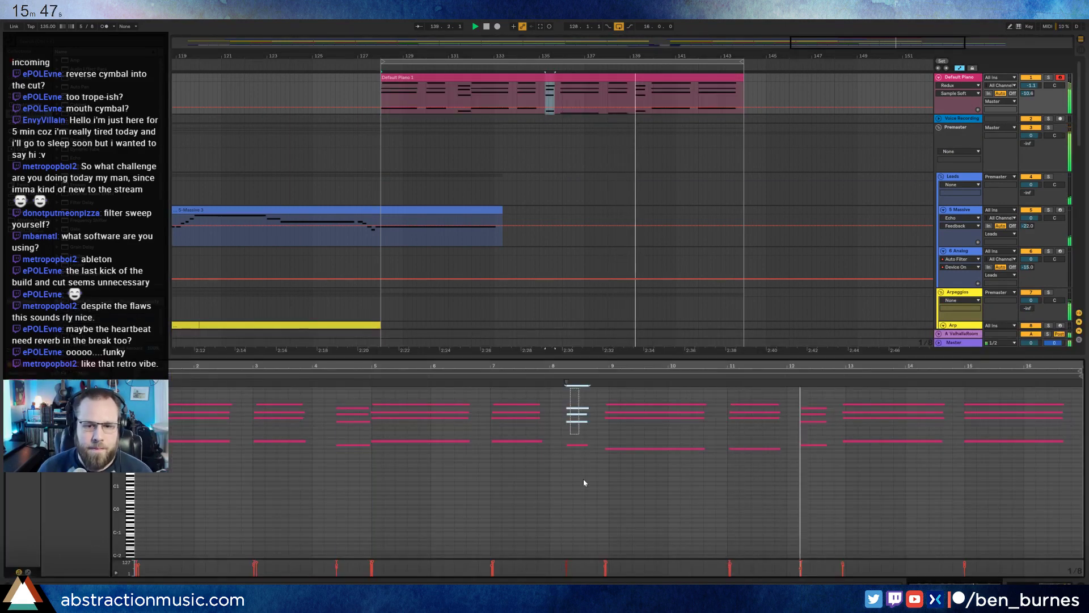
click(585, 404)
drag(625, 396, 632, 469)
key(Right)
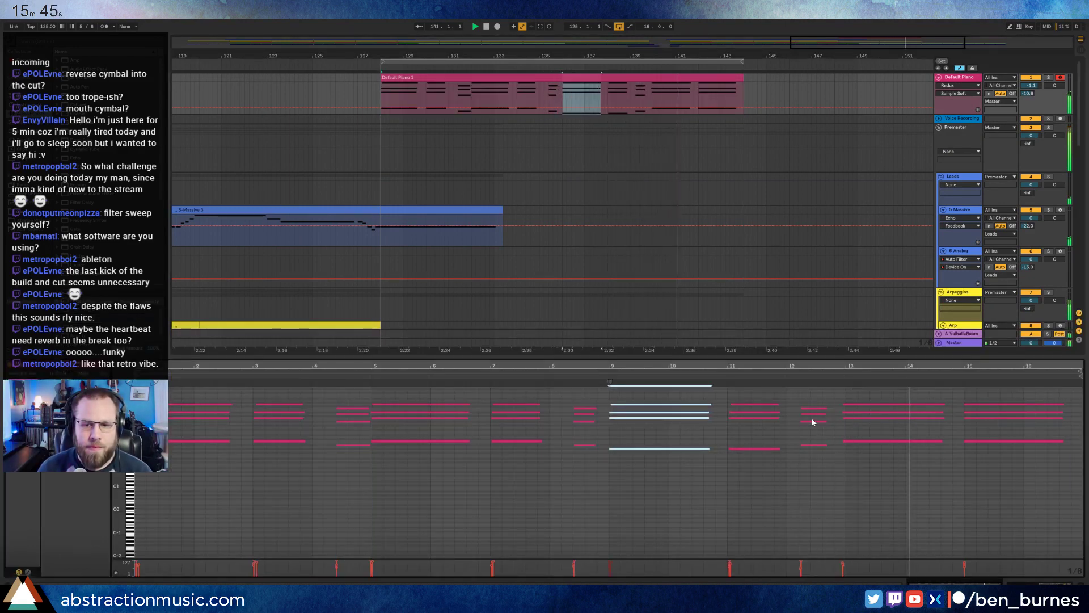
Nudge the short chord in bar 12 and the long chord at bar 13 slightly later, and return to the device view.
drag(812, 399, 821, 455)
key(Right)
drag(868, 397, 879, 456)
key(Right)
drag(975, 400, 994, 454)
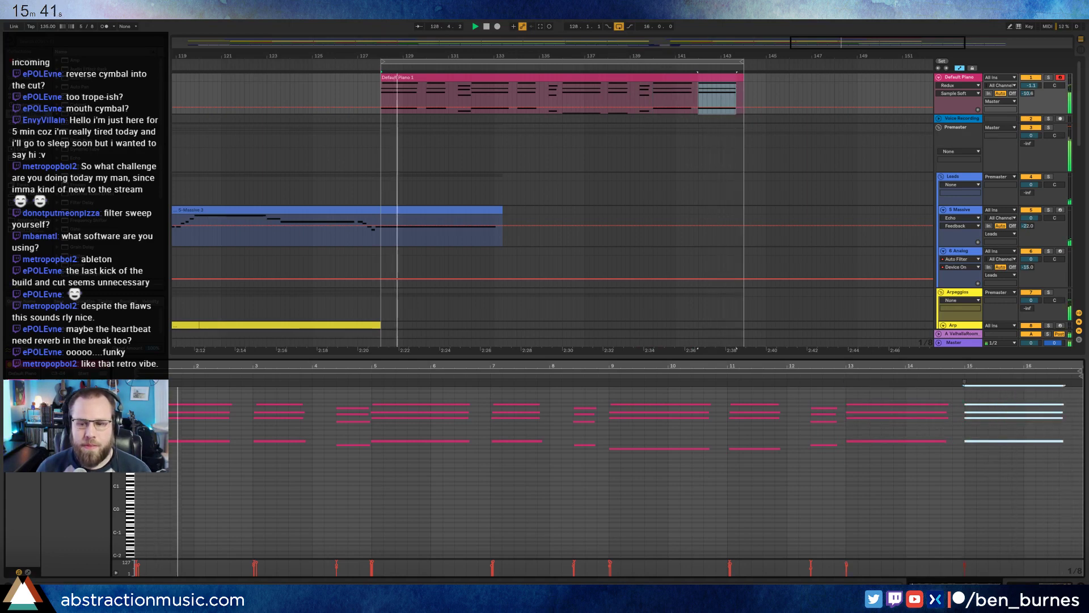
key(shift+Tab)
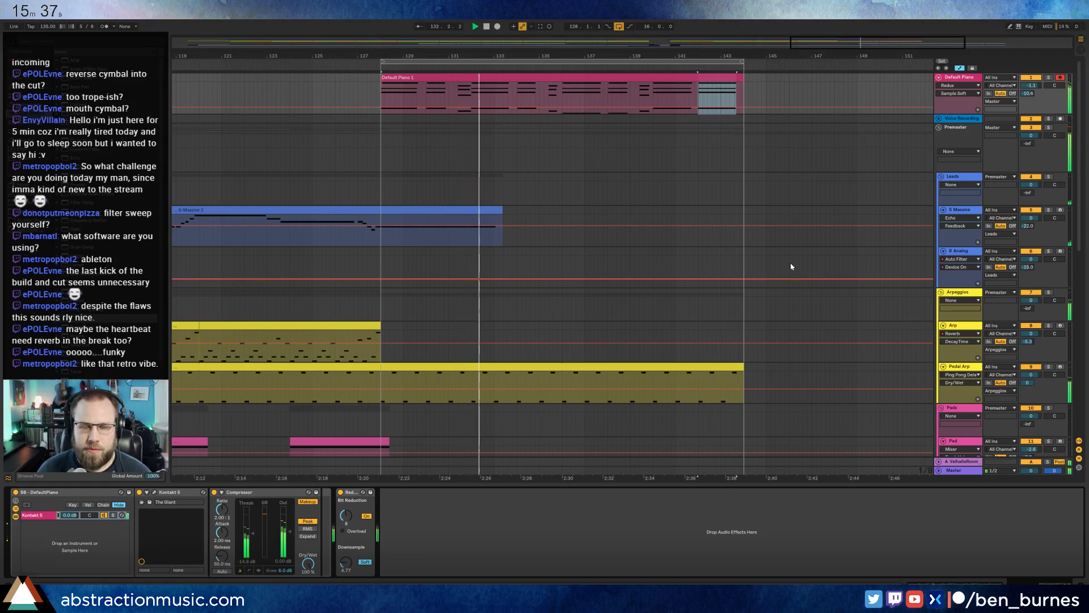
Add a MIDI track below the Pad track and move the Default Piano clip onto it at the loop start.
scroll(862, 340, down, 3)
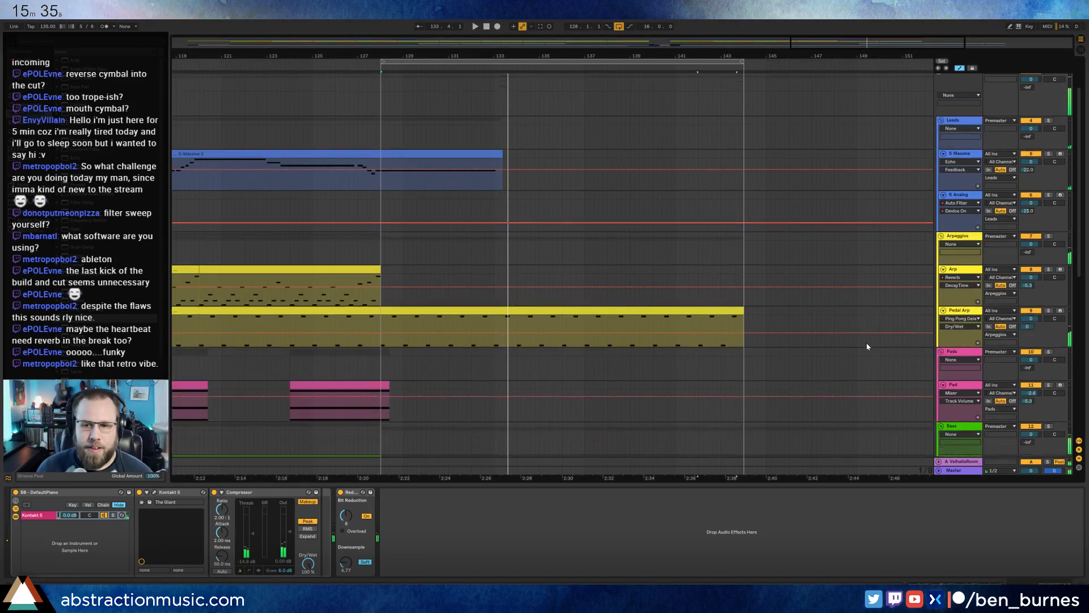
click(960, 355)
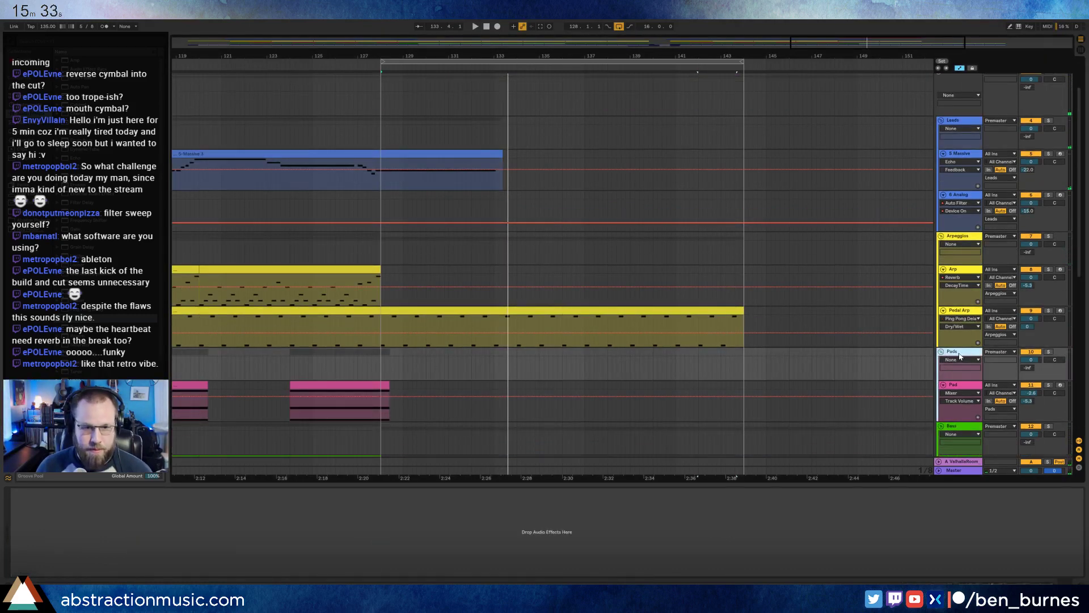
scroll(571, 154, up, 3)
click(479, 76)
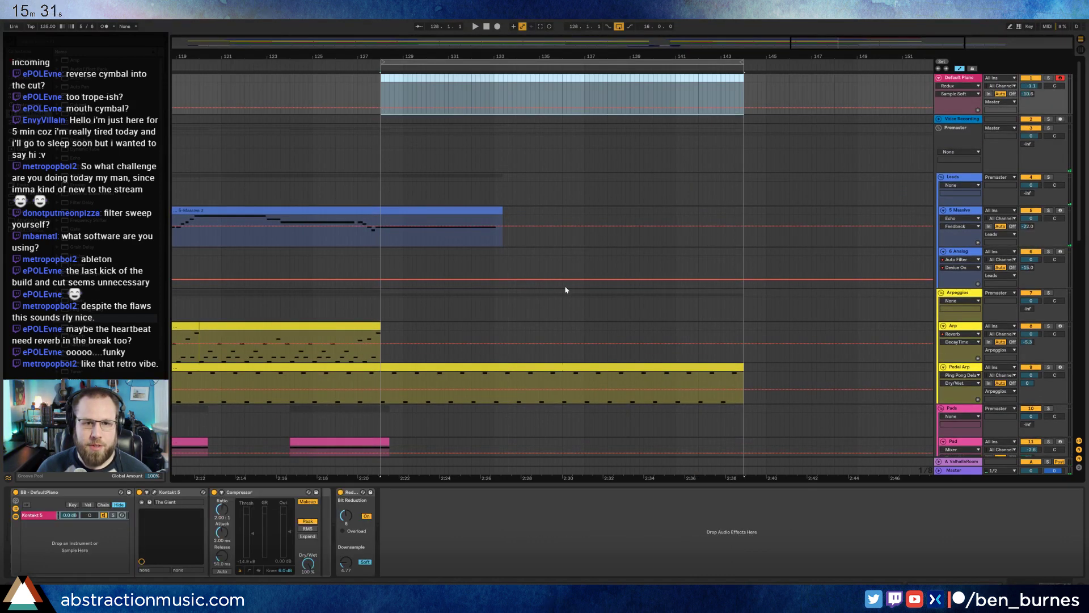
scroll(563, 285, down, 6)
click(382, 369)
key(ctrl+v)
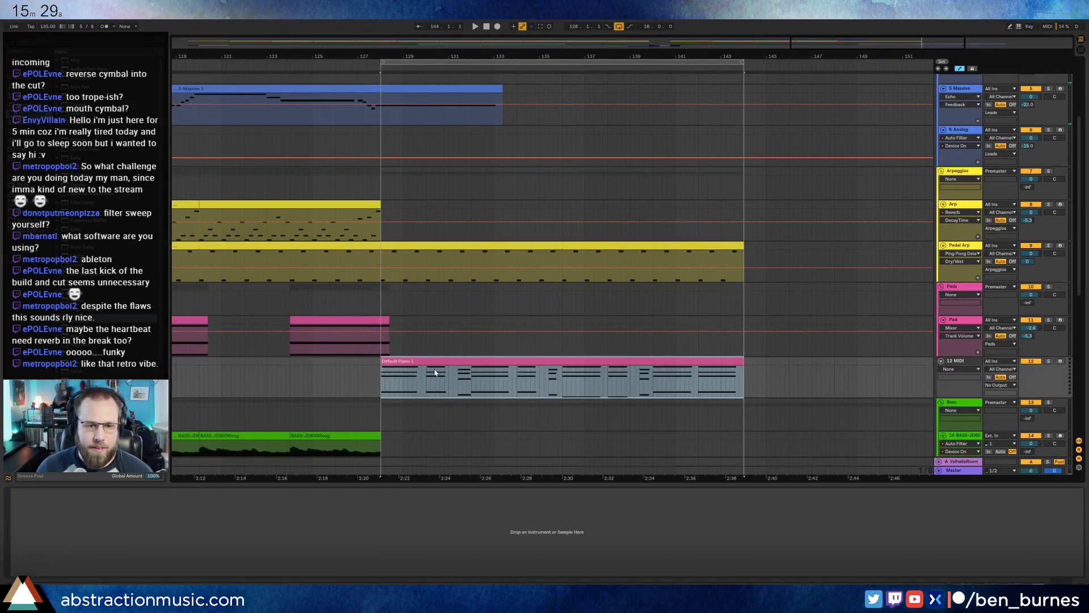
Load Kontakt 5 from the browser onto the new MIDI track and move its window clear of the browser.
key(space)
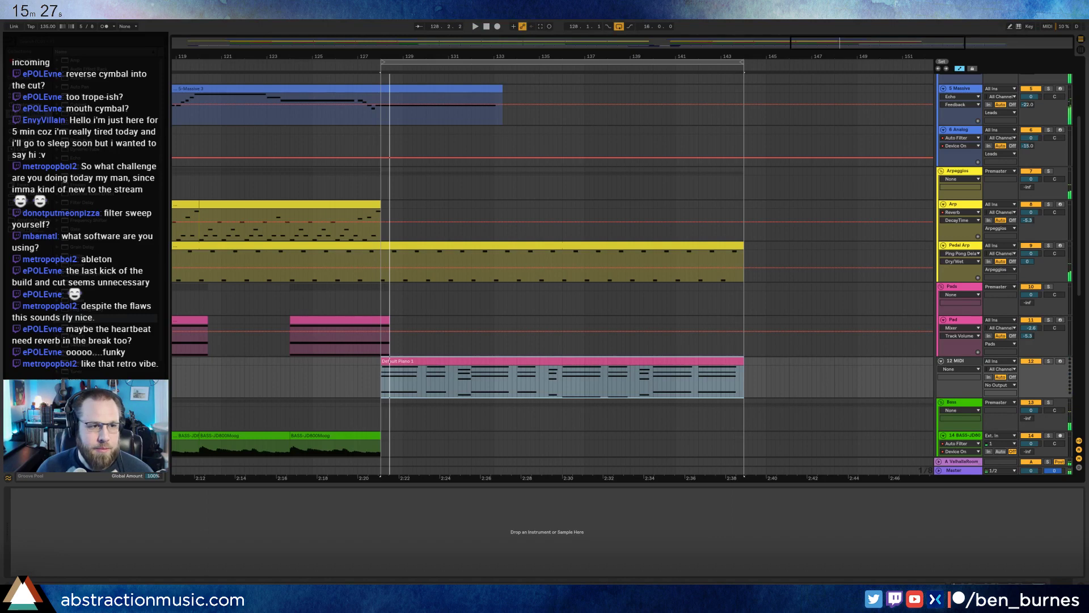
click(28, 105)
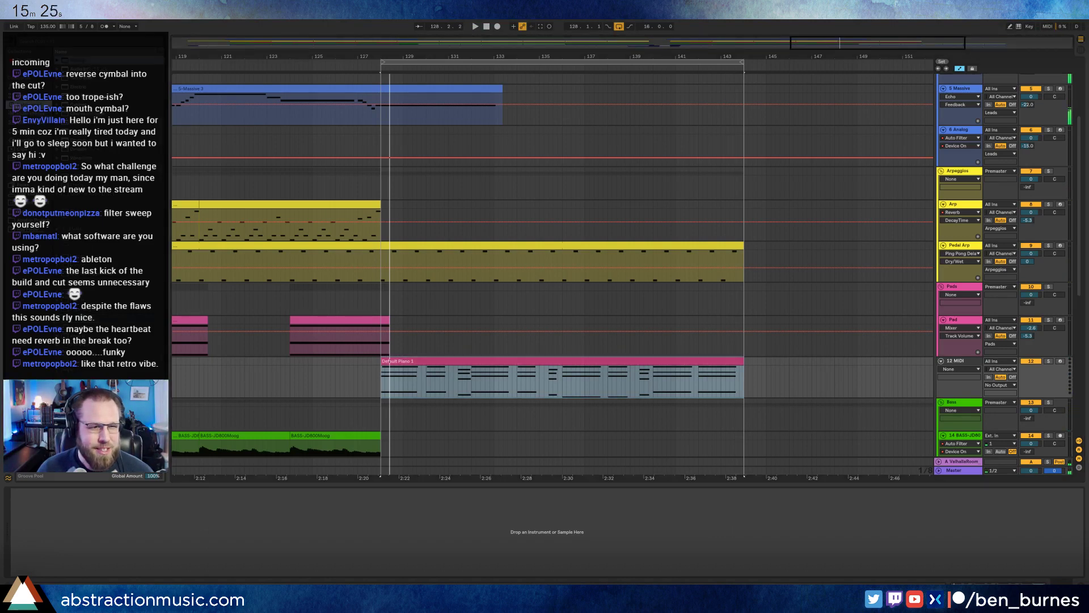
click(27, 141)
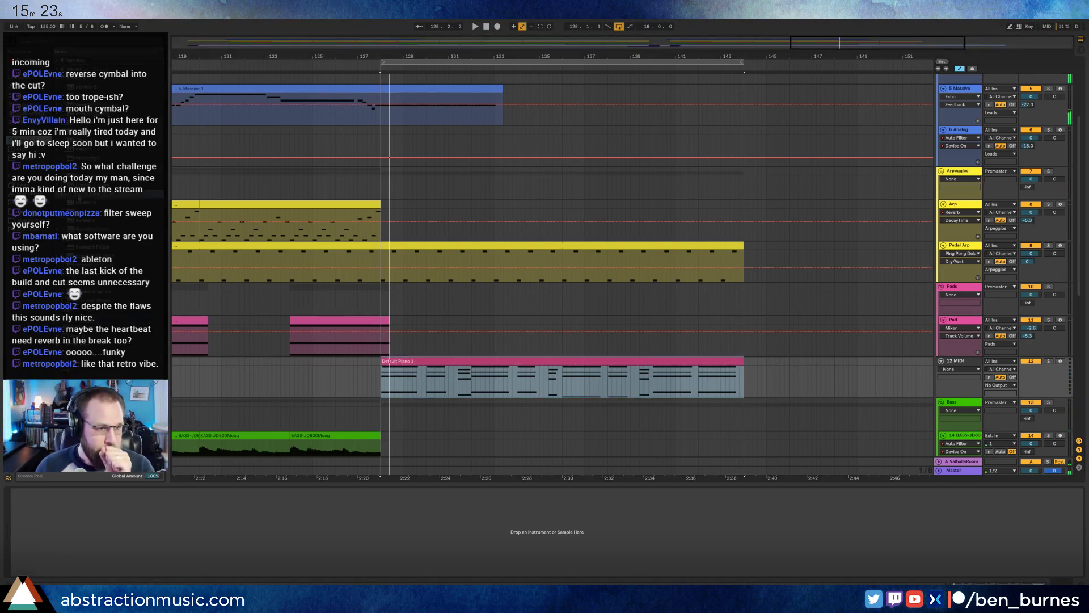
drag(78, 168, 473, 375)
drag(345, 83, 680, 84)
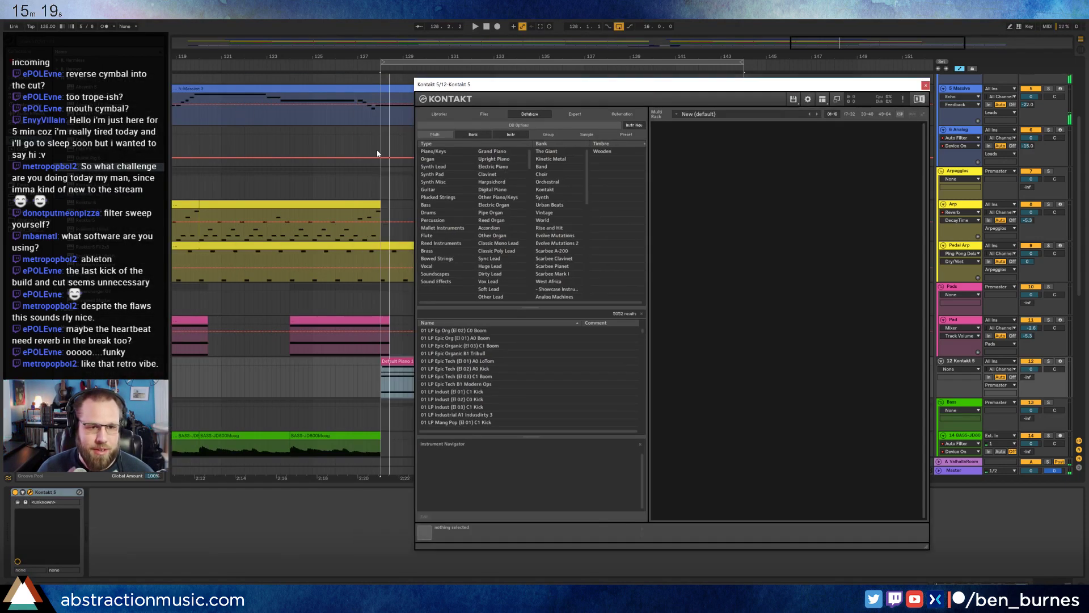
Load Scarbee Mark I - Stretch Tuned from the Scarbee Vintage Keys library, start playback and close the Kontakt window.
click(485, 115)
click(452, 117)
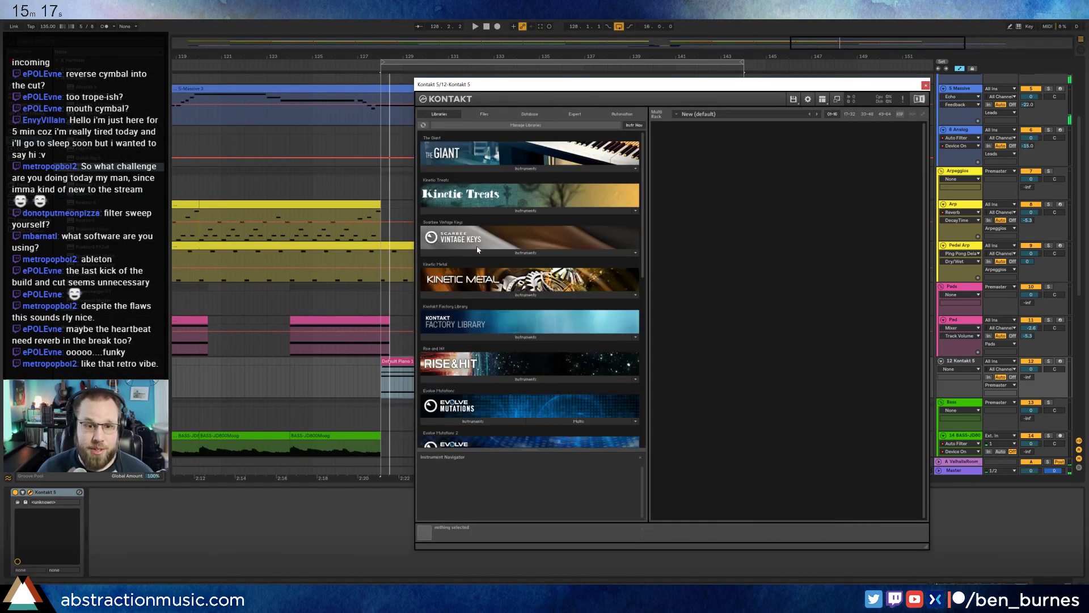
click(488, 115)
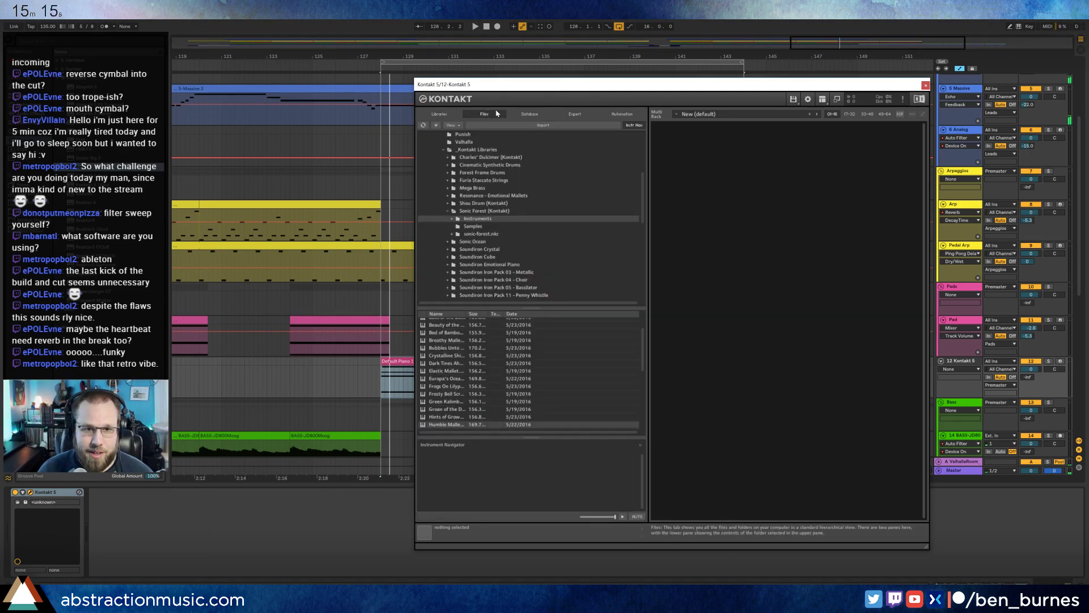
click(449, 117)
click(468, 253)
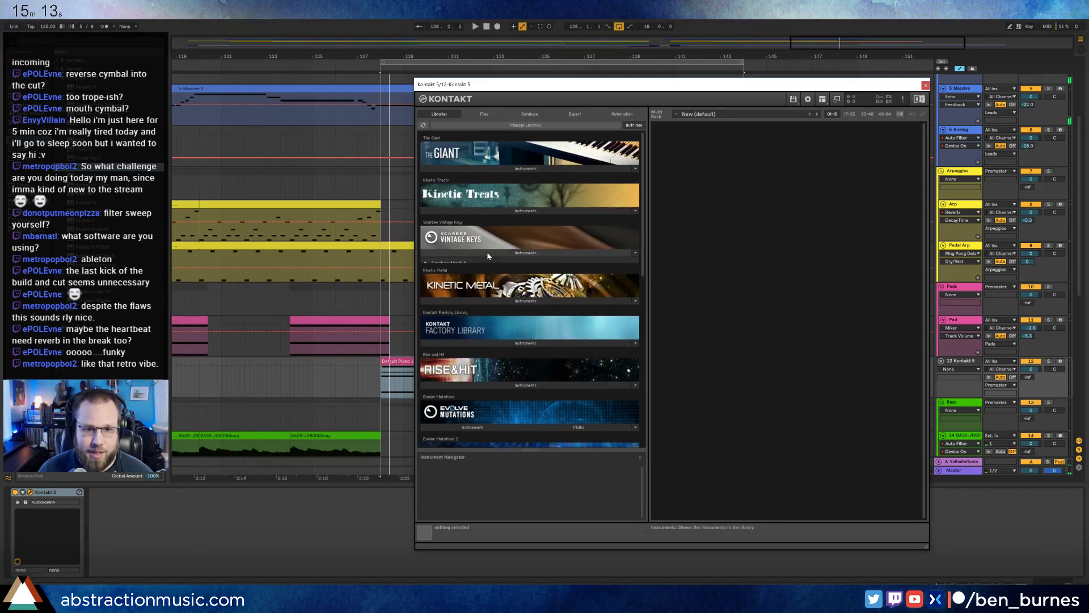
double_click(470, 316)
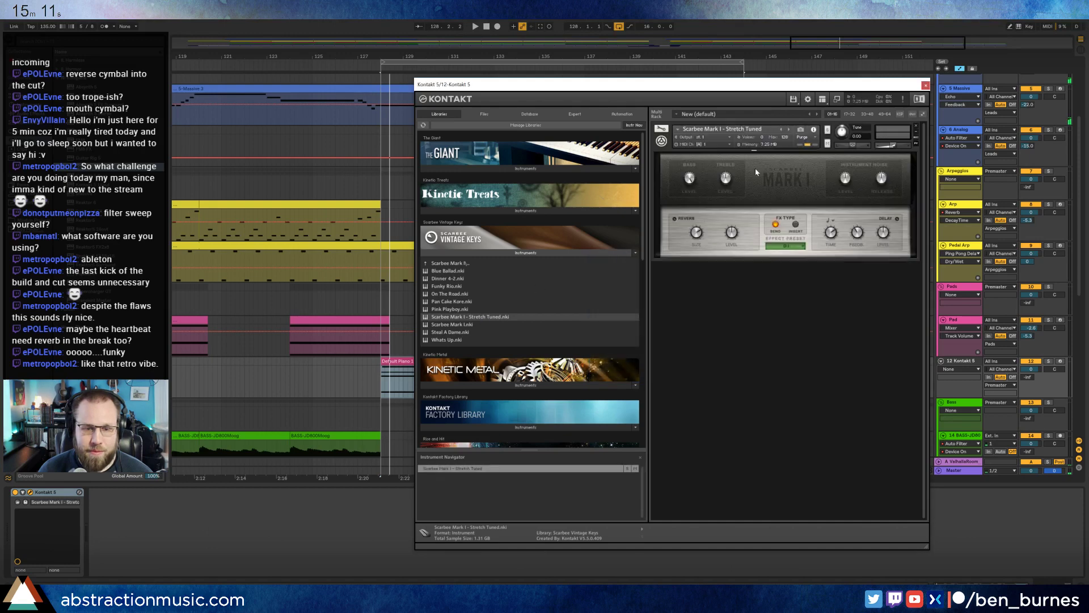
key(space)
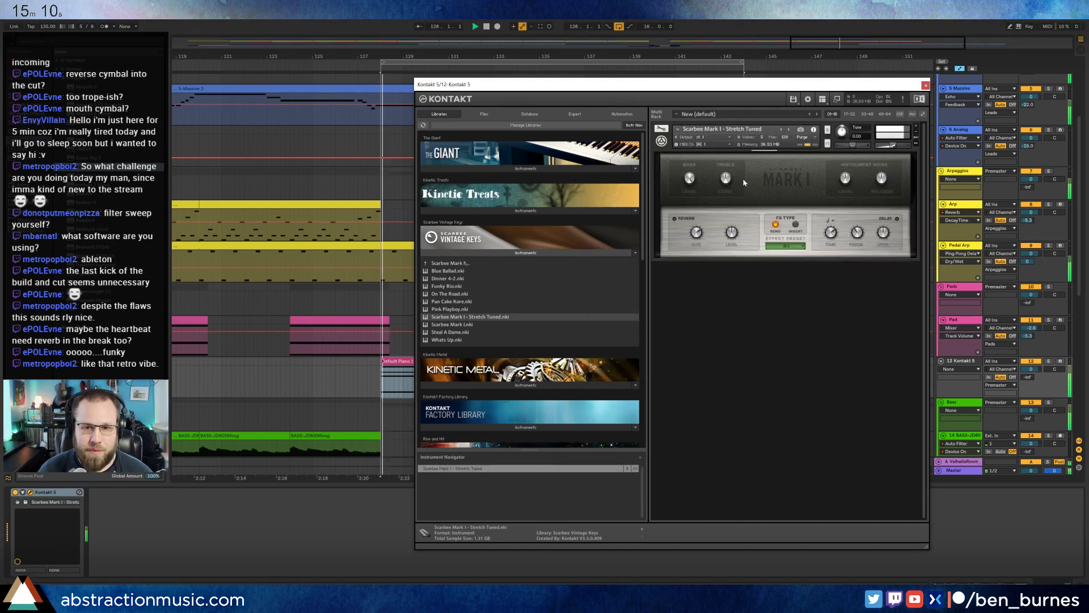
click(925, 86)
Transpose all notes of the clip on the Kontakt 5 track down one octave, and remove the stray volume automation point on the Pad track.
click(496, 353)
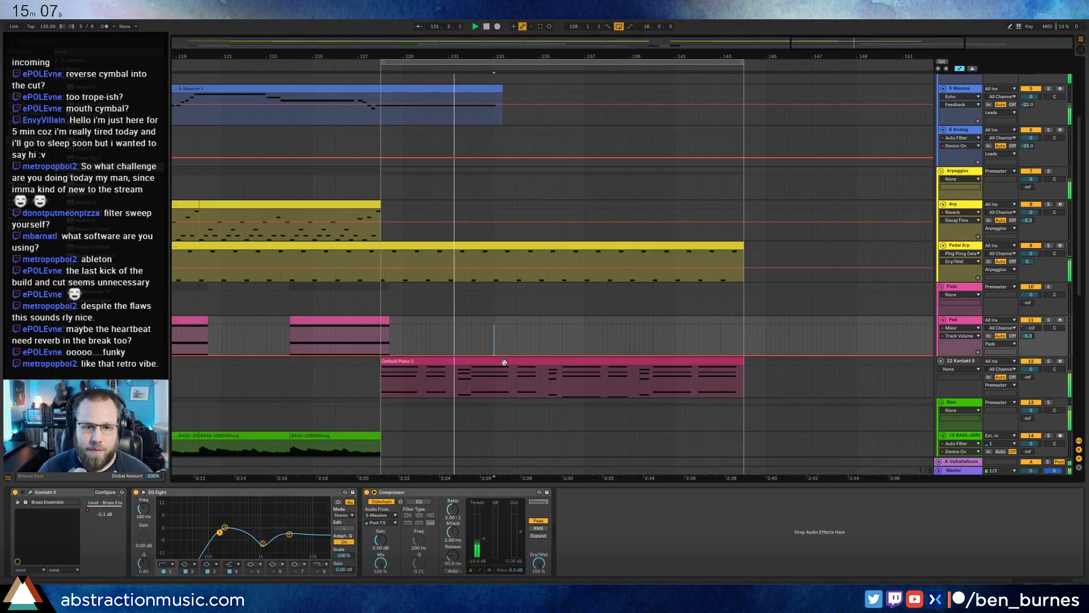
double_click(504, 362)
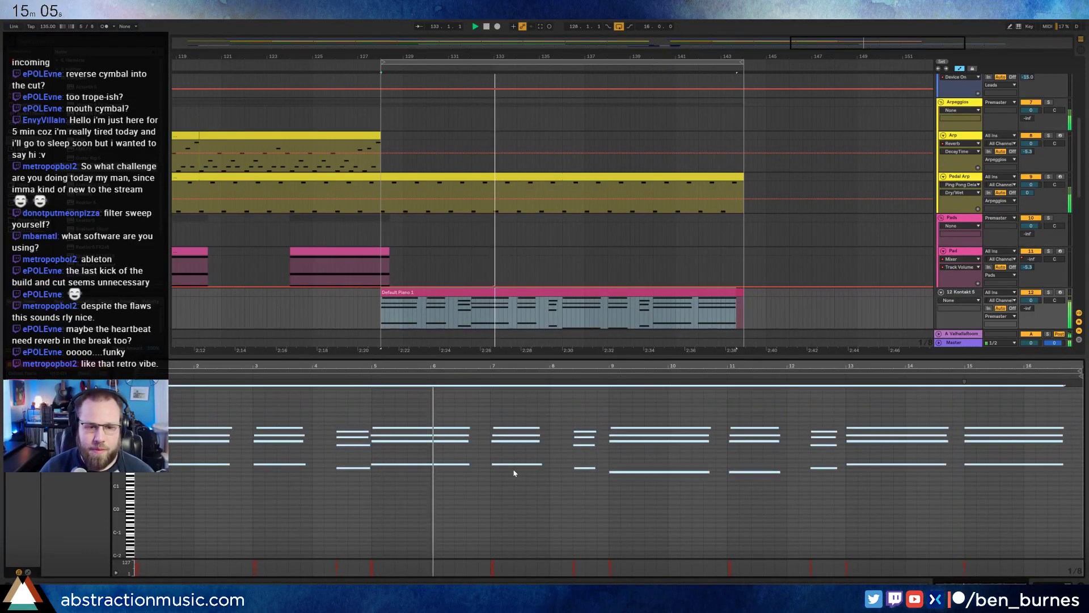
key(shift+Down)
key(space)
key(space)
key(shift+Up)
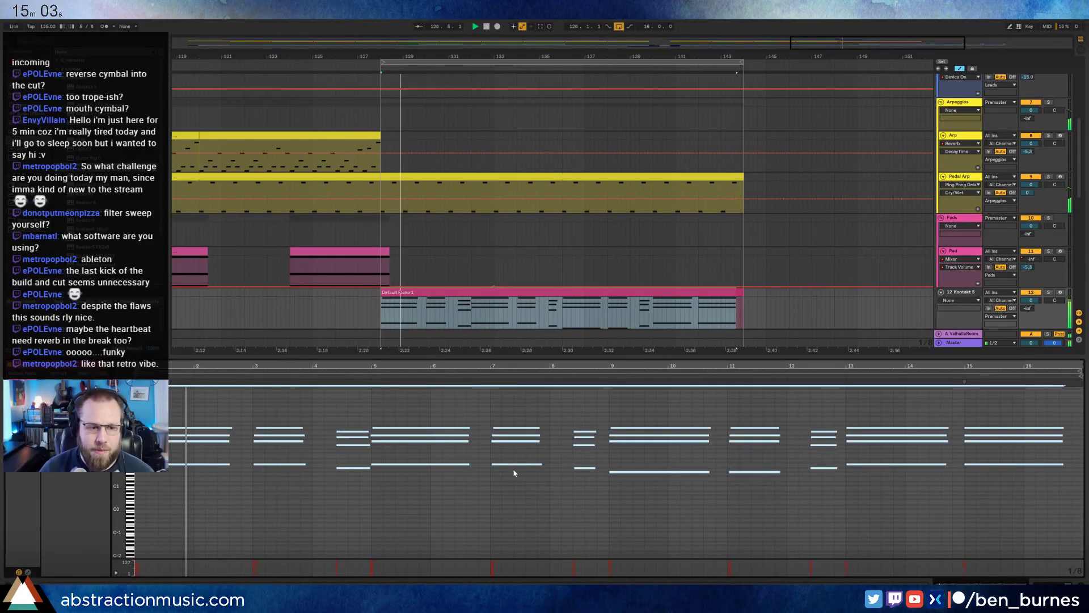
click(497, 292)
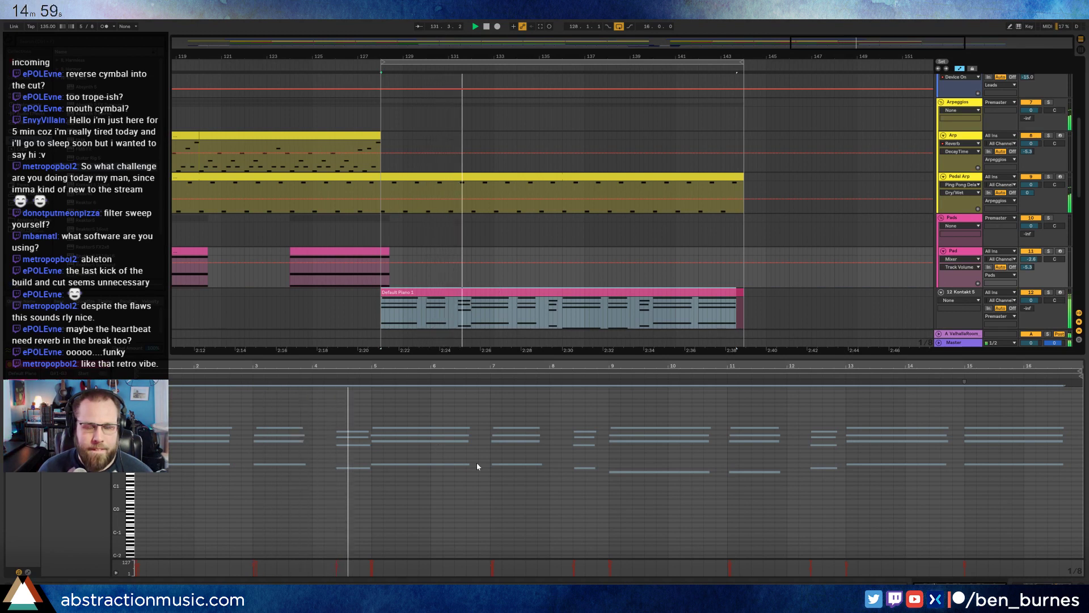
key(space)
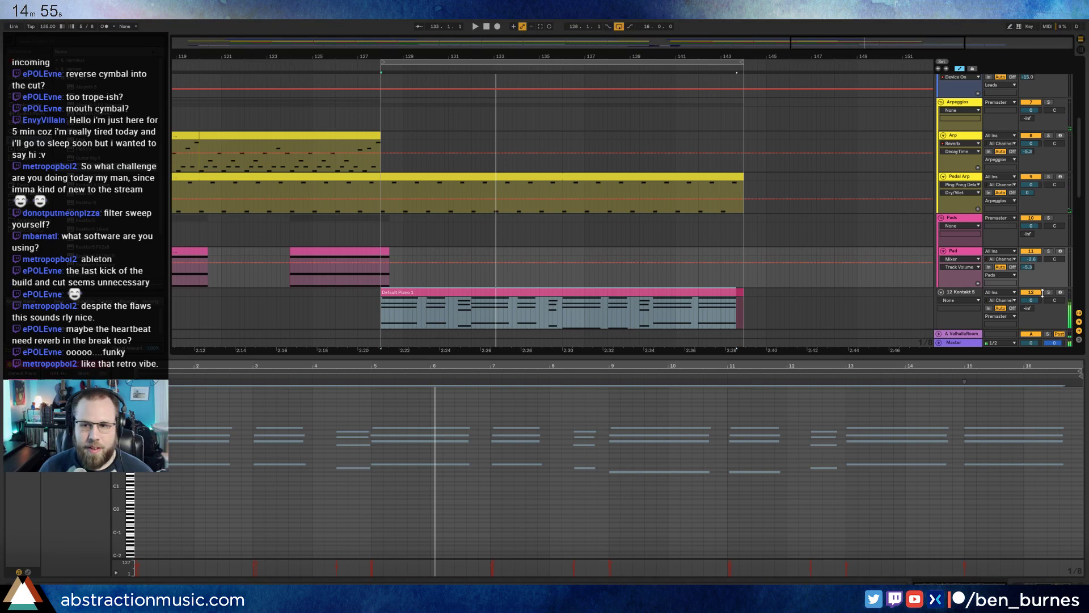
Arm the Kontakt 5 track and move it into the Pads group.
click(1060, 293)
drag(958, 291, 959, 288)
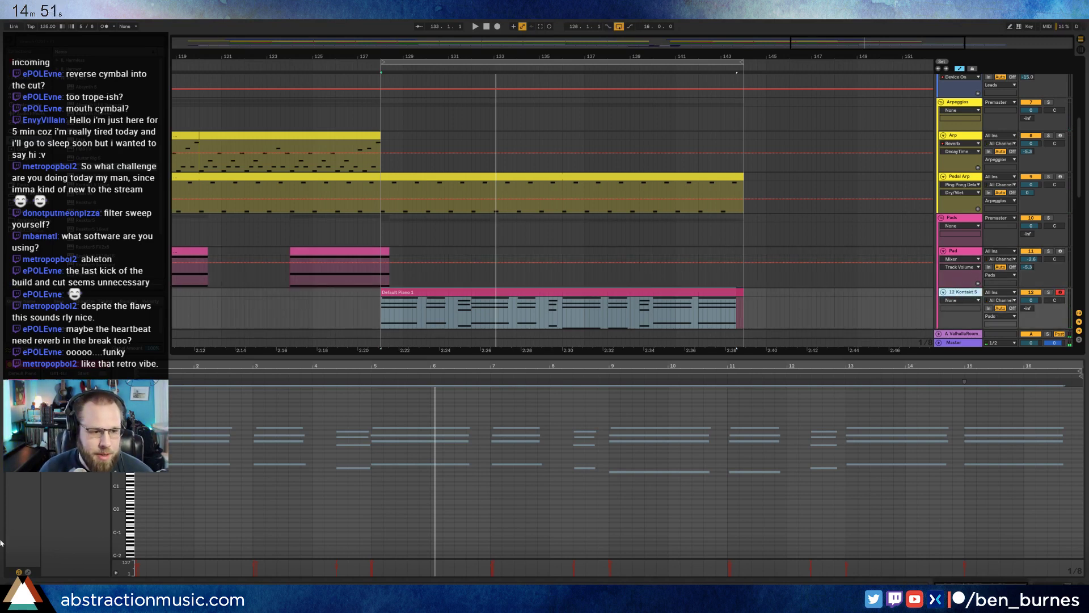
Show the clip's MIDI controller envelope, extend its off section slightly past the start of bar 5, and play the result.
click(29, 572)
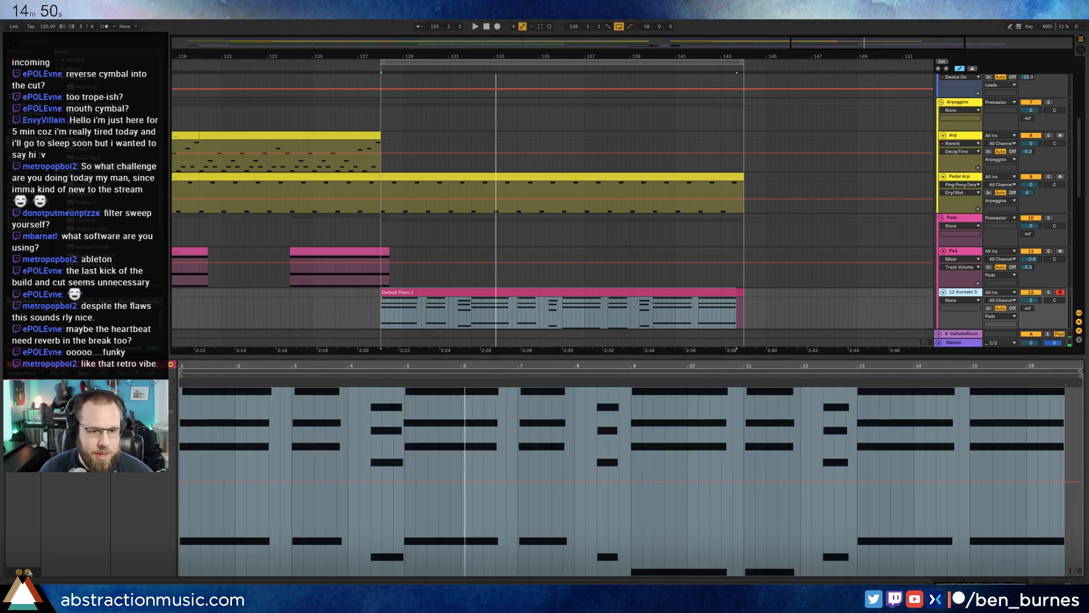
click(138, 376)
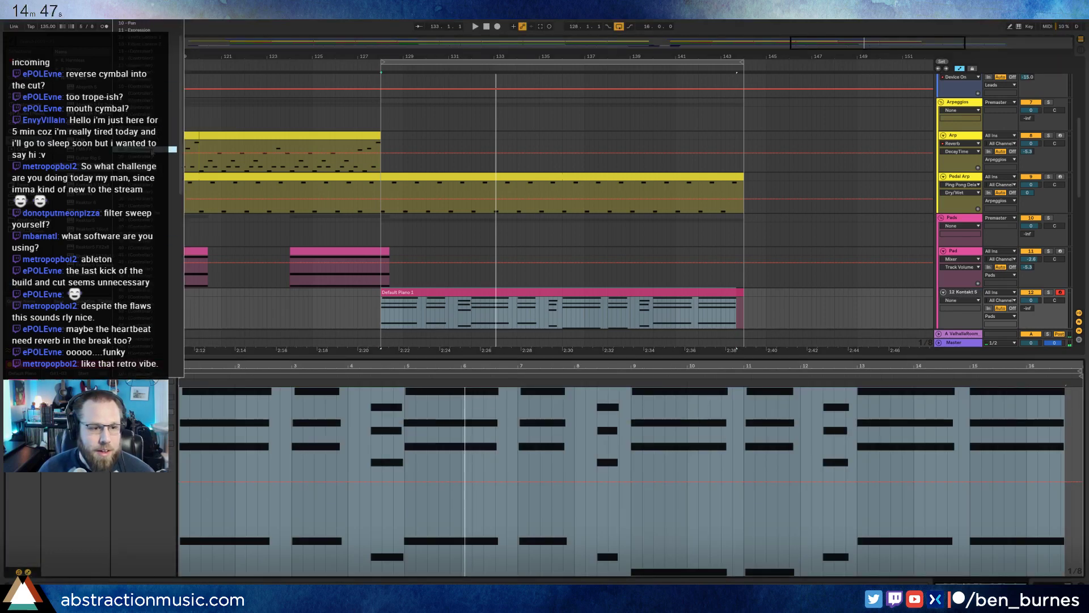
click(170, 325)
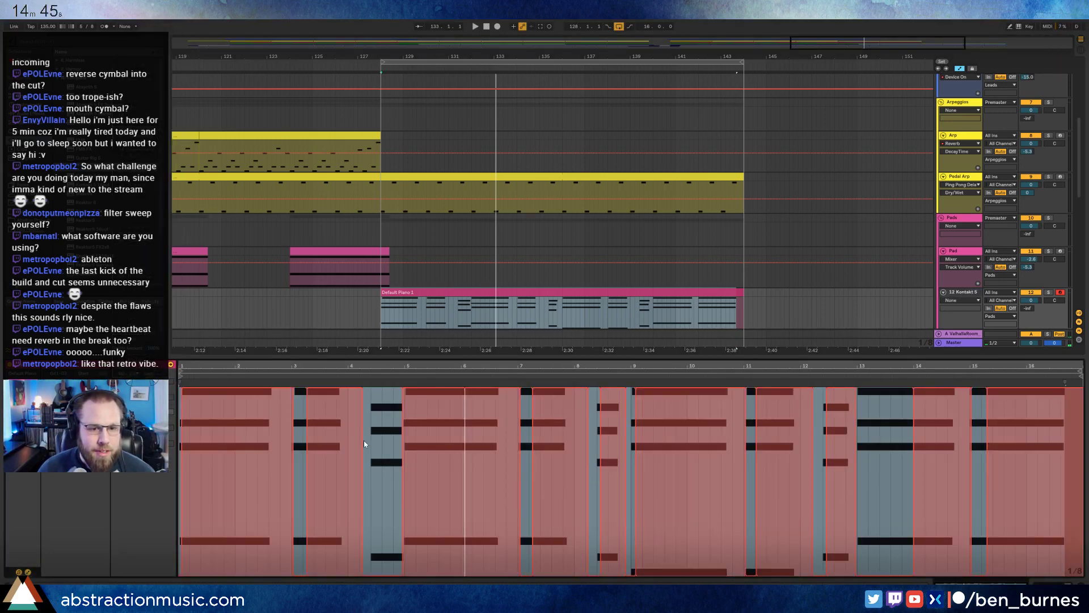
drag(400, 579, 409, 580)
key(space)
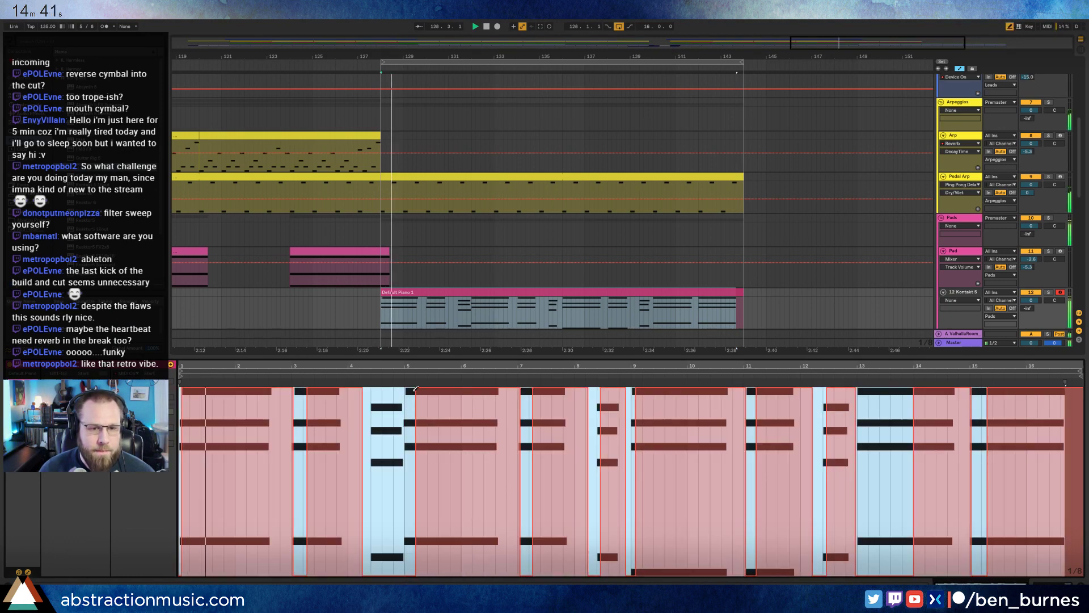
key(b)
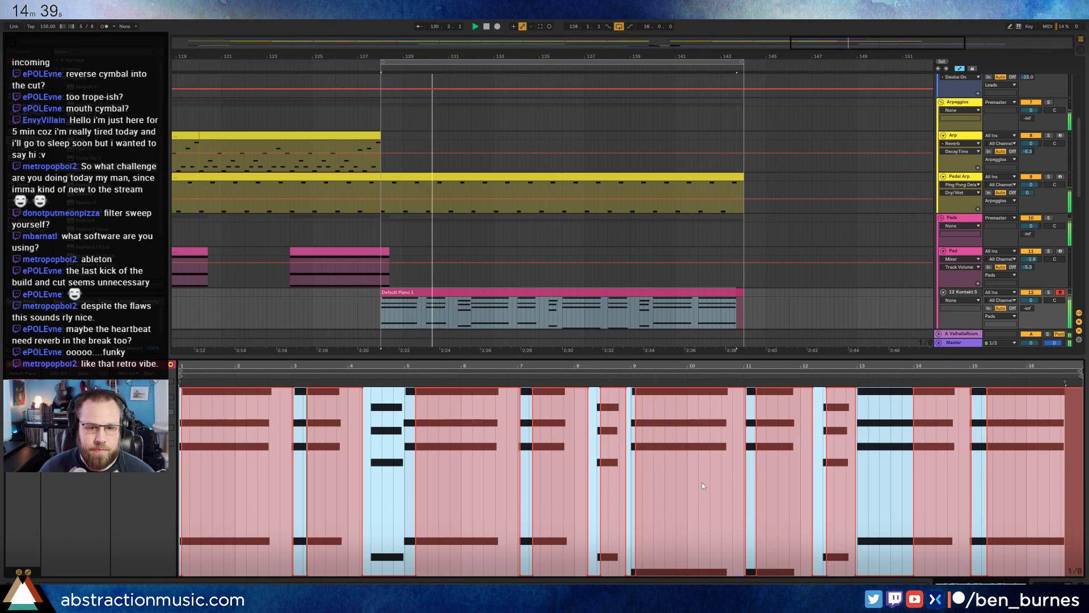
key(shift+Tab)
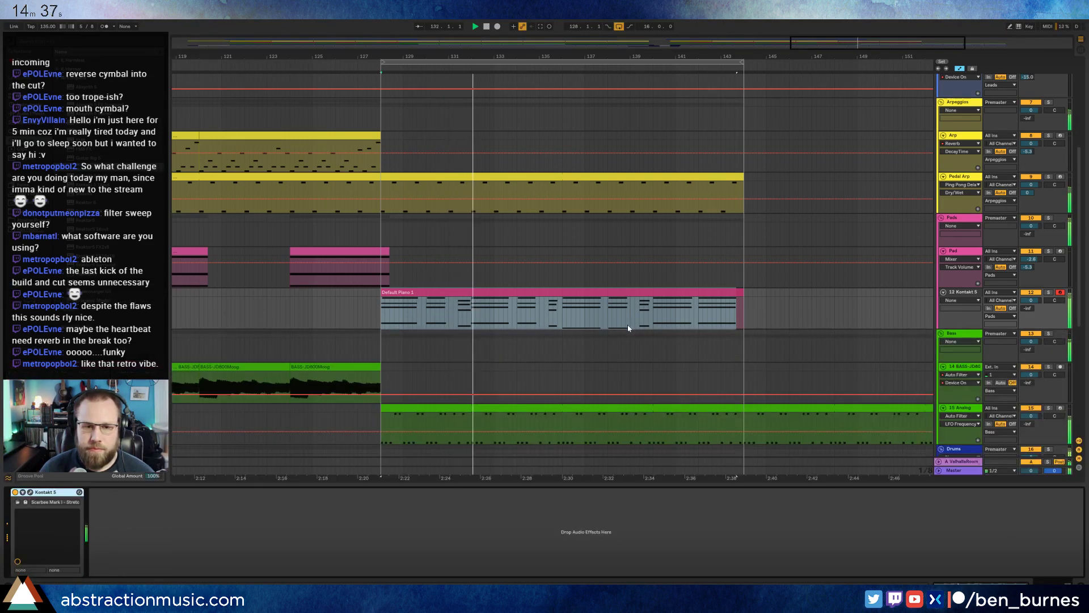
Move the Redux effect from the Default Piano track to the Kontakt 5 track, and set its bit reduction to 7 with a readjusted downsample.
scroll(631, 332, up, 8)
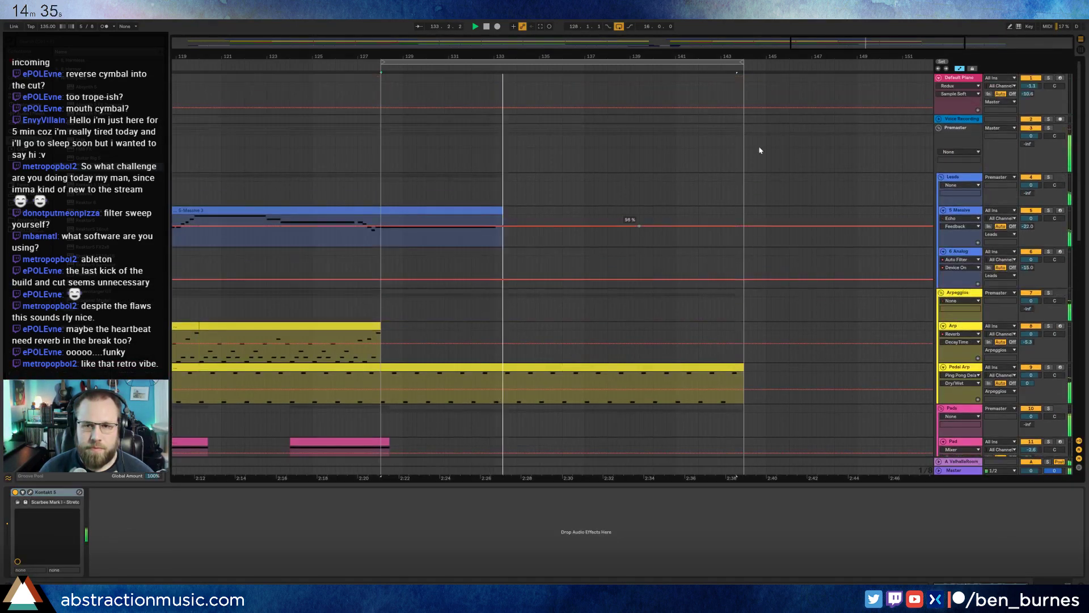
click(957, 79)
click(347, 493)
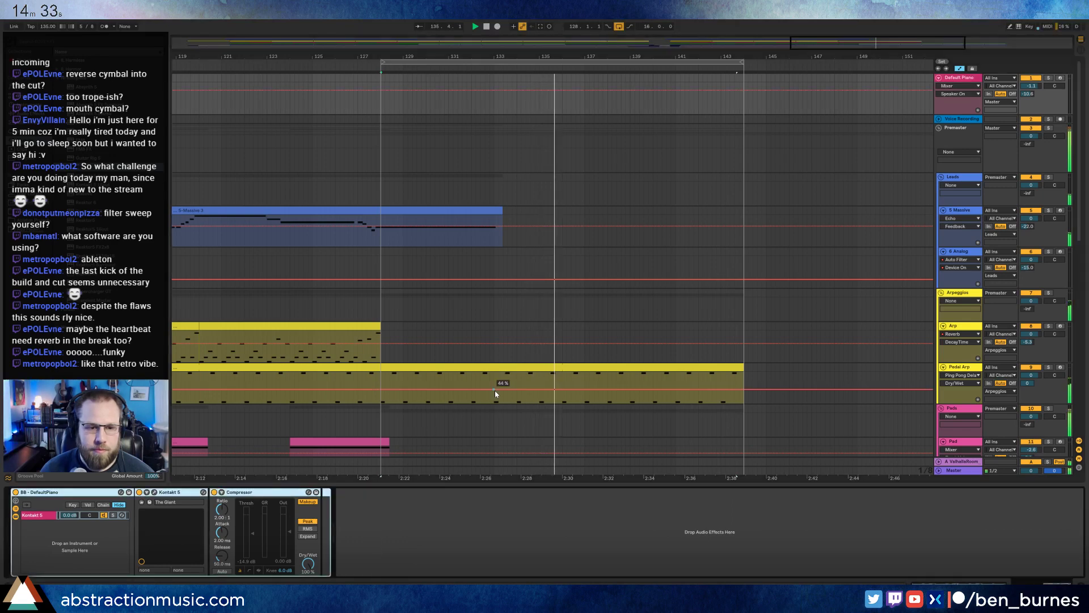
scroll(511, 369, down, 5)
click(558, 340)
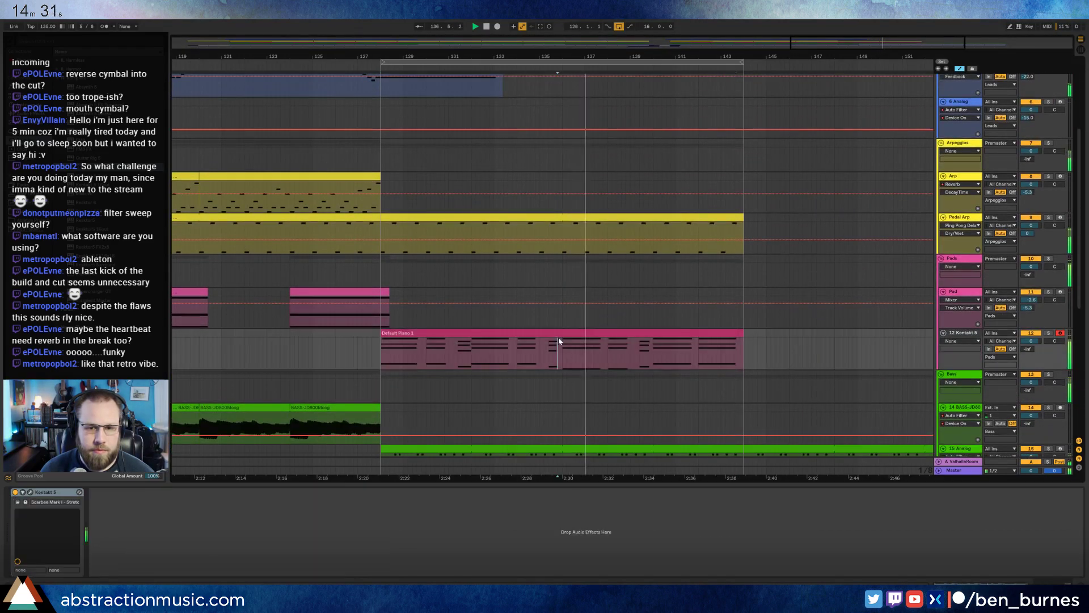
click(451, 530)
key(ctrl+v)
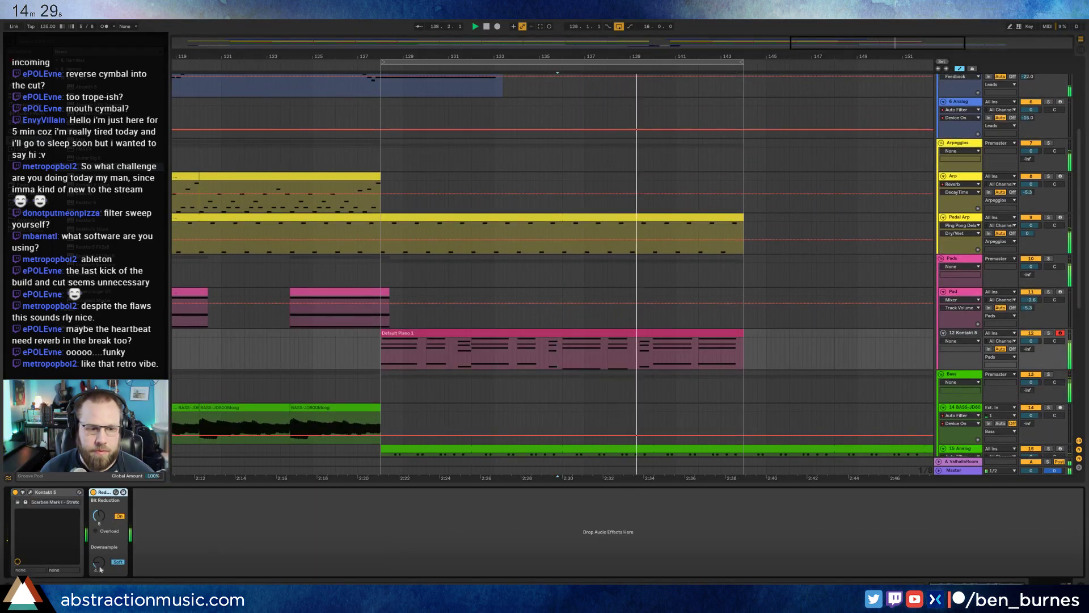
drag(100, 567, 100, 560)
drag(100, 517, 100, 536)
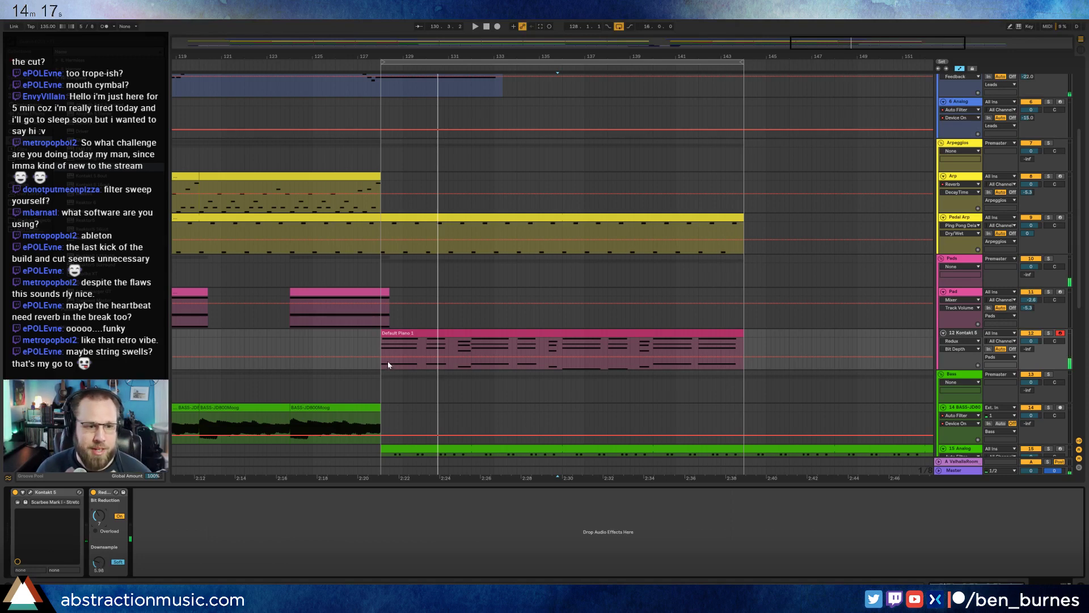
Add an Auto Filter after Redux on the Kontakt 5 track, high-passing at about 213 Hz, and play the result.
key(space)
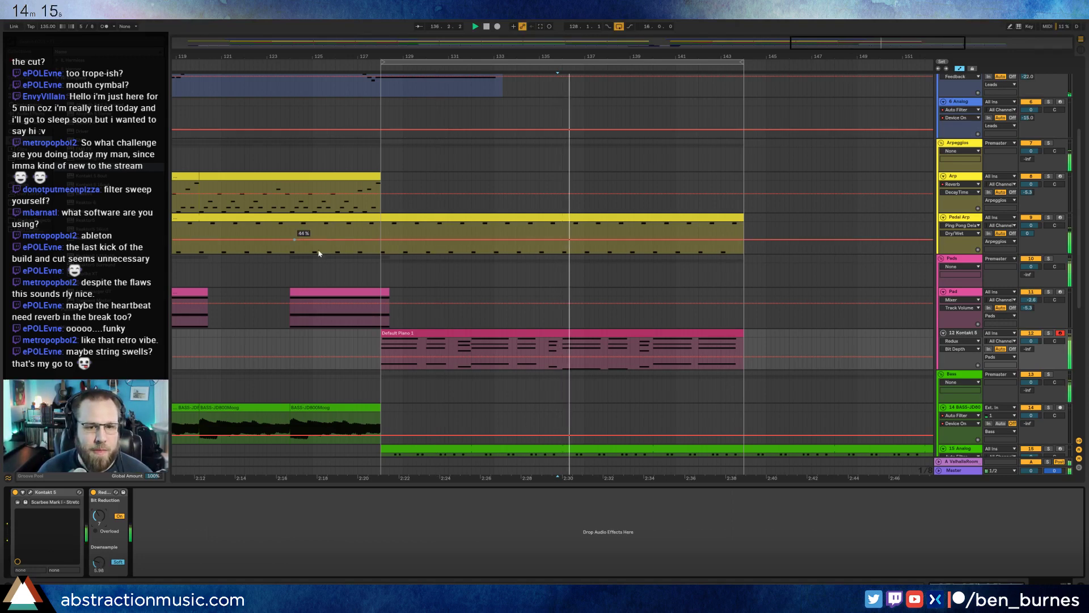
click(381, 352)
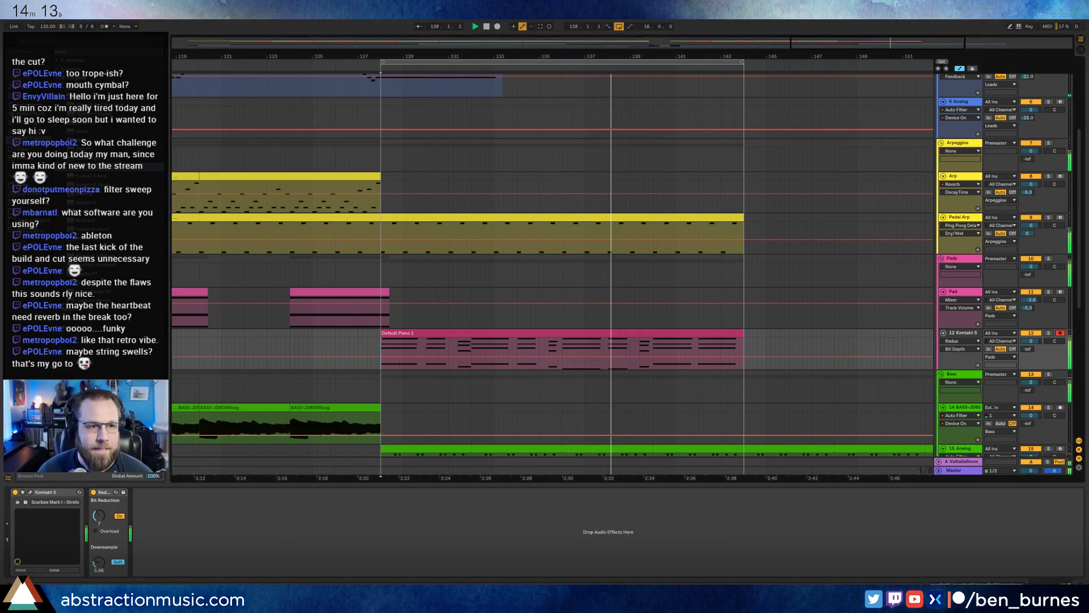
key(space)
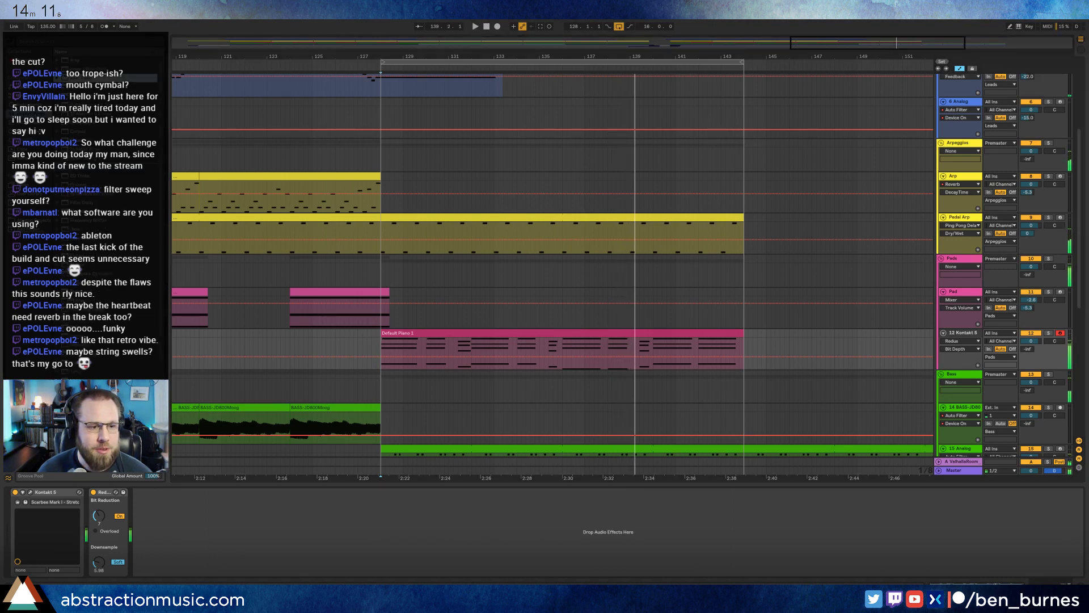
drag(147, 515, 148, 516)
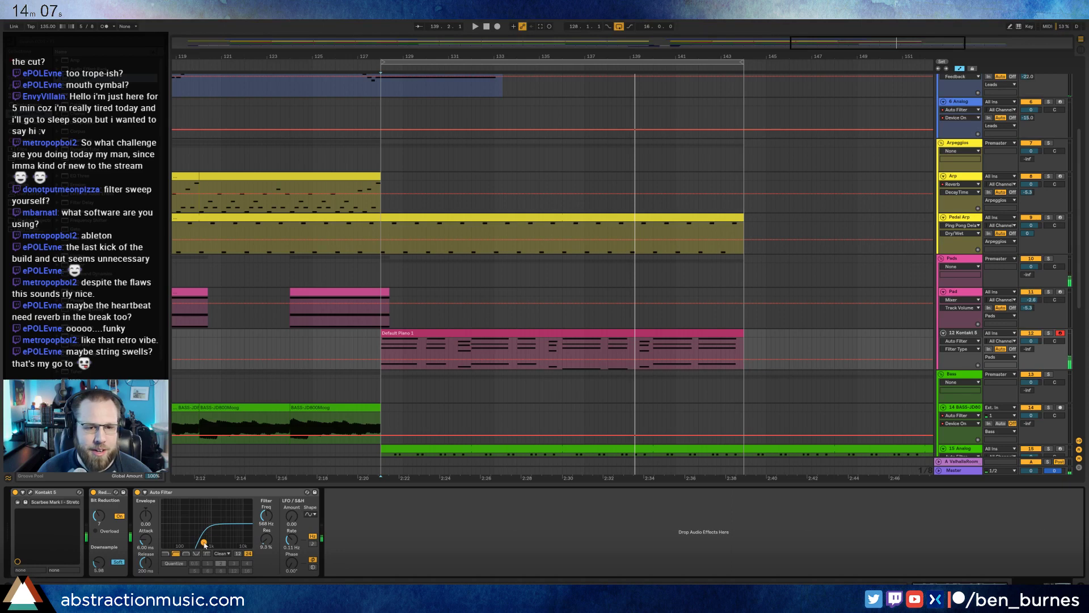
key(space)
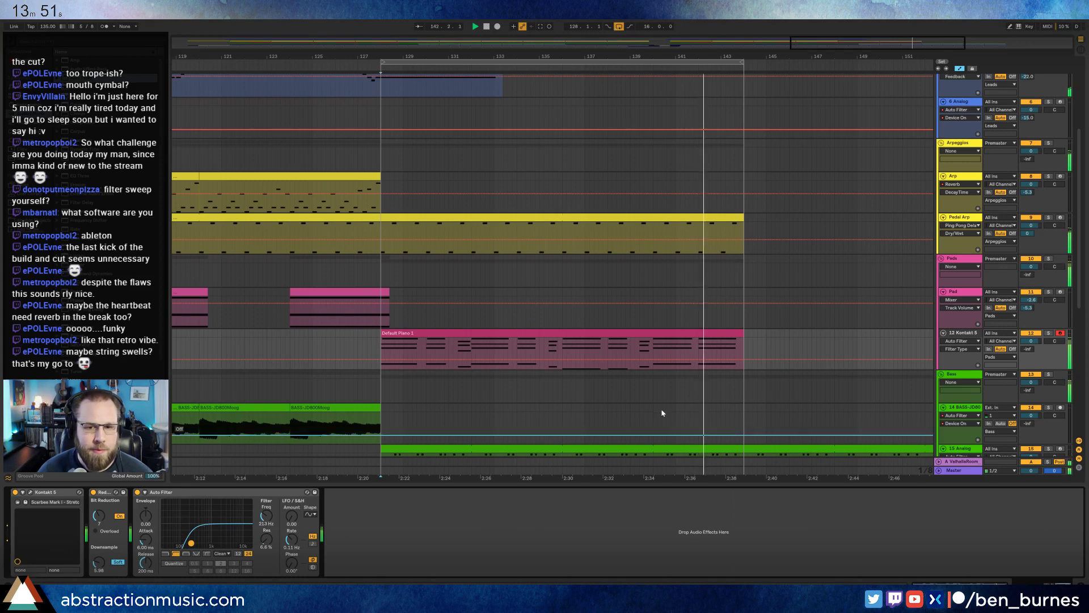
Show the notes of the Kontakt 5 clip and raise the lowest of the three upper notes in the last chord by one octave.
click(704, 333)
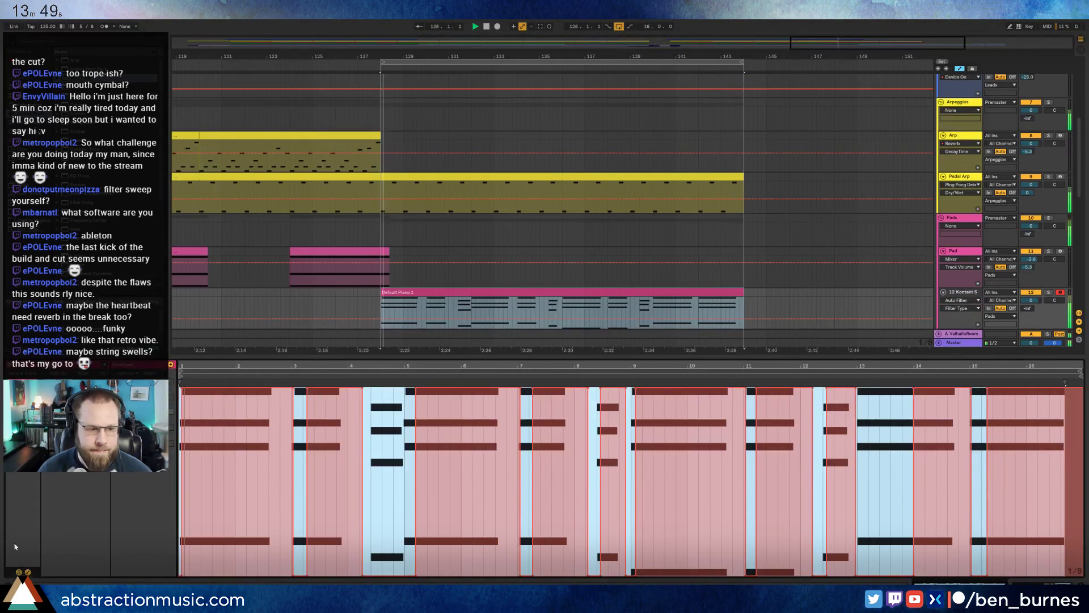
click(28, 572)
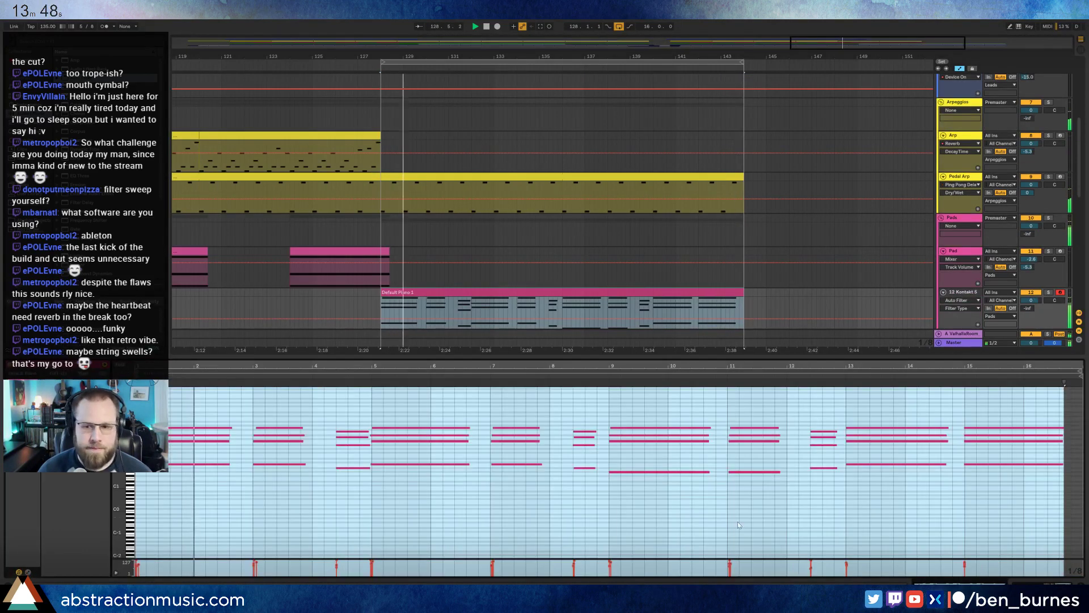
click(999, 441)
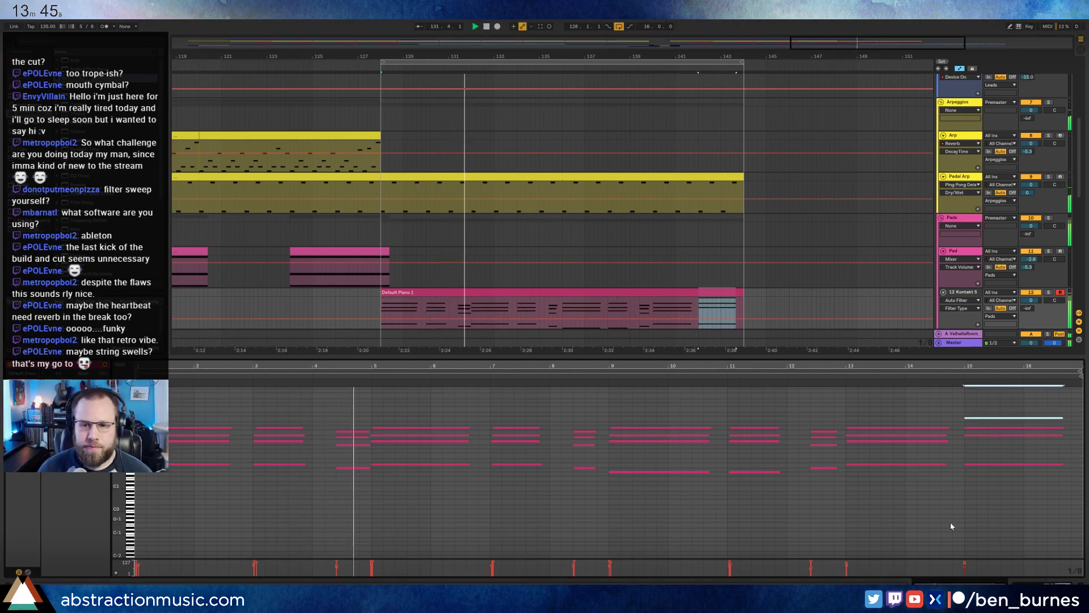
key(shift+Tab)
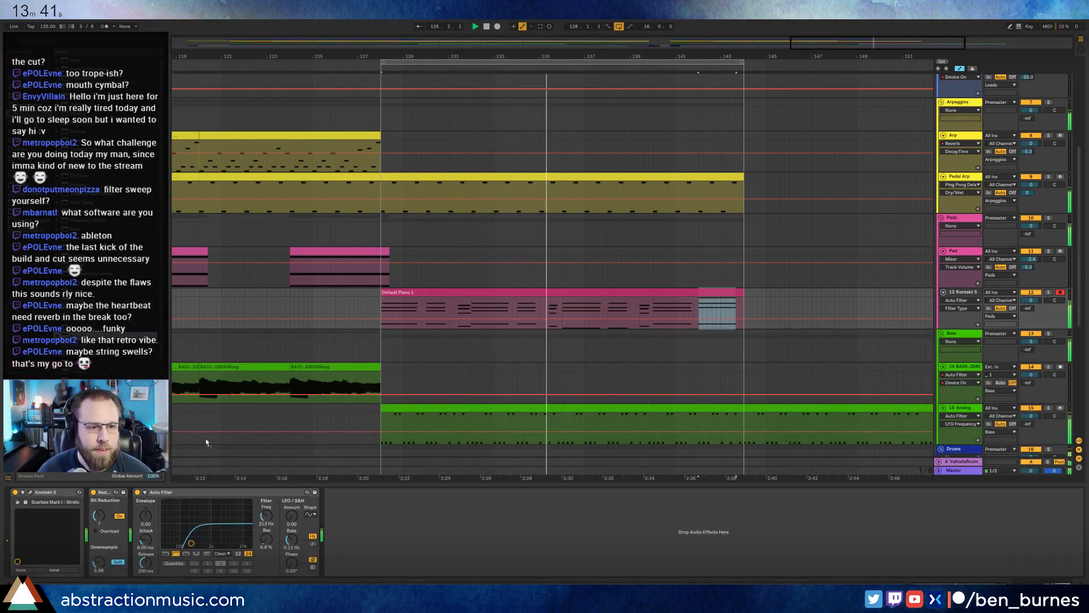
Insert a Reverb between Redux and Auto Filter on the Kontakt 5 track, shortening its decay time and adjusting its dry/wet mix.
drag(206, 442, 158, 542)
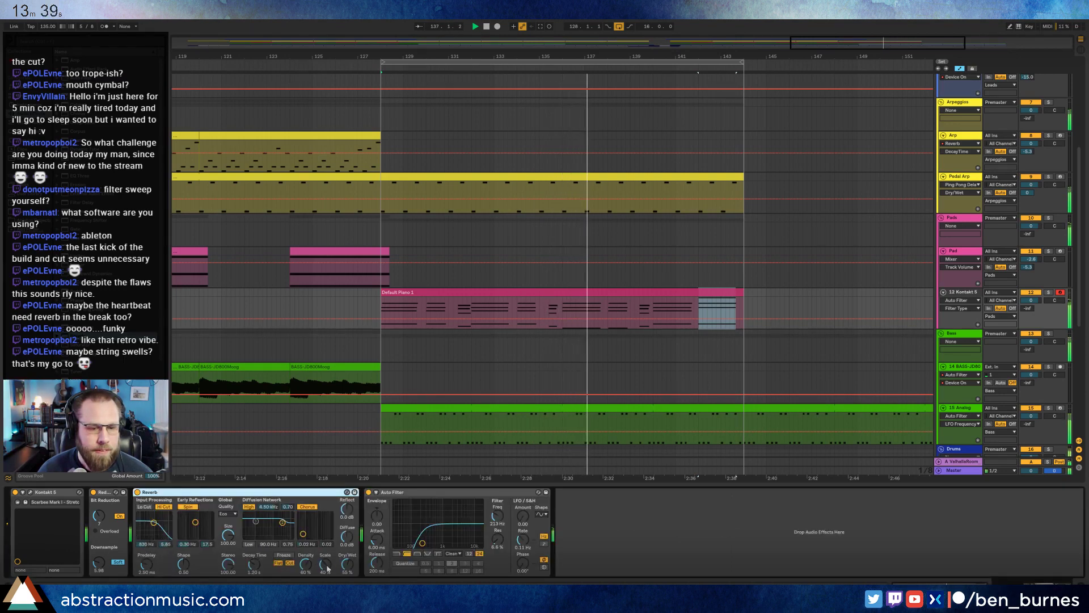
drag(347, 565, 348, 561)
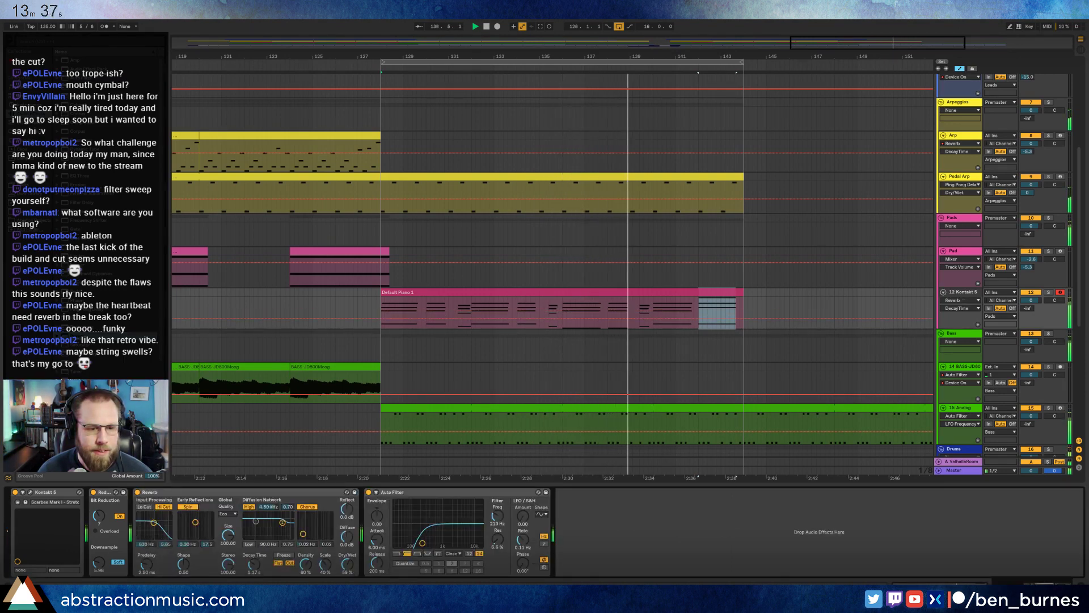
drag(254, 562, 257, 565)
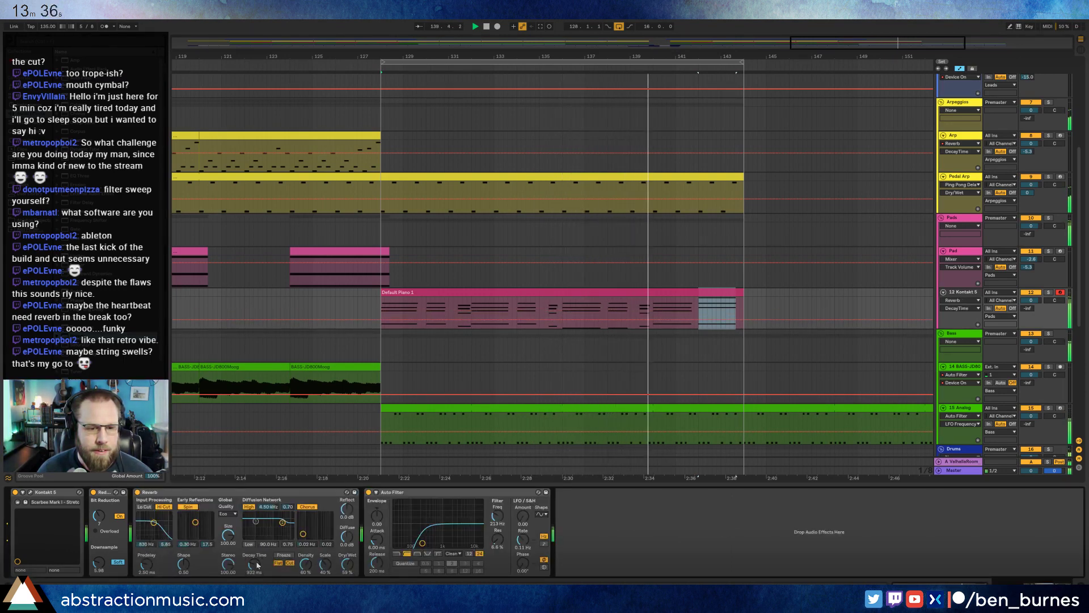
Apply a low cut at about 1.24 kHz to the Reverb's input, try its chorus switch, and readjust the dry/wet mix.
click(146, 507)
click(163, 507)
drag(154, 523, 155, 522)
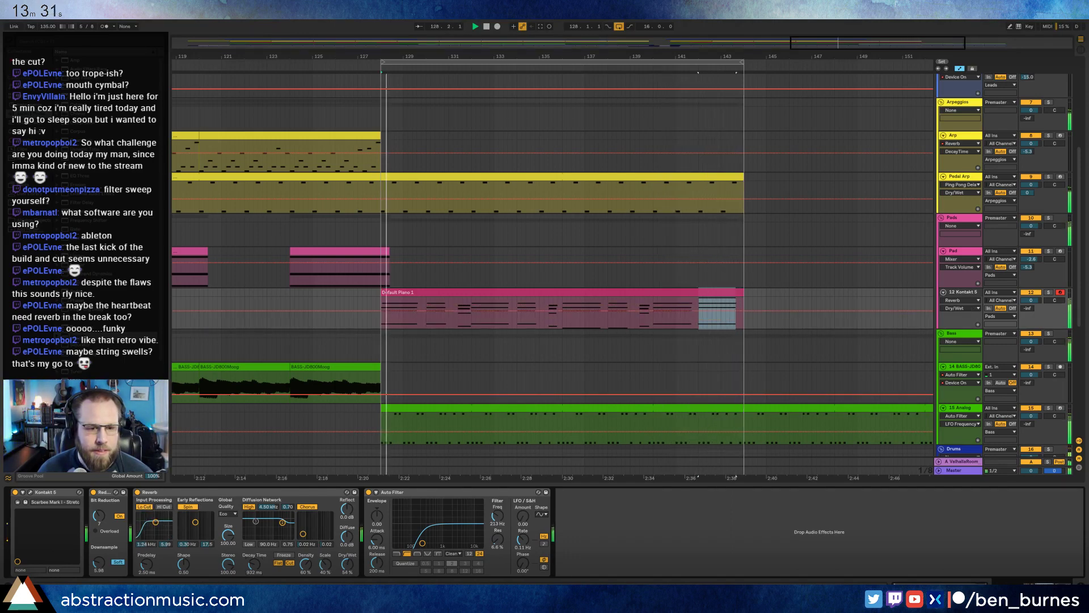
drag(341, 560, 340, 559)
click(307, 507)
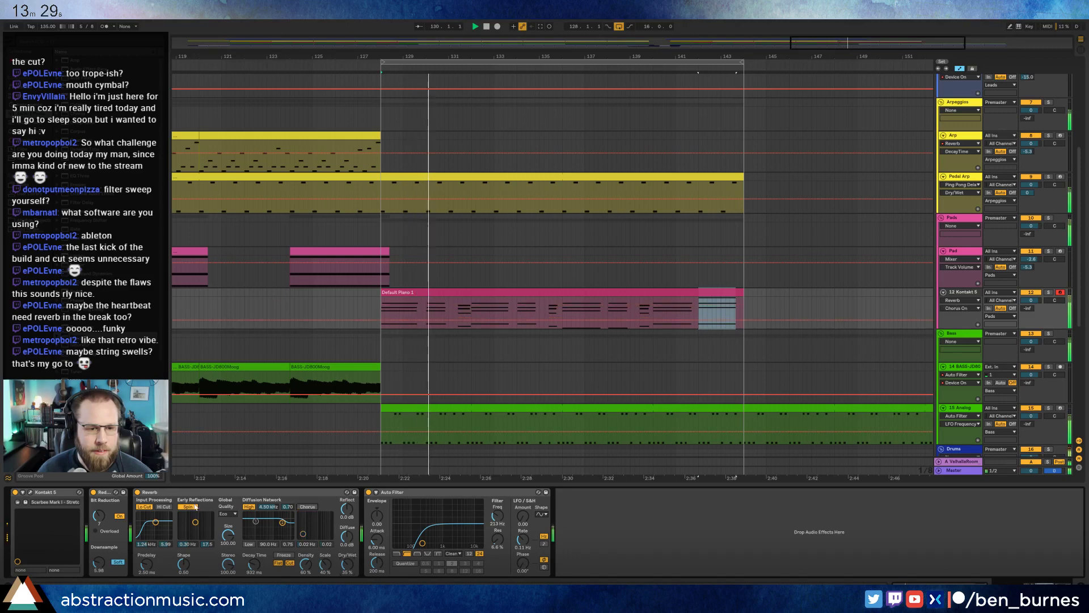
click(338, 564)
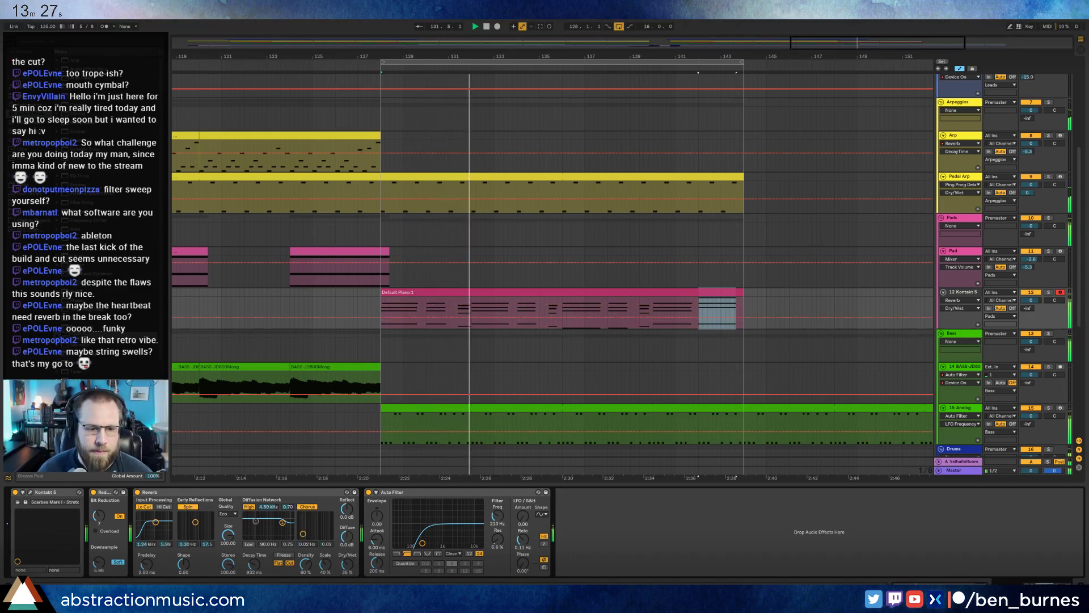
Arm the 6 Analog track in the Leads group and record a lead melody over the looped section from bar 128 to 144.
scroll(454, 264, up, 10)
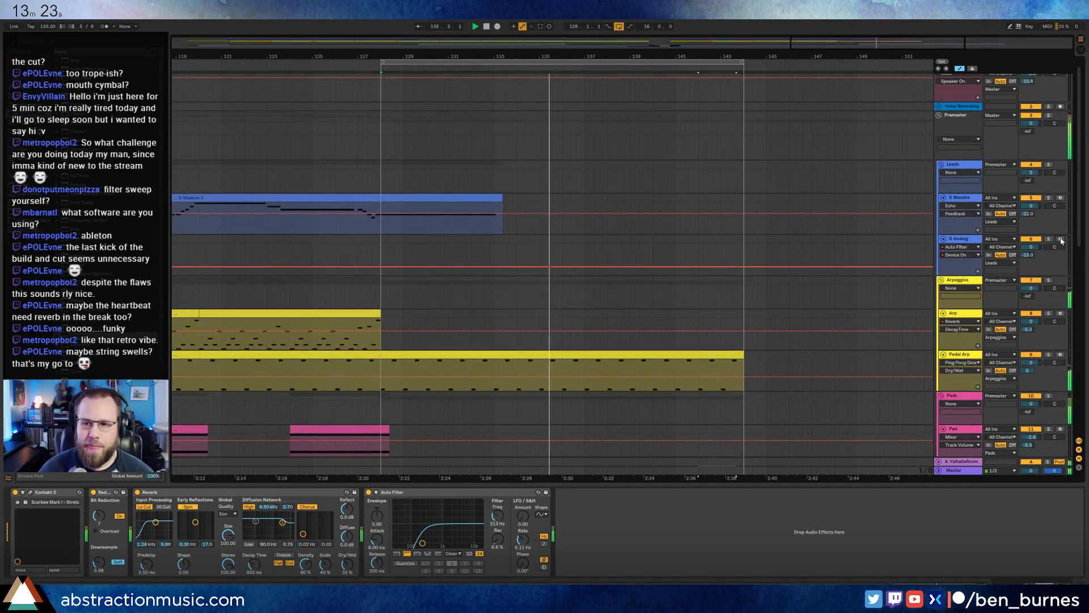
click(1060, 239)
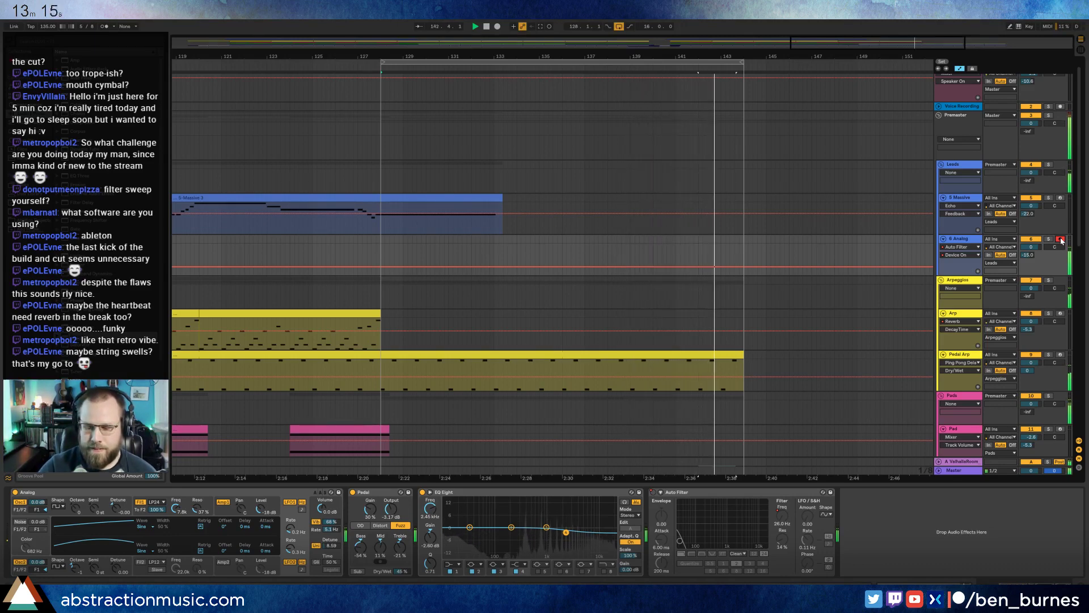
key(F9)
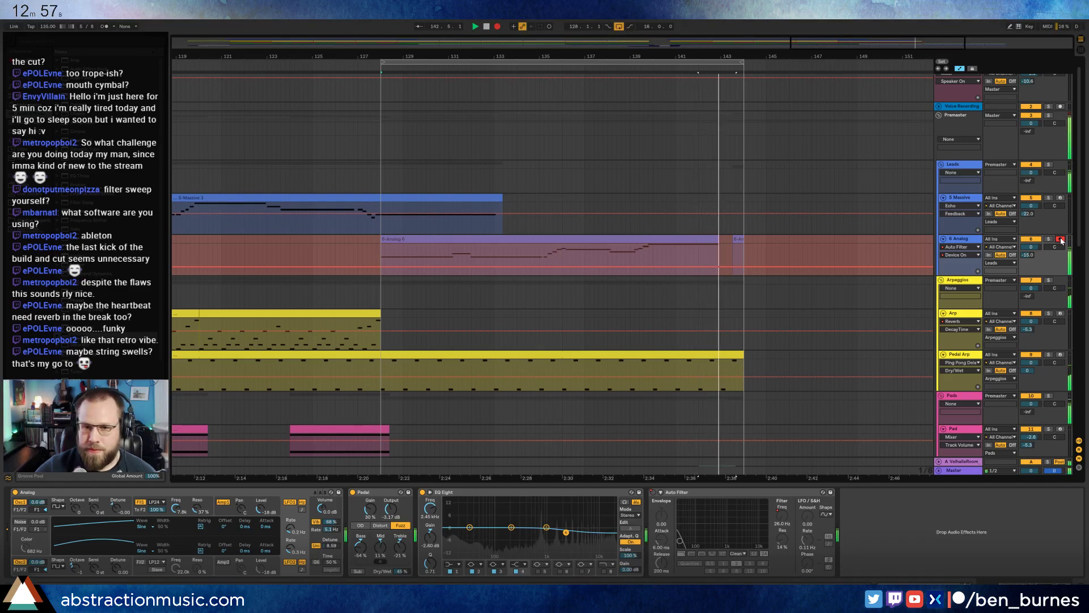
key(F9)
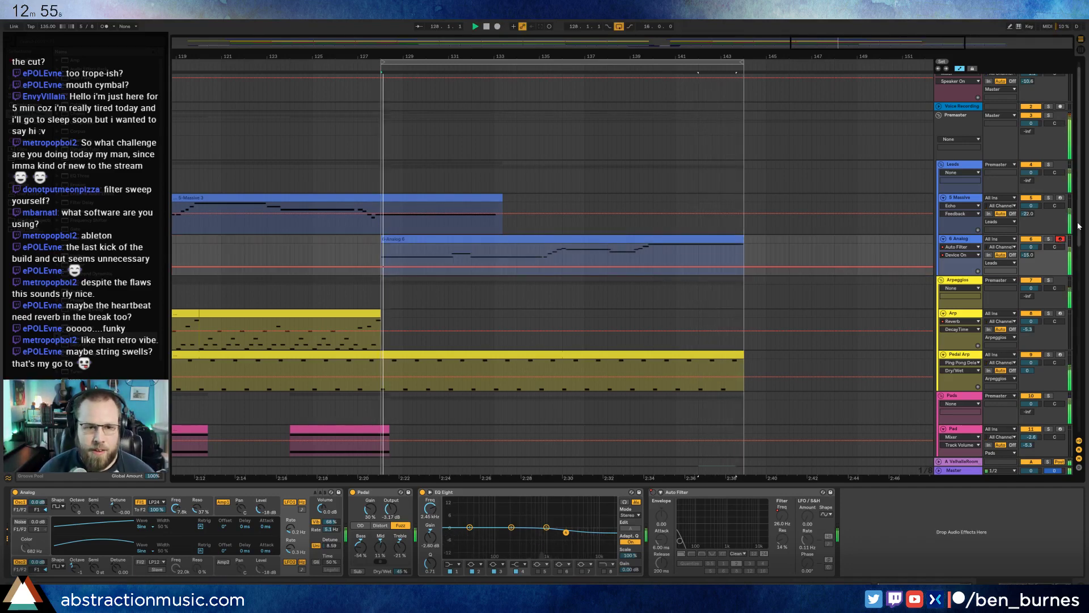
In the recorded Analog clip, move the first A#4 note earlier and shorten the opening G4 to end where it starts.
double_click(642, 237)
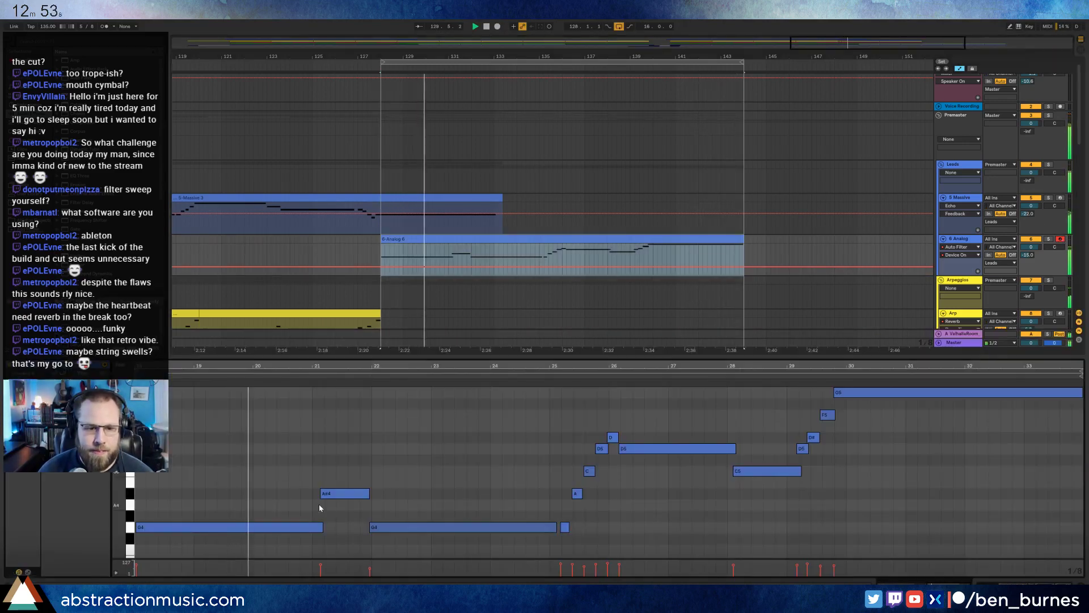
click(341, 494)
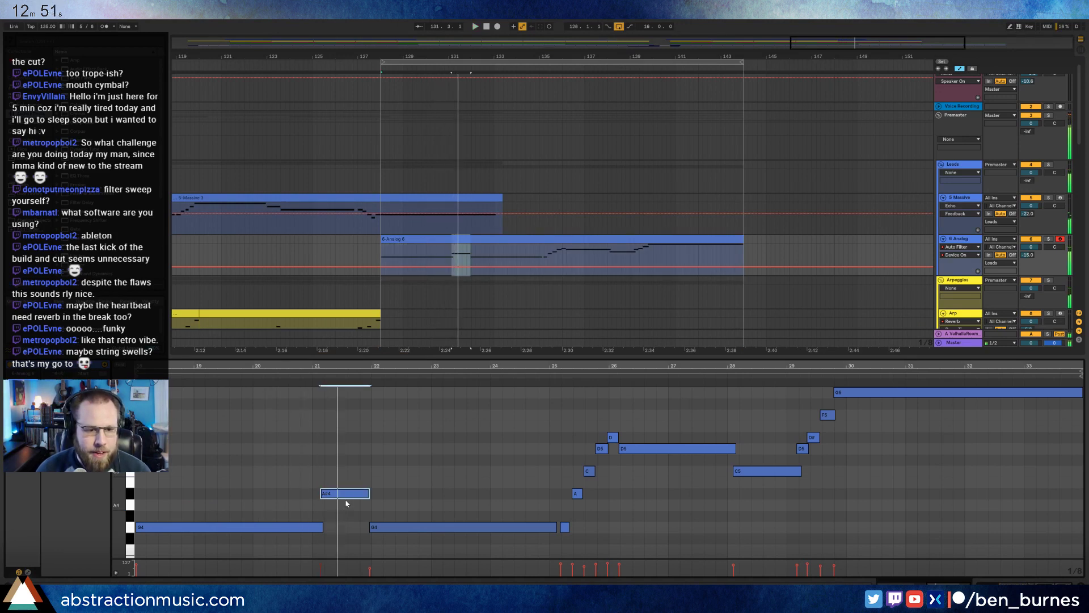
drag(324, 522, 313, 536)
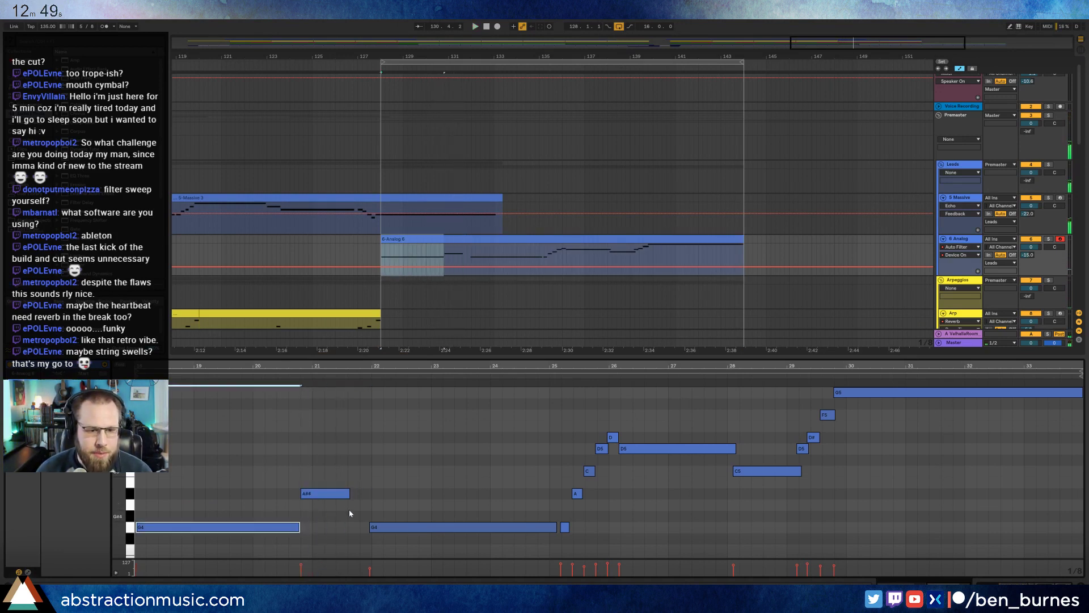
key(space)
Start the second long G4 note earlier, right where the A#4 ends, and adjust both note lengths so they meet without overlap.
click(424, 527)
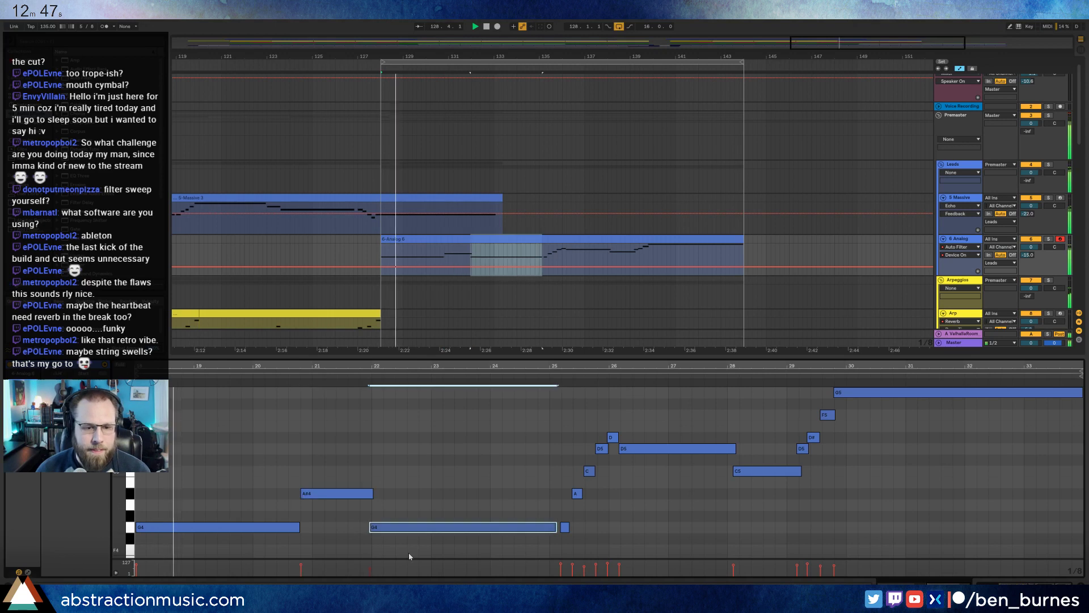
key(Left)
key(Left)
key(shift+Right)
key(shift+Right)
click(353, 493)
key(shift+Left)
key(shift+Left)
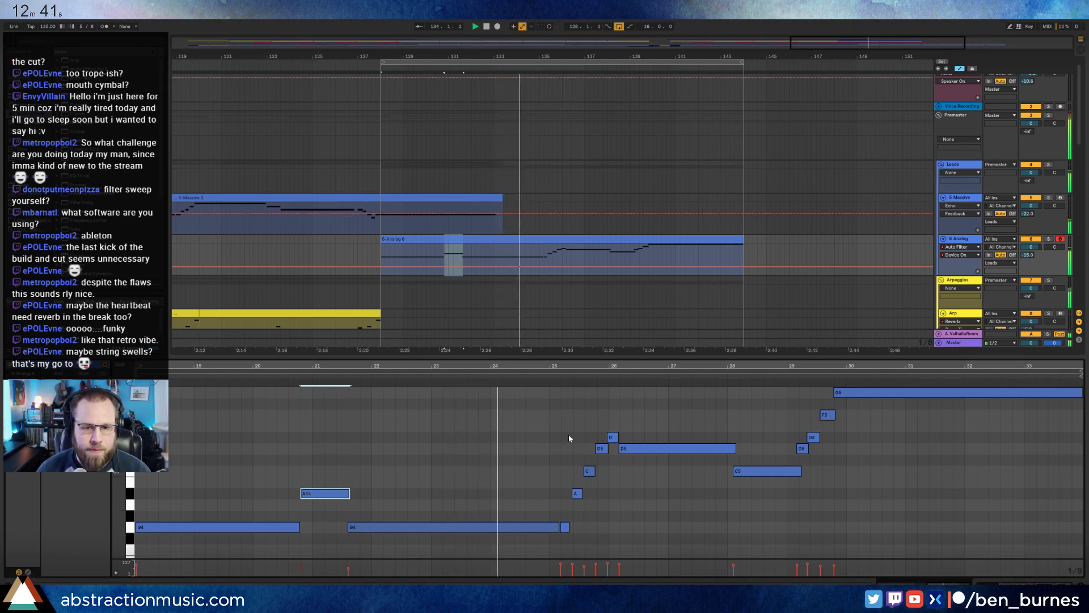
Shift the ascending run near bar 25, from the short G4 through the long D5, one grid step earlier and play it back.
drag(571, 425, 656, 553)
drag(572, 431, 666, 533)
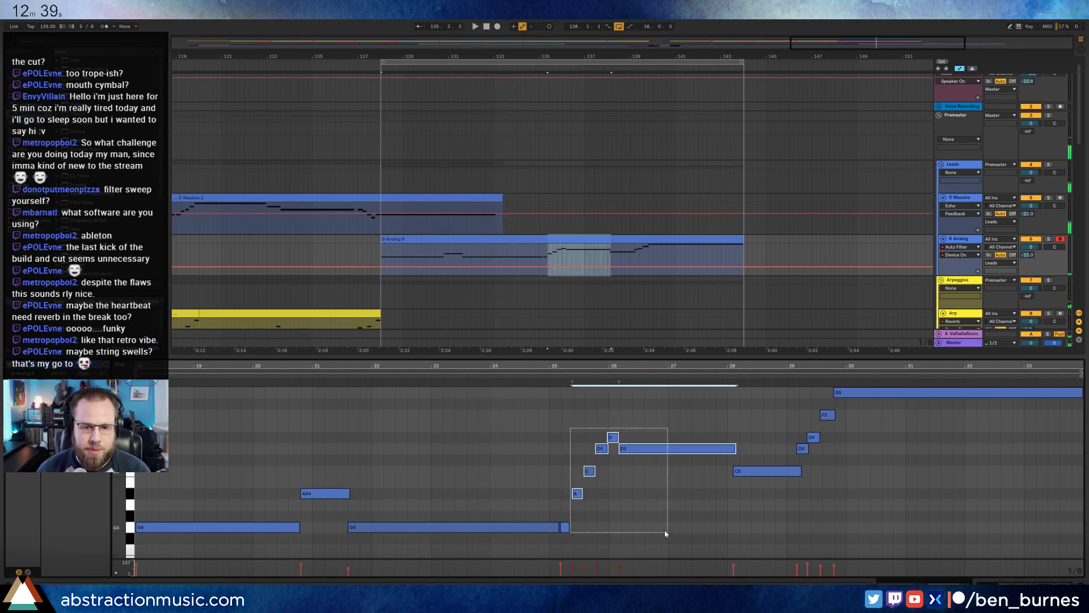
drag(555, 418, 630, 528)
drag(566, 424, 658, 561)
key(Left)
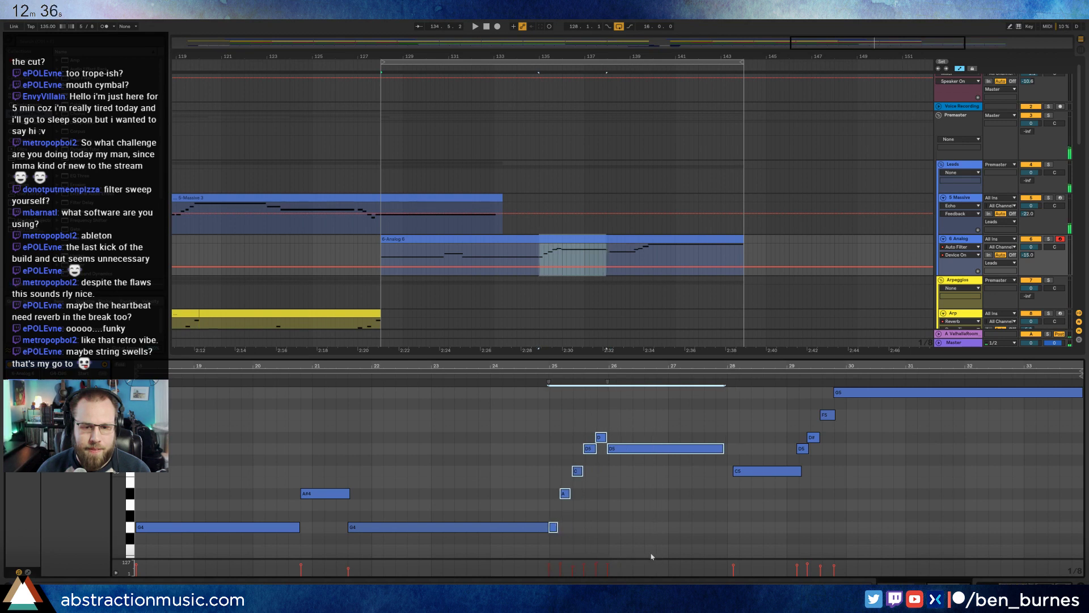
click(534, 377)
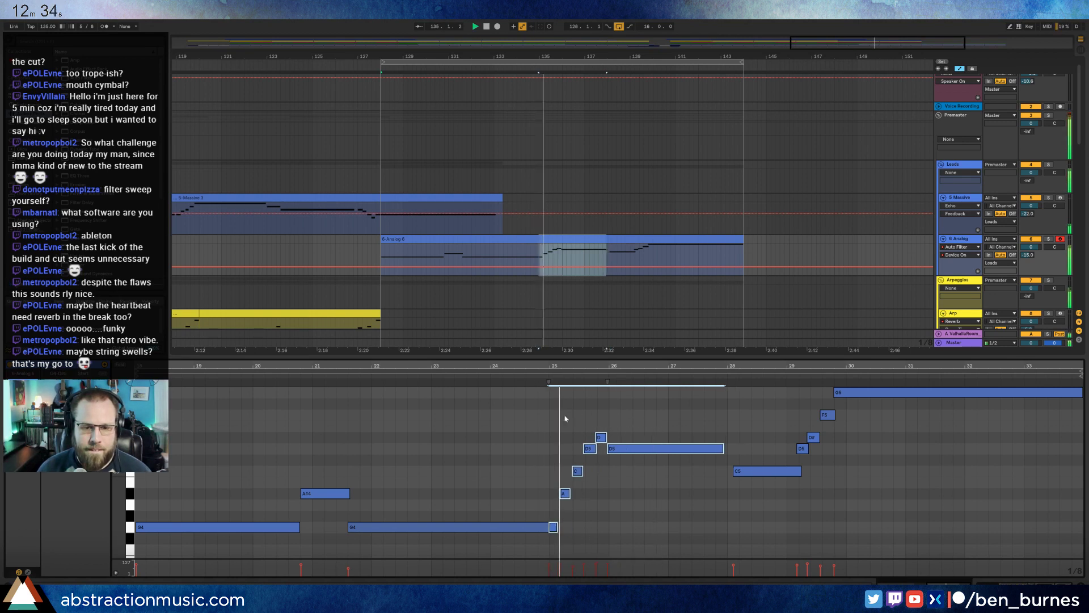
click(636, 493)
key(space)
Move the long C5 note to the start of bar 27, trim the preceding D5 to end there, and lengthen the C5.
drag(754, 475, 689, 464)
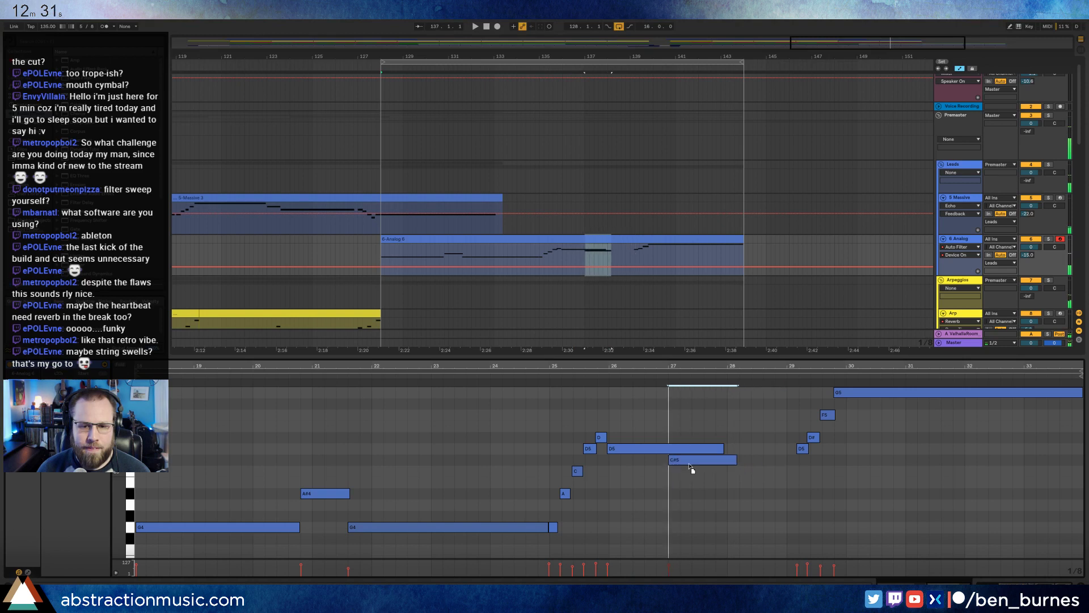
click(722, 449)
drag(693, 446, 679, 450)
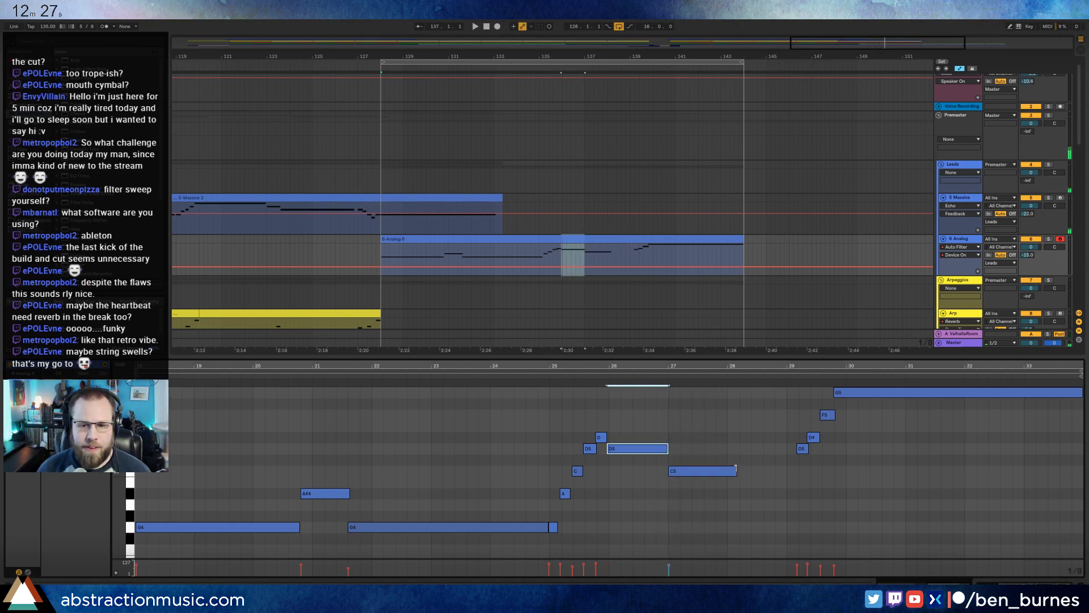
drag(736, 468, 767, 474)
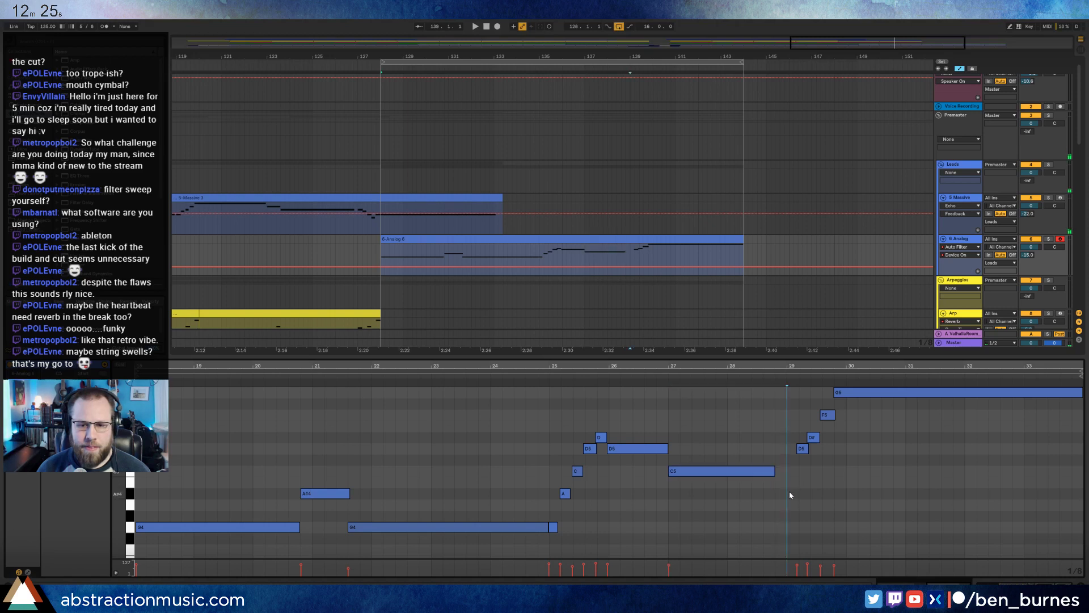
Add a short A#4 note at the start of bar 29, leading into the second ascending run, and play the melody.
double_click(788, 491)
scroll(794, 488, up, 2)
key(space)
scroll(354, 542, down, 3)
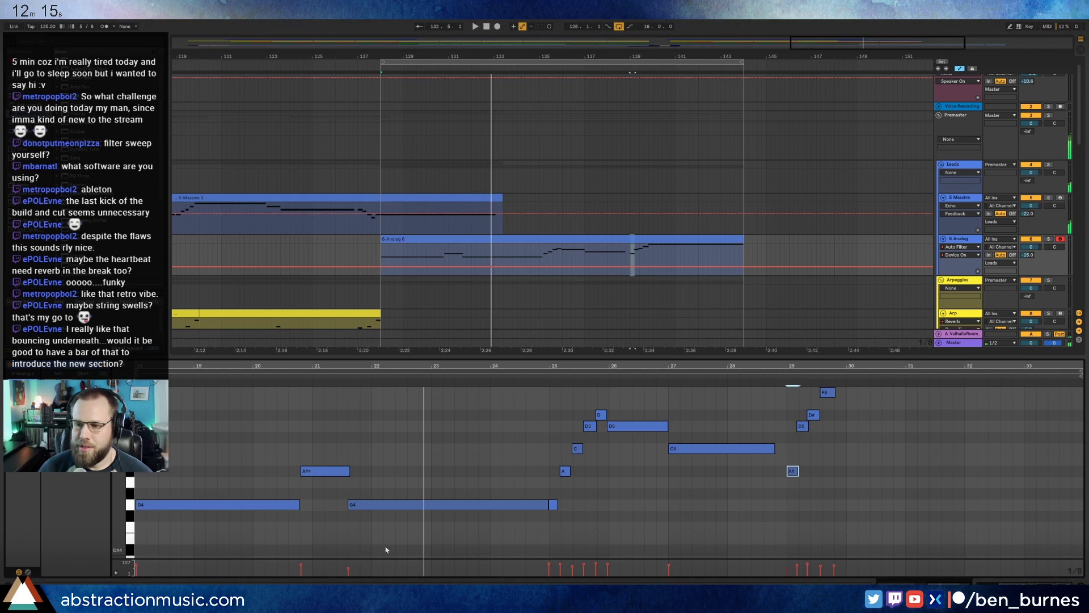
Close the note editor and play the new section from its start at bar 128.
key(shift+Tab)
scroll(554, 405, down, 3)
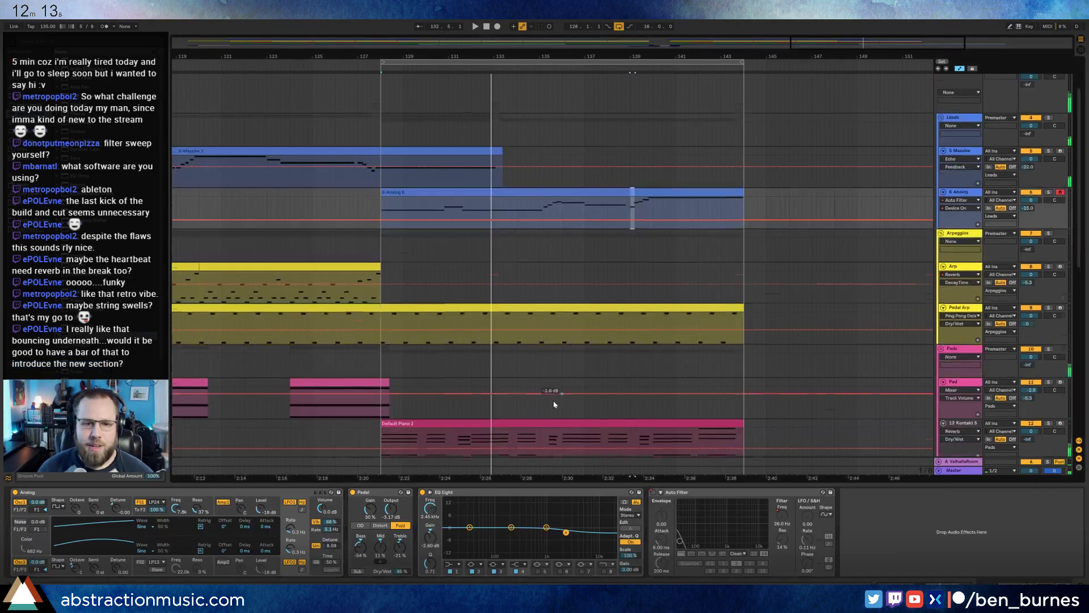
scroll(547, 414, down, 5)
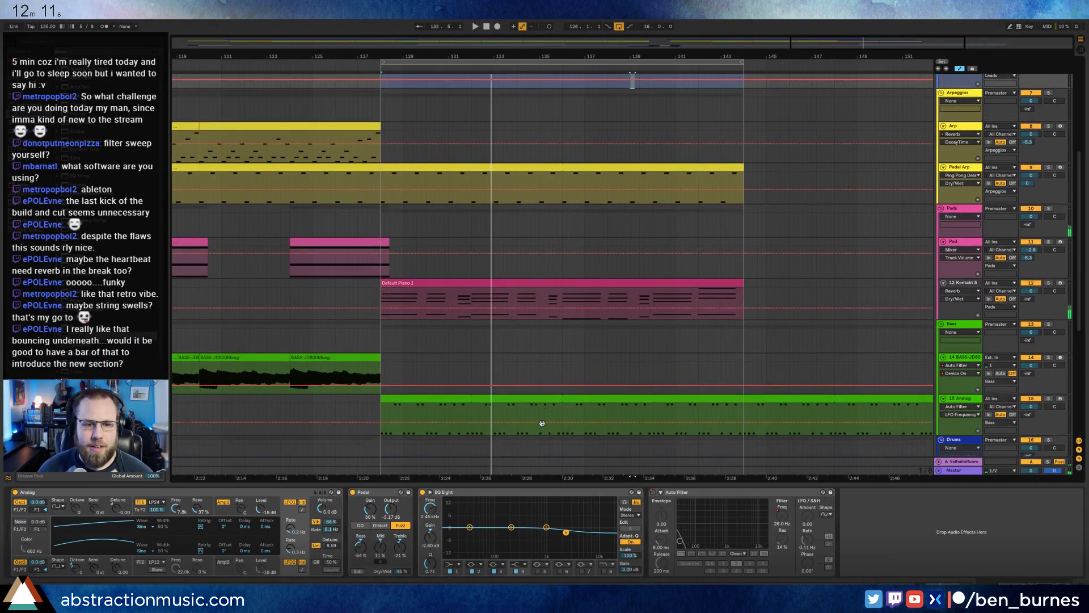
click(382, 363)
key(space)
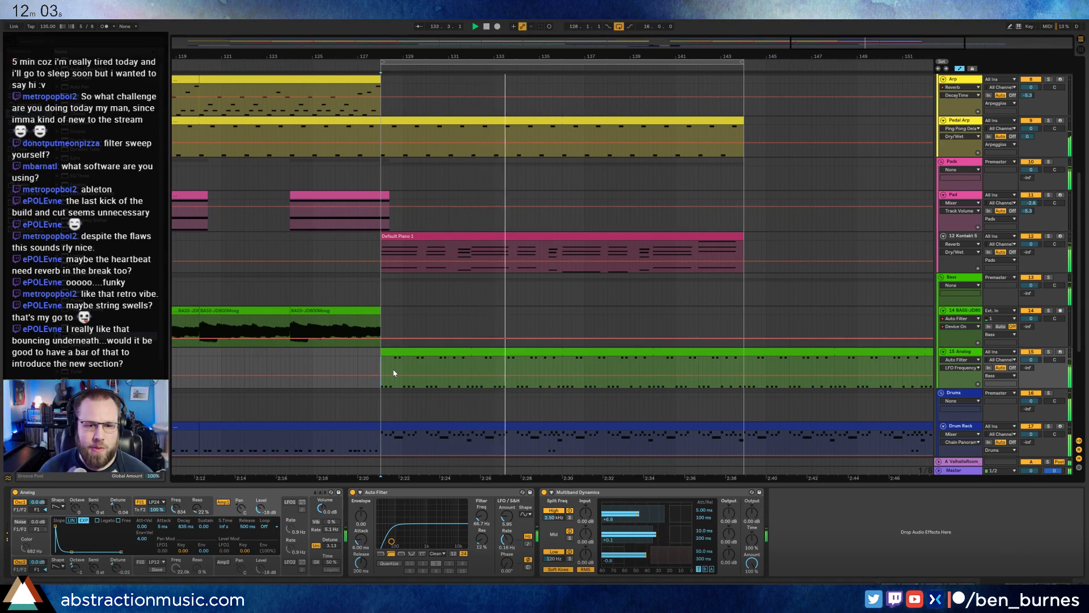
Deactivate the Cymatics notes on the upper three rows in bars 1 to 4 of the new section's drum clip.
key(space)
scroll(394, 373, down, 2)
double_click(395, 380)
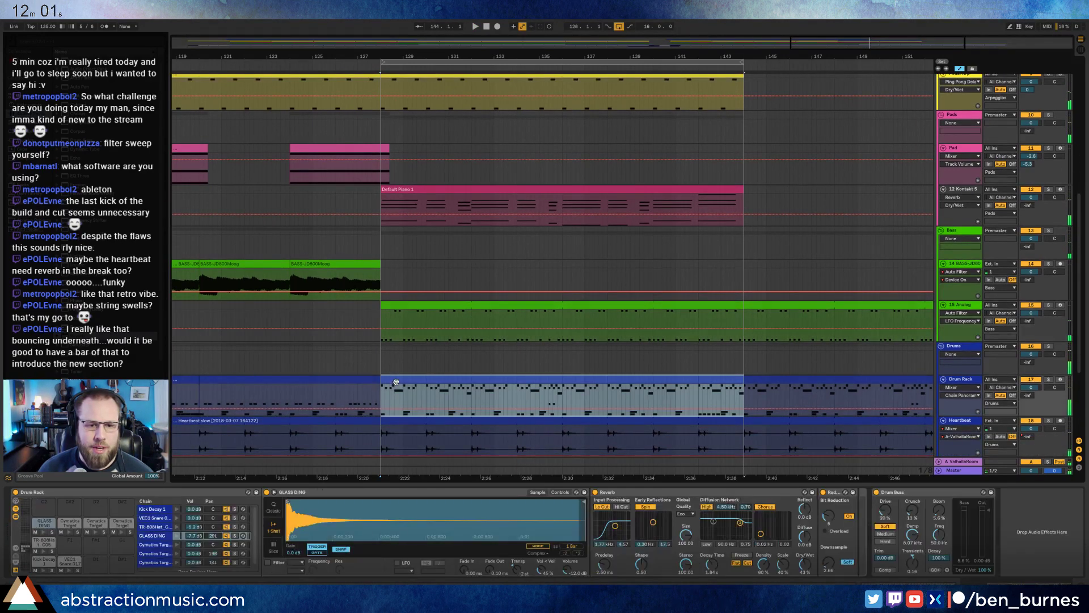
drag(183, 420, 324, 353)
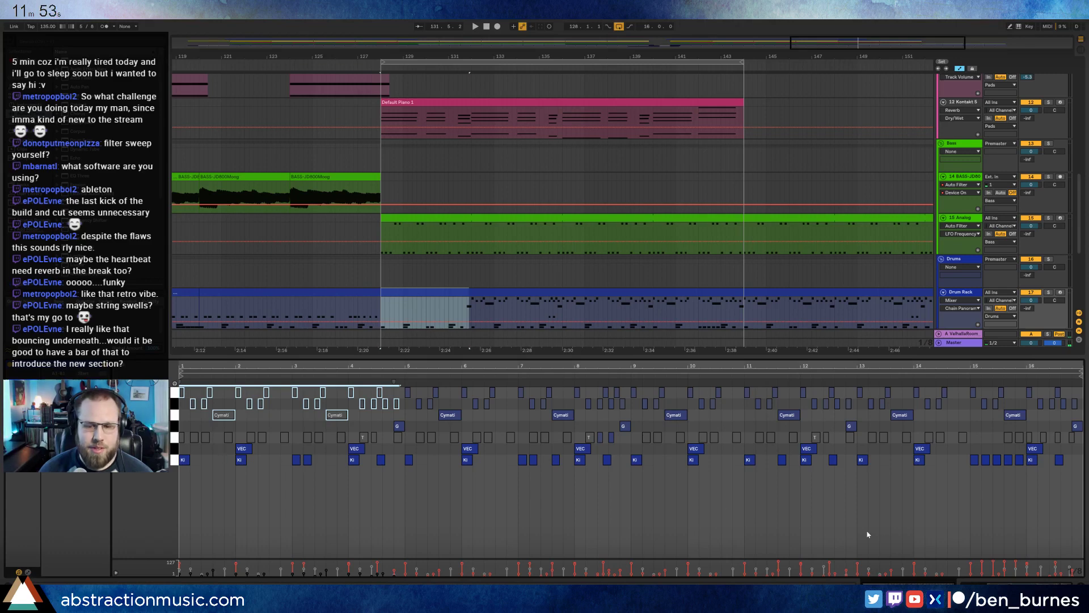
key(shift+Tab)
scroll(471, 338, down, 4)
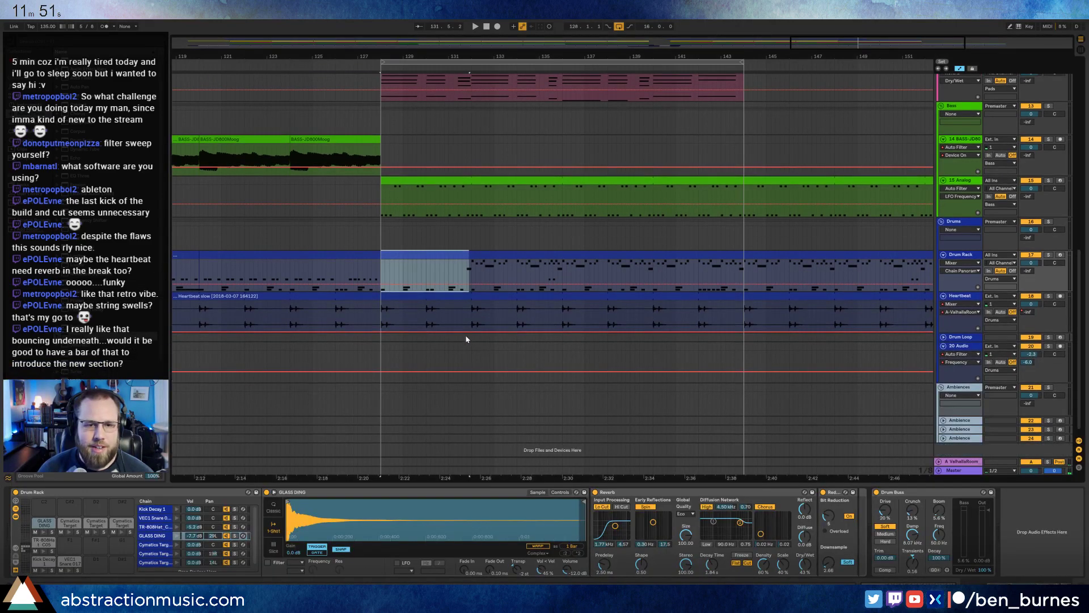
Play the new section from bar 128 to check the thinned-out drums against the other tracks.
scroll(470, 336, up, 5)
click(467, 324)
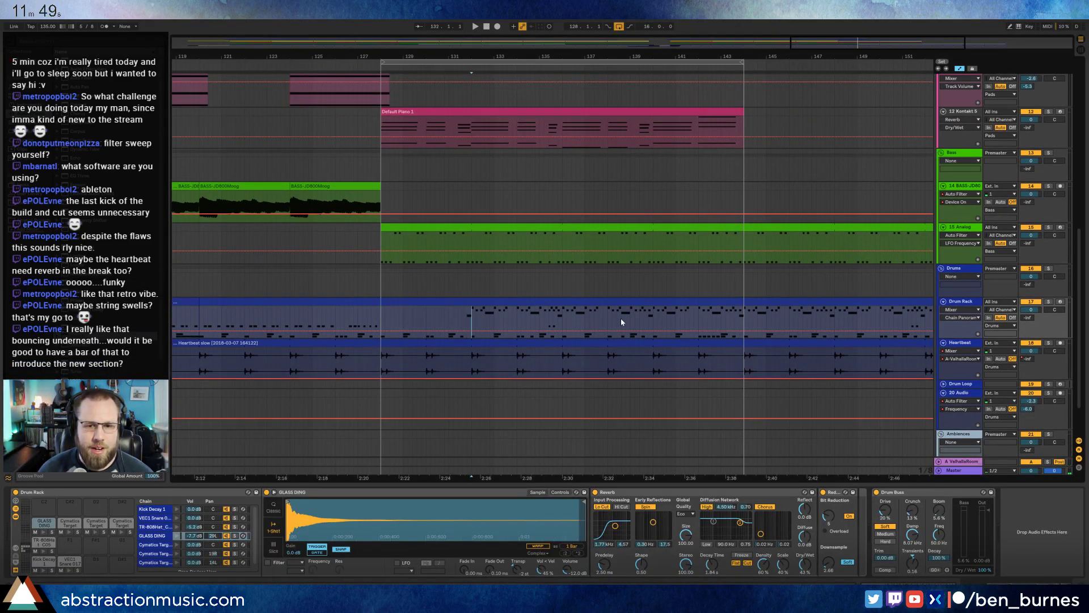
drag(621, 321, 802, 322)
click(321, 319)
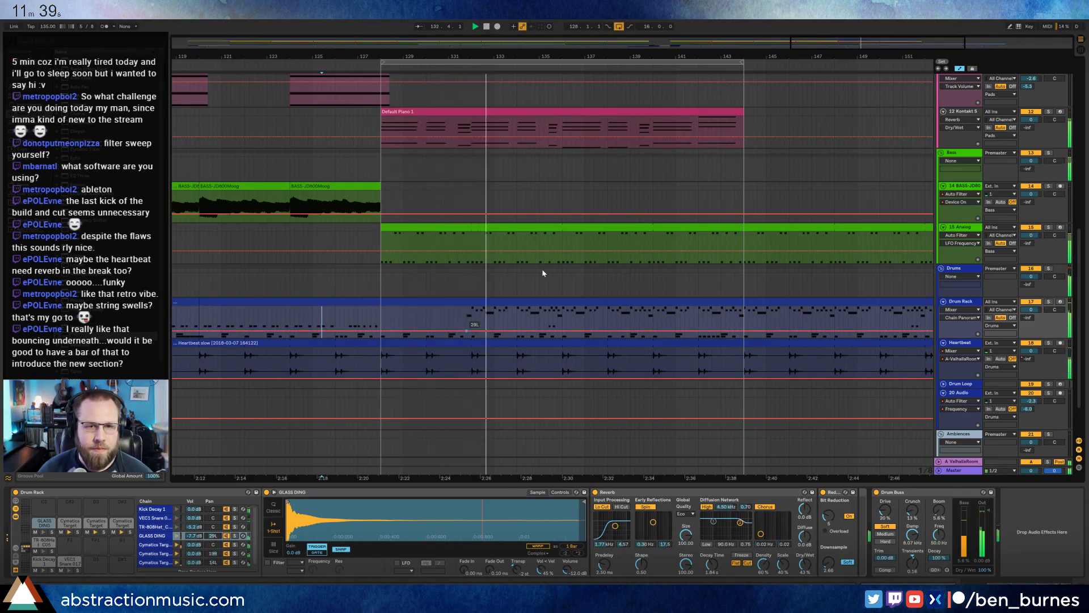
drag(813, 45, 819, 65)
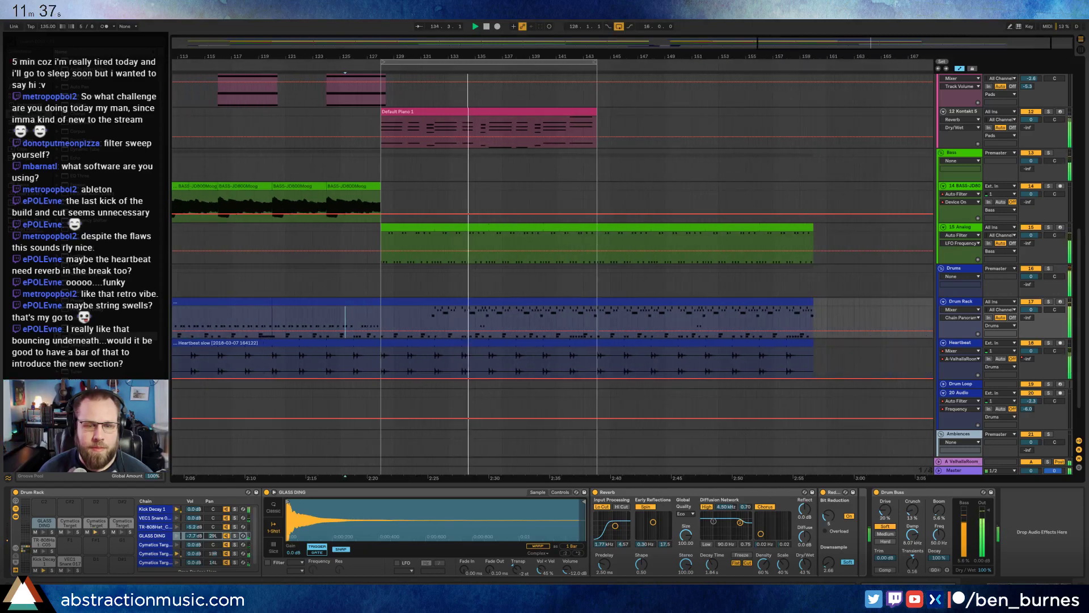
scroll(521, 267, up, 5)
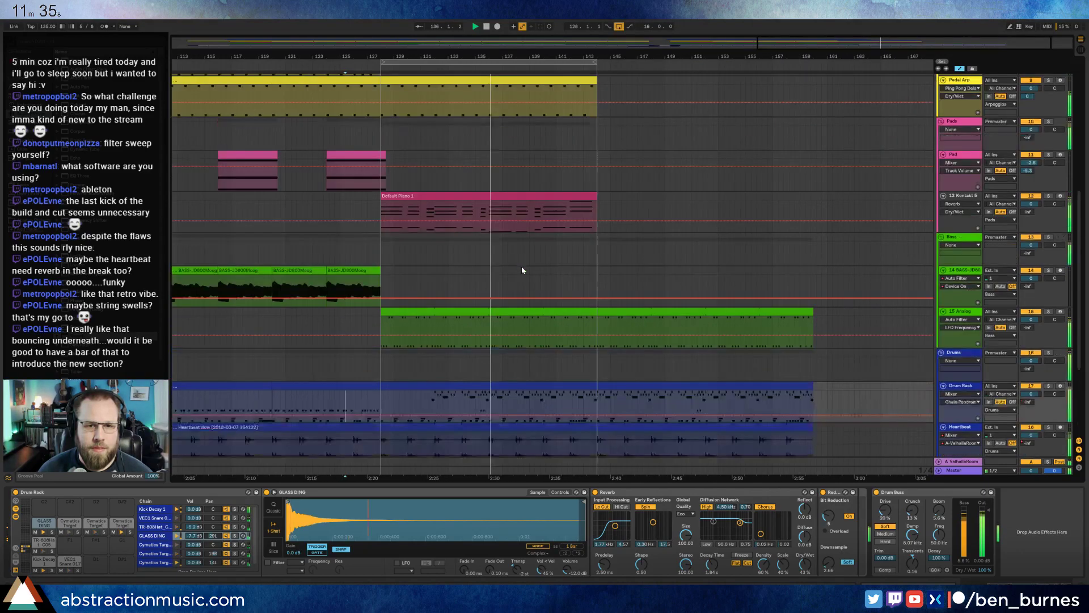
scroll(524, 286, up, 3)
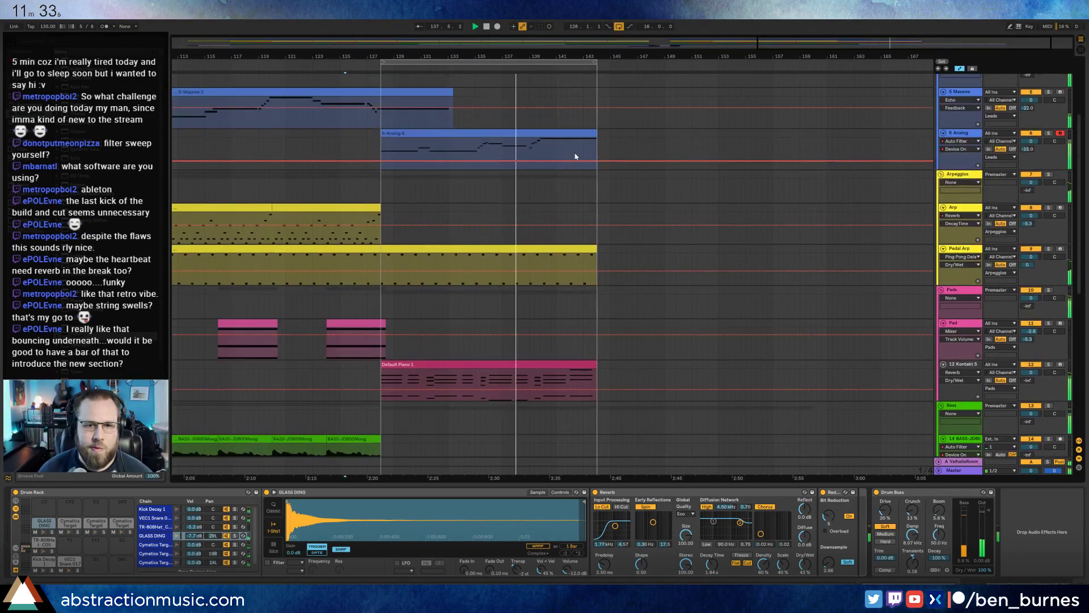
In the Analog lead's second ascending run at bar 29, lower the D5 to C5 and nudge the C5, D#5 and F5 slightly later.
click(558, 132)
double_click(558, 131)
scroll(806, 431, up, 4)
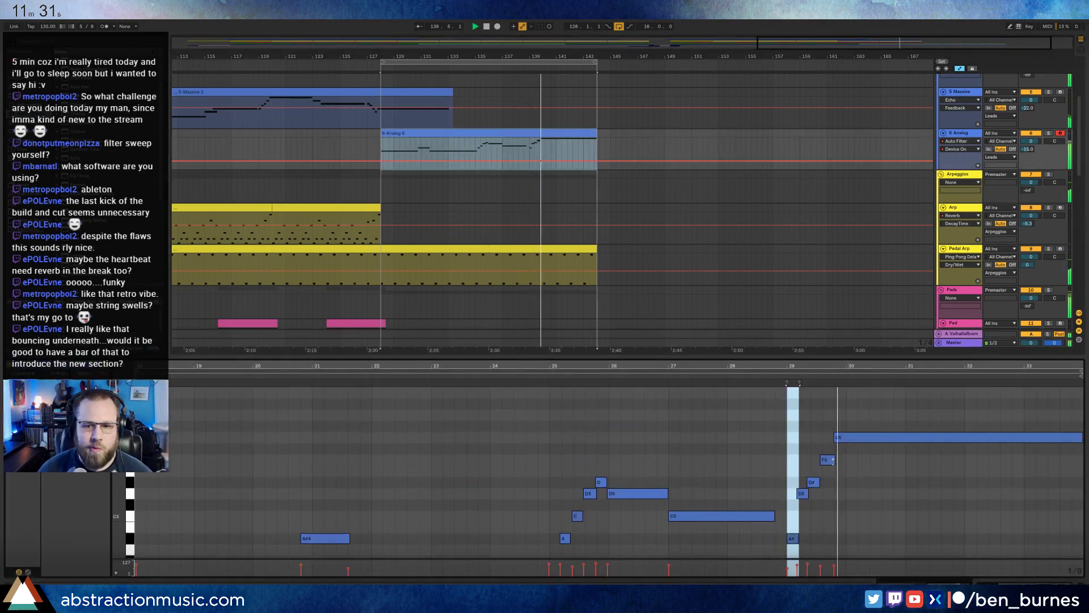
click(800, 486)
click(802, 493)
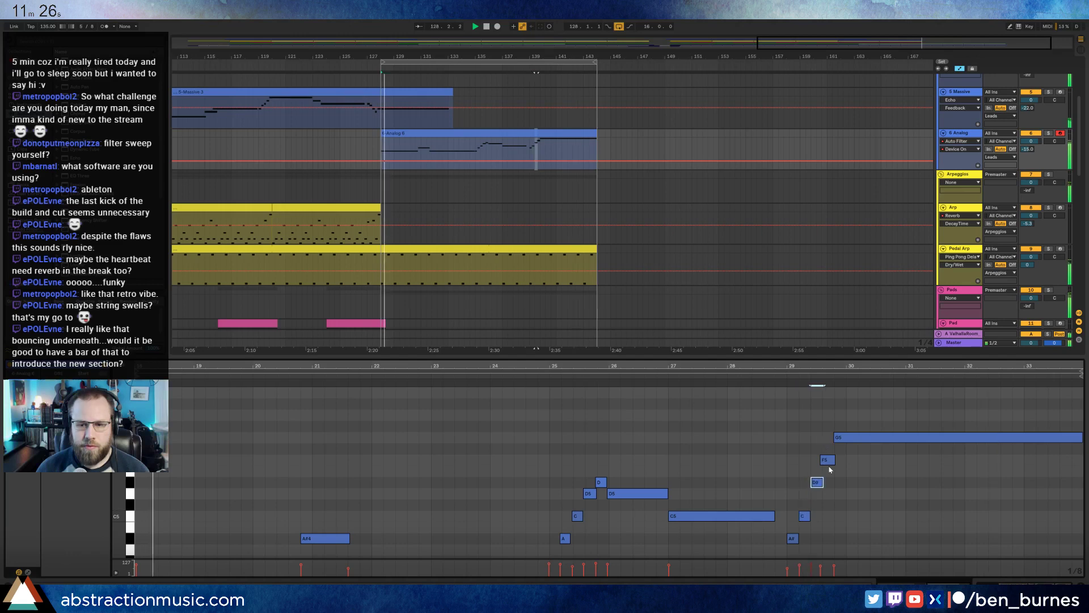
drag(827, 461, 830, 461)
click(848, 413)
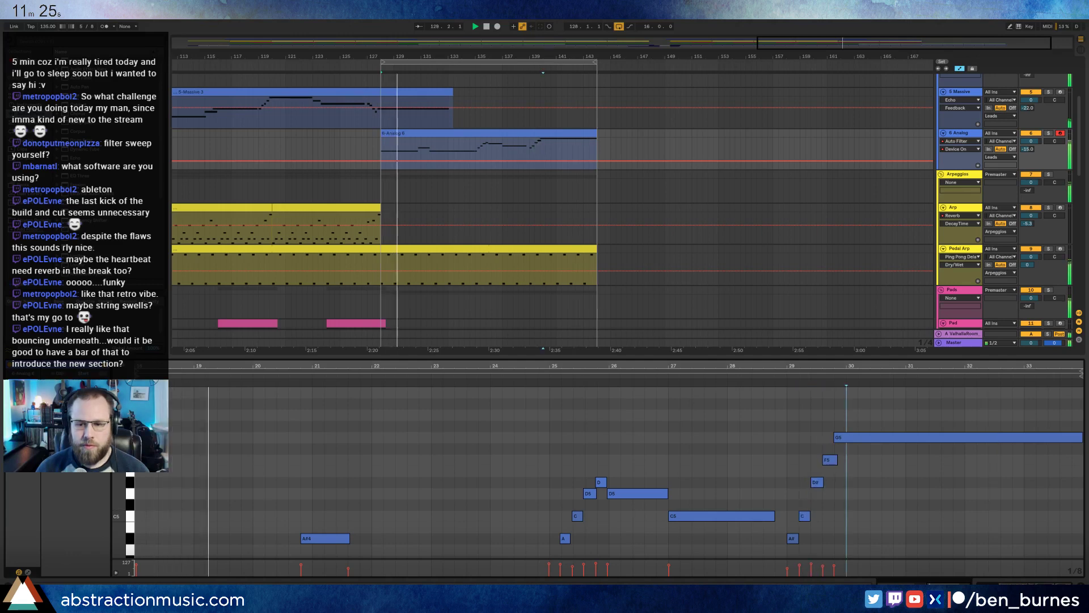
key(shift+Tab)
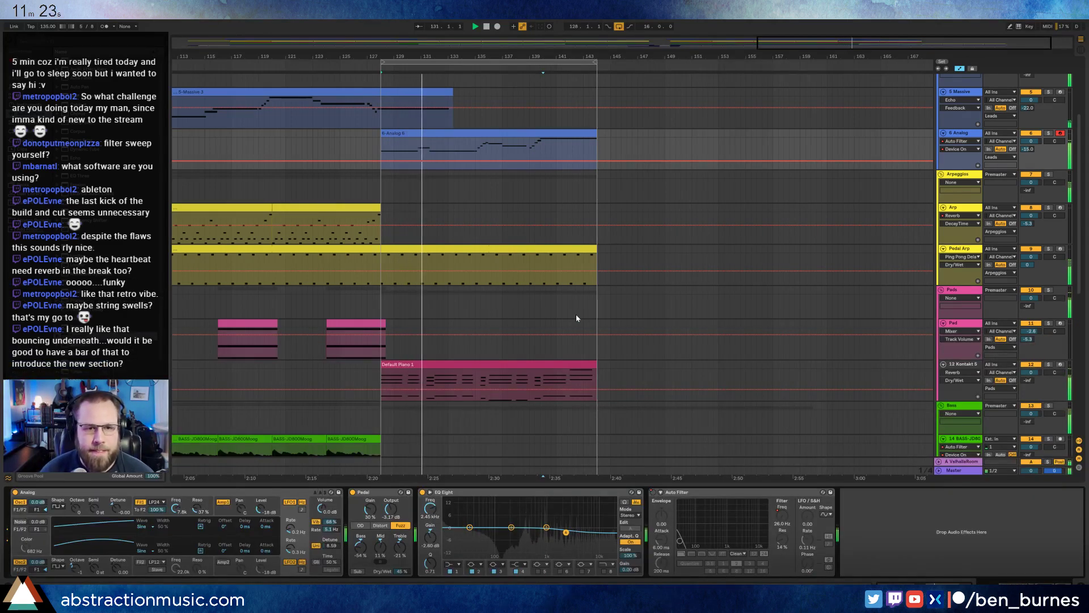
Deactivate the Cymatics notes on the upper three rows in bars 5 to 8 of the drum clip and play the section.
scroll(566, 314, down, 1)
scroll(565, 314, down, 5)
key(space)
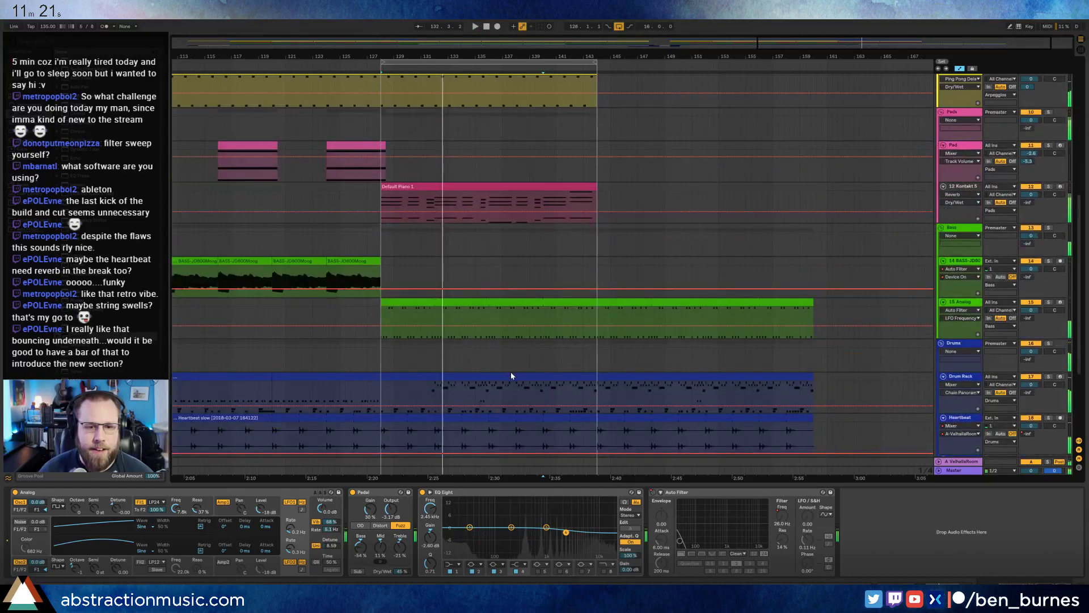
click(379, 393)
double_click(435, 377)
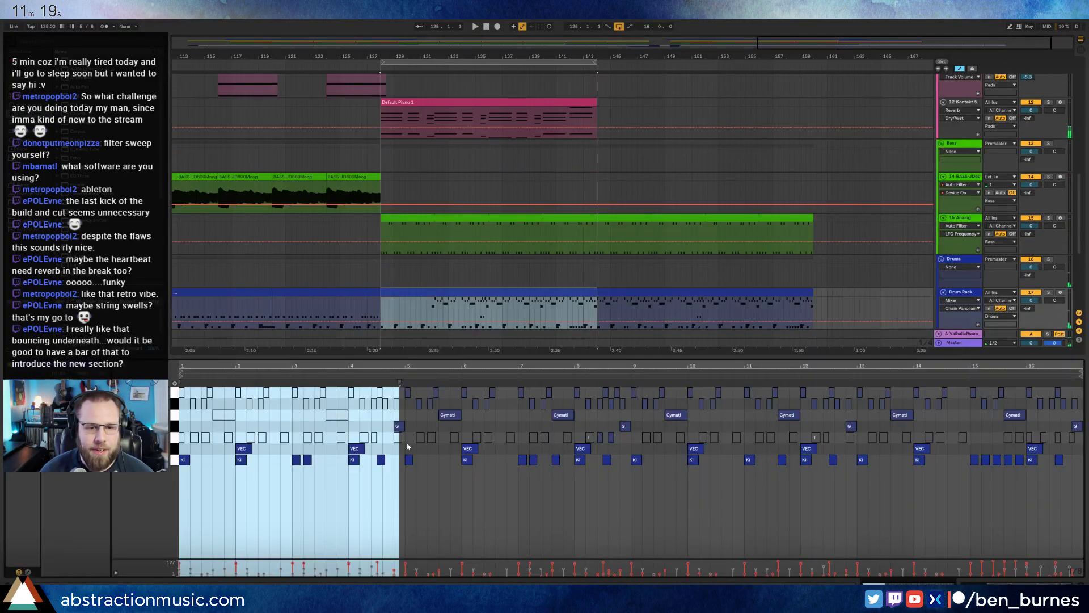
drag(401, 391, 630, 412)
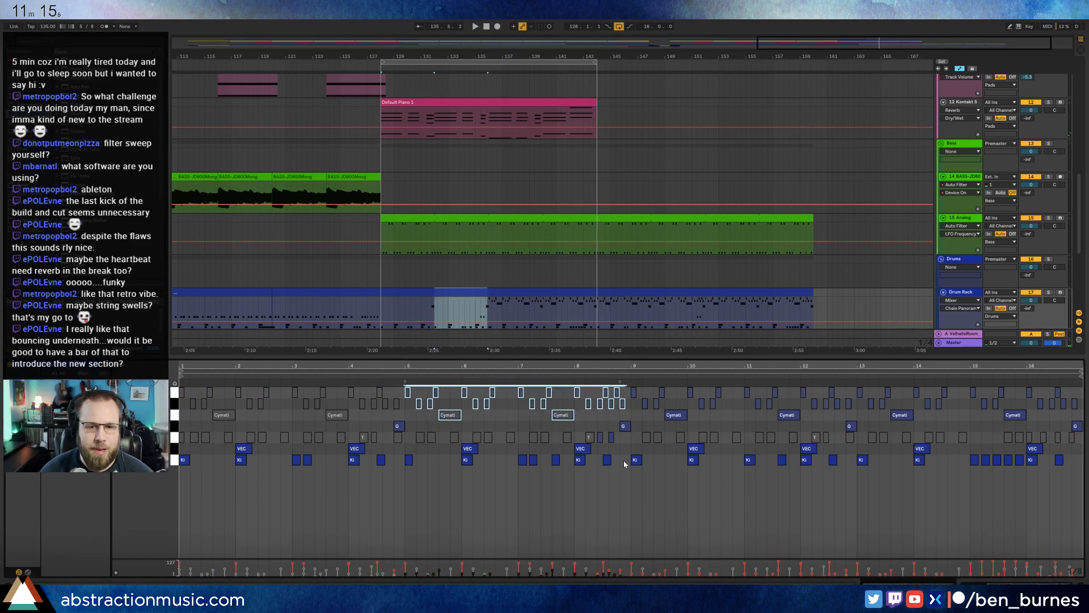
key(space)
key(shift+Tab)
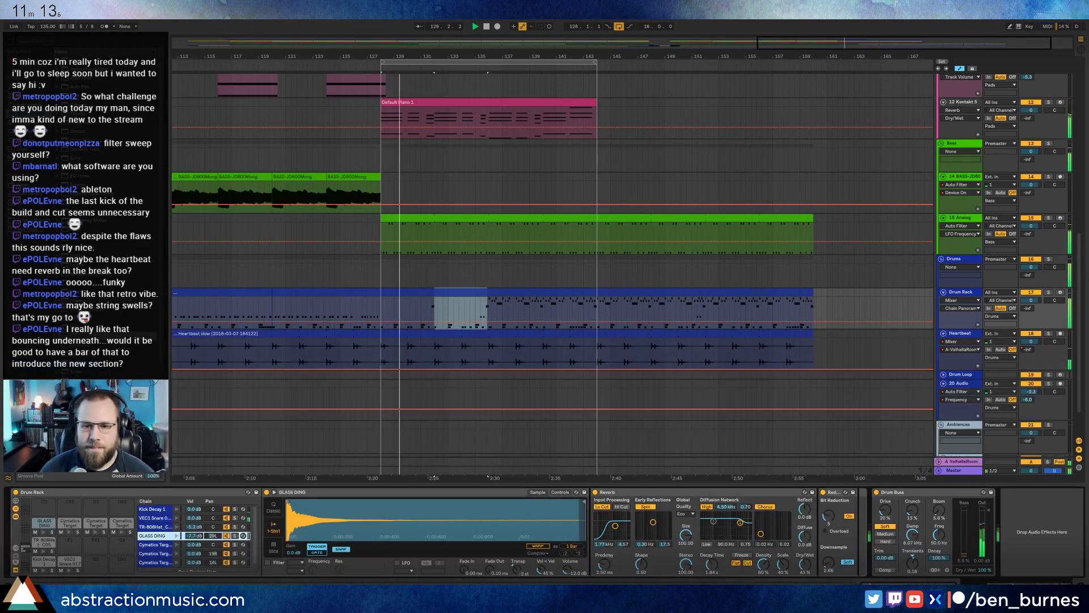
Replace the TR-808 hat notes in bar 4 of the drum clip with short hits at 4.2, 4.3 and 4.5.
double_click(488, 294)
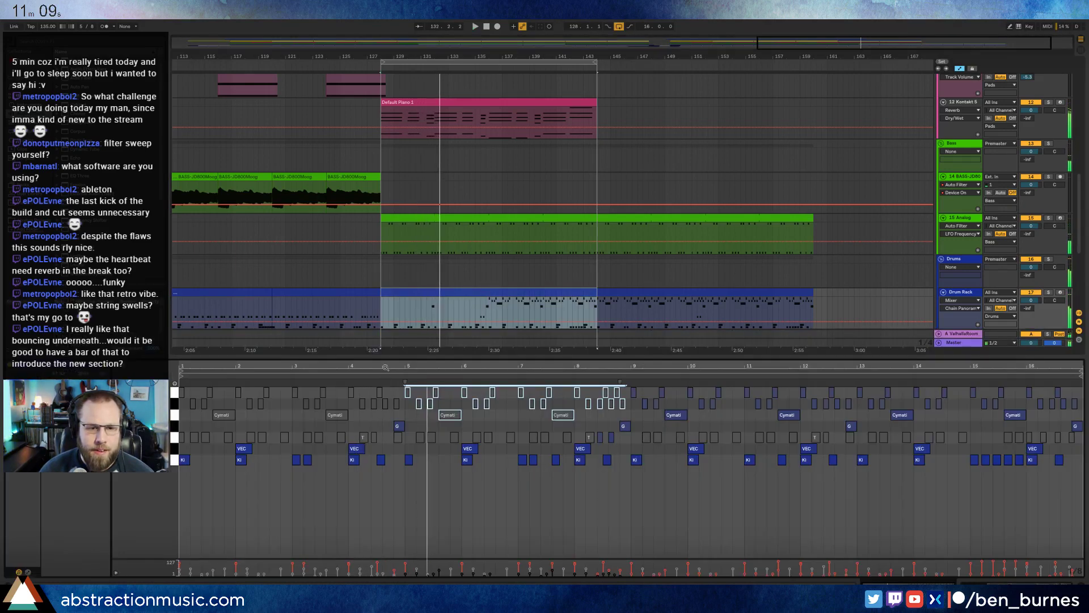
drag(385, 367, 414, 406)
drag(356, 433, 410, 440)
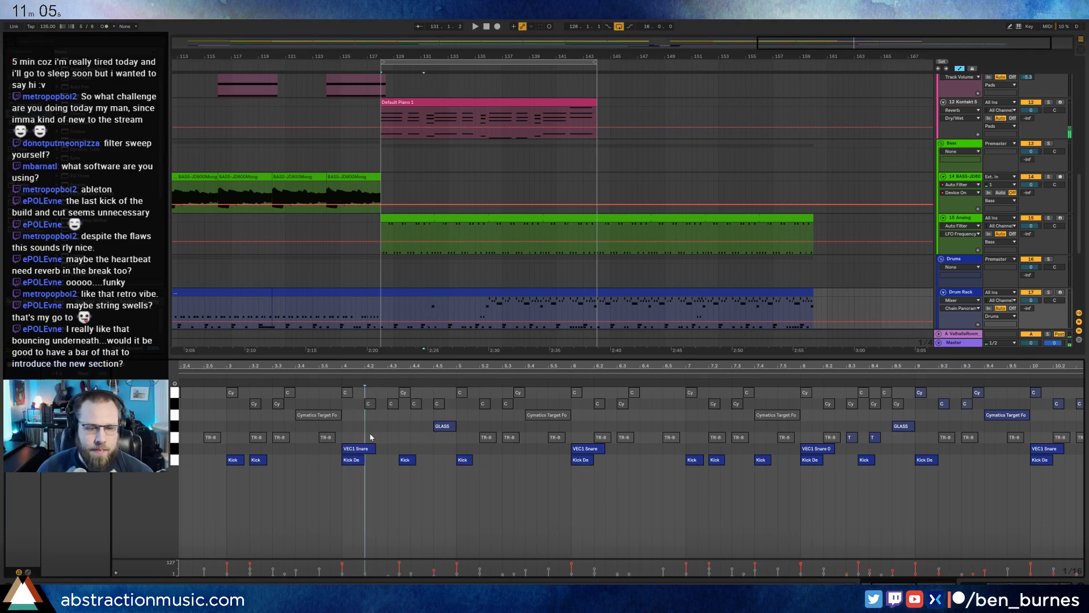
double_click(396, 438)
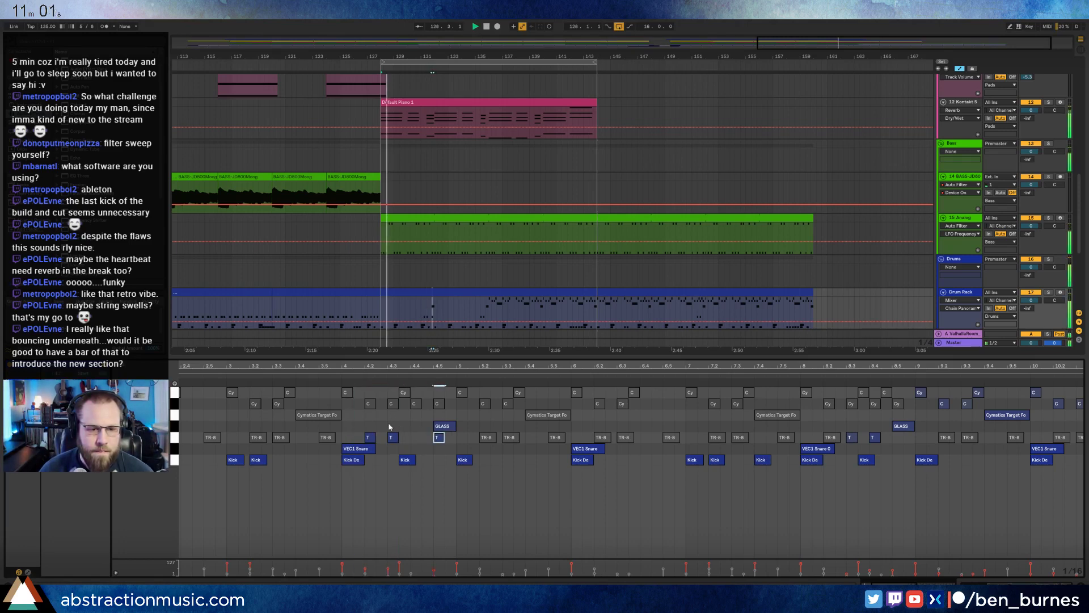
Copy the three bar-4 hat hits into bar 8 and delete the existing hat hit at 8.4.
drag(345, 439, 445, 442)
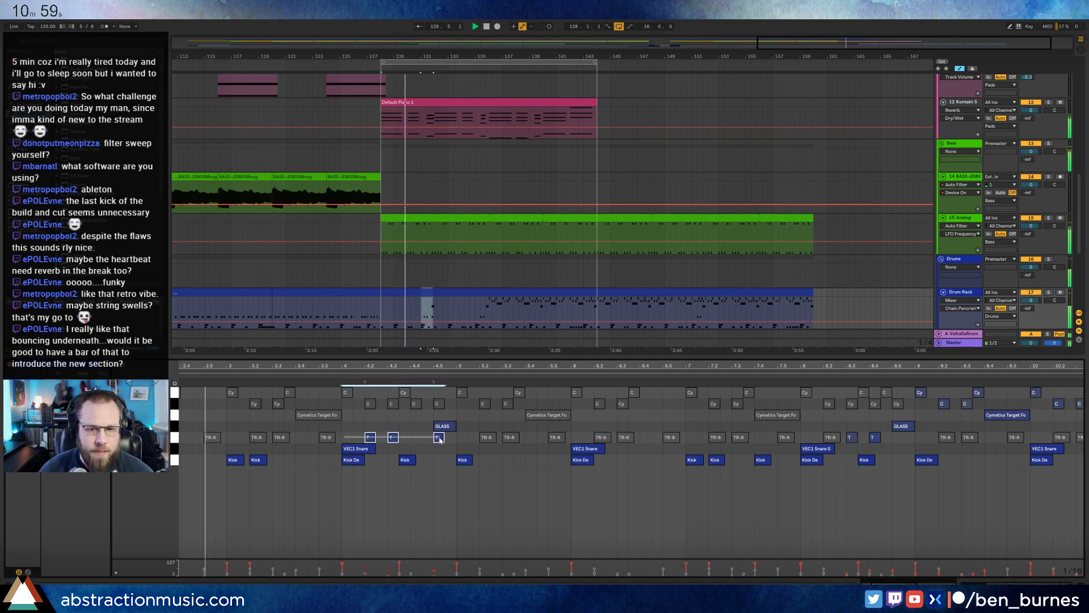
click(803, 439)
key(ctrl+v)
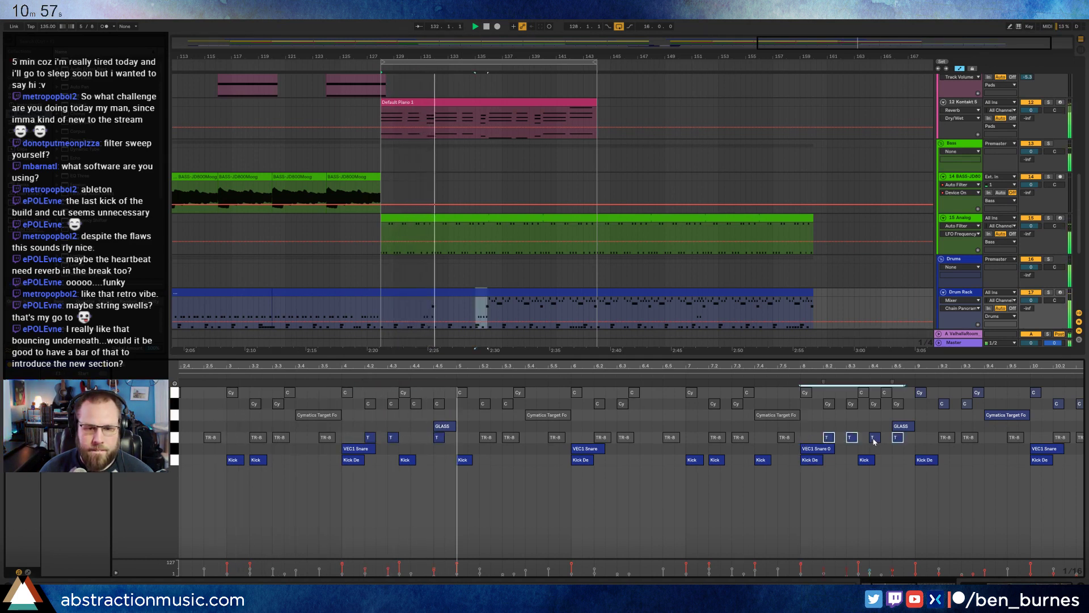
double_click(873, 438)
drag(851, 367, 600, 335)
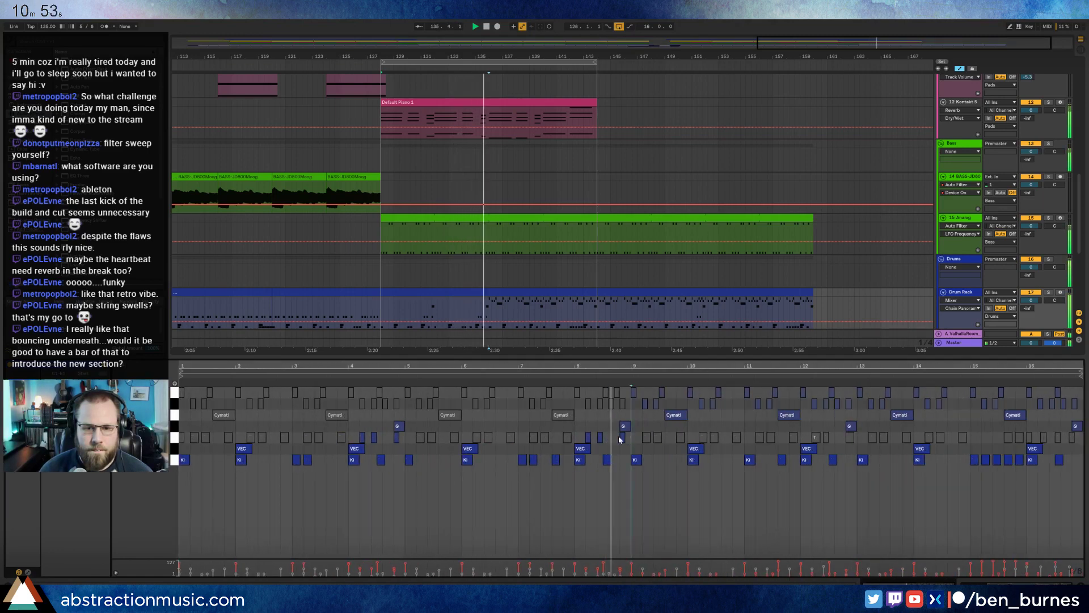
Deactivate the Cymatics notes in bars 9 to 16, paste the bar-8 hat hits into bars 12 and 16, and play the section.
drag(632, 434, 585, 440)
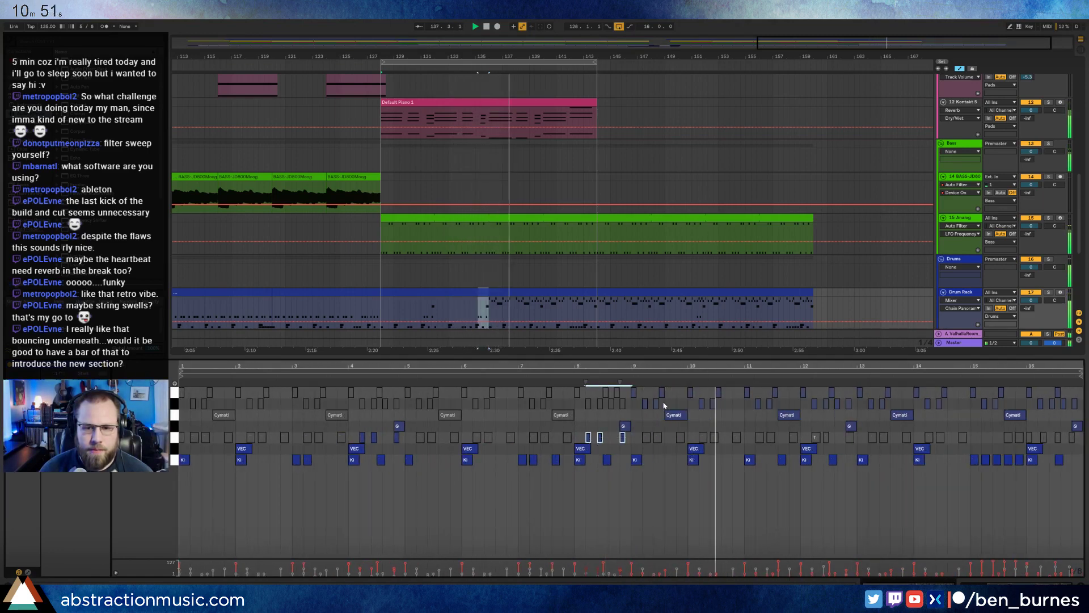
drag(630, 397, 1062, 416)
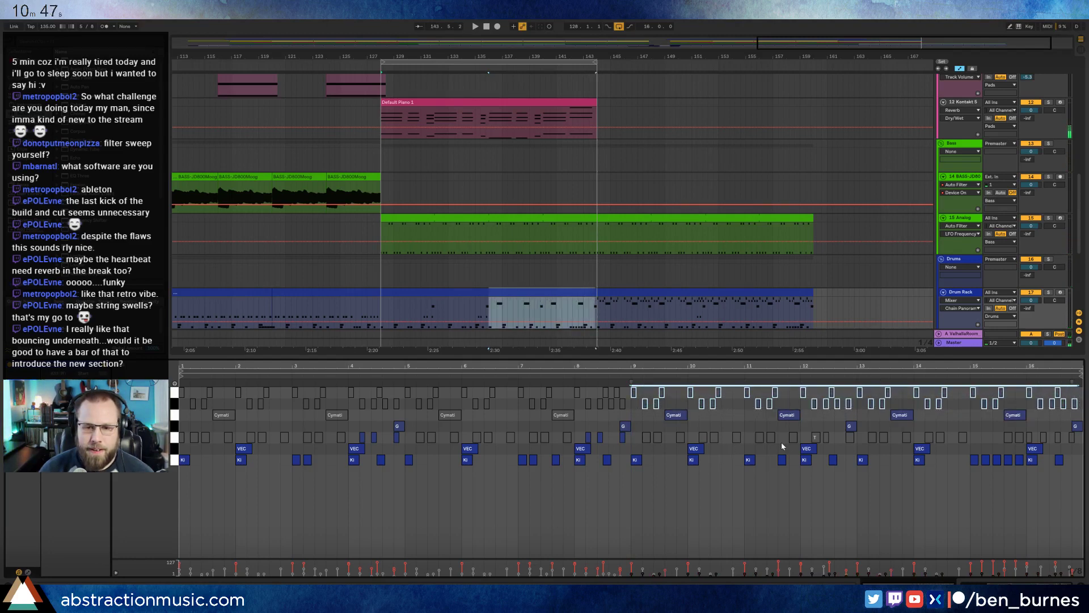
drag(801, 439, 845, 438)
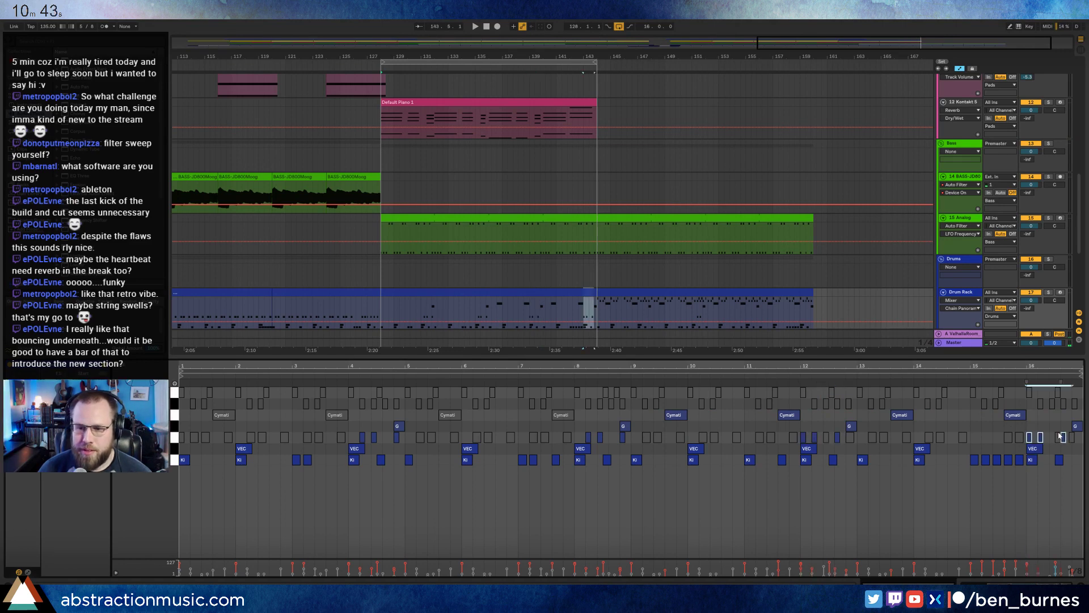
key(space)
key(shift+Tab)
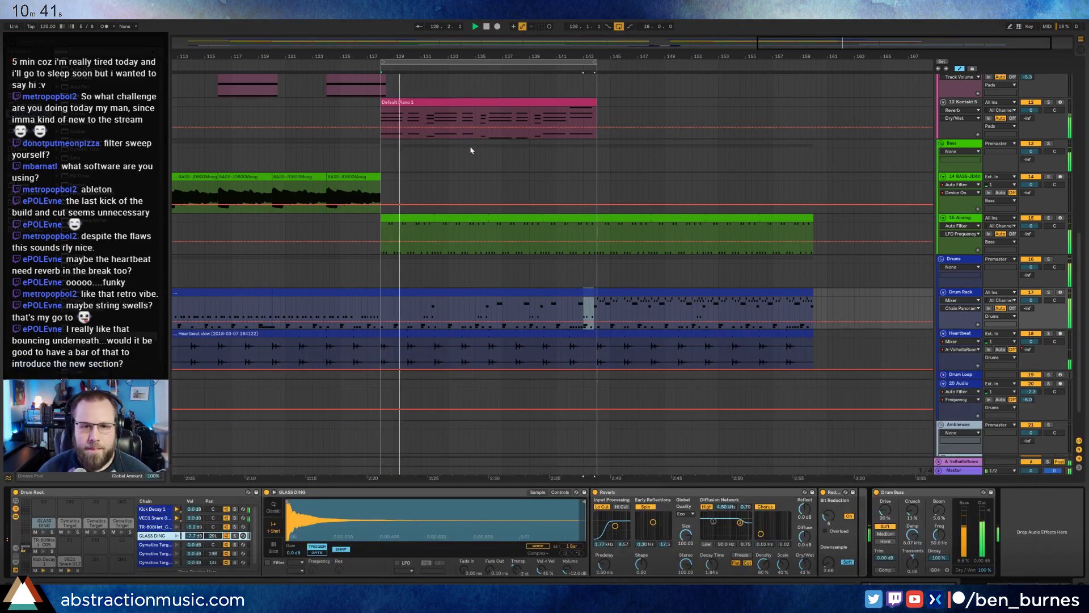
Duplicate the Kontakt piano clip directly after itself and extend the Pedal Arp clip to the end of the drum clip.
scroll(591, 151, up, 2)
click(579, 160)
key(ctrl+d)
scroll(624, 201, up, 3)
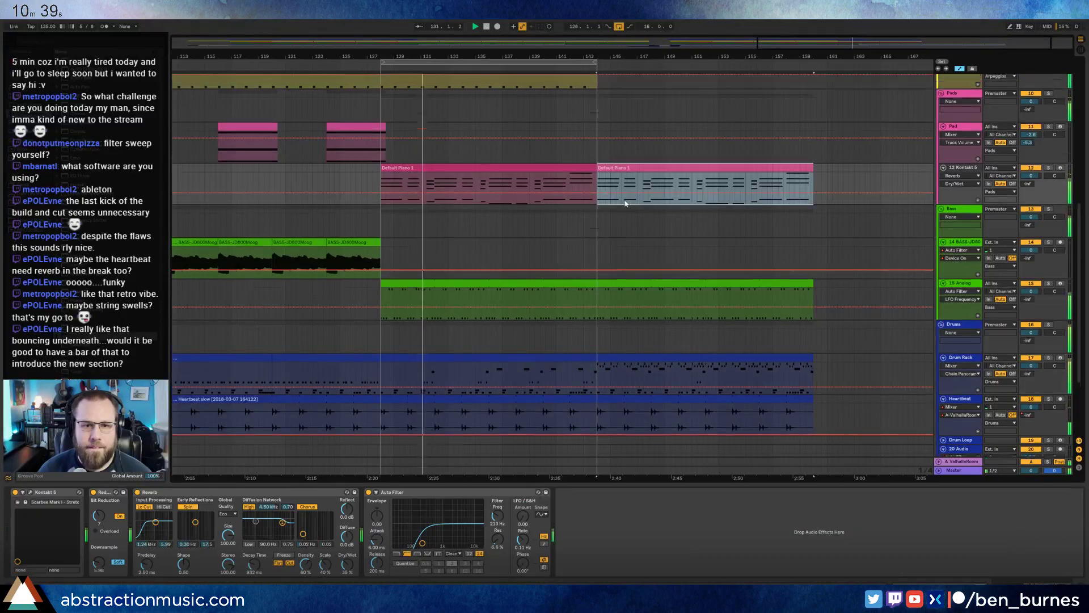
scroll(613, 187, up, 2)
drag(596, 181, 813, 182)
scroll(508, 132, up, 4)
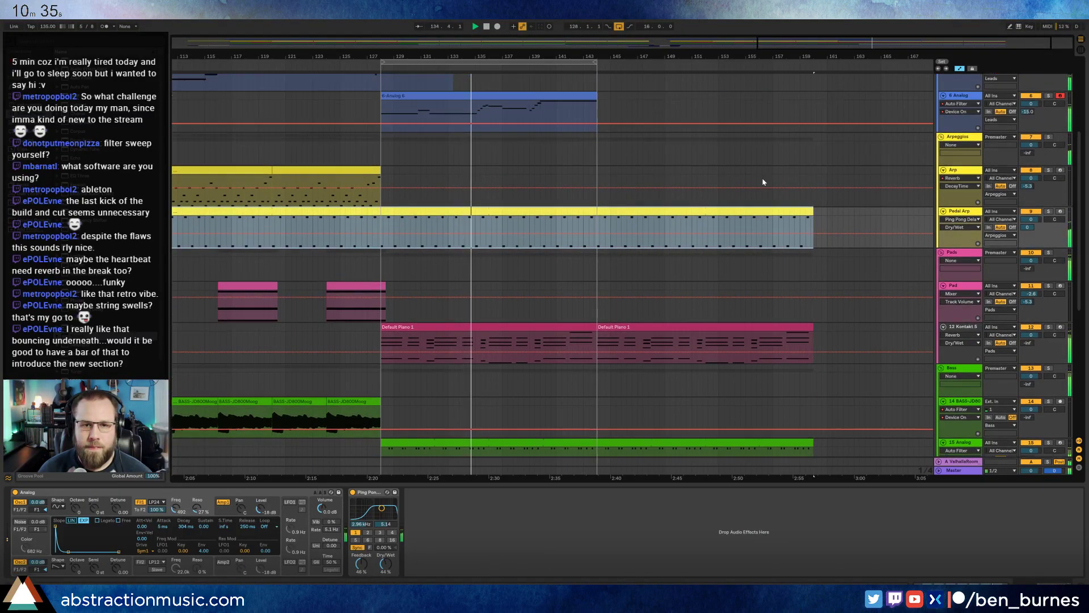
In the Analog lead clip's pitch-bend envelope, draw a ramp falling from the maximum at bar 27 to zero at 27.3.
click(523, 144)
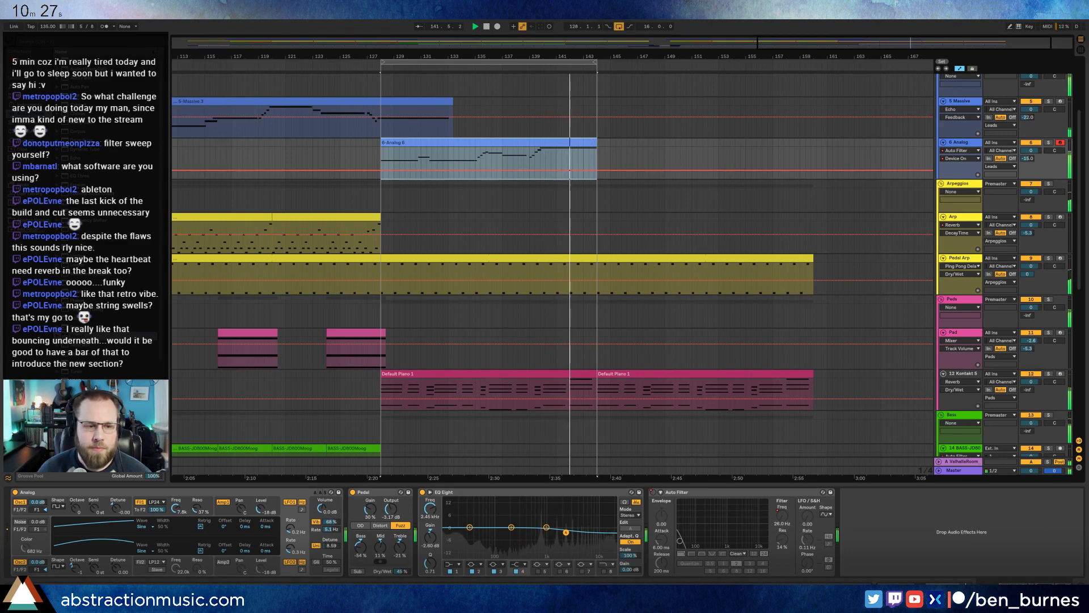
key(space)
double_click(544, 141)
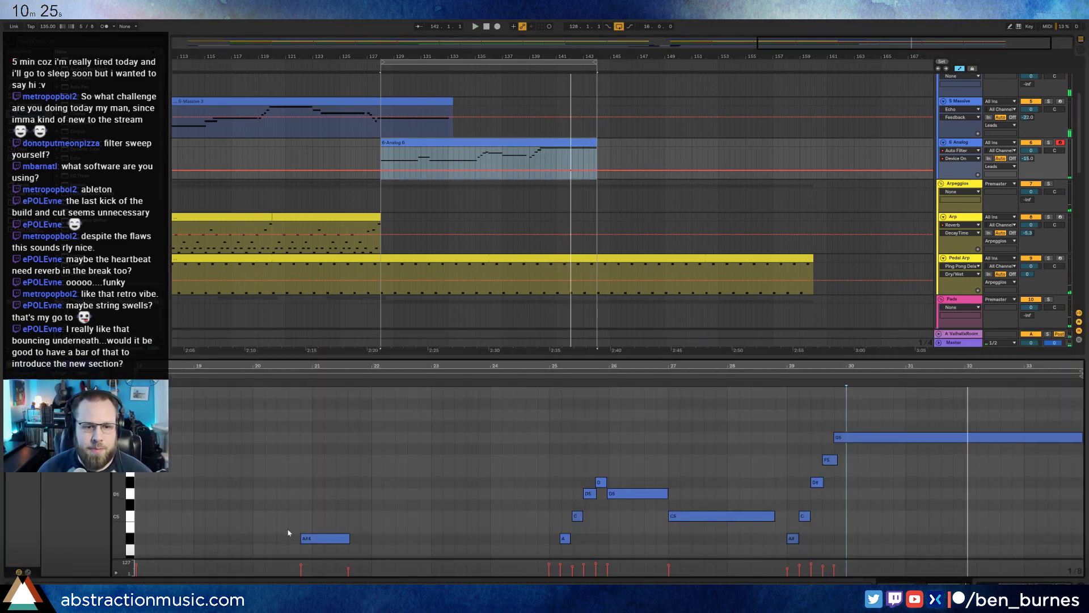
click(28, 572)
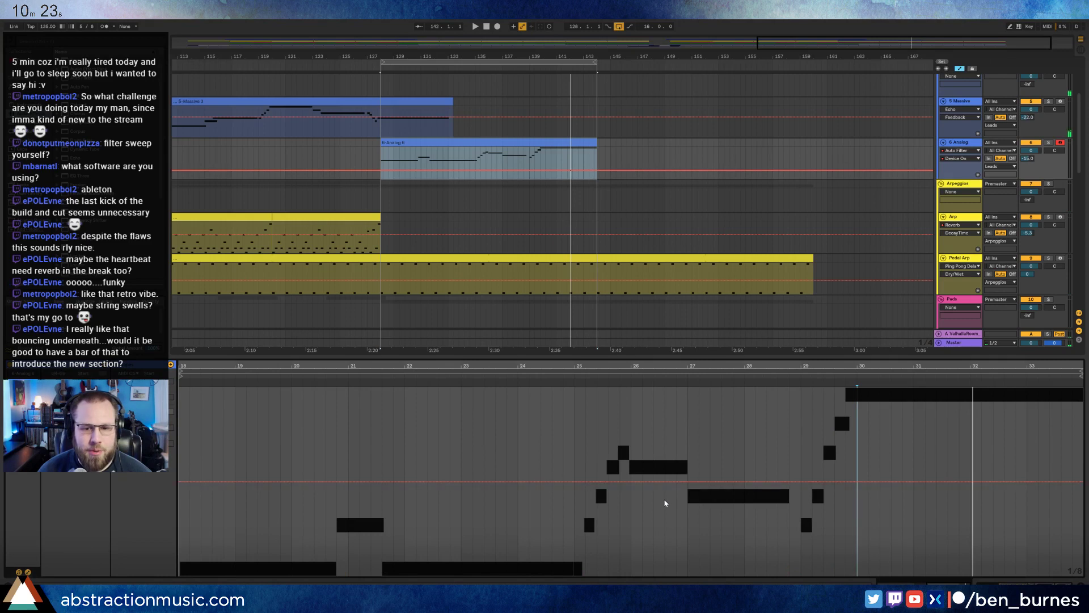
click(691, 469)
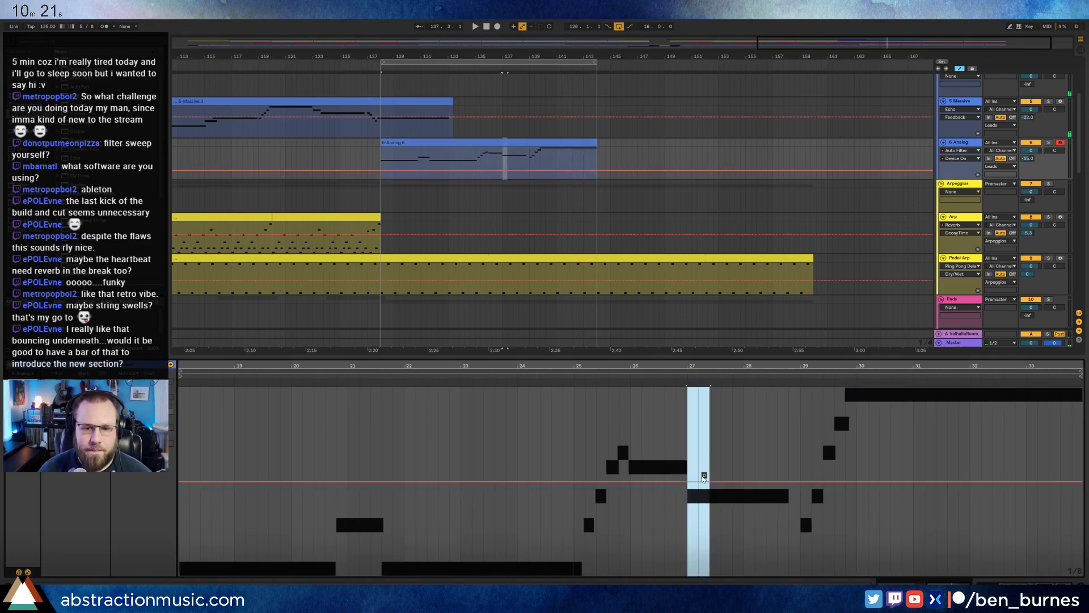
drag(699, 479, 698, 392)
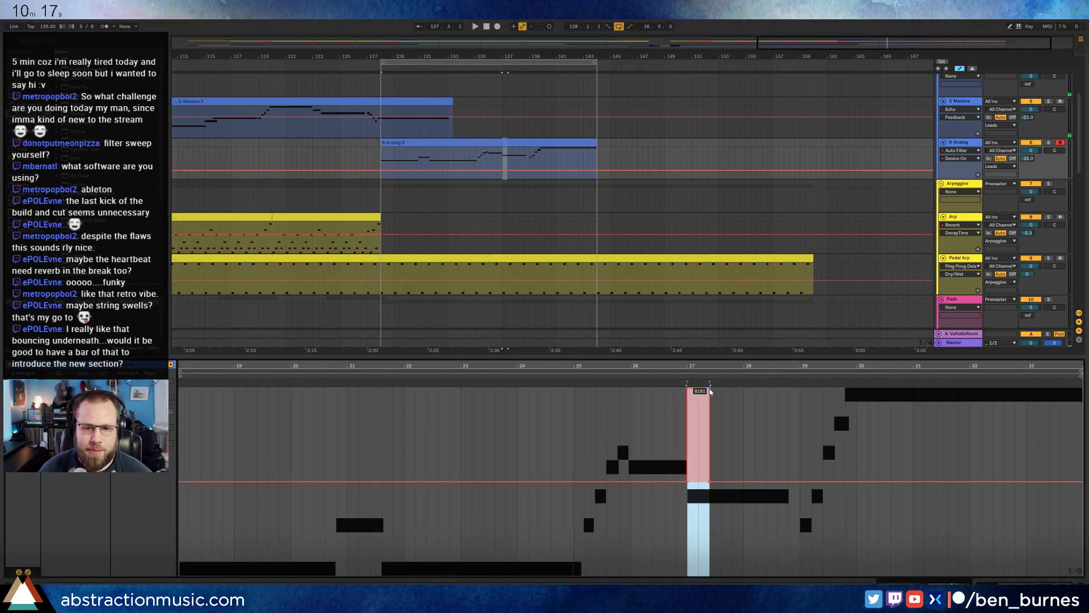
Draw a triangular pitch-bend bump peaking at bar 32 over the Analog clip's last note, widen its base, and play the section.
click(947, 437)
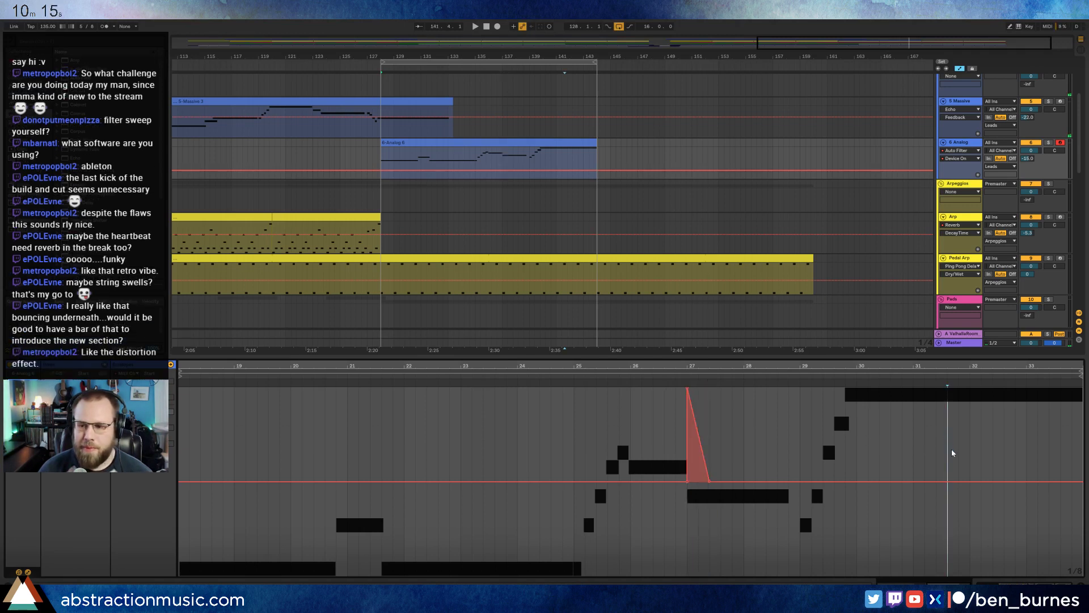
mouse_move(950, 457)
mouse_down()
mouse_move(998, 464)
mouse_move(985, 444)
mouse_up()
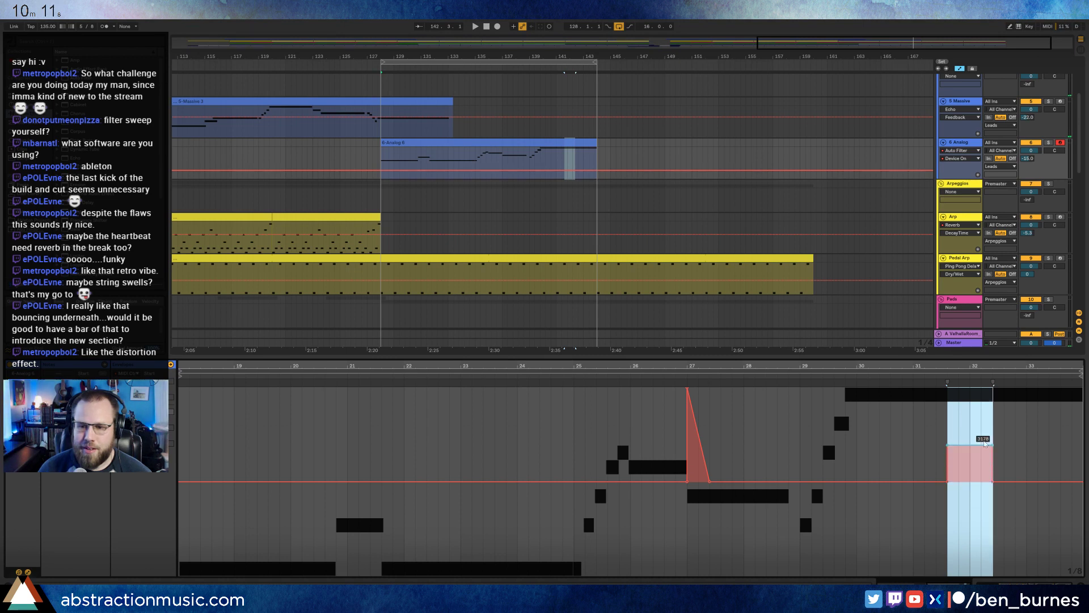
click(951, 449)
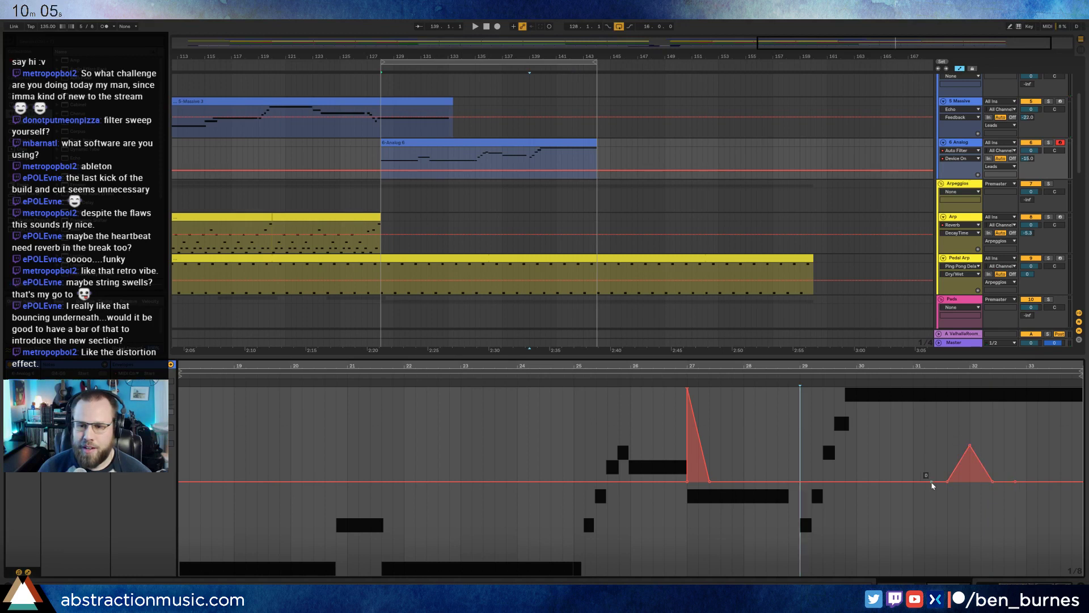
key(space)
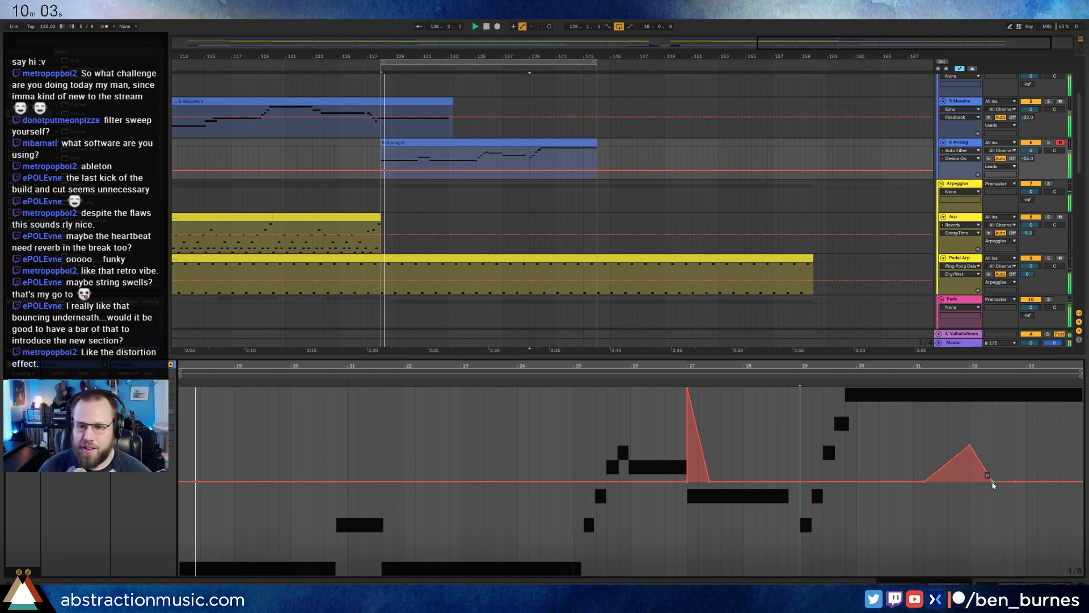
click(993, 481)
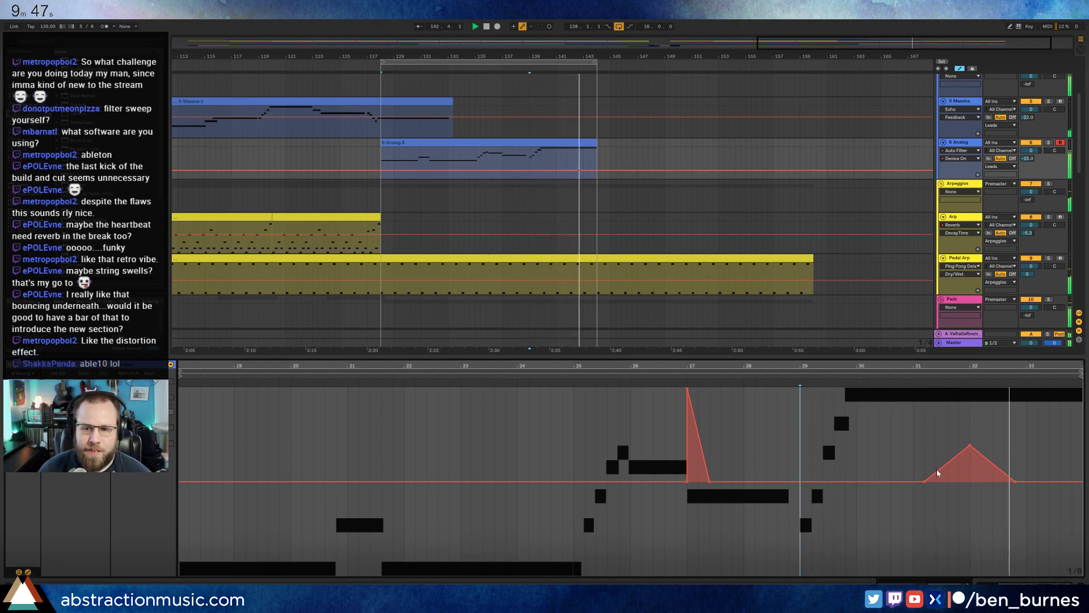
drag(1001, 476, 1001, 491)
drag(942, 463, 970, 455)
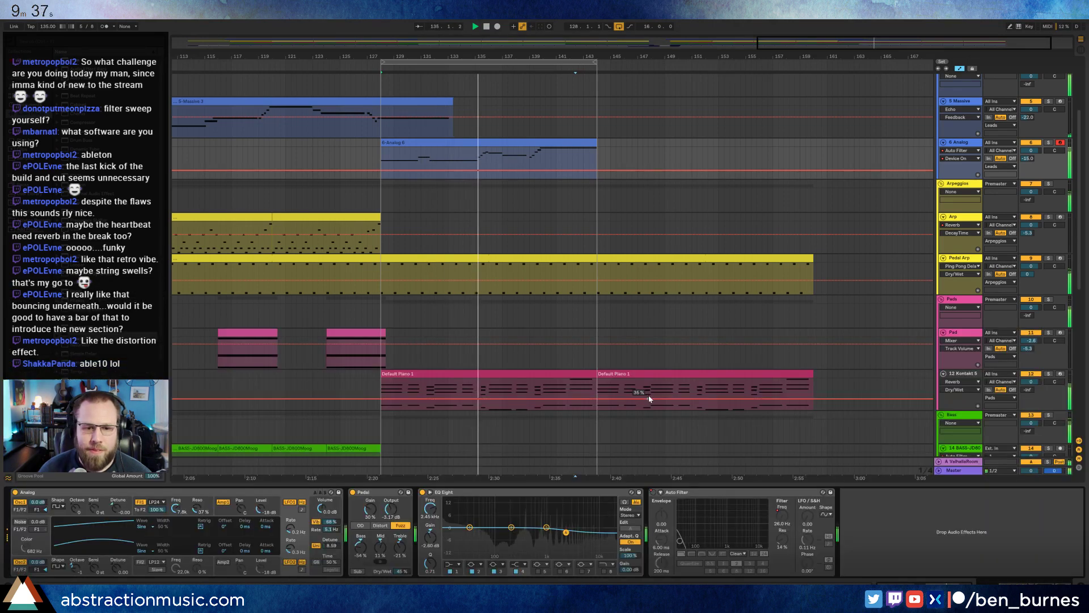
Open the new section's Drum Rack clip to check its notes during playback, and stop playback.
scroll(649, 396, down, 5)
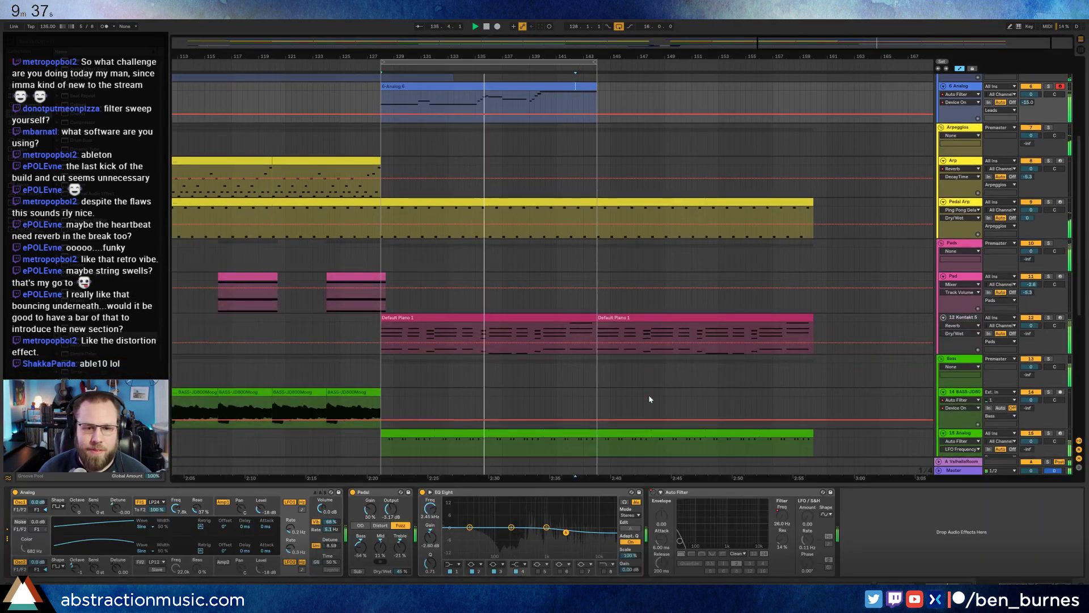
scroll(650, 399, down, 3)
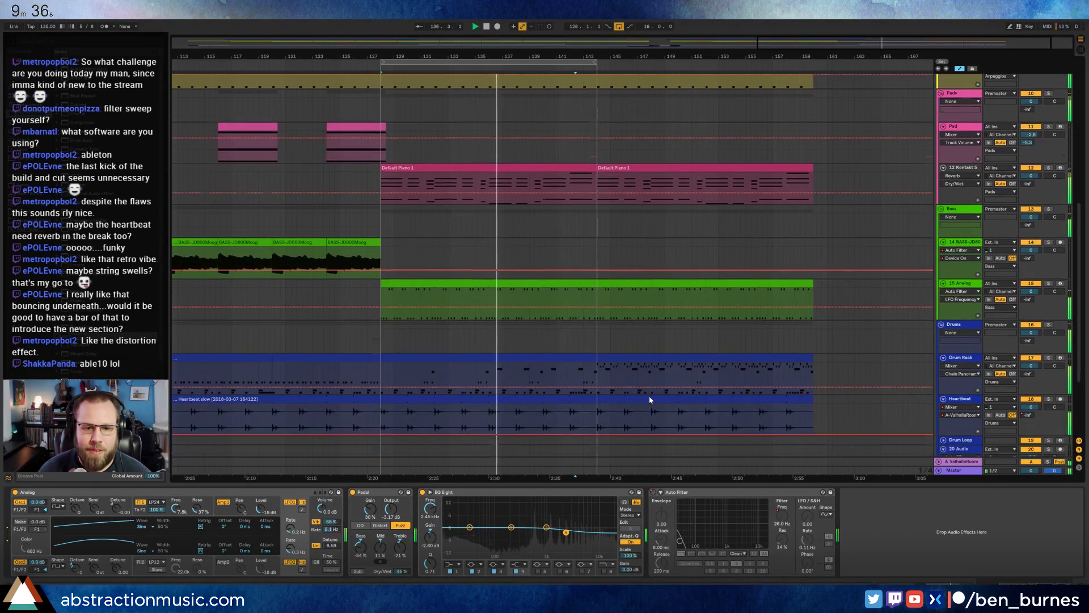
double_click(528, 357)
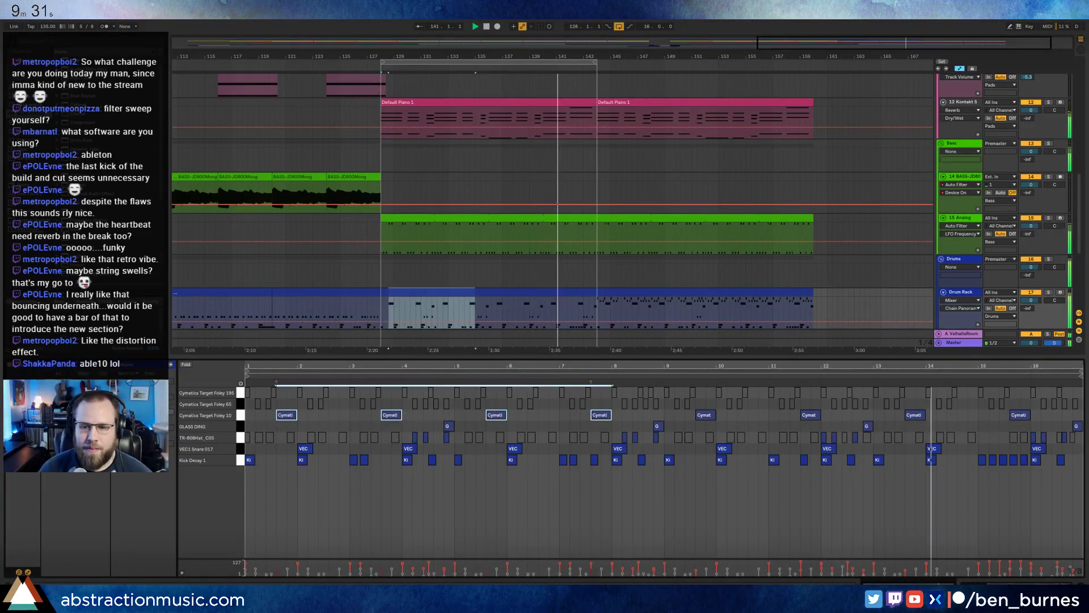
key(shift+Tab)
scroll(708, 328, up, 4)
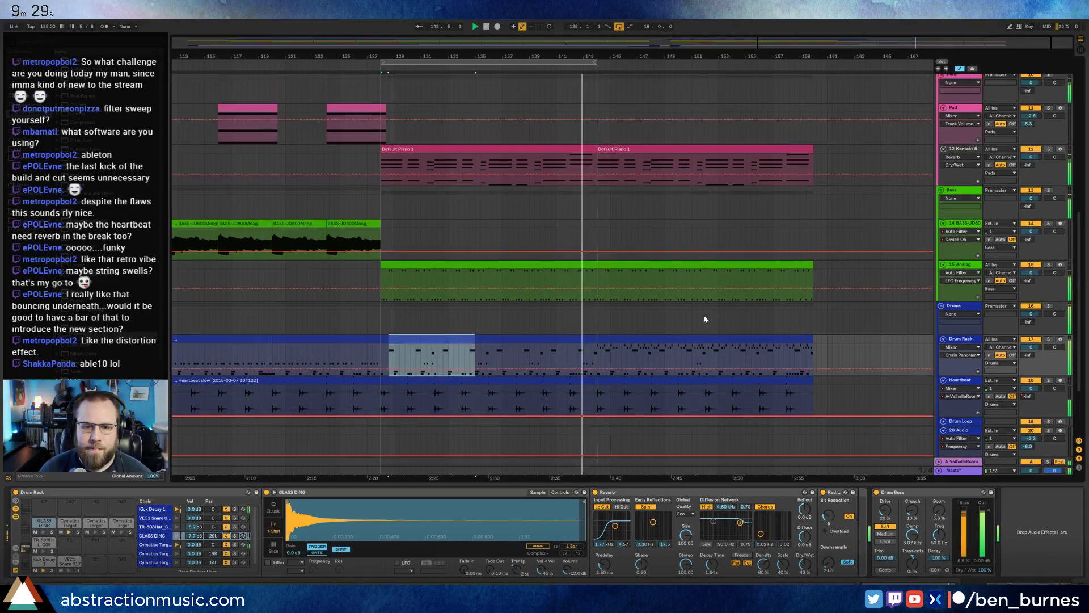
key(space)
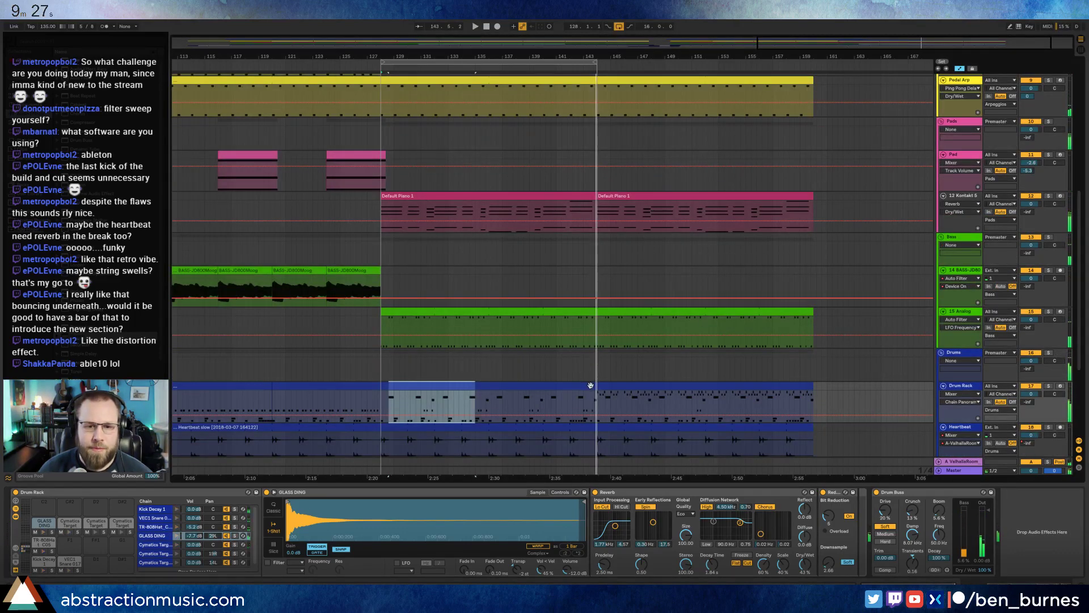
Duplicate the Analog lead clip directly after itself.
scroll(593, 340, up, 6)
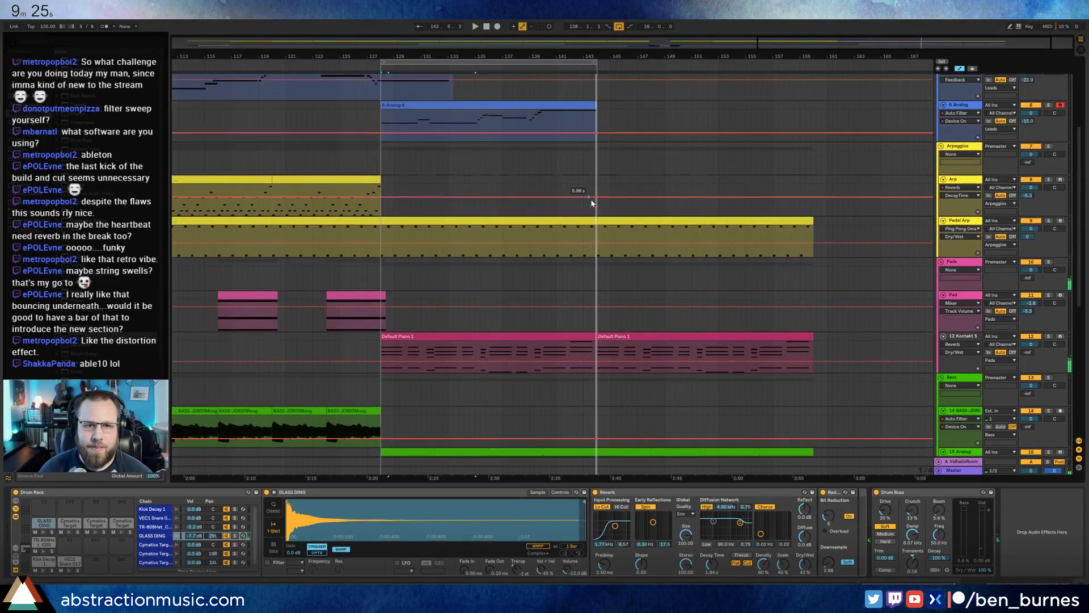
scroll(590, 200, up, 3)
click(581, 188)
key(ctrl+d)
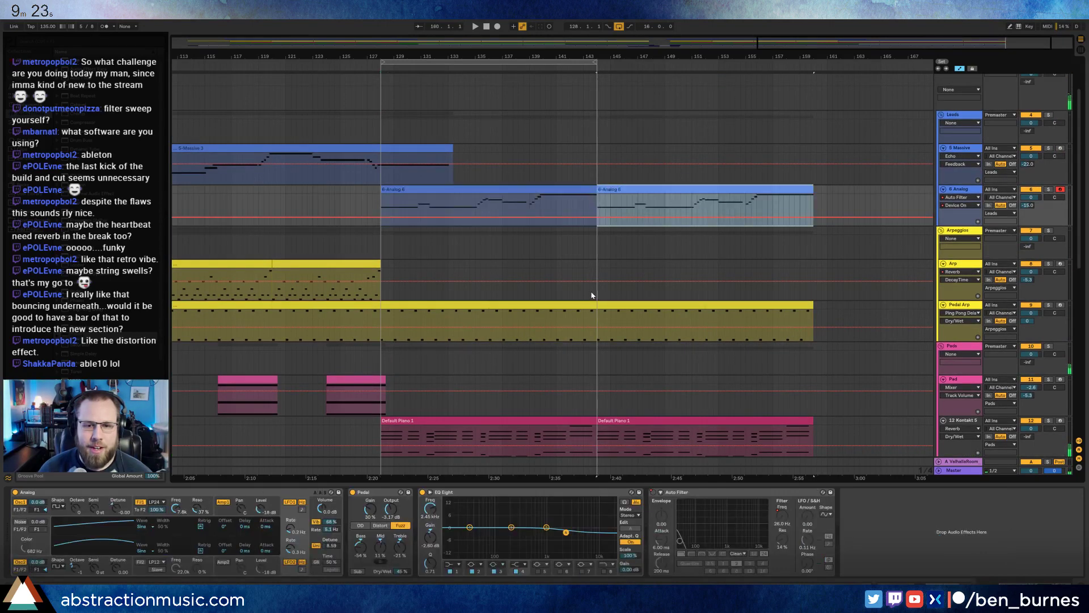
Move the loop region over the duplicated Analog clip and arm the Default Piano track for trying out parts.
click(600, 157)
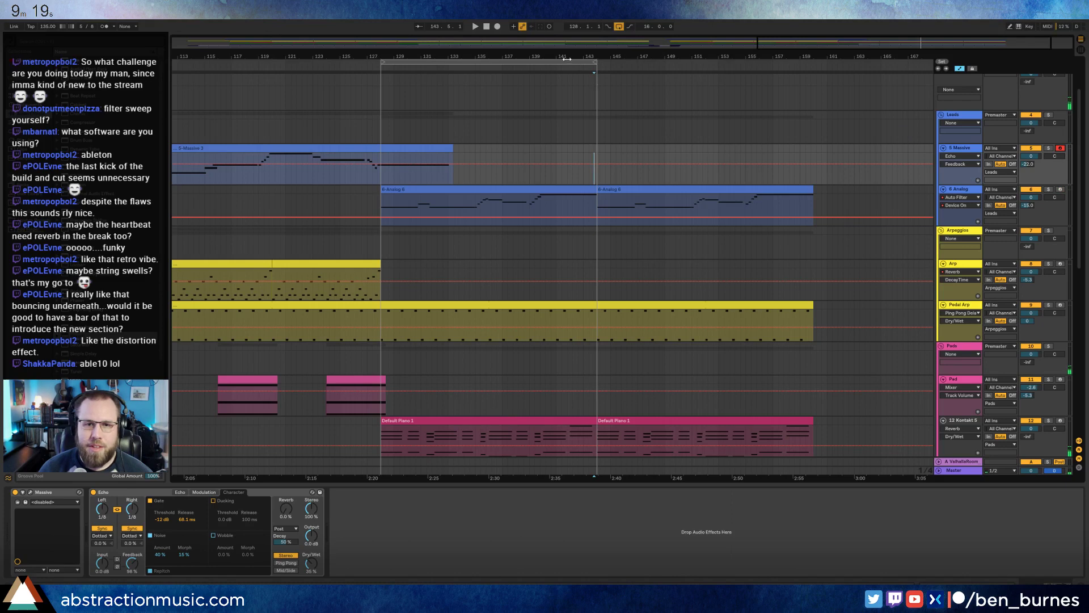
drag(566, 63, 782, 74)
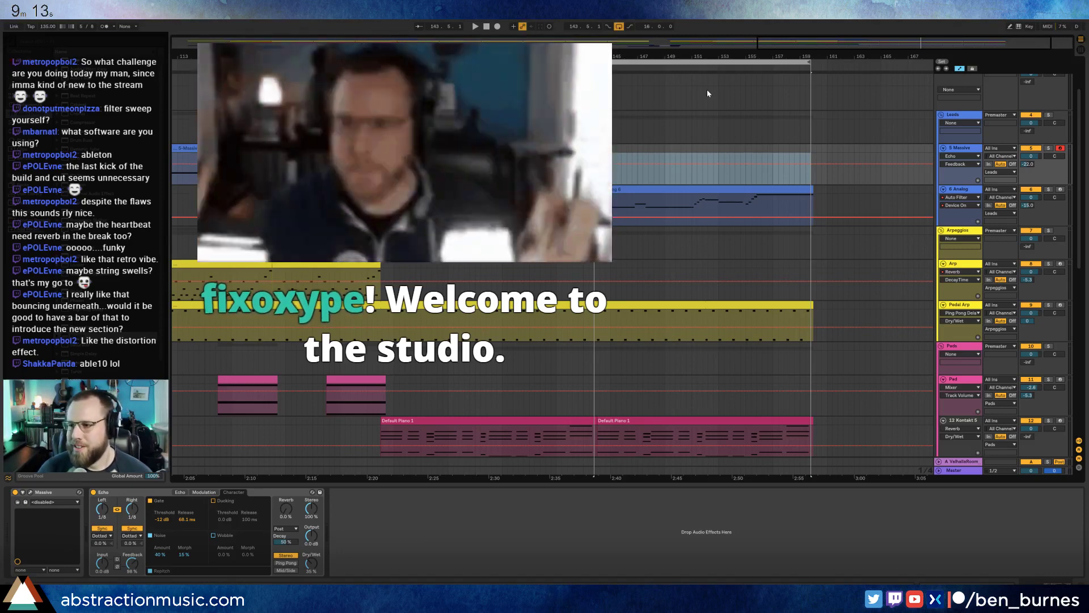
scroll(983, 78, up, 3)
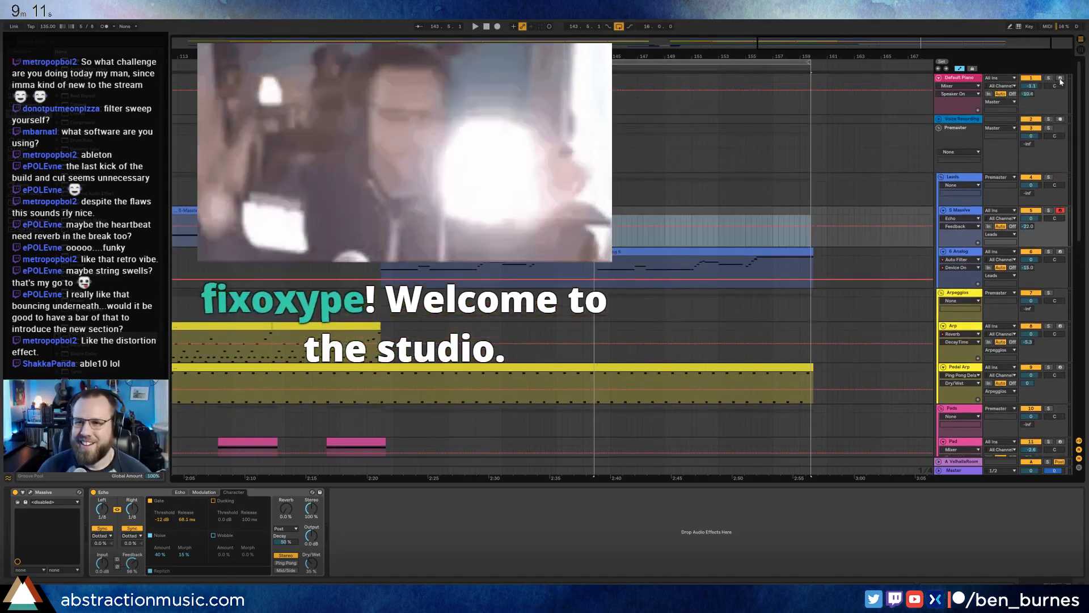
click(1059, 78)
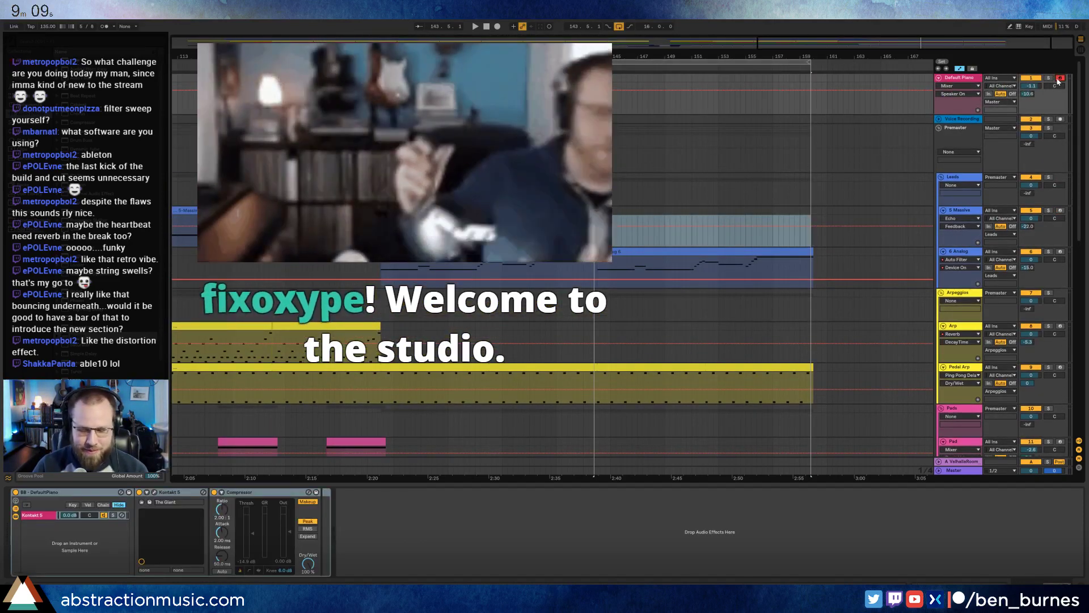
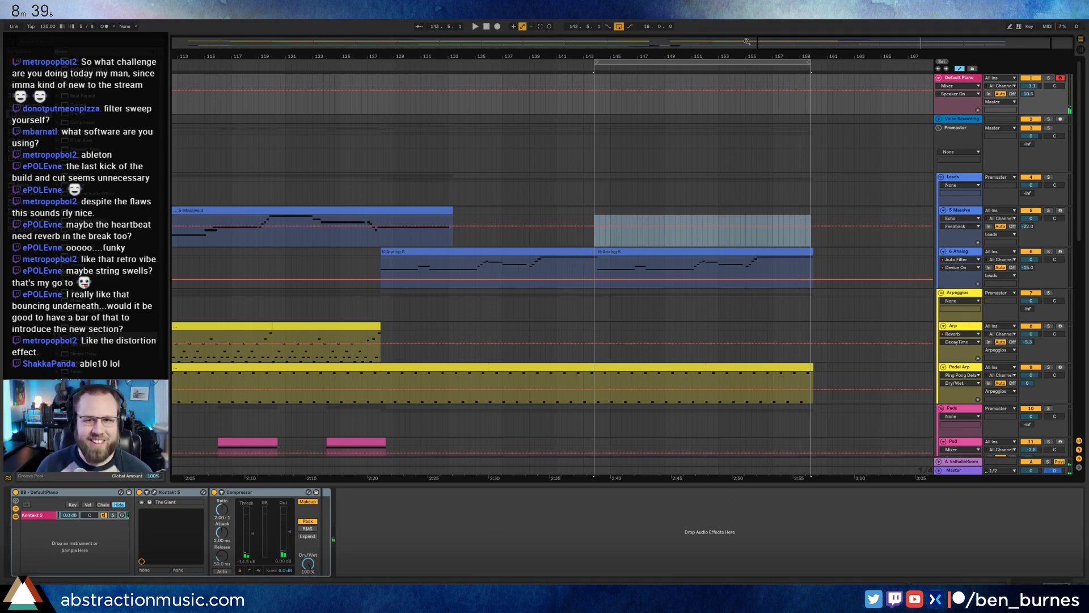
Arm the Massive lead track, start the loop at bar 144, and record a new lead melody from bar 141.
drag(848, 45, 902, 77)
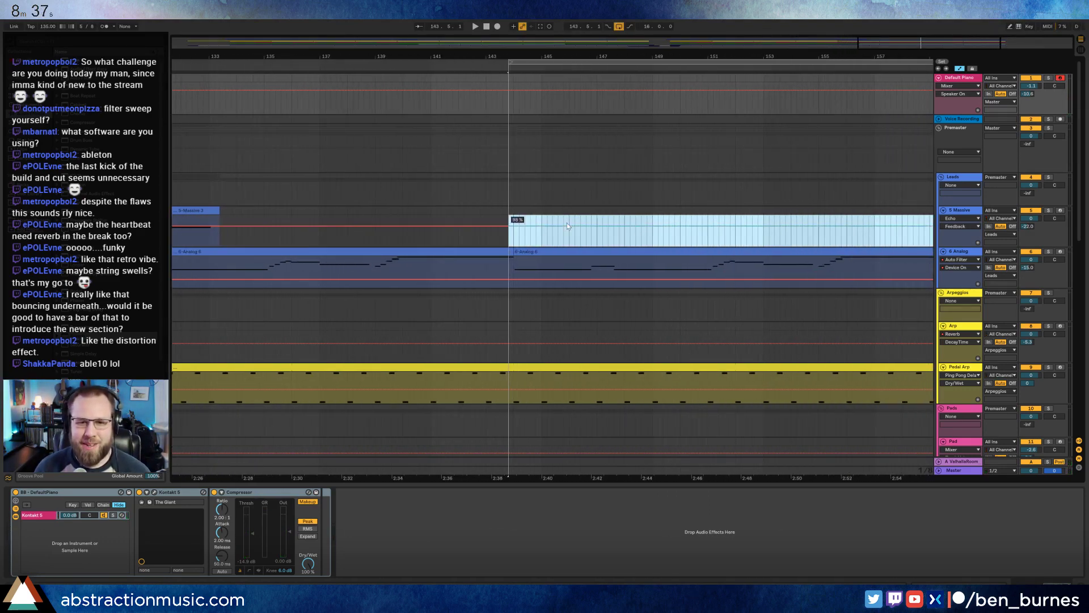
click(515, 238)
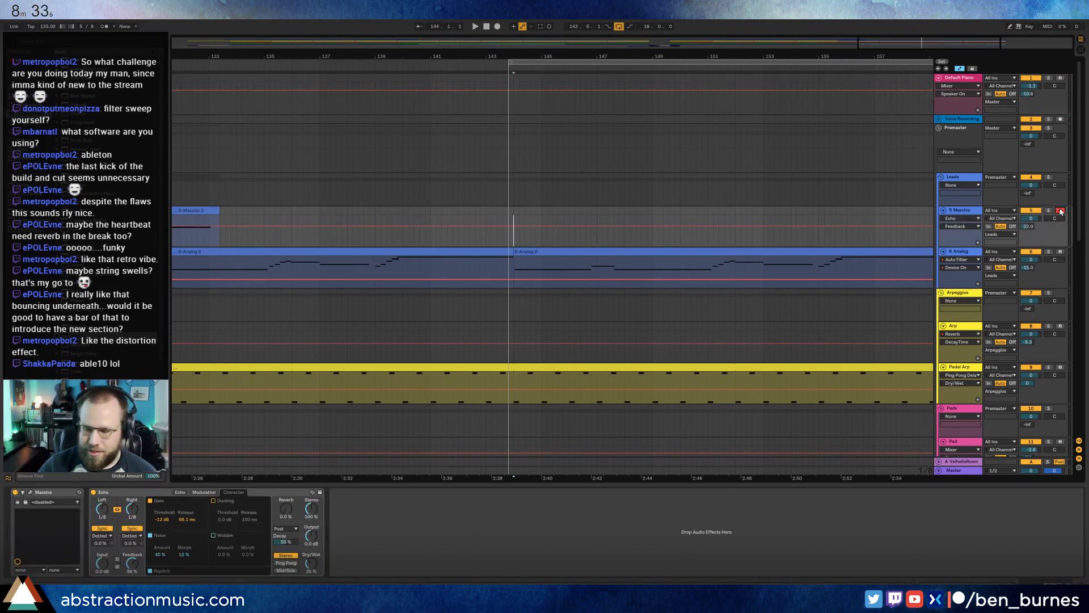
click(755, 62)
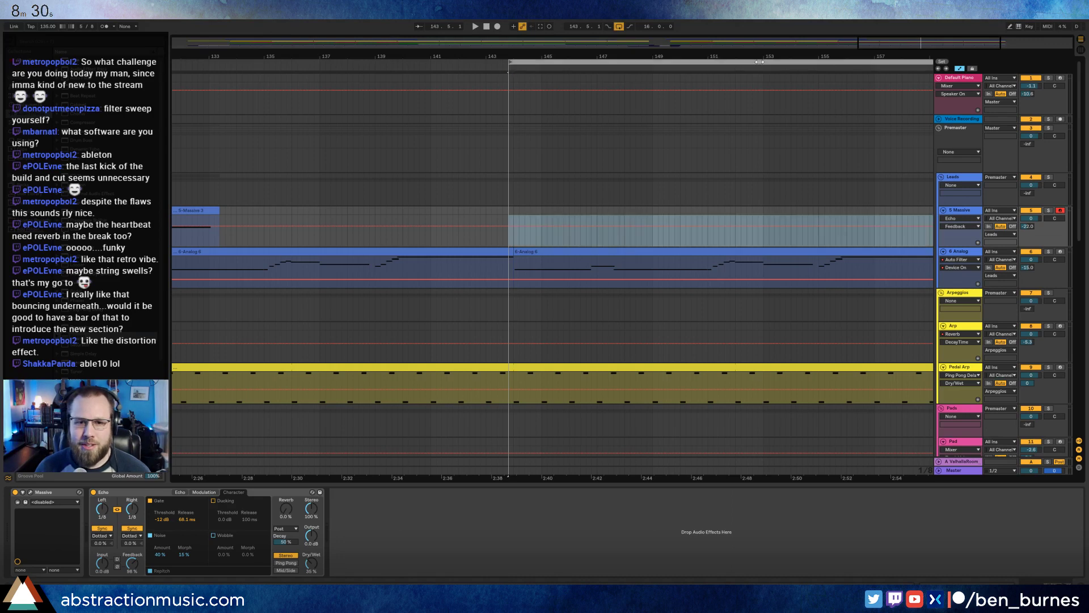
click(515, 236)
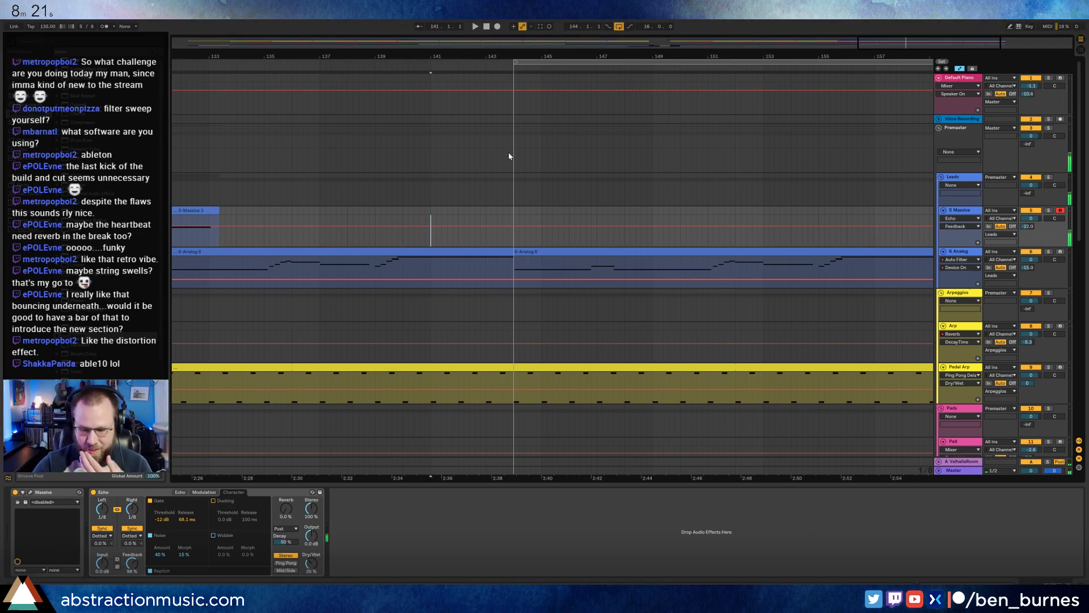
key(F9)
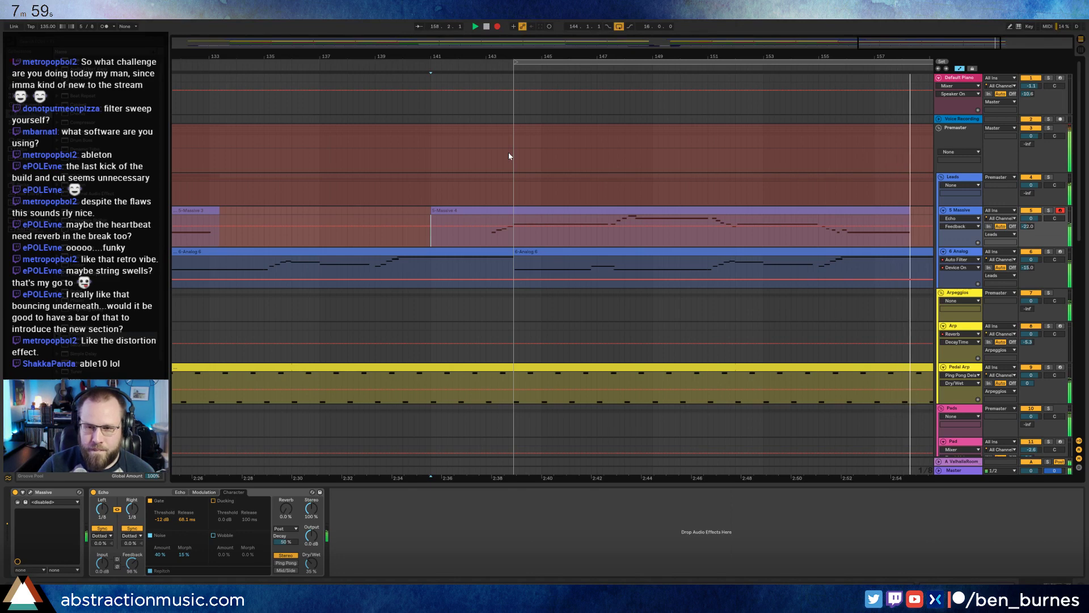
key(space)
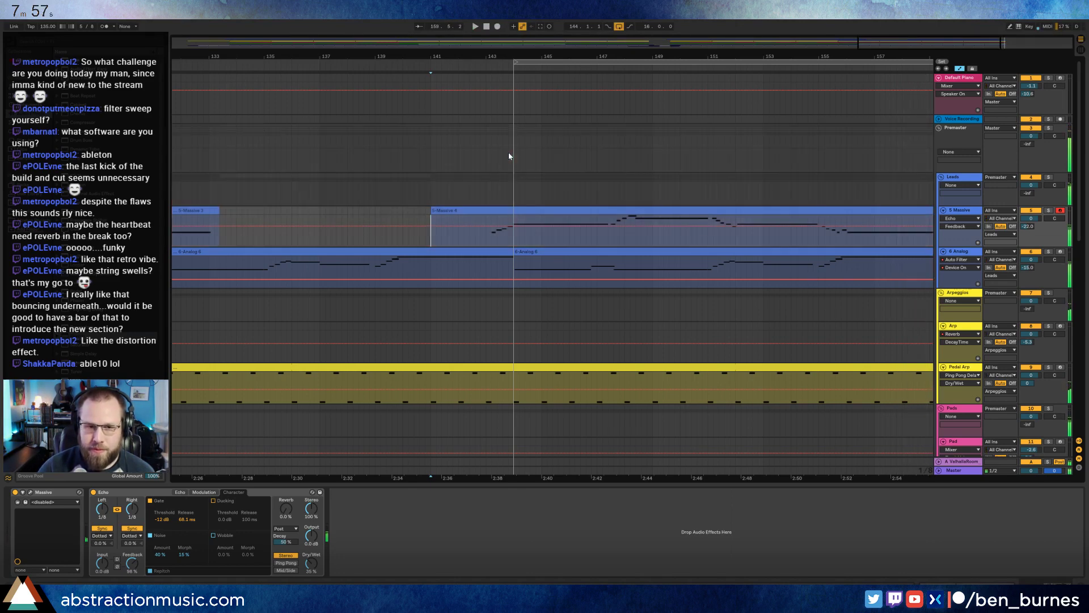
Shift all notes of the recorded Massive clip earlier so the first lands on bar 3, and play it back.
double_click(500, 207)
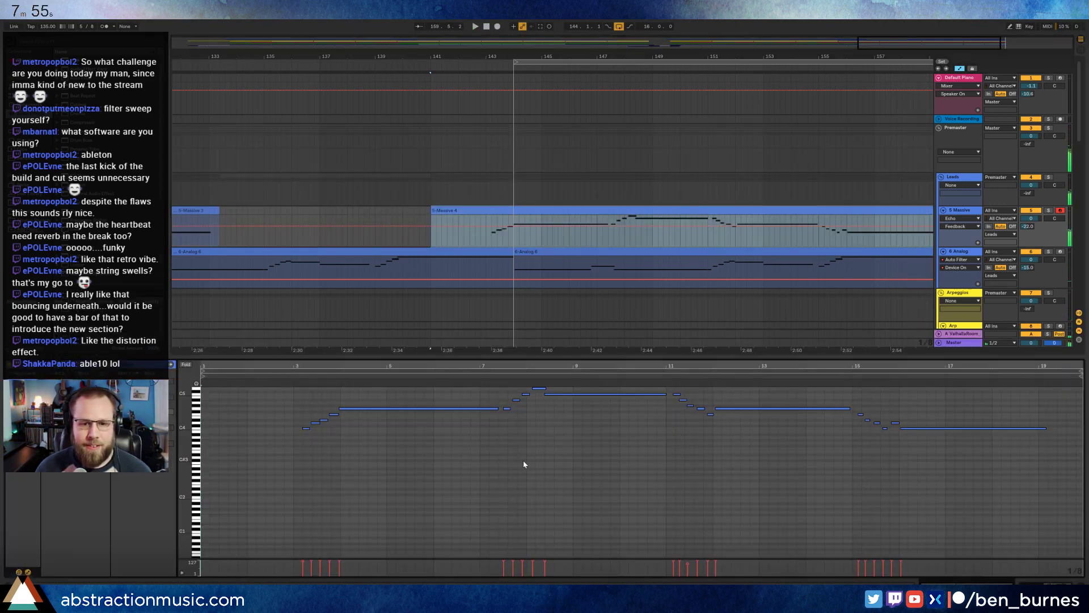
key(ctrl+a)
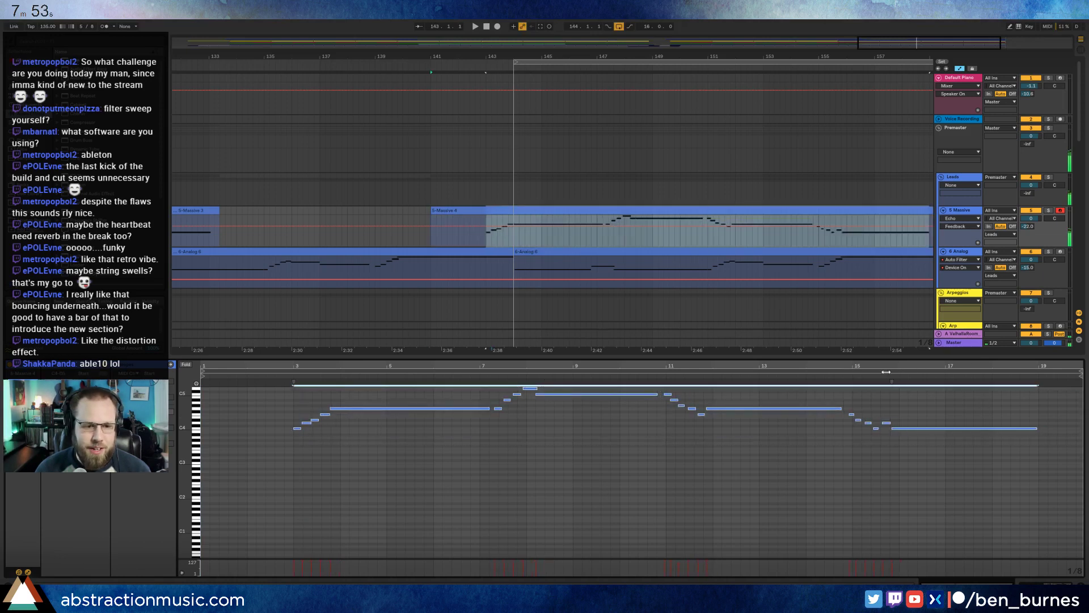
key(space)
click(348, 474)
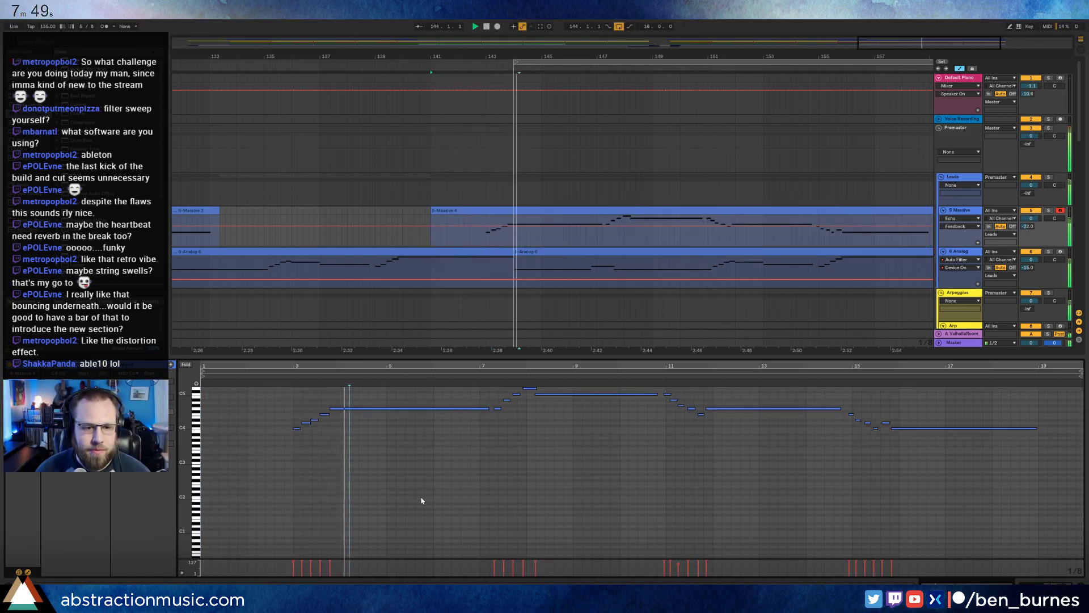
Move the Massive clip's second phrase, including its held C5, earlier so its first note lands on bar 7.
scroll(517, 447, up, 2)
key(space)
drag(499, 407, 576, 461)
key(Left)
click(548, 472)
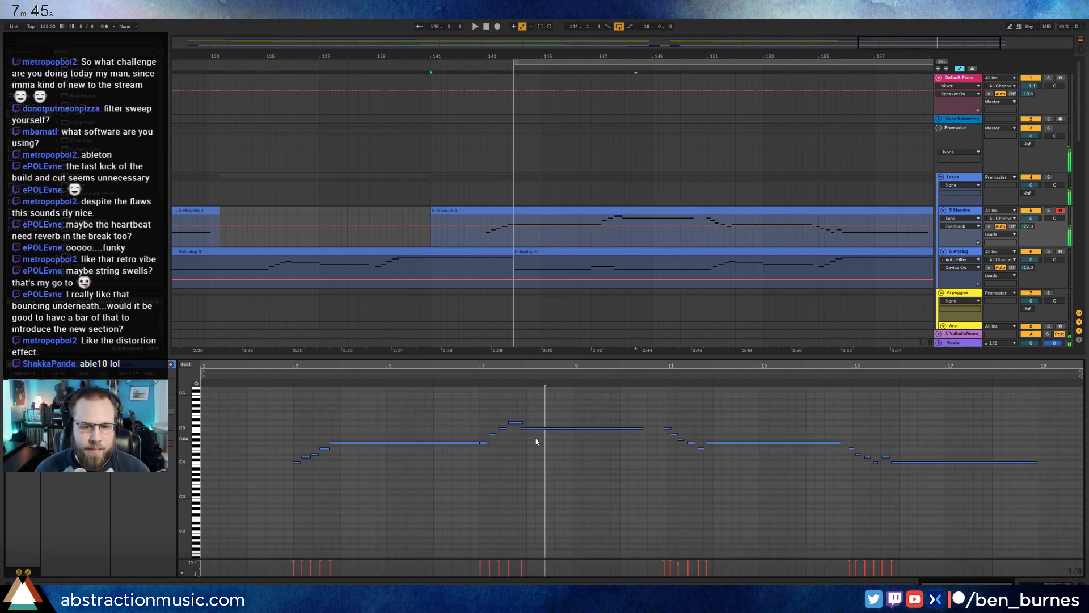
Nudge the second phrase's held C5 slightly earlier and lengthen it to just before bar 11 while the section plays.
click(540, 427)
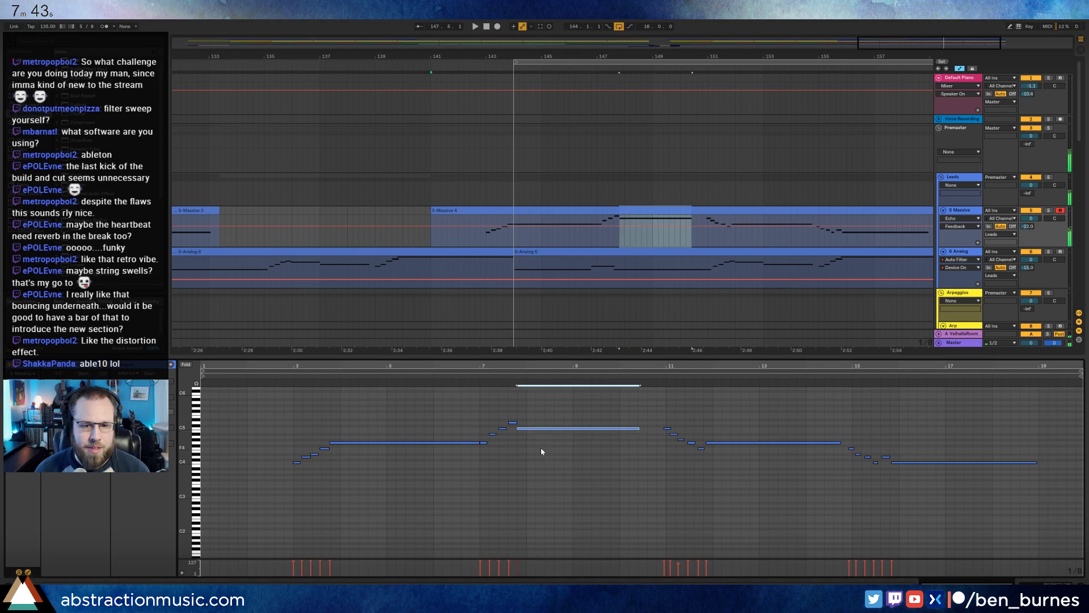
click(461, 375)
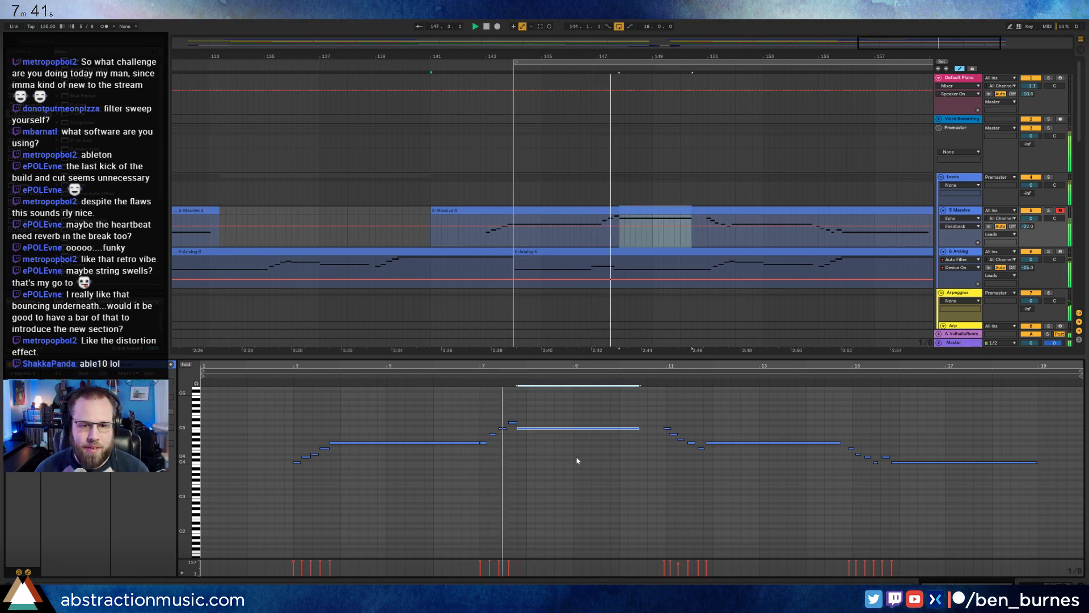
drag(660, 418, 640, 443)
key(shift+Right)
key(shift+Right)
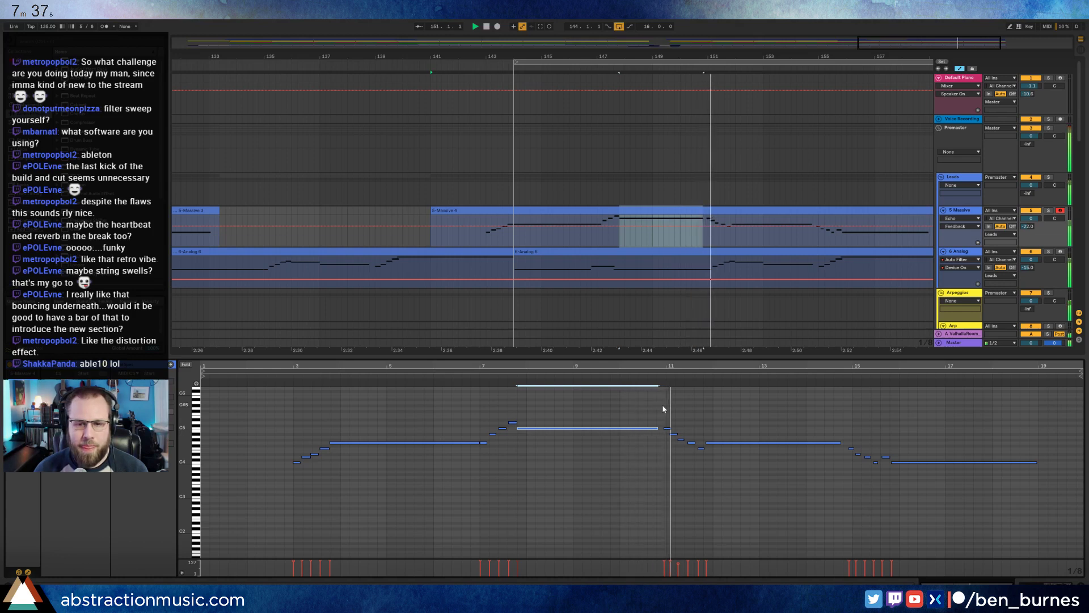
Nudge the third phrase's descending notes and held note near bar 11 slightly later.
drag(664, 406, 702, 464)
drag(668, 429, 724, 443)
click(725, 450)
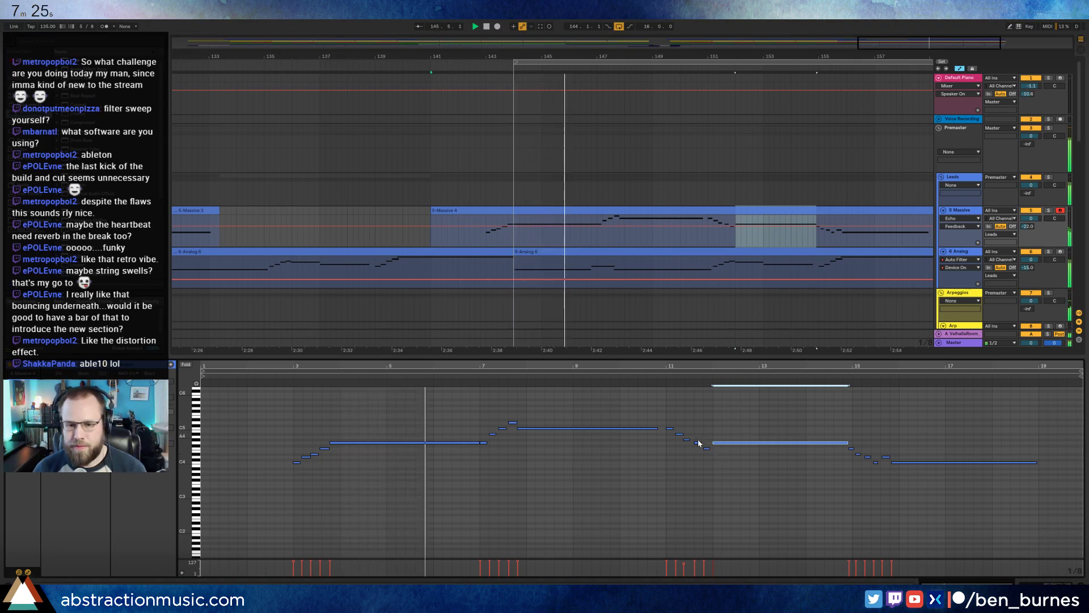
Pull the third phrase's last short notes and held note slightly earlier, and delete the stray short note beneath the held note's start.
drag(698, 442, 733, 456)
key(Left)
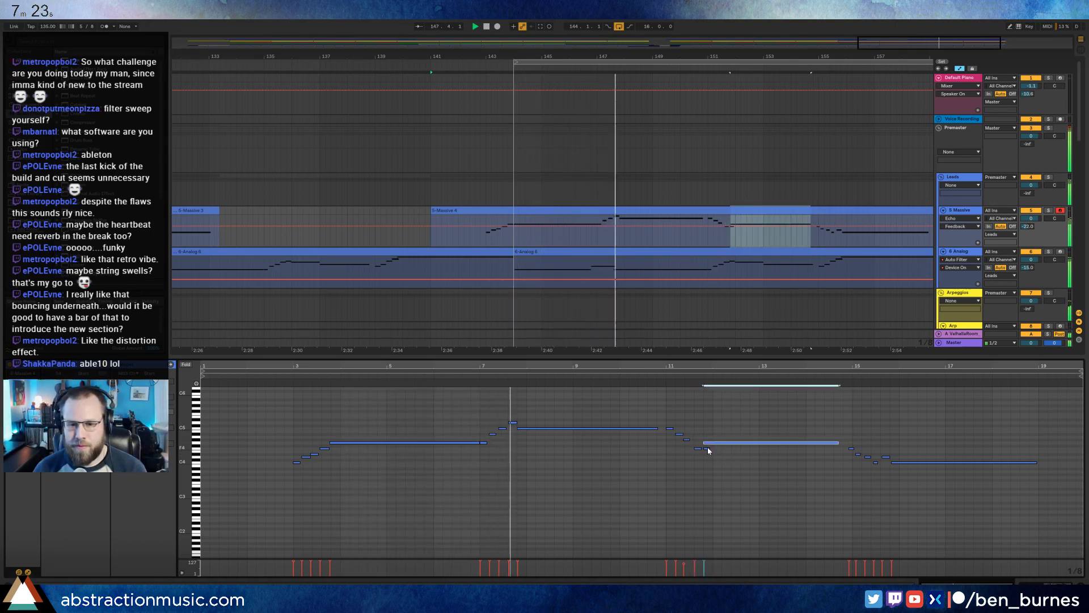
double_click(708, 449)
click(777, 467)
Nudge the Massive clip's last phrase slightly later, extend the preceding held note to meet it, and delete the stray short note before bar 16.
drag(844, 443, 934, 477)
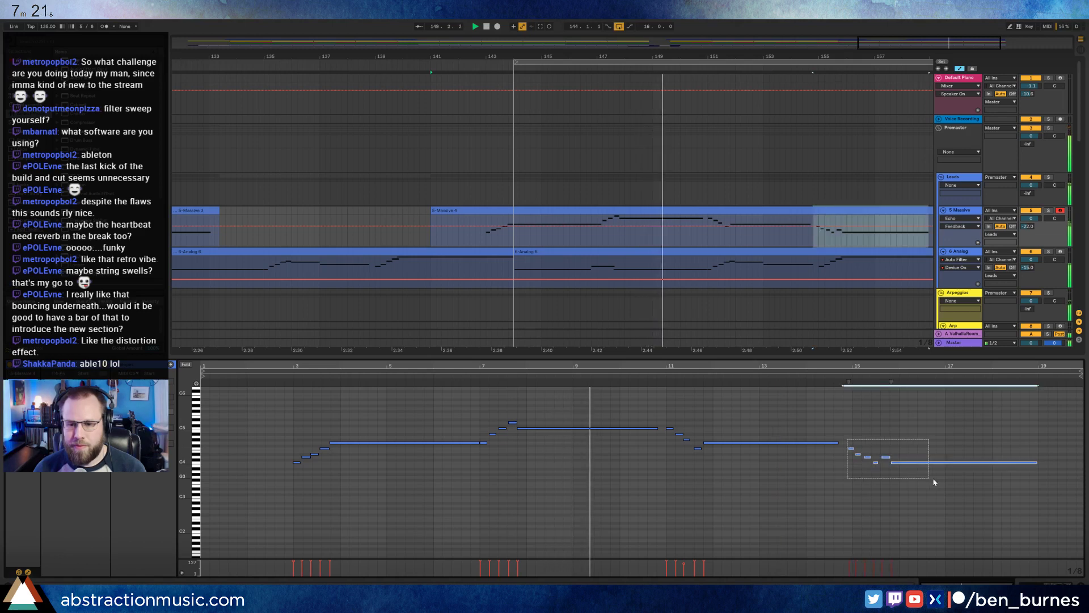
key(Right)
click(899, 446)
drag(838, 442, 847, 443)
click(888, 450)
click(879, 462)
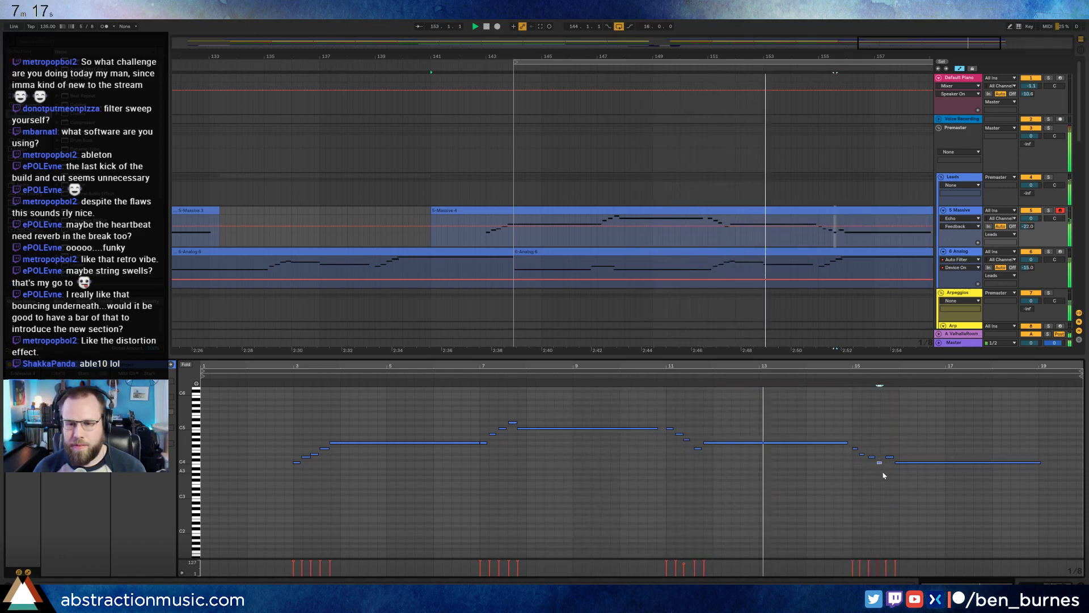
key(Delete)
Space out the last phrase's short notes evenly, raise the final short note a semitone, and pull the held C4 earlier to follow it.
drag(915, 367, 762, 372)
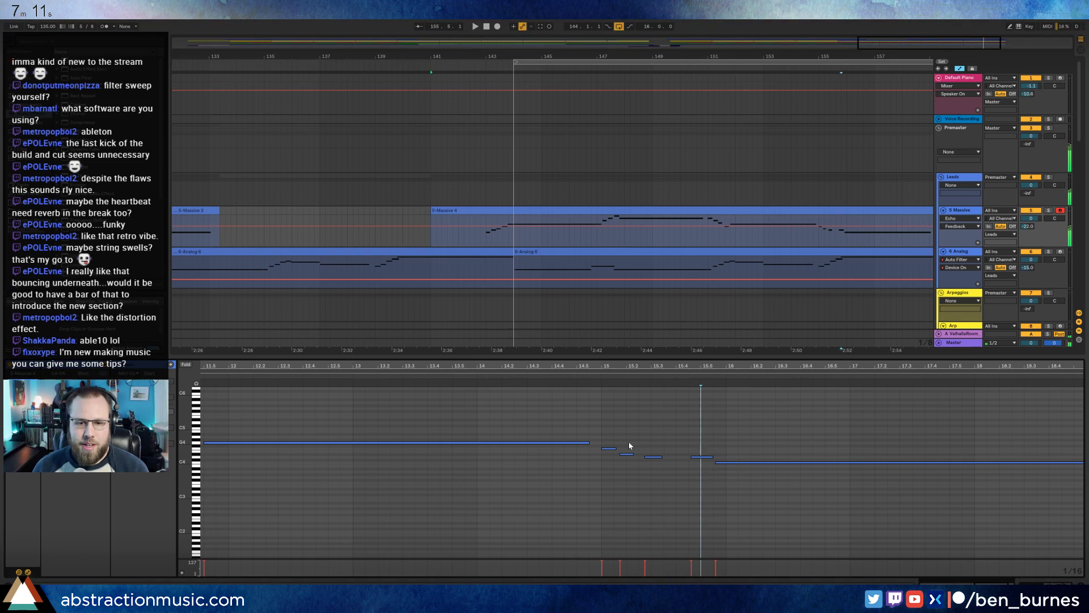
drag(630, 446, 703, 468)
key(Right)
key(Right)
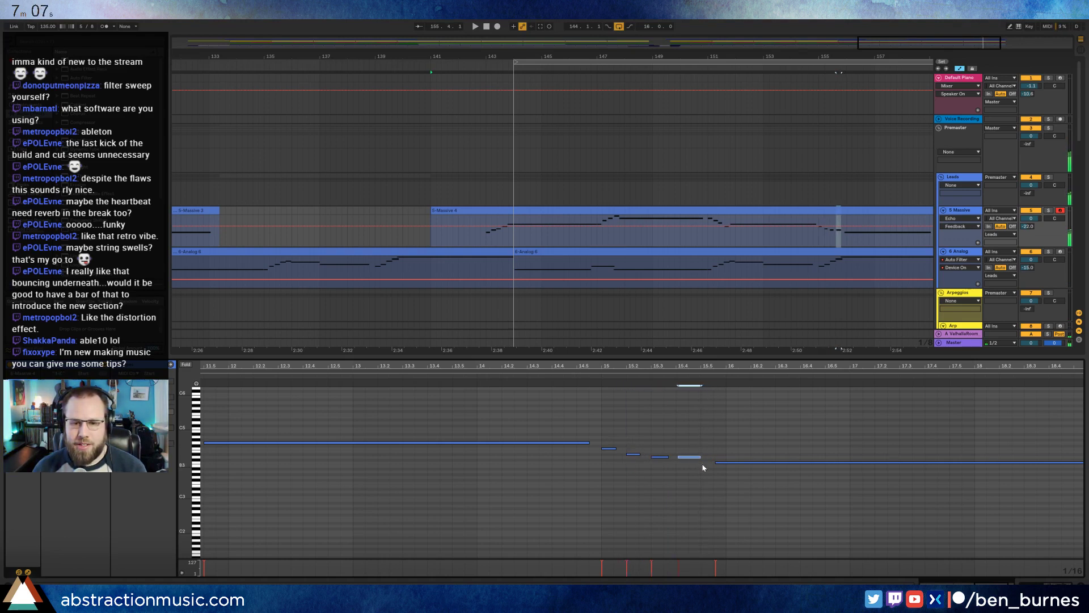
key(Left)
key(Up)
click(740, 466)
key(Left)
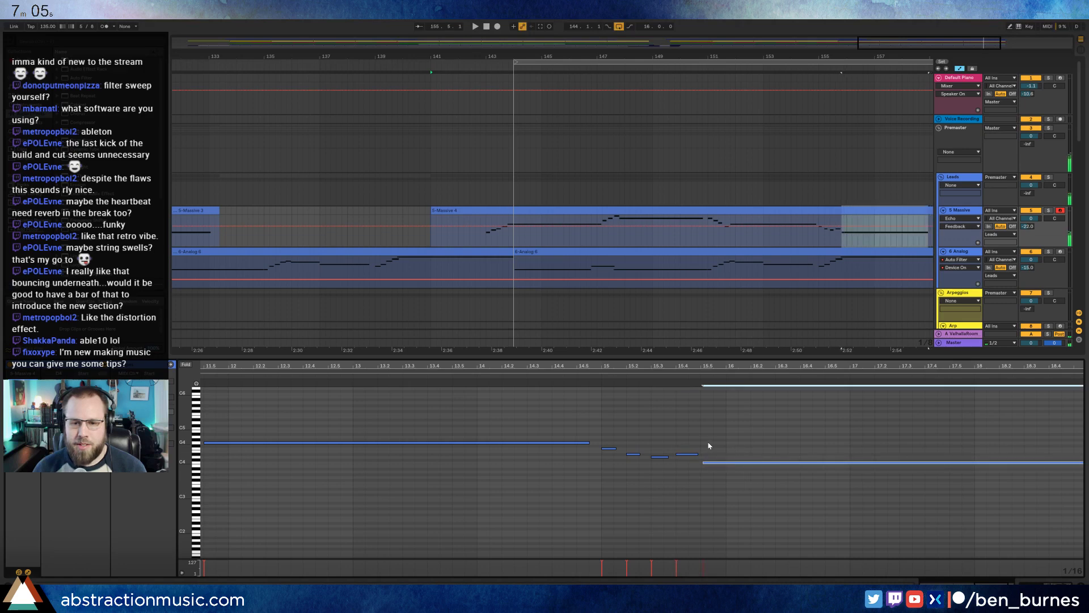
Open the notes of the Analog clip starting at bar 144 and play its opening.
key(shift+Tab)
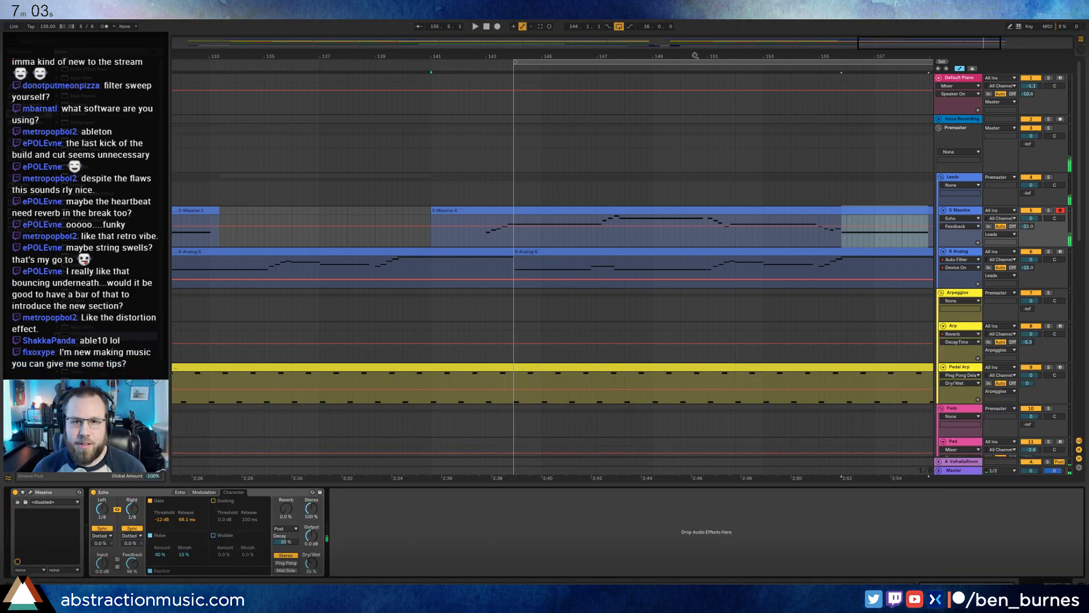
mouse_move(891, 48)
mouse_down()
mouse_move(891, 35)
mouse_move(905, 45)
mouse_up()
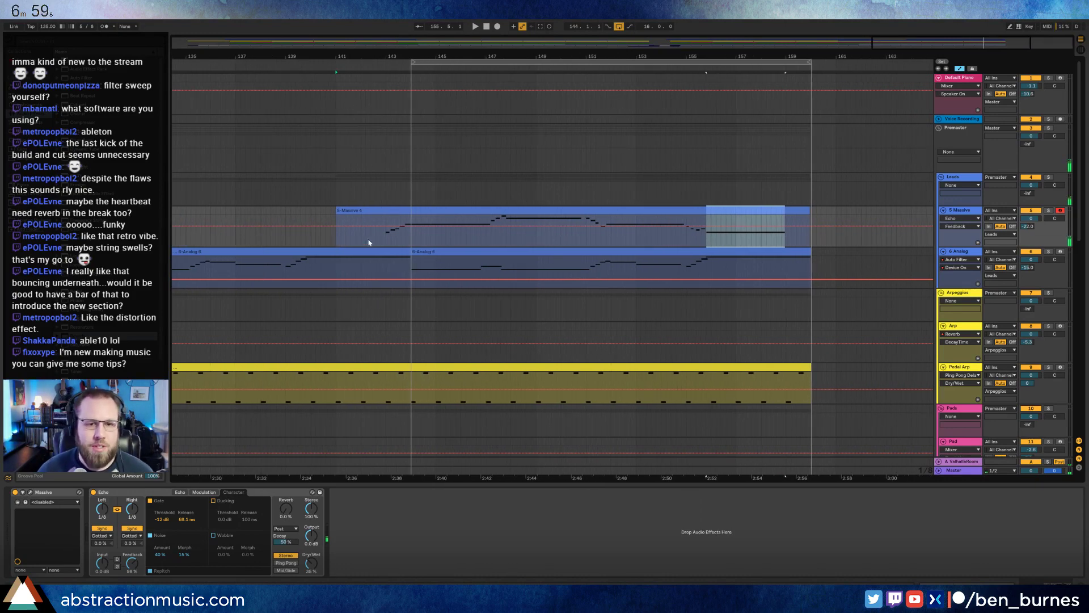
click(427, 250)
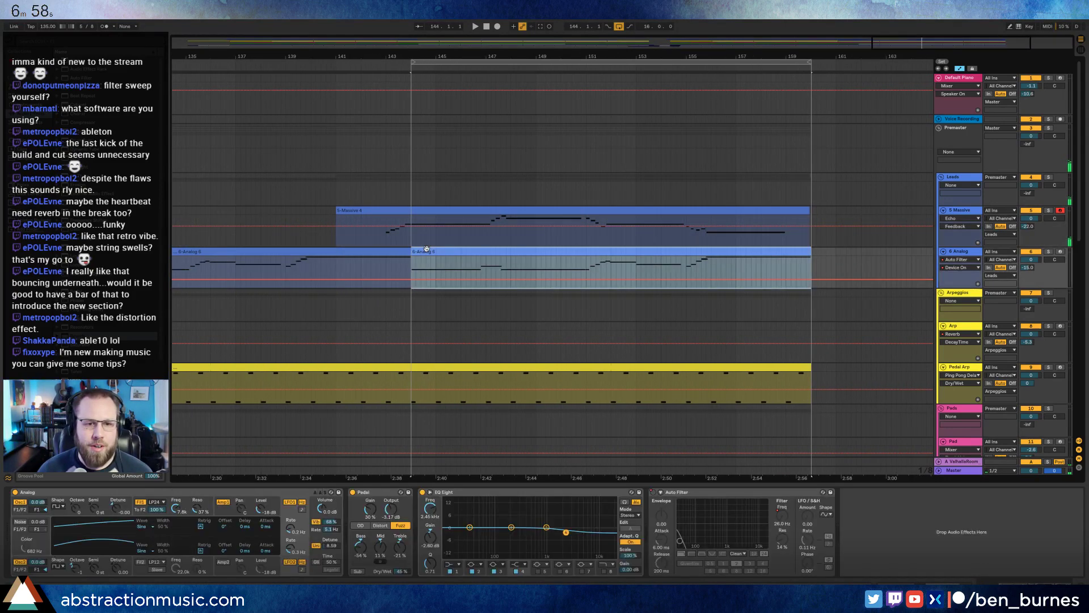
double_click(532, 249)
drag(365, 426, 100, 493)
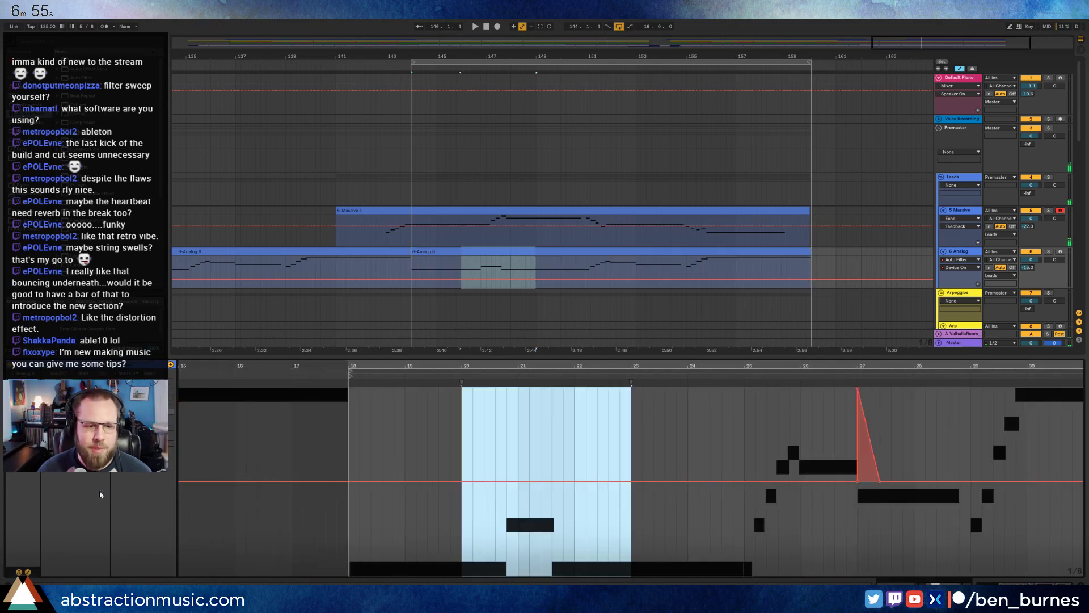
click(28, 572)
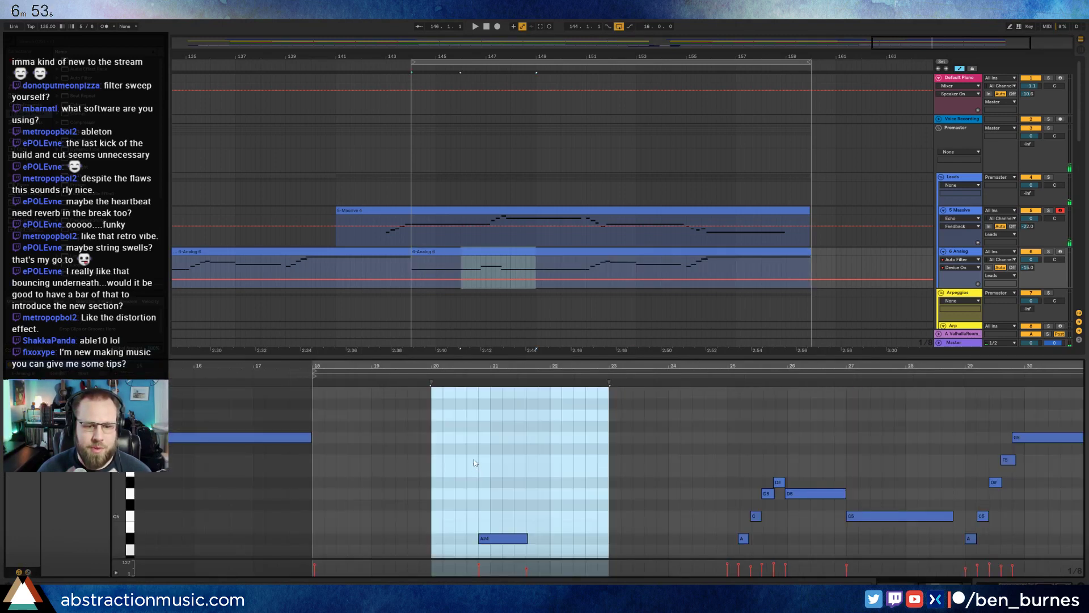
scroll(431, 445, down, 3)
click(384, 425)
scroll(387, 428, down, 1)
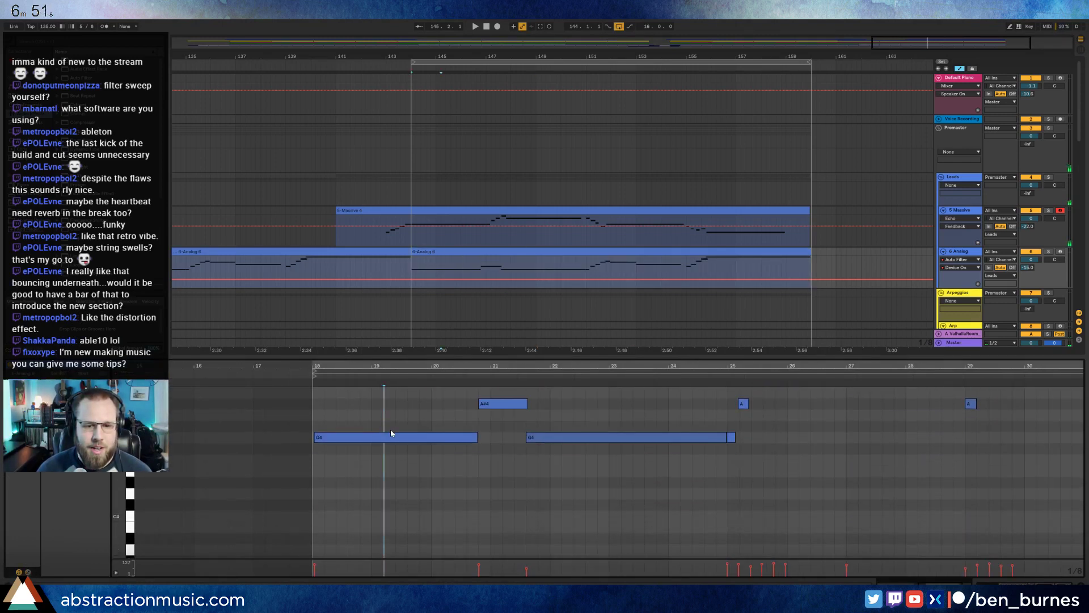
scroll(389, 432, up, 3)
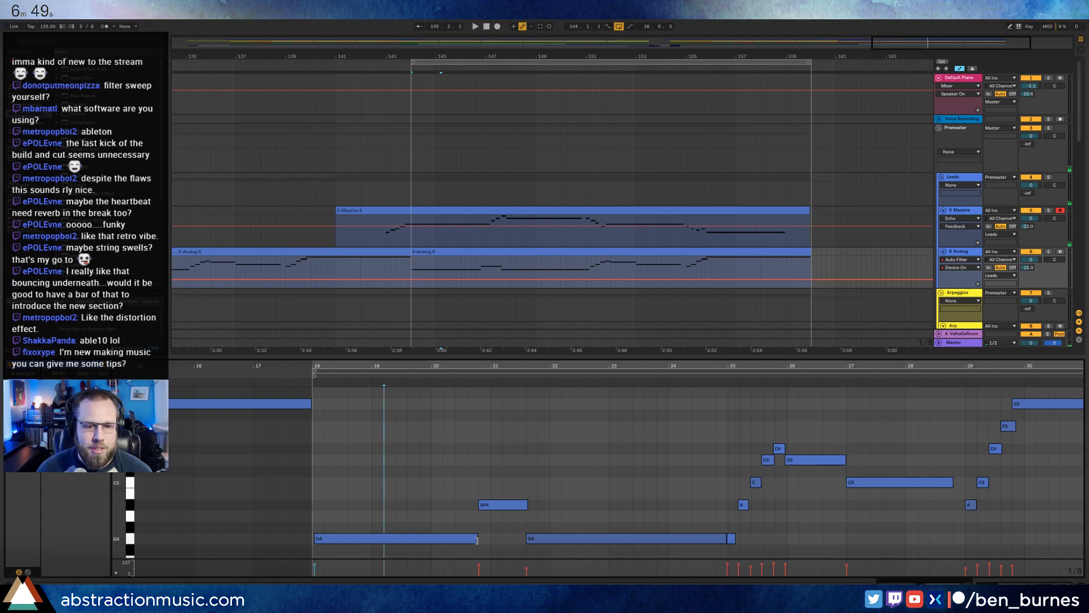
key(space)
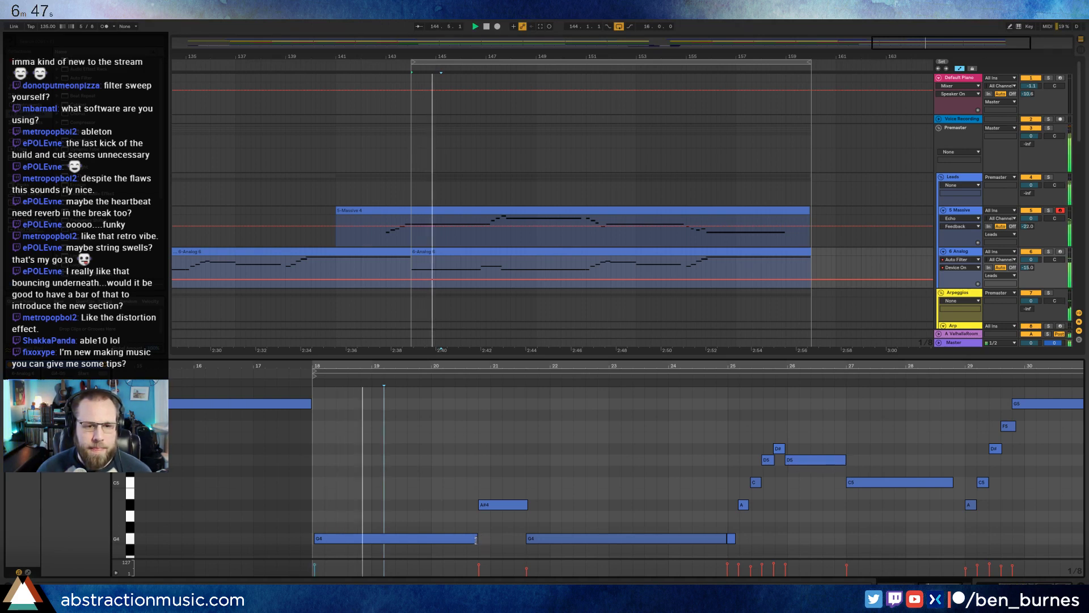
key(space)
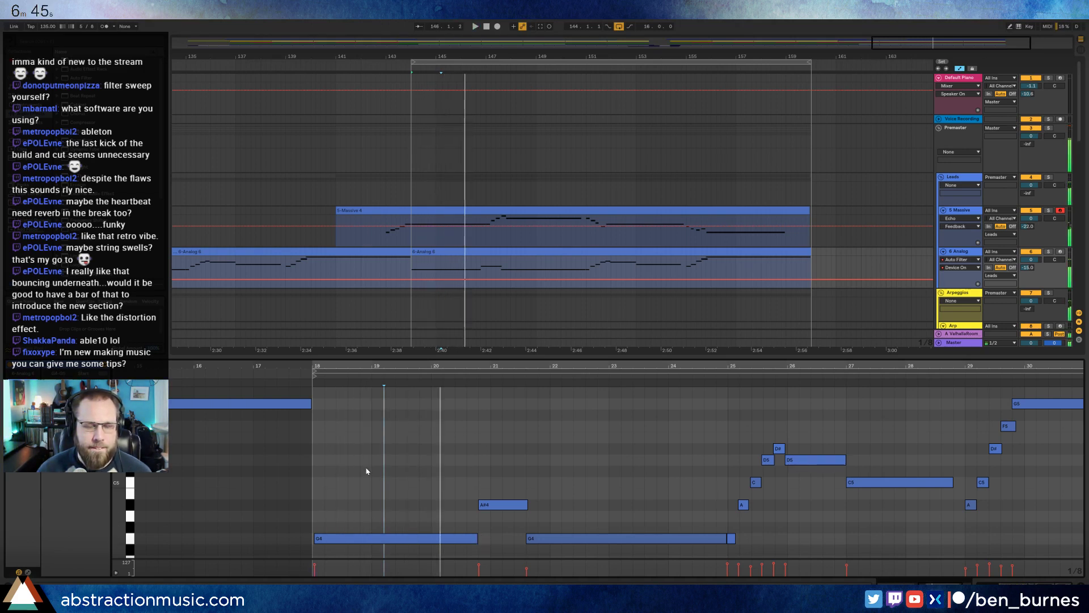
Shorten the earlier Analog clip's final held G5 to about mid-bar 33 and add a short D5 filling the rest of the clip.
click(396, 251)
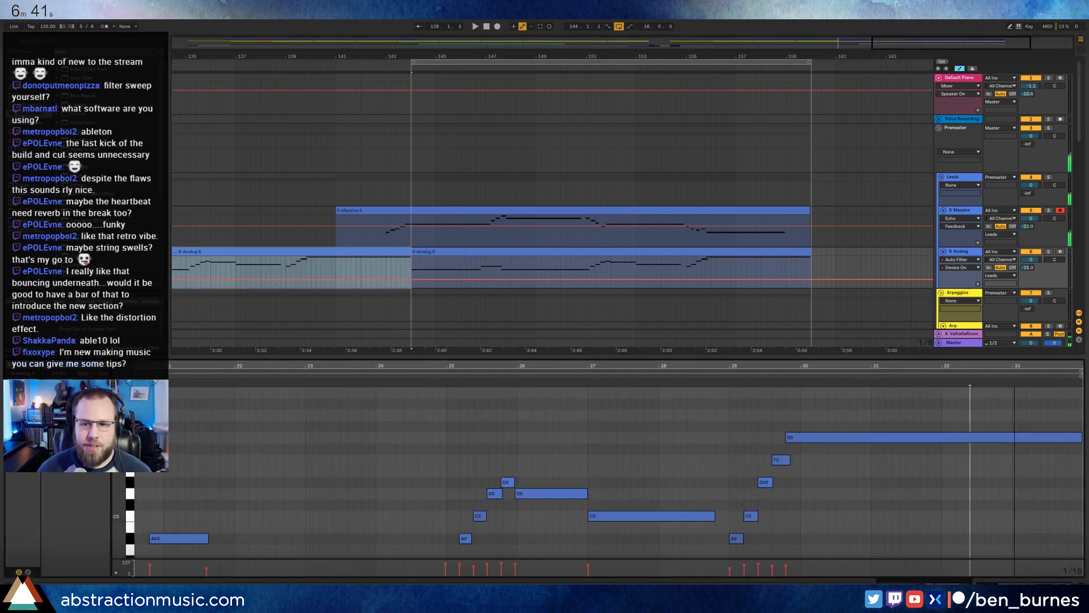
click(1058, 440)
drag(1058, 440, 1030, 441)
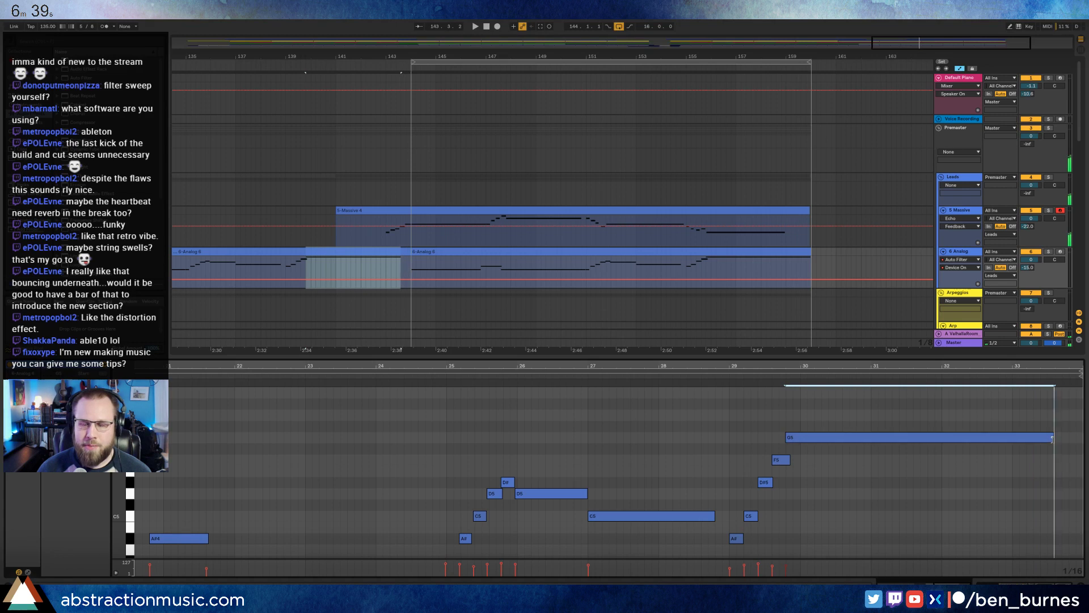
drag(1056, 497, 1082, 496)
double_click(1082, 496)
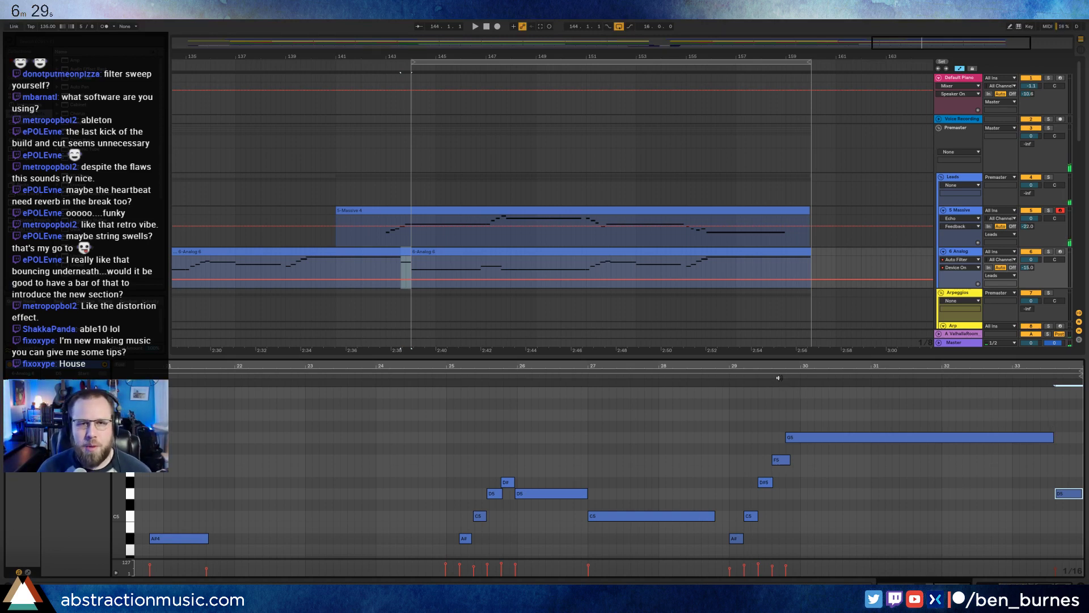
click(778, 377)
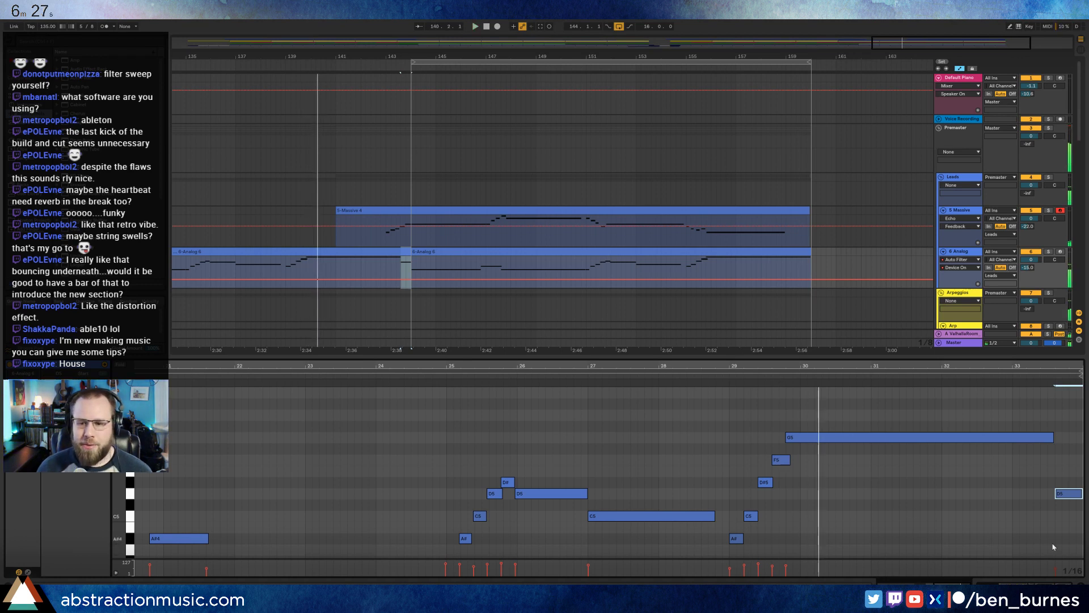
click(785, 374)
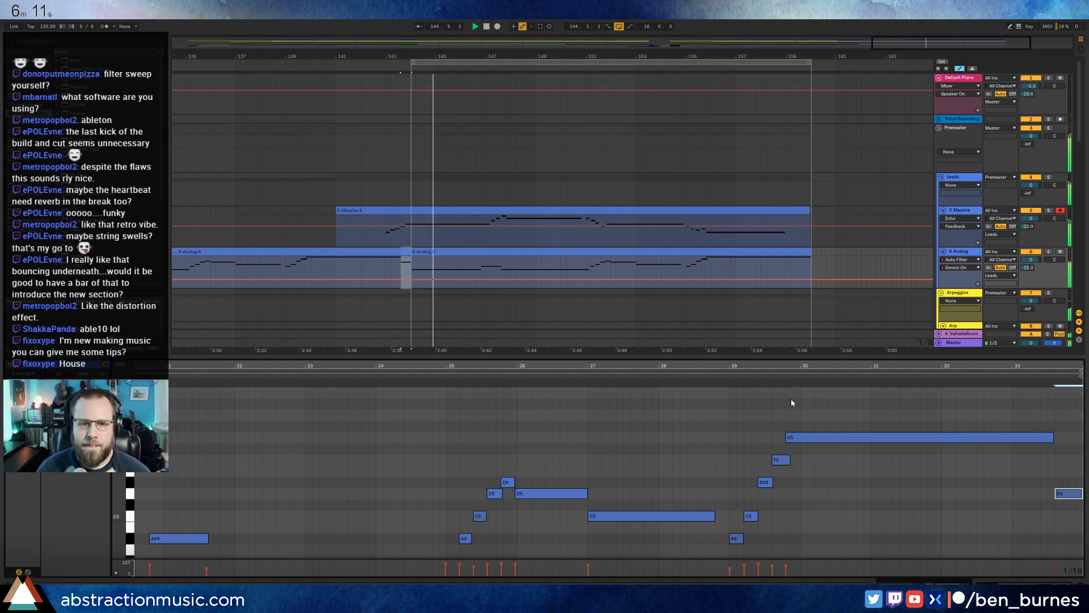
Add a short C5 after the A#4 near bar 21 of the second Analog clip, and start the following held G4 at its end.
click(533, 264)
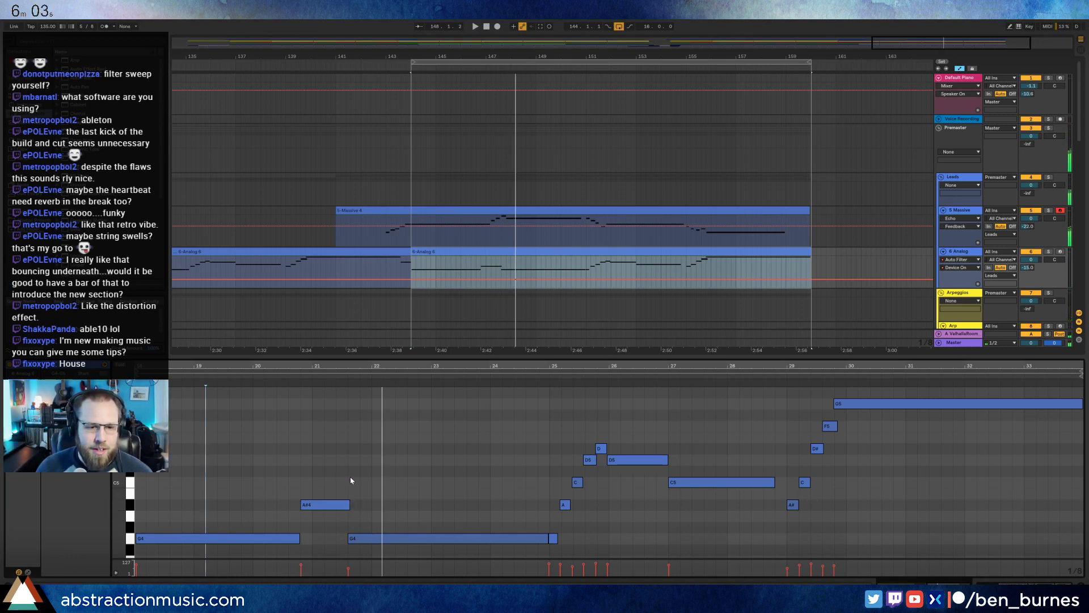
key(space)
double_click(350, 481)
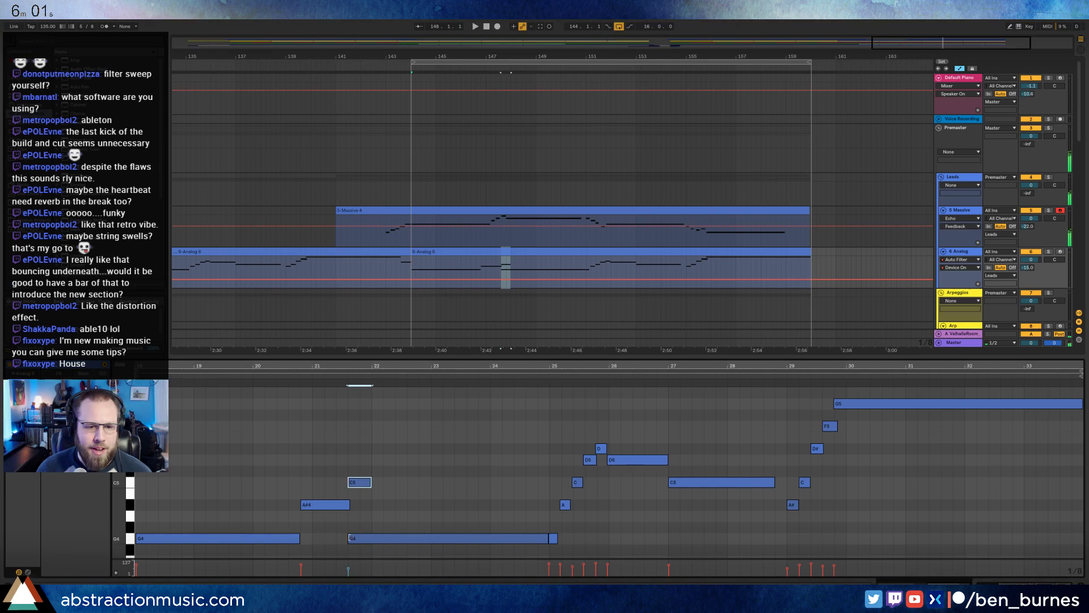
drag(348, 538, 372, 538)
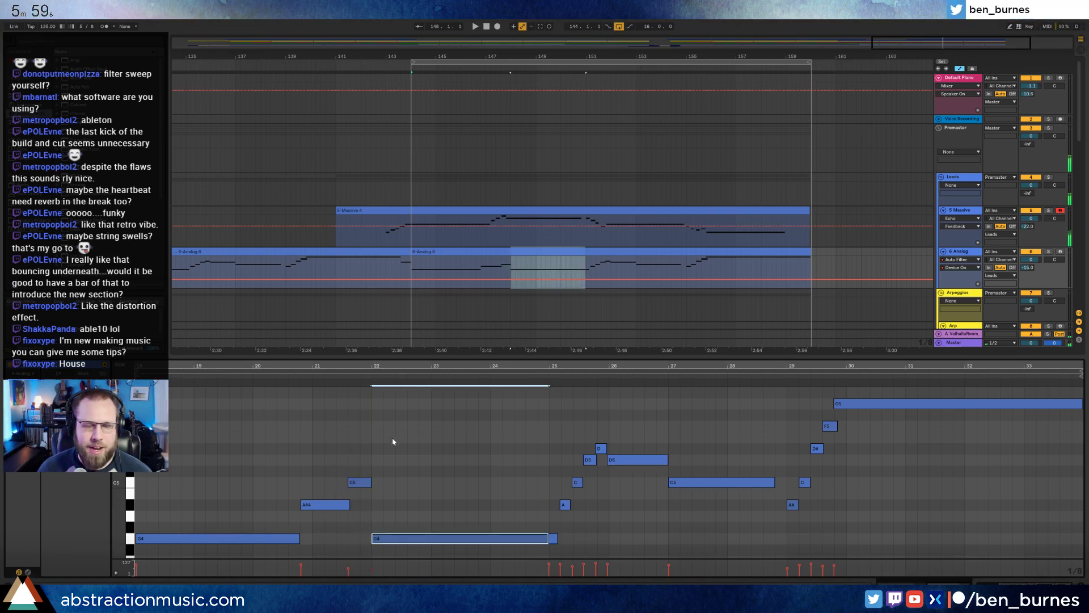
click(407, 426)
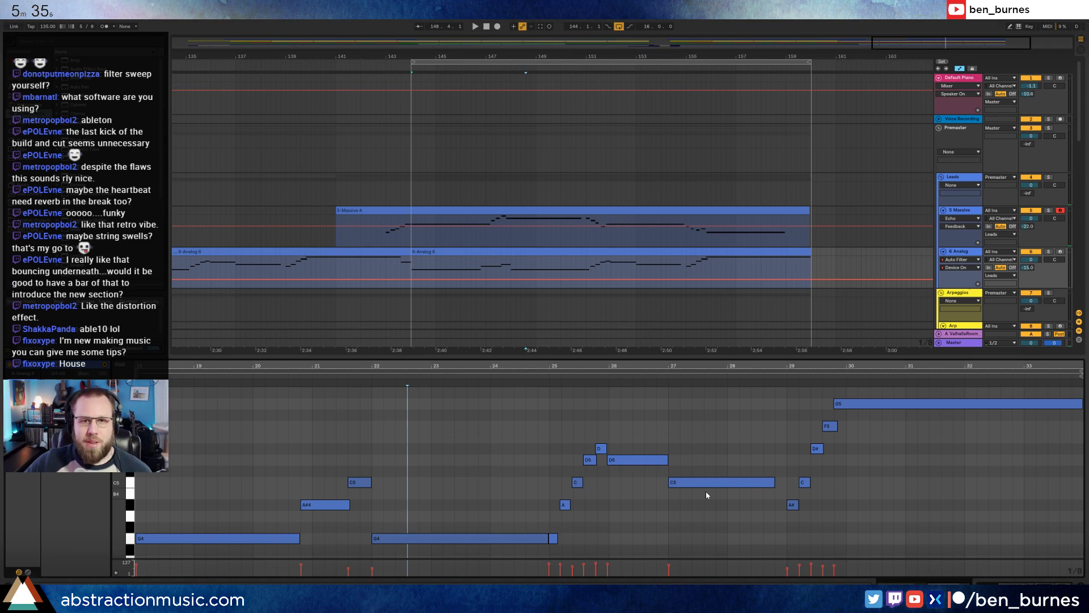
click(364, 432)
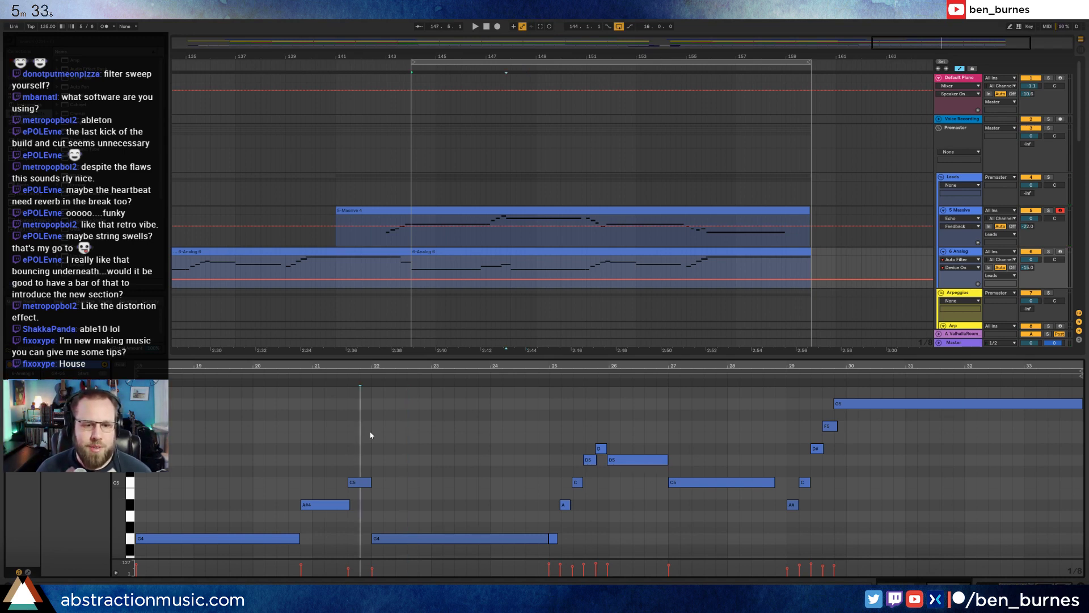
click(369, 432)
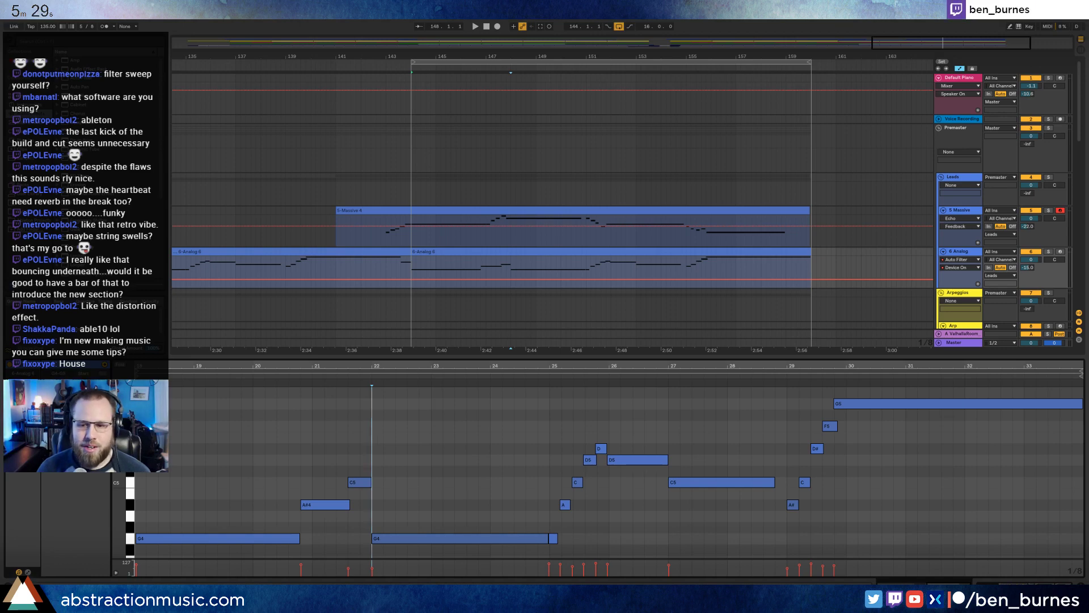
Play the arrangement from the start of the second Analog clip at bar 144.
key(shift+Tab)
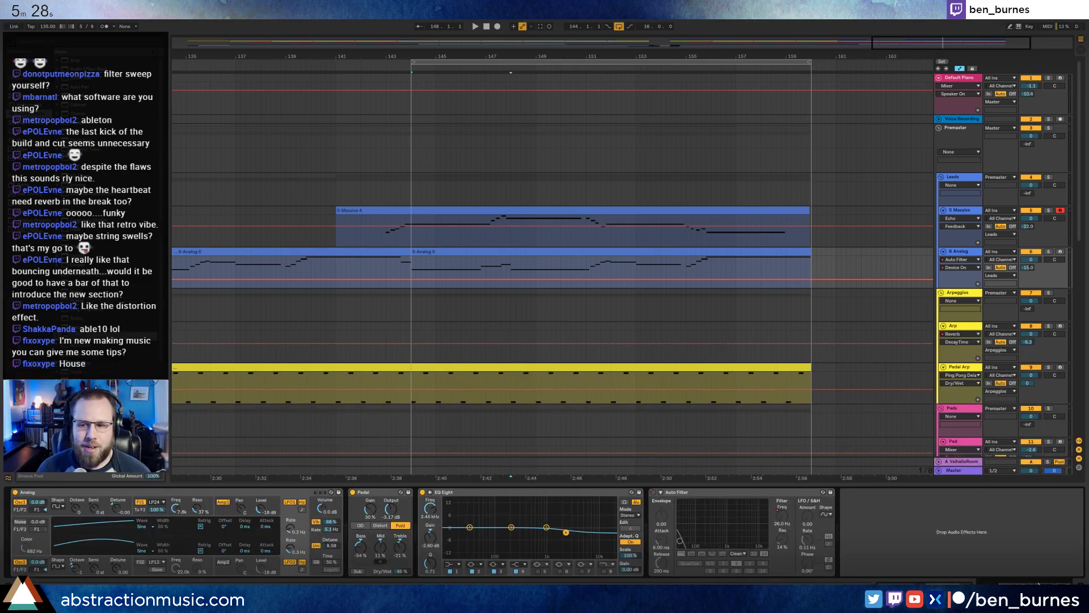
click(286, 267)
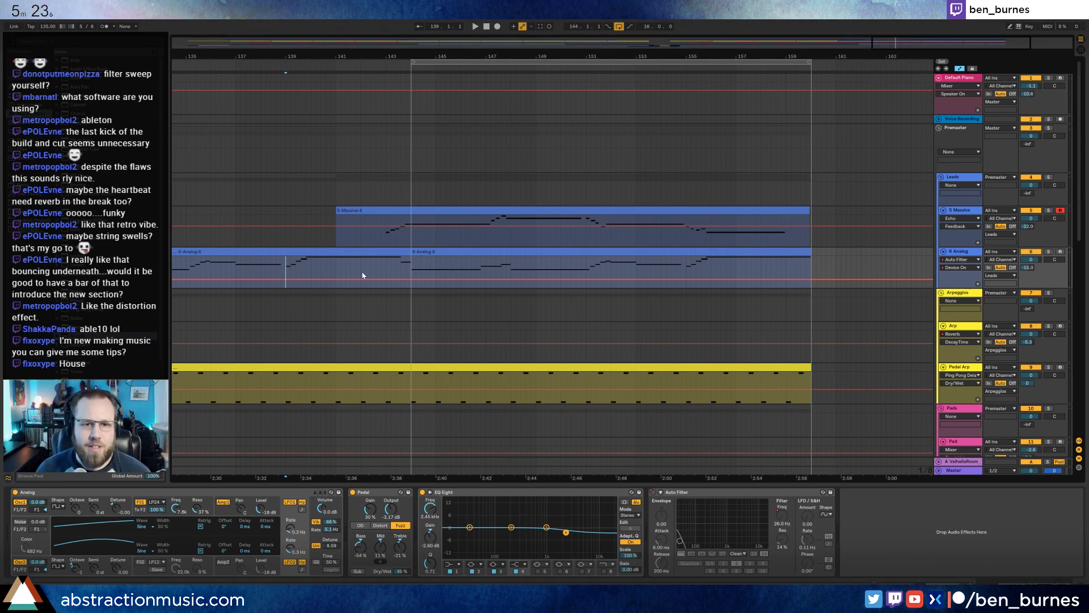
click(443, 252)
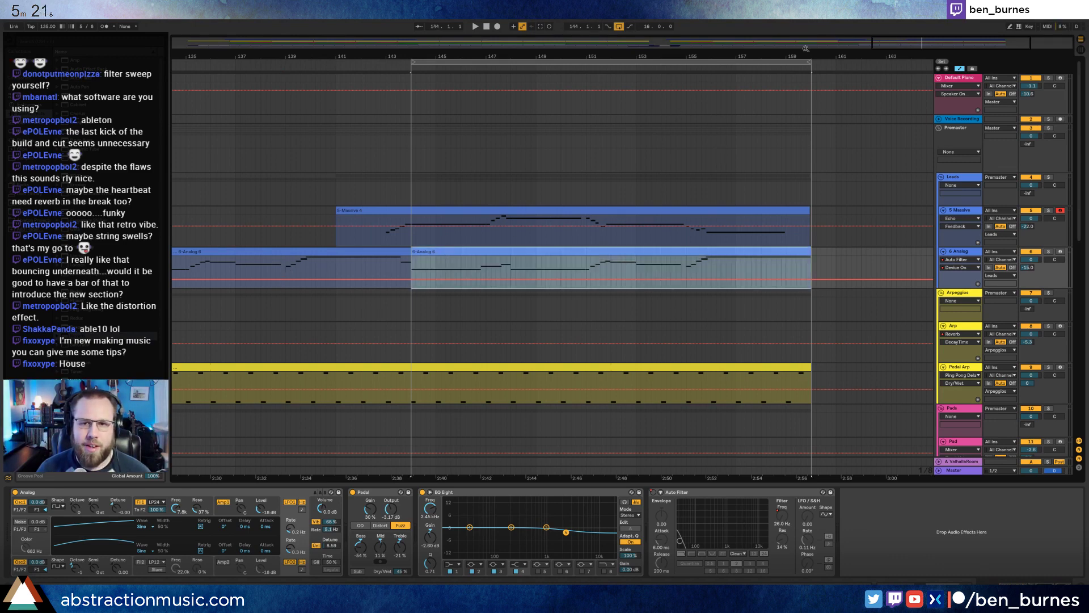
drag(910, 45, 920, 46)
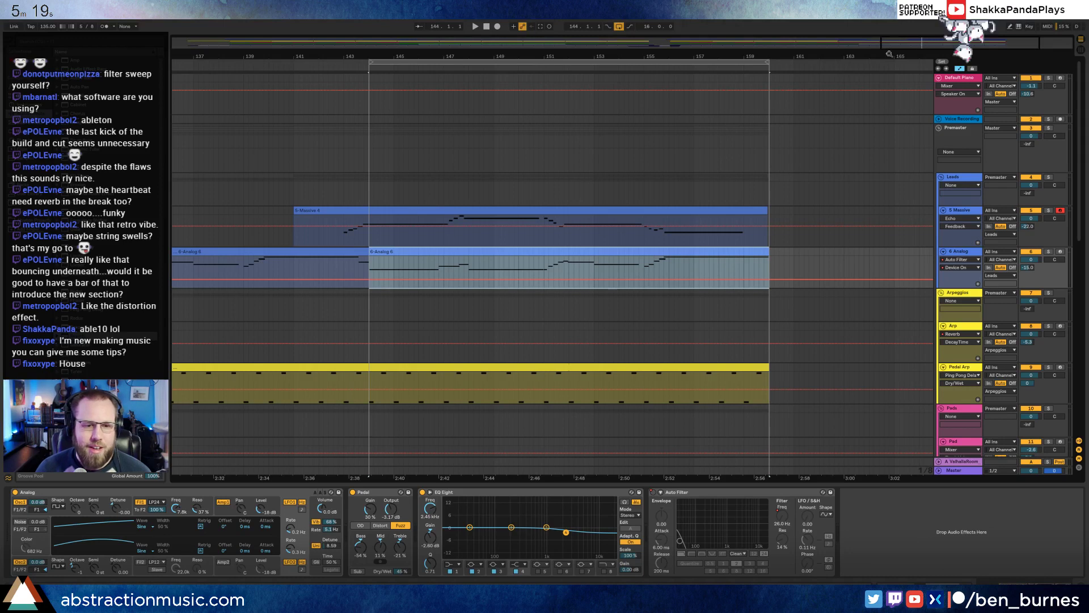
click(367, 265)
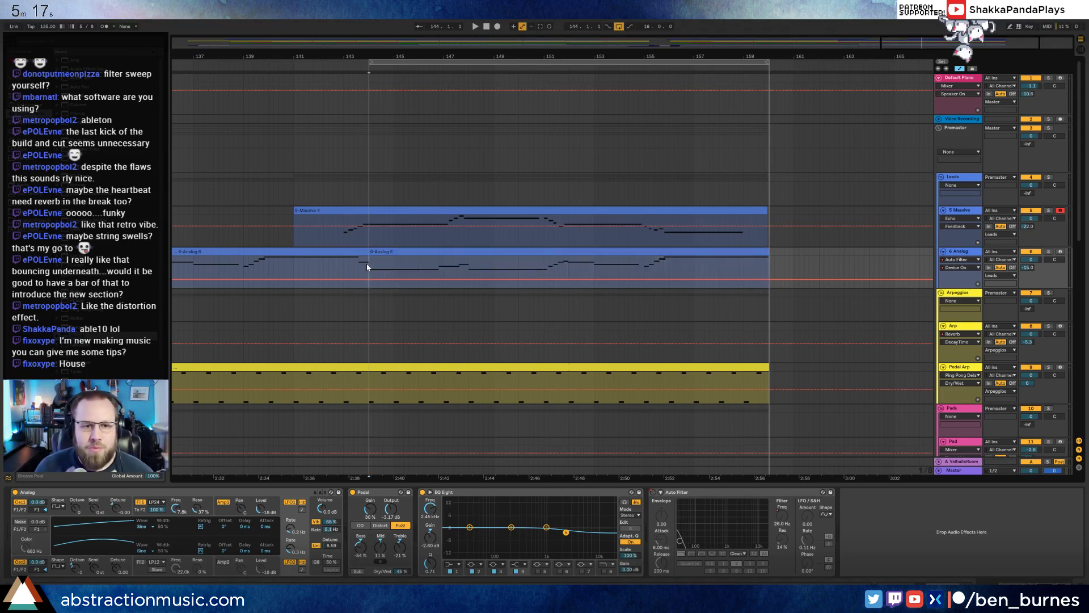
key(space)
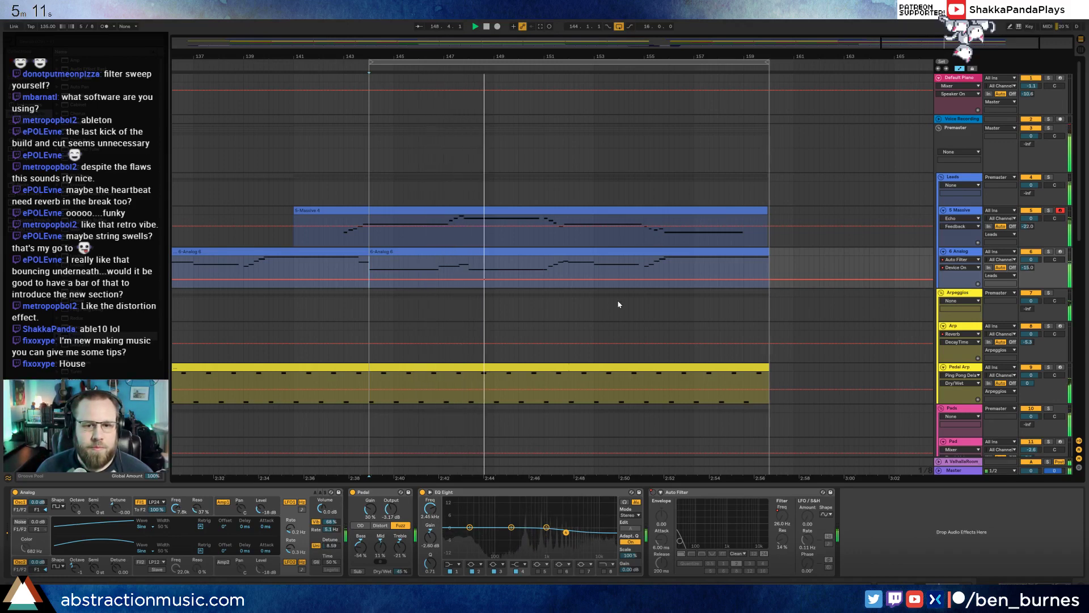
Replace the second Analog clip's rising A#4, C5 and D#5 notes at bar 29 with a short G5 followed by a short F5.
double_click(588, 249)
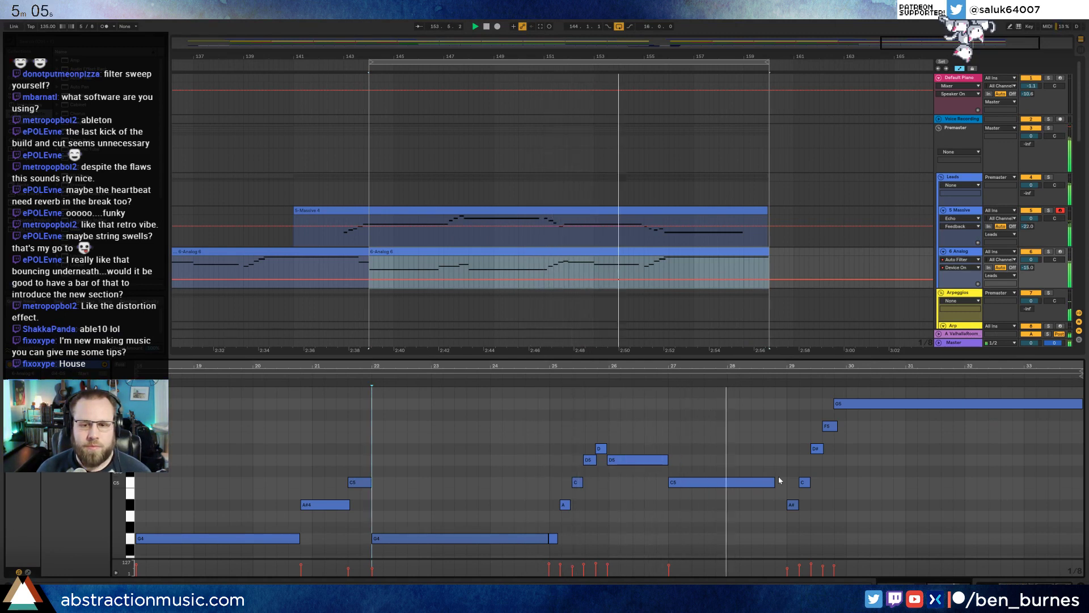
key(space)
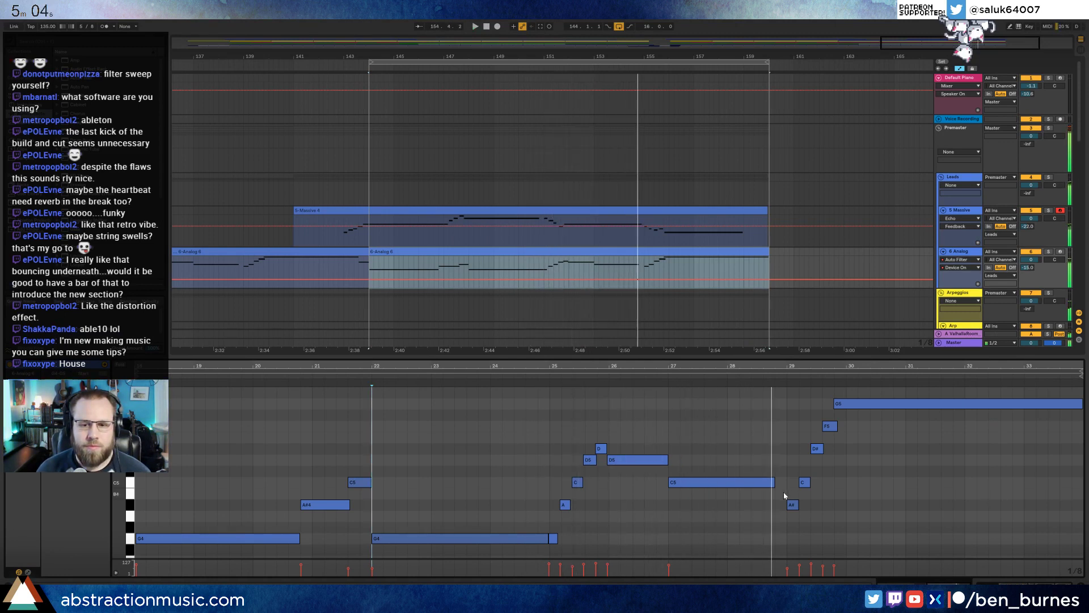
scroll(795, 425, up, 2)
double_click(792, 425)
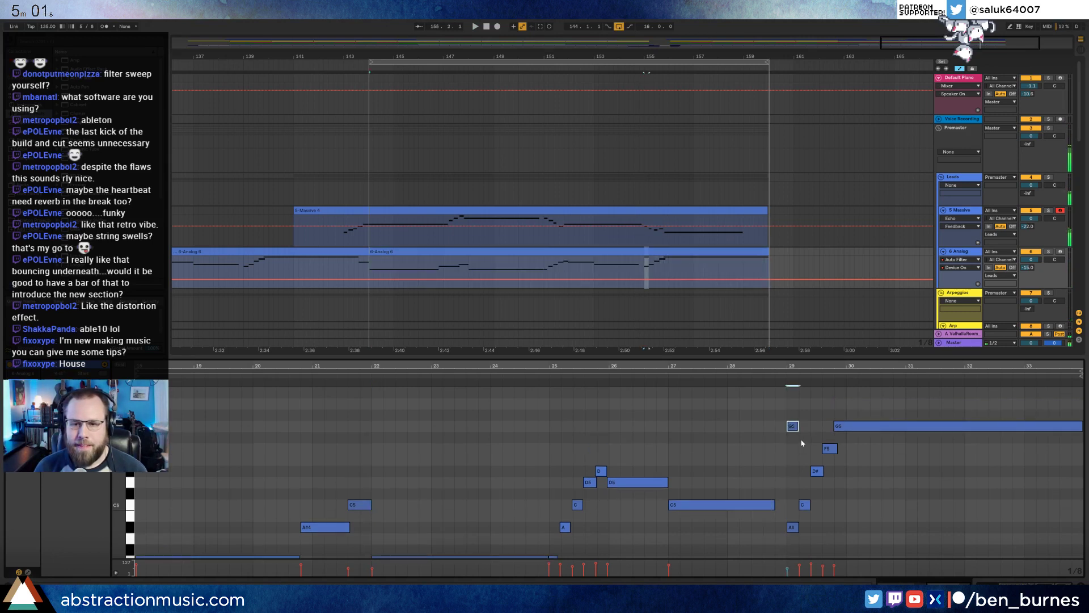
double_click(804, 449)
drag(794, 465, 825, 546)
key(Delete)
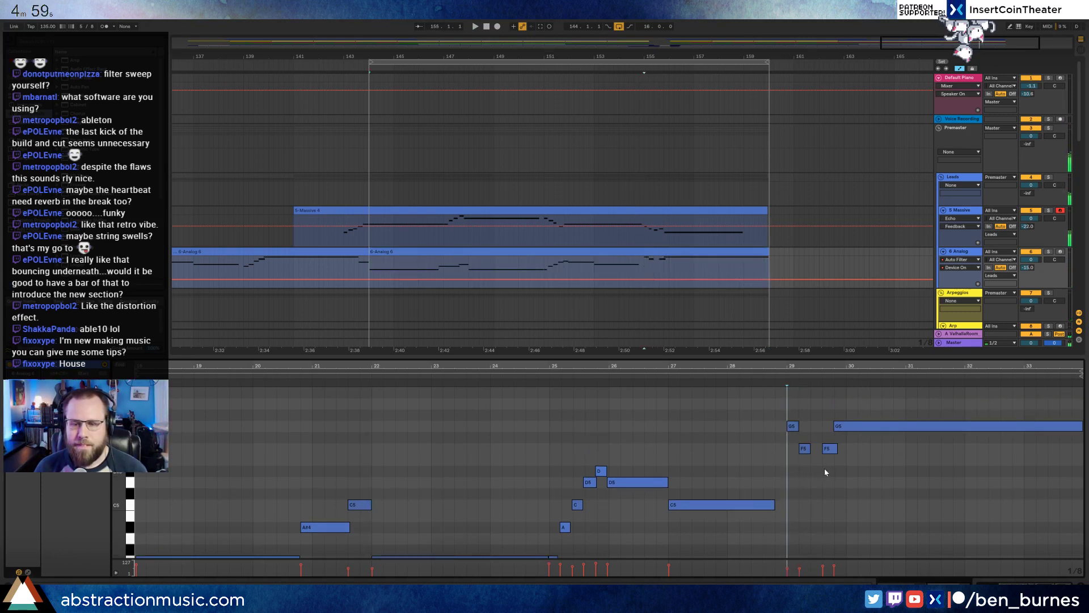
Continue the second Analog clip's bar-29 run with short D5, A#4 and C5 notes, deleting the second F5 and held G5.
double_click(815, 471)
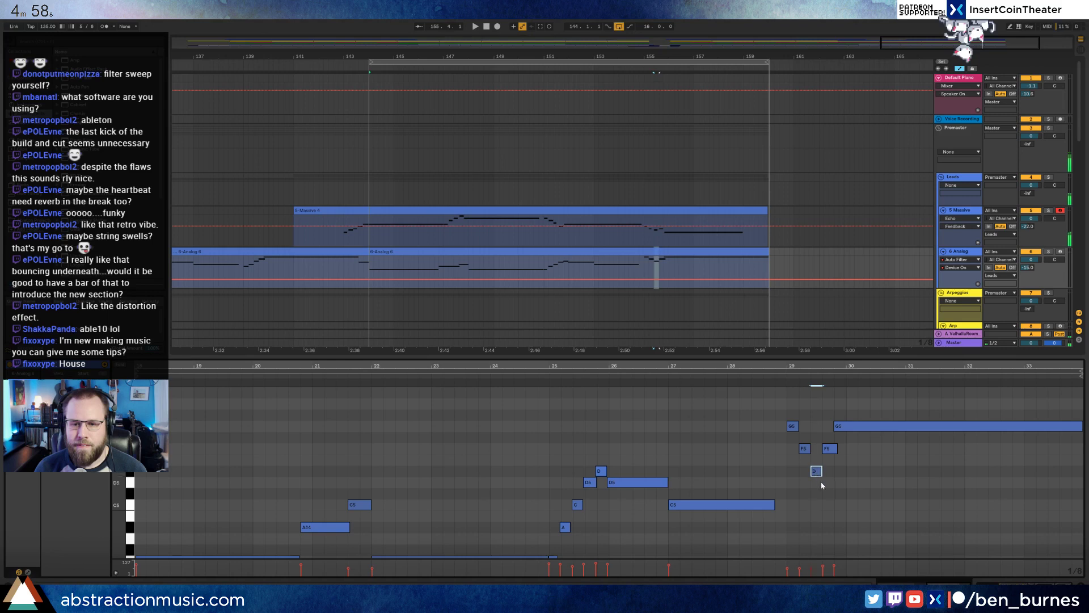
double_click(827, 527)
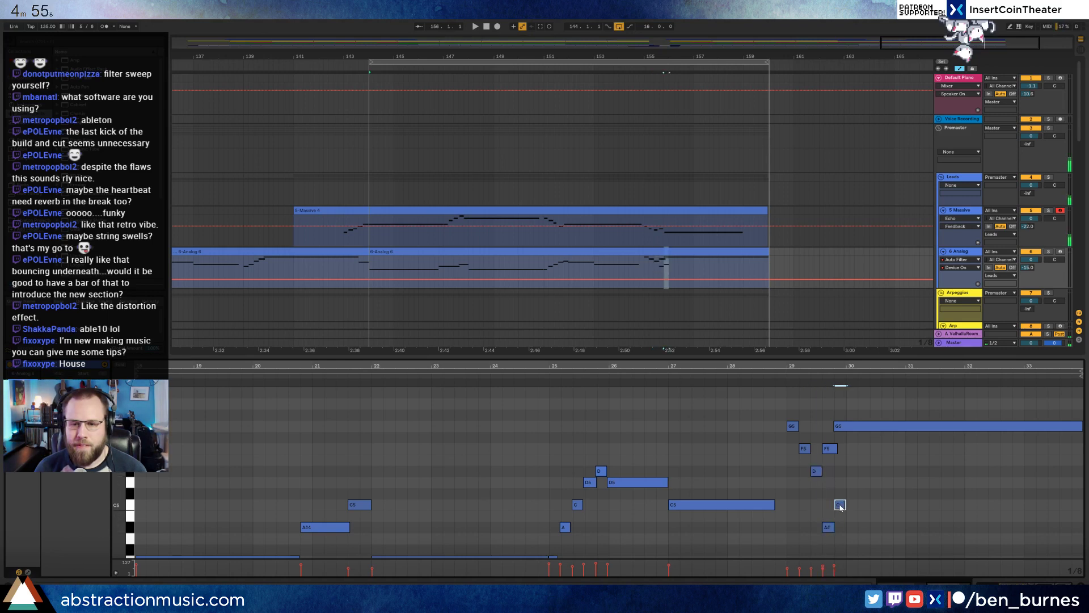
double_click(840, 504)
double_click(830, 448)
click(846, 426)
key(Delete)
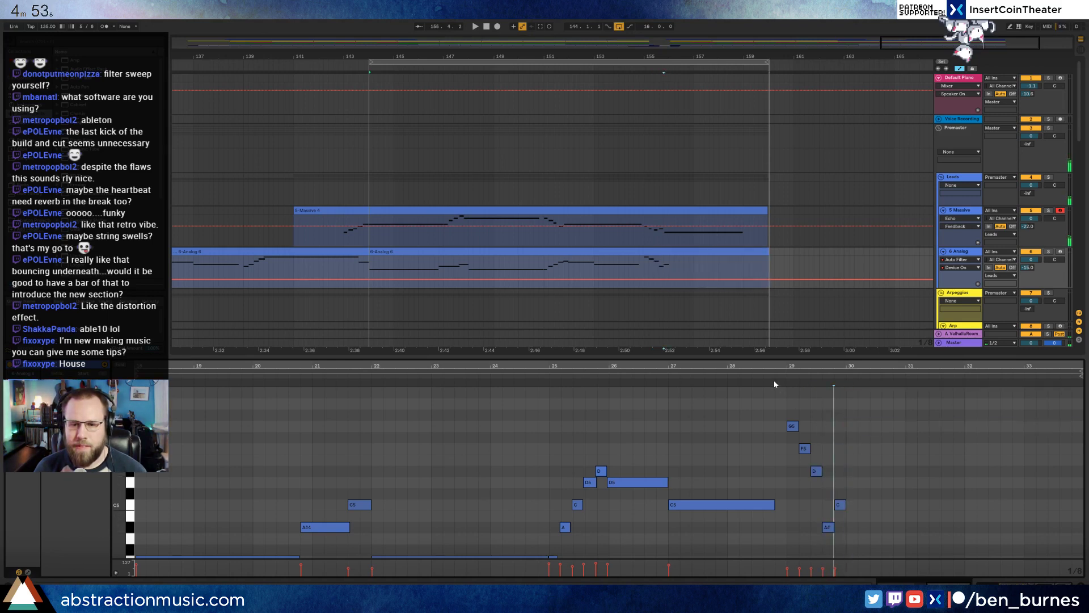
Raise the velocities of the five notes in the run at bar 29 of the second Analog clip.
click(772, 376)
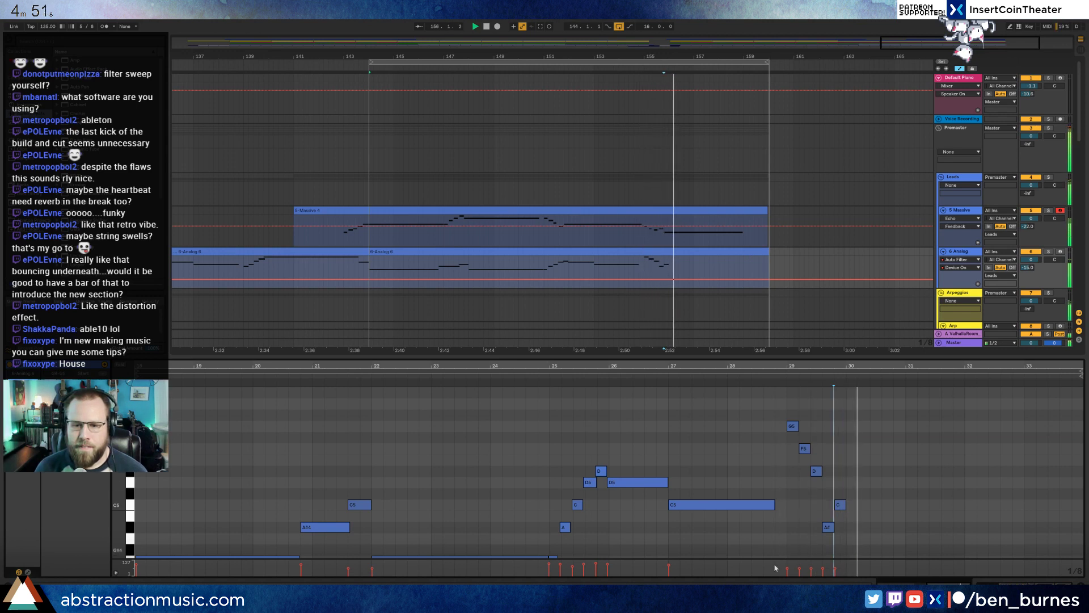
key(space)
drag(777, 571, 831, 564)
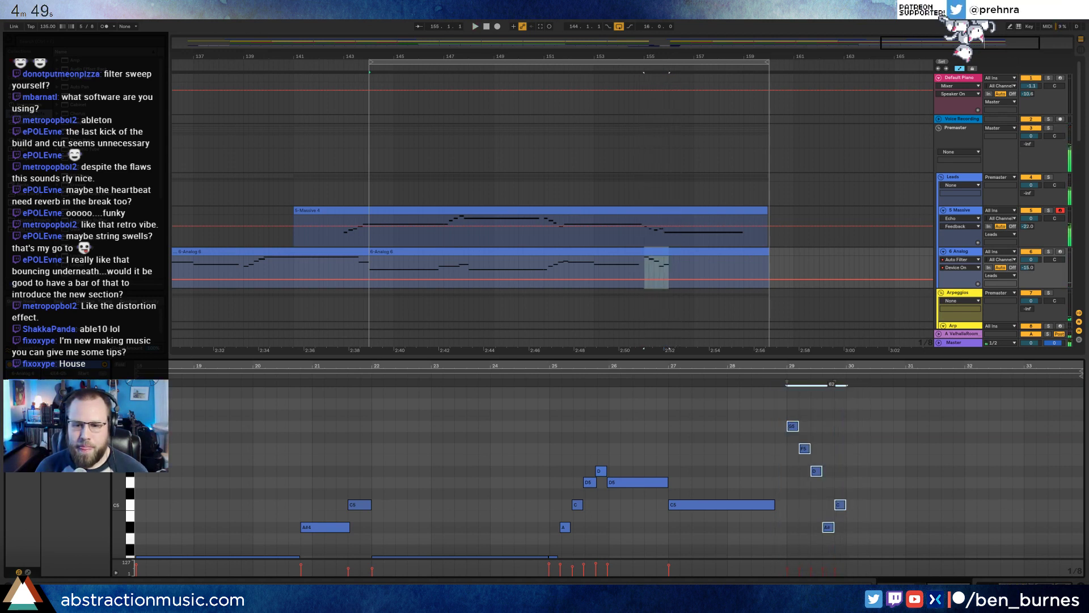
click(774, 422)
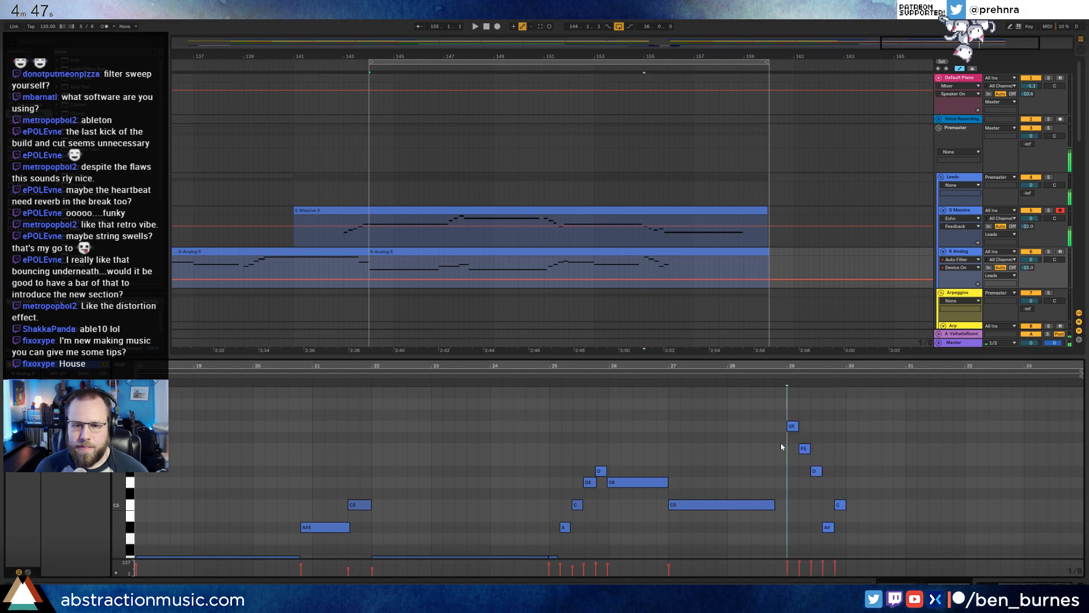
Play the run from bar 29 and extend its final C5 to the end of the clip.
key(space)
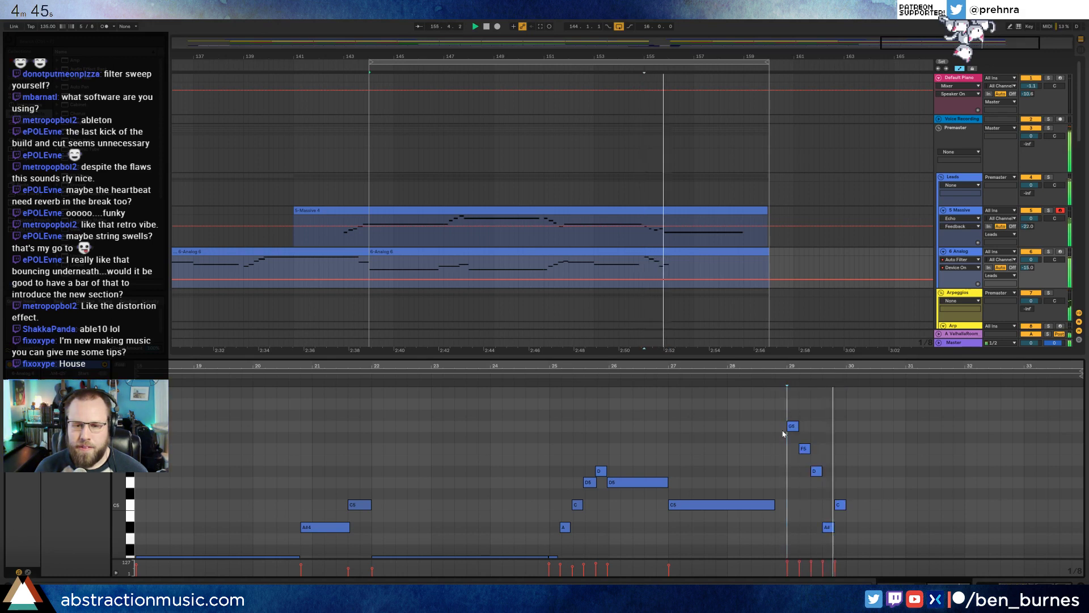
key(space)
drag(845, 504, 1078, 509)
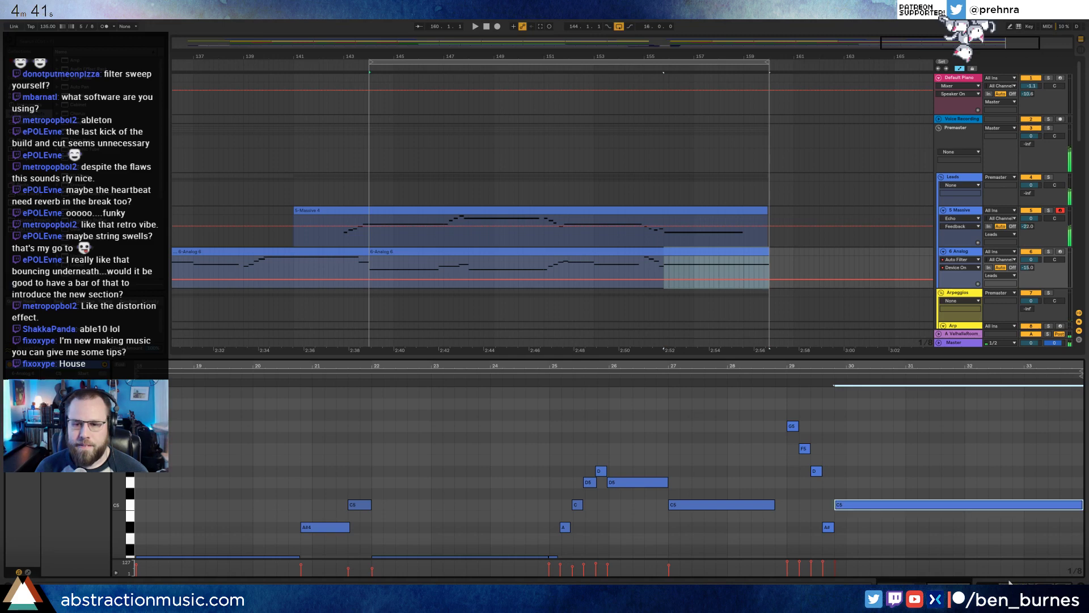
key(shift+Tab)
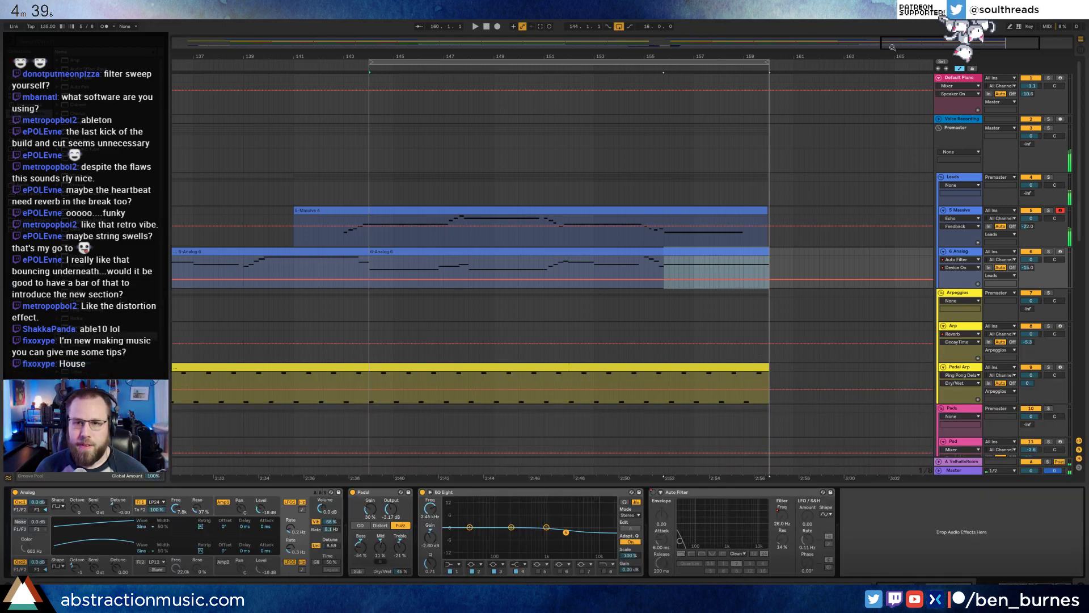
Look back through the arrangement's earlier arpeggio, pad, bass and lead clips, including the Arp part around bar 76.
drag(799, 60, 799, 28)
scroll(532, 352, down, 1)
scroll(531, 352, down, 3)
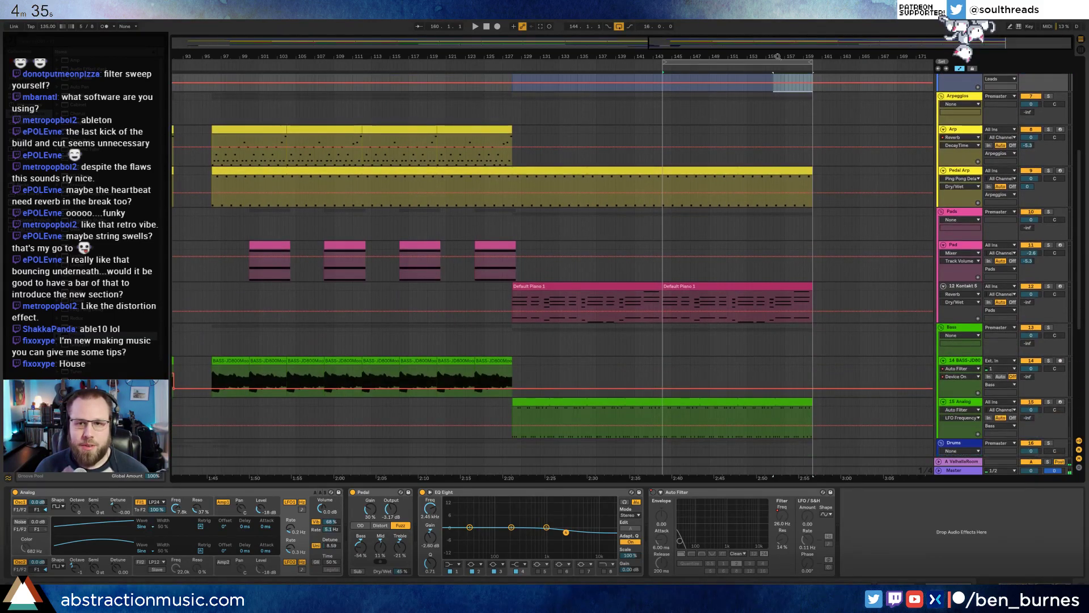
scroll(532, 369, left, 10)
scroll(564, 206, left, 1)
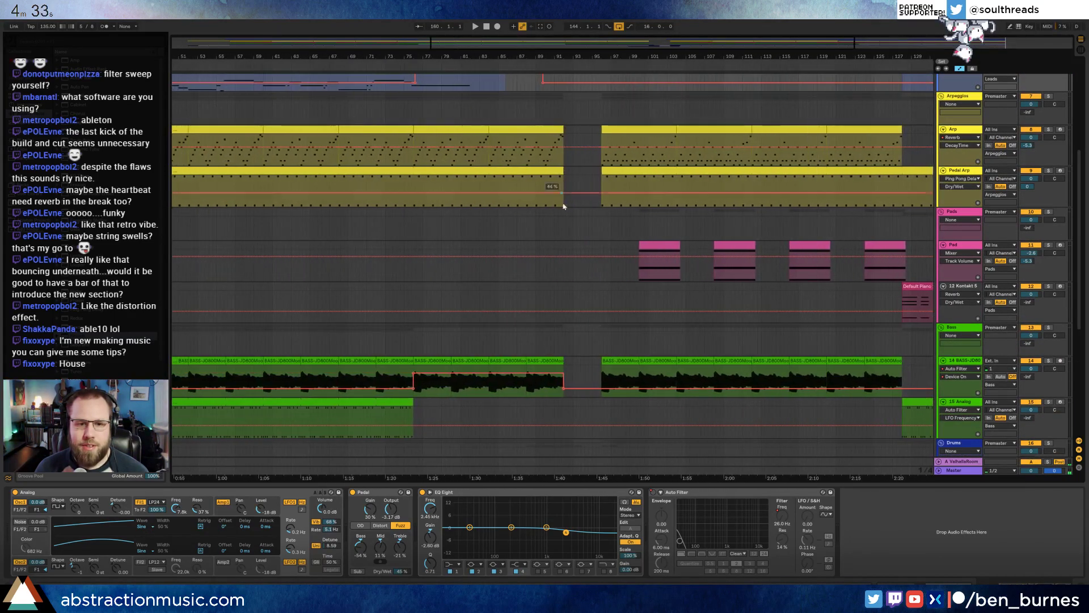
scroll(450, 230, up, 1)
click(431, 176)
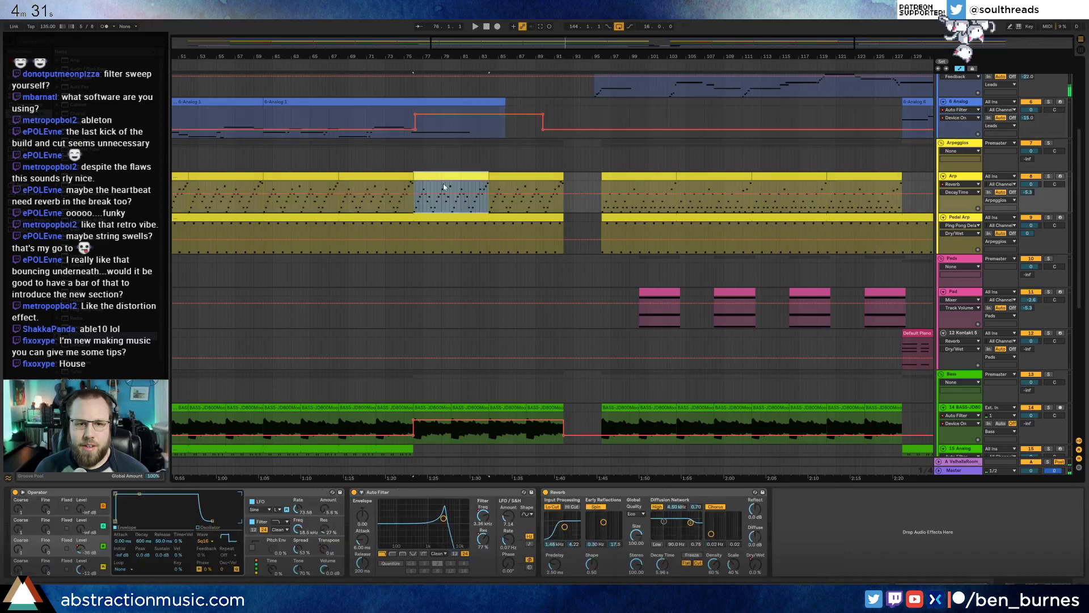
scroll(519, 172, up, 2)
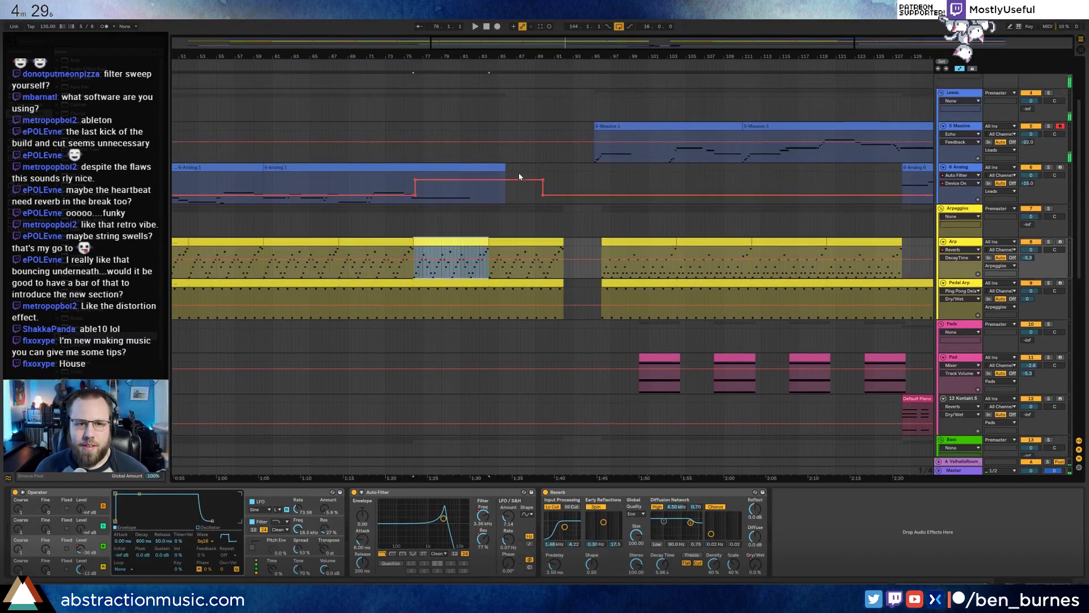
scroll(519, 173, right, 10)
drag(921, 42, 1046, 42)
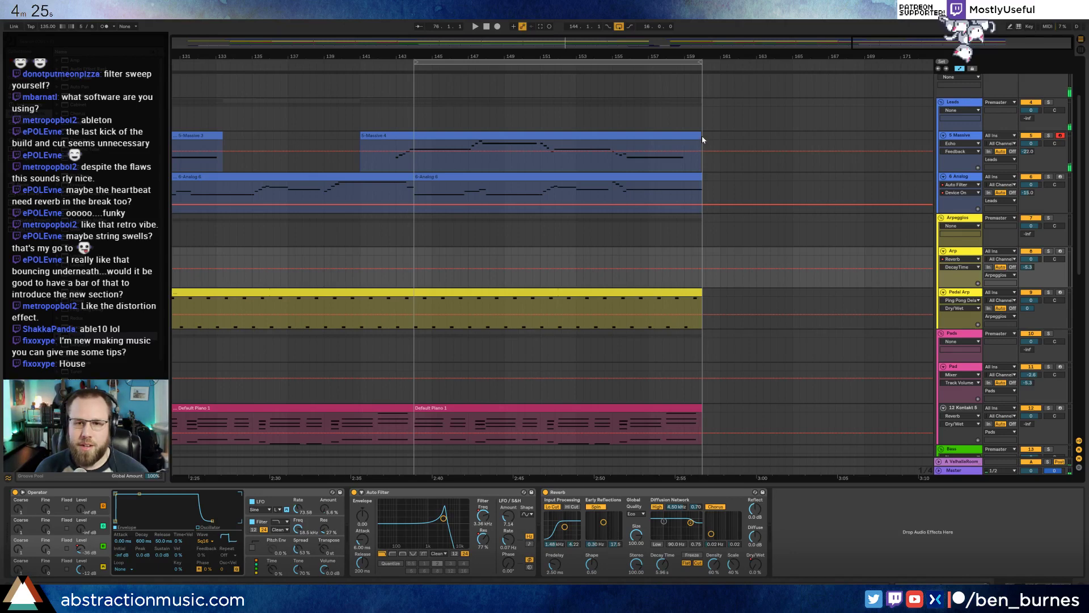
Extend the last Massive clip and the second Analog clip to about bar 166 of the arrangement.
drag(700, 135, 788, 145)
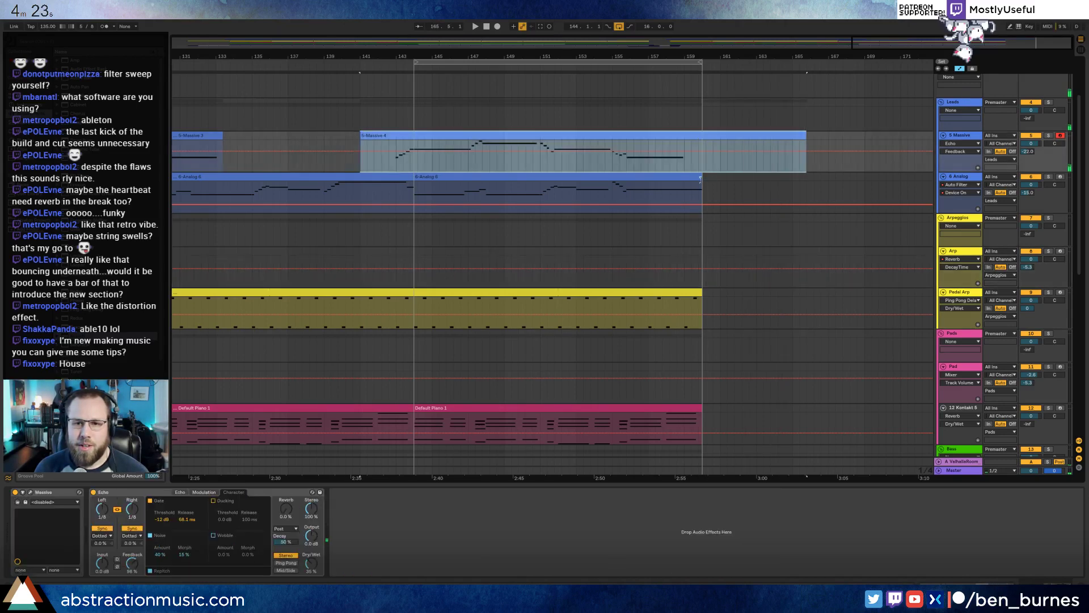
drag(700, 179, 794, 178)
click(680, 134)
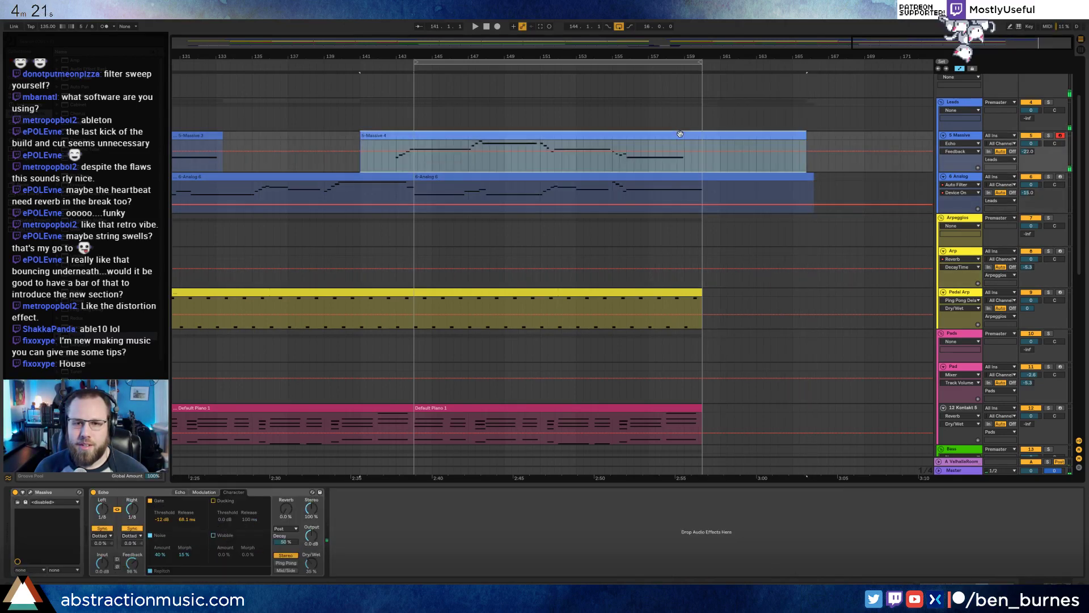
click(678, 141)
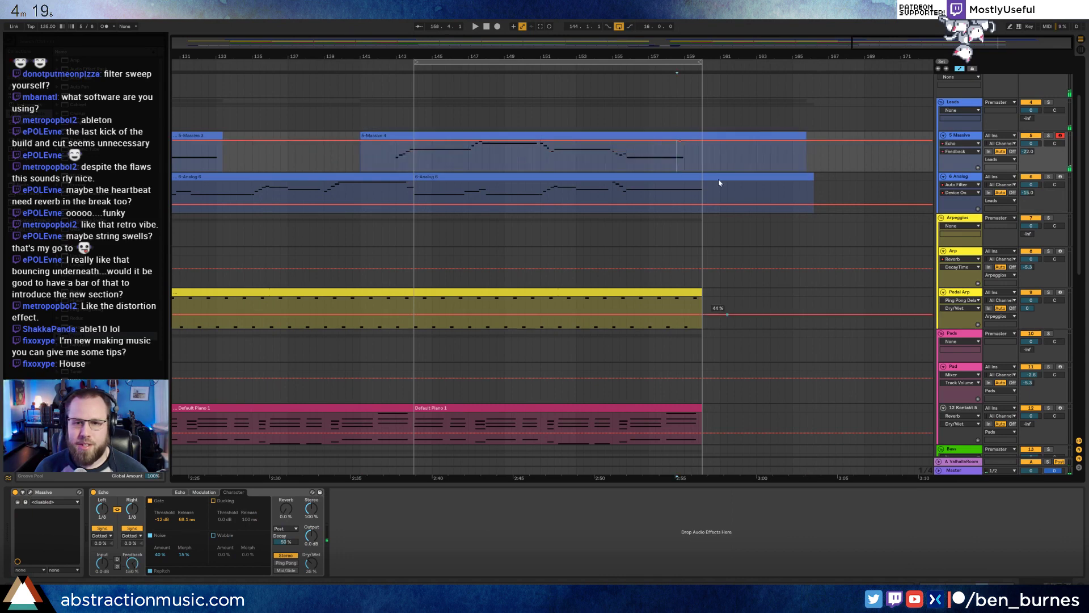
Lengthen the final held note of the last Massive clip to about bar 162 of the arrangement.
click(685, 137)
double_click(685, 137)
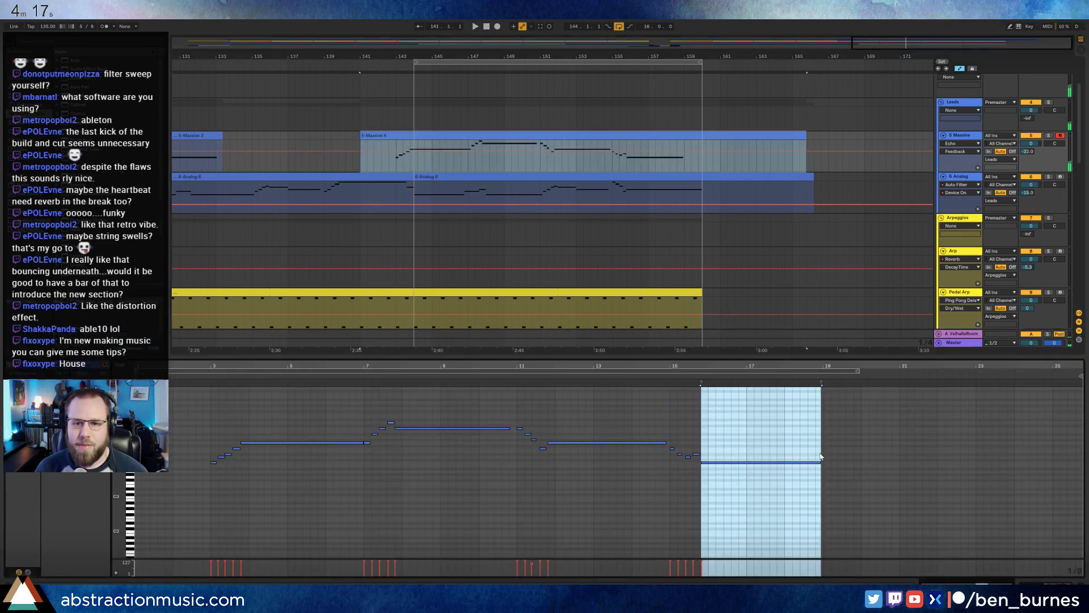
click(820, 478)
click(819, 464)
drag(819, 464, 916, 454)
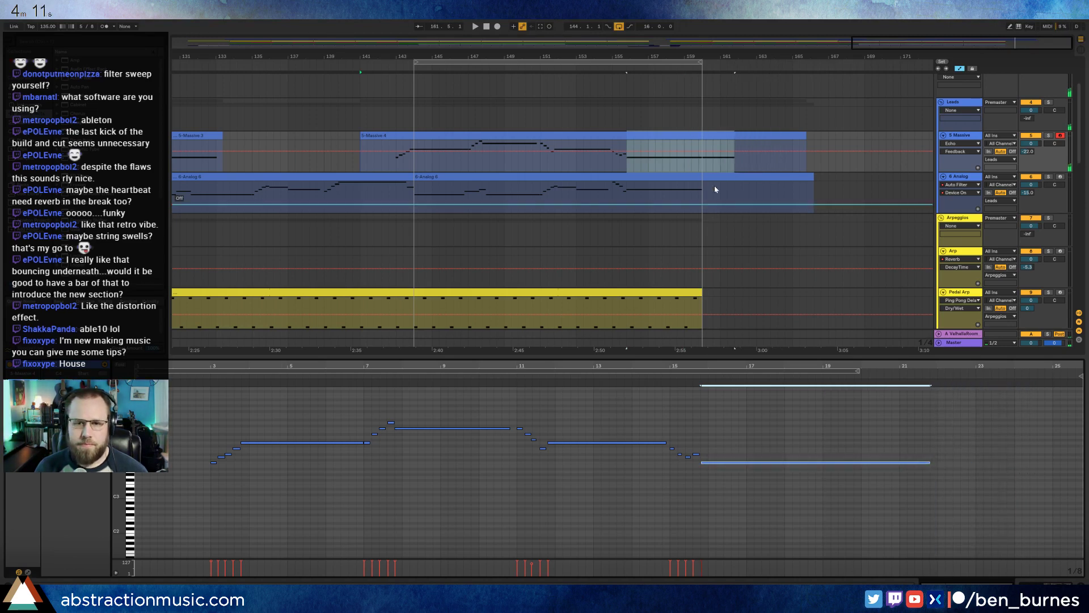
Lengthen the second Analog clip's final C5 to about bar 162 of the arrangement.
click(713, 185)
mouse_move(789, 478)
mouse_down()
mouse_move(821, 519)
mouse_move(834, 505)
mouse_move(945, 504)
mouse_move(903, 504)
mouse_up()
click(947, 460)
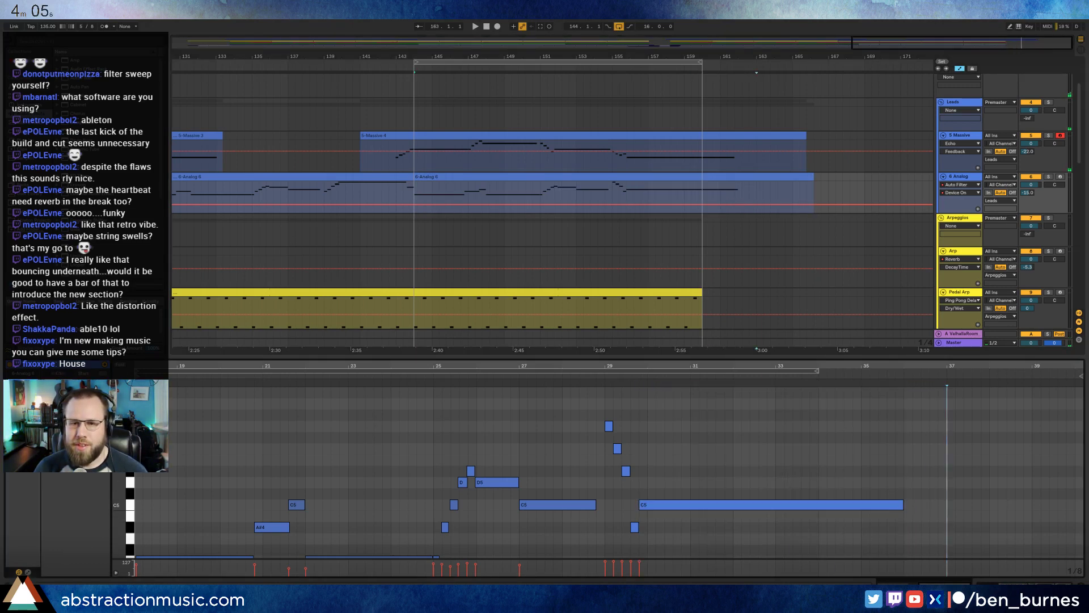
key(shift+Tab)
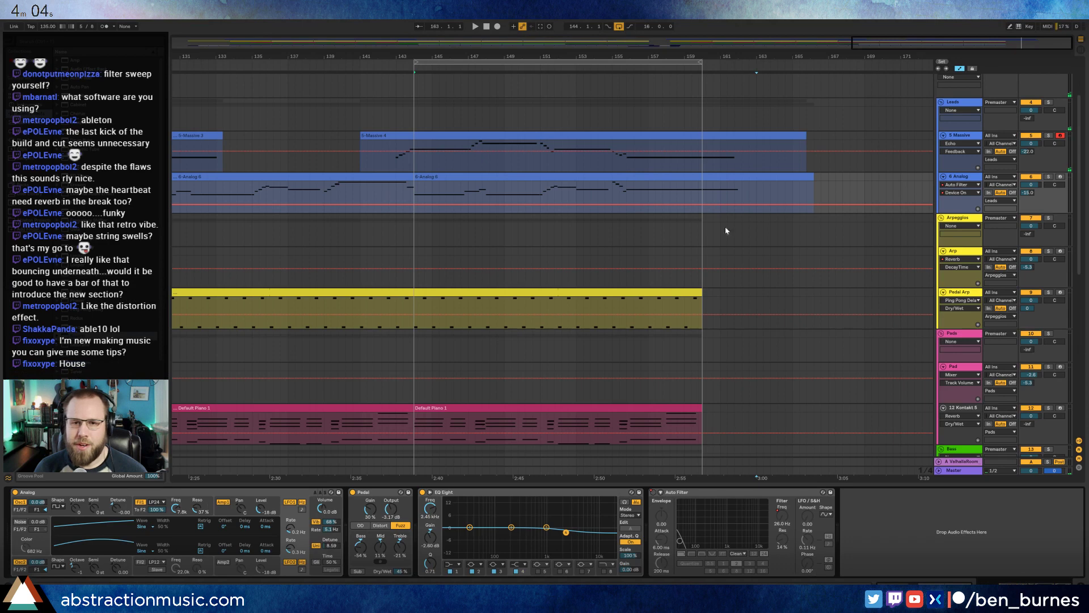
Show the Analog track's Auto Filter frequency automation and raise it to 19.9 kHz from about bar 157.
click(715, 134)
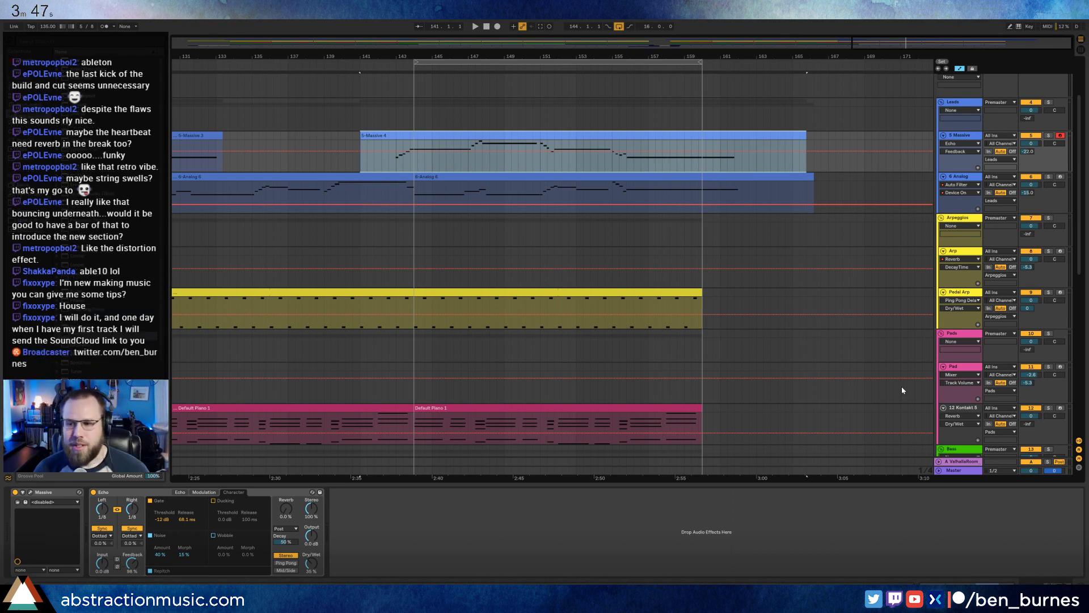
click(705, 153)
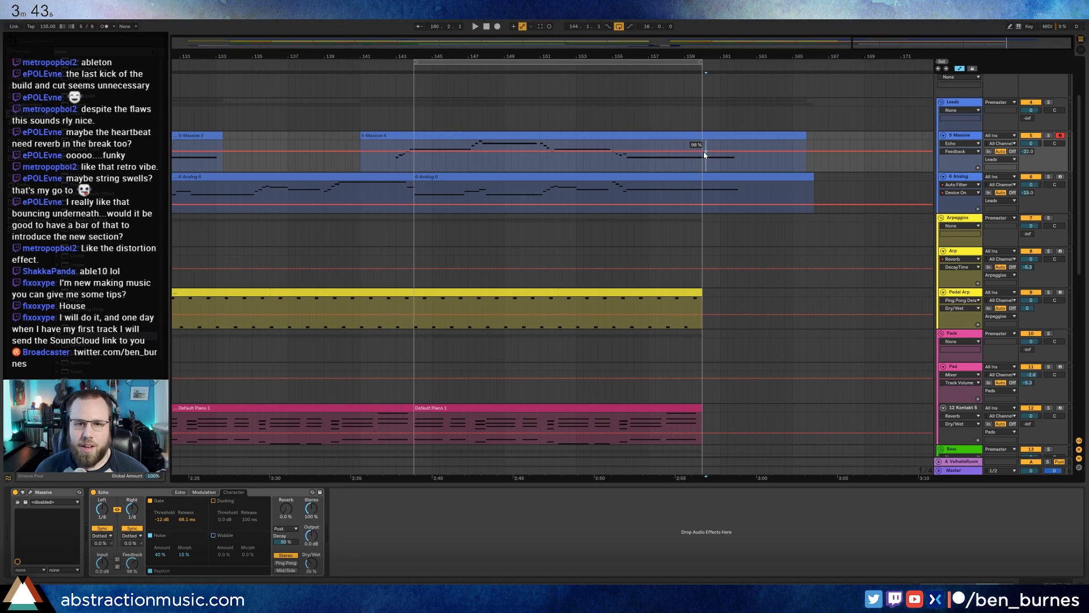
click(721, 176)
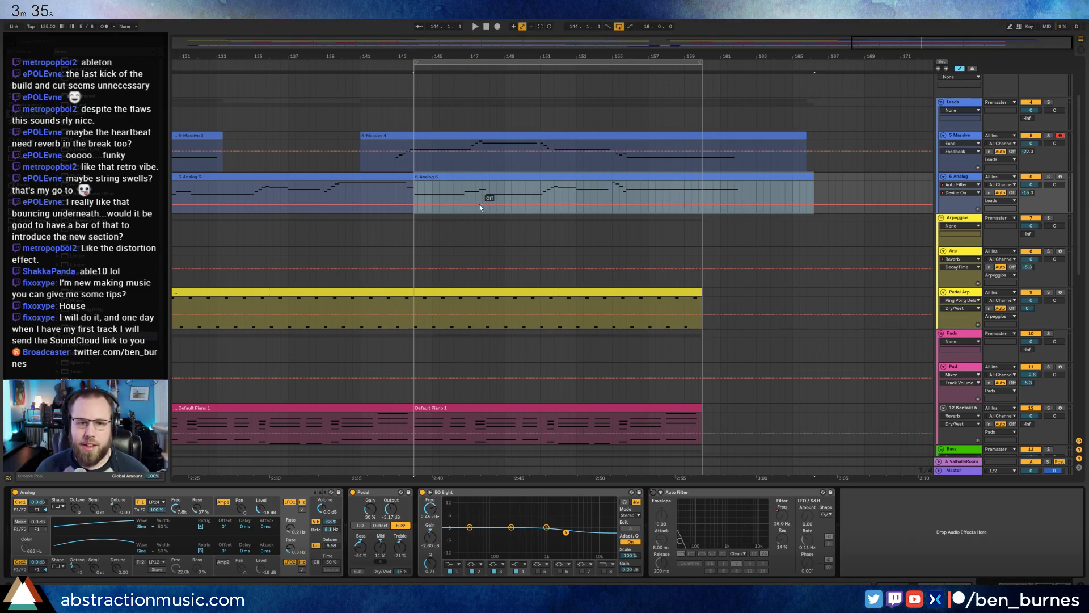
click(782, 515)
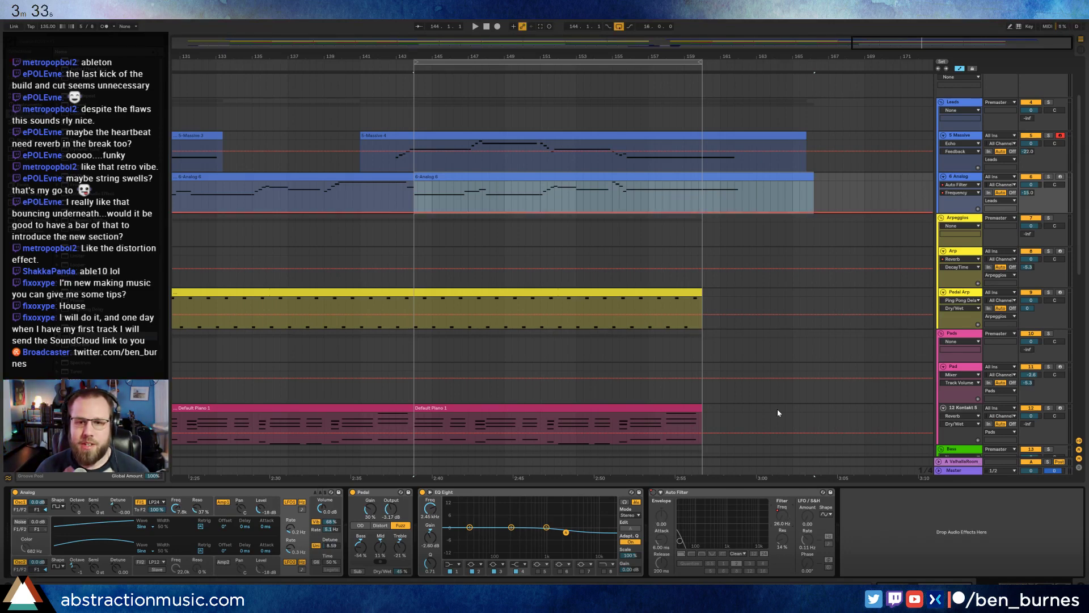
click(665, 209)
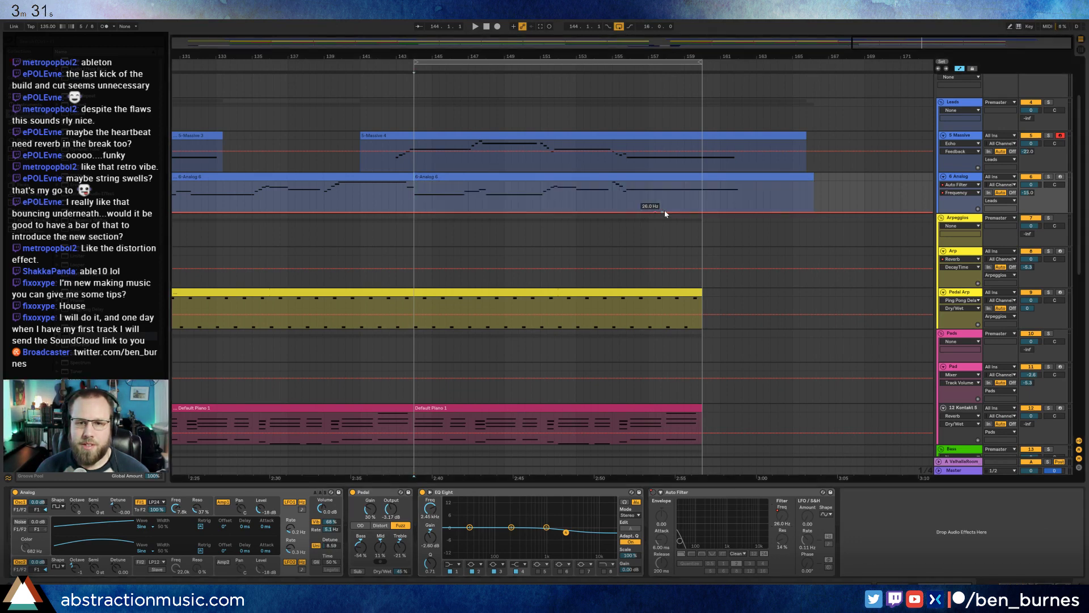
drag(665, 210, 665, 183)
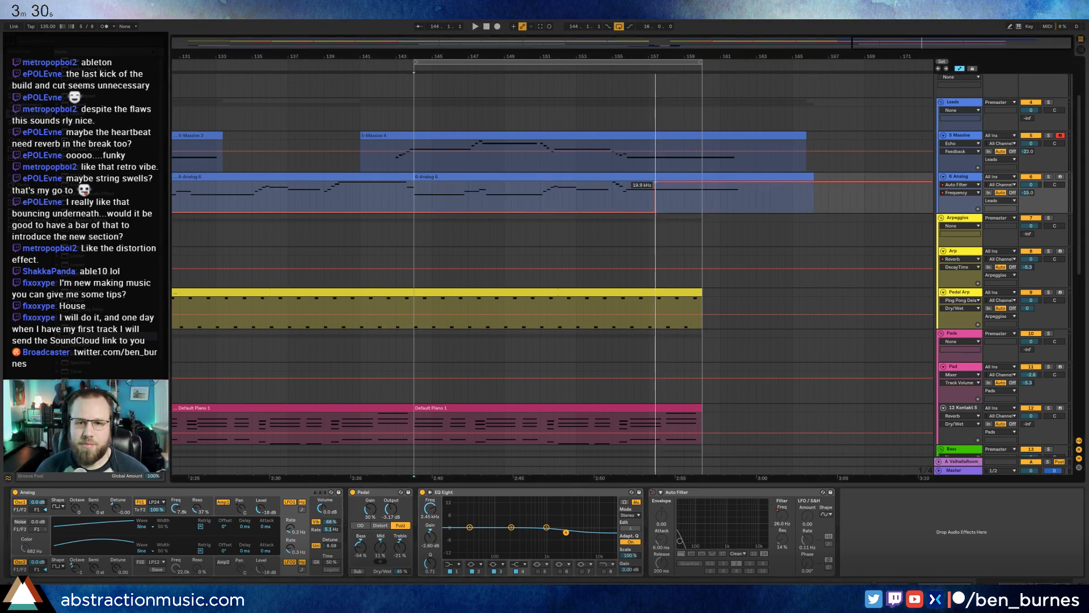
Automate the Analog track's Auto Filter to switch on from about bar 157.
right_click(654, 493)
click(662, 192)
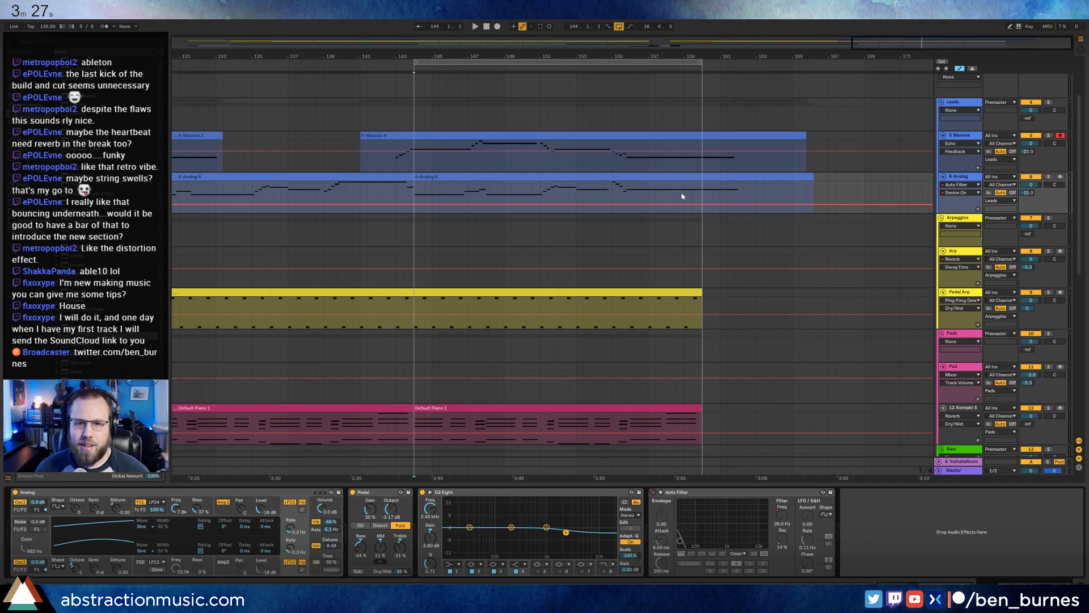
drag(662, 192, 777, 185)
click(776, 191)
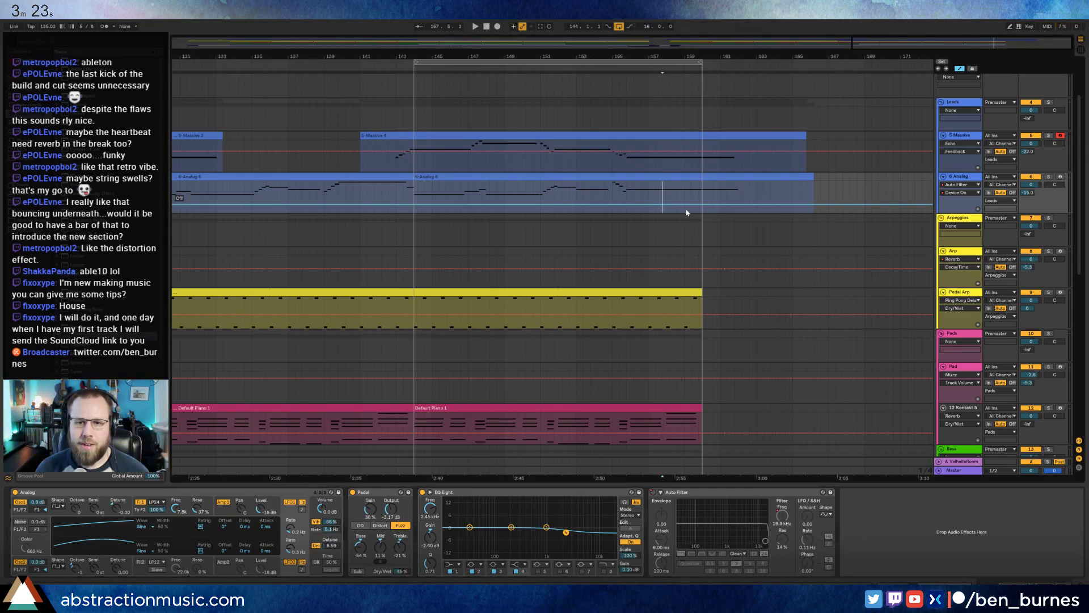
drag(663, 205, 662, 189)
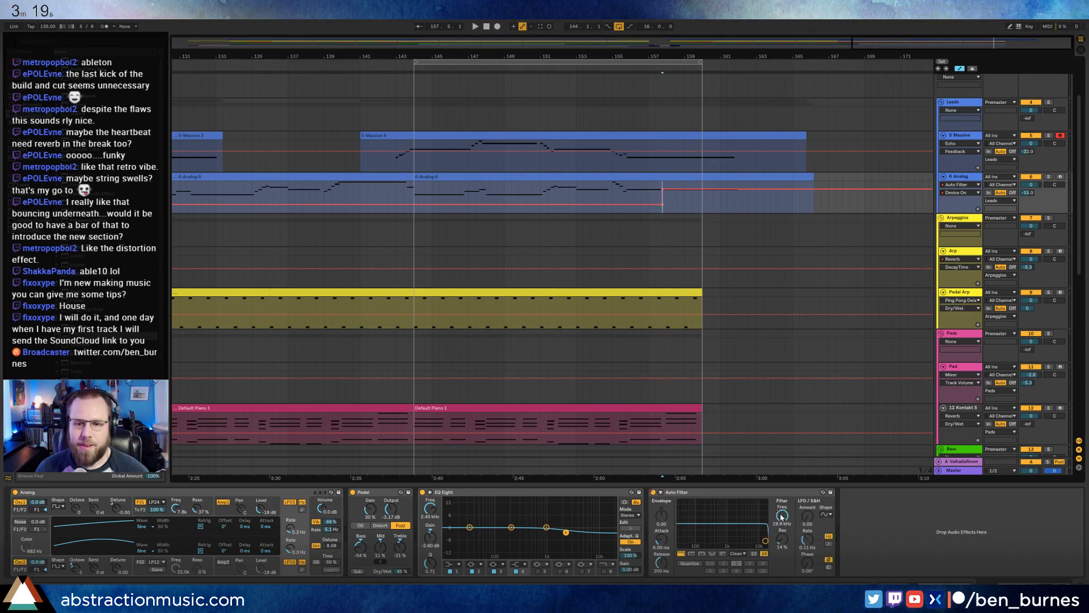
Curve the Analog track's Auto Filter frequency automation down from about bar 157 to its minimum at about bar 162.
click(782, 515)
mouse_move(741, 182)
mouse_down()
mouse_move(740, 211)
mouse_move(698, 187)
mouse_up()
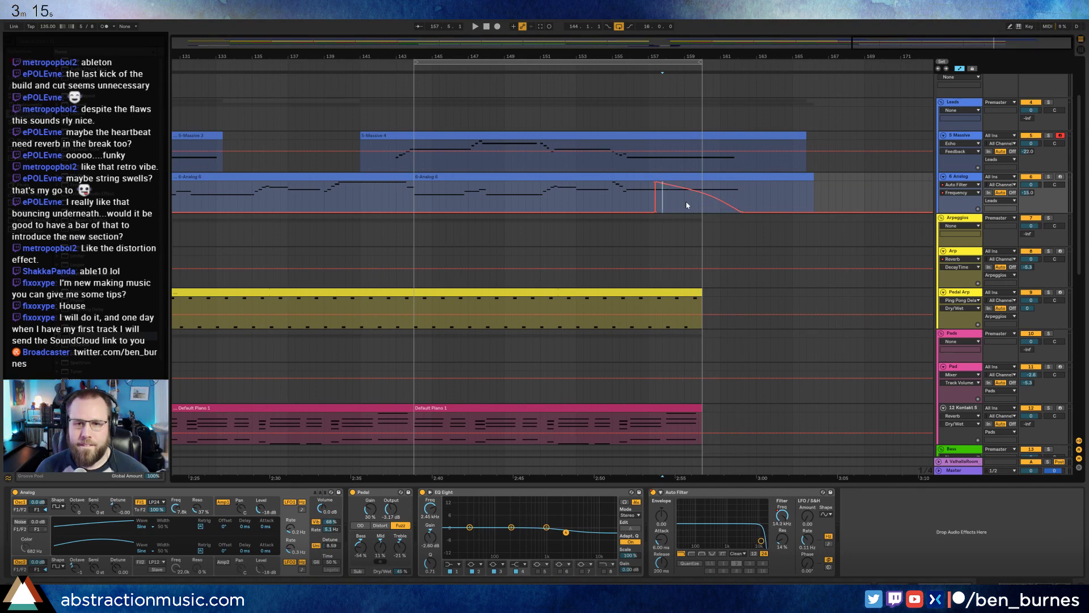
Turn off looping, play the section's ending from about bar 157 and look over the bass and drum tracks.
click(649, 193)
key(space)
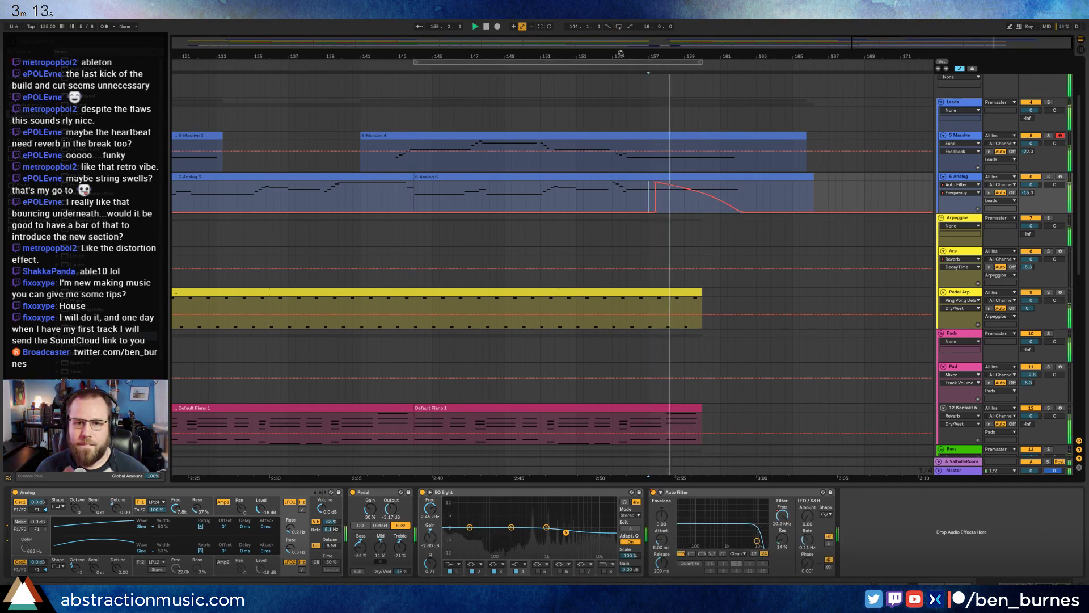
scroll(791, 395, down, 3)
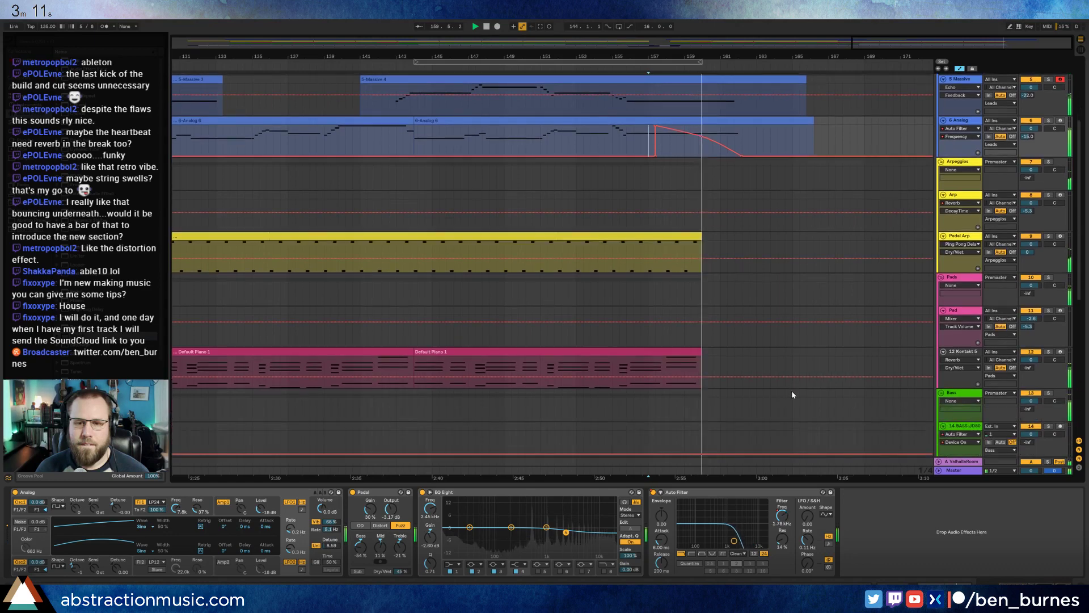
scroll(791, 394, down, 10)
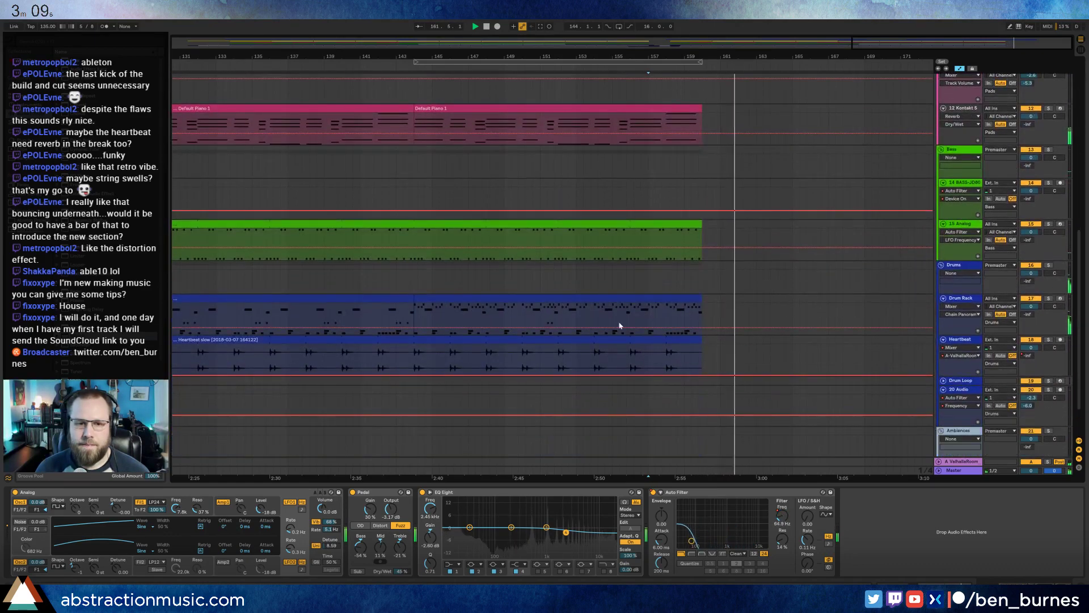
key(minus)
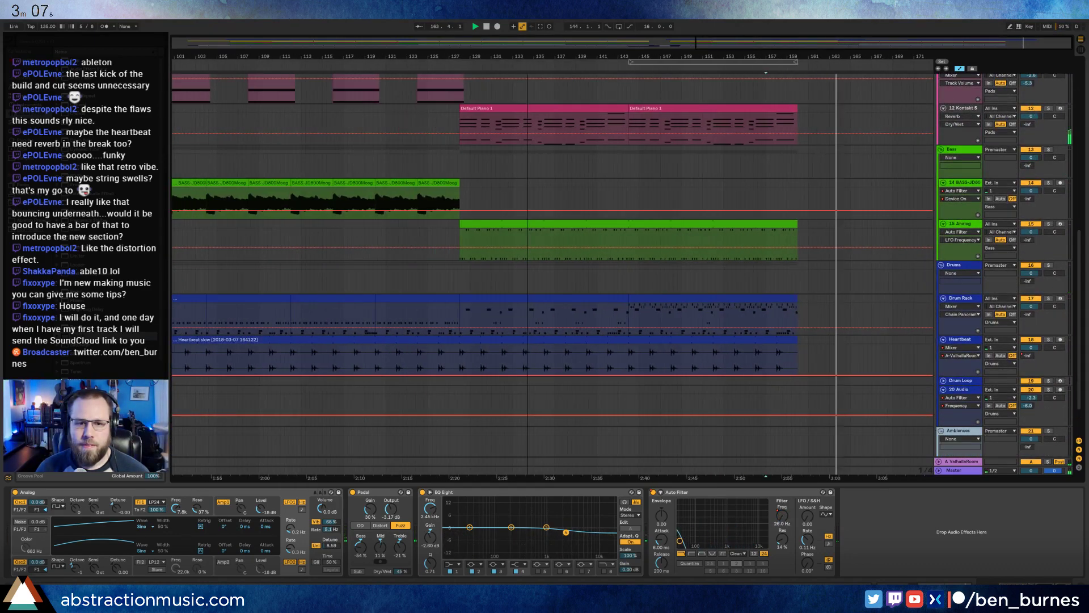
Copy the Drum Rack clips from bars 12 to 28 to bar 160 and extend the Heartbeat clip past bar 160.
drag(528, 56, 528, 45)
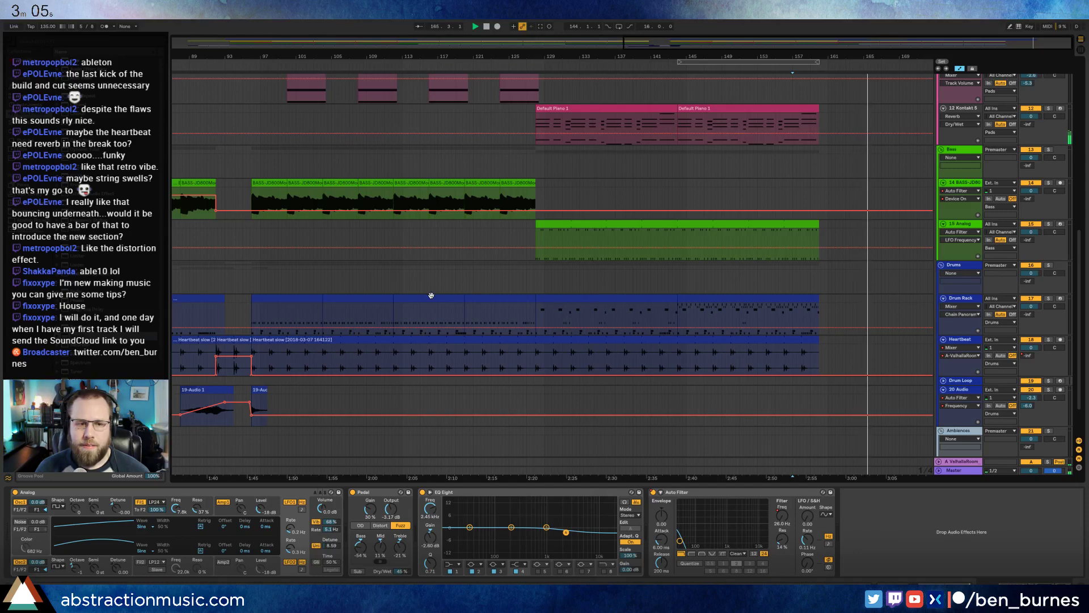
scroll(379, 323, left, 5)
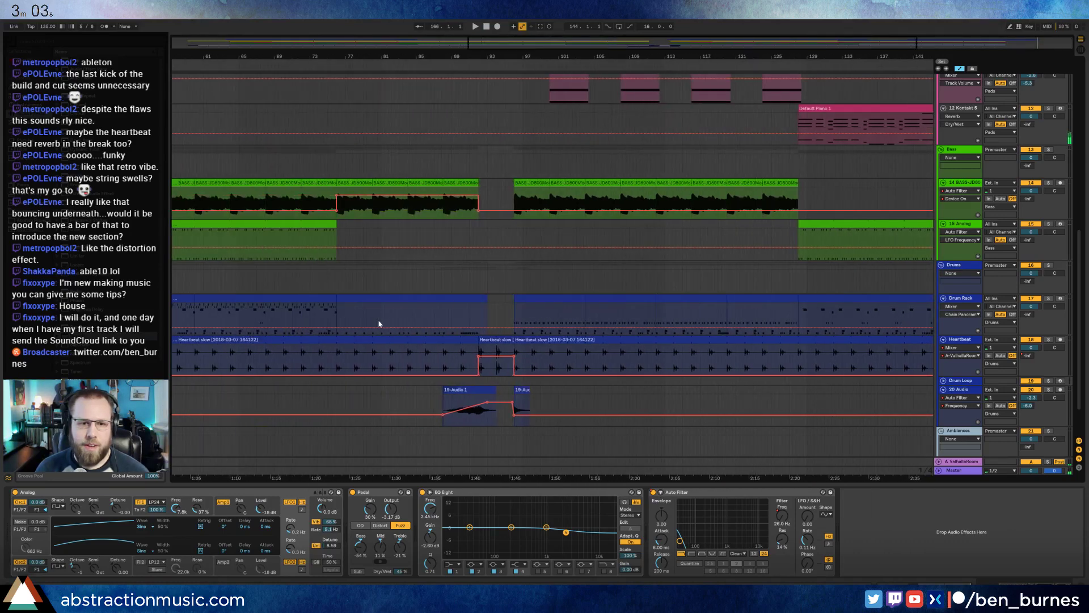
scroll(379, 324, left, 8)
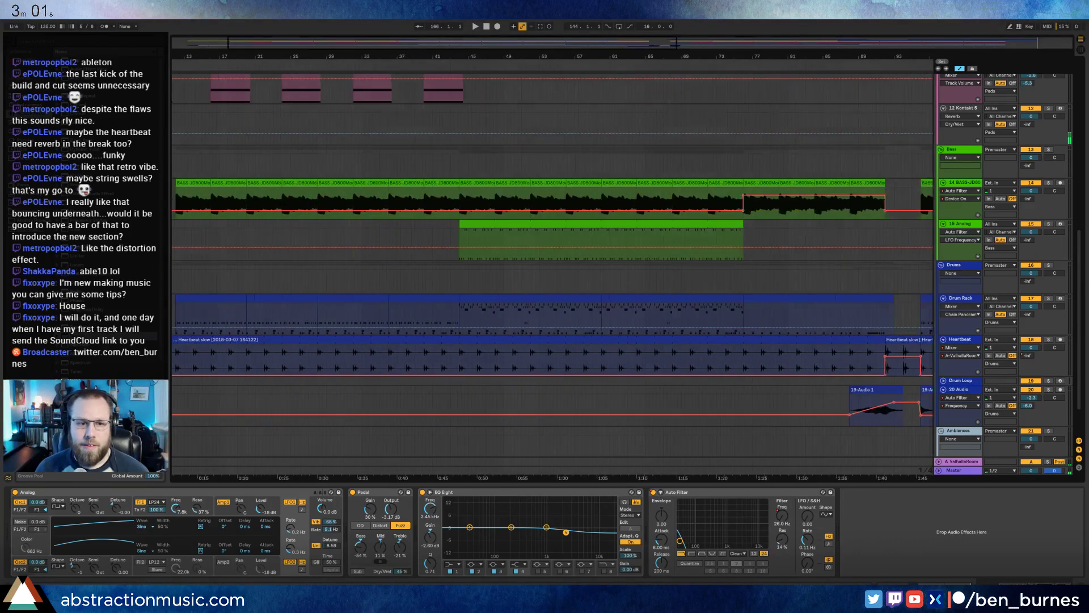
scroll(299, 335, left, 2)
click(306, 298)
shift+click(376, 299)
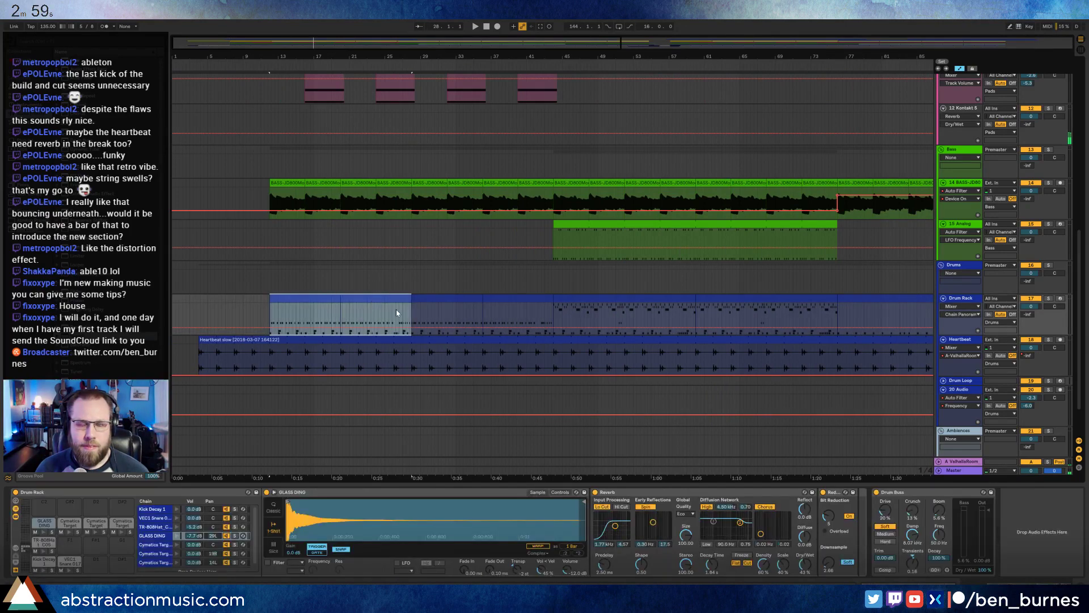
click(647, 42)
drag(647, 42, 849, 42)
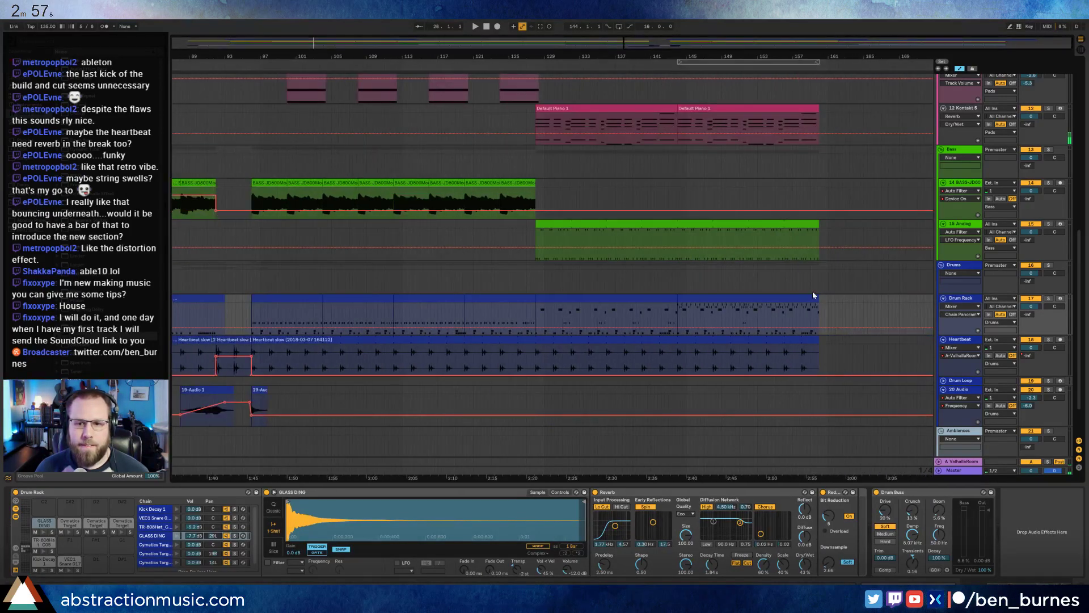
click(821, 307)
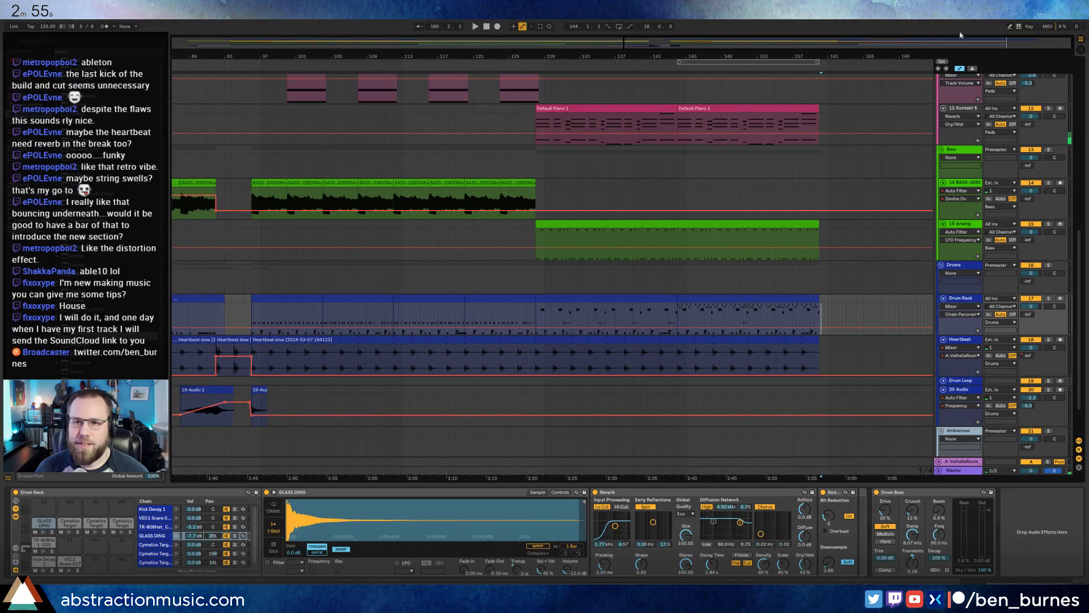
drag(1008, 43, 1007, 227)
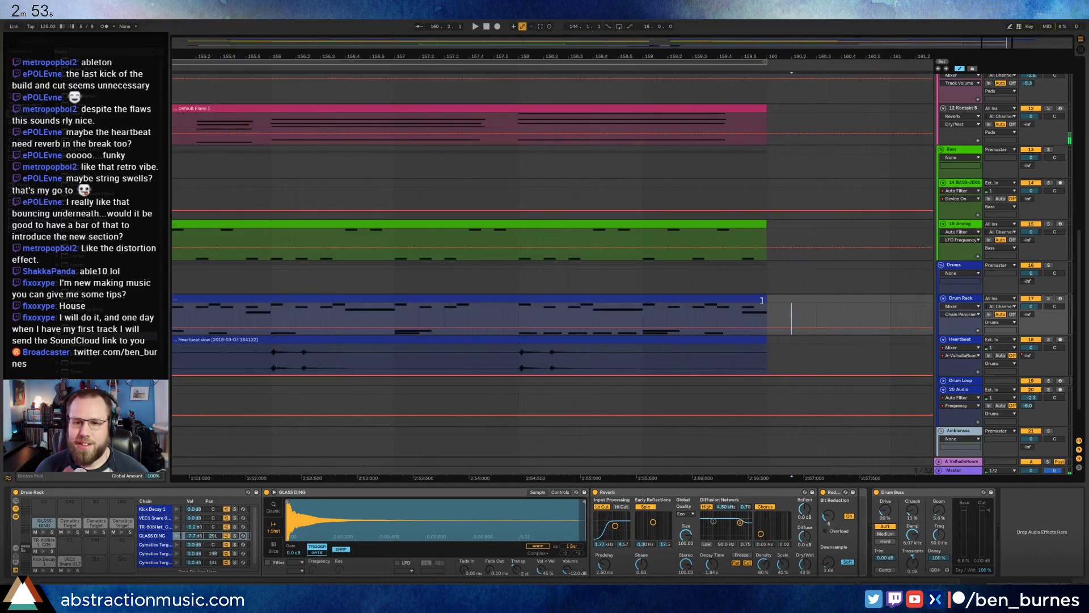
click(767, 315)
key(ctrl+v)
drag(765, 341, 933, 341)
Copy the Arp track's opening clips from bars 4 to 20 and paste them at bar 160.
drag(930, 44, 622, 0)
scroll(558, 148, up, 6)
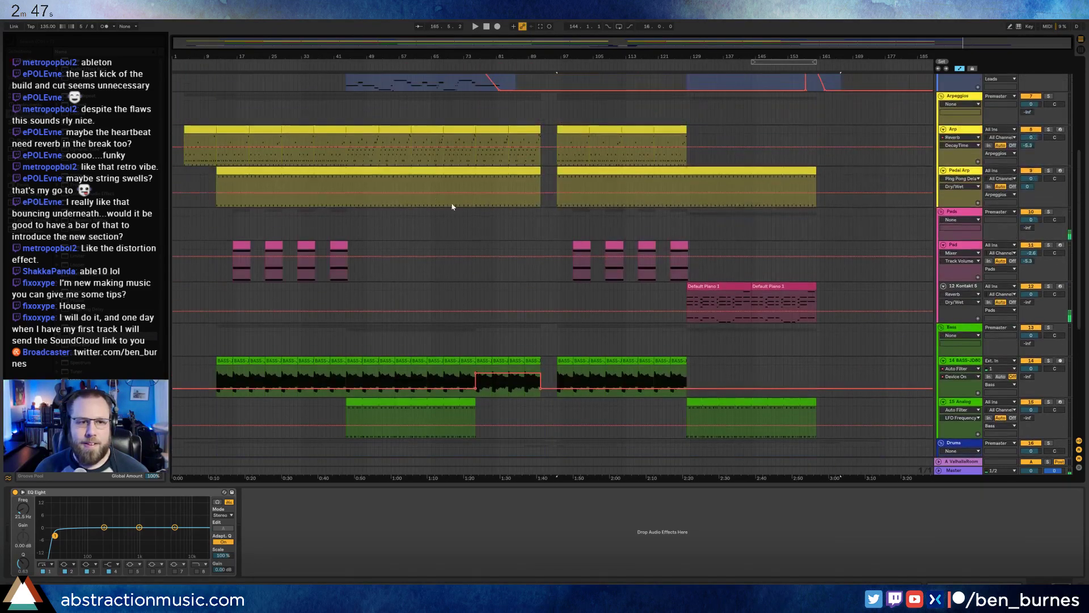
scroll(453, 206, up, 1)
click(201, 148)
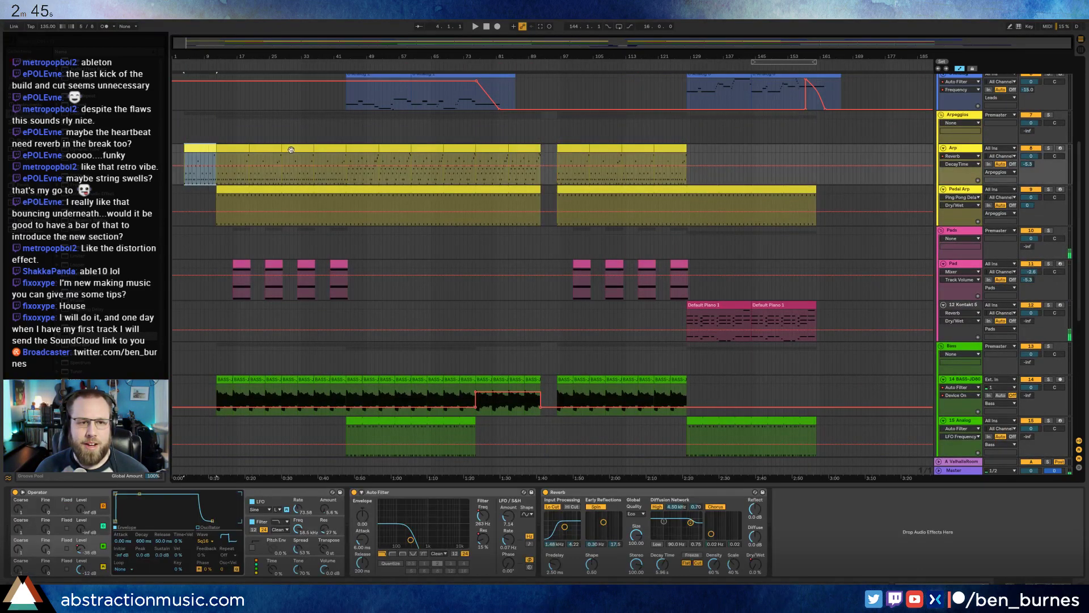
key(ctrl+d)
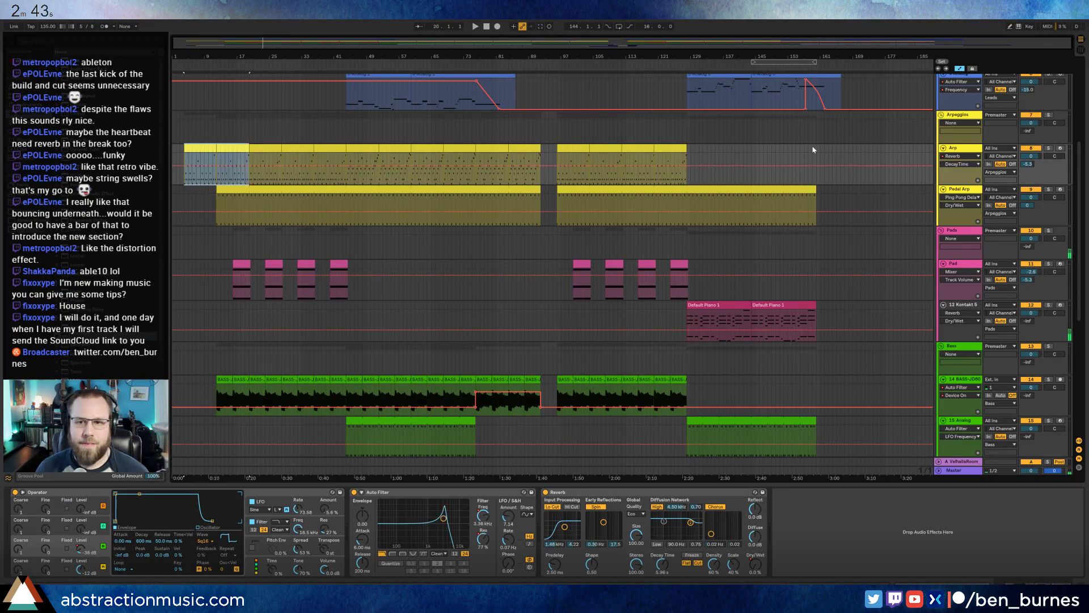
drag(961, 39, 932, 133)
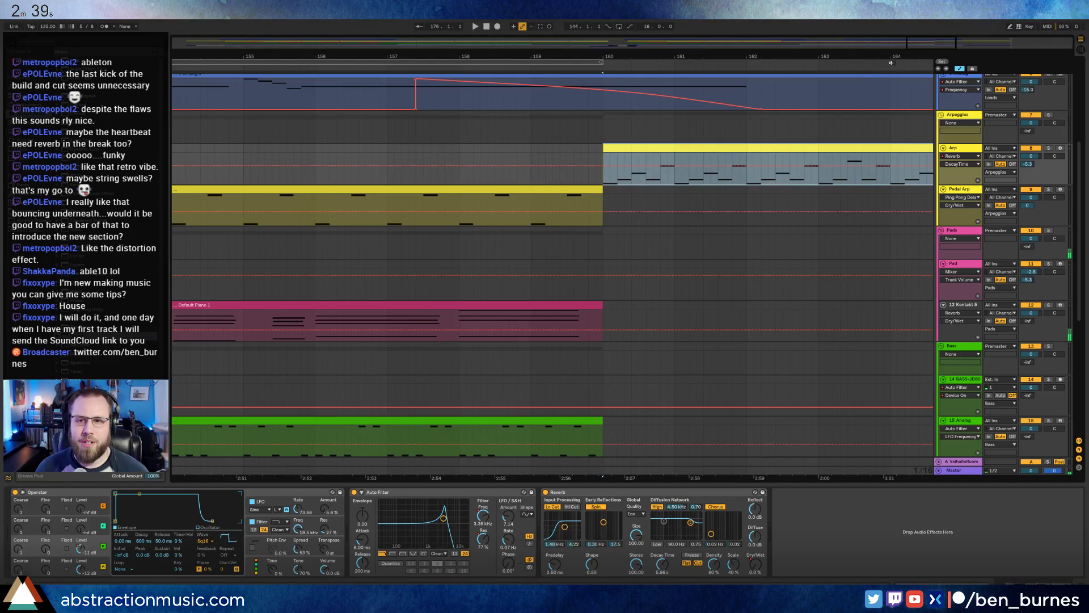
drag(917, 44, 1088, 5)
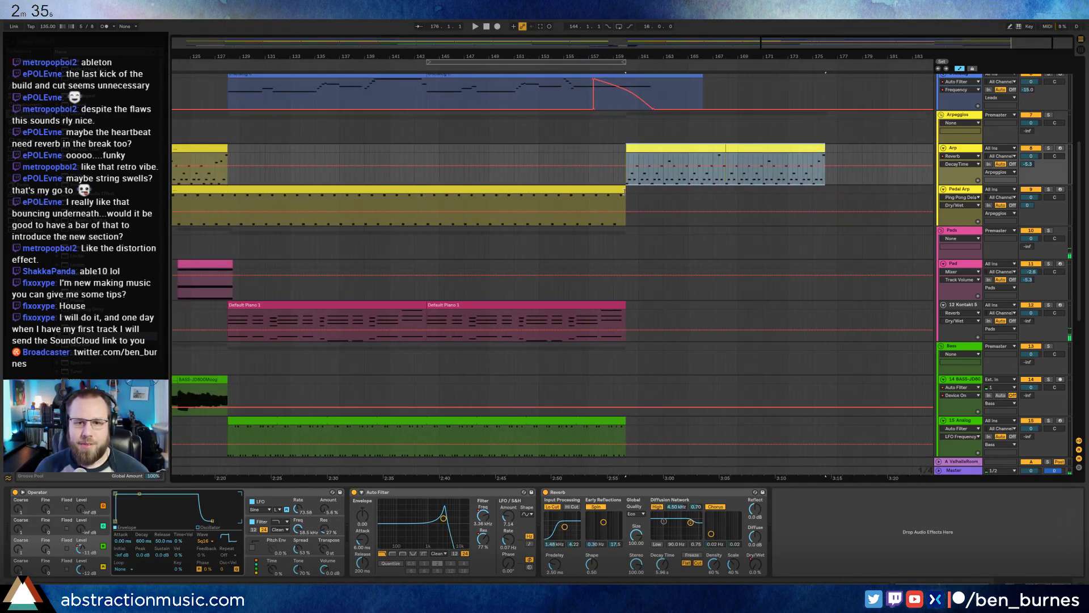
Extend the Pedal Arp clip to bar 176 and play the arrangement from about bar 160.
drag(624, 191, 826, 199)
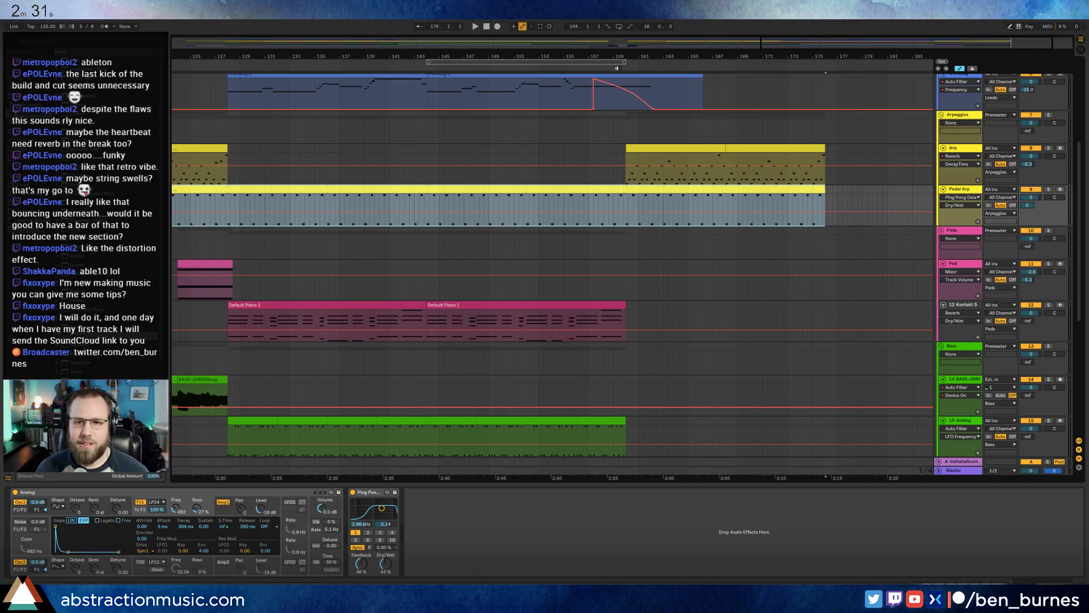
click(617, 68)
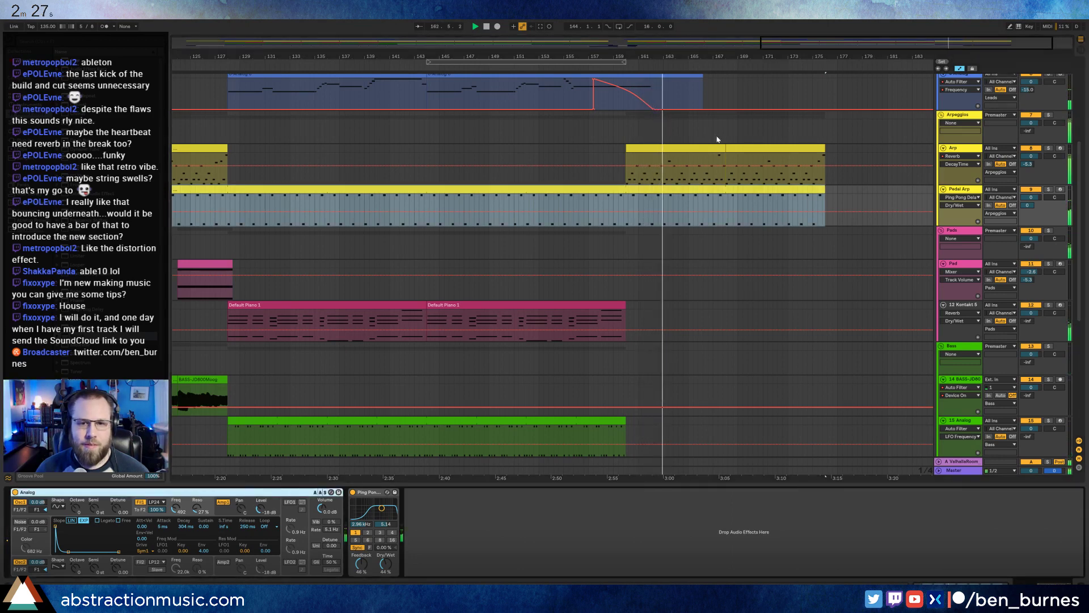
drag(409, 56, 409, 16)
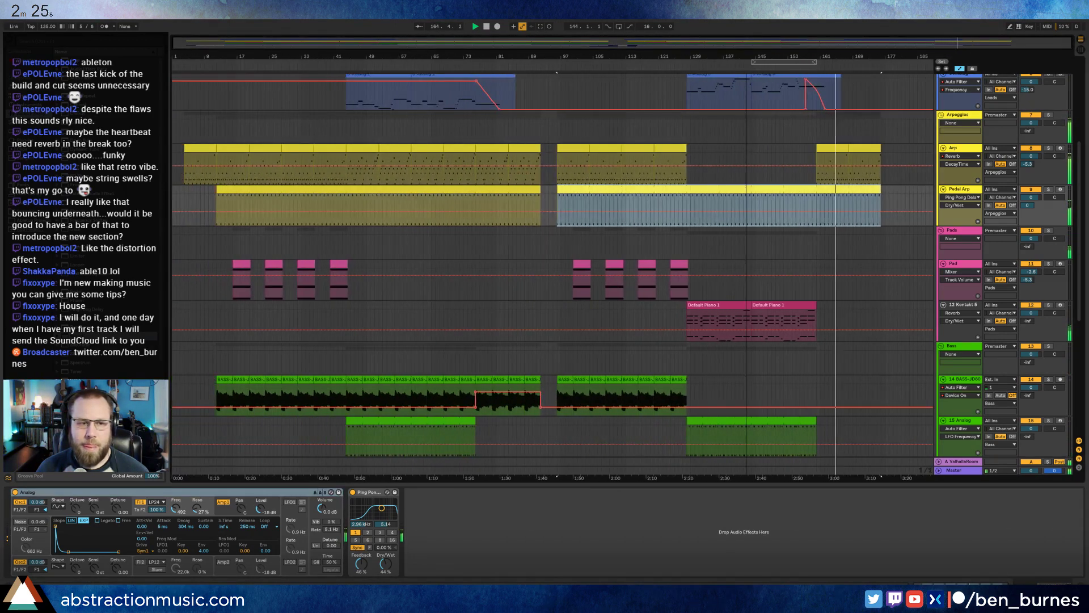
Curve the Arp track's Auto Filter frequency automation down from bar 160 to its minimum at about bar 177, then stop playback.
click(708, 160)
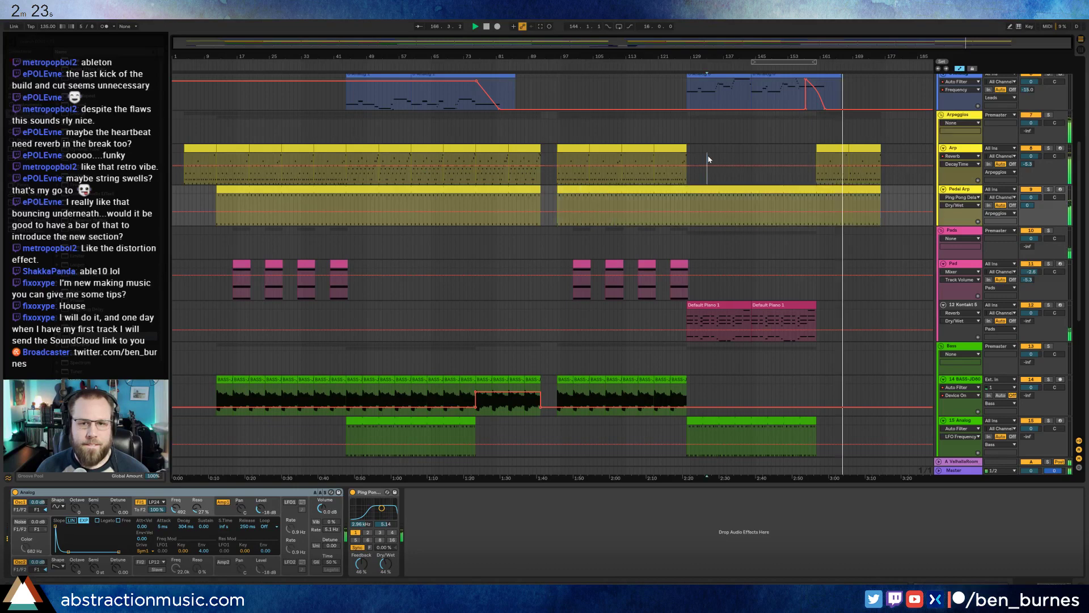
click(483, 515)
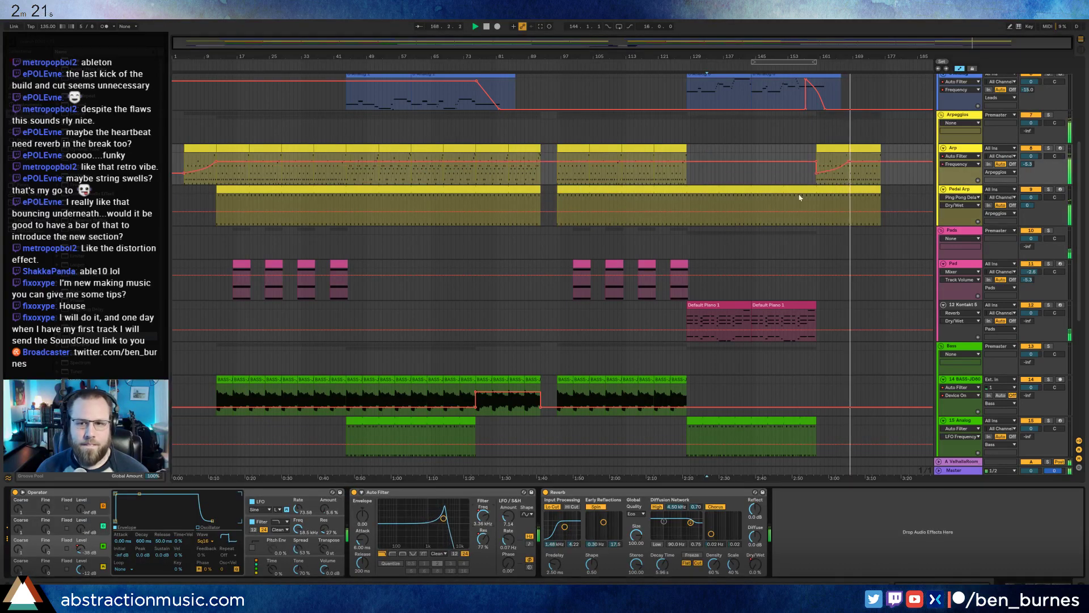
mouse_move(815, 172)
mouse_down()
mouse_move(853, 155)
mouse_move(845, 164)
mouse_move(879, 181)
mouse_move(866, 165)
mouse_up()
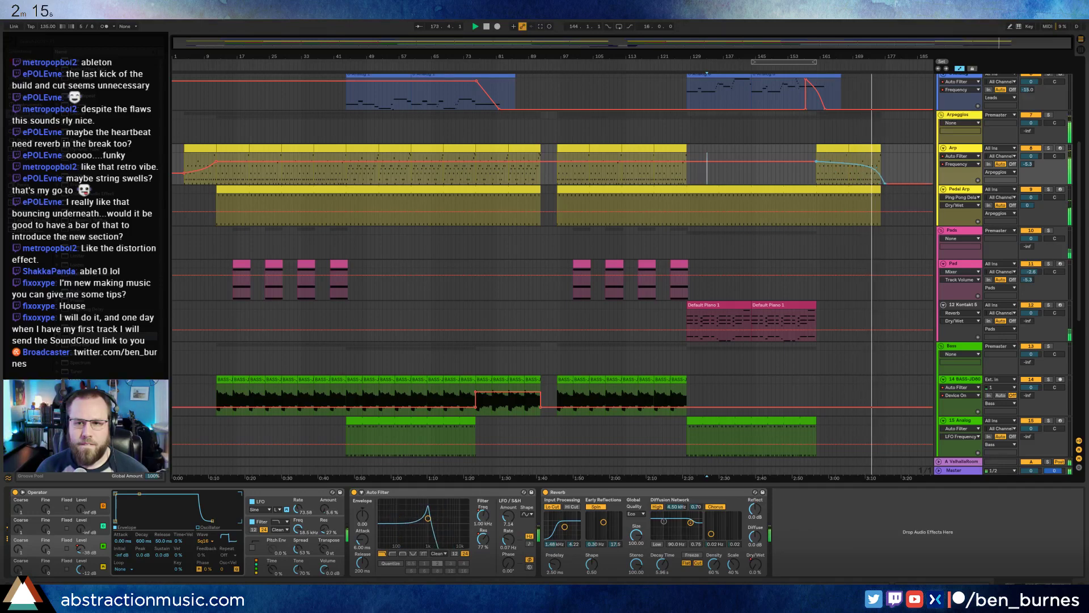
click(889, 178)
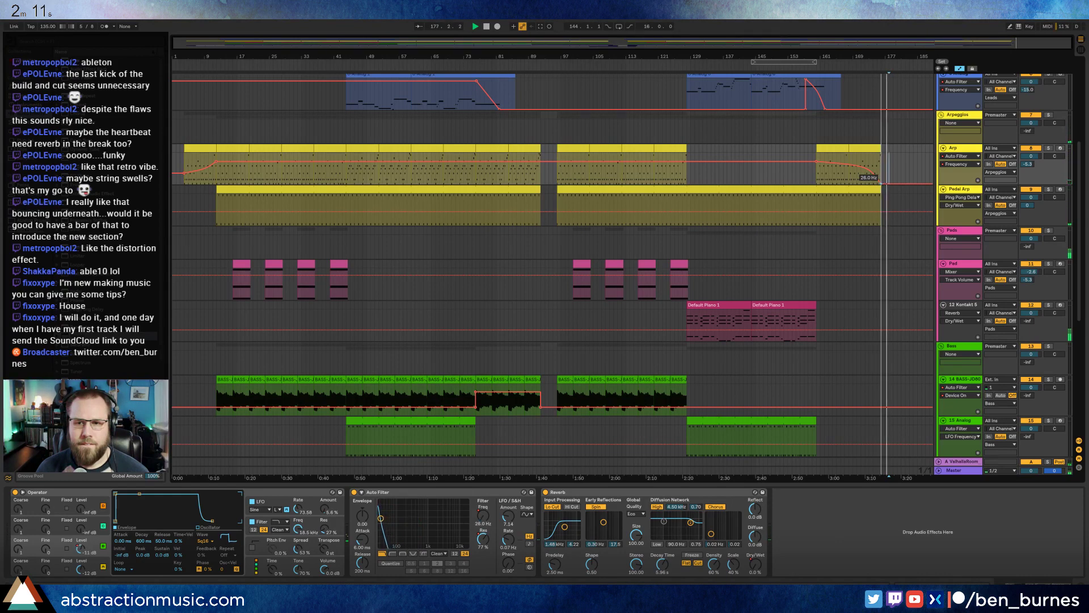
drag(882, 183, 885, 183)
key(space)
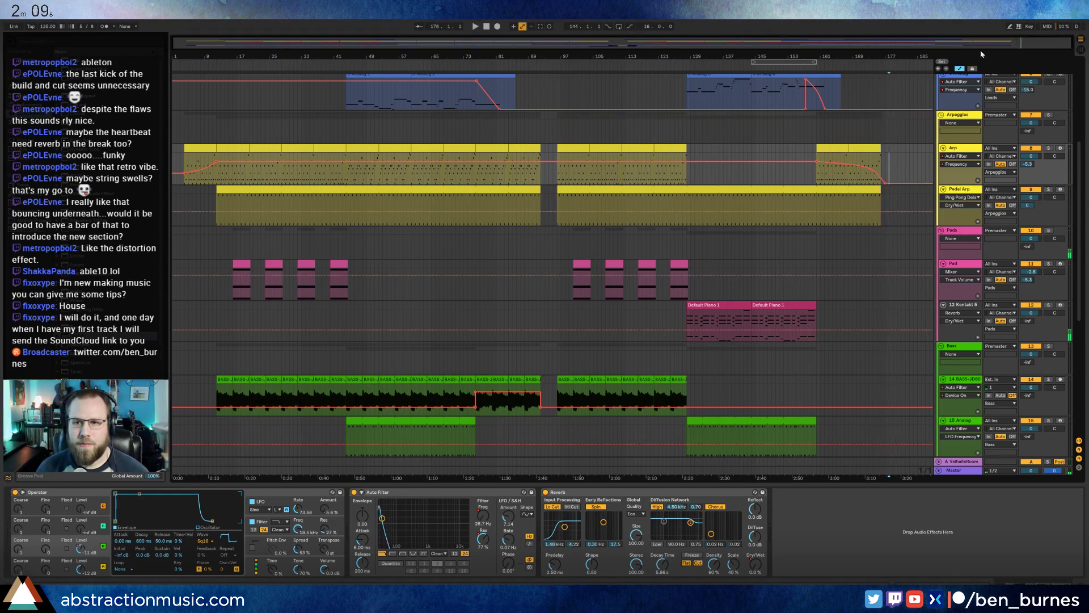
Show the Kontakt 5 track's Redux bit depth automation and ramp it up to 15 between bars 160 and 161.
drag(987, 43, 1044, 287)
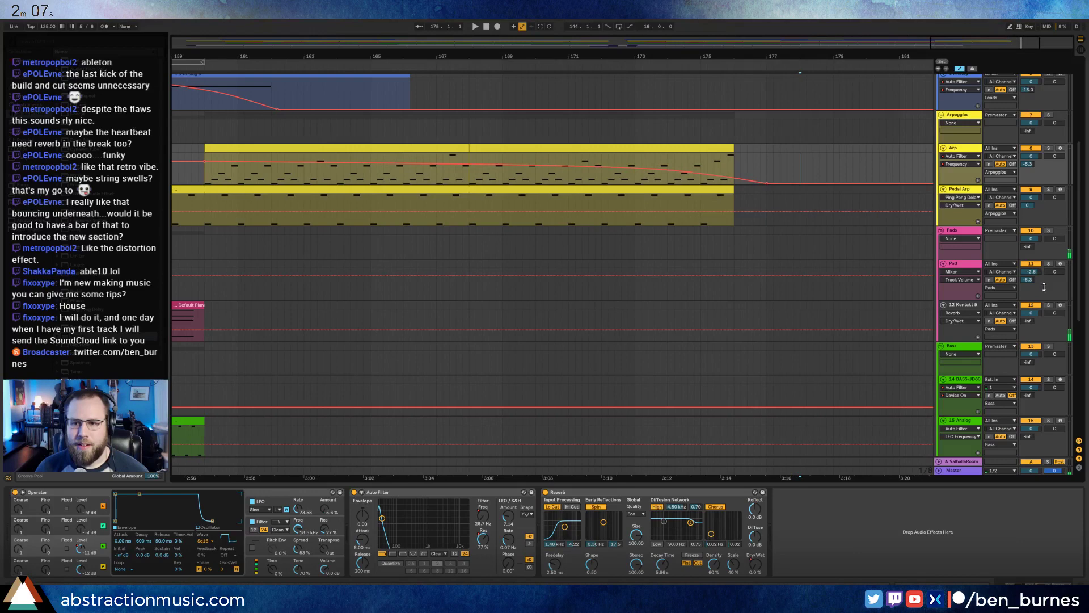
click(960, 231)
click(963, 264)
click(961, 305)
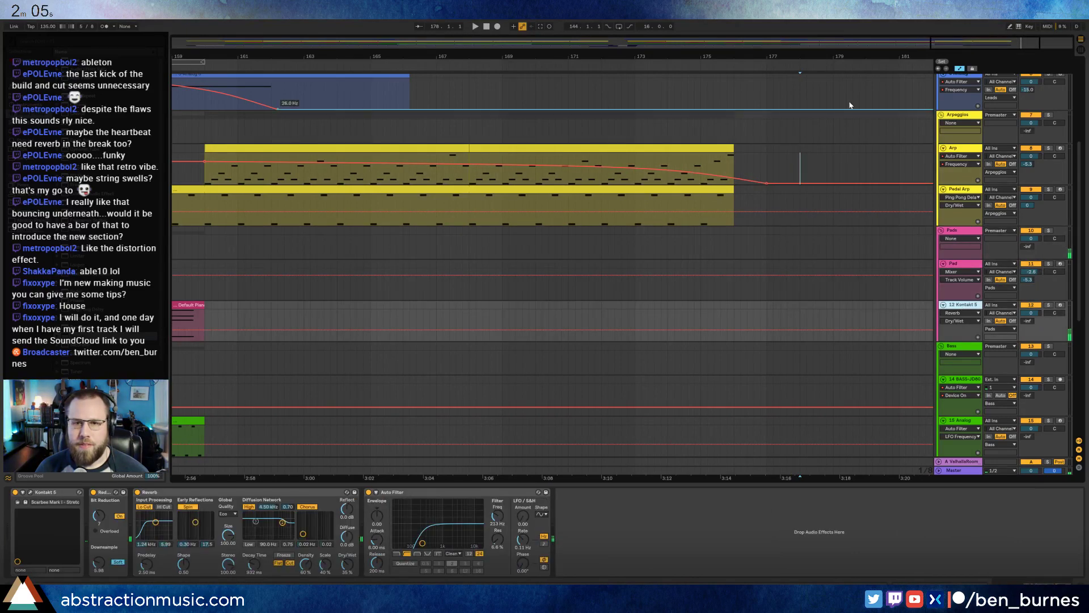
scroll(548, 318, left, 6)
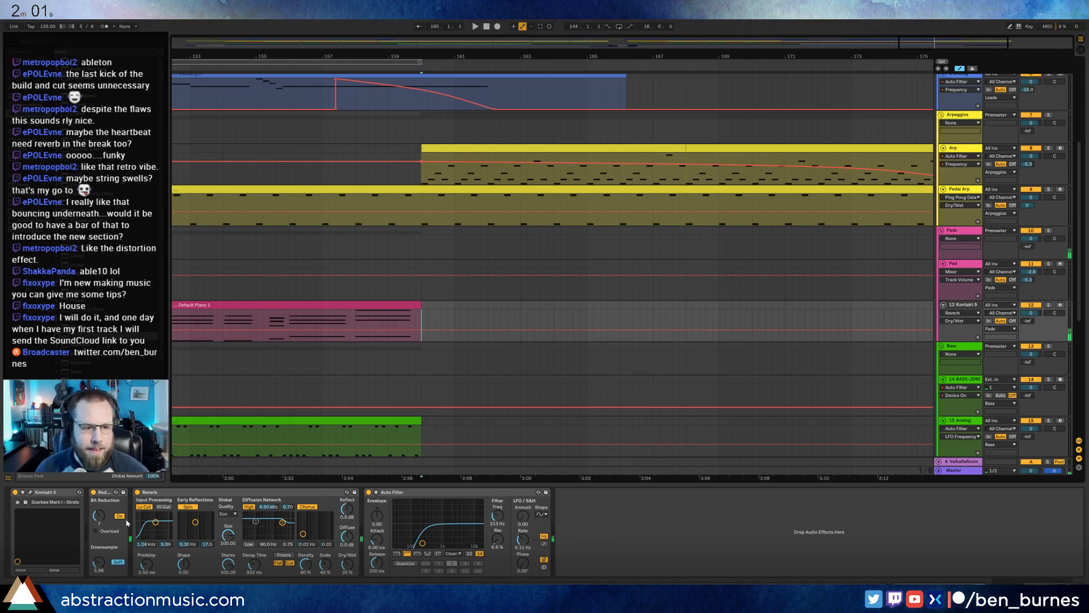
click(98, 523)
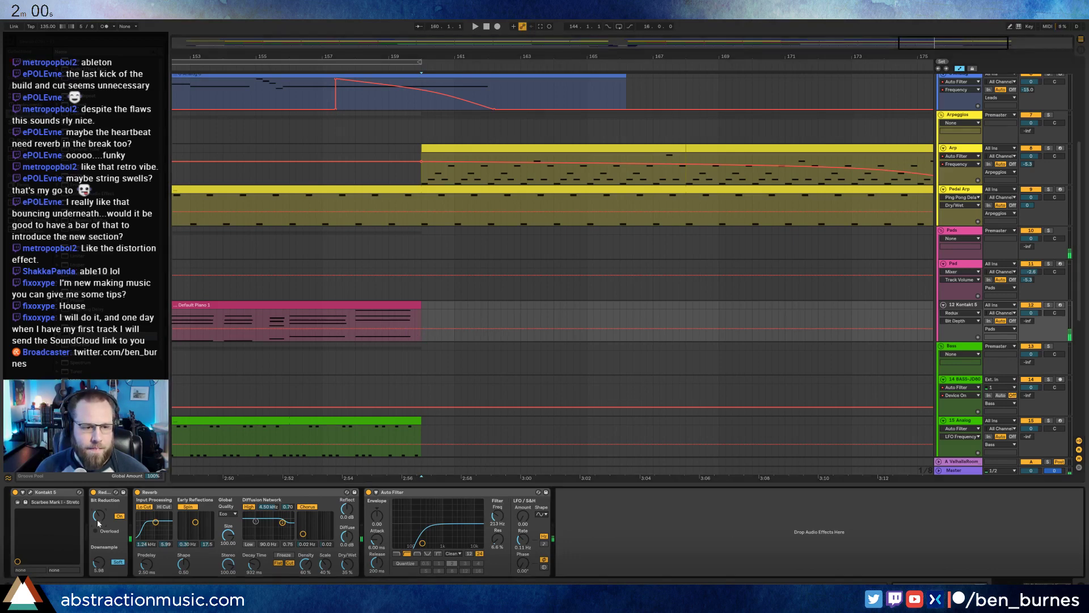
click(428, 329)
drag(441, 329, 447, 311)
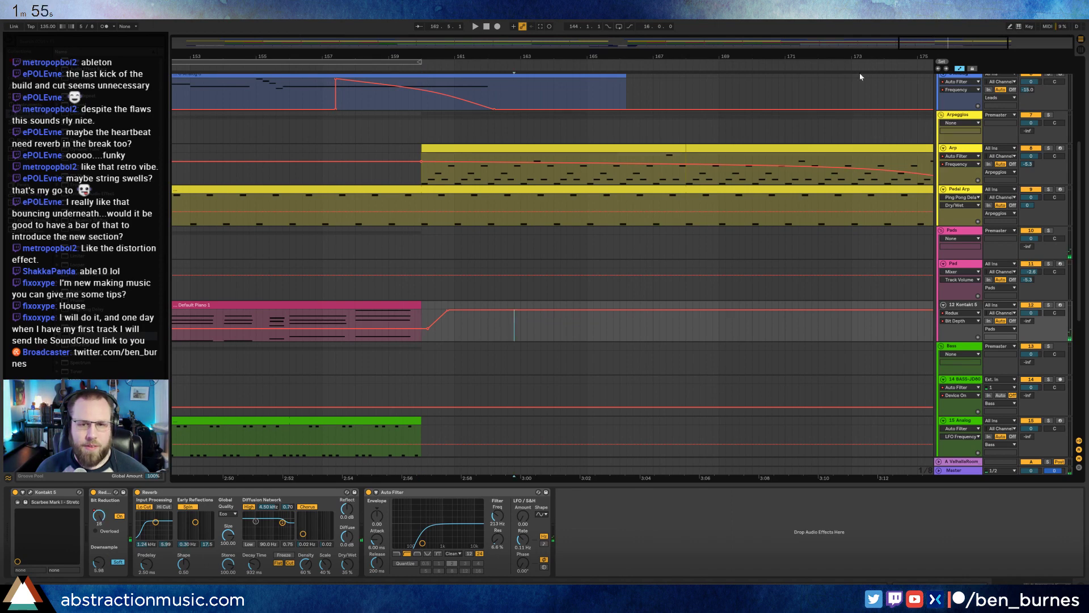
Extend the end of the copied Arp clips slightly past bar 176.
scroll(514, 325, right, 6)
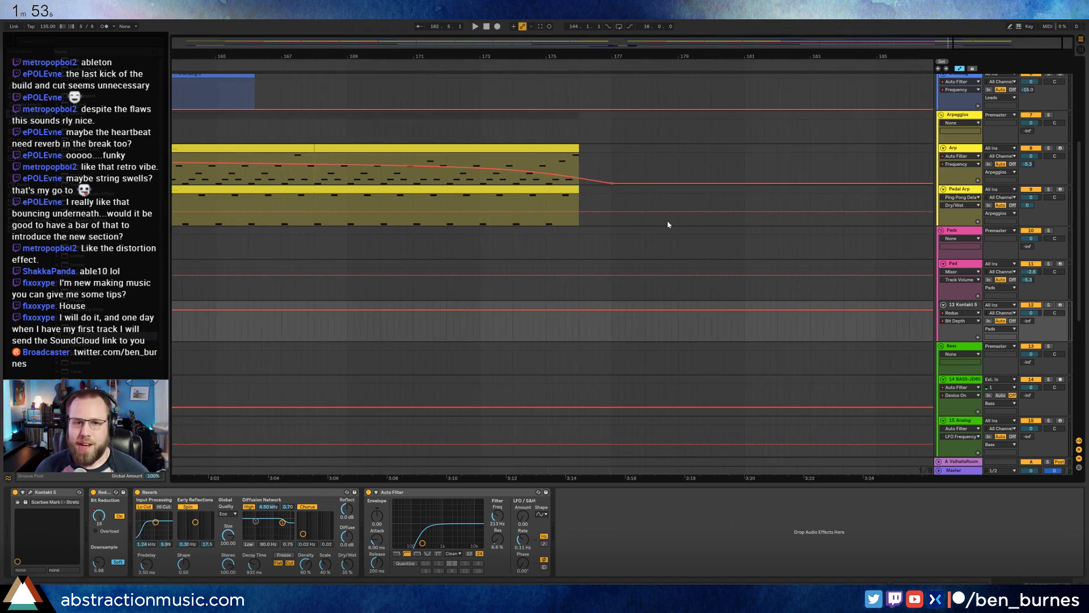
scroll(668, 224, up, 3)
mouse_move(578, 243)
mouse_down()
mouse_move(602, 242)
mouse_move(580, 243)
mouse_up()
click(318, 278)
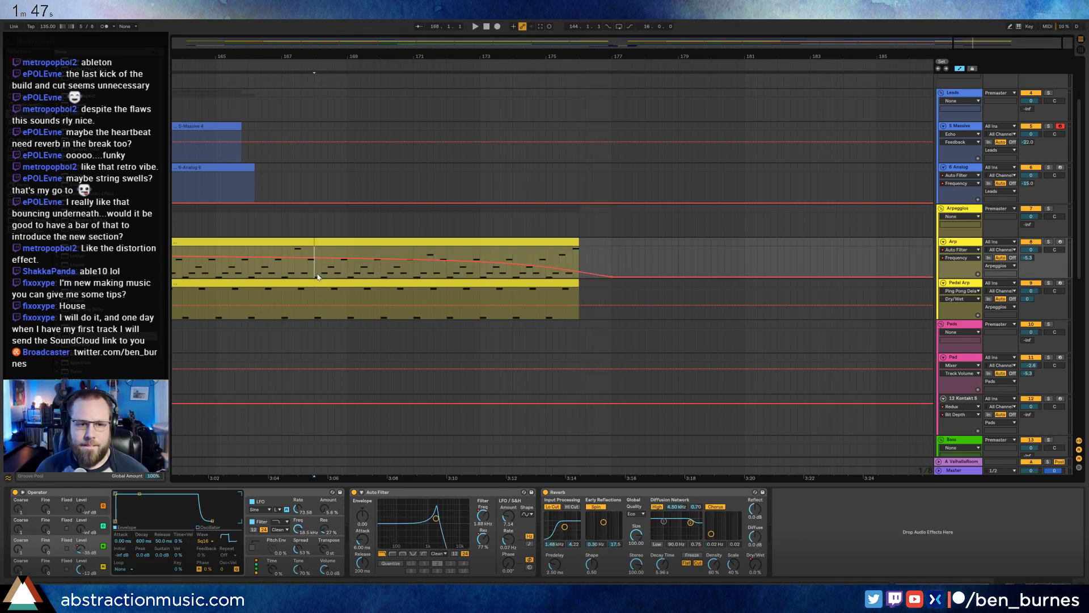
click(581, 260)
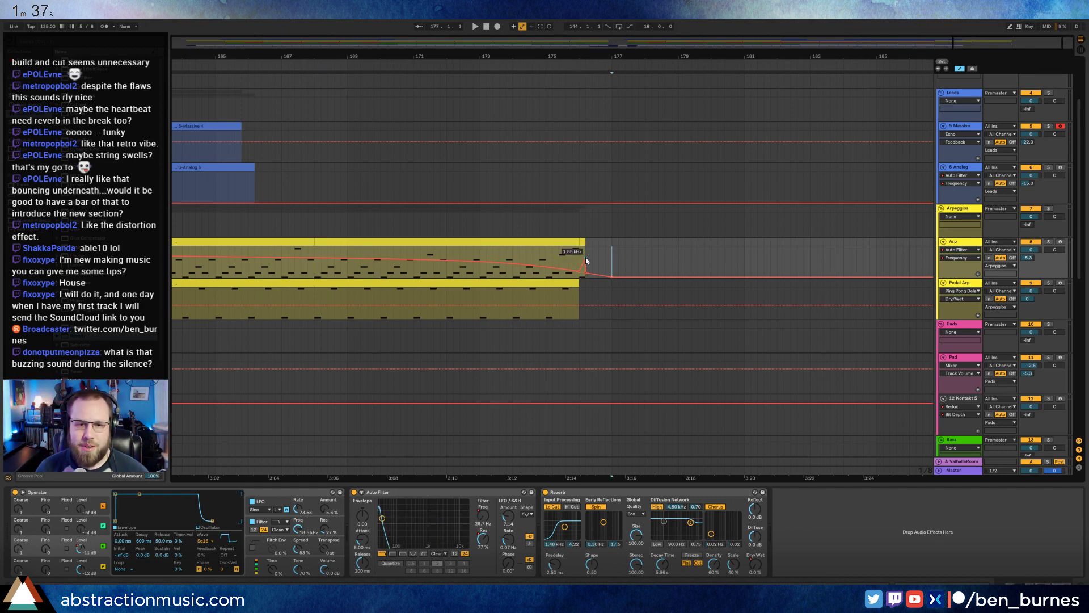
Straighten the Arp filter frequency fade from bar 160 and move its end point to the clip's end at a higher frequency.
click(579, 272)
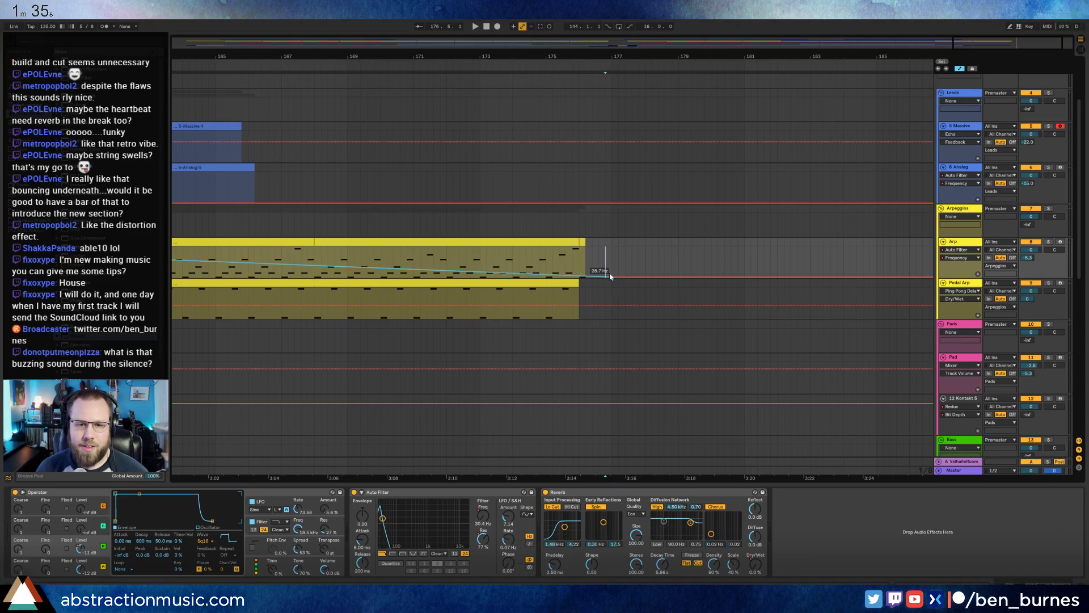
drag(610, 277, 586, 273)
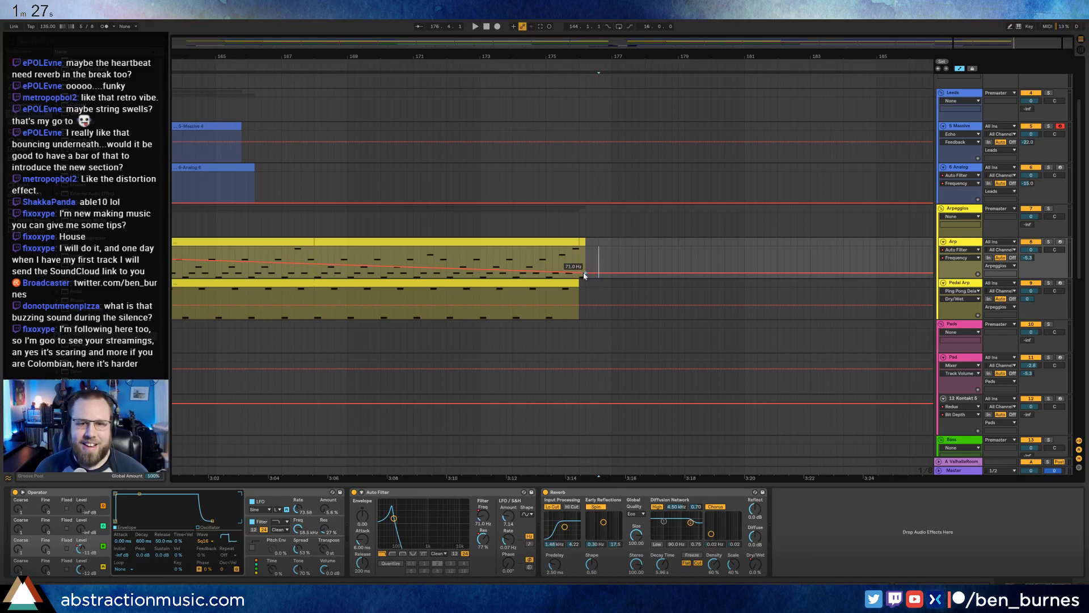
drag(584, 275, 593, 259)
Automate the Pedal Arp's Analog F1 filter frequency down from bar 160 to 20 at bar 176.
click(570, 287)
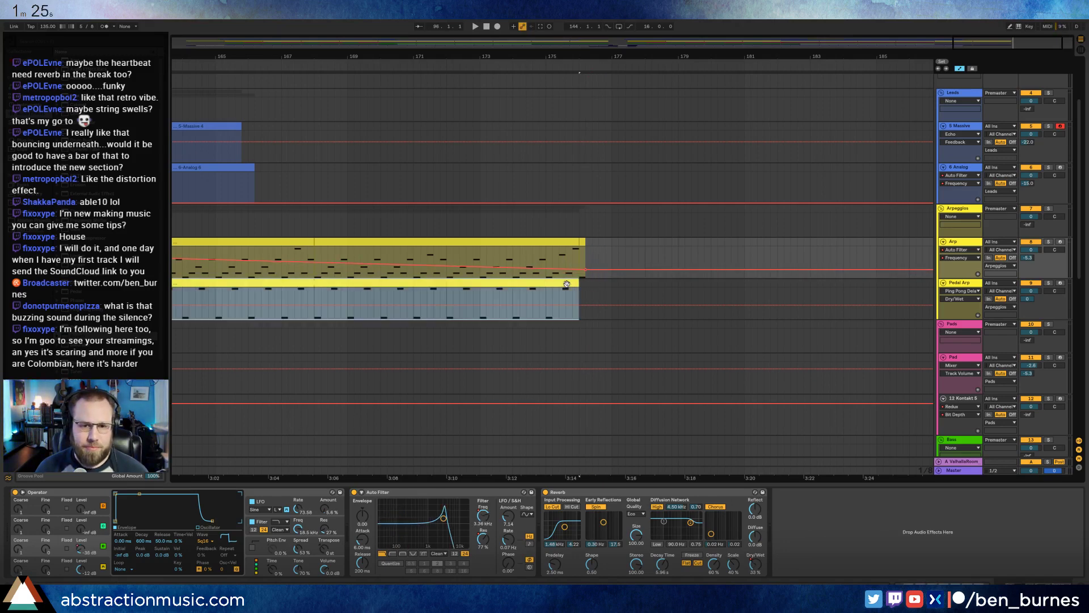
drag(954, 44, 909, 41)
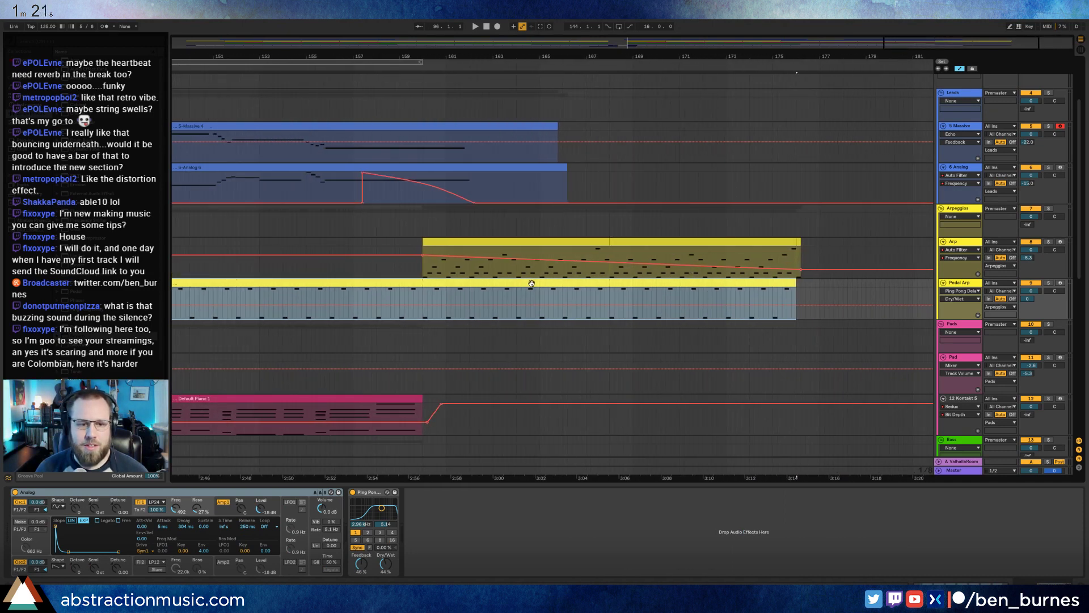
click(176, 512)
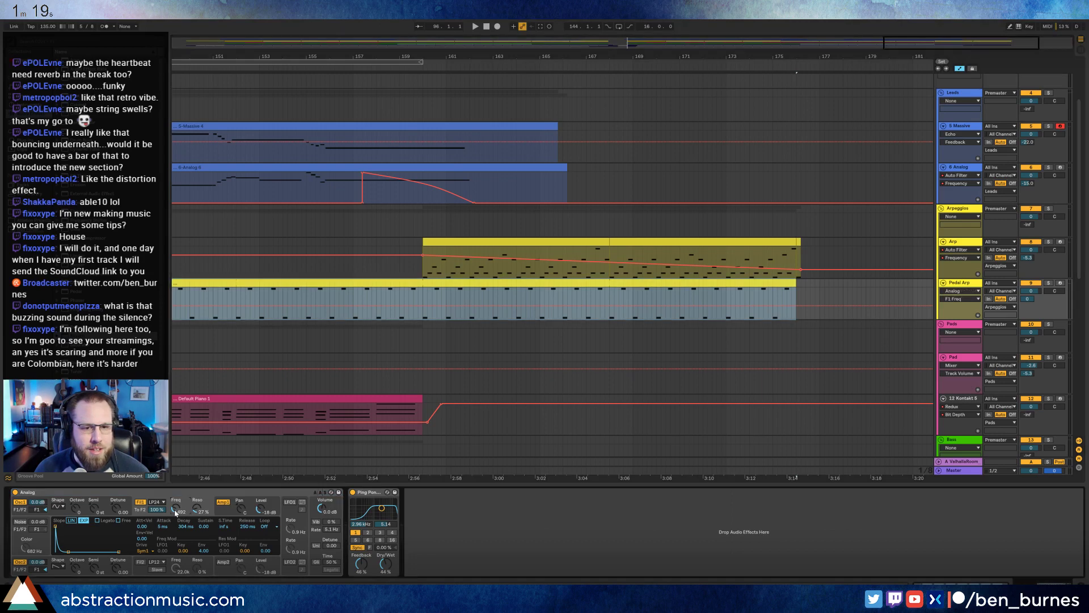
click(422, 306)
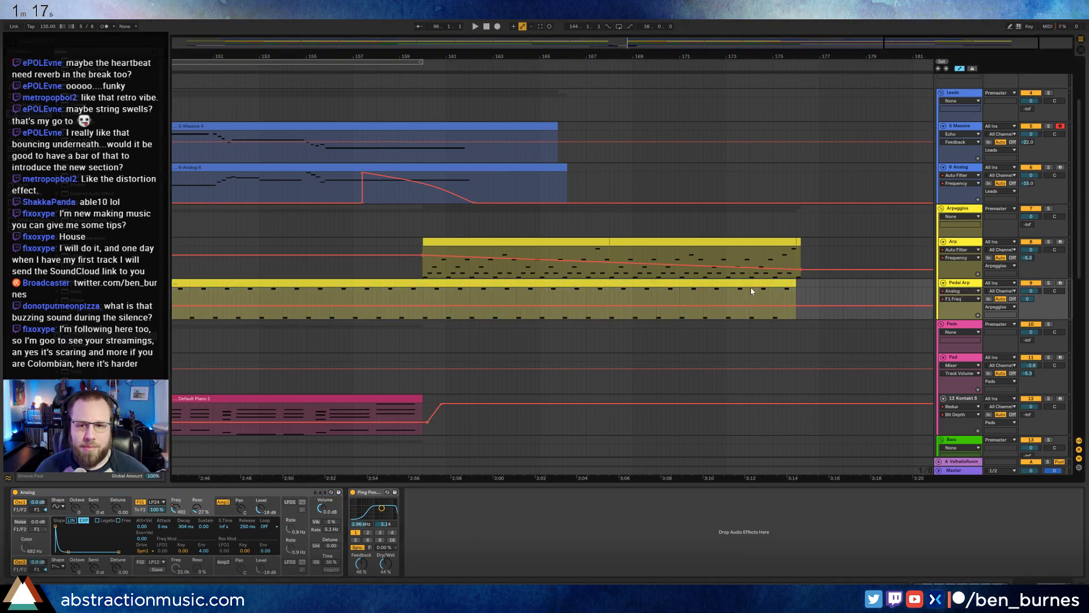
drag(798, 305, 797, 318)
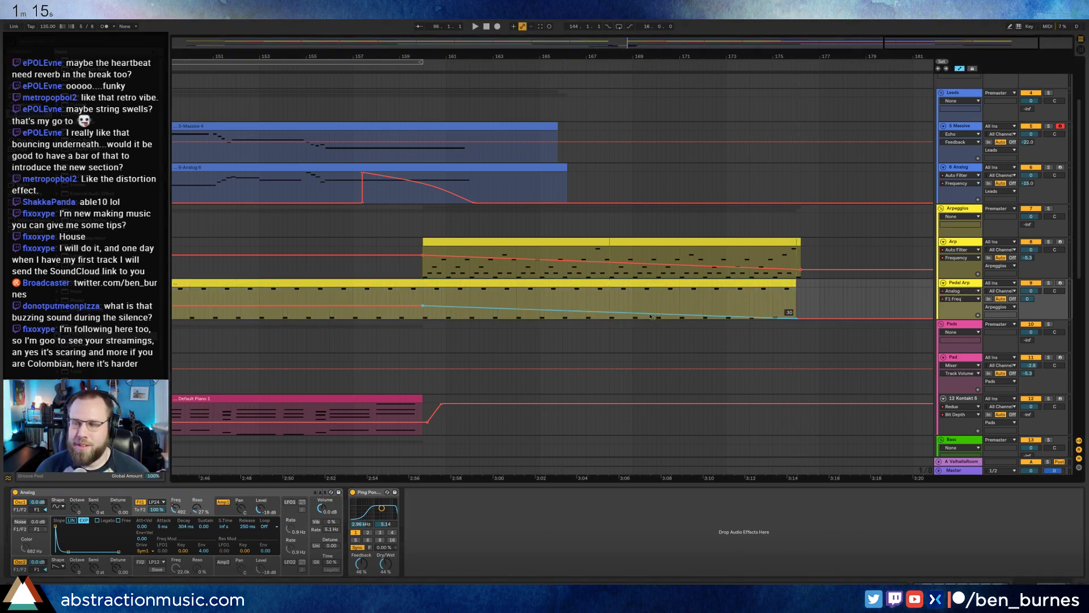
Bend the Pedal Arp's F1 frequency fade into a curve that drops later, and show its F1 Resonance automation.
drag(628, 315, 629, 308)
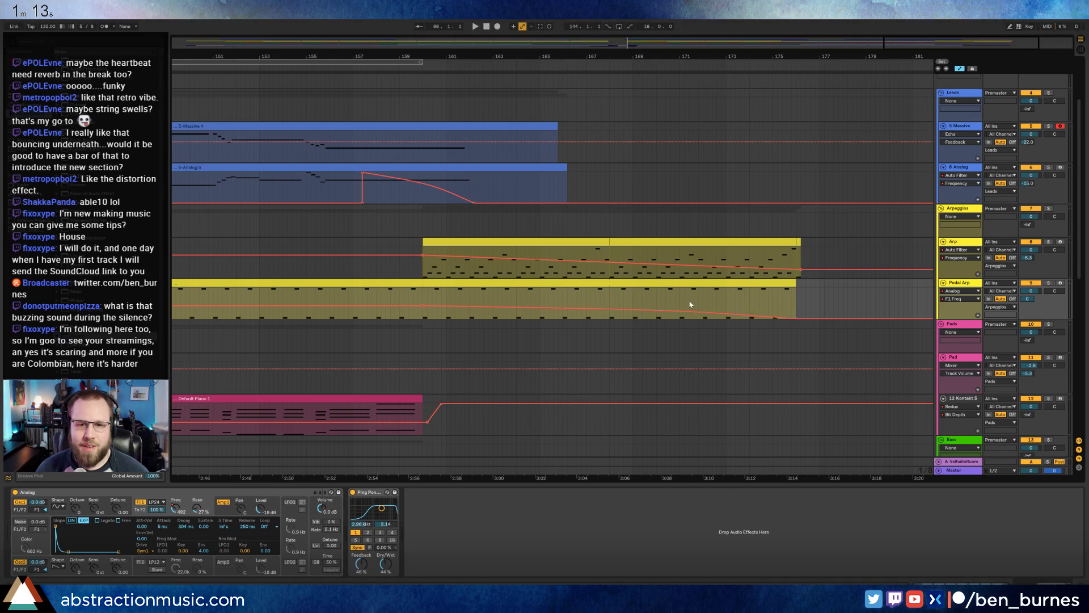
click(197, 512)
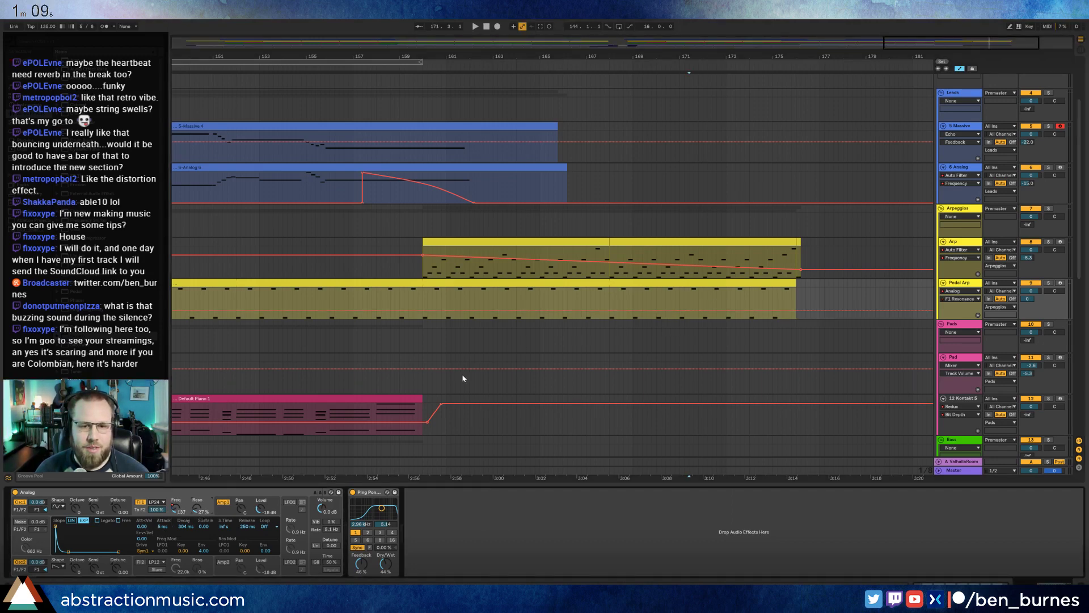
Deactivate the hi-hats, snares and final kick in the last Drum Rack clip, and play the song from bar 168.
scroll(462, 378, down, 10)
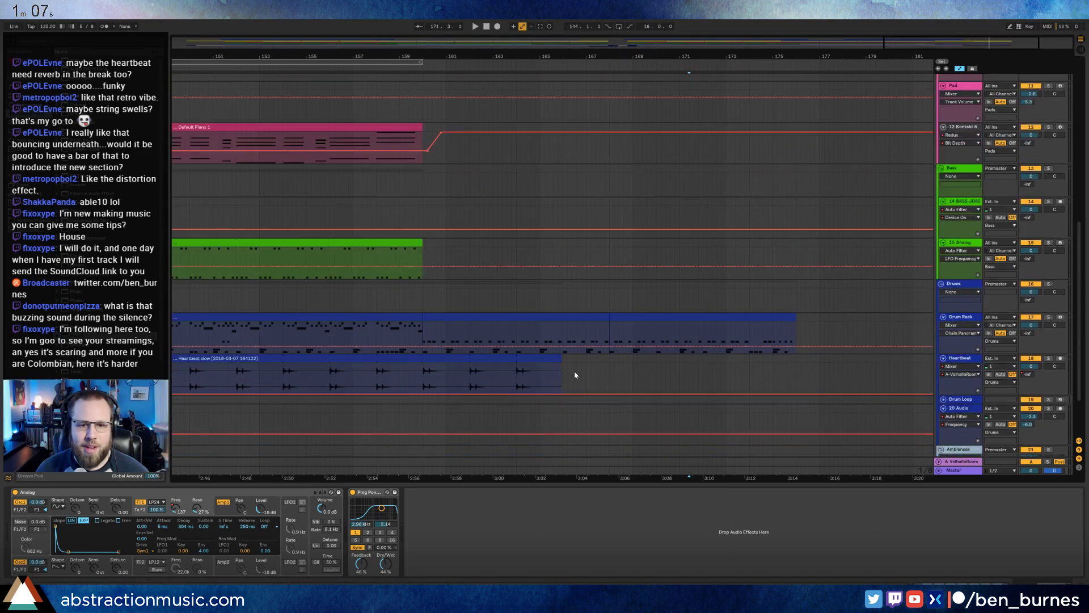
double_click(665, 320)
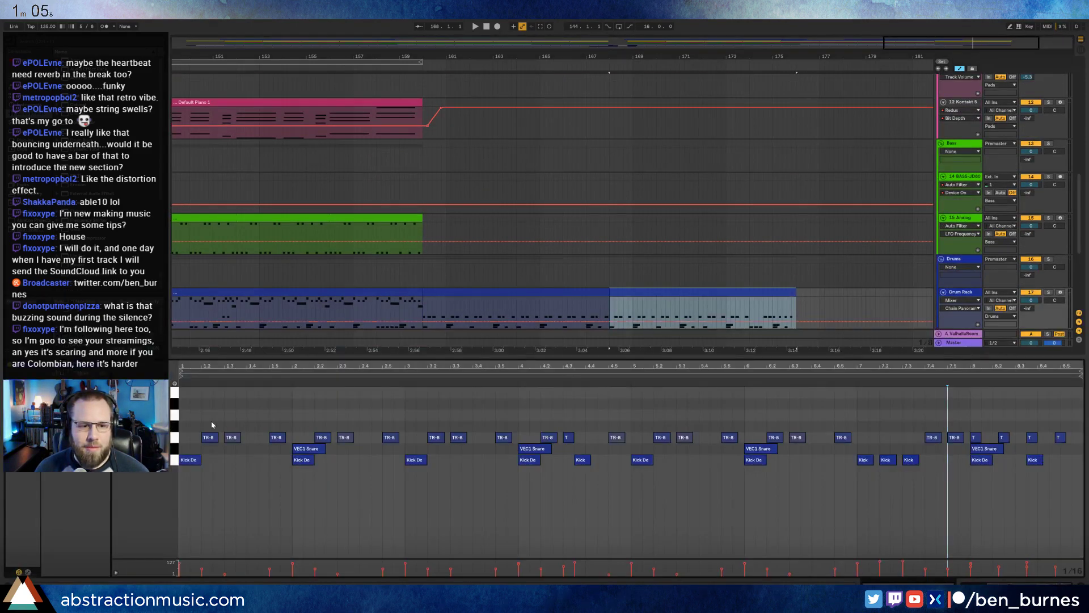
drag(189, 419, 1071, 438)
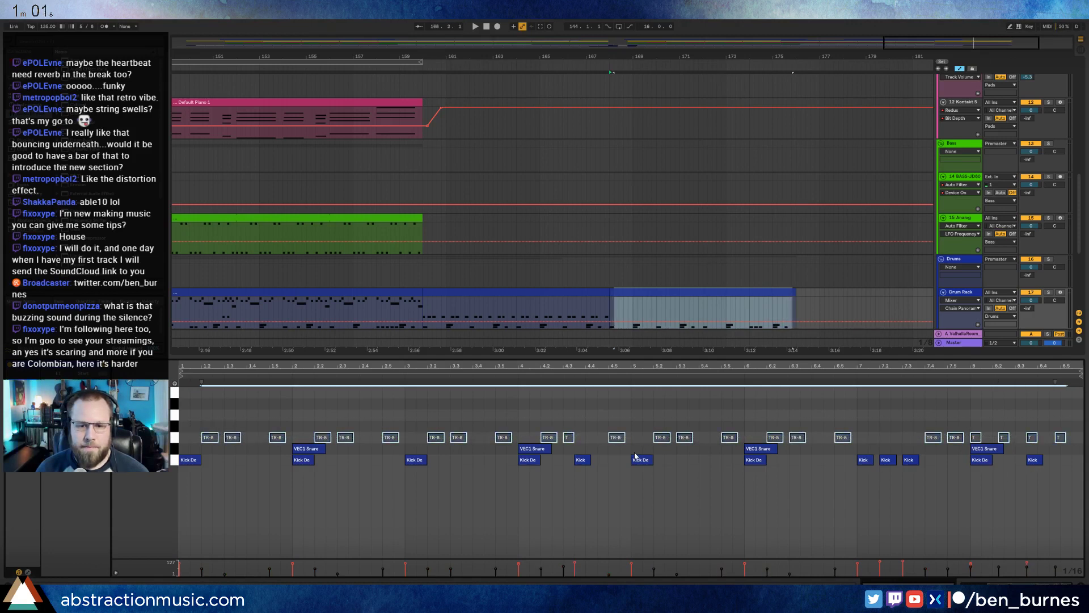
drag(275, 454, 1001, 462)
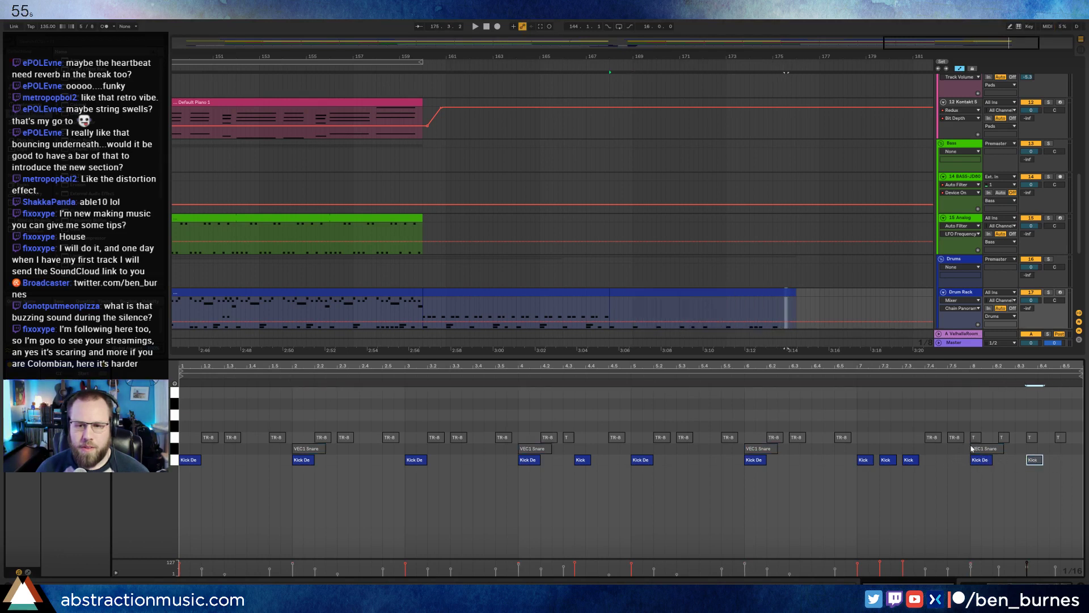
click(612, 308)
key(space)
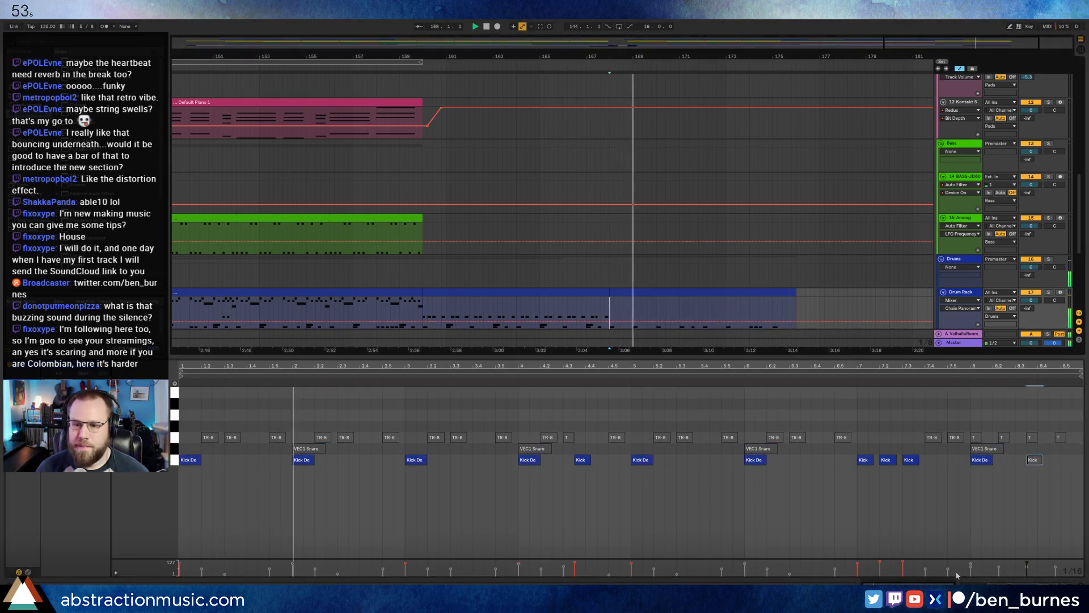
Automate the Arp's Auto Filter resonance to hold 77 % until about bar 164 and fall to its minimum at bar 176.
key(shift+Tab)
scroll(723, 290, up, 10)
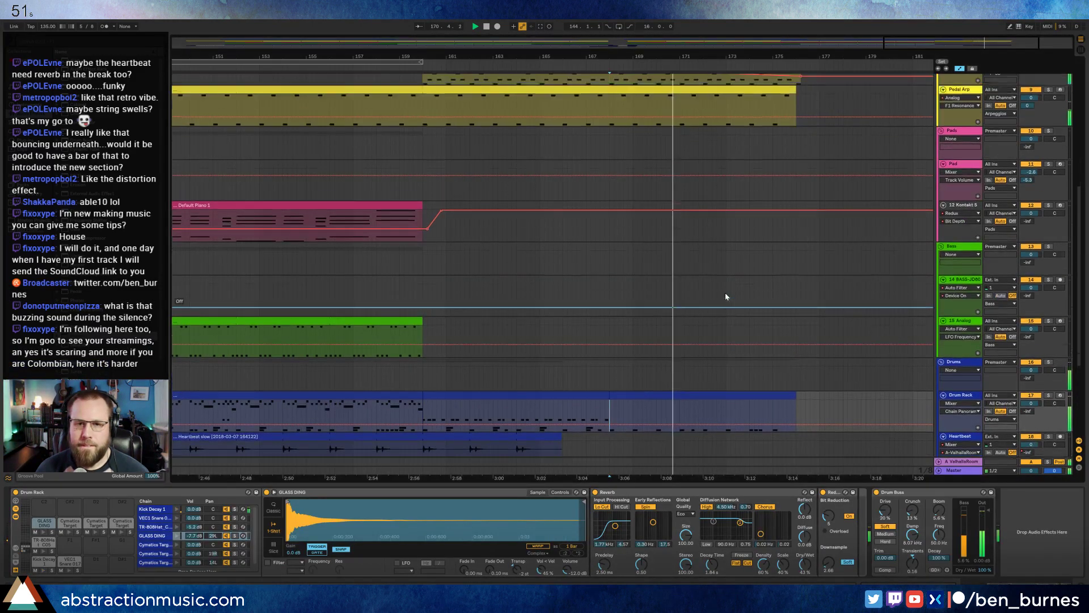
click(703, 133)
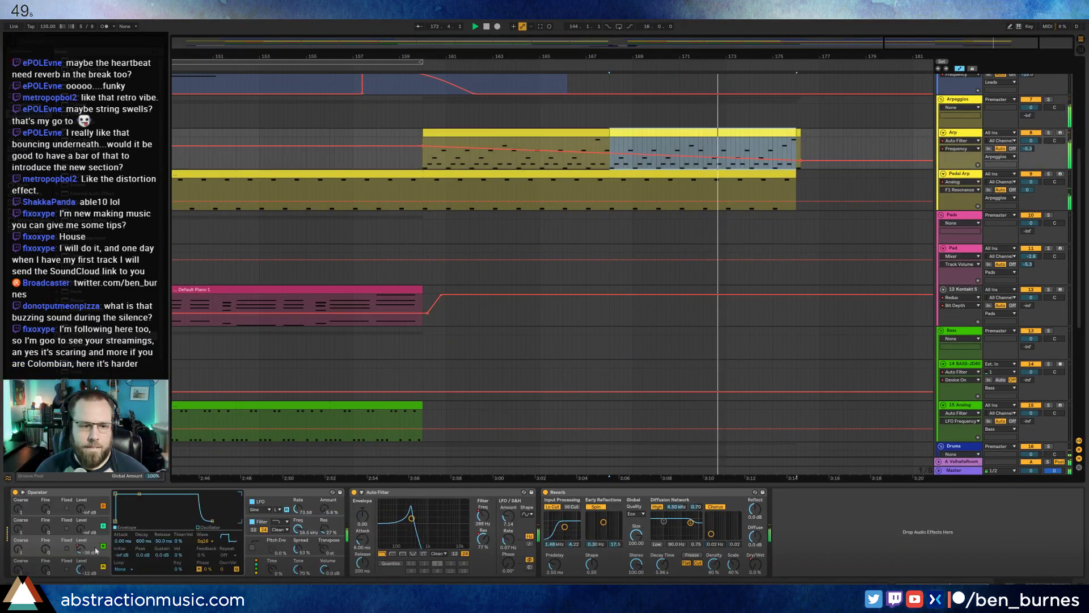
click(482, 539)
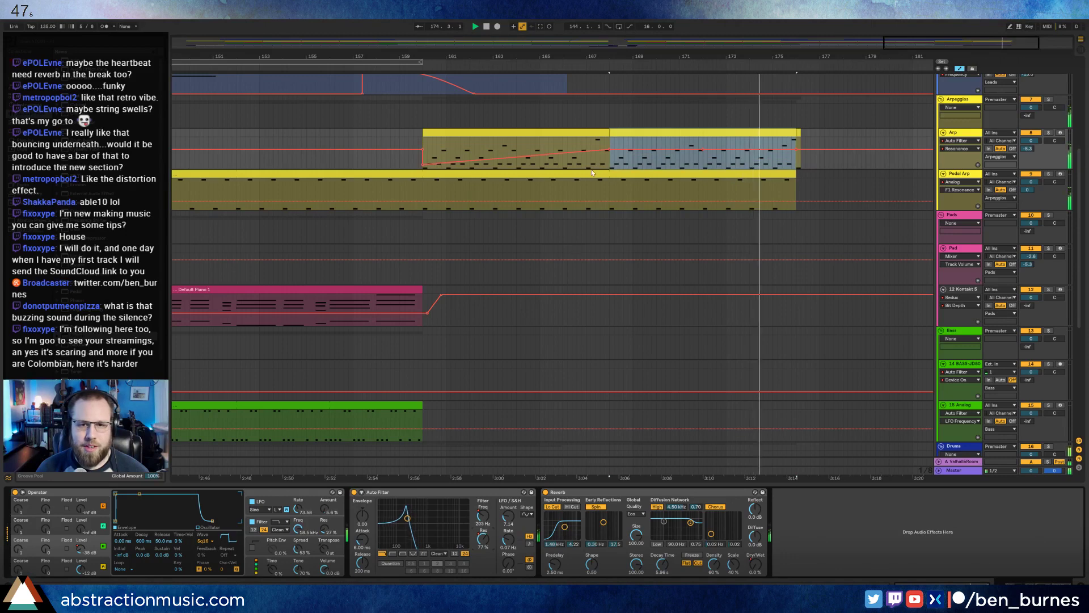
click(582, 146)
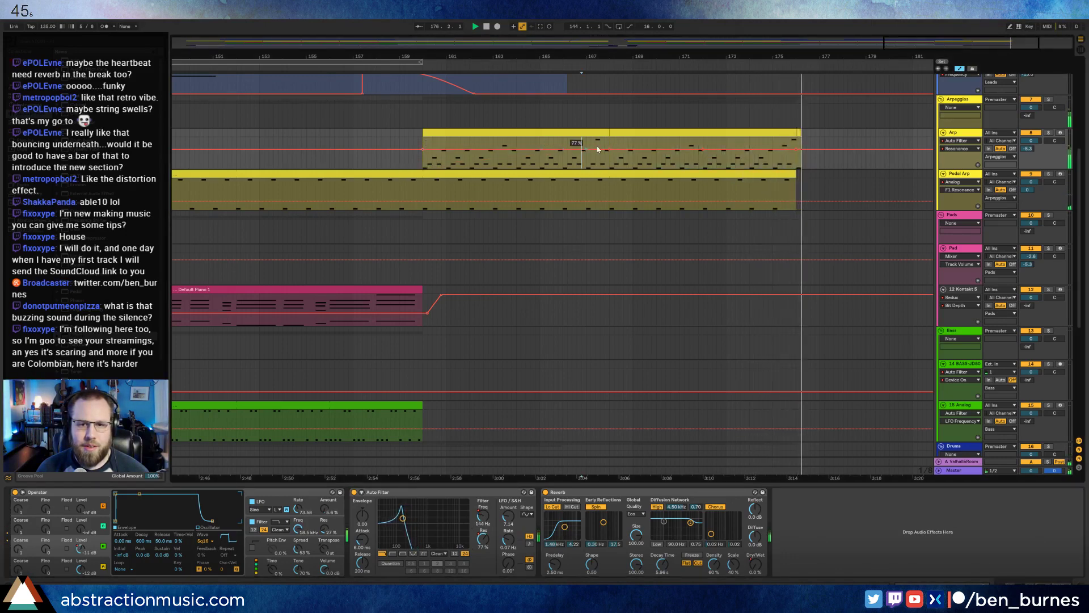
click(704, 150)
drag(795, 150, 797, 169)
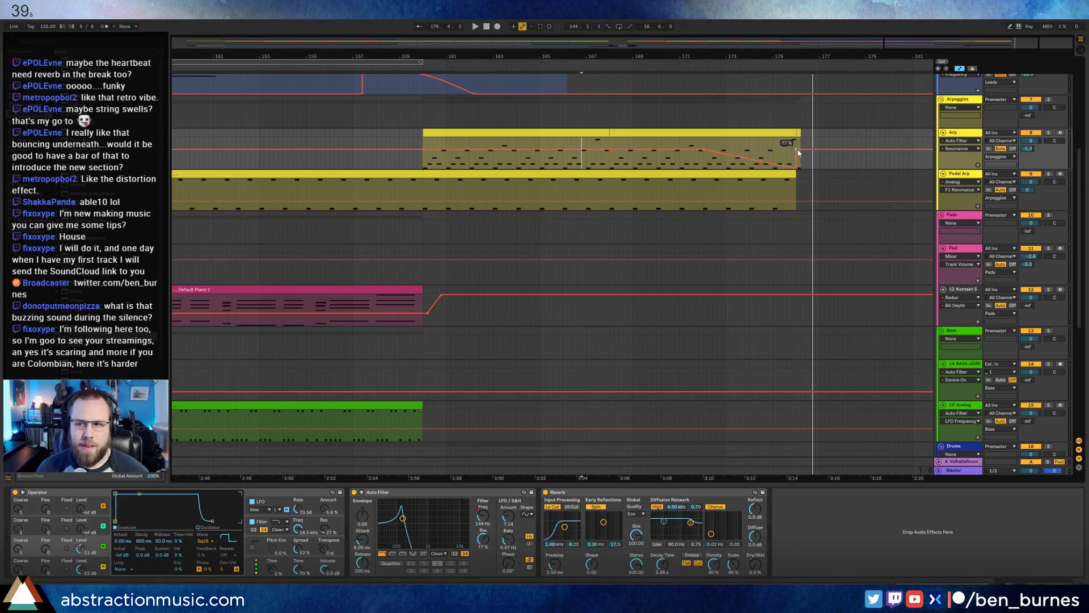
click(703, 149)
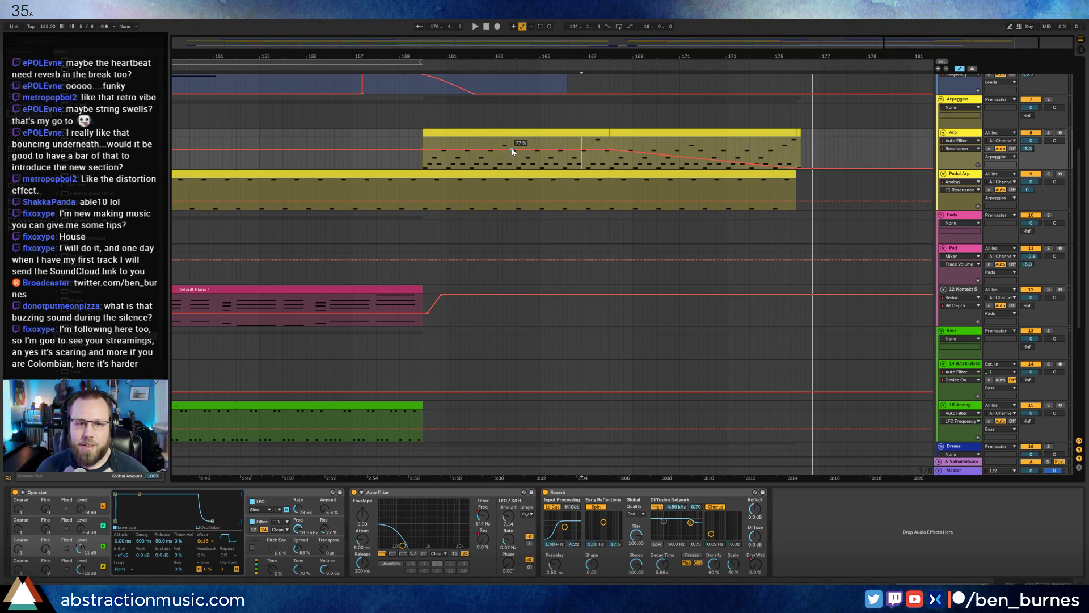
click(611, 149)
Play from just before bar 160 and extend the Heartbeat clip's end to about bar 178.
click(415, 156)
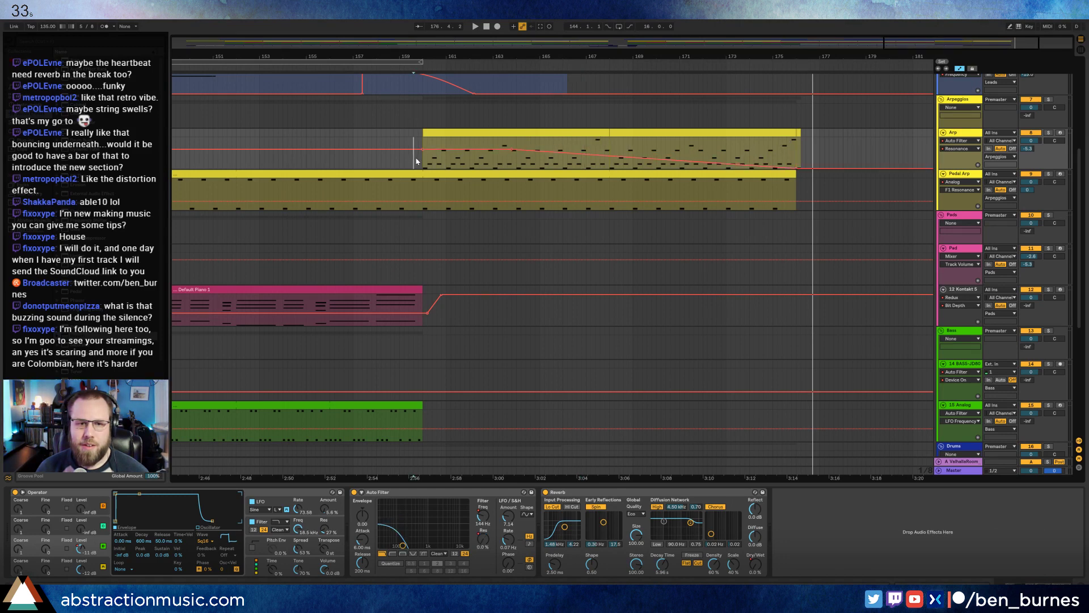
key(space)
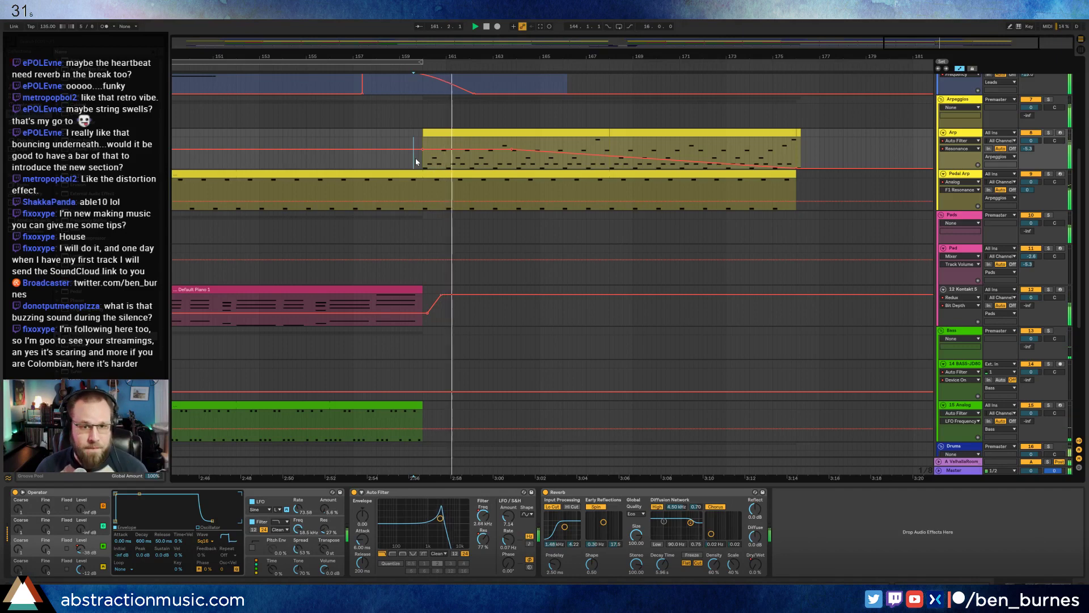
click(787, 173)
scroll(797, 228, down, 5)
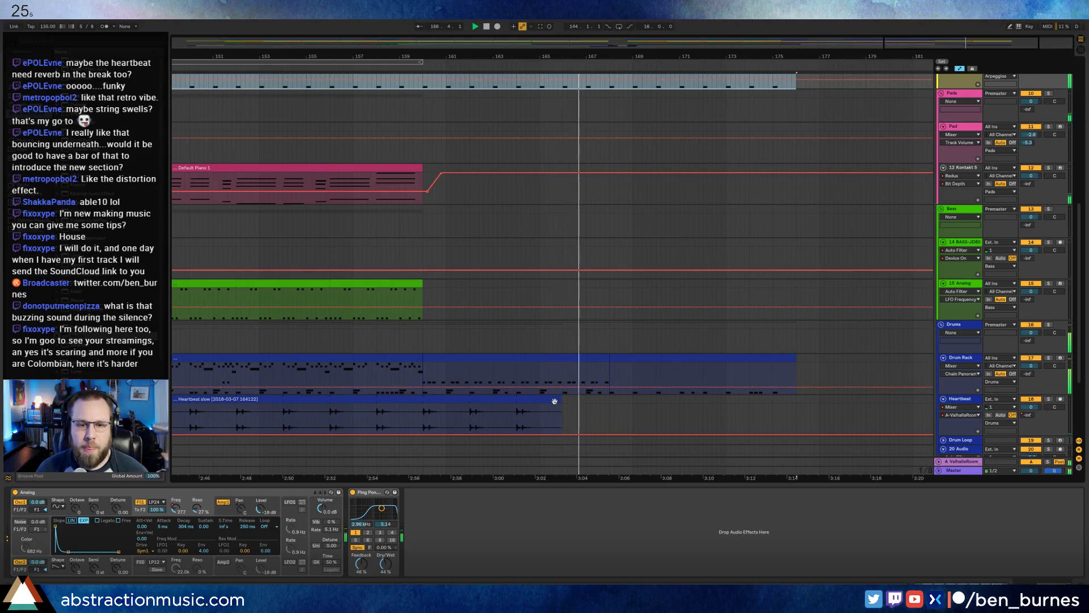
drag(559, 401, 842, 409)
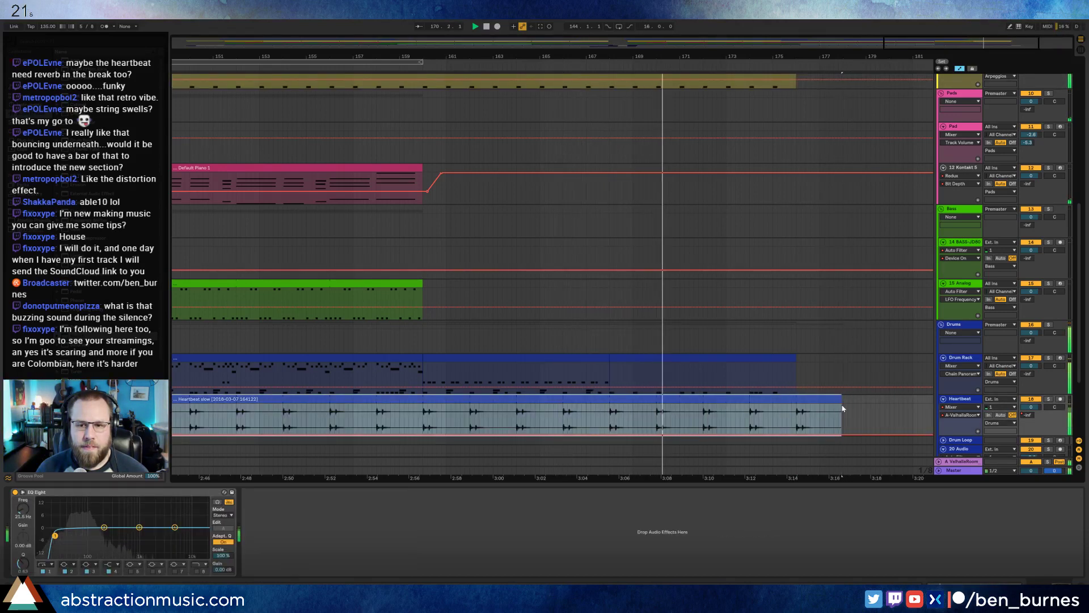
Open the last Drum Rack clip and select all of its active kick notes.
click(761, 356)
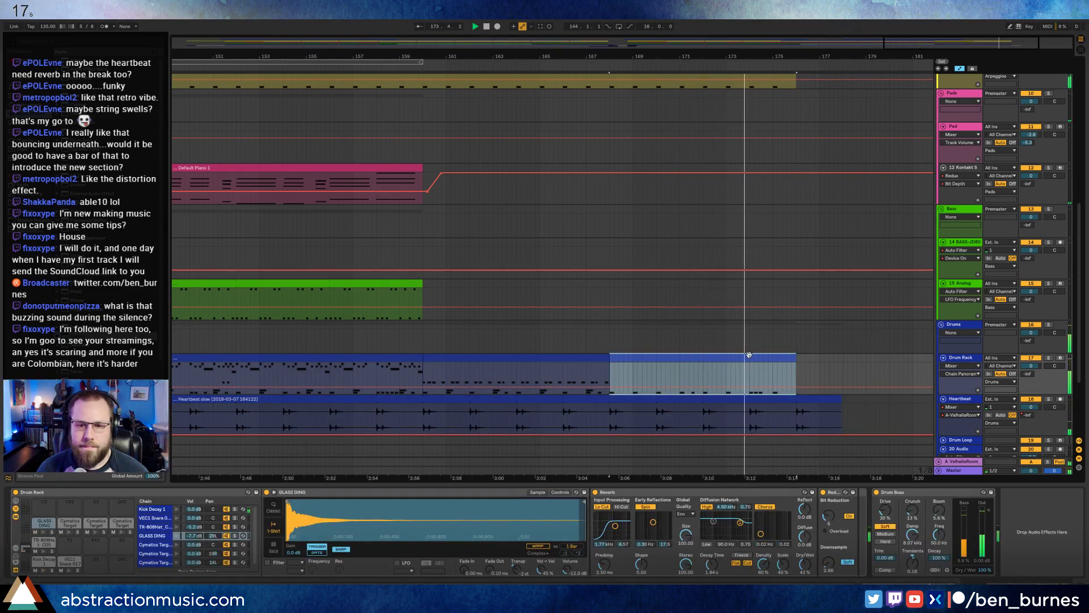
double_click(744, 366)
drag(1012, 461, 188, 457)
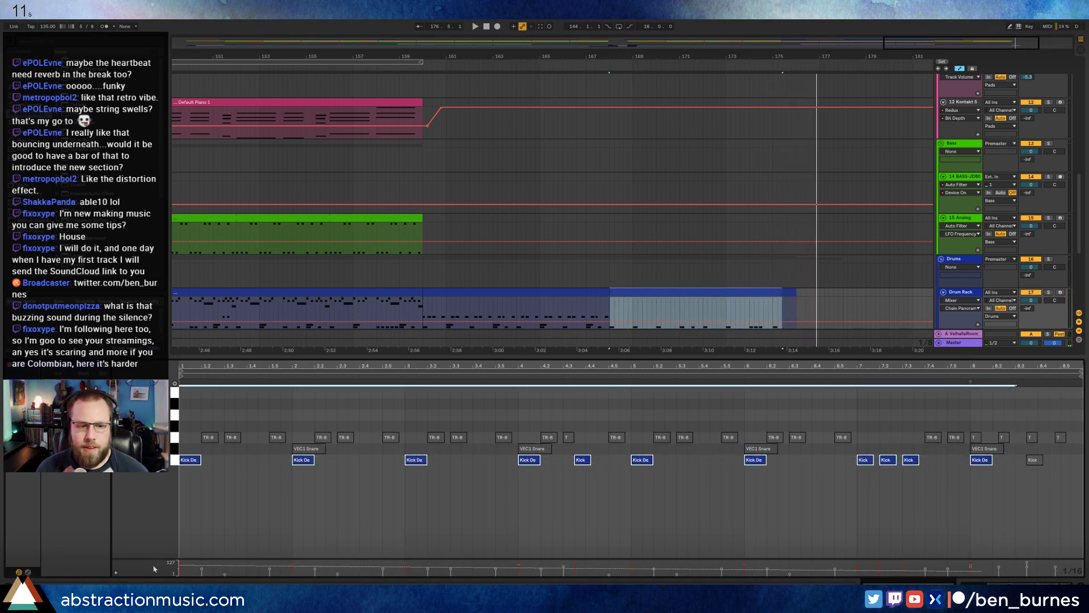
Remove the short Arp clip past bar 176 and lower the last note of the preceding Arp clip.
scroll(696, 210, up, 2)
scroll(704, 204, up, 4)
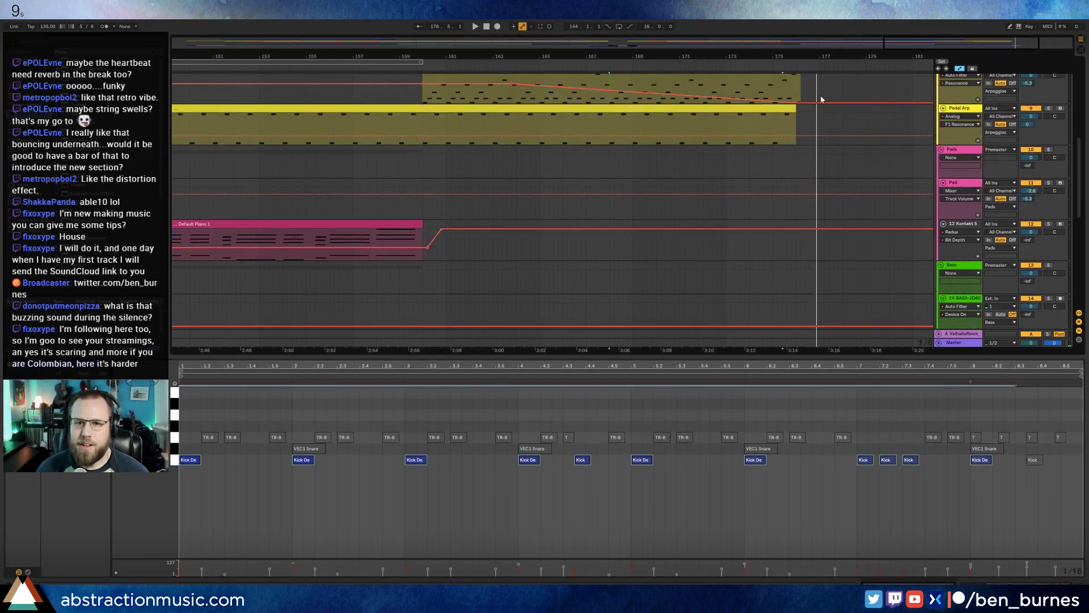
click(801, 89)
scroll(799, 102, up, 3)
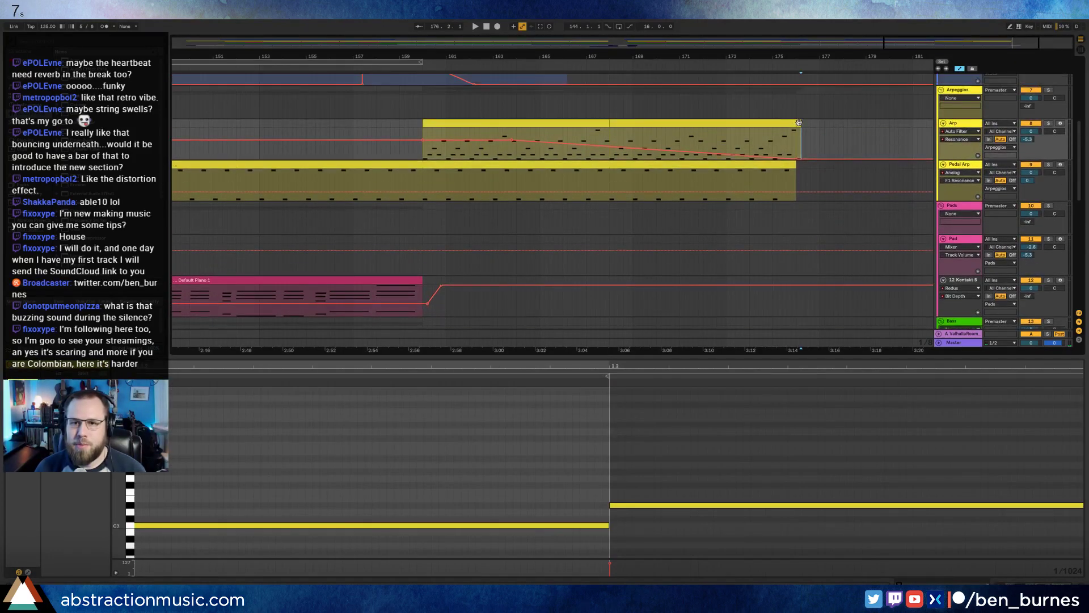
click(820, 128)
click(791, 123)
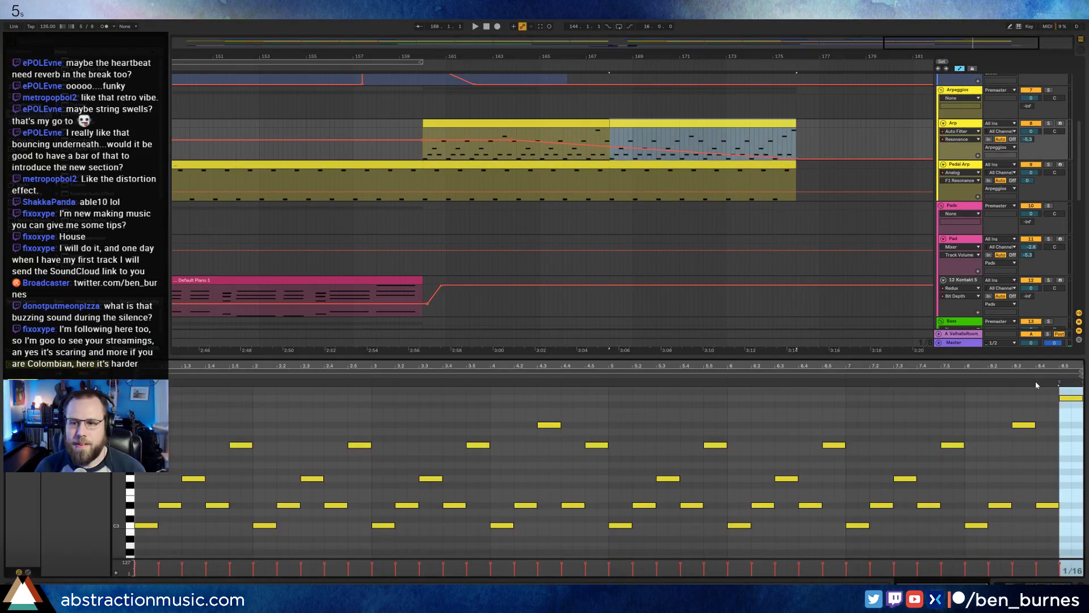
click(1084, 392)
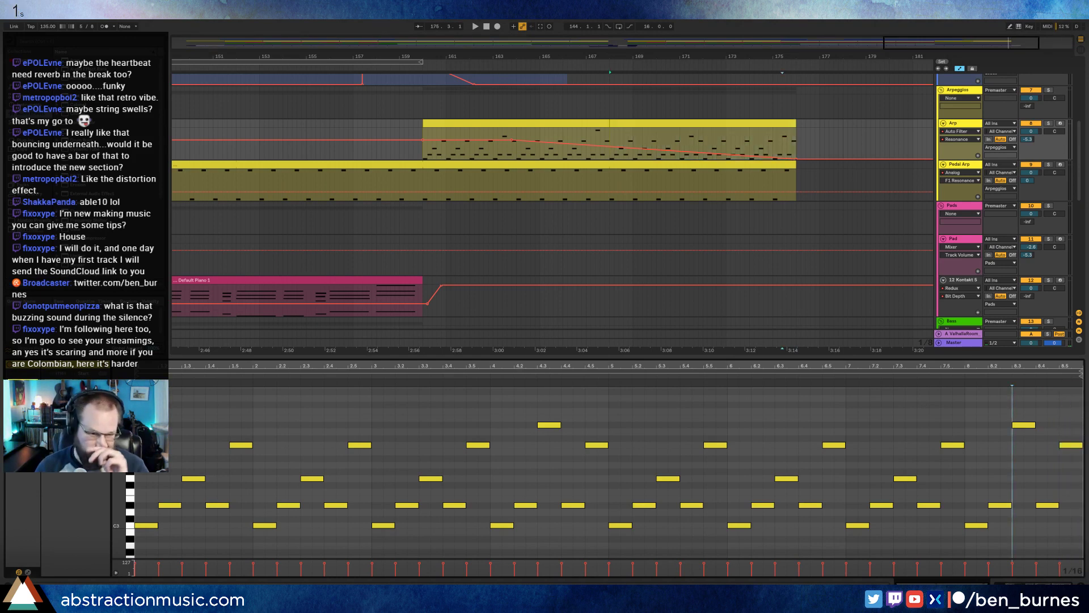
Switch to the browser's countdown timer, dismiss it and return to Ableton Live.
key(alt+Tab)
click(496, 82)
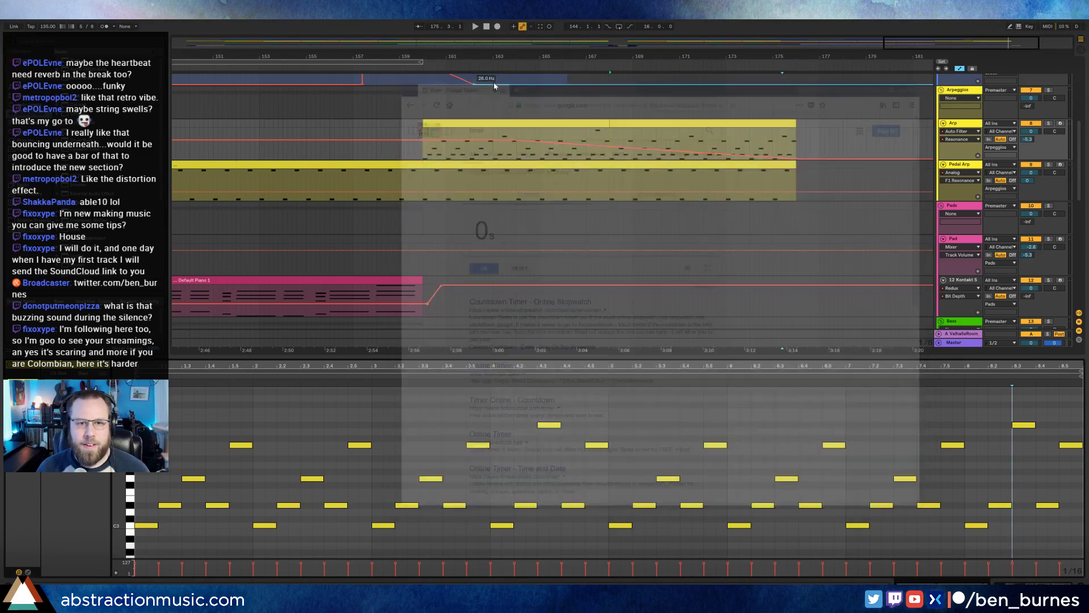
Show the whole arrangement with the device view and play the song from its beginning.
scroll(679, 229, down, 3)
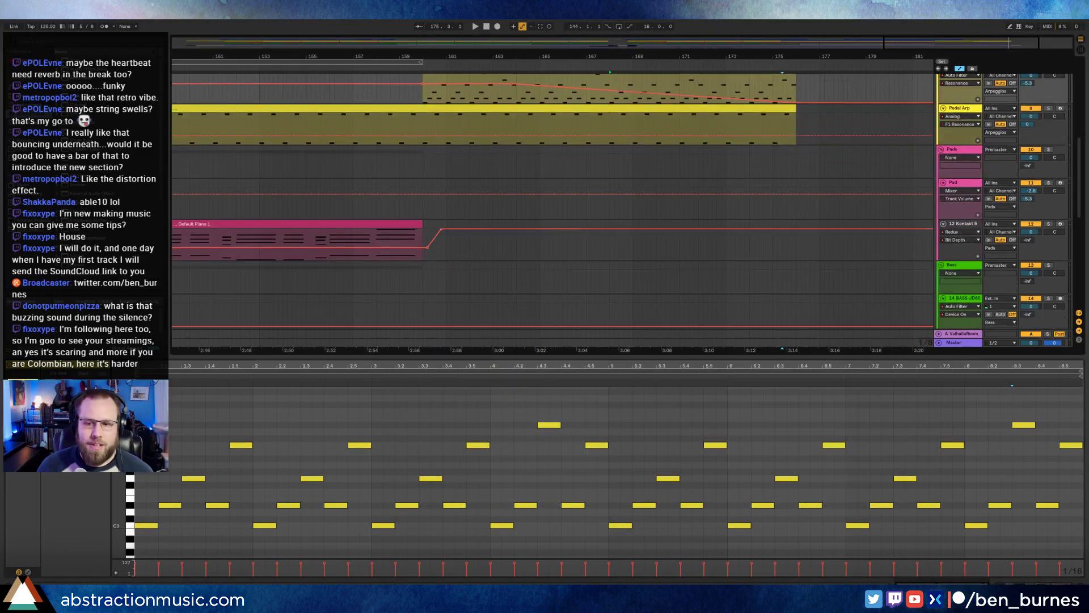
key(shift+Tab)
double_click(521, 38)
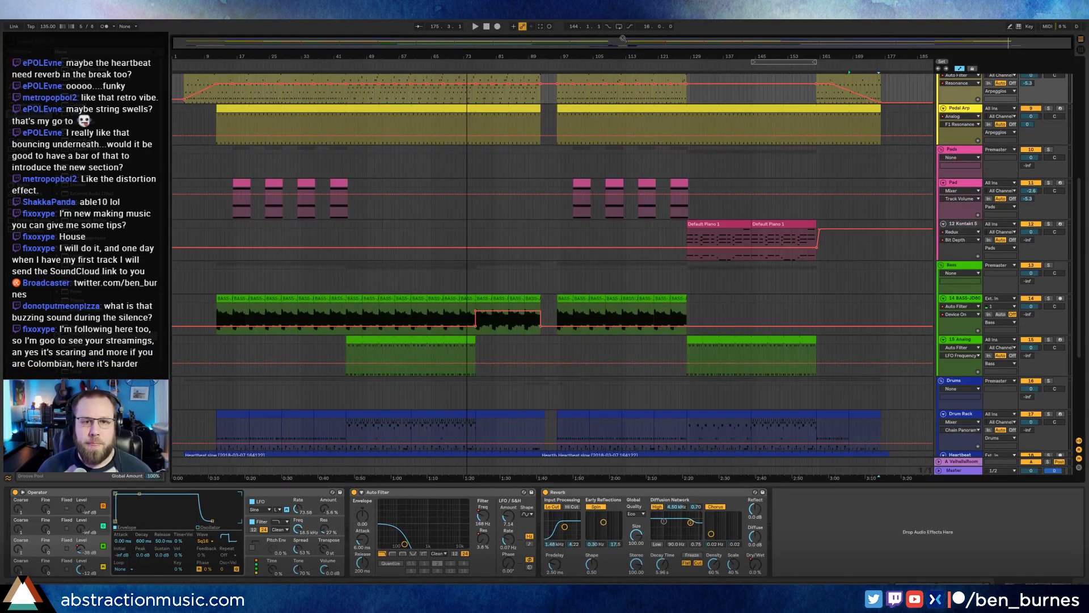
scroll(692, 224, up, 6)
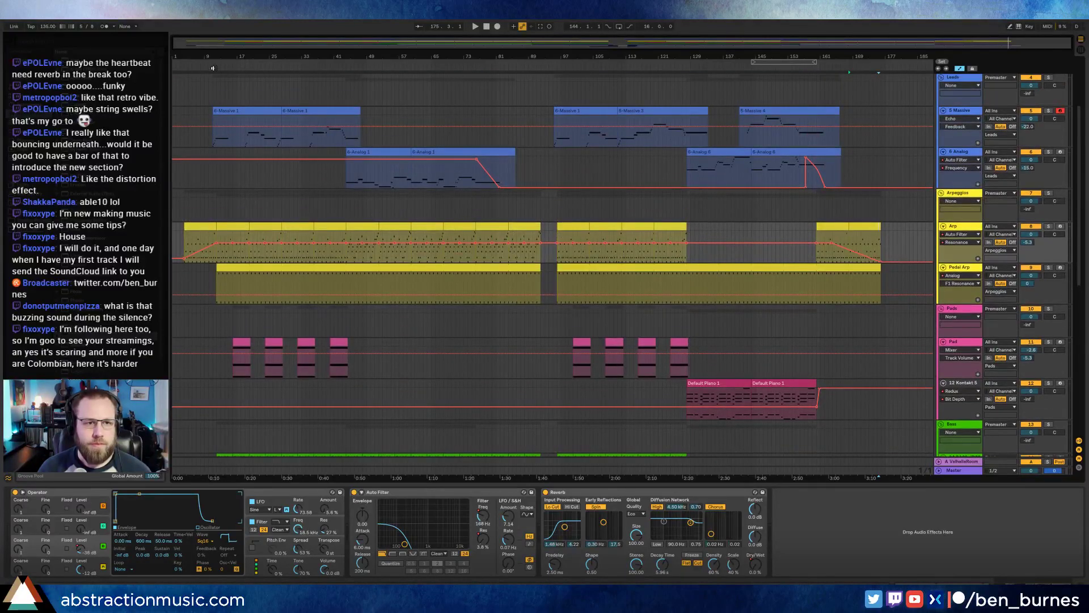
click(177, 65)
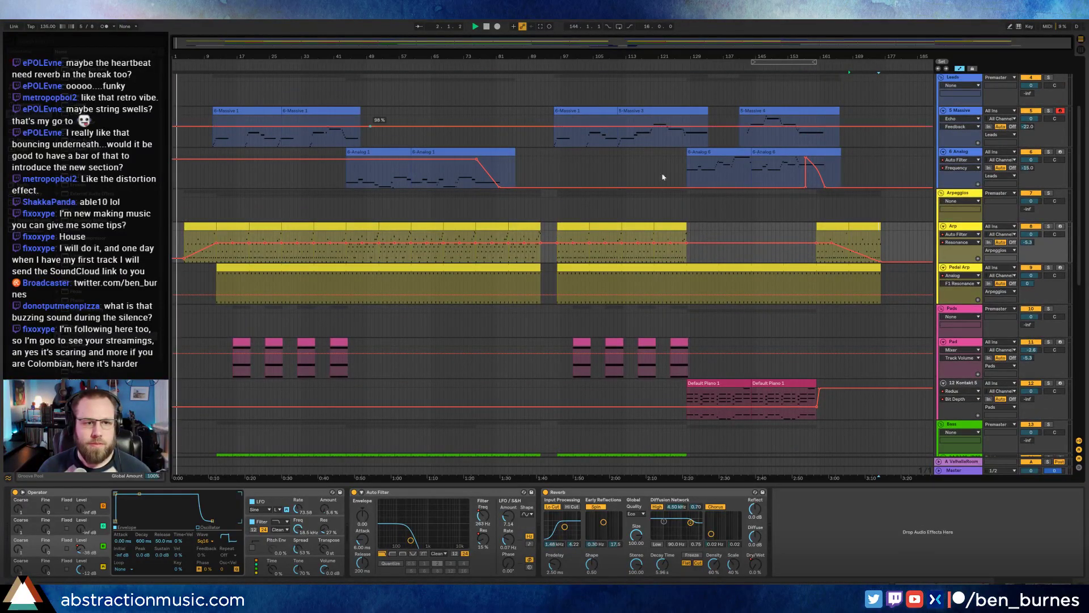
Fold all the unfolded lead, arpeggio, pad, bass and drum tracks, from 5 Massive down to 20 Audio.
click(943, 110)
click(943, 120)
click(943, 161)
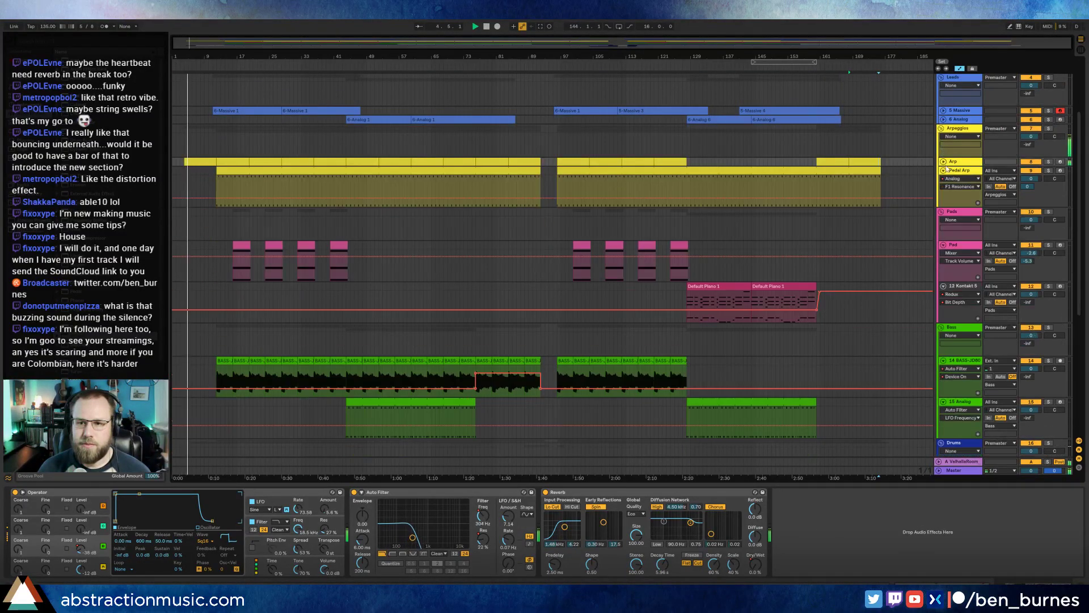
click(943, 170)
click(943, 212)
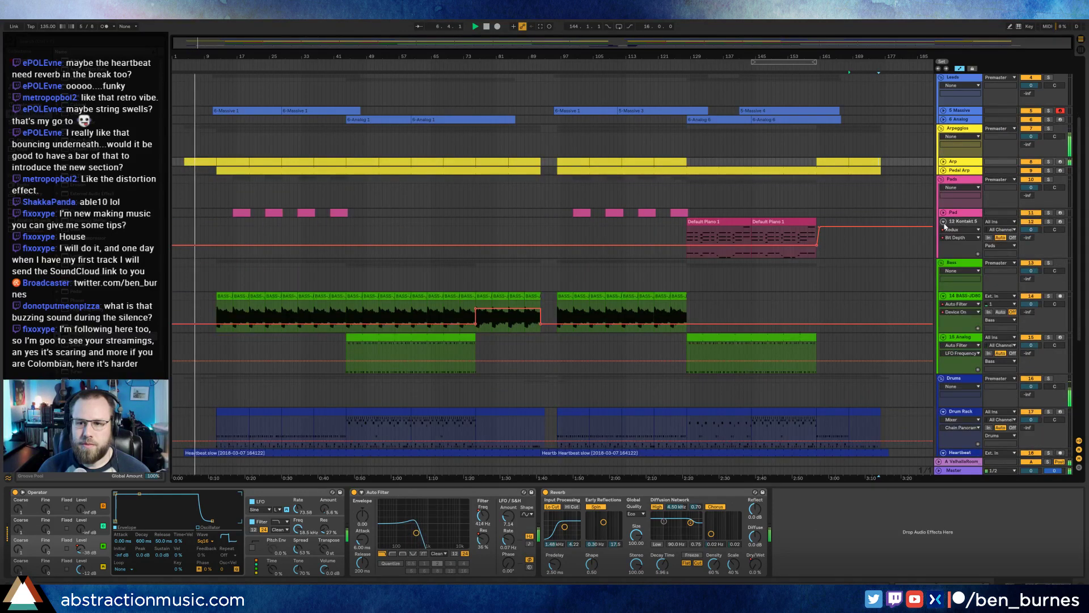
click(944, 221)
click(943, 263)
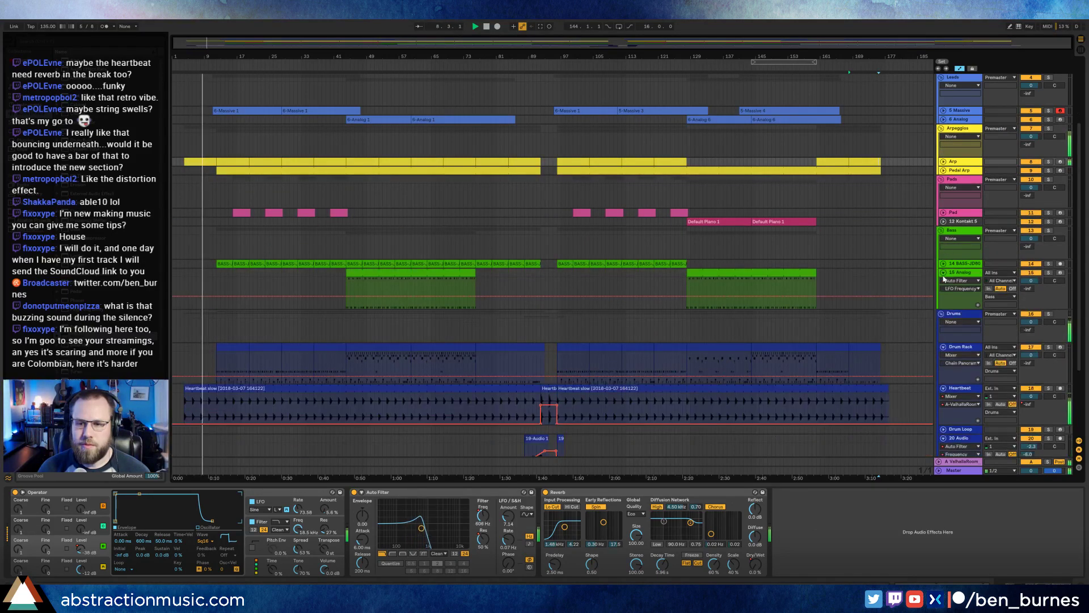
click(944, 273)
click(943, 314)
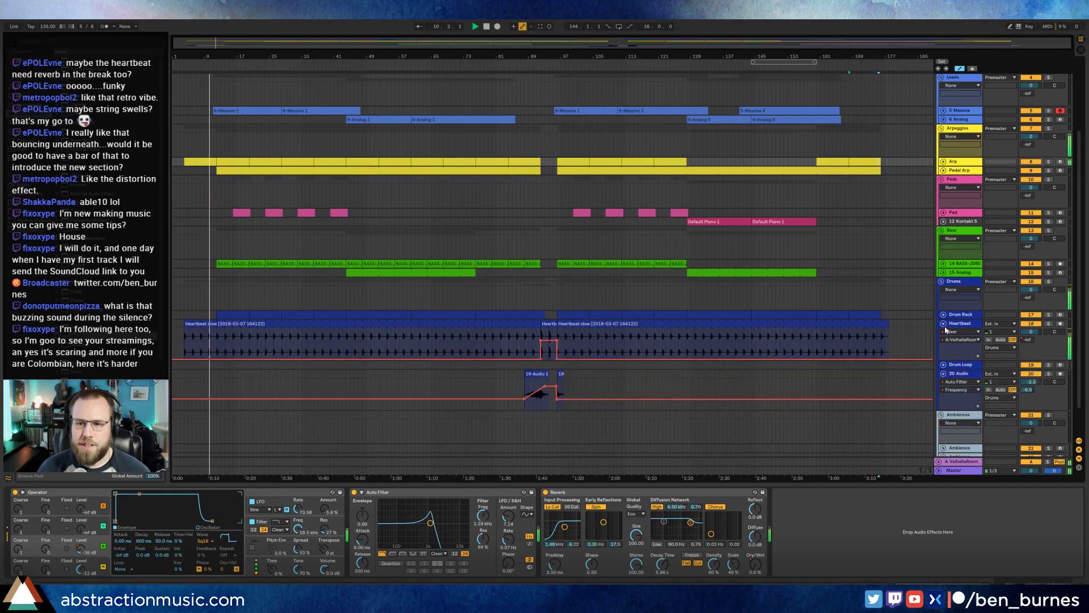
click(944, 323)
click(944, 341)
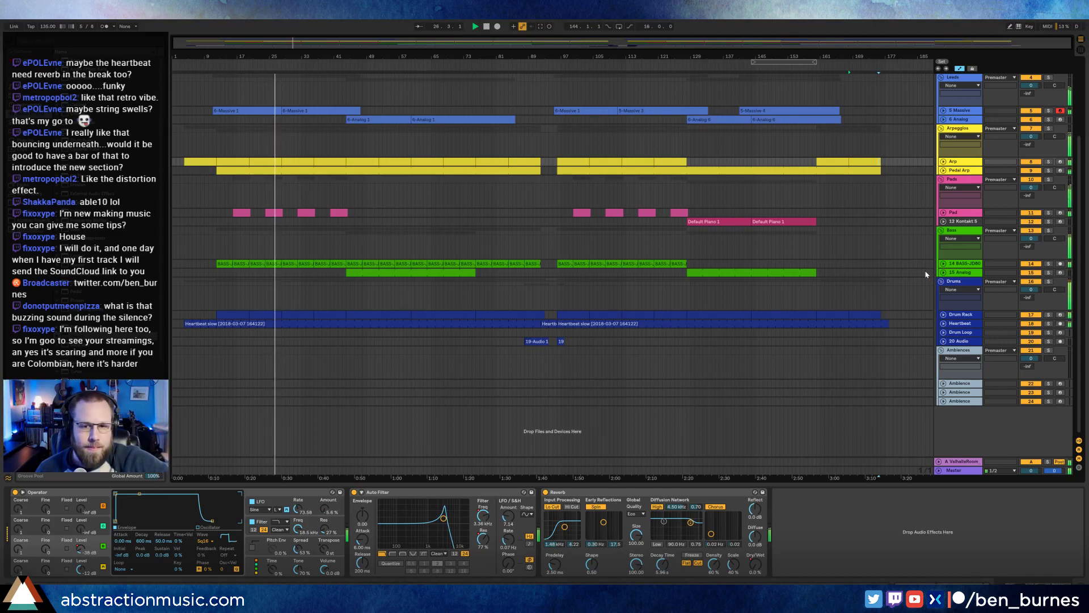
Recolor the Kontakt 5 track pink.
right_click(956, 222)
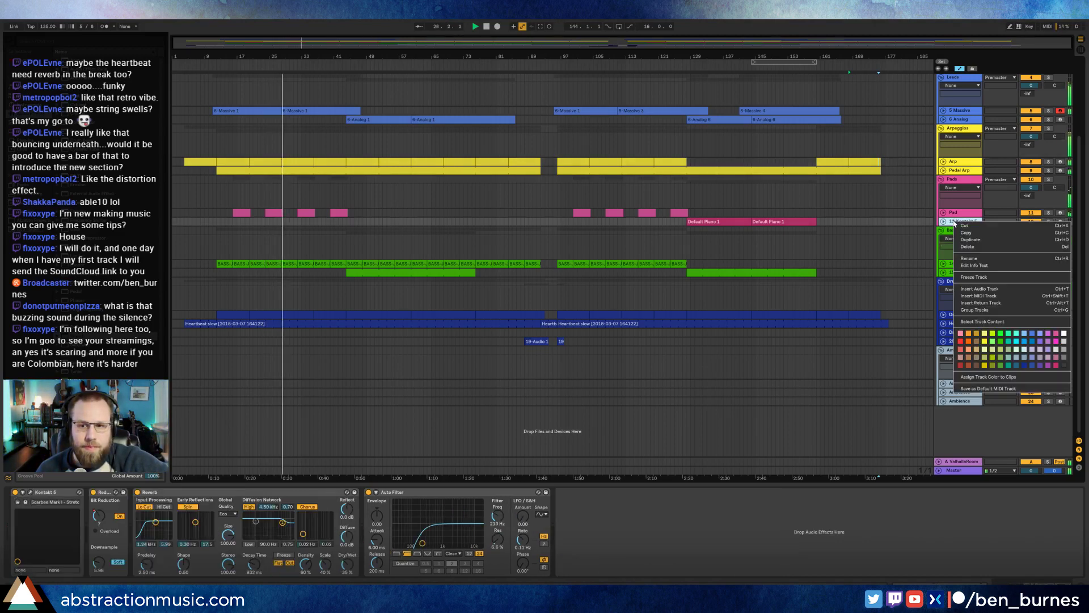
click(1056, 341)
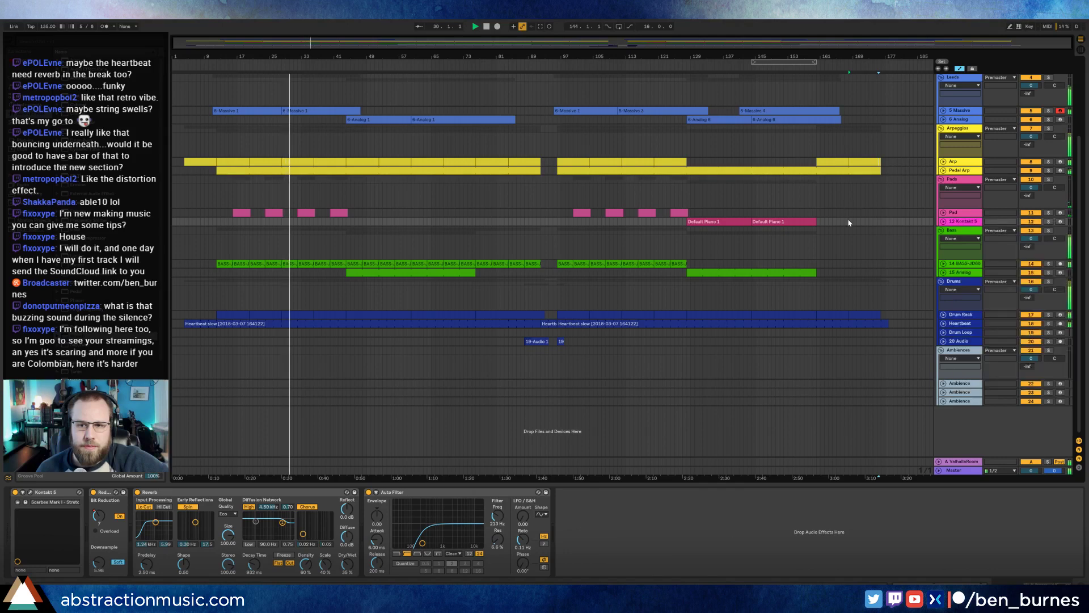
Match the Kontakt 5 track and its two Default Piano clips to the pink of the Pads group.
right_click(955, 225)
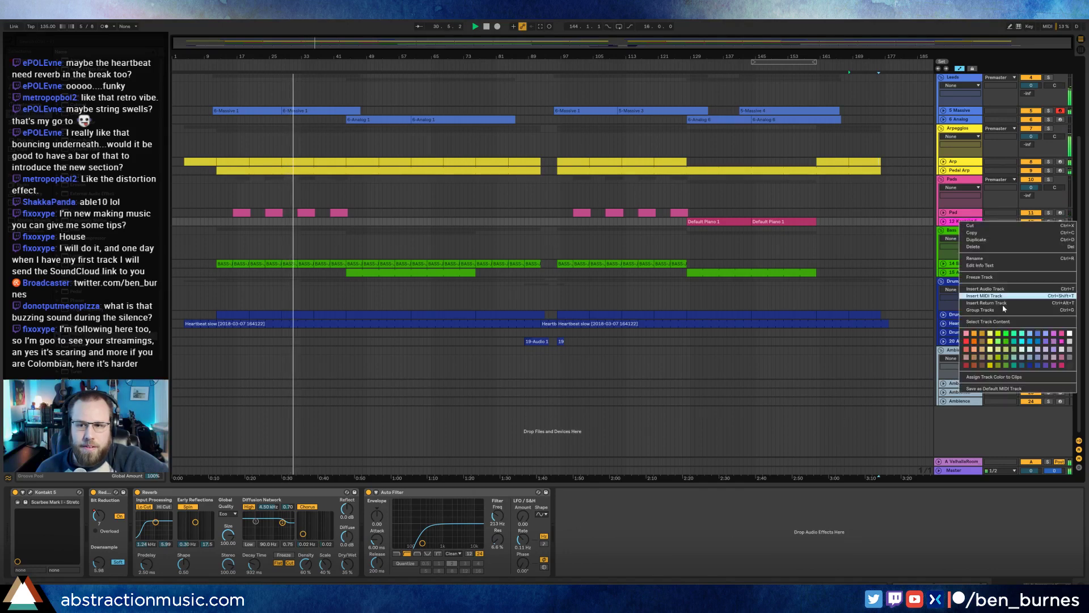
click(1063, 336)
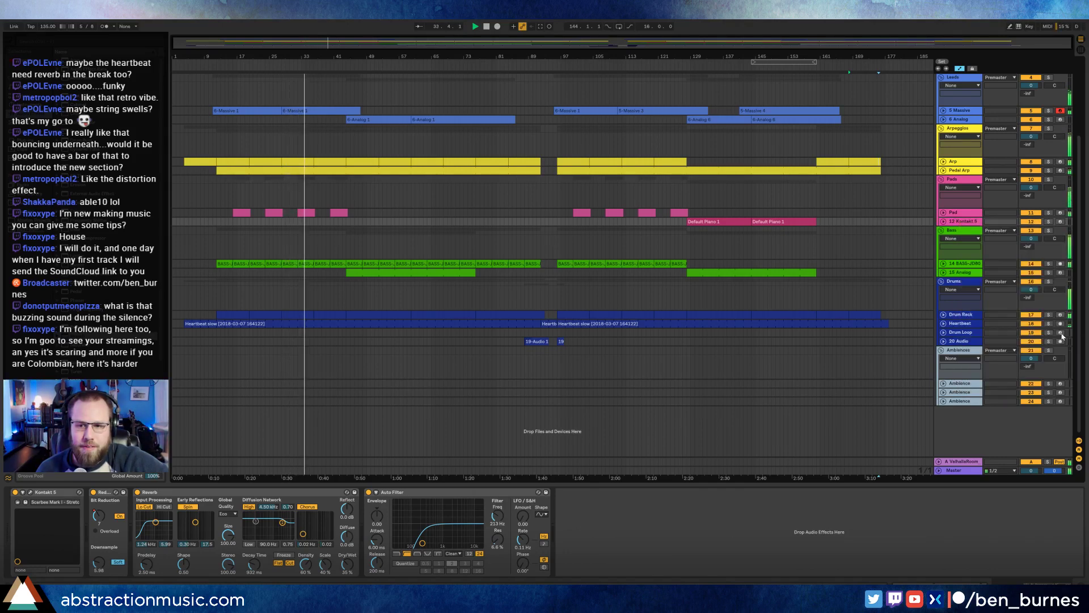
right_click(970, 222)
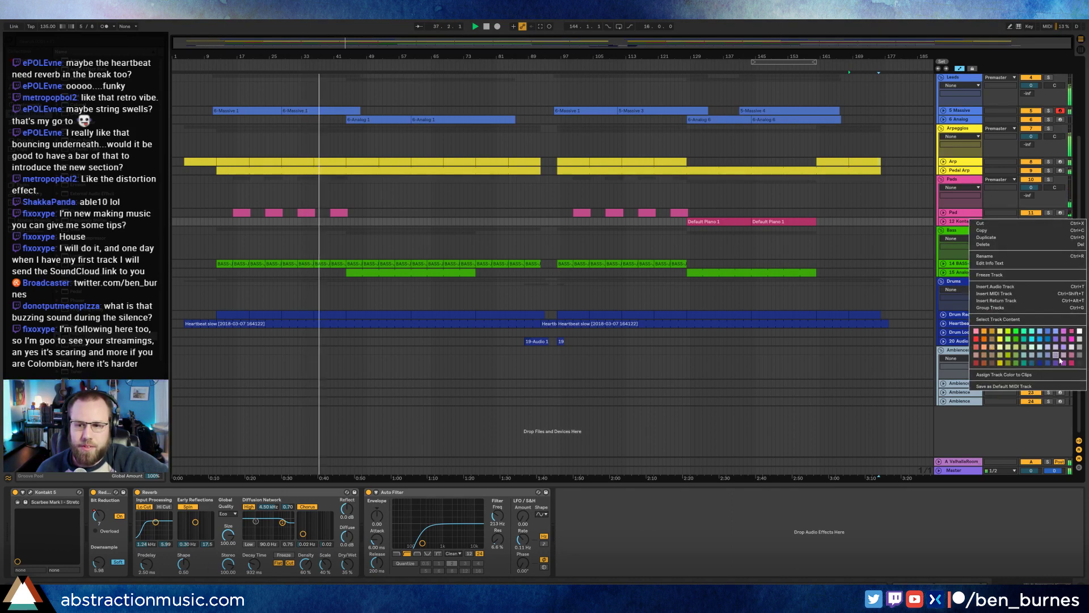
click(856, 220)
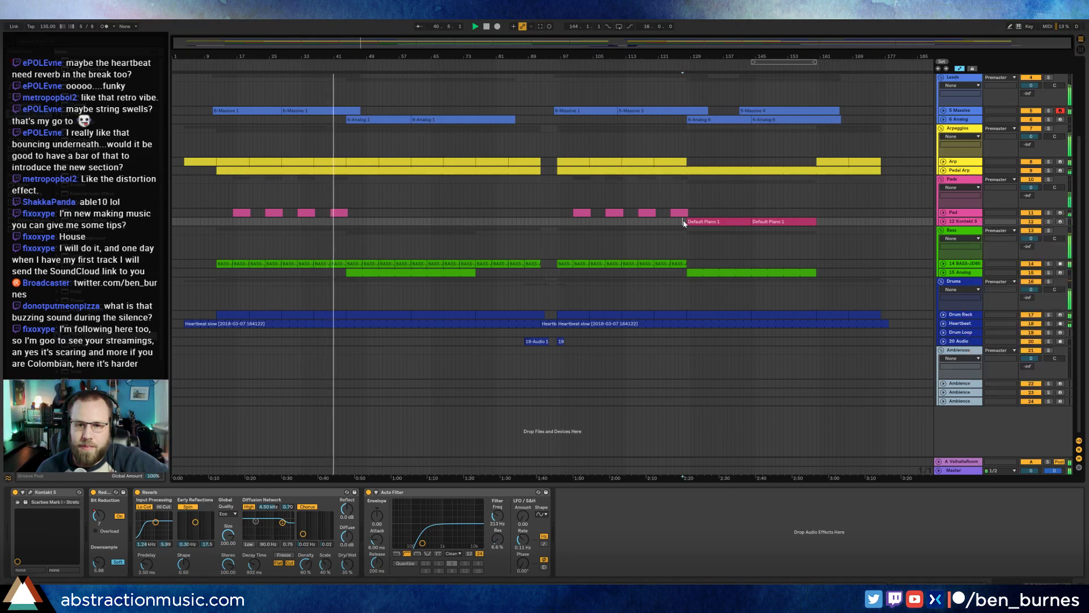
drag(683, 221, 828, 221)
right_click(806, 220)
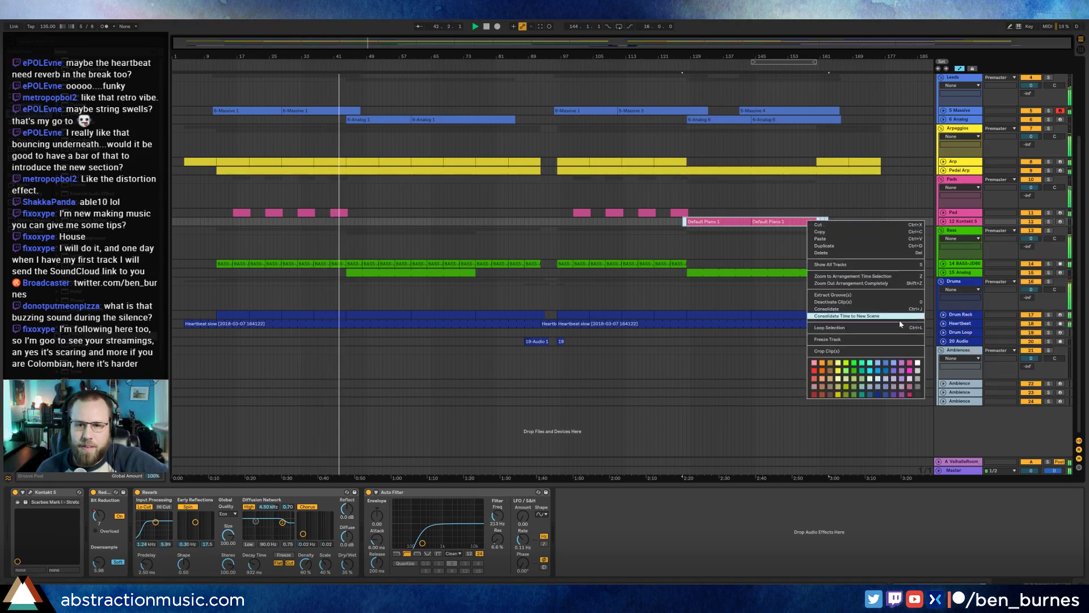
click(912, 366)
click(654, 229)
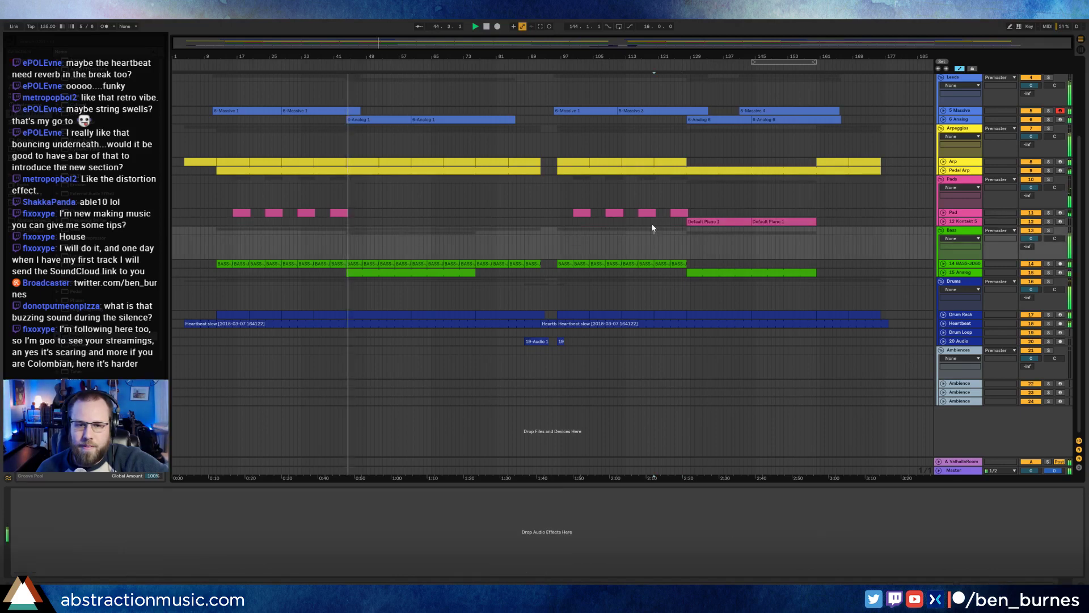
On the Master track's EQ Eight, dip the low mids slightly around 186 Hz and lift the mids slightly around 979 Hz.
click(962, 472)
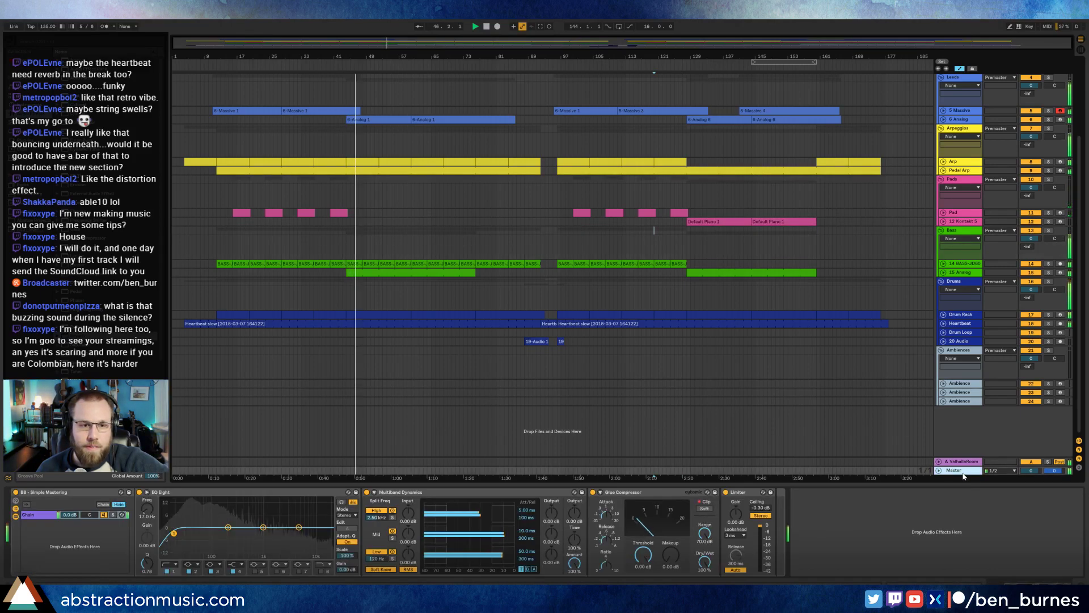
drag(175, 534, 174, 532)
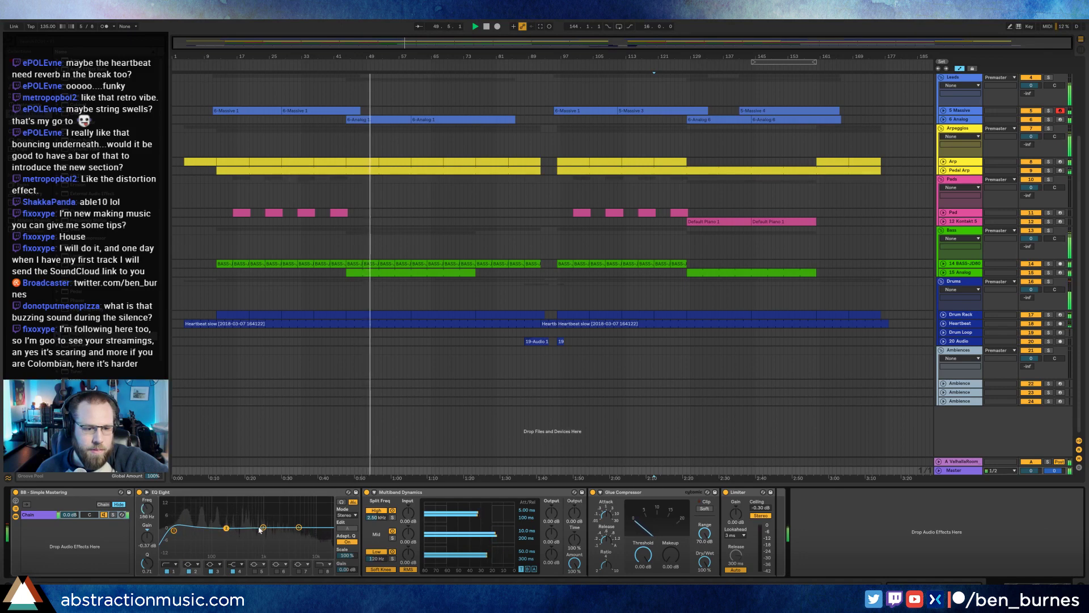
drag(259, 530, 259, 528)
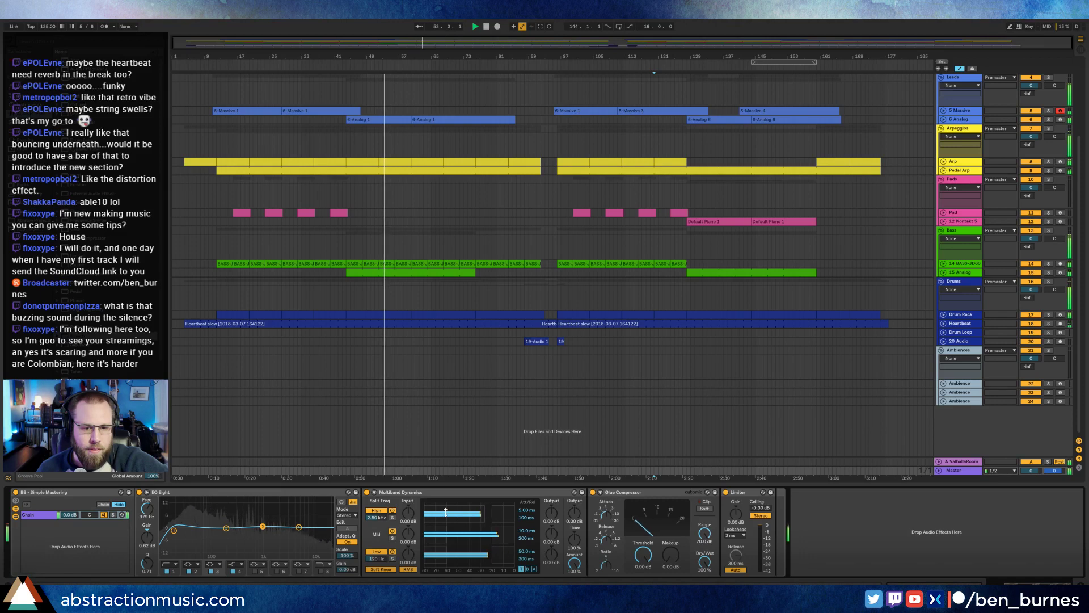
Fine-tune the band levels of the Master's Multiband Dynamics and adjust the Glue Compressor's threshold and makeup gain.
drag(446, 512, 487, 520)
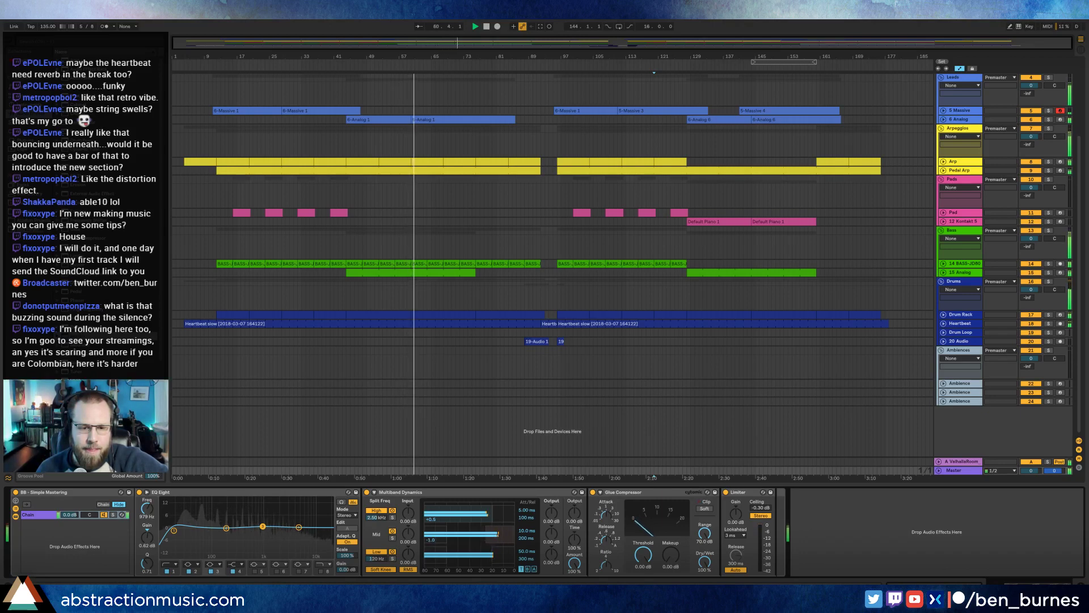
drag(493, 556, 493, 562)
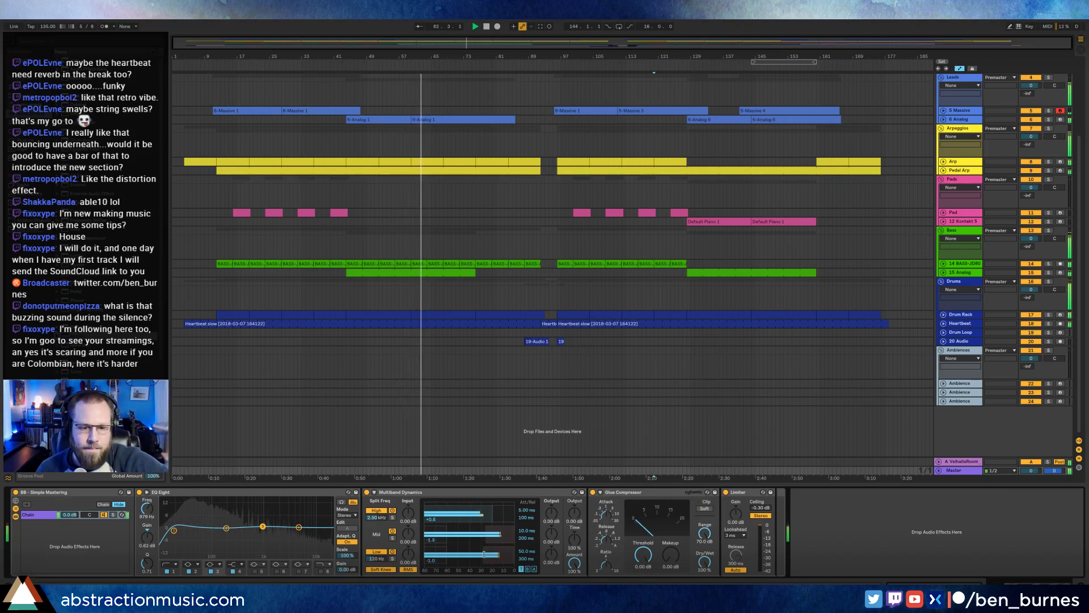
drag(670, 554, 664, 565)
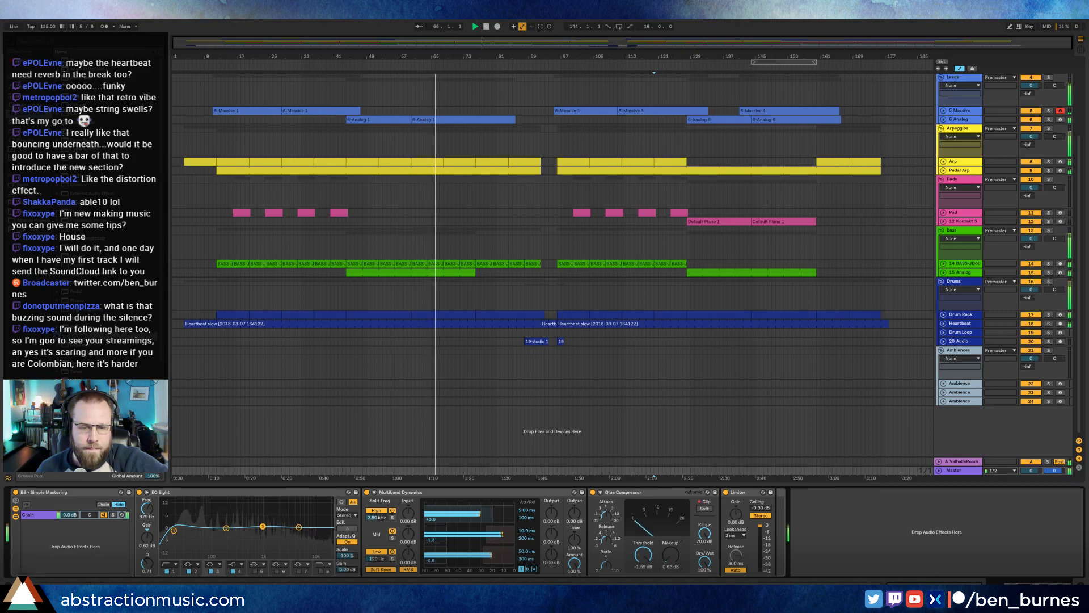
Unfold the Drum Rack track and lower its volume to -0.8 dB.
click(952, 290)
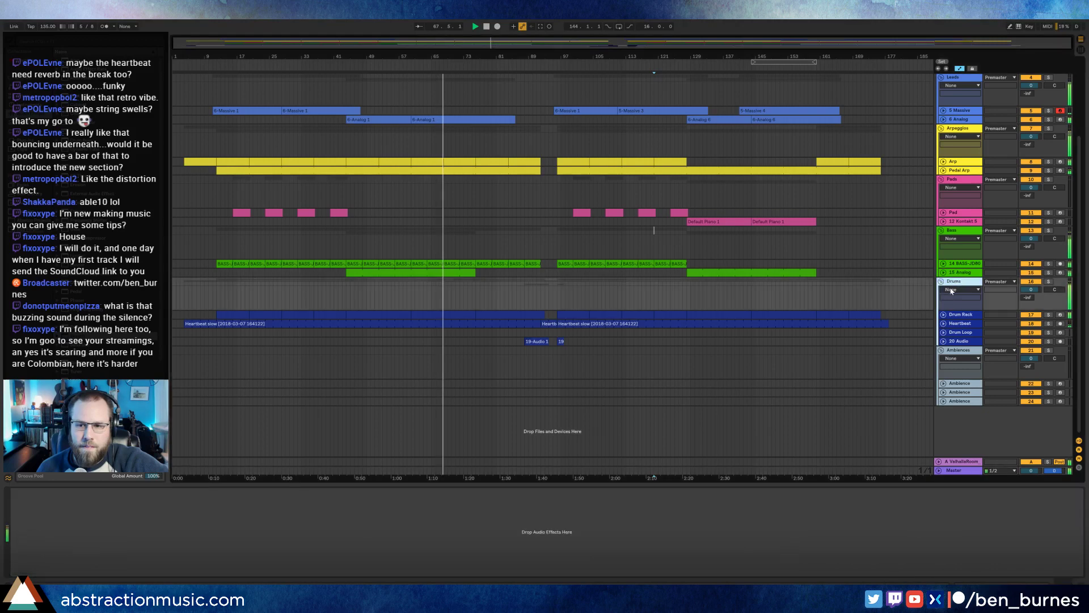
click(943, 314)
click(959, 314)
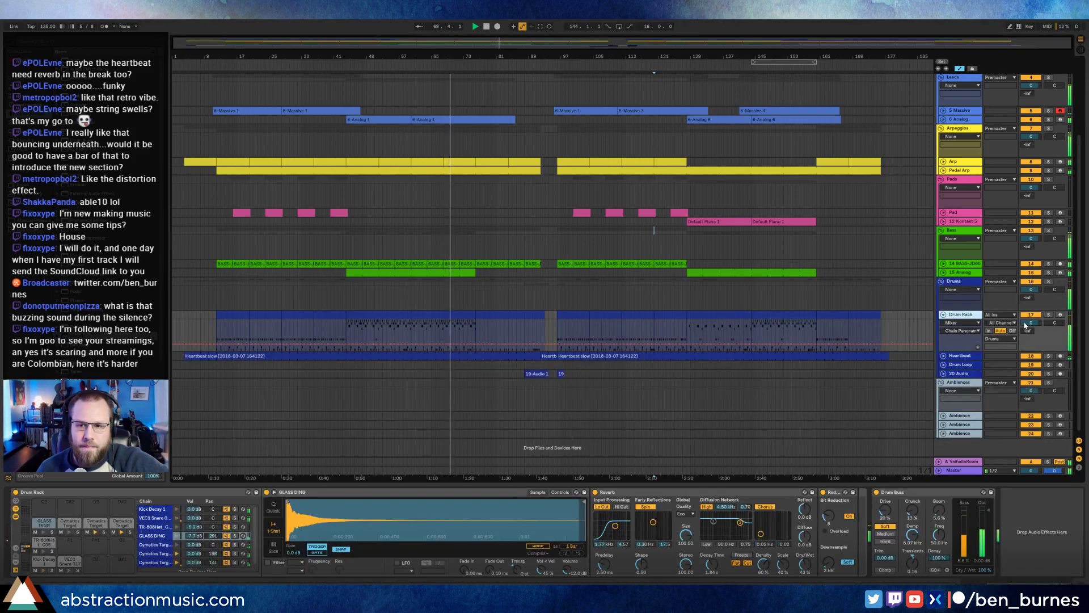
drag(1029, 323, 1030, 327)
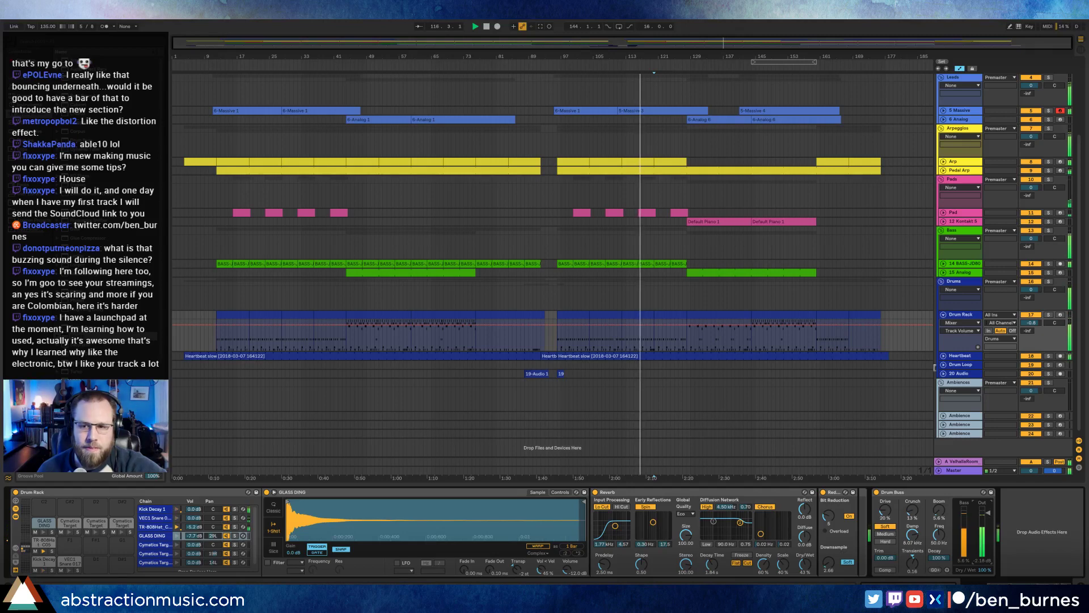
Raise the makeup gain and readjust the threshold of the Glue Compressor on the Master track.
click(968, 469)
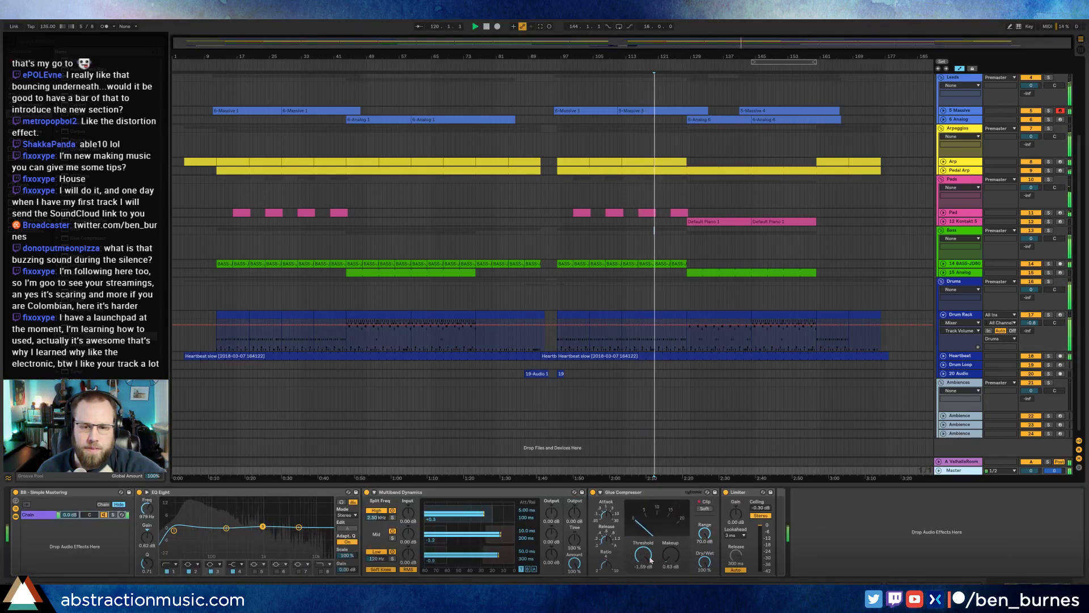
drag(669, 558, 644, 553)
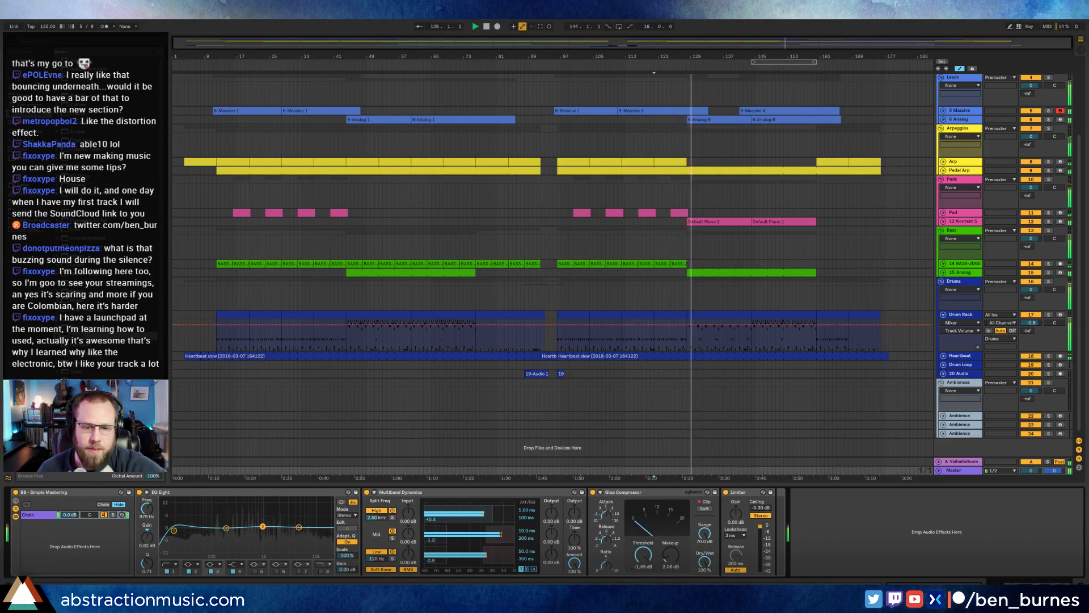
Unfold the 6 Analog lead track and examine the notes of its clip at the start of the piano section.
click(697, 119)
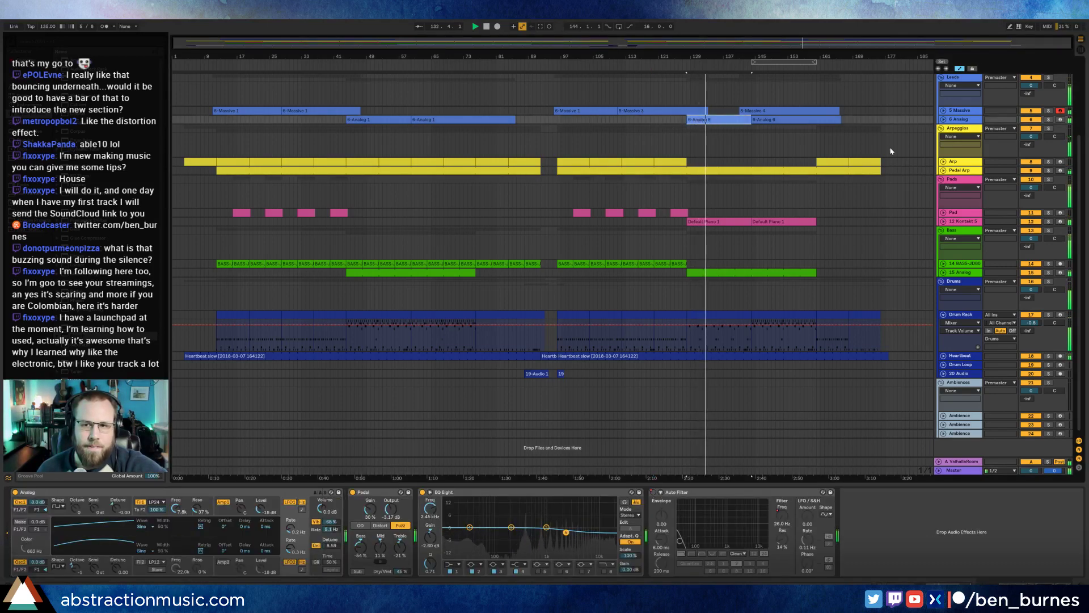
click(943, 119)
double_click(719, 119)
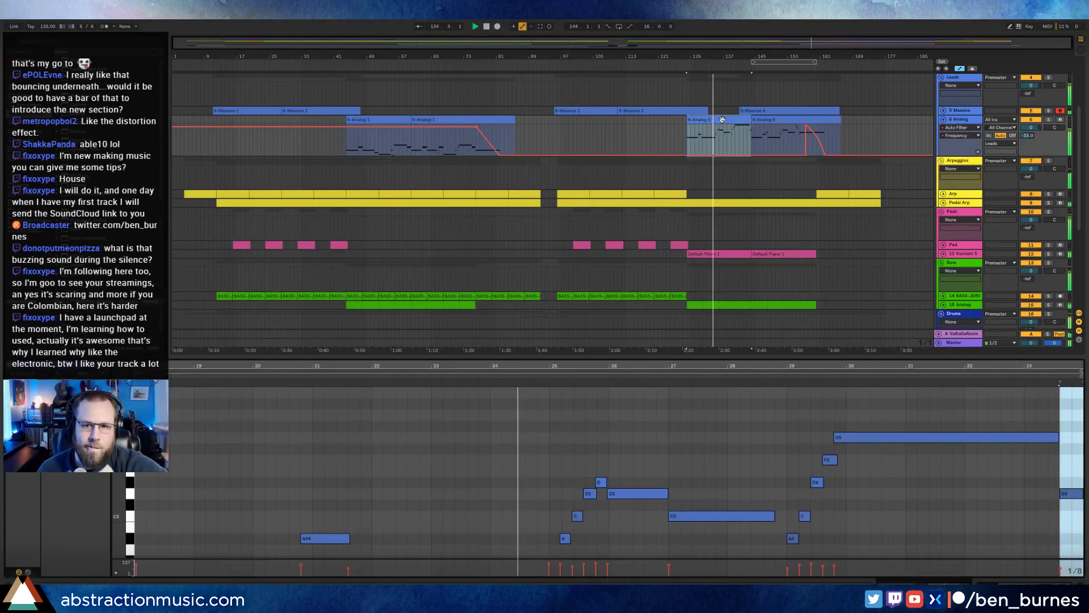
scroll(278, 506, down, 2)
scroll(267, 507, up, 2)
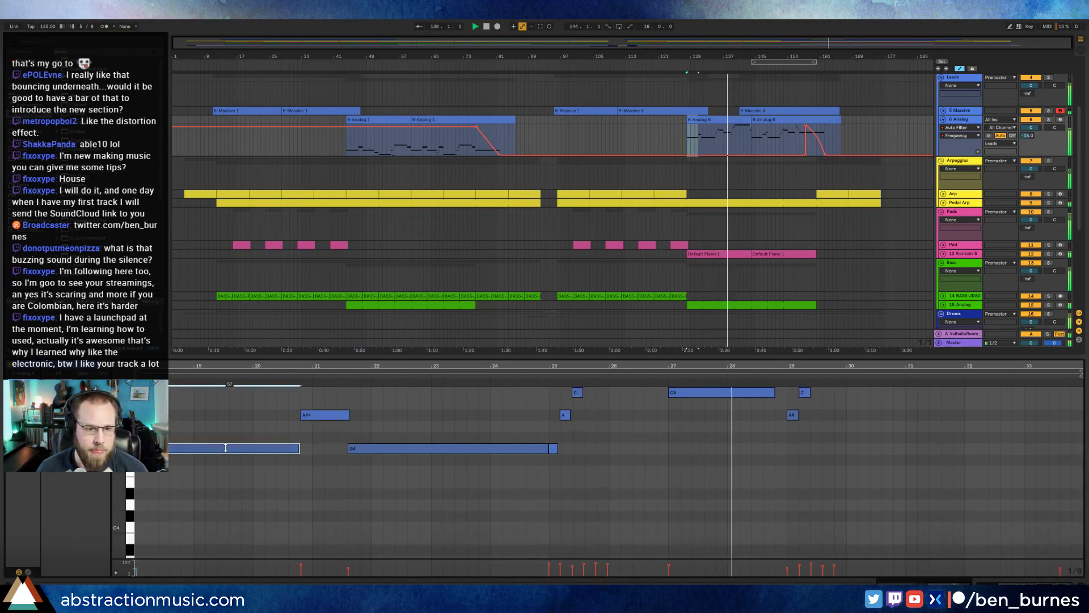
click(325, 415)
scroll(419, 461, up, 4)
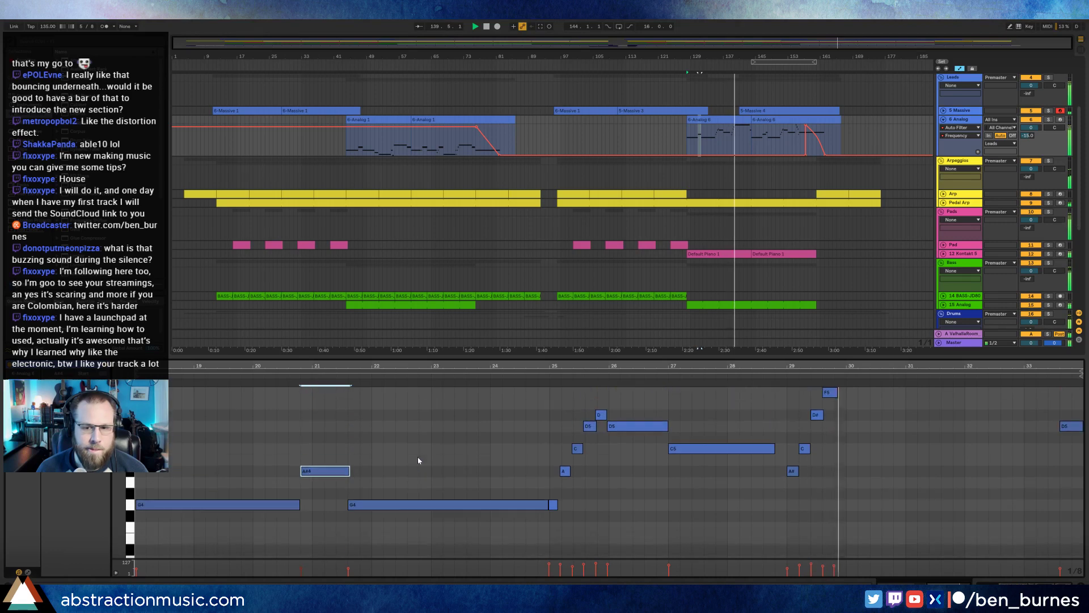
Return to the Analog lead's devices and show the Auto Filter's Device On automation in the arrangement.
key(shift+Tab)
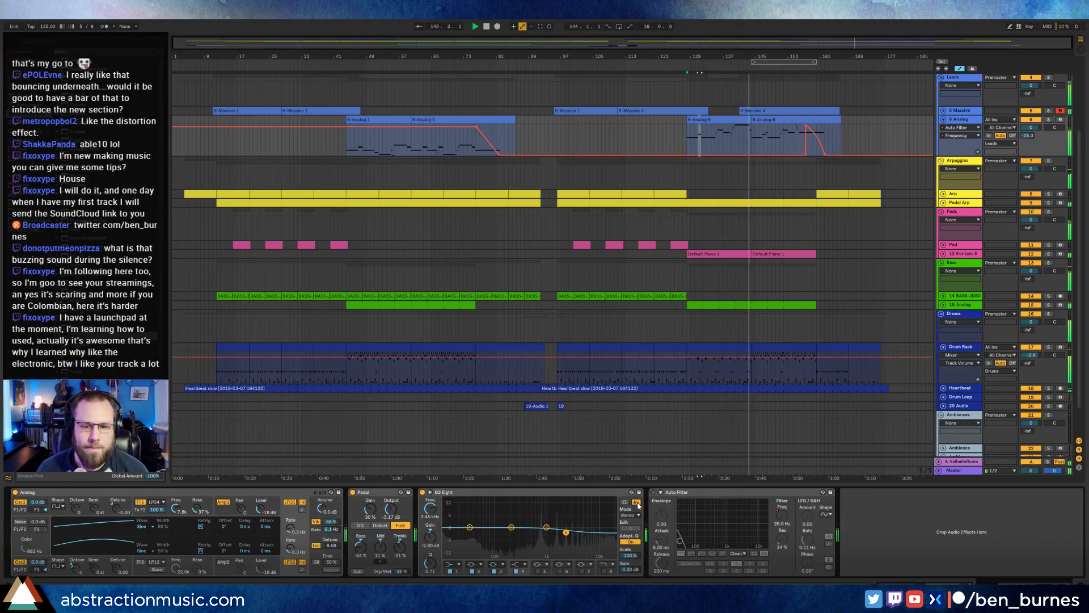
right_click(656, 495)
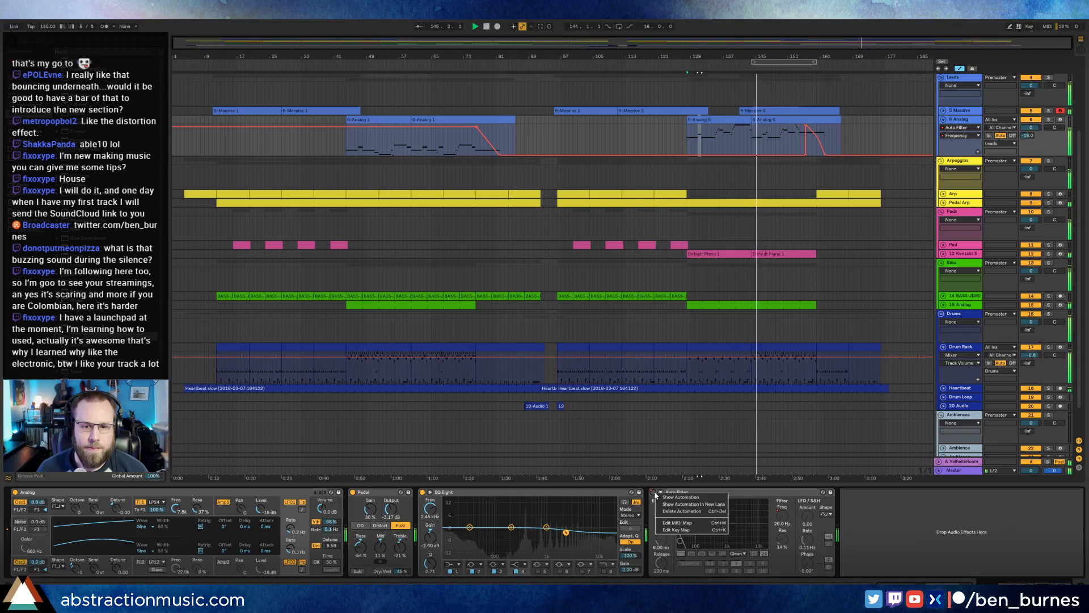
click(679, 134)
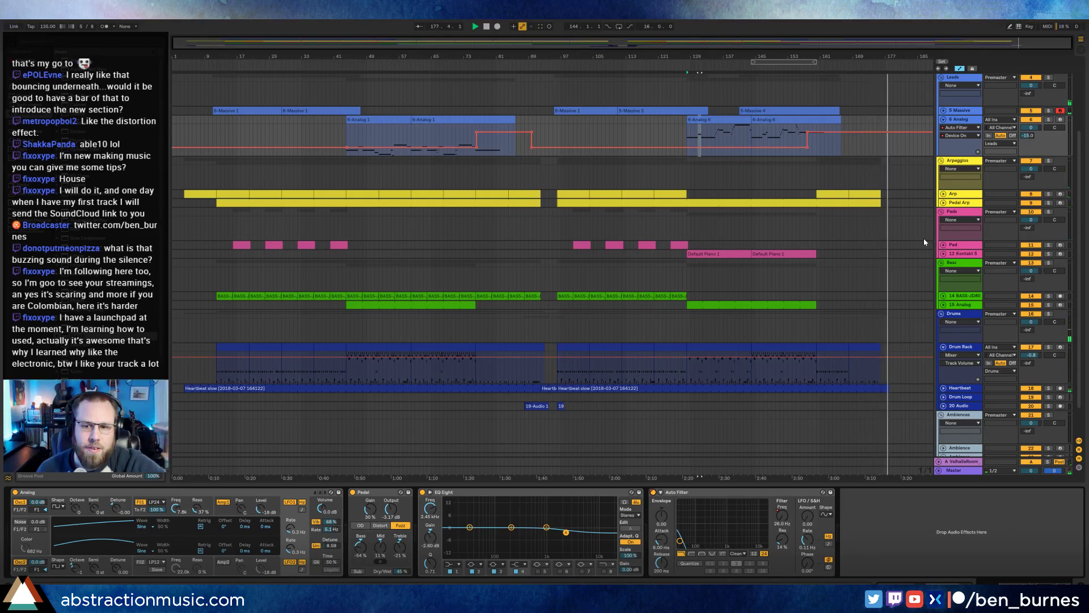
Stop playback and extend the last Heartbeat clip to bar 180.
click(892, 387)
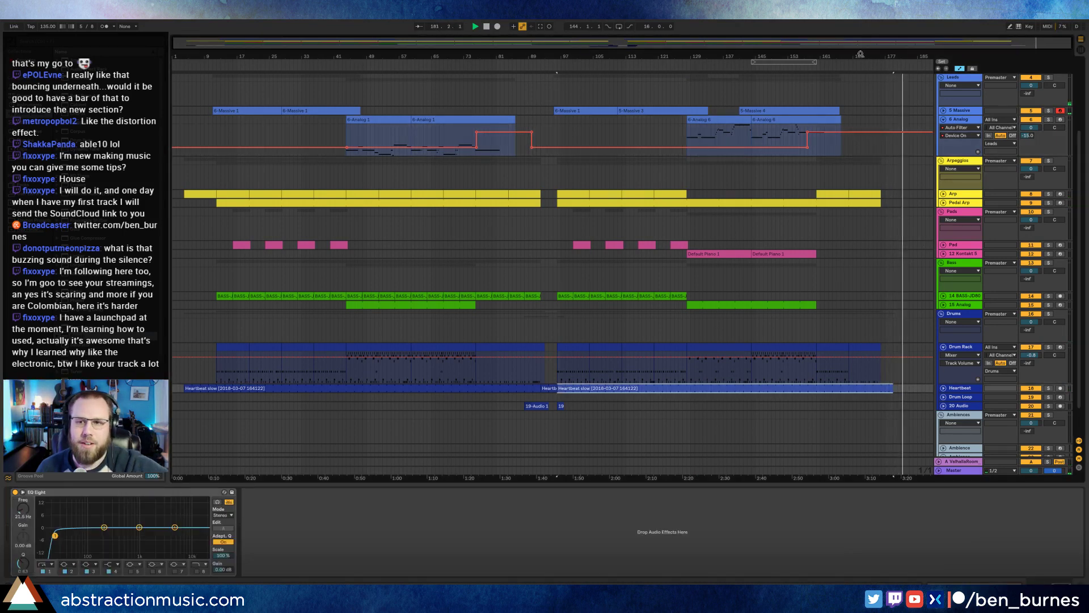
key(space)
drag(876, 56, 457, 188)
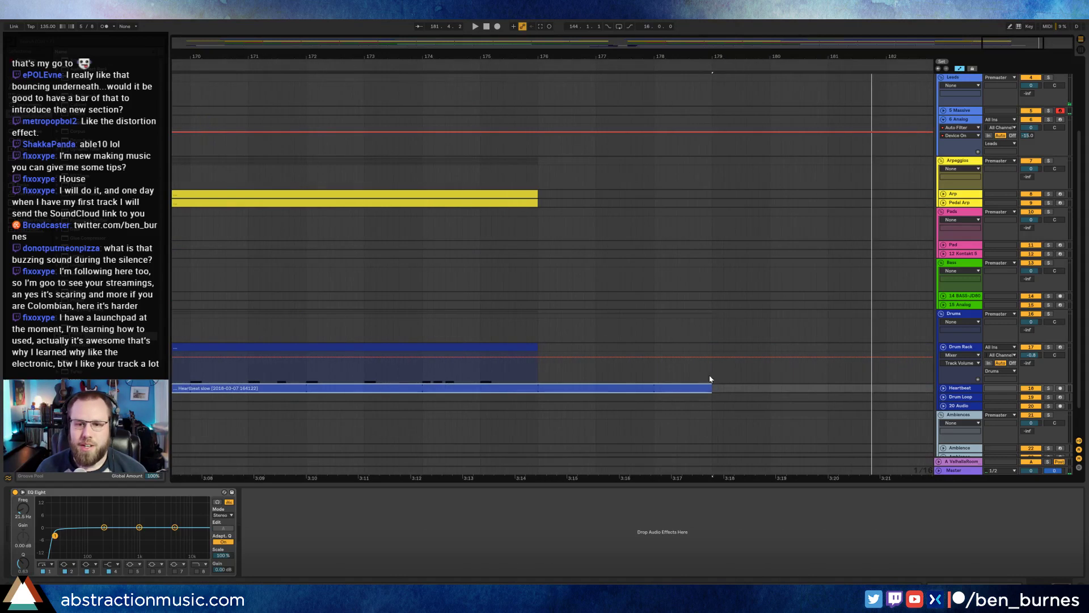
click(724, 390)
drag(708, 388, 770, 387)
click(775, 390)
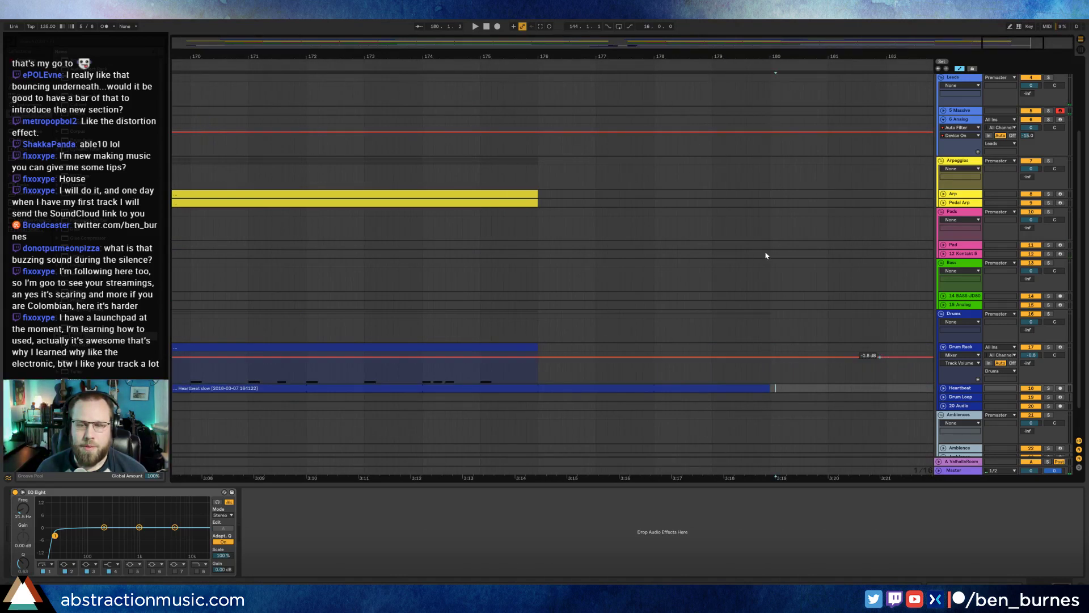
Play from just before the piano section and slightly raise the Redux Bit Depth automation on the Kontakt 5 track.
drag(679, 40, 602, 25)
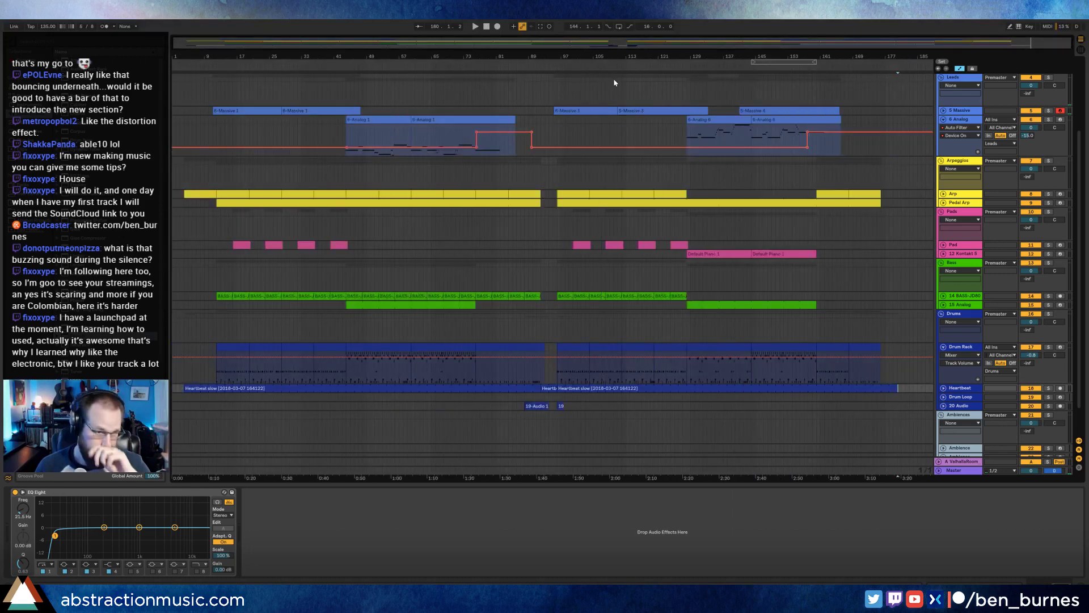
click(677, 62)
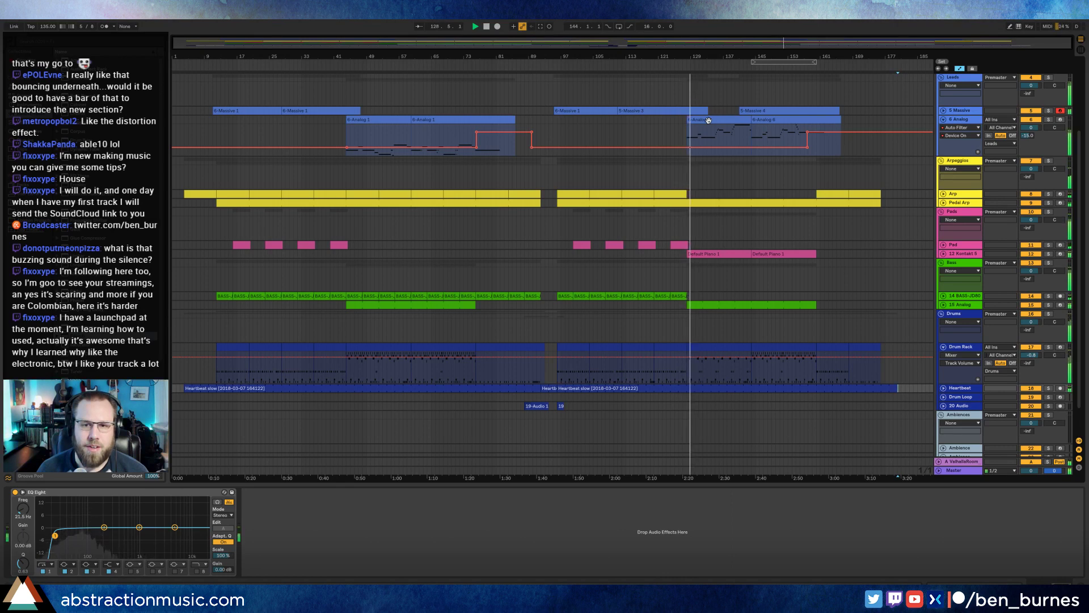
click(944, 254)
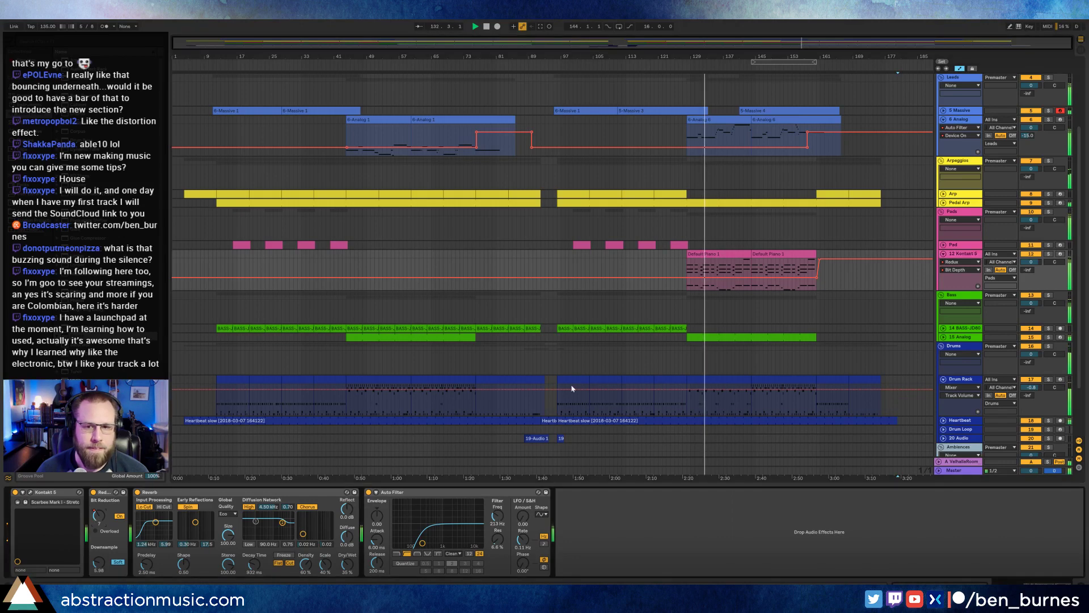
drag(657, 278, 657, 272)
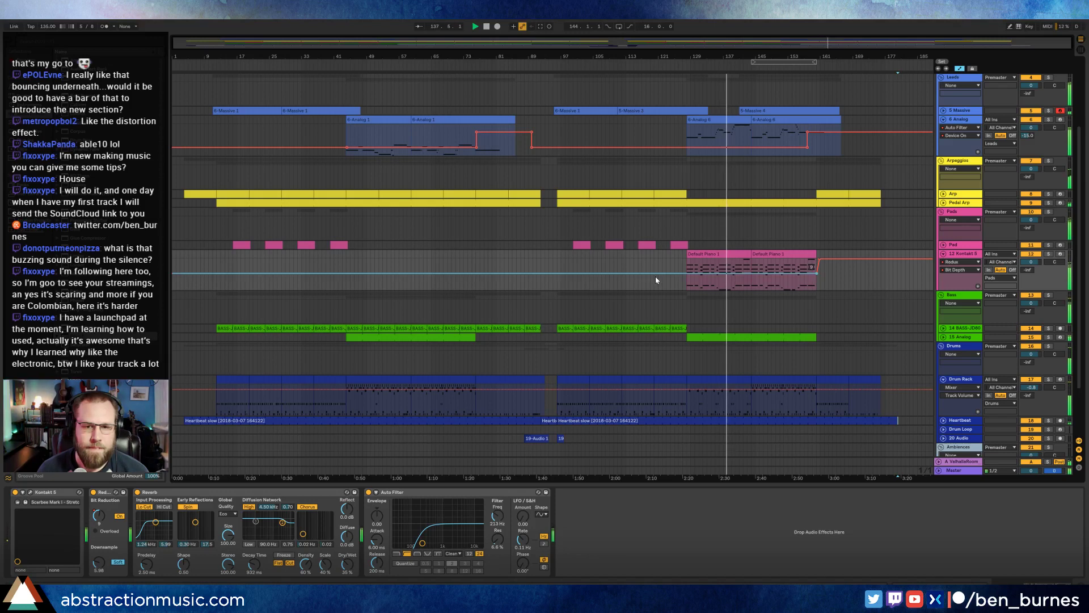
drag(655, 276, 656, 278)
click(657, 267)
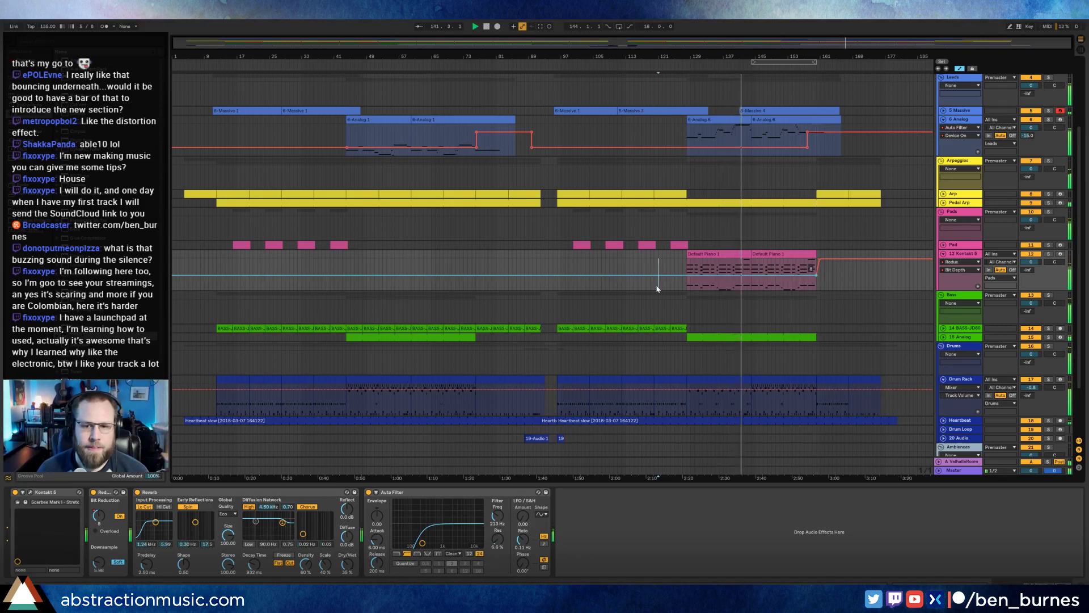
Unfold the Heartbeat track and show its Track Volume automation.
click(959, 420)
click(943, 420)
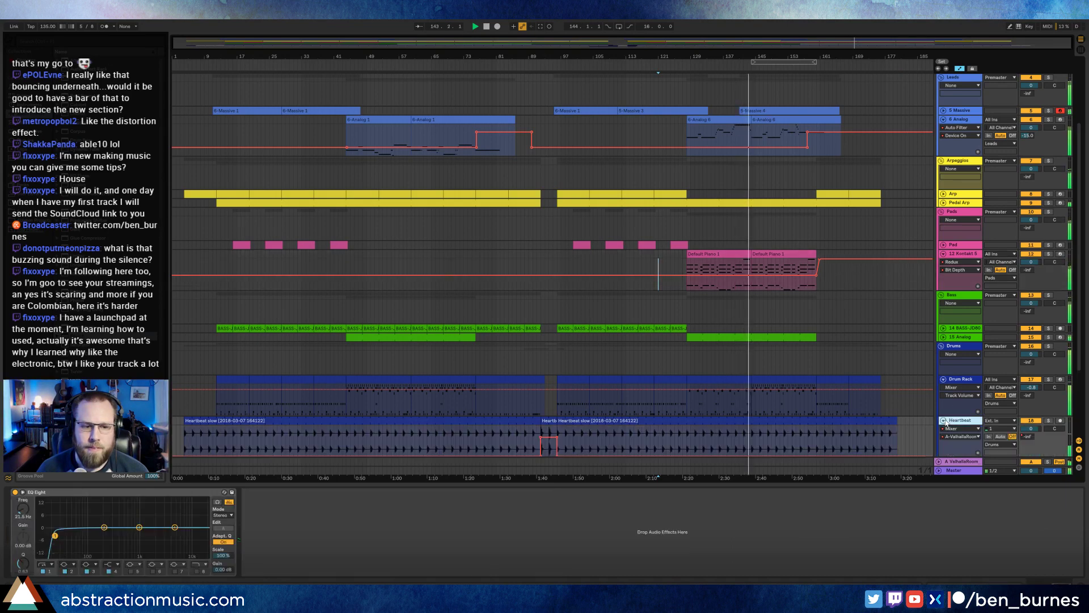
click(1028, 429)
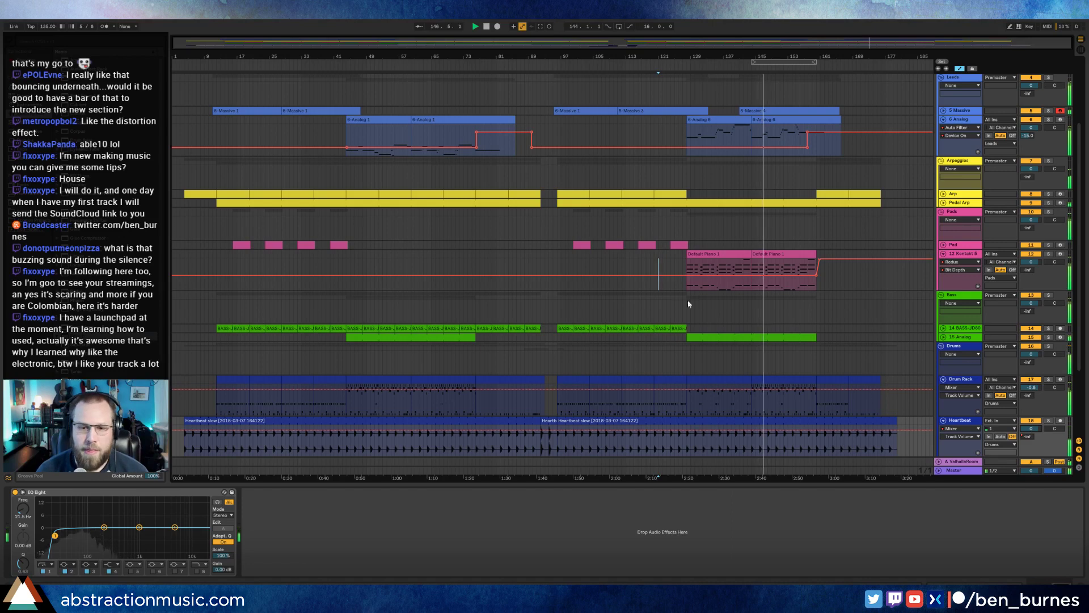
click(747, 228)
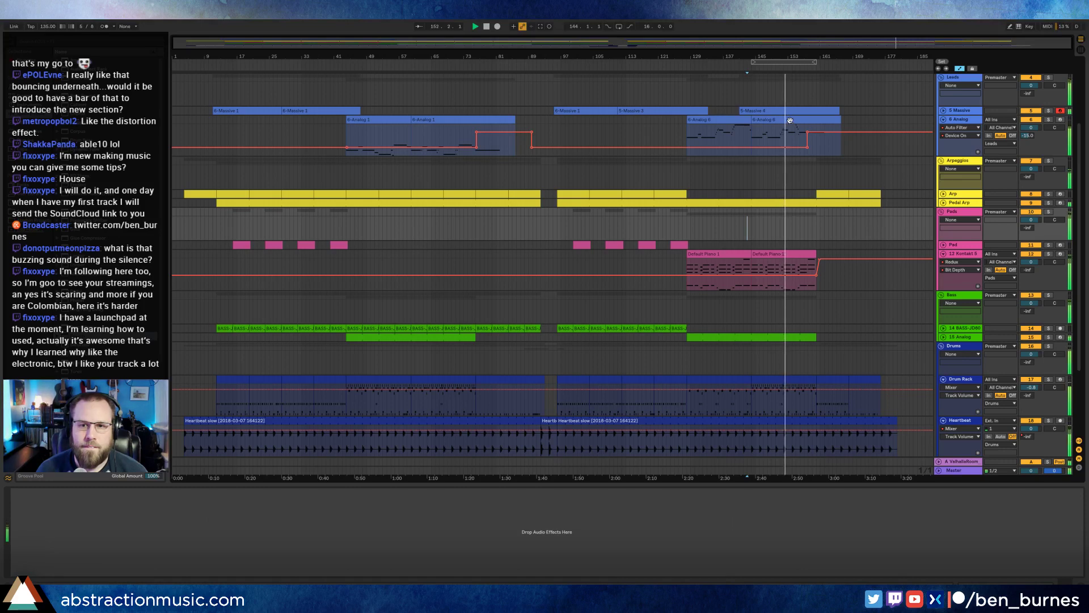
Shift the first band of the Master track's EQ Eight slightly higher in frequency.
click(971, 472)
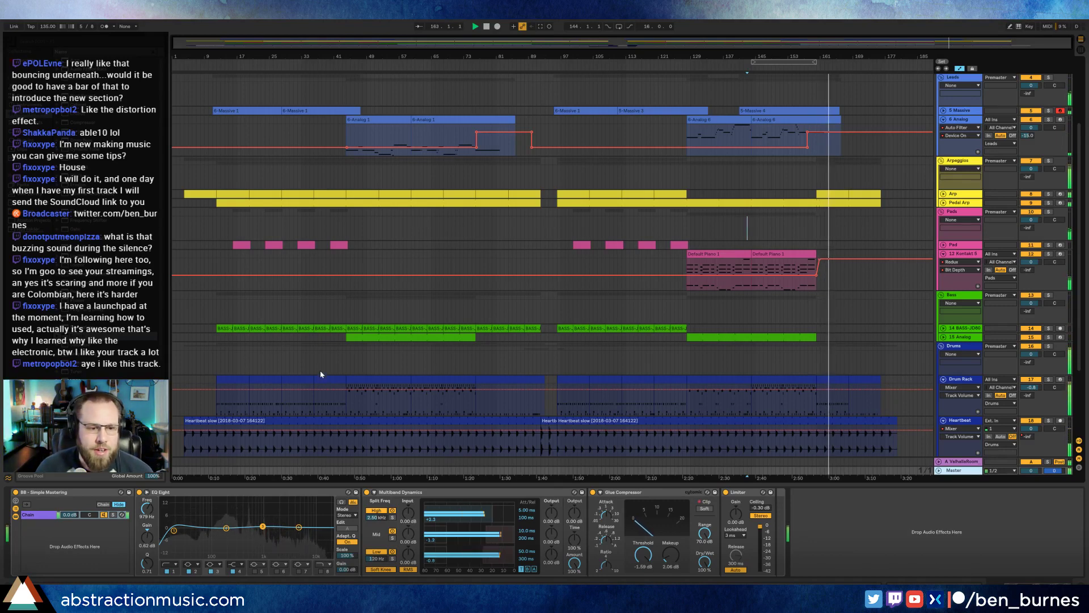
drag(172, 533, 177, 531)
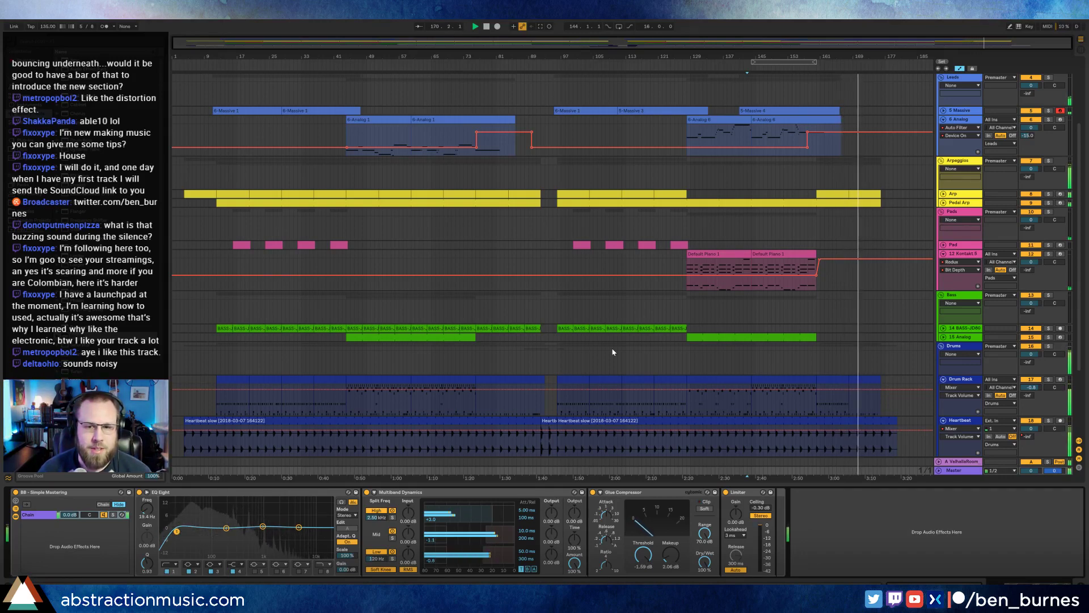
Unfold the 5 Massive track and play from the start of the piano section with the 6 Analog lead's devices shown.
click(687, 264)
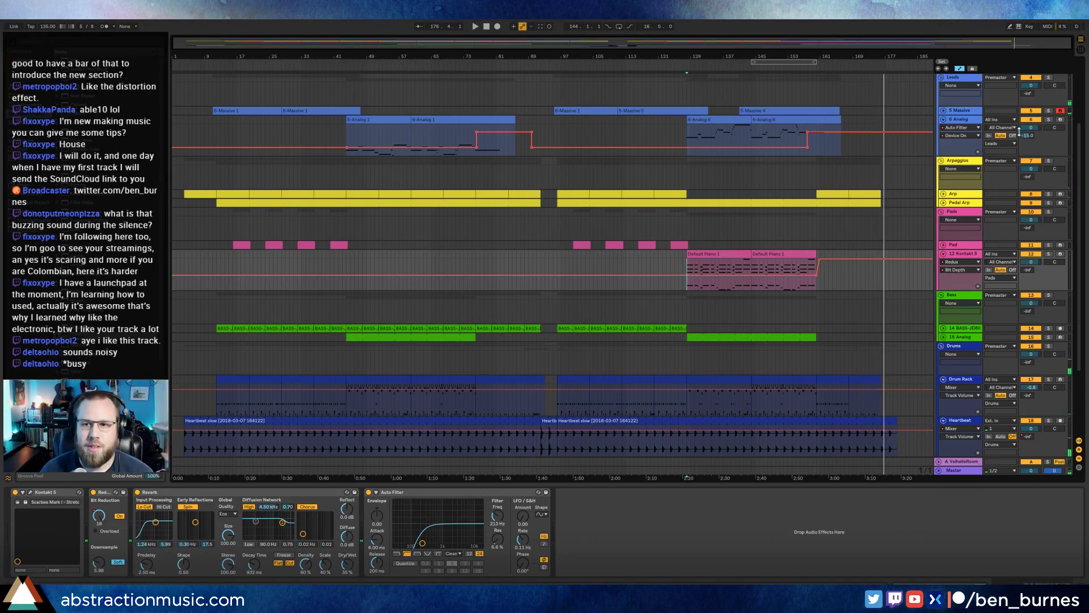
click(945, 112)
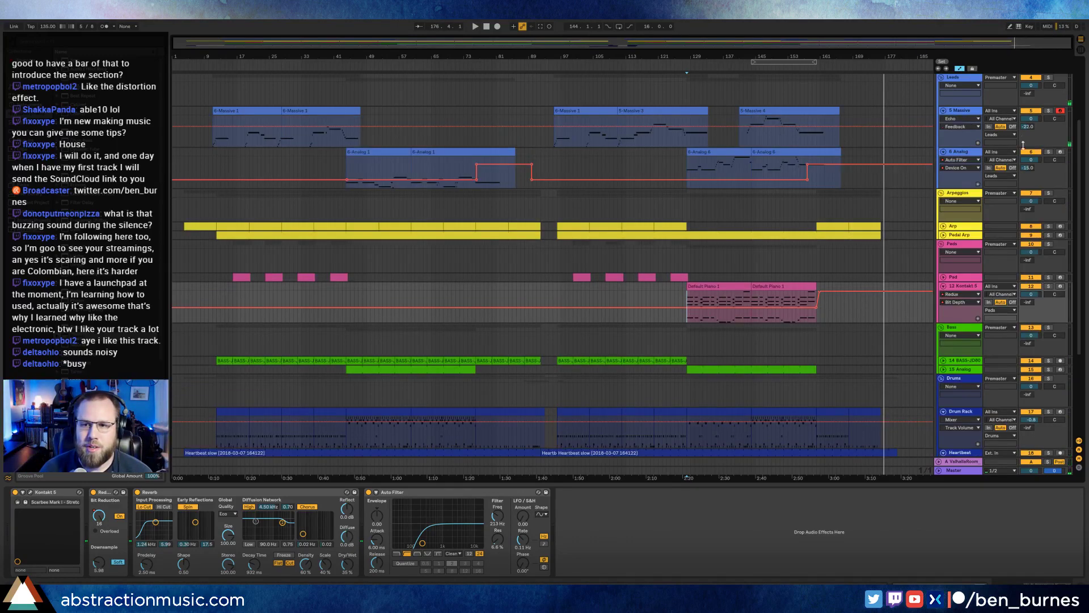
key(Tab)
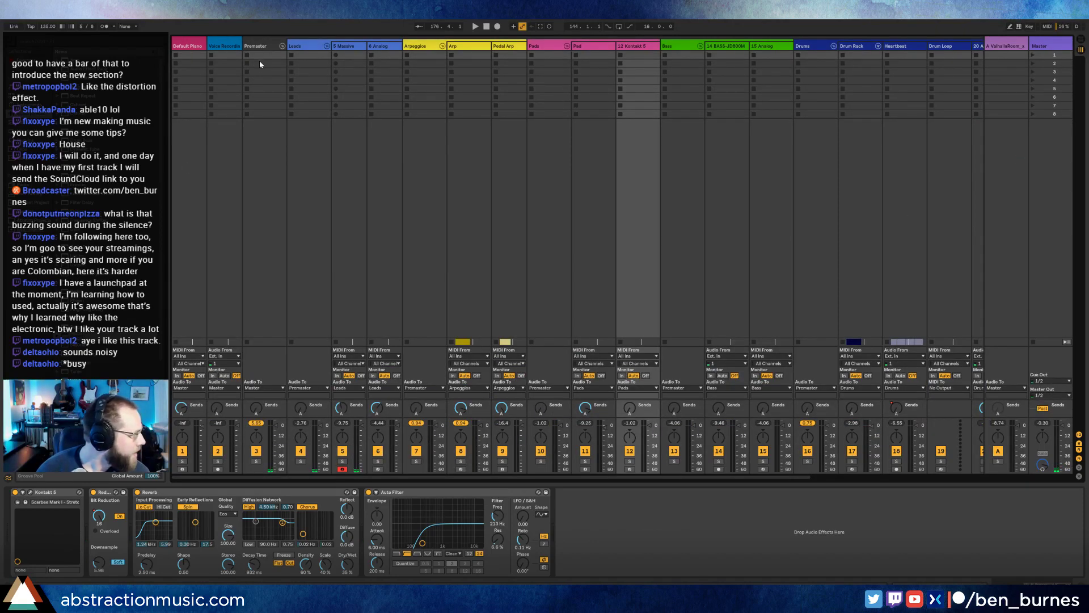
click(344, 47)
click(378, 46)
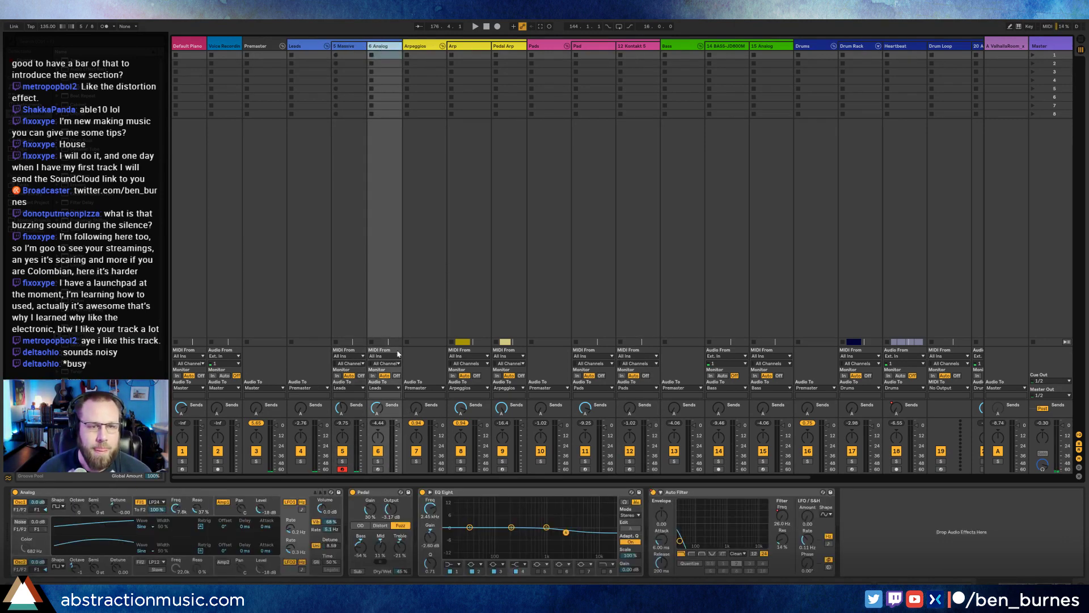
key(space)
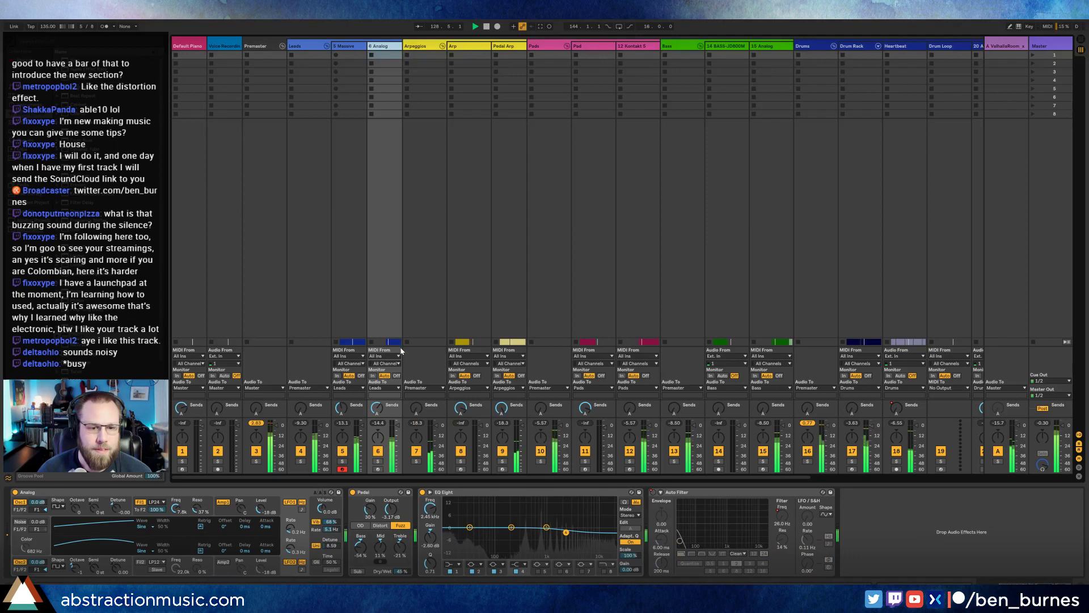
Lower the 6 Analog lead's track volume to -0.6 dB and the Kontakt 5 track's volume by a few dB in the arrangement.
key(Tab)
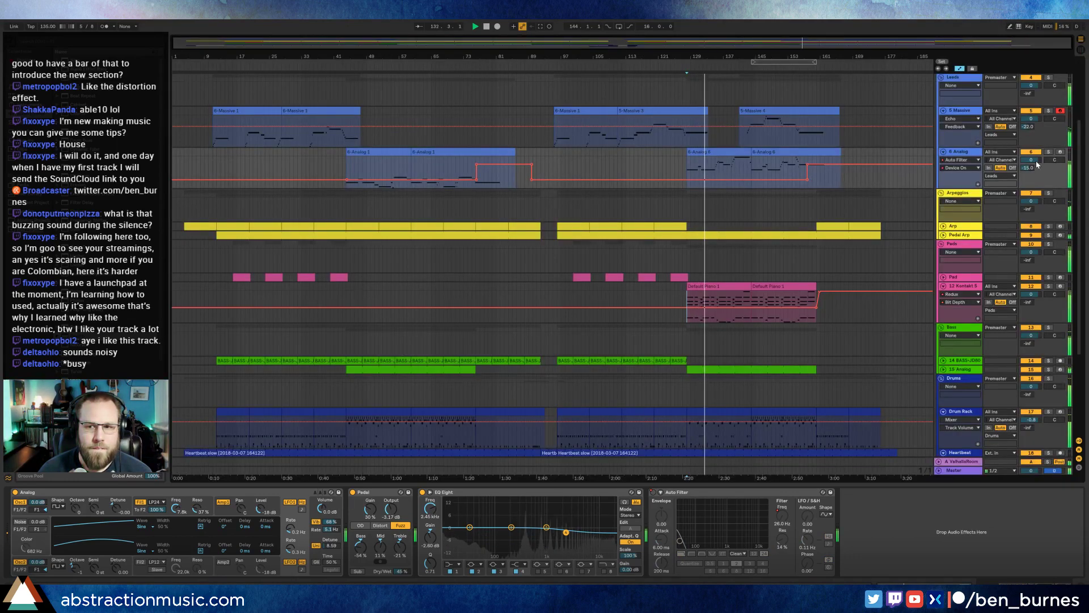
drag(1036, 163, 1036, 165)
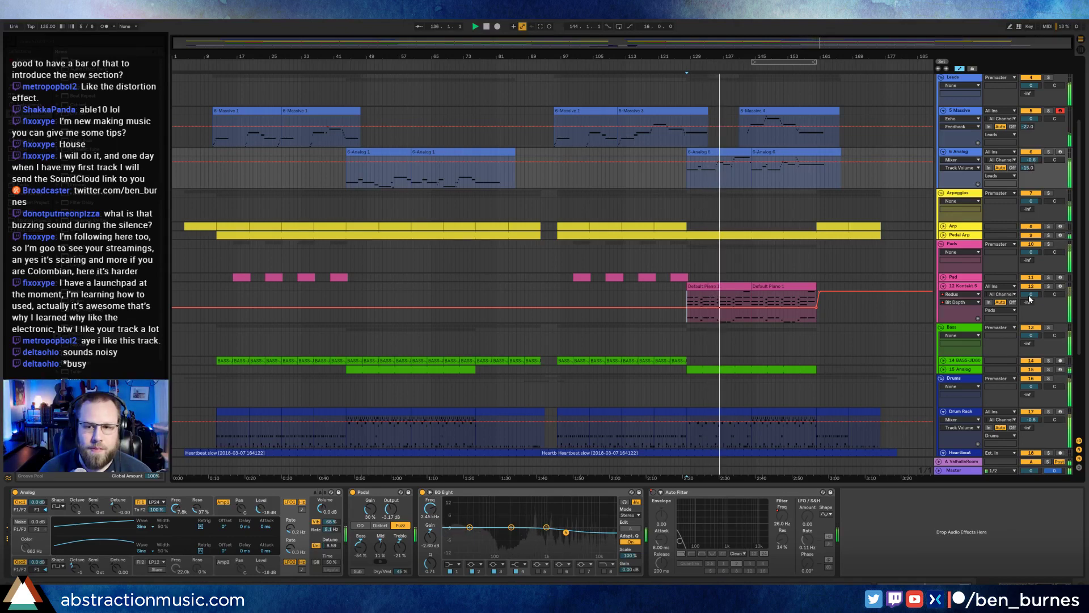
drag(1031, 294, 1031, 300)
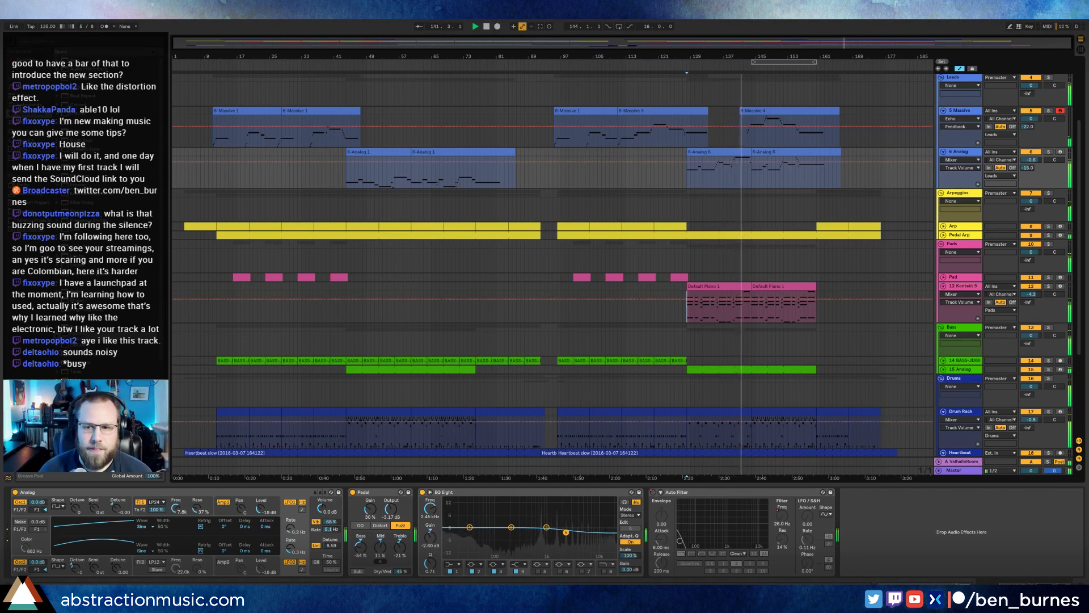
click(960, 471)
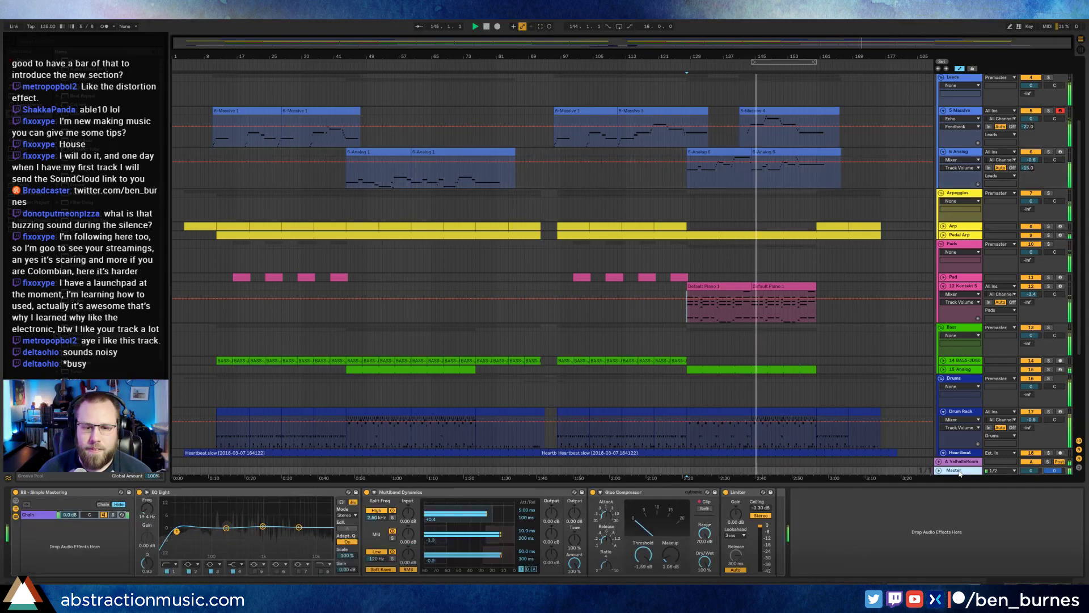
key(space)
Add an EQ Eight after the Echo on the 5 Massive track and dip its third band by about 3 dB during playback.
click(810, 151)
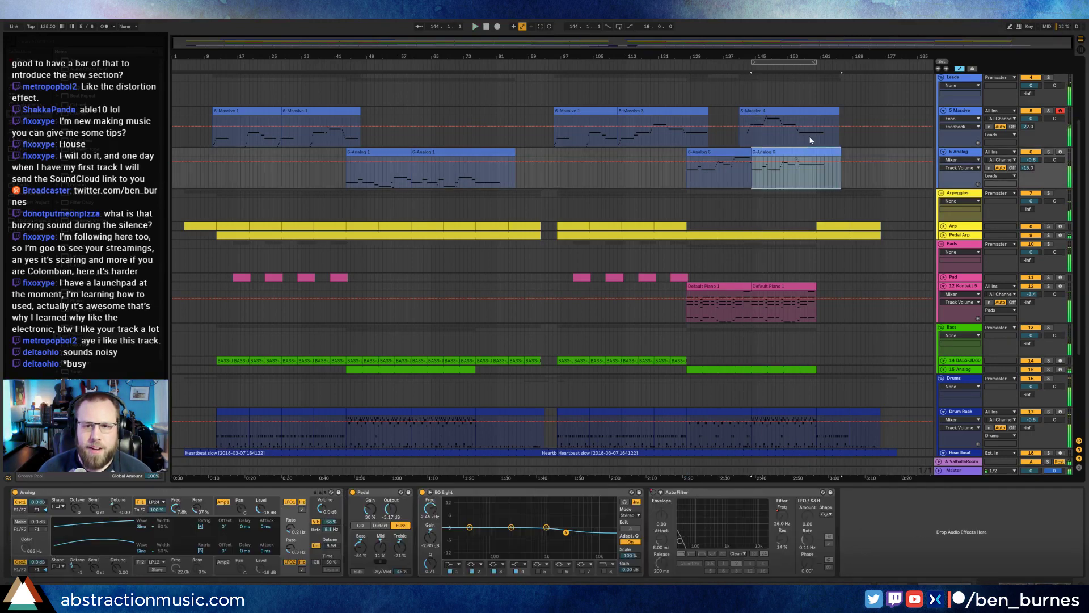
click(812, 110)
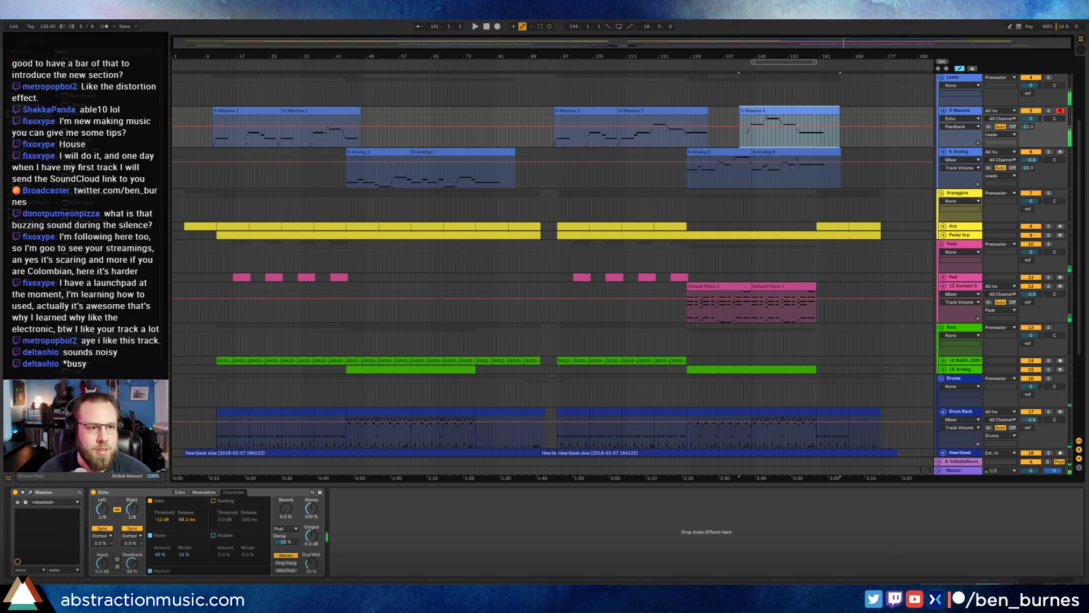
drag(427, 531, 417, 493)
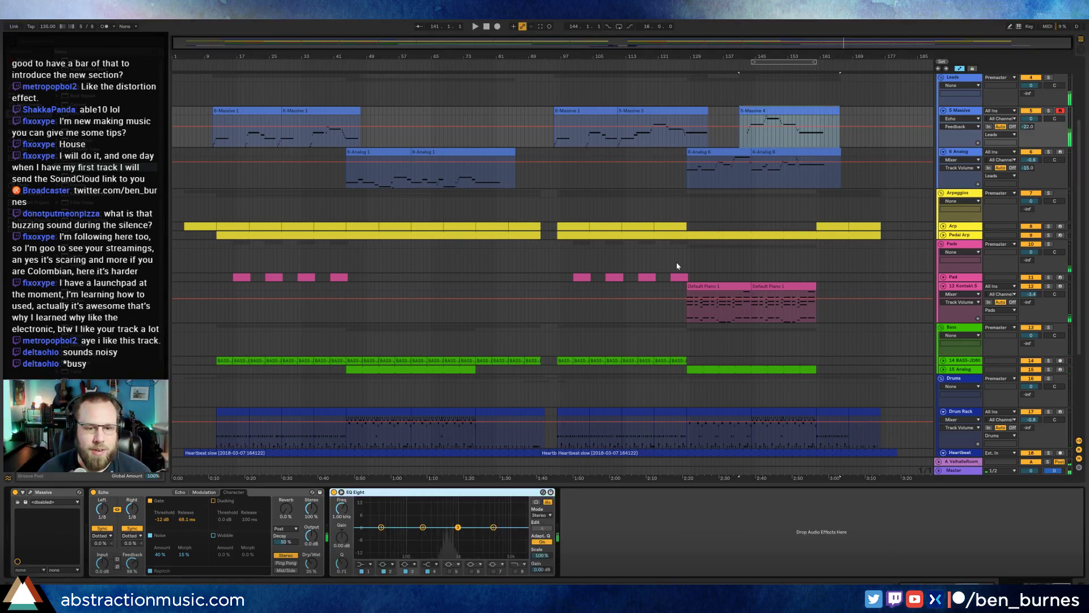
click(789, 151)
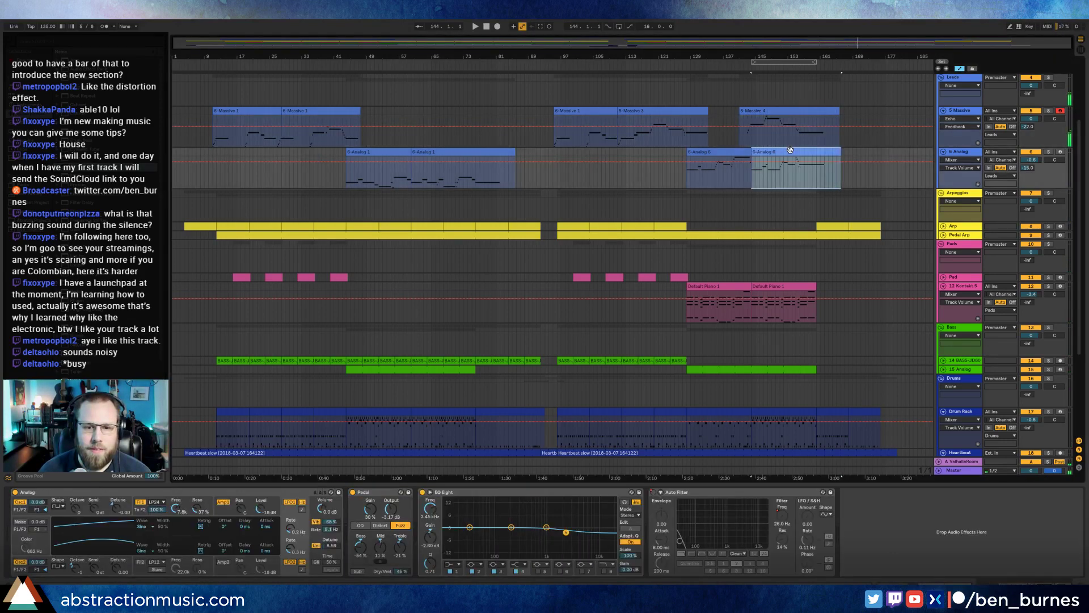
key(space)
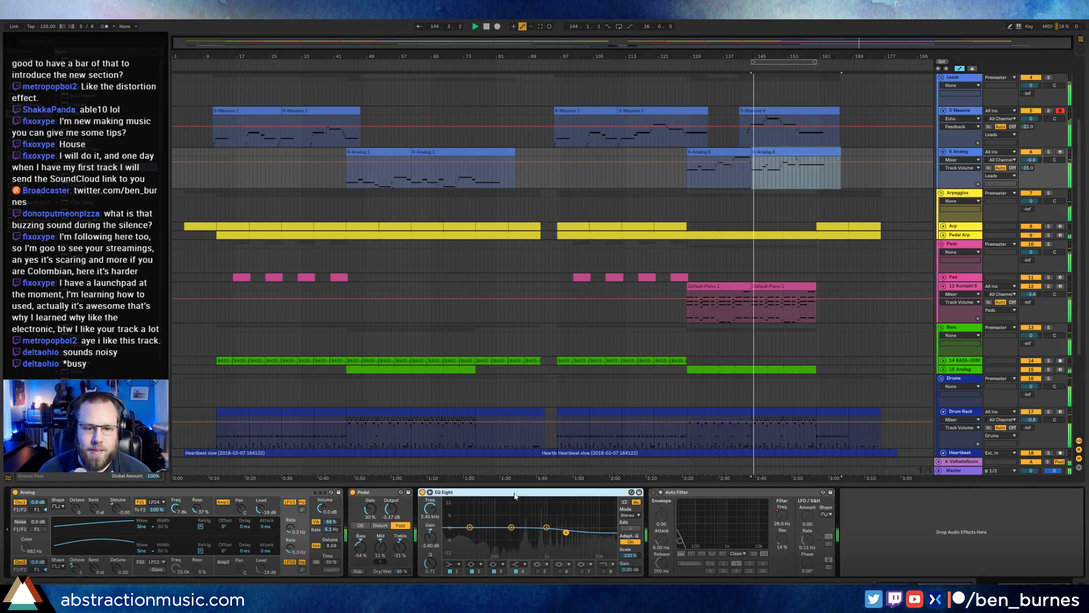
click(785, 124)
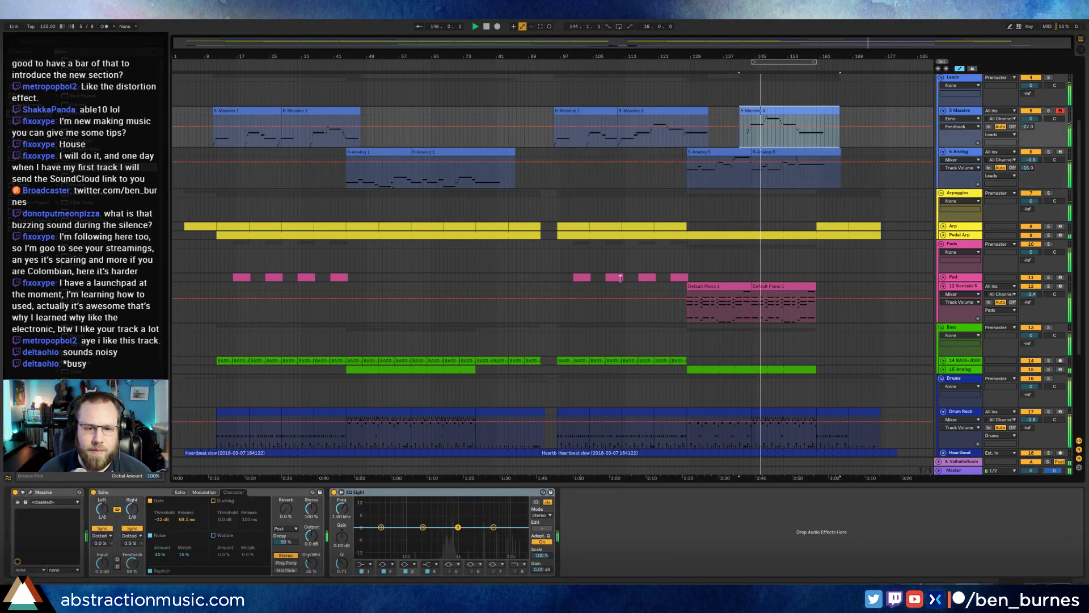
drag(458, 527, 453, 534)
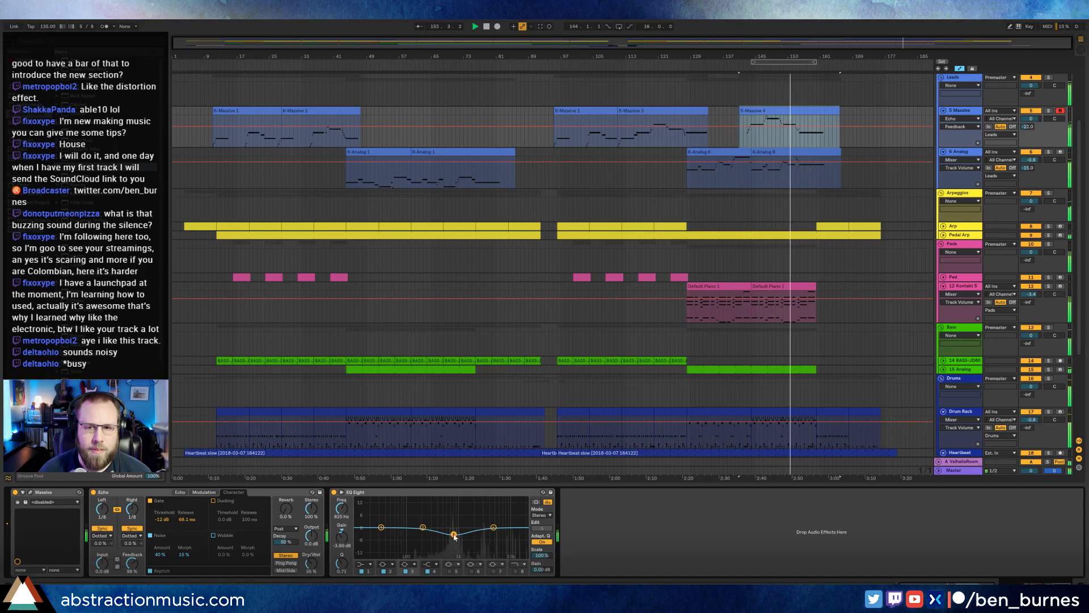
Boost the third band of the 6 Analog lead's EQ Eight by about 1.4 dB near 711 Hz and play from bar 144.
click(812, 162)
key(space)
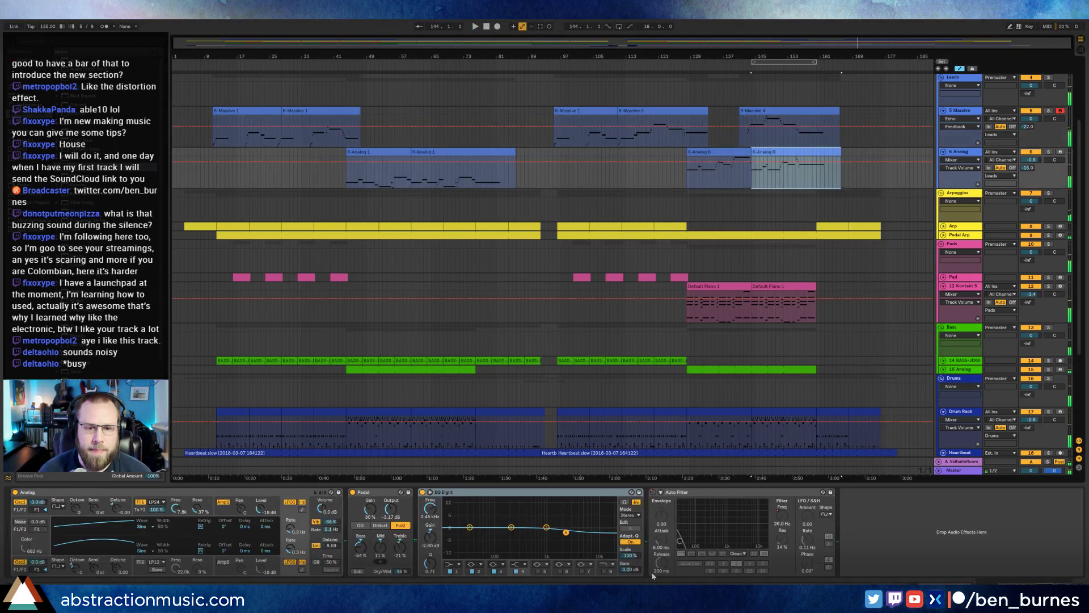
click(545, 527)
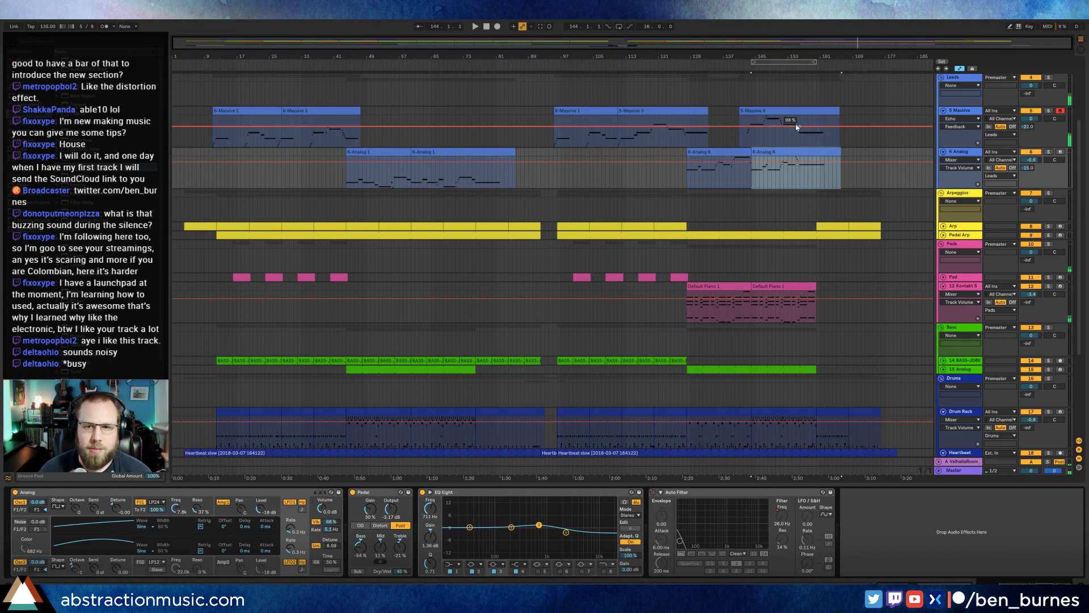
click(760, 134)
key(space)
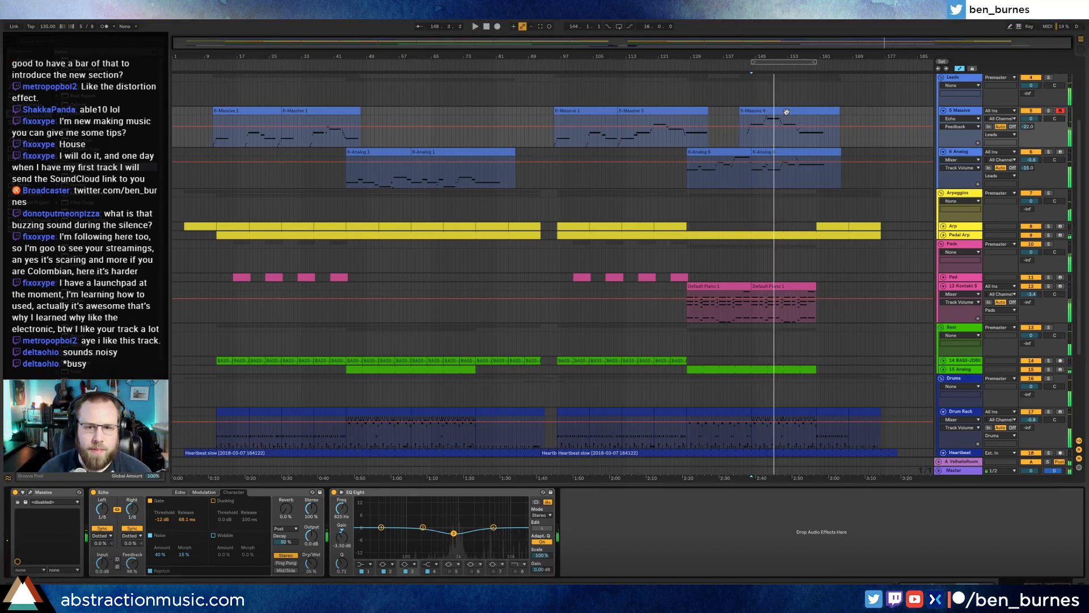
Transpose all notes of the last 5 Massive clip down one octave.
double_click(776, 132)
click(445, 550)
key(ctrl+a)
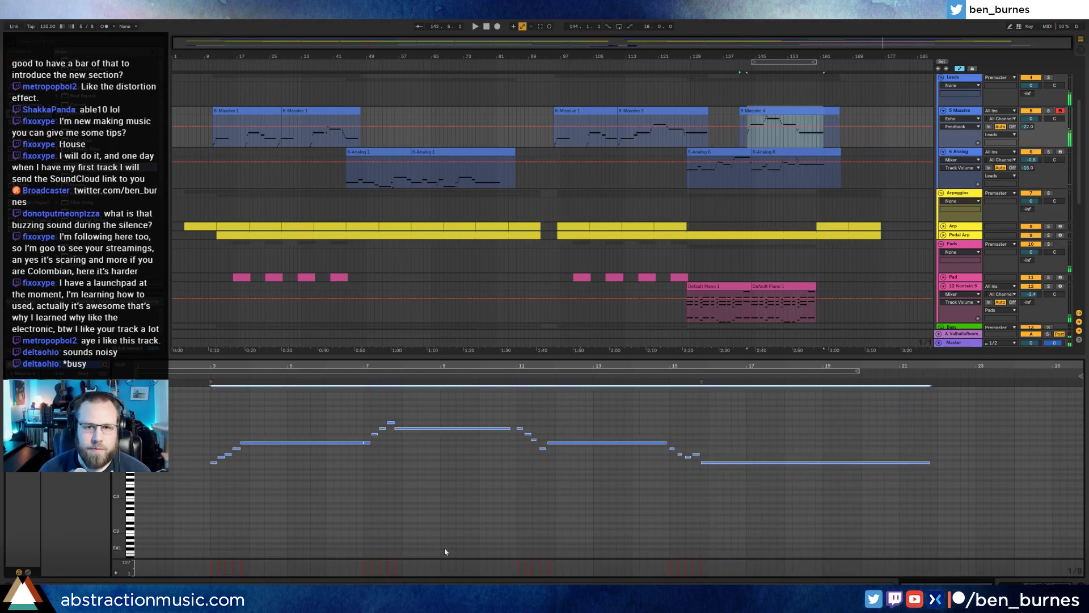
key(shift+Down)
Play the passage and change the third band of the Massive EQ Eight to a boost of about 3.6 dB at a lower frequency.
key(space)
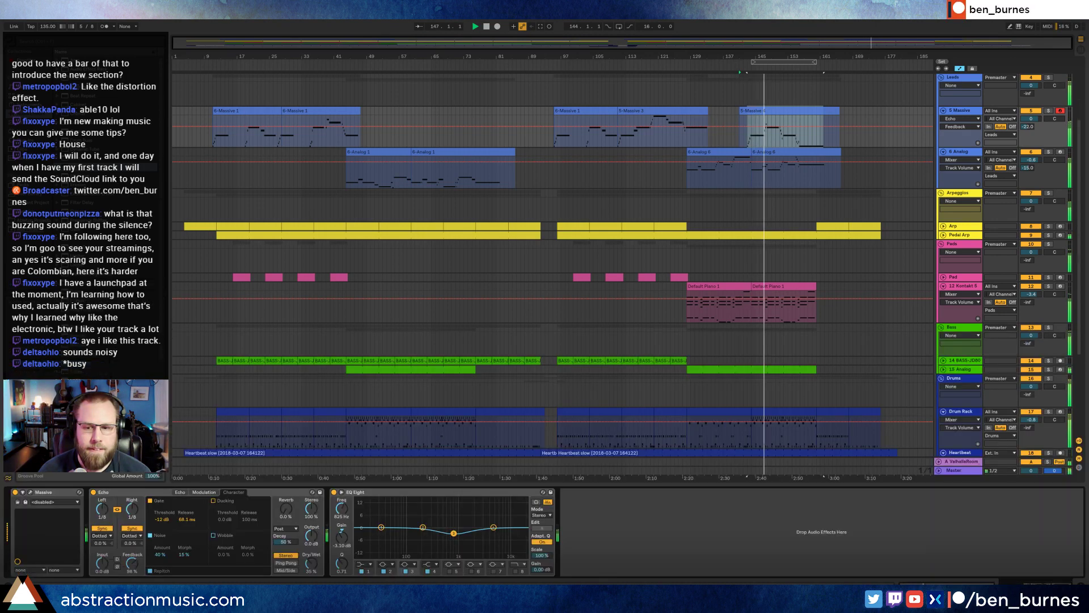
key(shift+Tab)
drag(454, 533, 441, 520)
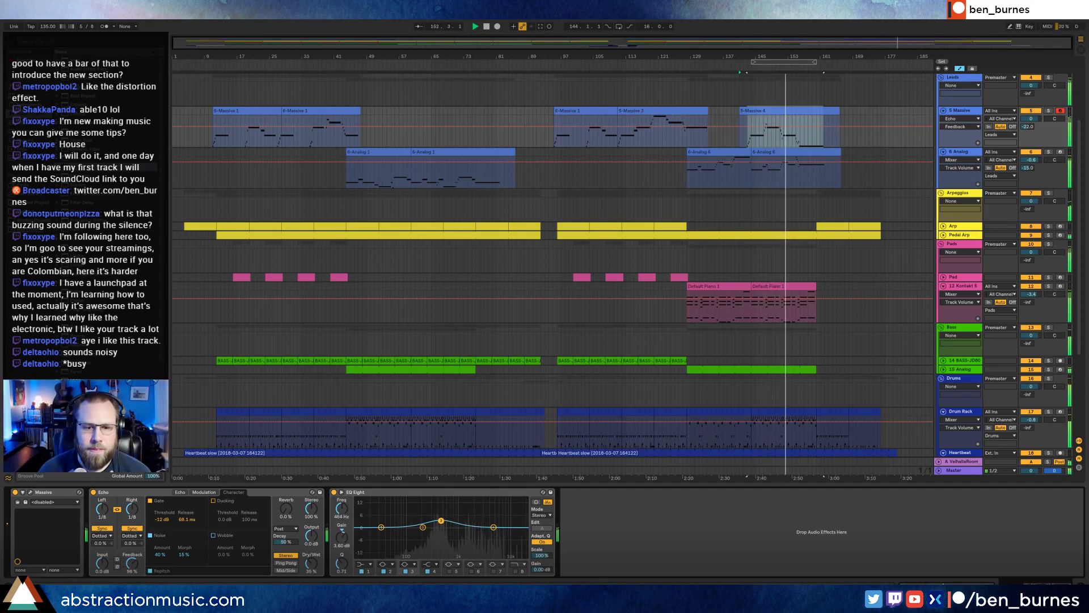
Dip the second band of the 6 Analog lead's EQ Eight by about 2 dB and make its first band a low cut at 114 Hz.
click(817, 164)
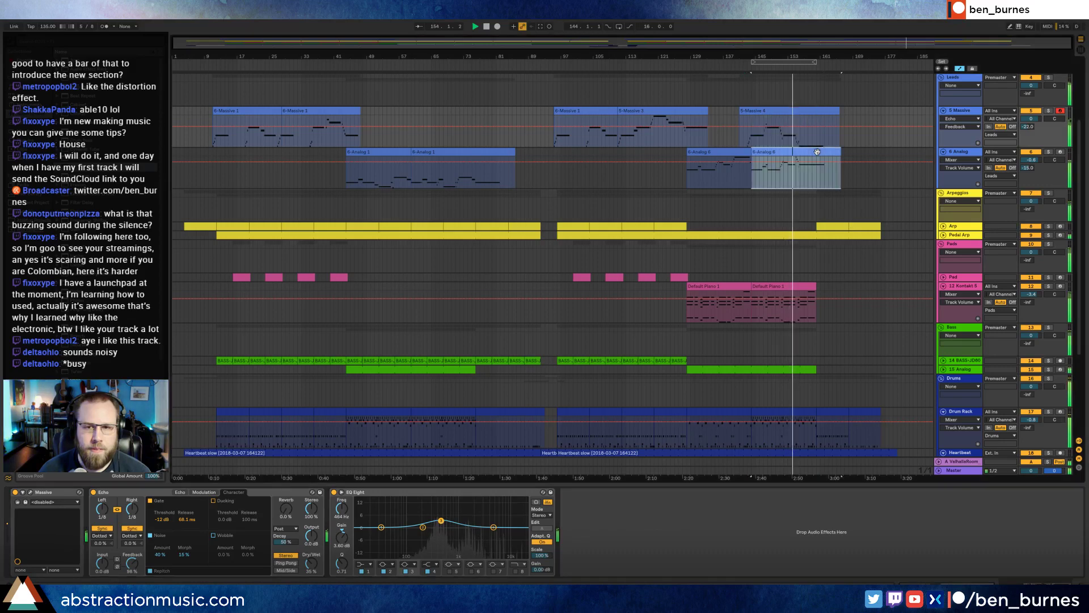
drag(540, 527, 516, 532)
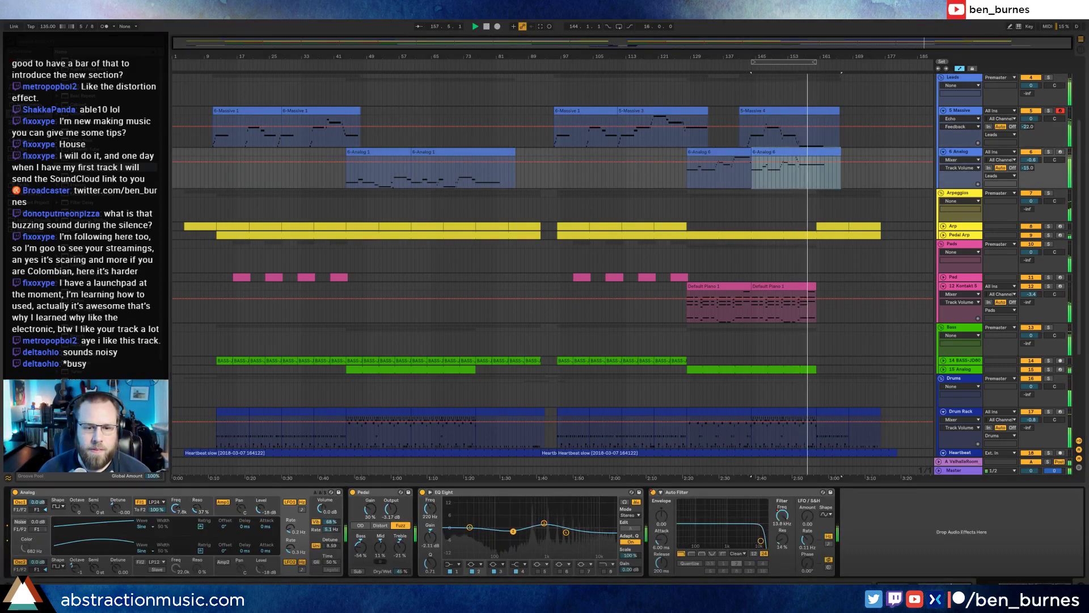
click(470, 528)
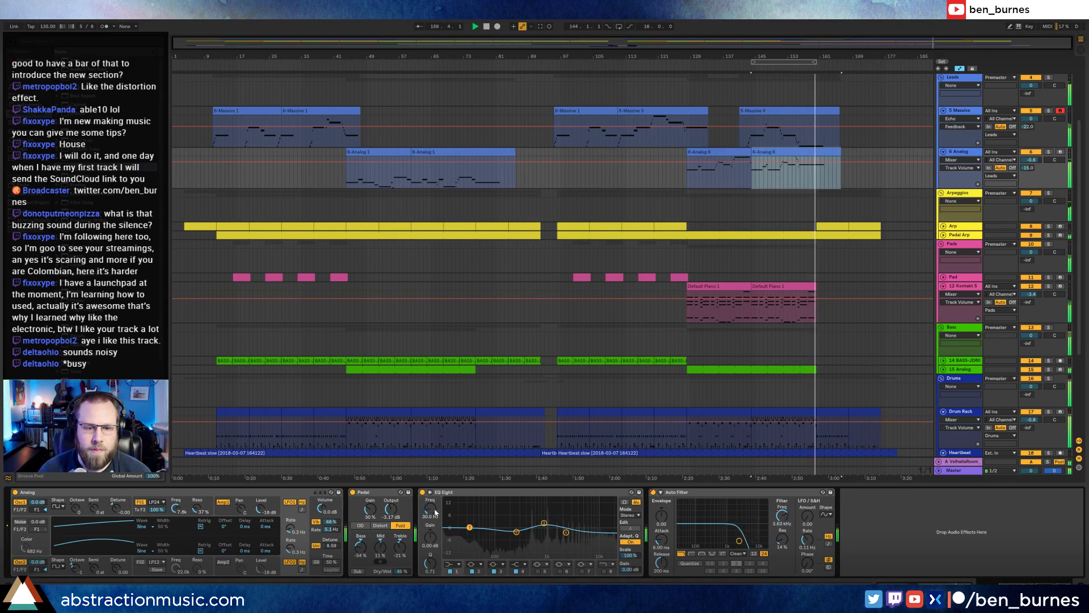
click(451, 564)
click(456, 544)
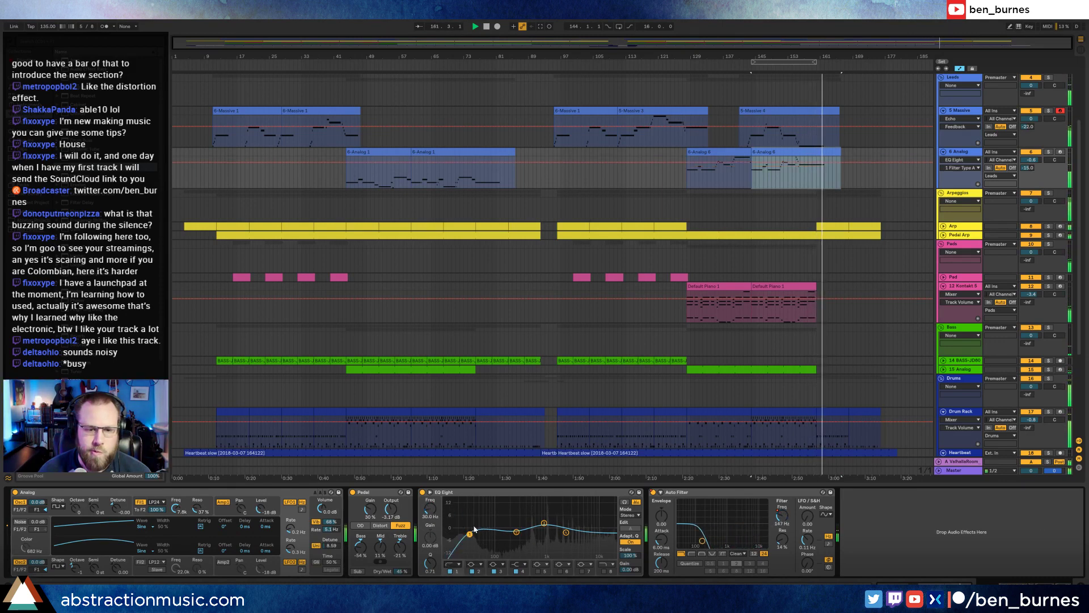
drag(470, 527, 499, 532)
key(space)
key(space)
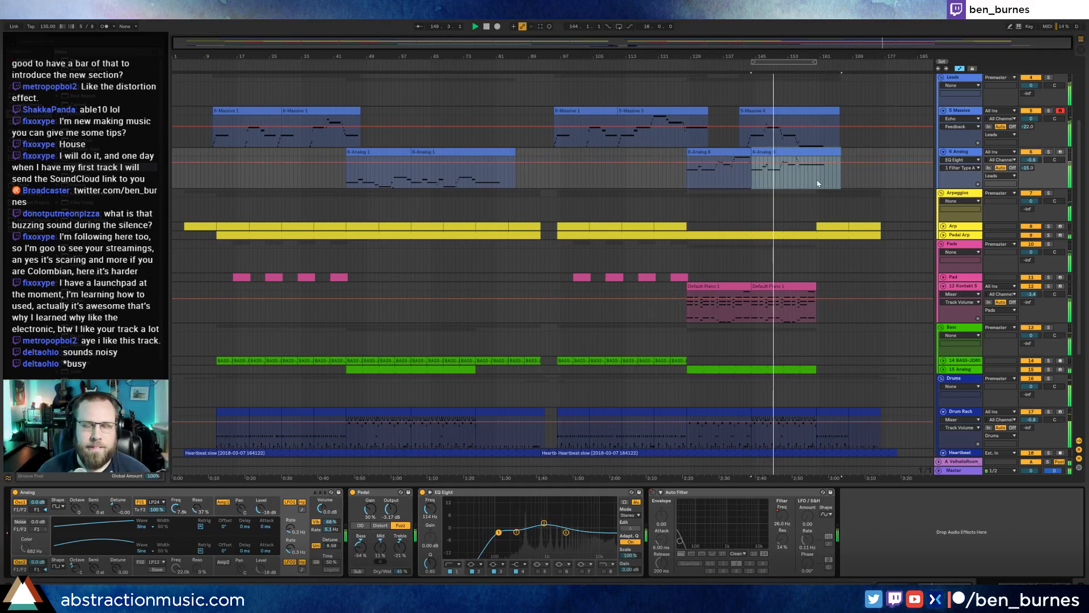
Stop playback, unfold the 15 Analog bass track and show its Analog F1 Freq automation.
key(space)
scroll(800, 283, down, 2)
click(943, 313)
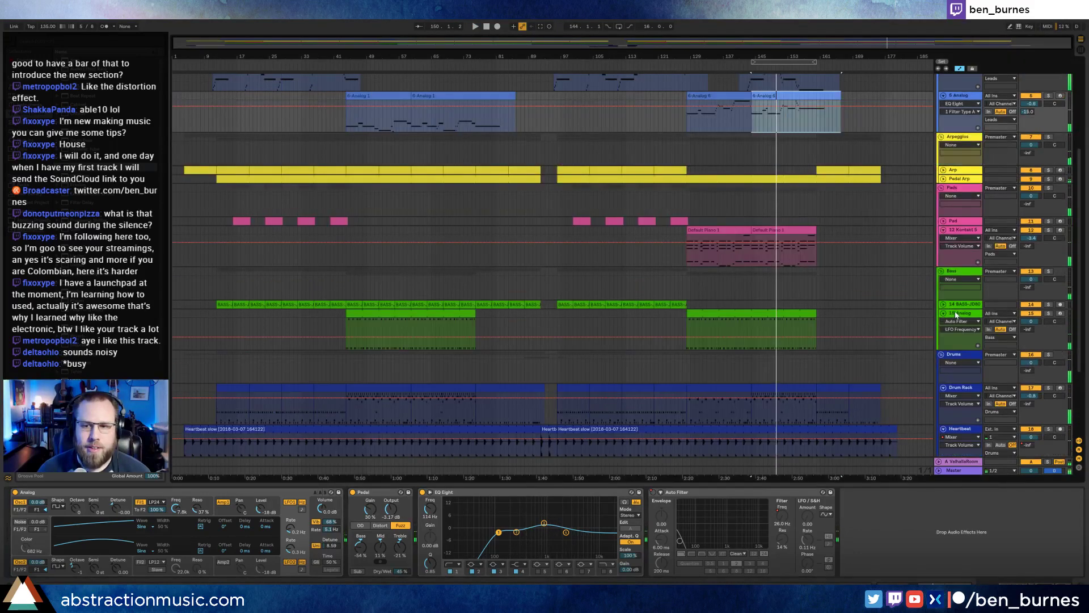
click(958, 314)
click(760, 312)
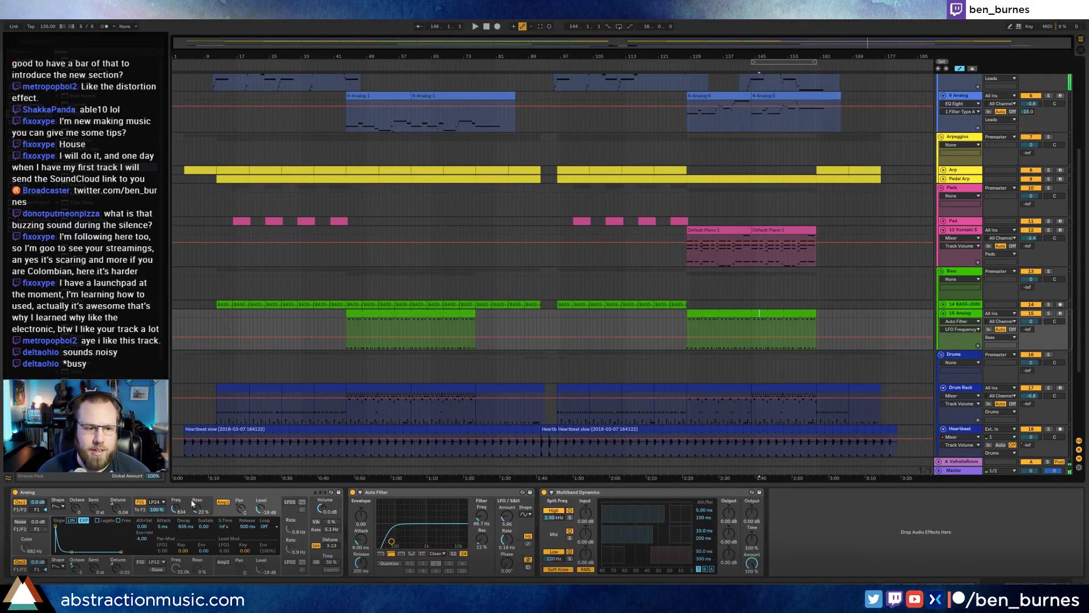
click(176, 508)
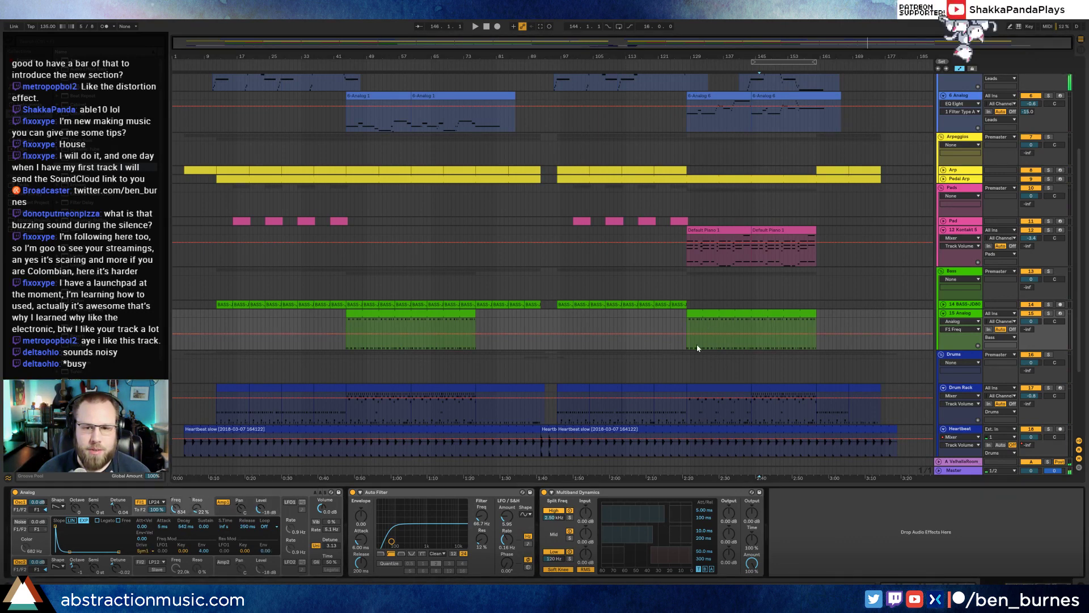
Lower the F1 Freq automation slightly from the start of the second 15 Analog bass section onward and play from there.
click(713, 315)
drag(716, 338, 715, 344)
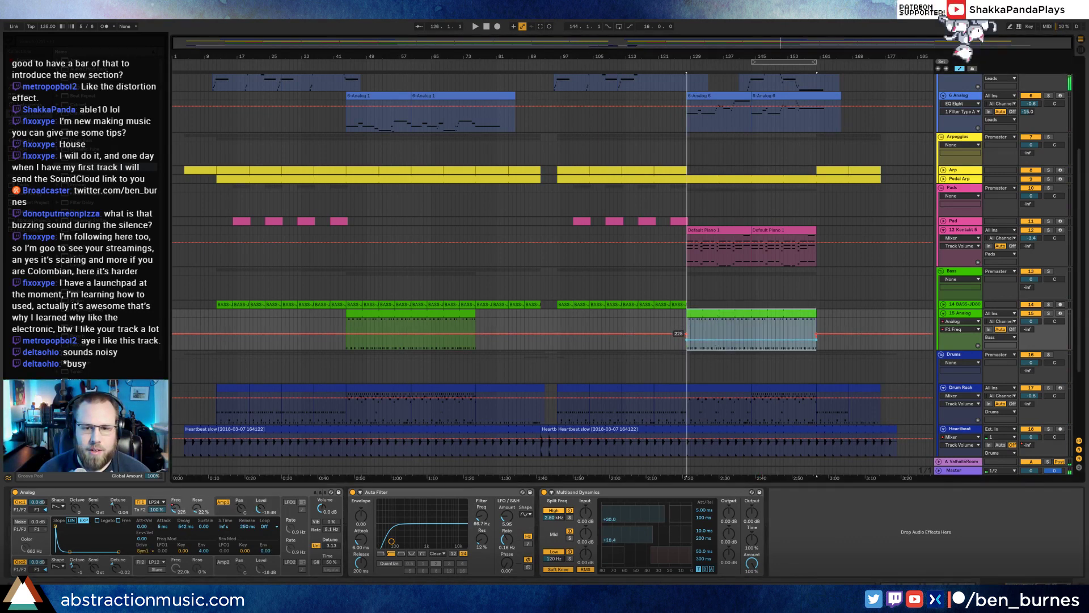
click(825, 336)
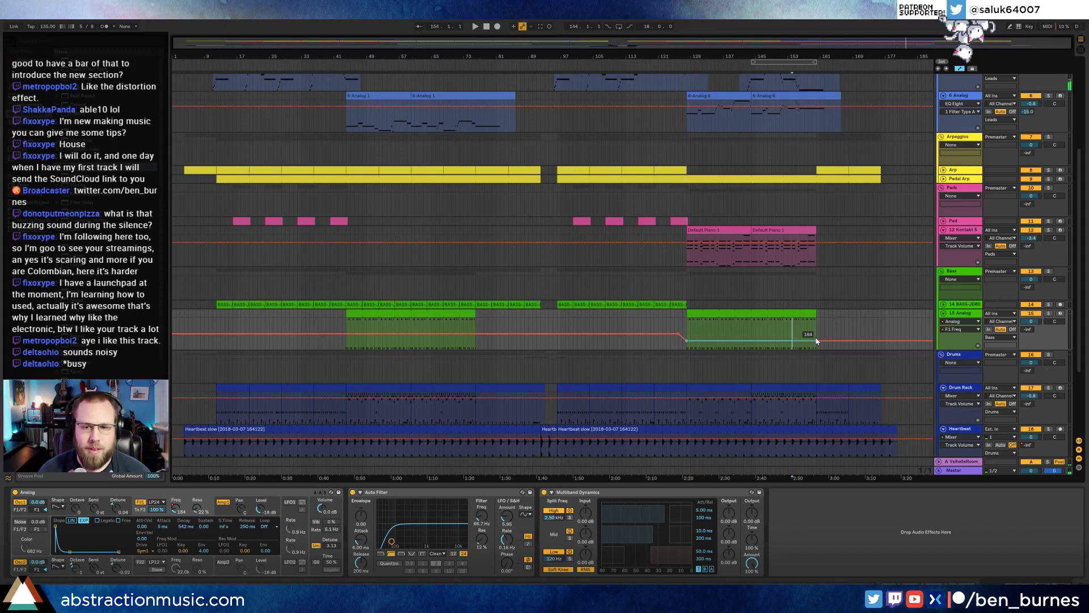
drag(822, 340, 822, 337)
key(space)
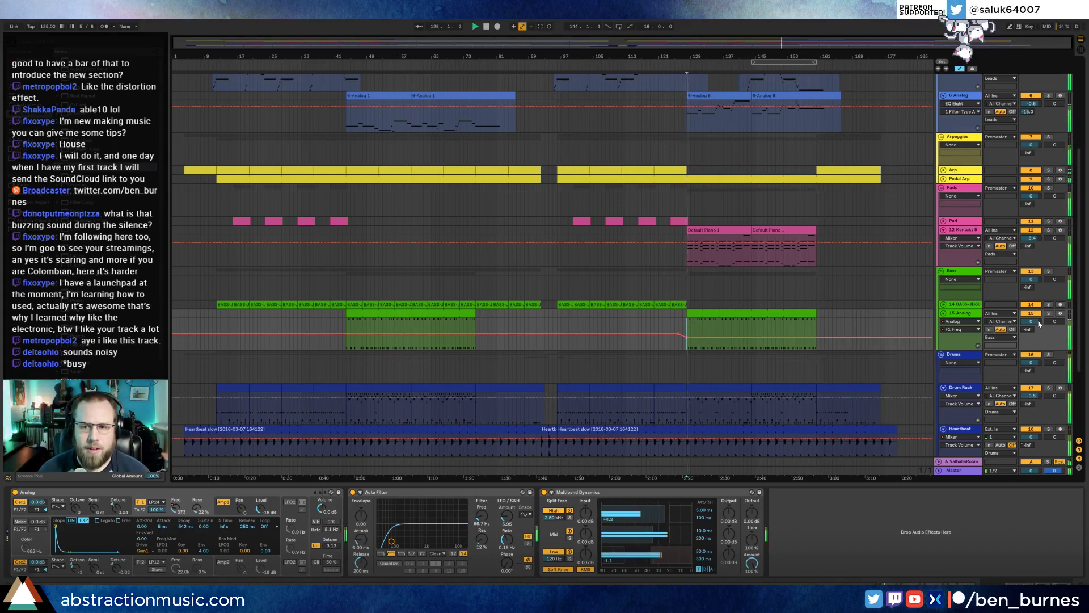
Solo and unsolo the 15 Analog bass during playback, and show the 6 Analog lead's devices to check its EQ.
click(1049, 313)
click(1049, 313)
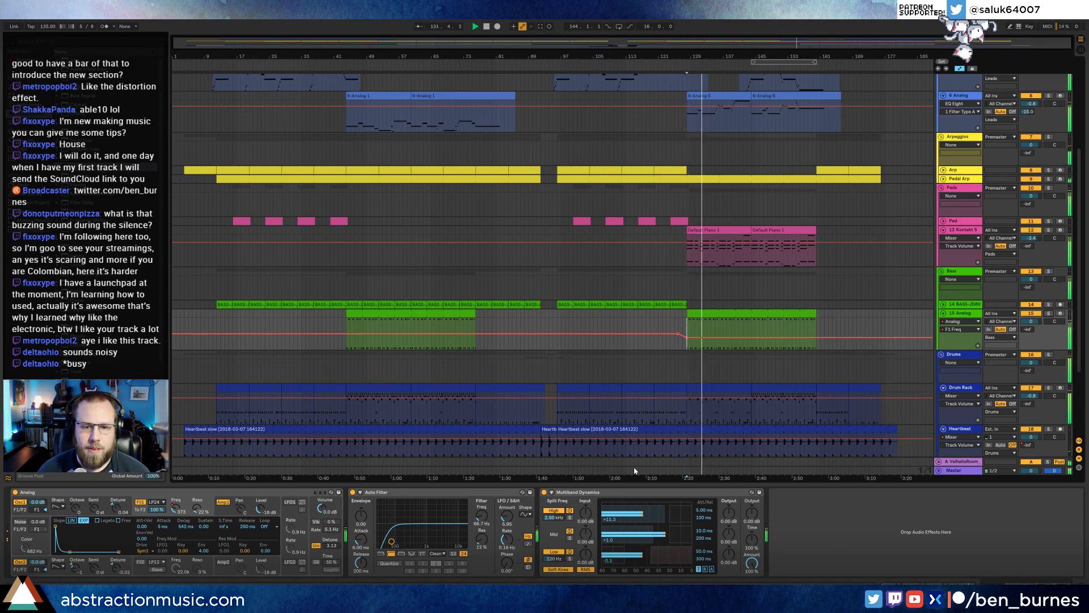
scroll(810, 327, up, 3)
scroll(810, 328, up, 2)
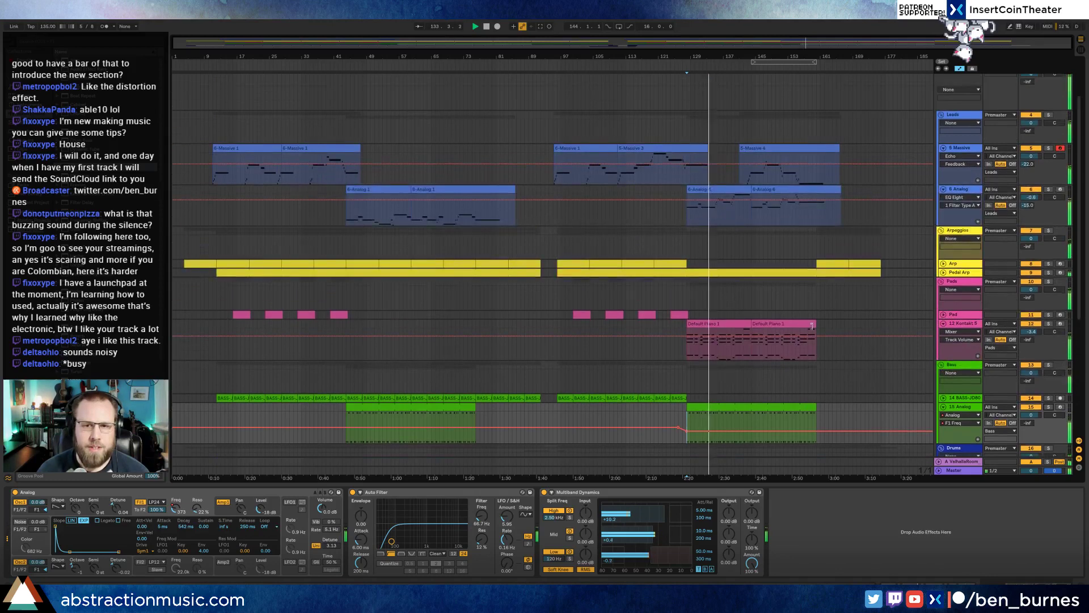
click(701, 190)
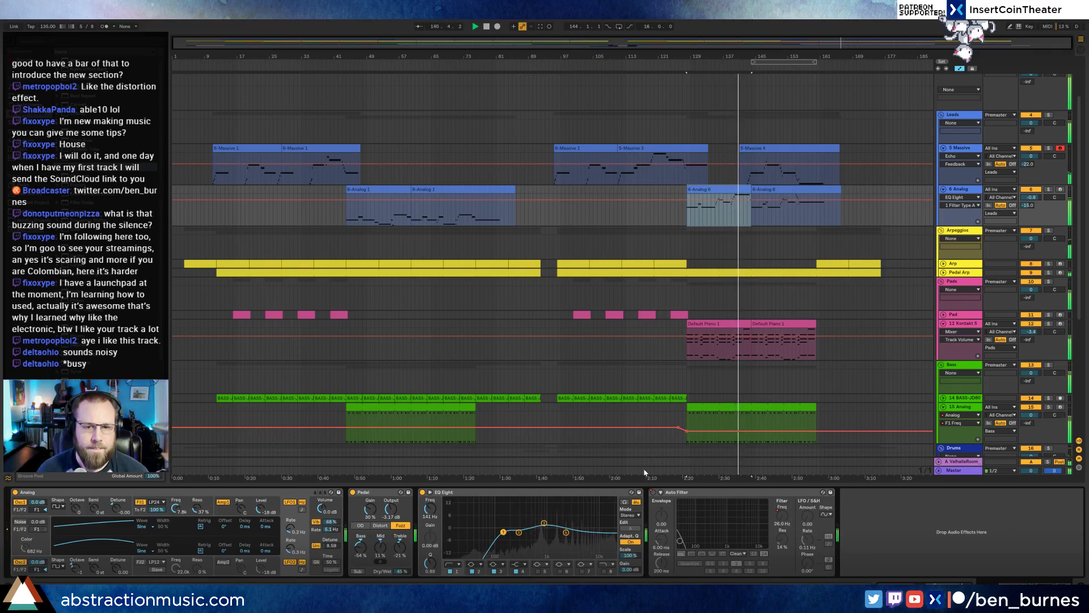
Raise the makeup gain of the Glue Compressor on the Master to about 3 dB.
click(954, 469)
drag(669, 559, 669, 547)
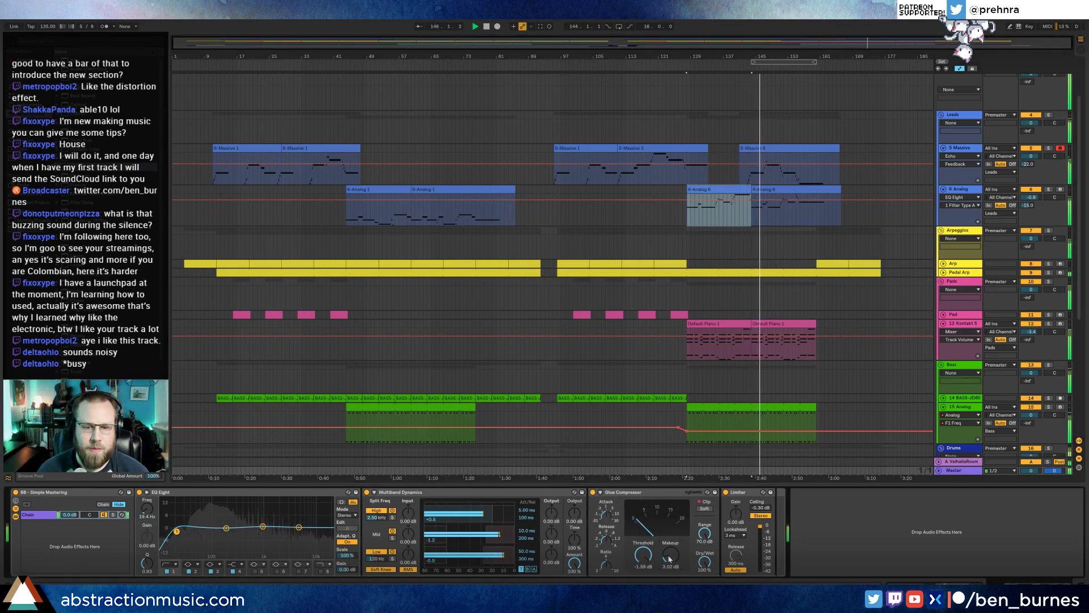
Raise the low cut of the Heartbeat track's EQ Eight to 29.7 Hz and make its curve gentler.
scroll(670, 412, down, 5)
click(735, 383)
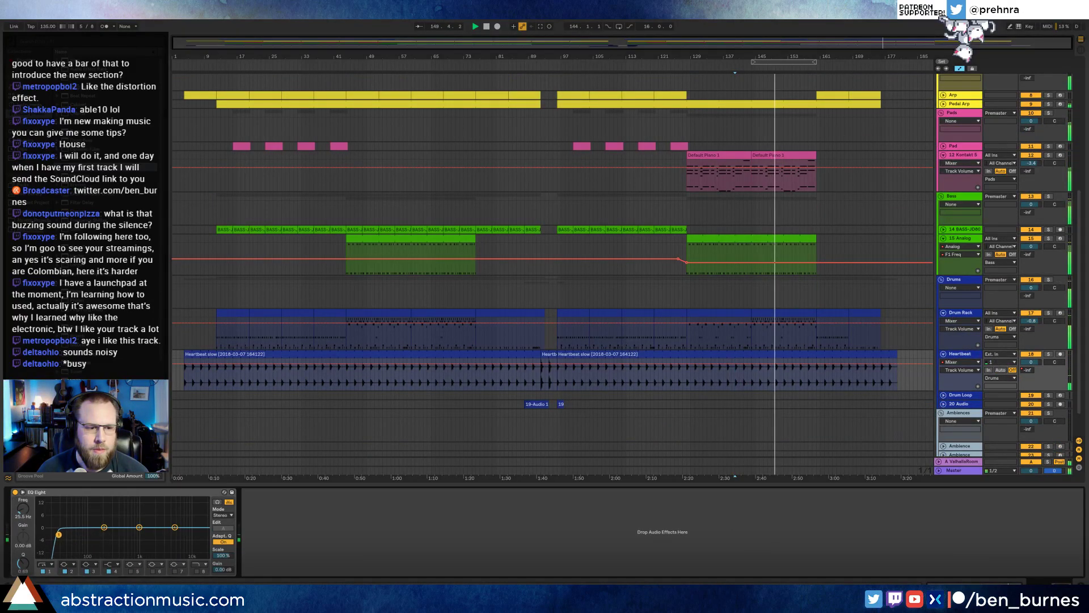
drag(55, 535, 62, 537)
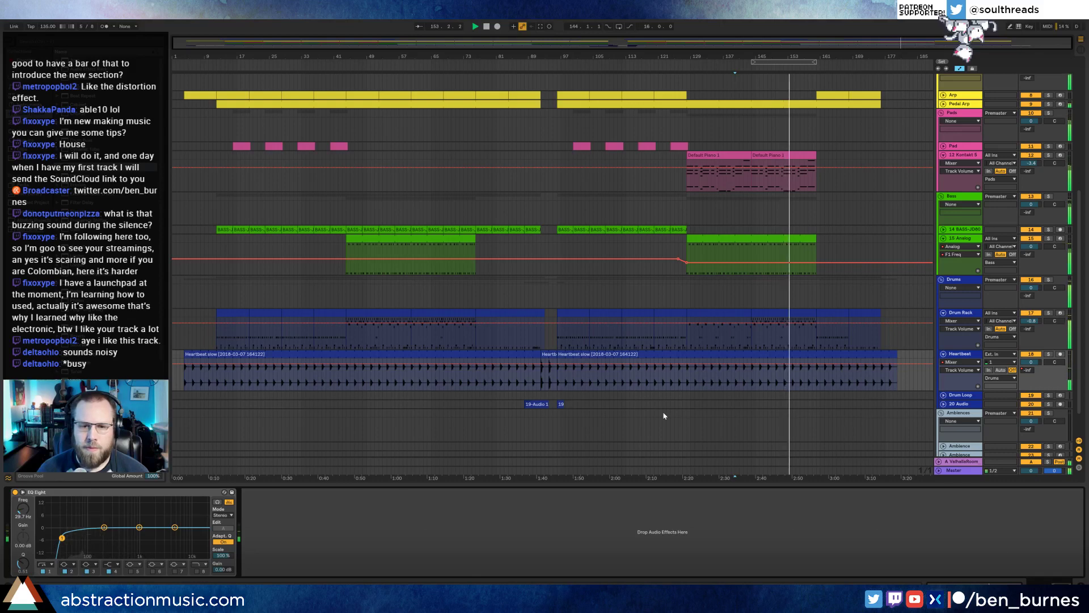
Unfold the Pedal Arp track, select its second clip and show the track's Analog AMP1 Level automation.
scroll(663, 417, up, 3)
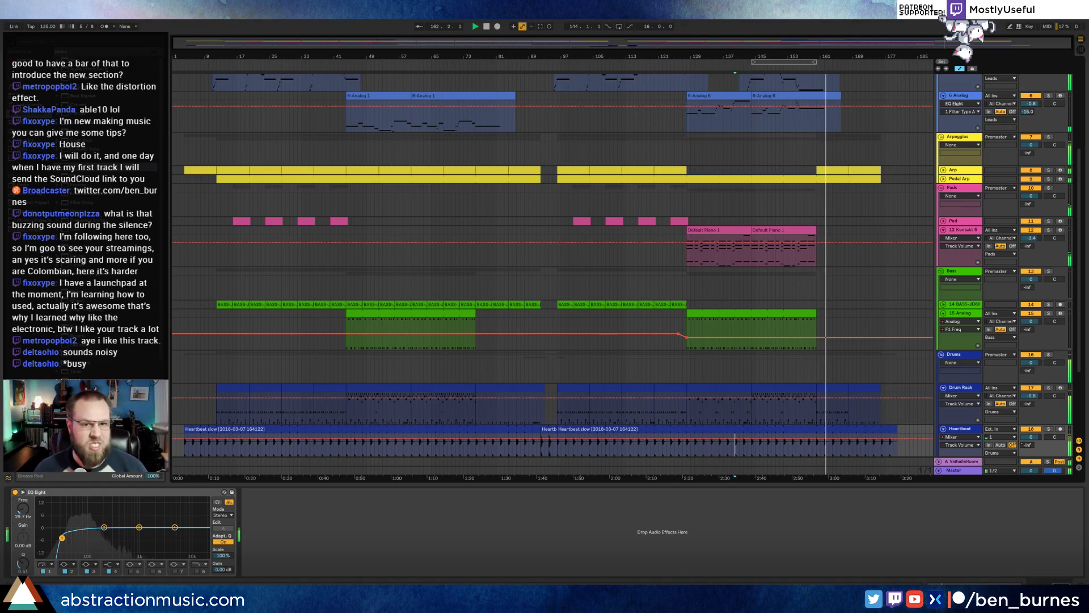
scroll(640, 214, up, 5)
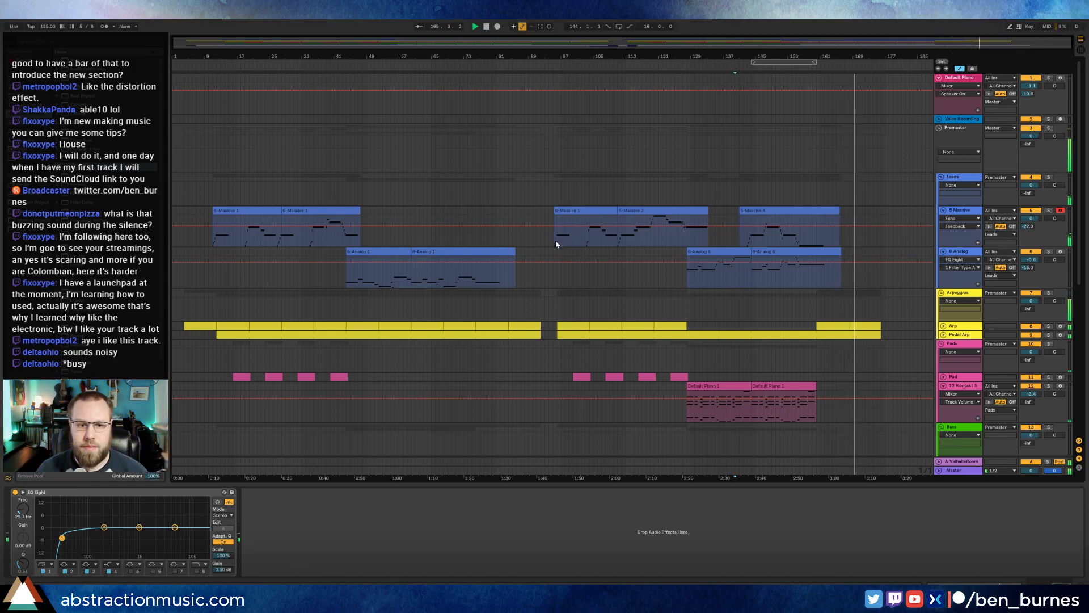
click(557, 241)
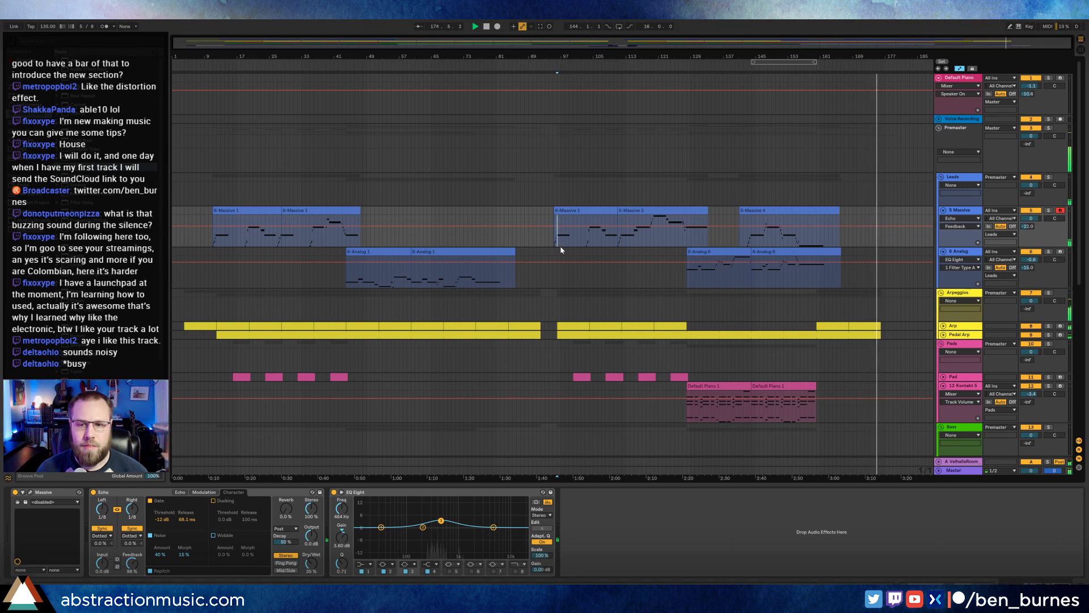
click(942, 335)
click(874, 335)
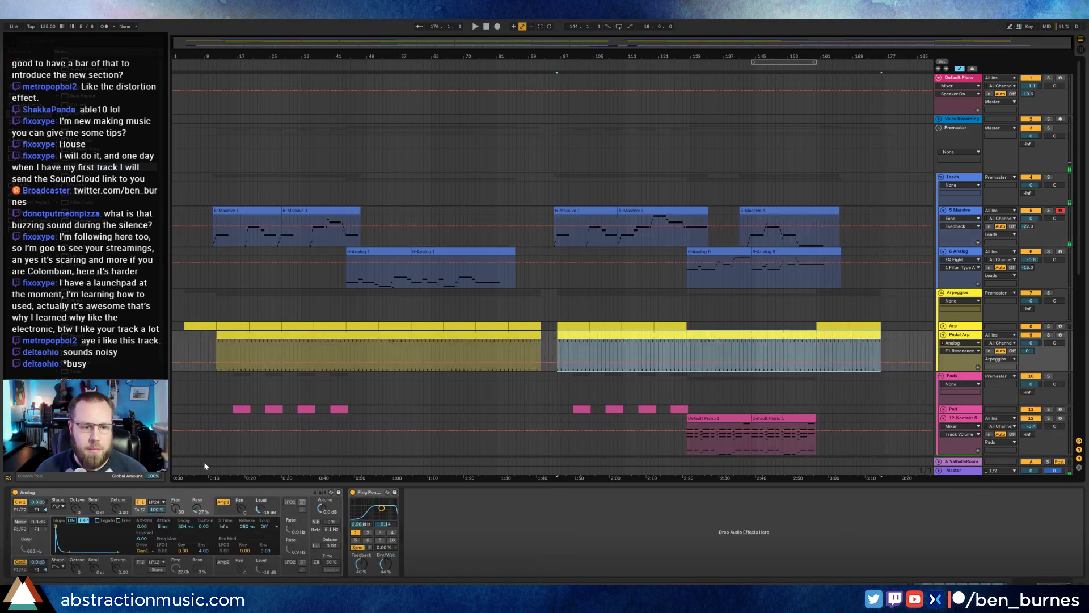
click(173, 511)
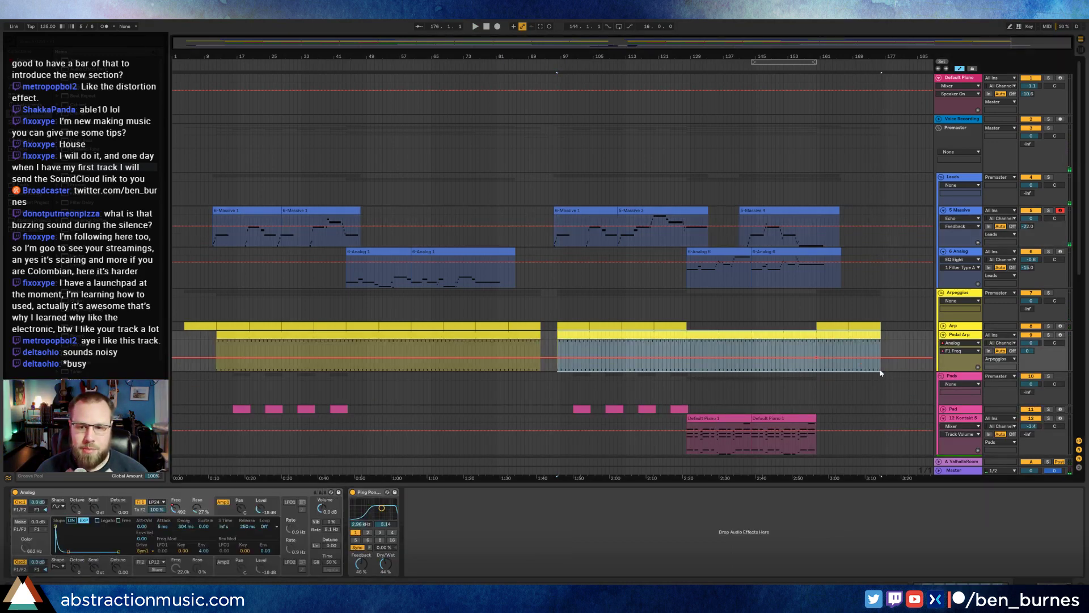
click(277, 509)
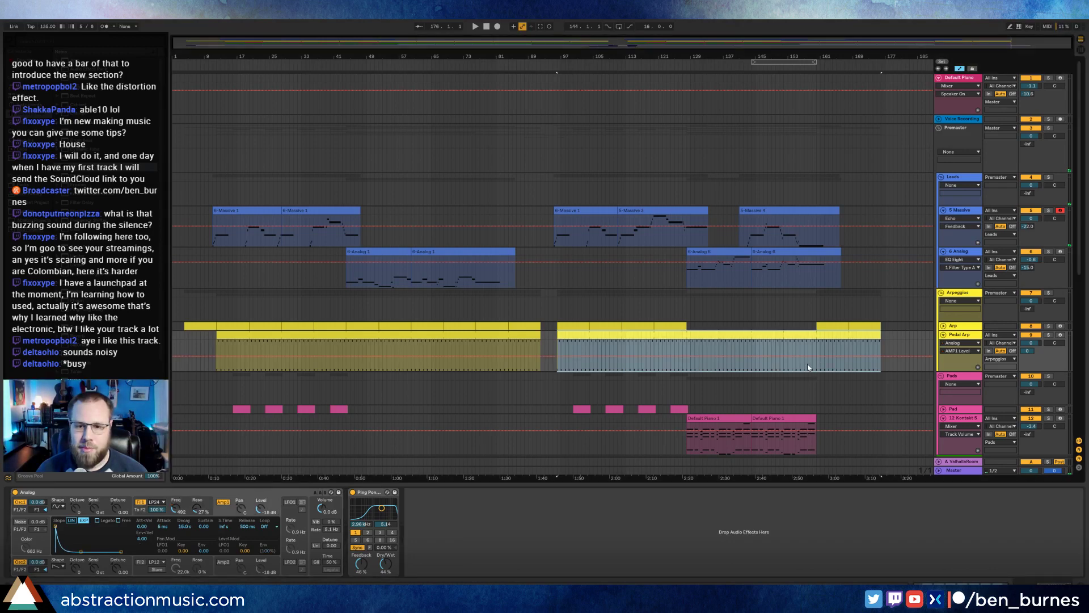
Draw a curved AMP1 Level fade-out to silence from about bar 157 to the end of the Pedal Arp, and play the ending.
drag(808, 367, 877, 372)
click(881, 357)
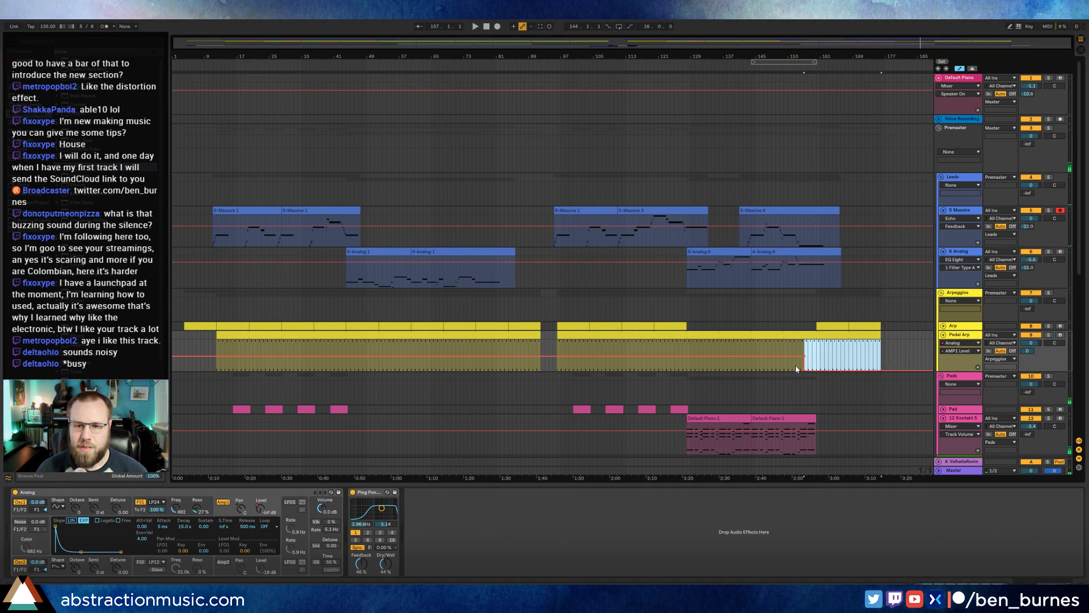
click(804, 370)
click(856, 349)
key(space)
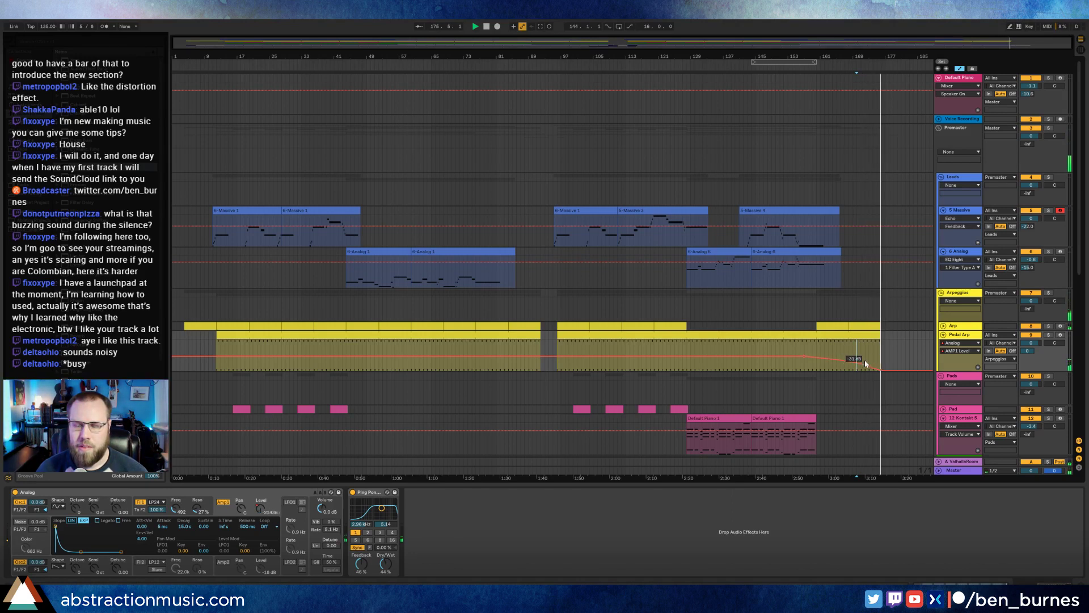
key(space)
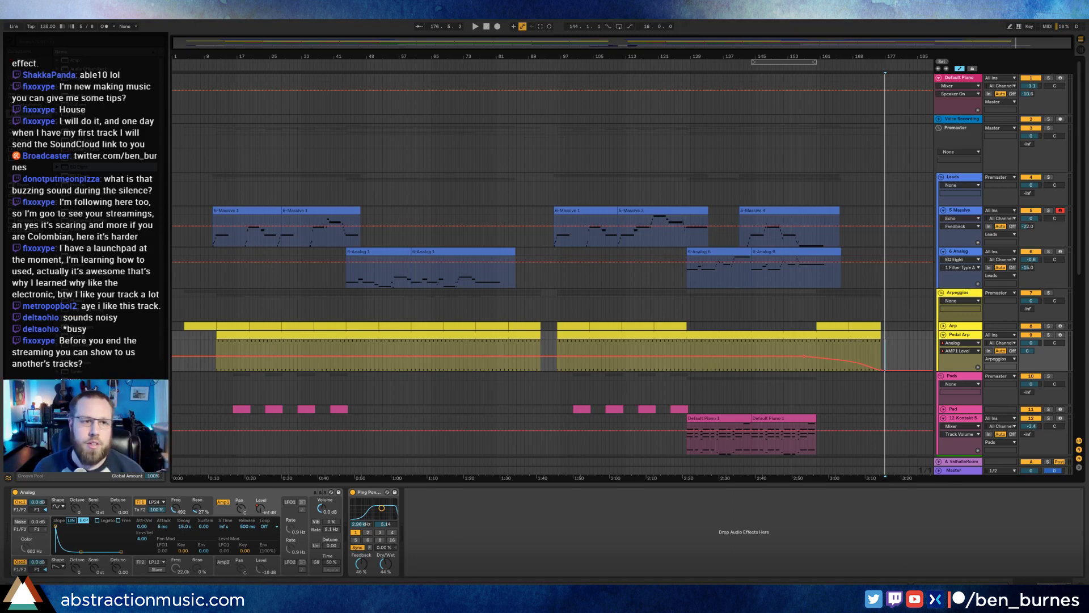
Open the Live Set from the 2018-02-28 Polar Caves Project folder.
key(ctrl+o)
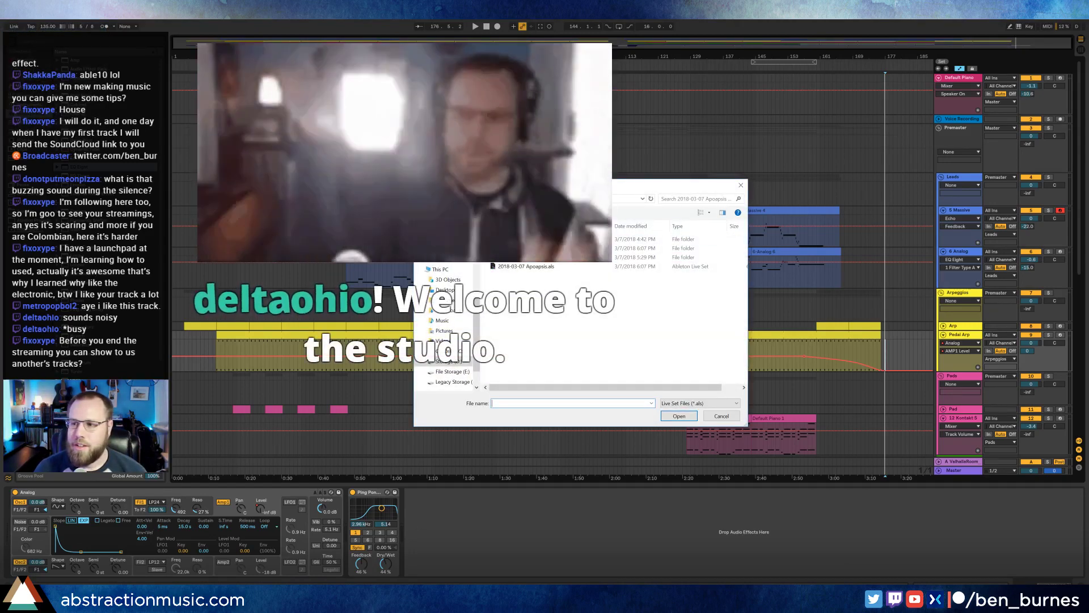
click(527, 198)
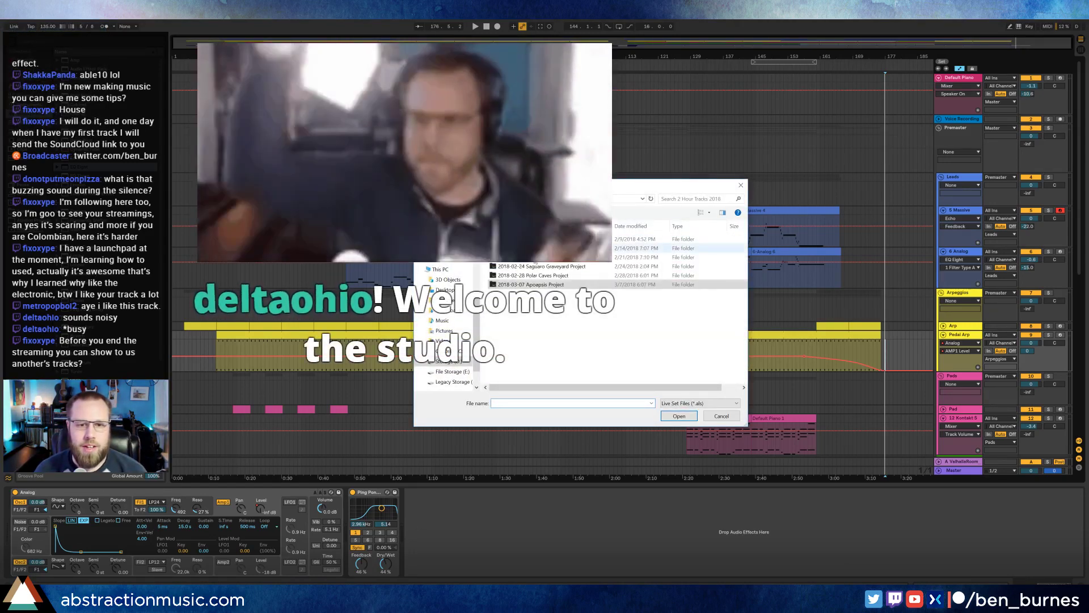
double_click(550, 278)
double_click(539, 268)
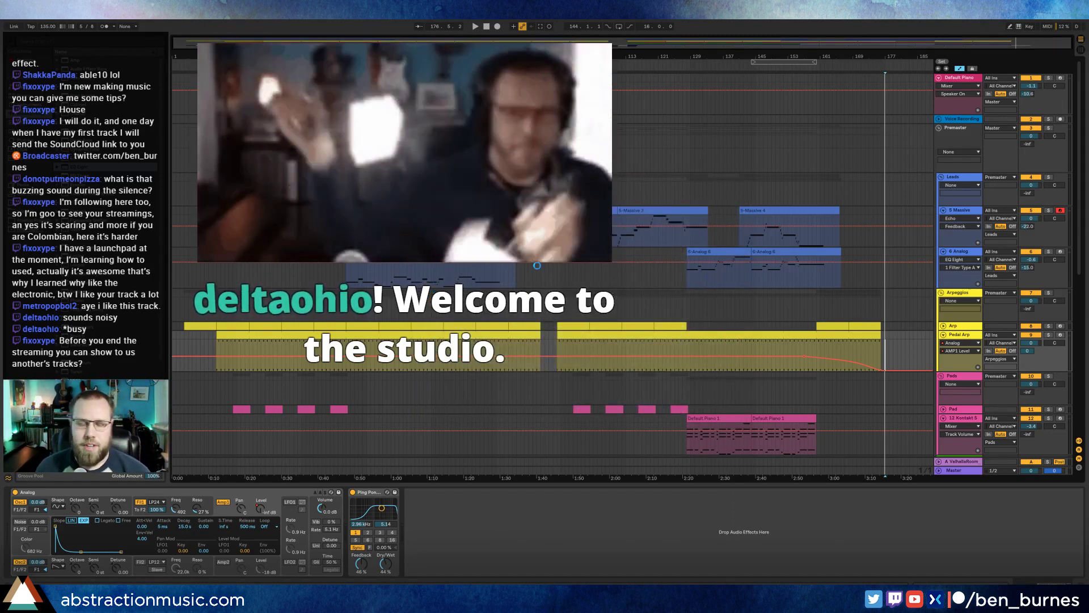
Switch to the Chrome browser and open the bookmarked Abstraction - Two Hour Track Challenge playlist on YouTube.
mouse_move(74, 592)
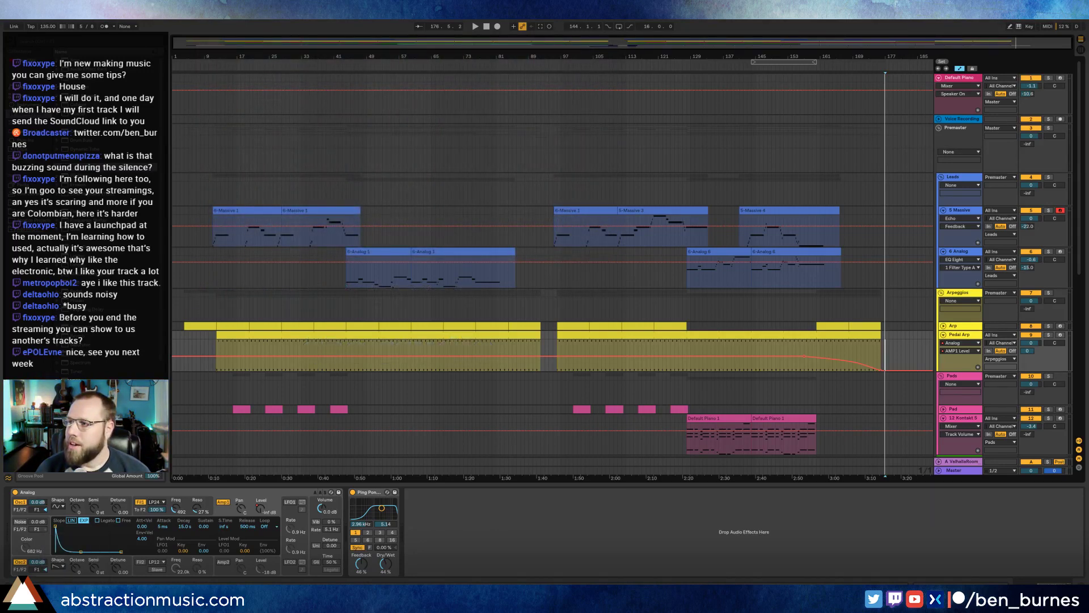
drag(1088, 211, 641, 78)
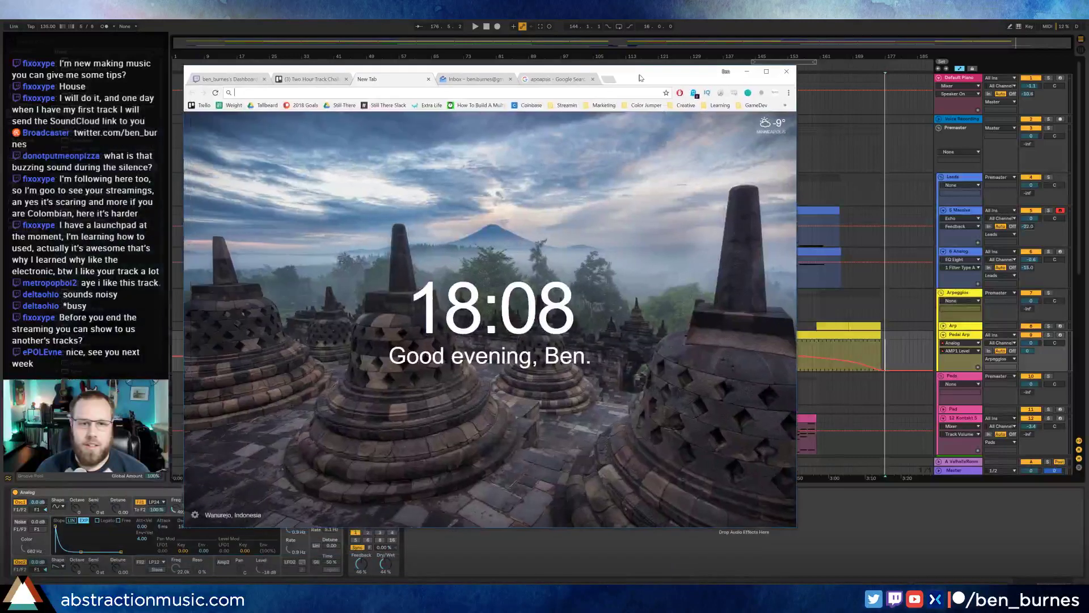
click(637, 106)
mouse_move(604, 106)
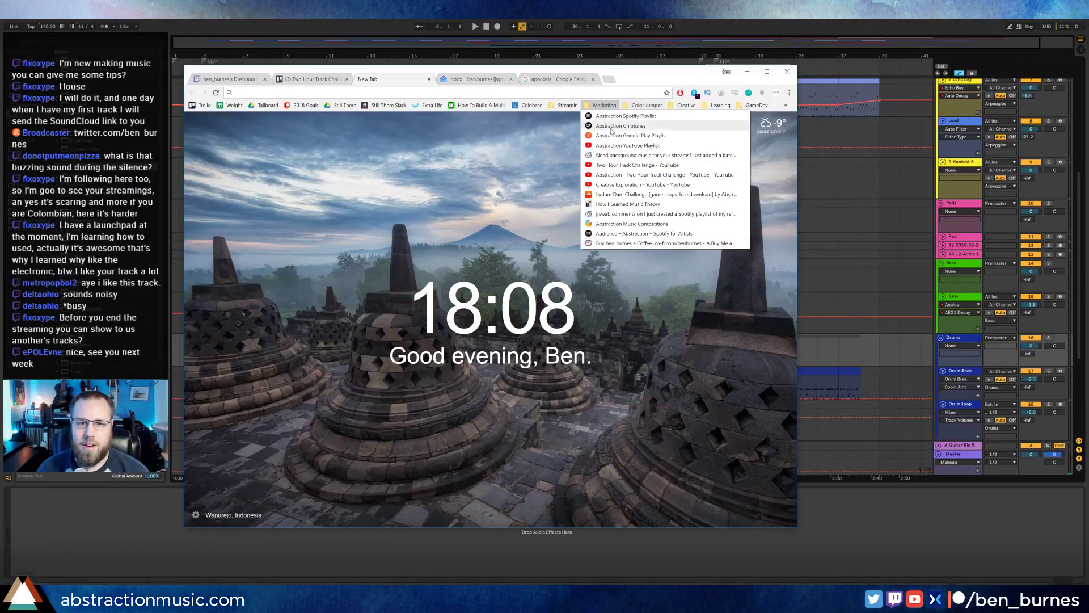
click(636, 175)
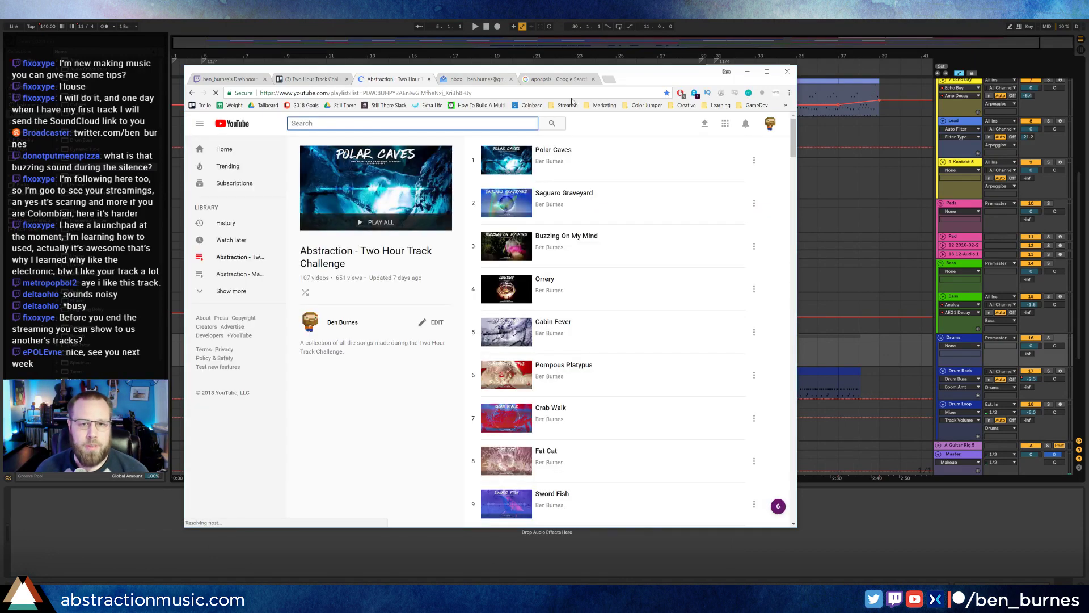
Open the bookmarked Two Hour Track Challenge playlist and look through its videos to the end and back to the start.
click(602, 105)
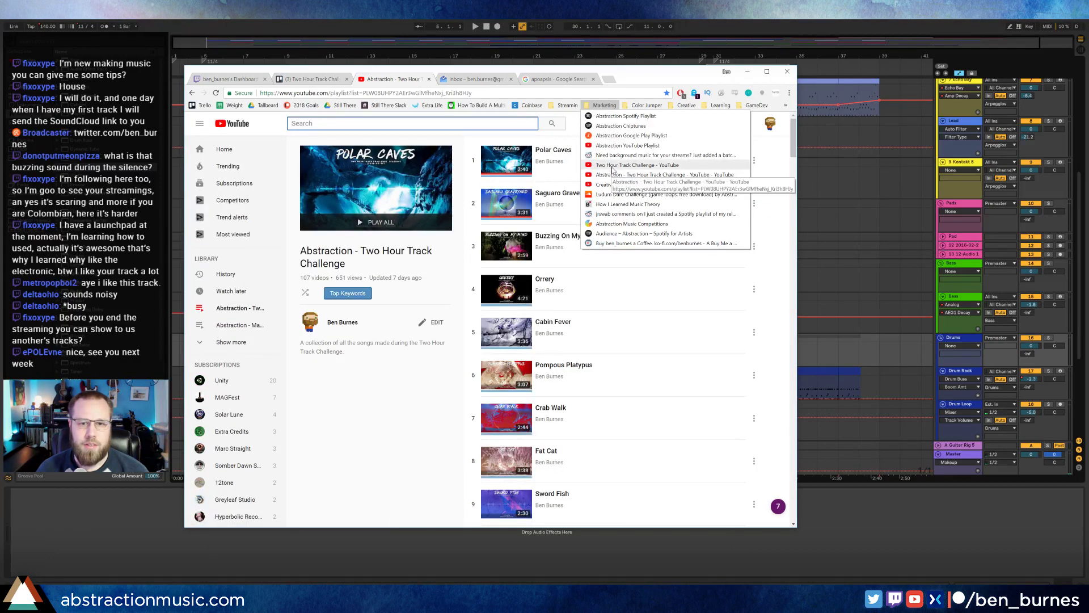
click(613, 166)
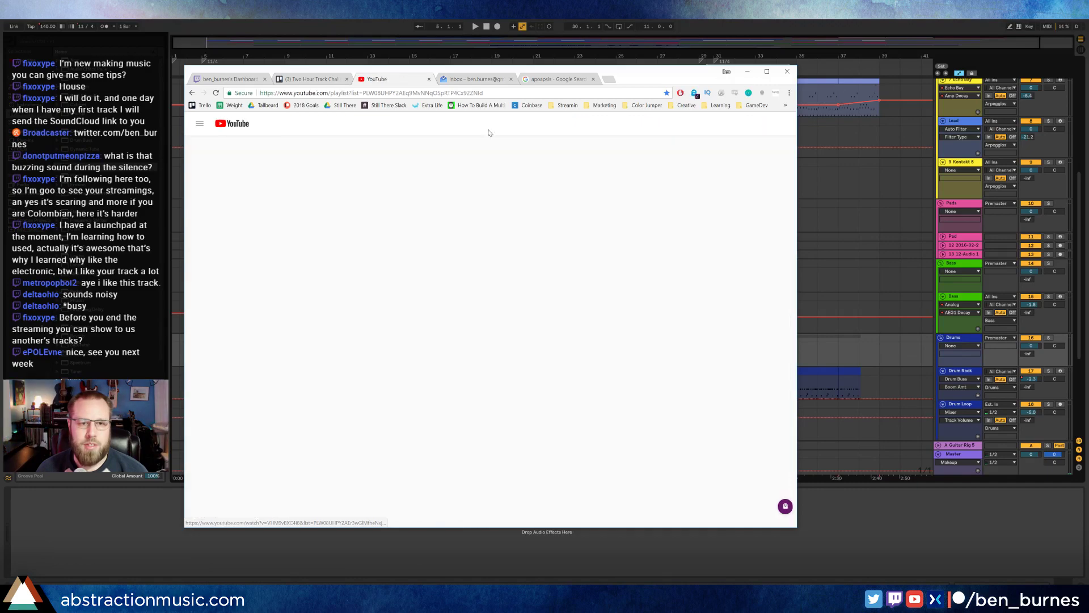
scroll(593, 250, down, 4)
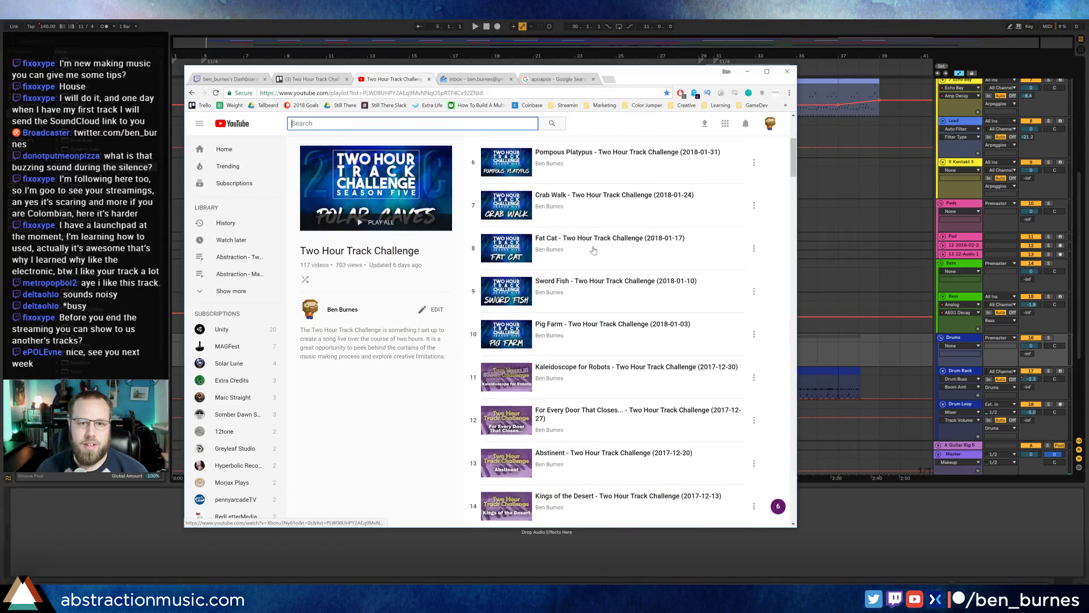
scroll(593, 251, down, 14)
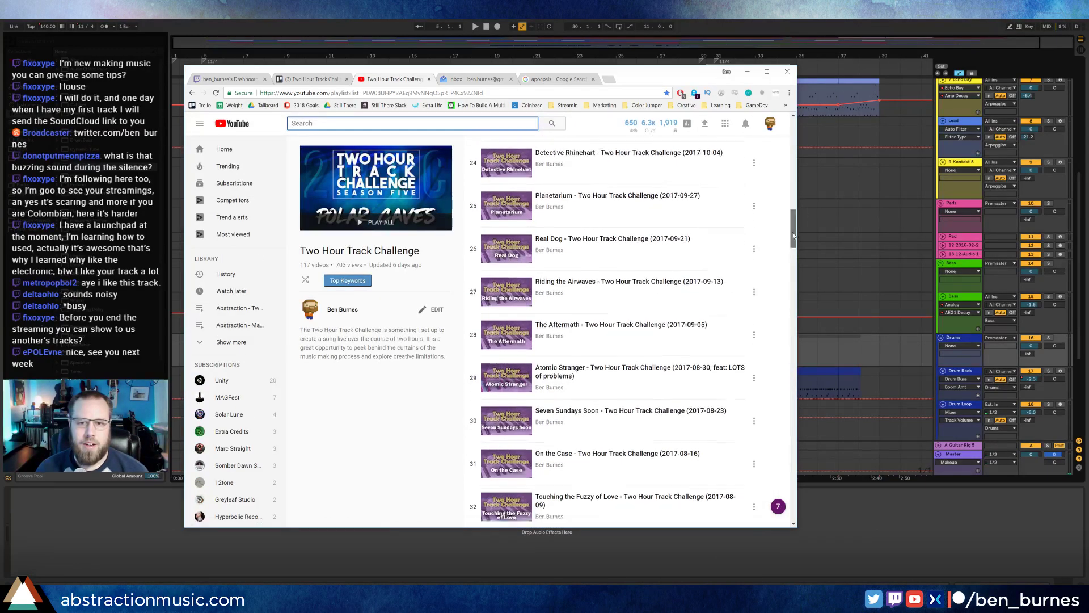
drag(793, 236, 794, 505)
drag(793, 464, 816, 139)
Copy the playlist's address, post it in the stream chat as "prior two hour track challenges :)" and minimise the browser.
click(471, 93)
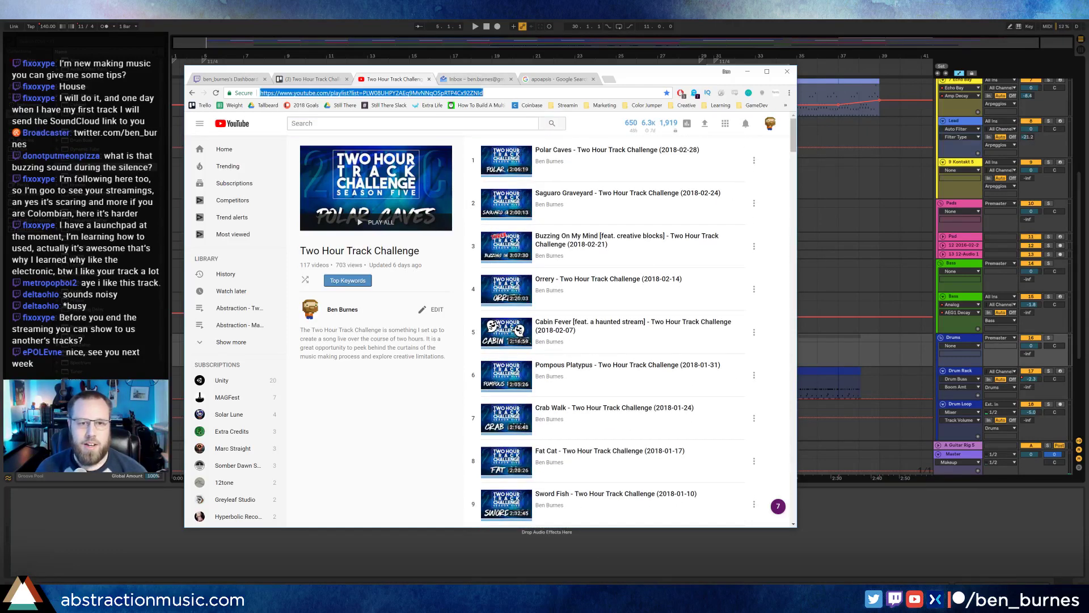
key(alt+Tab)
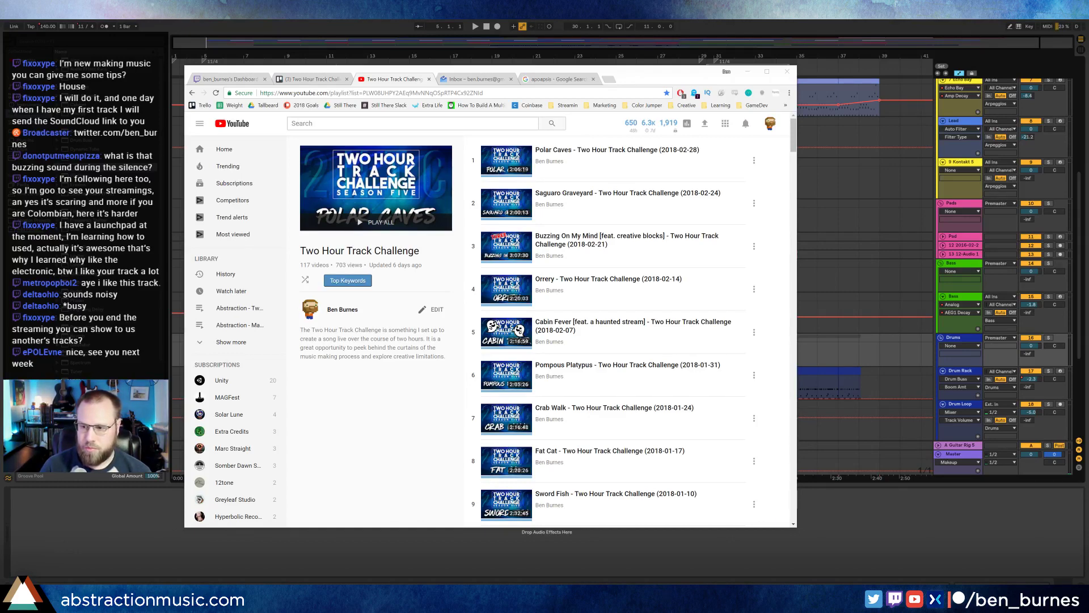
click(748, 72)
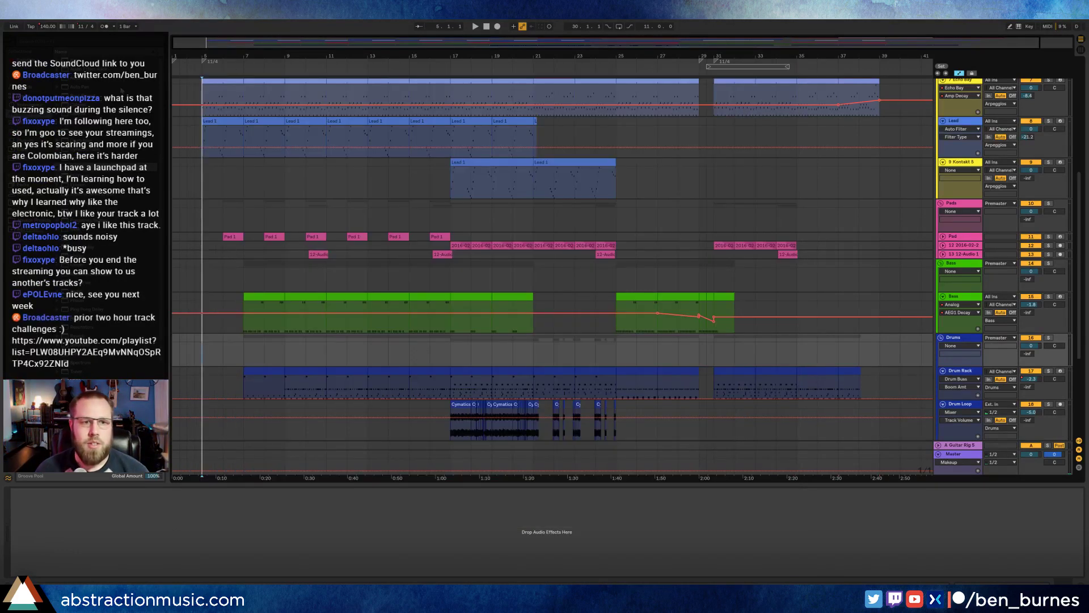
Play the Polar Caves set from bar 5, stop after several bars and return to the start of the Lead clips.
click(201, 91)
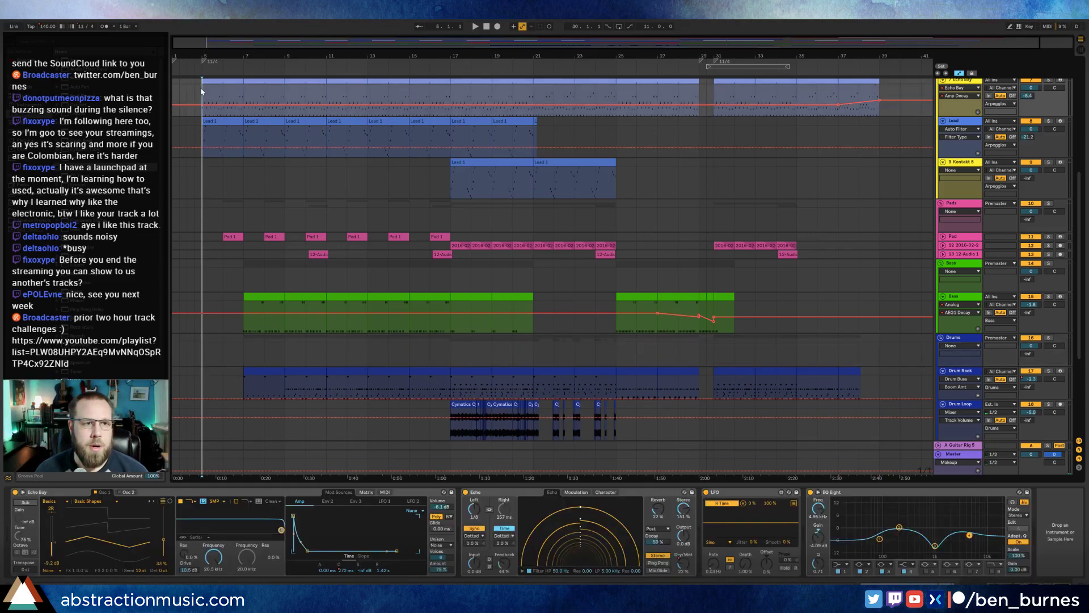
key(space)
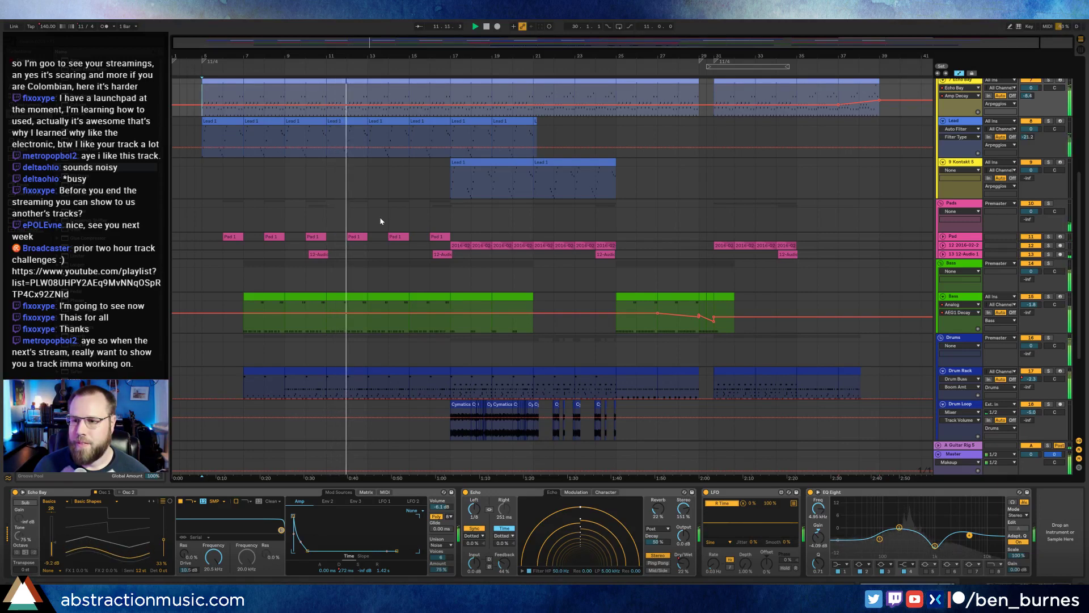
key(space)
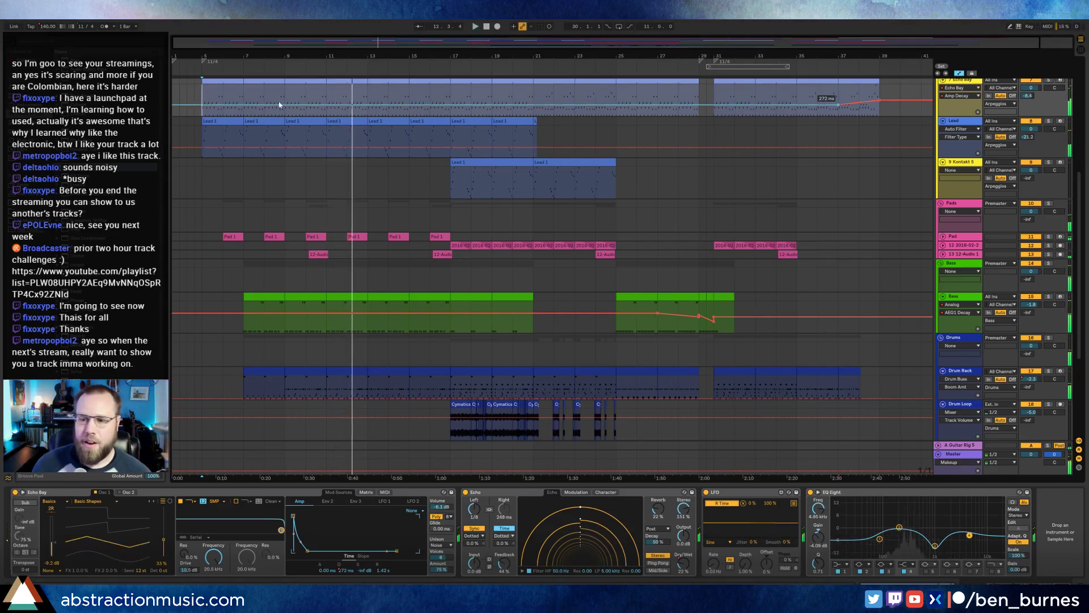
click(203, 135)
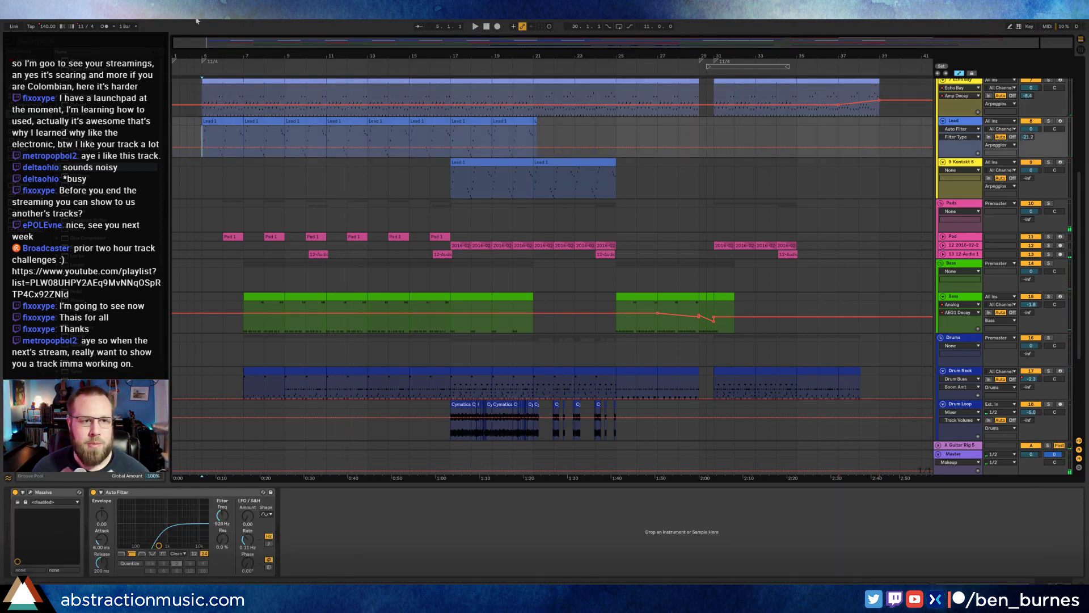
Reopen the 2018-03-07 Apoapsis set from the recently used sets.
key(alt+f)
mouse_move(85, 41)
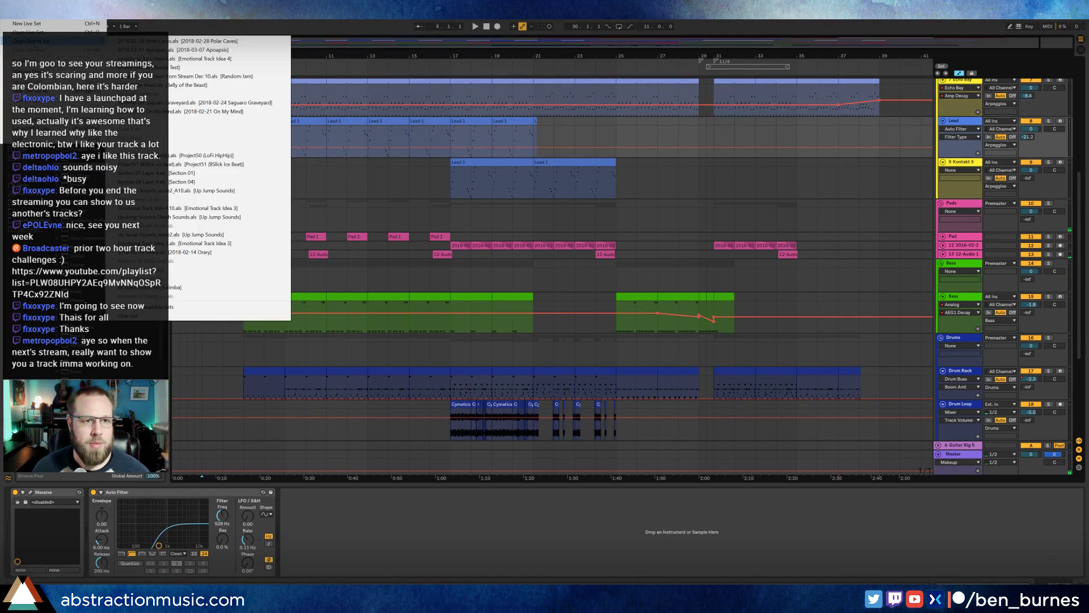
click(187, 49)
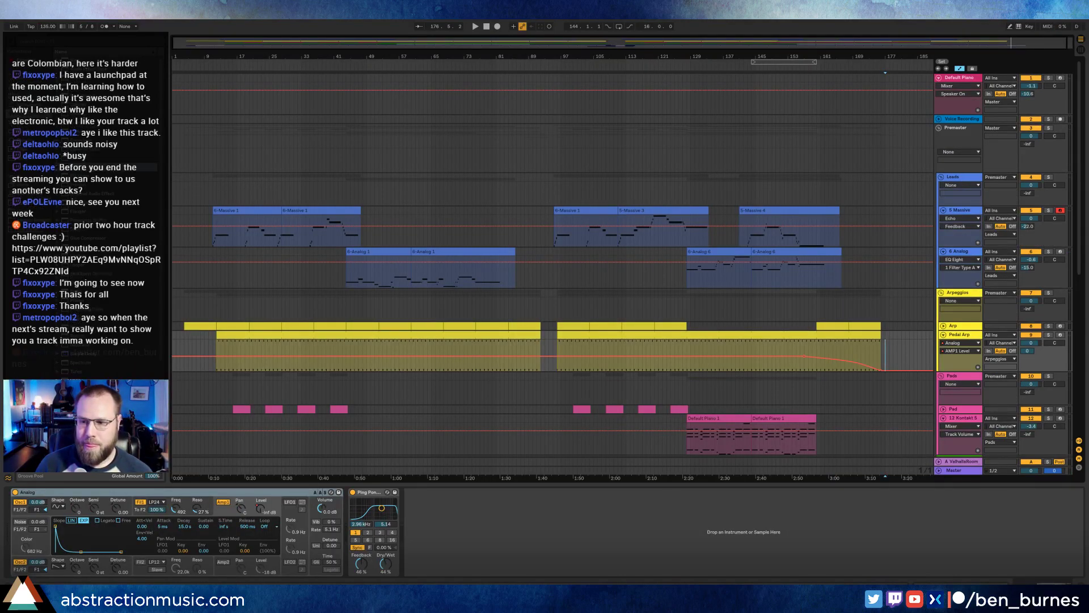
Fold the Default Piano, Pedal Arp, 6 Analog and 5 Massive tracks in the arrangement.
click(240, 155)
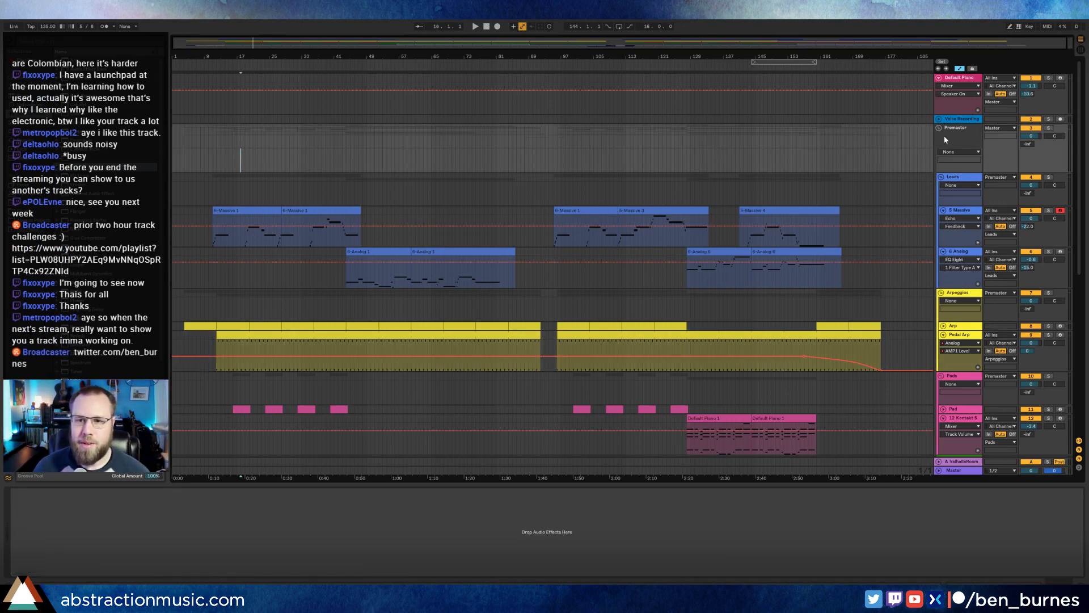
click(939, 79)
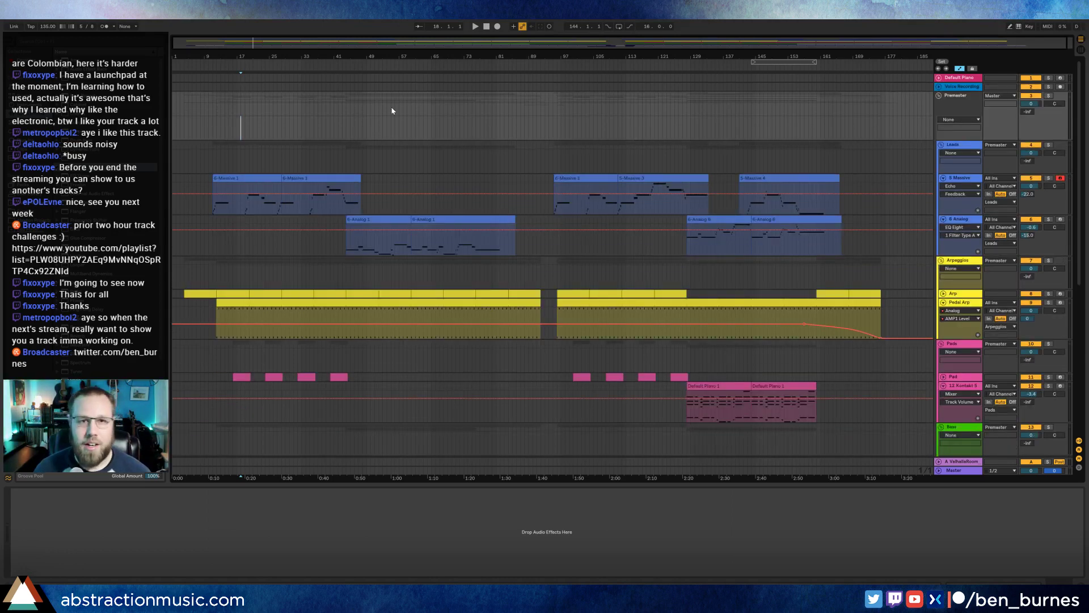
click(196, 128)
scroll(192, 126, down, 2)
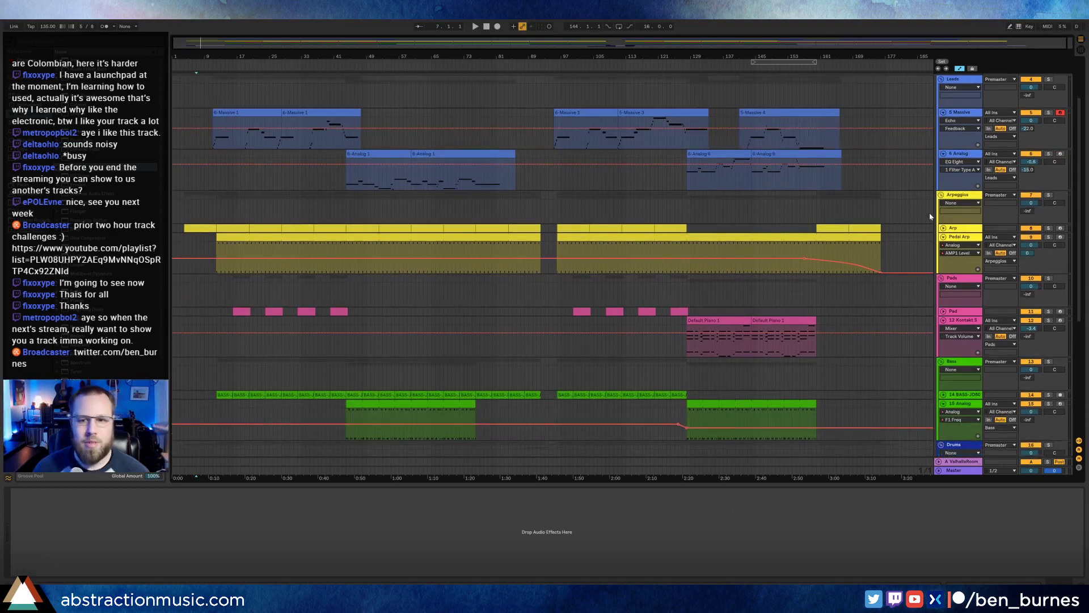
click(943, 237)
click(943, 153)
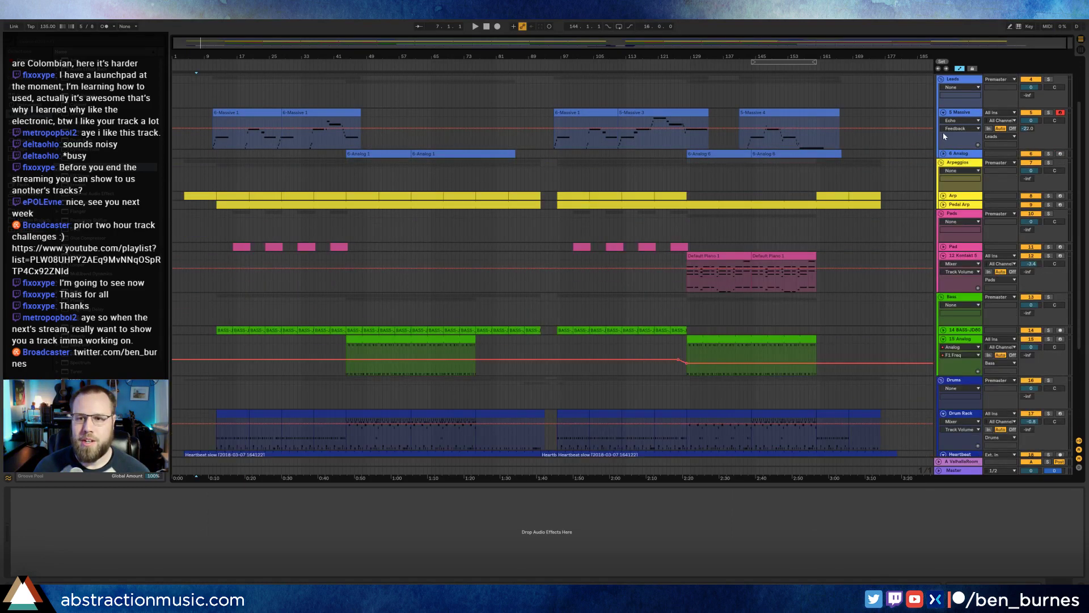
click(943, 112)
Fold the Kontakt pad, 15 Analog bass, Drum Rack and Heartbeat tracks to compact the rest of the arrangement.
click(943, 223)
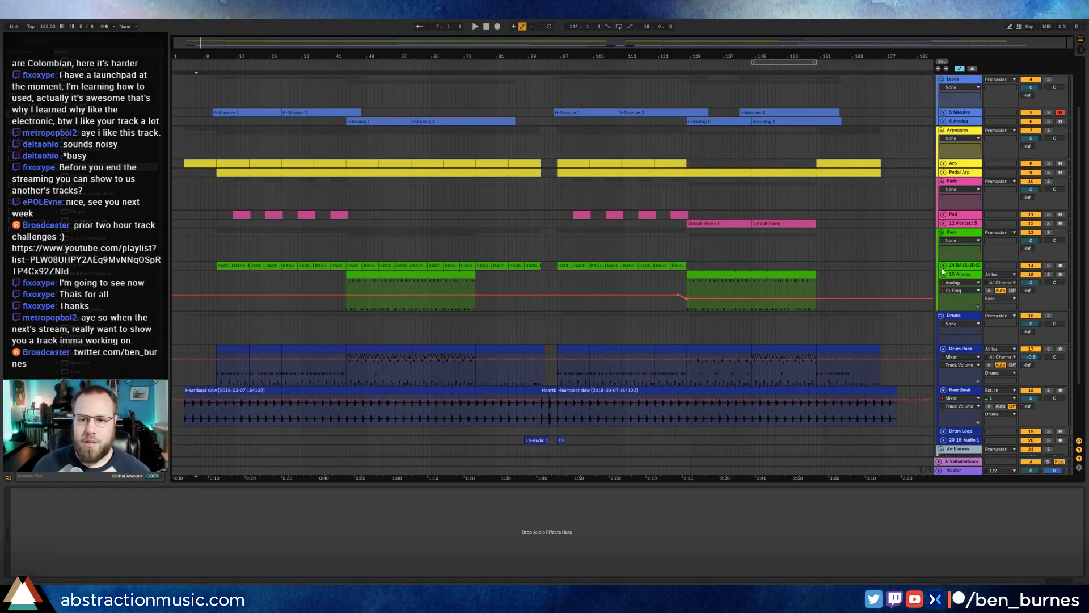
click(944, 274)
click(943, 316)
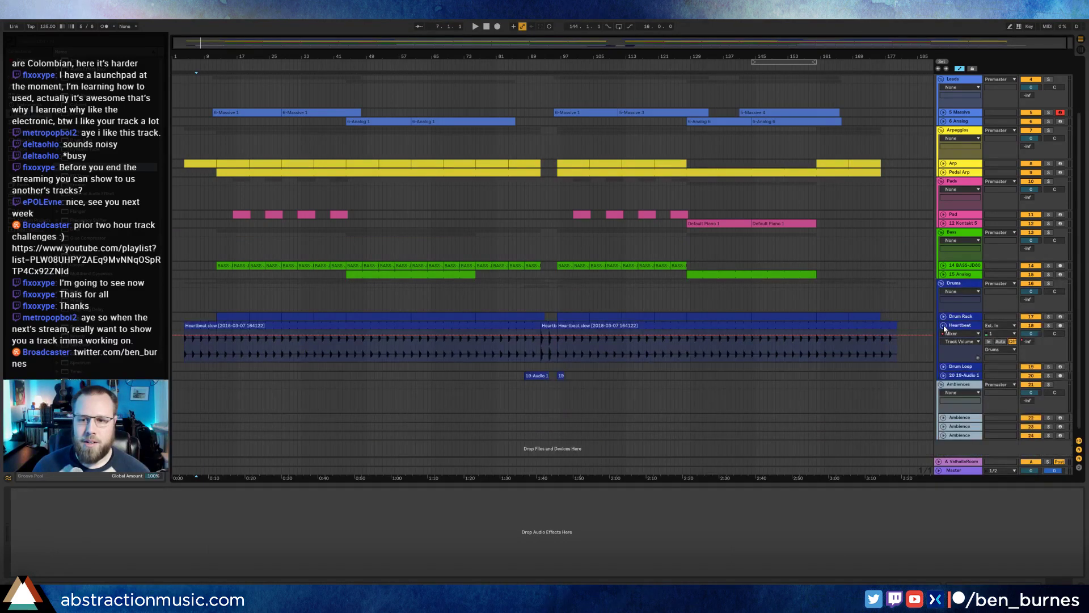
click(943, 325)
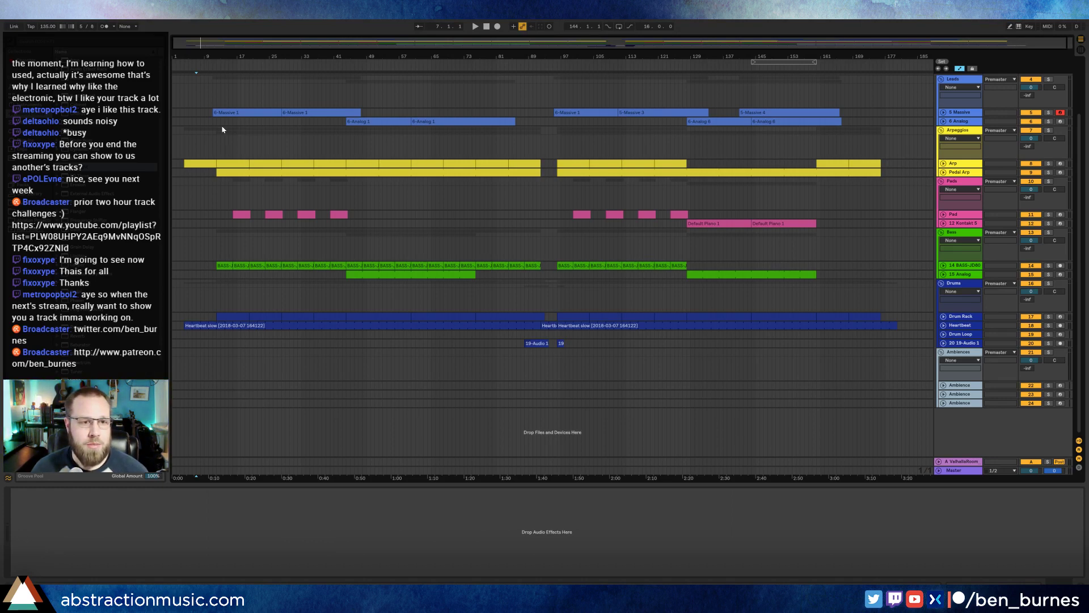
Set the playback start at bar 4 on the 5 Massive track and return to the uppermost tracks.
click(184, 114)
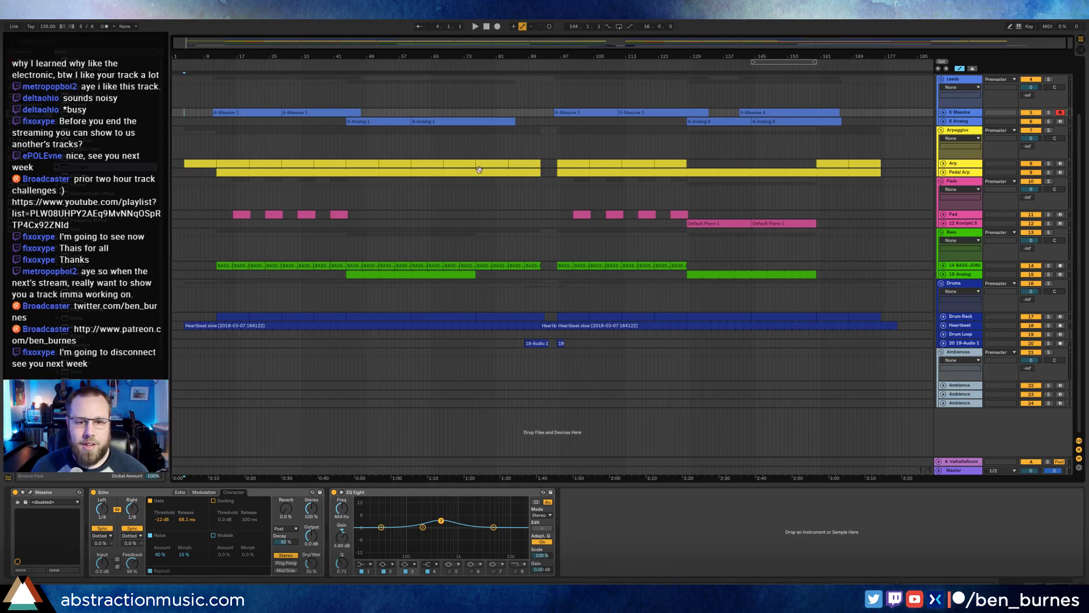
scroll(479, 171, up, 3)
scroll(480, 171, up, 1)
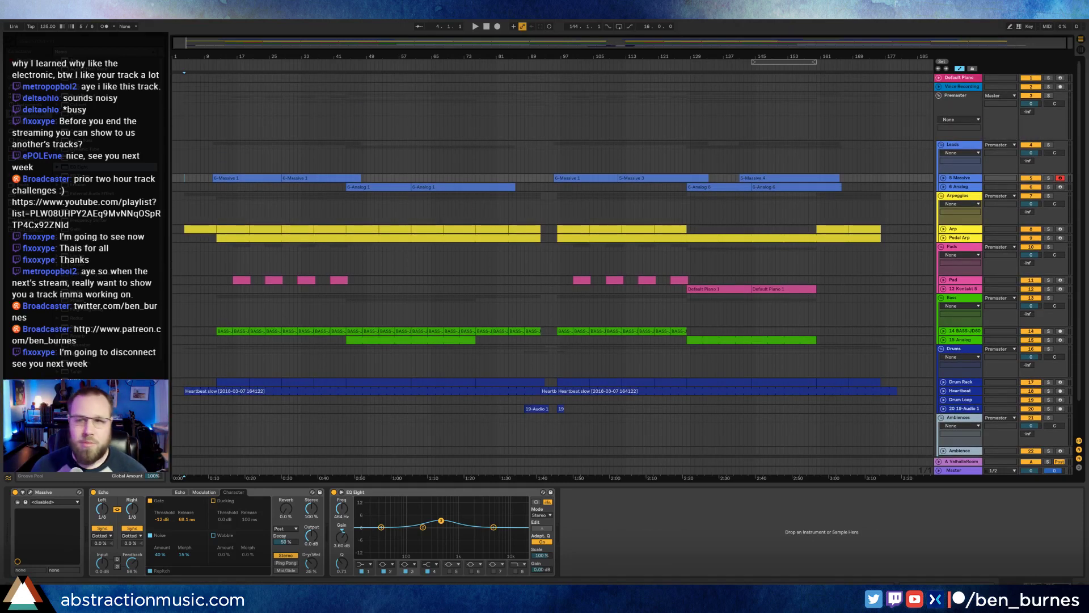